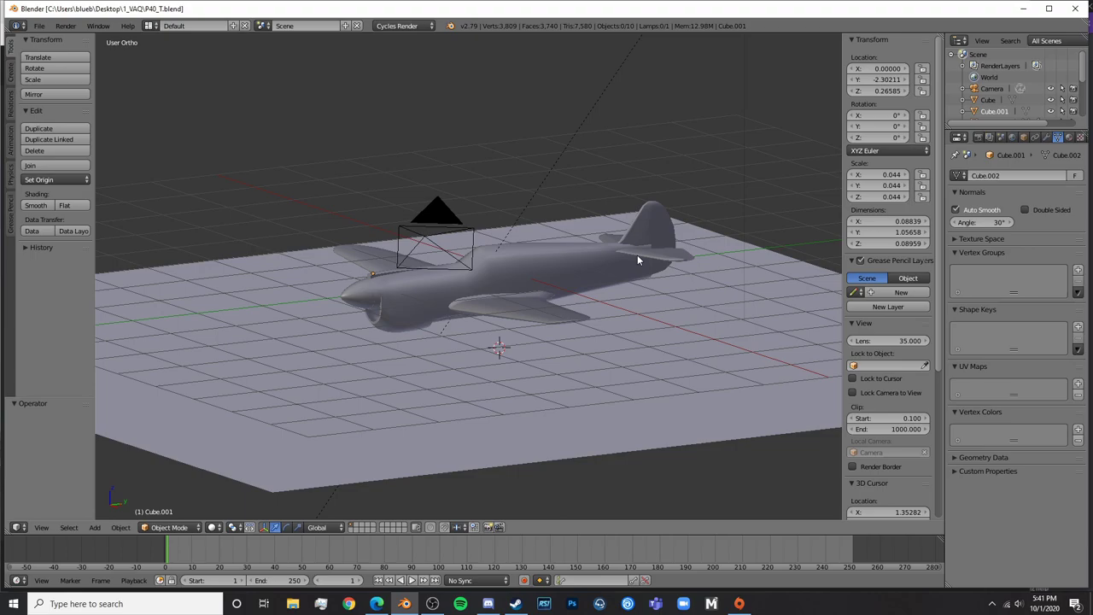
Compare the aircraft's wireframe with the side-view blueprint around the cockpit and wing
shift+middle_drag(649, 317, 615, 334)
scroll(550, 364, up, 2)
mouse_move(560, 361)
shift+middle_down()
mouse_move(639, 337)
mouse_move(565, 355)
shift+middle_up()
key(KP_3)
key(z)
key(z)
key(z)
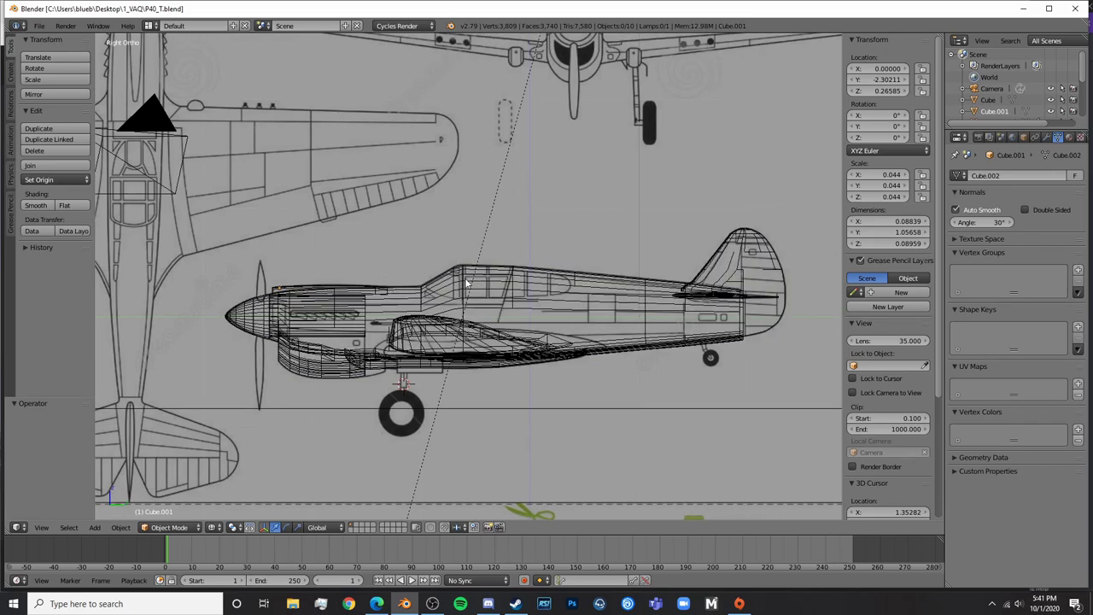
shift+middle_drag(467, 284, 470, 232)
scroll(364, 300, down, 1)
scroll(418, 280, up, 6)
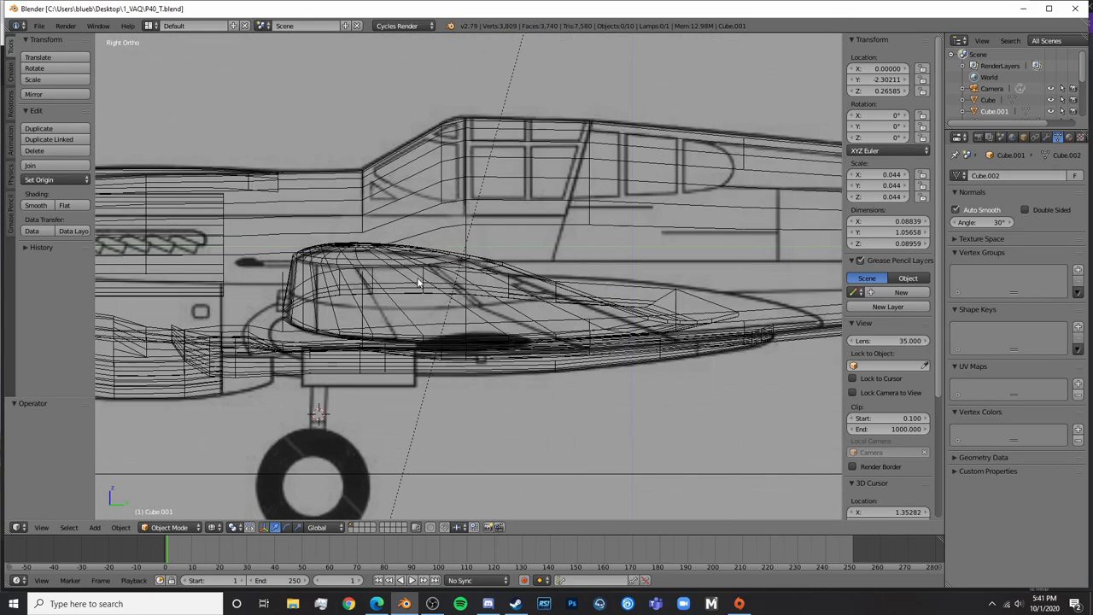
Inspect the nose and fuselage shape in solid shading from several angles, returning to the right-side wireframe view
scroll(419, 282, down, 3)
key(z)
mouse_move(419, 282)
middle_down()
mouse_move(492, 352)
mouse_move(471, 328)
mouse_move(443, 399)
middle_up()
key(z)
middle_drag(485, 361, 366, 342)
key(z)
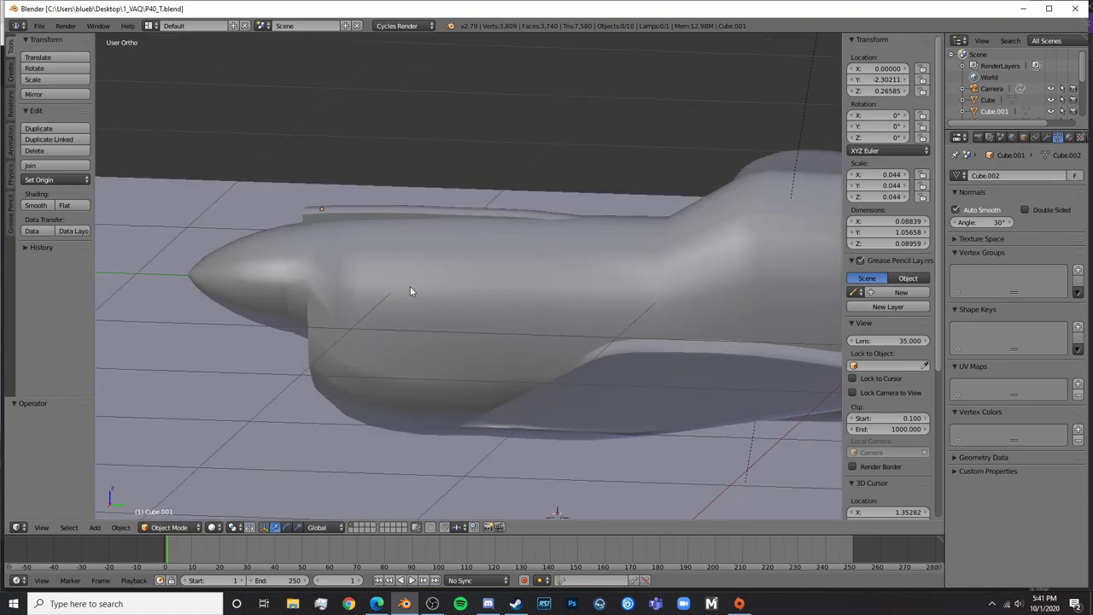
mouse_move(410, 291)
middle_down()
mouse_move(578, 360)
mouse_move(558, 334)
mouse_move(422, 356)
mouse_move(511, 310)
middle_up()
scroll(430, 350, down, 7)
key(KP_3)
key(z)
scroll(511, 310, up, 2)
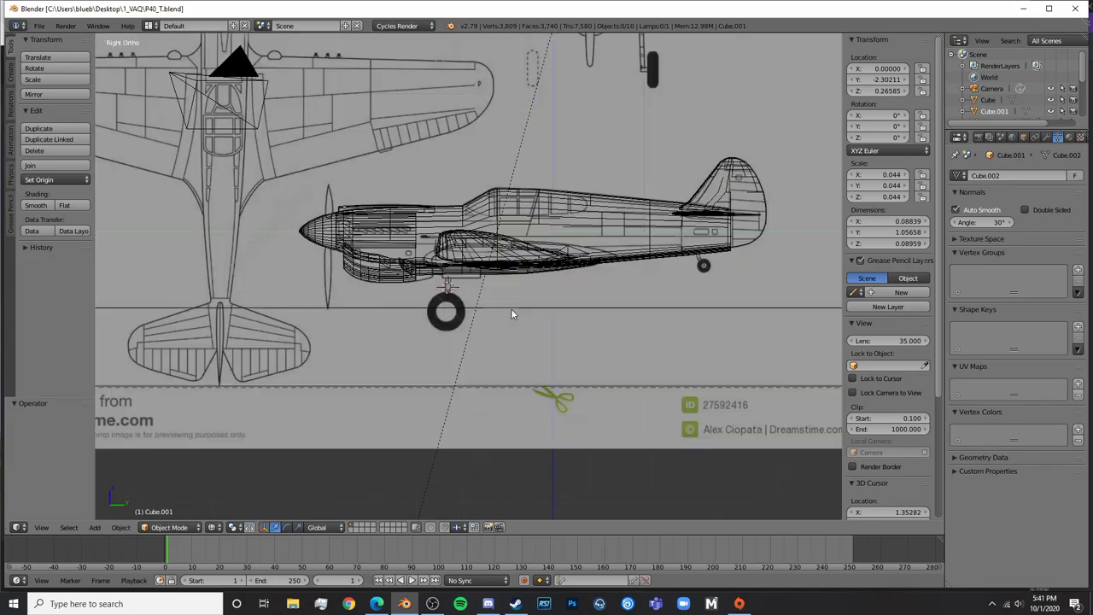
Open the fuselage mesh for editing in the right-side wireframe view, framed on the windshield area of the blueprint
scroll(511, 314, up, 4)
right_click(460, 296)
key(Tab)
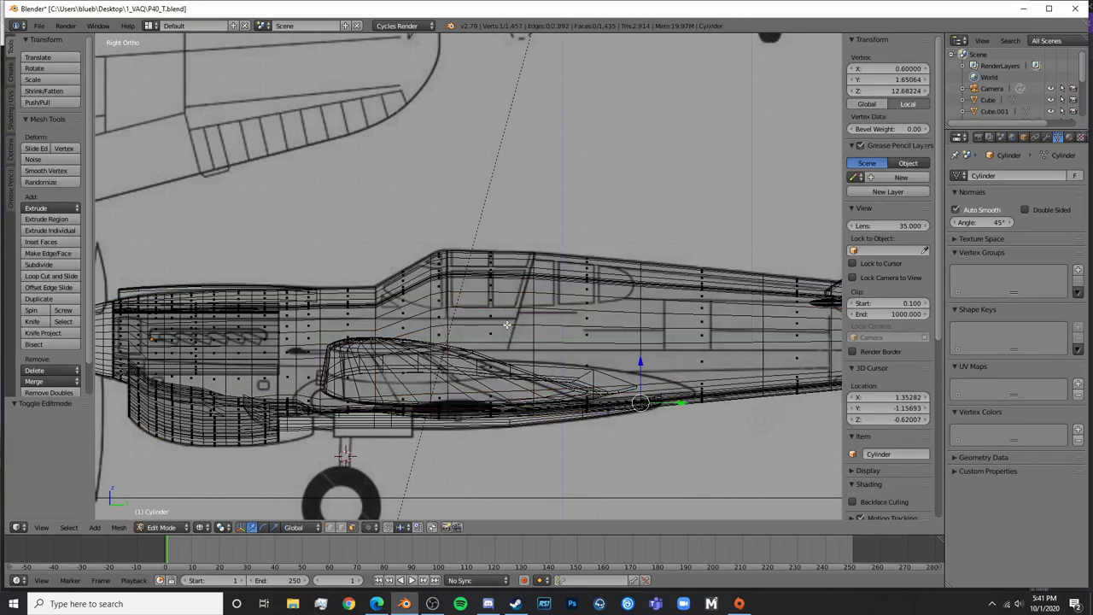
scroll(528, 327, up, 5)
shift+middle_drag(629, 340, 458, 275)
key(Tab)
scroll(429, 408, down, 6)
key(z)
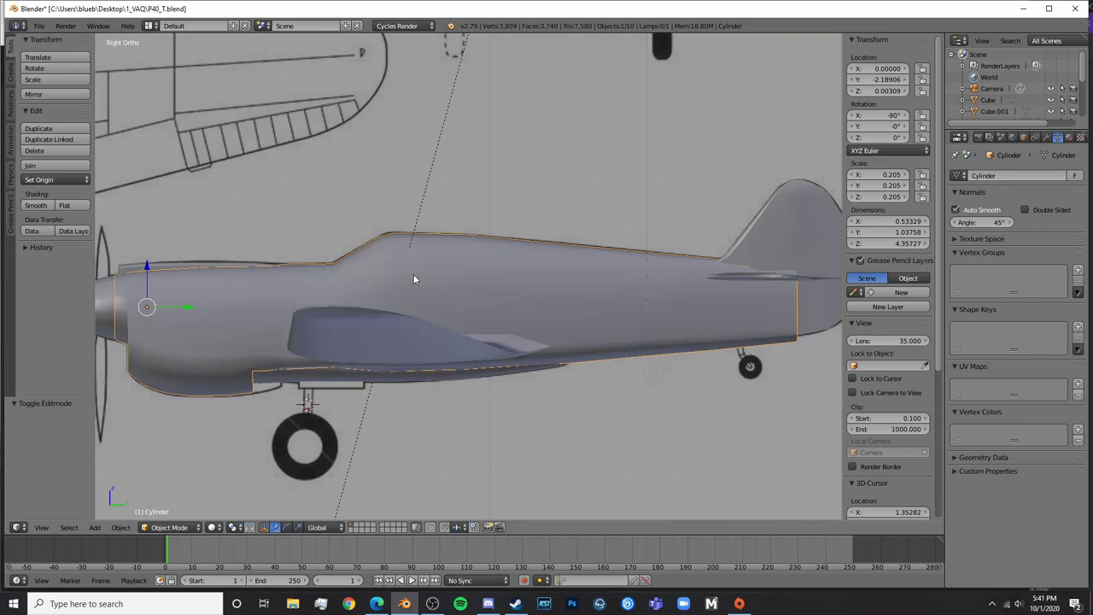
key(Tab)
scroll(496, 299, up, 3)
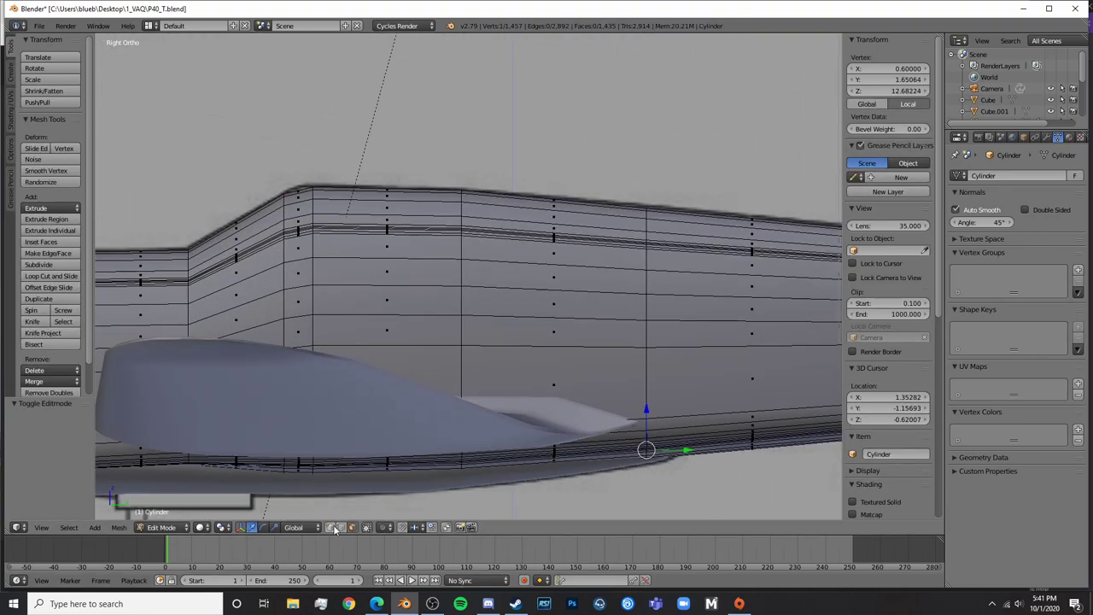
key(z)
scroll(478, 342, up, 4)
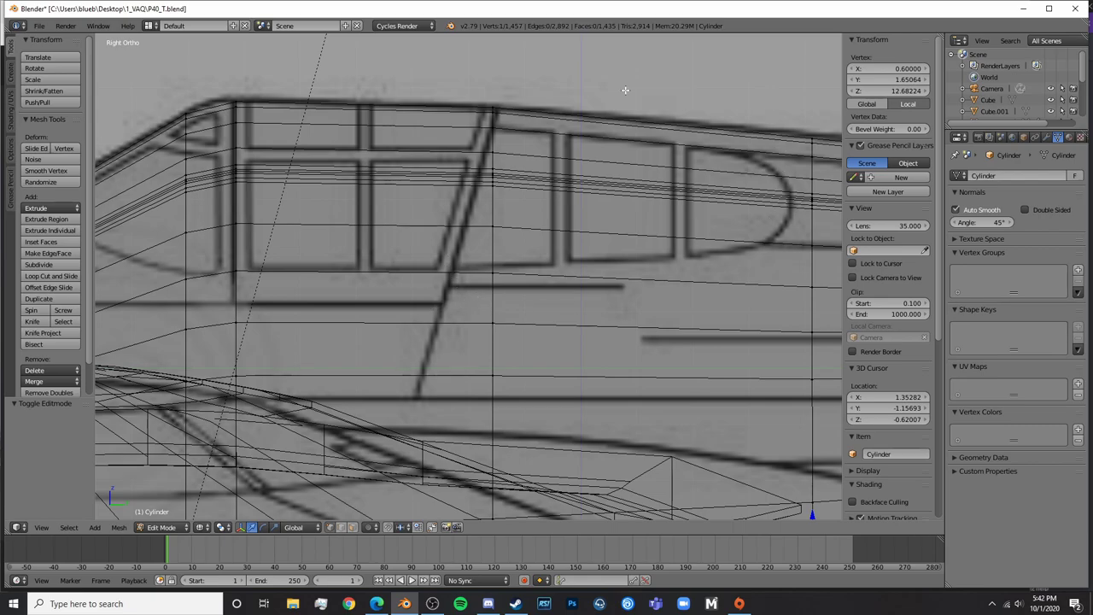
shift+middle_drag(385, 300, 633, 267)
shift+middle_drag(338, 292, 534, 287)
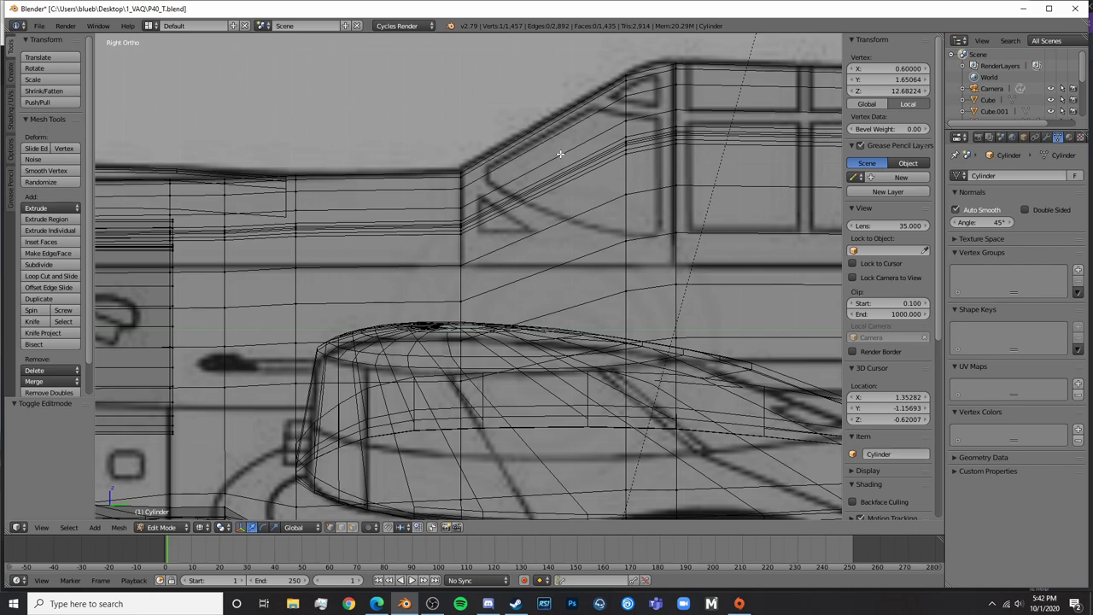
Add one loop cut around the fuselage and slide it forward to just behind the windshield's base
key(ctrl+r)
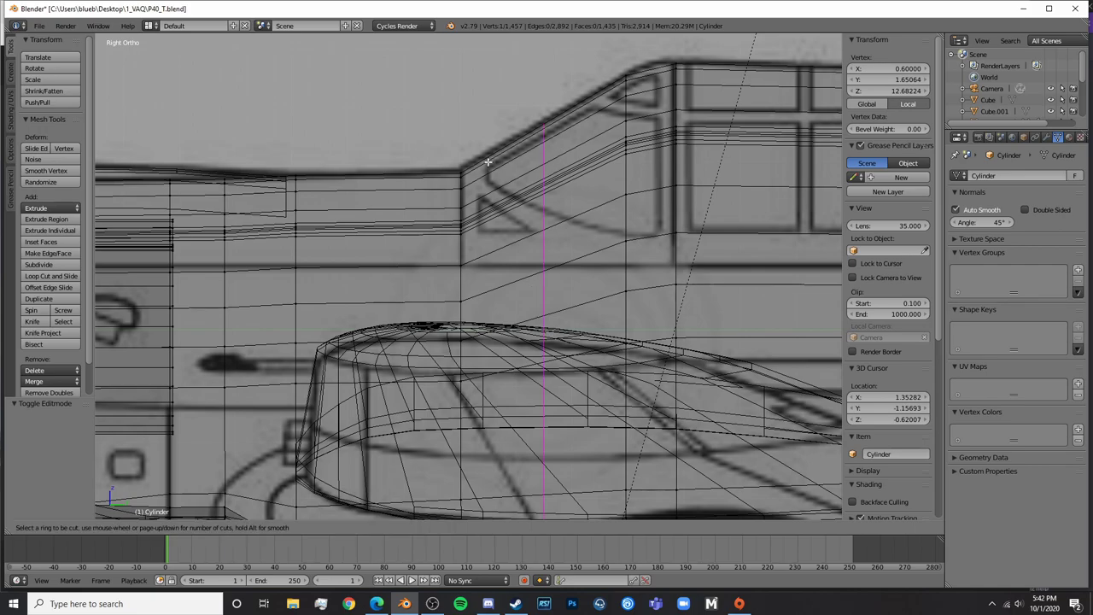
click(488, 162)
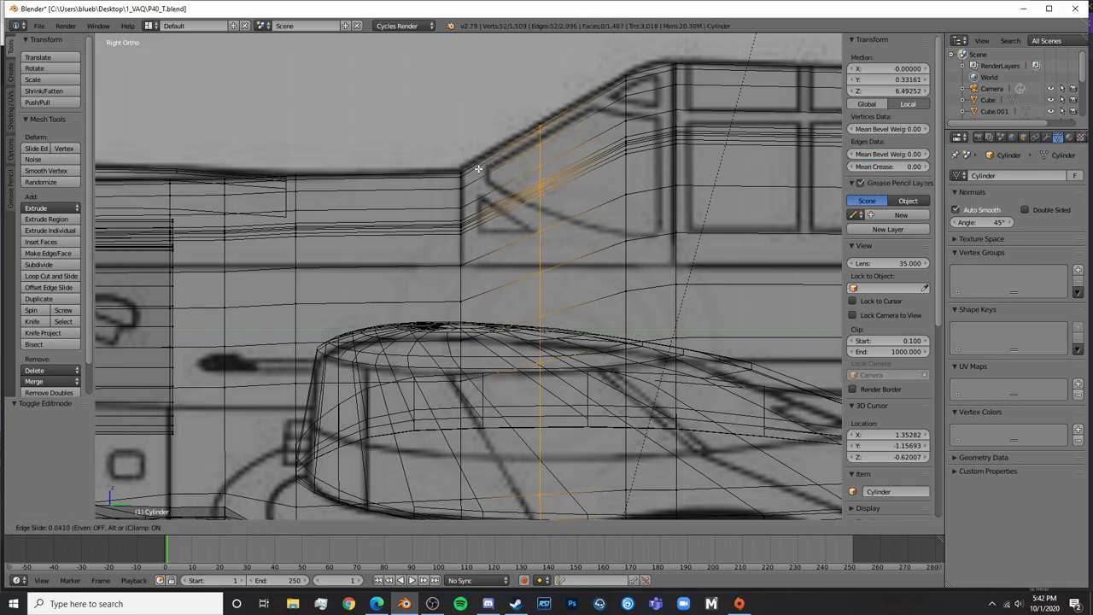
click(413, 198)
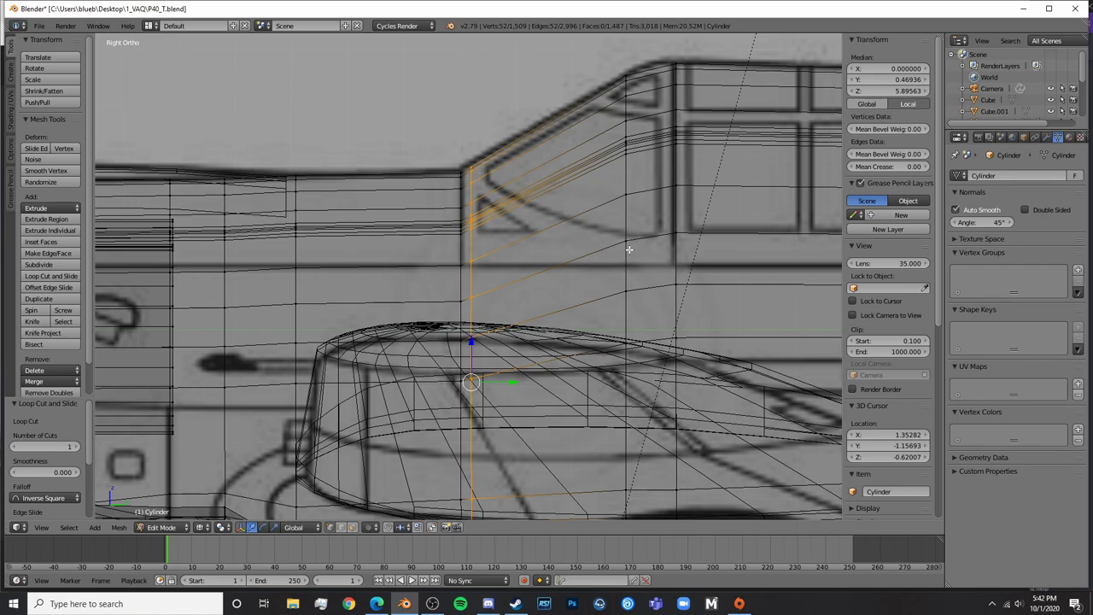
Select the new loop's vertices below its uppermost ones, down to the belly, and move them 0.254 along Y
key(a)
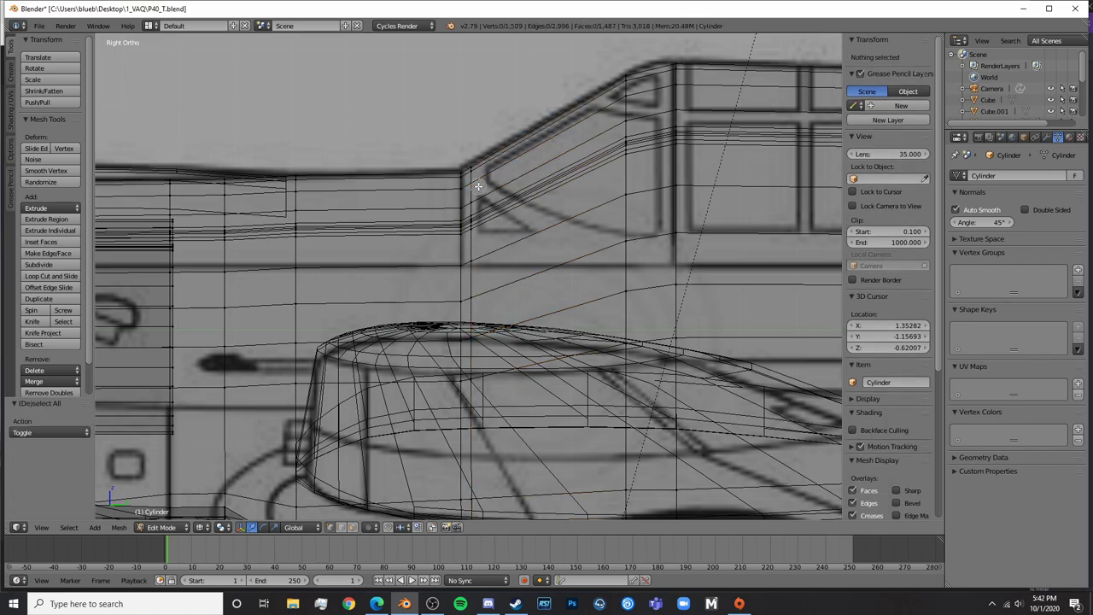
right_click(472, 216)
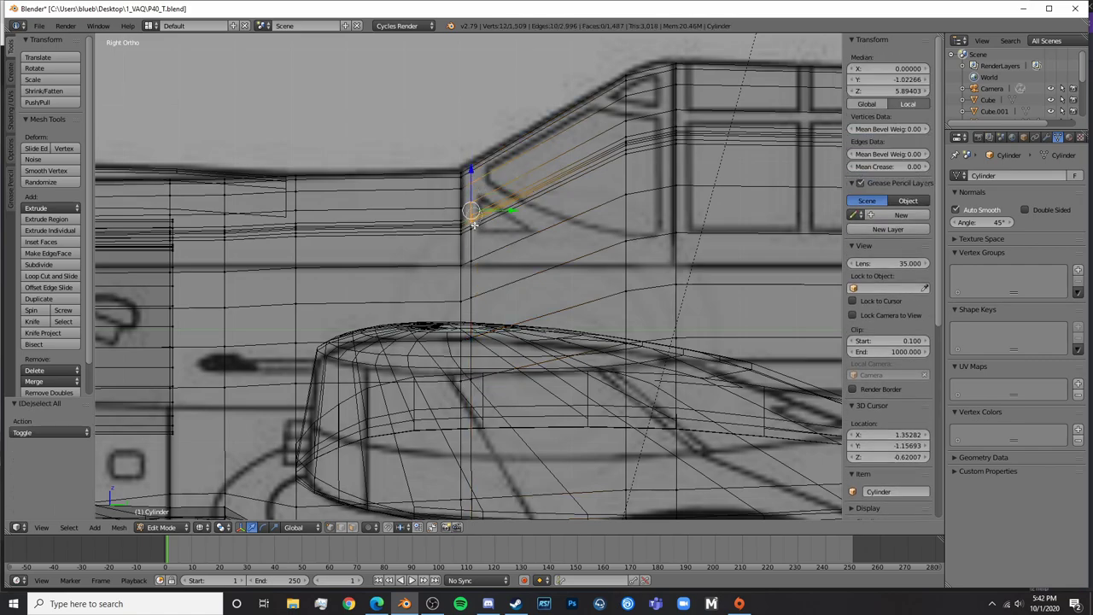
click(477, 298)
right_click(477, 297)
scroll(496, 297, down, 2)
shift+middle_drag(486, 282, 486, 200)
key(c)
drag(479, 231, 479, 387)
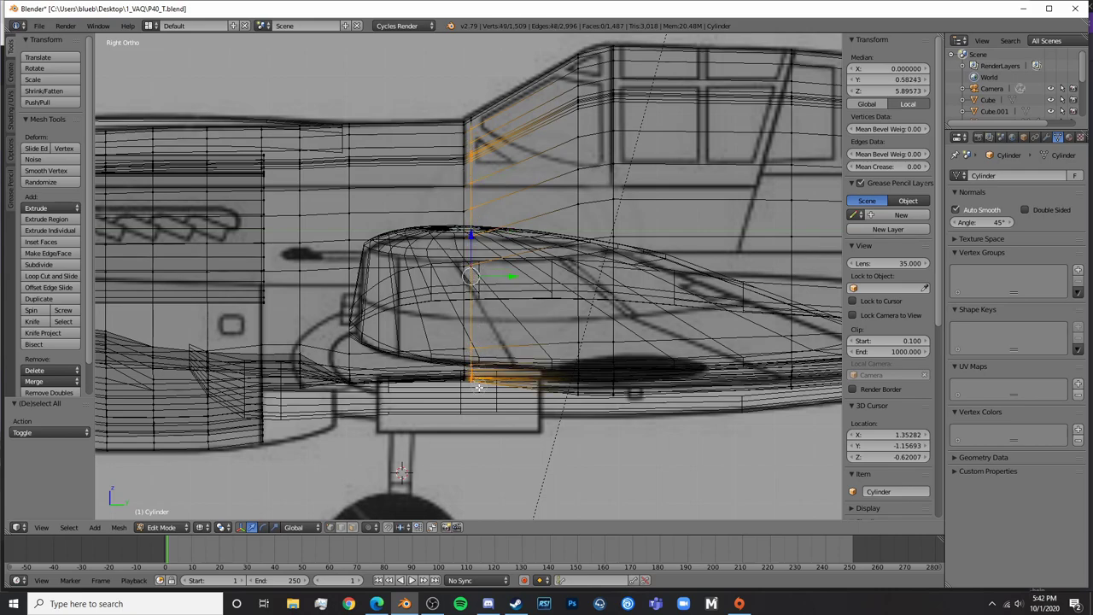
click(512, 285)
drag(513, 284, 609, 269)
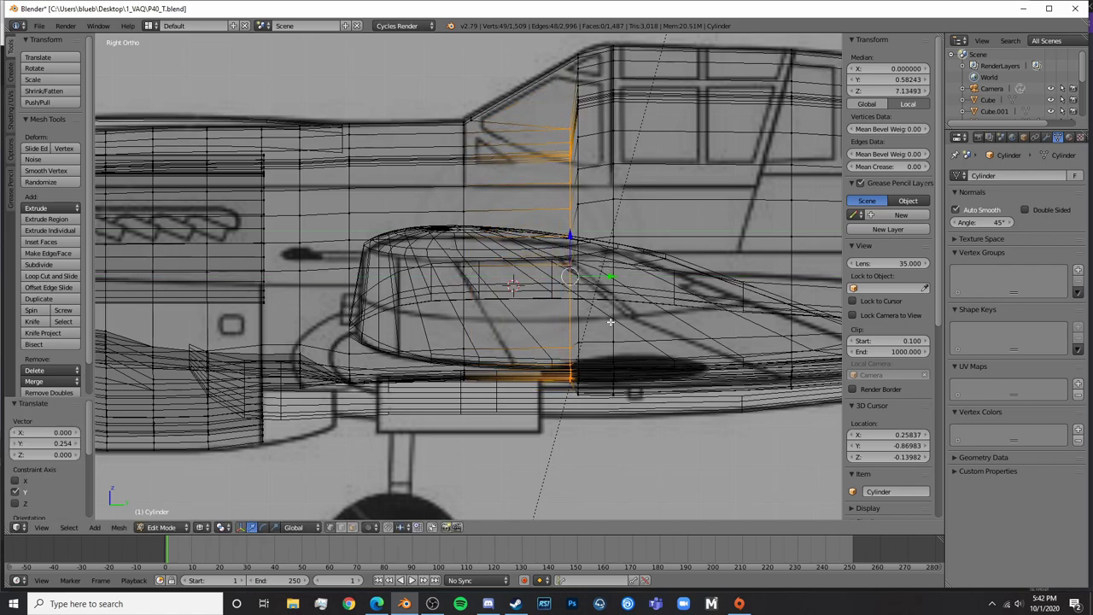
Select only the belly section of the moved loop and scale it by 1.588 along Z
scroll(599, 293, up, 5)
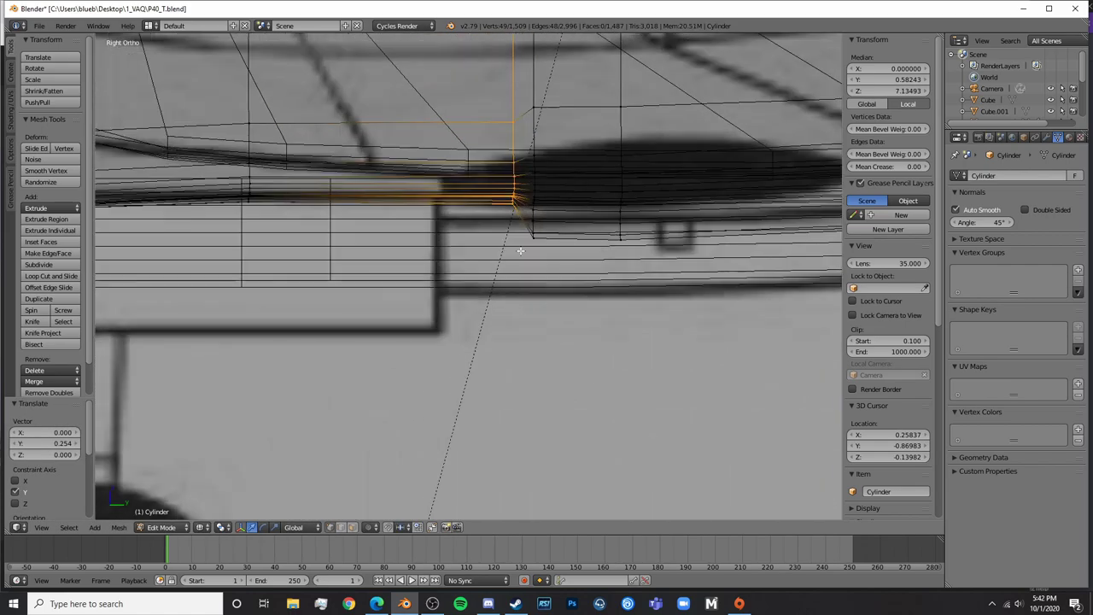
key(a)
alt+right_click(516, 167)
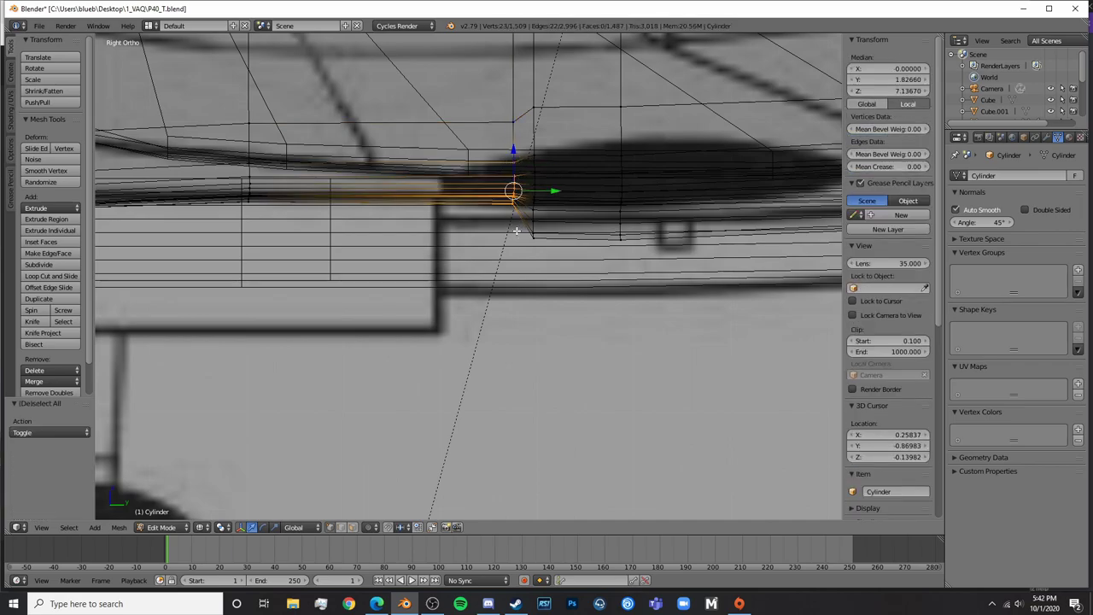
click(510, 138)
key(s)
key(z)
click(519, 126)
Lower the selected belly section by about 0.012 along Z and scale it by 1.326 along Z
key(g)
key(z)
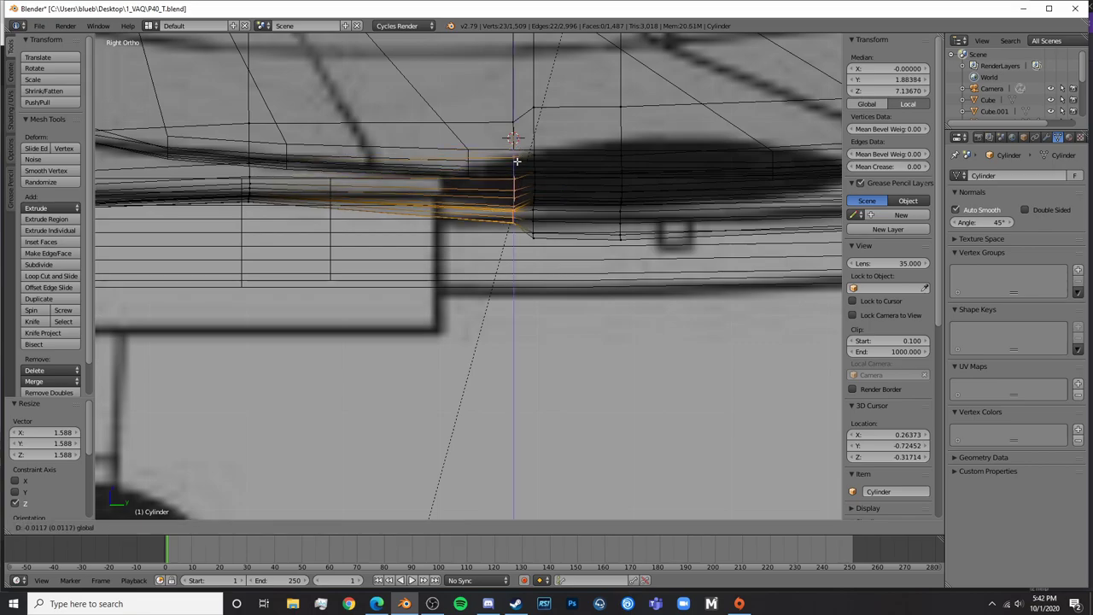
click(517, 160)
key(s)
key(z)
click(538, 152)
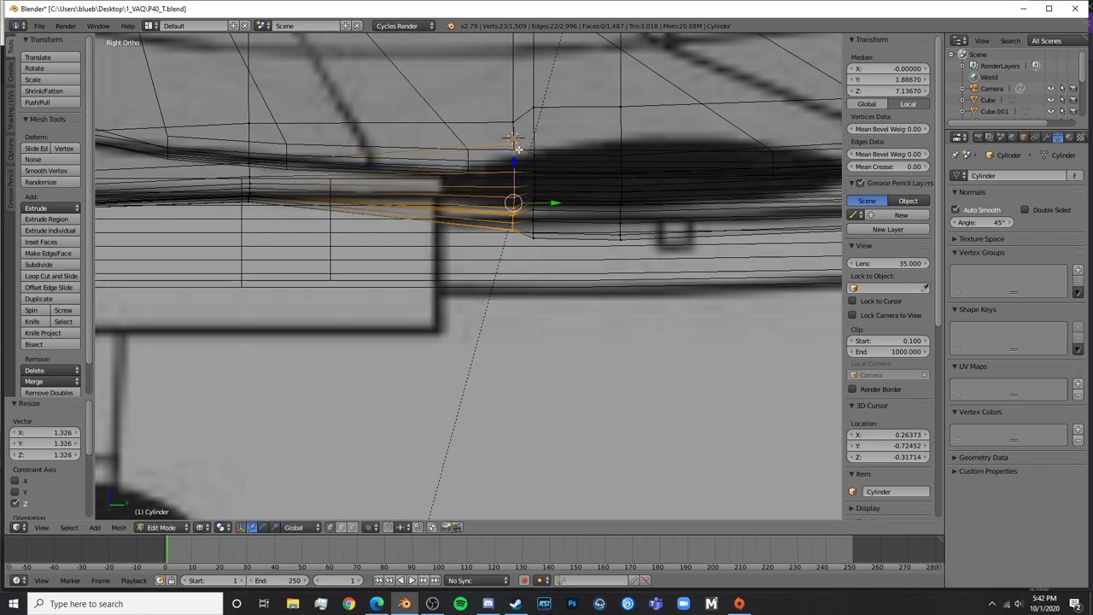
key(g)
key(z)
click(513, 166)
Delete the ground plane beneath the aircraft and reopen the fuselage mesh for editing in solid shading
key(Tab)
key(z)
mouse_move(557, 299)
middle_down()
mouse_move(562, 250)
mouse_move(575, 267)
mouse_move(573, 450)
mouse_move(524, 349)
middle_up()
key(Tab)
key(Tab)
right_click(569, 452)
key(x)
click(557, 457)
right_click(546, 265)
key(Tab)
shift+middle_drag(586, 236, 392, 193)
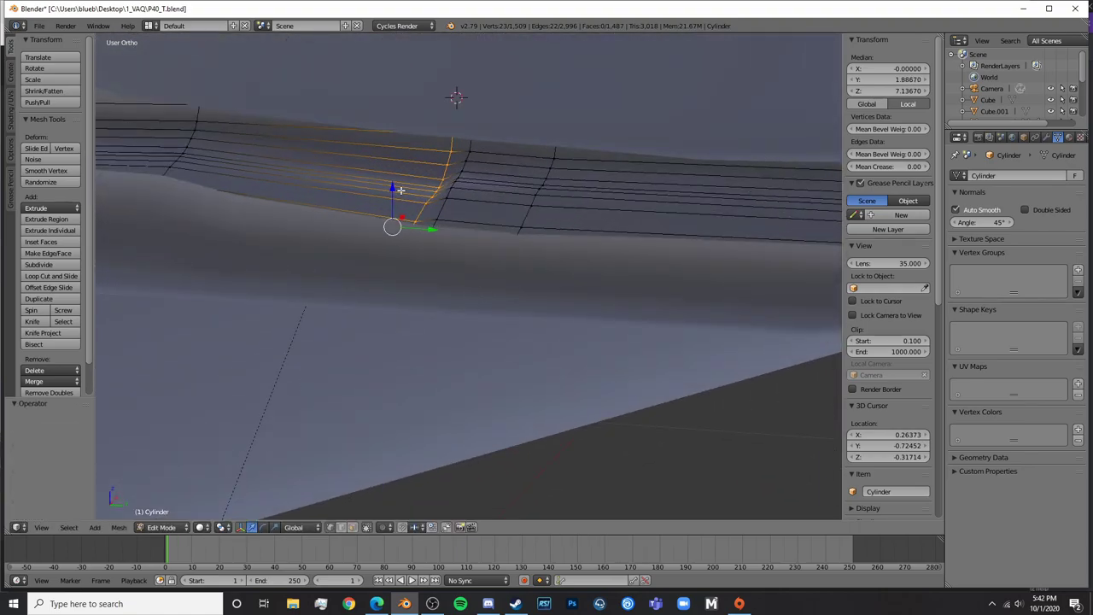
Examine the reshaped belly loop where the fuselage meets the wing, from several angles in wireframe and solid shading
mouse_move(568, 239)
middle_down()
mouse_move(655, 242)
mouse_move(422, 237)
mouse_move(566, 247)
mouse_move(539, 244)
mouse_move(527, 261)
mouse_move(532, 253)
middle_up()
key(z)
middle_drag(272, 213, 177, 197)
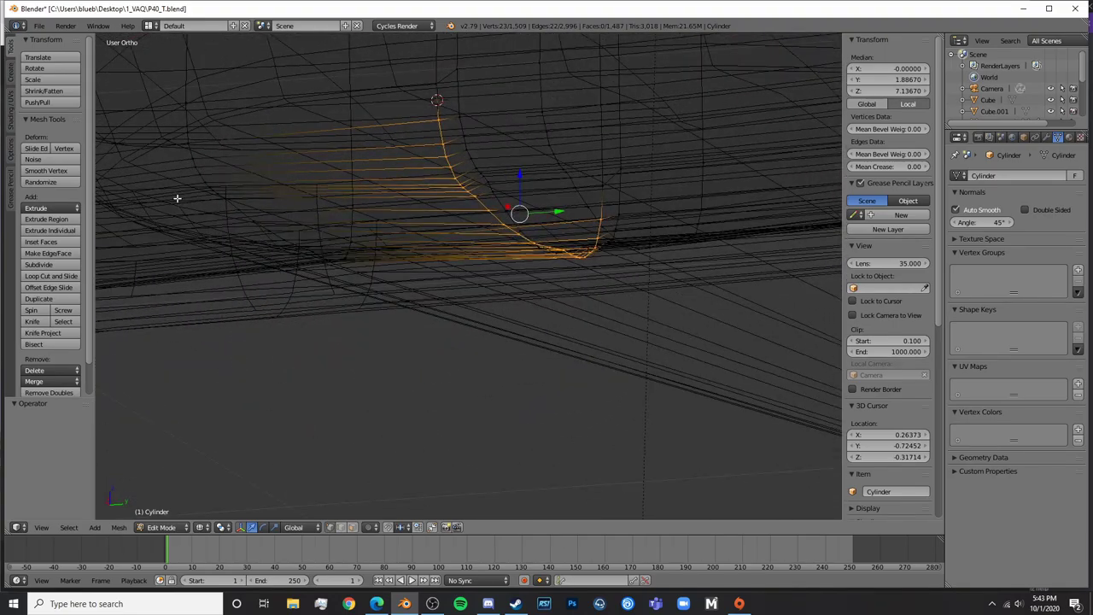
middle_drag(264, 258, 382, 231)
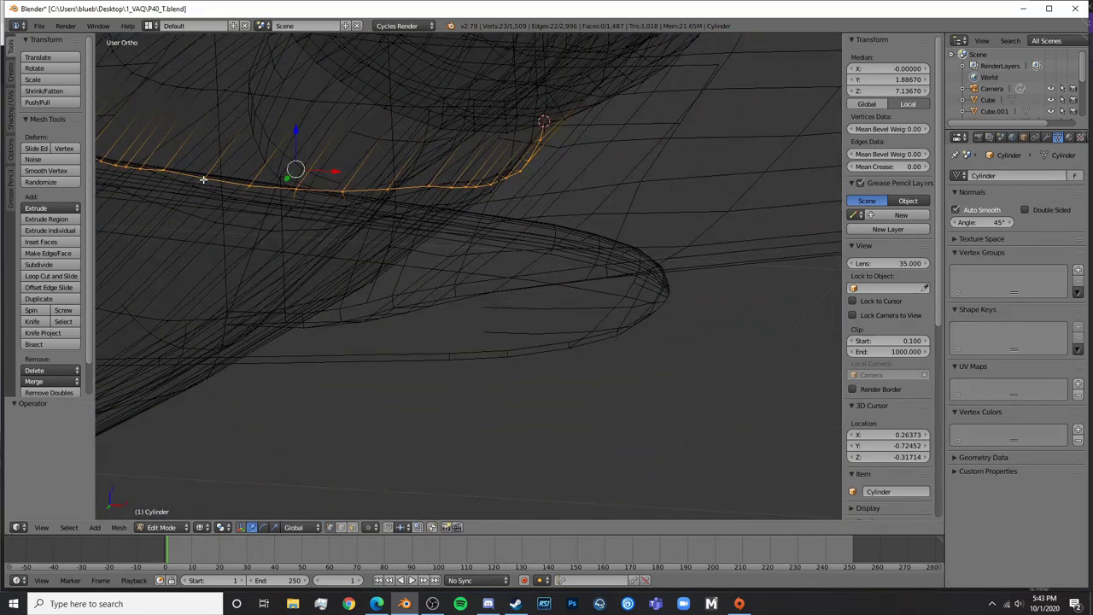
key(z)
middle_drag(203, 180, 316, 195)
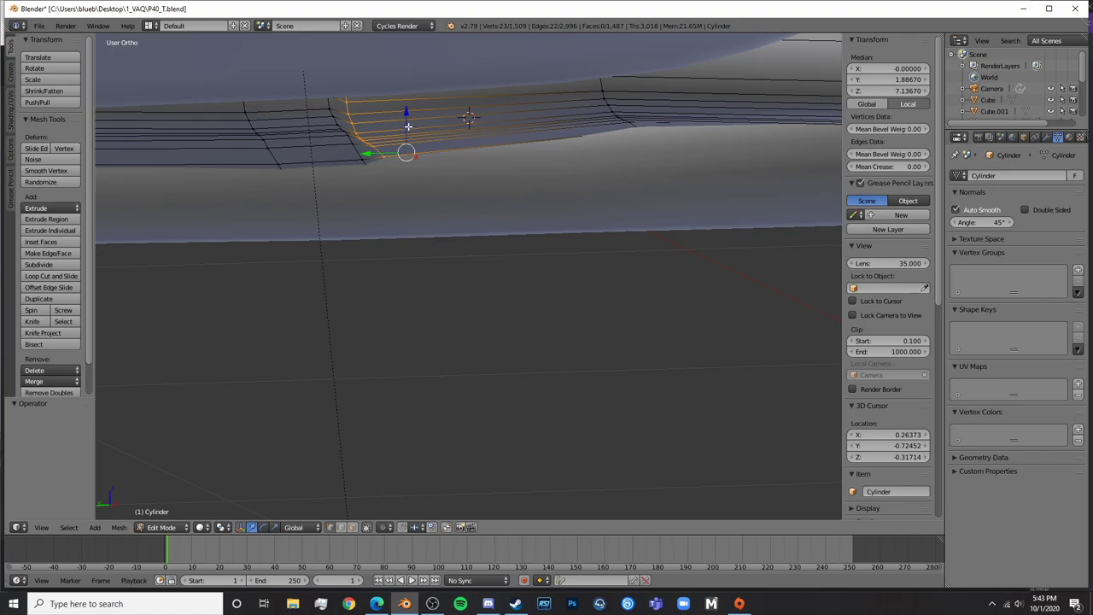
key(Tab)
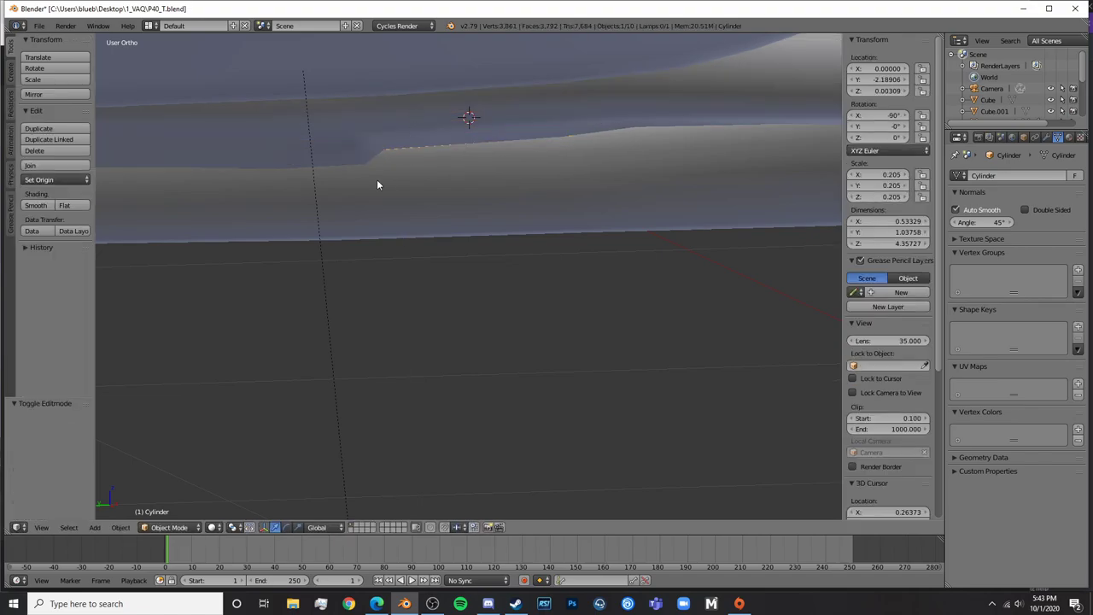
middle_drag(377, 184, 283, 174)
Select the seven central vertices of the belly loop and lower them by 0.002 and another 0.001 along Z
key(Tab)
right_click(294, 157)
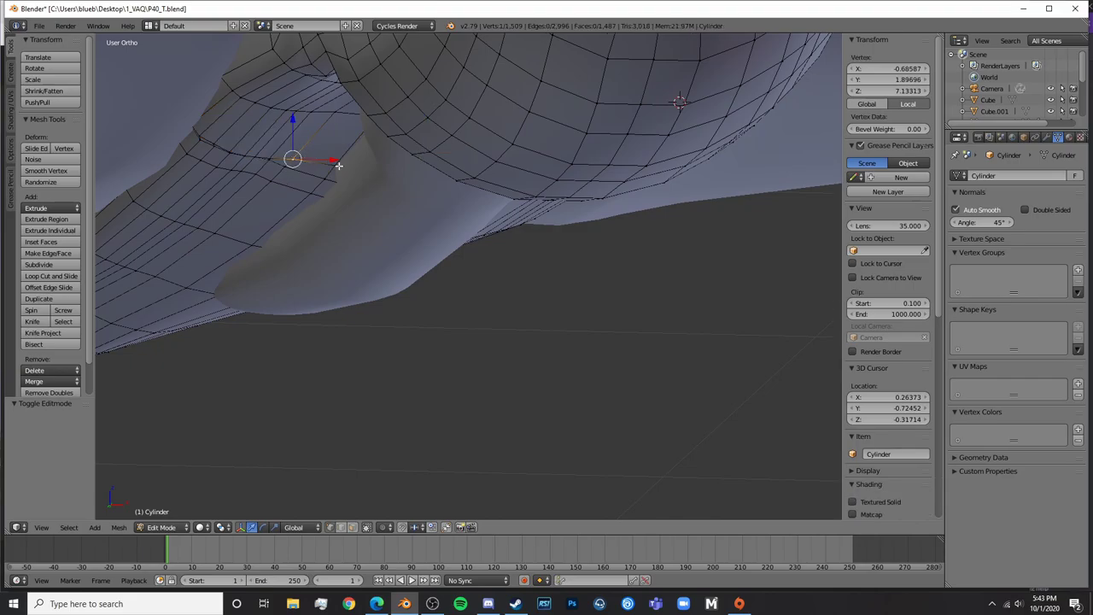
key(z)
shift+right_click(337, 166)
shift+right_click(380, 171)
shift+right_click(430, 174)
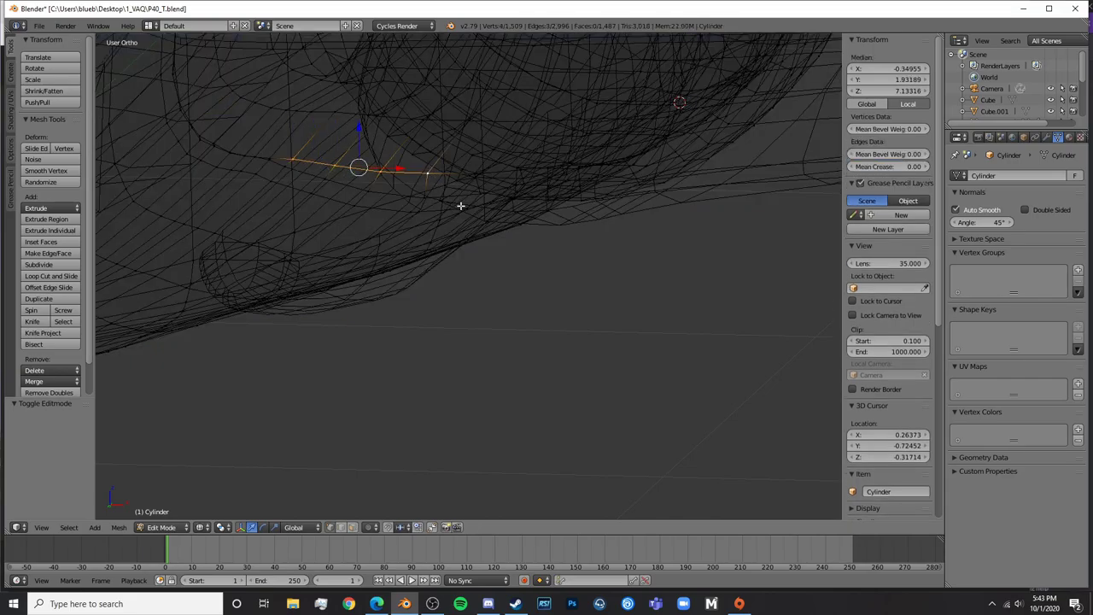
middle_drag(461, 206, 475, 181)
shift+right_click(473, 175)
shift+right_click(518, 168)
shift+right_click(555, 160)
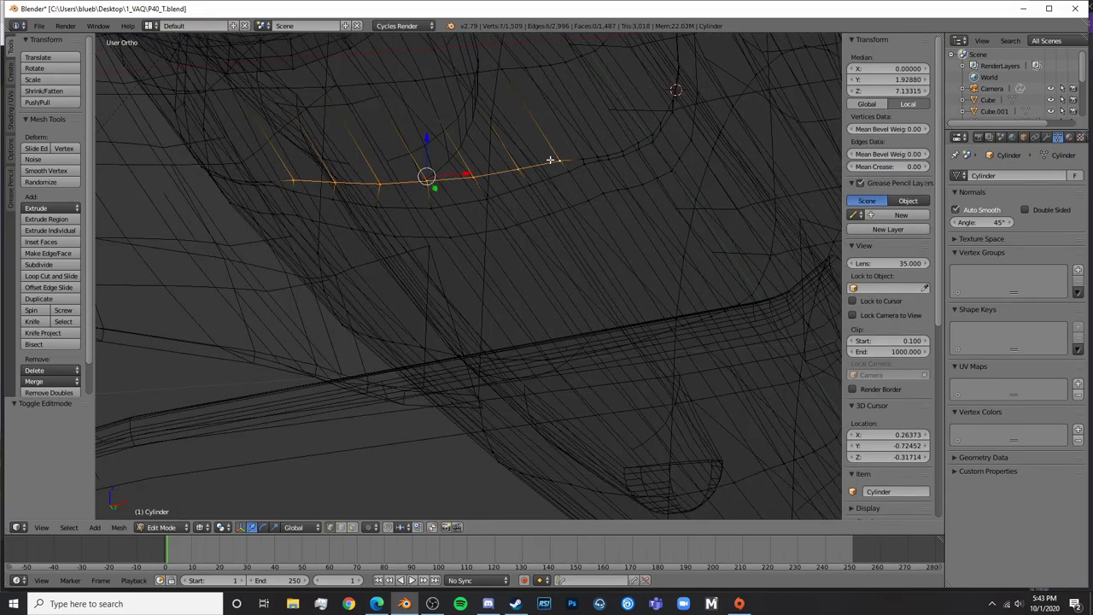
drag(435, 142, 441, 147)
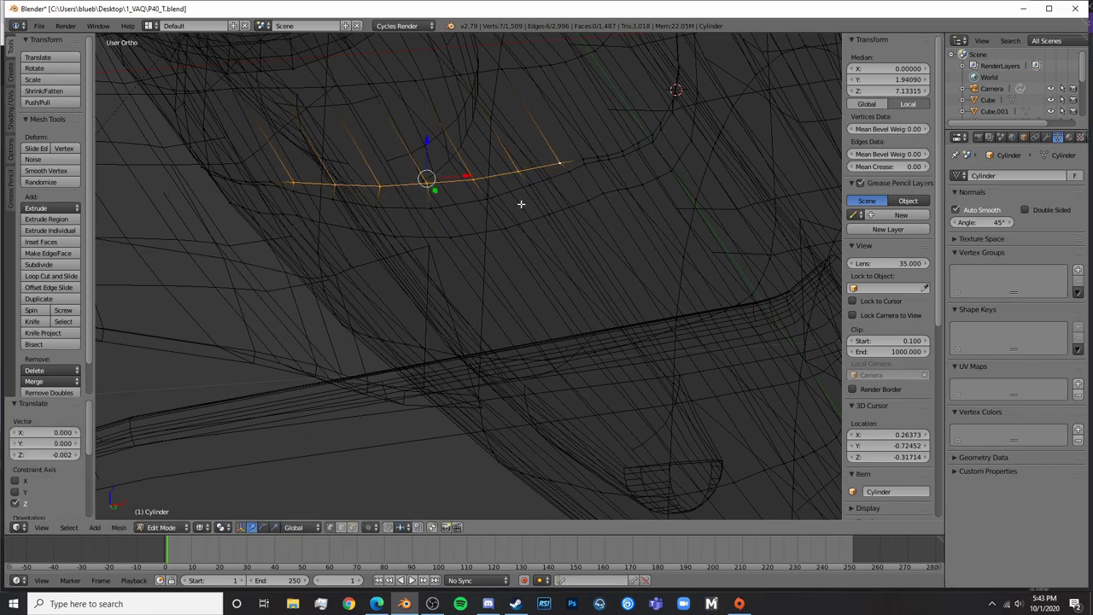
middle_drag(522, 202, 467, 148)
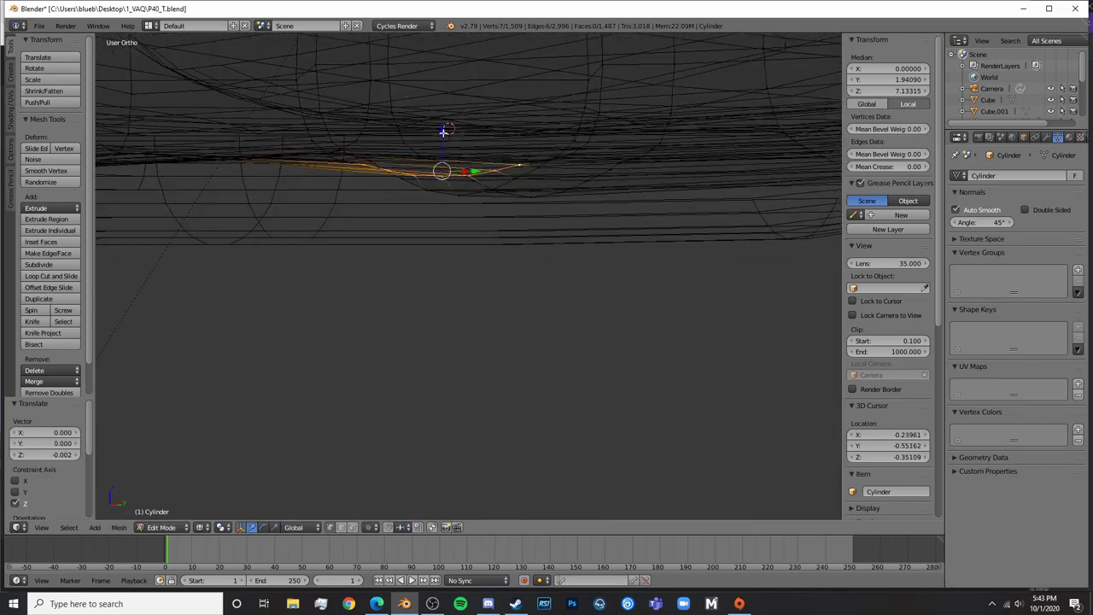
drag(445, 133, 442, 135)
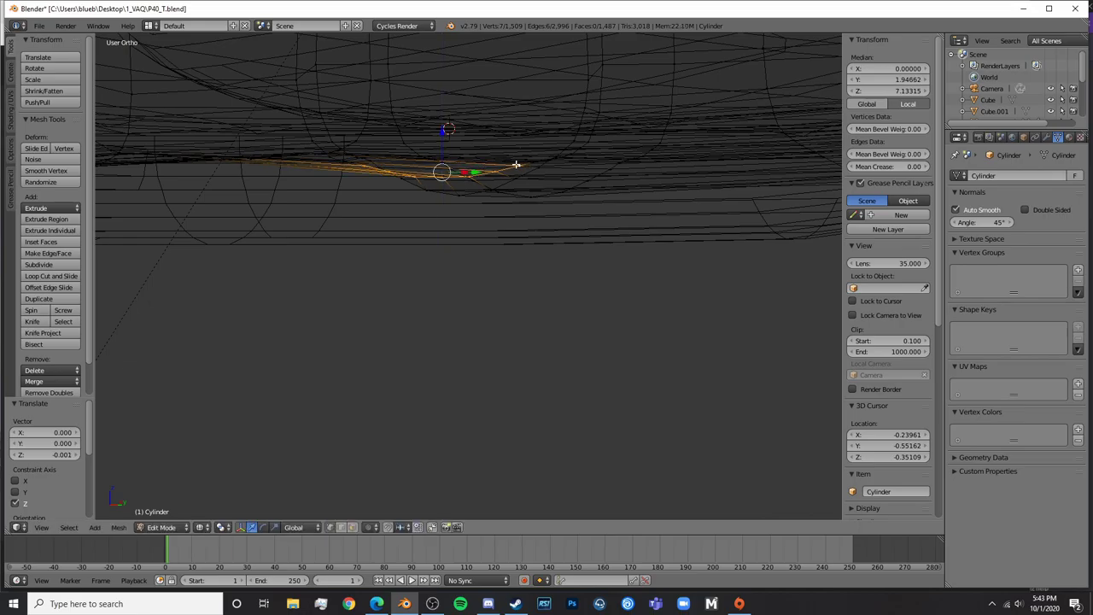
Exclude the outermost vertex on each side from the selection and lower the remaining five belly vertices by 0.009 along Z
shift+right_click(518, 165)
middle_drag(519, 165, 562, 189)
shift+right_click(311, 146)
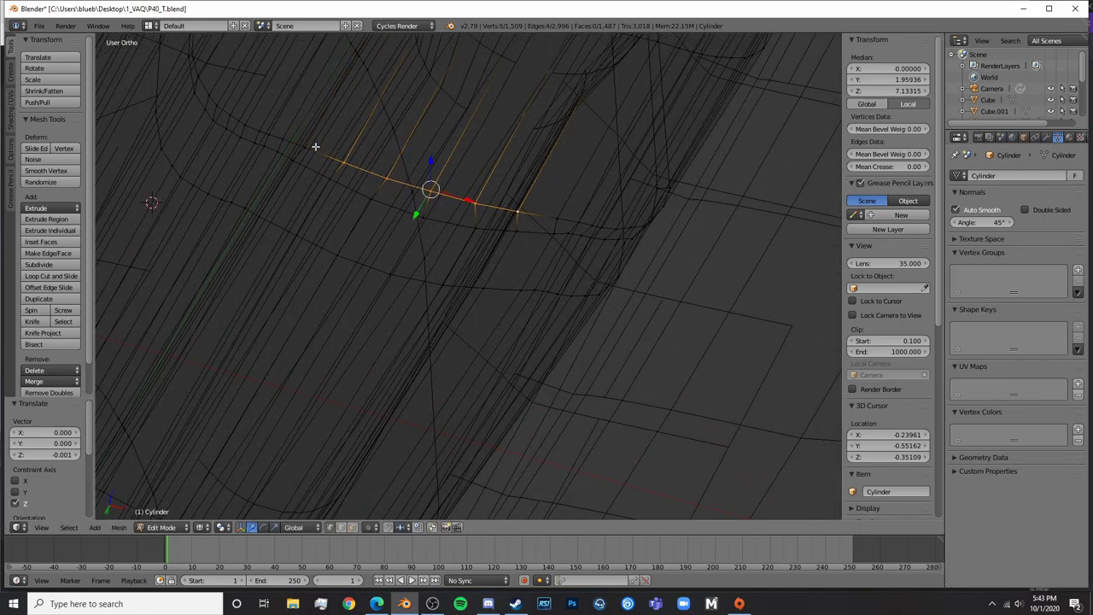
middle_drag(461, 205, 413, 258)
drag(428, 137, 432, 152)
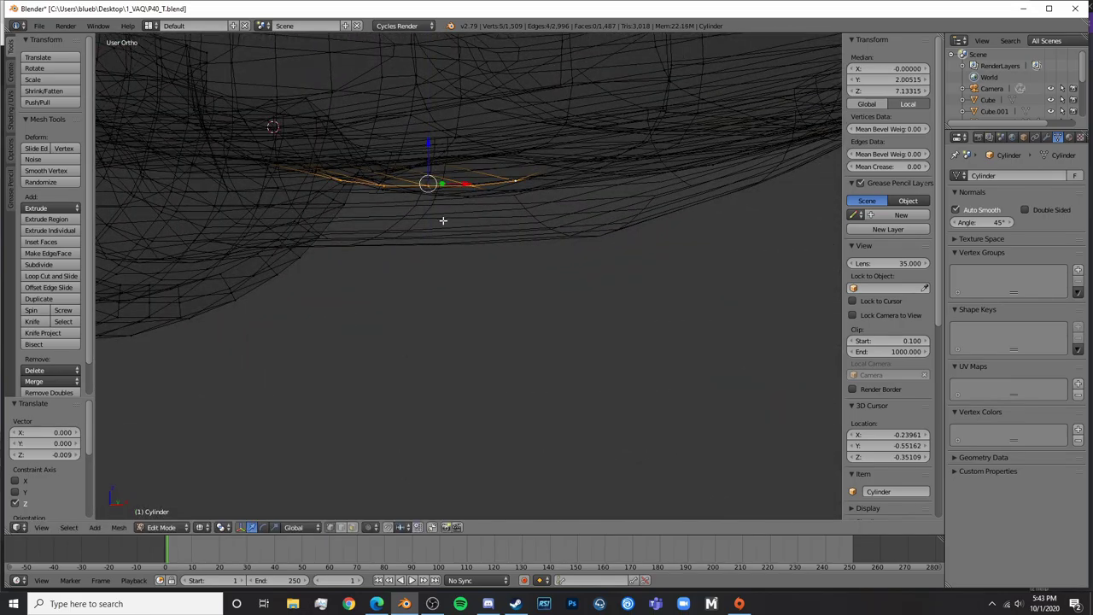
Check the smoothed fuselage underside in solid shading and in a rendered preview from below
mouse_move(445, 278)
middle_down()
mouse_move(498, 207)
mouse_move(418, 227)
middle_up()
key(z)
key(Tab)
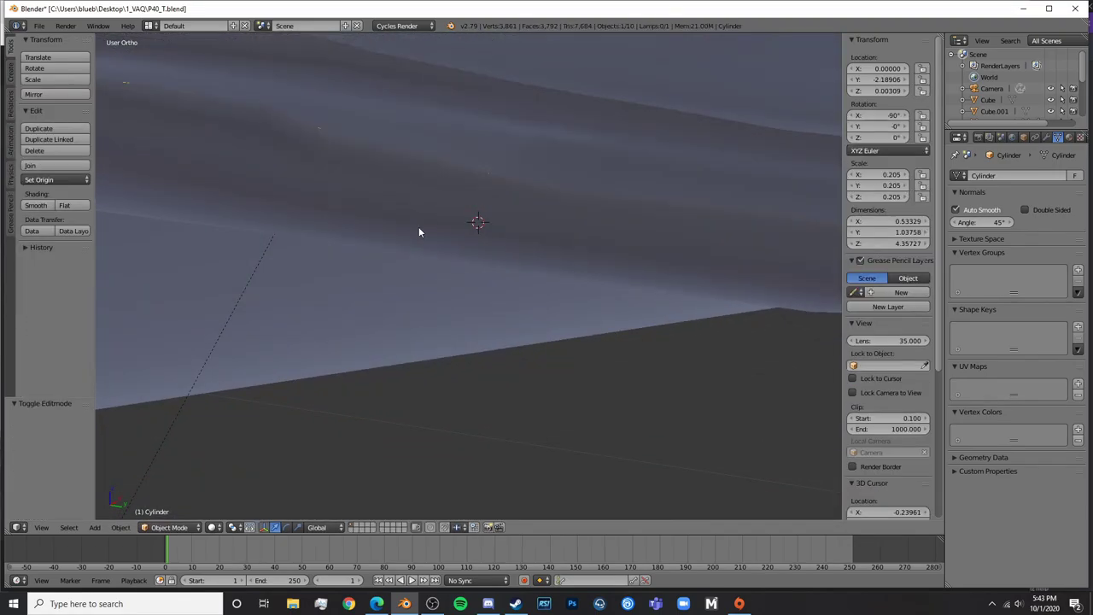
scroll(487, 272, down, 8)
key(a)
middle_drag(487, 277, 589, 208)
key(shift+z)
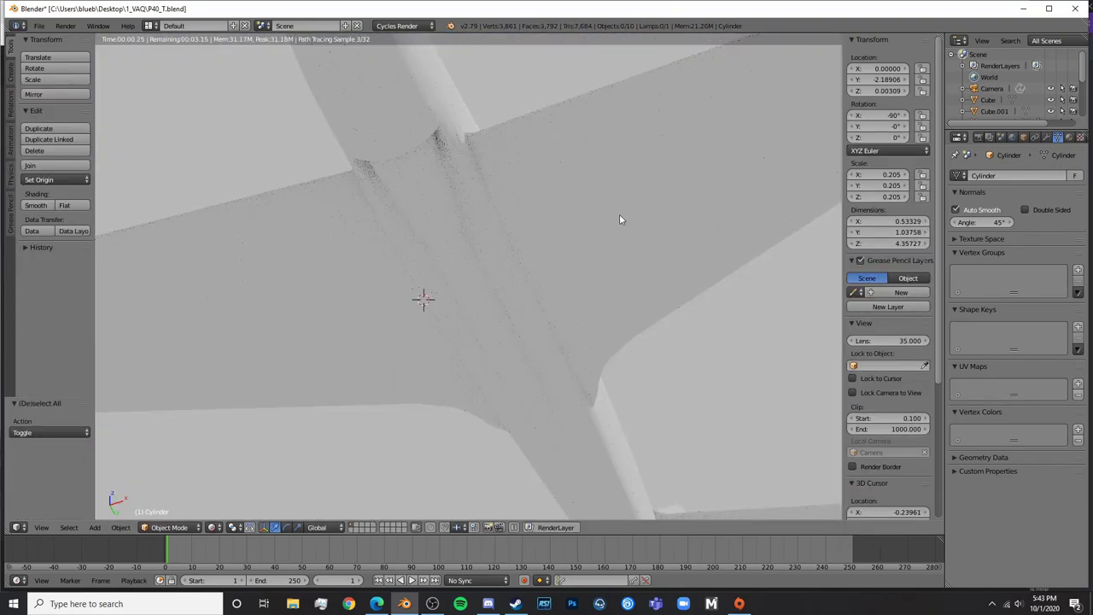
Examine the fuselage underside, nose and windshield area from several angles and against the side blueprint
key(shift+z)
middle_drag(457, 253, 603, 237)
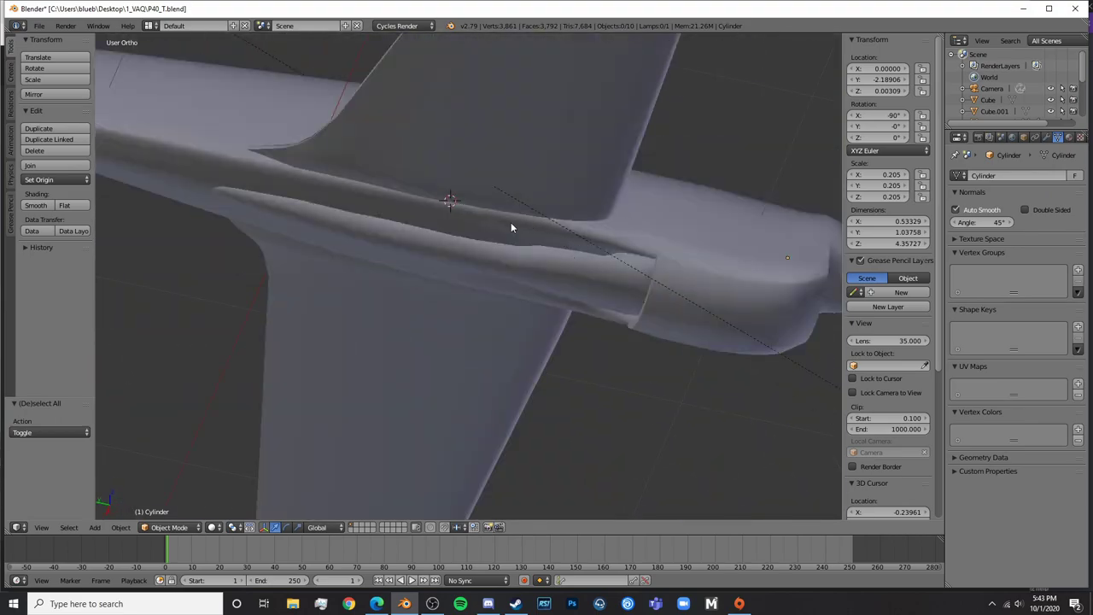
middle_drag(511, 226, 404, 236)
key(Tab)
middle_drag(511, 120, 481, 137)
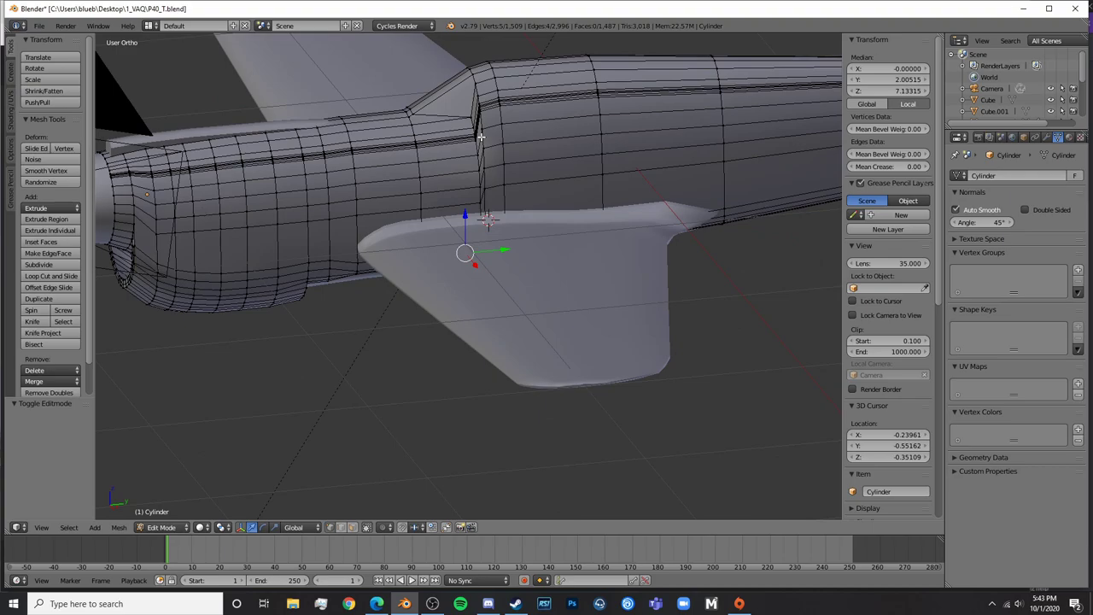
middle_drag(481, 137, 451, 139)
key(KP_3)
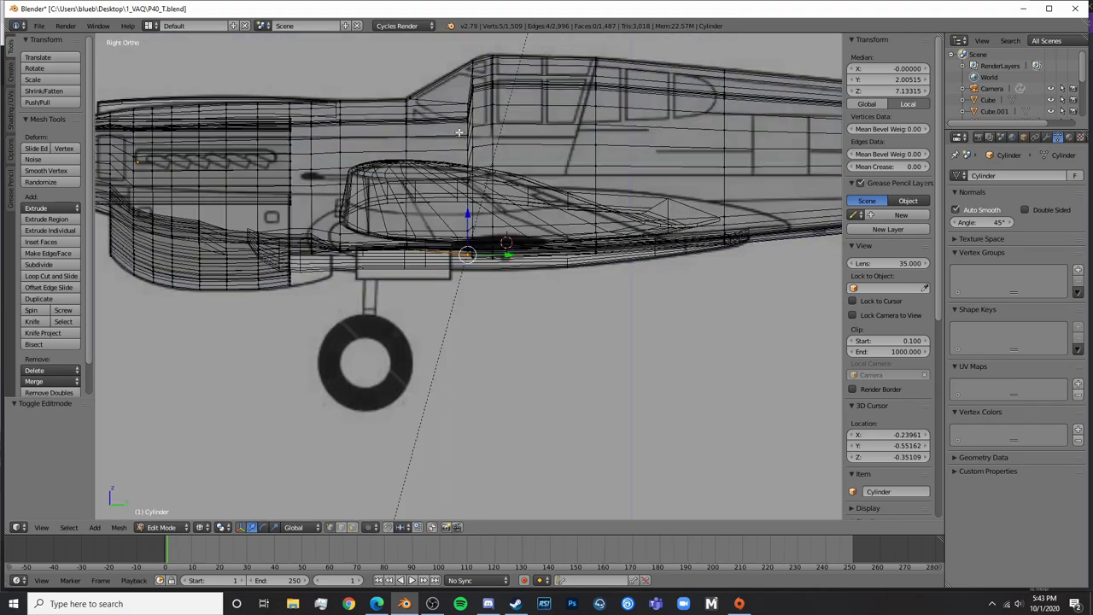
middle_drag(486, 207, 521, 187)
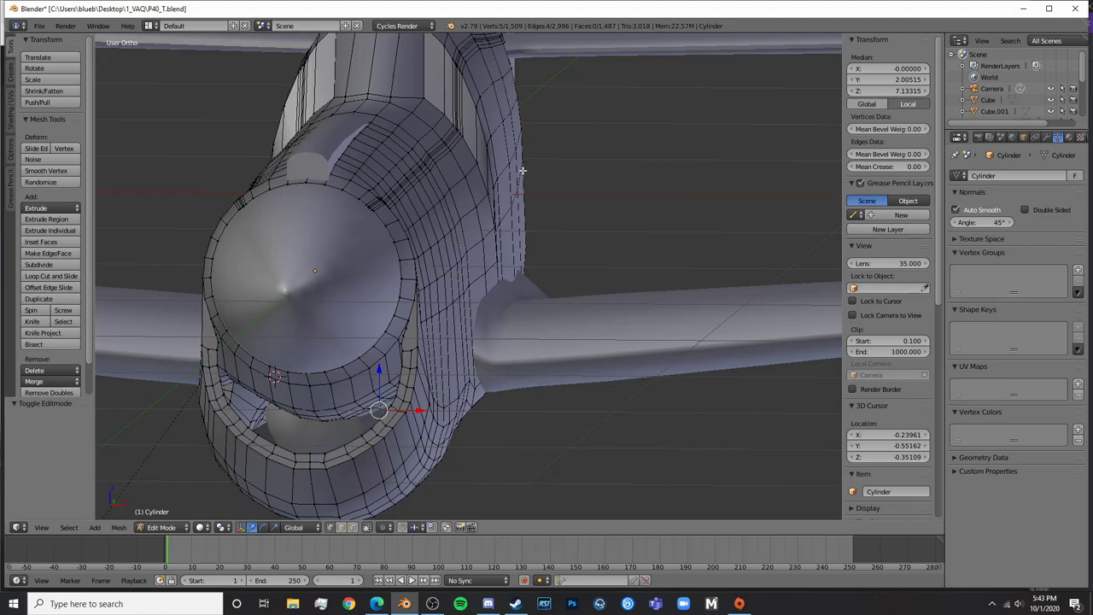
key(KP_3)
Select the stacked vertices at the windshield base and move them forward by about 0.036 along Y
scroll(497, 162, up, 4)
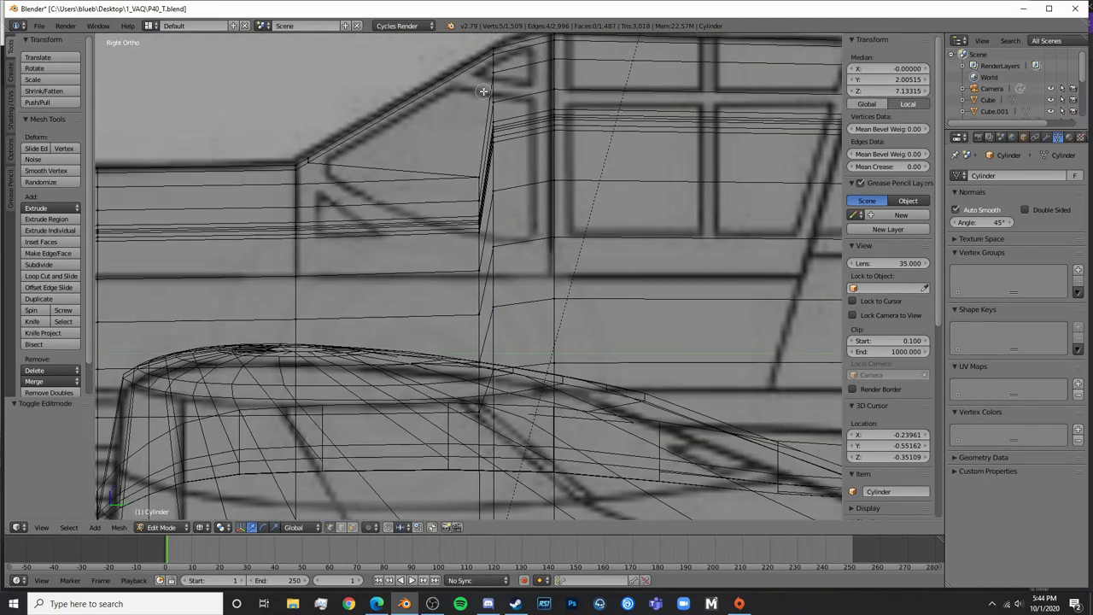
drag(474, 173, 478, 243)
right_click(479, 242)
key(g)
key(y)
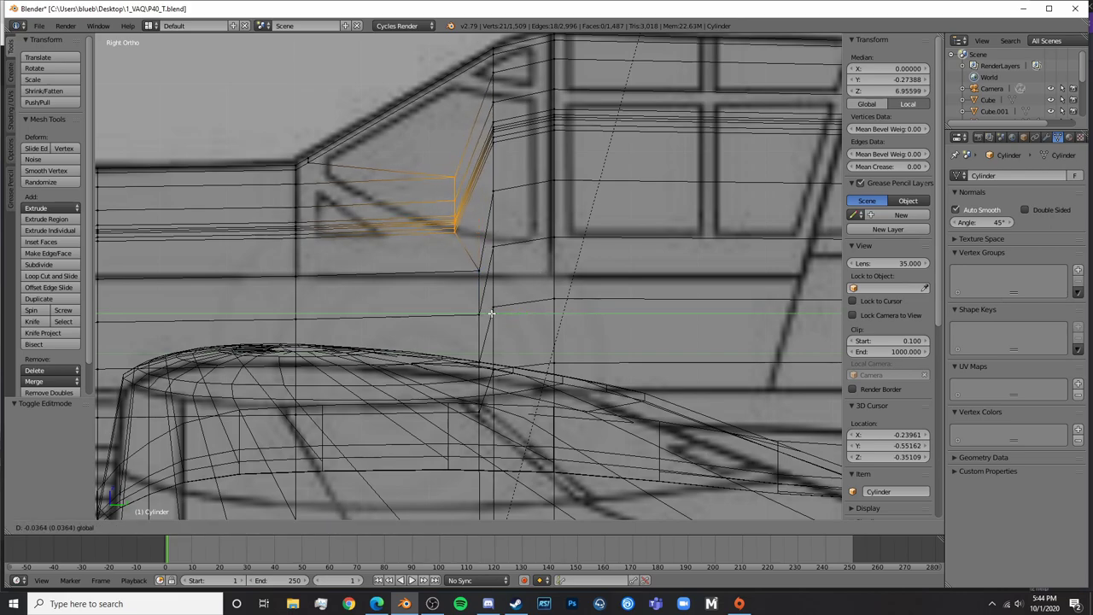
click(492, 313)
Select the vertex pair just below the windshield base and raise it by 0.056 along Z to the blueprint's window line
key(a)
right_click(479, 274)
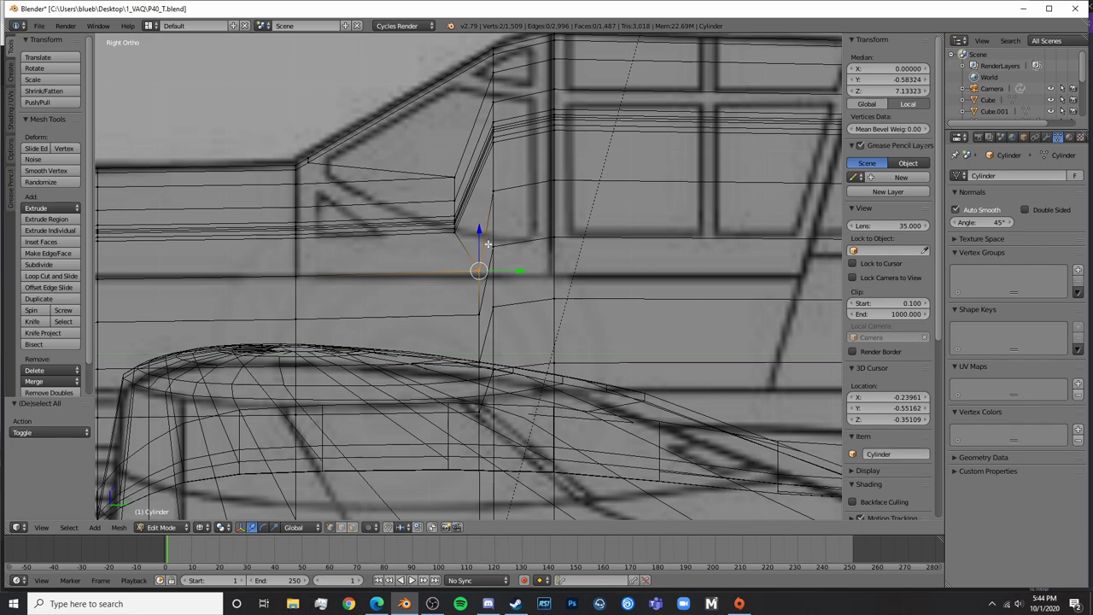
drag(483, 229, 495, 191)
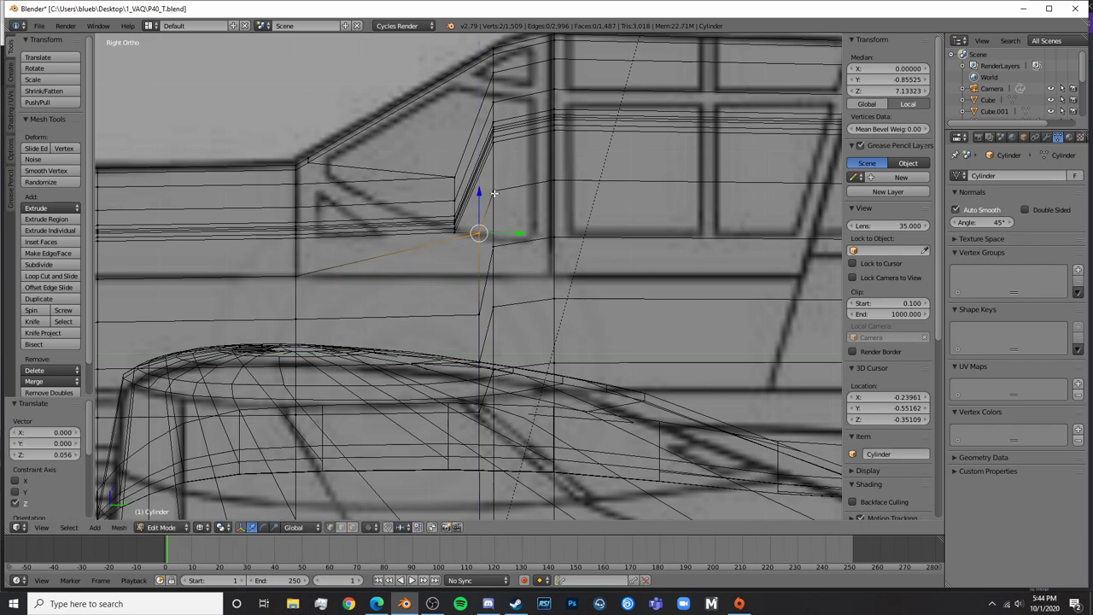
Select the 16 windshield-base vertices, rotate them to the slant of the blueprint outline and move them forward by 0.068 along Y
key(a)
key(c)
scroll(453, 224, up, 3)
right_click(434, 183)
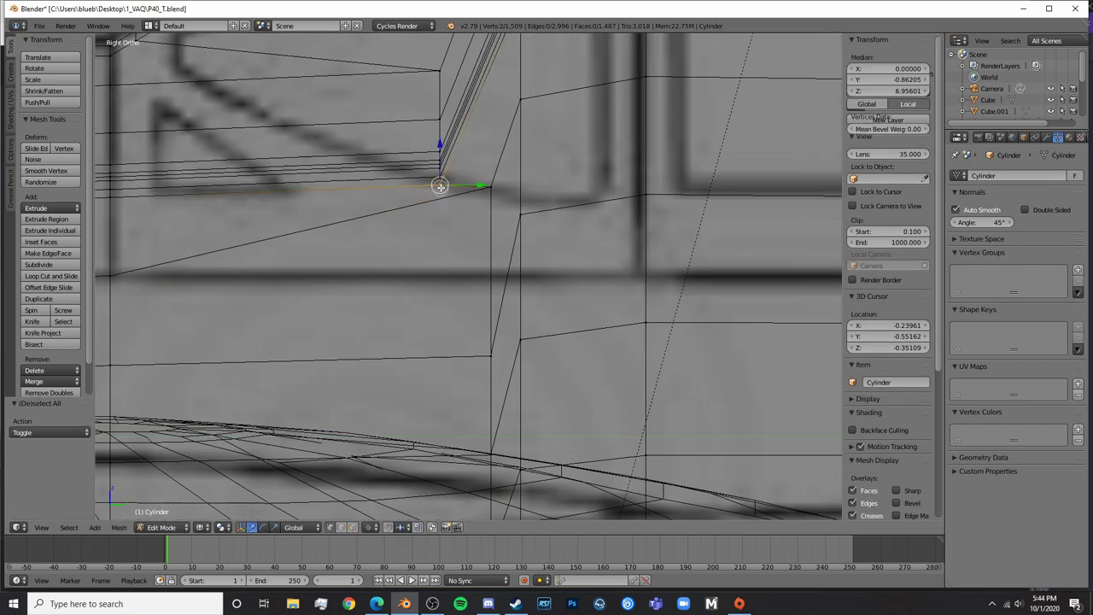
scroll(512, 221, up, 2)
shift+right_click(503, 142)
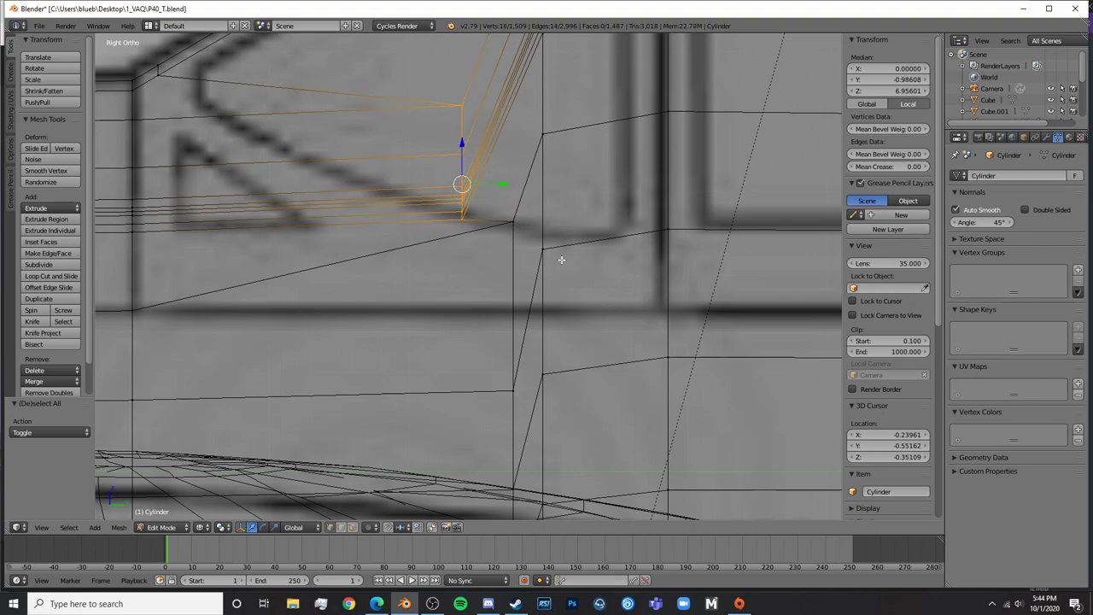
key(r)
click(547, 143)
key(g)
click(453, 143)
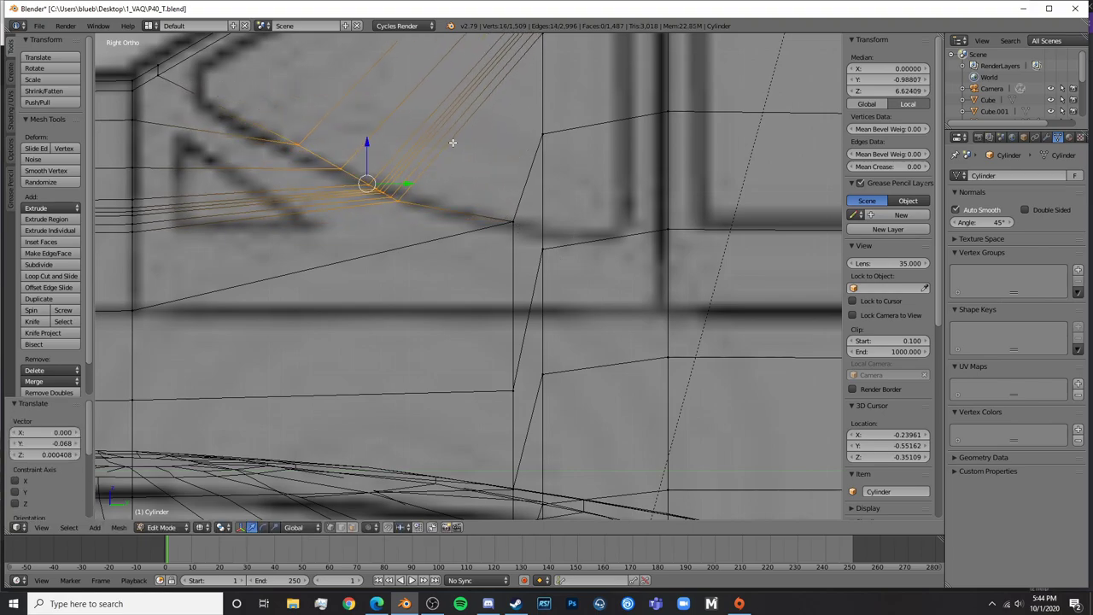
Rotate the 16 windshield-base vertices by -5.55° and move them forward onto the curved windshield outline
key(r)
click(451, 128)
key(g)
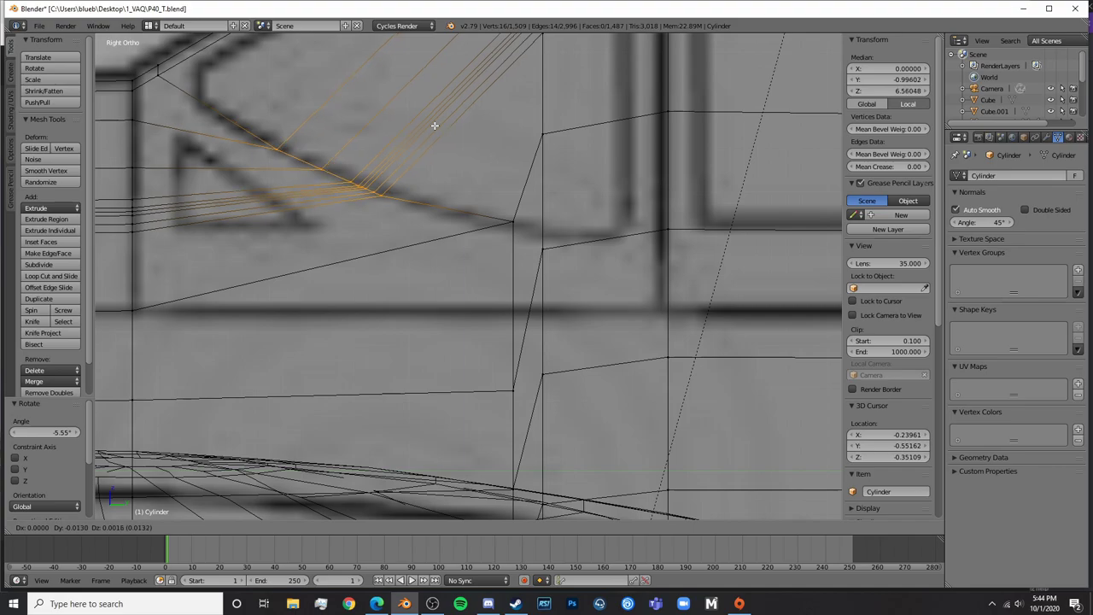
click(408, 112)
Select the vertex pair at the windshield's rear lower corner and move it onto the blueprint outline
key(a)
key(b)
drag(493, 205, 514, 222)
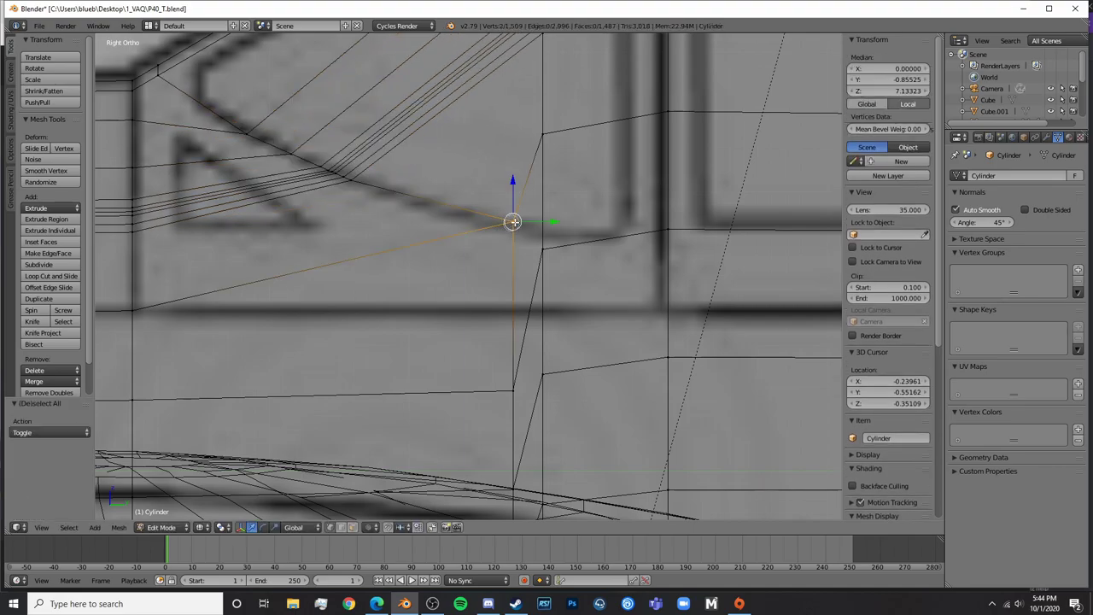
key(g)
click(525, 214)
Lower the two vertex pairs behind the windshield corner by about 0.07 onto the window sill, and lower the canopy-post vertices by 0.014 along Z
key(a)
key(c)
click(541, 135)
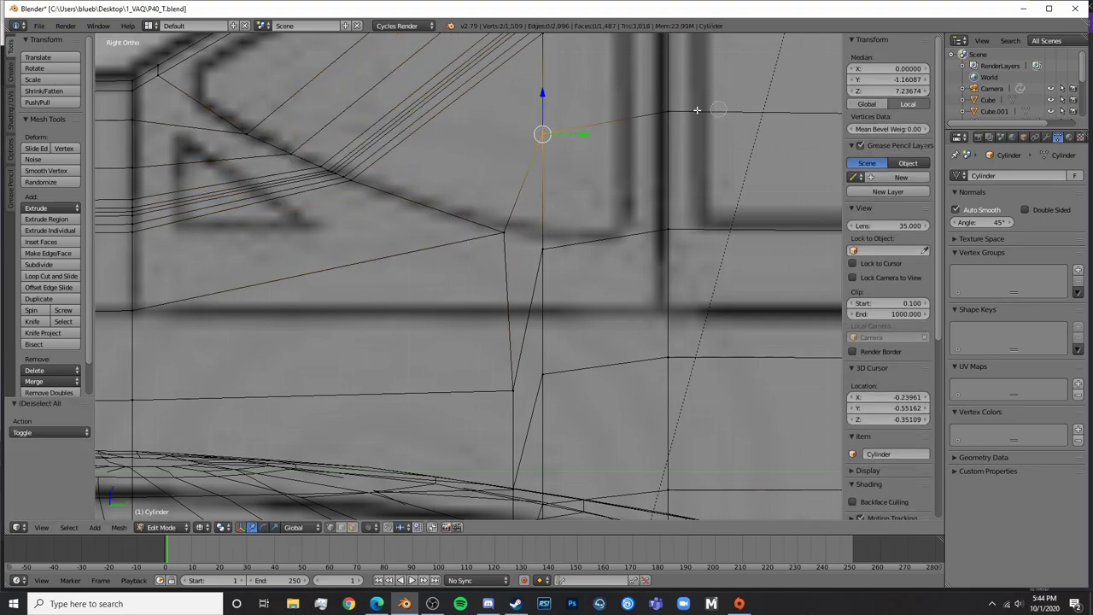
shift+right_click(670, 111)
key(g)
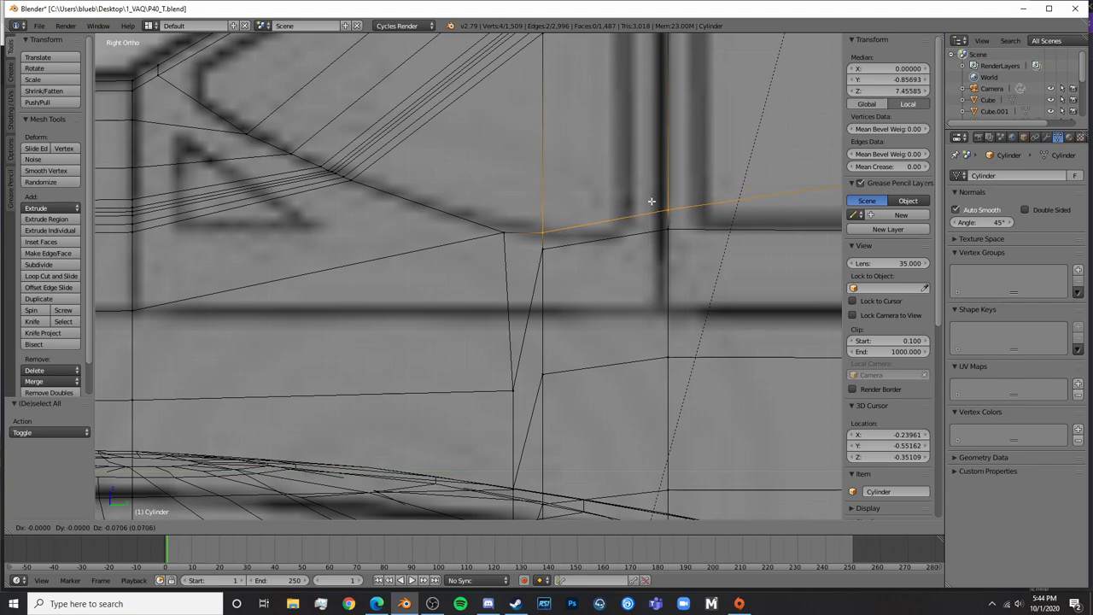
click(657, 205)
scroll(667, 224, down, 2)
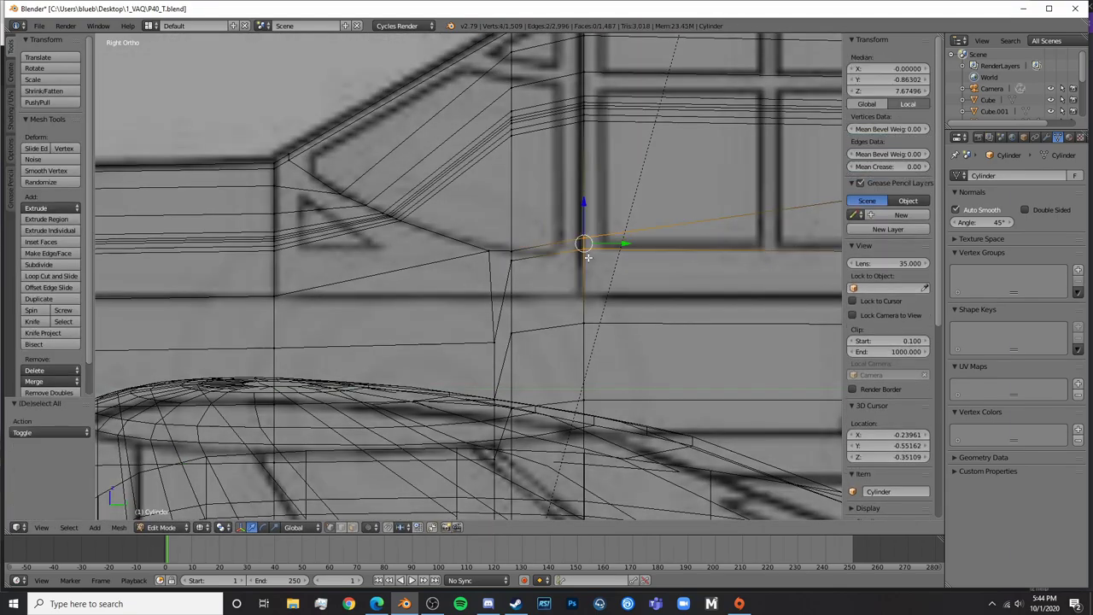
drag(581, 202, 586, 214)
Select the vertex pair above the sill on the loop behind the slanted canopy frame and lower it onto the blueprint's sill line
shift+middle_drag(760, 230, 324, 235)
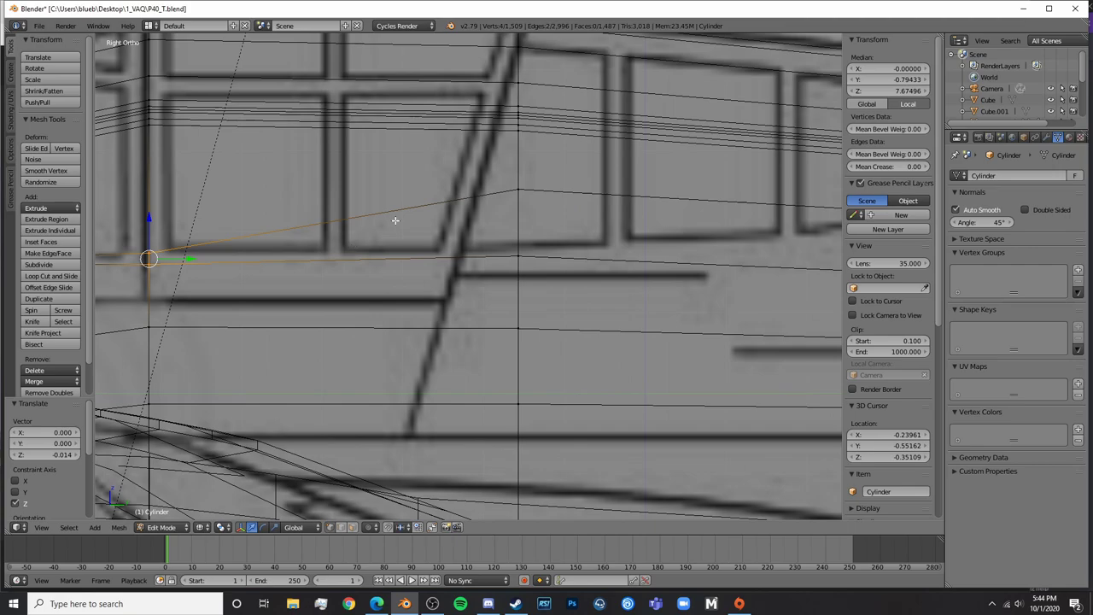
key(a)
key(c)
click(517, 188)
drag(518, 153, 518, 213)
Check the whole canopy sill line against the side blueprint and inspect the windshield area in solid shading
shift+middle_drag(703, 238, 323, 262)
key(a)
key(c)
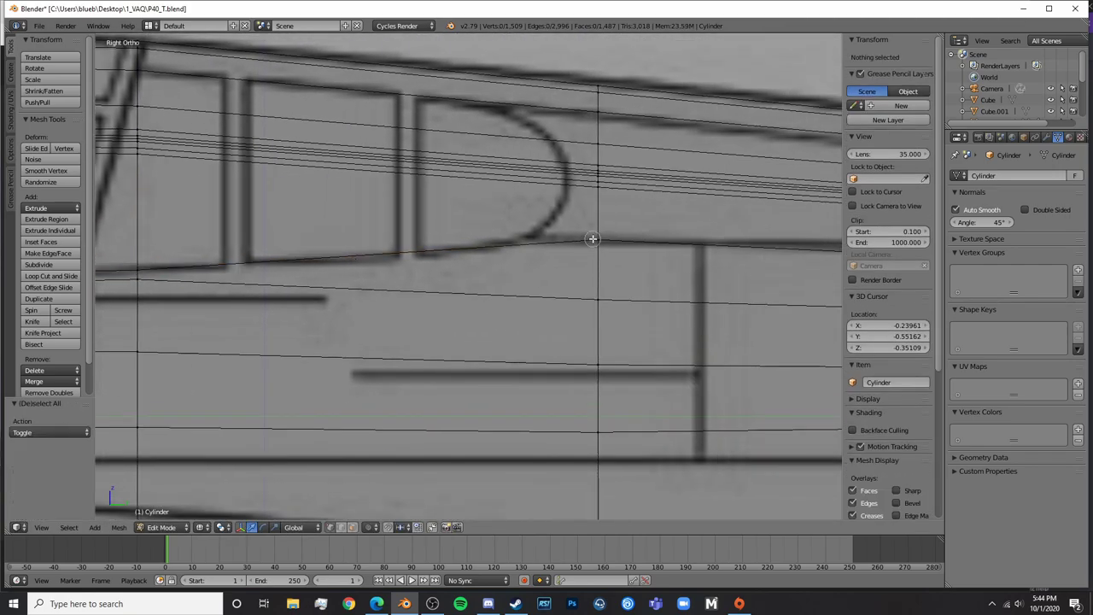
scroll(504, 301, down, 5)
key(Tab)
scroll(468, 289, up, 3)
key(Tab)
shift+middle_drag(344, 299, 691, 252)
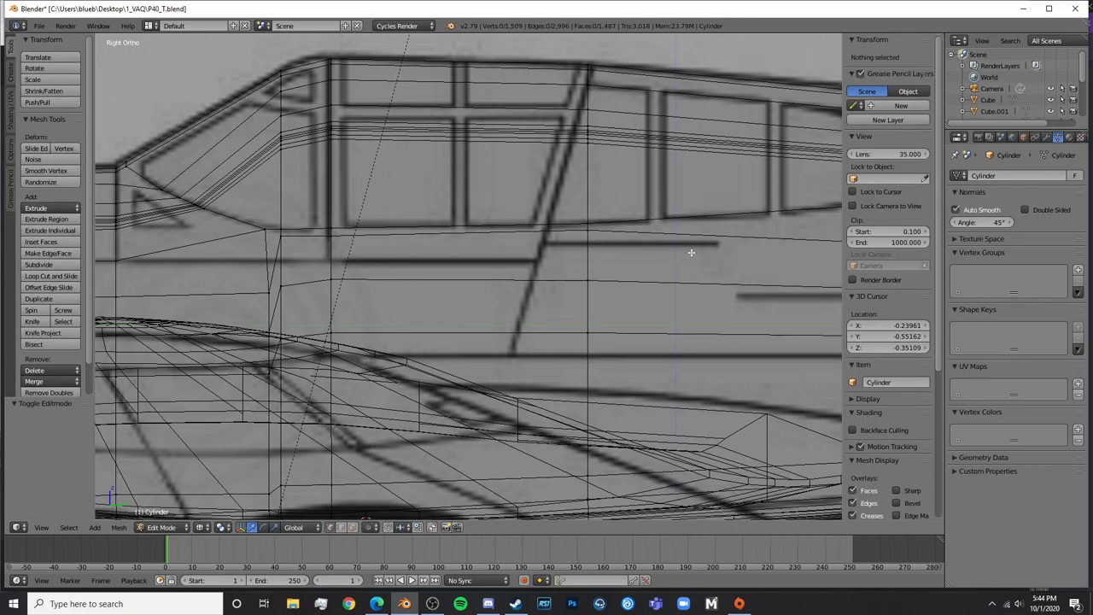
key(Tab)
scroll(515, 260, down, 2)
shift+middle_drag(325, 263, 480, 255)
key(z)
middle_drag(316, 217, 418, 239)
Select the three sill vertices behind the windshield corner on one side and move them outward along X
key(Tab)
scroll(538, 230, up, 3)
right_click(510, 199)
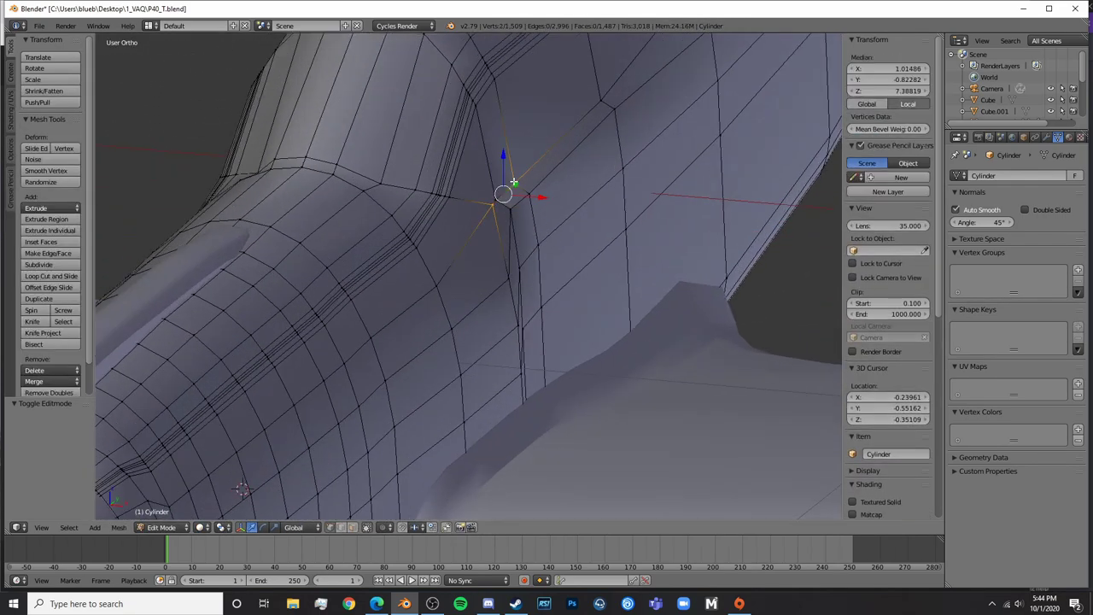
shift+right_click(519, 182)
shift+right_click(611, 105)
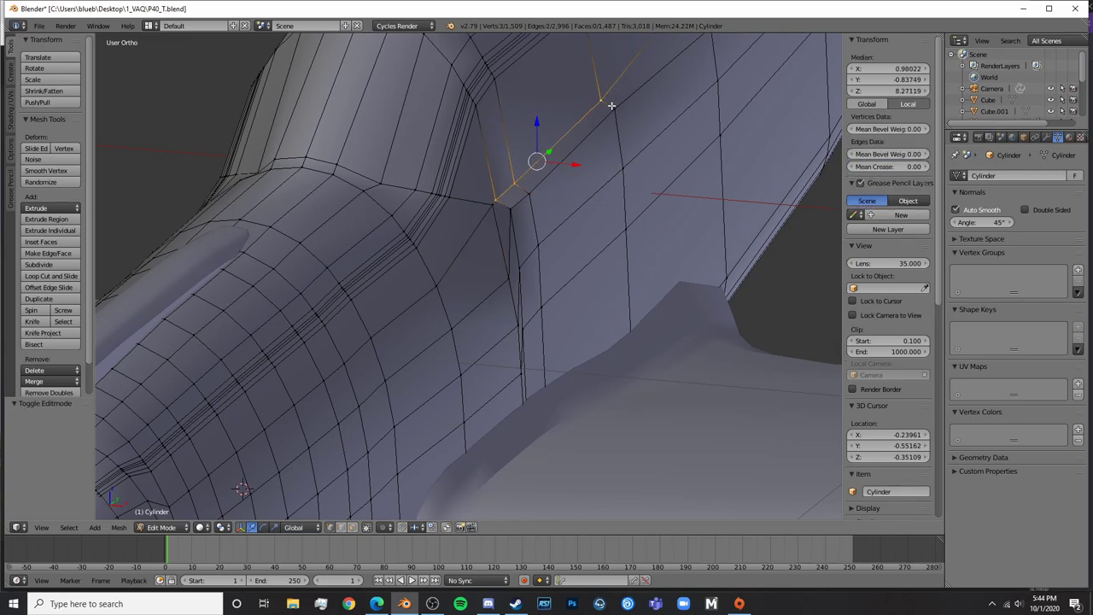
key(g)
click(579, 163)
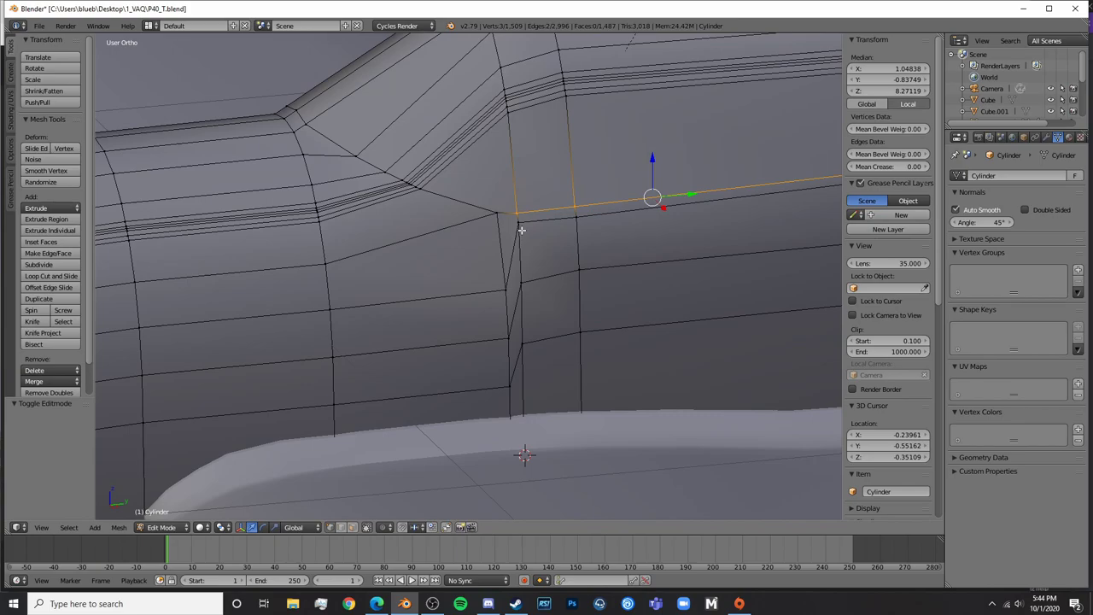
Select the three column vertices below the windshield's rear corner and lower them along Z in the side view
right_click(519, 225)
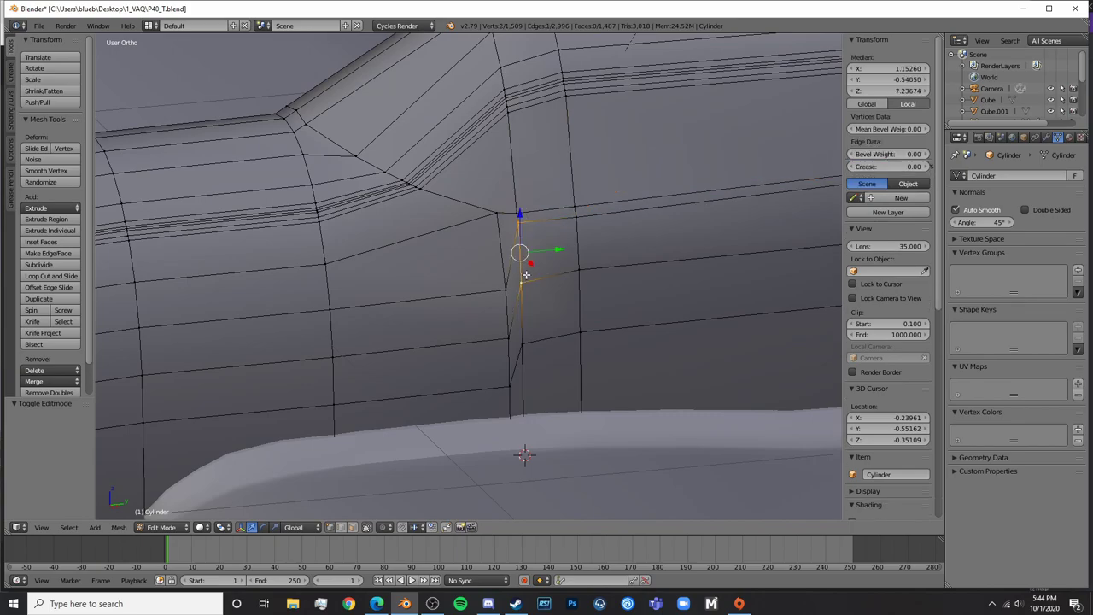
shift+right_click(522, 345)
key(z)
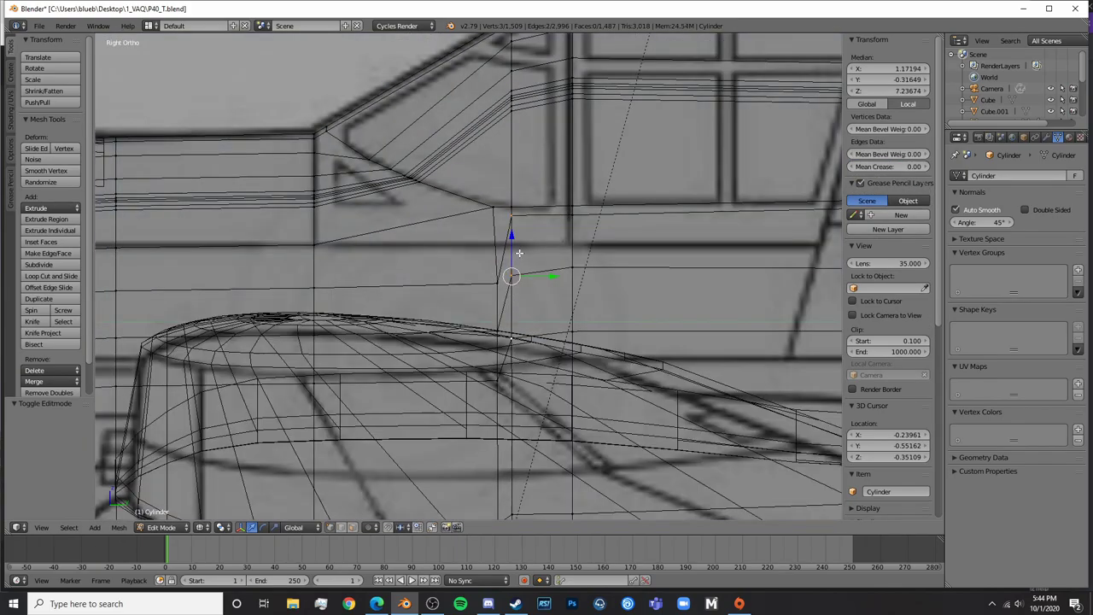
key(g)
click(508, 265)
ctrl+right_click(515, 362)
drag(514, 237, 526, 292)
Raise the middle and the lowest vertex pair of that column slightly along Z to even out their spacing
key(a)
key(c)
click(514, 331)
key(a)
key(c)
click(512, 389)
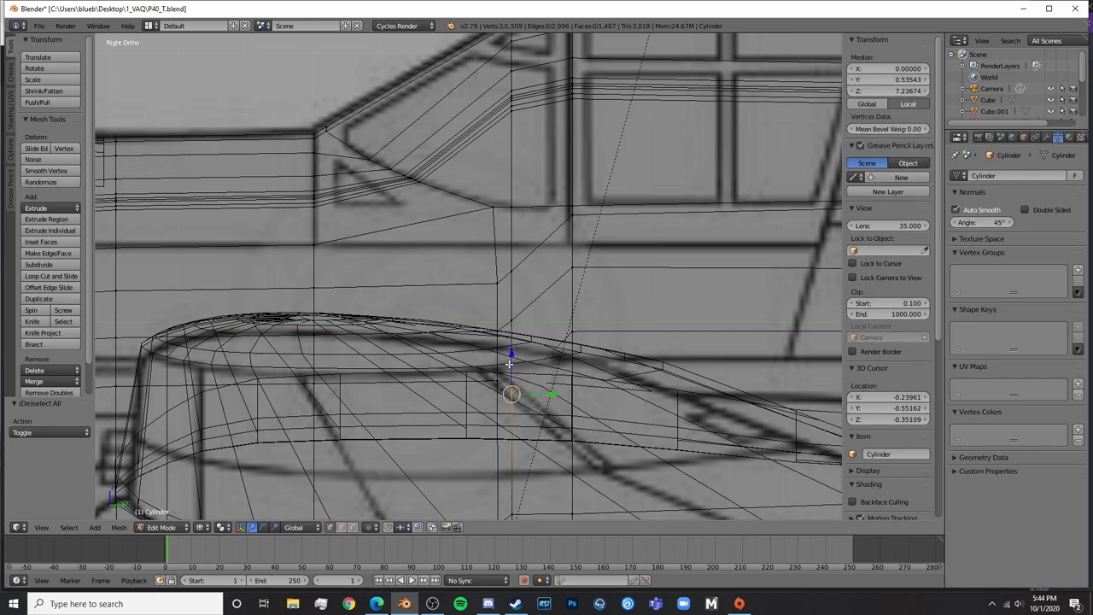
drag(512, 355, 532, 330)
Check the reshaped windshield side in solid shading, in a rendered preview and against the side blueprint
key(Tab)
key(z)
scroll(531, 331, down, 5)
mouse_move(531, 330)
middle_down()
mouse_move(463, 319)
mouse_move(536, 326)
mouse_move(463, 330)
mouse_move(593, 327)
mouse_move(390, 288)
middle_up()
key(shift+z)
key(shift+z)
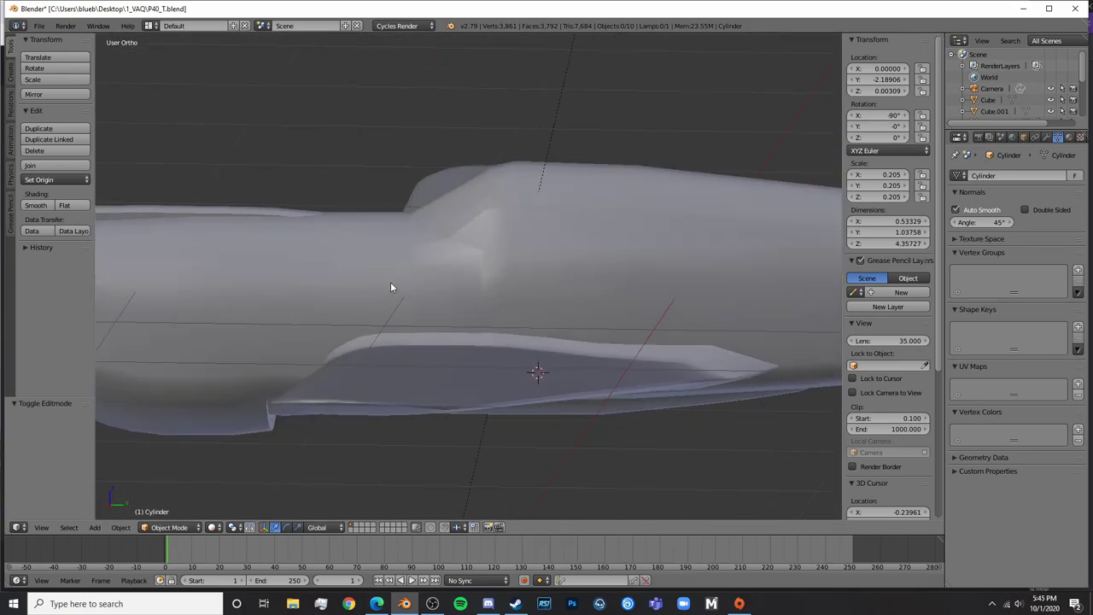
key(KP_3)
key(z)
scroll(384, 271, up, 6)
Insert a centred vertical edge loop in the fuselage section crossing the rear side windows
key(Tab)
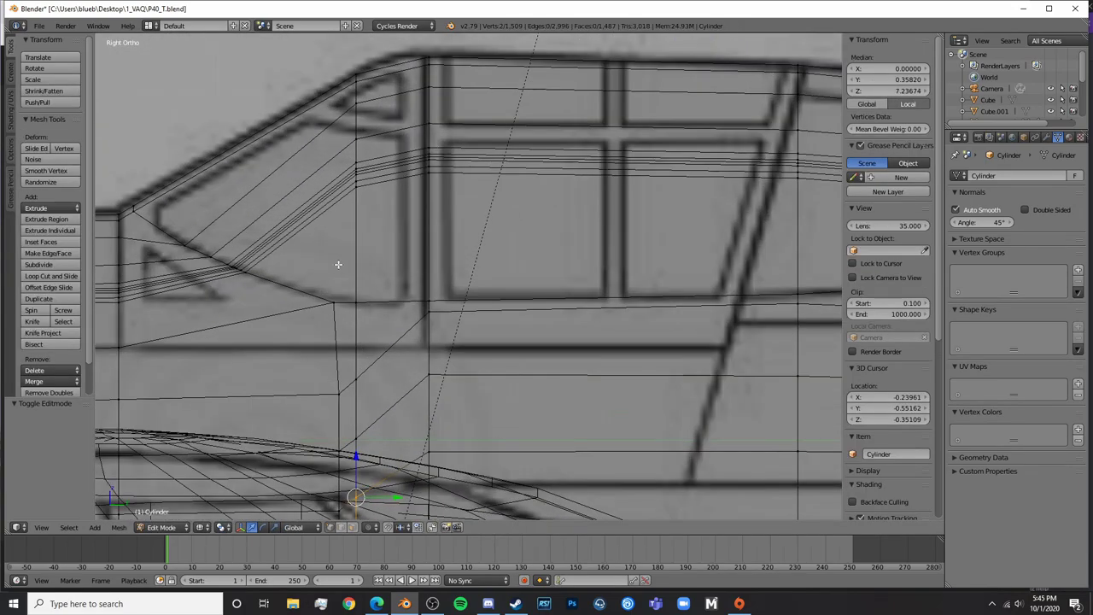
shift+middle_drag(576, 306, 323, 290)
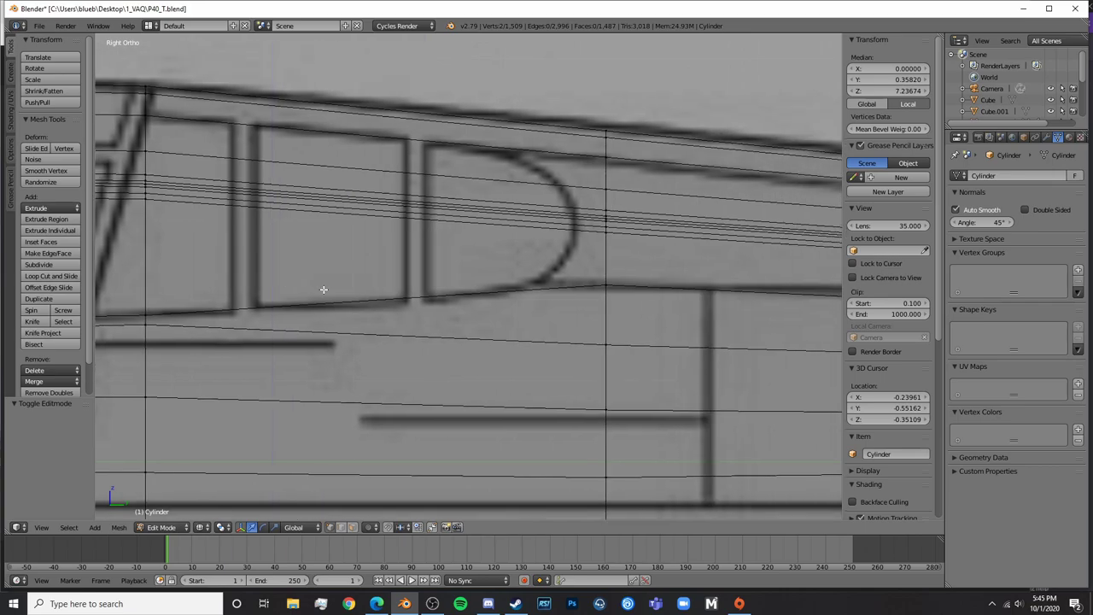
key(ctrl+r)
click(433, 299)
right_click(433, 299)
key(a)
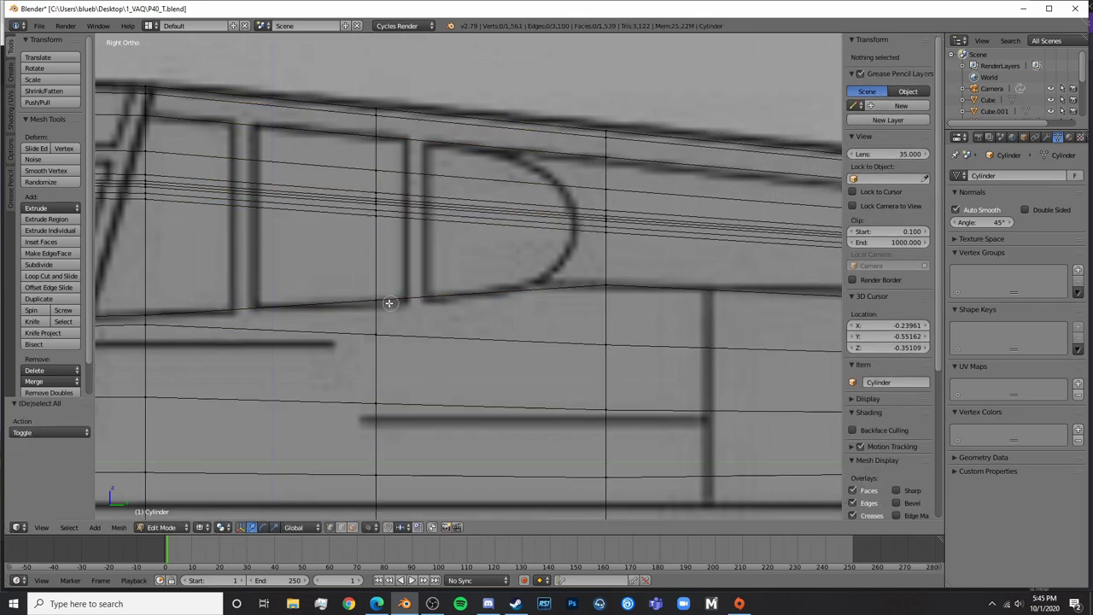
Lower the centred loop's sill vertices onto the window's lower edge and the neighbouring forward pair by about 0.0035 along Z
key(b)
drag(391, 305, 374, 278)
shift+middle_drag(240, 316, 417, 288)
key(a)
key(b)
drag(339, 301, 318, 258)
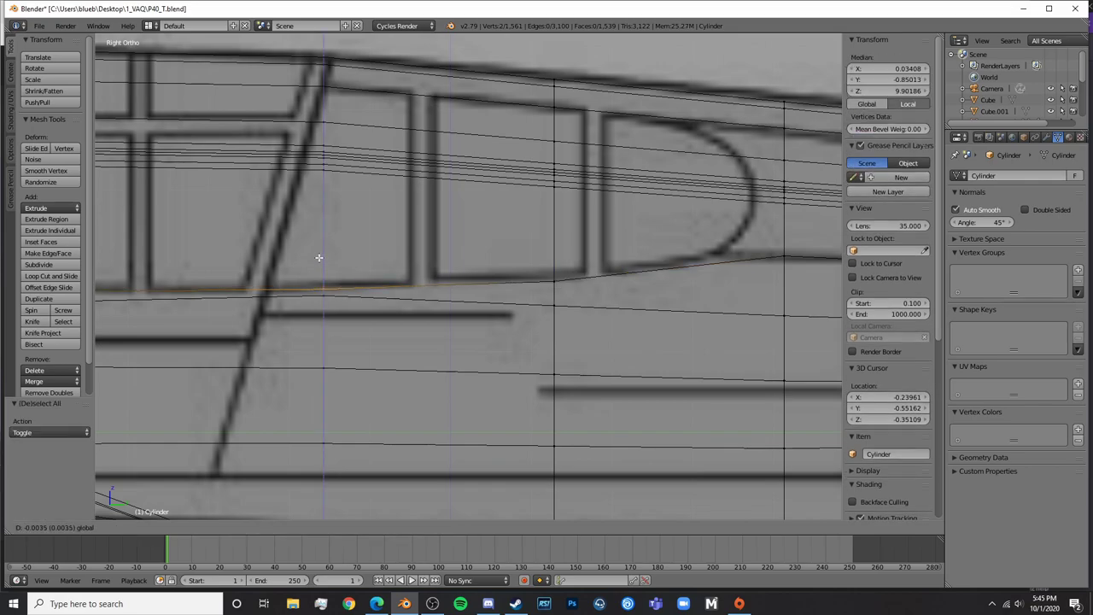
click(318, 257)
Select the centred loop's vertex pair at the window's upper edge and raise it slightly along Z
key(a)
right_click(554, 104)
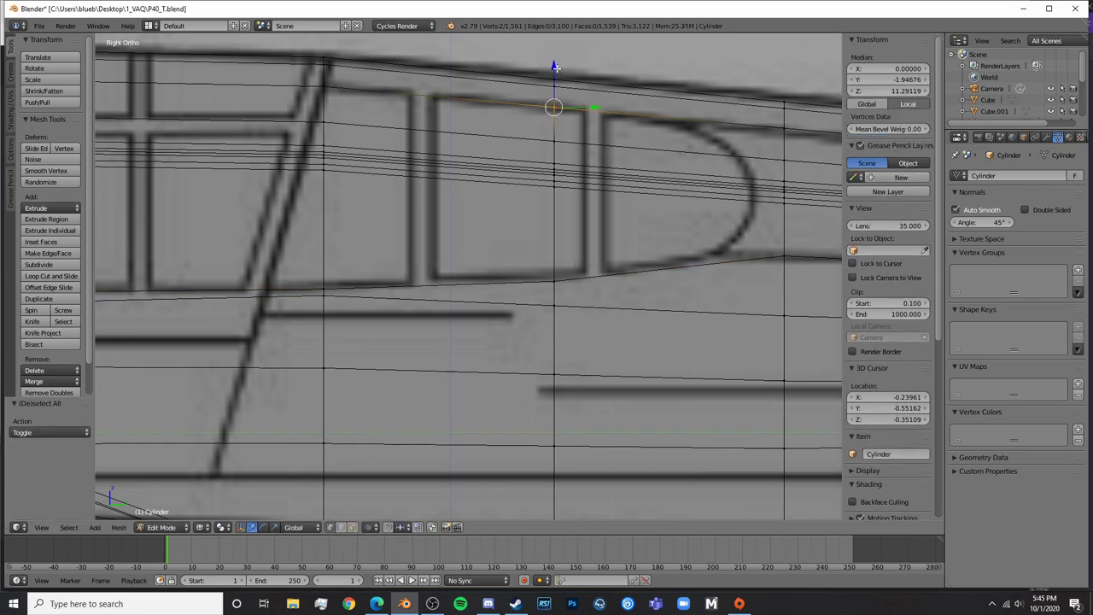
drag(556, 69, 556, 66)
Insert another centred vertical edge loop through the rounded rear window section
shift+middle_drag(728, 173, 464, 207)
key(a)
key(ctrl+r)
click(452, 179)
right_click(451, 177)
key(a)
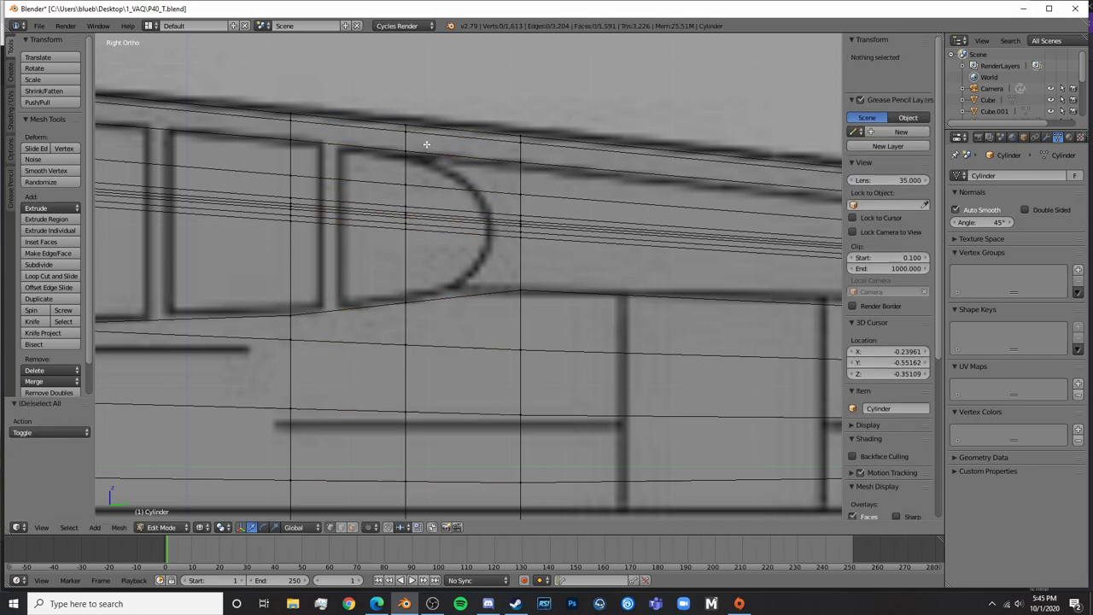
Insert a vertical edge loop at the aft end of the rounded rear window, with an edge slide of about -0.41
key(ctrl+r)
click(493, 214)
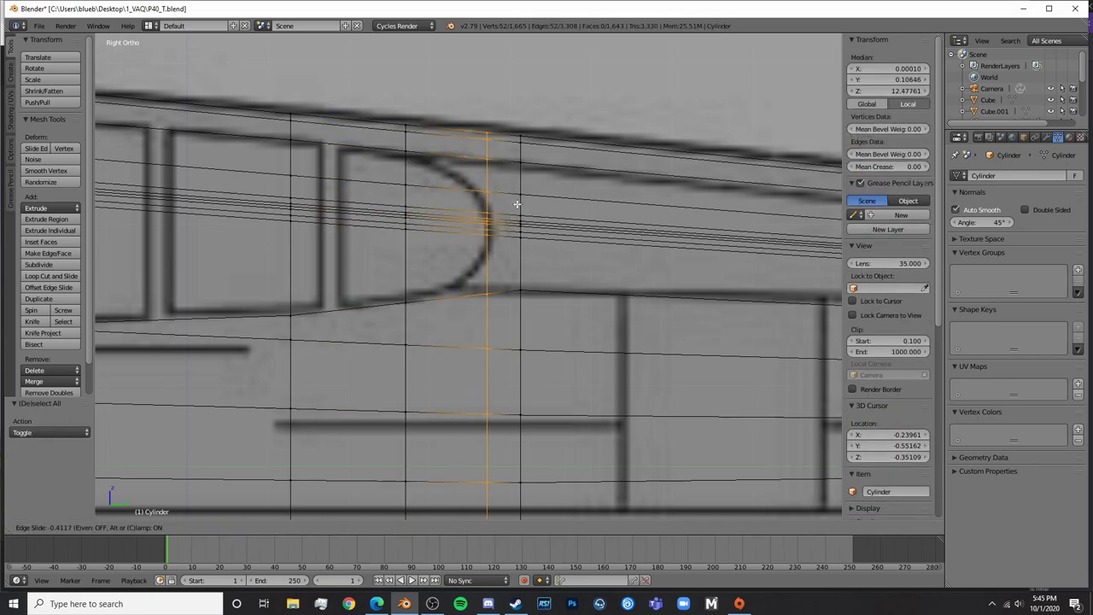
click(516, 204)
Lower the two vertex pairs near the top of the aft-end loop onto the rounded window's upper curve
key(a)
key(b)
drag(492, 154, 480, 166)
drag(486, 128, 496, 170)
key(a)
key(c)
click(487, 186)
right_click(488, 185)
Raise the aft-end loop's sill vertex pair by about 0.049 along Z onto the rounded window's lower curve
key(a)
key(c)
click(489, 292)
right_click(488, 292)
drag(491, 254, 516, 214)
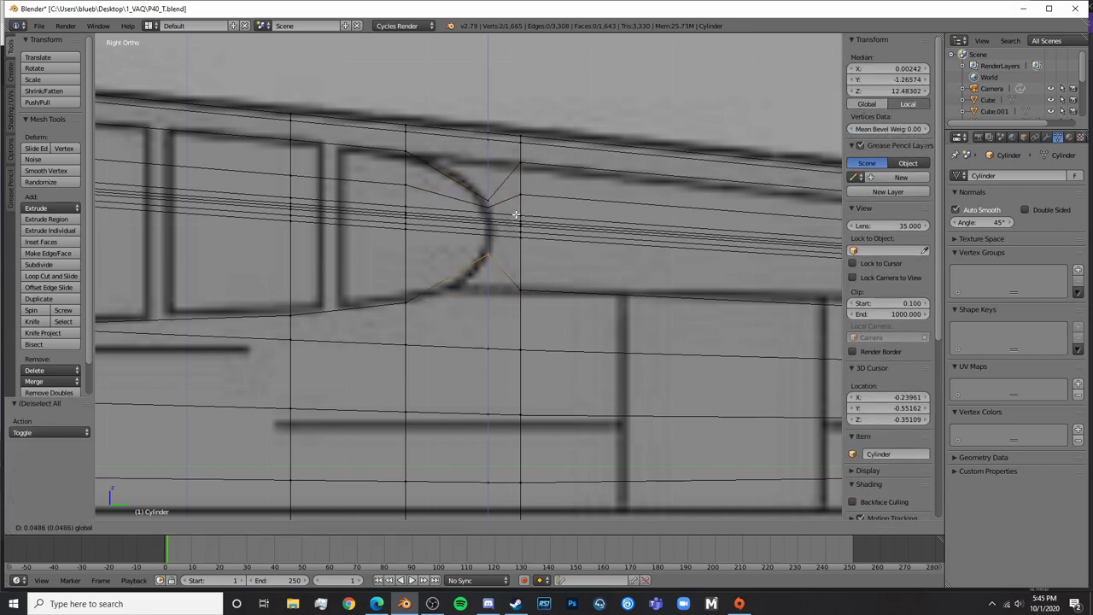
click(484, 255)
Insert a vertical edge loop just forward of the aft-end loop and lower its sill vertex pair about 0.018 along Z
key(ctrl+r)
click(470, 246)
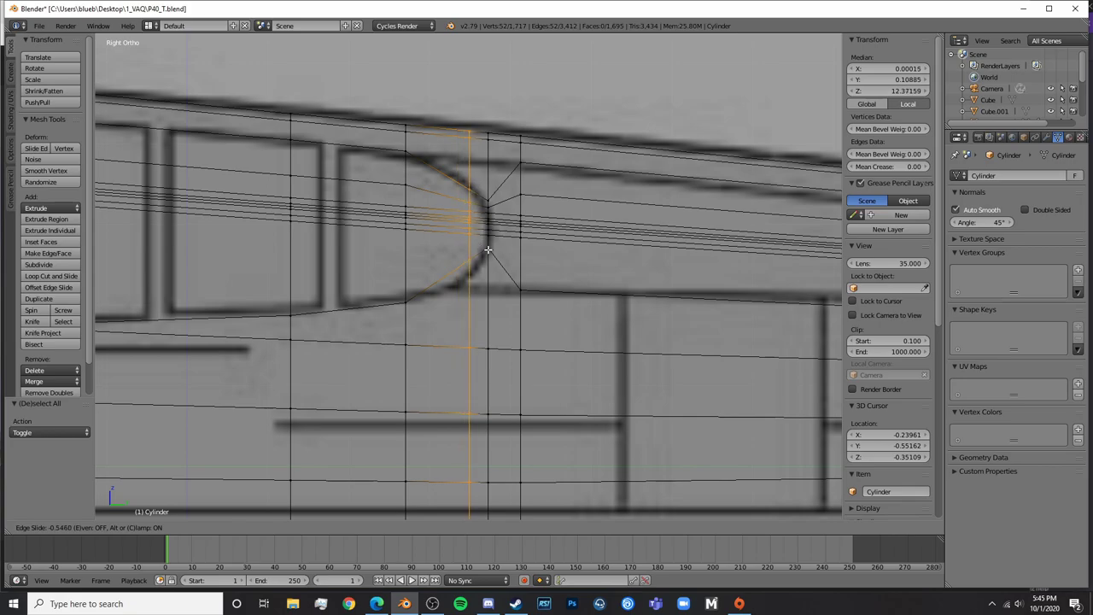
click(492, 251)
key(a)
key(c)
click(477, 259)
right_click(475, 259)
drag(473, 223, 474, 235)
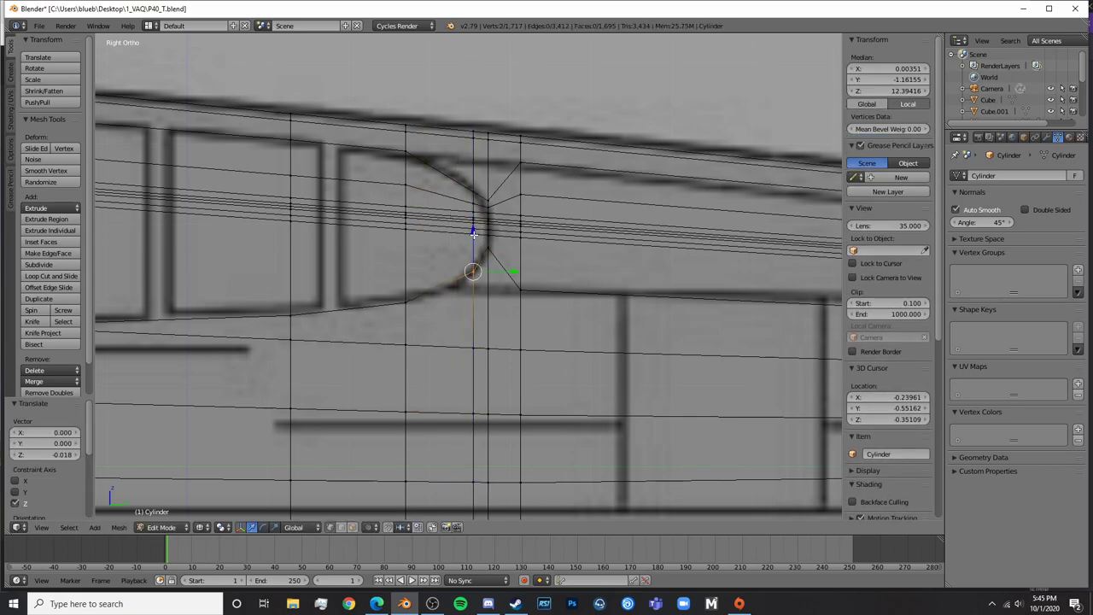
Raise the new loop's upper vertex pair slightly onto the rounded window's upper curve
key(a)
key(c)
click(470, 197)
right_click(470, 197)
key(a)
key(c)
click(475, 189)
right_click(475, 188)
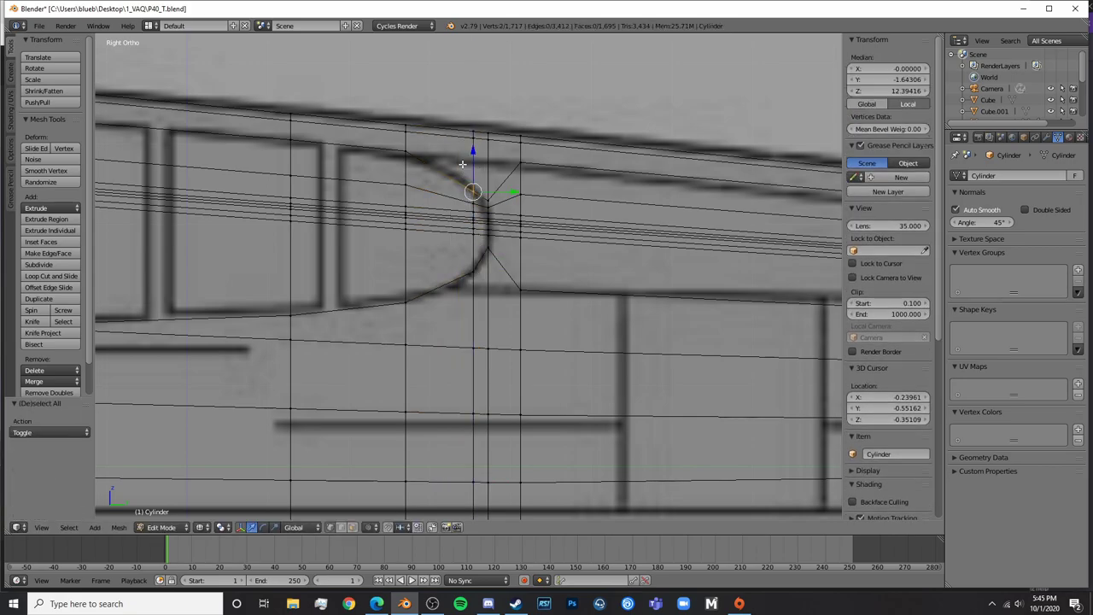
drag(474, 162, 444, 133)
key(a)
Insert another vertical edge loop farther forward in the rounded window and fit its upper and sill vertex pairs to the blueprint curve
key(ctrl+r)
click(447, 167)
click(447, 167)
key(a)
key(c)
click(440, 168)
right_click(441, 167)
key(a)
key(c)
click(442, 286)
right_click(443, 285)
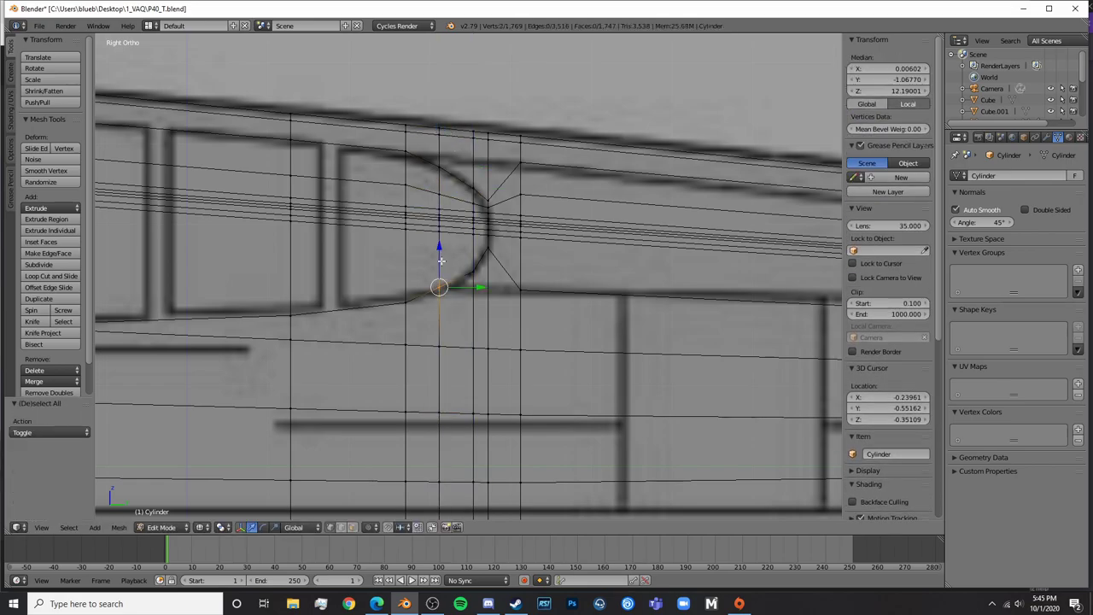
Inspect the rear window's edge loops on the shaded fuselage and against the side blueprint
scroll(431, 290, down, 3)
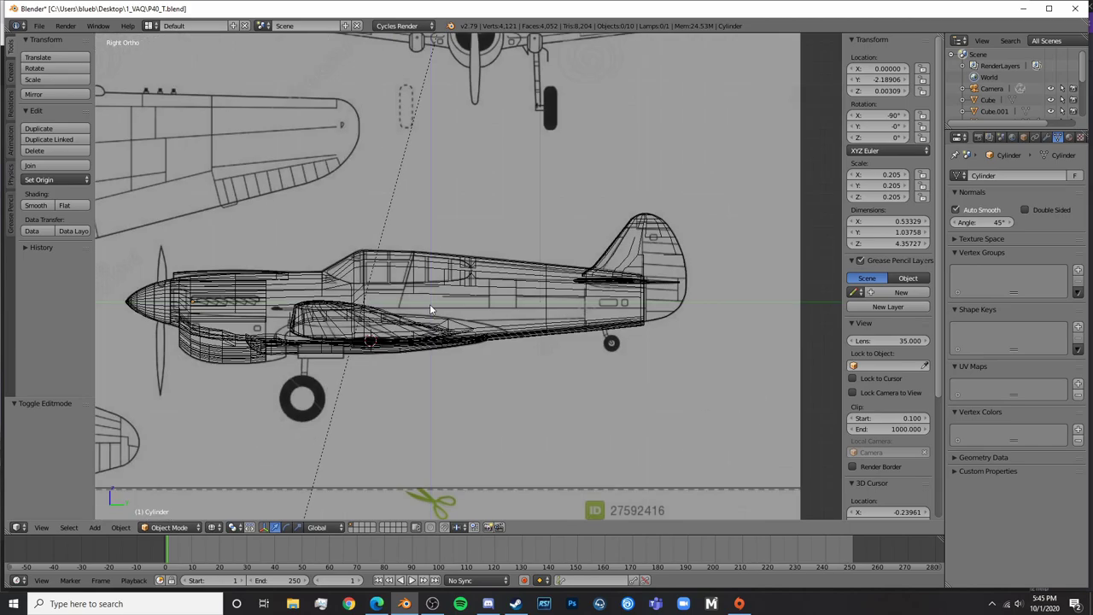
scroll(335, 255, up, 1)
middle_drag(336, 255, 366, 269)
key(Tab)
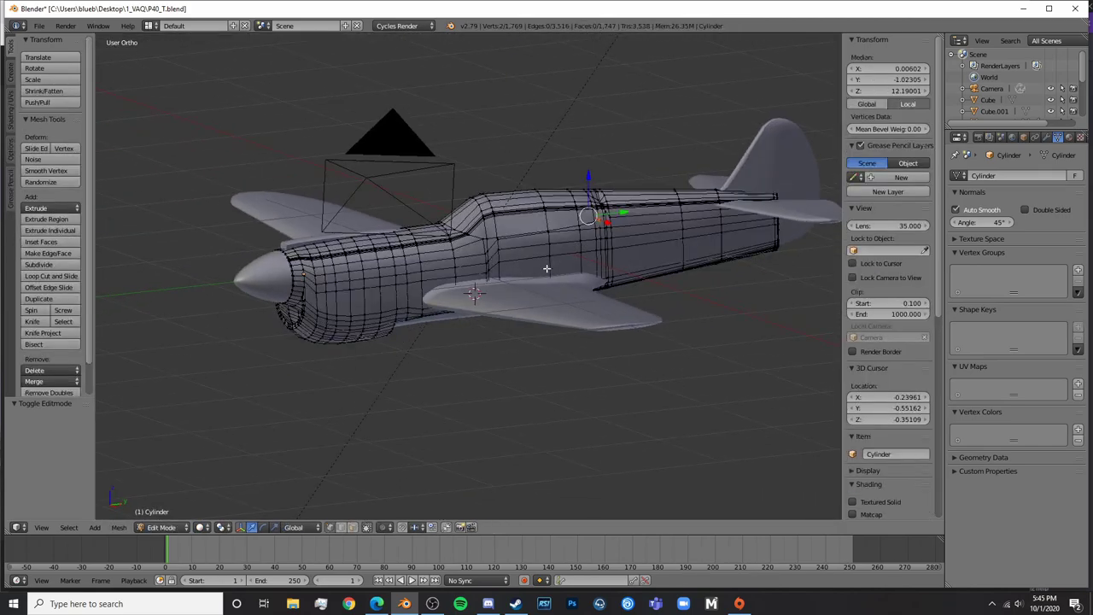
shift+middle_drag(551, 268, 396, 270)
scroll(398, 270, up, 6)
middle_drag(508, 269, 467, 275)
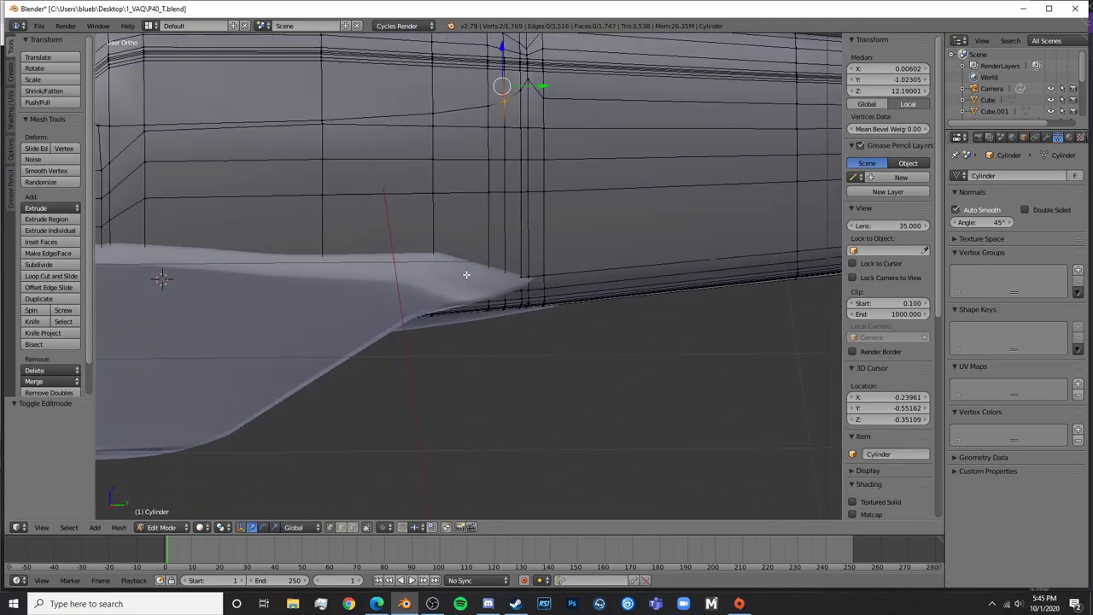
key(KP_3)
scroll(437, 274, up, 3)
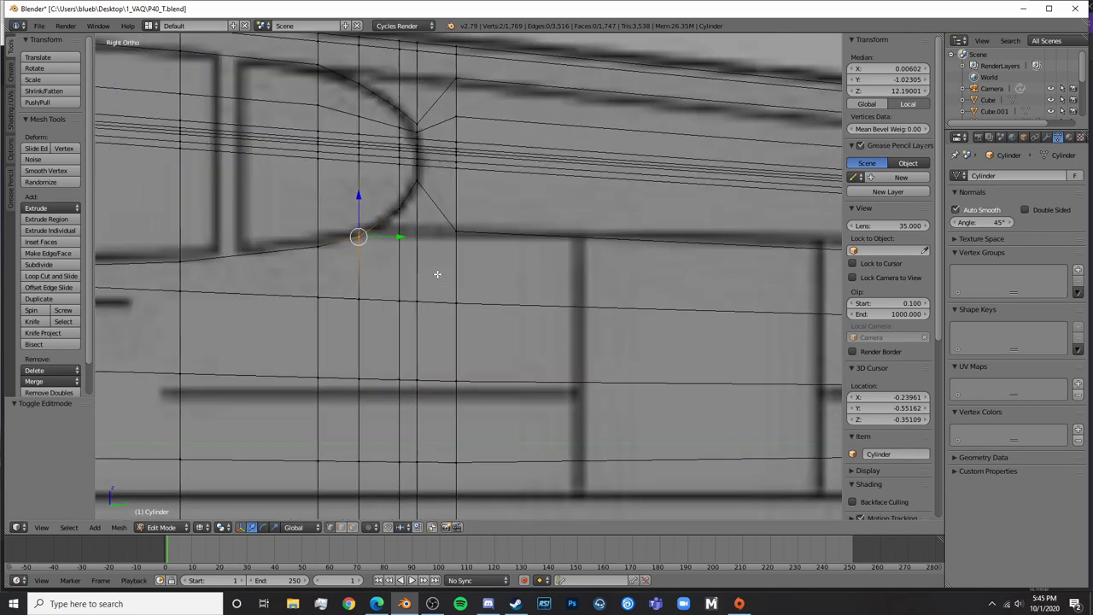
mouse_move(359, 232)
middle_down()
mouse_move(411, 232)
mouse_move(498, 262)
mouse_move(527, 244)
mouse_move(497, 255)
mouse_move(497, 201)
middle_up()
Shift the single upper vertex at the rounded window's aft end outward by about 0.031 along X
right_click(535, 128)
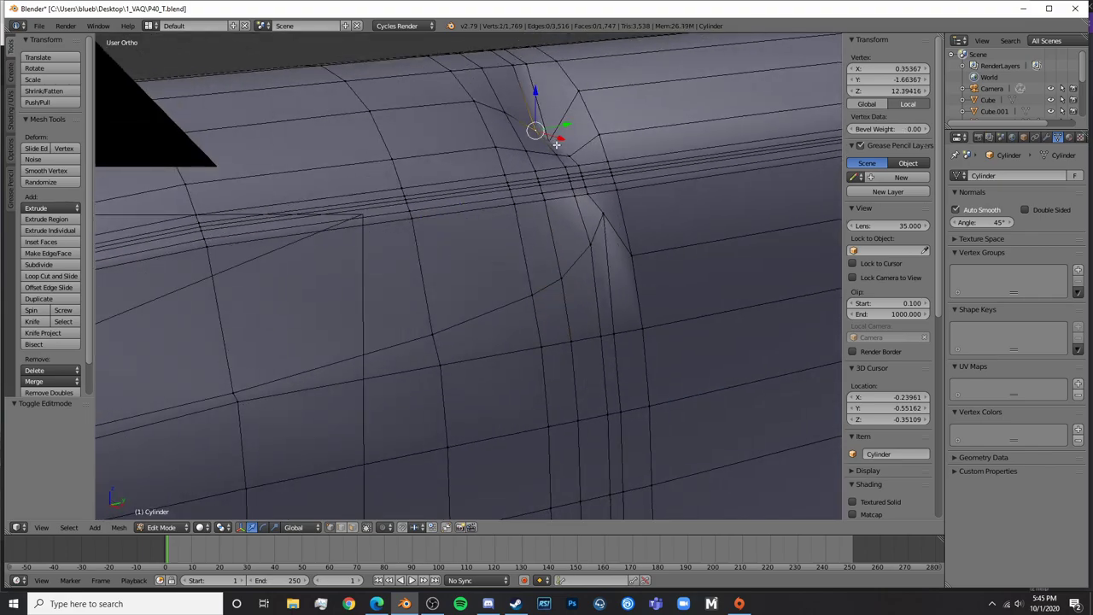
right_click(556, 146)
key(z)
right_click(555, 141)
key(z)
drag(573, 149, 596, 150)
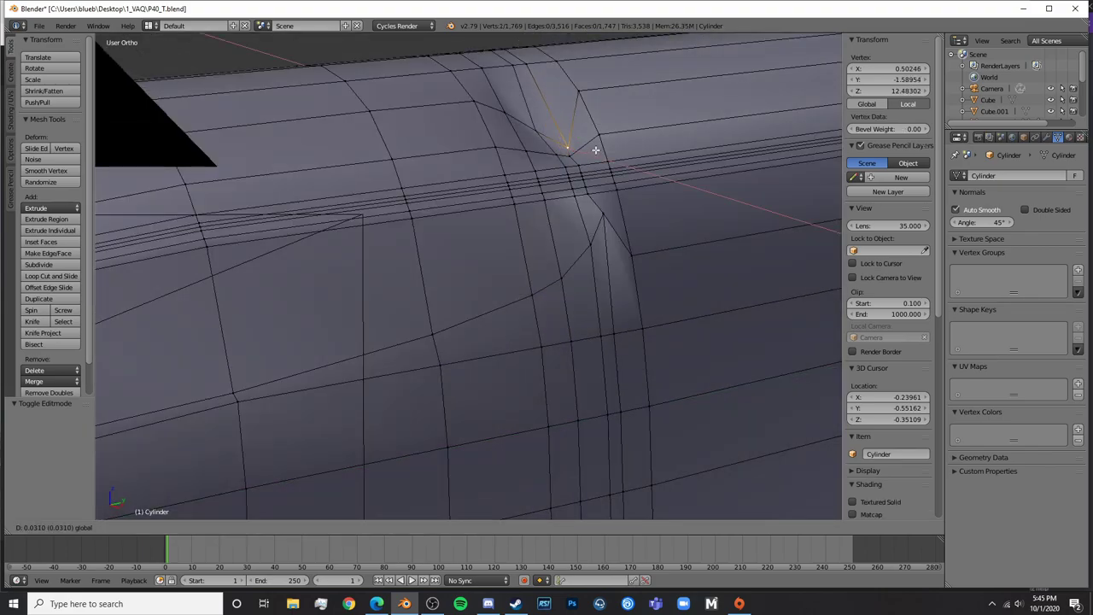
click(596, 150)
middle_drag(595, 150, 641, 152)
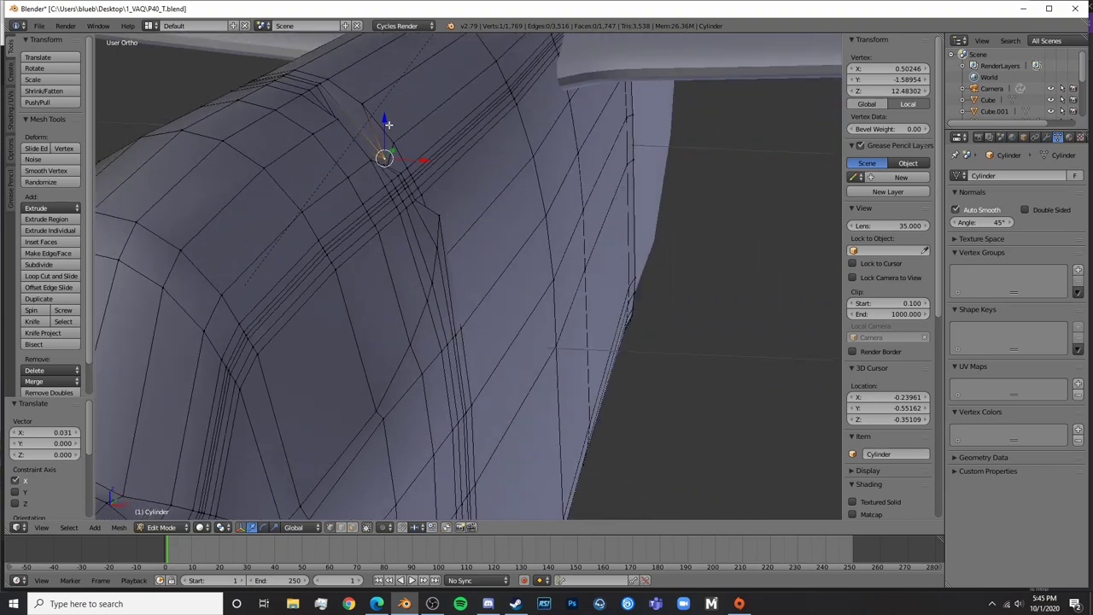
Undo the recent edits, removing the two newest edge loops and the vertex moves on the rounded window's aft-end loop
key(g)
key(ctrl+z)
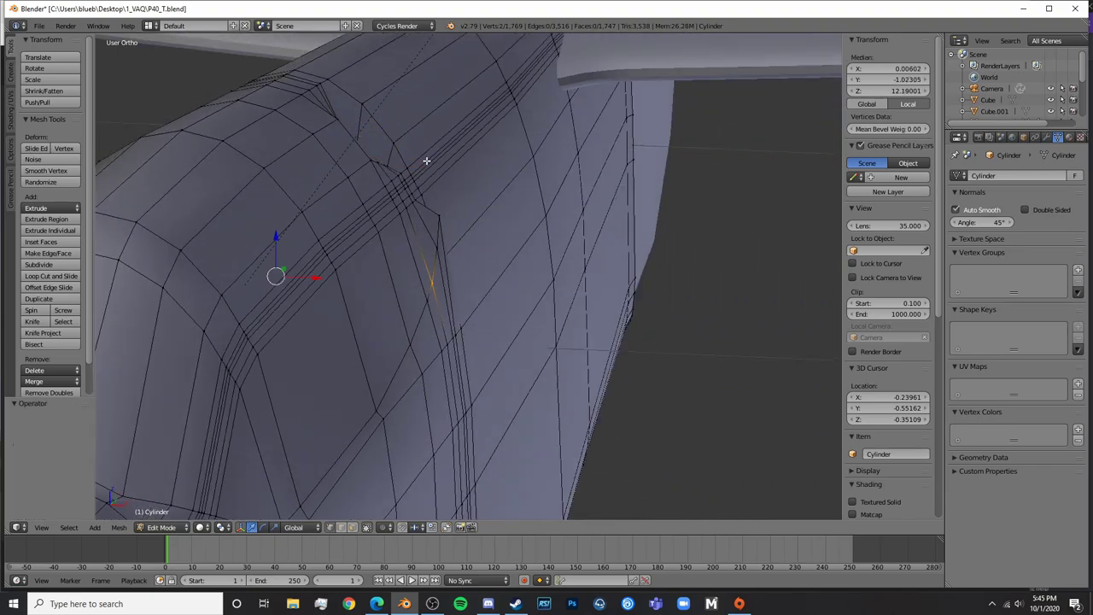
key(ctrl+z)
key(ctrl+z)
key(ctrl+z)
key(ctrl+z)
key(ctrl+z)
key(ctrl+z)
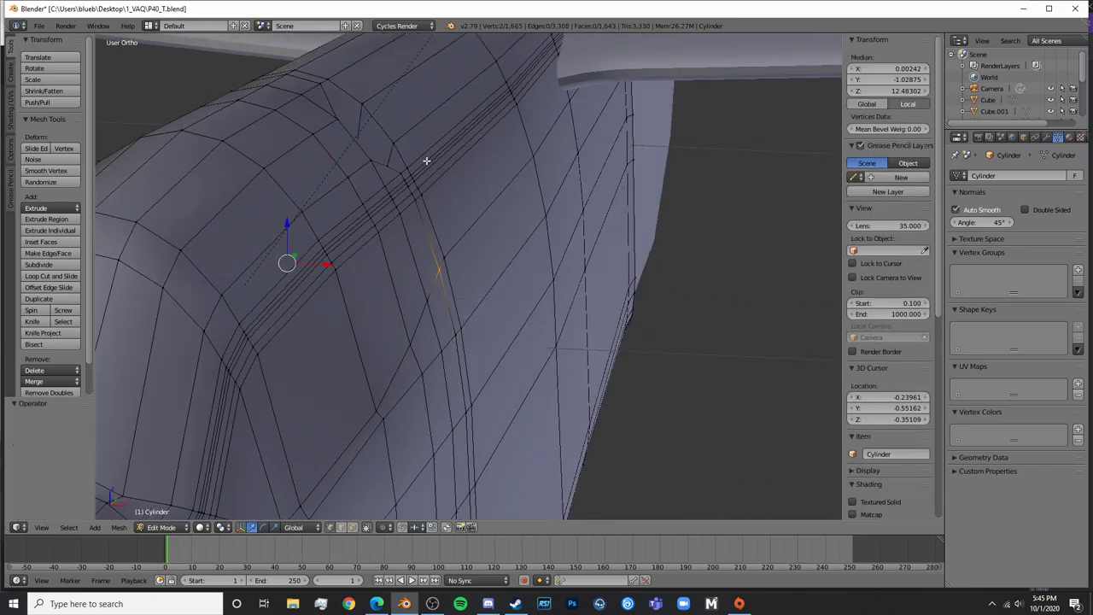
key(ctrl+z)
key(ctrl+z)
key(ctrl+z)
key(ctrl+z)
Lower the upper-edge vertex pairs on the two loops at the rounded window's aft end slightly along Z onto the blueprint line
key(Tab)
scroll(499, 220, down, 7)
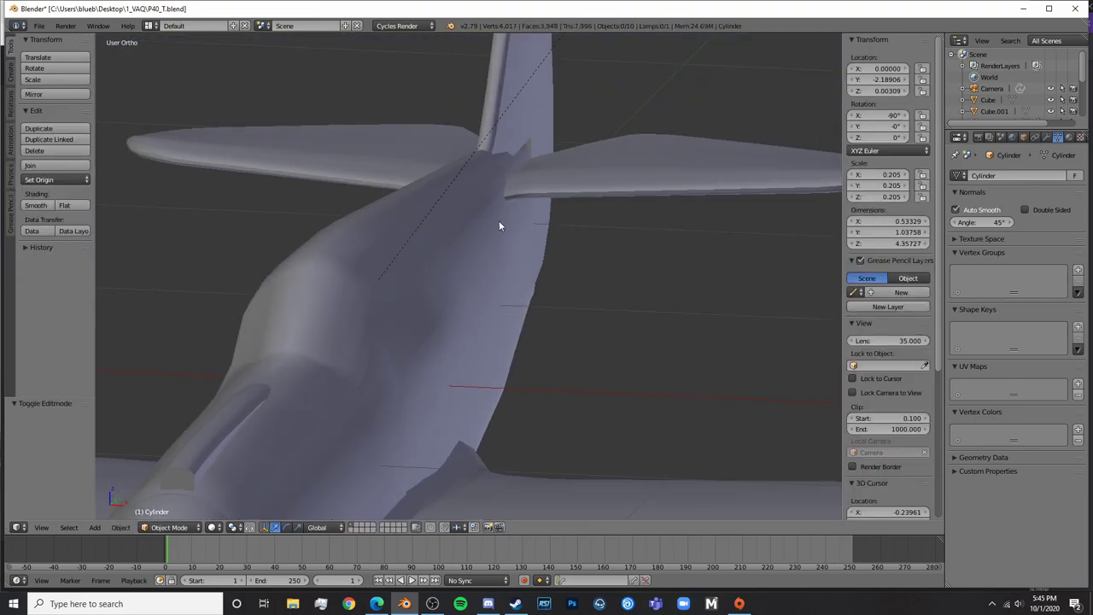
middle_drag(498, 220, 481, 266)
key(Tab)
scroll(481, 266, up, 2)
key(KP_3)
key(z)
scroll(502, 272, up, 6)
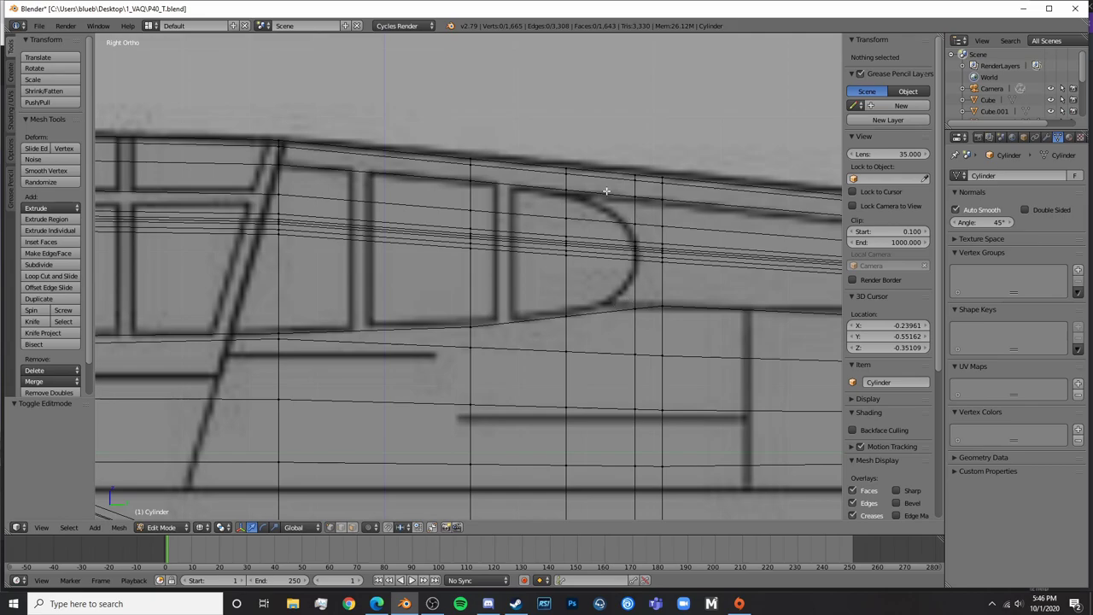
click(639, 196)
click(665, 200)
right_click(667, 185)
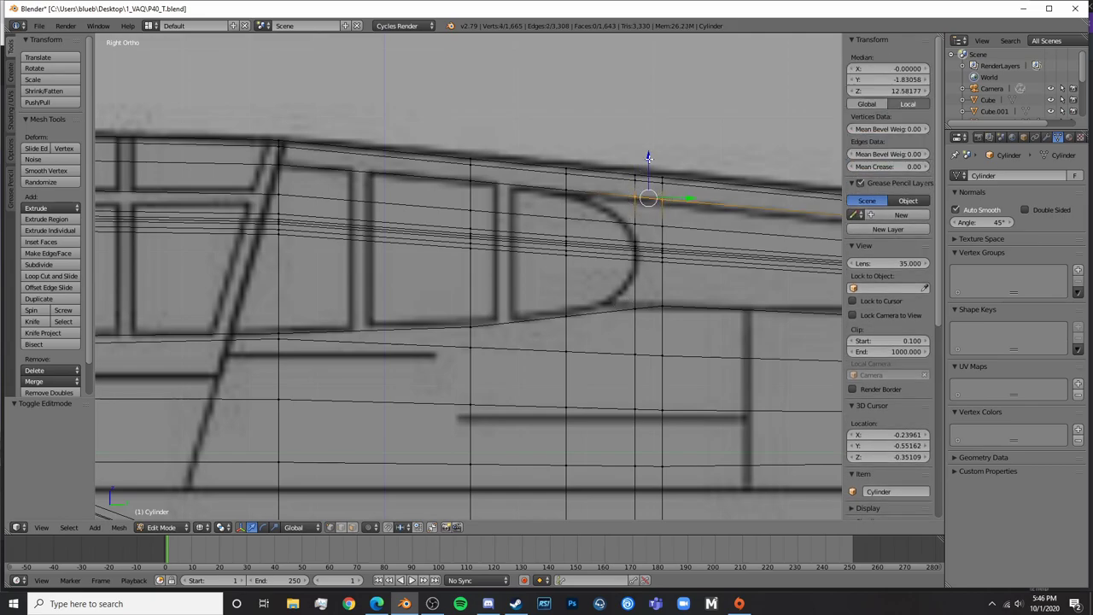
drag(649, 159, 648, 165)
Finish editing the fuselage mesh and add a separate cube mesh object in the side view
key(Tab)
scroll(704, 239, down, 5)
key(z)
mouse_move(468, 285)
middle_down()
mouse_move(420, 271)
mouse_move(490, 283)
middle_up()
key(KP_3)
key(z)
key(shift+a)
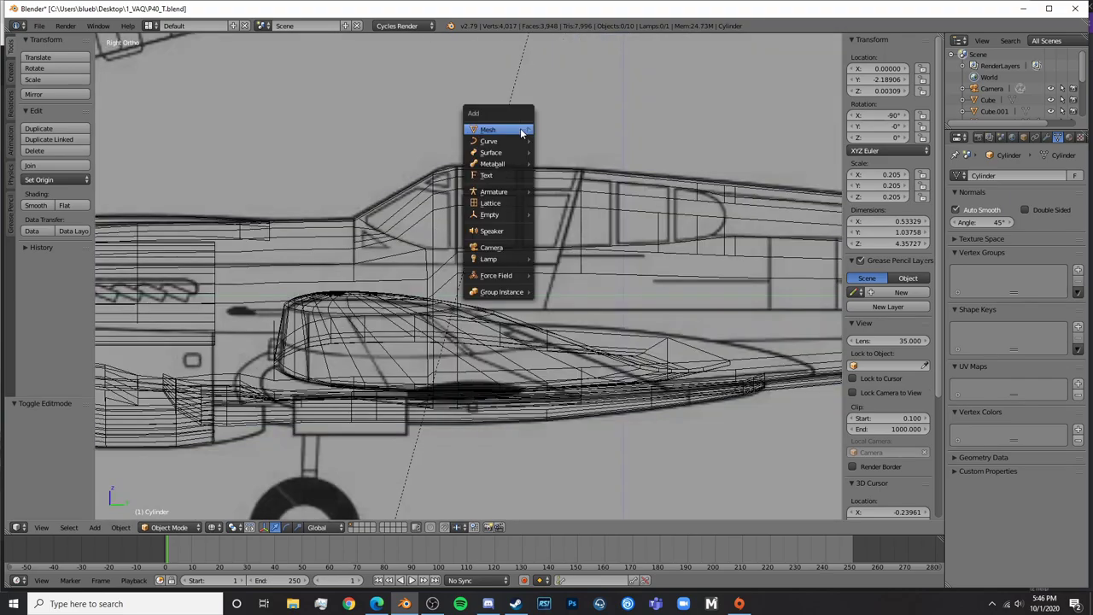
mouse_move(521, 130)
click(573, 142)
Scale the cube to about 0.35 per side and lower it about 0.265 along Z over the canopy's middle section
key(s)
click(473, 180)
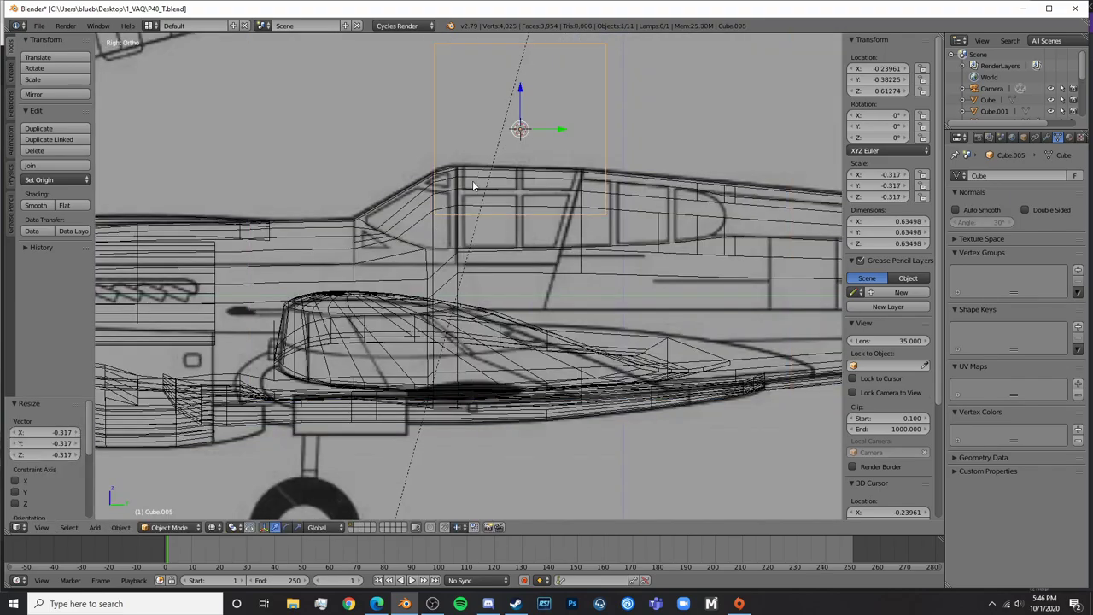
key(s)
click(593, 206)
key(g)
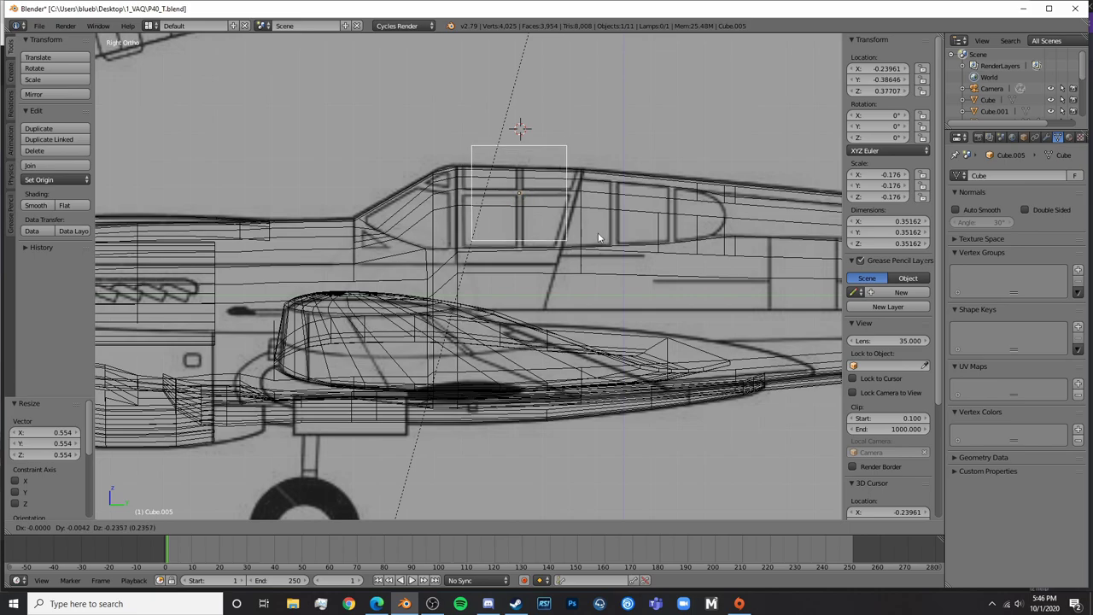
click(595, 242)
scroll(606, 299, up, 7)
scroll(618, 351, down, 6)
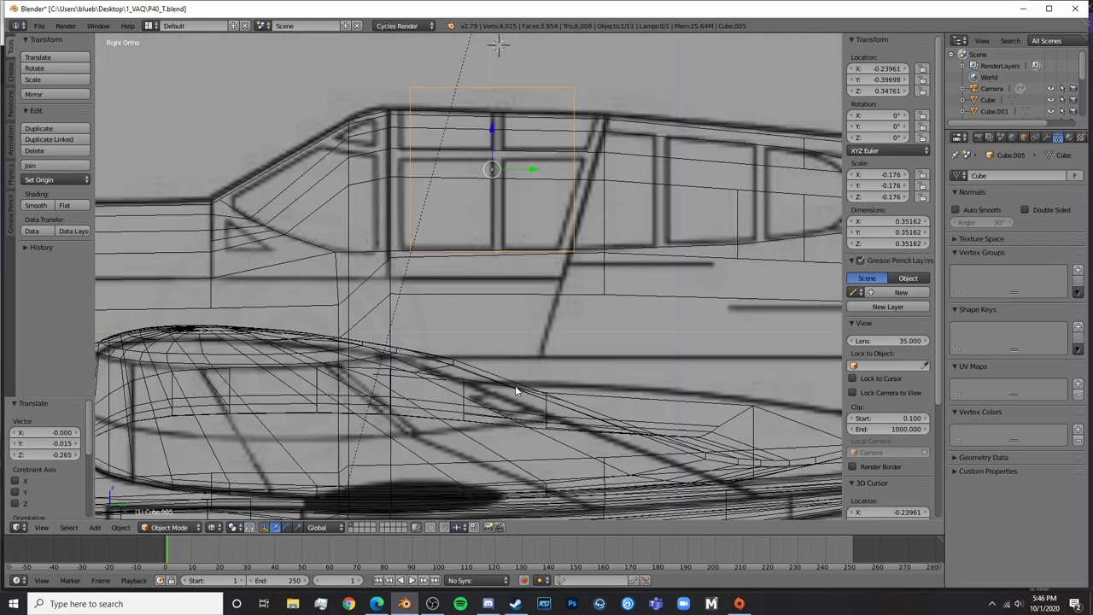
Switch to the web browser and examine the P-40 canopy image results for reference photos of the canopy shape
key(alt+Tab)
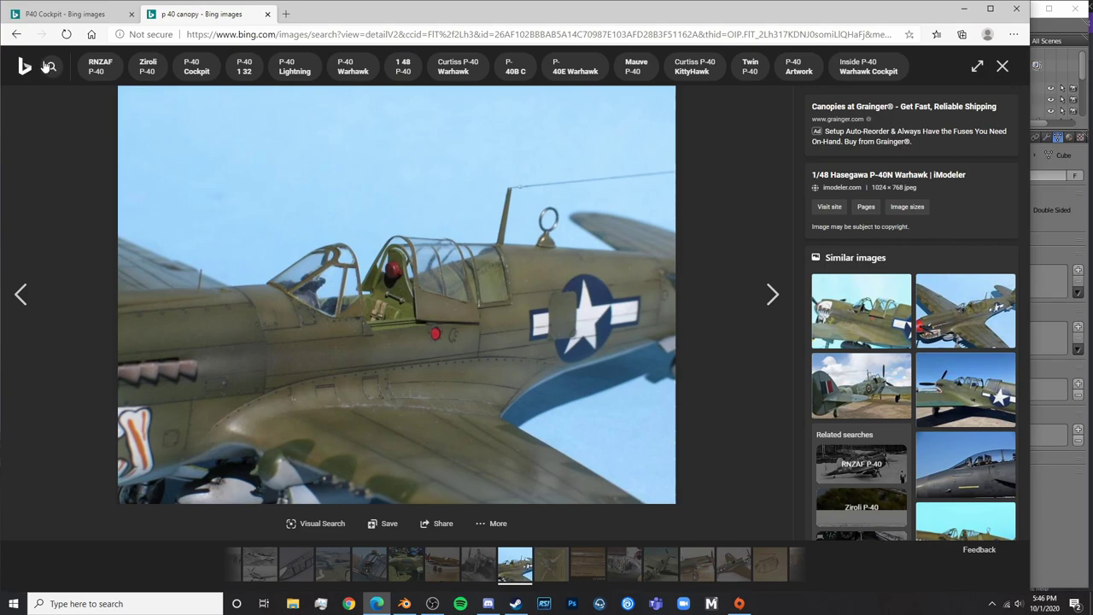
click(24, 34)
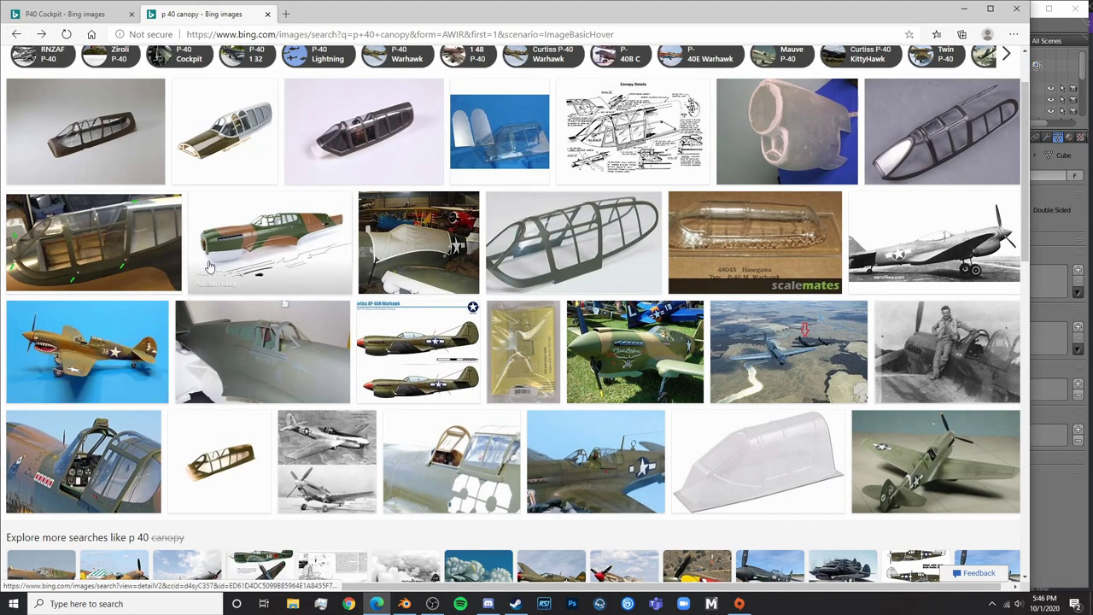
scroll(208, 267, down, 3)
scroll(603, 279, down, 2)
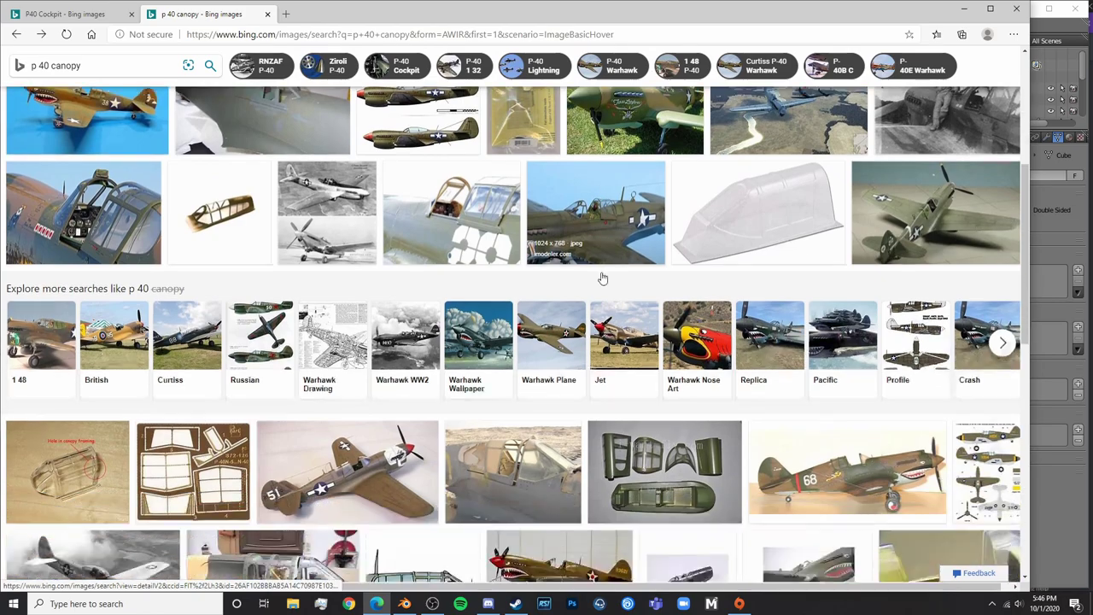
scroll(602, 279, down, 3)
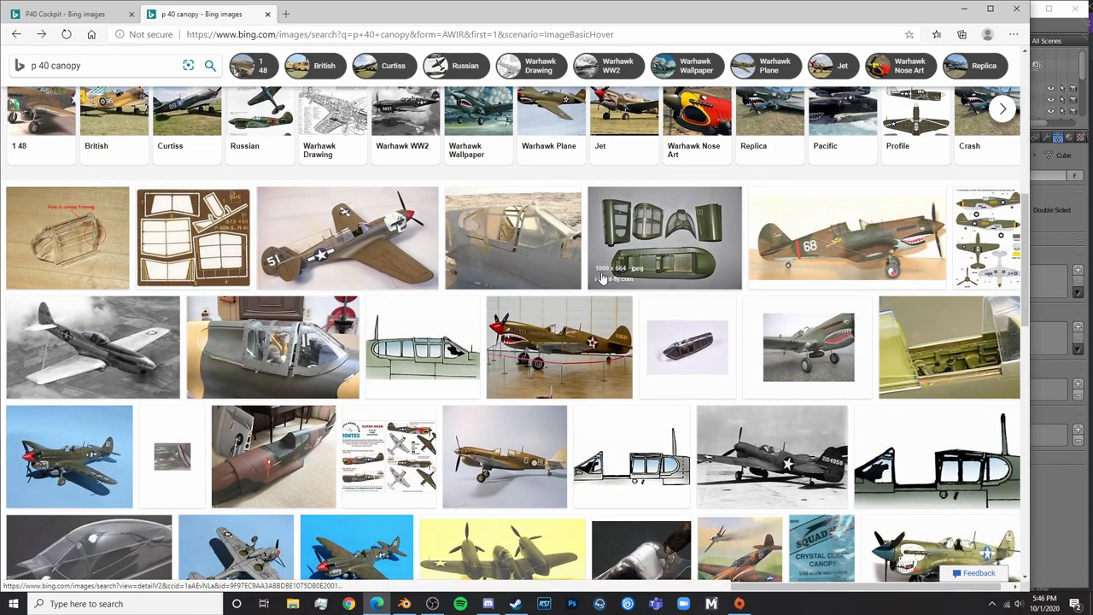
scroll(602, 279, down, 1)
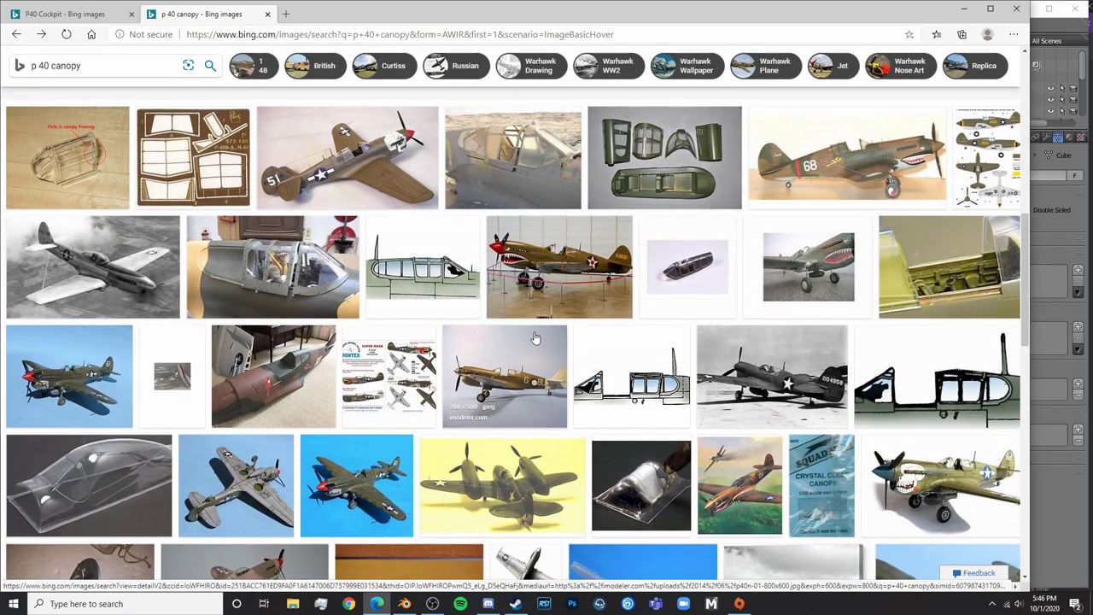
scroll(534, 338, down, 1)
scroll(534, 338, down, 1)
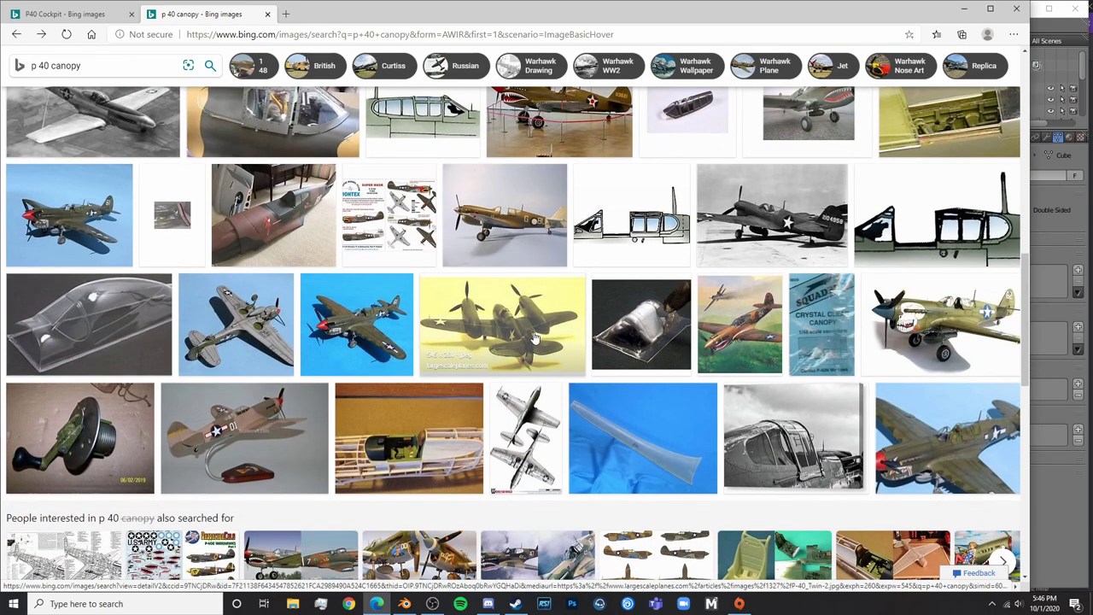
scroll(535, 338, down, 2)
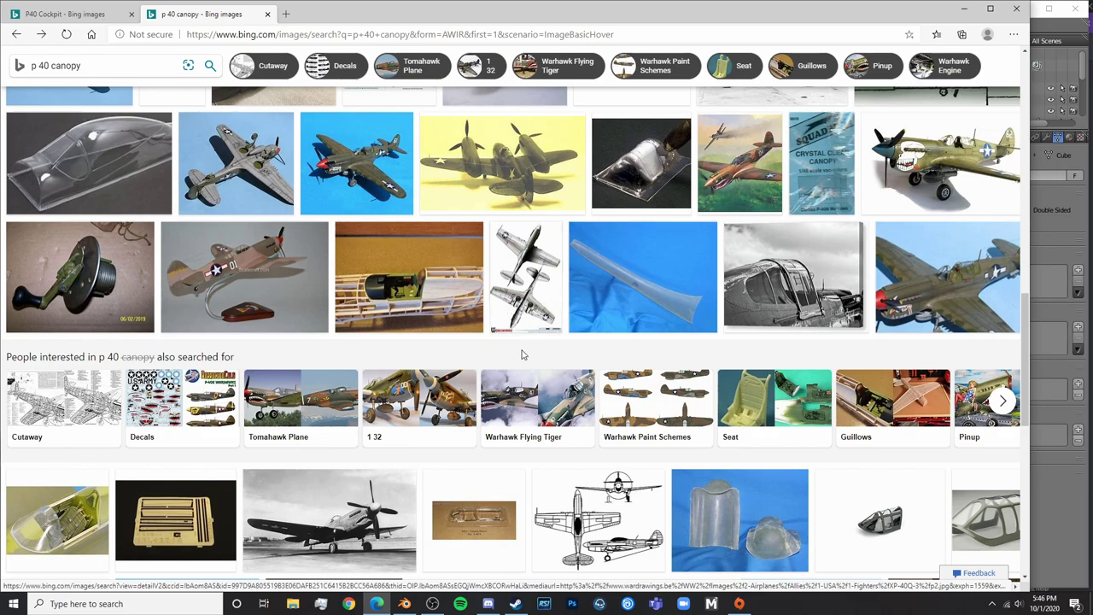
scroll(535, 338, down, 3)
scroll(523, 367, up, 5)
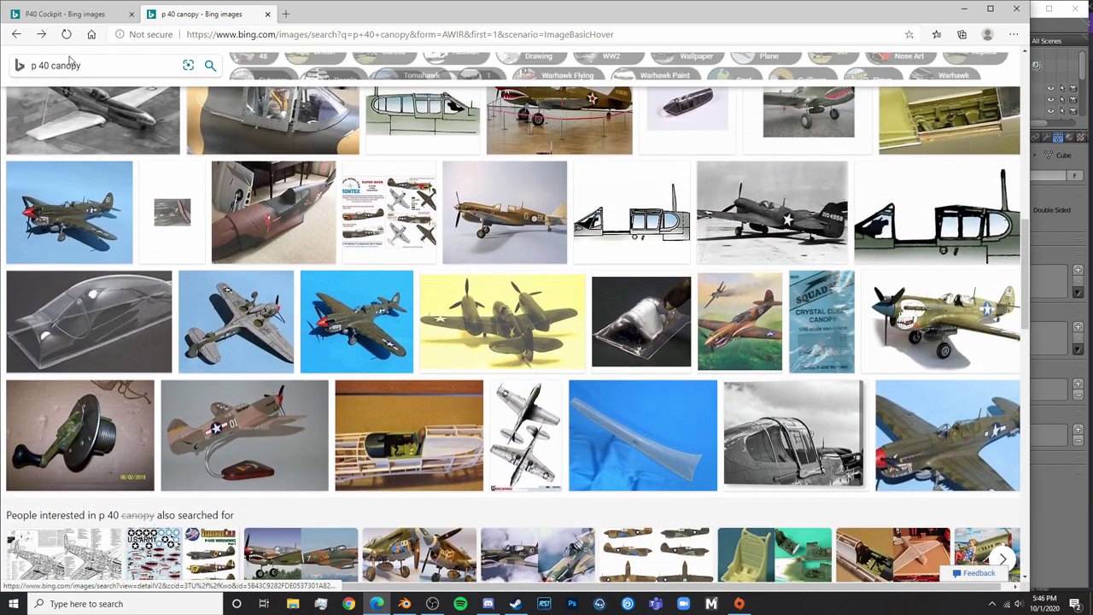
Search the images for "p 40" and examine enlarged side-on photos of parked aircraft for the canopy layout
double_click(53, 65)
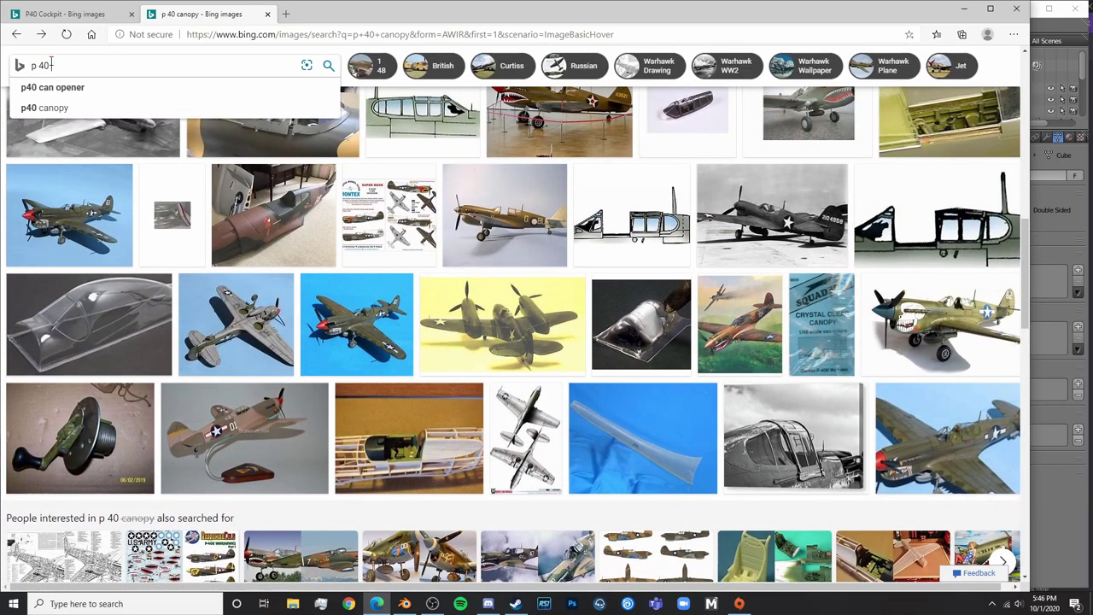
key(Return)
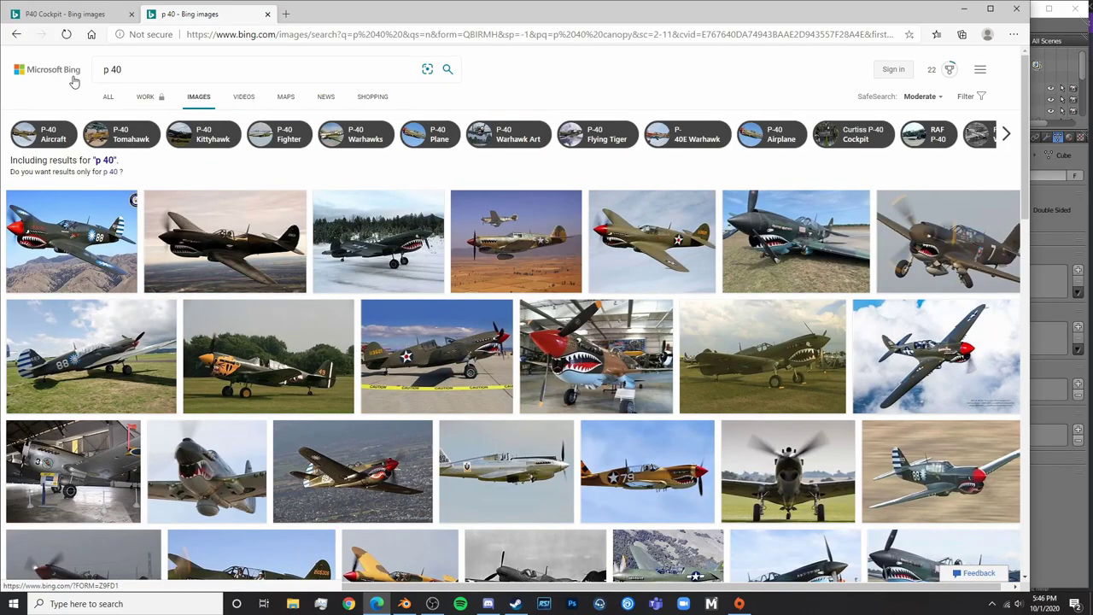
click(450, 359)
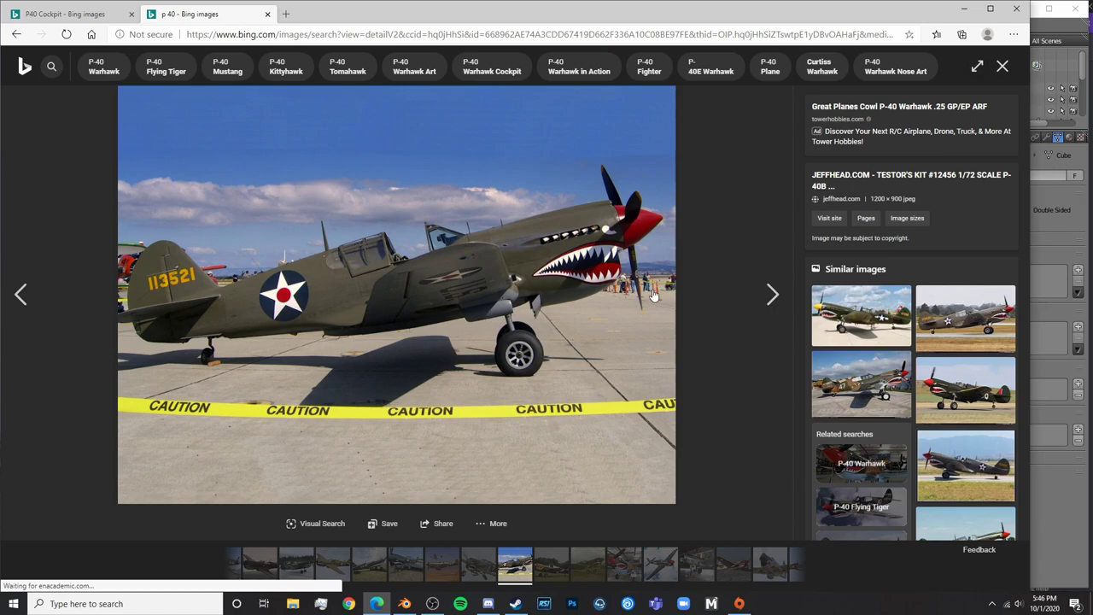
click(773, 295)
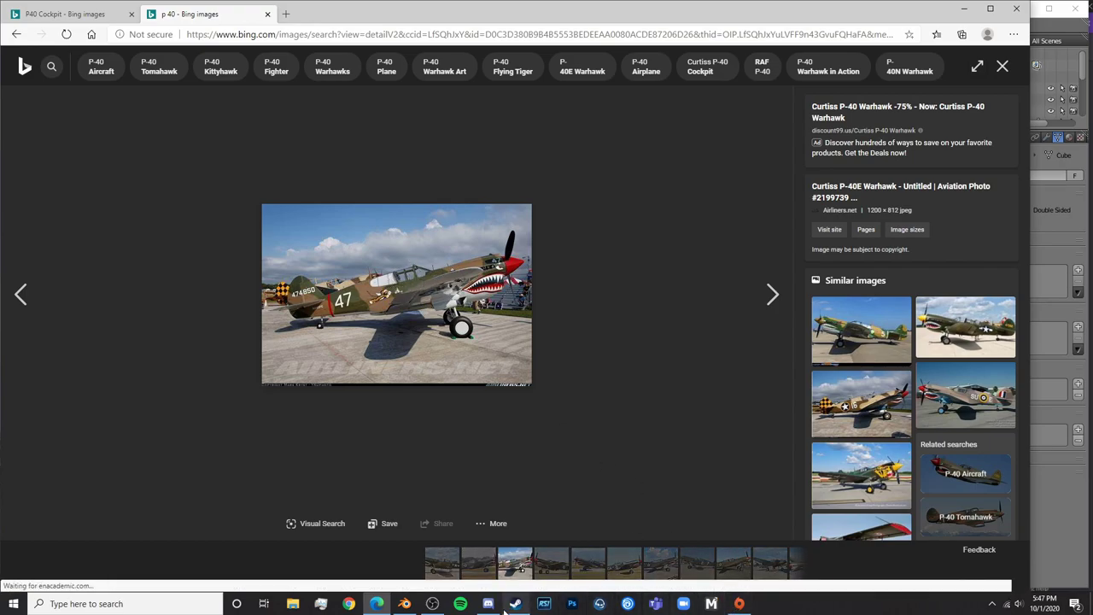
Switch back to Blender and lower the canopy cube's bottom vertices about 0.056 along Z to the blueprint's lower frame line
click(405, 604)
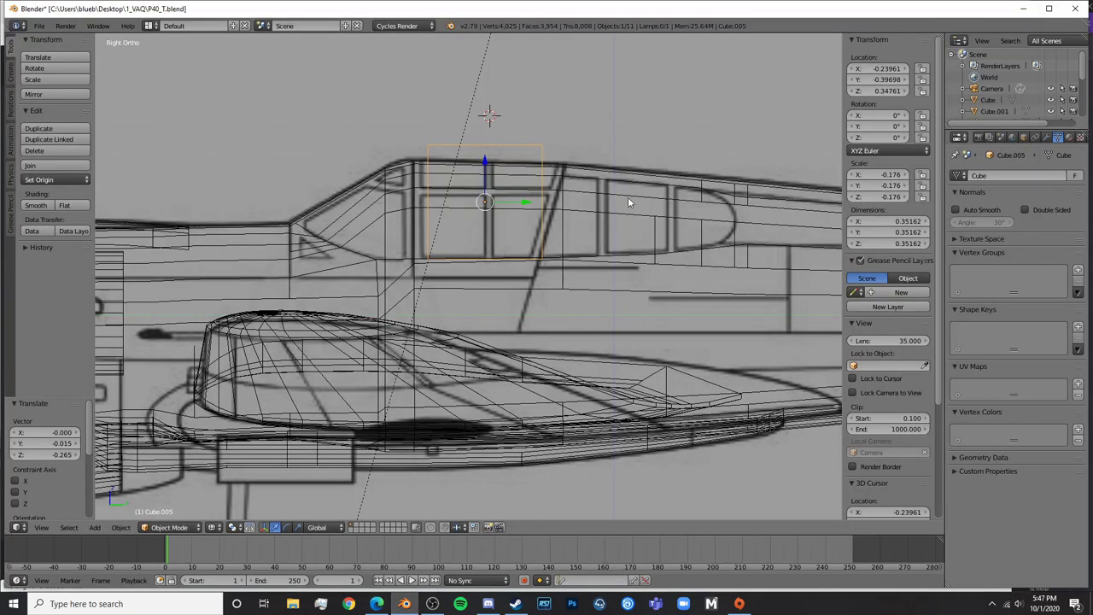
scroll(629, 202, up, 3)
scroll(501, 373, down, 5)
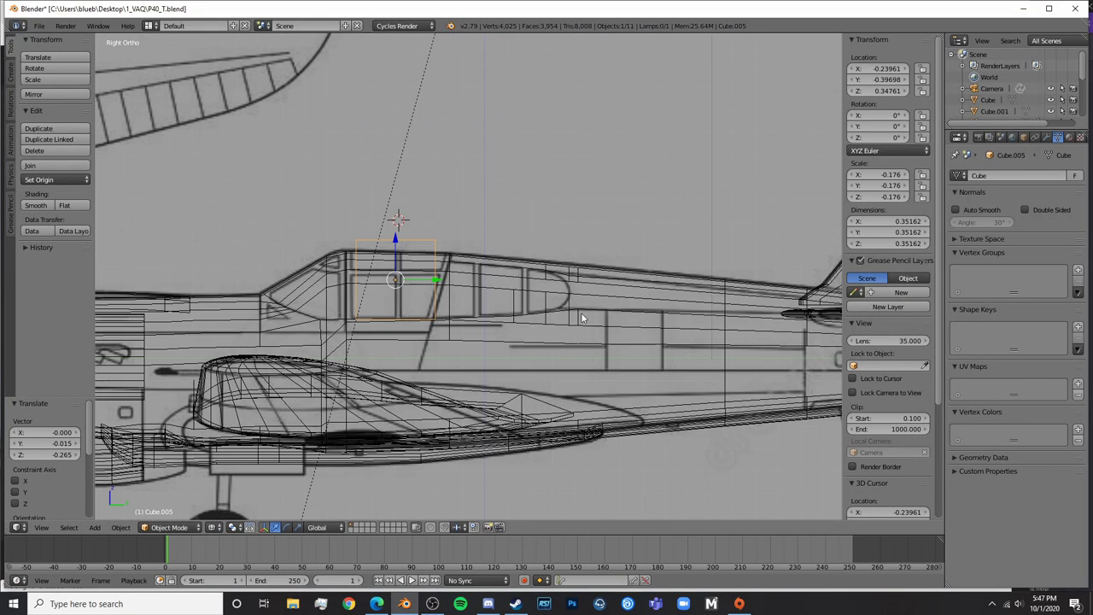
scroll(462, 280, up, 3)
key(Tab)
key(a)
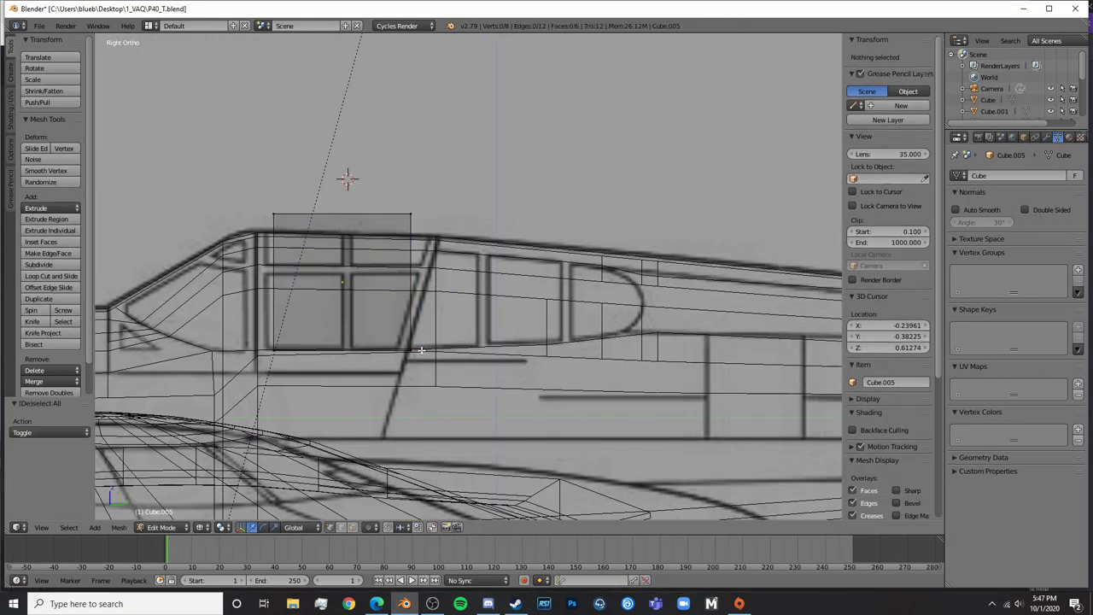
click(307, 346)
shift+middle_drag(304, 349, 404, 339)
key(c)
click(380, 336)
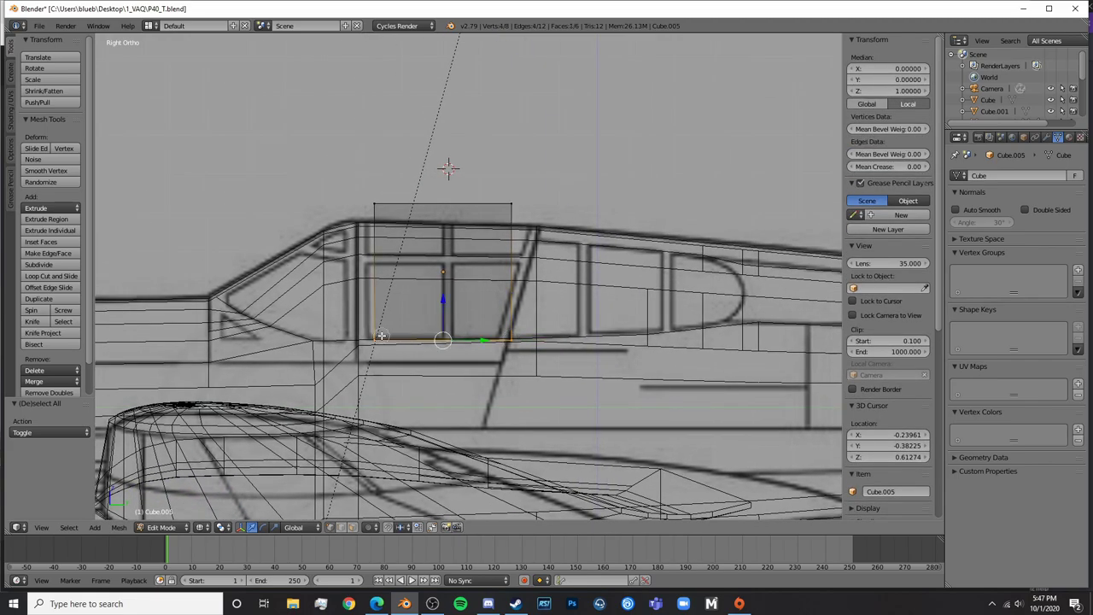
drag(443, 276, 435, 331)
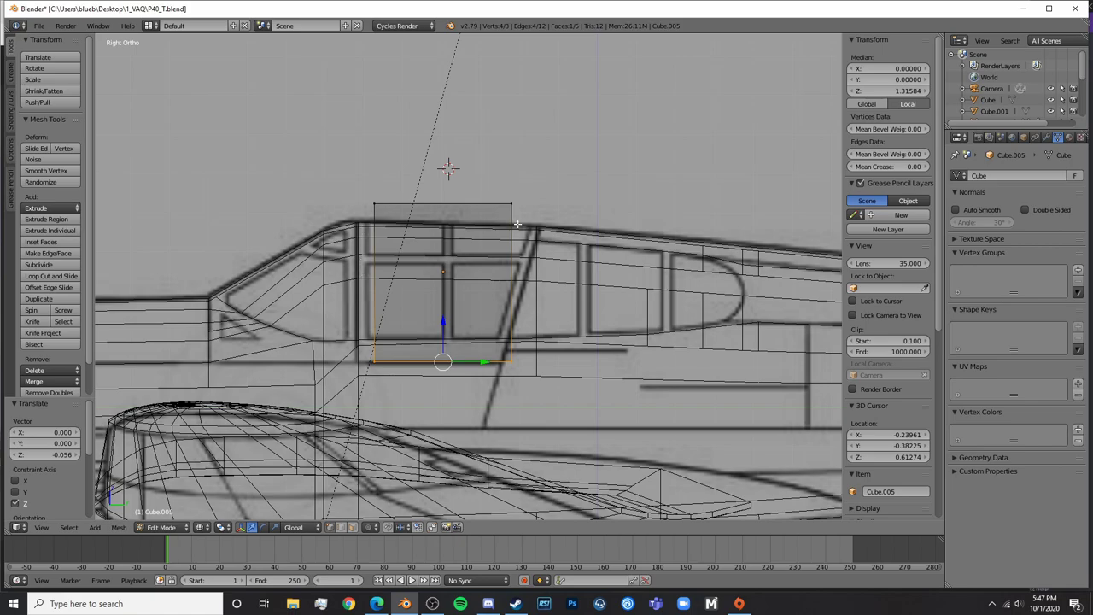
Slant the cube's rear side to the blueprint frame, moving its bottom corner slightly forward and its top corner back about 0.089 along Y
key(a)
key(c)
click(523, 360)
drag(536, 361, 528, 363)
key(a)
key(c)
click(516, 207)
drag(552, 203, 585, 203)
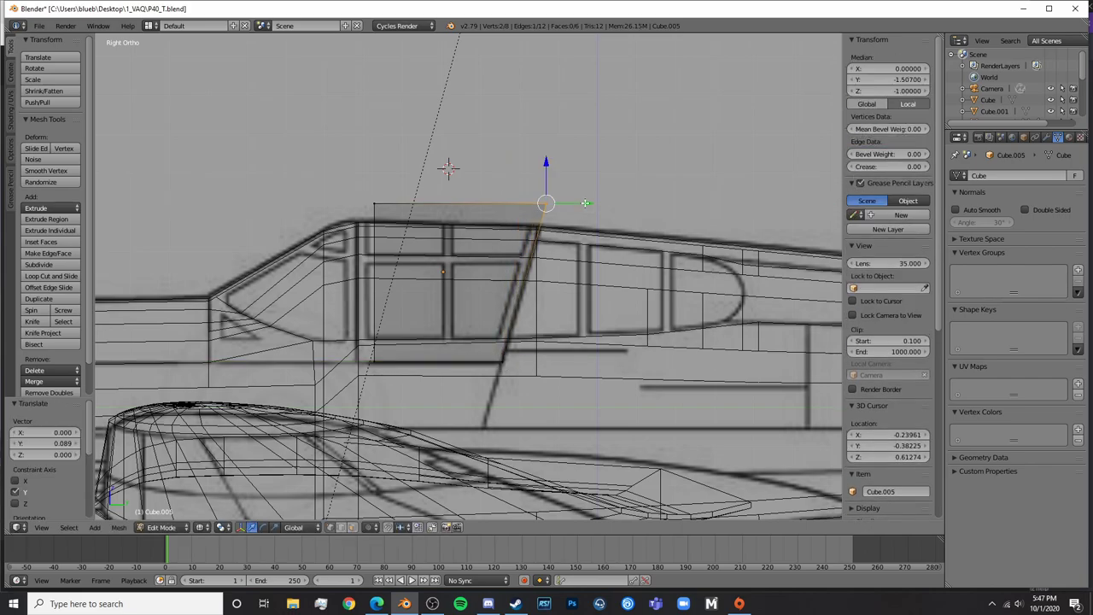
Select the cube's front vertices and move them forward along Y to the frame line behind the windscreen
key(a)
key(b)
drag(350, 215, 394, 190)
key(b)
drag(396, 342, 367, 374)
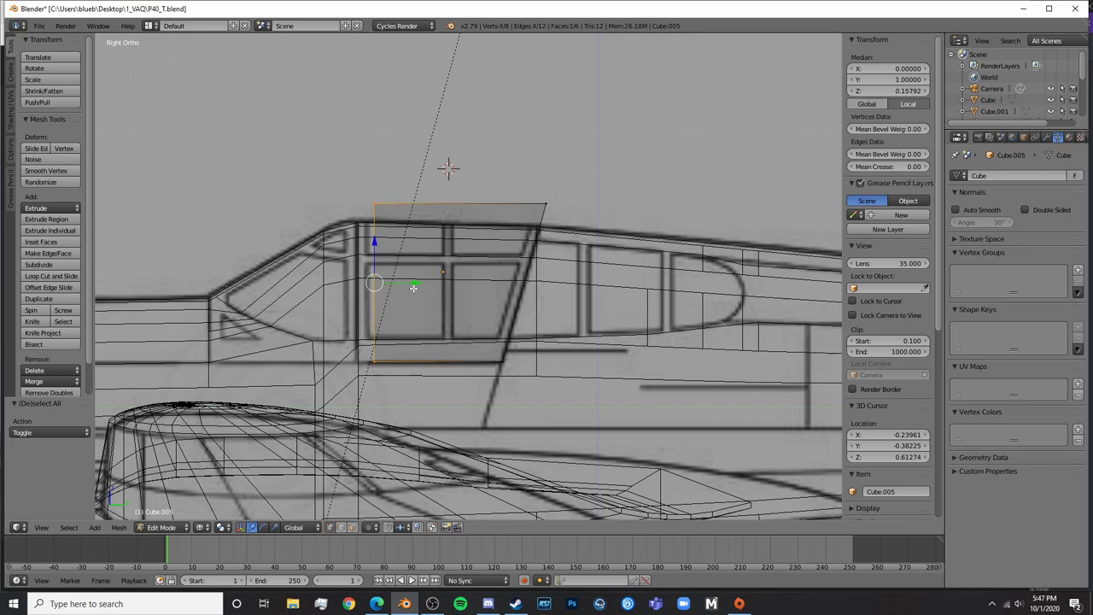
drag(413, 288, 393, 283)
shift+middle_drag(393, 283, 576, 322)
scroll(545, 309, up, 3)
drag(531, 300, 536, 290)
Add a horizontal loop cut around the canopy mesh and slide it down to the side window's sill line
key(a)
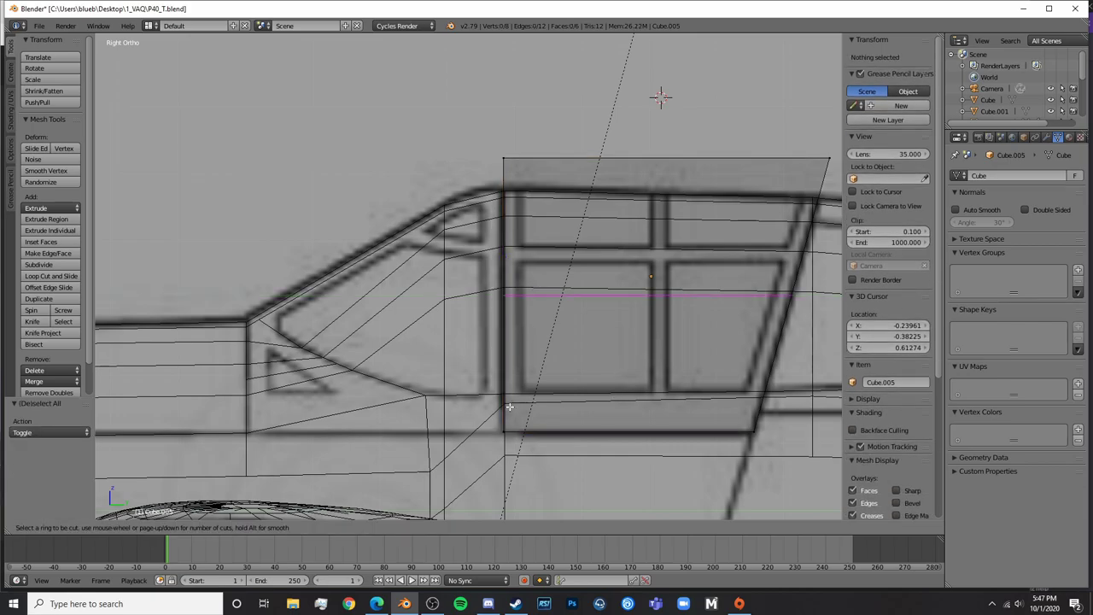
alt+right_click(510, 407)
key(g)
key(g)
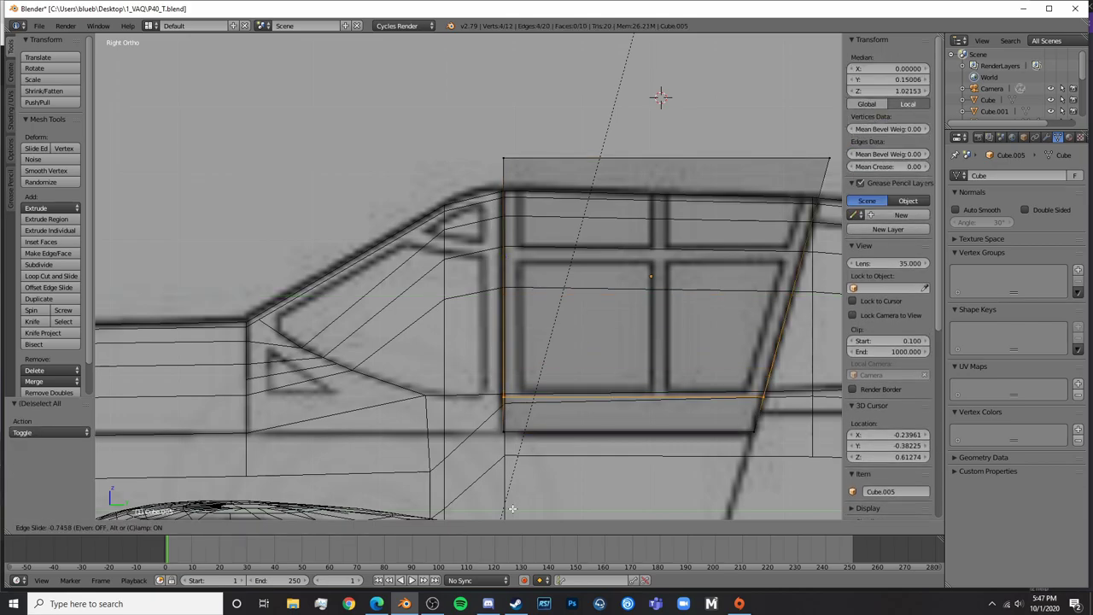
click(513, 509)
Extrude the front face above the sill cut about 0.402 forward past the windscreen base and raise it about 0.135 along Z
right_click(510, 359)
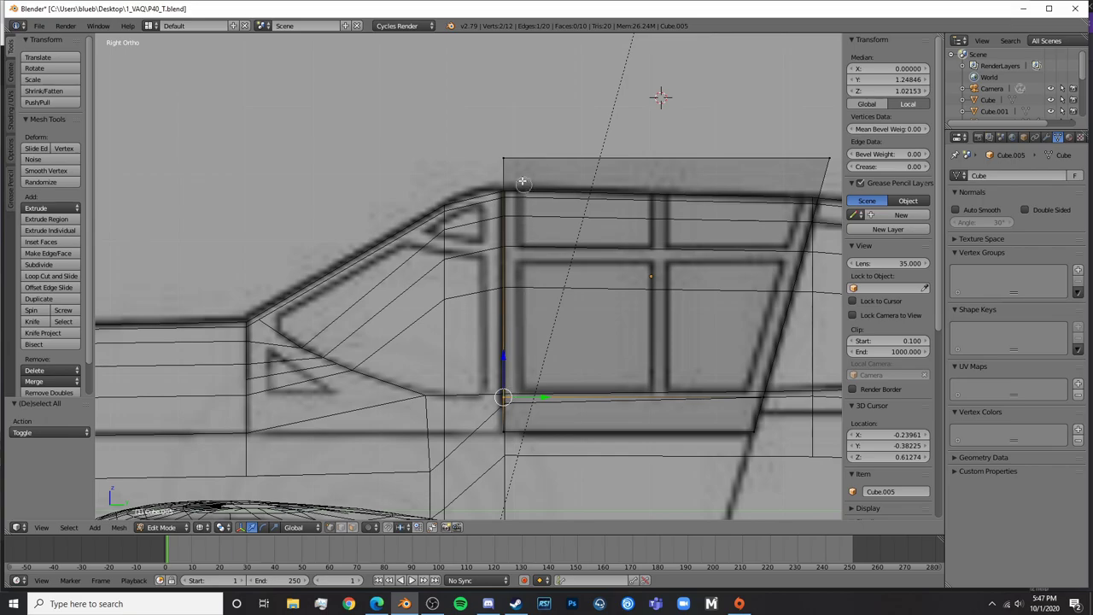
shift+right_click(504, 159)
key(e)
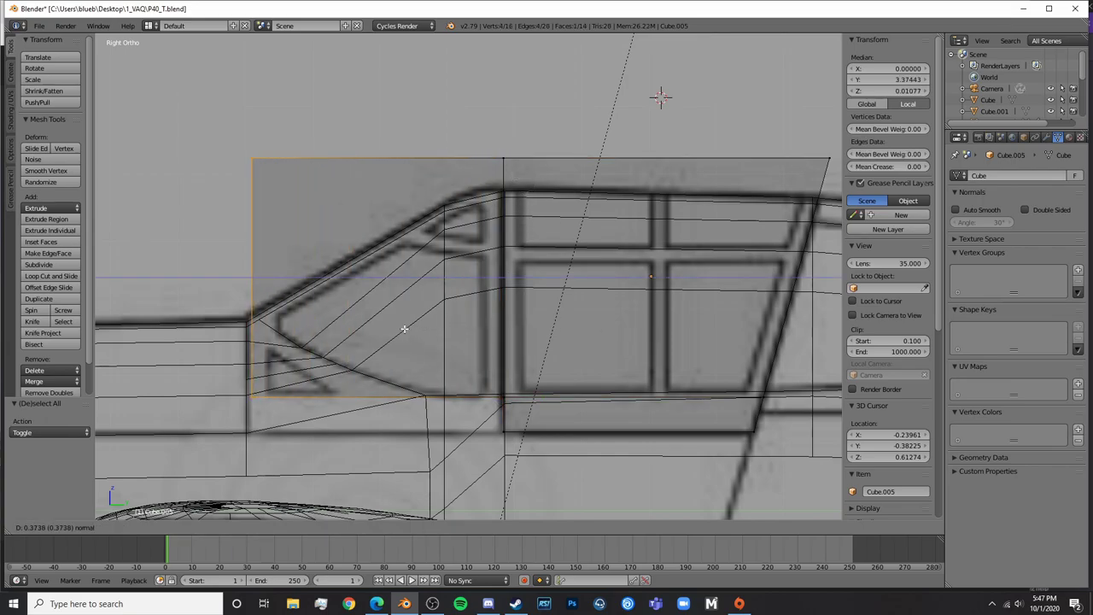
click(249, 247)
key(g)
key(z)
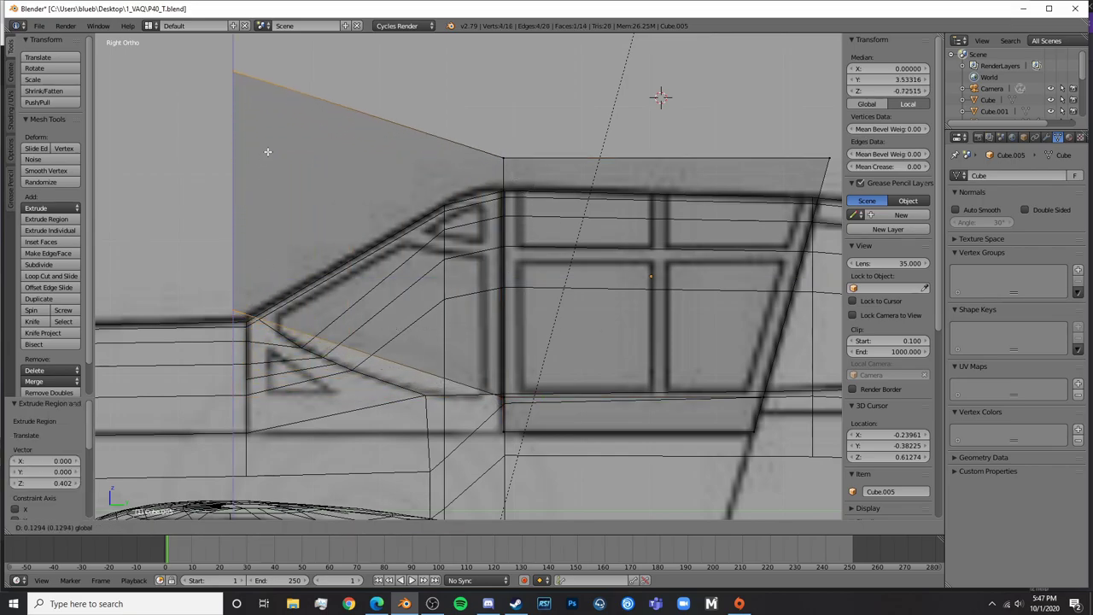
click(280, 297)
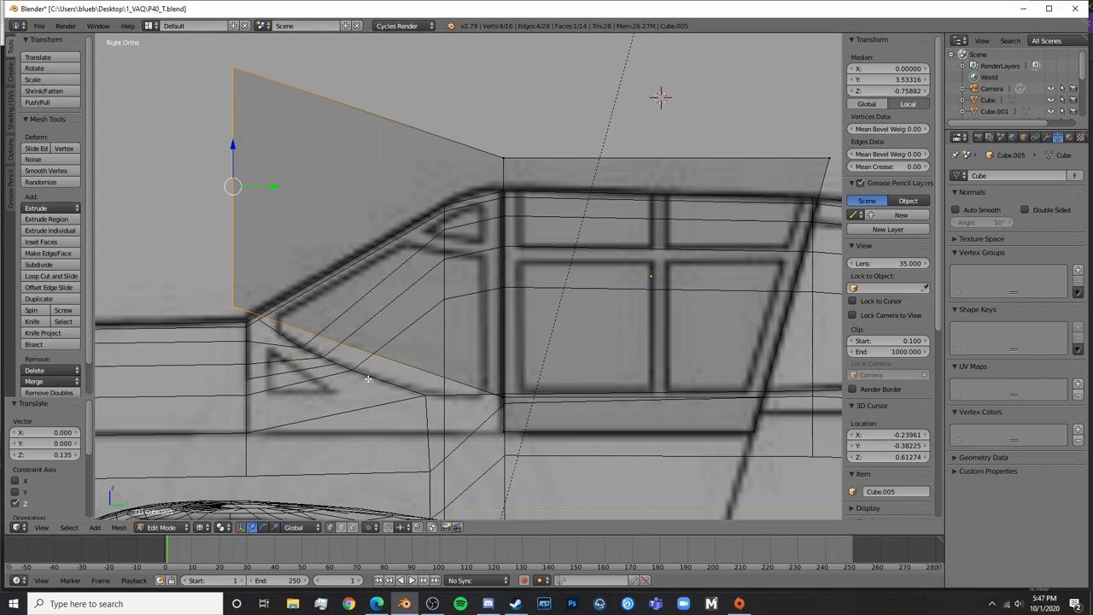
Adjust the extruded section's front lower edge along Z to meet the cowling at the windscreen base
key(a)
right_click(234, 305)
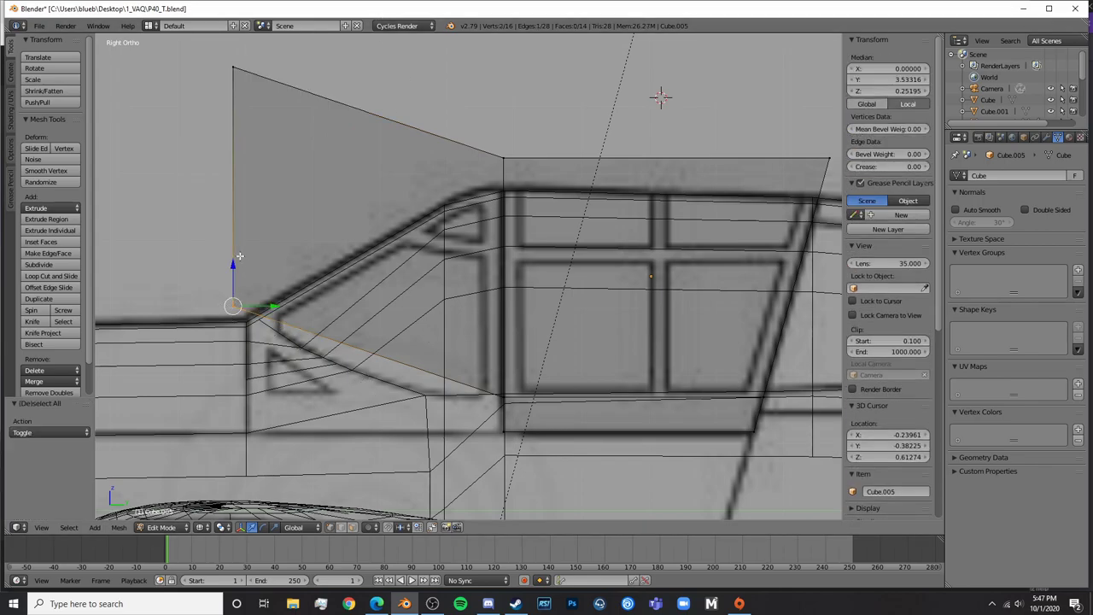
key(g)
key(z)
click(225, 266)
scroll(457, 348, up, 6)
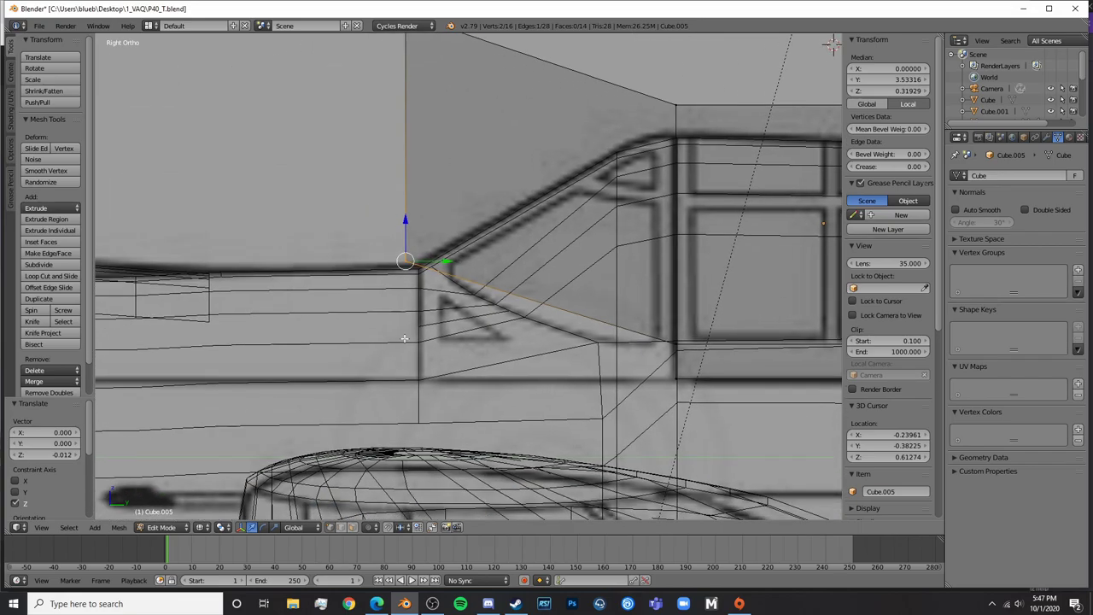
scroll(457, 347, up, 5)
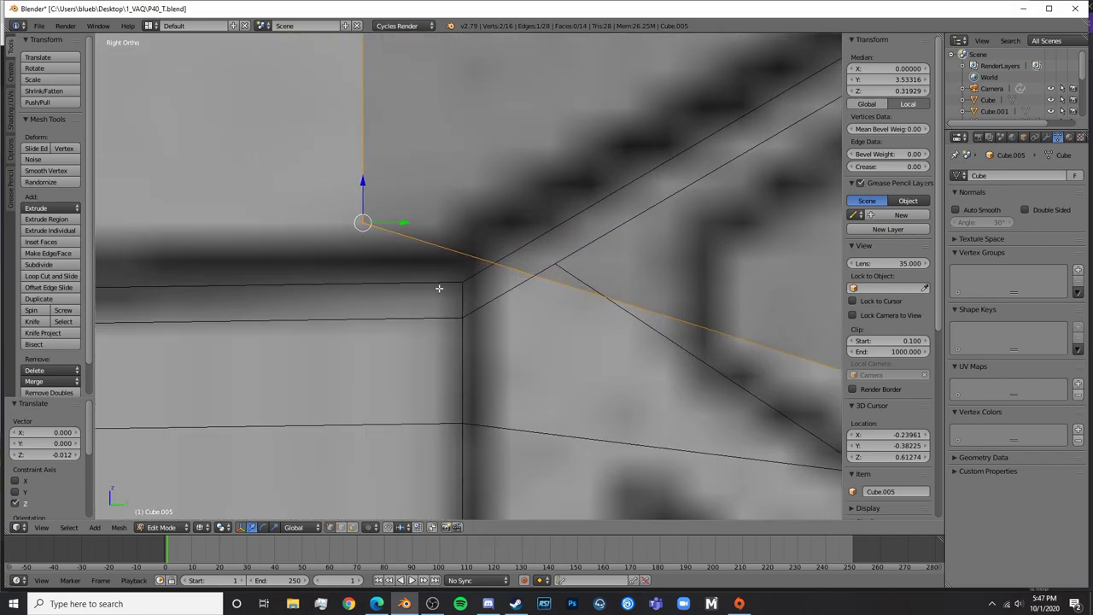
drag(362, 180, 366, 274)
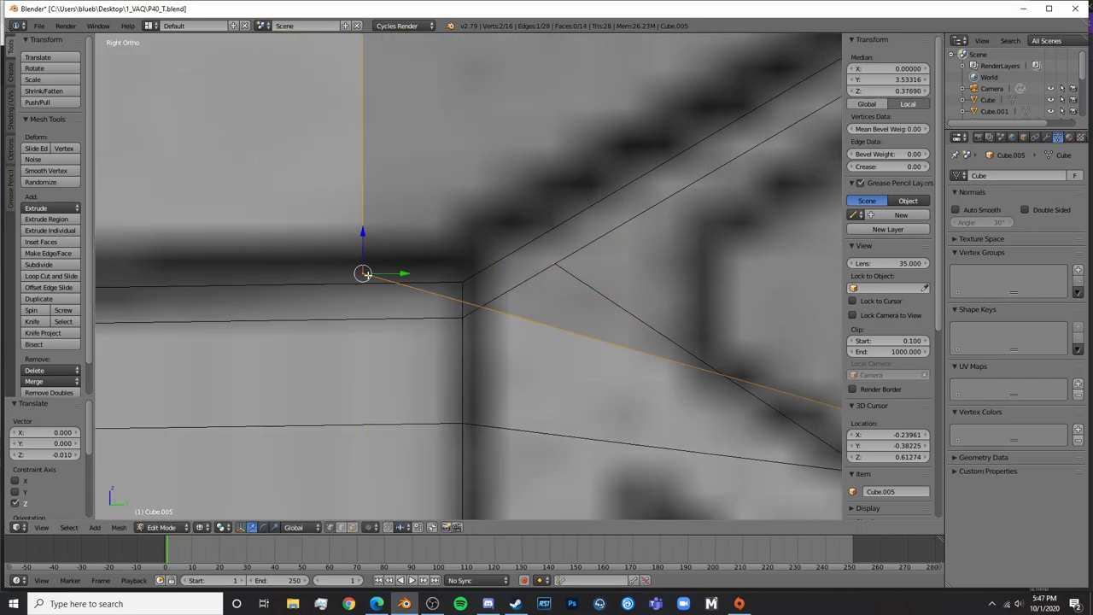
scroll(505, 322, down, 3)
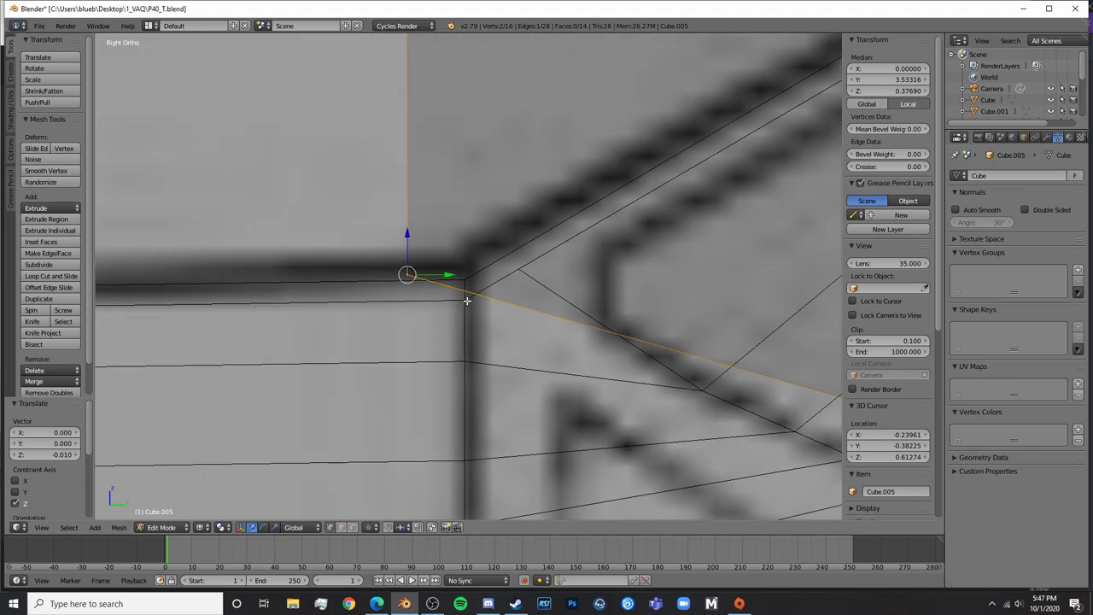
drag(409, 232, 420, 200)
key(a)
scroll(487, 269, down, 4)
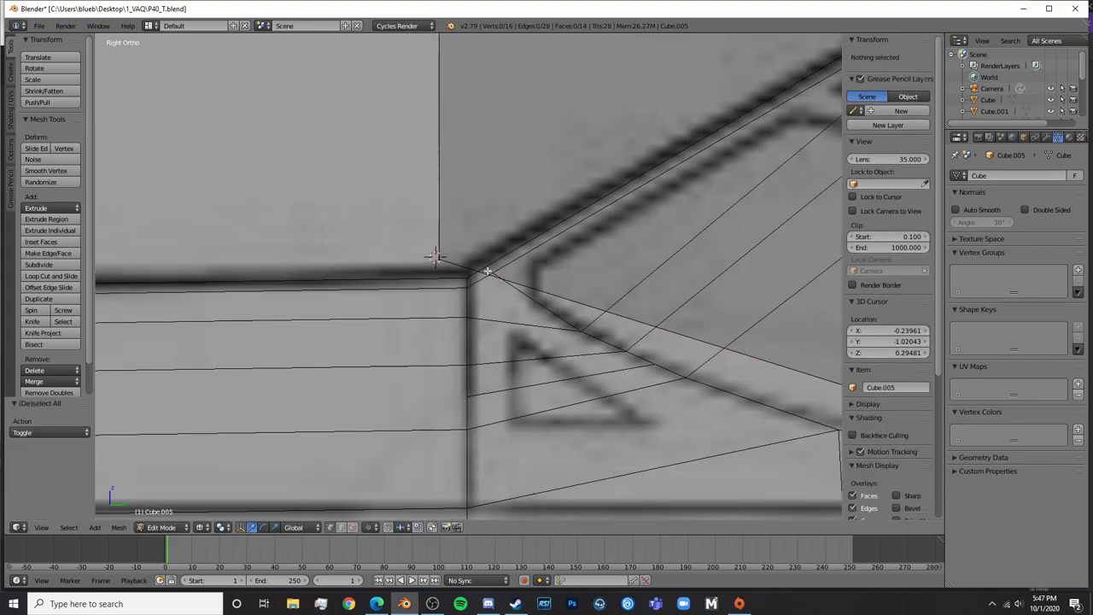
Add a vertical loop cut near the windscreen's front and lower its bottom edge about 0.018 along Z onto the blueprint curve
shift+middle_drag(689, 331, 517, 337)
key(ctrl+r)
click(417, 340)
click(299, 303)
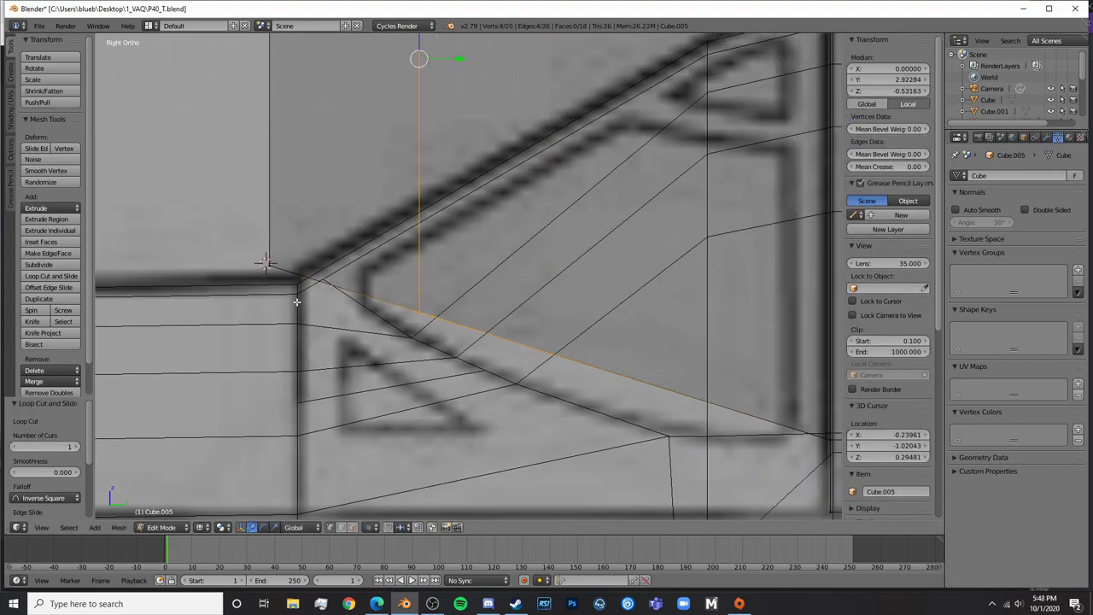
key(a)
right_click(418, 314)
drag(418, 274, 417, 299)
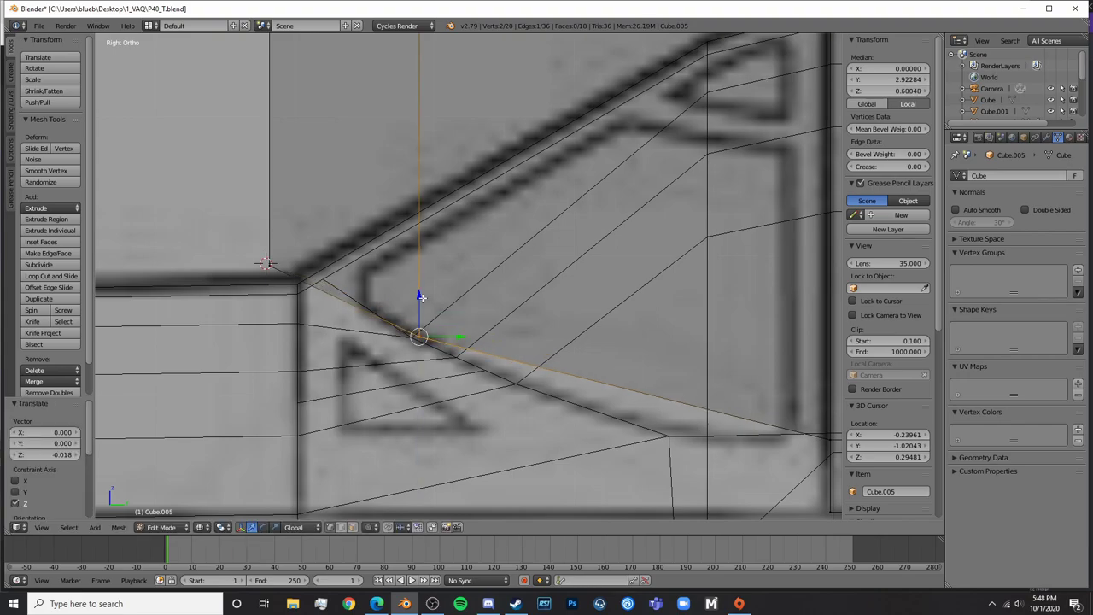
Add a second vertical loop cut midway along the windscreen section and lower its bottom edge onto the blueprint curve
scroll(504, 318, down, 4)
shift+middle_drag(521, 322, 469, 318)
key(a)
key(ctrl+r)
click(467, 318)
click(467, 318)
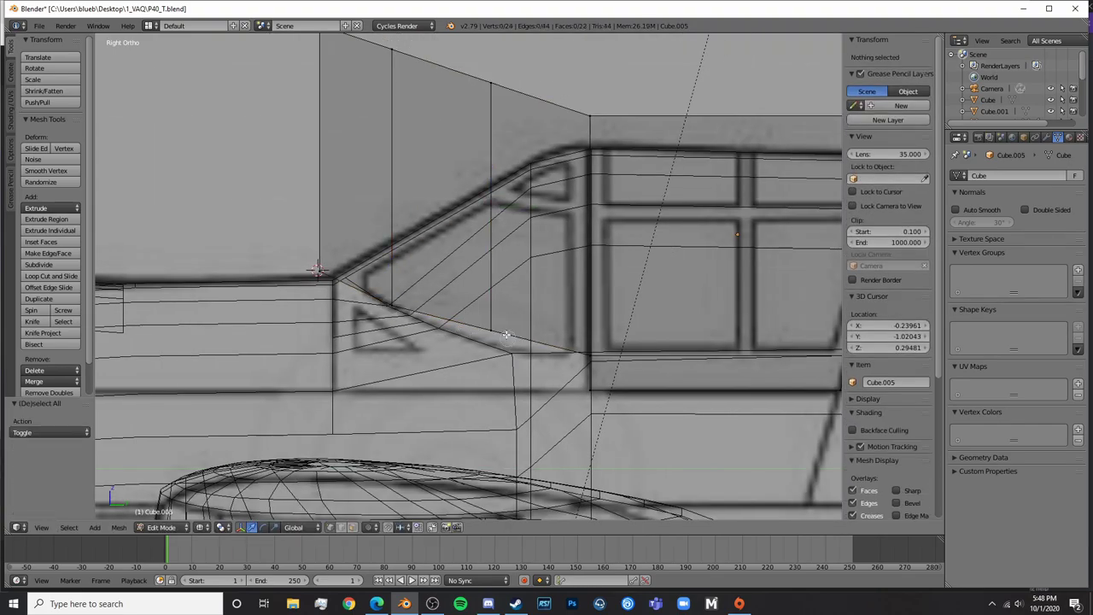
right_click(488, 323)
key(g)
key(z)
key(a)
drag(498, 312, 544, 331)
Add two more vertical loop cuts toward the windscreen's rear post and fit their bottom edges to the blueprint curve
key(ctrl+r)
click(554, 357)
right_click(554, 356)
key(a)
right_click(543, 345)
shift+middle_drag(544, 330, 436, 293)
scroll(437, 297, up, 5)
key(a)
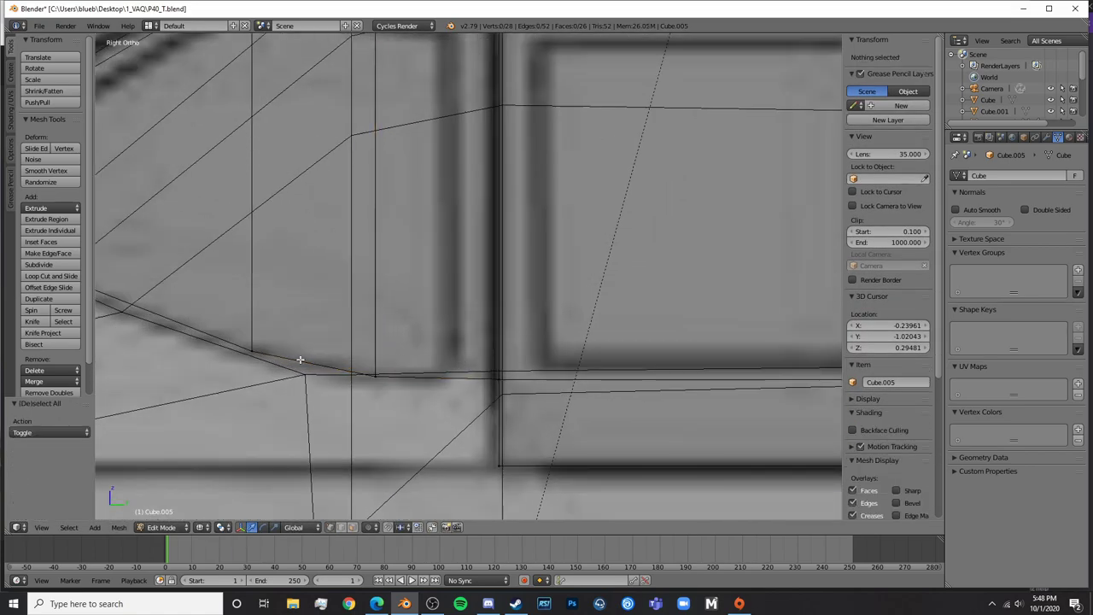
right_click(306, 360)
drag(313, 330, 312, 334)
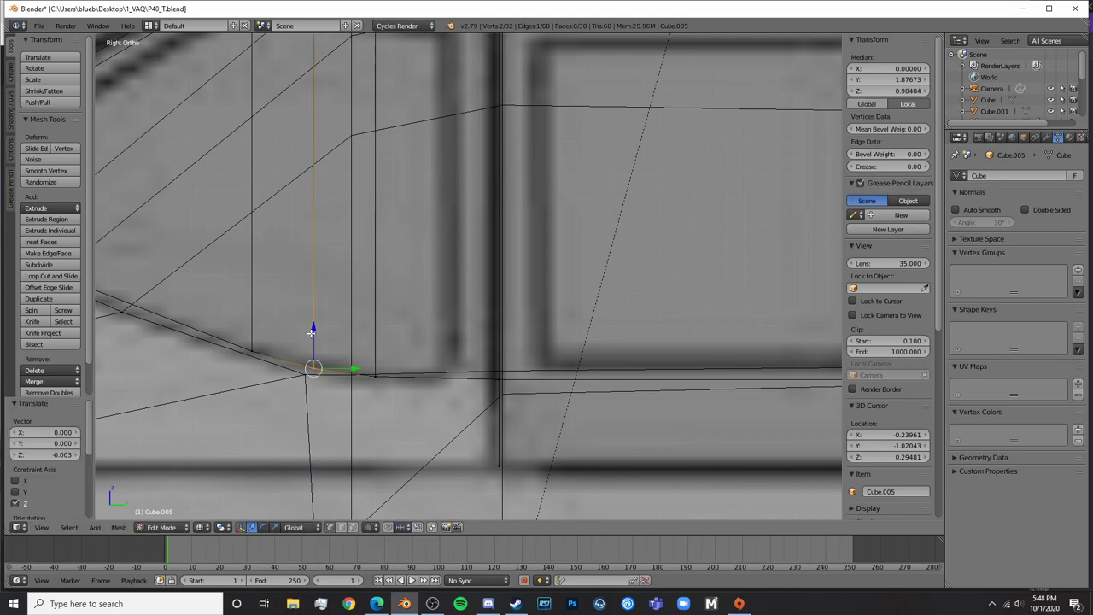
shift+middle_drag(313, 334, 518, 351)
Add a vertical loop cut between the two foremost windscreen cuts and lower its bottom edge onto the fuselage curve
key(a)
key(ctrl+r)
click(350, 336)
right_click(350, 335)
key(a)
right_click(340, 315)
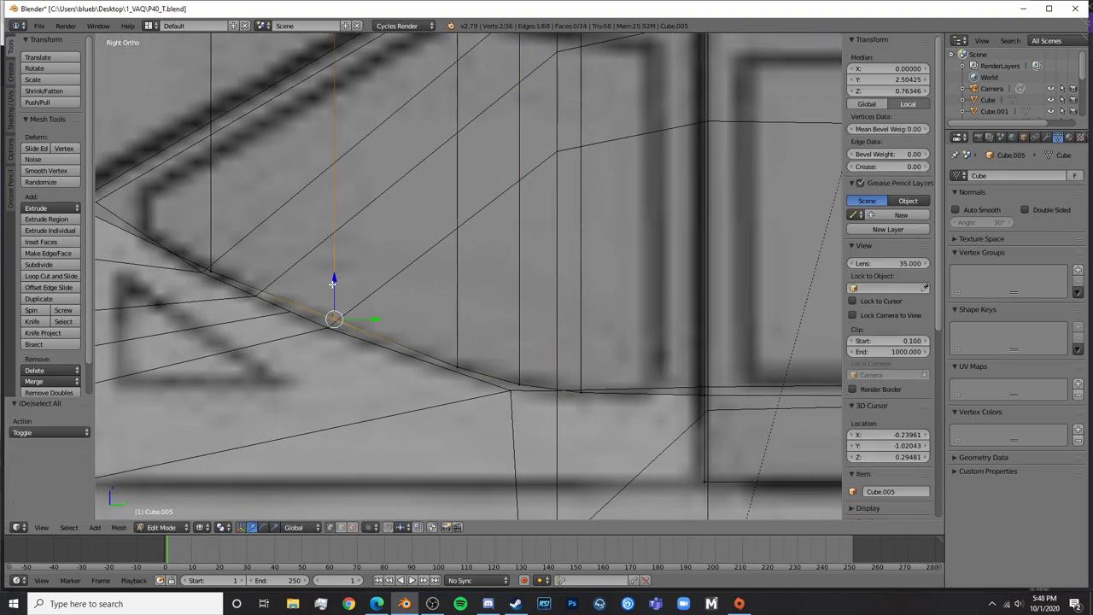
drag(334, 282, 332, 292)
Leave mesh editing and examine the canopy's lower outline against the blueprint from the windscreen to the rear frame
key(Tab)
scroll(381, 350, down, 5)
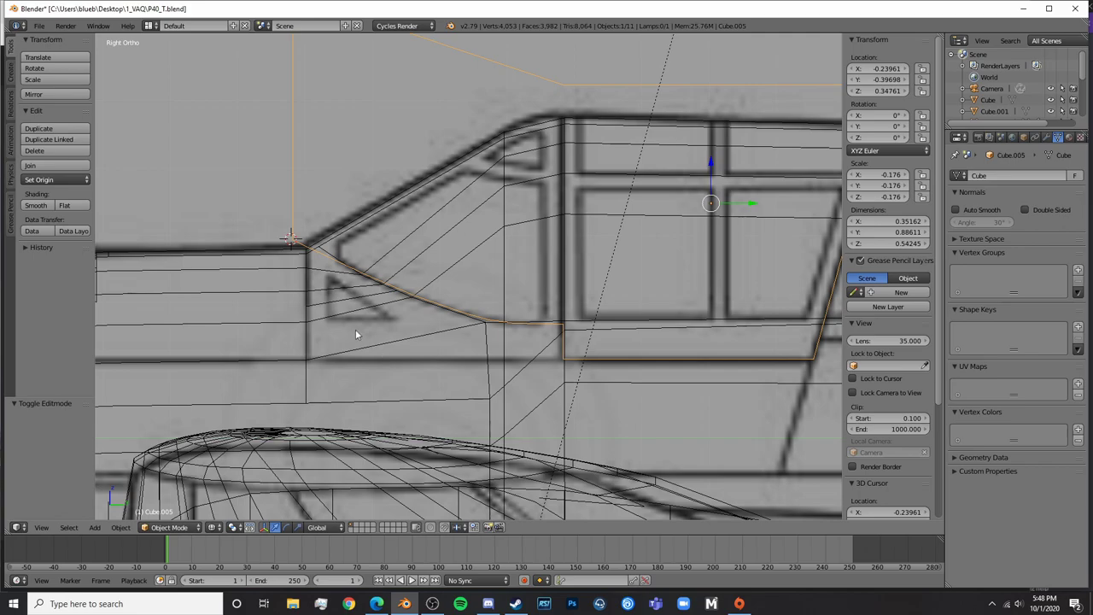
shift+middle_drag(650, 346, 358, 352)
shift+middle_drag(211, 329, 469, 336)
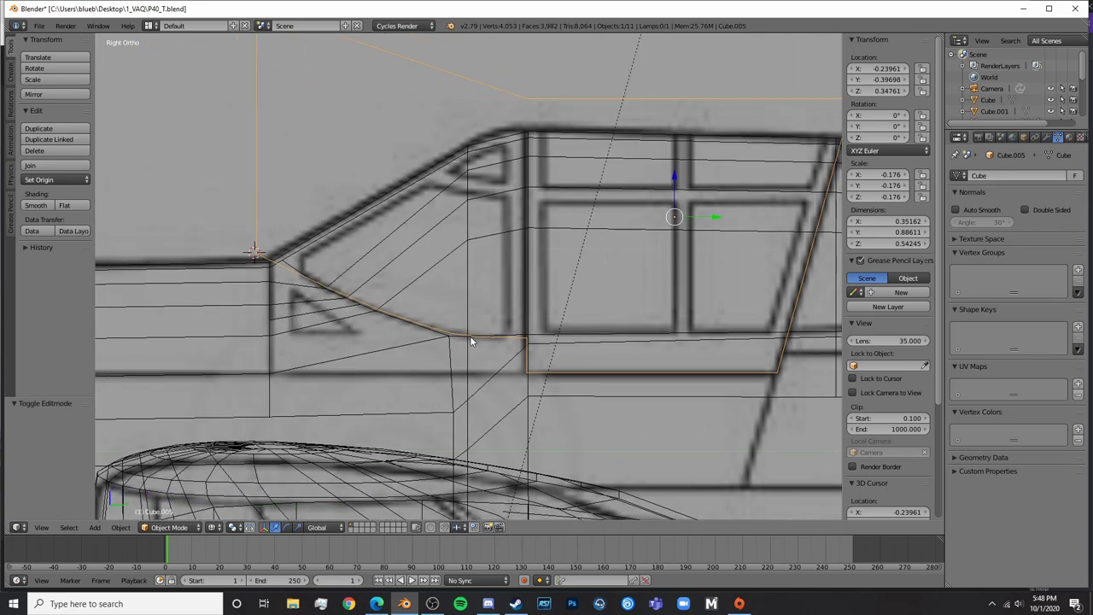
scroll(461, 341, up, 5)
scroll(600, 415, down, 6)
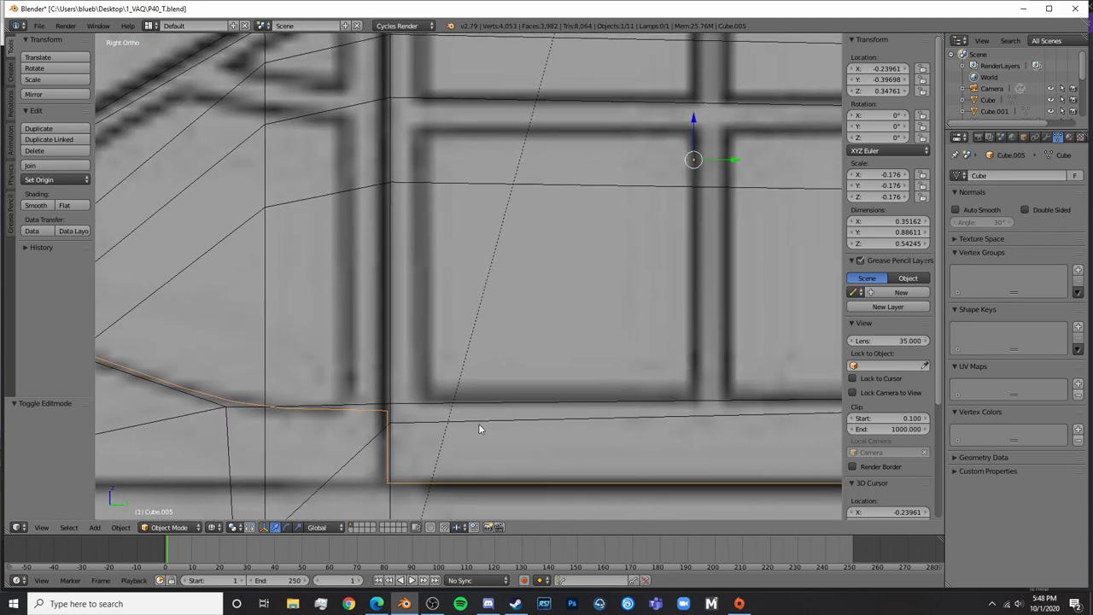
shift+middle_drag(561, 363, 467, 374)
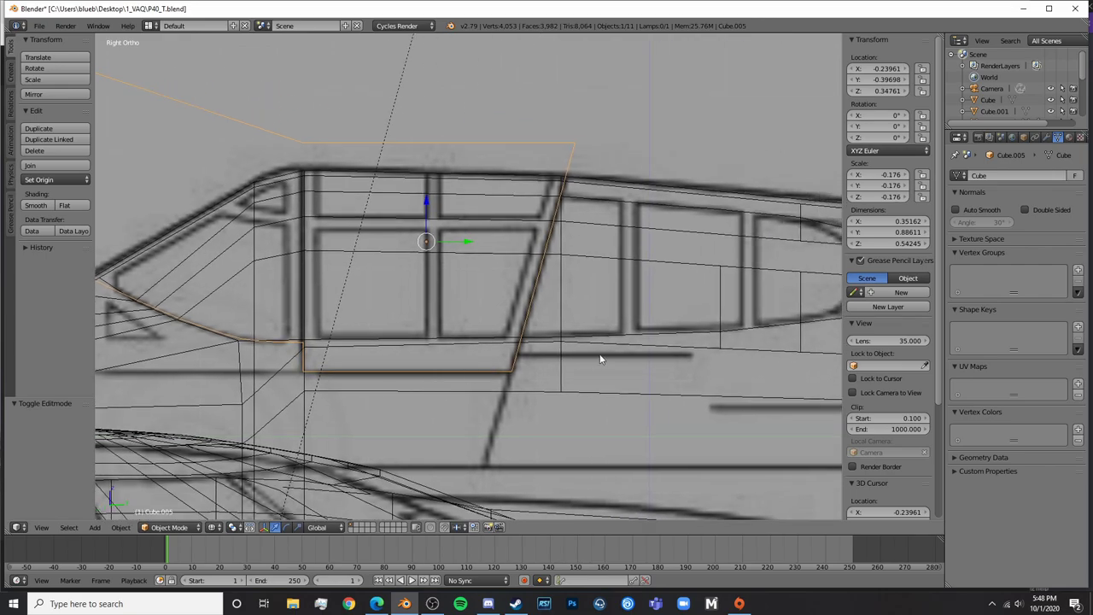
Resume editing the canopy, add a horizontal loop cut around it and slide it up to the rear side window's top edge
key(Tab)
shift+middle_drag(561, 358, 485, 342)
scroll(486, 358, up, 3)
key(a)
key(b)
drag(407, 345, 442, 380)
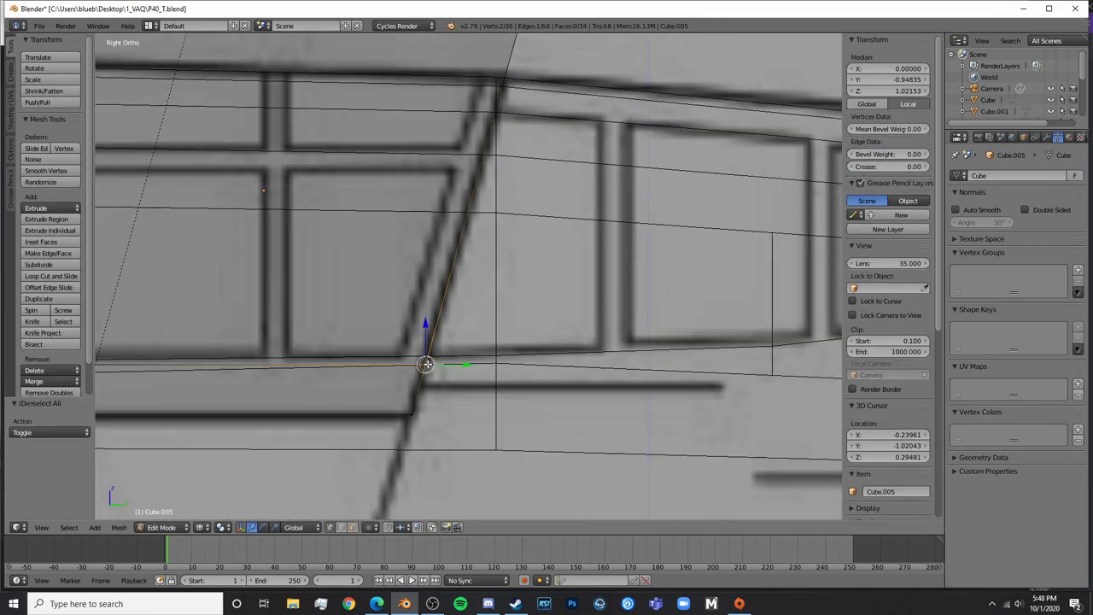
shift+middle_drag(517, 294, 420, 423)
key(a)
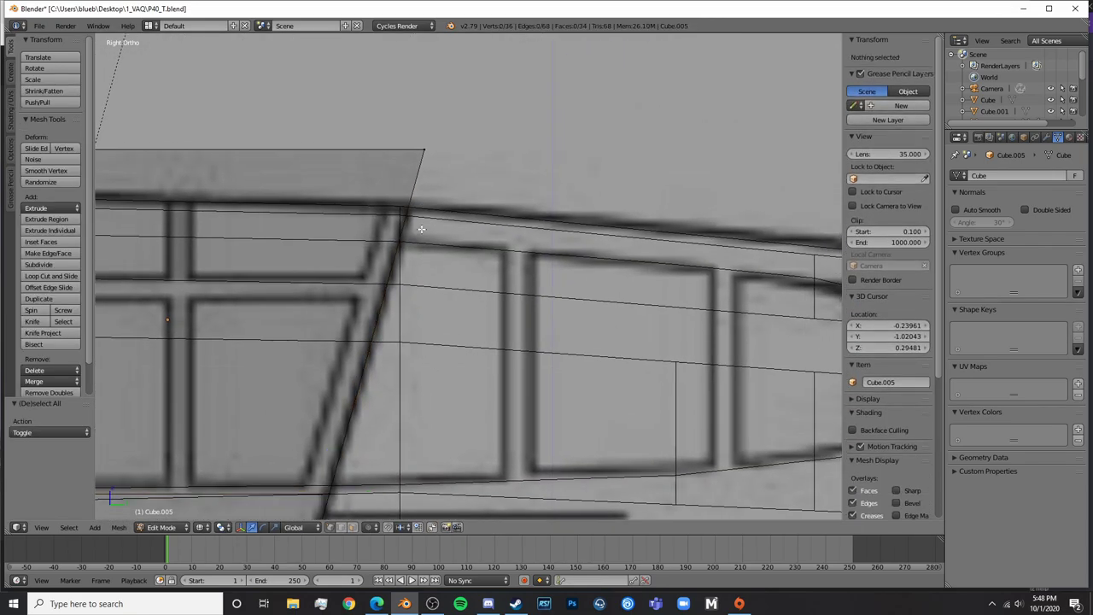
key(ctrl+r)
click(403, 245)
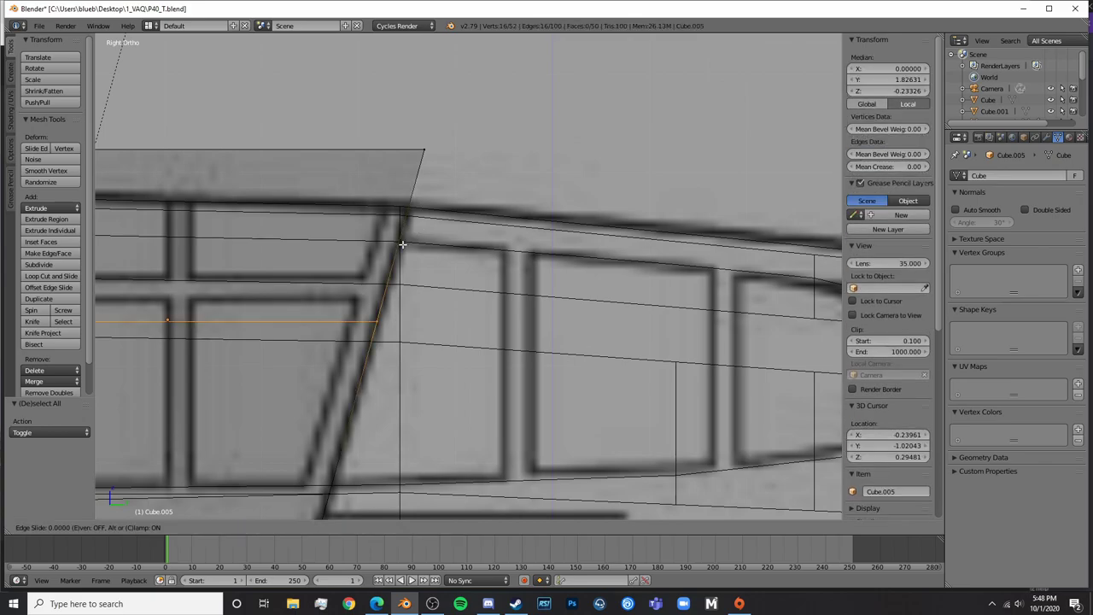
click(455, 176)
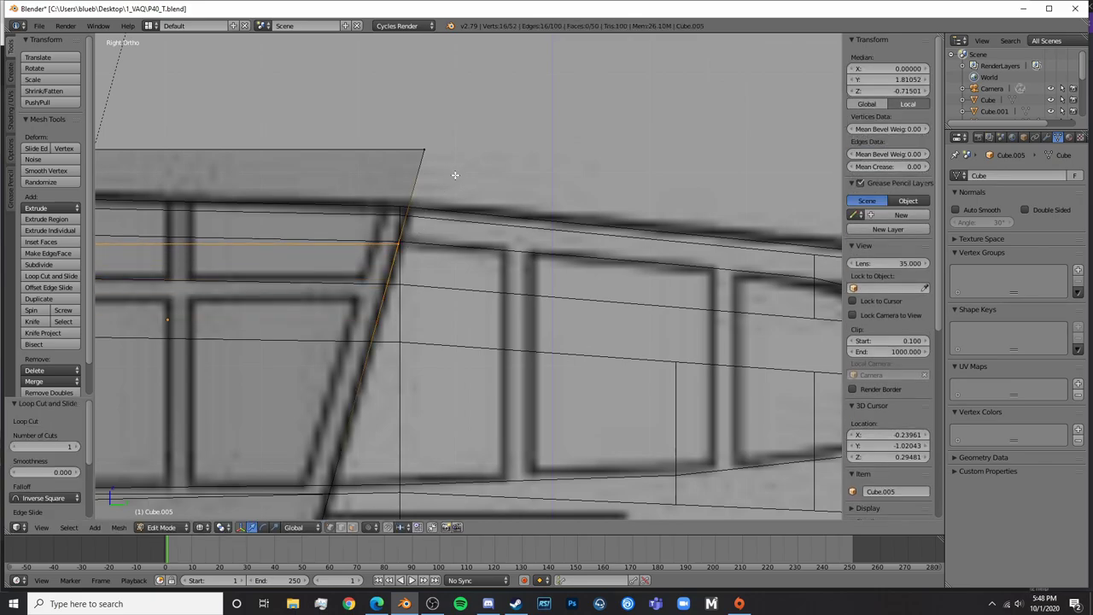
Extrude the canopy's slanted rear face below the new horizontal cut rearward toward the rounded rear side window
scroll(537, 299, down, 3)
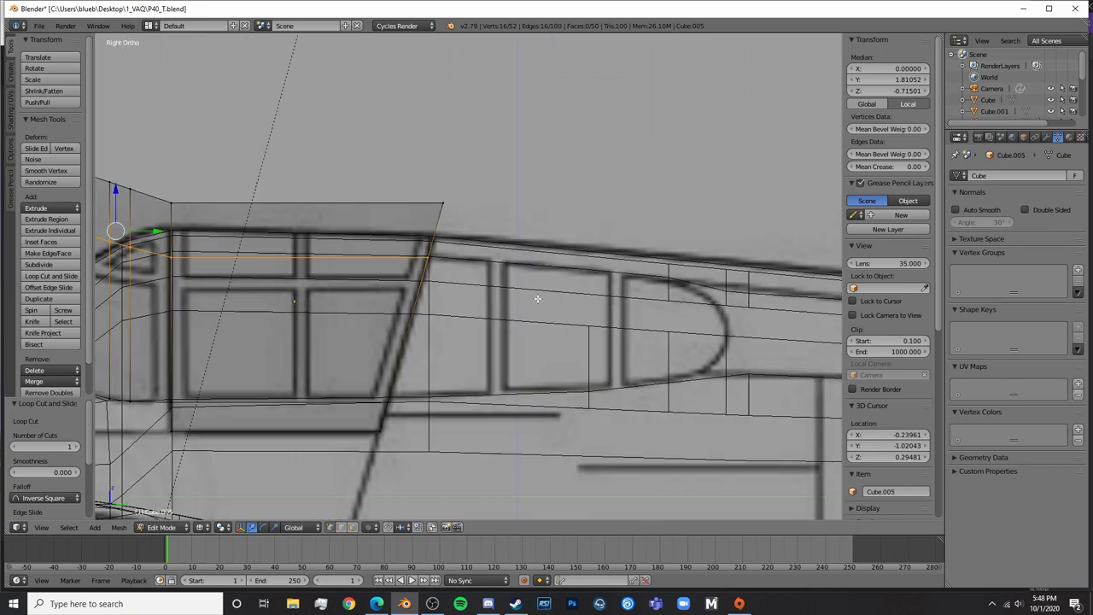
key(a)
key(b)
drag(370, 407, 400, 391)
key(b)
drag(420, 277, 433, 246)
key(e)
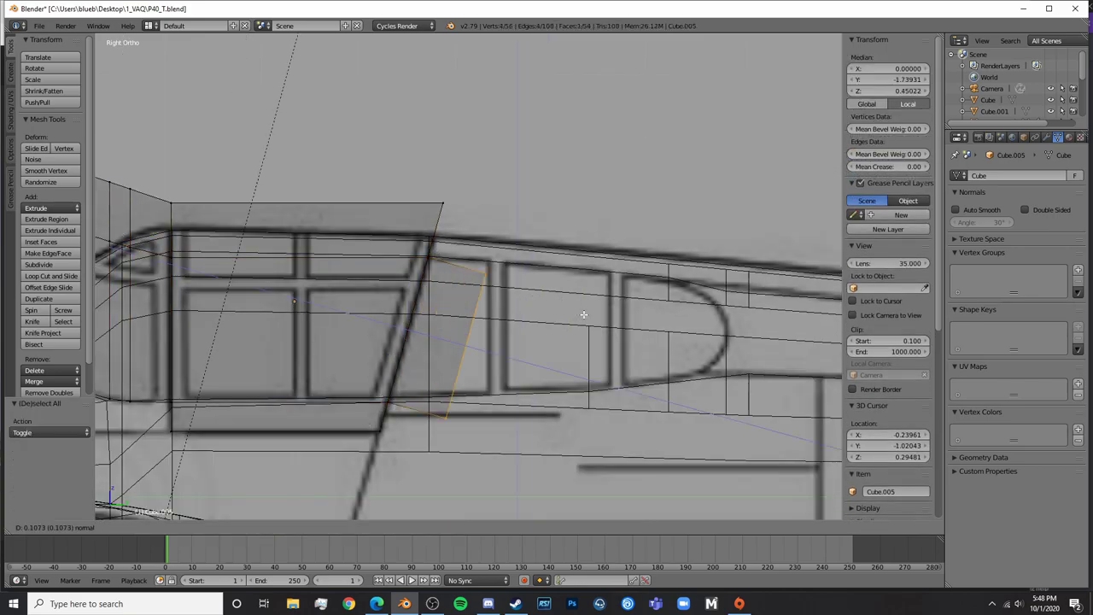
click(691, 322)
Move the extruded end face farther rearward so it reaches the rounded tip of the rear side window
shift+middle_drag(688, 411, 513, 358)
scroll(461, 353, up, 3)
key(g)
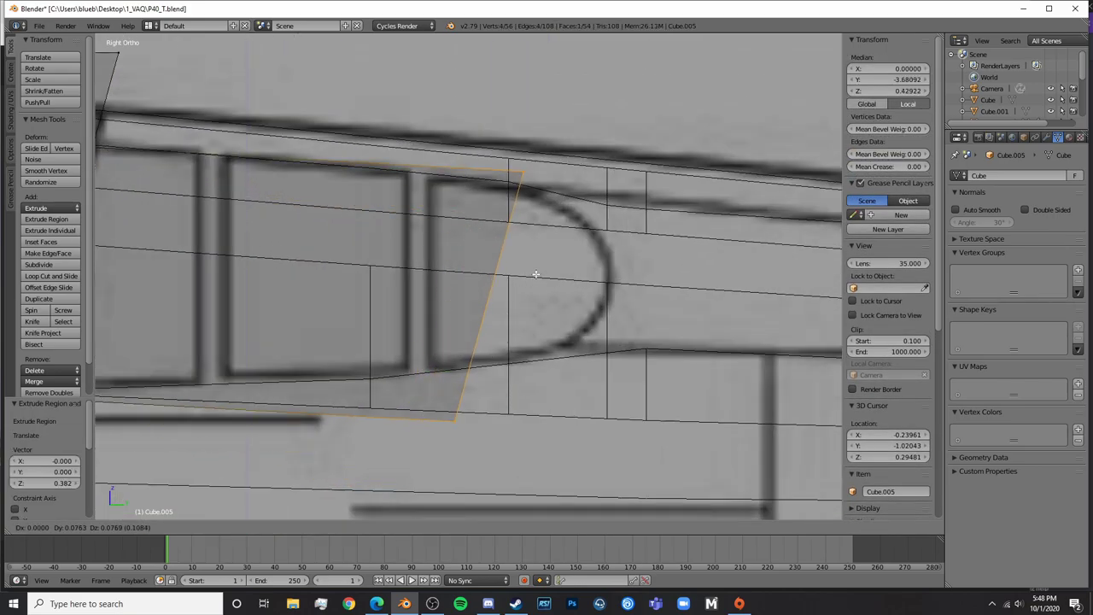
click(650, 281)
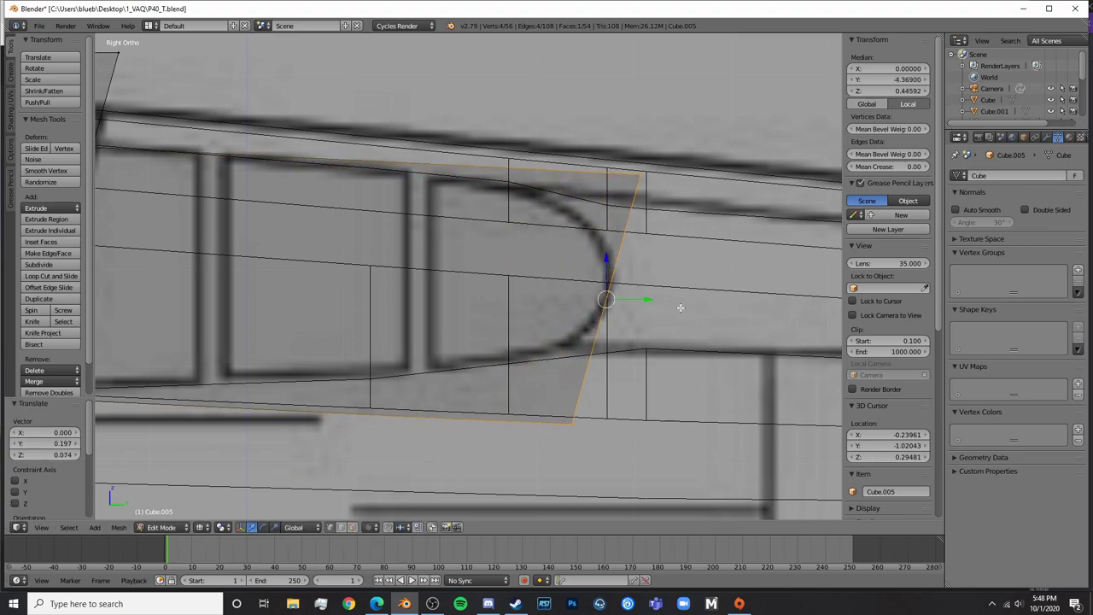
Select the extruded end face's bottom edge and copy its median Y value, -4.1662
key(a)
right_click(572, 422)
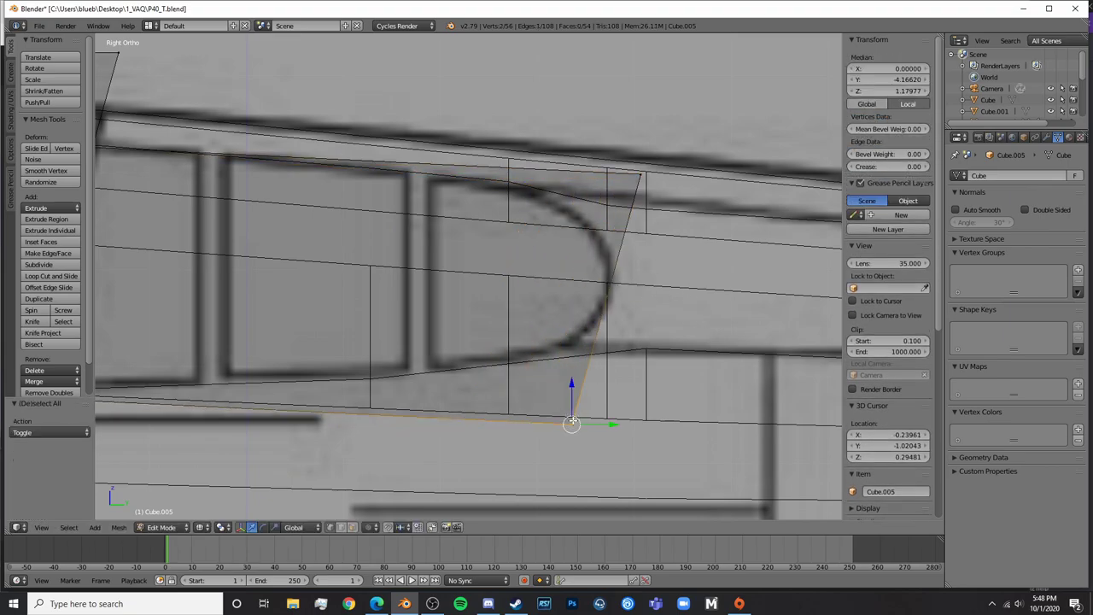
click(892, 79)
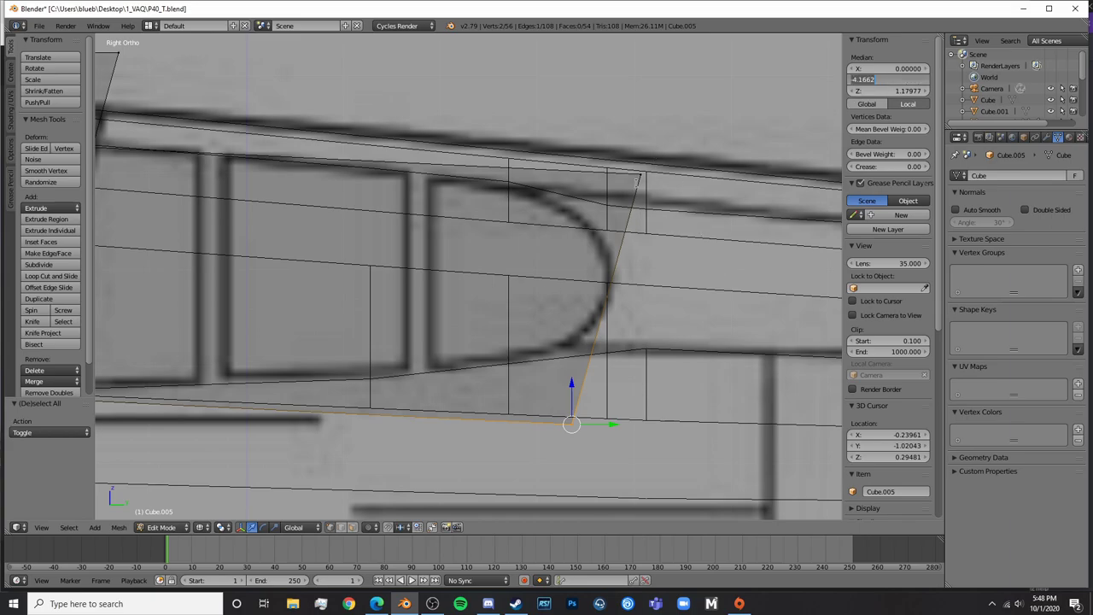
Try applying the copied value -4.1662 to the whole end face's median Z, and undo it
shift+right_click(648, 168)
shift+right_click(648, 171)
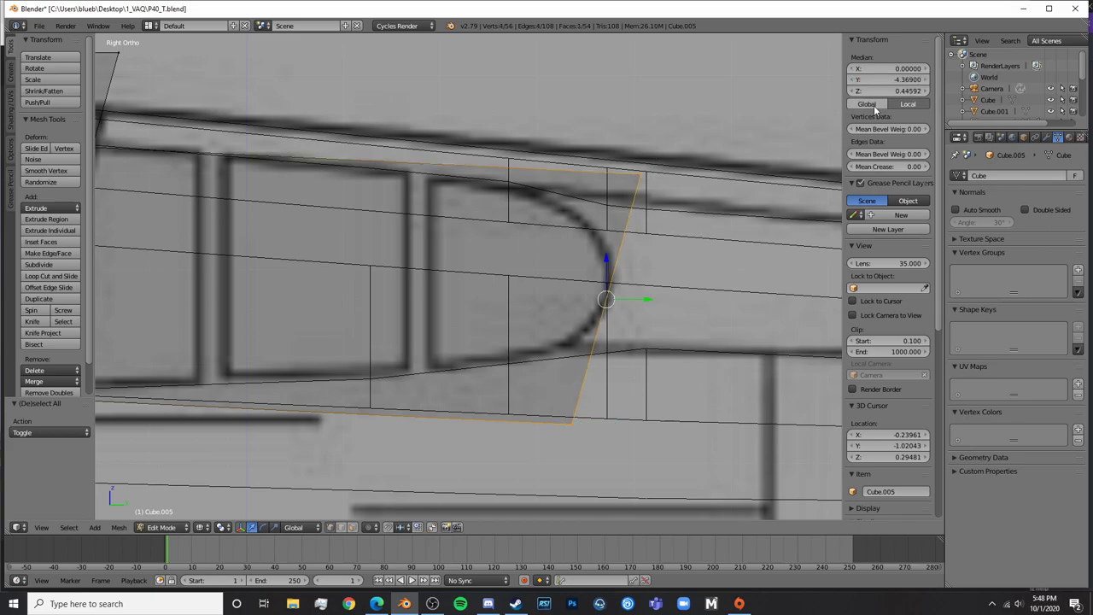
click(909, 91)
click(892, 91)
key(Return)
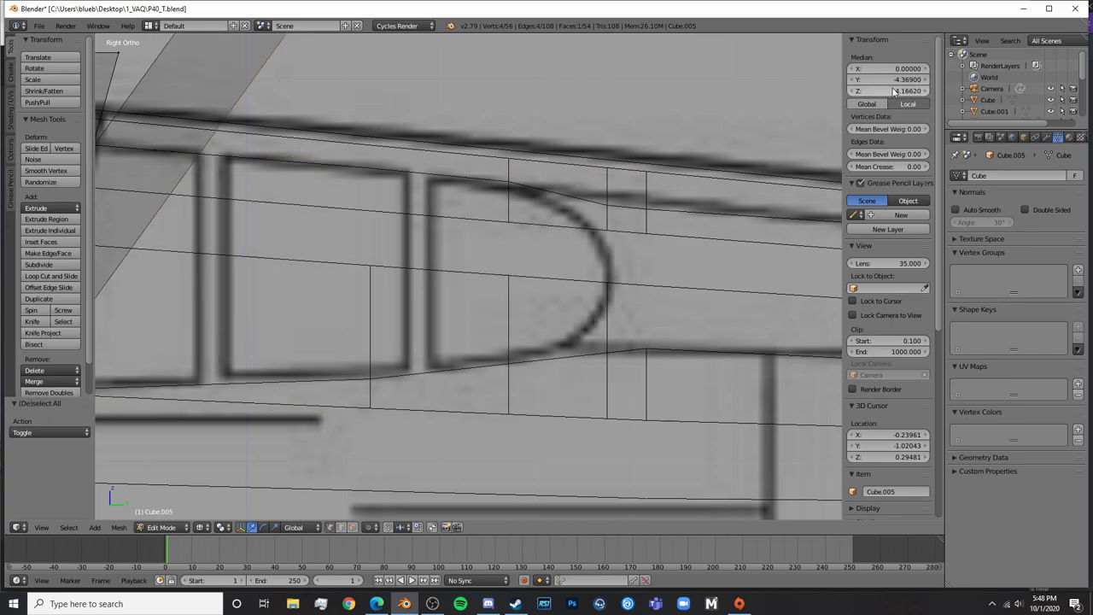
scroll(453, 300, down, 5)
key(ctrl+z)
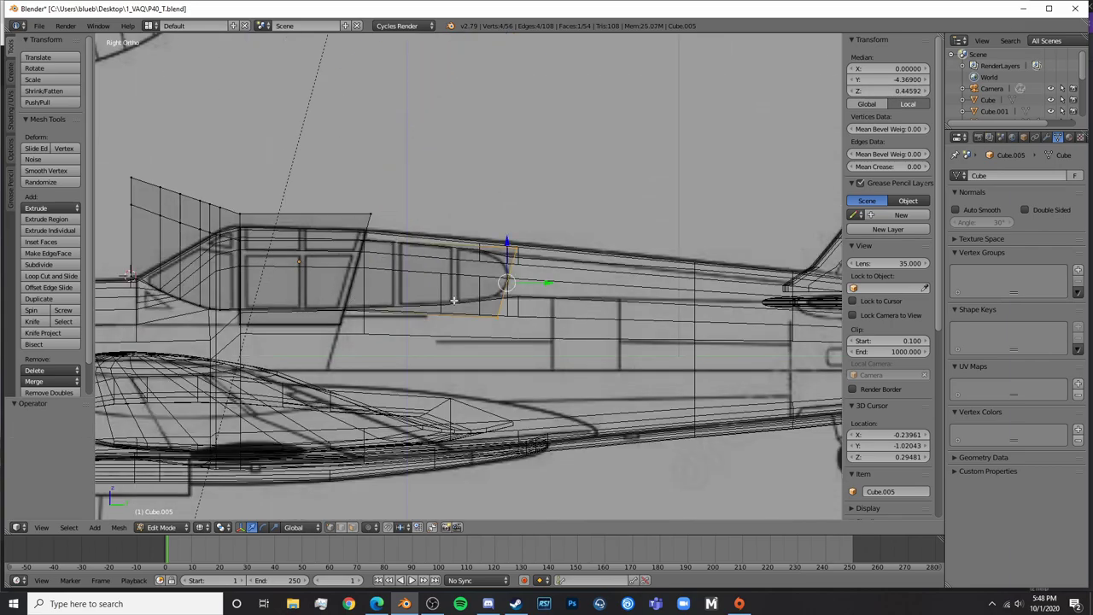
Try applying -4.1662 to the whole end face's median Y, and undo it
click(896, 79)
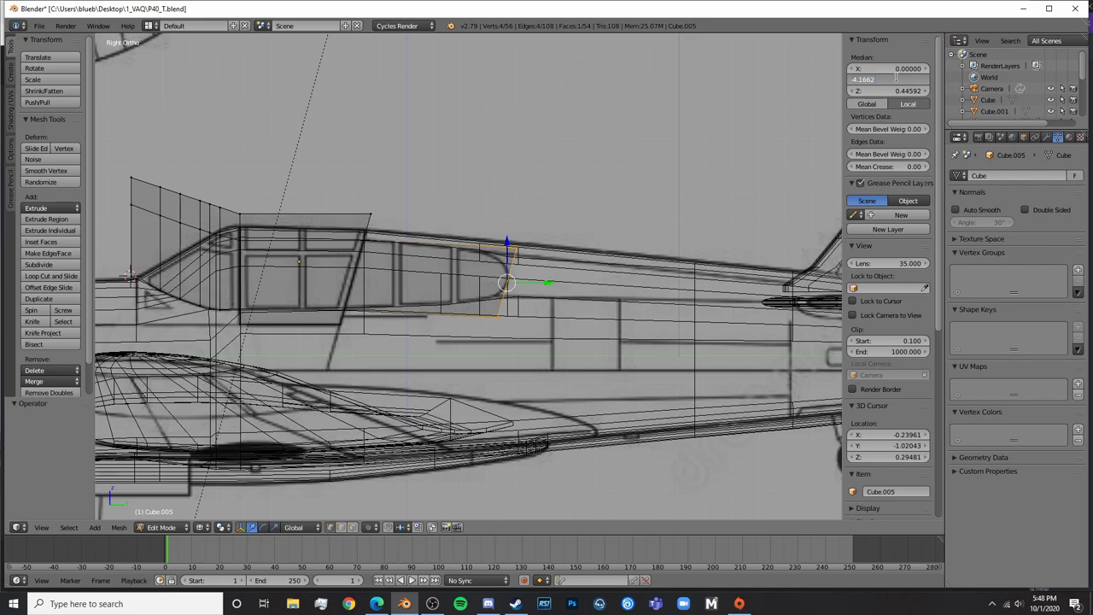
key(Return)
scroll(661, 199, up, 4)
key(a)
key(b)
drag(598, 190, 523, 244)
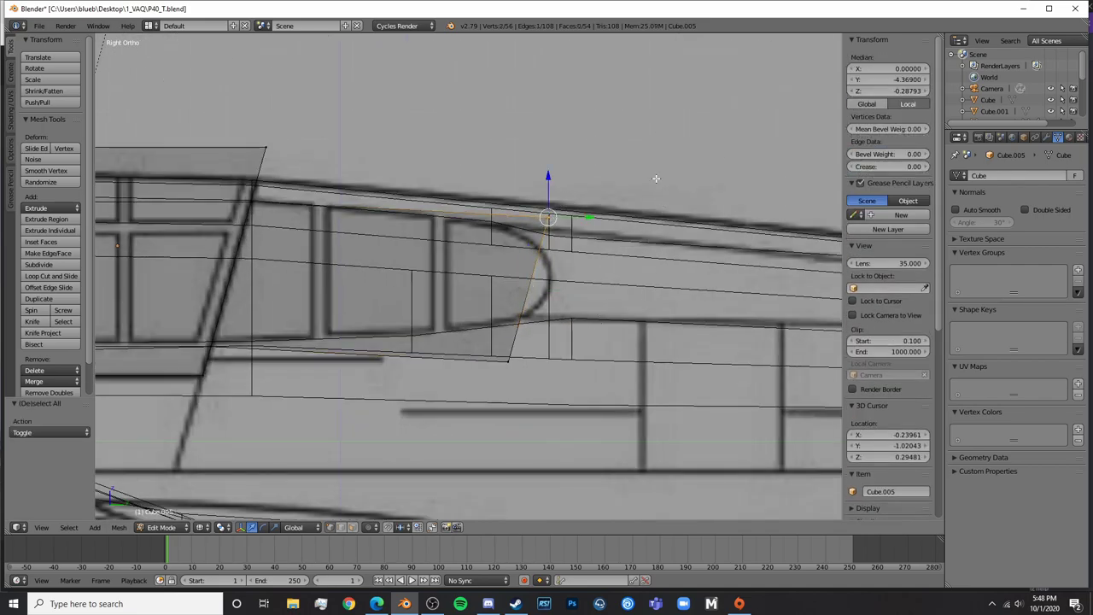
shift+right_click(656, 241)
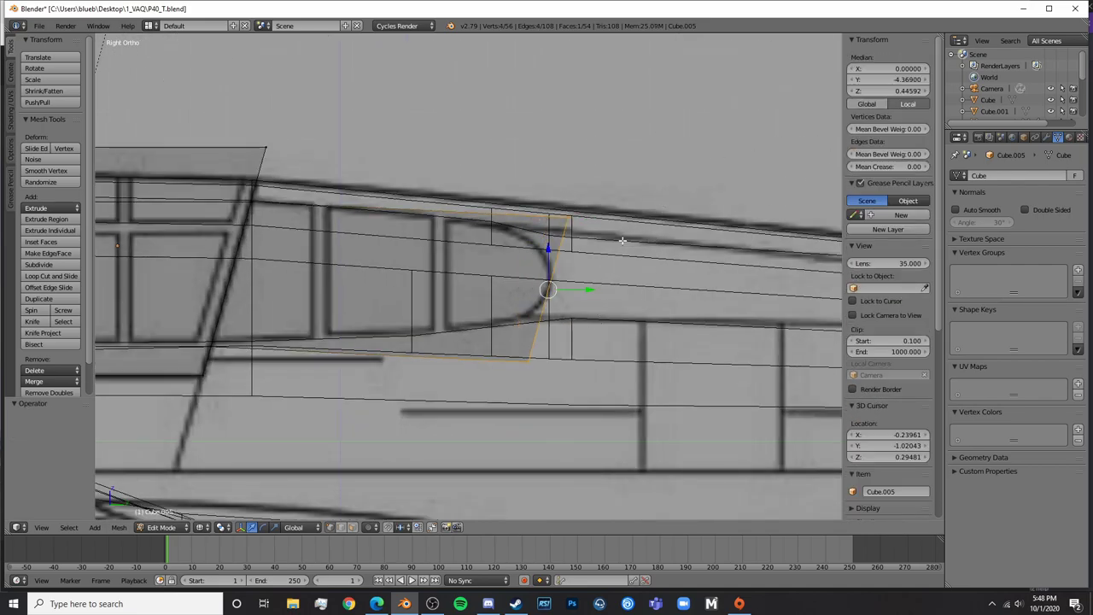
Set the end face's top edge to a median Y of -4.1662 so the slanted end becomes vertical
key(a)
right_click(569, 218)
click(902, 75)
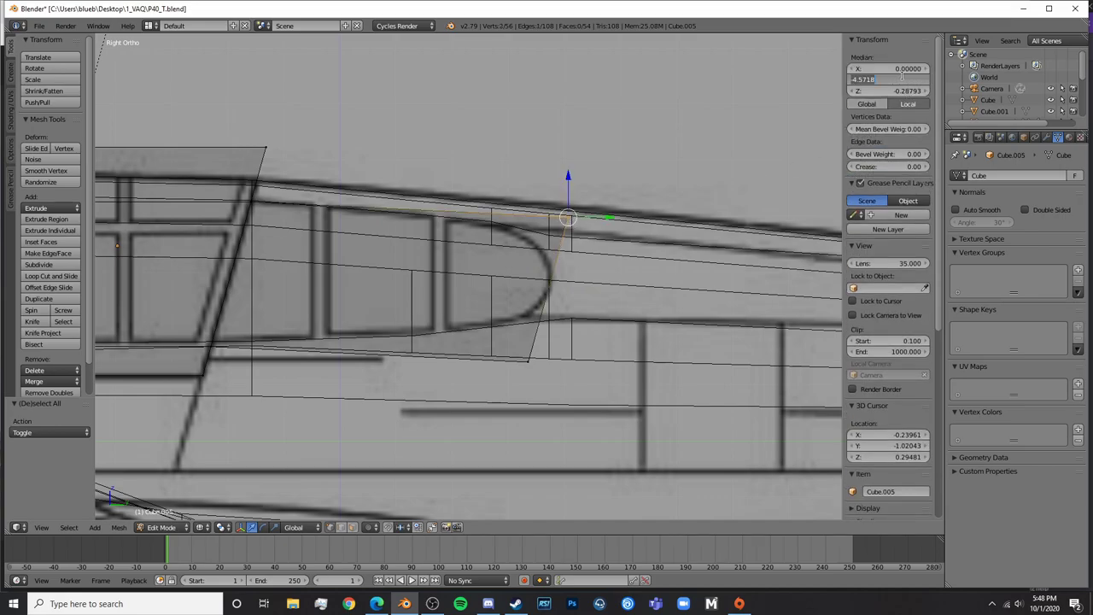
key(ctrl+v)
key(Return)
Select the end face's top and bottom edges and move them about 0.039 rearward along Y to the window's tip
key(a)
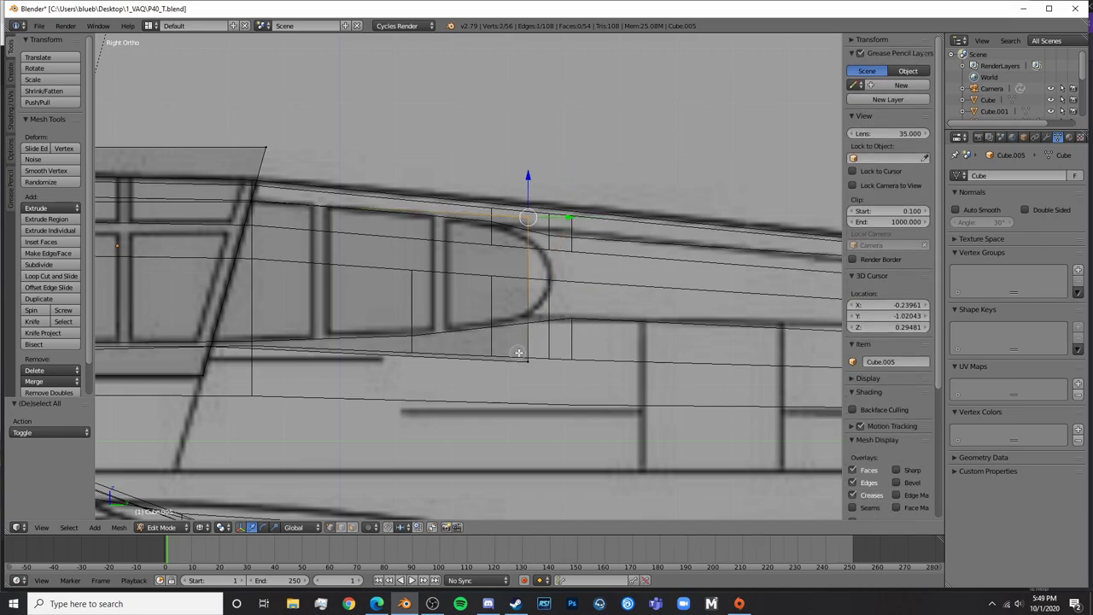
shift+right_click(525, 363)
shift+right_click(520, 212)
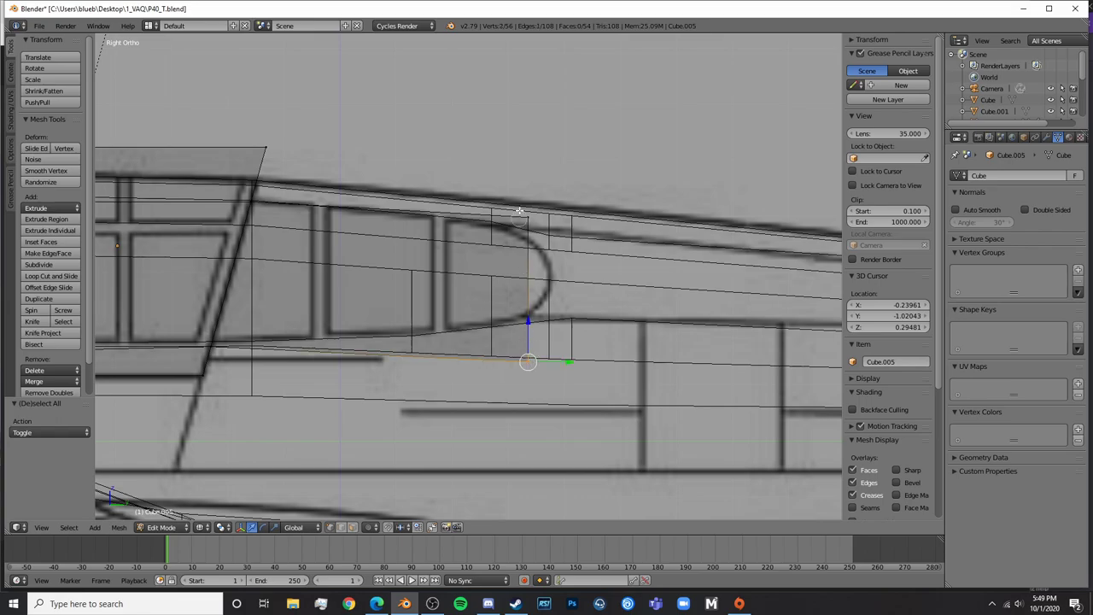
shift+right_click(533, 237)
drag(563, 286, 582, 294)
Scale the end face to about 0.161 along Z and center it vertically on the window's rounded tip
key(s)
key(z)
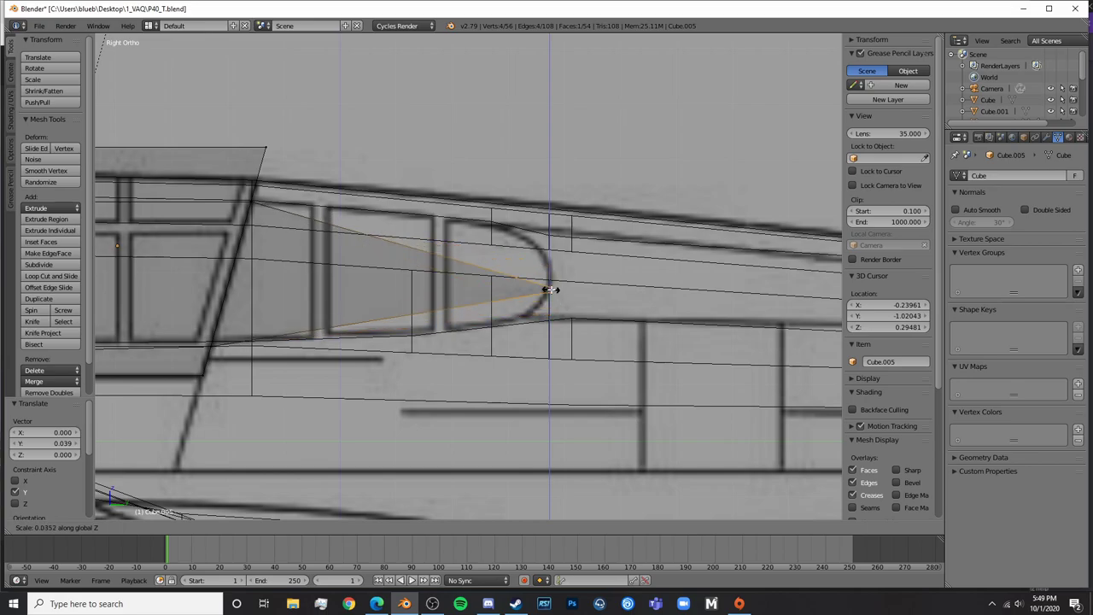
click(558, 295)
scroll(578, 293, up, 3)
key(g)
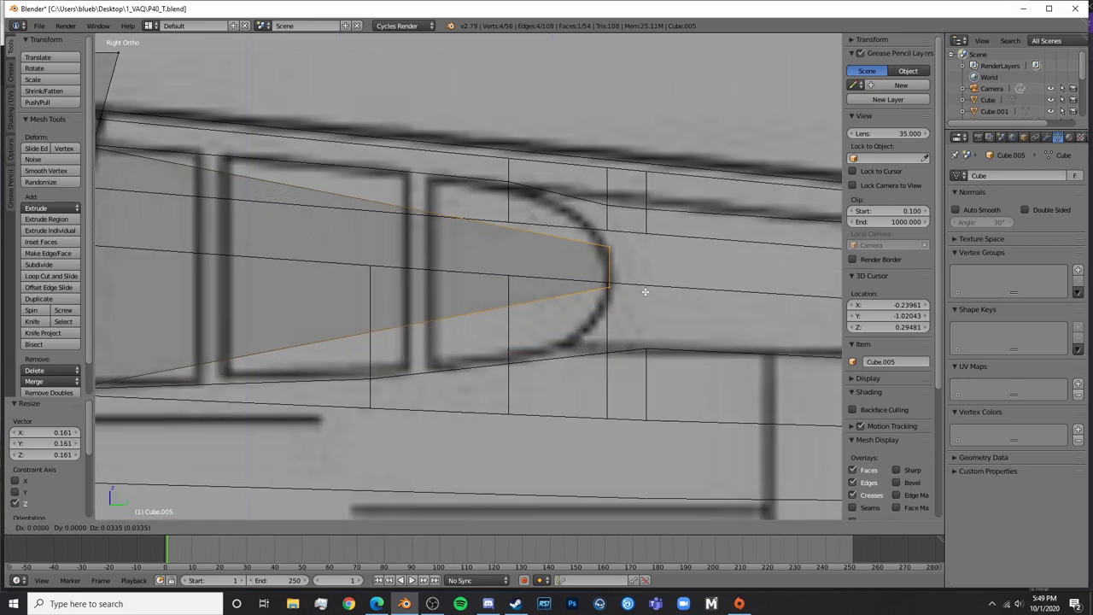
click(646, 300)
Add a vertical loop cut to the rear section and place it on the rounded pane's front edge, moving it about -0.186 in Y
key(a)
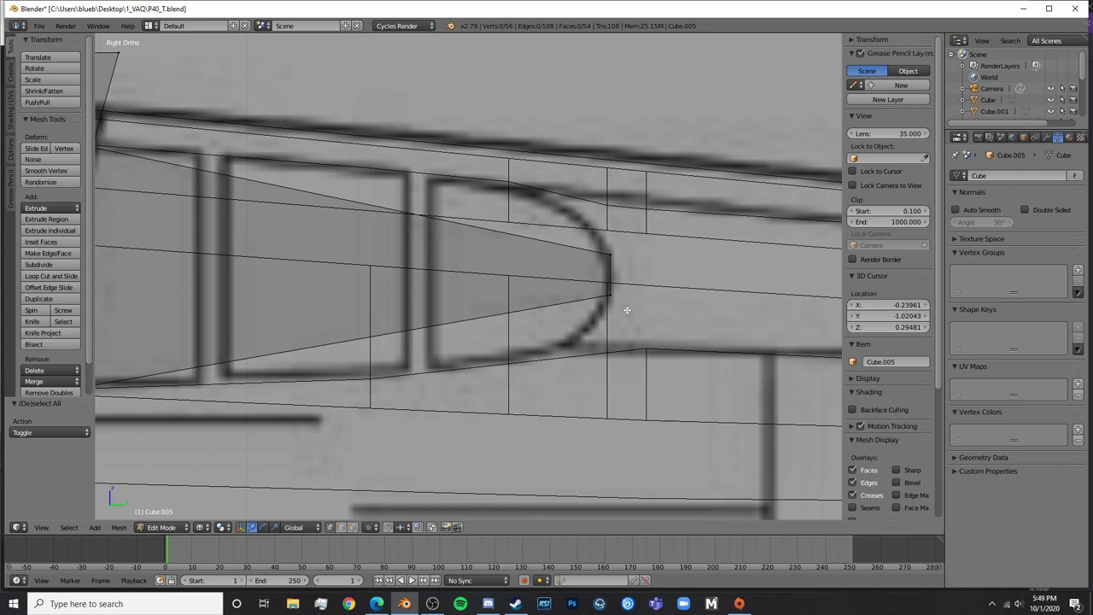
key(ctrl+r)
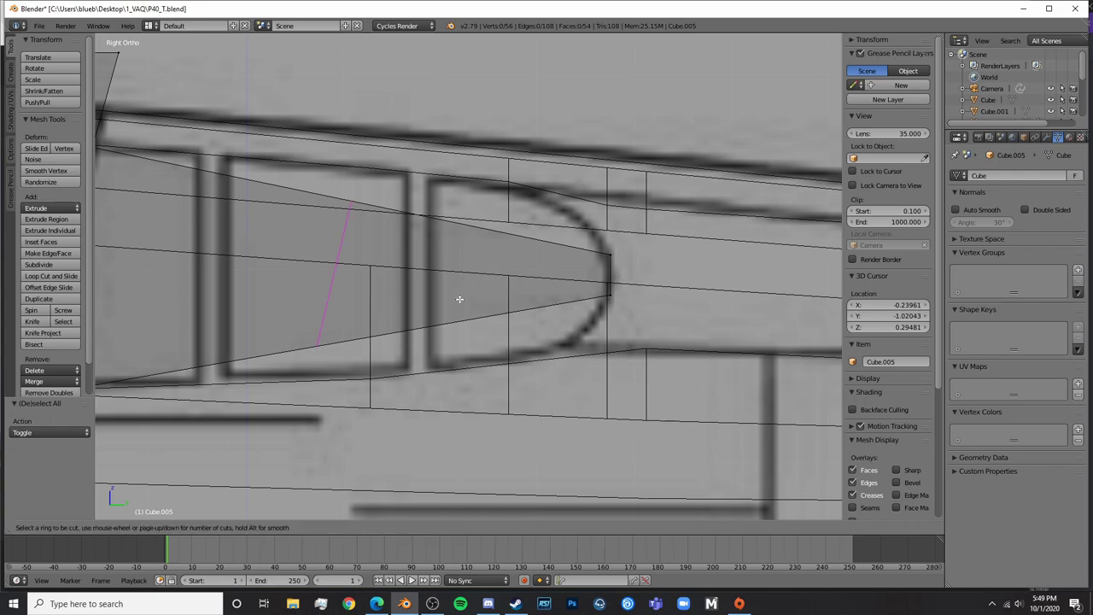
click(439, 329)
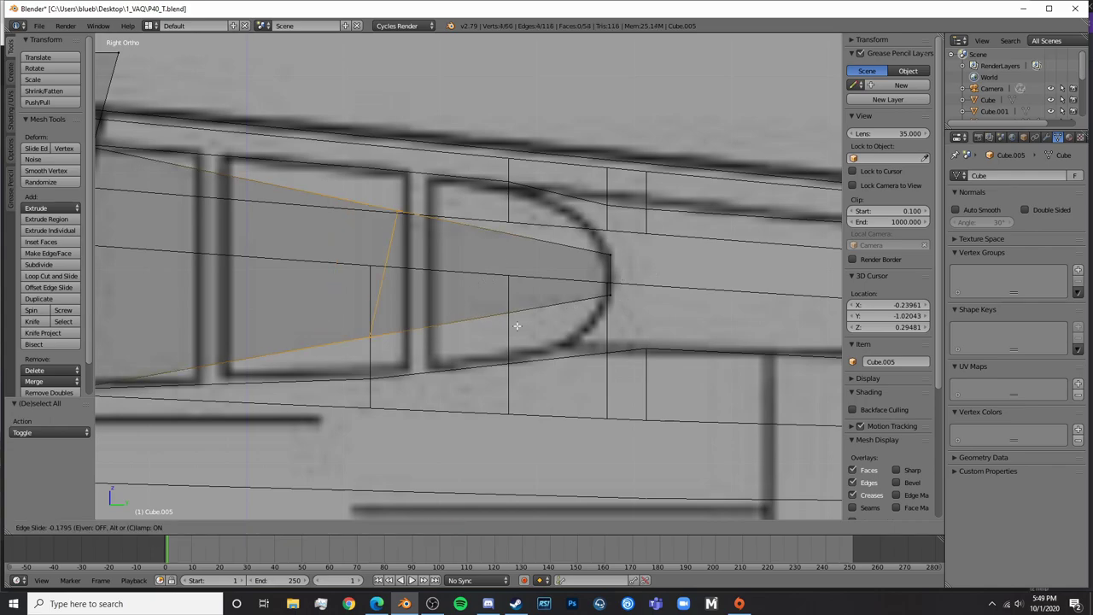
click(758, 333)
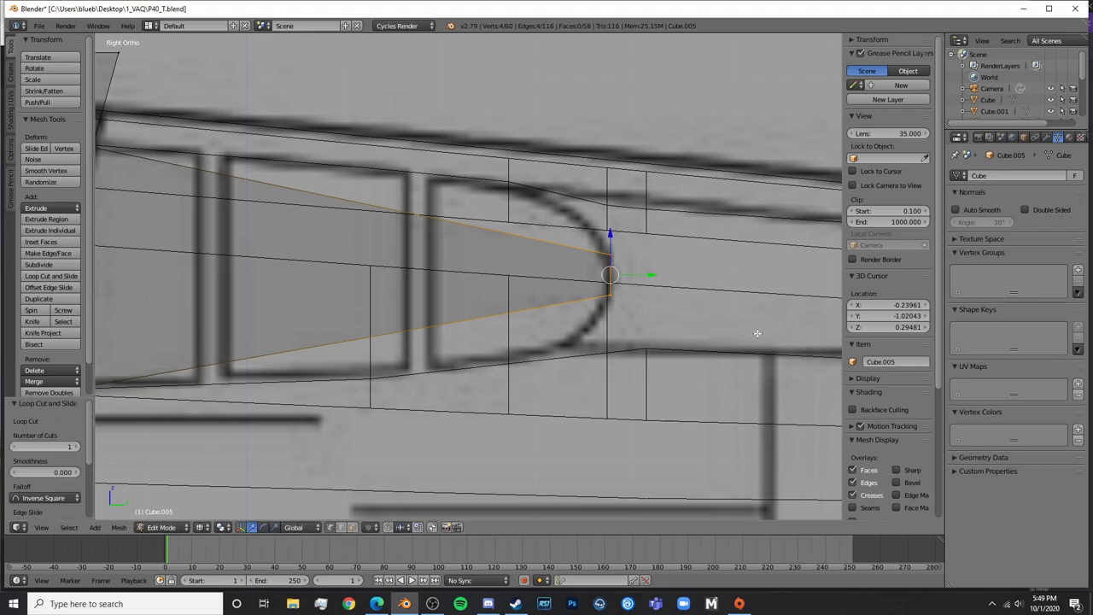
key(e)
key(y)
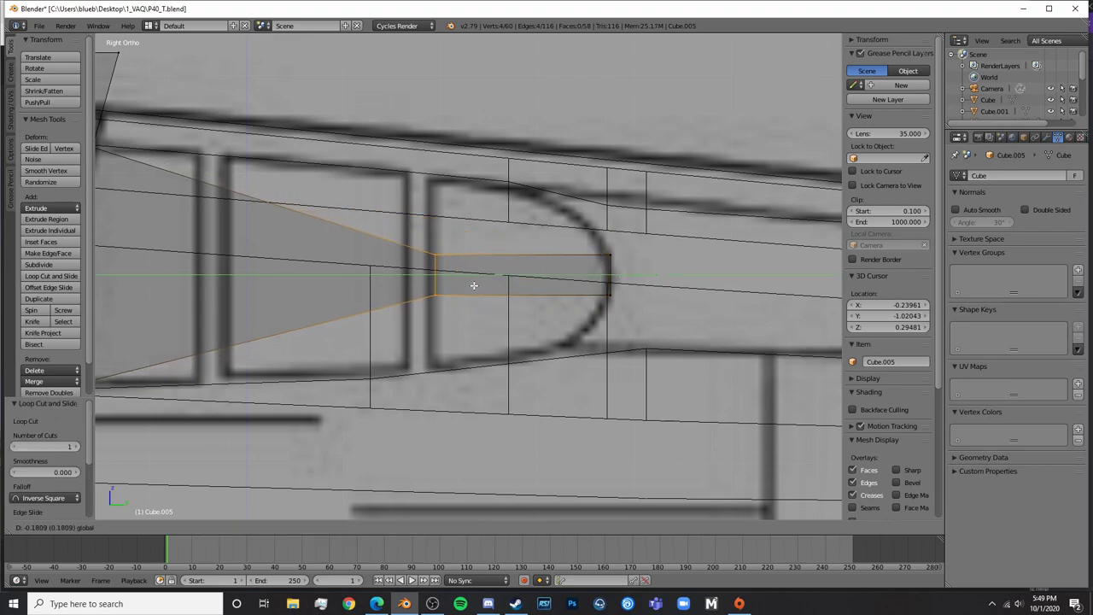
click(471, 287)
Scale the loop at the rounded pane's front edge about 4.62 along Z to match the window's height
key(s)
key(z)
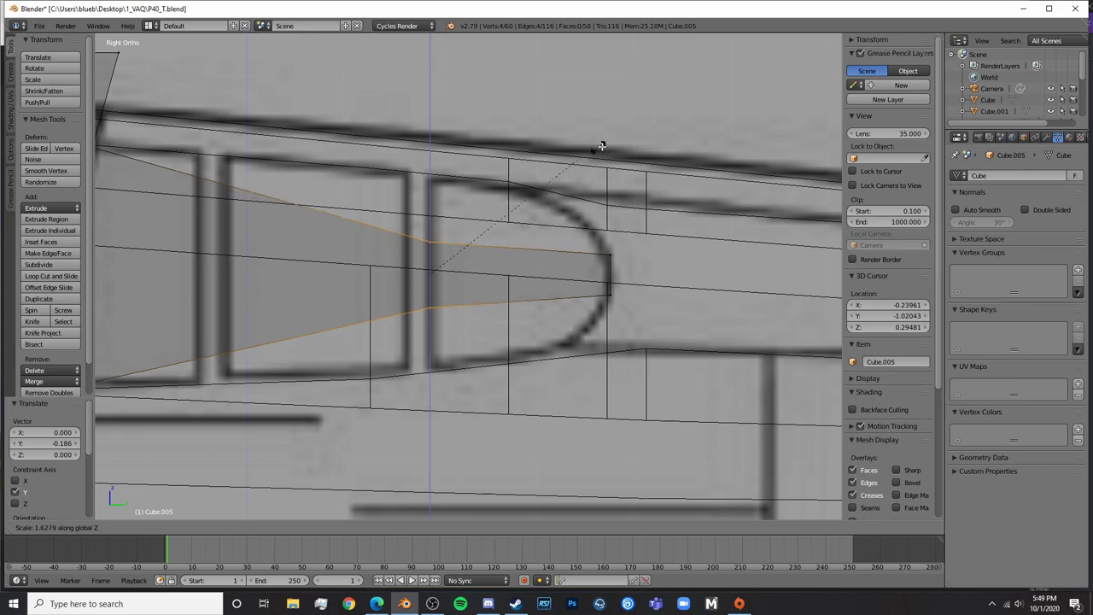
click(220, 517)
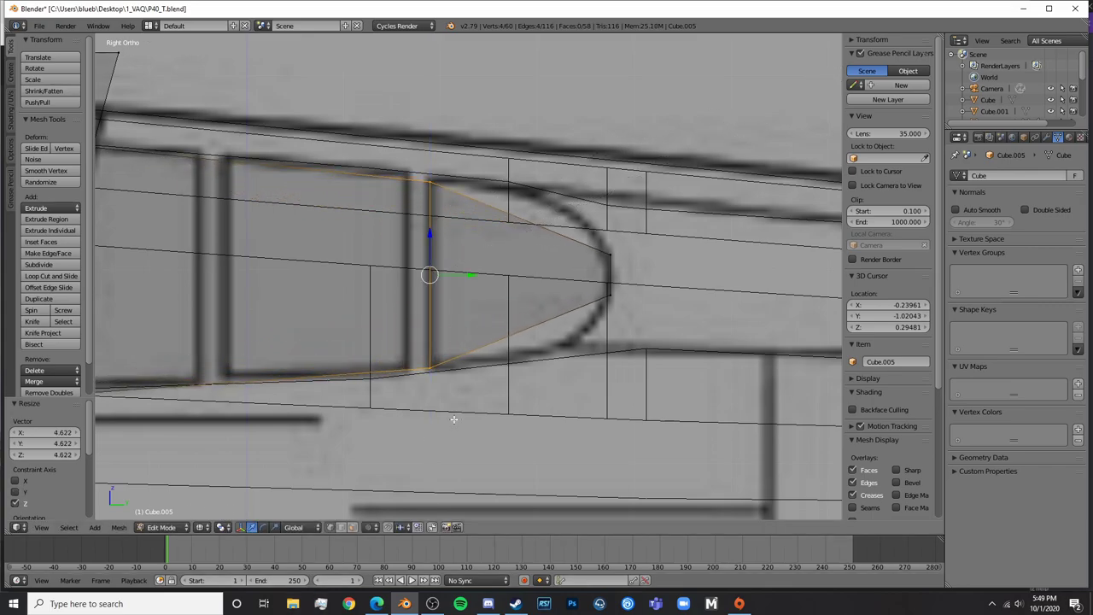
Add another vertical loop cut ahead of it and move it about -0.208 in Y onto the middle rear pane's front edge
shift+middle_drag(339, 391, 472, 392)
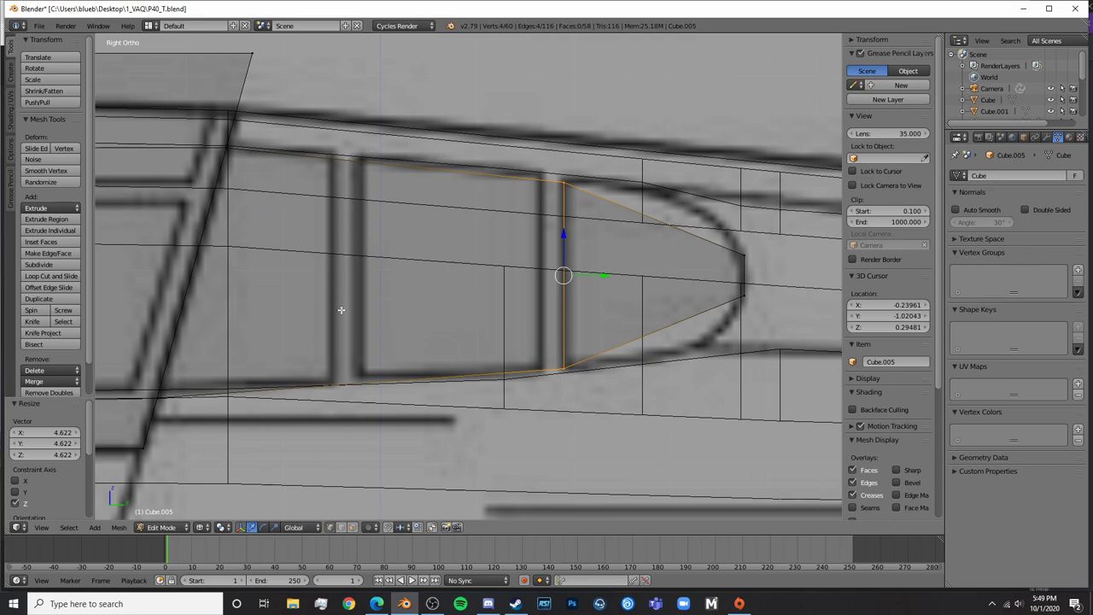
key(a)
key(ctrl+r)
click(385, 195)
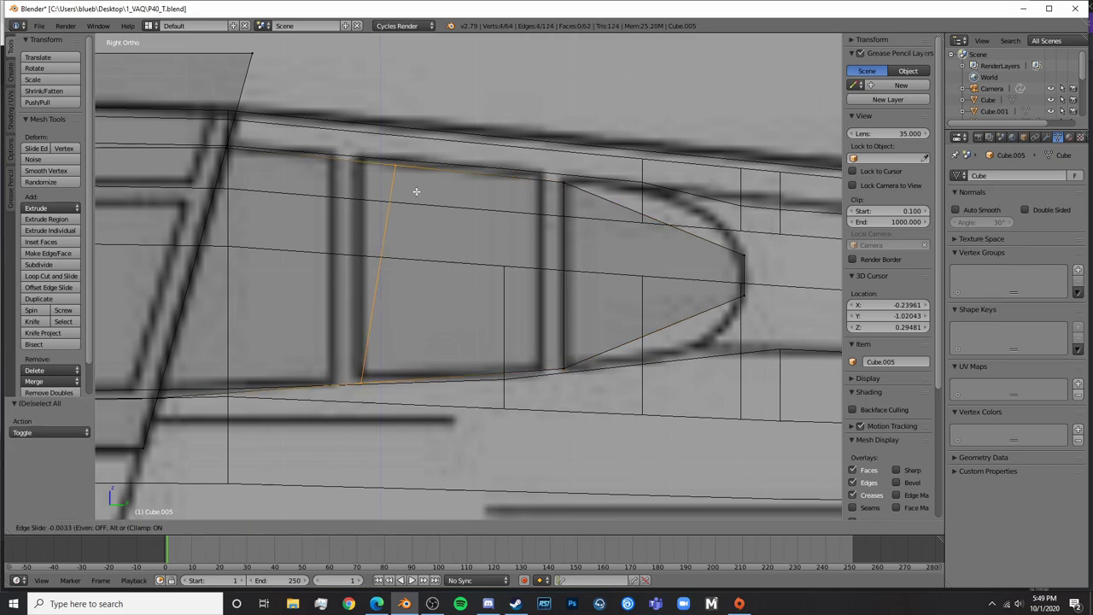
click(566, 219)
drag(601, 282, 403, 279)
Scale the middle pane's front loop about 1.153 along Z and raise it about 0.009 to fit the window outline
key(s)
key(z)
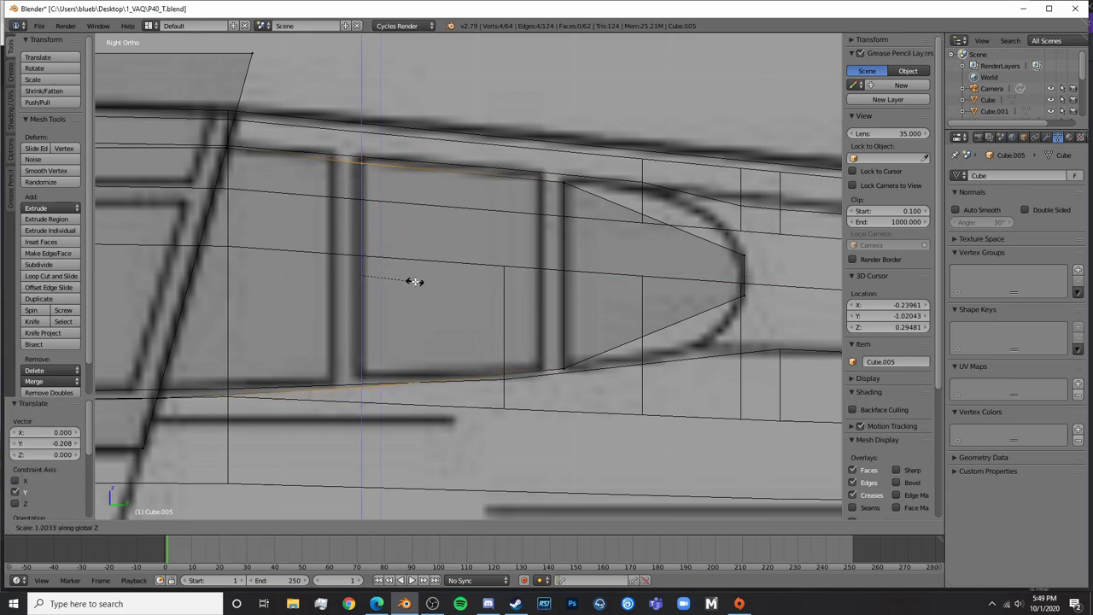
click(415, 282)
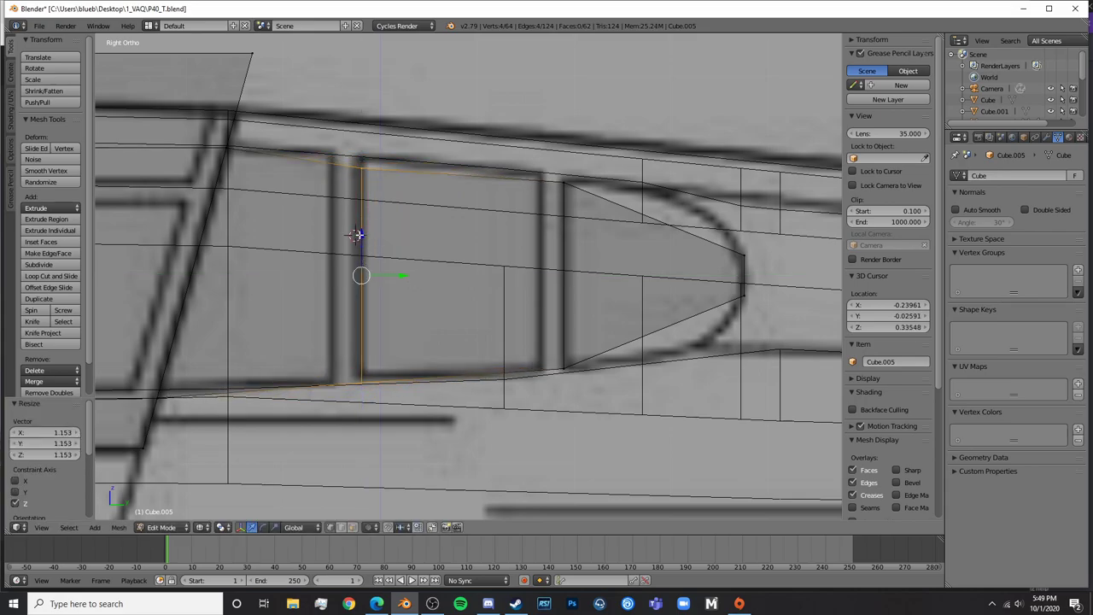
drag(365, 240, 369, 231)
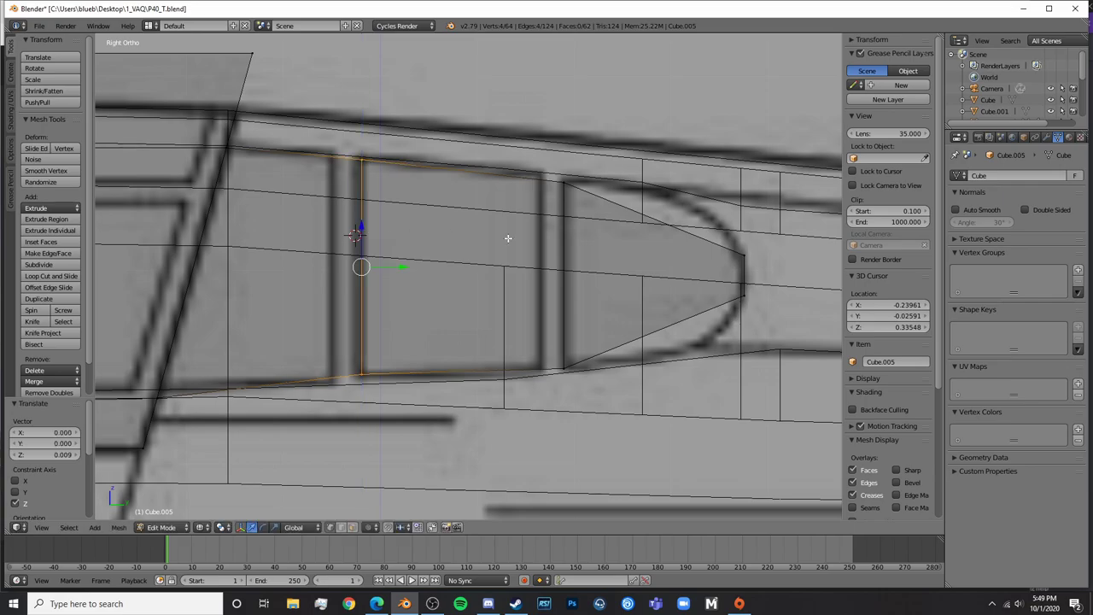
Scale the loop at the rounded pane's front edge about 1.045 along Z and adjust its height to the window outline
key(a)
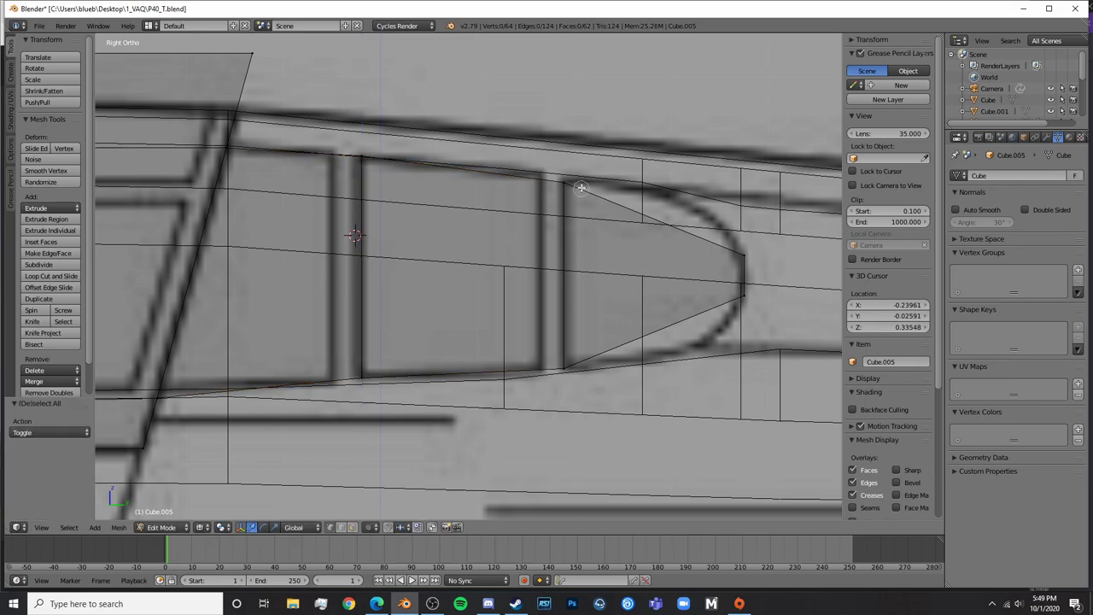
alt+right_click(581, 188)
key(s)
key(z)
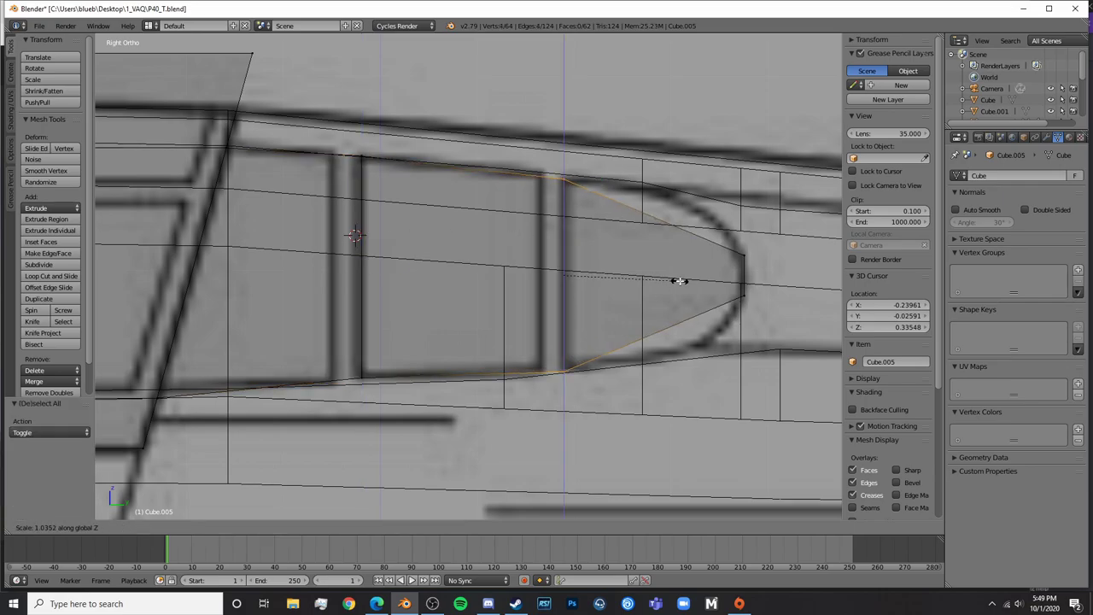
click(681, 281)
key(g)
key(z)
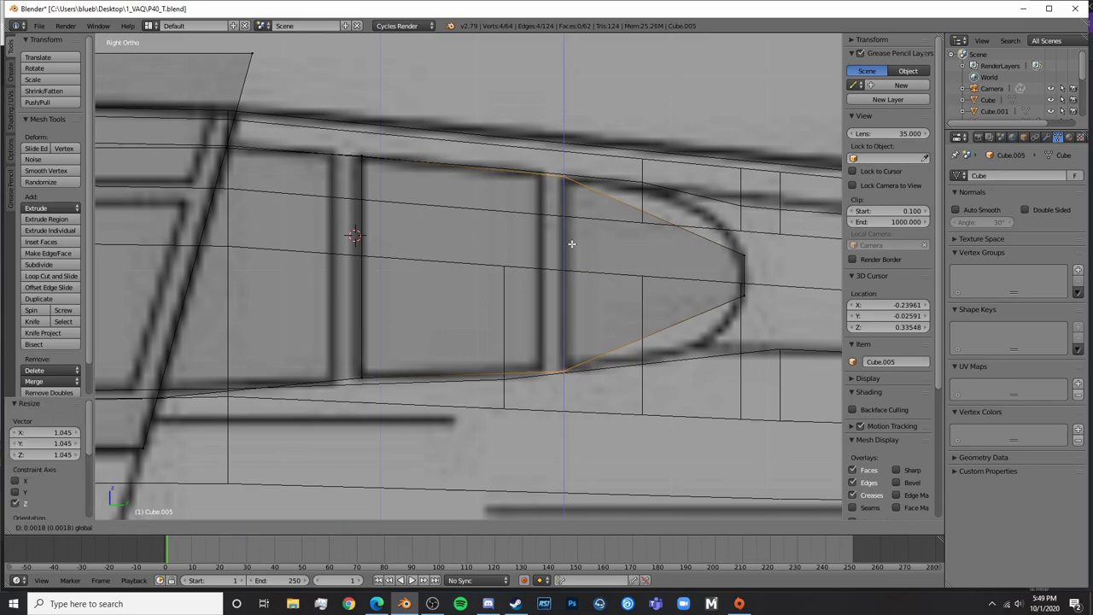
click(572, 244)
Select the top and bottom vertices of the middle rear pane's front edge and lower them about 0.003 in Z to the window outline
shift+middle_drag(393, 240, 414, 250)
key(a)
key(c)
click(383, 168)
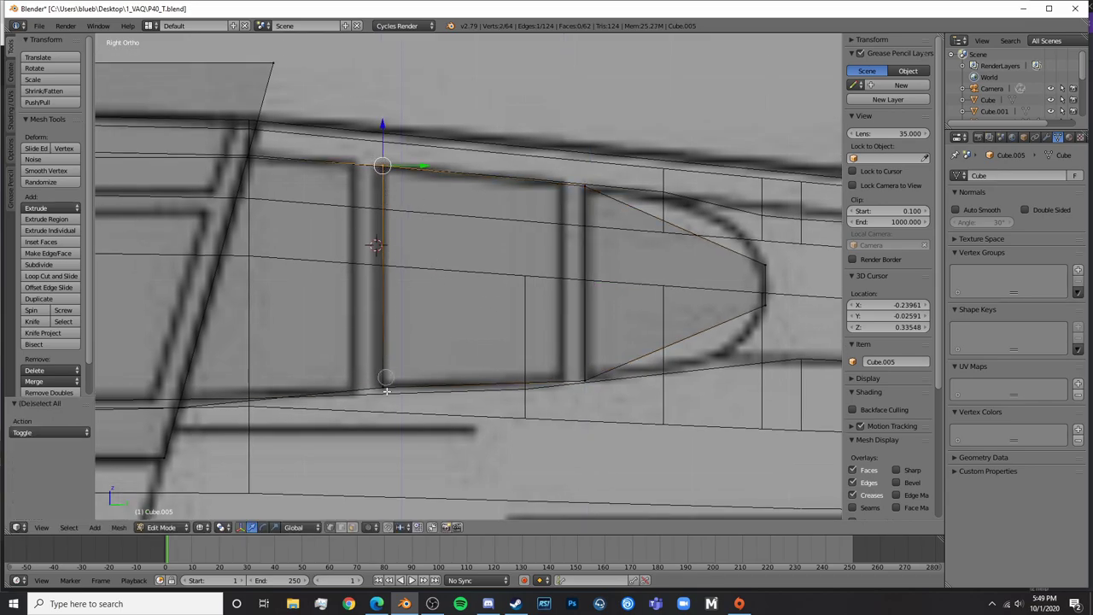
click(382, 382)
right_click(385, 384)
shift+middle_drag(459, 396, 466, 398)
scroll(544, 374, up, 2)
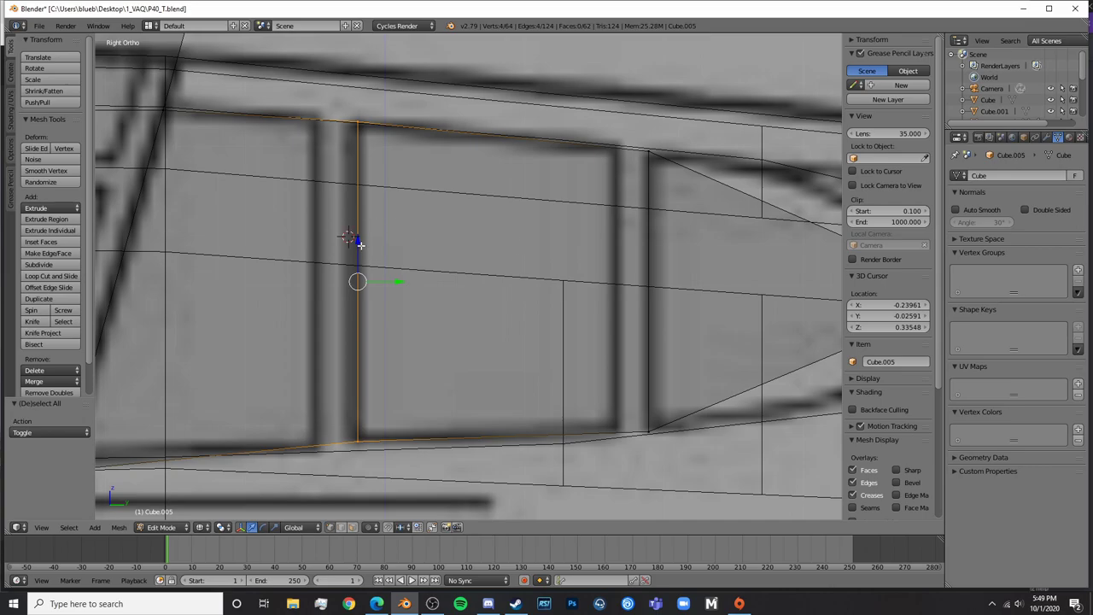
key(g)
key(z)
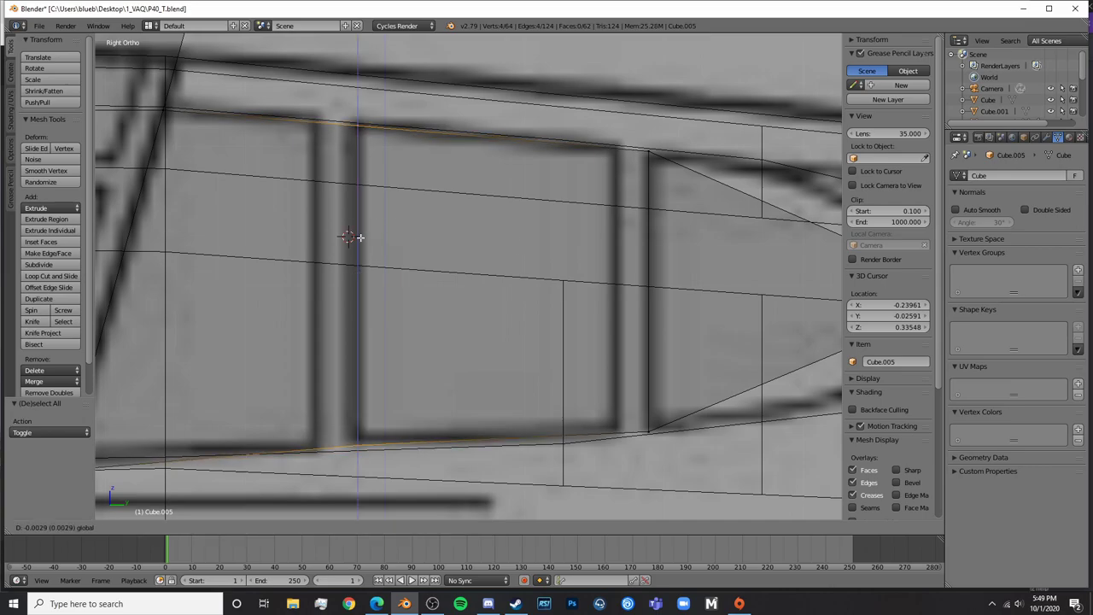
click(360, 238)
Move the lower vertex of the slanted frame edge about 0.002 in Y and 0.005 in Z onto the window's bottom line
shift+middle_drag(171, 416, 550, 356)
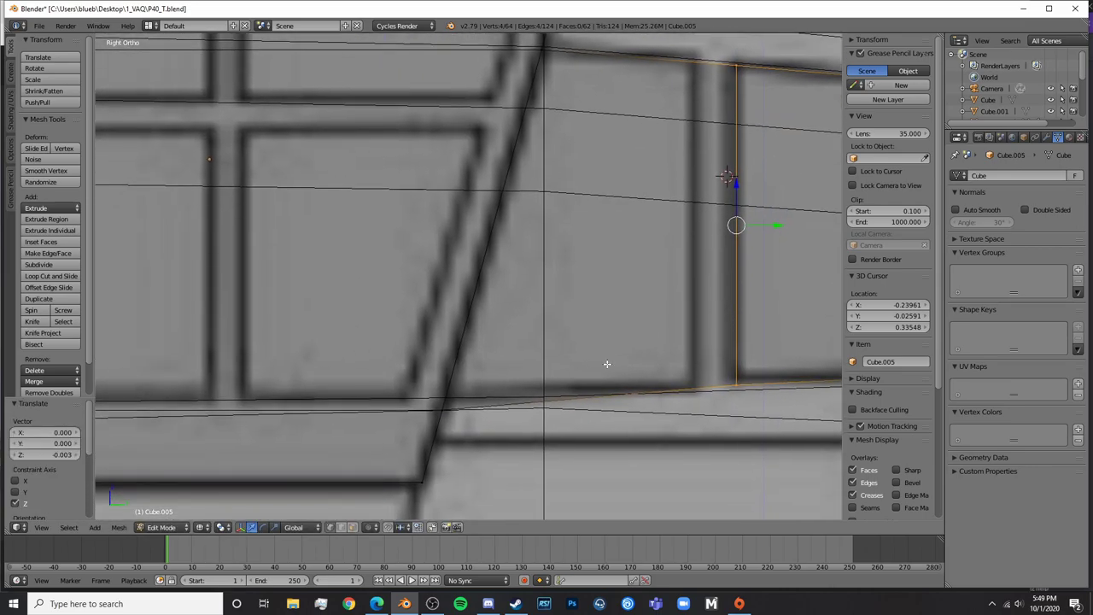
key(a)
key(c)
click(448, 410)
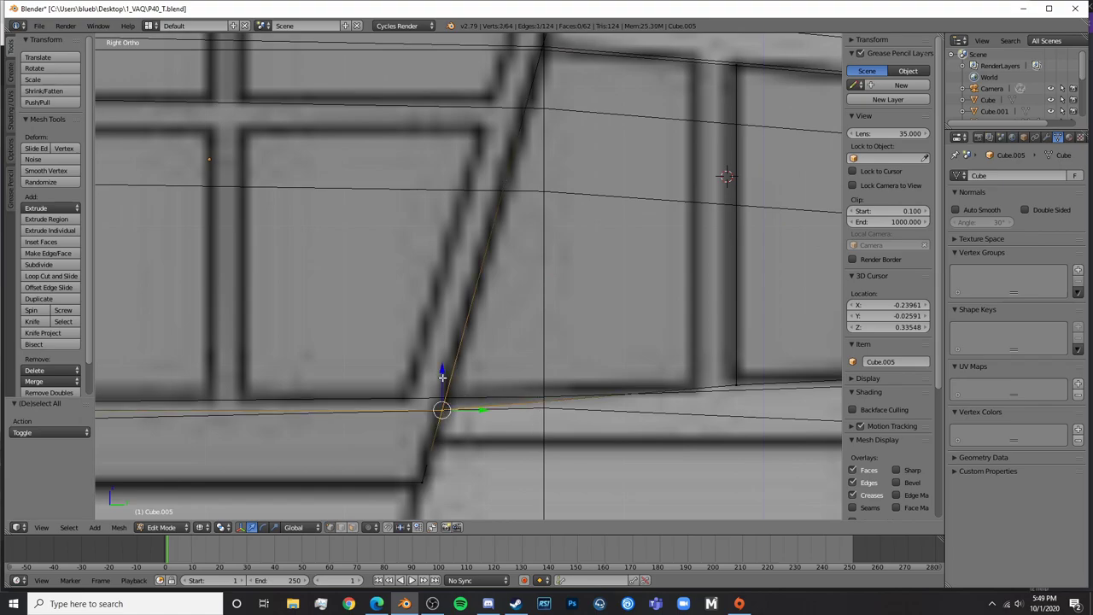
key(g)
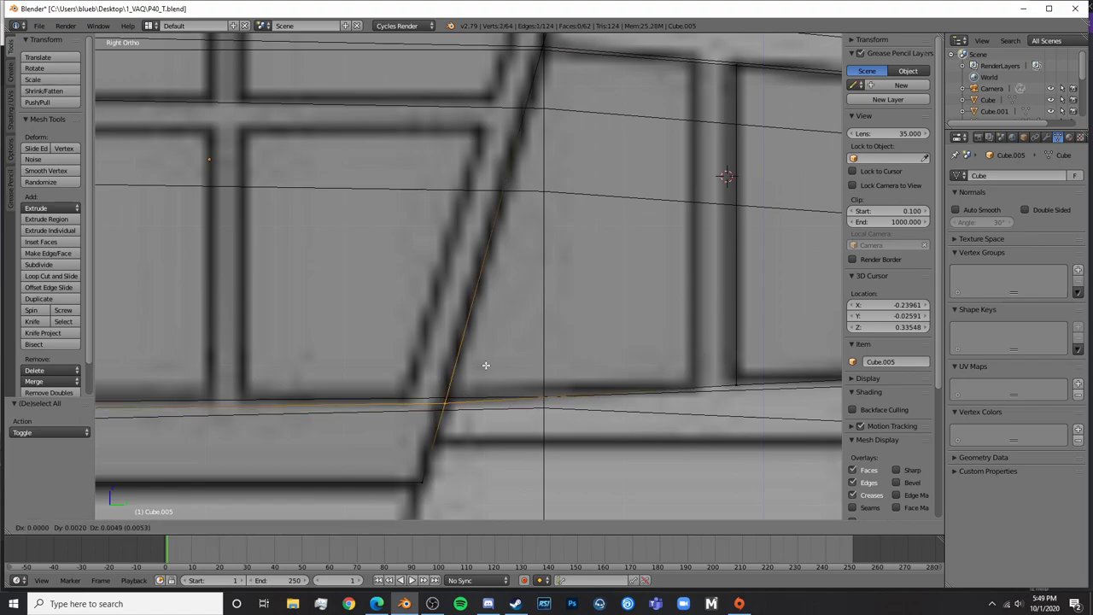
click(486, 364)
Examine the canopy outline against the side-view blueprint from the slanted frame edge back to the rounded pane
key(Tab)
scroll(486, 364, down, 4)
shift+middle_drag(556, 310, 465, 412)
key(Tab)
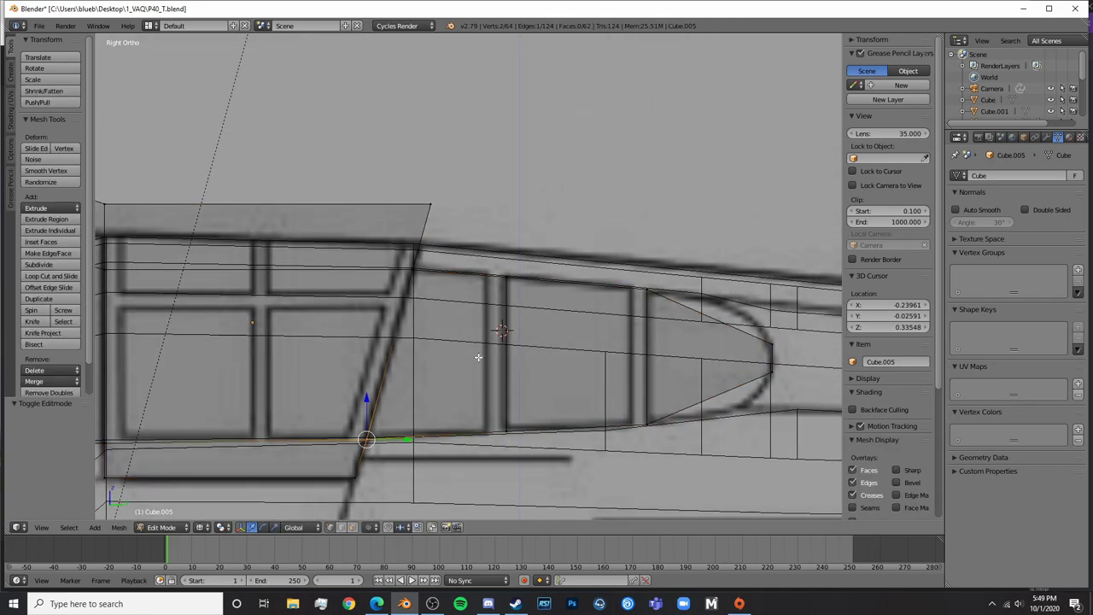
scroll(389, 308, up, 5)
shift+right_click(333, 259)
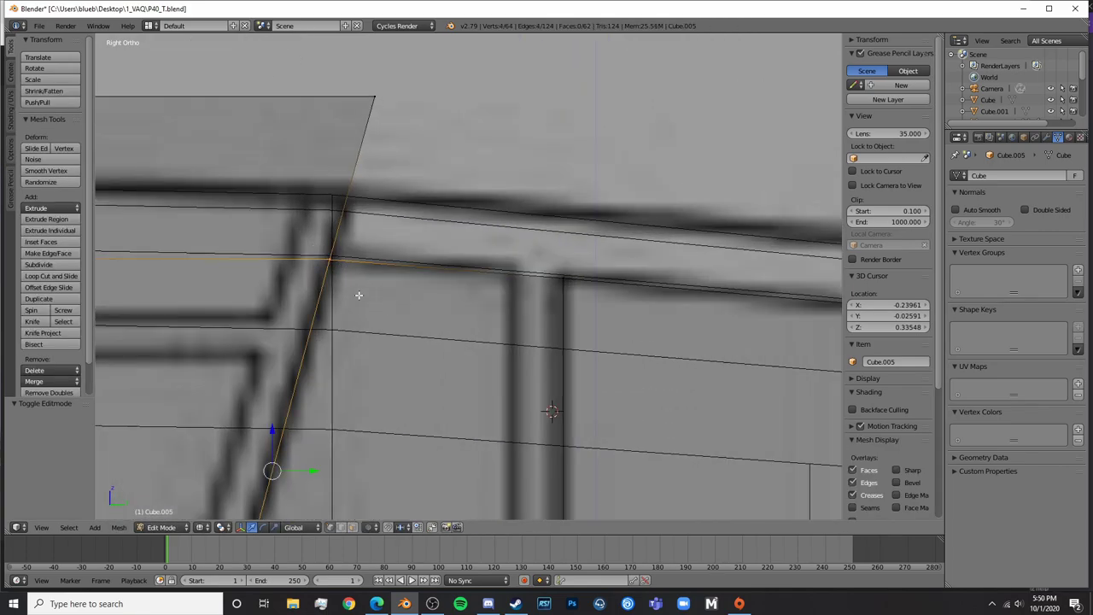
key(Tab)
scroll(418, 304, down, 6)
shift+middle_drag(596, 309, 560, 309)
scroll(559, 309, up, 3)
shift+middle_drag(662, 369, 455, 301)
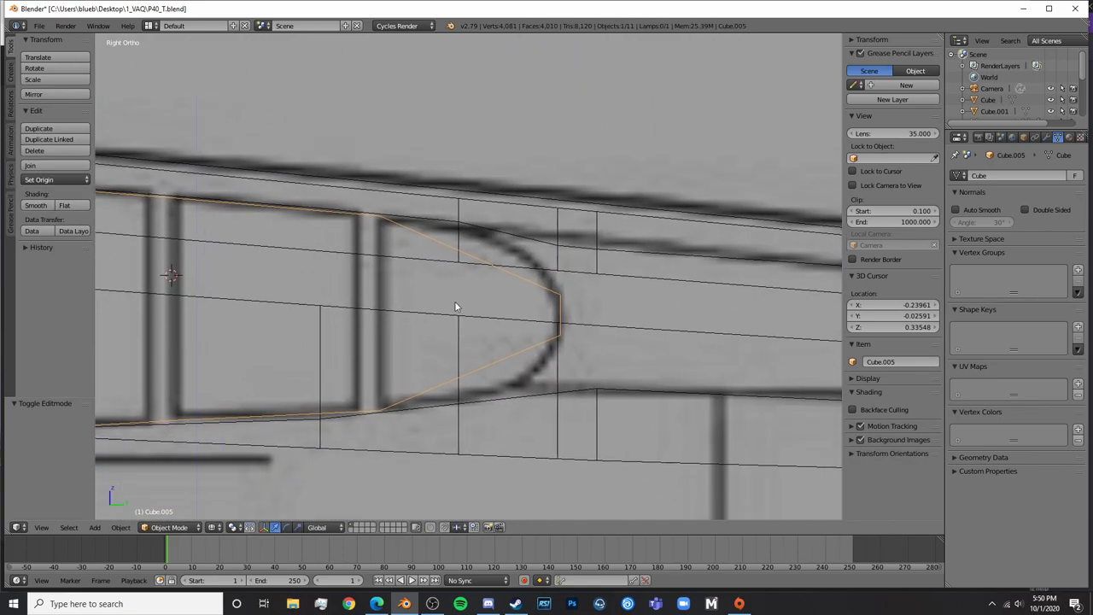
Add a centred vertical loop cut in the rounded rear pane and scale it along Z to meet the curved outline
key(Tab)
key(a)
key(a)
key(a)
key(ctrl+r)
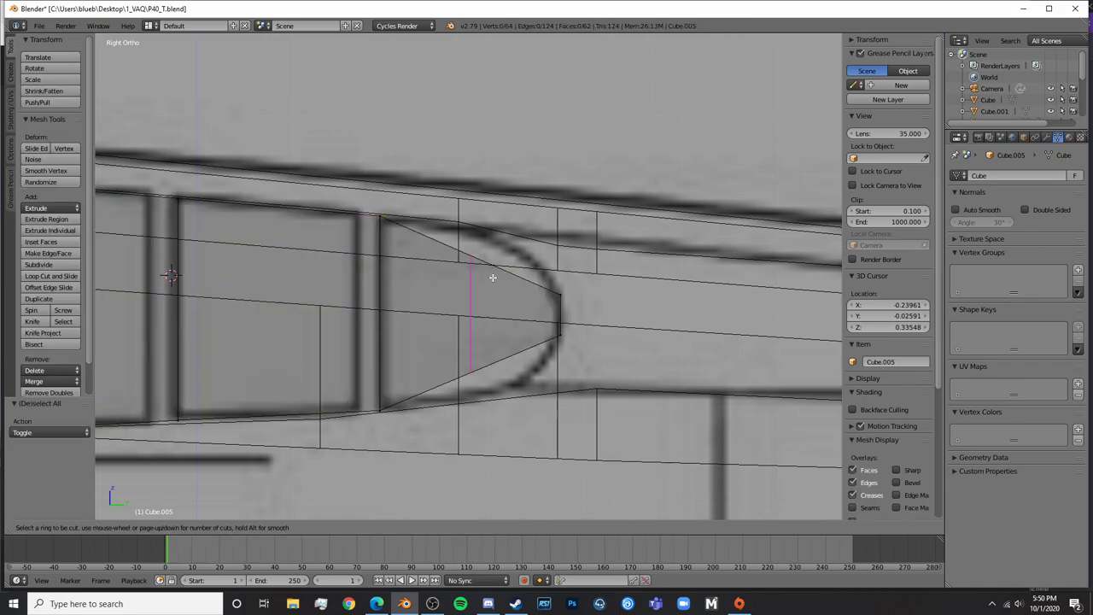
click(493, 277)
right_click(464, 244)
key(s)
key(z)
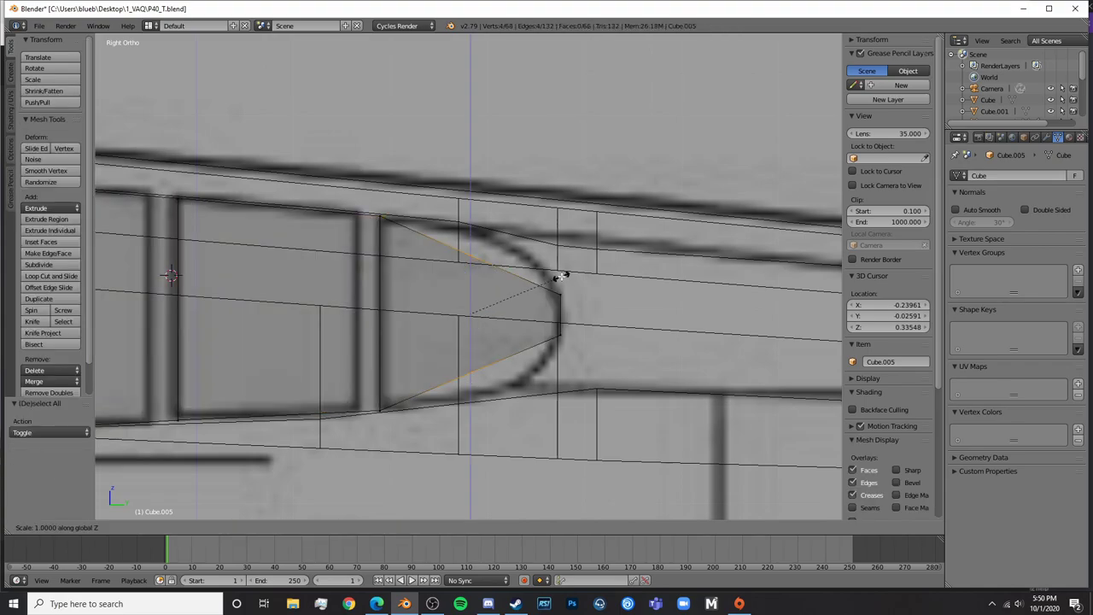
click(600, 269)
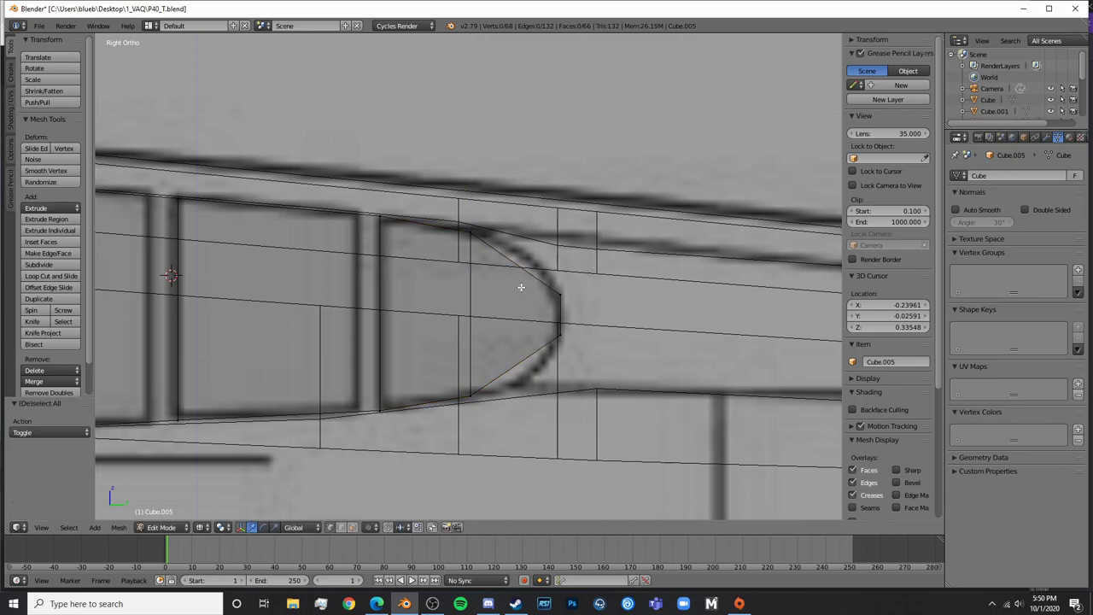
Add a second loop cut between that loop and the rounded tip and scale it about 1.25 along Z
key(ctrl+r)
click(518, 286)
right_click(517, 285)
key(s)
key(z)
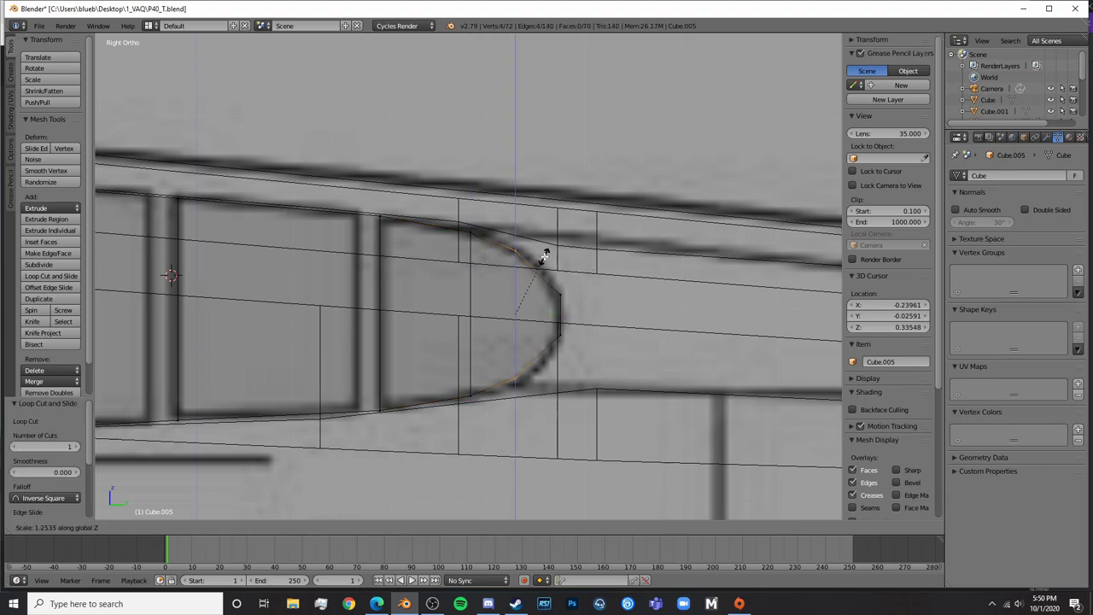
click(545, 255)
key(a)
Add a third loop cut nearest the rounded tip and scale it along Z to follow the curve
key(ctrl+r)
click(543, 271)
right_click(542, 271)
key(s)
key(z)
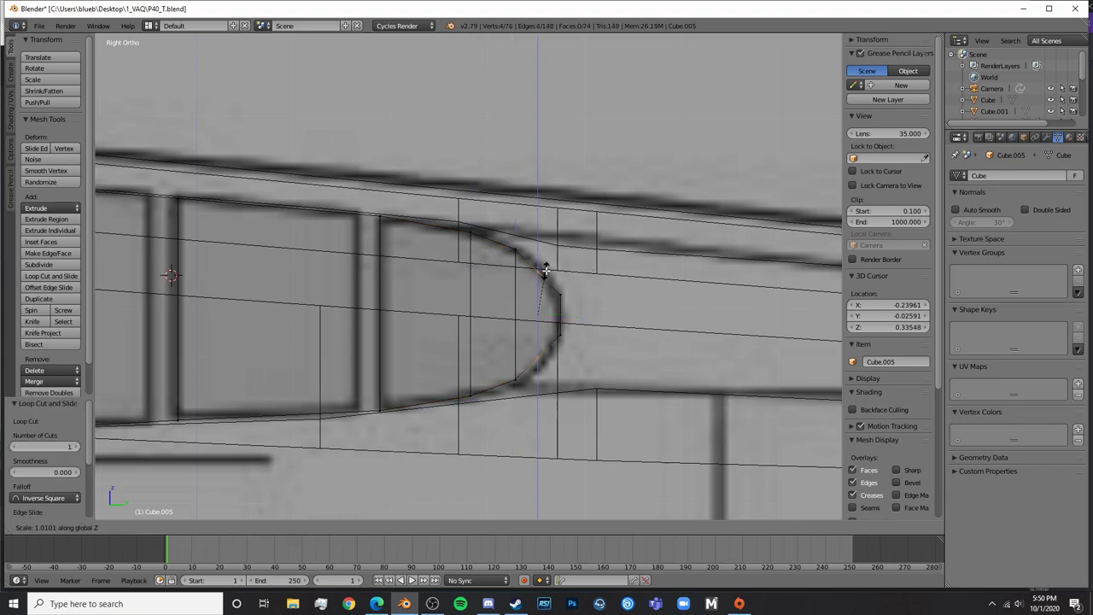
click(567, 264)
Return to Object Mode with solid shading and set the canopy block's X location to 0
key(Tab)
scroll(628, 344, down, 6)
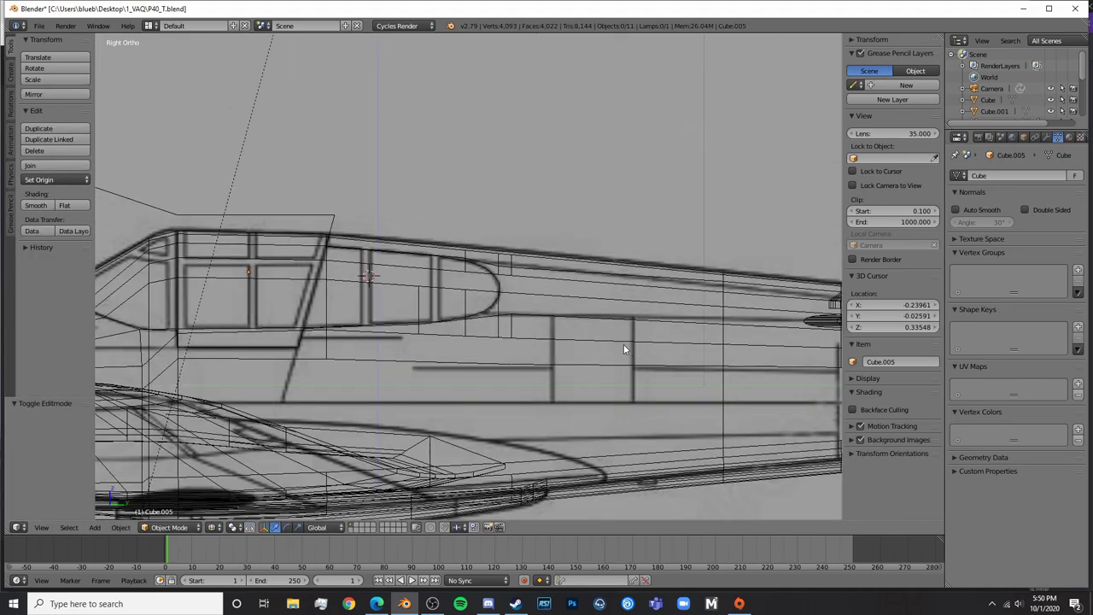
key(z)
middle_drag(492, 313, 565, 329)
scroll(406, 320, down, 4)
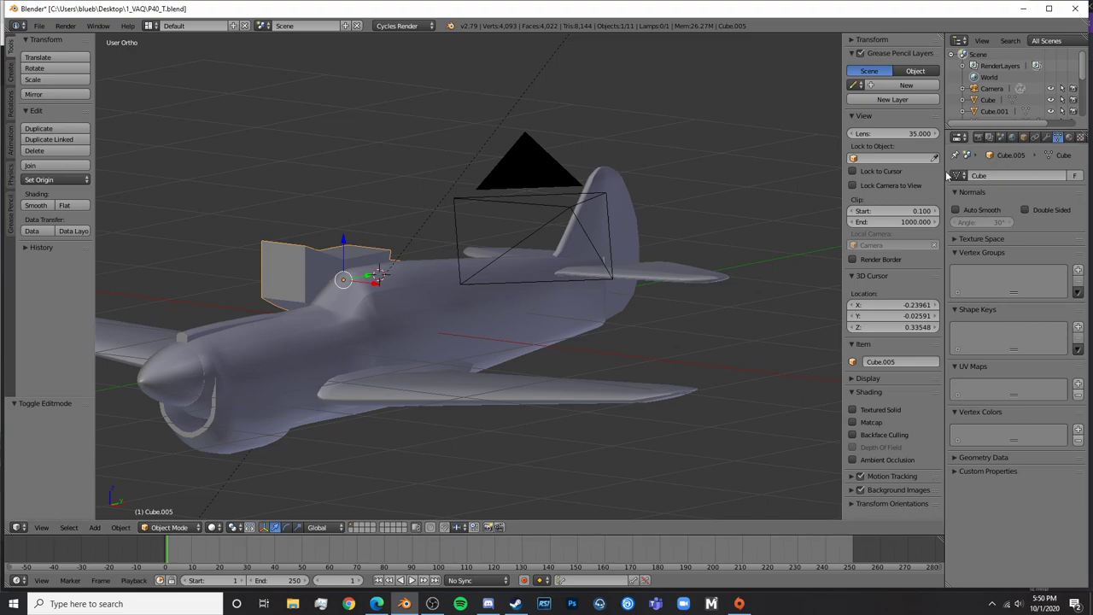
click(858, 44)
click(880, 68)
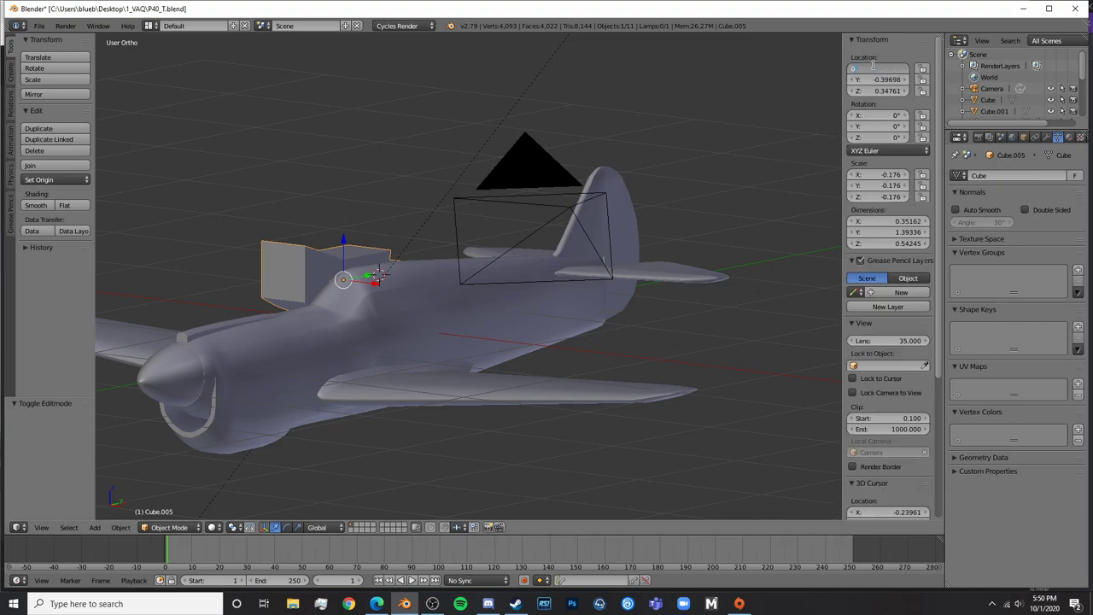
key(Return)
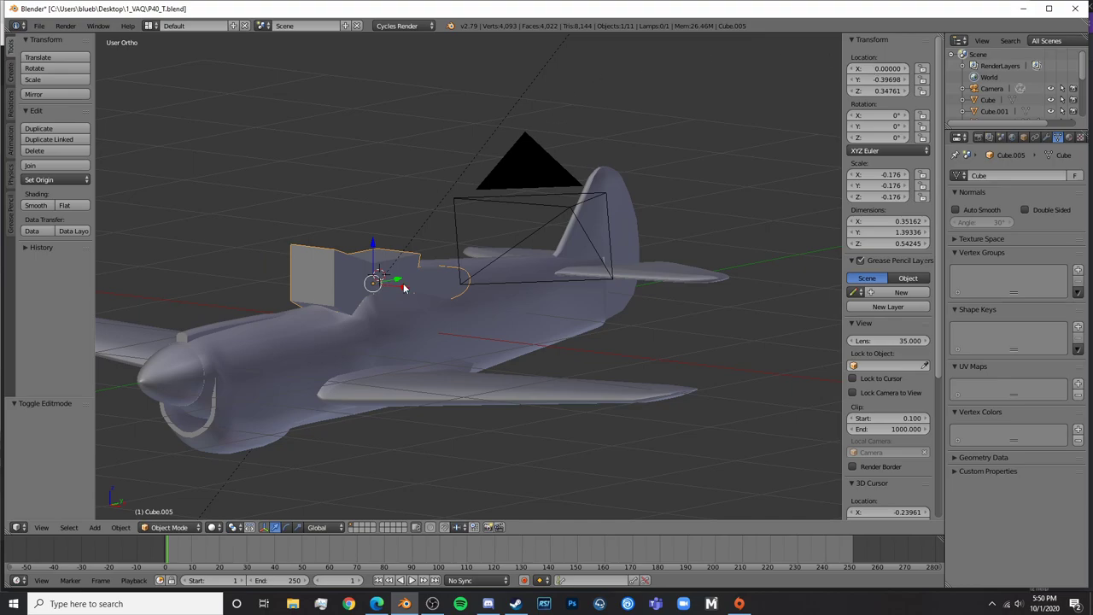
Scale the canopy block along X to about 2.18 wide so it spans past both sides of the fuselage
key(s)
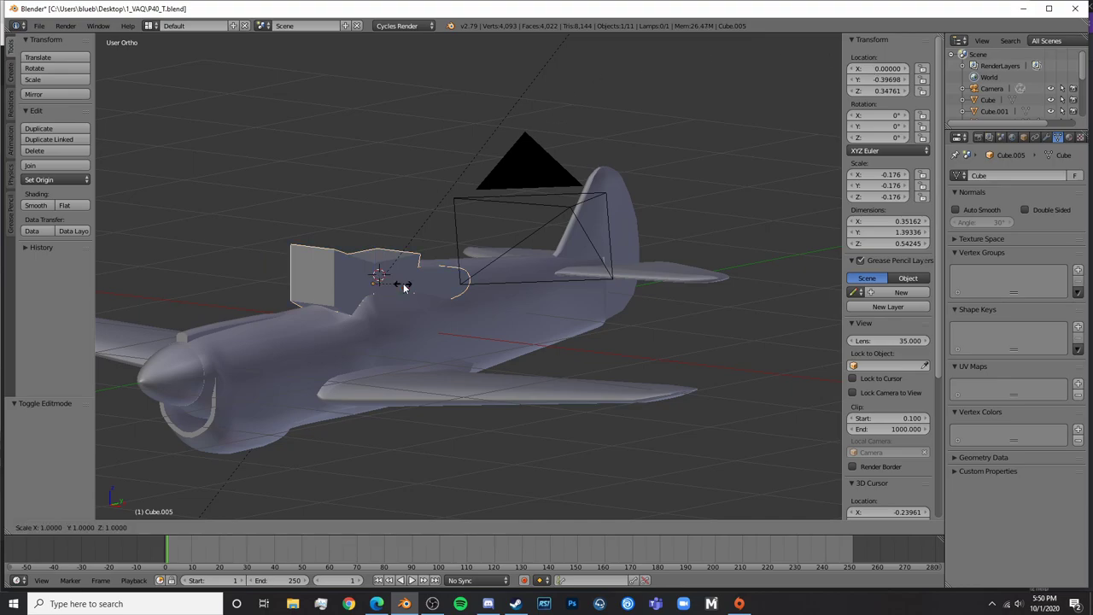
key(x)
click(556, 316)
key(a)
Select the fuselage, paste a copy of it in place and hide the selected one
mouse_move(559, 316)
middle_down()
mouse_move(593, 330)
mouse_move(588, 307)
mouse_move(431, 316)
mouse_move(286, 357)
mouse_move(560, 335)
middle_up()
right_click(547, 287)
scroll(547, 287, down, 4)
shift+middle_drag(482, 323, 586, 321)
key(z)
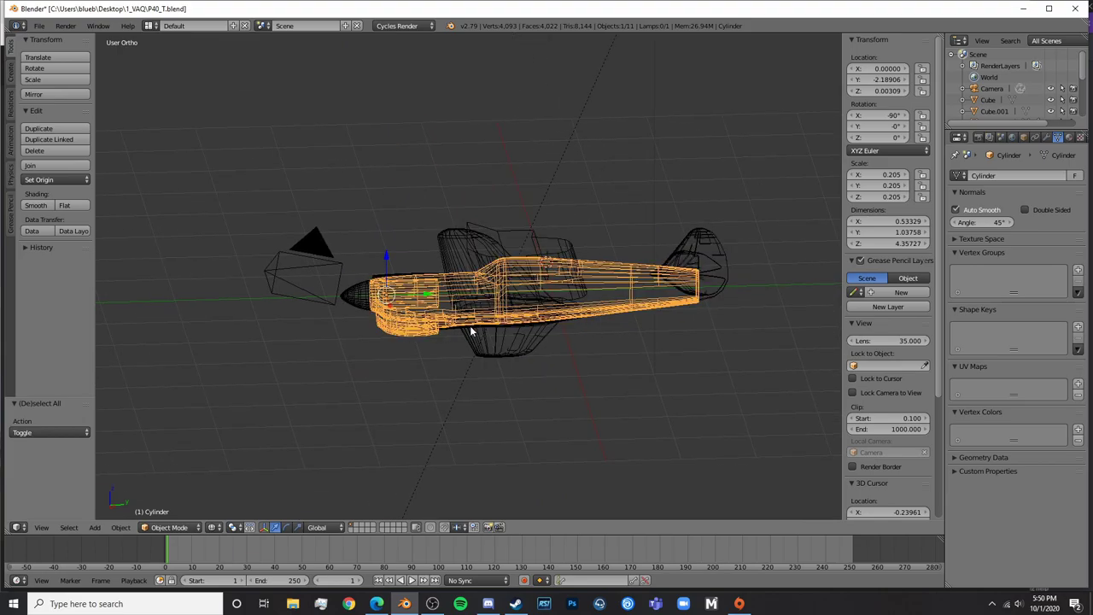
key(z)
scroll(497, 348, up, 8)
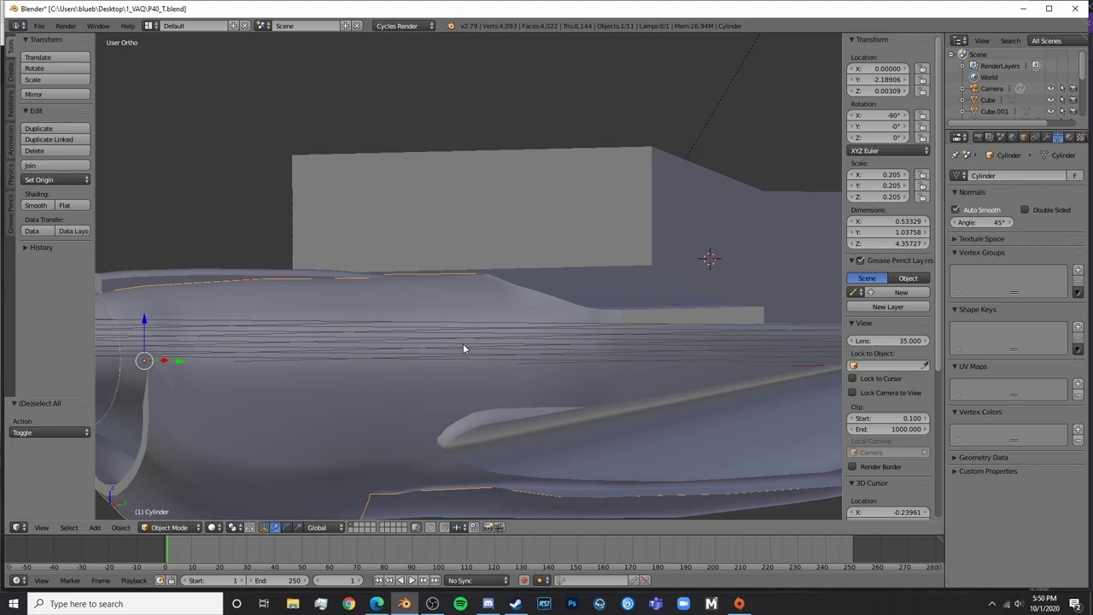
key(ctrl+c)
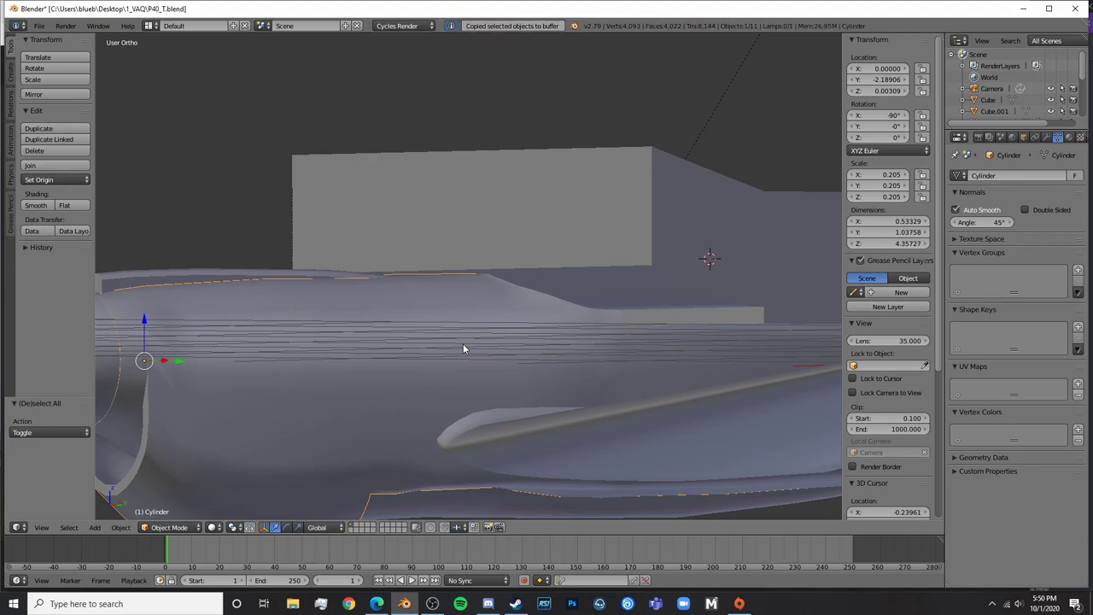
key(ctrl+v)
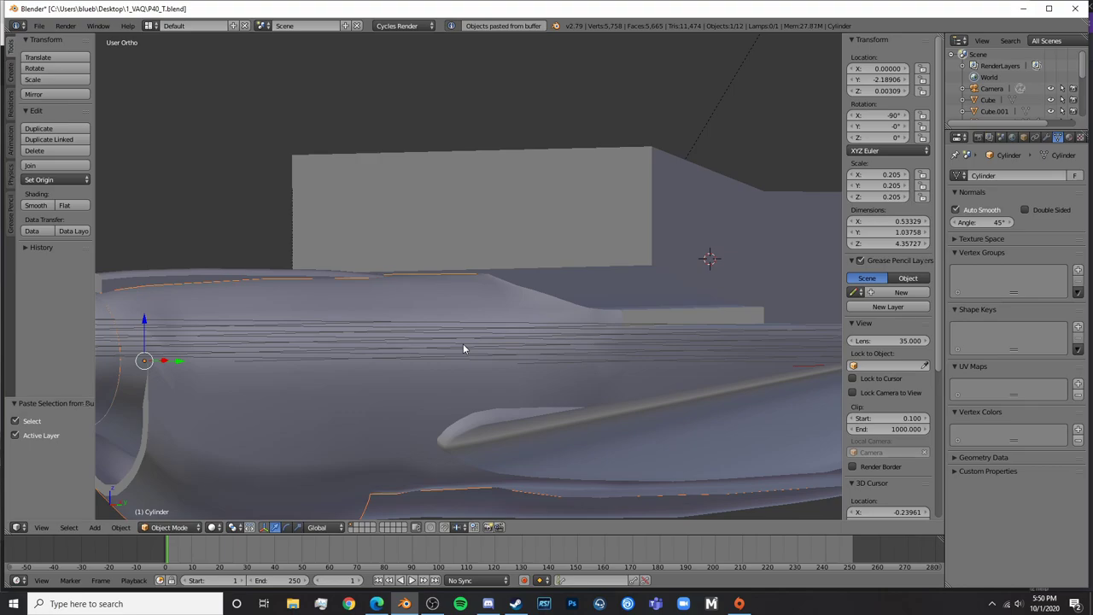
key(h)
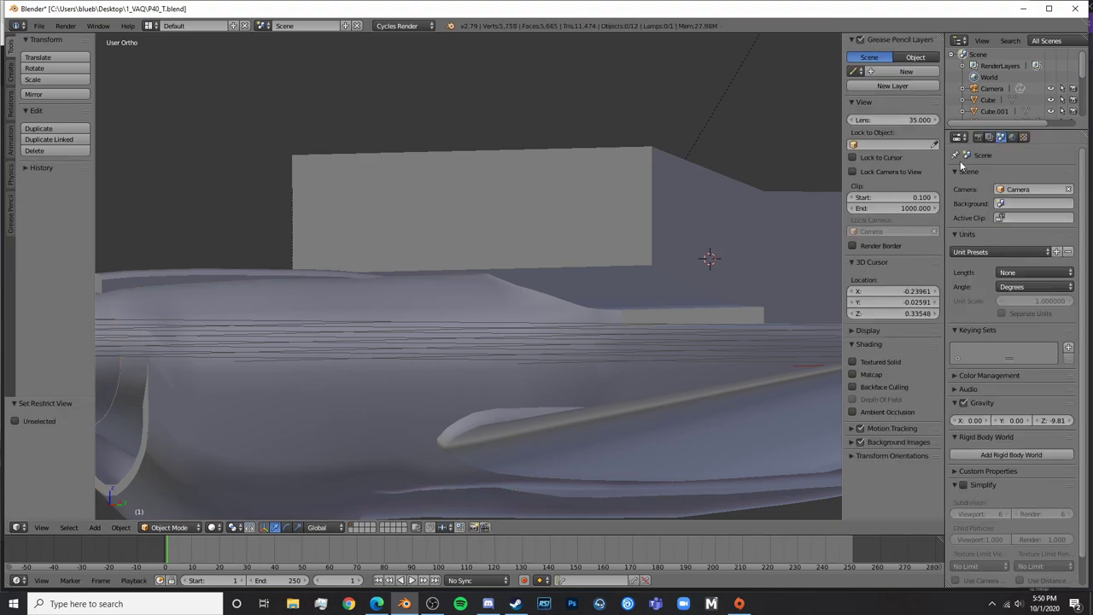
Add a Boolean modifier to the visible fuselage, set to Difference with the canopy block Cube.005 as its object
scroll(450, 312, down, 4)
right_click(440, 312)
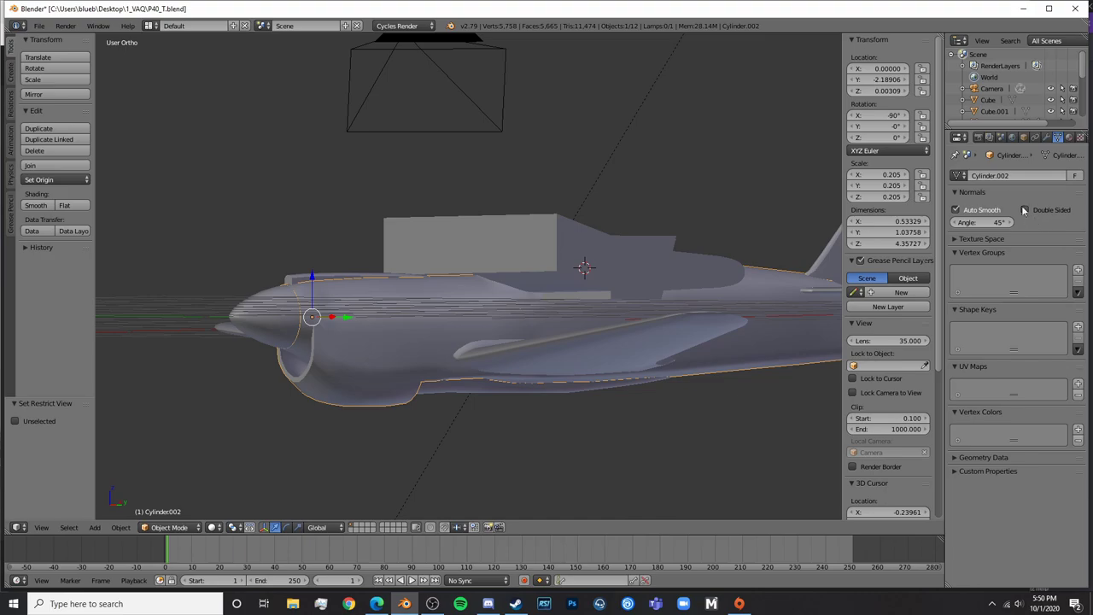
click(1048, 138)
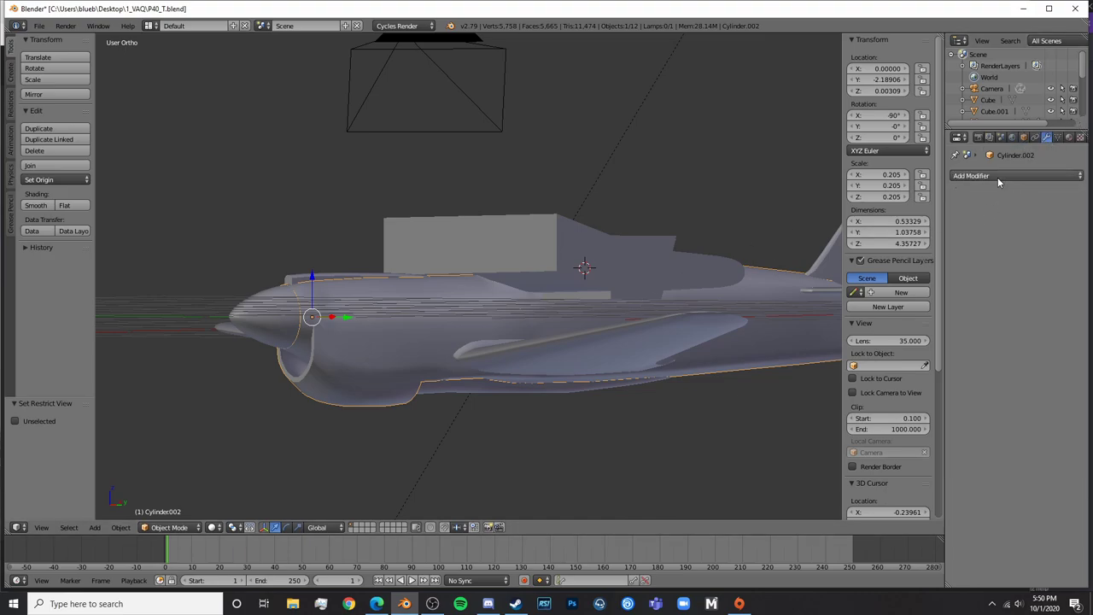
click(998, 177)
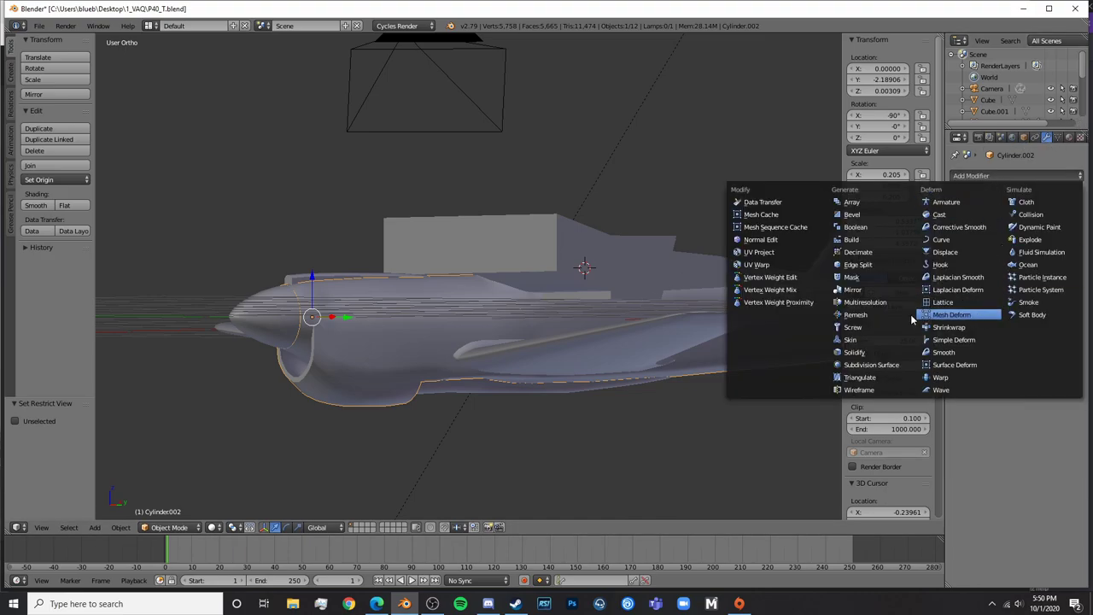
click(863, 227)
click(983, 238)
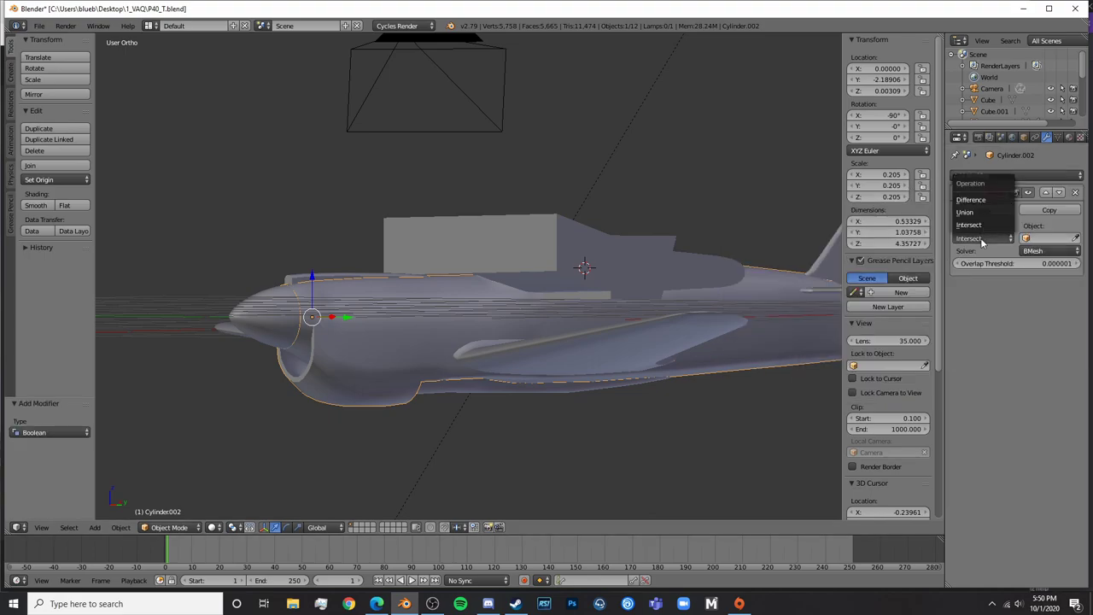
click(1075, 238)
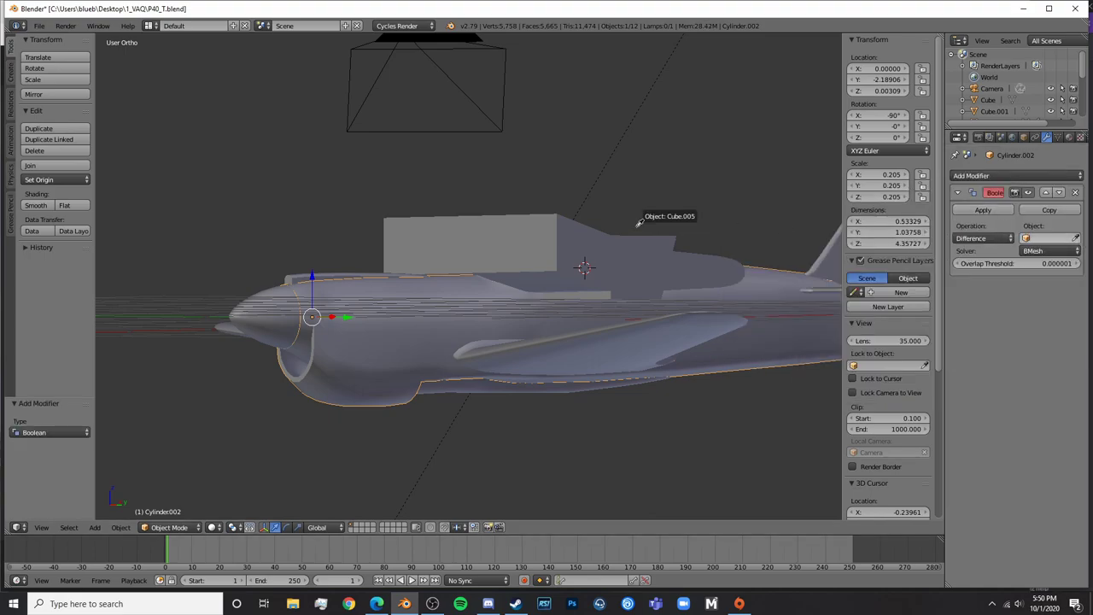
click(576, 240)
Apply the Boolean modifier and hide the canopy block
middle_drag(576, 240, 681, 242)
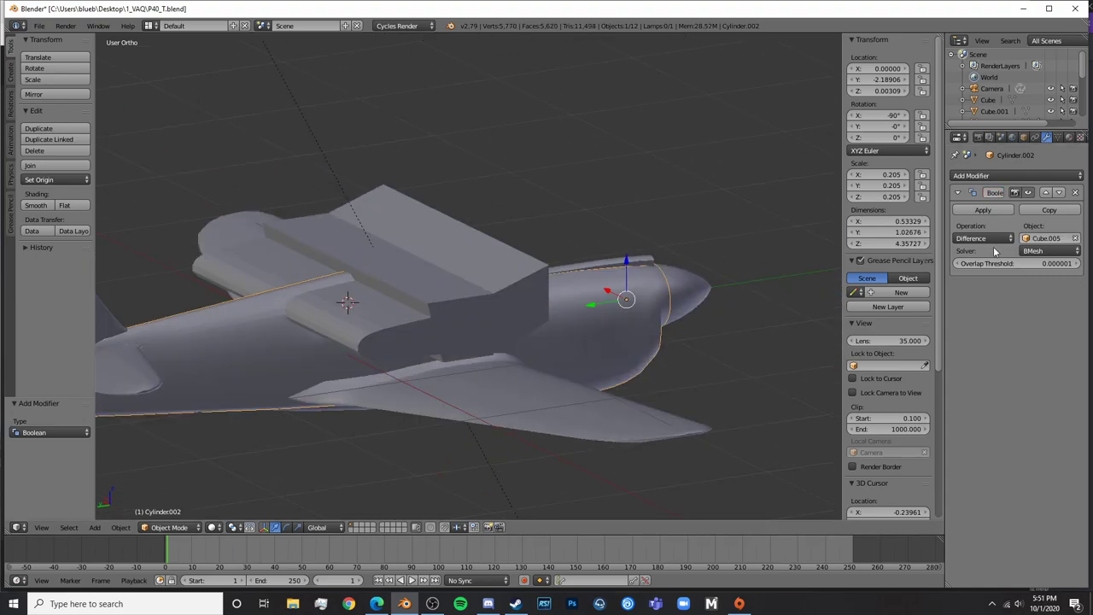
click(984, 212)
right_click(498, 342)
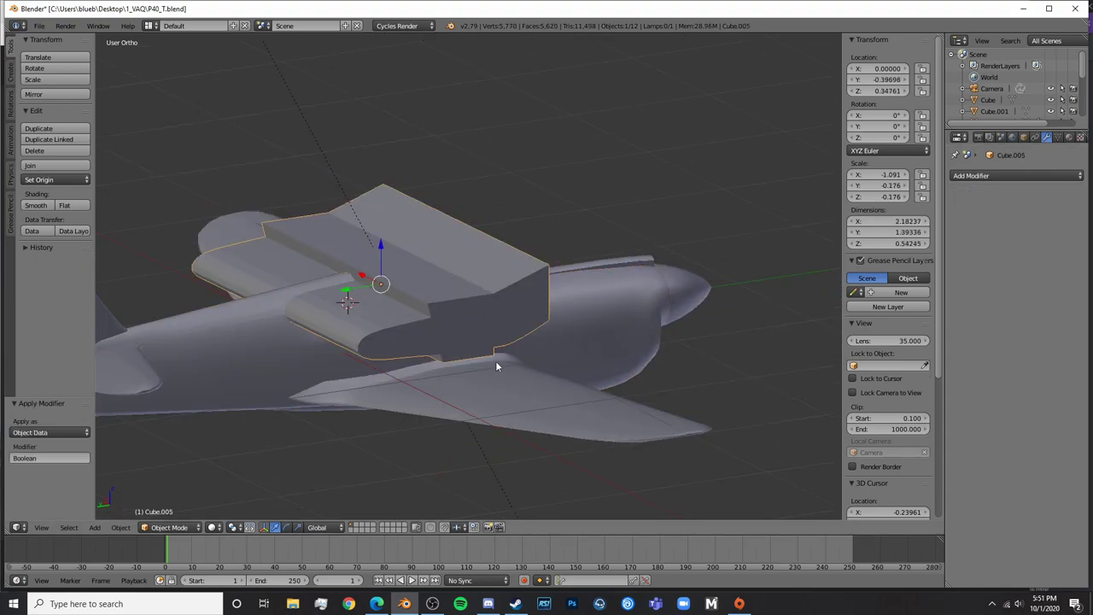
key(h)
Select the cut fuselage and open its mesh for editing around the cockpit opening
middle_drag(365, 337, 401, 371)
scroll(575, 336, up, 5)
right_click(410, 367)
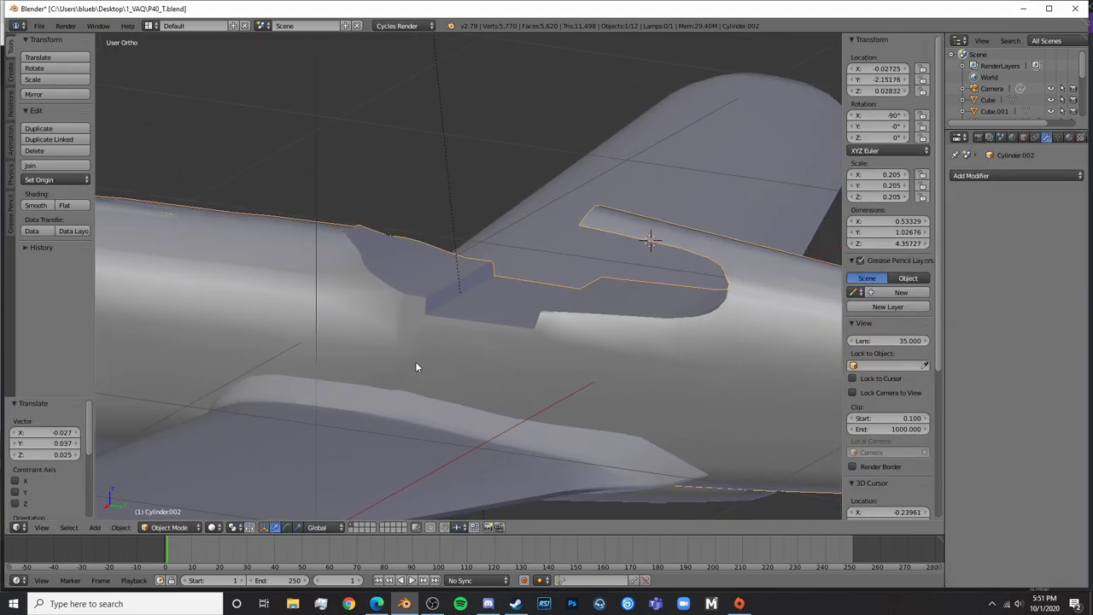
key(Tab)
middle_drag(375, 359, 393, 337)
key(Tab)
key(Tab)
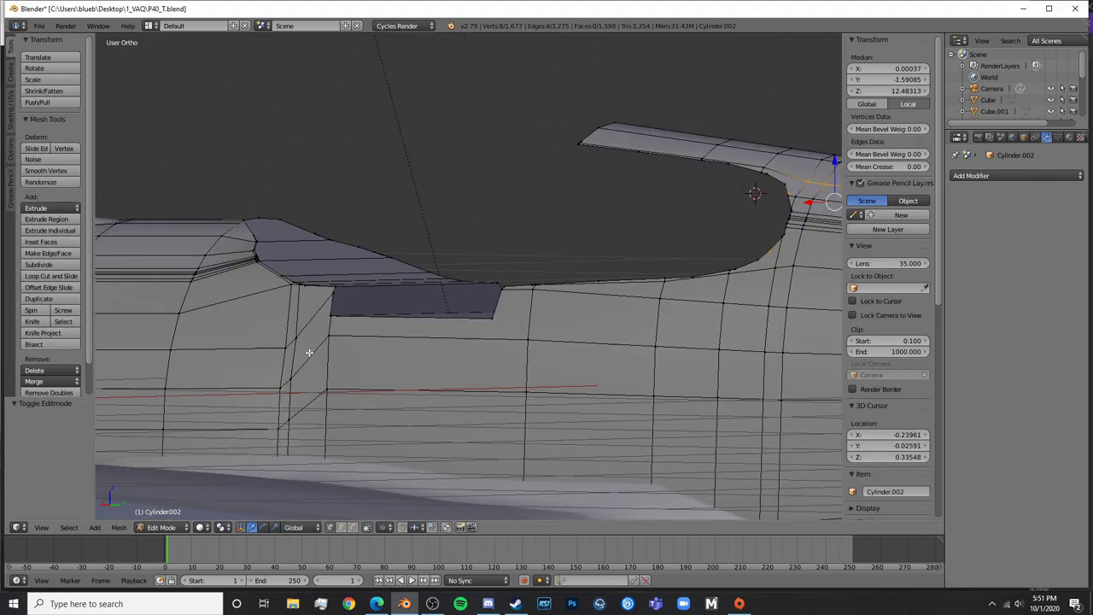
Examine the fuselage mesh and its shading around the front lower corner of the cockpit cut-out
middle_drag(307, 350, 732, 313)
scroll(446, 322, up, 2)
key(Tab)
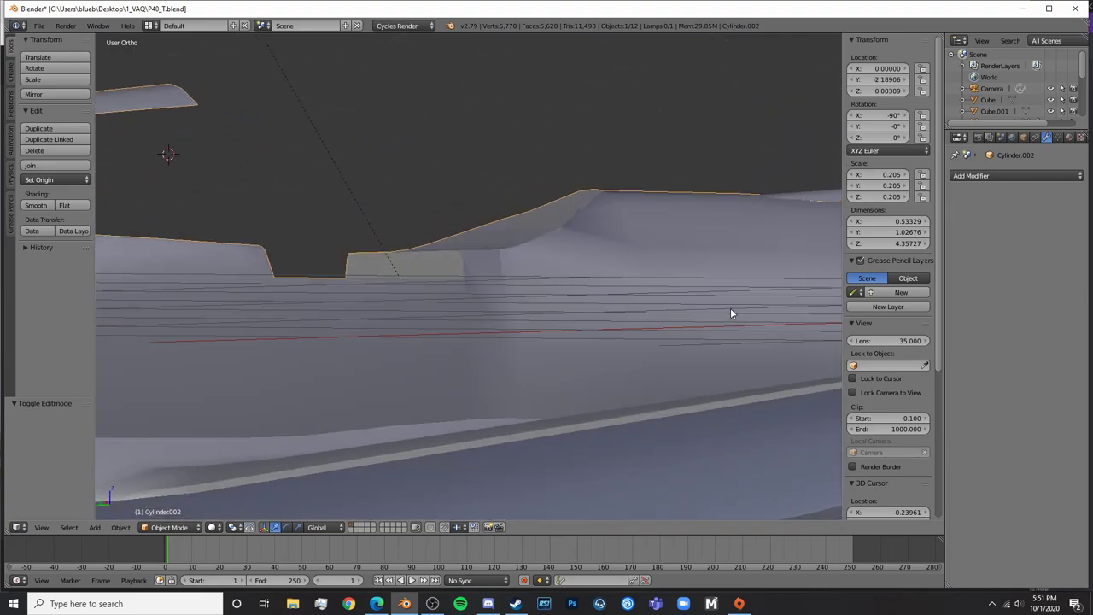
key(Tab)
scroll(527, 381, down, 2)
middle_drag(528, 381, 509, 211)
scroll(410, 378, up, 4)
scroll(479, 353, up, 5)
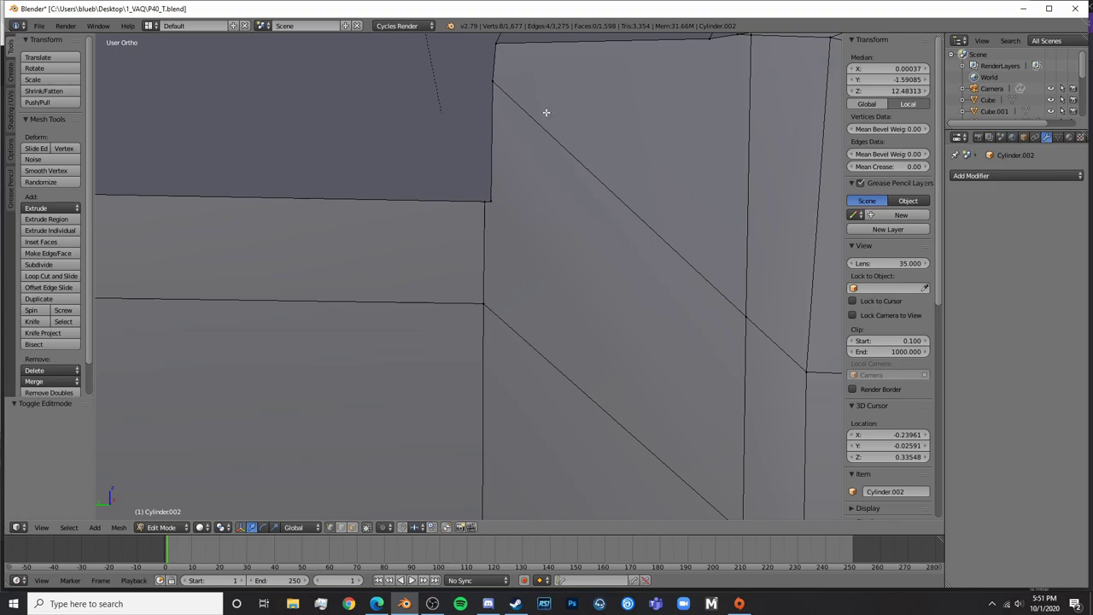
Switch to face selection and select the three faces at the front lower corner of the cockpit cut-out
shift+middle_drag(761, 389, 667, 325)
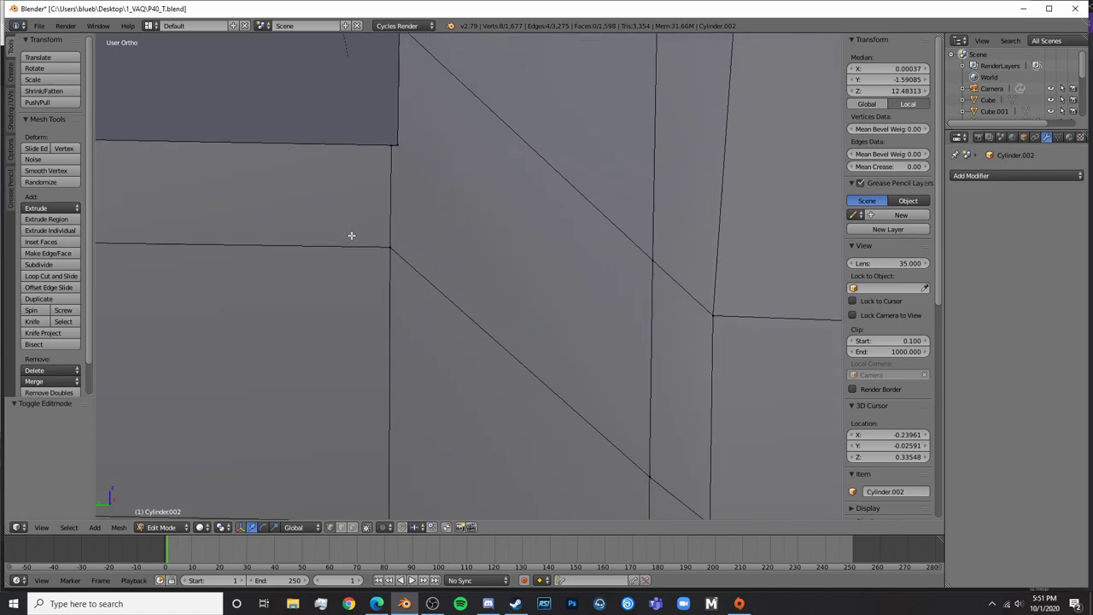
middle_drag(351, 235, 492, 266)
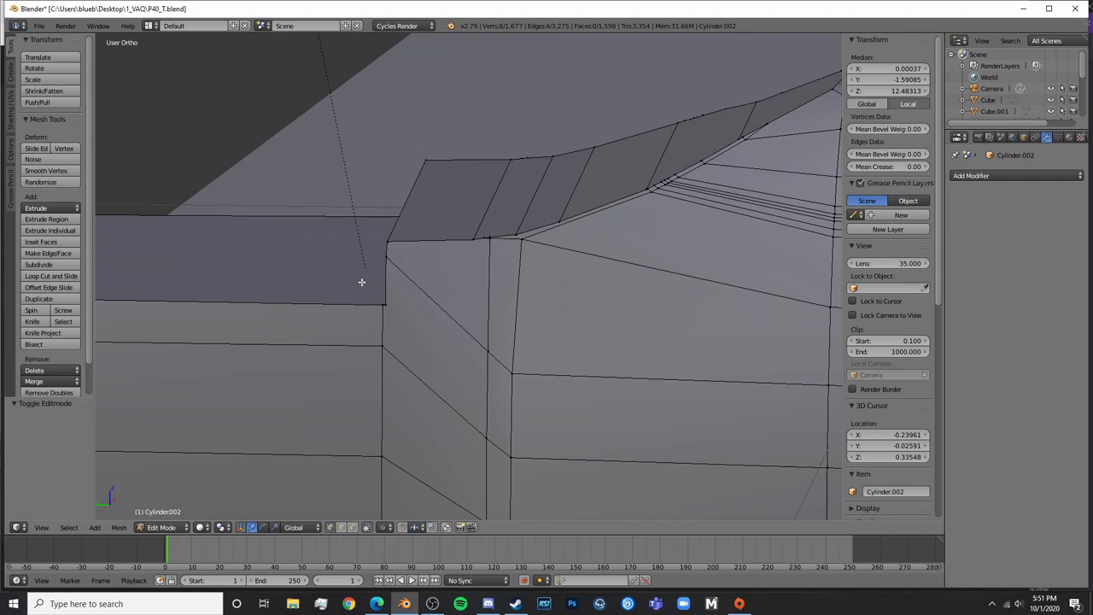
scroll(393, 409, up, 4)
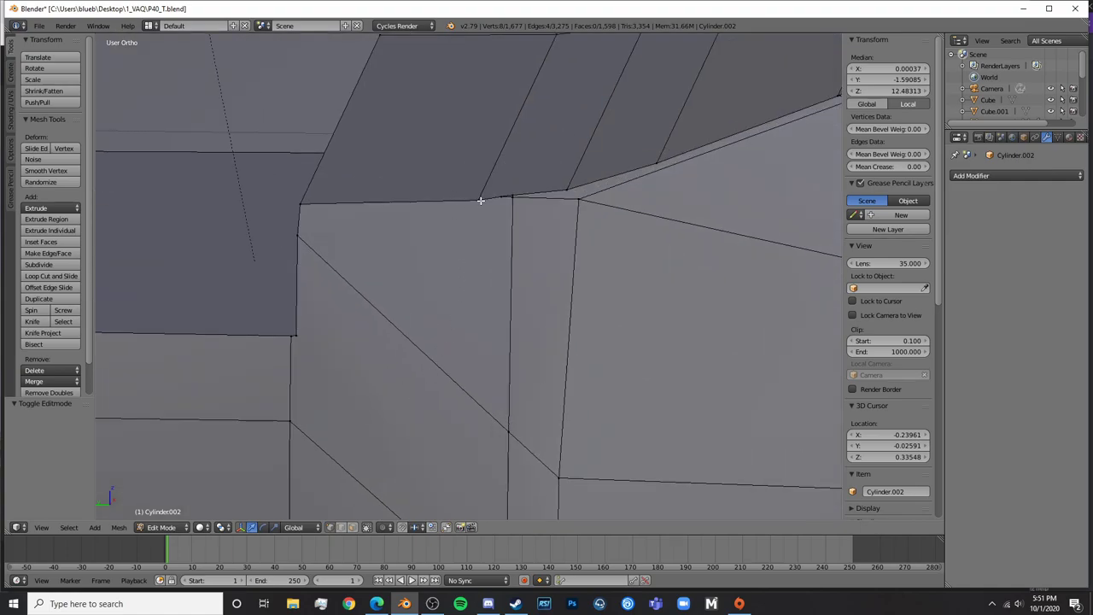
click(353, 527)
right_click(414, 379)
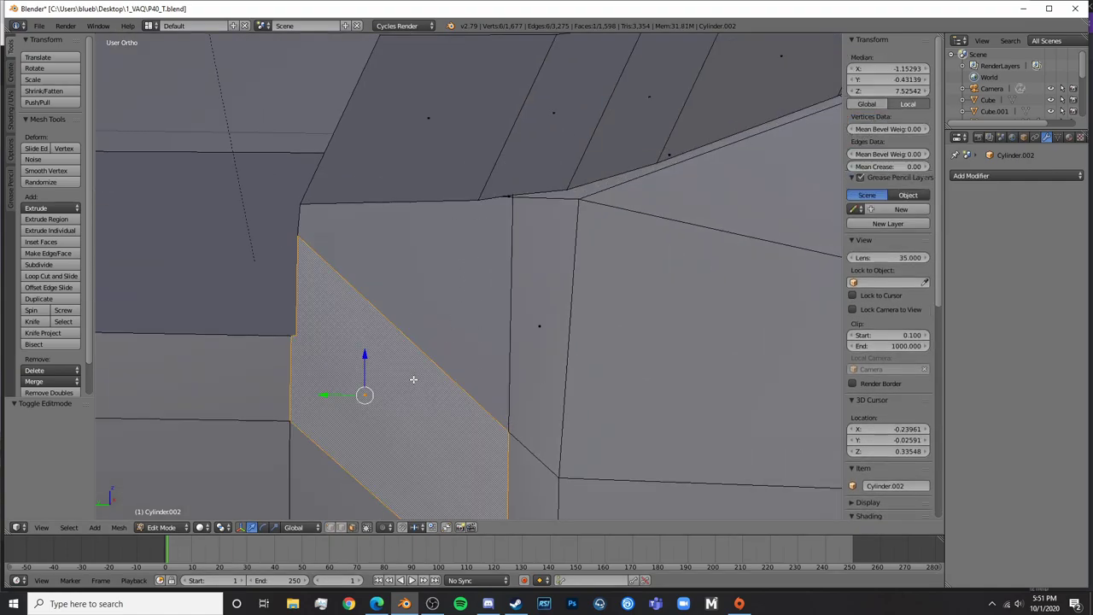
shift+right_click(439, 331)
scroll(483, 449, down, 5)
shift+click(494, 308)
scroll(494, 308, up, 3)
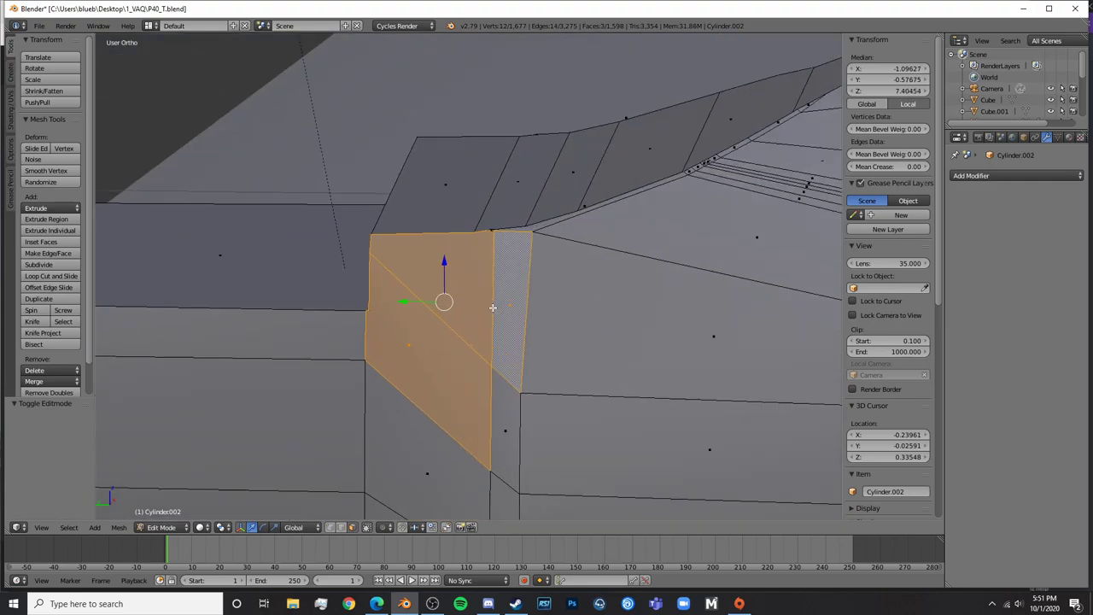
middle_drag(510, 270, 714, 310)
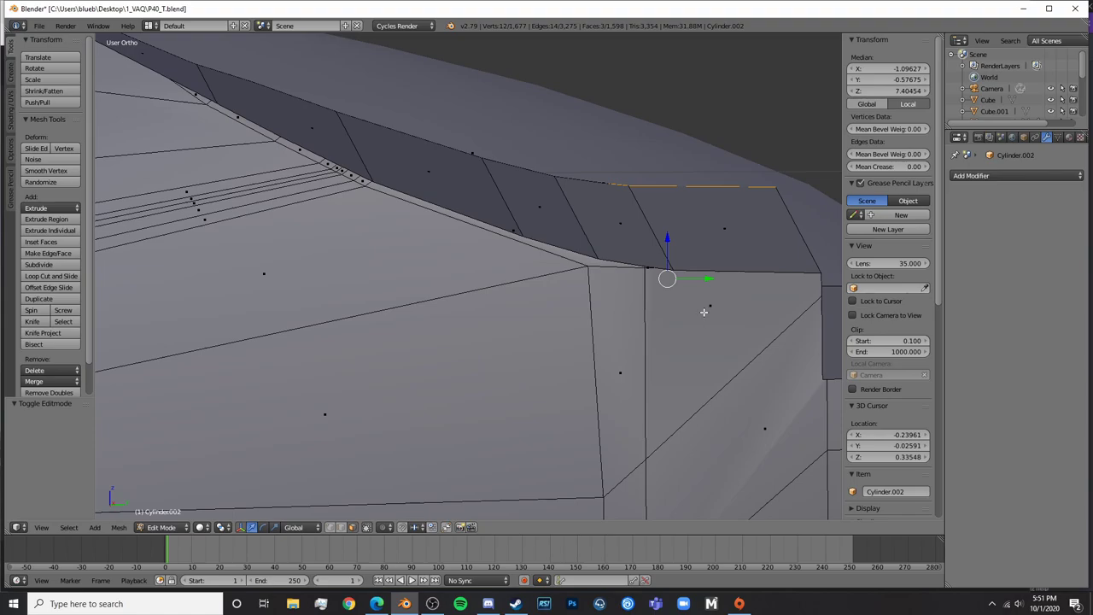
right_click(644, 276)
key(a)
middle_drag(649, 291, 532, 310)
key(ctrl+r)
key(Escape)
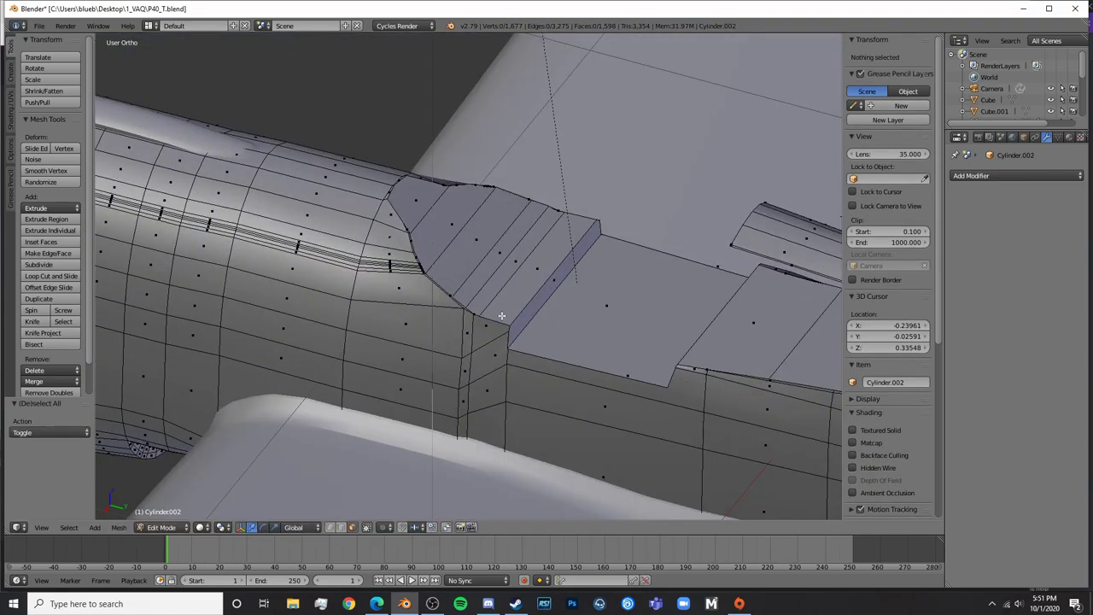
Examine the inner cap faces and the narrow faces along the rim of the canopy cut-out
scroll(453, 337, up, 3)
middle_drag(432, 346, 478, 302)
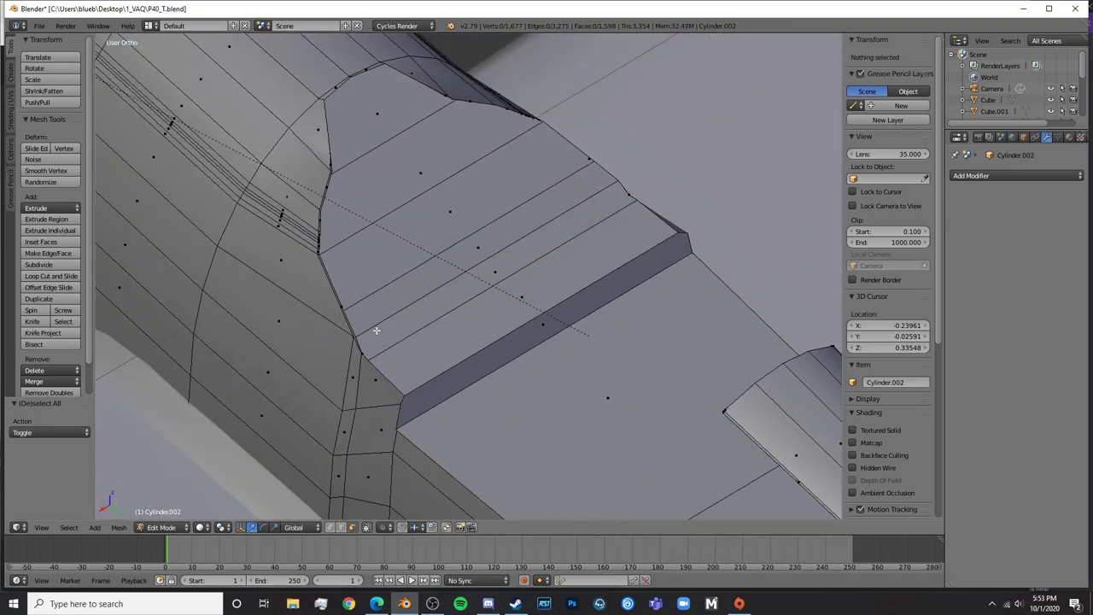
shift+middle_drag(377, 331, 462, 371)
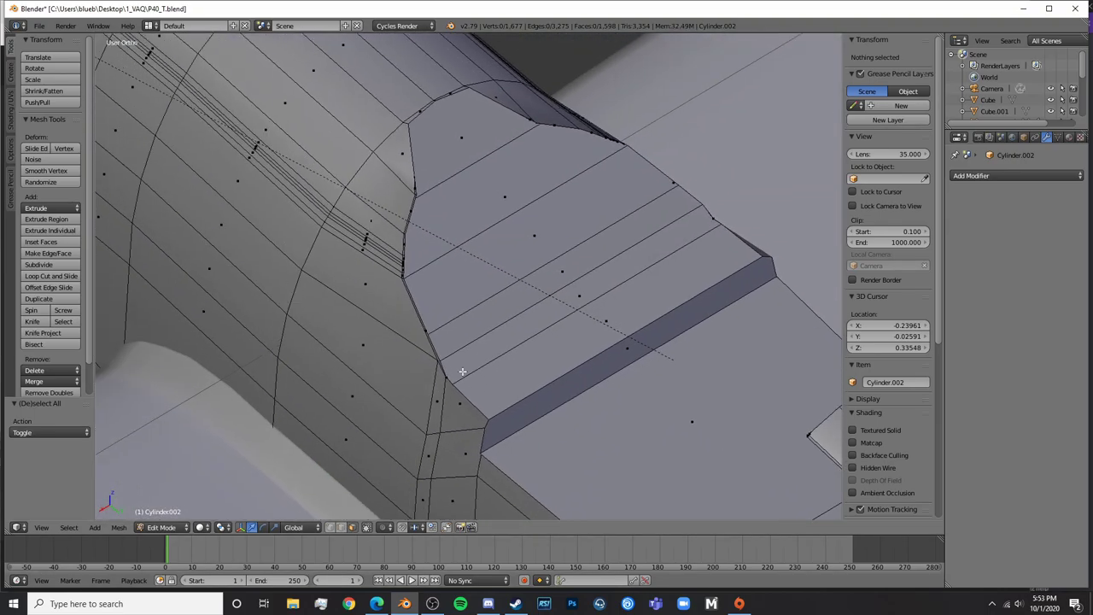
key(a)
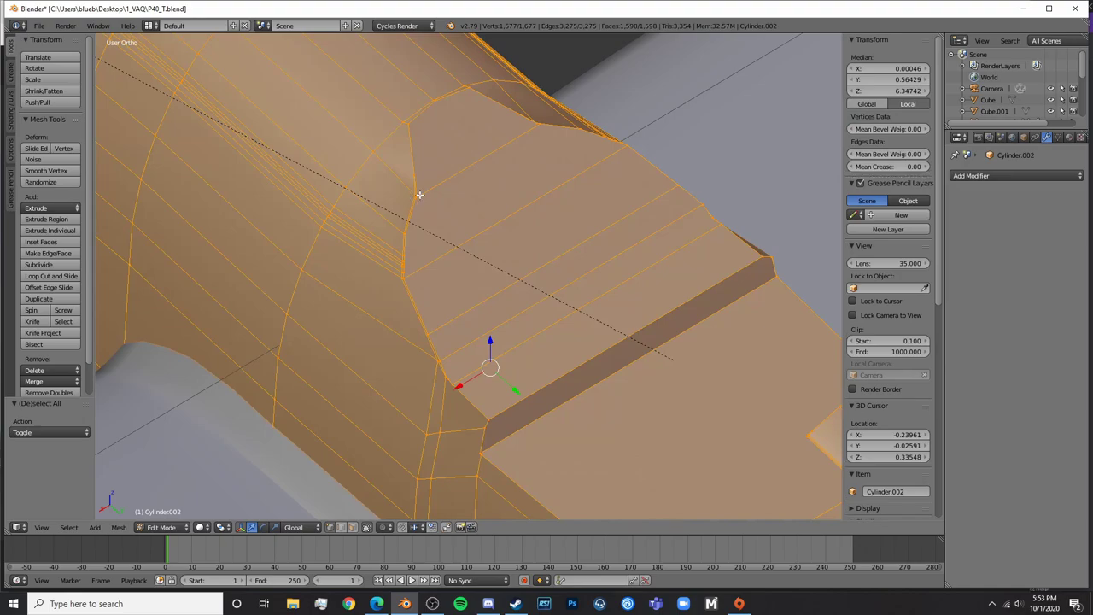
key(a)
right_click(416, 195)
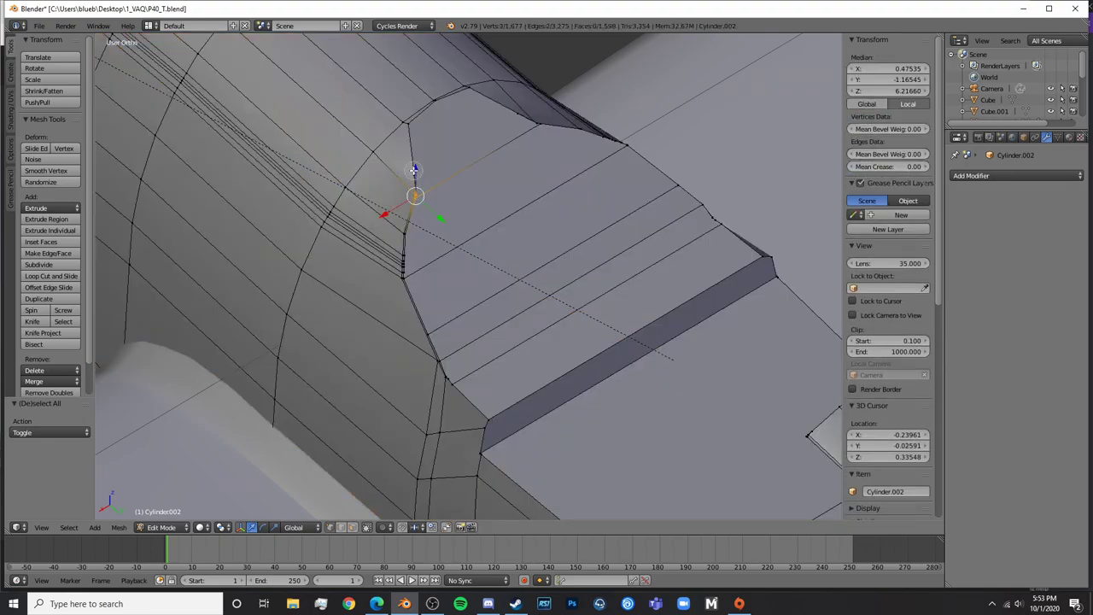
middle_drag(416, 208, 459, 249)
key(a)
scroll(409, 211, up, 4)
scroll(435, 364, down, 4)
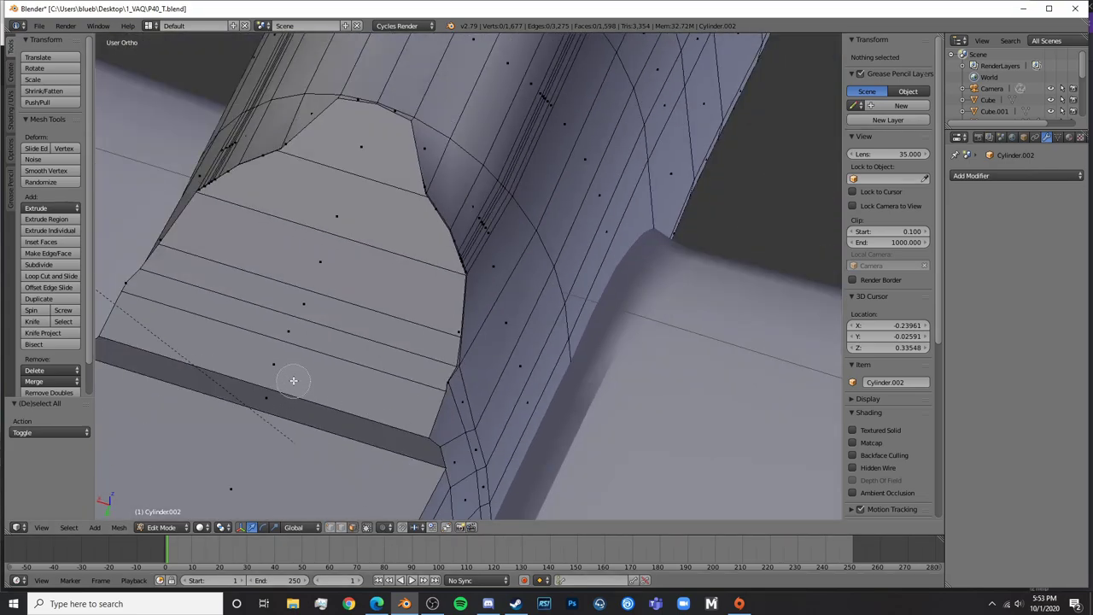
Circle-select all the cap faces lining the inside of the canopy cut-out, front to rear, and delete them
drag(293, 380, 349, 162)
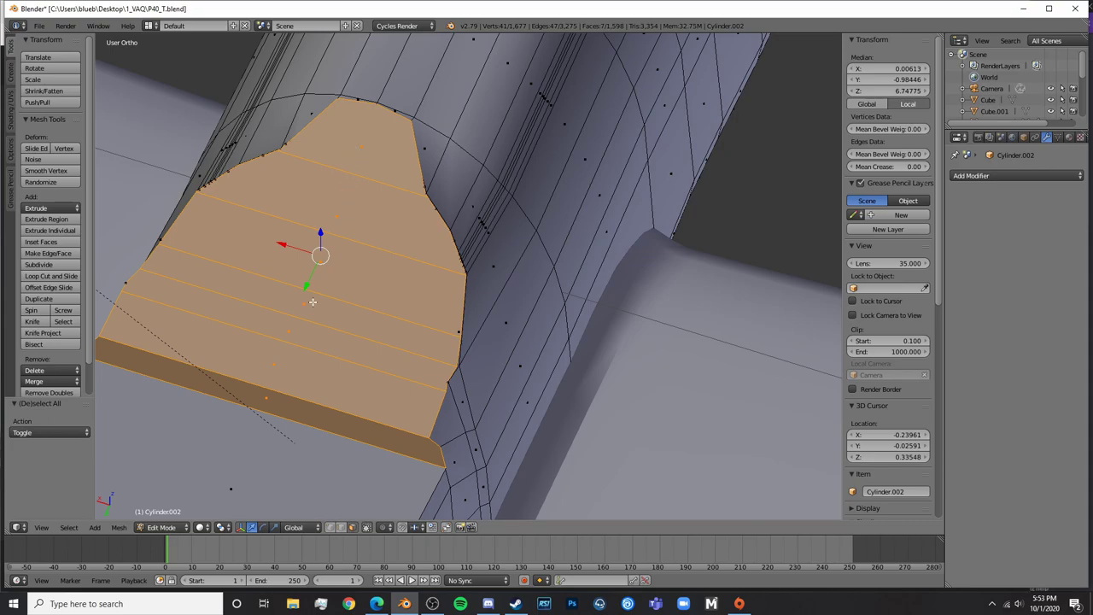
middle_drag(312, 302, 354, 284)
middle_drag(430, 254, 529, 195)
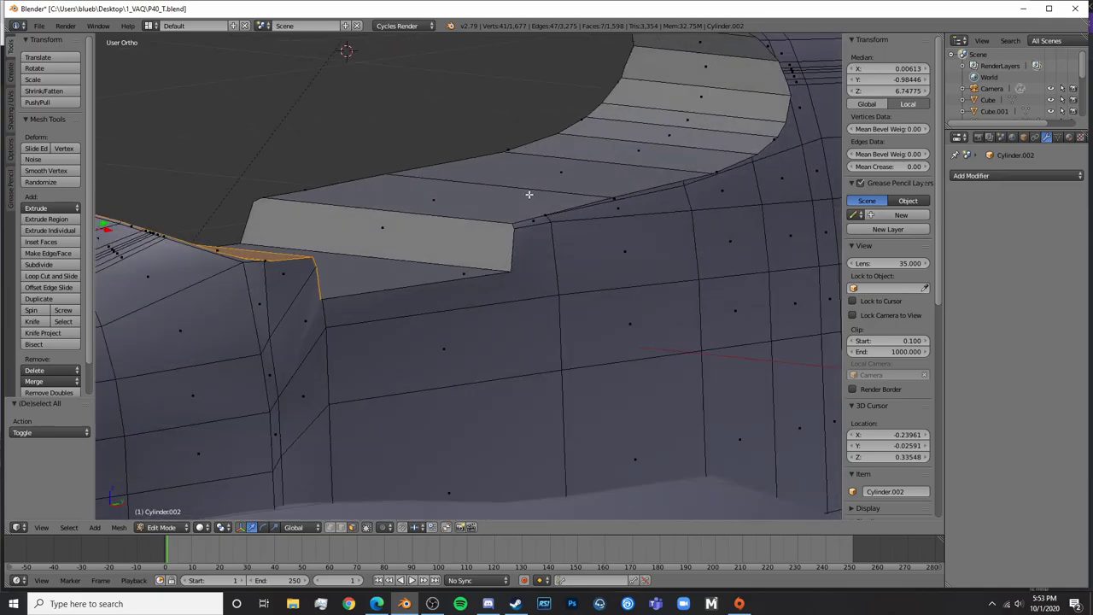
drag(452, 259, 393, 231)
right_click(469, 251)
middle_drag(469, 251, 539, 256)
key(c)
click(404, 203)
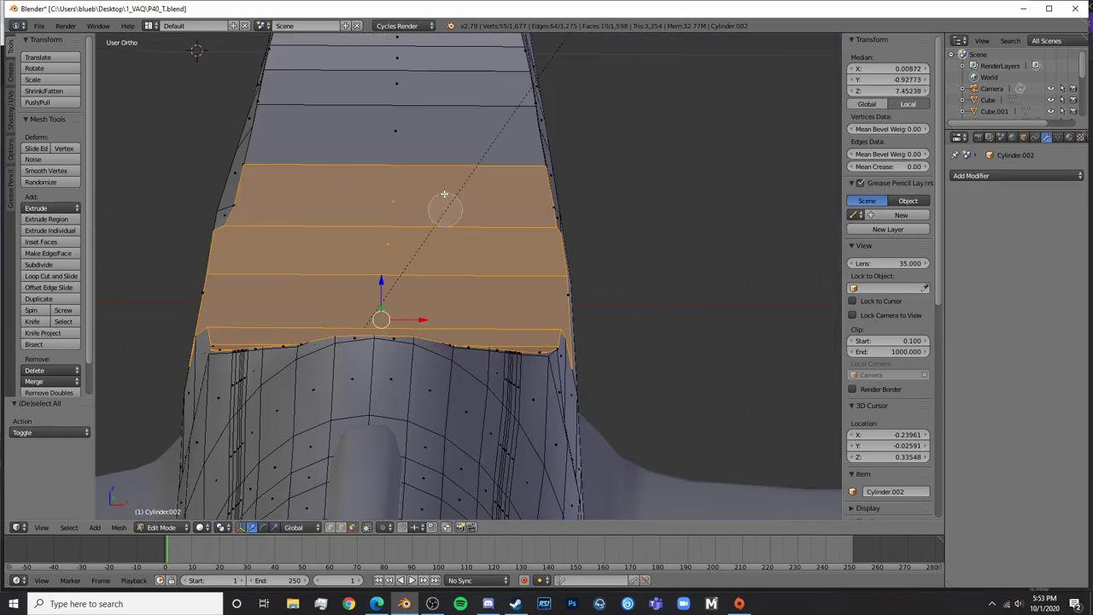
mouse_move(444, 194)
middle_down()
mouse_move(501, 176)
mouse_move(481, 146)
mouse_move(515, 152)
mouse_move(498, 171)
mouse_move(469, 168)
mouse_move(490, 166)
mouse_move(498, 148)
mouse_move(534, 167)
mouse_move(538, 137)
mouse_move(563, 353)
mouse_move(556, 334)
middle_up()
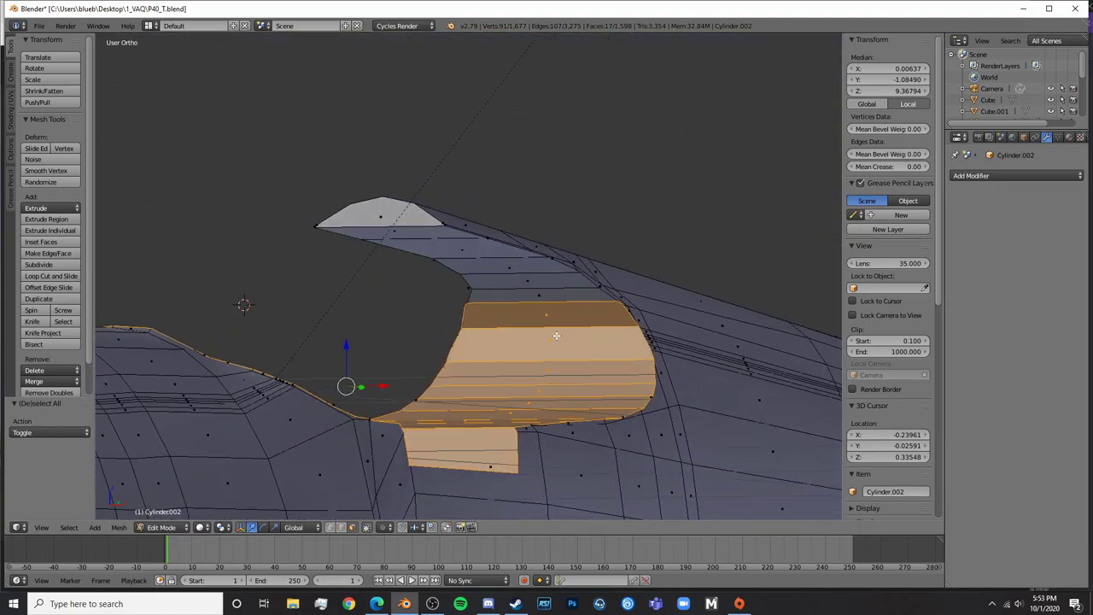
key(c)
click(517, 280)
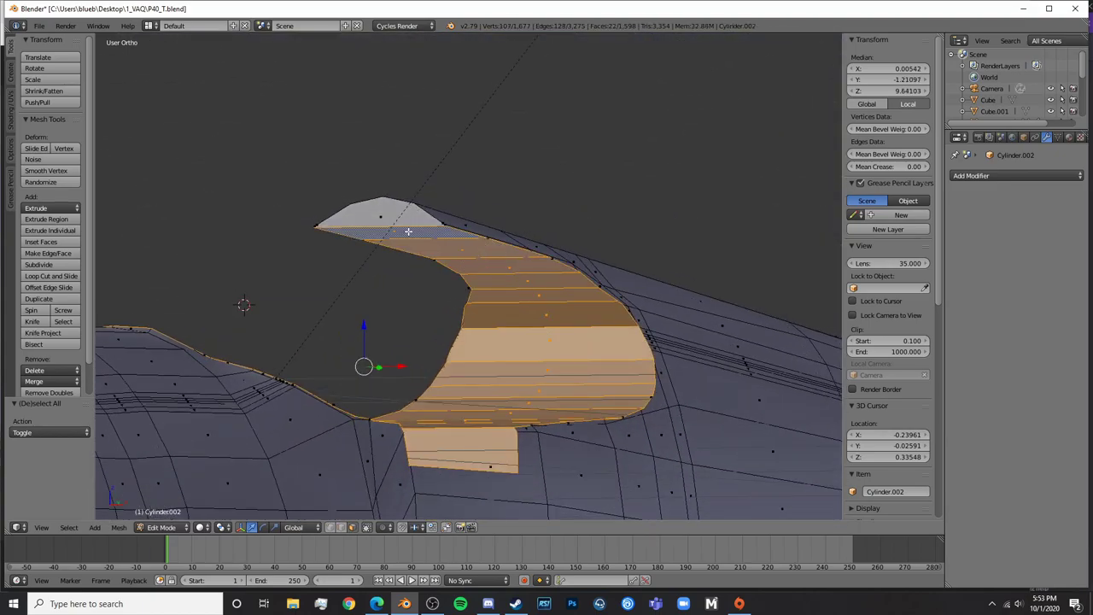
middle_drag(427, 247, 465, 254)
middle_drag(389, 225, 481, 231)
key(x)
click(483, 236)
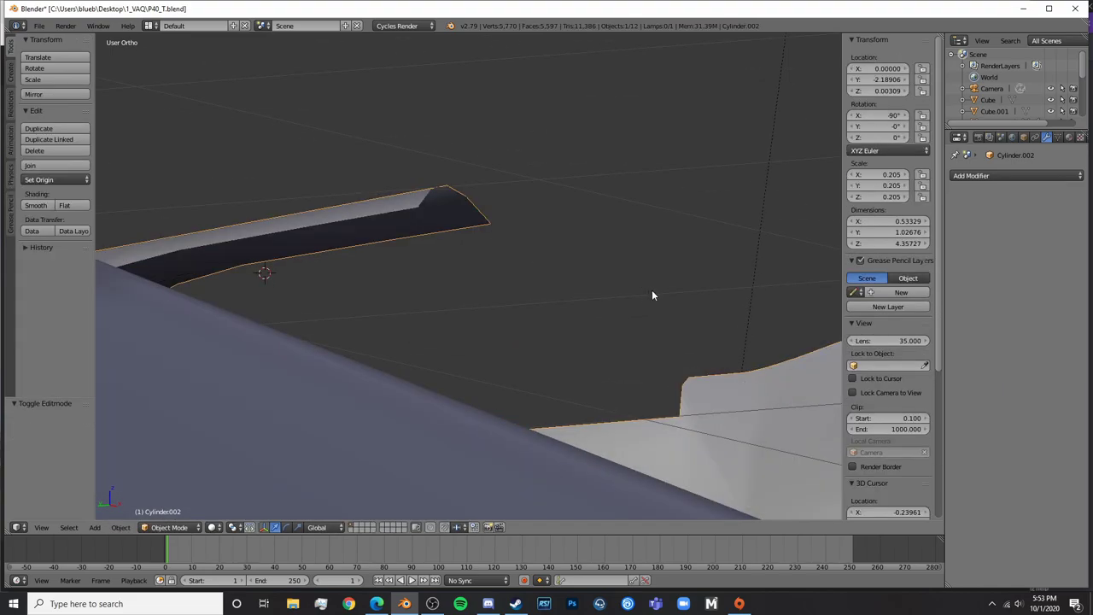
Inspect the opened cockpit in object mode and around its mesh edges
middle_drag(652, 295, 469, 376)
key(Tab)
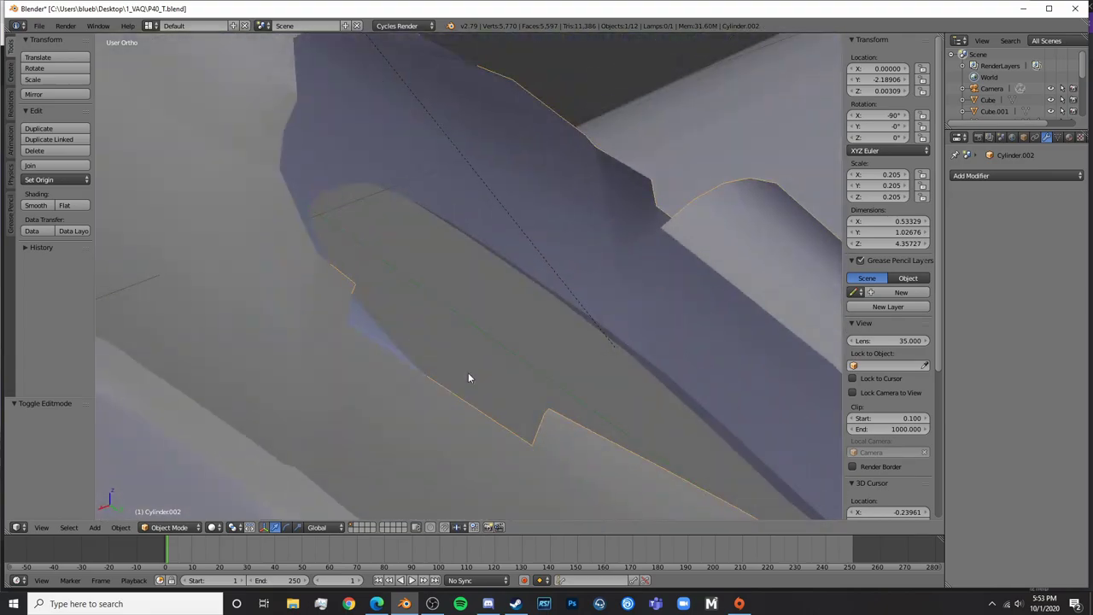
key(Tab)
middle_drag(394, 334, 425, 327)
key(Tab)
Hide the wing Cube.002 and the fairing Cube beneath the fuselage
right_click(691, 417)
scroll(425, 327, down, 5)
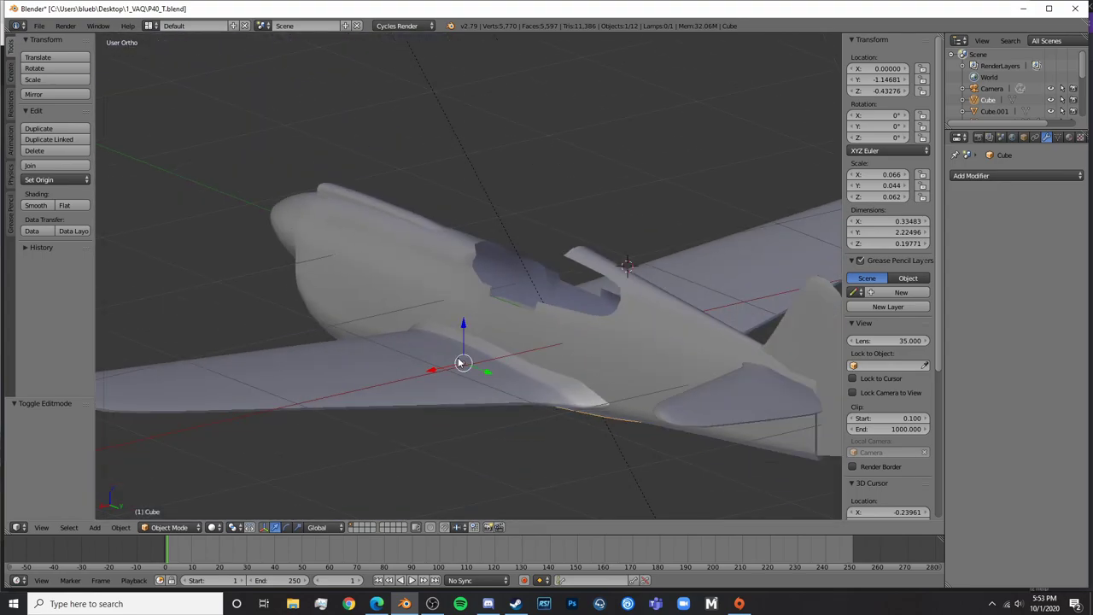
right_click(427, 390)
middle_drag(459, 473, 524, 415)
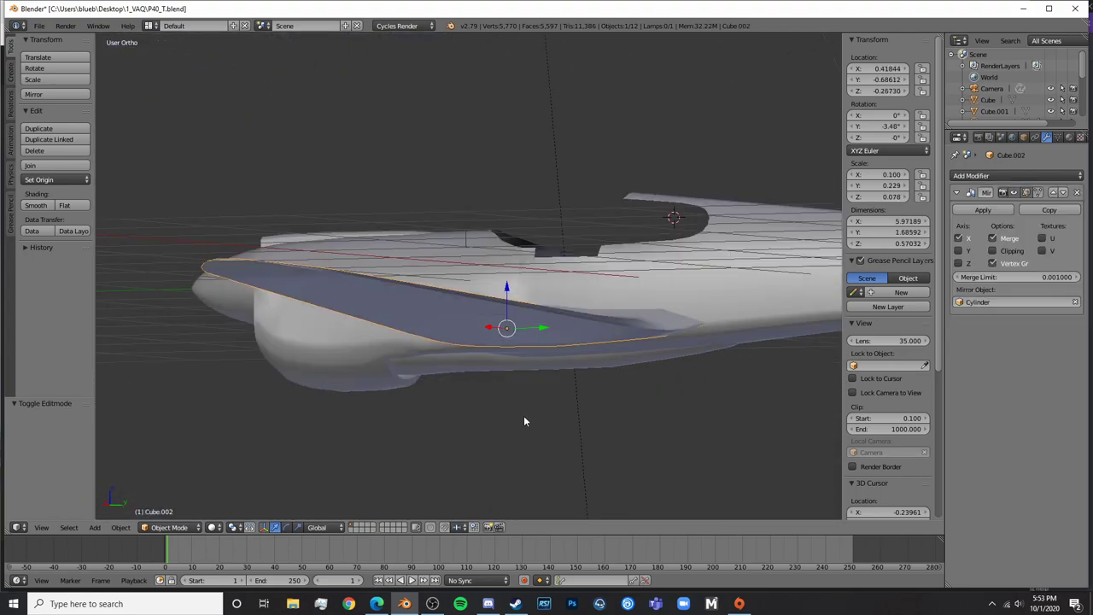
key(h)
middle_drag(674, 371, 525, 324)
middle_drag(744, 232, 693, 234)
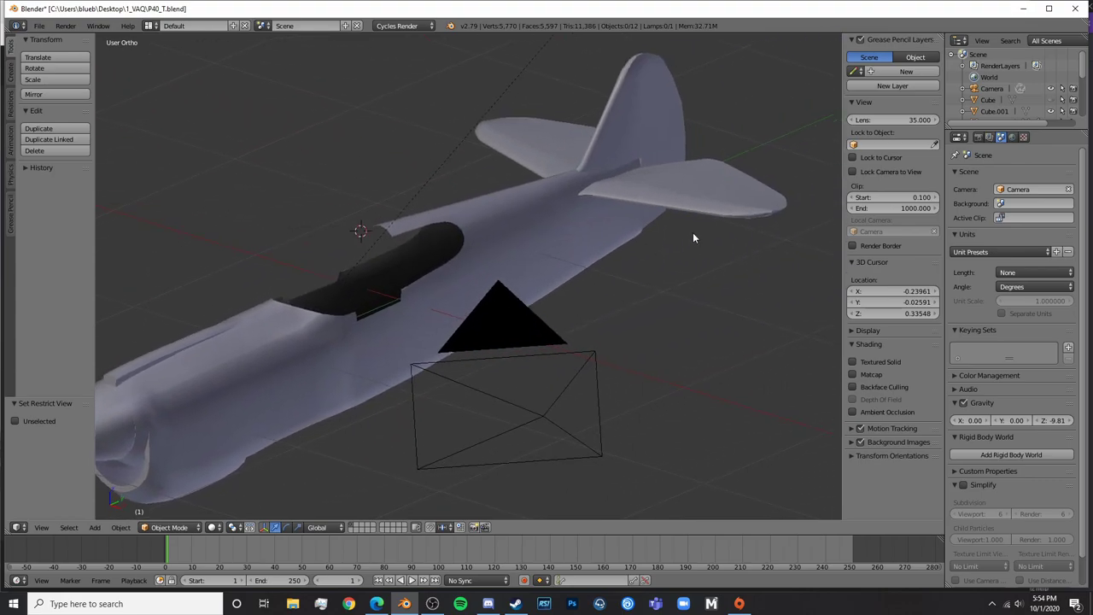
Examine the isolated fuselage and the outline of its canopy opening from the side
middle_drag(472, 305, 493, 423)
scroll(577, 445, up, 5)
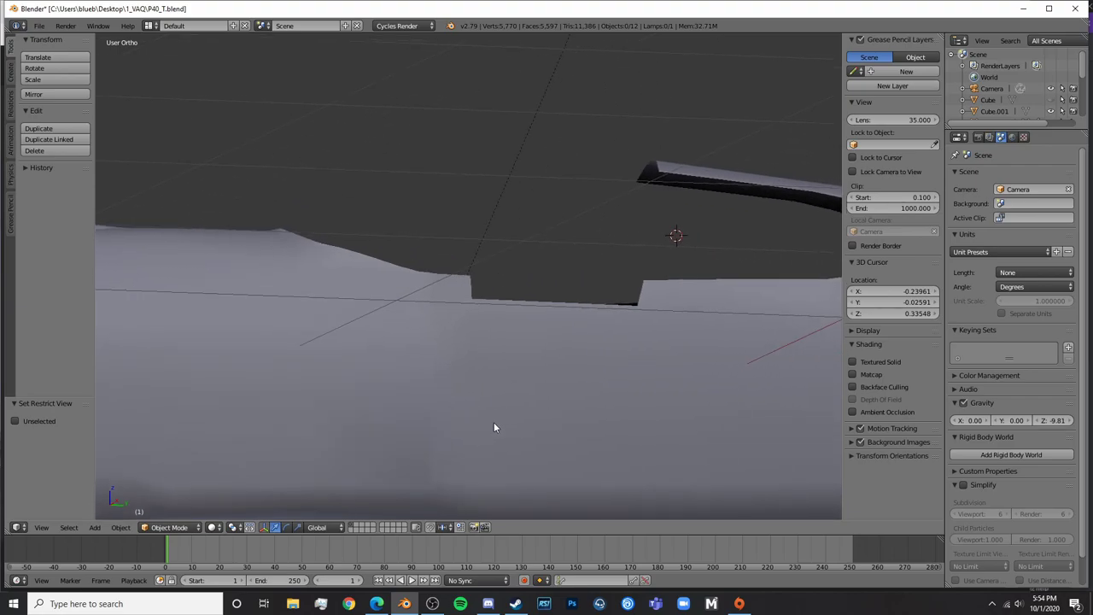
scroll(1016, 94, down, 2)
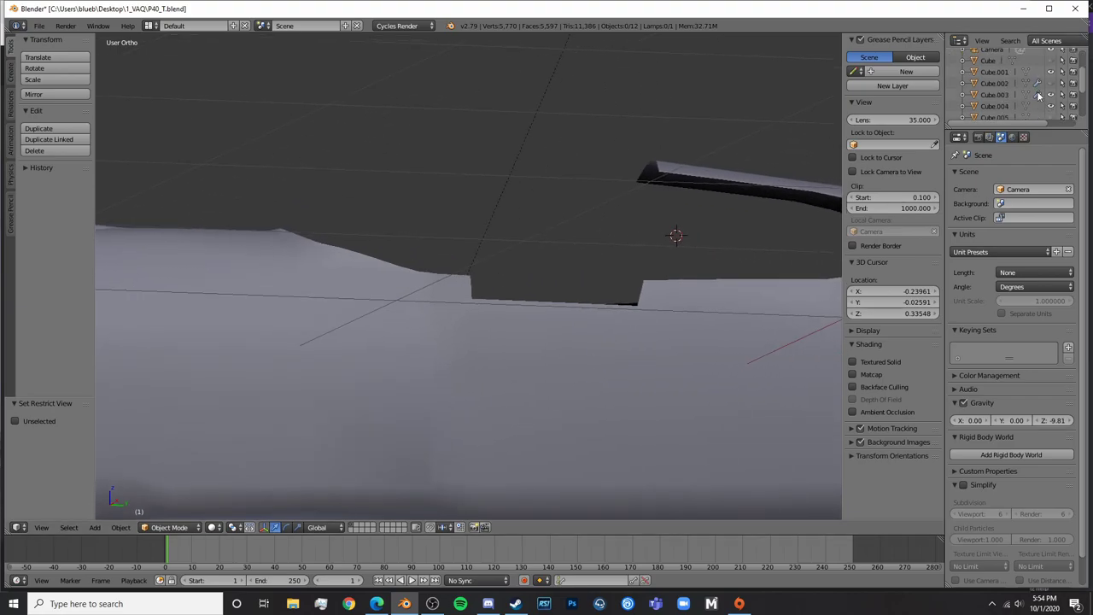
scroll(1035, 94, up, 2)
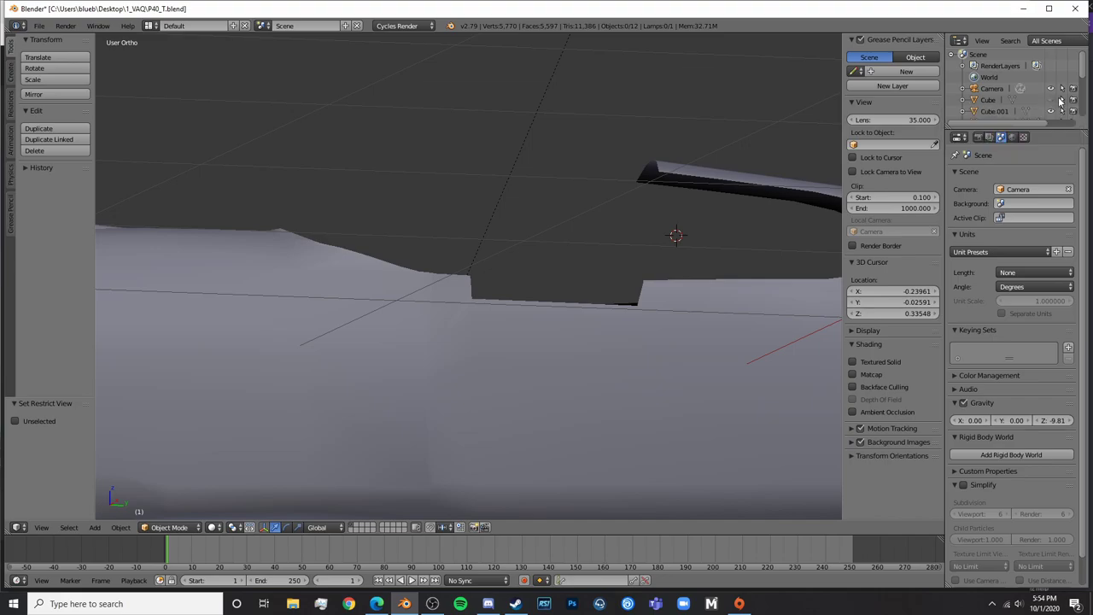
key(Home)
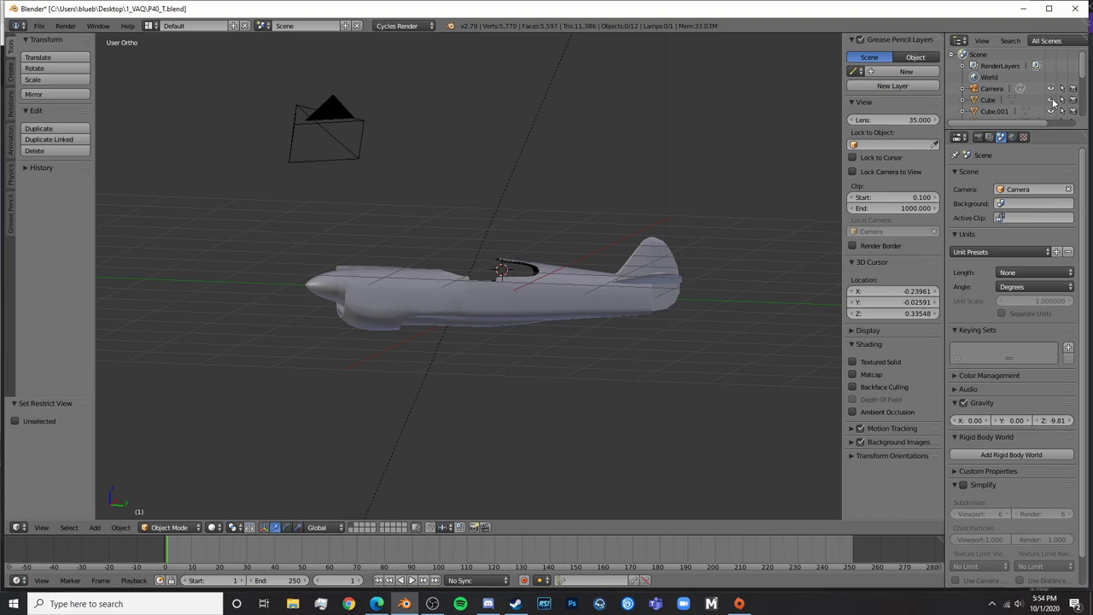
scroll(482, 222, up, 9)
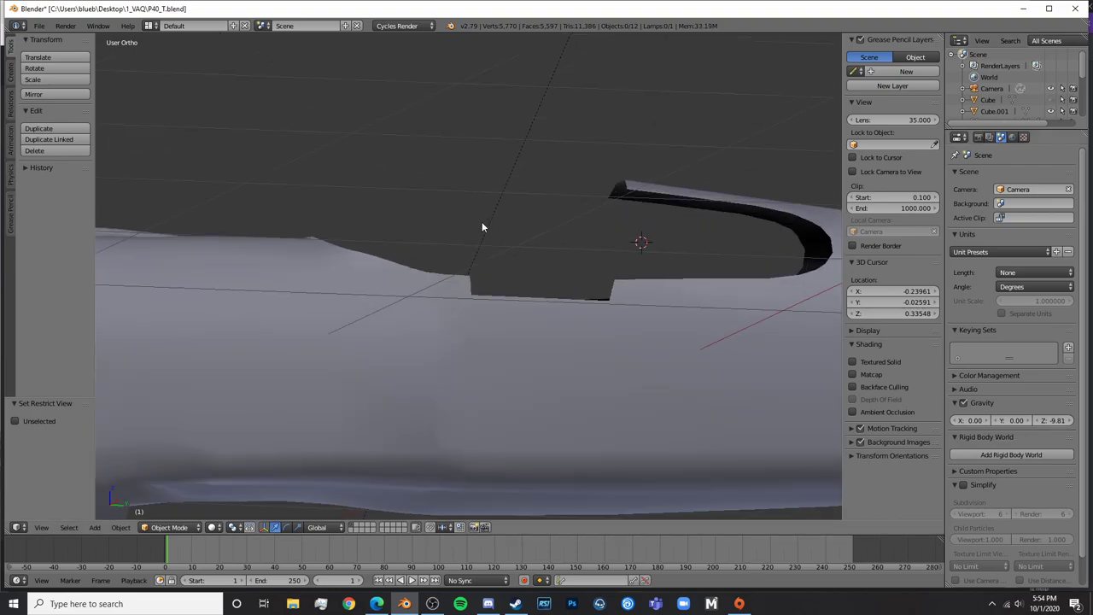
middle_drag(482, 222, 484, 255)
scroll(488, 257, up, 4)
shift+middle_drag(559, 190, 639, 205)
Open the fuselage mesh for editing and check the faces along the front edge of the canopy opening
right_click(639, 207)
key(Tab)
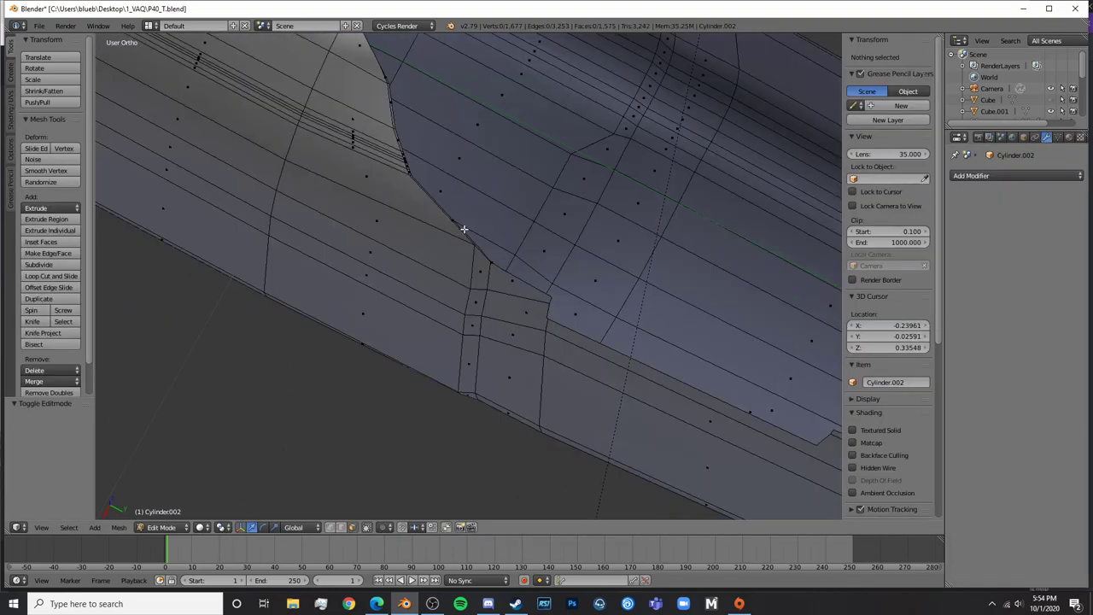
shift+middle_drag(553, 106, 484, 245)
scroll(473, 245, up, 4)
shift+middle_drag(381, 137, 520, 239)
scroll(621, 291, down, 5)
scroll(520, 239, down, 5)
middle_drag(419, 354, 456, 235)
scroll(449, 297, up, 6)
key(Tab)
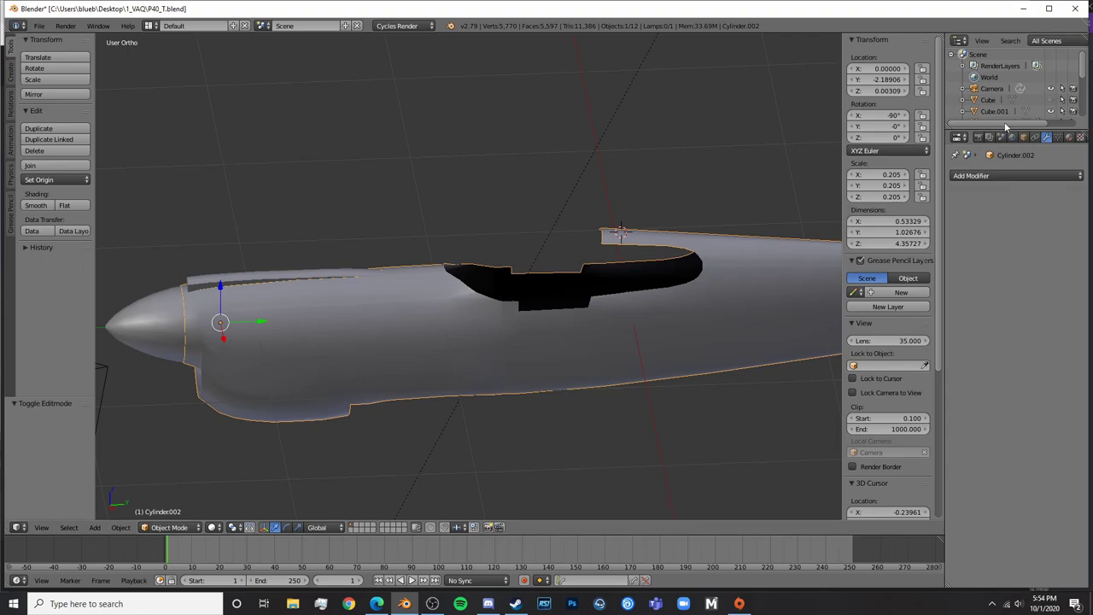
Select the thin rim faces along the near side of the canopy opening's front edge on the fuselage mesh
scroll(998, 104, down, 5)
scroll(998, 104, up, 5)
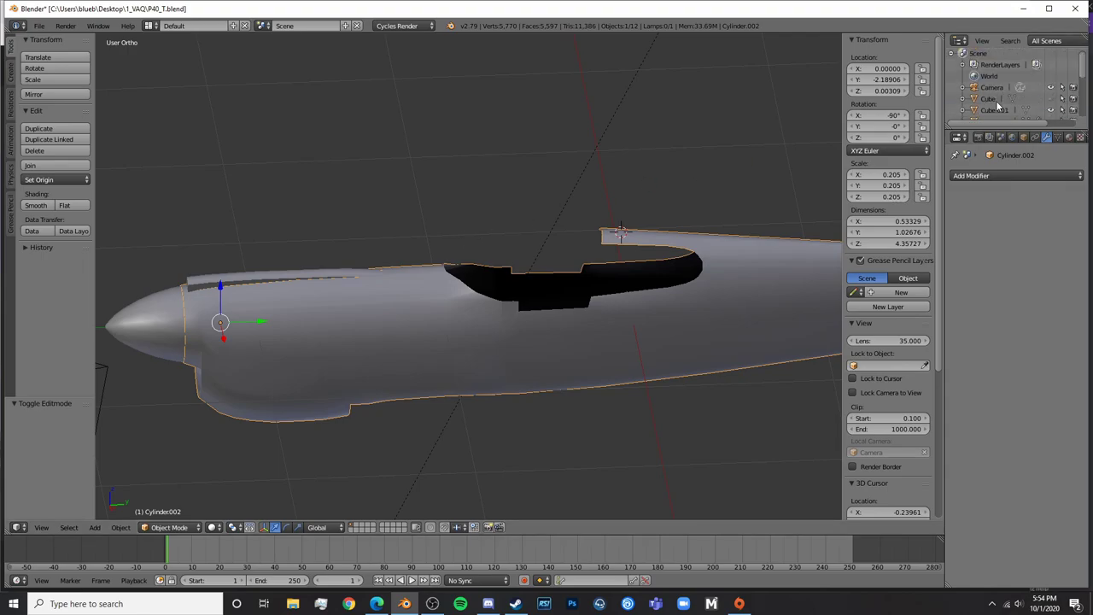
key(Tab)
scroll(579, 183, up, 4)
middle_drag(578, 183, 453, 224)
scroll(454, 224, up, 7)
middle_drag(291, 220, 398, 210)
shift+middle_drag(398, 210, 523, 83)
middle_drag(604, 254, 582, 311)
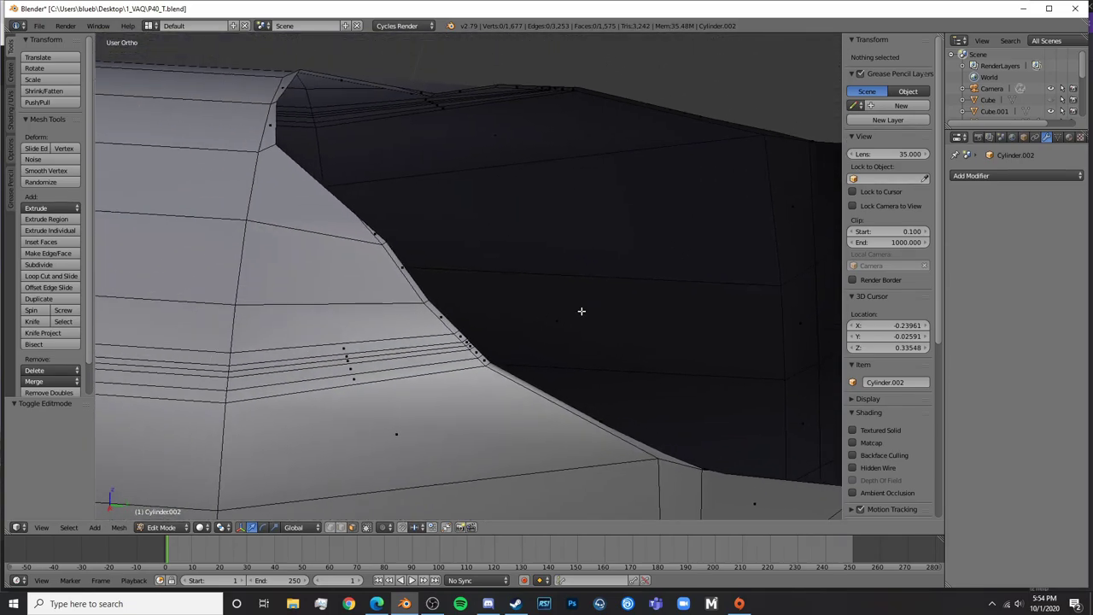
right_click(373, 233)
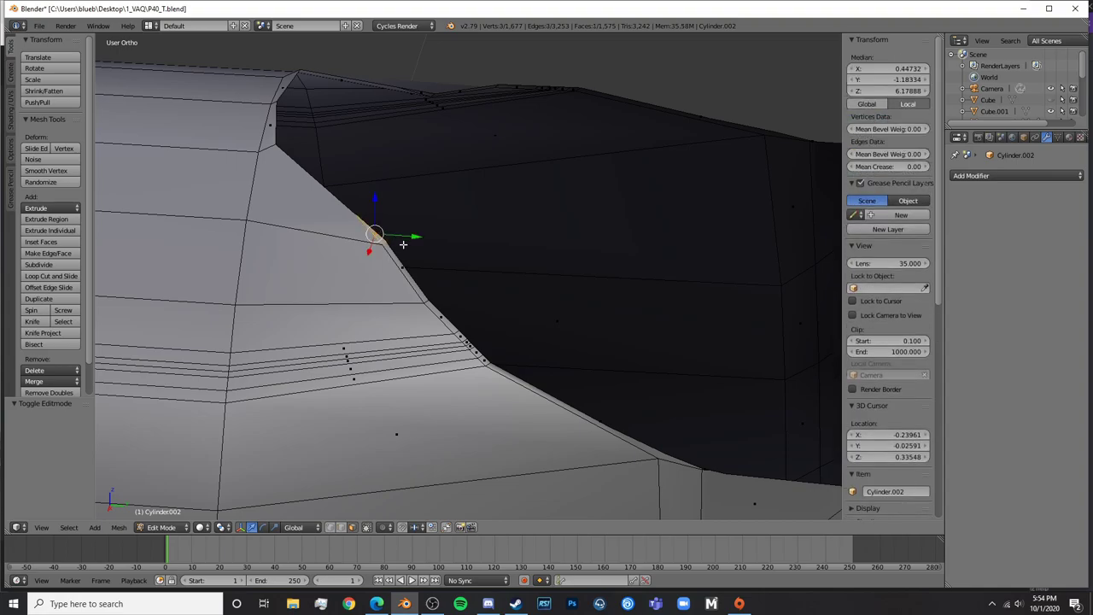
alt+right_click(653, 451)
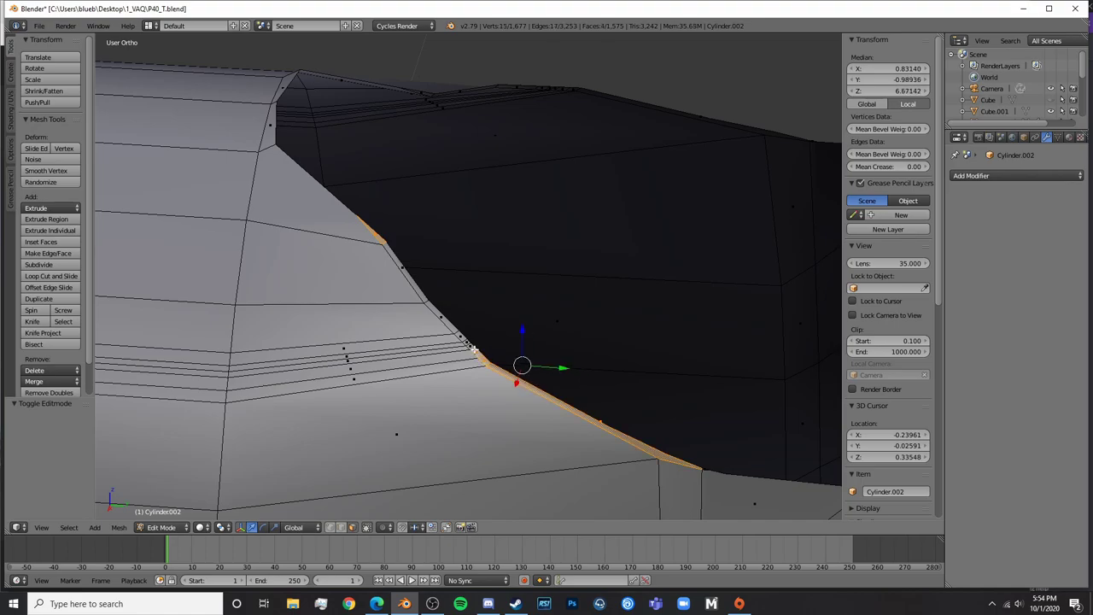
alt+shift+right_click(468, 346)
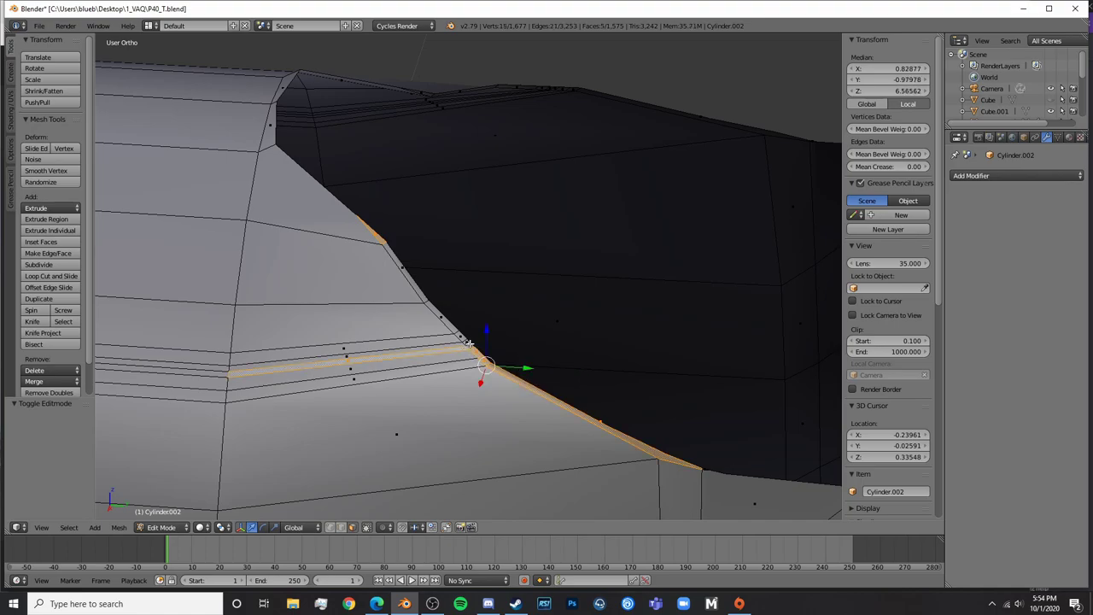
shift+middle_drag(474, 330, 496, 272)
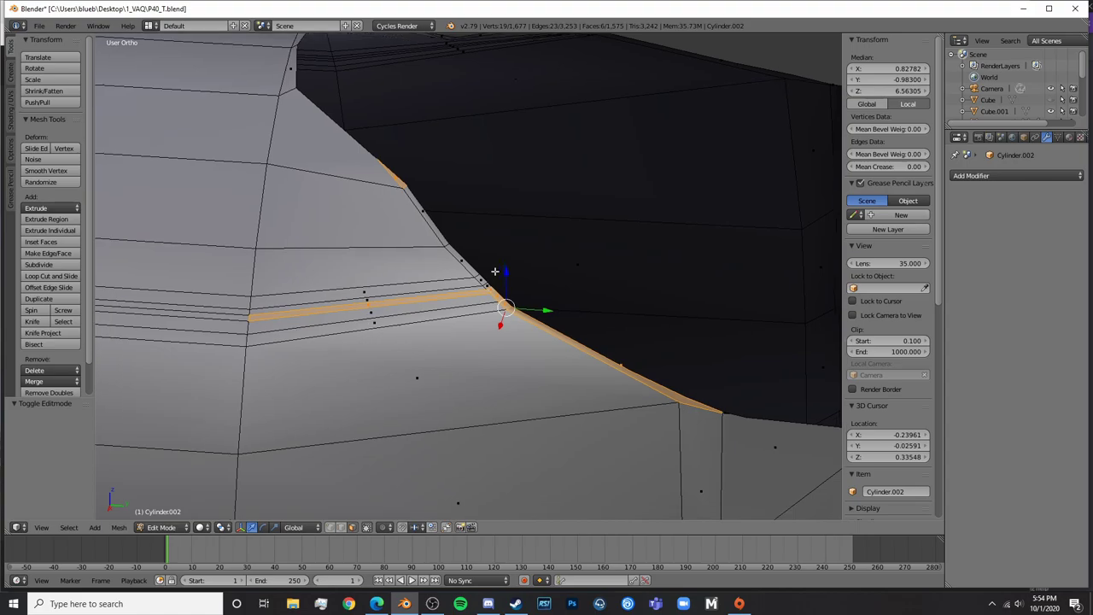
scroll(474, 325, up, 7)
shift+right_click(493, 338)
shift+right_click(506, 295)
shift+right_click(476, 249)
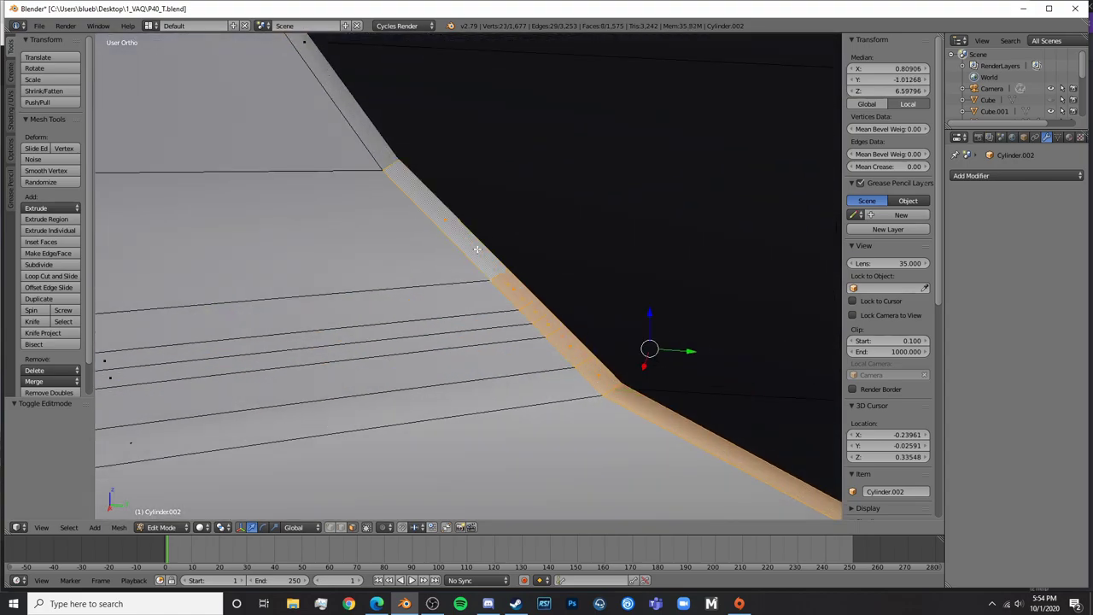
shift+middle_drag(330, 137, 371, 237)
shift+right_click(376, 202)
Add the matching rim faces on the opposite side to the selection and delete all the selected faces
middle_drag(603, 210, 657, 286)
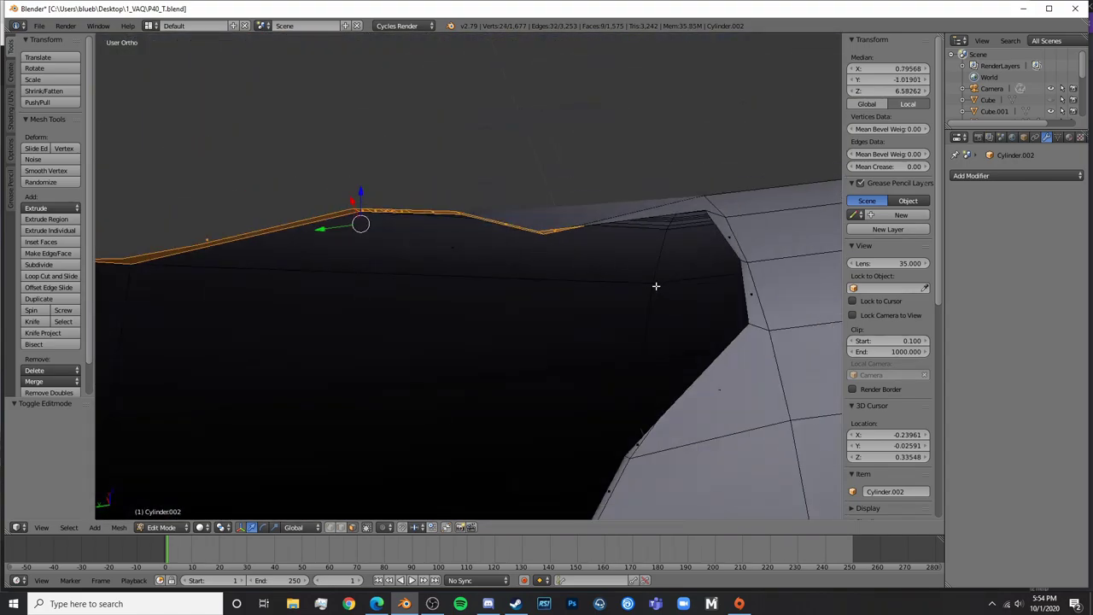
middle_drag(515, 257, 378, 228)
middle_drag(507, 330, 563, 42)
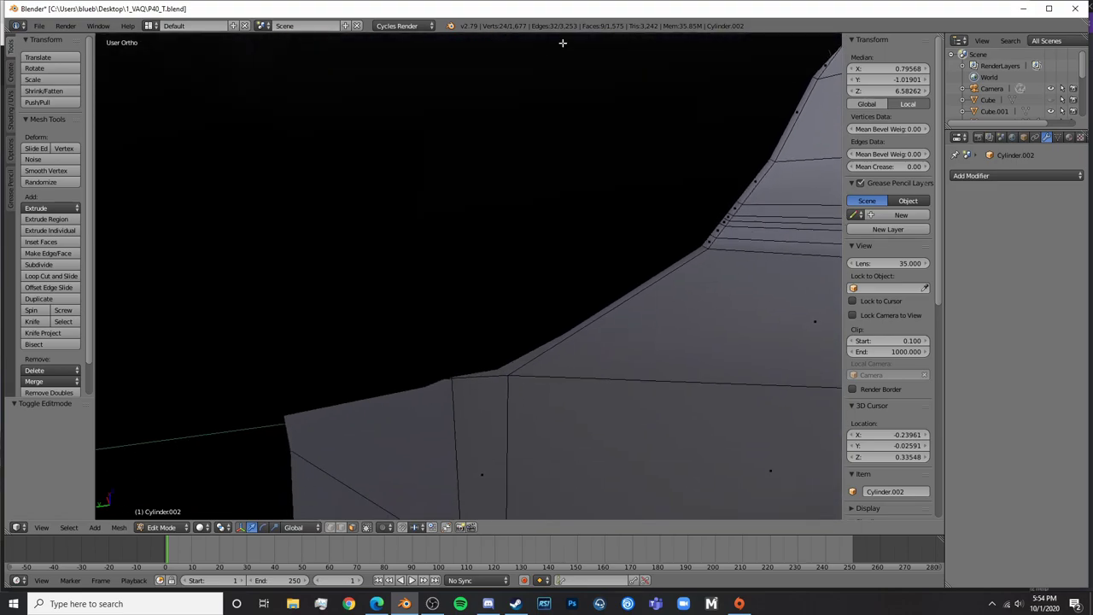
mouse_move(532, 299)
middle_down()
mouse_move(549, 333)
mouse_move(486, 302)
mouse_move(518, 297)
middle_up()
alt+shift+right_click(545, 310)
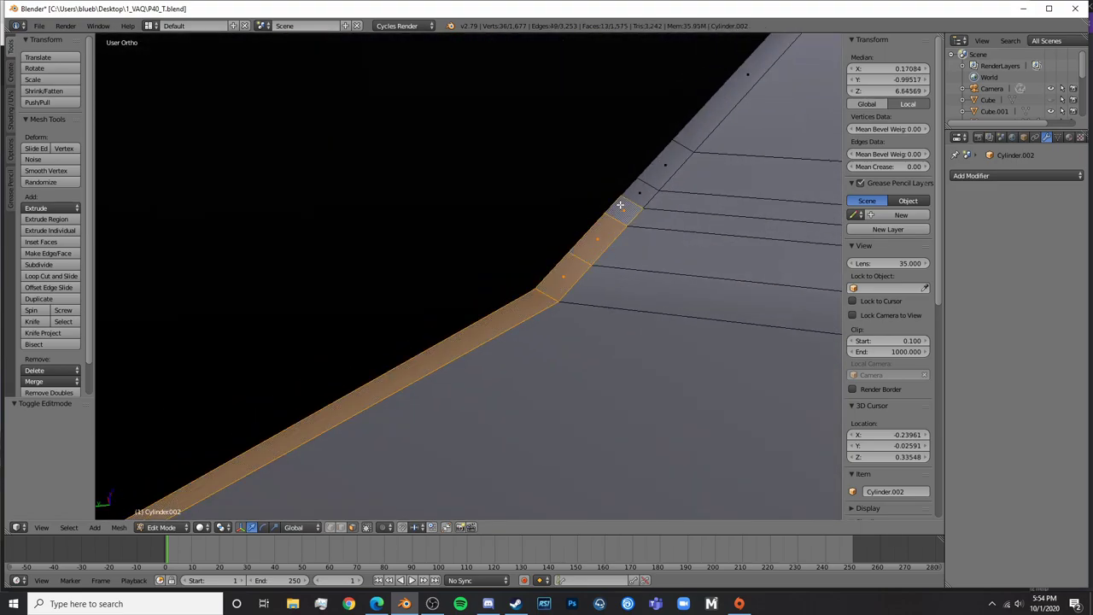
shift+right_click(716, 95)
shift+middle_drag(717, 93, 455, 384)
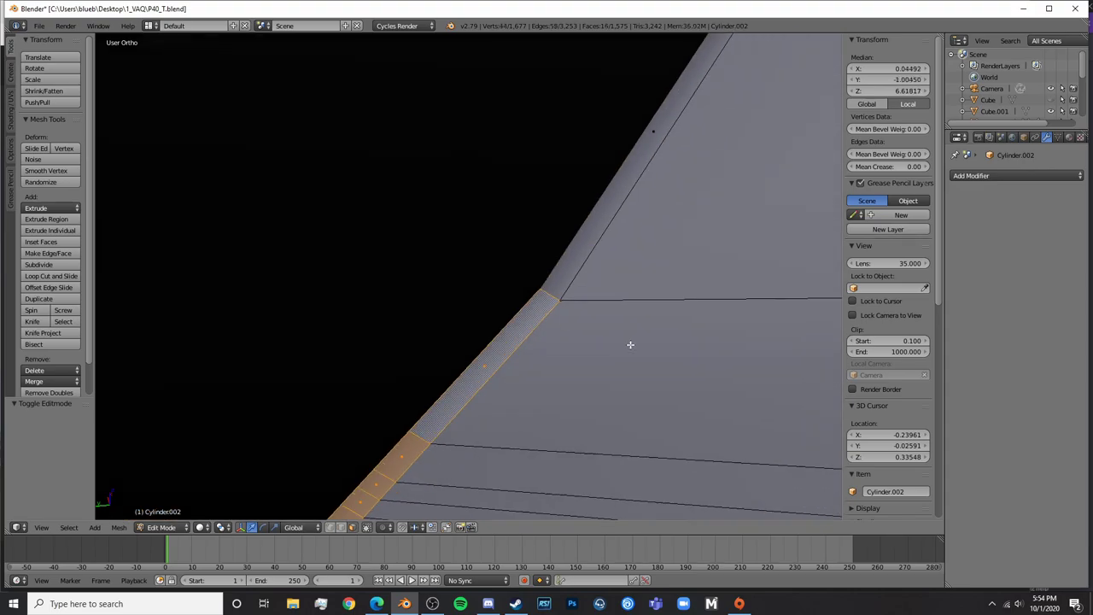
shift+right_click(645, 161)
shift+middle_drag(687, 141, 524, 437)
shift+right_click(603, 274)
scroll(641, 243, down, 11)
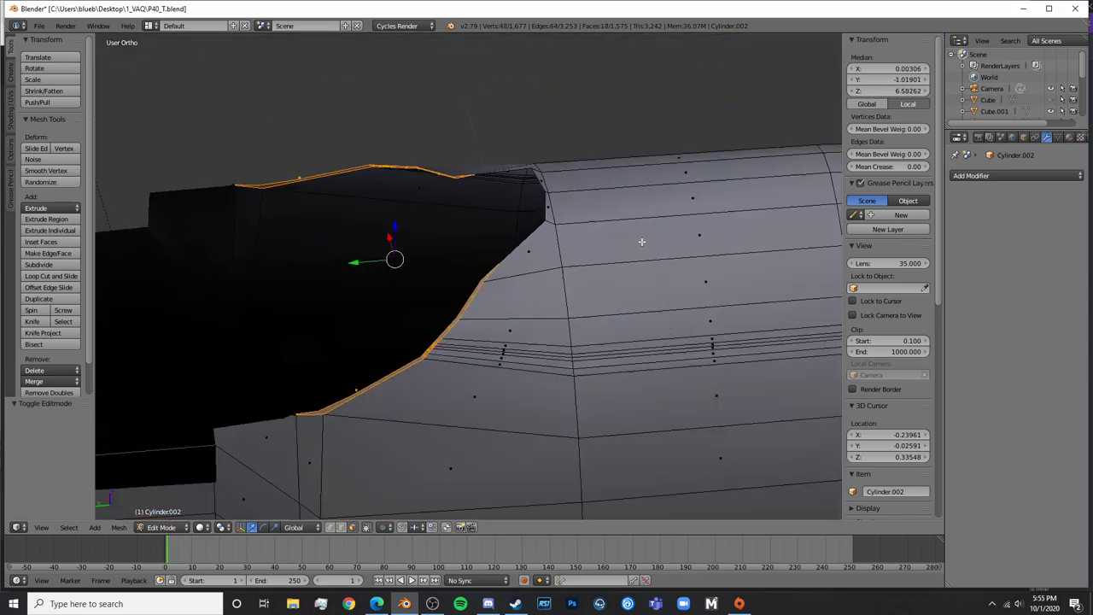
mouse_move(642, 242)
middle_down()
mouse_move(623, 244)
mouse_move(646, 241)
middle_up()
key(x)
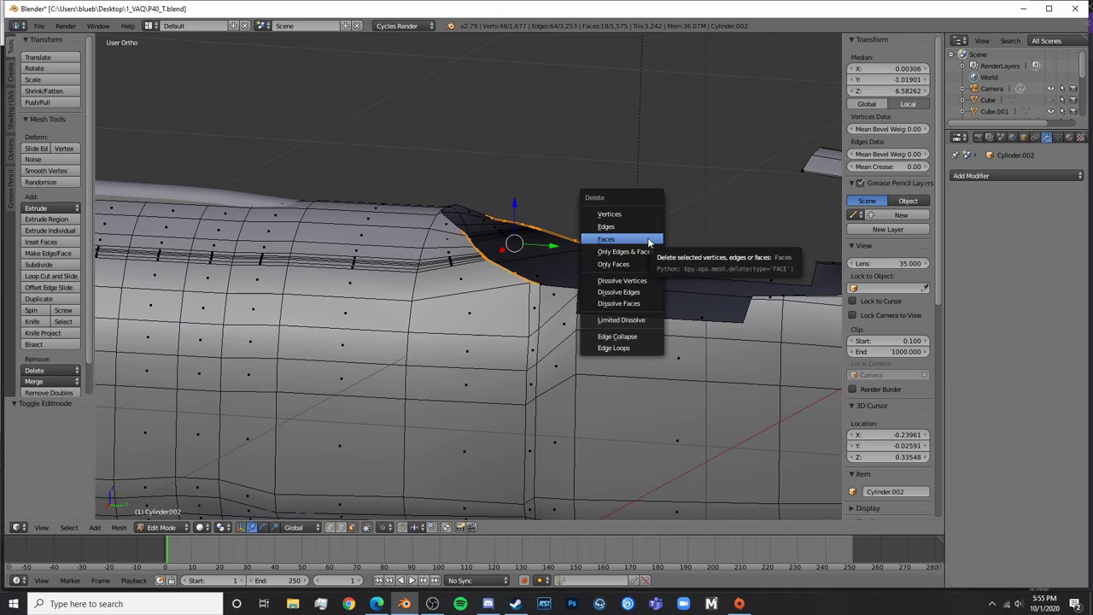
click(648, 242)
Delete the leftover sliver face and the larger face behind the narrow strip at the near front corner of the cockpit rim
scroll(647, 237, up, 3)
scroll(581, 322, down, 2)
scroll(737, 263, up, 4)
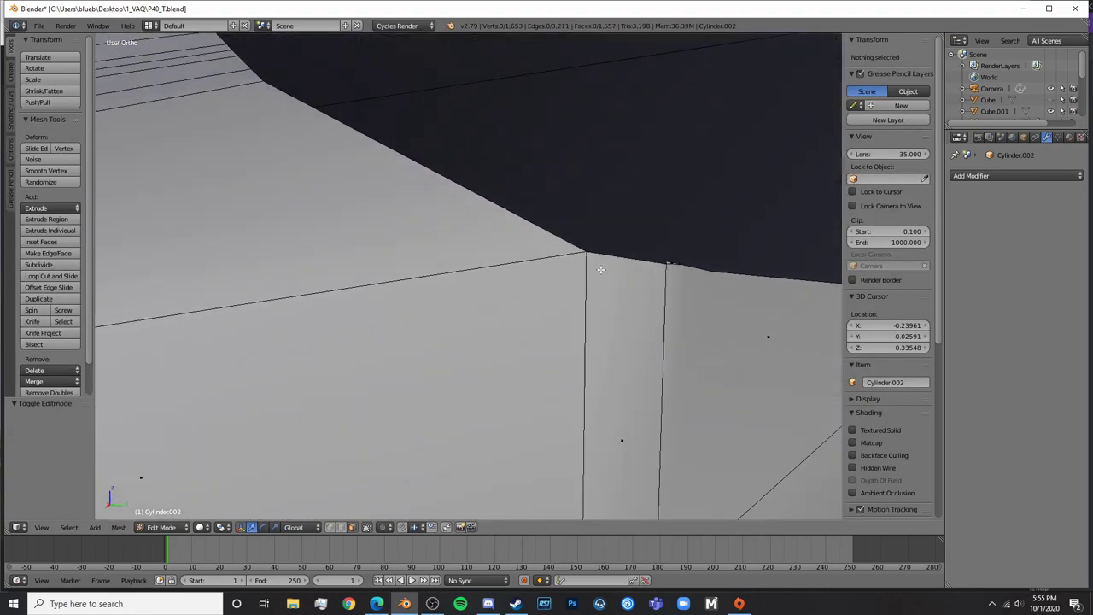
scroll(600, 269, up, 1)
right_click(711, 260)
key(x)
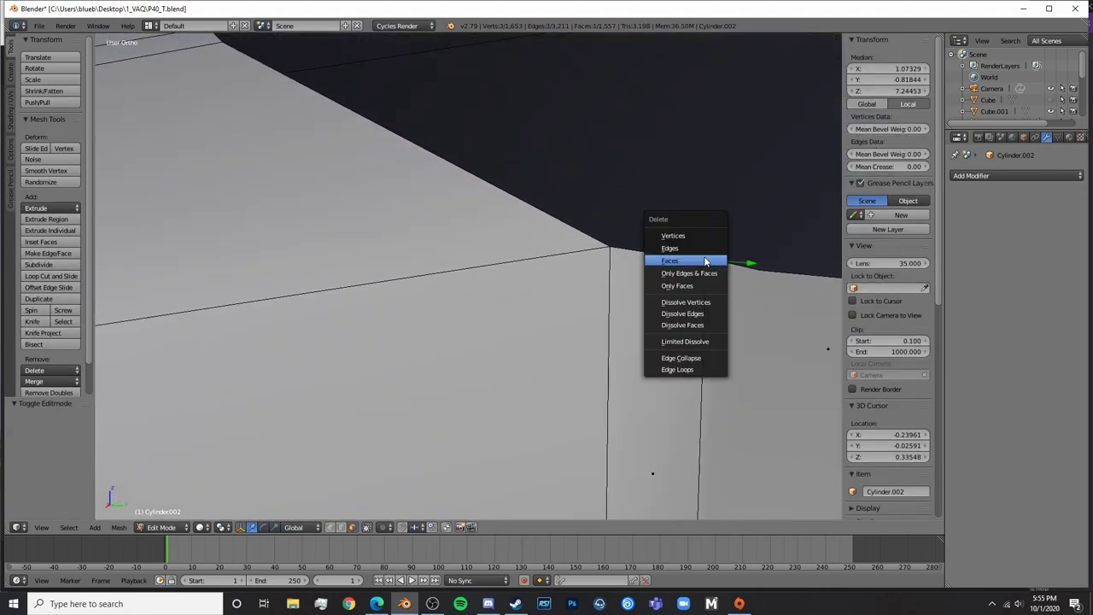
click(706, 260)
shift+middle_drag(744, 273, 569, 248)
right_click(571, 267)
key(x)
click(572, 268)
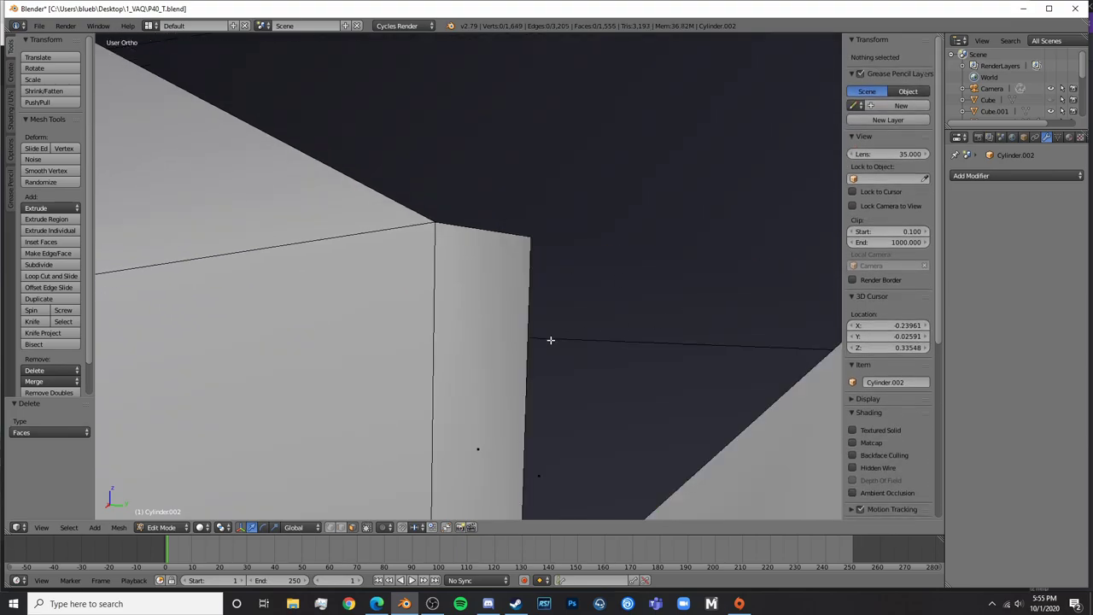
In the right wireframe view, delete the matching larger face behind the narrow strip on the opposite side of the fuselage
scroll(479, 410, down, 2)
click(345, 529)
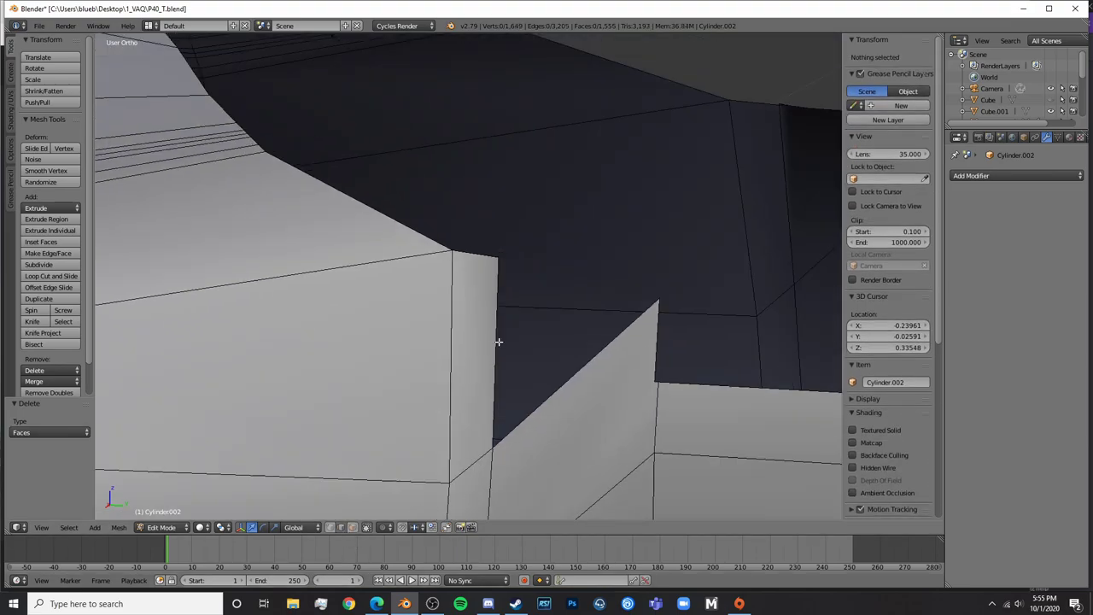
click(367, 527)
middle_drag(471, 354, 485, 329)
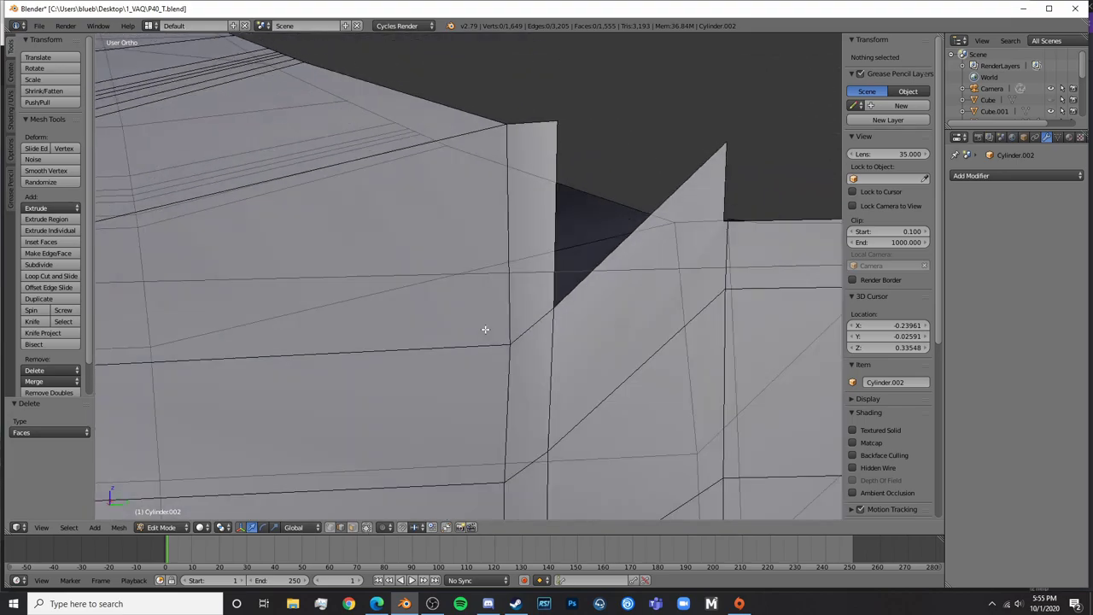
key(KP_3)
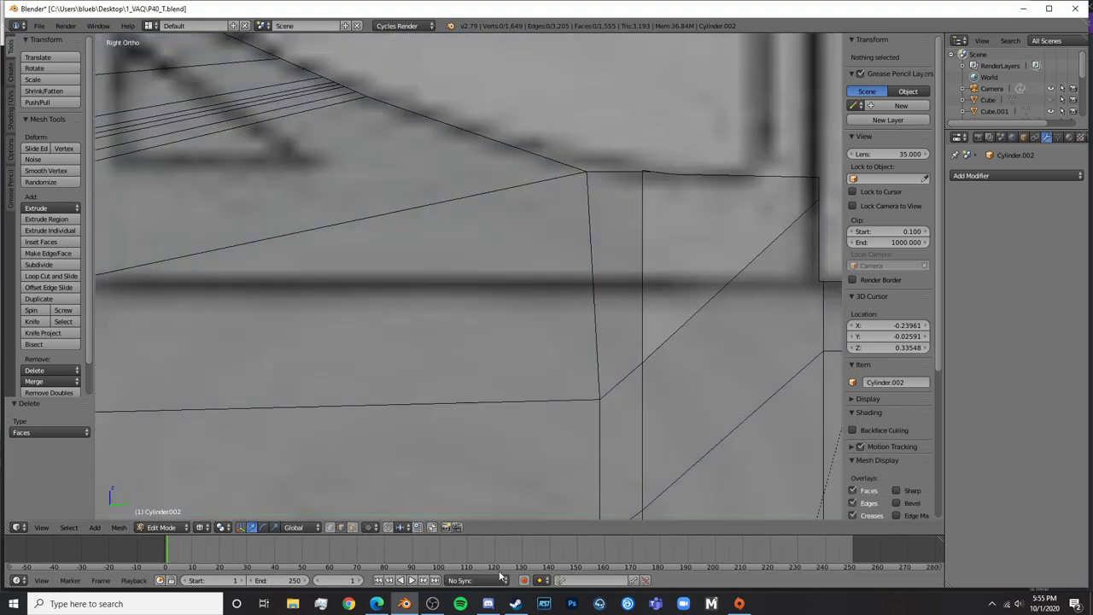
click(353, 528)
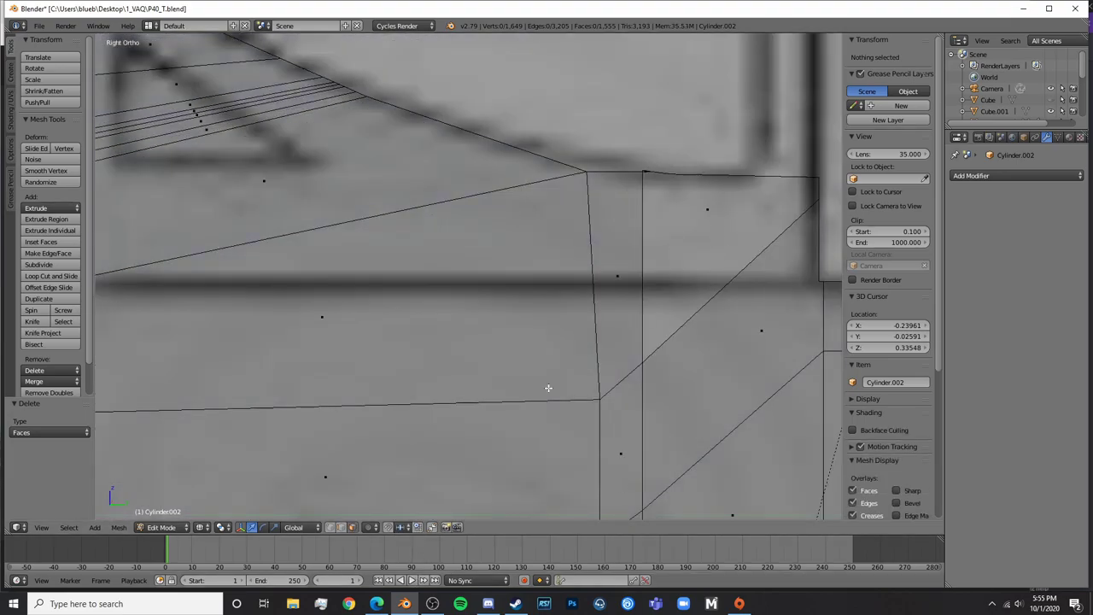
right_click(733, 242)
key(x)
click(733, 242)
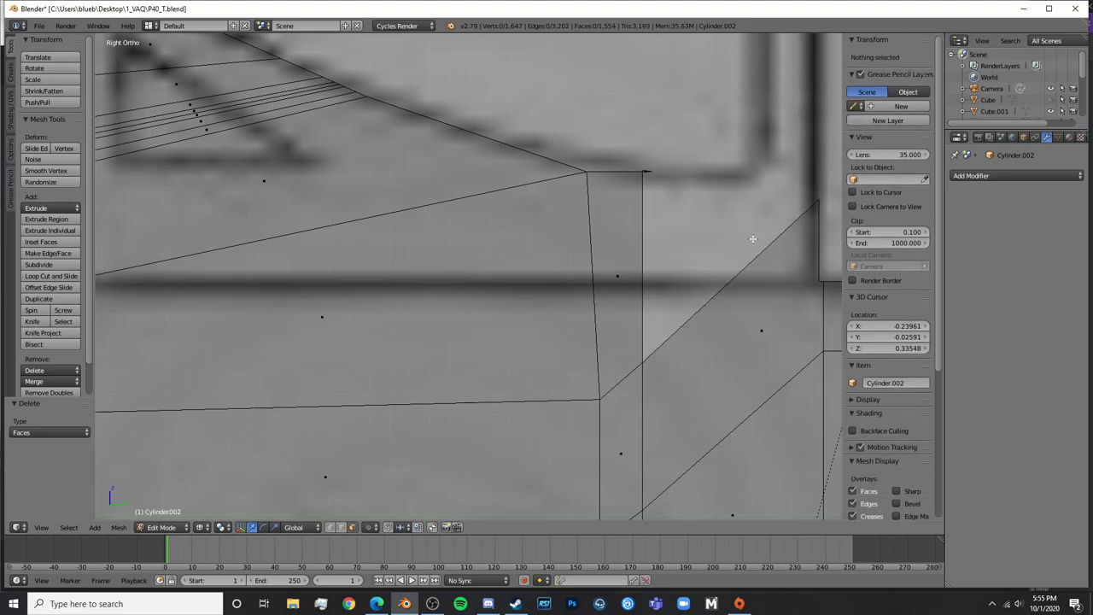
Return to solid shading and delete the remaining sliver face at the opposite front corner of the cockpit rim
scroll(754, 244, down, 2)
key(z)
middle_drag(754, 244, 619, 285)
right_click(473, 346)
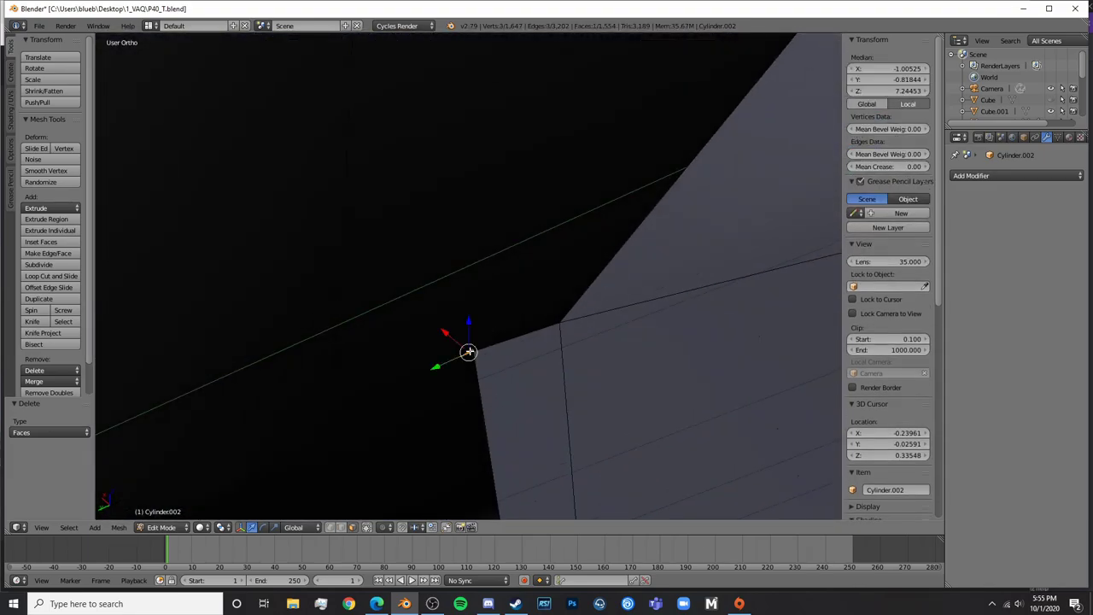
key(x)
click(471, 354)
Delete the slanted face rising to a point behind the narrow strip on the near cockpit side
scroll(482, 317, down, 6)
key(Tab)
middle_drag(482, 317, 547, 259)
key(Tab)
scroll(561, 324, up, 6)
shift+middle_drag(668, 346, 537, 314)
scroll(546, 344, up, 2)
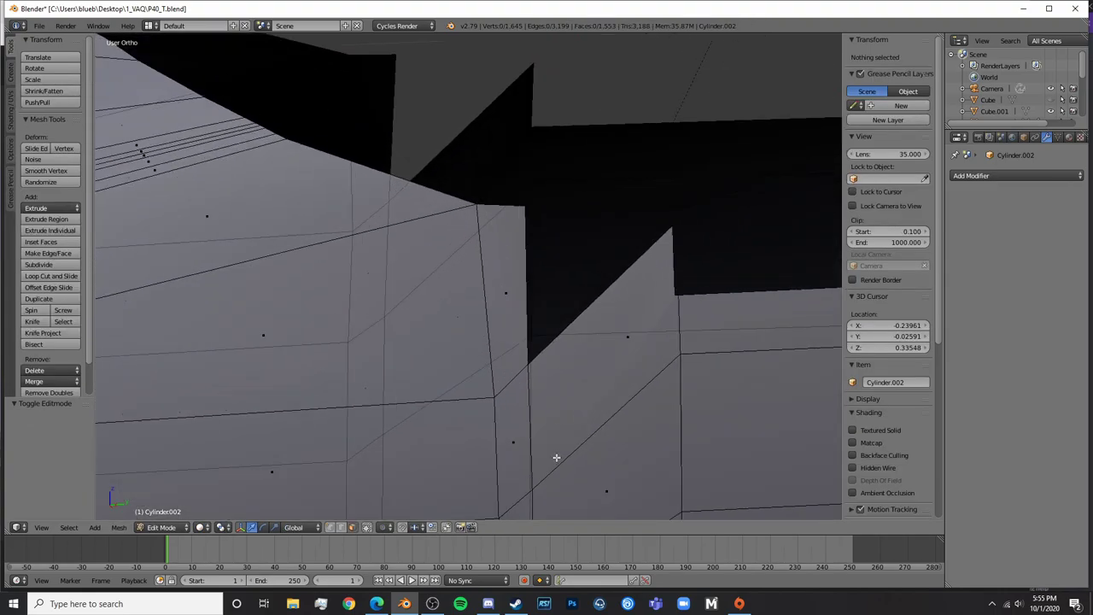
right_click(618, 331)
mouse_move(617, 331)
middle_down()
mouse_move(518, 324)
mouse_move(618, 324)
middle_up()
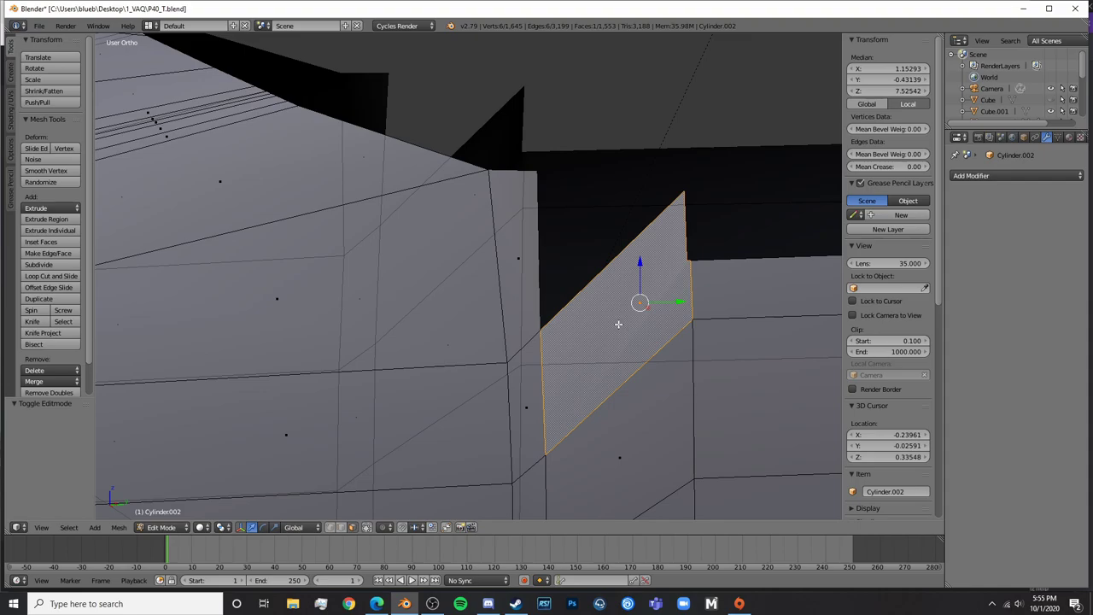
key(x)
click(651, 287)
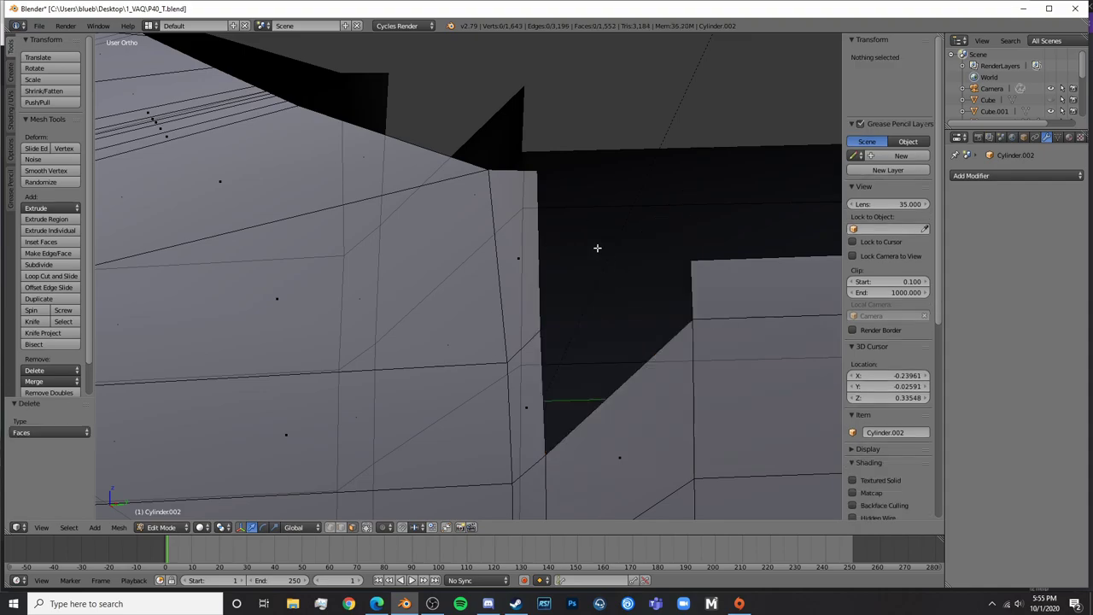
Switch to wireframe shading and delete the matching slanted face on the opposite cockpit side
key(x)
click(502, 151)
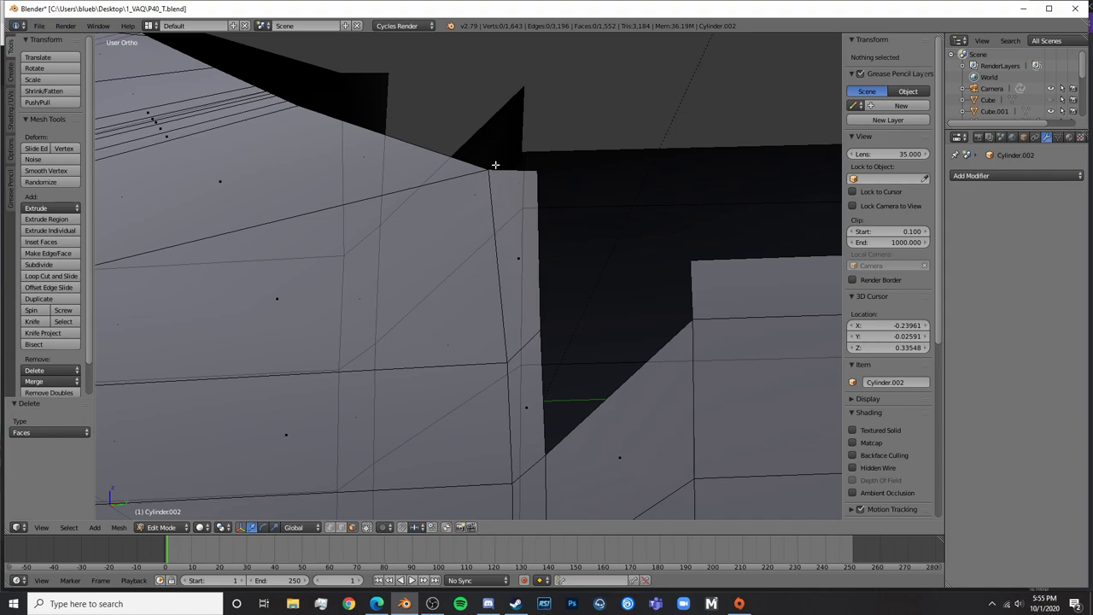
key(x)
key(z)
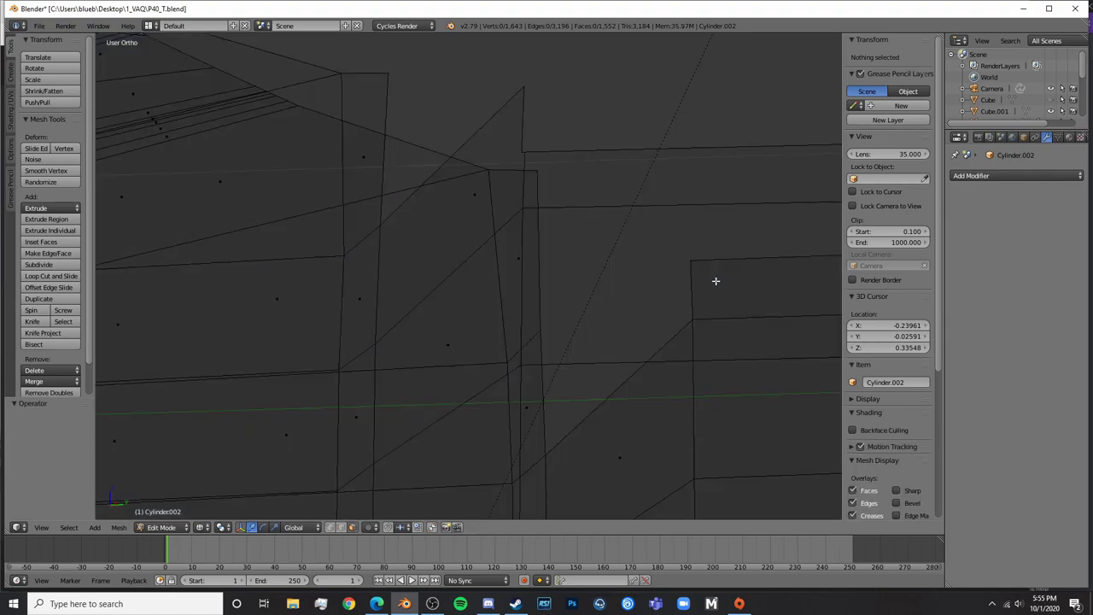
middle_drag(715, 281, 678, 267)
right_click(624, 191)
key(x)
click(609, 186)
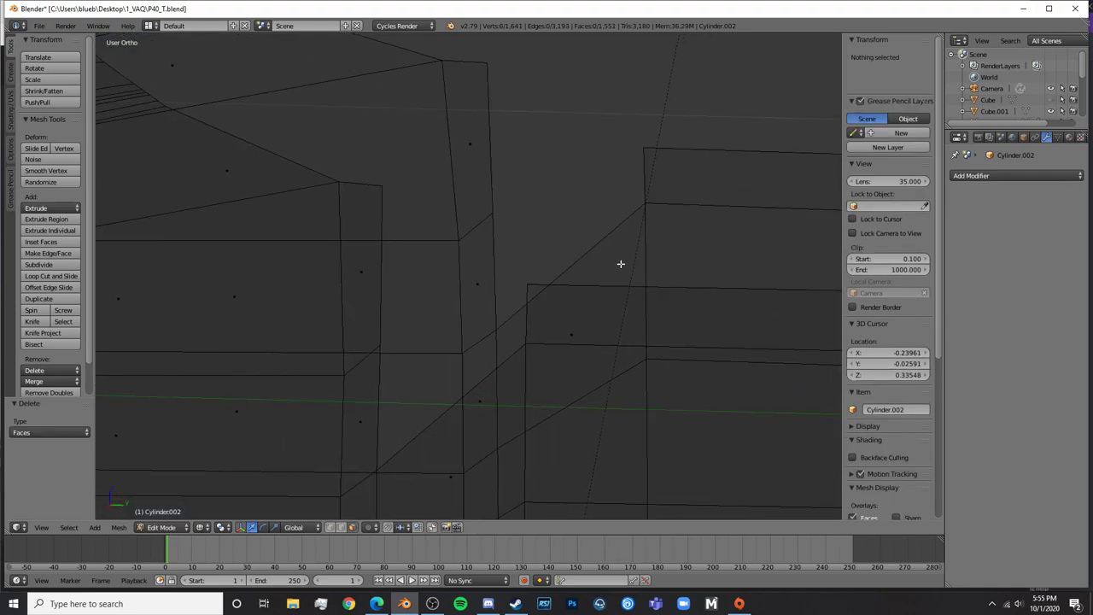
In solid shading with edge selection, fill a face between the two edges bordering the notch on the near cockpit side
scroll(620, 264, down, 4)
key(z)
middle_drag(538, 334, 568, 362)
scroll(567, 361, up, 4)
shift+middle_drag(629, 394, 531, 157)
click(343, 528)
scroll(543, 329, down, 7)
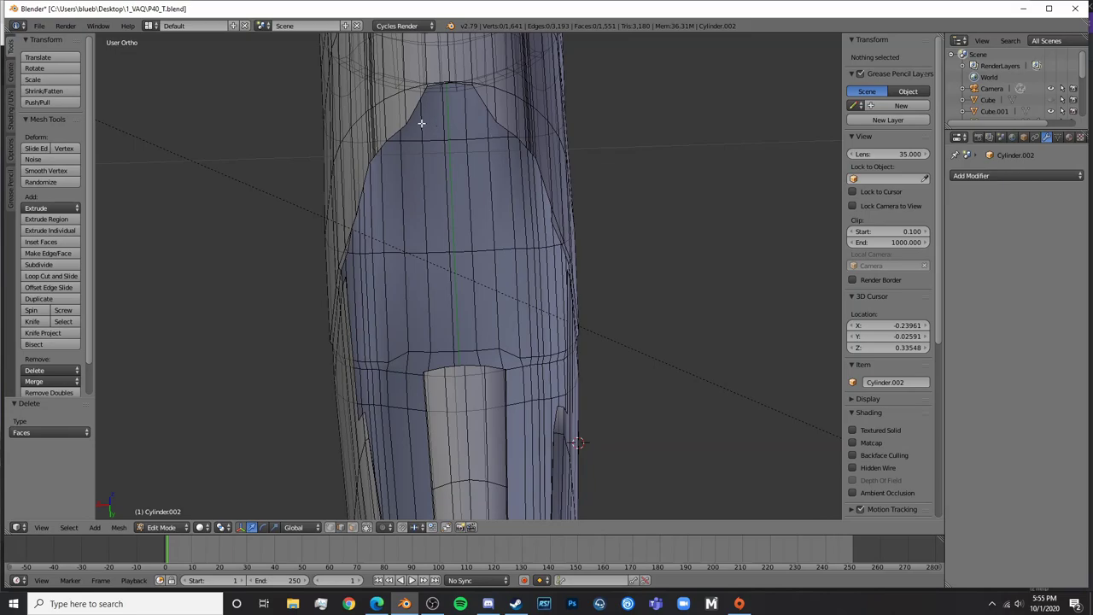
middle_drag(380, 381, 501, 305)
scroll(546, 329, up, 5)
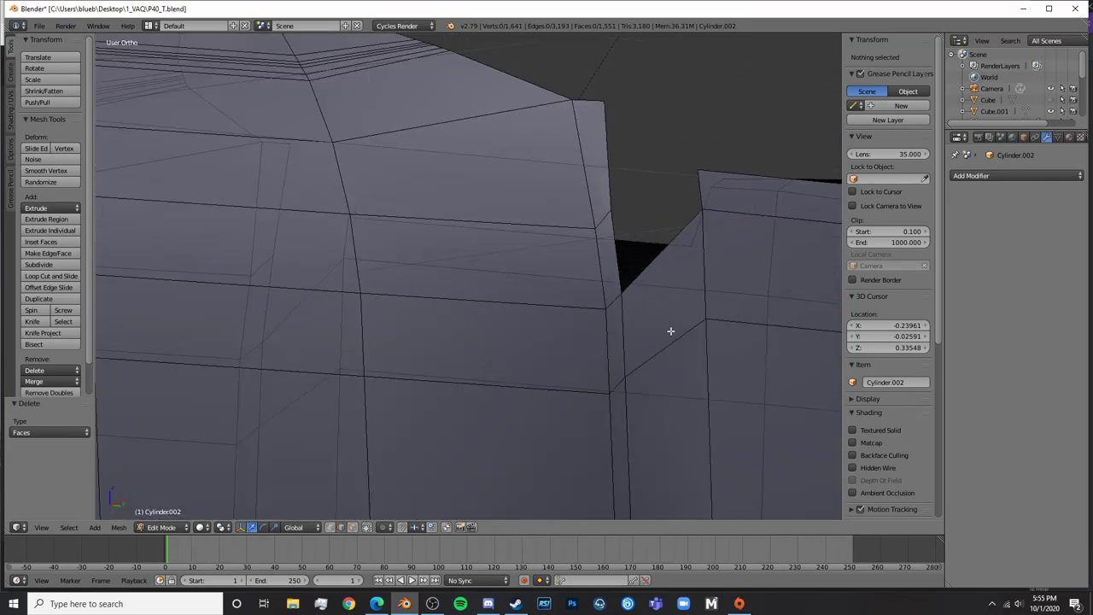
shift+middle_drag(671, 330, 531, 405)
scroll(510, 440, up, 4)
right_click(472, 399)
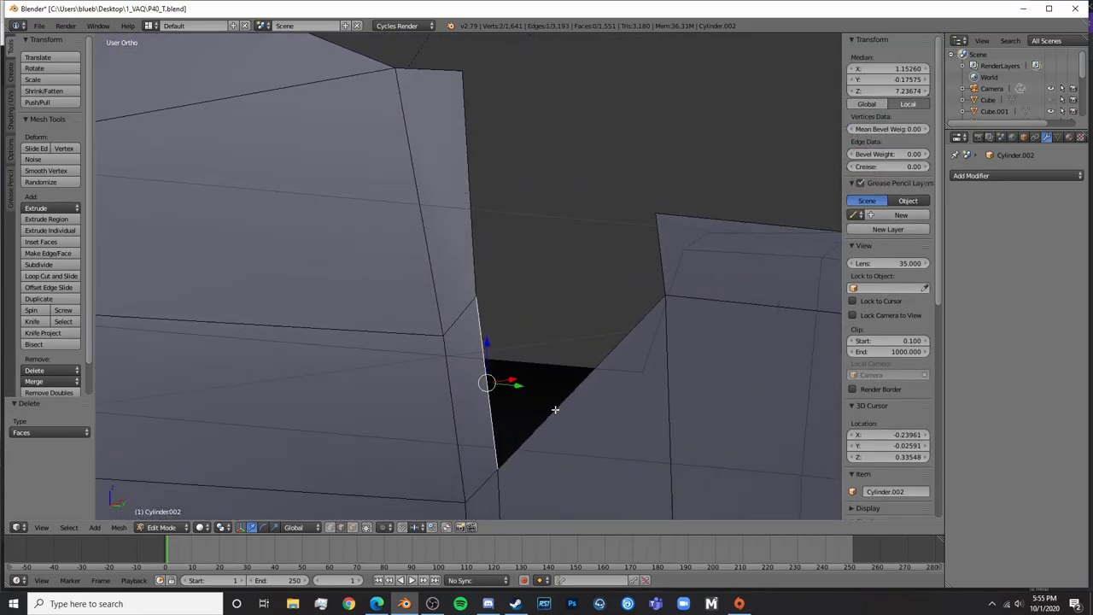
shift+right_click(570, 404)
scroll(645, 452, down, 5)
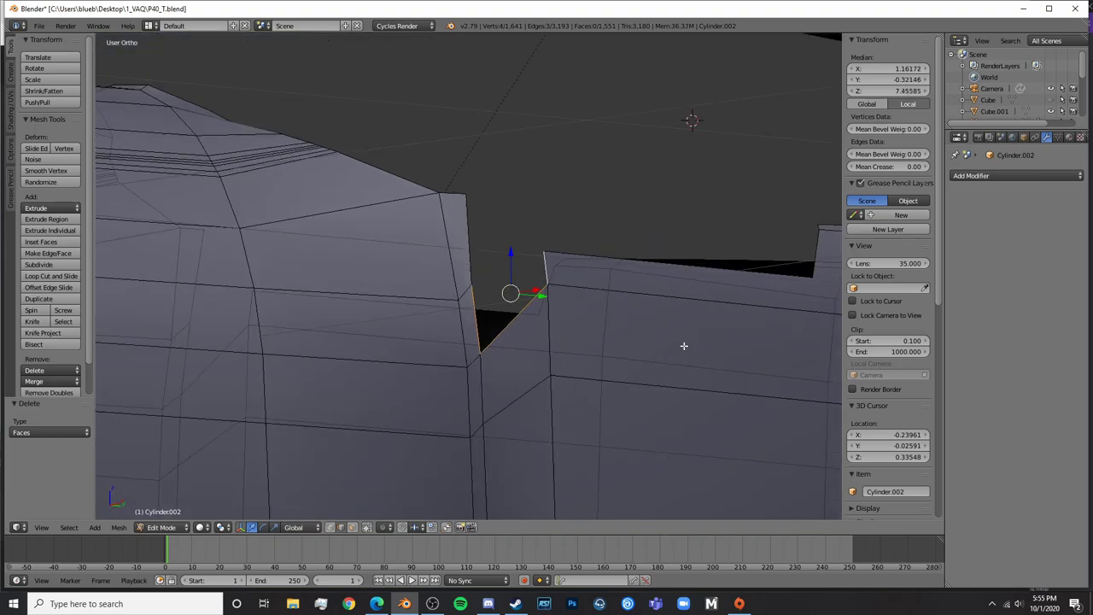
middle_drag(683, 344, 612, 390)
key(f)
Fill the matching notch on the opposite cockpit side with a face, clear the selection and check the rim in object mode
right_click(378, 213)
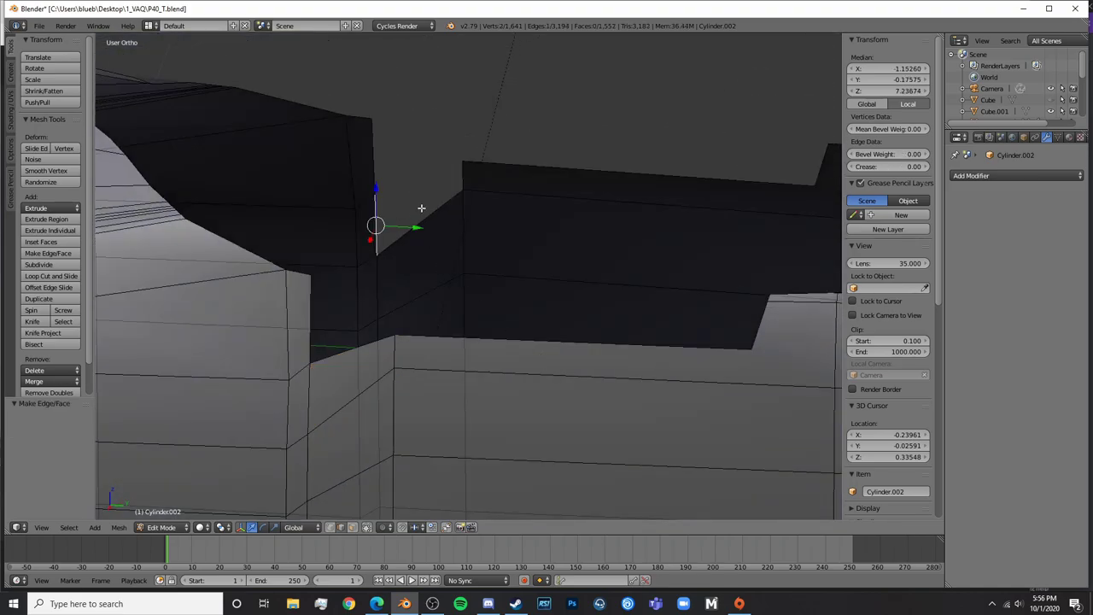
shift+right_click(458, 183)
key(f)
key(a)
scroll(471, 333, down, 3)
key(Tab)
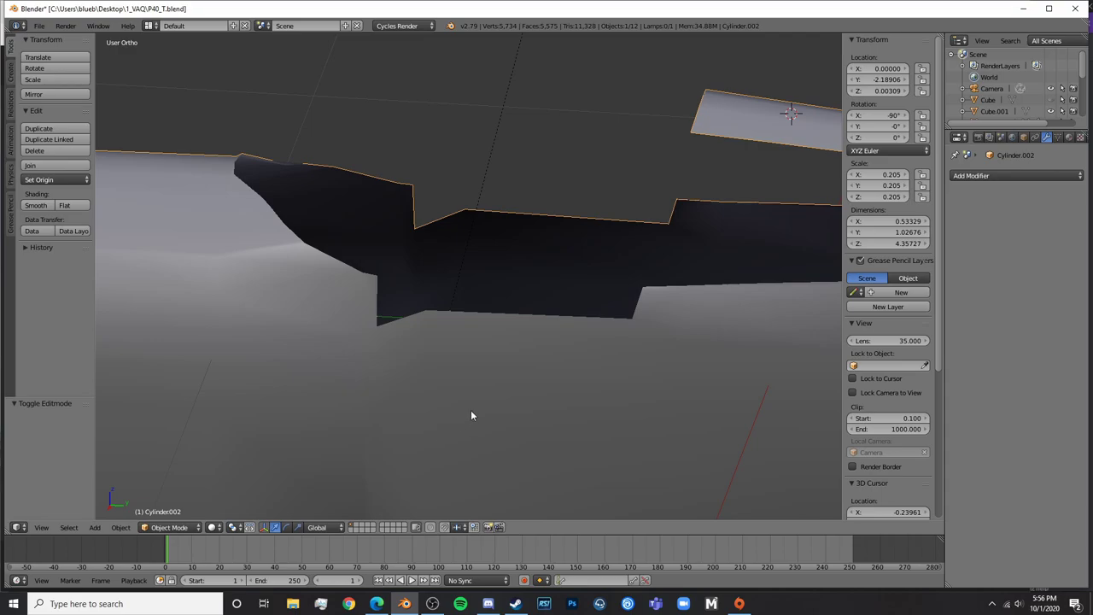
shift+middle_drag(475, 420, 528, 377)
key(Tab)
scroll(535, 387, down, 5)
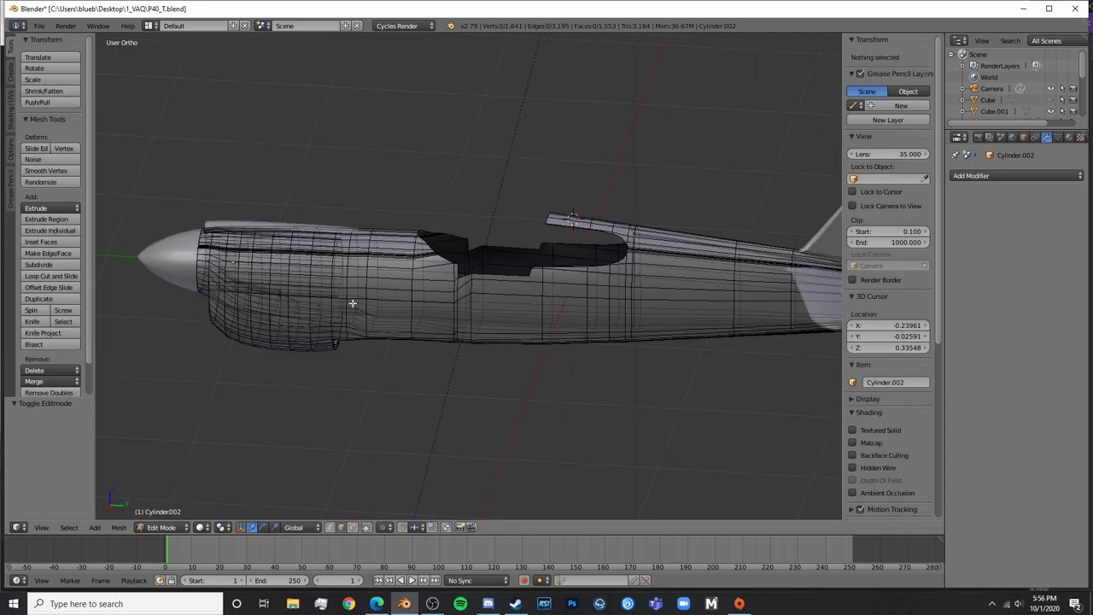
Examine the cut fuselage mesh and the cockpit rim from above, the nose, the side and the tail
middle_drag(352, 303, 461, 425)
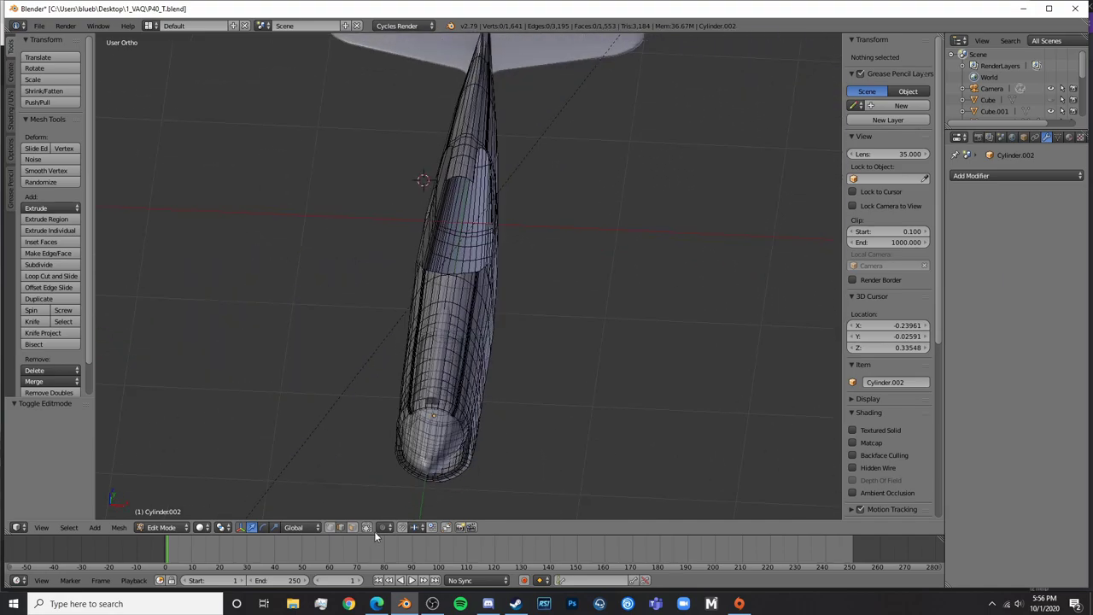
middle_drag(410, 478, 547, 325)
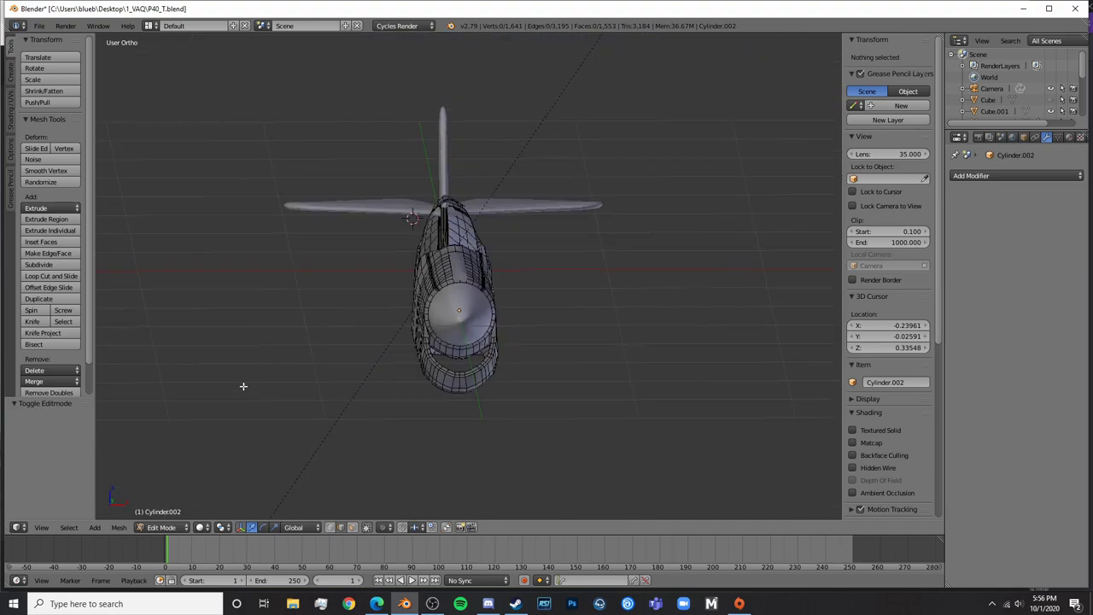
middle_drag(671, 401, 438, 403)
scroll(233, 366, up, 5)
shift+middle_drag(234, 365, 471, 345)
middle_drag(581, 339, 516, 354)
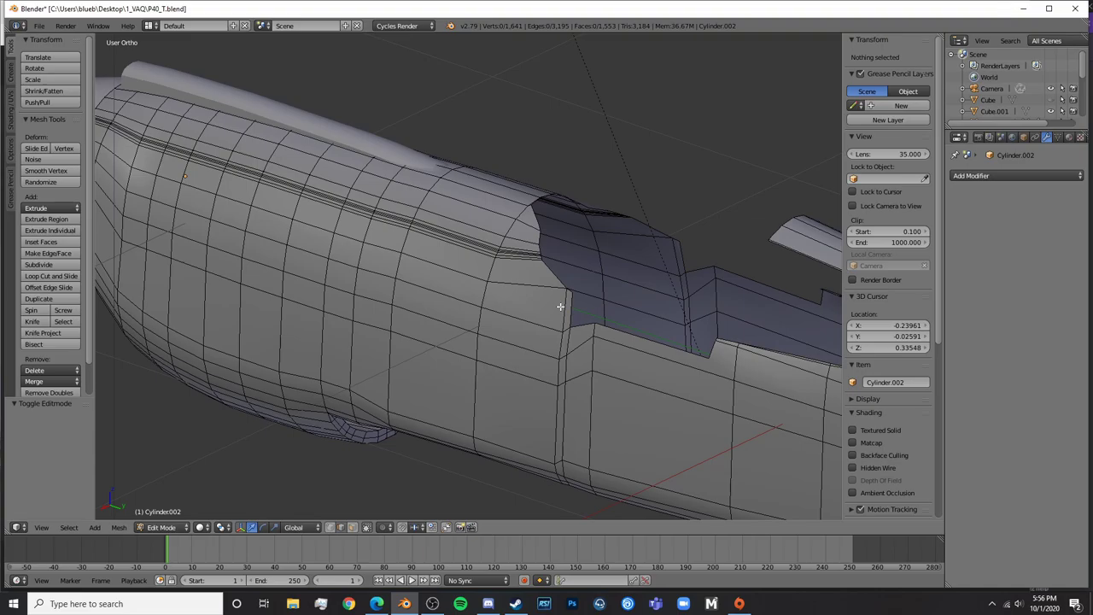
middle_drag(560, 306, 487, 281)
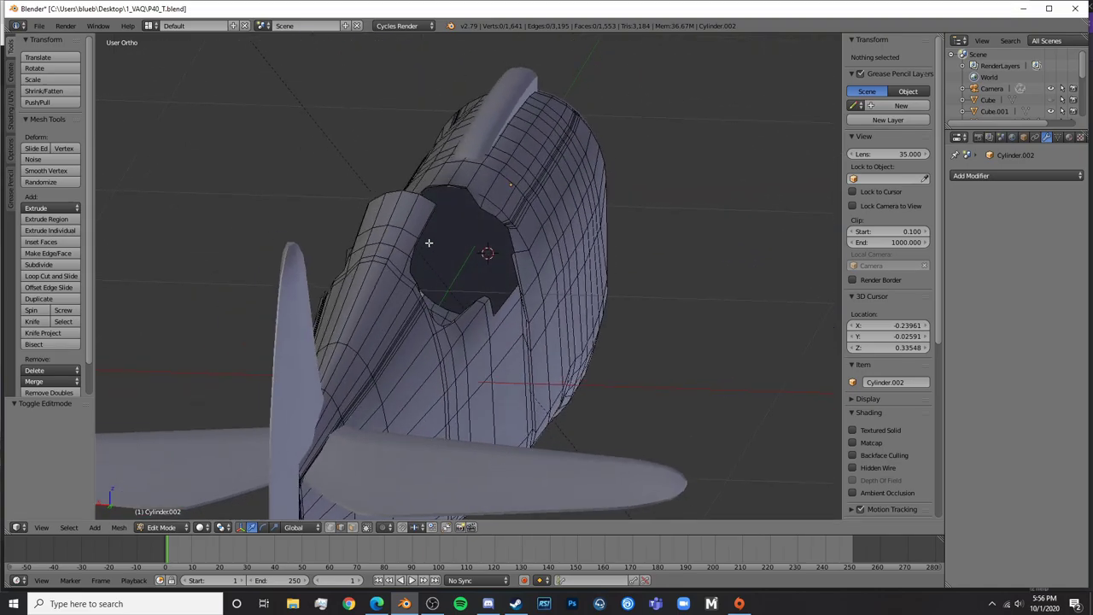
middle_drag(324, 381, 517, 422)
Add a loop cut around the short sloped section ahead of the cockpit opening, slid toward its rear edge in right view
shift+middle_drag(662, 240, 295, 334)
scroll(556, 264, up, 5)
shift+middle_drag(623, 322, 511, 293)
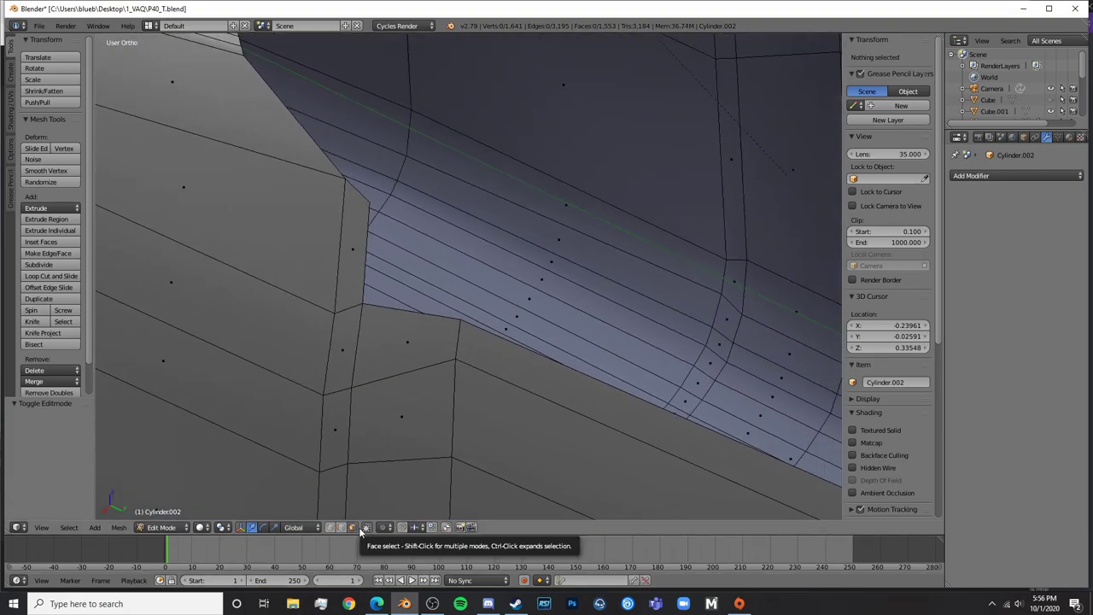
key(KP_3)
scroll(444, 317, up, 4)
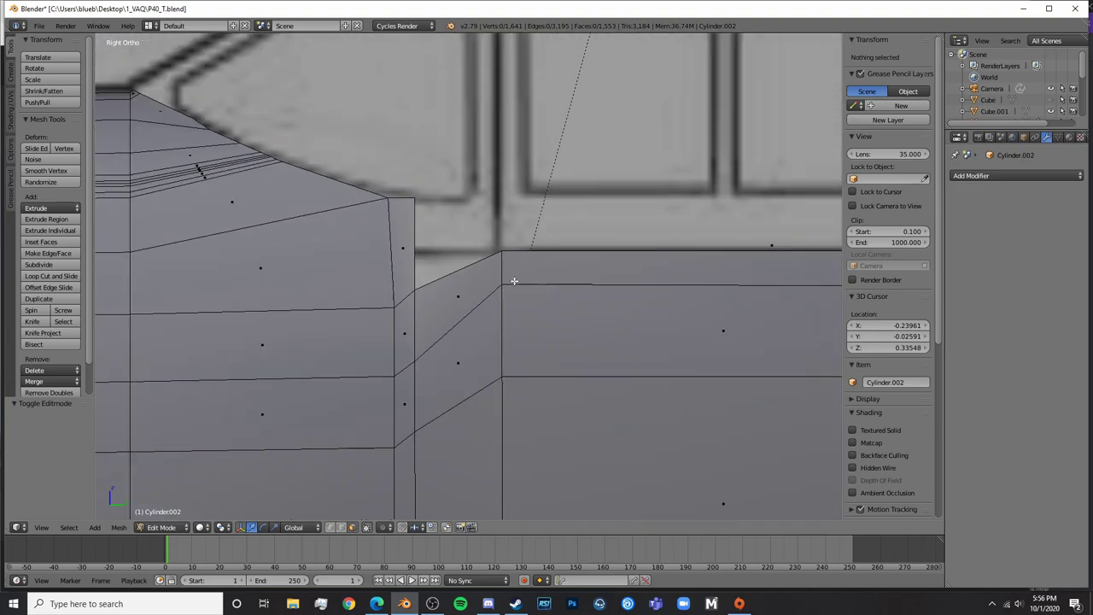
key(ctrl+r)
click(472, 275)
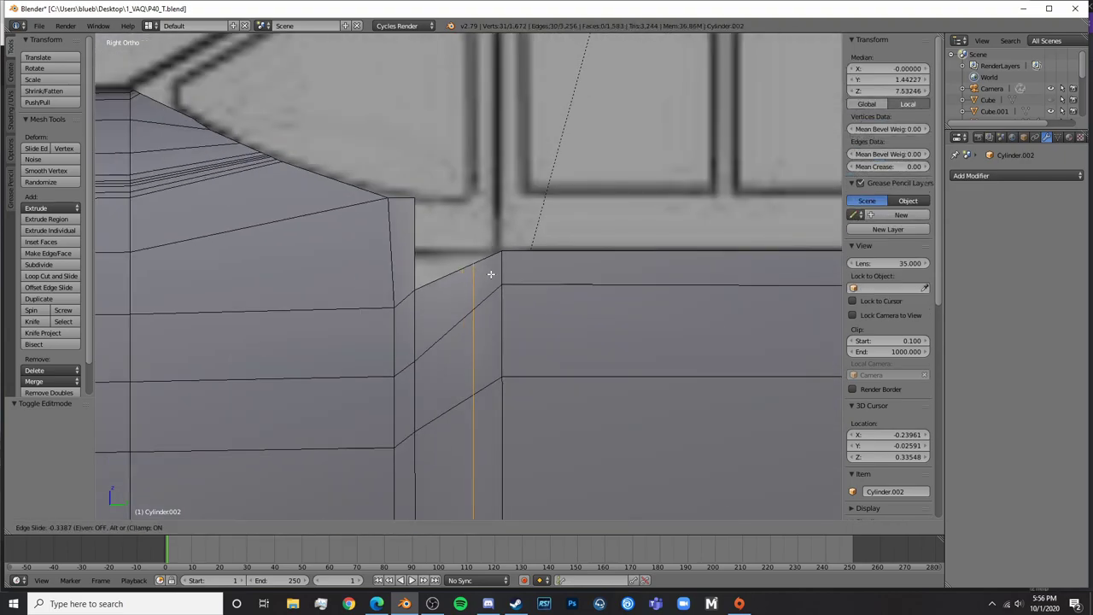
click(492, 274)
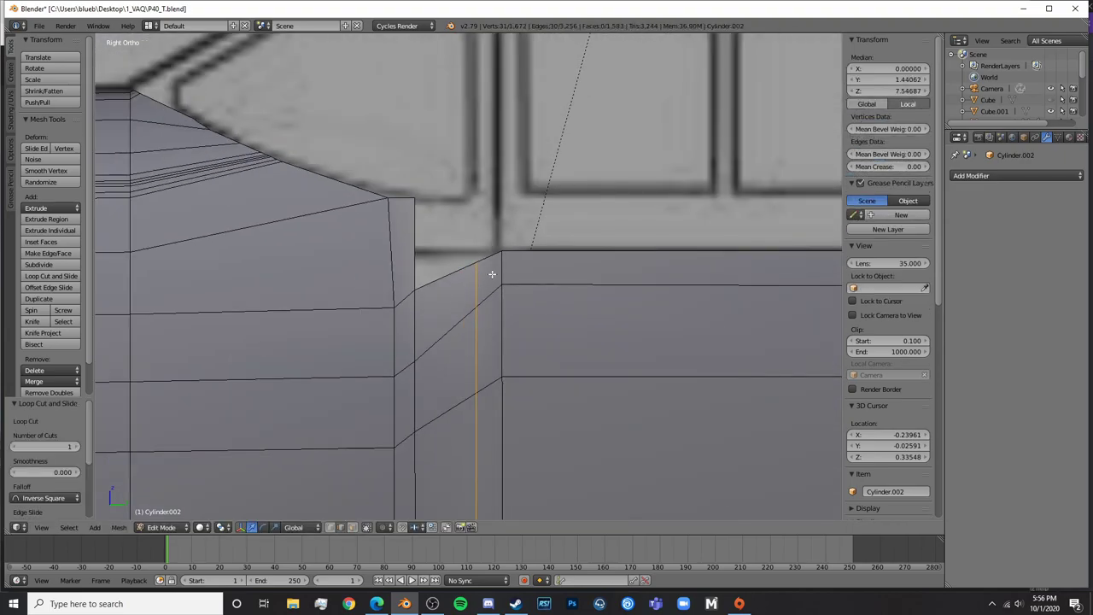
middle_drag(492, 275, 501, 314)
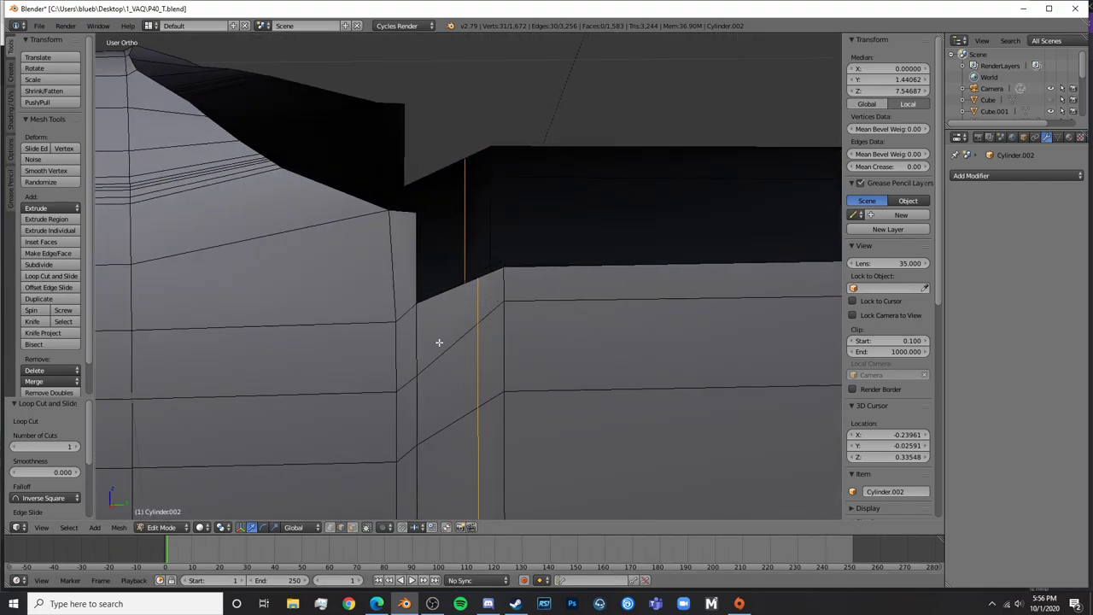
In wireframe with vertex selection, raise the new loop's top rim vertices 0.012 along Z to the sill line
key(KP_3)
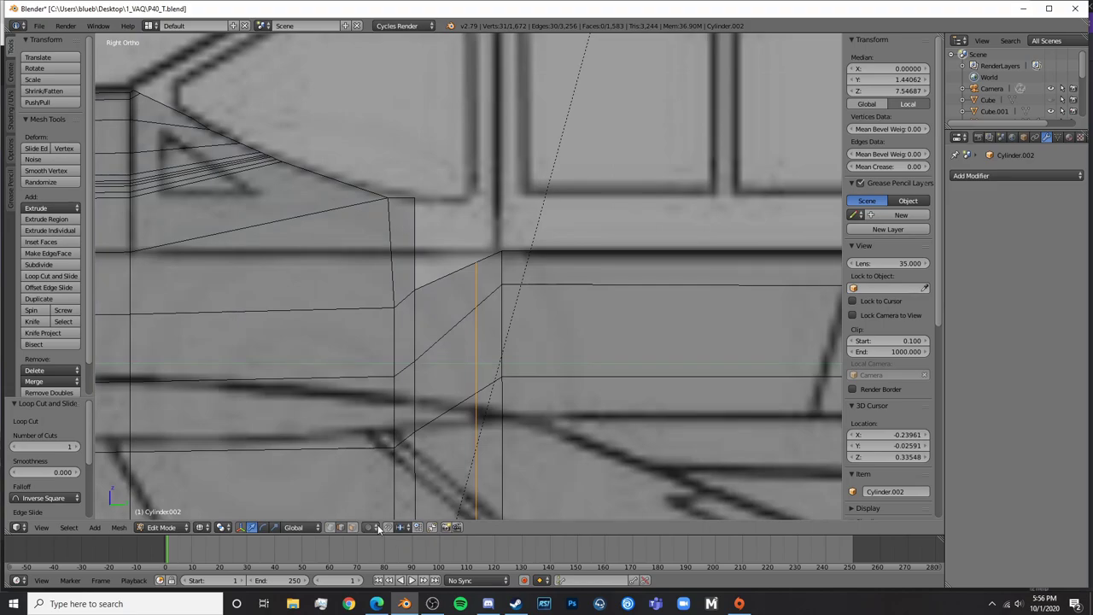
click(329, 527)
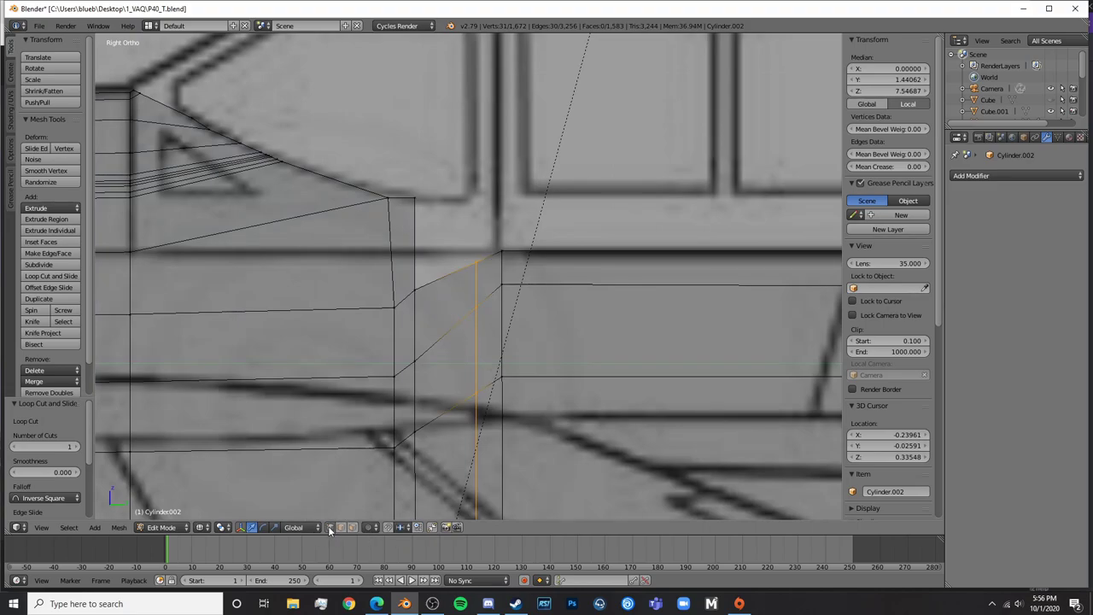
key(a)
right_click(474, 259)
drag(476, 231, 499, 220)
Extrude the short sill edges behind the new loop straight up along Z, level with the top of the narrow strip ahead
shift+right_click(504, 250)
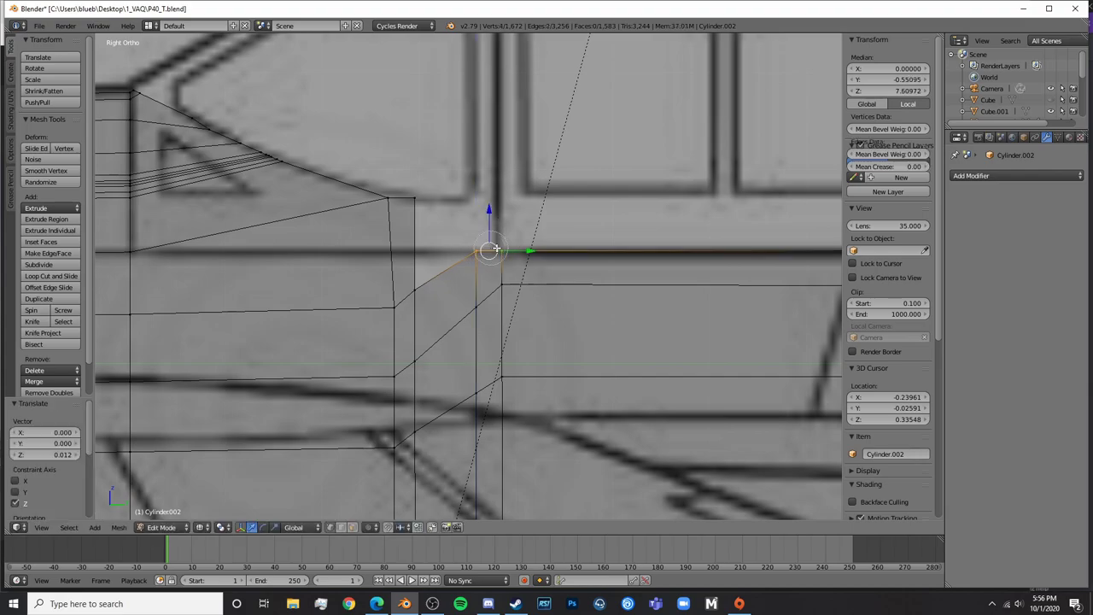
scroll(535, 295, down, 4)
shift+middle_drag(534, 295, 522, 372)
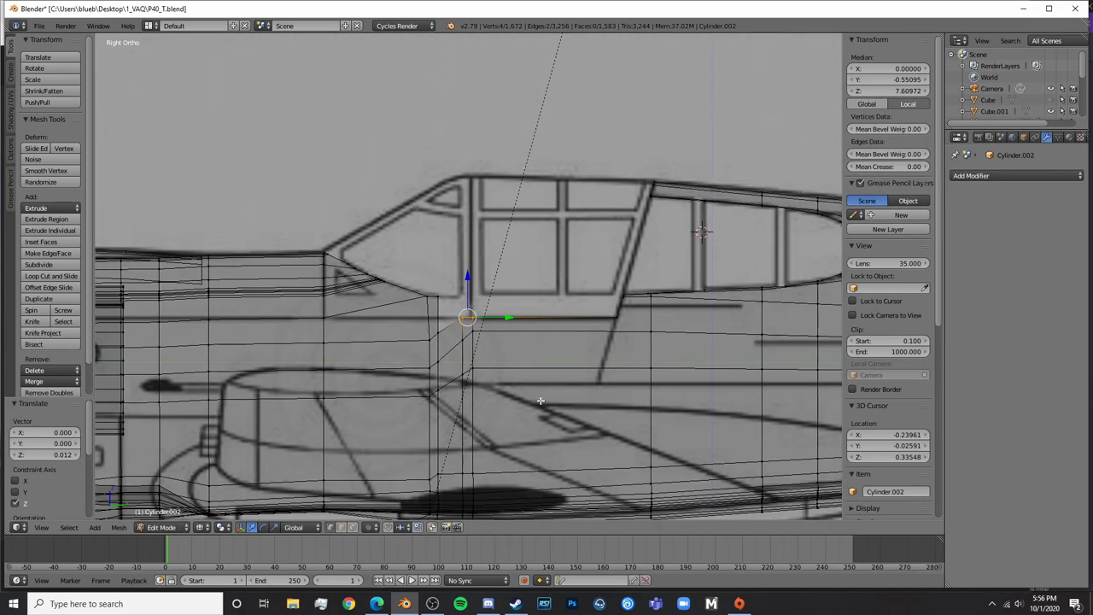
key(g)
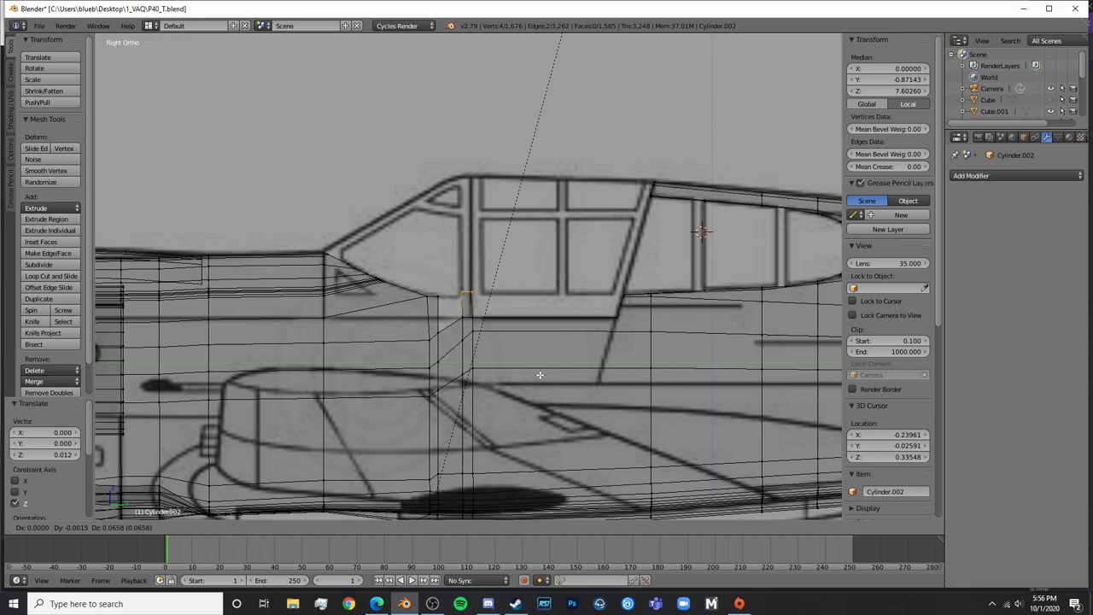
key(z)
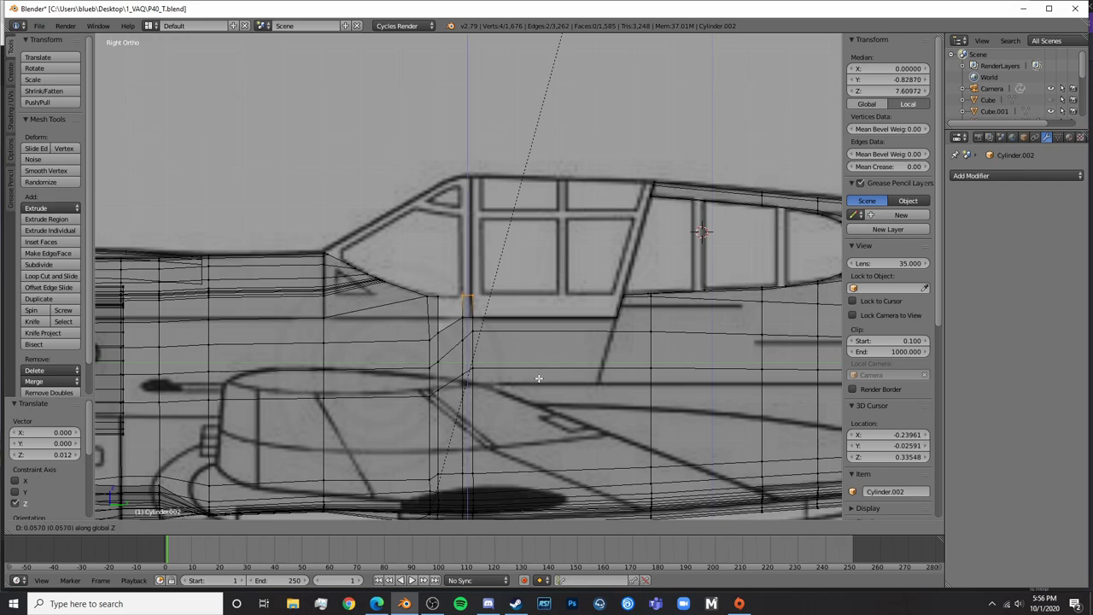
click(532, 380)
In solid shading, fill the near-side gap between the narrow front strip and the extruded tab with a face and clear the selection
key(Tab)
scroll(505, 452, up, 5)
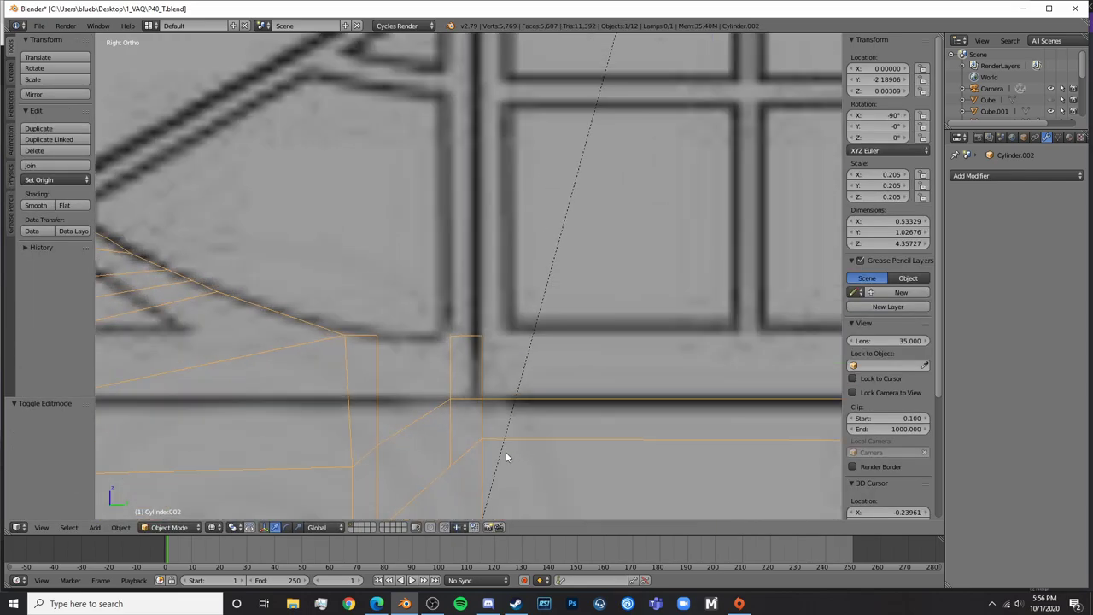
key(Tab)
shift+middle_drag(414, 354, 506, 292)
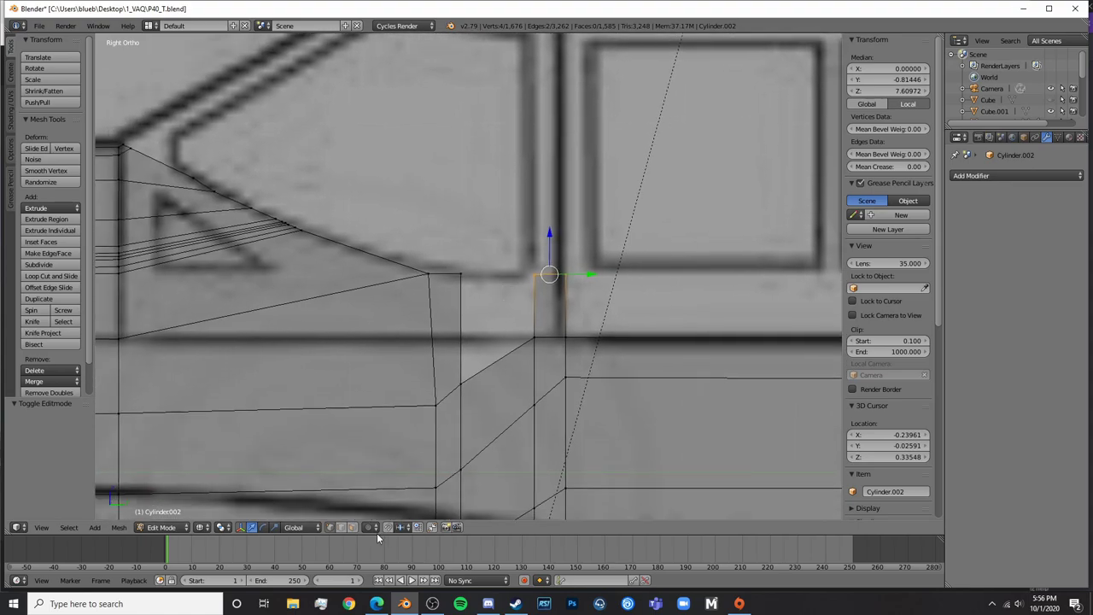
click(353, 527)
key(z)
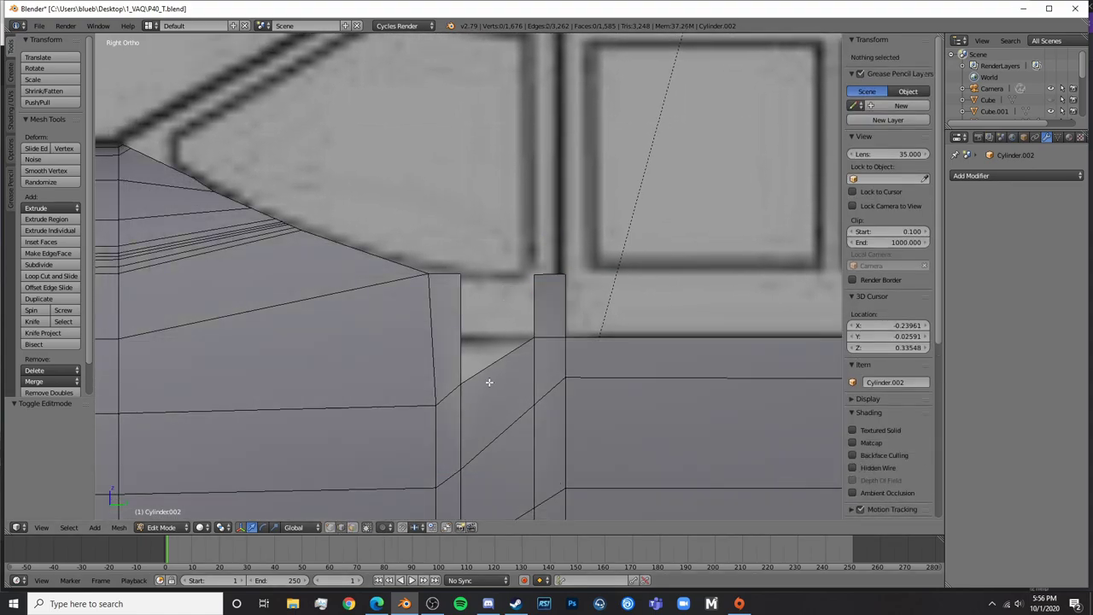
right_click(490, 376)
shift+right_click(456, 336)
shift+right_click(533, 324)
key(a)
Fill the matching gap on the opposite cockpit side with a face from its three bordering edges and clear the selection
middle_drag(533, 323, 570, 194)
right_click(602, 80)
shift+right_click(636, 104)
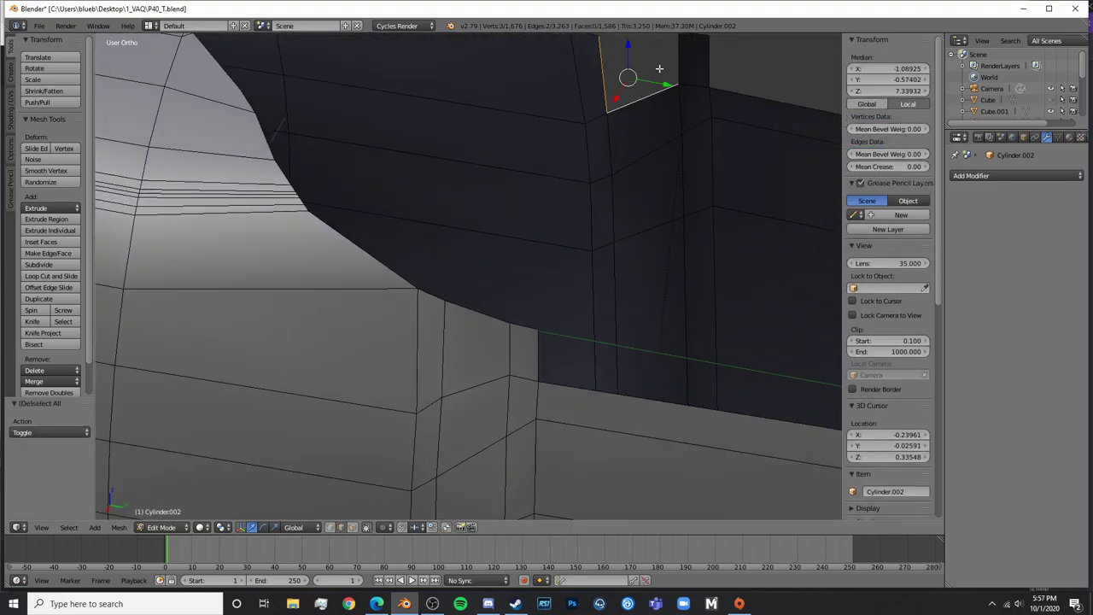
shift+right_click(682, 56)
key(f)
key(a)
Examine the rebuilt rim in object mode, and inspect the mesh along the opening's front edge in edit mode
key(Tab)
scroll(685, 183, down, 5)
scroll(685, 183, down, 4)
middle_drag(575, 256, 598, 207)
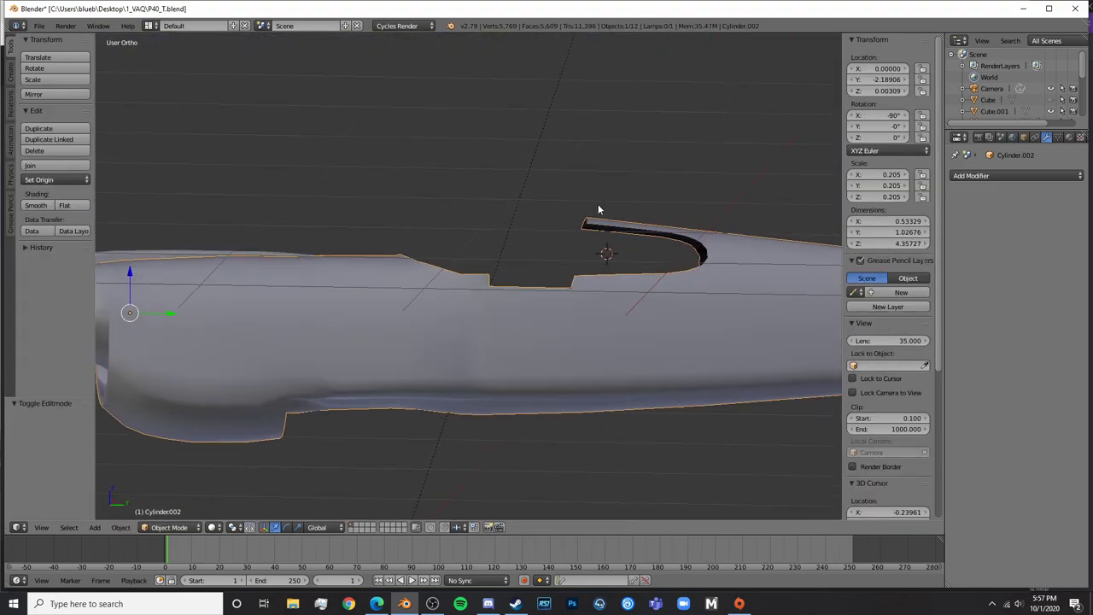
key(shift+z)
middle_drag(582, 297, 533, 337)
key(shift+z)
key(Tab)
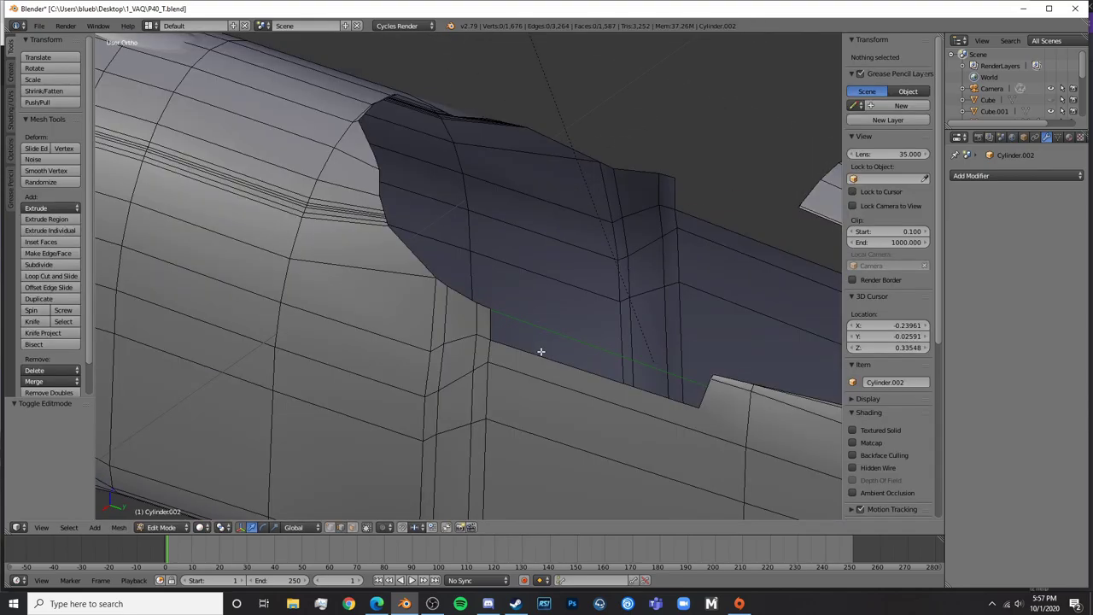
middle_drag(442, 404, 392, 359)
middle_drag(354, 424, 583, 361)
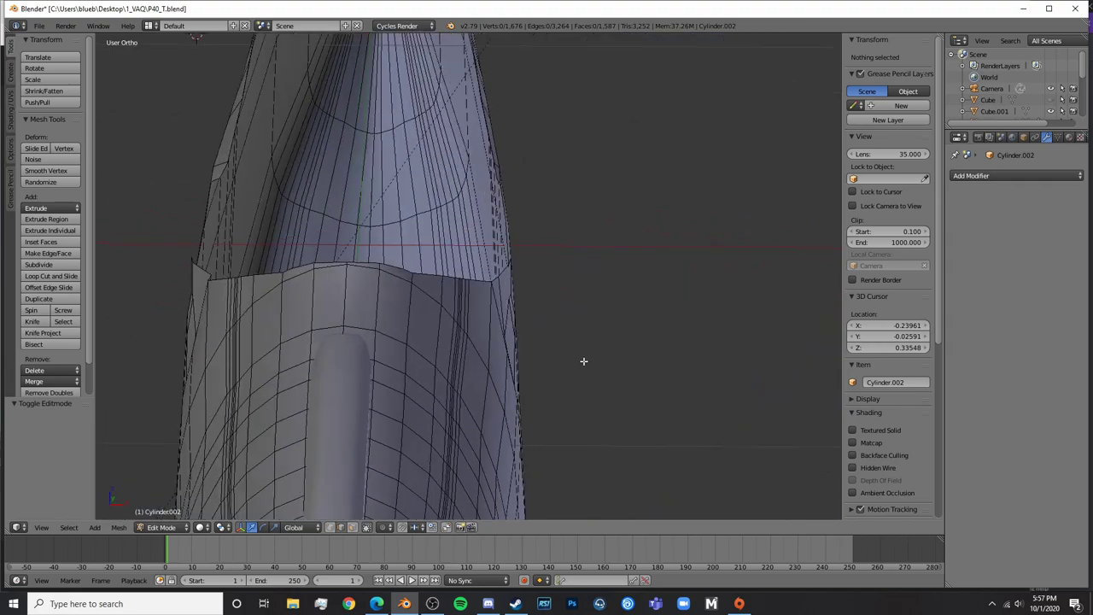
middle_drag(572, 407, 488, 381)
scroll(505, 334, up, 4)
middle_drag(505, 334, 555, 402)
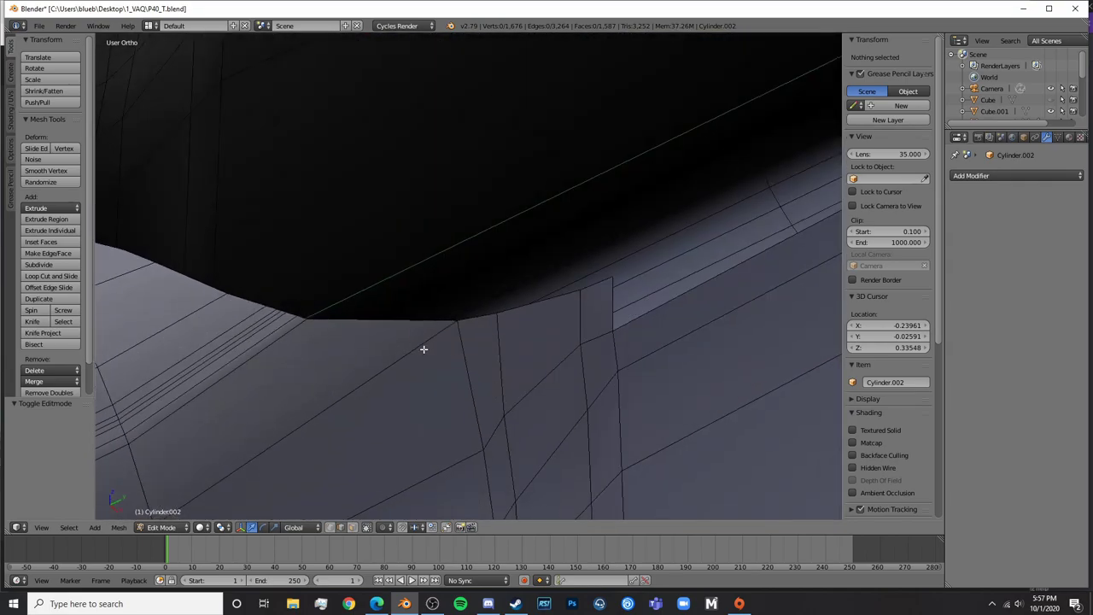
mouse_move(422, 350)
shift+middle_down()
mouse_move(608, 328)
mouse_move(503, 310)
mouse_move(659, 438)
shift+middle_up()
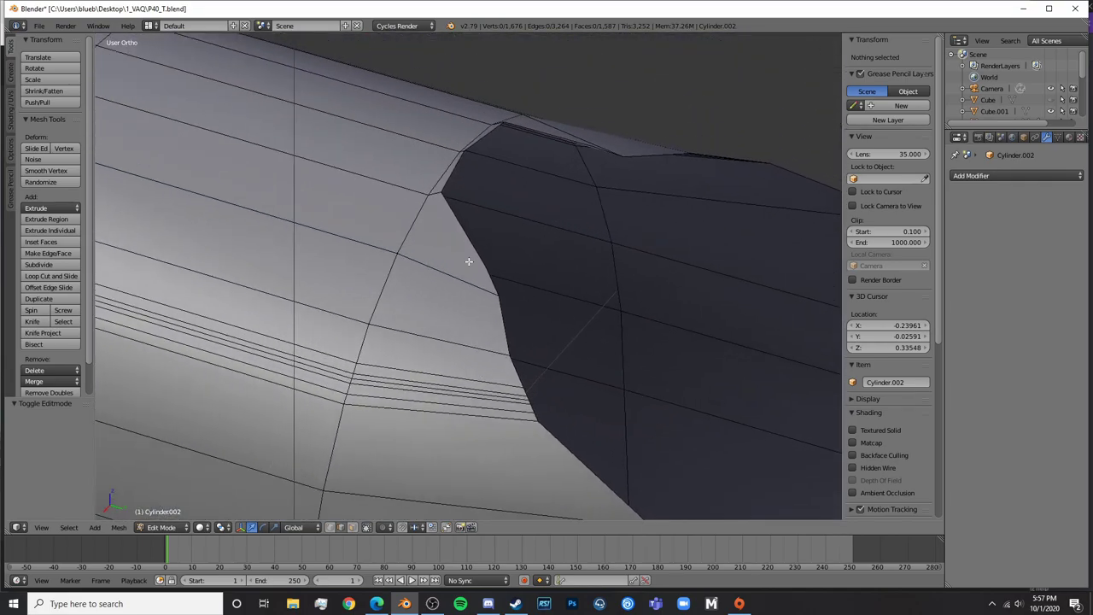
middle_drag(469, 261, 623, 231)
scroll(623, 229, down, 2)
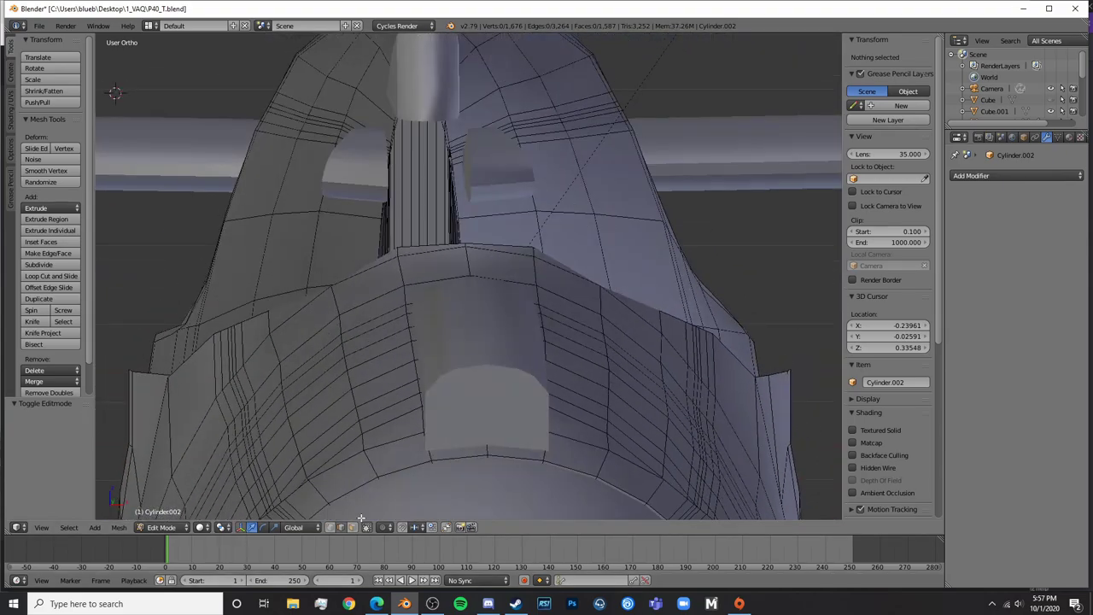
In vertex selection, dissolve the mirrored pair of extra vertices on the front curve of the cockpit rim
click(333, 530)
right_click(329, 280)
middle_drag(328, 280, 422, 305)
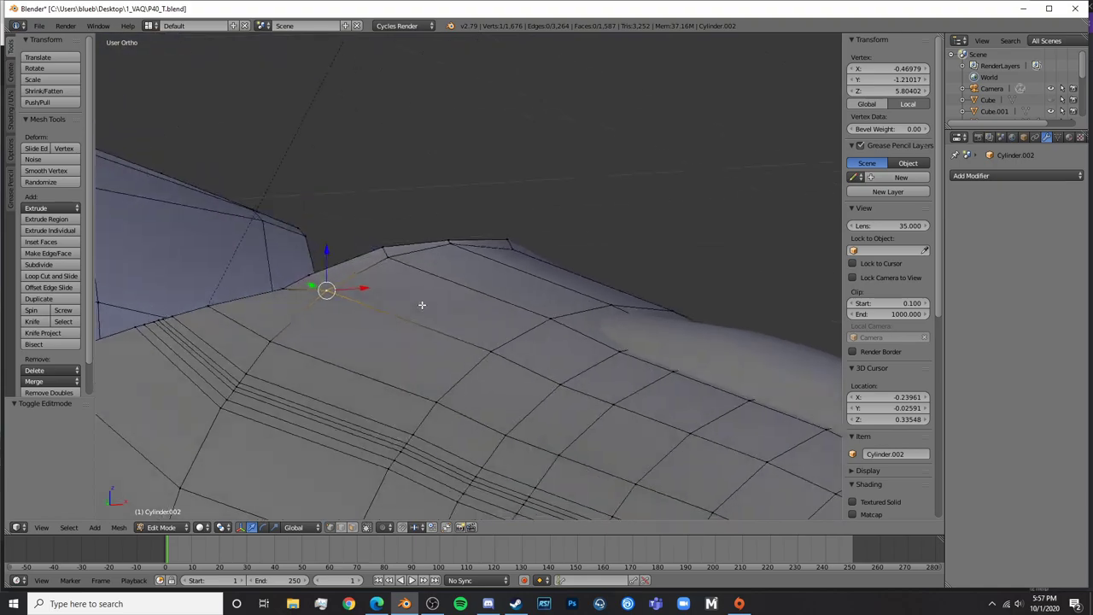
right_click(285, 292)
middle_drag(285, 292, 479, 285)
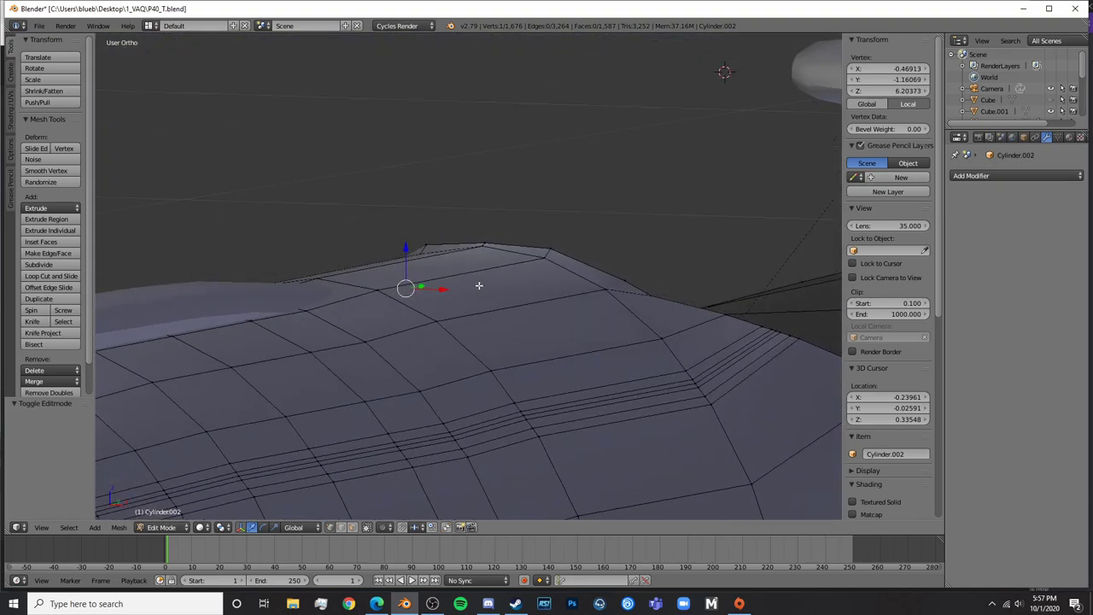
shift+right_click(667, 290)
middle_drag(691, 290, 530, 320)
right_click(490, 359)
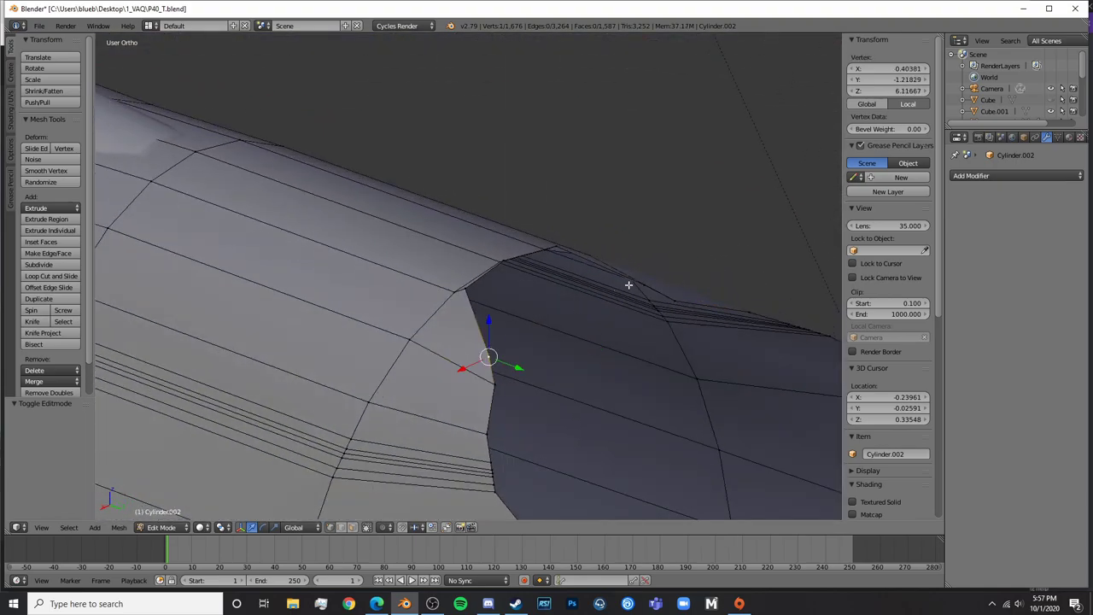
middle_drag(629, 285, 491, 269)
shift+right_click(620, 376)
middle_drag(392, 341, 302, 366)
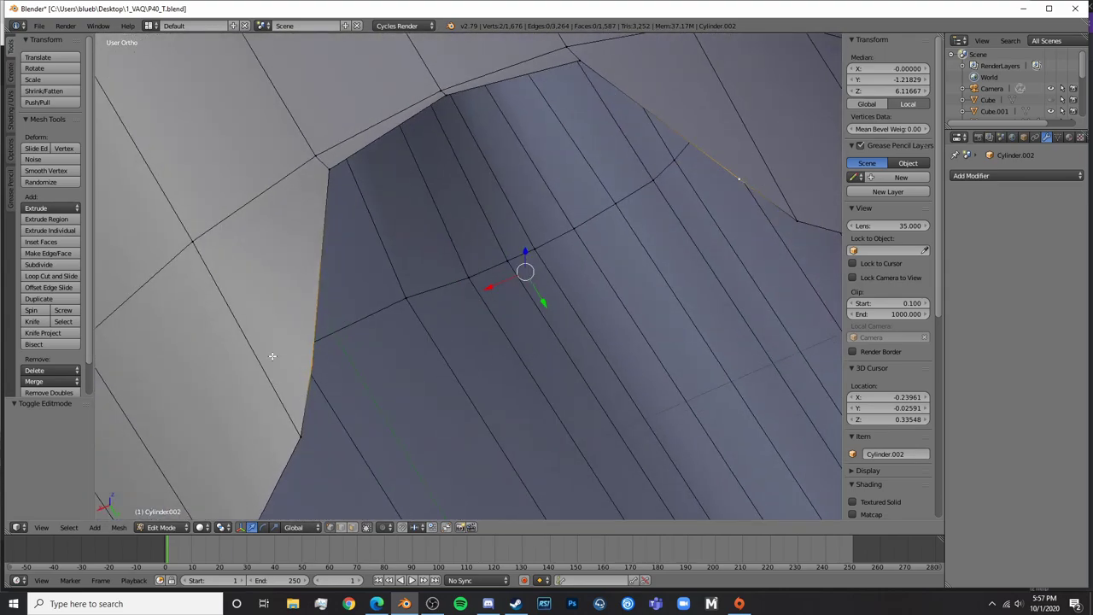
middle_drag(286, 416, 514, 332)
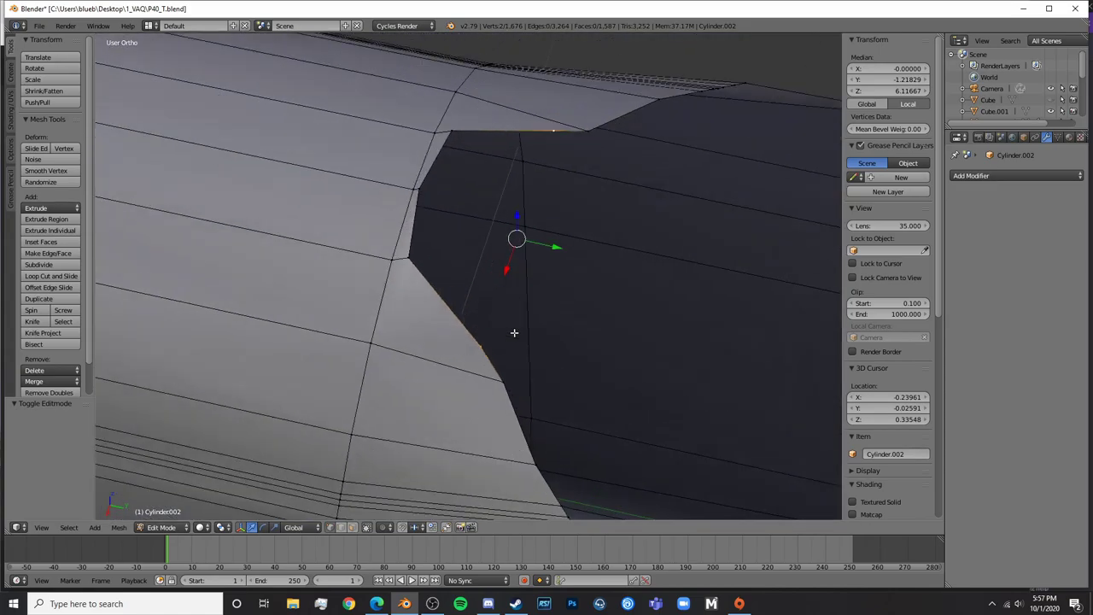
key(x)
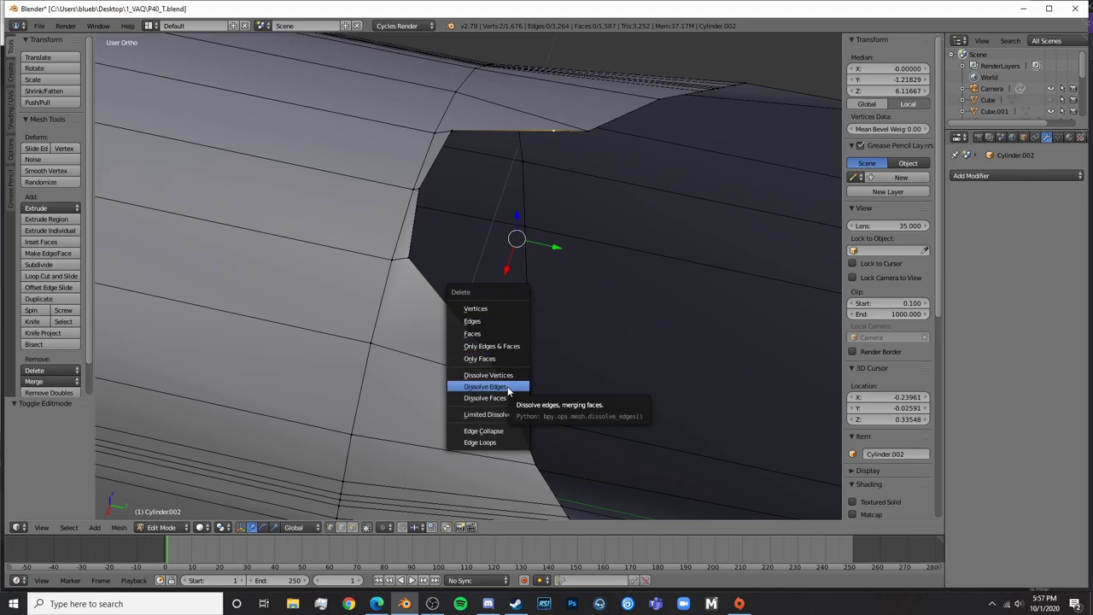
click(507, 375)
Scale the mirrored pair of vertices on the cockpit rim's front curve by about 1.084 along X and raise the pair slightly
middle_drag(507, 371, 419, 263)
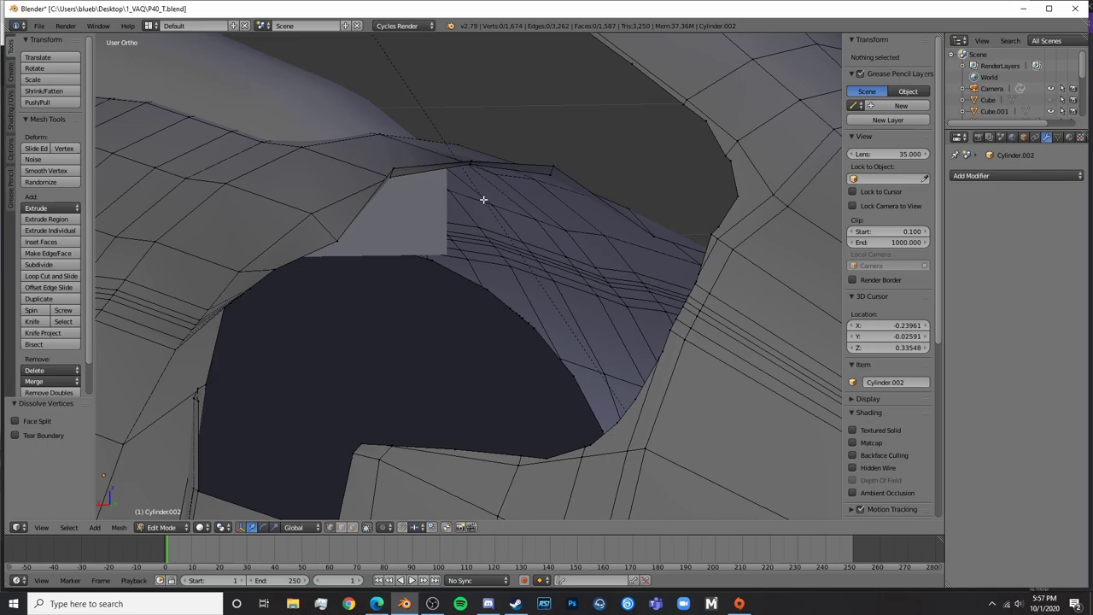
middle_drag(434, 235, 601, 260)
right_click(624, 215)
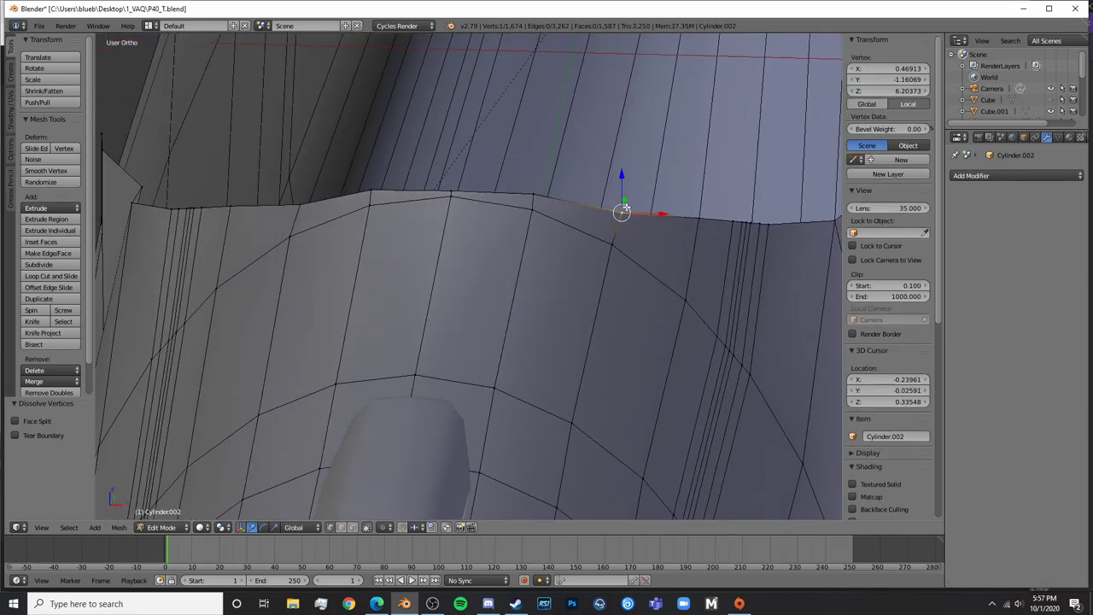
middle_drag(627, 205, 372, 216)
middle_drag(289, 217, 374, 241)
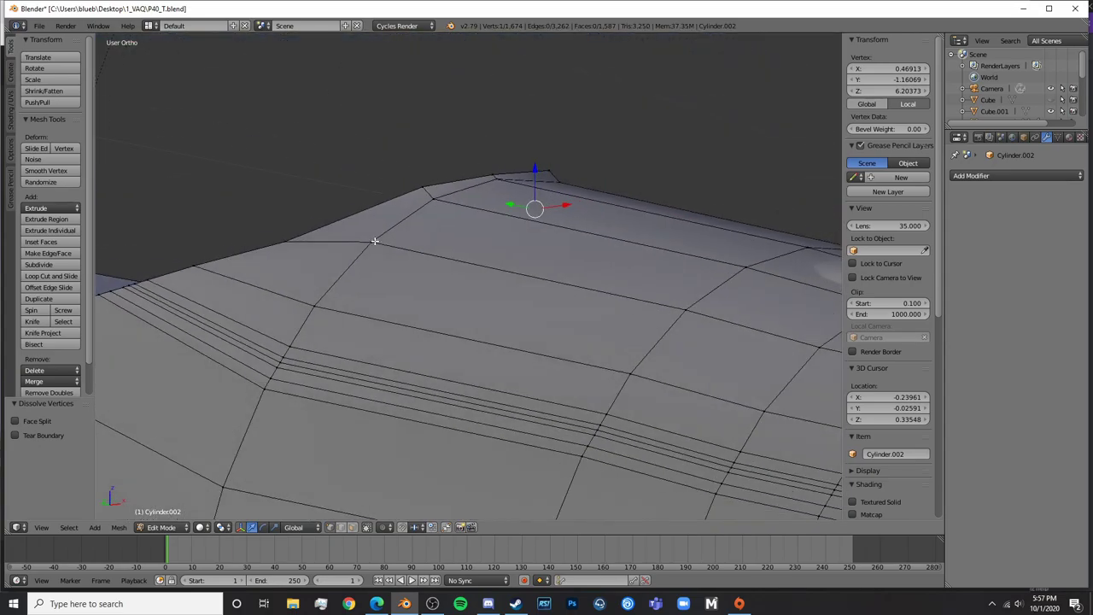
shift+right_click(286, 240)
middle_drag(288, 240, 504, 247)
key(s)
key(x)
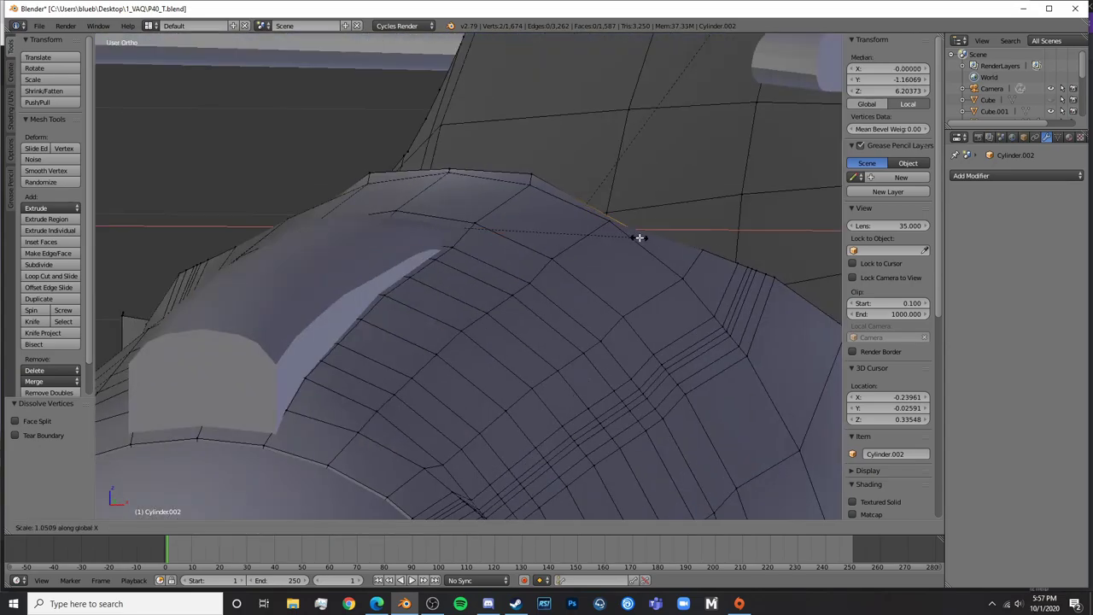
click(649, 236)
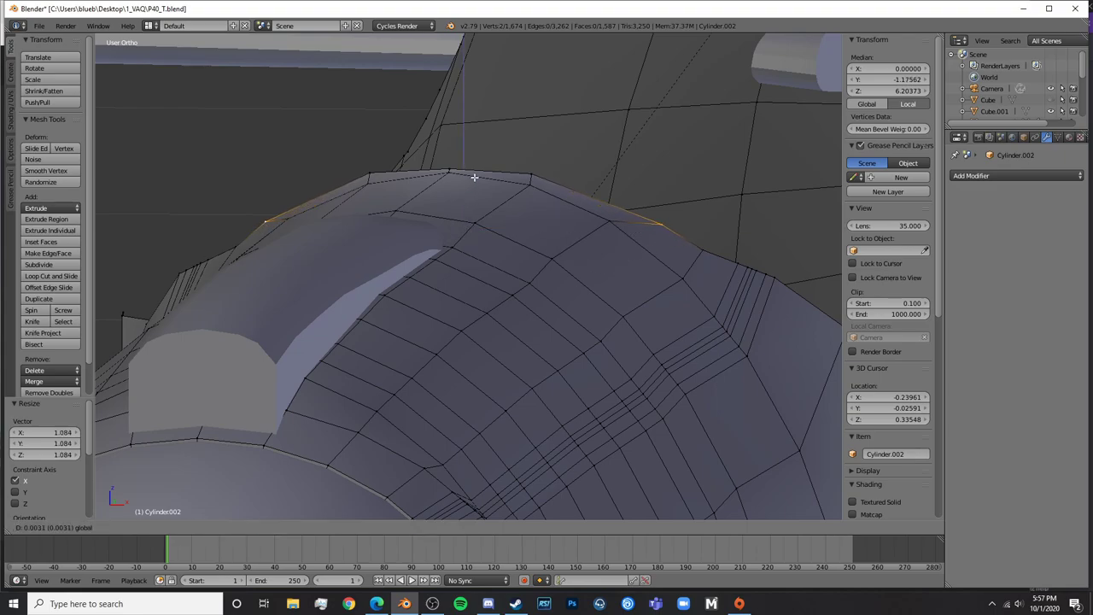
Narrow the same front-curve vertex pair along X to about 0.94 and check the rim's shape in object mode
key(Tab)
middle_drag(508, 237, 482, 232)
key(Tab)
key(s)
key(x)
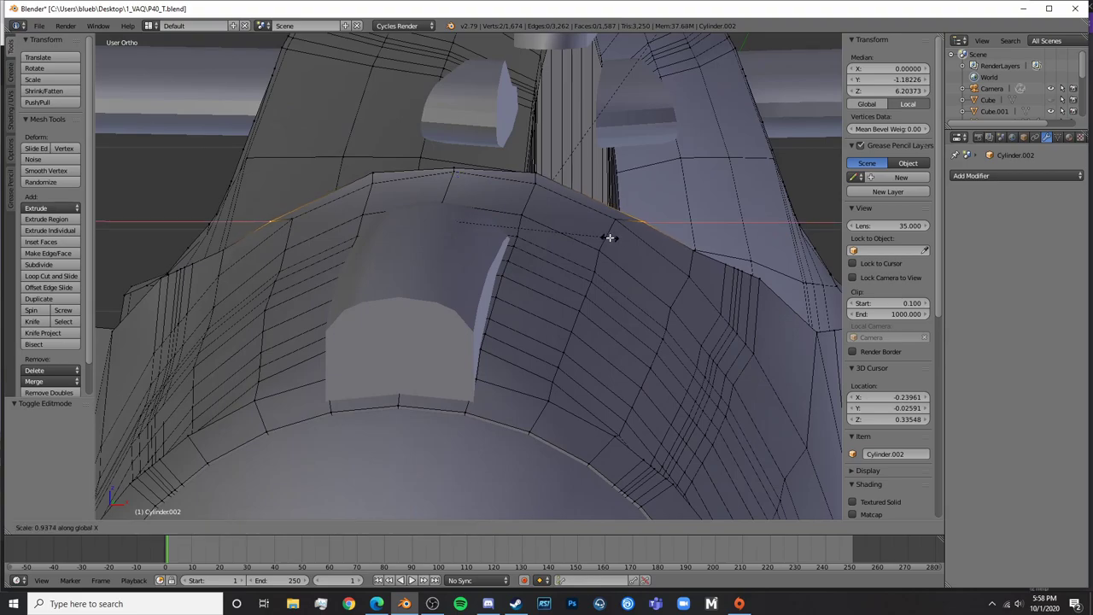
click(610, 237)
key(Tab)
scroll(614, 253, down, 3)
middle_drag(613, 251, 415, 275)
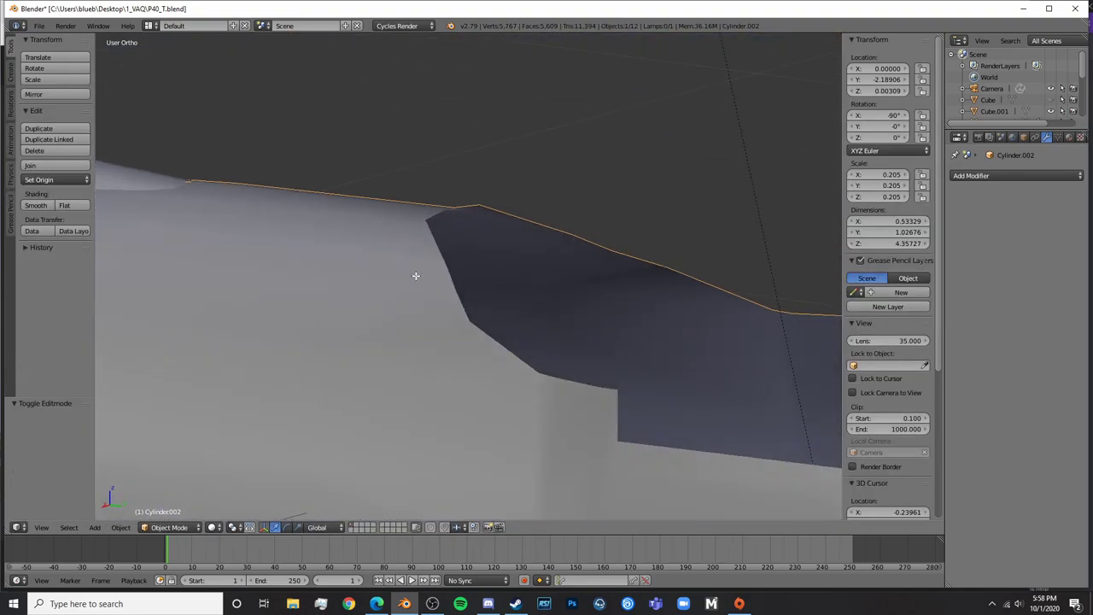
Lower the mirrored pair of rim vertices beside the front centre slightly and check the front curve in object mode
key(Tab)
scroll(479, 276, up, 3)
middle_drag(510, 276, 462, 247)
right_click(557, 167)
shift+right_click(397, 170)
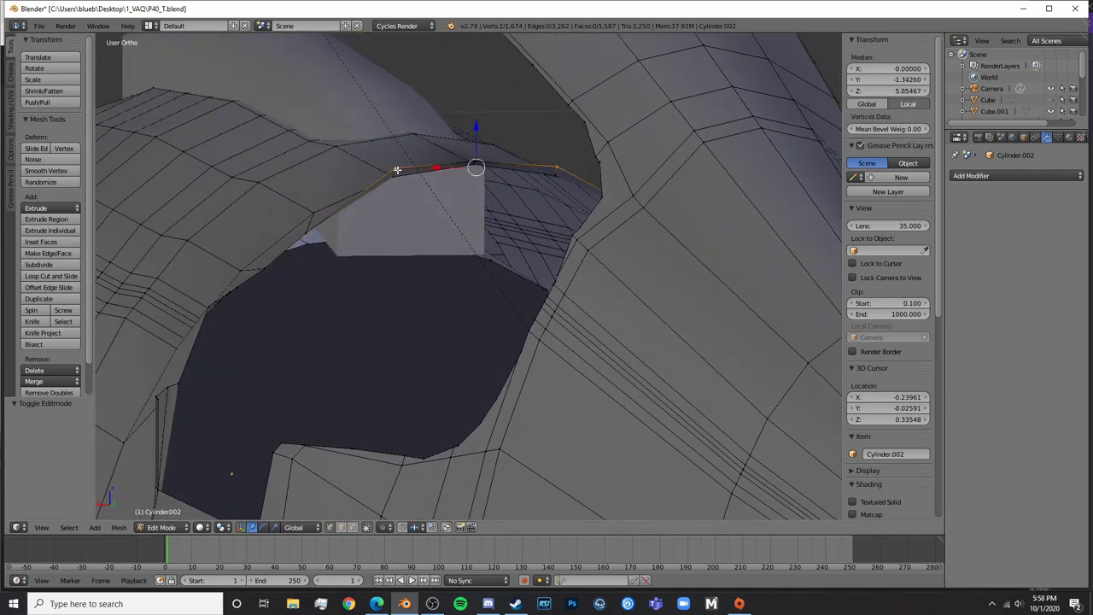
mouse_move(486, 129)
mouse_down()
mouse_move(468, 139)
mouse_move(474, 147)
mouse_move(478, 134)
mouse_move(464, 129)
mouse_move(466, 146)
mouse_move(474, 133)
mouse_up()
right_click(470, 152)
key(Tab)
scroll(528, 248, down, 3)
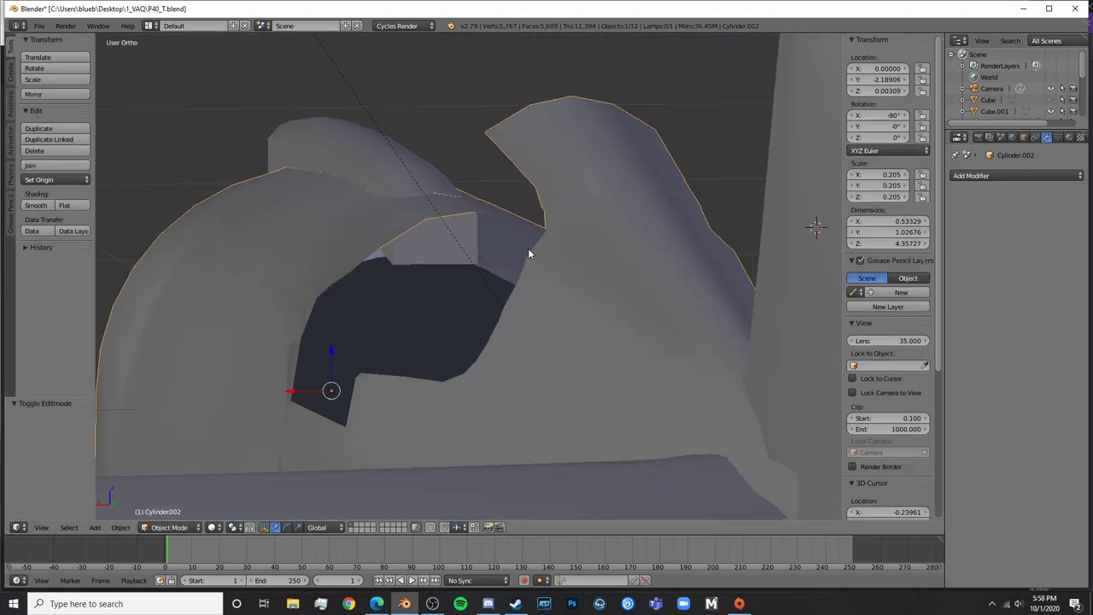
middle_drag(528, 248, 422, 292)
key(Tab)
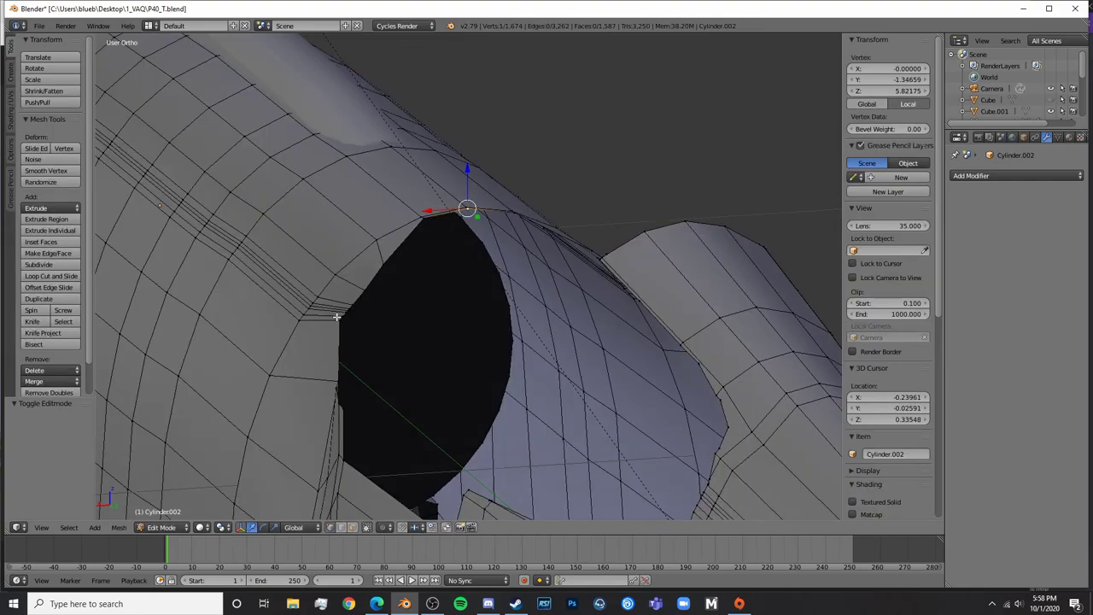
Select the mirrored rim vertices ending the lowest of the closely spaced edge lines, and examine the edge flow around the opening and nose
right_click(340, 319)
middle_drag(340, 319, 481, 367)
scroll(589, 382, up, 5)
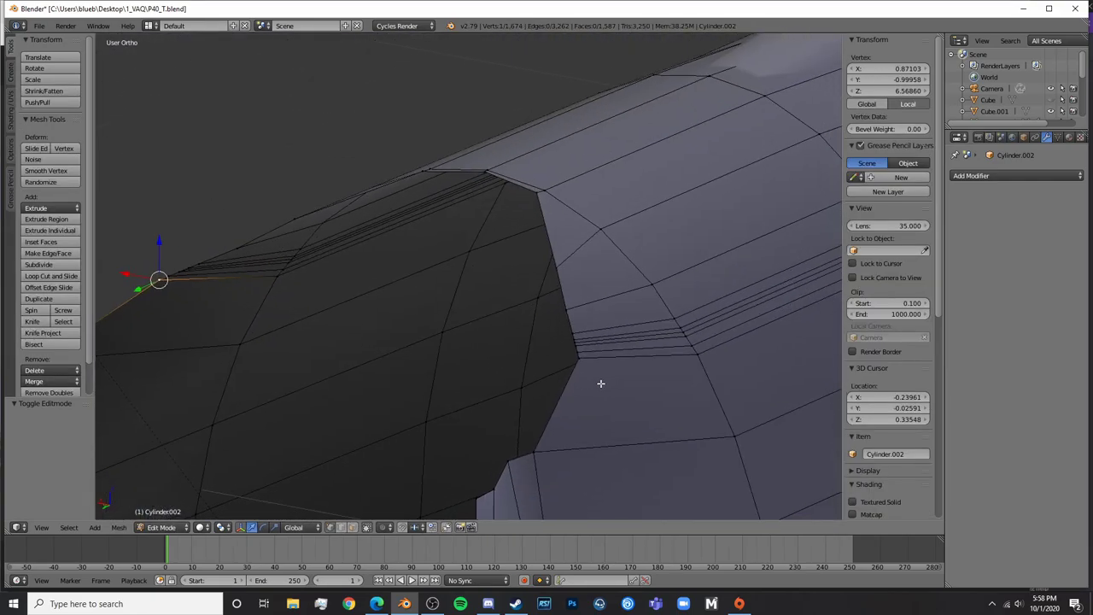
shift+middle_drag(625, 384, 560, 361)
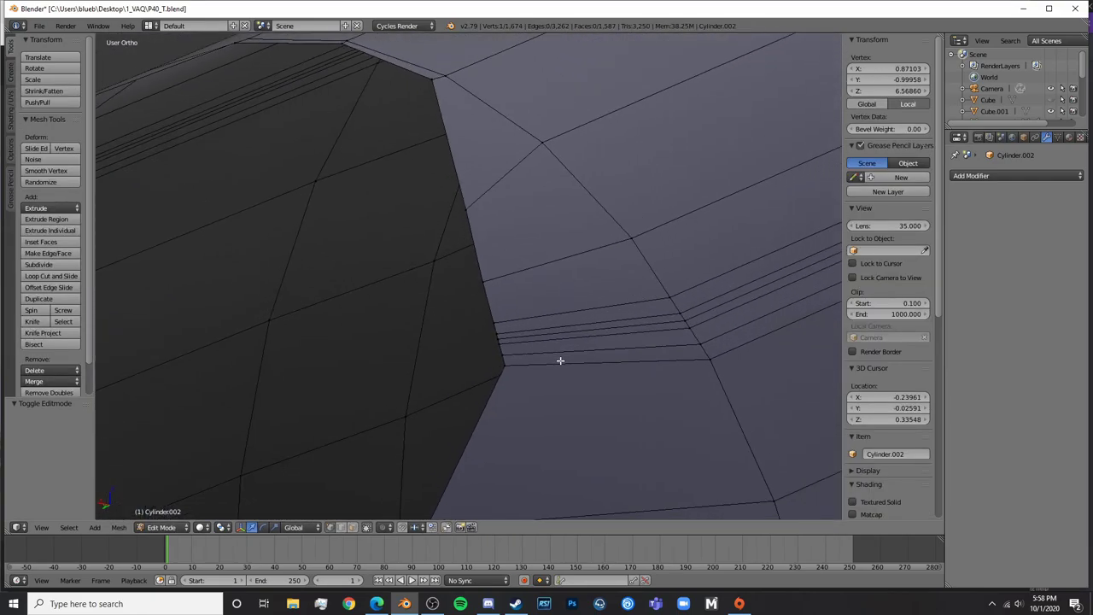
middle_drag(612, 334, 297, 359)
shift+right_click(610, 344)
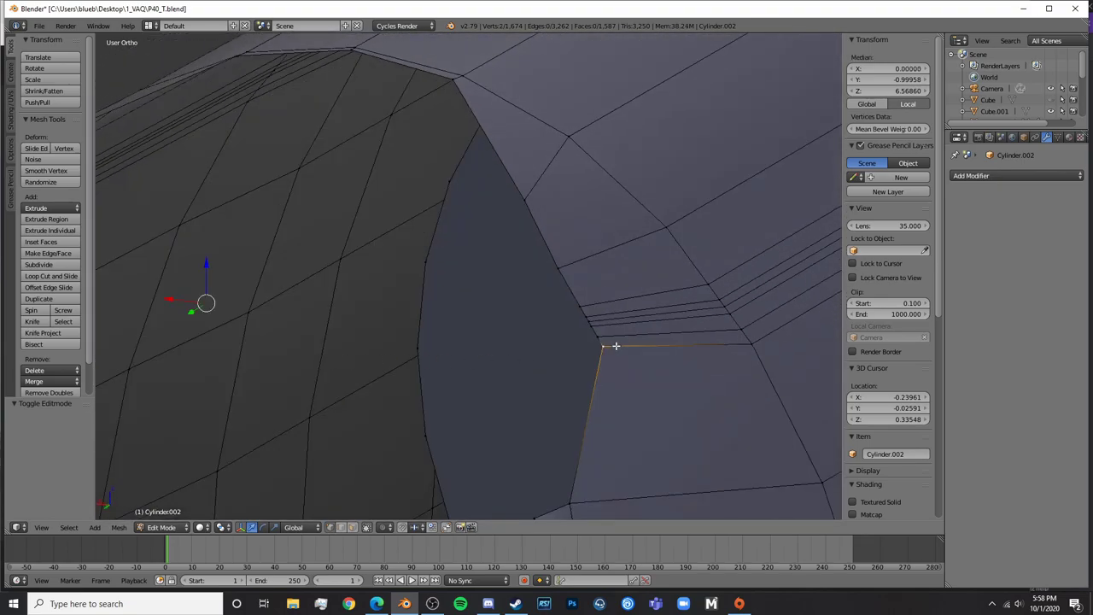
scroll(639, 366, down, 4)
scroll(598, 337, down, 3)
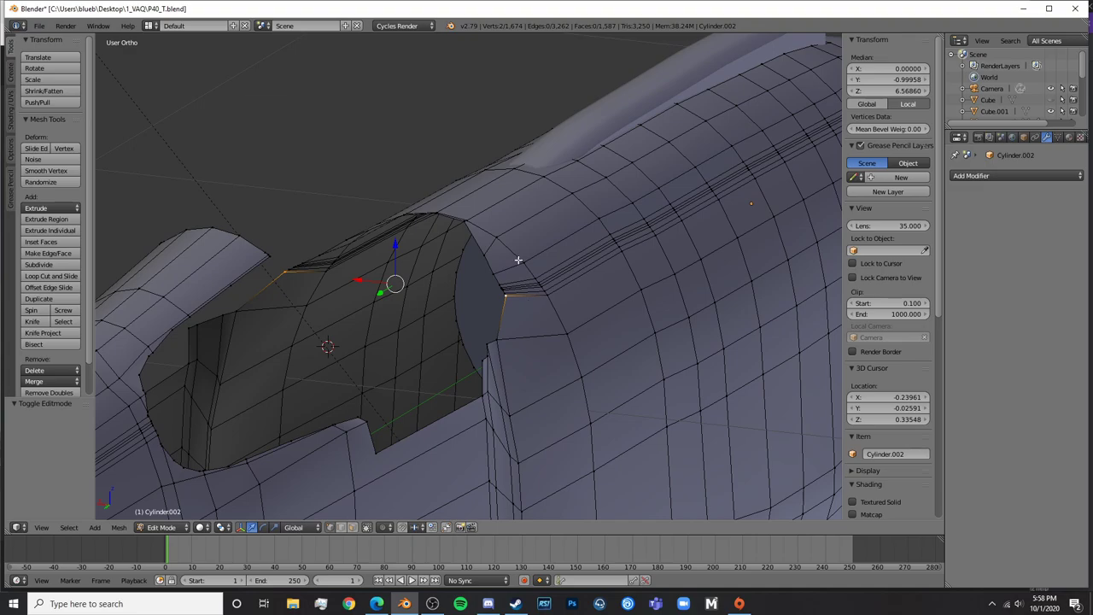
middle_drag(576, 330, 611, 373)
scroll(611, 373, down, 4)
shift+middle_drag(682, 359, 609, 363)
scroll(402, 316, up, 9)
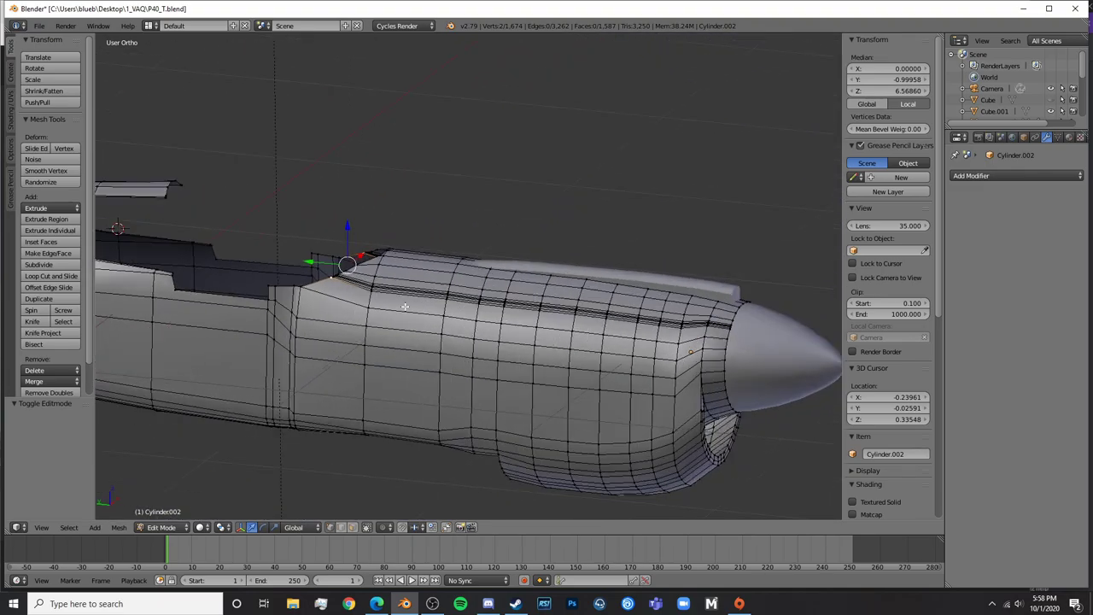
middle_drag(400, 348, 605, 353)
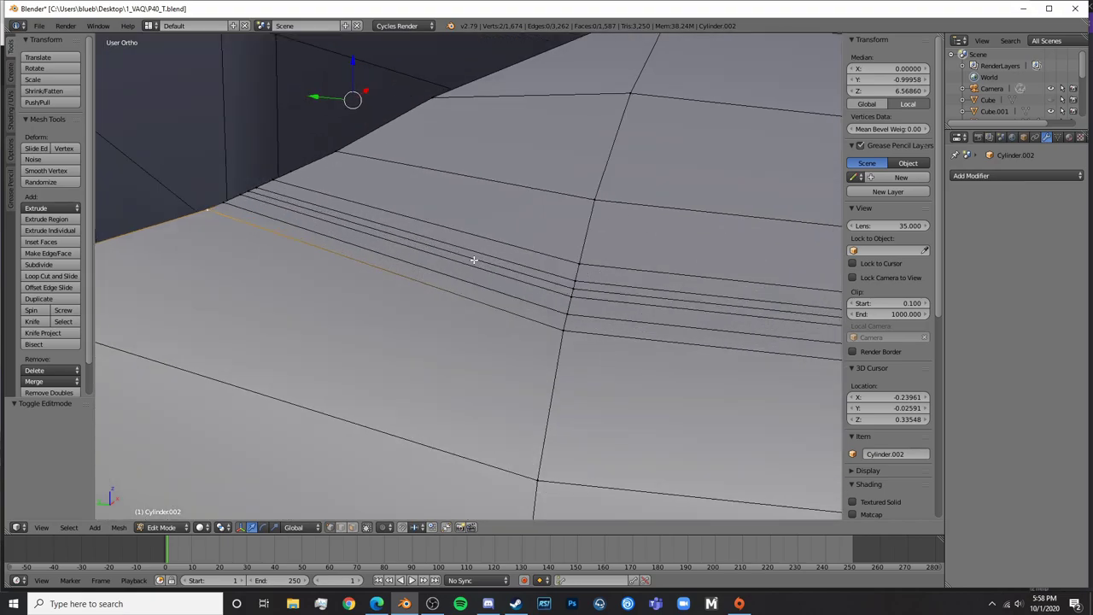
middle_drag(475, 260, 499, 361)
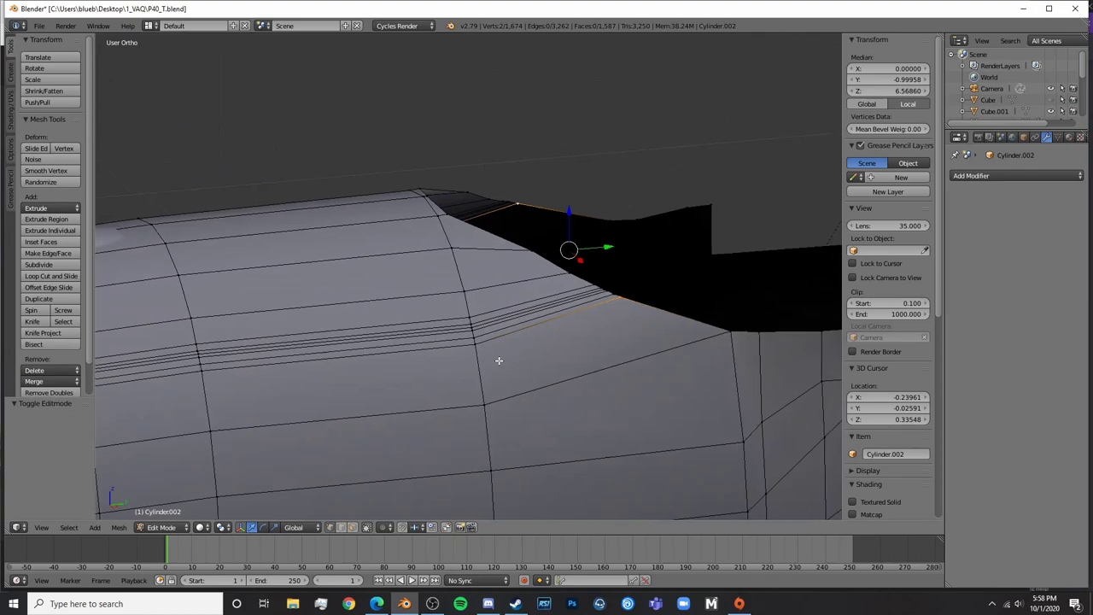
middle_drag(626, 291, 651, 280)
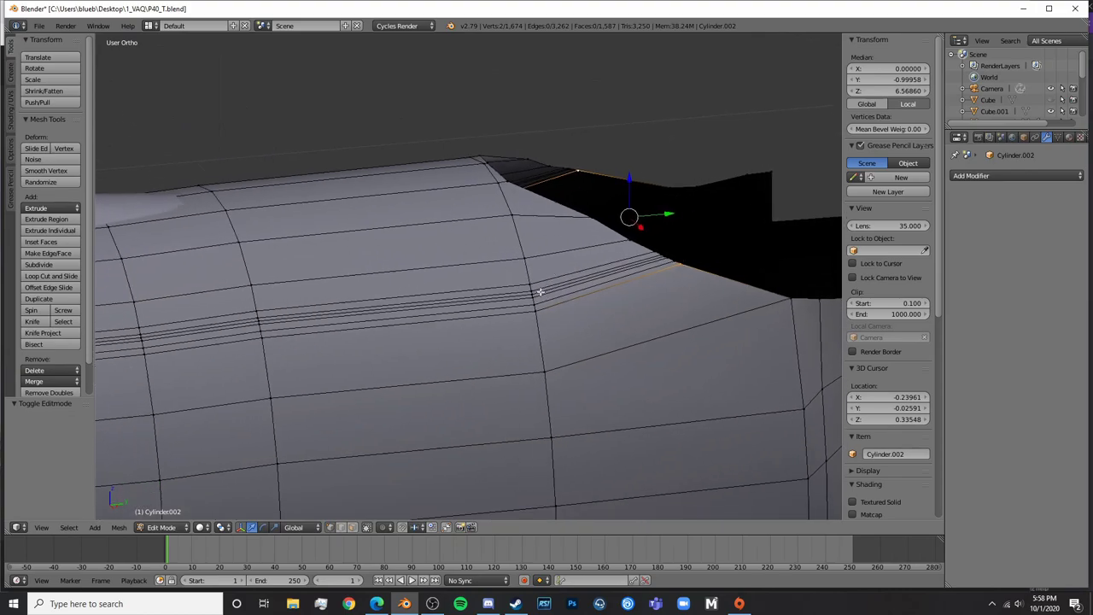
scroll(479, 390, up, 4)
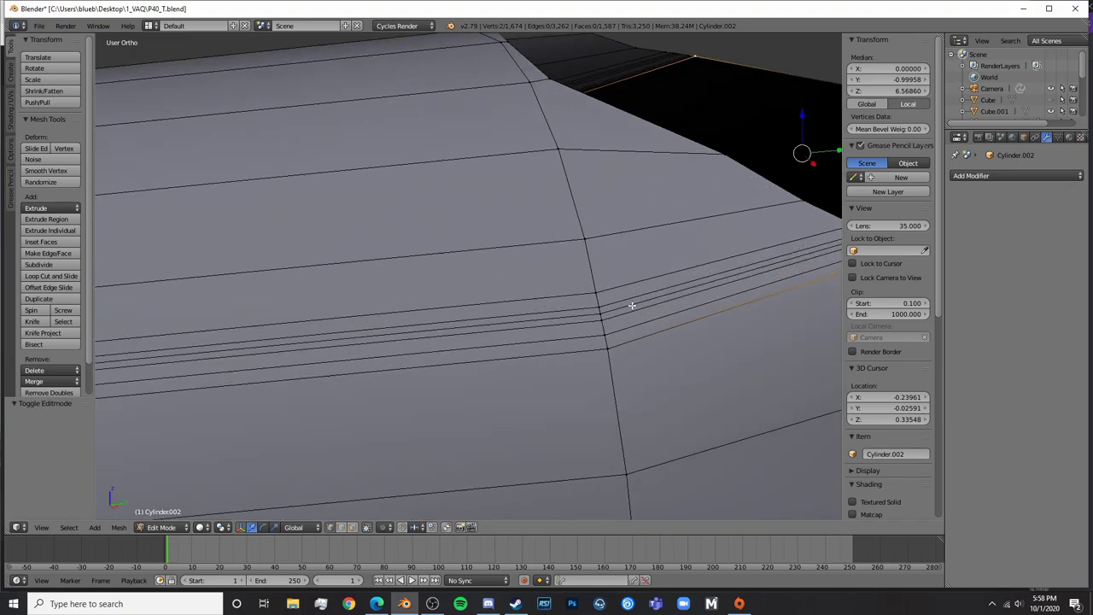
scroll(550, 495, up, 2)
scroll(549, 495, down, 6)
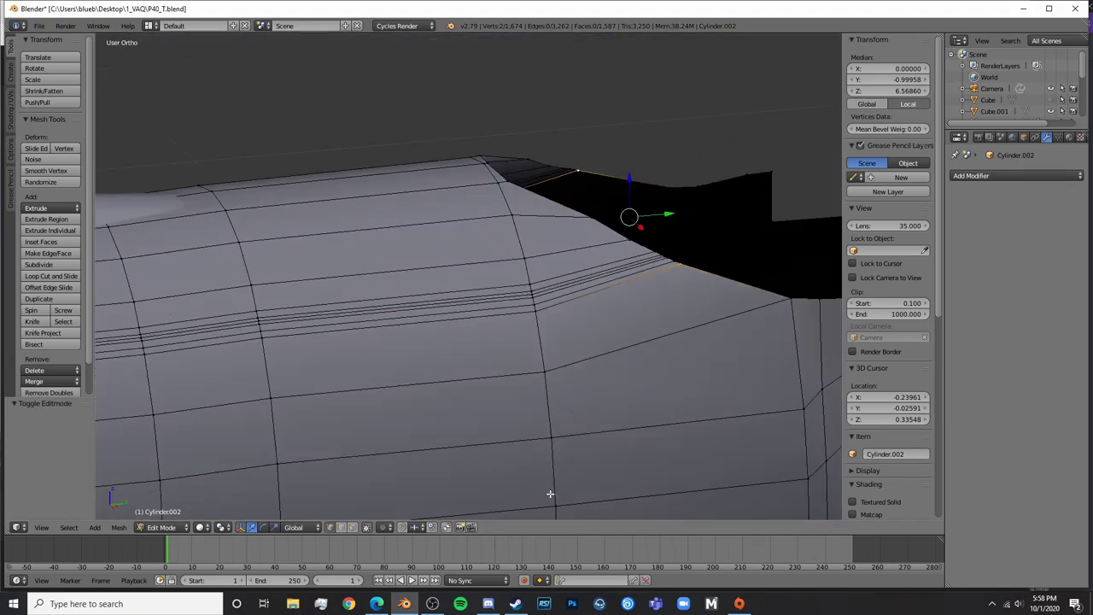
middle_drag(681, 322, 589, 382)
In top view, move the three front-centre rim vertices along Y toward the cockpit to round the front edge, and check the curve in object mode
key(KP_7)
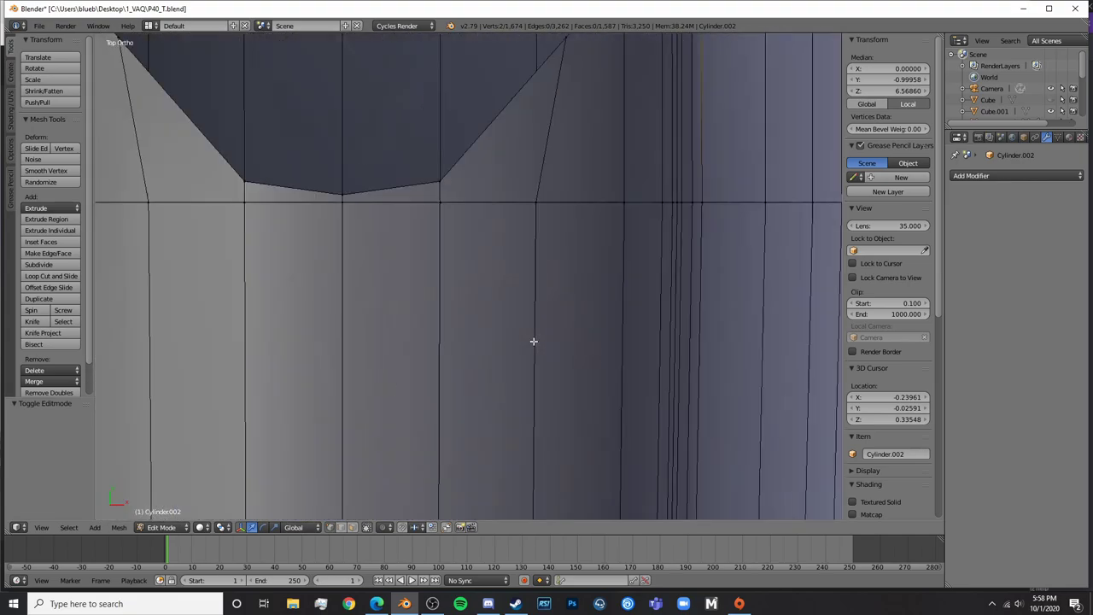
shift+middle_drag(450, 231, 581, 390)
right_click(563, 369)
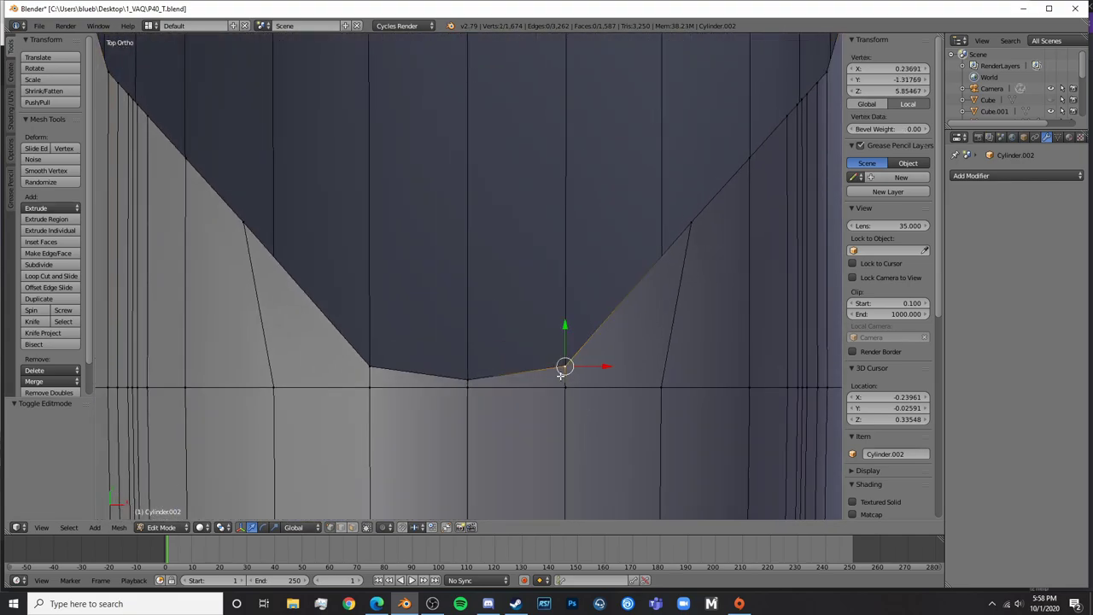
shift+right_click(472, 374)
click(526, 327)
drag(519, 336, 545, 260)
key(ctrl+z)
shift+right_click(366, 365)
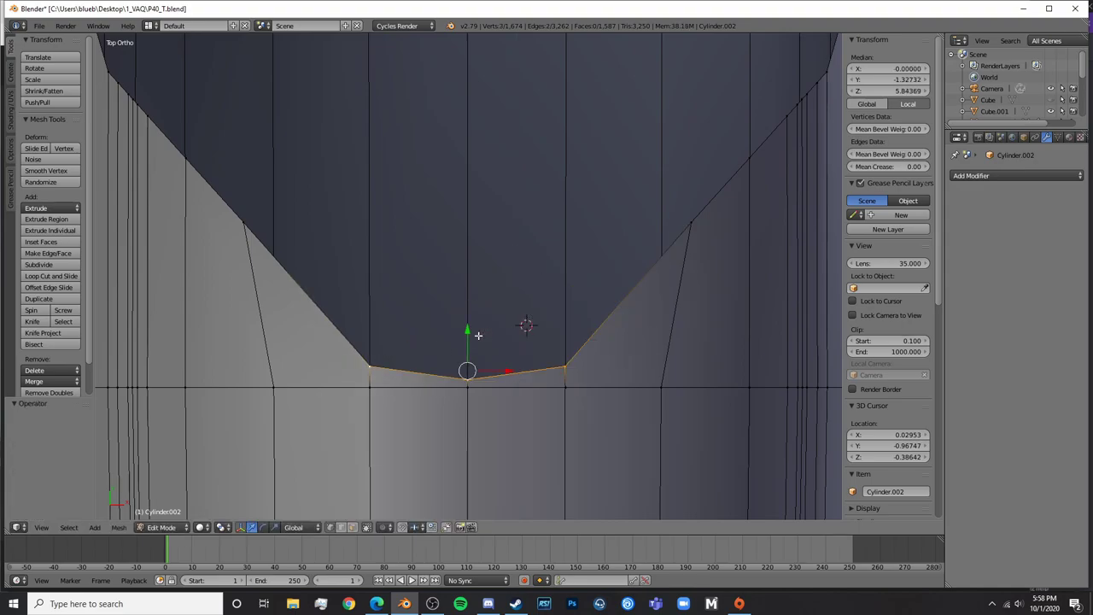
key(e)
key(y)
click(482, 263)
scroll(483, 264, down, 6)
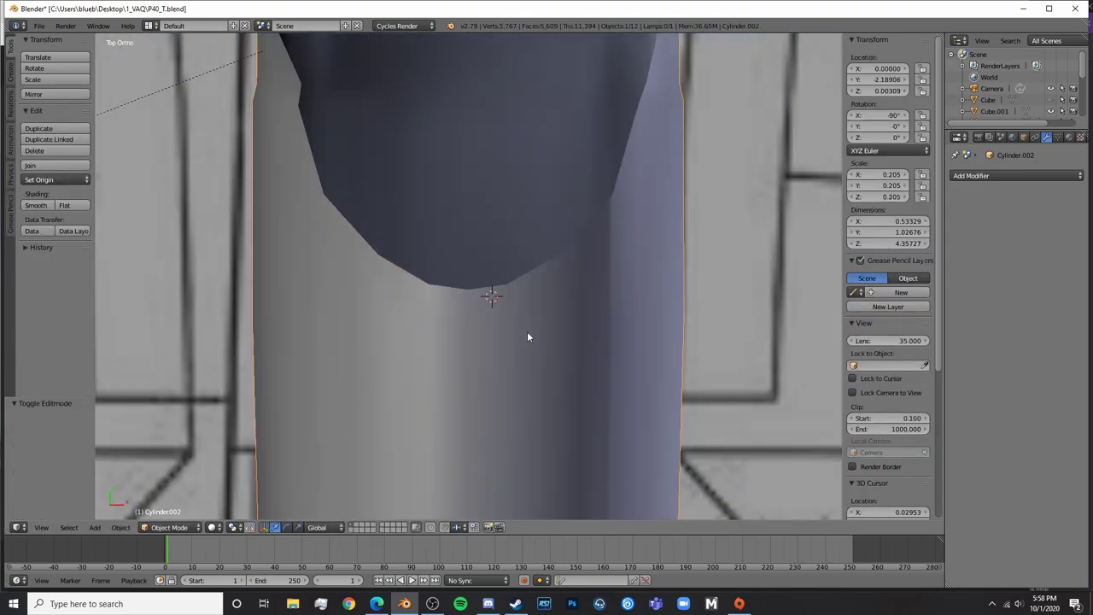
scroll(379, 288, up, 2)
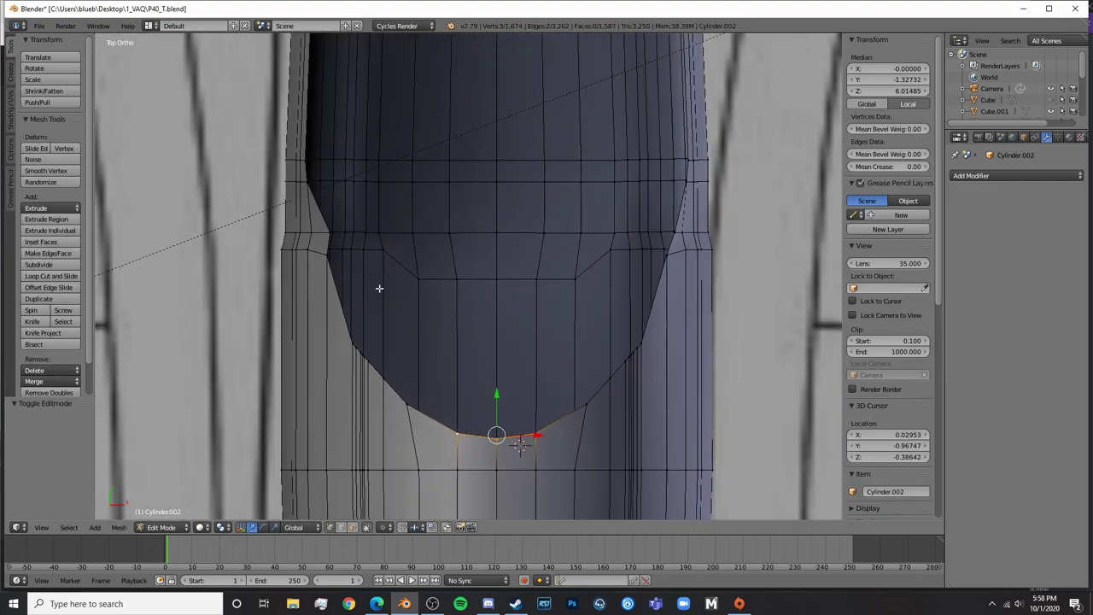
right_click(328, 231)
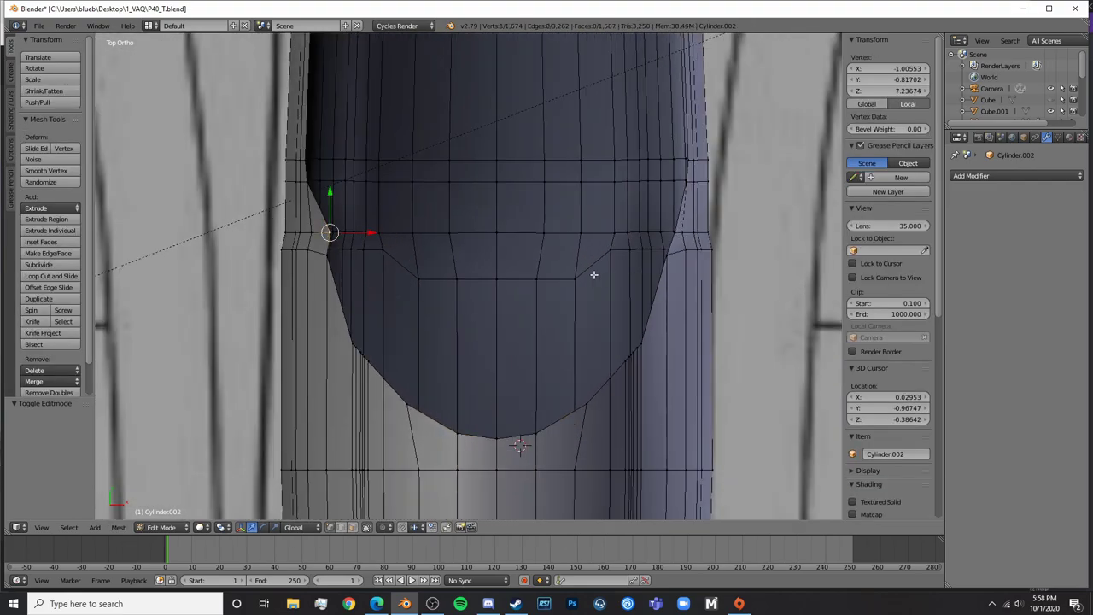
drag(364, 232, 363, 233)
key(ctrl+z)
middle_drag(660, 241, 650, 246)
key(KP_7)
Set the X coordinate of the inward-jutting rim vertex to mirror its counterpart's 1.07369 on the opposite side, and check the result in object mode
right_click(676, 232)
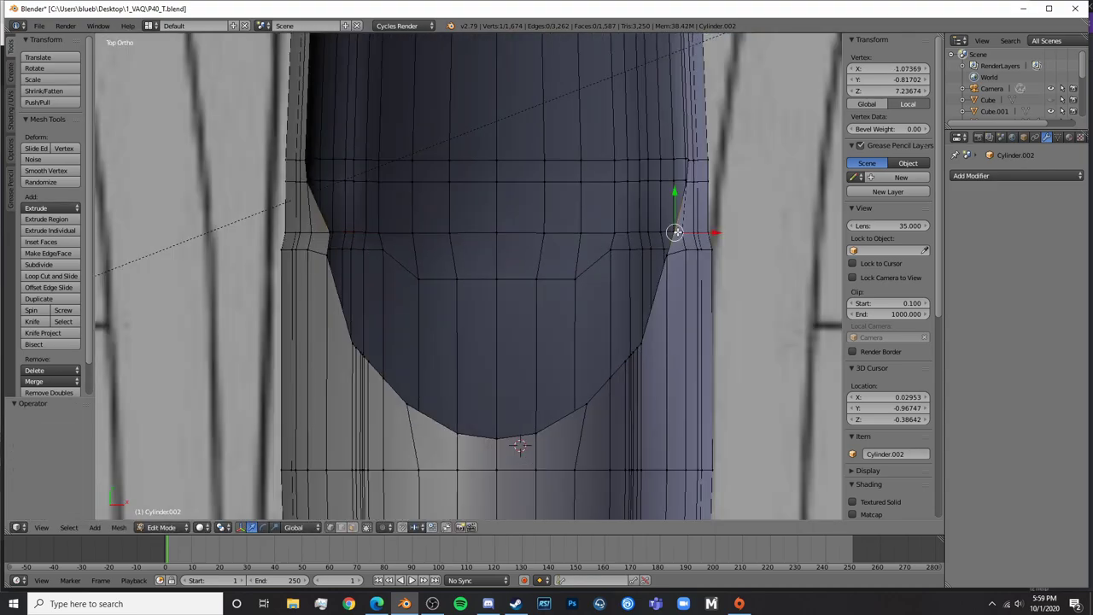
click(904, 69)
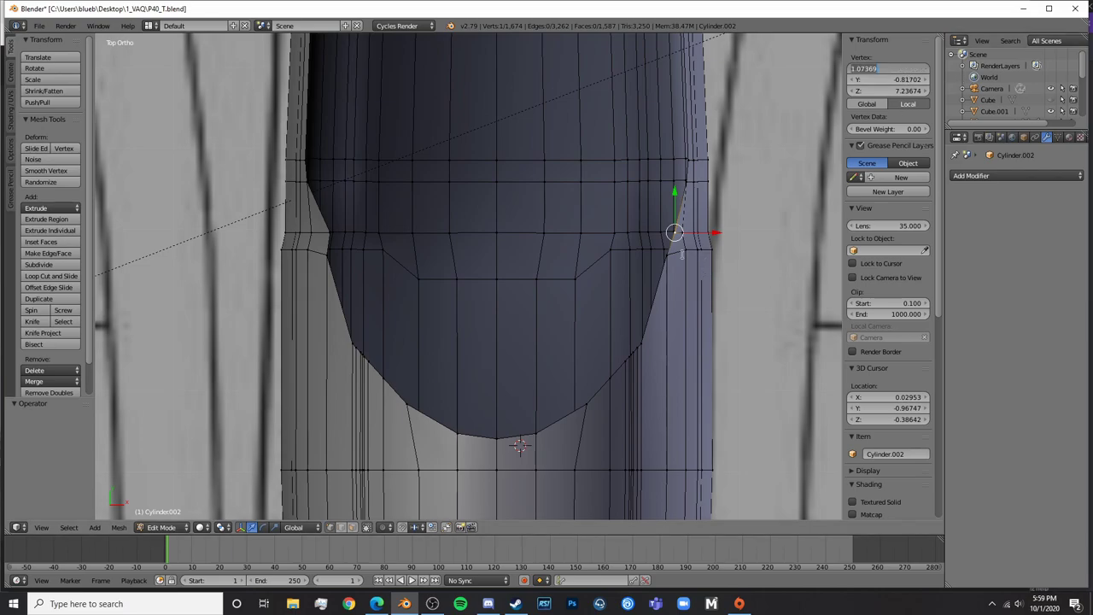
right_click(330, 232)
right_click(330, 232)
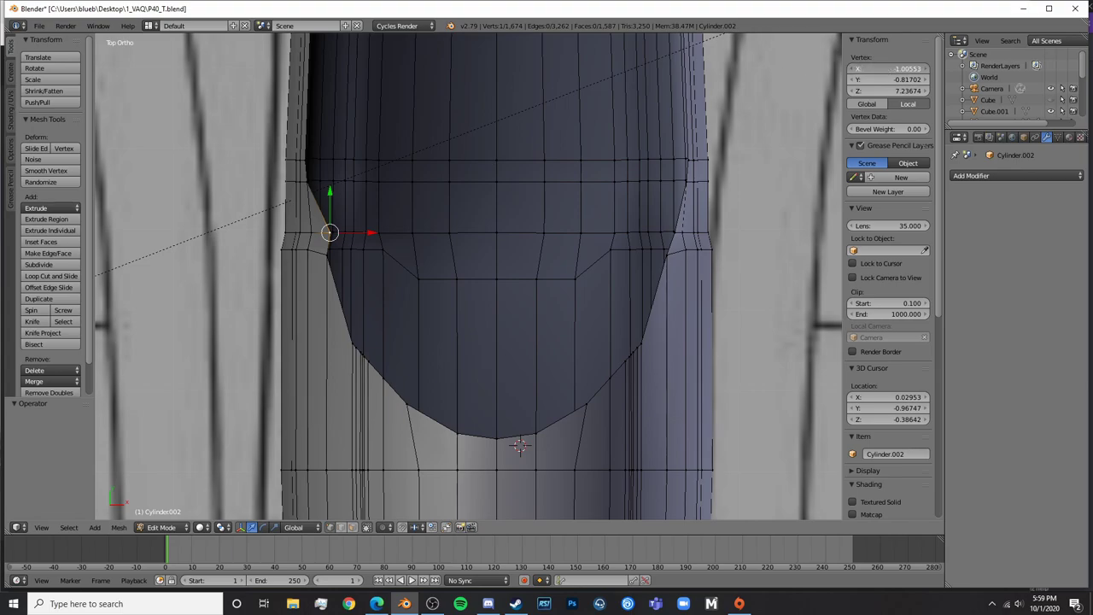
click(886, 66)
key(BackSpace)
key(Return)
key(Tab)
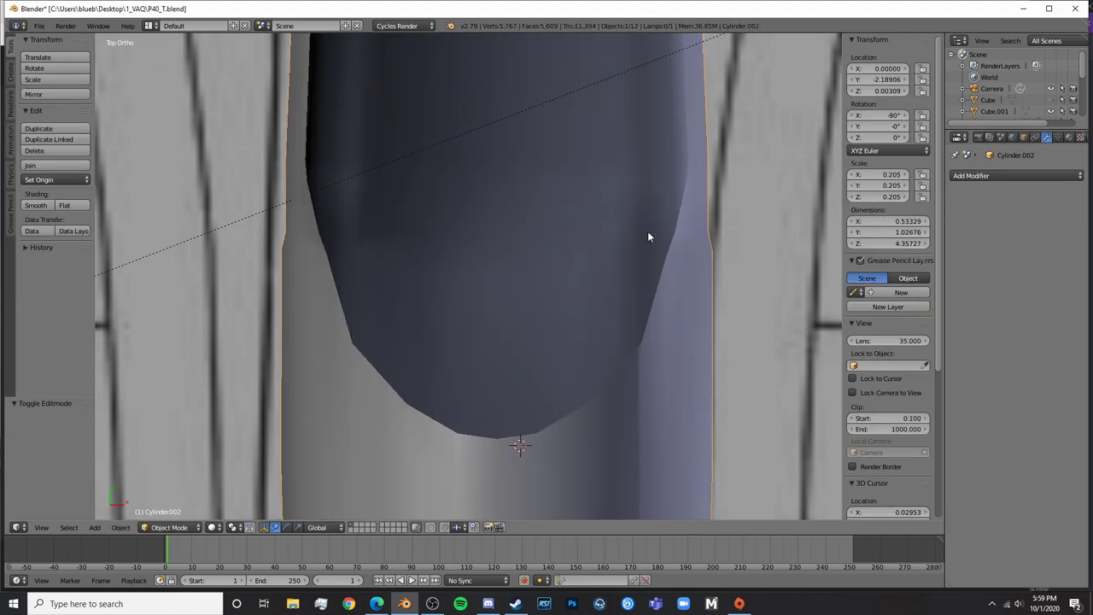
Select the mirrored outermost fuselage side vertices level with the corrected rim vertex and scale them by 1.010 along X
key(Tab)
right_click(708, 231)
shift+right_click(263, 229)
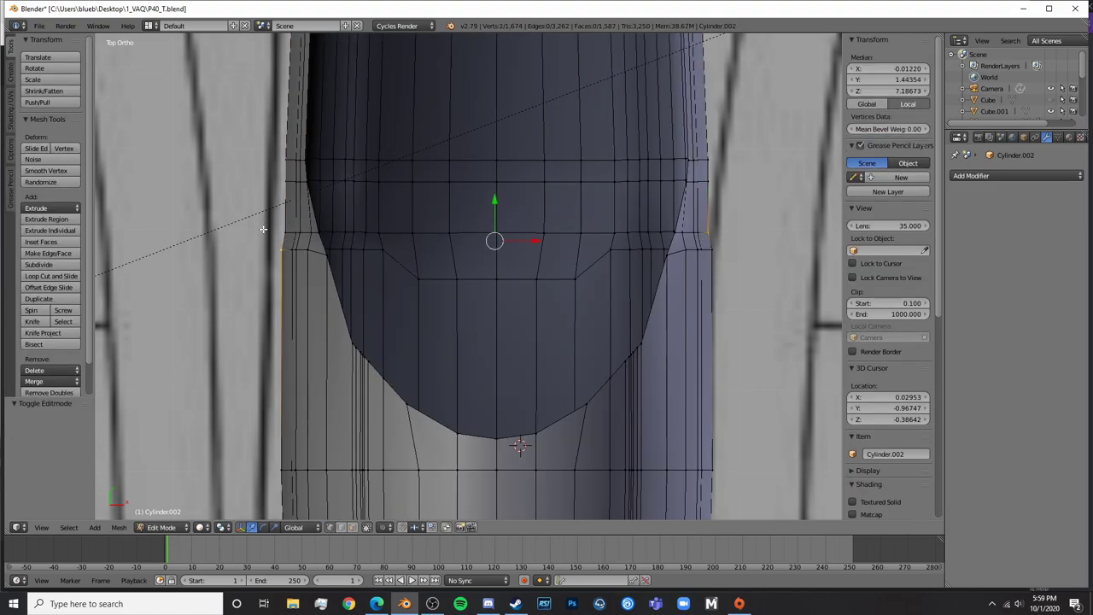
right_click(282, 232)
shift+right_click(728, 224)
key(s)
key(x)
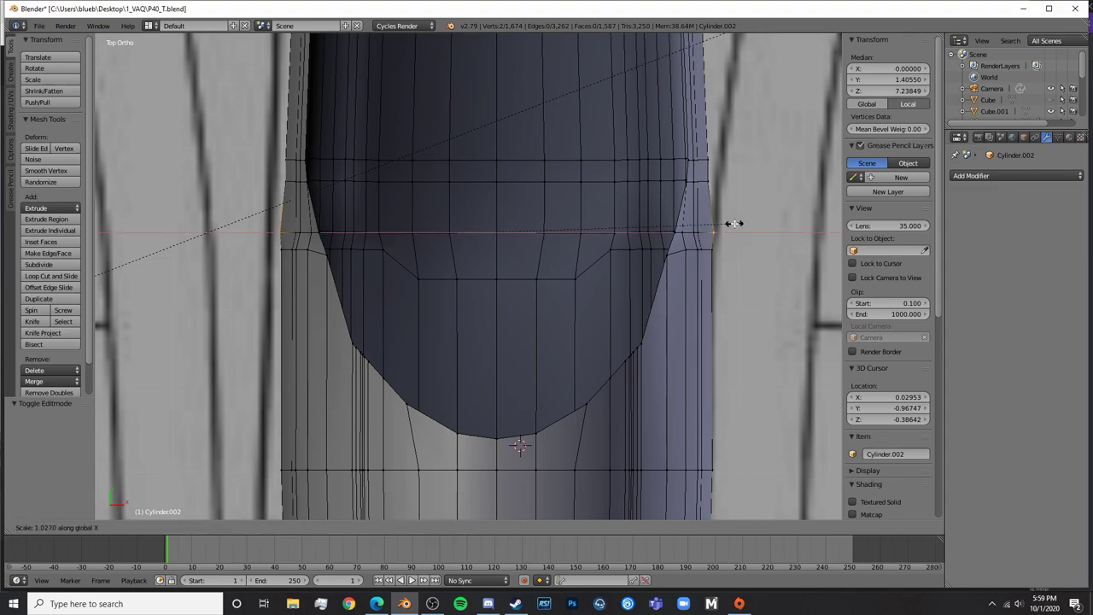
click(730, 223)
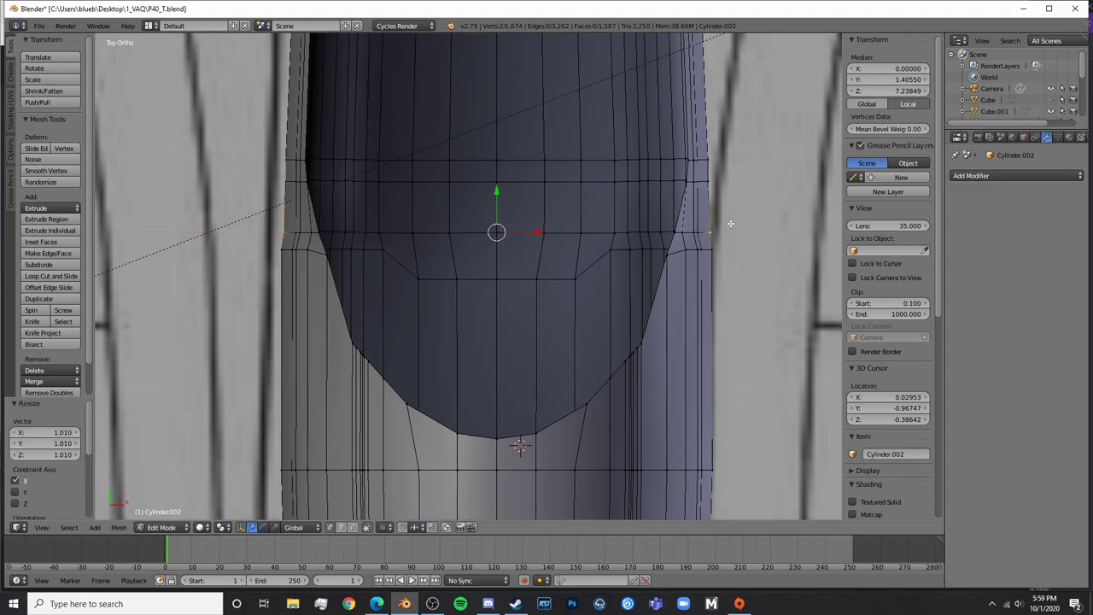
Examine the rim and whole fuselage in object mode with changed viewport shading, and return to mesh editing in top view
key(Tab)
scroll(760, 289, down, 3)
key(a)
mouse_move(761, 289)
middle_down()
mouse_move(690, 279)
mouse_move(526, 192)
mouse_move(511, 213)
mouse_move(586, 230)
mouse_move(593, 265)
mouse_move(552, 340)
mouse_move(460, 337)
middle_up()
scroll(593, 265, down, 7)
key(shift+z)
key(shift+z)
shift+scroll(461, 337, up, 4)
scroll(566, 351, up, 4)
mouse_move(628, 342)
shift+middle_down()
mouse_move(588, 177)
mouse_move(469, 303)
mouse_move(439, 293)
mouse_move(454, 396)
mouse_move(522, 371)
mouse_move(398, 357)
shift+middle_up()
scroll(440, 293, up, 3)
key(Tab)
middle_drag(380, 356, 408, 357)
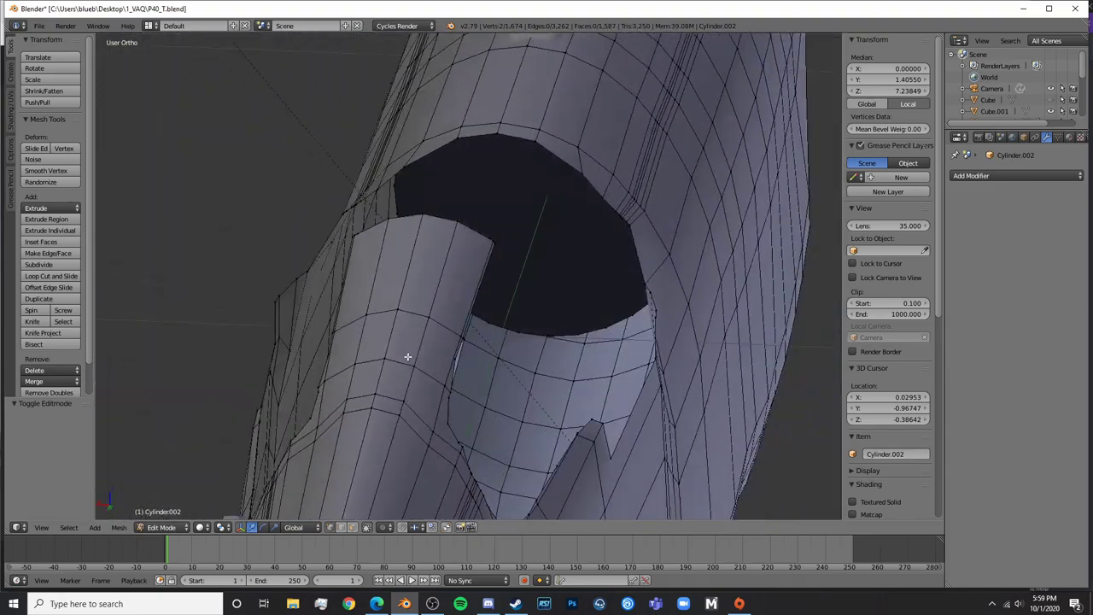
key(KP_7)
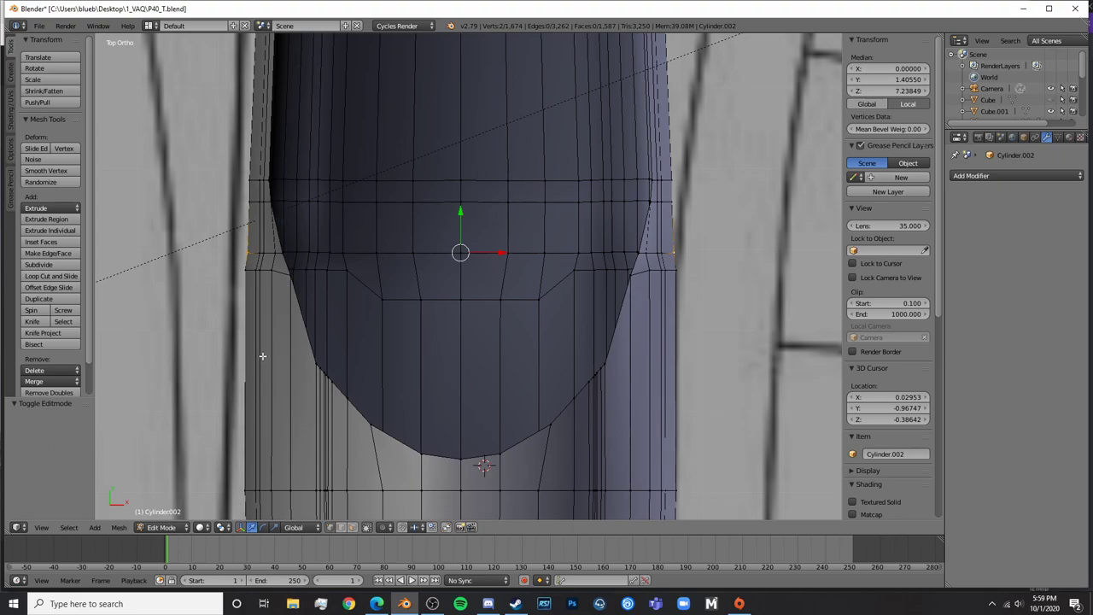
Fill four faces across the cockpit opening between opposing rim edges, working from the step in the rim toward the rounded front end
middle_drag(262, 356, 417, 367)
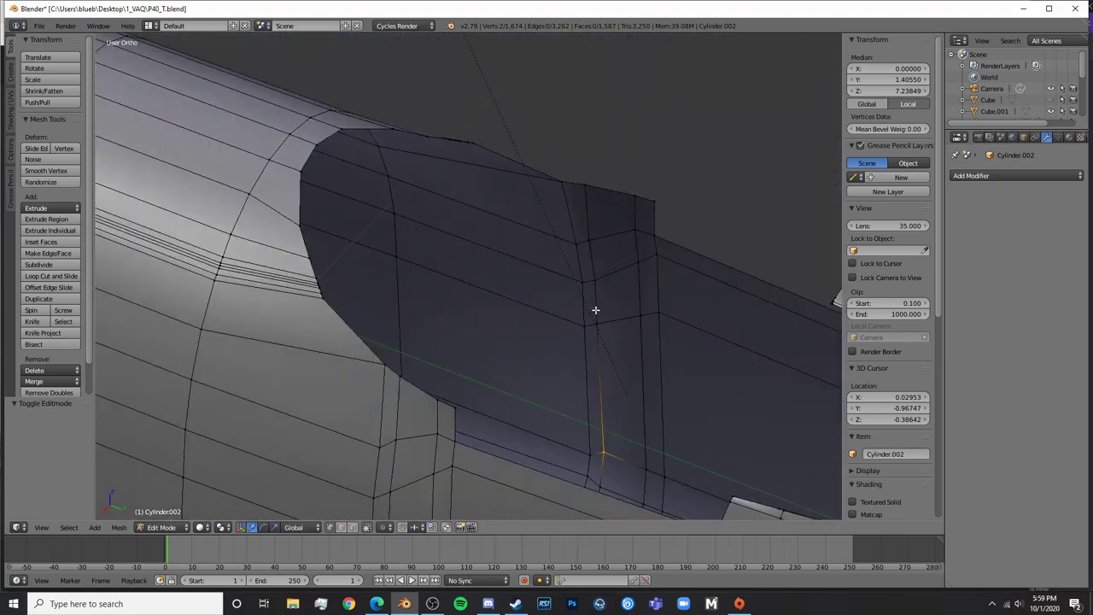
key(a)
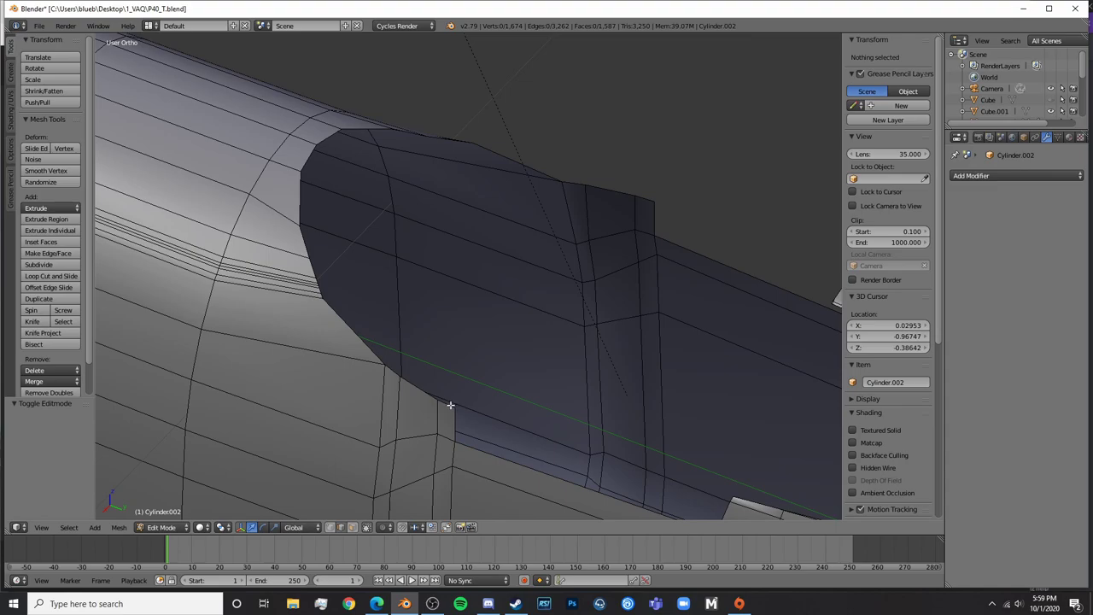
right_click(450, 405)
shift+right_click(641, 188)
key(f)
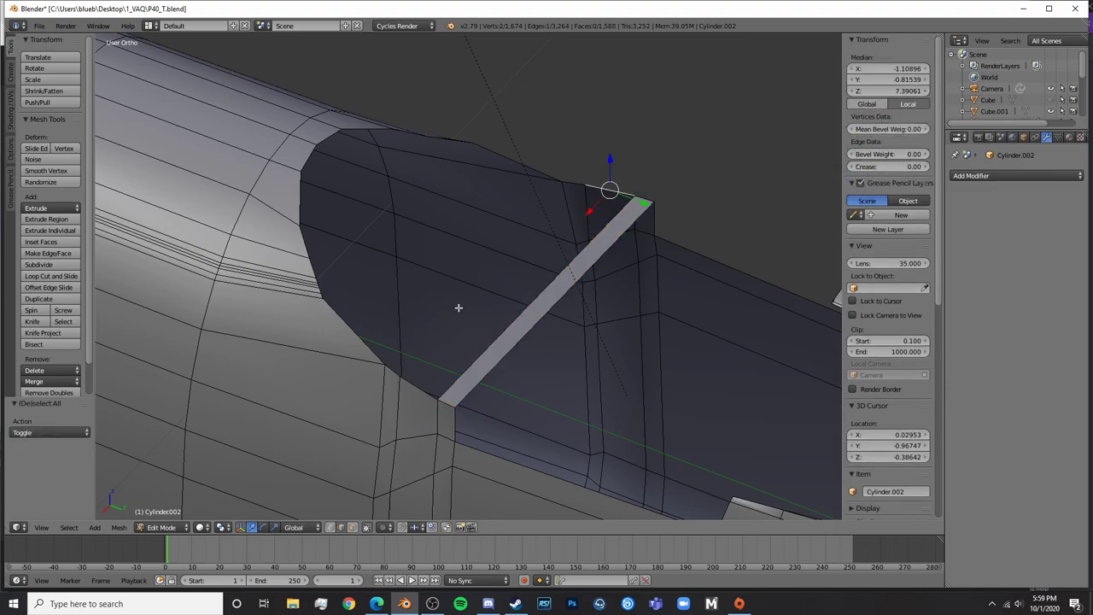
key(f)
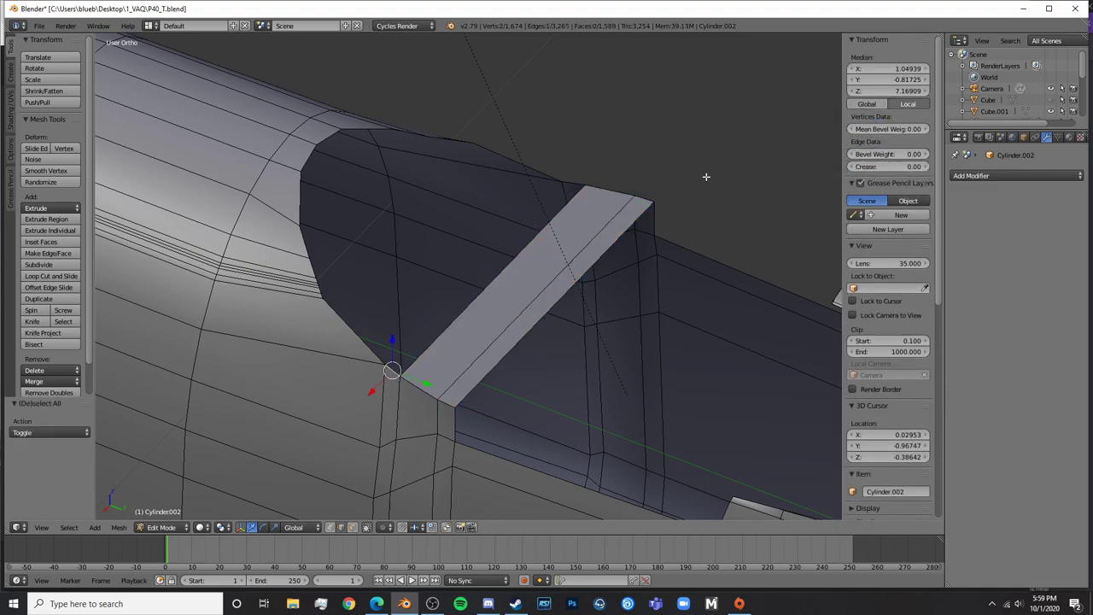
key(f)
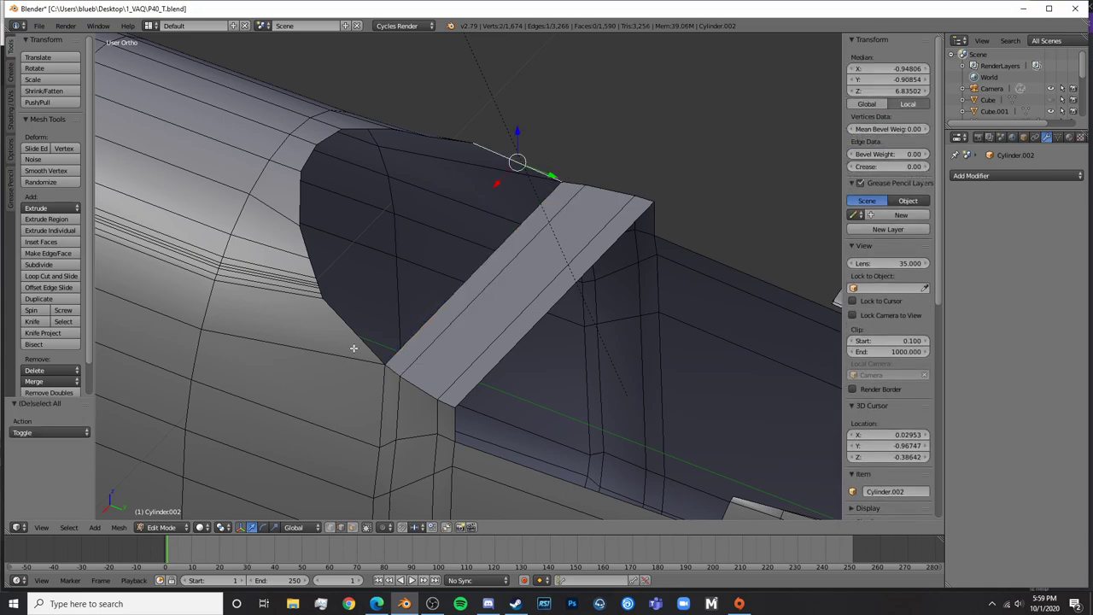
key(f)
Extend the fill toward the front with two narrow faces between the first two pairs of closely spaced opposing rim edges
scroll(367, 358, up, 5)
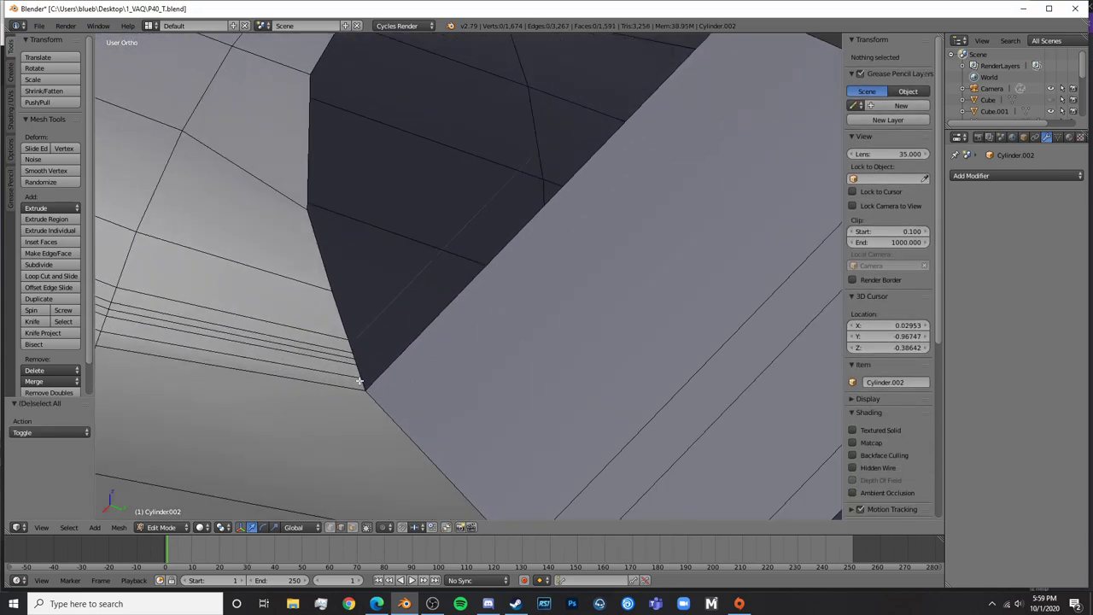
right_click(359, 381)
middle_drag(671, 166, 639, 415)
shift+right_click(639, 415)
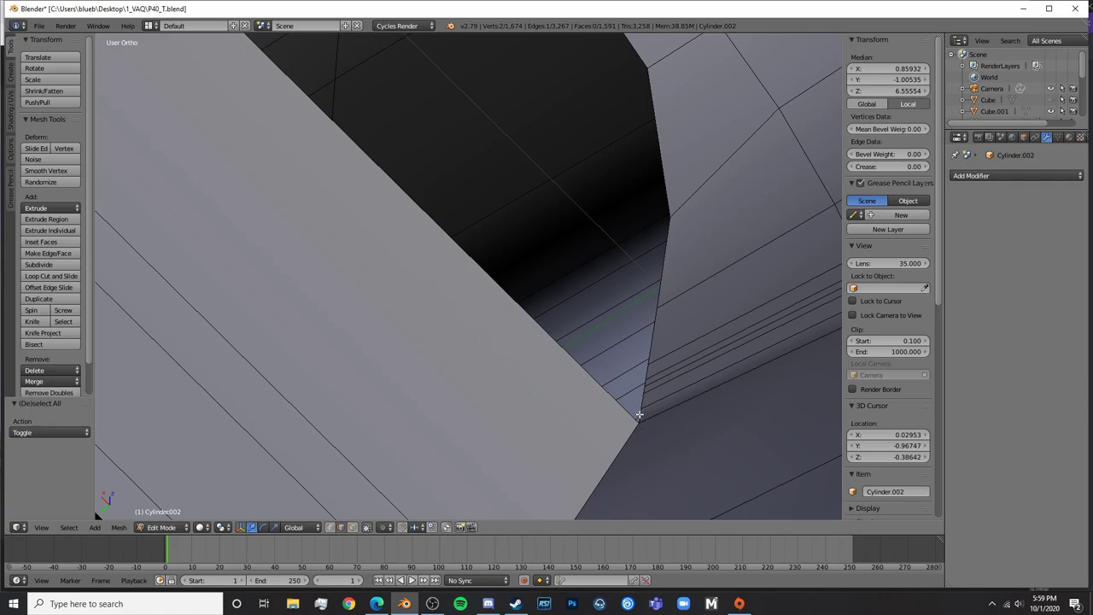
key(f)
key(a)
right_click(644, 403)
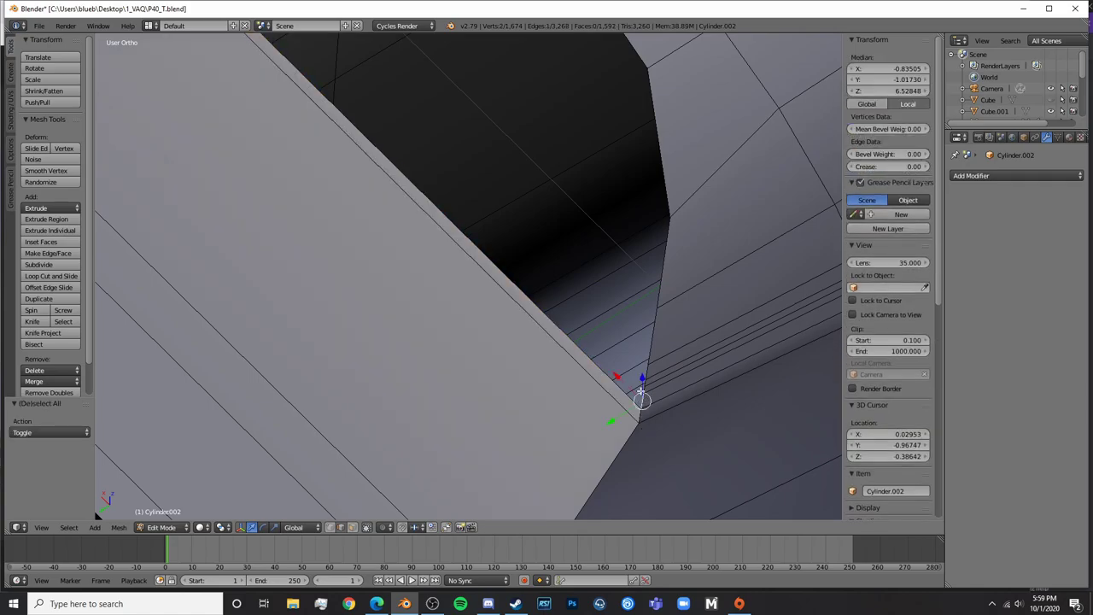
shift+right_click(643, 412)
shift+middle_drag(601, 302, 787, 477)
middle_drag(420, 164, 492, 298)
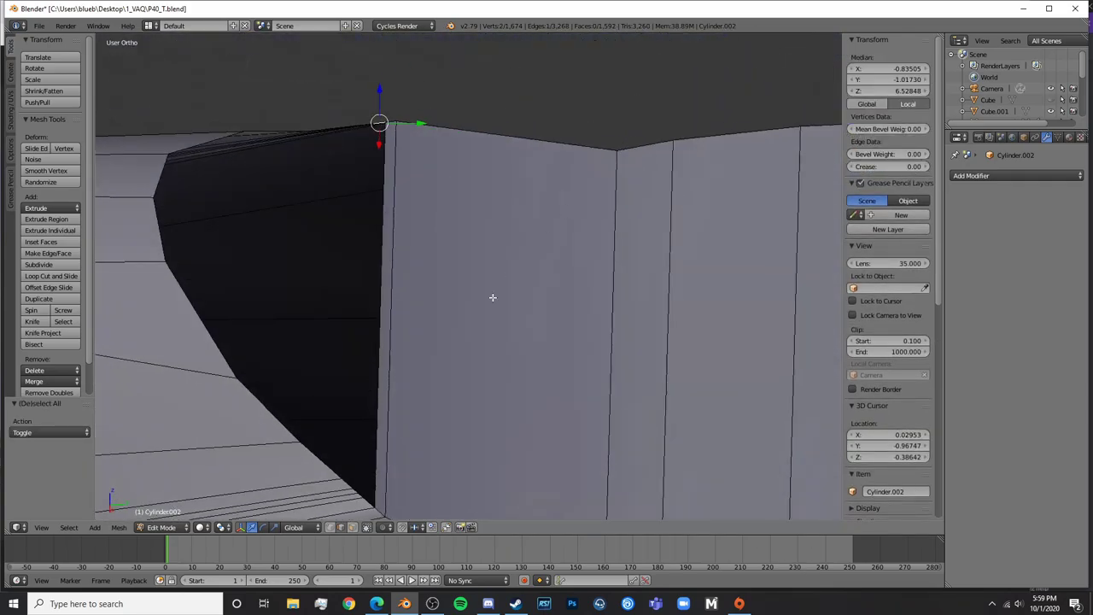
shift+right_click(367, 501)
key(f)
key(a)
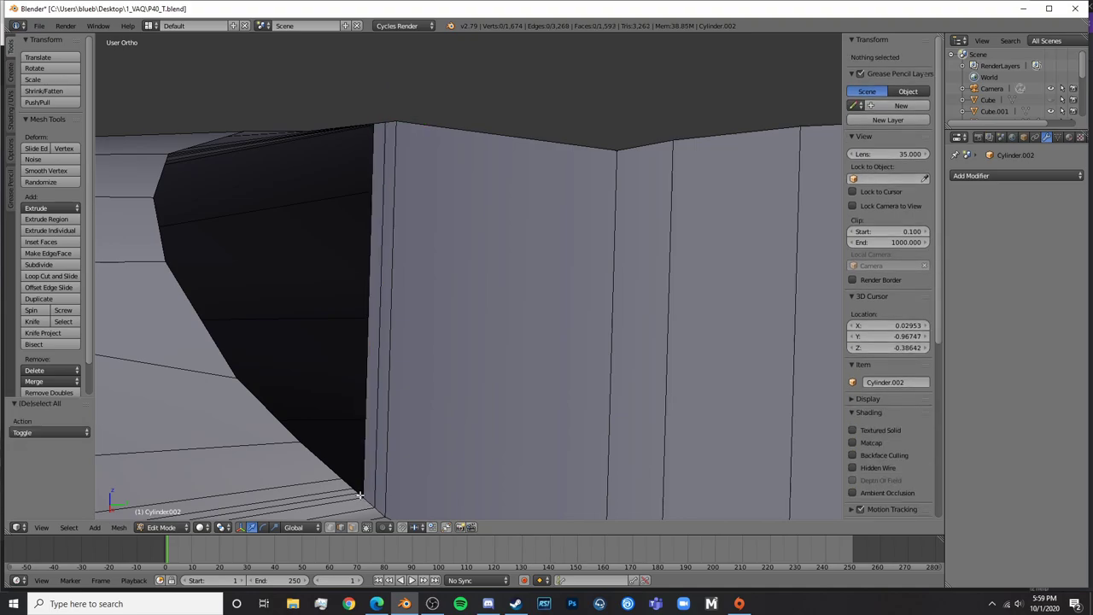
Fill two more narrow faces between the next pairs of short rim edges on both sides of the opening
right_click(359, 495)
middle_drag(392, 157, 581, 413)
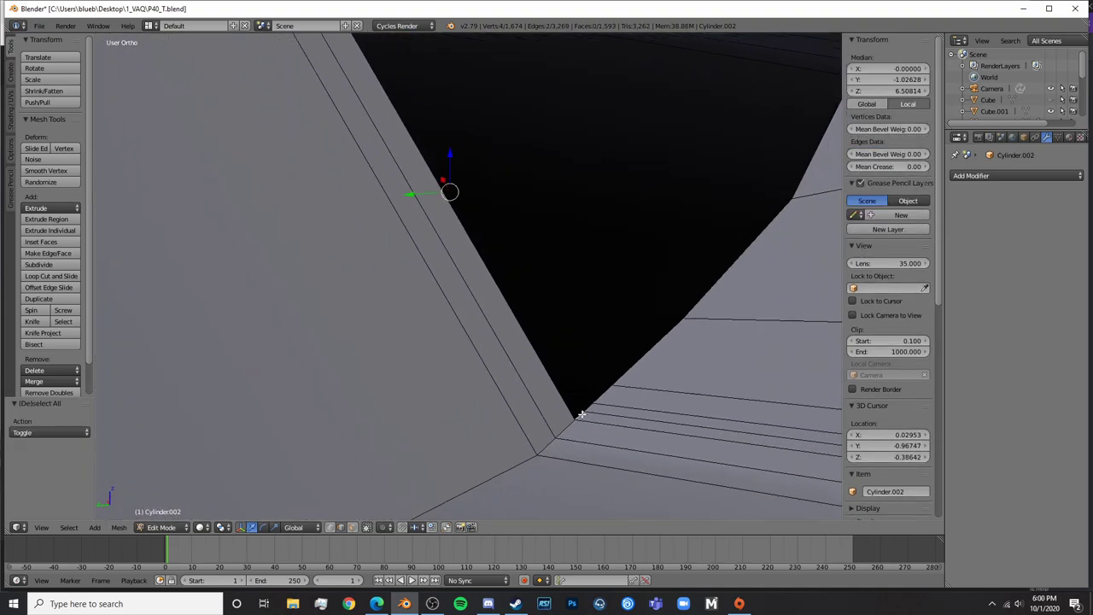
key(f)
key(a)
right_click(586, 411)
right_click(590, 407)
middle_drag(321, 322, 408, 272)
key(f)
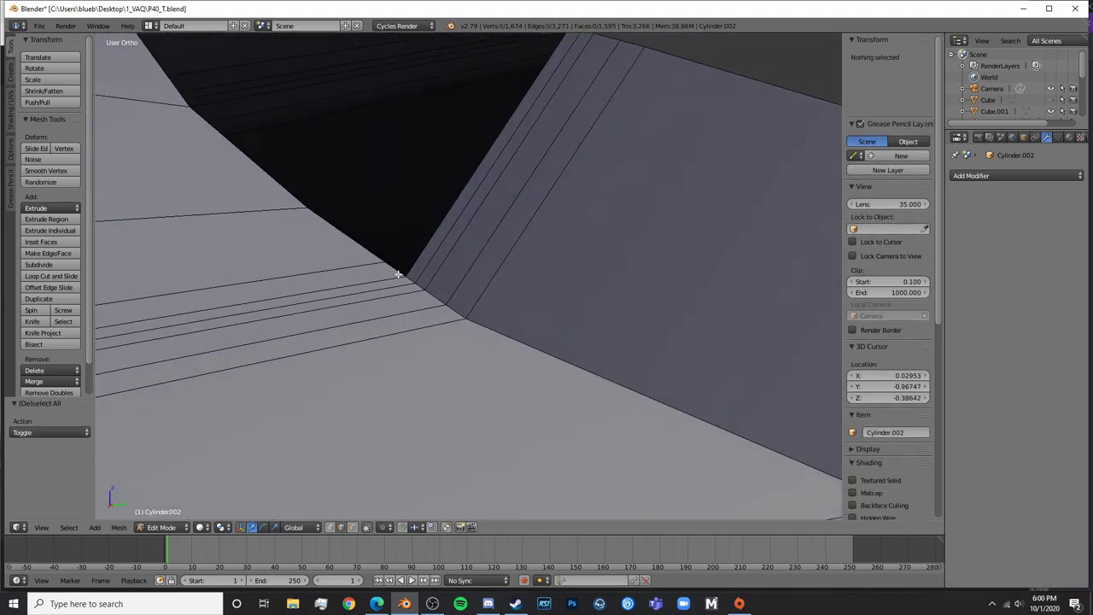
Try to select the next short open rim edge just ahead of the filled faces
scroll(398, 266, down, 7)
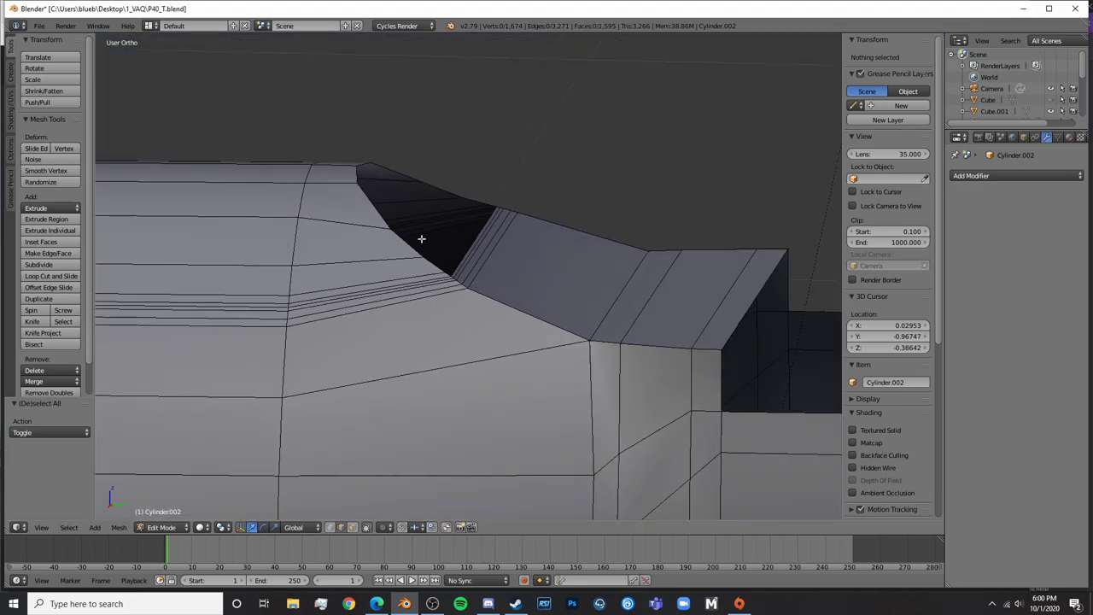
scroll(473, 317, up, 2)
shift+middle_drag(486, 331, 517, 298)
scroll(461, 427, up, 4)
scroll(368, 362, up, 3)
shift+middle_drag(368, 363, 360, 389)
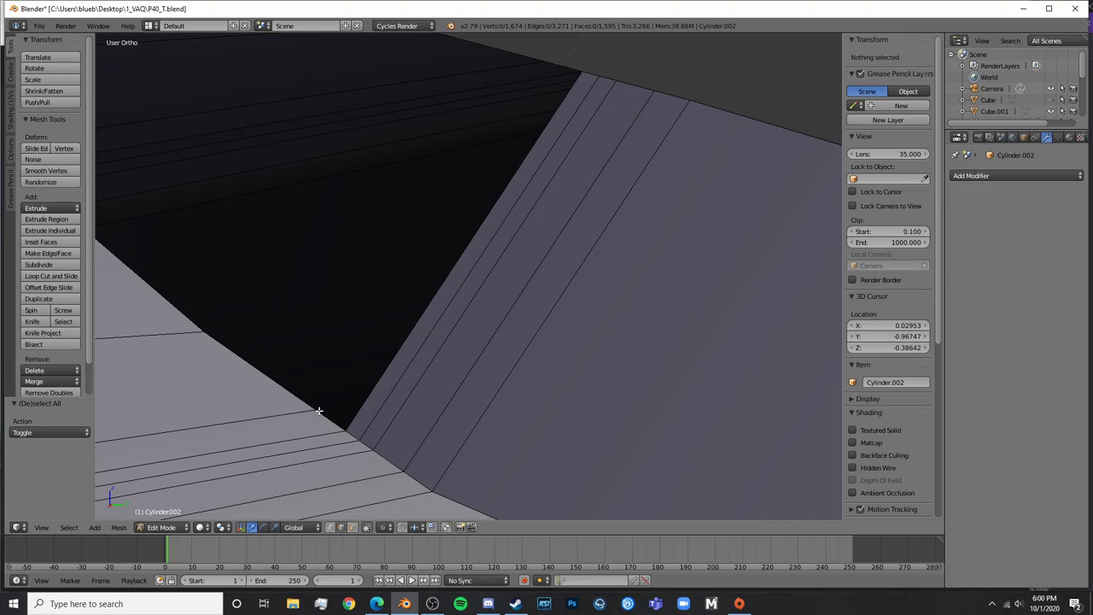
ctrl+click(326, 420)
click(329, 422)
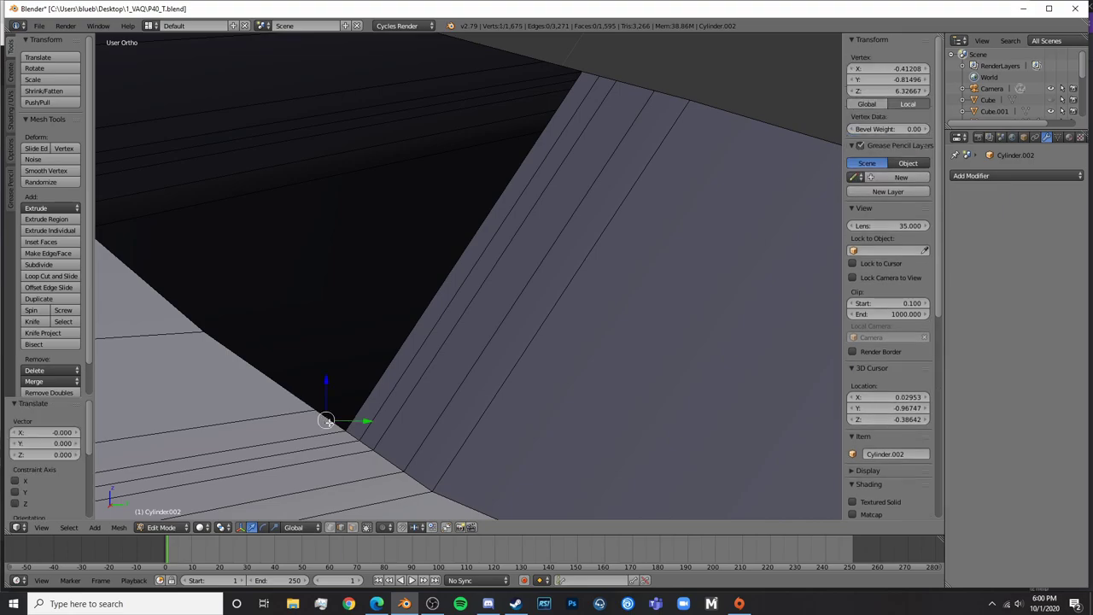
Try to select the next short rim edge together with its counterpart on the opposite side, and clear the selection
middle_drag(367, 438, 320, 449)
scroll(504, 381, down, 5)
scroll(523, 381, down, 3)
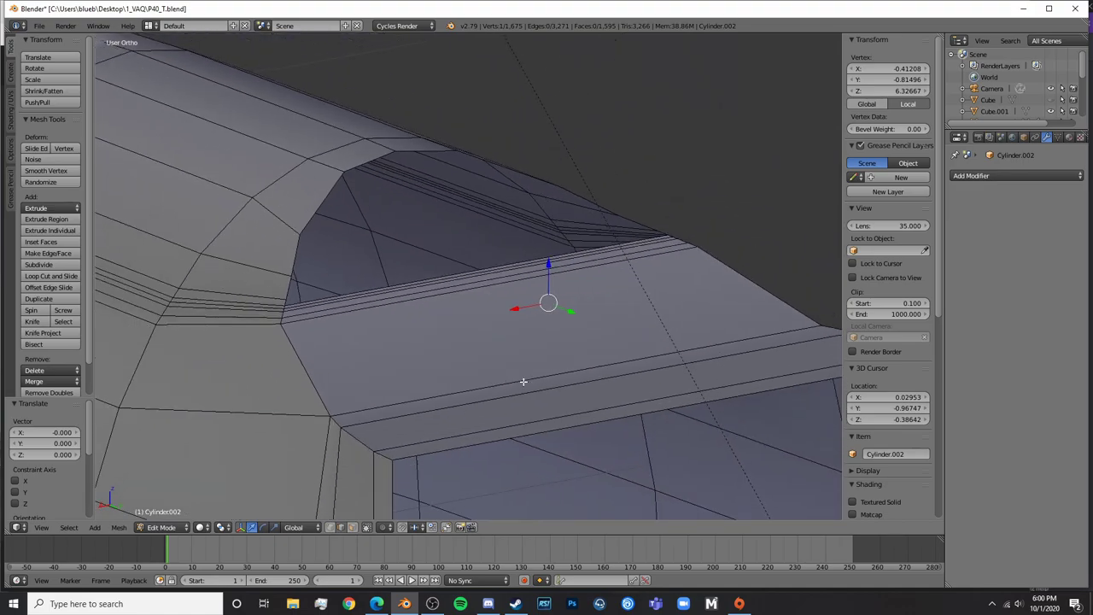
scroll(277, 313, up, 5)
shift+middle_drag(99, 371, 461, 368)
scroll(427, 365, up, 5)
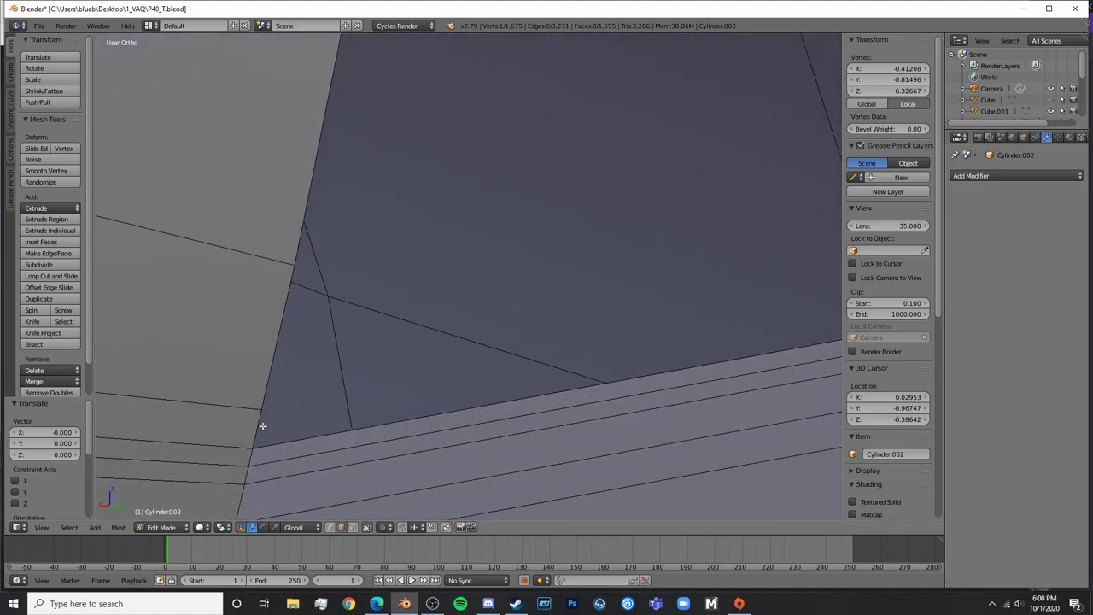
ctrl+click(256, 428)
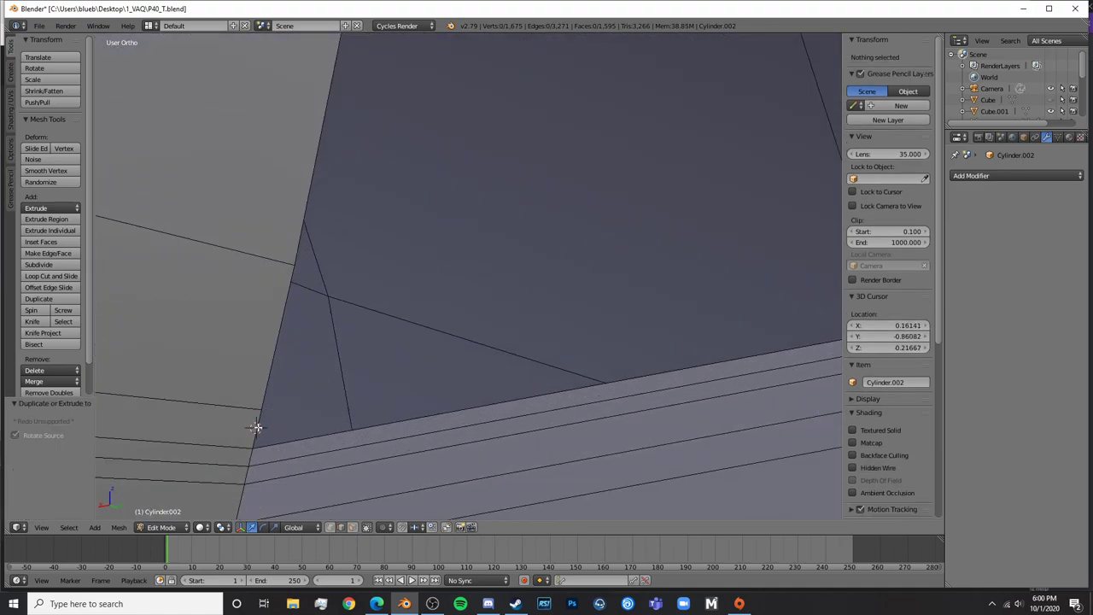
right_click(257, 428)
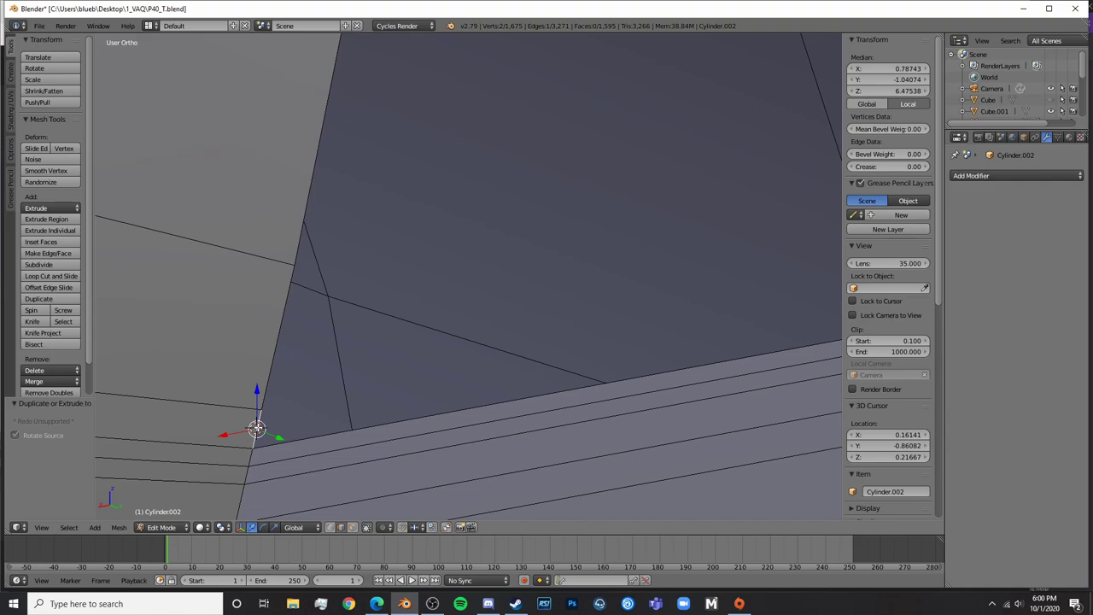
middle_drag(434, 432, 244, 396)
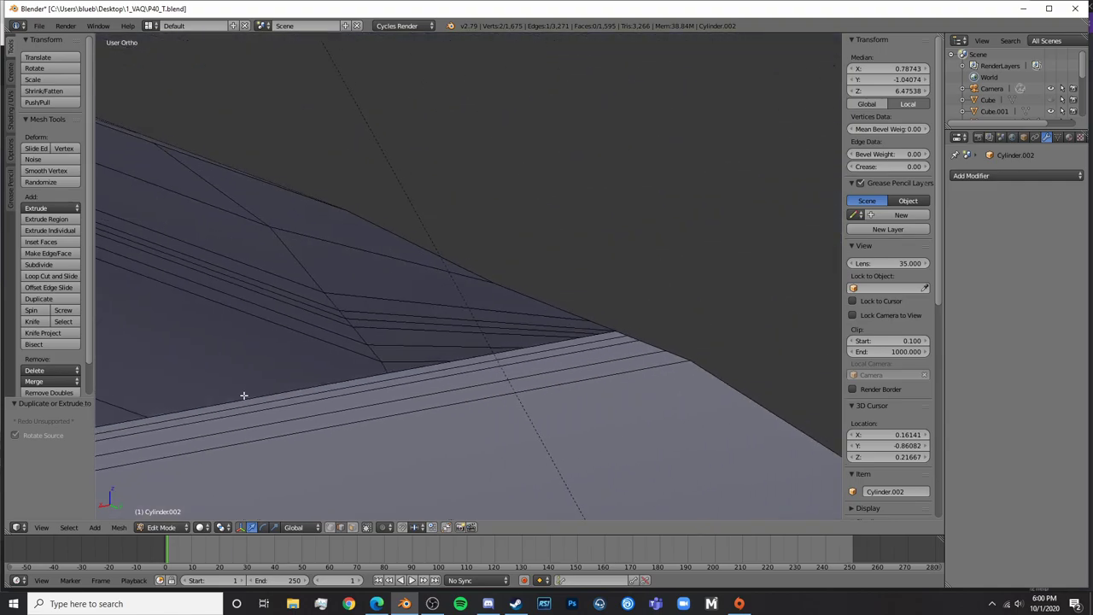
ctrl+right_click(603, 320)
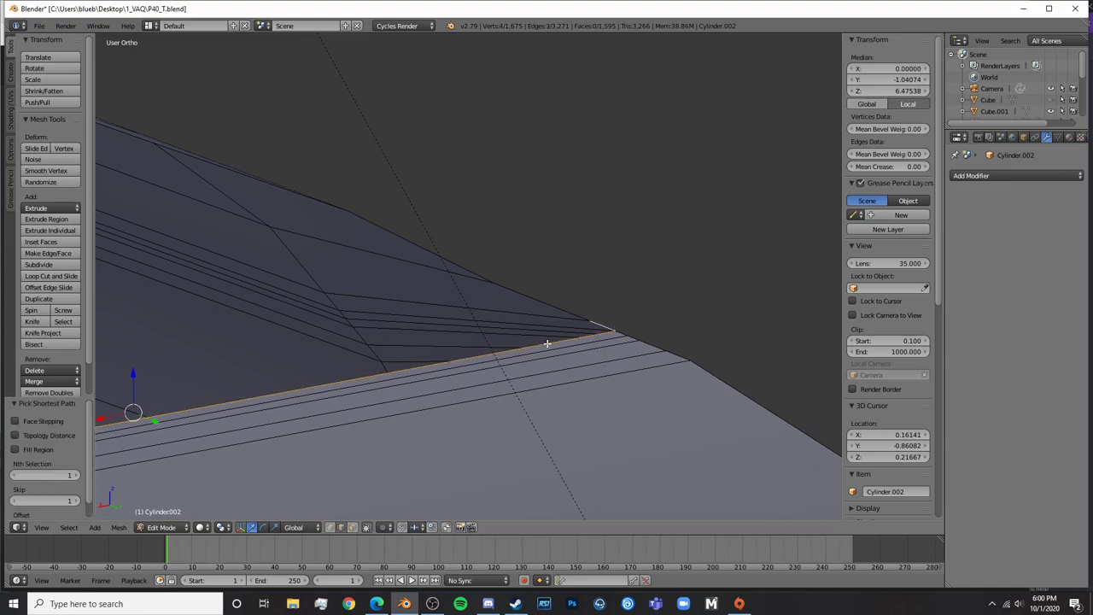
key(a)
Select the remaining pair of short opposing rim edges beside the last filled strip and fill a face between them
middle_drag(547, 345, 364, 360)
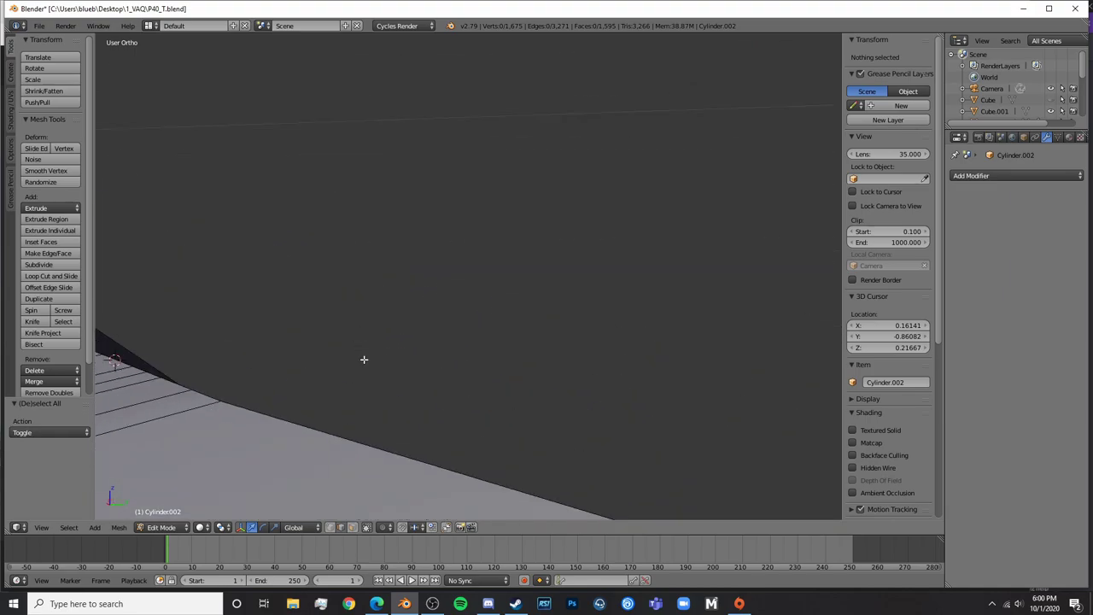
right_click(215, 395)
middle_drag(205, 391, 558, 352)
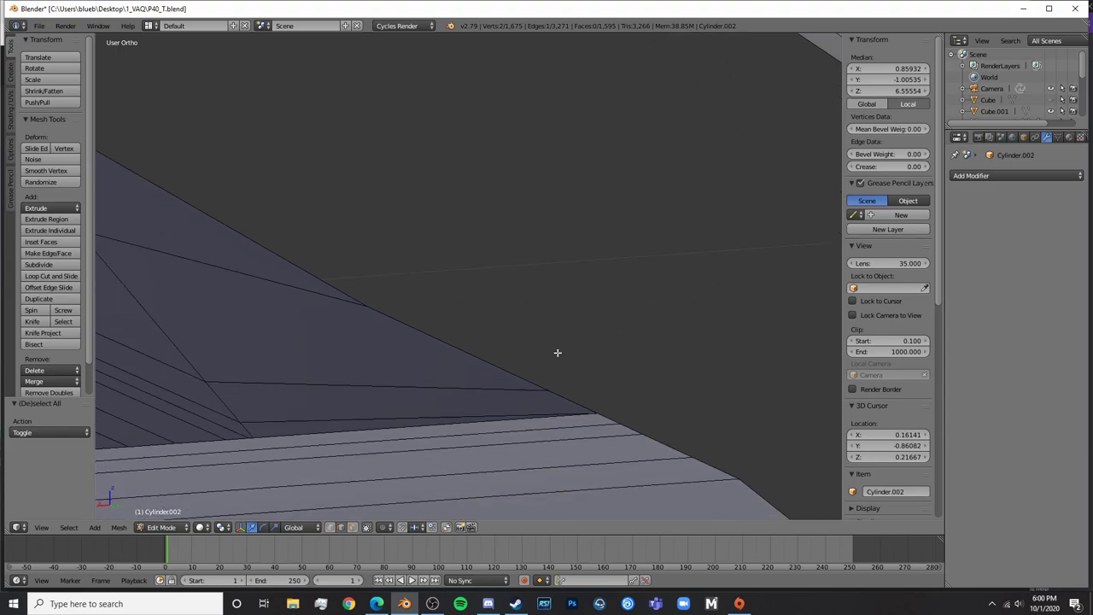
middle_drag(572, 392, 423, 379)
scroll(471, 402, up, 2)
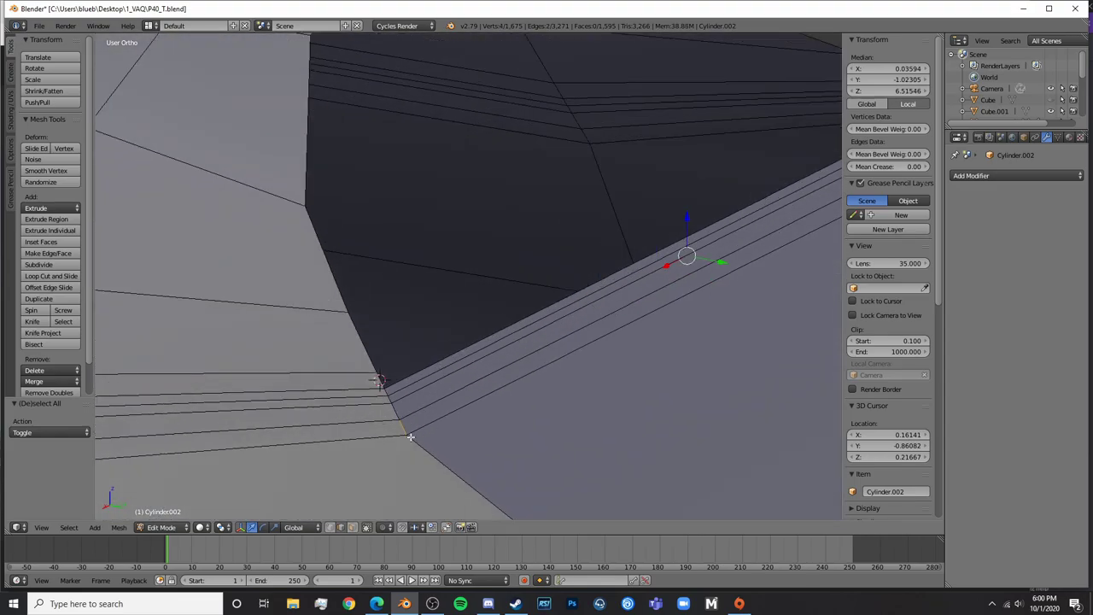
shift+middle_drag(410, 437, 506, 374)
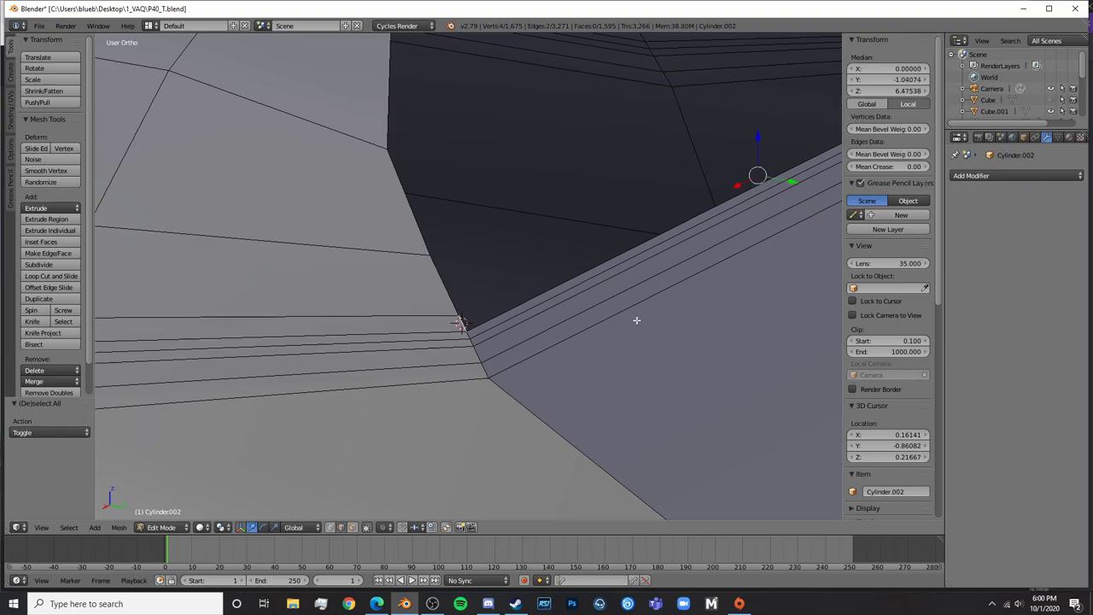
middle_drag(636, 321, 470, 411)
key(f)
key(a)
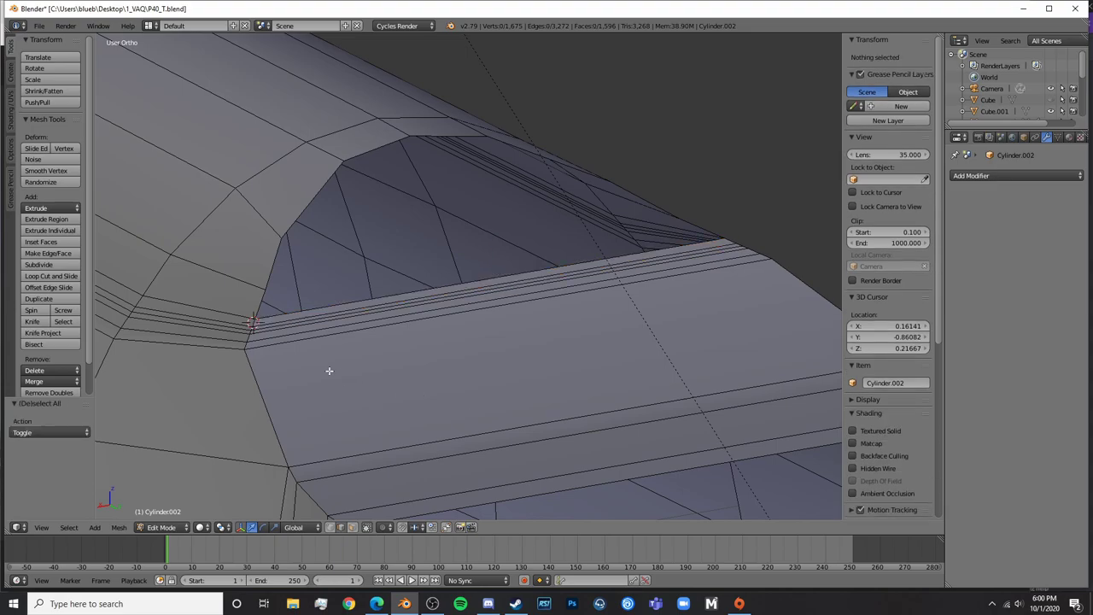
Fill two wider faces across the opening between the next two pairs of longer opposing rim edges toward the front
scroll(277, 329, up, 1)
right_click(226, 305)
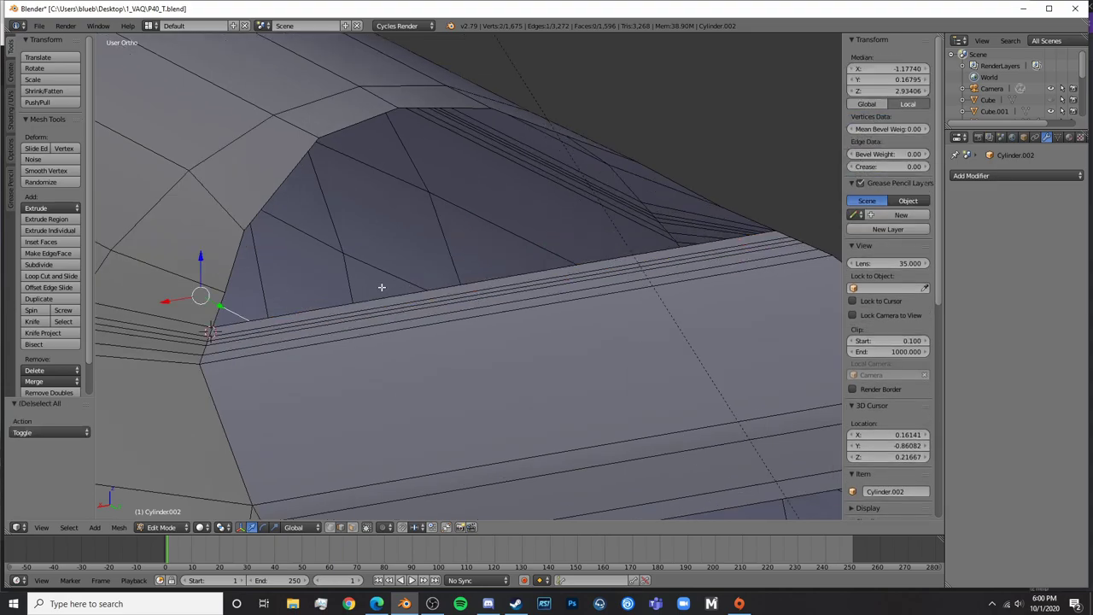
shift+right_click(754, 213)
key(f)
key(a)
right_click(706, 185)
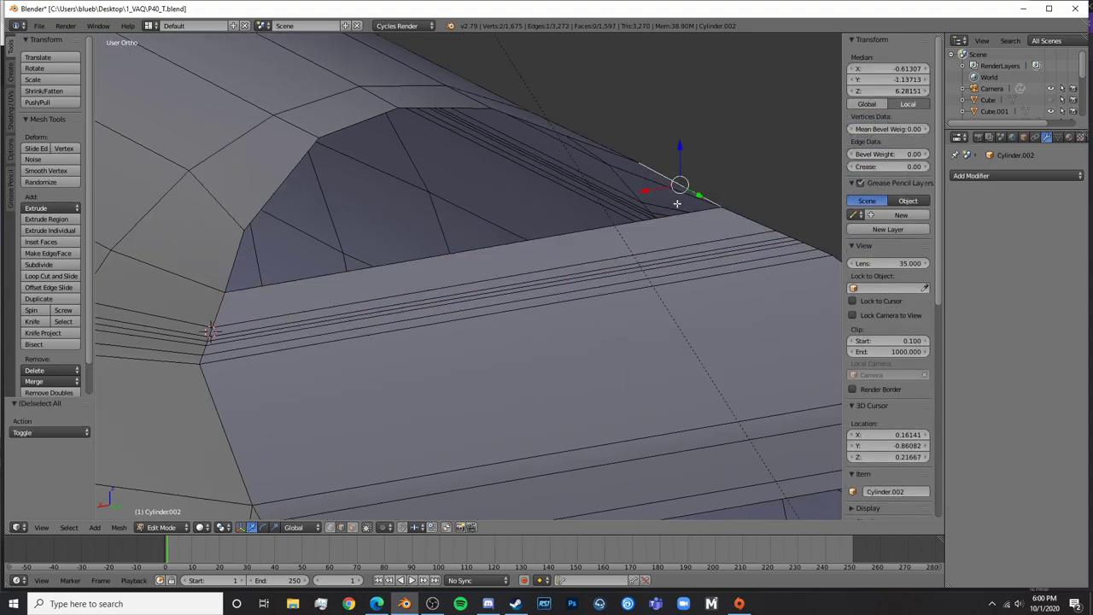
shift+right_click(238, 250)
key(f)
key(a)
Select the opposing slanted rim edges just before the front tip of the opening and fill a face between them
right_click(265, 197)
shift+right_click(606, 125)
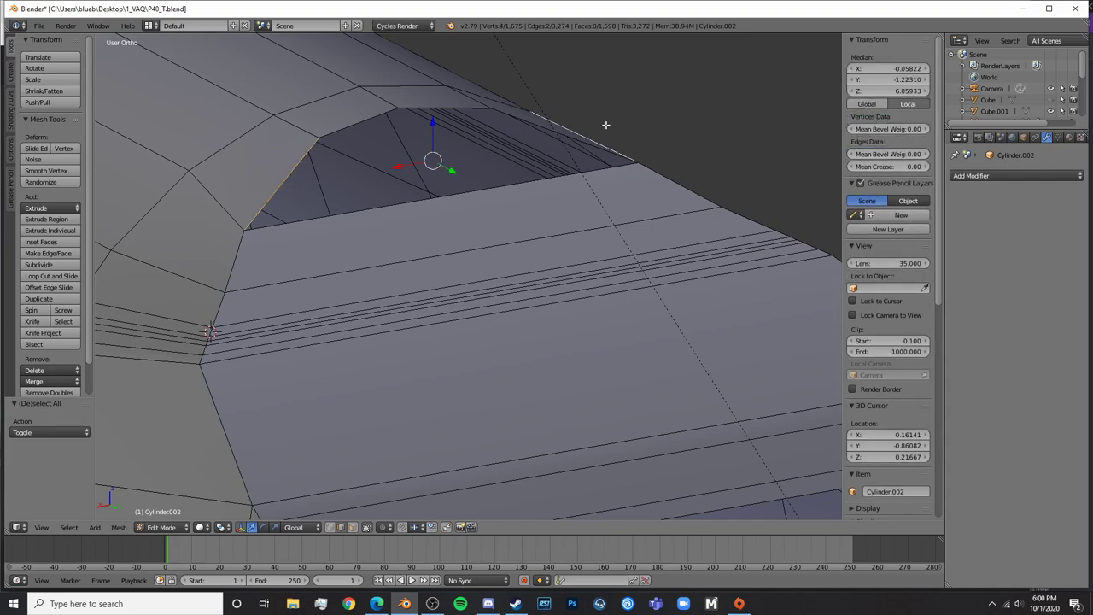
middle_drag(605, 125, 545, 155)
shift+right_click(711, 141)
shift+right_click(681, 142)
key(f)
key(a)
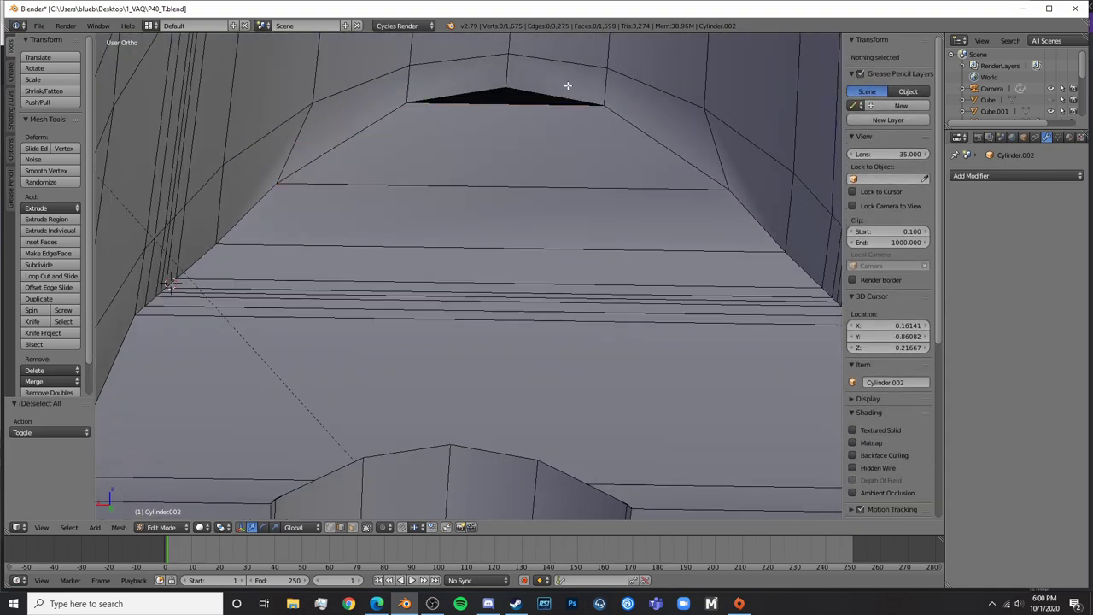
Fill the black triangular gap at the top of the sloped section with faces between its bordering edges
right_click(557, 88)
shift+right_click(480, 95)
key(f)
key(a)
middle_drag(470, 111, 504, 350)
key(Tab)
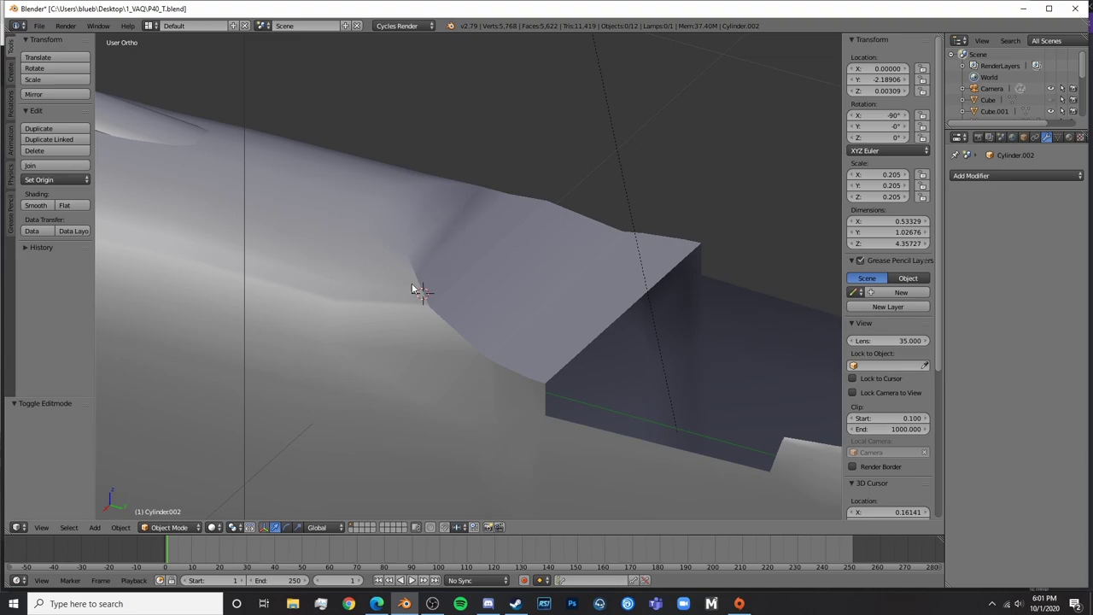
Try adding lengthwise edge loops across the slope and fuselage side, just above the dense cluster of loops
key(Tab)
middle_drag(471, 211, 362, 296)
key(Tab)
key(Tab)
scroll(362, 296, down, 4)
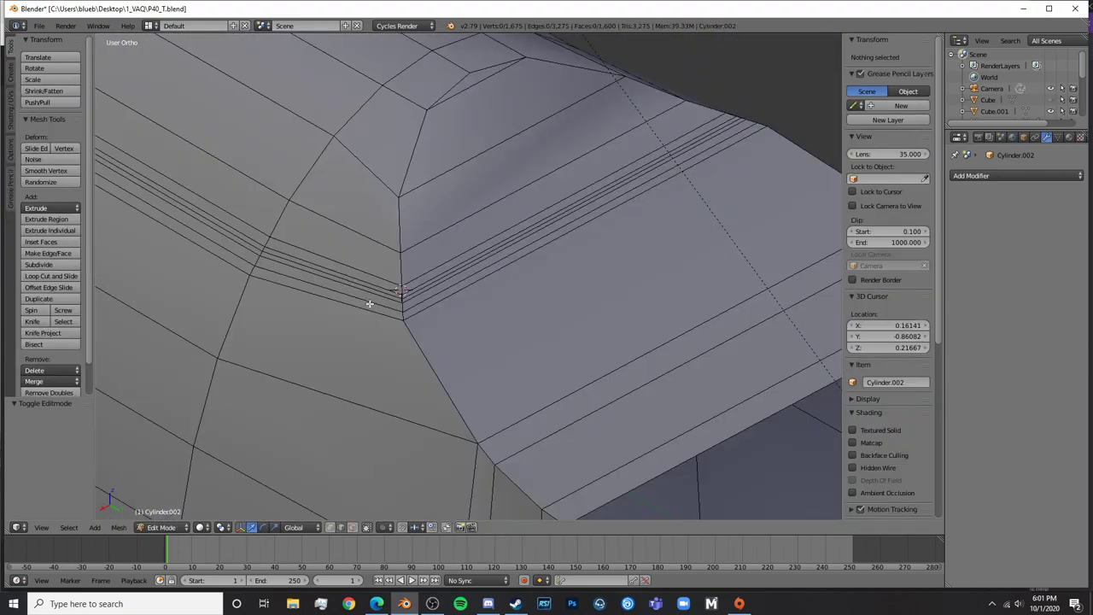
key(ctrl+r)
double_click(357, 237)
key(a)
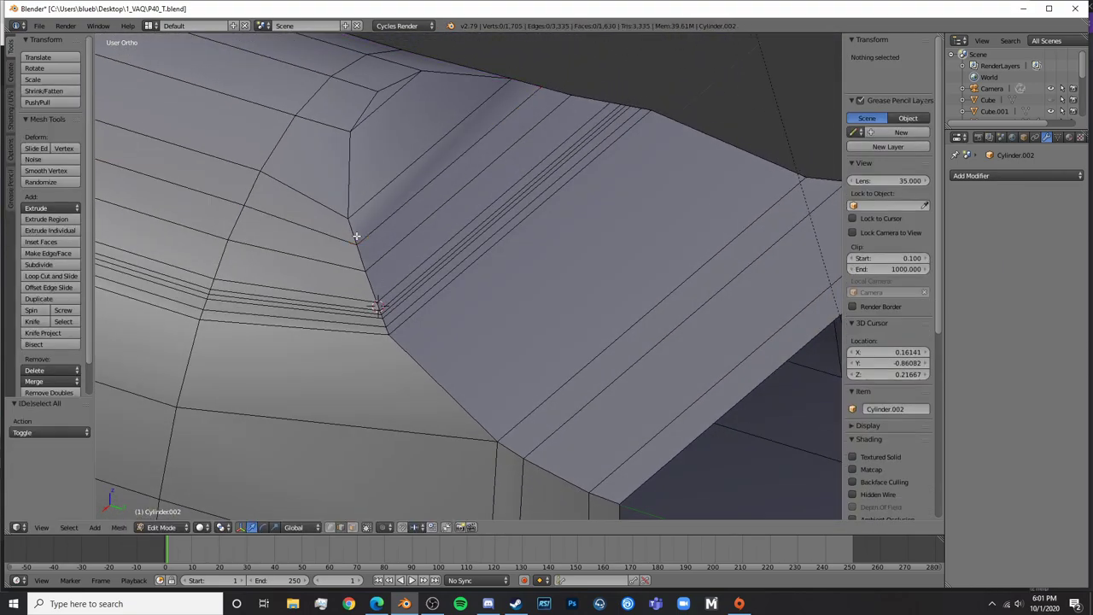
key(ctrl+r)
double_click(353, 229)
key(a)
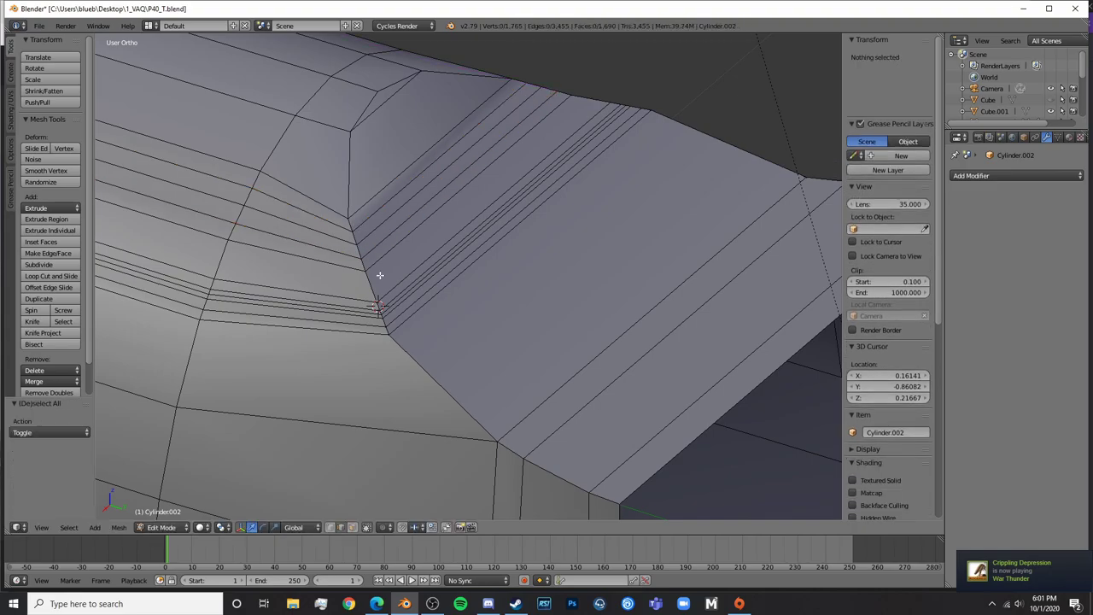
middle_drag(410, 310, 480, 254)
middle_drag(369, 333, 558, 371)
Undo the edge loops added above the dense loop cluster
key(ctrl+z)
key(ctrl+z)
key(ctrl+z)
key(ctrl+z)
key(ctrl+z)
key(ctrl+z)
key(Tab)
key(Tab)
Examine the shading of the slope and the fuselage around the opening in rendered view, and return to solid view
right_click(571, 353)
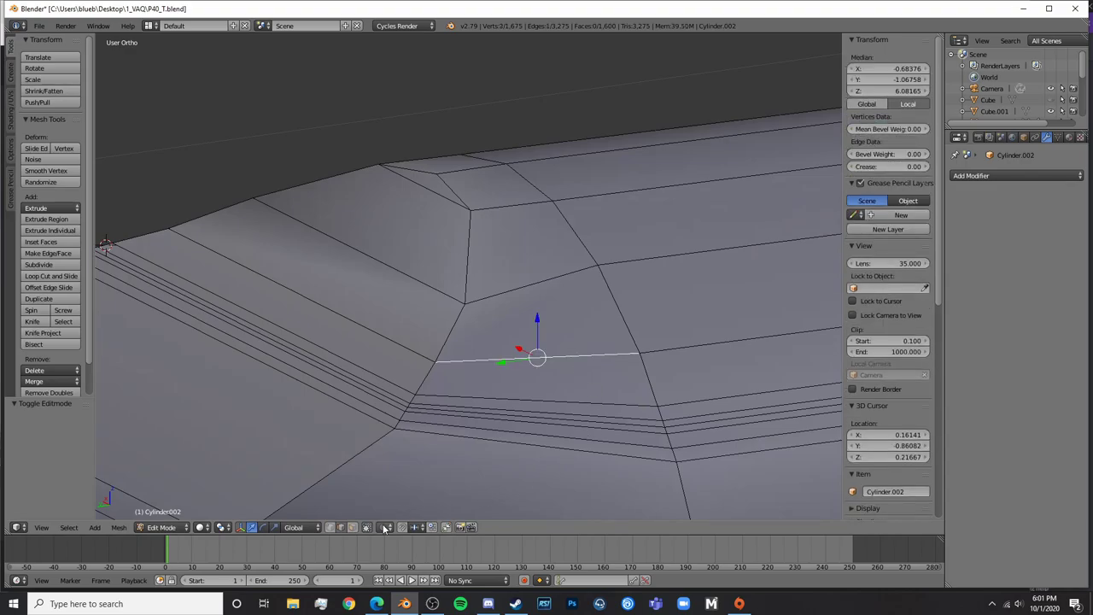
click(329, 528)
mouse_move(347, 416)
middle_down()
mouse_move(582, 388)
mouse_move(514, 406)
middle_up()
scroll(434, 402, down, 11)
key(Tab)
scroll(547, 406, down, 6)
key(shift+z)
scroll(515, 401, up, 10)
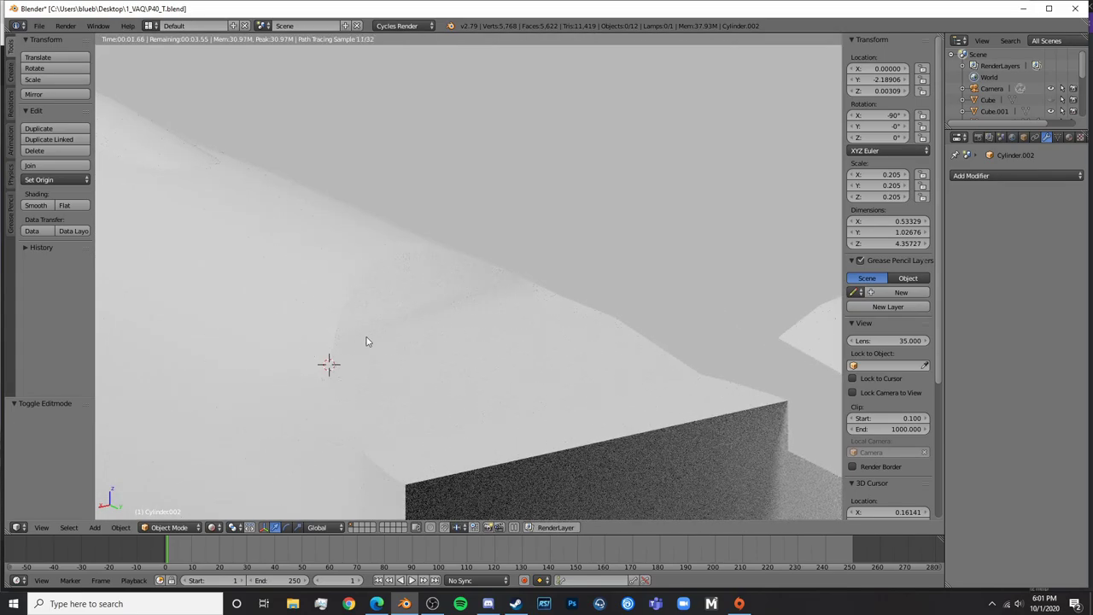
scroll(395, 343, down, 2)
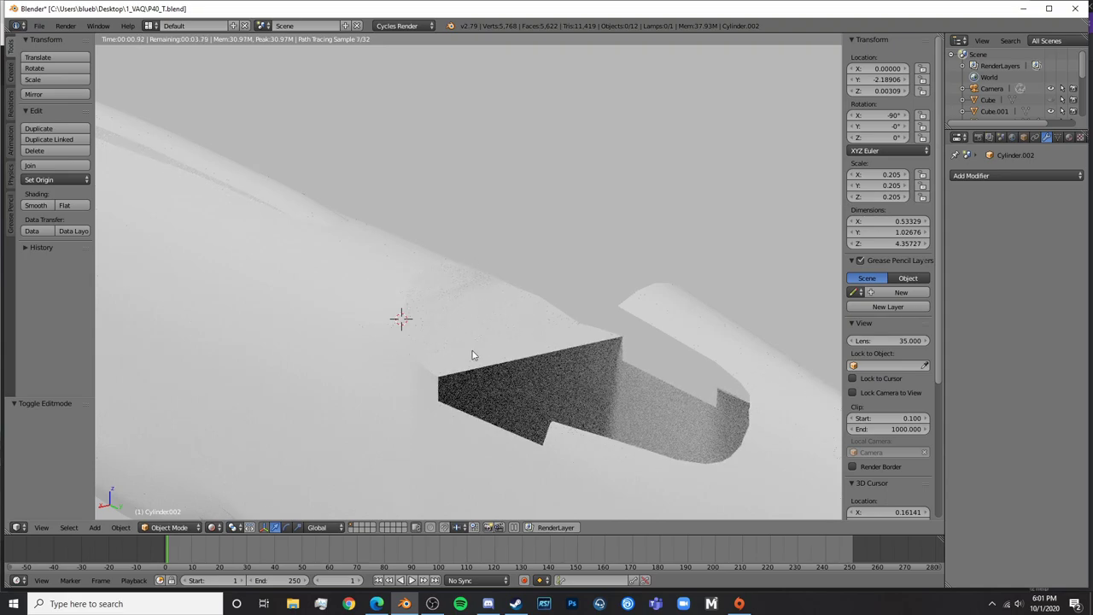
key(shift+z)
Fill the upright wall at the slope end of the opening and the flat floor beyond it, bridging their opposite side edges
shift+middle_drag(462, 318, 573, 373)
key(Tab)
shift+middle_drag(683, 392, 466, 390)
scroll(466, 389, up, 4)
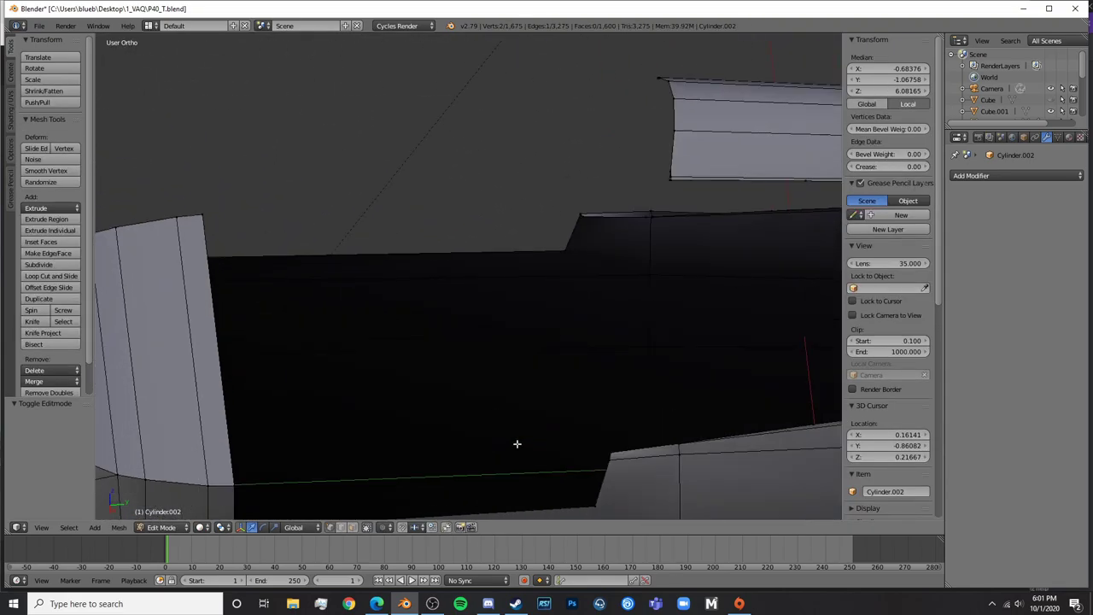
middle_drag(518, 444, 412, 407)
shift+middle_drag(444, 457, 614, 472)
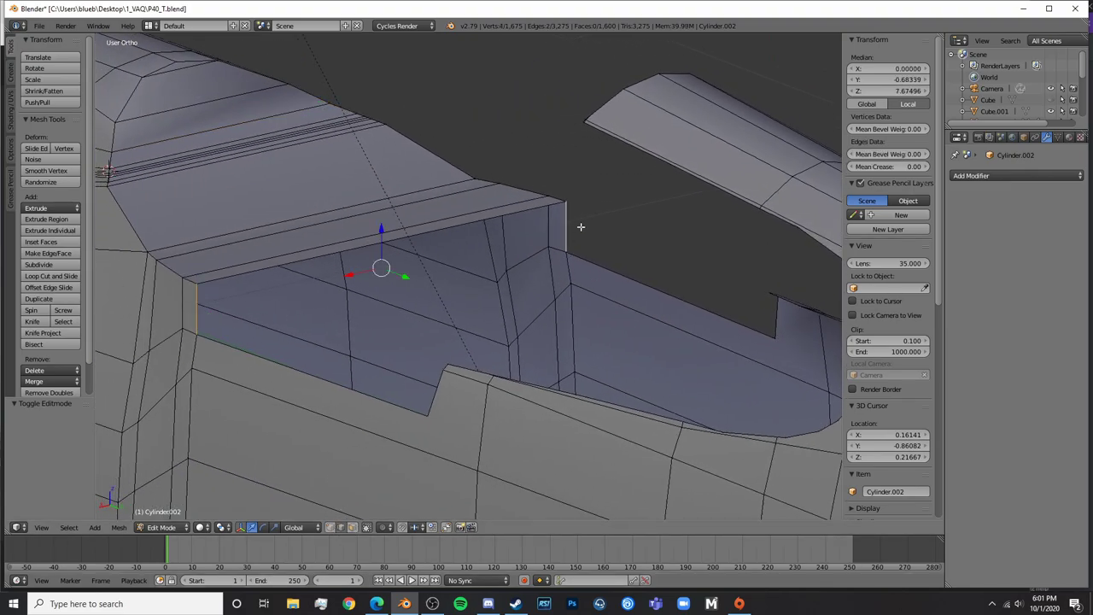
key(f)
key(a)
Fill the upright wall at the far end of the new floor between its two short side edges
middle_drag(470, 385, 444, 232)
right_click(411, 183)
middle_drag(411, 183, 318, 407)
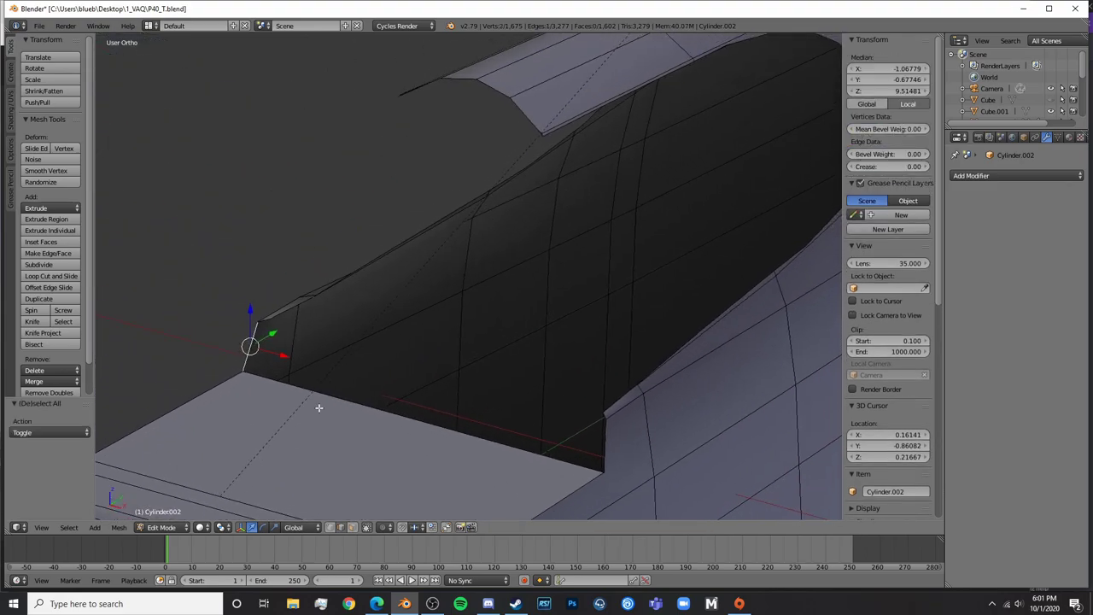
alt+shift+right_click(603, 445)
key(f)
key(ctrl+z)
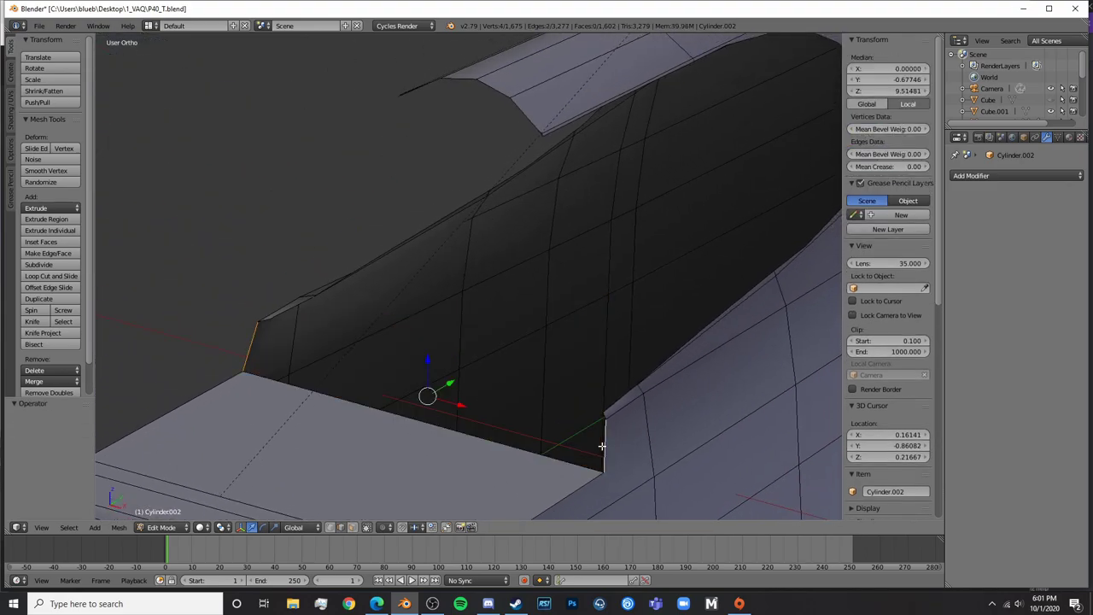
key(f)
key(a)
Fill the thin strip along the top of the far wall between the short edges at its two ends
scroll(358, 415, up, 4)
shift+middle_drag(418, 407, 867, 287)
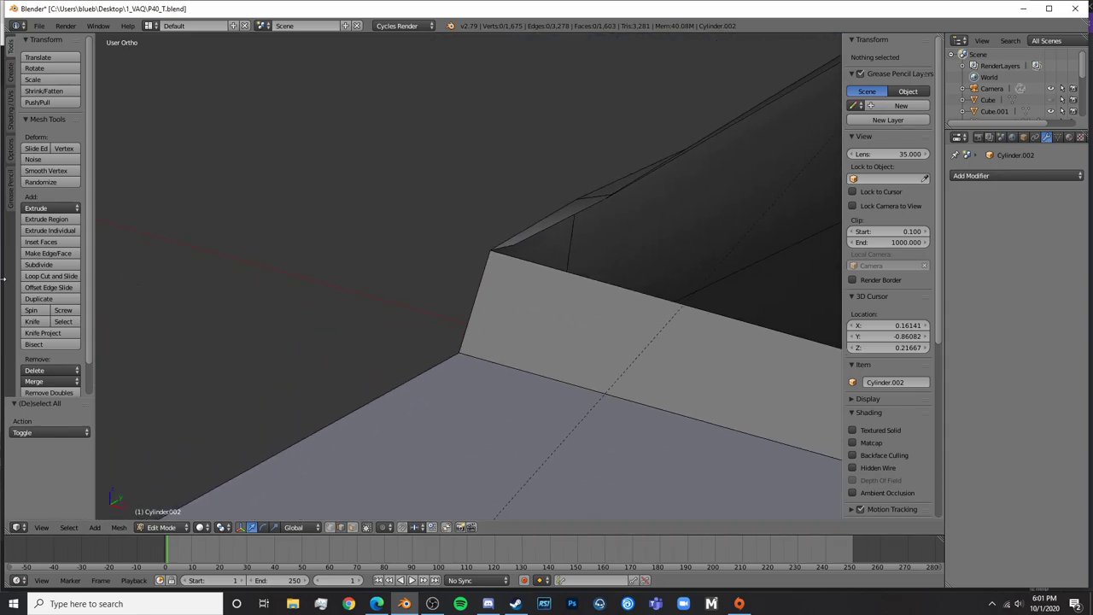
right_click(507, 247)
shift+middle_drag(550, 329, 75, 256)
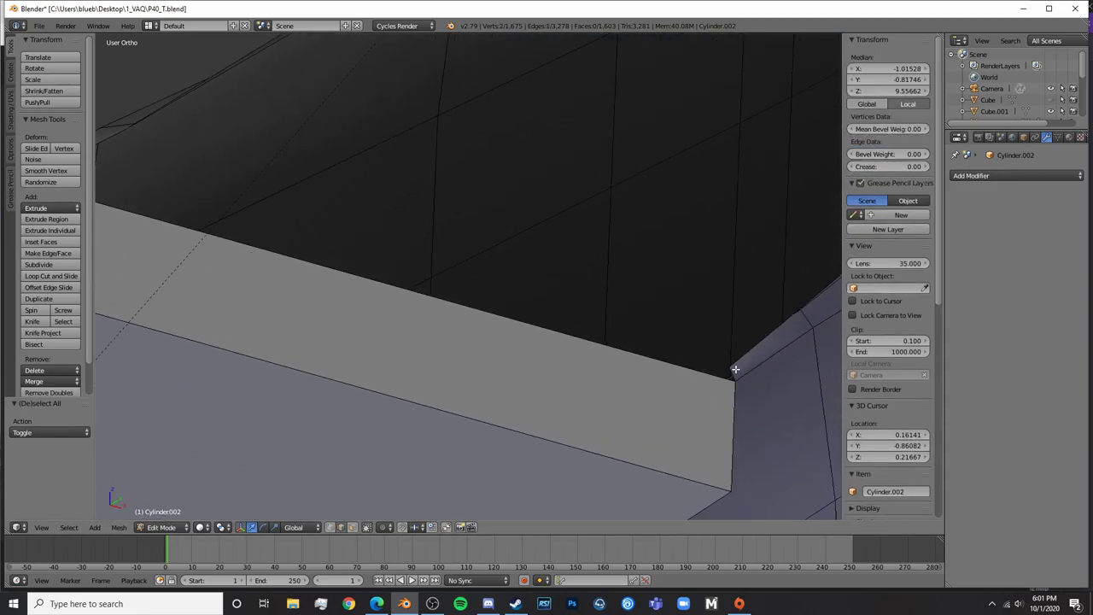
shift+right_click(693, 380)
key(f)
key(a)
key(Tab)
scroll(689, 376, down, 2)
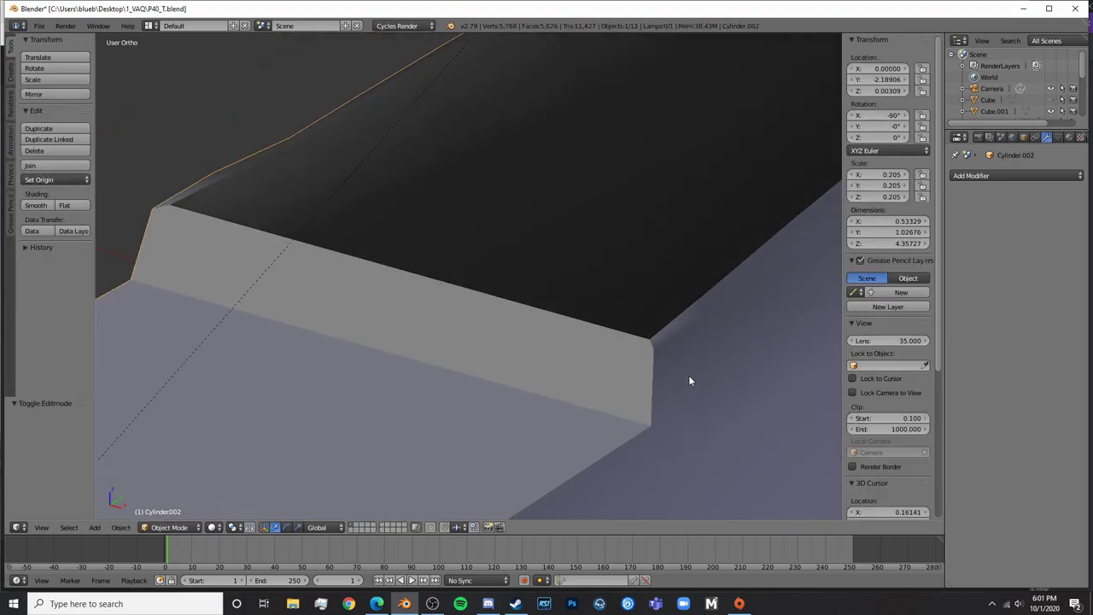
Fill the wider top face of the lip behind the thin strip, bridging the rim edges on both sides
scroll(666, 333, up, 2)
key(Tab)
right_click(771, 345)
middle_drag(725, 319, 604, 269)
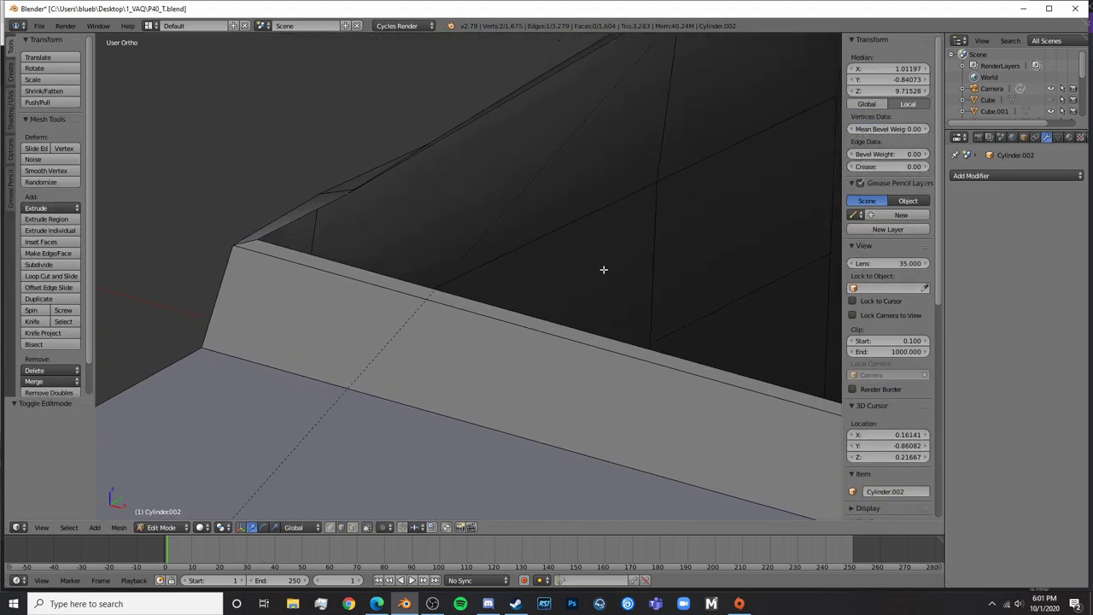
shift+right_click(321, 210)
key(f)
middle_drag(327, 214, 587, 190)
scroll(440, 203, down, 4)
key(a)
Examine the vertices and edges along the side rim of the opening in vertex select mode
right_click(352, 299)
middle_drag(351, 299, 457, 281)
scroll(478, 318, up, 4)
middle_drag(274, 247, 663, 296)
right_click(200, 320)
scroll(202, 323, down, 5)
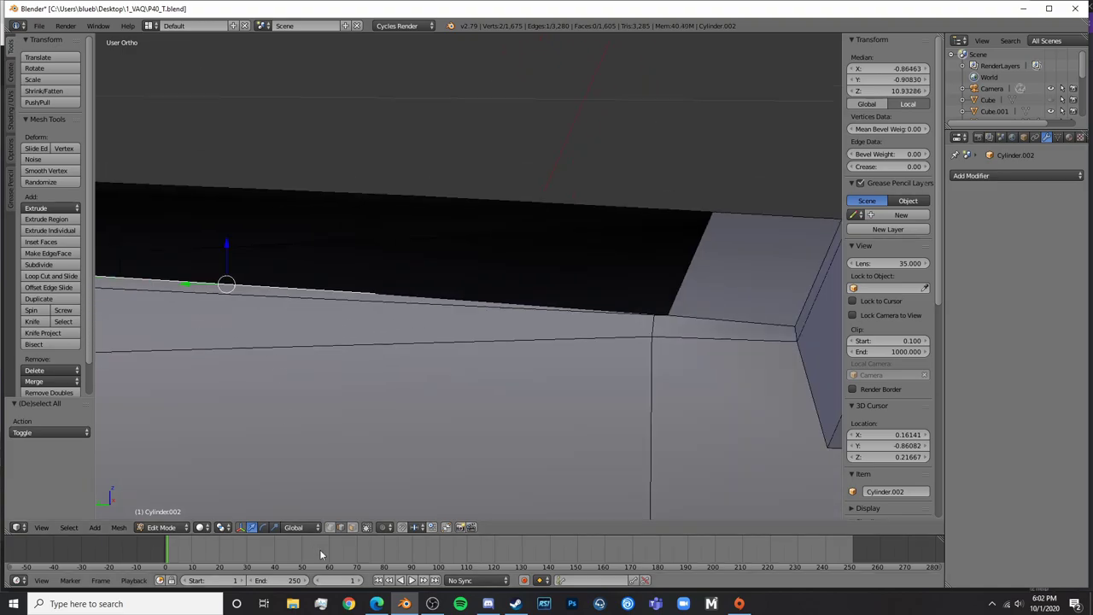
click(331, 528)
middle_drag(367, 461, 583, 332)
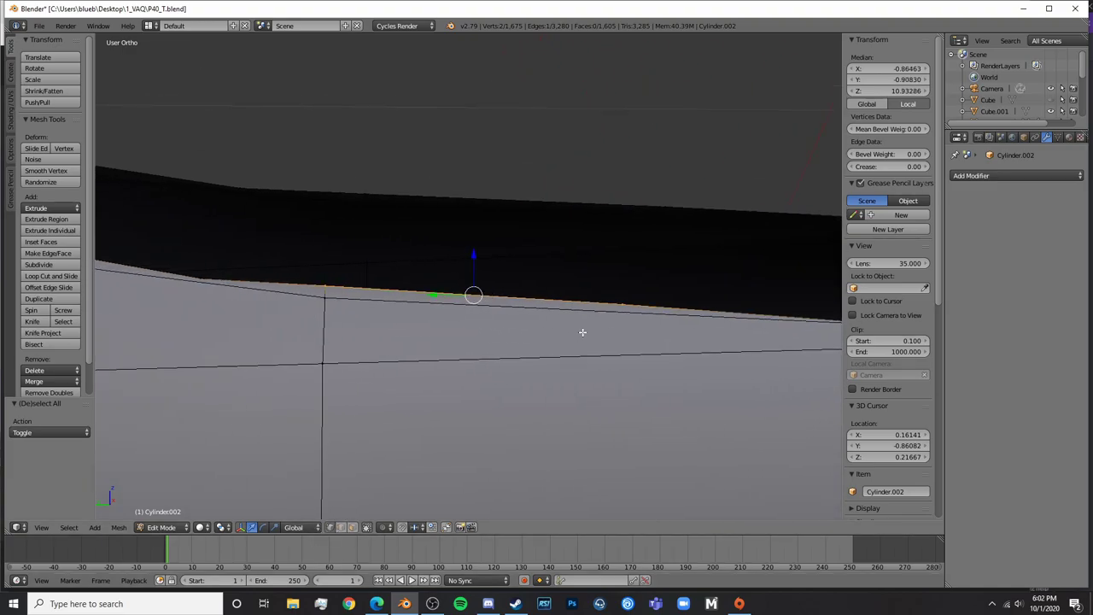
right_click(625, 303)
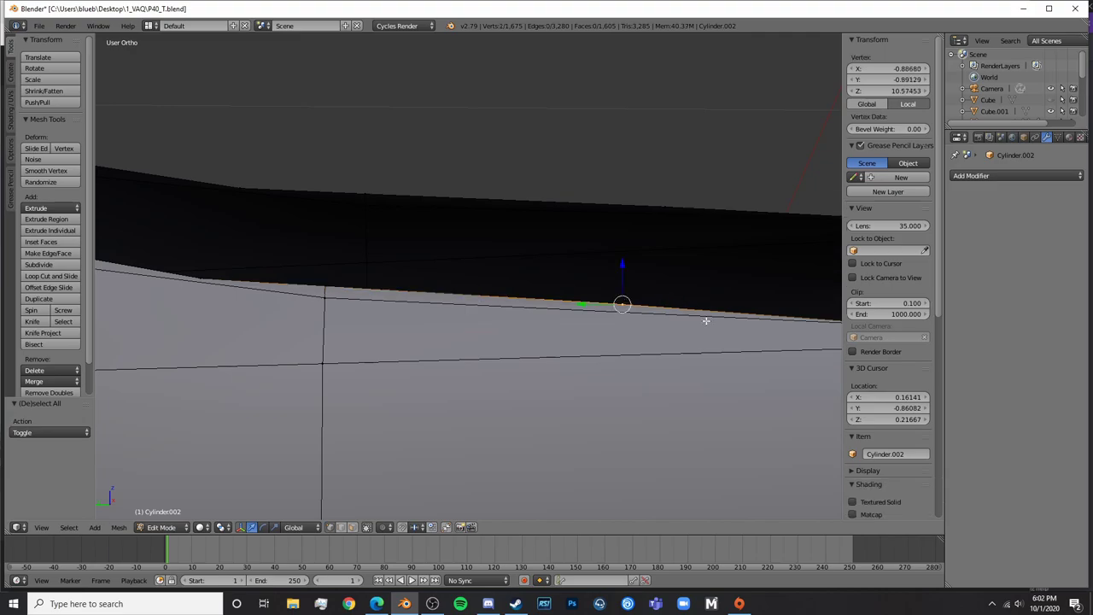
scroll(686, 324, down, 4)
middle_drag(674, 286, 464, 455)
scroll(381, 348, down, 3)
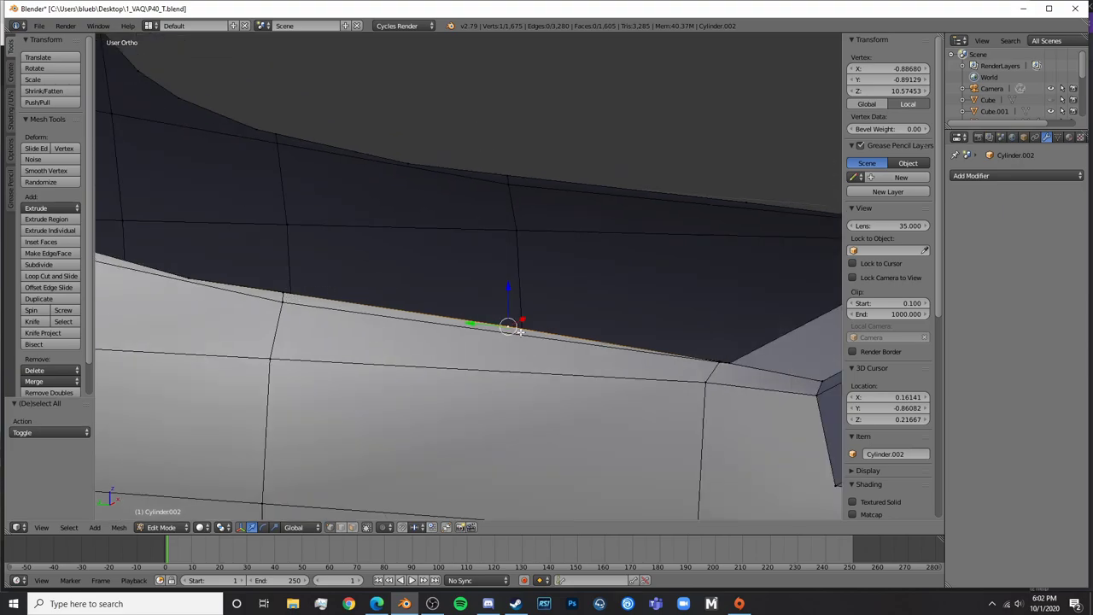
middle_drag(720, 362, 598, 238)
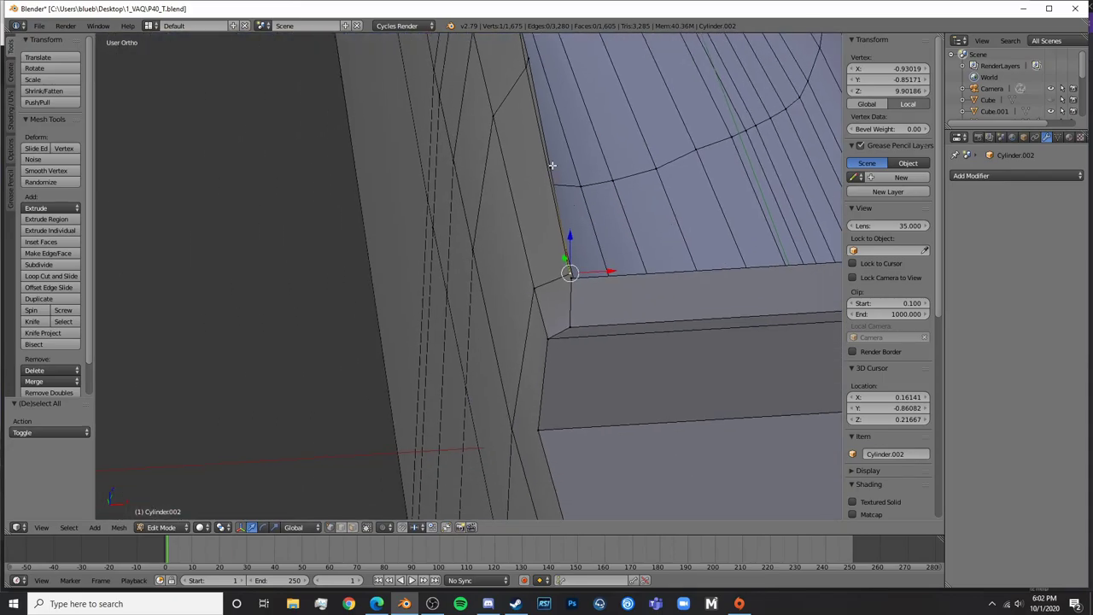
middle_drag(430, 207, 495, 232)
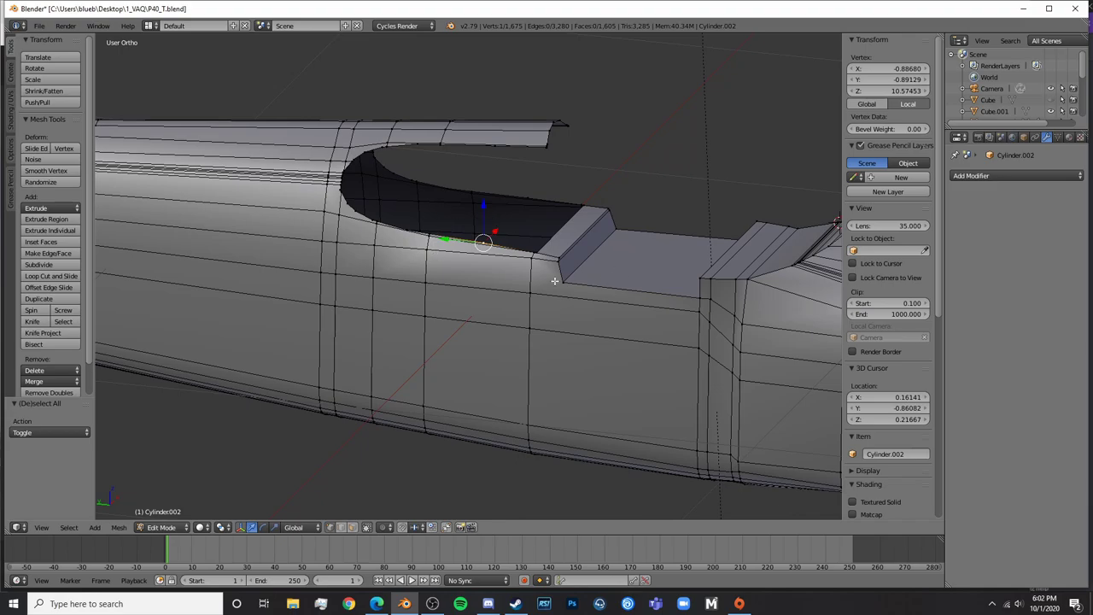
Select the opposing pair of rim vertices near the rounded end of the opening and raise them 0.003 along Z
scroll(556, 281, up, 6)
shift+middle_drag(343, 178, 441, 366)
right_click(382, 326)
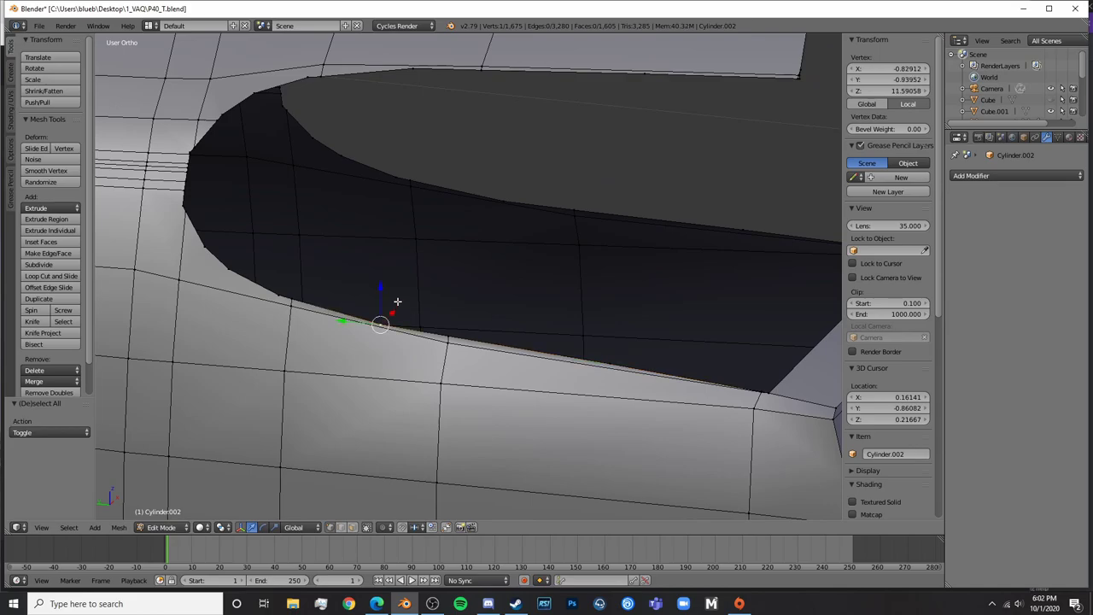
shift+right_click(503, 189)
drag(442, 227, 442, 228)
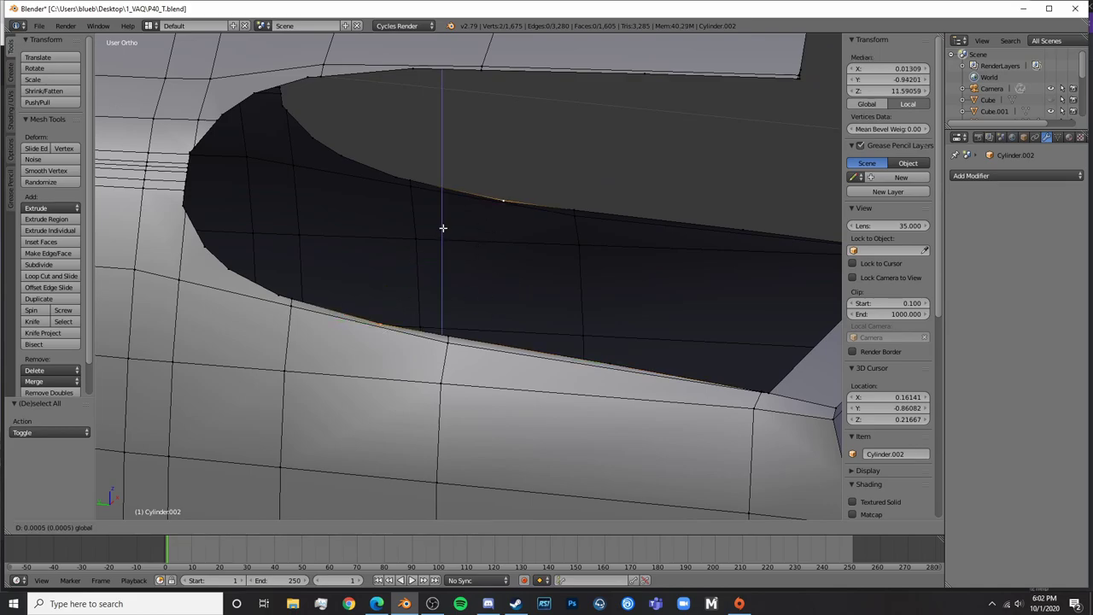
click(451, 226)
Dissolve the opposing pair of extra rim vertices midway along the opening's sides, near the new lip
middle_drag(451, 226, 496, 281)
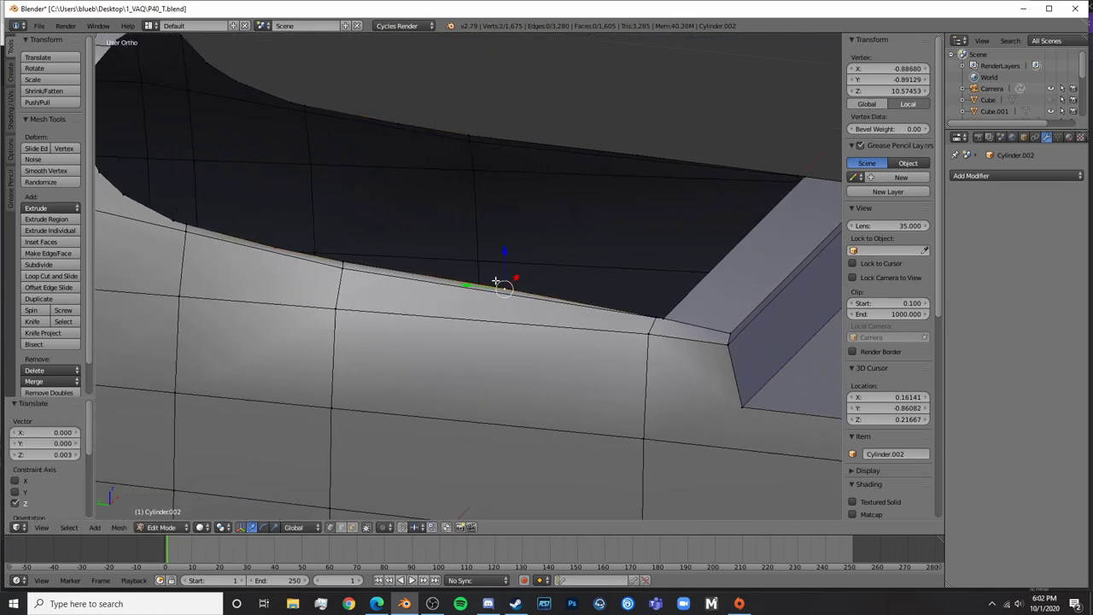
shift+right_click(639, 146)
key(x)
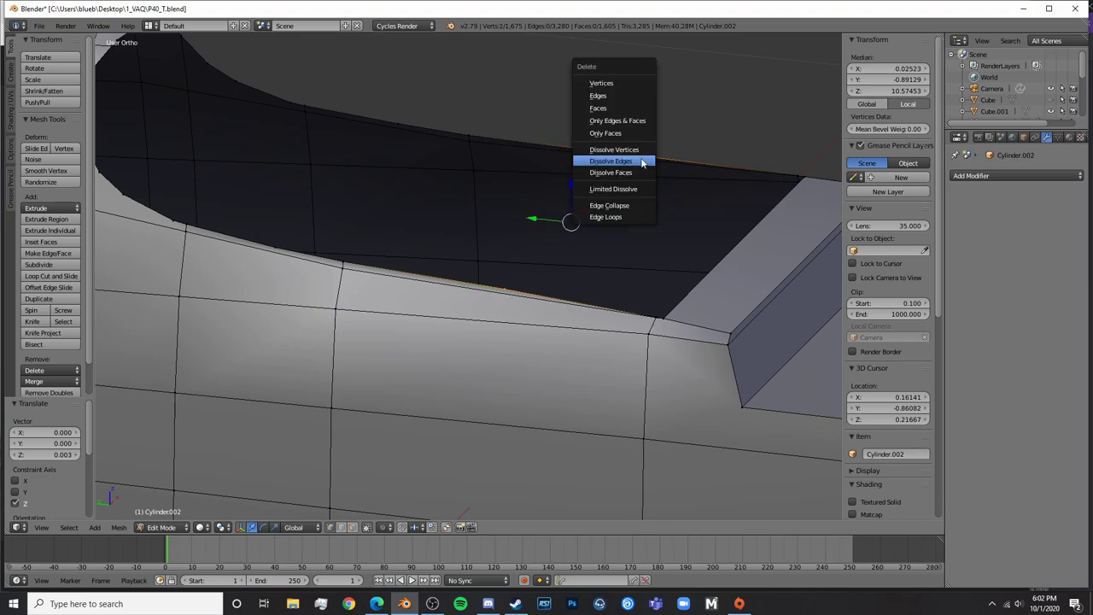
click(640, 152)
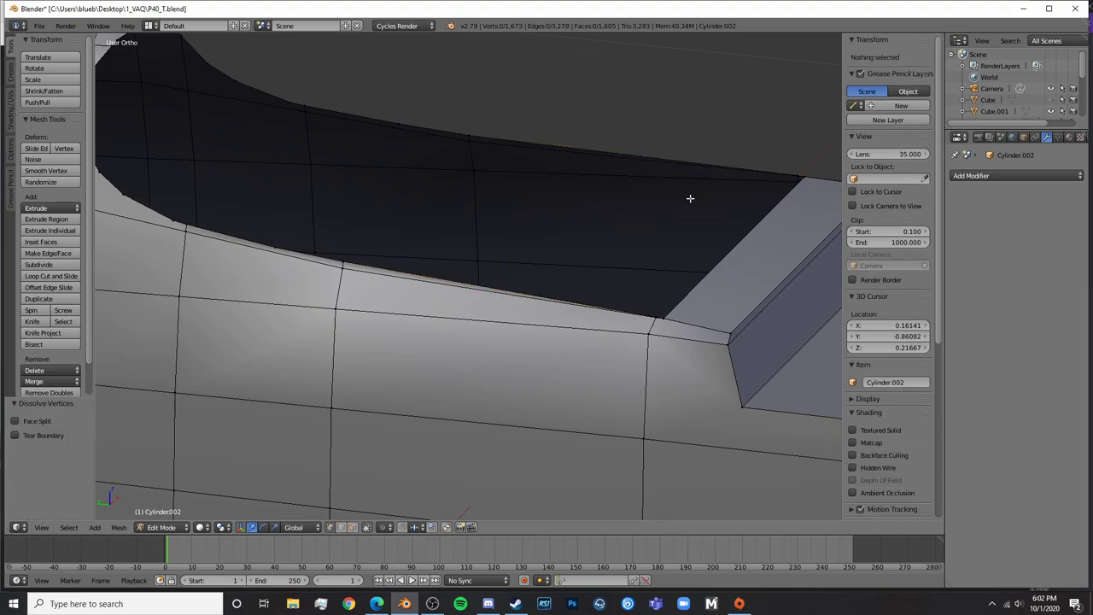
key(Tab)
middle_drag(690, 200, 520, 208)
key(Tab)
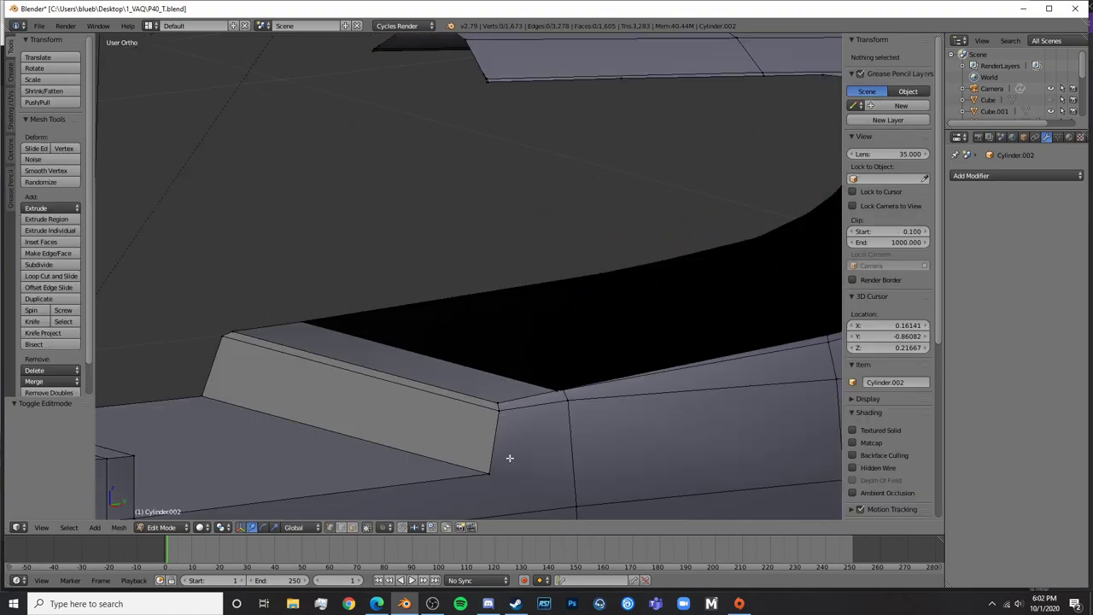
Select the inner corner vertices at both ends of the lip's top face in vertex select mode
right_click(561, 390)
scroll(545, 421, up, 6)
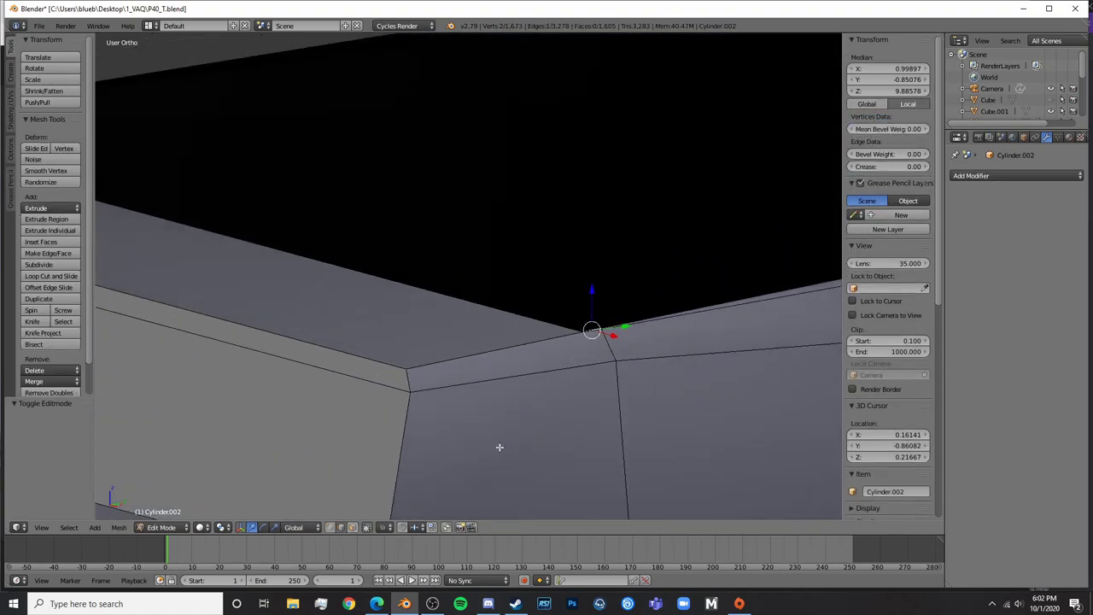
click(332, 529)
right_click(586, 338)
scroll(584, 338, down, 4)
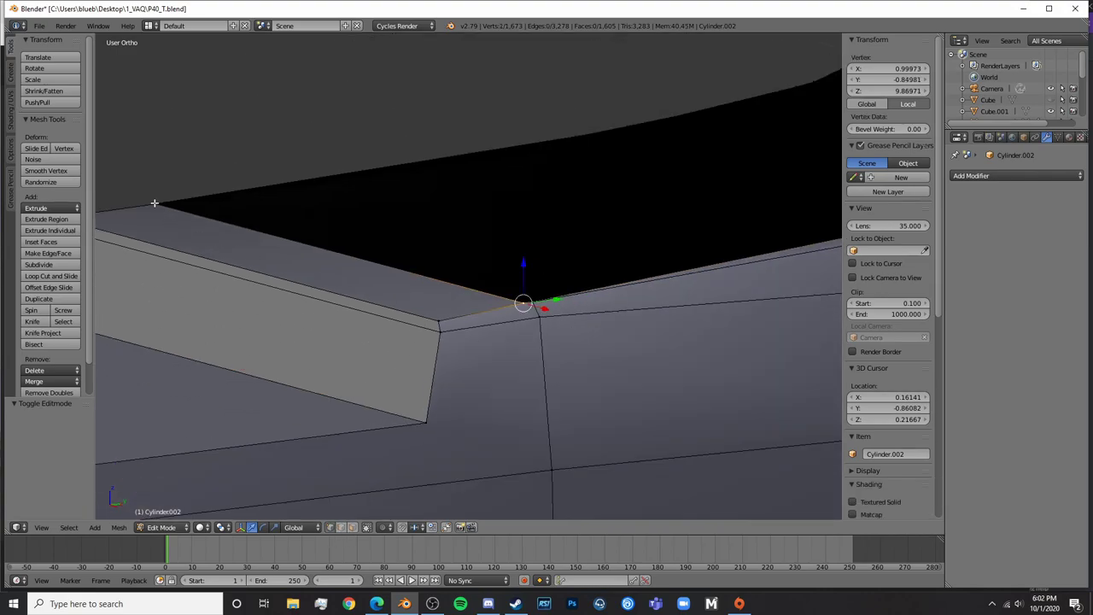
shift+right_click(149, 200)
shift+middle_drag(189, 227, 391, 274)
middle_drag(592, 403, 370, 564)
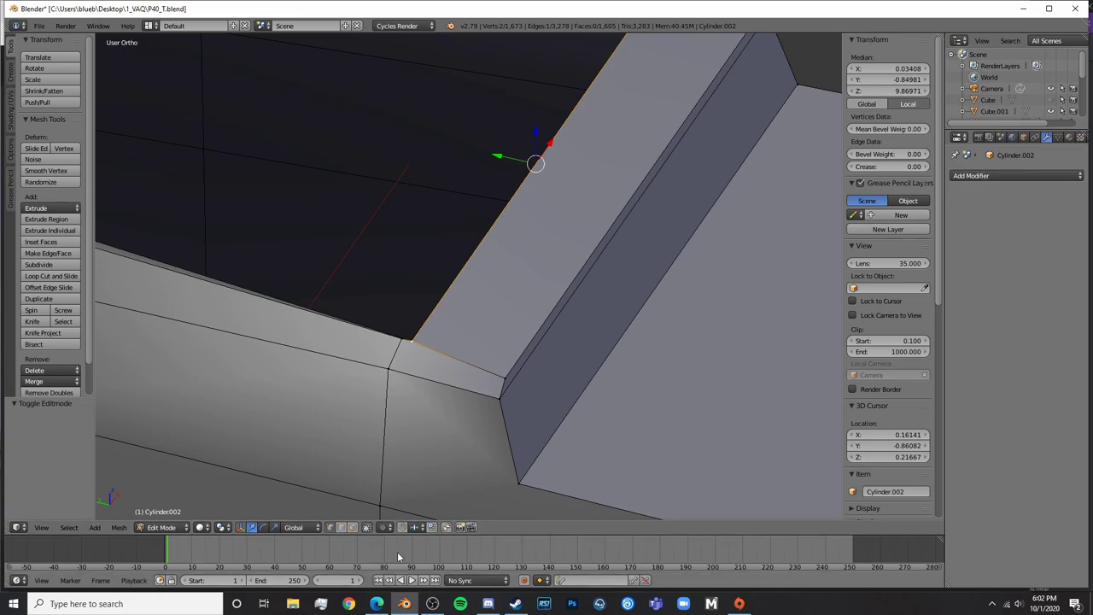
Delete the small corner faces at both ends of the lip's top face in face select mode
click(351, 527)
right_click(457, 366)
key(x)
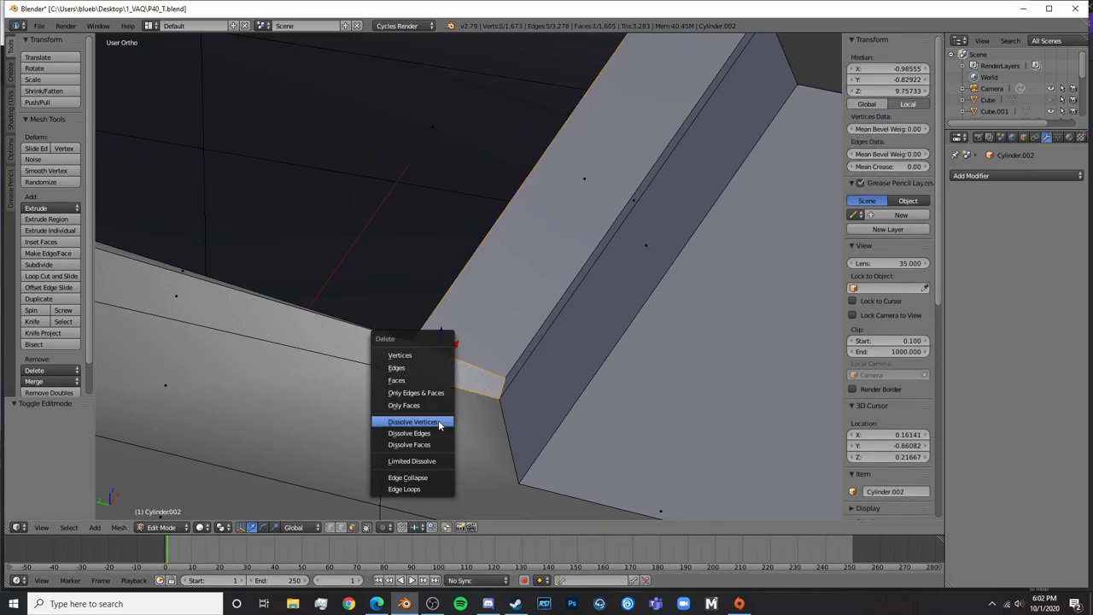
middle_drag(580, 306, 575, 287)
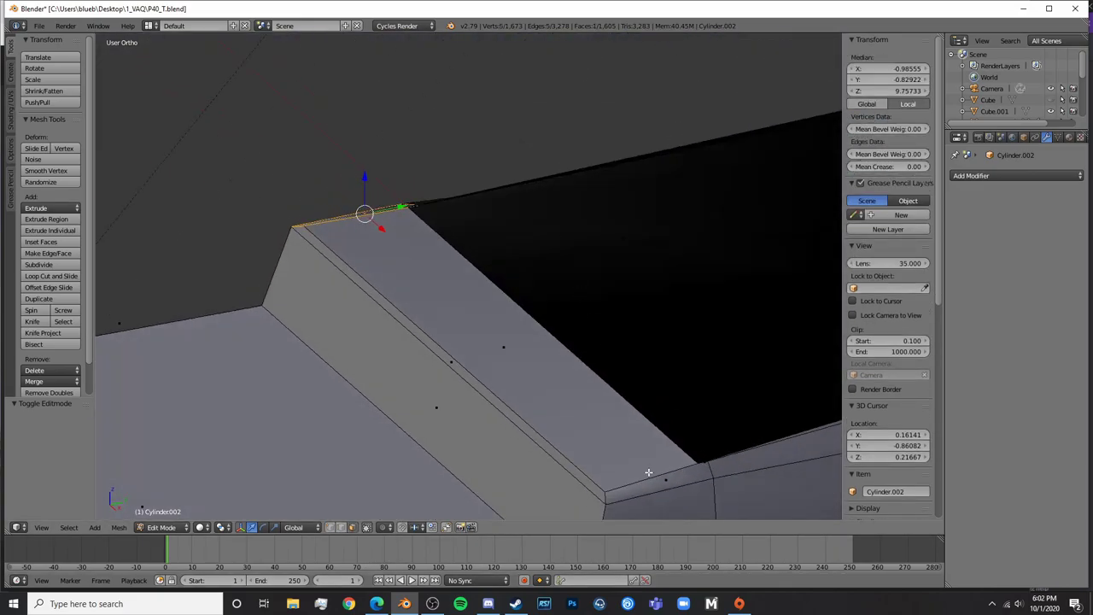
shift+right_click(662, 483)
key(x)
middle_drag(273, 388, 596, 322)
key(x)
key(Escape)
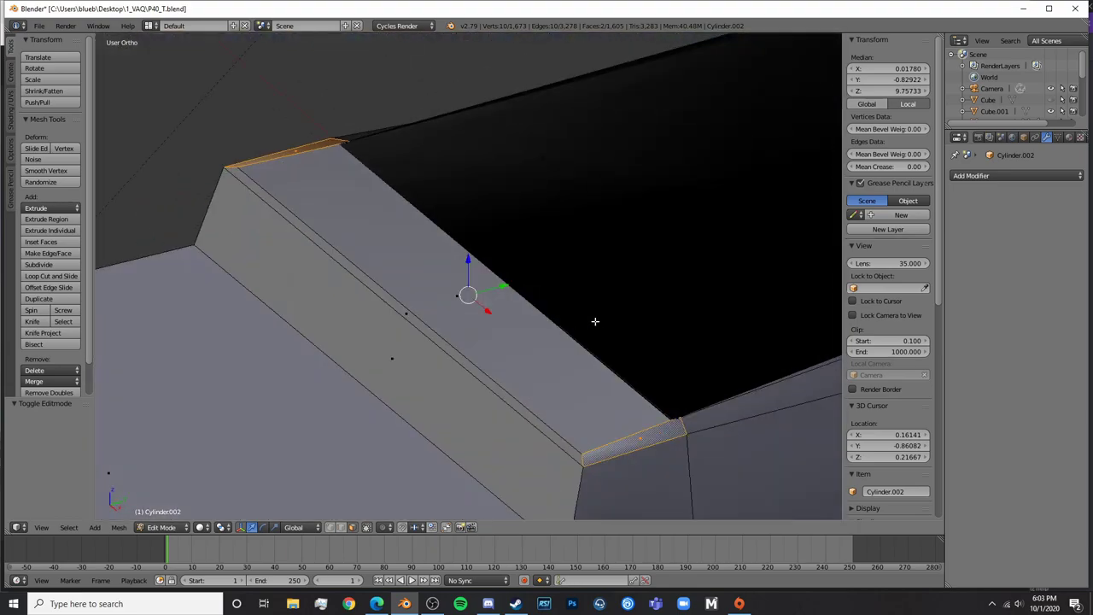
middle_drag(541, 370, 568, 363)
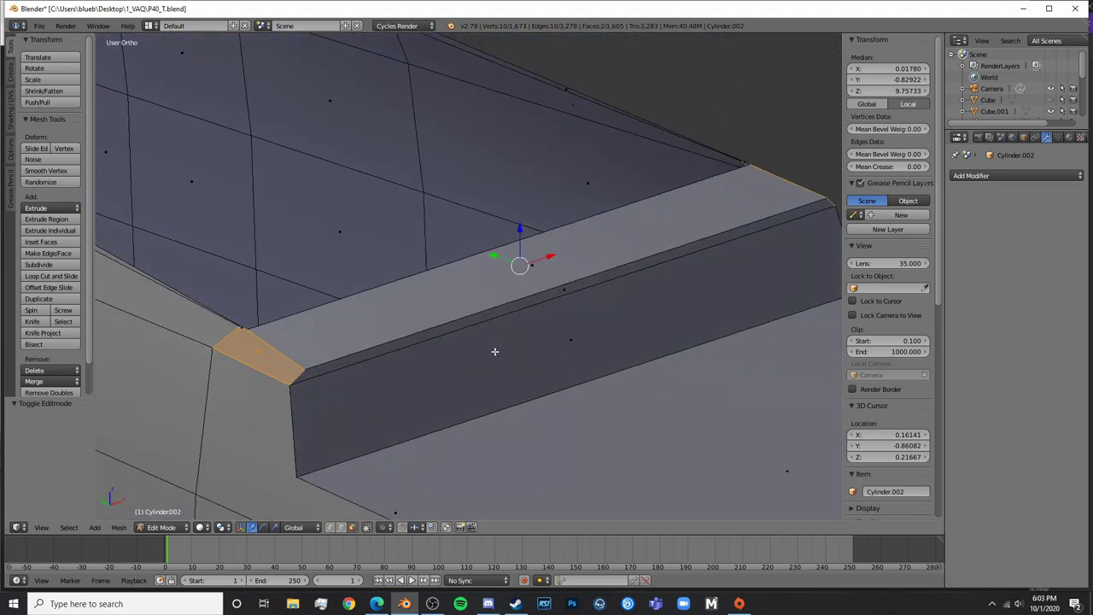
middle_drag(461, 356, 344, 331)
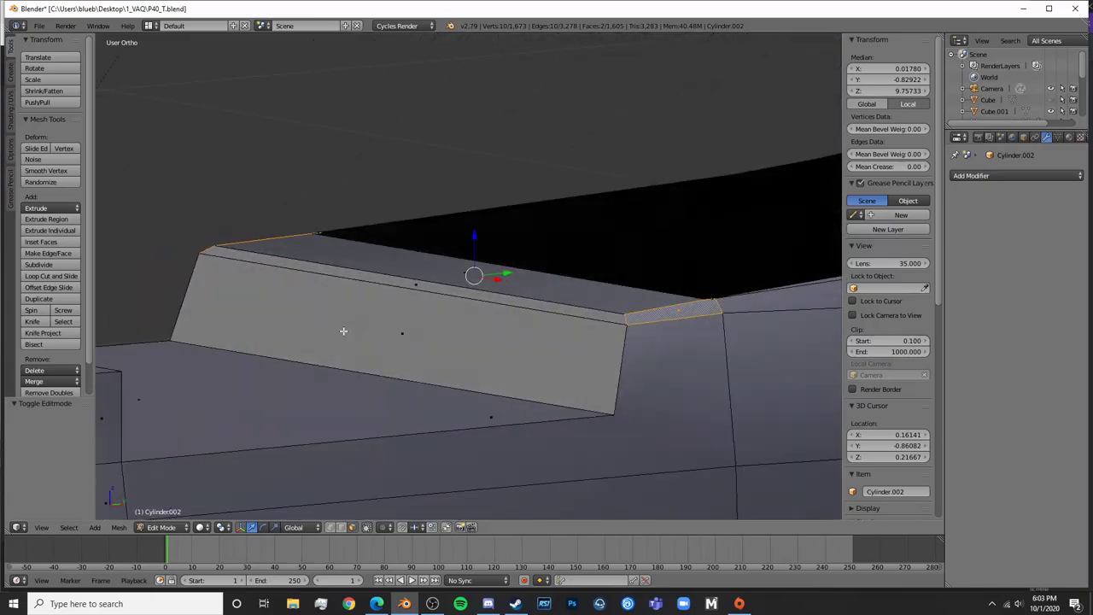
middle_drag(627, 408, 598, 369)
middle_drag(644, 336, 416, 348)
key(x)
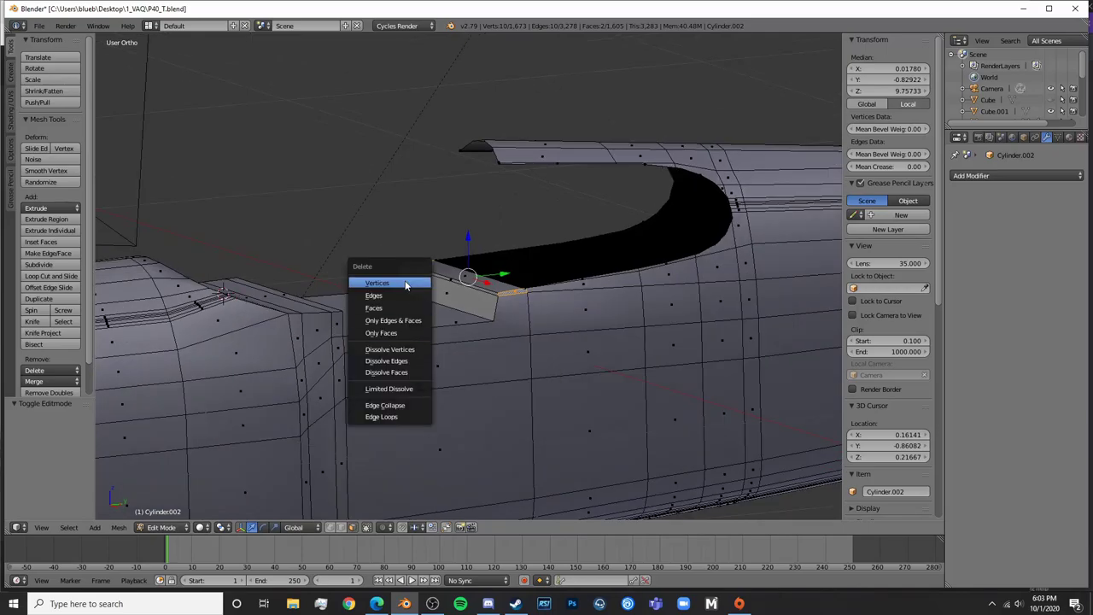
click(412, 308)
Delete the long top face of the lip that spans the cockpit opening
scroll(411, 310, up, 8)
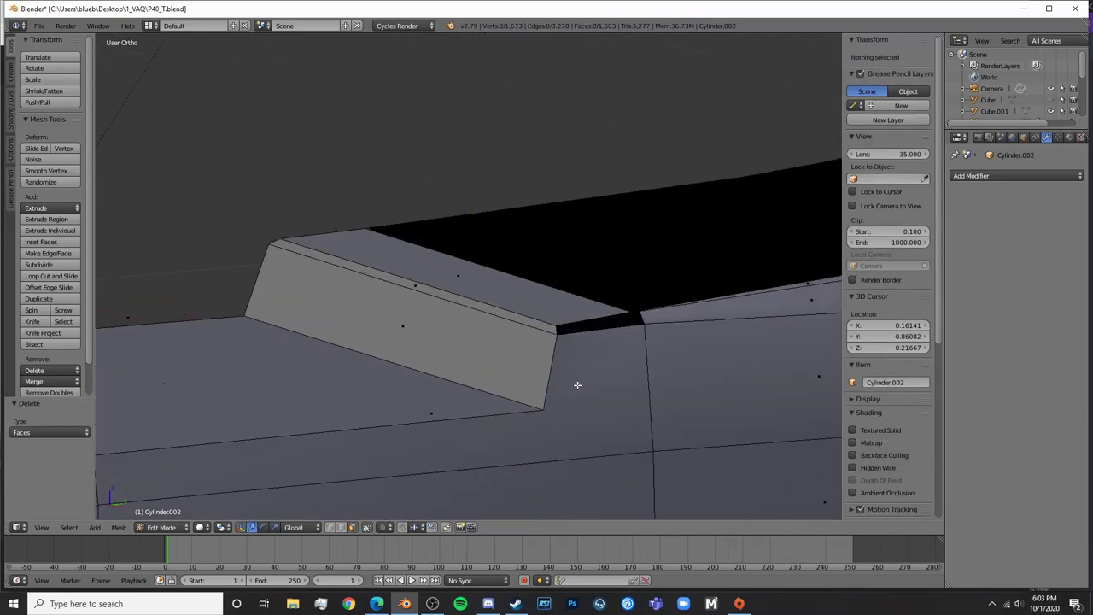
middle_drag(440, 402, 603, 387)
right_click(465, 310)
key(x)
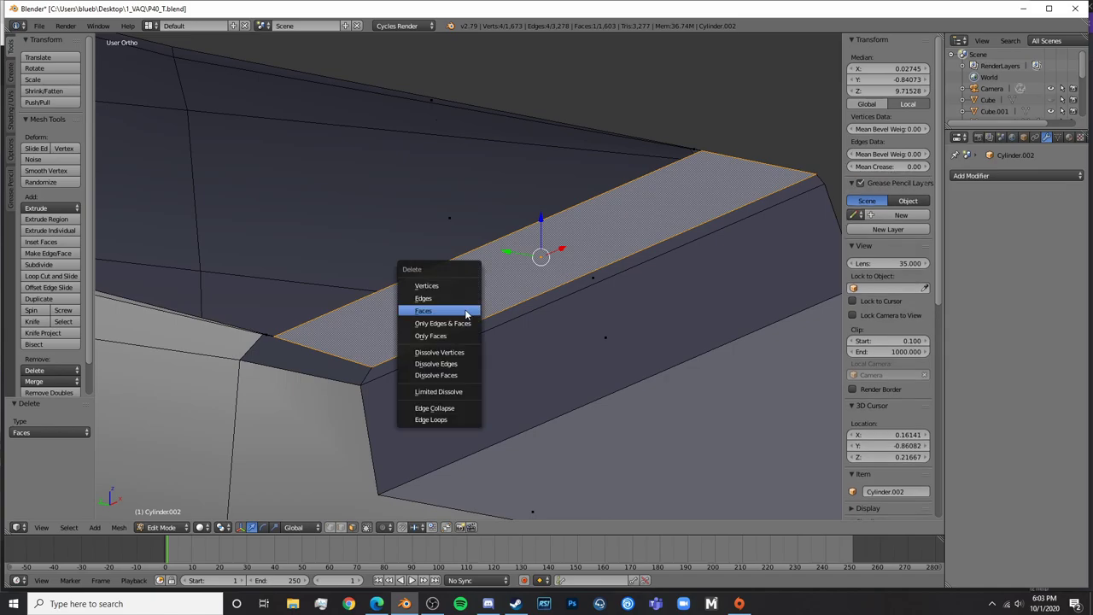
click(468, 311)
Check the coordinates of the corner vertices at both ends of the lip's remaining narrow strip in vertex select mode
middle_drag(562, 293, 566, 345)
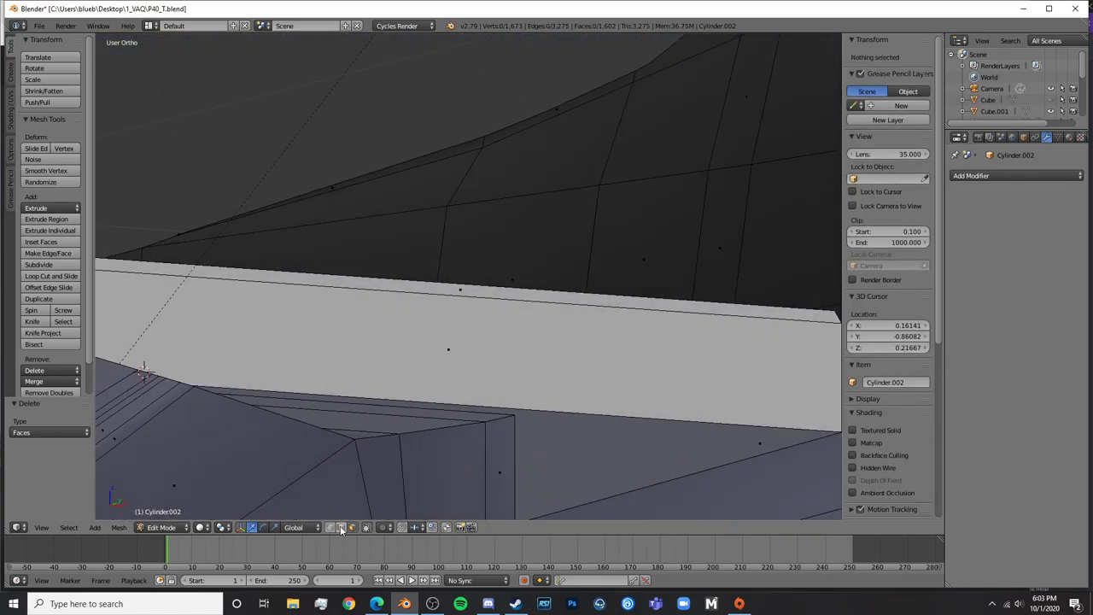
scroll(459, 386, down, 3)
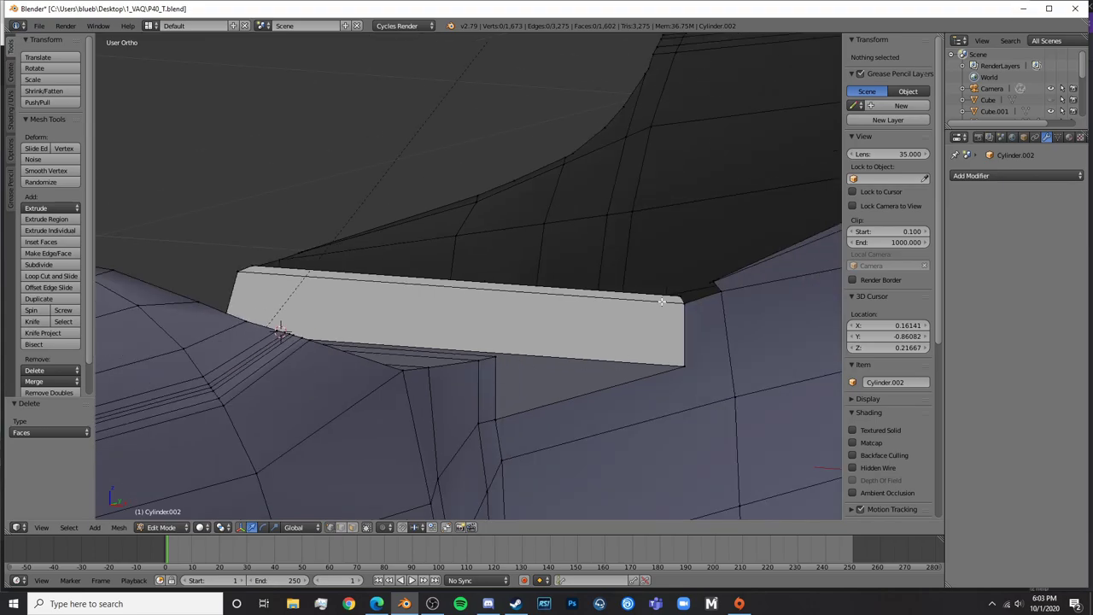
right_click(678, 297)
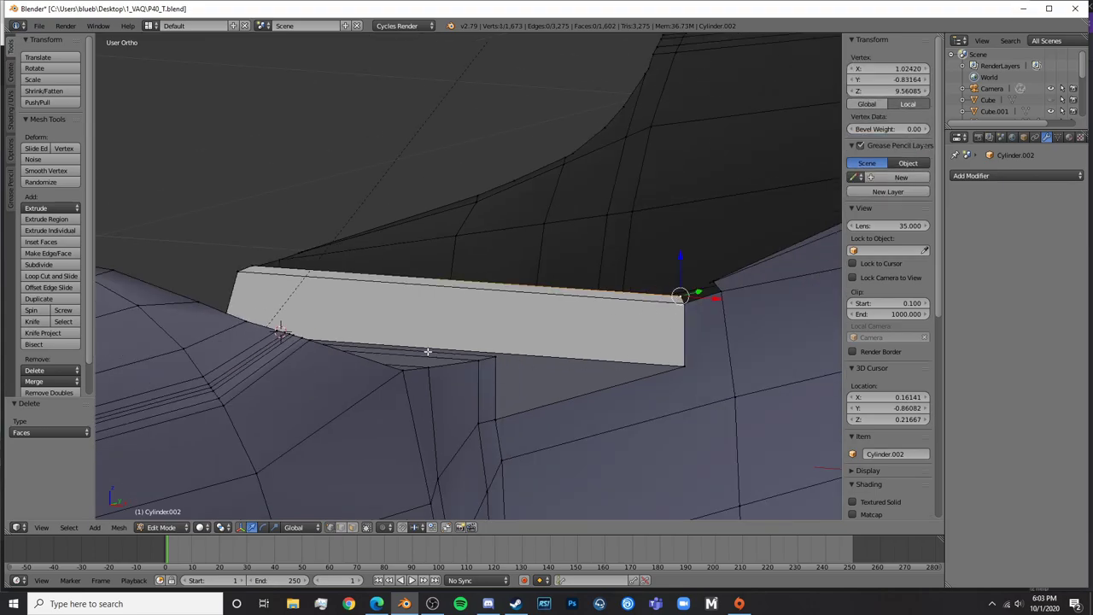
middle_drag(428, 352, 569, 382)
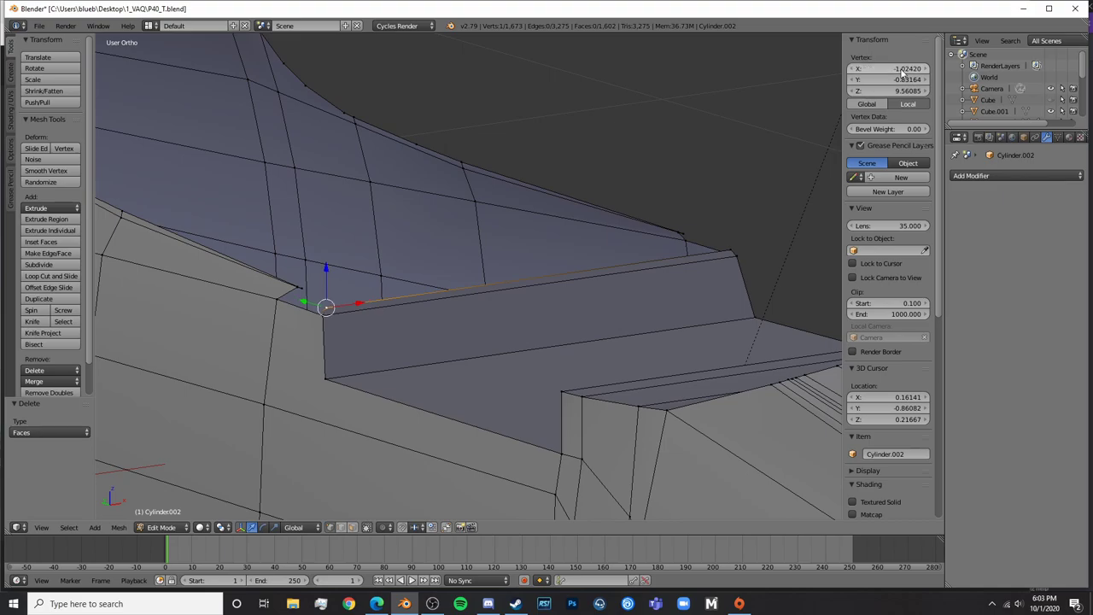
scroll(399, 222, up, 5)
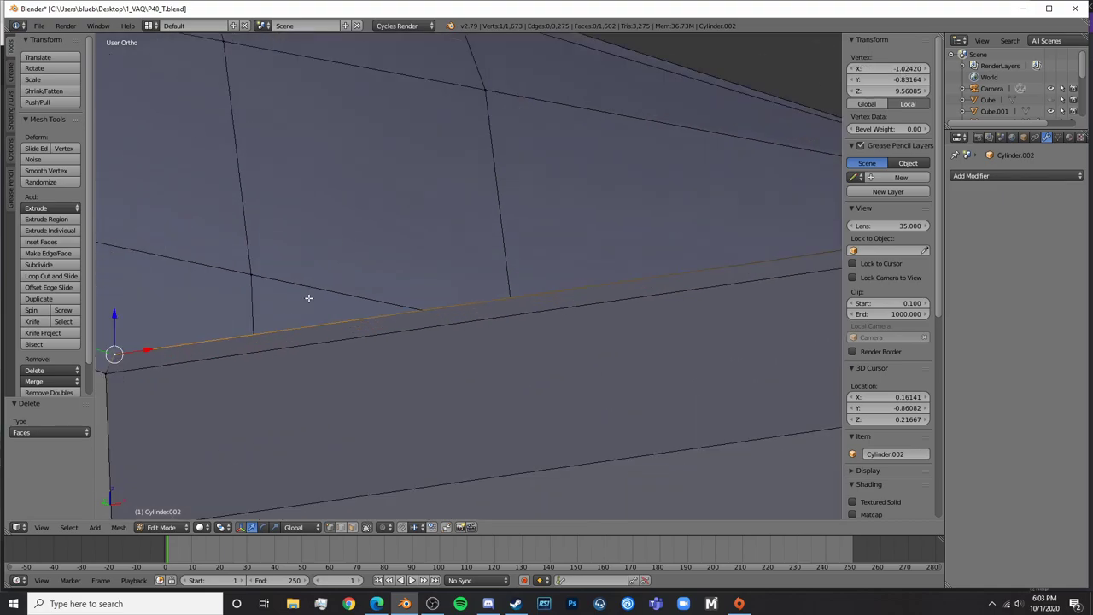
shift+middle_drag(244, 323, 680, 242)
key(a)
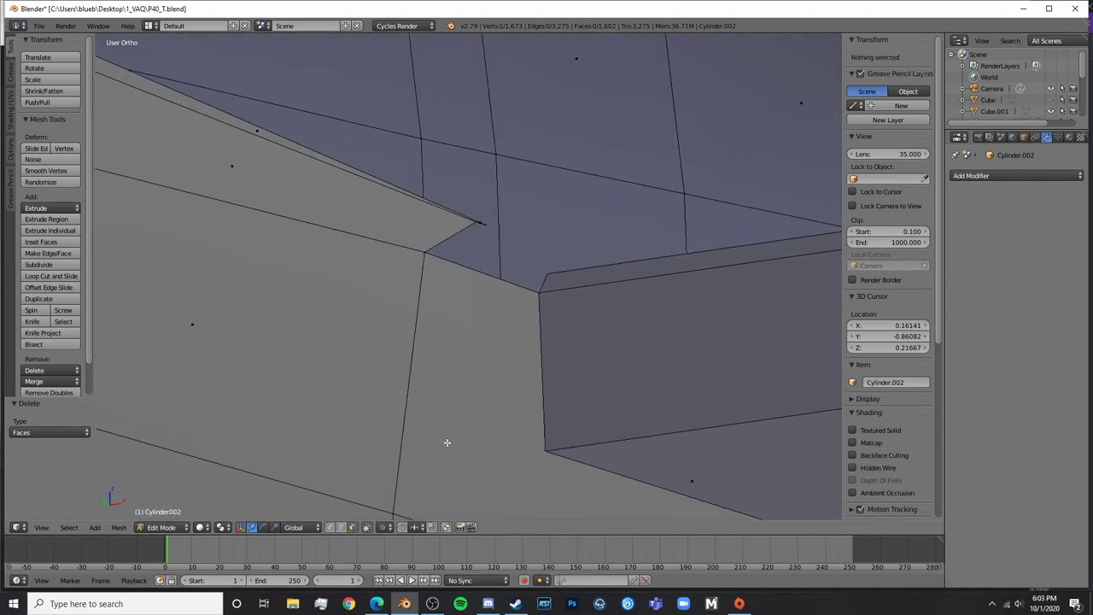
Examine the open corner between the side rim and the lip, selecting the rim's short end edge in edge select mode
scroll(614, 283, down, 2)
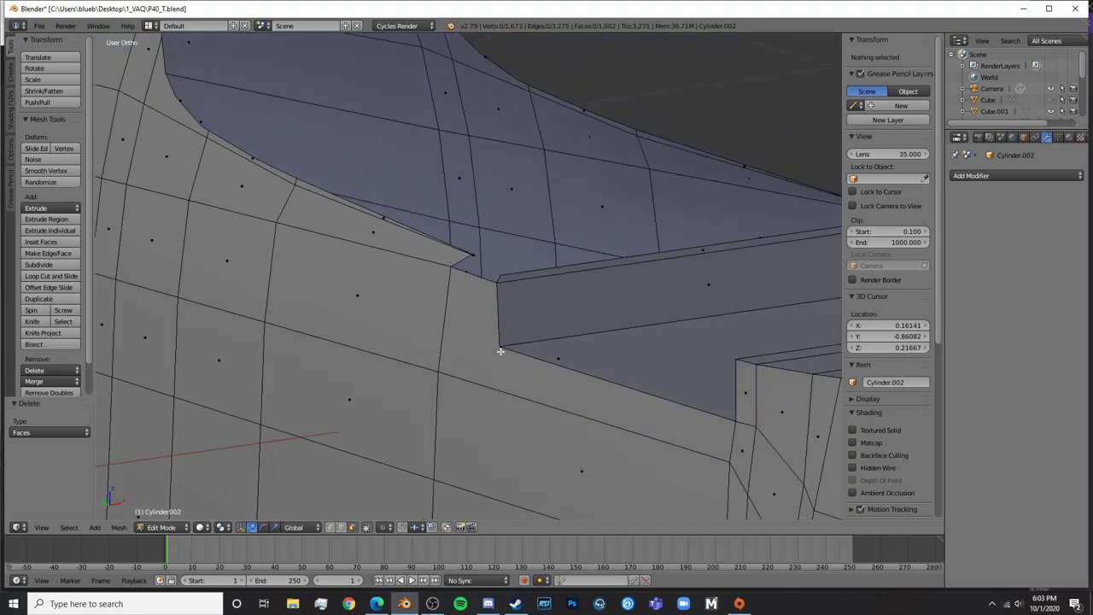
scroll(503, 351, down, 4)
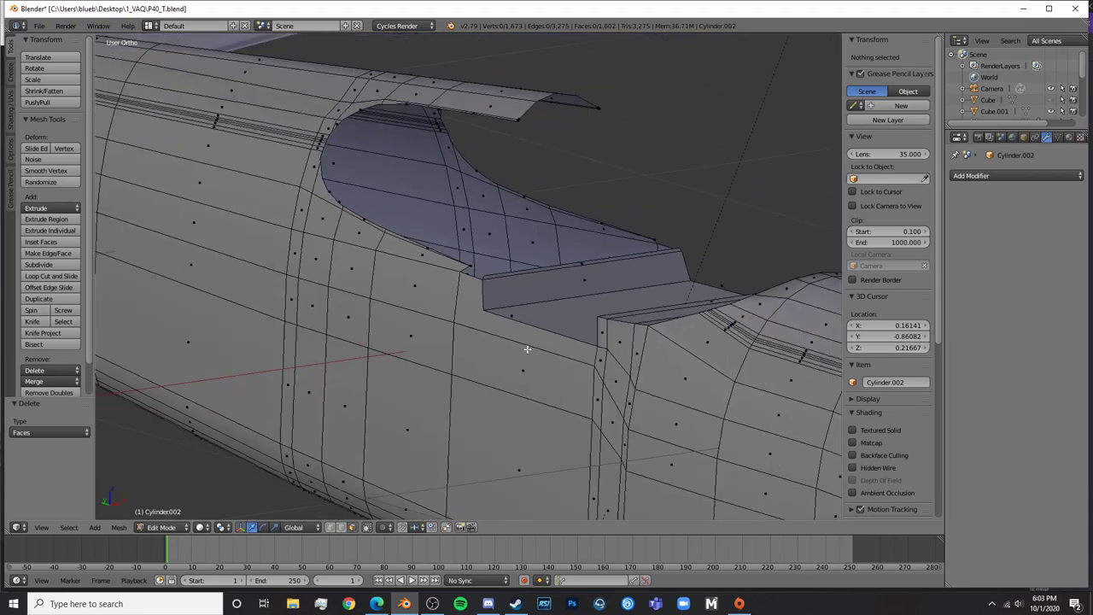
middle_drag(527, 348, 475, 367)
scroll(343, 333, down, 4)
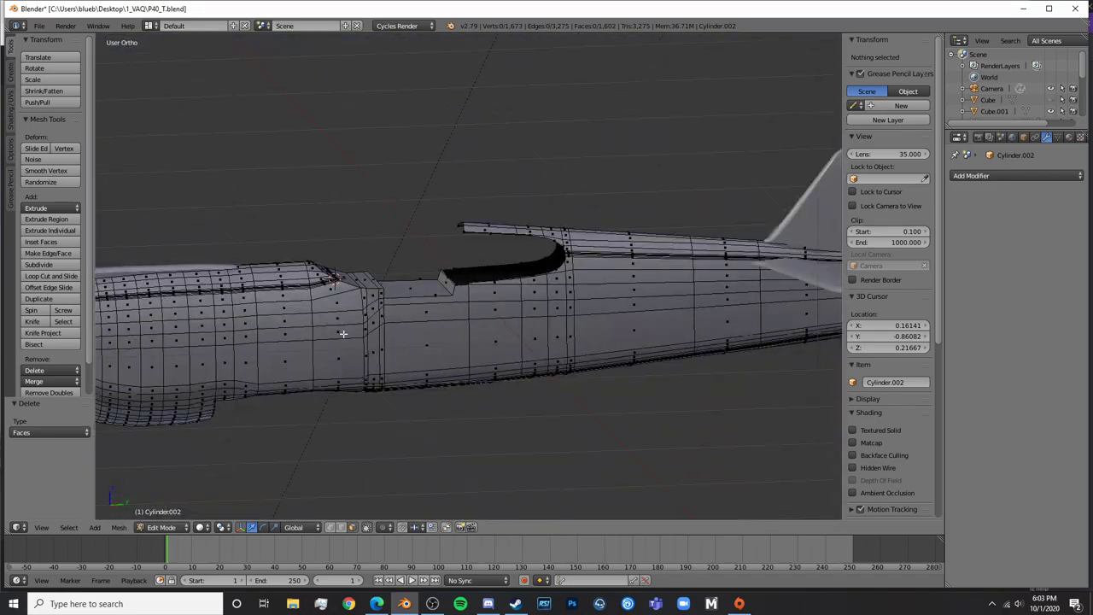
scroll(430, 336, up, 6)
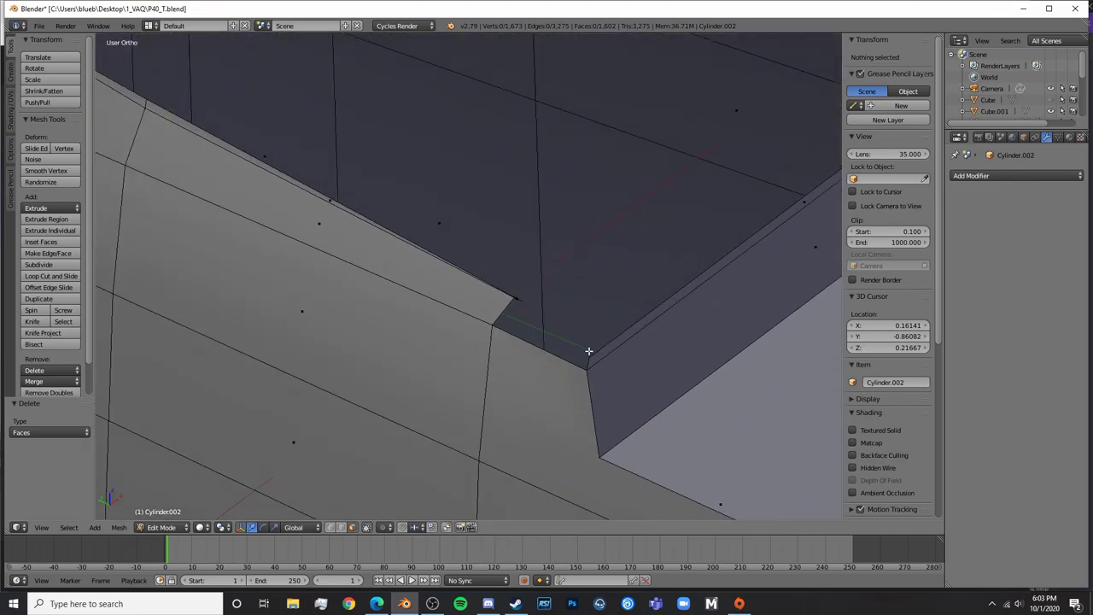
right_click(598, 351)
right_click(587, 364)
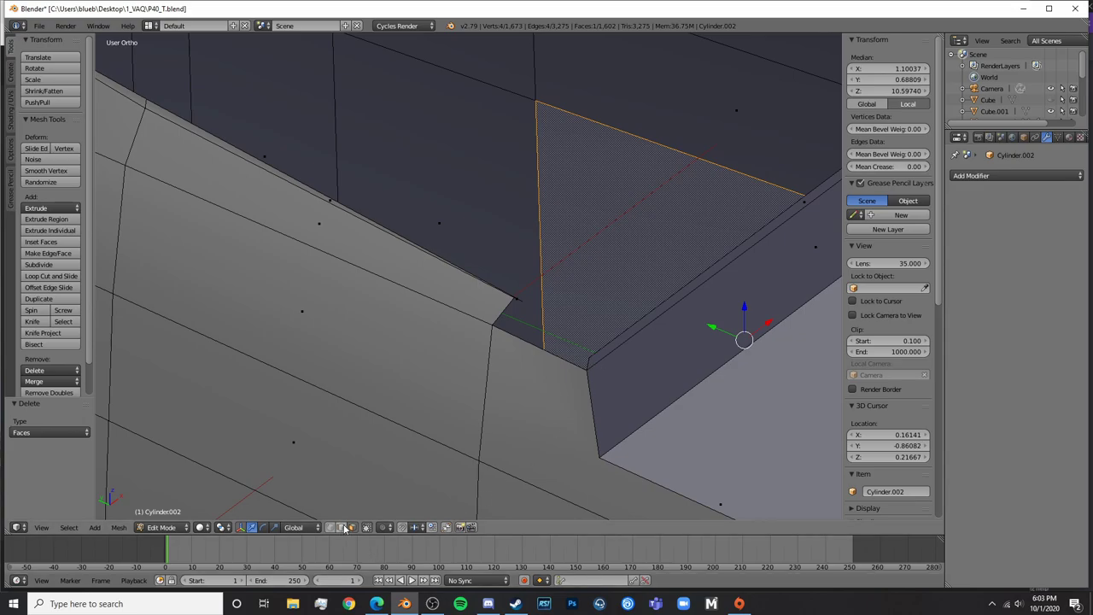
right_click(494, 321)
middle_drag(527, 313, 396, 310)
scroll(395, 311, up, 2)
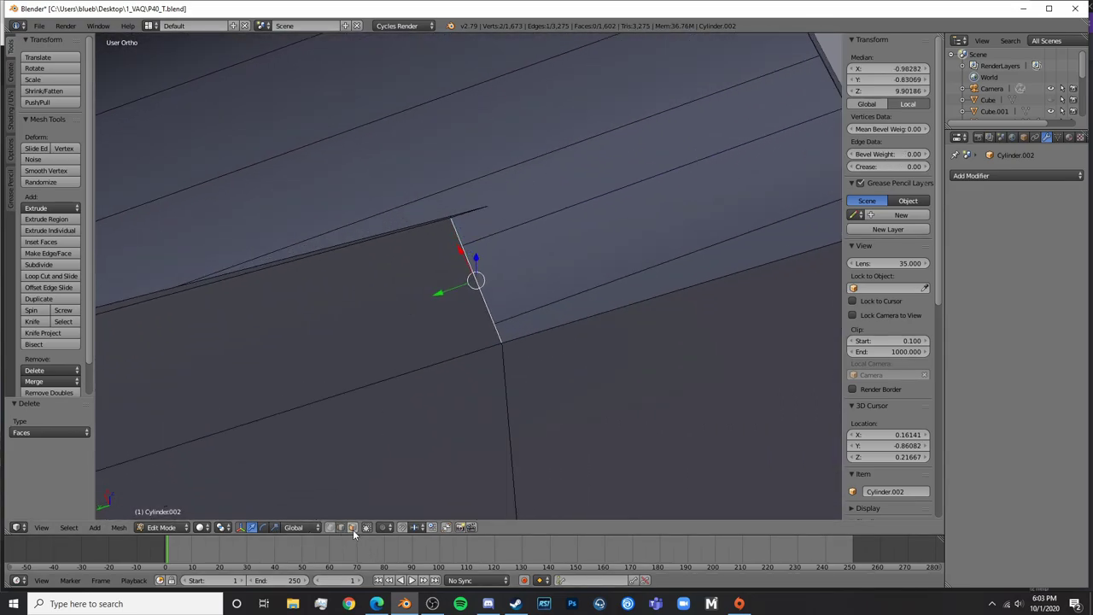
Delete the thin triangular sliver face protruding from the end of the side rim in face select mode
click(352, 528)
right_click(249, 265)
right_click(245, 270)
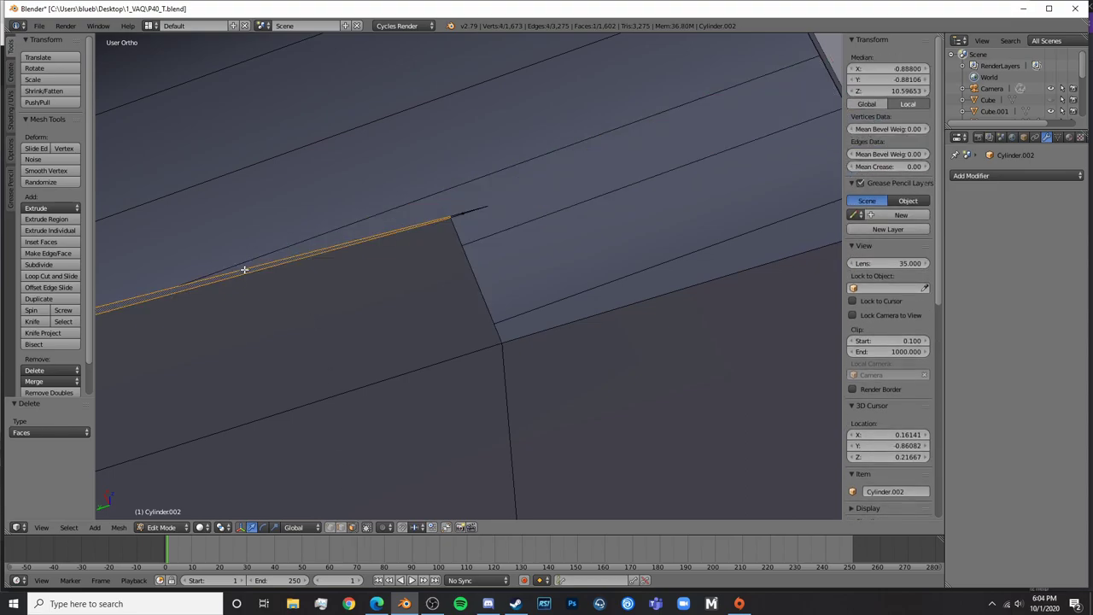
scroll(256, 270, down, 6)
scroll(436, 275, up, 6)
scroll(457, 224, up, 8)
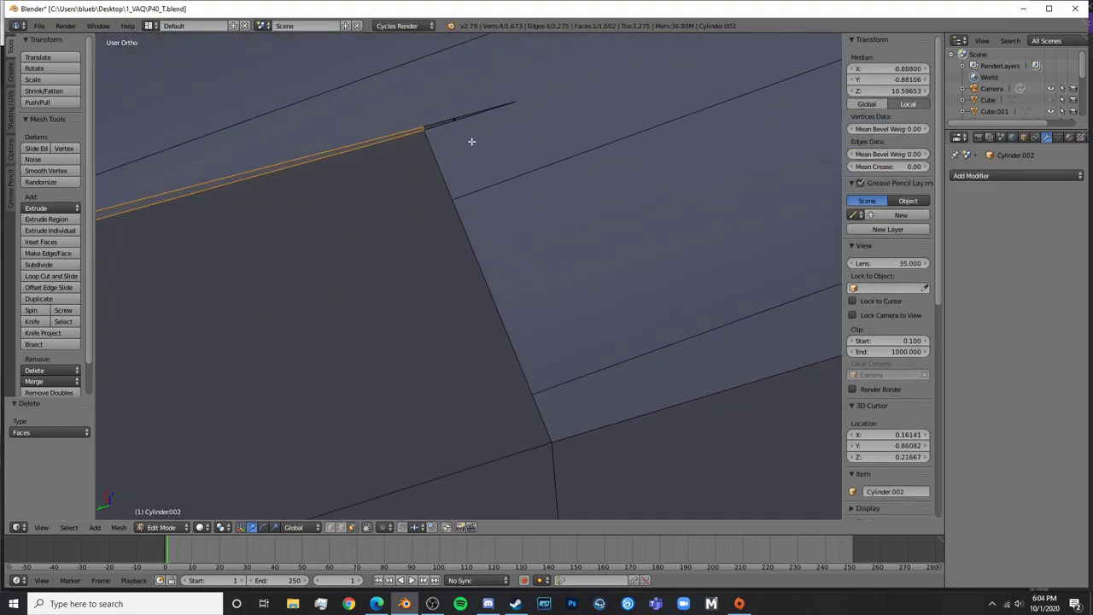
shift+middle_drag(456, 104, 461, 318)
scroll(476, 310, up, 3)
right_click(430, 170)
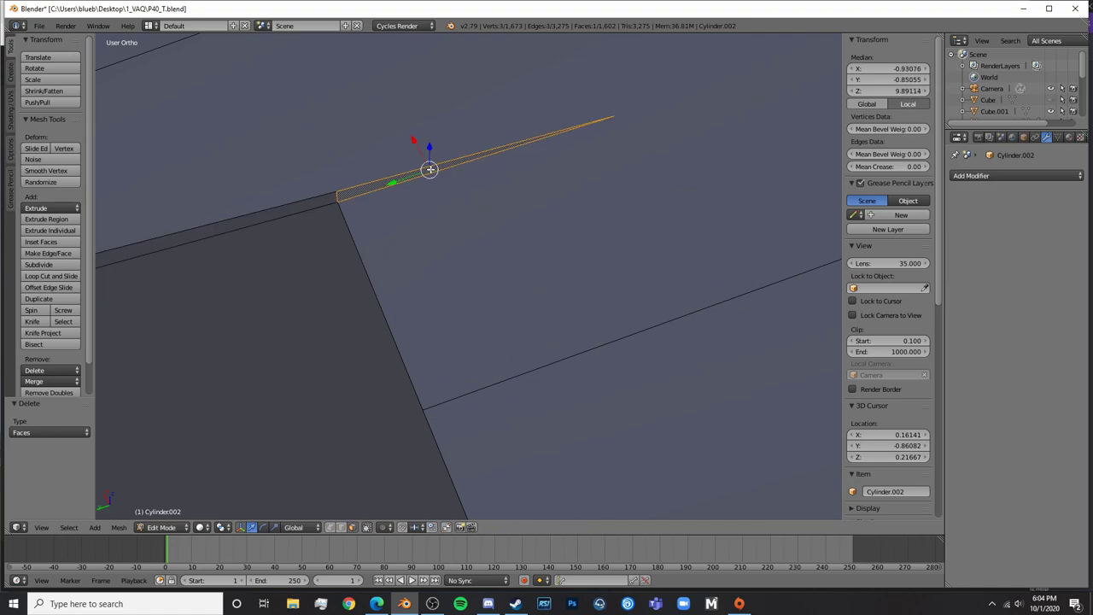
key(x)
click(440, 178)
Delete the matching sliver face at the end of the rim on the opposite side of the opening
middle_drag(440, 178, 490, 164)
scroll(600, 293, up, 6)
shift+middle_drag(600, 293, 414, 251)
scroll(522, 273, up, 9)
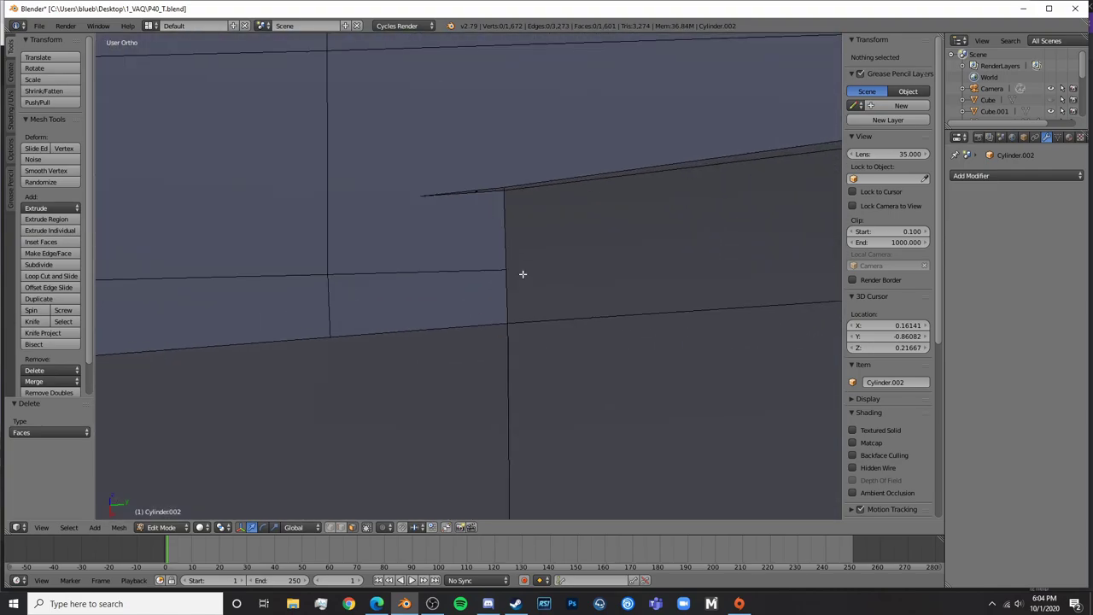
right_click(494, 99)
key(x)
click(501, 100)
Inspect the cockpit opening and its rim in Object Mode and again in Edit Mode
scroll(519, 170, down, 8)
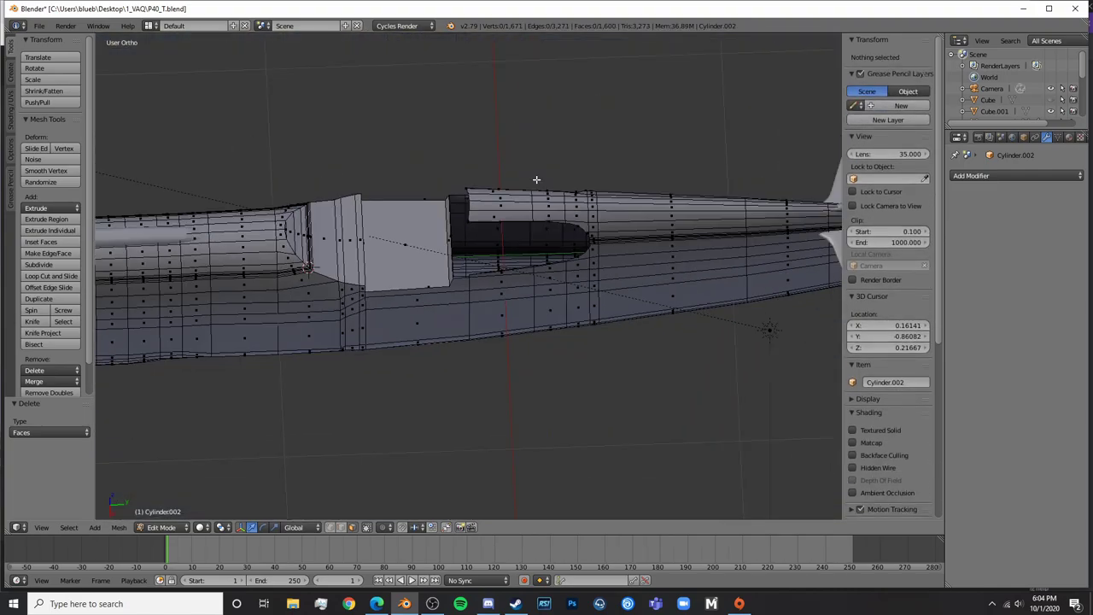
scroll(533, 192, down, 1)
key(Tab)
middle_drag(439, 372, 574, 269)
key(Tab)
scroll(408, 252, up, 7)
middle_drag(408, 252, 410, 288)
scroll(410, 288, down, 5)
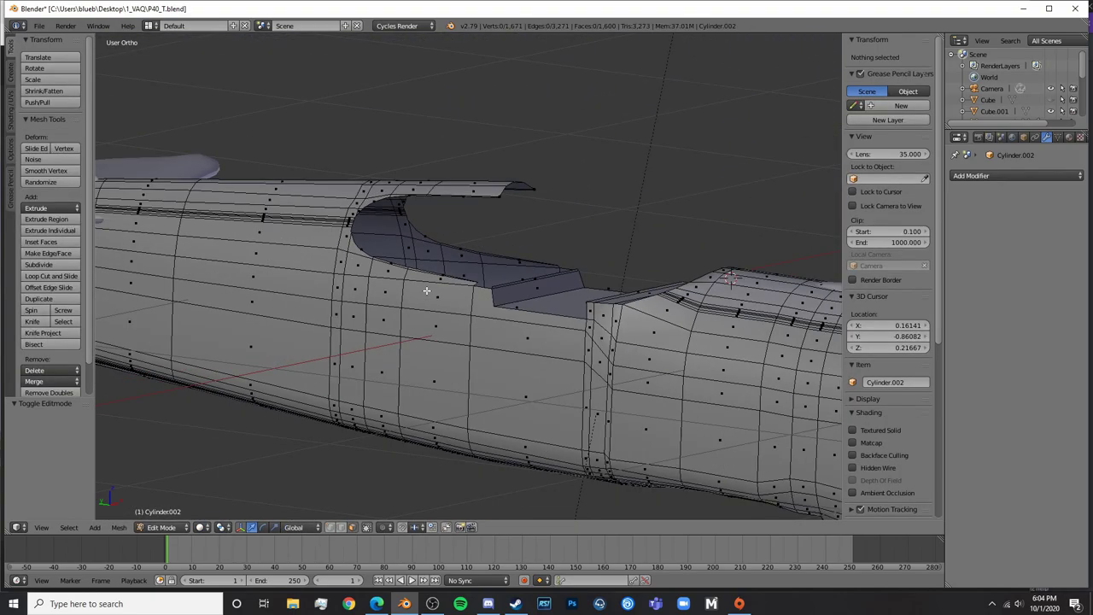
Fill the corner gap with a face between the side rim's end edge and the lip's short end edge
scroll(456, 337, up, 4)
scroll(500, 318, up, 3)
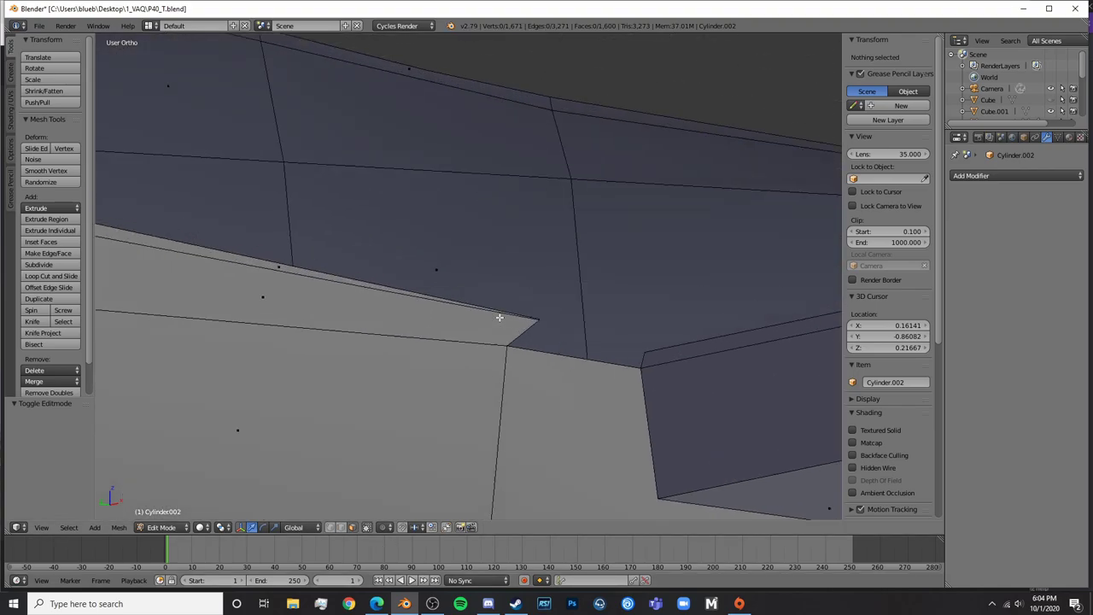
middle_drag(583, 394, 529, 388)
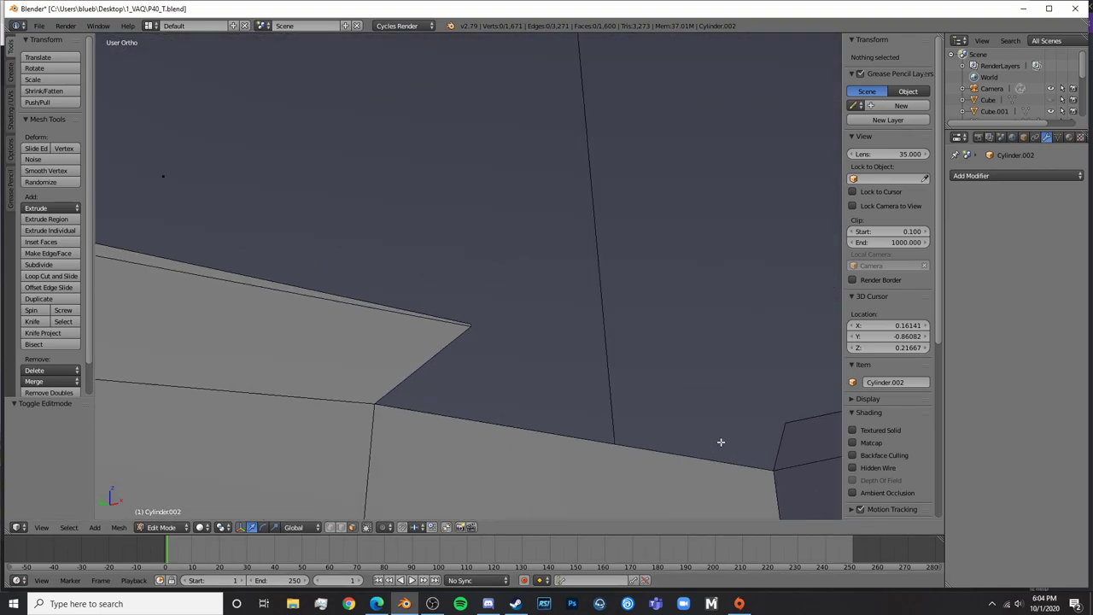
shift+middle_drag(721, 442, 492, 355)
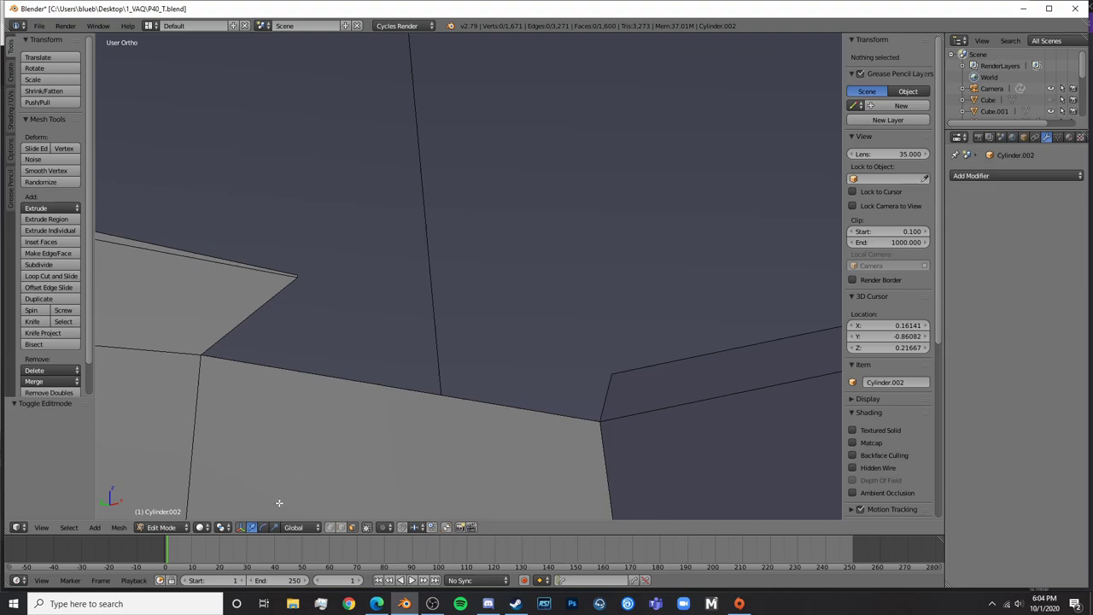
right_click(261, 300)
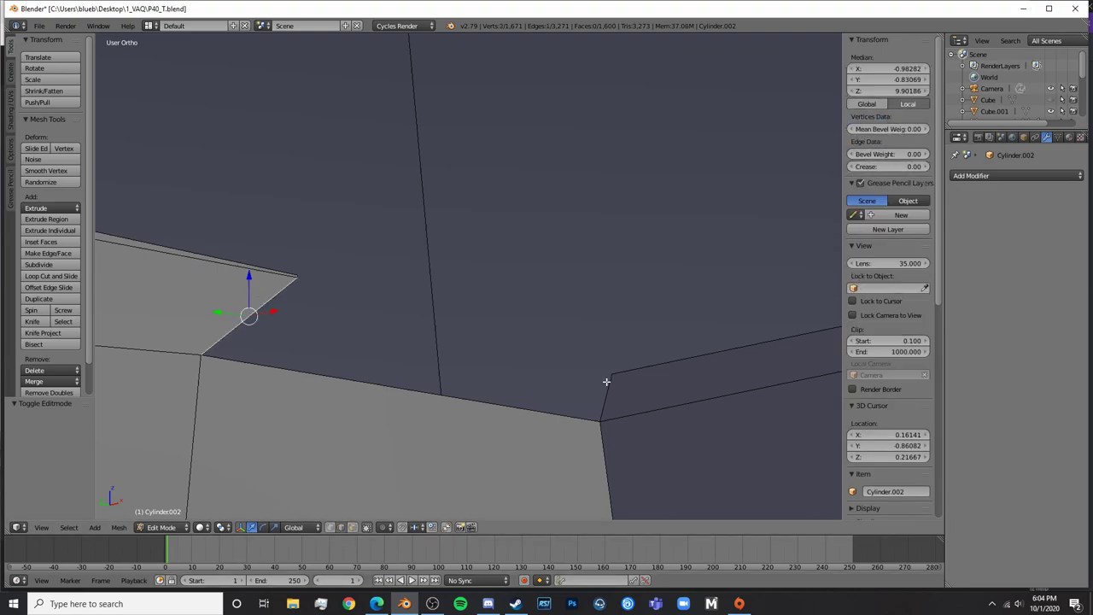
scroll(611, 383, down, 3)
key(f)
shift+middle_drag(667, 317, 264, 354)
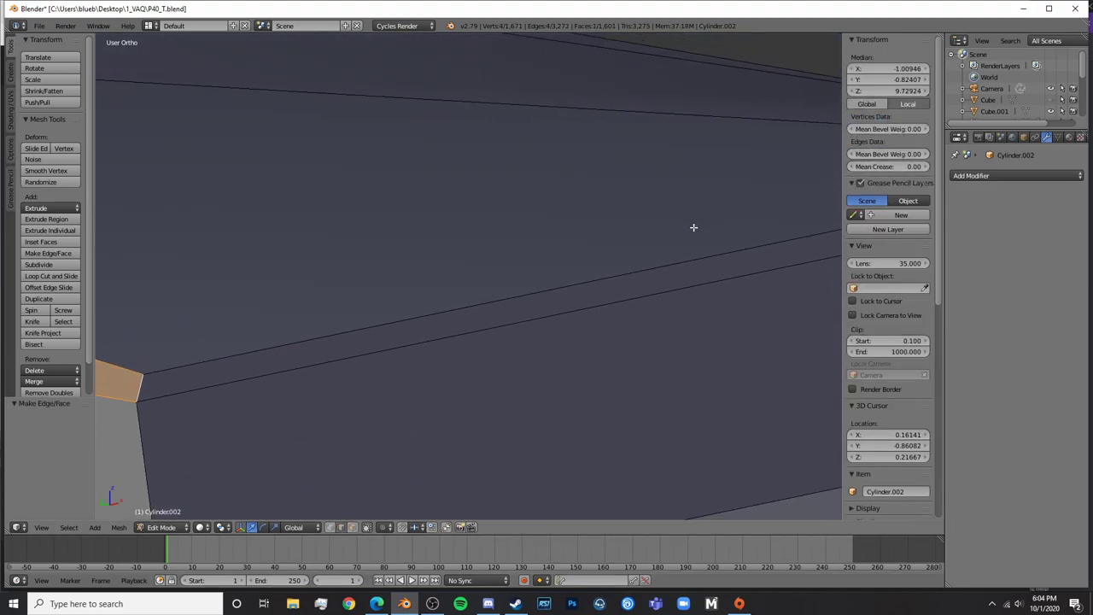
Fill the matching corner gap on the opposite side with a face between the rim's end edge and the lip's end edge
middle_drag(693, 227, 499, 294)
shift+middle_drag(239, 269, 581, 267)
right_click(524, 255)
key(g)
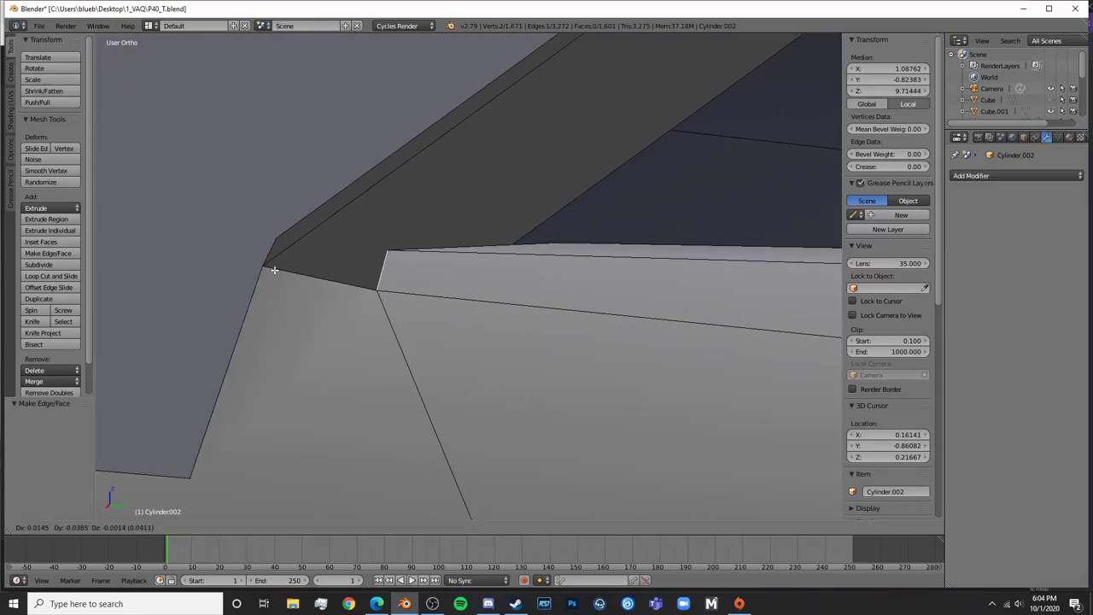
click(391, 260)
key(ctrl+z)
shift+right_click(273, 248)
key(f)
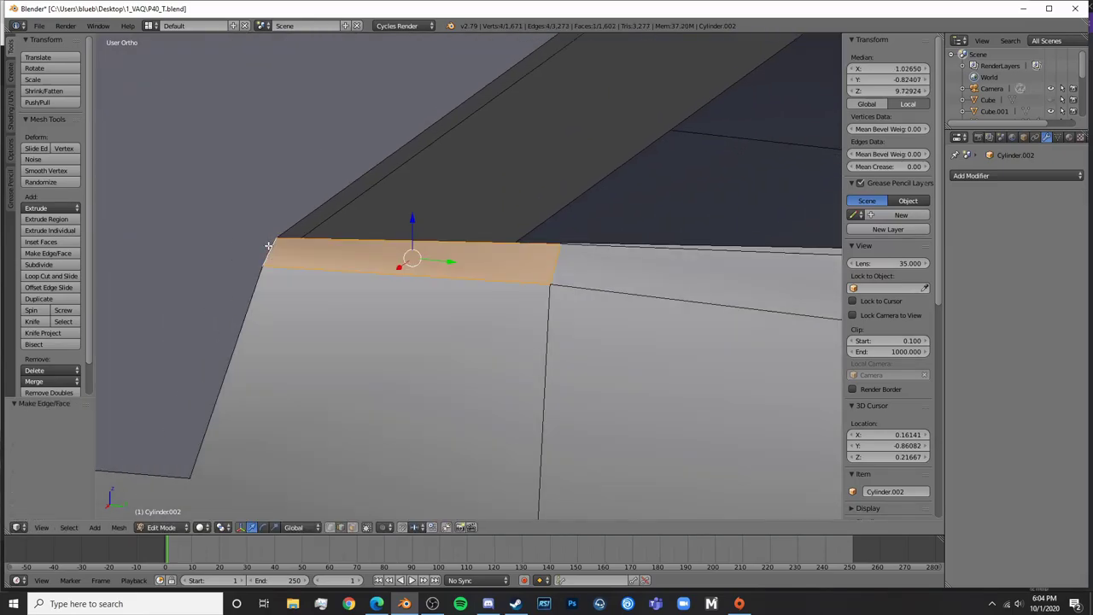
Select the edge path along the lip and both new corner faces, and fill it with a single top face
key(a)
right_click(297, 224)
middle_drag(361, 226, 683, 123)
right_click(443, 243)
ctrl+right_click(663, 112)
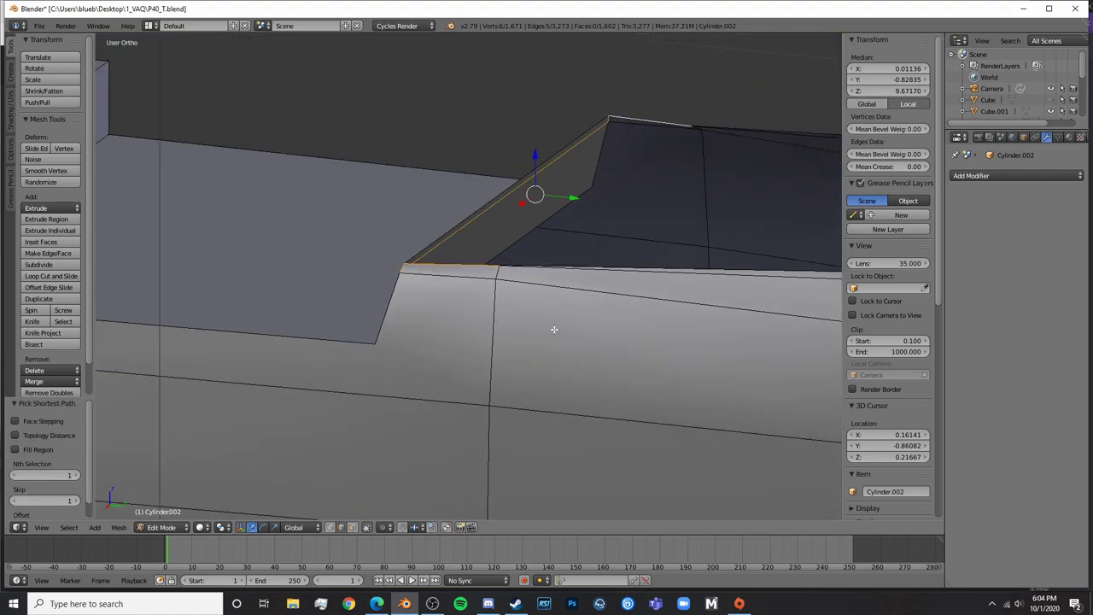
key(f)
key(a)
Inspect the refilled lip in Object Mode, then return to Edit Mode for a close look at its corner
middle_drag(554, 329, 708, 237)
key(Tab)
scroll(320, 374, up, 4)
key(Tab)
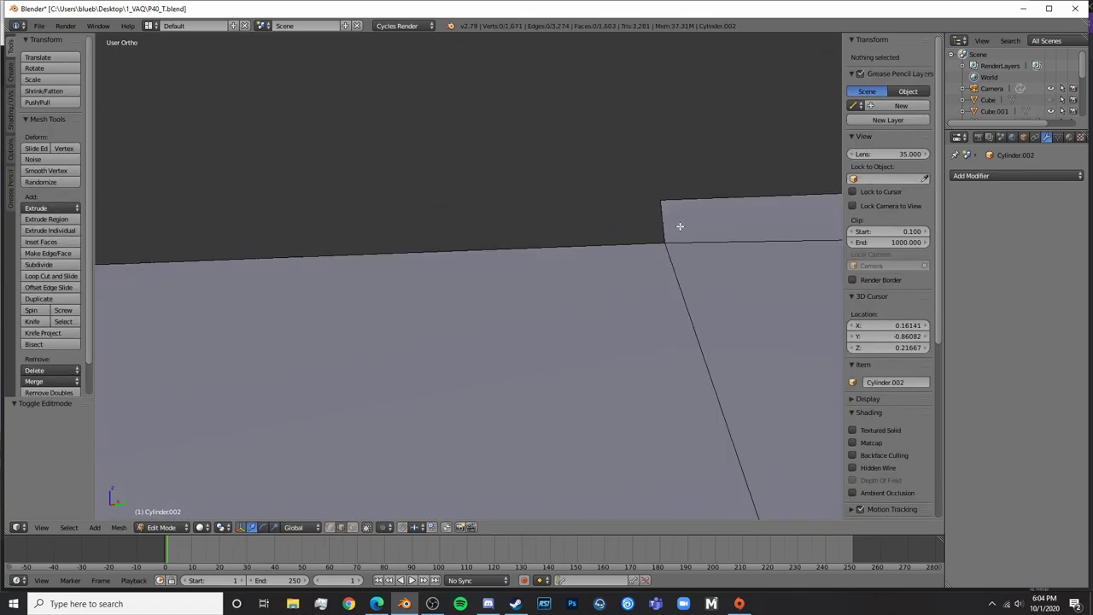
Fill two faces across the cockpit opening between opposite lower rim edges, starting at the lip's corner
right_click(675, 225)
middle_drag(678, 281, 486, 341)
scroll(321, 381, up, 5)
shift+middle_drag(284, 426, 444, 303)
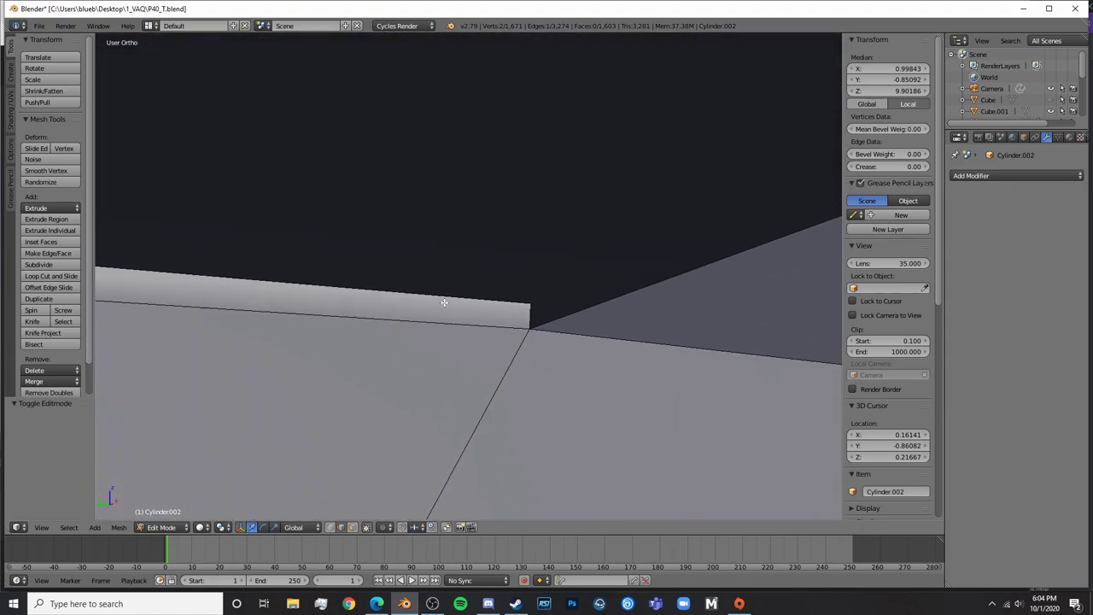
key(f)
key(a)
right_click(513, 299)
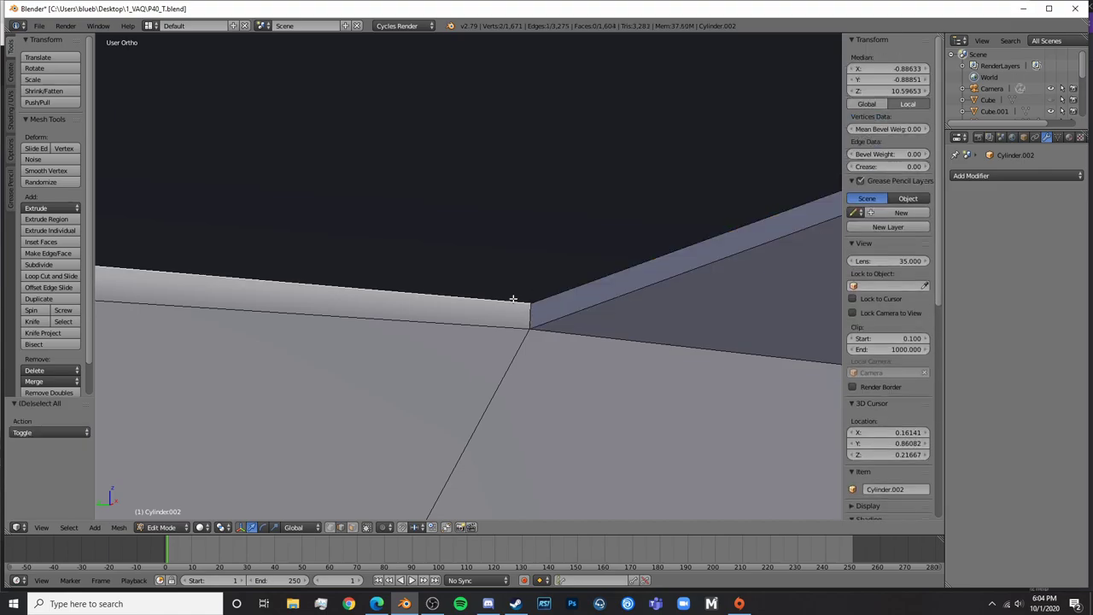
scroll(561, 296, down, 16)
middle_drag(617, 278, 556, 224)
shift+right_click(525, 234)
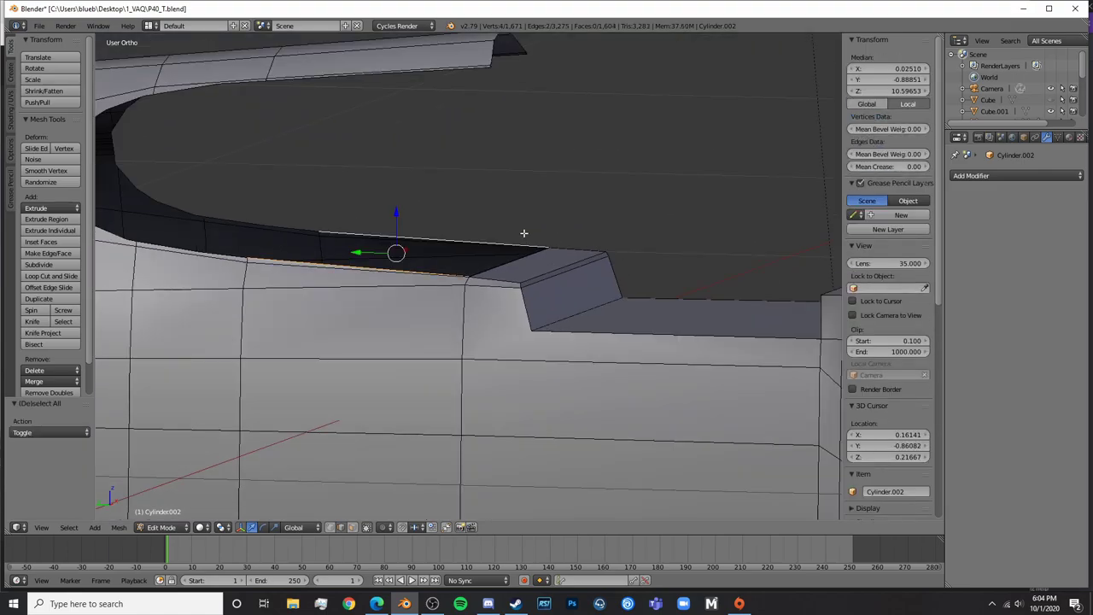
key(f)
Continue the strip along the lower rim with three more faces between opposite edge pairs, heading for the curved end
middle_drag(454, 232, 508, 257)
right_click(453, 272)
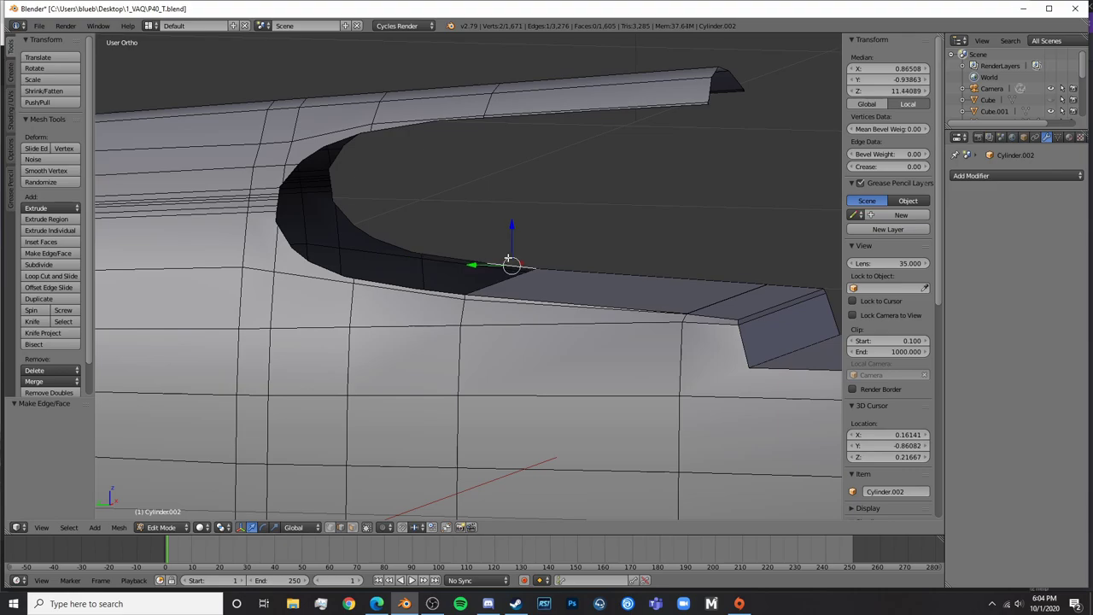
key(a)
right_click(409, 288)
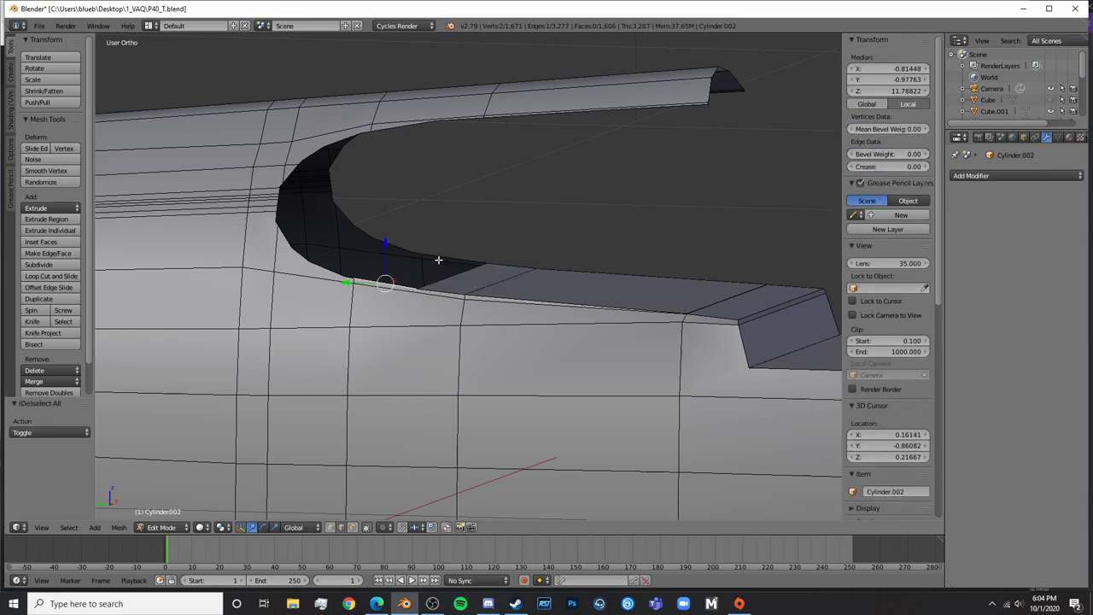
key(f)
right_click(392, 244)
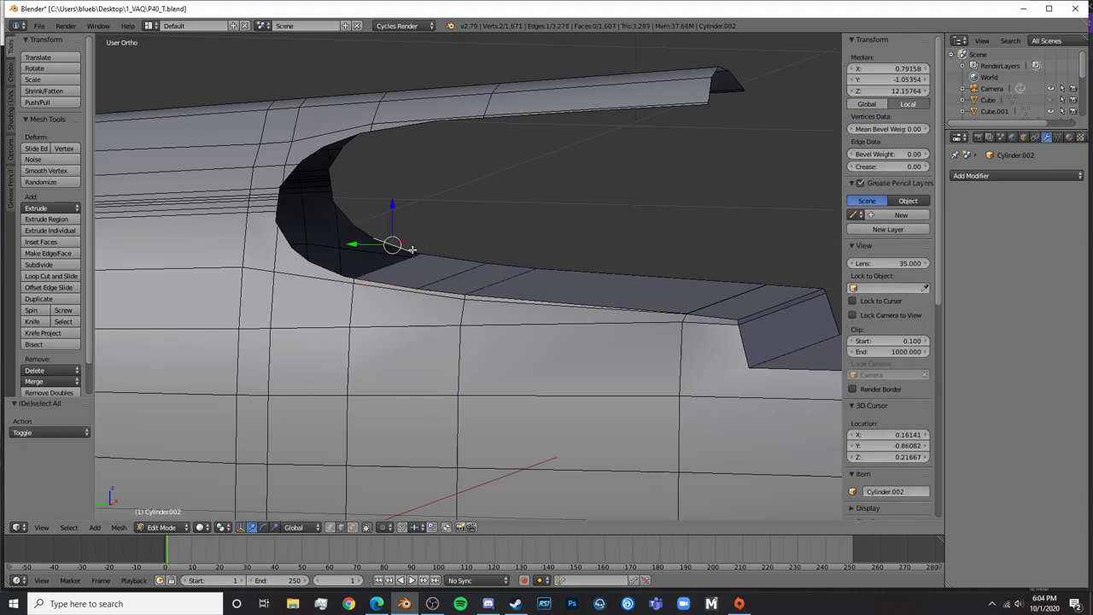
right_click(415, 251)
scroll(478, 273, up, 4)
key(f)
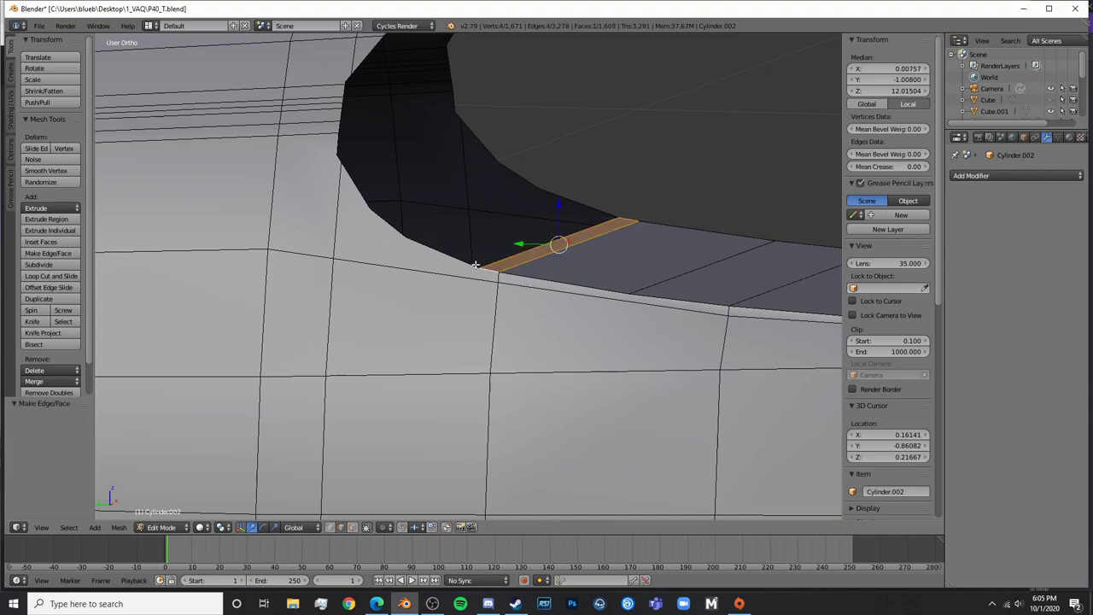
Fill four faces between opposite rim edges around the lower curve, up to the base of the upright section
key(f)
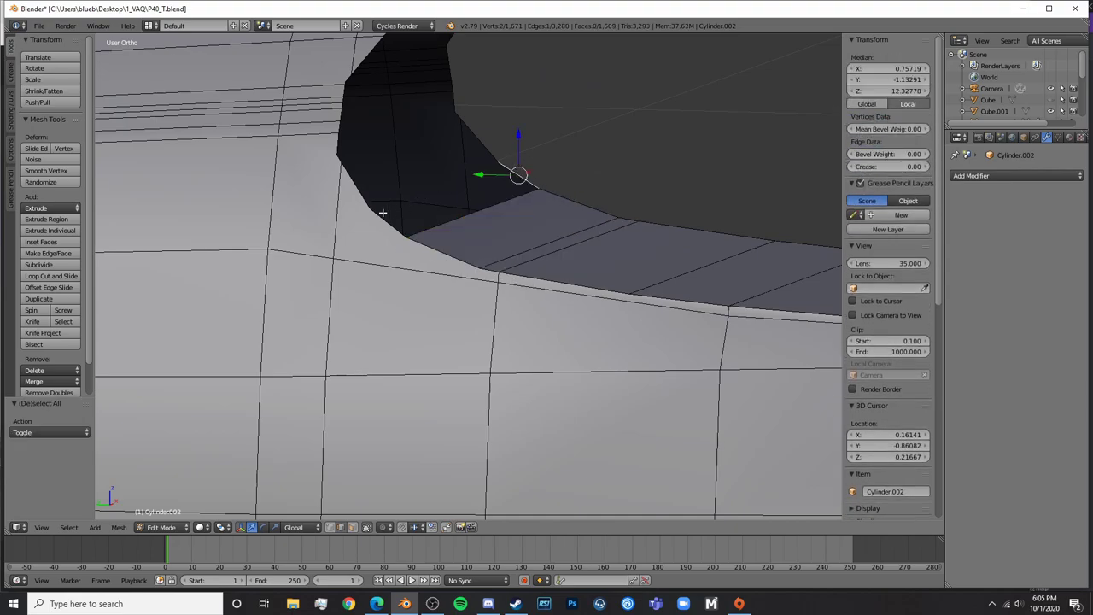
key(f)
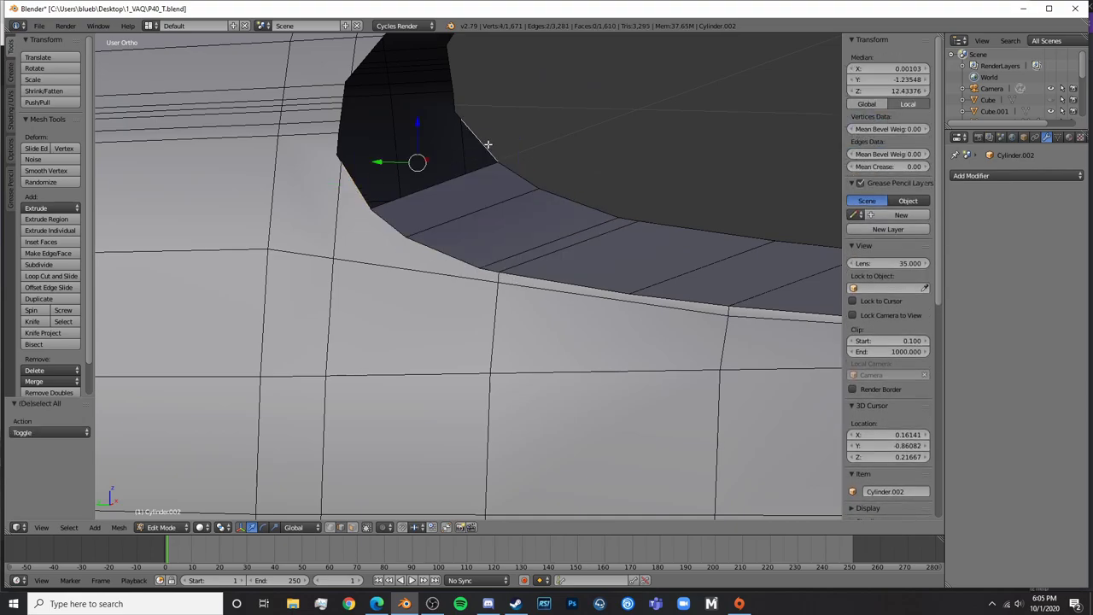
key(f)
right_click(335, 158)
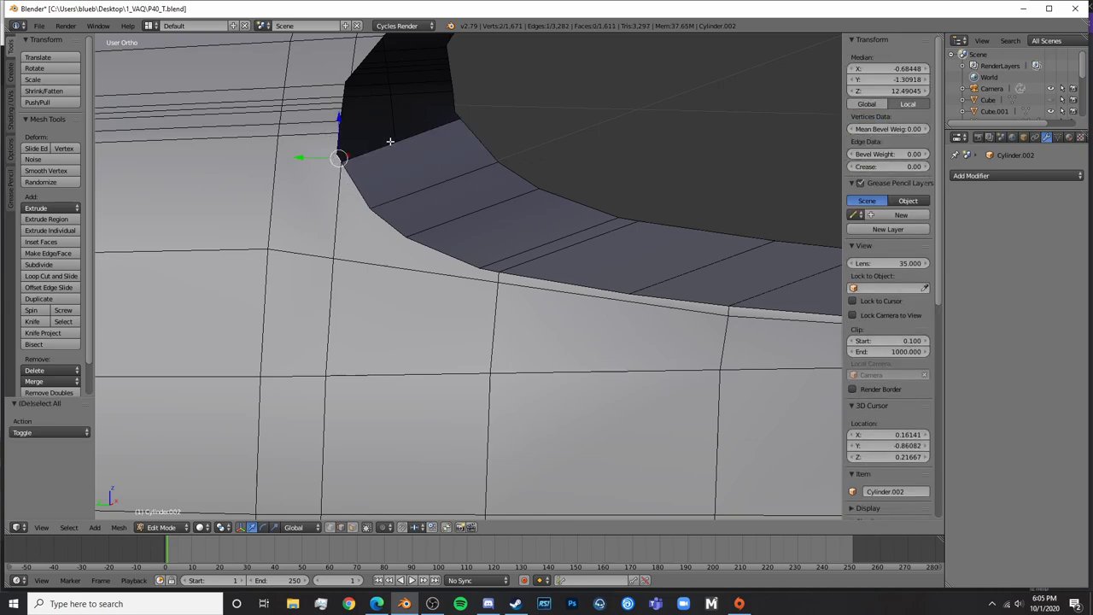
key(f)
key(a)
Fill three faces between opposite rim edges up the lower part of the opening's upright section
right_click(455, 106)
shift+middle_drag(494, 143, 629, 242)
scroll(494, 248, up, 6)
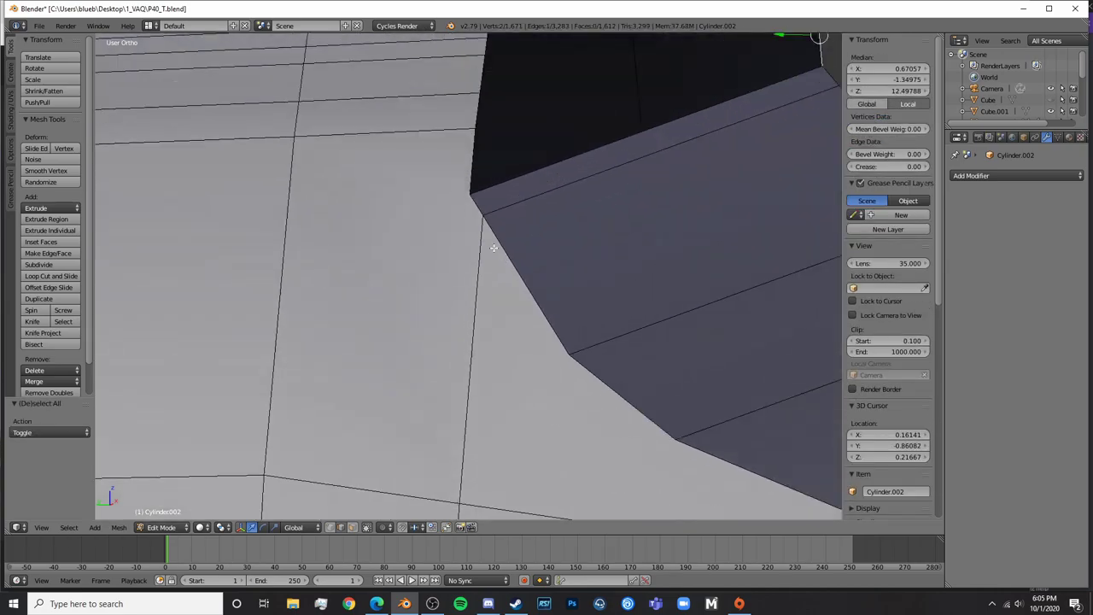
key(f)
key(a)
shift+middle_drag(479, 123, 401, 343)
right_click(402, 323)
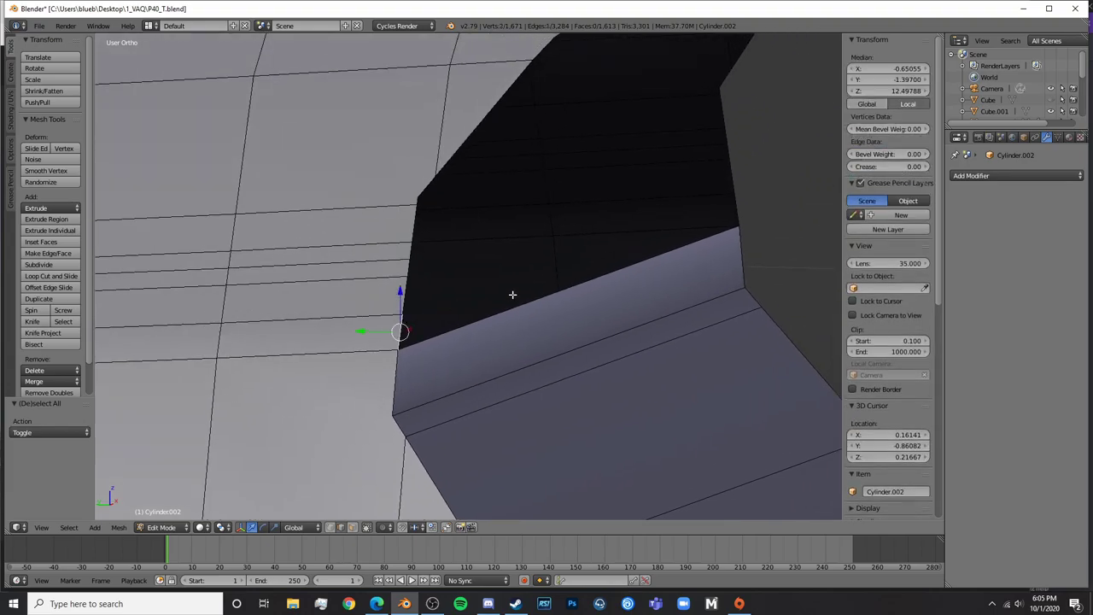
key(f)
right_click(725, 177)
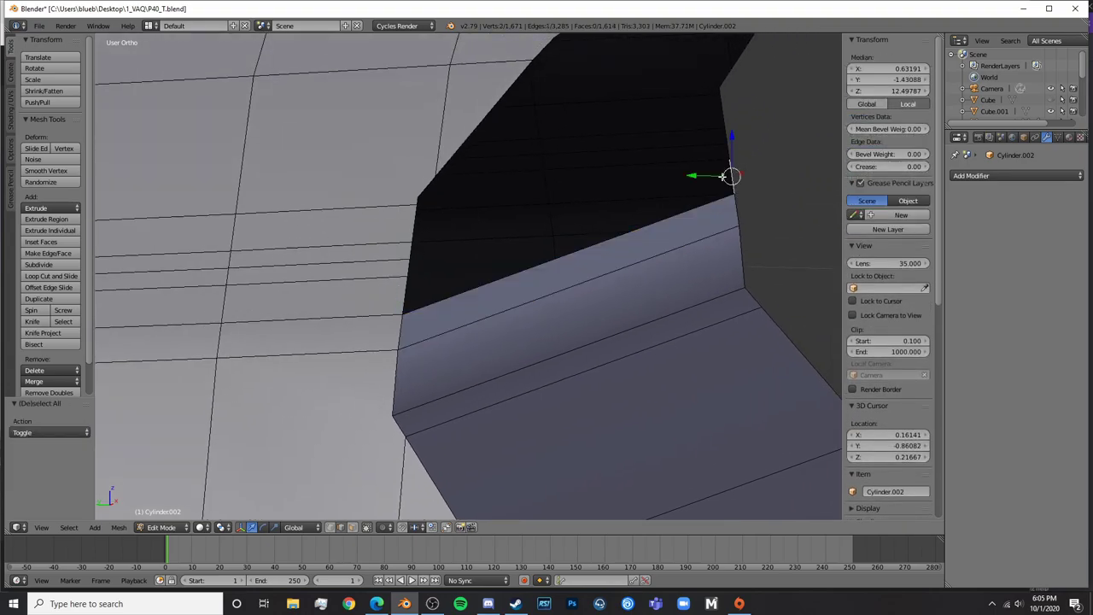
key(f)
Bridge the next three pairs of opposite edges with faces up to just below the upper bend of the upright section
right_click(408, 267)
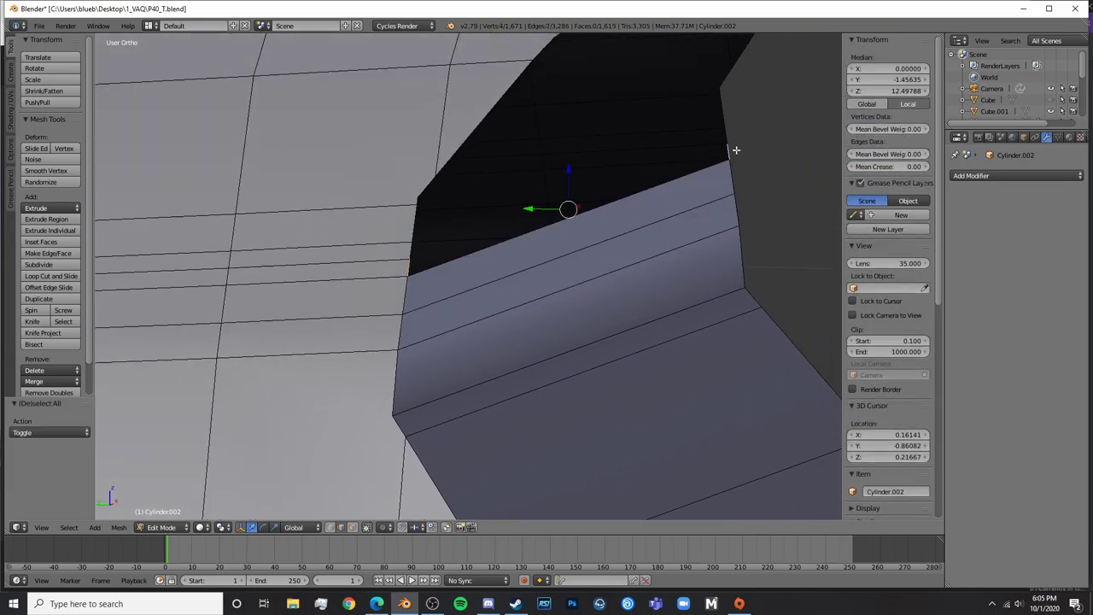
key(a)
right_click(407, 283)
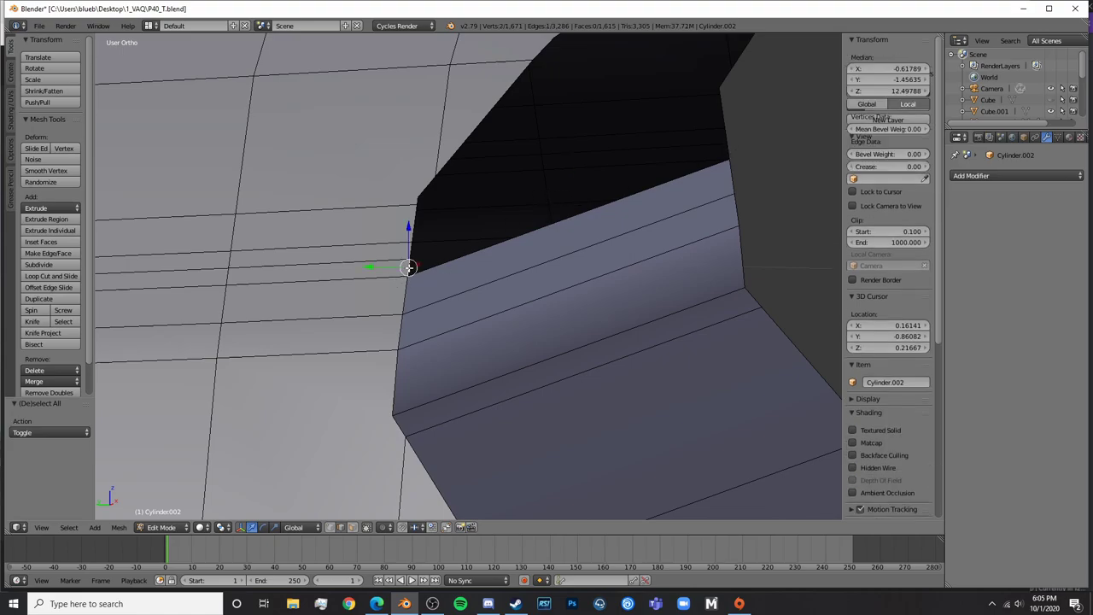
key(f)
right_click(727, 135)
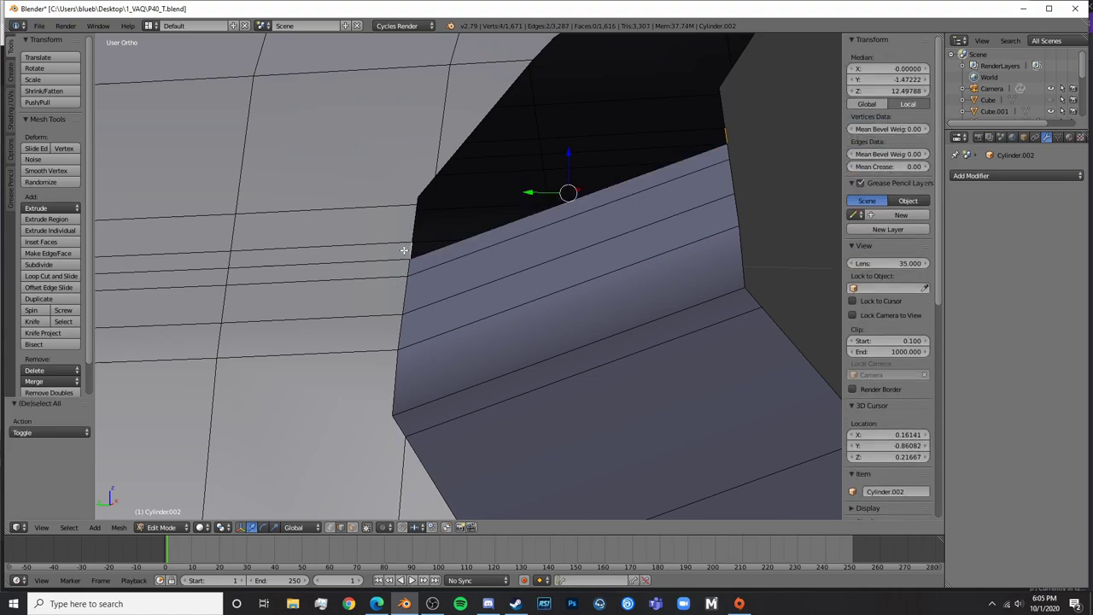
key(f)
key(a)
right_click(404, 212)
right_click(416, 221)
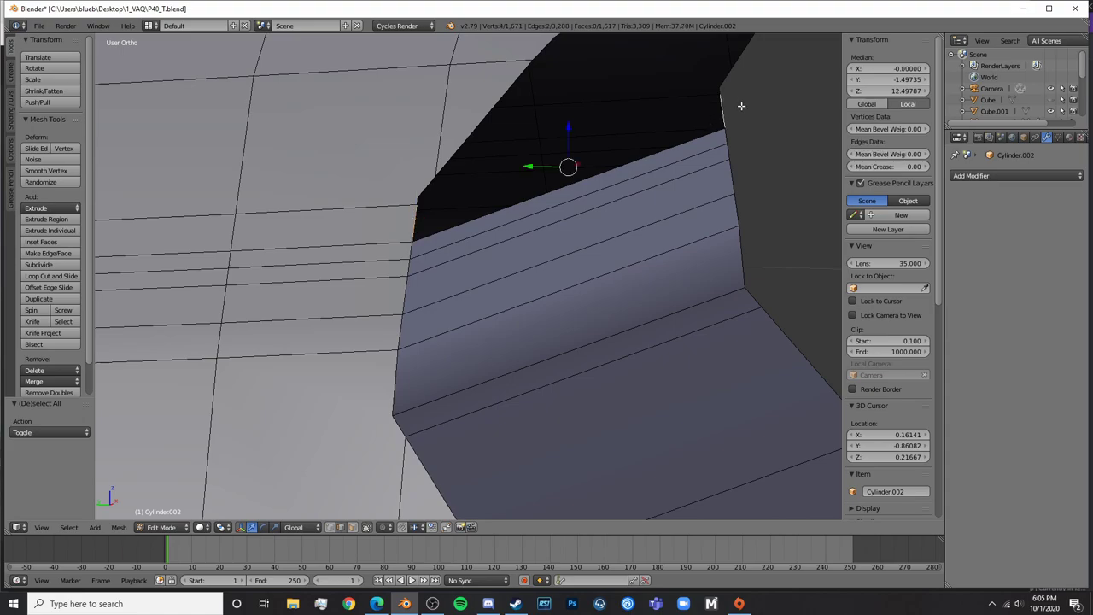
key(f)
key(a)
Fill the two narrow gaps at the upper bend of the upright section with faces between opposite edges
right_click(414, 200)
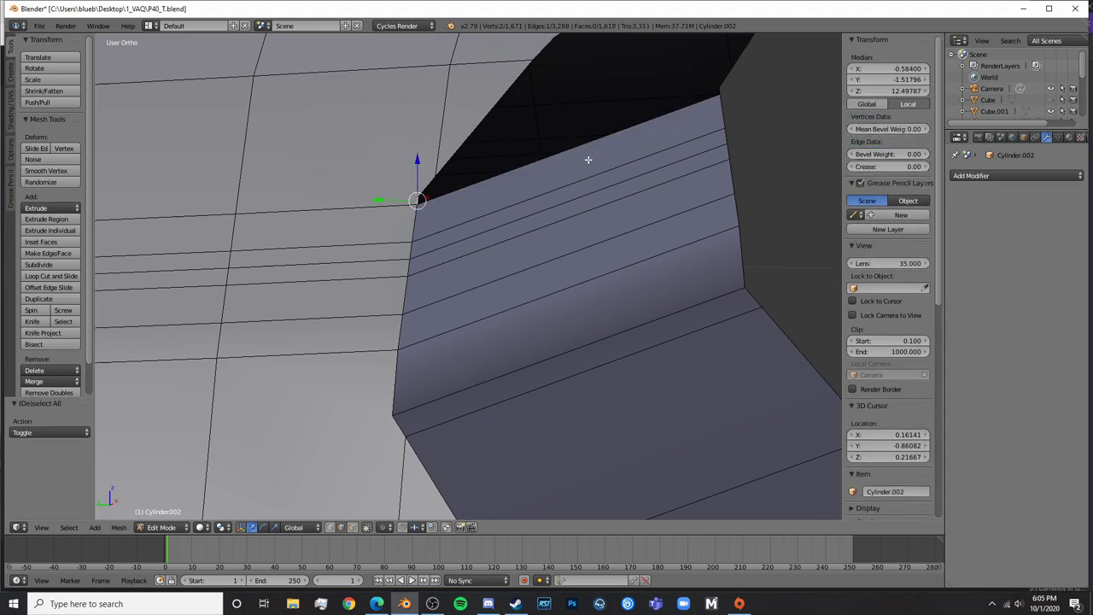
key(f)
right_click(727, 79)
shift+right_click(421, 188)
key(a)
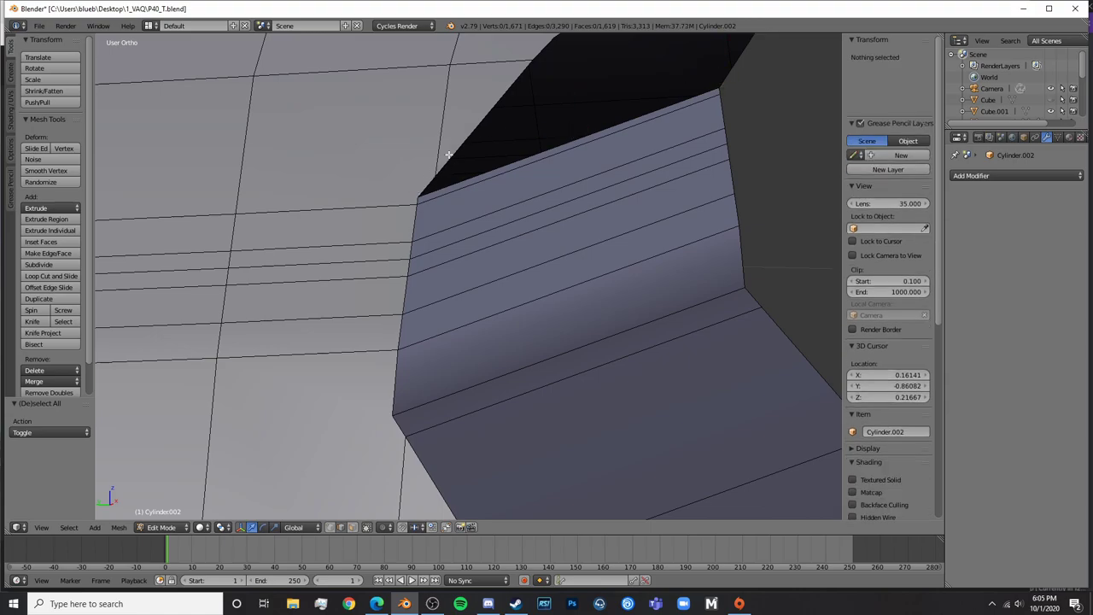
right_click(436, 182)
shift+right_click(737, 84)
key(f)
Fill three faces across the sloped section above the bend, joining its opposite rim edges
right_click(741, 51)
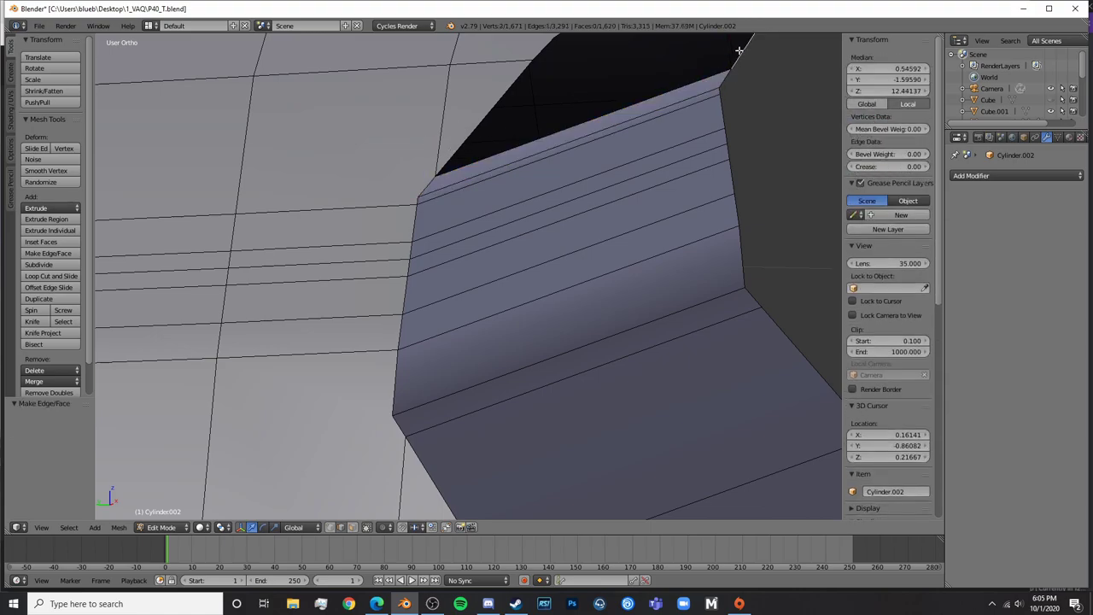
shift+middle_drag(743, 136, 596, 285)
shift+right_click(335, 266)
key(f)
key(a)
right_click(401, 198)
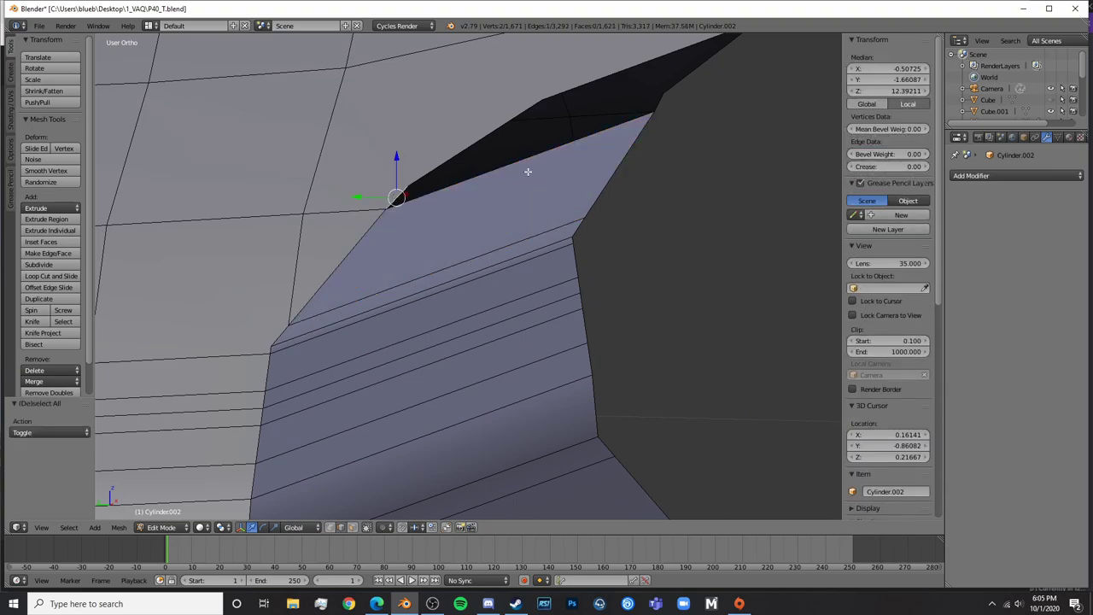
key(a)
right_click(670, 105)
key(f)
key(a)
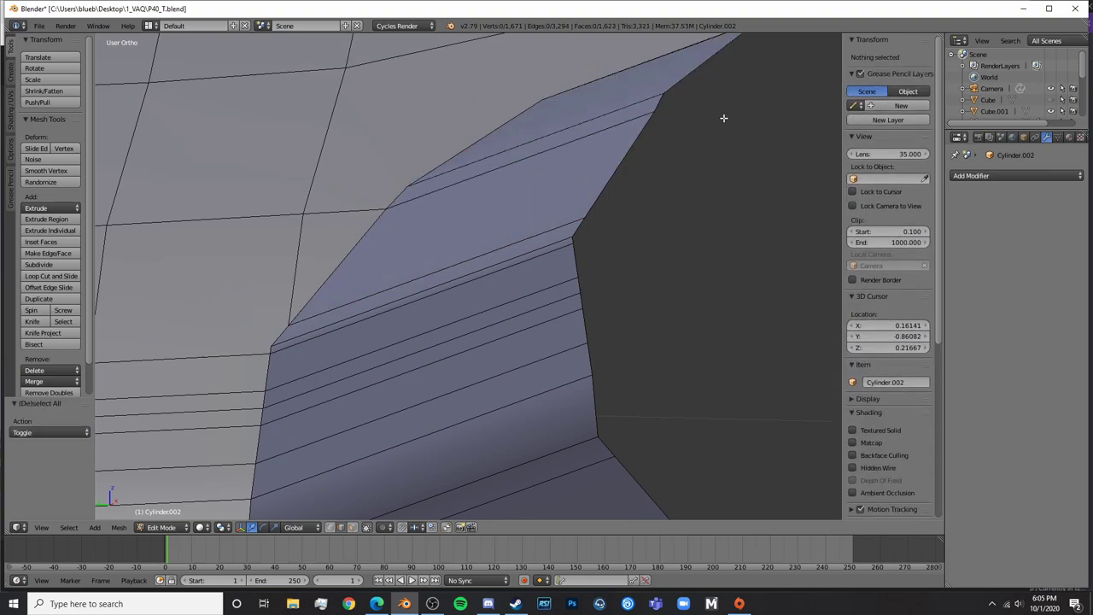
From the underside, fill two faces between opposite edges where the slope curves into the upper rim
middle_drag(725, 115, 346, 144)
right_click(348, 144)
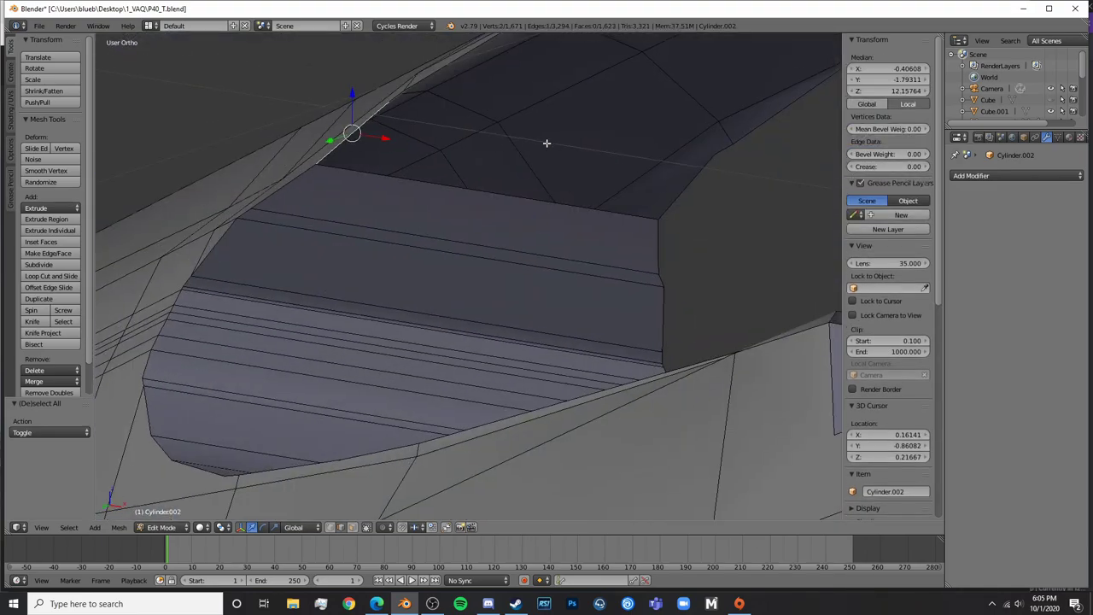
shift+middle_drag(547, 141, 391, 199)
key(f)
key(a)
right_click(571, 210)
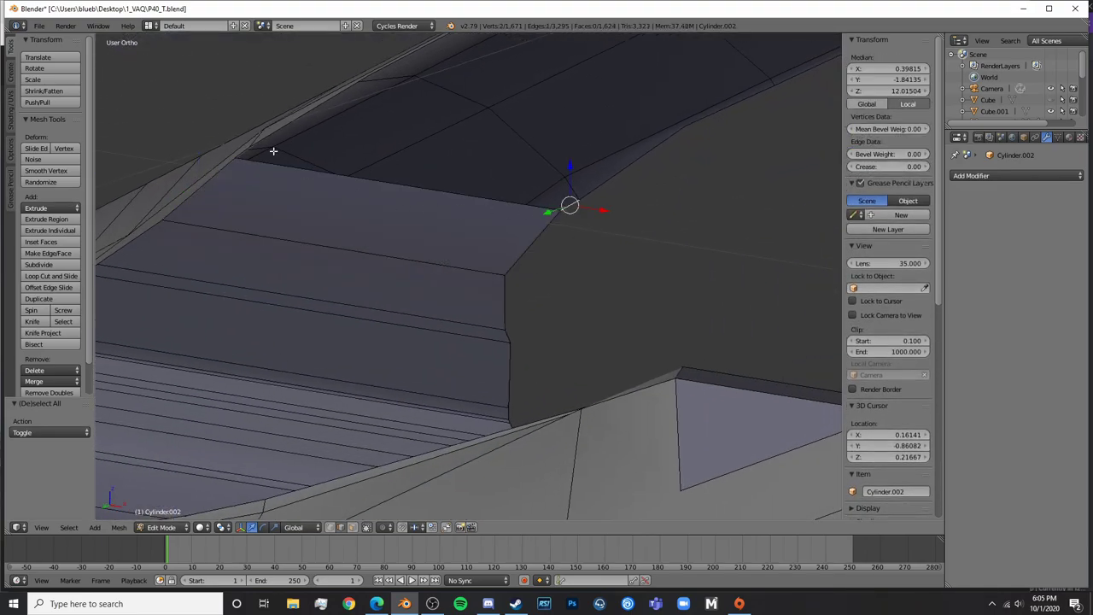
shift+right_click(243, 151)
key(f)
key(a)
Extend the strip with two more faces between the opposite edges along the first part of the upper rim
right_click(275, 138)
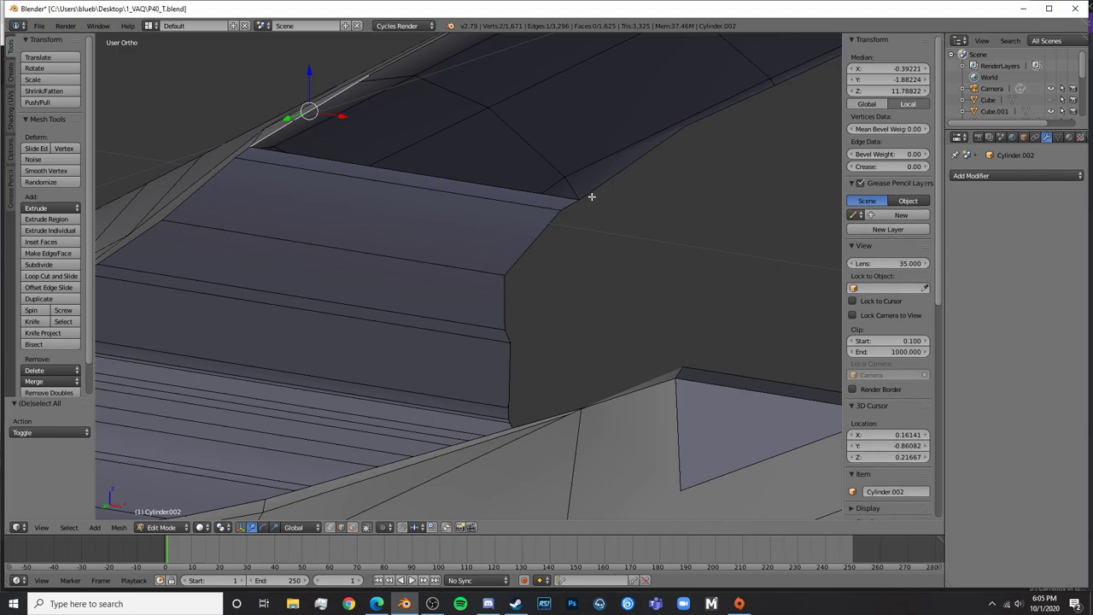
key(a)
right_click(610, 178)
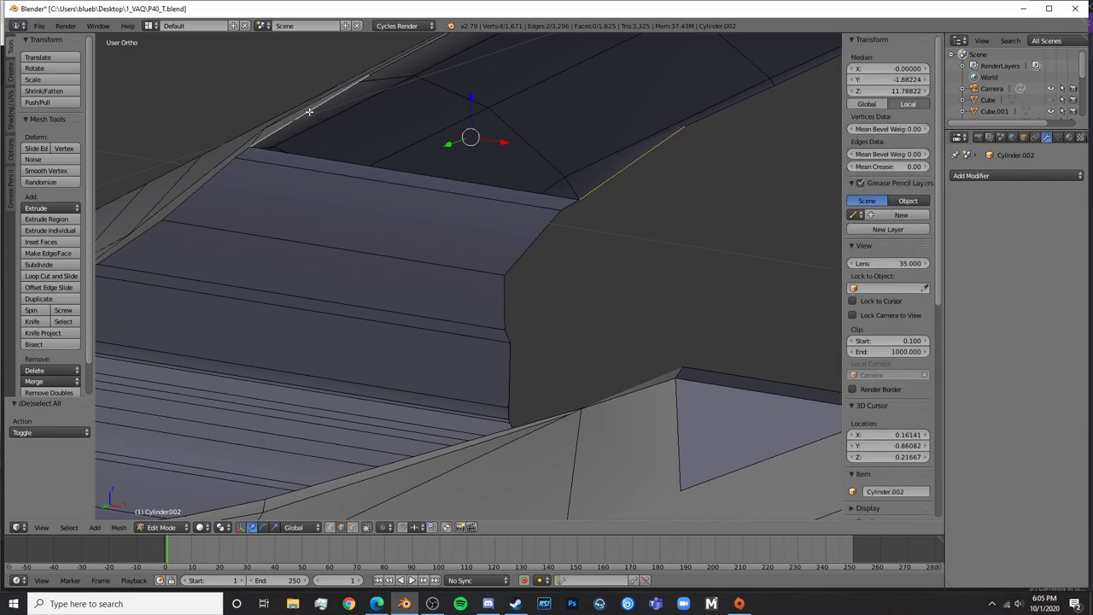
key(f)
right_click(403, 60)
middle_drag(403, 60, 342, 284)
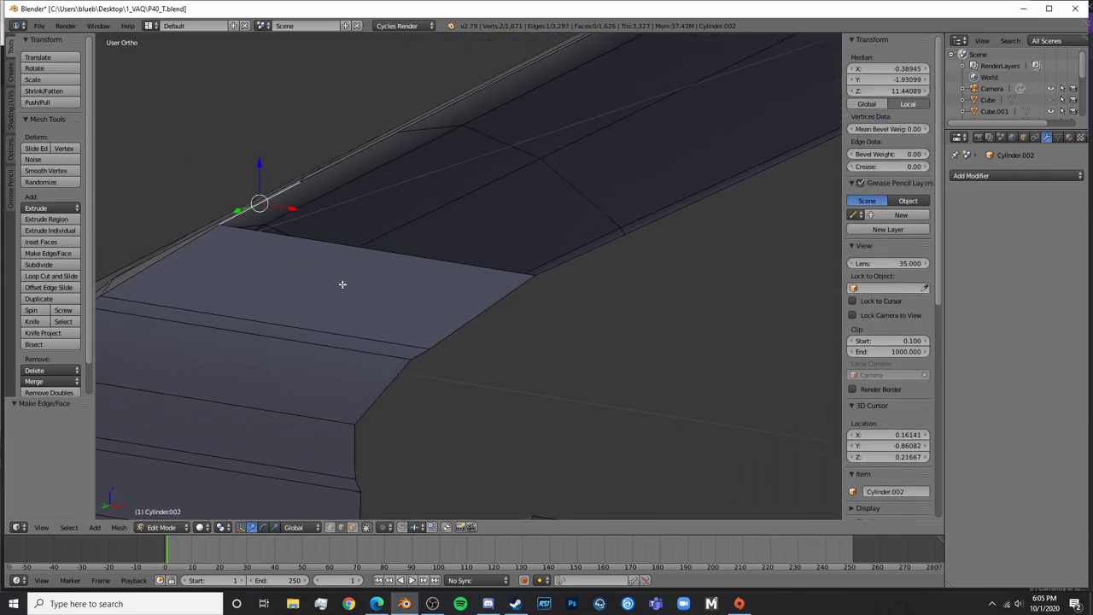
shift+right_click(567, 268)
key(f)
key(a)
Fill the last two faces between the opposite upper rim edges, reaching the rim's open end
right_click(696, 218)
middle_drag(527, 231, 715, 318)
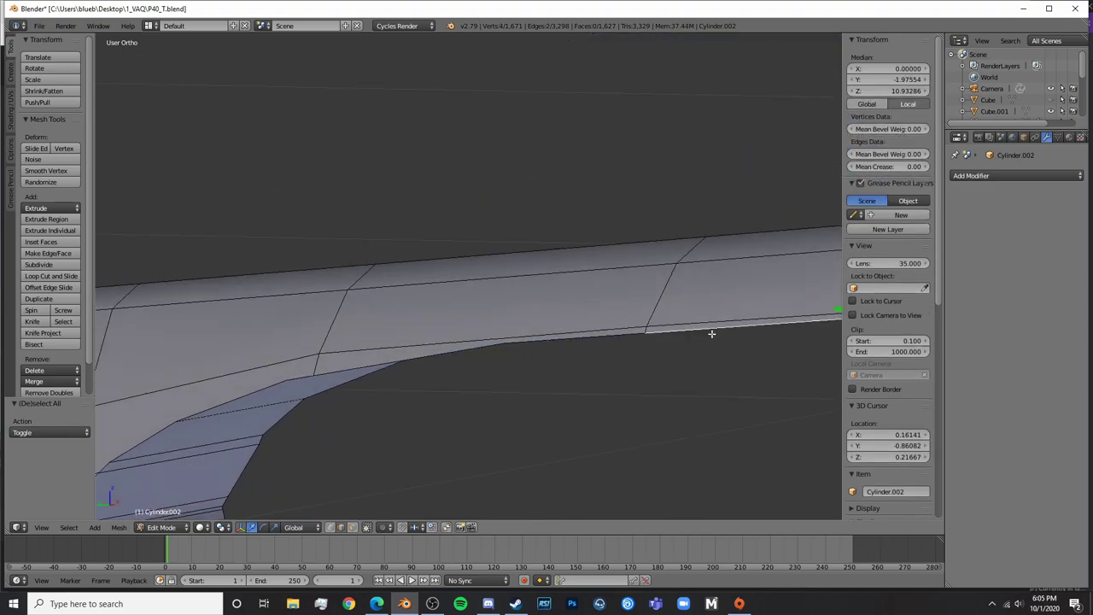
key(f)
key(a)
middle_drag(761, 367, 591, 381)
right_click(727, 258)
middle_drag(727, 257, 686, 308)
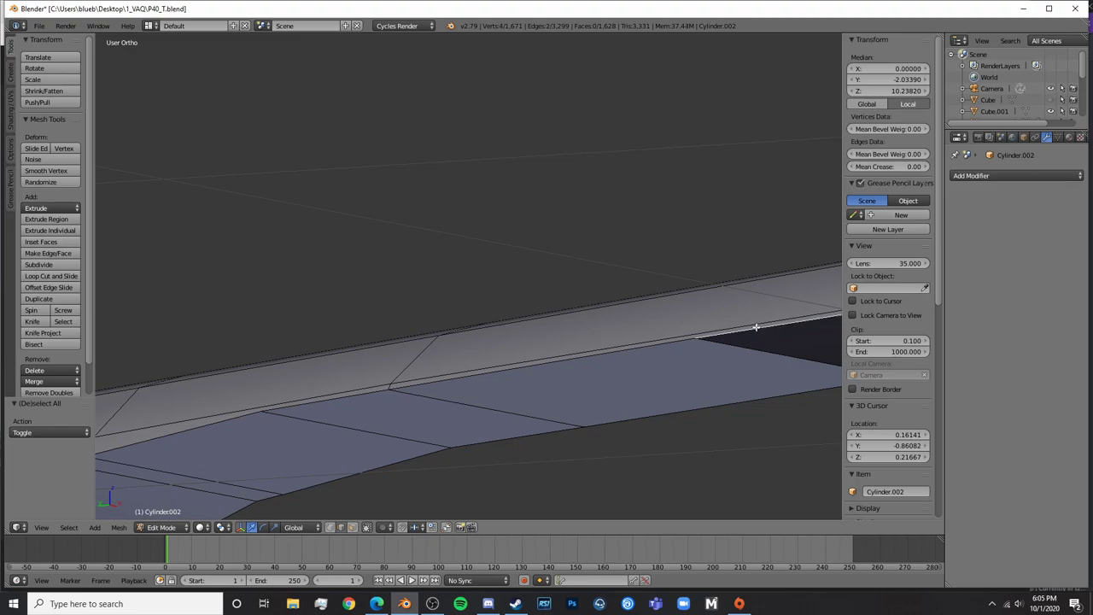
key(f)
key(a)
In face selection mode, select the narrow sliver faces at both corners of the upper rim's open end and delete them
middle_drag(766, 371, 676, 340)
scroll(586, 261, up, 9)
right_click(249, 237)
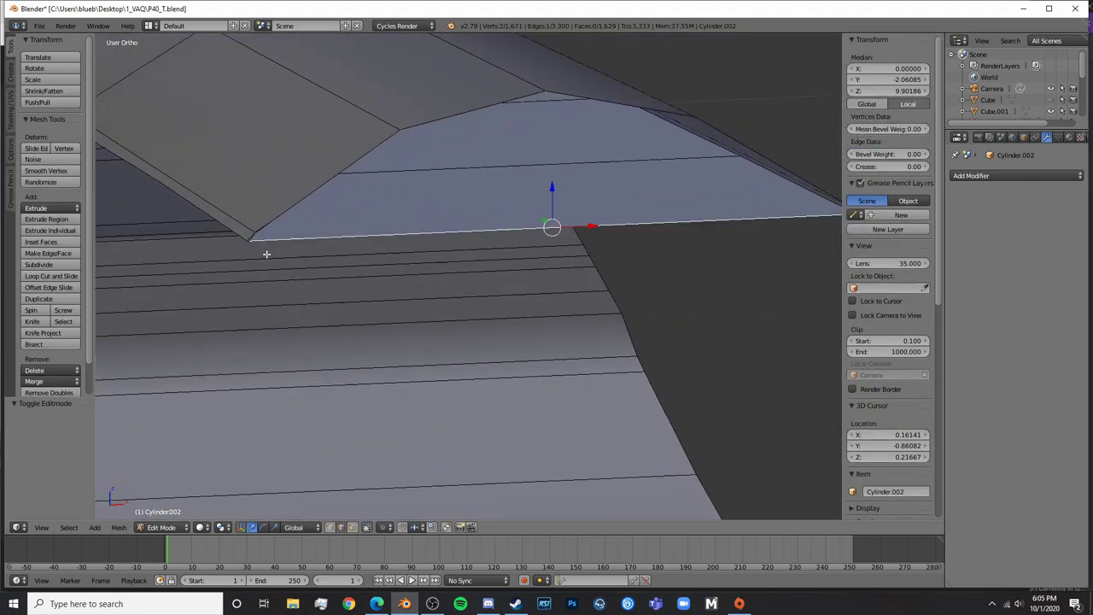
middle_drag(264, 249, 413, 393)
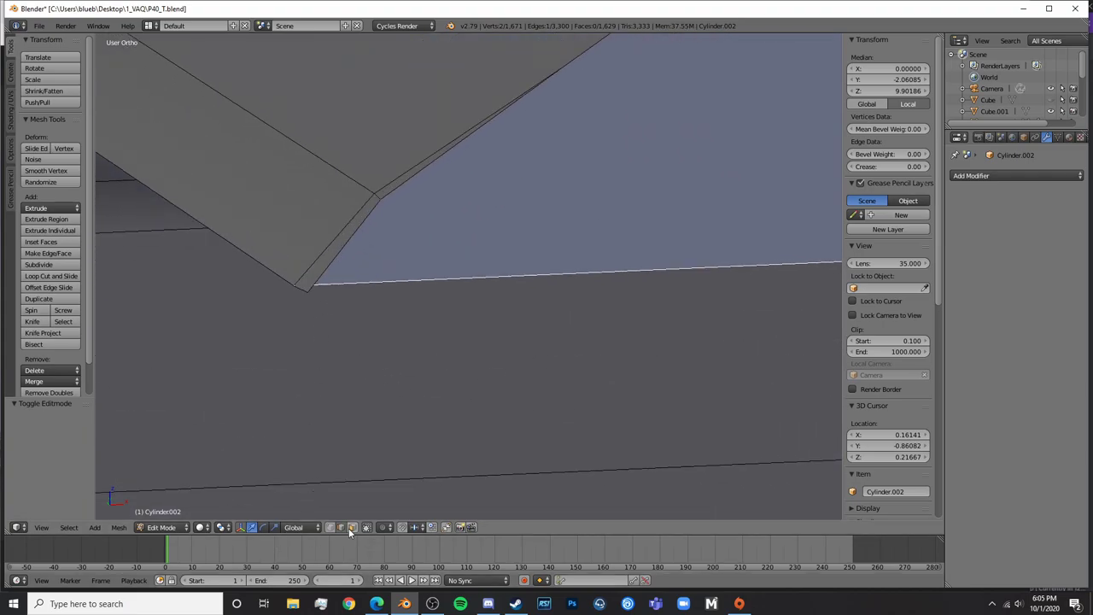
key(a)
right_click(329, 246)
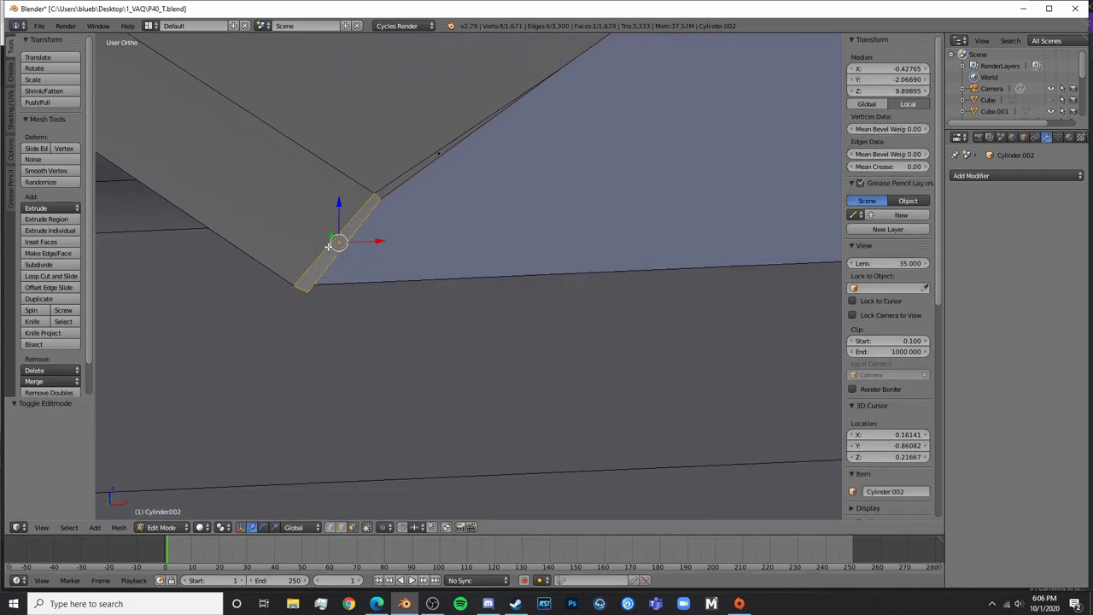
shift+right_click(395, 184)
middle_drag(395, 184, 576, 382)
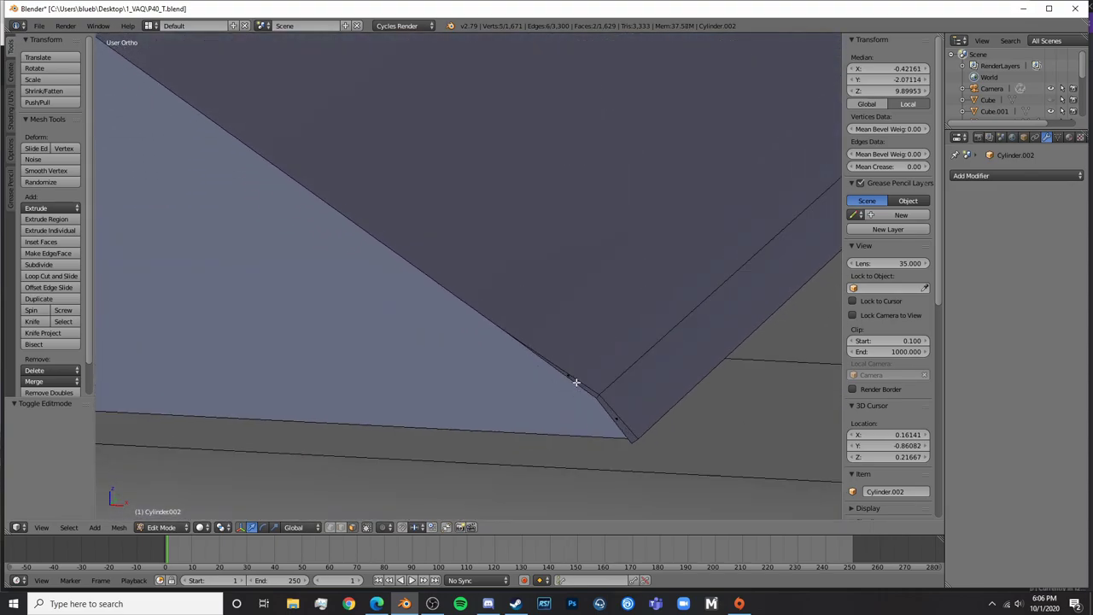
key(x)
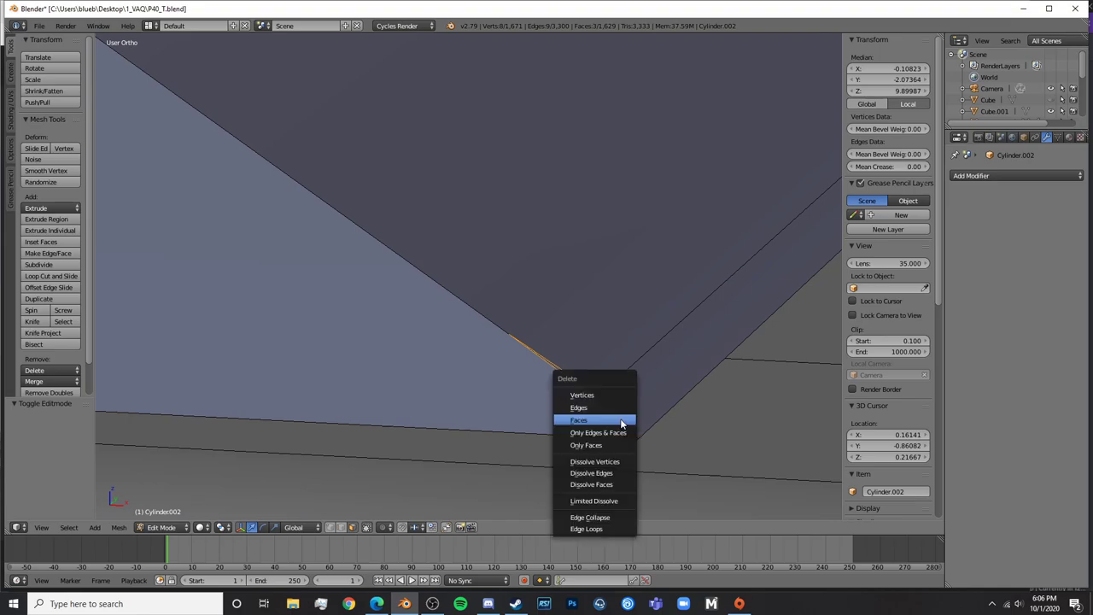
click(621, 436)
key(x)
click(623, 422)
scroll(623, 427, down, 6)
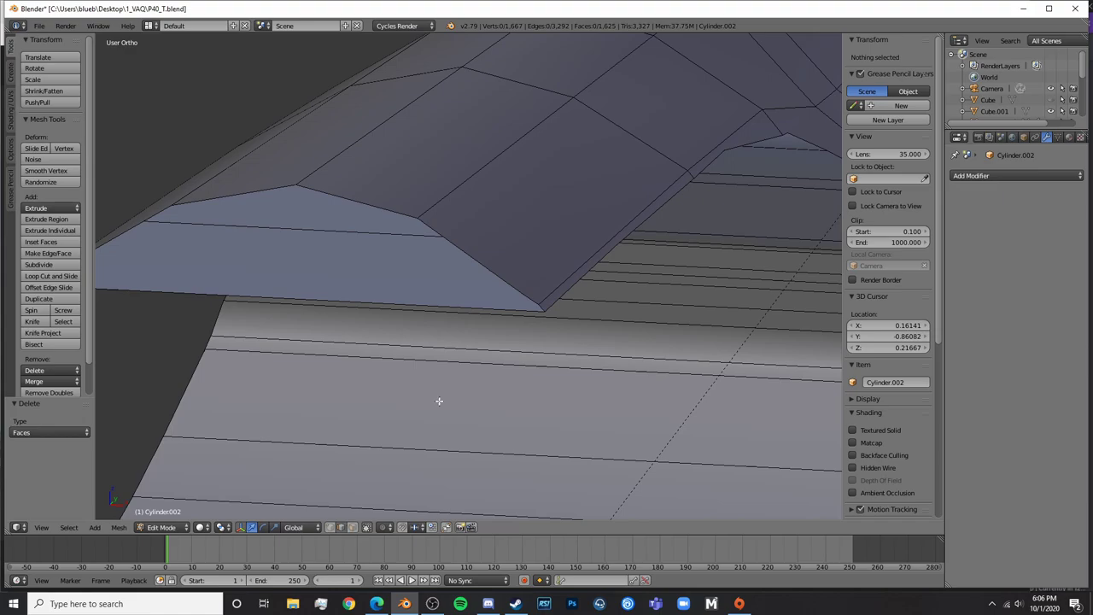
Fill two narrow faces between the opposite corner edges at the lower tips of the upper rim's open end
click(541, 308)
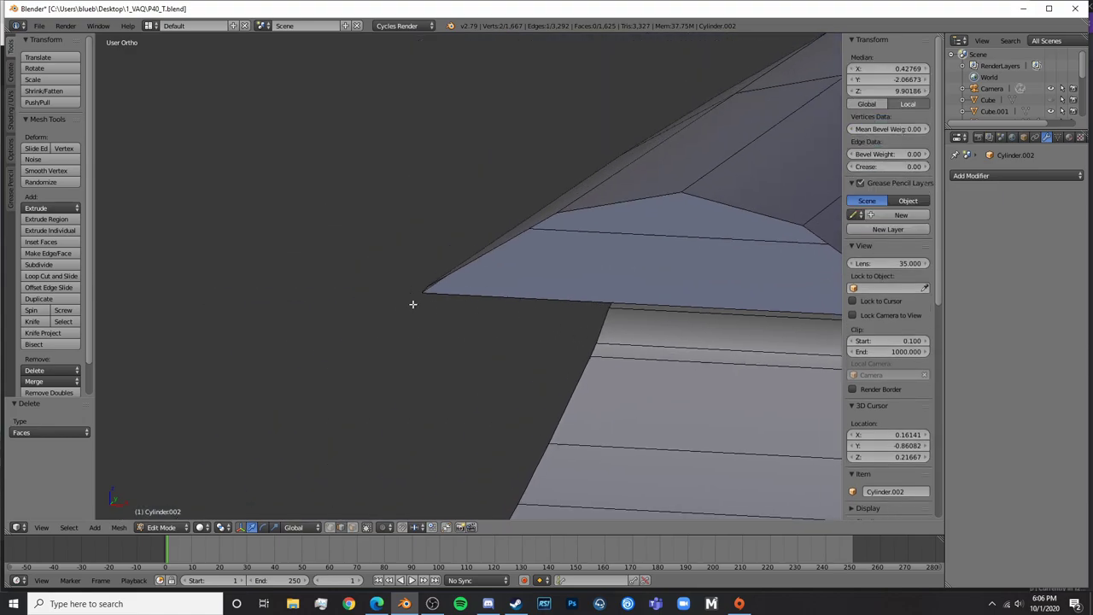
middle_drag(413, 304, 283, 381)
middle_drag(576, 314, 626, 418)
key(f)
key(a)
right_click(651, 391)
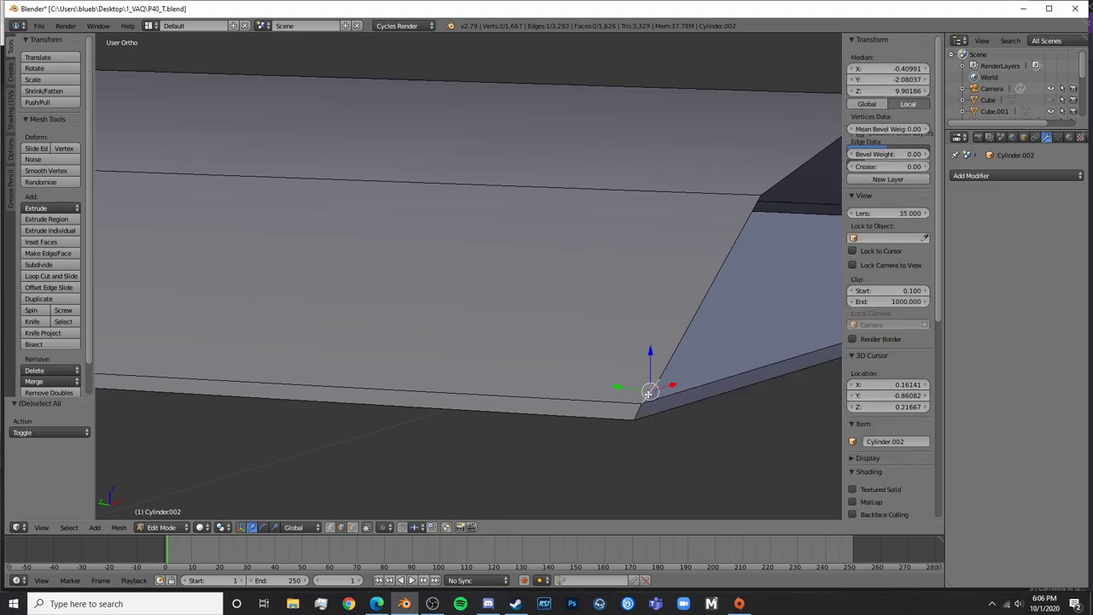
shift+middle_drag(649, 348, 287, 364)
shift+middle_drag(524, 288, 374, 321)
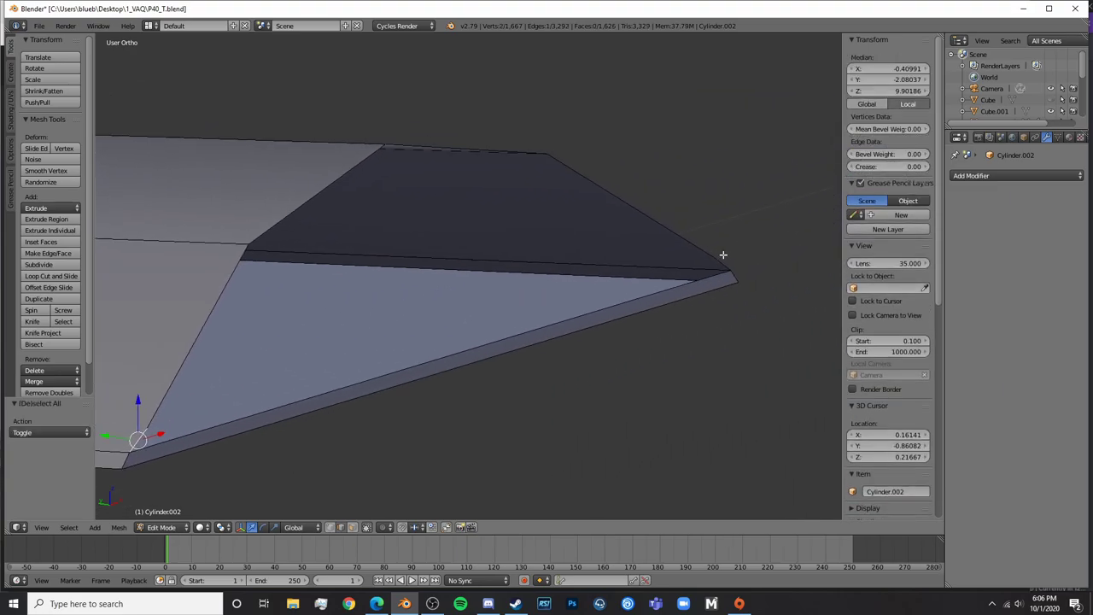
shift+right_click(723, 254)
key(f)
key(a)
Fill the remaining two faces between the opposite edges of the upper rim's end, closing it up to the ridge
right_click(711, 247)
right_click(185, 350)
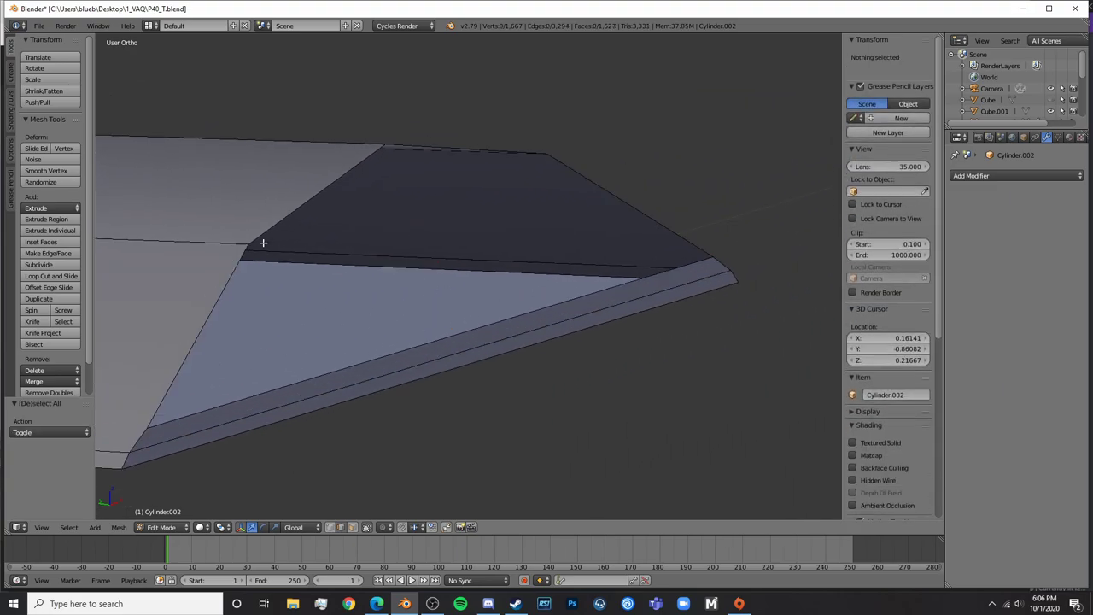
shift+right_click(633, 198)
key(f)
key(a)
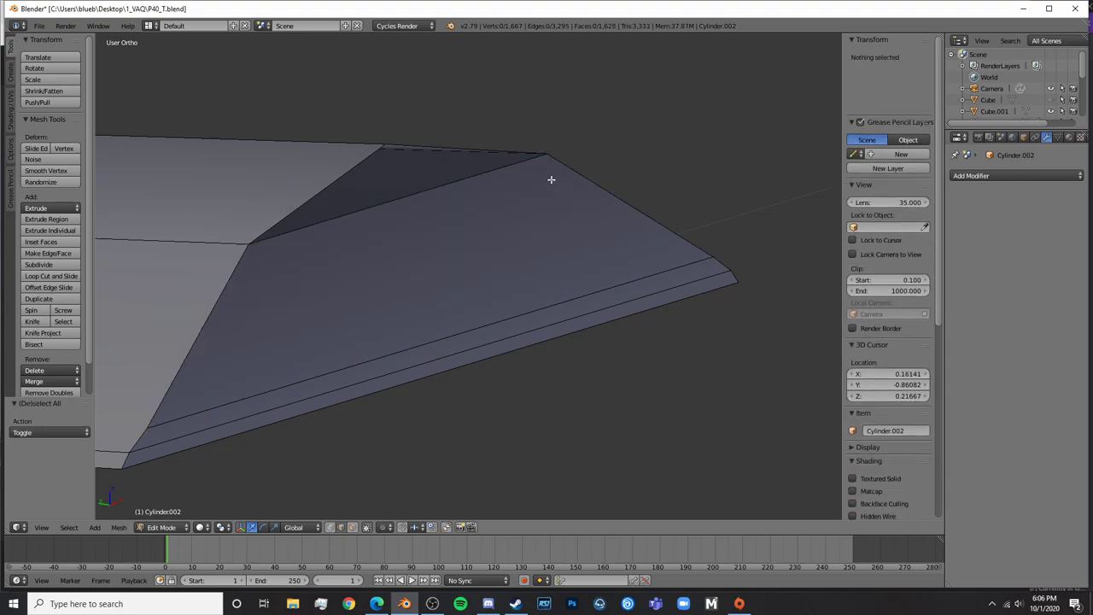
right_click(510, 146)
middle_drag(451, 199, 506, 290)
shift+right_click(523, 328)
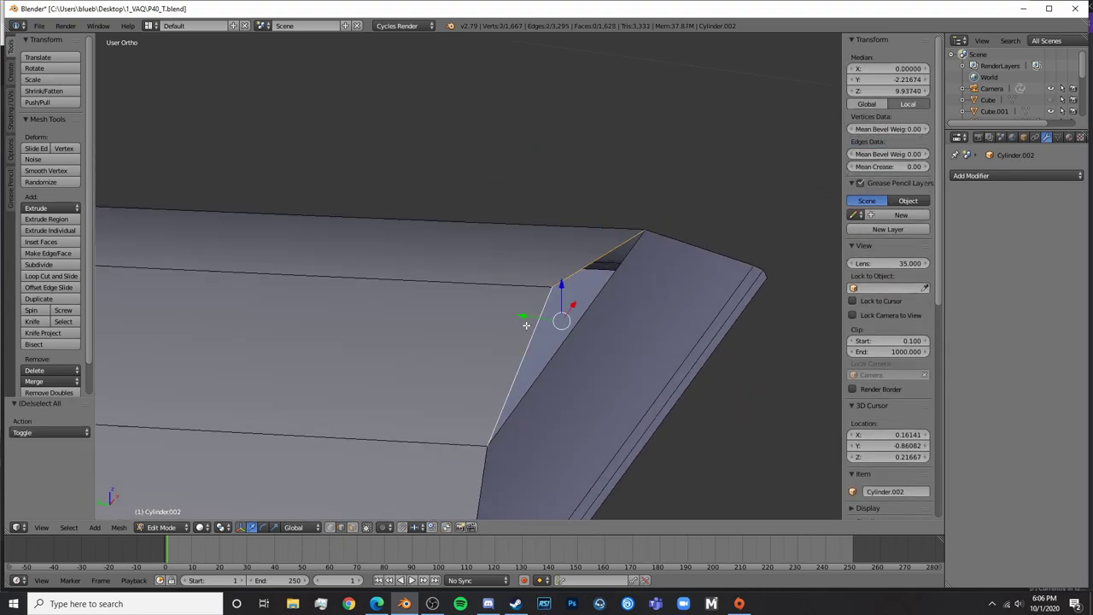
key(f)
key(a)
Switch to Object Mode and examine the shading of the fuselage around the cockpit opening
scroll(544, 332, down, 5)
key(Tab)
scroll(562, 339, down, 16)
middle_drag(554, 350, 774, 325)
scroll(510, 399, up, 5)
middle_drag(510, 398, 350, 253)
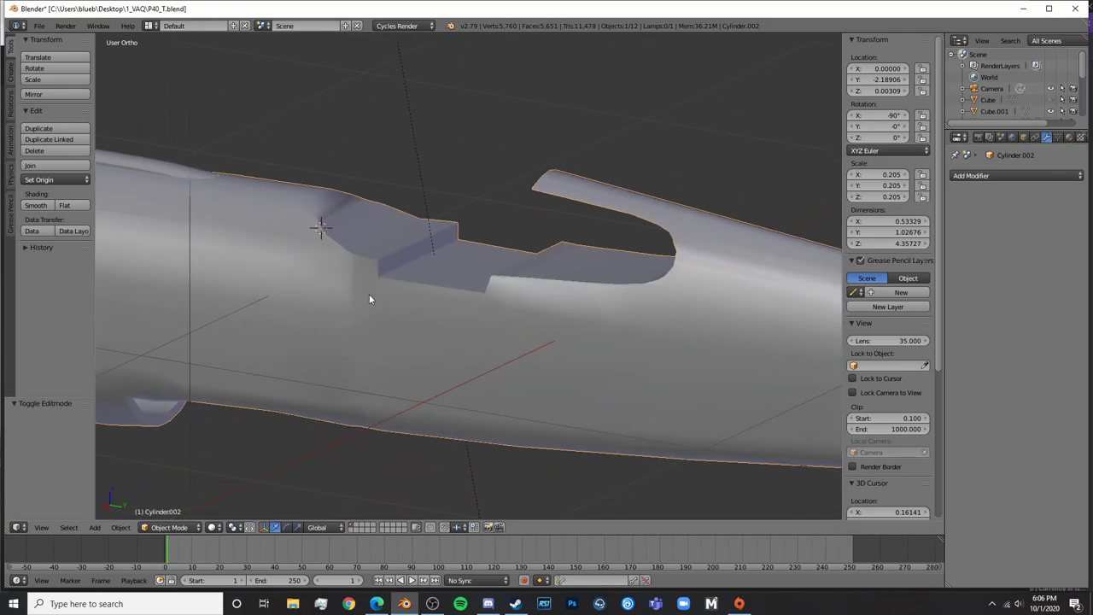
Return to Edit Mode and switch to face selection at the front slope of the cockpit opening
key(Tab)
middle_drag(369, 299, 393, 402)
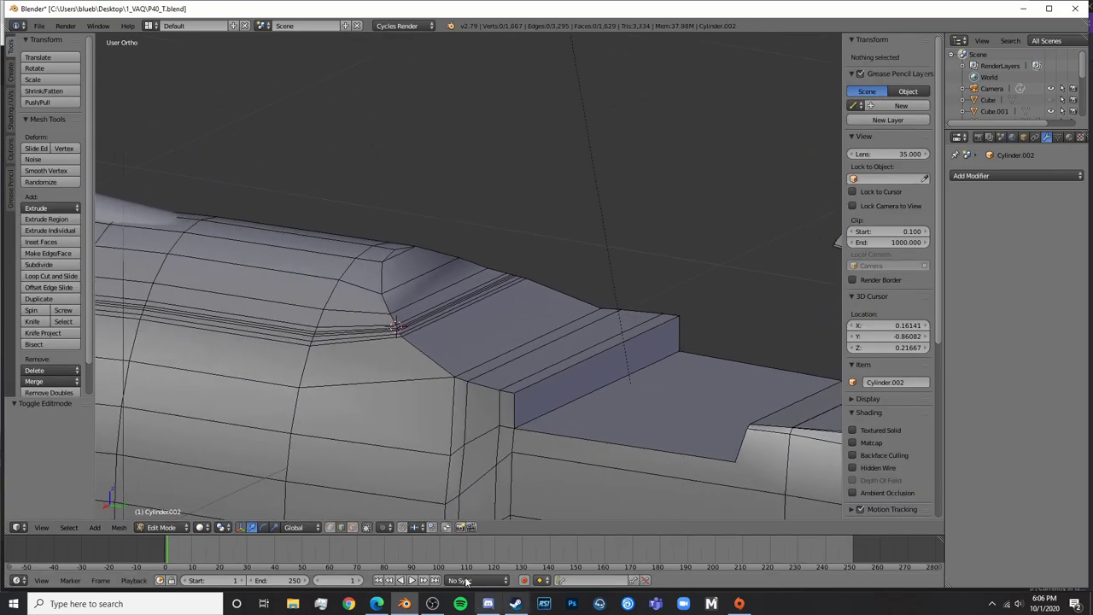
click(352, 528)
key(c)
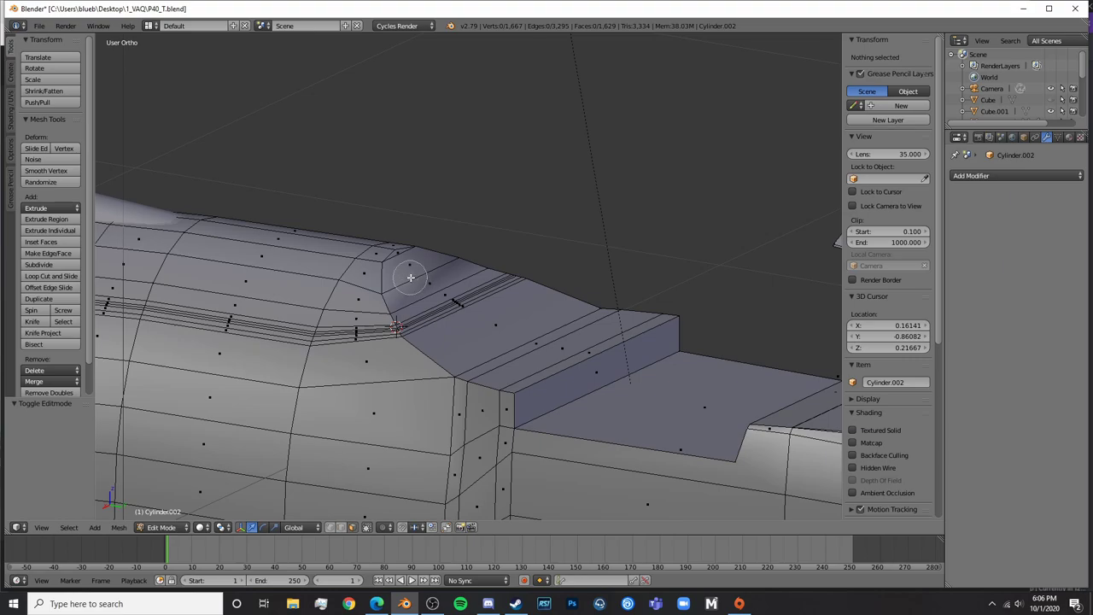
right_click(436, 332)
middle_drag(433, 333, 450, 331)
Try to circle-select the cockpit strip's faces from the front slope back across the floor
key(c)
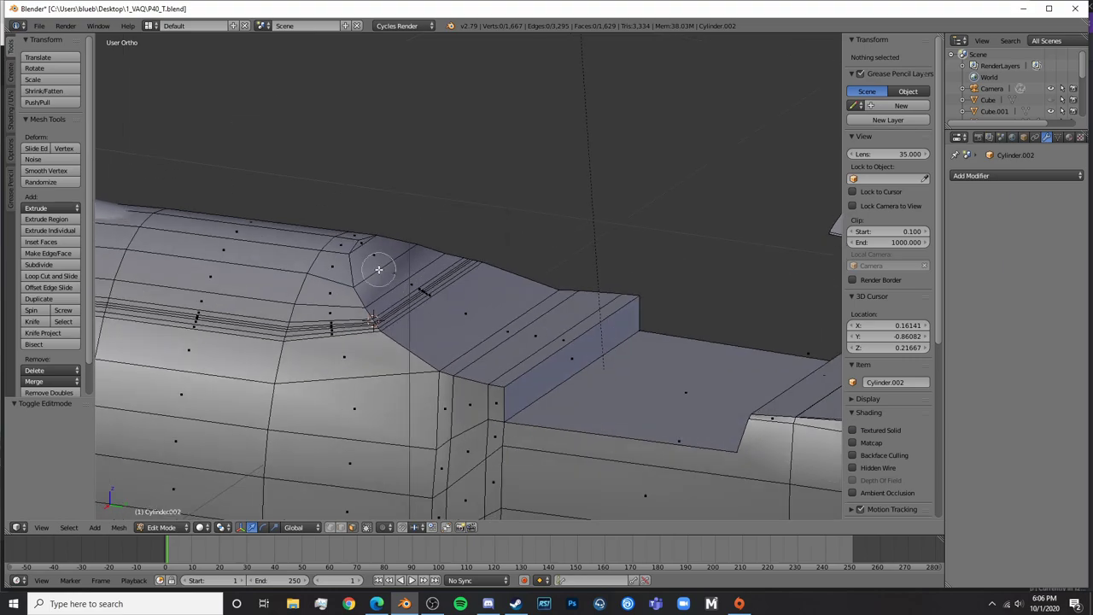
drag(378, 269, 420, 305)
click(372, 253)
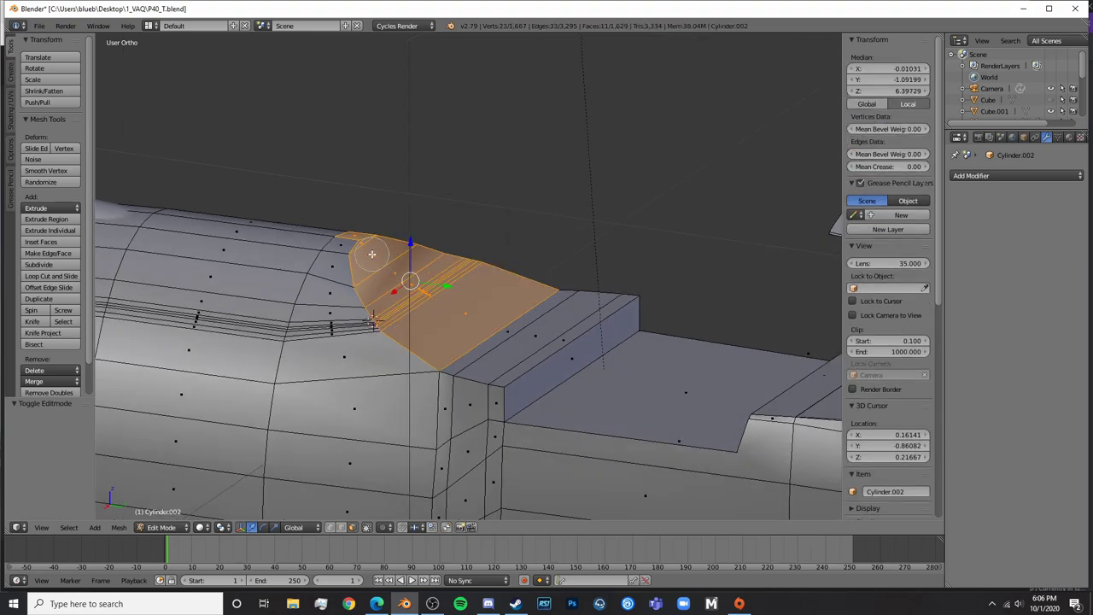
shift+right_click(352, 234)
middle_drag(442, 306, 471, 342)
key(c)
drag(410, 221, 779, 226)
right_click(773, 228)
Select only the ledge face on top of the cockpit floor's rear step and delete it
mouse_move(752, 238)
middle_down()
mouse_move(471, 300)
mouse_move(497, 361)
mouse_move(599, 224)
middle_up()
scroll(476, 425, up, 3)
shift+right_click(462, 431)
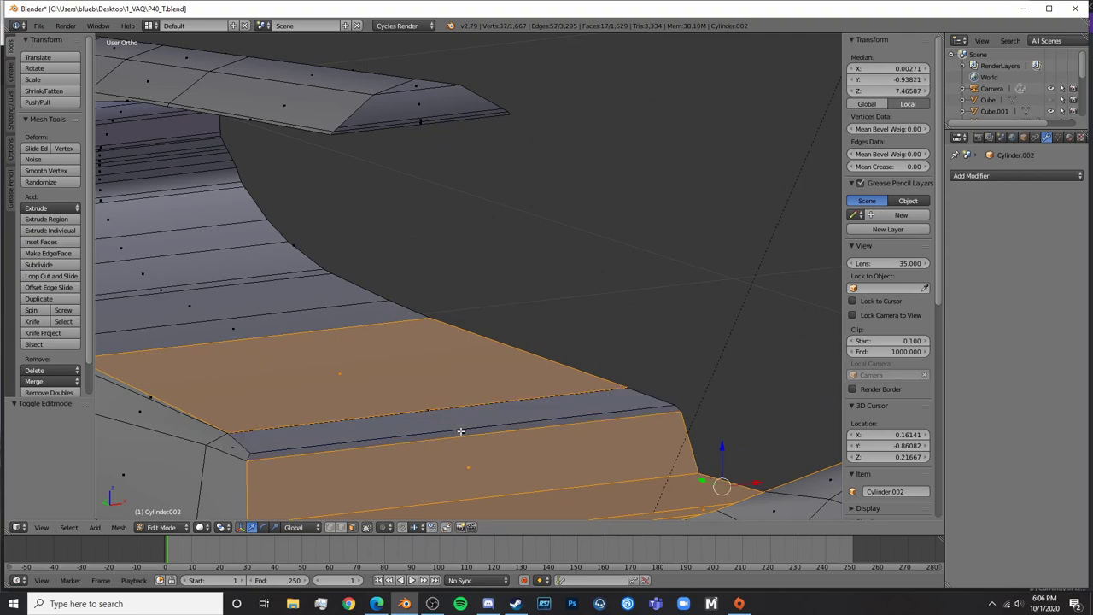
shift+right_click(462, 432)
alt+right_click(461, 431)
key(x)
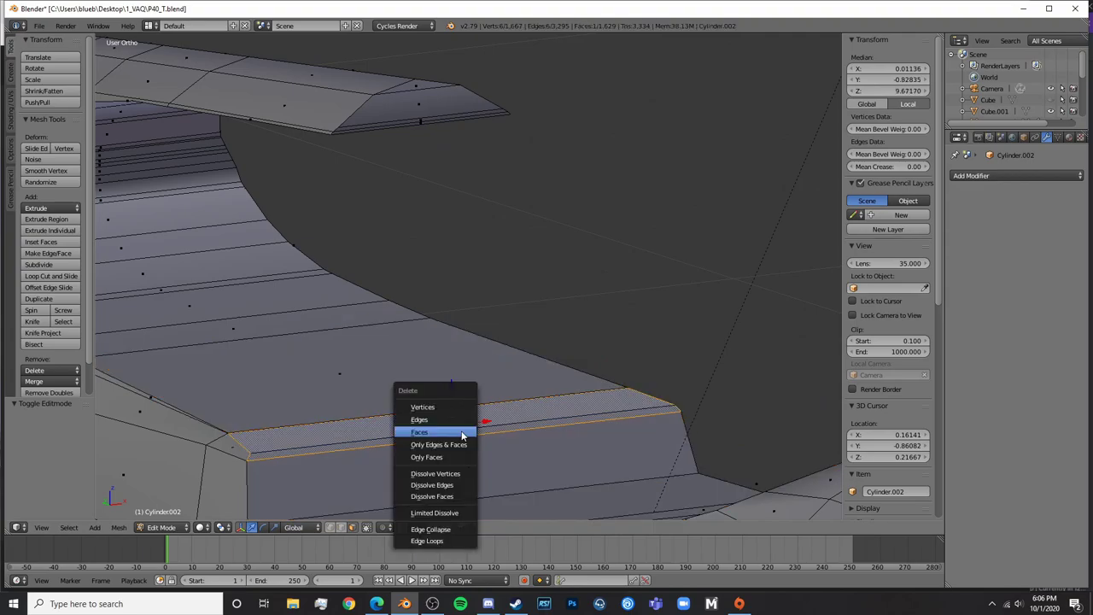
click(461, 432)
Fill a new face across the gap between the opposite side edges of the rear ledge
middle_drag(461, 432, 570, 403)
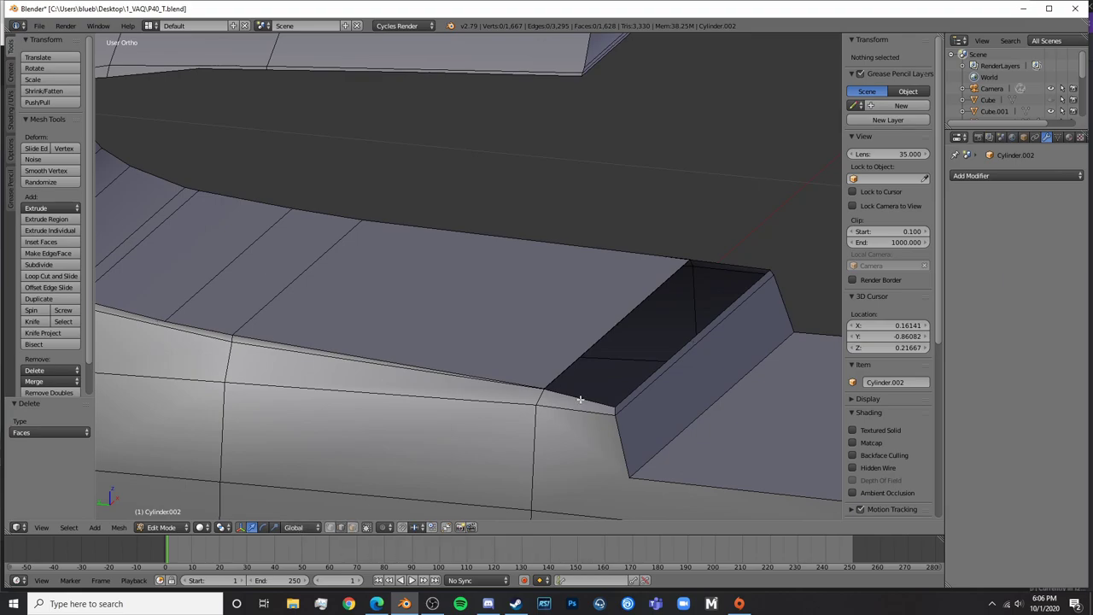
right_click(581, 399)
shift+right_click(741, 245)
key(f)
key(a)
Examine the refilled rear ledge's shading in Object Mode and its corner edges up close in Edit Mode
key(Tab)
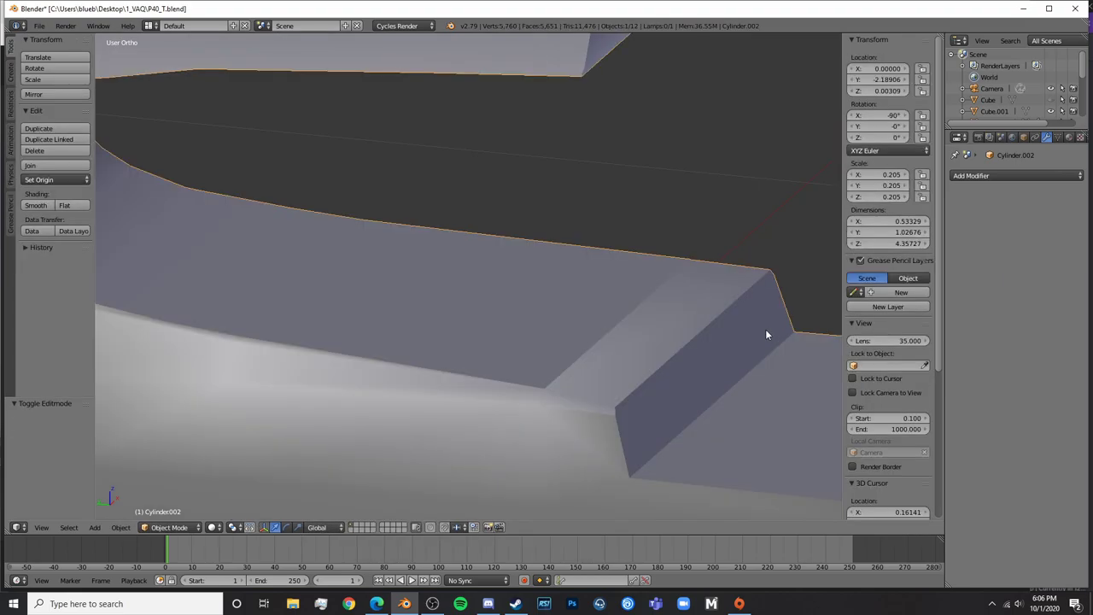
key(Tab)
scroll(720, 361, up, 8)
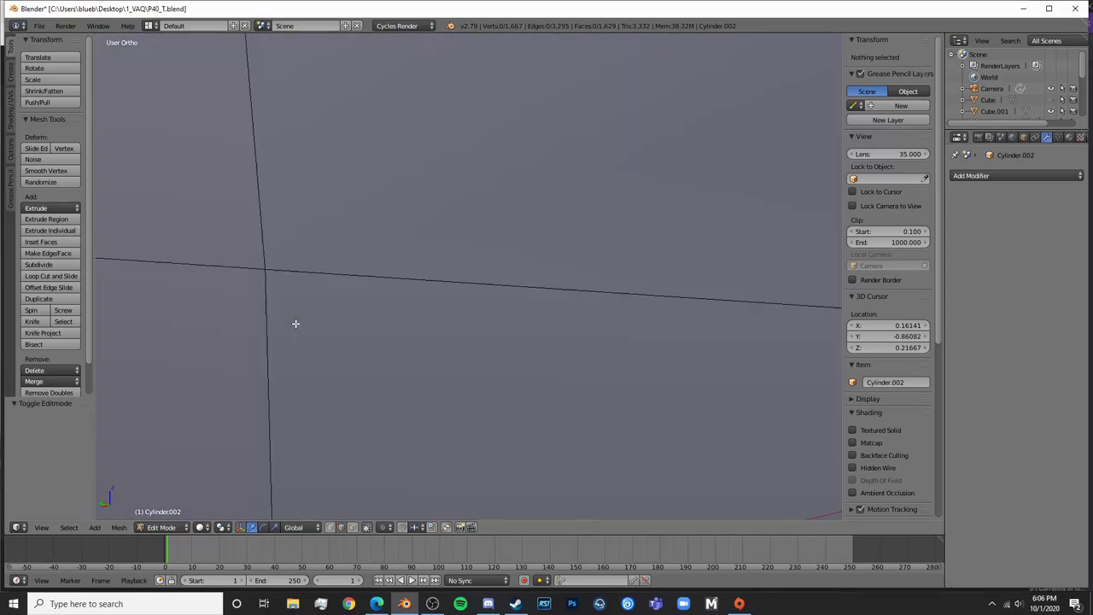
middle_drag(295, 324, 208, 351)
shift+middle_drag(298, 367, 598, 381)
scroll(290, 371, up, 4)
shift+middle_drag(228, 373, 464, 336)
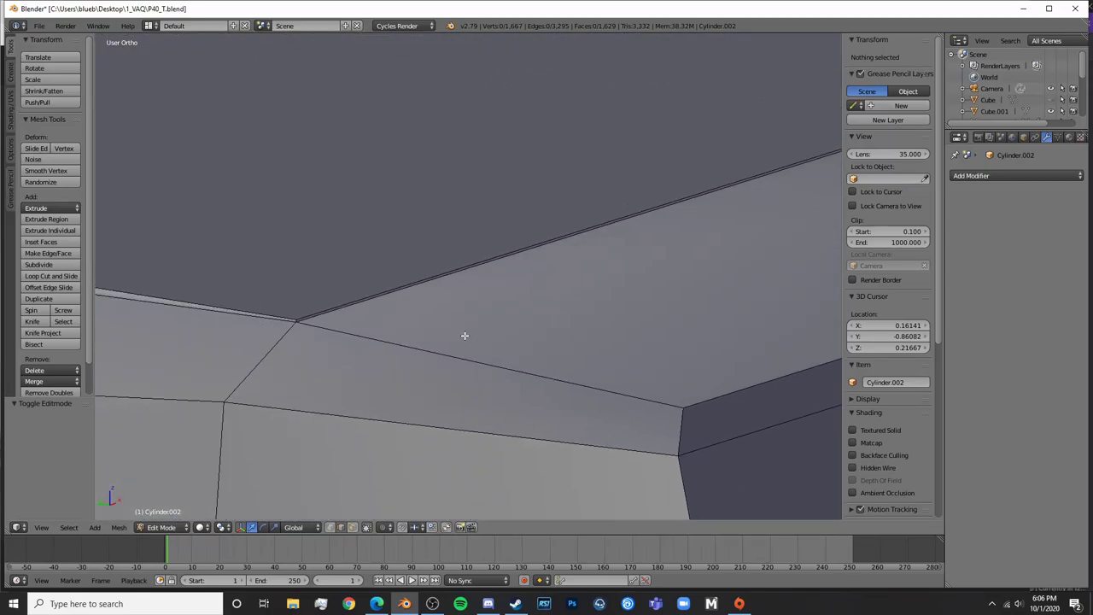
scroll(325, 373, up, 4)
scroll(192, 308, down, 19)
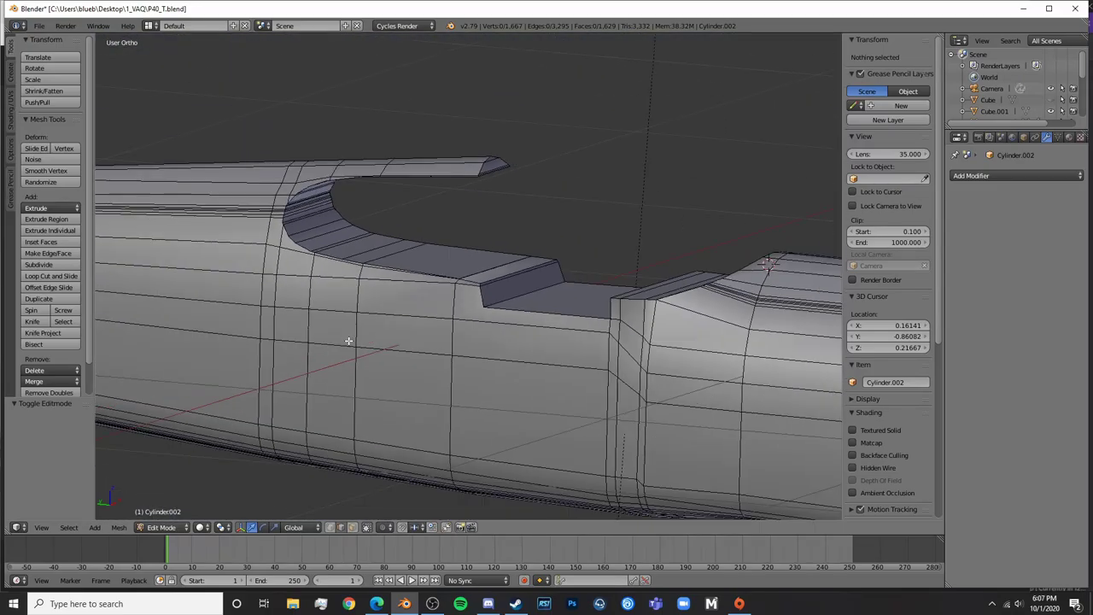
In face selection mode, circle-select the cockpit strip's faces from the front slope across the floor to the rear curve
click(352, 528)
right_click(586, 302)
middle_drag(587, 302, 603, 373)
key(c)
click(752, 345)
shift+right_click(684, 355)
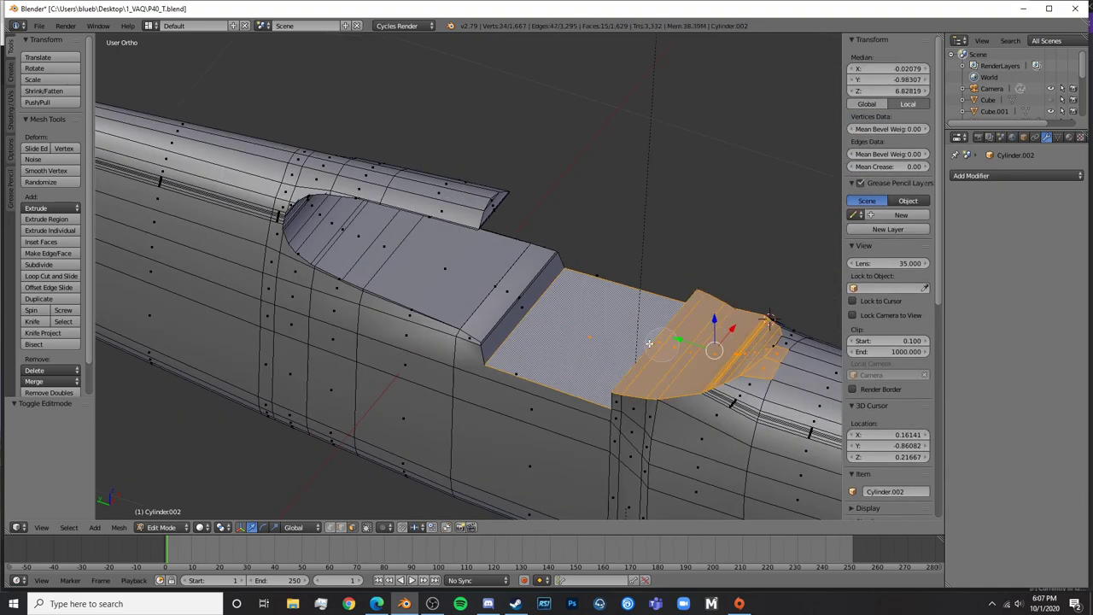
shift+right_click(447, 276)
shift+right_click(368, 248)
shift+right_click(311, 226)
shift+right_click(762, 365)
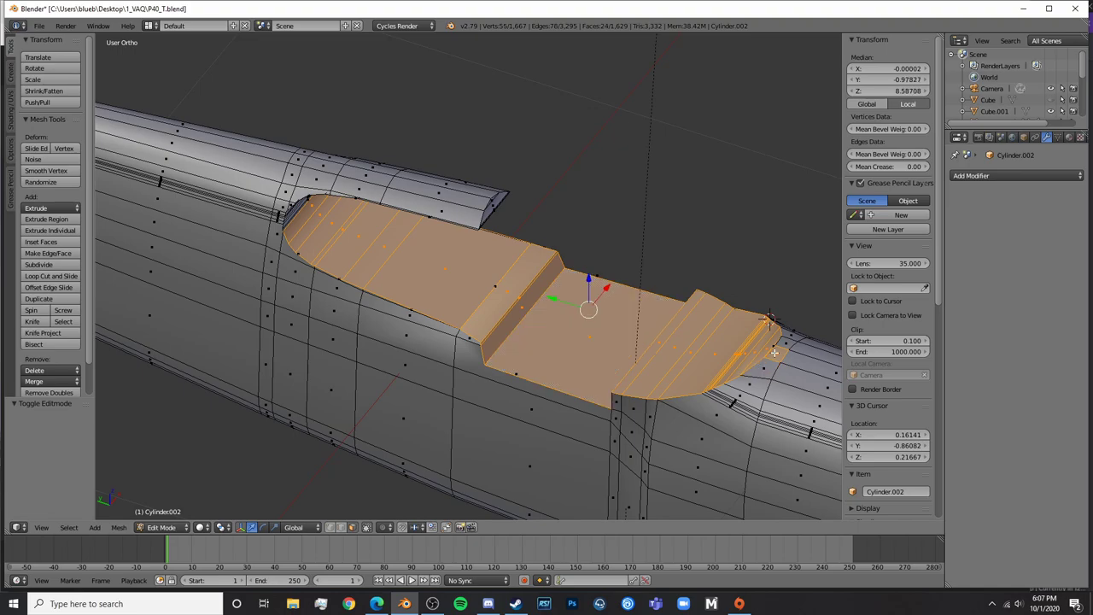
Try to merge the selected cockpit faces into a single face, and undo it
middle_drag(762, 366, 425, 48)
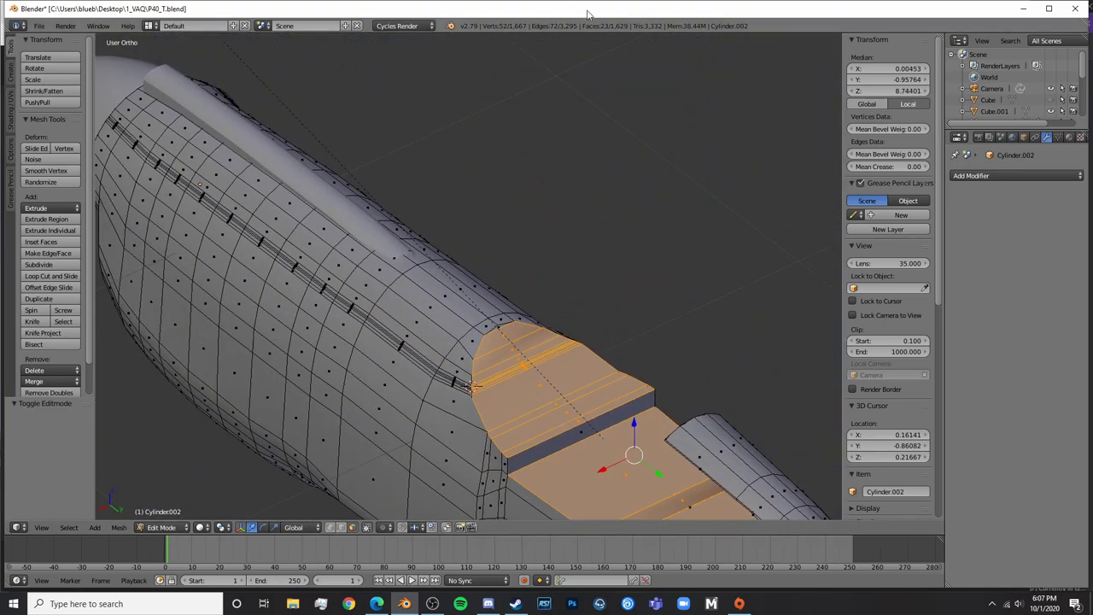
scroll(485, 120, up, 8)
key(f)
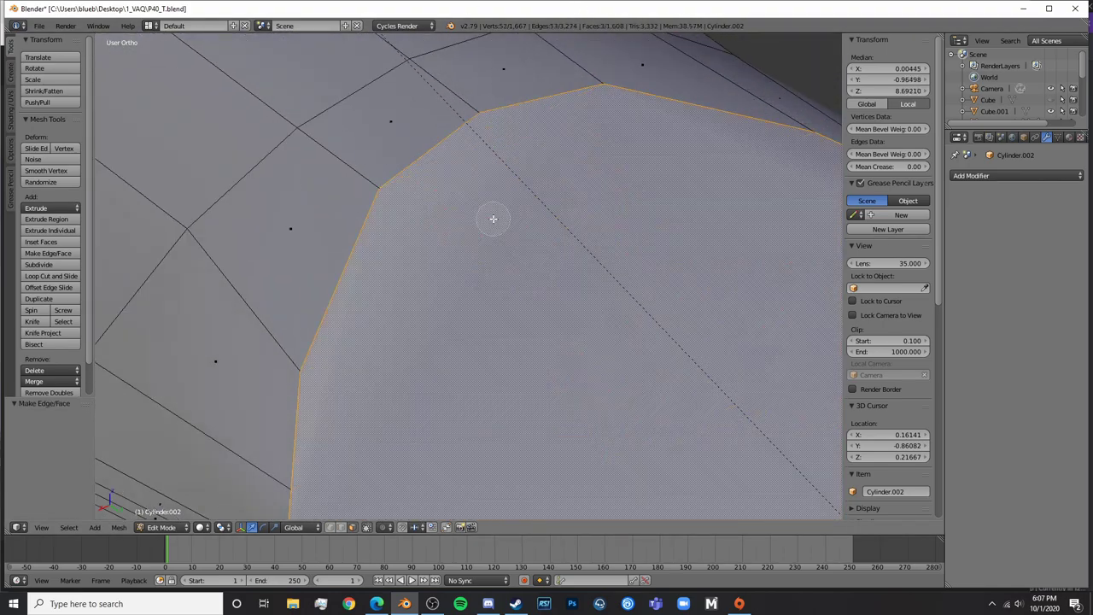
scroll(509, 214, down, 1)
key(ctrl+z)
scroll(566, 169, down, 14)
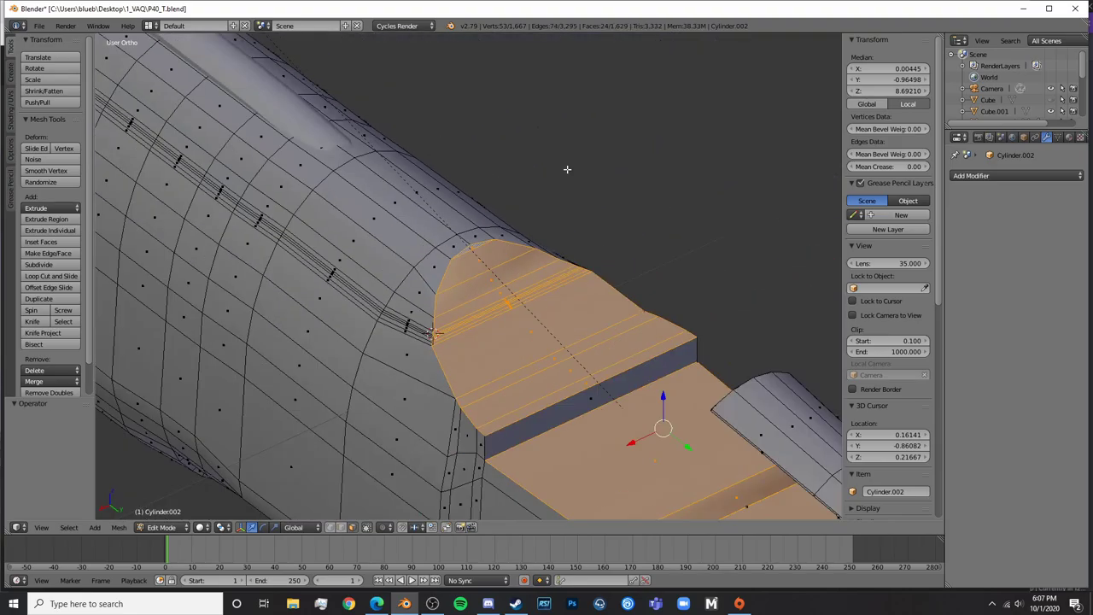
Add the vertical face of the front step to the cockpit face selection
shift+middle_drag(655, 236, 573, 174)
scroll(452, 281, up, 5)
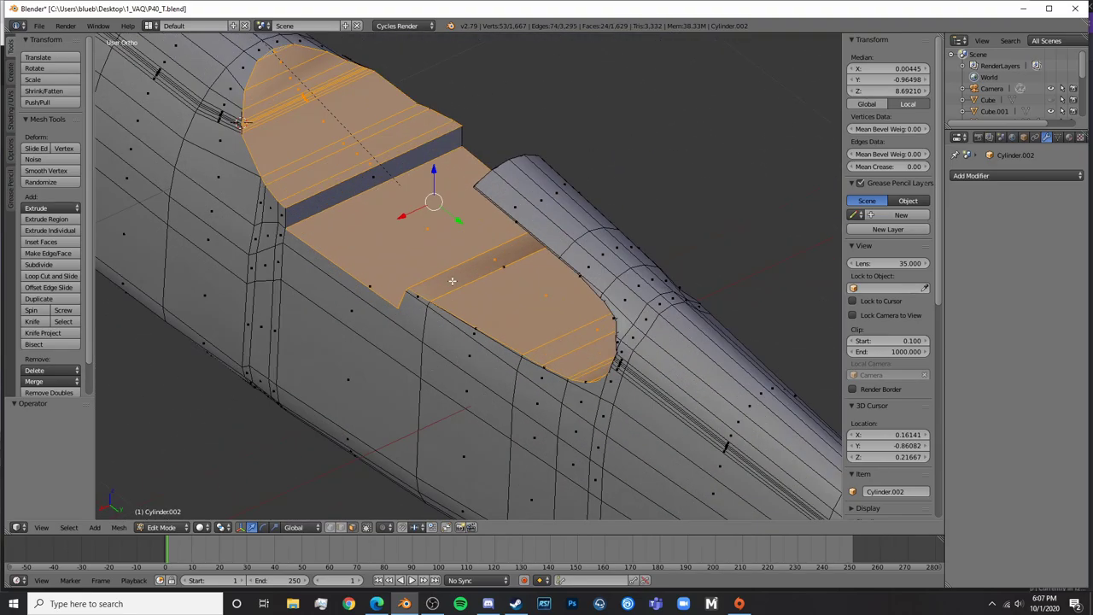
click(393, 184)
right_click(393, 183)
Deselect the faces at the back of the cockpit where the strip curves up toward the upper rim
middle_drag(394, 186, 547, 232)
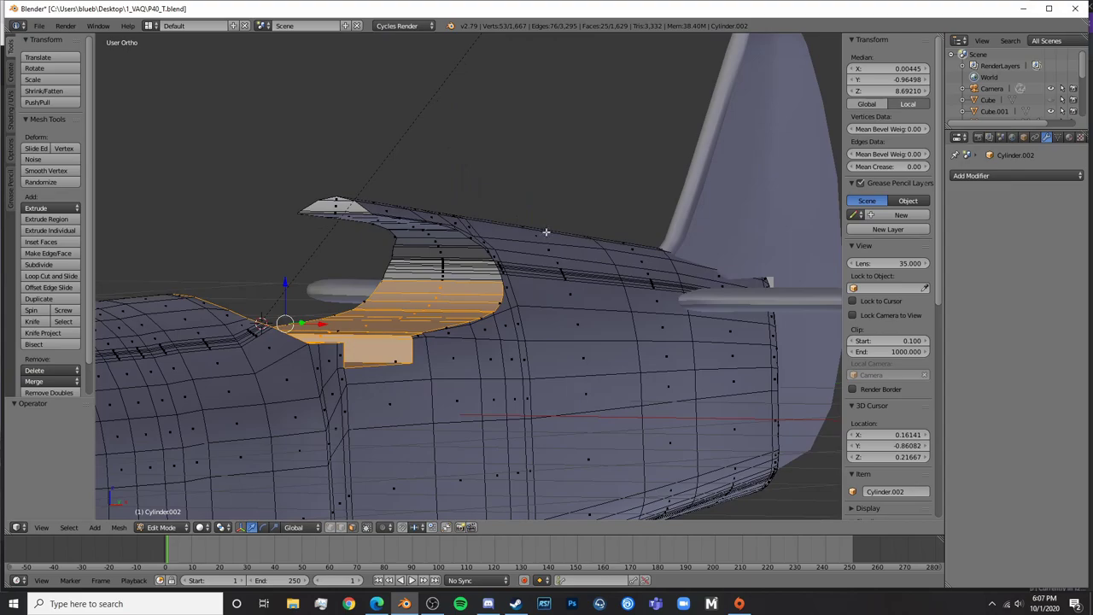
scroll(547, 232, up, 4)
shift+right_click(416, 303)
shift+right_click(417, 323)
shift+right_click(409, 344)
middle_drag(483, 362, 441, 391)
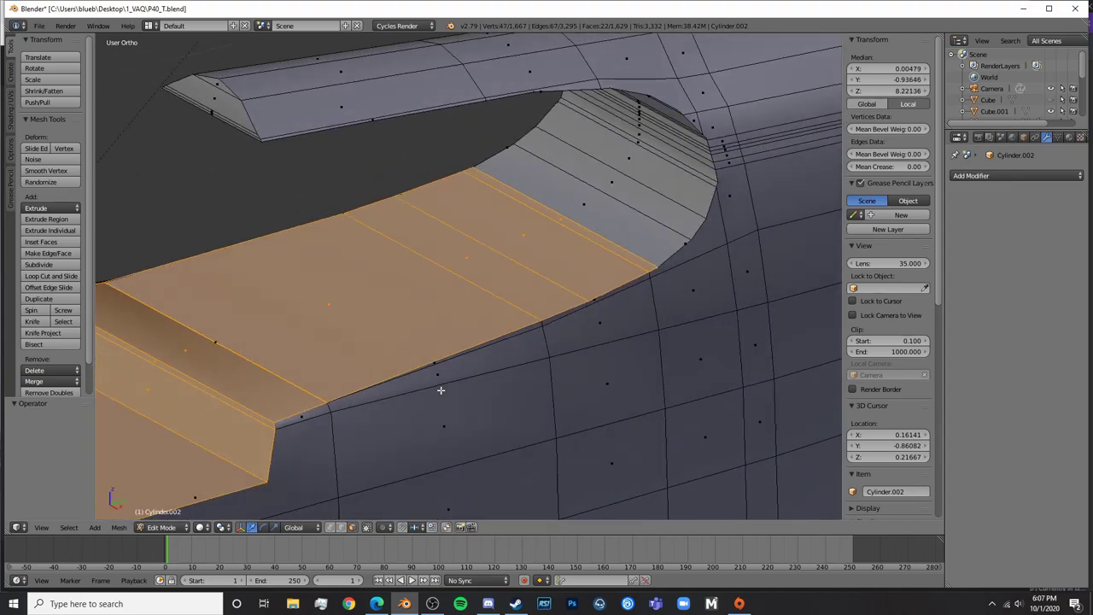
shift+click(563, 235)
shift+click(567, 225)
scroll(428, 252, down, 7)
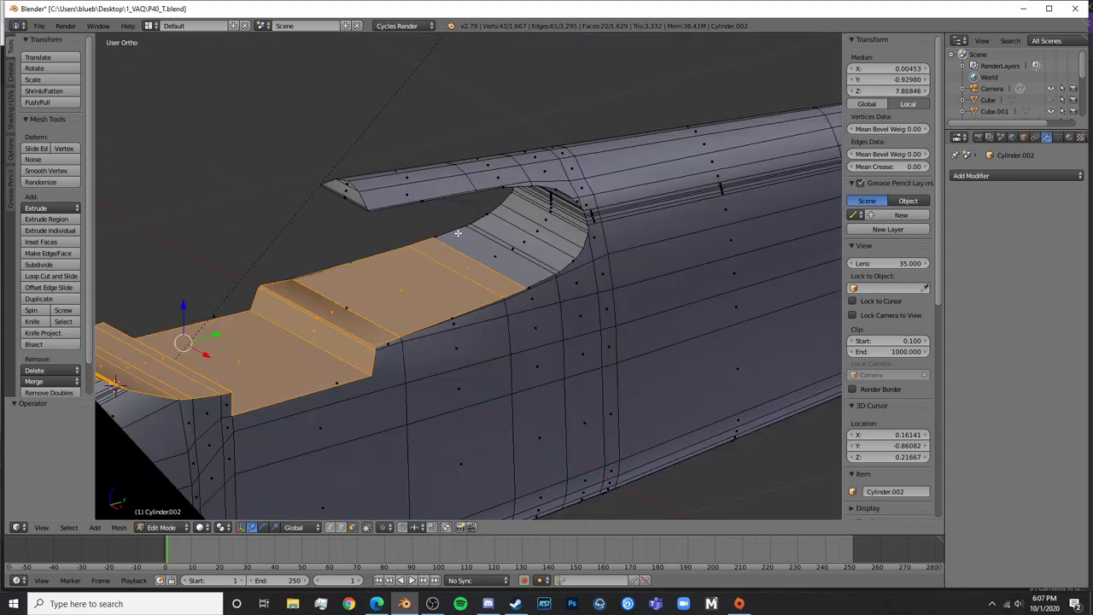
Try insetting the selected cockpit faces with a thickness of 0.0747, and undo the inset
middle_drag(447, 245, 501, 205)
scroll(502, 205, up, 2)
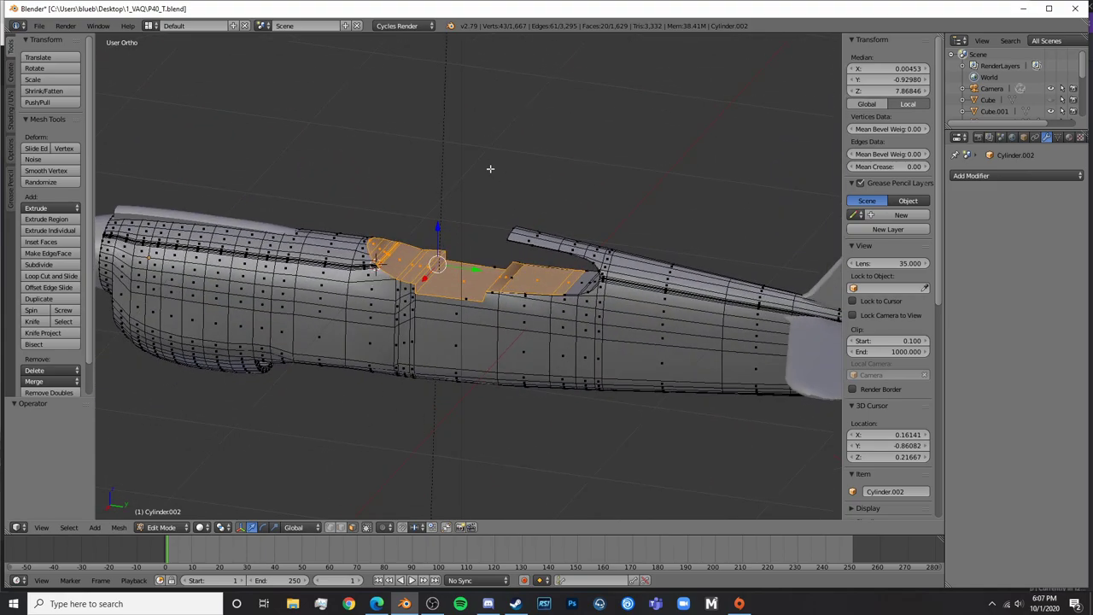
middle_drag(490, 168, 520, 244)
scroll(523, 246, up, 3)
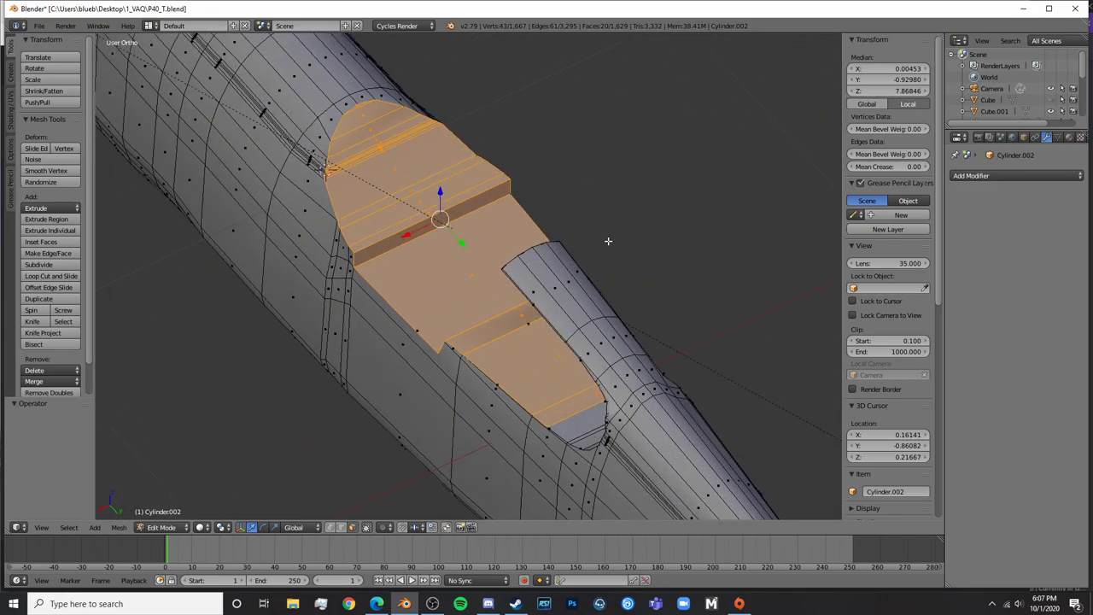
key(i)
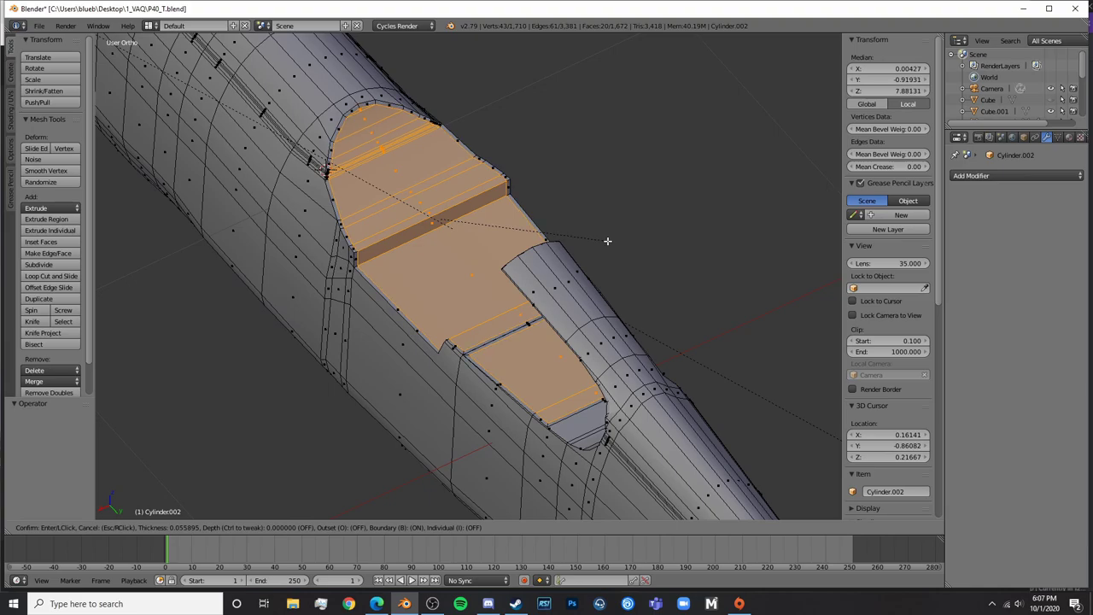
click(600, 241)
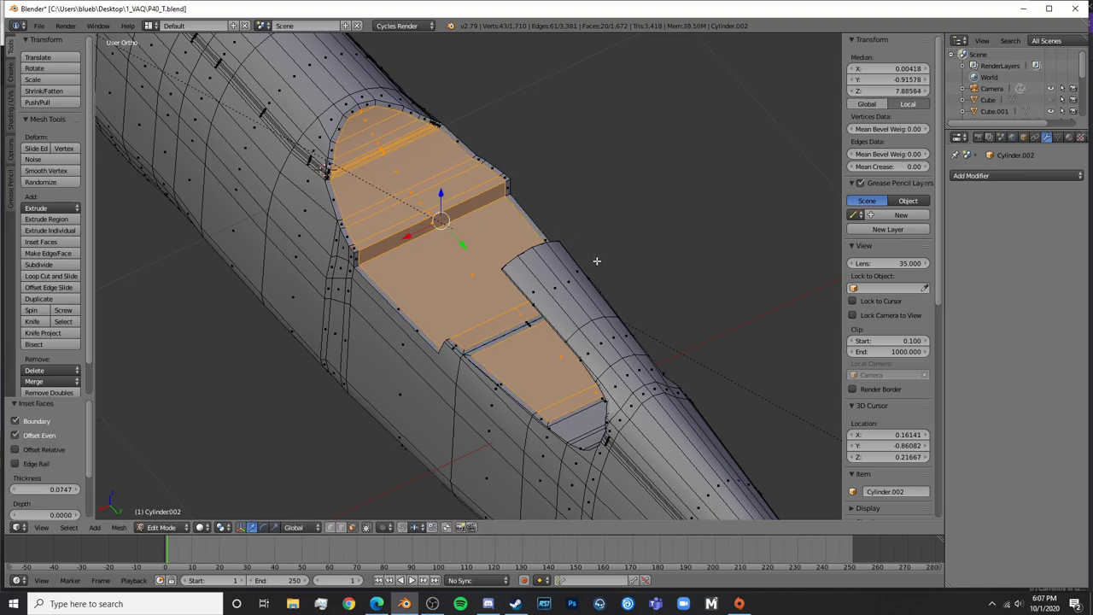
scroll(547, 354, up, 5)
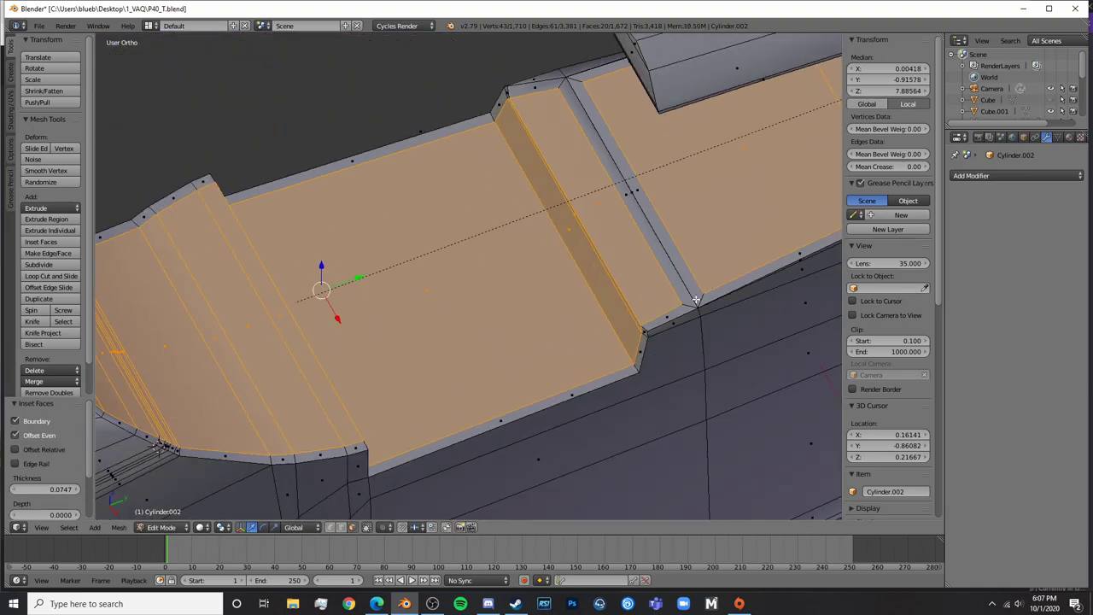
shift+middle_drag(696, 299, 556, 312)
key(ctrl+z)
Add the unselected sliver face along the rear ledge's back seam to the cockpit face selection
scroll(575, 333, up, 6)
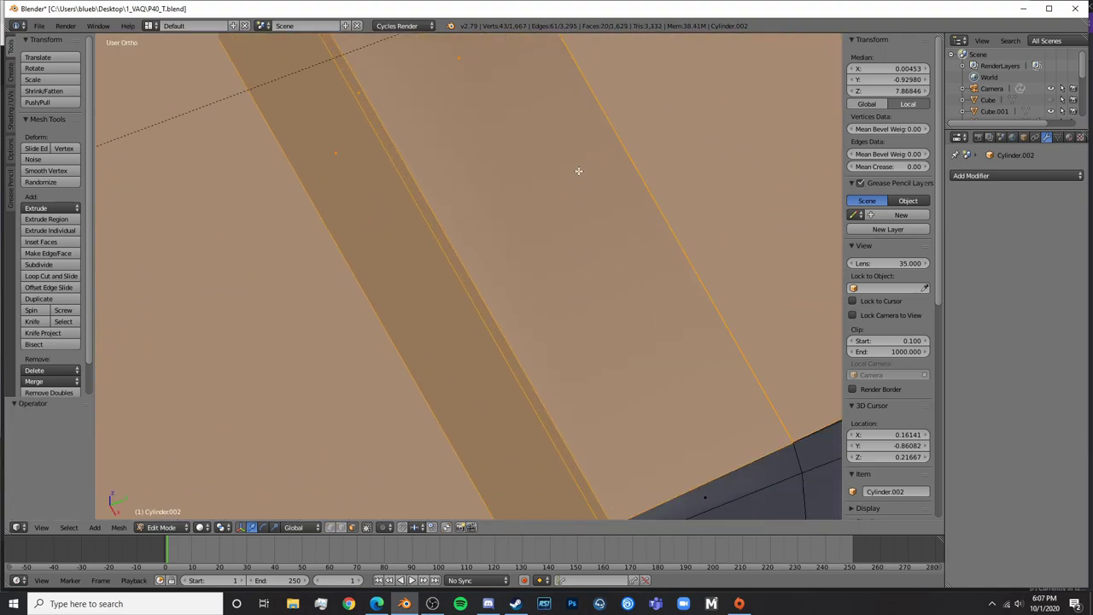
middle_drag(579, 171, 517, 266)
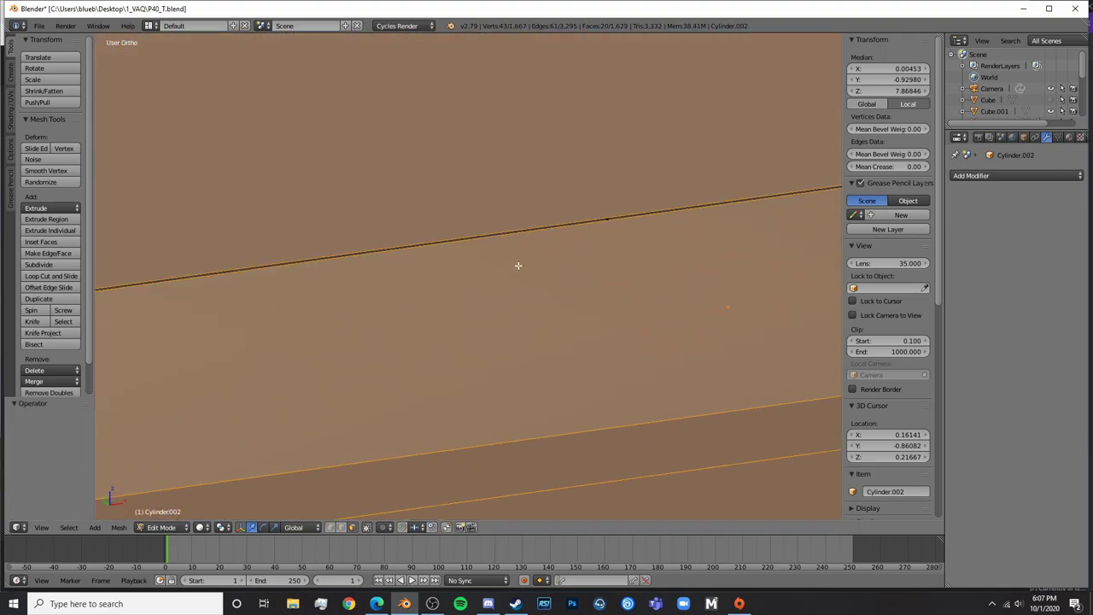
scroll(518, 266, up, 3)
scroll(744, 176, down, 6)
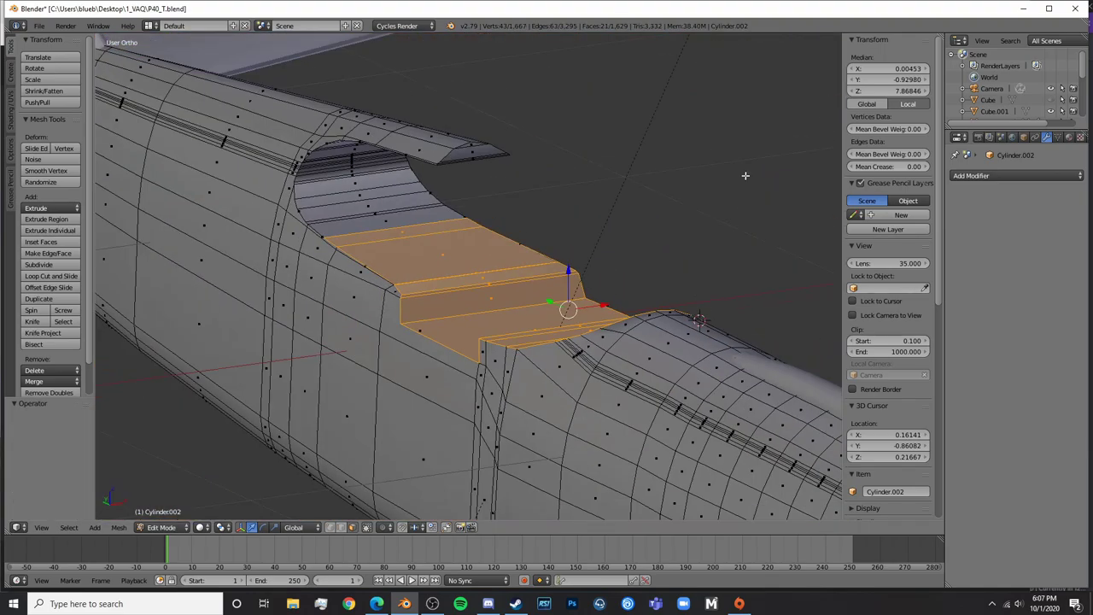
Inset the selected cockpit opening faces with a thickness of 0.0735
middle_drag(744, 176, 744, 284)
key(i)
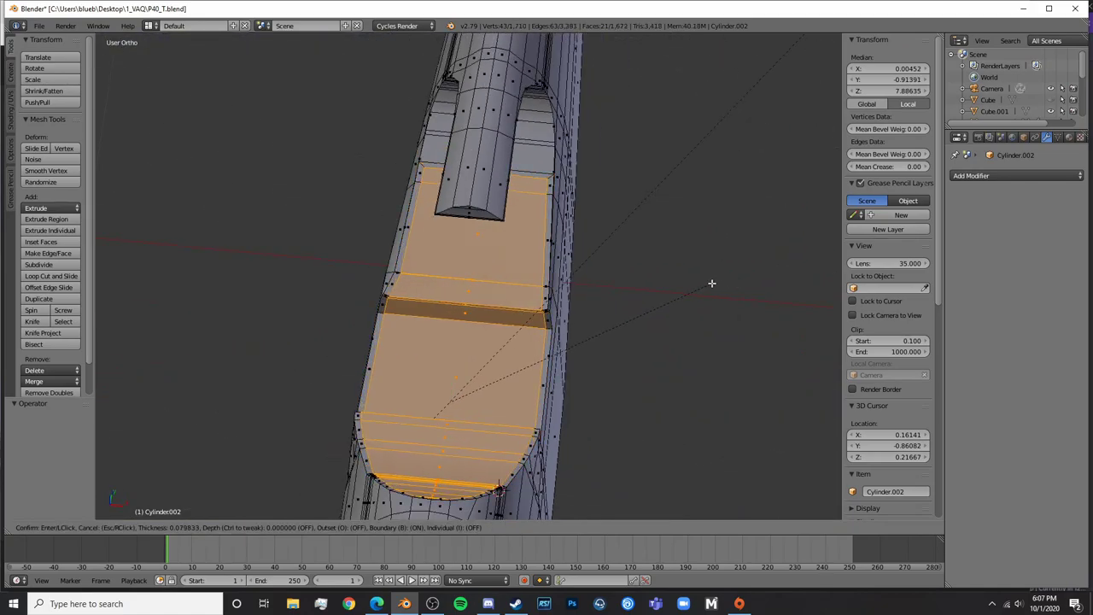
click(716, 286)
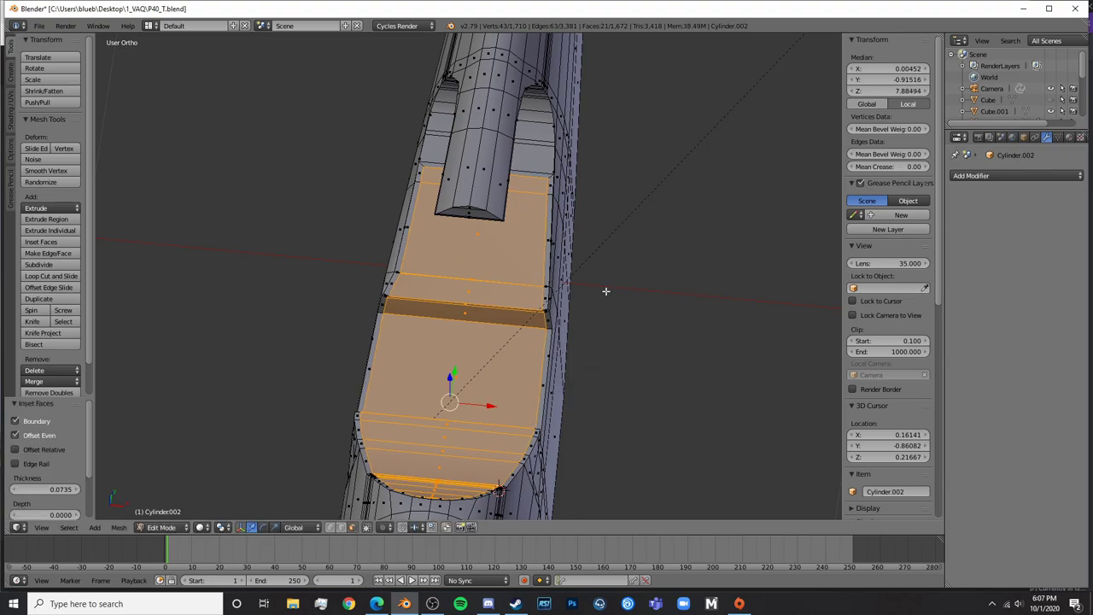
Extrude the inset cockpit faces about 0.307 straight down along the global Z axis into the fuselage
middle_drag(606, 292, 354, 234)
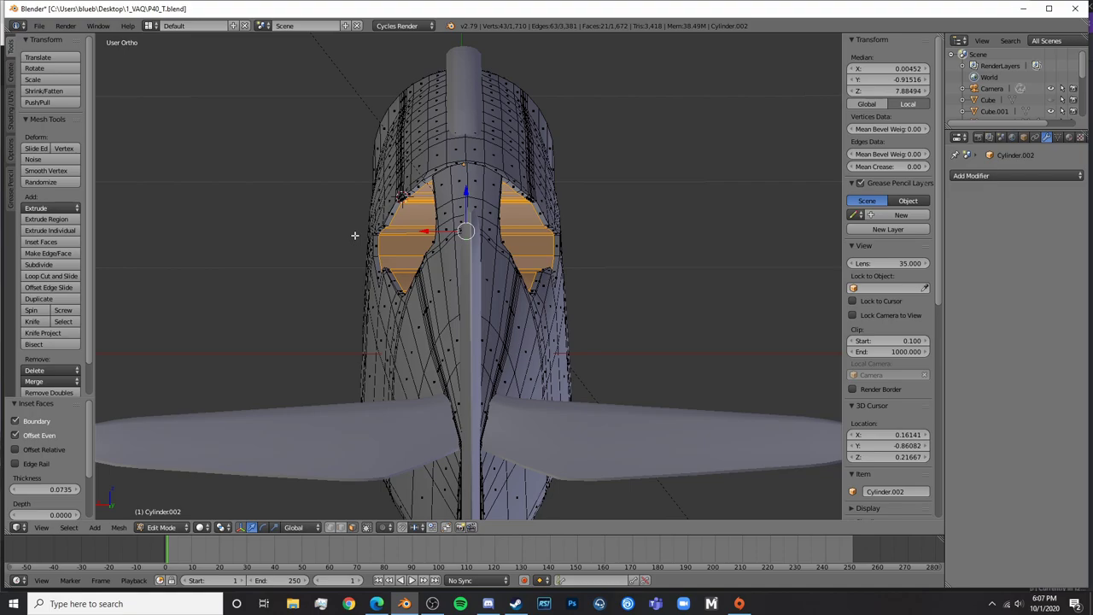
middle_drag(436, 219, 571, 201)
scroll(610, 270, down, 5)
scroll(468, 300, up, 4)
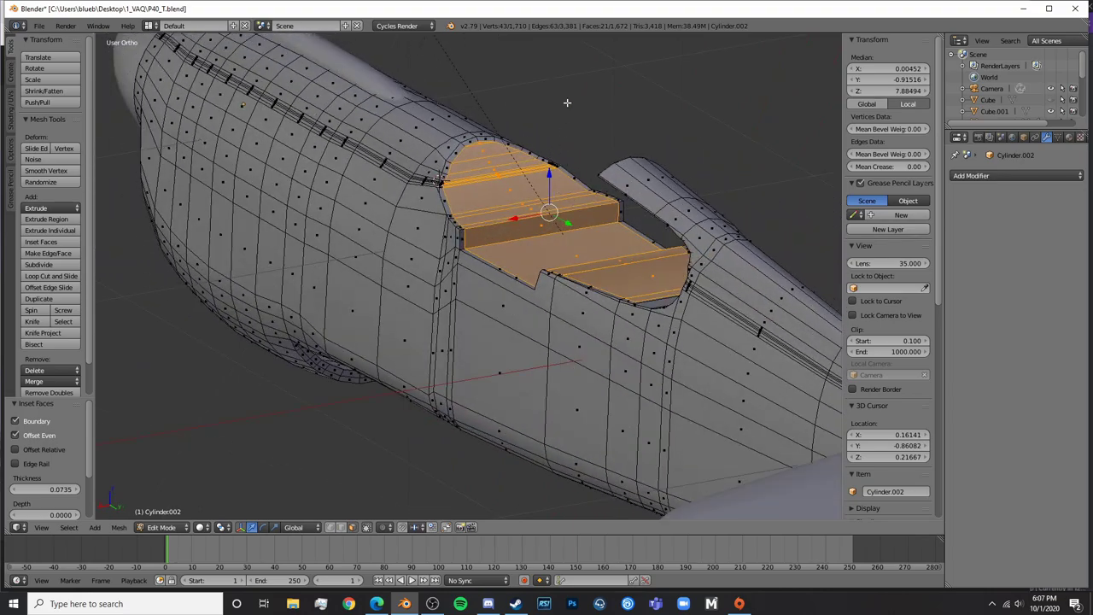
key(e)
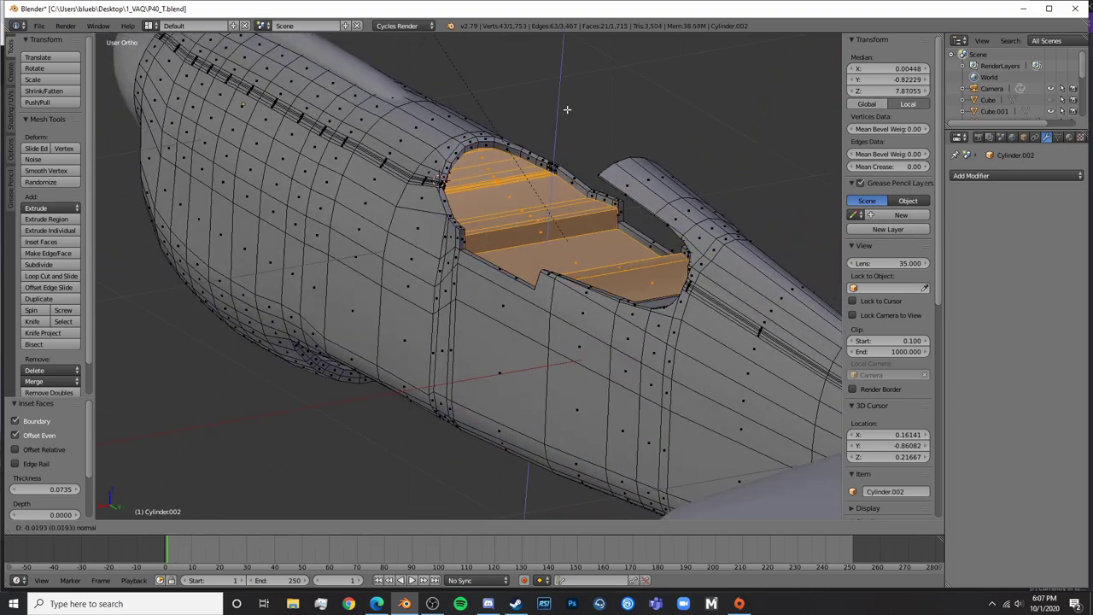
key(z)
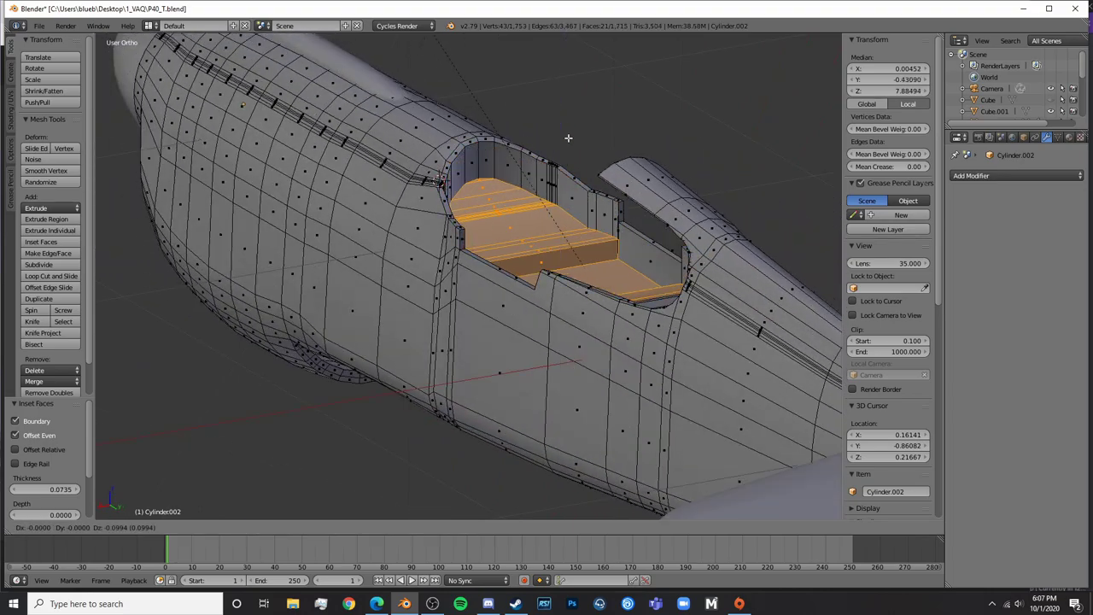
key(z)
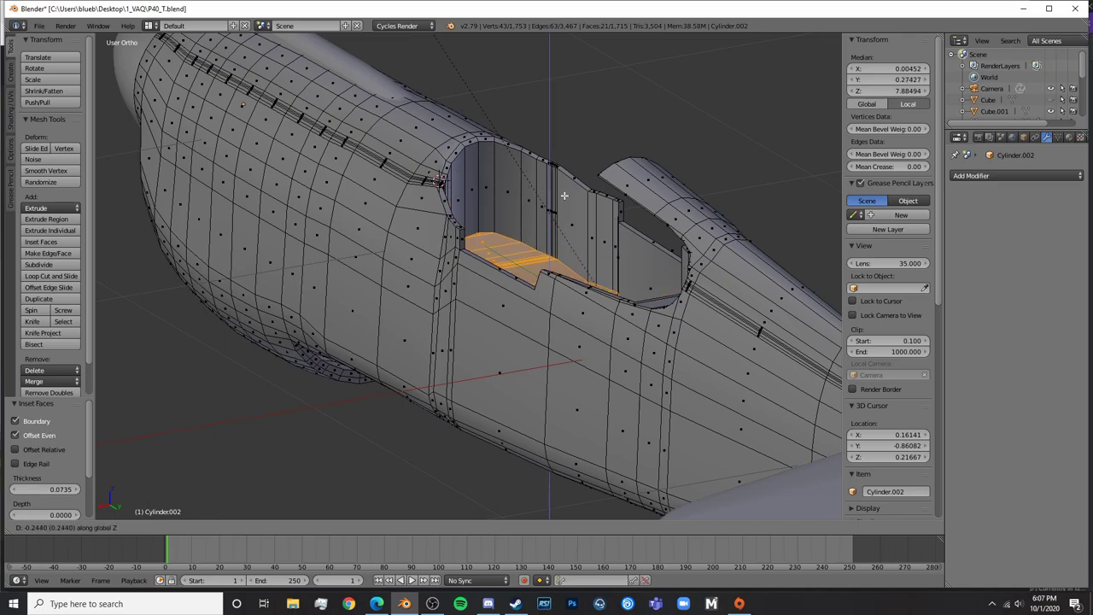
click(552, 221)
Lower the extruded cockpit floor by a further 0.040 along Z, using the side-view blueprint as a guide
middle_drag(552, 221, 300, 283)
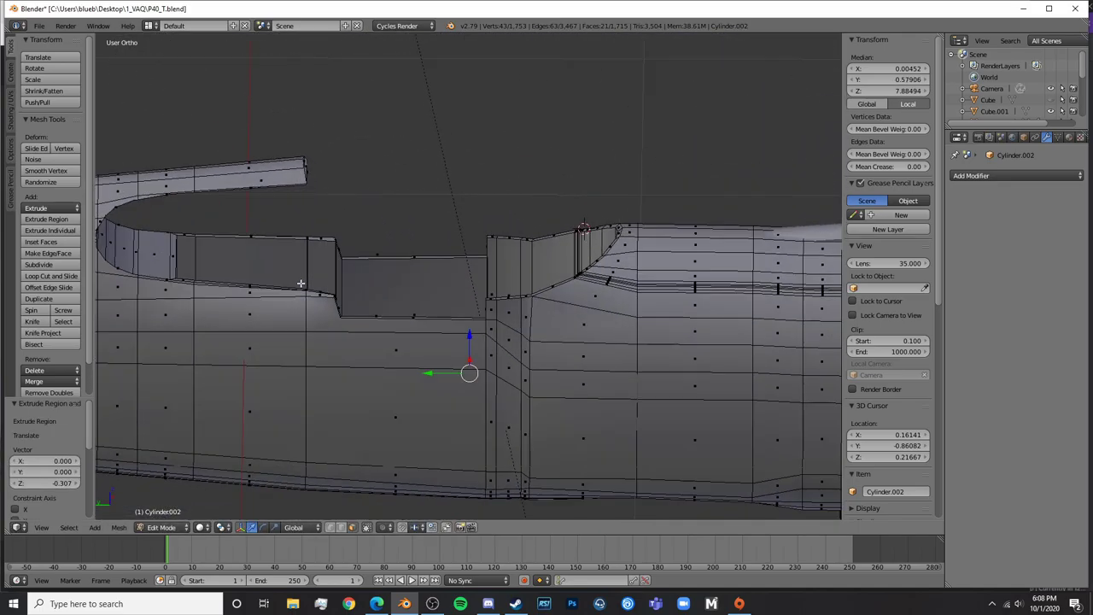
key(KP_3)
scroll(506, 296, down, 1)
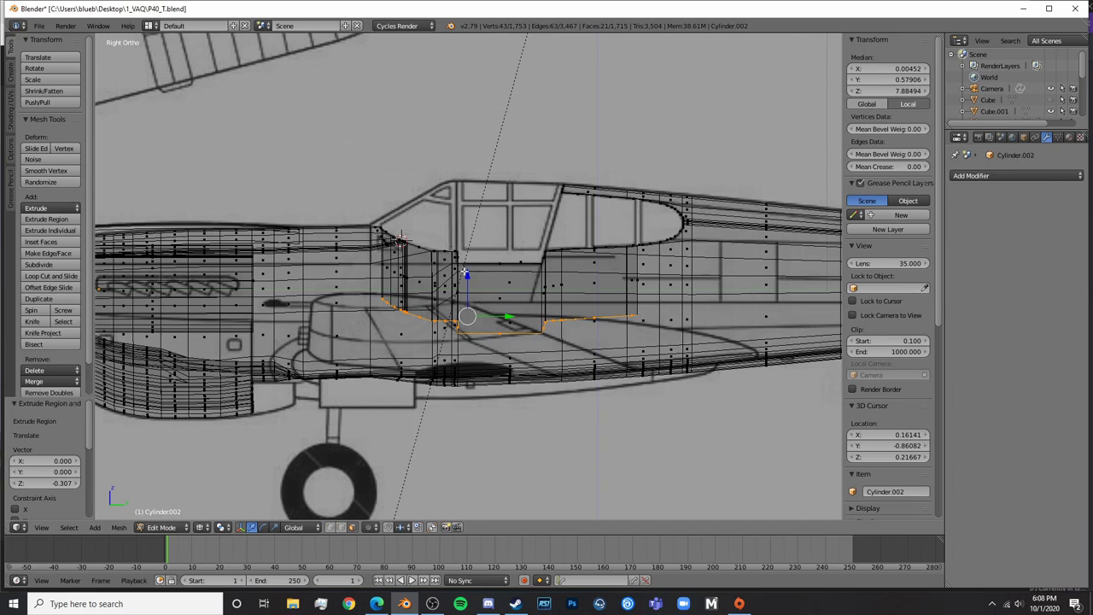
drag(466, 273, 486, 311)
scroll(497, 339, up, 2)
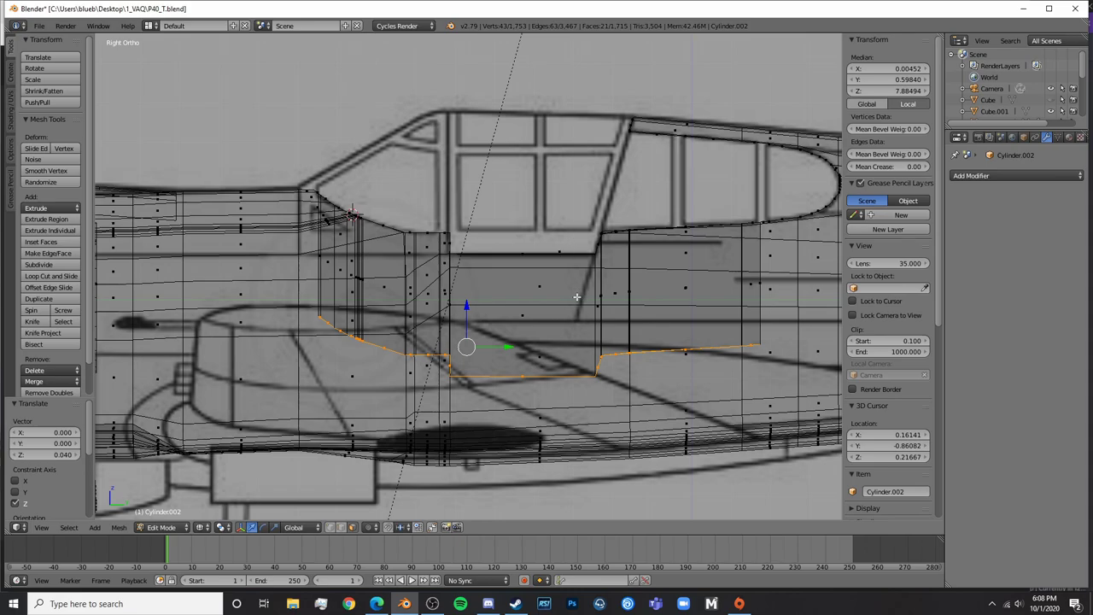
Examine the recessed cockpit's floor, side walls and narrow wall face for irregular geometry
key(Tab)
mouse_move(602, 310)
middle_down()
mouse_move(473, 364)
mouse_move(223, 399)
mouse_move(286, 301)
middle_up()
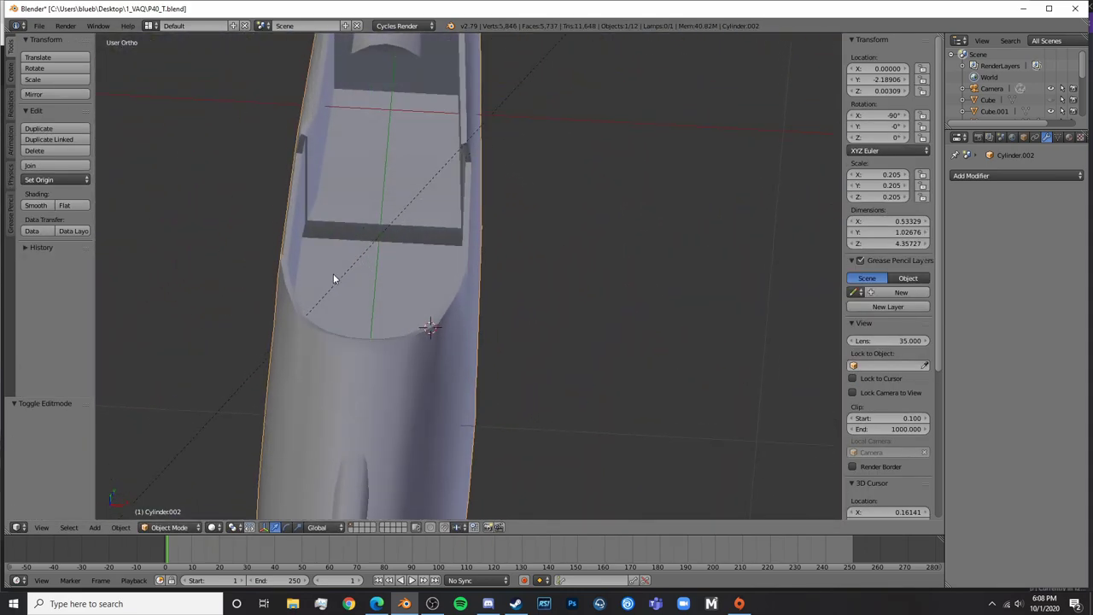
middle_drag(333, 273, 363, 211)
middle_drag(545, 186, 495, 244)
scroll(512, 291, up, 5)
key(Tab)
middle_drag(494, 317, 423, 307)
shift+middle_drag(596, 433, 446, 328)
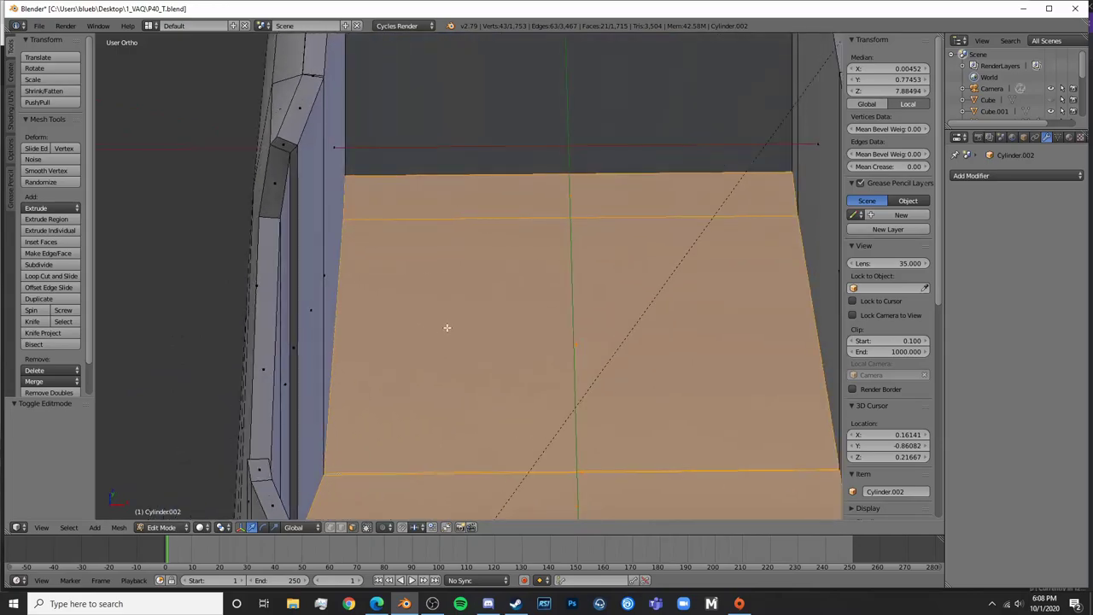
middle_drag(327, 296, 332, 326)
right_click(332, 326)
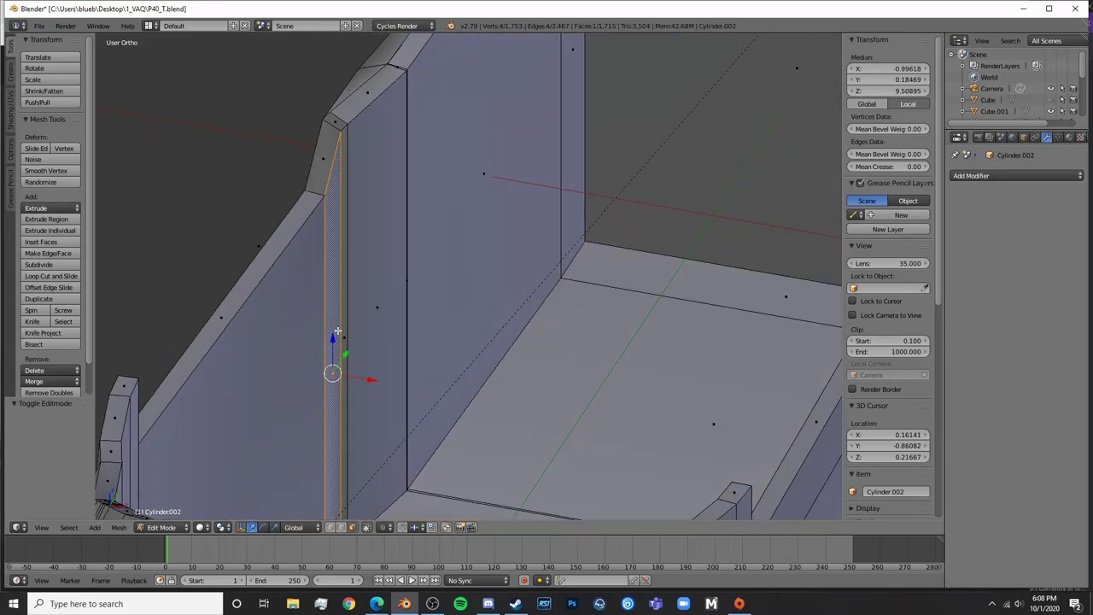
scroll(574, 256, down, 6)
Deselect the fuselage and examine the shading of the cockpit's rim and inner walls in Object Mode
key(Tab)
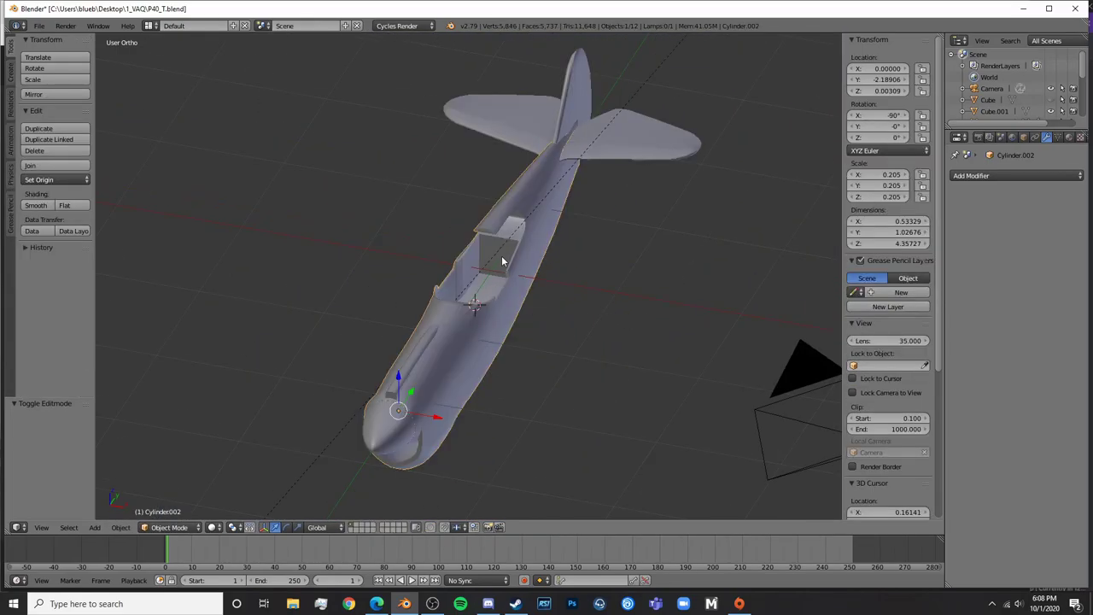
scroll(502, 262, up, 8)
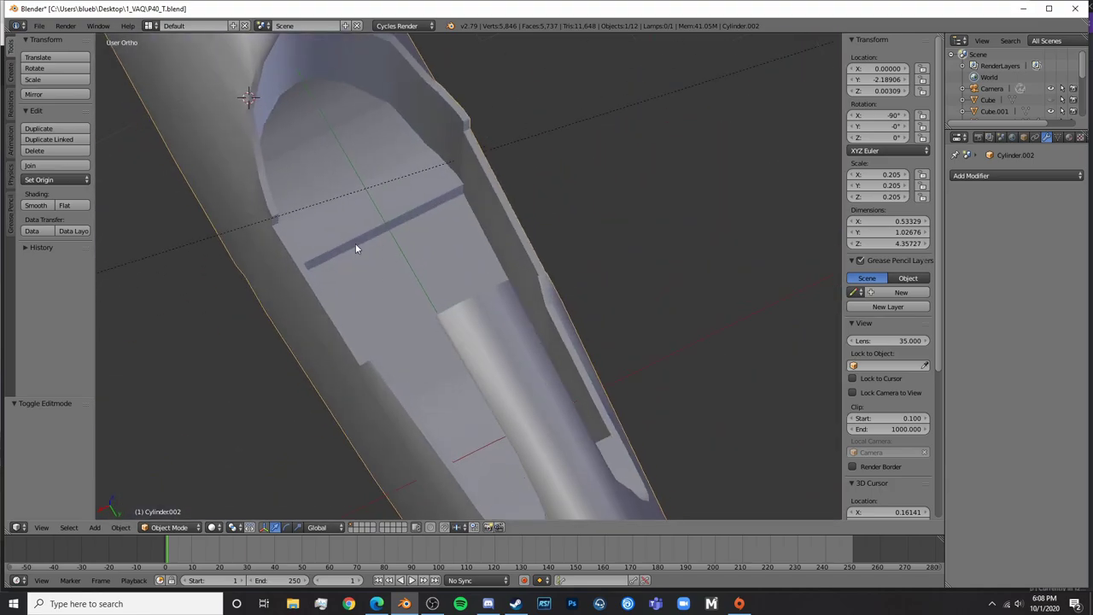
scroll(511, 175, down, 8)
middle_drag(539, 236, 388, 363)
key(a)
scroll(504, 311, up, 8)
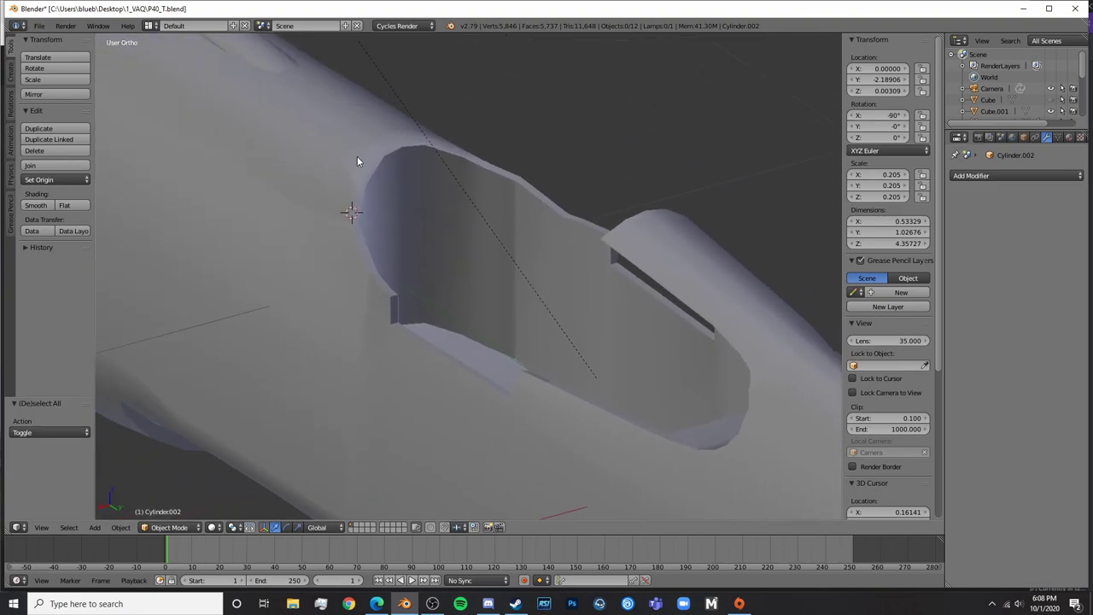
middle_drag(676, 381, 766, 379)
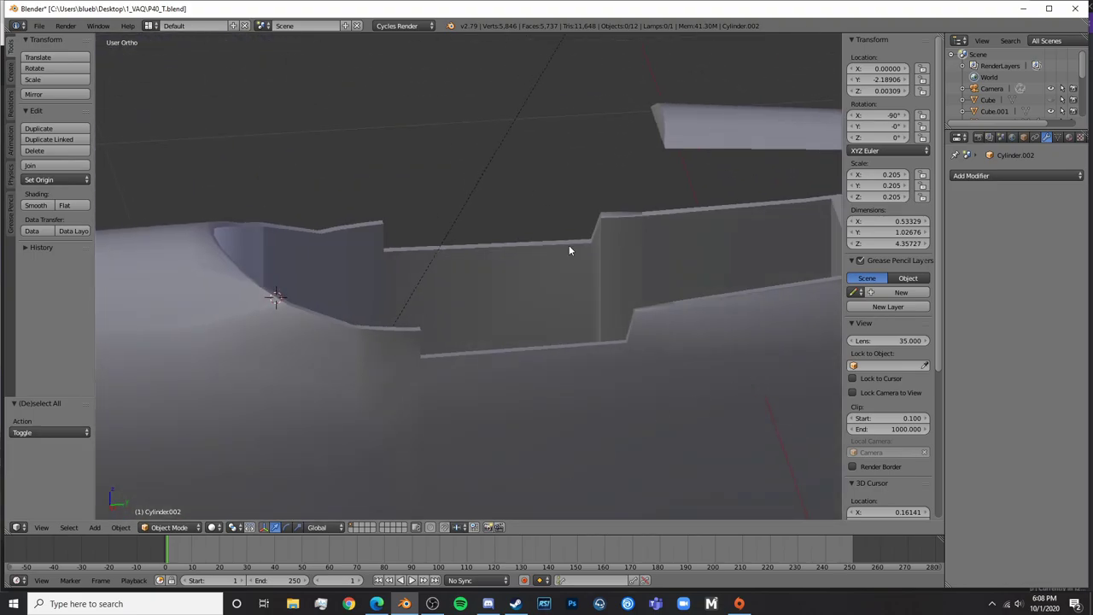
middle_drag(475, 286, 520, 278)
key(Tab)
key(Tab)
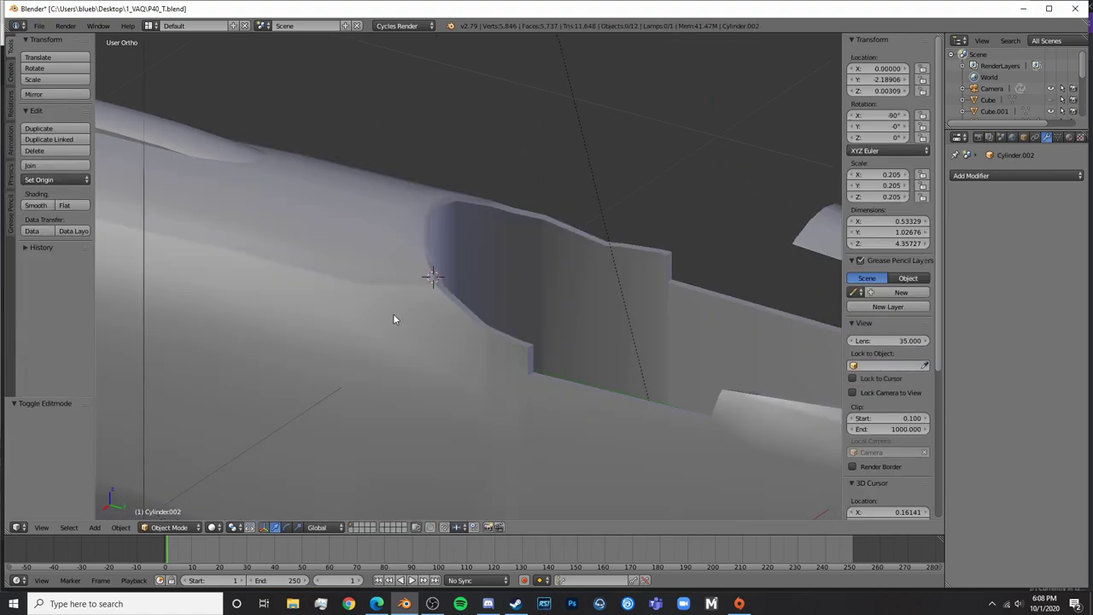
Set the fuselage mesh's Auto Smooth angle to 35°
right_click(393, 320)
click(1059, 137)
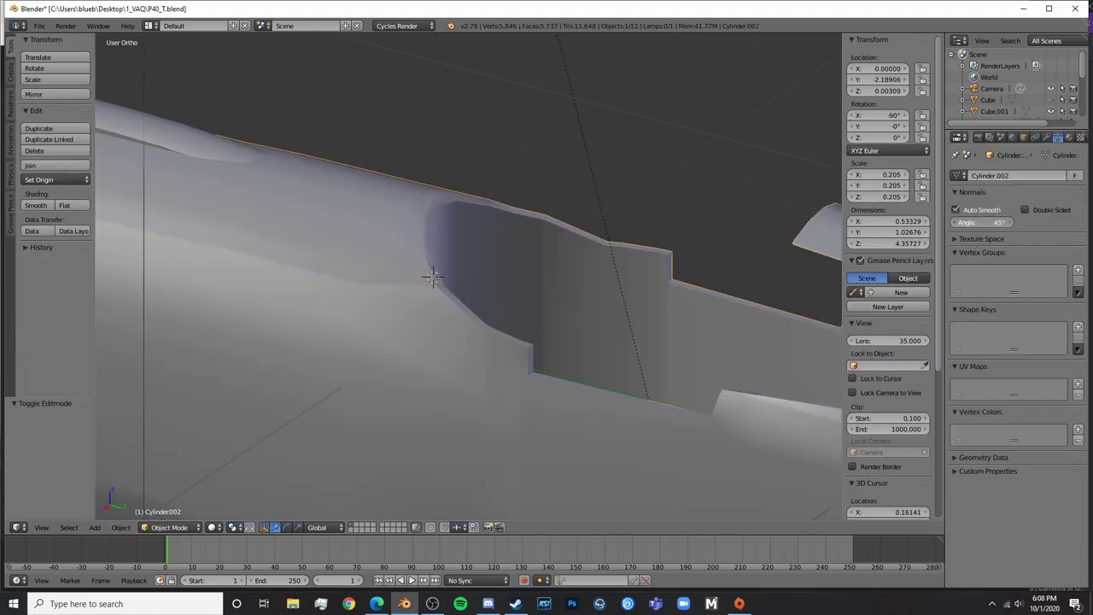
click(974, 223)
text(35)
key(Return)
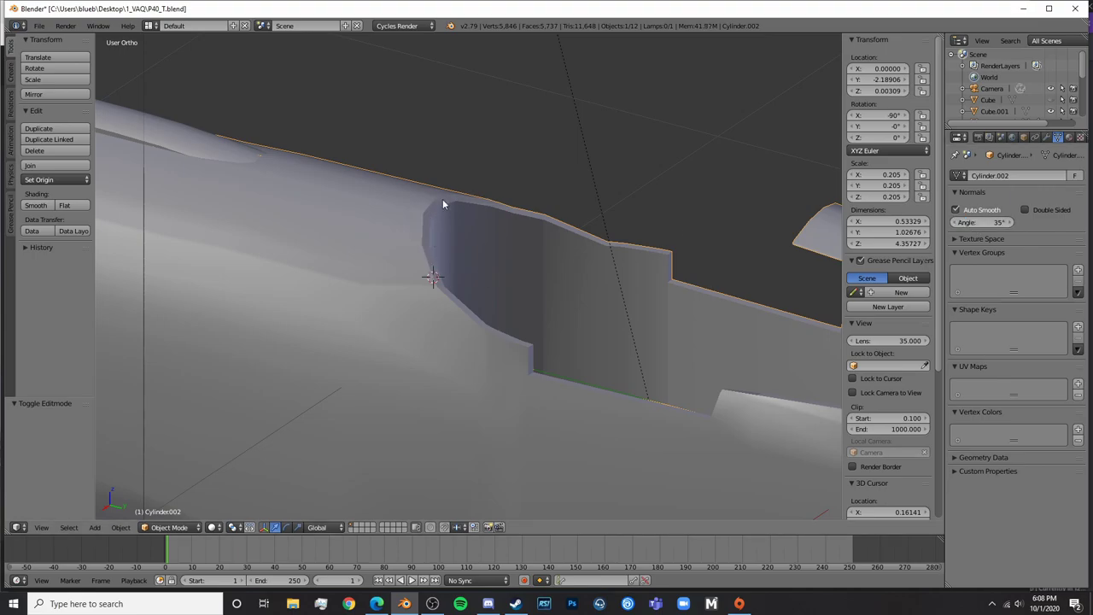
Inspect the cockpit rim's shading and compare the cockpit opening with the canopy in the side and top blueprints
middle_drag(447, 206, 354, 200)
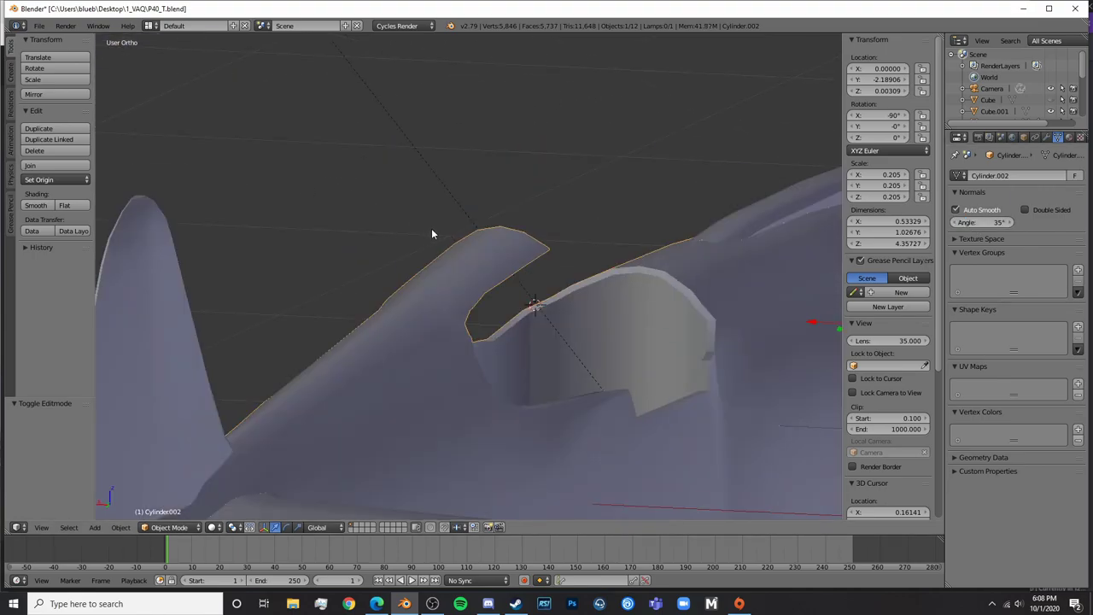
middle_drag(433, 231, 639, 194)
key(KP_3)
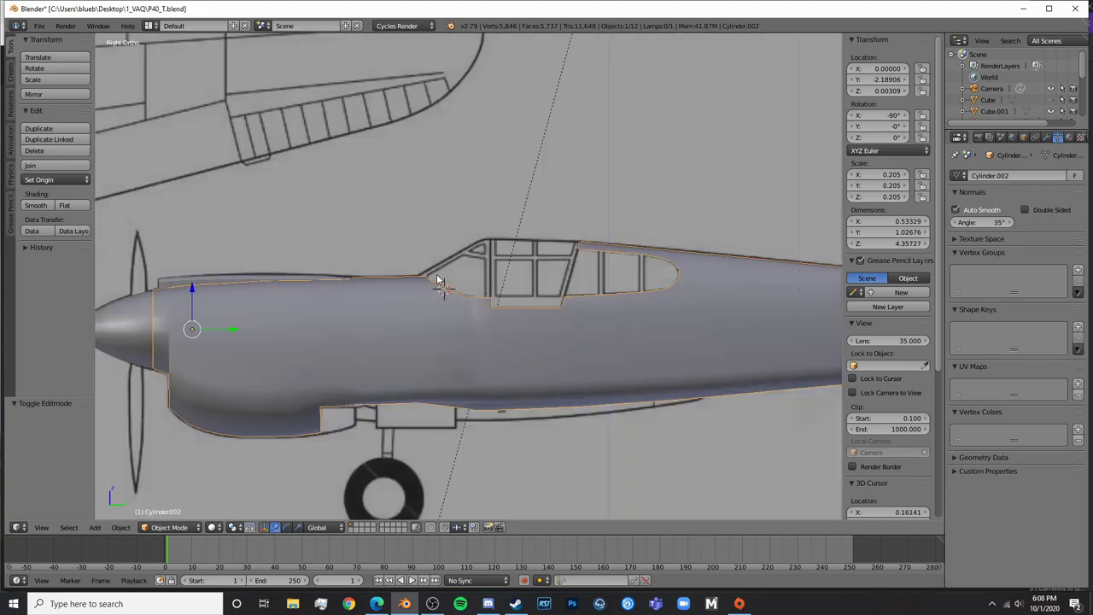
key(KP_7)
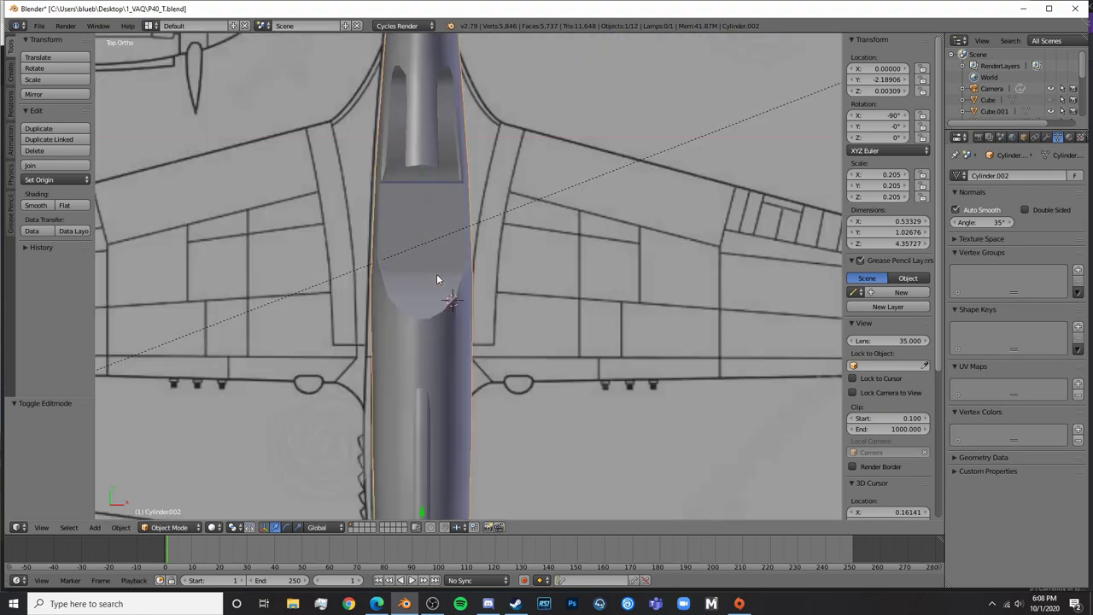
key(KP_3)
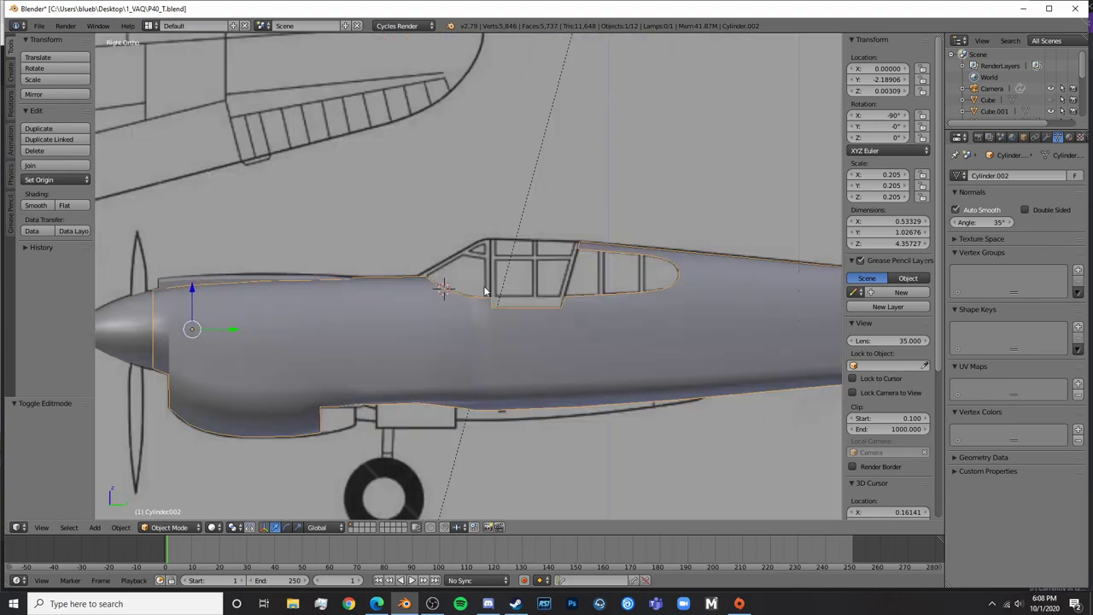
key(KP_7)
key(z)
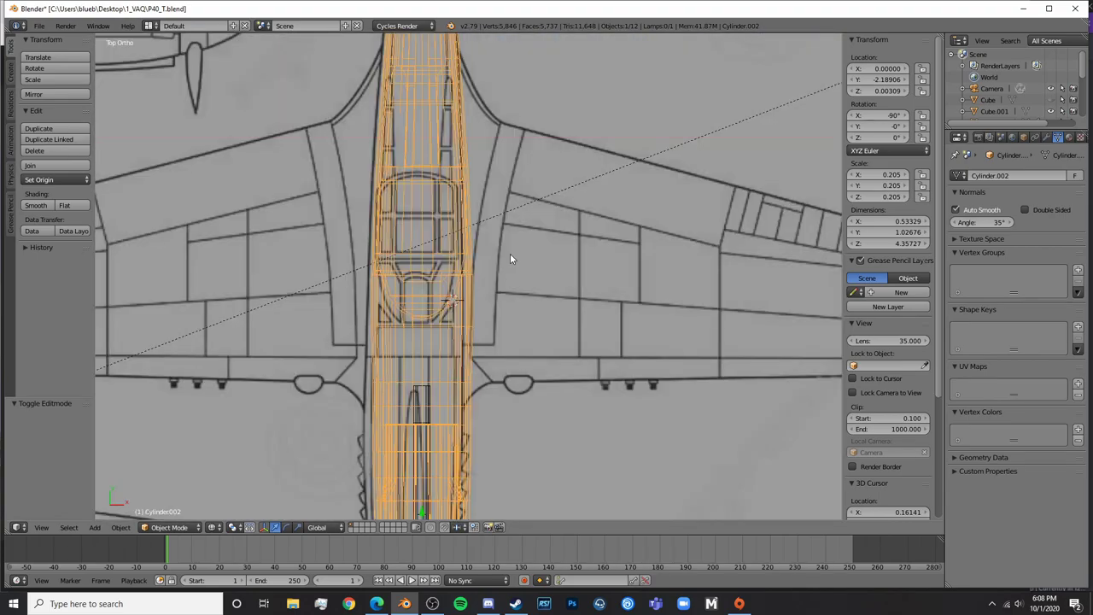
mouse_move(508, 256)
shift+middle_down()
mouse_move(643, 384)
mouse_move(634, 376)
shift+middle_up()
scroll(606, 363, up, 3)
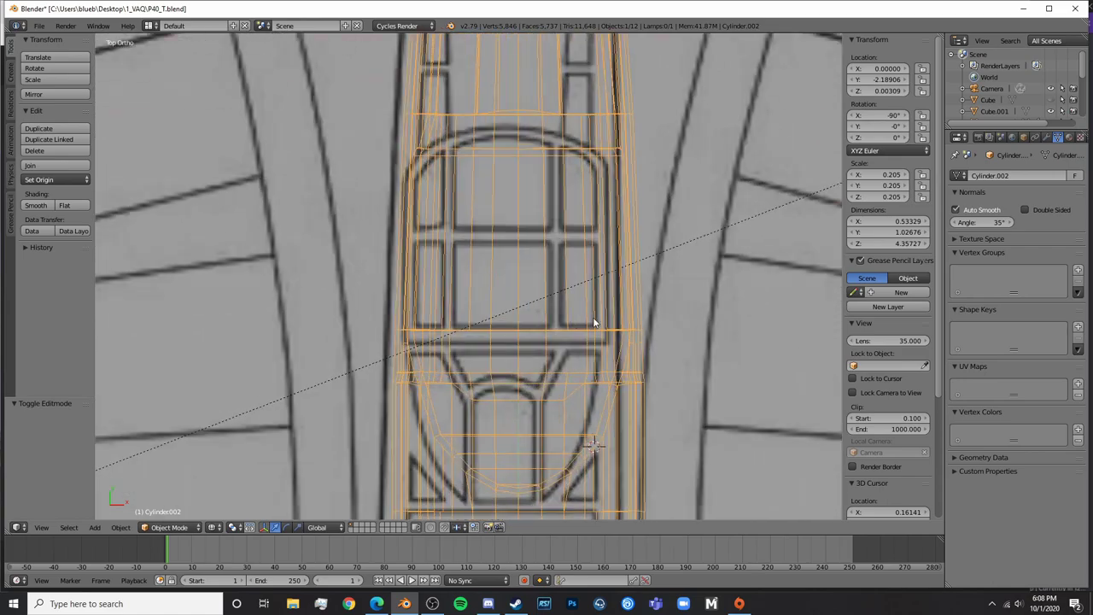
scroll(596, 323, down, 6)
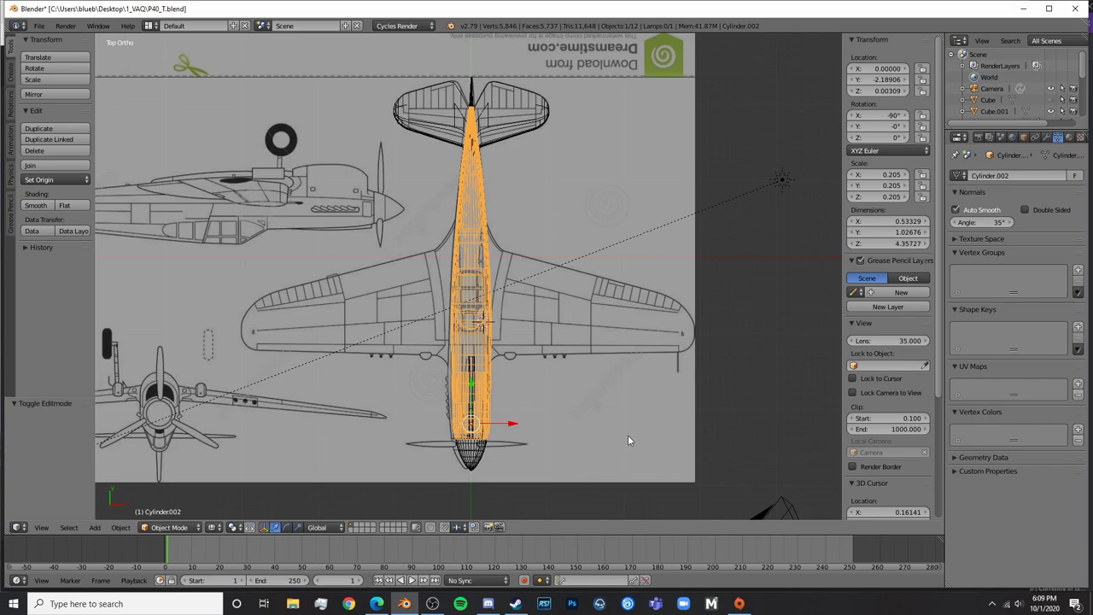
click(488, 604)
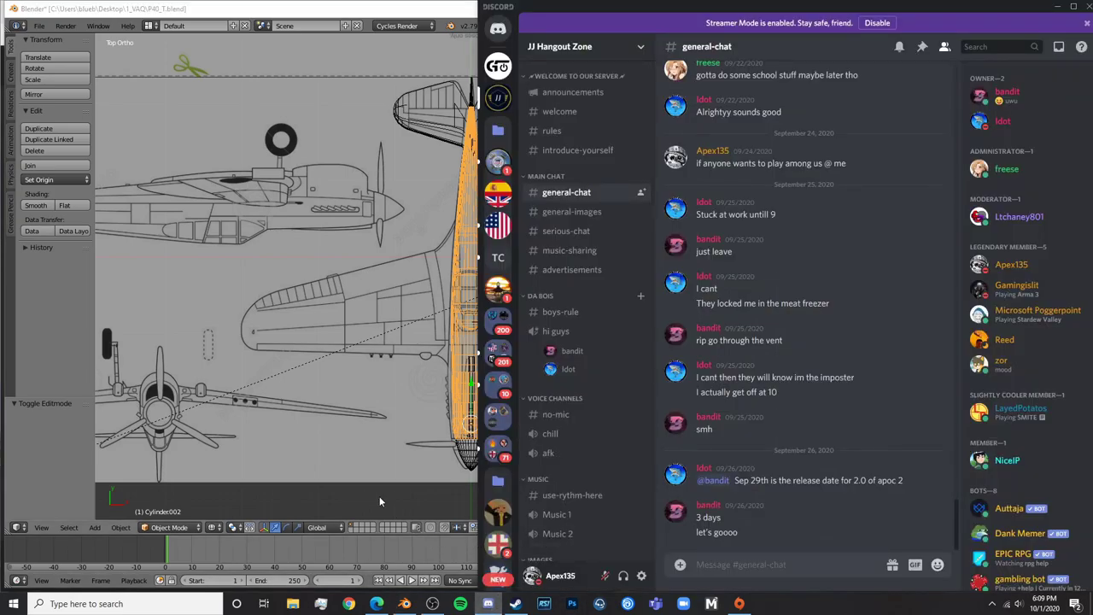
click(325, 550)
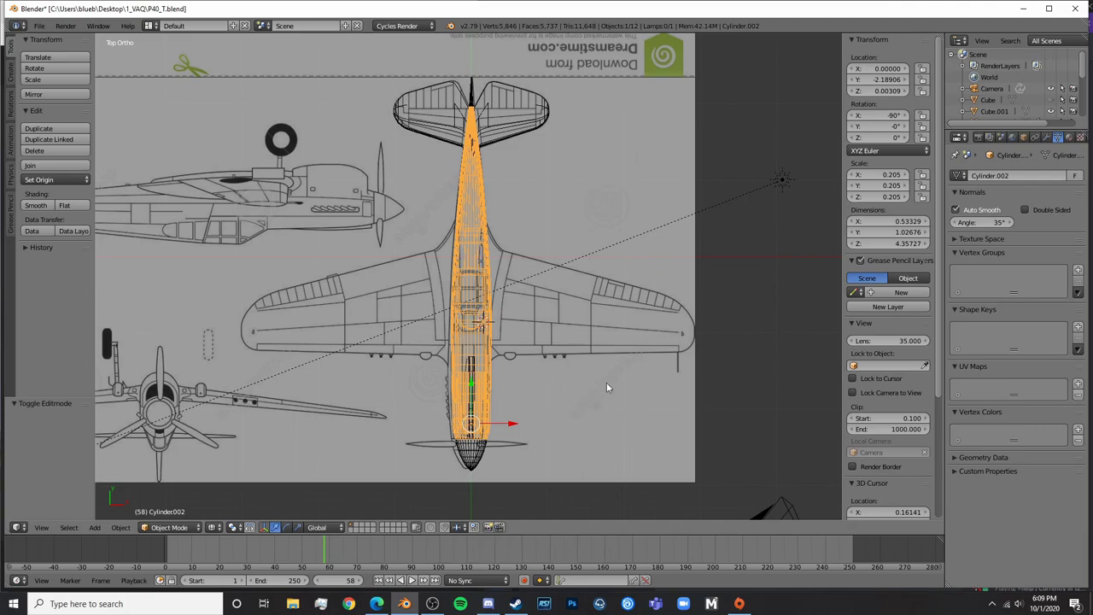
Compare the wireframe fuselage with the wing and canopy outlines in the top and side blueprints, and restore solid shading
scroll(531, 317, up, 4)
shift+middle_drag(559, 378, 557, 228)
scroll(557, 229, down, 4)
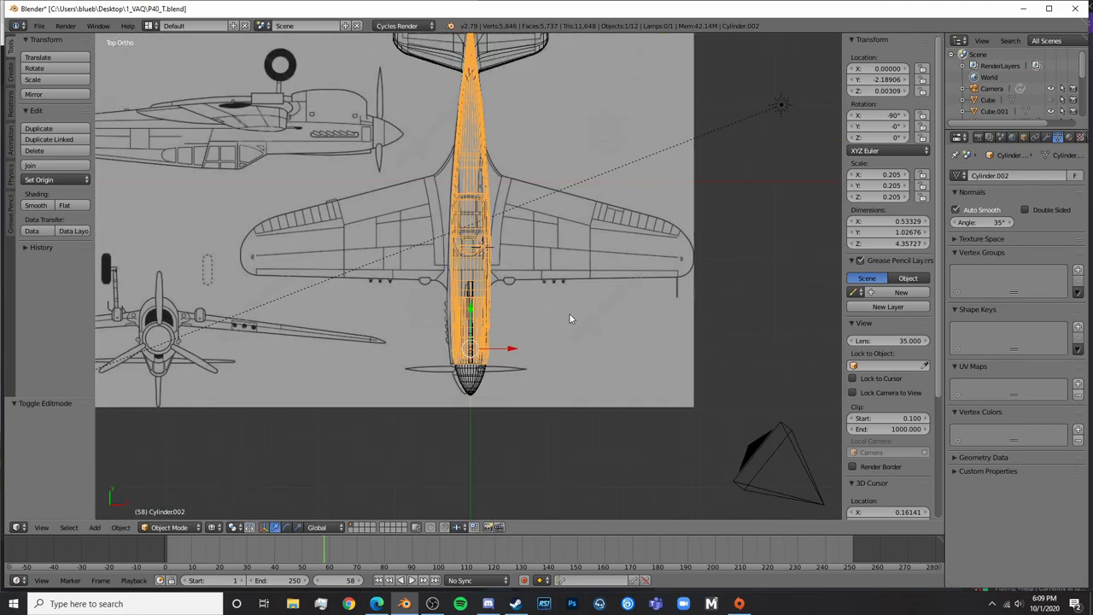
scroll(553, 281, up, 6)
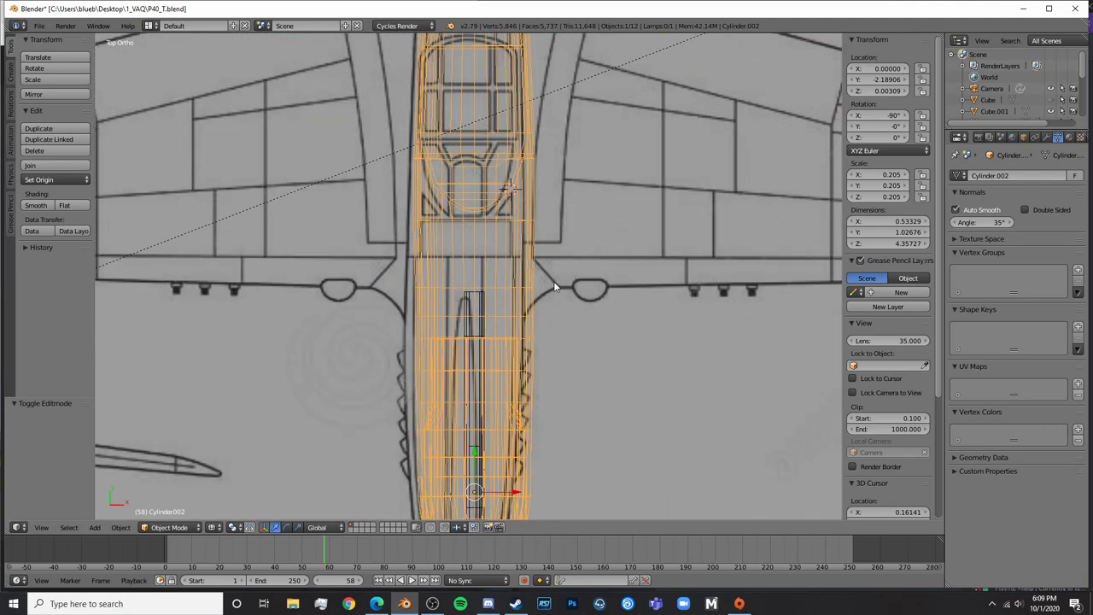
key(KP_3)
scroll(554, 286, down, 2)
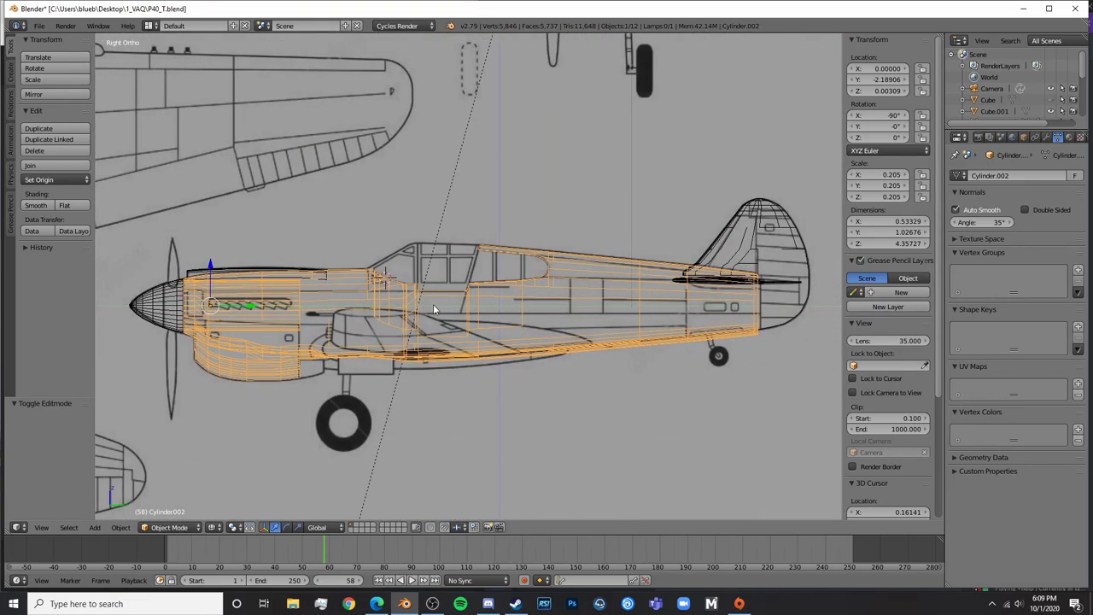
key(z)
middle_drag(436, 310, 533, 347)
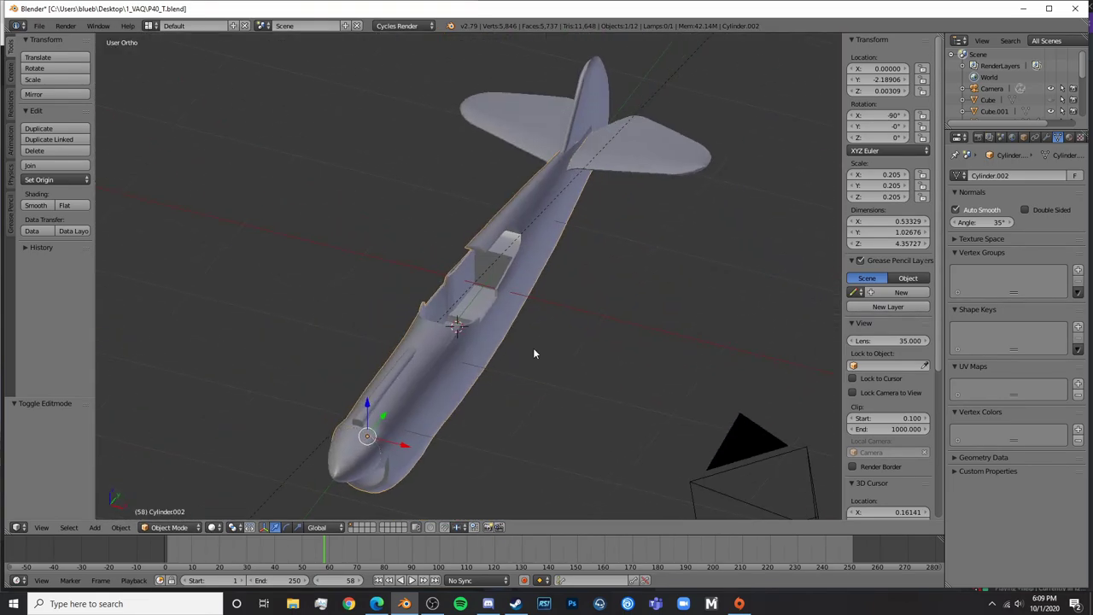
Add a cube at the 3D cursor on the cockpit floor and scale it down to about 0.068 per side
middle_drag(623, 305, 406, 302)
scroll(444, 303, up, 5)
key(shift+a)
mouse_move(403, 293)
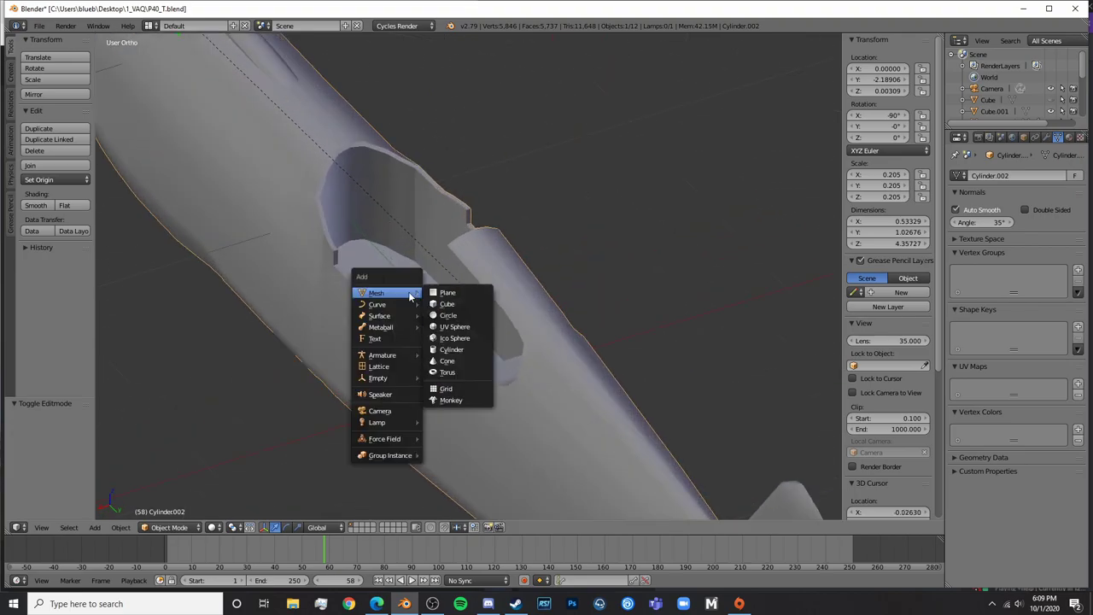
click(436, 307)
key(s)
click(382, 282)
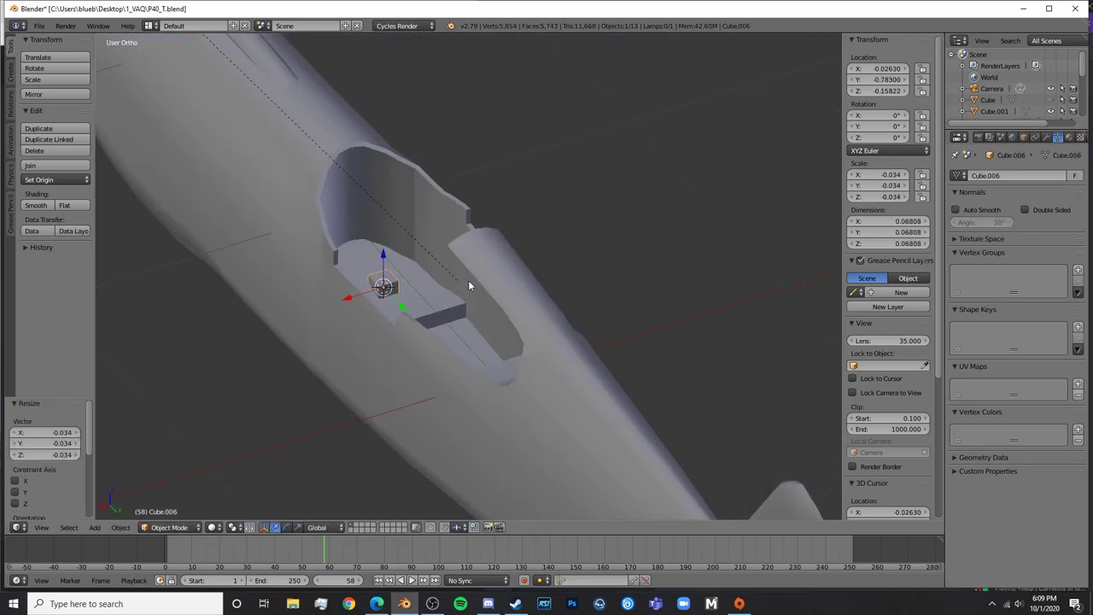
Scale the small cube down to about 0.038 per side and flatten it to about 0.01 in height
key(s)
click(426, 272)
key(s)
key(z)
click(387, 272)
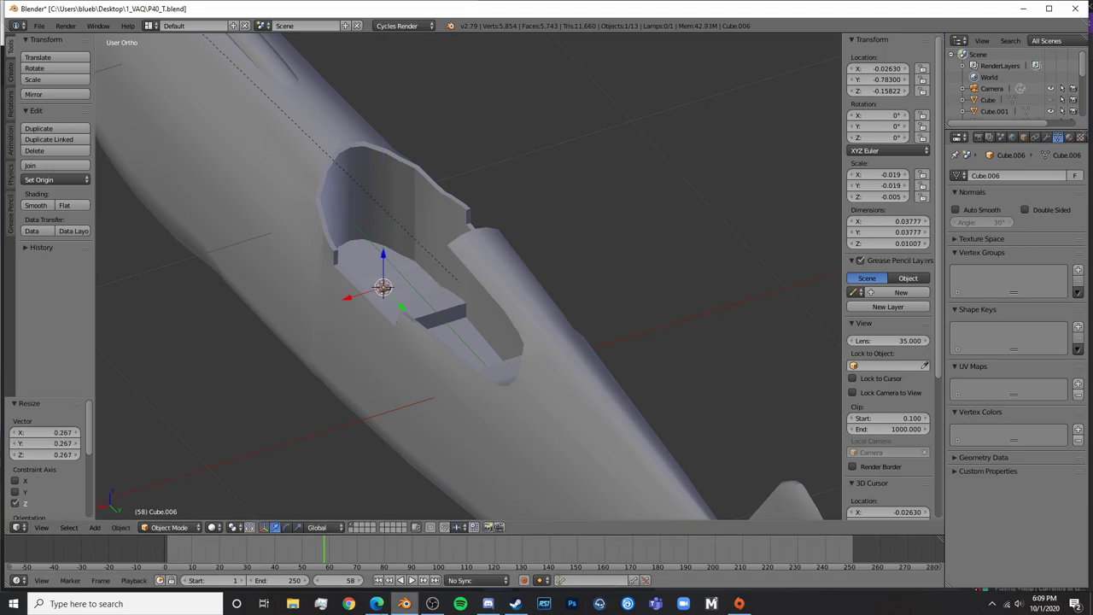
Switch to the browser and examine the P-40 cockpit reference photo's floor, panel and control stick layout
click(376, 604)
key(ctrl+Tab)
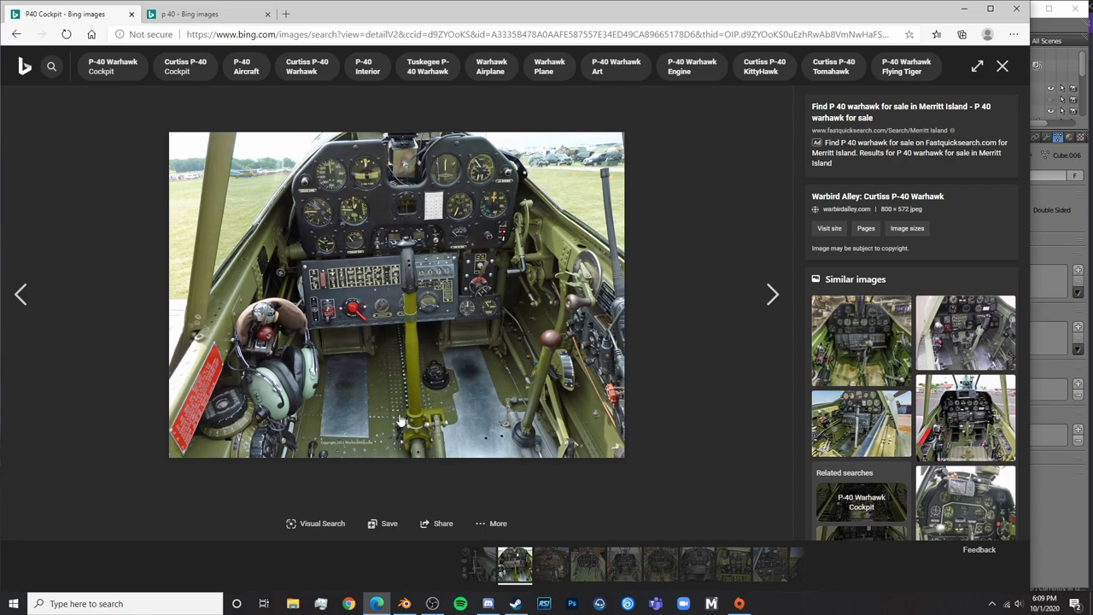
key(ctrl+Tab)
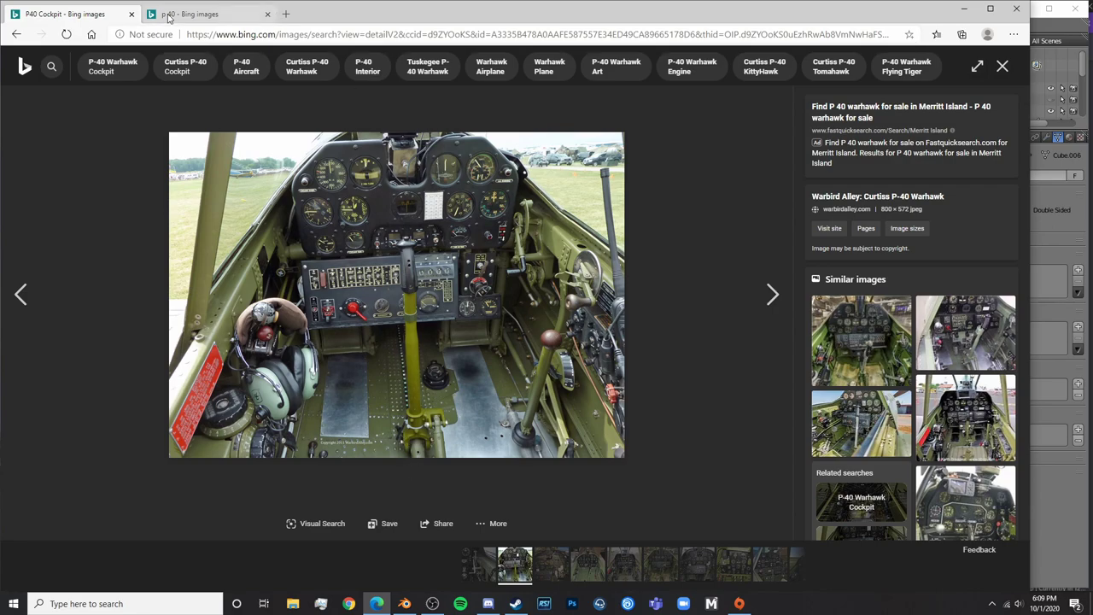
click(107, 17)
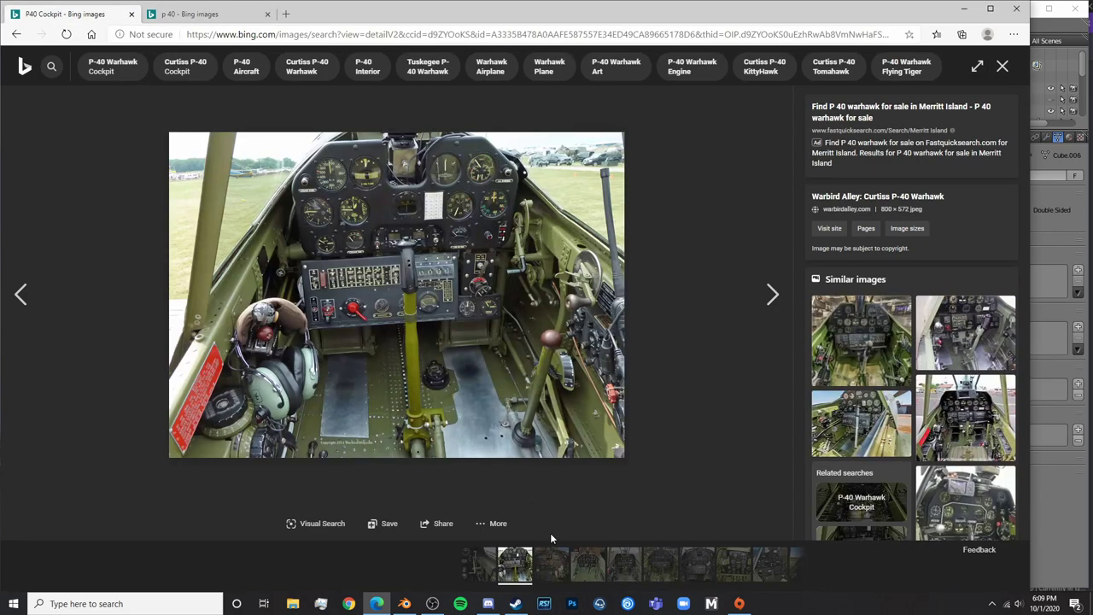
Switch back to Blender and delete the small flattened cube from the cockpit floor
click(404, 604)
key(s)
key(z)
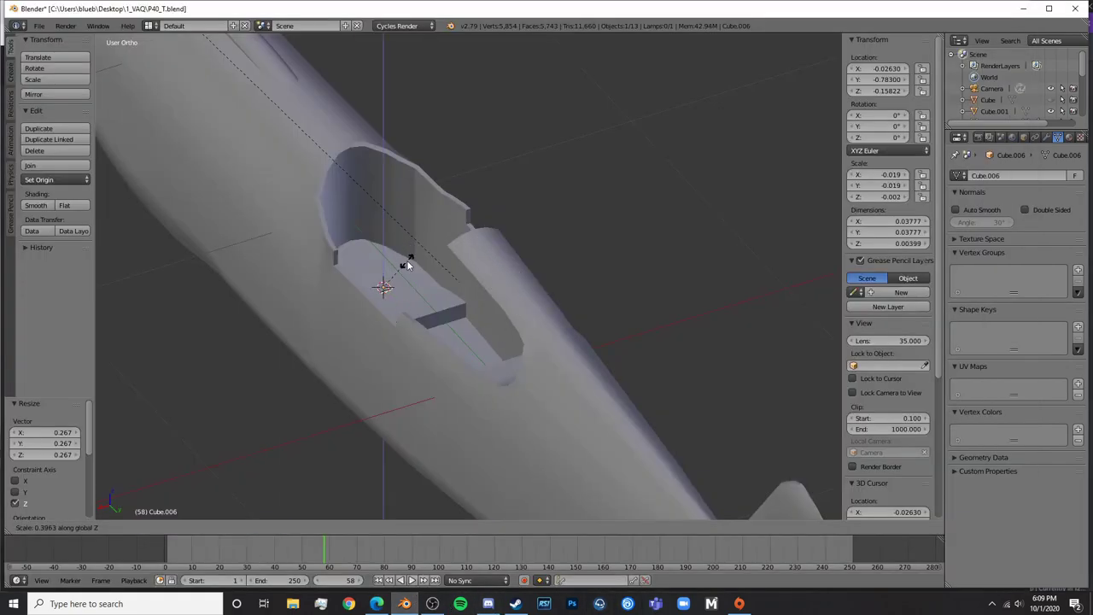
click(406, 214)
key(x)
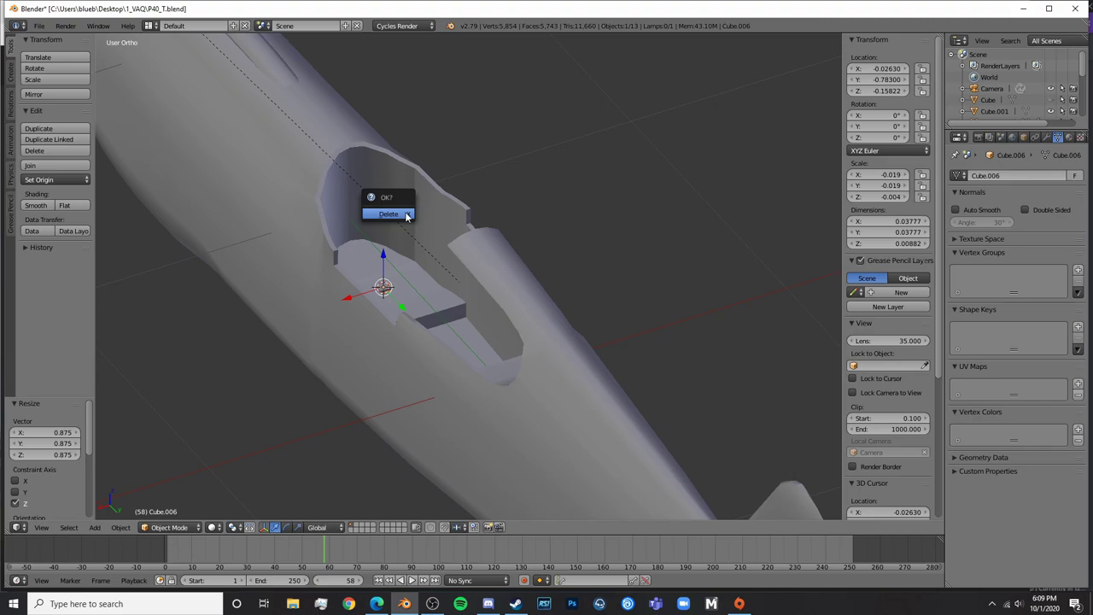
click(405, 218)
Add a new cube at the 3D cursor, scale it to about 0.133 per side and flatten it to about 0.01 high
key(shift+a)
click(443, 224)
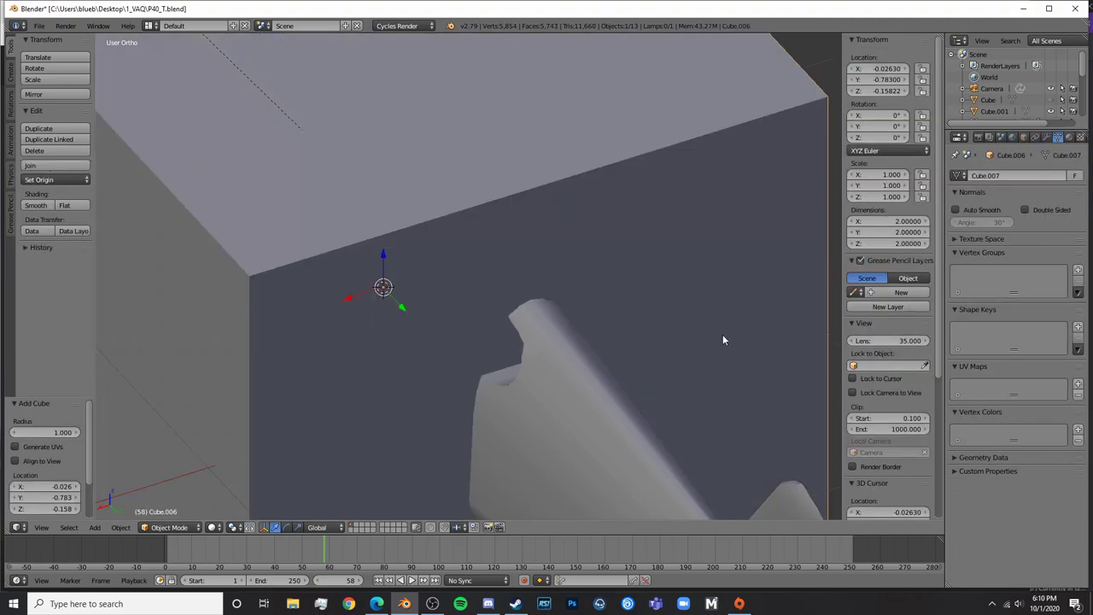
key(s)
click(384, 270)
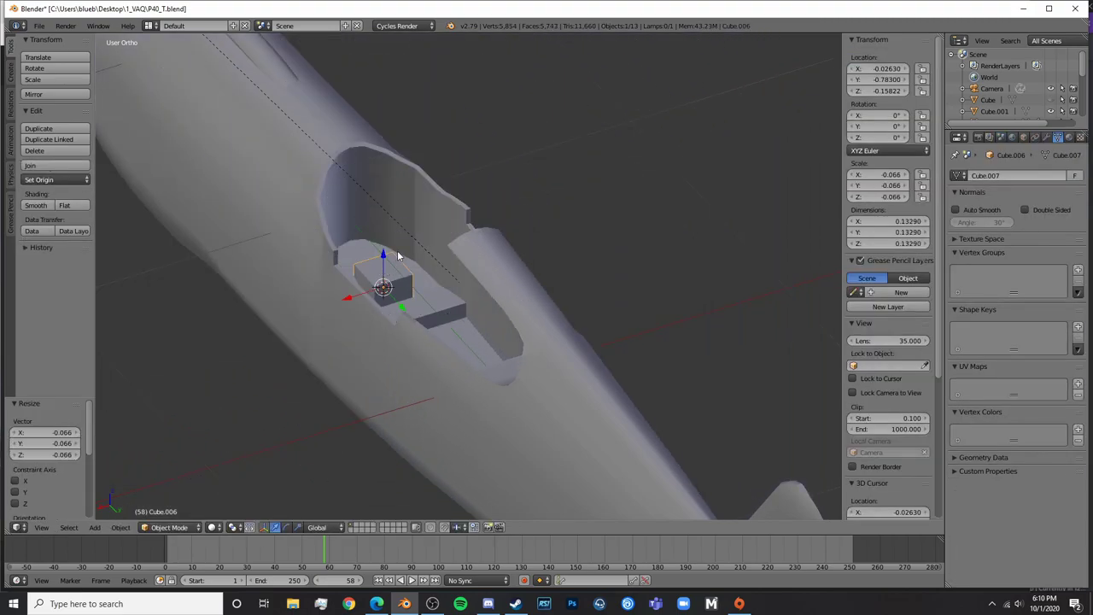
key(s)
key(z)
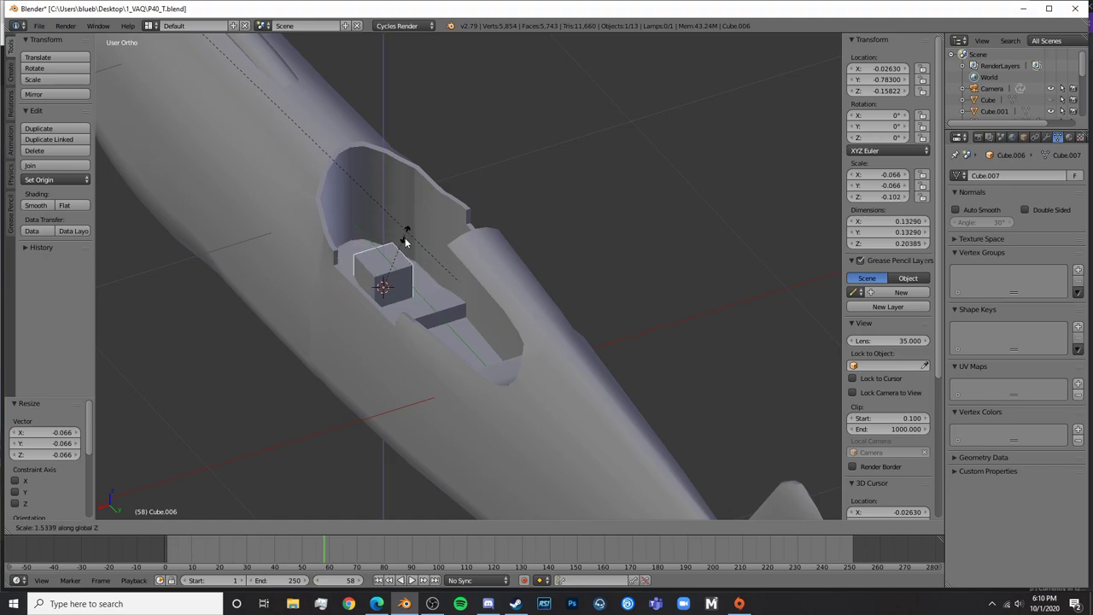
click(384, 293)
Using the side blueprint in wireframe, raise the flat slab inside the cockpit to a Z location of about -0.065
key(KP_3)
key(z)
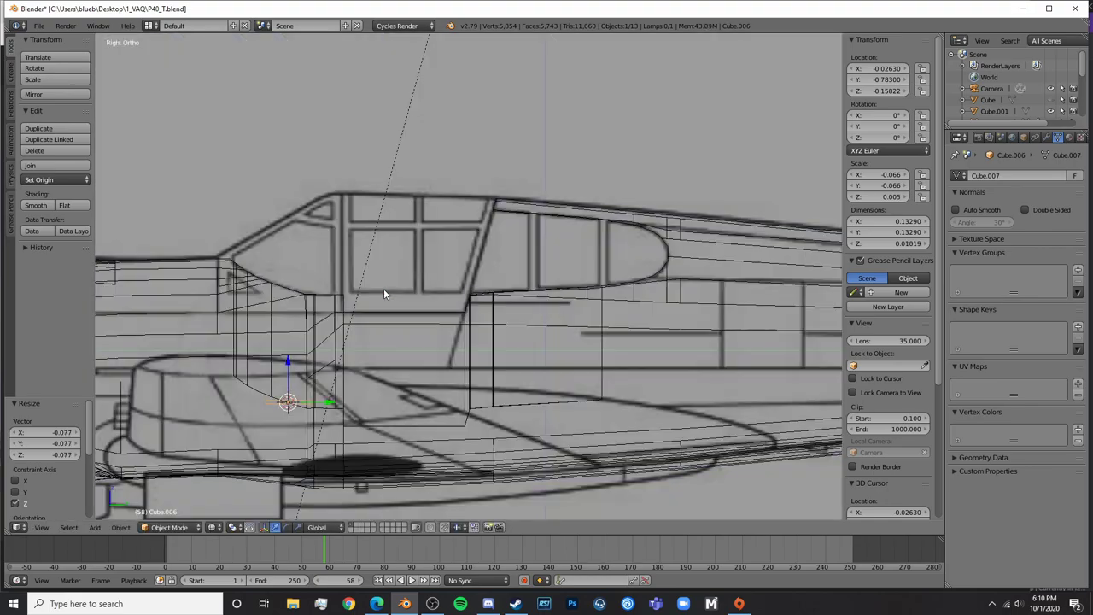
drag(290, 367, 286, 337)
scroll(294, 367, up, 4)
shift+middle_drag(306, 400, 658, 240)
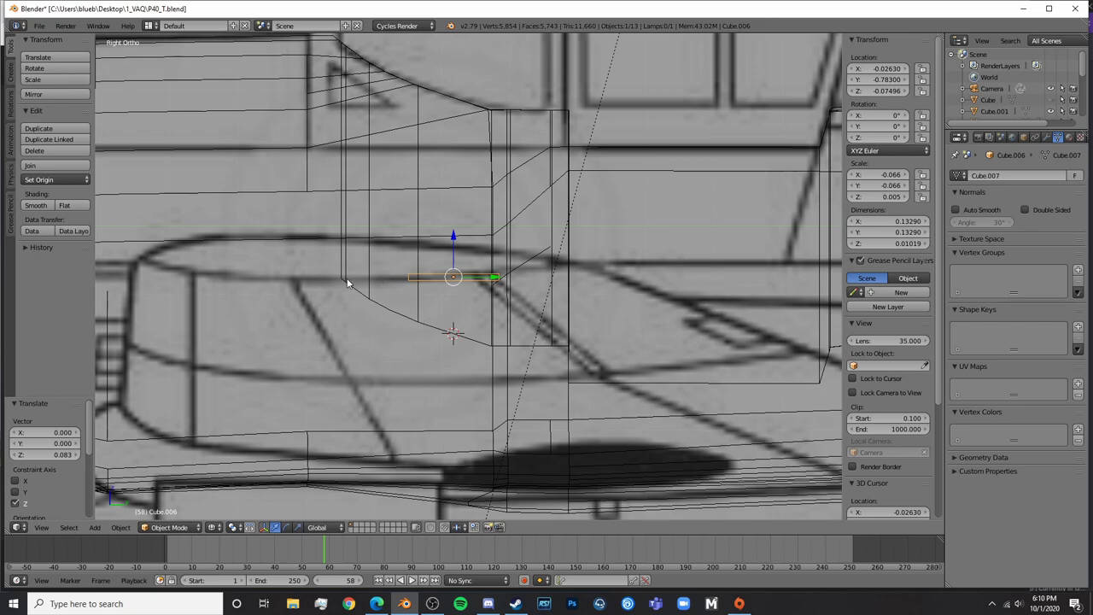
scroll(337, 278, down, 3)
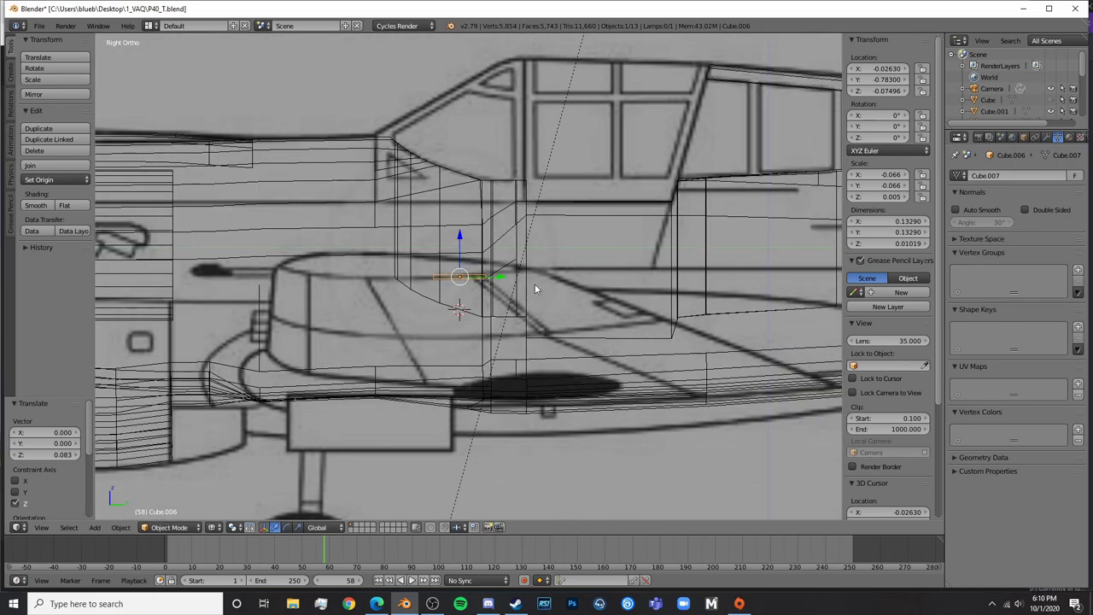
drag(460, 234, 460, 230)
Lengthen the slab along Y to about 1.165 and position it under the cockpit at a Y location of about -0.388
key(s)
key(y)
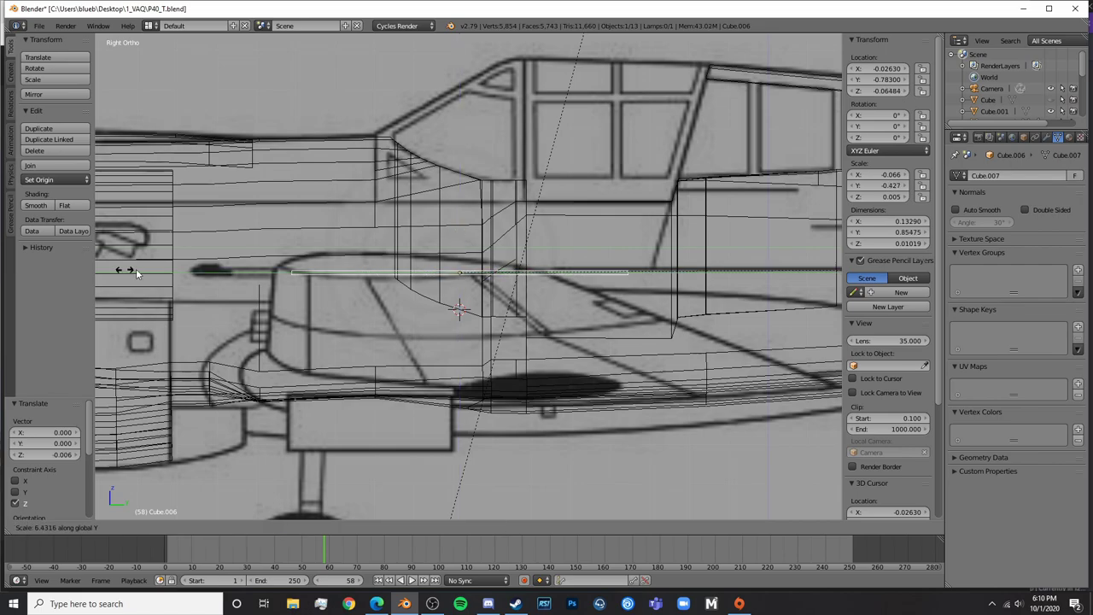
click(509, 275)
scroll(508, 276, down, 3)
drag(507, 276, 603, 267)
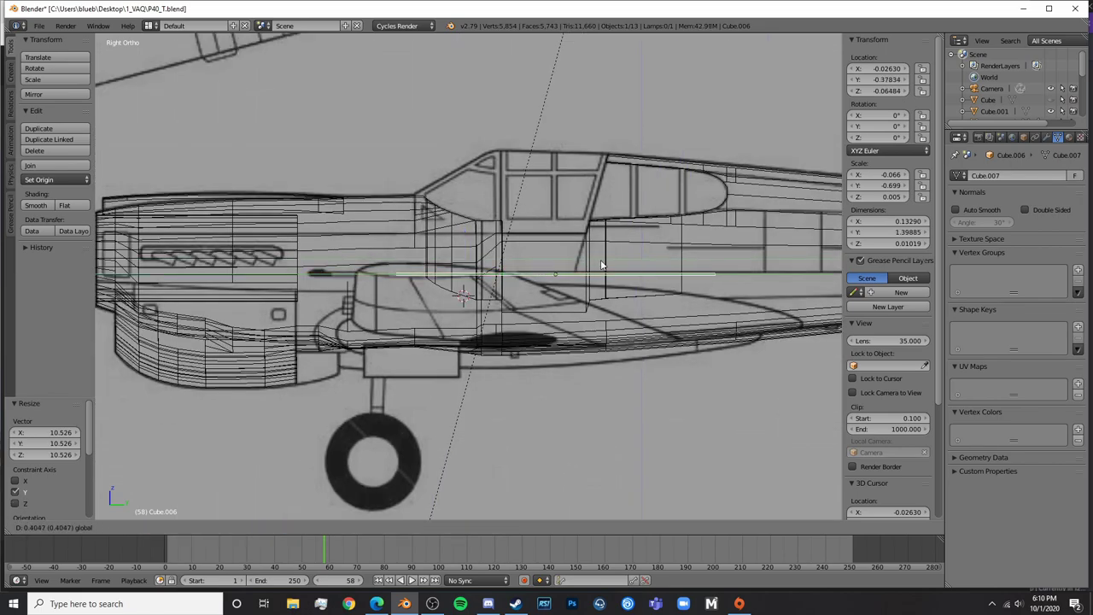
key(s)
key(y)
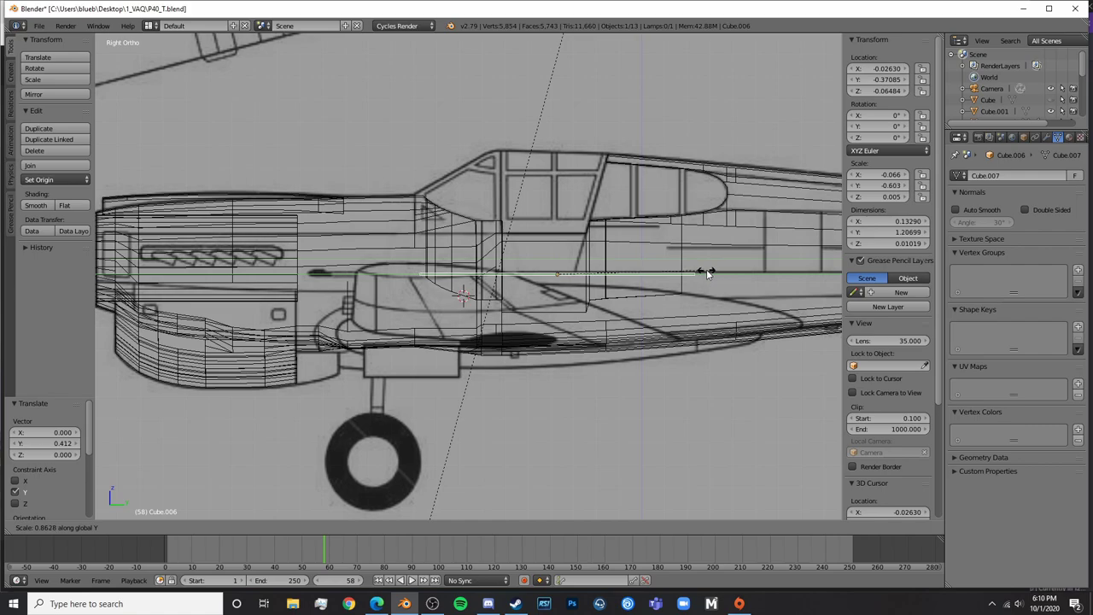
click(692, 285)
drag(596, 272, 593, 274)
Widen the slab along X to about 0.315 in top view and centre it at X location 0
key(KP_7)
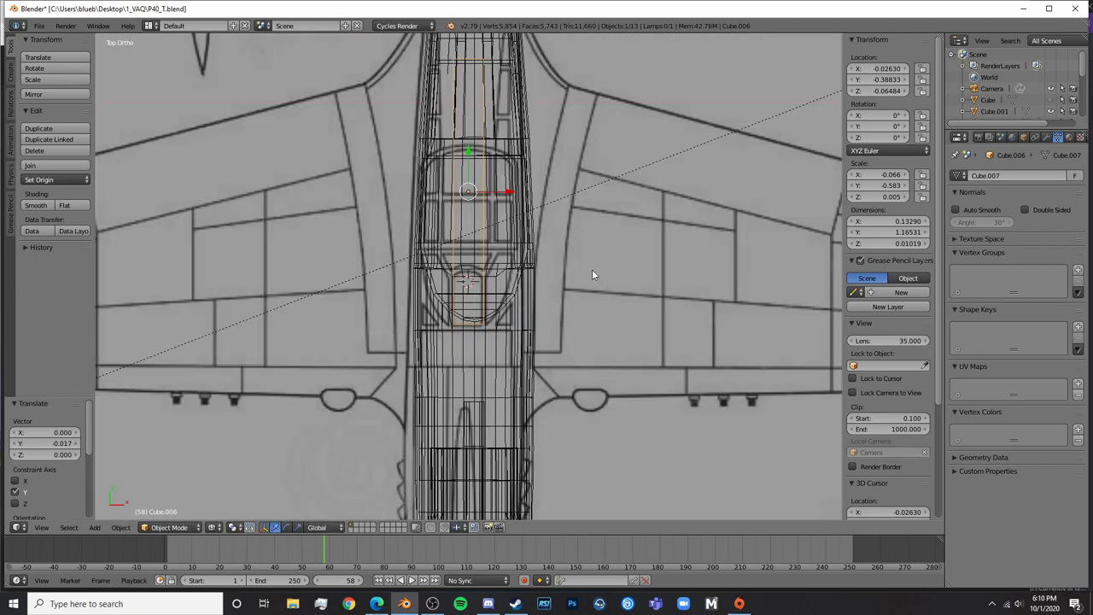
key(s)
key(x)
click(688, 243)
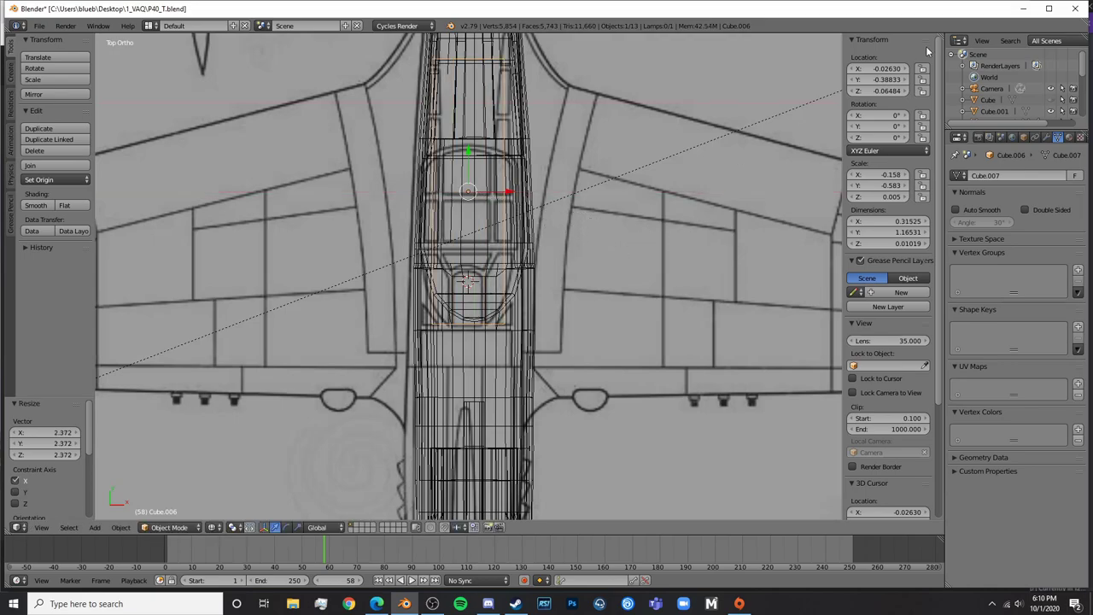
click(873, 67)
text(0)
key(Return)
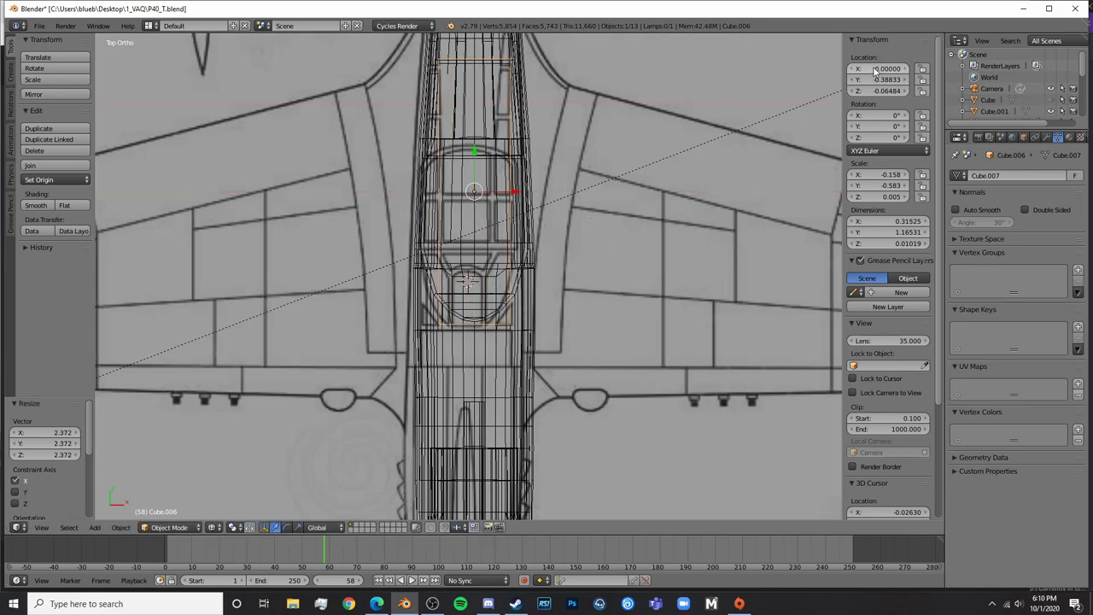
Restore solid shading and widen the floor slab along X to about 0.489 to fill the cockpit
key(z)
key(s)
key(x)
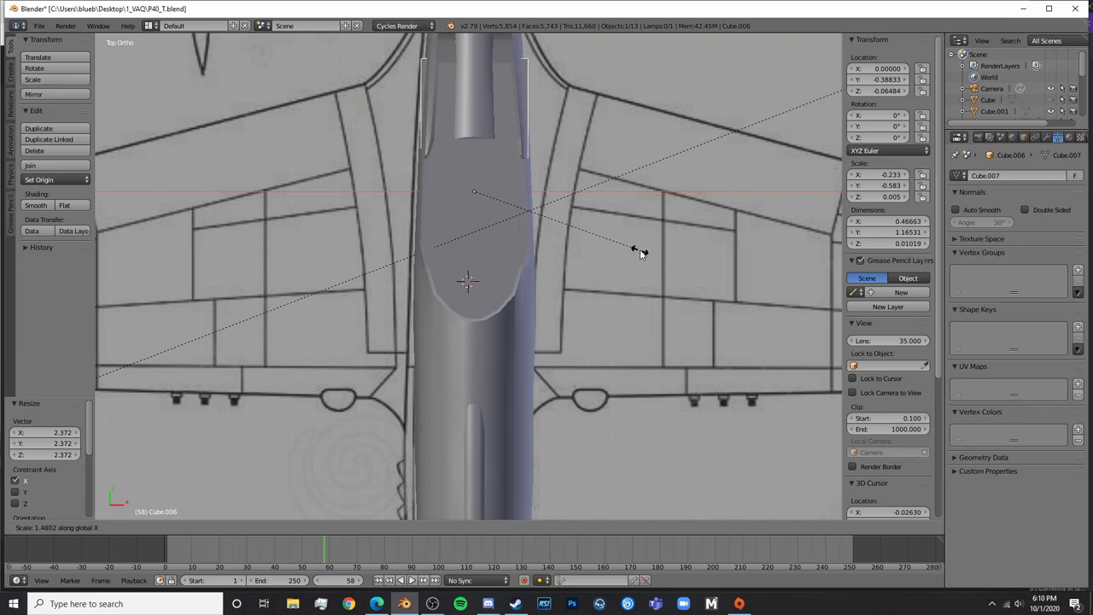
click(648, 252)
Inspect how the floor slab meets the cockpit walls and where it pokes through the fuselage sides
middle_drag(510, 246, 702, 186)
scroll(495, 291, up, 5)
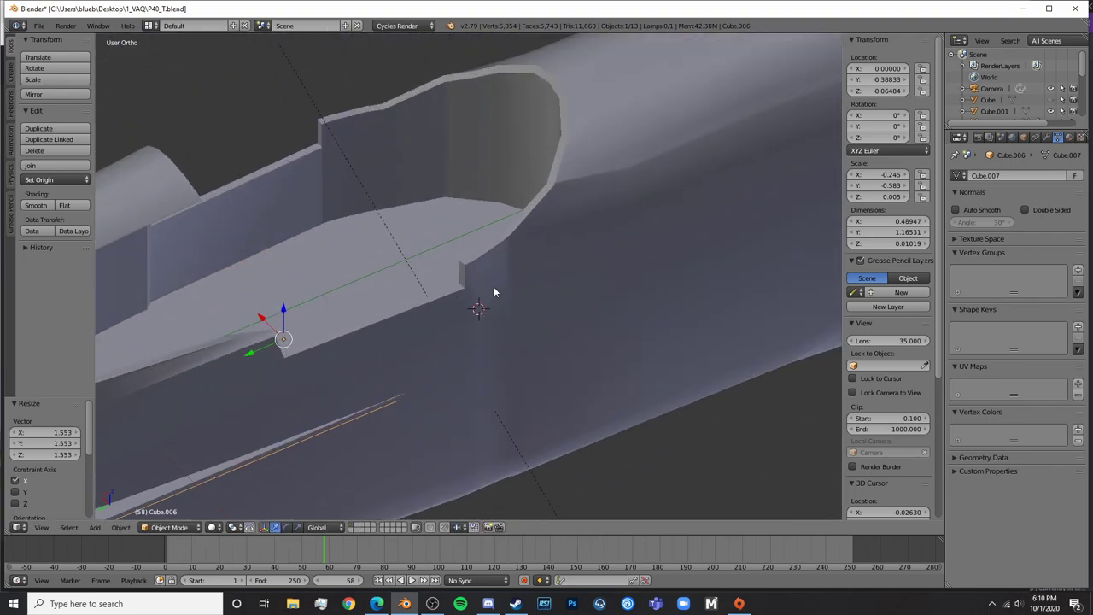
middle_drag(341, 312, 483, 322)
scroll(484, 322, down, 4)
middle_drag(670, 345, 664, 364)
shift+middle_drag(665, 364, 530, 387)
scroll(526, 402, down, 3)
middle_drag(470, 338, 522, 342)
scroll(521, 337, up, 5)
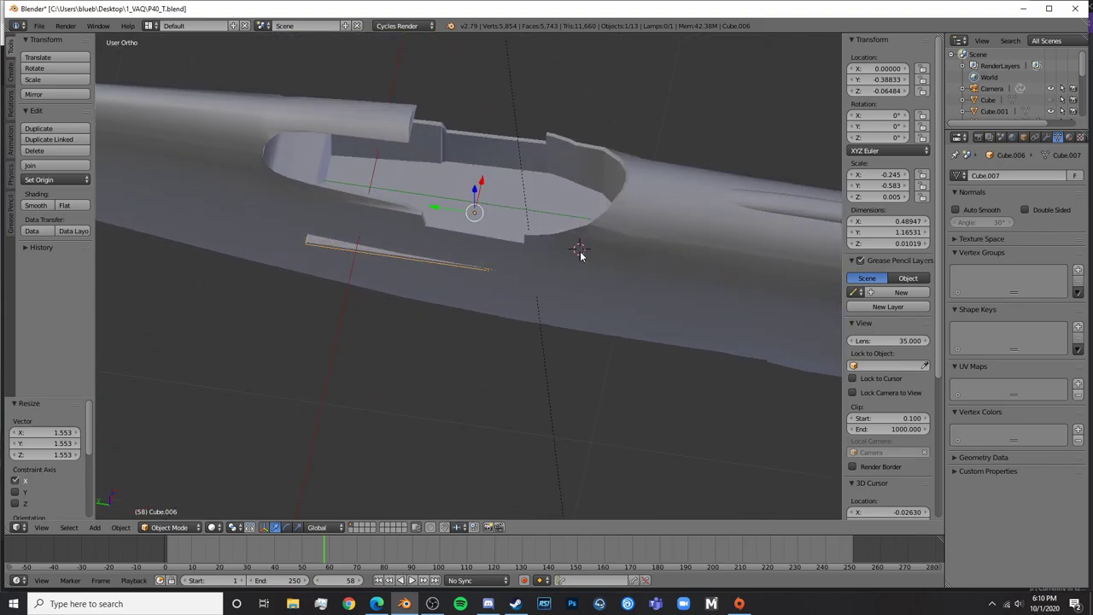
middle_drag(581, 251, 588, 308)
Add one loop cut across the floor slab in Edit Mode and slide it toward the nose end
key(Tab)
key(a)
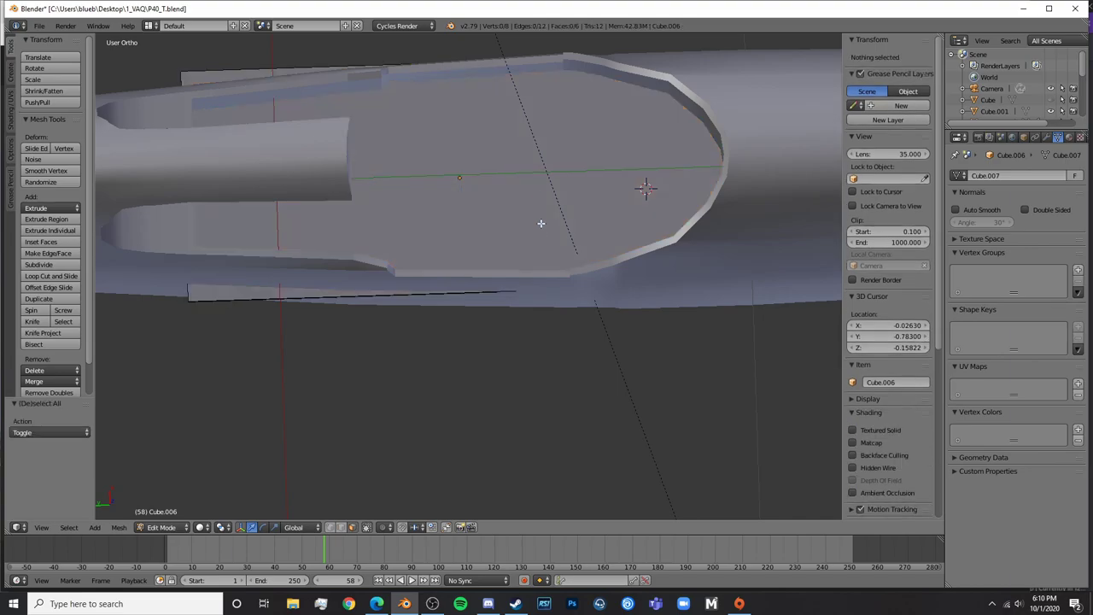
key(ctrl+r)
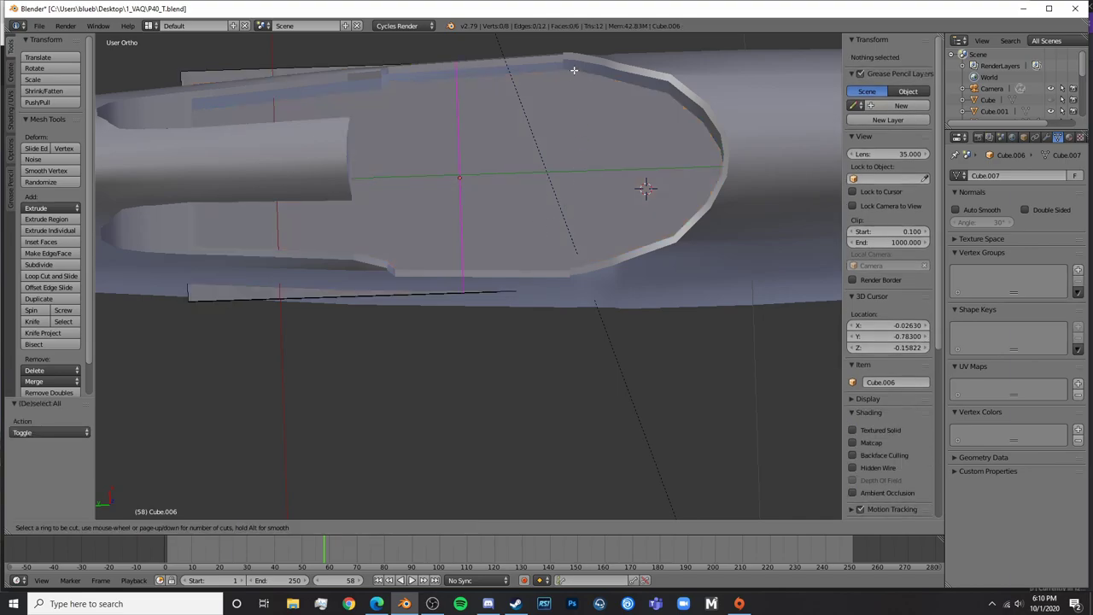
click(574, 70)
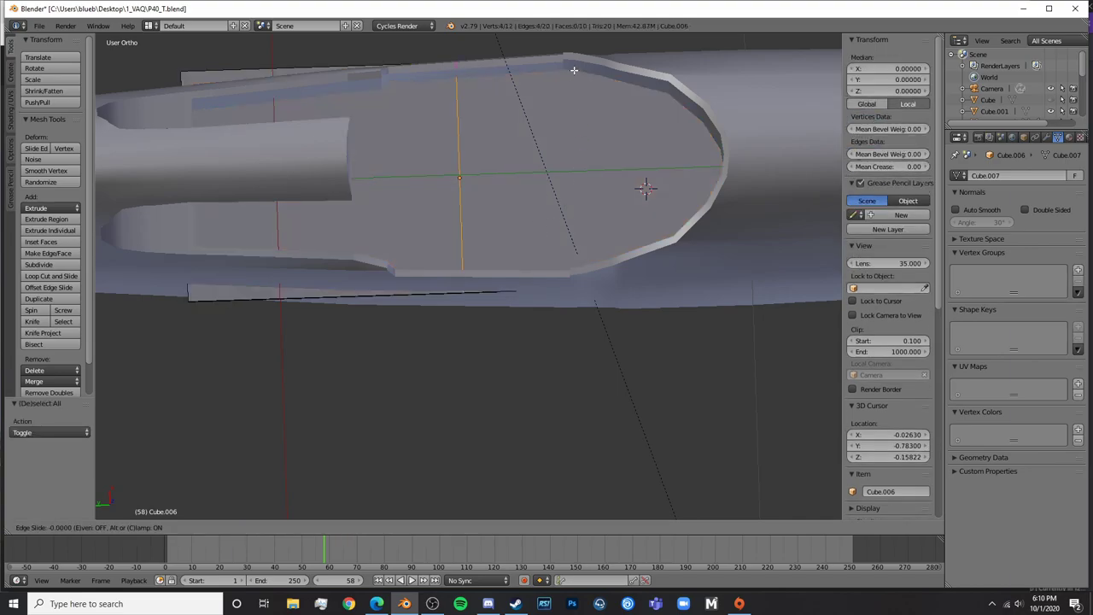
click(646, 94)
middle_drag(495, 283, 667, 269)
key(z)
key(z)
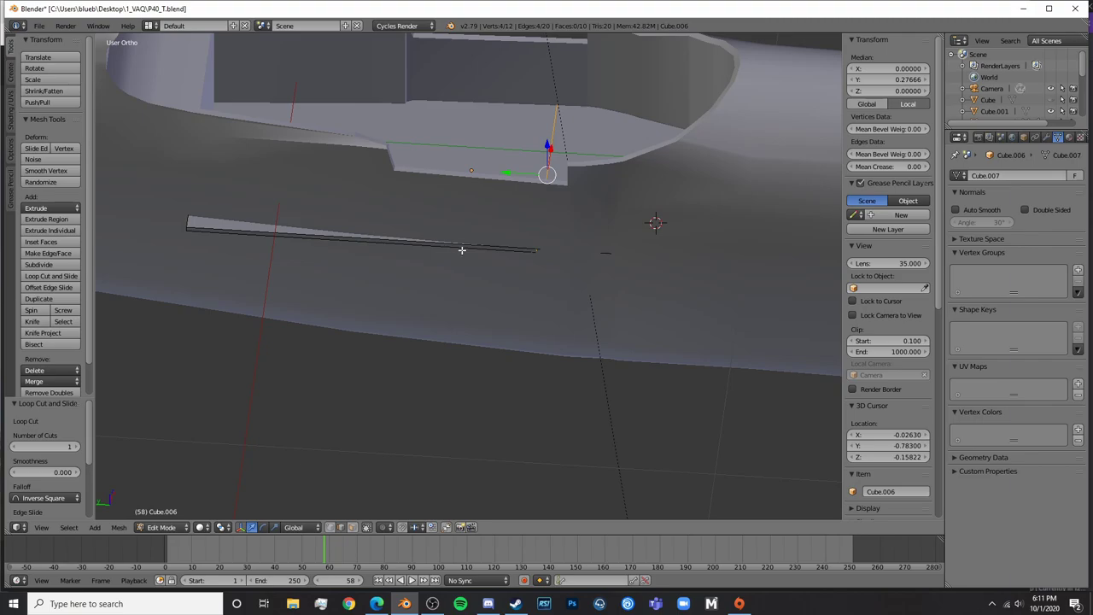
Scale the floor slab's cross loop along X by about 0.98
middle_drag(548, 251, 572, 246)
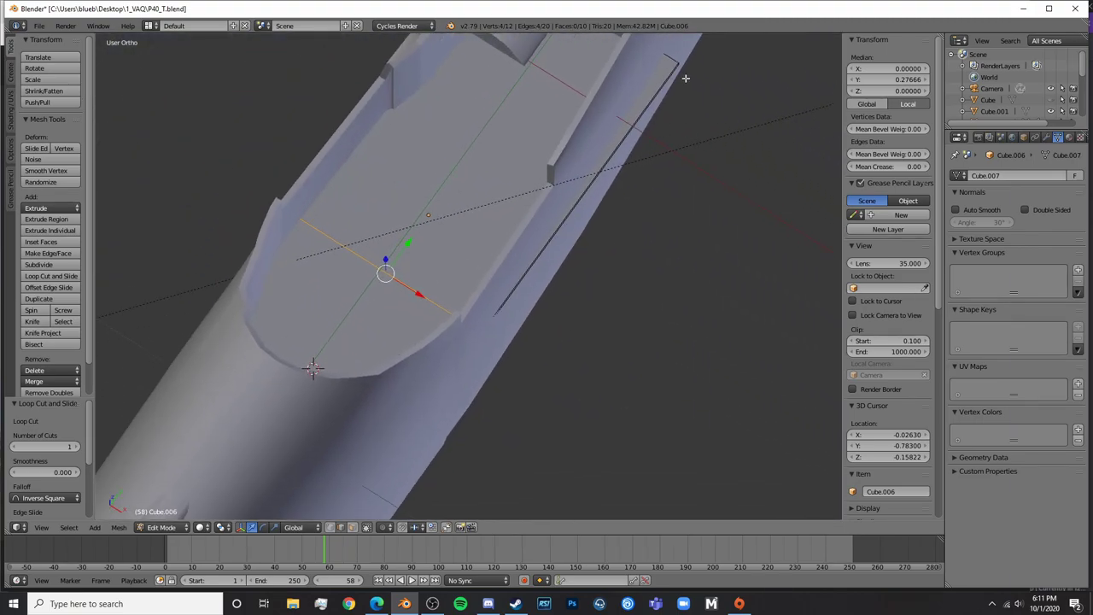
middle_drag(413, 328, 722, 208)
key(s)
key(x)
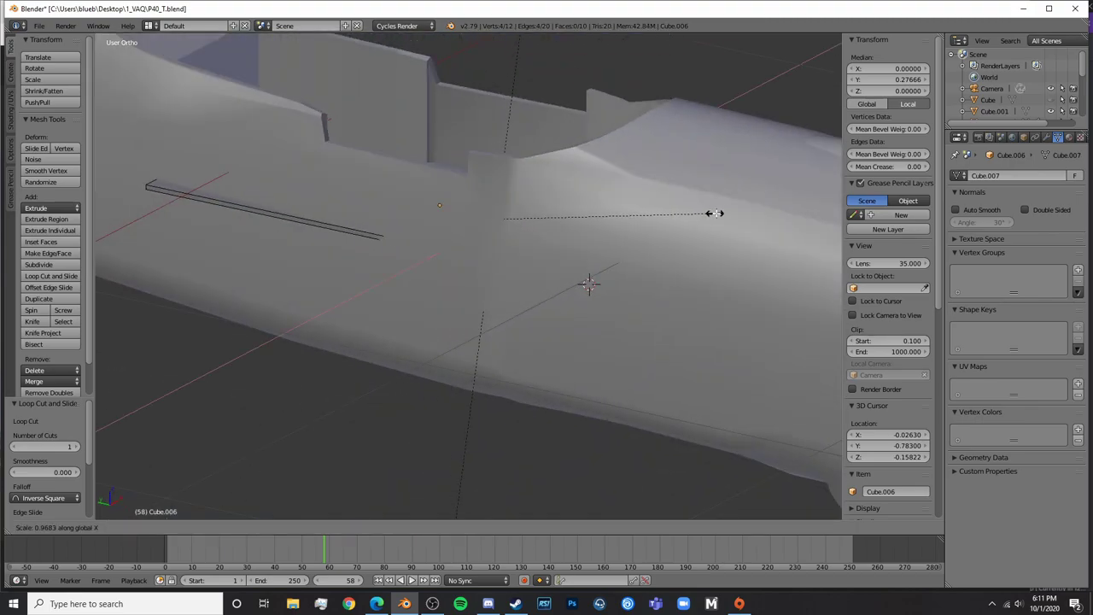
click(719, 213)
middle_drag(697, 222, 704, 323)
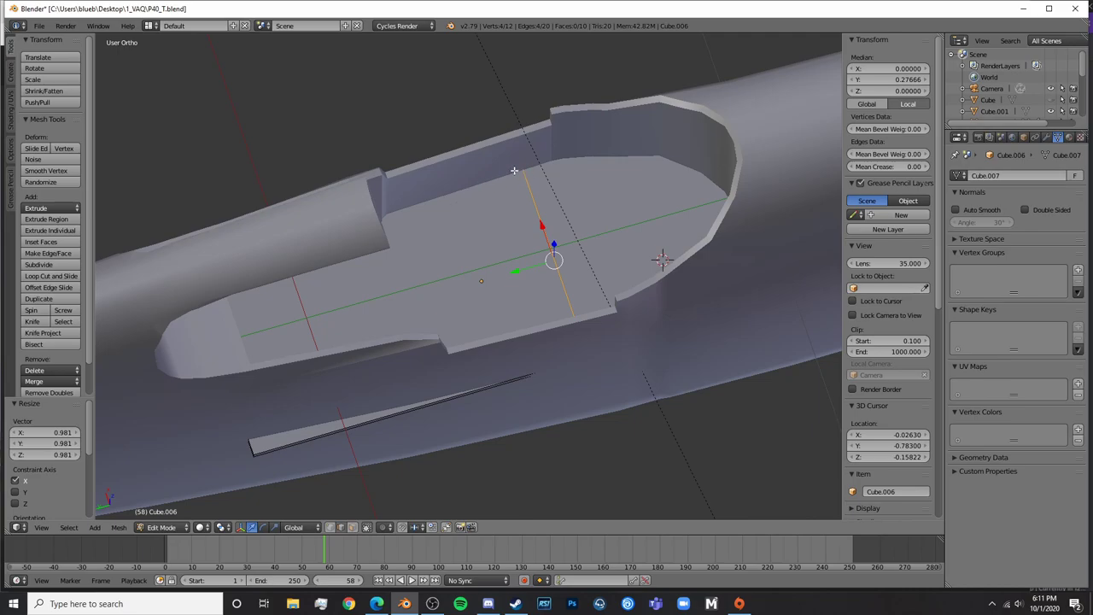
Adjust the cross loop's width against the cockpit walls, scaling it along X by 0.709 and then by 1.344
middle_drag(514, 171, 694, 140)
middle_drag(476, 189, 586, 227)
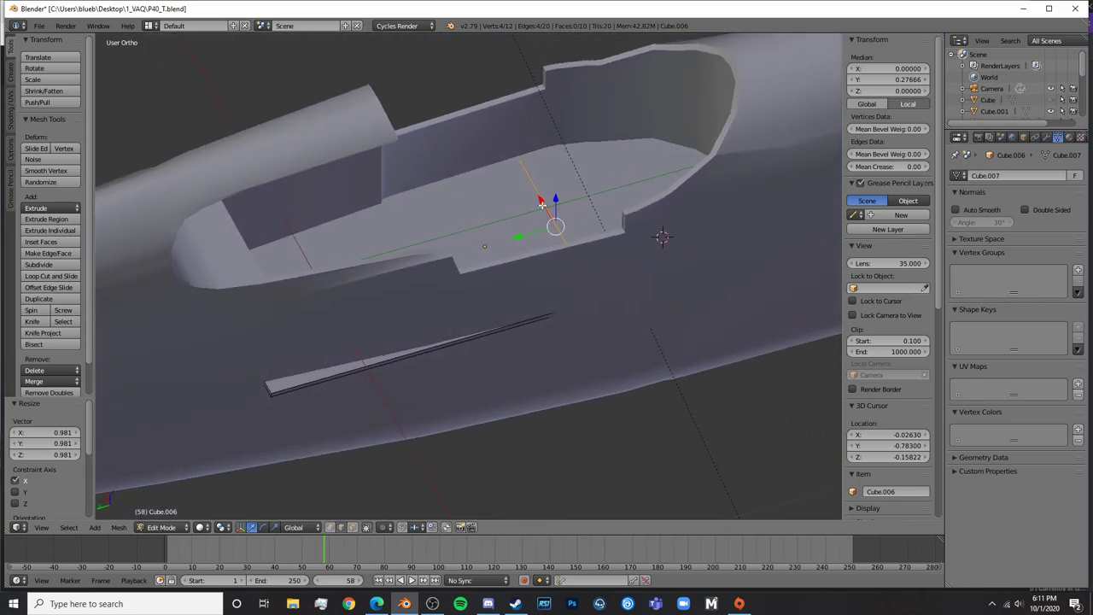
key(s)
key(x)
click(580, 228)
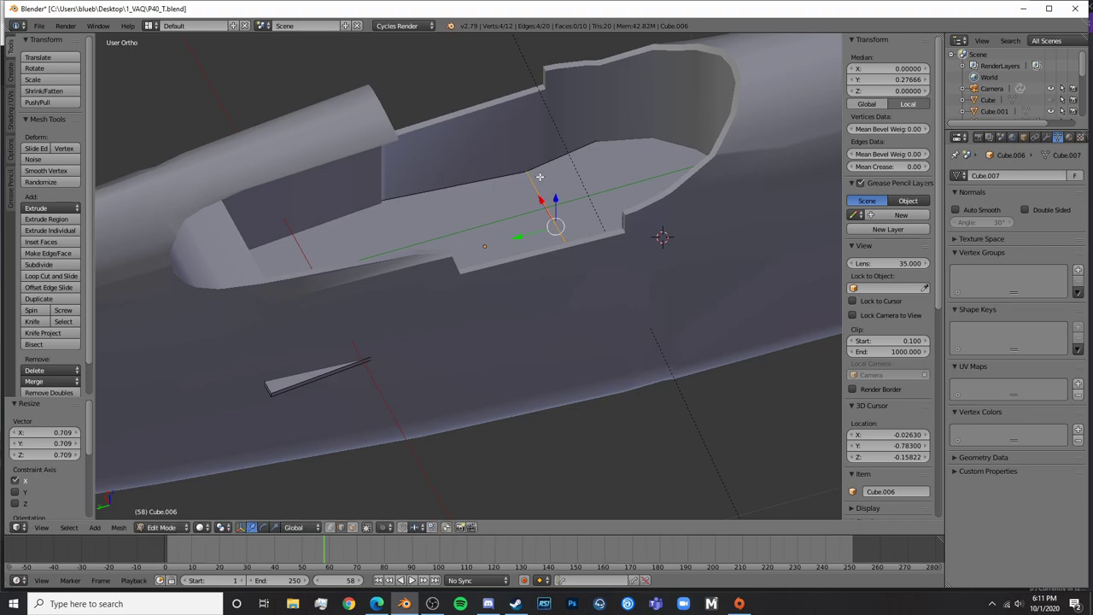
key(s)
key(x)
click(695, 242)
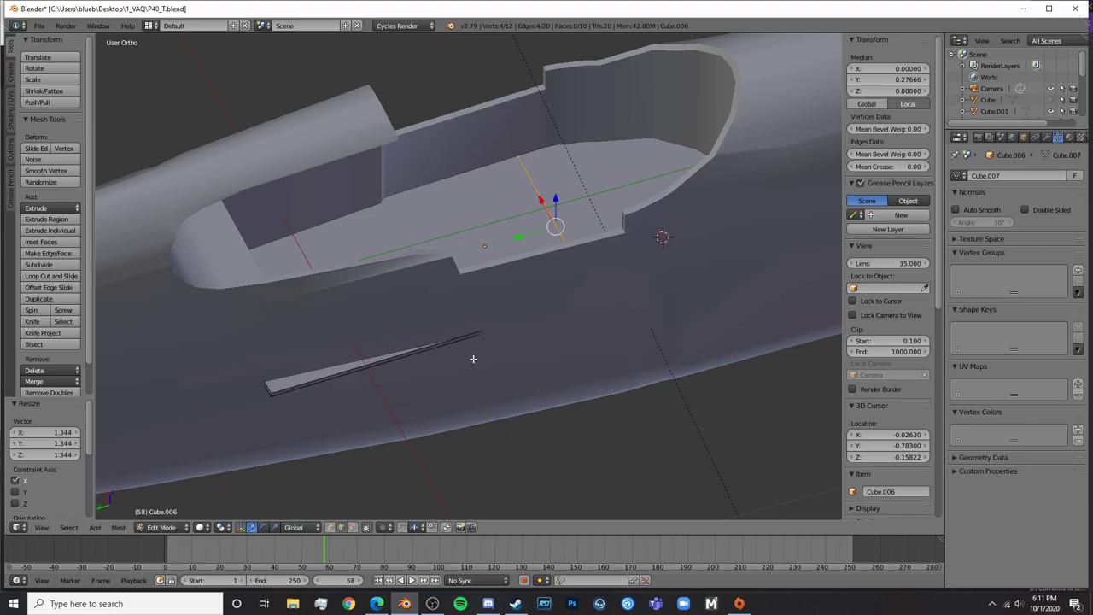
Select the floor slab's rear end face, narrow it along X by about 0.77 and return to Object Mode
key(a)
right_click(273, 397)
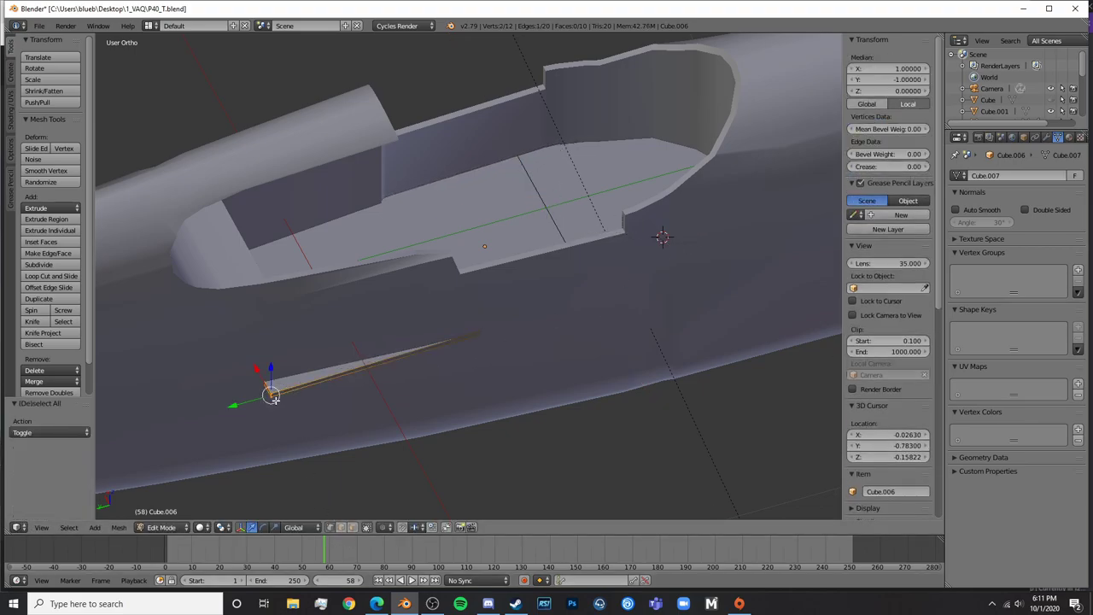
key(z)
shift+right_click(183, 234)
key(z)
mouse_move(471, 359)
middle_down()
mouse_move(342, 371)
mouse_move(329, 313)
middle_up()
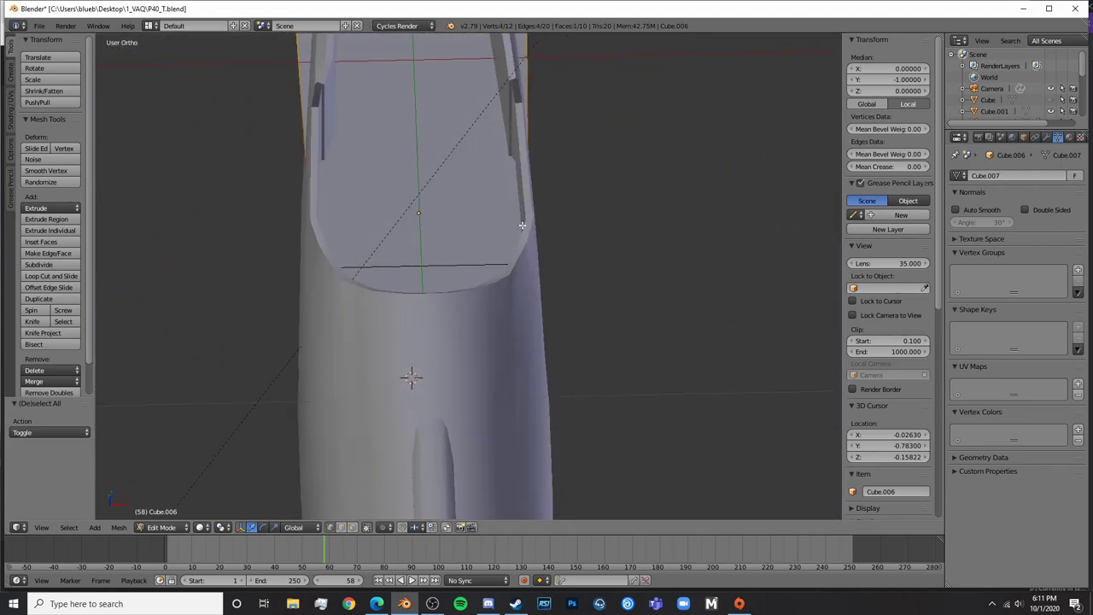
shift+middle_drag(523, 226, 670, 430)
key(s)
key(x)
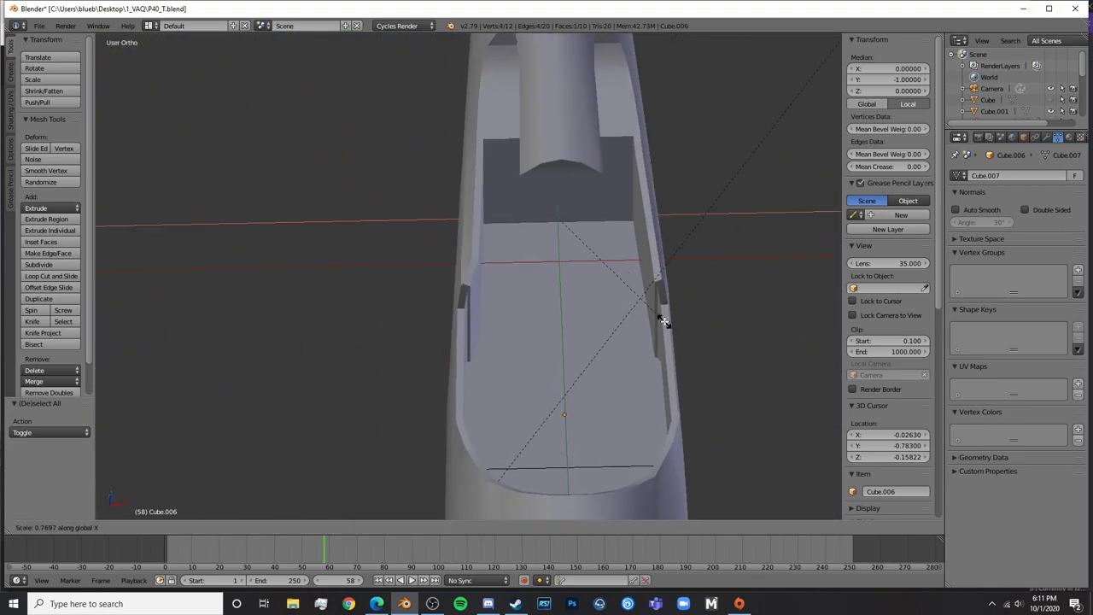
click(664, 317)
mouse_move(657, 319)
middle_down()
mouse_move(488, 324)
mouse_move(493, 313)
mouse_move(480, 302)
mouse_move(309, 325)
mouse_move(651, 277)
mouse_move(534, 278)
mouse_move(463, 219)
mouse_move(386, 205)
mouse_move(637, 228)
mouse_move(486, 285)
mouse_move(460, 279)
mouse_move(613, 250)
middle_up()
key(Tab)
Check the reshaped floor inside the cockpit, and select the fuselage to examine its mesh around the opening
scroll(548, 313, down, 6)
key(a)
scroll(312, 323, up, 5)
key(shift+z)
key(shift+z)
key(Tab)
key(Tab)
right_click(480, 243)
key(Tab)
middle_drag(487, 258, 688, 248)
key(Tab)
scroll(688, 248, down, 6)
scroll(512, 369, up, 6)
shift+middle_drag(623, 190, 482, 335)
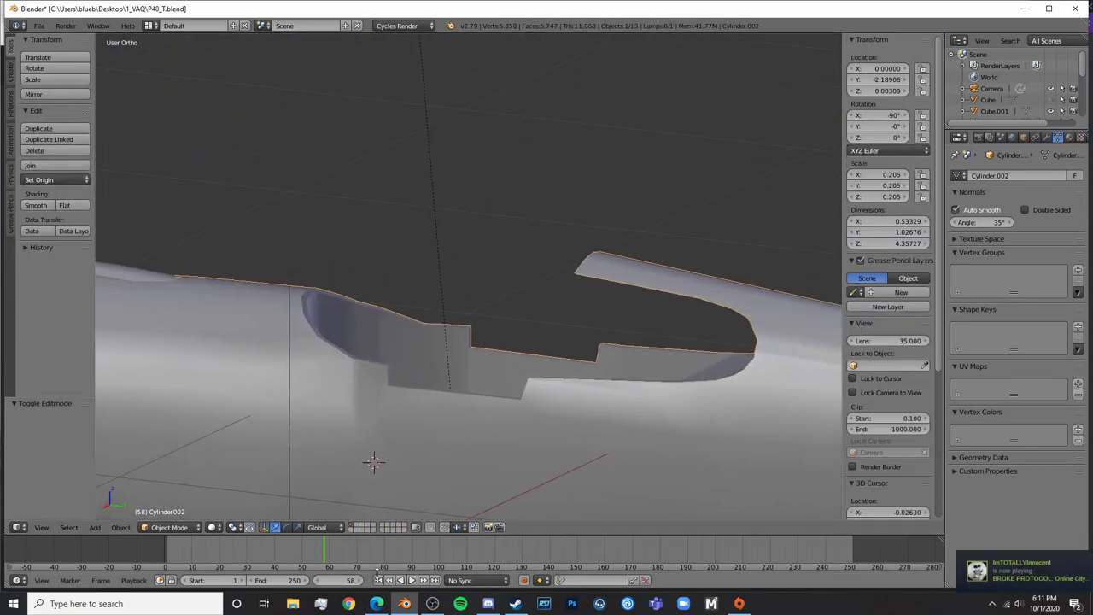
Switch to the browser and view one of the similar P-40 cockpit photos in a new tab
click(375, 603)
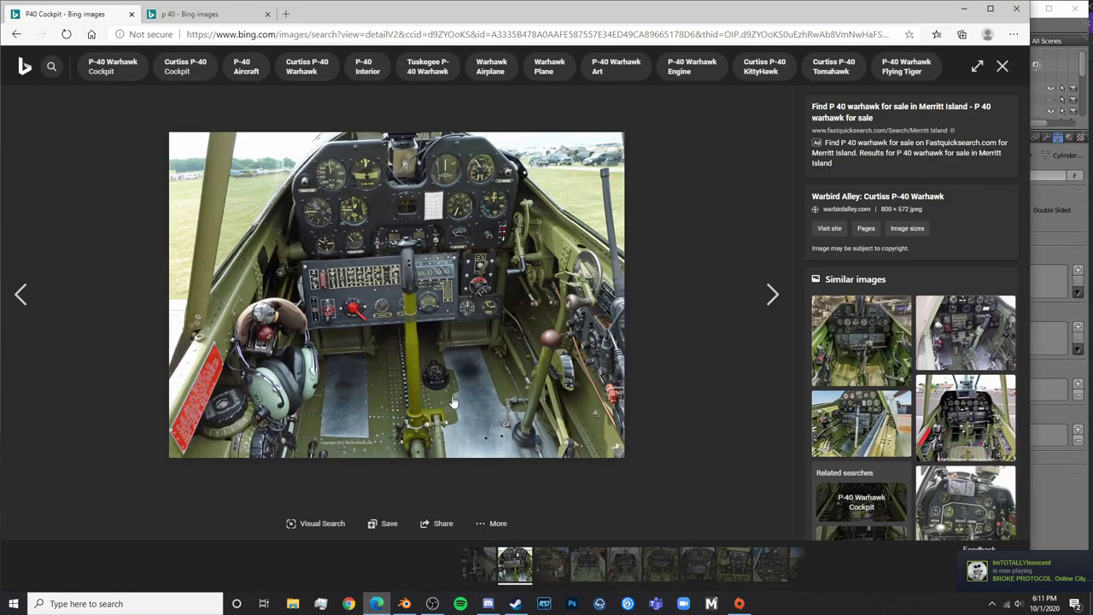
right_click(872, 356)
click(897, 350)
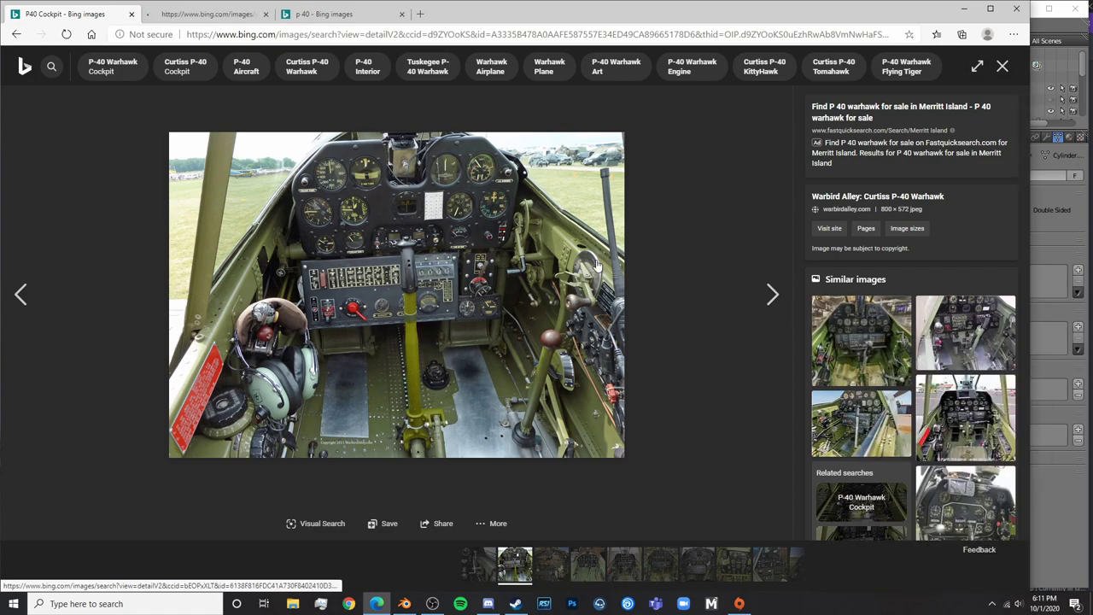
click(188, 17)
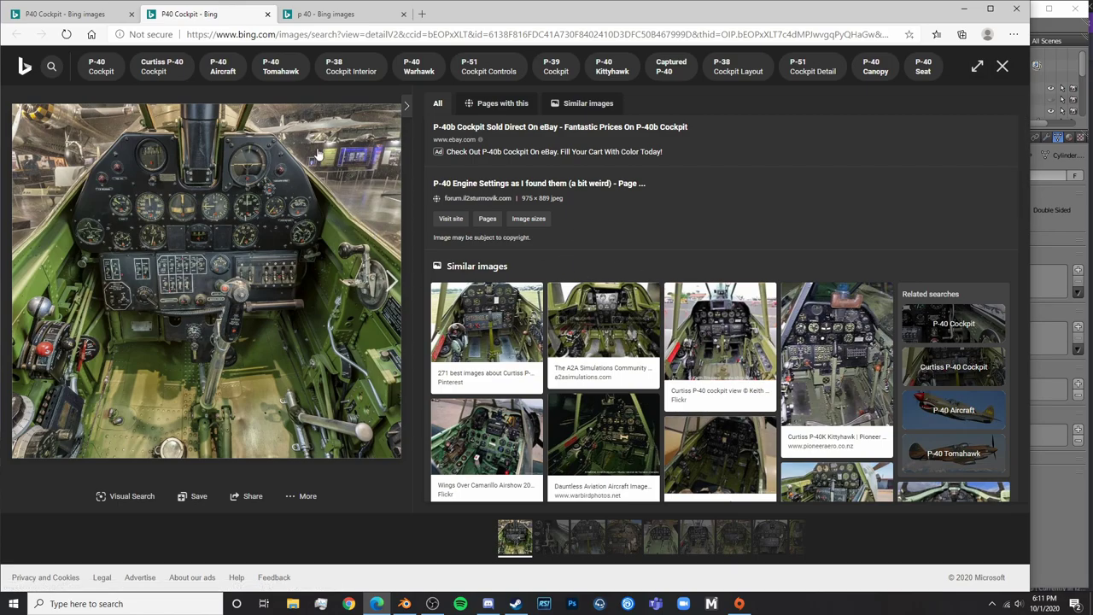
Open the related P-40 Warhawk Cockpit image search separately and enlarge a photo showing the instrument panel, floor and seat
click(59, 23)
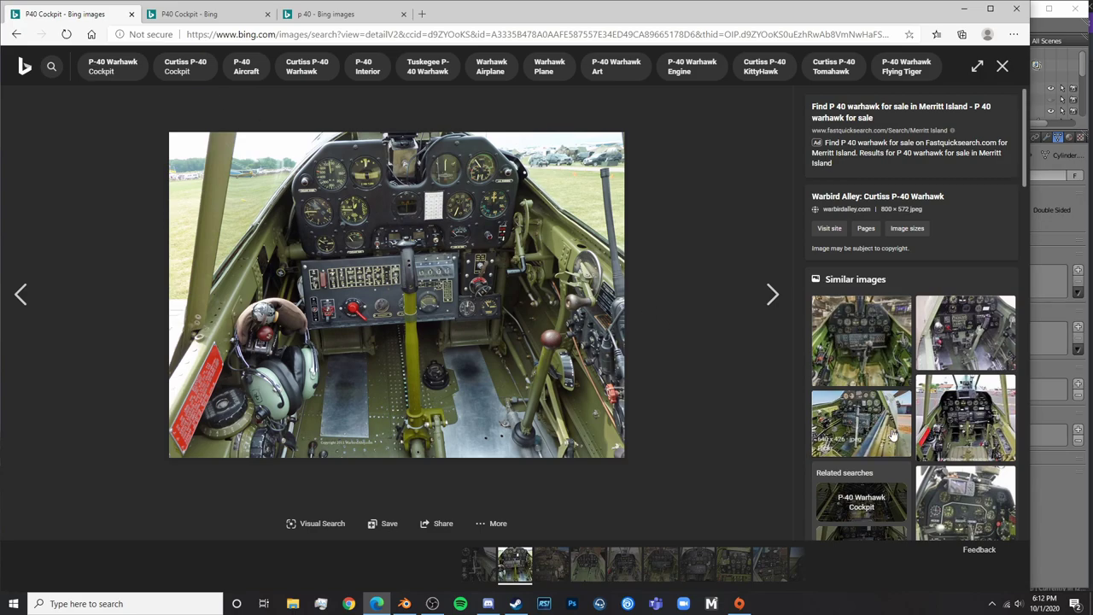
scroll(893, 436, down, 2)
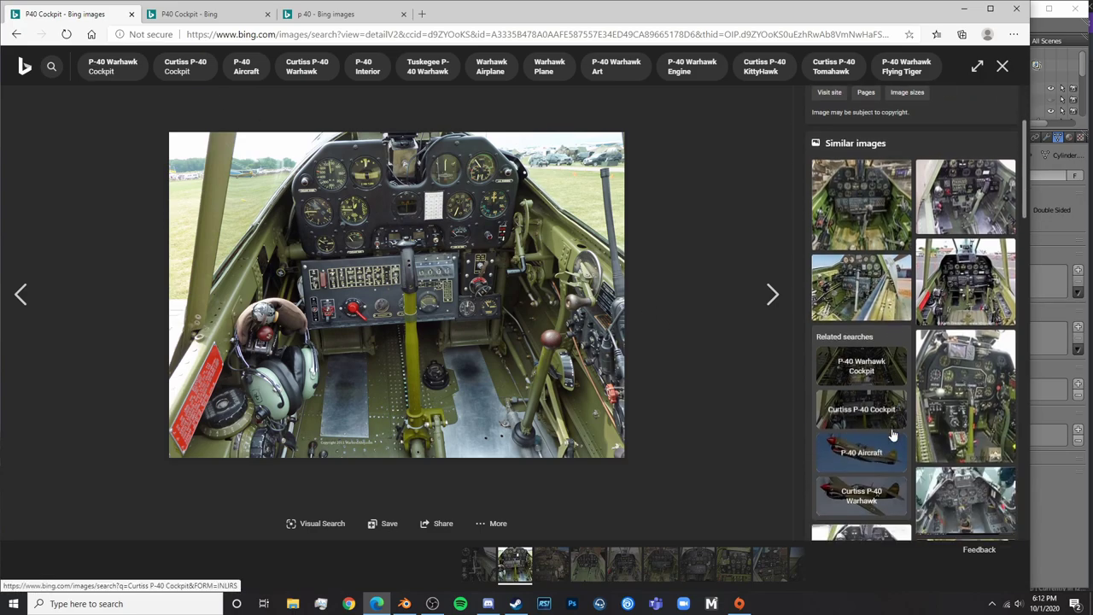
right_click(873, 370)
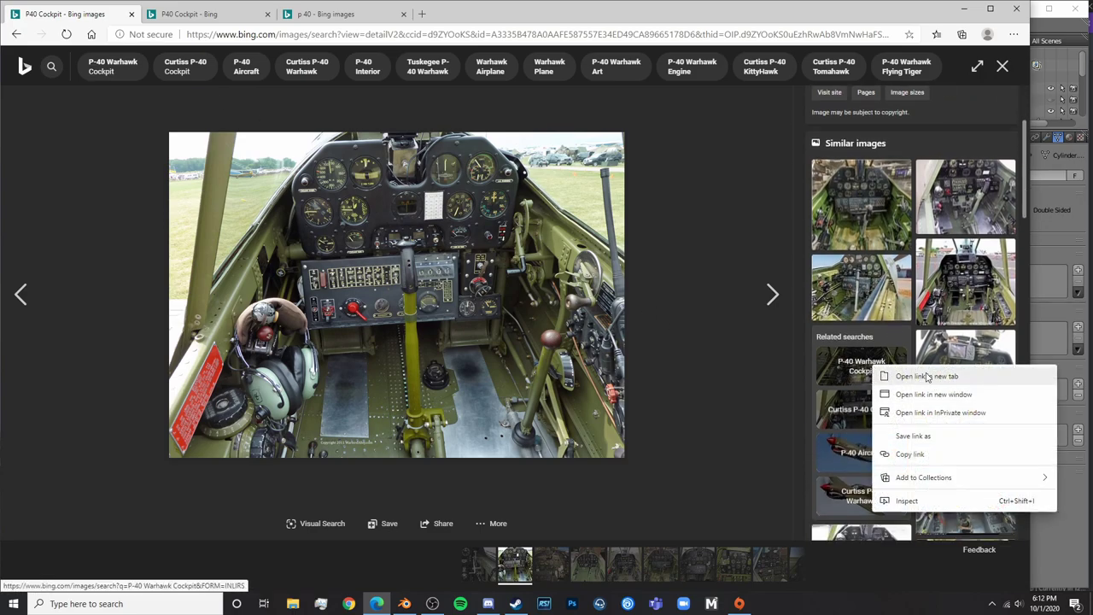
click(897, 373)
click(342, 18)
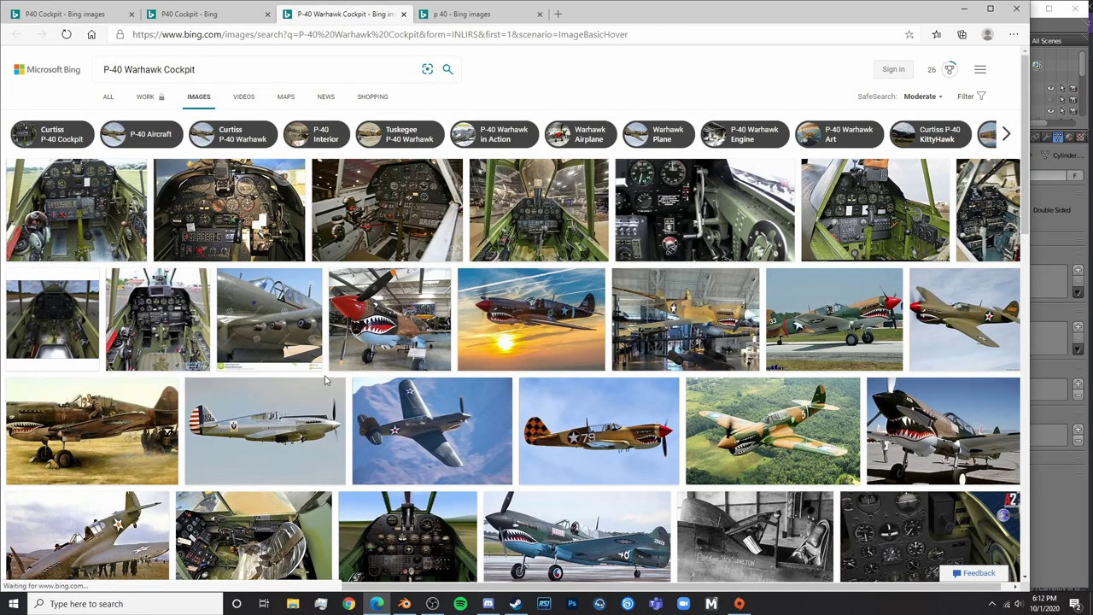
click(144, 312)
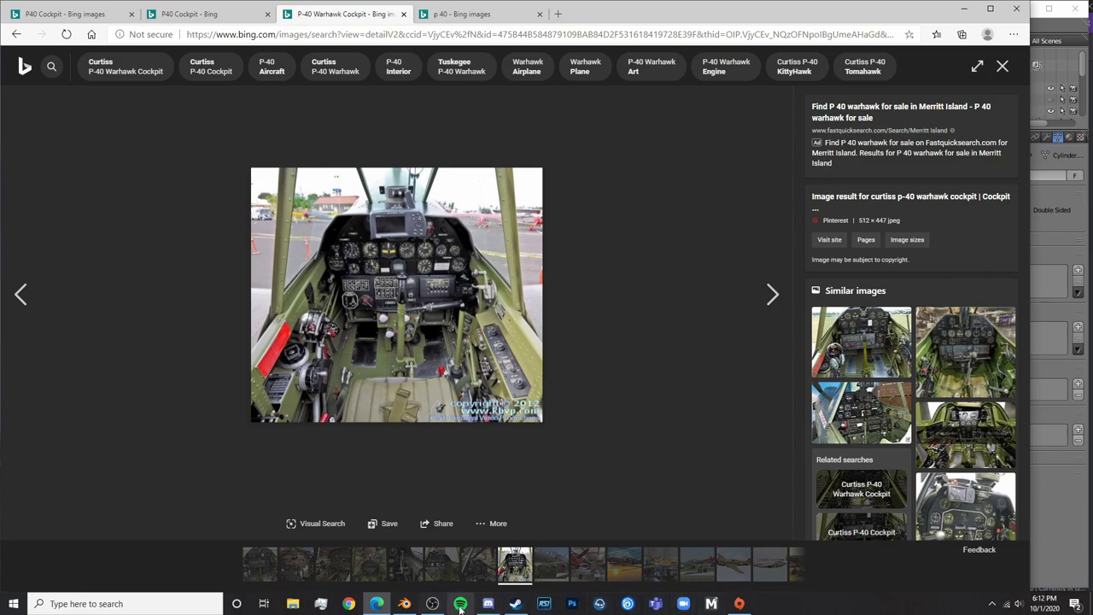
Return to Blender, add a cube at the front of the cockpit and shrink it to a flat block about 0.075 × 0.075 × 0.017
click(414, 606)
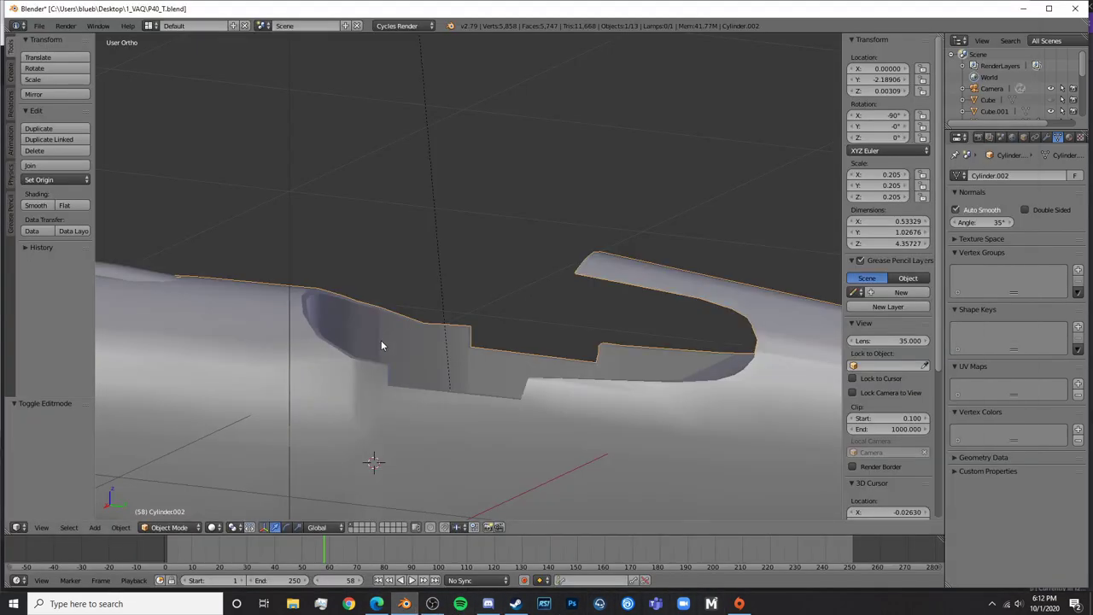
middle_drag(381, 345, 424, 255)
key(shift+a)
mouse_move(427, 202)
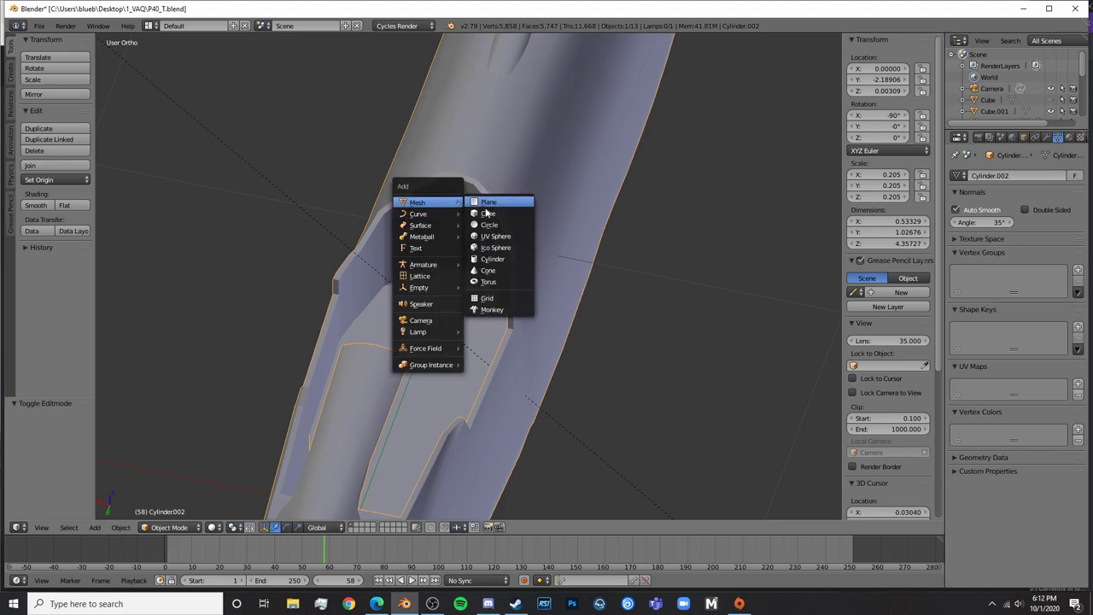
click(486, 213)
key(s)
click(454, 225)
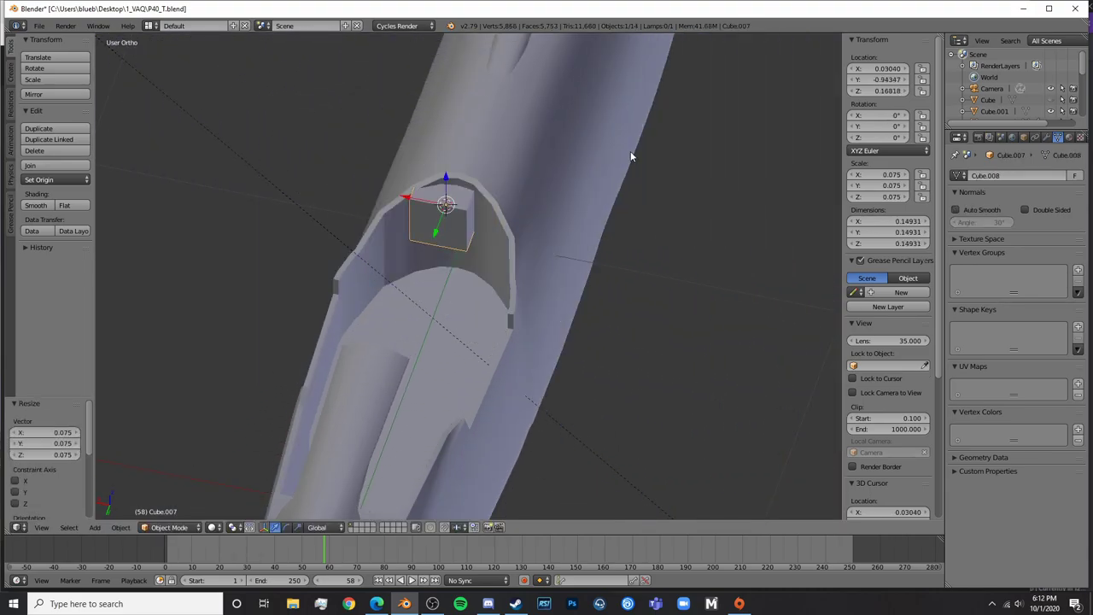
key(s)
key(z)
click(501, 208)
key(s)
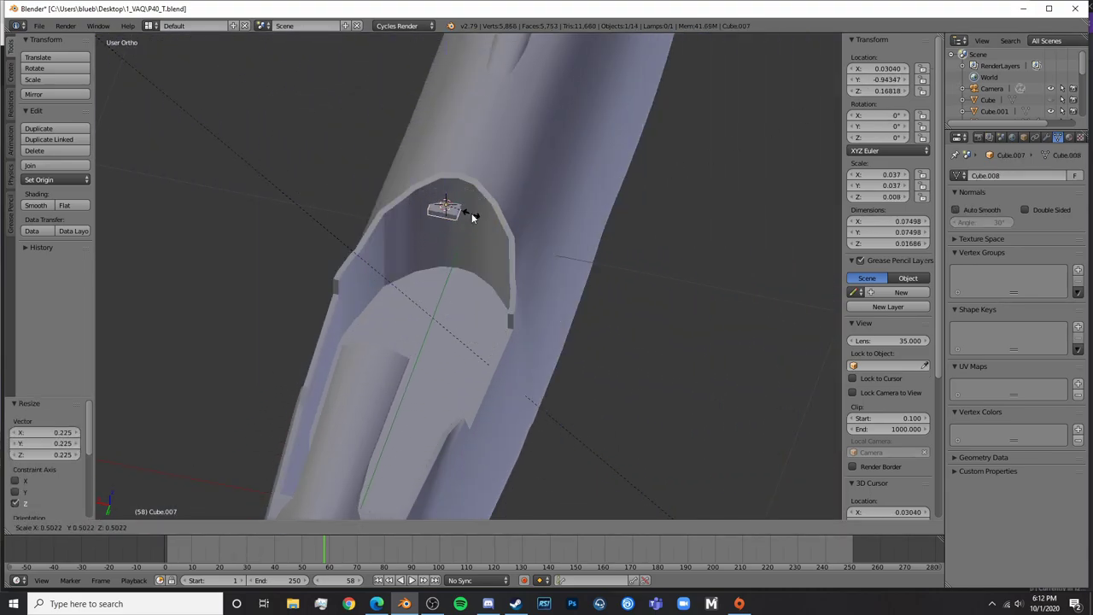
click(471, 216)
Raise the flat block about 0.092 to the front rim of the cockpit opening and centre it at X 0
drag(447, 176, 480, 169)
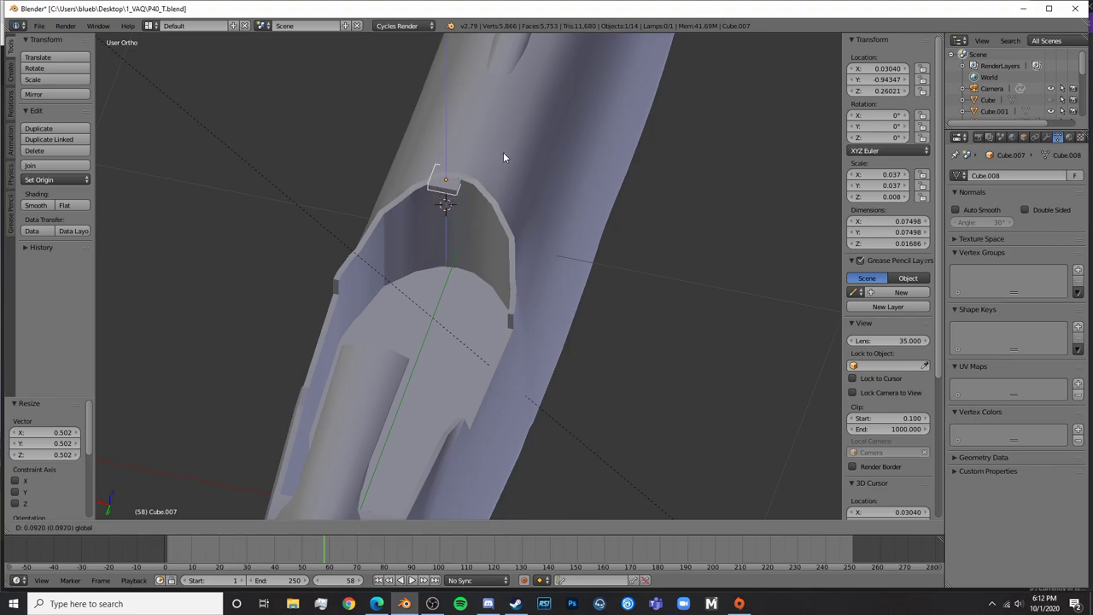
click(503, 154)
scroll(560, 240, up, 8)
middle_drag(607, 248, 405, 281)
middle_drag(470, 334, 317, 342)
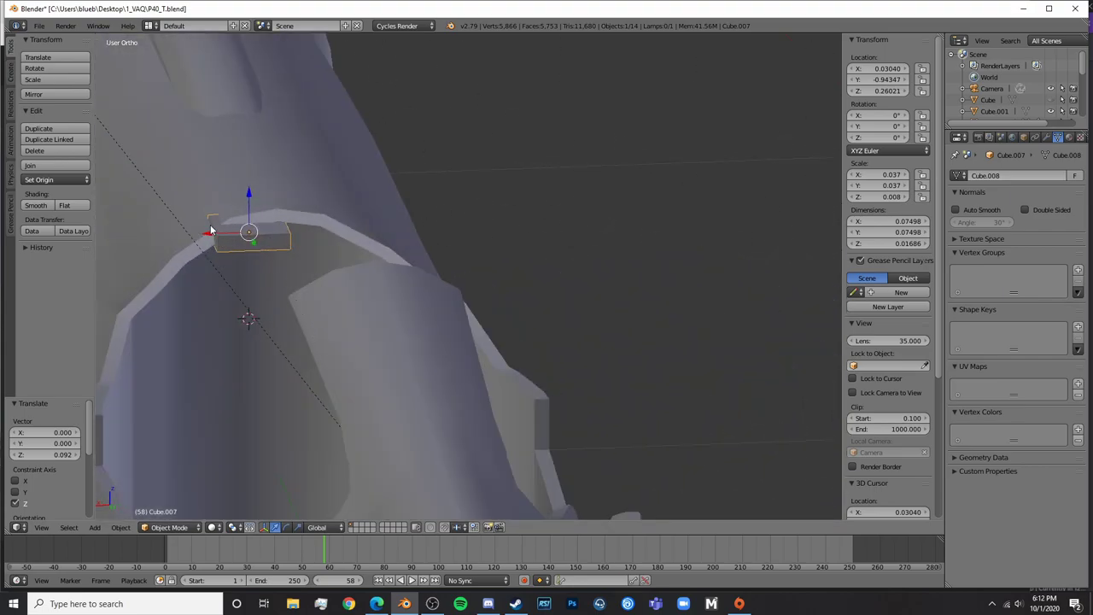
drag(214, 240, 241, 236)
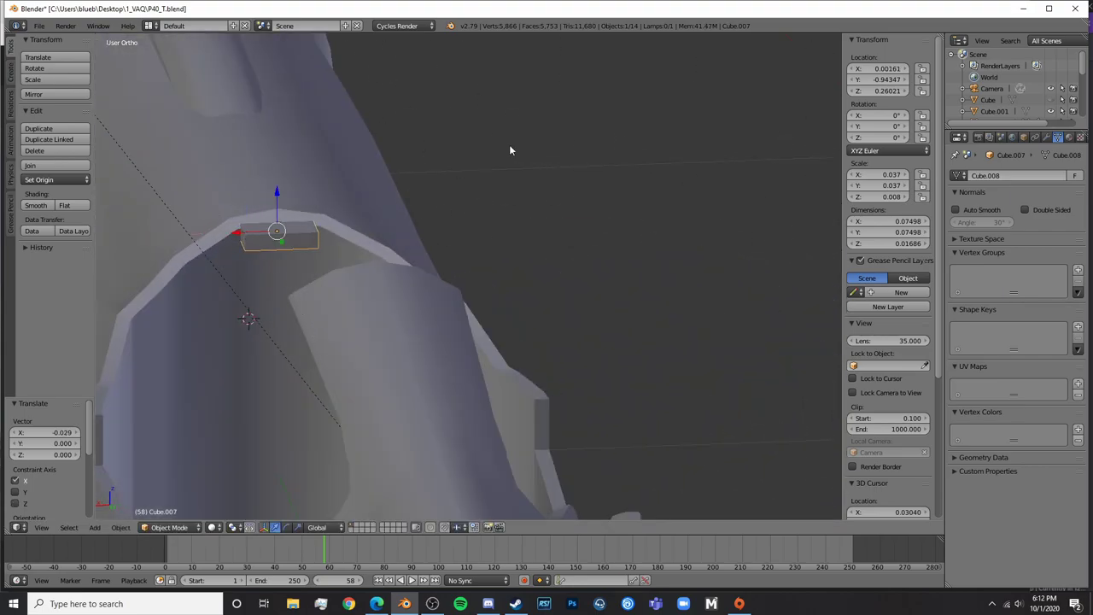
click(896, 70)
text(000)
key(Return)
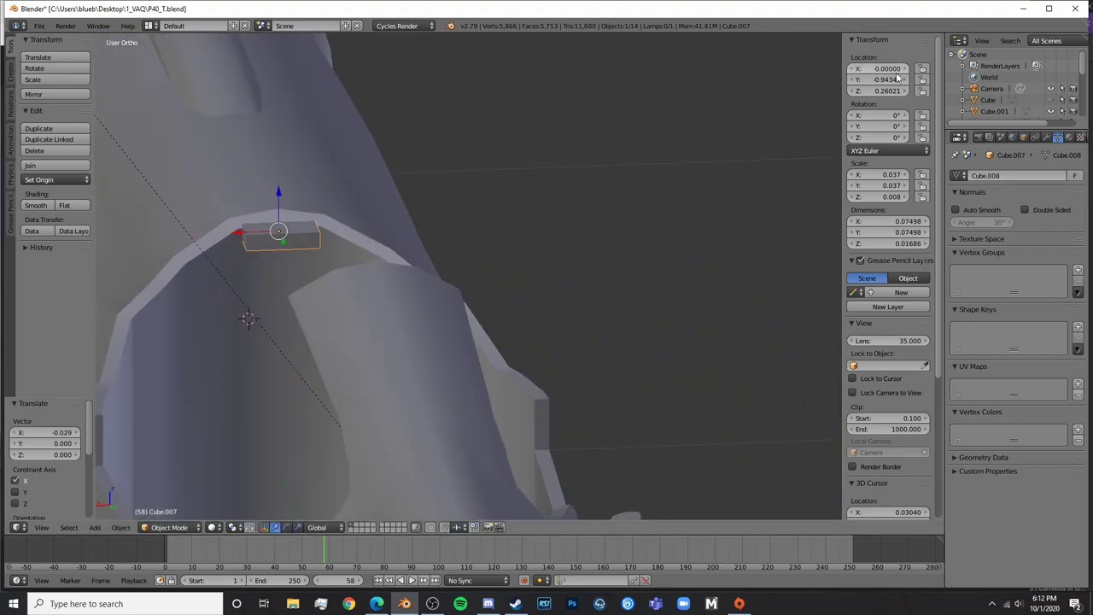
middle_drag(615, 163, 138, 322)
middle_drag(261, 321, 305, 312)
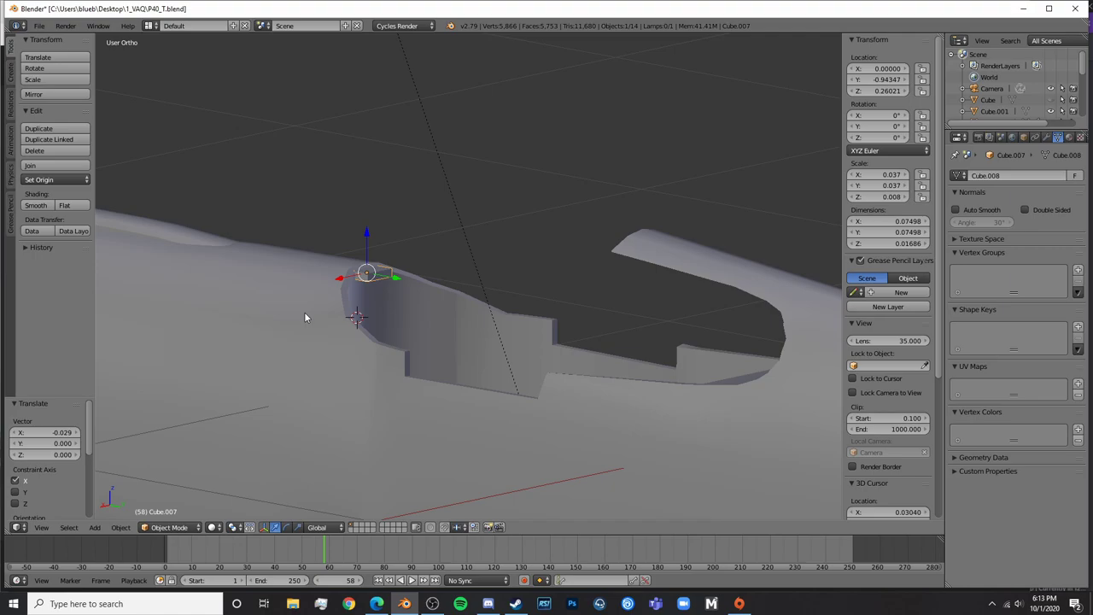
Recheck the cockpit photo in the browser, and back in Blender move the block rearward about 0.306 along Y
click(377, 604)
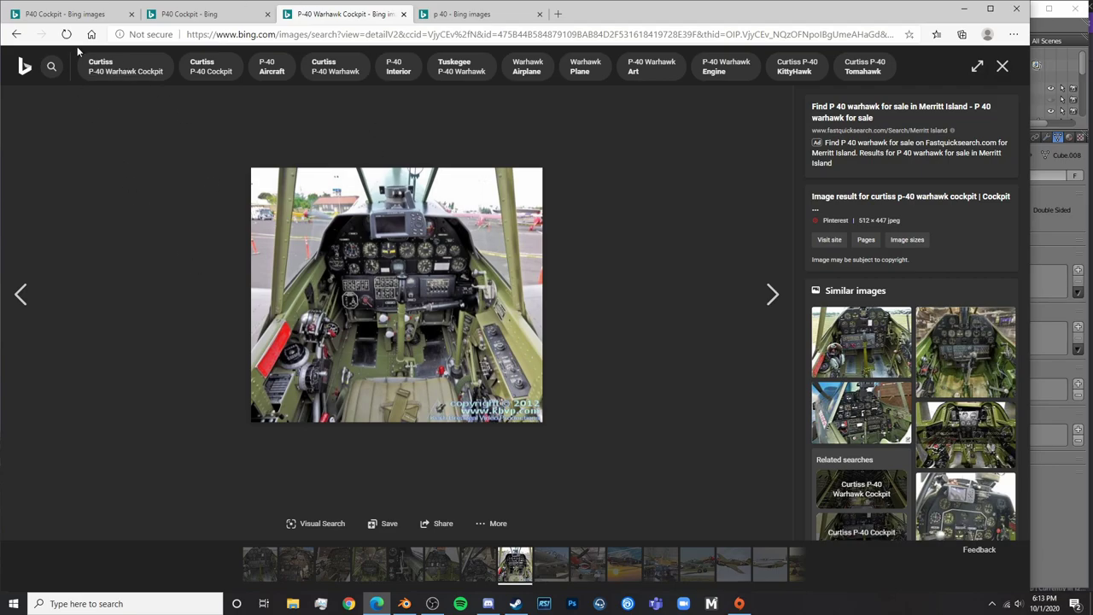
click(405, 604)
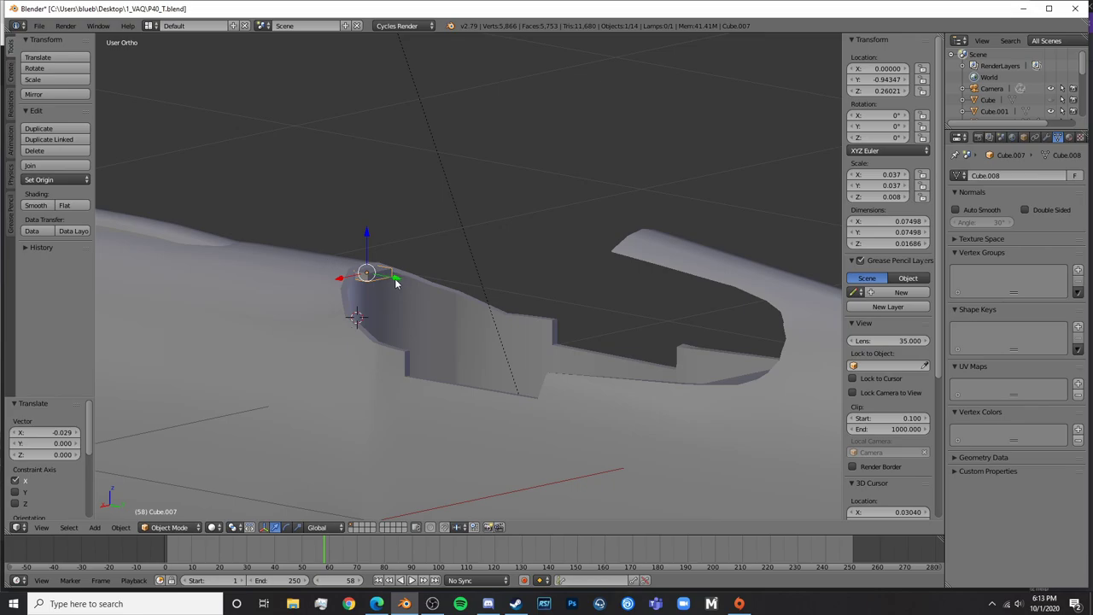
drag(392, 274, 505, 313)
middle_drag(504, 314, 431, 60)
middle_drag(411, 248, 513, 181)
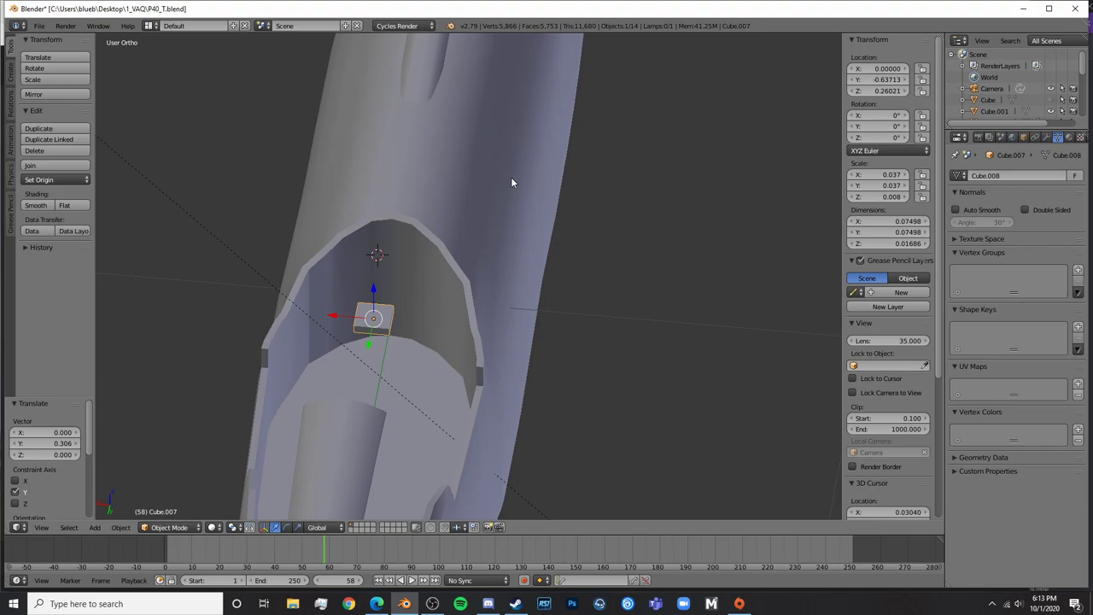
Reposition the block against the side blueprint, placing it at about Y -0.668 and Z 0.270
key(KP_1)
drag(571, 233, 560, 207)
key(KP_3)
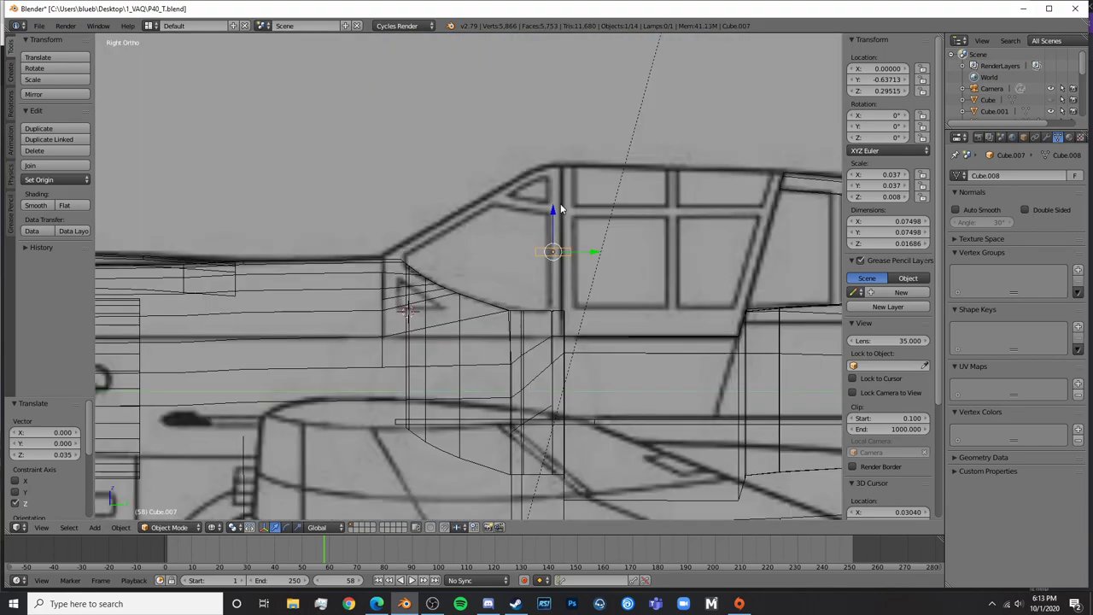
drag(593, 251, 456, 257)
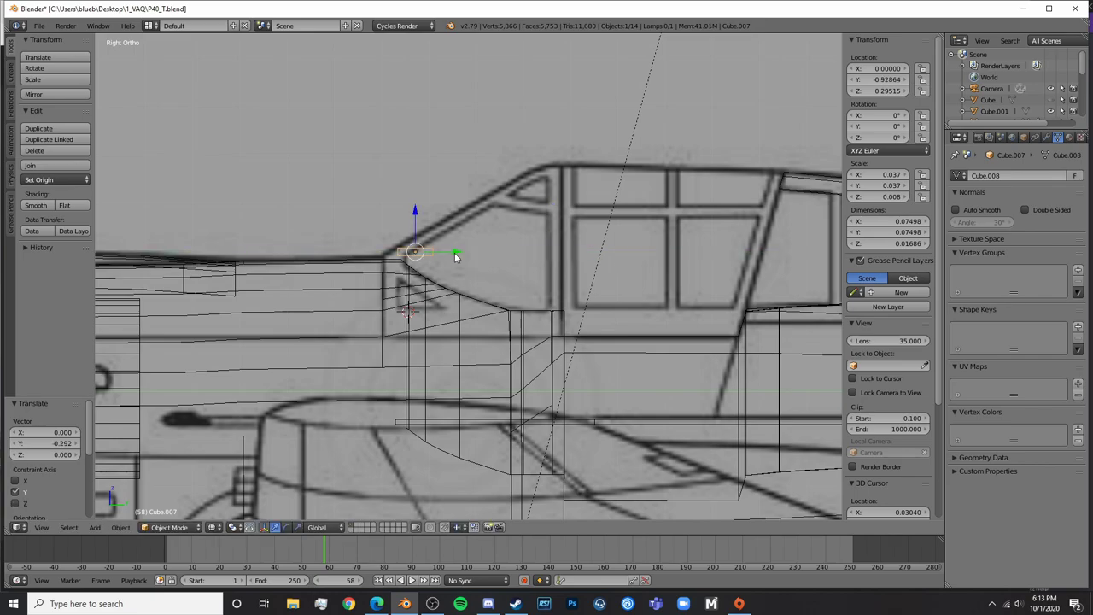
drag(415, 212, 407, 224)
drag(455, 265, 578, 258)
Return to solid shading, widen the block along X to about 0.427 so it spans the cockpit, and deselect it
key(KP_7)
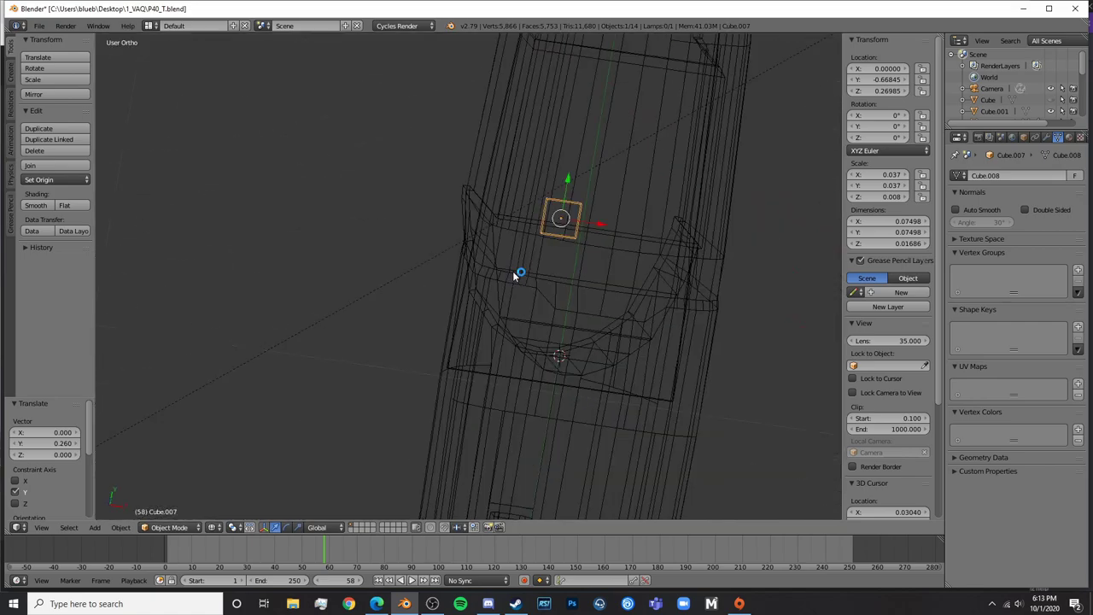
key(z)
middle_drag(544, 237, 573, 134)
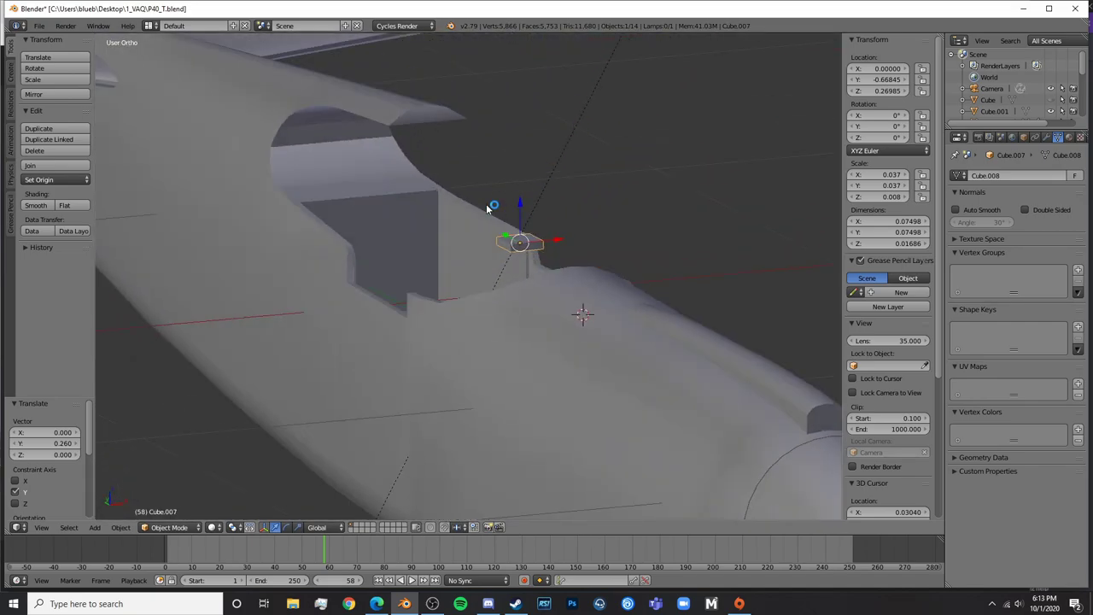
scroll(487, 210, up, 4)
middle_drag(470, 292, 572, 252)
key(s)
key(x)
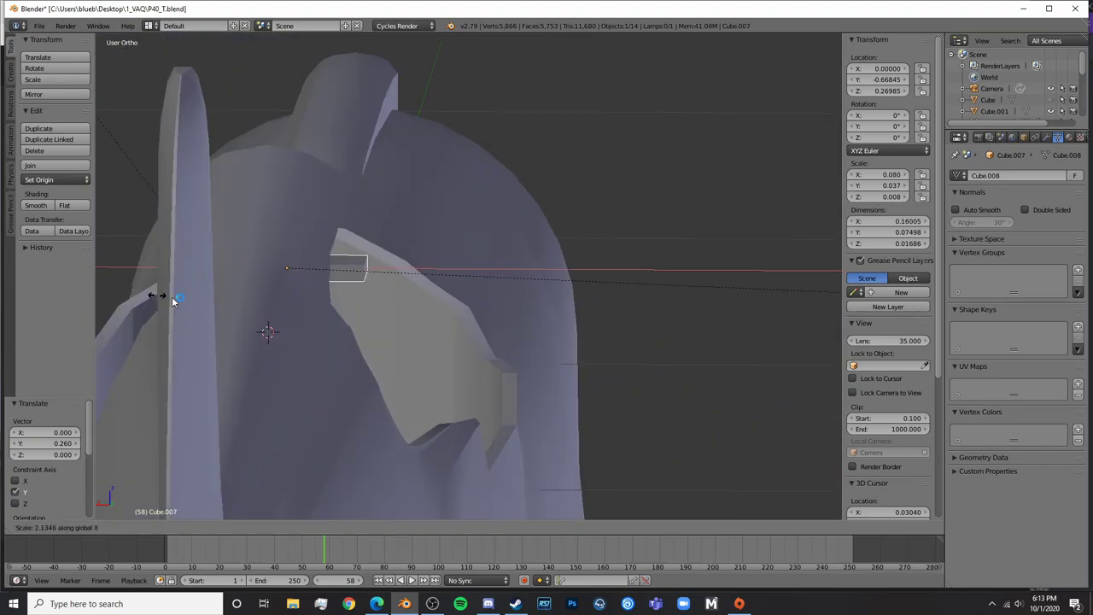
click(417, 368)
key(a)
scroll(417, 368, down, 4)
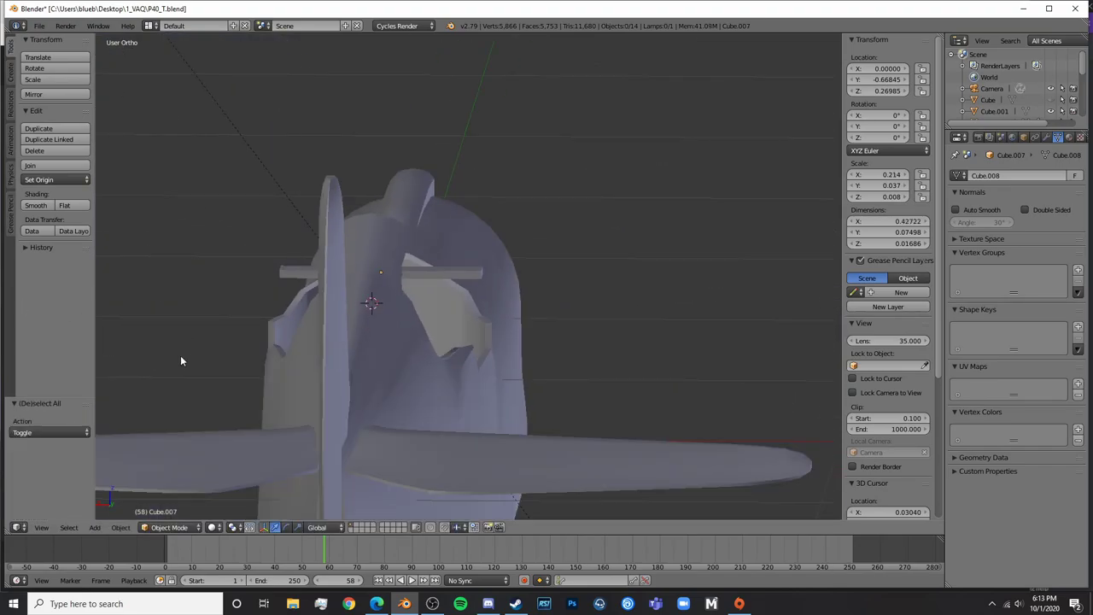
Enter Edit Mode on the crossbar and add one centred loop cut across its middle
middle_drag(180, 360, 298, 354)
key(Tab)
key(a)
key(ctrl+r)
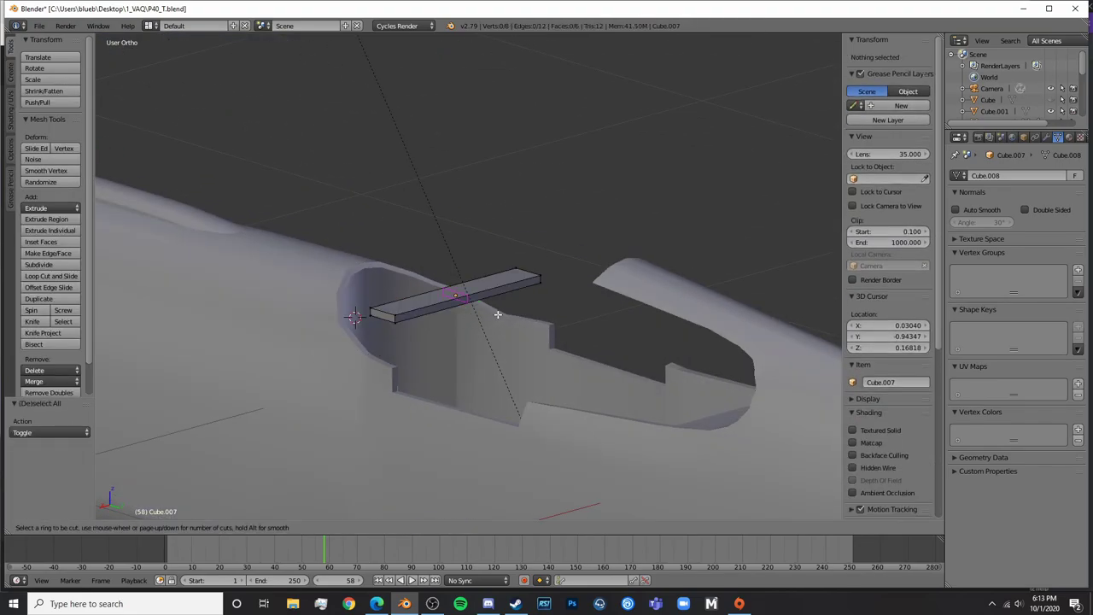
click(498, 315)
right_click(498, 314)
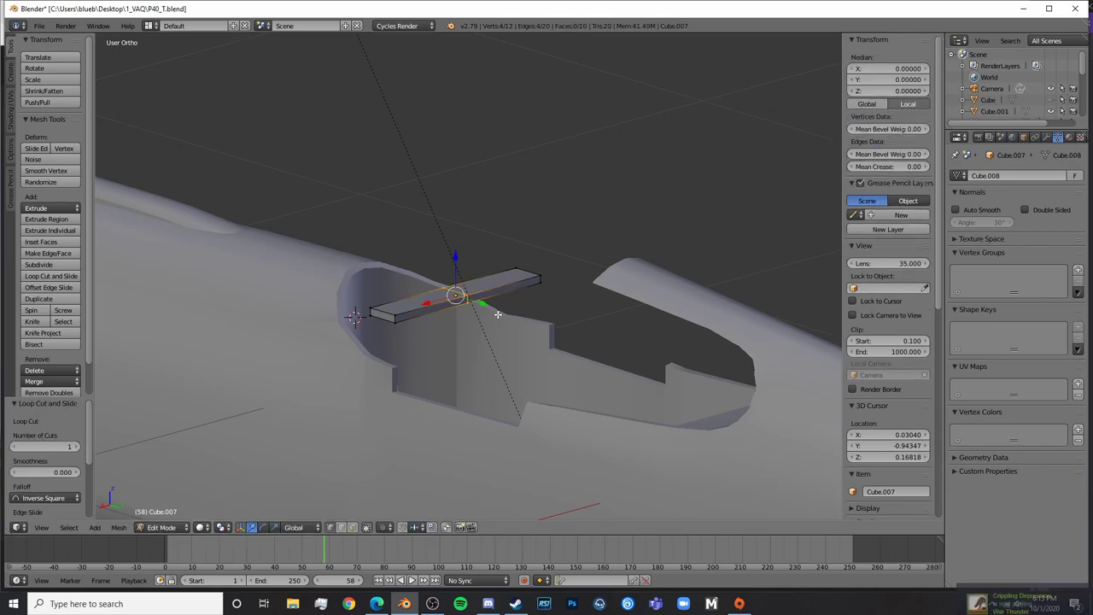
In wireframe, try deleting the crossbar's end vertices on the negative X side, and undo the deletion
key(a)
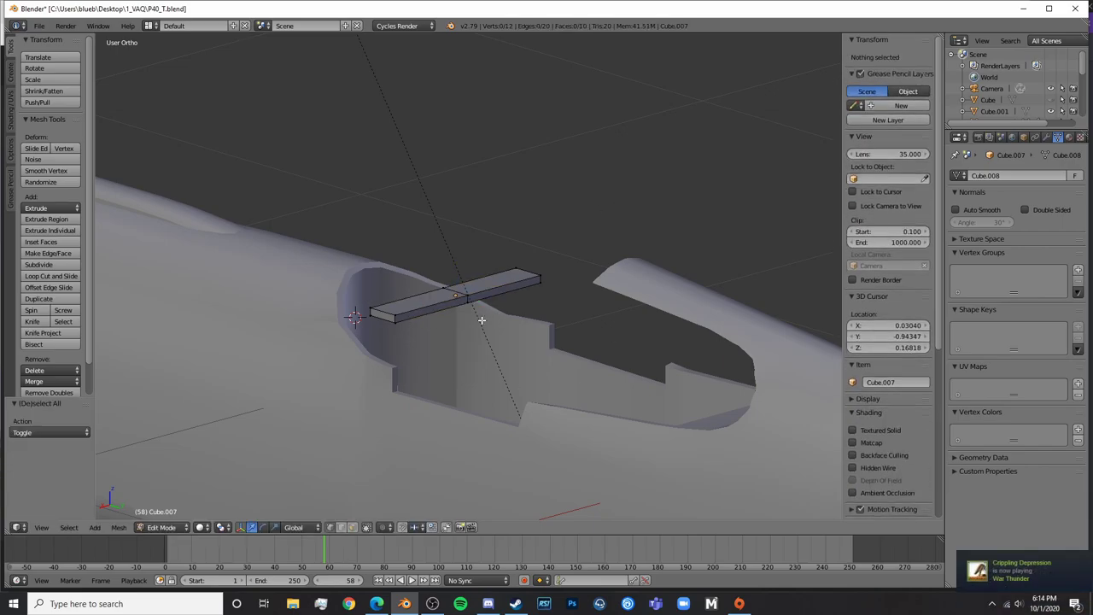
key(z)
key(c)
drag(517, 264, 527, 285)
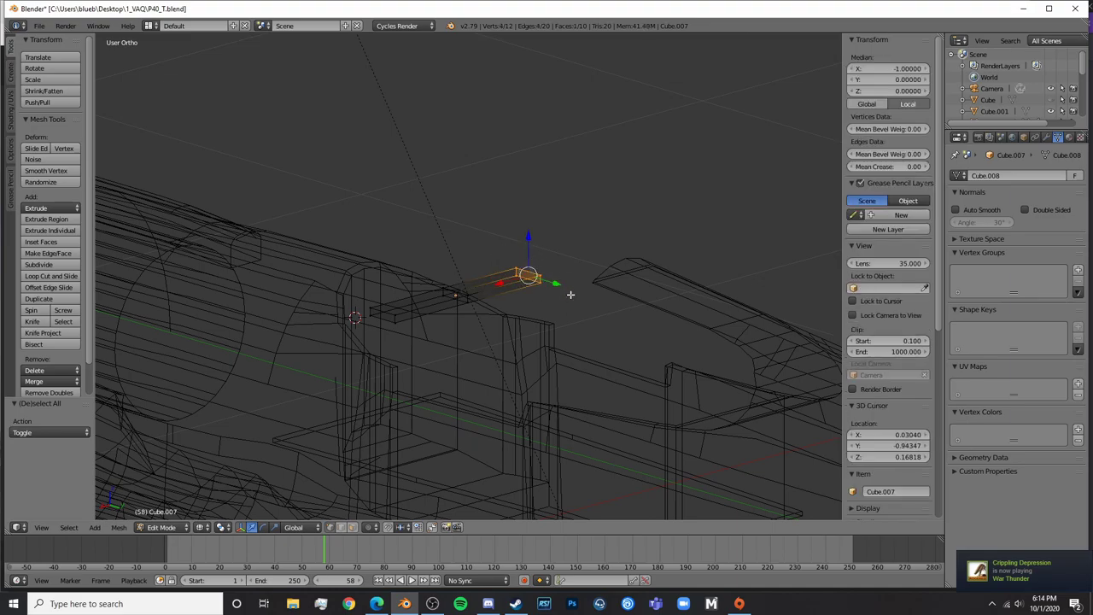
key(x)
click(497, 254)
key(Tab)
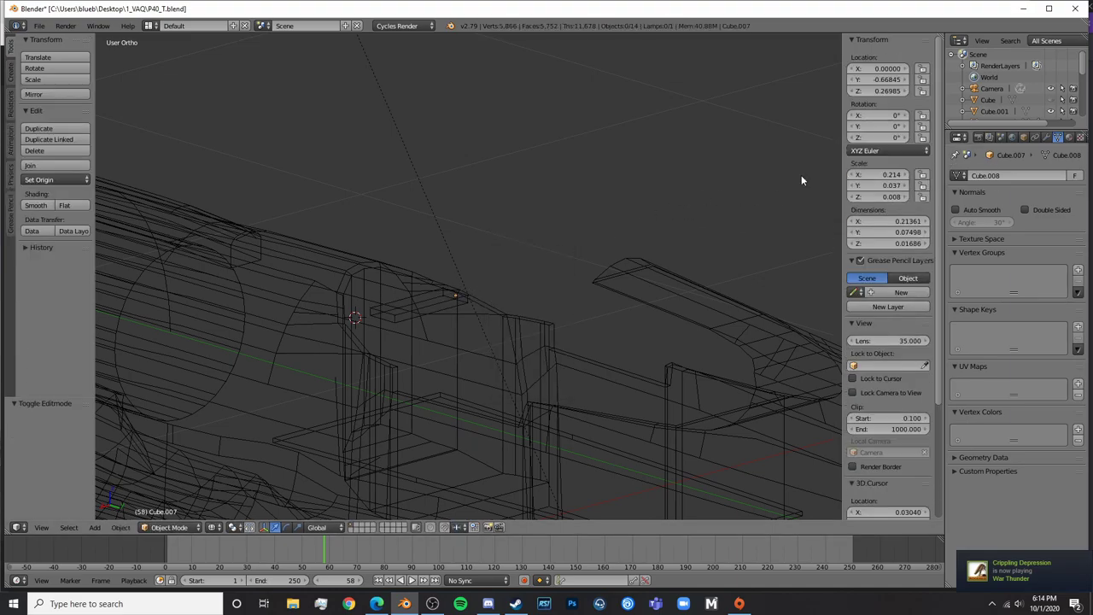
key(Tab)
key(ctrl+z)
key(ctrl+z)
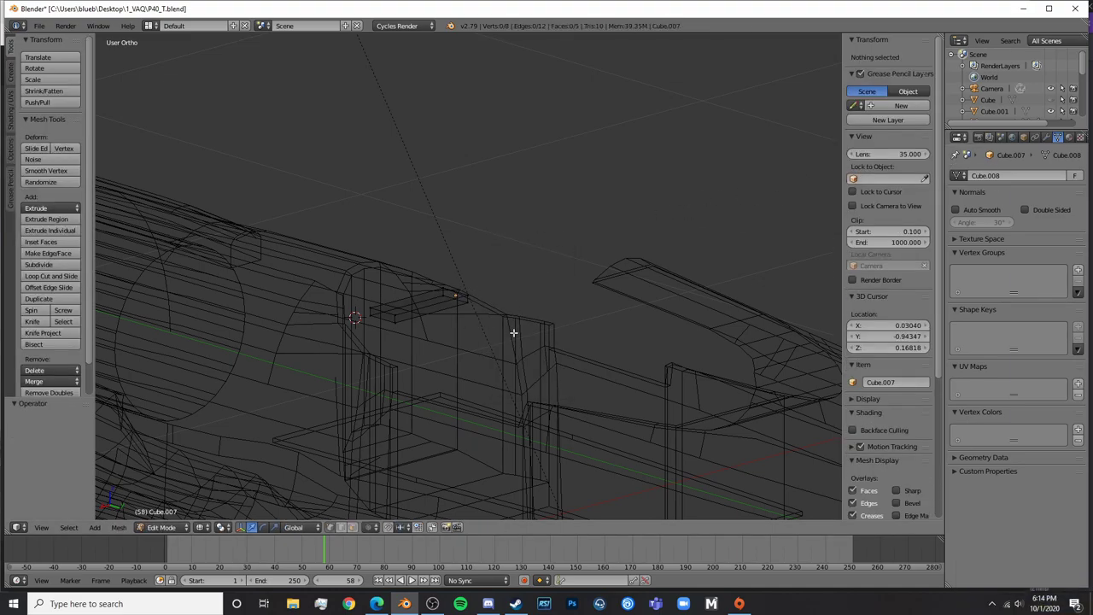
Select the crossbar's four end vertices on the negative X side and delete them, keeping only the opposite half
key(a)
key(c)
drag(511, 275, 547, 281)
right_click(565, 283)
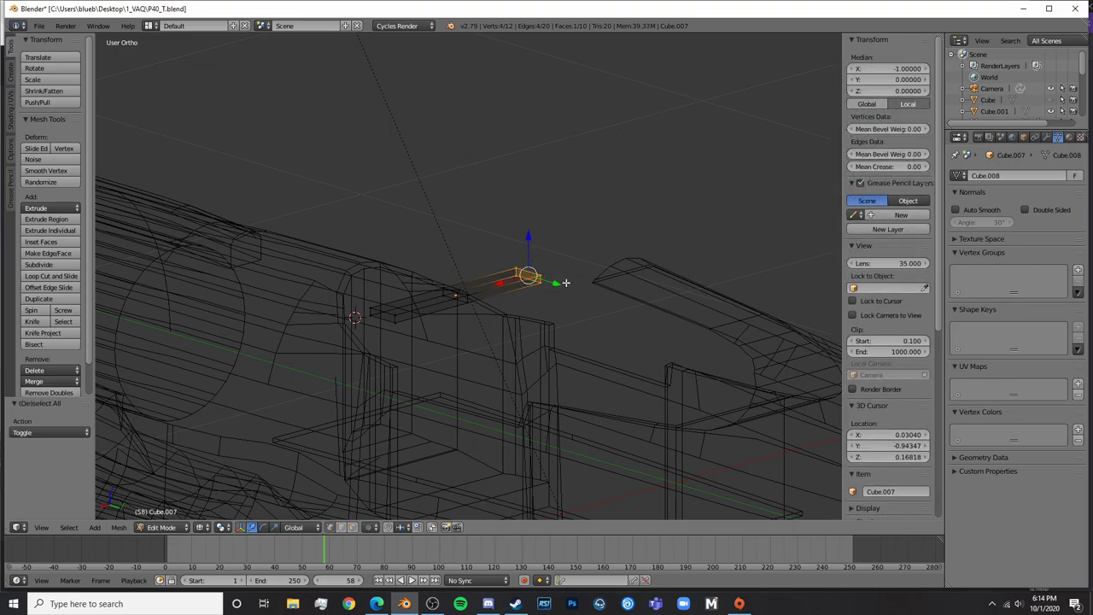
key(x)
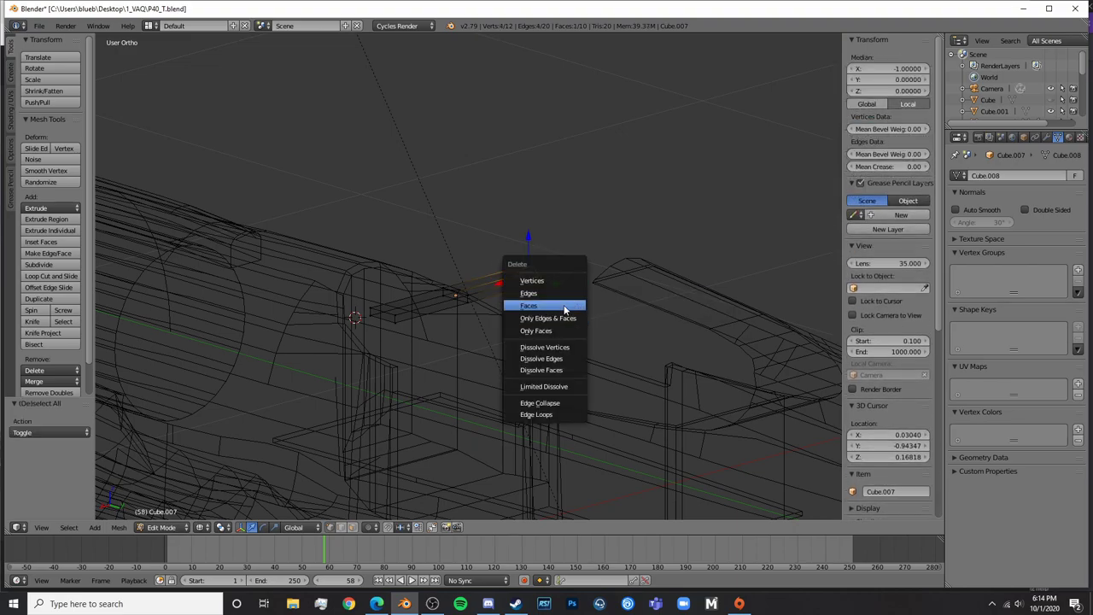
click(563, 283)
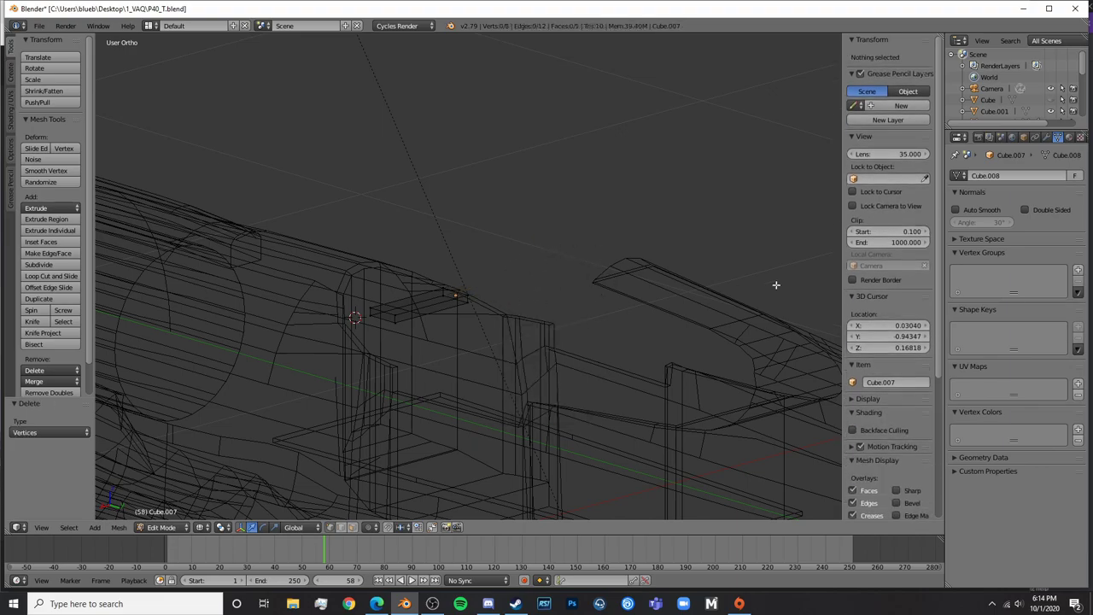
Add a Mirror modifier across the X axis to the half crossbar
click(1047, 138)
click(988, 176)
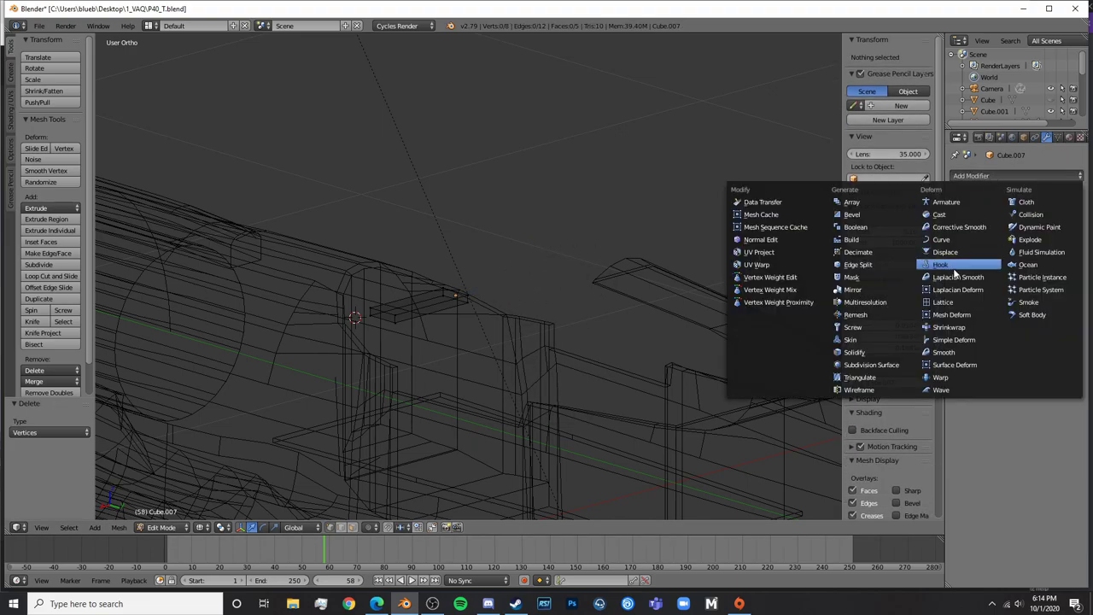
click(855, 289)
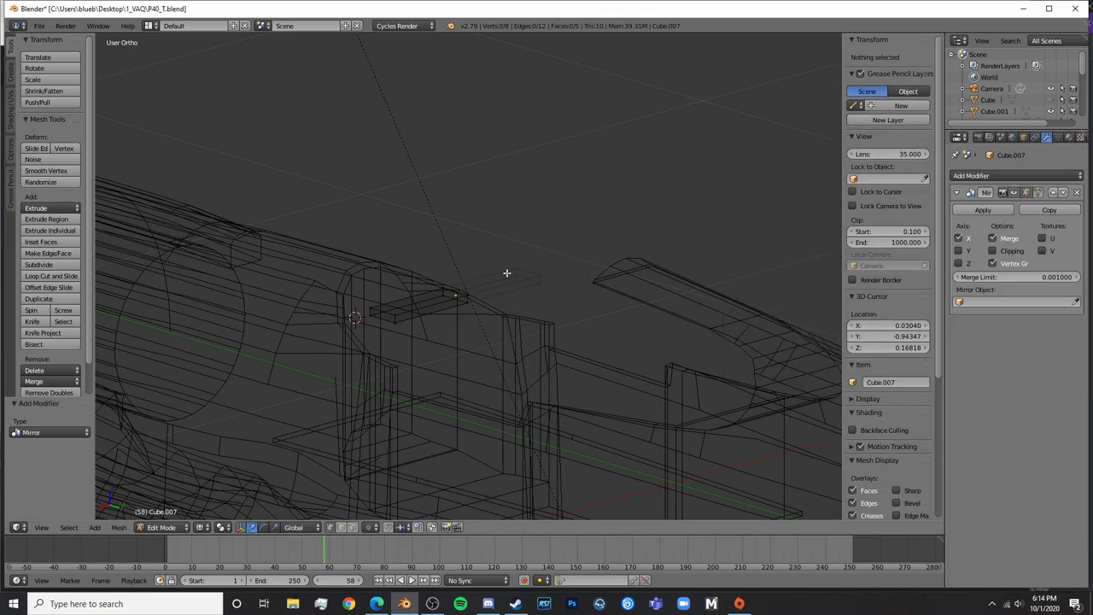
scroll(482, 282, down, 2)
key(Tab)
key(z)
mouse_move(482, 283)
middle_down()
mouse_move(495, 308)
mouse_move(671, 322)
middle_up()
key(Tab)
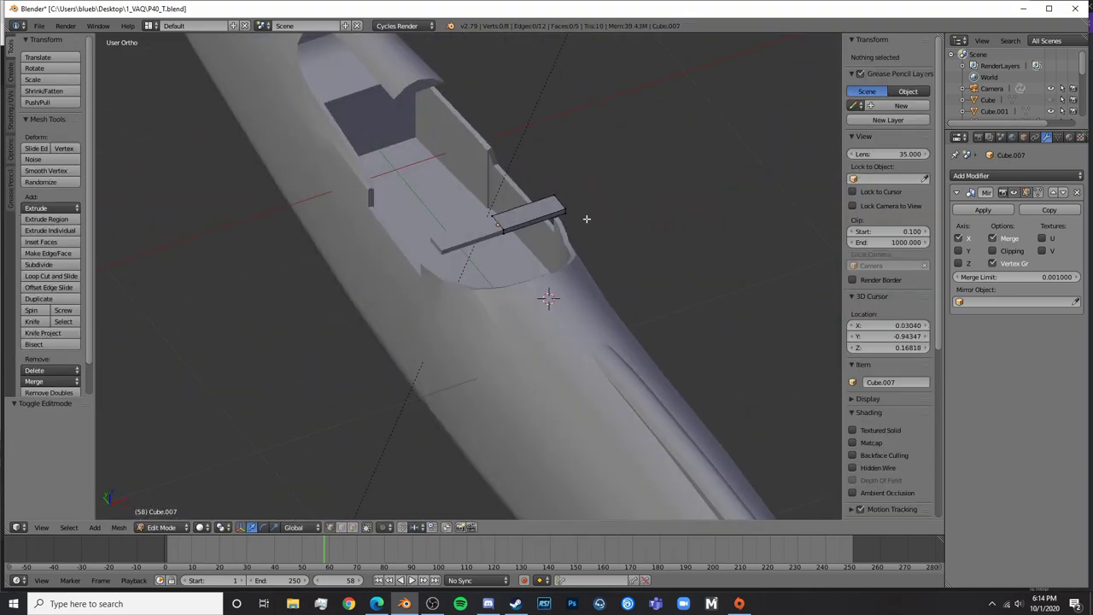
Select the crossbar's four outer end vertices and move them inward by about 0.068 along X
key(z)
key(a)
key(a)
right_click(554, 200)
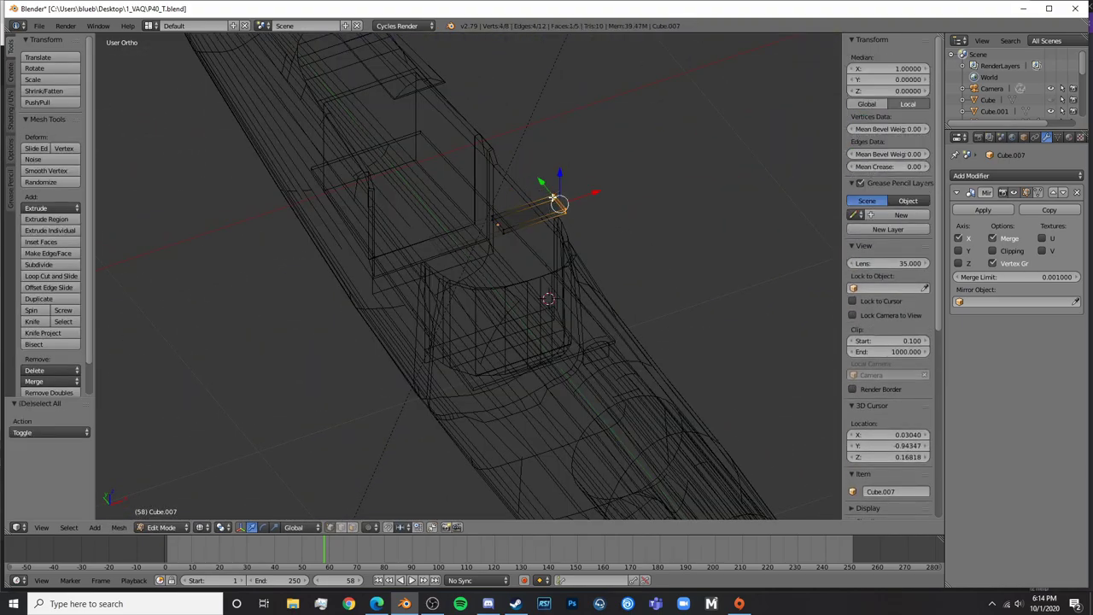
key(z)
key(g)
key(x)
click(572, 211)
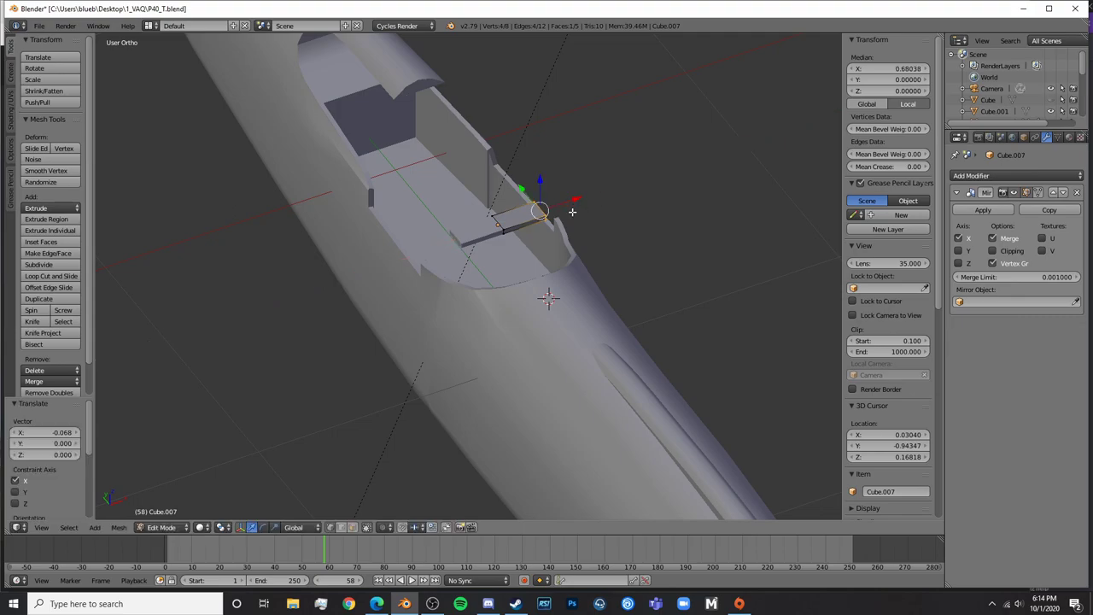
Switch to the front view and check the P-40 cockpit reference photo in the browser
scroll(572, 212, up, 6)
middle_drag(555, 222, 526, 210)
key(KP_1)
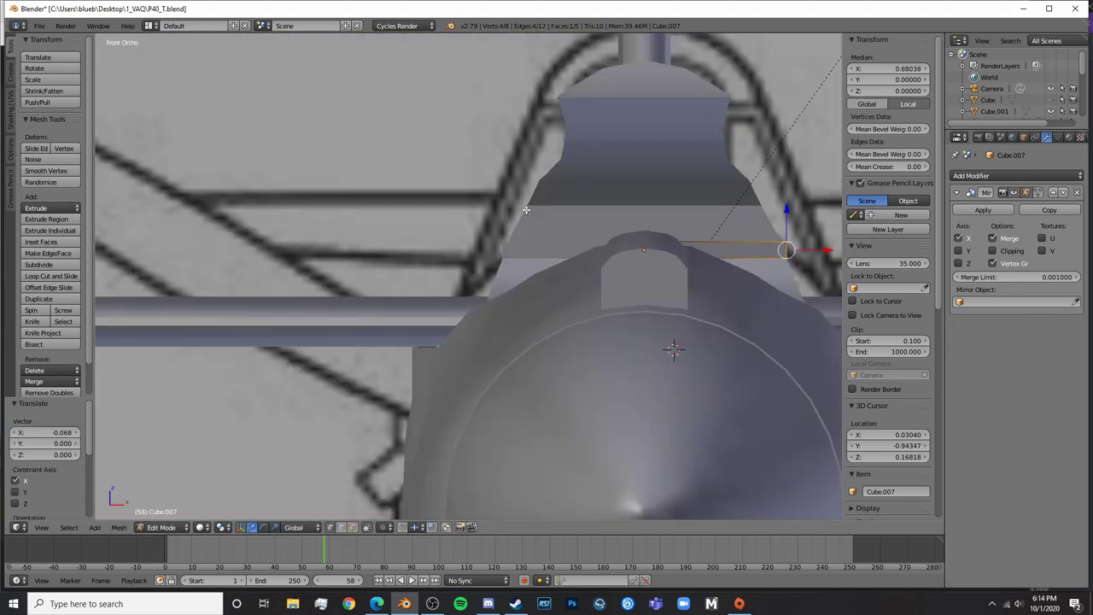
click(376, 604)
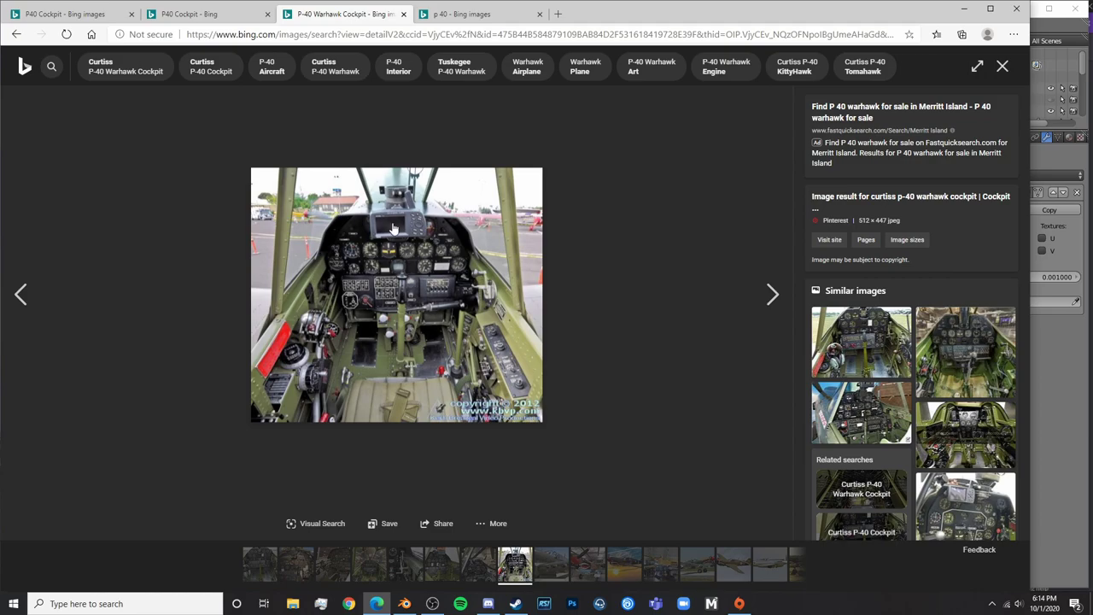
click(406, 604)
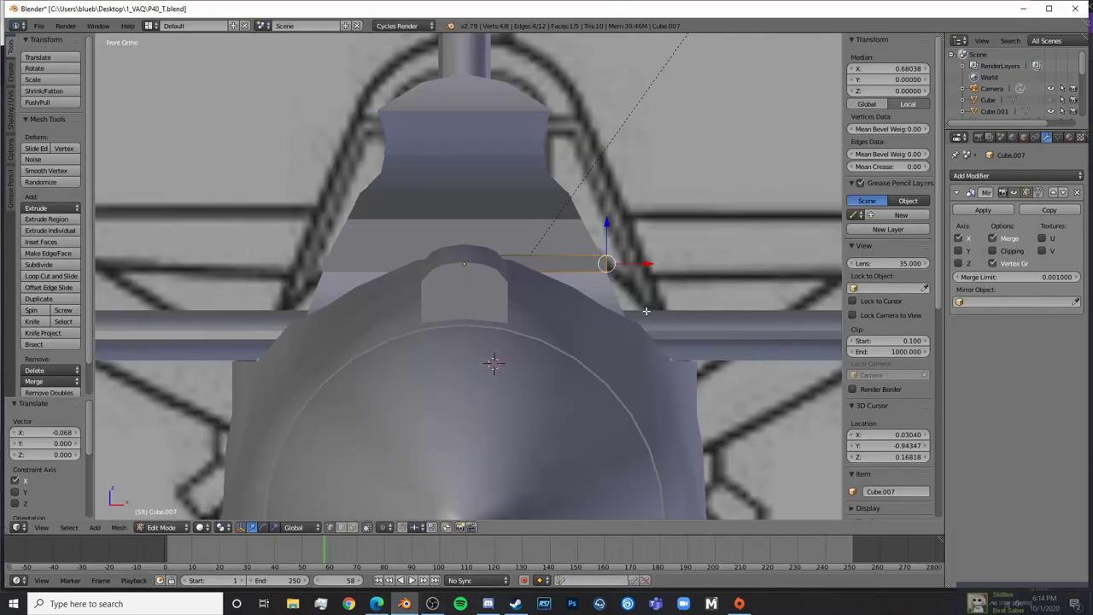
In Object Mode, scale the crossbar along Z to about 0.379 of its thickness and raise it to about Z 0.2736
scroll(470, 193, up, 2)
scroll(470, 193, up, 2)
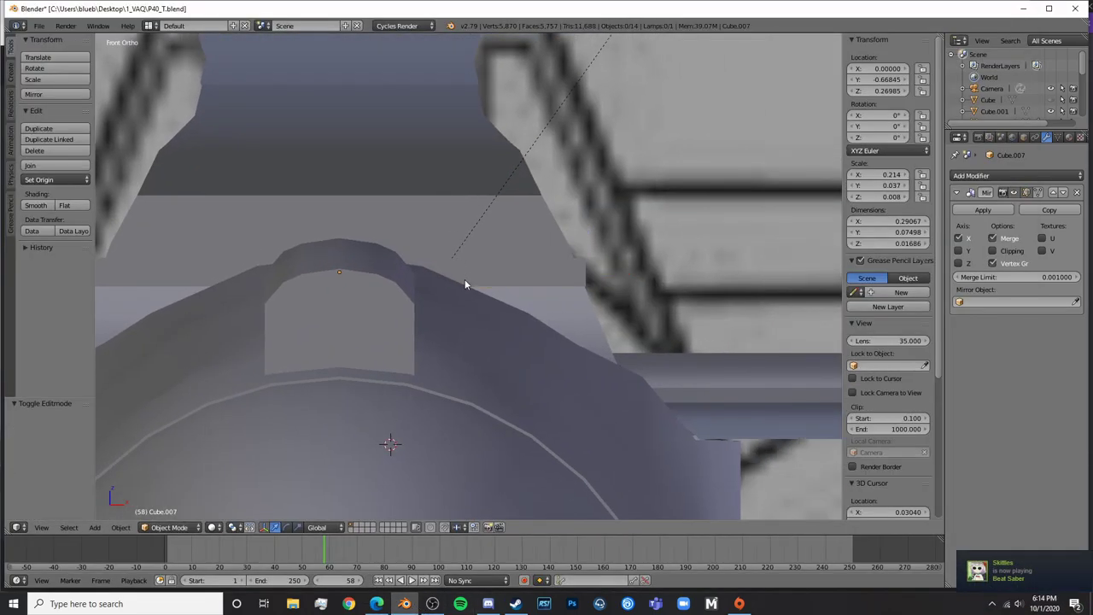
key(s)
key(z)
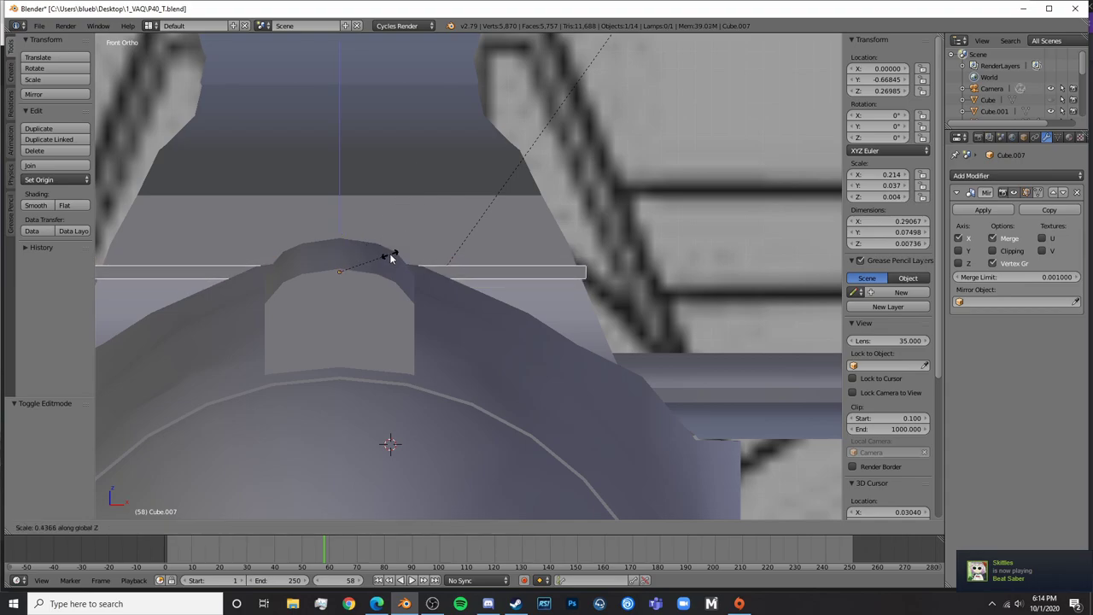
click(385, 256)
key(z)
key(g)
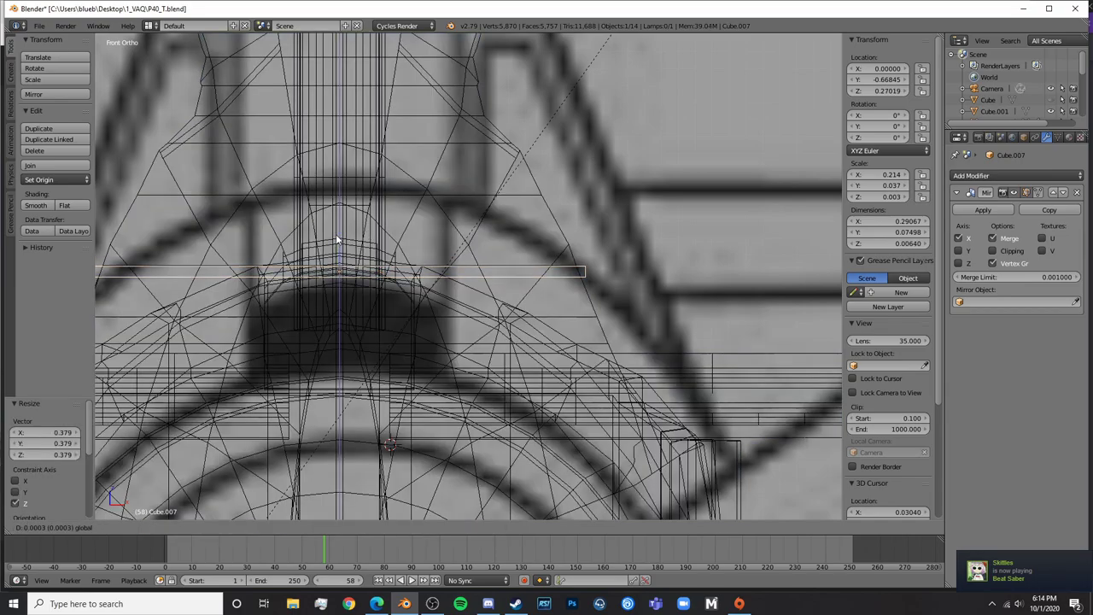
click(342, 232)
key(z)
key(Tab)
key(Tab)
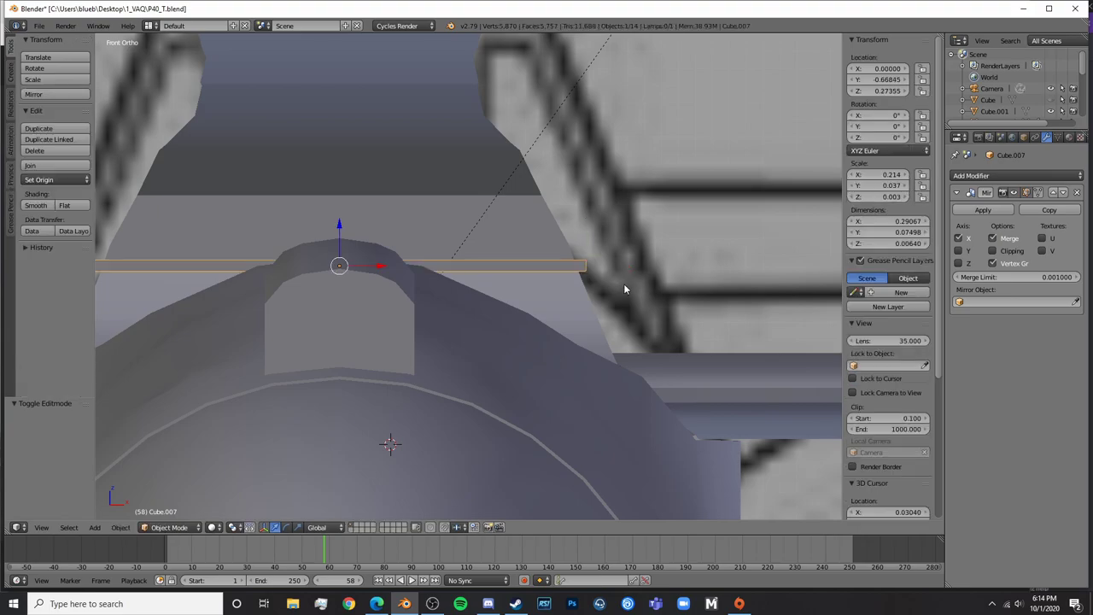
Move the crossbar's outer end vertices inward by about 0.013 along X and rotate them about 30°
key(Tab)
key(g)
key(x)
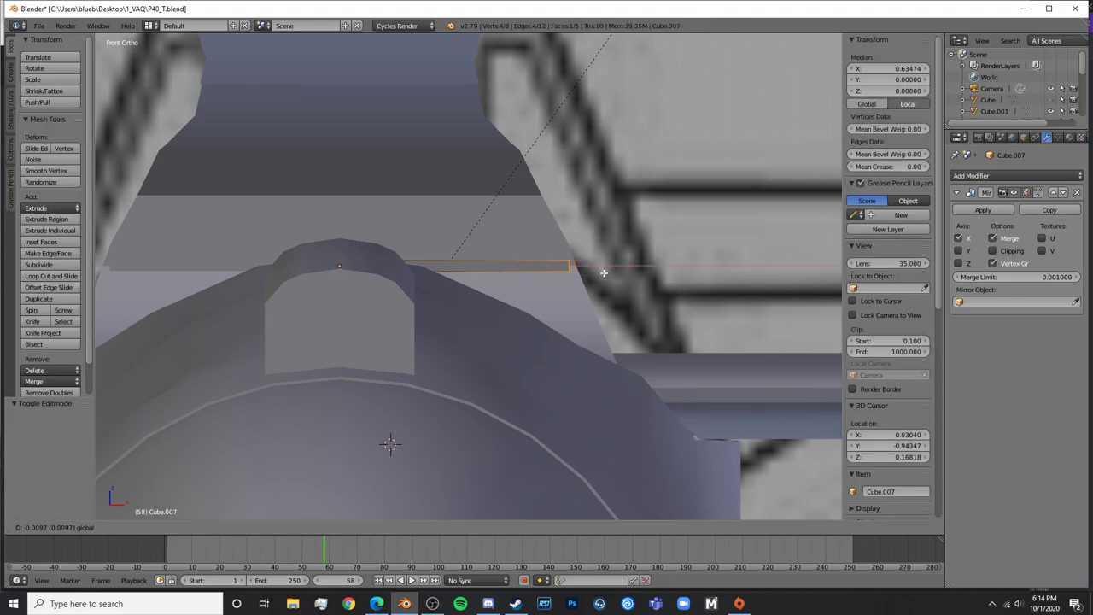
click(599, 274)
key(r)
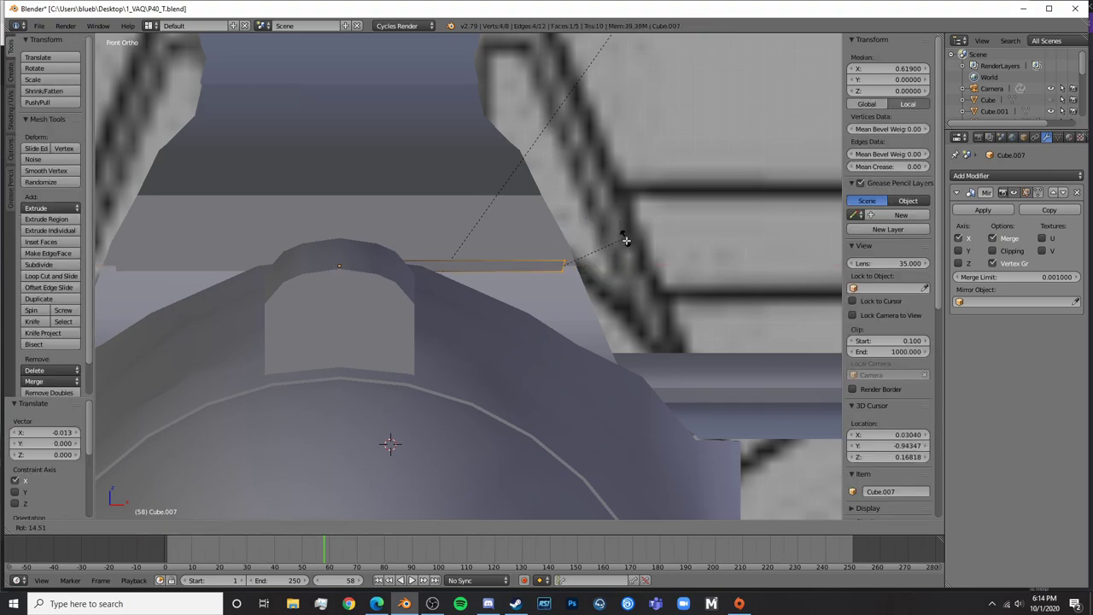
click(629, 254)
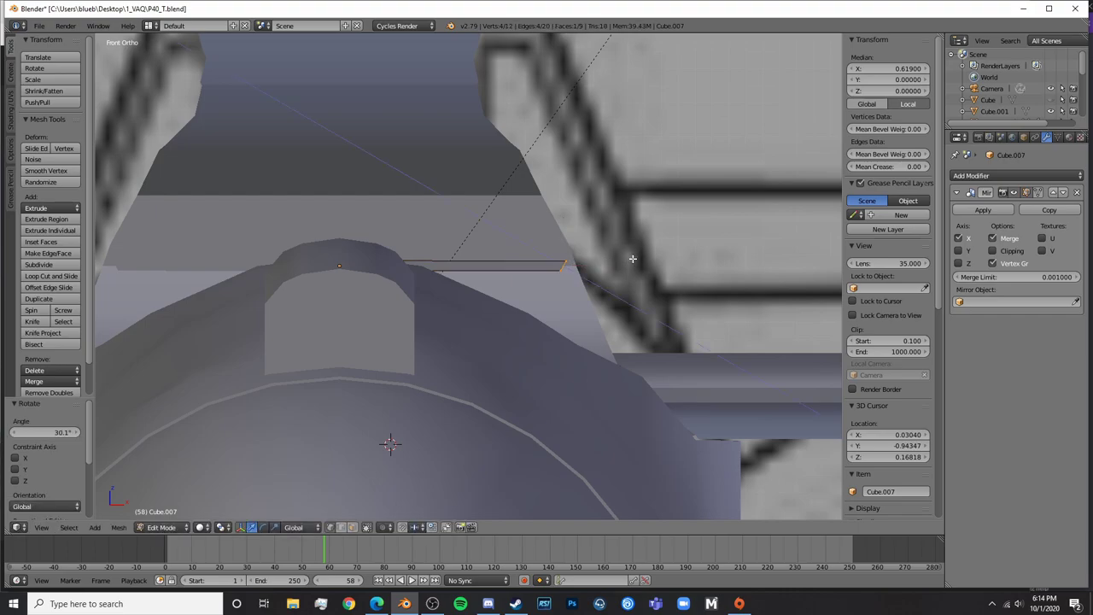
Extrude the crossbar's end diagonally outward and down, and rotate the new end face about 30°
key(e)
click(711, 337)
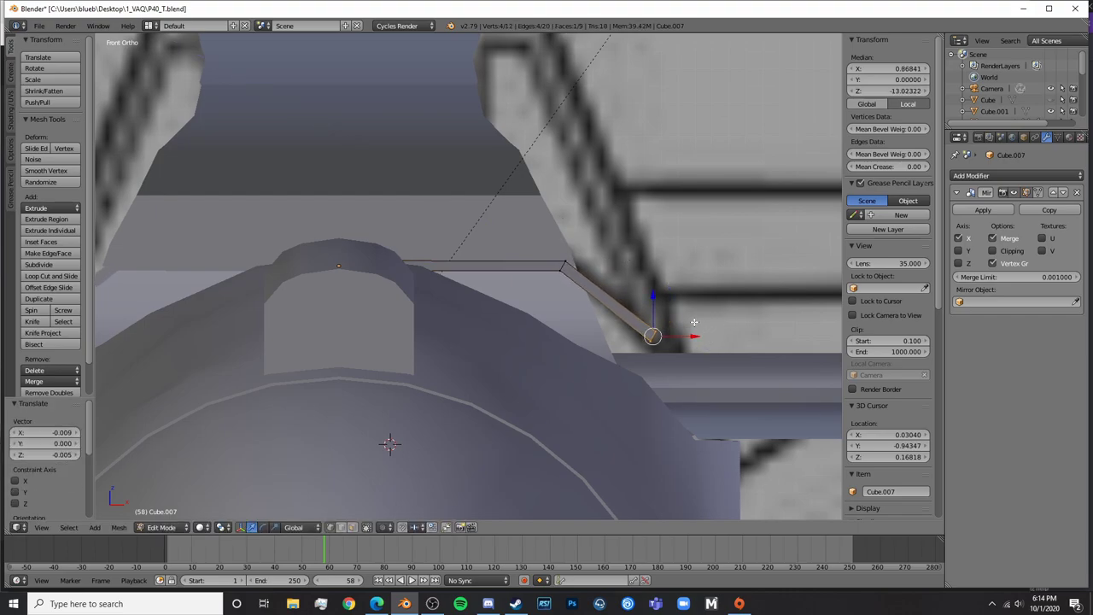
shift+middle_drag(700, 324, 541, 286)
key(r)
click(542, 273)
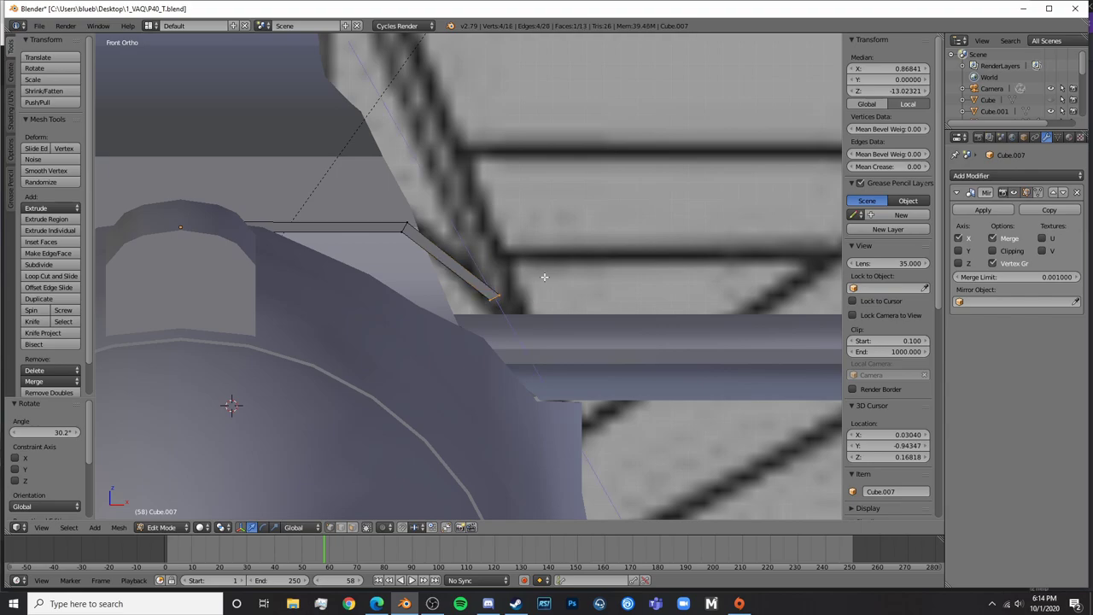
Extrude a second, steeper segment from the crossbar's end down to the cockpit rim
key(e)
click(602, 382)
key(Tab)
middle_drag(598, 379, 333, 375)
key(Tab)
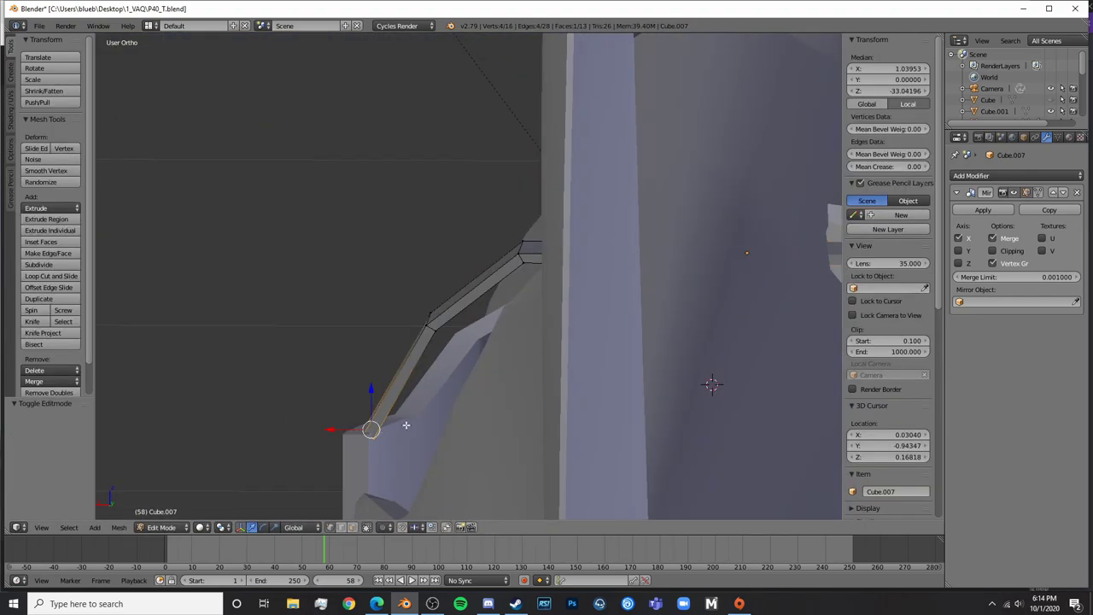
key(Tab)
middle_drag(405, 425, 534, 448)
middle_drag(802, 412, 685, 269)
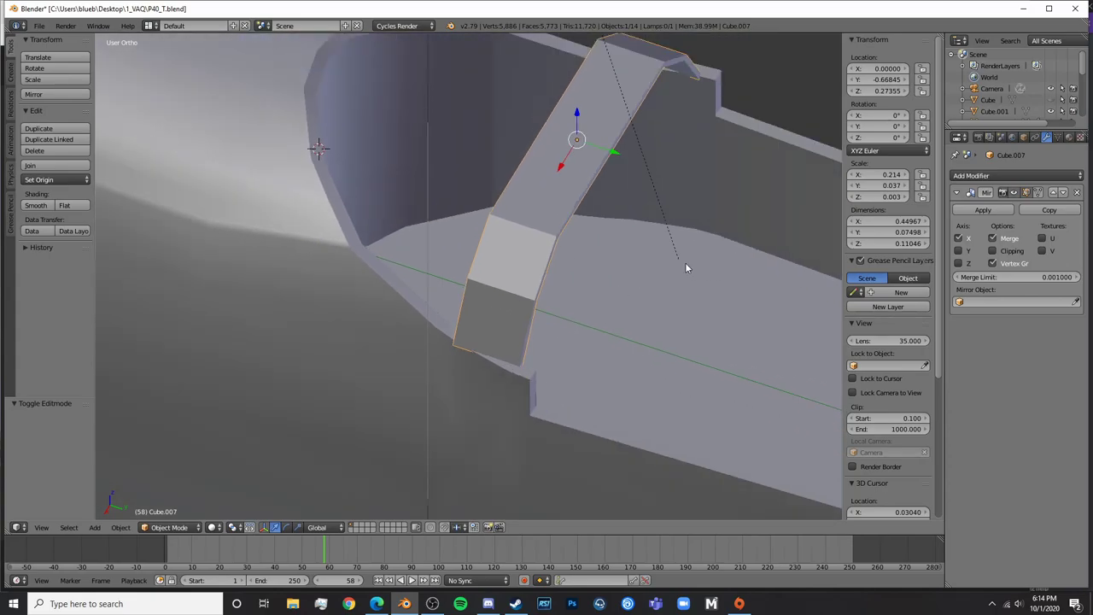
Narrow the arch along Y by a factor of 0.48 and move it about 0.028 along Y
key(s)
key(y)
click(608, 220)
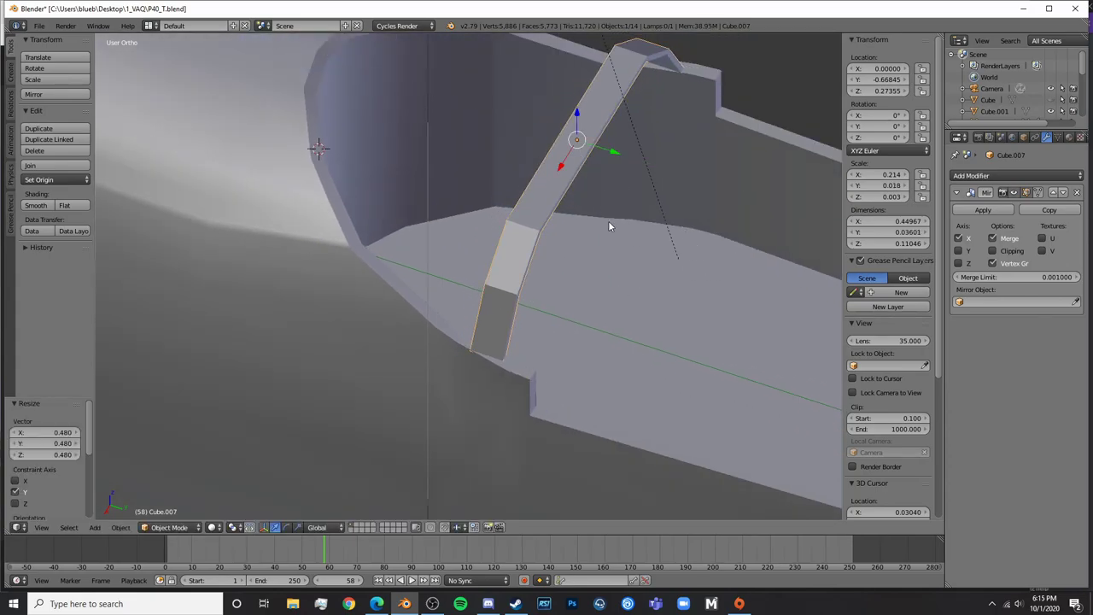
key(g)
key(y)
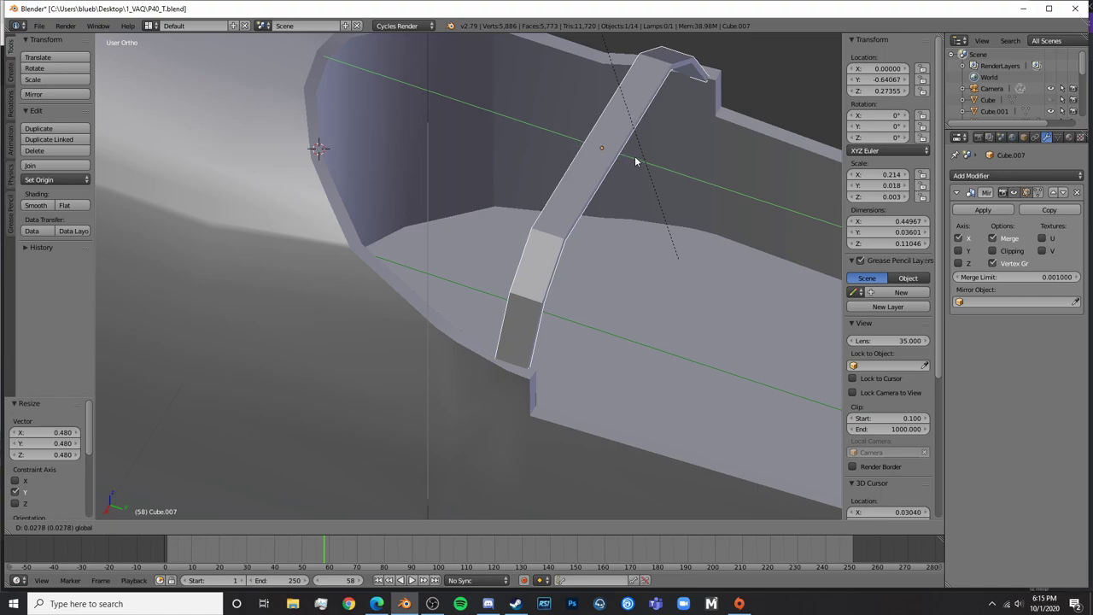
click(635, 156)
Widen the arch along X to about 0.467 so its ends meet the cockpit walls
middle_drag(634, 156, 673, 273)
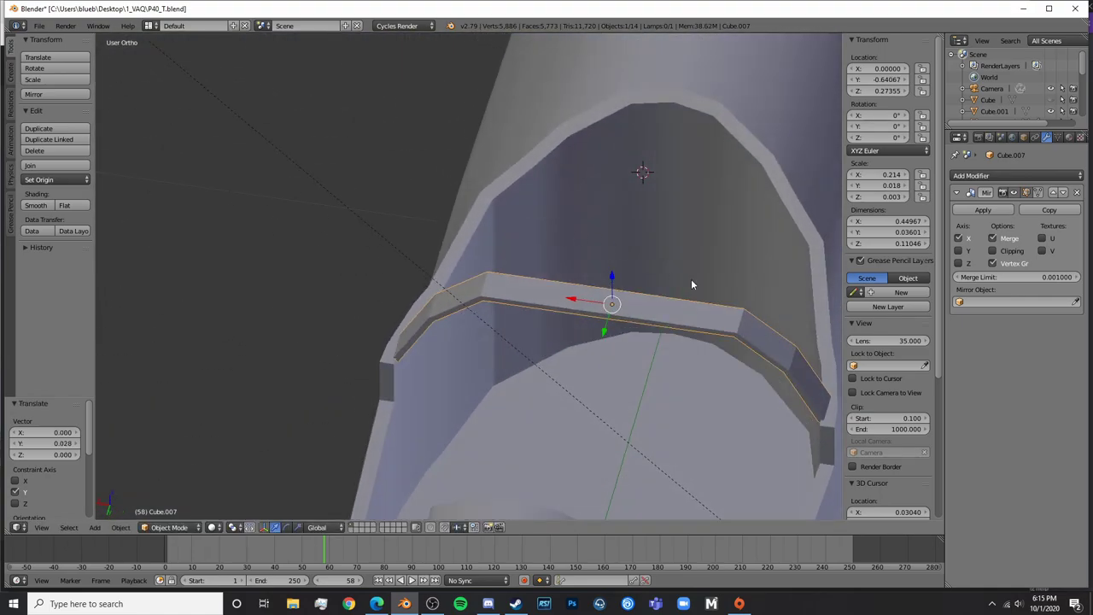
key(s)
key(x)
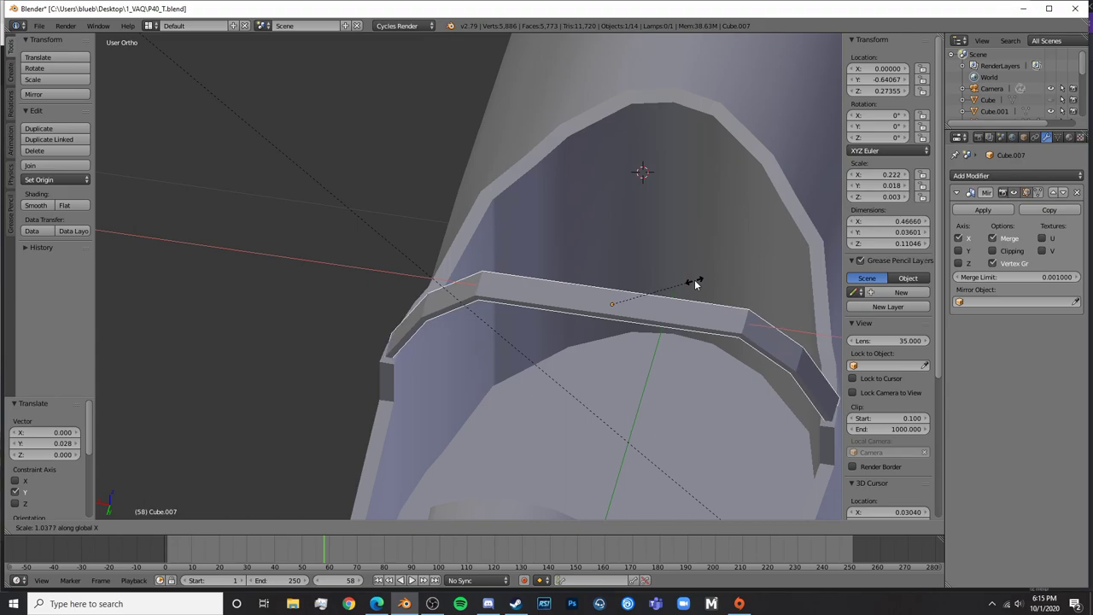
click(695, 279)
Select the front edge at the arch's lower end and shift it slightly inward along X to follow the cockpit wall
key(Tab)
mouse_move(375, 333)
middle_down()
mouse_move(427, 351)
mouse_move(640, 324)
middle_up()
scroll(569, 335, up, 4)
key(z)
key(a)
key(c)
click(633, 305)
right_click(633, 306)
key(z)
drag(663, 314, 659, 317)
key(Tab)
scroll(659, 317, down, 4)
middle_drag(411, 274, 305, 242)
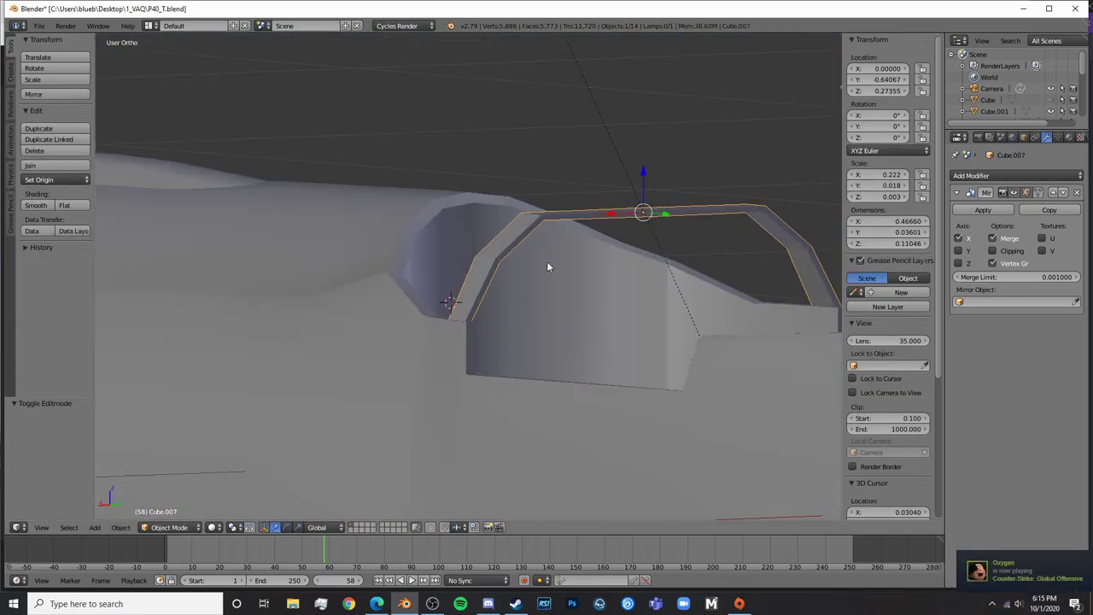
middle_drag(550, 264, 487, 265)
Check the cockpit reference photo, and move the four vertices at the arch's upper bend outward along X
click(377, 604)
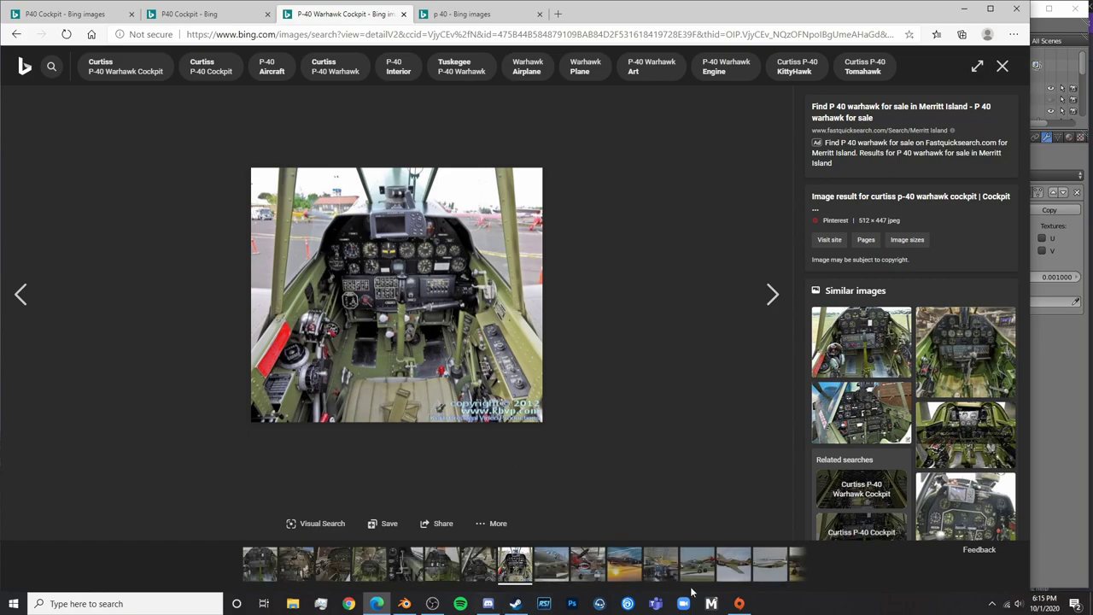
click(405, 604)
key(Tab)
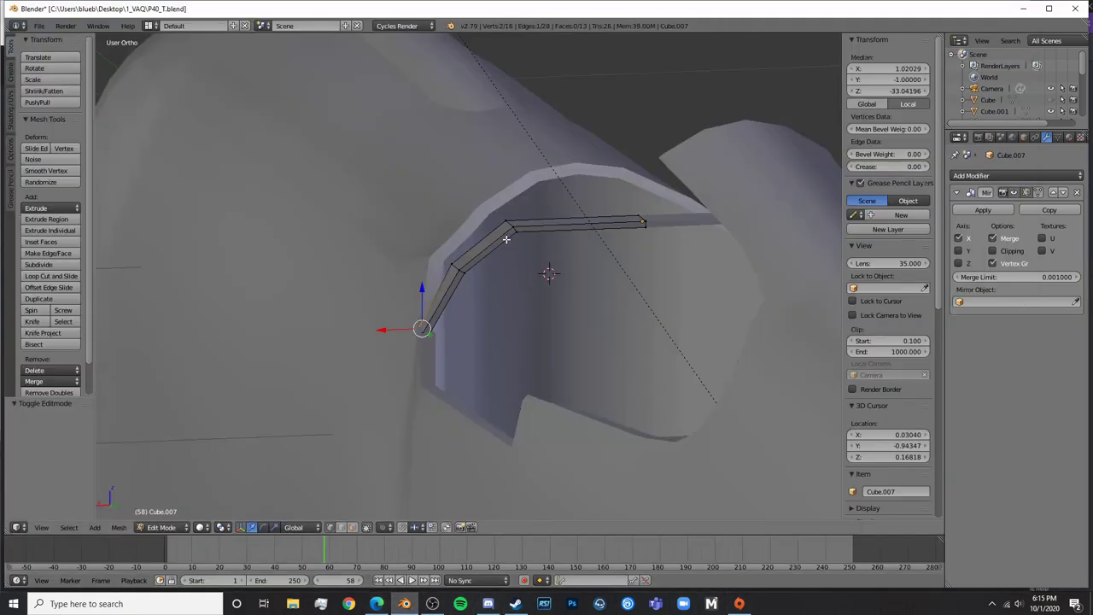
key(z)
key(a)
key(b)
drag(521, 237, 501, 203)
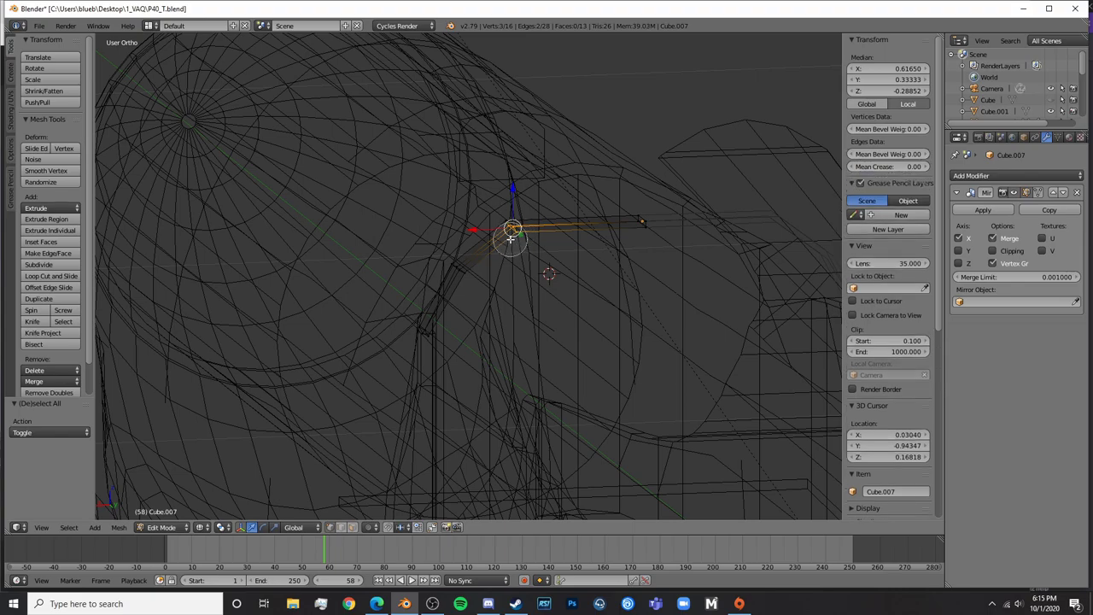
shift+right_click(525, 227)
key(z)
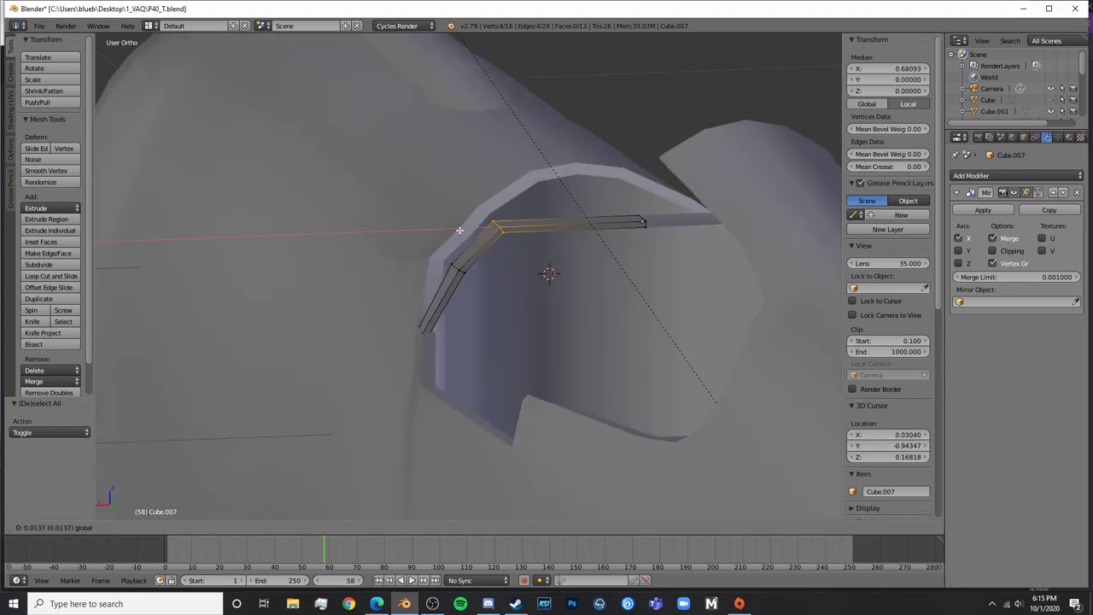
In Object Mode, narrow the whole arch along X to about 0.444
key(Tab)
middle_drag(458, 238, 469, 266)
key(s)
key(x)
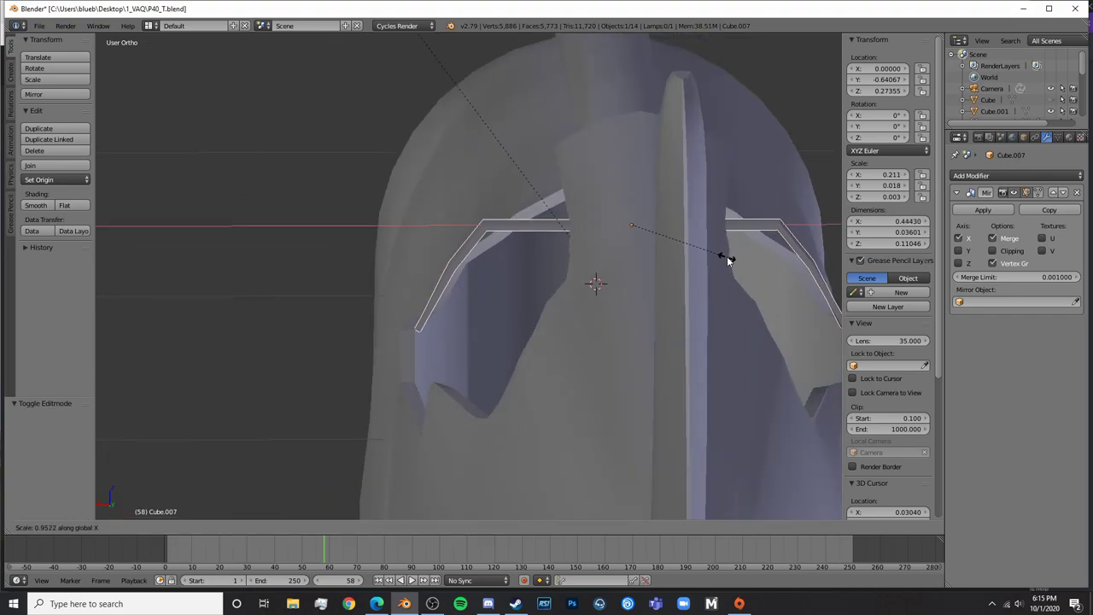
click(726, 259)
key(Tab)
middle_drag(499, 262, 666, 259)
key(Tab)
Lower the arch along Z, and in the right side view raise it to about Z 0.2732
drag(558, 156, 550, 175)
middle_drag(551, 177, 564, 164)
key(KP_3)
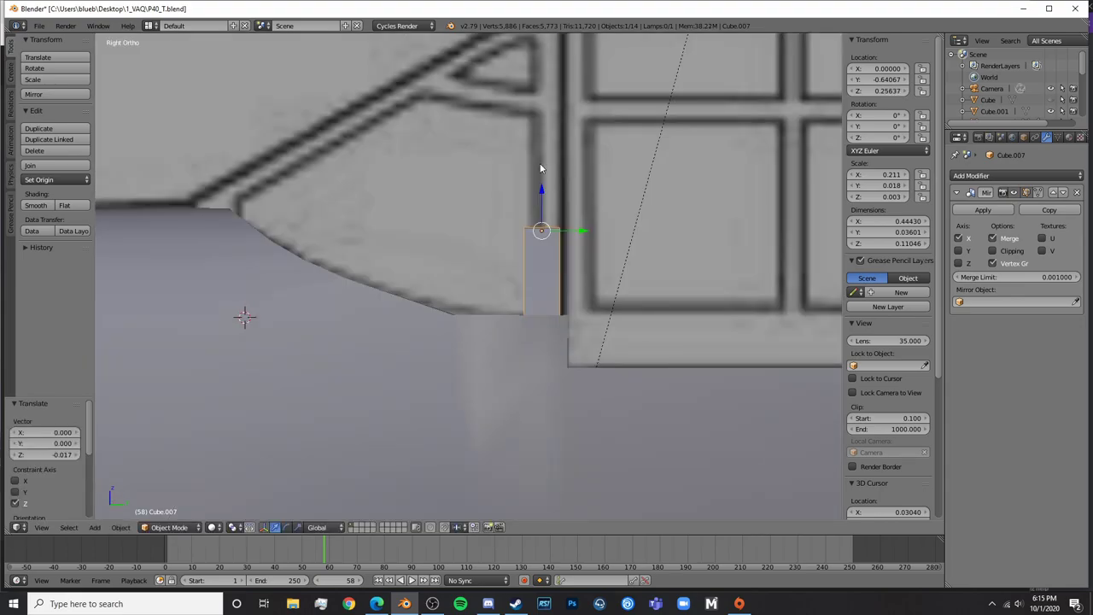
key(g)
key(z)
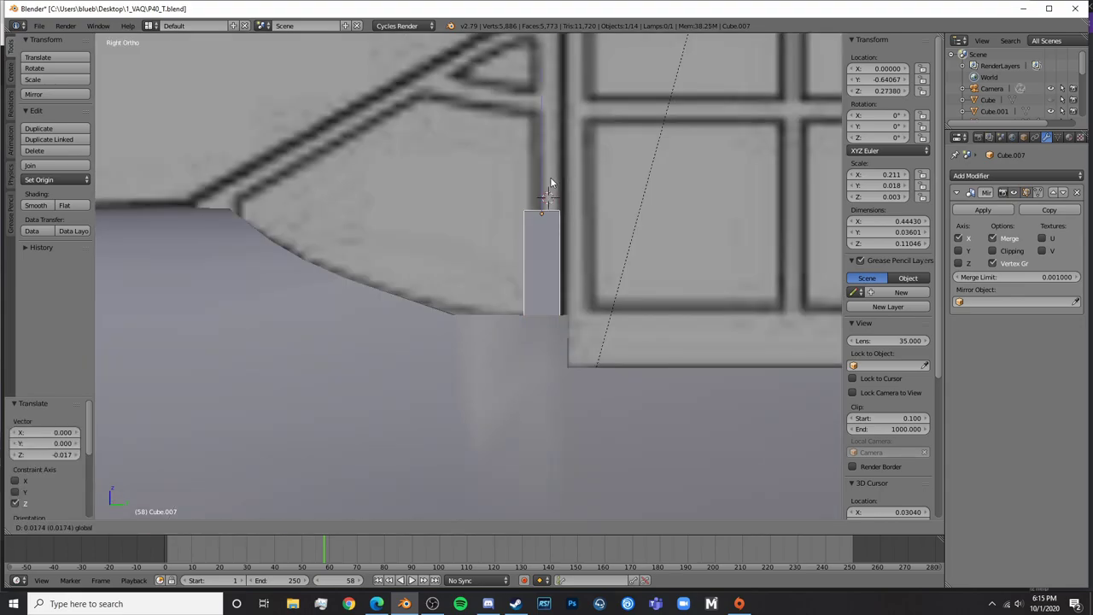
click(556, 184)
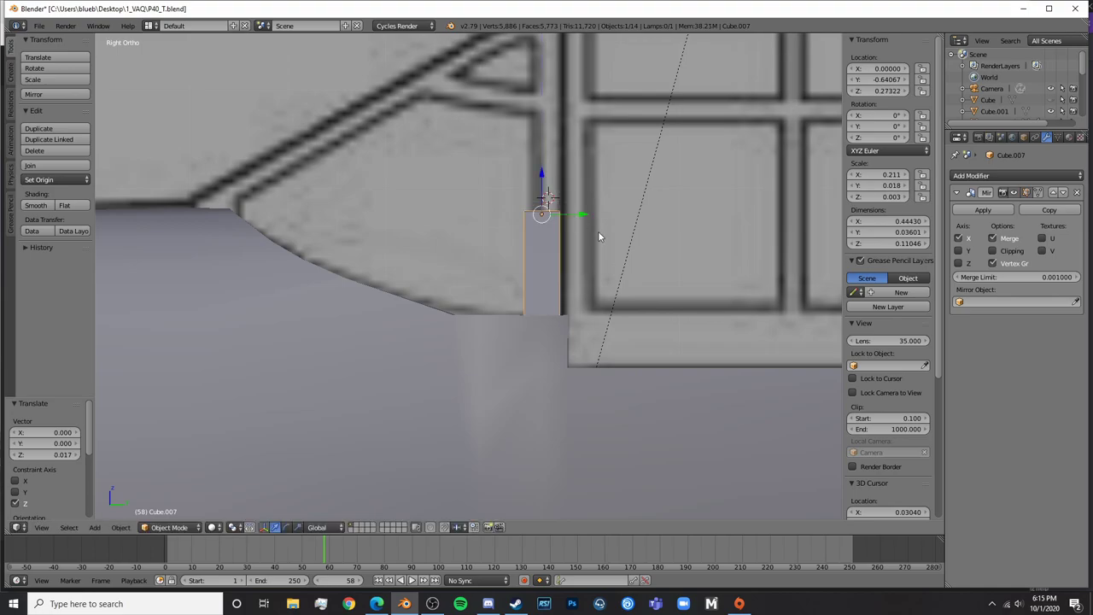
In Edit Mode, select the arch's front faces and extrude them about 0.30 forward along Y toward the fuselage nose
key(Tab)
key(z)
key(z)
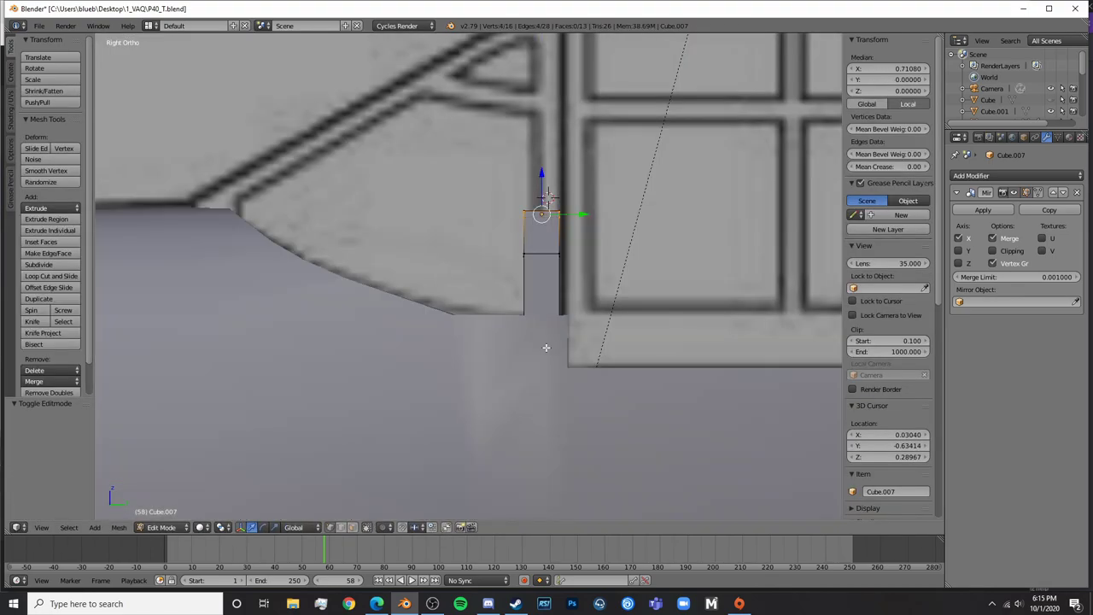
key(z)
key(a)
key(c)
drag(531, 327, 516, 219)
right_click(516, 219)
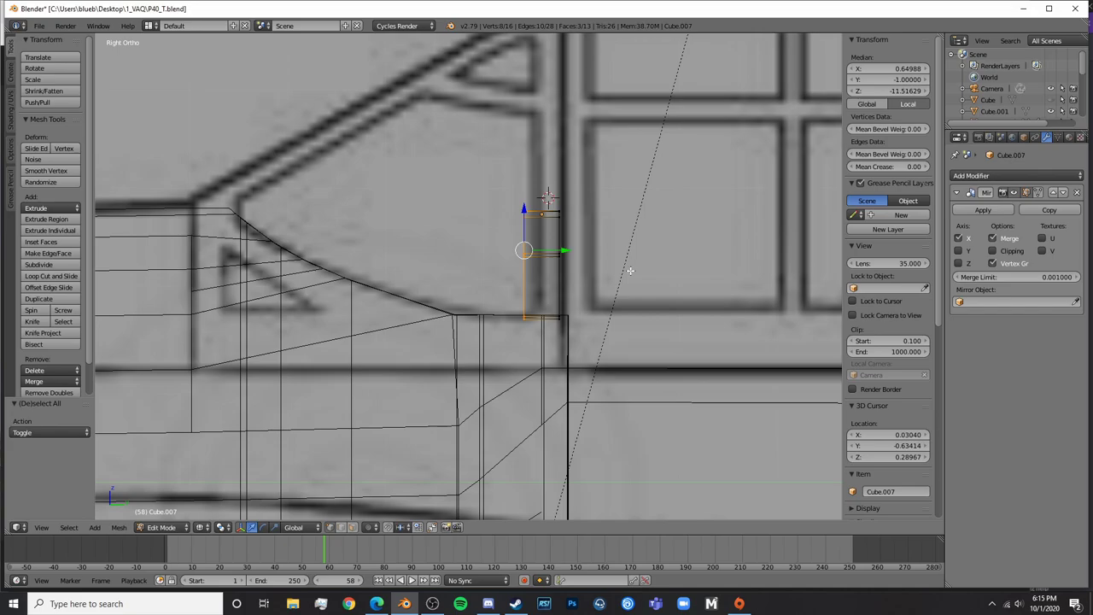
key(e)
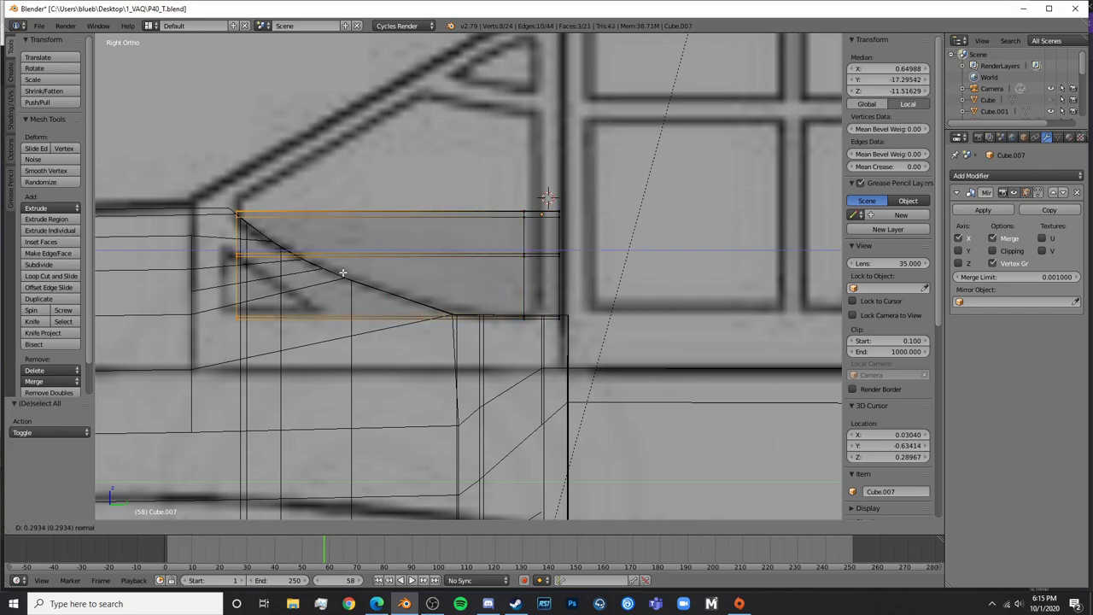
click(332, 272)
key(z)
mouse_move(332, 272)
middle_down()
mouse_move(248, 311)
mouse_move(260, 299)
middle_up()
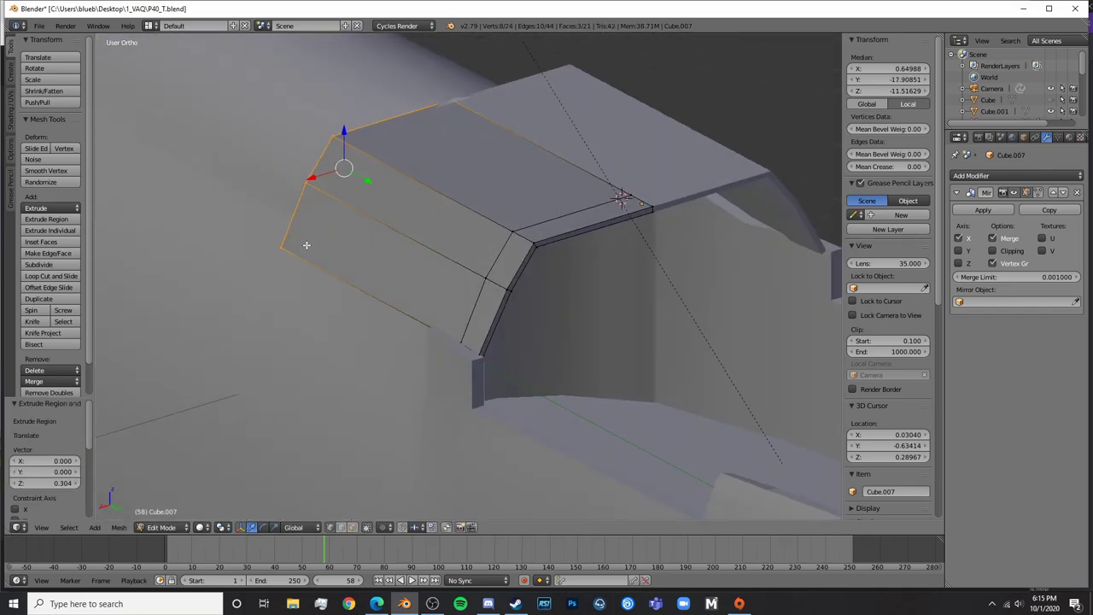
drag(364, 186, 368, 180)
middle_drag(368, 180, 498, 207)
Select the extrusion's front edge at the upper bend, lower it along Z and shift it about 0.021 inward along X
key(z)
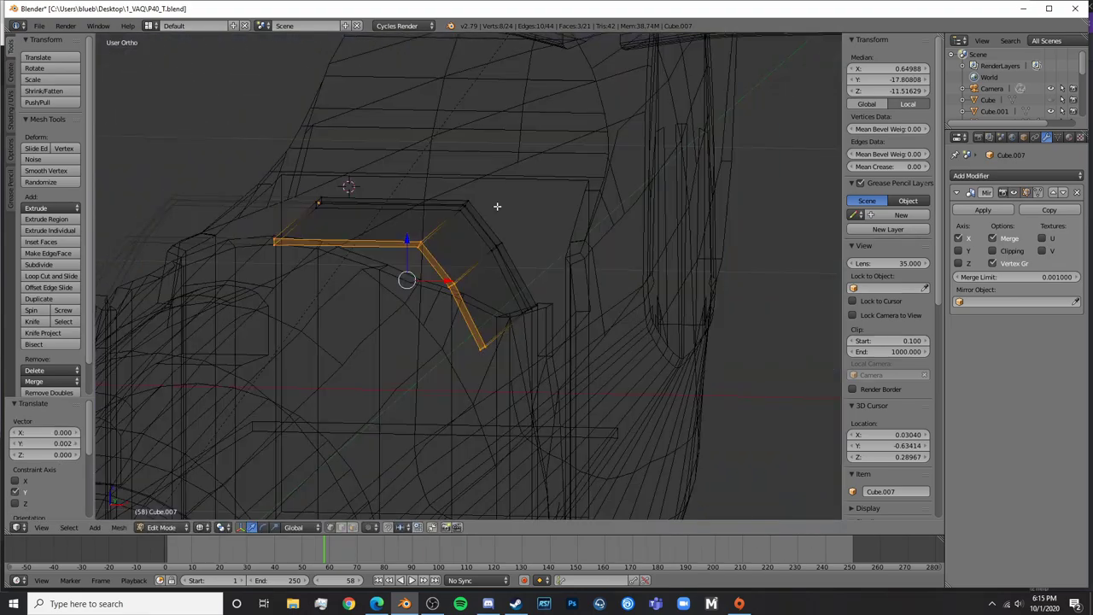
key(a)
right_click(419, 249)
key(z)
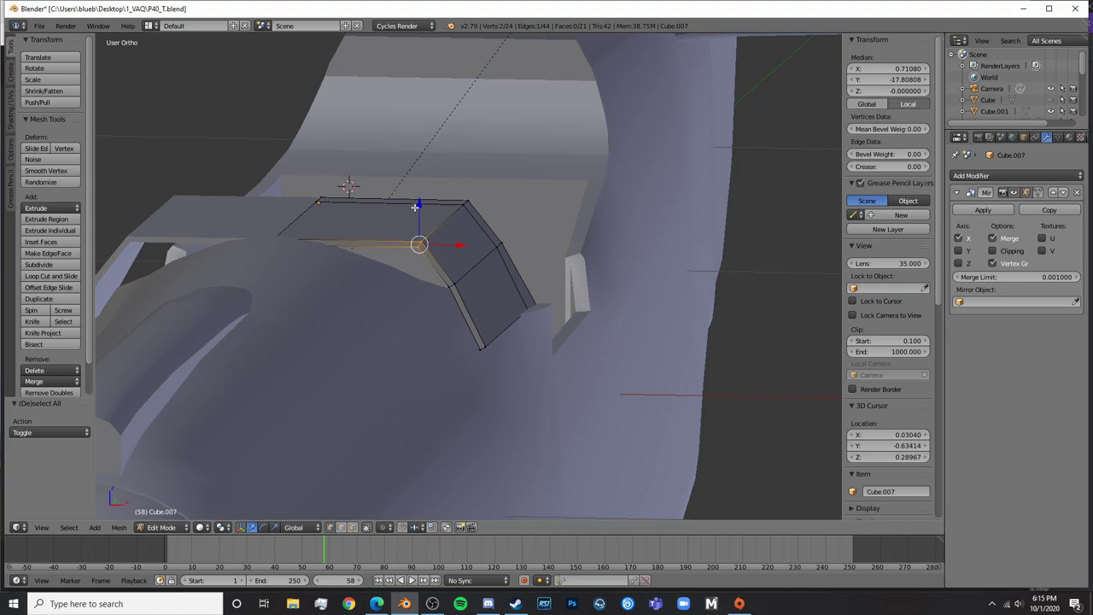
drag(417, 207, 420, 227)
drag(453, 265, 427, 279)
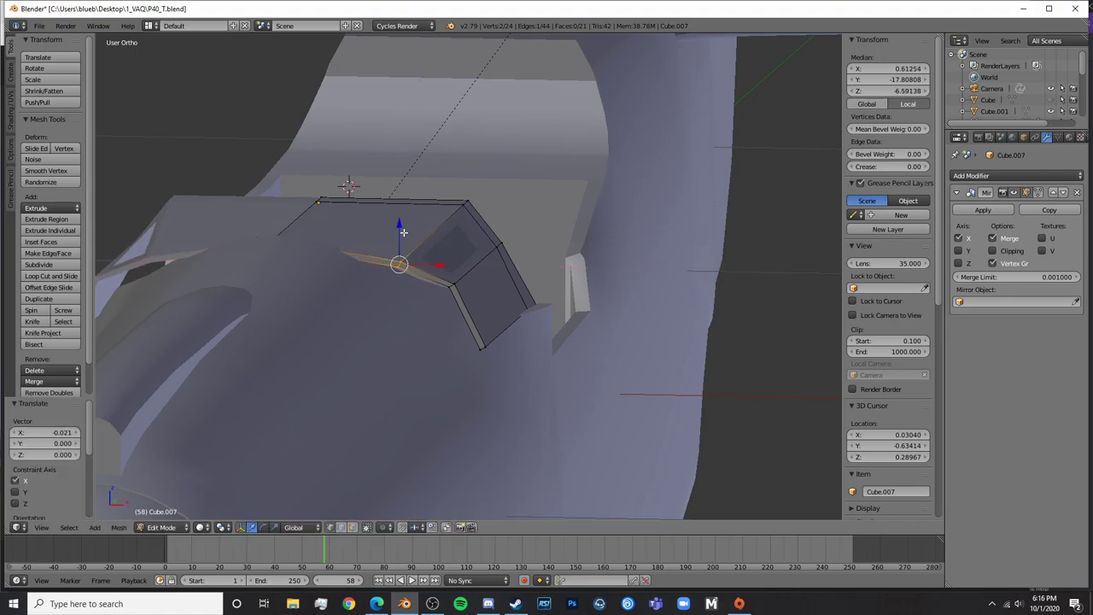
drag(403, 231, 405, 248)
Fit the upper bend's front edge to the fuselage surface by moving it further inward along X and back along Y
middle_drag(405, 247, 447, 255)
drag(285, 291, 295, 286)
middle_drag(296, 287, 482, 289)
drag(482, 289, 435, 285)
middle_drag(435, 286, 307, 271)
drag(308, 272, 299, 303)
middle_drag(297, 336, 396, 269)
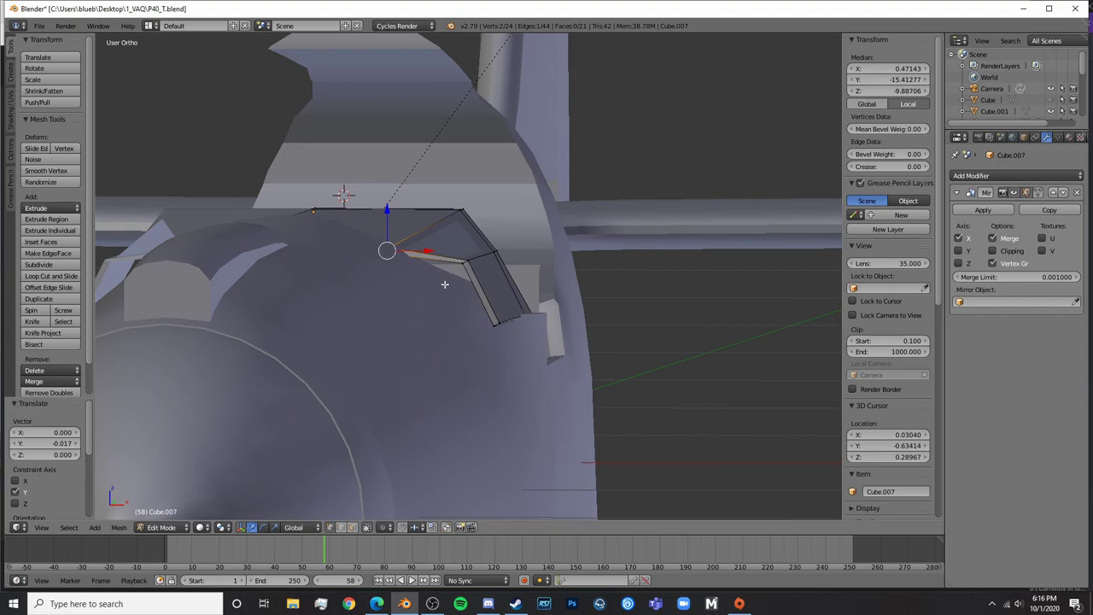
Select the front edge at the side panel's middle bend and move it about 0.094 back along Y
key(a)
click(462, 264)
right_click(462, 264)
middle_drag(547, 284, 436, 295)
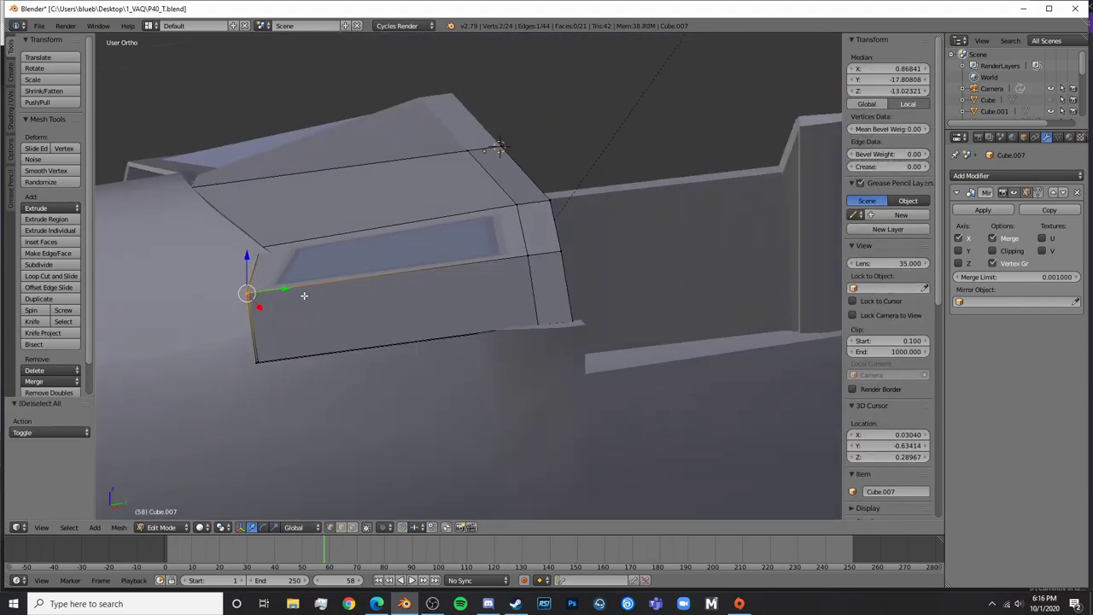
drag(292, 288, 375, 273)
click(375, 274)
middle_drag(374, 274, 390, 299)
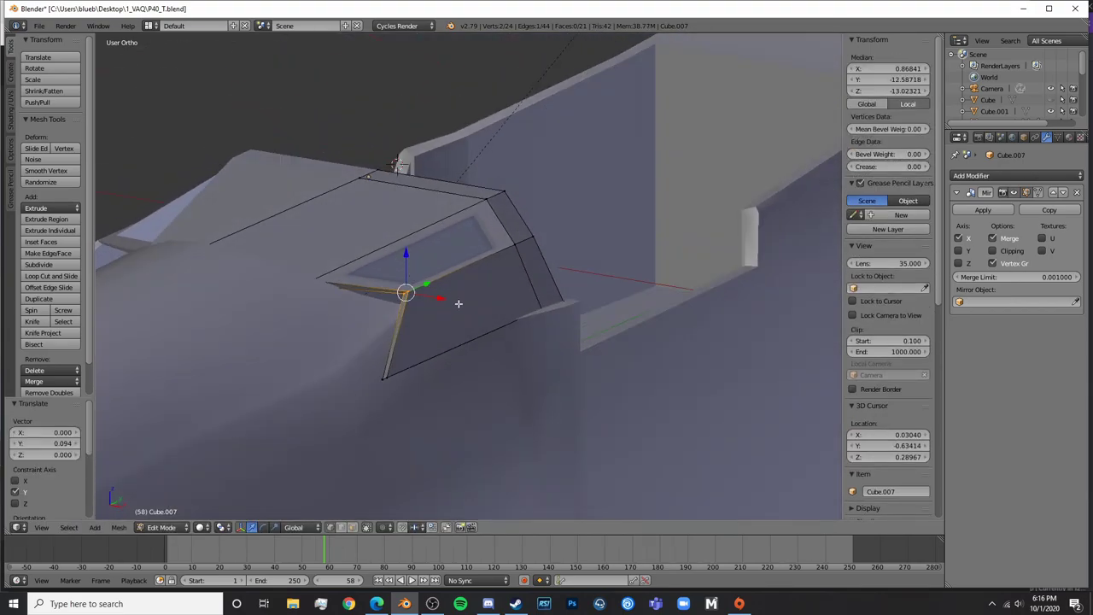
Shift the middle bend's front edge about 0.040 inward along X, and in the front view lower it about 0.012
key(g)
key(x)
click(403, 308)
key(KP_1)
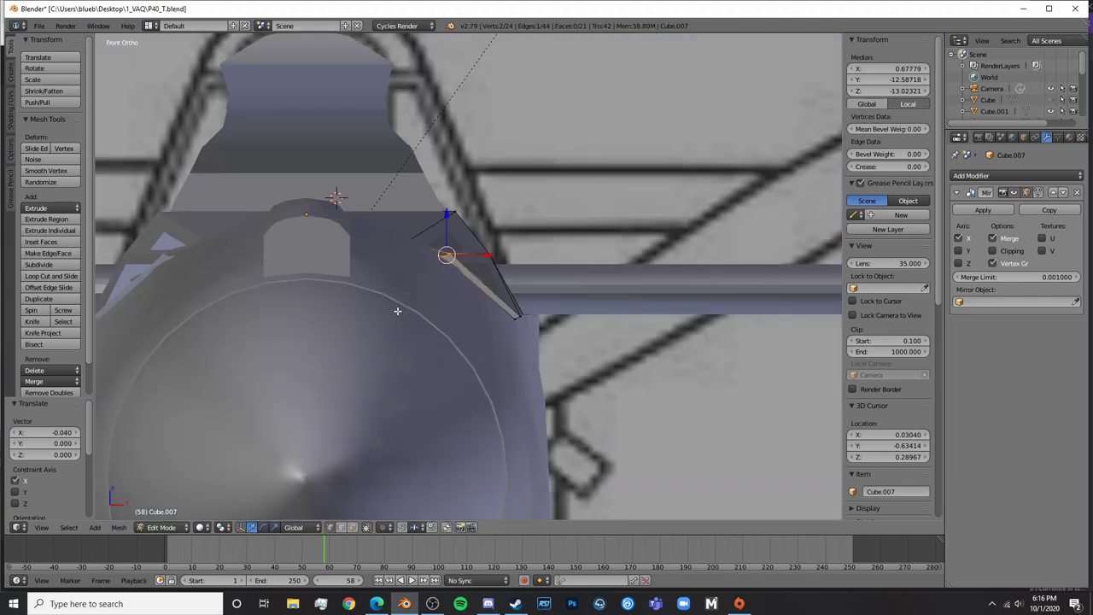
key(z)
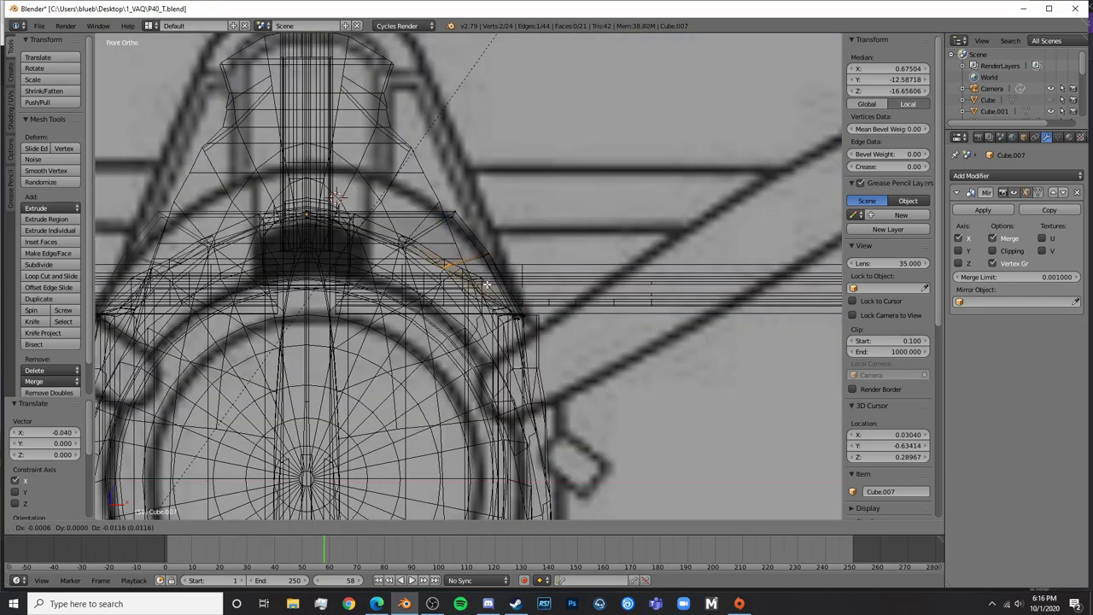
key(z)
key(a)
key(c)
click(519, 320)
right_click(520, 321)
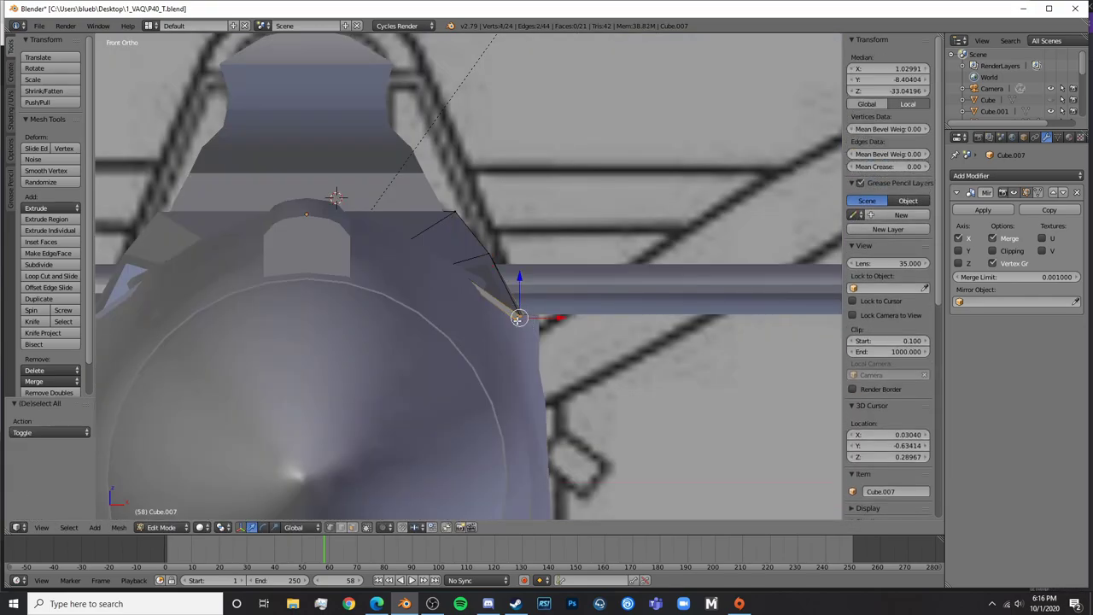
key(z)
key(a)
key(z)
middle_drag(549, 352, 505, 366)
key(z)
key(a)
key(a)
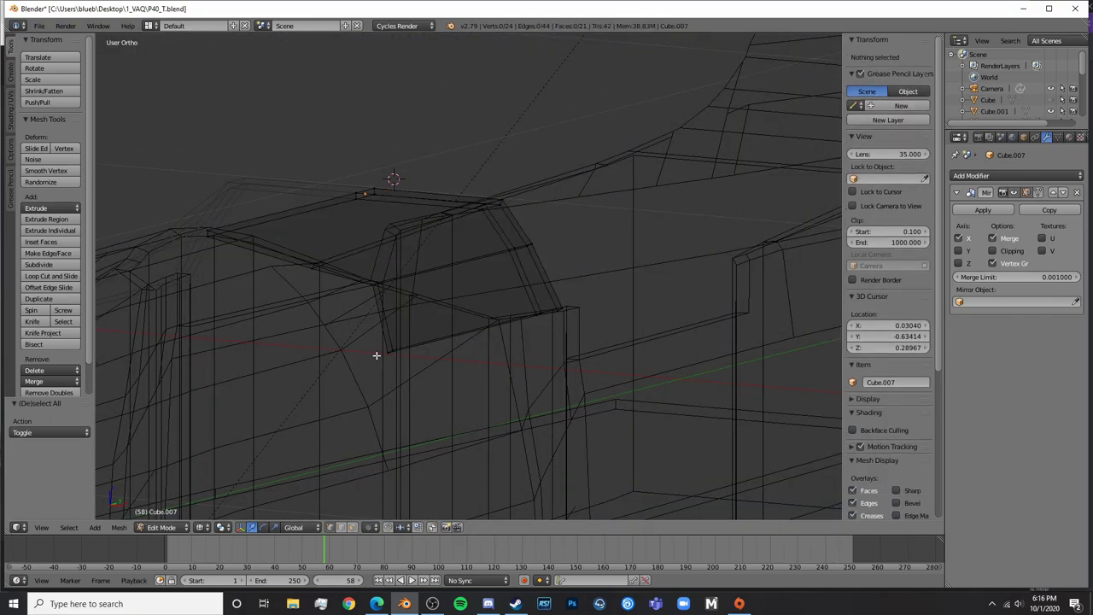
key(x)
click(428, 511)
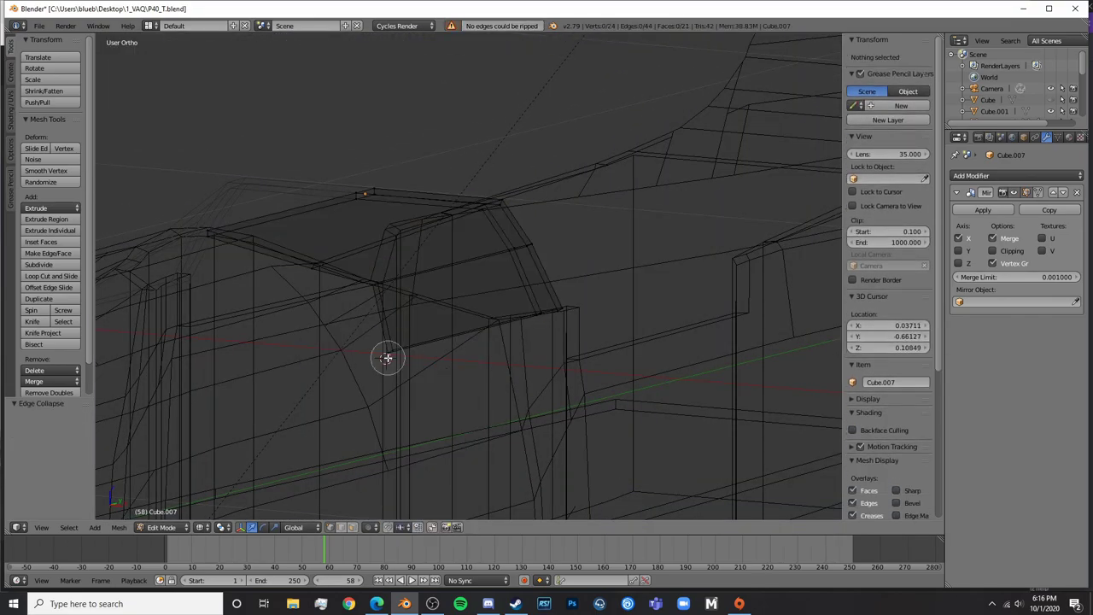
Select the side panel's lower front edge, move it about 0.245 back along Y, and align it with the cockpit wall along X
click(388, 358)
right_click(388, 358)
key(z)
drag(416, 347, 496, 332)
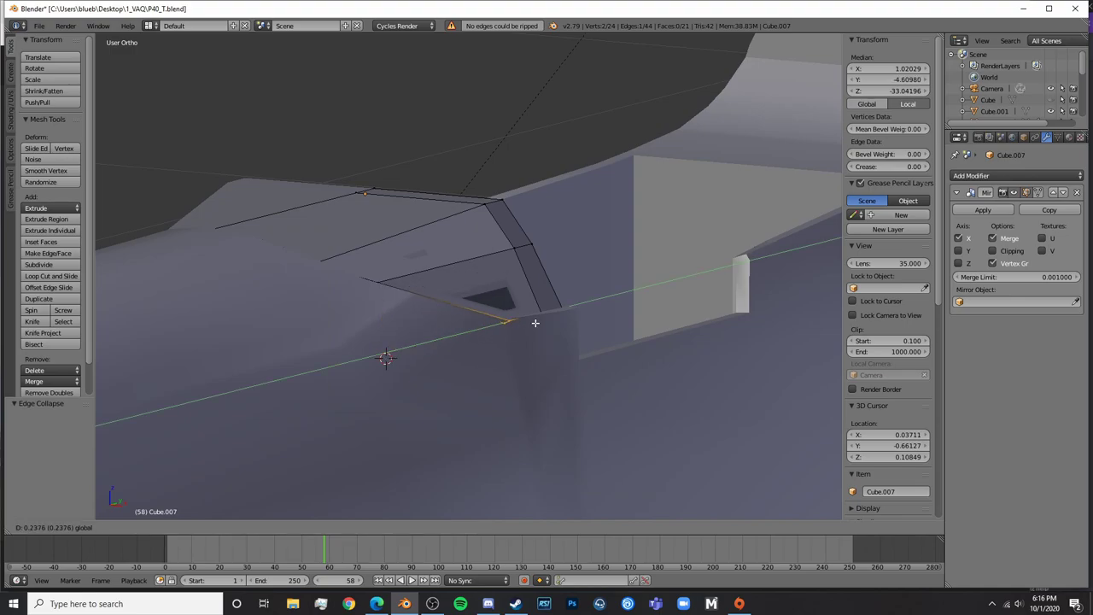
click(537, 321)
key(g)
key(x)
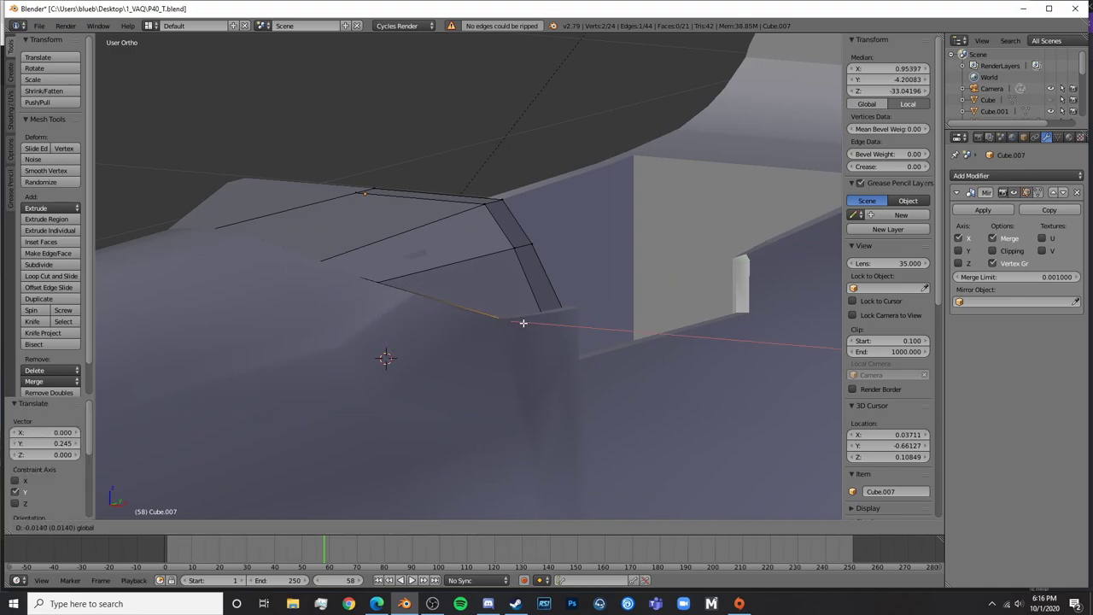
click(523, 323)
middle_drag(512, 320, 419, 324)
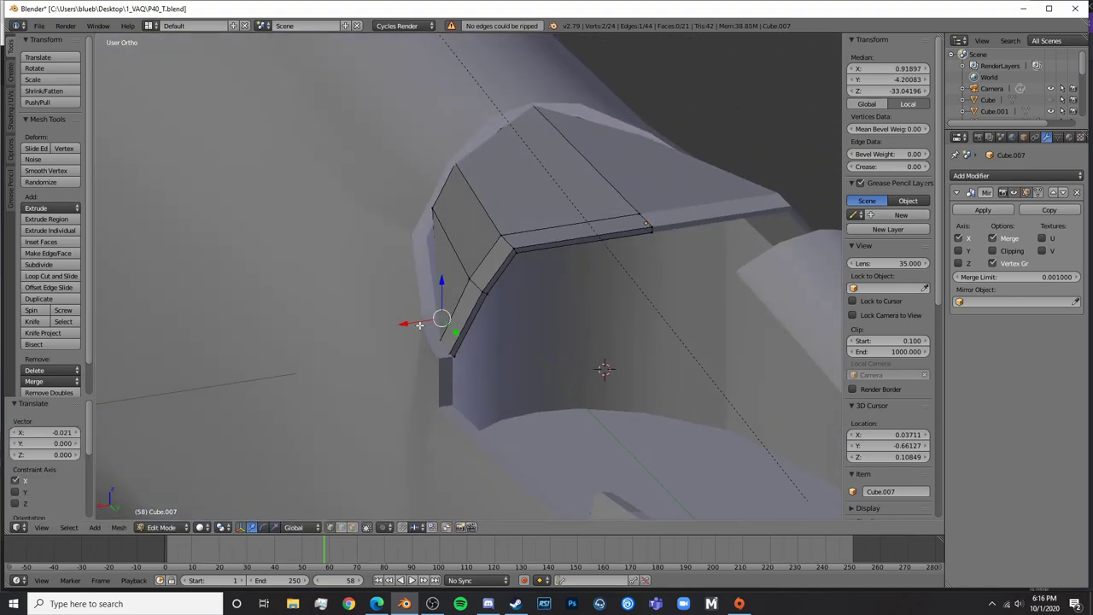
key(g)
key(x)
click(400, 325)
Select the middle bend's front edge and move it about 0.015 forward along Y
key(a)
key(z)
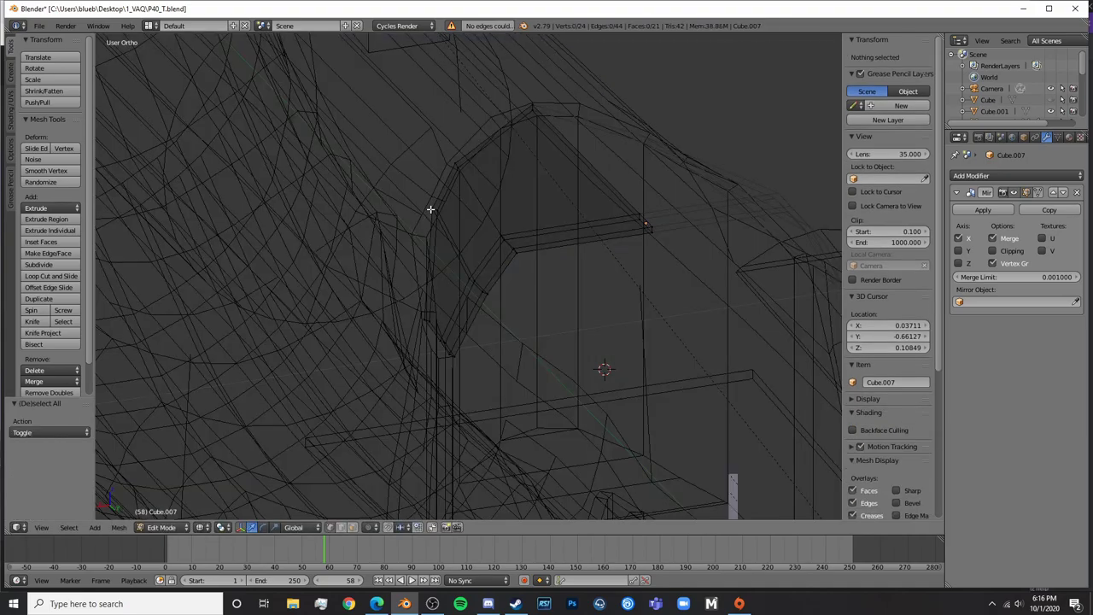
key(b)
drag(416, 194, 447, 225)
key(z)
key(g)
key(y)
click(443, 224)
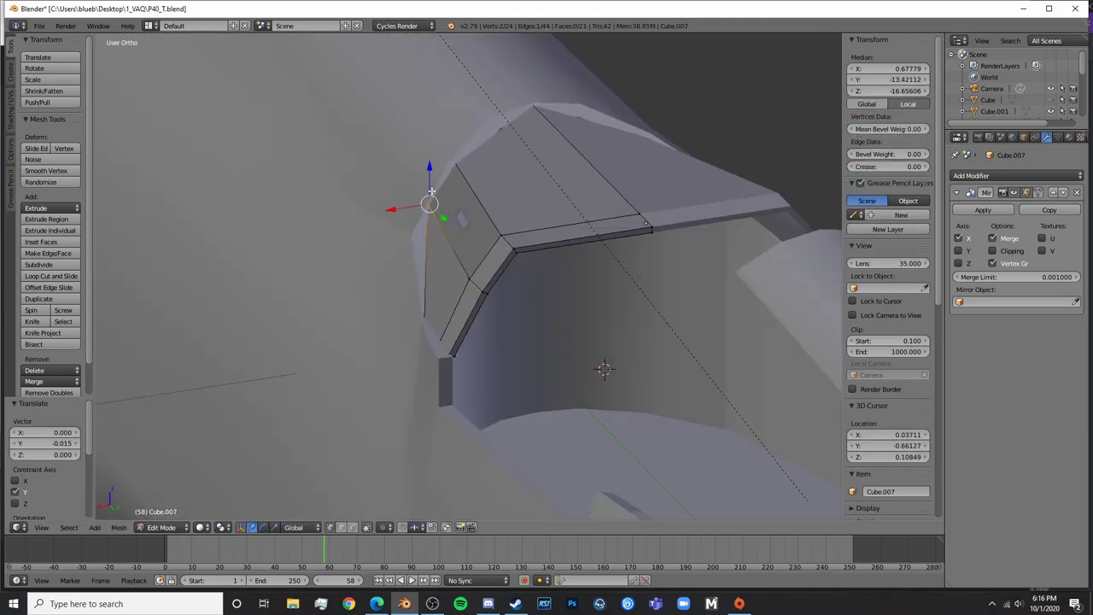
Add a loop cut through the lower side panel, and move its front edge about 0.021 forward along Y
middle_drag(382, 256, 456, 329)
key(a)
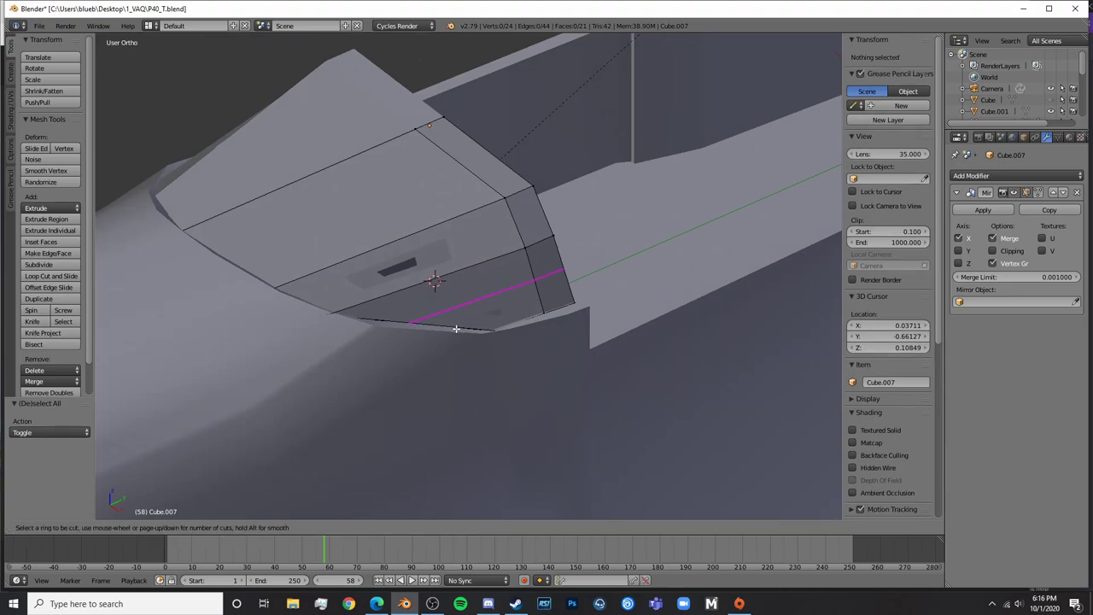
click(456, 328)
click(454, 334)
key(z)
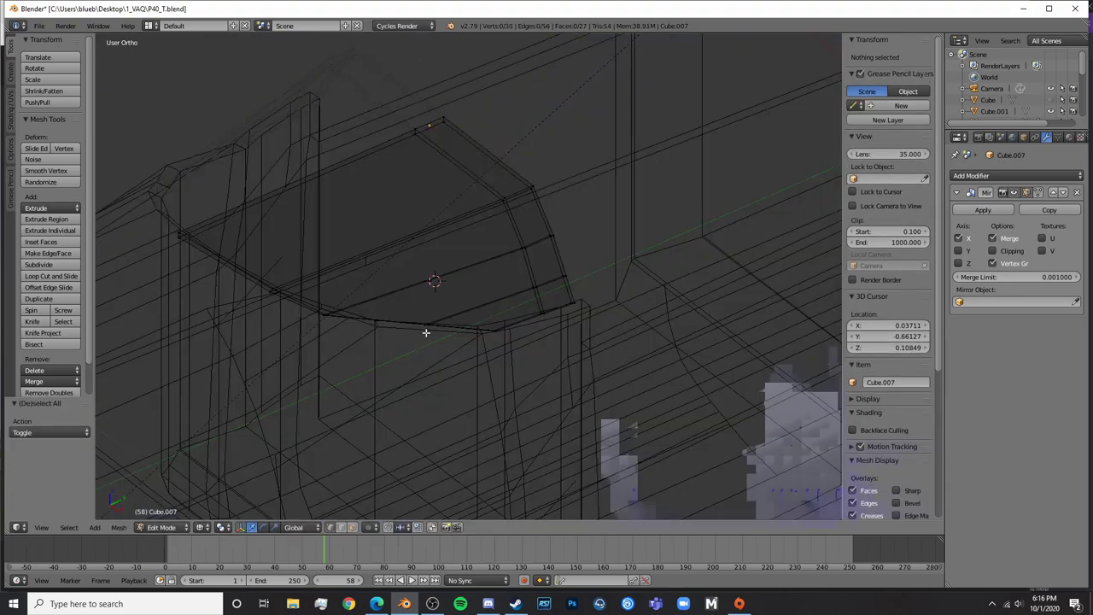
right_click(427, 325)
key(z)
key(g)
key(y)
click(440, 316)
Shift the new loop's front edge about 0.002 along X and raise it slightly along Z to follow the fuselage
middle_drag(440, 316, 386, 285)
key(g)
key(x)
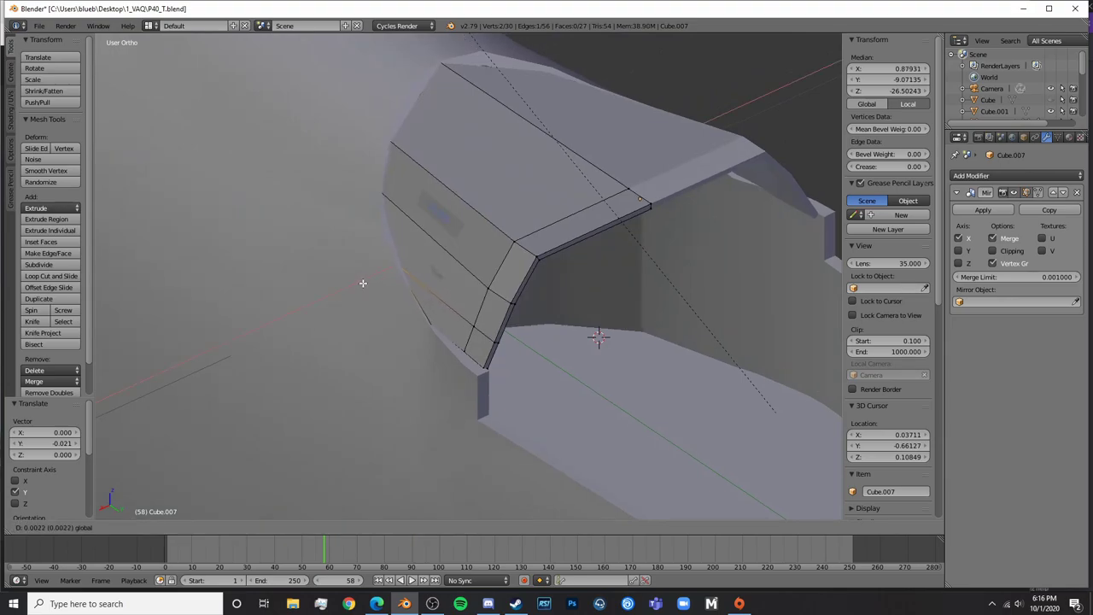
click(363, 282)
drag(398, 231, 397, 227)
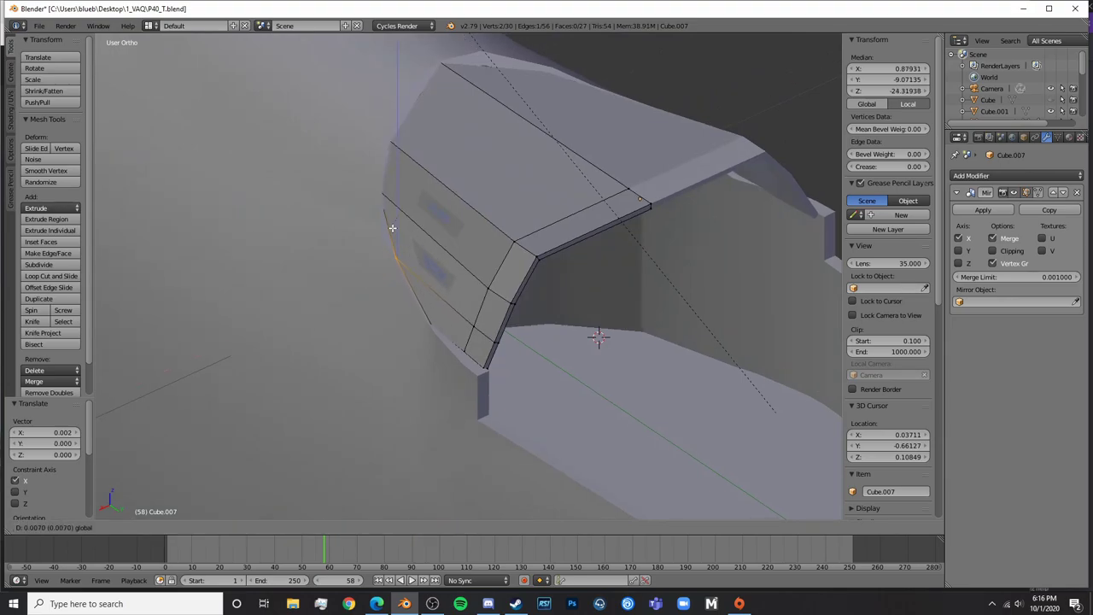
click(391, 233)
Add another loop cut above the previous one, nudge its front edge outward, and return to Object Mode
key(a)
key(ctrl+r)
click(391, 234)
right_click(392, 234)
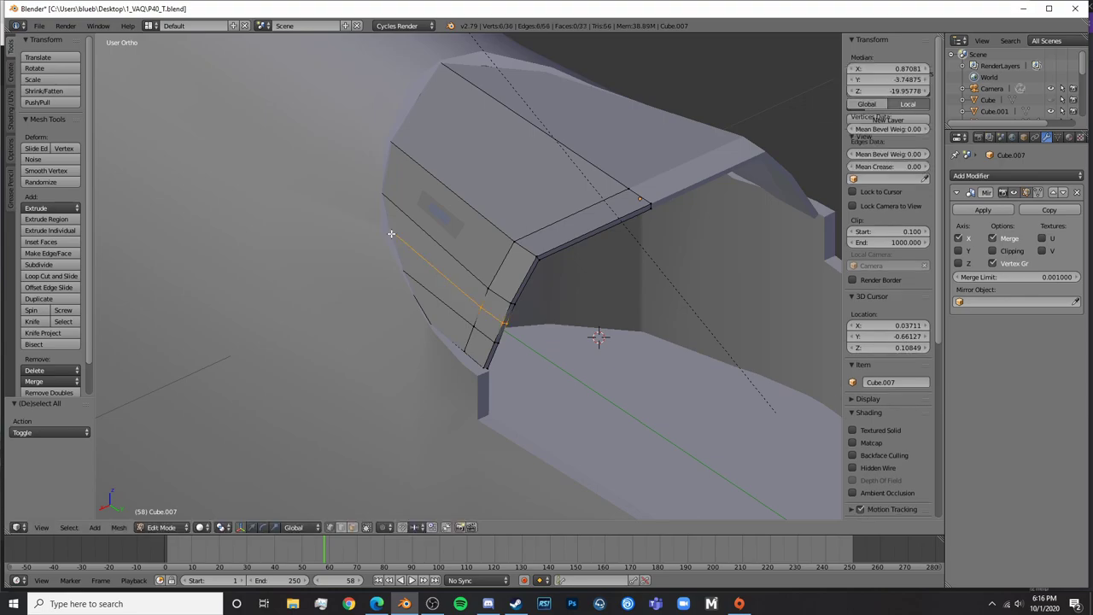
key(a)
key(z)
key(c)
click(385, 234)
right_click(398, 236)
key(z)
drag(359, 238, 354, 241)
key(Tab)
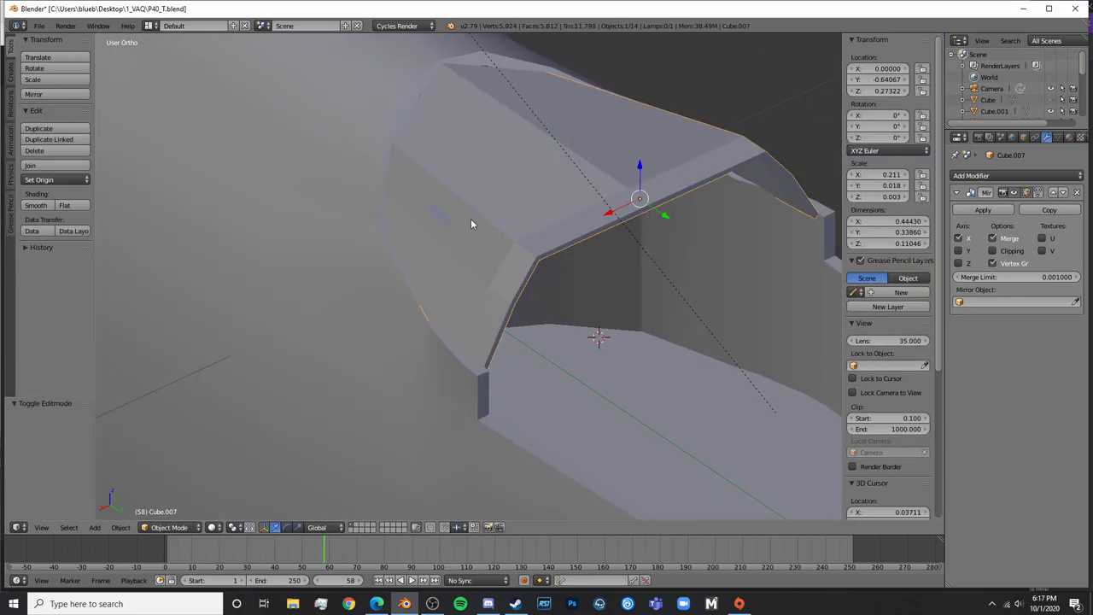
In Edit Mode, select the upper bend's front edge and raise it slightly along Z
middle_drag(471, 219, 433, 205)
key(Tab)
shift+middle_drag(528, 174, 455, 235)
key(z)
key(a)
key(c)
click(445, 206)
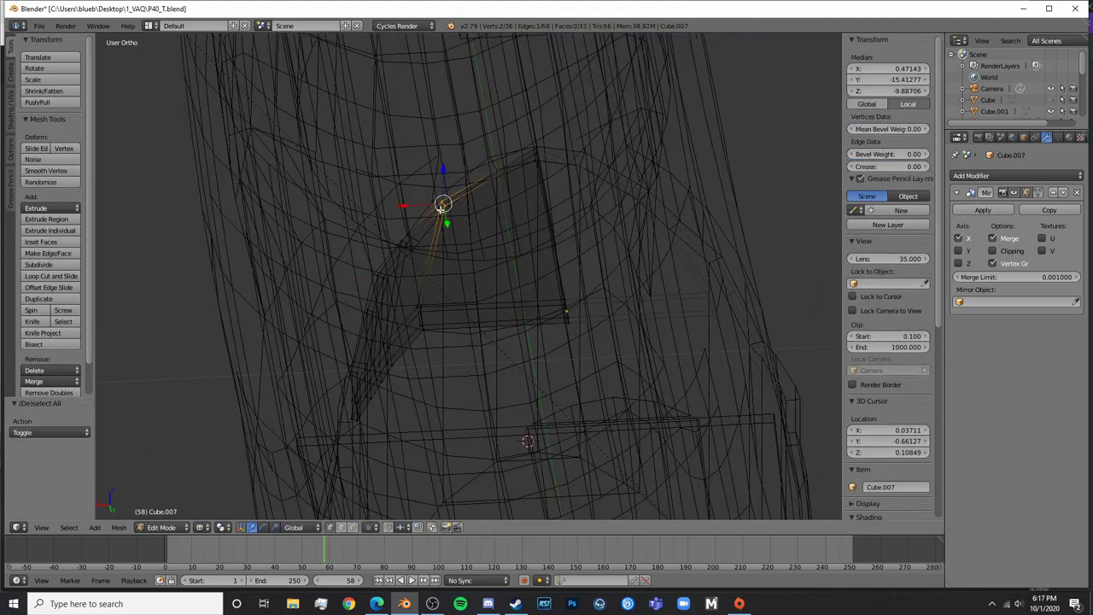
right_click(446, 203)
key(z)
drag(448, 180, 450, 175)
Add a lengthwise loop cut through the cowl's top panel and raise its front edge about 0.012 along Z
key(a)
key(z)
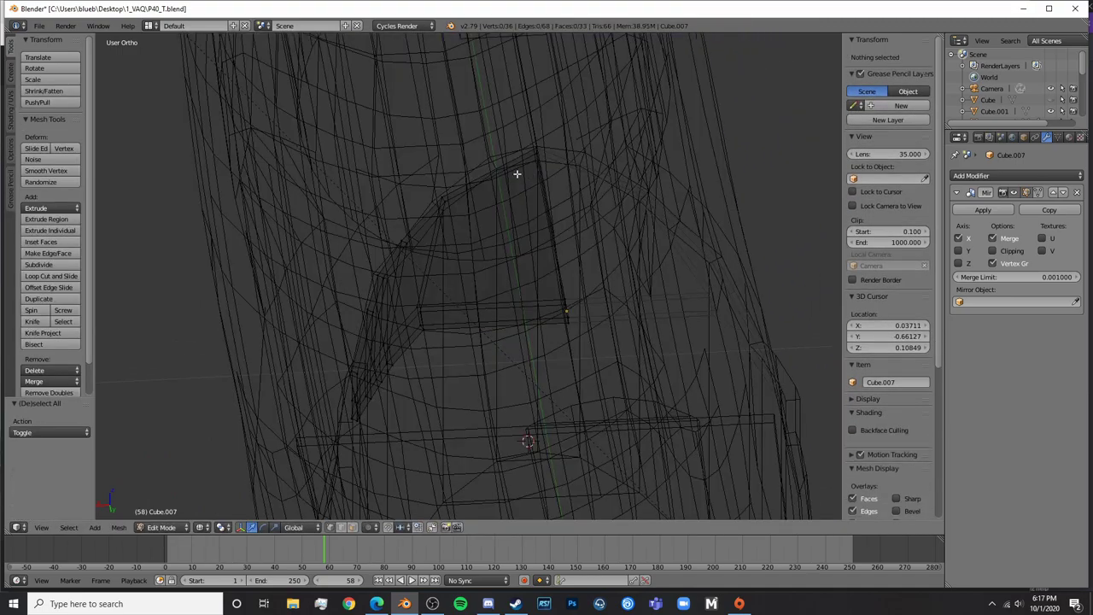
click(504, 173)
click(501, 171)
key(z)
key(z)
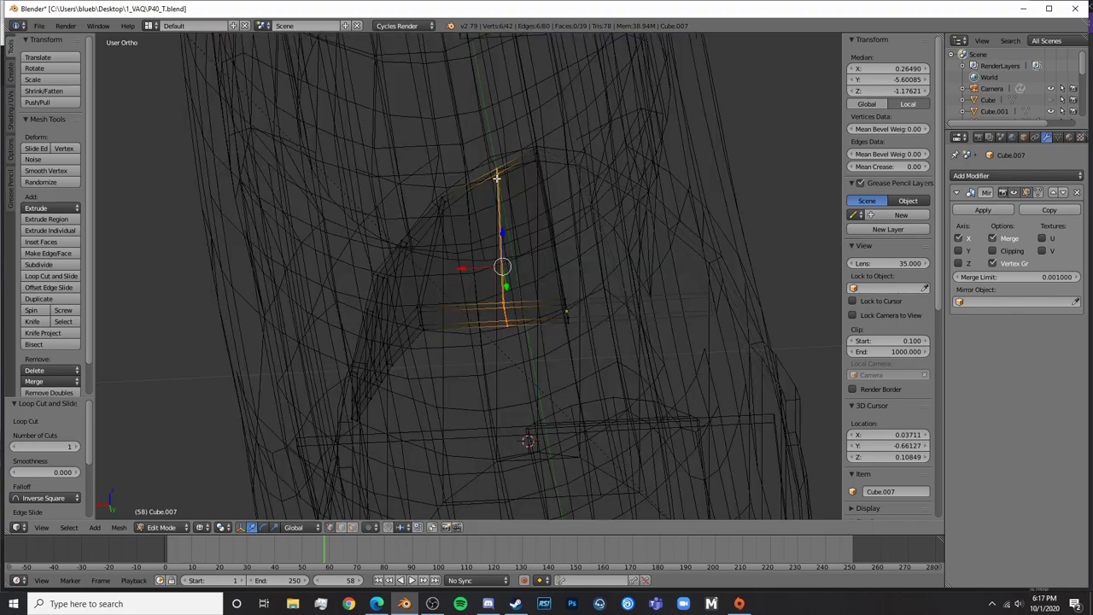
key(z)
drag(500, 145, 501, 133)
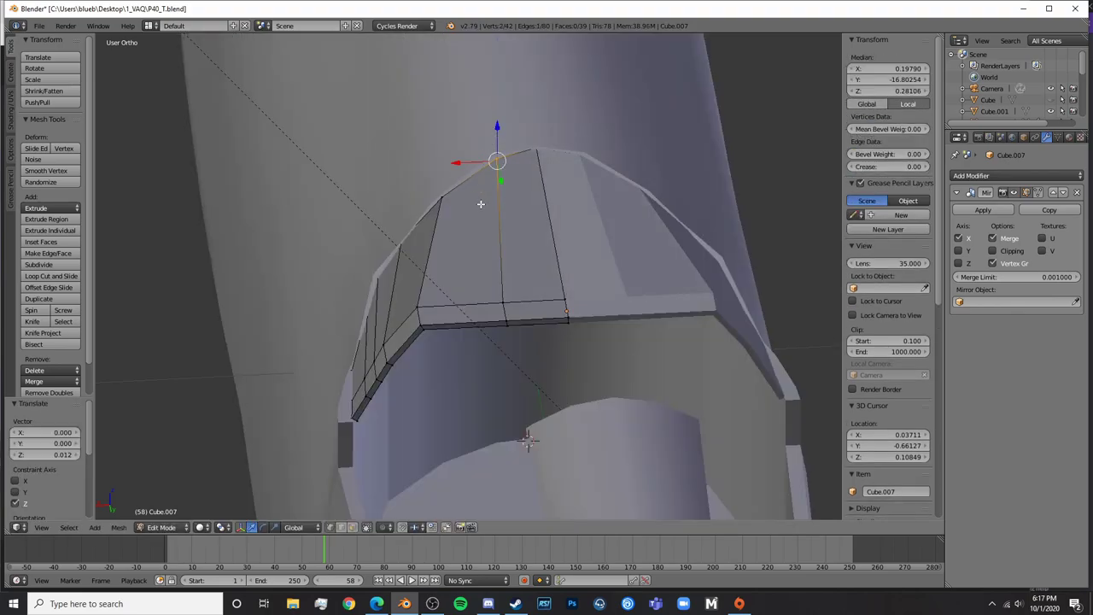
Shift the top loop's front edge forward into the fuselage, and select the upper bend's front edge
middle_drag(481, 203, 597, 194)
drag(310, 280, 260, 255)
key(z)
key(a)
key(b)
drag(310, 328, 312, 286)
key(z)
key(Tab)
Examine the cowl's fit against the fuselage from the side, including in rendered shading
middle_drag(312, 286, 483, 366)
key(a)
key(Tab)
scroll(484, 368, up, 7)
key(Tab)
mouse_move(571, 361)
middle_down()
mouse_move(480, 380)
mouse_move(509, 378)
mouse_move(564, 336)
middle_up()
key(shift+z)
key(shift+z)
scroll(564, 337, down, 5)
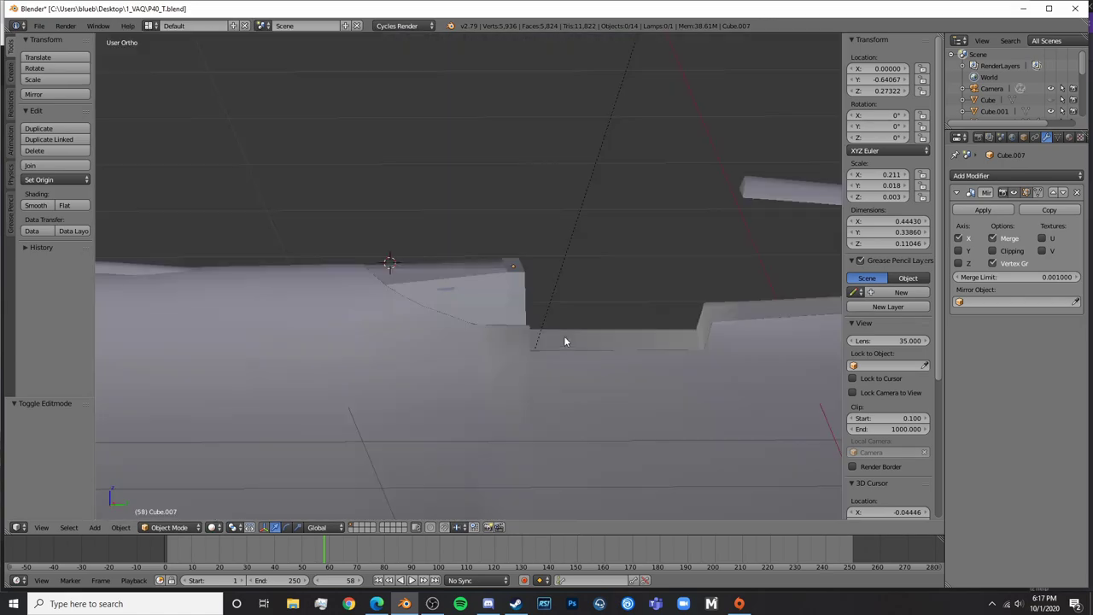
scroll(560, 340, up, 5)
Add one loop cut to the upper side panel and one to the panel below it, and return to Object Mode
key(Tab)
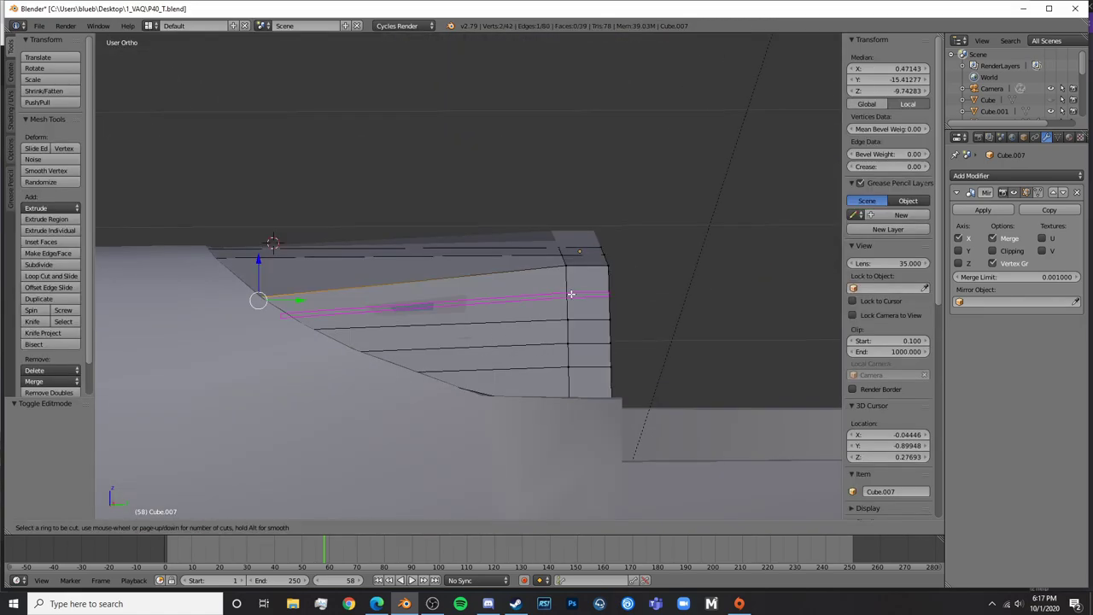
click(571, 294)
key(a)
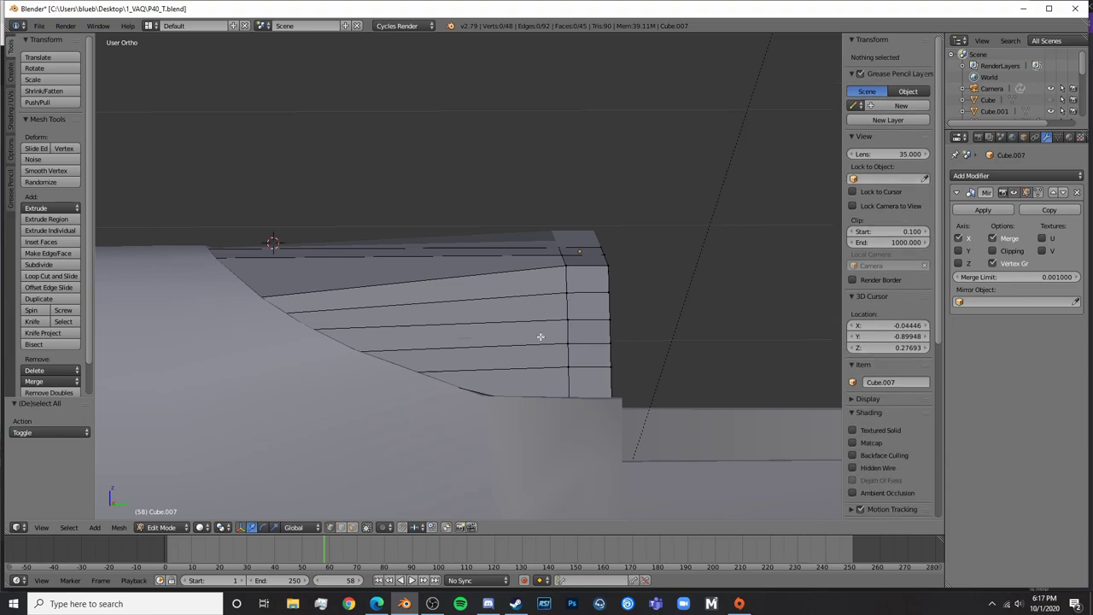
click(564, 333)
click(564, 333)
key(a)
key(Tab)
Shade the instrument panel cowl smooth and enable Auto Smooth on its mesh
middle_drag(637, 363, 547, 378)
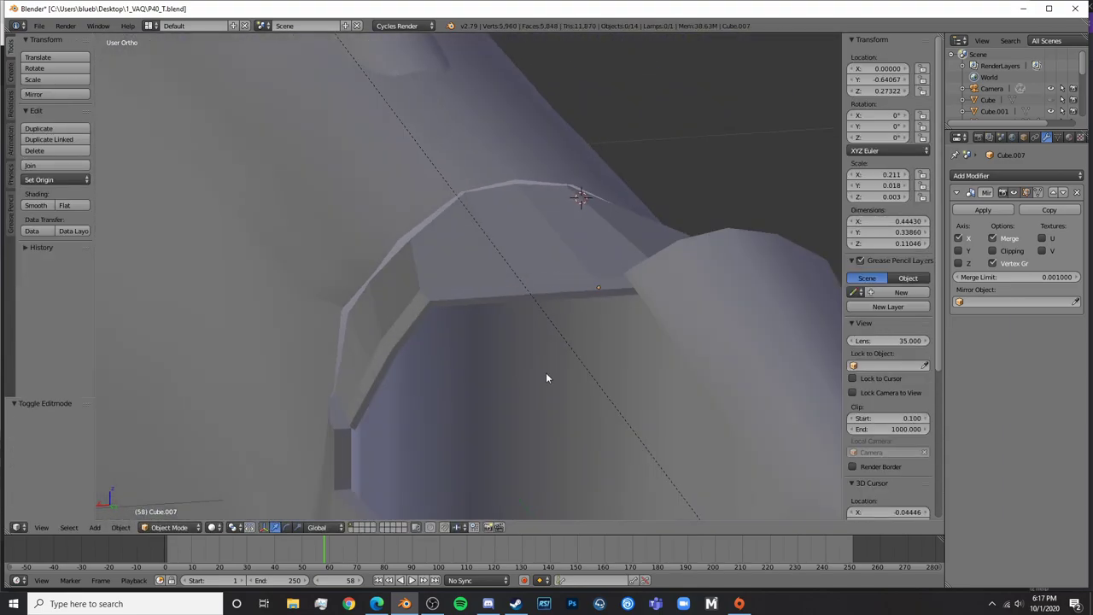
click(1059, 138)
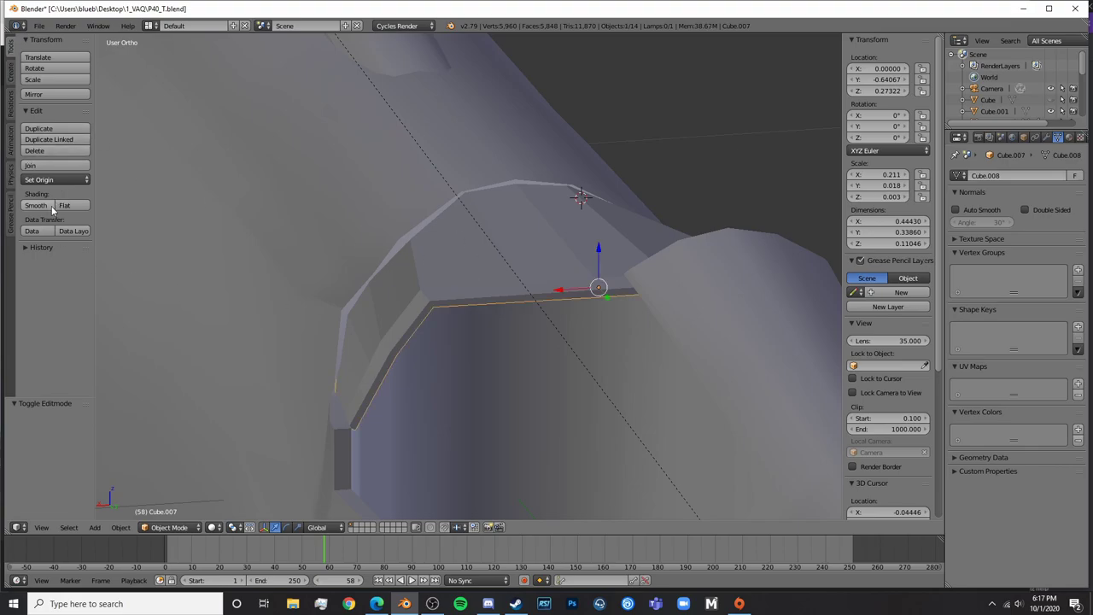
click(51, 206)
click(956, 209)
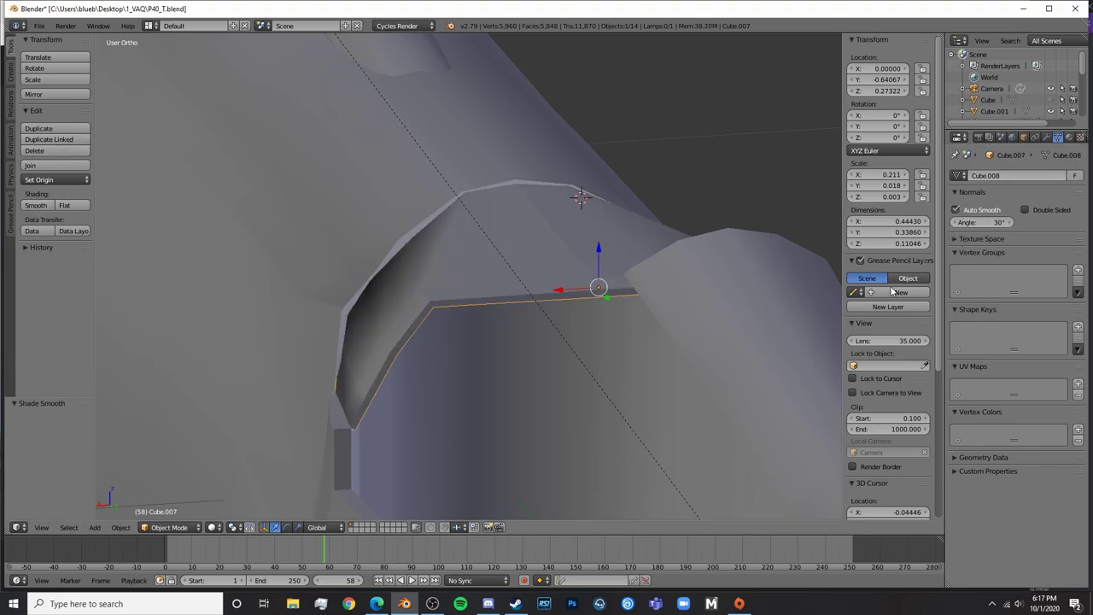
Set the cowl's Auto Smooth angle to 8.5°
middle_drag(530, 325, 437, 304)
key(Tab)
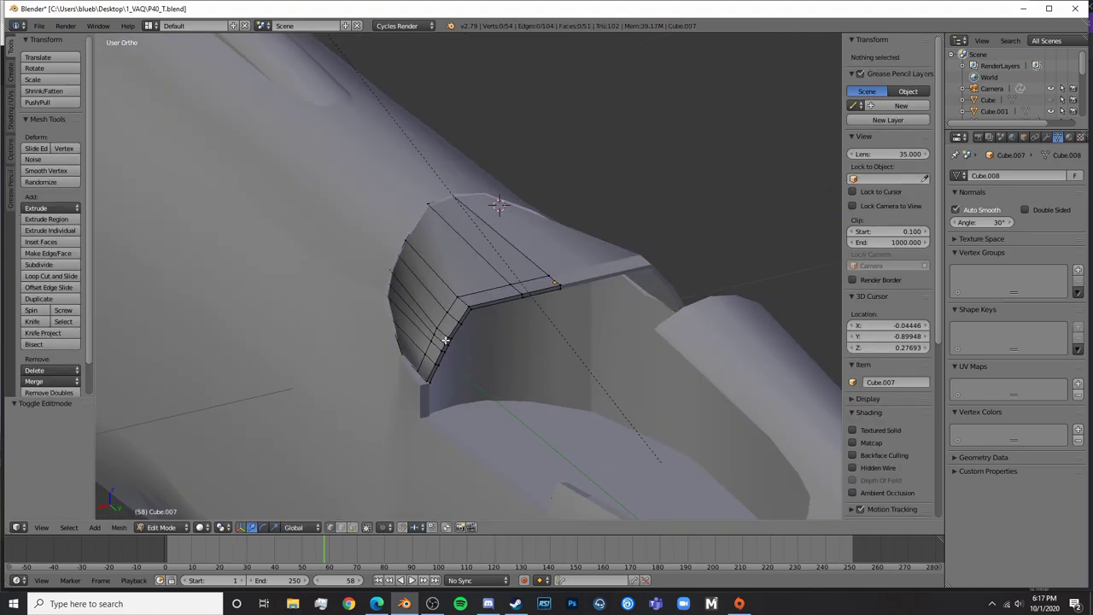
shift+middle_drag(467, 349, 516, 303)
scroll(516, 303, up, 3)
mouse_move(458, 326)
middle_down()
mouse_move(430, 311)
mouse_move(456, 311)
middle_up()
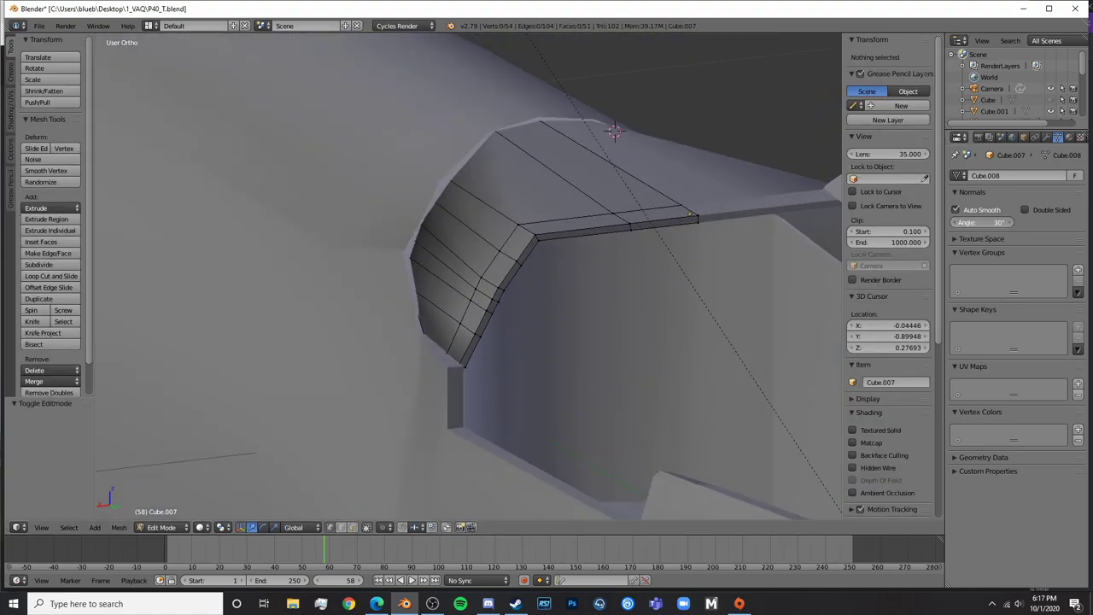
drag(983, 222, 952, 222)
key(Tab)
middle_drag(683, 299, 509, 335)
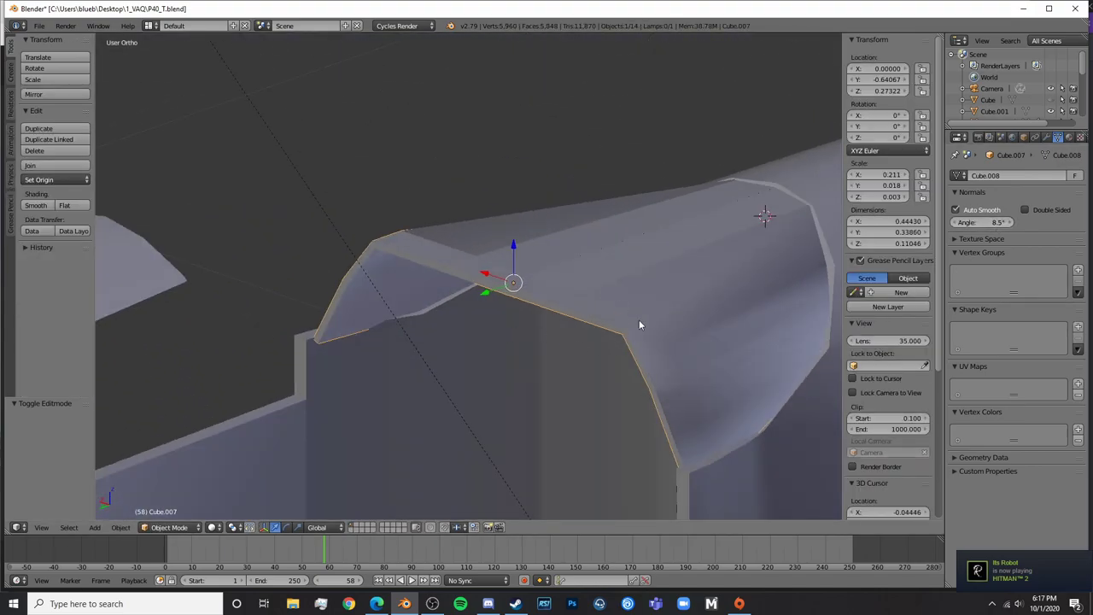
mouse_move(630, 378)
middle_down()
mouse_move(671, 364)
mouse_move(708, 329)
mouse_move(526, 331)
middle_up()
key(Tab)
key(z)
key(a)
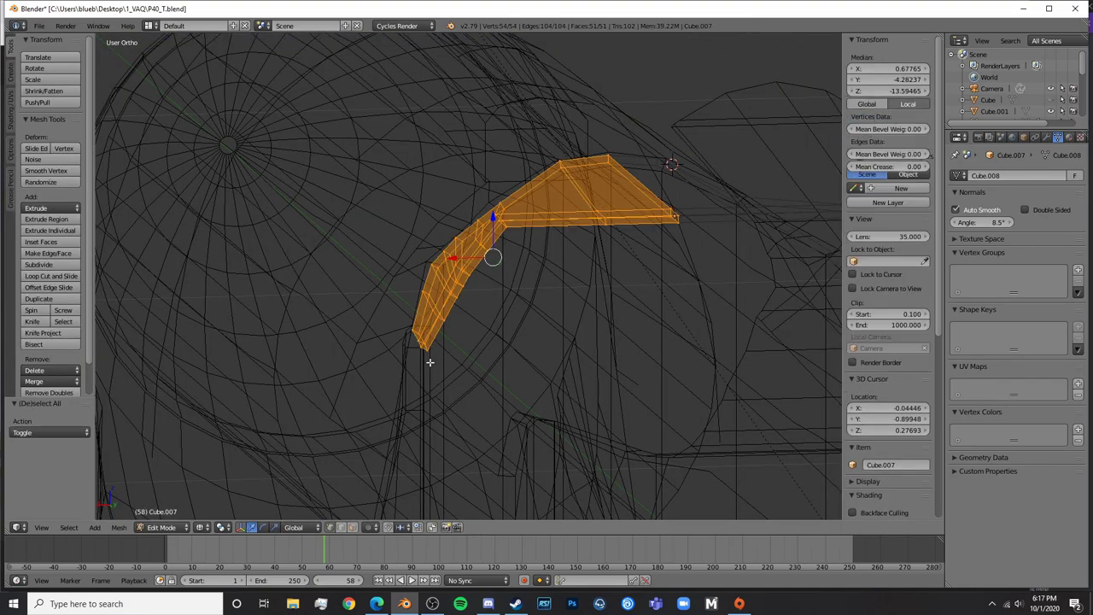
key(a)
key(c)
click(434, 355)
key(Escape)
key(z)
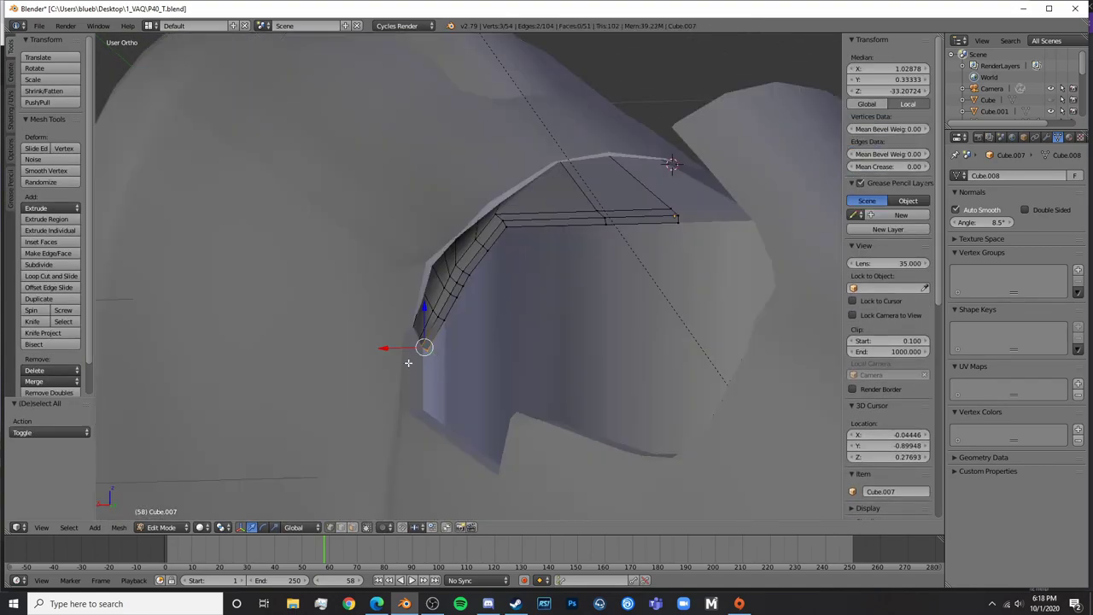
middle_drag(476, 326, 517, 365)
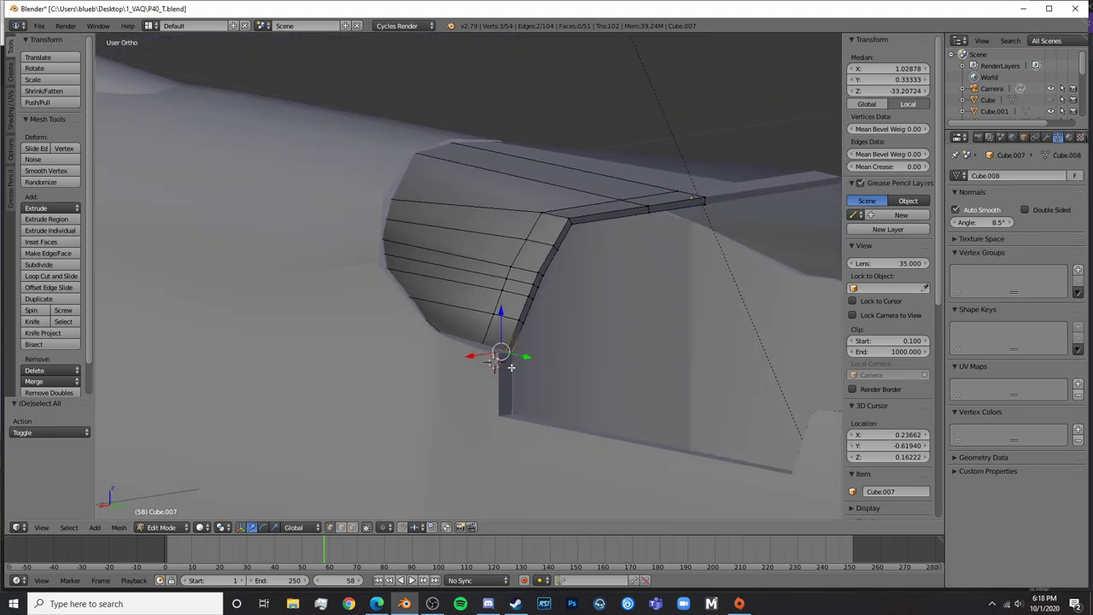
key(Tab)
Widen the whole cowl slightly along X to about 0.451, and check it in rendered shading
middle_drag(658, 345, 622, 367)
key(s)
key(x)
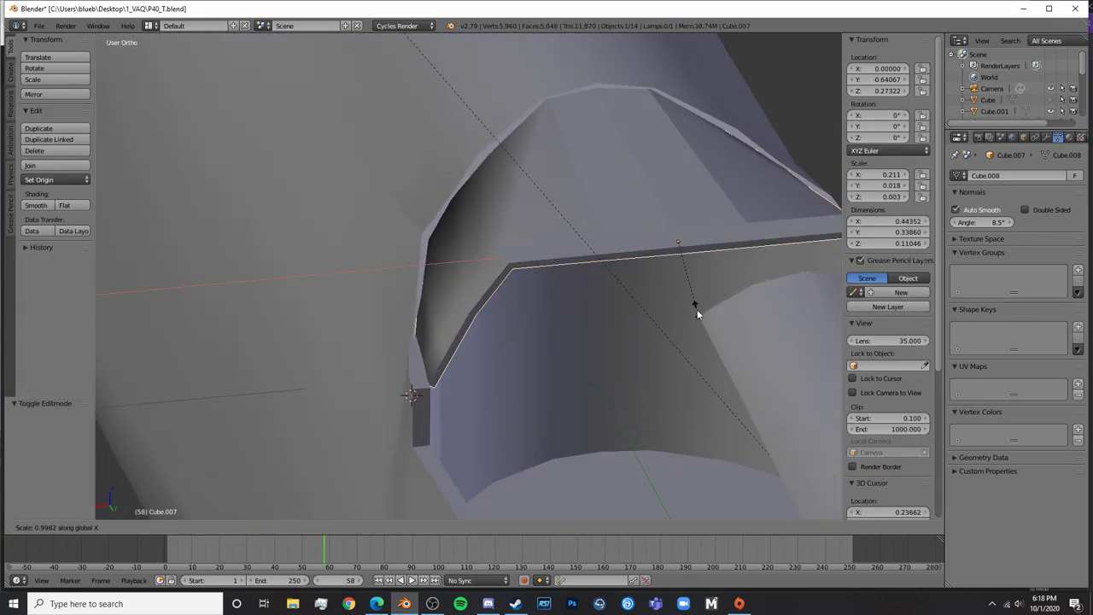
click(709, 305)
mouse_move(711, 305)
middle_down()
mouse_move(446, 348)
mouse_move(590, 330)
mouse_move(562, 382)
mouse_move(575, 319)
mouse_move(809, 315)
mouse_move(61, 319)
middle_up()
right_click(451, 263)
key(shift+z)
scroll(593, 398, up, 6)
key(shift+z)
Move the rear edge of the cowl's upper side loop outward along X and raise it about 0.004 along Z
key(Tab)
scroll(298, 354, down, 4)
mouse_move(301, 354)
middle_down()
mouse_move(523, 332)
mouse_move(488, 300)
mouse_move(498, 302)
middle_up()
scroll(523, 332, up, 5)
key(z)
middle_drag(484, 228, 464, 230)
key(z)
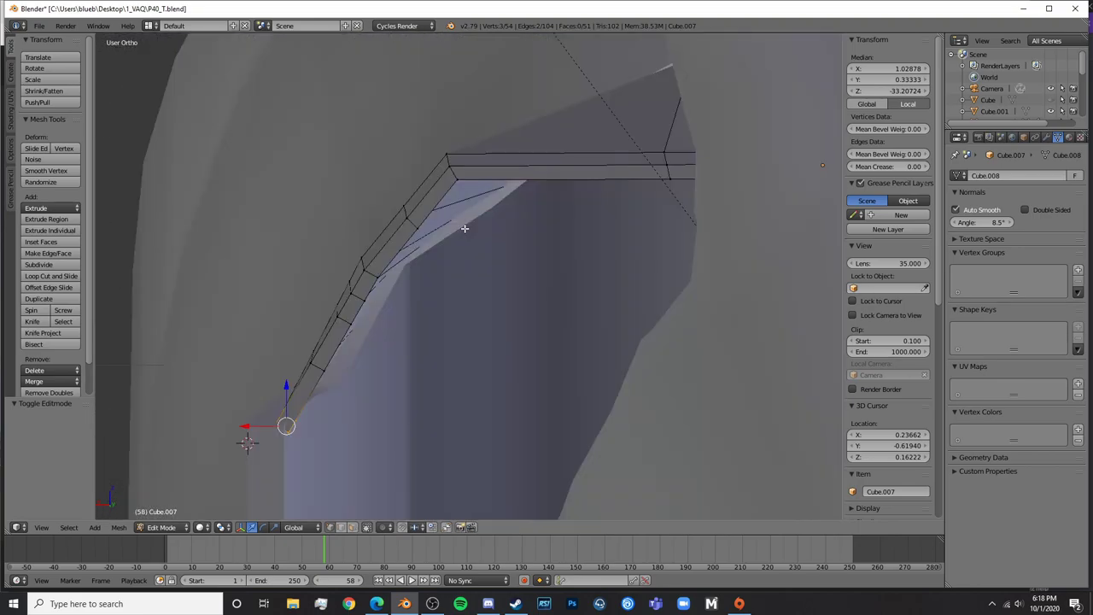
key(a)
right_click(410, 224)
key(z)
drag(371, 224, 362, 226)
drag(408, 192, 412, 183)
key(z)
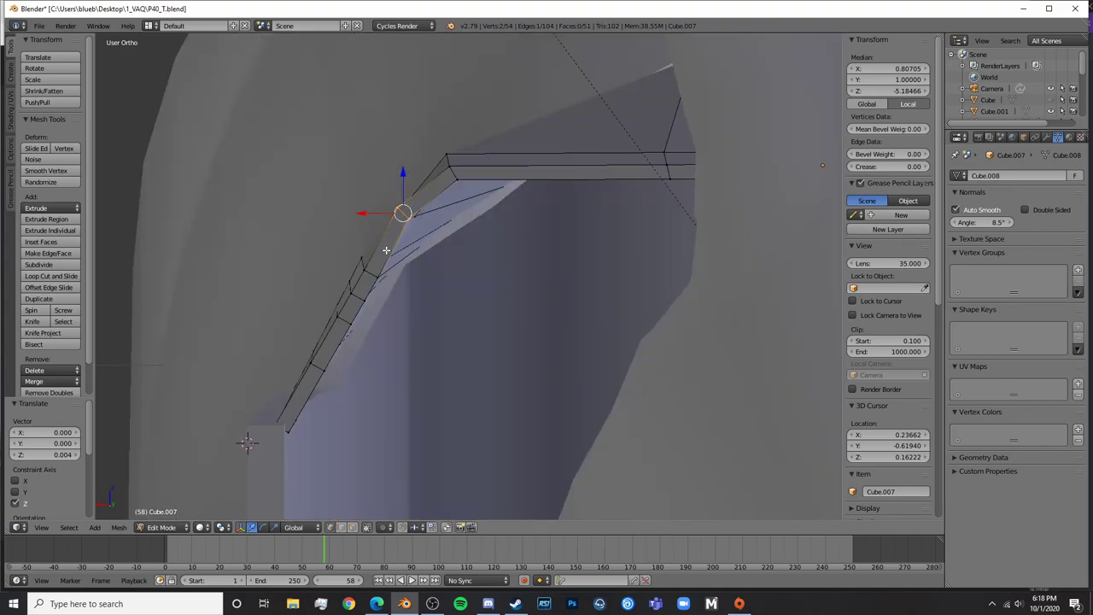
Adjust the rear edge midway down the cowl's side outward along X to round the arch
middle_drag(385, 248, 405, 253)
key(z)
key(a)
key(c)
click(422, 276)
right_click(396, 277)
key(z)
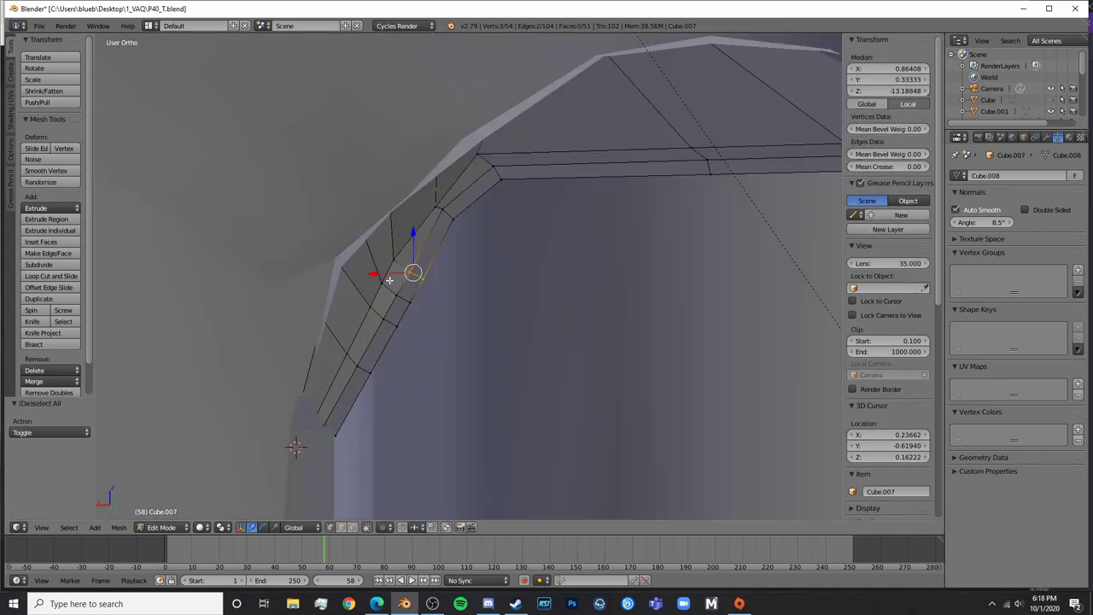
key(z)
mouse_move(449, 296)
middle_down()
mouse_move(547, 308)
mouse_move(513, 310)
mouse_move(513, 322)
middle_up()
right_click(517, 315)
key(z)
key(z)
right_click(442, 286)
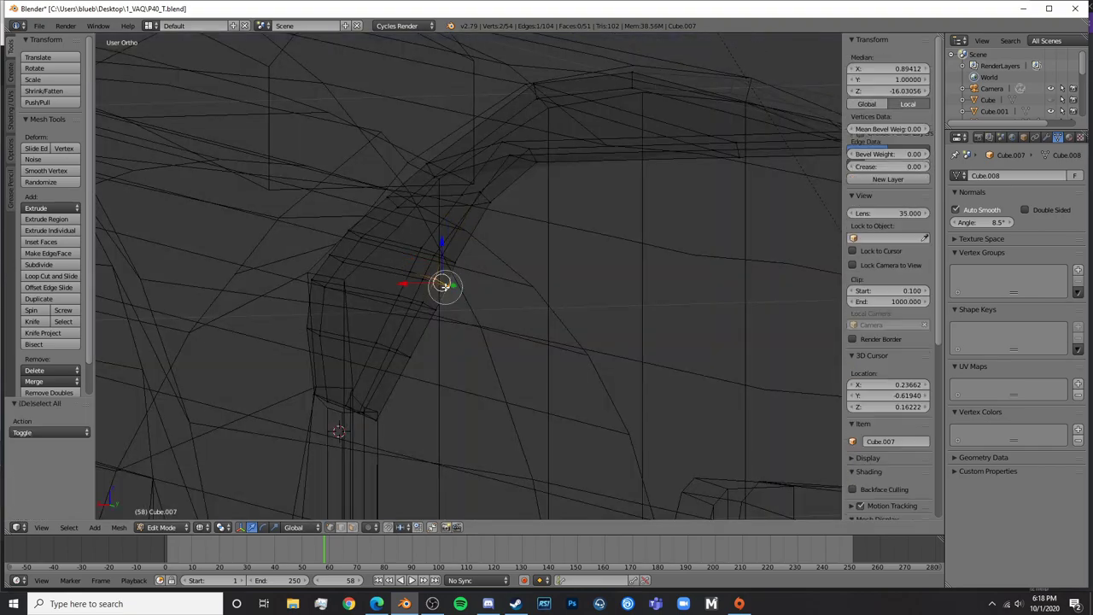
right_click(445, 287)
key(z)
drag(405, 284, 389, 310)
Shift the lower rear edges of the cowl's side outward along X, and return to Object Mode
key(z)
key(a)
key(c)
click(429, 309)
right_click(429, 309)
key(z)
key(z)
key(a)
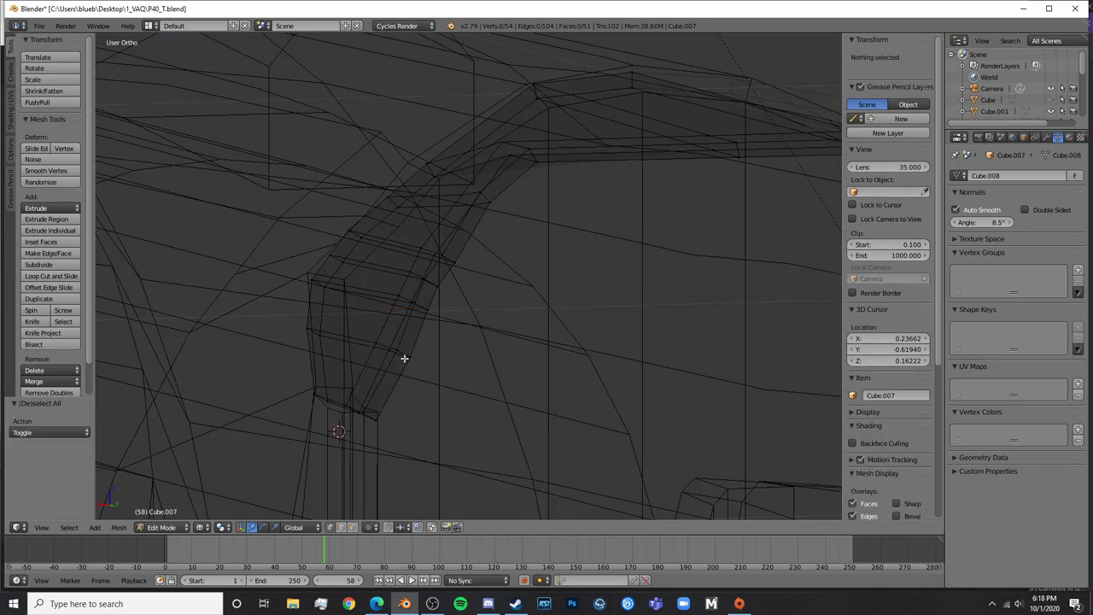
right_click(404, 356)
key(z)
drag(374, 352, 366, 352)
key(Tab)
Move the cowl's lower front corner edge, where it meets the fuselage, about -0.003 along X
scroll(486, 392, down, 4)
mouse_move(486, 392)
middle_down()
mouse_move(496, 382)
mouse_move(483, 382)
middle_up()
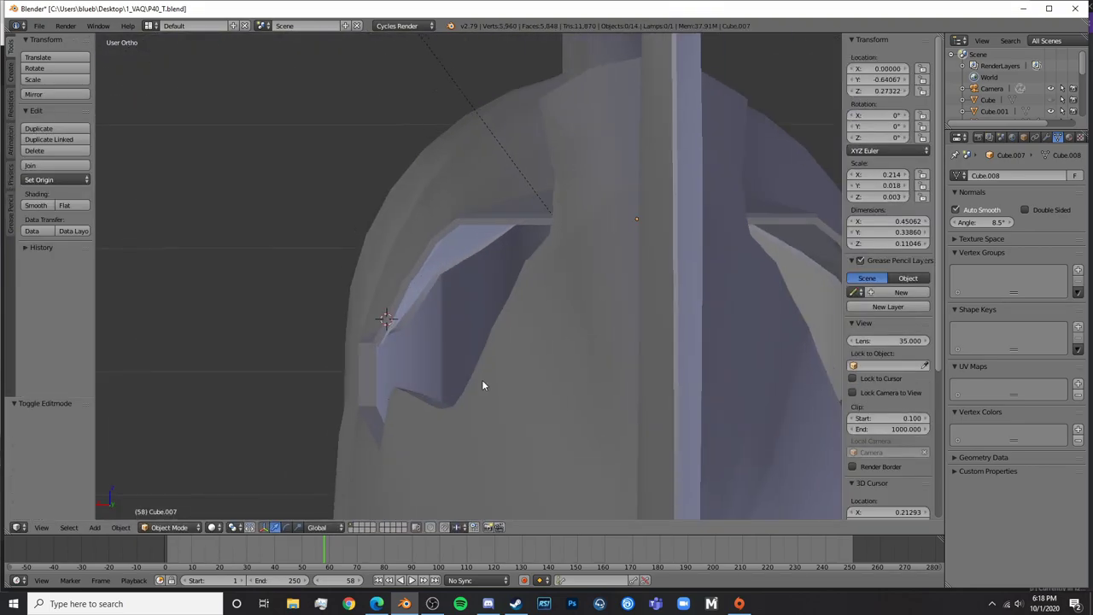
key(shift+z)
key(KP_3)
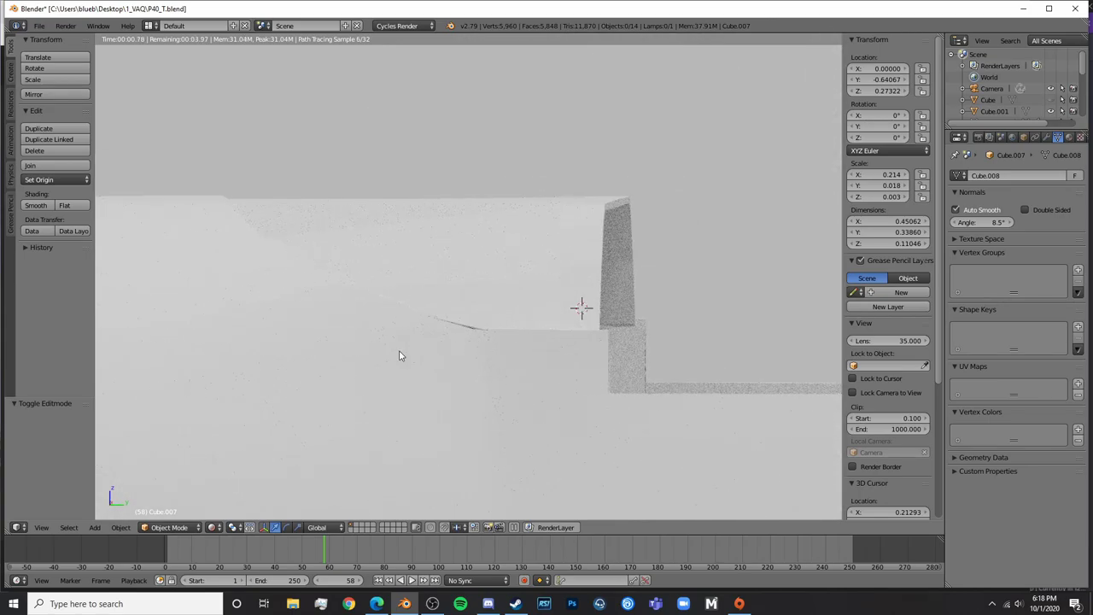
key(shift+z)
key(Tab)
key(a)
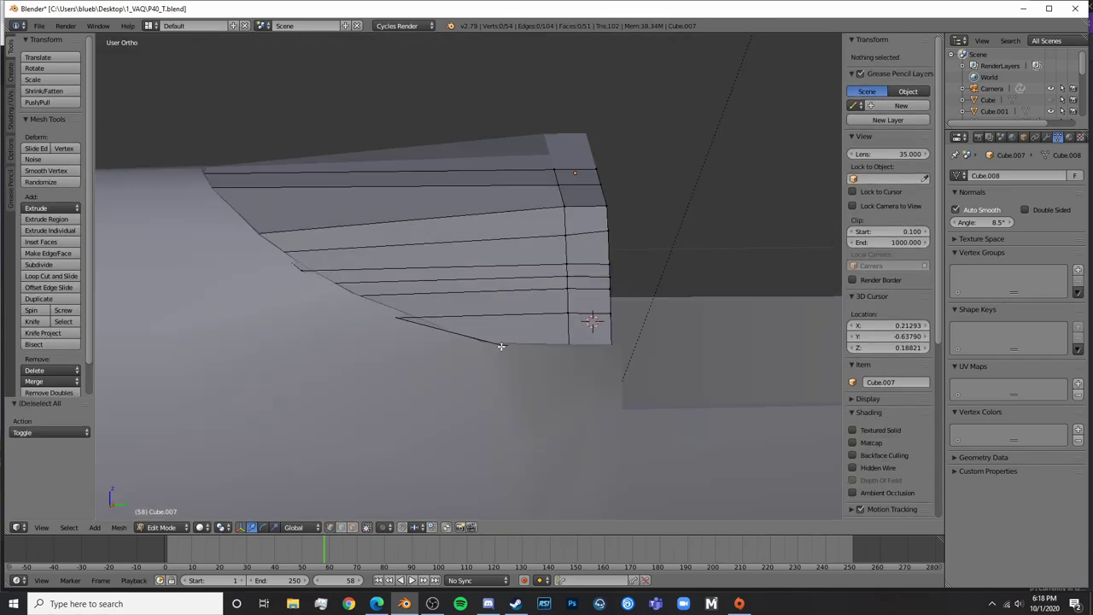
right_click(502, 346)
middle_drag(501, 346, 549, 337)
key(z)
right_click(549, 340)
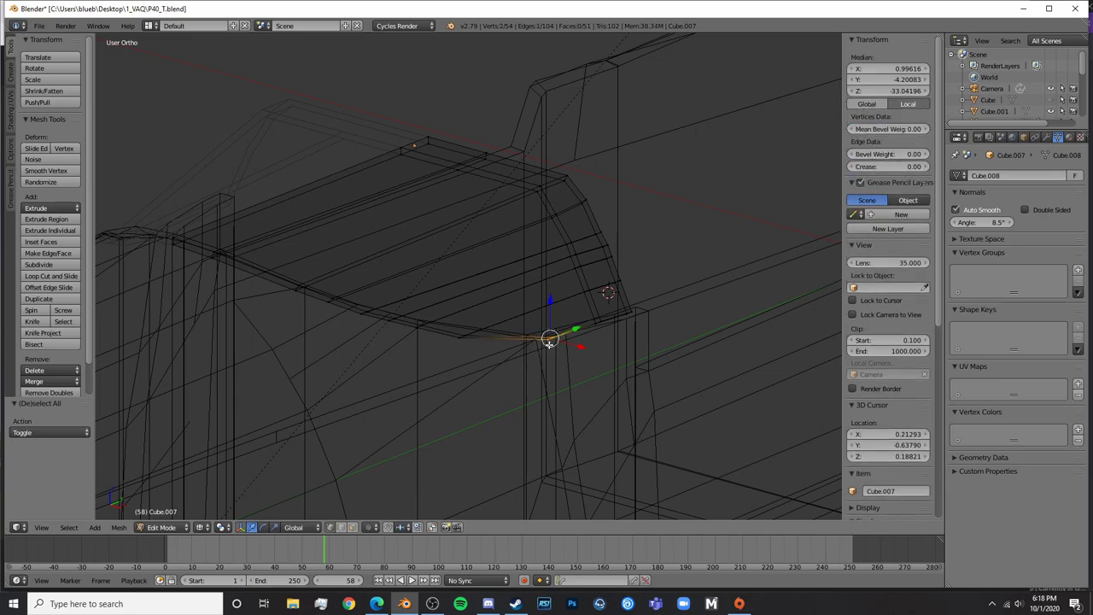
key(z)
drag(580, 347, 555, 341)
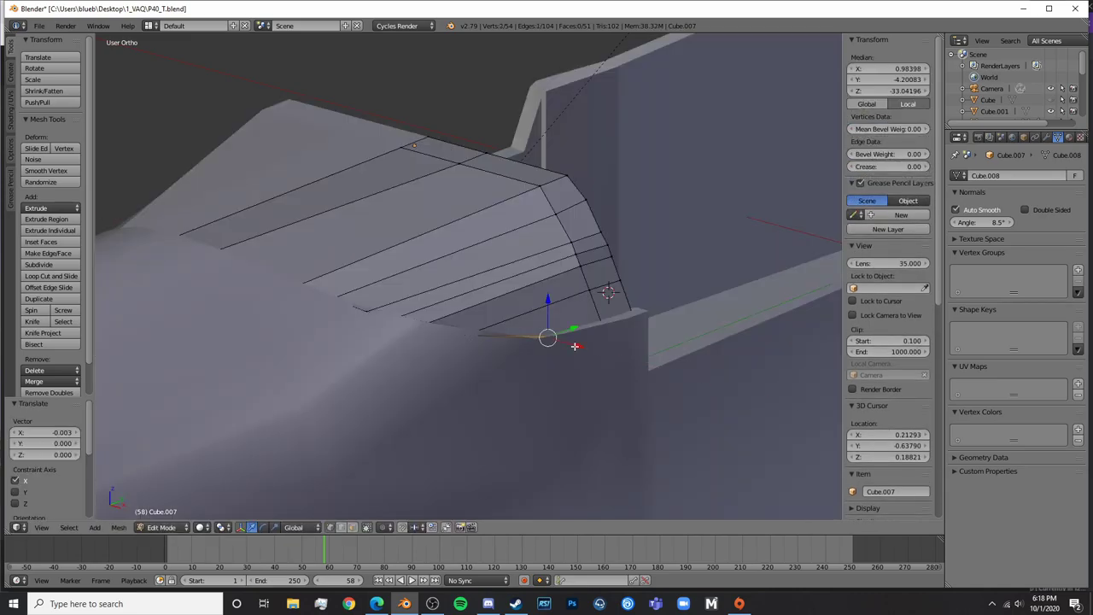
Add a loop cut beside the cowl's lower front corner and shift its bottom edge toward the fuselage surface
key(ctrl+r)
click(538, 344)
click(549, 342)
key(z)
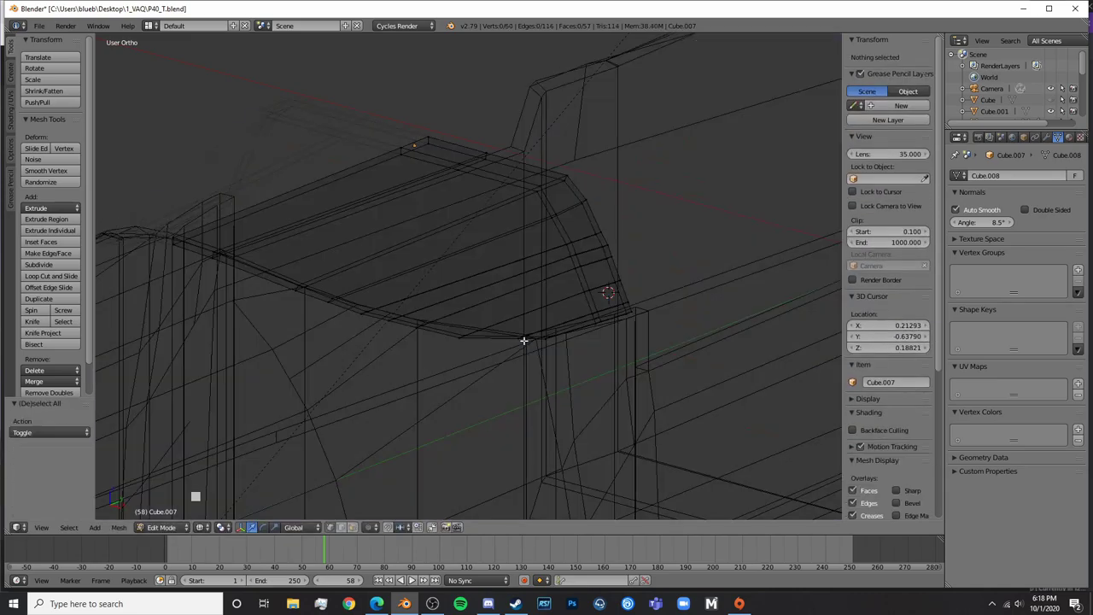
right_click(522, 340)
key(z)
drag(545, 332, 536, 334)
middle_drag(535, 333, 553, 293)
scroll(632, 362, up, 3)
scroll(554, 293, up, 4)
drag(550, 296, 539, 291)
key(Tab)
Examine the cowl on the whole aircraft in solid and rendered shading, and check the P-40 cockpit reference photo in the browser
scroll(580, 296, down, 10)
middle_drag(556, 238, 216, 237)
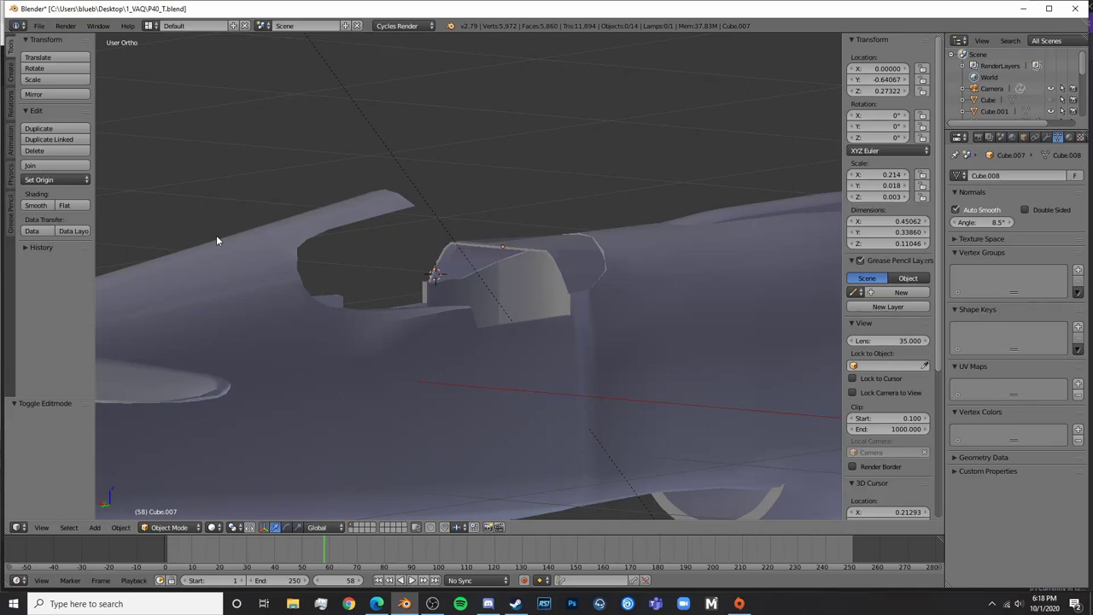
middle_drag(512, 318, 481, 317)
scroll(402, 307, down, 10)
middle_drag(384, 309, 561, 313)
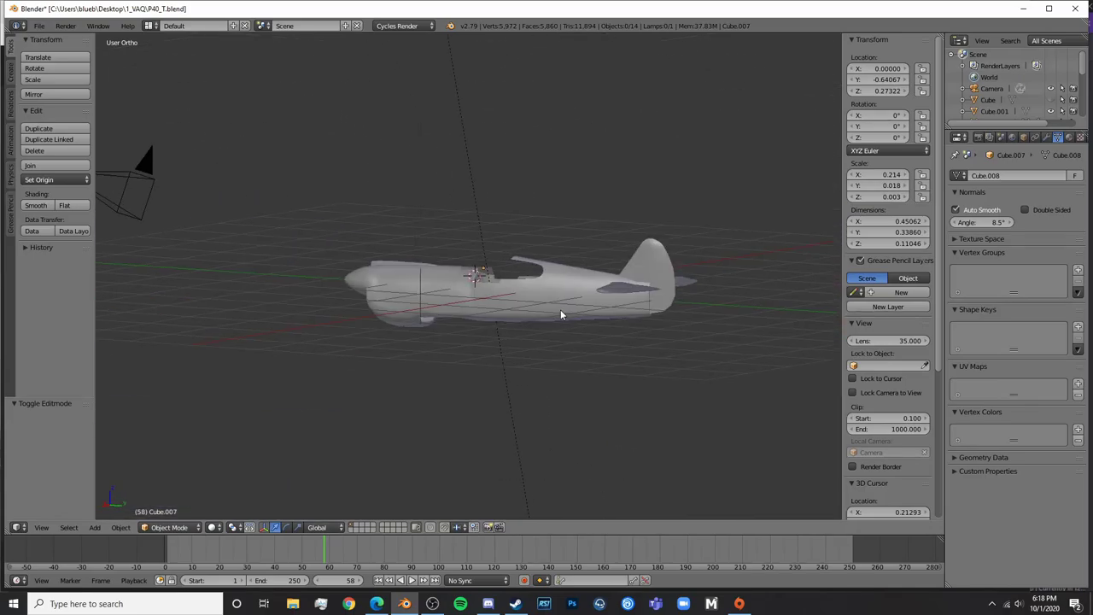
key(shift+z)
scroll(478, 398, up, 10)
mouse_move(565, 392)
middle_down()
mouse_move(603, 381)
mouse_move(586, 381)
middle_up()
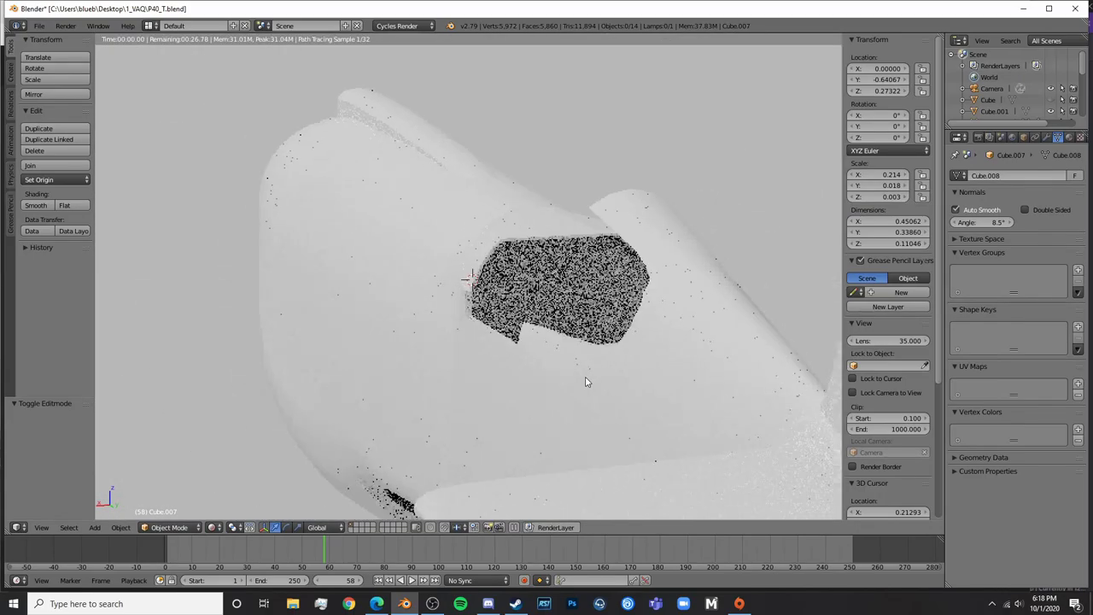
key(shift+z)
scroll(451, 438, down, 6)
middle_drag(335, 395, 418, 359)
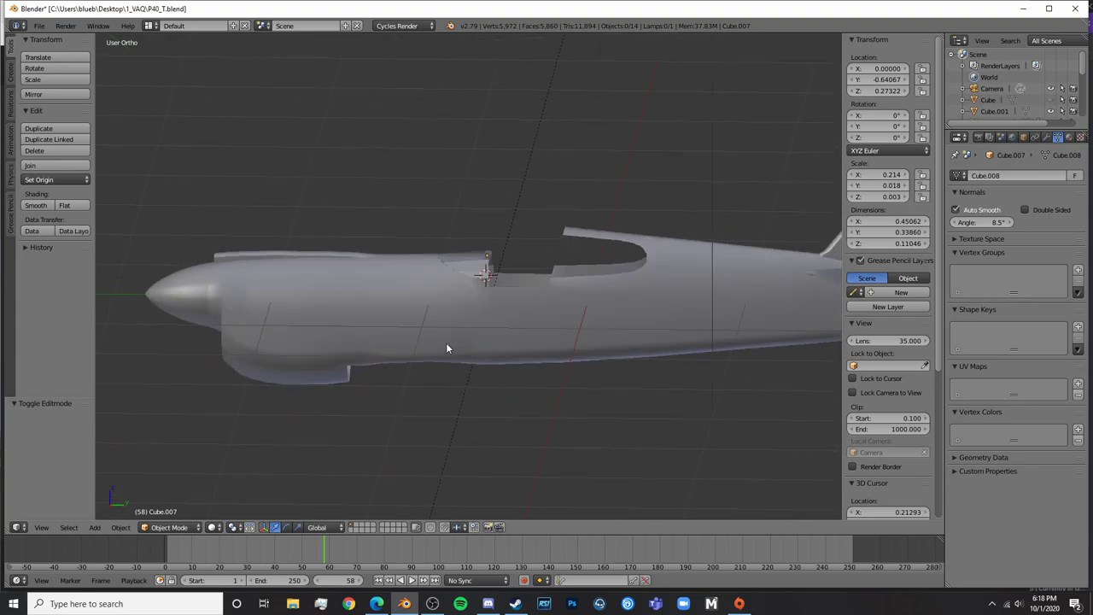
scroll(478, 342, up, 6)
middle_drag(487, 341, 405, 383)
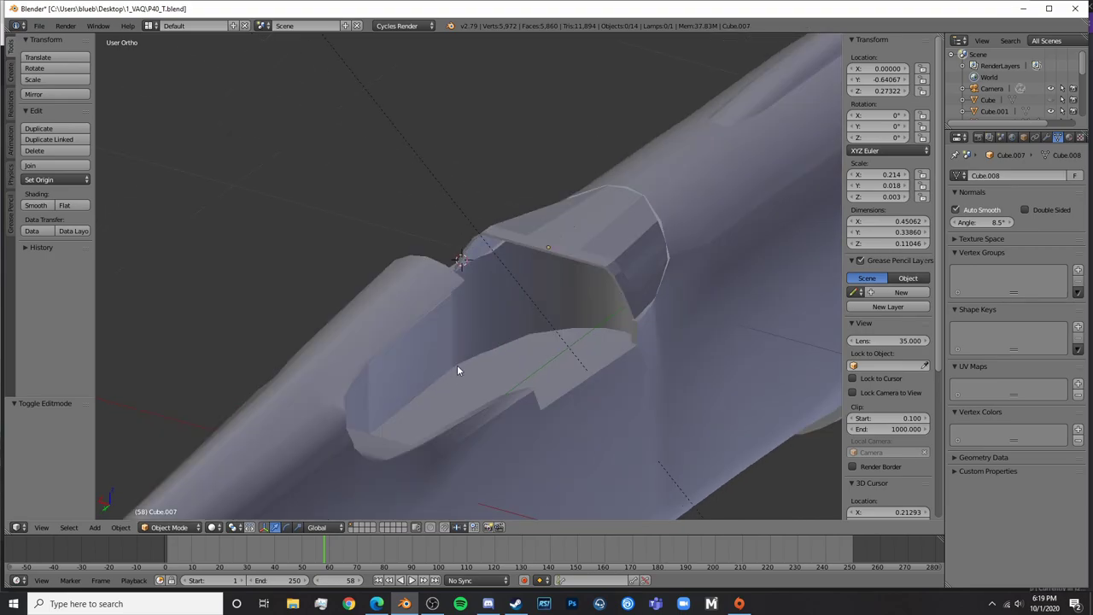
middle_drag(637, 382, 487, 270)
click(377, 604)
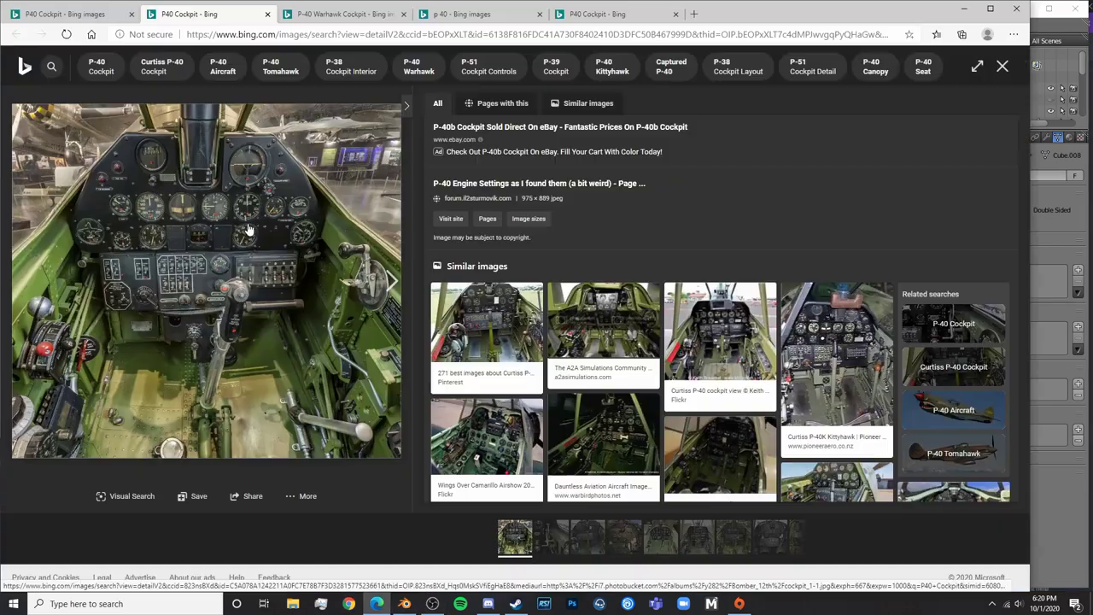
click(396, 610)
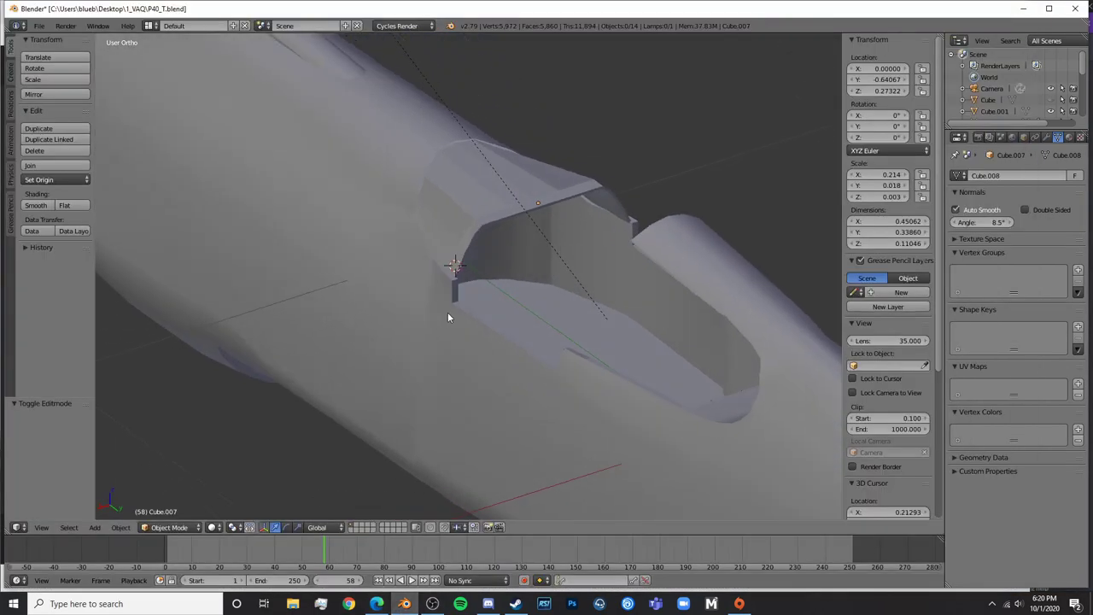
Add a cube in the cockpit opening, scale it to about 0.146, and flatten it along Y to about 0.017
key(shift+a)
mouse_move(493, 275)
click(549, 287)
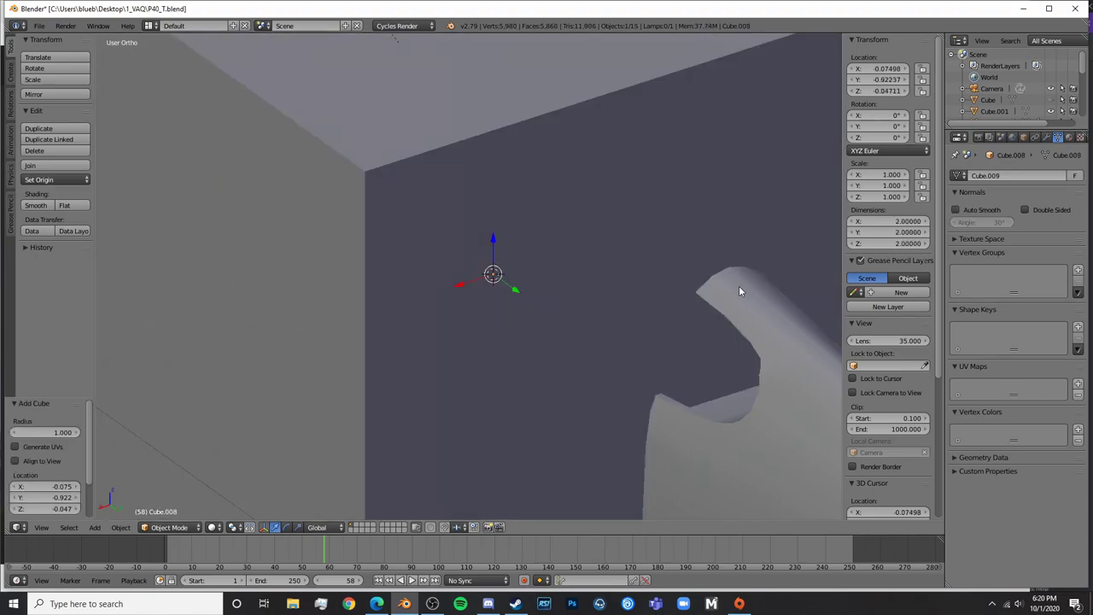
key(s)
click(493, 290)
key(s)
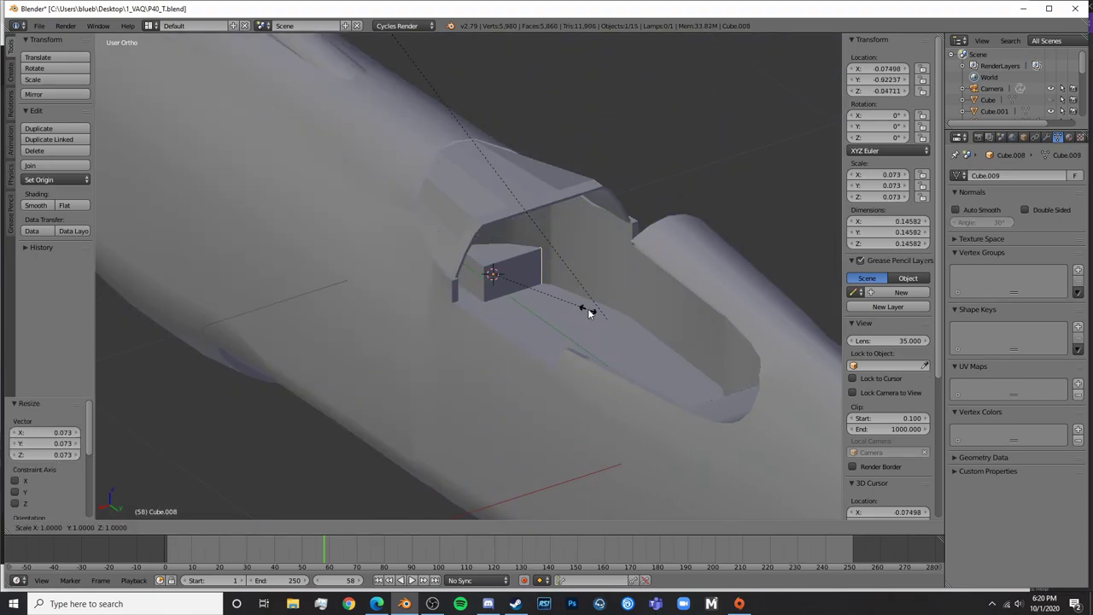
key(y)
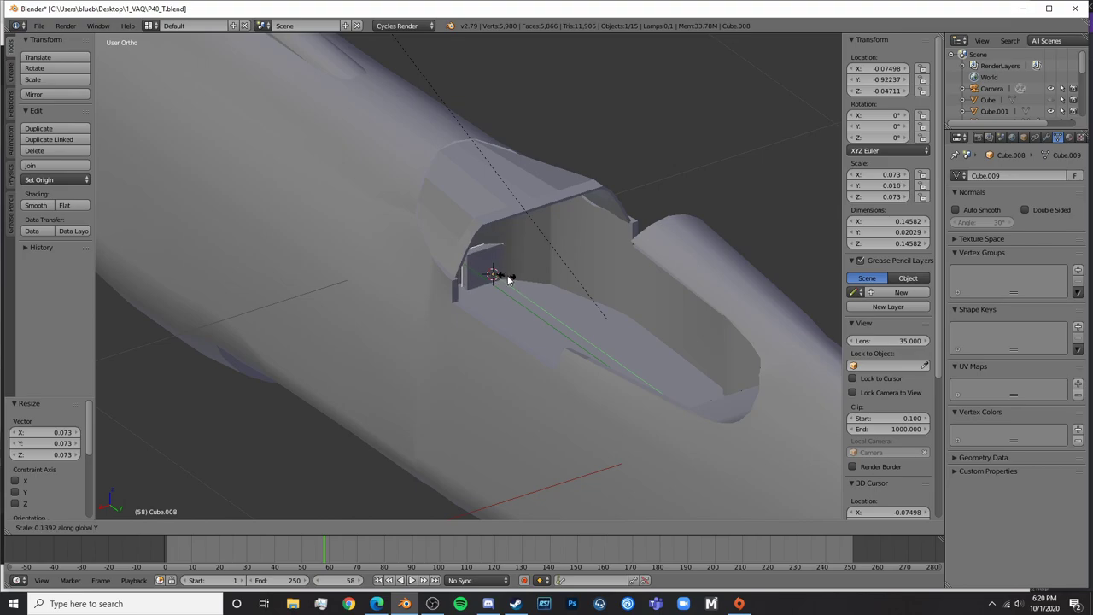
click(506, 280)
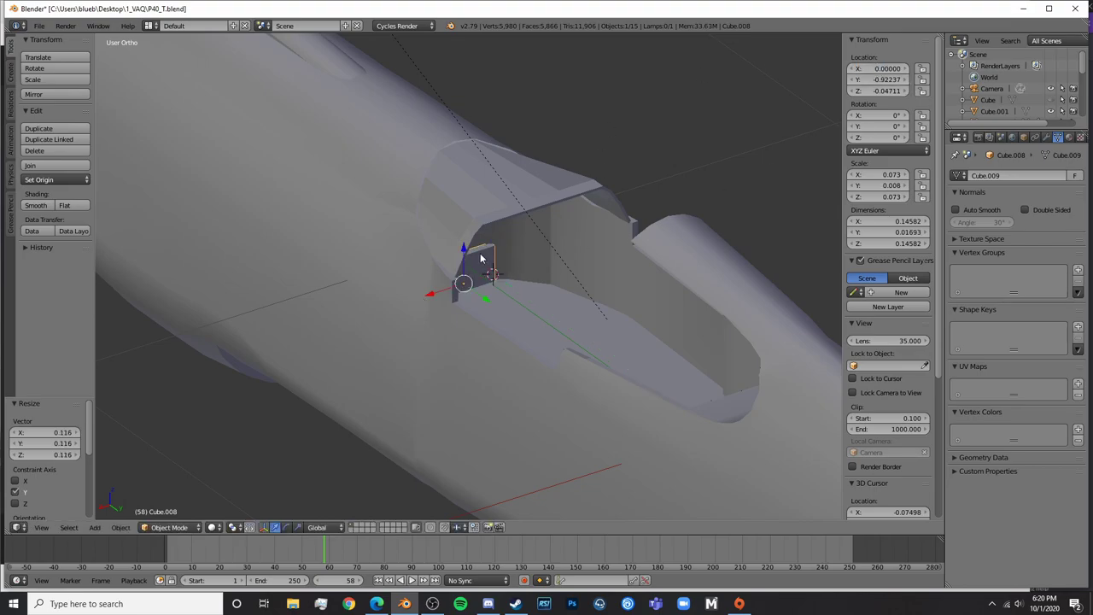
Position the flattened cube under the cowl at X 0, Y about -0.773 and Z about 0.053
drag(465, 252, 513, 258)
middle_drag(512, 259, 652, 310)
key(g)
key(y)
click(549, 344)
Scale the instrument panel plate to about 0.426 along X and 0.239 along Z to fill the cowl opening
key(s)
key(x)
click(757, 322)
key(s)
key(x)
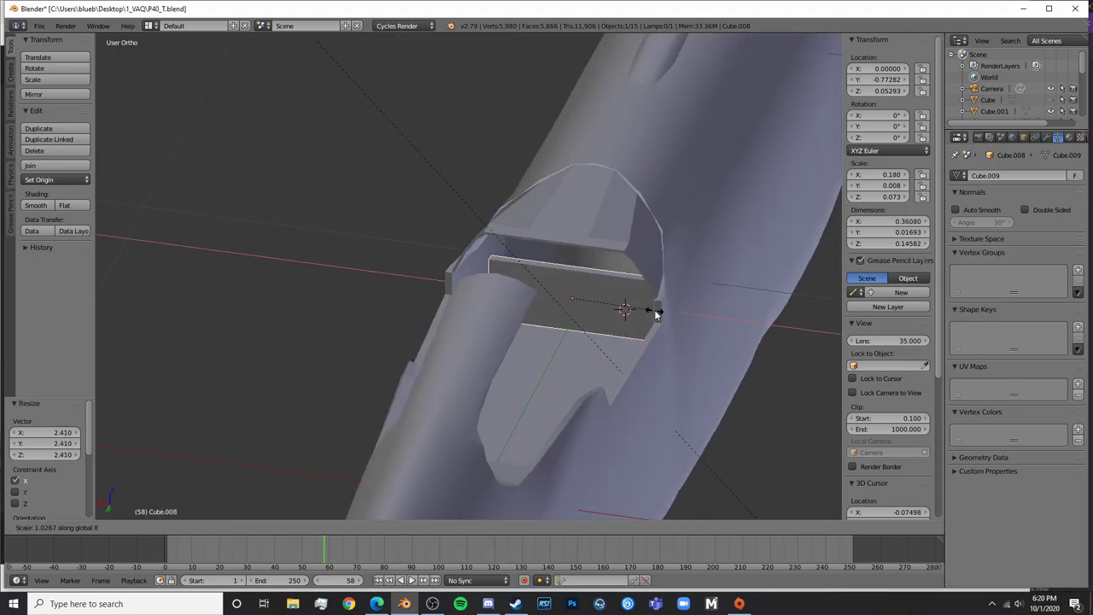
click(670, 308)
key(s)
key(z)
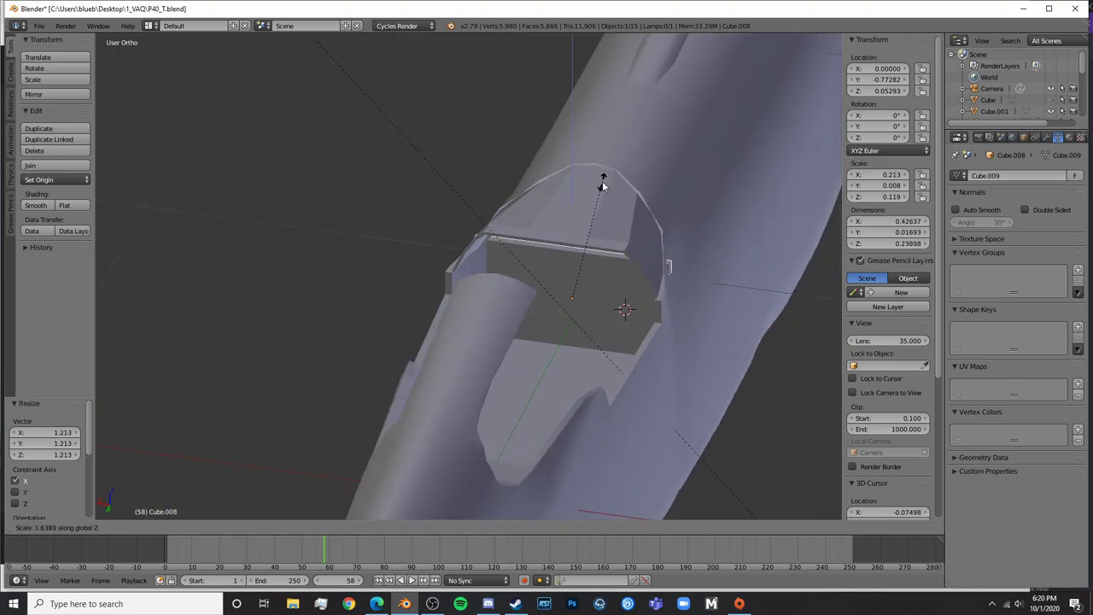
click(603, 182)
Narrow the instrument panel plate along X to about 0.396 so it fits inside the cockpit walls
middle_drag(602, 179, 516, 205)
key(s)
key(x)
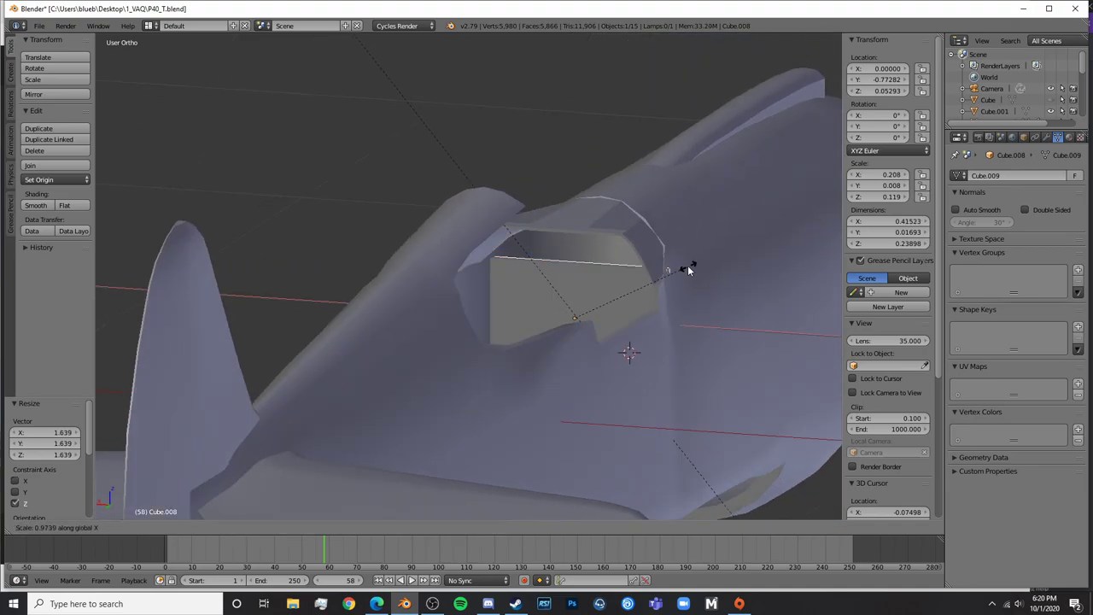
click(683, 266)
key(Tab)
middle_drag(591, 288, 558, 283)
key(Tab)
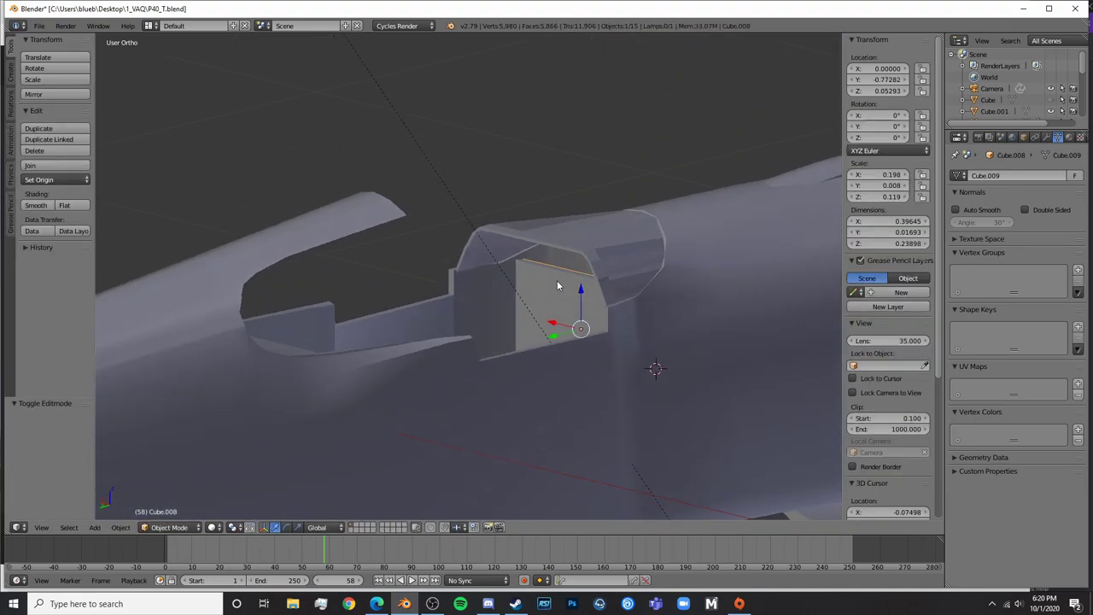
Extrude the plate's top face up about 0.025 and scale it along X by about 0.934
key(Tab)
scroll(556, 277, up, 5)
shift+middle_drag(599, 358, 387, 367)
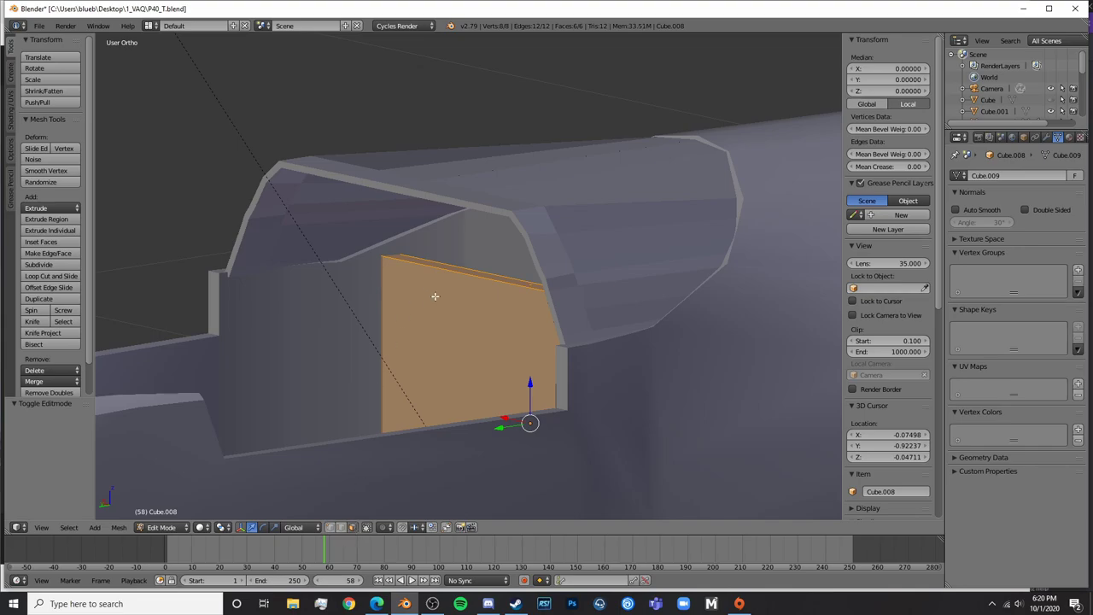
right_click(485, 276)
key(e)
click(667, 289)
middle_drag(666, 291, 763, 295)
key(s)
key(x)
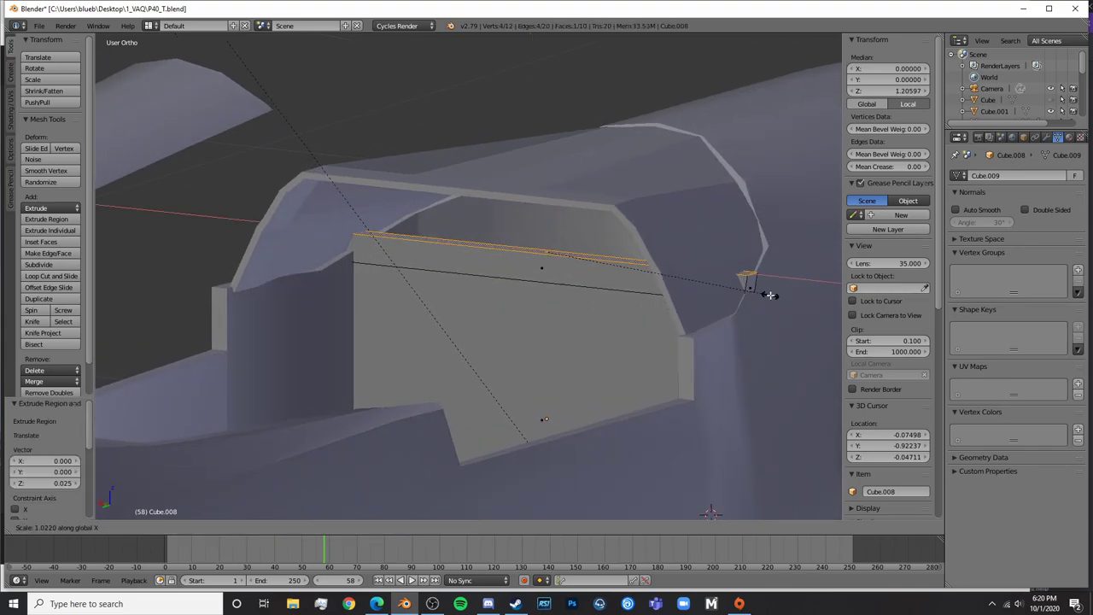
click(748, 298)
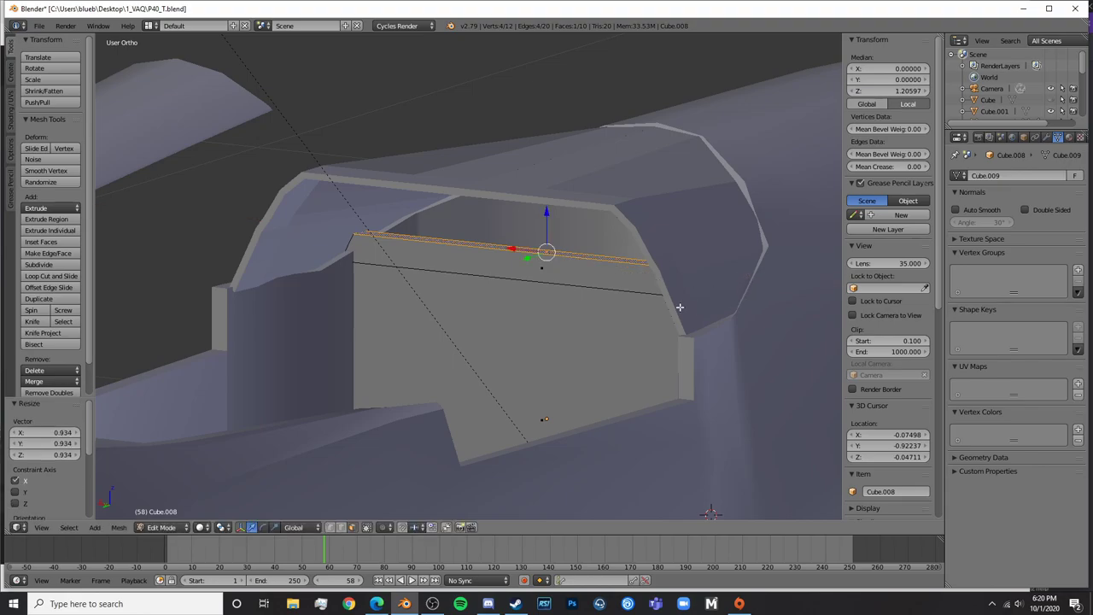
Extrude the plate's top face up about 0.024 and again about 0.017, narrowing each level along X to follow the cowl's curve
key(e)
click(649, 277)
key(e)
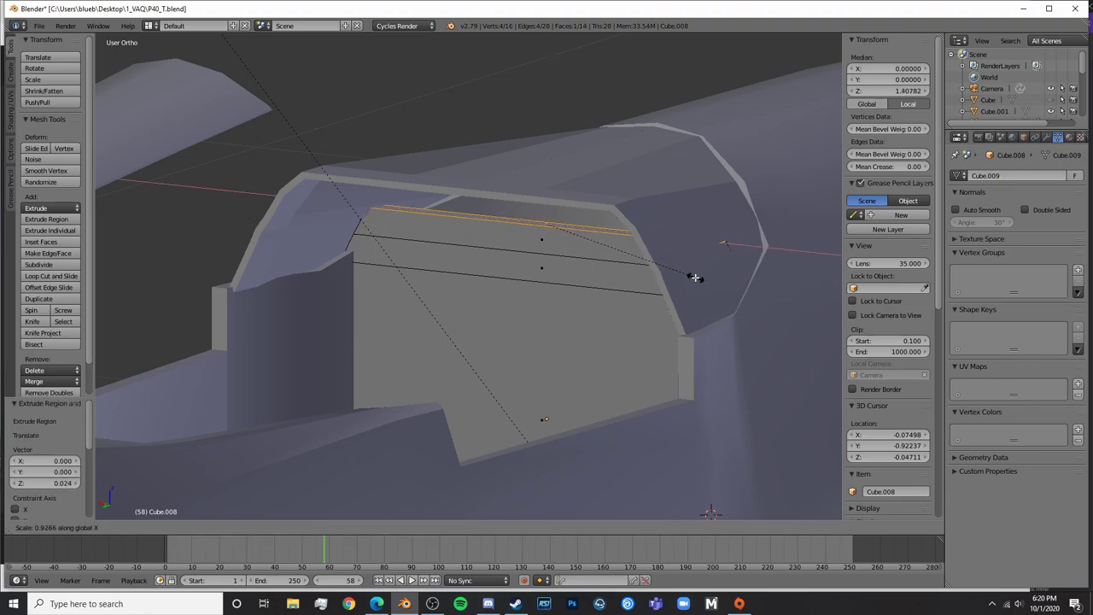
click(691, 277)
key(s)
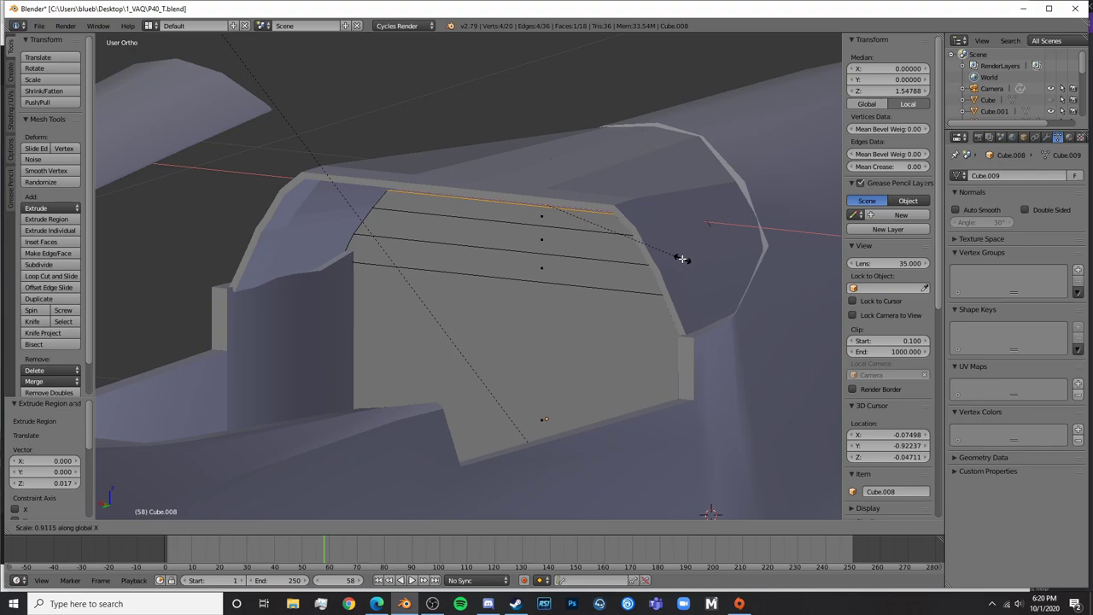
click(680, 257)
Extrude the plate's top face upward twice more, narrowing it along X, to bring the plate's total height to about 0.332
middle_drag(676, 256, 618, 323)
key(e)
click(697, 241)
key(s)
click(676, 236)
key(e)
click(683, 233)
key(s)
key(x)
click(659, 235)
key(Tab)
key(a)
Select the vertices at the middle of the cowl's rear lip and raise them slightly along Z
scroll(783, 278, down, 6)
scroll(564, 282, up, 5)
key(Tab)
key(Tab)
right_click(516, 211)
key(Tab)
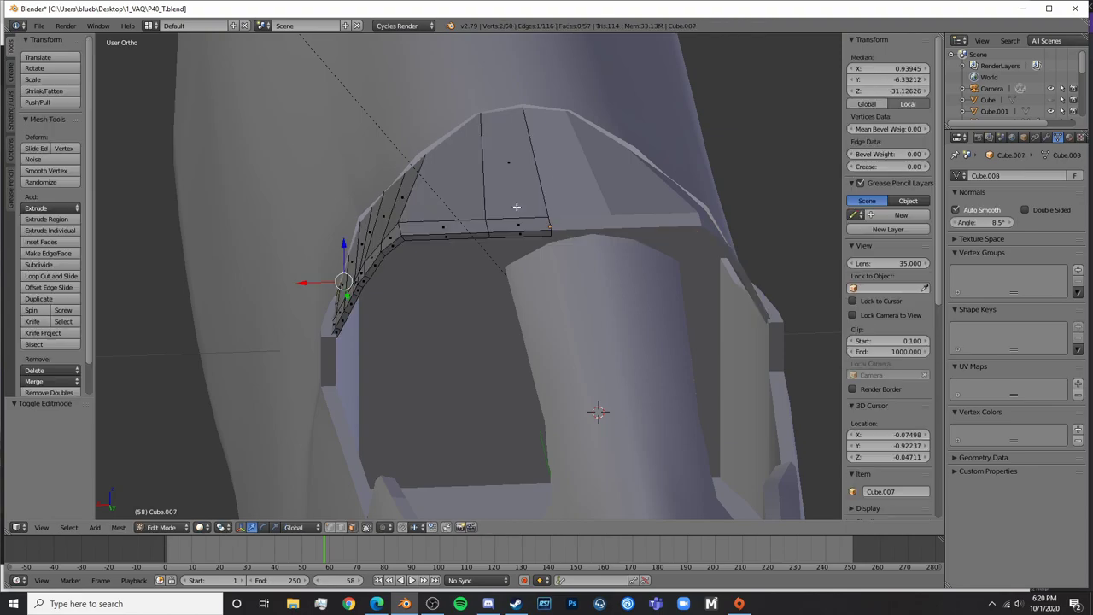
scroll(538, 221, up, 5)
shift+middle_drag(531, 198, 453, 372)
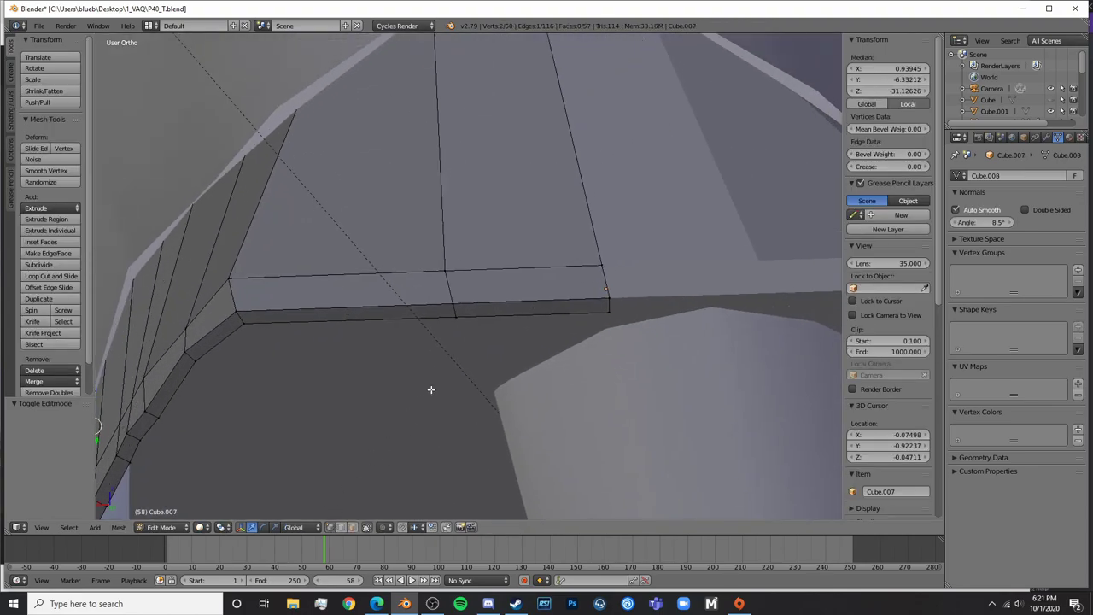
key(z)
key(c)
mouse_move(469, 305)
mouse_down()
mouse_move(456, 315)
mouse_move(613, 300)
mouse_move(592, 241)
mouse_up()
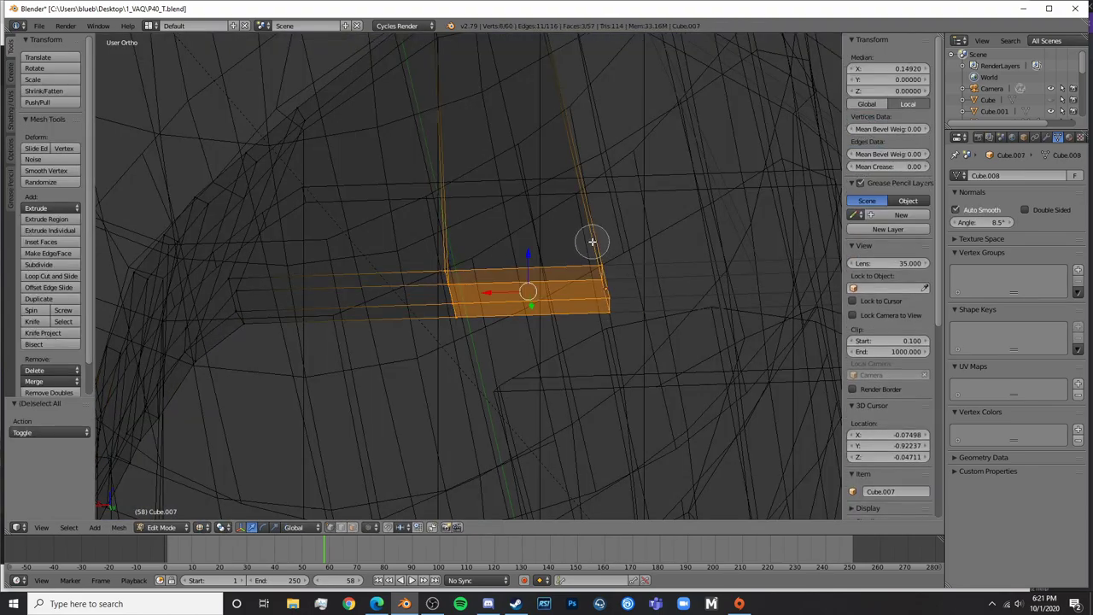
key(Escape)
key(z)
drag(526, 257, 532, 246)
key(Tab)
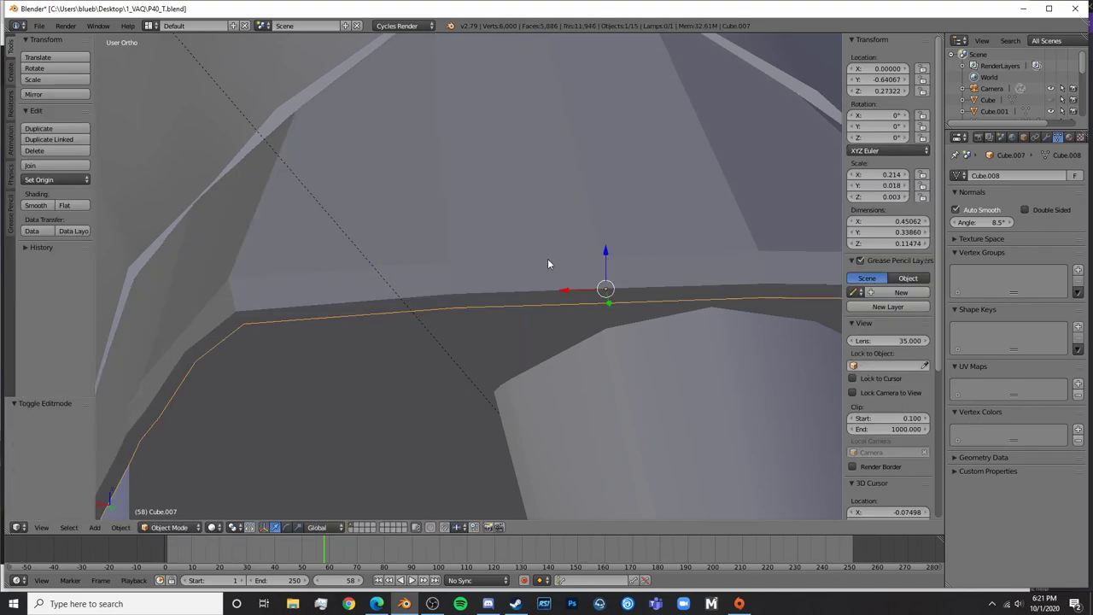
Select the short edge on the cowl's rear lip beside the centre and fine-tune its height along Z
scroll(548, 258, down, 4)
middle_drag(496, 281, 510, 262)
key(Tab)
scroll(534, 255, up, 2)
key(a)
key(c)
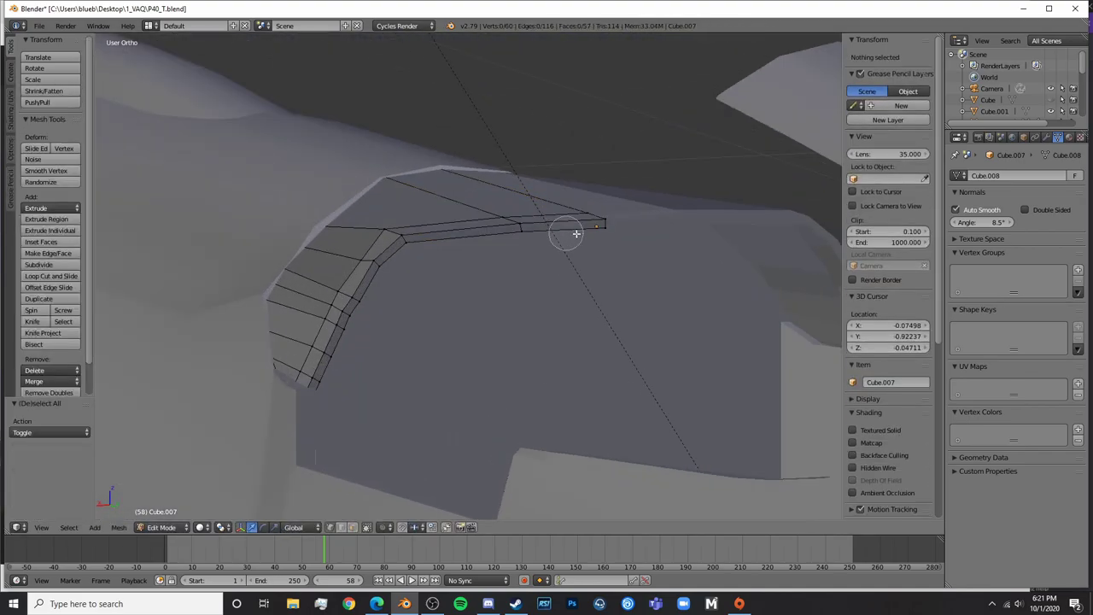
click(610, 233)
click(523, 232)
key(Escape)
key(a)
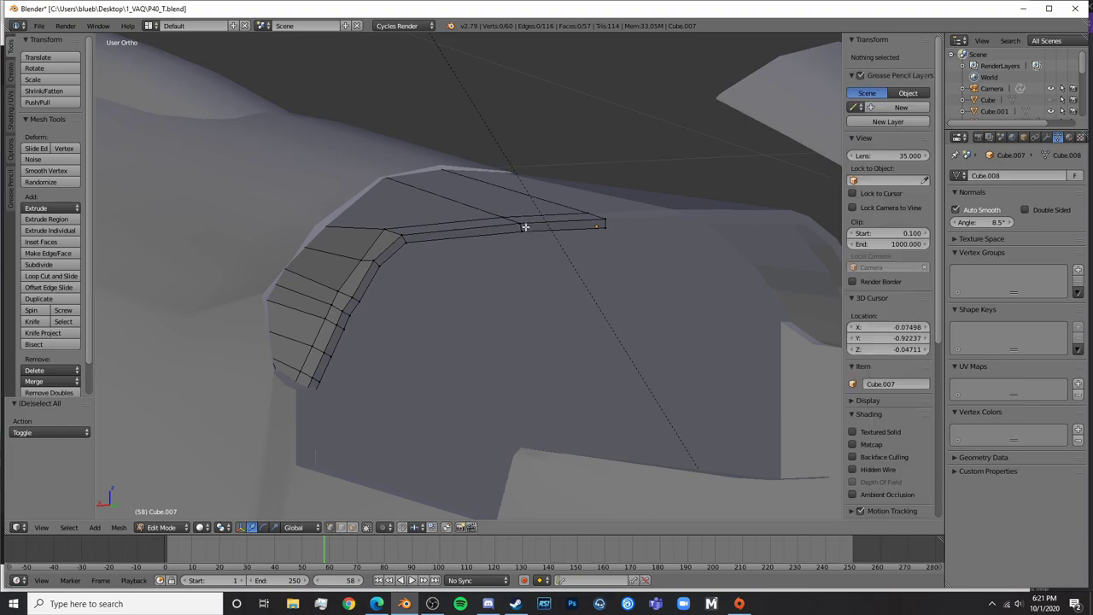
key(c)
click(523, 232)
drag(519, 186, 518, 189)
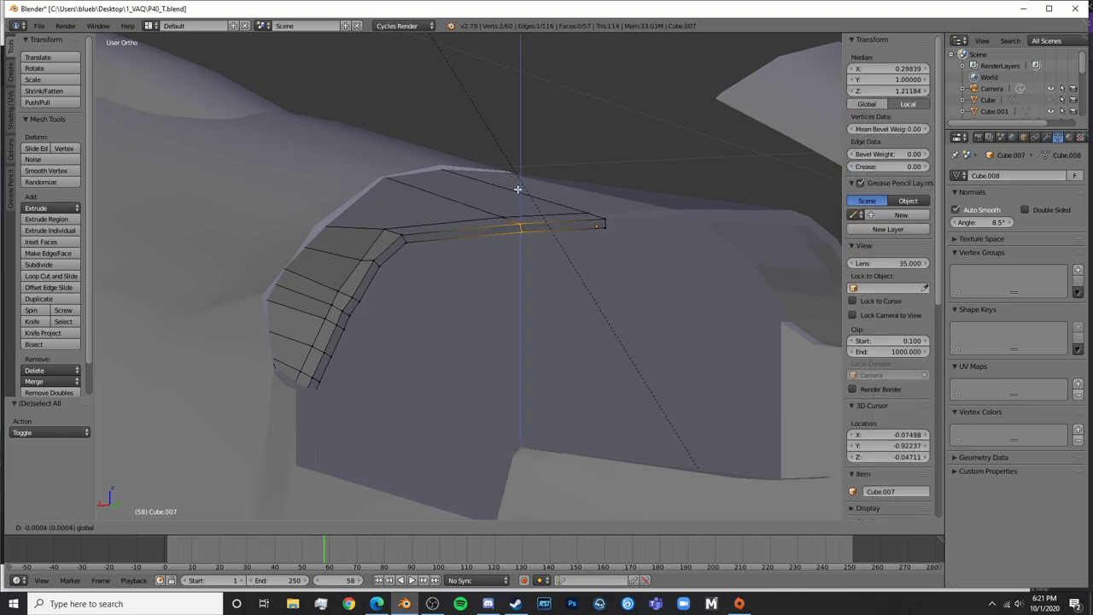
Examine the fit of the instrument panel under the cowl in solid and rendered shading
key(Tab)
scroll(551, 231, down, 7)
key(a)
mouse_move(529, 284)
middle_down()
mouse_move(565, 296)
mouse_move(503, 299)
mouse_move(487, 320)
mouse_move(588, 297)
mouse_move(483, 352)
mouse_move(413, 345)
mouse_move(417, 327)
mouse_move(461, 379)
mouse_move(469, 373)
middle_up()
key(shift+z)
scroll(566, 296, down, 4)
key(shift+z)
right_click(490, 282)
scroll(561, 295, up, 5)
key(a)
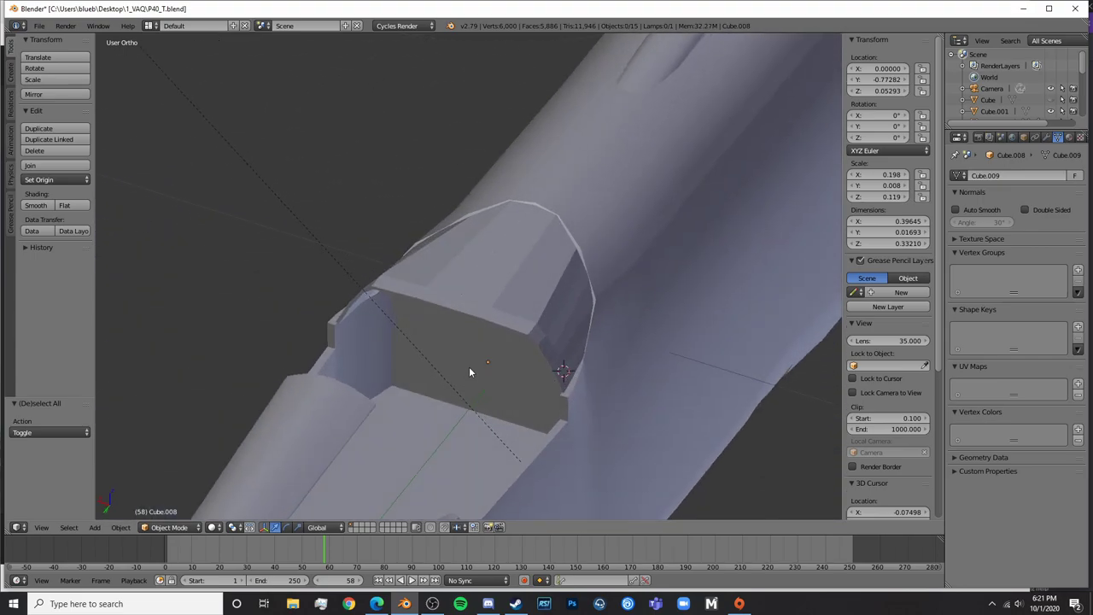
Move the instrument panel plate along Y to about -0.774
middle_drag(400, 394, 490, 328)
right_click(450, 366)
key(g)
key(y)
click(454, 385)
scroll(455, 386, down, 2)
scroll(542, 341, up, 3)
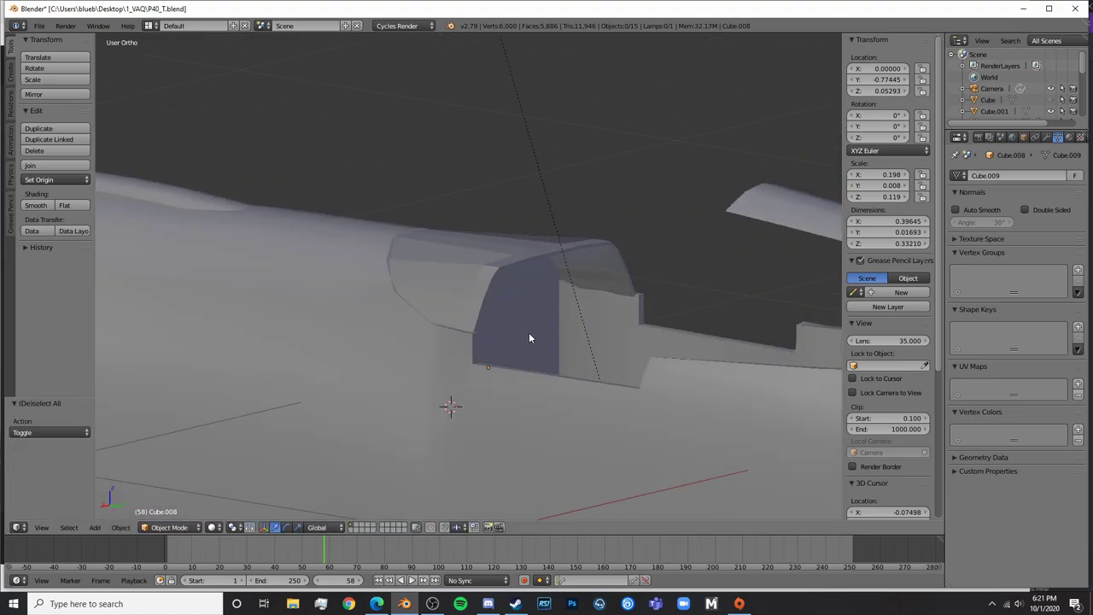
Add a cube at the face of the instrument panel and set its X location to 0
click(529, 336)
key(shift+a)
click(570, 344)
click(880, 69)
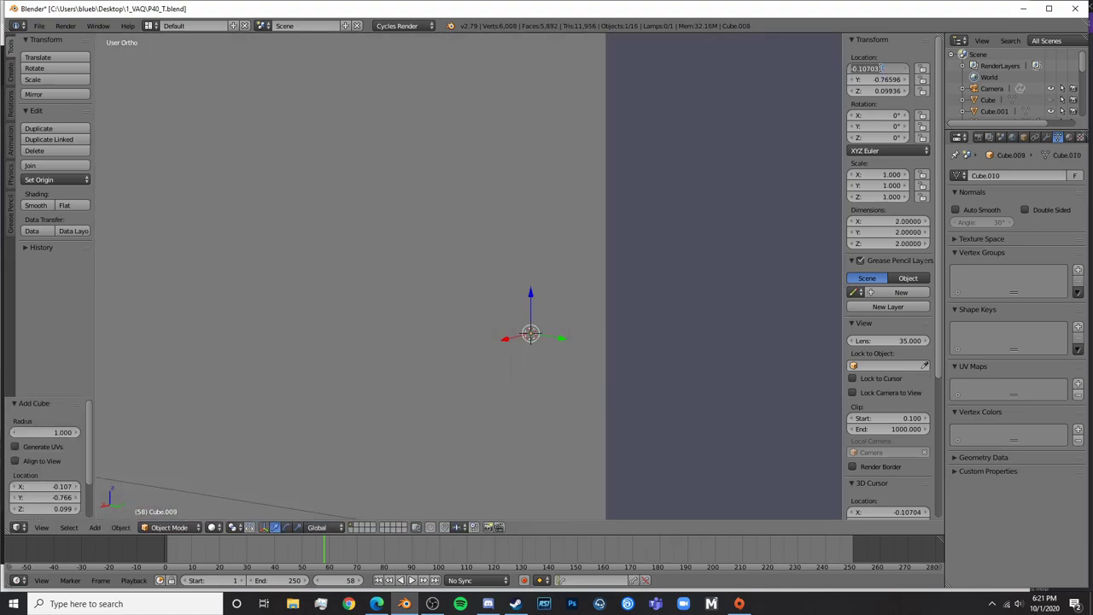
text(000)
key(Return)
Scale the new cube to about 0.017 and move it along Y to about -0.699, in front of the instrument panel
key(s)
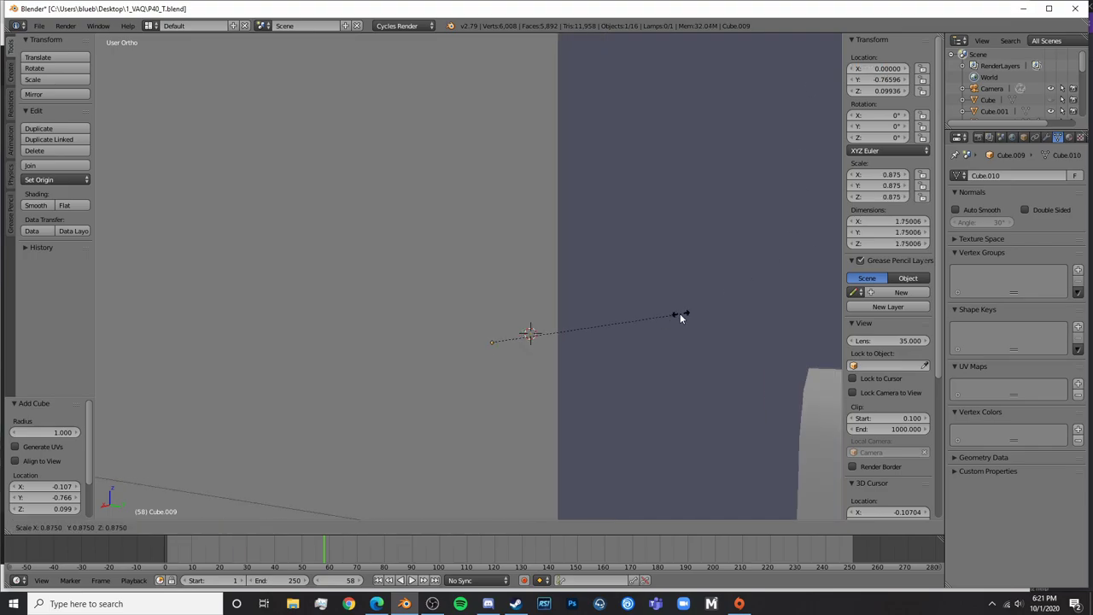
click(504, 331)
key(s)
click(529, 353)
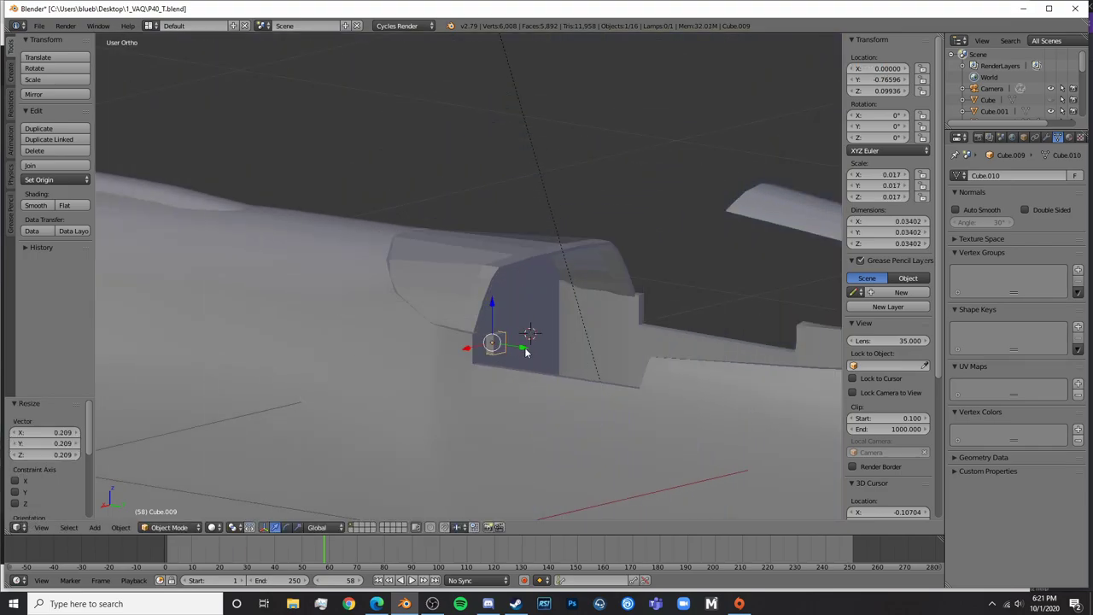
drag(522, 350, 540, 350)
click(547, 350)
scroll(583, 351, up, 5)
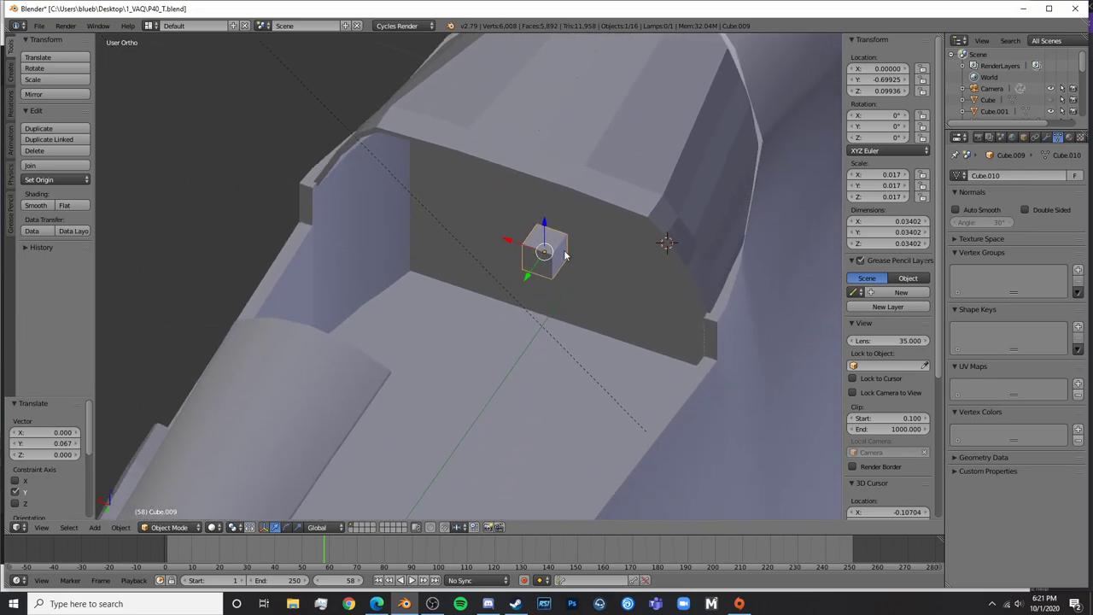
Add one centred loop cut that splits the small cube across X, and display the mesh in wireframe
key(Tab)
key(a)
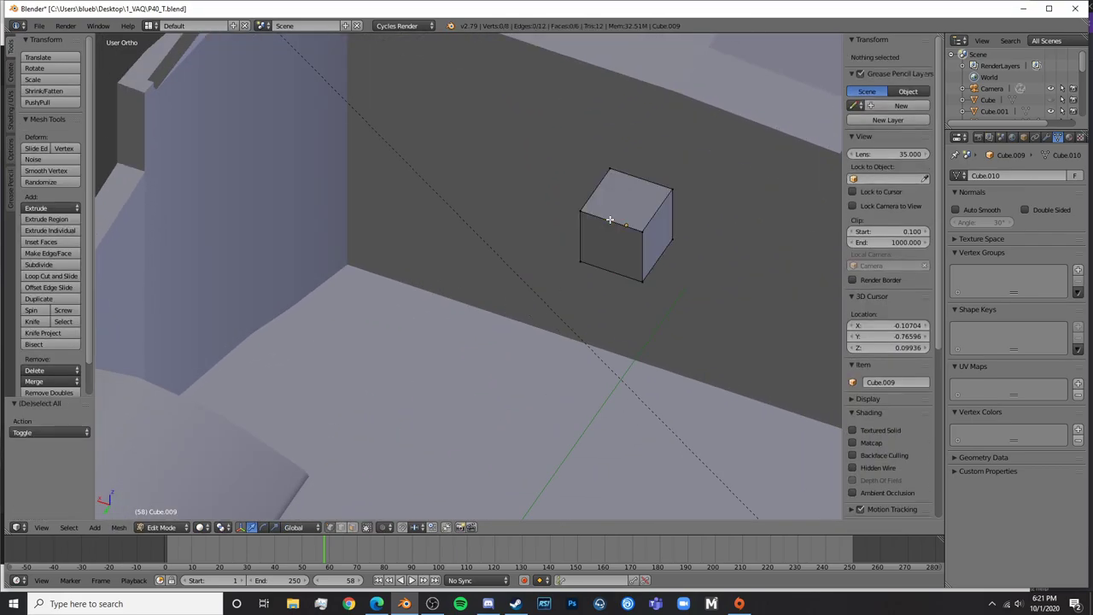
key(ctrl+r)
click(610, 220)
right_click(612, 221)
key(z)
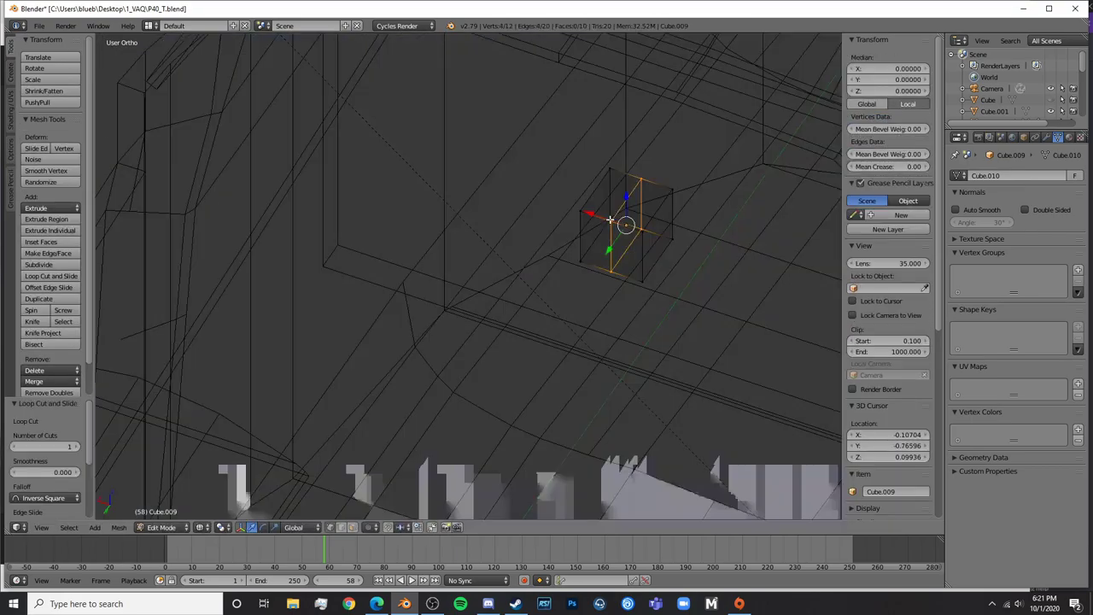
Delete the vertices on one side of the small cube's centre loop, leaving half of the cube
key(a)
key(c)
drag(654, 281, 669, 209)
right_click(669, 210)
middle_drag(686, 200, 714, 232)
key(a)
key(c)
drag(636, 231, 637, 116)
key(x)
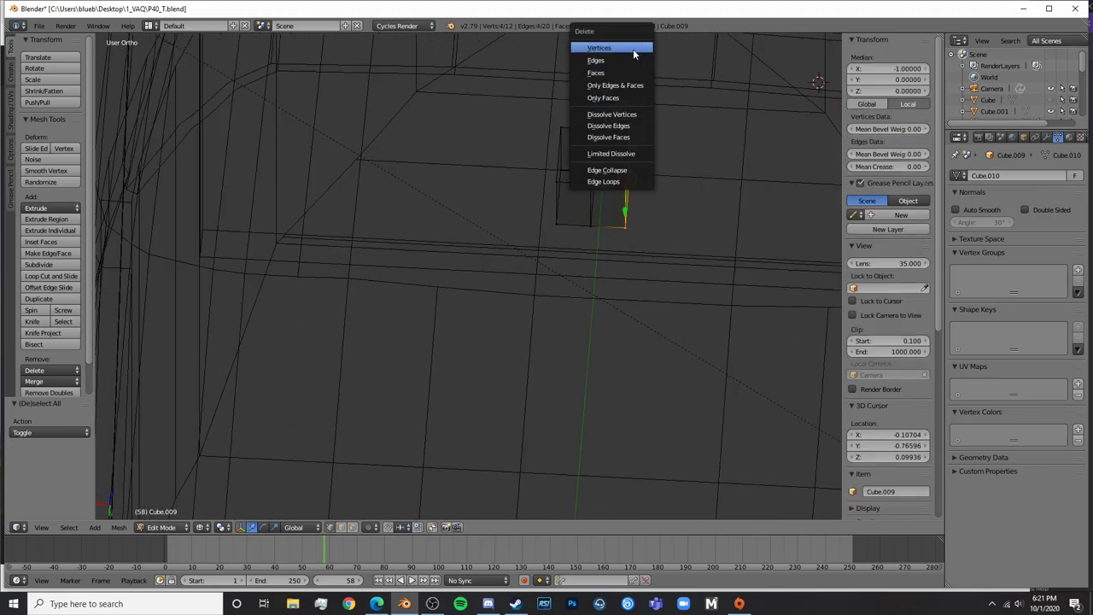
click(637, 45)
Add a Mirror modifier to the half cube
key(Tab)
click(1047, 137)
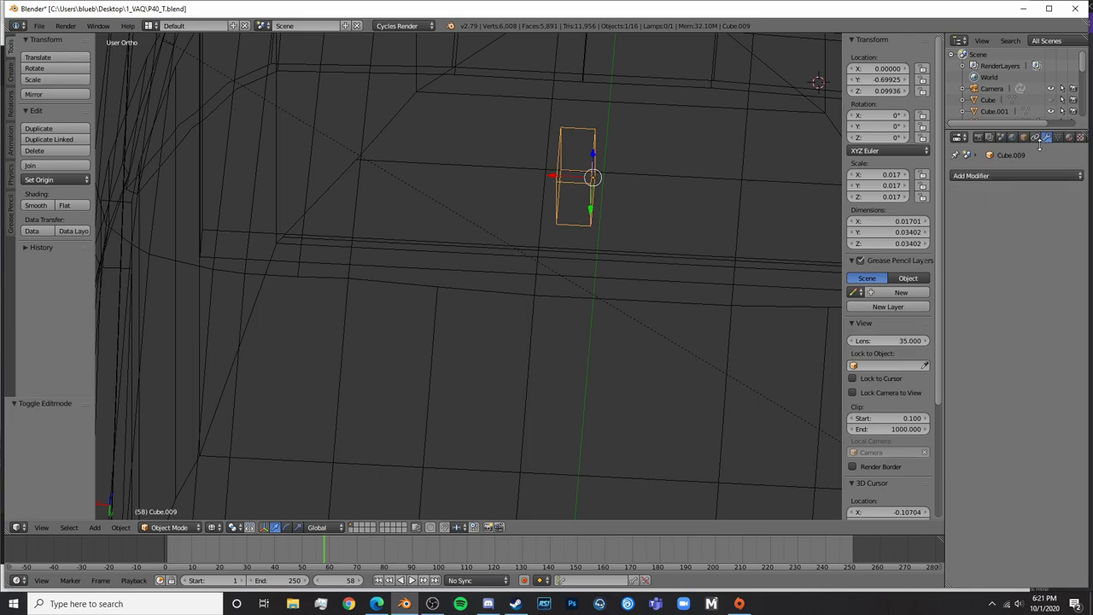
click(1016, 175)
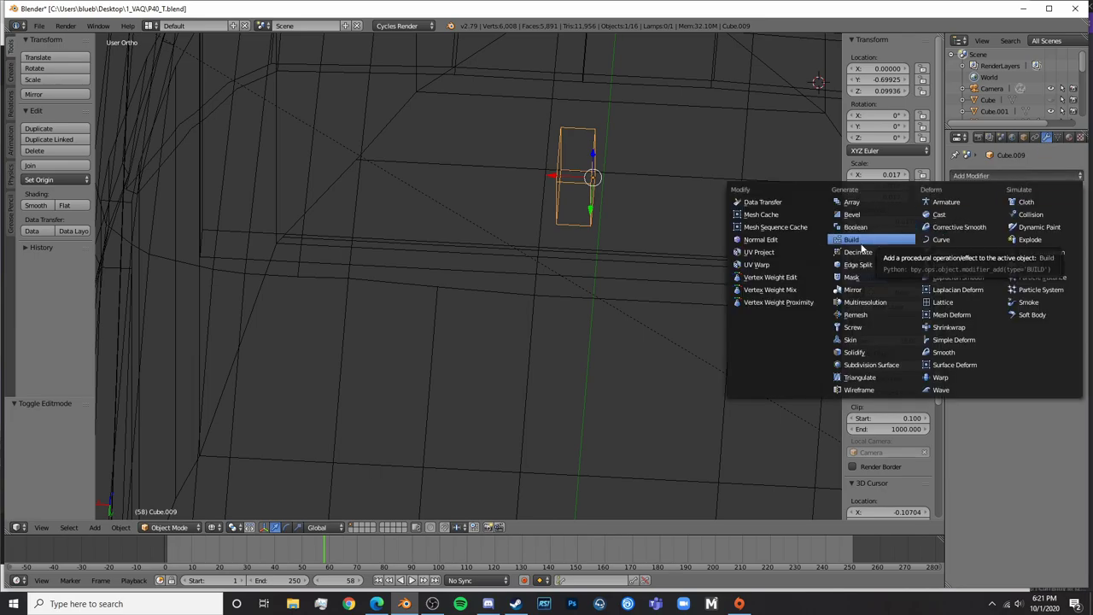
click(852, 290)
key(Tab)
mouse_move(620, 209)
middle_down()
mouse_move(625, 144)
mouse_move(659, 153)
middle_up()
key(Tab)
Stretch the mirrored cube along X to a width of about 0.41
key(z)
key(s)
key(x)
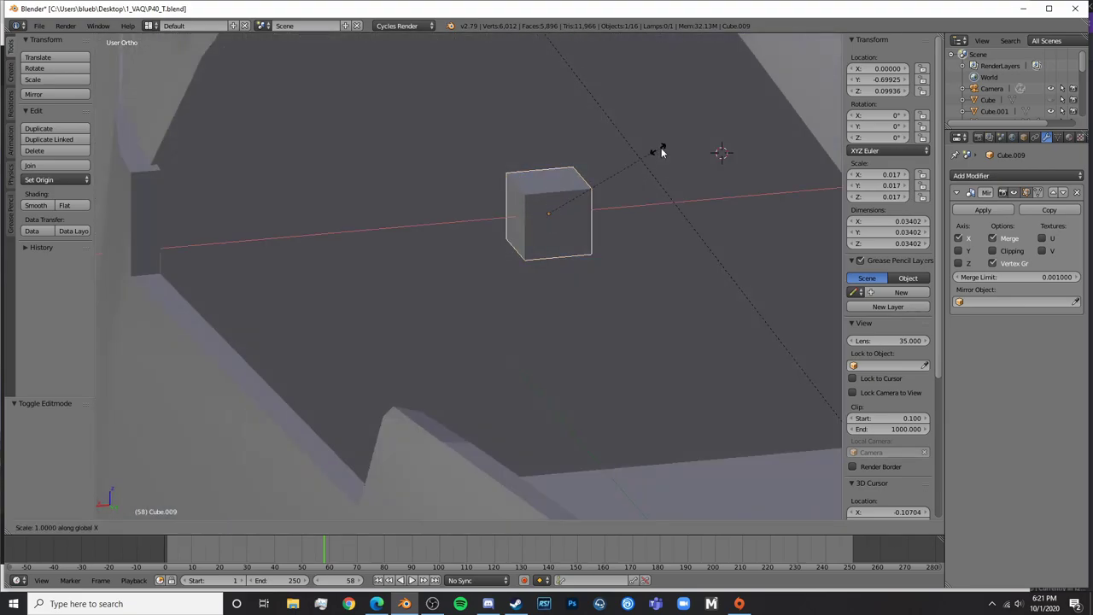
click(157, 150)
scroll(581, 199, down, 3)
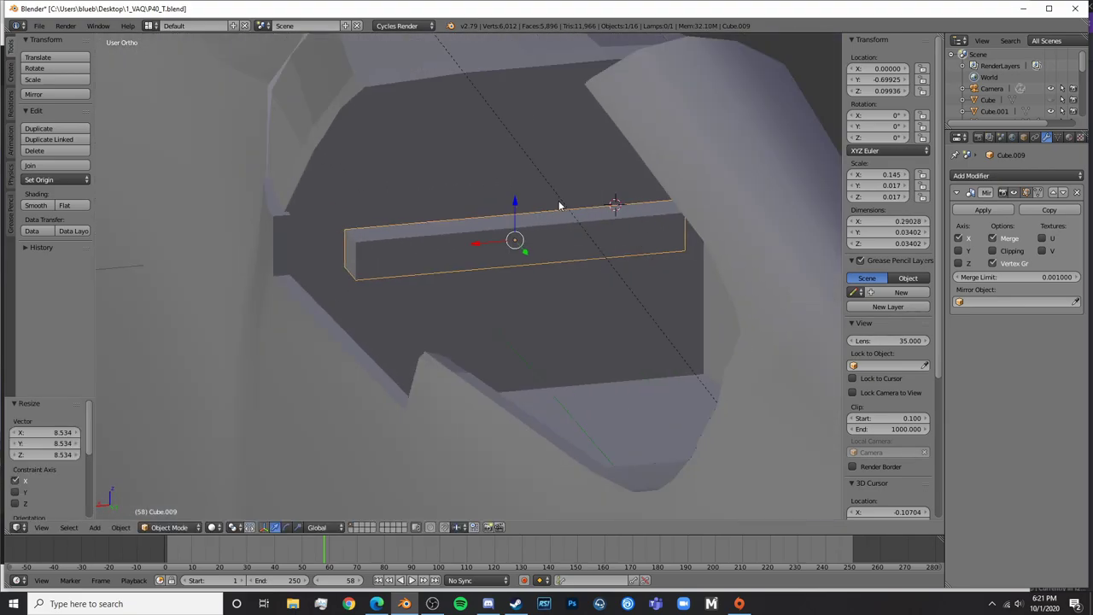
key(s)
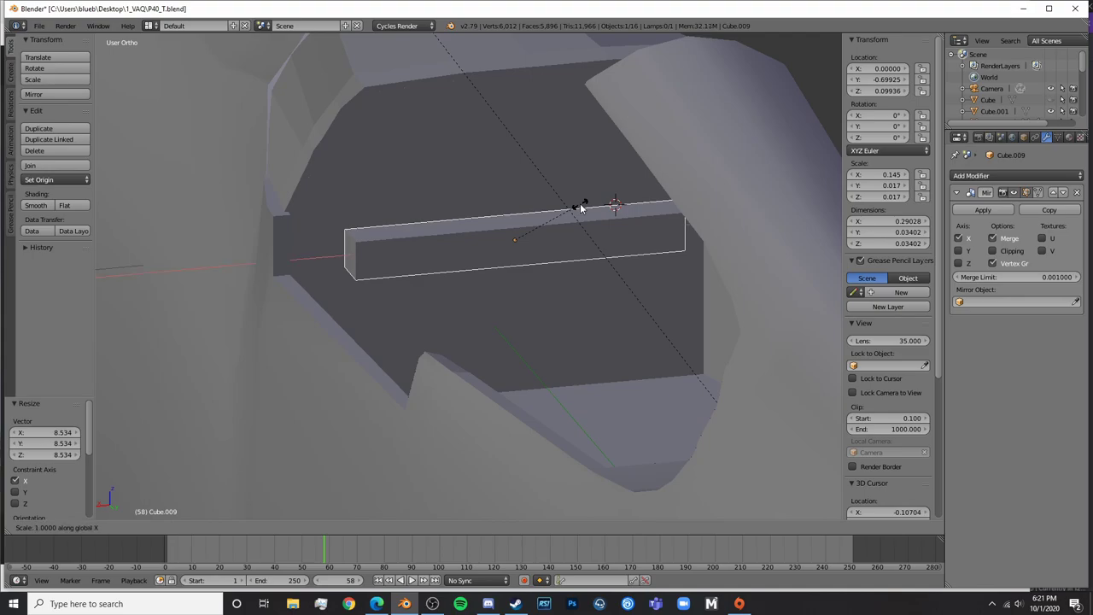
click(614, 207)
Stretch the block along Z to about 0.20 high and narrow it along X to about 0.32
key(s)
key(z)
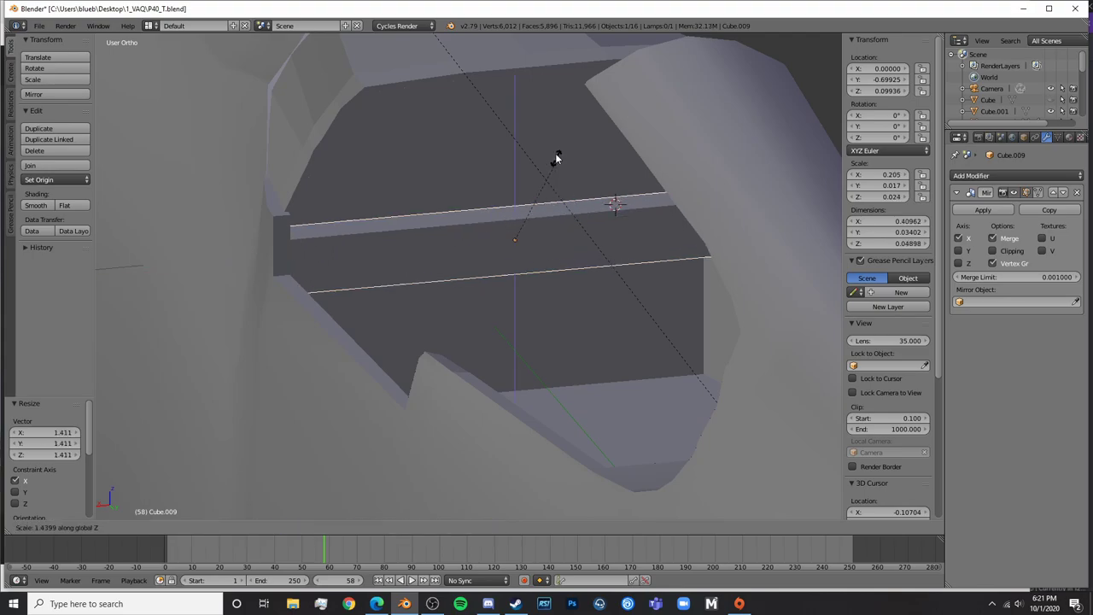
click(552, 355)
key(s)
key(x)
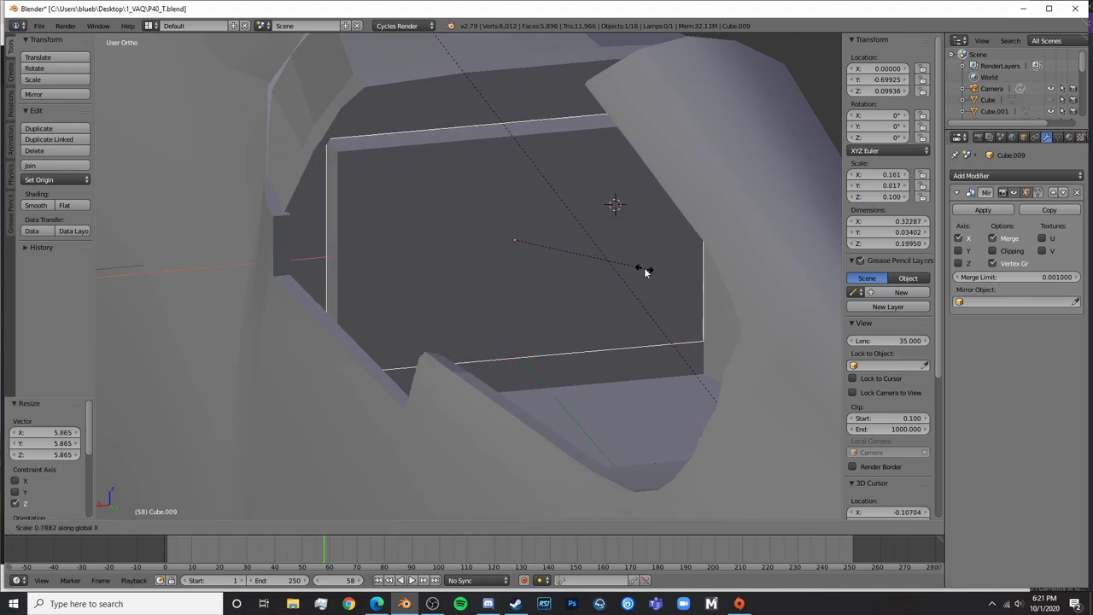
click(644, 268)
Switch to the browser and examine the instrument panel's shape in the P-40 Warhawk cockpit reference photos
click(377, 604)
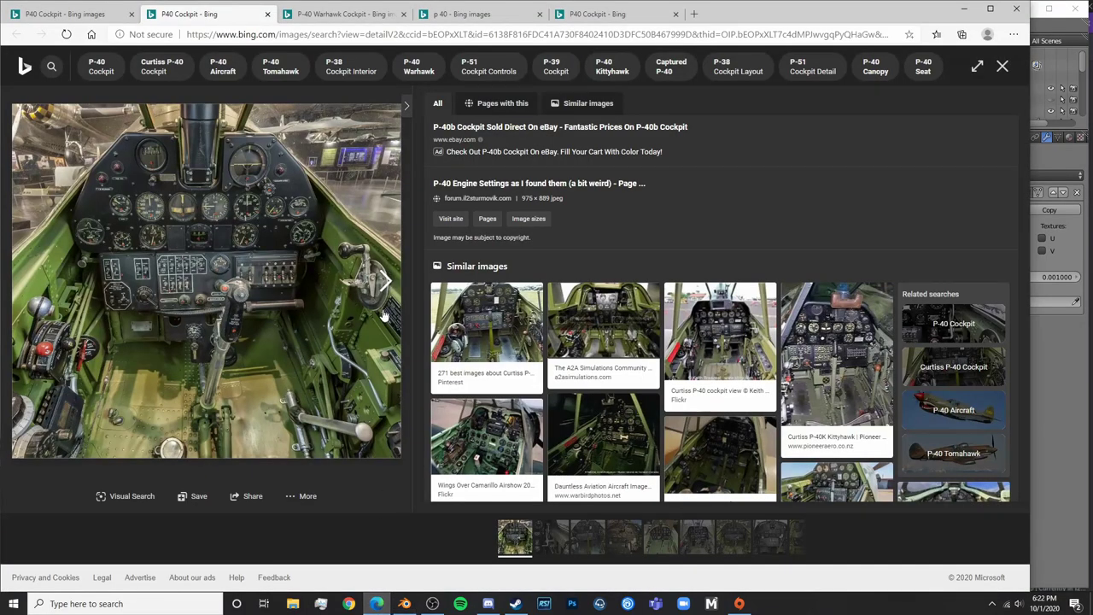
click(314, 12)
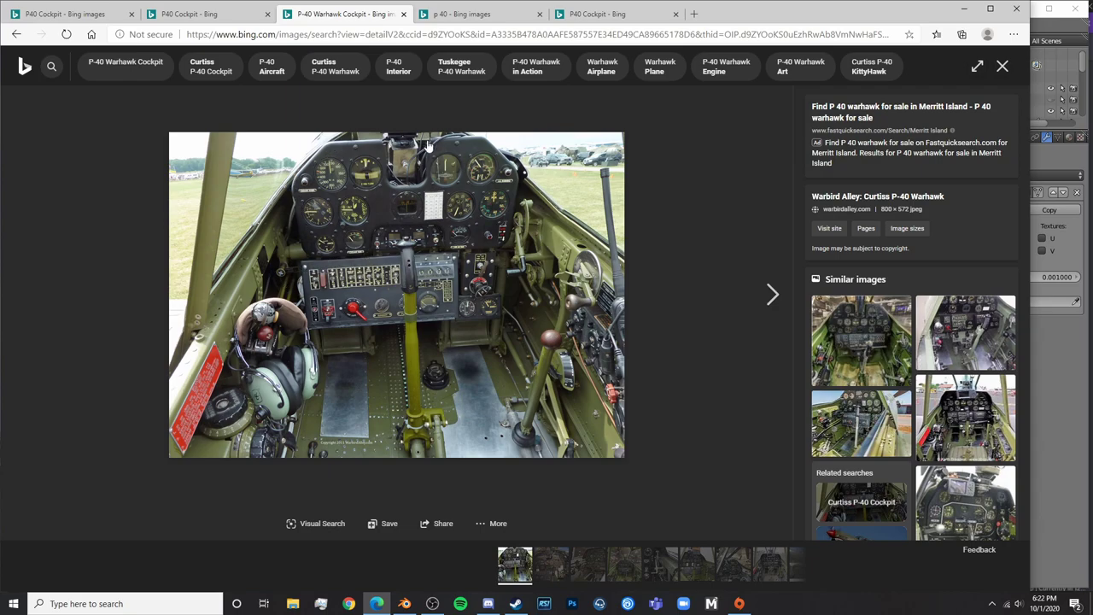
click(405, 604)
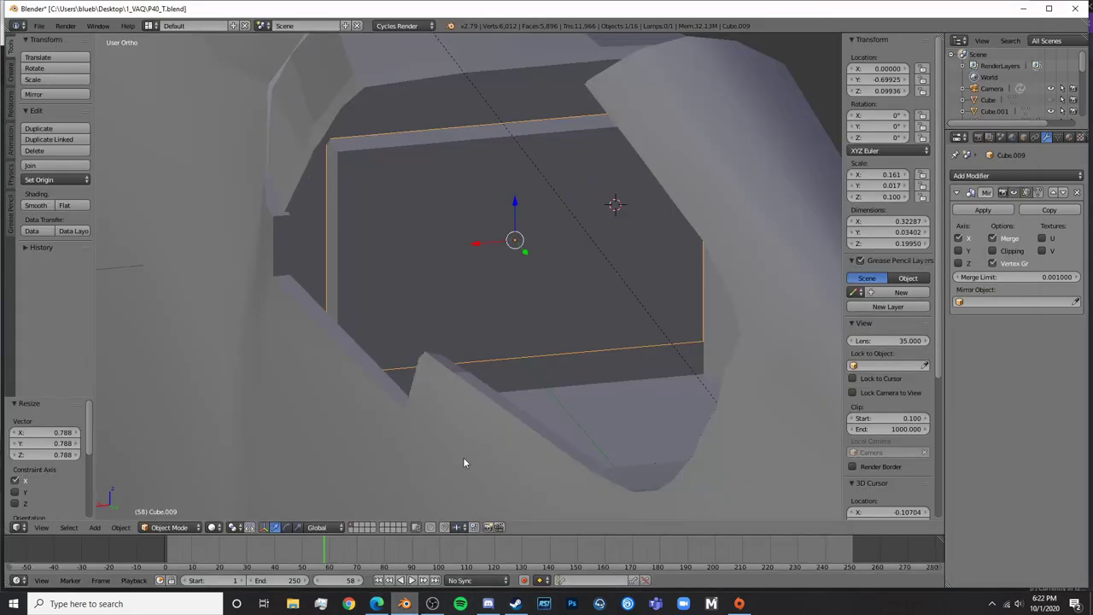
Add a horizontal loop cut across the panel half, slid above its middle
key(a)
key(a)
key(ctrl+r)
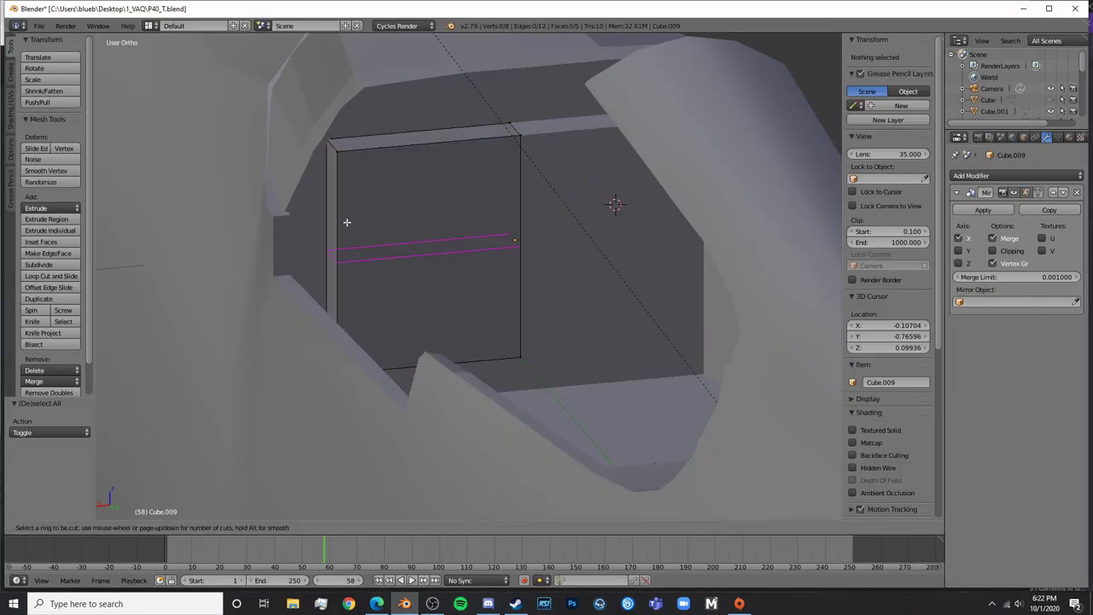
click(346, 224)
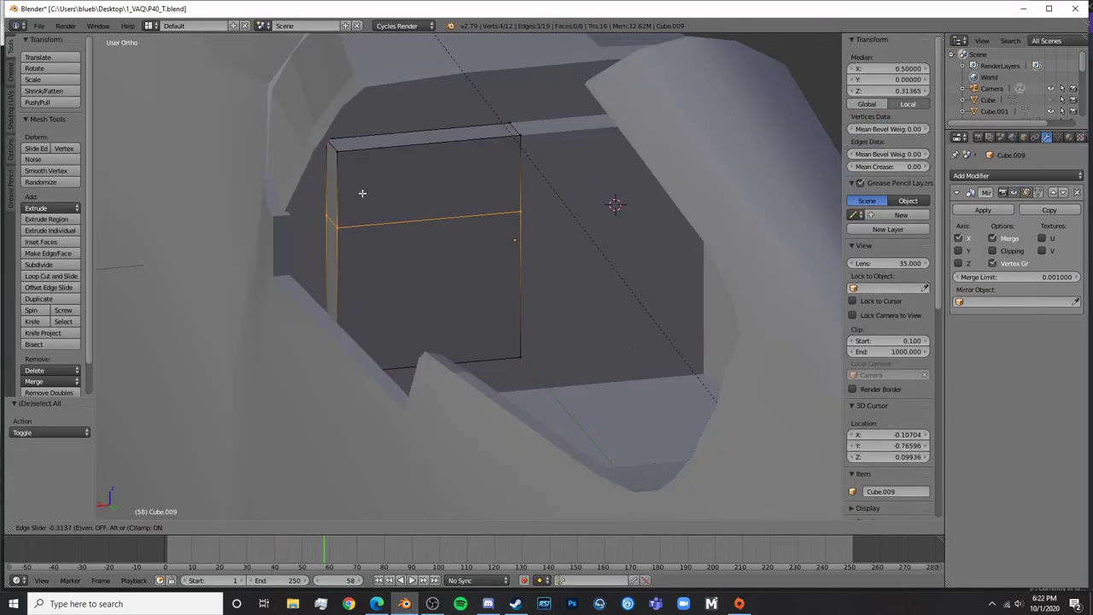
click(362, 193)
Move the panel's upper outer corner edge inward along X to slant the corner
key(z)
right_click(332, 143)
key(z)
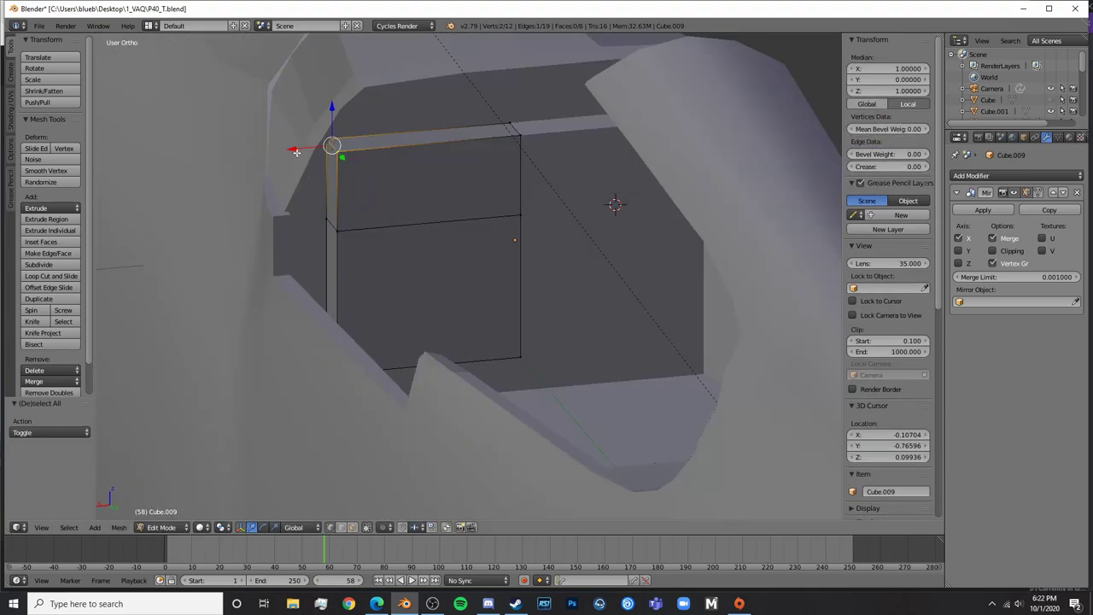
drag(297, 152, 376, 142)
key(Tab)
middle_drag(479, 254, 411, 257)
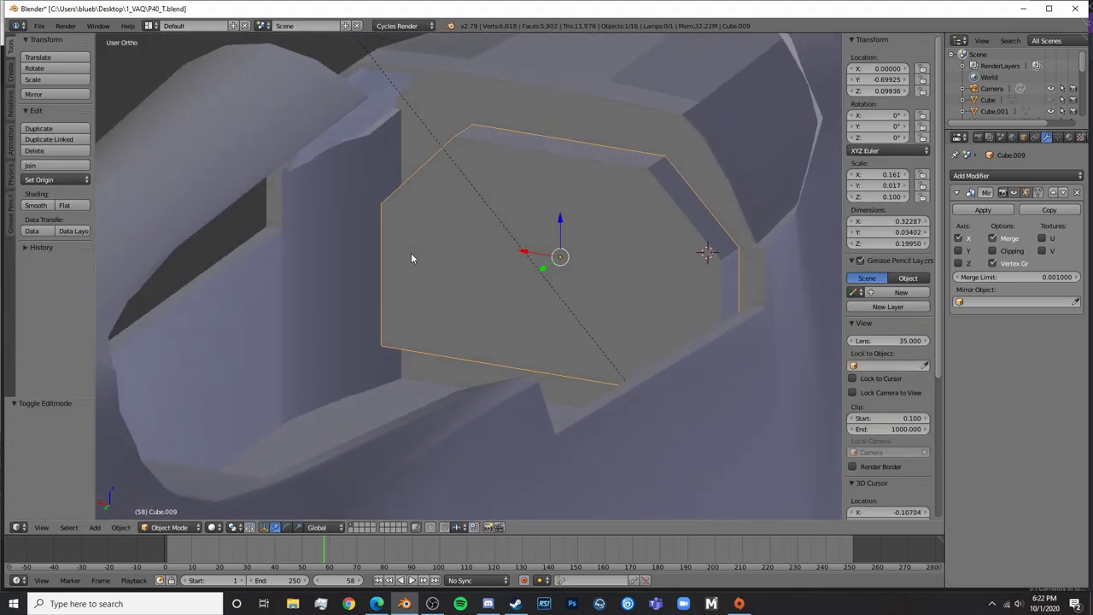
key(Tab)
key(z)
key(a)
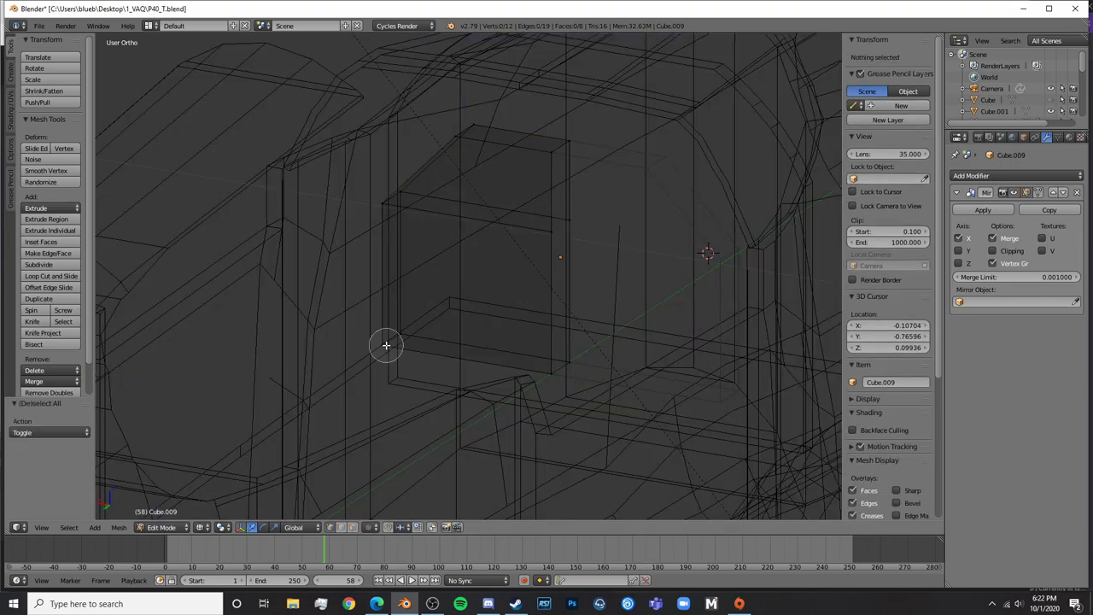
right_click(386, 346)
key(z)
key(z)
key(z)
key(Tab)
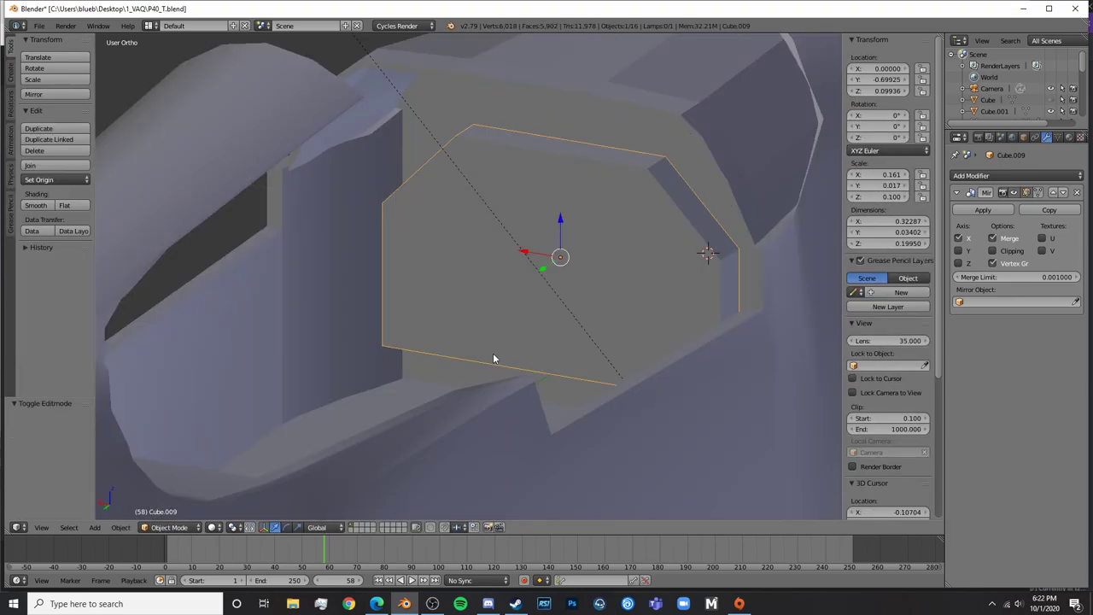
Raise the whole panel along Z by about 0.035
middle_drag(493, 358, 410, 299)
key(g)
key(z)
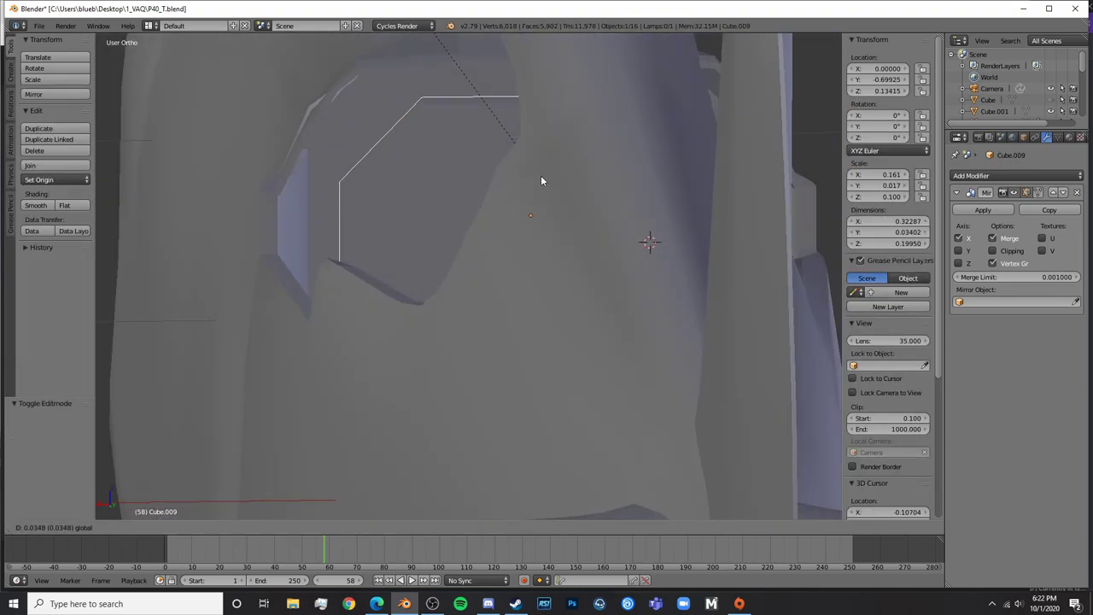
click(541, 176)
middle_drag(540, 176, 745, 311)
Thin the panel along Y to a thickness of about 0.012
key(s)
key(y)
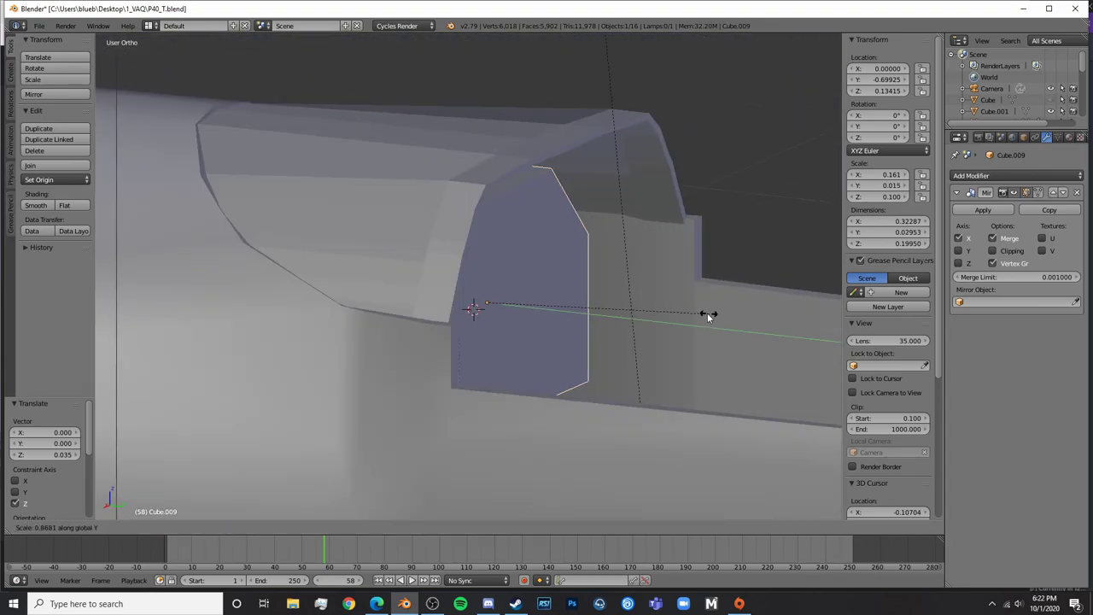
click(543, 305)
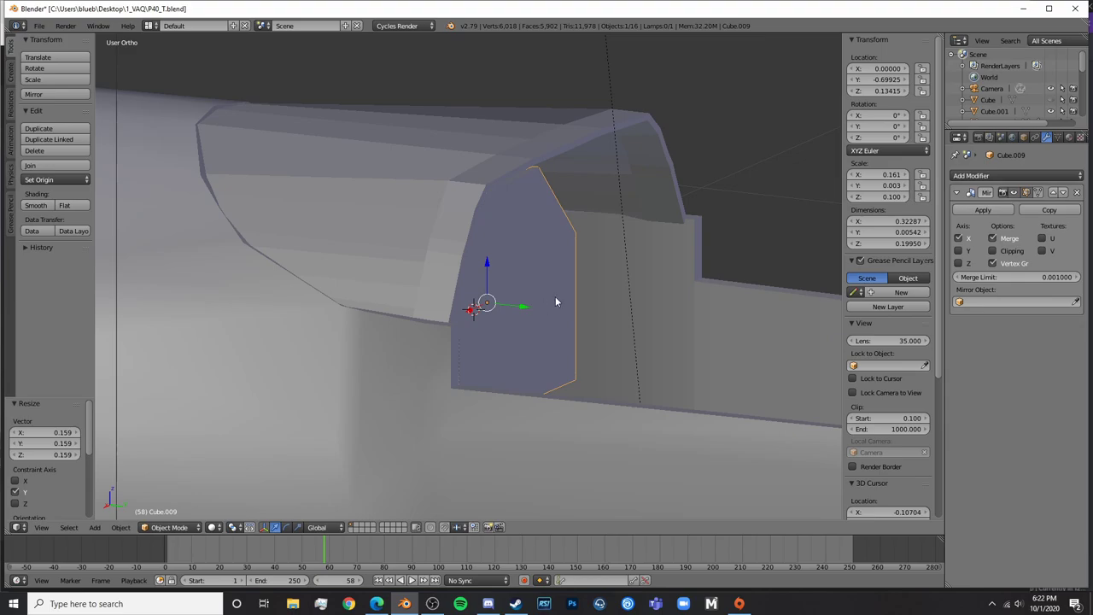
key(s)
key(y)
click(634, 309)
middle_drag(688, 328, 605, 326)
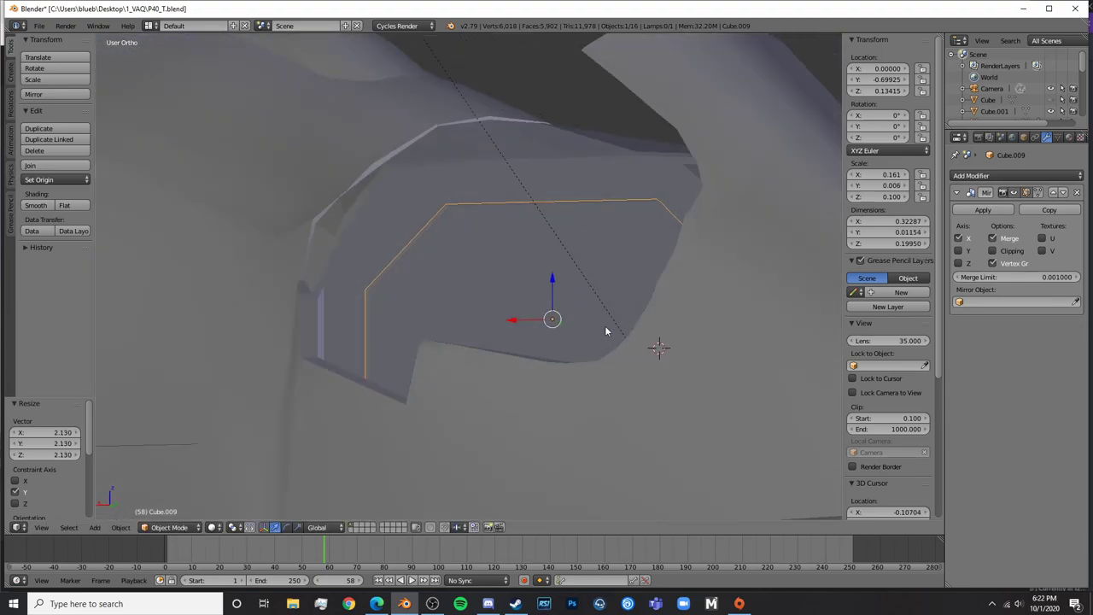
Compare the panel's outline with the P-40 Warhawk cockpit photo in the browser
click(381, 603)
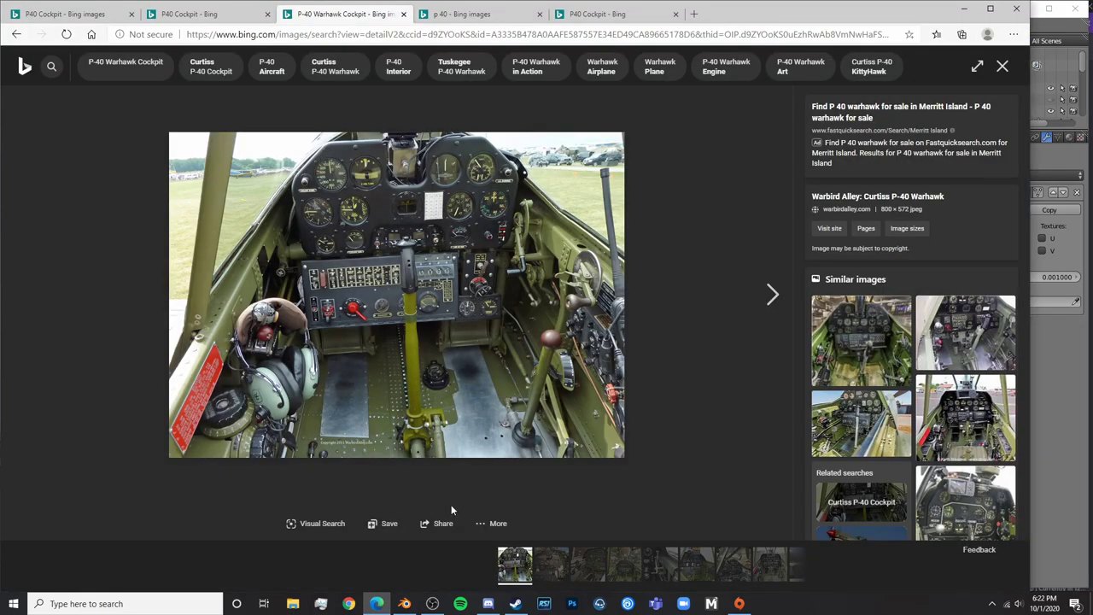
click(404, 603)
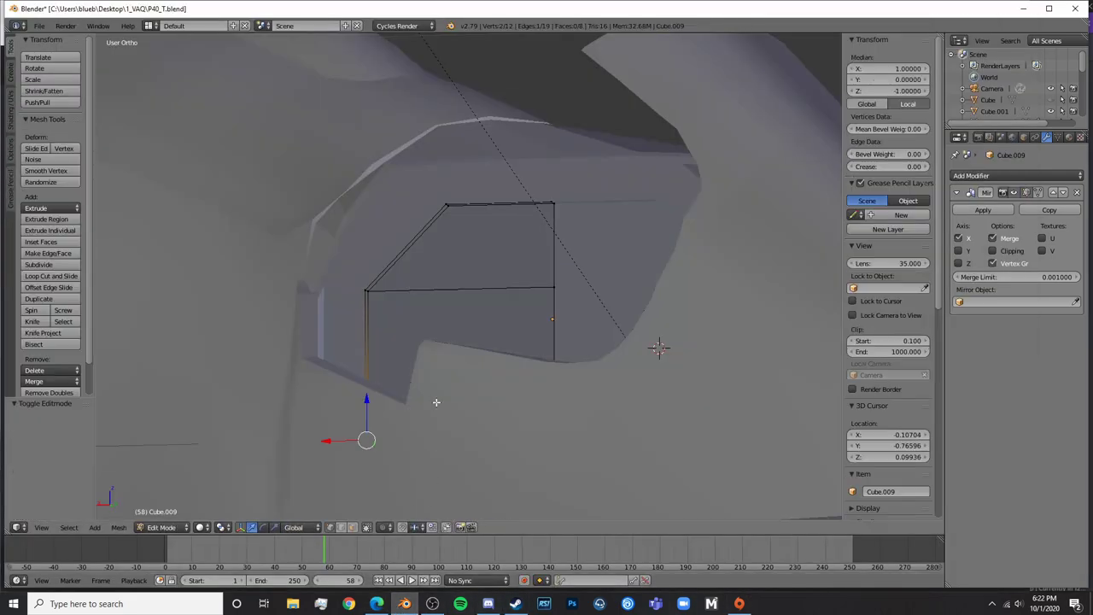
key(z)
key(a)
key(b)
drag(362, 303, 385, 207)
key(z)
key(ctrl+z)
Raise the panel's horizontal middle edge loop along Z by about 0.033
key(z)
key(c)
click(554, 287)
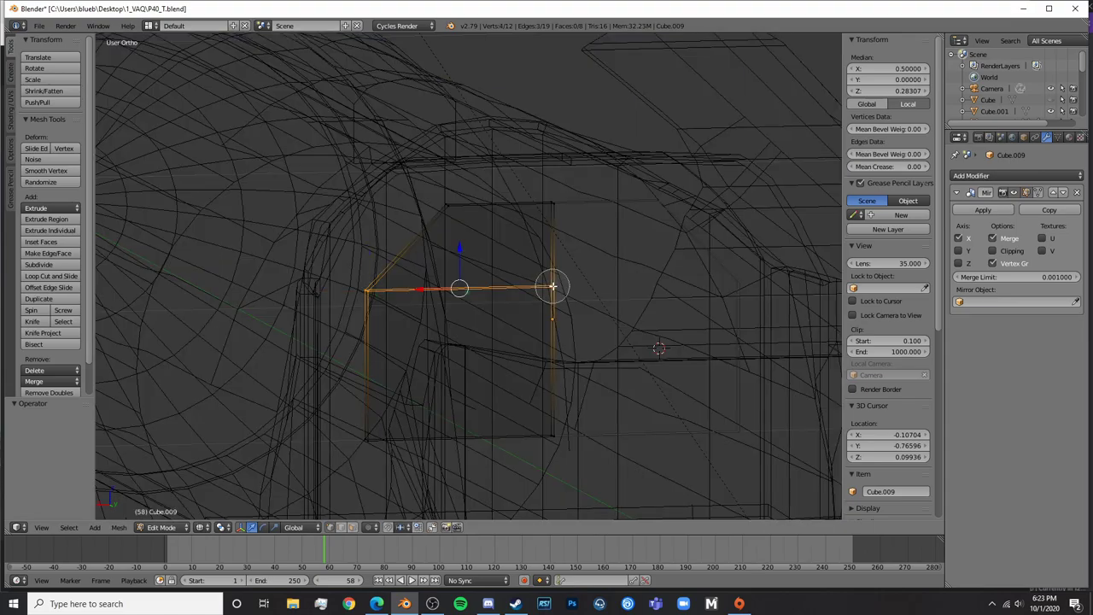
right_click(554, 286)
key(z)
key(g)
key(z)
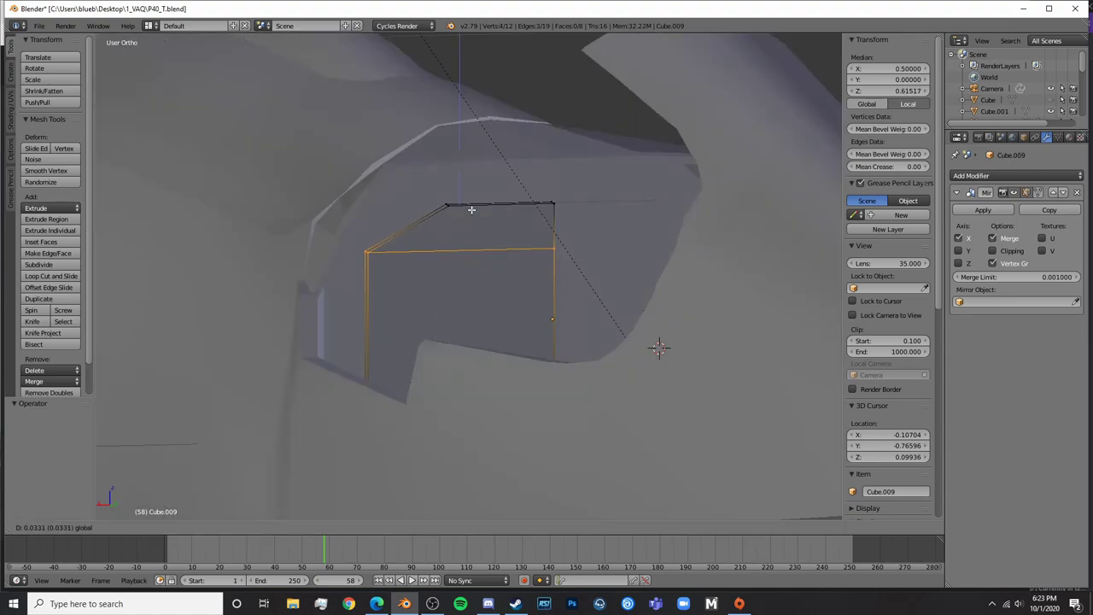
click(472, 209)
key(Tab)
scroll(642, 342, down, 4)
middle_drag(642, 342, 562, 360)
scroll(561, 361, up, 4)
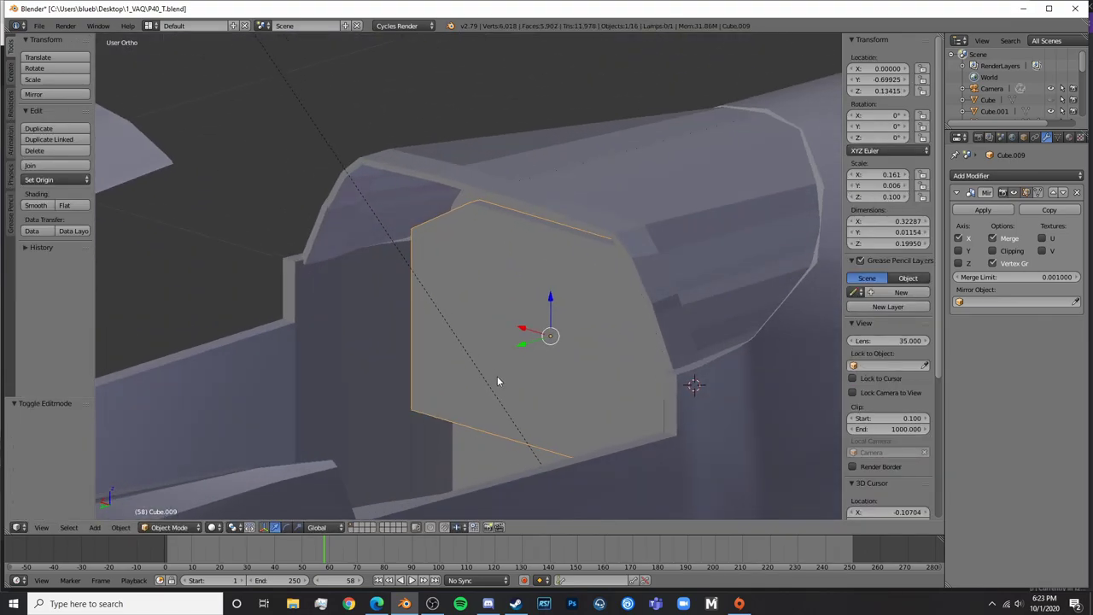
middle_drag(498, 381, 537, 305)
key(Tab)
mouse_move(475, 206)
mouse_down()
mouse_move(472, 218)
mouse_move(482, 212)
mouse_up()
key(z)
key(a)
key(b)
key(z)
key(Tab)
Raise the panel's bottom edges along Z, shortening the panel to a height of about 0.155
middle_drag(435, 210, 504, 304)
key(Tab)
key(z)
key(a)
key(b)
drag(357, 427, 375, 446)
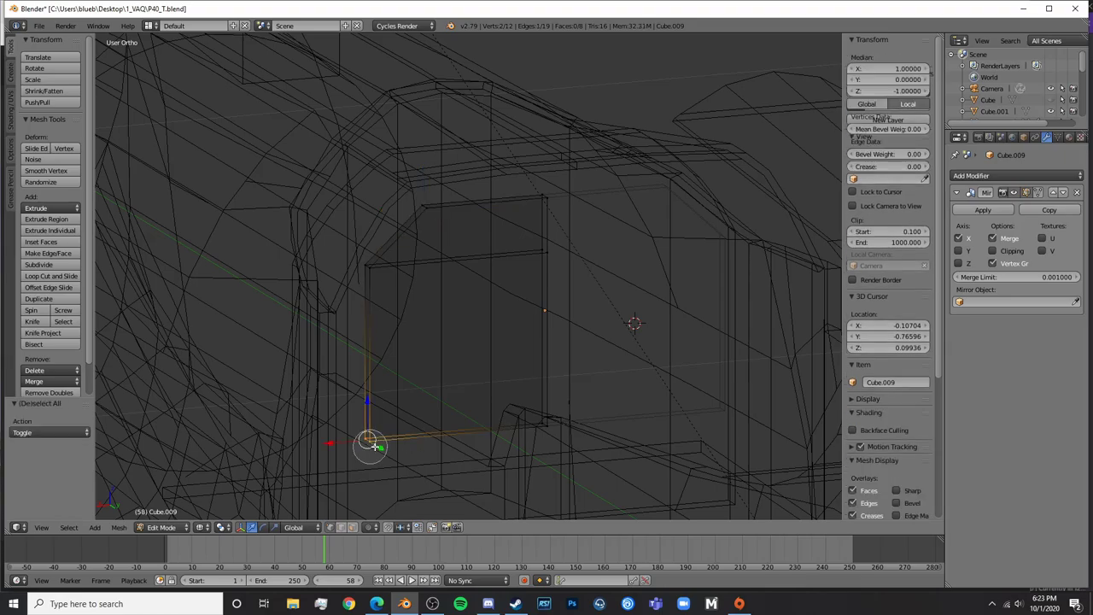
key(b)
drag(532, 412, 563, 440)
key(z)
drag(458, 393, 468, 352)
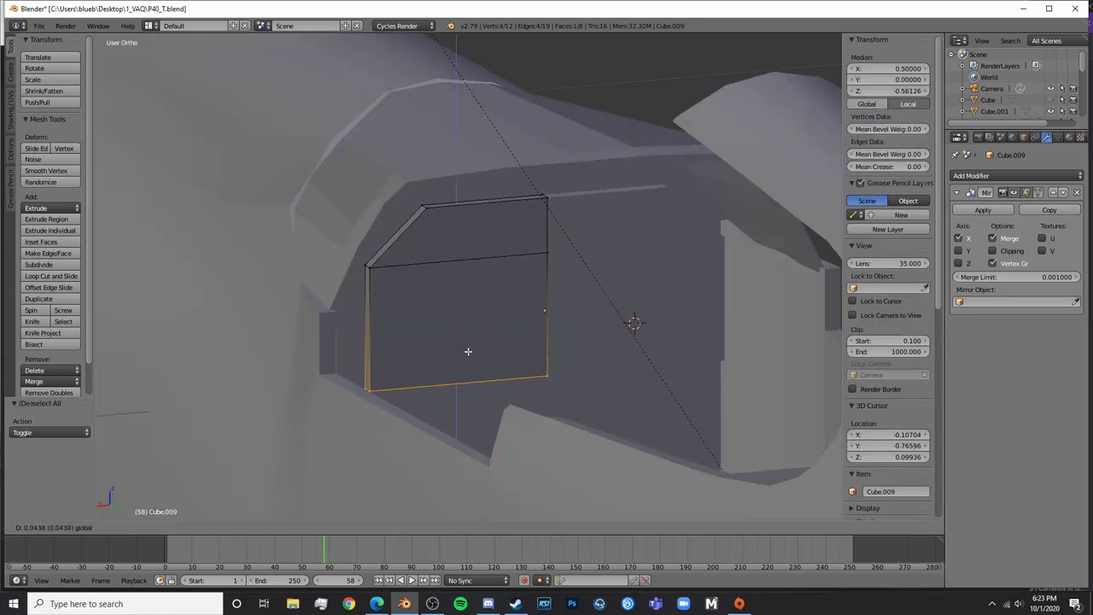
click(469, 351)
key(Tab)
Move the panel along Y to about -0.655 and raise it along Z to about 0.157
middle_drag(469, 350, 427, 322)
key(g)
key(y)
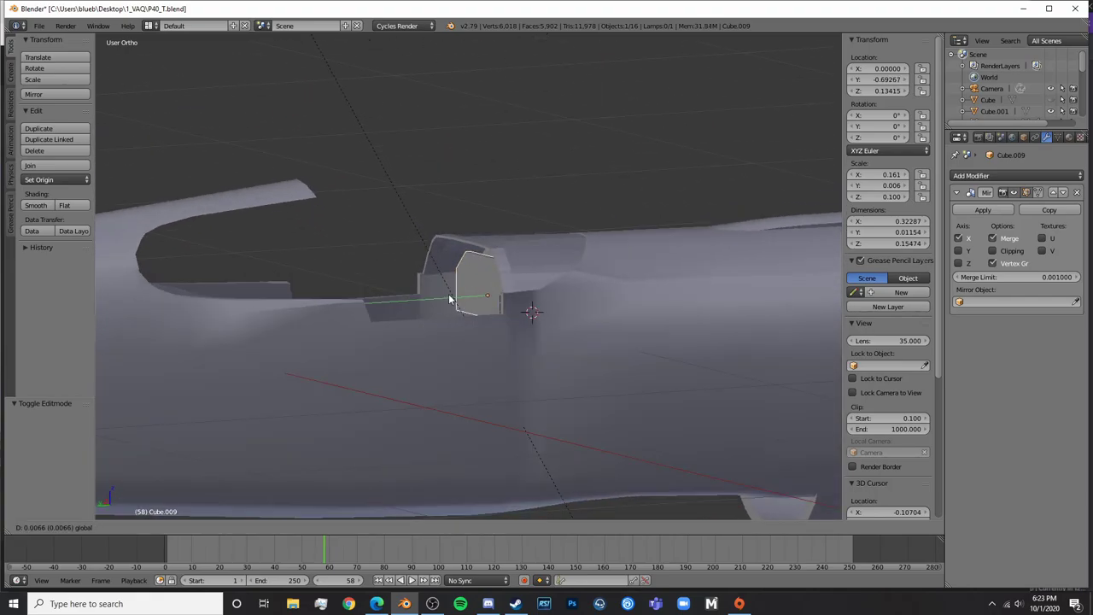
drag(439, 299, 440, 300)
drag(469, 260, 474, 248)
middle_drag(476, 254, 593, 301)
Scale the panel up by about 1.1 and lower it along Z to about 0.146
key(s)
click(601, 298)
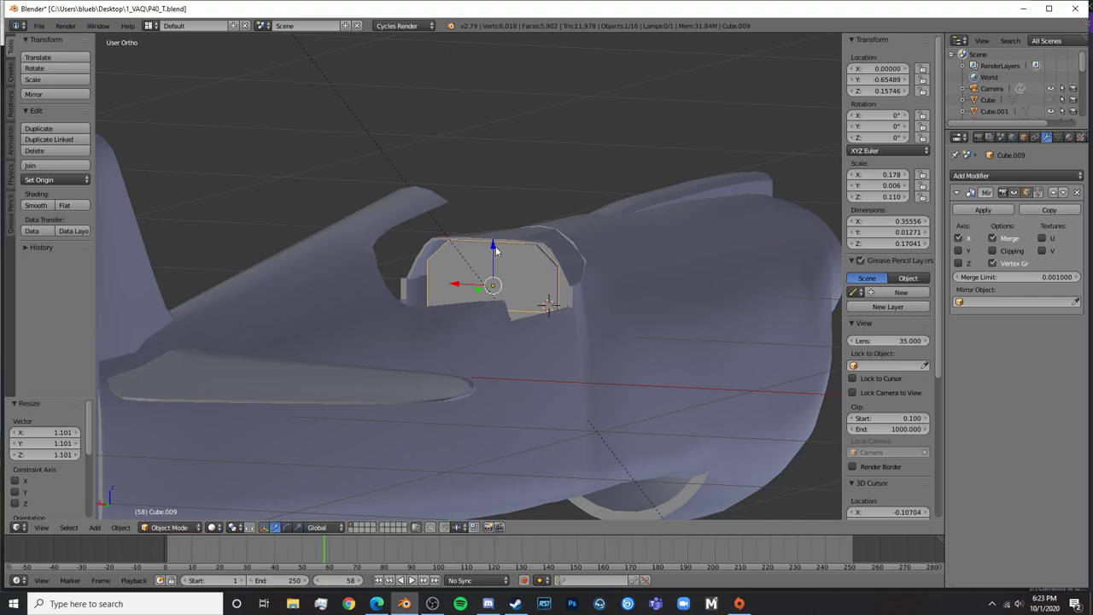
drag(495, 241, 495, 247)
key(a)
middle_drag(571, 296, 532, 427)
scroll(530, 304, up, 4)
Switch to the browser and examine the instrument panel outline in another Curtiss P-40 cockpit photo
click(376, 604)
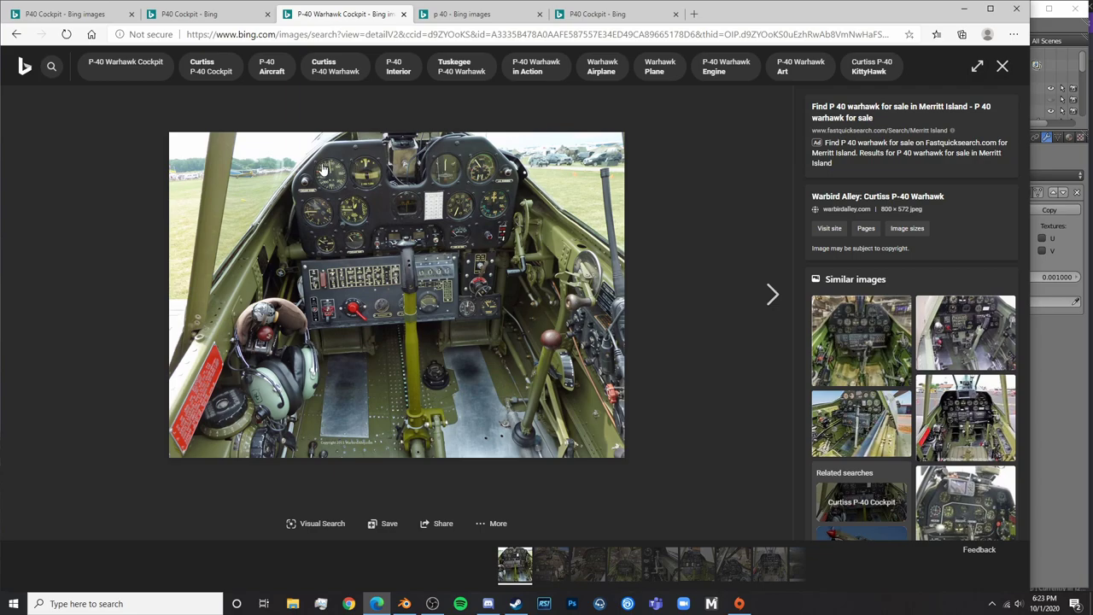
click(982, 419)
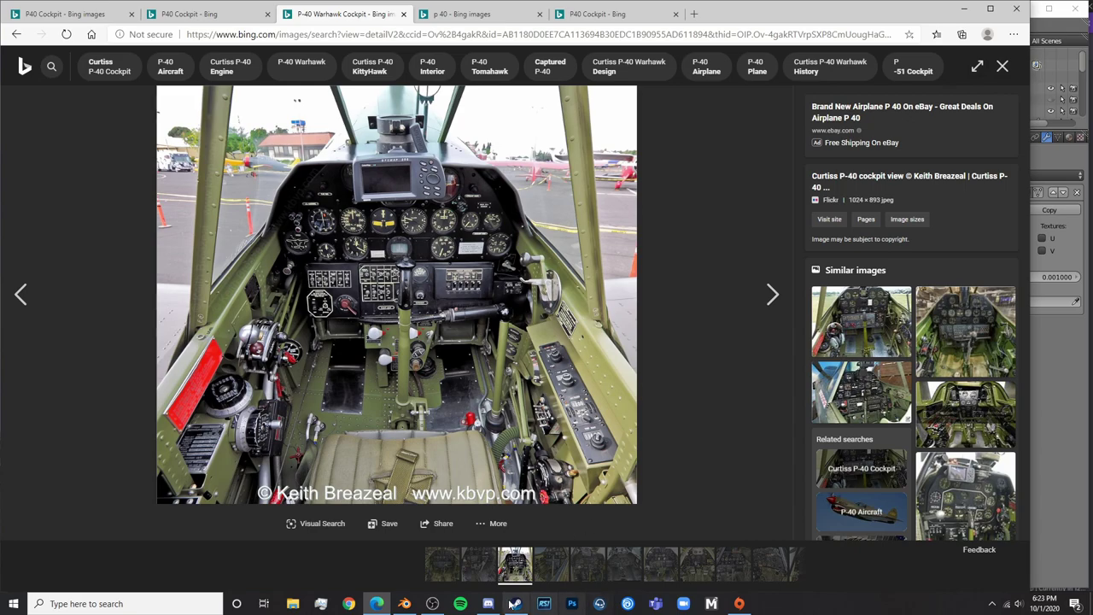
click(405, 604)
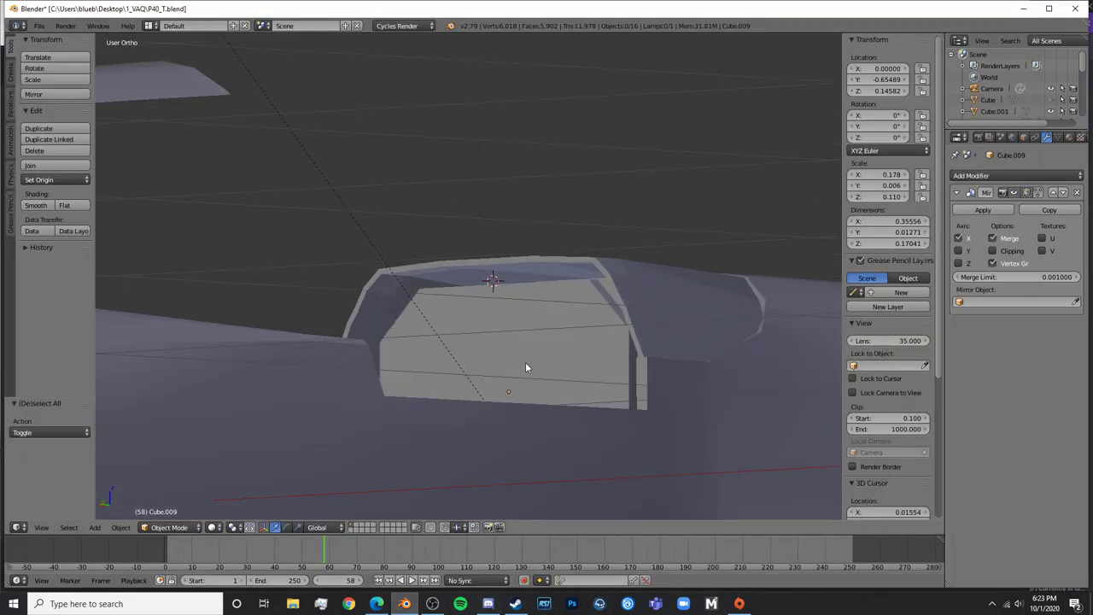
Raise the vertices of the panel's upper section along Z, bringing the panel to a height of about 0.185
right_click(534, 361)
key(Tab)
key(z)
key(a)
key(c)
click(424, 295)
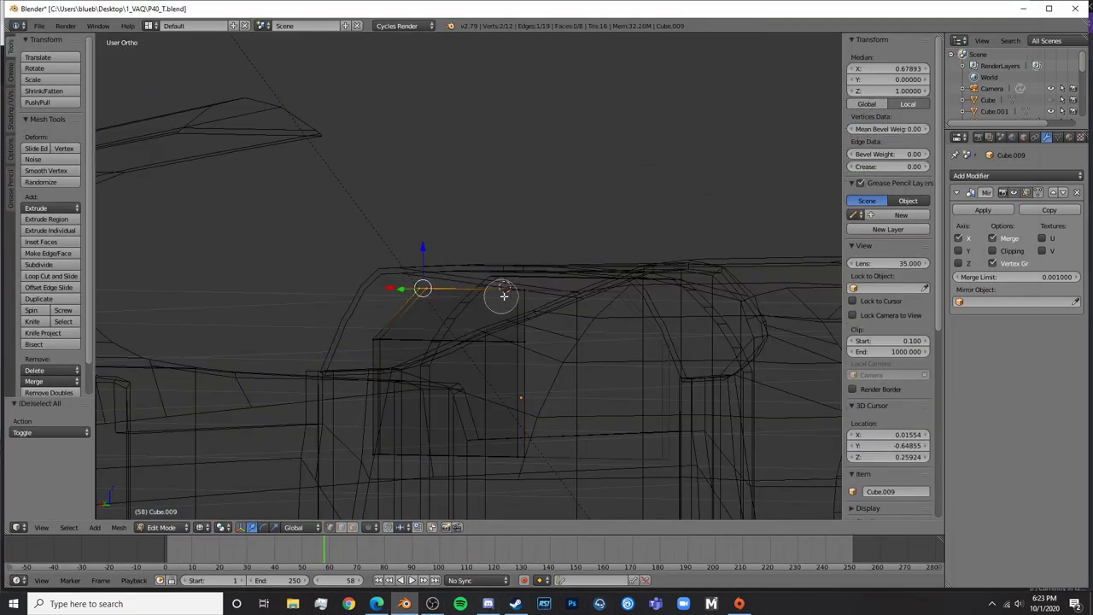
click(514, 297)
right_click(514, 297)
key(z)
key(z)
key(c)
click(380, 340)
click(522, 346)
right_click(522, 347)
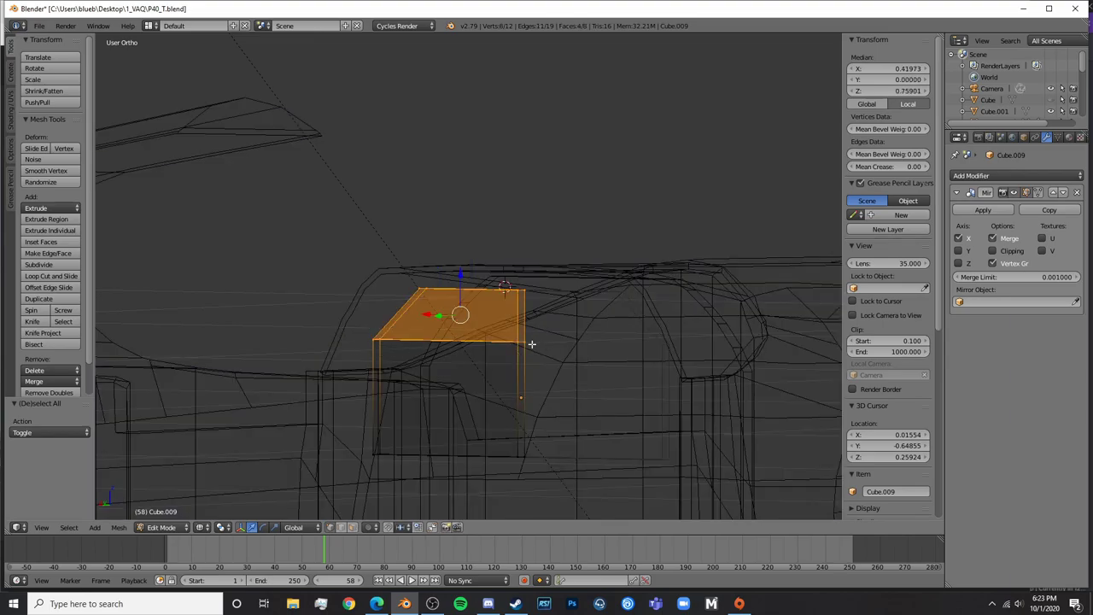
key(z)
drag(459, 280, 463, 275)
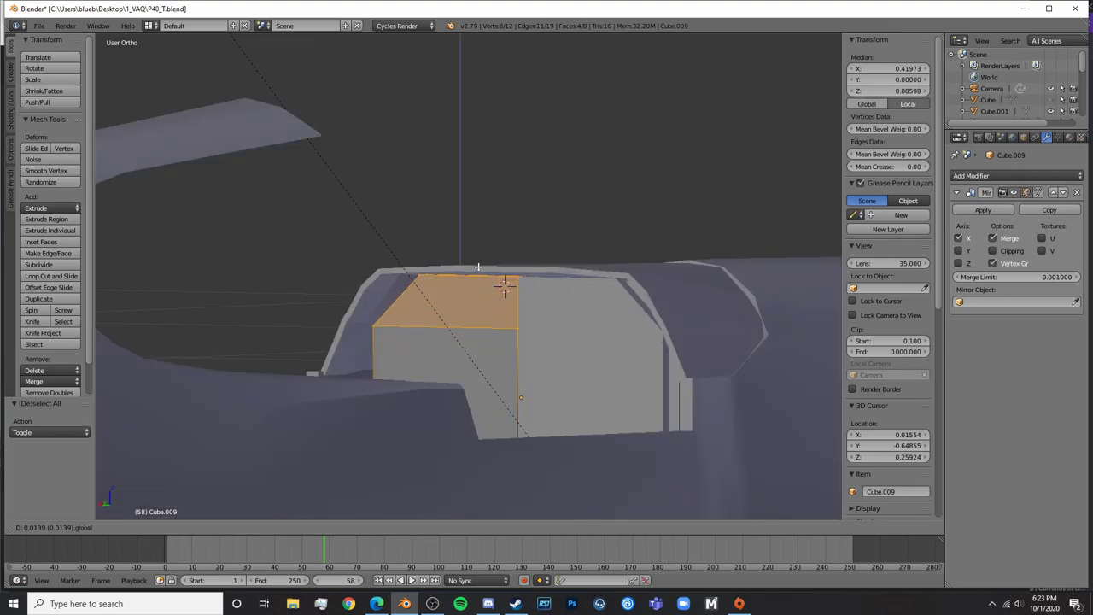
click(479, 267)
Select the panel's upper outer corner edges and try moving them outward along X by about 0.011
mouse_move(478, 266)
middle_down()
mouse_move(424, 323)
mouse_move(389, 338)
middle_up()
key(z)
key(a)
key(c)
drag(389, 334, 432, 270)
right_click(432, 270)
key(z)
drag(375, 302, 364, 302)
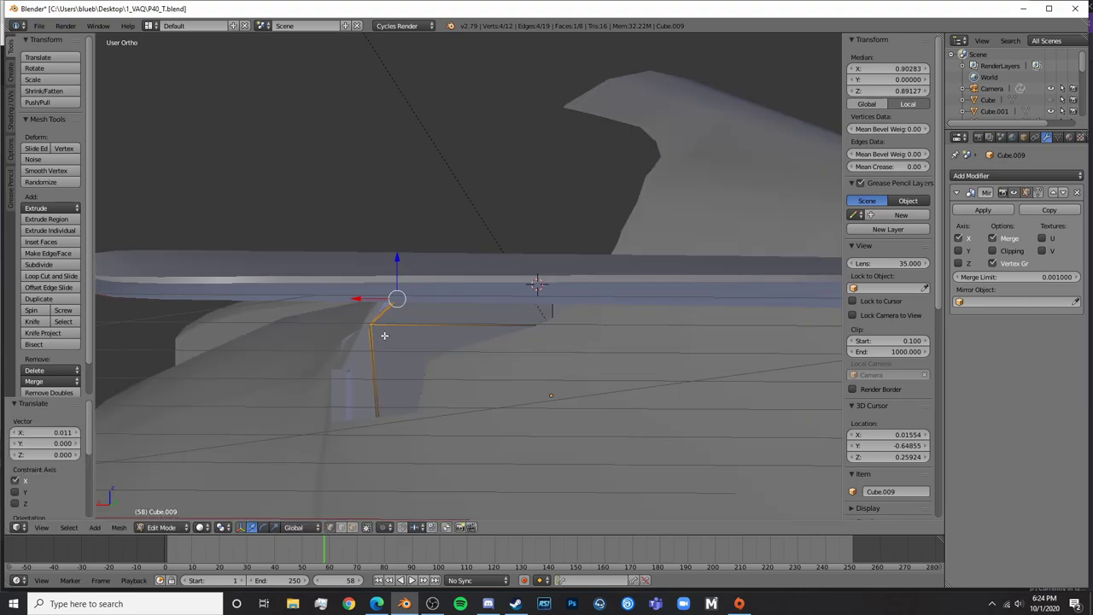
key(ctrl+z)
Add the bottom outer corner to the selection and move the panel's outer side along X, widening the panel to about 0.378
key(z)
key(c)
click(385, 452)
right_click(386, 451)
key(z)
drag(373, 353, 354, 347)
middle_drag(401, 368, 391, 379)
key(g)
key(x)
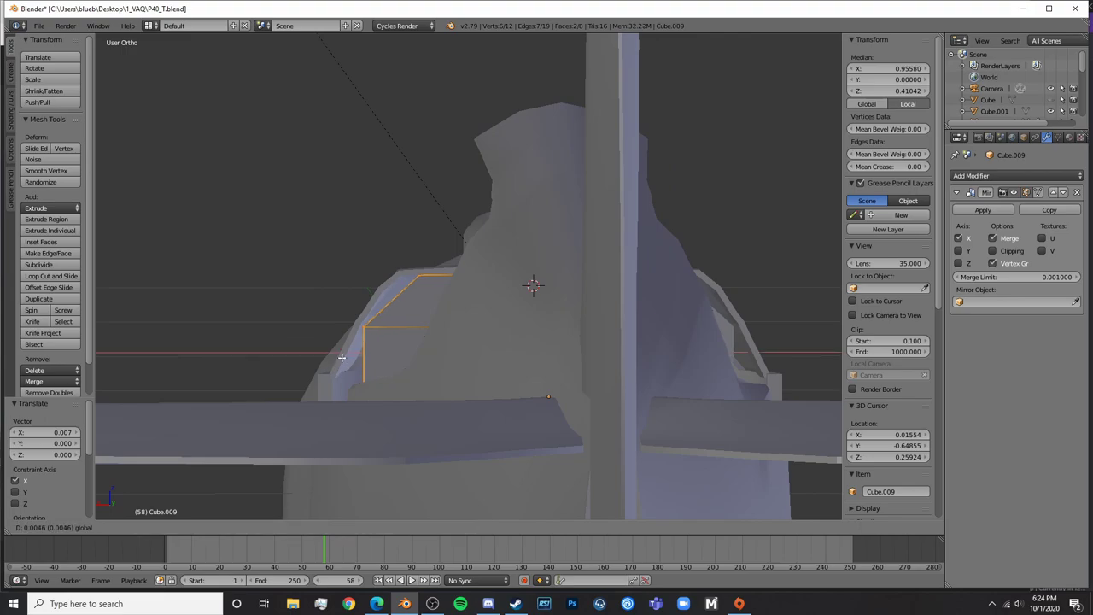
drag(342, 357, 341, 357)
Select only the panel's bottom outer corner edge and return to object mode
key(z)
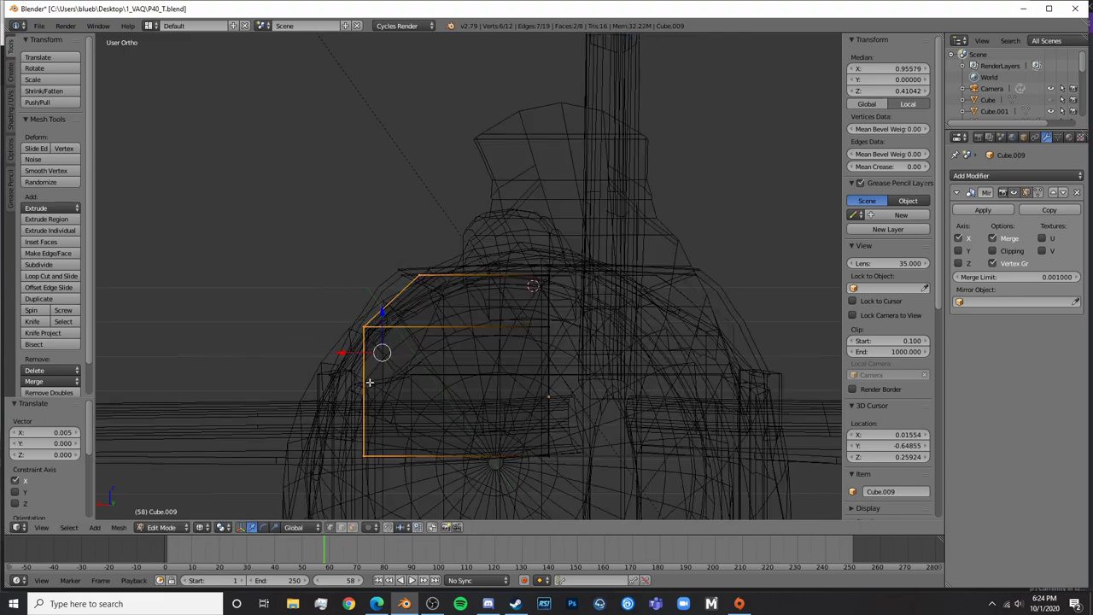
key(a)
key(c)
key(c)
click(363, 462)
right_click(365, 461)
key(z)
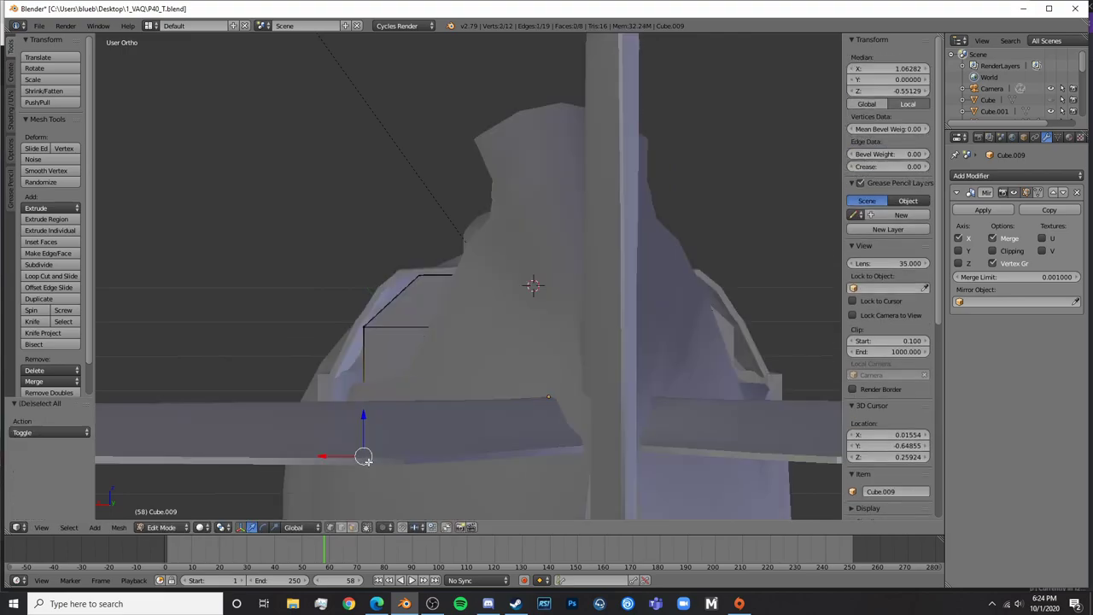
key(Tab)
Lower the whole panel along Z to about 0.140 and narrow it along X to a scale of about 0.174
mouse_move(370, 400)
middle_down()
mouse_move(373, 417)
mouse_move(365, 401)
middle_up()
key(KP_2)
key(KP_2)
key(KP_2)
drag(547, 361, 549, 366)
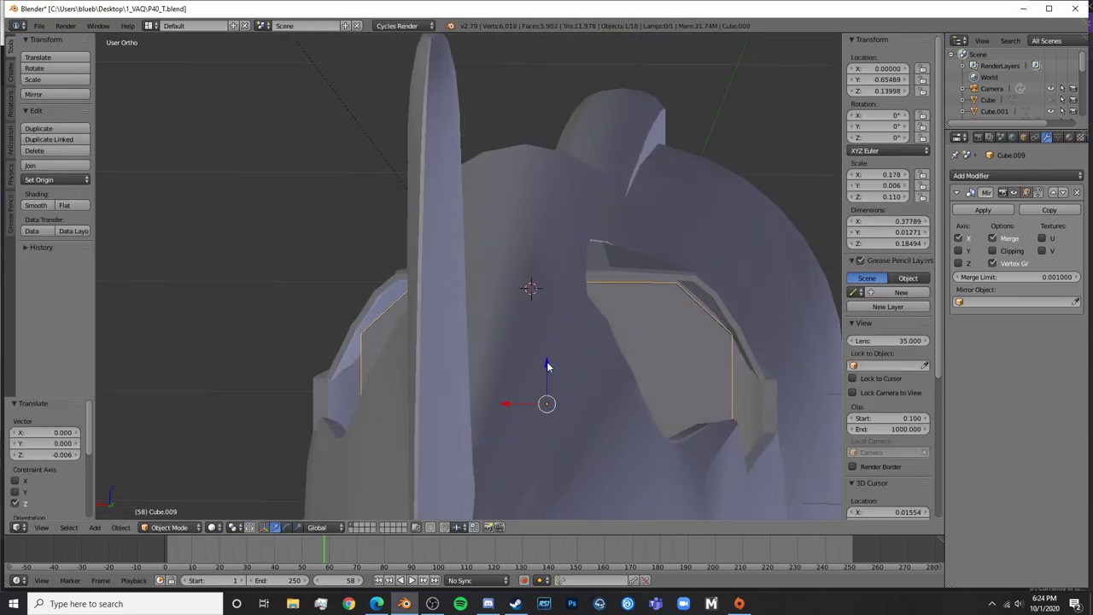
key(z)
key(s)
key(x)
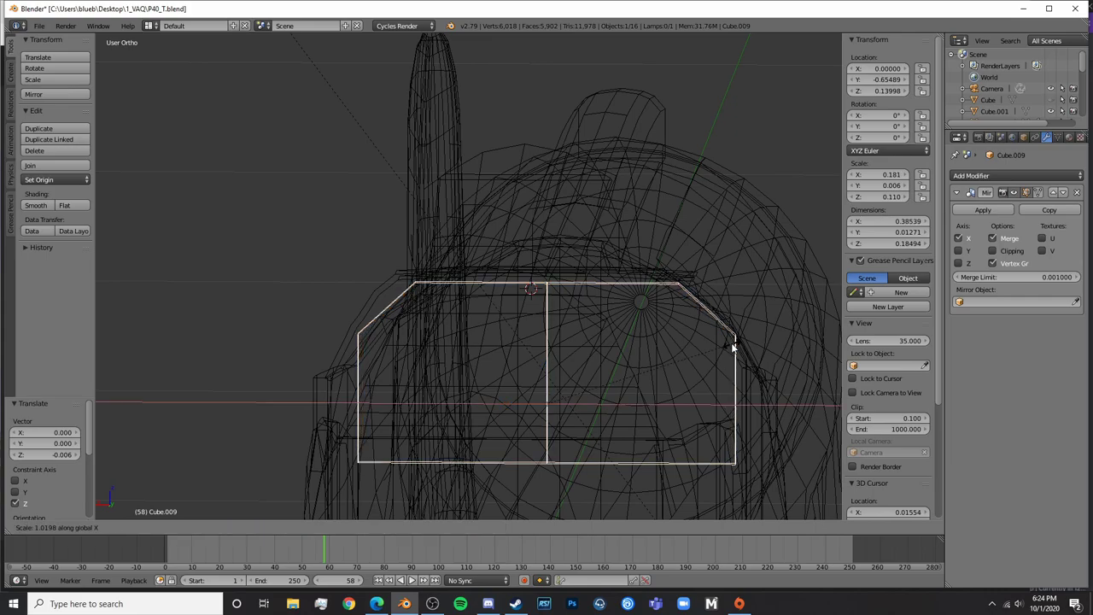
click(730, 344)
key(z)
Raise the panel's bottom edges along Z, shortening the panel to a height of about 0.161
key(ctrl+KP_1)
key(z)
key(Tab)
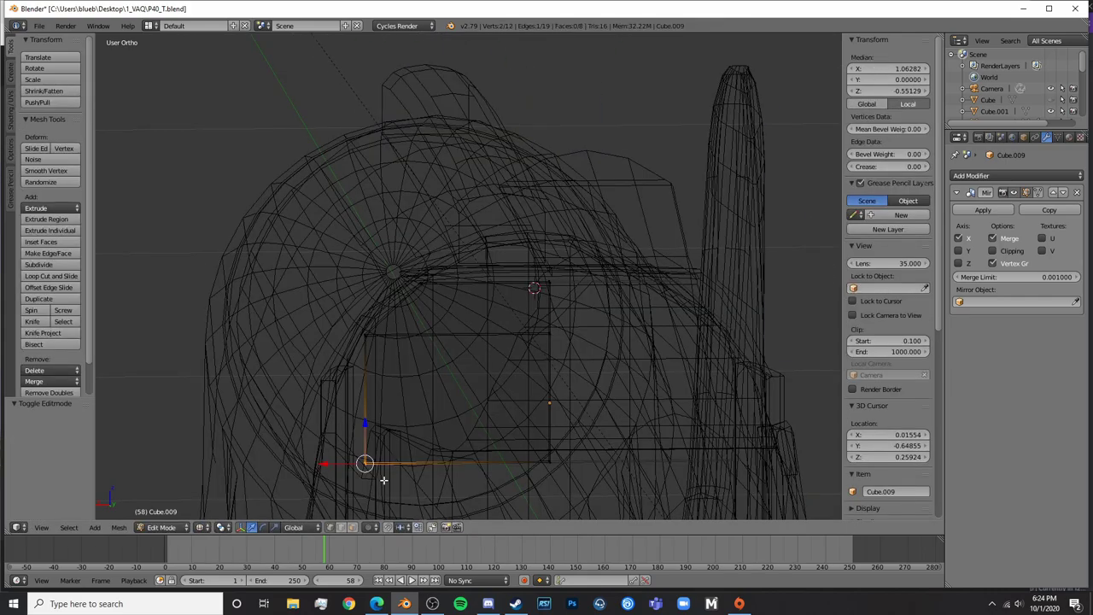
click(546, 461)
right_click(546, 462)
drag(457, 420, 462, 392)
Move the panel's bottom outer corner outward along X, giving the panel a width of about 0.385
right_click(361, 439)
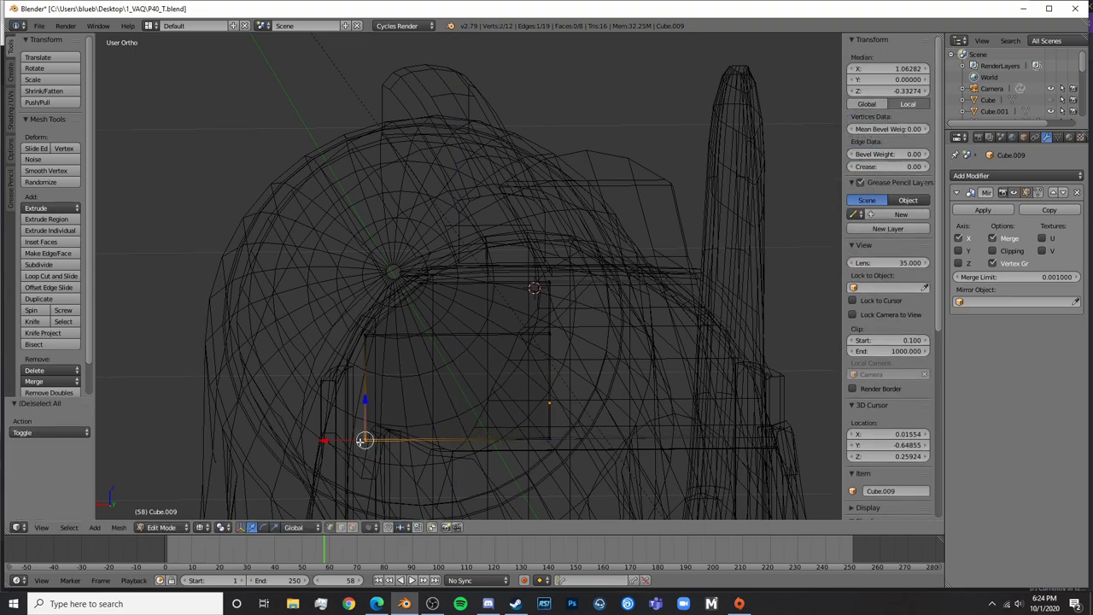
drag(346, 440, 330, 441)
key(Tab)
scroll(349, 439, down, 5)
key(z)
key(a)
mouse_move(352, 439)
middle_down()
mouse_move(404, 448)
mouse_move(357, 453)
middle_up()
Switch to the browser to compare the panel's outline with the P-40 Warhawk cockpit photo, and return to Blender
click(376, 604)
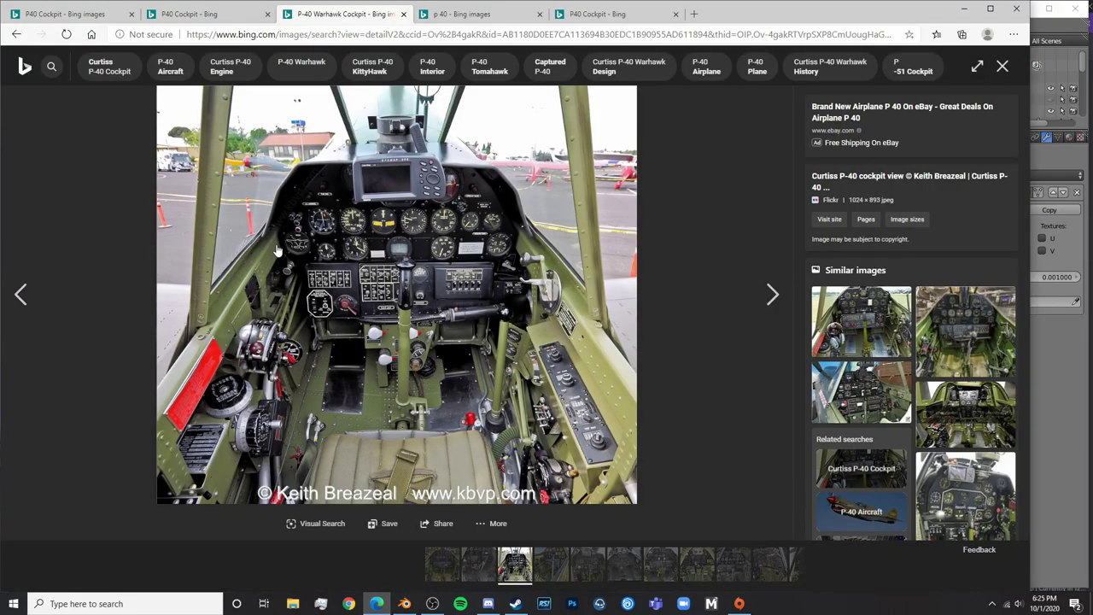
click(405, 604)
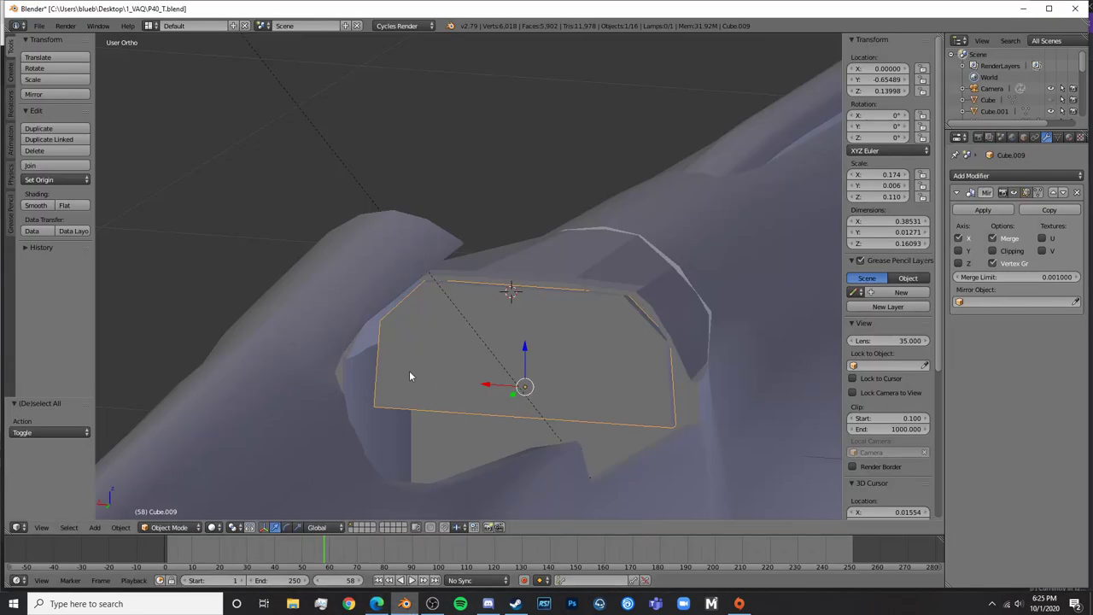
key(Tab)
middle_drag(362, 390, 306, 394)
key(Tab)
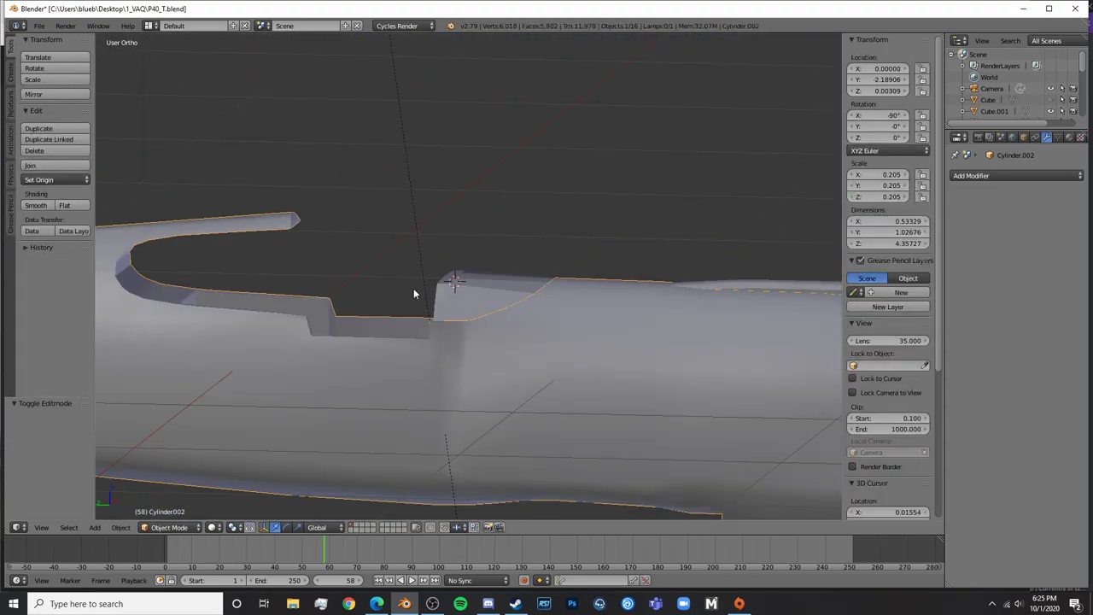
Examine the fuselage mesh and the cockpit's inner side wall next to the instrument panel
middle_drag(353, 349, 213, 372)
scroll(224, 362, down, 1)
middle_drag(427, 344, 499, 328)
key(Tab)
scroll(509, 326, down, 4)
scroll(426, 319, up, 9)
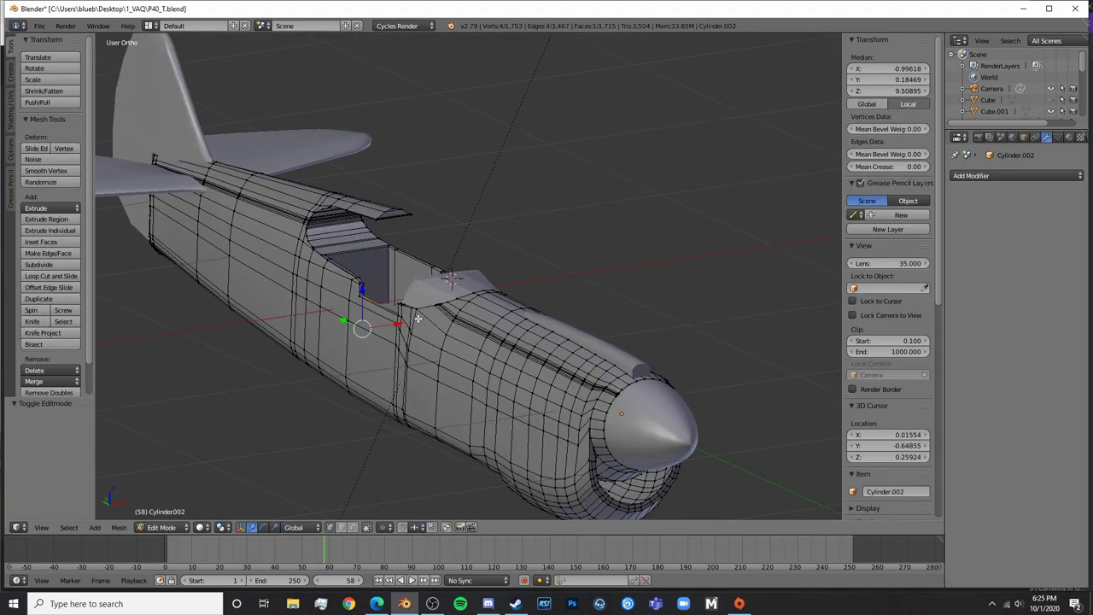
middle_drag(418, 316, 523, 339)
middle_drag(416, 369, 415, 355)
scroll(415, 355, up, 3)
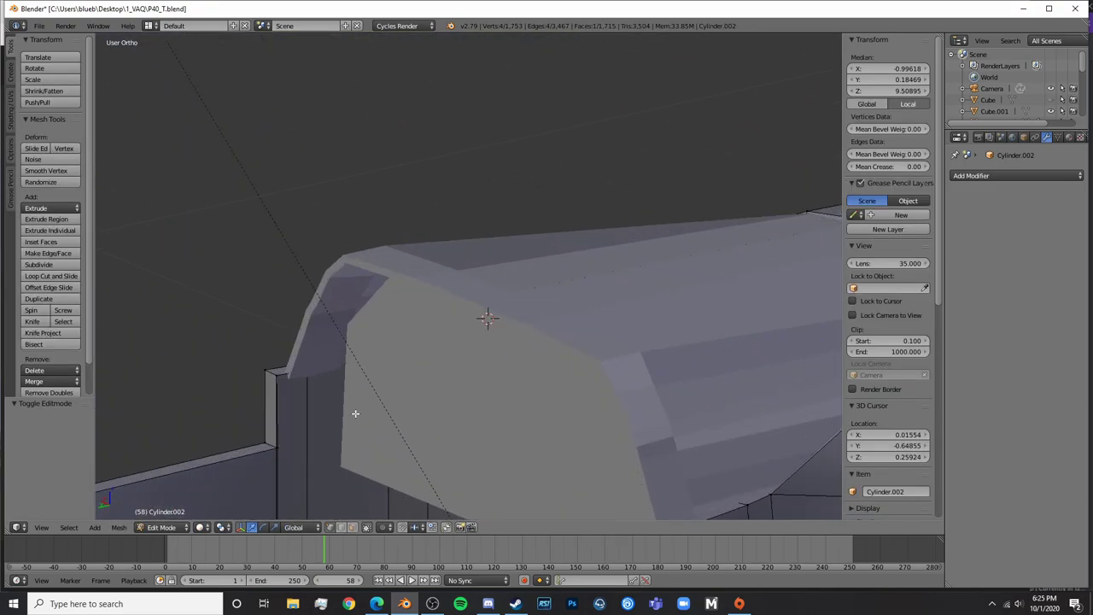
shift+middle_drag(293, 424, 469, 227)
scroll(470, 330, up, 2)
middle_drag(471, 330, 405, 326)
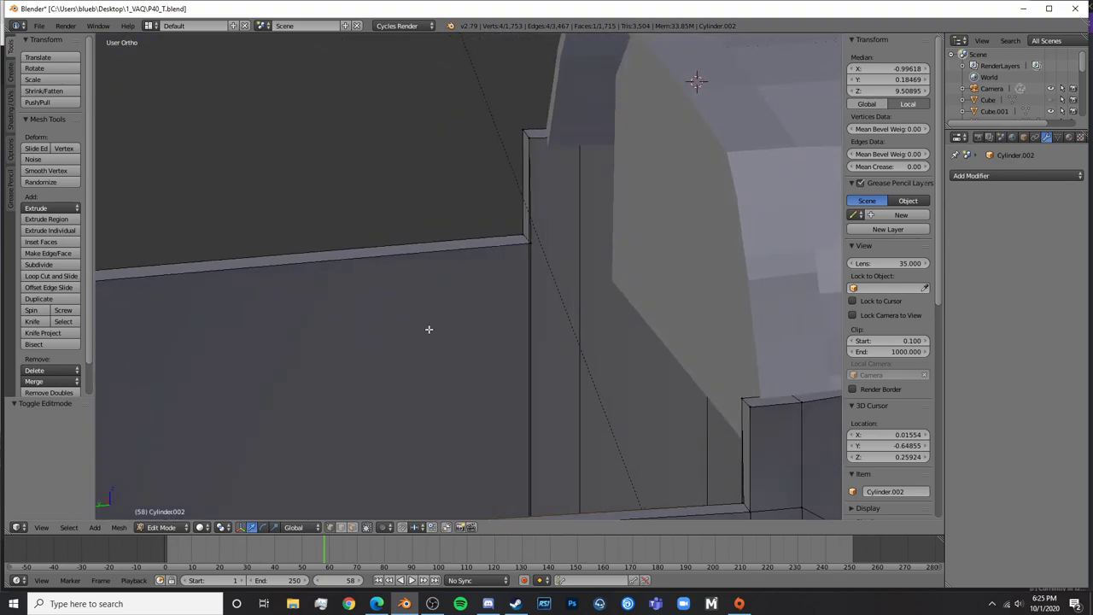
key(Tab)
middle_drag(415, 285, 381, 279)
Add a cube on the cockpit's inner side wall near the panel and scale it down to about 0.036
key(a)
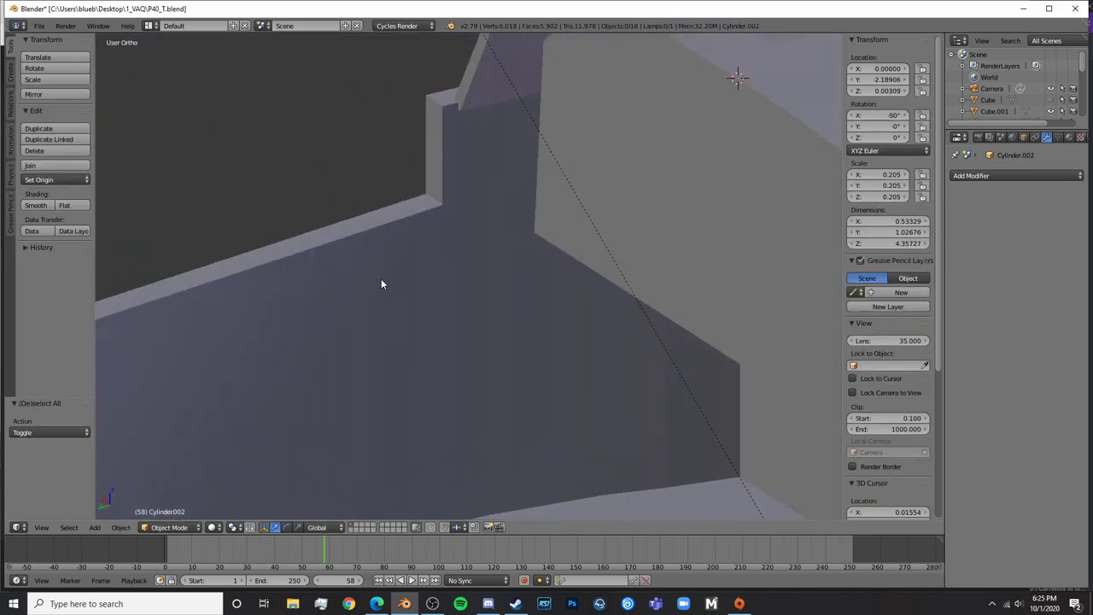
key(shift+a)
mouse_move(407, 269)
click(449, 276)
key(s)
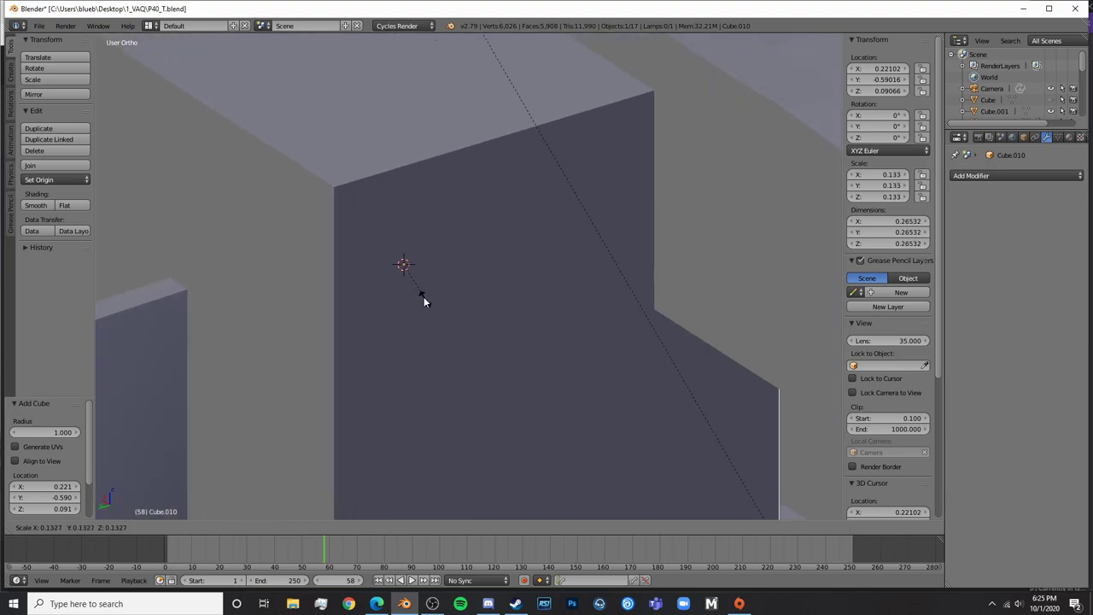
click(401, 258)
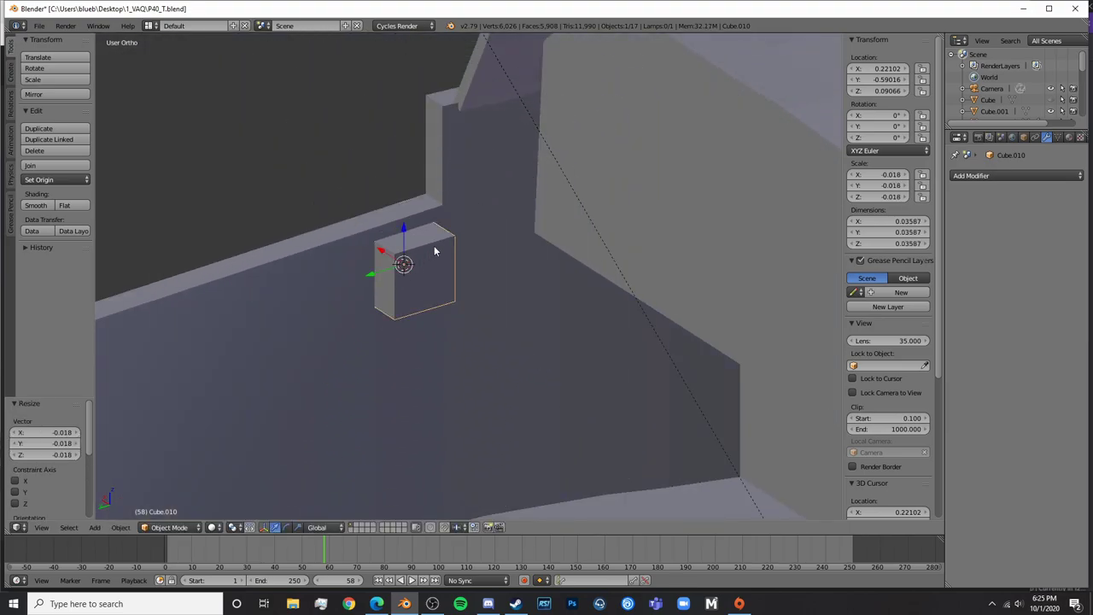
Flatten the small cube along Z to a height of about 0.021 and raise it to about 0.098
key(s)
key(z)
click(416, 231)
key(s)
key(z)
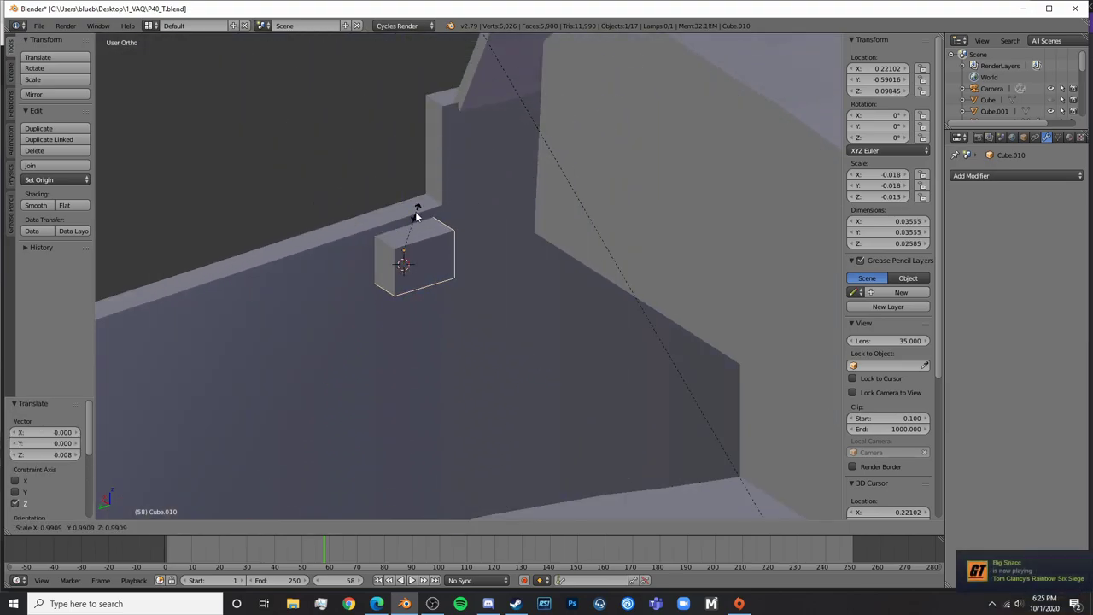
click(434, 295)
Check the side rails in the browser's cockpit photo, and move the small cube in Blender along X to about 0.225
key(alt+Tab)
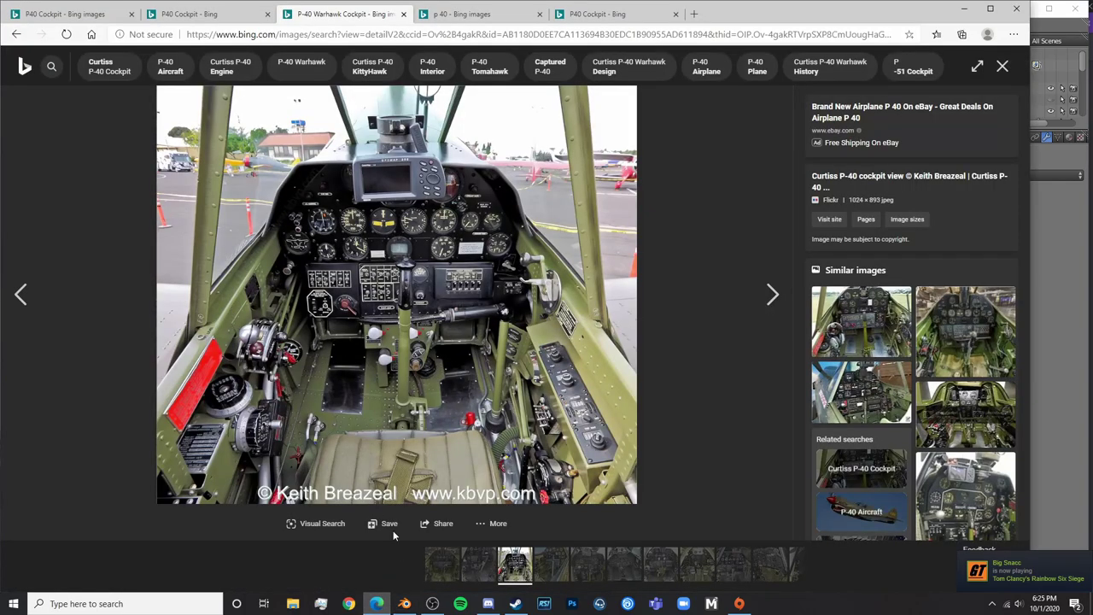
click(405, 604)
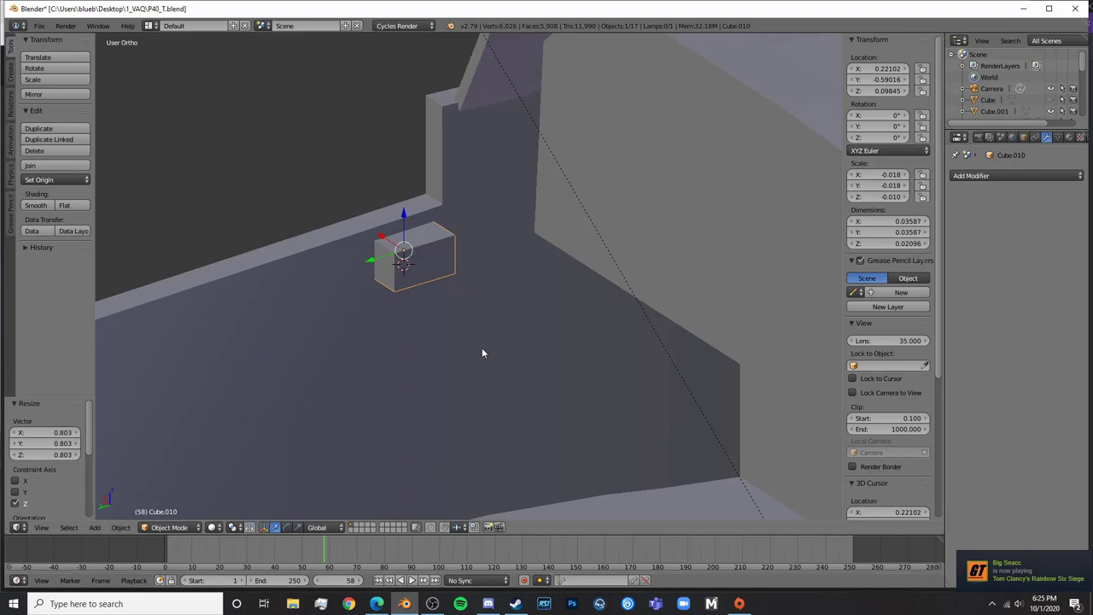
drag(380, 238, 377, 237)
middle_drag(414, 261, 440, 263)
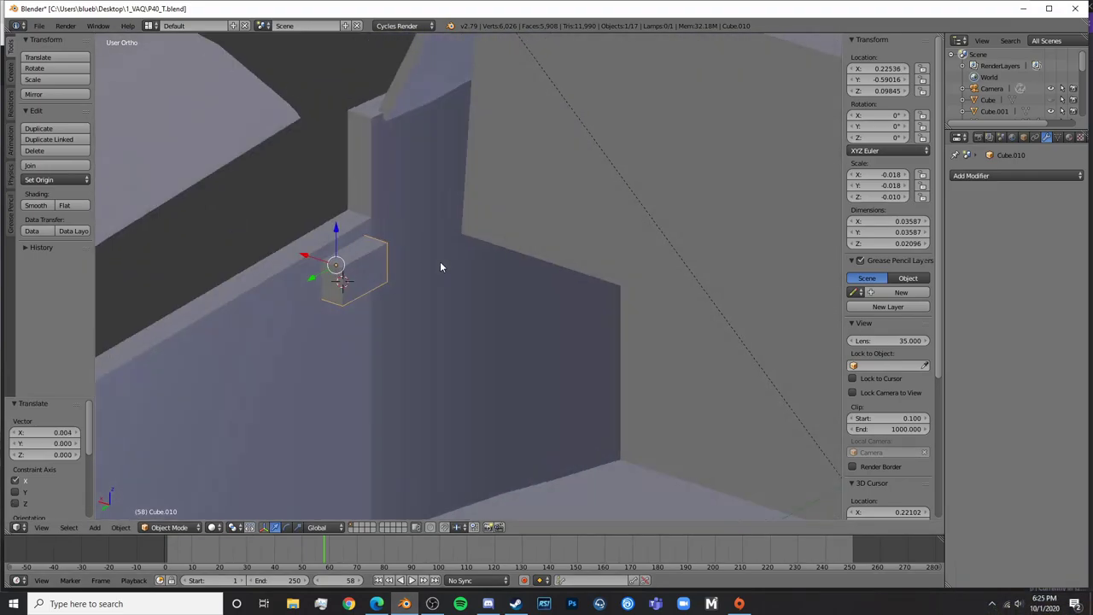
key(g)
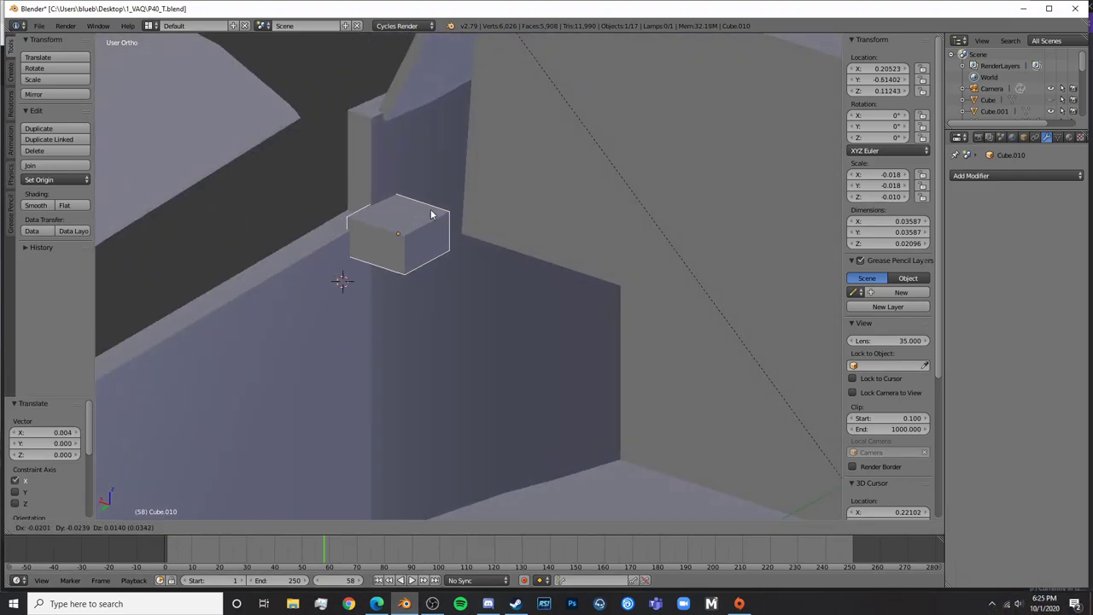
click(411, 245)
key(ctrl+z)
Stretch the small cube along Y into a rail about 0.512 long
middle_drag(314, 284, 513, 239)
key(s)
key(y)
click(830, 242)
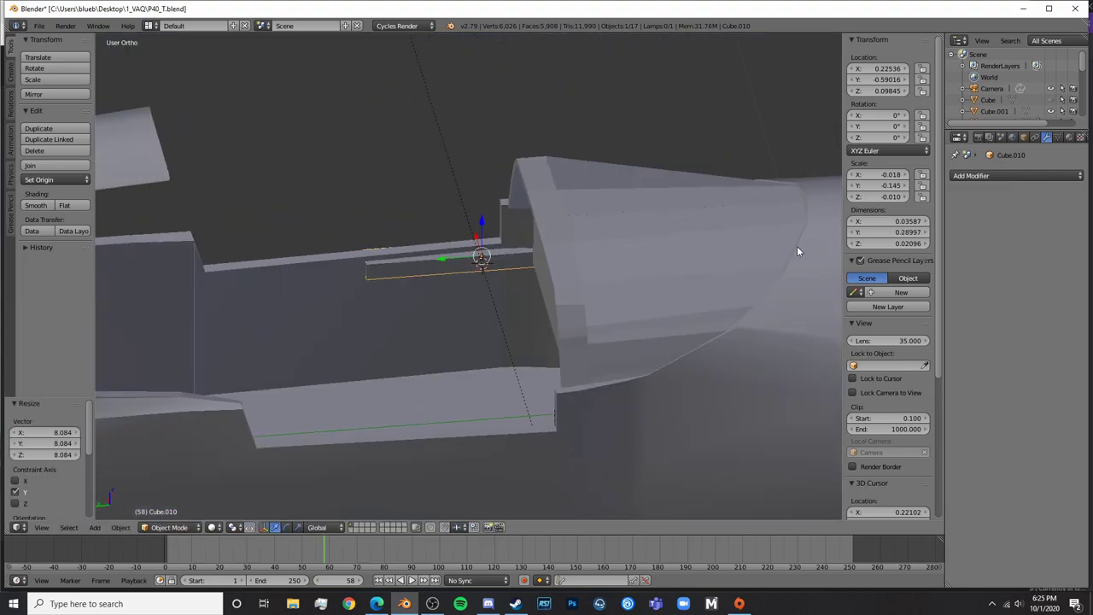
key(s)
key(y)
click(603, 232)
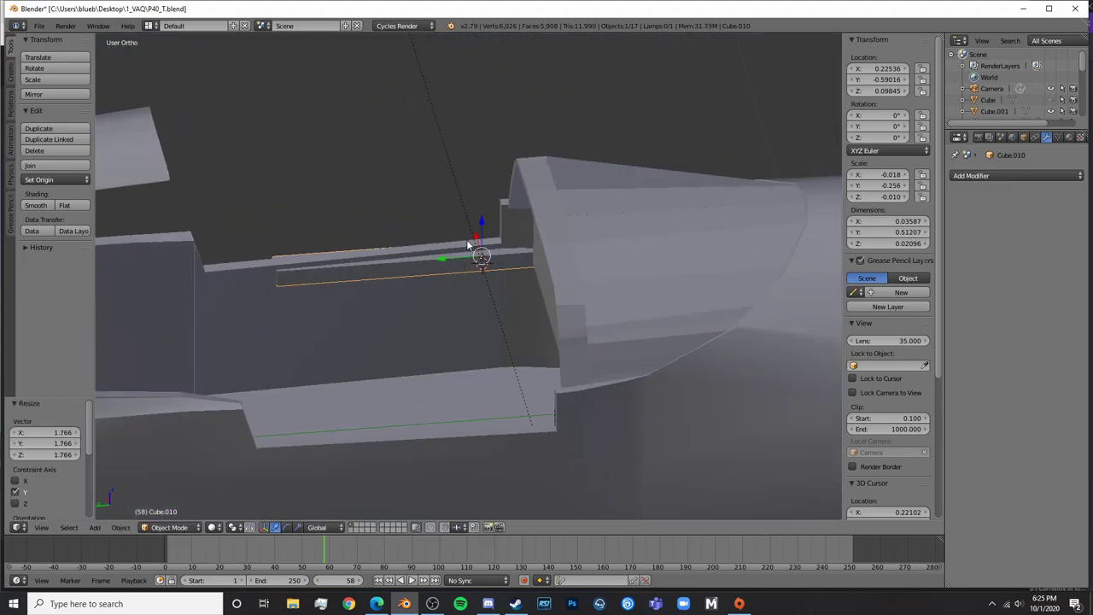
In top view, move the rail along X to about 0.217 and rotate it about 1.06° around Z to follow the side wall
key(KP_7)
key(KP_Decimal)
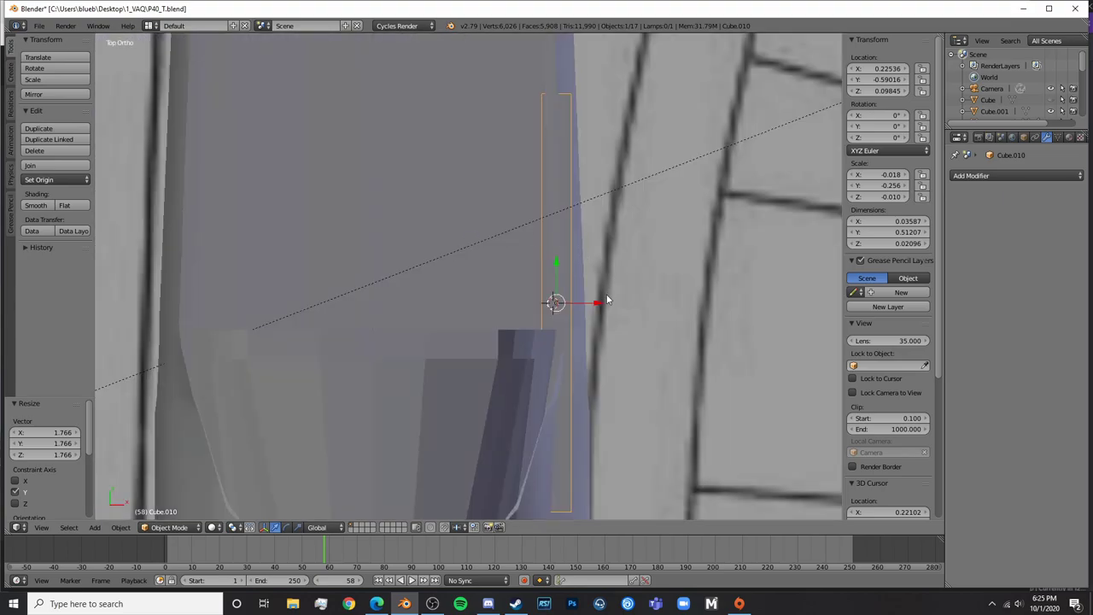
key(g)
key(x)
click(597, 309)
key(r)
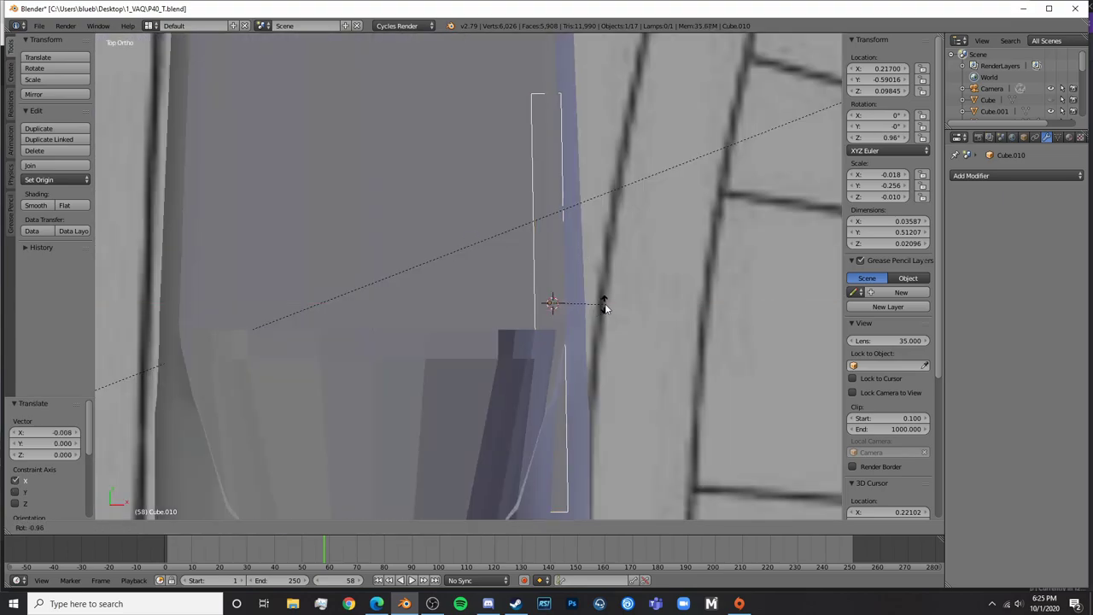
click(606, 304)
Slide the rail back along the cockpit wall to about X 0.204, Y -0.441
key(g)
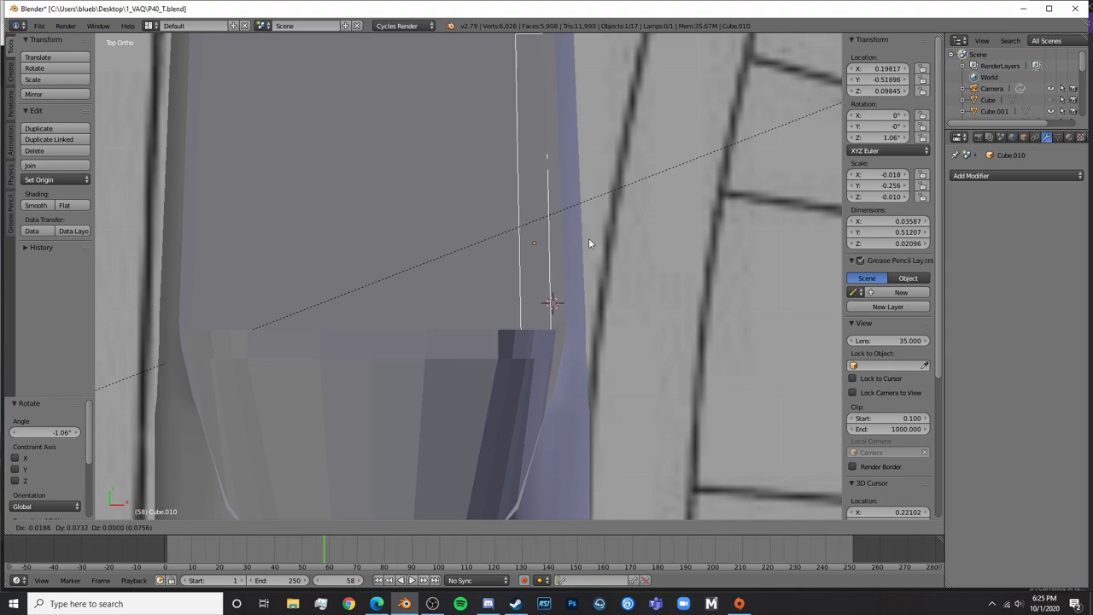
click(584, 194)
middle_drag(584, 196, 509, 249)
key(a)
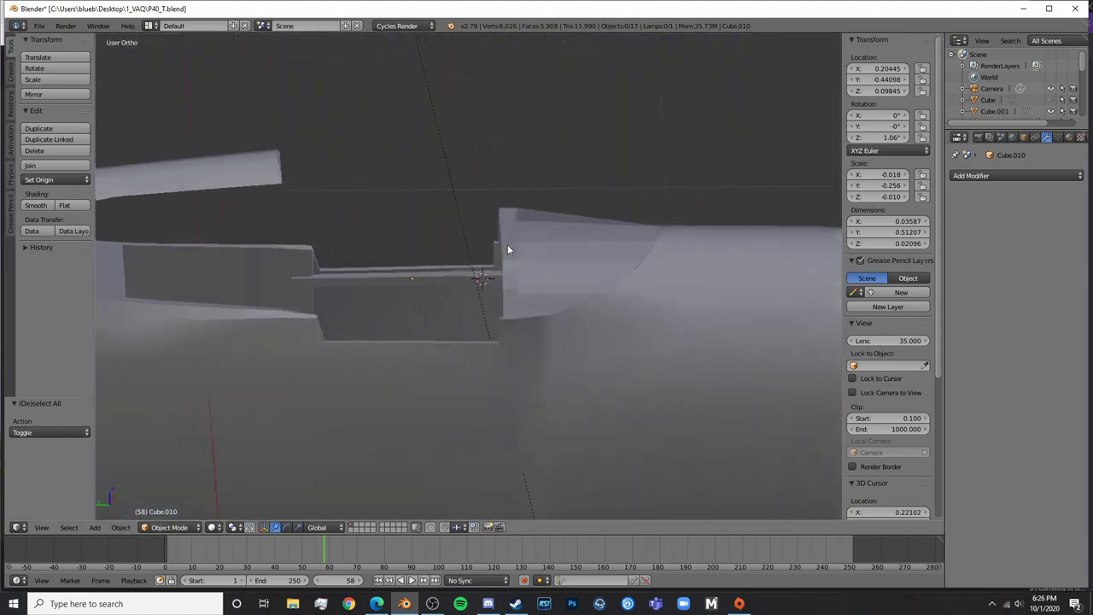
Lower the instrument panel along Z to about 0.129 and scale it along X by about 1.07
scroll(462, 297, up, 5)
middle_drag(462, 297, 525, 289)
scroll(524, 290, up, 5)
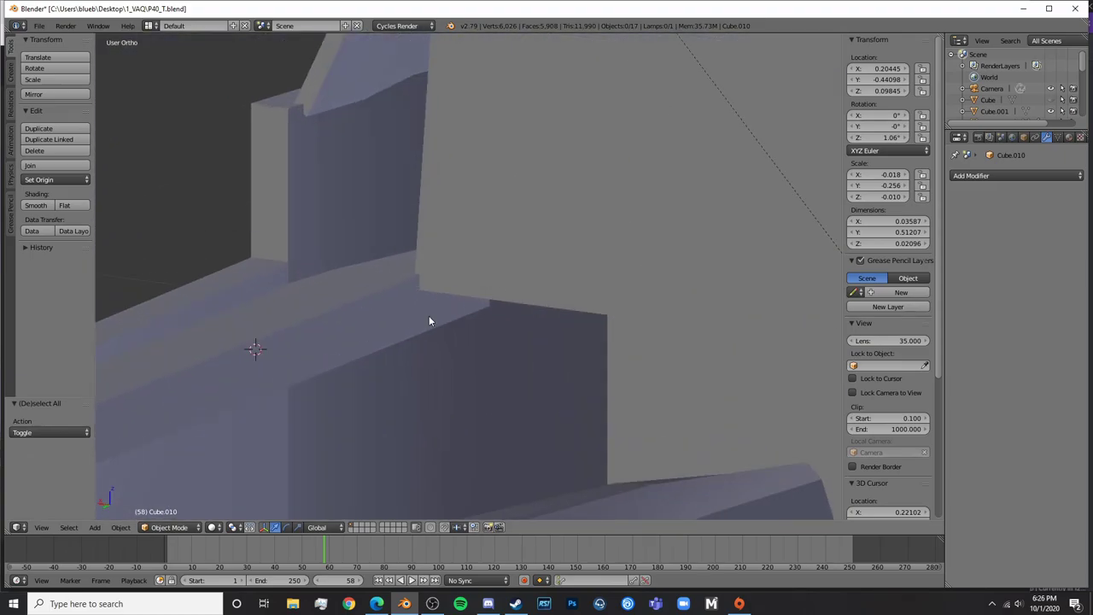
middle_drag(412, 320, 536, 265)
right_click(537, 266)
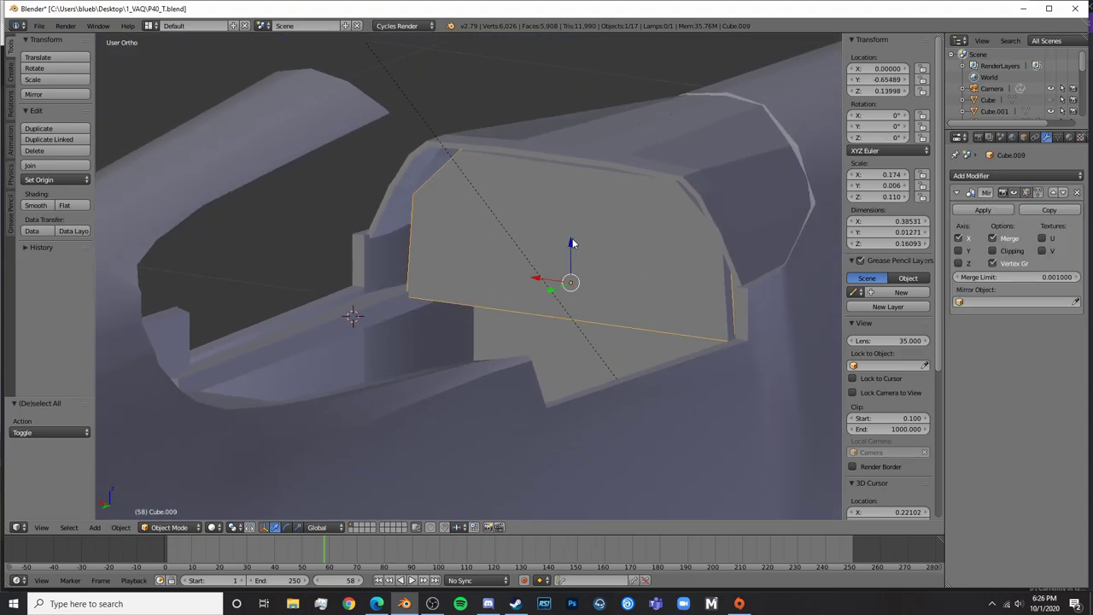
drag(572, 244, 572, 247)
key(s)
key(x)
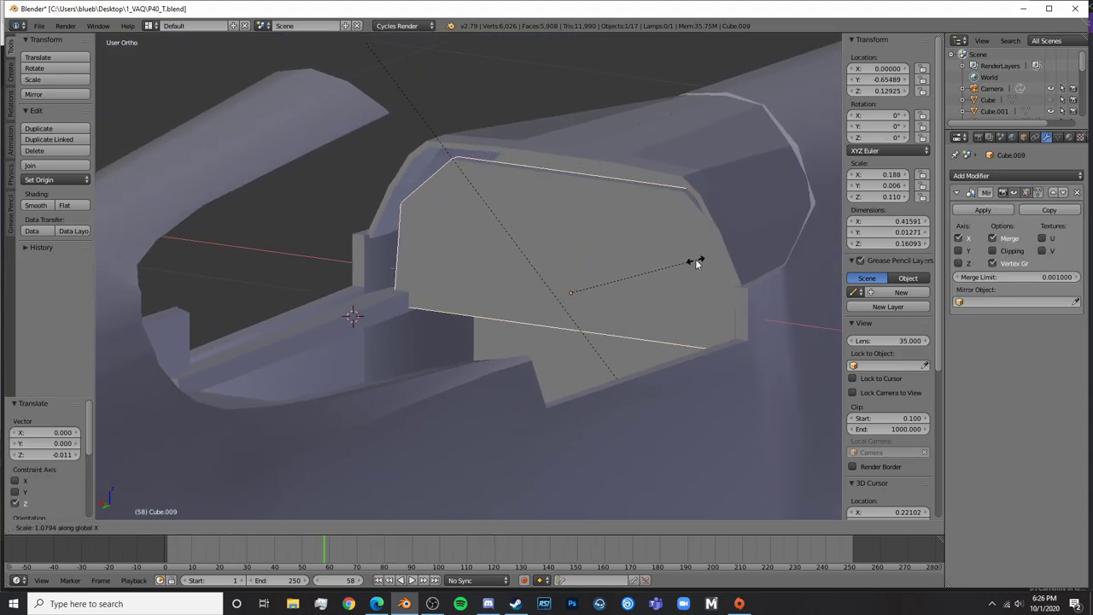
click(696, 259)
In side view, select the upper vertices near the rear edge of the hood above the instrument panel and lower them slightly
right_click(637, 164)
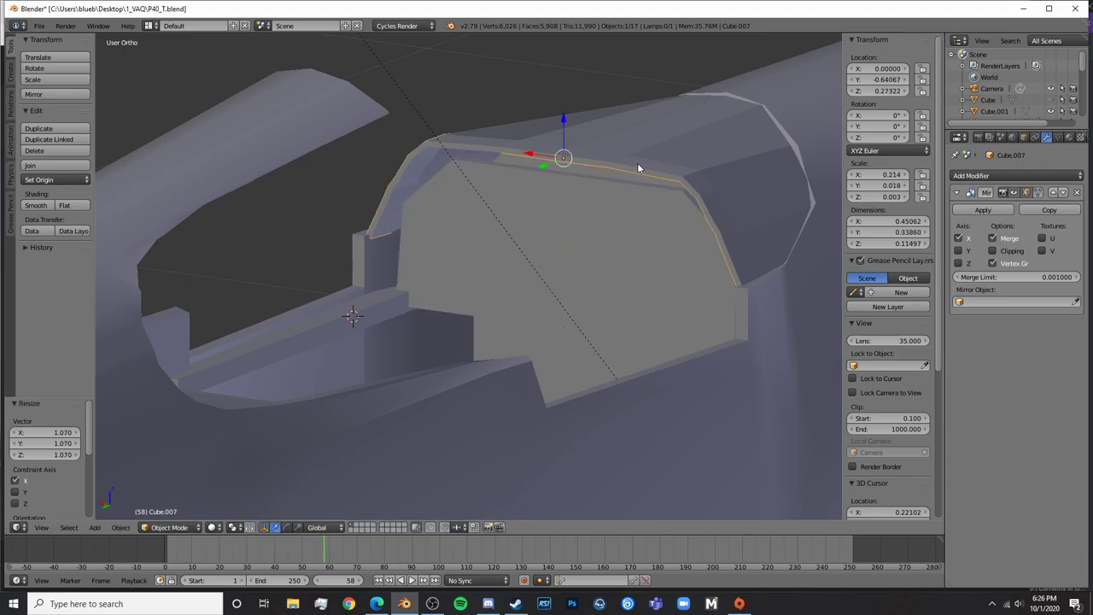
key(KP_3)
key(Tab)
key(a)
key(a)
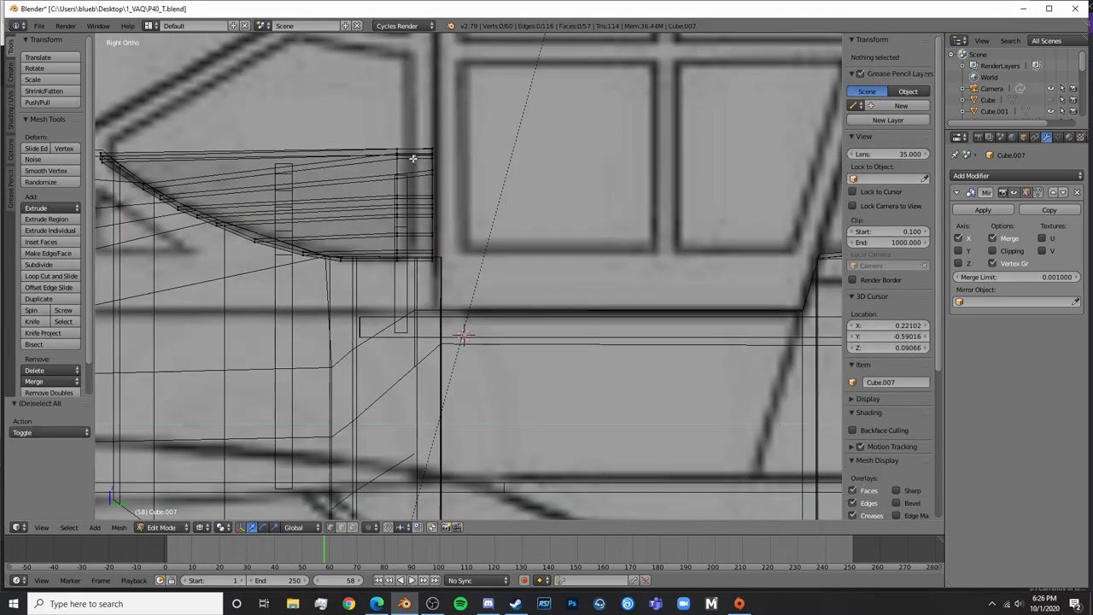
drag(416, 120, 416, 132)
key(Tab)
middle_drag(486, 212, 569, 240)
key(Tab)
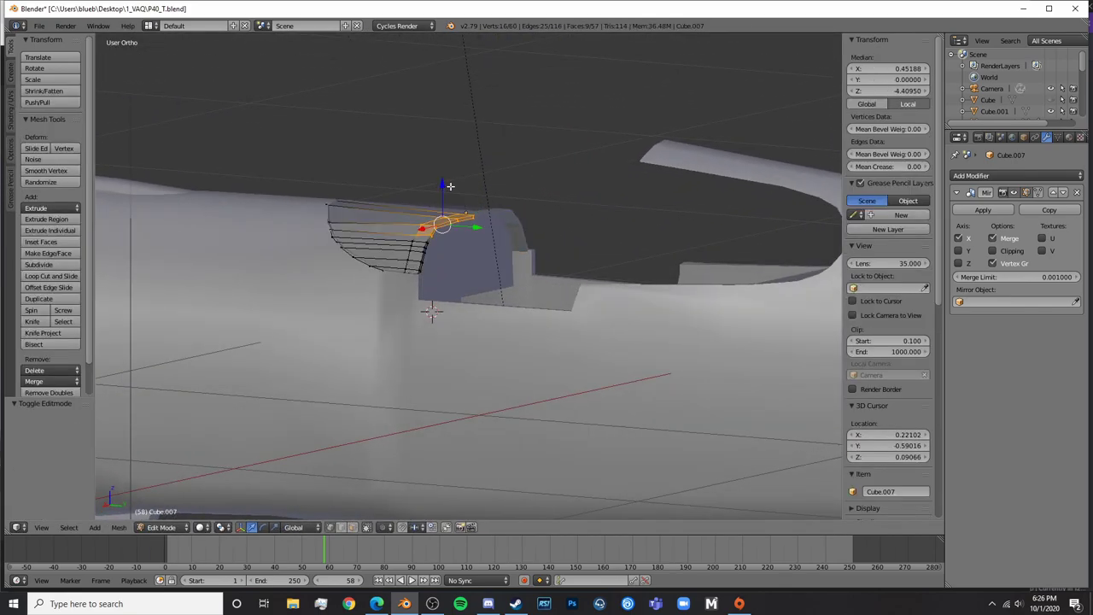
key(Tab)
Lower the bulkhead in front of the instrument panel along Z to about 0.047
right_click(374, 225)
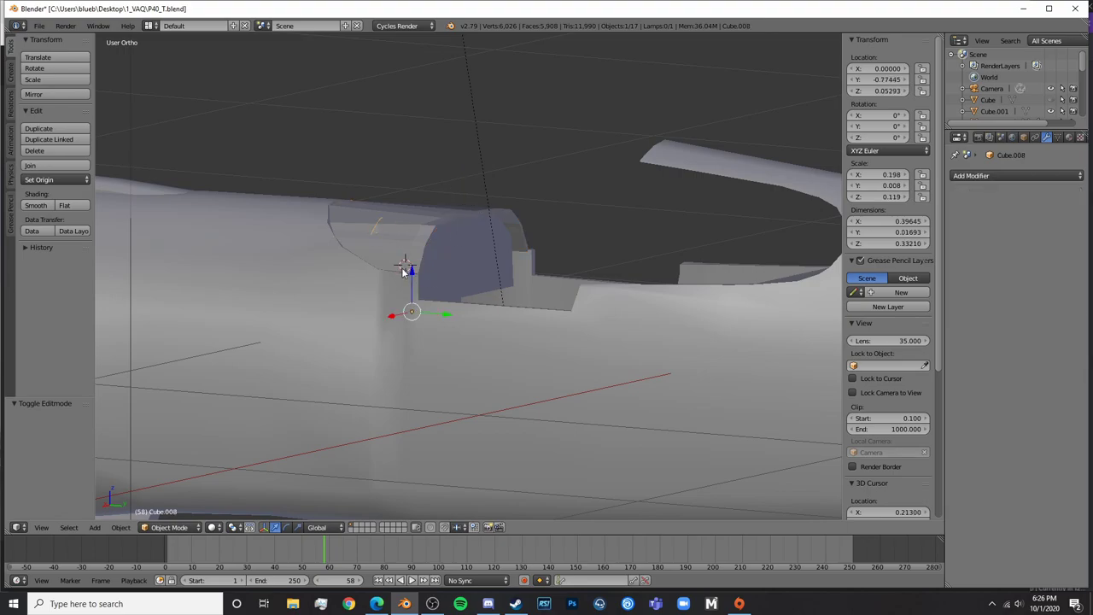
drag(404, 271, 407, 276)
middle_drag(407, 276, 539, 296)
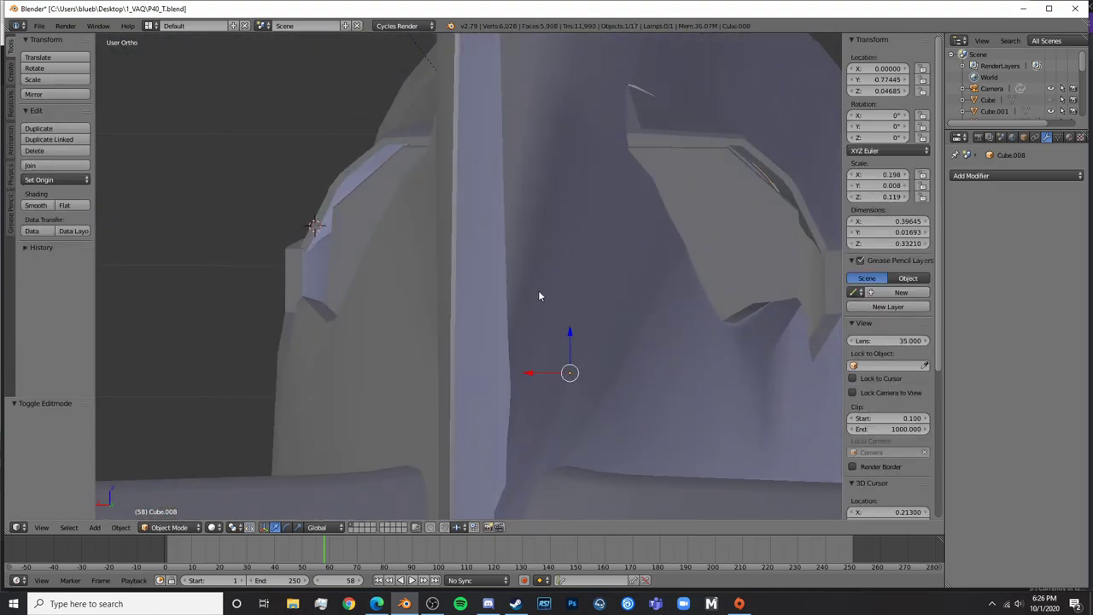
Consult the P-40 cockpit reference photo in the browser, comparing its side rails with the Blender model
click(377, 603)
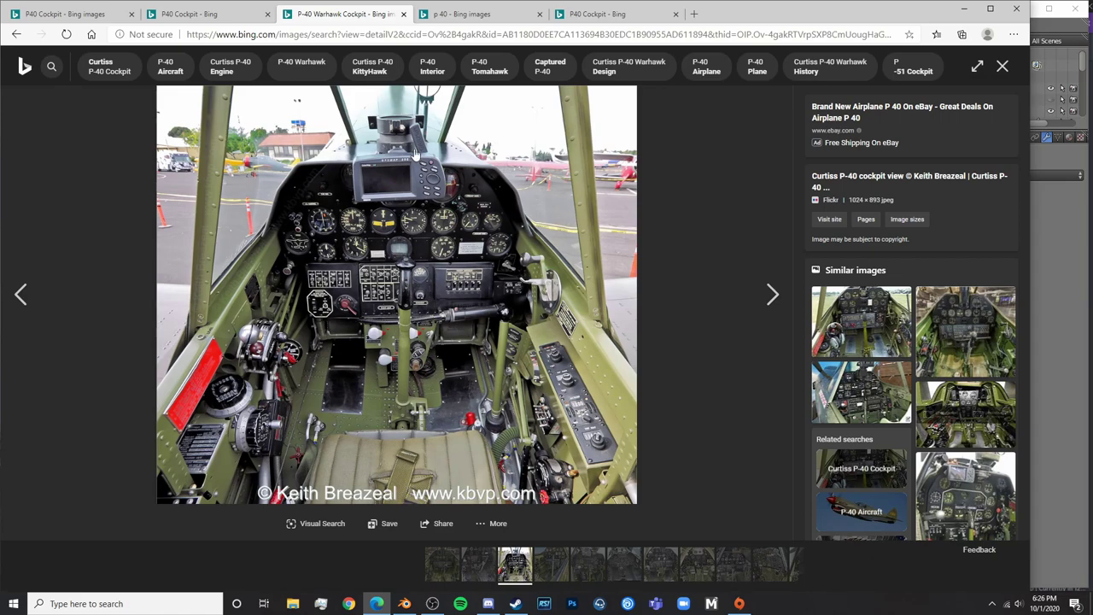
click(410, 607)
middle_drag(403, 317, 302, 330)
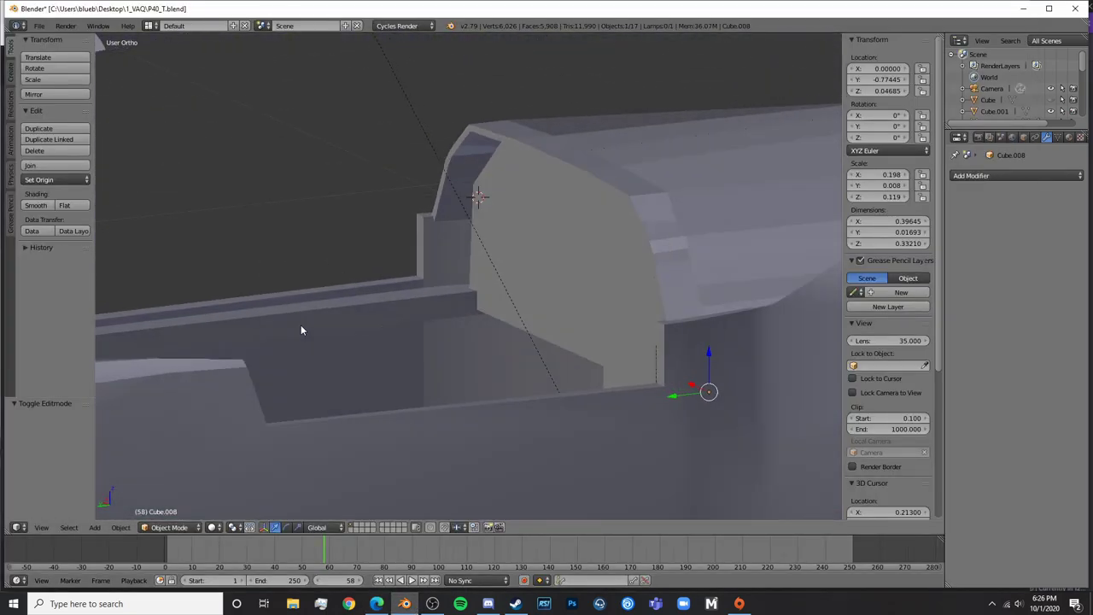
Extrude the side rail's inner face by about 0.006 toward the cockpit centre and narrow the new face along Z
right_click(417, 311)
key(Tab)
scroll(432, 308, up, 2)
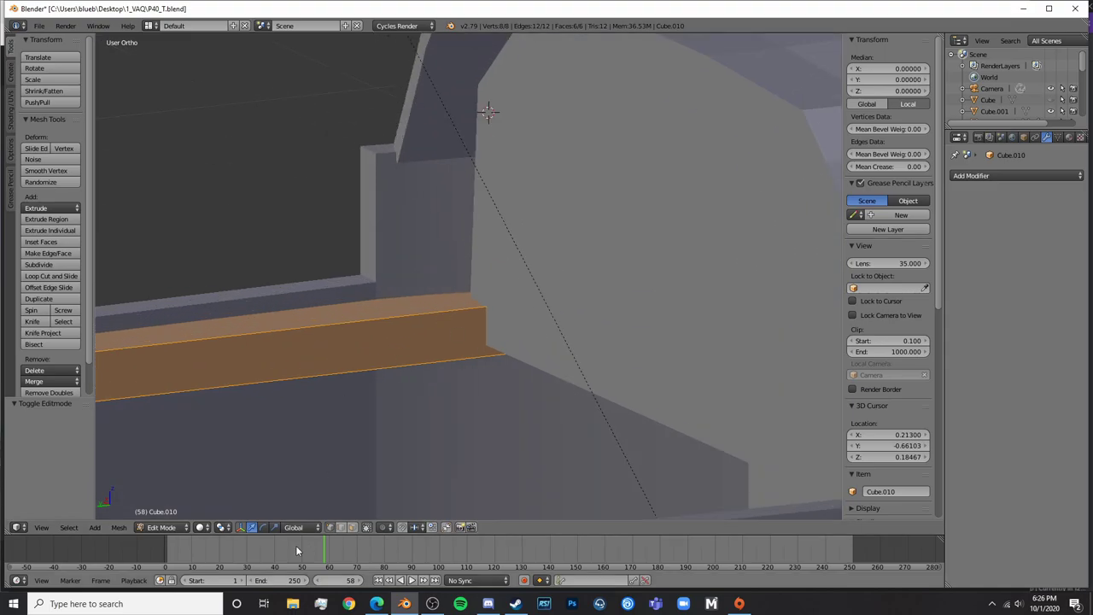
click(352, 528)
right_click(368, 350)
middle_drag(347, 381, 441, 369)
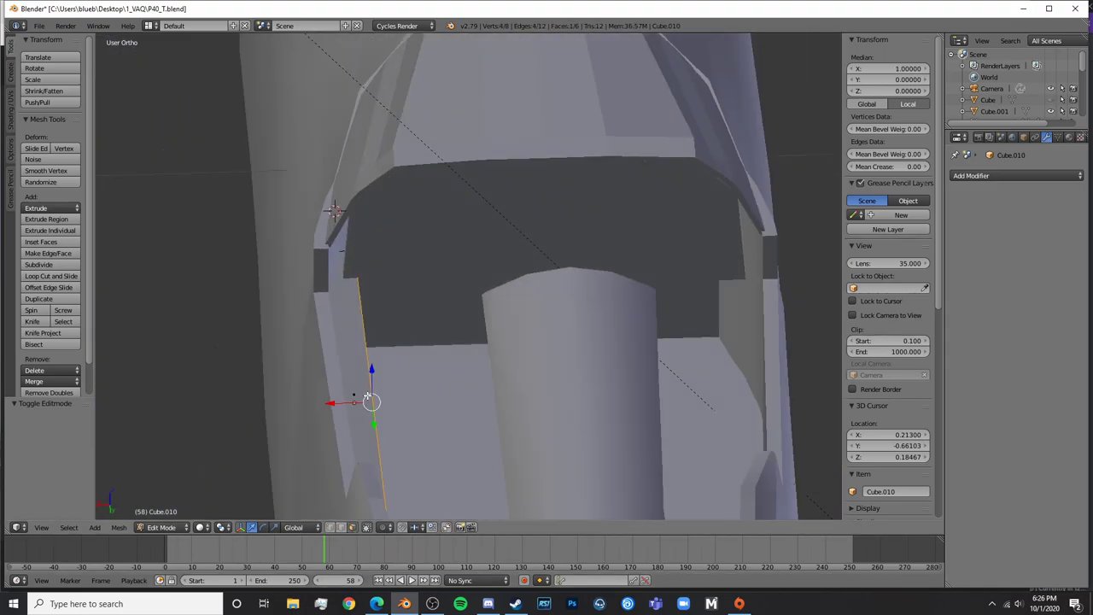
drag(350, 404, 344, 405)
key(e)
click(462, 411)
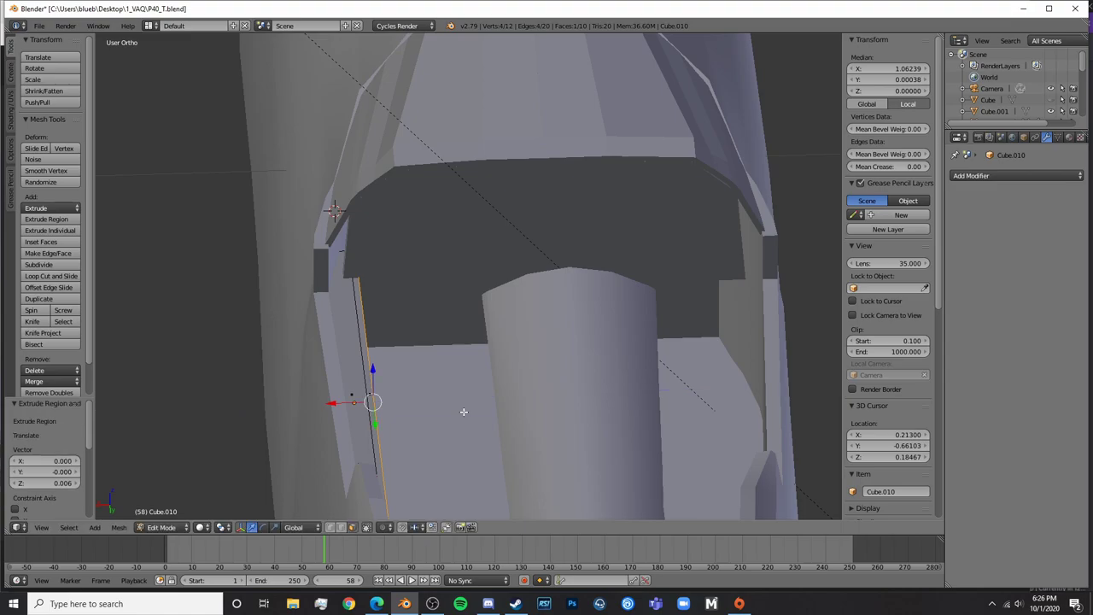
key(s)
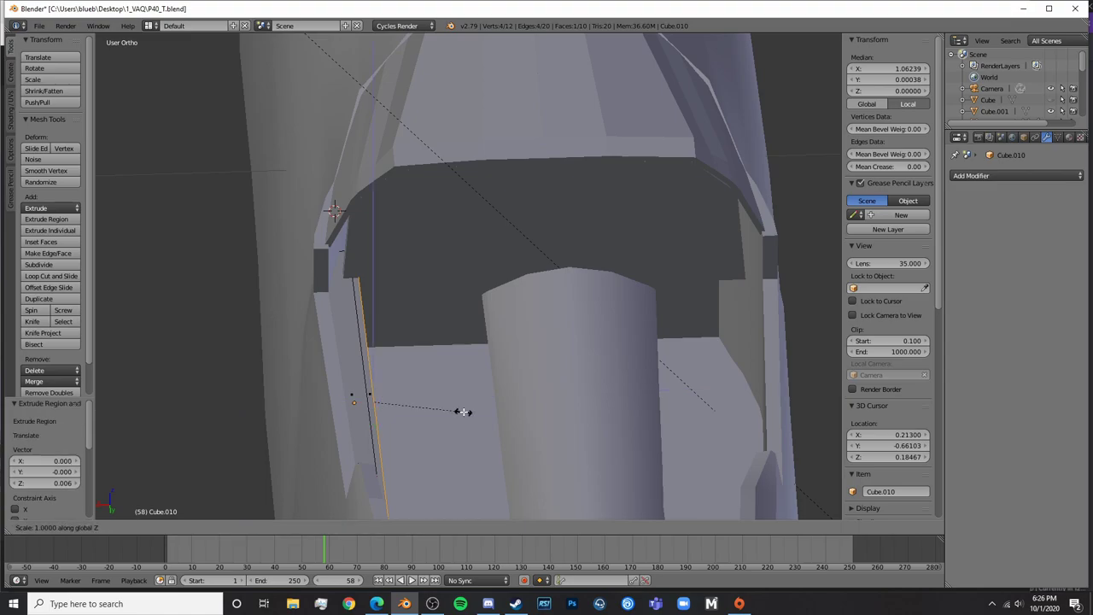
click(439, 409)
key(Tab)
Select the rear end of the side rail and extrude it backward along the cockpit wall
middle_drag(433, 408, 311, 311)
scroll(354, 287, up, 3)
key(a)
scroll(250, 309, down, 5)
right_click(319, 269)
key(Tab)
shift+middle_drag(319, 269, 623, 254)
scroll(623, 254, up, 5)
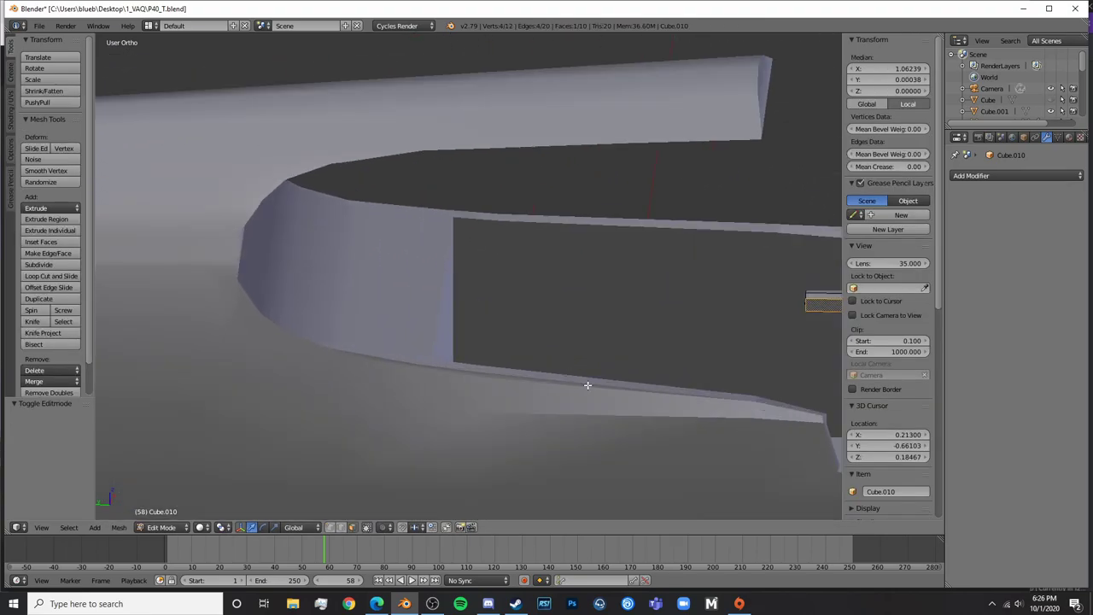
key(z)
key(z)
shift+middle_drag(678, 313, 459, 304)
key(z)
right_click(588, 296)
key(z)
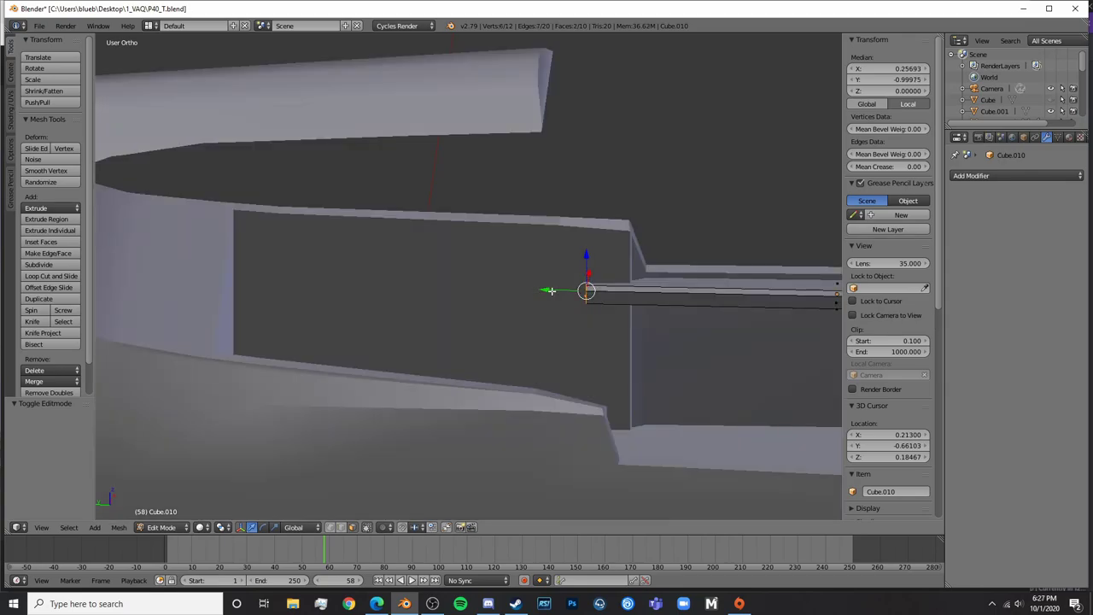
key(e)
click(225, 304)
Shift the extruded rail end inward to follow the wall and slide it along Y until the rail is about 0.884 long
middle_drag(417, 305, 340, 290)
drag(406, 256, 384, 258)
middle_drag(383, 258, 263, 278)
drag(773, 288, 644, 344)
middle_drag(644, 345, 670, 374)
drag(426, 259, 393, 253)
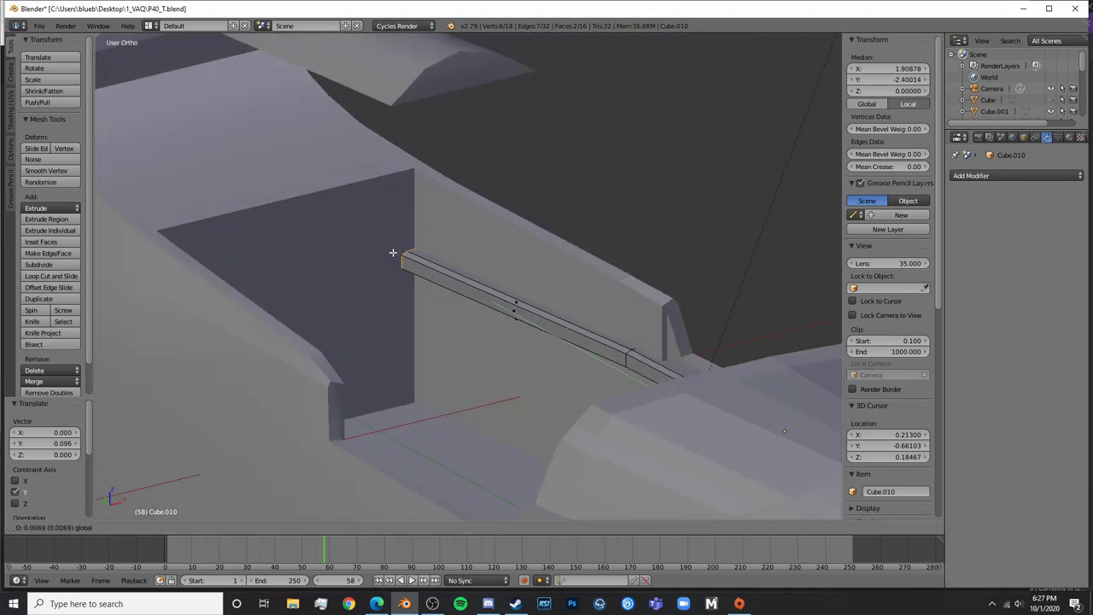
key(Tab)
scroll(479, 299, down, 4)
Select the vertices at the rail's mid-length bend and nudge them inward along X
key(Tab)
middle_drag(483, 304, 508, 315)
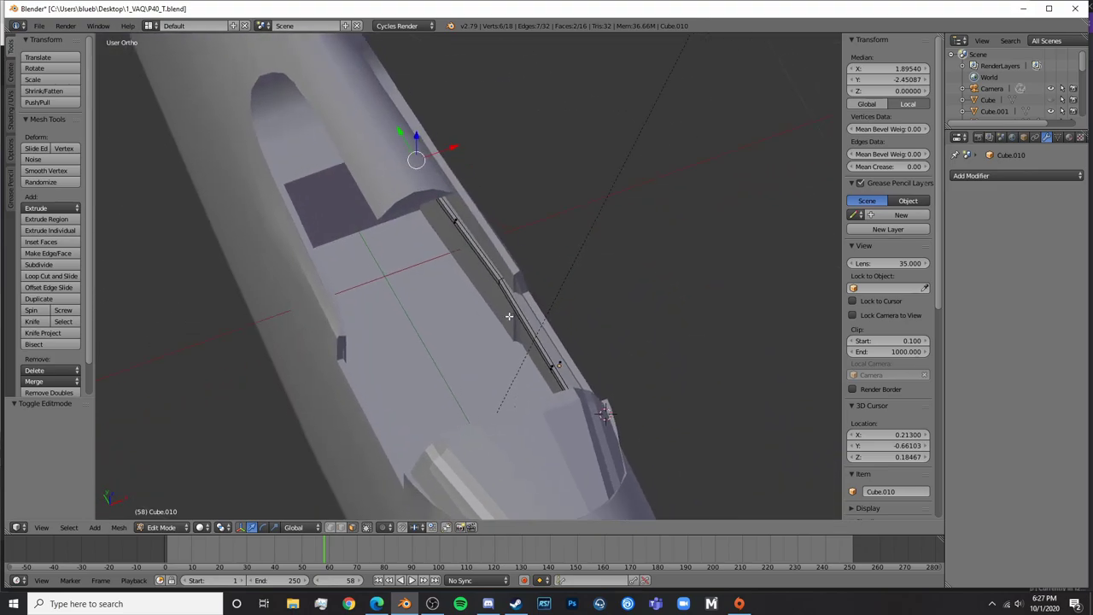
scroll(508, 324, up, 5)
click(331, 528)
key(z)
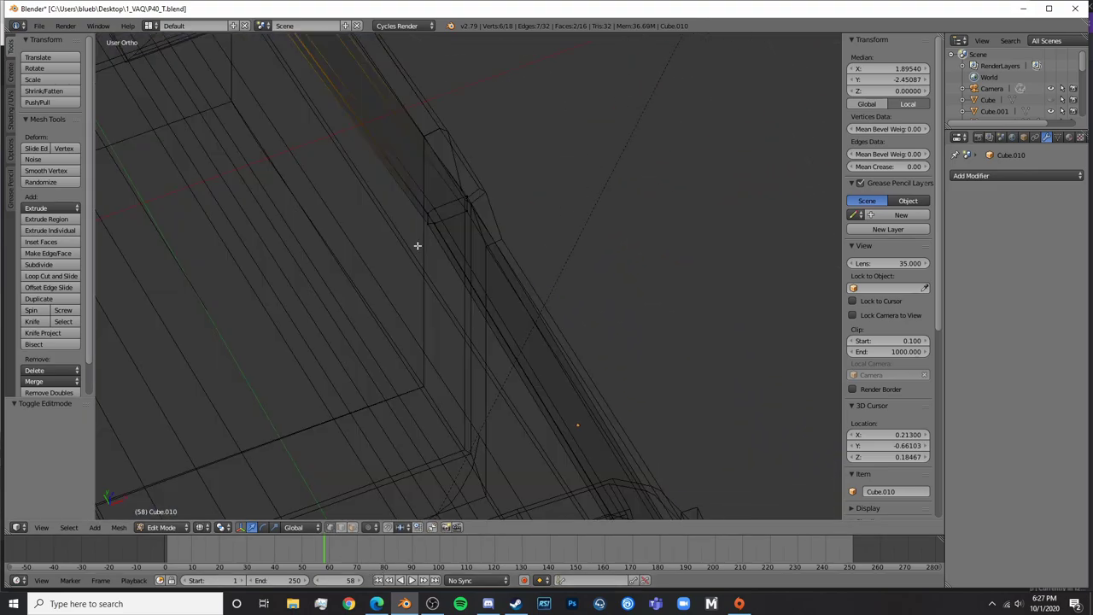
key(a)
key(c)
click(431, 217)
right_click(430, 217)
key(z)
drag(467, 204, 463, 208)
key(Tab)
scroll(493, 299, down, 5)
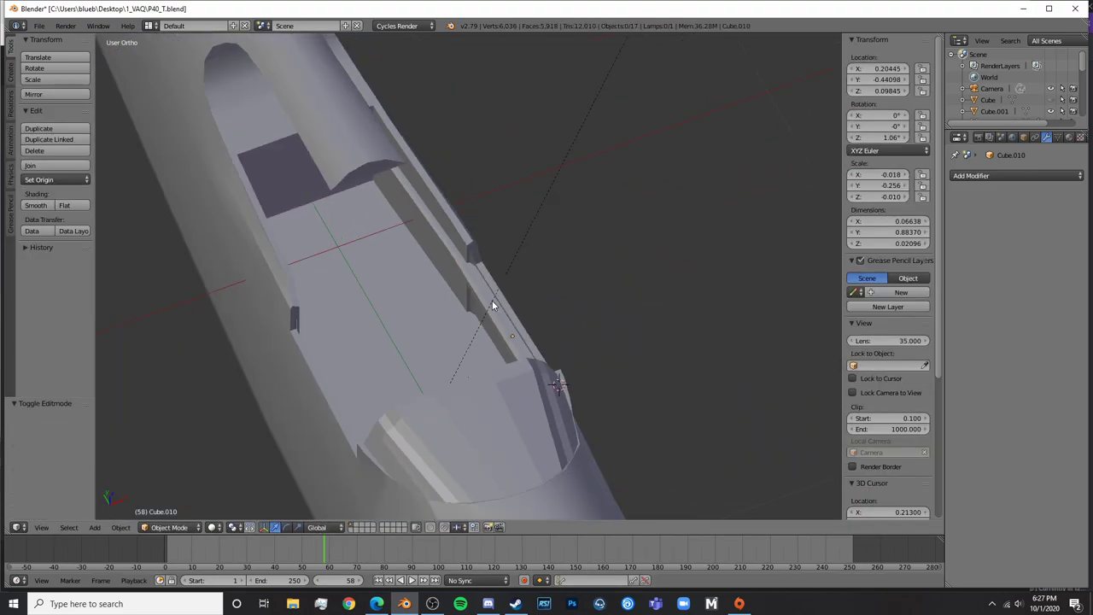
Add a Mirror modifier to the side rail with the fuselage Cylinder.002 as the mirror object
mouse_move(493, 302)
middle_down()
mouse_move(592, 242)
mouse_move(648, 278)
mouse_move(560, 303)
mouse_move(419, 299)
middle_up()
scroll(560, 304, up, 5)
shift+middle_drag(564, 286, 455, 275)
right_click(488, 236)
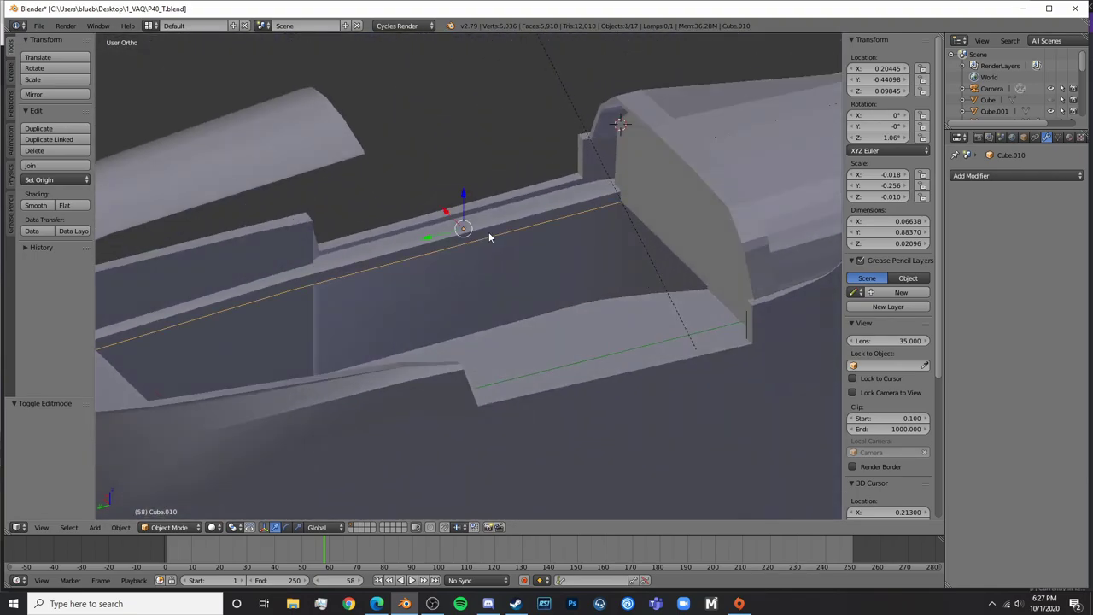
click(1039, 178)
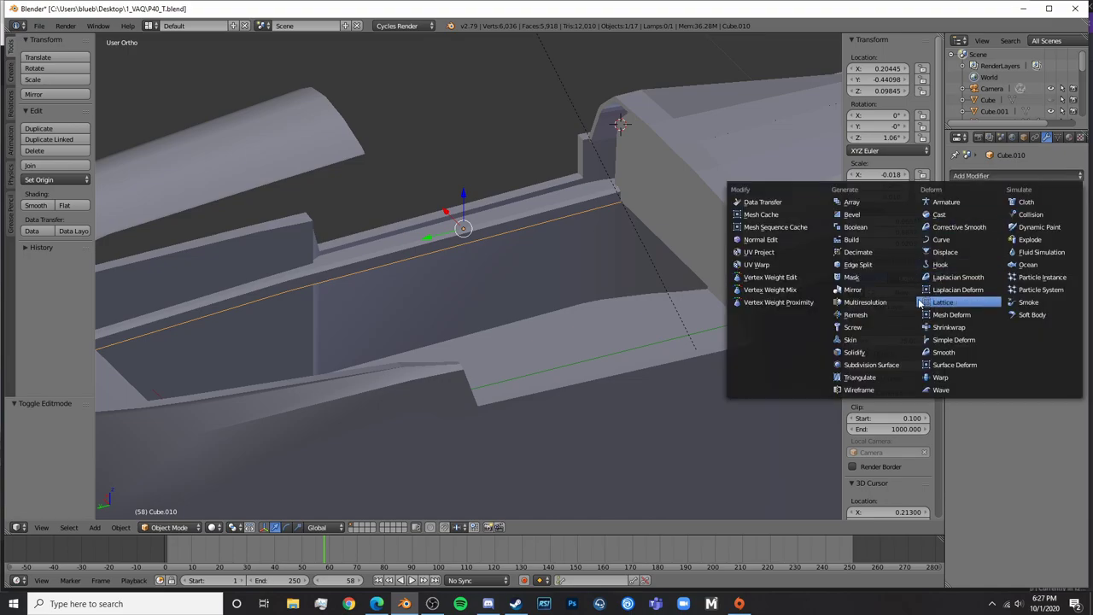
click(863, 299)
scroll(709, 372, down, 6)
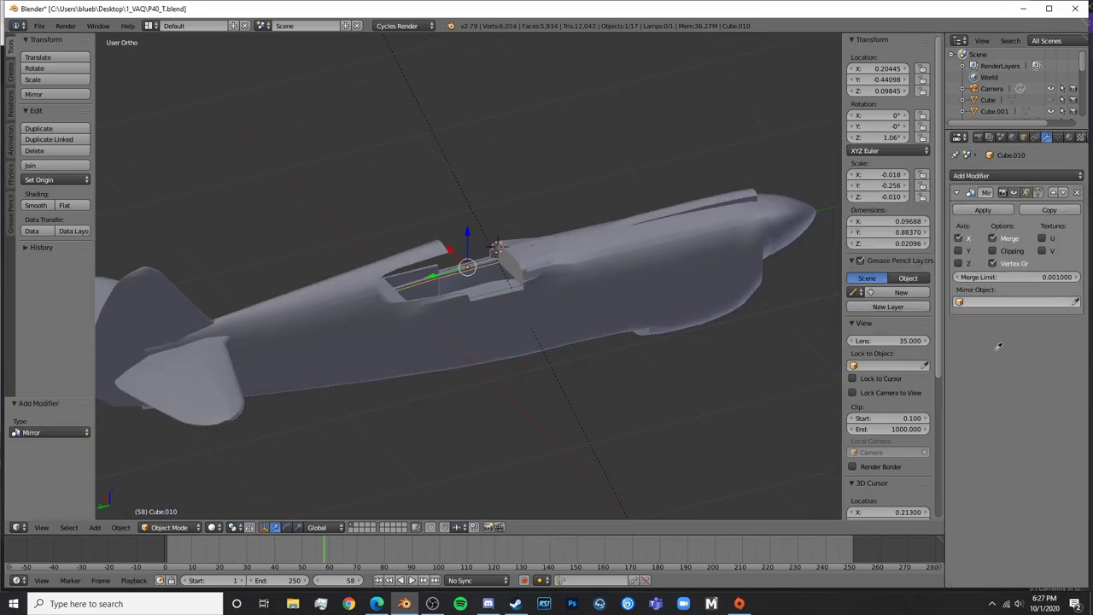
click(295, 300)
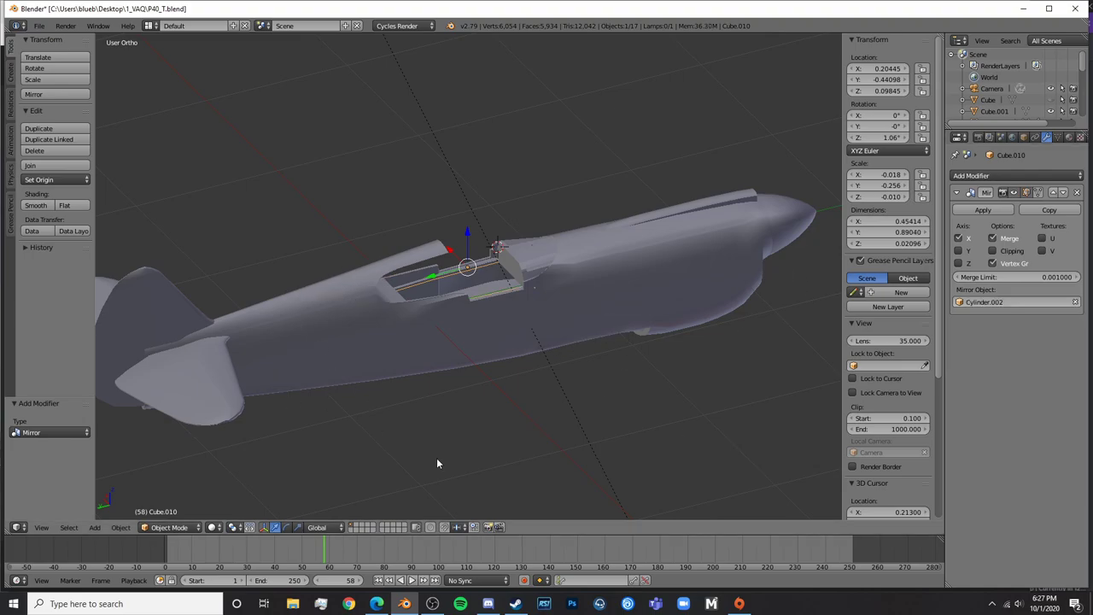
Inspect the mirrored cockpit rails and the whole fuselage from several angles
scroll(430, 319, up, 5)
middle_drag(430, 320, 566, 325)
right_click(601, 363)
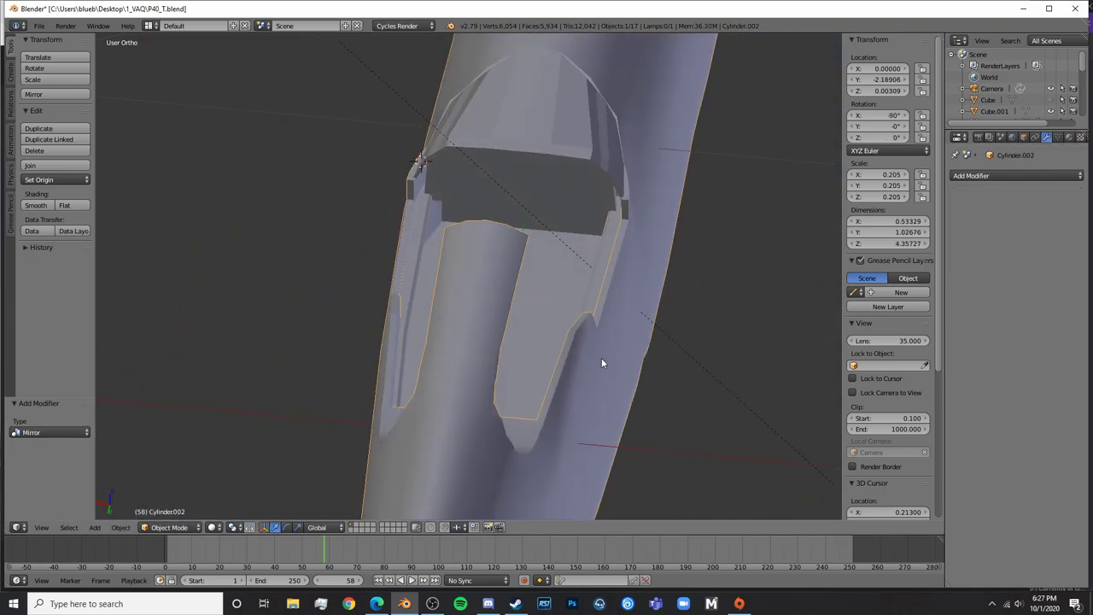
scroll(601, 363, down, 6)
middle_drag(500, 182, 406, 296)
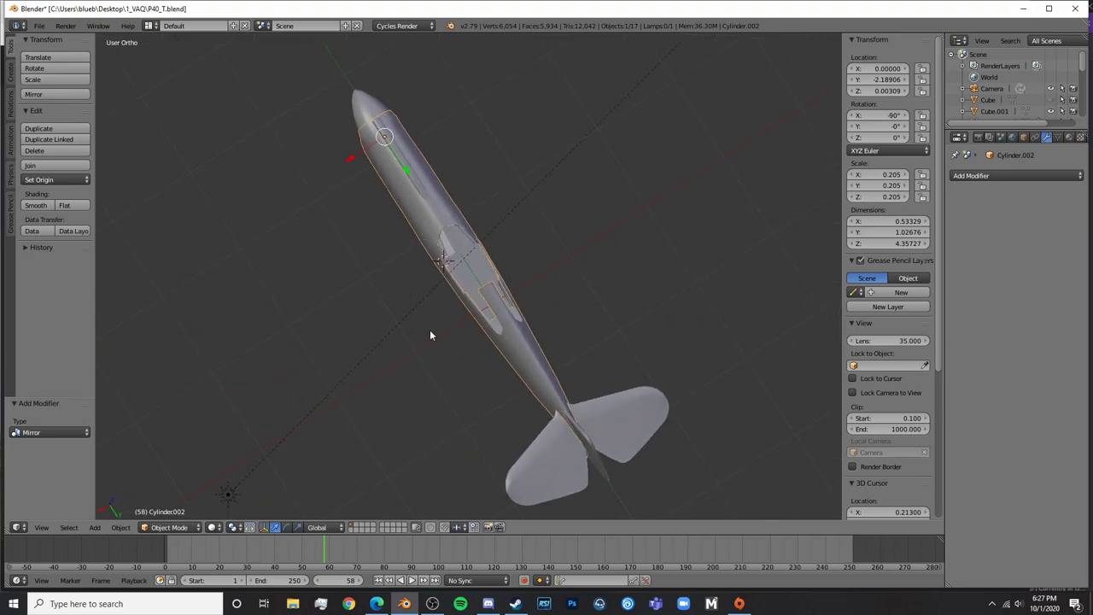
middle_drag(374, 321, 354, 246)
scroll(352, 243, up, 7)
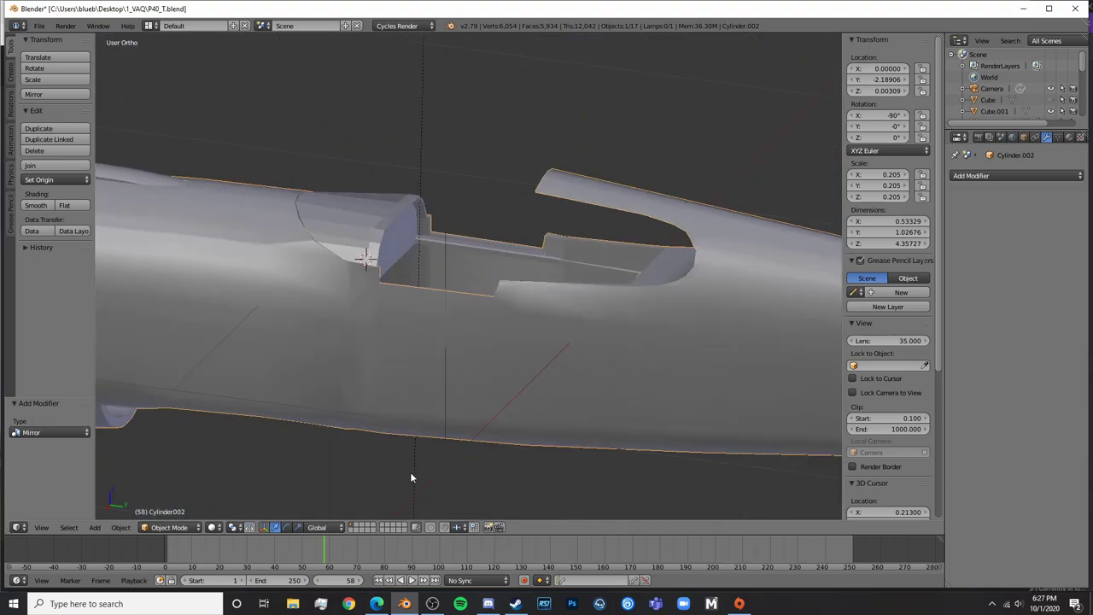
scroll(460, 349, down, 8)
middle_drag(462, 346, 415, 375)
scroll(465, 367, up, 4)
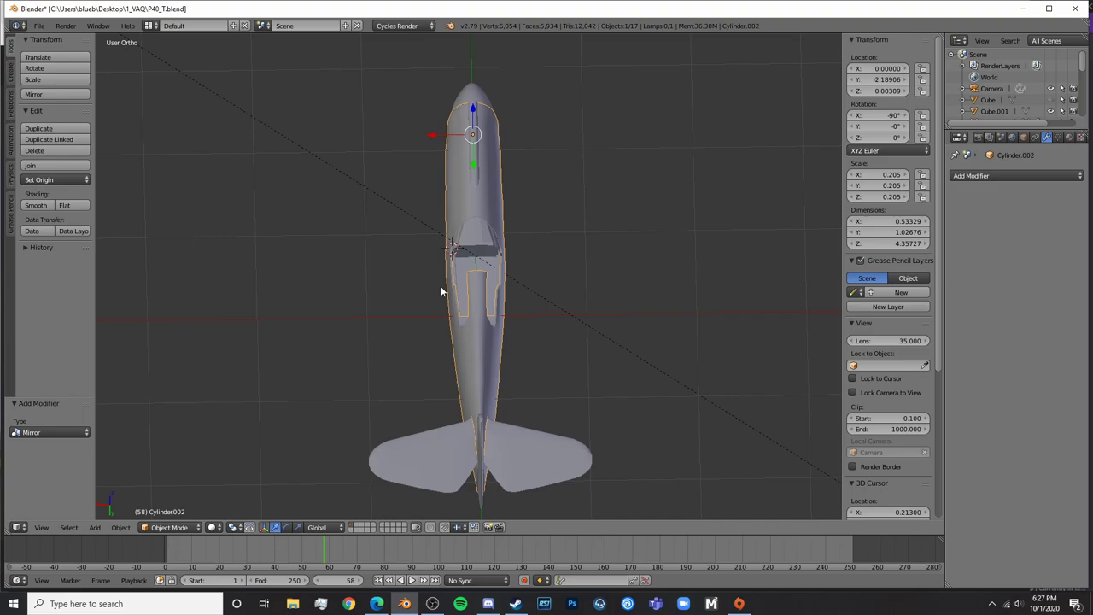
Place the 3D cursor beside the fuselage and set its X location to 0
click(390, 254)
click(297, 357)
scroll(923, 282, down, 6)
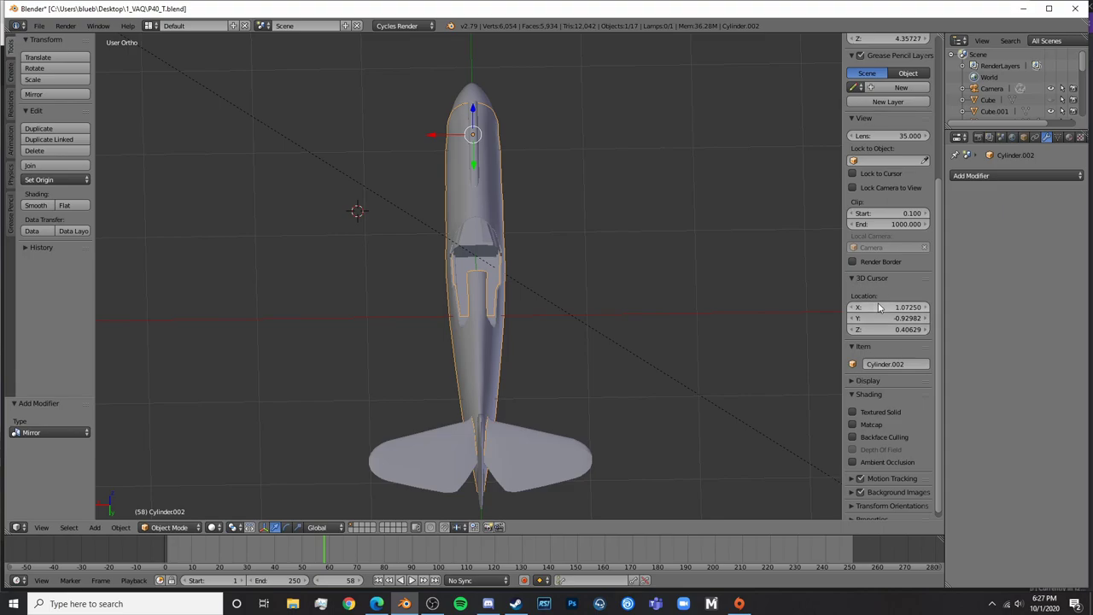
click(877, 308)
key(Return)
scroll(491, 221, up, 4)
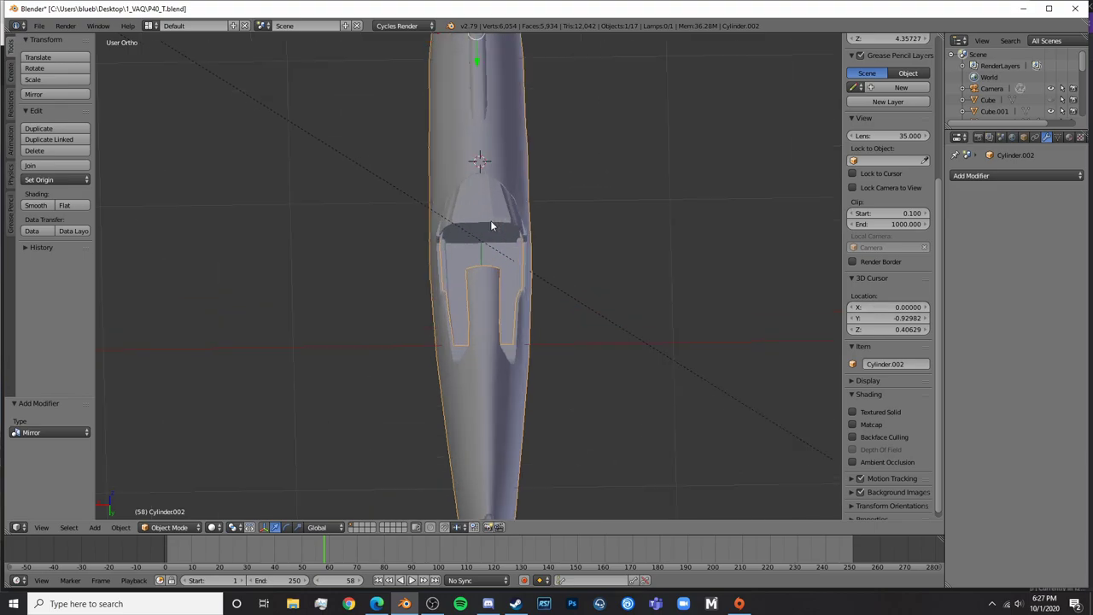
middle_drag(491, 220, 497, 178)
scroll(545, 258, down, 5)
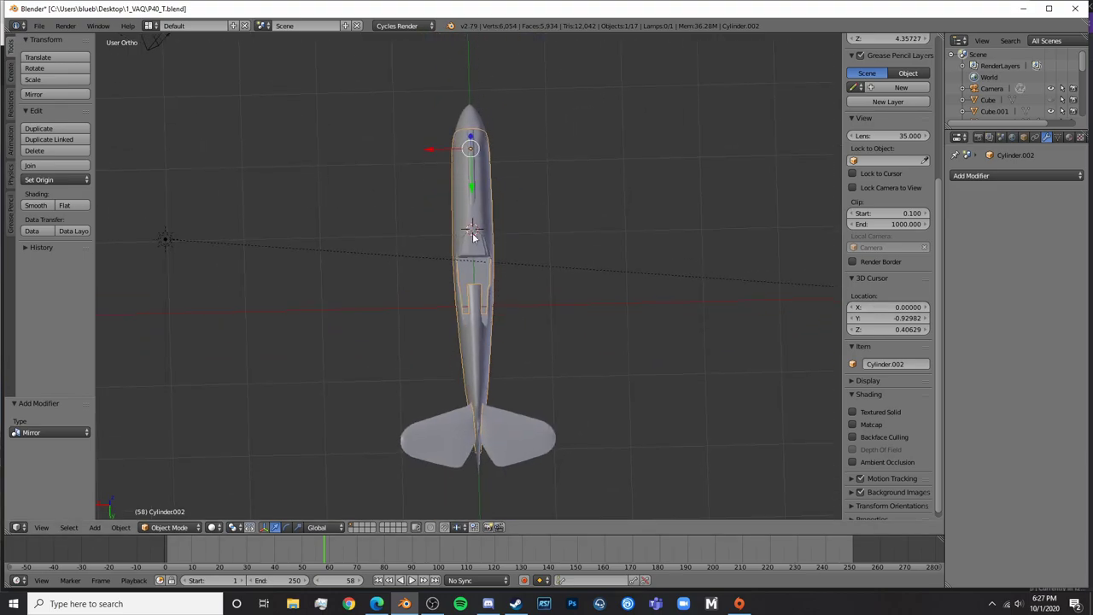
scroll(499, 414, up, 5)
scroll(492, 126, down, 8)
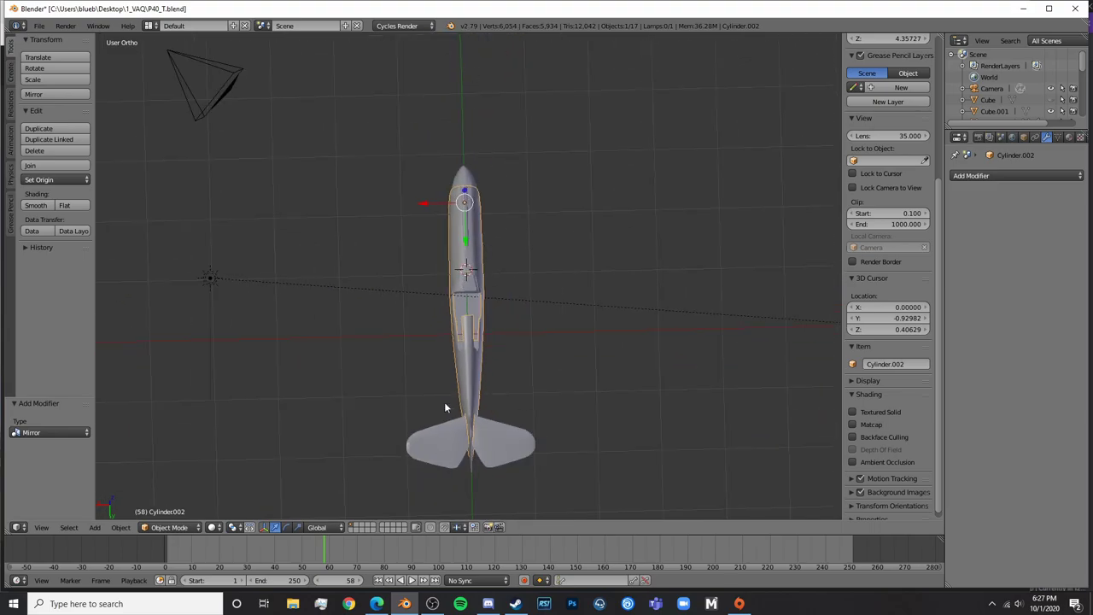
scroll(462, 376, up, 6)
middle_drag(465, 314, 703, 188)
middle_drag(513, 257, 318, 296)
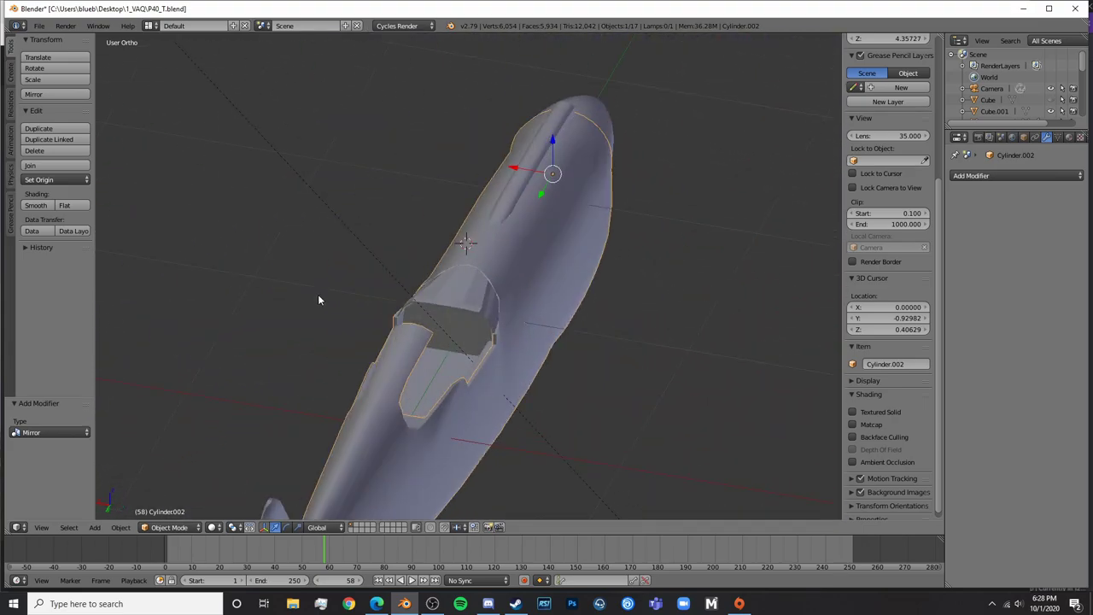
Reset the 3D cursor to the world origin
key(ctrl+shift+c)
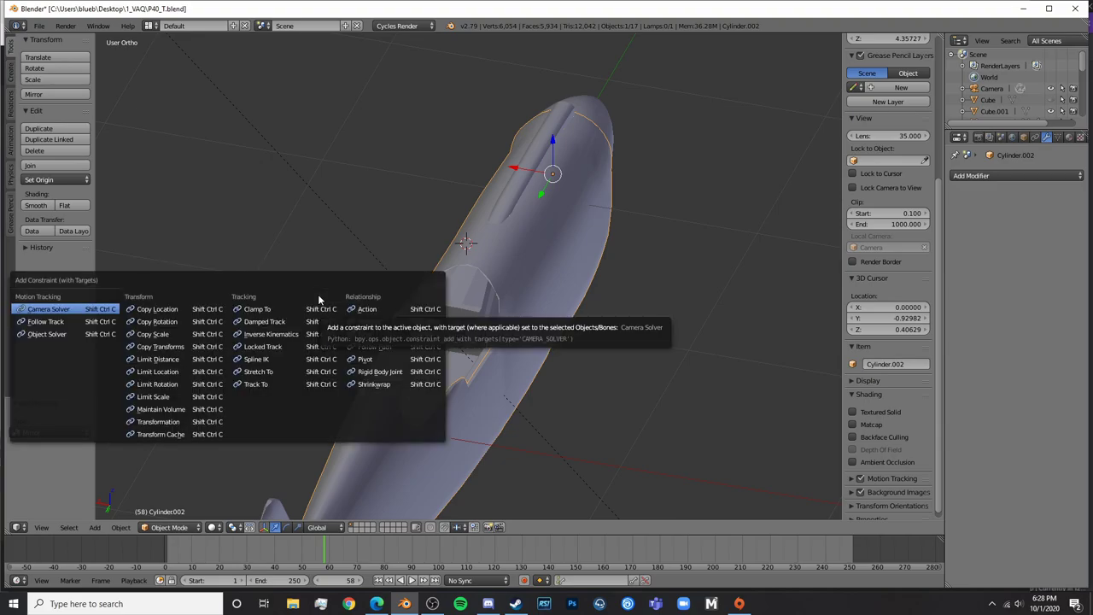
key(ctrl+shift+c)
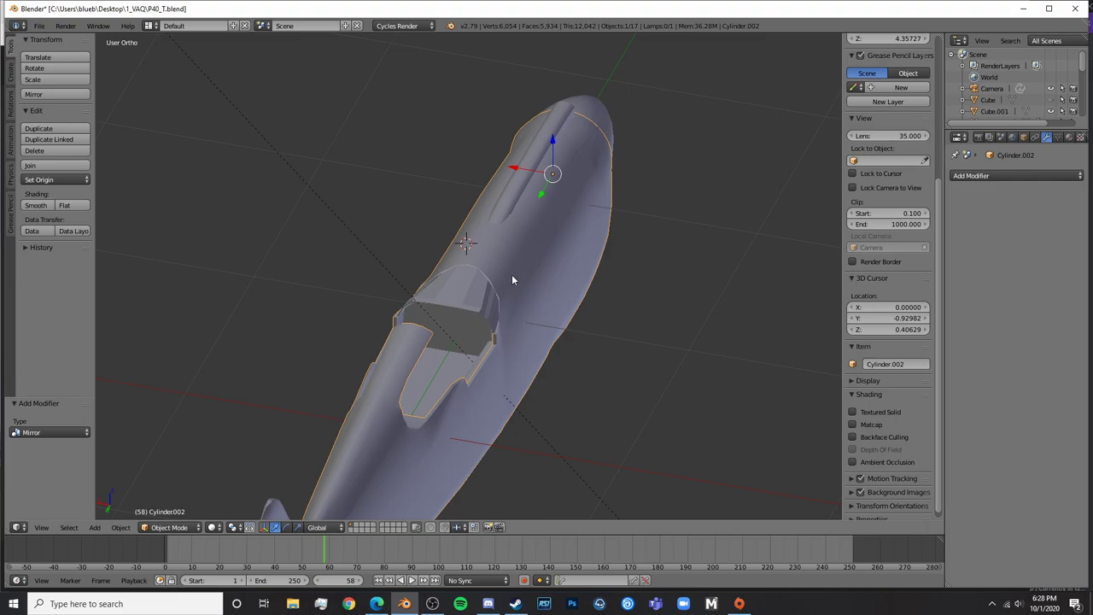
key(ctrl+shift+c)
key(shift+c)
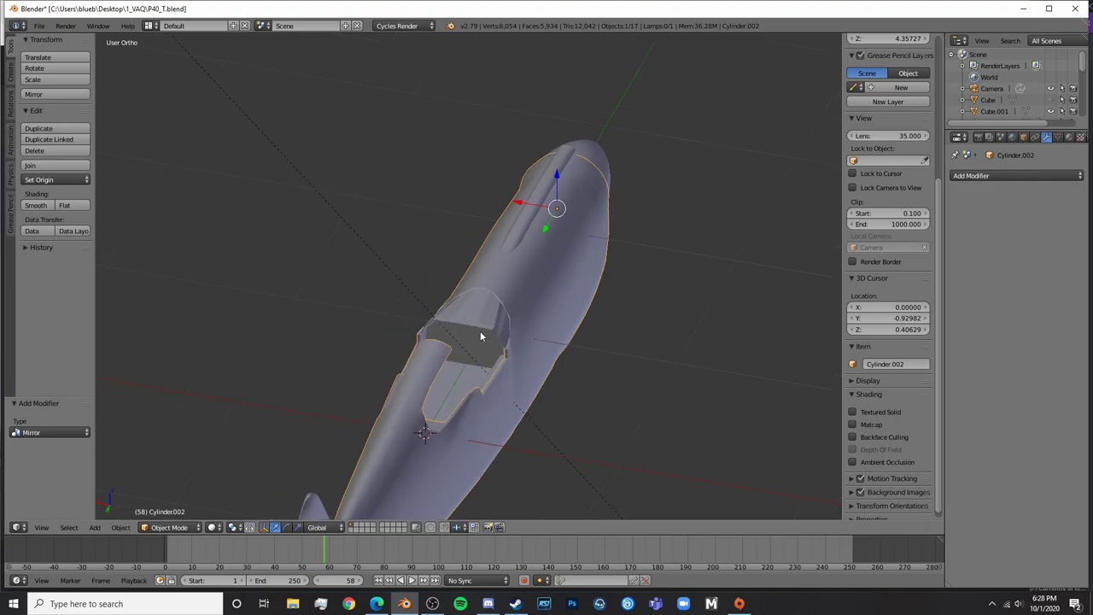
key(shift+c)
key(ctrl+c)
scroll(625, 385, up, 8)
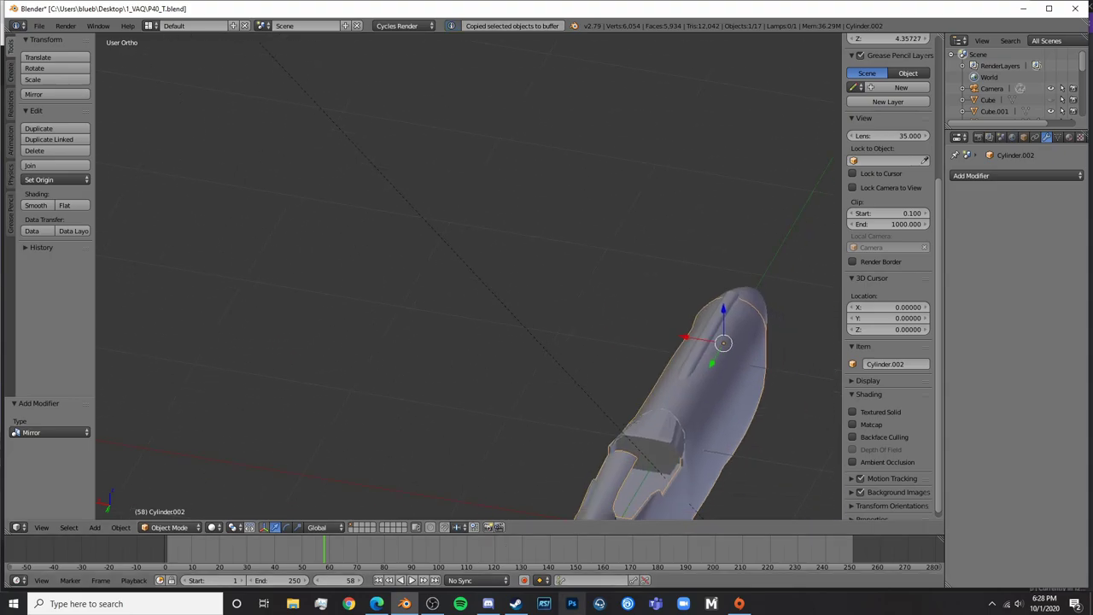
middle_drag(684, 479, 583, 292)
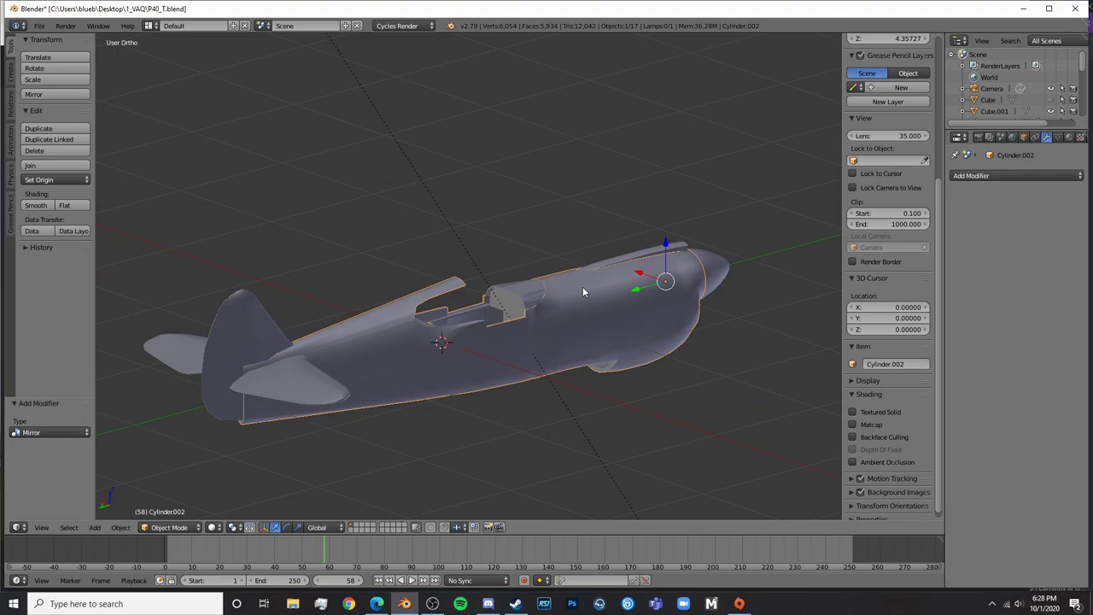
key(ctrl+shift+c)
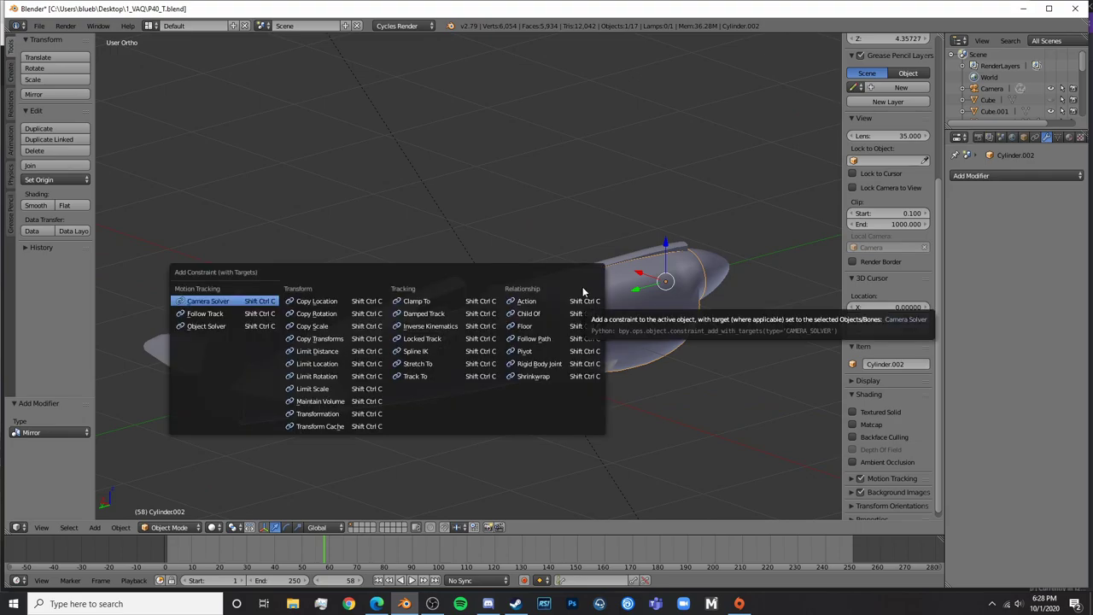
key(Escape)
key(space)
text(ORIG)
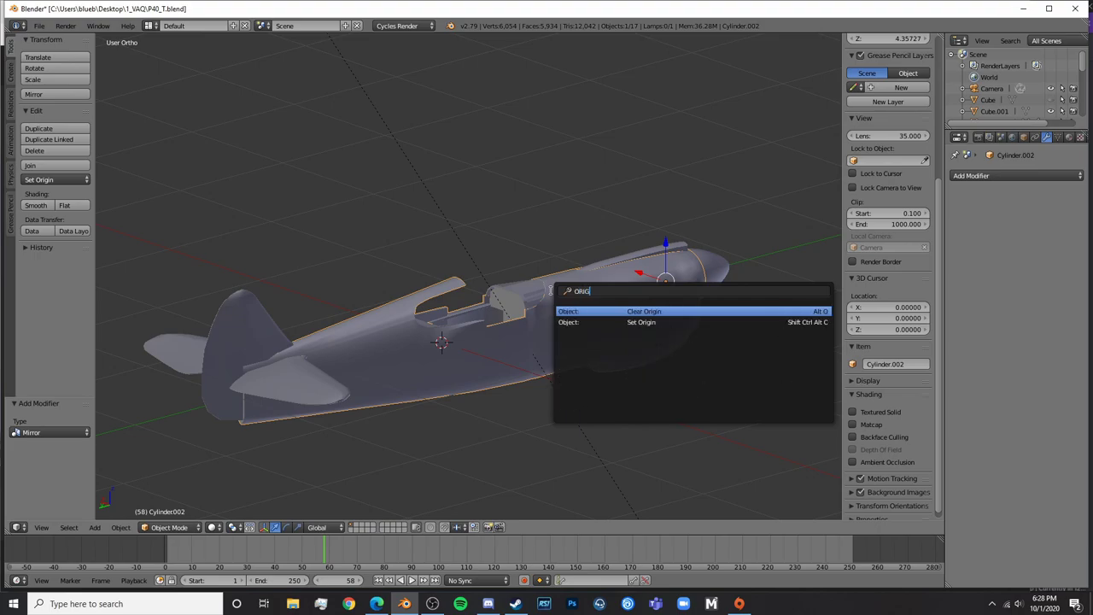
key(BackSpace)
key(BackSpace)
key(BackSpace)
key(BackSpace)
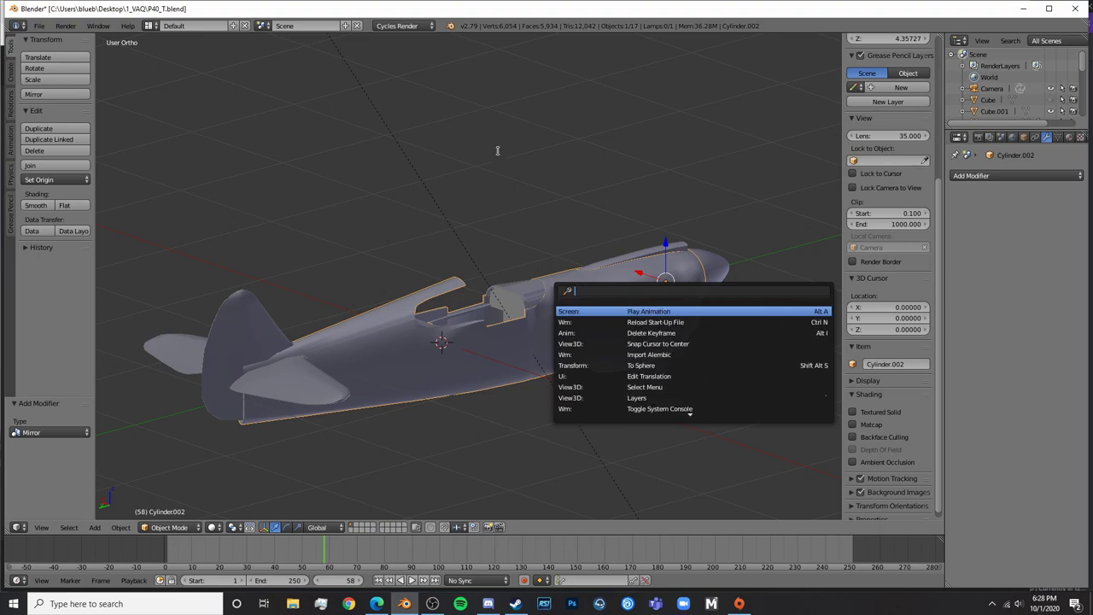
key(Escape)
Bring up the Set Origin options for the fuselage and dismiss them without applying any
middle_drag(502, 155, 574, 326)
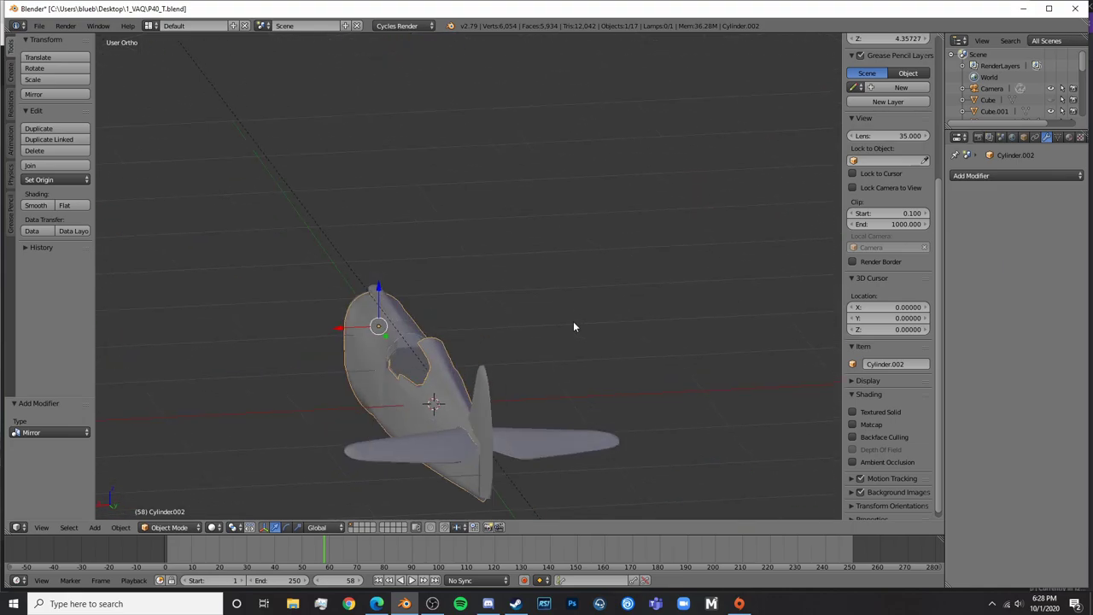
scroll(908, 398, up, 5)
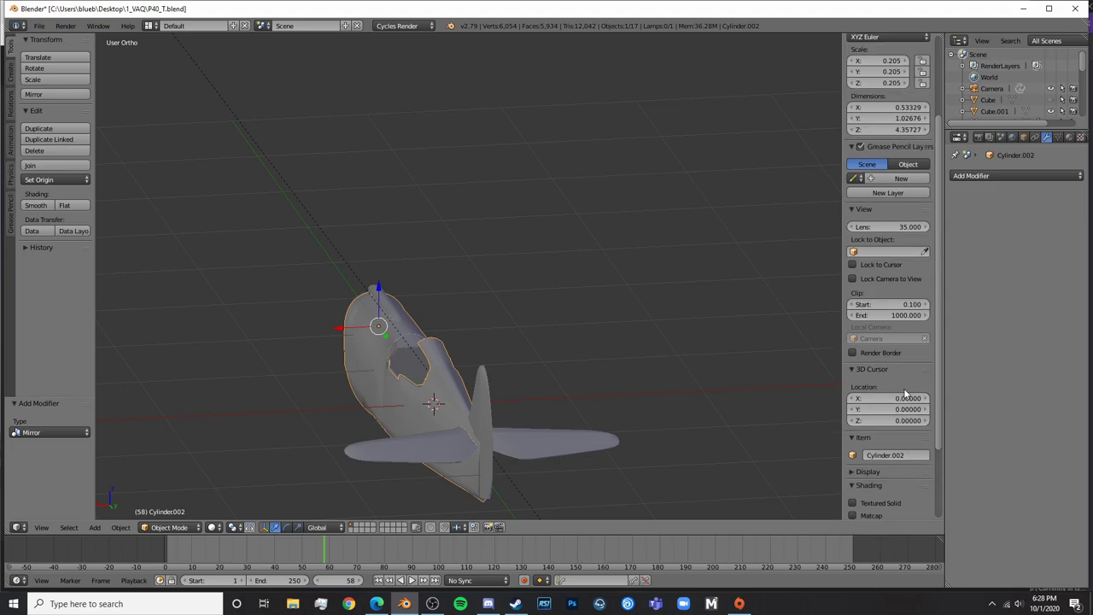
scroll(904, 427, down, 2)
shift+middle_drag(499, 331, 571, 261)
middle_drag(582, 299, 547, 306)
scroll(556, 340, up, 4)
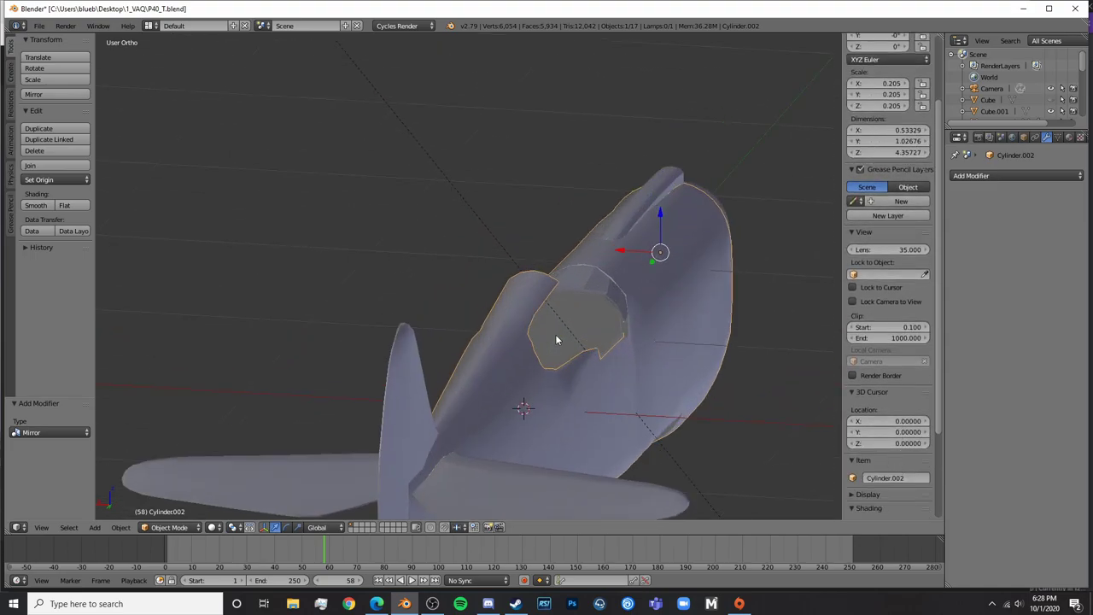
key(shift+ctrl+alt+c)
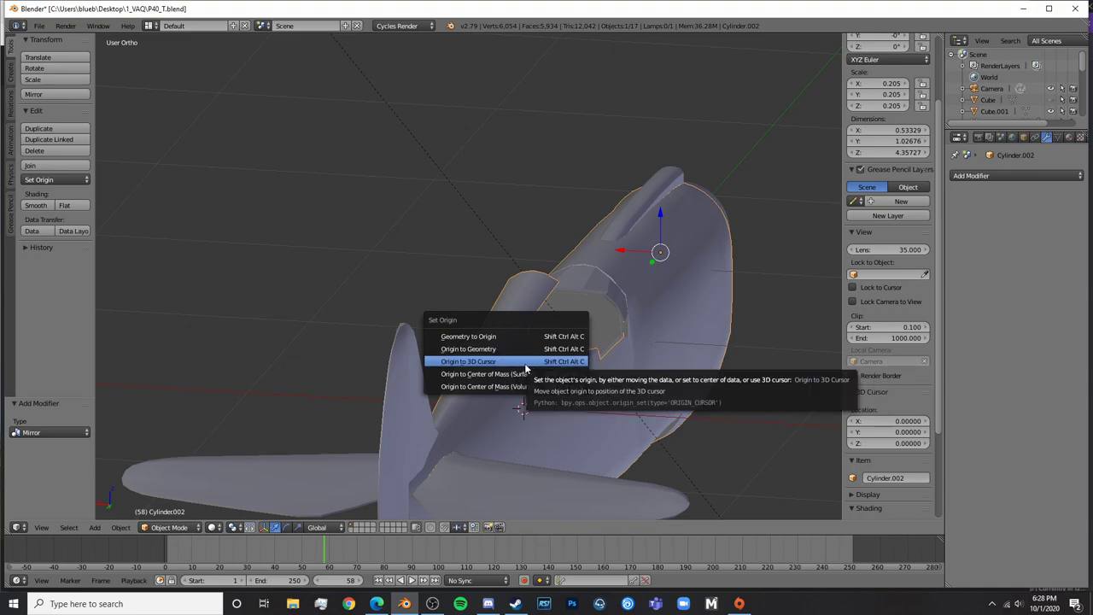
key(ctrl+alt+shift+c)
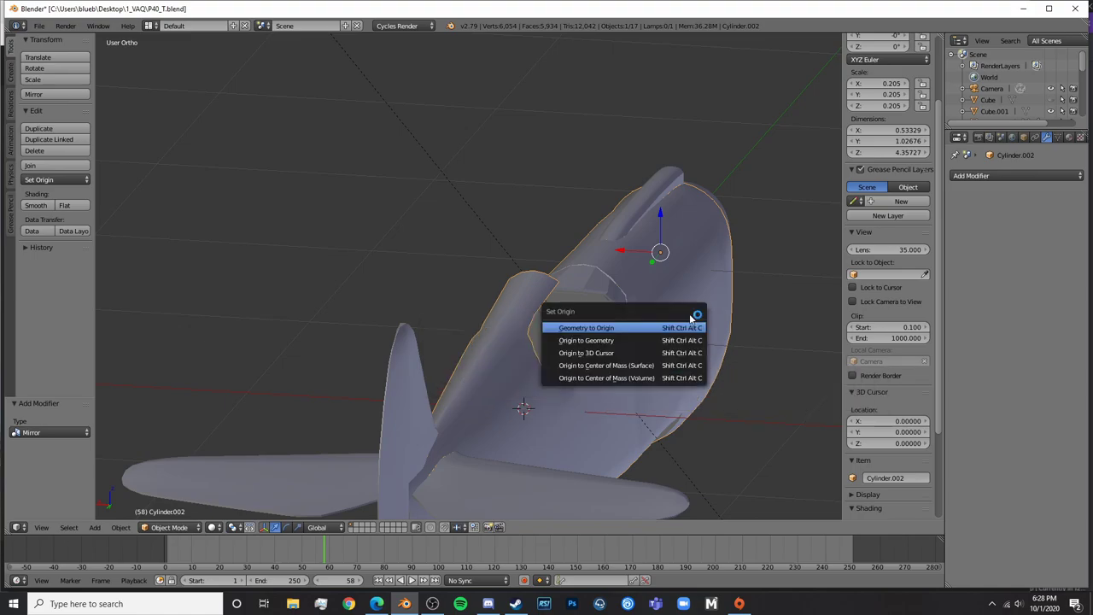
key(ctrl+alt+shift+c)
click(598, 270)
key(shift+ctrl+alt+c)
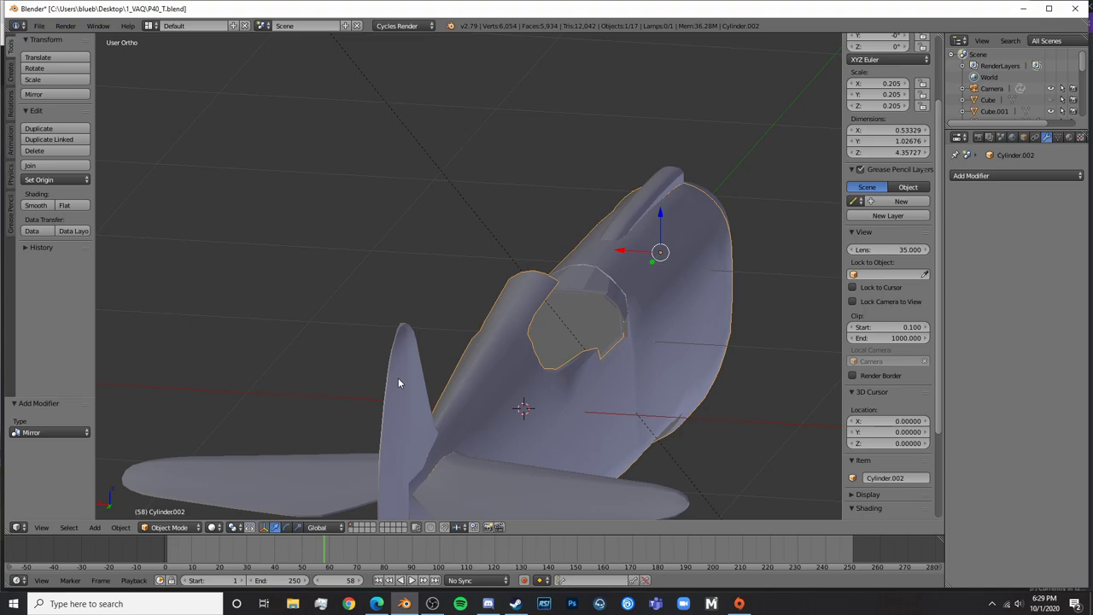
Deselect the fuselage, select the instrument panel Cube.009 in the cockpit and enter Edit Mode
middle_drag(398, 378, 510, 364)
scroll(510, 364, down, 4)
shift+middle_drag(330, 421, 444, 378)
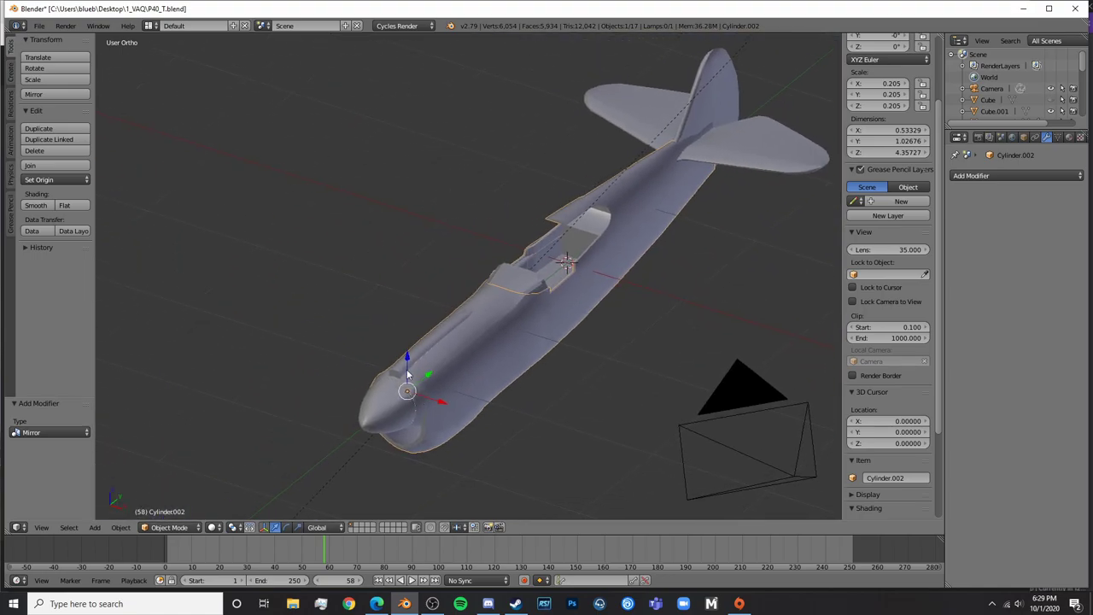
middle_drag(615, 449, 568, 343)
key(a)
scroll(531, 421, up, 7)
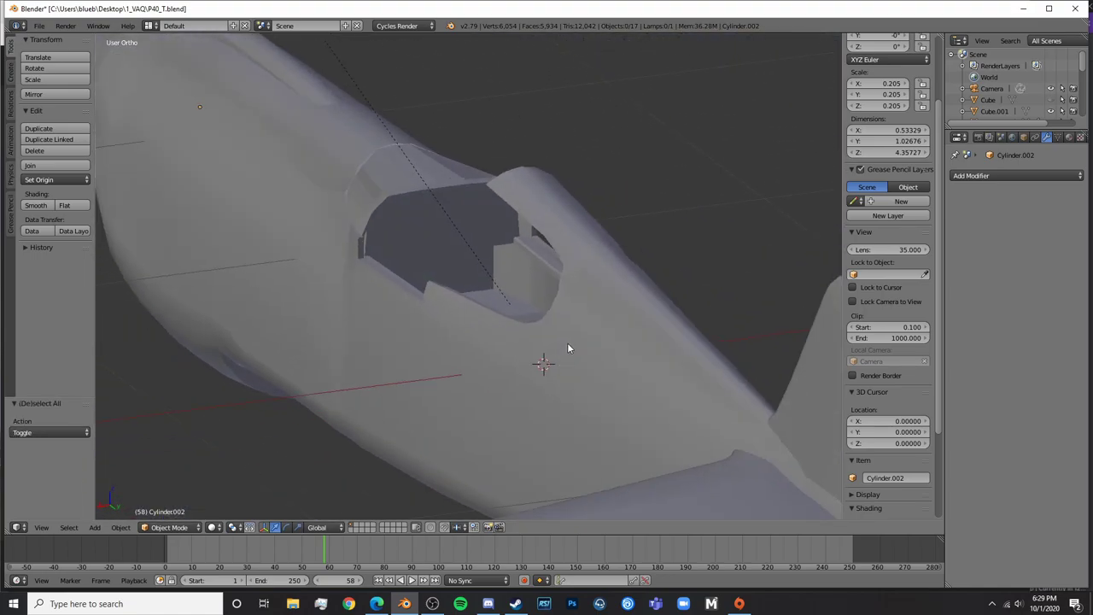
scroll(581, 353, up, 6)
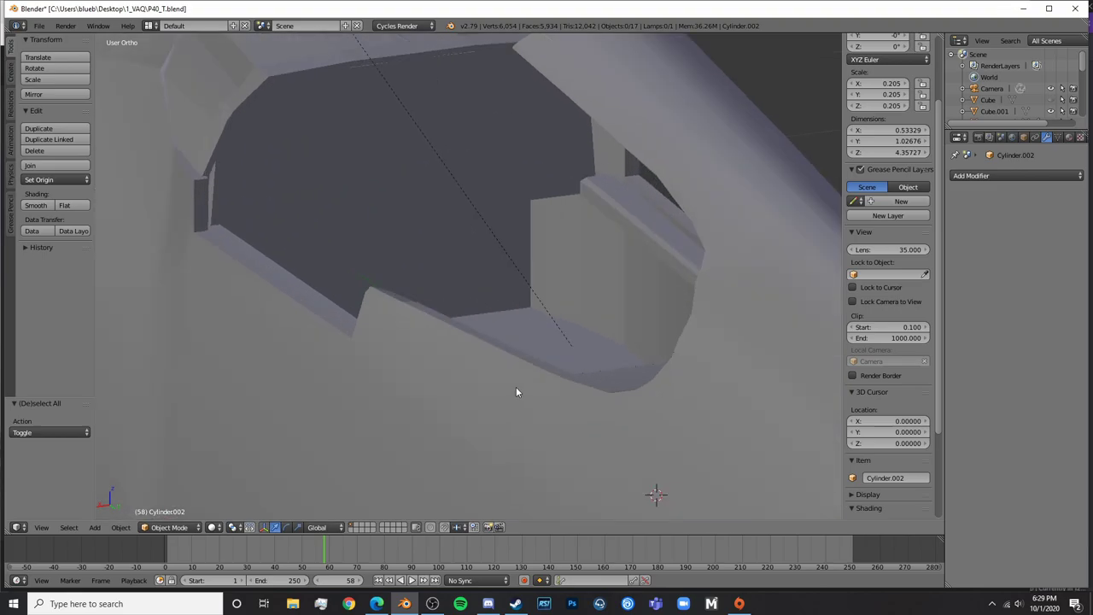
middle_drag(436, 255, 470, 258)
right_click(473, 258)
mouse_move(542, 291)
middle_down()
mouse_move(472, 292)
mouse_move(616, 313)
mouse_move(532, 330)
mouse_move(569, 332)
mouse_move(569, 453)
mouse_move(582, 427)
mouse_move(593, 202)
mouse_move(573, 251)
mouse_move(547, 272)
middle_up()
key(Tab)
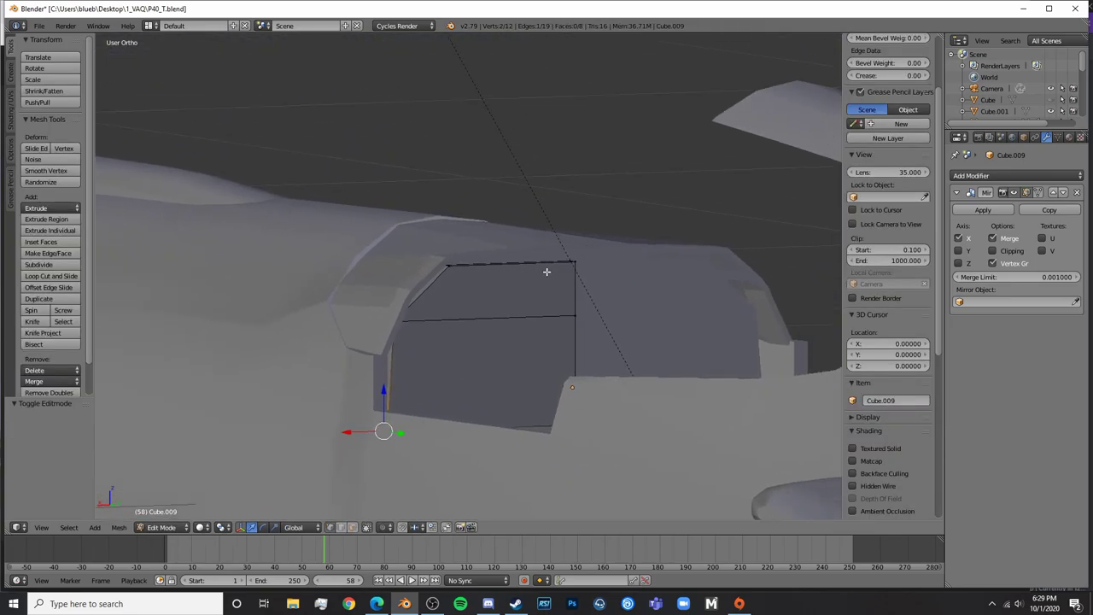
Add a vertical loop cut to the instrument panel half and move it 0.047 along X from the centreline
scroll(600, 330, down, 1)
scroll(601, 330, up, 3)
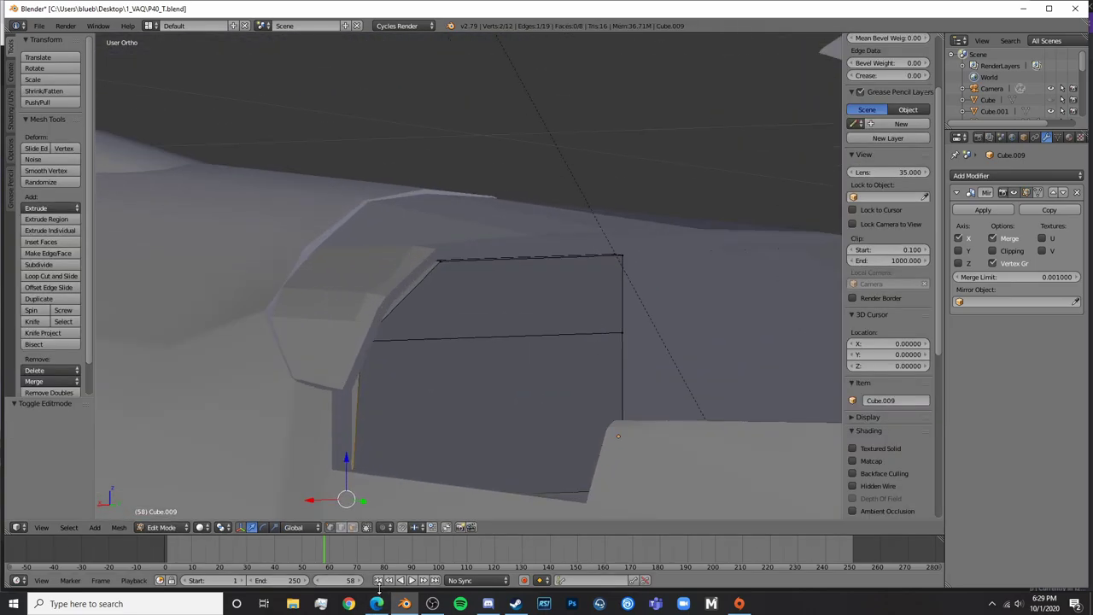
click(353, 527)
middle_drag(478, 438, 508, 426)
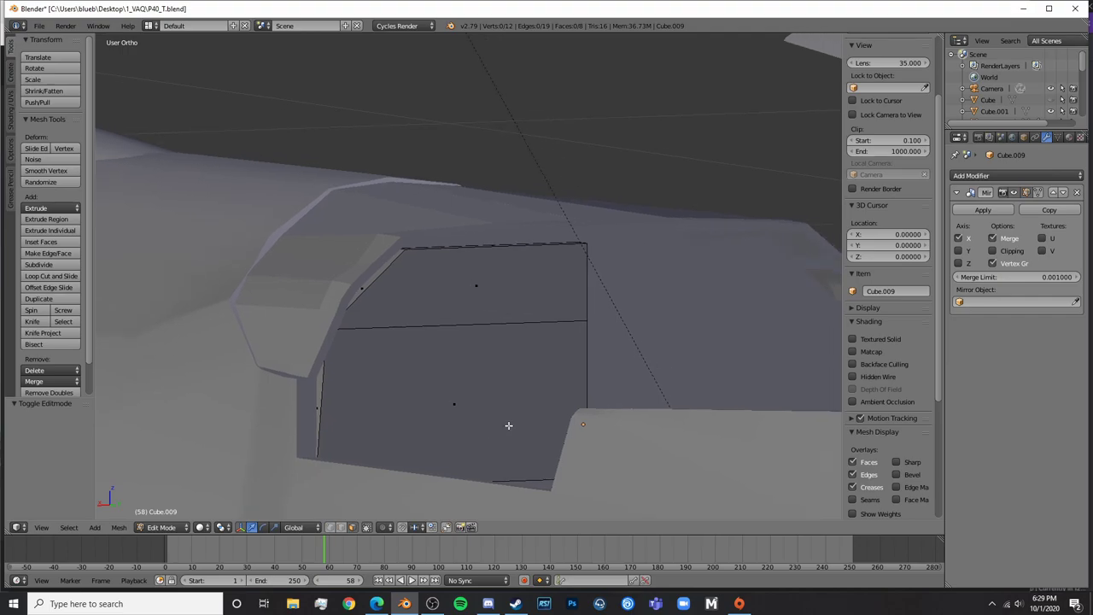
key(ctrl+r)
click(534, 245)
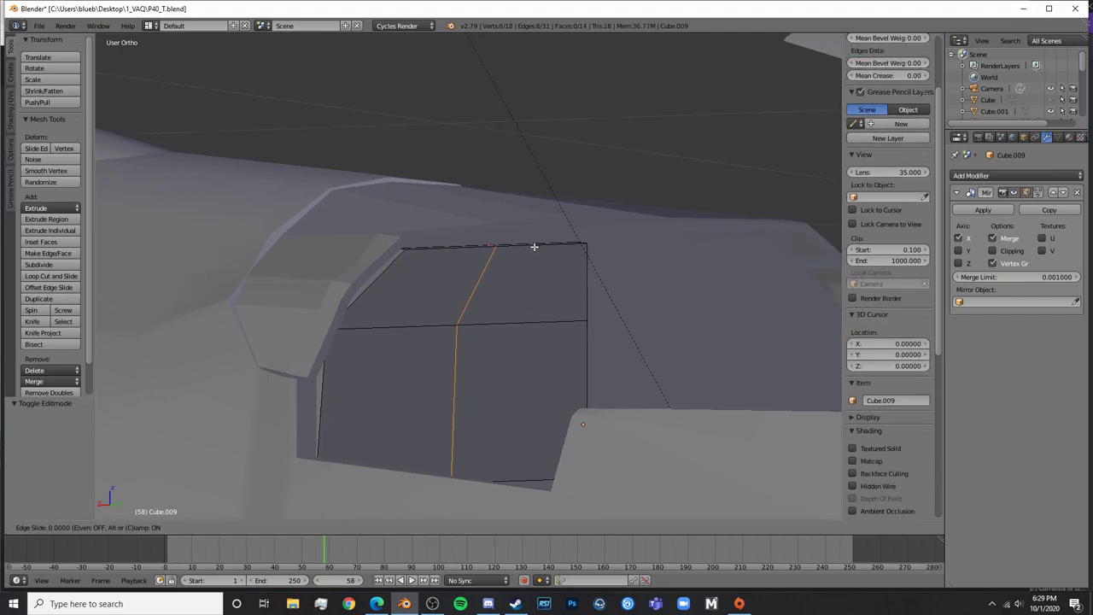
click(638, 252)
key(g)
key(x)
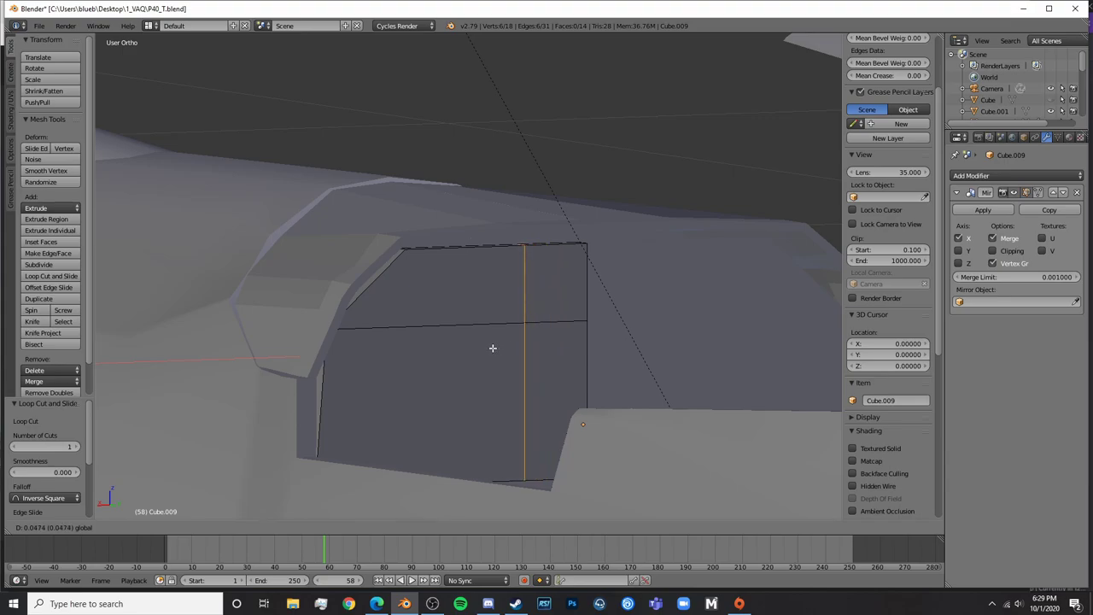
click(496, 348)
Add a second vertical loop cut close beside the first, on the side facing the panel's centreline
scroll(557, 313, up, 4)
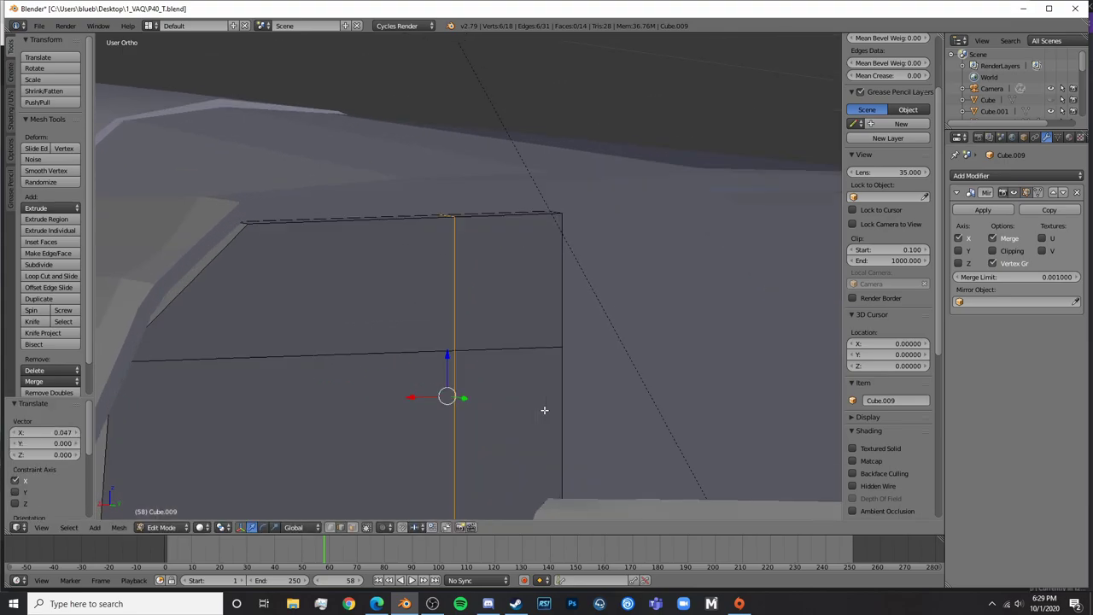
shift+middle_drag(544, 410, 428, 545)
click(352, 529)
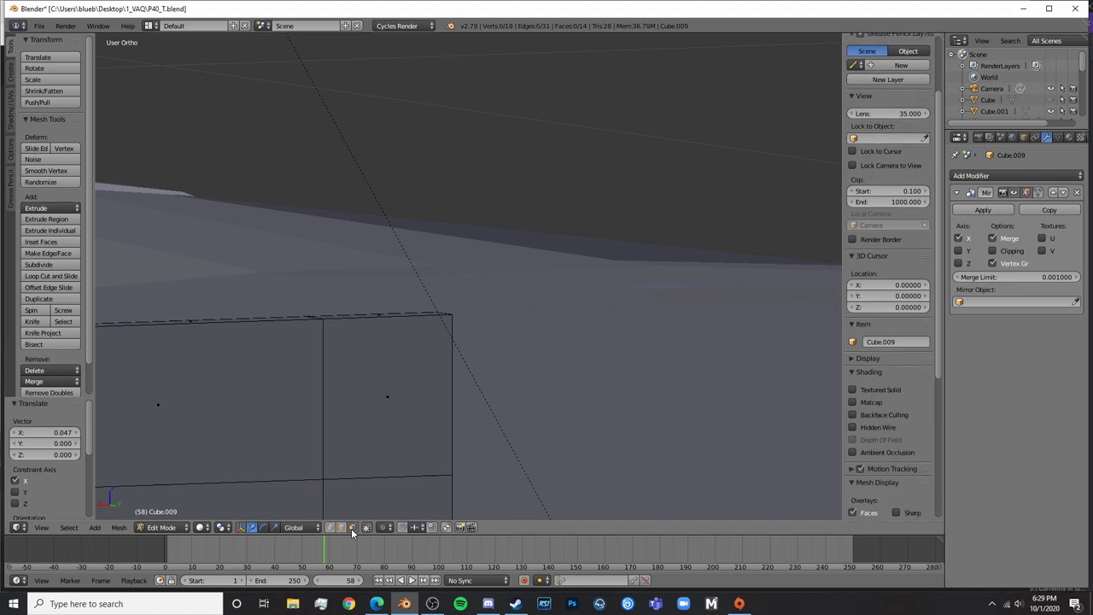
right_click(380, 310)
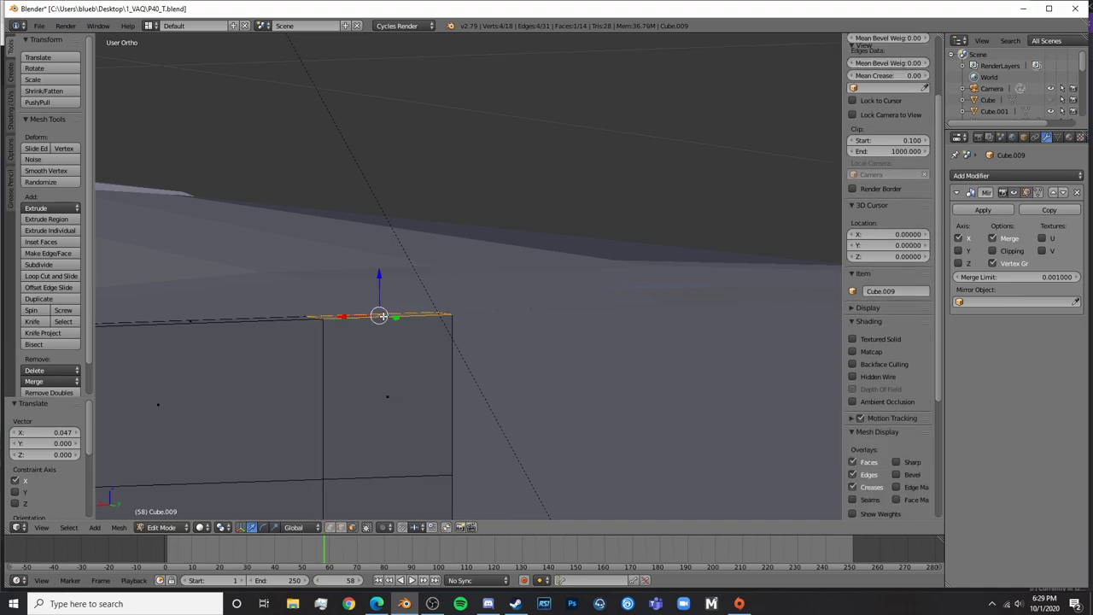
key(a)
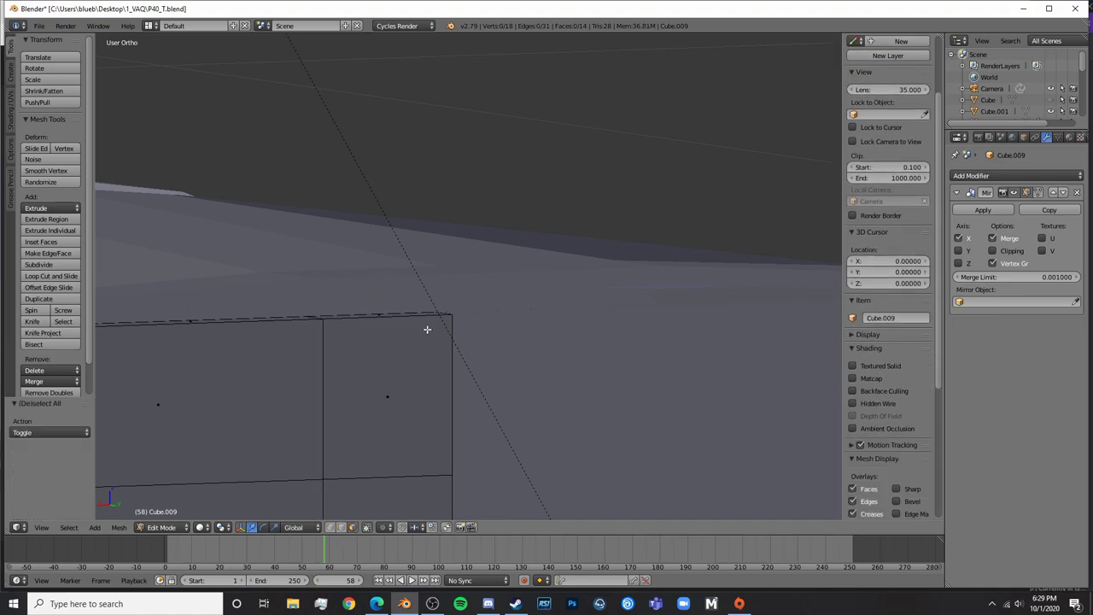
key(ctrl+r)
click(419, 325)
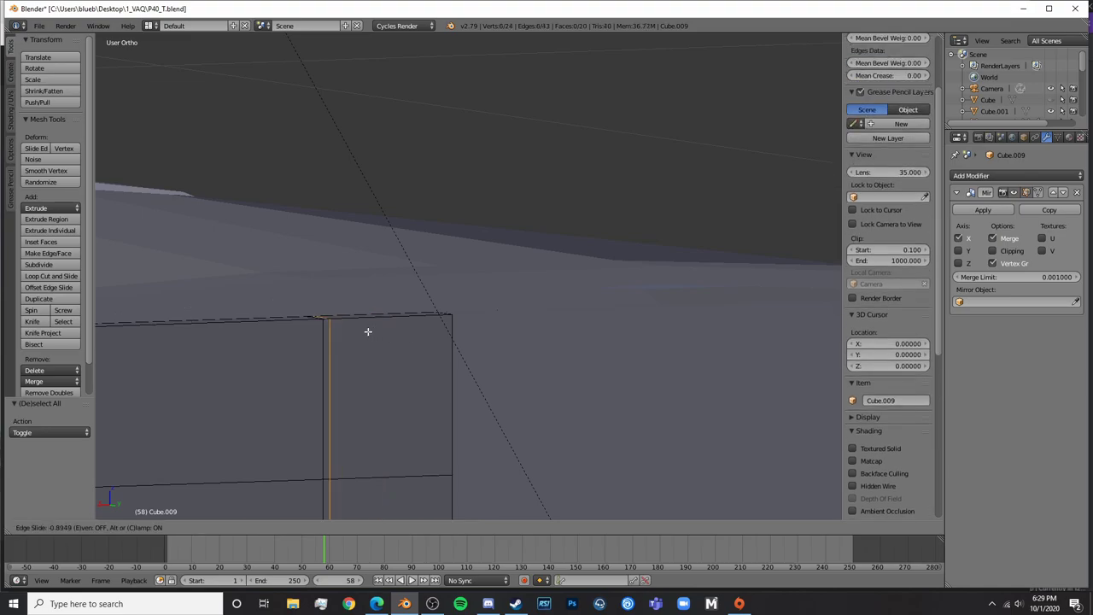
click(368, 332)
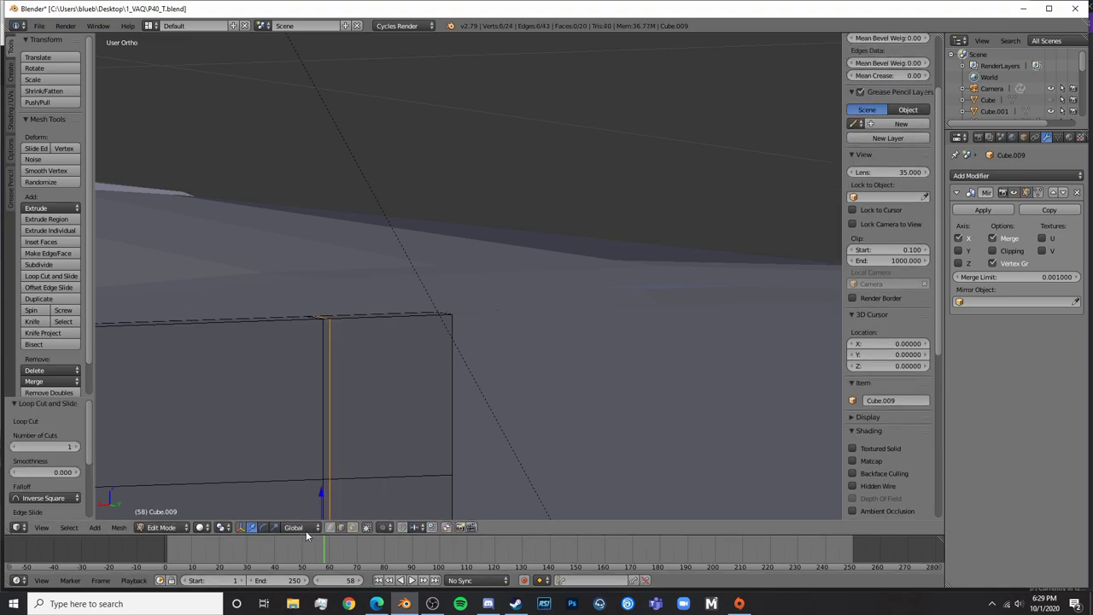
Lower the panel's top face between the new cuts and the centreline, and check the notch in the cockpit
right_click(382, 315)
drag(383, 272, 405, 414)
key(Tab)
scroll(416, 413, down, 5)
middle_drag(416, 413, 466, 352)
key(Tab)
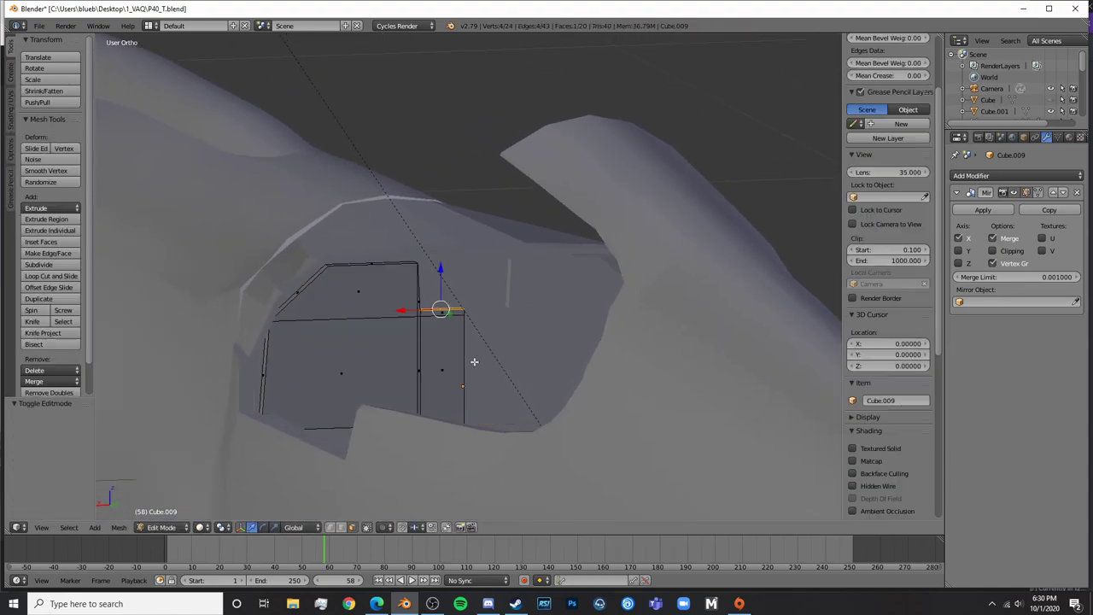
Undo the lowering of the panel's top centre face
scroll(471, 363, up, 4)
click(332, 528)
shift+middle_drag(389, 467, 446, 444)
scroll(452, 459, up, 2)
key(ctrl+z)
key(ctrl+z)
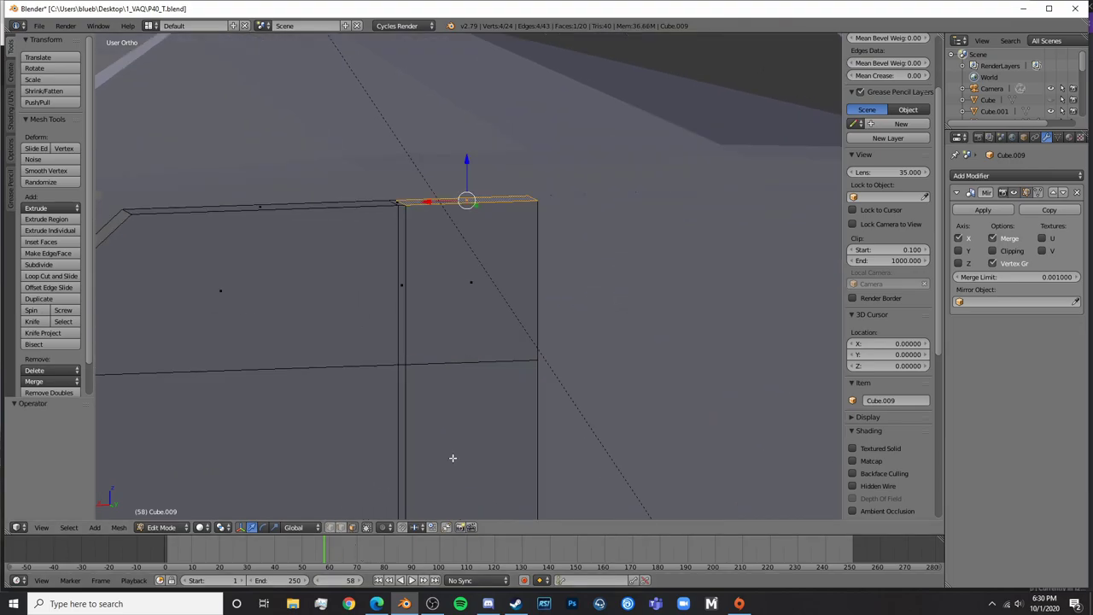
Try adding a third vertical loop cut beside the thin strip, then undo it
key(a)
key(ctrl+r)
click(435, 207)
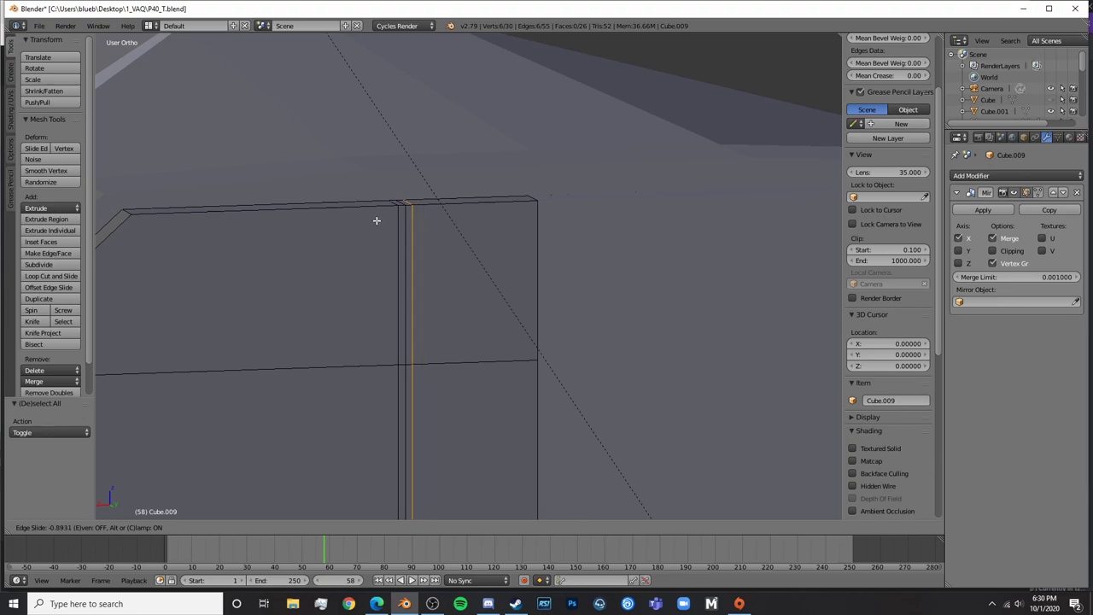
click(375, 220)
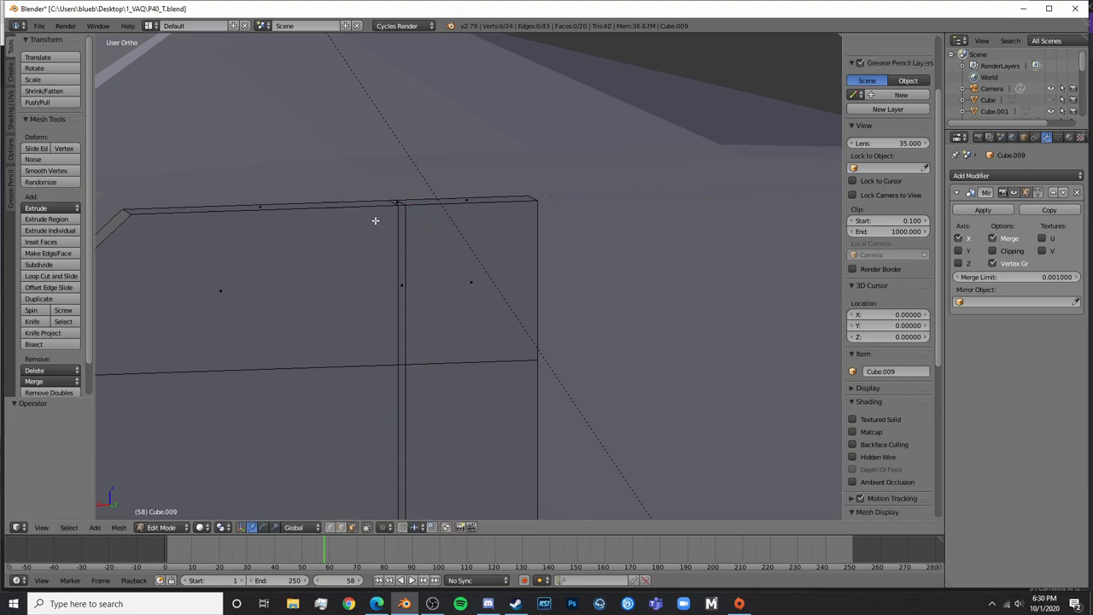
key(g)
key(g)
right_click(403, 220)
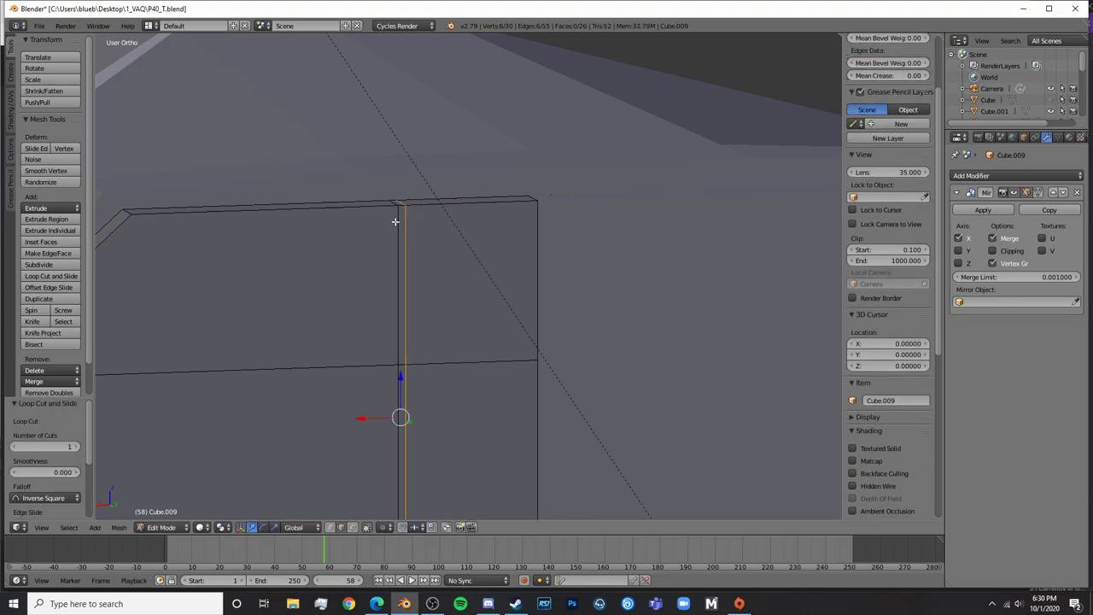
click(329, 528)
key(a)
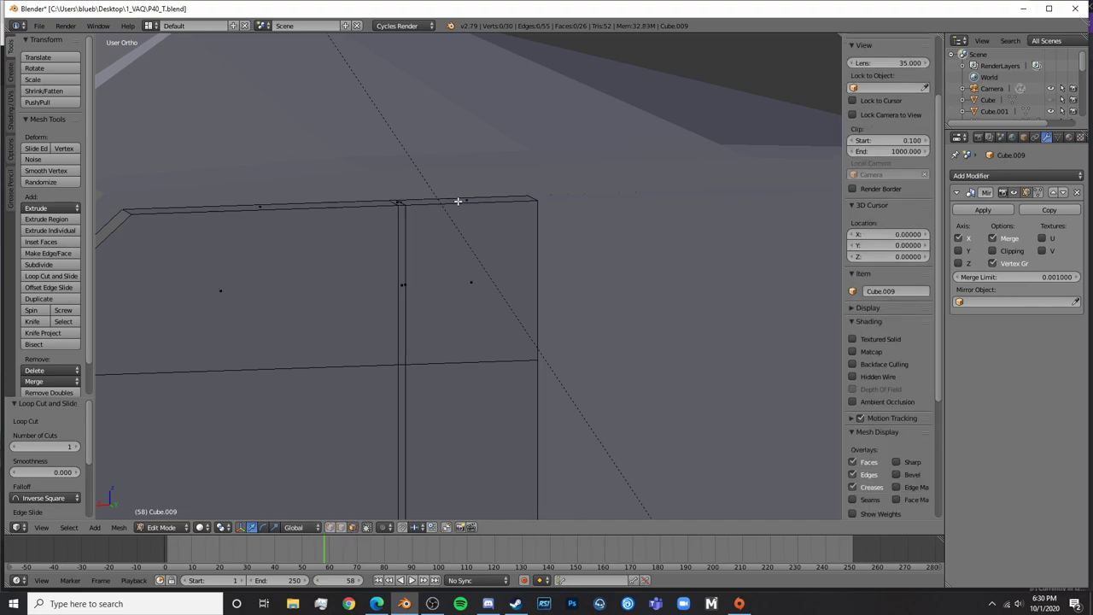
key(ctrl+z)
key(ctrl+z)
key(ctrl+z)
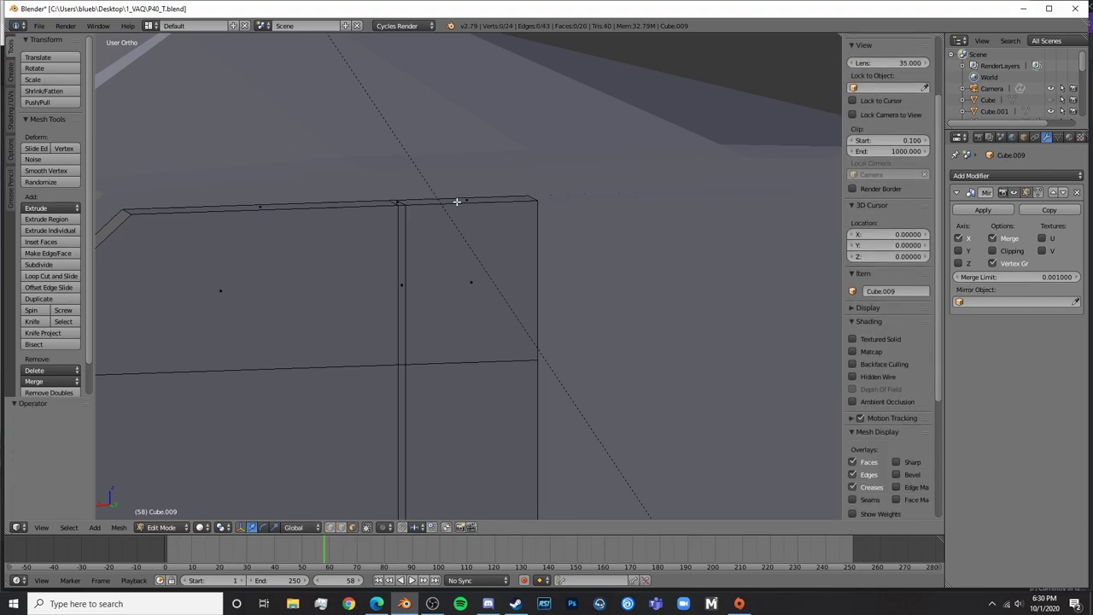
Move the panel's top face beside the centreline by -0.041 along Z to form a notch
right_click(457, 201)
key(g)
key(z)
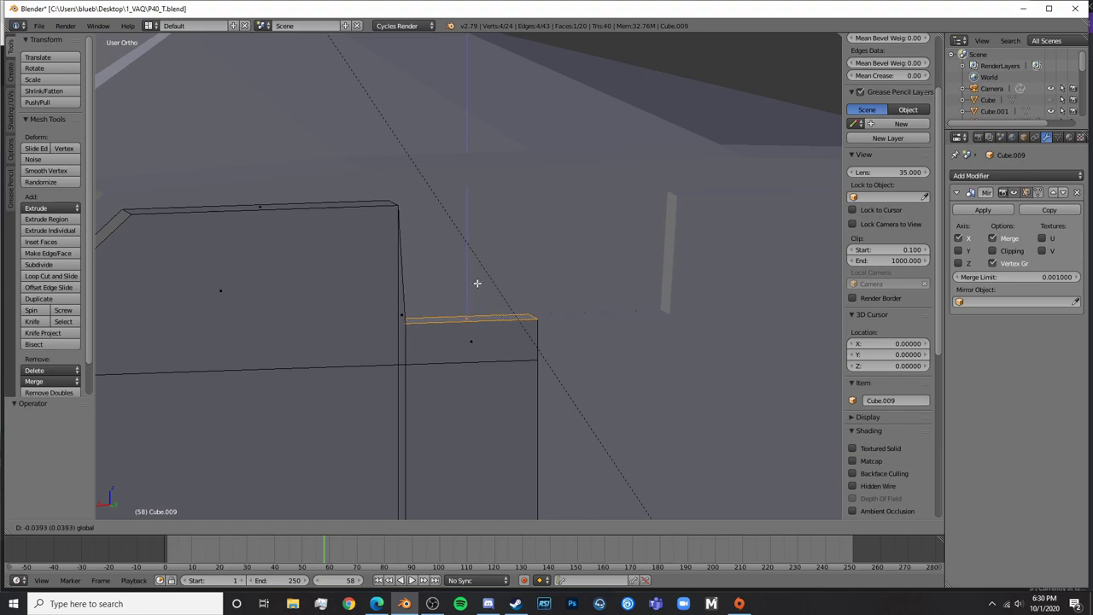
click(477, 287)
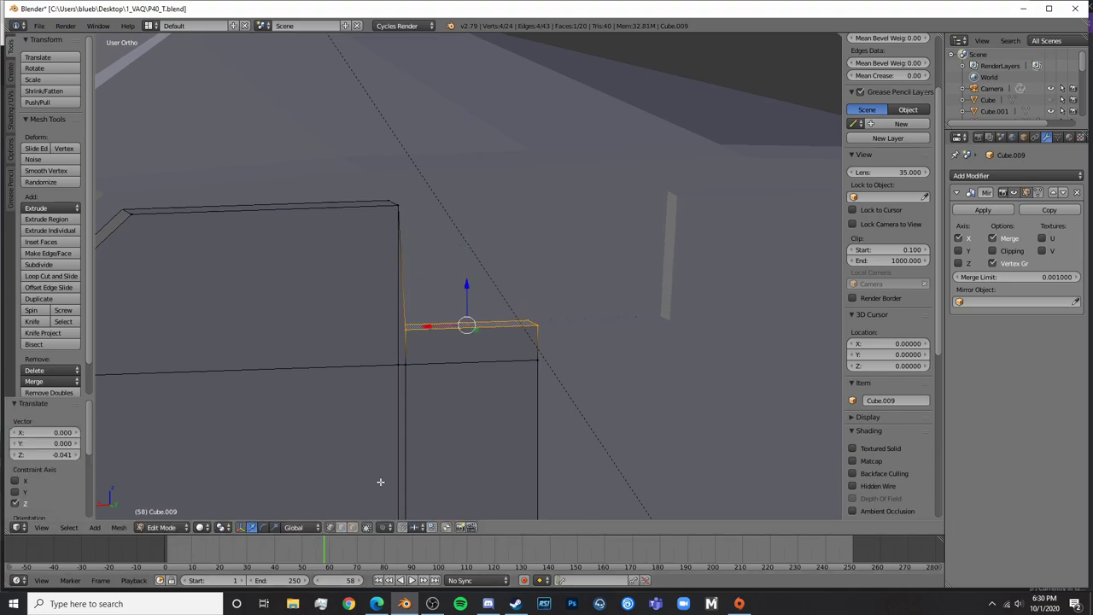
Select the upper and lower corner vertices of the notch's slanted side and try shifting them along X
key(a)
right_click(405, 328)
key(z)
key(c)
click(391, 206)
right_click(393, 206)
key(z)
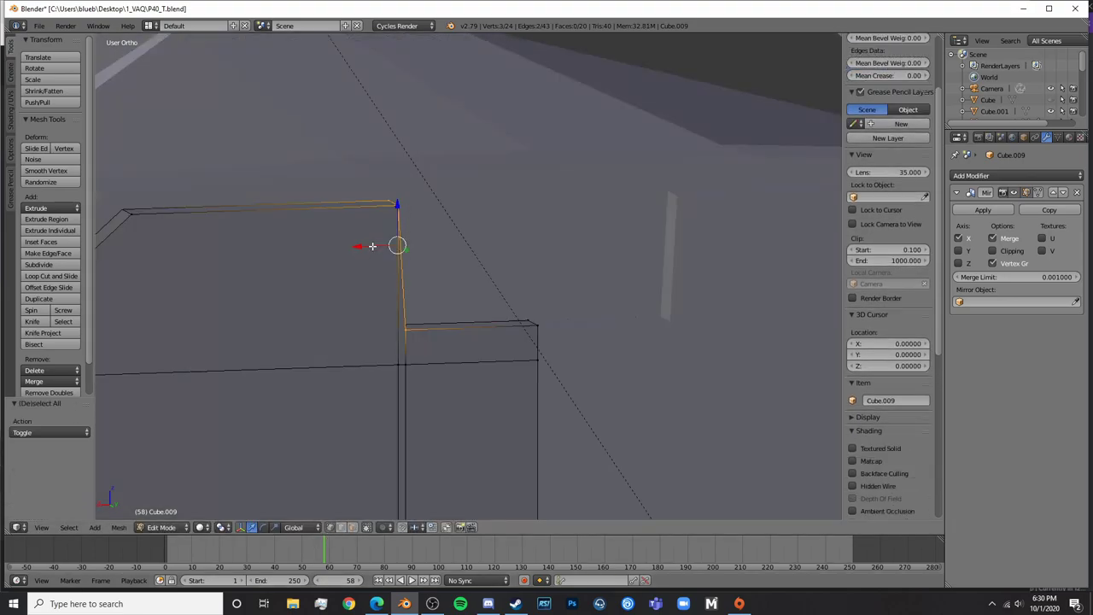
drag(362, 249, 369, 250)
key(ctrl+z)
Extend the selection to the middle and bottom vertices of the thin vertical strip beside the notch, using circle select in wireframe
key(z)
key(c)
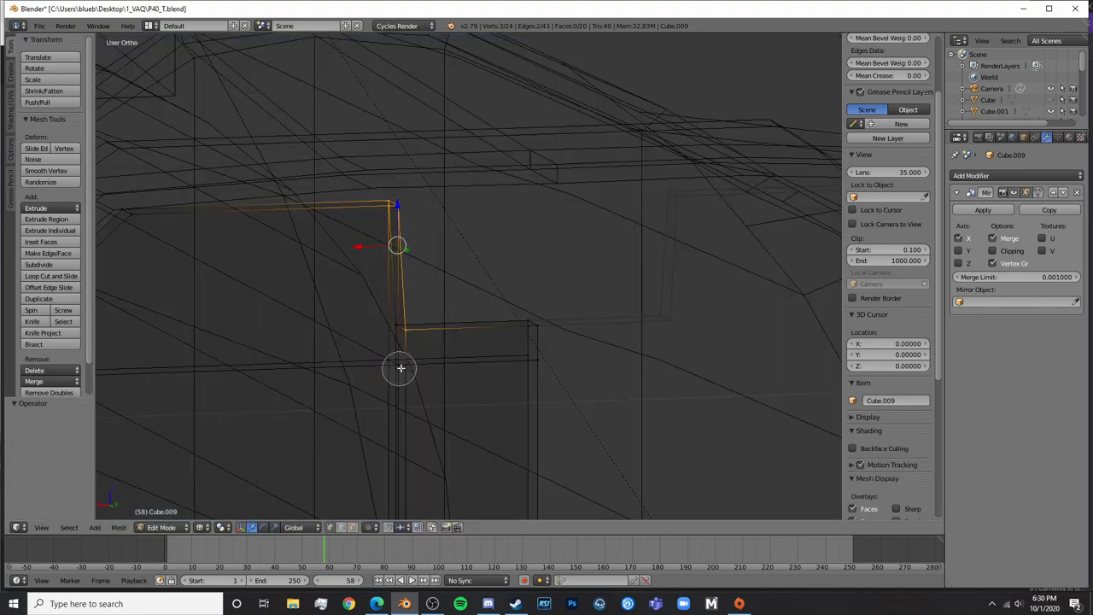
click(400, 368)
right_click(402, 368)
scroll(406, 368, down, 3)
scroll(406, 368, down, 1)
key(c)
click(441, 462)
right_click(442, 462)
key(z)
scroll(405, 404, up, 5)
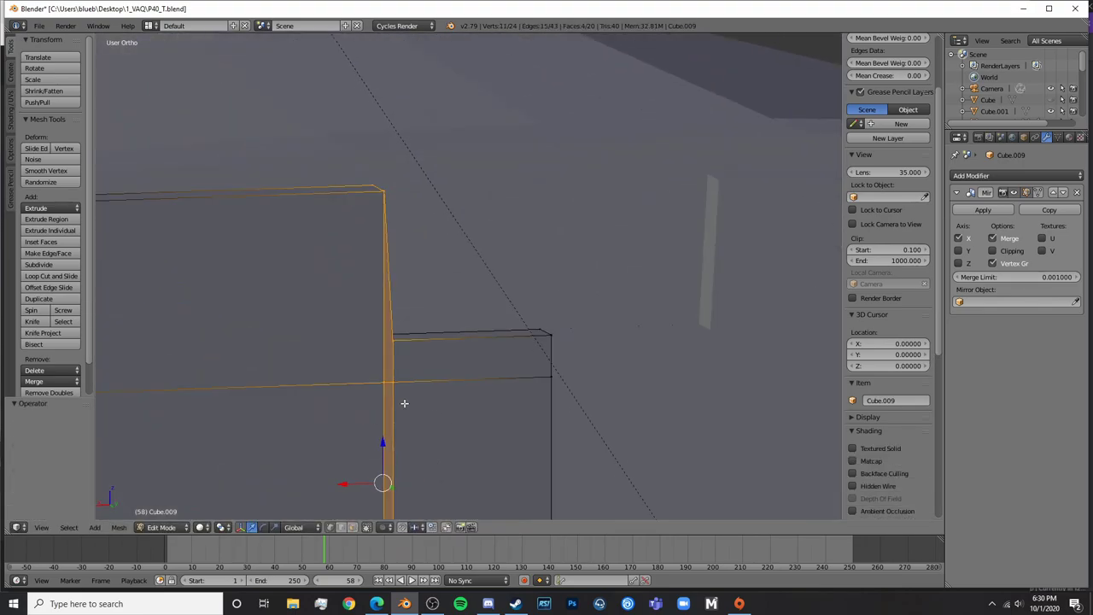
Try shifting the selected strip along X toward the centreline, then undo the move
key(g)
key(x)
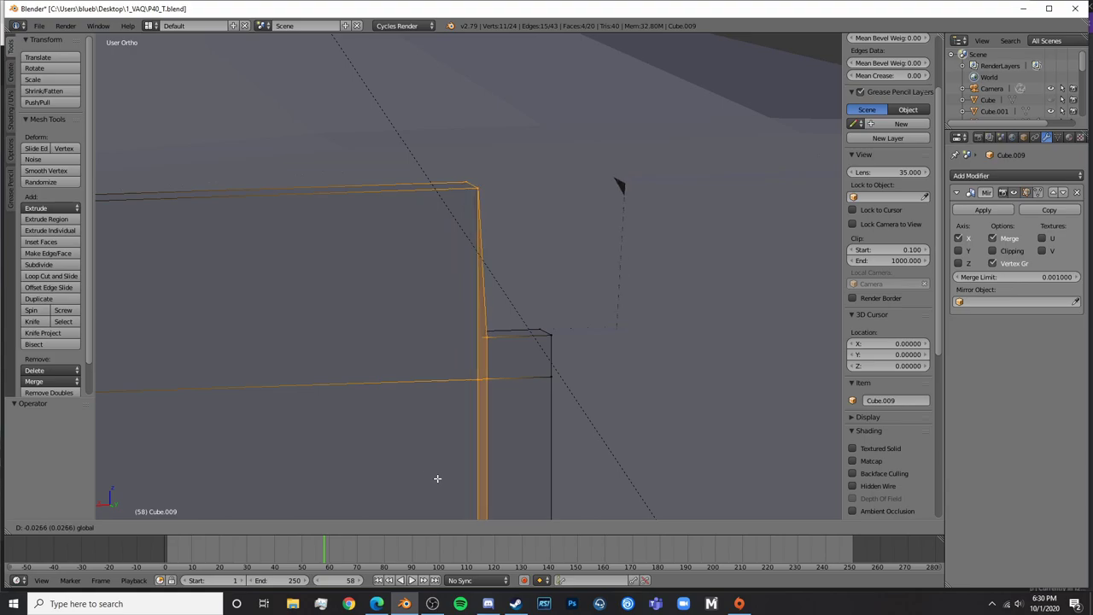
click(426, 479)
key(ctrl+z)
Add the missed corner vertex at the notch floor to the selection and move the whole strip by -0.019 along X
key(z)
key(c)
click(383, 328)
right_click(384, 328)
key(z)
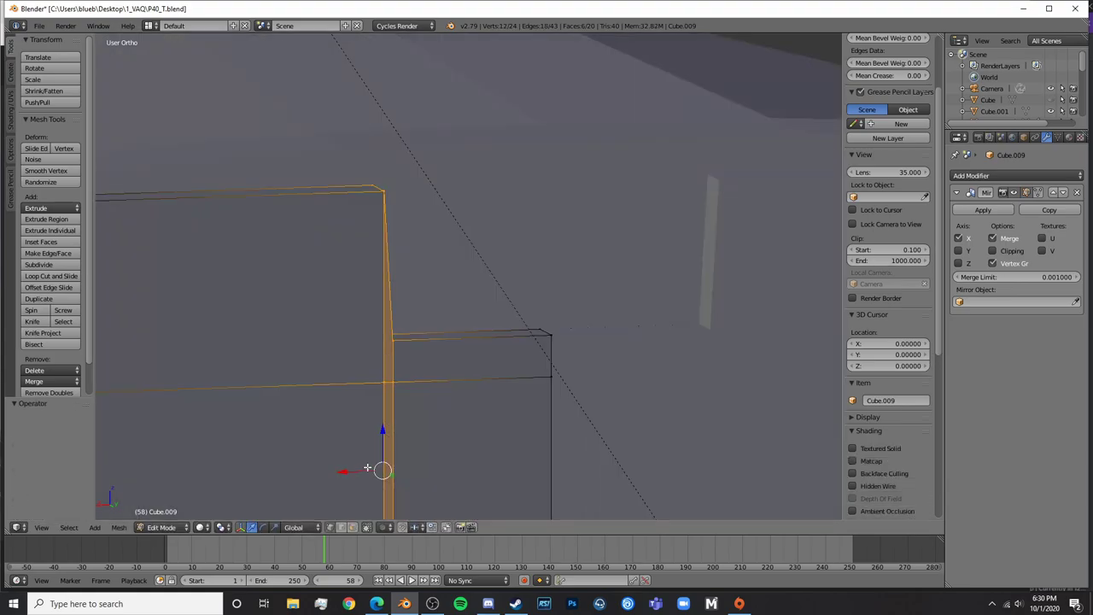
click(352, 475)
key(g)
key(x)
click(410, 469)
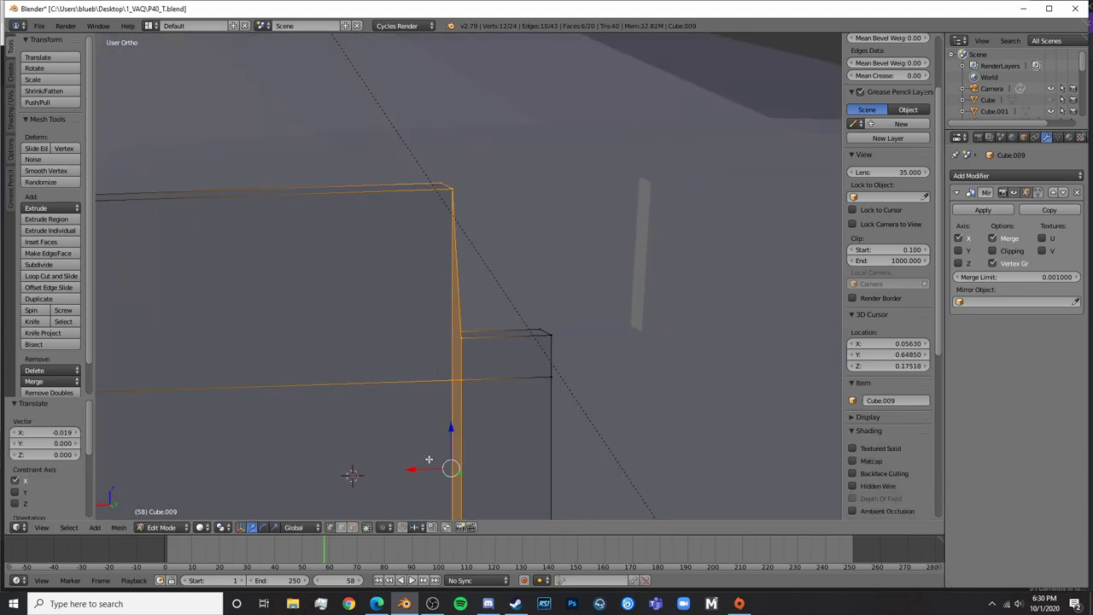
Delete the notch's slanted side face together with the upper front and rear faces of the thin strip
middle_drag(410, 469, 447, 366)
scroll(451, 369, up, 6)
scroll(453, 372, up, 4)
middle_drag(504, 406, 524, 420)
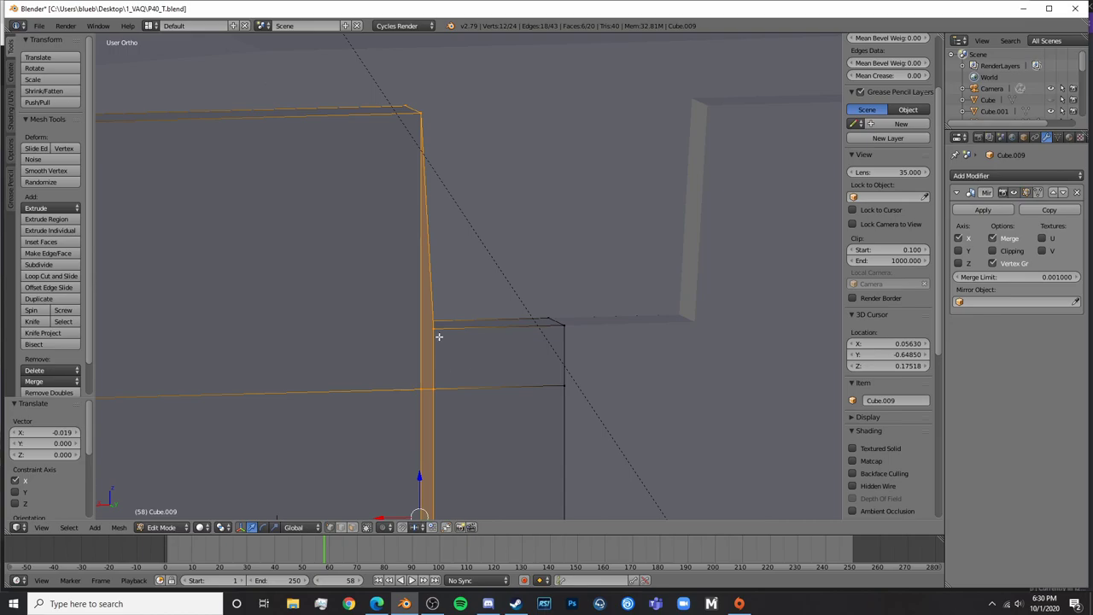
middle_drag(430, 229, 297, 186)
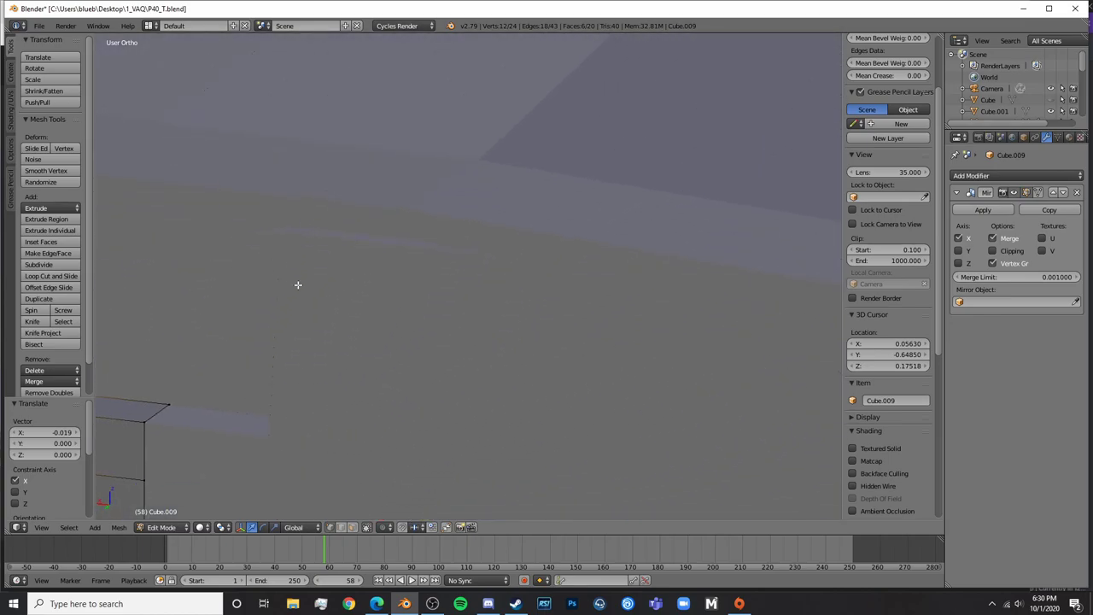
middle_drag(298, 286, 350, 478)
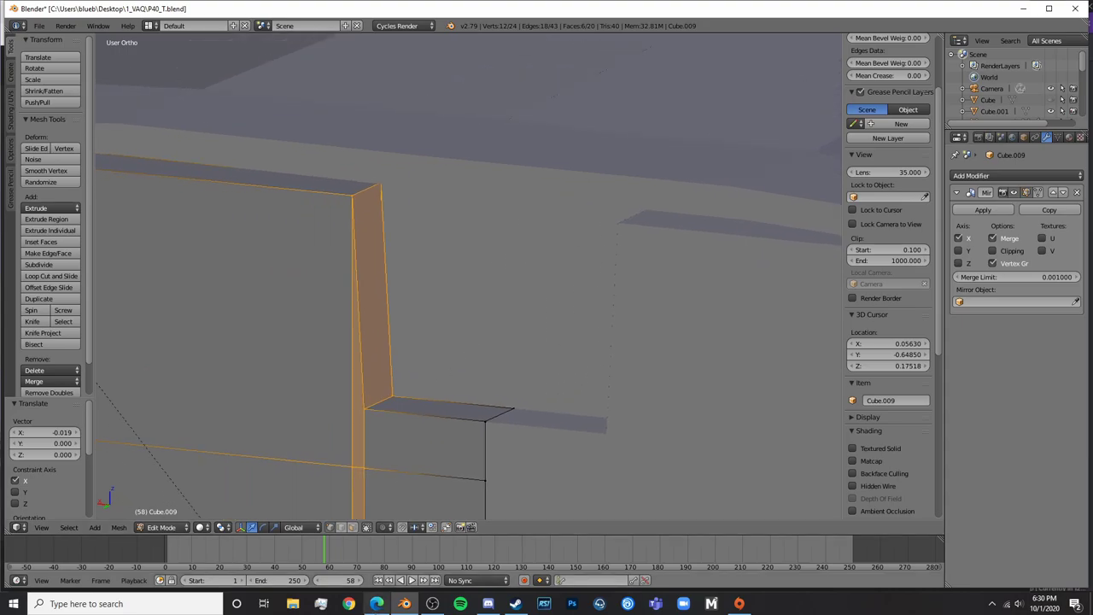
click(357, 528)
right_click(360, 403)
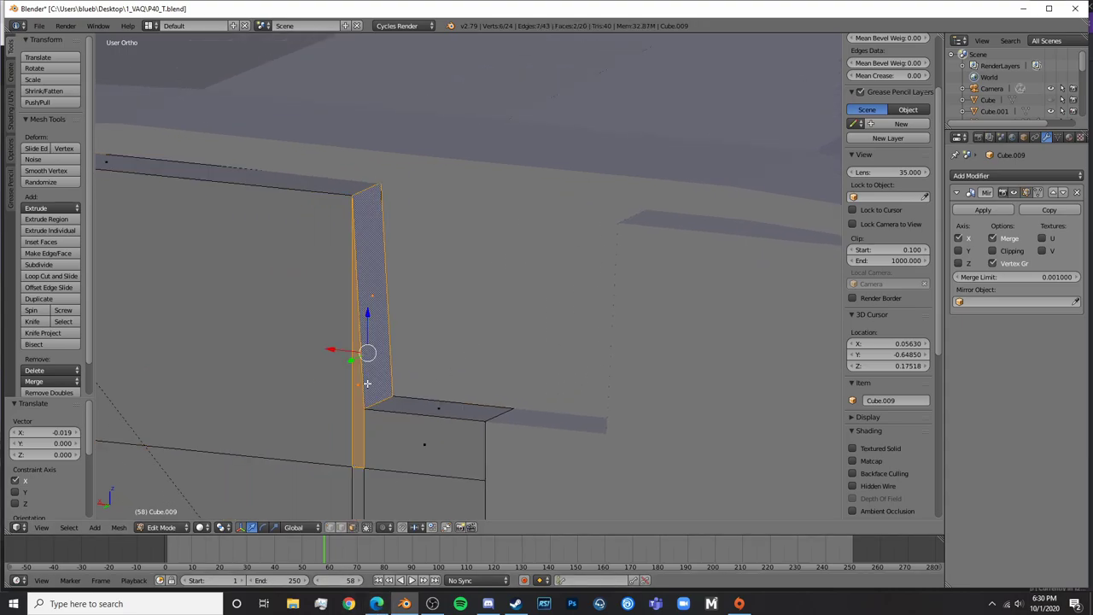
key(z)
shift+right_click(387, 371)
shift+right_click(373, 308)
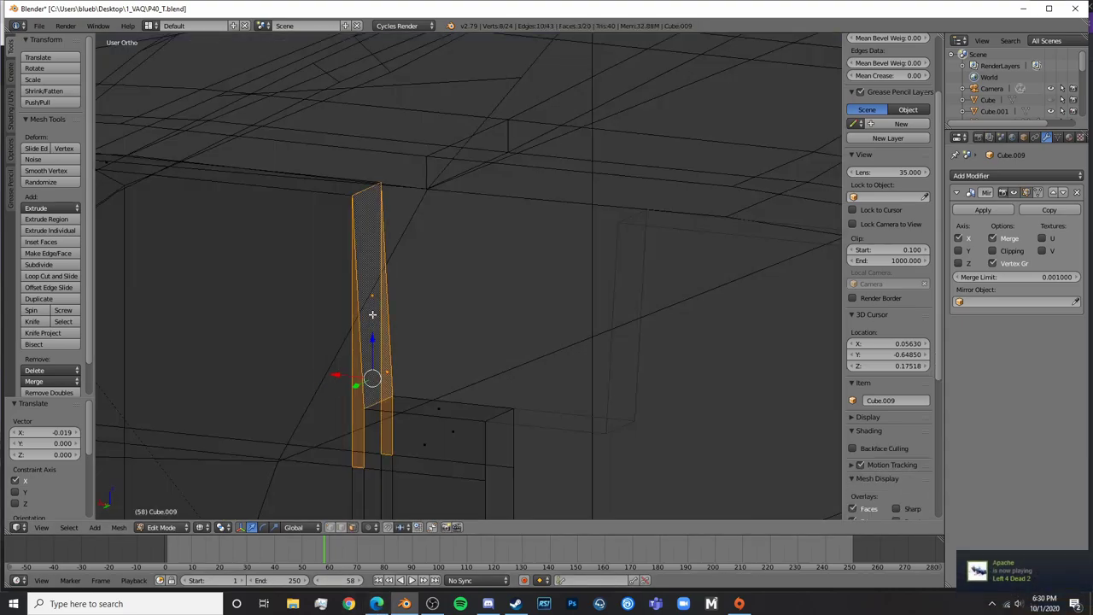
key(z)
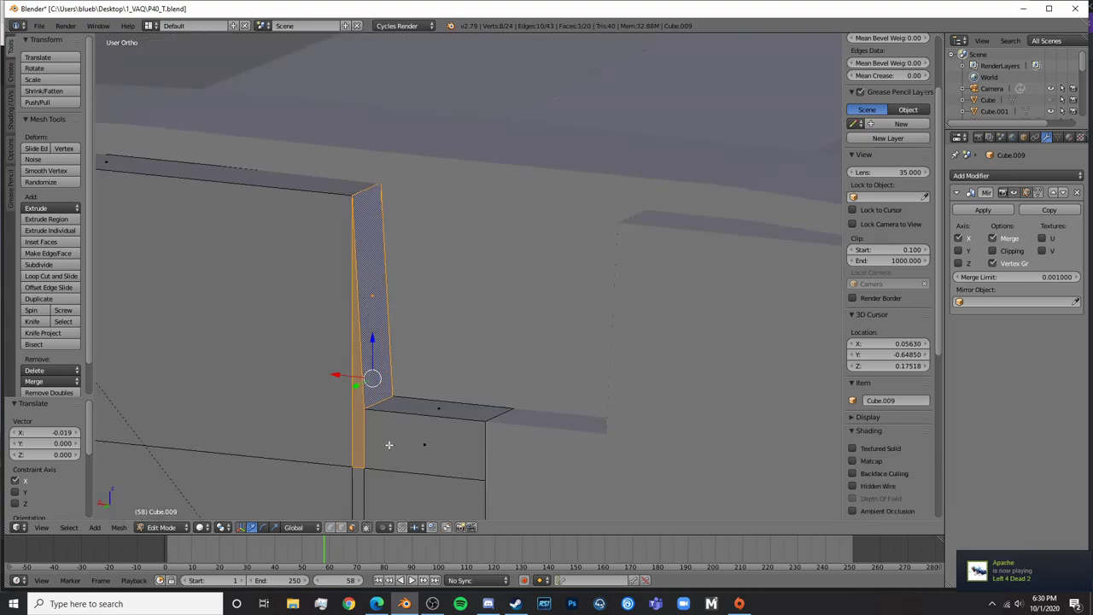
key(x)
click(388, 467)
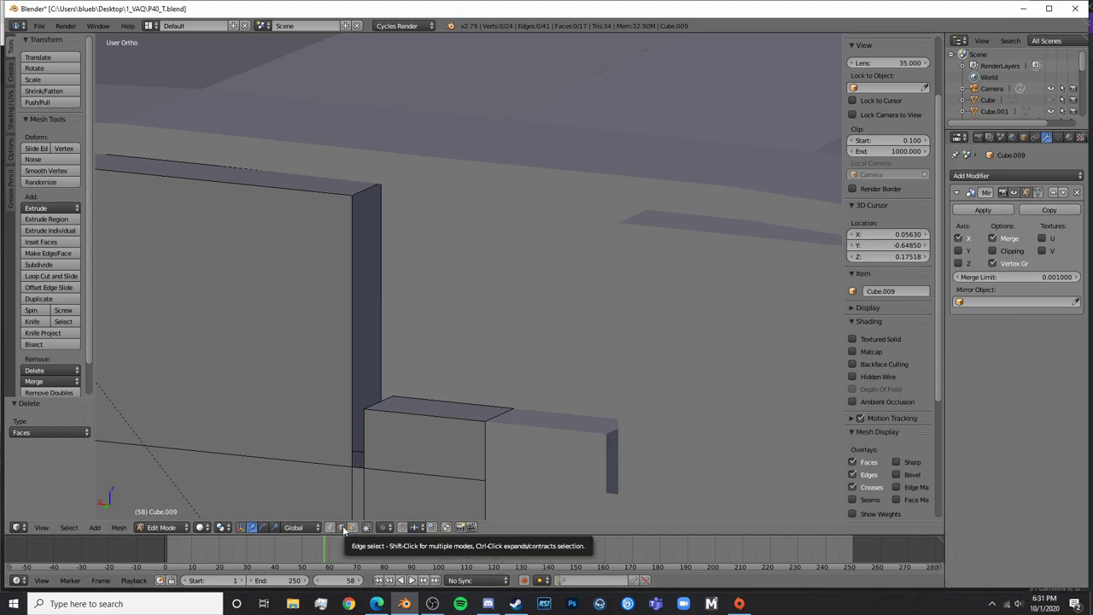
Select the notch floor's outer end edge and extrude it 0.041 along Z as a vertical side wall
scroll(381, 404, up, 1)
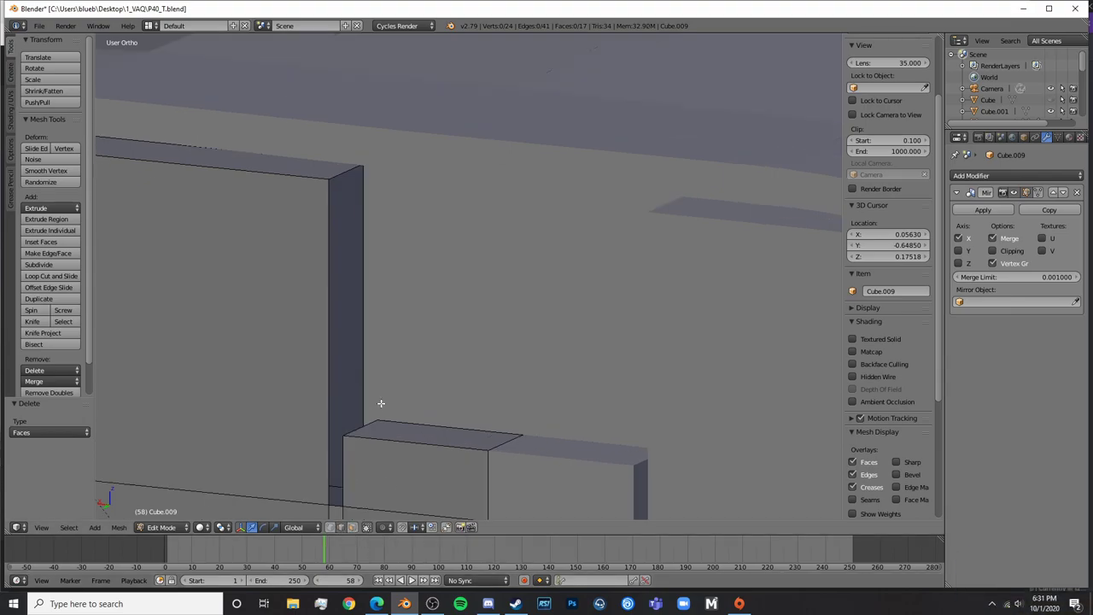
right_click(372, 429)
scroll(441, 428, down, 4)
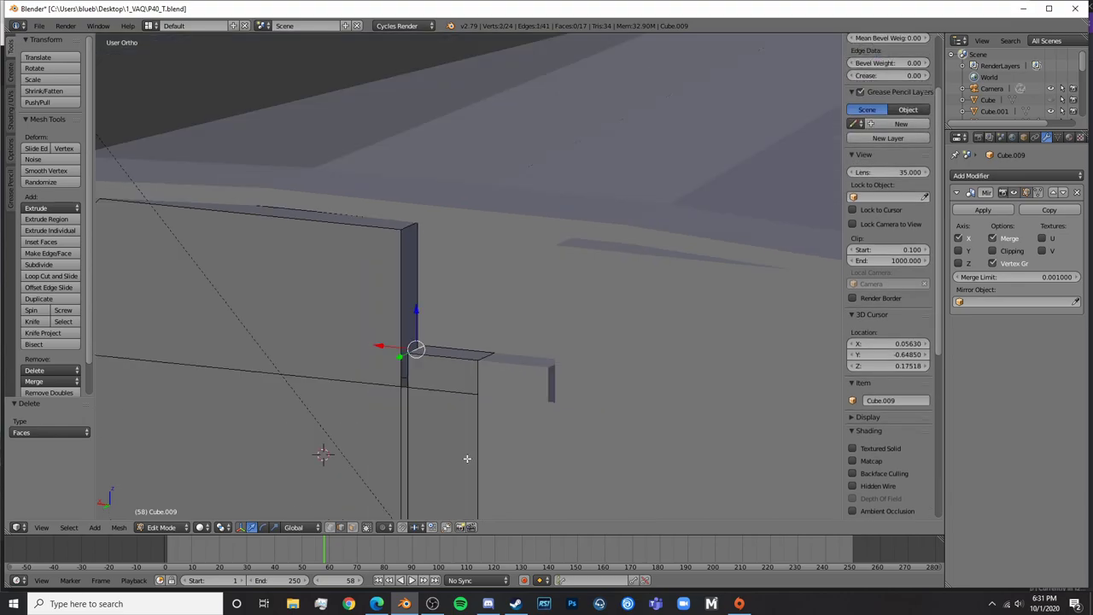
key(e)
key(y)
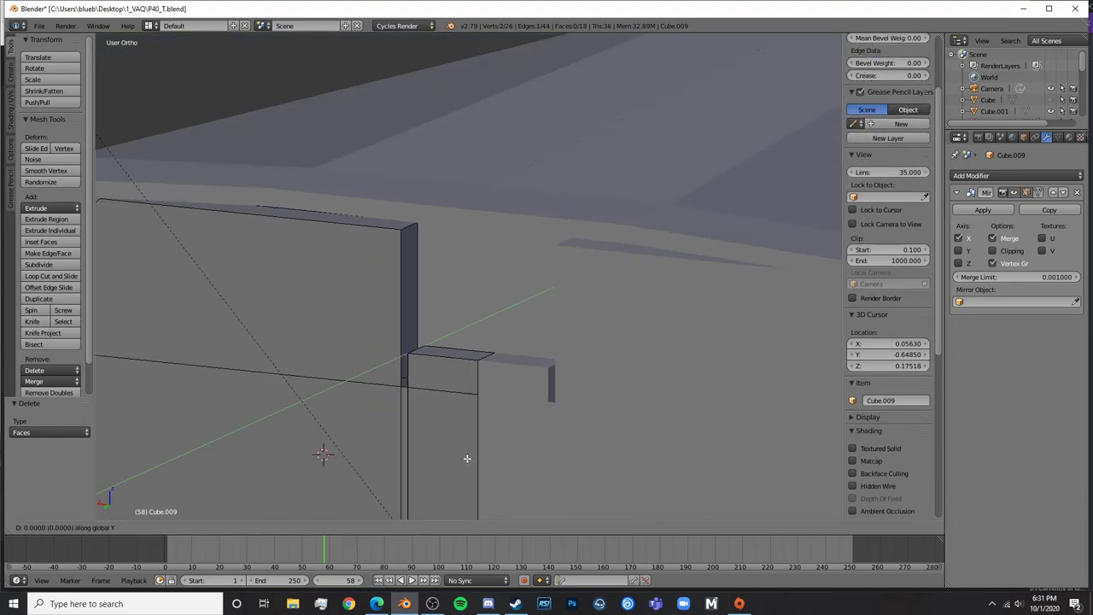
key(z)
click(488, 336)
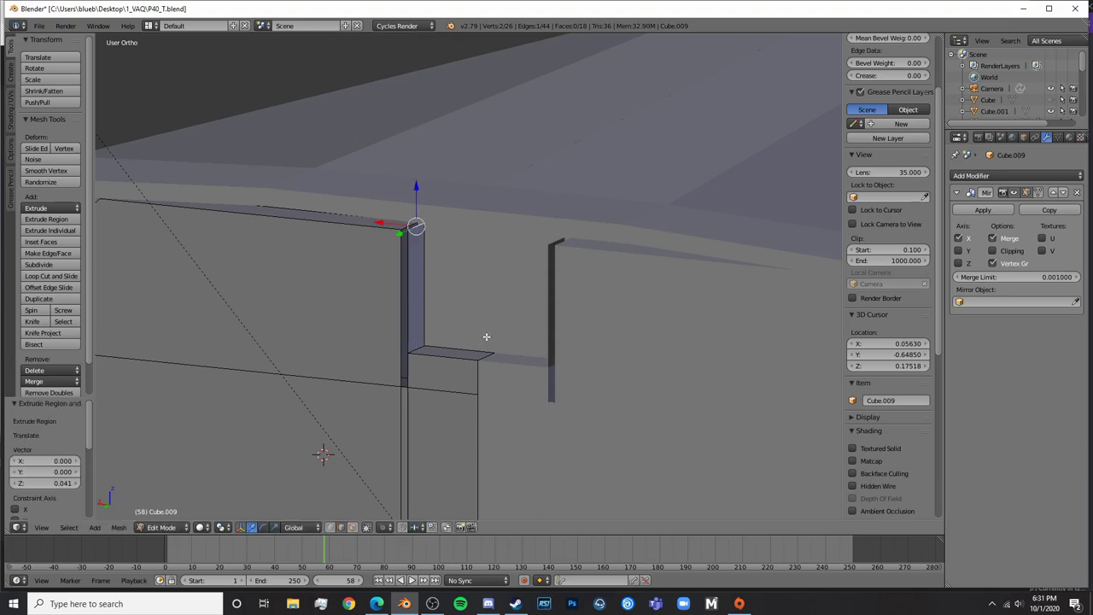
Fill the top gap between the extruded wall's upper edge and the panel's top corner edge with a face
middle_drag(487, 337, 357, 300)
scroll(357, 300, up, 4)
middle_drag(320, 362, 498, 266)
shift+middle_drag(557, 188, 380, 328)
shift+right_click(535, 229)
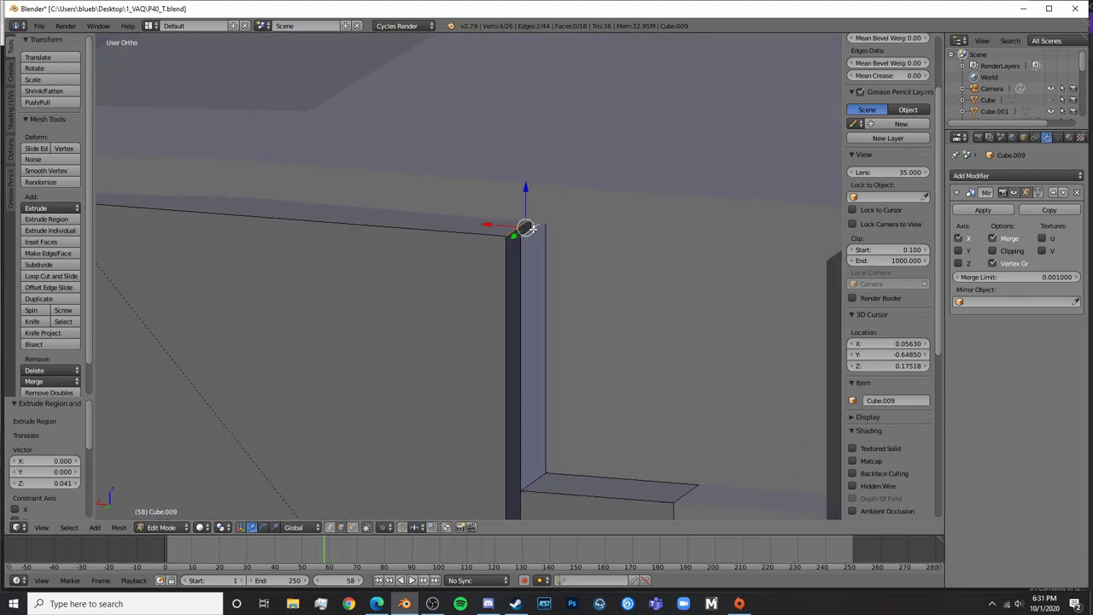
key(f)
key(a)
Try filling the gap behind the notch's side wall with a face, then undo the fill
key(z)
right_click(538, 278)
key(a)
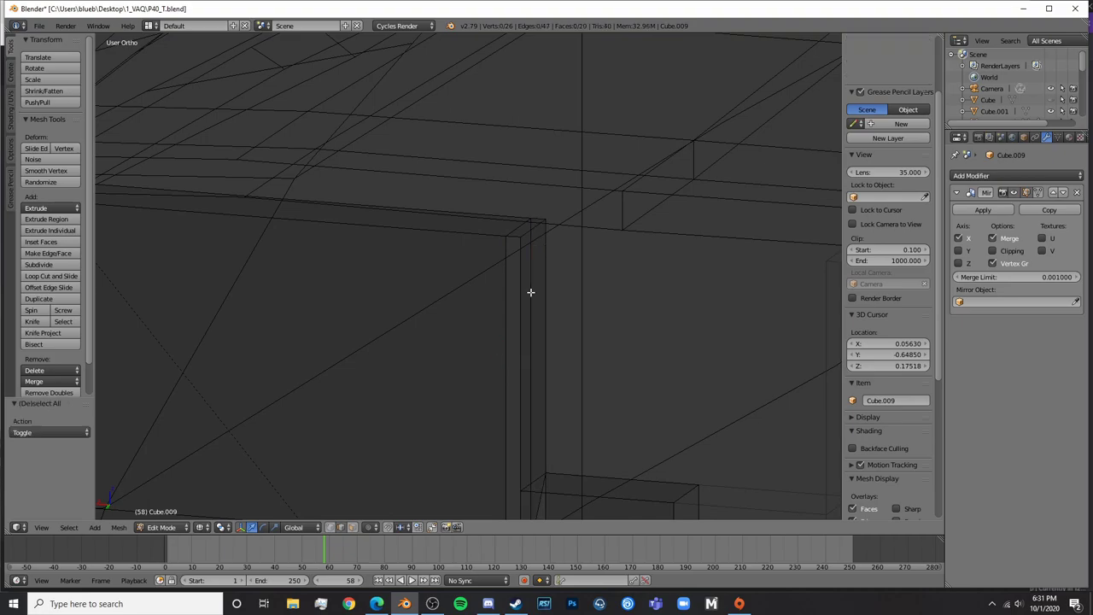
key(ctrl+z)
key(ctrl+z)
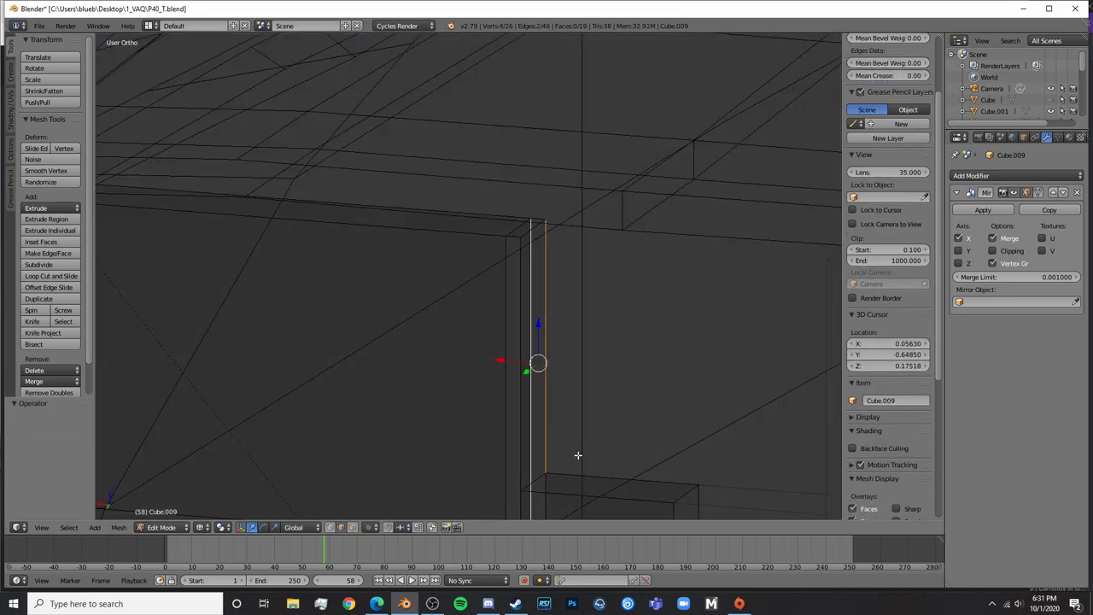
Add one horizontal loop cut across the panel's upper section and slide it down to the level of the notch floor
shift+middle_drag(578, 454, 553, 346)
key(a)
key(z)
key(ctrl+r)
click(478, 388)
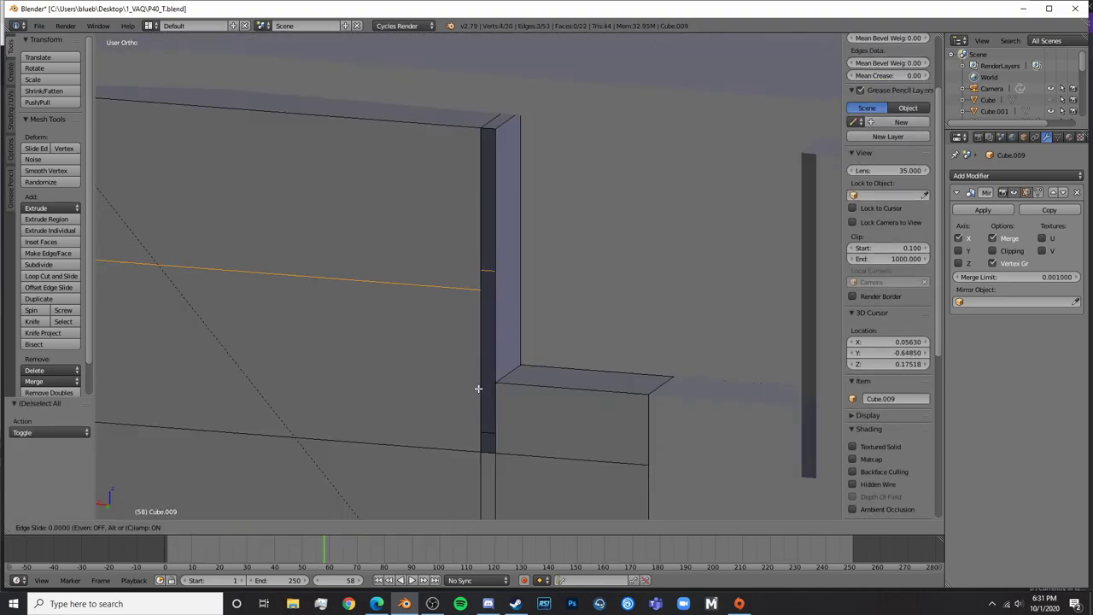
click(508, 482)
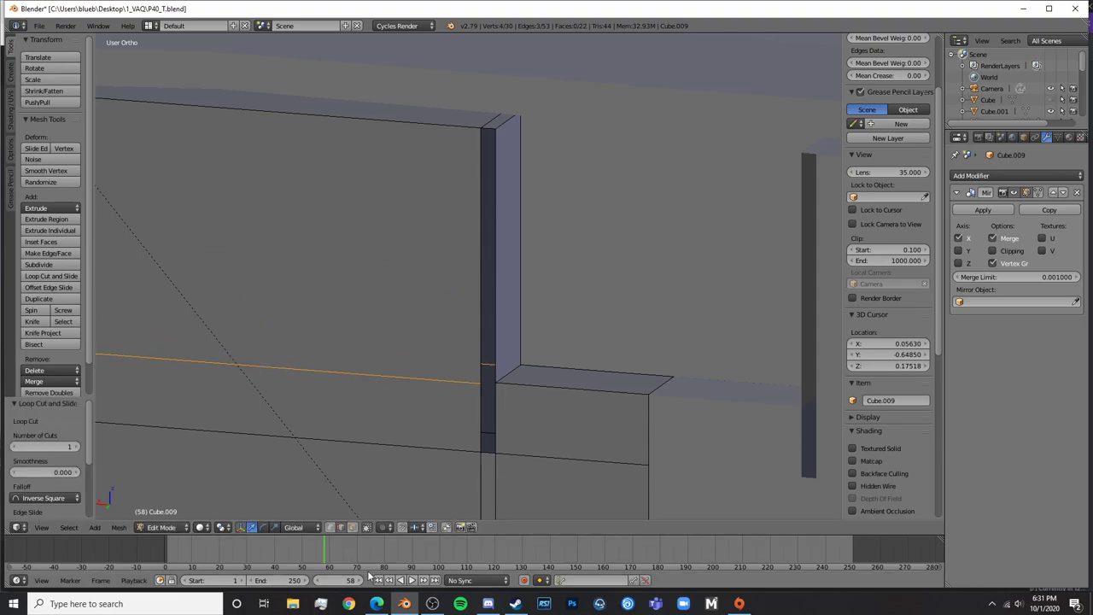
Fill the rear gap beside the notch with a face between its two upper vertical edges
key(z)
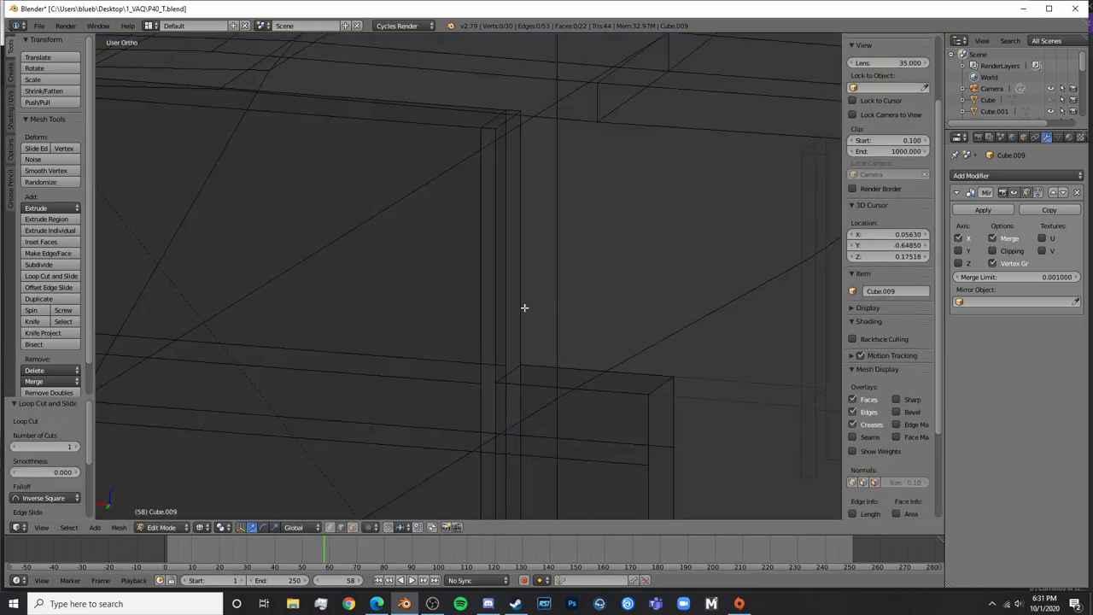
right_click(510, 314)
shift+right_click(520, 314)
key(f)
key(a)
key(z)
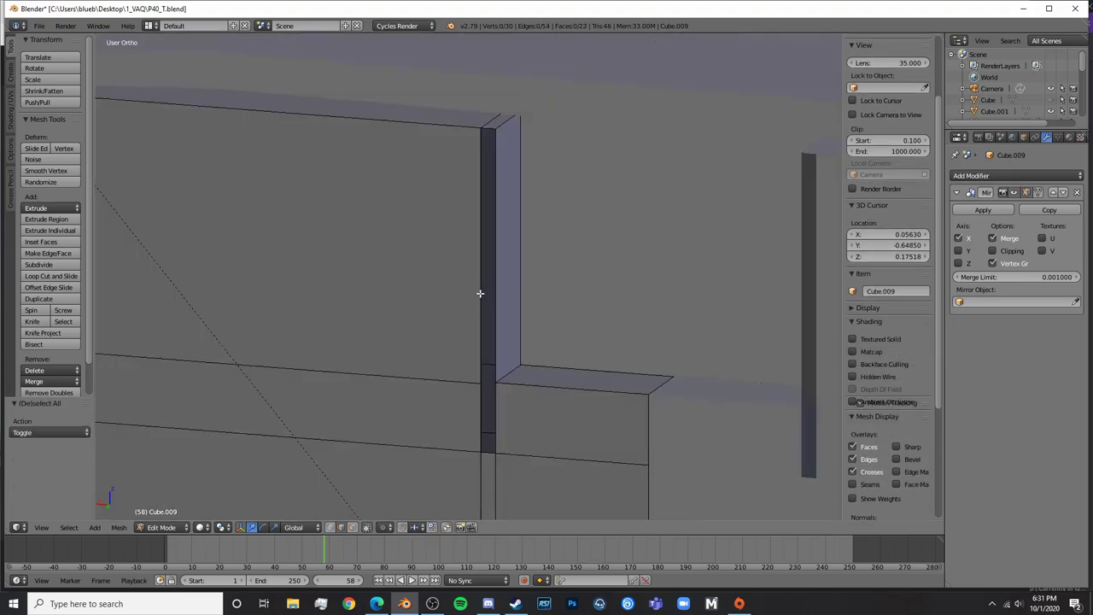
Fill the front gap beside the notch above floor level with a face and restore the orthographic view
right_click(482, 293)
shift+right_click(498, 303)
key(shift+f)
click(469, 276)
key(f)
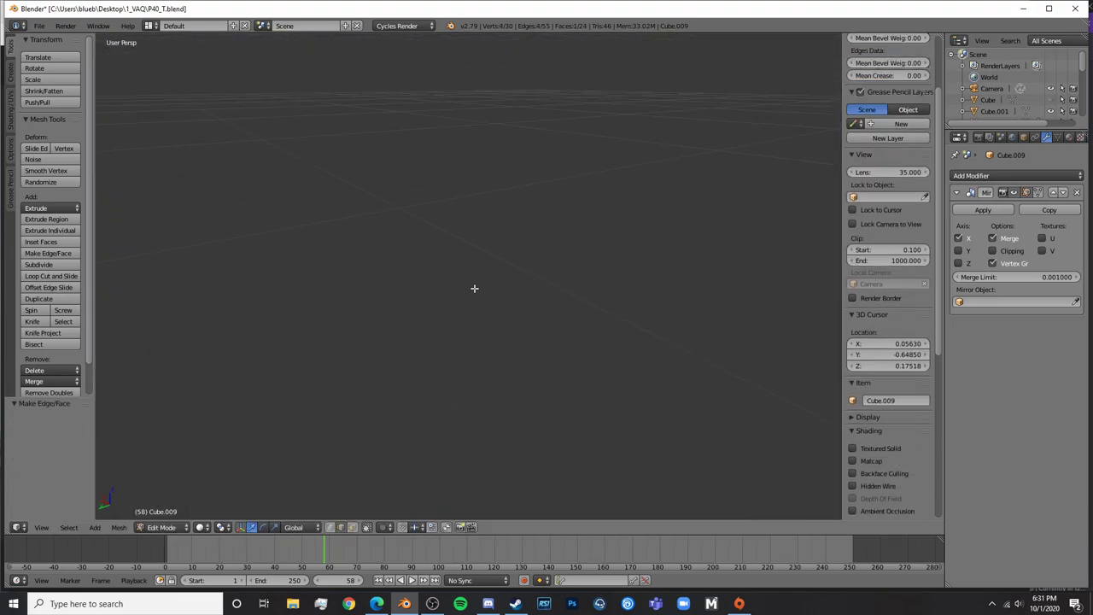
scroll(506, 283, down, 3)
key(KP_5)
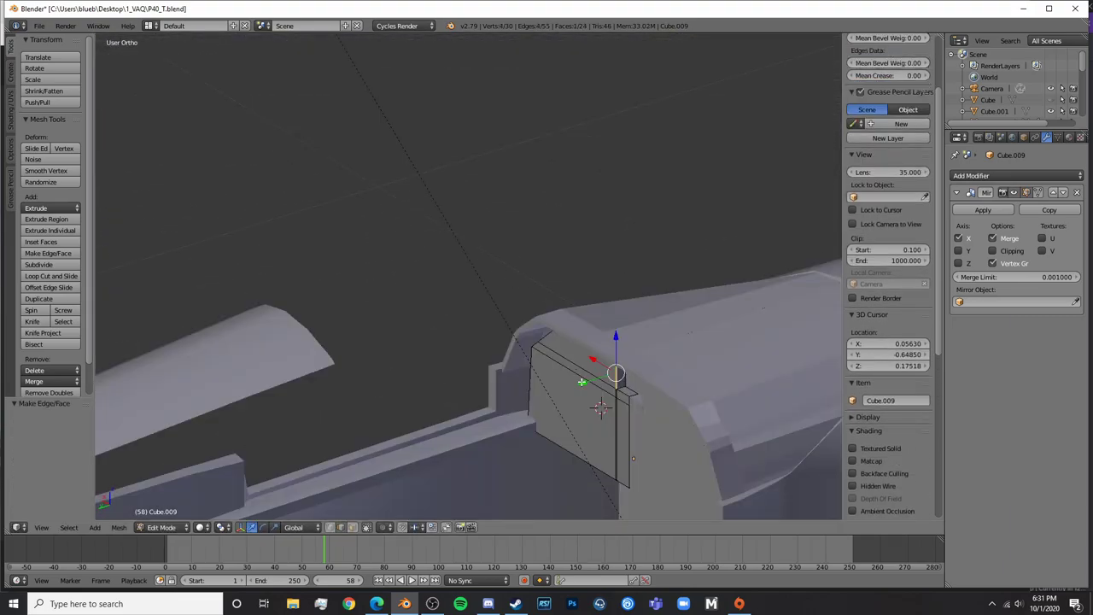
Fill the small remaining front gap of the thin strip just below the notch floor, and return to Object Mode
scroll(488, 316, up, 5)
shift+middle_drag(582, 382, 418, 317)
scroll(476, 290, up, 2)
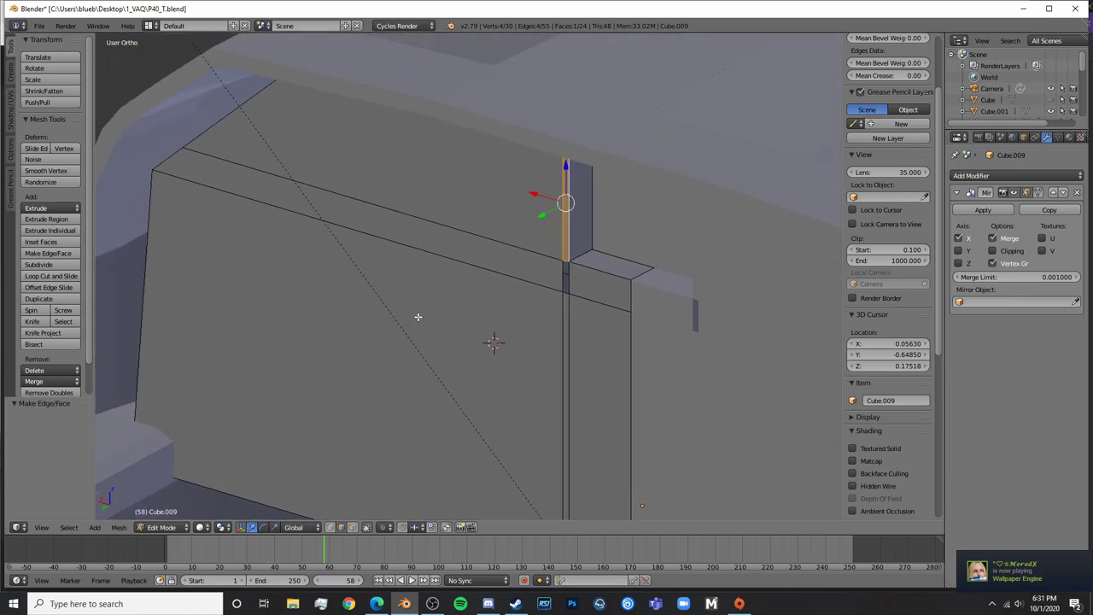
key(KP_5)
scroll(630, 258, down, 9)
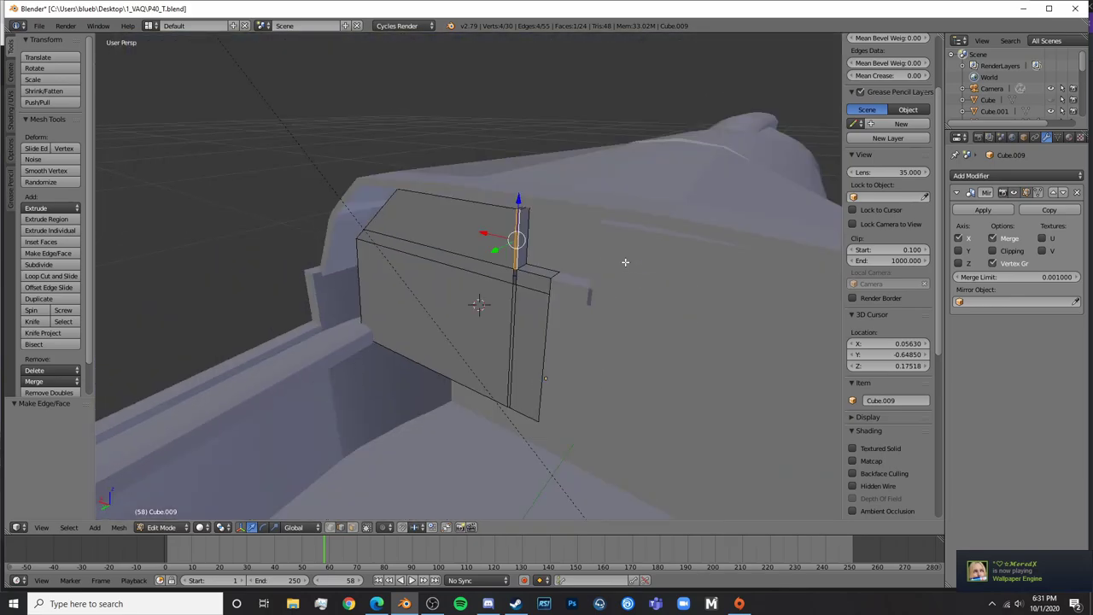
scroll(579, 287, up, 3)
key(KP_5)
scroll(579, 287, up, 5)
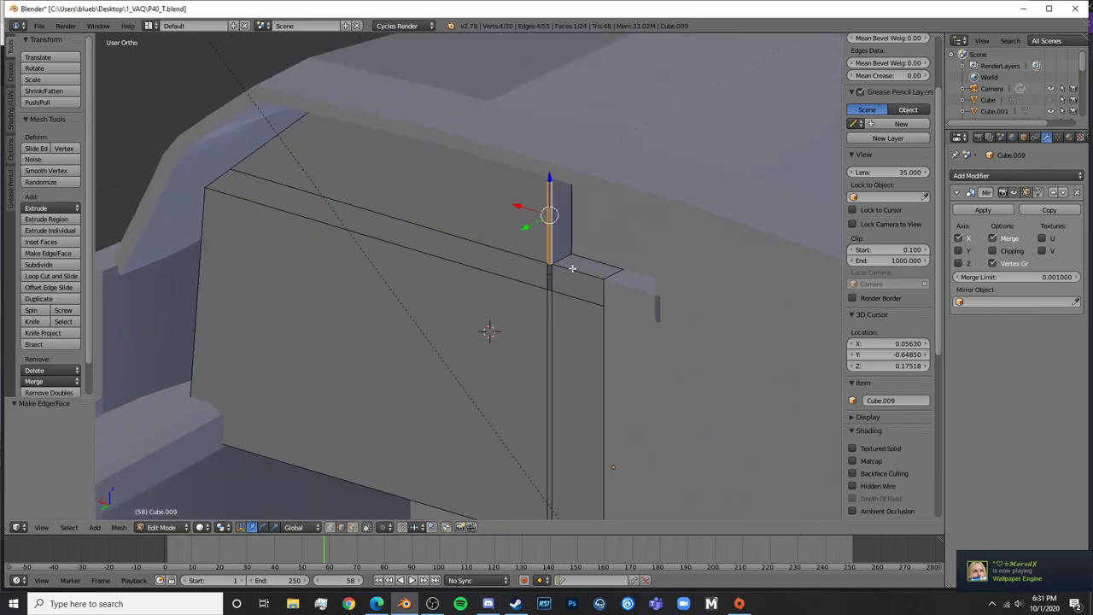
right_click(613, 278)
key(f)
key(shift+f)
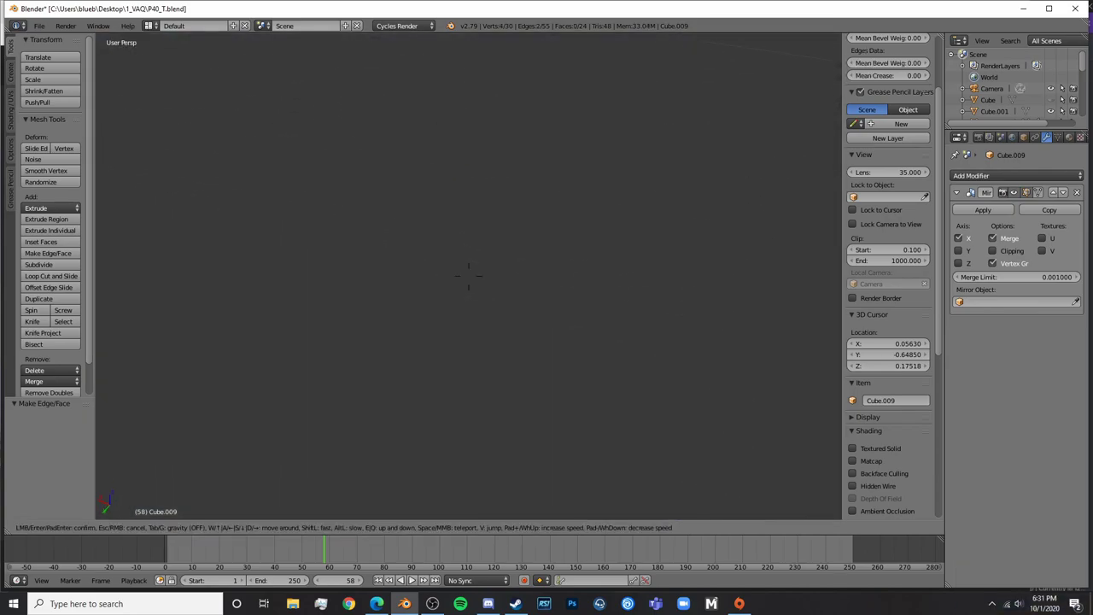
click(469, 277)
key(s)
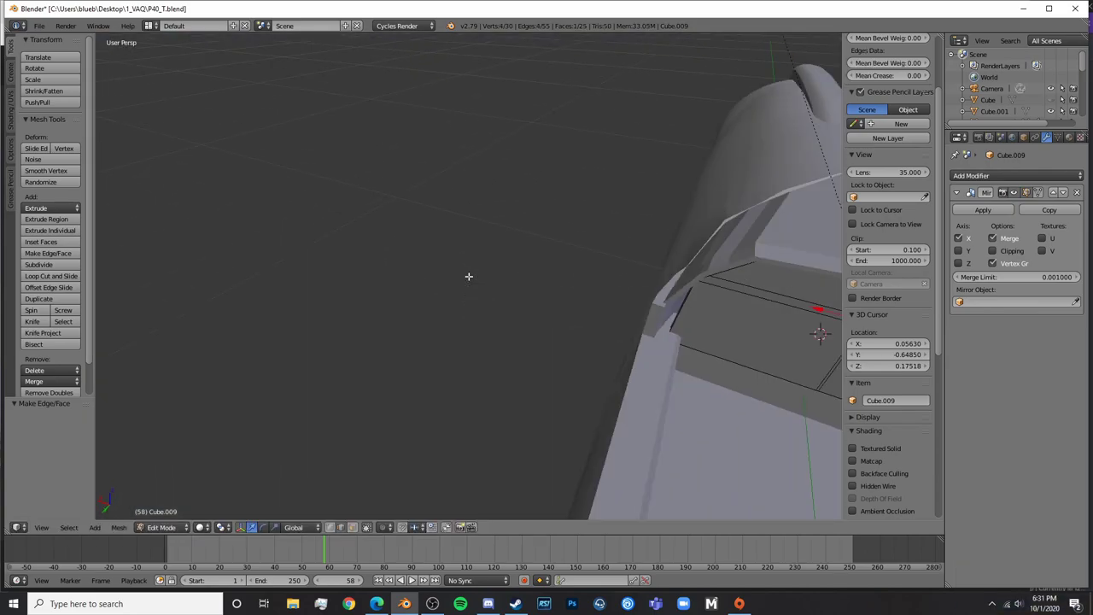
click(469, 277)
key(KP_5)
scroll(468, 276, up, 6)
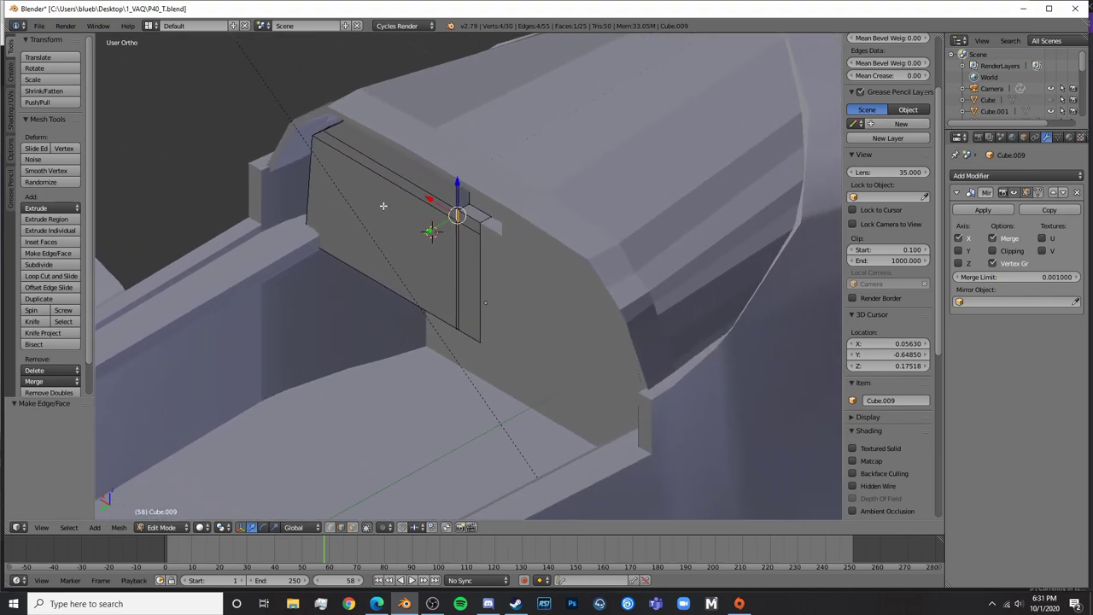
key(Tab)
Examine the notched instrument panel's fit inside the fuselage from the front, top and cockpit sides
middle_drag(460, 322, 500, 430)
scroll(483, 296, down, 6)
scroll(464, 383, up, 5)
scroll(513, 423, down, 6)
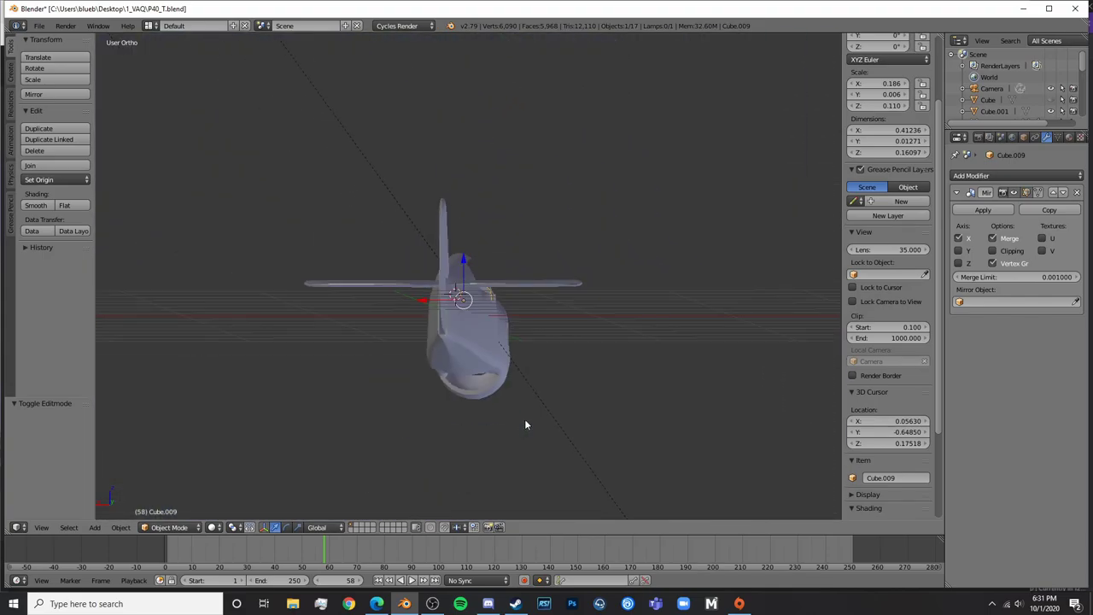
key(KP_3)
scroll(572, 315, up, 2)
scroll(573, 315, up, 2)
key(KP_1)
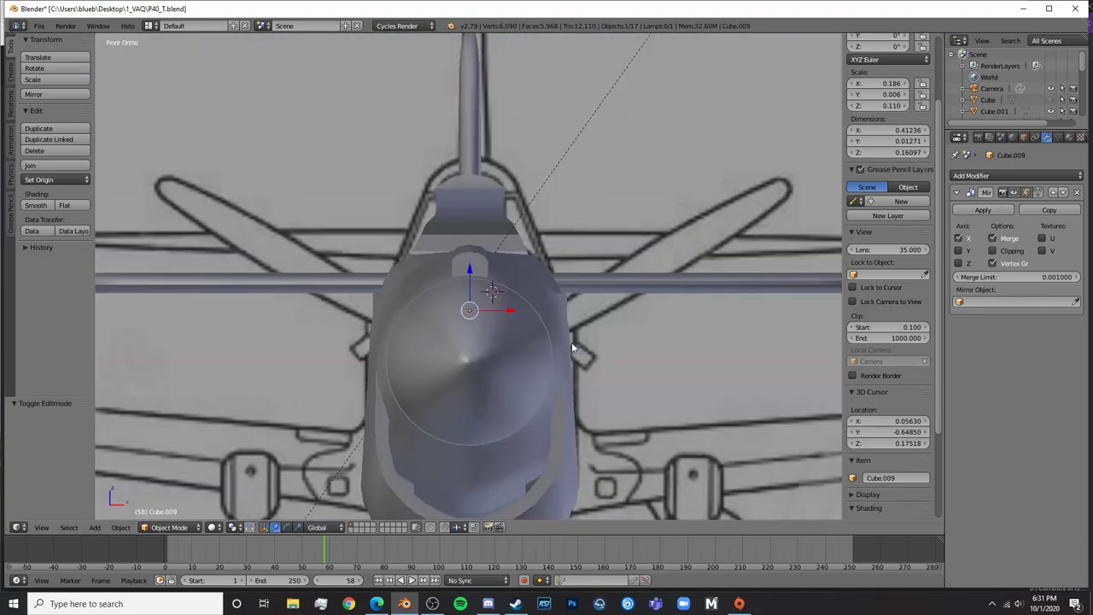
scroll(572, 341, up, 2)
key(KP_7)
shift+middle_drag(574, 311, 505, 60)
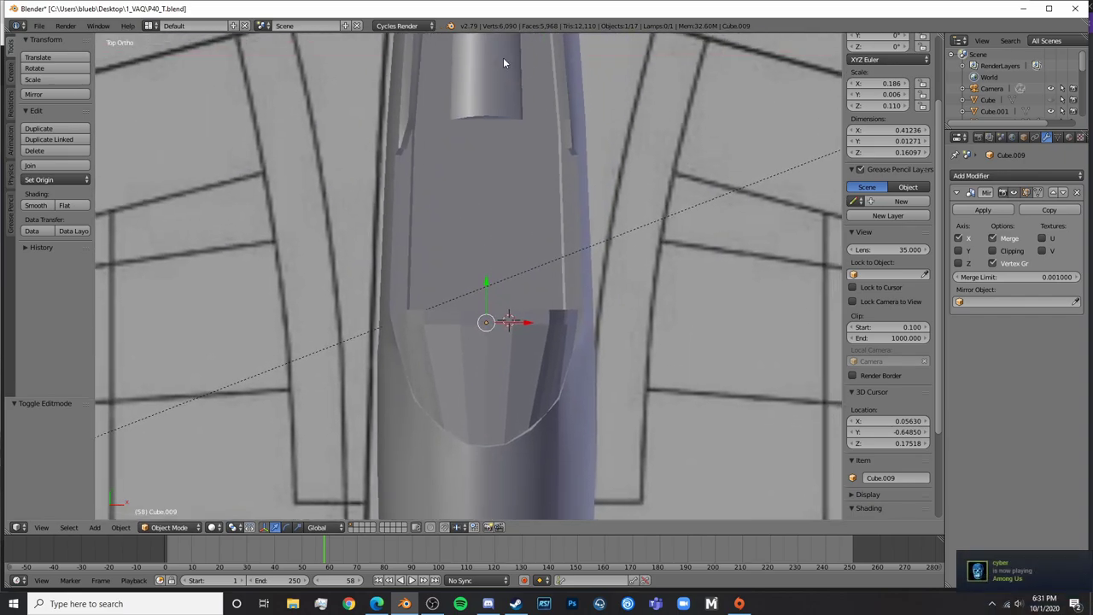
middle_drag(632, 258, 390, 202)
scroll(390, 203, up, 3)
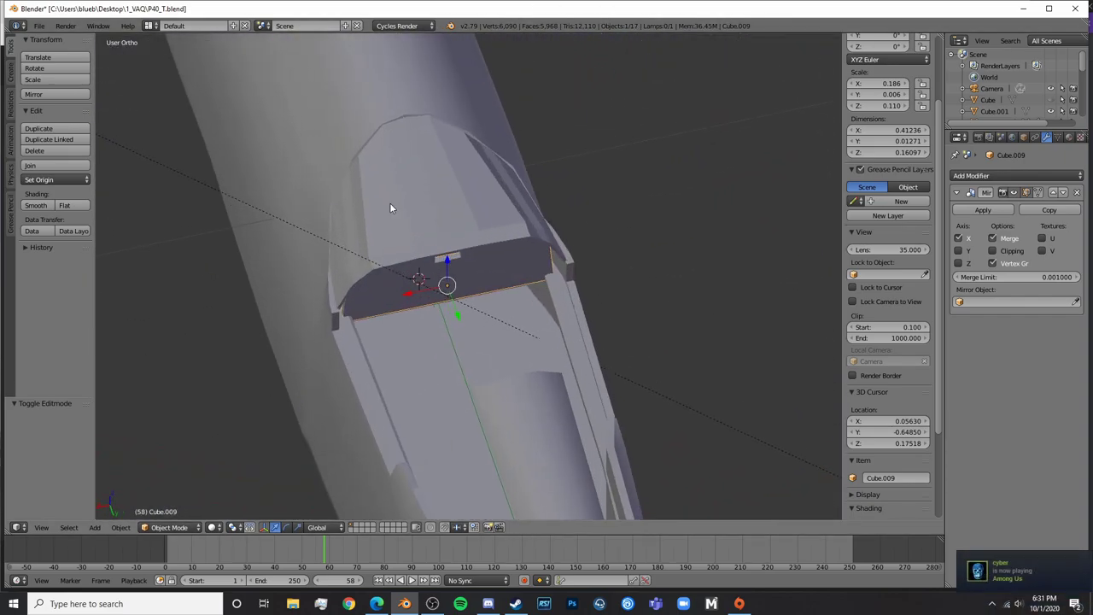
Lower the instrument panel's notch floor edges by about 0.009 along Z and return to Object Mode
middle_drag(402, 141, 390, 174)
scroll(444, 214, up, 4)
key(Tab)
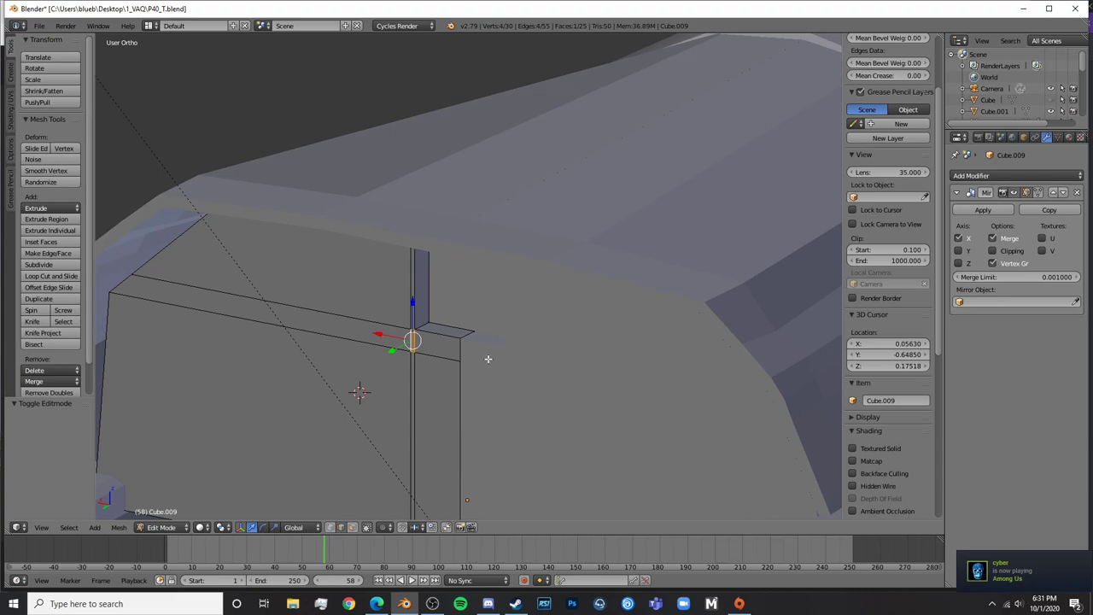
click(329, 527)
key(z)
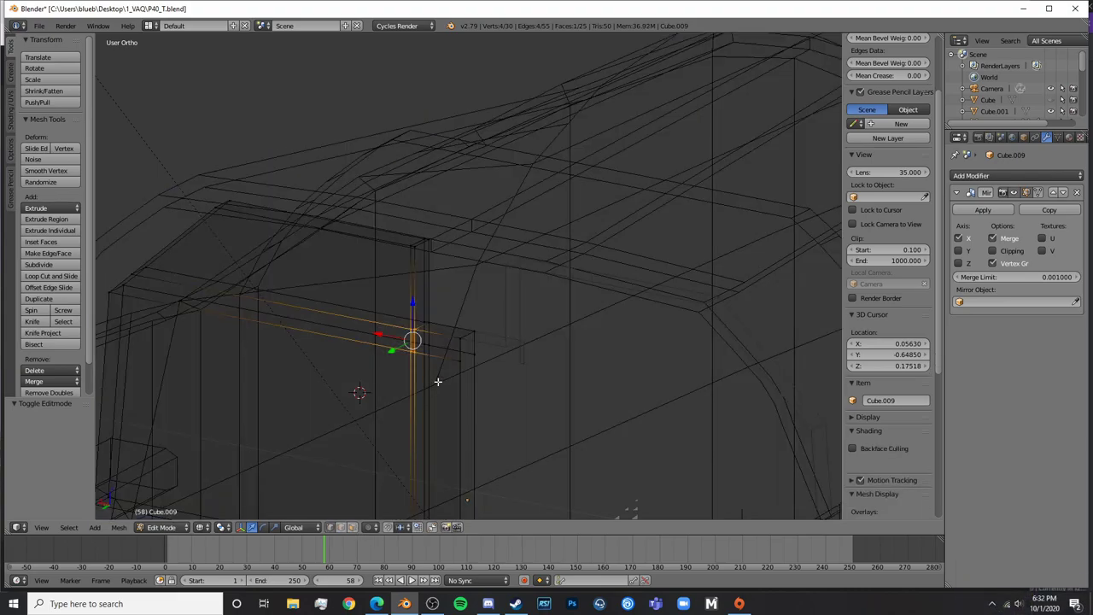
key(a)
key(c)
drag(408, 346, 459, 359)
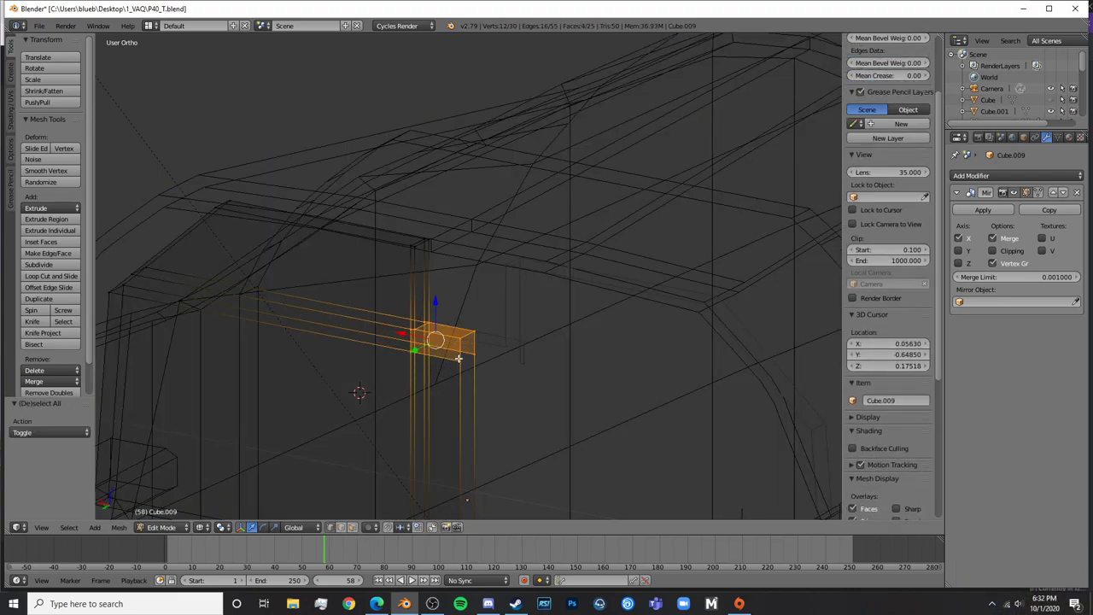
key(z)
key(g)
key(z)
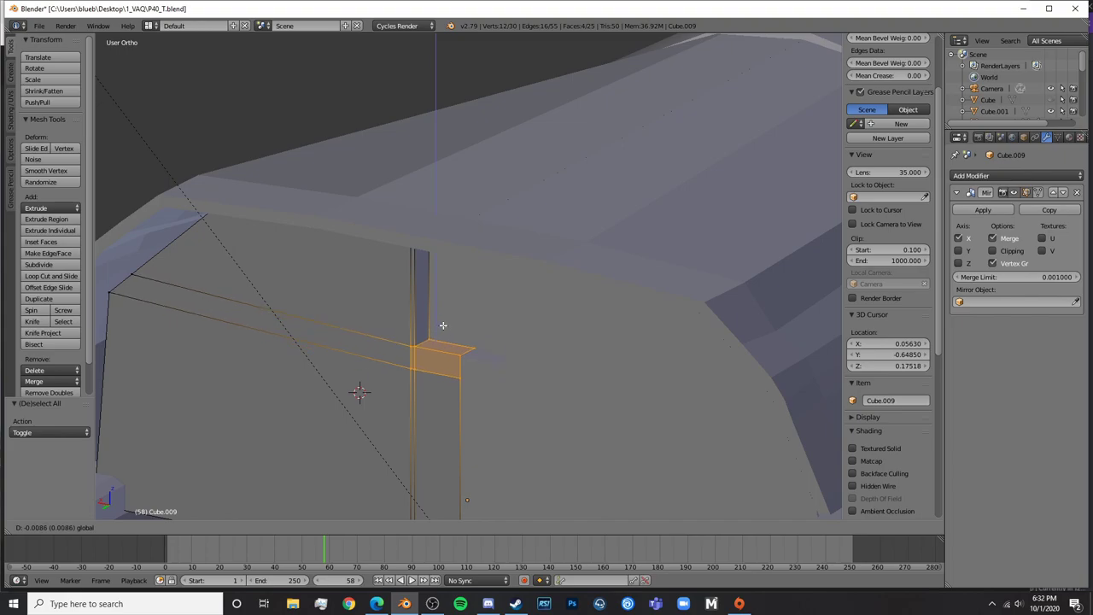
click(443, 327)
key(Tab)
In the cowl piece over the instrument panel, move the edge at the rim's angled corner outward by 0.007 along X
middle_drag(534, 321, 391, 350)
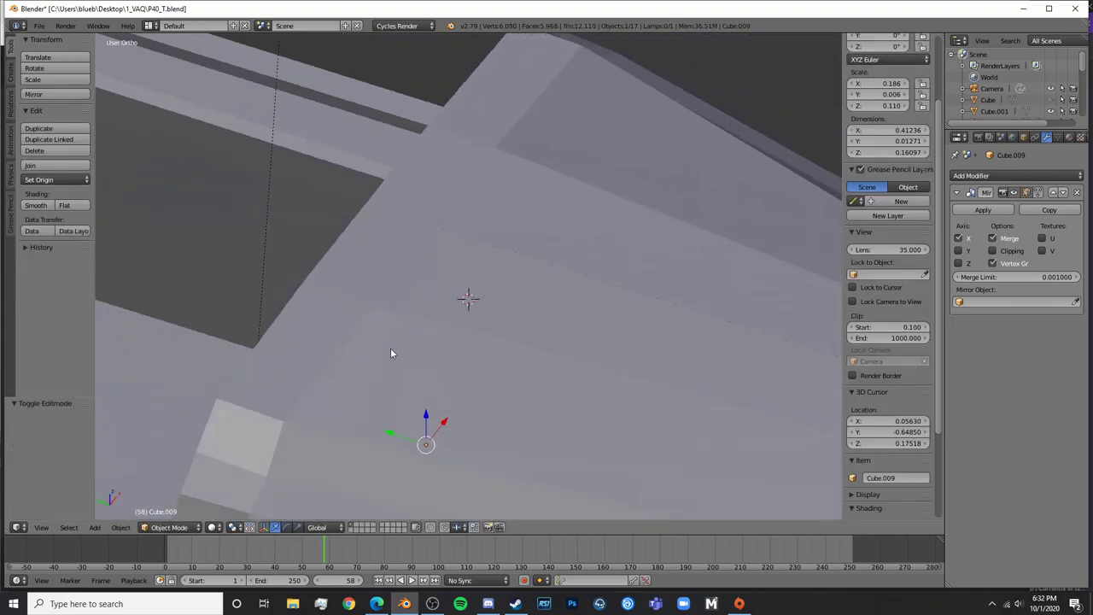
right_click(532, 282)
key(Tab)
mouse_move(532, 293)
middle_down()
mouse_move(462, 266)
mouse_move(504, 240)
mouse_move(424, 239)
mouse_move(557, 245)
mouse_move(518, 252)
mouse_move(490, 275)
middle_up()
key(a)
scroll(463, 265, down, 5)
scroll(547, 252, up, 3)
right_click(528, 260)
key(z)
shift+right_click(513, 289)
key(z)
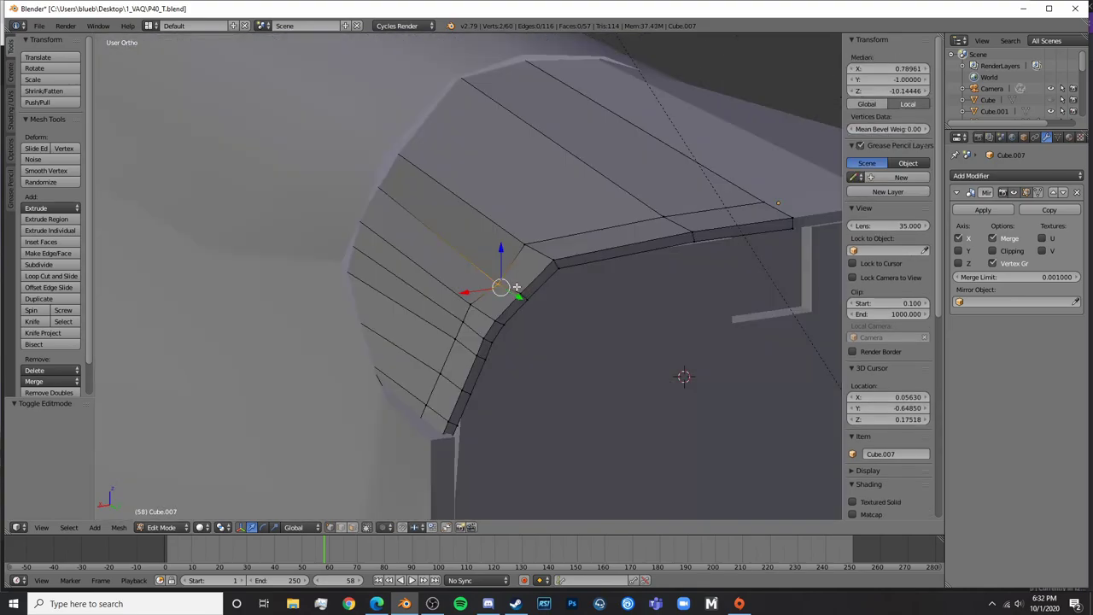
key(z)
mouse_move(542, 299)
middle_down()
mouse_move(586, 302)
mouse_move(593, 276)
mouse_move(573, 273)
mouse_move(530, 231)
mouse_move(427, 222)
mouse_move(418, 259)
middle_up()
key(z)
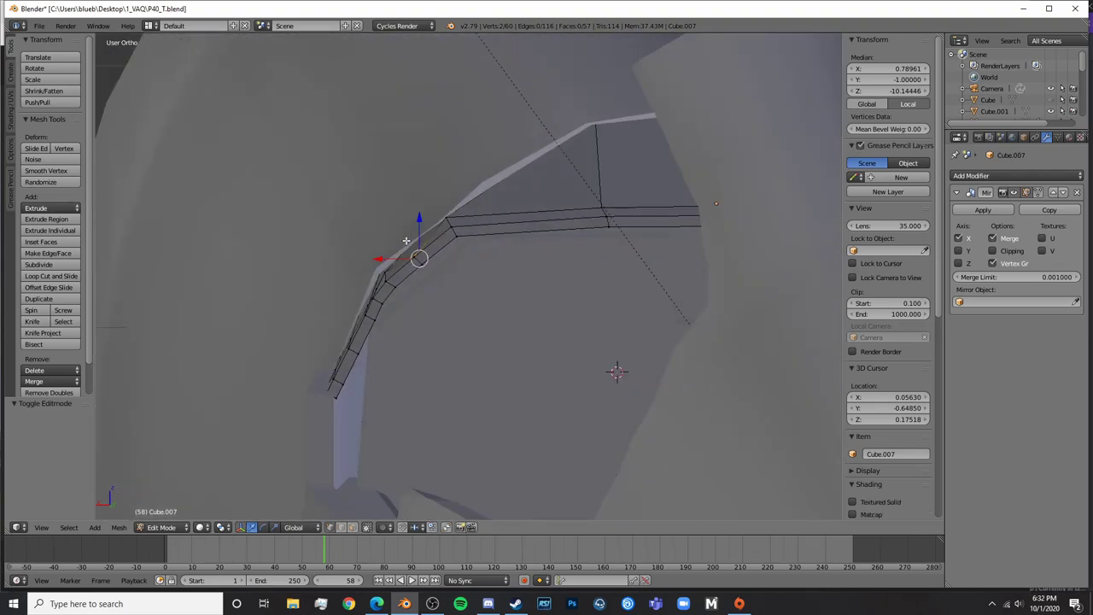
key(g)
key(x)
click(373, 254)
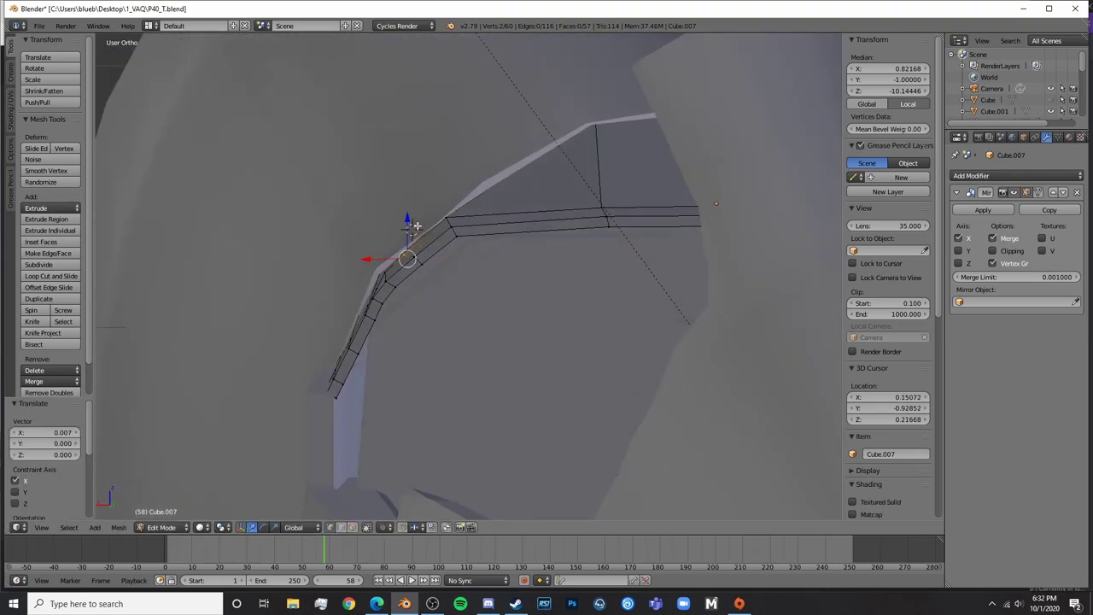
Raise the same cowl rim edge by 0.003 along Z and fine-tune its position along X
key(g)
key(z)
click(414, 227)
key(g)
key(x)
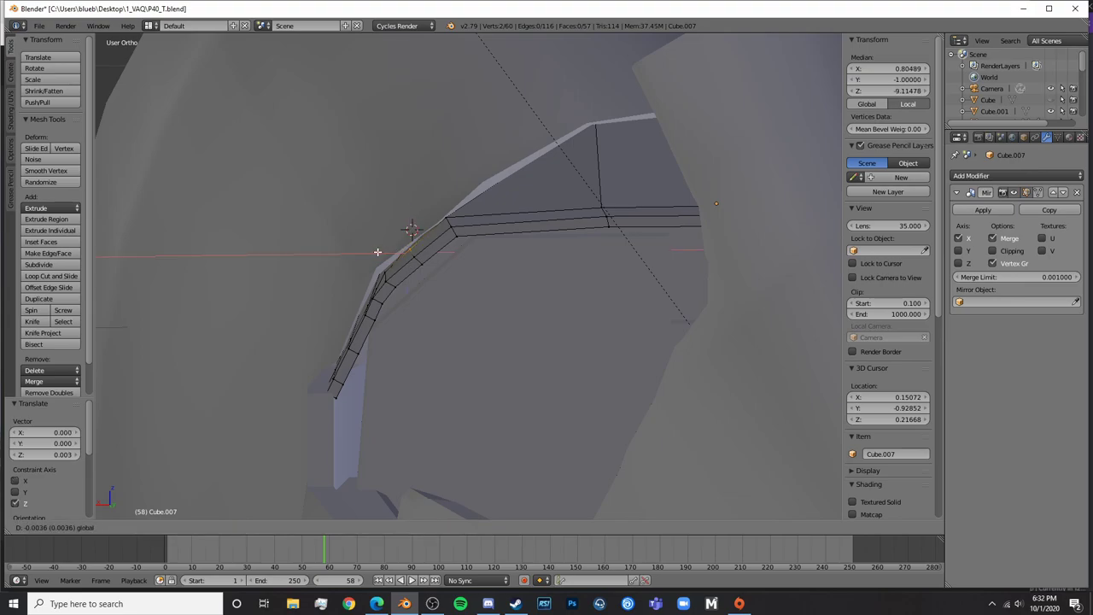
click(385, 252)
key(Tab)
scroll(387, 253, down, 6)
key(a)
mouse_move(388, 253)
middle_down()
mouse_move(451, 275)
mouse_move(647, 254)
mouse_move(422, 234)
mouse_move(441, 331)
mouse_move(664, 316)
mouse_move(596, 319)
mouse_move(423, 293)
middle_up()
key(shift+z)
key(shift+z)
Add a horizontal loop cut across the lower part of the instrument panel, slid close to its bottom edge
right_click(595, 319)
key(Tab)
scroll(613, 321, up, 5)
scroll(416, 351, up, 2)
scroll(397, 350, down, 2)
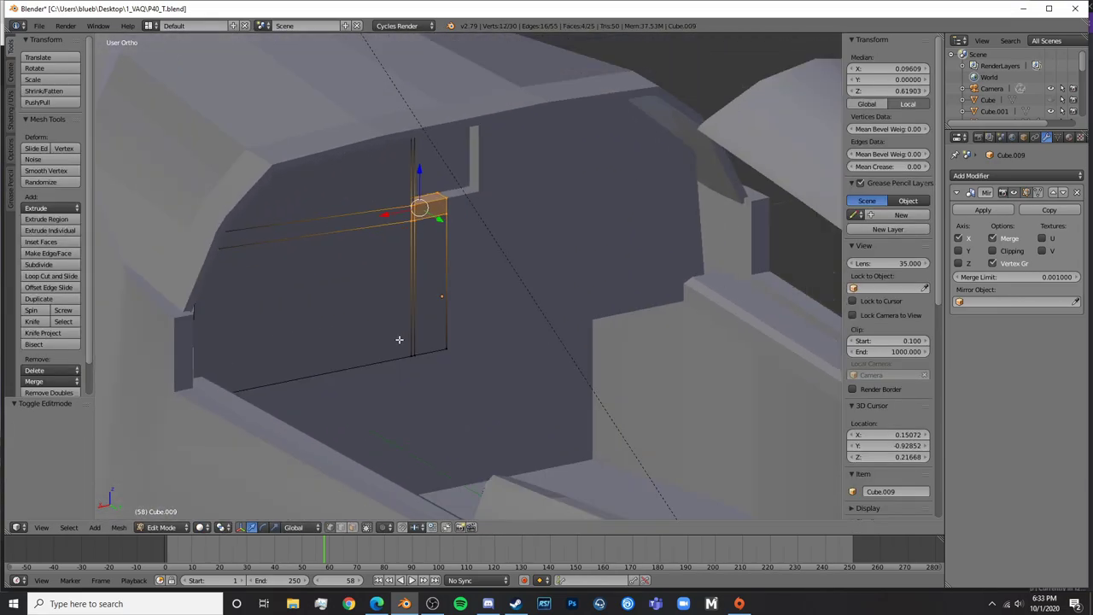
shift+middle_drag(404, 339, 423, 292)
key(a)
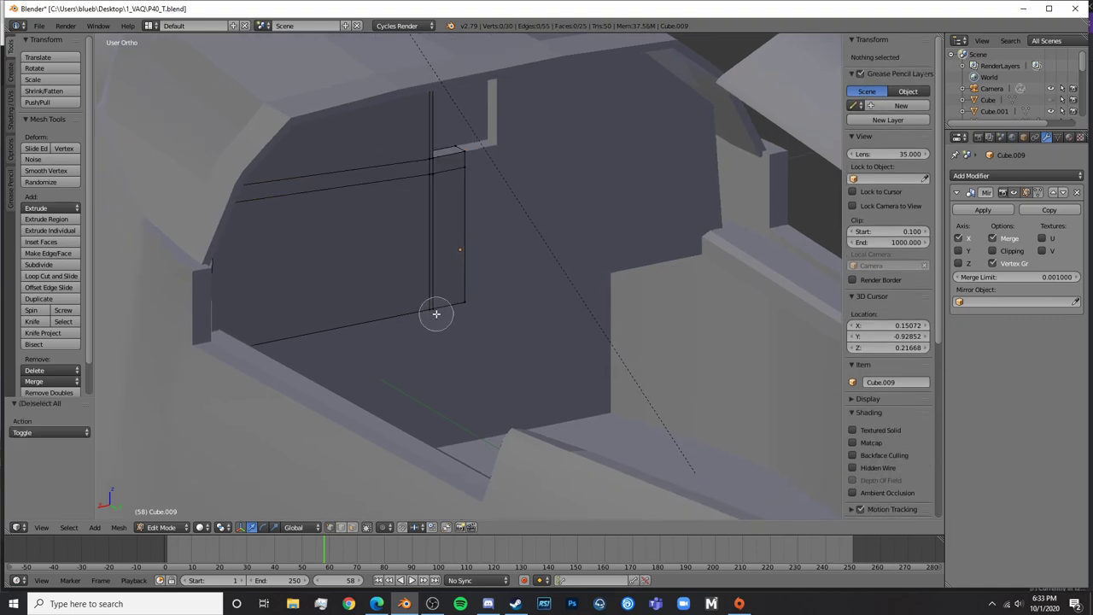
key(ctrl+r)
click(457, 248)
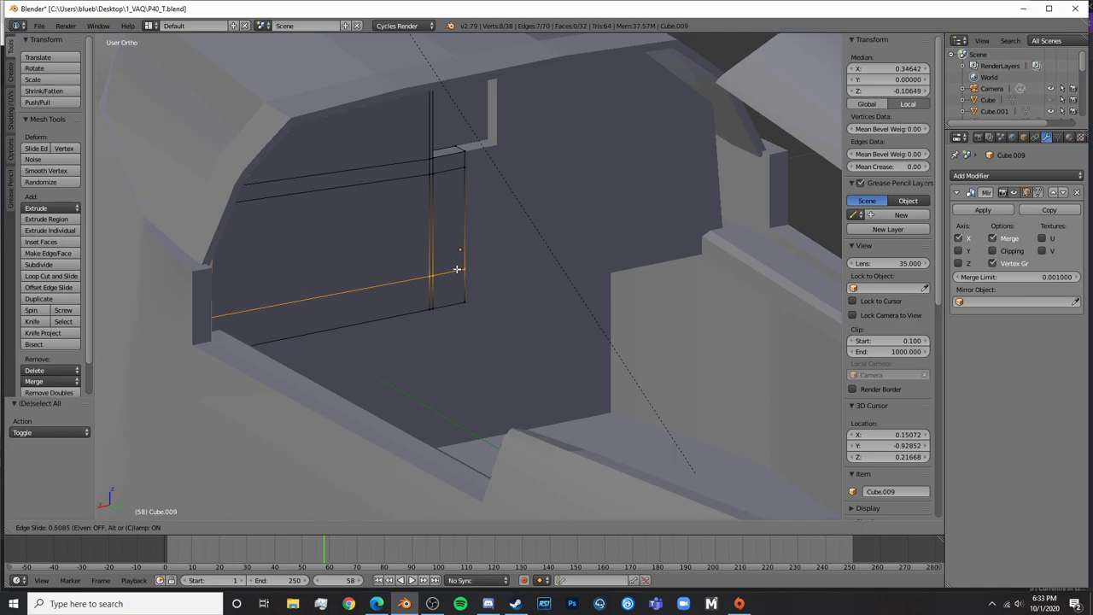
click(458, 266)
Shift the lower end of the panel's narrow vertical strip outward by 0.025 along X
key(a)
key(z)
alt+right_click(428, 327)
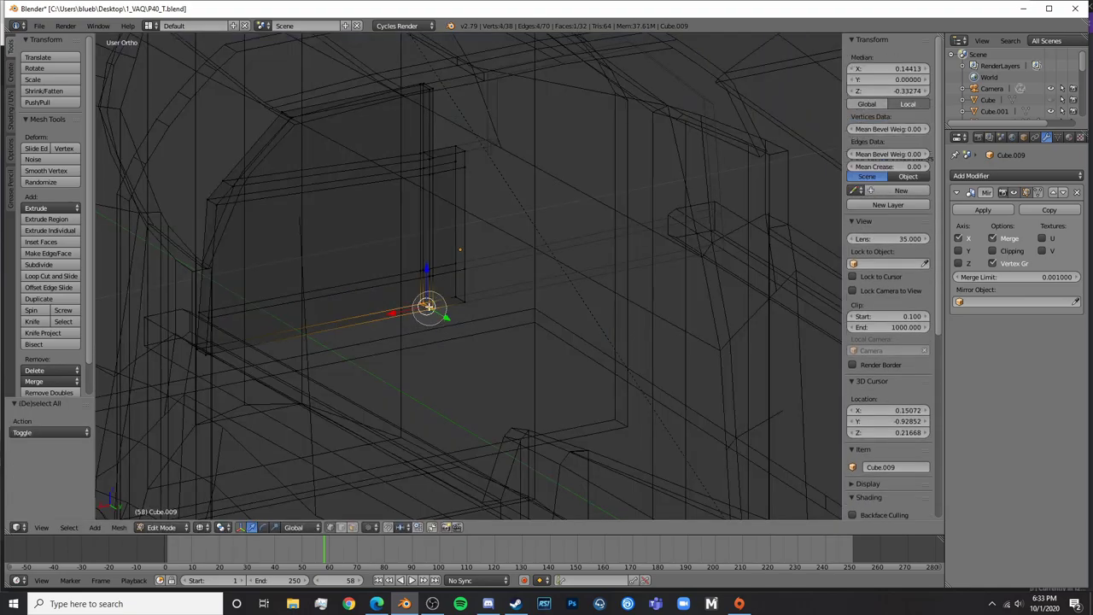
key(z)
key(g)
key(x)
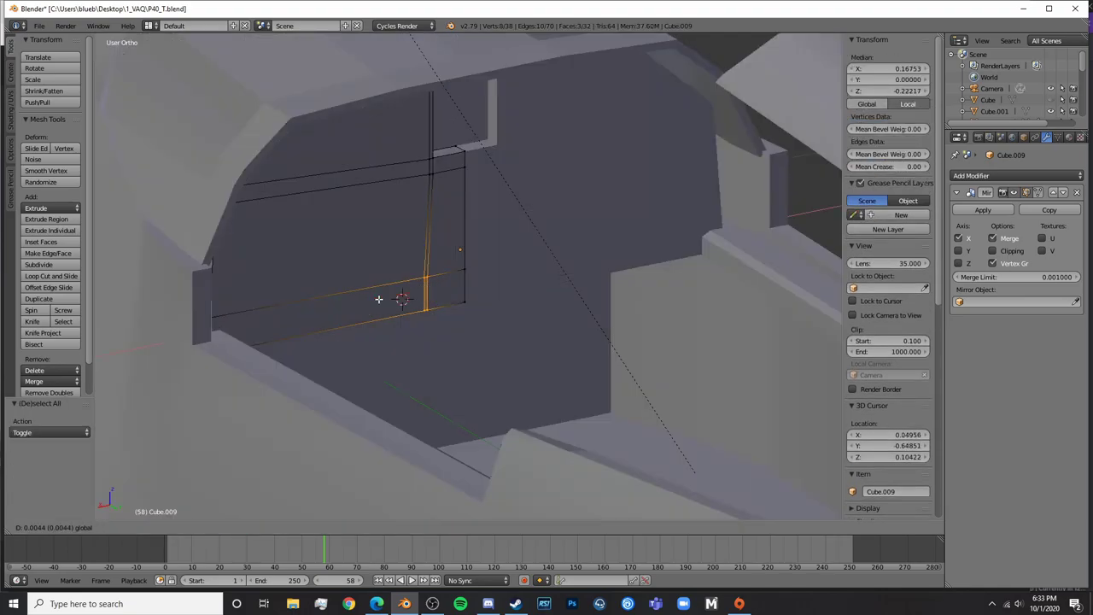
click(360, 302)
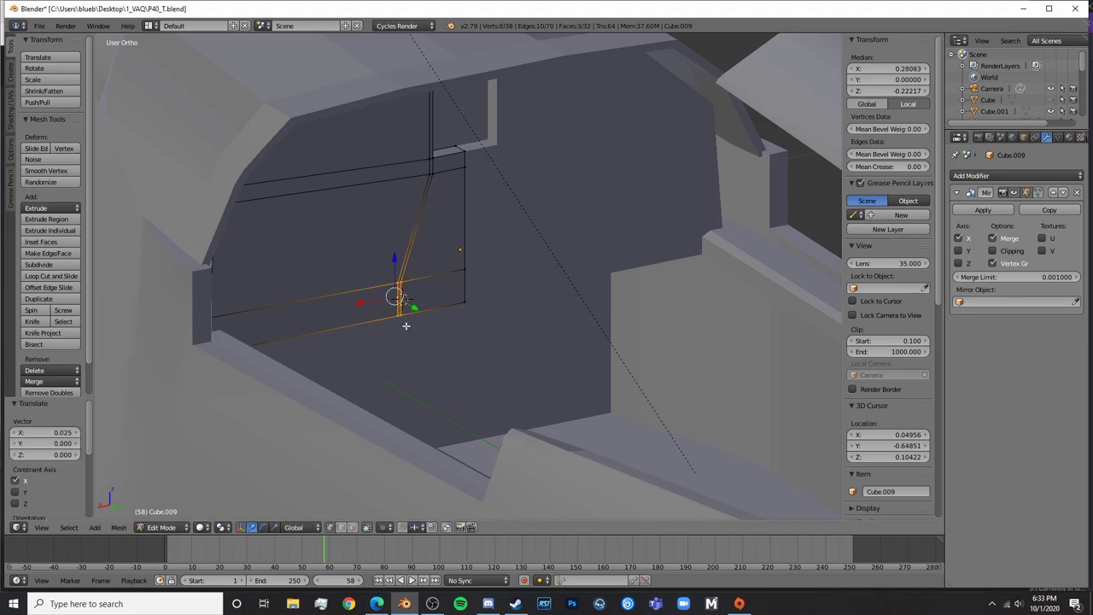
Raise the central bottom face of the instrument panel by about 0.020 along Z, almost up to the new loop
click(350, 531)
key(z)
right_click(432, 311)
key(z)
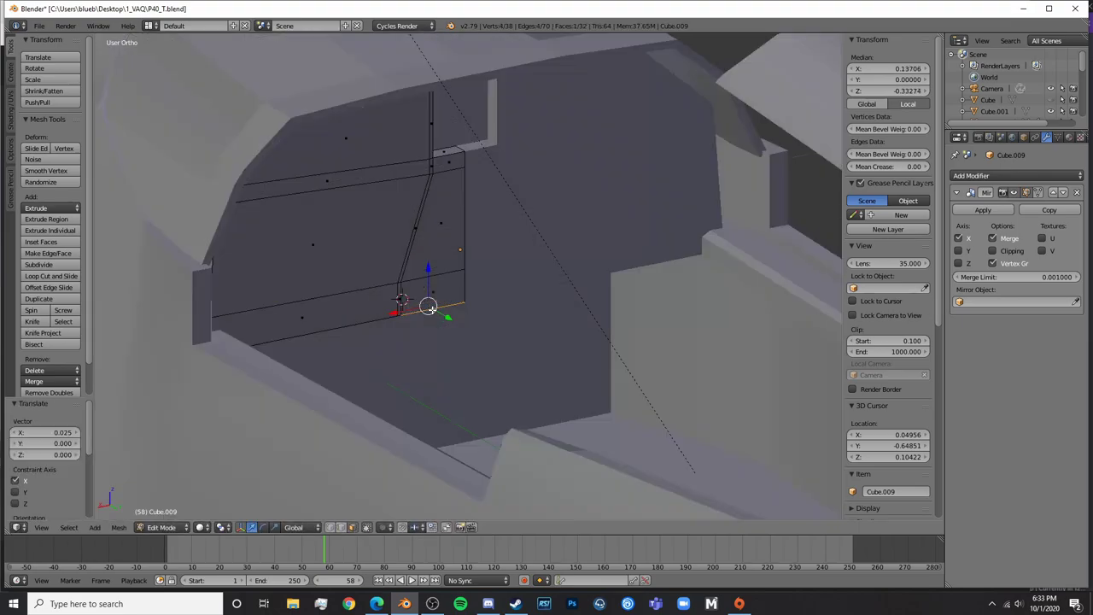
key(g)
key(z)
click(442, 260)
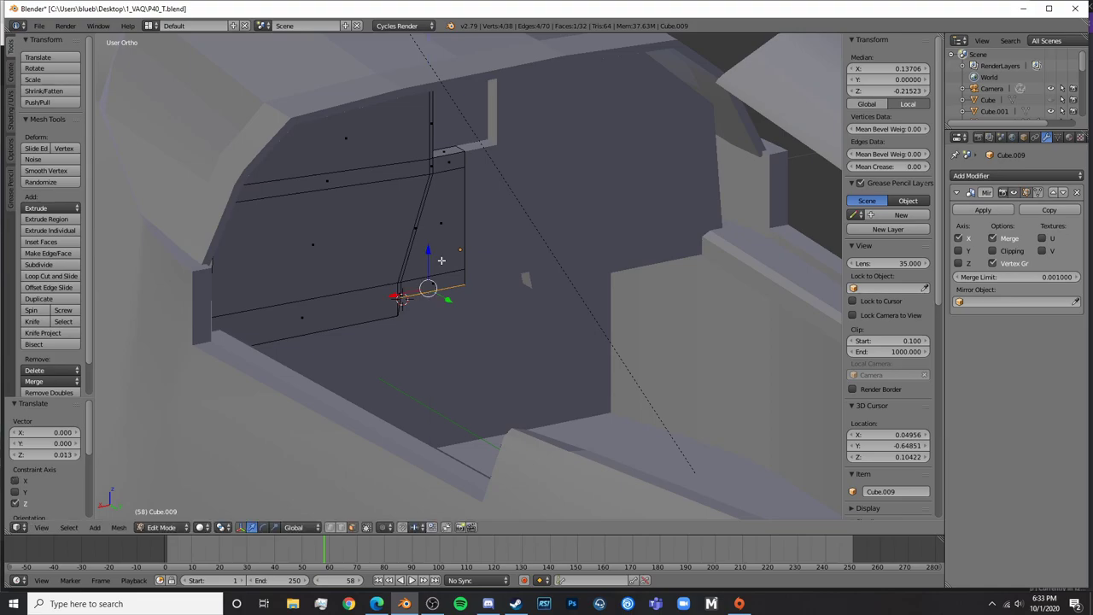
key(KP_Decimal)
middle_drag(525, 298, 493, 236)
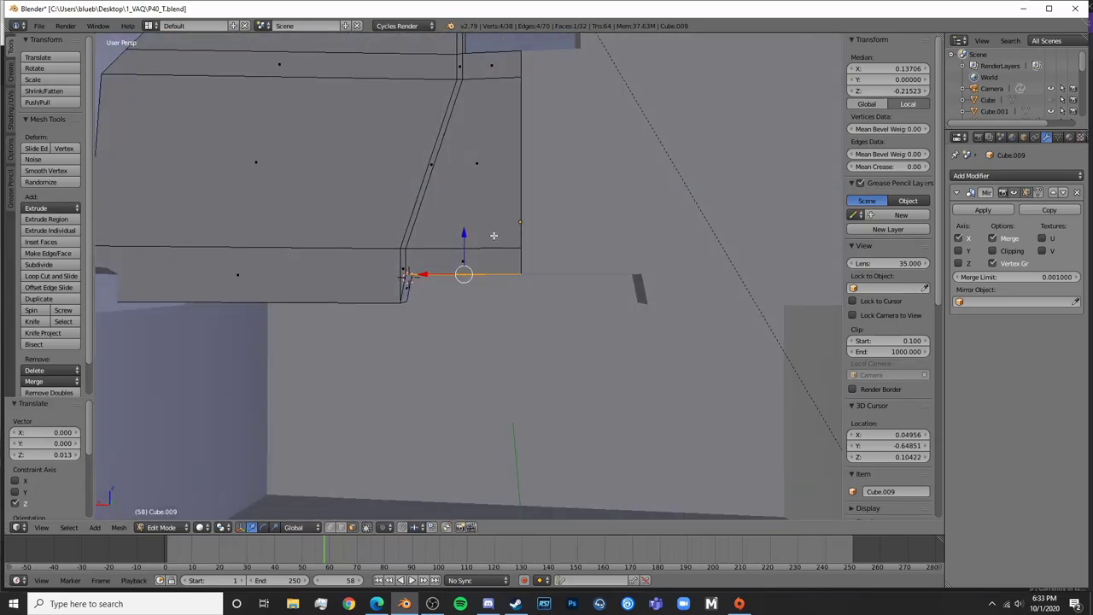
key(g)
key(z)
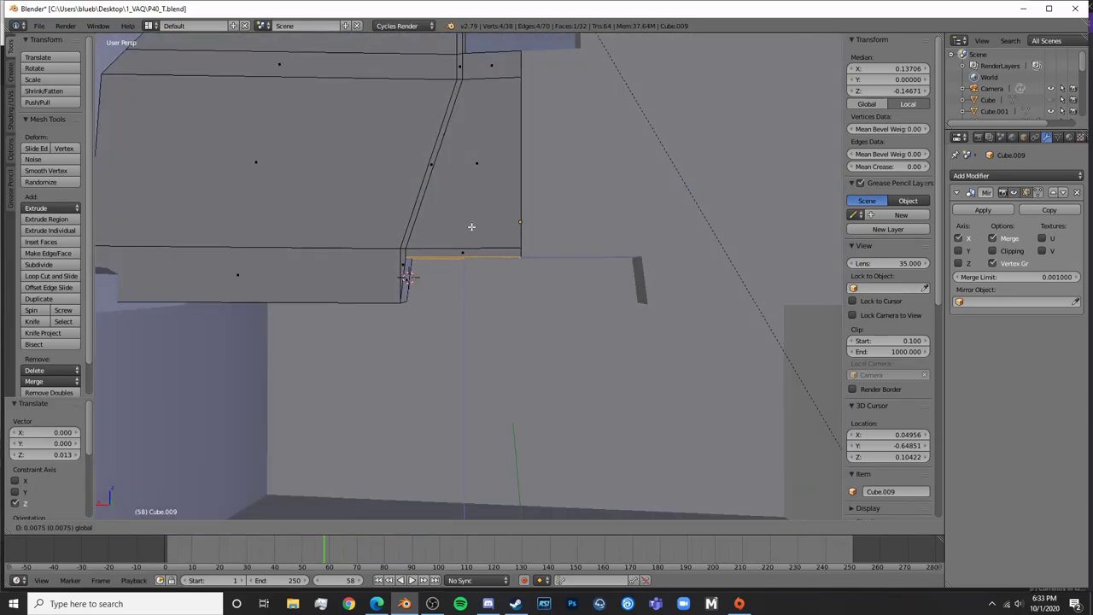
click(471, 227)
Delete the thin distorted strip faces at the side of the panel's lower central cutout
scroll(410, 315, up, 2)
right_click(375, 273)
shift+right_click(378, 271)
key(z)
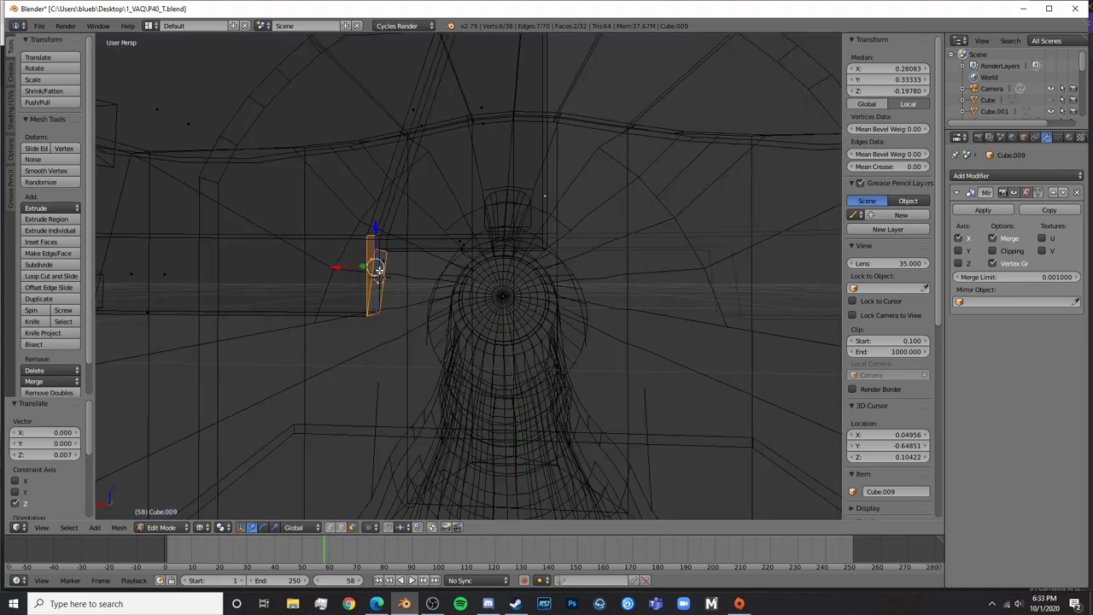
shift+right_click(379, 271)
key(z)
key(x)
click(380, 263)
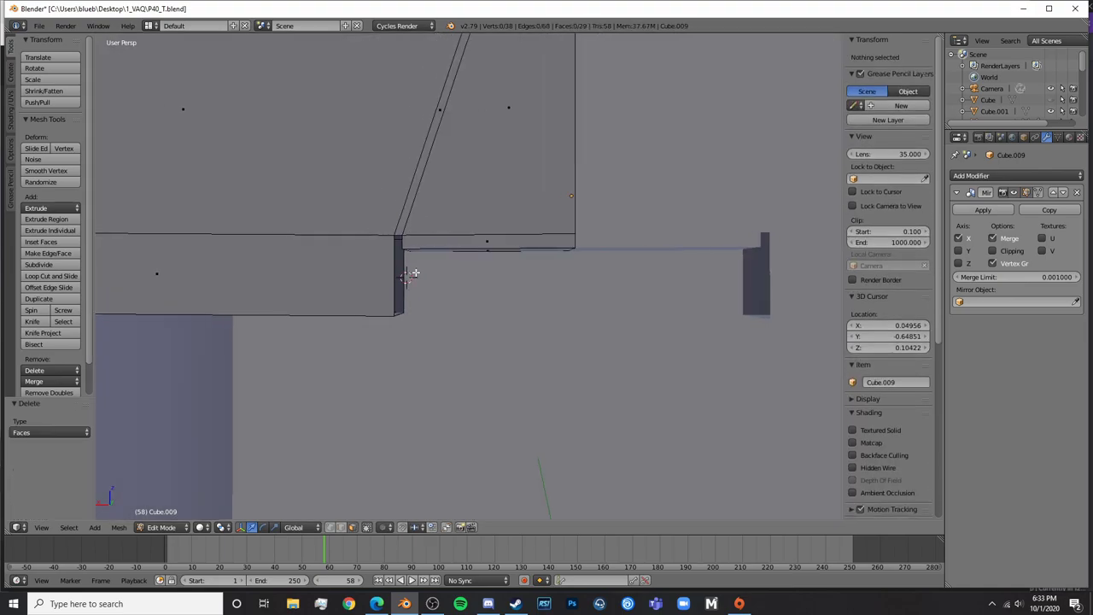
Add a horizontal loop cut across the panel's lower outer section, level with the raised central underside
key(ctrl+r)
click(402, 248)
right_click(407, 234)
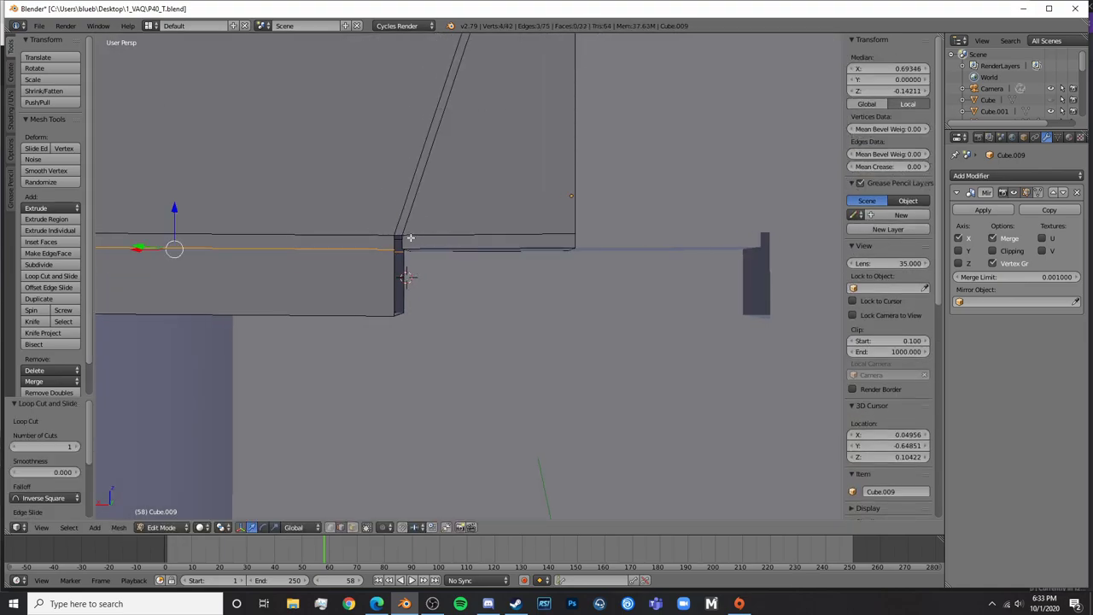
Fill the small front and rear gaps in the thin strip at the cutout's upper corner with faces
key(z)
key(a)
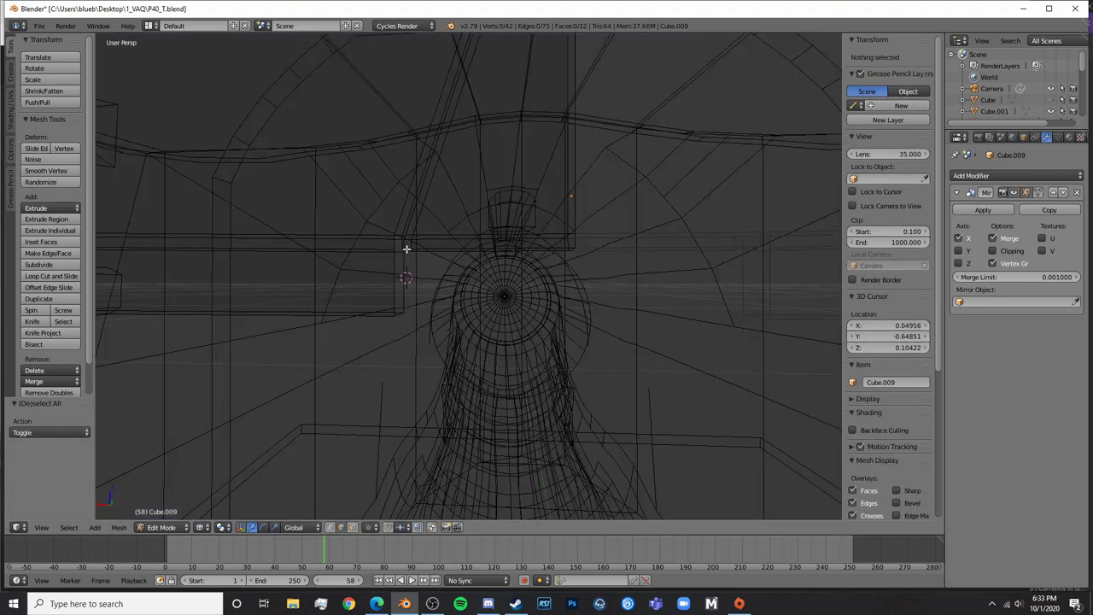
right_click(401, 242)
middle_drag(401, 242, 425, 242)
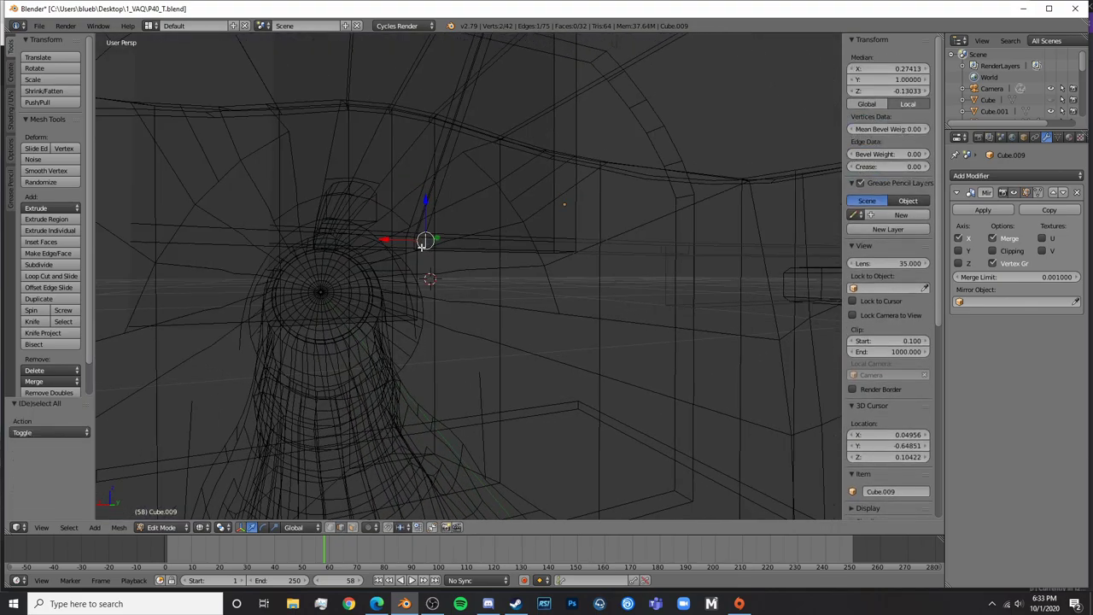
key(f)
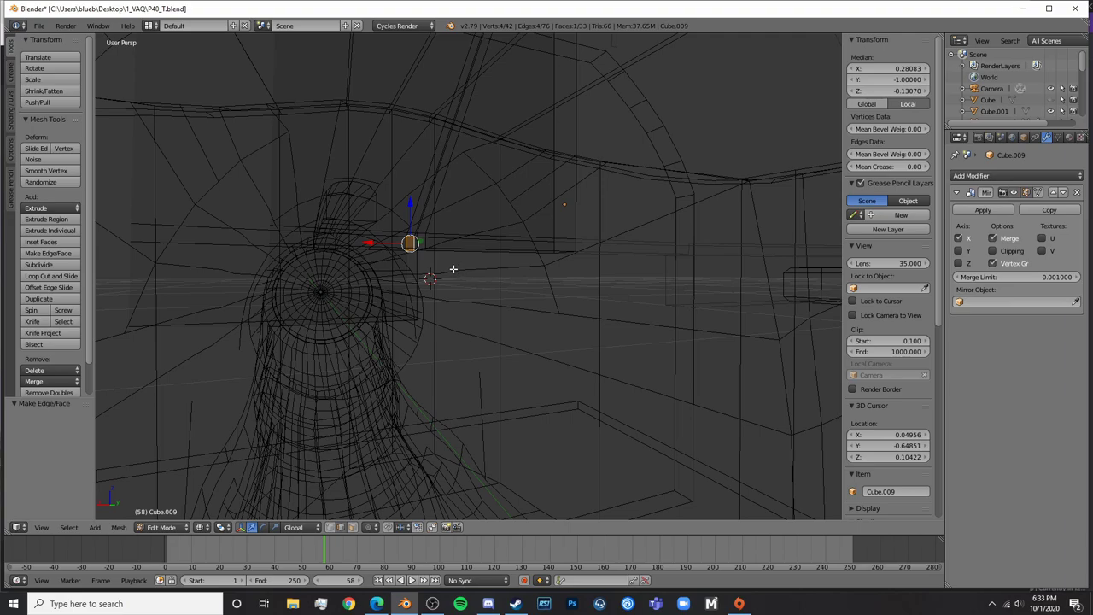
key(z)
key(a)
Close the remaining openings along the side and upper corner of the lower cutout with faces, and return to Object Mode
middle_drag(490, 271, 426, 234)
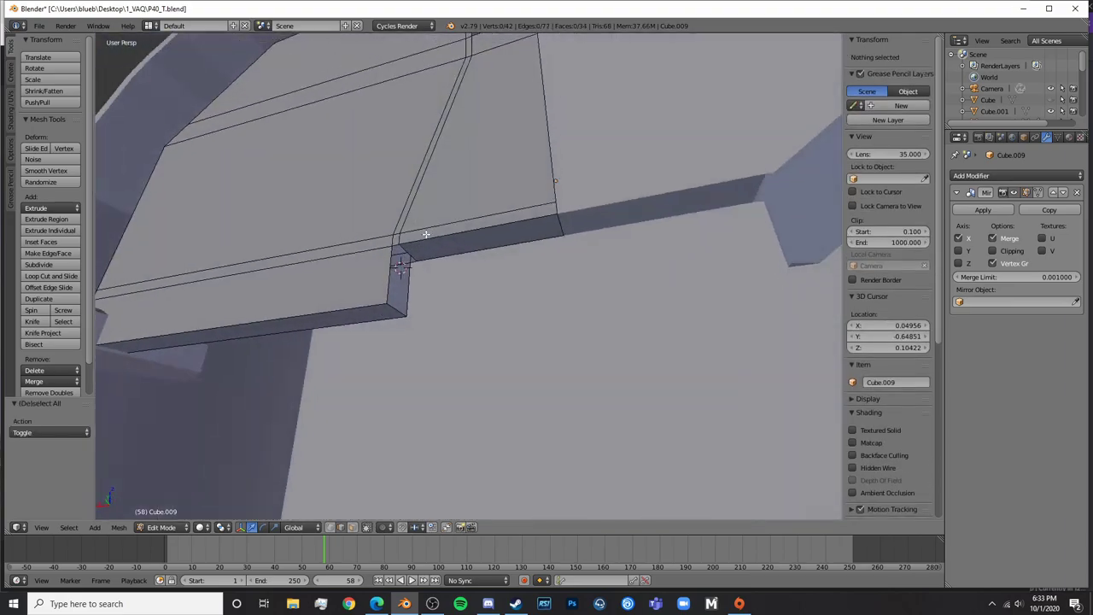
right_click(397, 263)
shift+right_click(391, 271)
key(f)
key(a)
right_click(395, 250)
shift+right_click(405, 246)
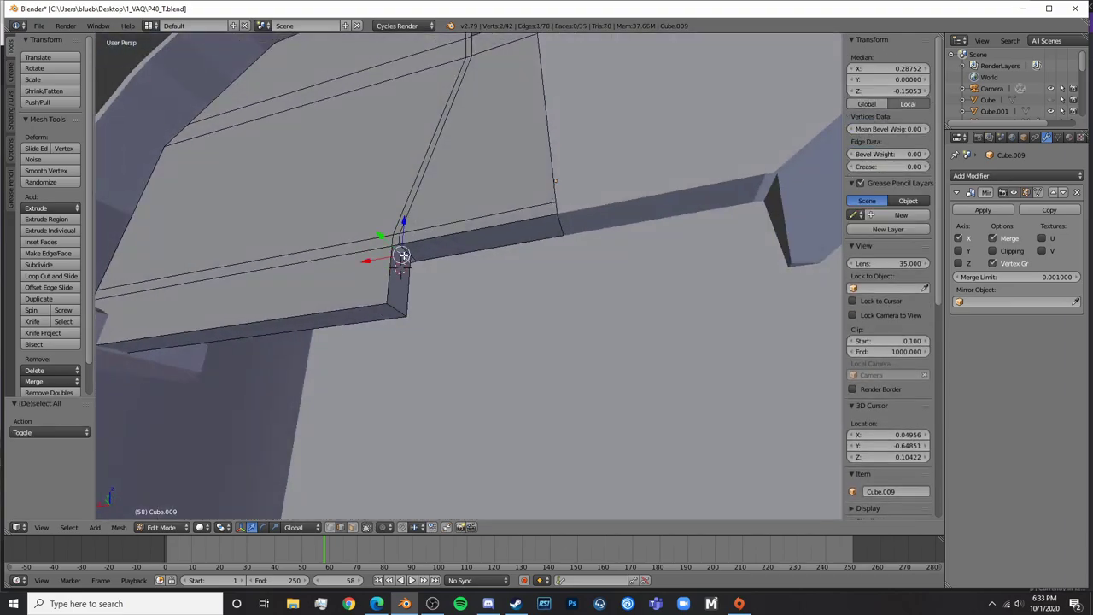
key(f)
key(a)
key(Tab)
Examine the finished panel in rendered and solid shading, and consult the P-40 Warhawk cockpit reference photo in the browser
scroll(436, 270, down, 6)
middle_drag(514, 265, 501, 311)
key(a)
scroll(513, 310, down, 4)
mouse_move(581, 306)
middle_down()
mouse_move(453, 307)
mouse_move(515, 294)
mouse_move(531, 267)
mouse_move(641, 284)
middle_up()
key(shift+z)
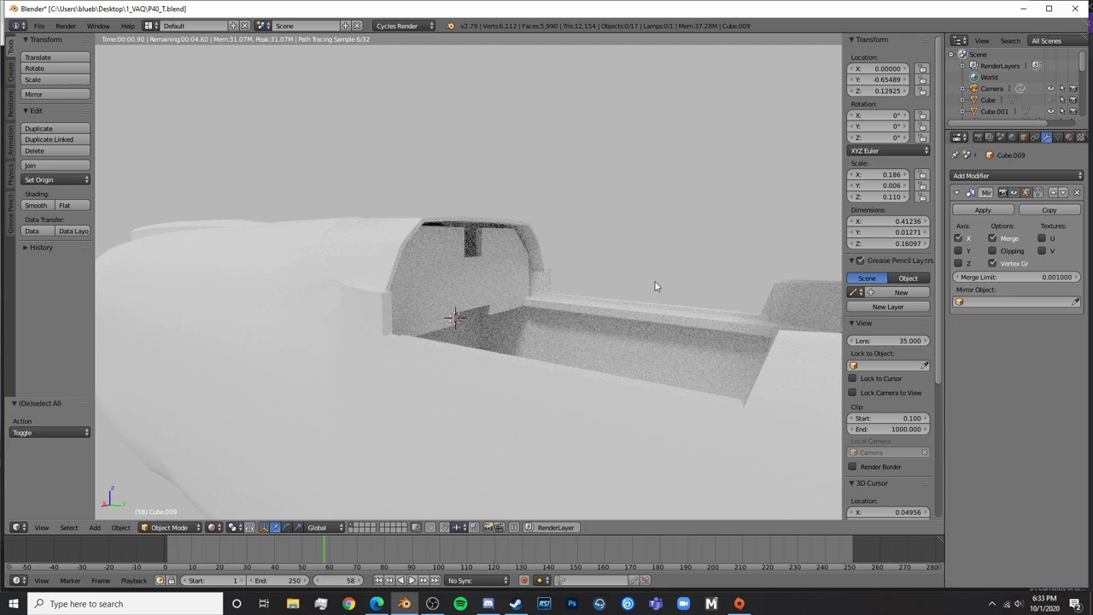
scroll(582, 303, up, 3)
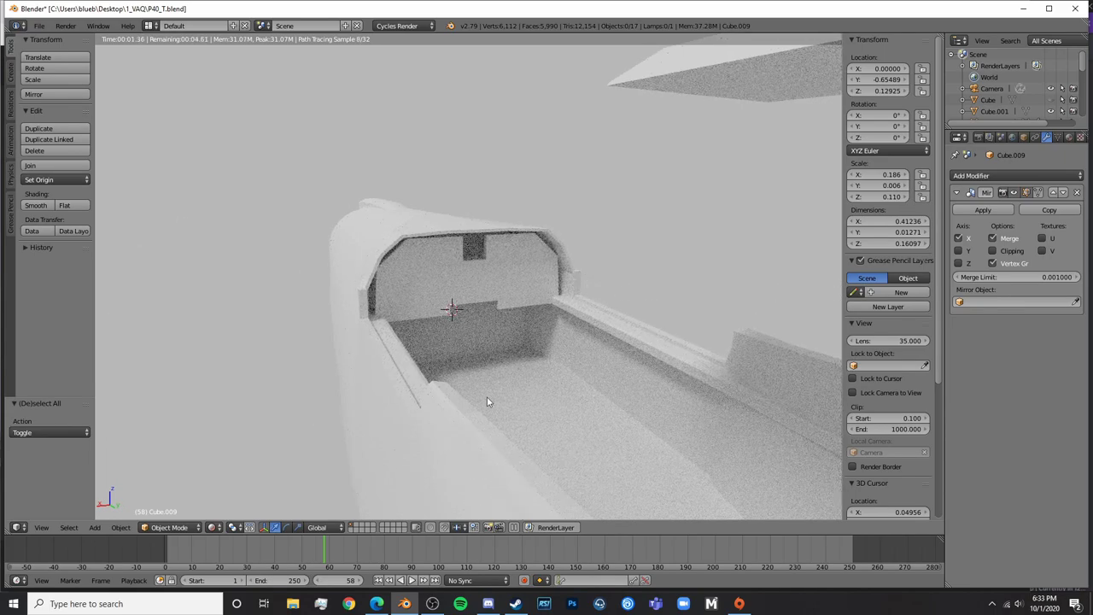
key(shift+z)
mouse_move(488, 402)
middle_down()
mouse_move(463, 345)
mouse_move(437, 362)
mouse_move(430, 299)
mouse_move(596, 293)
middle_up()
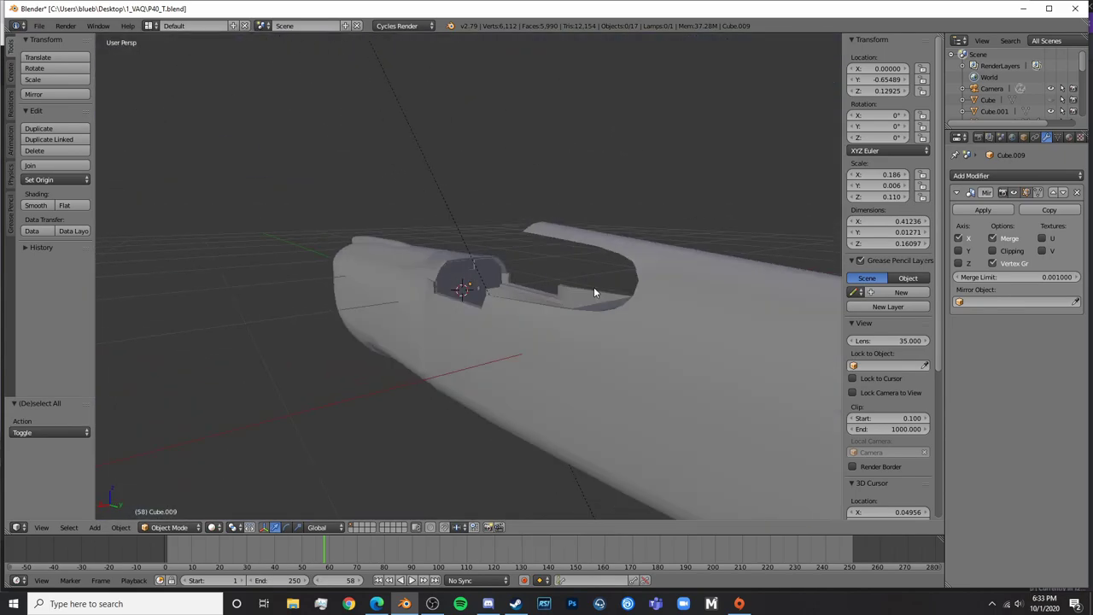
scroll(596, 293, up, 1)
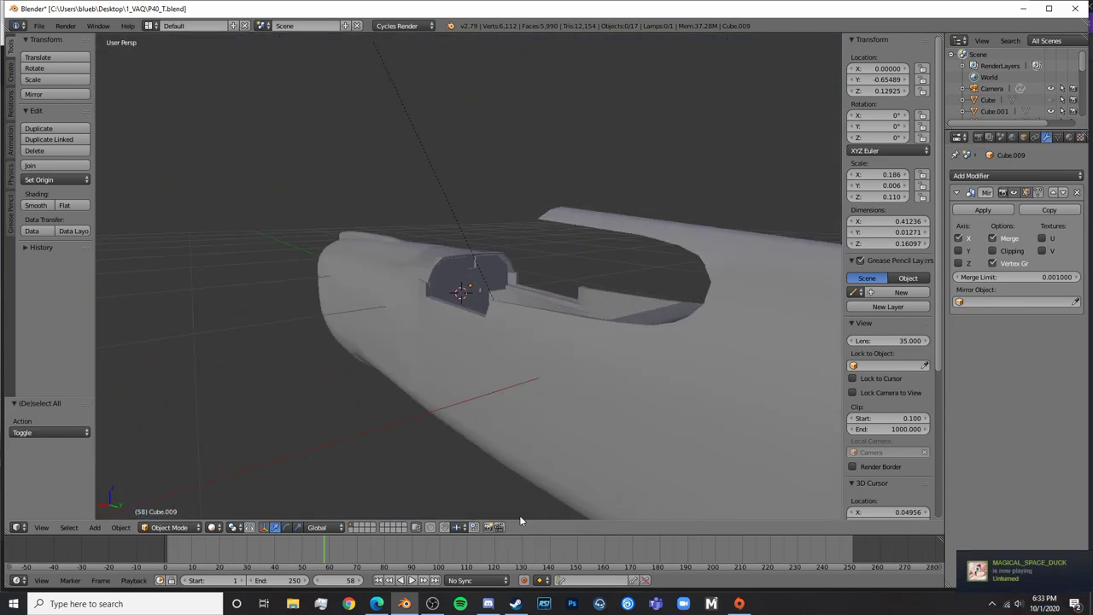
click(386, 609)
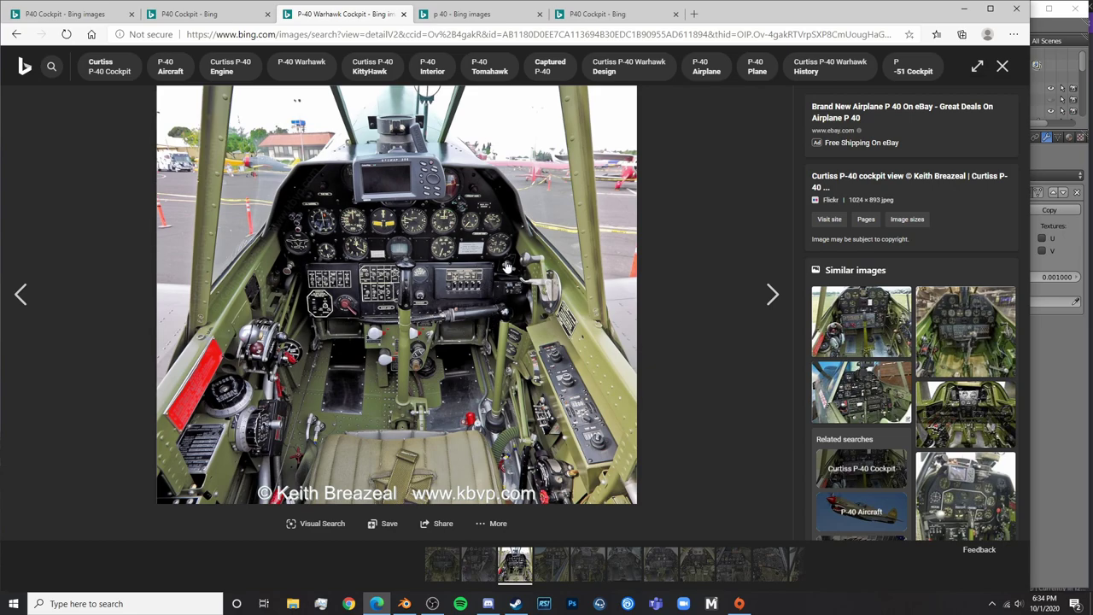
click(404, 604)
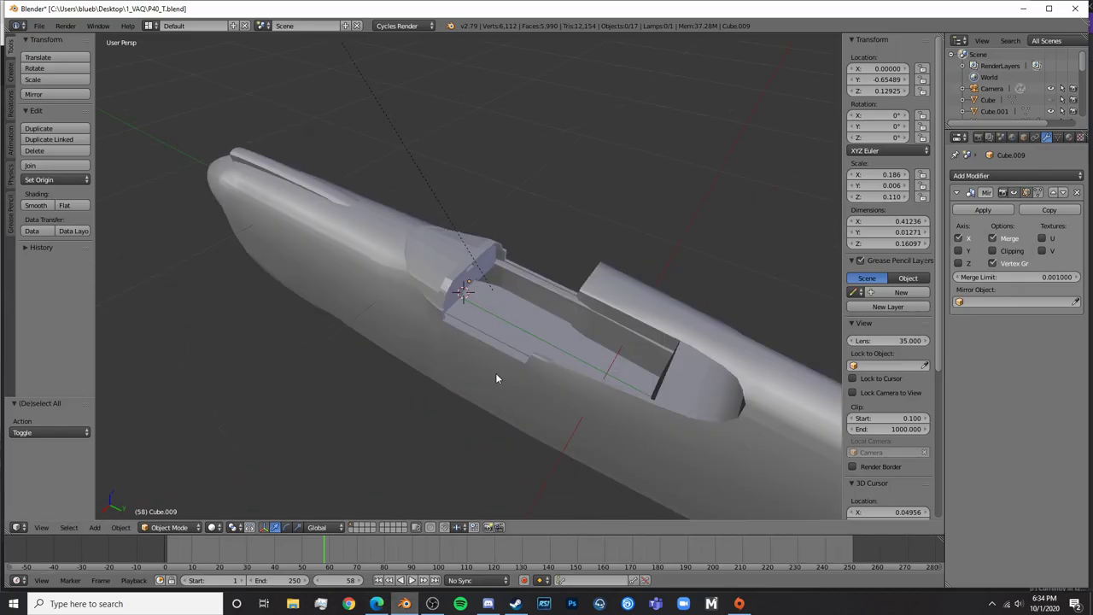
Add a cube at the instrument panel, scale it down to about 0.017 and lower it beneath the panel
key(shift+a)
mouse_move(484, 328)
click(531, 338)
scroll(571, 346, up, 5)
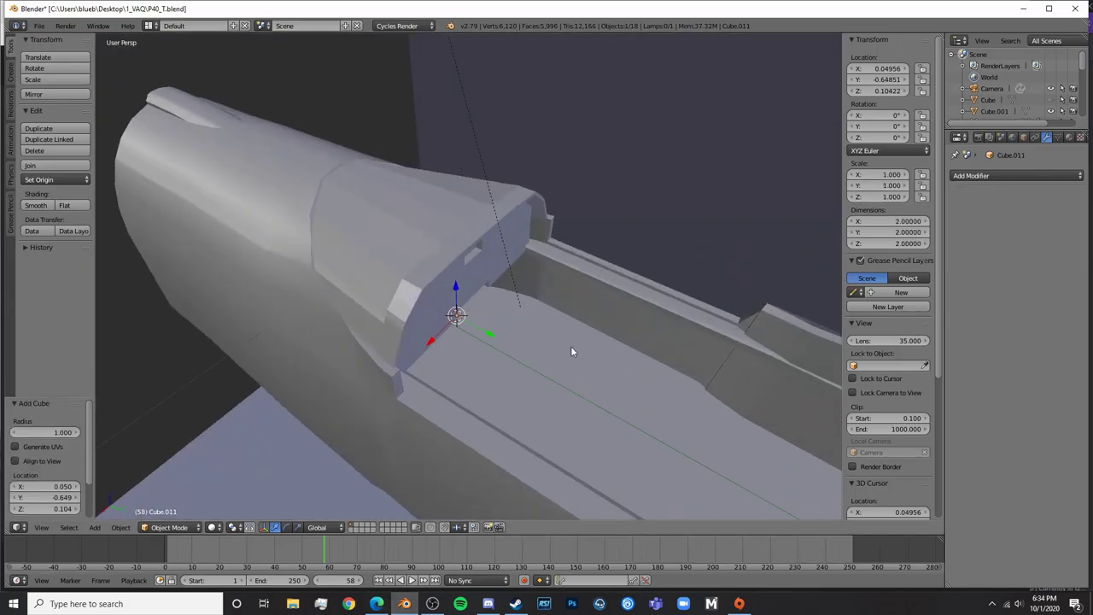
key(s)
click(449, 320)
key(s)
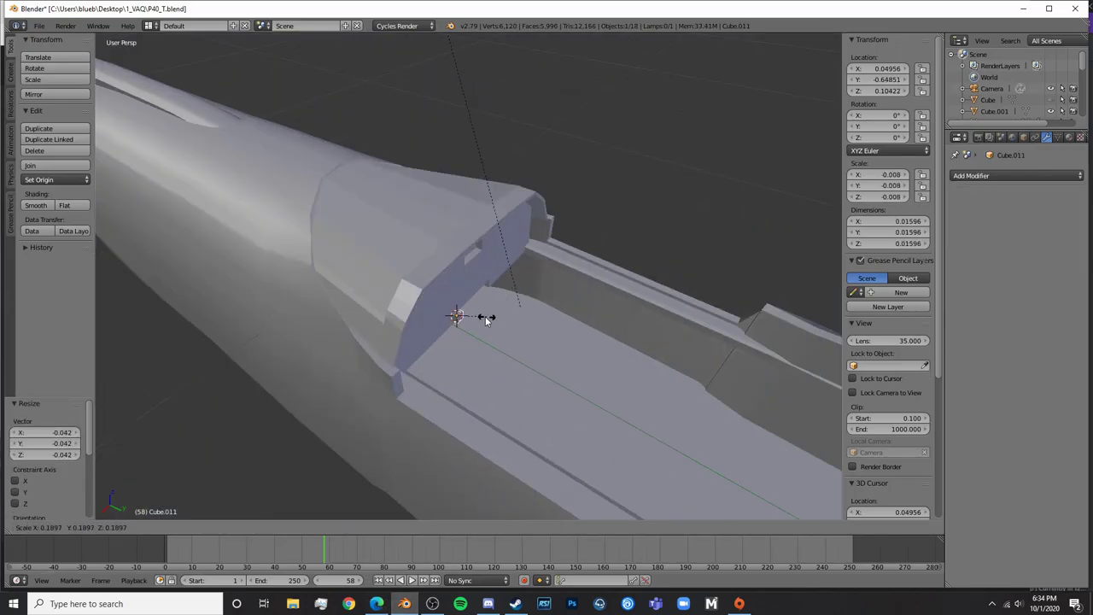
click(494, 322)
middle_drag(495, 323, 448, 296)
drag(449, 282, 452, 302)
Align the small cube directly under the panel in side view and narrow it along Y to the panel's thickness, about 0.0127
key(KP_3)
key(z)
scroll(491, 302, up, 4)
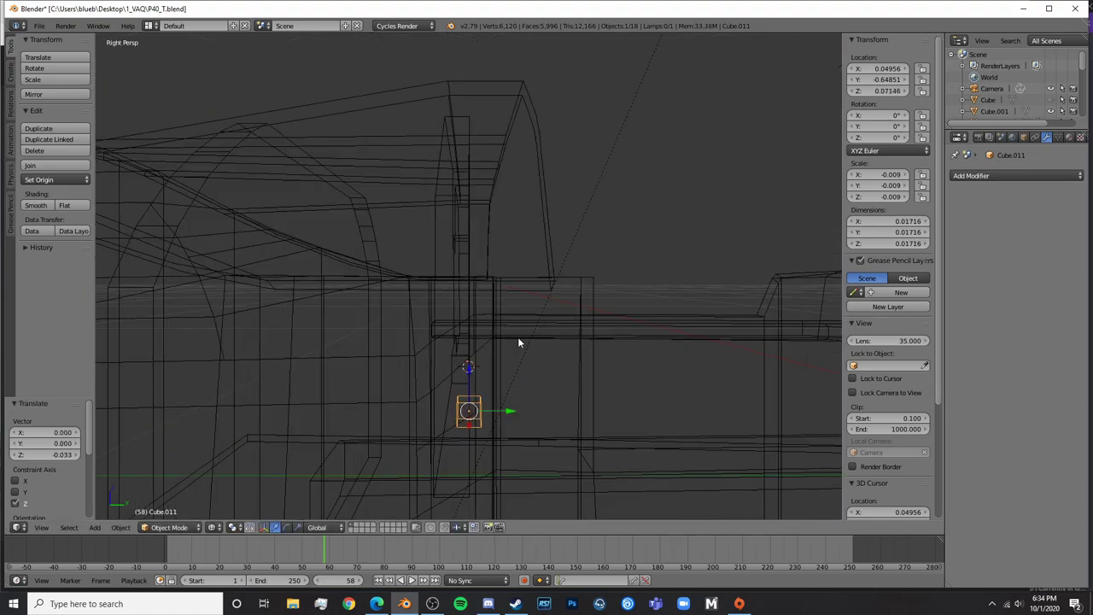
key(KP_5)
scroll(517, 342, up, 3)
key(g)
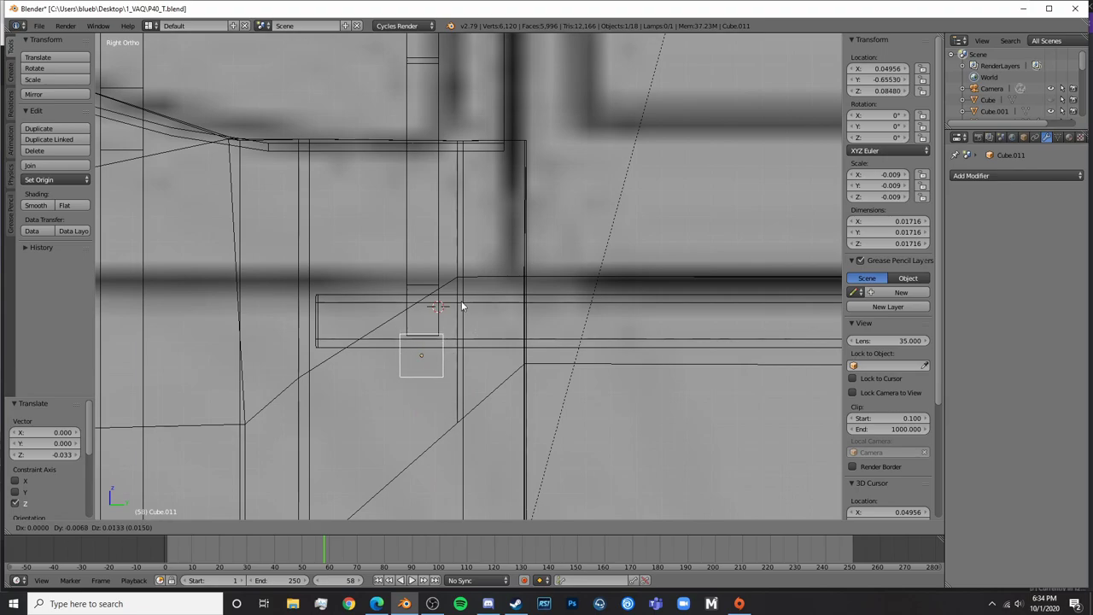
click(468, 306)
key(s)
key(y)
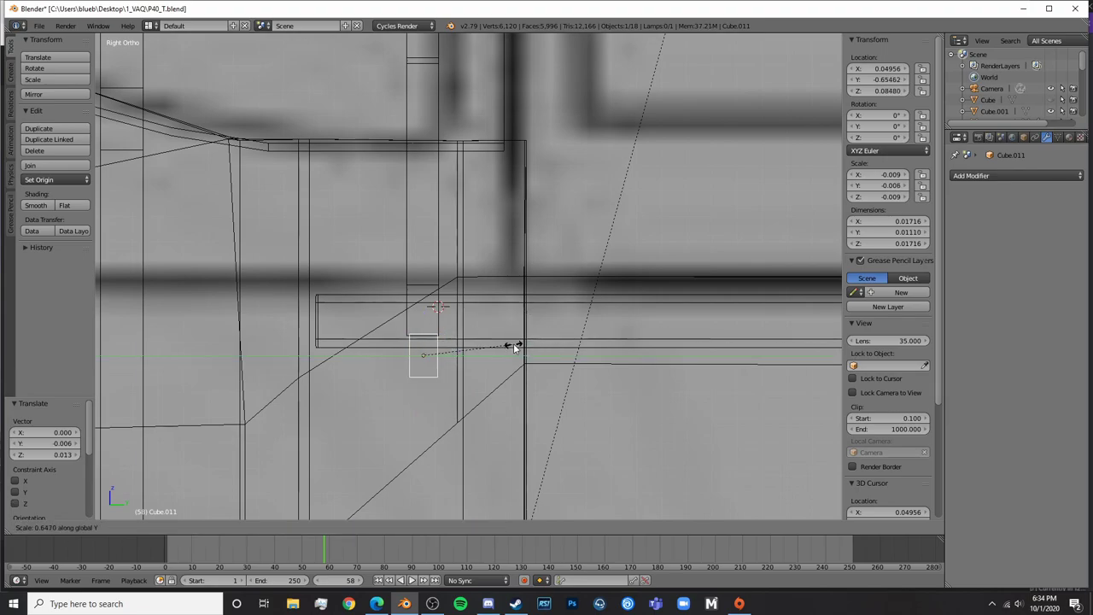
click(526, 343)
scroll(538, 363, up, 1)
scroll(537, 363, down, 6)
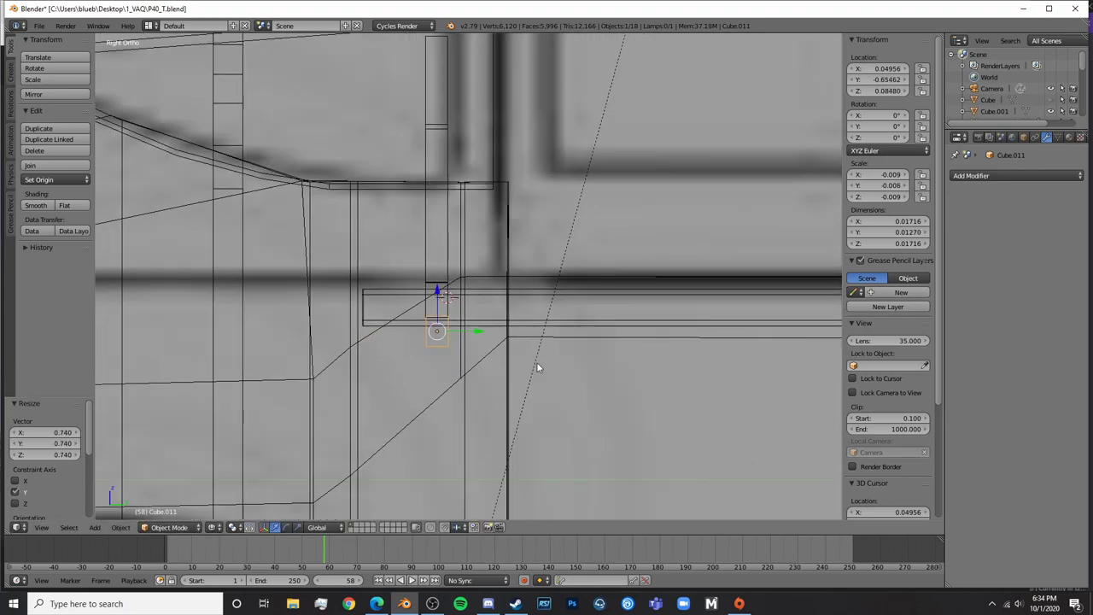
key(z)
middle_drag(576, 310, 468, 340)
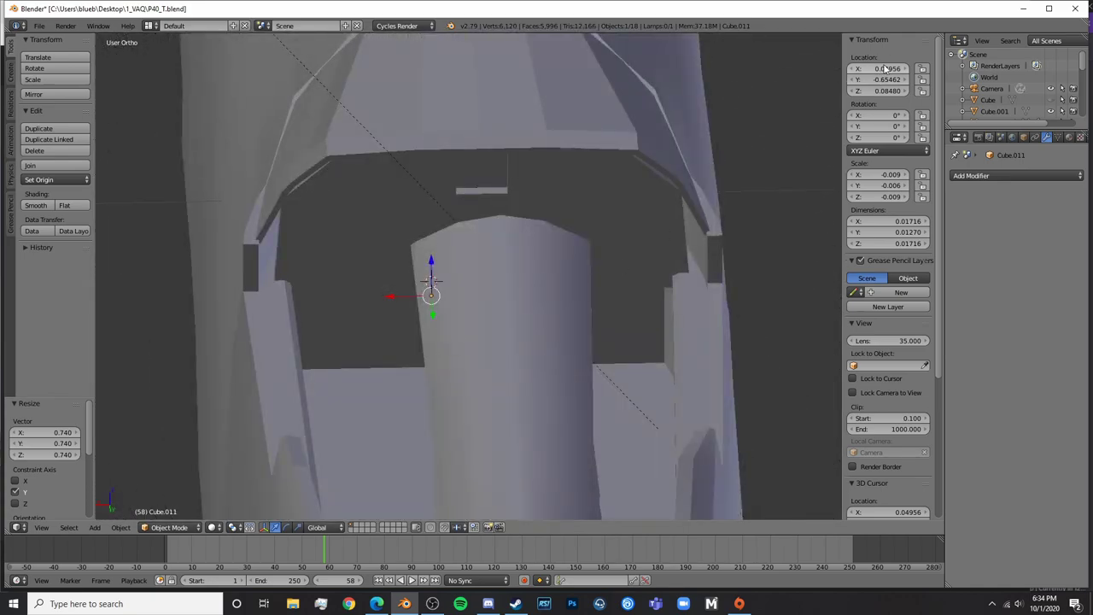
Centre the cube at X 0 and stretch it along X into a crossbar about 0.268 wide, using the cockpit photo as reference
click(886, 69)
text(0)
key(Return)
key(s)
key(x)
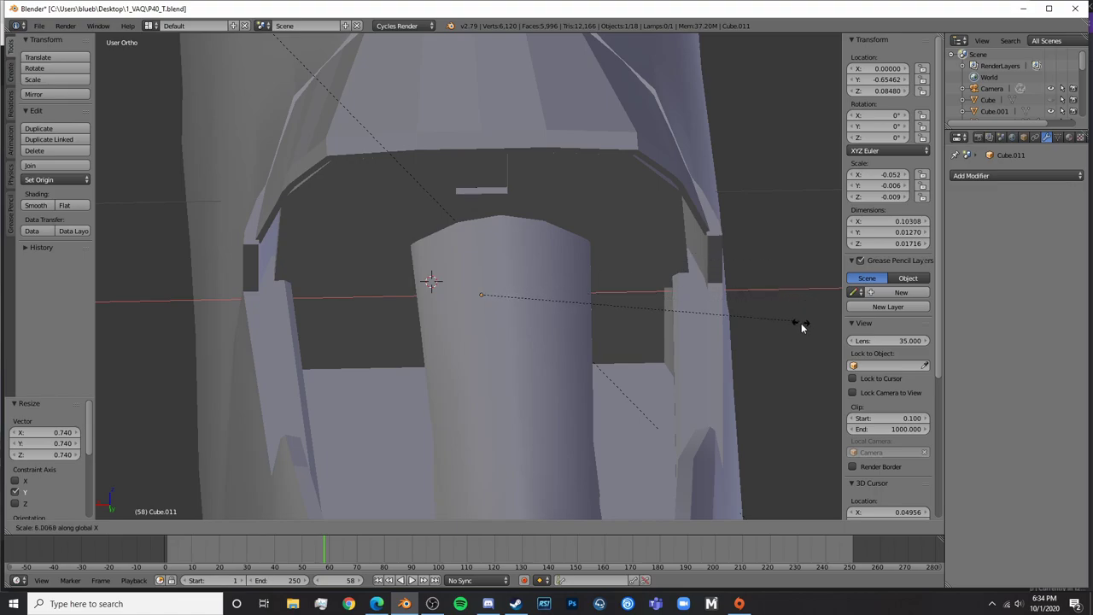
click(713, 285)
click(380, 603)
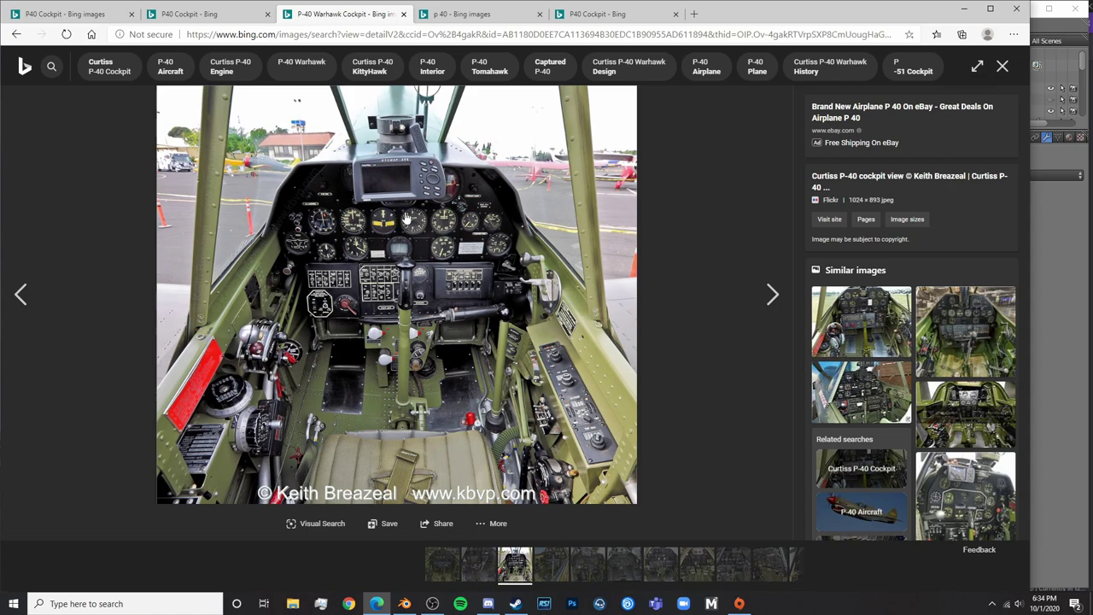
click(404, 603)
middle_drag(458, 327, 479, 304)
key(s)
key(x)
click(565, 322)
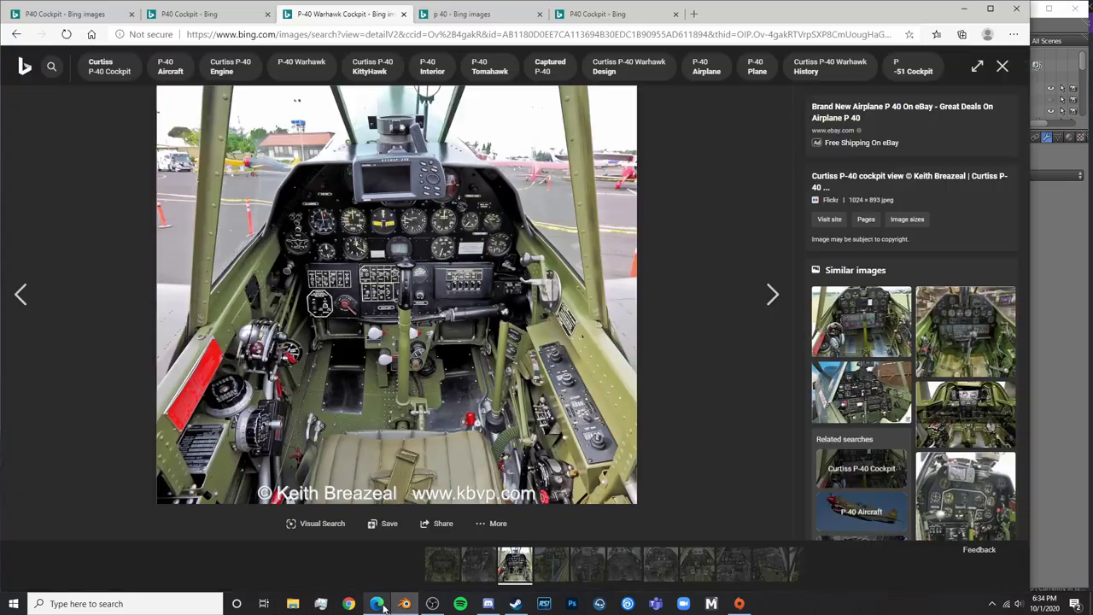
Consult the other P-40 cockpit photos in the browser, and back in Blender tilt the crossbar about 6.6° in side view
click(377, 604)
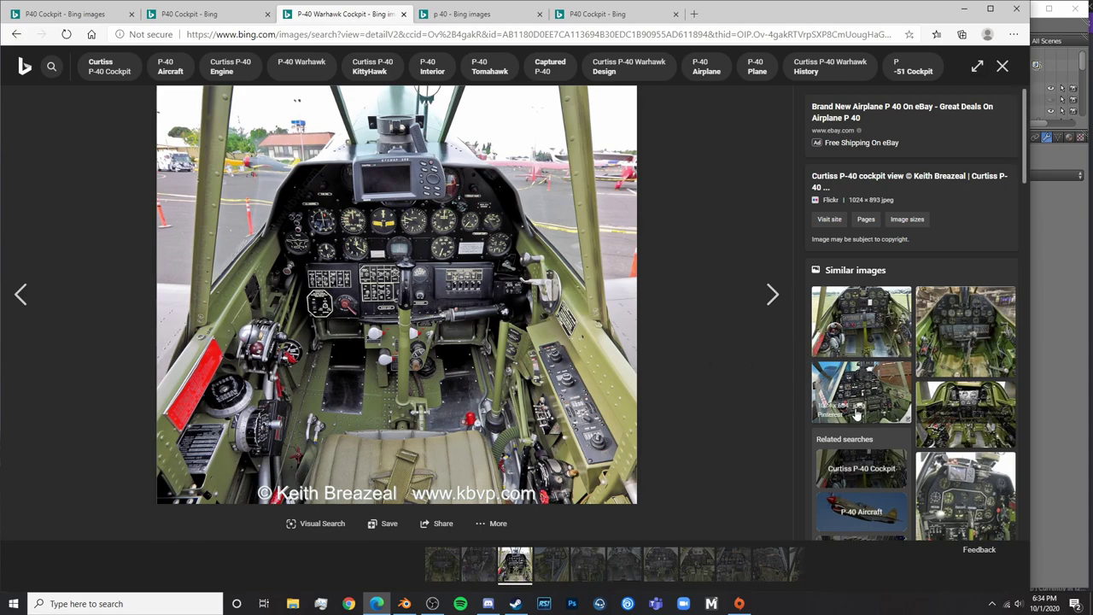
click(215, 15)
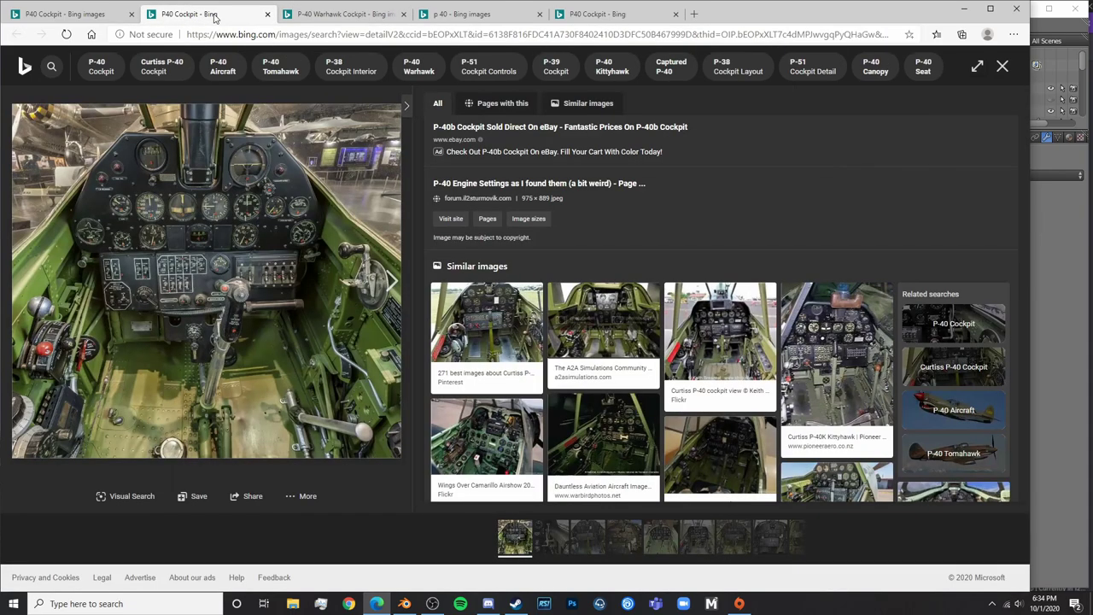
click(75, 14)
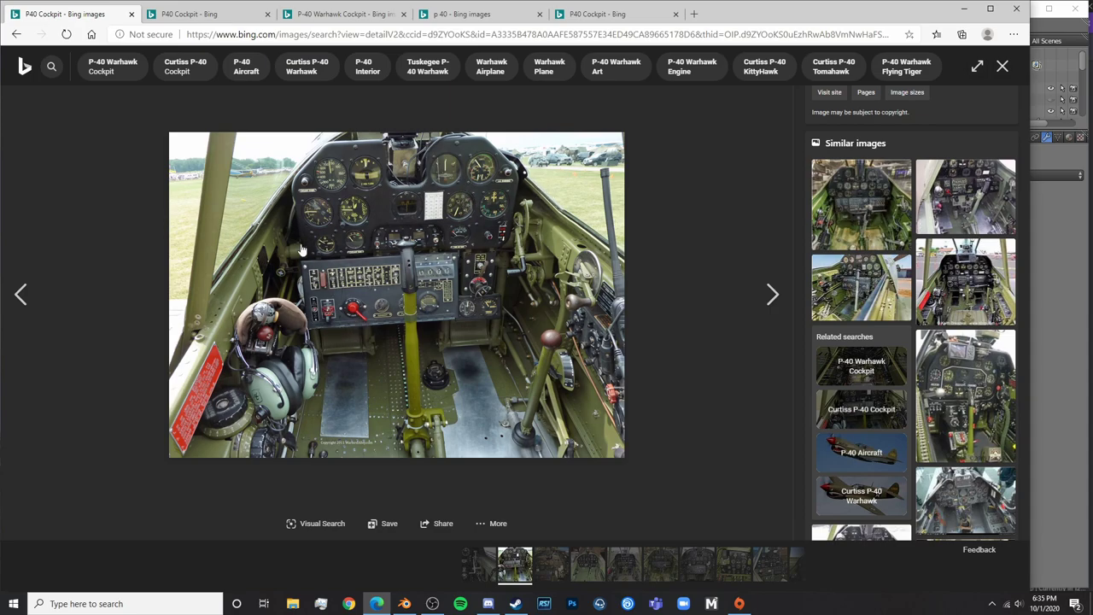
click(333, 13)
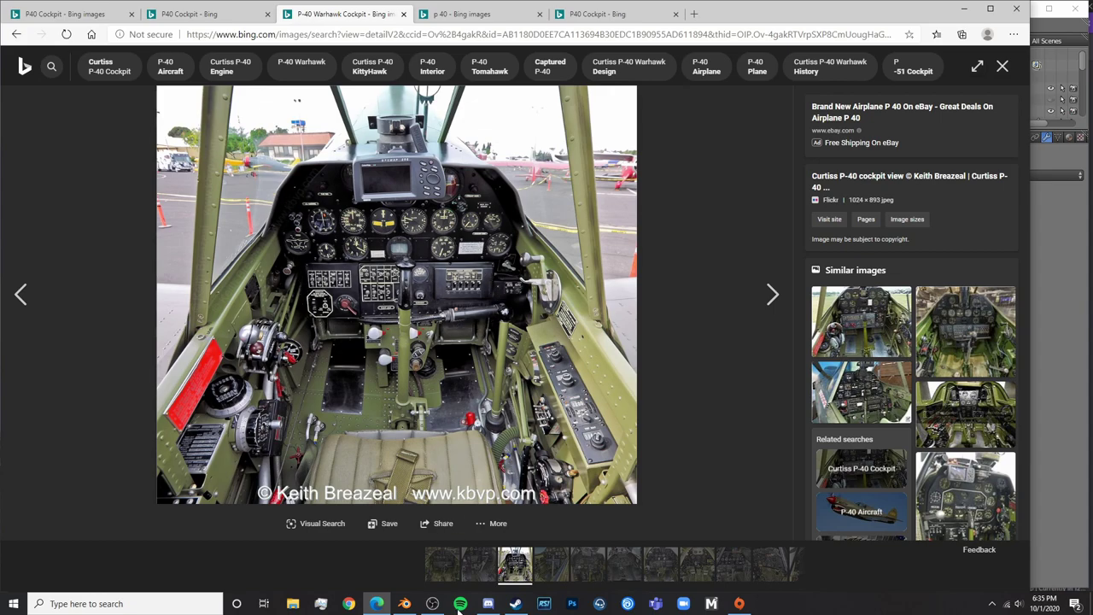
click(405, 604)
scroll(461, 262, down, 2)
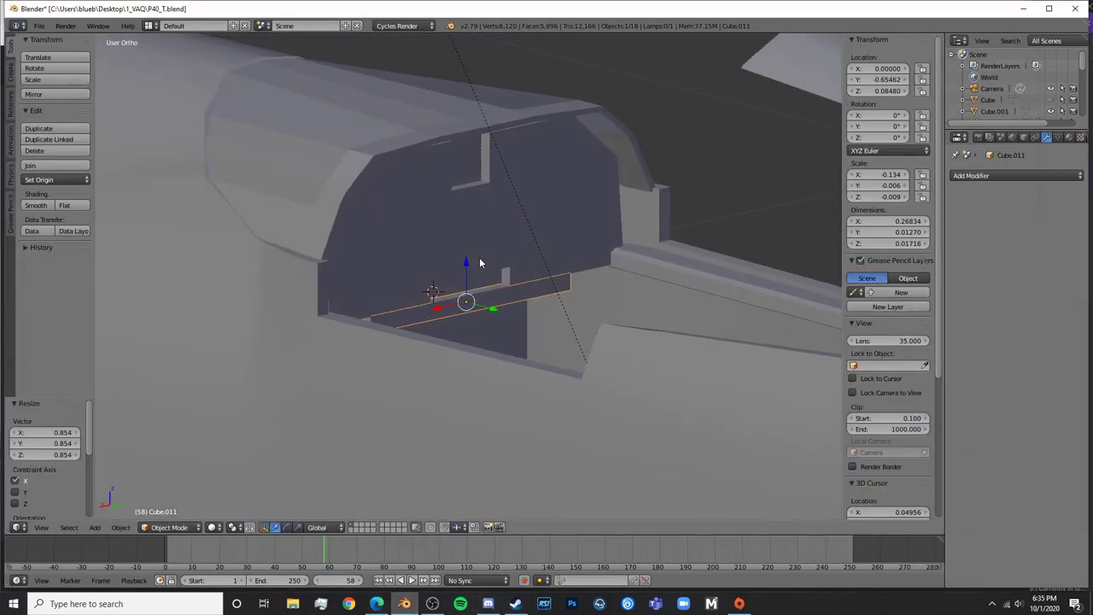
key(KP_3)
key(z)
key(r)
click(545, 313)
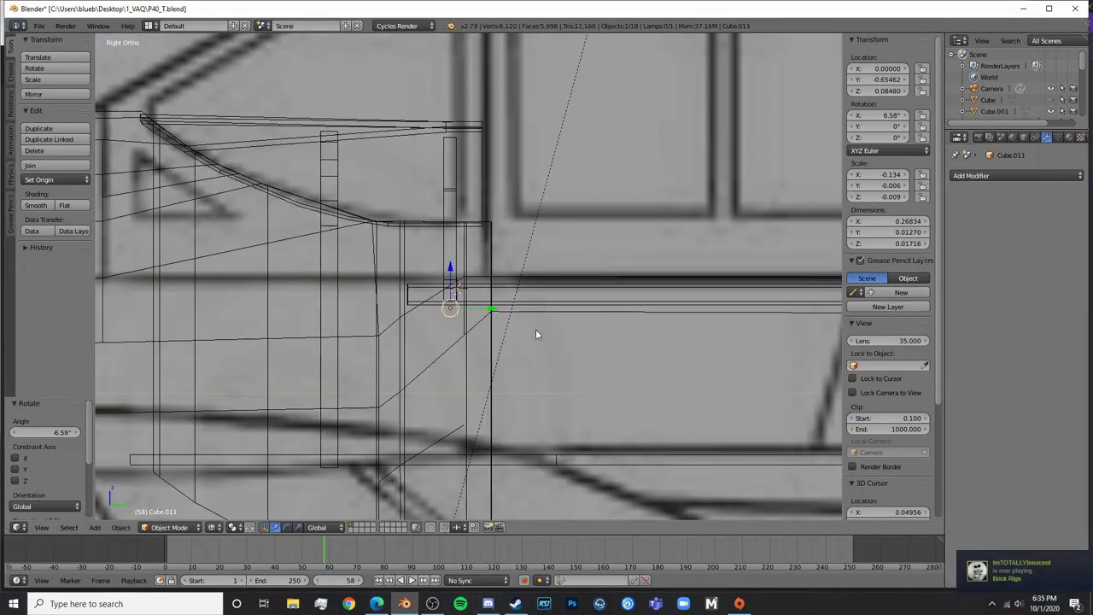
Extrude the crossbar's bottom face downward along its tilt to form a lower panel about 0.082 high, and return to Object Mode
scroll(535, 334, up, 4)
key(Tab)
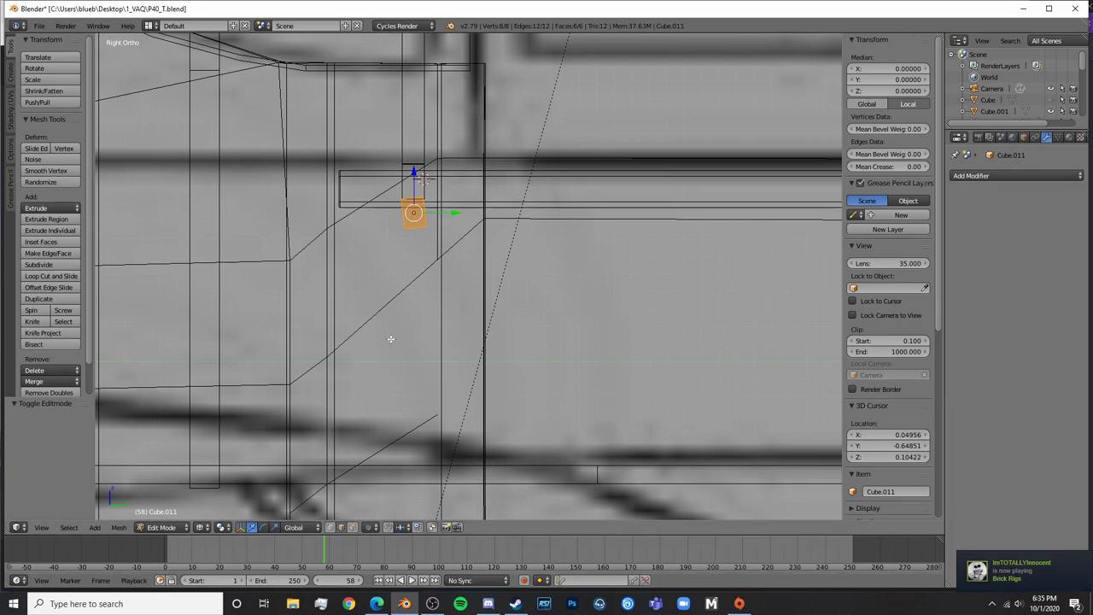
click(353, 527)
key(a)
right_click(423, 233)
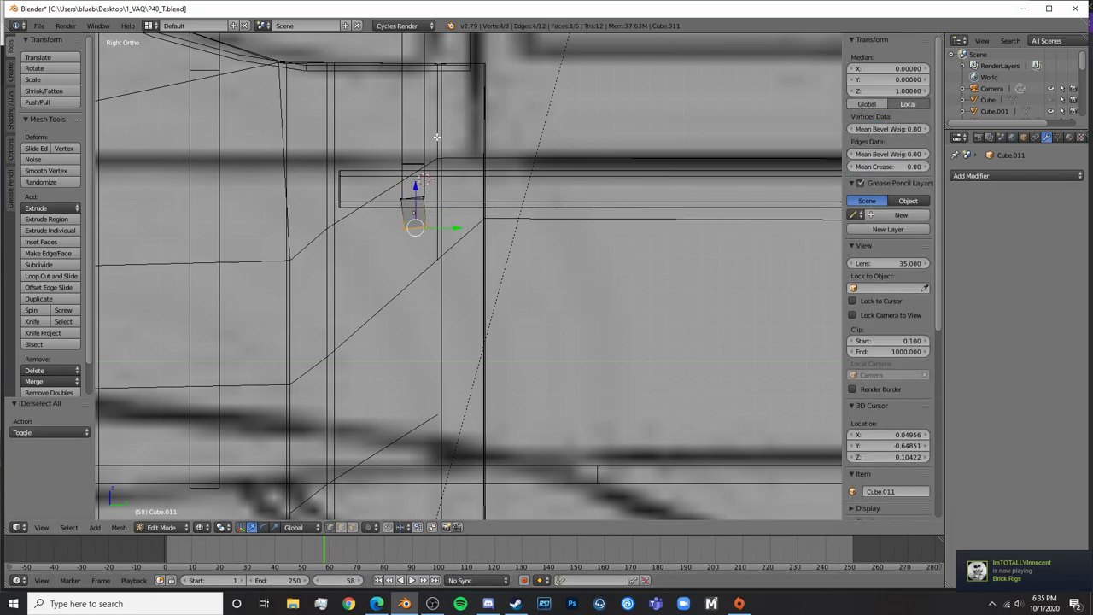
key(e)
click(501, 330)
key(Tab)
key(Tab)
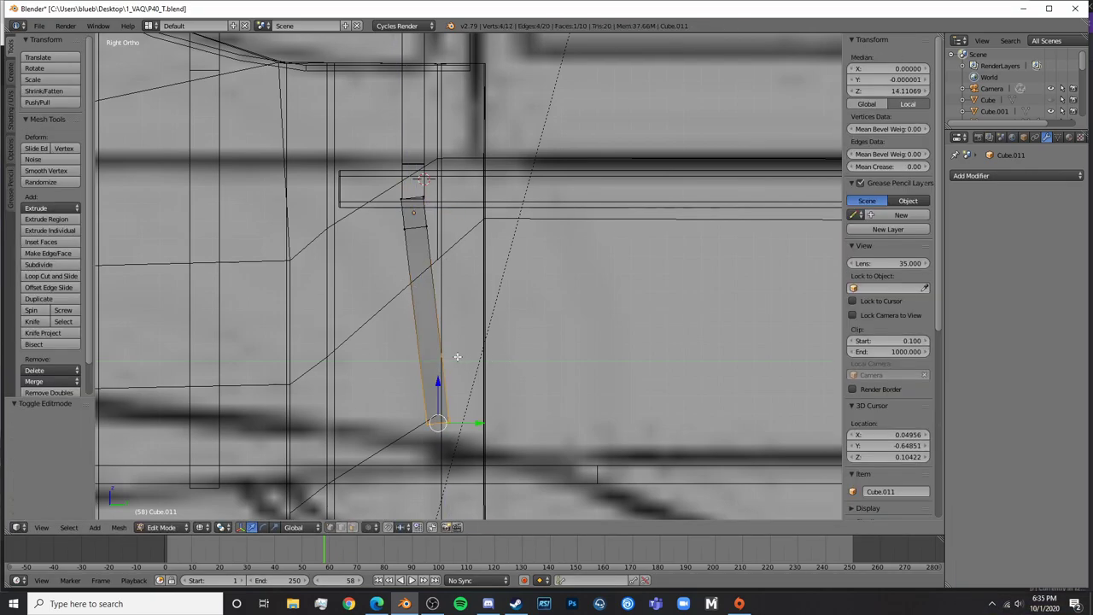
key(g)
click(468, 306)
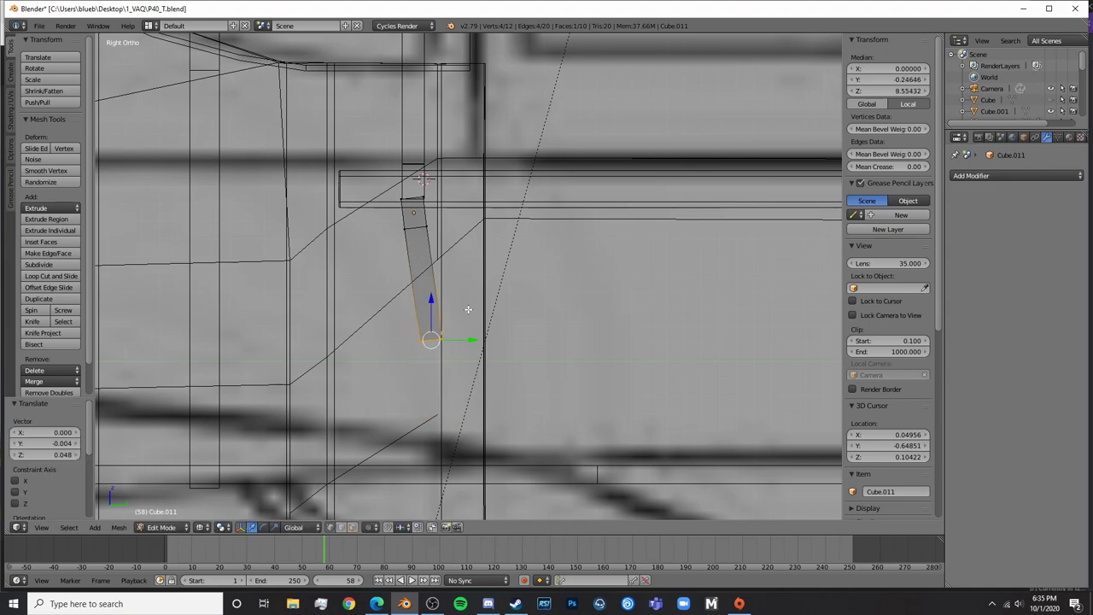
key(Tab)
key(z)
Lower the new panel by about 0.003 and widen it along X to about 0.293
mouse_move(584, 316)
middle_down()
mouse_move(415, 363)
mouse_move(395, 346)
mouse_move(425, 297)
middle_up()
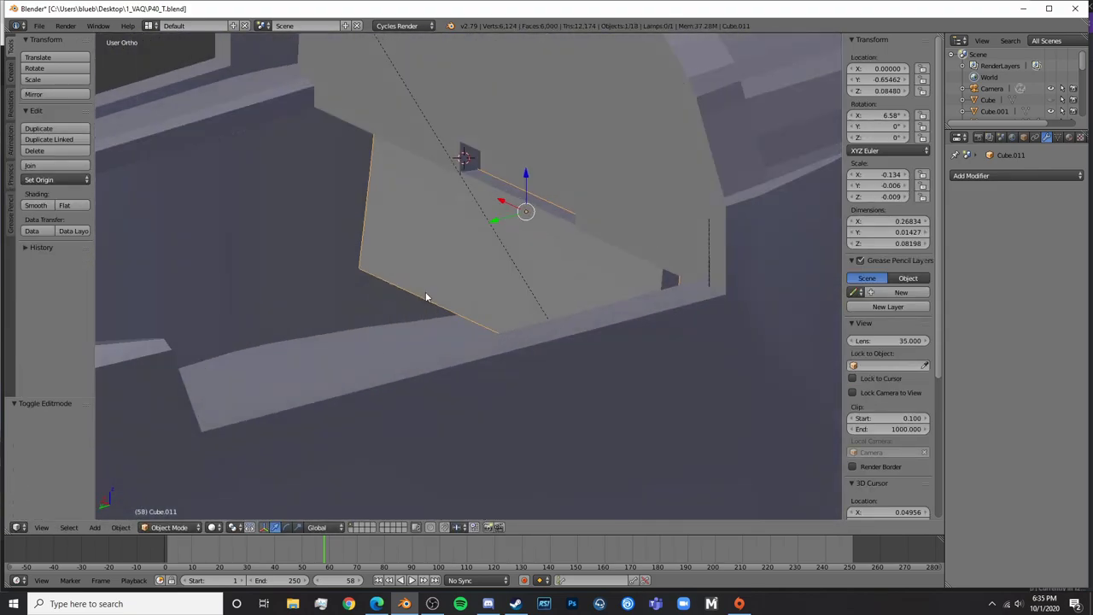
middle_drag(526, 176, 515, 183)
drag(518, 181, 520, 182)
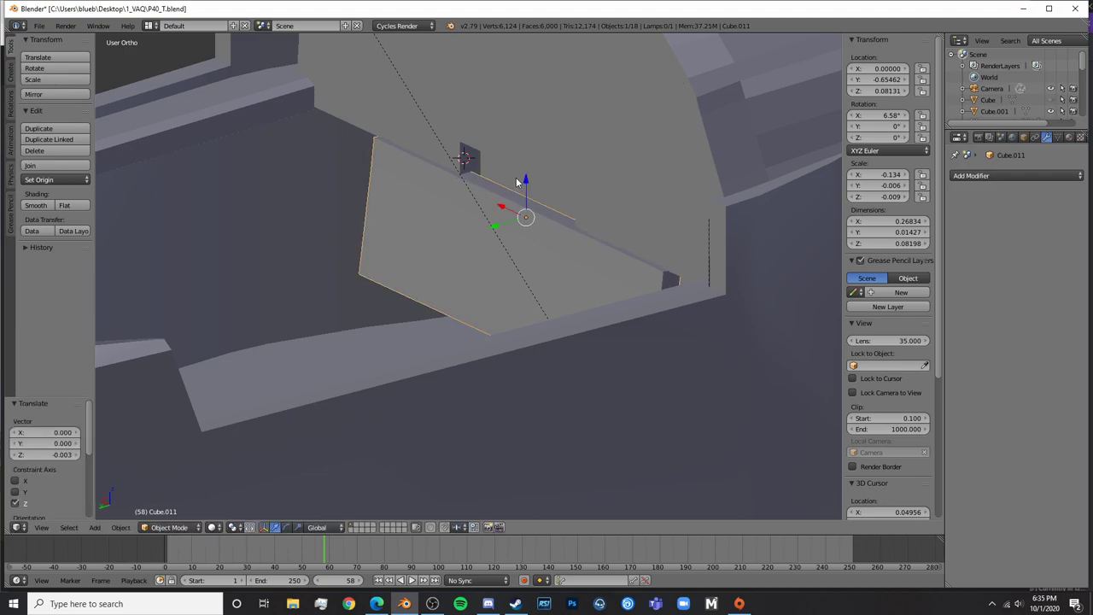
middle_drag(521, 182, 554, 205)
key(s)
key(x)
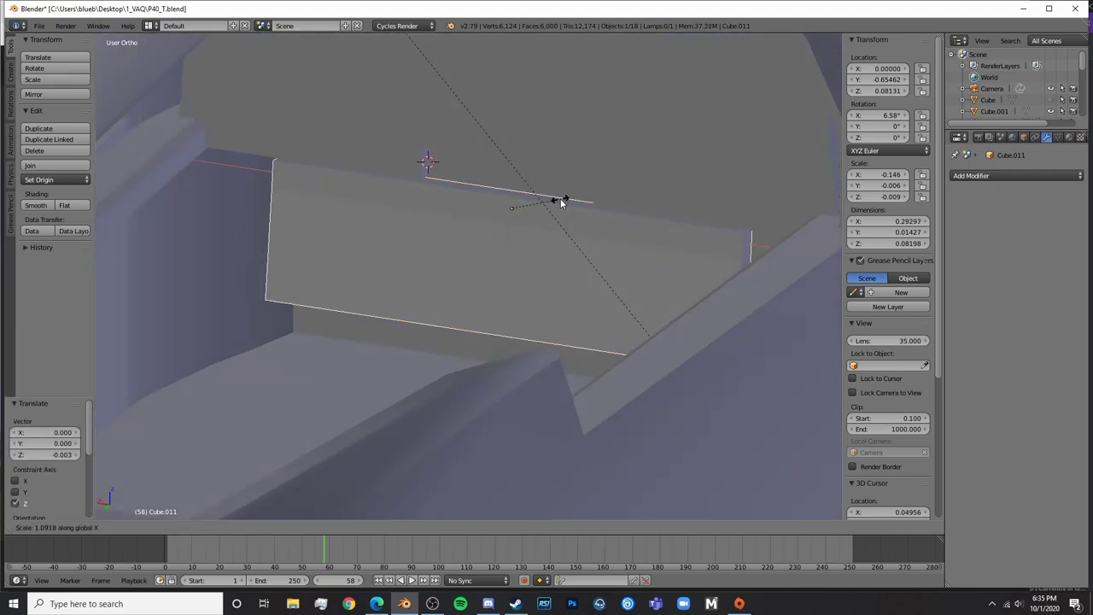
click(561, 202)
key(Tab)
key(Tab)
Check the lower panel's fit in rendered shading and rescale its width along X
mouse_move(384, 243)
middle_down()
mouse_move(447, 242)
mouse_move(416, 253)
middle_up()
key(a)
key(shift+z)
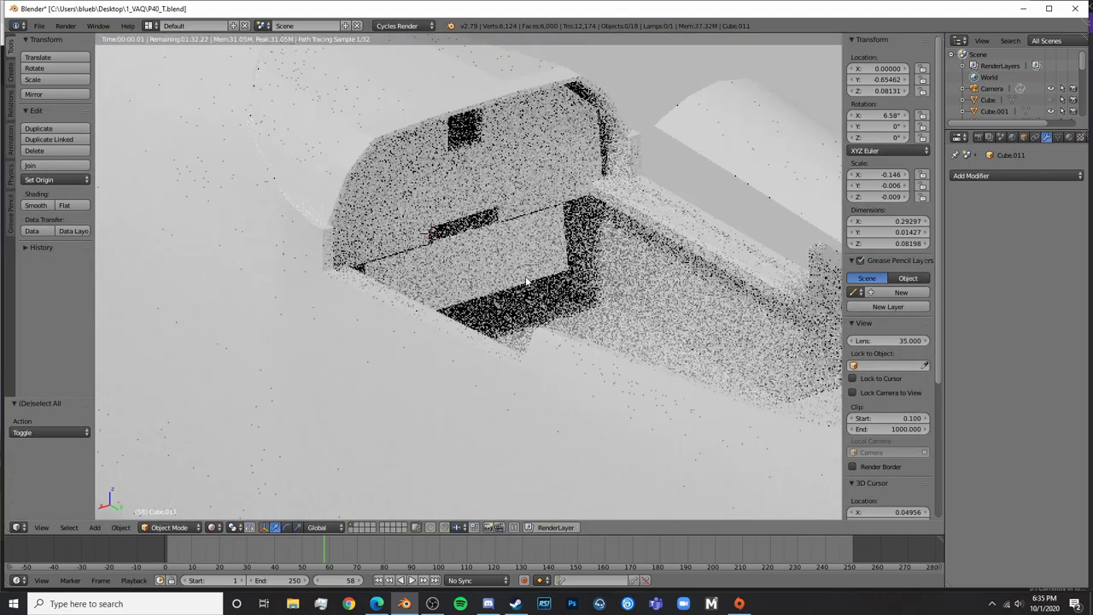
mouse_move(626, 270)
middle_down()
mouse_move(653, 261)
mouse_move(534, 253)
mouse_move(575, 261)
mouse_move(322, 308)
mouse_move(438, 303)
mouse_move(343, 275)
mouse_move(400, 280)
middle_up()
key(shift+z)
right_click(576, 262)
key(s)
key(x)
click(620, 254)
key(Tab)
key(Tab)
Apply the Mirror modifier on the upper instrument panel
right_click(341, 272)
key(Tab)
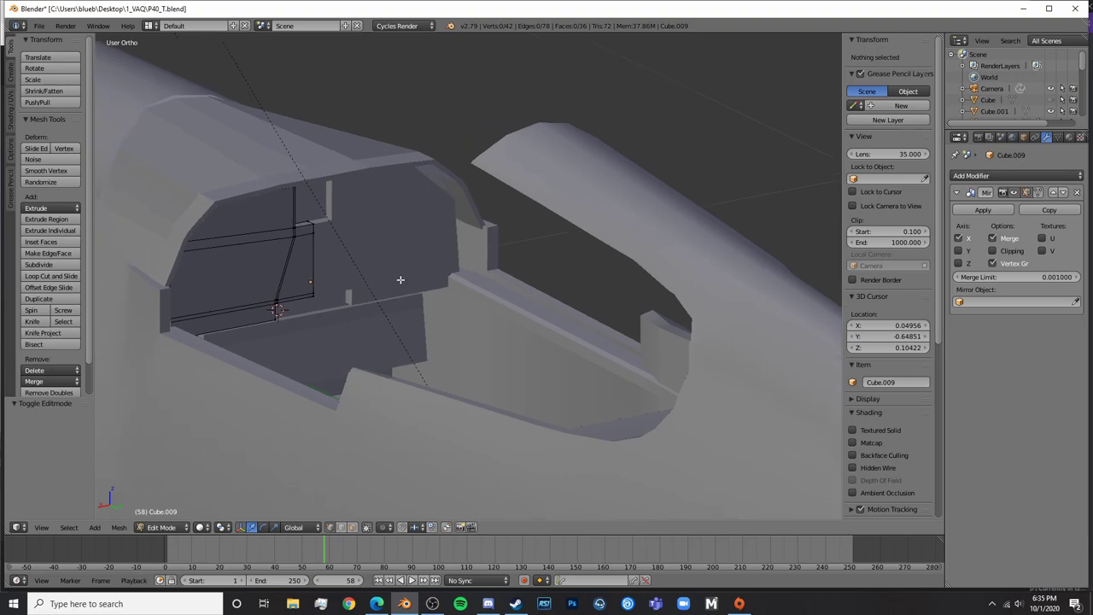
middle_drag(442, 326, 284, 348)
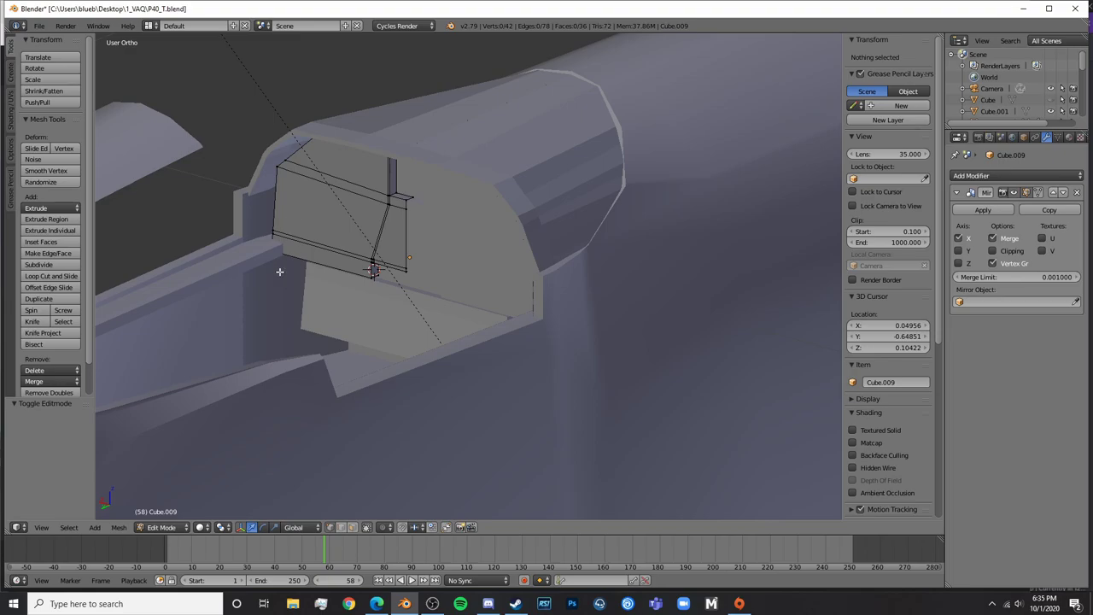
key(Tab)
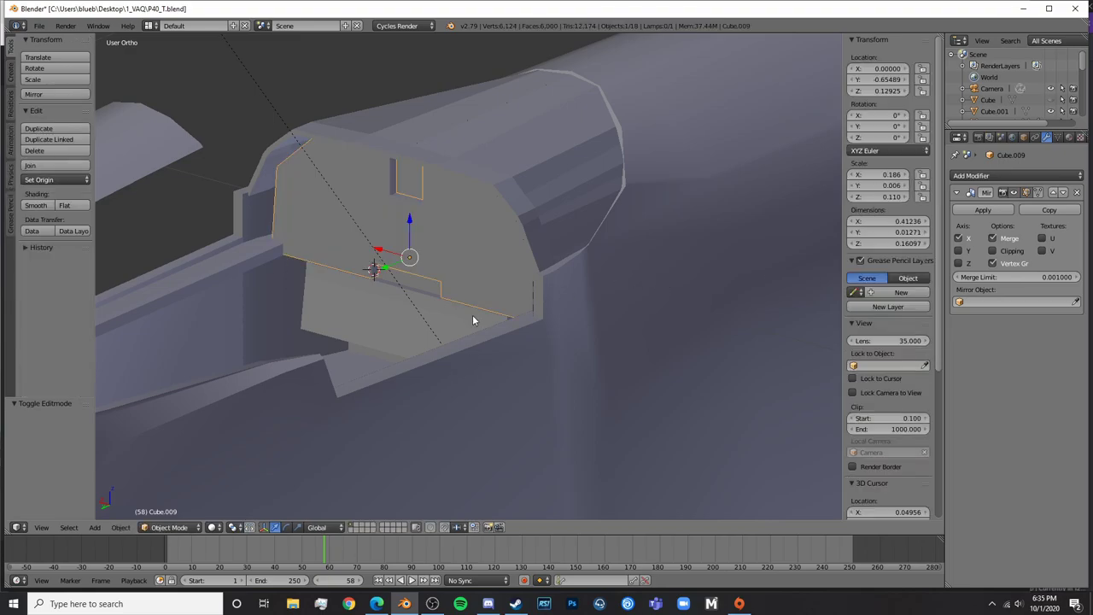
click(984, 210)
Add a vertical loop cut through the upper panel between the lower cutout and one outer edge, nearer the outer edge
key(Tab)
middle_drag(418, 270, 588, 276)
scroll(563, 295, up, 4)
middle_drag(547, 310, 610, 299)
scroll(610, 299, up, 4)
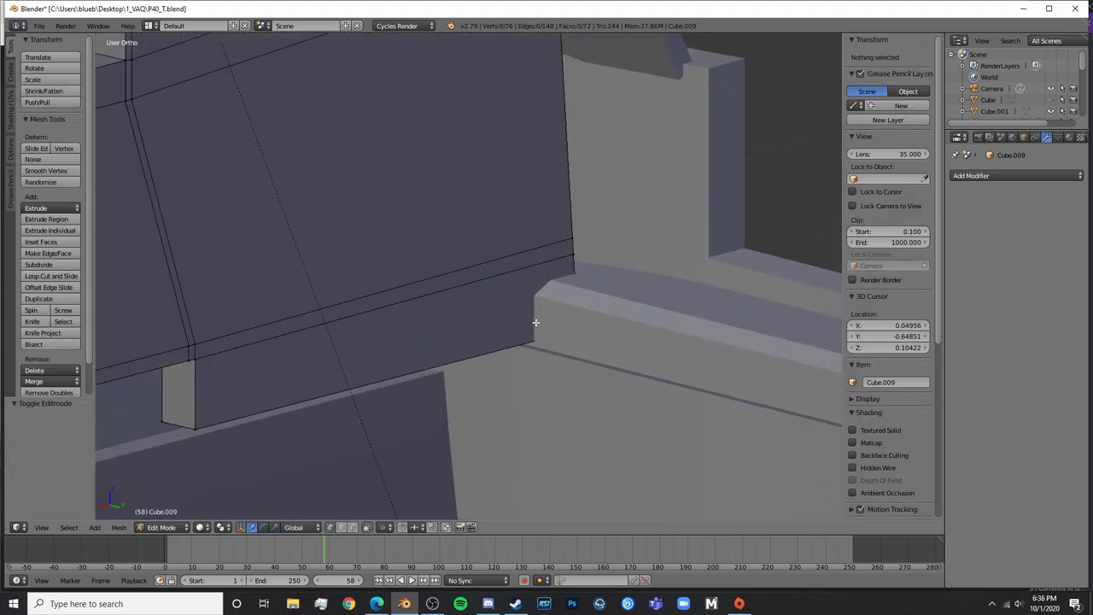
key(ctrl+r)
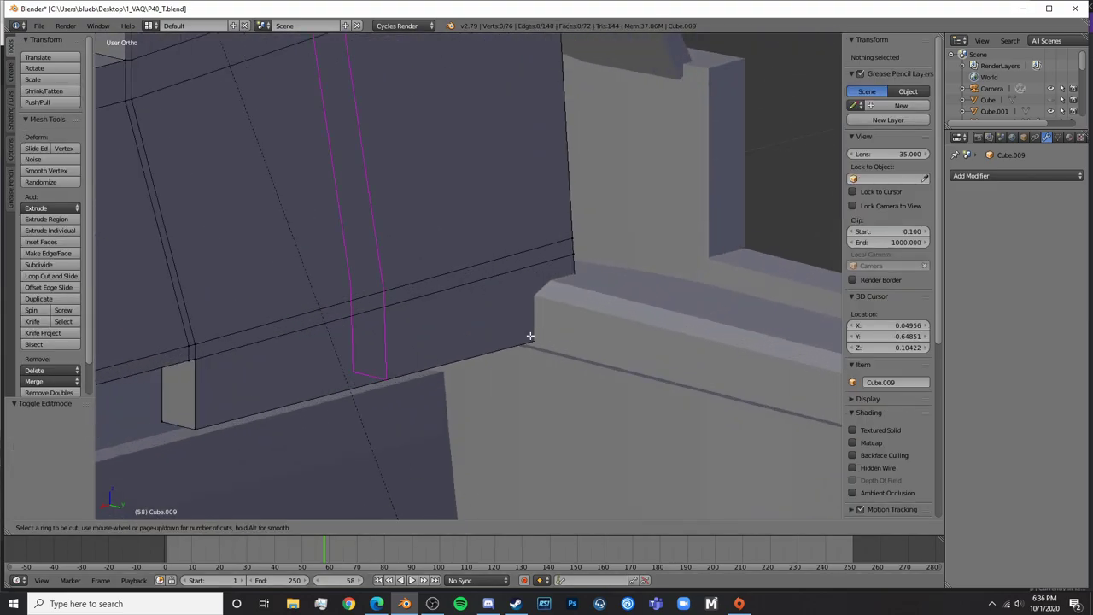
click(533, 338)
click(612, 322)
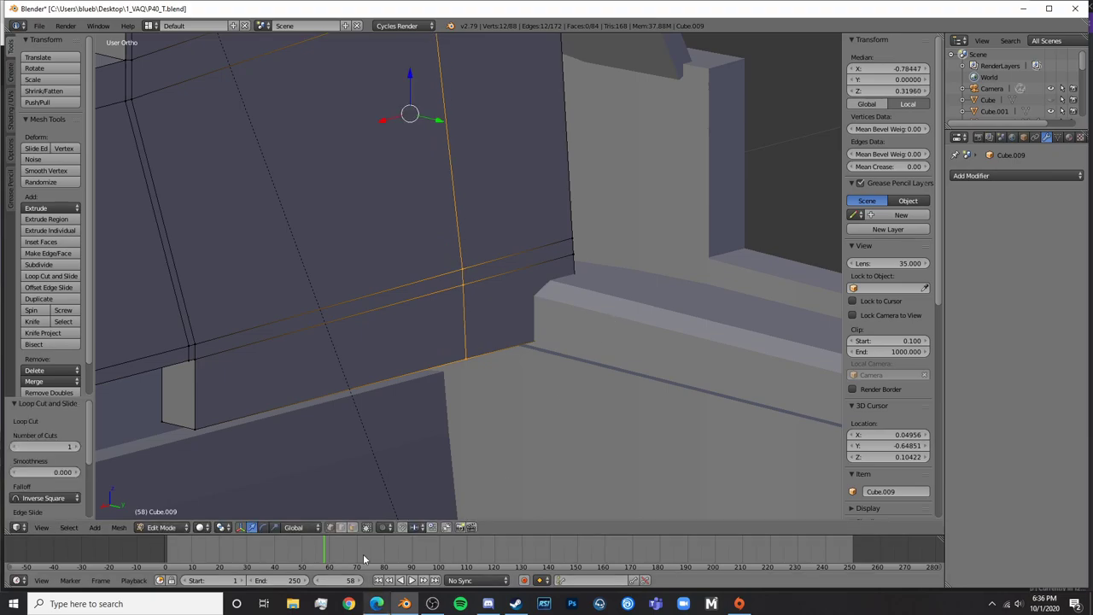
Extrude the outer bottom face of the upper panel downward about 0.043 beside the lower panel, and return to Object Mode
click(353, 528)
key(z)
right_click(522, 348)
key(z)
key(e)
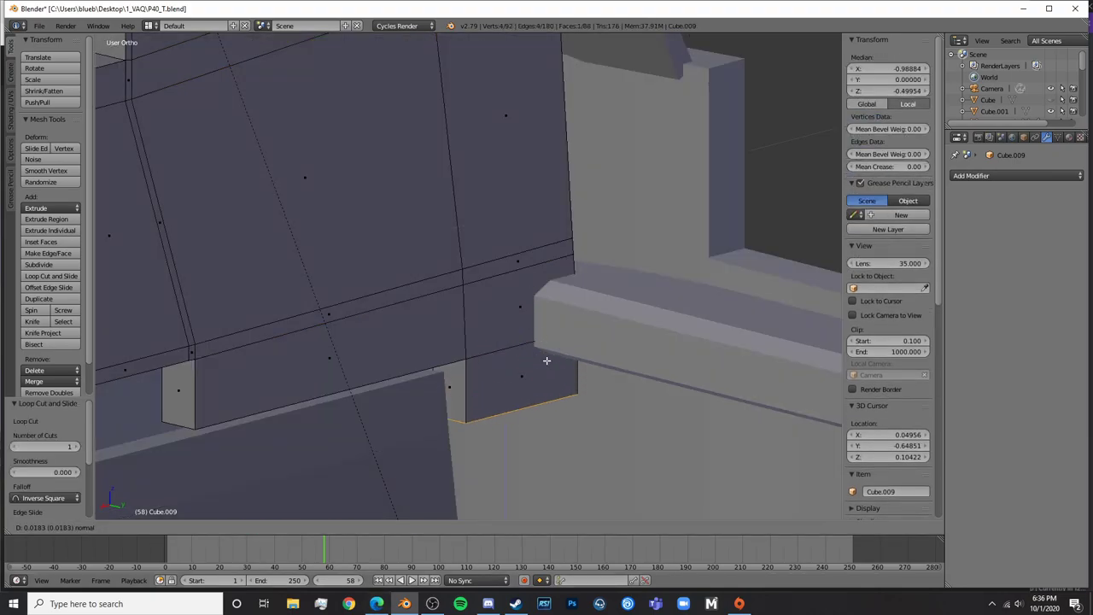
click(565, 441)
key(Tab)
Examine the extended panel in rendered shading and compare it with the P-40 Warhawk cockpit photo in the browser
scroll(565, 442, down, 6)
mouse_move(564, 443)
middle_down()
mouse_move(550, 401)
mouse_move(450, 406)
mouse_move(525, 398)
middle_up()
key(shift+z)
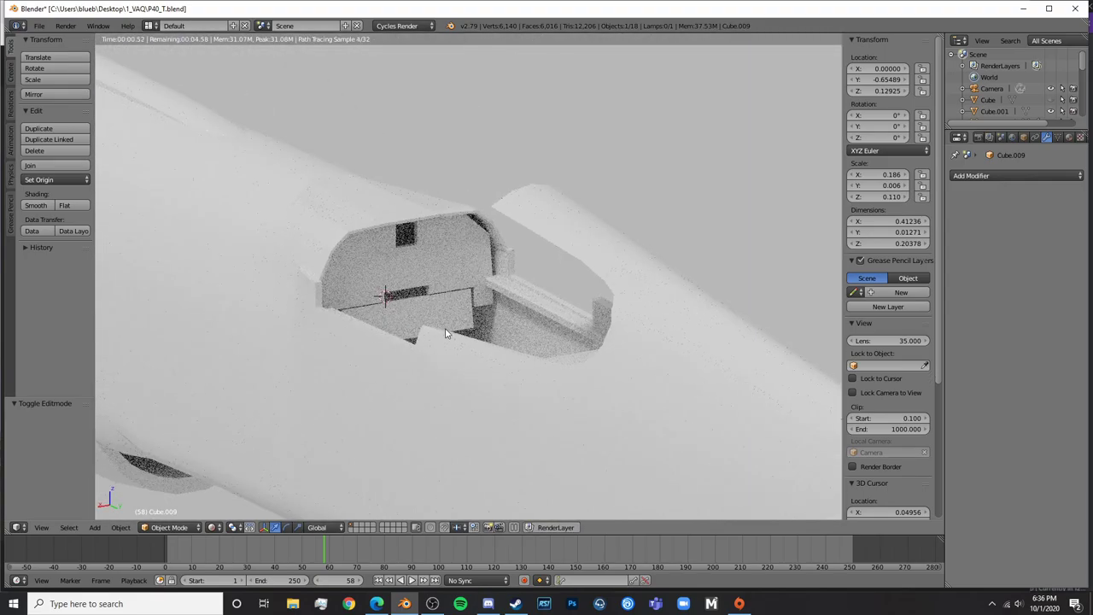
key(shift+z)
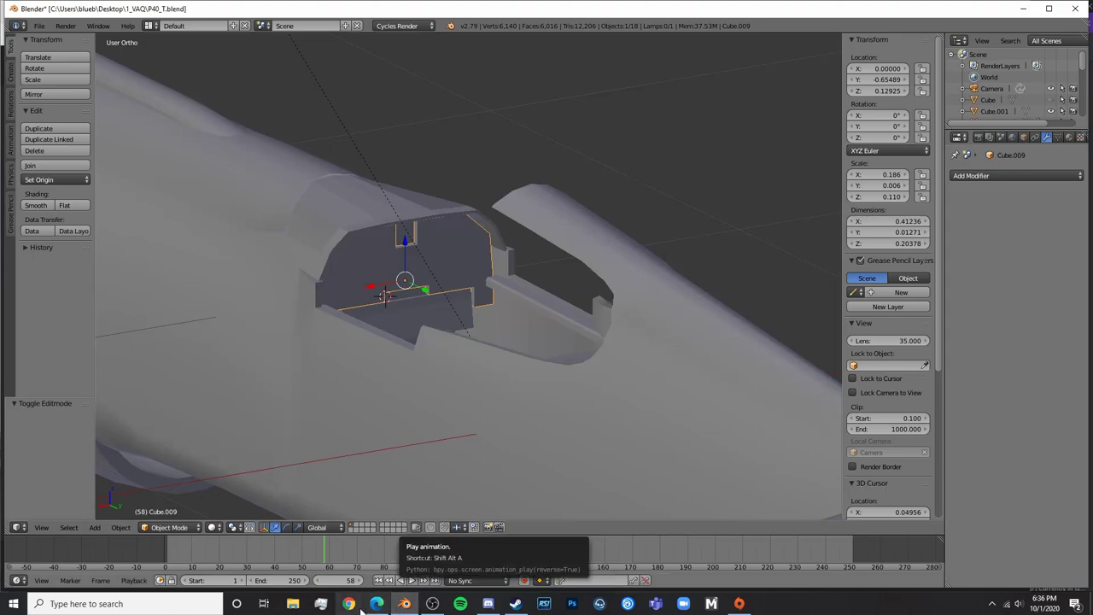
click(379, 603)
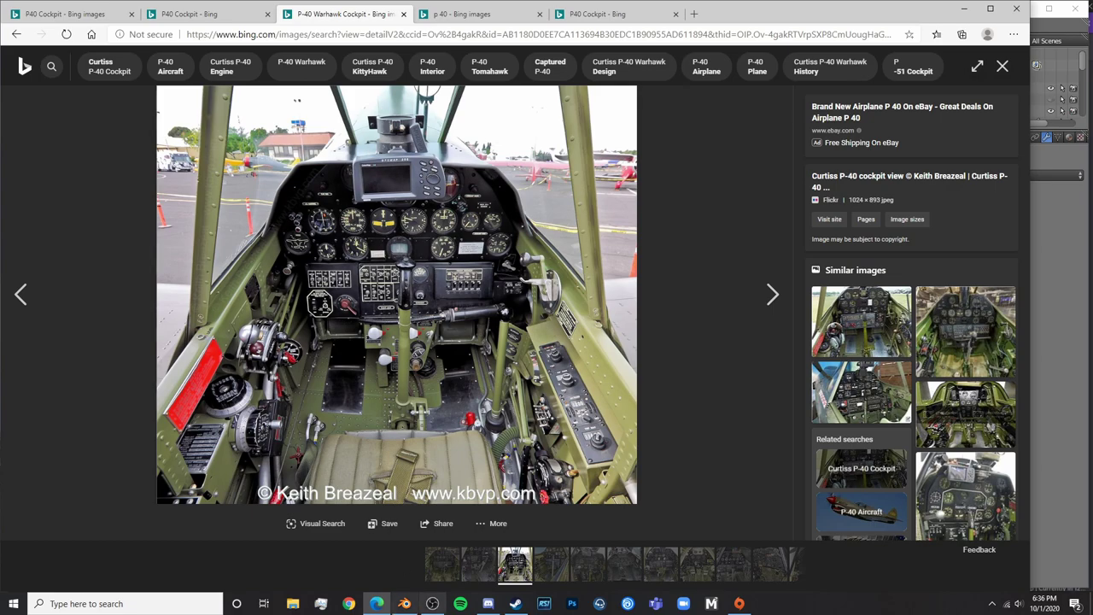
click(405, 604)
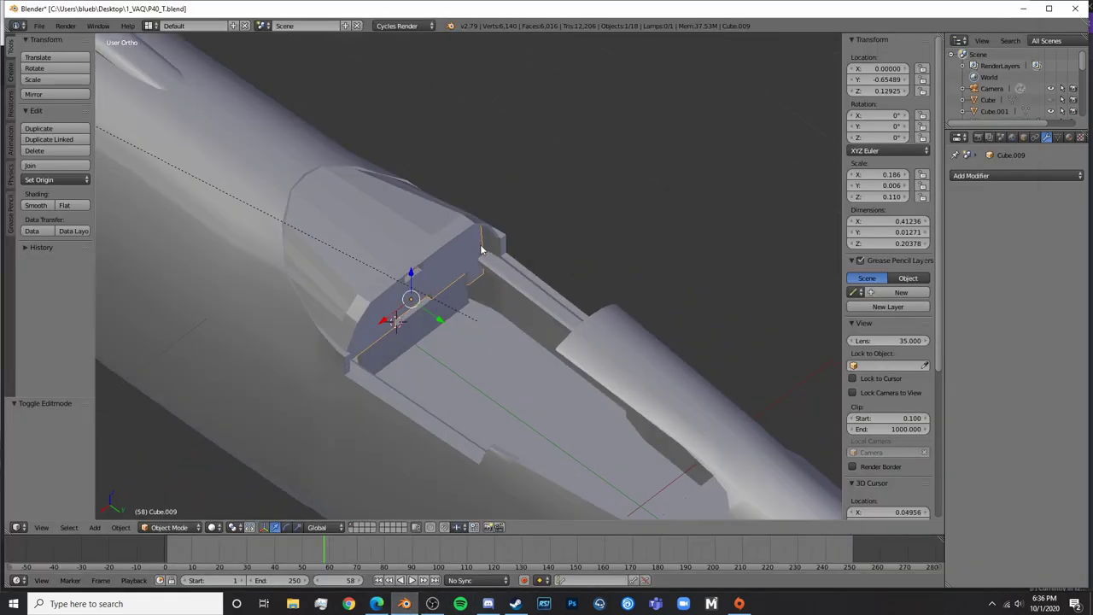
Add one loop cut to the mirrored cover above the instrument panel, close to its centreline, and return to Object Mode
middle_drag(404, 250, 331, 248)
key(Tab)
scroll(388, 244, up, 5)
key(ctrl+r)
double_click(354, 310)
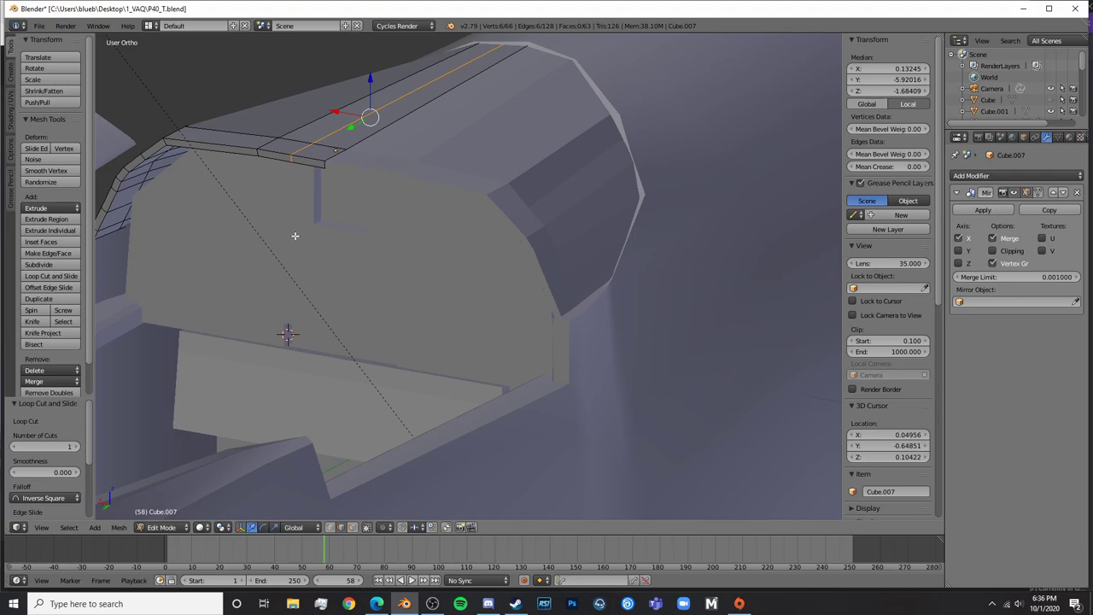
middle_drag(281, 204, 446, 217)
key(Tab)
middle_drag(558, 226, 393, 250)
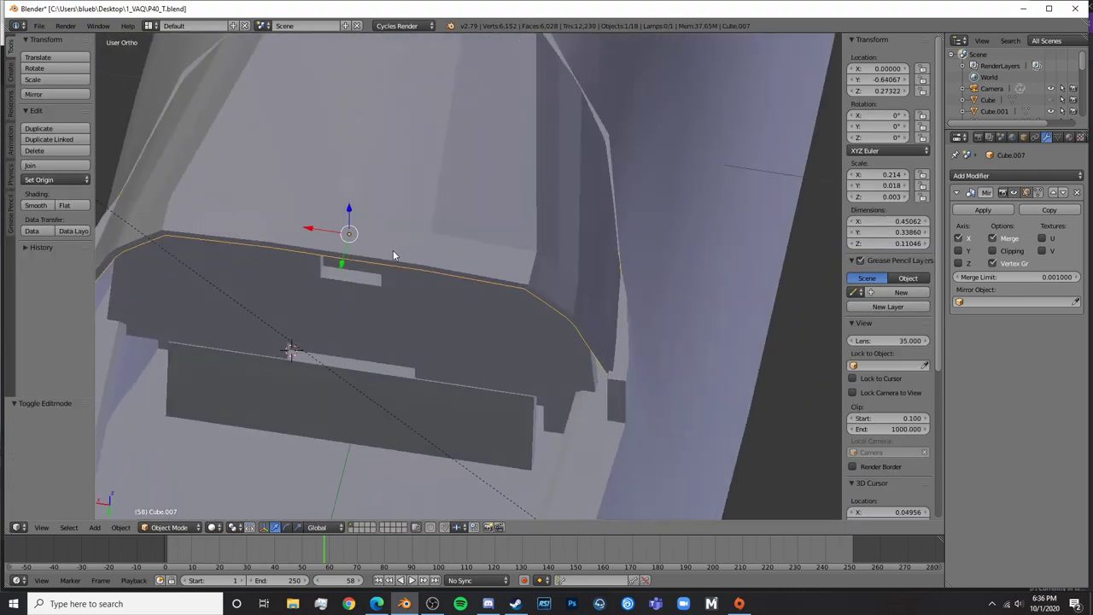
Add a cube scaled to about 0.131 per side, move it near the panel cover, and set its X location to 0
key(shift+a)
mouse_move(320, 244)
click(402, 255)
key(s)
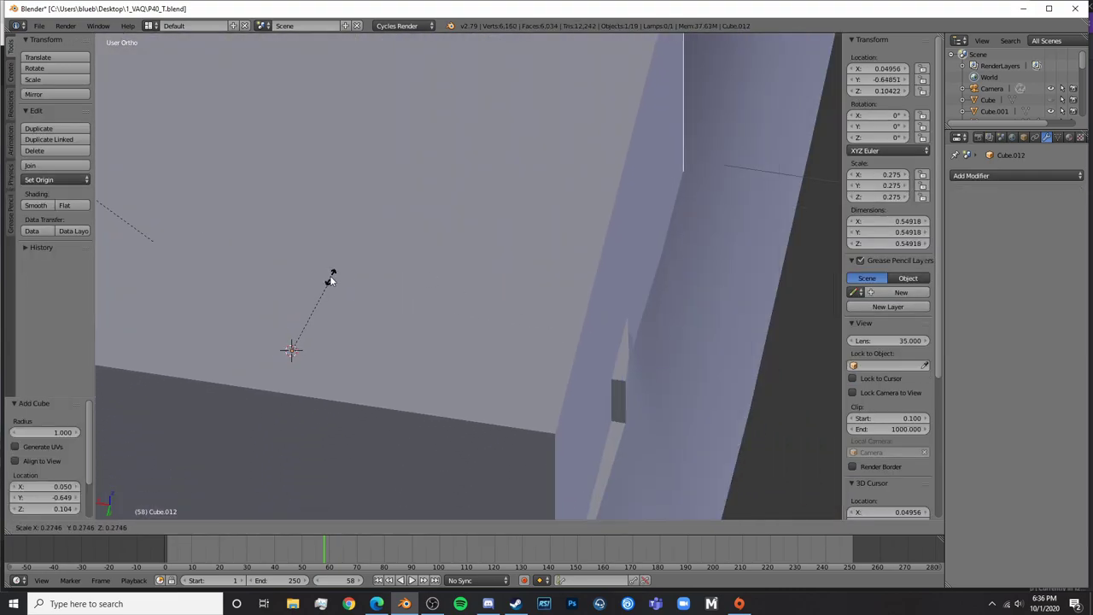
click(300, 340)
key(g)
click(394, 167)
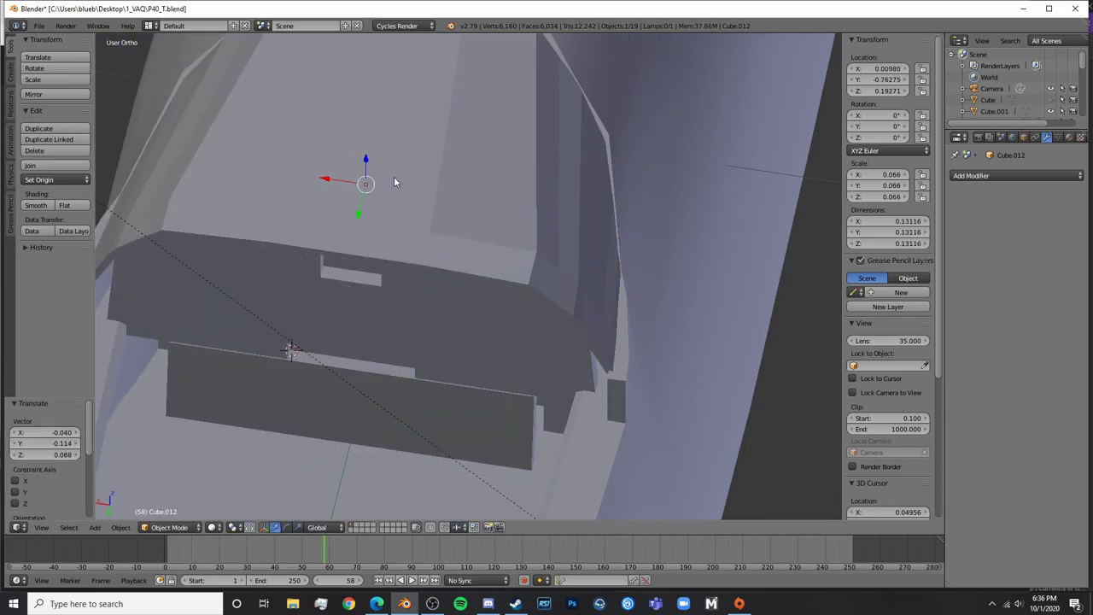
click(886, 68)
text(0)
key(Return)
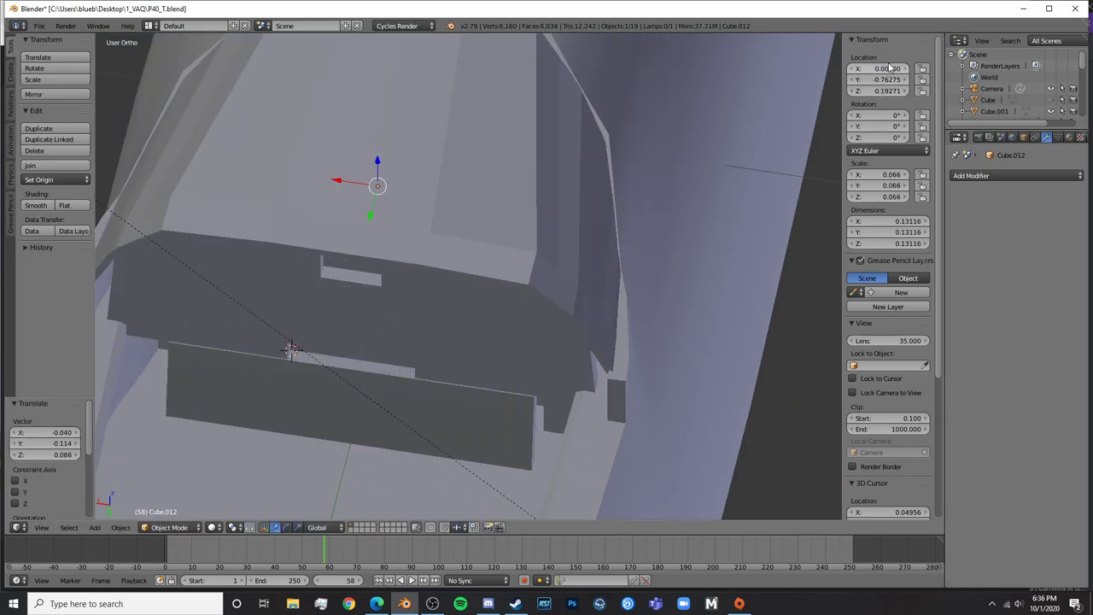
Raise the cube to the height of the panel cover, shrink it to about 0.083 per side, and shift it along Y over the cover's edge
drag(379, 161, 416, 67)
middle_drag(464, 121, 343, 135)
key(s)
click(551, 155)
drag(504, 91, 374, 86)
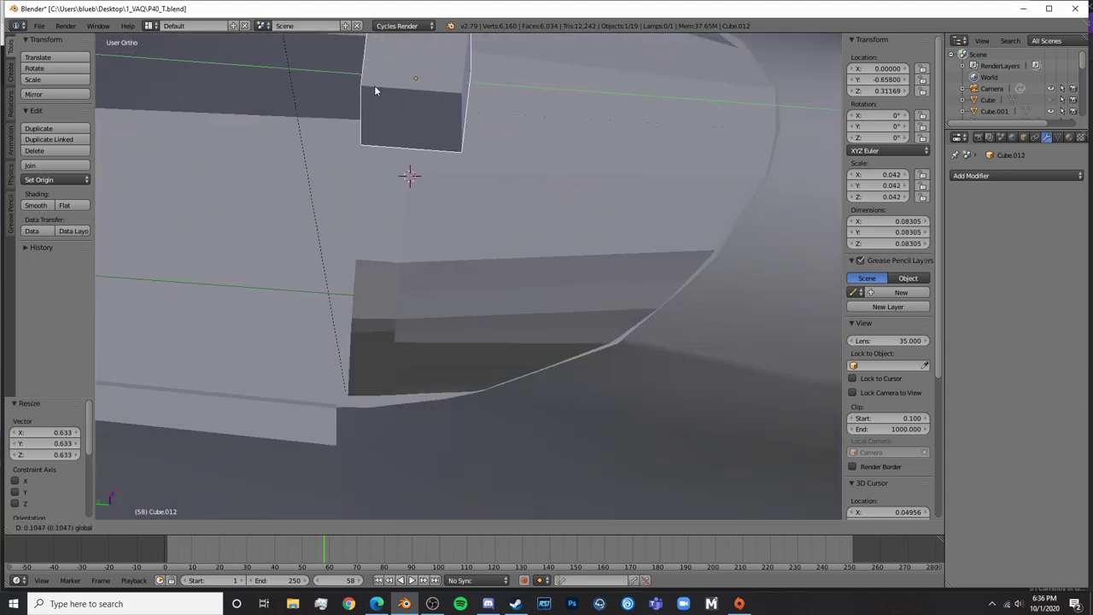
Narrow the cube to about 0.057 along X and lower it about 0.019 so it cuts through the panel cover
middle_drag(374, 85, 584, 93)
key(s)
key(x)
click(520, 111)
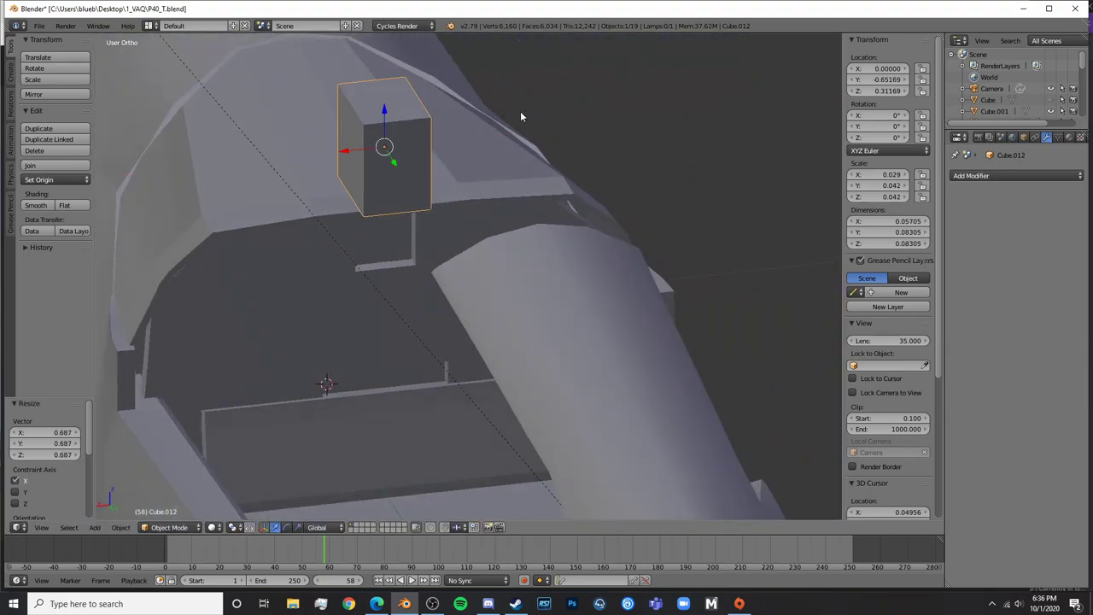
middle_drag(490, 221, 487, 103)
drag(487, 103, 493, 124)
middle_drag(493, 124, 436, 153)
mouse_move(543, 176)
middle_down()
mouse_move(493, 195)
mouse_move(536, 175)
middle_up()
click(1049, 176)
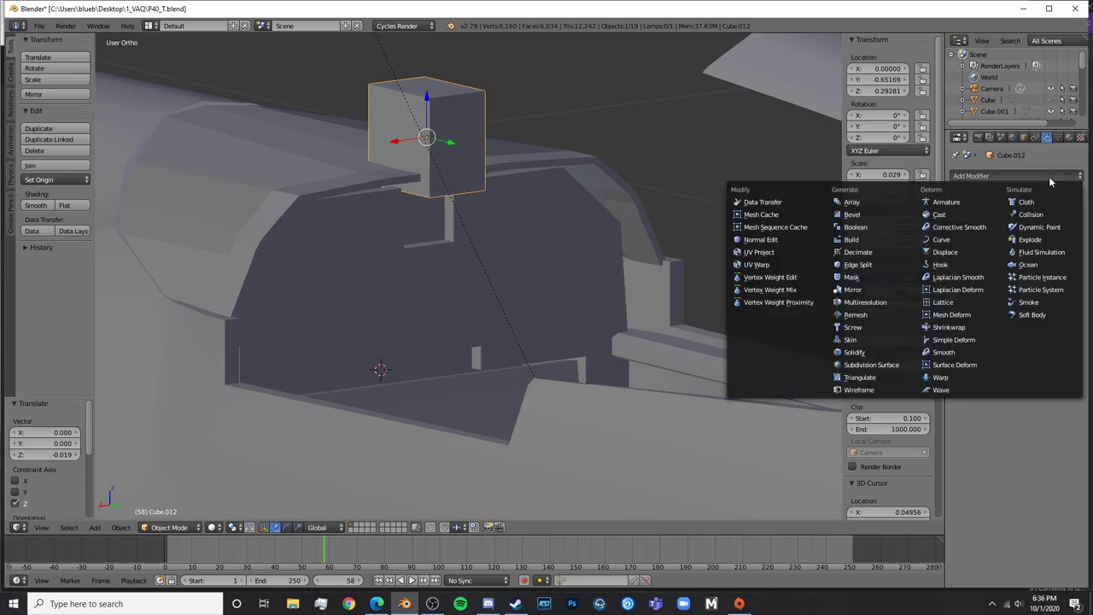
click(855, 226)
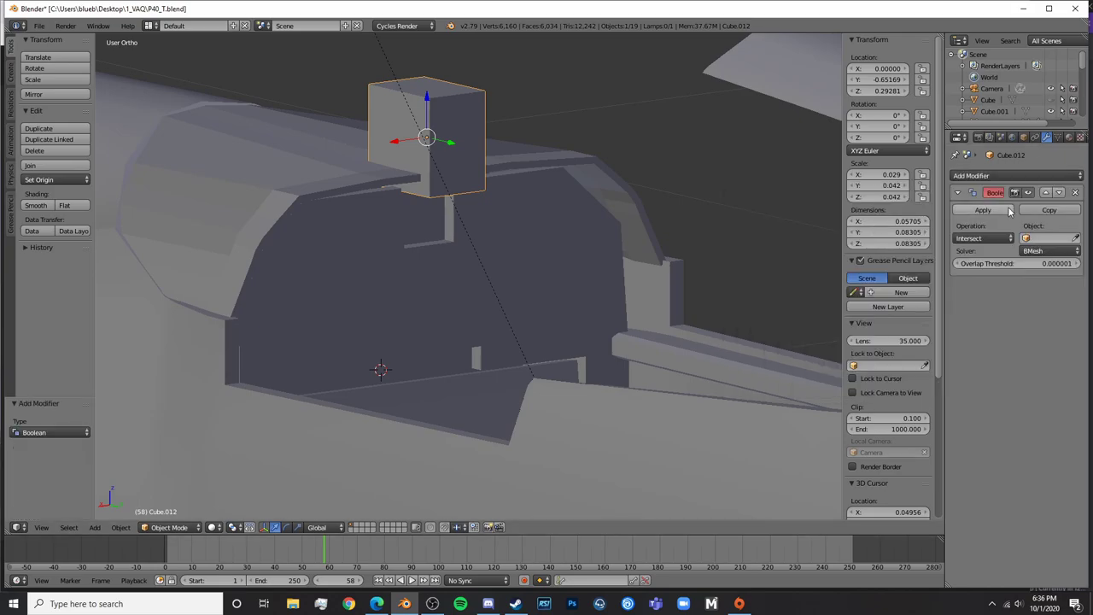
click(983, 239)
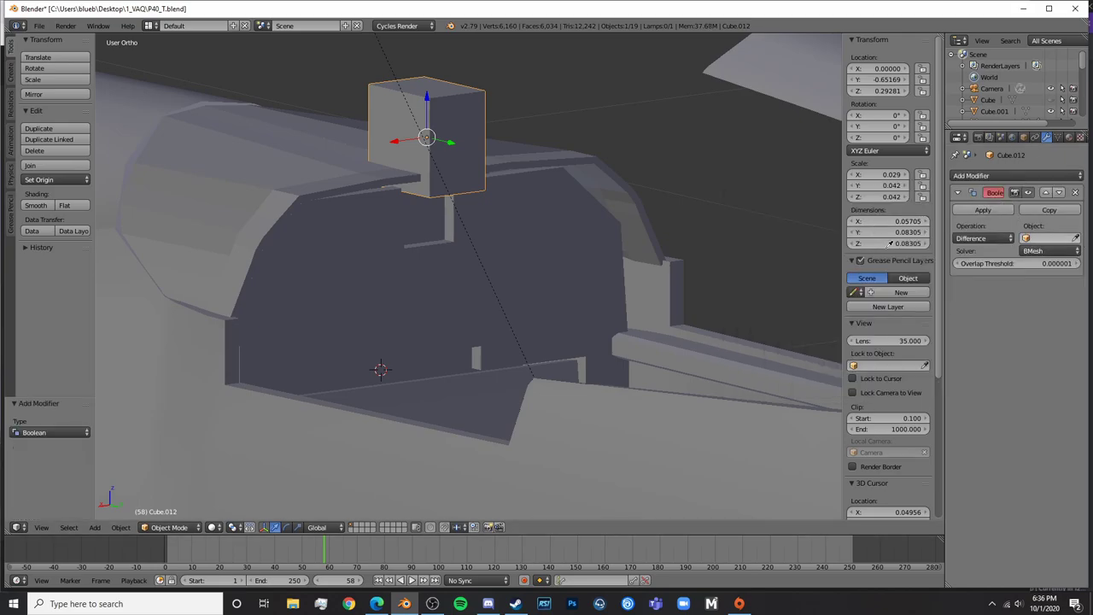
click(1077, 194)
Add a Boolean modifier to the panel cover, set it to Difference with the cube Cube.012 as the object, and apply it
right_click(582, 207)
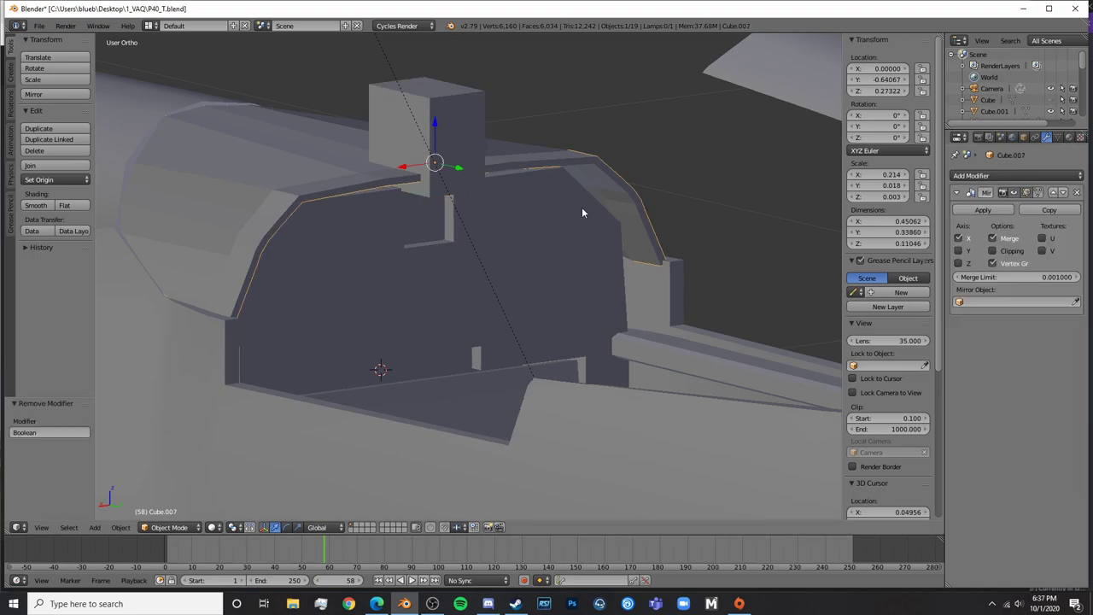
click(1036, 175)
click(857, 227)
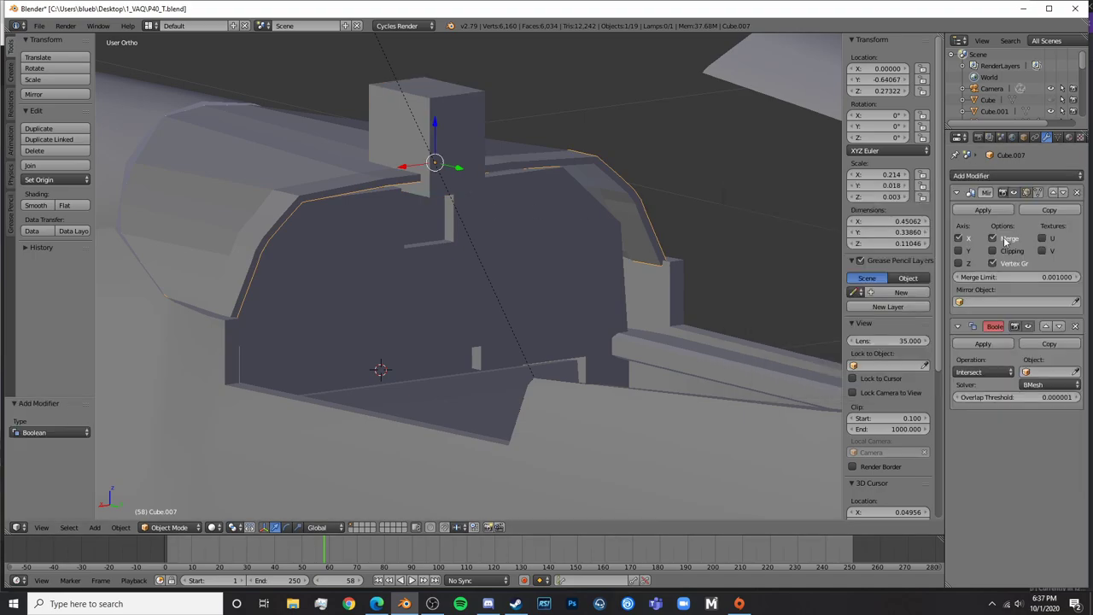
click(984, 373)
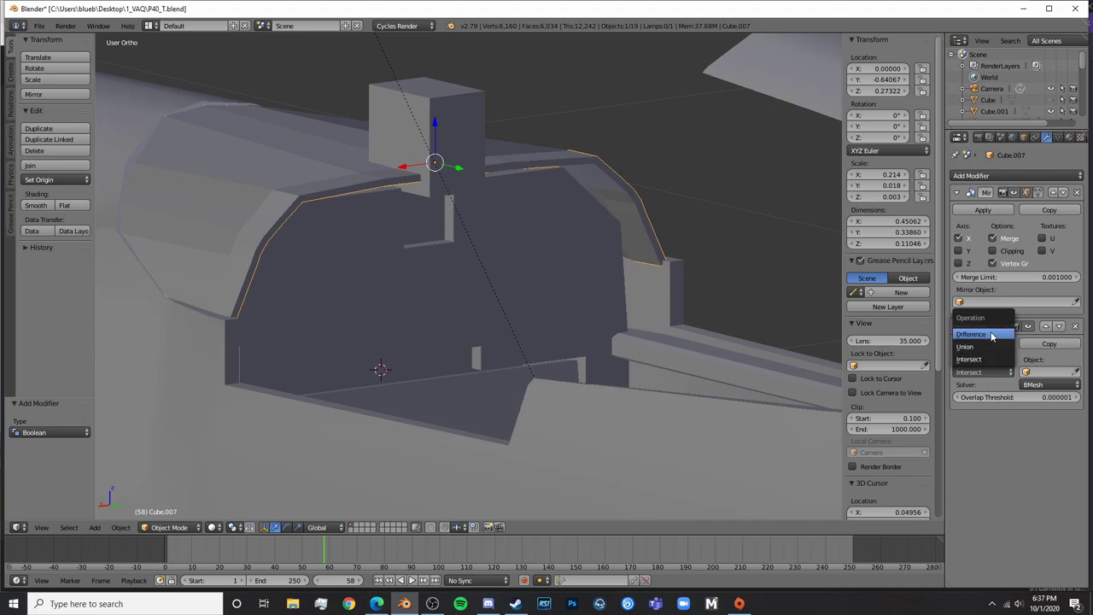
click(982, 335)
click(1076, 372)
click(467, 108)
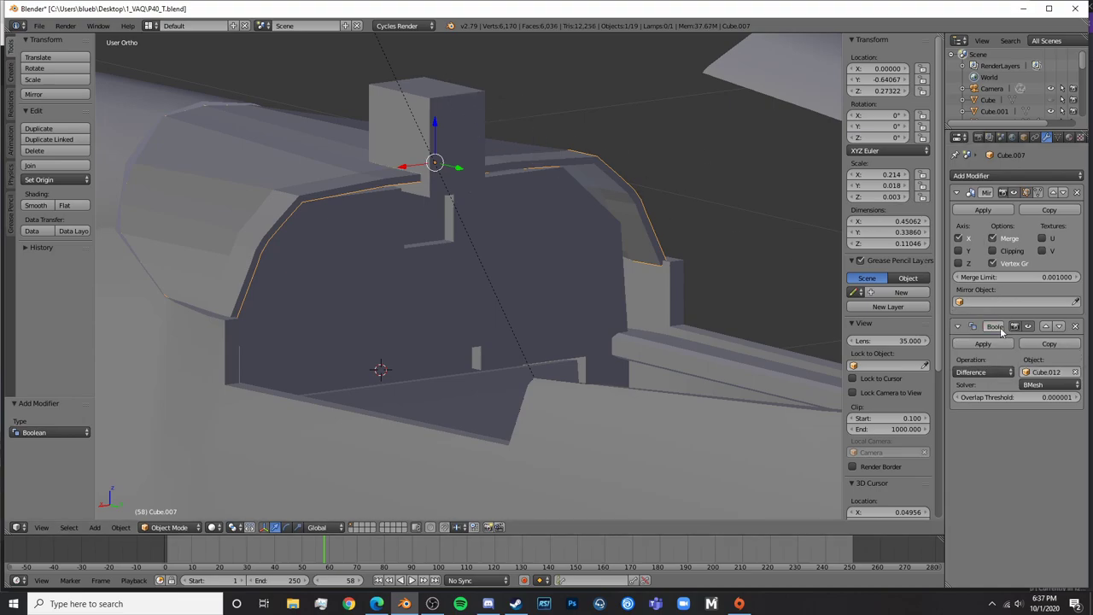
click(979, 344)
Hide the cutter cube and inspect the notch in the panel cover in rendered and solid shading
right_click(466, 145)
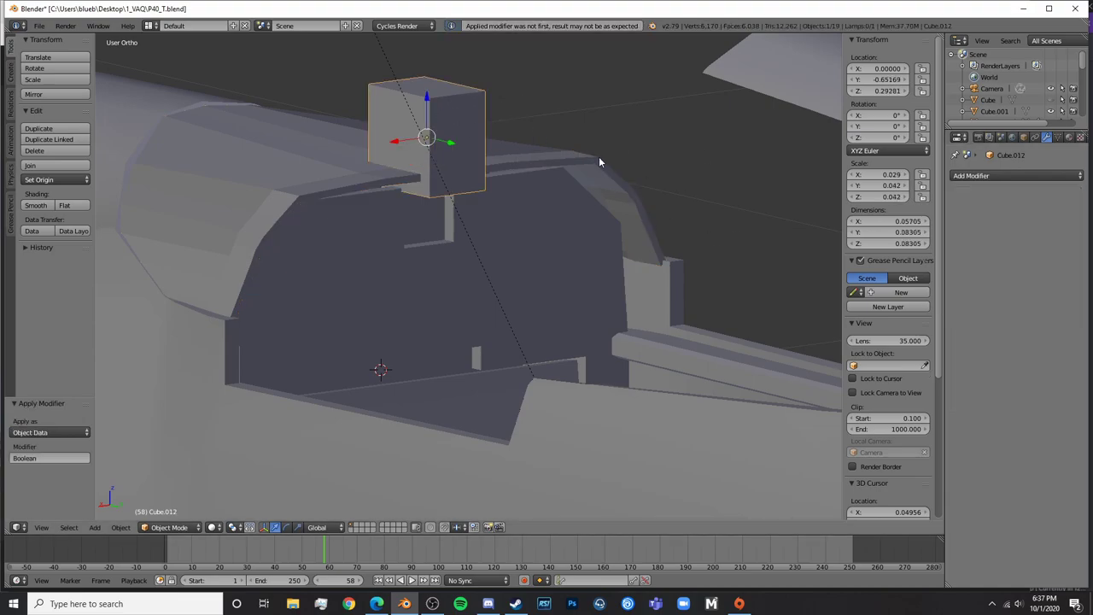
key(h)
mouse_move(600, 161)
middle_down()
mouse_move(515, 177)
mouse_move(407, 222)
mouse_move(423, 172)
mouse_move(577, 186)
mouse_move(504, 225)
mouse_move(556, 183)
mouse_move(484, 213)
mouse_move(481, 236)
mouse_move(542, 298)
mouse_move(637, 311)
mouse_move(601, 206)
mouse_move(476, 215)
mouse_move(428, 246)
mouse_move(553, 260)
mouse_move(660, 255)
mouse_move(675, 282)
mouse_move(593, 301)
middle_up()
key(shift+z)
key(shift+z)
scroll(546, 333, up, 5)
middle_drag(488, 373, 410, 313)
middle_drag(300, 315, 639, 403)
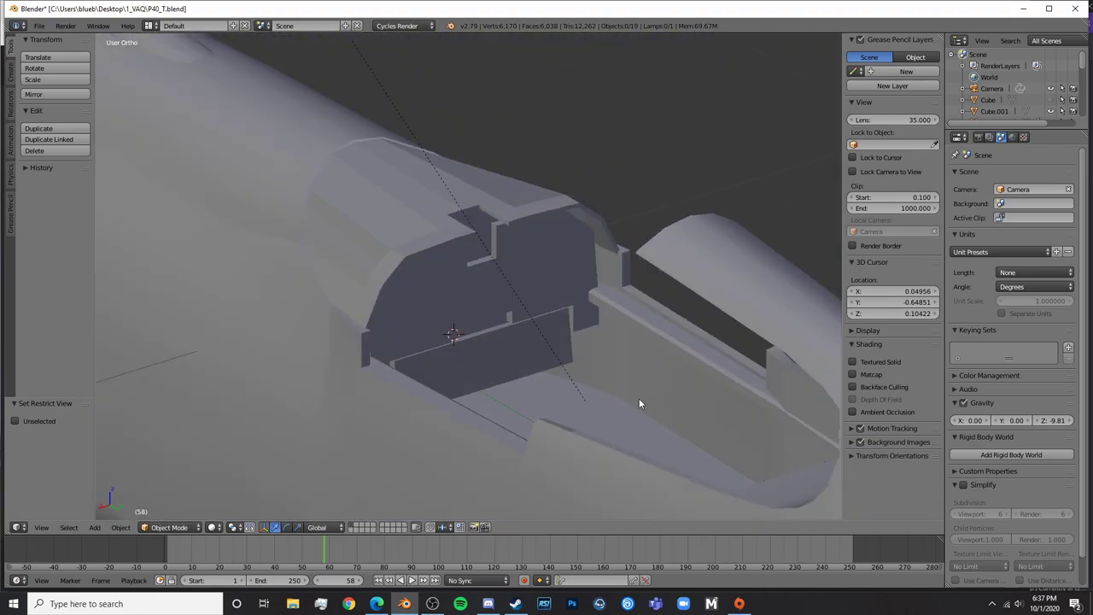
Lower the cockpit floor about 0.016 along Z in the right side wireframe view, then deselect it
right_click(590, 422)
key(KP_3)
key(z)
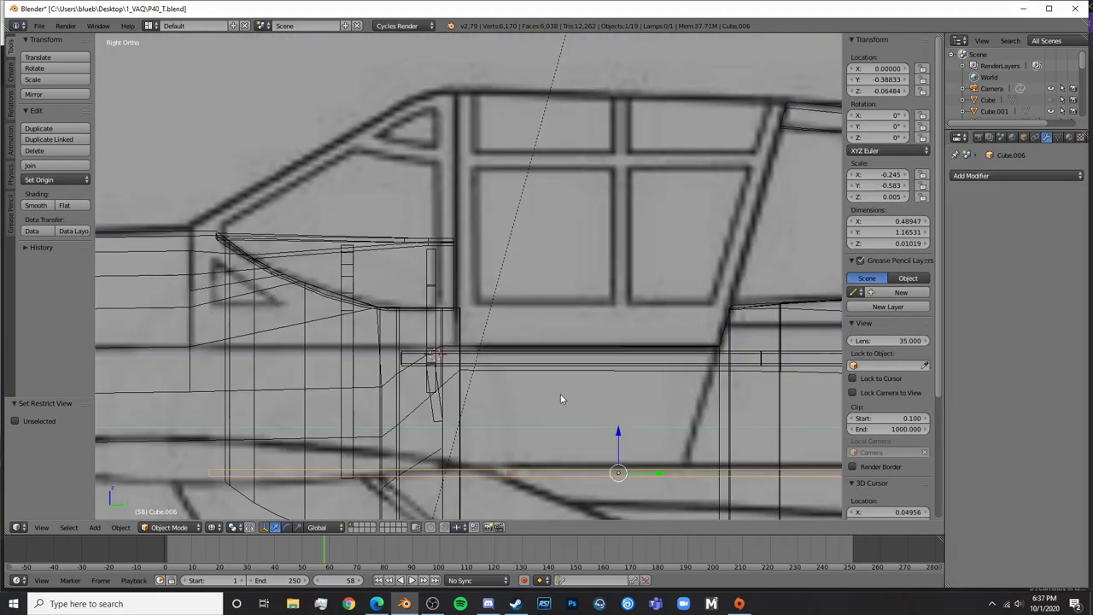
scroll(561, 394, up, 3)
key(g)
key(z)
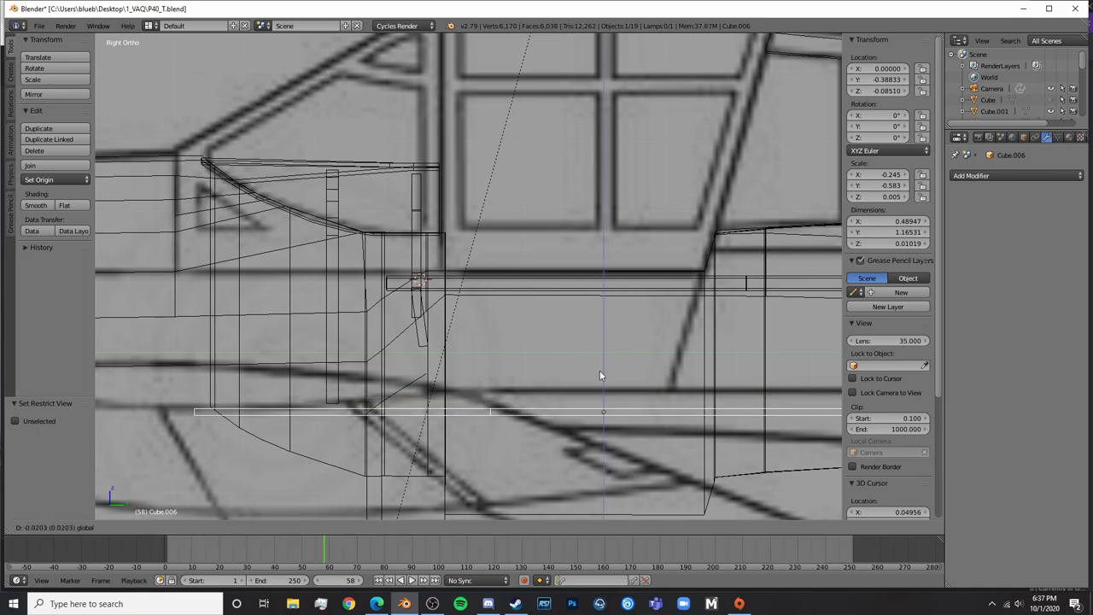
click(606, 369)
scroll(632, 376, down, 3)
key(z)
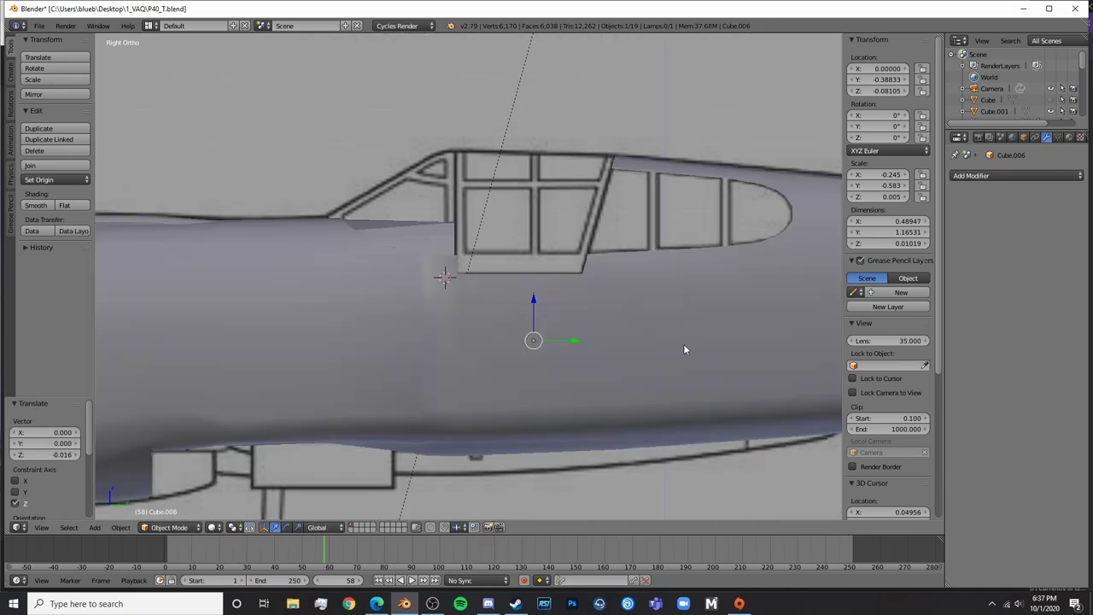
middle_drag(684, 344, 547, 423)
key(a)
Switch to the browser, compare the P-40 cockpit and aircraft reference photos, and return to Blender
click(374, 604)
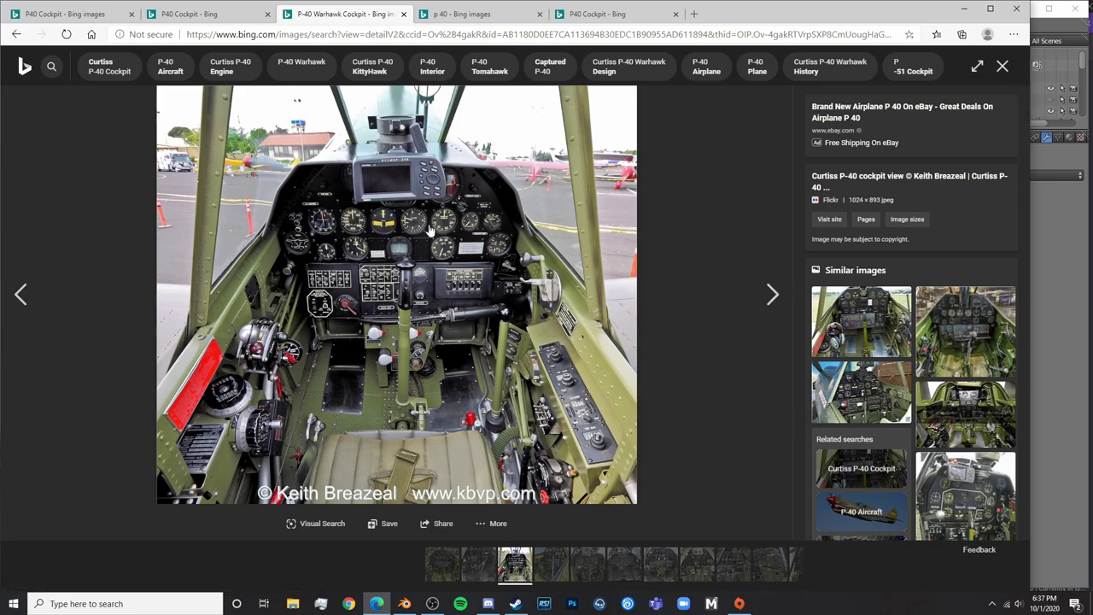
click(458, 15)
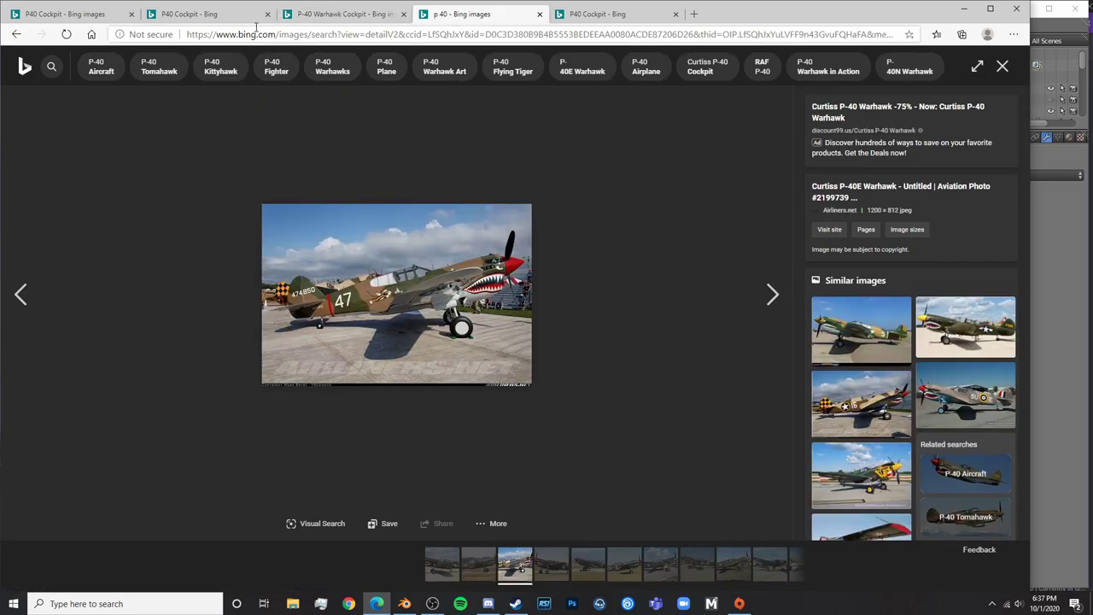
click(223, 15)
click(60, 15)
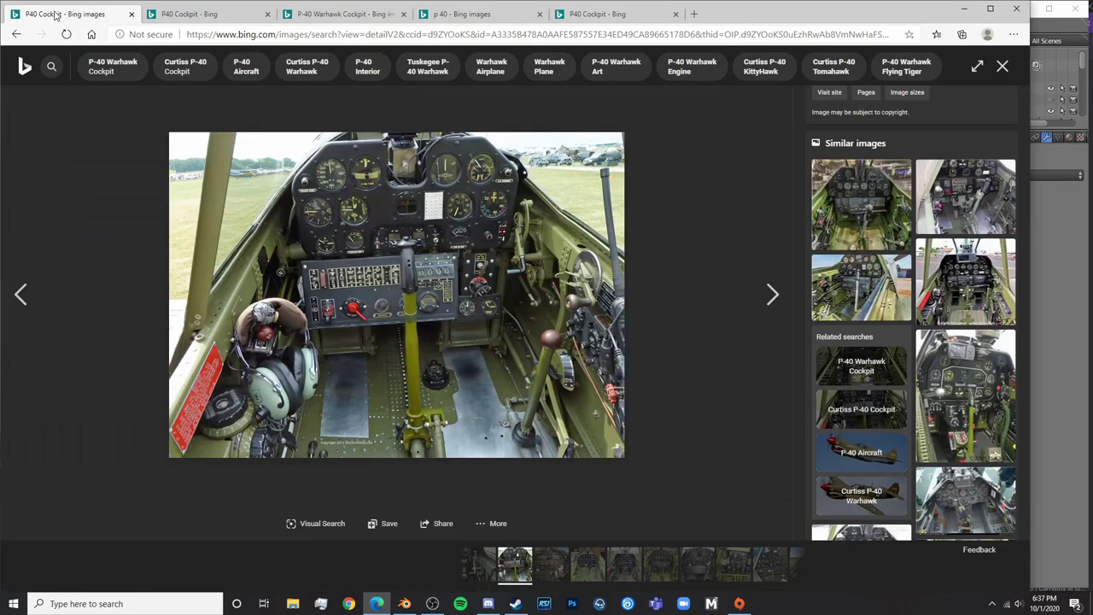
click(347, 21)
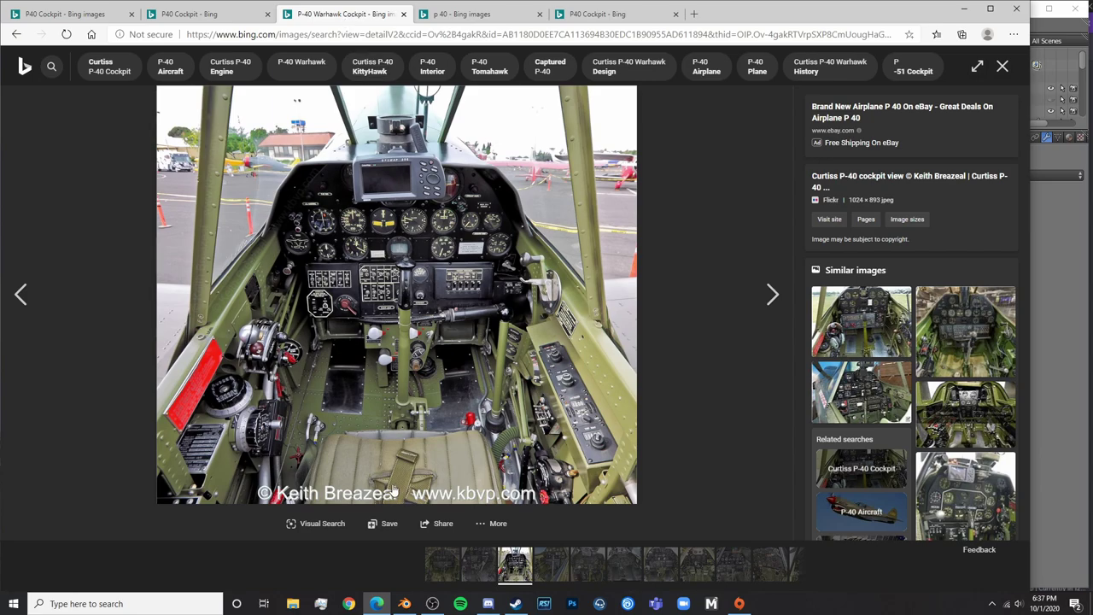
click(465, 15)
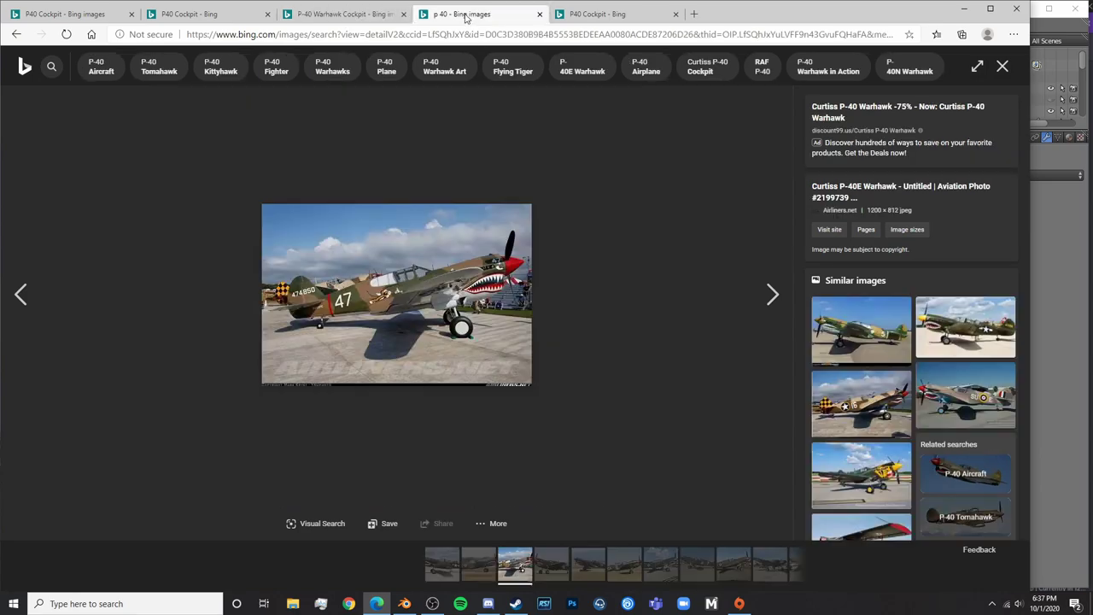
click(593, 16)
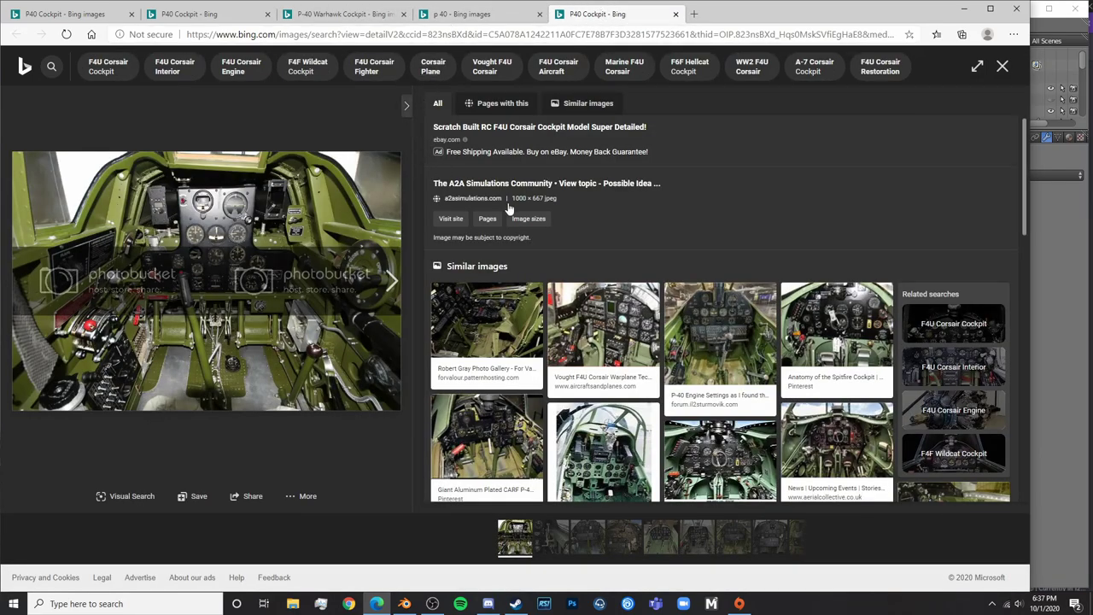
click(78, 23)
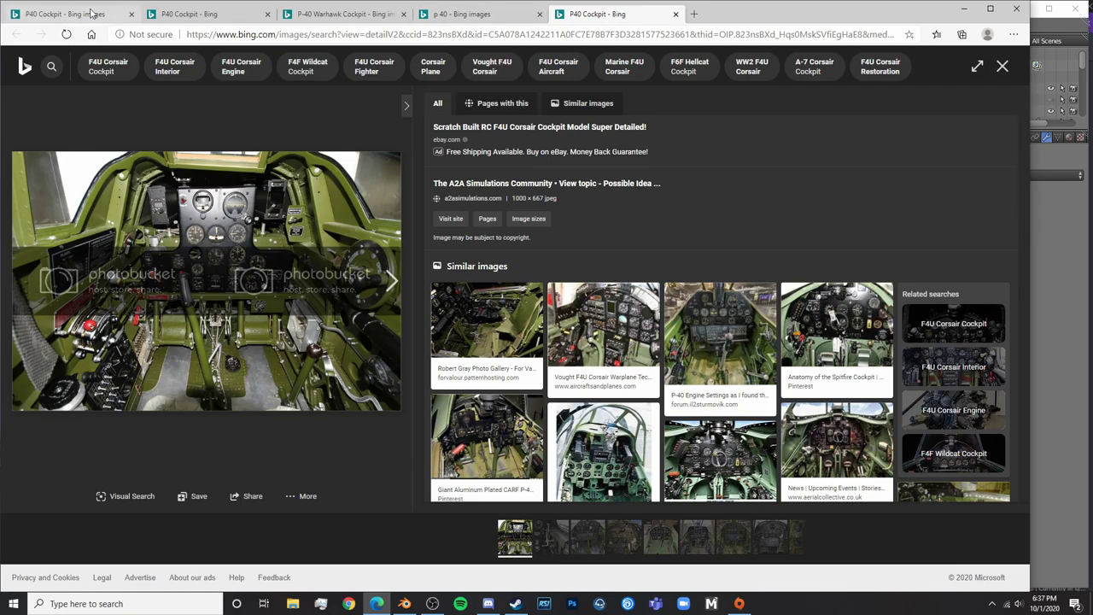
click(1058, 466)
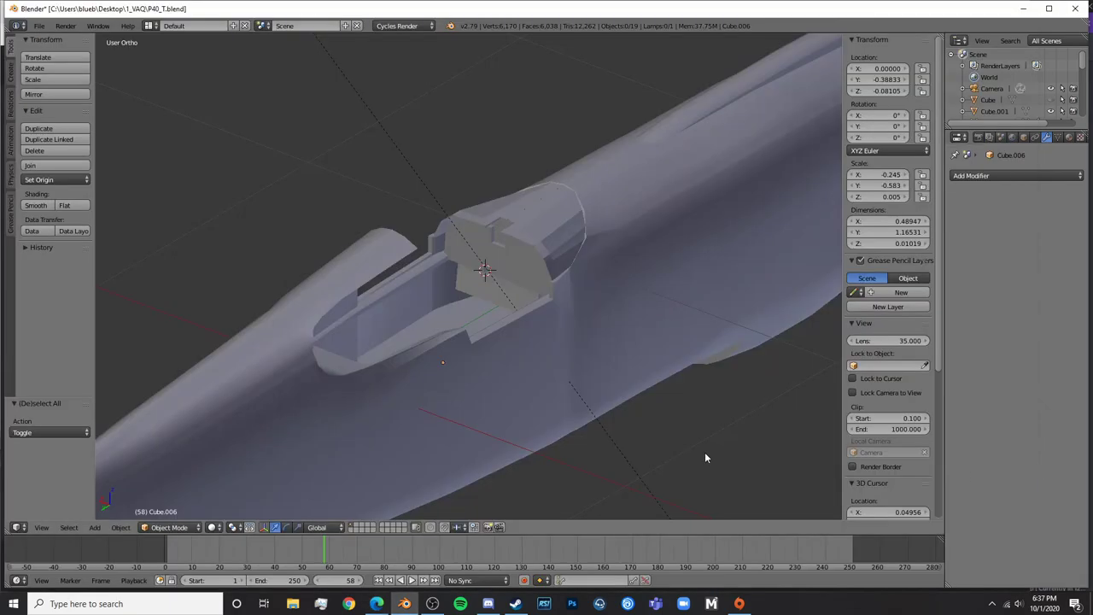
Review the fuselage and cockpit opening, and save the P40_T.blend file
middle_drag(381, 340, 535, 356)
scroll(538, 349, down, 4)
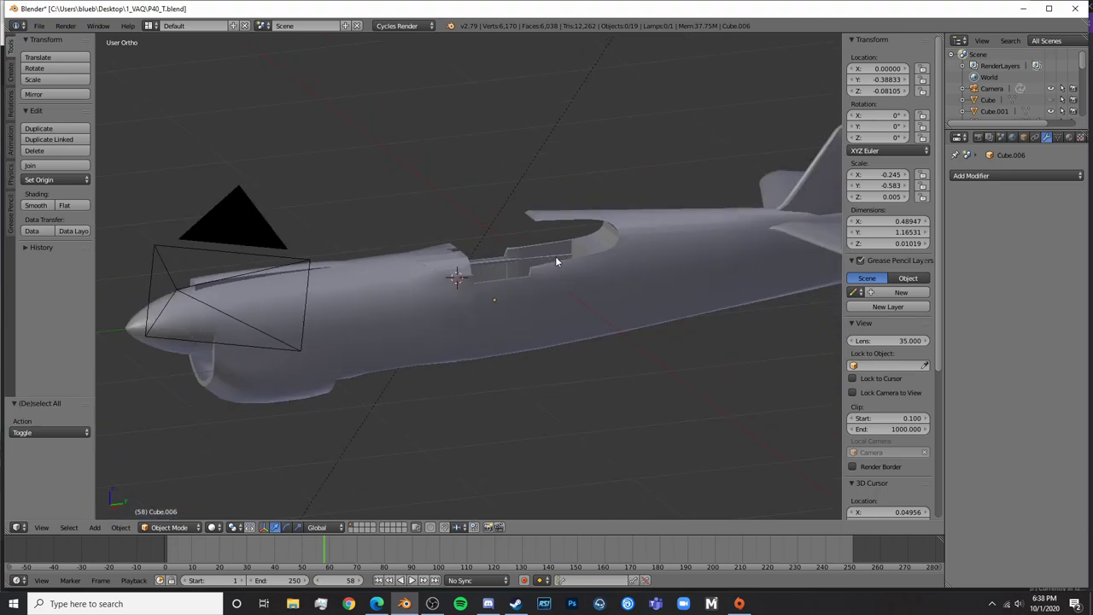
middle_drag(403, 304, 450, 299)
scroll(609, 405, up, 4)
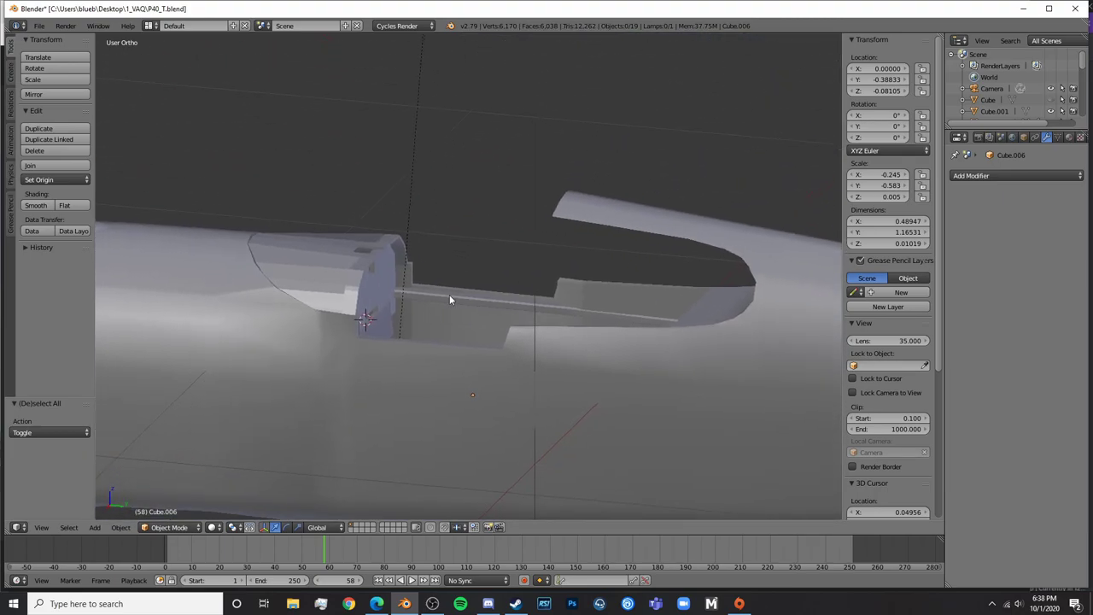
click(39, 26)
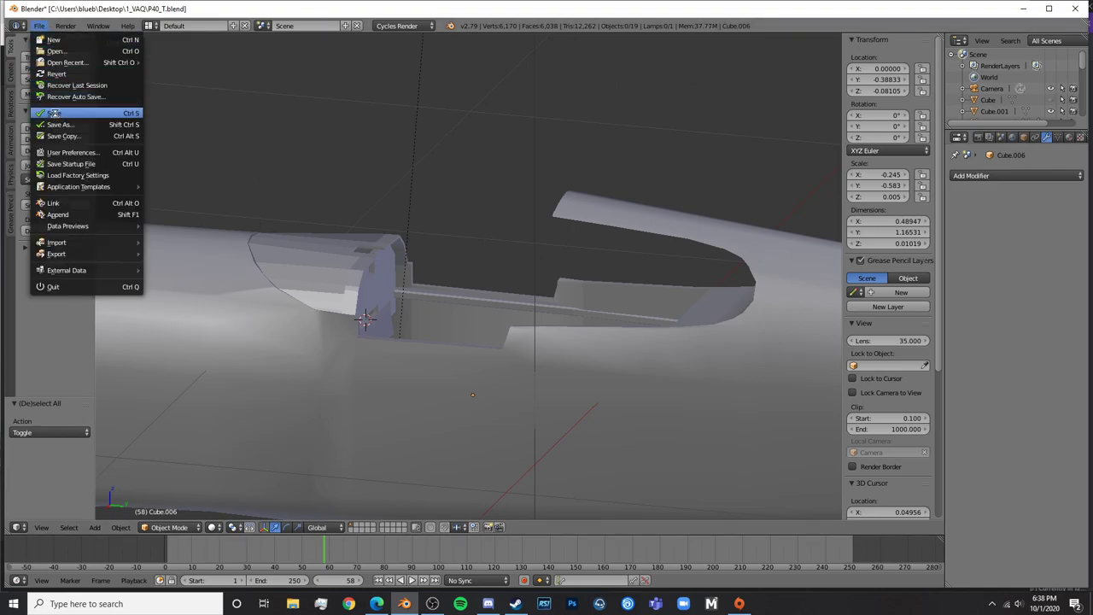
click(56, 114)
scroll(408, 278, down, 7)
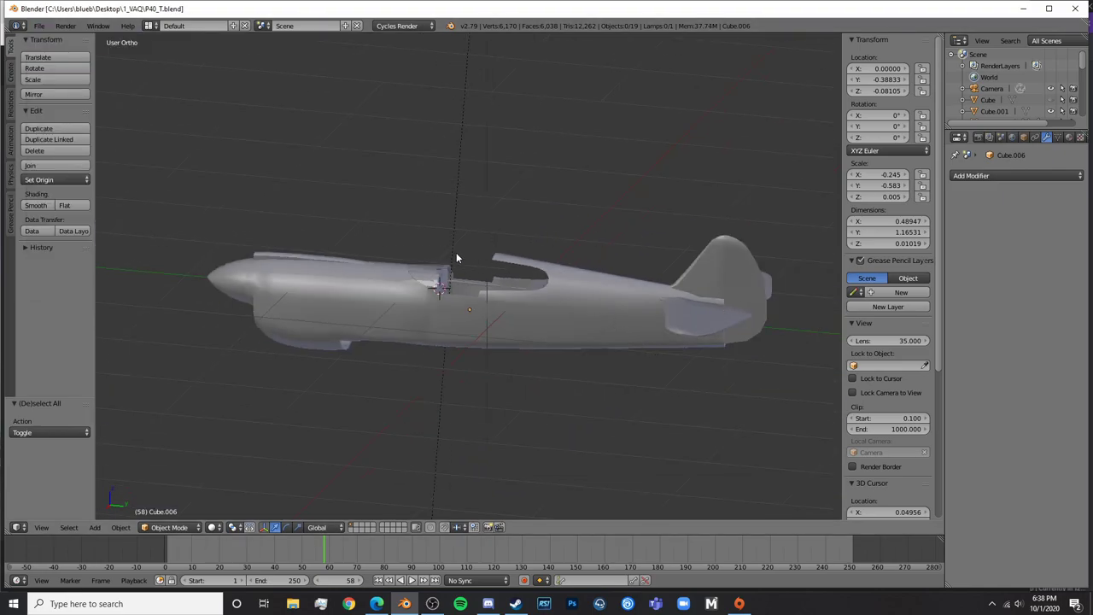
Bring a seat from another recent Blender file into P40_T.blend by copy and paste, and raise it above the fuselage
click(39, 26)
mouse_move(78, 63)
click(178, 63)
scroll(443, 232, down, 8)
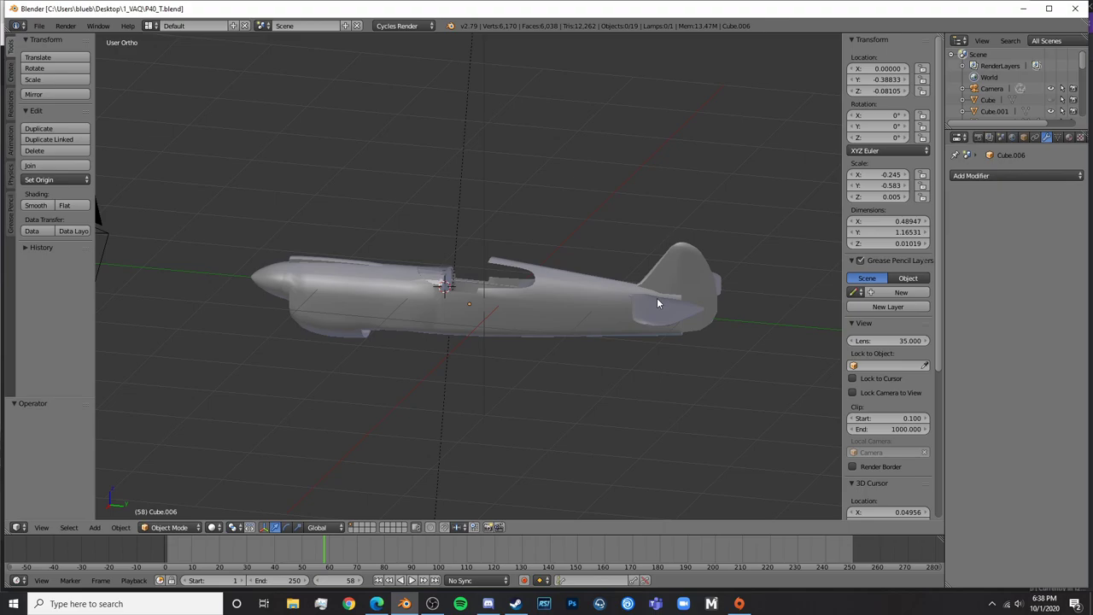
key(ctrl+v)
key(g)
key(z)
click(513, 167)
key(a)
In the right side view, lower the seat about 1.324 along Z and move it forward about 0.409 along Y into the cockpit
middle_drag(467, 237, 518, 218)
key(KP_3)
right_click(504, 181)
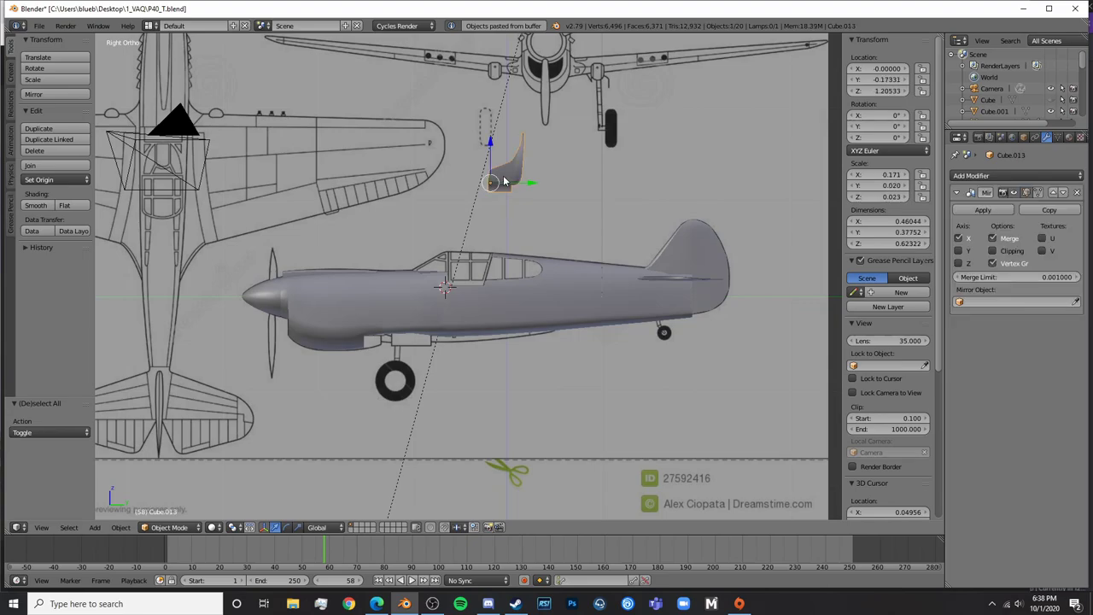
drag(490, 145, 498, 271)
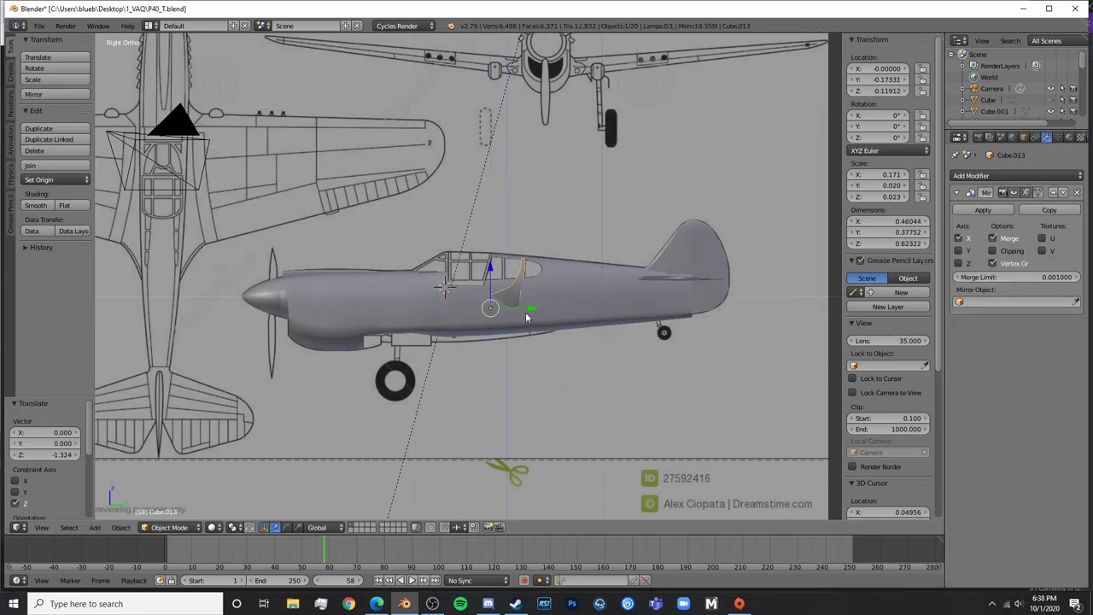
drag(525, 311, 490, 310)
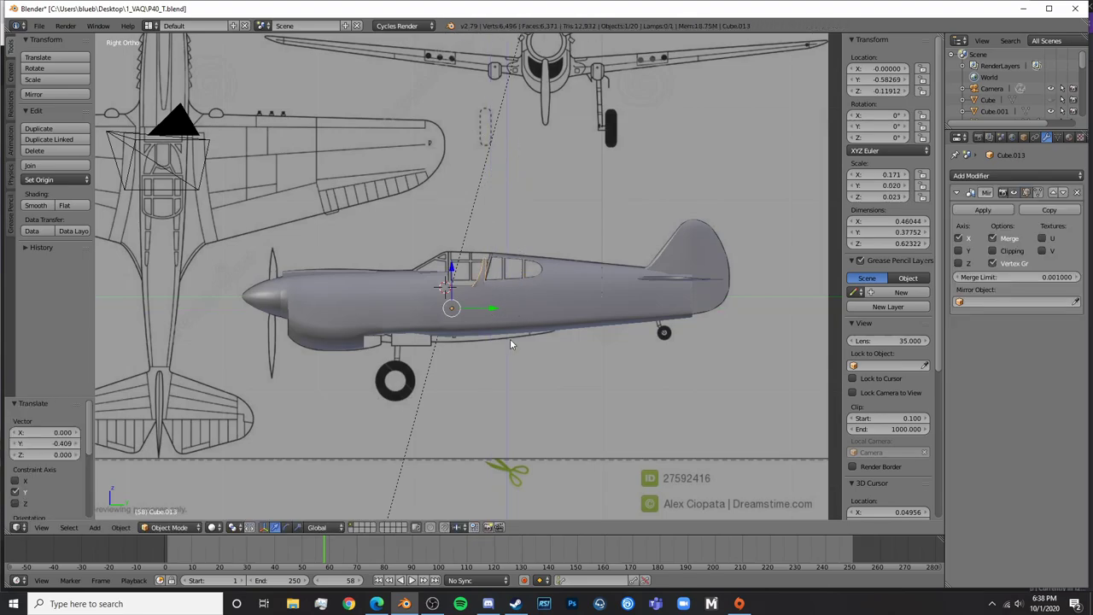
Raise the imported seat about 1.08 along Z so it sits clear above the fuselage
drag(451, 270, 479, 146)
mouse_move(570, 237)
shift+middle_down()
mouse_move(566, 382)
mouse_move(551, 276)
shift+middle_up()
scroll(560, 386, up, 6)
key(z)
key(z)
middle_drag(524, 309, 360, 323)
key(a)
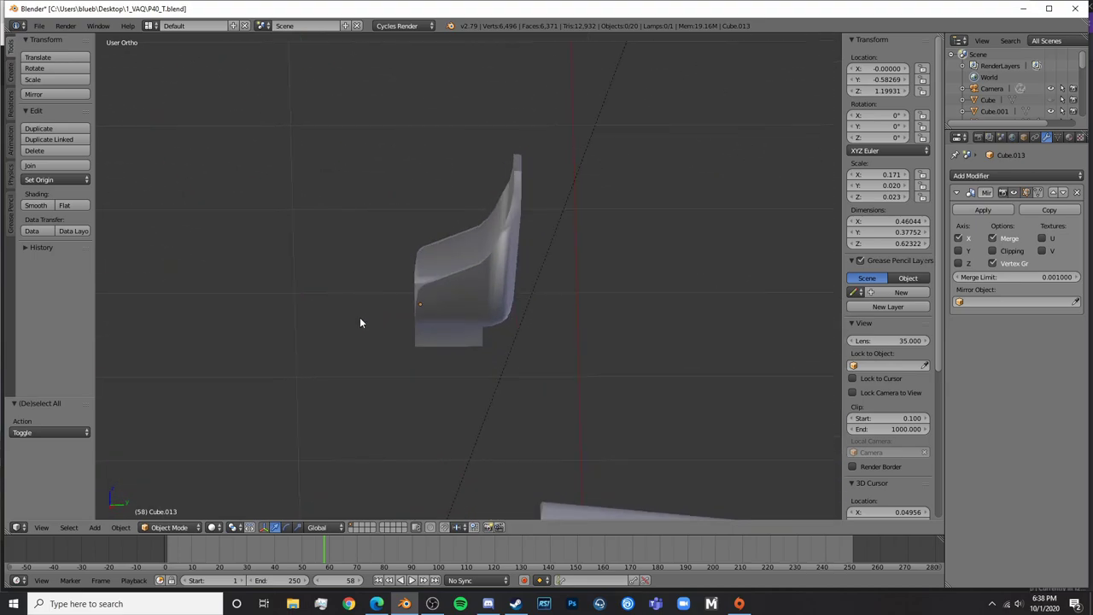
Examine the imported seat's shape from several angles, including in the rendered preview
scroll(360, 323, up, 1)
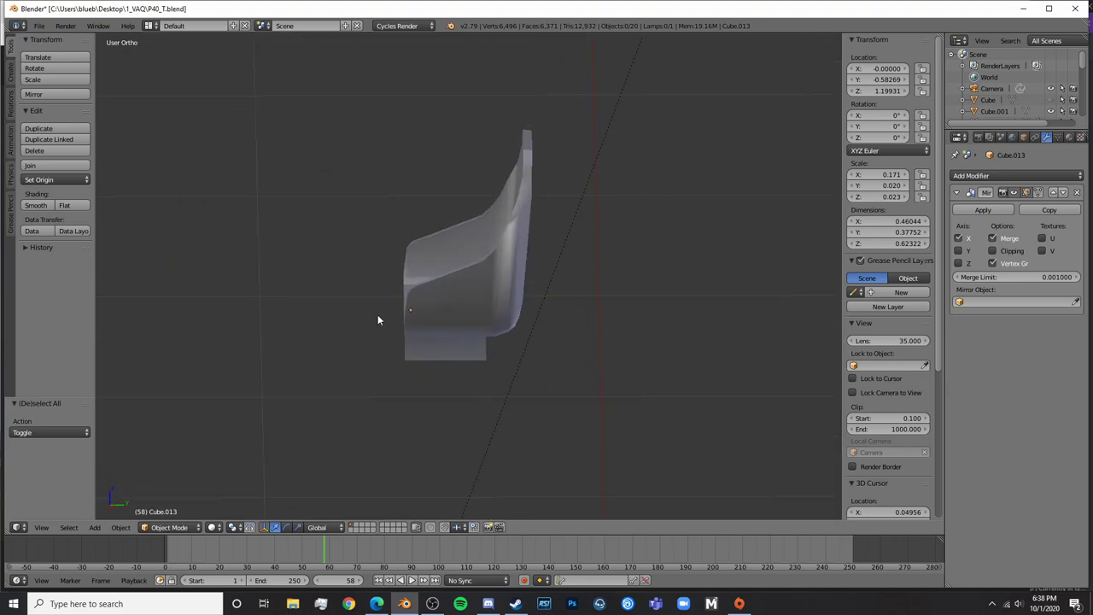
key(shift+z)
mouse_move(383, 315)
middle_down()
mouse_move(560, 320)
mouse_move(666, 298)
middle_up()
mouse_move(449, 240)
middle_down()
mouse_move(432, 298)
mouse_move(469, 334)
mouse_move(500, 338)
middle_up()
key(shift+z)
right_click(496, 337)
key(KP_3)
scroll(498, 338, down, 5)
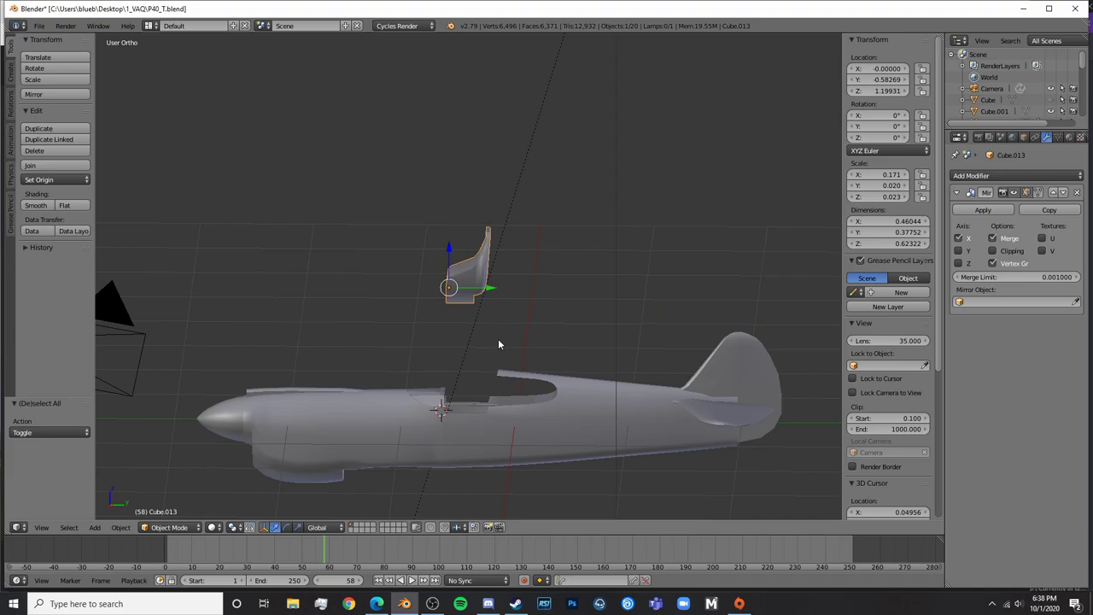
In the right side view, add a cube ahead of the imported seat and scale it uniformly to 0.026
key(a)
scroll(318, 277, up, 6)
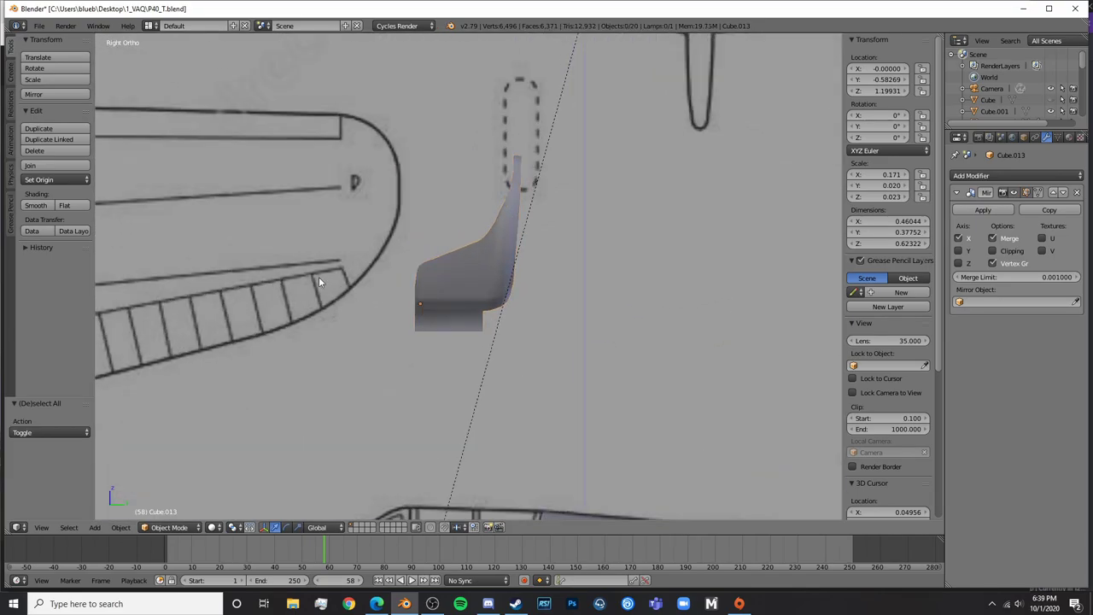
key(shift+a)
mouse_move(366, 300)
click(415, 311)
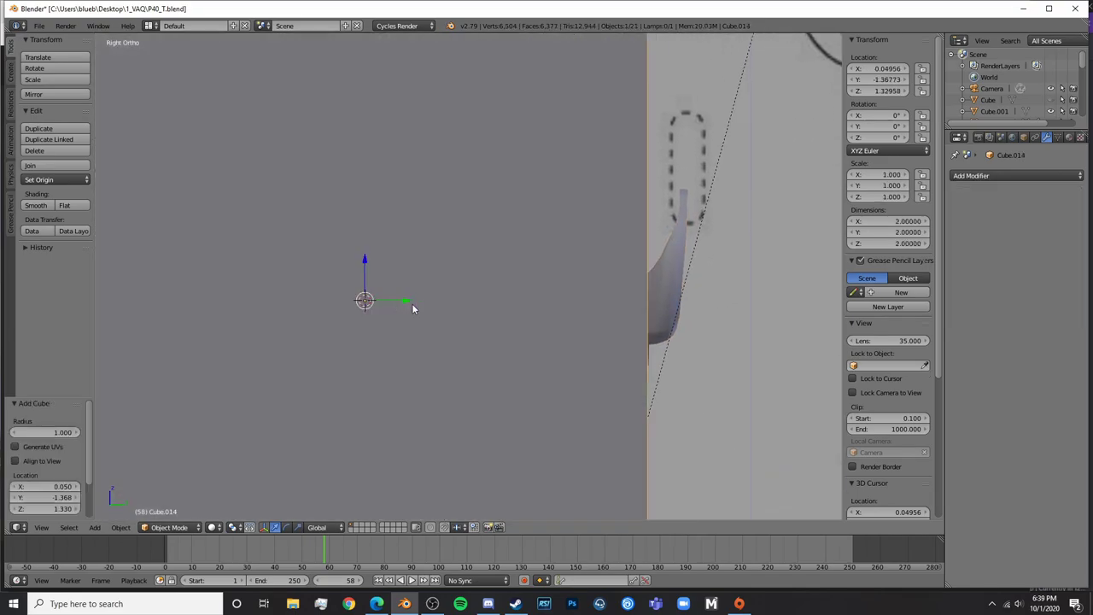
key(s)
click(370, 303)
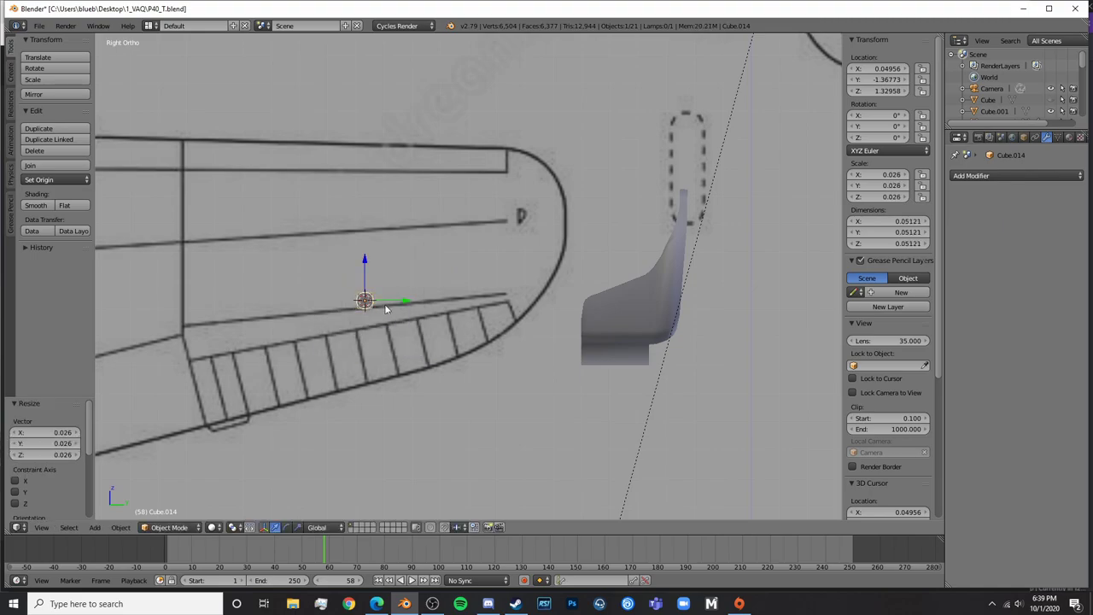
Stretch the small cube along X by a factor of about 9.494 into a bar roughly as wide as the seat
middle_drag(385, 305, 526, 339)
key(s)
key(x)
click(236, 400)
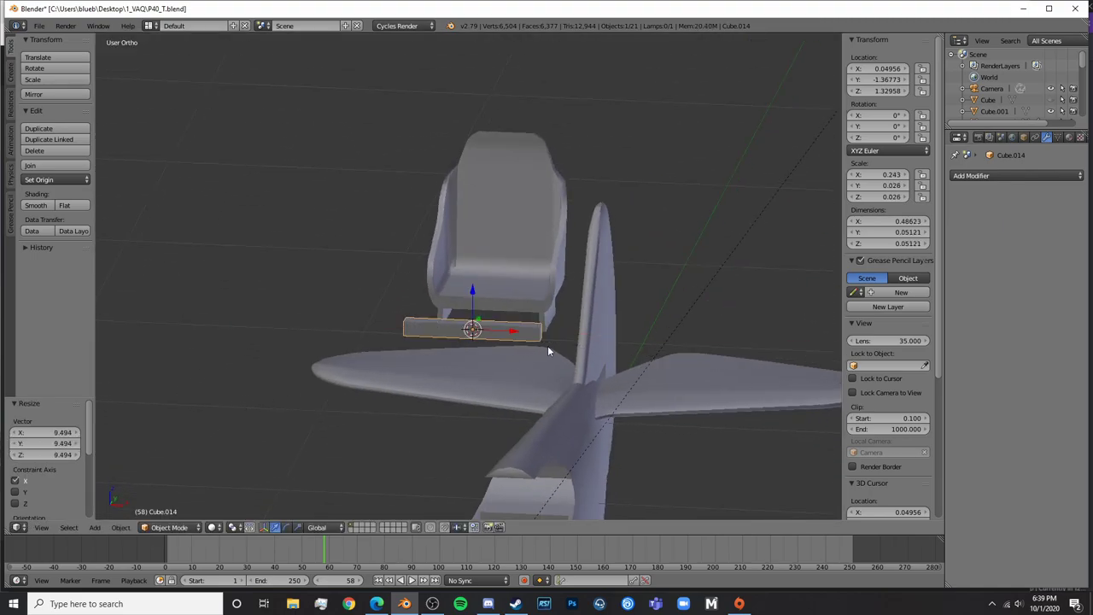
Add a centred loop cut across the bar and remove the half on the negative X side
key(a)
right_click(486, 331)
key(Tab)
key(a)
key(ctrl+r)
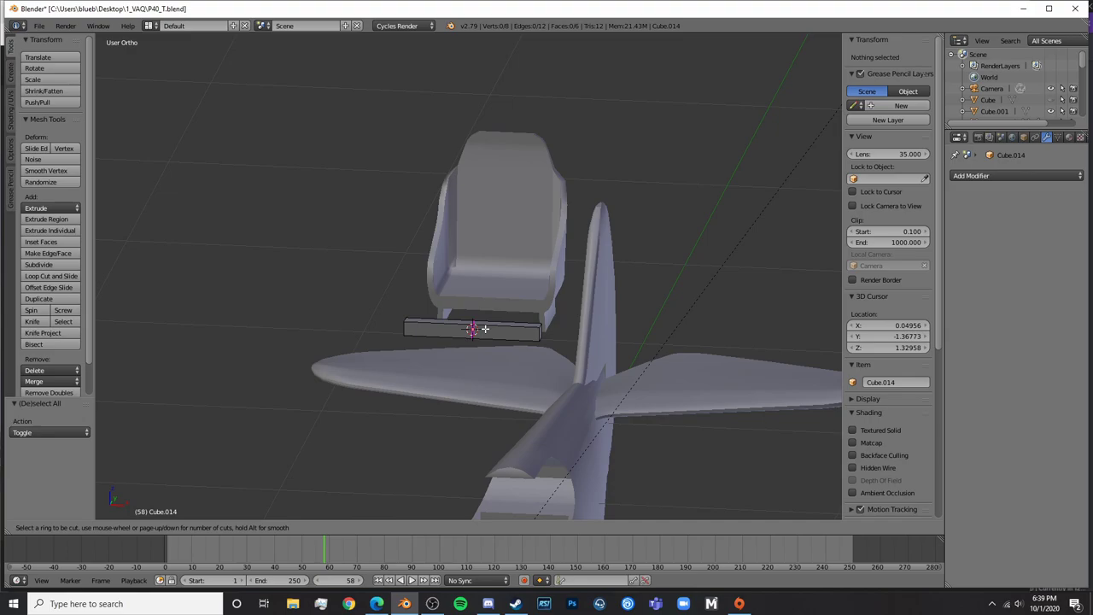
click(484, 329)
right_click(484, 329)
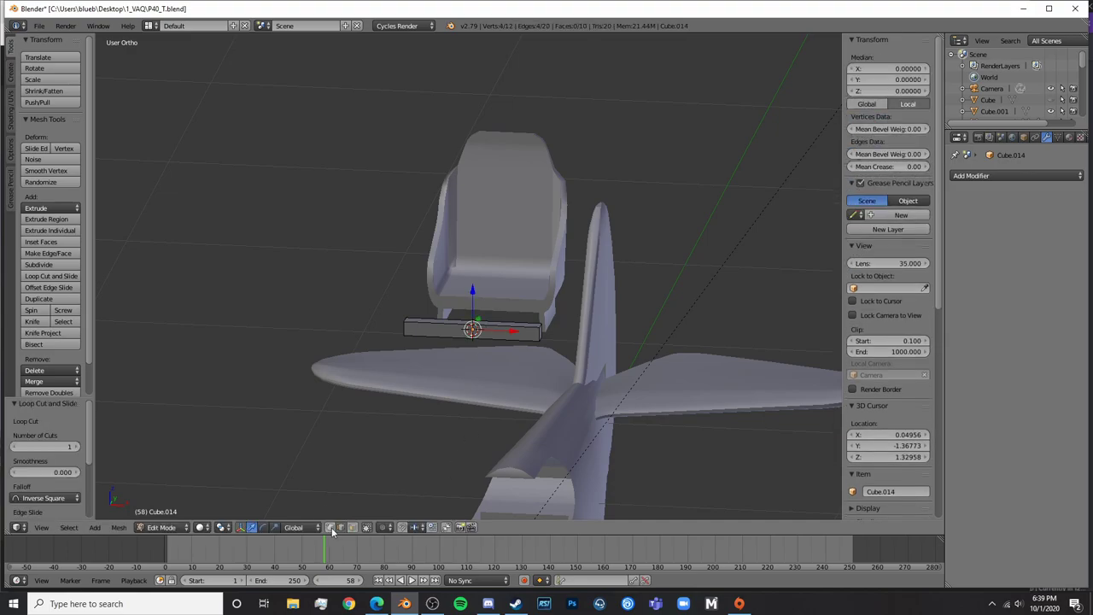
key(z)
key(Tab)
Add a Mirror modifier on the X axis to the half bar and reopen its mesh for editing
key(shift+s)
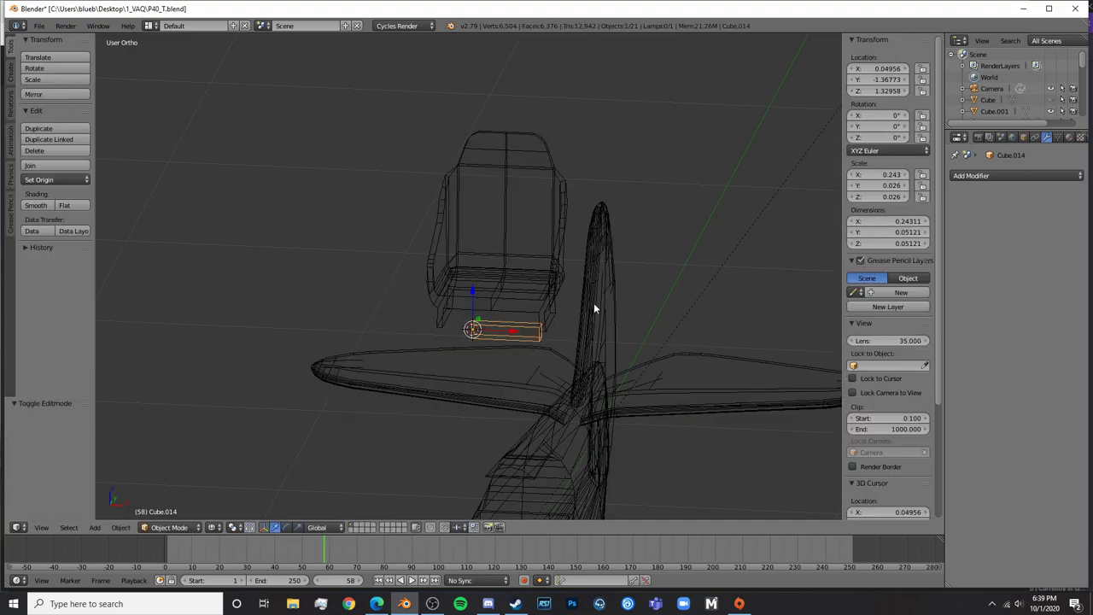
click(1021, 176)
click(870, 290)
key(Tab)
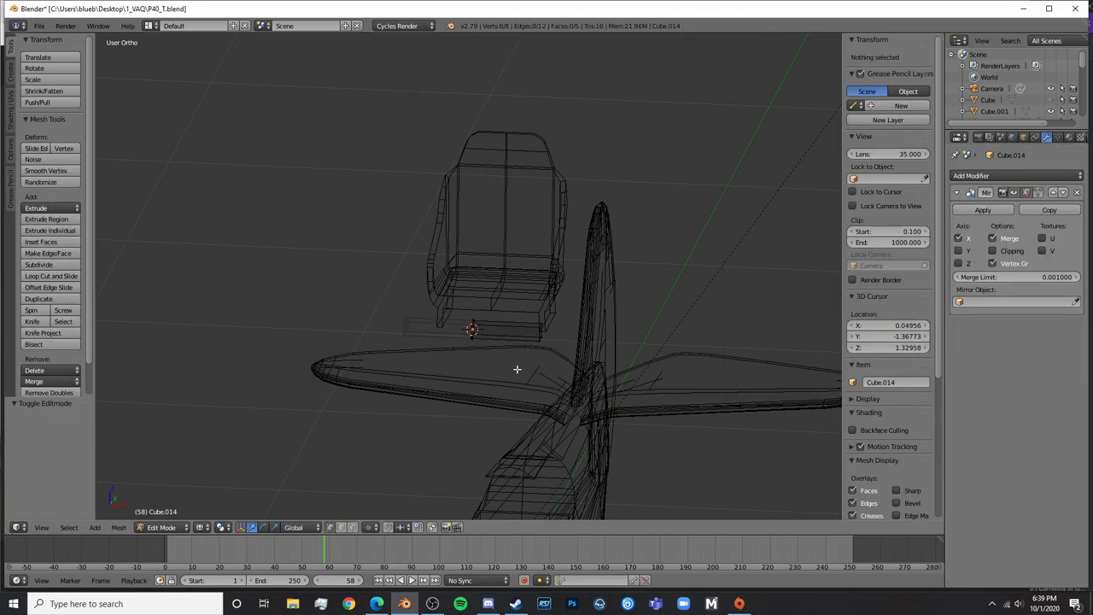
In the right side view, pull the bar's rear face back along Y to make a seat base about 0.255 deep
key(z)
key(KP_3)
key(z)
key(a)
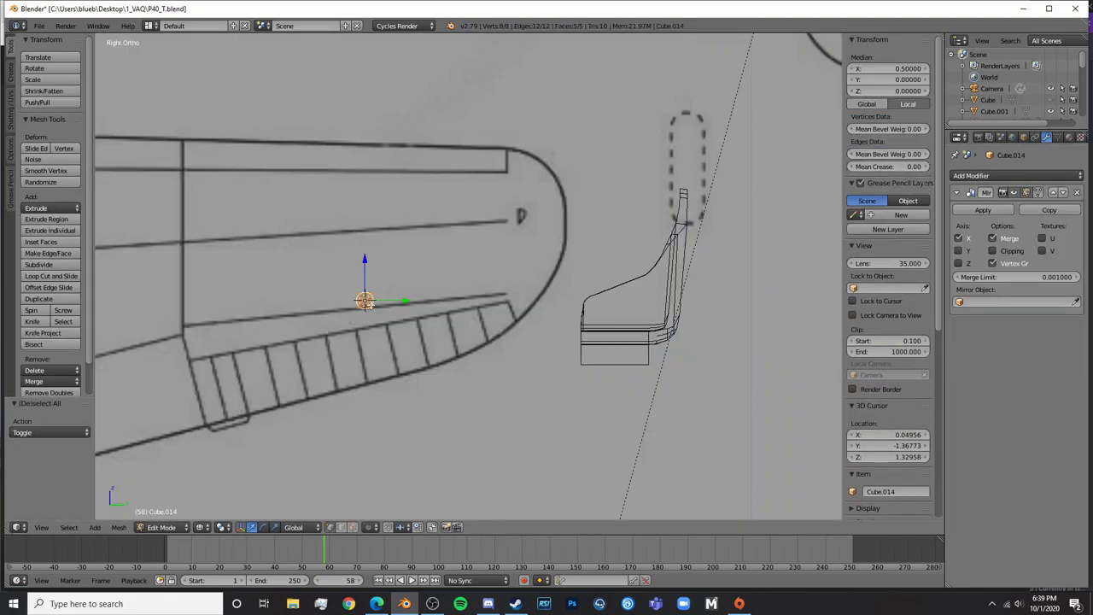
key(a)
key(b)
drag(368, 314, 463, 298)
key(Tab)
shift+middle_drag(445, 378, 494, 353)
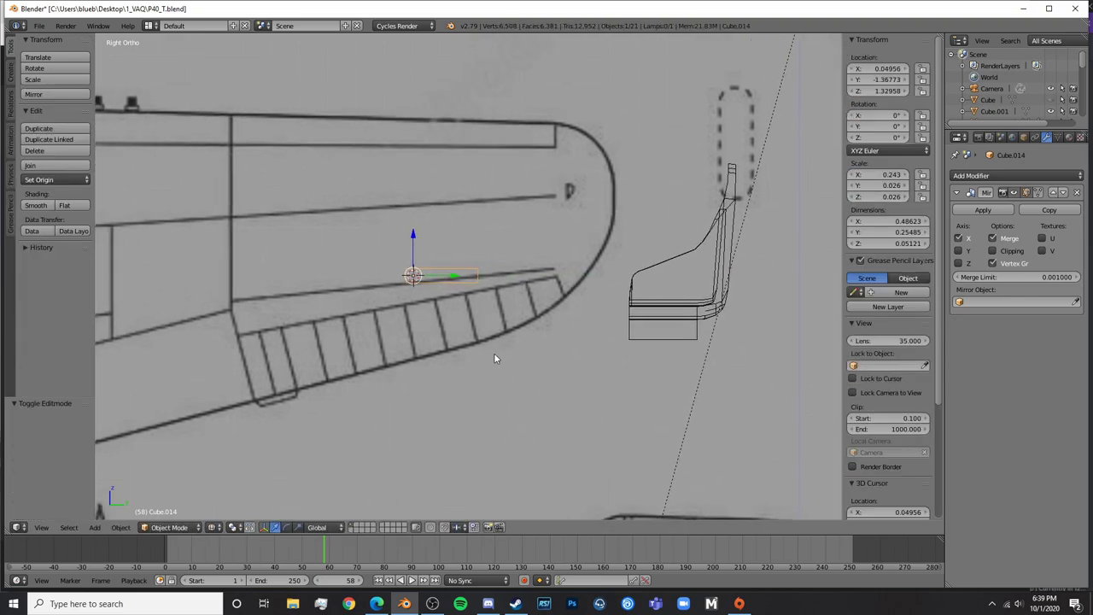
Extrude the rear face of the seat base about 0.060 backward to form a section for the backrest
scroll(496, 355, up, 4)
key(Tab)
scroll(569, 332, down, 4)
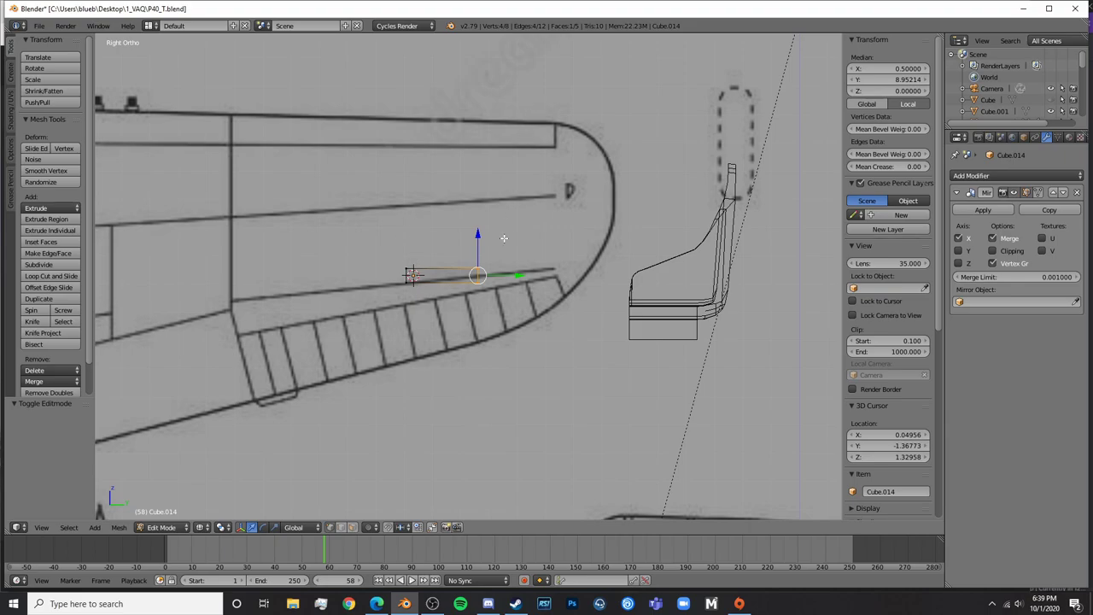
scroll(508, 277, up, 2)
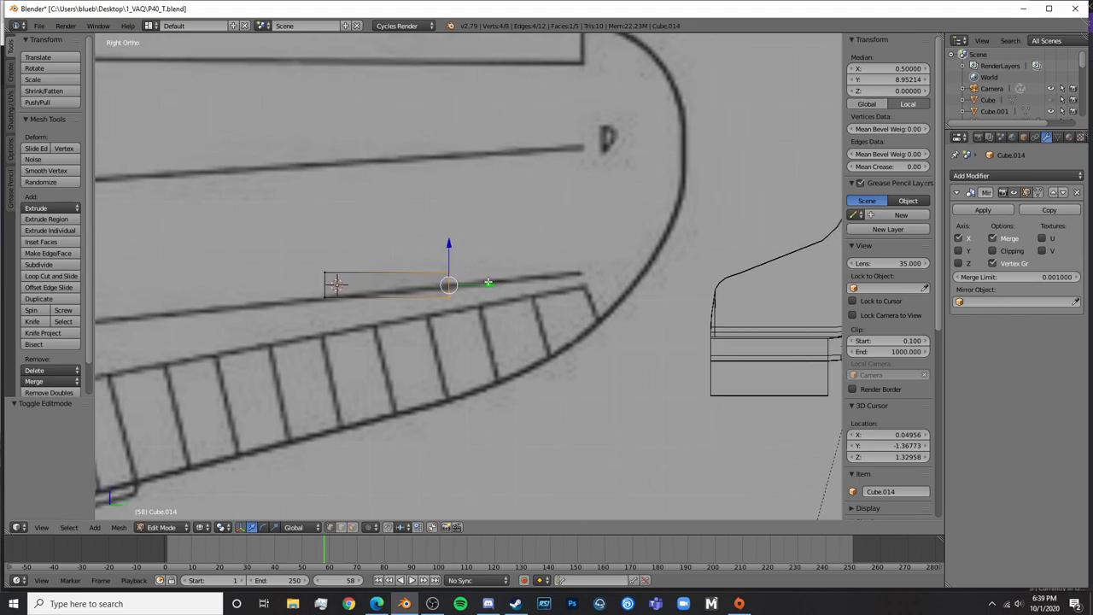
key(e)
click(514, 280)
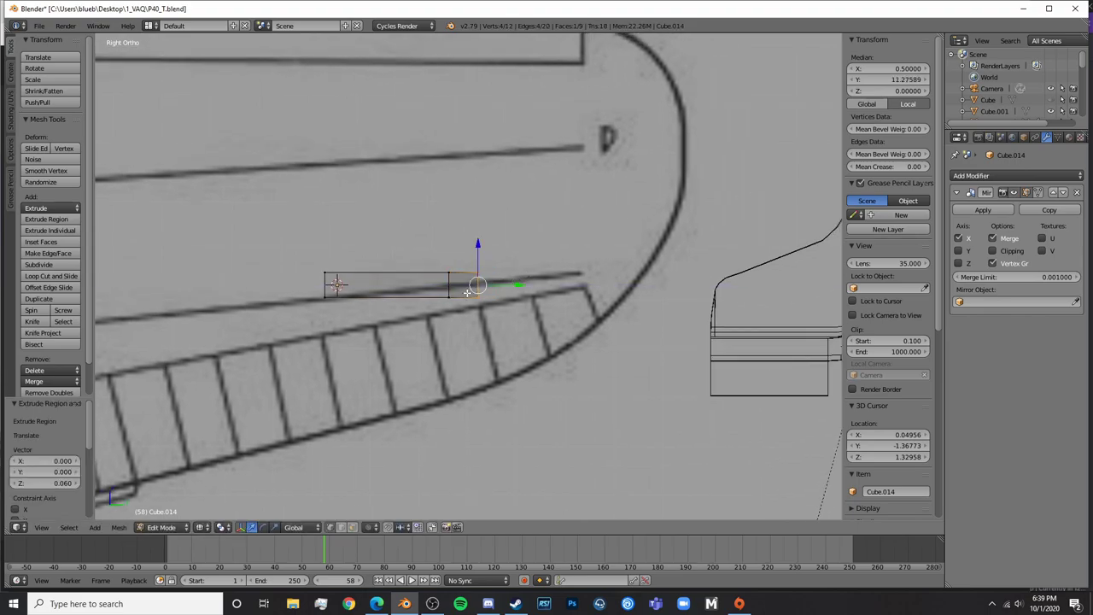
Extrude the top of the rear section up about 0.268 as a backrest and raise its top another 0.086 along Z
key(e)
click(537, 183)
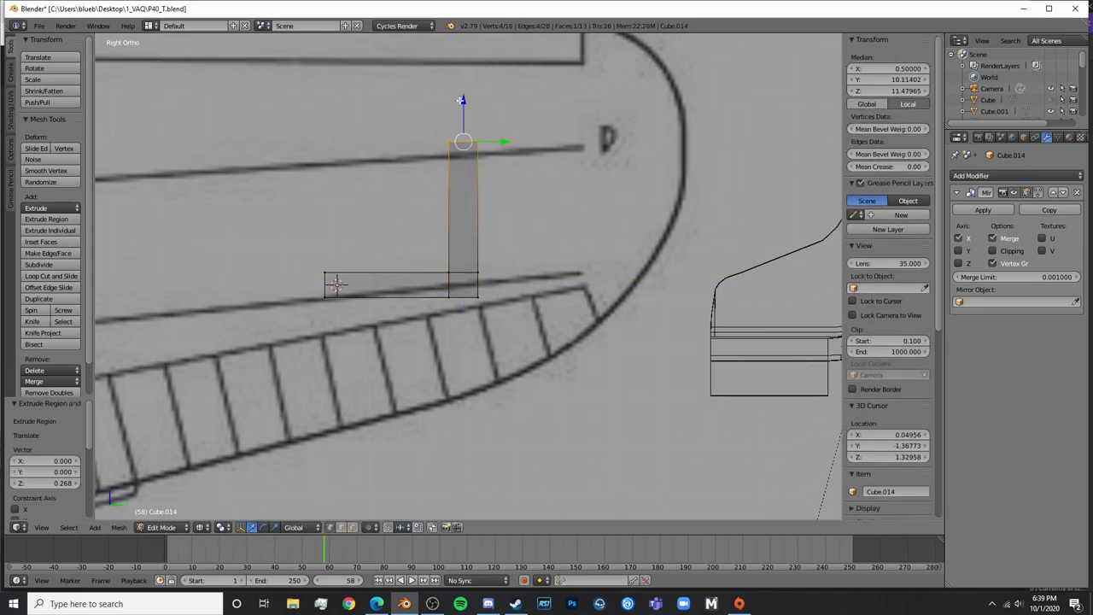
drag(461, 101, 465, 59)
scroll(559, 158, down, 5)
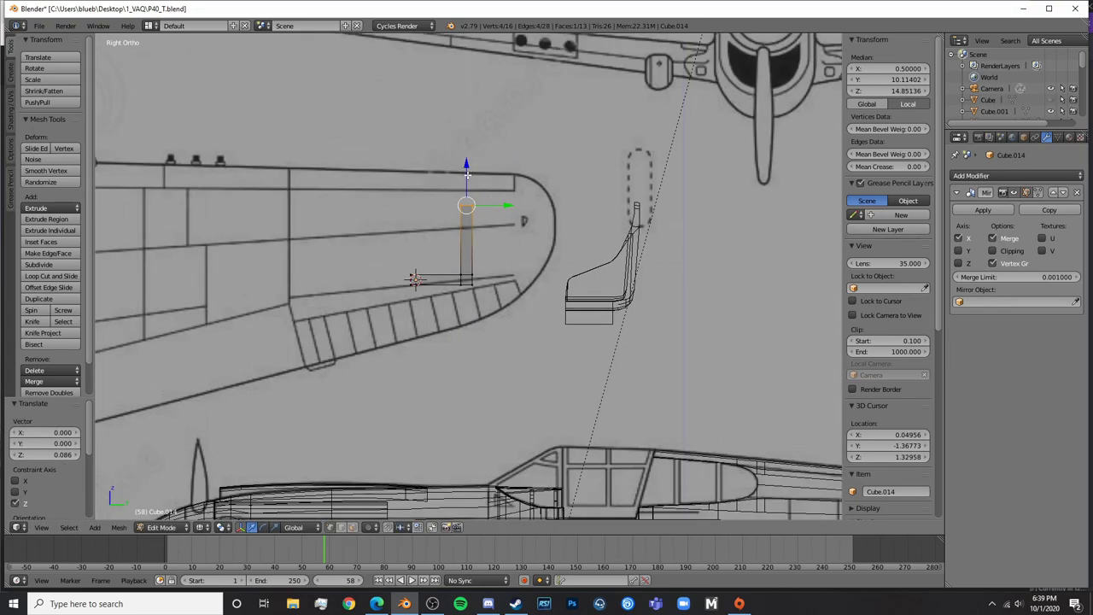
Scale the new seat along X to a width of about 0.414
key(Tab)
middle_drag(468, 174, 420, 317)
key(s)
key(x)
click(500, 278)
key(s)
key(x)
click(568, 245)
Thin the backrest by moving all its front vertices about 0.022 backward along Y
key(KP_3)
key(Tab)
scroll(486, 267, up, 3)
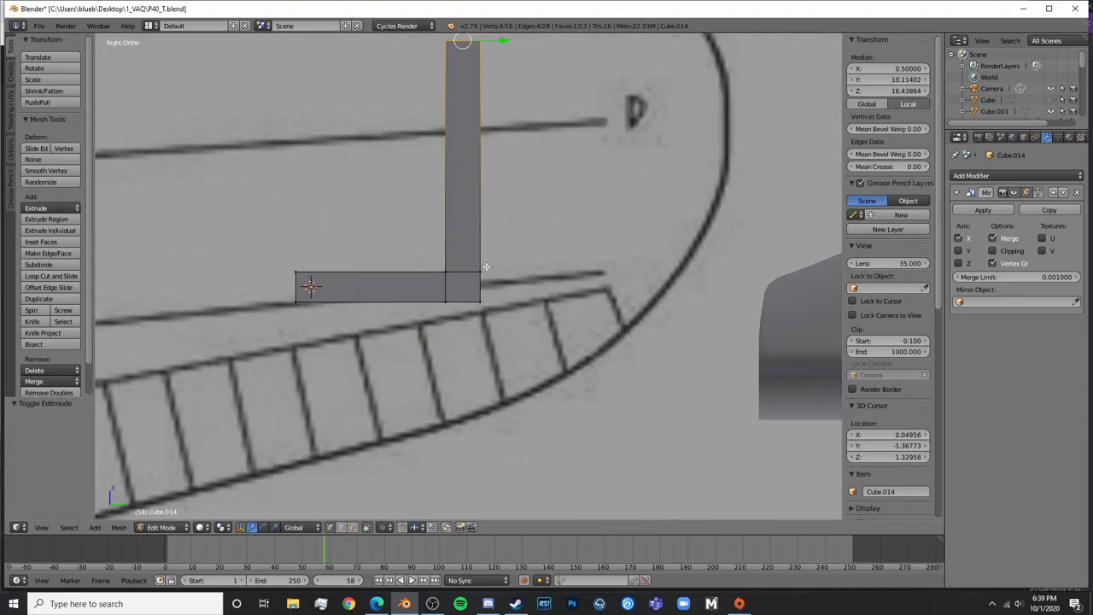
scroll(464, 294, down, 5)
key(z)
key(a)
key(c)
click(459, 275)
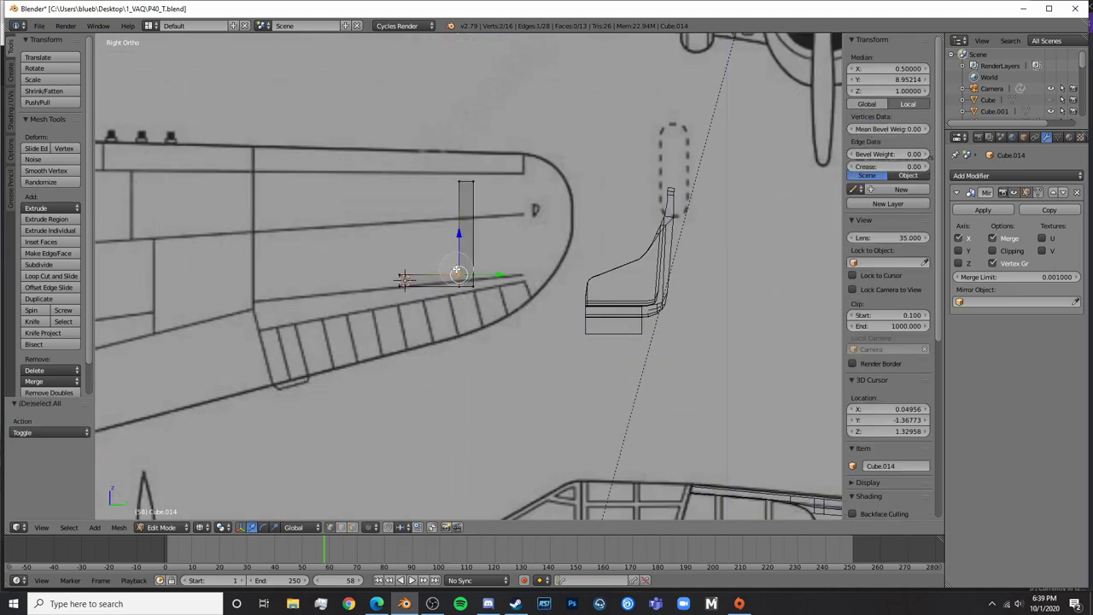
click(453, 183)
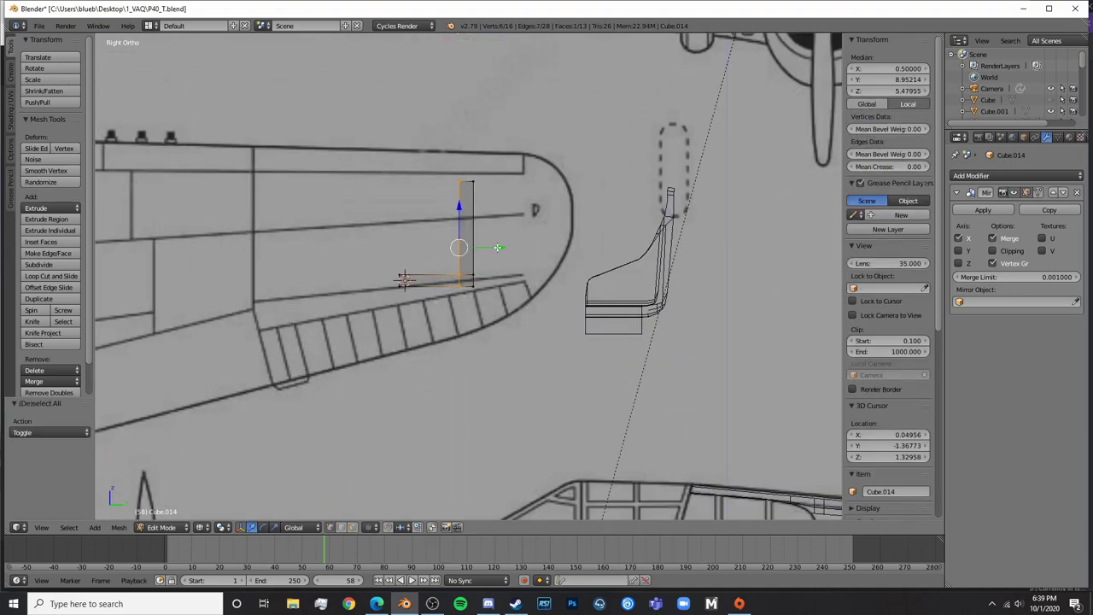
drag(499, 248, 504, 246)
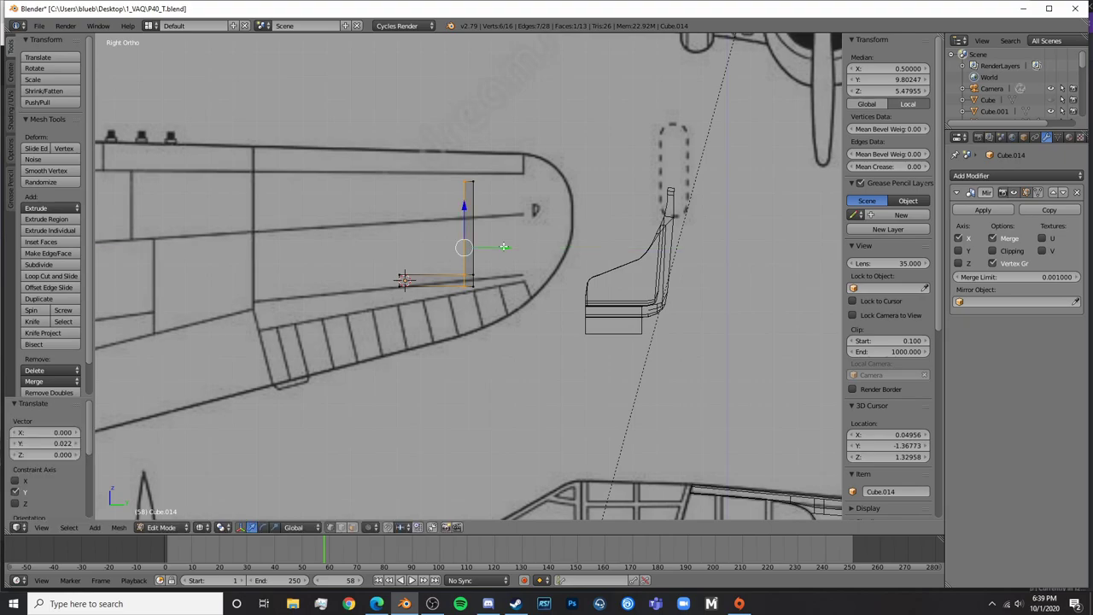
Select the whole backrest and move it backward along Y, giving a seat depth of about 0.358
key(a)
key(c)
drag(474, 284, 465, 179)
drag(499, 248, 509, 246)
key(Tab)
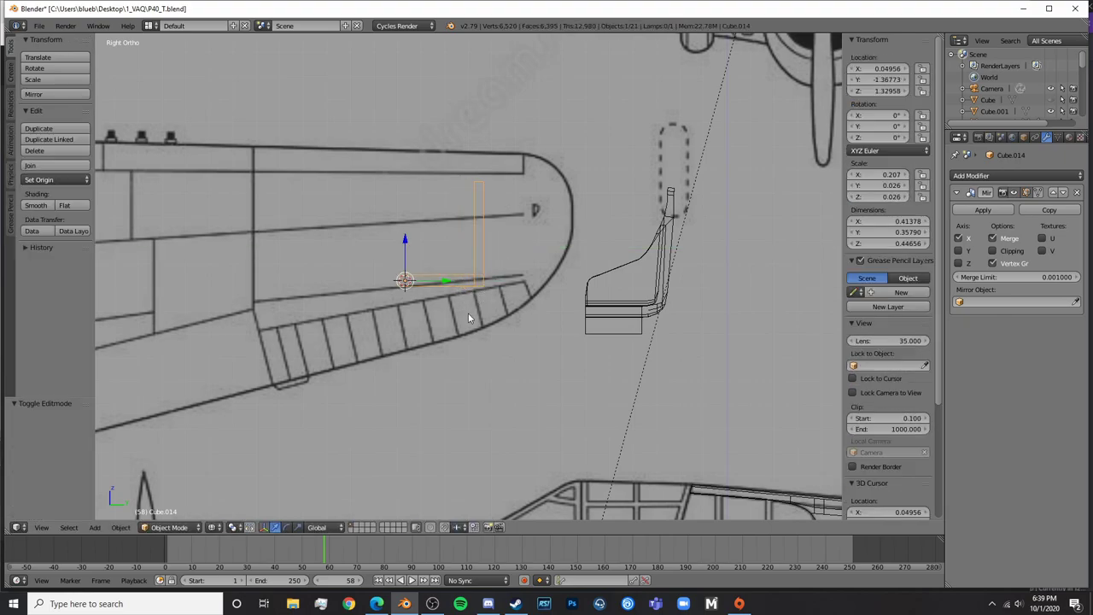
Thin the seat base by lowering its upper vertices along Z in the right side view
scroll(441, 339, up, 4)
key(a)
right_click(332, 289)
key(Tab)
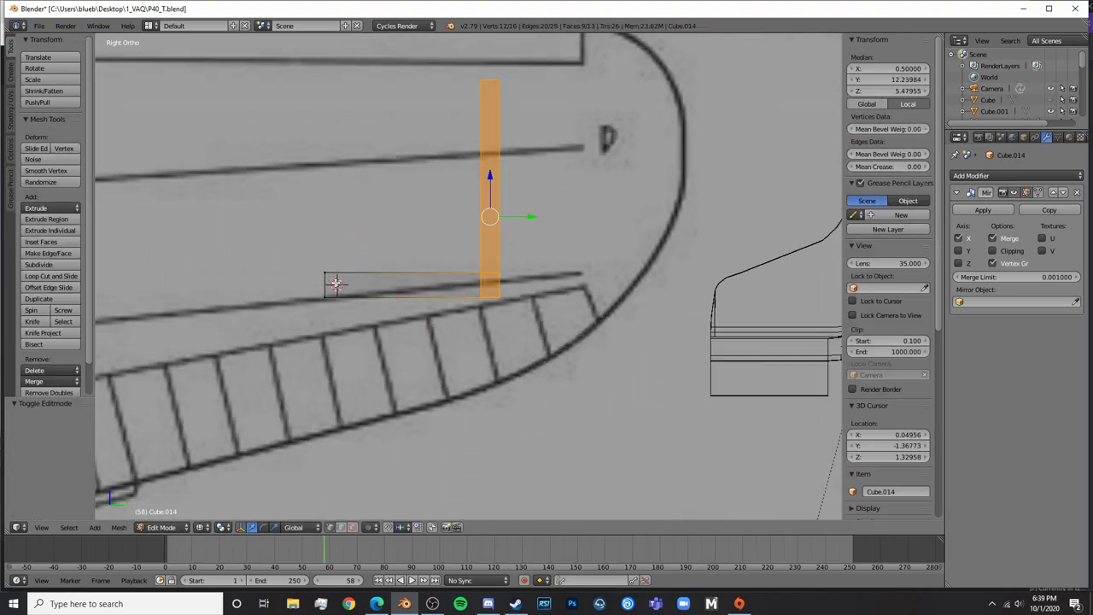
key(a)
right_click(525, 259)
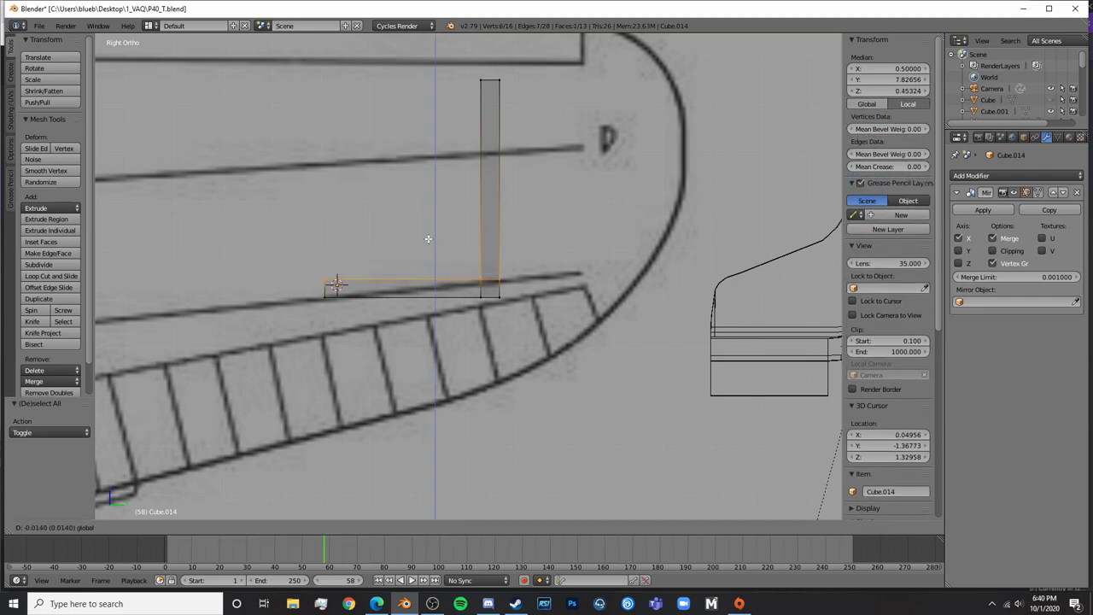
key(Tab)
Bevel the seat's lower rear corner by moving its outer vertices forward and up
scroll(500, 311, down, 5)
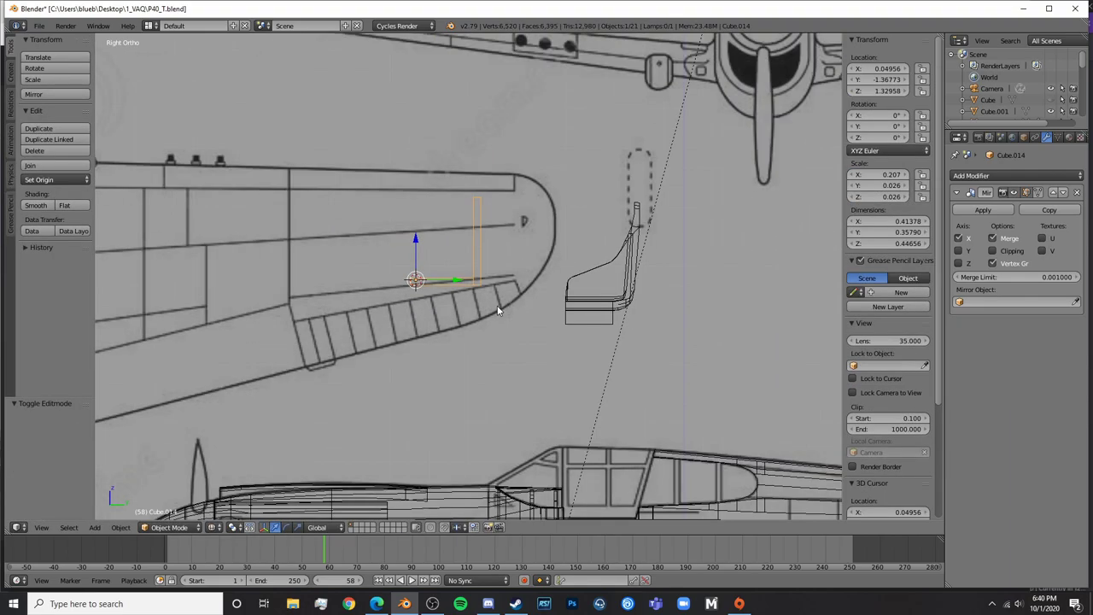
scroll(466, 310, up, 5)
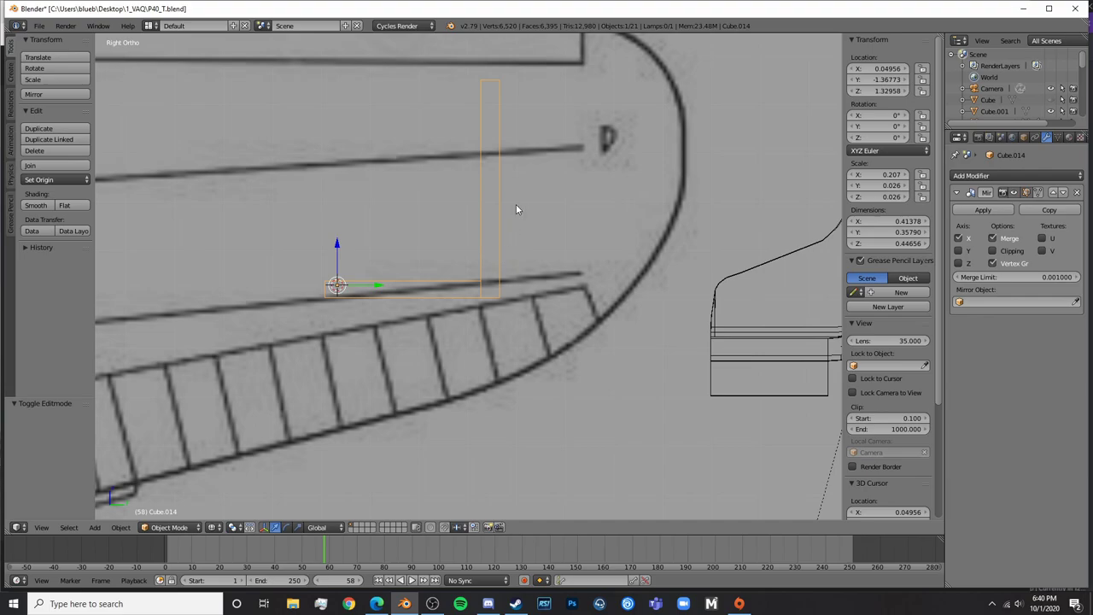
scroll(495, 321, up, 3)
key(Tab)
key(a)
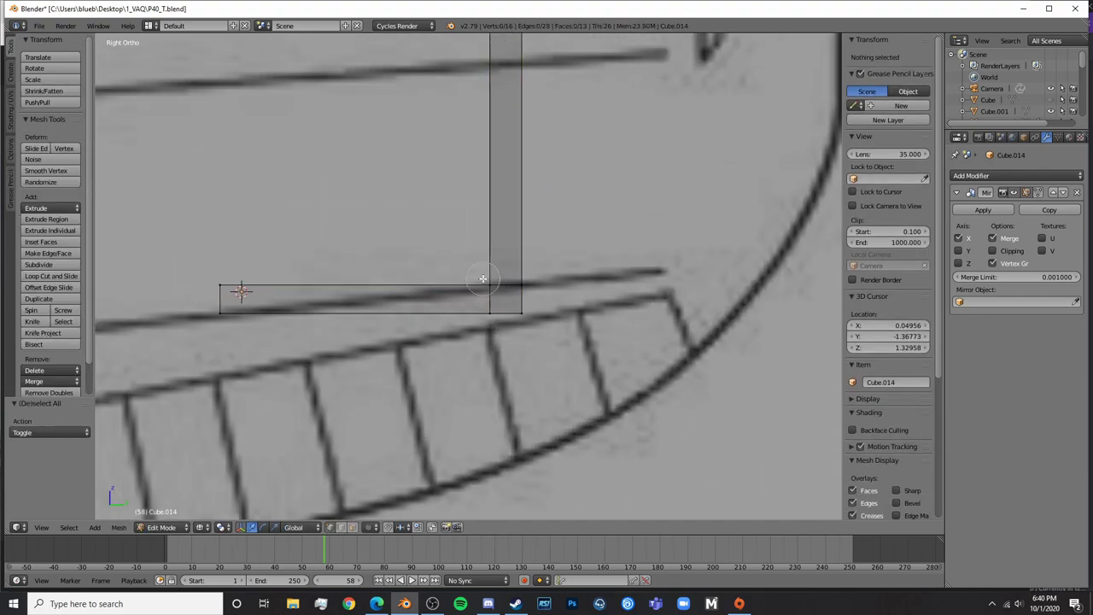
right_click(489, 283)
key(a)
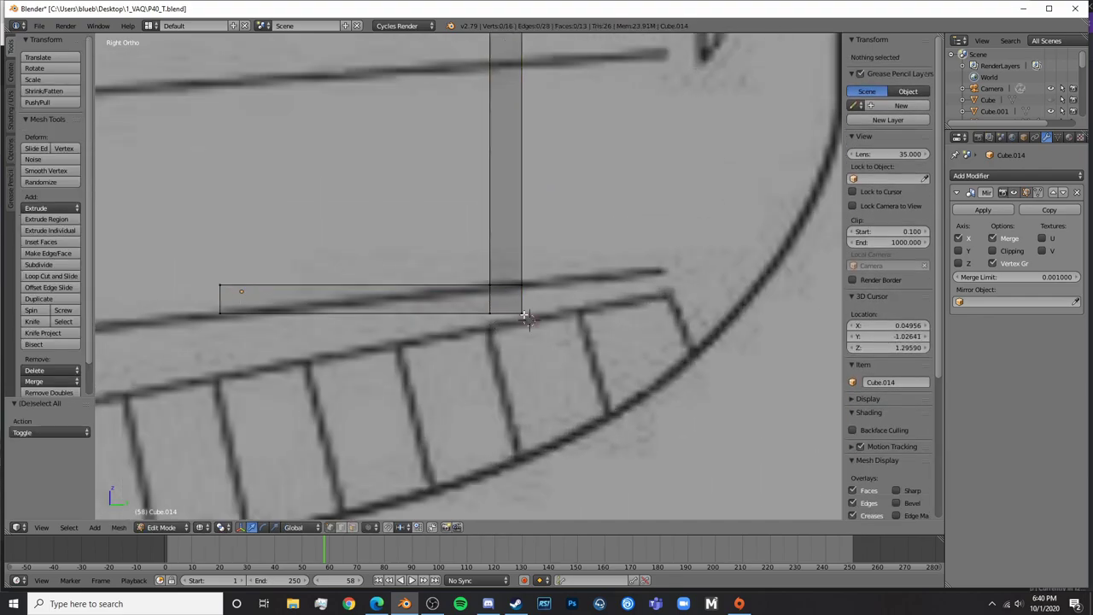
right_click(525, 315)
key(g)
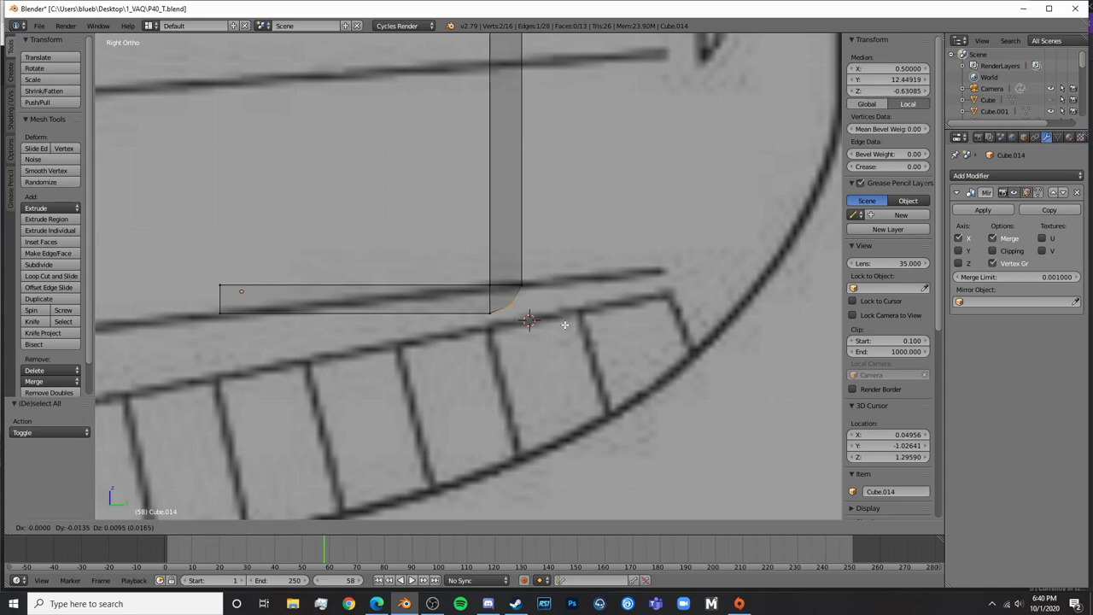
click(565, 325)
key(Tab)
scroll(565, 323, down, 3)
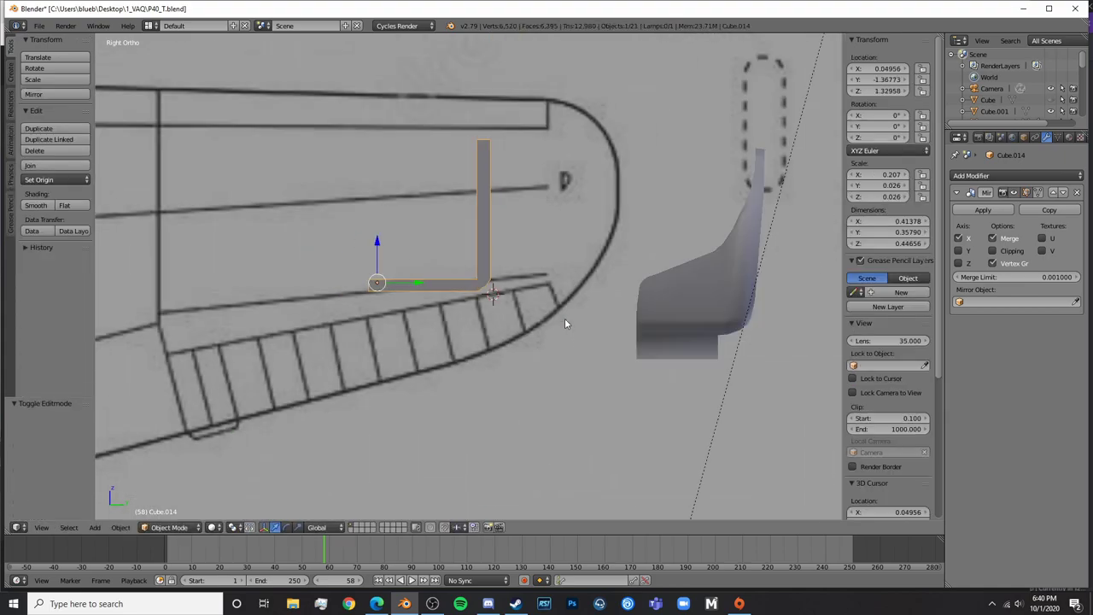
Compare the new seat with the imported seat from different angles in the rendered preview
middle_drag(565, 319, 483, 315)
key(shift+z)
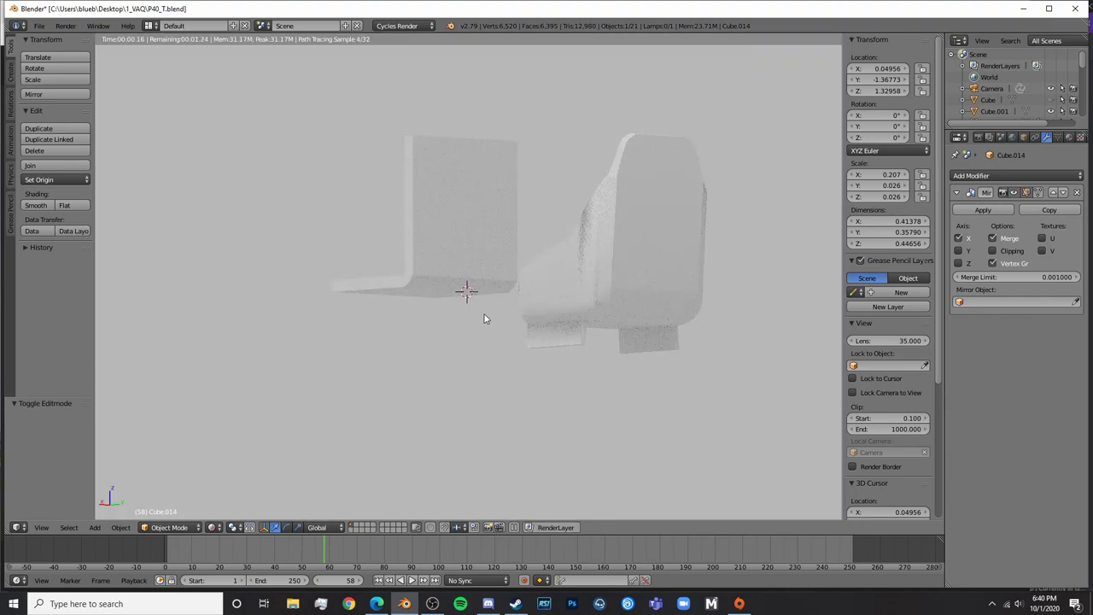
middle_drag(574, 313, 610, 311)
key(shift+z)
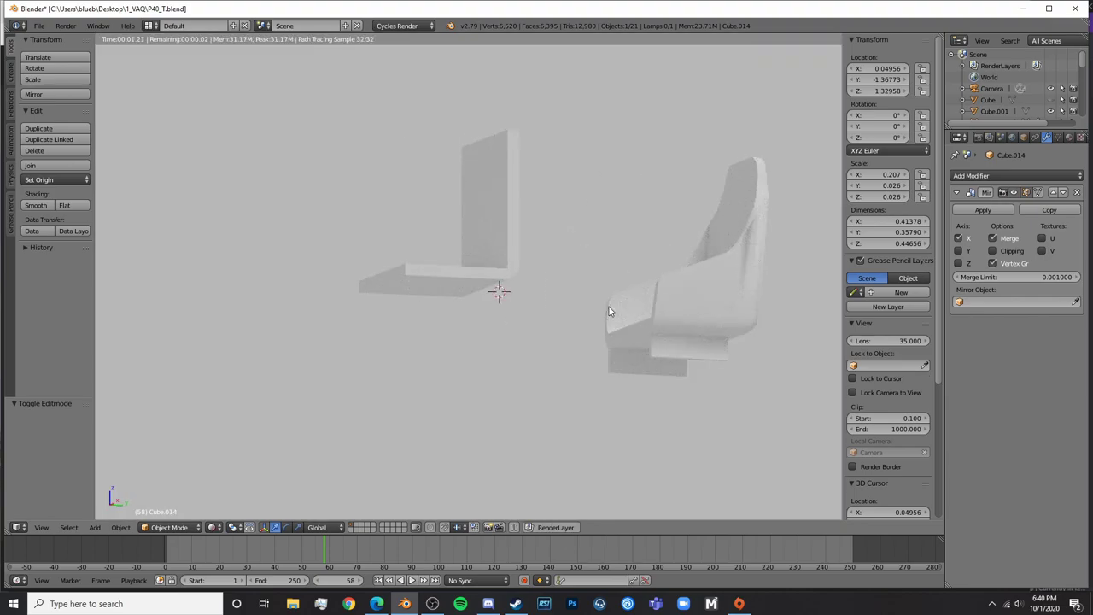
Add a loop cut across the lower end of the backrest, just above the seat corner
key(KP_3)
key(Tab)
scroll(502, 295, up, 4)
key(a)
right_click(490, 285)
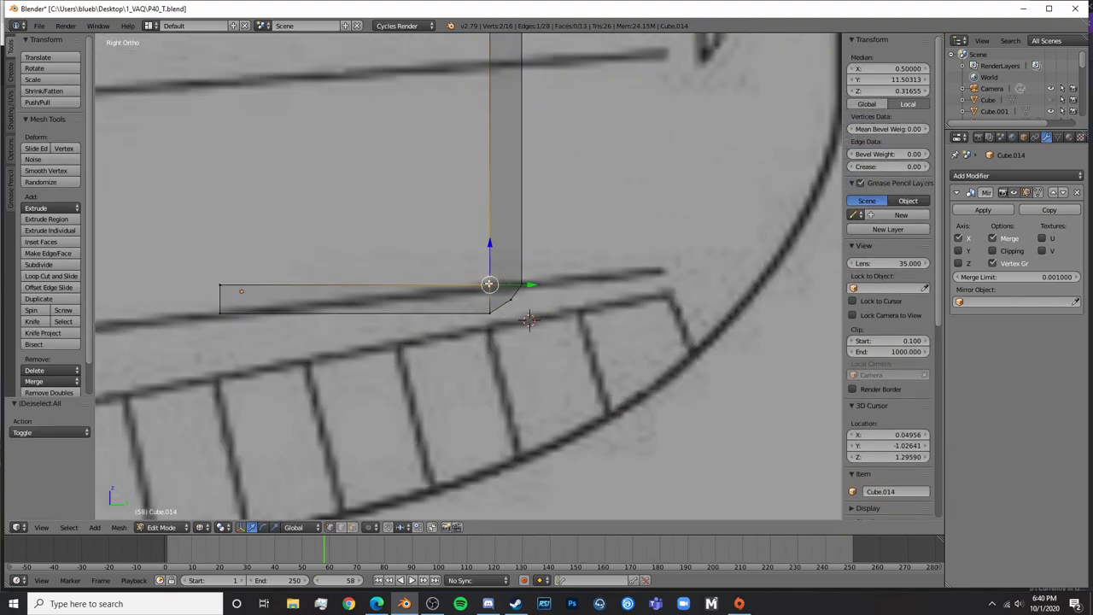
key(g)
click(541, 284)
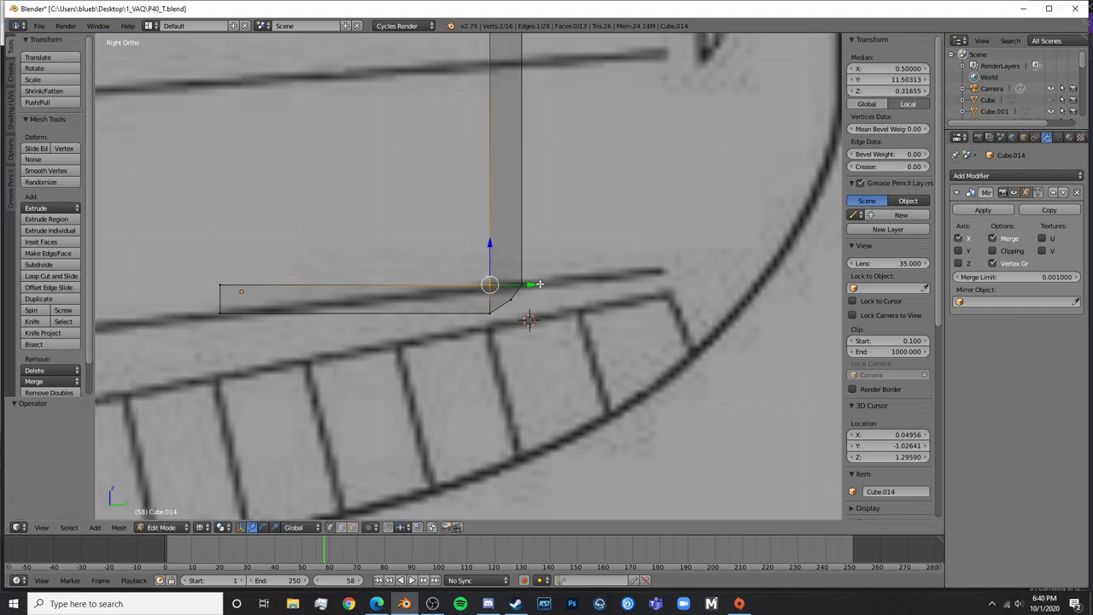
key(a)
key(ctrl+r)
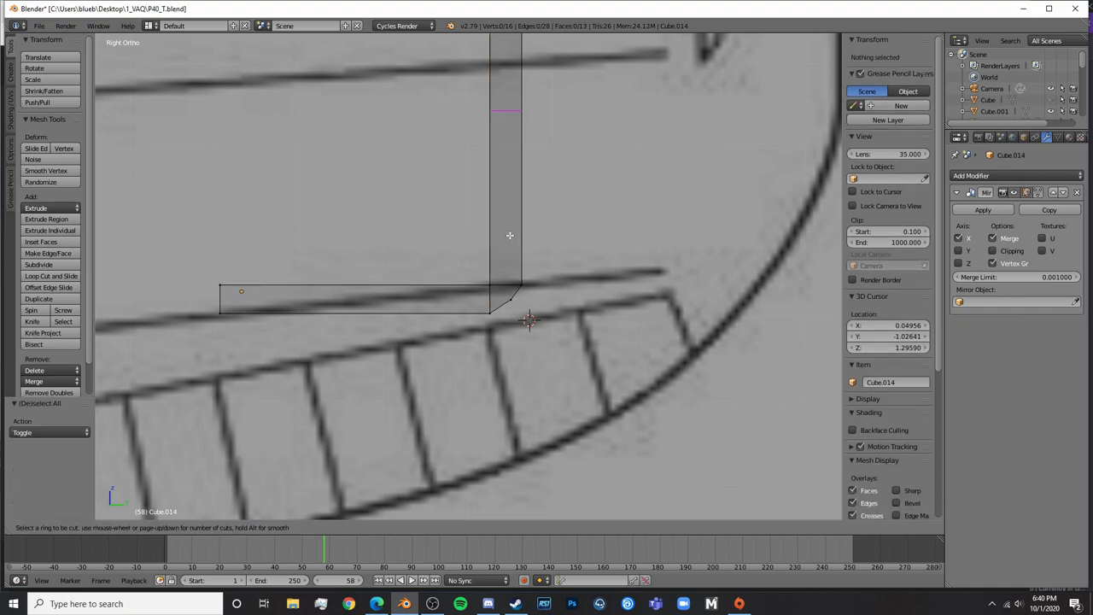
click(510, 235)
click(508, 391)
Add a loop cut across the rear of the seat base, just in front of the corner
key(ctrl+r)
click(449, 278)
click(567, 278)
key(a)
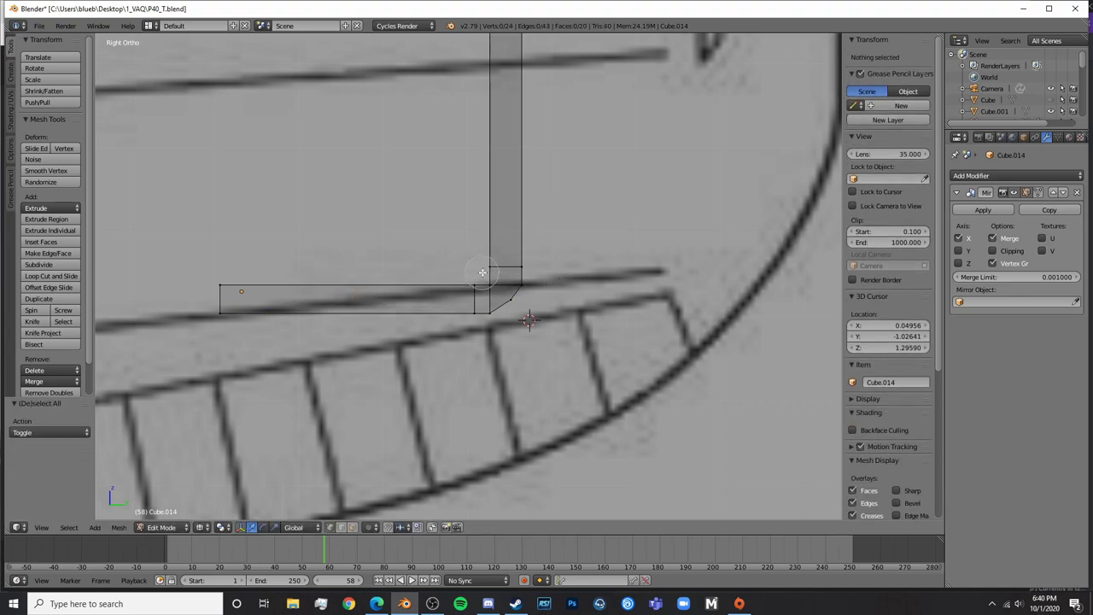
Move the inner corner vertices slightly up and forward, and check the bend in the rendered preview
click(489, 286)
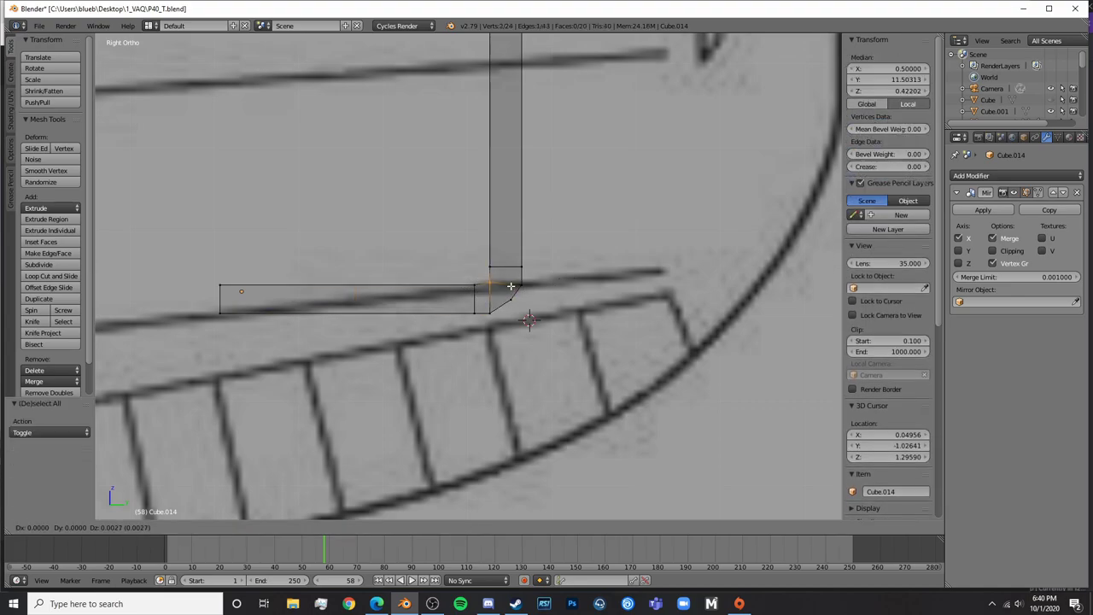
key(Tab)
scroll(497, 288, down, 4)
key(KP_5)
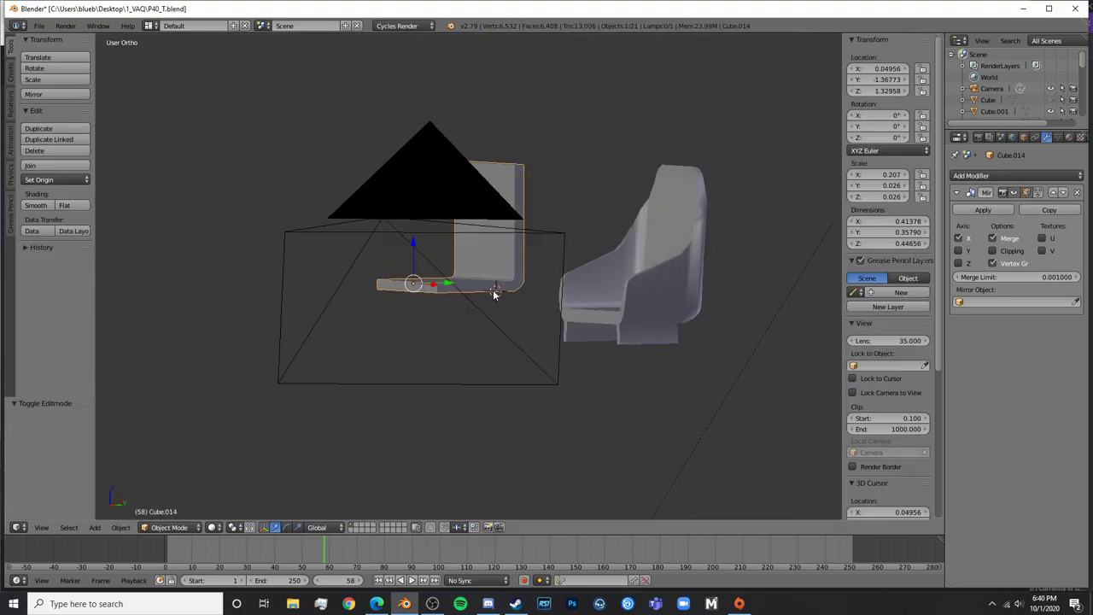
key(shift+z)
middle_drag(603, 317, 482, 322)
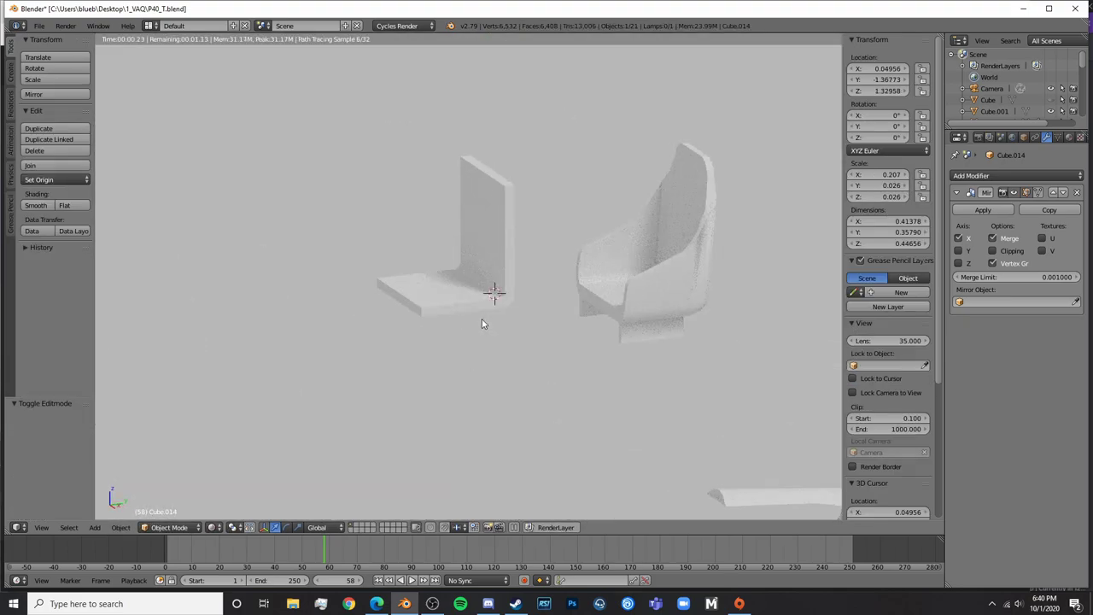
Add another loop cut across the seat base, slid back close to the existing cut at the corner
key(KP_3)
key(shift+z)
key(Tab)
scroll(488, 321, up, 6)
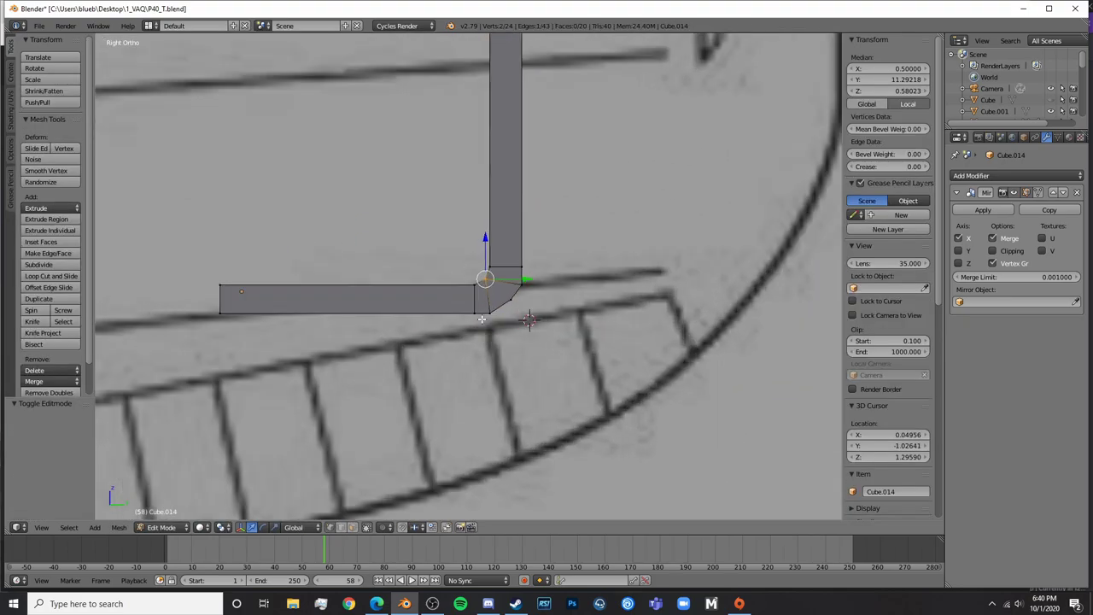
scroll(546, 327, down, 6)
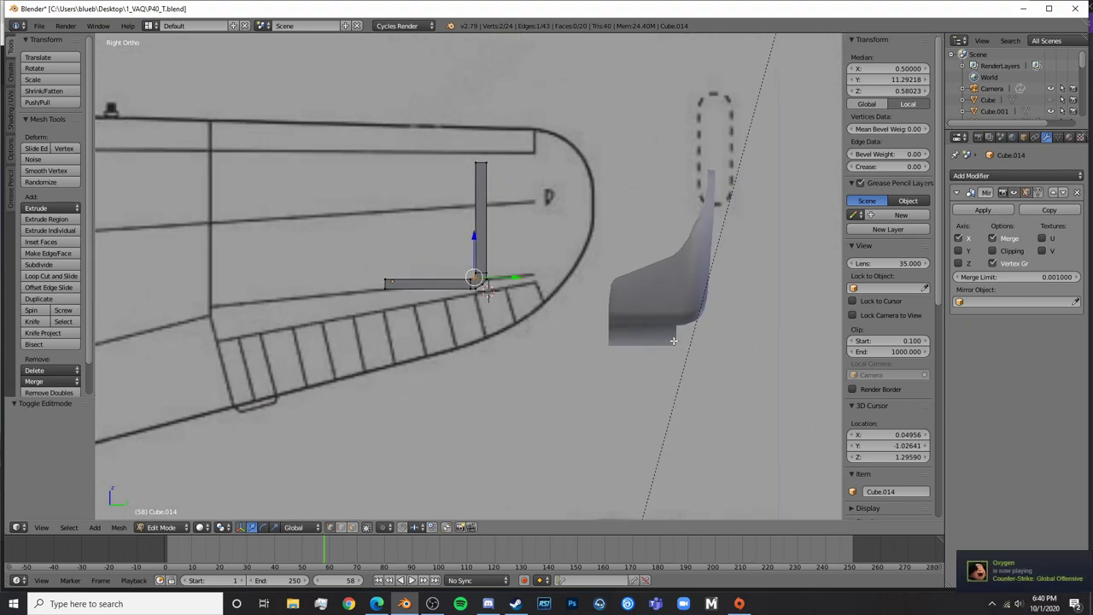
scroll(439, 336, up, 4)
key(a)
key(ctrl+r)
click(468, 287)
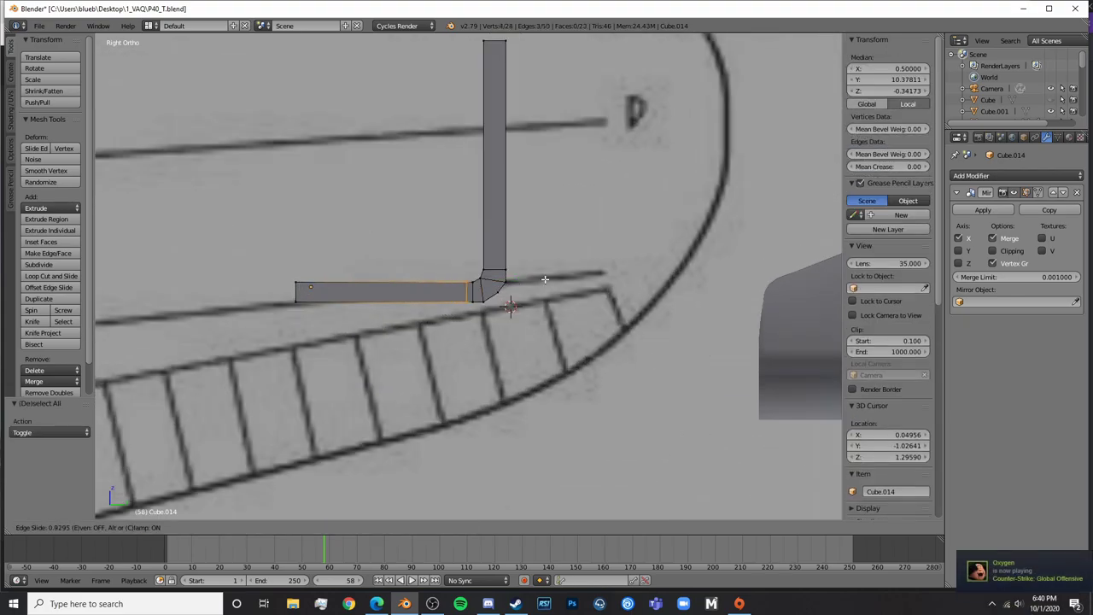
click(545, 280)
scroll(517, 300, up, 4)
key(a)
key(z)
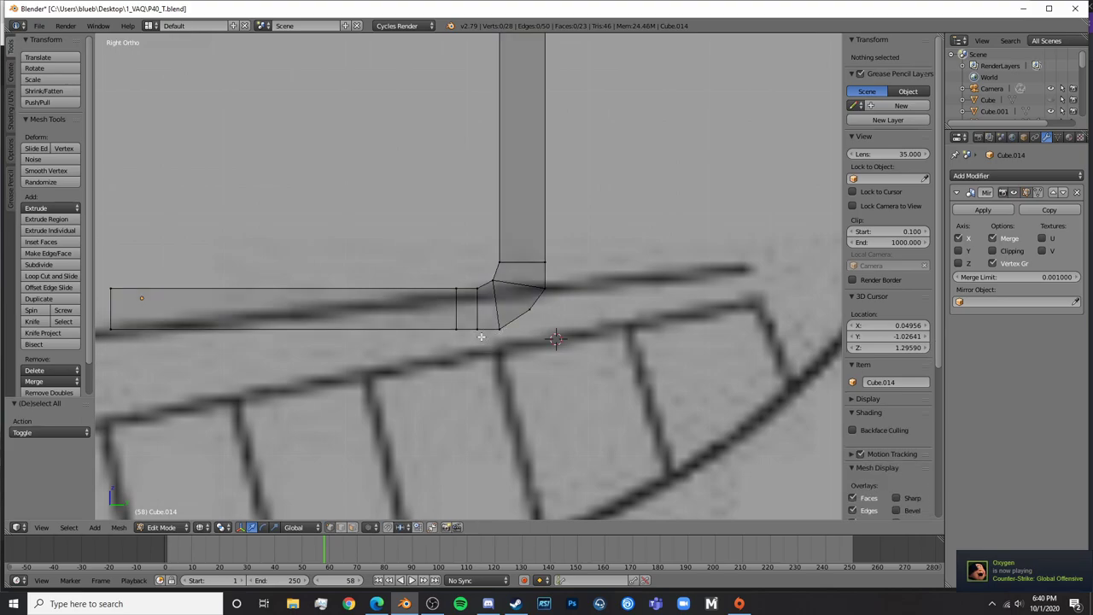
Widen the bend by raising the corner vertices and the backrest's lower vertices along Z
key(c)
scroll(490, 331, down, 6)
mouse_move(497, 306)
mouse_down()
mouse_move(526, 304)
mouse_move(513, 270)
mouse_move(527, 244)
mouse_move(508, 255)
mouse_move(537, 268)
mouse_move(521, 241)
mouse_move(534, 232)
mouse_move(566, 267)
mouse_up()
key(ctrl+z)
key(a)
key(a)
key(a)
key(c)
click(499, 247)
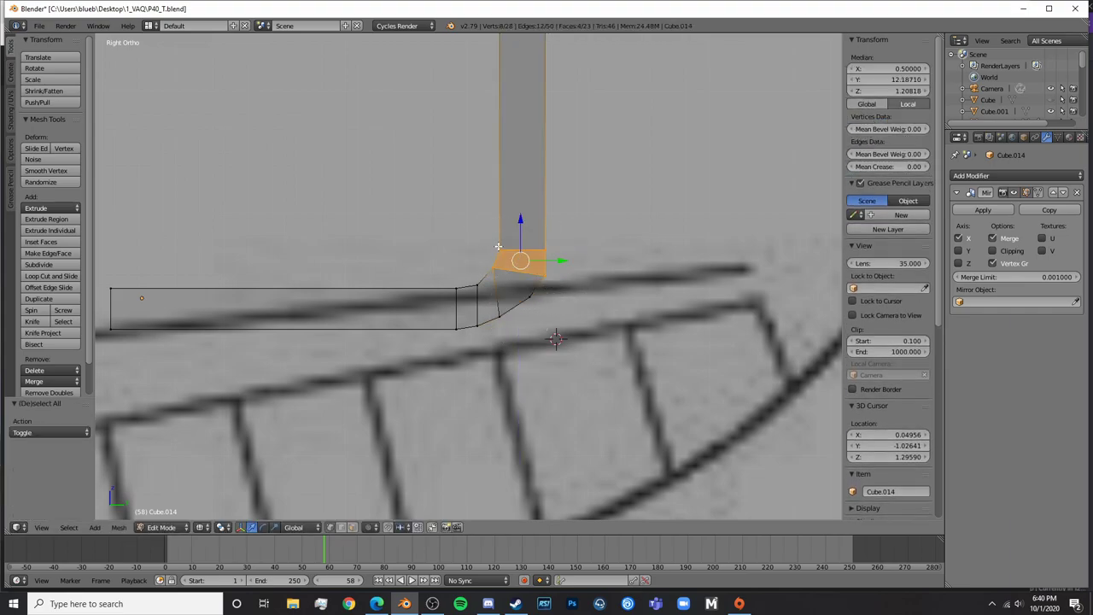
drag(524, 229, 529, 226)
click(530, 222)
scroll(584, 285, down, 5)
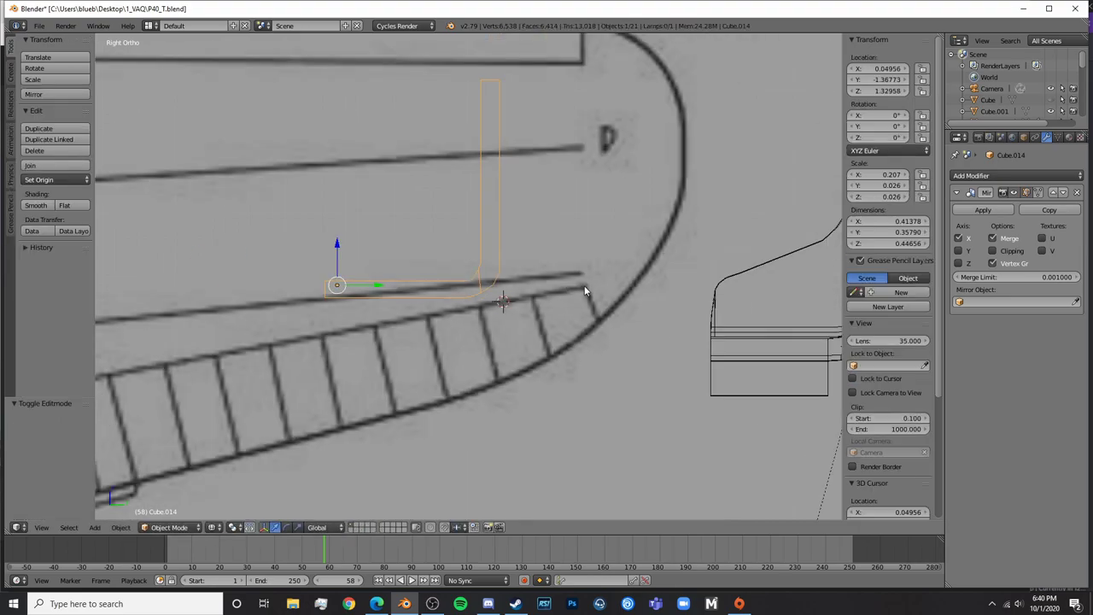
key(Tab)
key(Tab)
Select the two rear vertex rows at the backrest's lower end and move them slightly forward along Y
scroll(525, 299, up, 5)
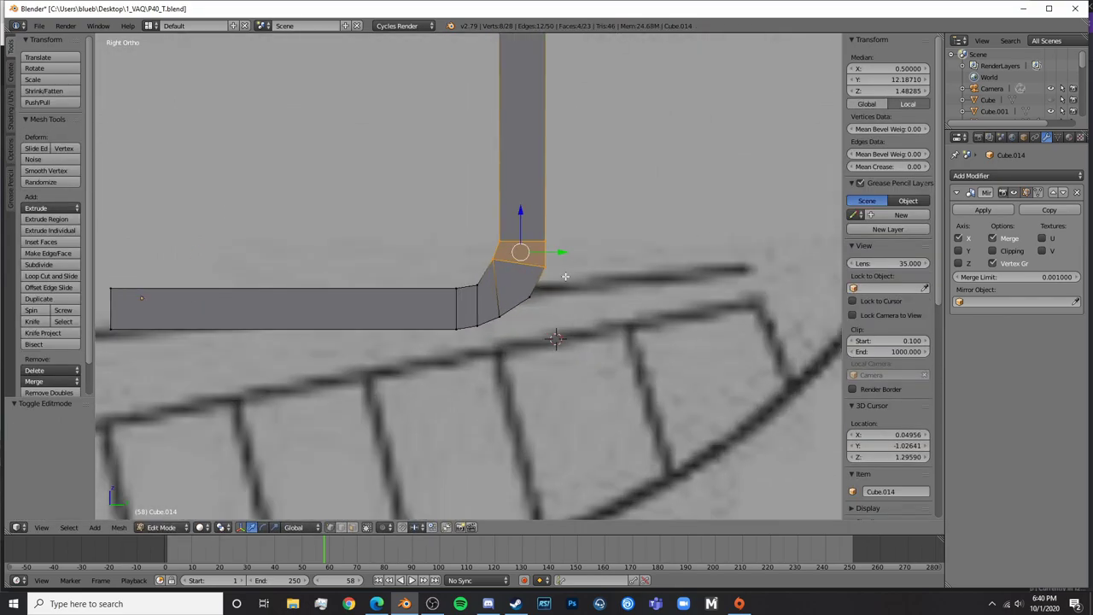
key(a)
key(c)
click(560, 258)
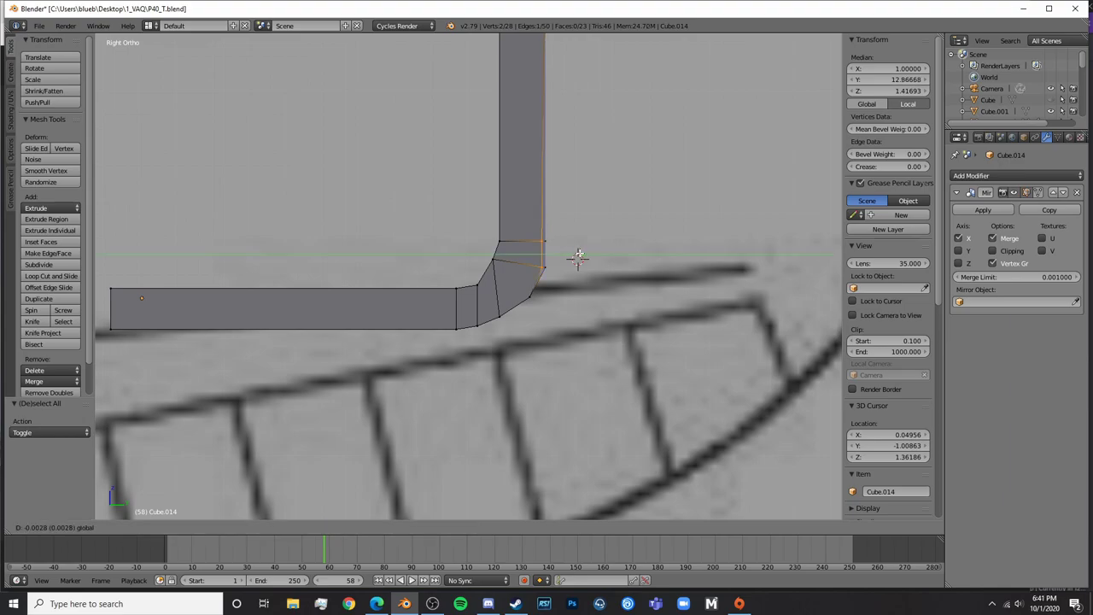
key(z)
key(z)
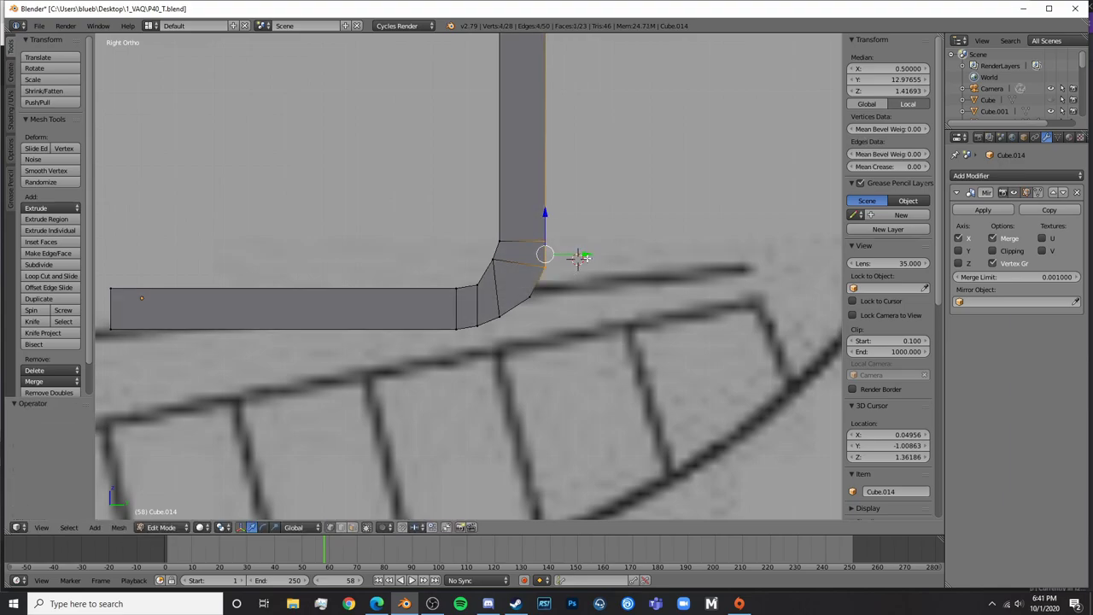
key(Tab)
scroll(568, 222, down, 6)
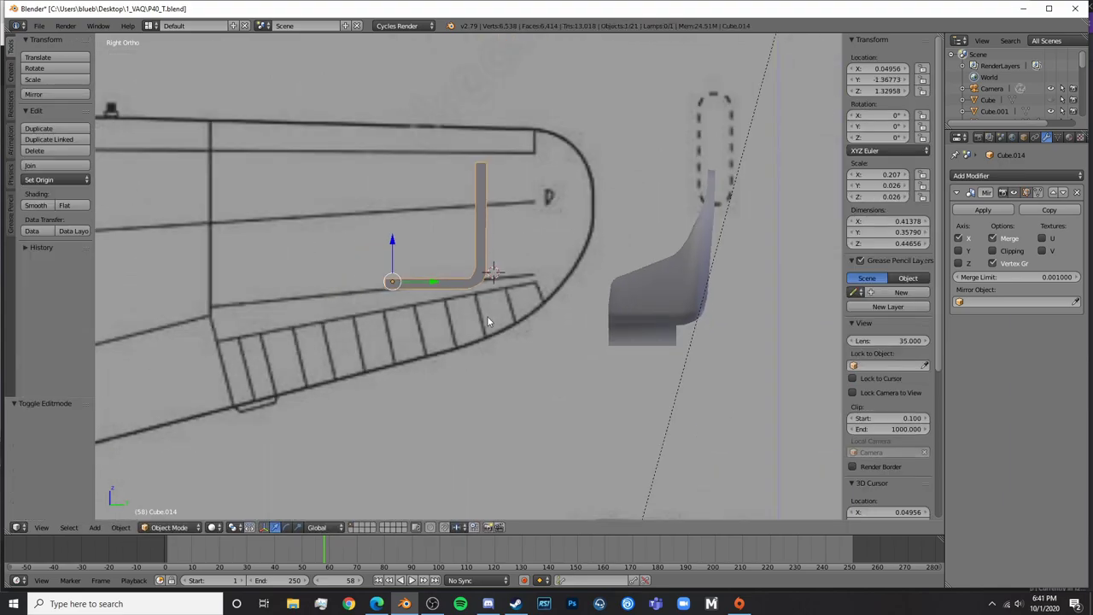
Move the outer vertices in the middle of the bend slightly forward and up to smooth the curve
scroll(478, 323, up, 4)
key(Tab)
scroll(553, 338, up, 6)
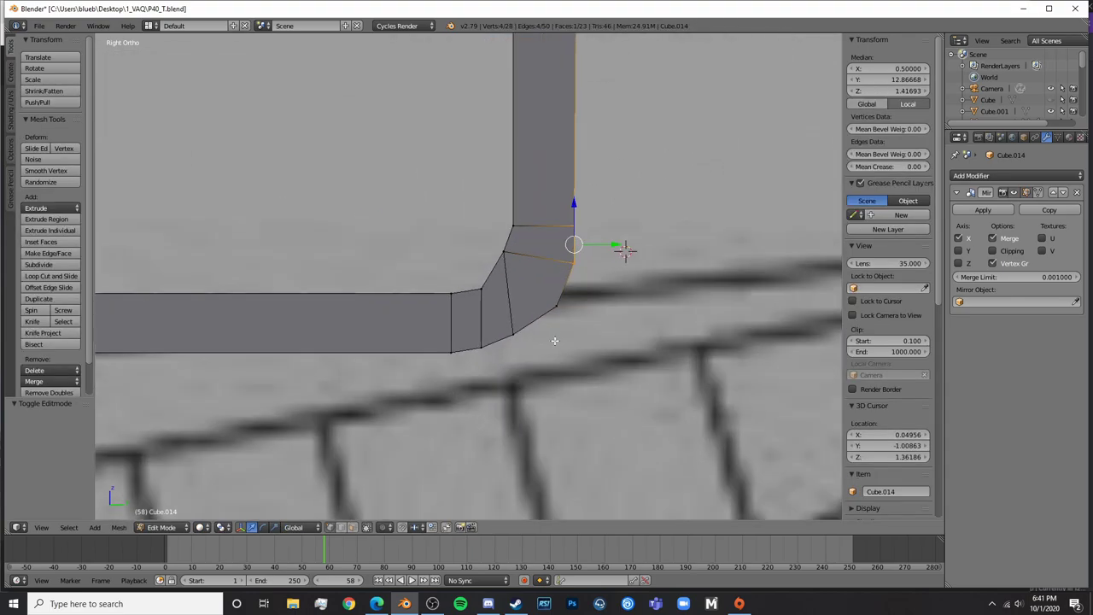
key(a)
key(c)
key(z)
click(568, 321)
right_click(567, 319)
key(z)
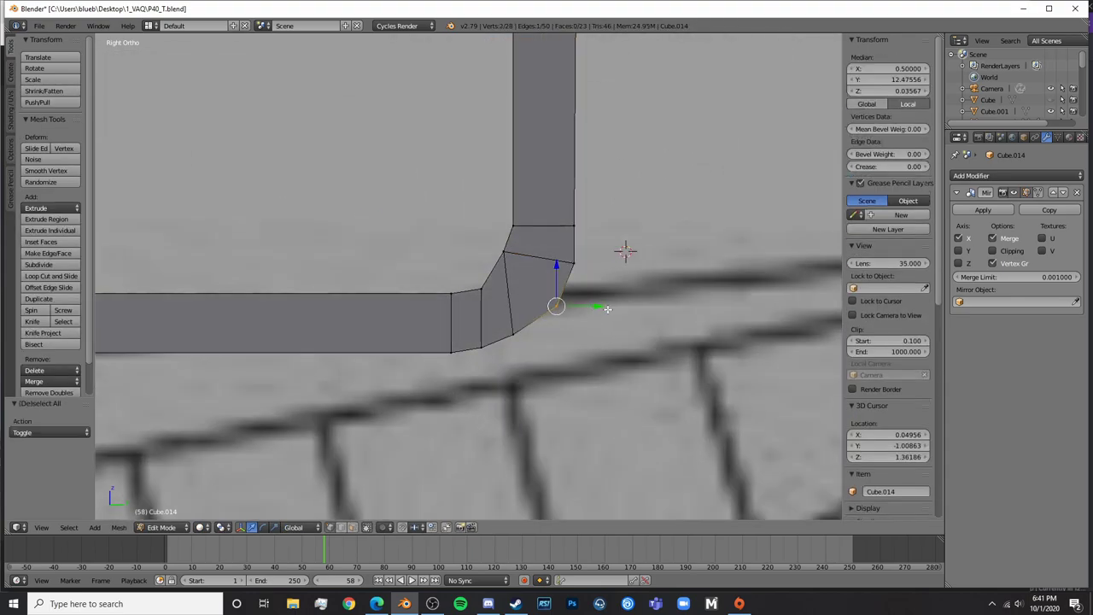
key(g)
click(601, 308)
key(Tab)
scroll(626, 323, down, 7)
key(Tab)
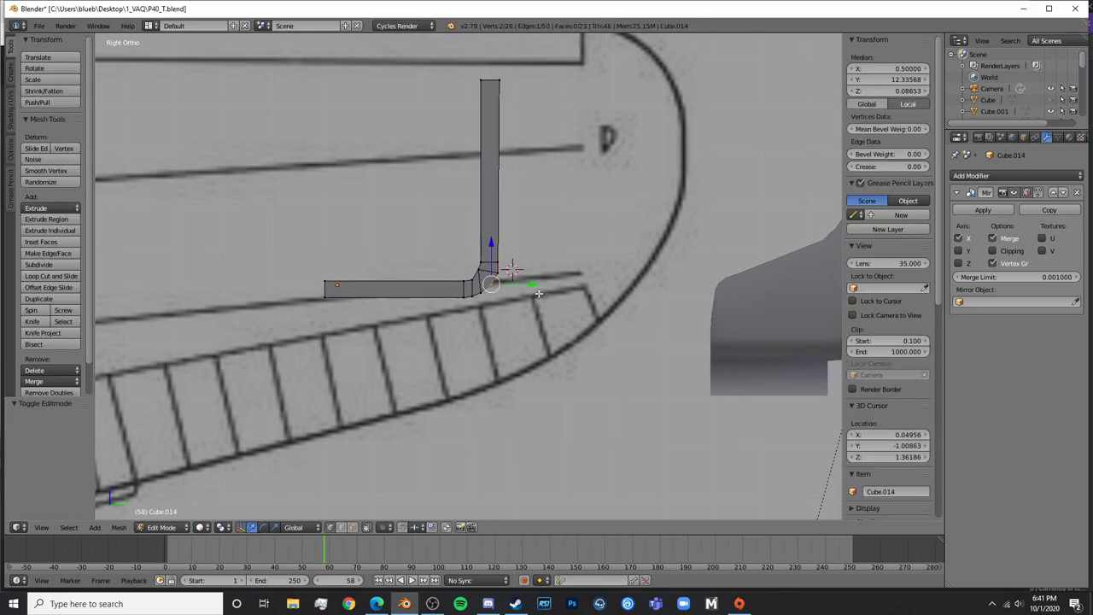
Move the rear vertices at the top of the bend slightly forward along Y
scroll(545, 294, up, 4)
key(Tab)
scroll(564, 289, up, 3)
key(Tab)
key(z)
key(a)
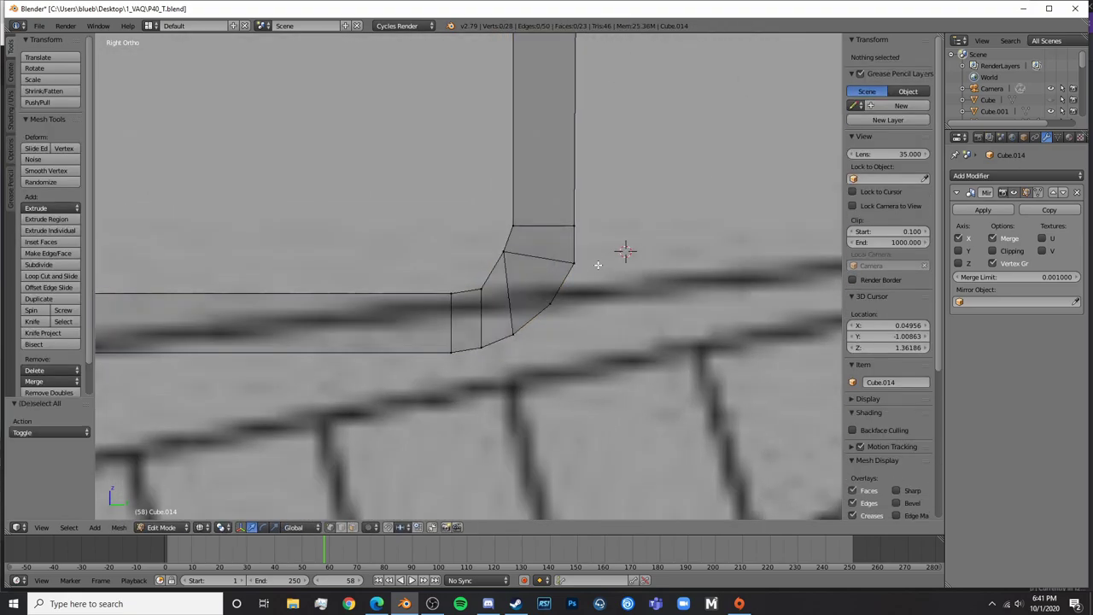
key(x)
key(c)
click(575, 269)
right_click(574, 269)
drag(614, 263, 606, 263)
Lower the inner corner vertices along Z and check the rounded seat bend in solid view
key(a)
key(c)
click(489, 247)
right_click(487, 246)
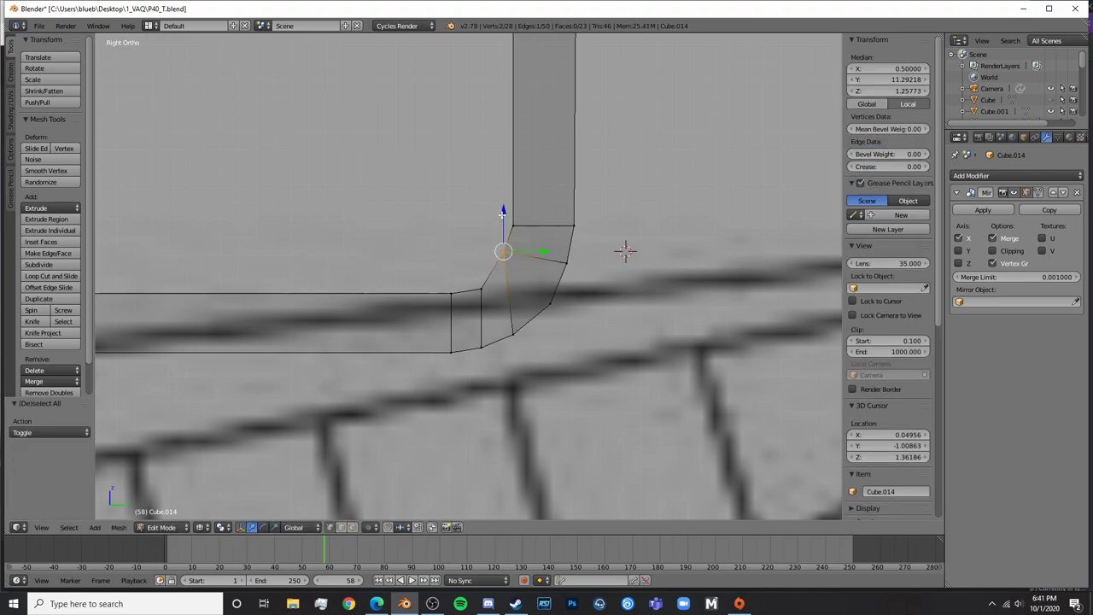
drag(502, 212, 507, 229)
key(Tab)
scroll(522, 233, down, 1)
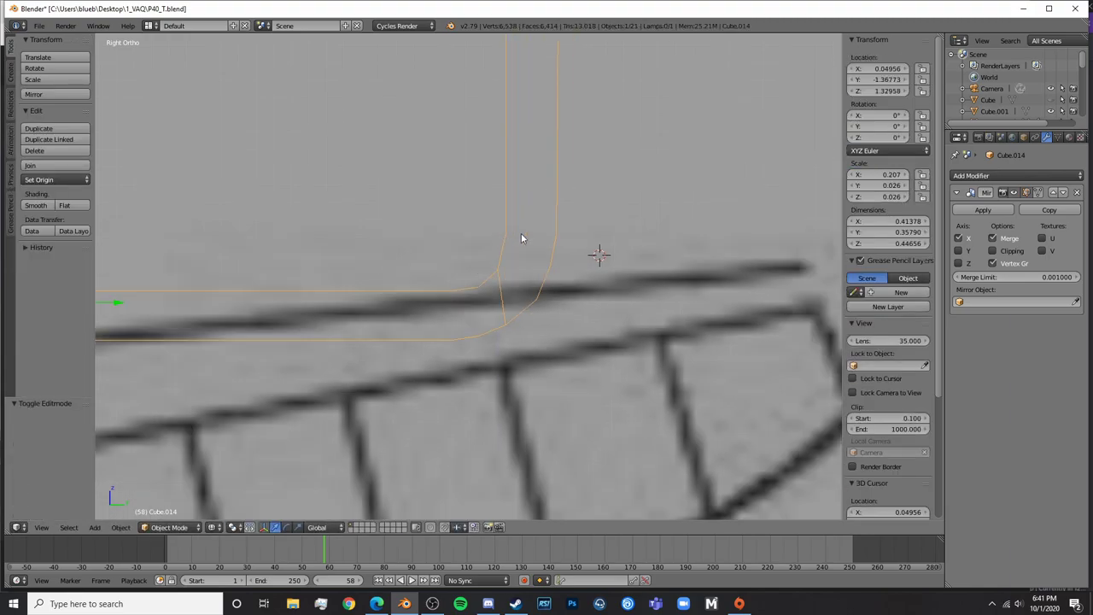
key(z)
scroll(522, 234, down, 7)
mouse_move(474, 246)
middle_down()
mouse_move(561, 267)
mouse_move(666, 258)
mouse_move(503, 269)
middle_up()
middle_drag(742, 231, 627, 285)
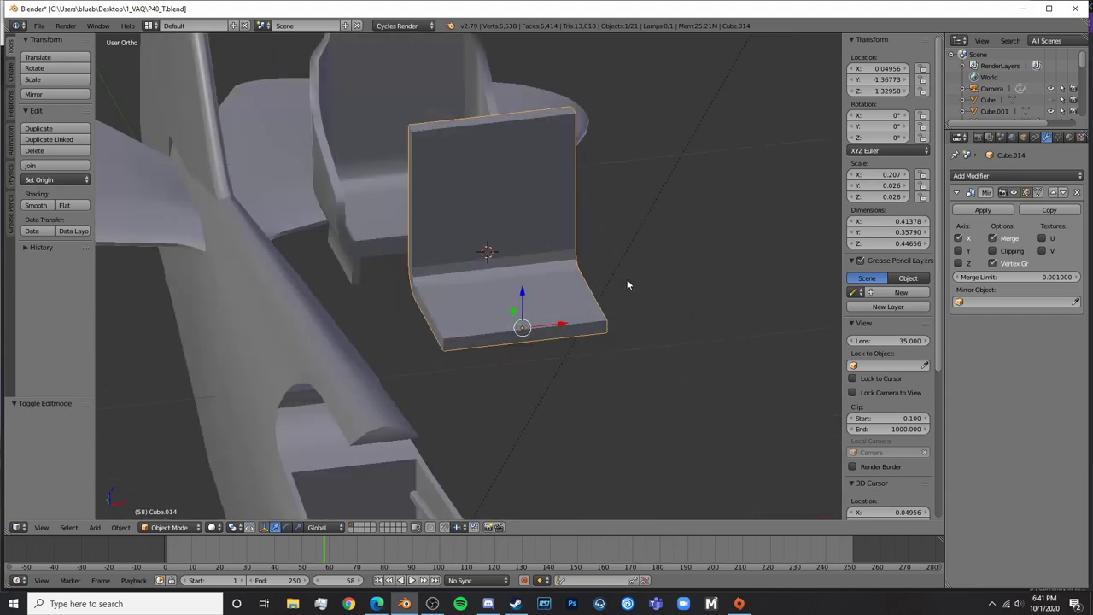
Add a lengthwise loop cut around the seat and backrest, slid close to the outer side edge
key(Tab)
key(a)
key(ctrl+r)
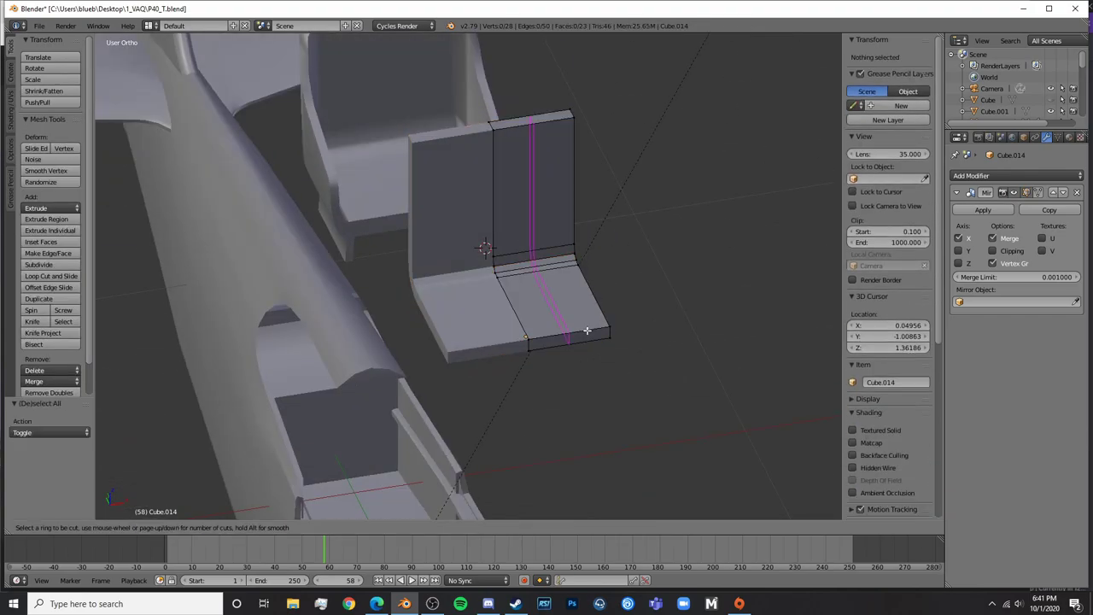
click(568, 341)
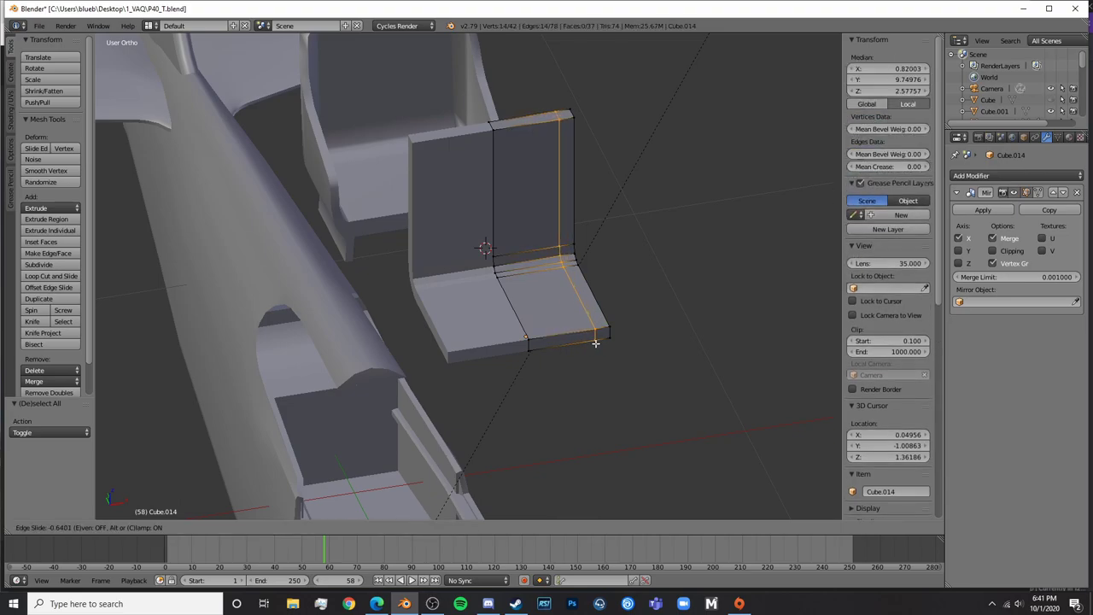
click(595, 340)
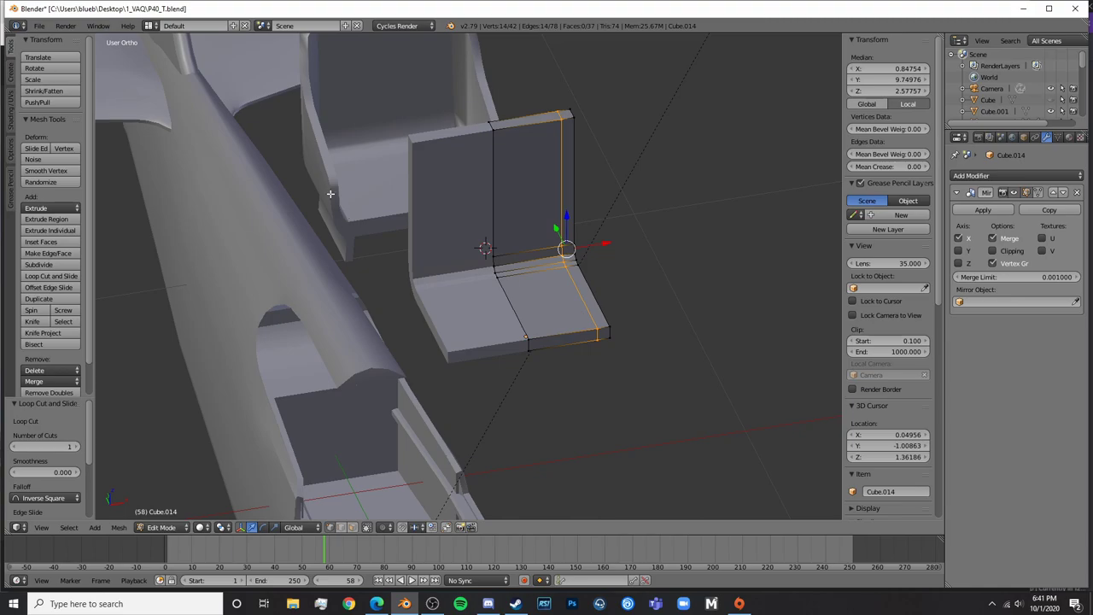
Extrude the narrow top face along the seat base's outer edge upward by about 0.137 as a side panel
scroll(630, 302, up, 5)
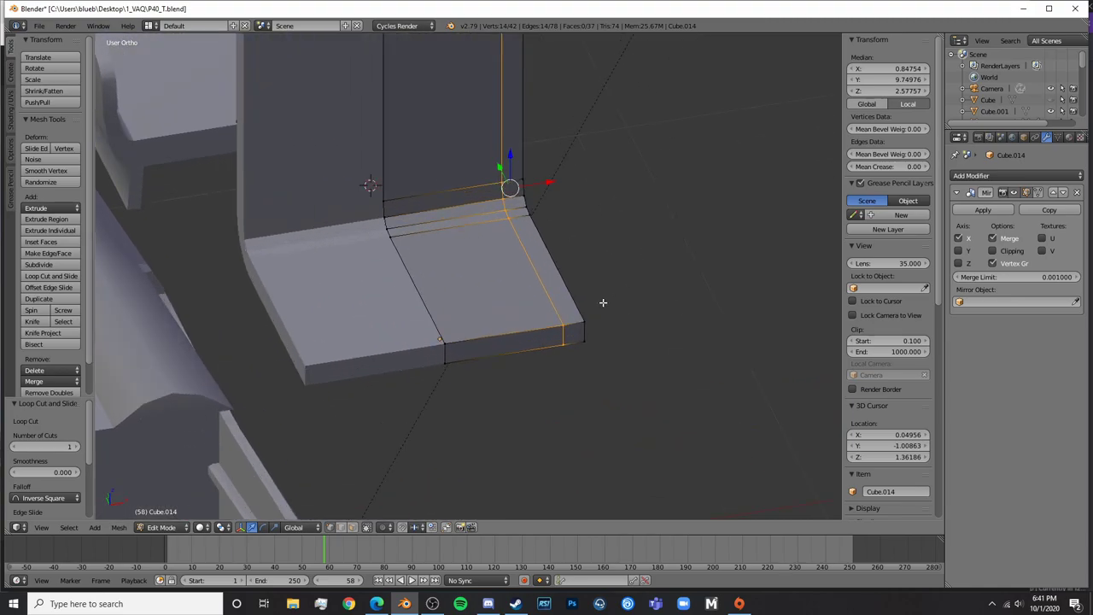
middle_drag(603, 303, 568, 346)
click(352, 527)
click(530, 291)
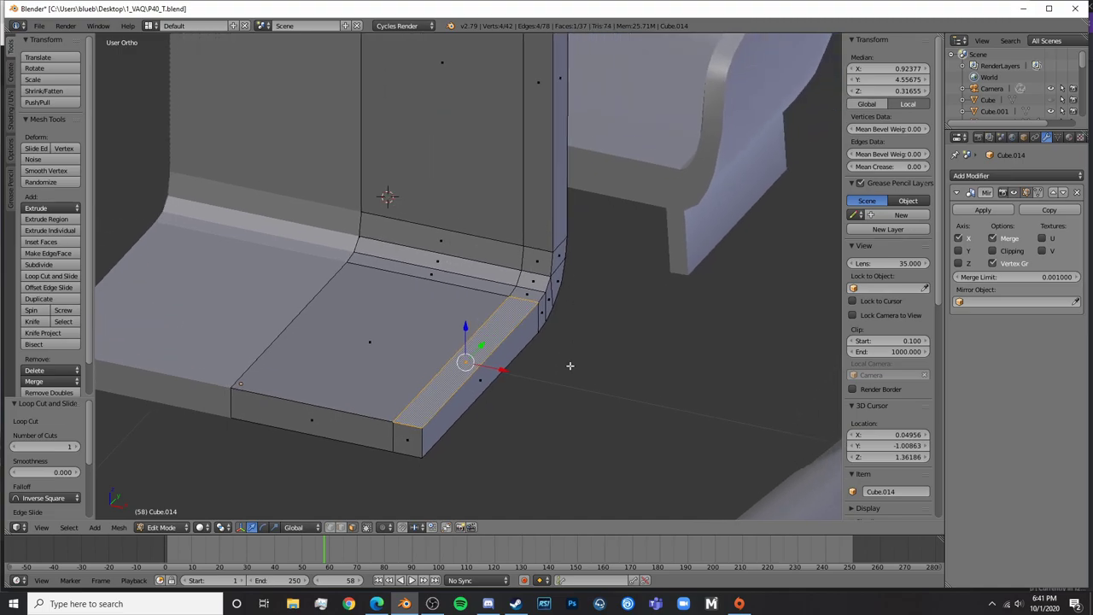
key(e)
click(527, 244)
middle_drag(527, 245, 499, 229)
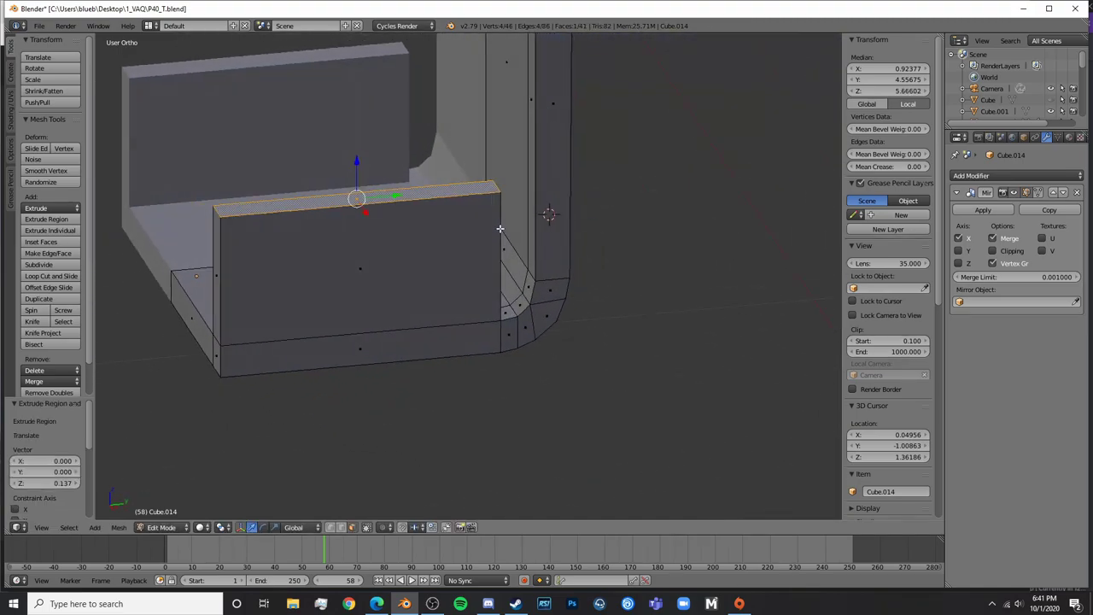
Extrude the narrow front face along the backrest's outer edge forward by about 0.025
right_click(534, 183)
key(e)
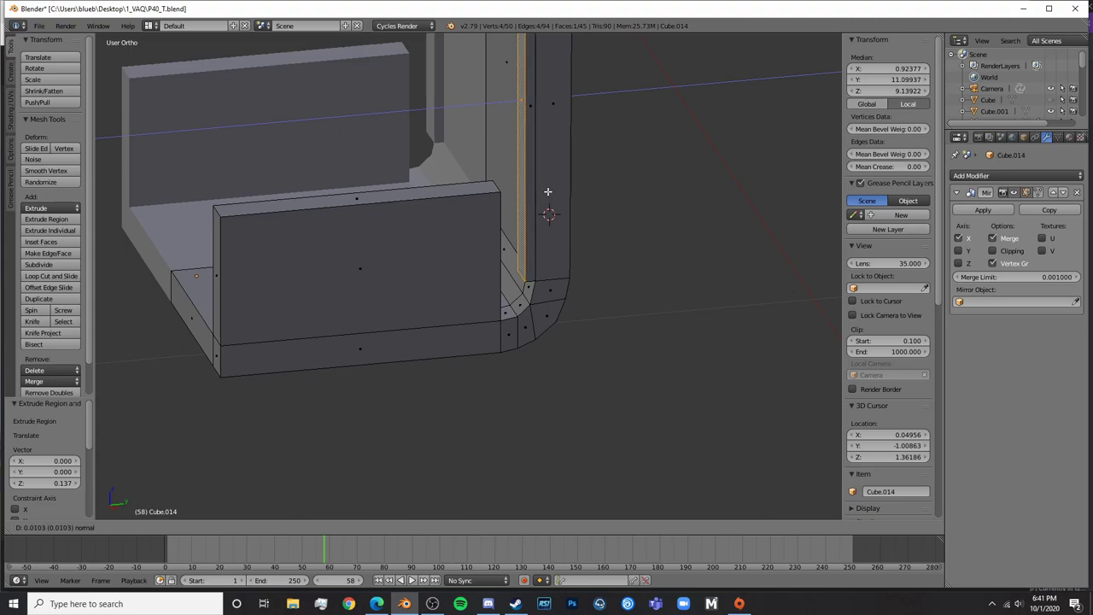
click(533, 192)
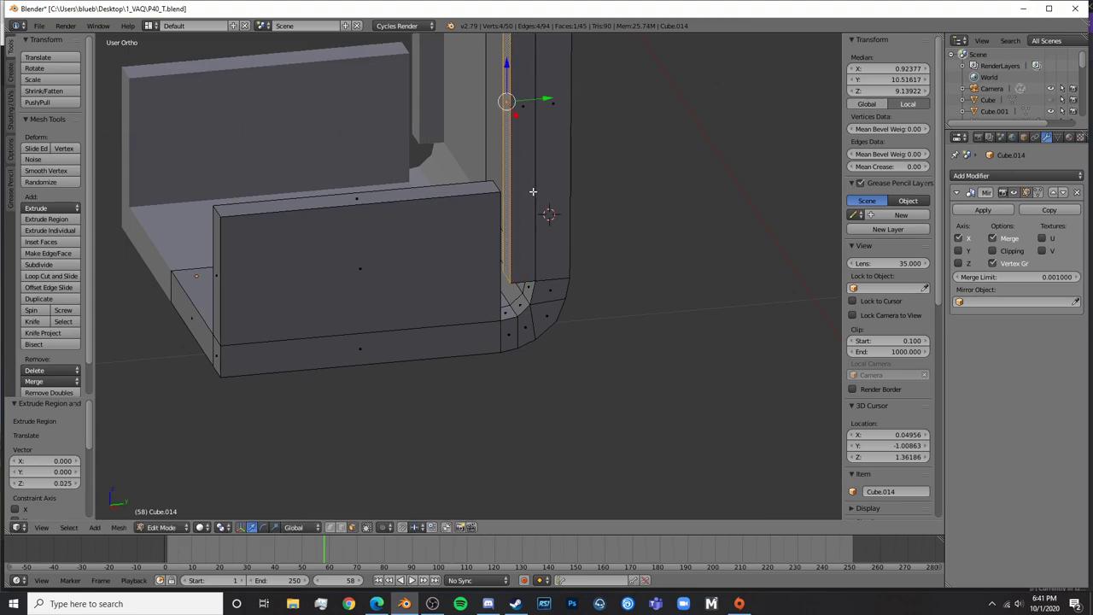
middle_drag(533, 191, 363, 190)
Delete the side panel's rear face and the front face of the backrest's extruded strip
right_click(442, 242)
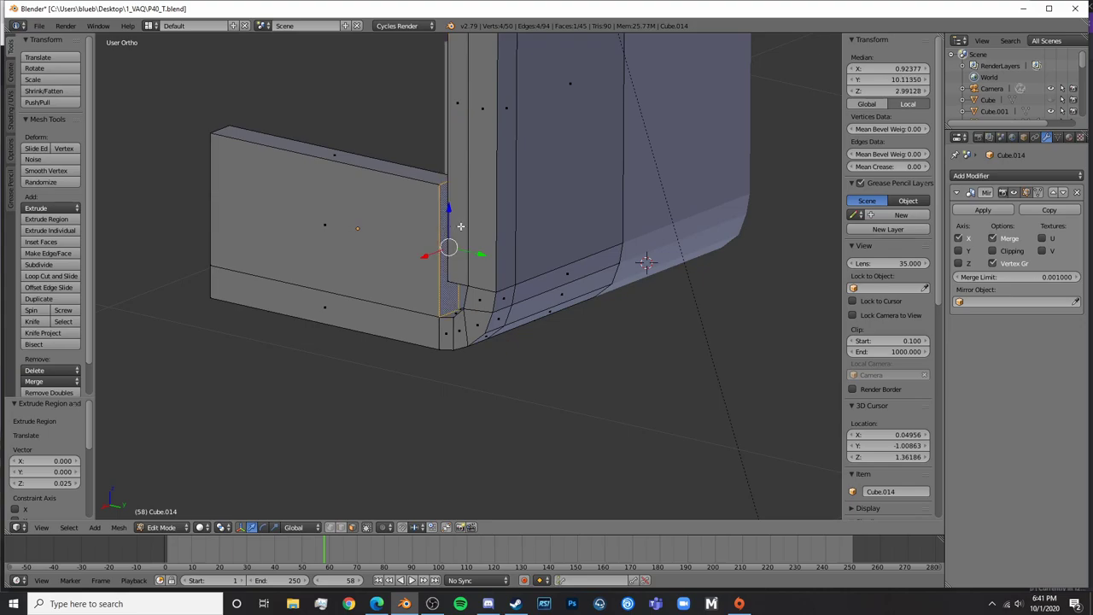
middle_drag(461, 226, 571, 226)
shift+right_click(522, 178)
key(x)
click(522, 178)
middle_drag(462, 231, 479, 226)
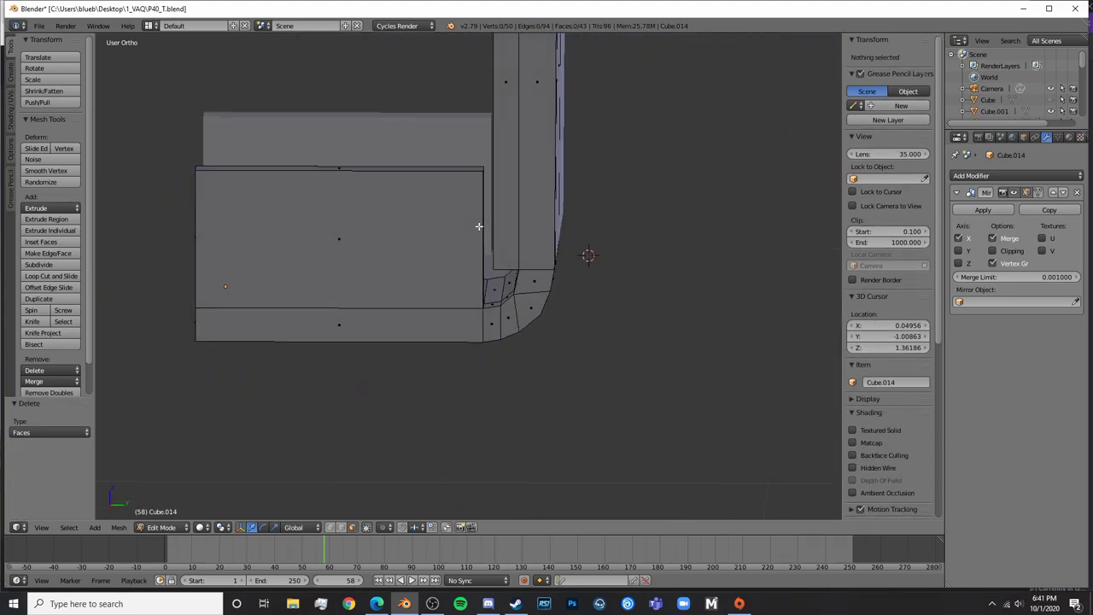
key(KP_3)
scroll(530, 269, up, 4)
middle_drag(539, 276, 588, 334)
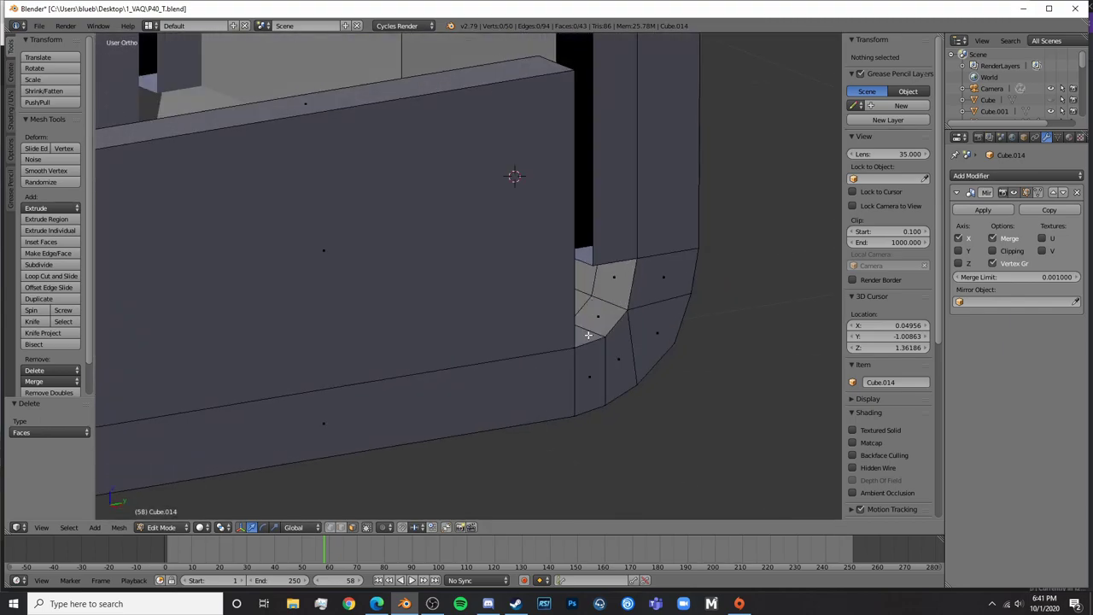
Delete the three inner faces of the outer bend strip and the bottom end face of the backrest's extruded strip
right_click(587, 334)
shift+right_click(605, 315)
shift+right_click(623, 286)
key(x)
click(623, 286)
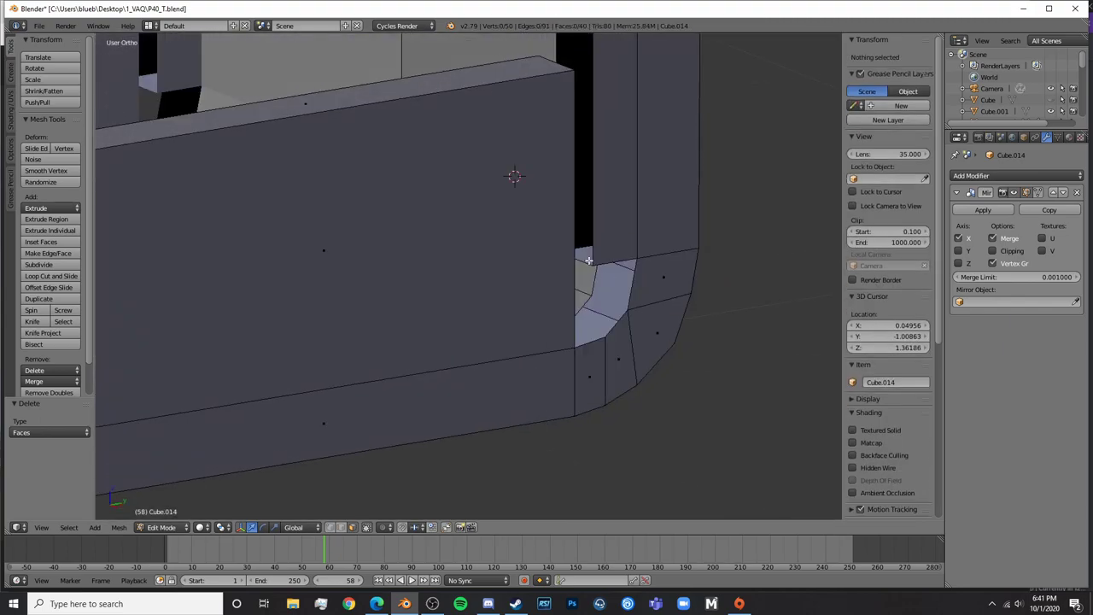
right_click(588, 260)
key(x)
click(588, 258)
Add a horizontal loop cut across the backrest, slid down level with the top of the side panel
middle_drag(617, 285, 699, 306)
scroll(698, 306, down, 8)
middle_drag(504, 253, 405, 222)
key(KP_3)
scroll(509, 276, up, 8)
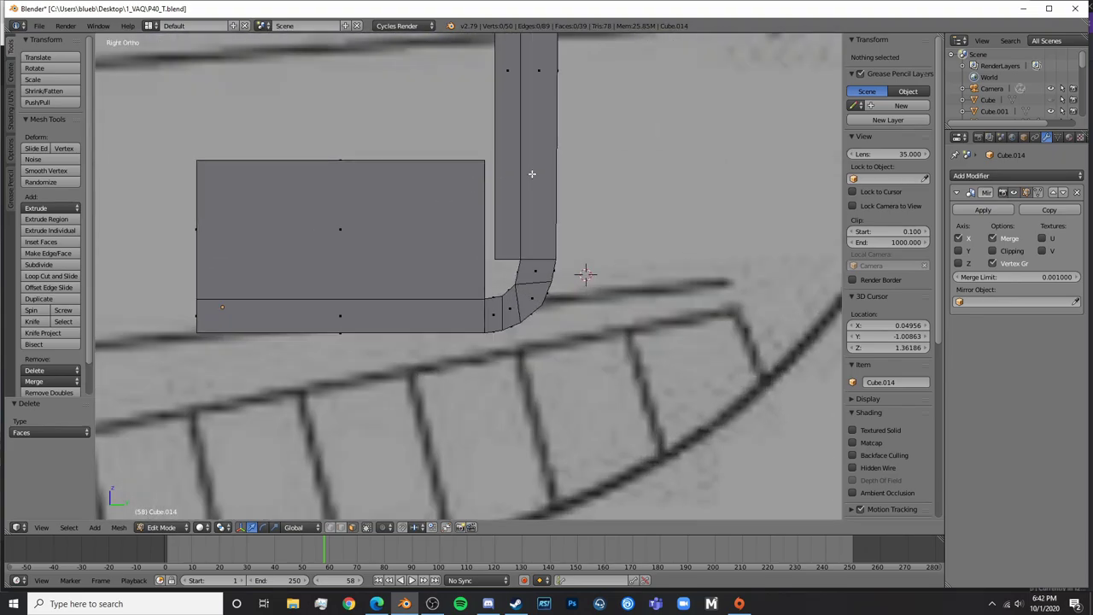
key(ctrl+r)
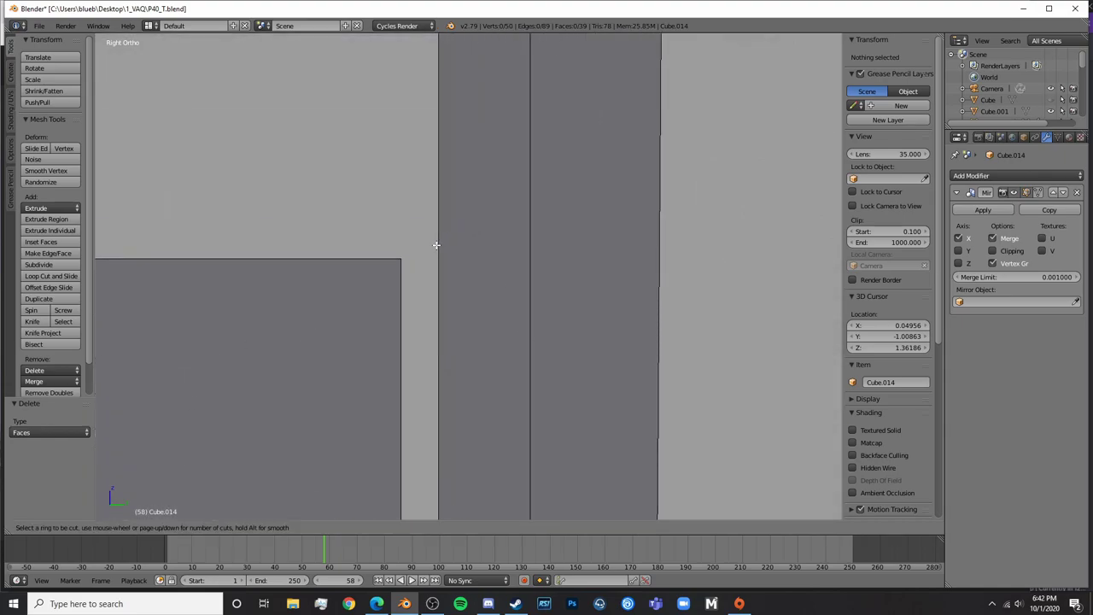
scroll(448, 245, down, 4)
click(462, 244)
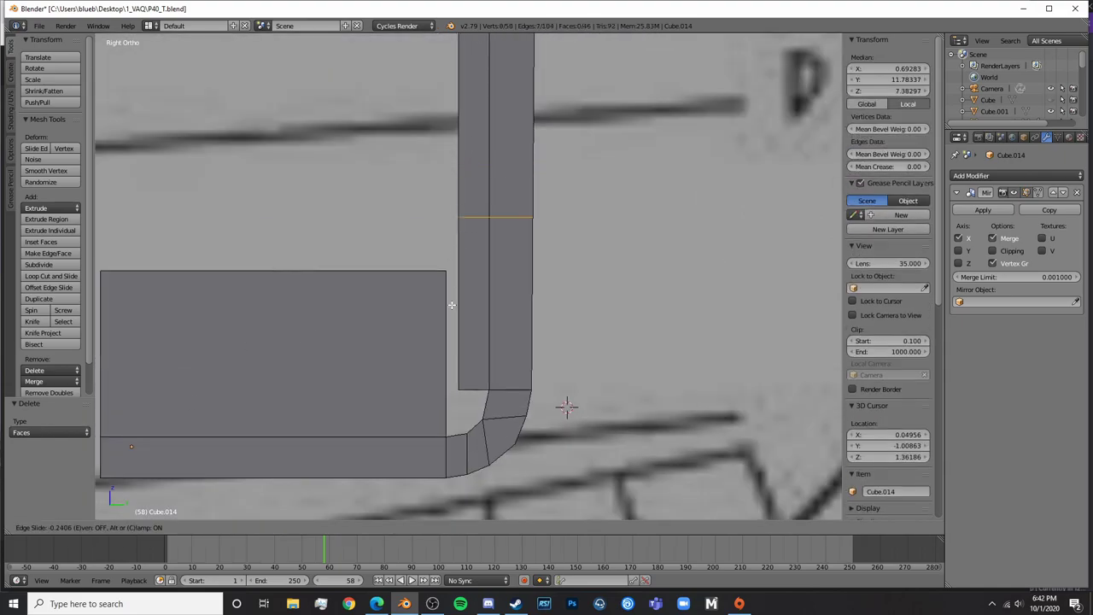
click(447, 348)
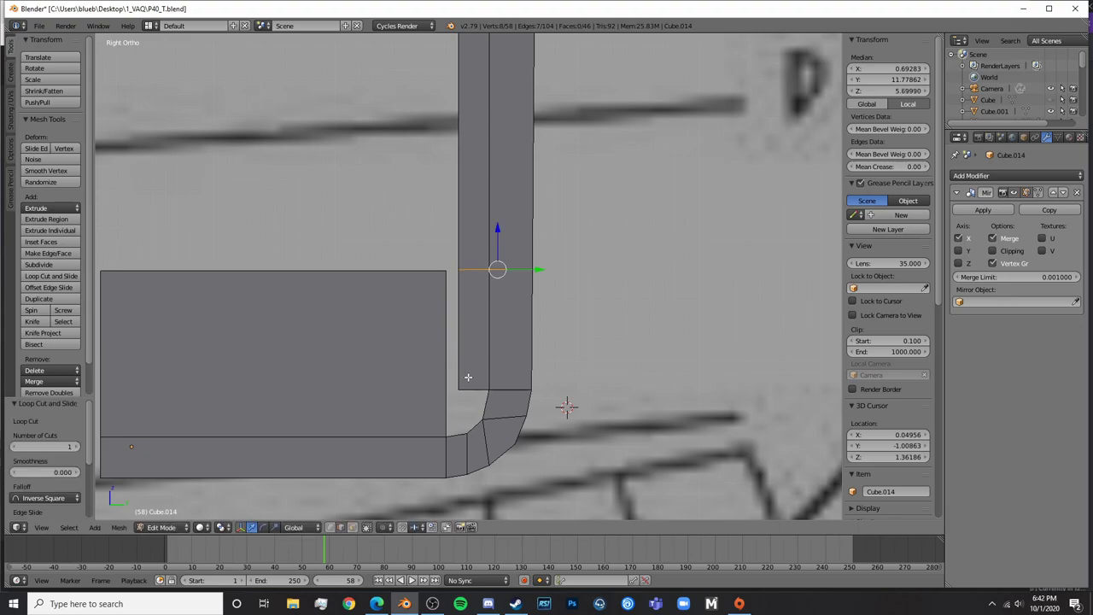
scroll(474, 359, up, 4)
key(a)
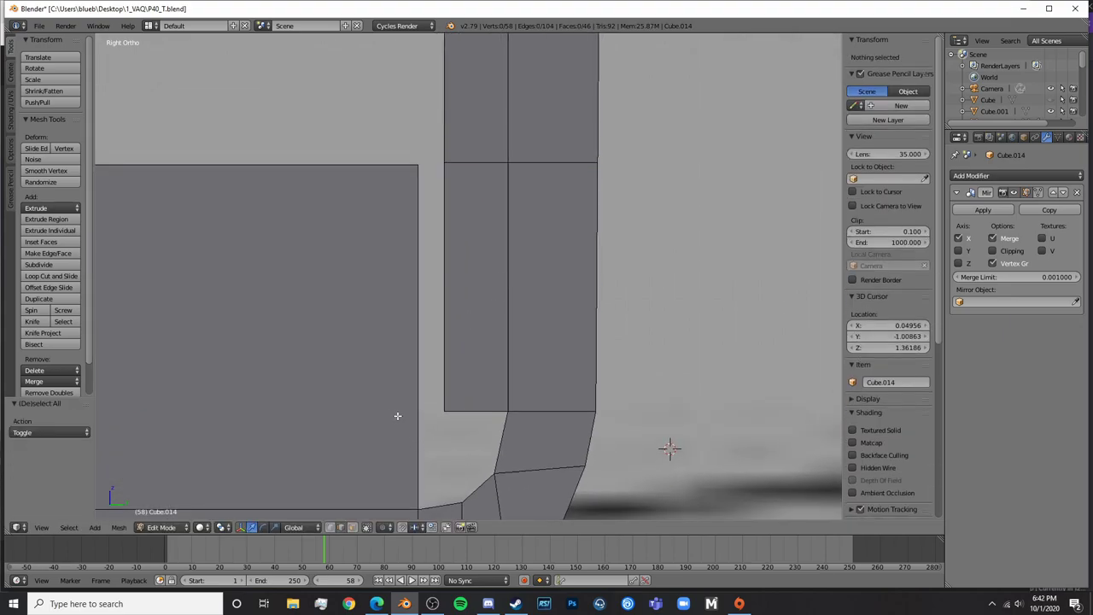
Add a horizontal loop cut along the side panel, slid down level with the lower end of the backrest strip
right_click(422, 384)
key(ctrl+z)
key(ctrl+z)
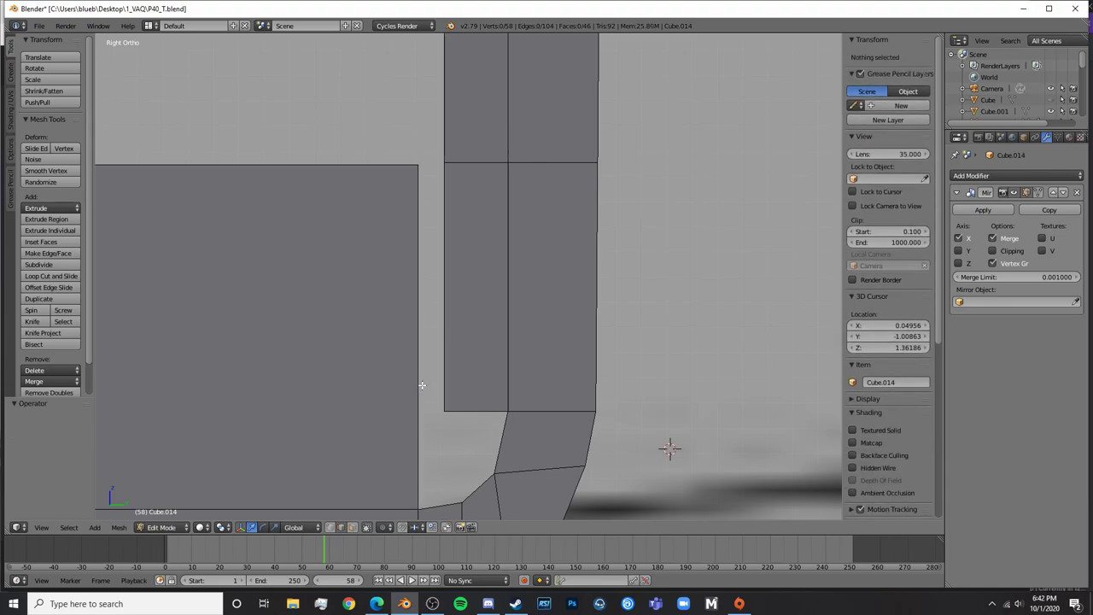
click(417, 376)
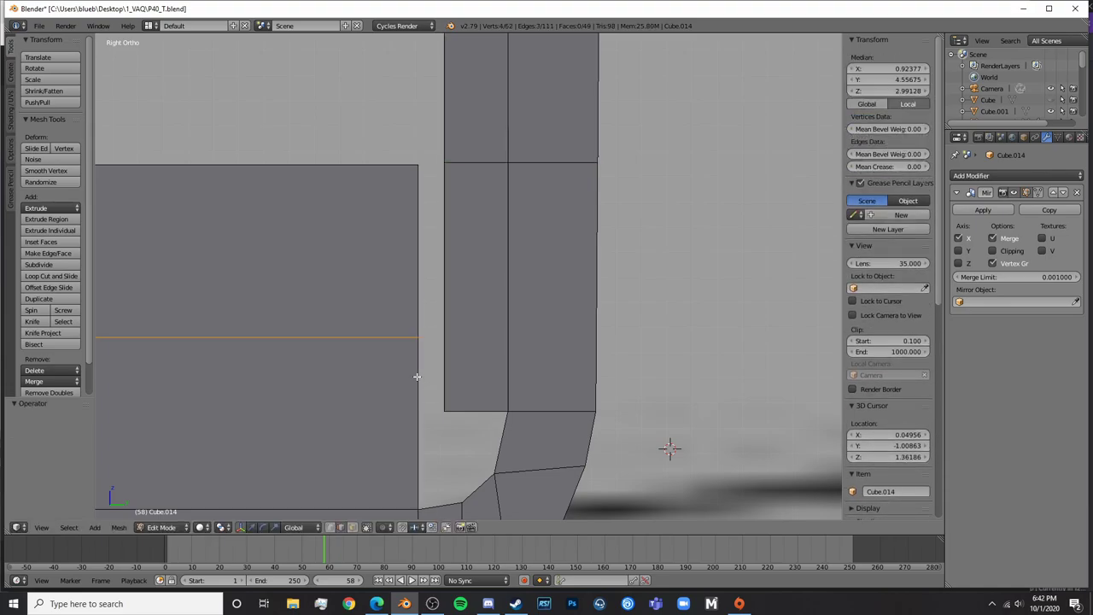
click(431, 451)
scroll(428, 452, down, 4)
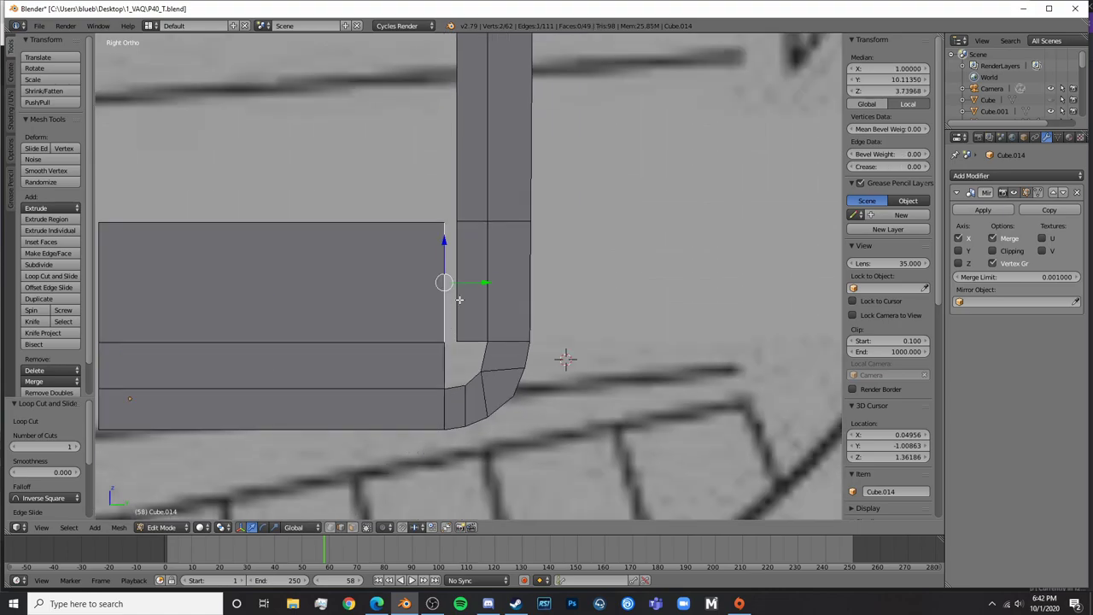
Bridge the vertical gap between the side panel and the backrest strip with inner and outer faces
key(a)
middle_drag(460, 300, 520, 256)
right_click(496, 253)
key(f)
key(a)
Fill the backrest strip's open front above the side panel and cap the small top gap where the two meet
right_click(501, 191)
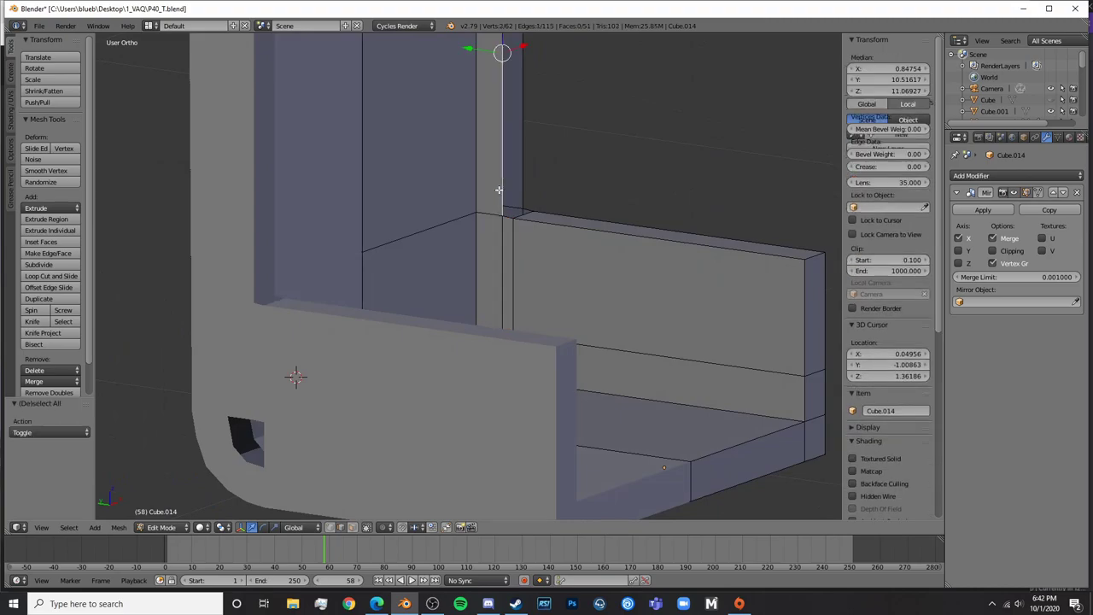
shift+right_click(524, 180)
key(f)
key(a)
right_click(518, 210)
shift+right_click(524, 215)
key(f)
key(a)
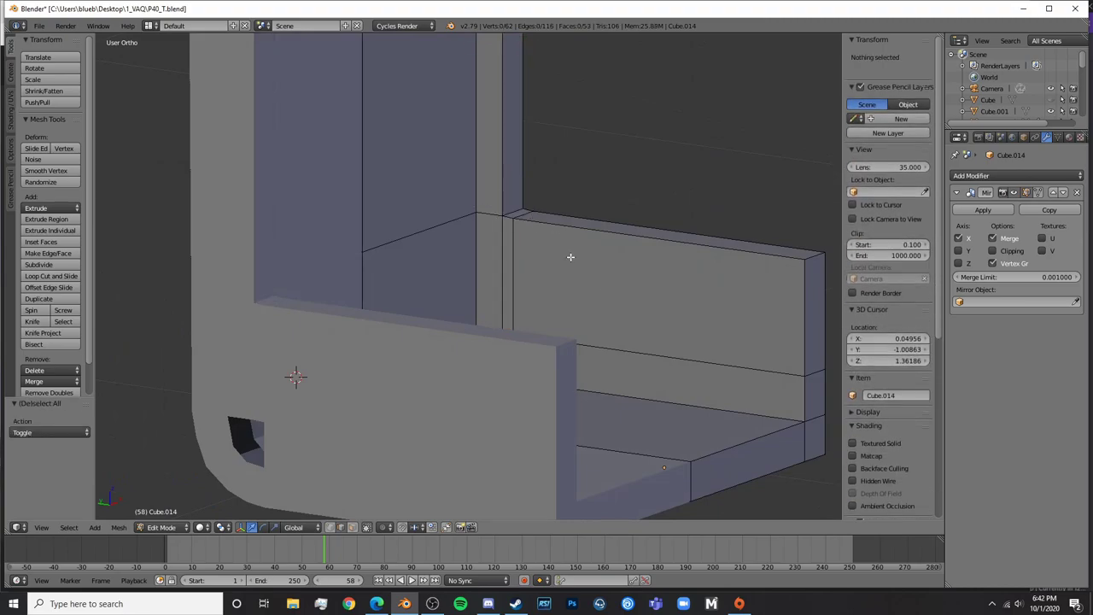
Close the remaining hole at the bend on the seat's outer side with two faces
key(Tab)
scroll(598, 288, down, 4)
middle_drag(597, 288, 408, 280)
key(Tab)
scroll(408, 279, up, 10)
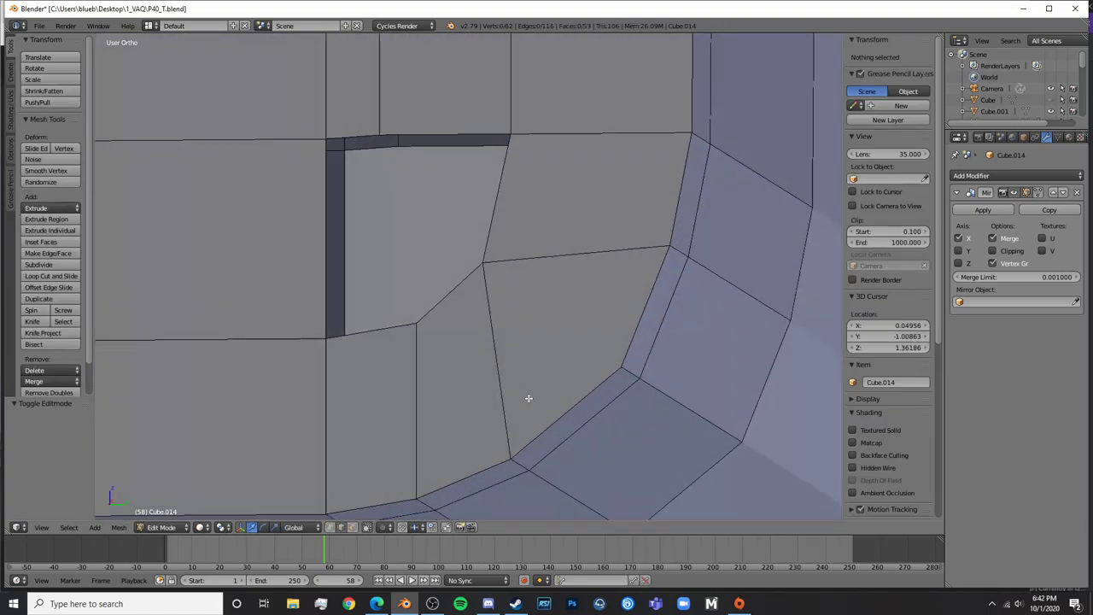
shift+middle_drag(529, 398, 520, 398)
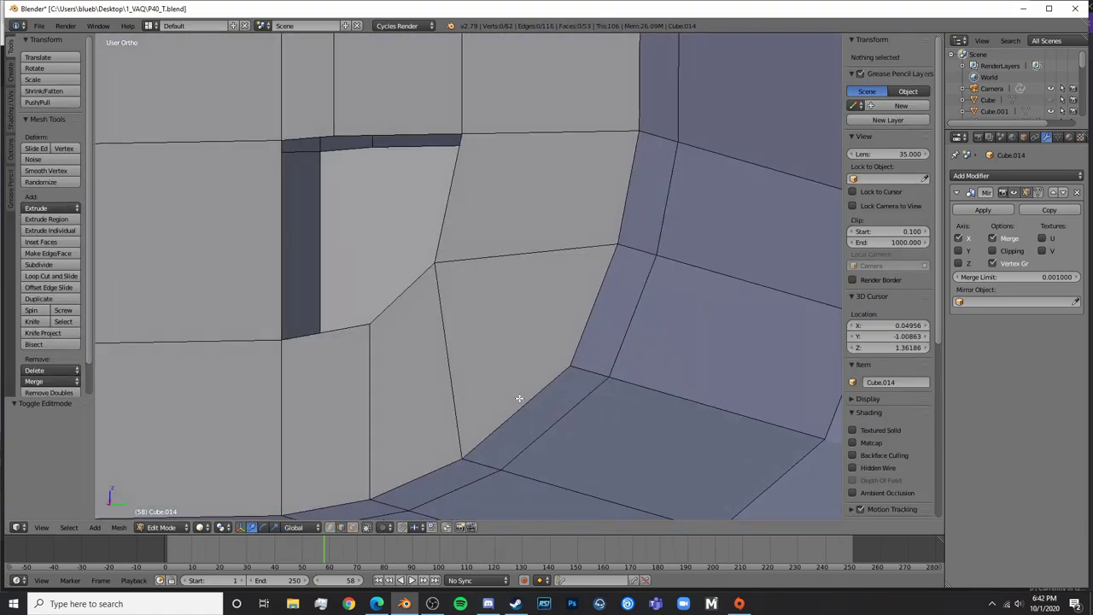
right_click(395, 302)
shift+middle_drag(396, 302, 531, 363)
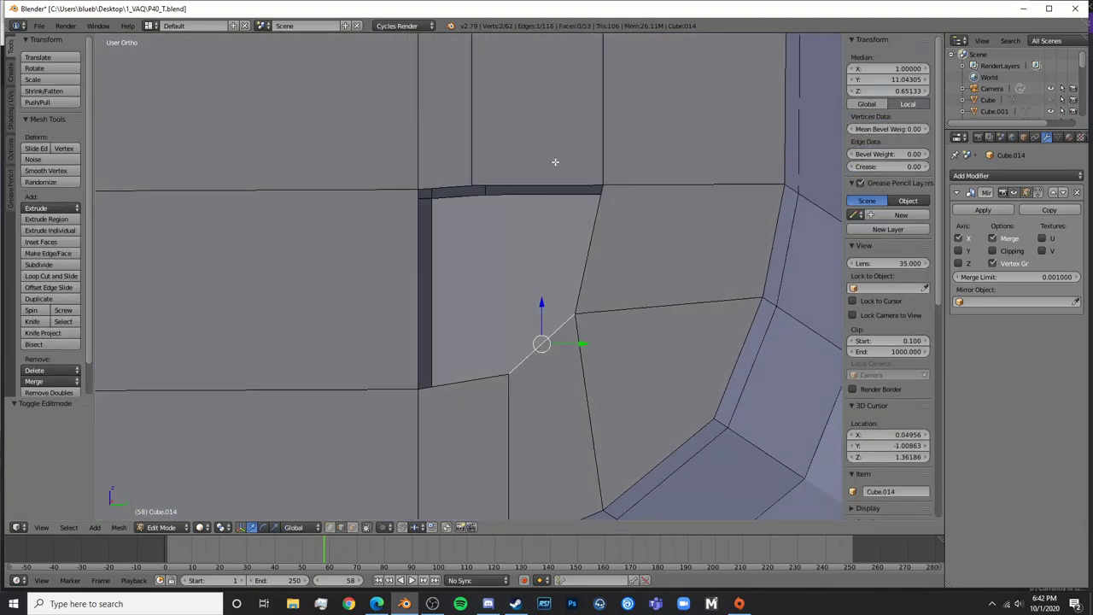
key(a)
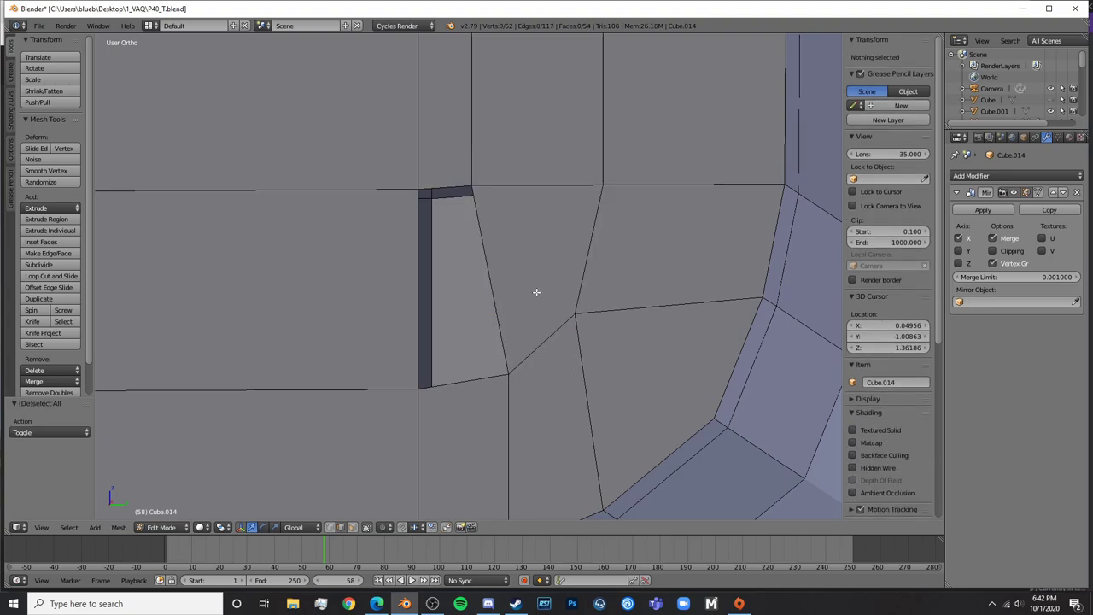
right_click(459, 387)
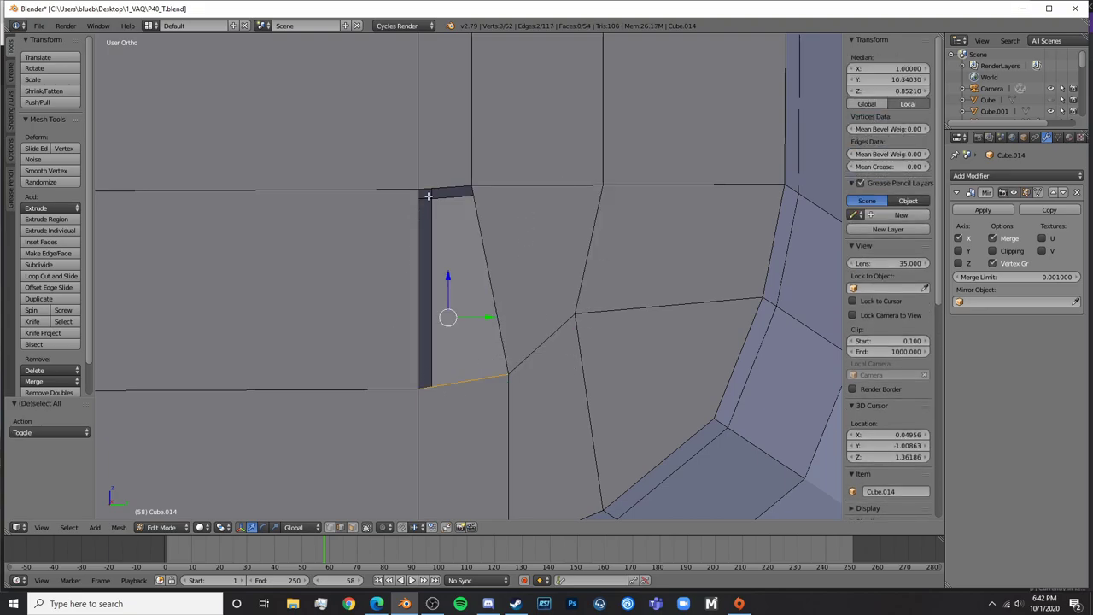
key(f)
key(a)
Close the matching hole at the bend on the side panel's inner side with two faces
key(Tab)
scroll(479, 359, down, 5)
middle_drag(463, 351, 628, 368)
key(Tab)
scroll(590, 346, up, 6)
right_click(584, 340)
shift+right_click(586, 303)
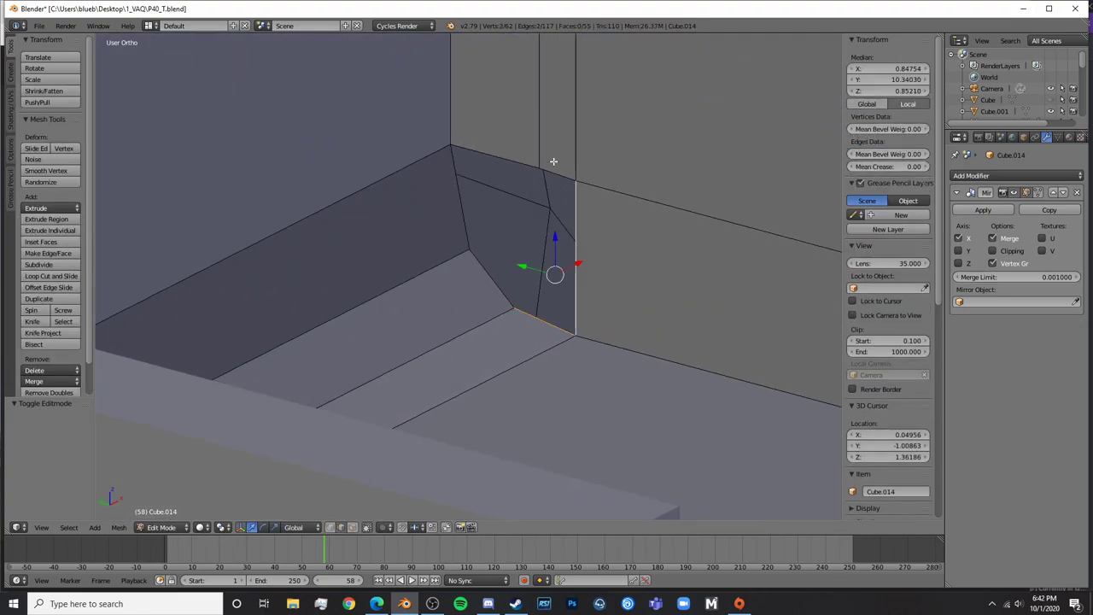
key(f)
key(a)
right_click(517, 162)
shift+right_click(446, 209)
key(f)
key(a)
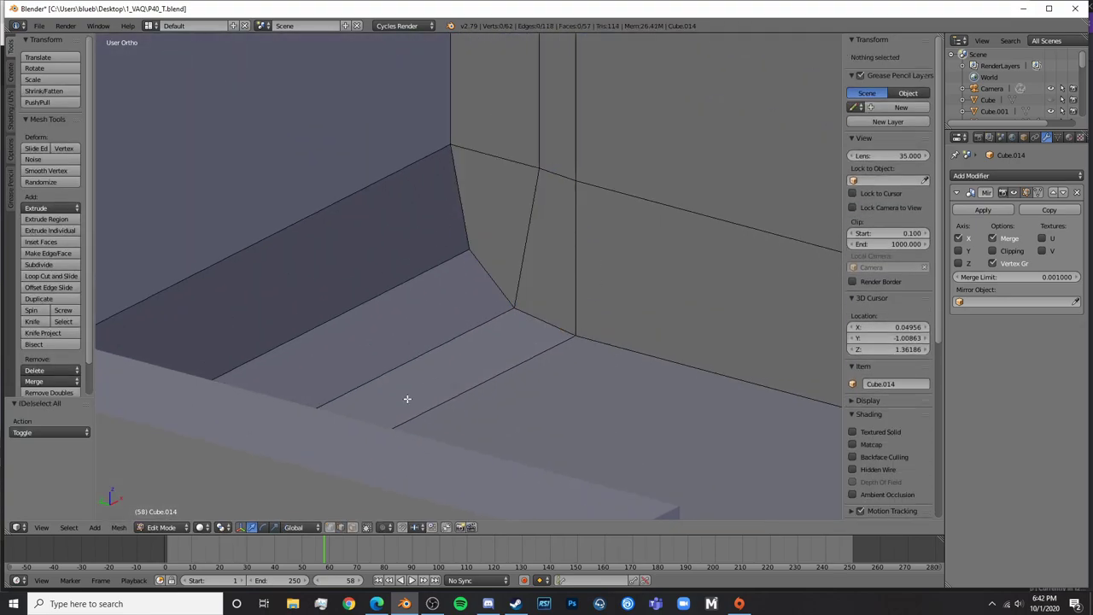
Examine the closed corner between the side panel, seat base and backrest from several angles
key(Tab)
scroll(500, 344, down, 9)
middle_drag(501, 344, 412, 317)
key(Tab)
scroll(513, 345, up, 5)
key(Tab)
scroll(437, 319, down, 6)
scroll(444, 319, down, 3)
mouse_move(511, 318)
middle_down()
mouse_move(606, 317)
mouse_move(526, 310)
middle_up()
Show the seat mesh in wireframe from the right side view with vertex selection active
key(KP_3)
key(Tab)
scroll(526, 310, up, 6)
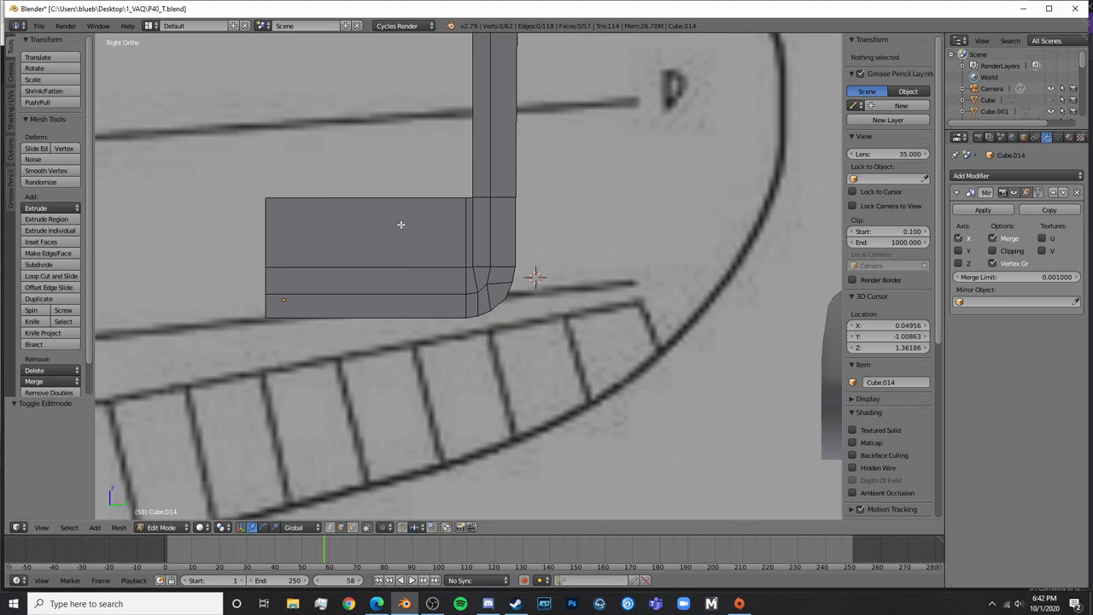
shift+middle_drag(315, 324, 436, 422)
click(333, 528)
key(z)
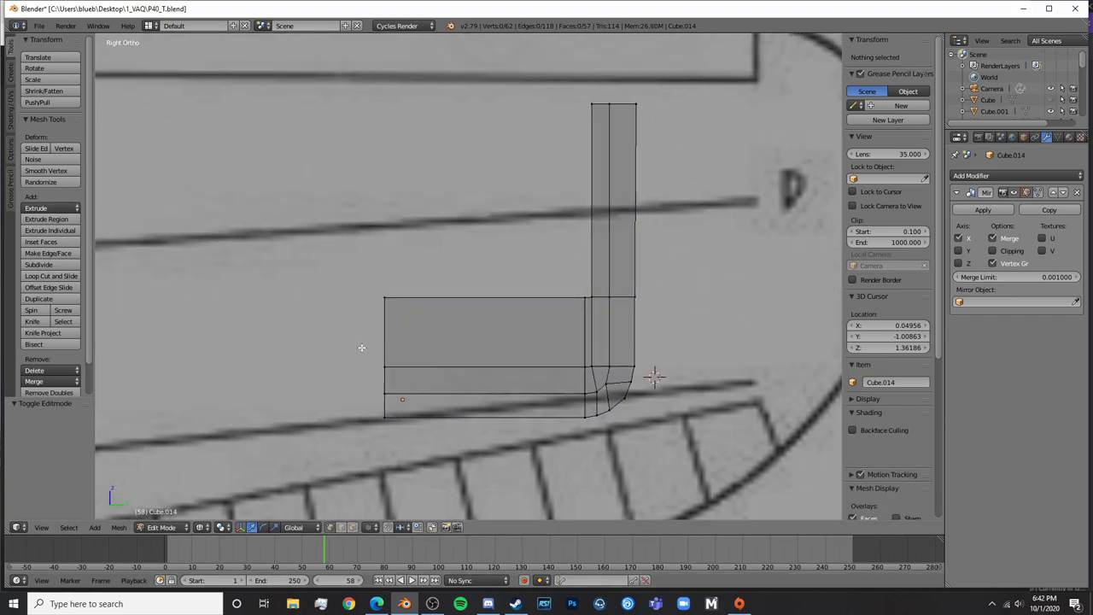
Lower the top front corner vertices of the seat's side panel by about 0.07 along Z
key(a)
key(a)
key(b)
mouse_move(374, 309)
mouse_down()
mouse_move(387, 283)
mouse_move(378, 305)
mouse_up()
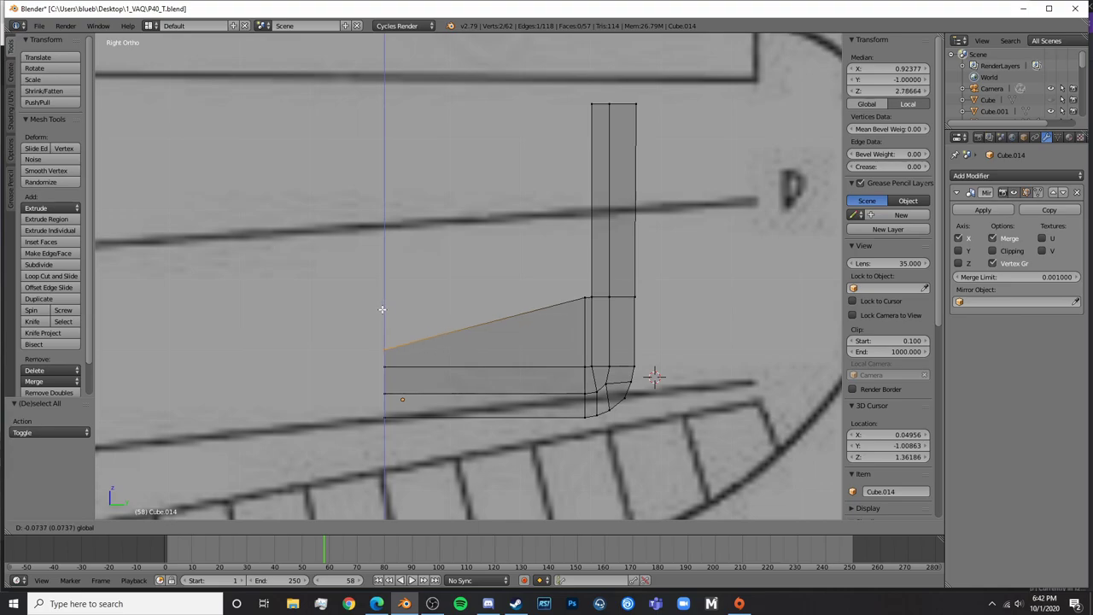
key(a)
drag(385, 306, 452, 271)
Add a vertical loop cut near the side panel's front and raise its top vertices to shape the upper edge
key(ctrl+r)
click(462, 327)
click(415, 329)
key(a)
key(c)
click(439, 320)
key(a)
key(c)
click(588, 294)
right_click(589, 294)
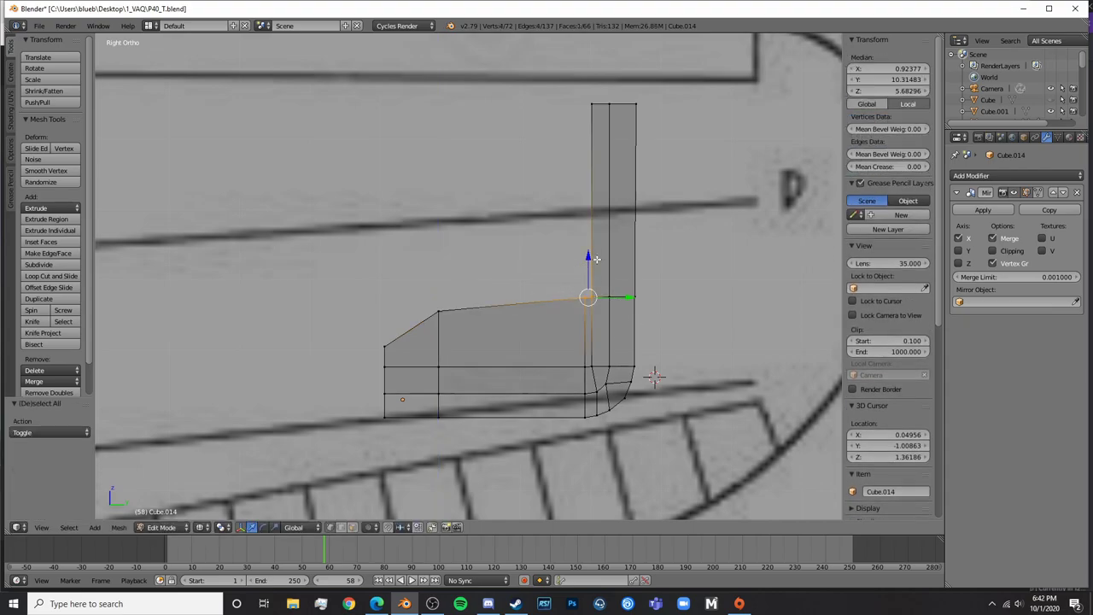
drag(596, 259, 596, 198)
key(ctrl+z)
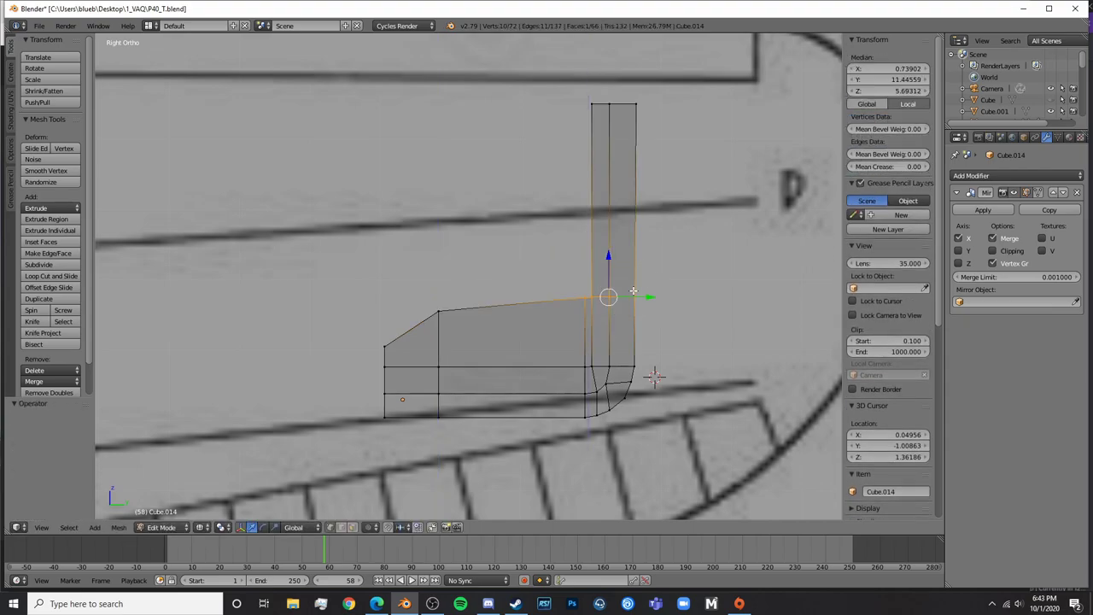
Raise the vertex row where the side panel meets the backrest, then nudge its front vertices level with the row
drag(600, 266, 618, 170)
scroll(696, 269, up, 4)
shift+middle_drag(701, 274, 584, 342)
key(a)
key(c)
click(574, 220)
right_click(574, 219)
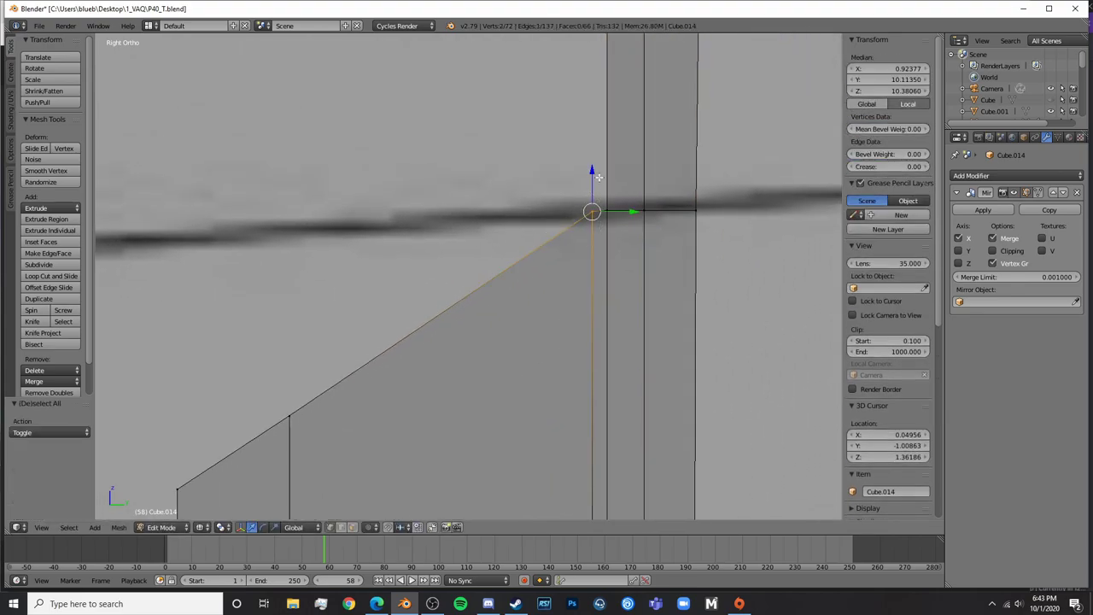
mouse_move(599, 177)
mouse_down()
mouse_move(592, 185)
mouse_move(595, 175)
mouse_up()
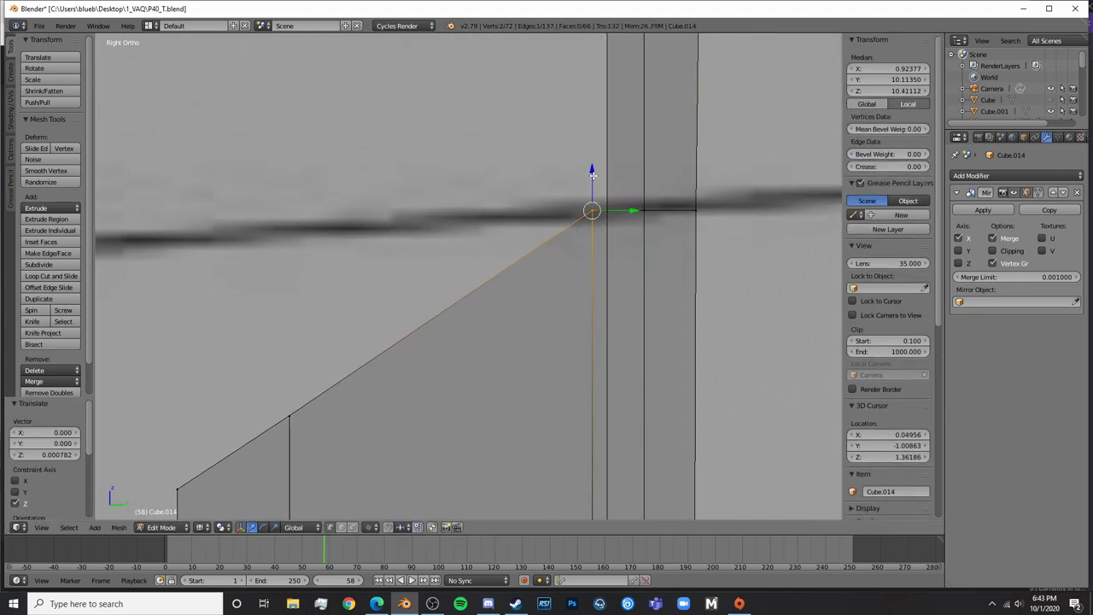
Raise the top vertices of the front vertical loop by 0.09 along Z
key(a)
key(c)
click(293, 413)
right_click(293, 413)
drag(291, 367, 315, 235)
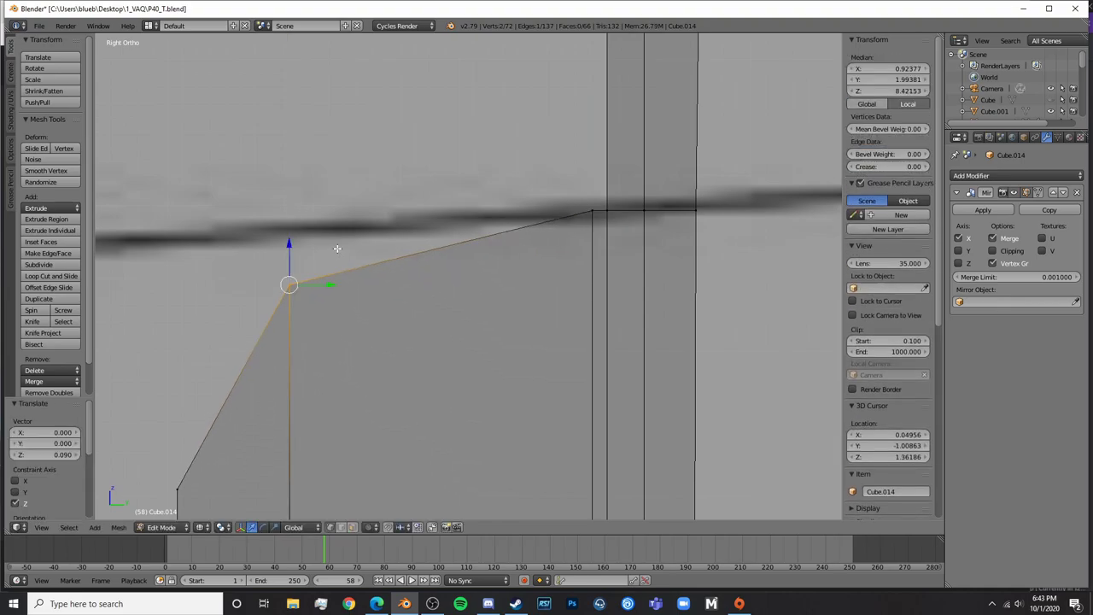
scroll(474, 259, down, 5)
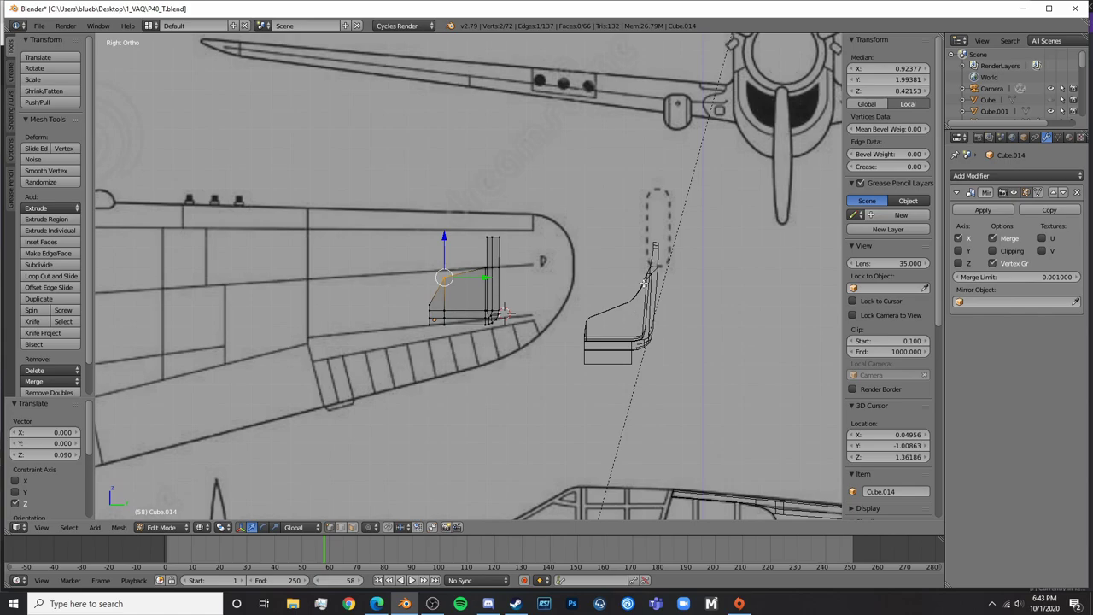
Move the vertex row at the junction of side panel and backrest farther up the backrest along Z
scroll(487, 282, up, 8)
key(a)
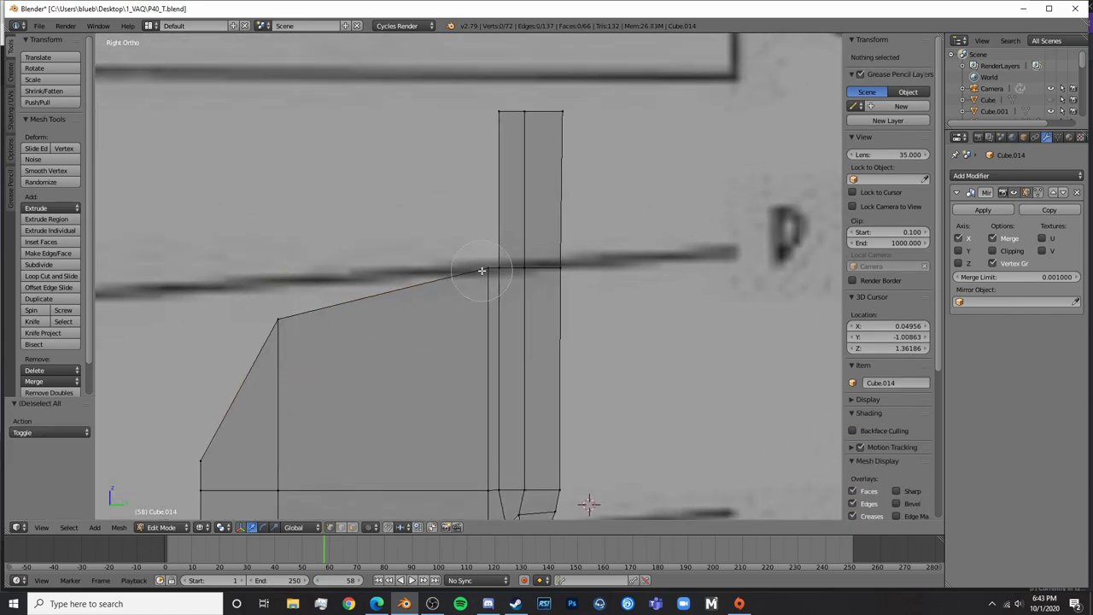
key(g)
key(z)
click(547, 175)
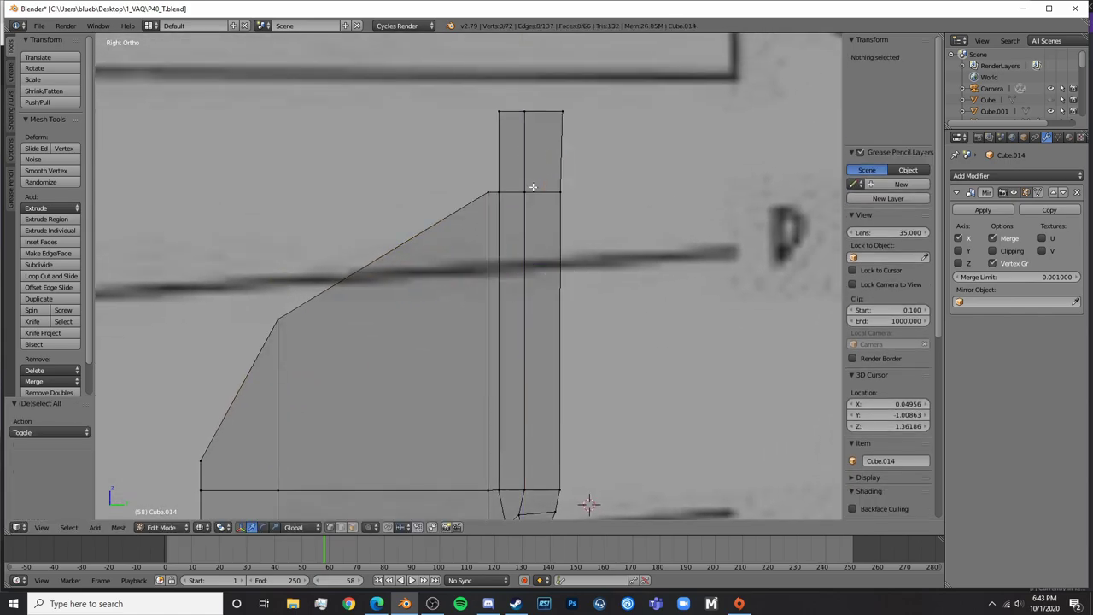
Add a vertical loop cut through the side panel, slid toward the backrest
right_click(277, 318)
key(a)
click(442, 239)
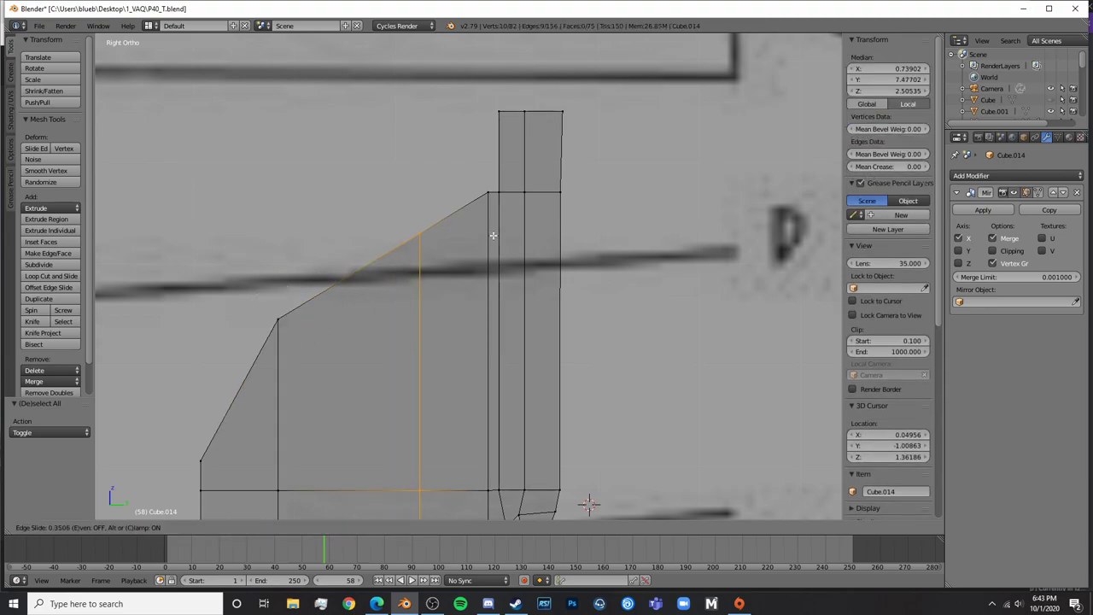
click(418, 205)
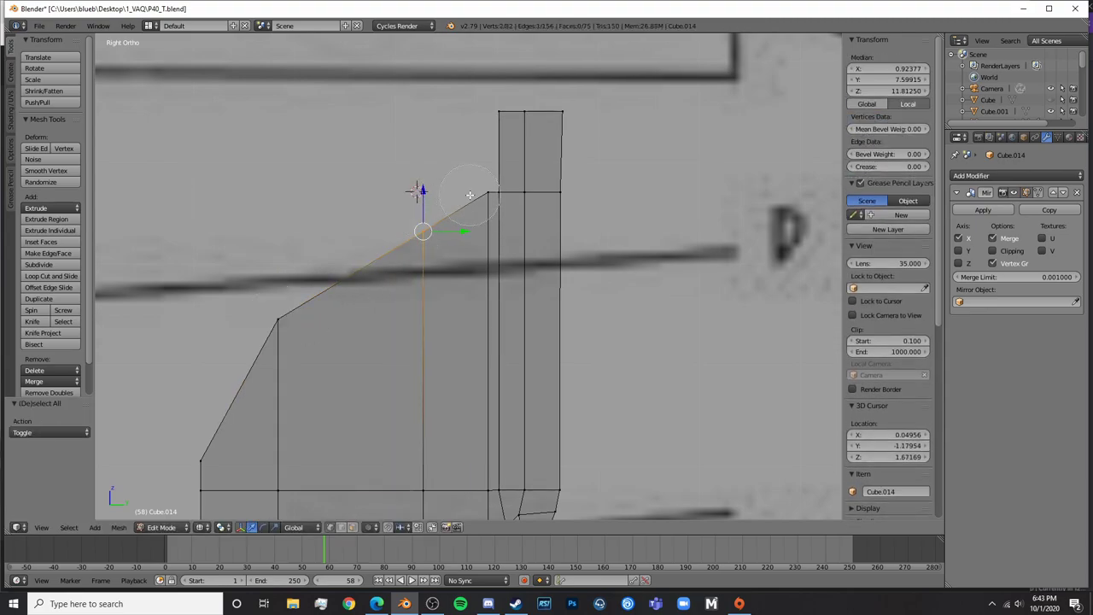
Lower the panel's rear top vertices slightly and pull the new loop's top vertices well down to form a concave edge
mouse_move(456, 175)
mouse_down()
mouse_move(455, 200)
mouse_move(454, 189)
mouse_up()
key(a)
key(b)
drag(376, 235, 437, 270)
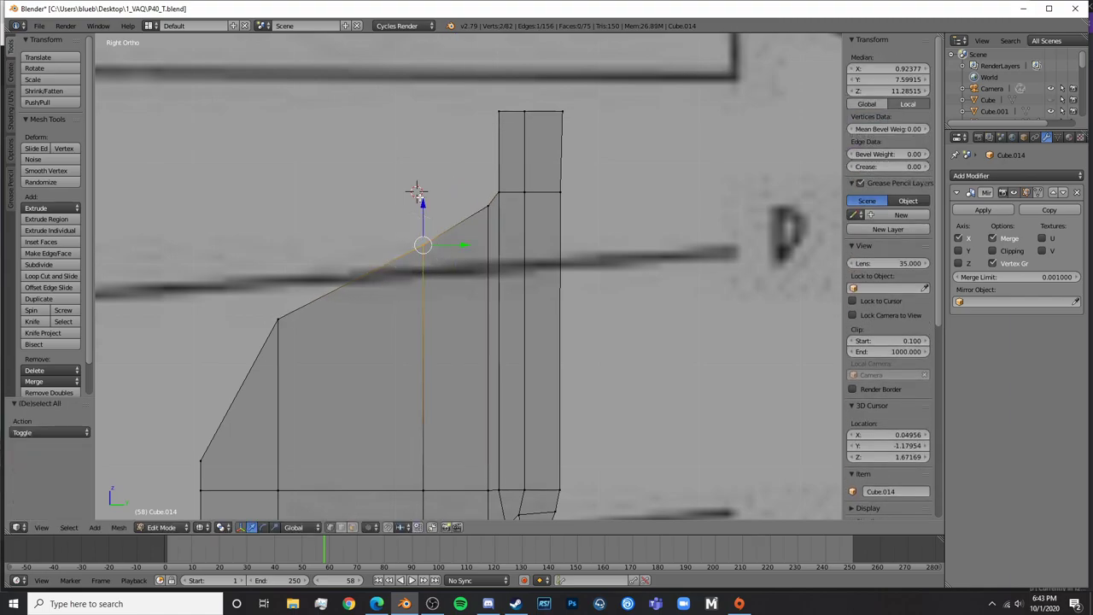
drag(425, 200, 434, 262)
Lower the side panel's rear top vertices, just in front of the backrest, slightly more along Z
key(a)
key(c)
click(473, 188)
middle_click(472, 190)
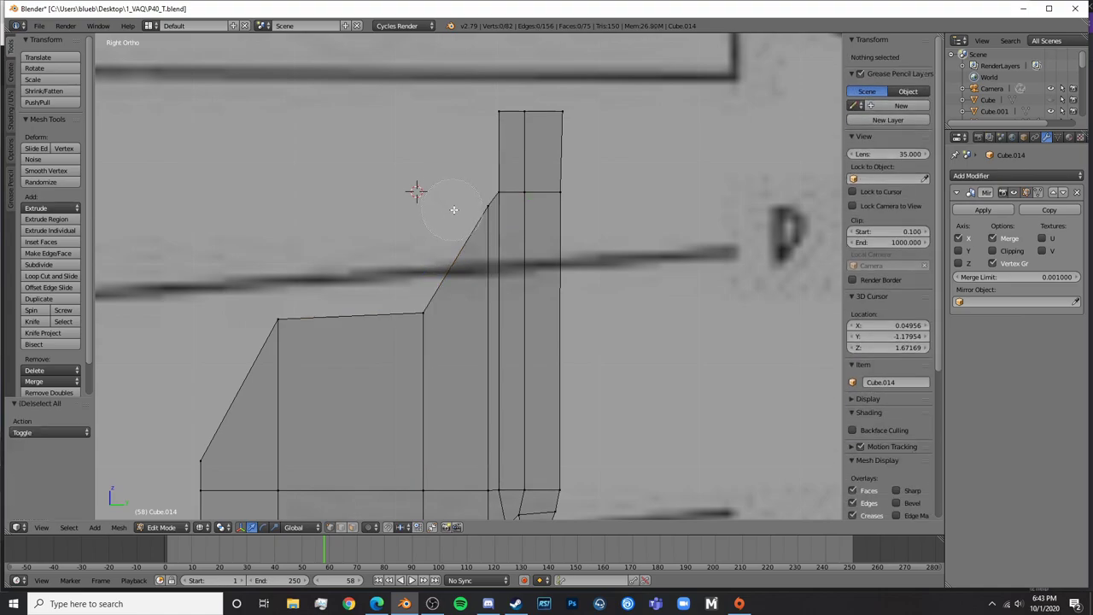
right_click(453, 209)
key(g)
key(z)
click(486, 178)
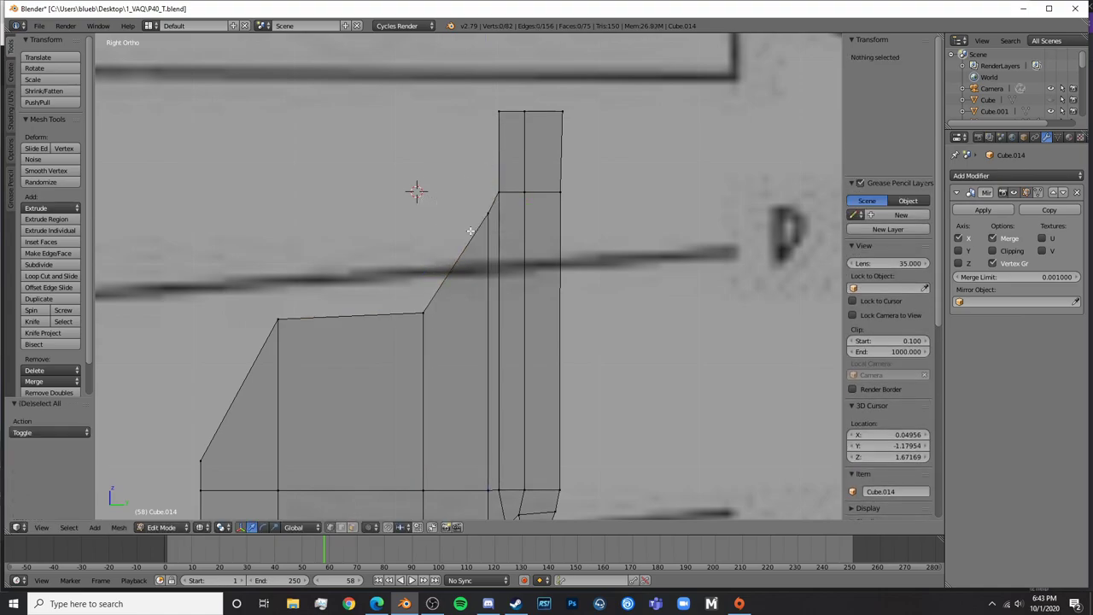
Lower the top vertices of the loop ahead of the backrest a little along Z
key(a)
right_click(419, 274)
drag(420, 281, 424, 295)
key(a)
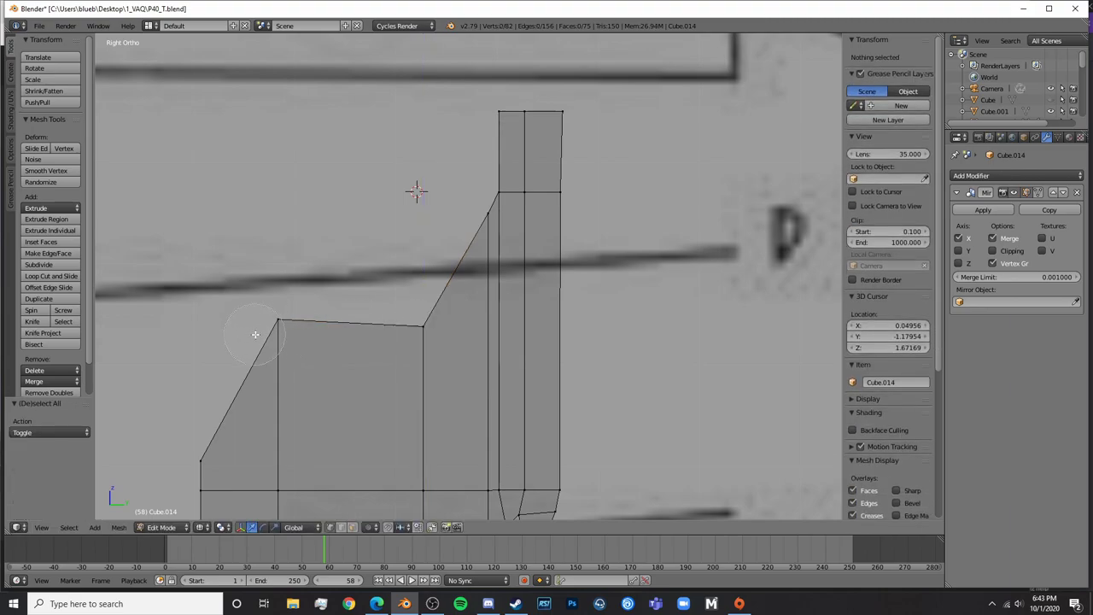
Lower the front loop's top vertices by about 0.05 along Z so the panel edge slopes toward the front
right_click(272, 321)
drag(280, 284, 281, 339)
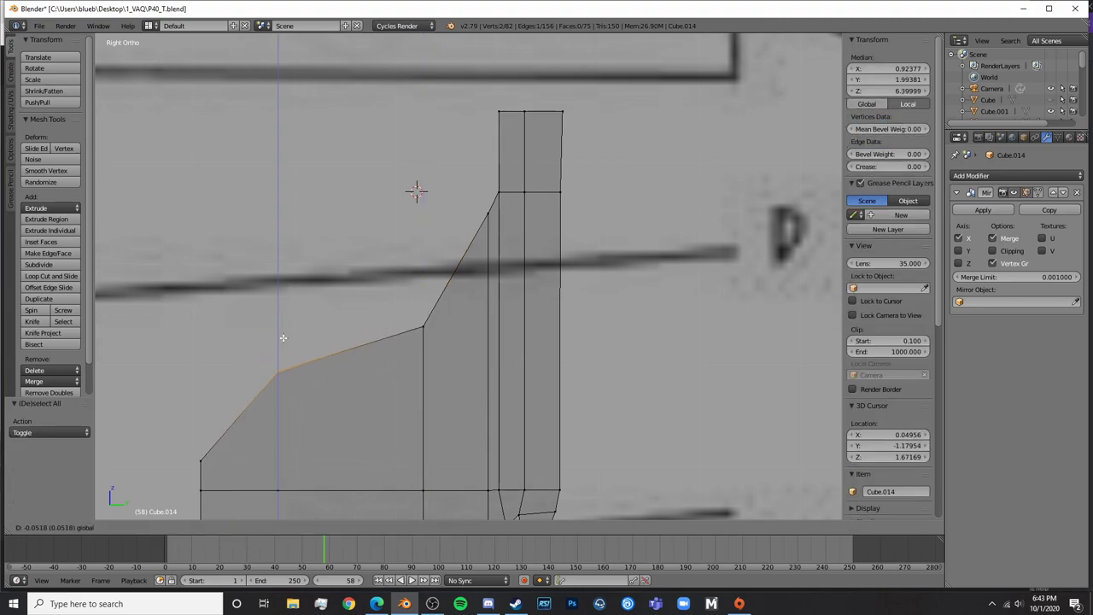
click(283, 337)
scroll(376, 431, down, 6)
key(Tab)
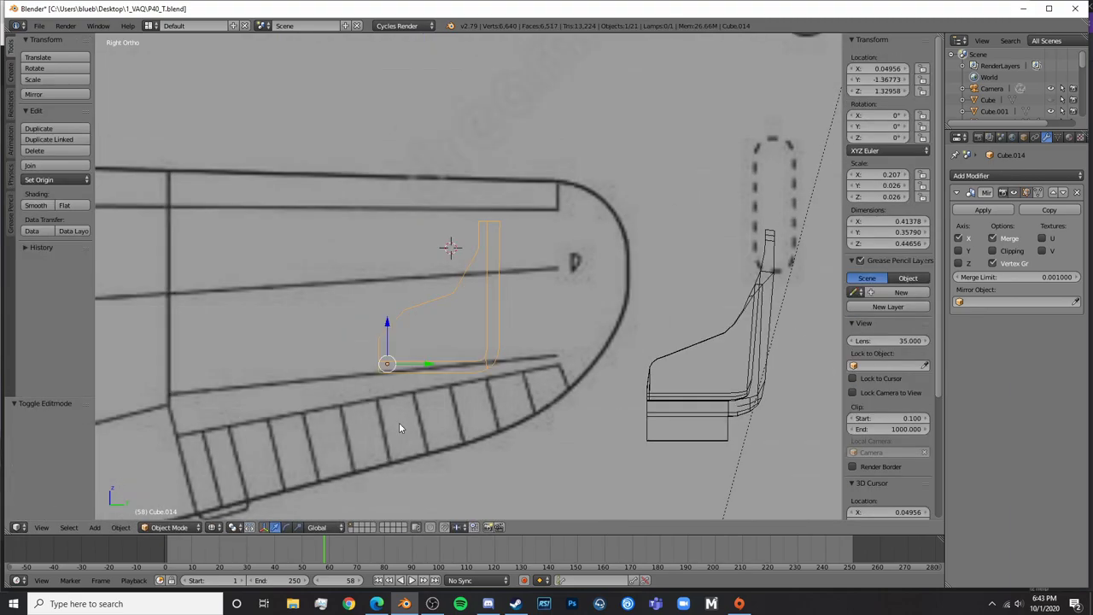
Lower the top vertices of the front and middle loops together by 0.028 along Z
key(Tab)
scroll(399, 422, up, 2)
scroll(410, 366, up, 2)
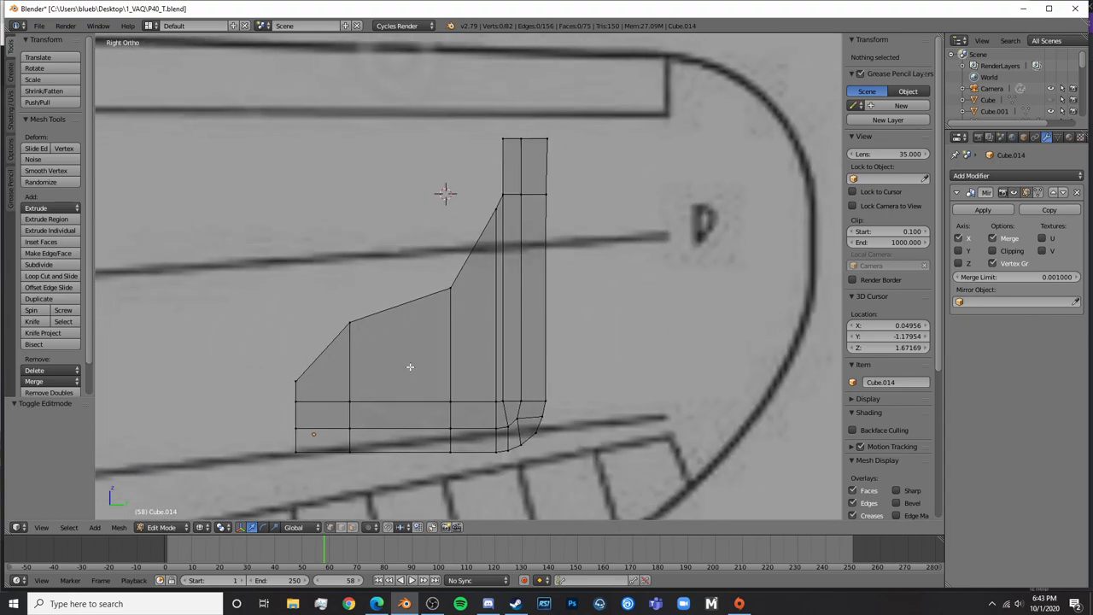
right_click(461, 280)
key(a)
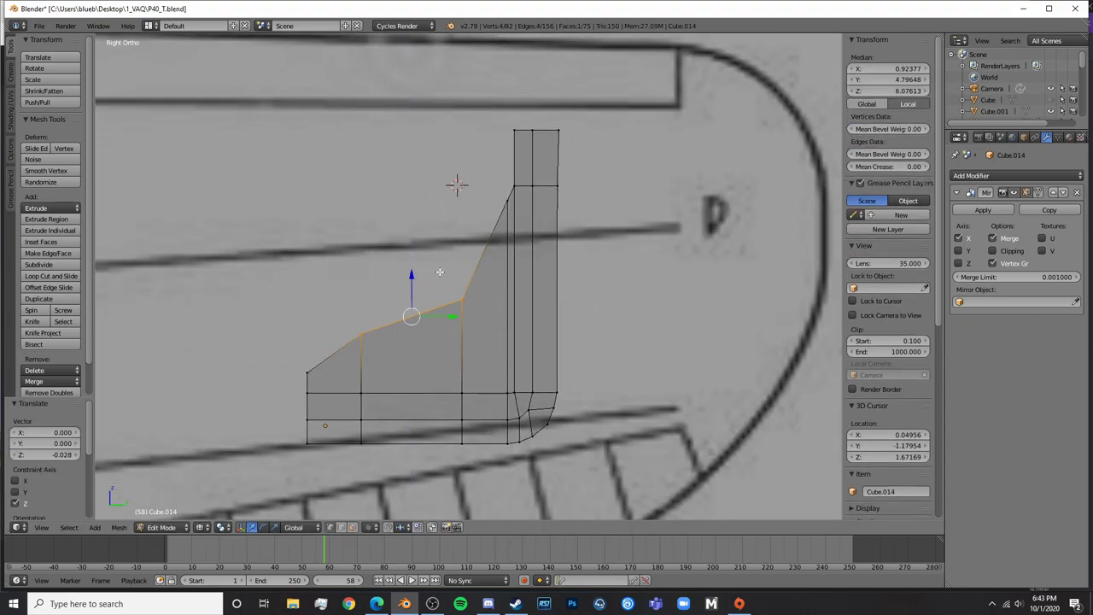
Shift the panel's rear top vertices and the middle loop's top vertices slightly toward the backrest
right_click(480, 202)
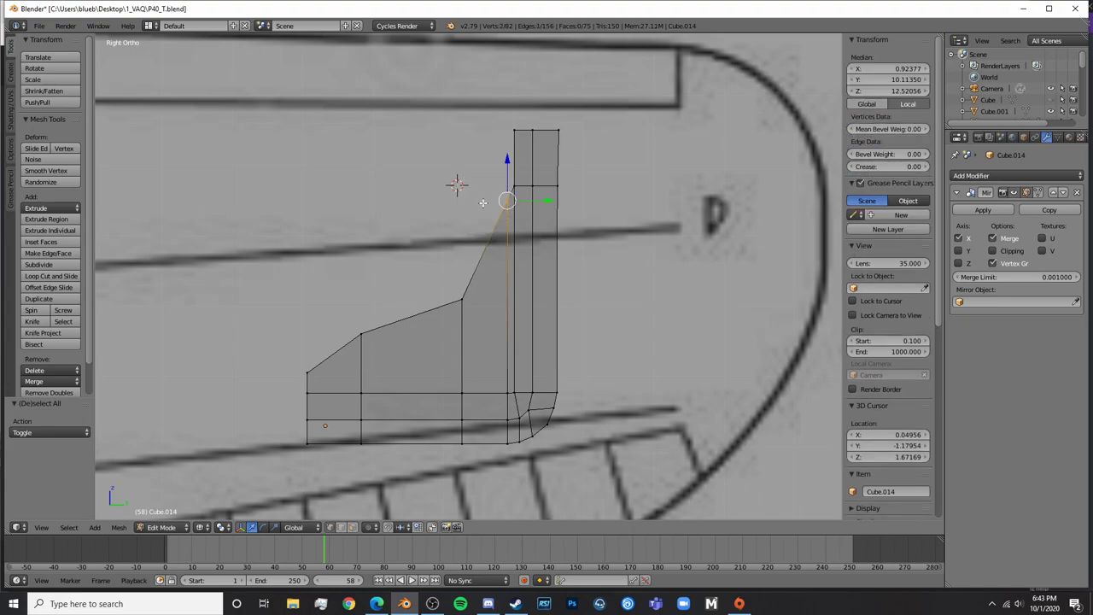
drag(544, 203, 544, 203)
key(a)
key(b)
drag(429, 329, 503, 294)
key(Tab)
scroll(561, 345, down, 10)
scroll(484, 344, up, 11)
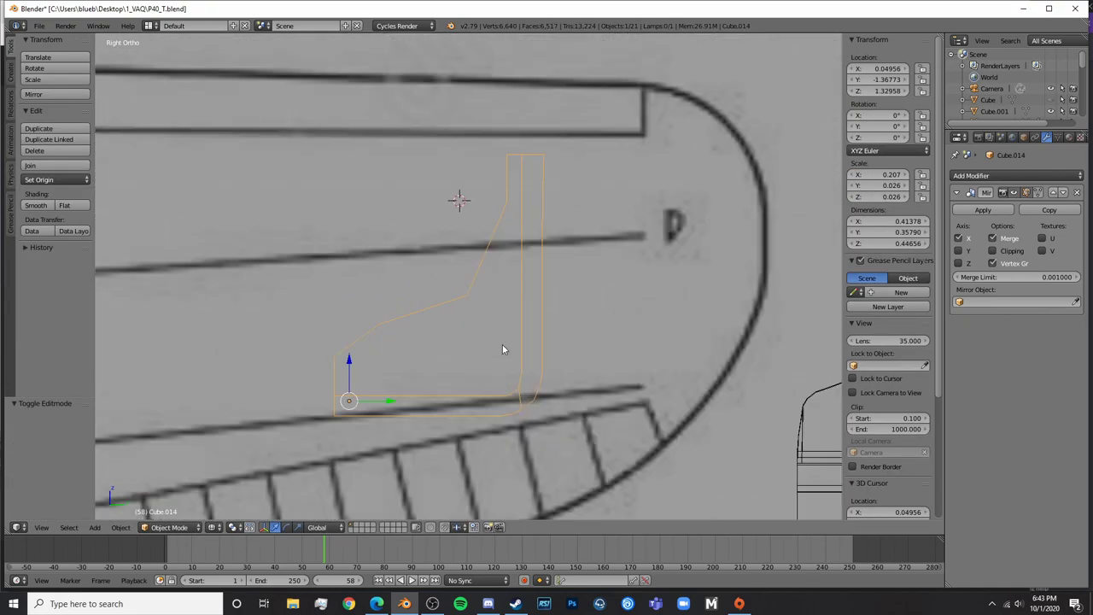
Add a vertical loop cut close to the side panel's front edge
key(Tab)
shift+middle_drag(258, 403, 364, 347)
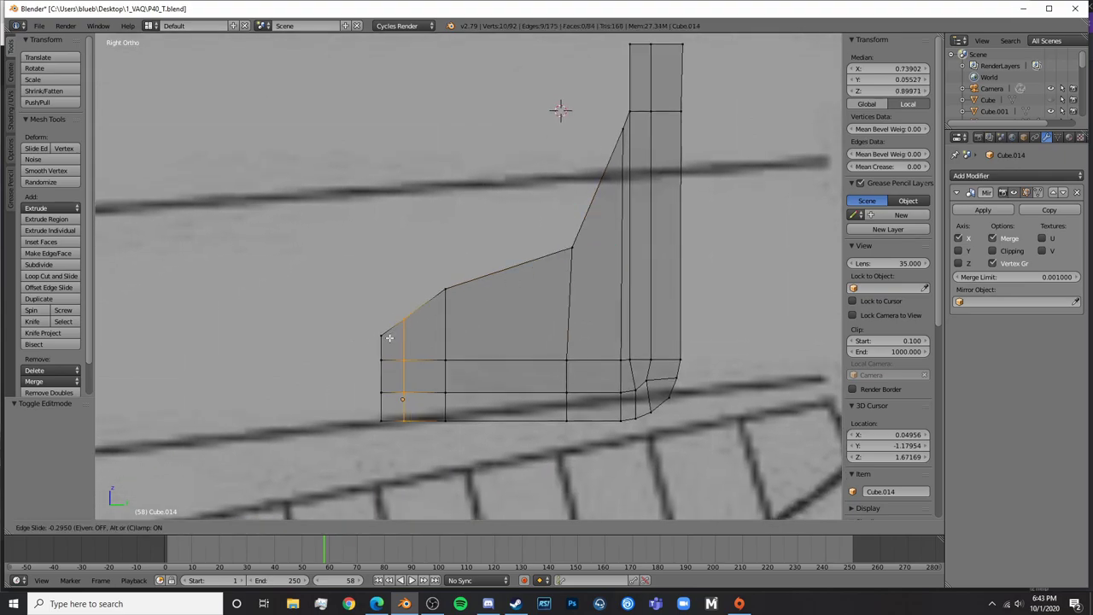
click(376, 340)
Raise the top vertices of the loop beside the front edge along Z to begin rounding the front corner
key(a)
key(c)
click(385, 319)
middle_click(396, 311)
click(398, 314)
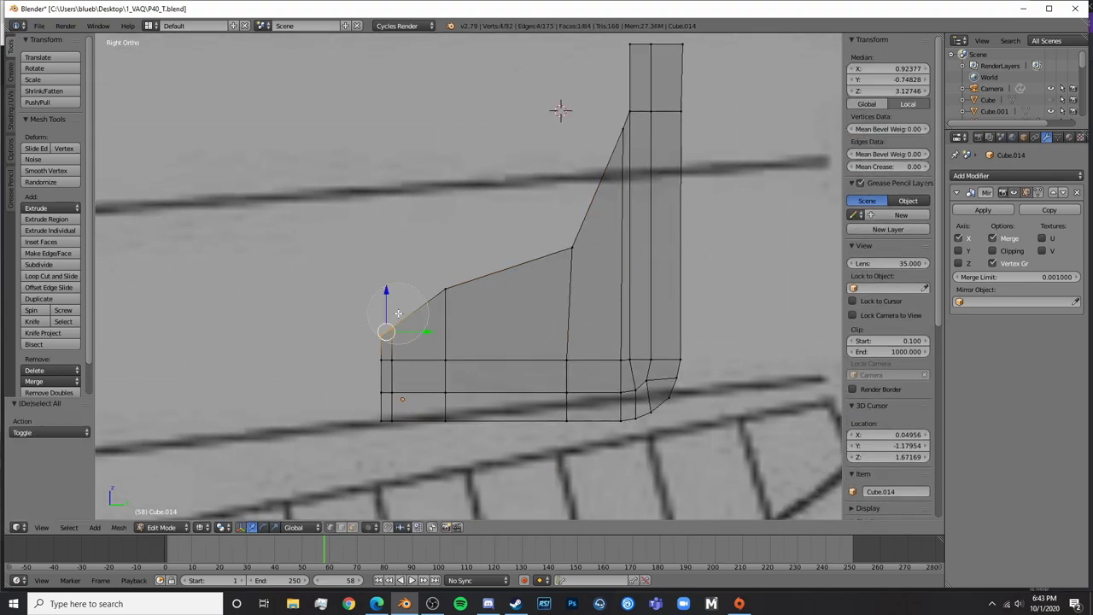
scroll(402, 357, up, 7)
shift+middle_drag(403, 357, 573, 207)
key(a)
key(c)
click(376, 299)
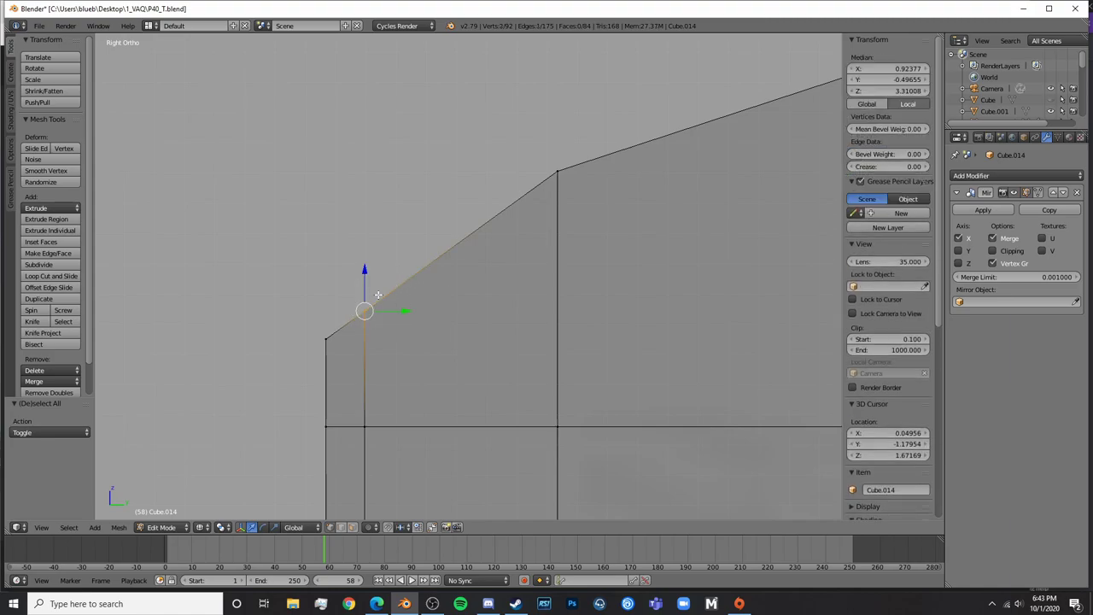
drag(368, 261, 364, 230)
click(373, 233)
key(a)
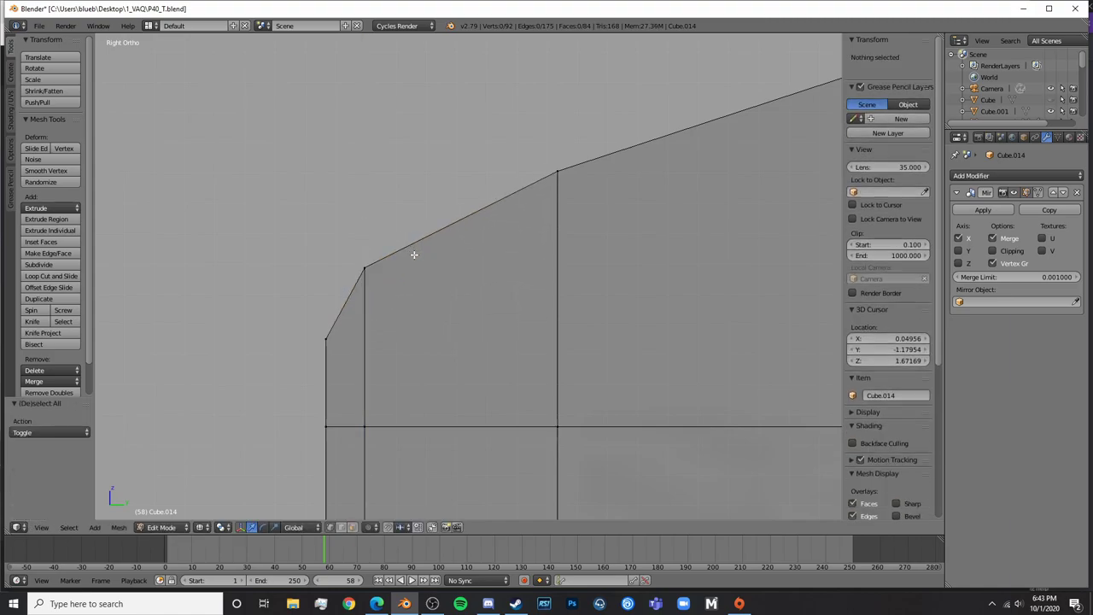
Add another vertical loop cut just behind the frontmost loop and raise its top vertices to continue the rounded corner
key(ctrl+r)
click(414, 248)
click(351, 270)
key(a)
key(c)
click(413, 239)
key(g)
key(z)
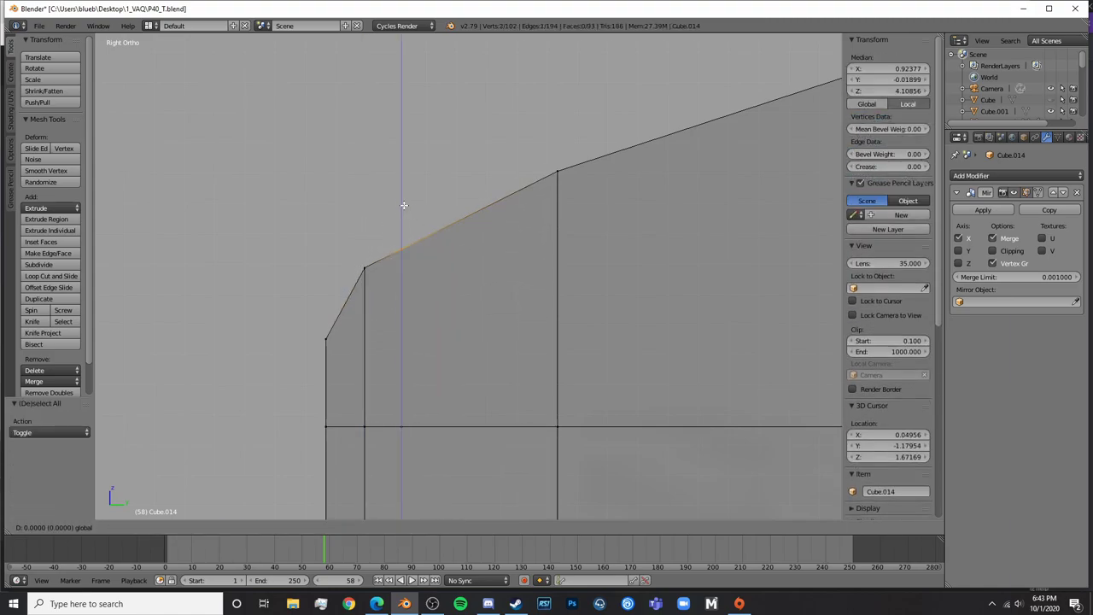
click(419, 180)
key(a)
Add a centred vertical loop cut in the next section back and raise its top vertices slightly along Z
key(ctrl+r)
click(452, 213)
right_click(454, 212)
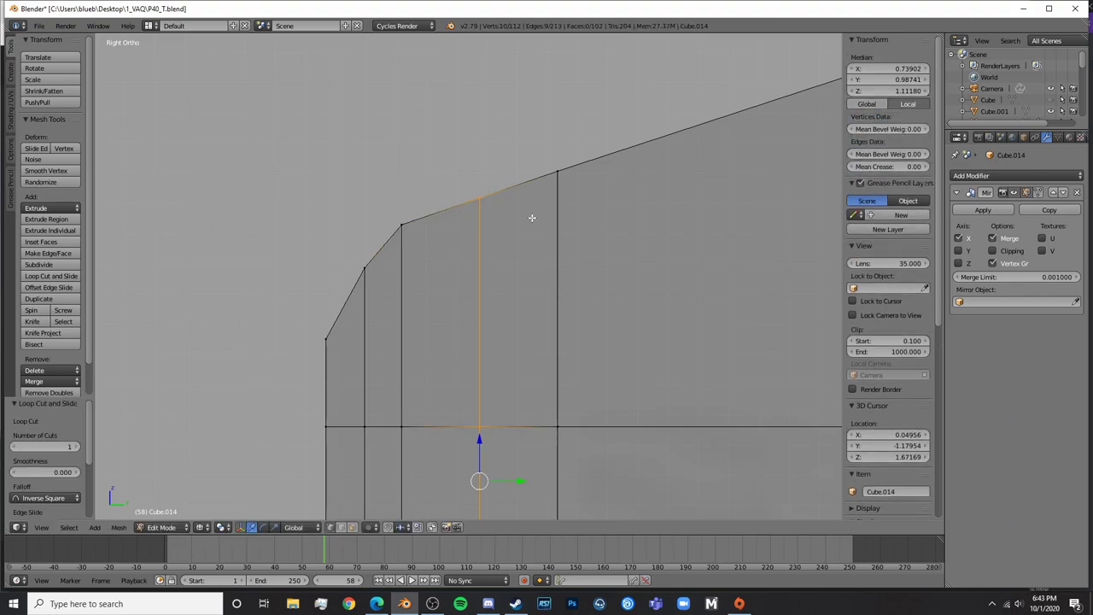
right_click(477, 196)
key(a)
key(c)
click(479, 197)
right_click(479, 196)
drag(484, 155, 488, 145)
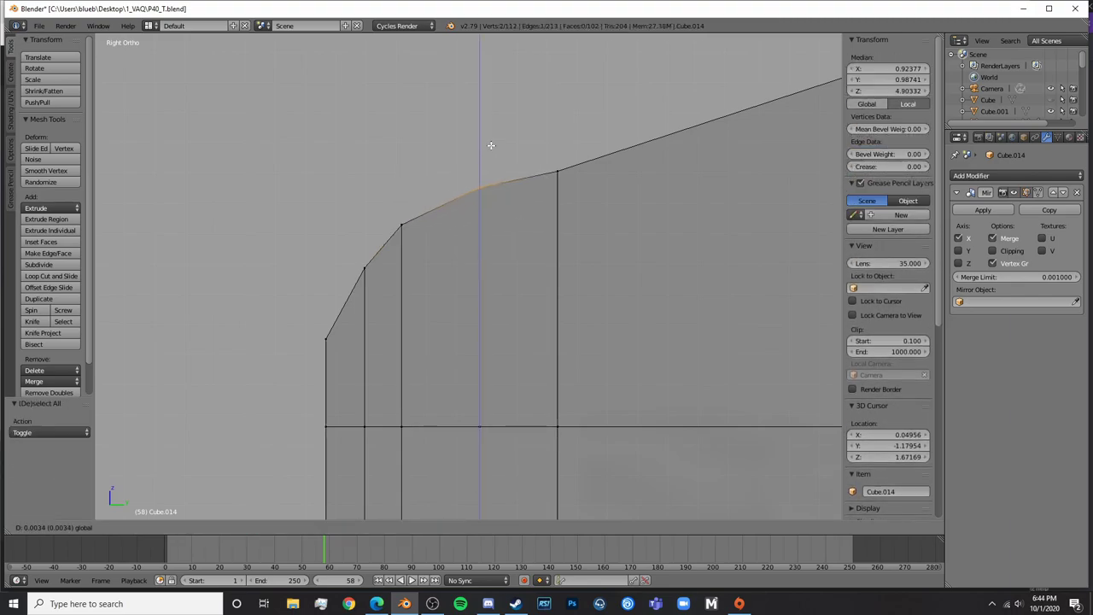
Raise the top vertices of the loop at the rear end of the rounded front corner by 0.003 along Z
key(a)
key(c)
right_click(544, 161)
key(g)
key(z)
click(559, 151)
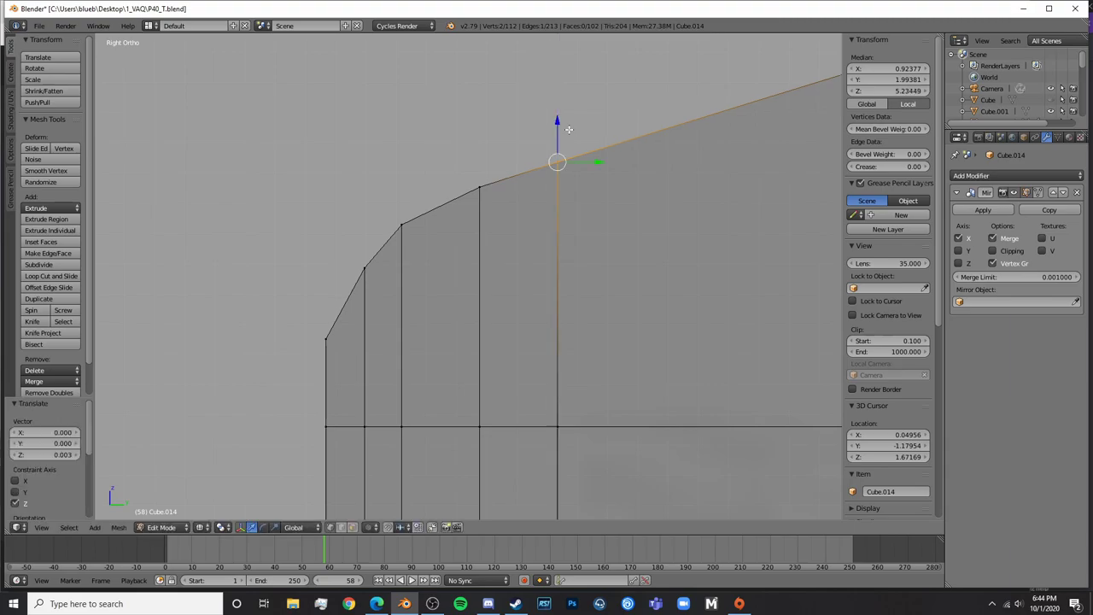
key(a)
click(317, 338)
right_click(320, 338)
key(Tab)
scroll(374, 329, down, 12)
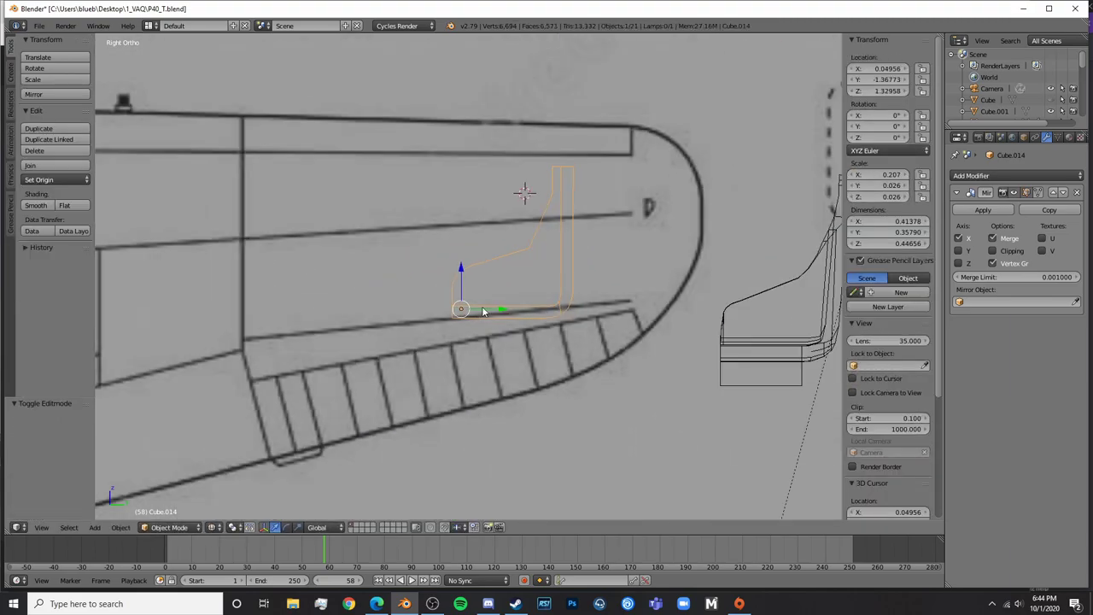
Add a vertical loop cut in the long sloped section, slid close to the concave corner before the backrest
key(Tab)
shift+middle_drag(538, 275, 461, 323)
scroll(461, 322, up, 6)
key(a)
key(ctrl+r)
click(377, 340)
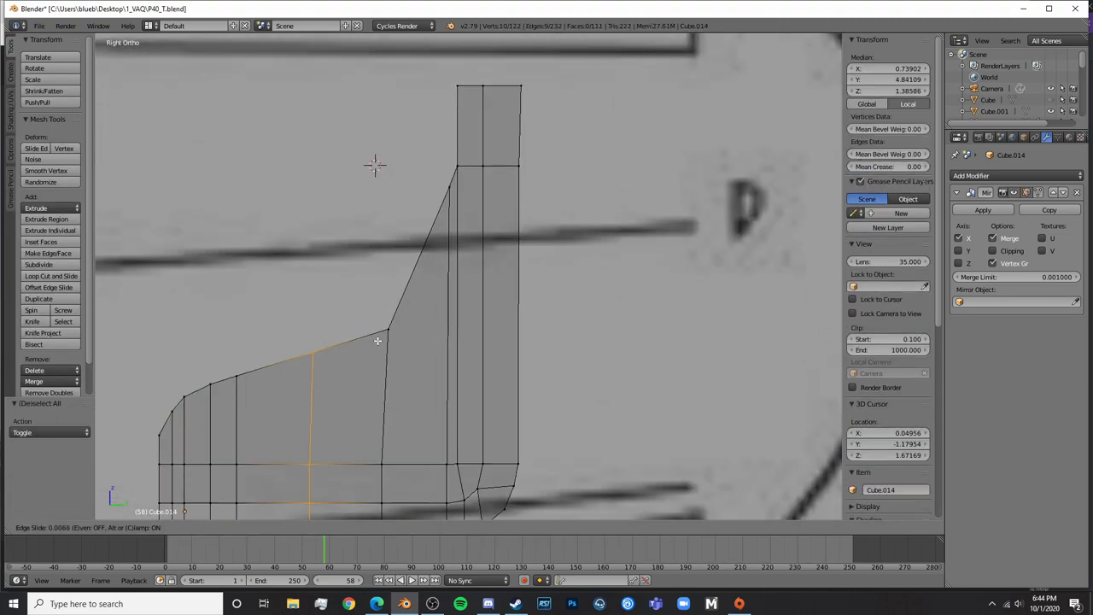
click(439, 336)
Raise the top vertices at the concave corner slightly along Z
shift+middle_drag(380, 329, 446, 275)
scroll(446, 276, up, 3)
right_click(437, 260)
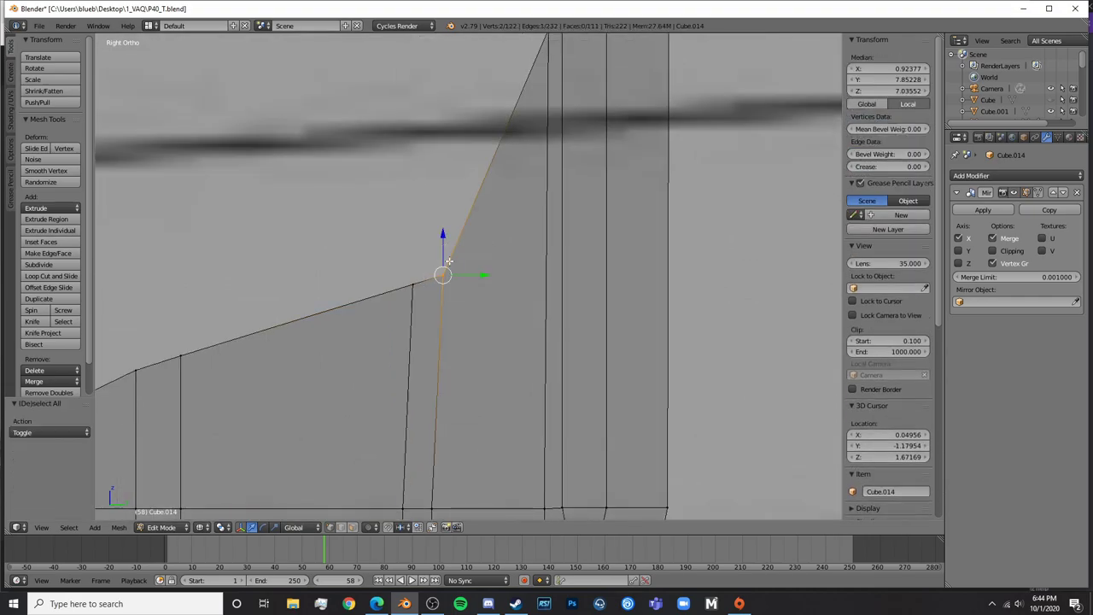
key(a)
Add a centred vertical loop cut between the two closely spaced loops at the concave corner
key(ctrl+r)
click(434, 270)
click(434, 270)
Lower the centred loop's top vertices slightly along Z to smooth the concave corner, and return to Object Mode
key(a)
key(c)
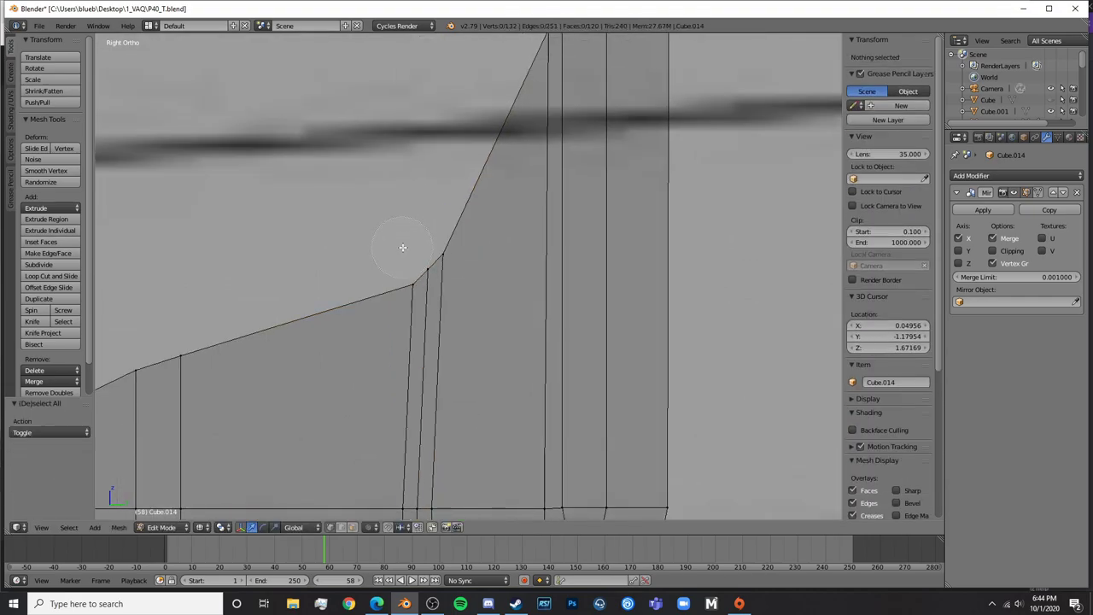
click(429, 266)
right_click(429, 267)
drag(430, 231, 430, 240)
key(Tab)
key(Tab)
scroll(431, 244, up, 3)
shift+middle_drag(408, 280, 527, 238)
scroll(527, 237, up, 5)
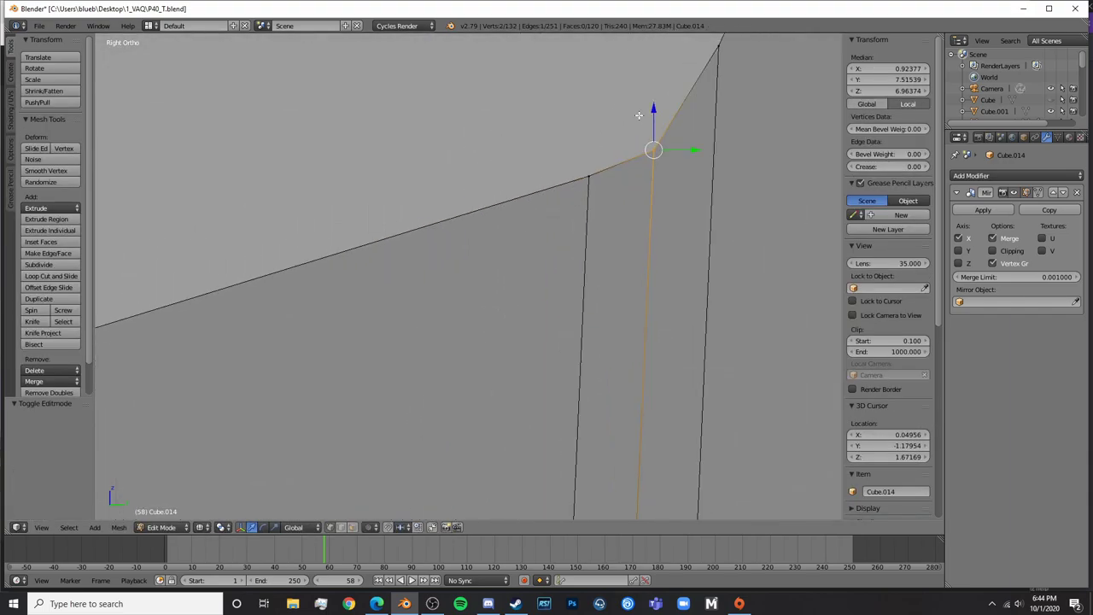
scroll(656, 108, down, 8)
key(Tab)
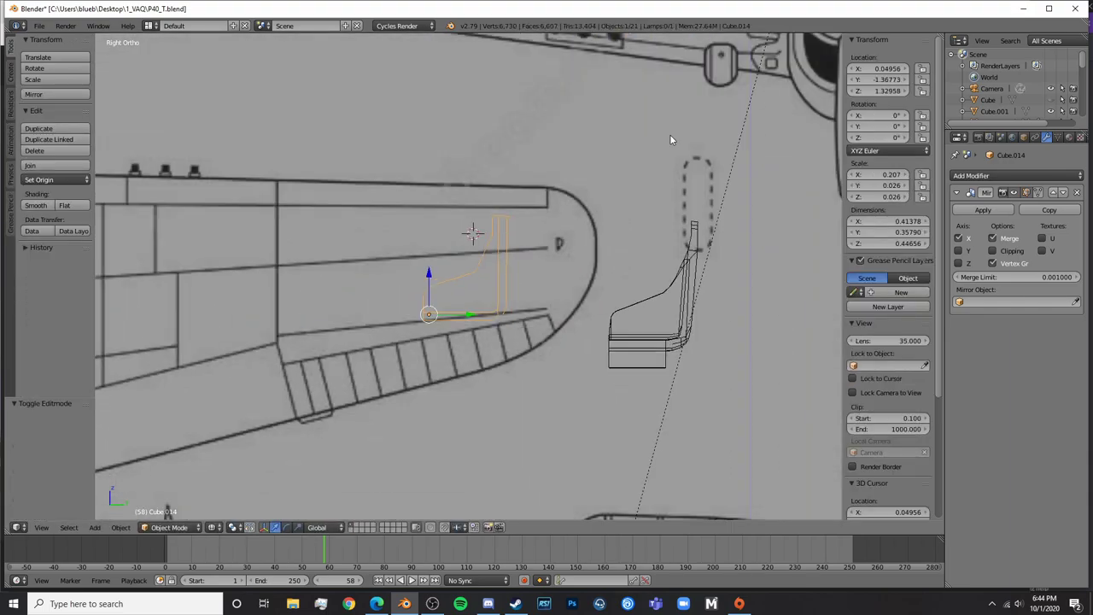
Delete the outer, front and top faces of the front half of the side panel's raised corner at the backrest top
scroll(560, 180, up, 4)
key(Tab)
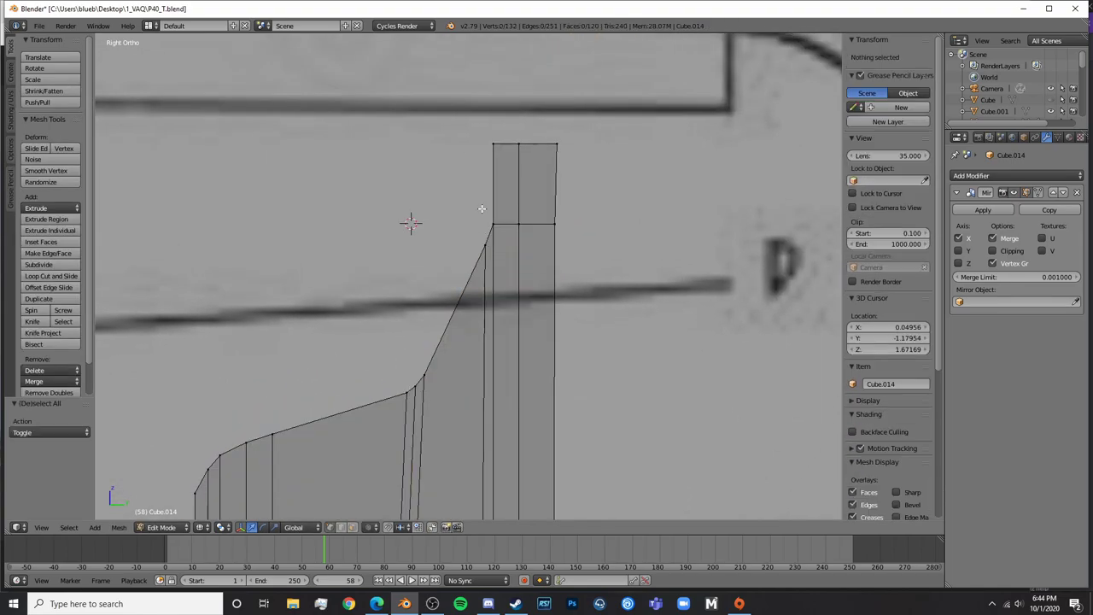
key(Tab)
mouse_move(467, 249)
middle_down()
mouse_move(583, 247)
mouse_move(476, 262)
middle_up()
key(Tab)
key(z)
key(Tab)
key(Tab)
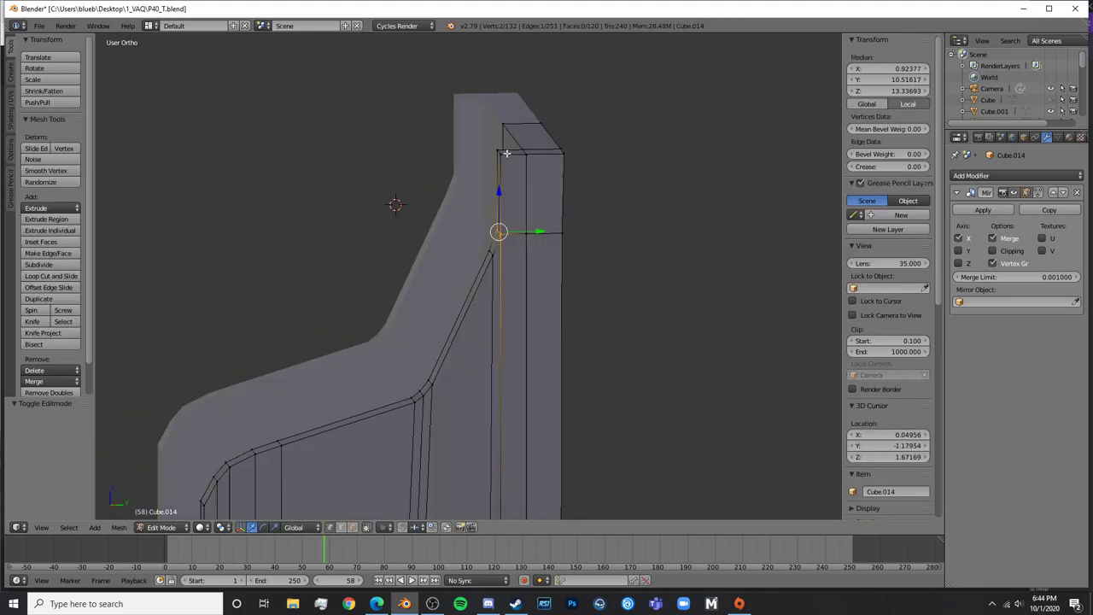
middle_drag(487, 151, 533, 186)
key(a)
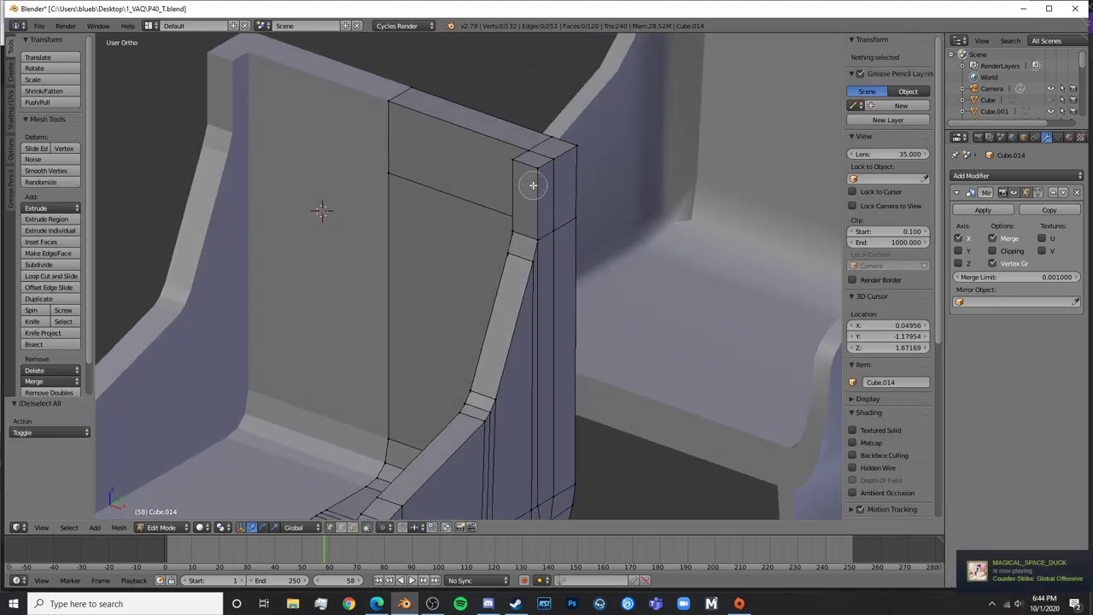
right_click(543, 197)
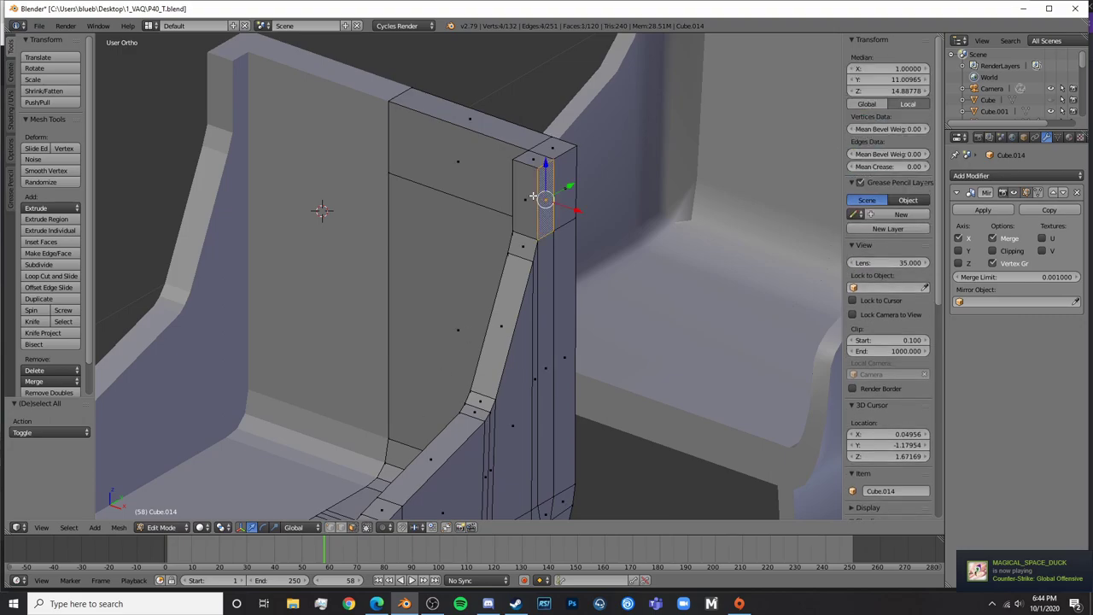
shift+right_click(531, 196)
shift+right_click(527, 159)
middle_drag(529, 162, 674, 171)
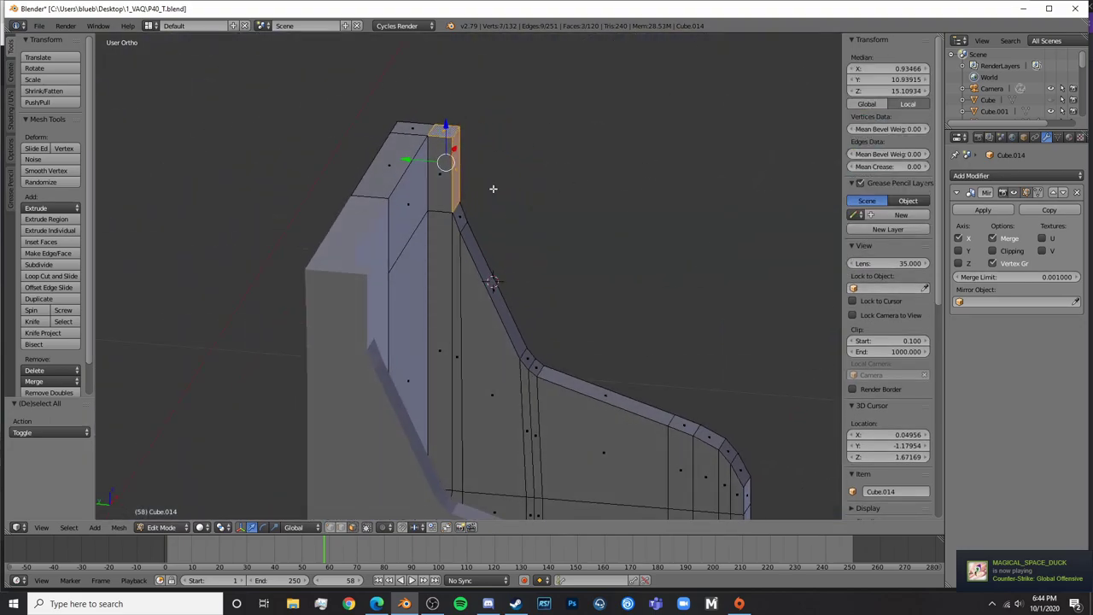
key(x)
click(441, 181)
Fill the open ledge below the deleted corner with a face between its two opposite edges
shift+middle_drag(508, 204, 446, 328)
scroll(448, 329, up, 6)
shift+middle_drag(601, 308, 669, 287)
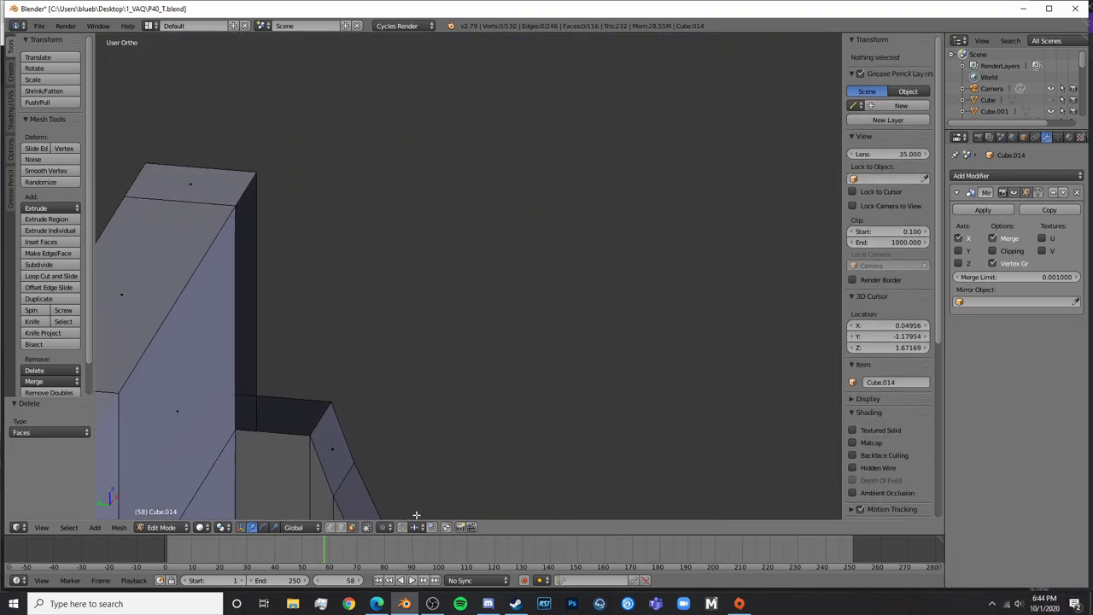
right_click(270, 436)
shift+right_click(293, 397)
key(f)
key(a)
Fill the vertical gap at the front of the backrest's top corner with a face between its two upright edges
right_click(254, 350)
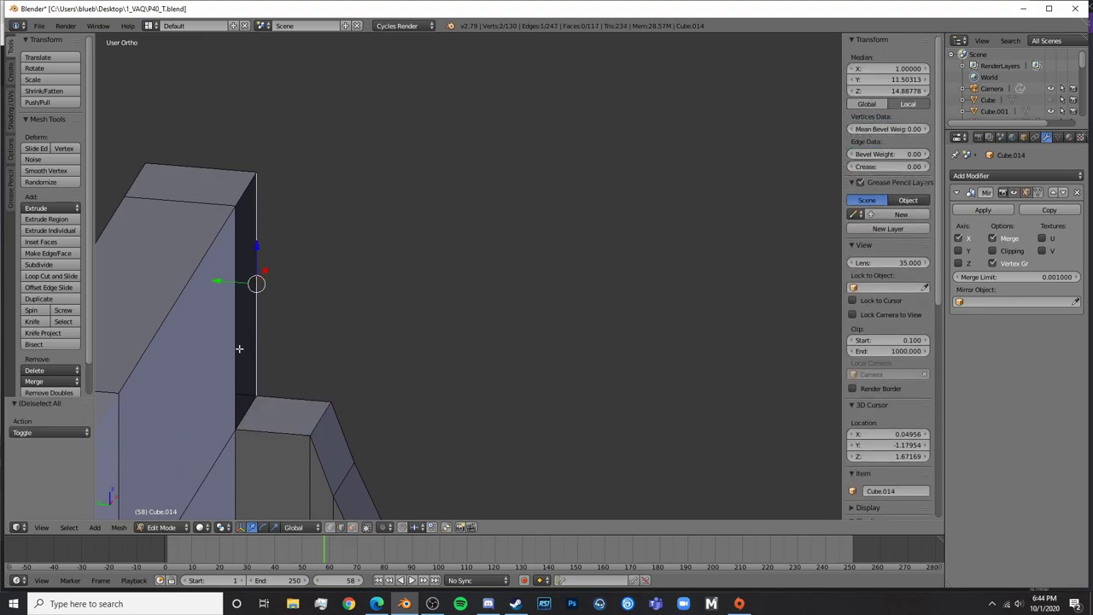
shift+right_click(238, 349)
key(shift+f)
click(469, 276)
key(f)
scroll(512, 272, down, 6)
middle_drag(478, 260, 522, 254)
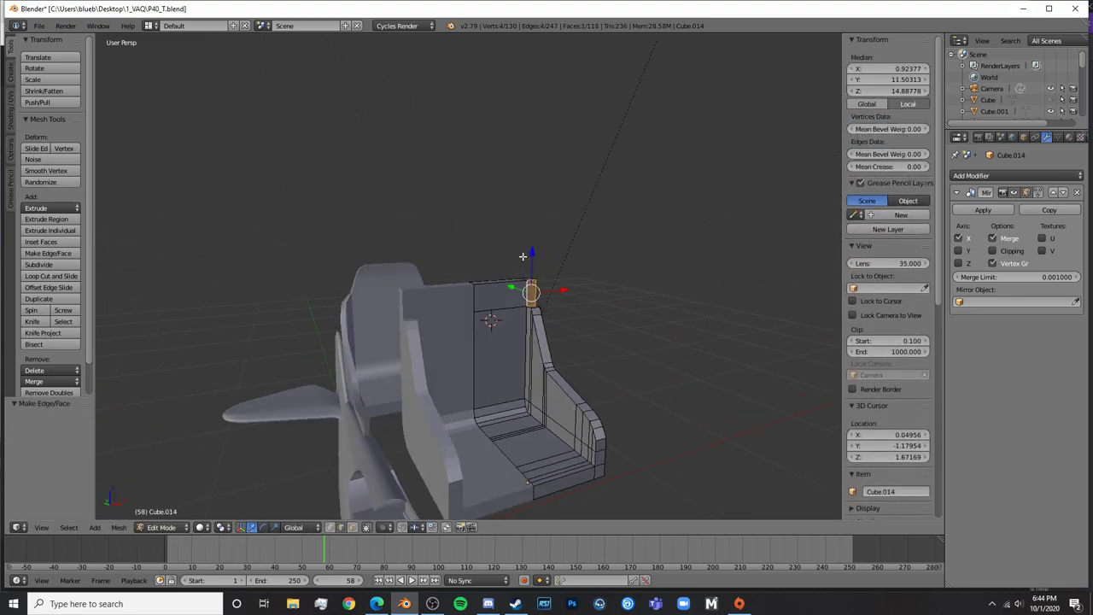
key(Tab)
scroll(502, 328, up, 6)
shift+middle_drag(649, 391, 492, 313)
scroll(492, 323, down, 3)
key(a)
scroll(492, 323, down, 2)
In the right orthographic view, raise the backrest vertices level with the ledge by about 0.0145 along Z, leaving the ledge's front vertices
key(KP_3)
key(Tab)
scroll(492, 306, up, 8)
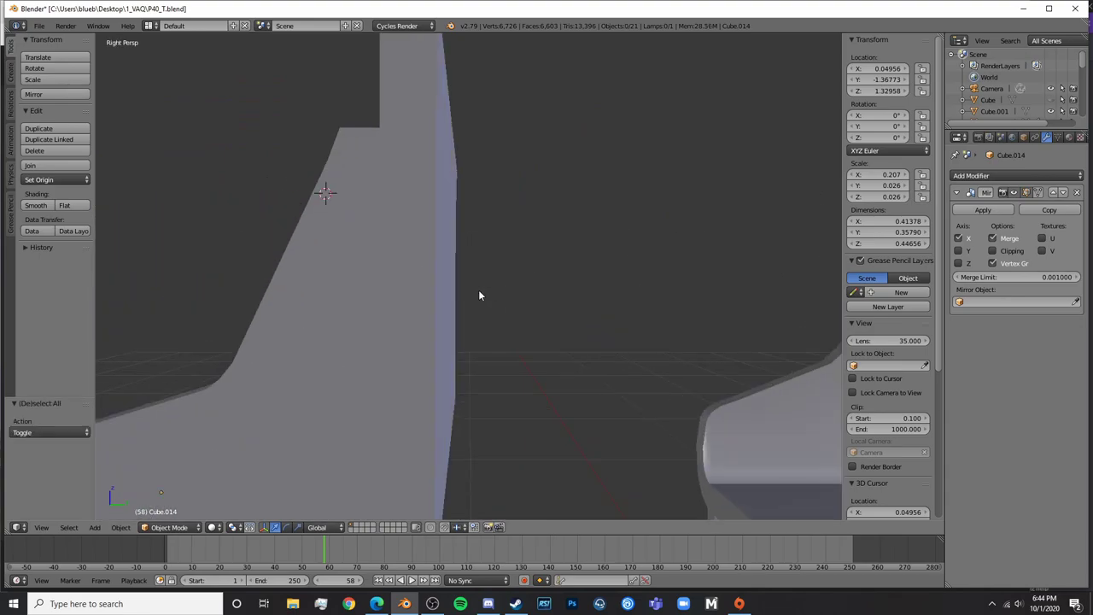
key(KP_5)
key(KP_5)
scroll(330, 196, down, 3)
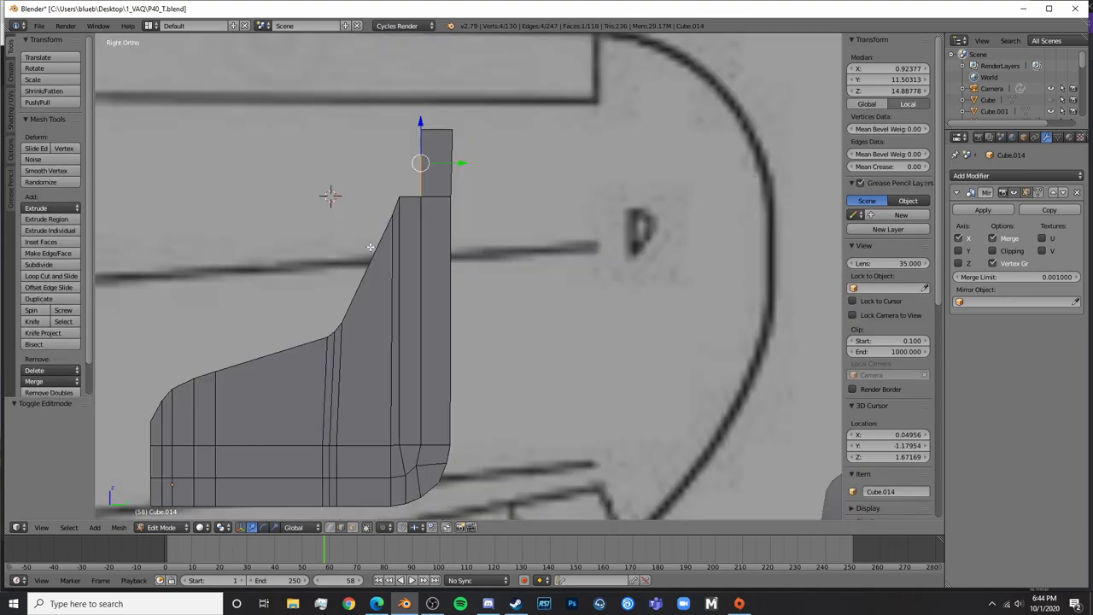
scroll(505, 303, up, 4)
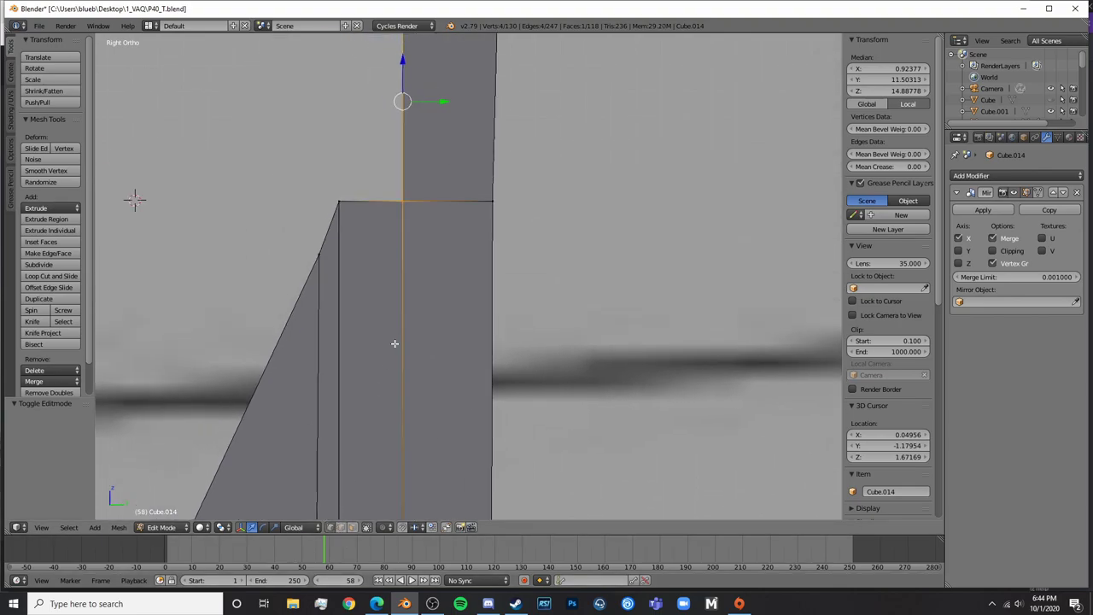
key(z)
key(a)
key(c)
drag(415, 195, 504, 198)
right_click(523, 195)
drag(450, 173, 462, 97)
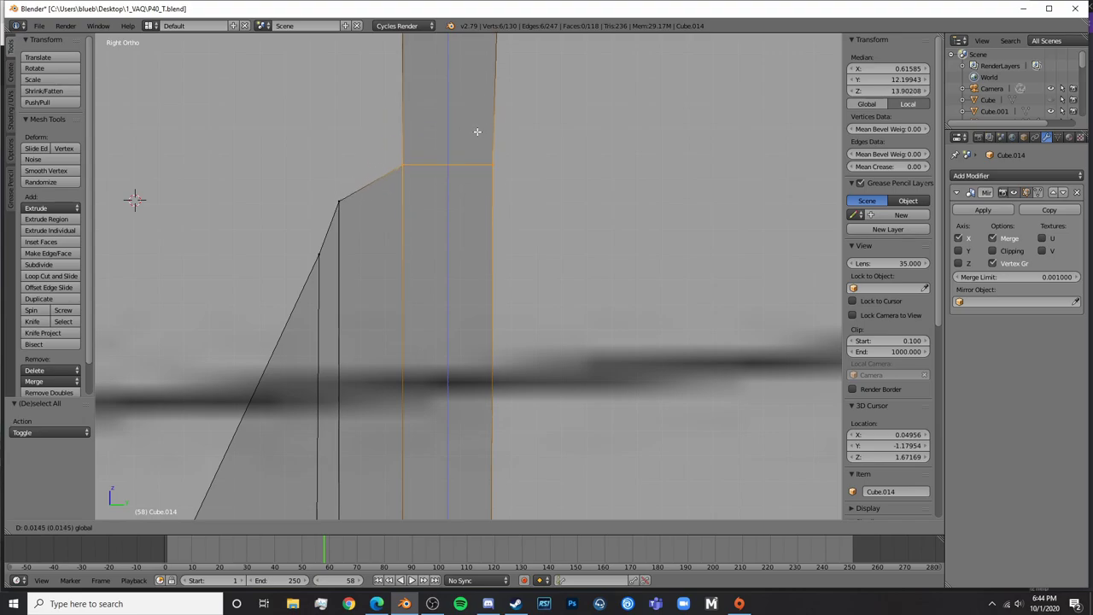
click(477, 133)
Move the top vertices of the two closely spaced loops near the backrest by about -0.008 in Y and -0.053 in Z
scroll(477, 137, down, 4)
key(a)
key(c)
drag(405, 243, 395, 282)
right_click(395, 287)
key(g)
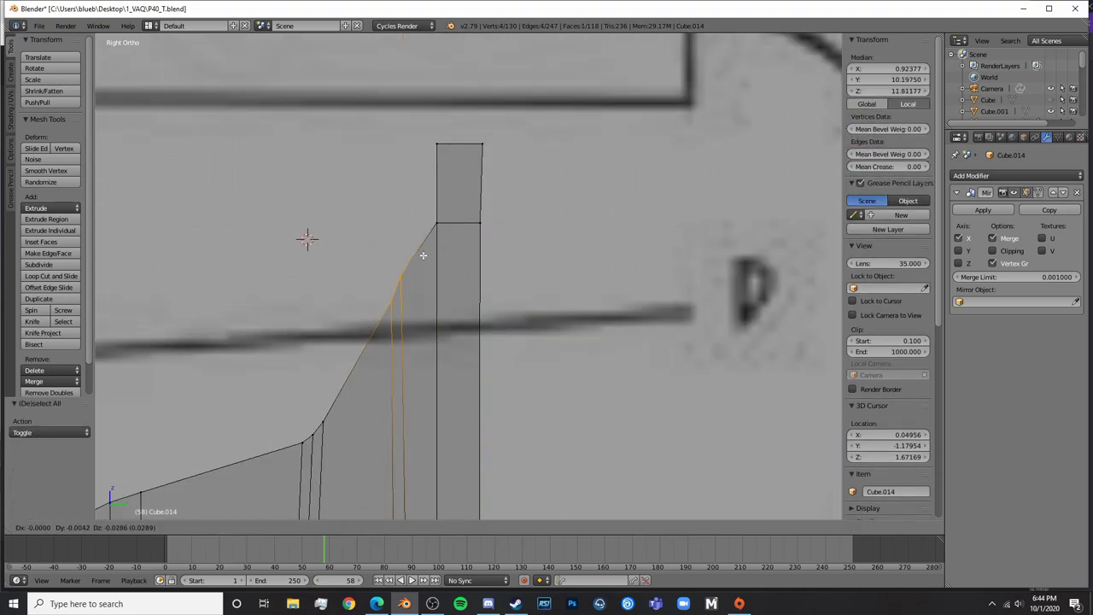
click(422, 274)
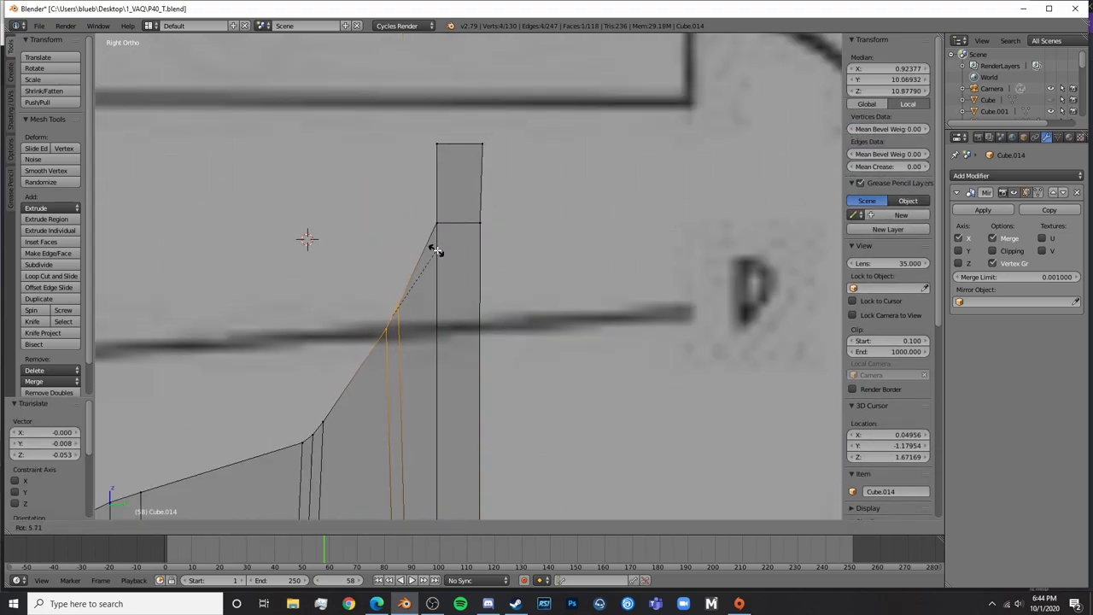
Rotate the selected upper-slope vertices by about 5.7 degrees, nudge them into line with the slope, and return to Object Mode
click(436, 250)
key(g)
click(441, 251)
key(Tab)
scroll(478, 246, down, 8)
key(z)
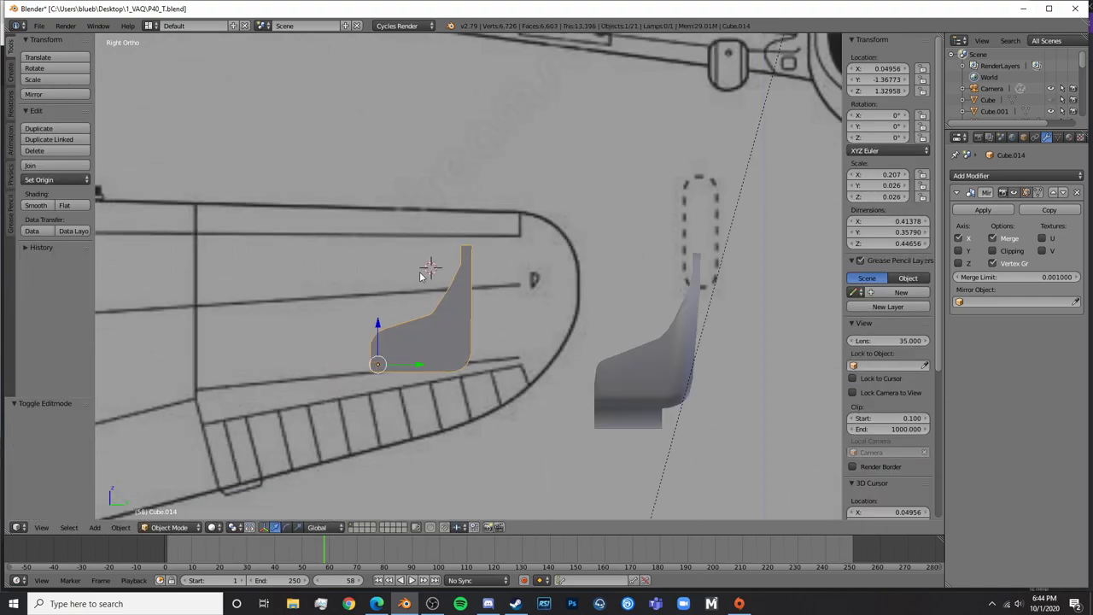
Move the top vertices of the three loops at the concave corner down and slightly toward the backrest
key(z)
scroll(446, 289, up, 4)
key(Tab)
shift+middle_drag(454, 288, 551, 172)
key(a)
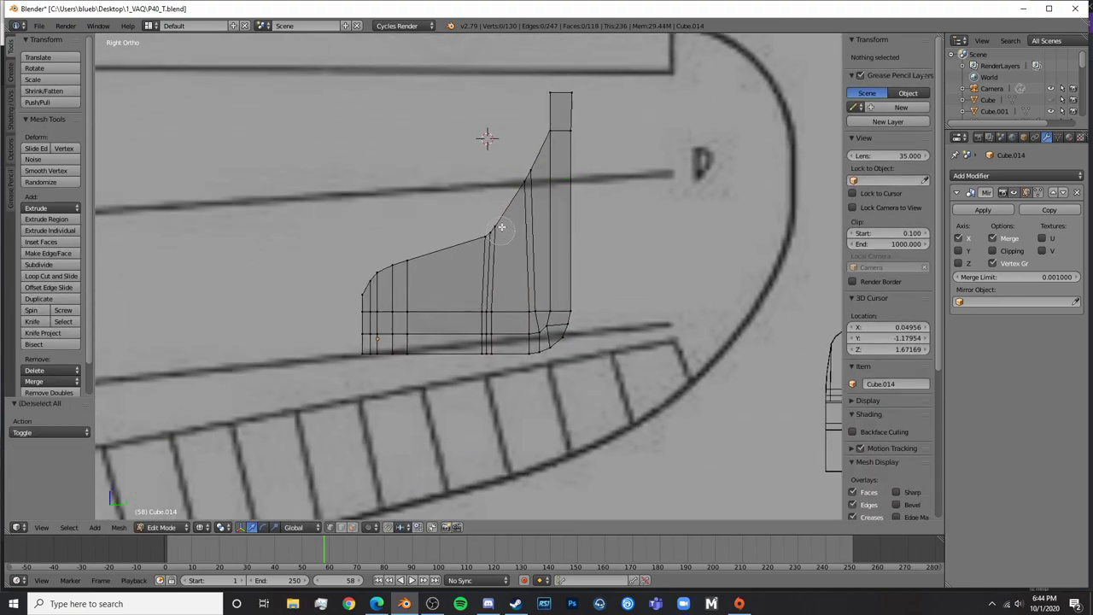
key(c)
drag(495, 228, 486, 250)
key(g)
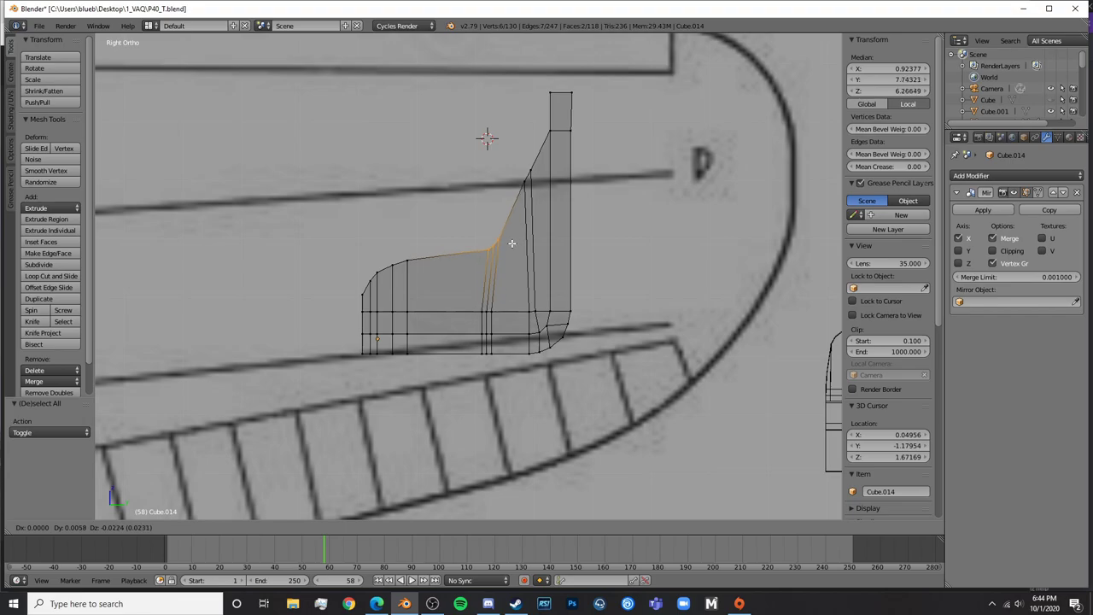
click(514, 248)
Shift the upper-slope vertices near the backrest slightly backward along Y, and return to Object Mode with solid shading
key(a)
key(c)
click(529, 174)
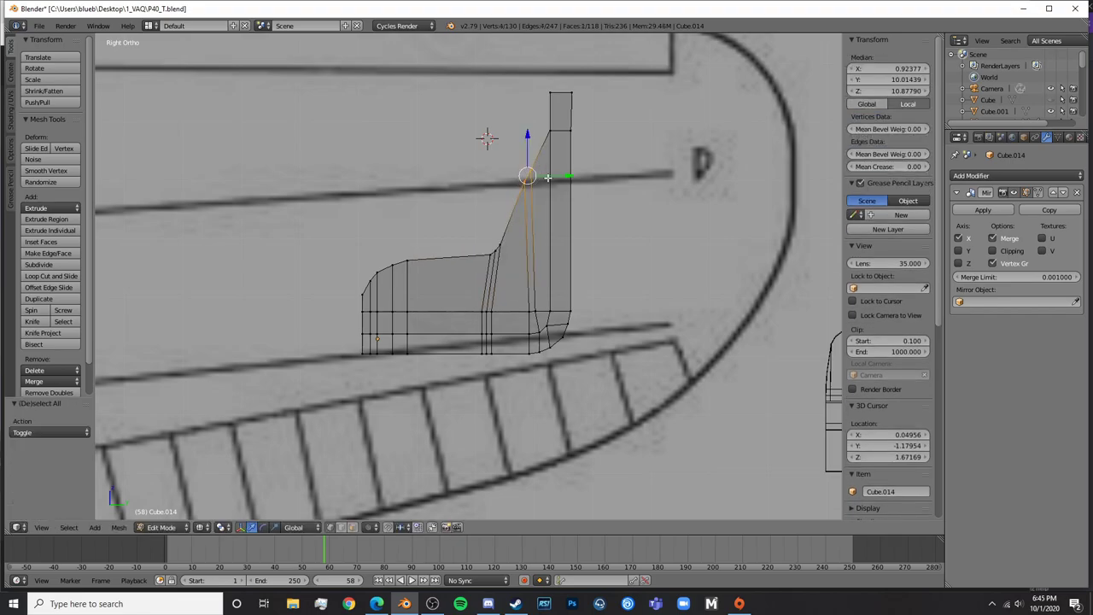
drag(554, 179, 561, 180)
key(Tab)
scroll(632, 235, down, 6)
key(z)
Examine the seat's side panels and base from several angles, including a rendered preview
mouse_move(476, 271)
middle_down()
mouse_move(613, 286)
mouse_move(616, 311)
mouse_move(544, 350)
middle_up()
key(a)
key(Tab)
key(Tab)
scroll(547, 348, up, 7)
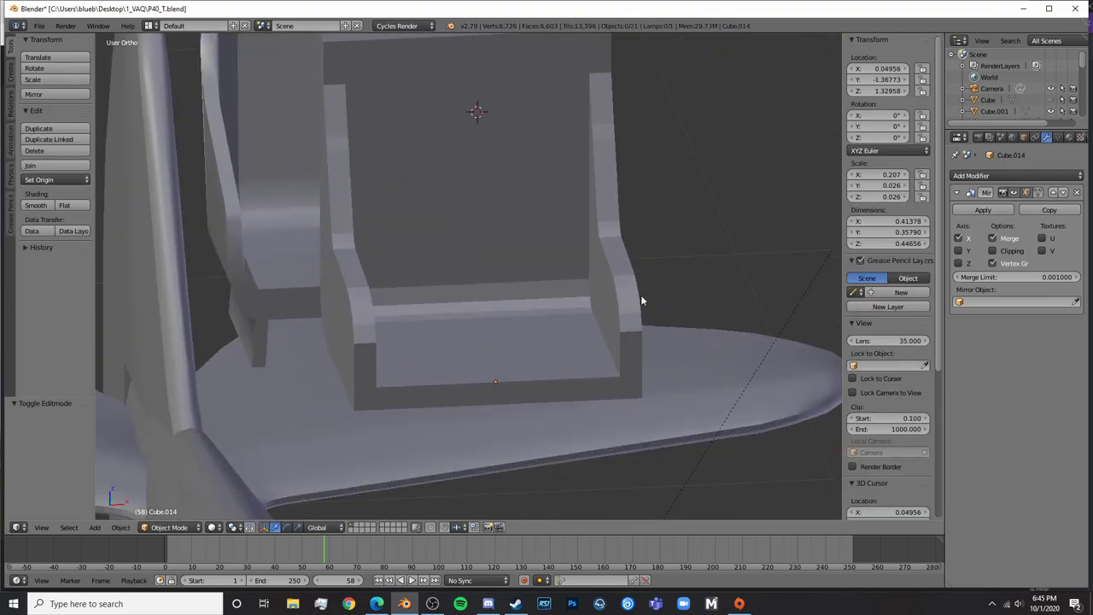
key(shift+z)
scroll(662, 293, down, 4)
key(shift+z)
key(Tab)
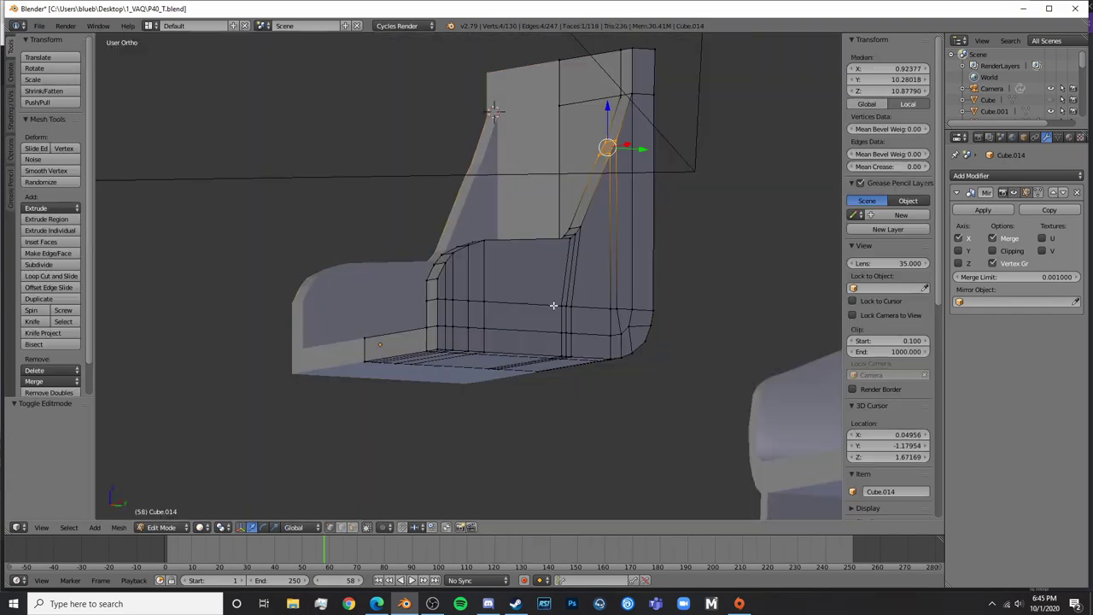
middle_drag(568, 272, 622, 319)
scroll(661, 326, down, 4)
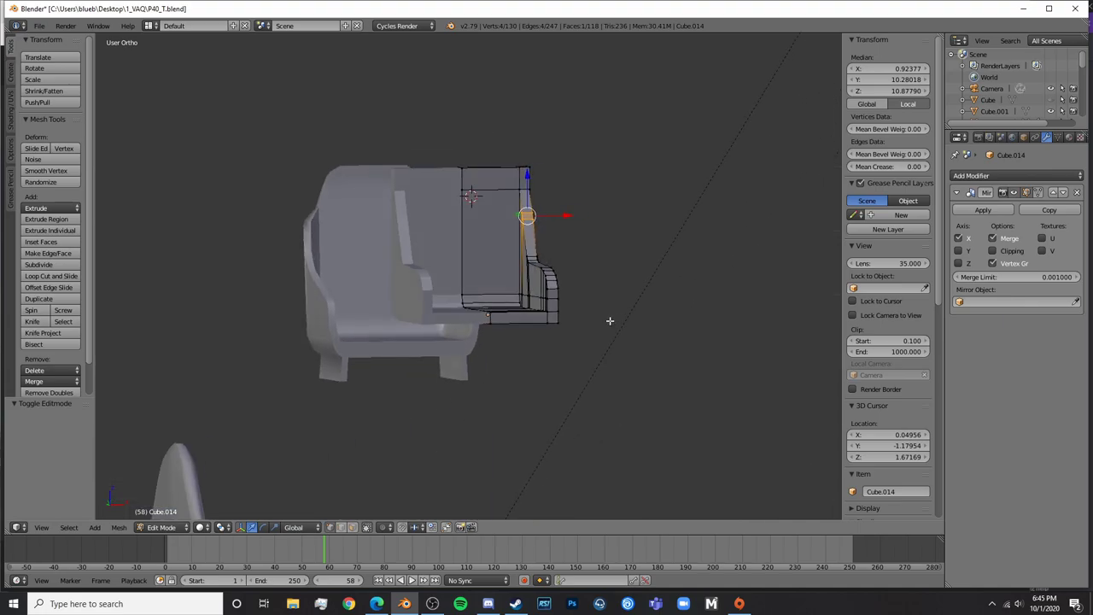
Move the vertices along the side panel's outer bottom and rear edges inward along X to slant those edges
key(KP_1)
scroll(603, 322, up, 6)
mouse_move(719, 382)
shift+middle_down()
mouse_move(563, 277)
mouse_move(520, 298)
mouse_move(421, 213)
shift+middle_up()
key(z)
key(a)
key(z)
drag(437, 227, 455, 240)
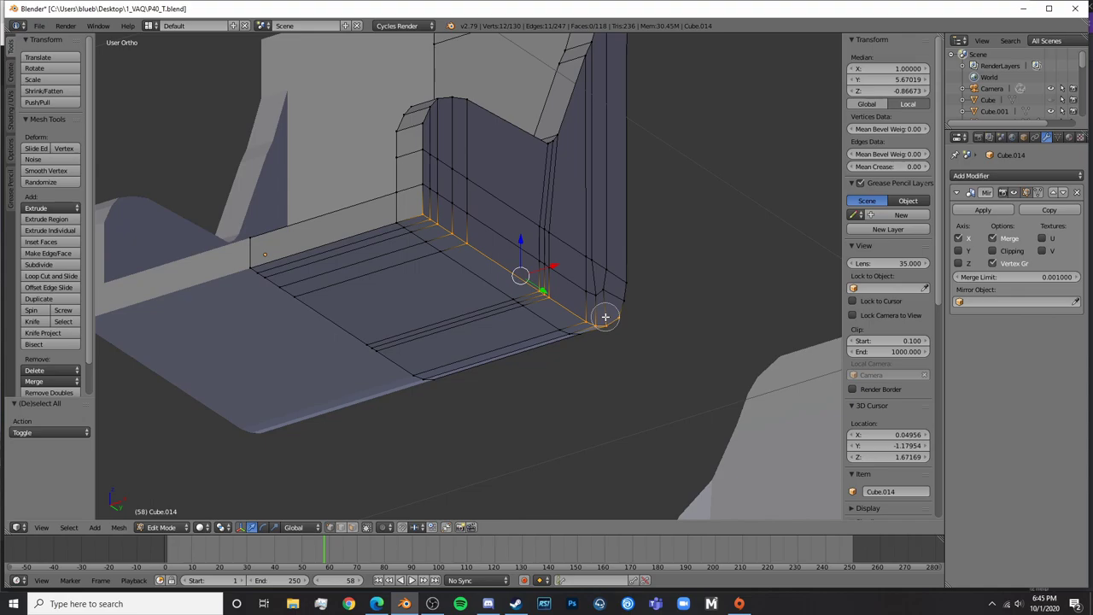
middle_drag(604, 317, 528, 285)
key(g)
key(x)
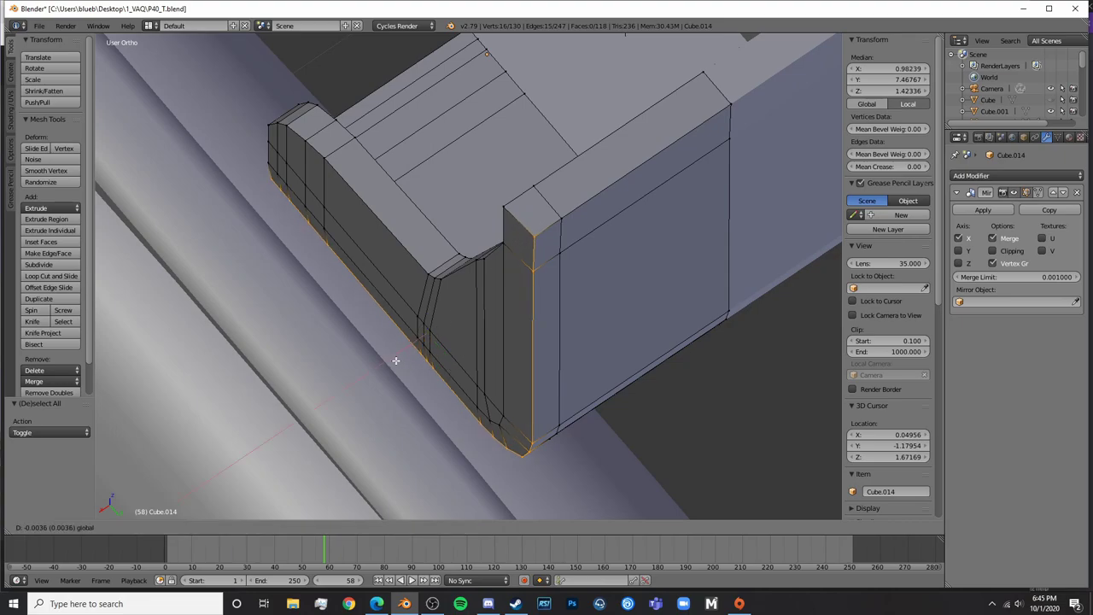
middle_drag(387, 365, 569, 293)
key(Tab)
Add a centred lengthwise loop cut around the seat through the slanted lower outer edge
key(a)
key(ctrl+r)
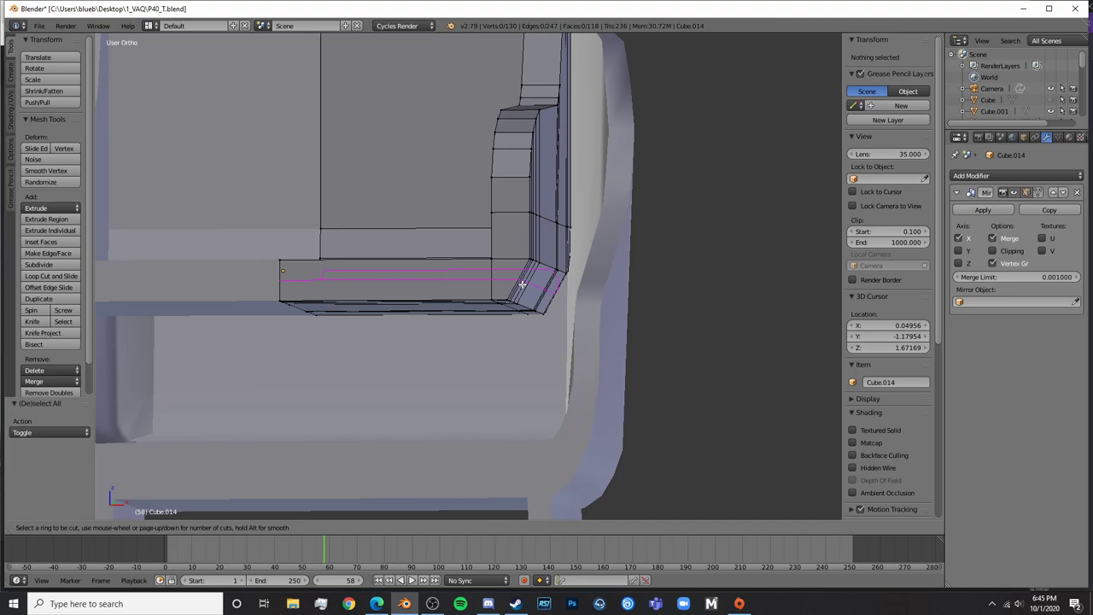
click(522, 285)
right_click(522, 285)
Move the new loop's vertices on the slanted outer edge slightly outward along X to round it
key(a)
key(c)
click(527, 285)
drag(527, 285, 553, 291)
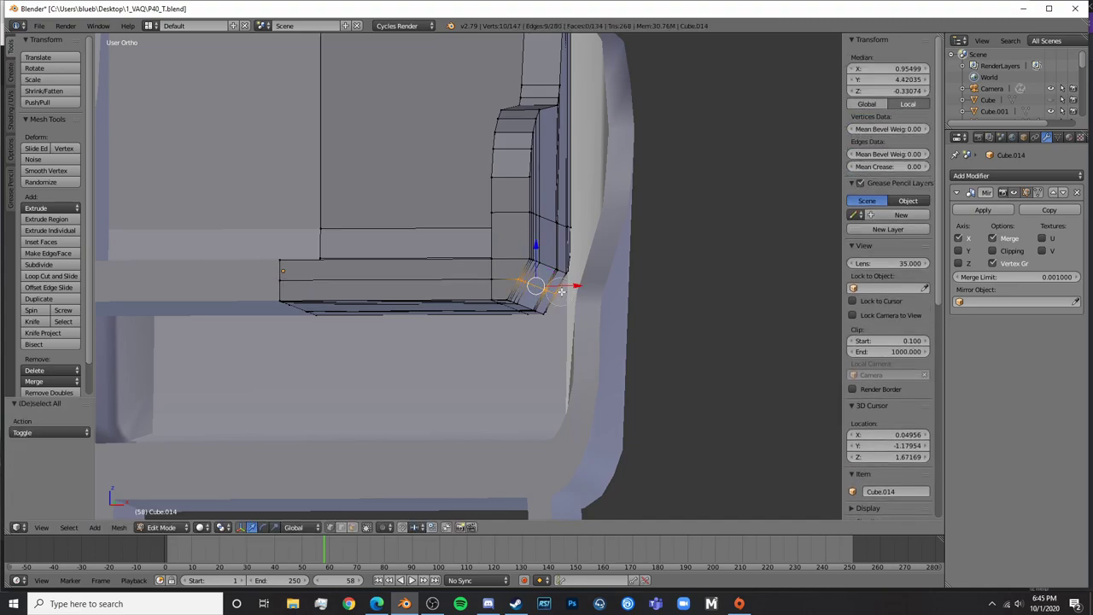
right_click(555, 293)
middle_drag(608, 293, 422, 333)
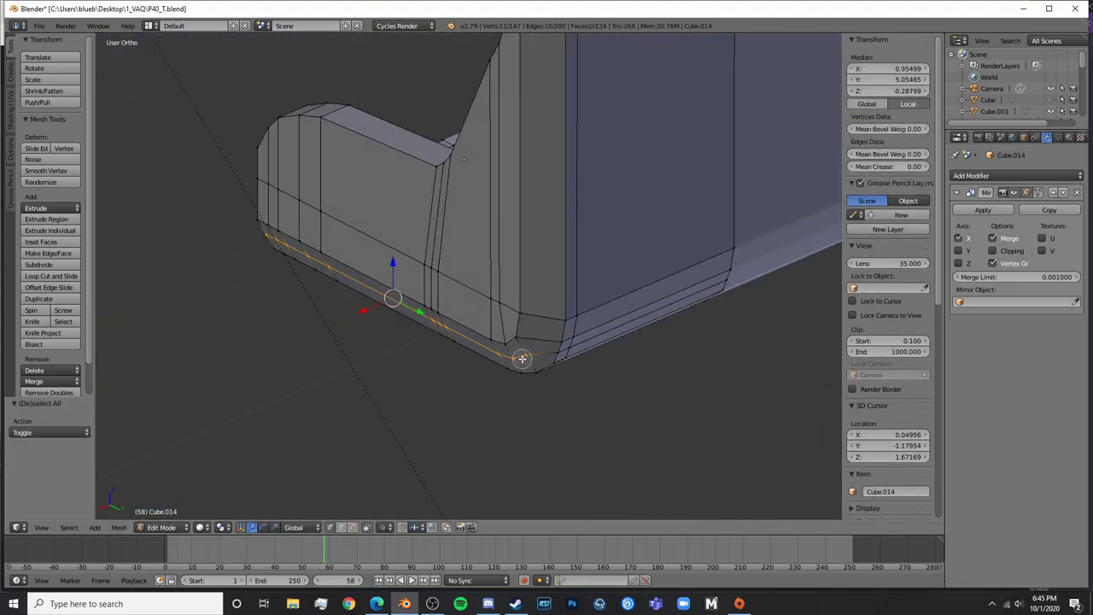
drag(360, 309, 366, 308)
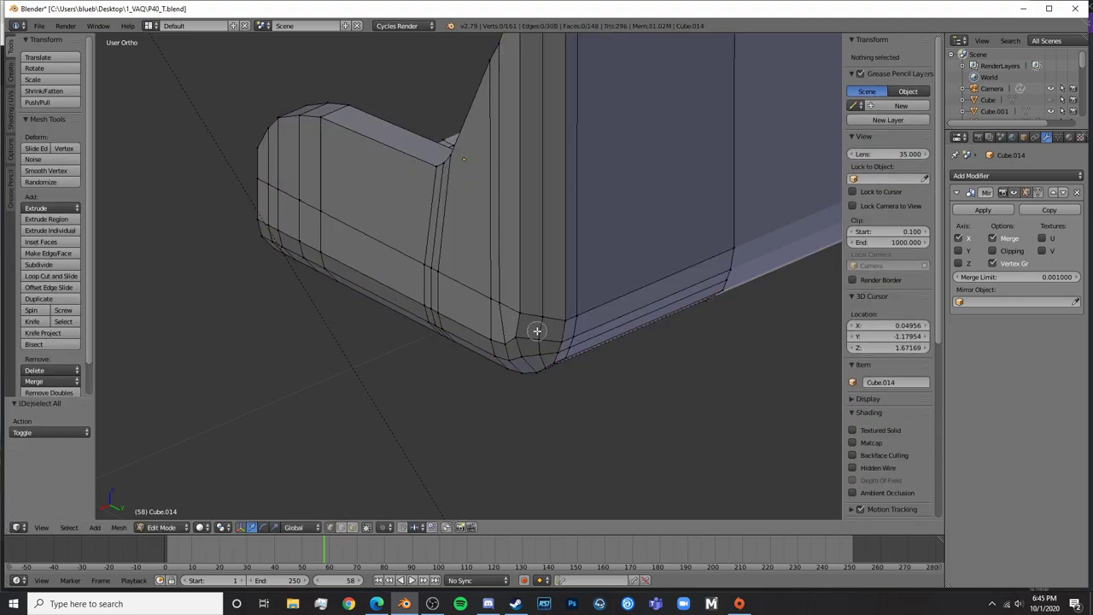
Move the middle vertical loop on the backrest's outer side slightly outward along X and check it in a rendered preview
right_click(543, 347)
scroll(549, 242, down, 5)
shift+middle_drag(571, 166, 564, 264)
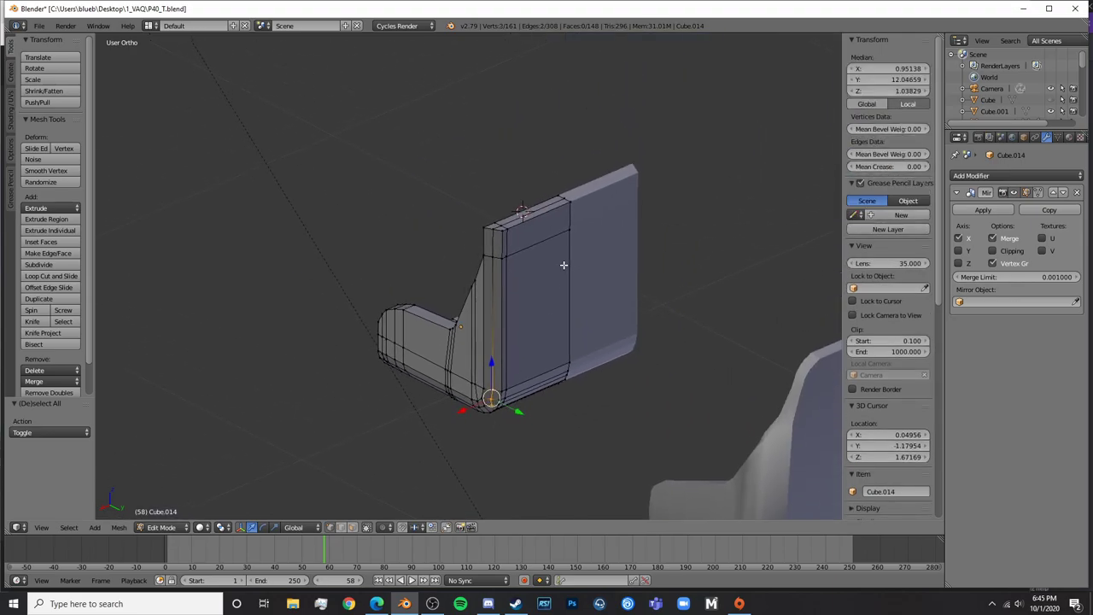
scroll(518, 279, up, 4)
key(c)
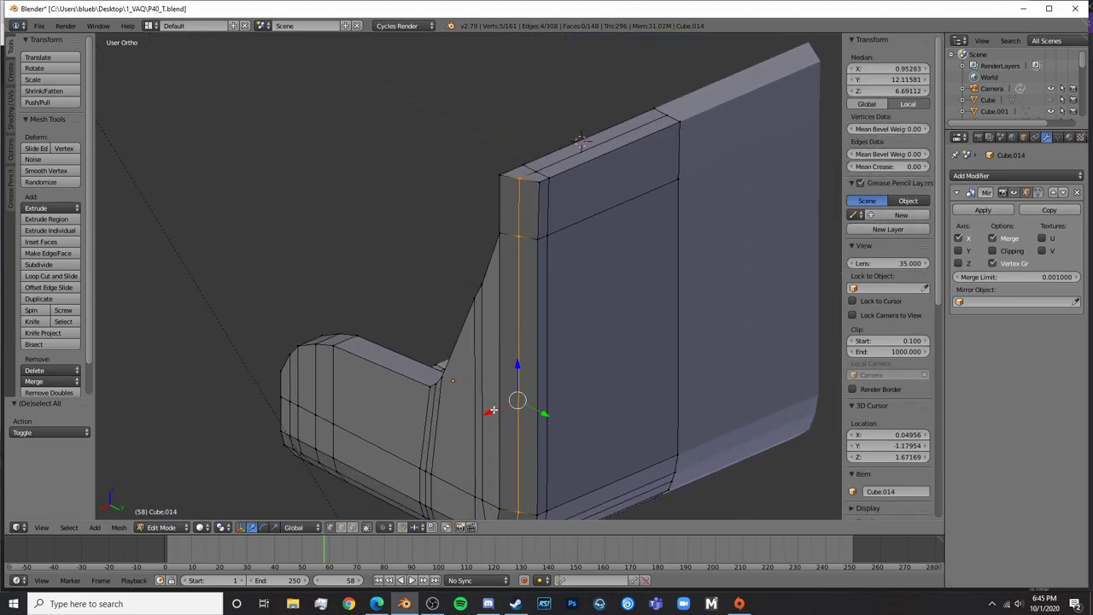
drag(494, 410, 489, 410)
key(Tab)
mouse_move(490, 410)
middle_down()
mouse_move(541, 380)
mouse_move(578, 377)
middle_up()
key(shift+z)
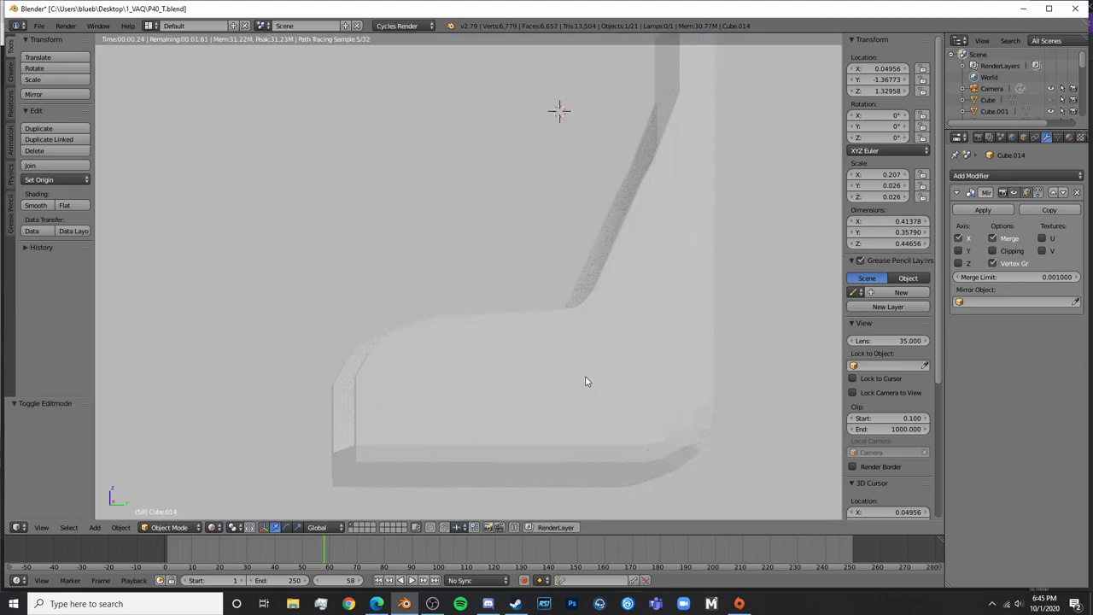
key(shift+z)
Lower the single vertex at the rounded rear bottom corner by about 0.004 along Z
key(Tab)
scroll(615, 384, up, 4)
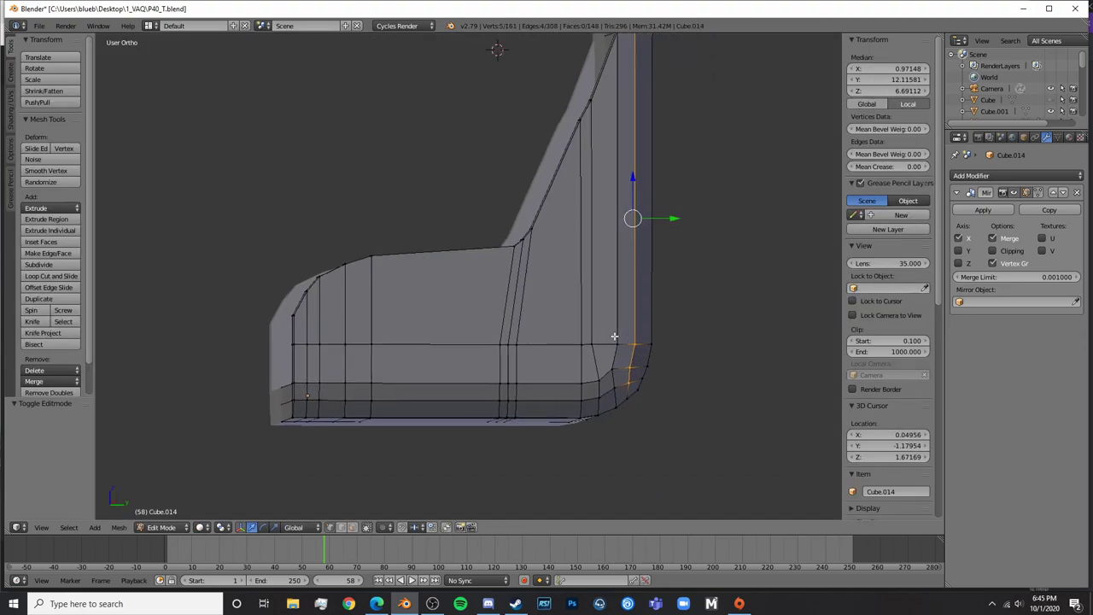
right_click(566, 369)
key(g)
key(z)
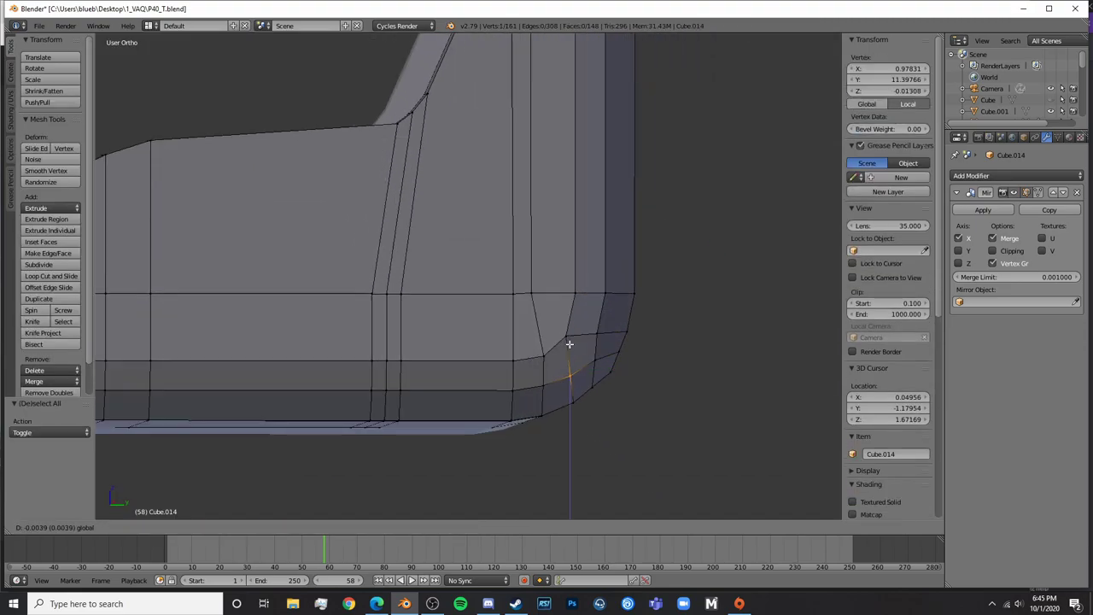
click(570, 345)
Return the seat to Object Mode and apply smooth shading to it
key(Tab)
key(Tab)
key(a)
right_click(599, 333)
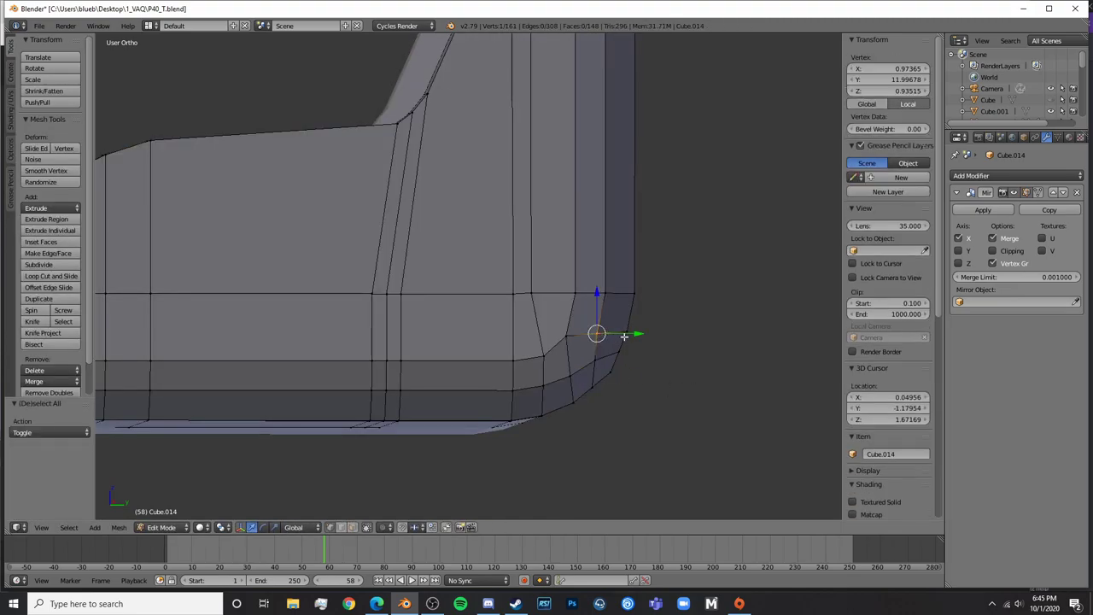
key(Tab)
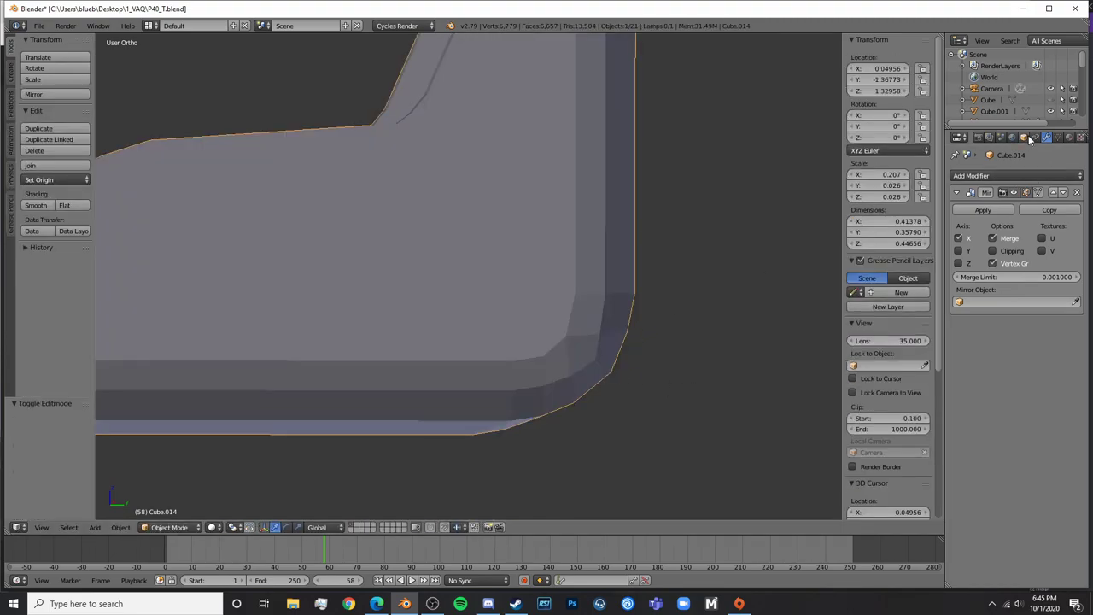
click(37, 206)
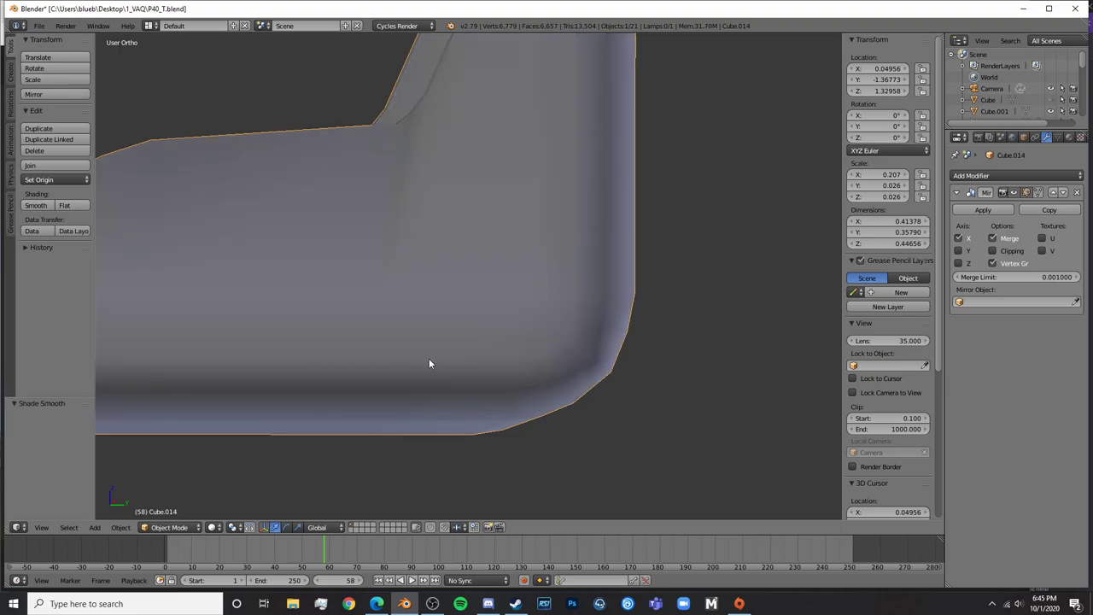
Enable Auto Smooth for the seat's normals and check the shading in a rendered preview
scroll(430, 361, down, 5)
click(1059, 138)
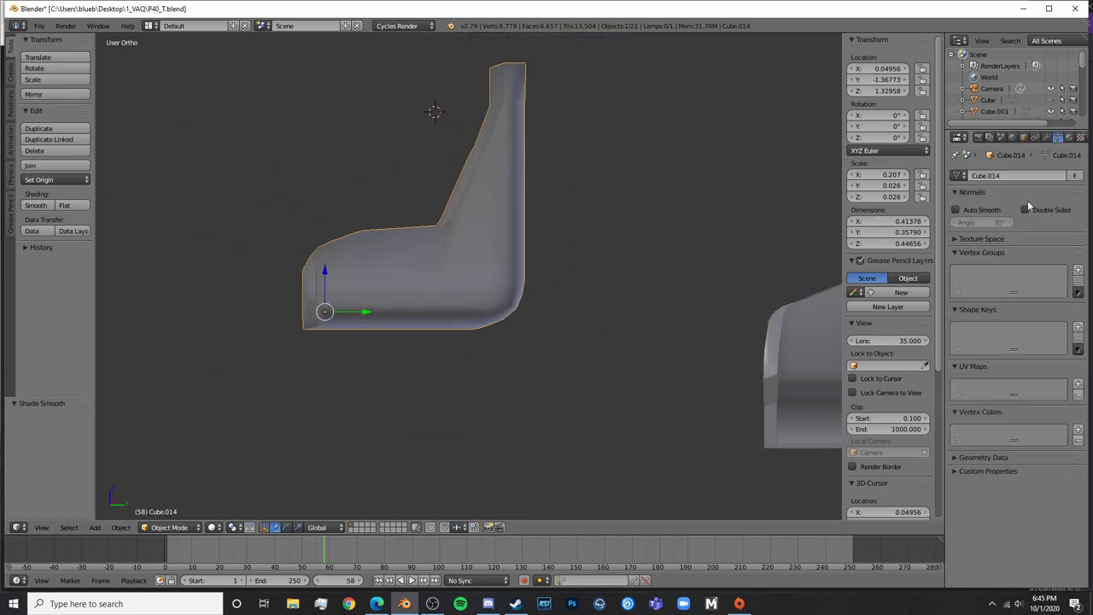
click(956, 210)
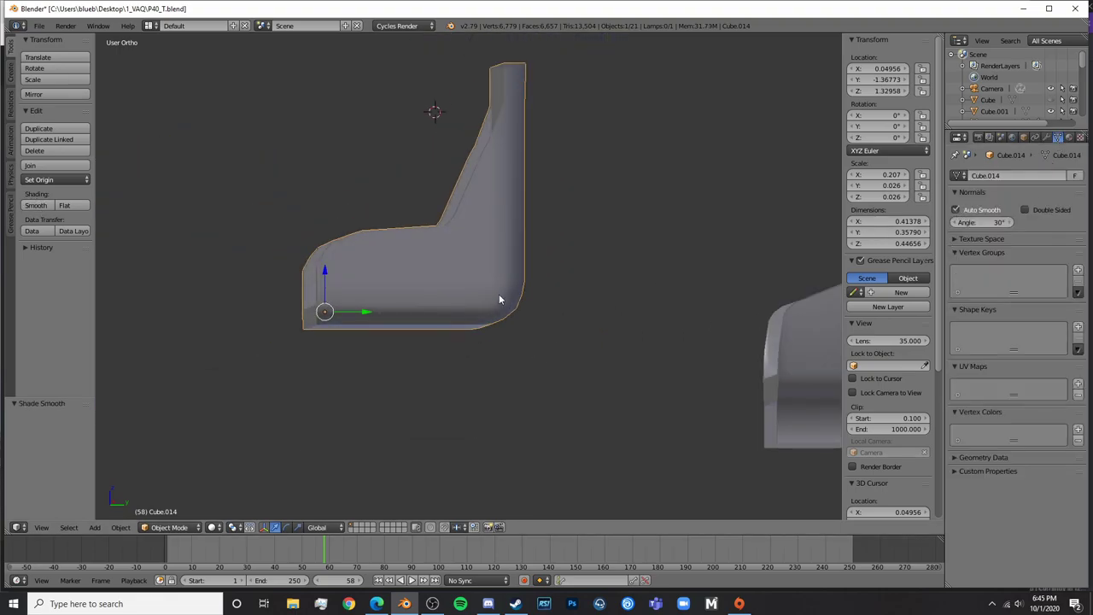
mouse_move(500, 298)
middle_down()
mouse_move(635, 313)
mouse_move(548, 328)
mouse_move(607, 341)
middle_up()
key(a)
key(shift+z)
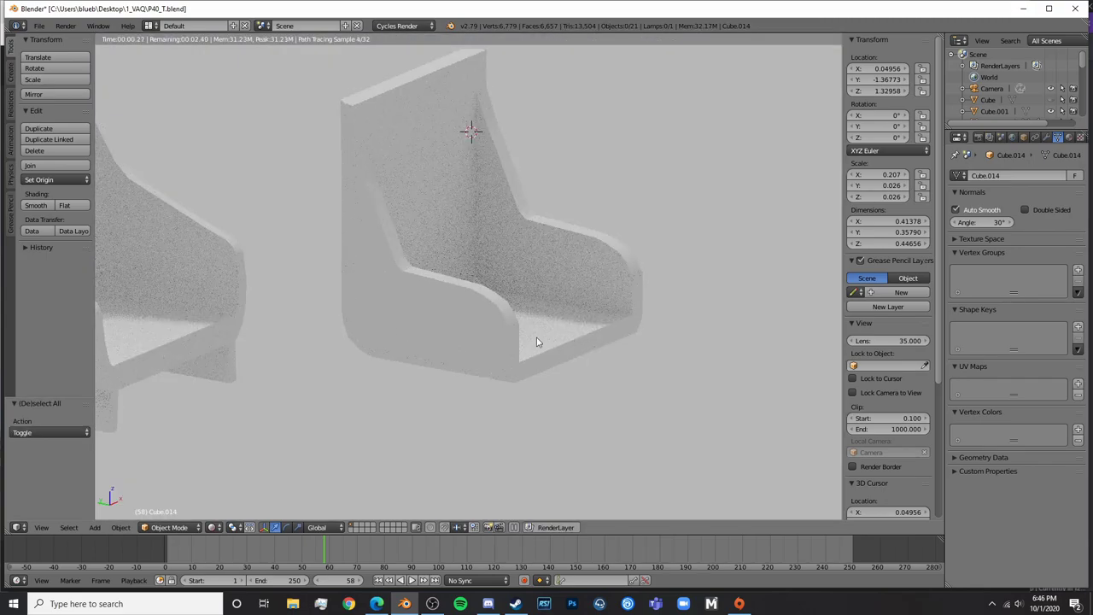
mouse_move(537, 339)
middle_down()
mouse_move(725, 327)
mouse_move(154, 327)
middle_up()
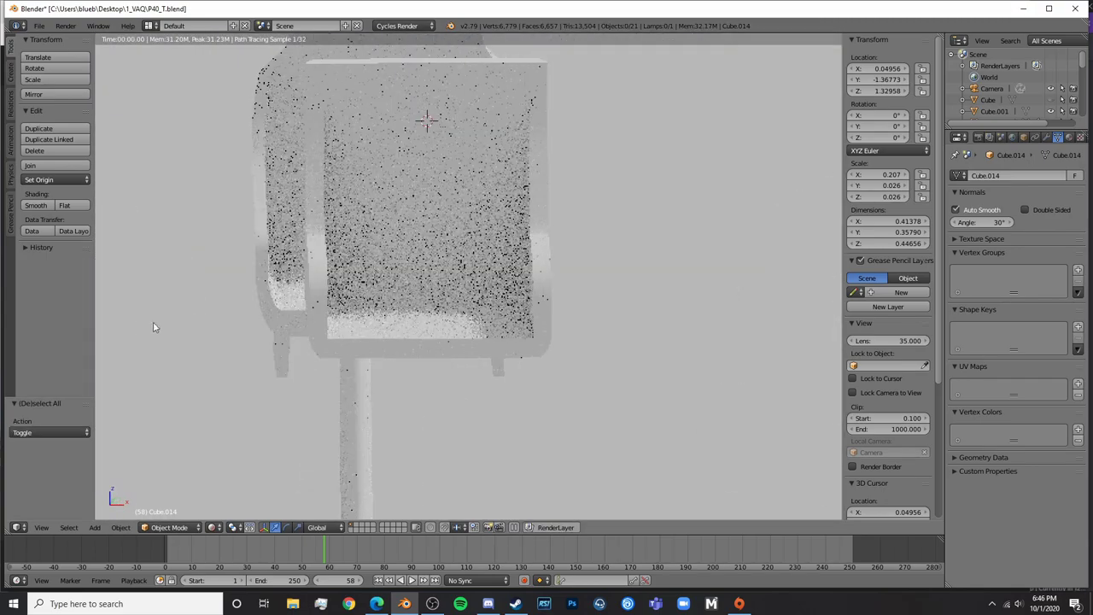
click(1046, 137)
key(shift+z)
Select the faces on the inner surface of the seat's side wall in Edit Mode and undo the trial change to them
key(Tab)
middle_drag(488, 246, 593, 278)
scroll(593, 278, up, 4)
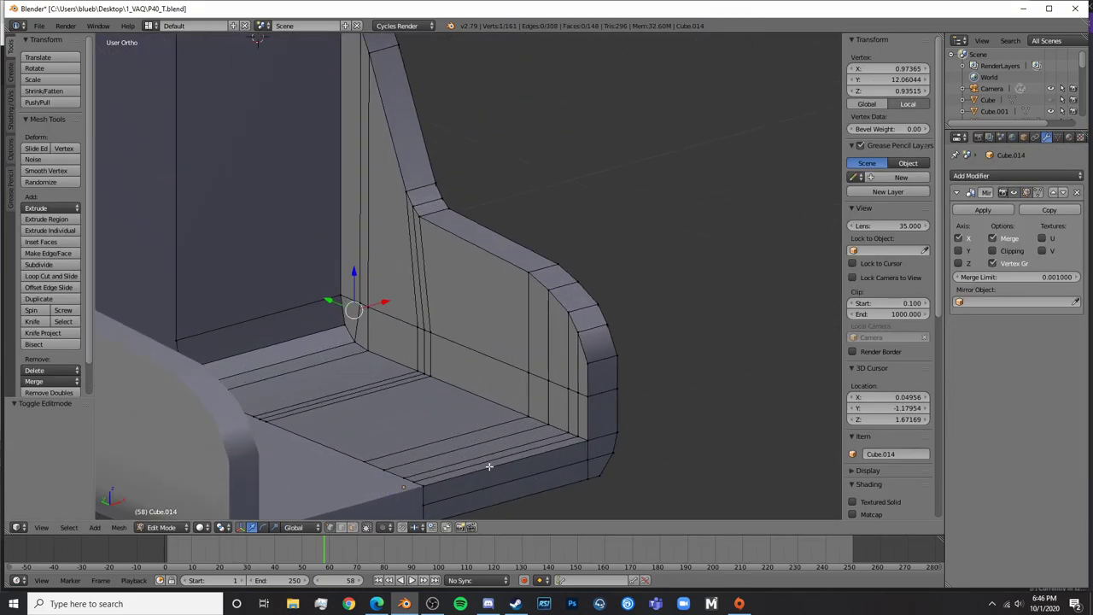
click(352, 527)
mouse_move(573, 408)
mouse_down()
mouse_move(359, 303)
mouse_move(568, 371)
mouse_up()
middle_drag(575, 372, 460, 315)
drag(471, 397, 485, 394)
scroll(485, 394, down, 4)
middle_drag(479, 375, 451, 376)
key(ctrl+z)
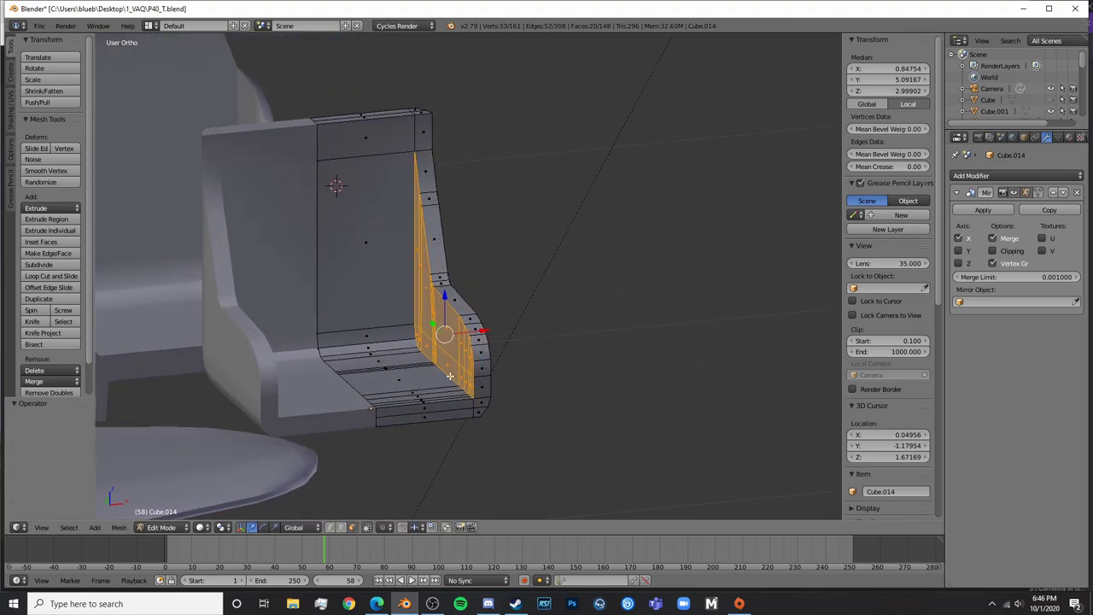
Extend the selection with the vertex loop running down the backrest's rear and along the seat's underside beside the outer edge
click(329, 528)
middle_drag(394, 236, 627, 107)
scroll(635, 276, up, 5)
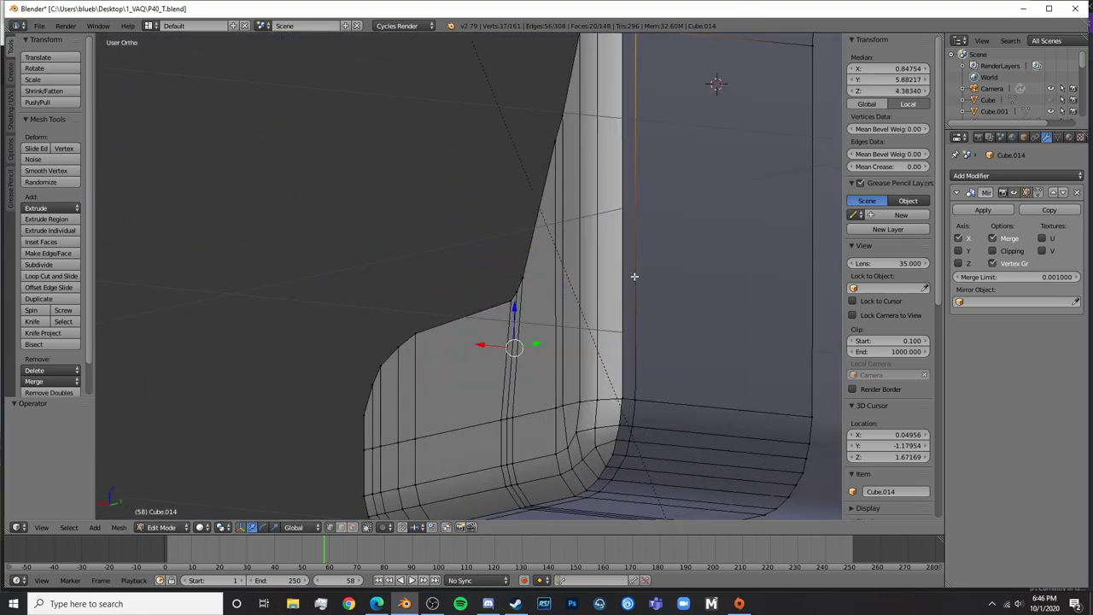
drag(592, 385, 601, 326)
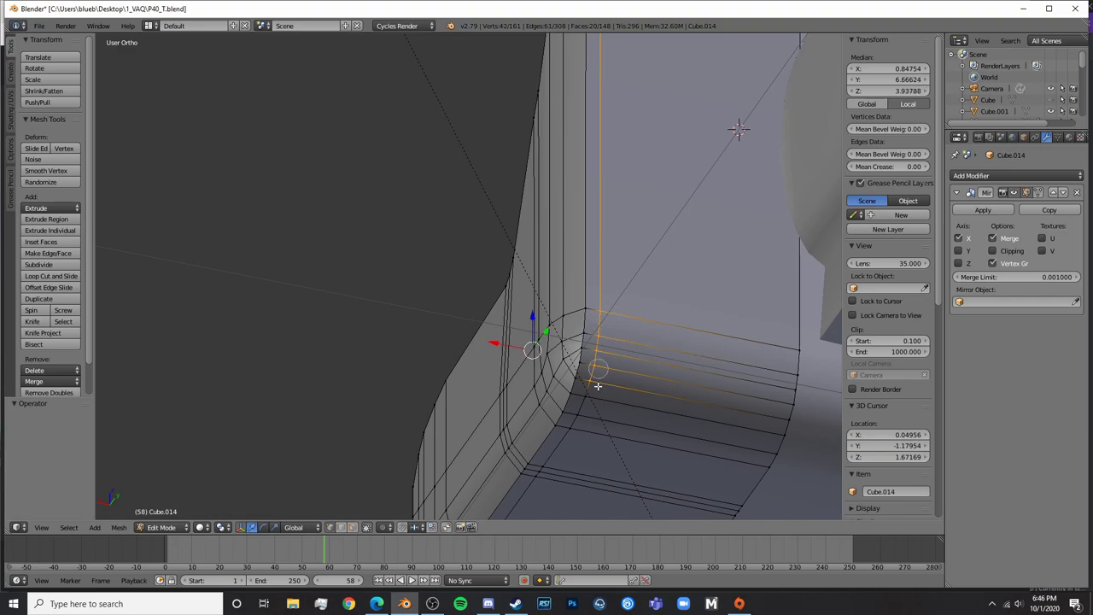
right_click(597, 410)
shift+middle_drag(598, 424, 619, 243)
key(c)
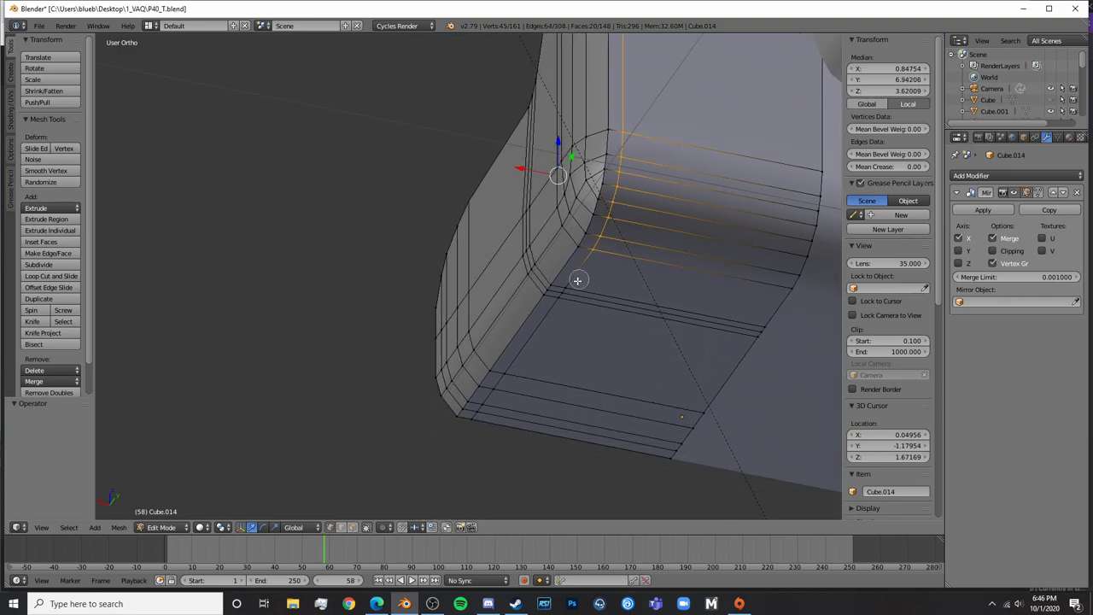
drag(578, 280, 561, 304)
right_click(558, 309)
middle_drag(557, 310, 589, 271)
shift+middle_drag(519, 297, 684, 205)
scroll(684, 205, up, 2)
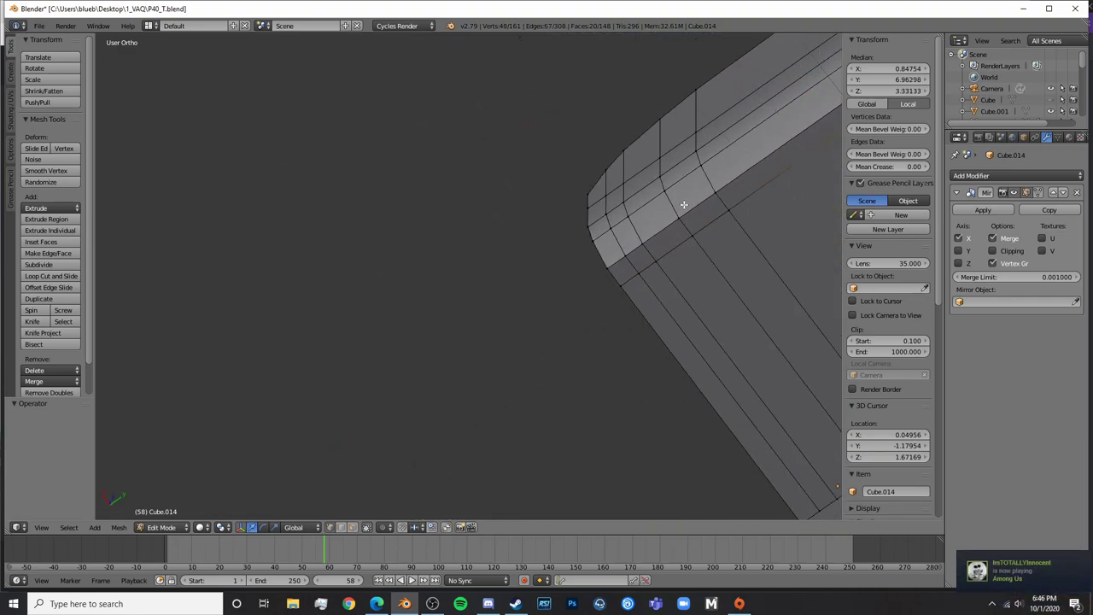
right_click(609, 292)
mouse_move(609, 292)
middle_down()
mouse_move(649, 337)
mouse_move(516, 386)
middle_up()
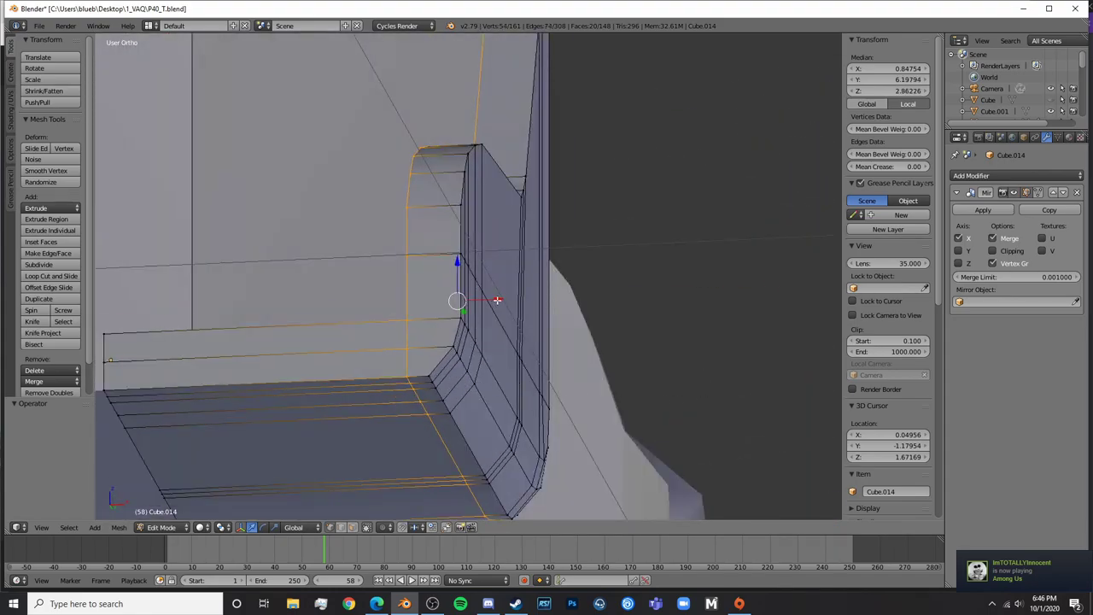
Move the selected side wall faces and rear and bottom loop 0.009 outward along X
key(g)
key(x)
click(512, 300)
middle_drag(513, 299, 544, 232)
shift+middle_drag(687, 210, 585, 272)
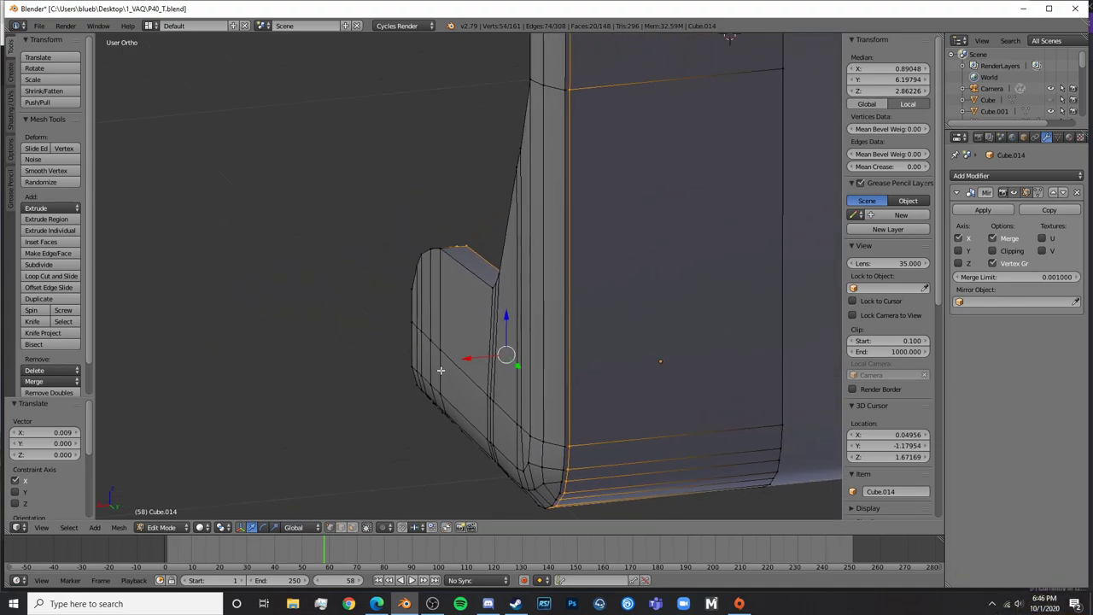
Shift the selection another 0.015 outward along X, pull it back inward, and view the seat in Object Mode
key(g)
key(x)
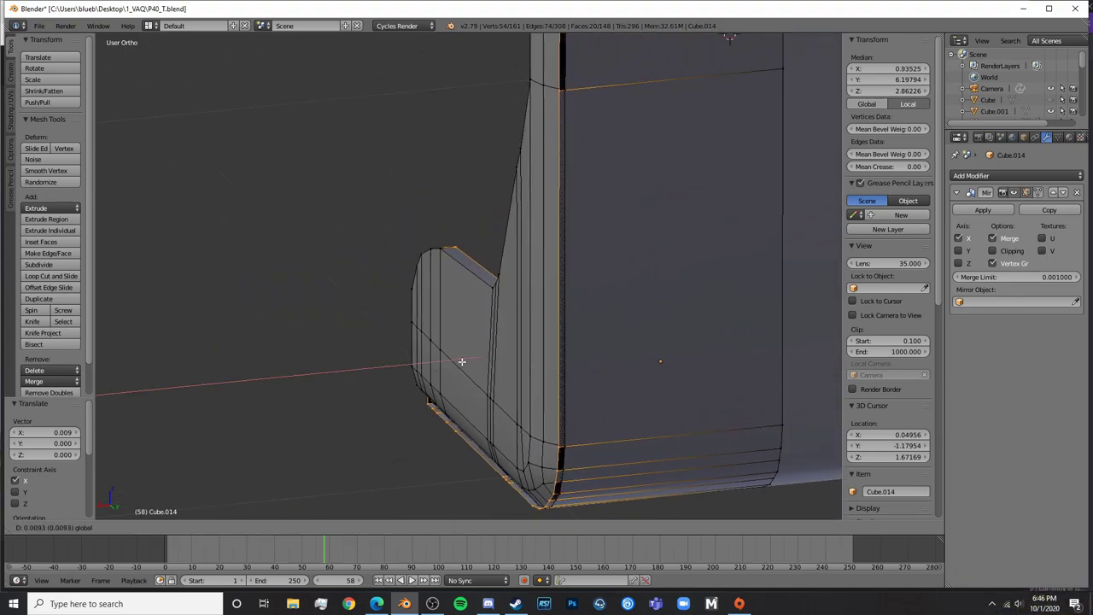
click(452, 362)
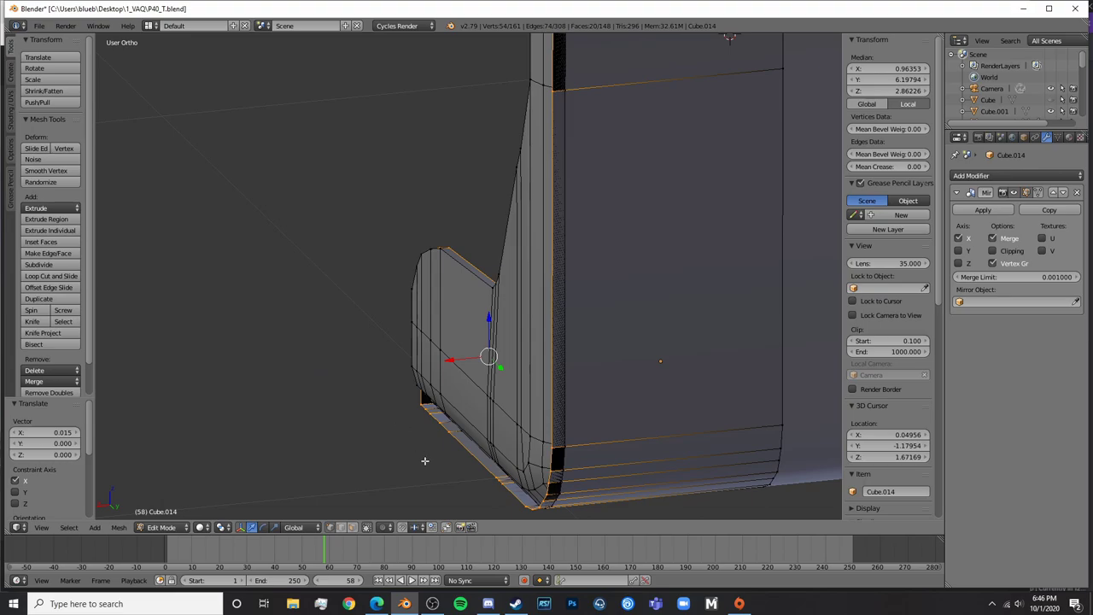
key(g)
key(x)
click(471, 362)
key(Tab)
scroll(473, 362, down, 6)
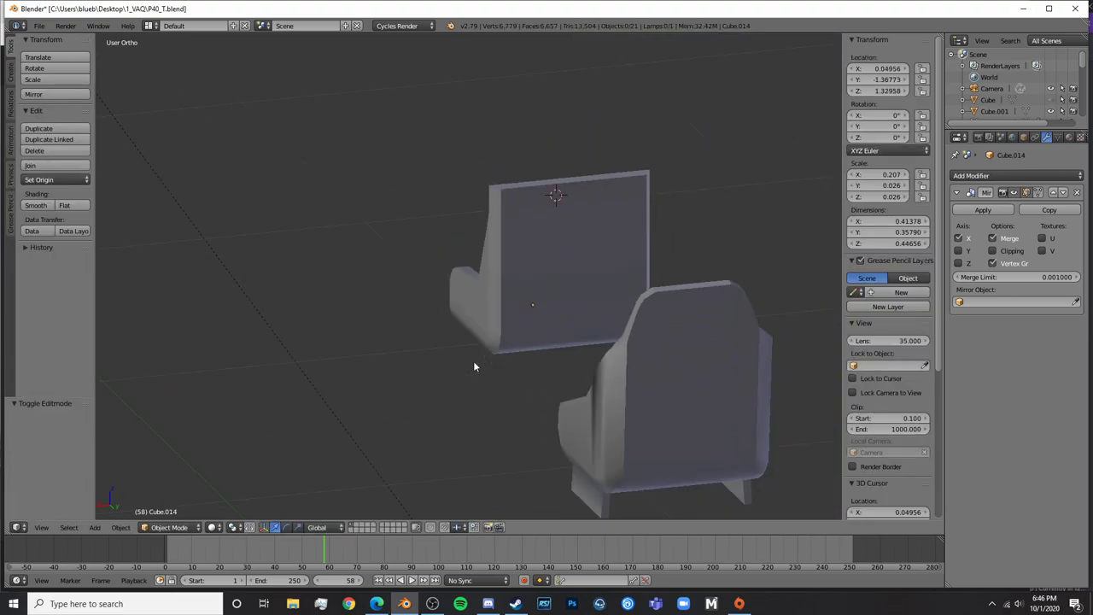
Move the selected side wall faces and loop 0.006 inward along X
mouse_move(363, 333)
middle_down()
mouse_move(470, 346)
mouse_move(373, 318)
middle_up()
key(Tab)
key(g)
key(x)
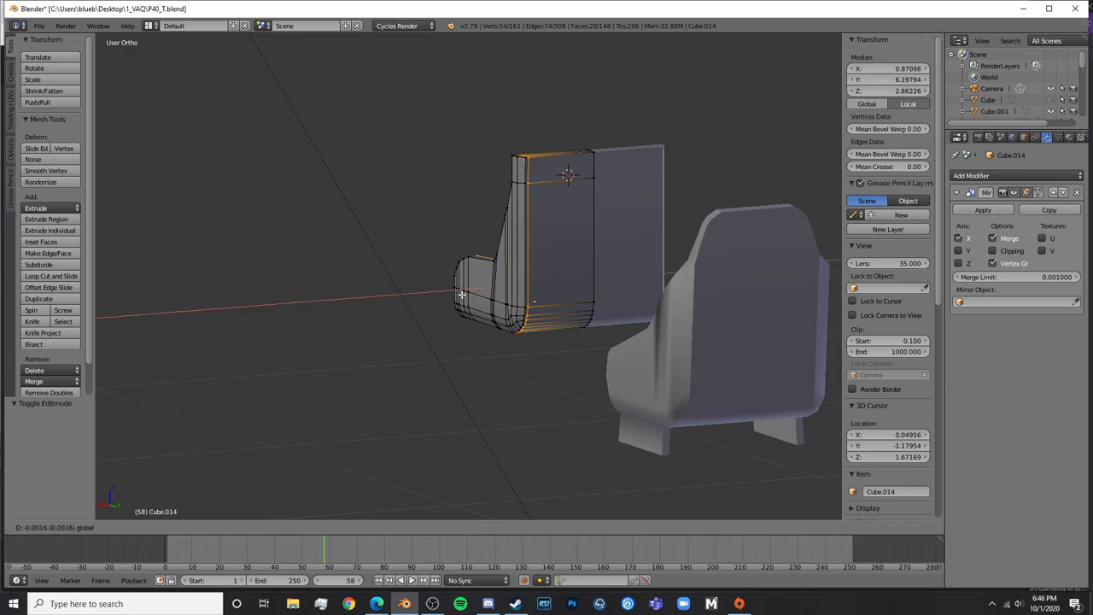
click(462, 294)
scroll(466, 295, up, 4)
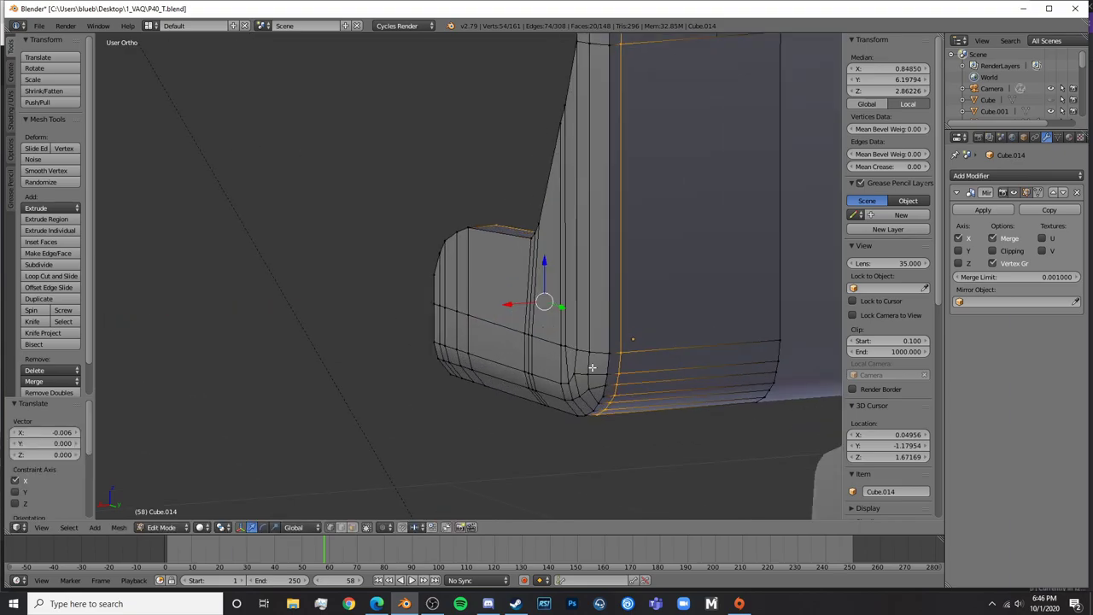
scroll(555, 376, up, 1)
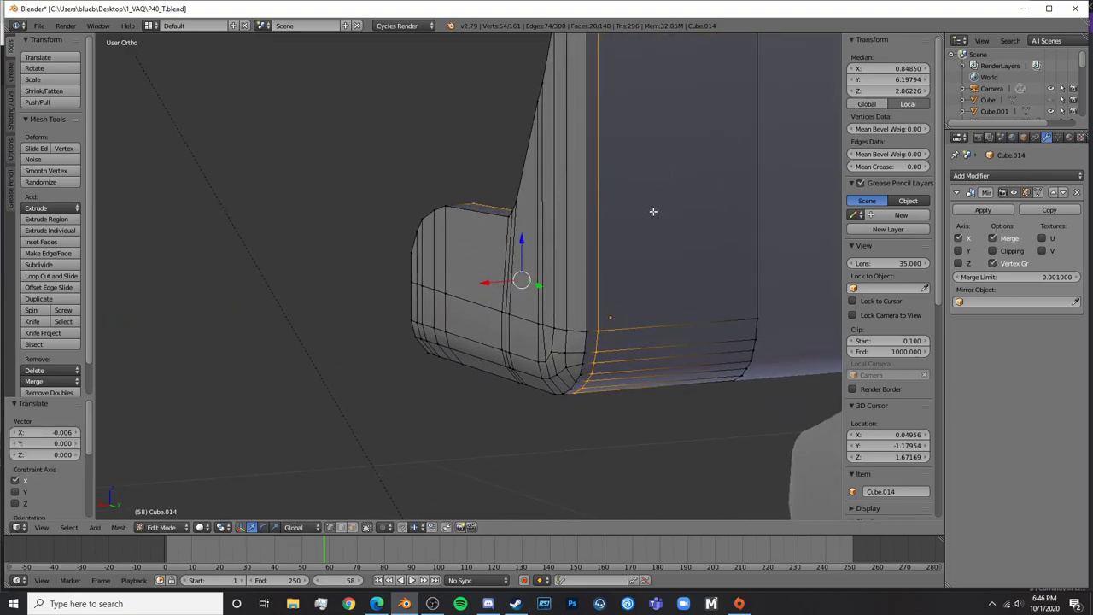
Inspect the seat's rounded edges and wall thickness in solid and rendered views, and clear the mesh selection
key(Tab)
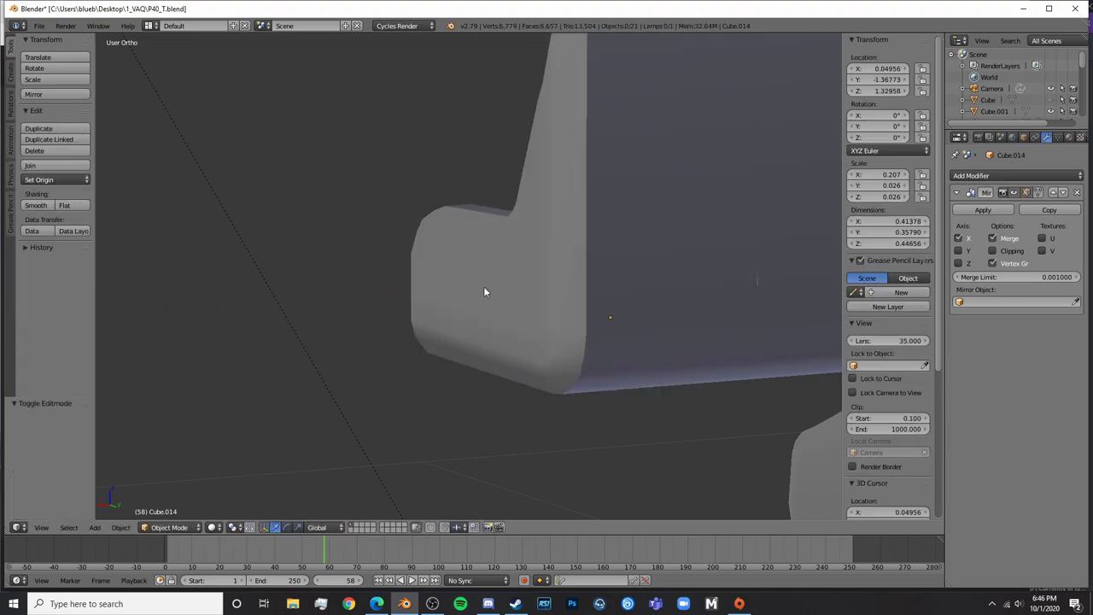
middle_drag(484, 293, 598, 326)
key(shift+z)
scroll(598, 325, down, 6)
key(shift+z)
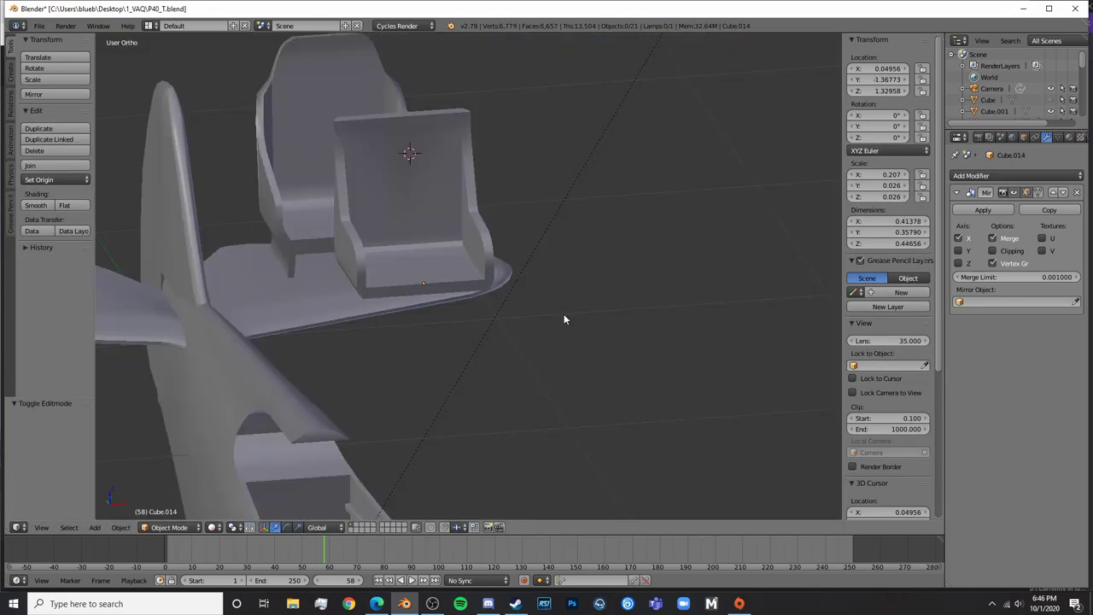
key(Tab)
scroll(555, 299, up, 5)
shift+middle_drag(554, 278, 459, 315)
key(Tab)
scroll(521, 303, down, 4)
scroll(521, 302, up, 3)
key(Tab)
key(a)
key(Tab)
scroll(487, 299, down, 4)
middle_drag(521, 276, 606, 261)
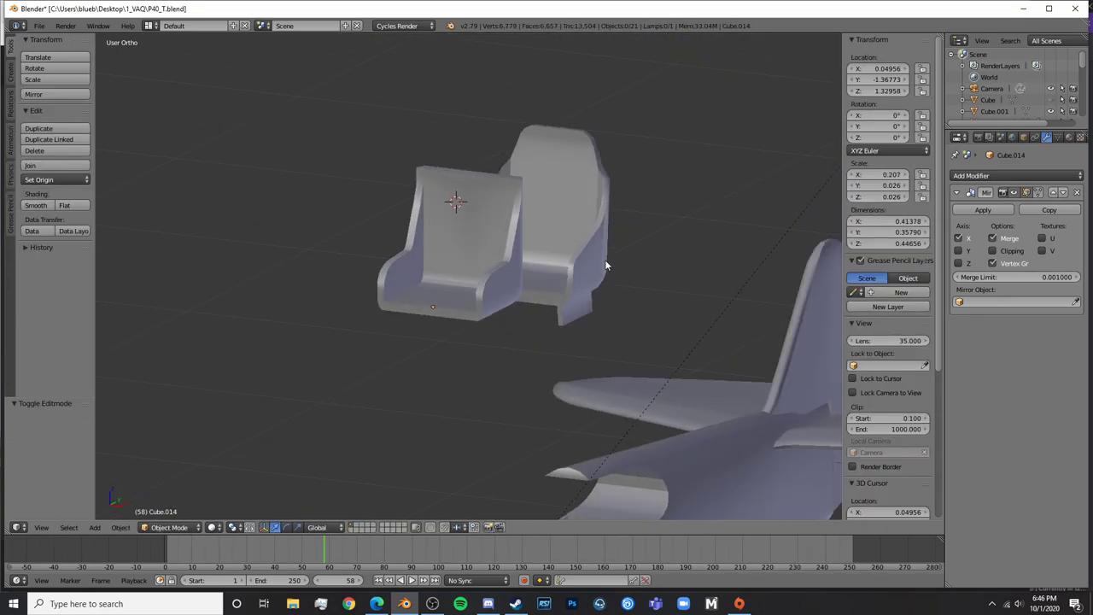
Try selecting the vertices along the backrest's top edge in a front wireframe view
key(KP_1)
key(Tab)
scroll(454, 181, up, 6)
shift+middle_drag(458, 184, 585, 375)
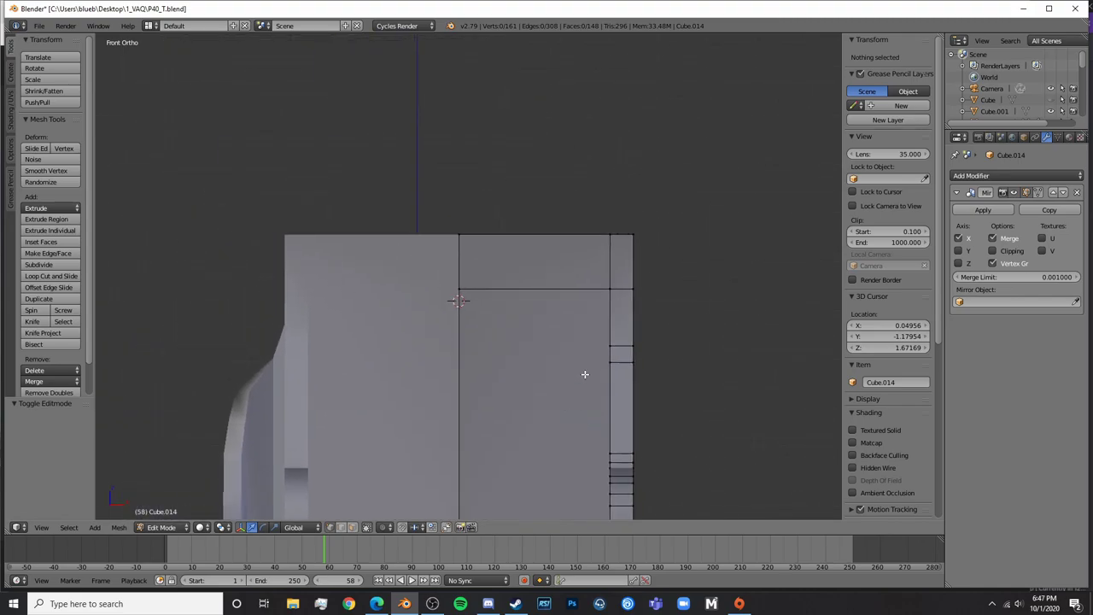
scroll(585, 373, up, 3)
shift+middle_drag(626, 235, 564, 272)
key(z)
key(a)
key(c)
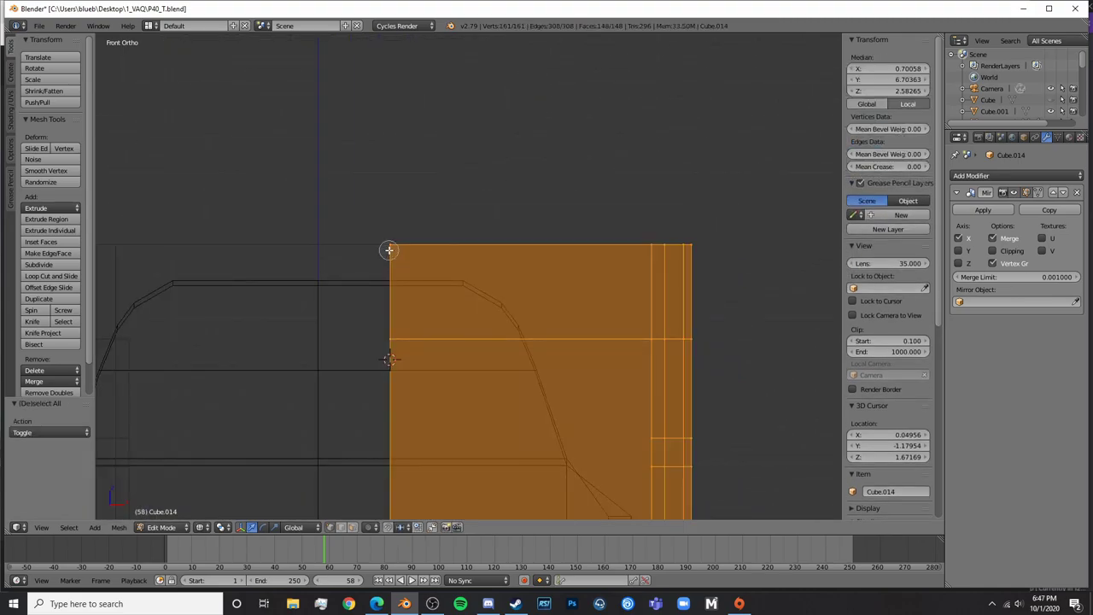
right_click(389, 249)
key(a)
key(c)
drag(388, 246, 667, 241)
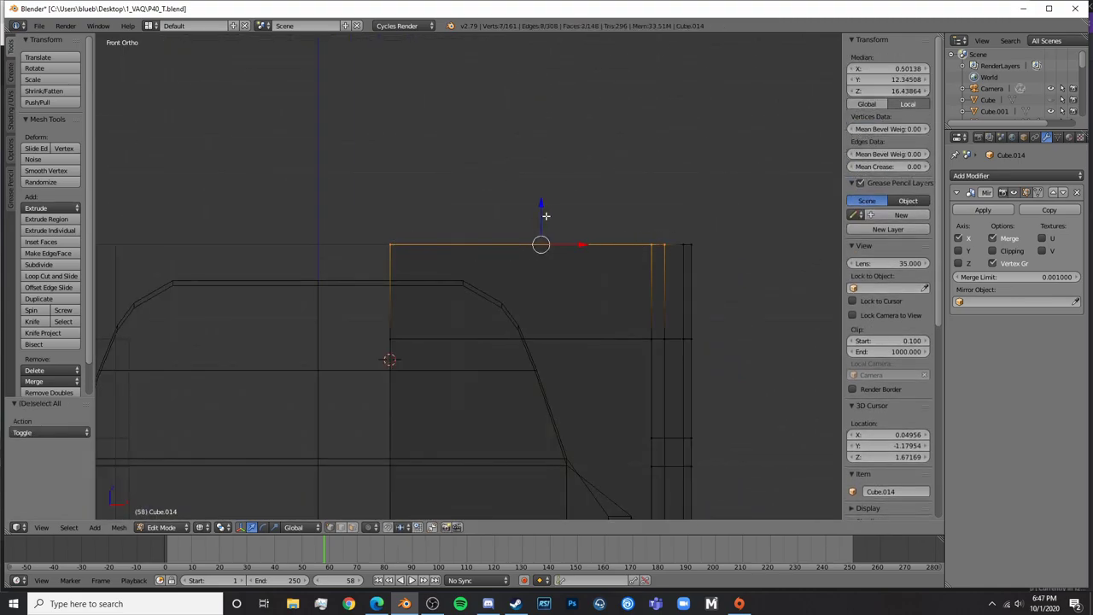
Select the backrest's top vertices except those at the outer corner and raise them along Z
key(a)
key(c)
click(652, 244)
right_click(651, 244)
key(a)
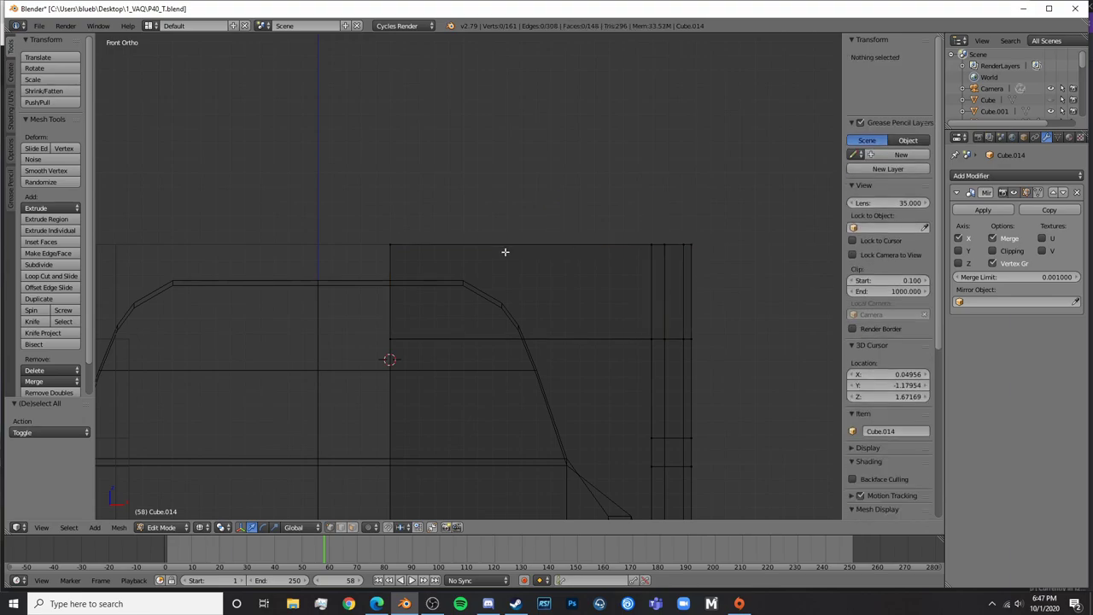
key(c)
click(391, 247)
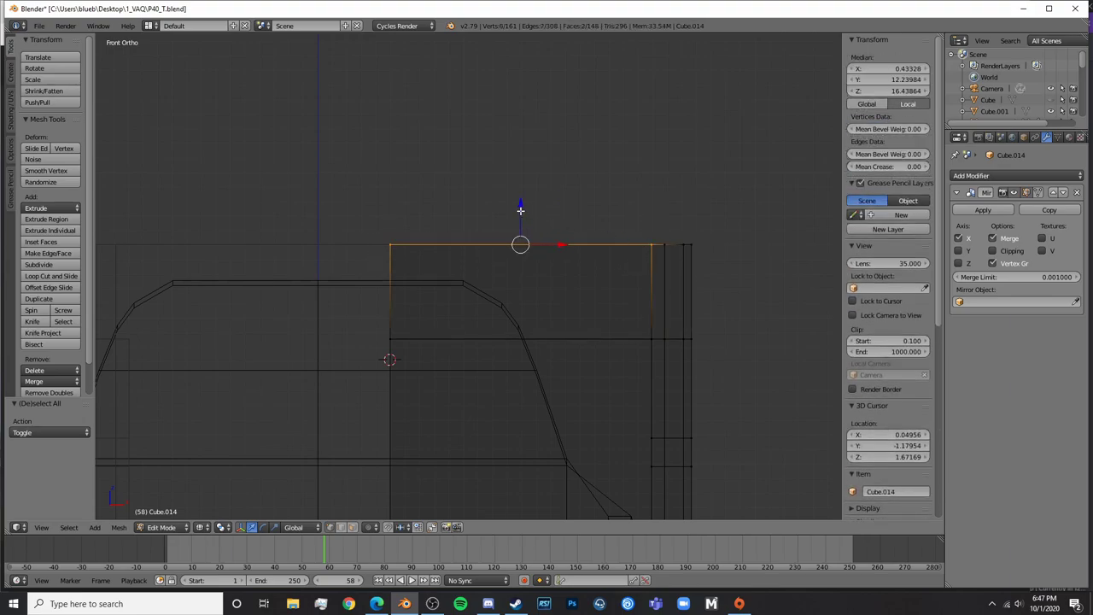
mouse_move(521, 211)
mouse_down()
mouse_move(553, 76)
mouse_move(564, 515)
mouse_up()
Check the tapered backrest in solid view and undo the raising of its top vertices
key(Tab)
key(z)
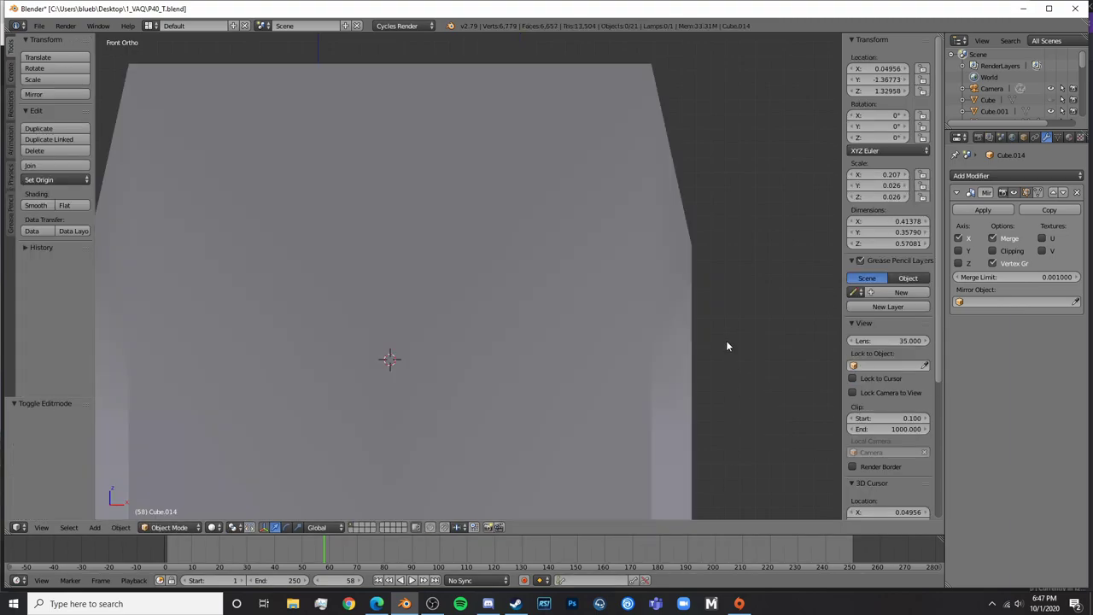
middle_drag(727, 342, 686, 374)
key(Tab)
scroll(715, 357, down, 5)
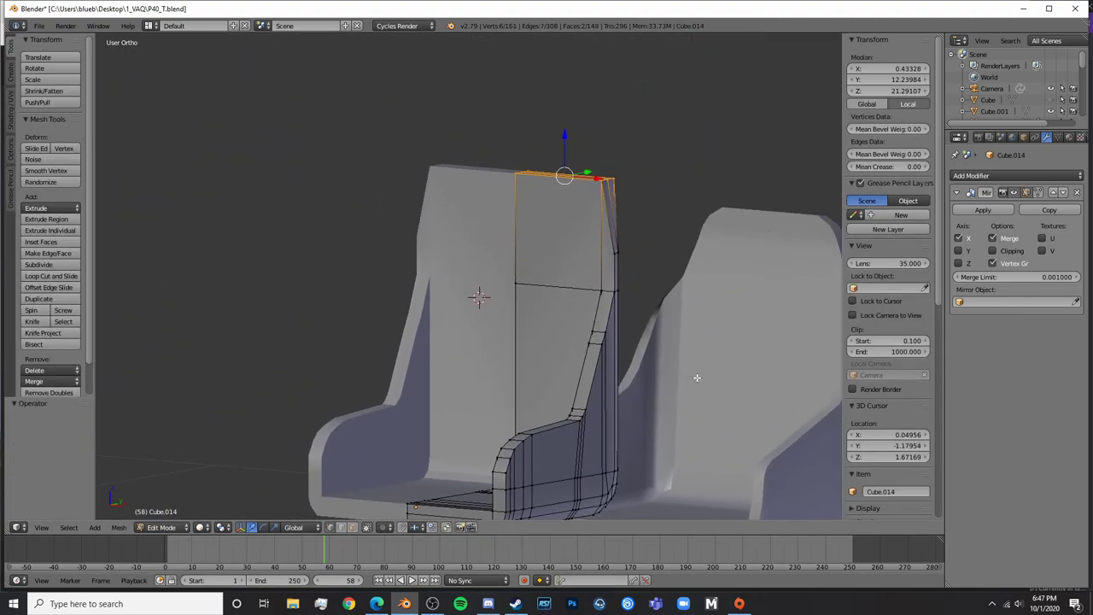
key(ctrl+z)
Extrude the backrest's top faces, including the outer corner, 0.152 upward along Z
scroll(697, 377, up, 4)
middle_drag(739, 271, 799, 346)
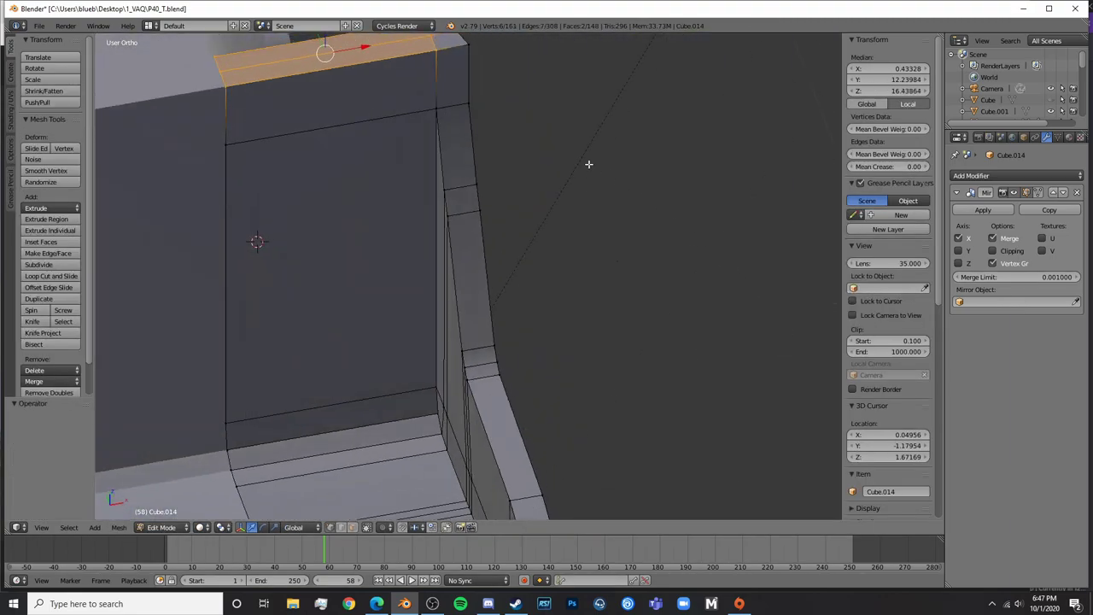
shift+middle_drag(491, 151, 636, 353)
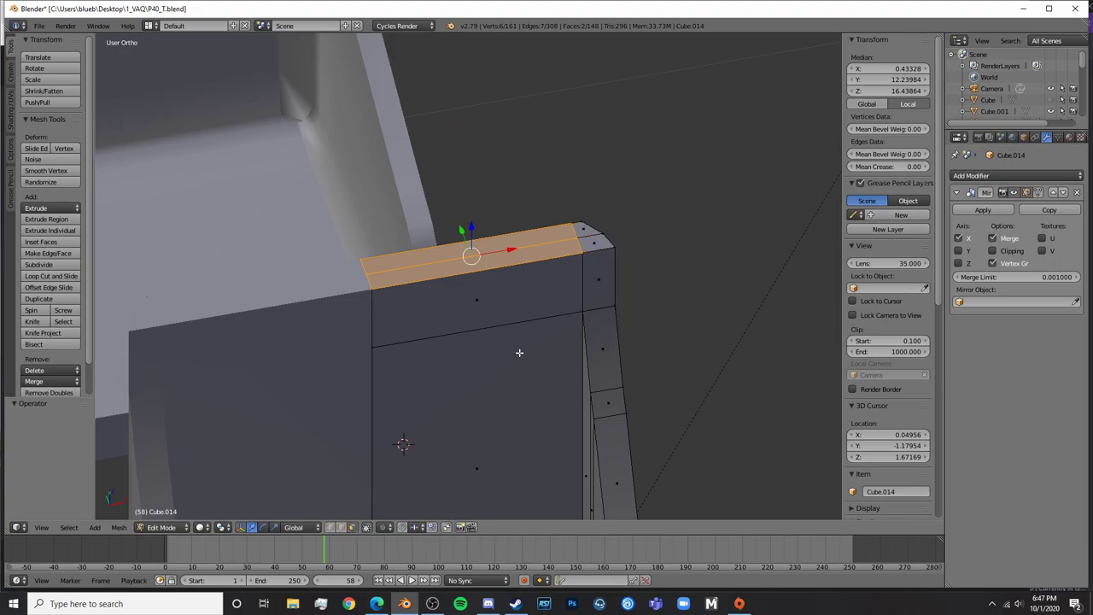
key(e)
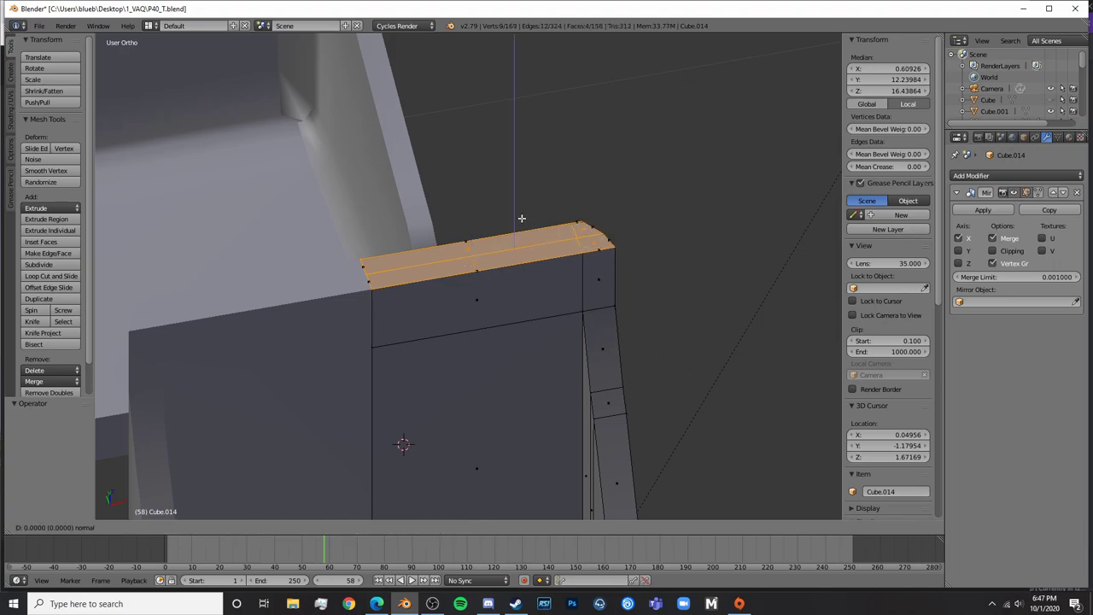
click(543, 89)
Move the outer end faces of the extruded top inward along X in front view to taper the backrest
key(KP_4)
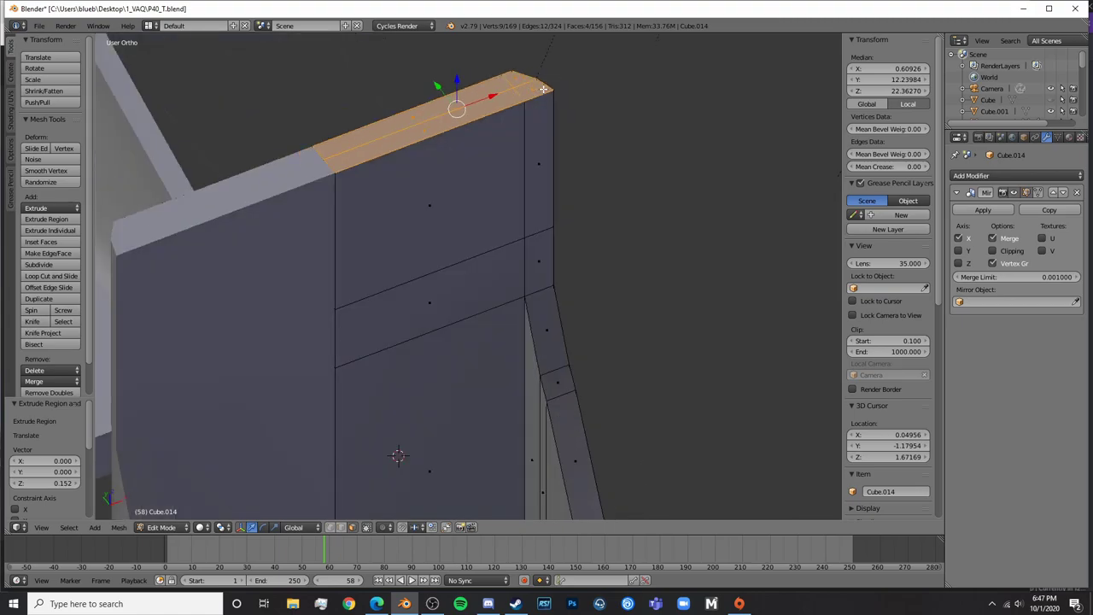
key(KP_1)
shift+middle_drag(629, 249, 613, 243)
key(z)
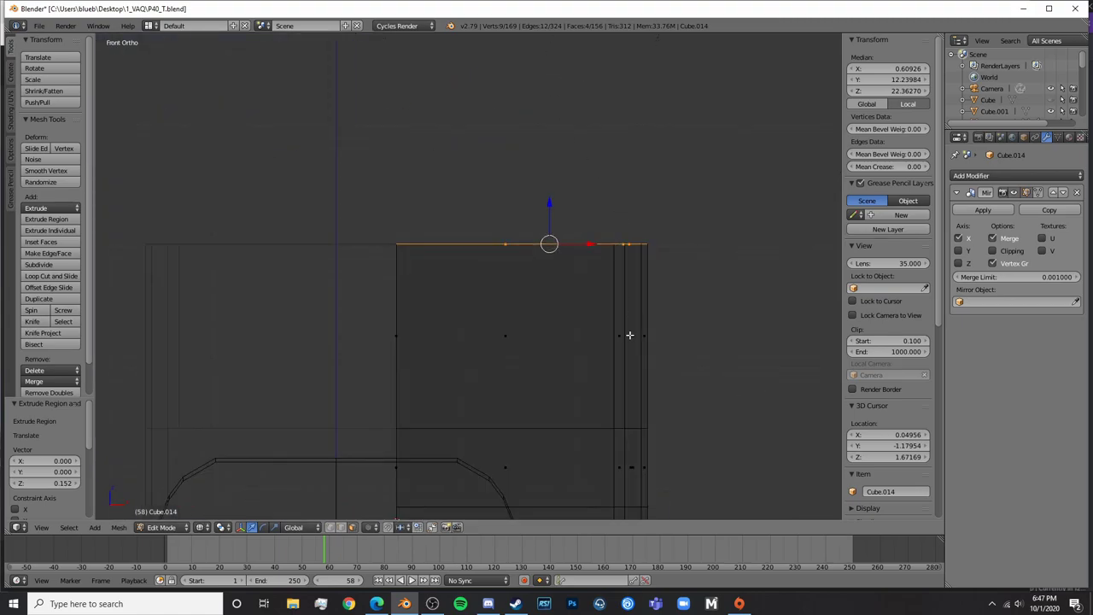
key(a)
key(c)
click(638, 243)
key(z)
key(g)
key(x)
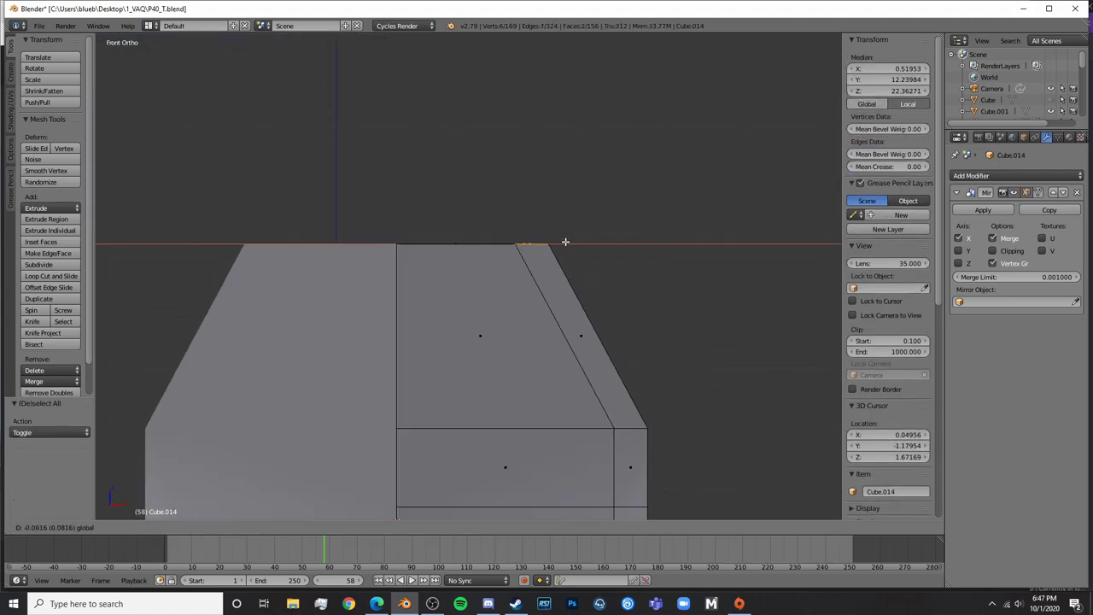
click(526, 246)
key(Tab)
scroll(592, 332, down, 6)
scroll(590, 342, up, 2)
key(Tab)
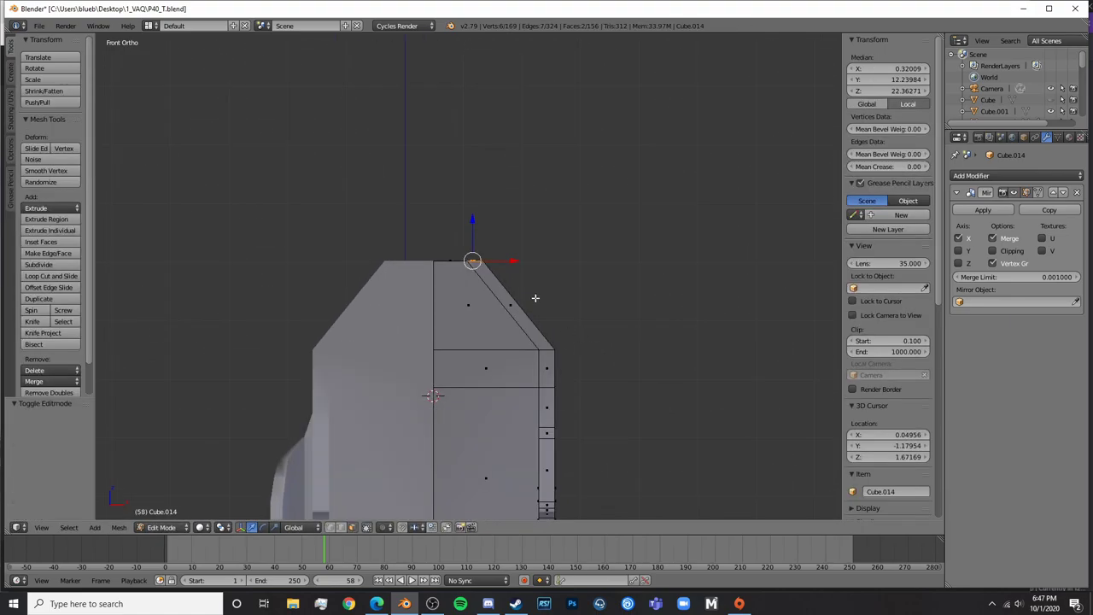
Add a centred loop cut across the tapered backrest top and move its outer vertices outward along X
key(a)
key(ctrl+r)
click(525, 306)
right_click(526, 306)
scroll(537, 322, up, 4)
key(z)
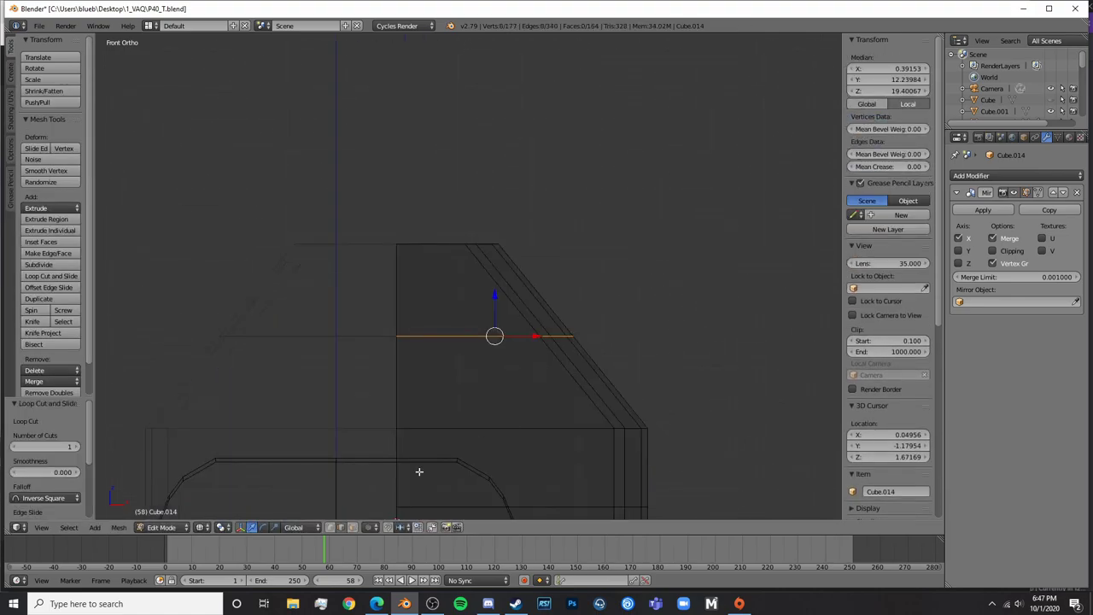
click(332, 529)
key(a)
key(c)
drag(538, 336, 618, 341)
right_click(580, 336)
Add a centred loop cut across the lower half of the taper and move its outer vertices outward along X
key(a)
key(ctrl+r)
click(606, 384)
right_click(605, 385)
key(a)
key(c)
drag(623, 384, 649, 382)
key(g)
key(x)
Add a centred loop cut across the upper half of the taper and move its outer vertices outward along X
key(a)
key(ctrl+r)
click(517, 278)
right_click(518, 278)
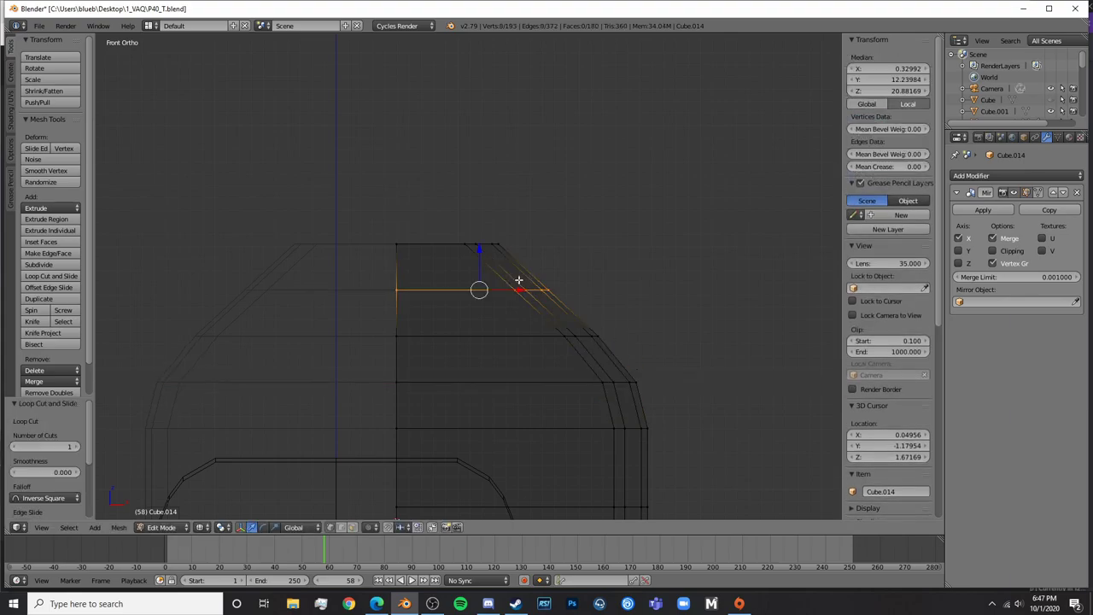
key(a)
key(c)
drag(521, 289, 573, 290)
key(a)
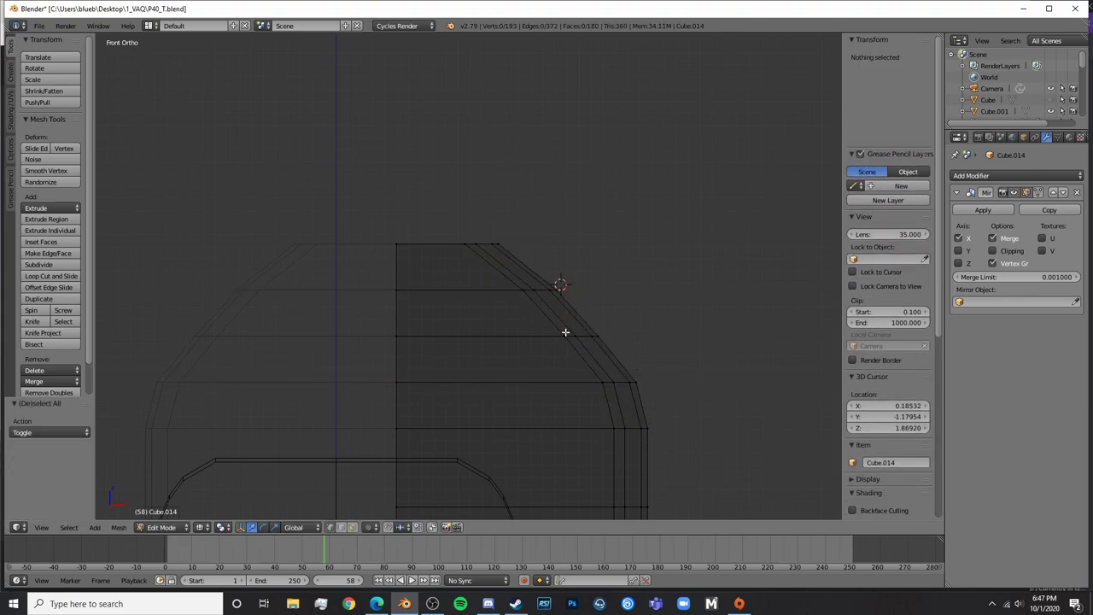
Move the middle loop's outer vertices 0.006 outward along X and check the outline in solid view
key(c)
mouse_move(600, 339)
mouse_down()
mouse_move(564, 338)
mouse_move(613, 336)
mouse_up()
right_click(564, 339)
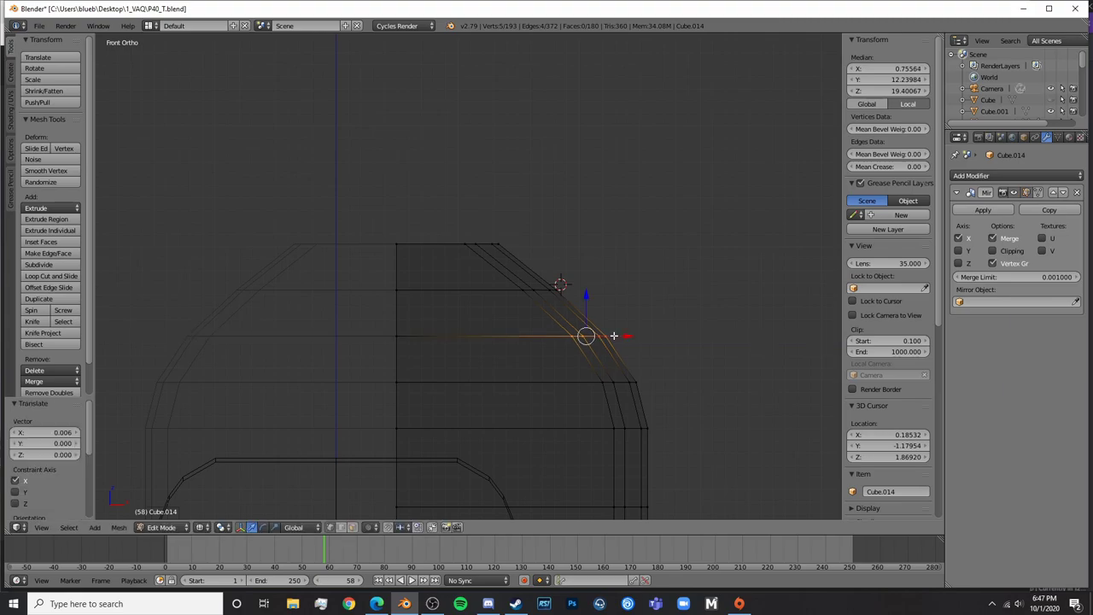
key(Tab)
scroll(627, 346, down, 6)
key(z)
key(Tab)
Select all vertices along the backrest's top edge and lower them along Z in front view
scroll(509, 290, up, 5)
key(z)
key(a)
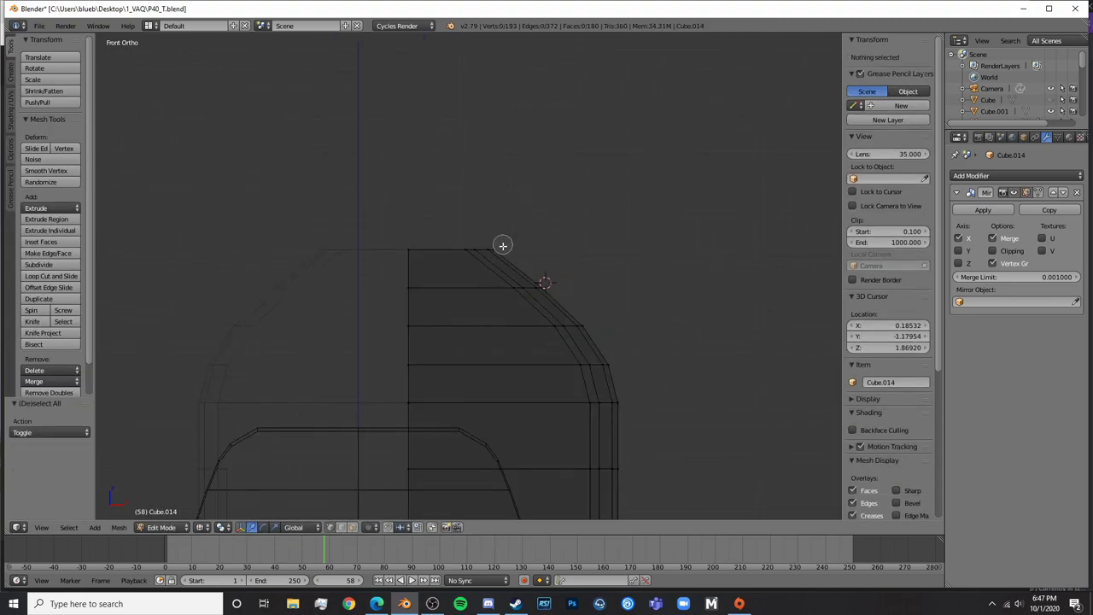
right_click(480, 251)
key(g)
key(z)
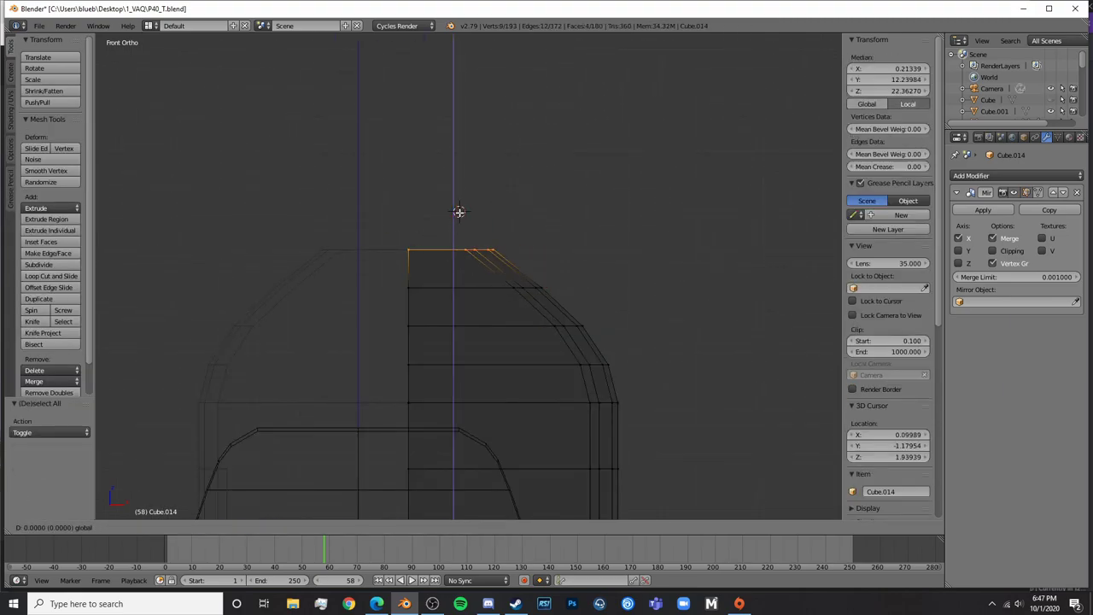
click(455, 241)
Check the rounded backrest top in solid view from the front and at an angle
key(Tab)
scroll(529, 325, down, 6)
key(z)
key(Tab)
scroll(600, 354, up, 4)
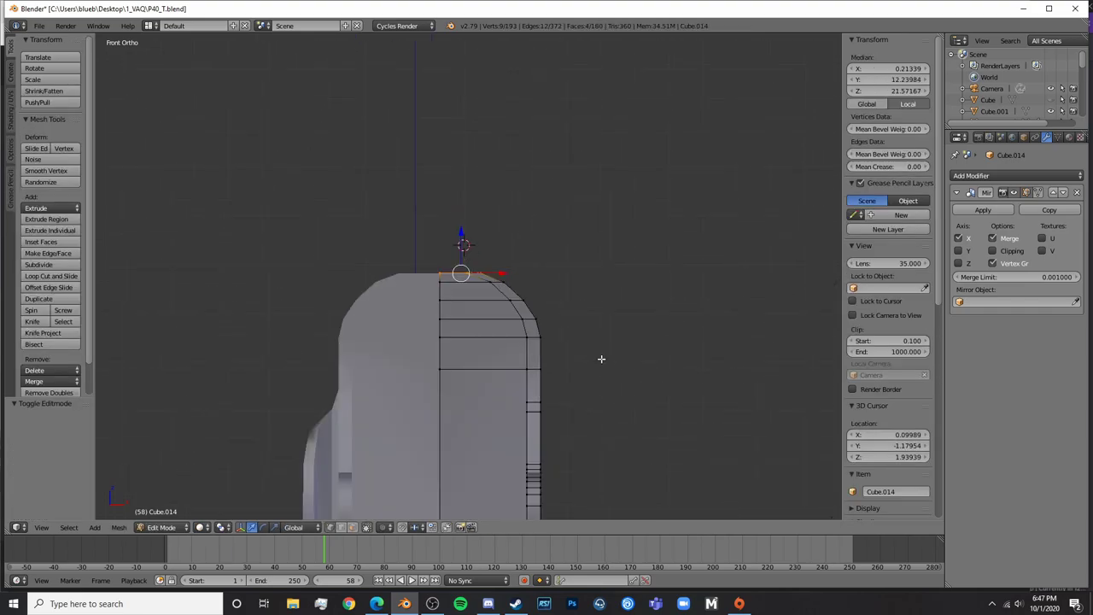
middle_drag(601, 358, 572, 371)
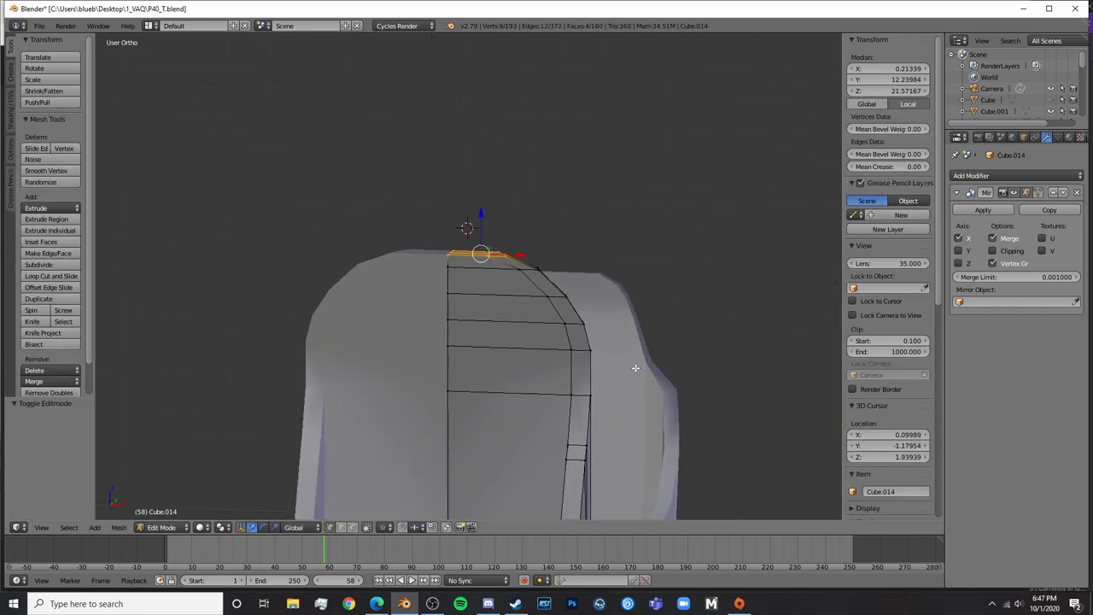
key(KP_1)
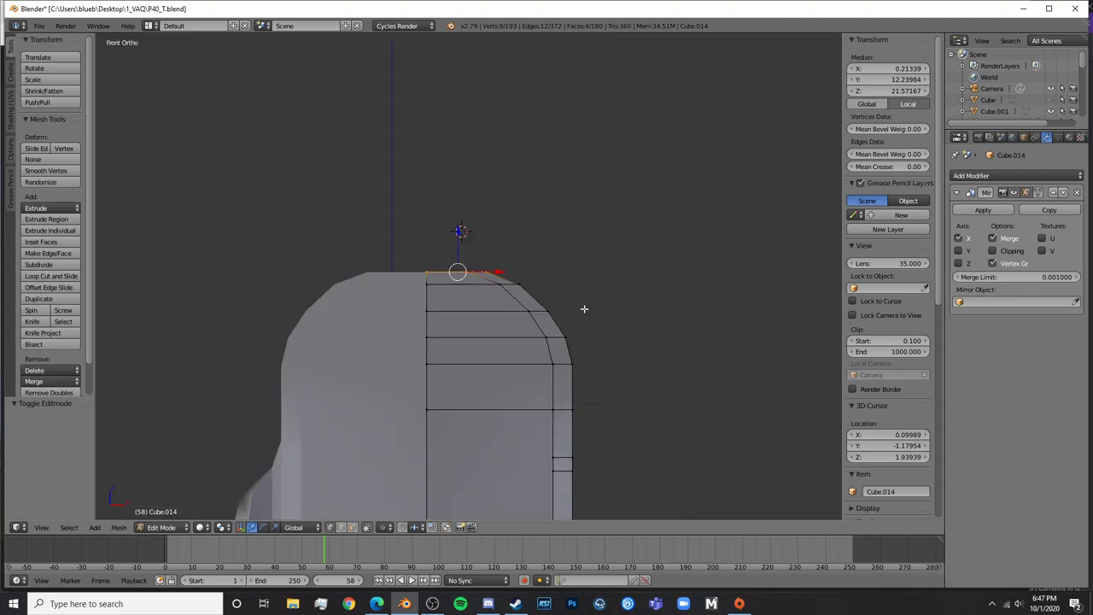
Move the outer vertices of the lowest added loop on the backrest inward along X
shift+middle_drag(580, 392, 549, 290)
scroll(549, 291, up, 3)
key(z)
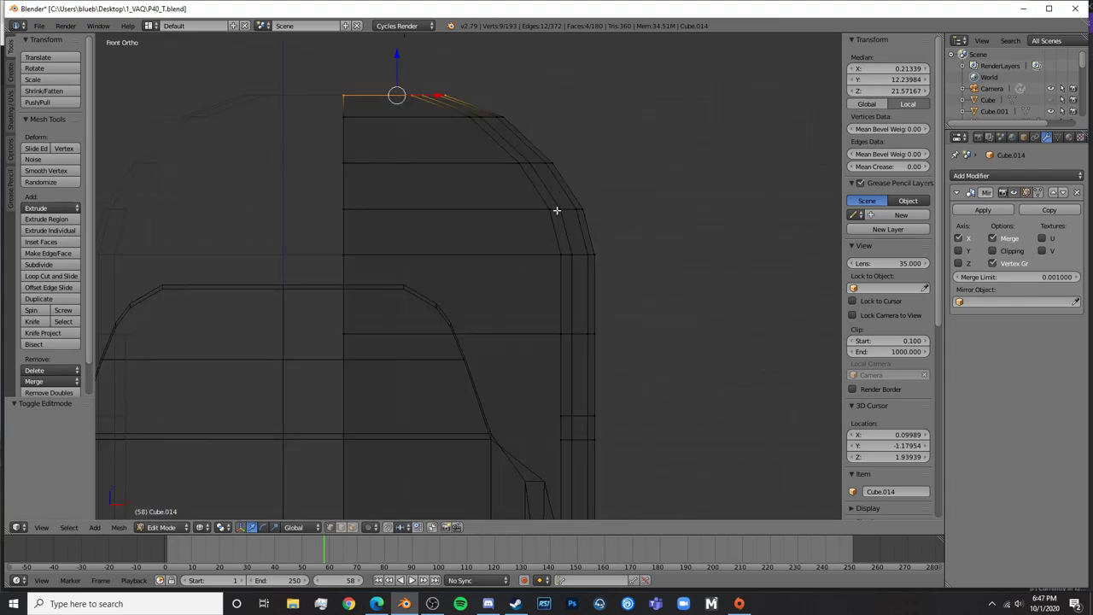
shift+middle_drag(557, 210, 589, 262)
key(a)
key(c)
mouse_move(578, 263)
mouse_down()
mouse_move(622, 257)
mouse_move(581, 255)
mouse_up()
key(g)
key(x)
Move the outer vertices of the middle added loop on the backrest inward along X
key(a)
key(c)
drag(555, 216, 601, 212)
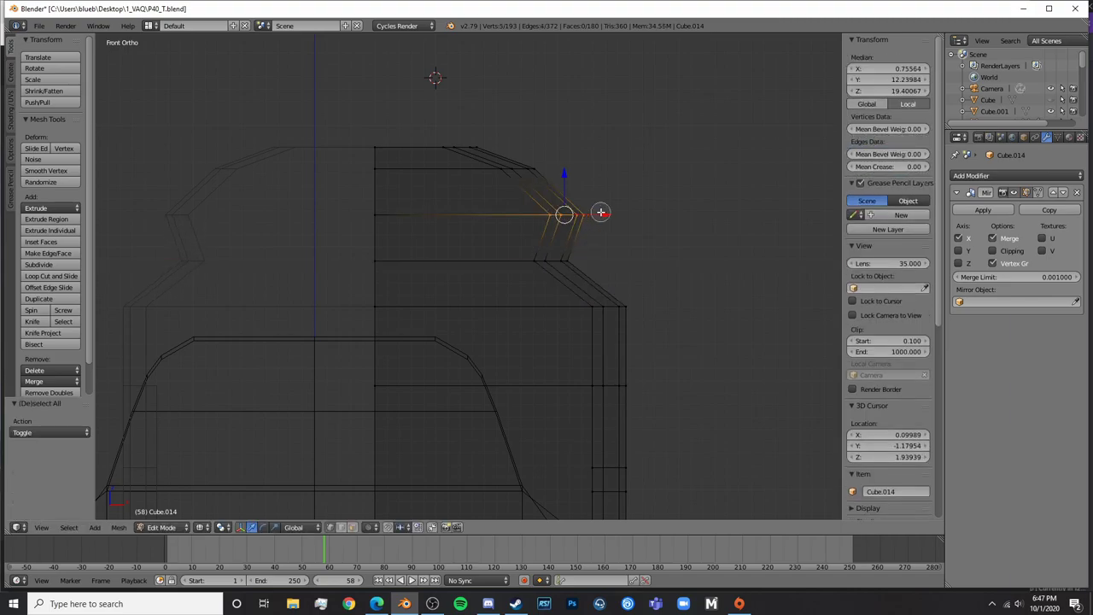
key(g)
key(x)
key(x)
key(x)
Move the outer vertices of the backrest's two uppermost rows inward along X
click(545, 168)
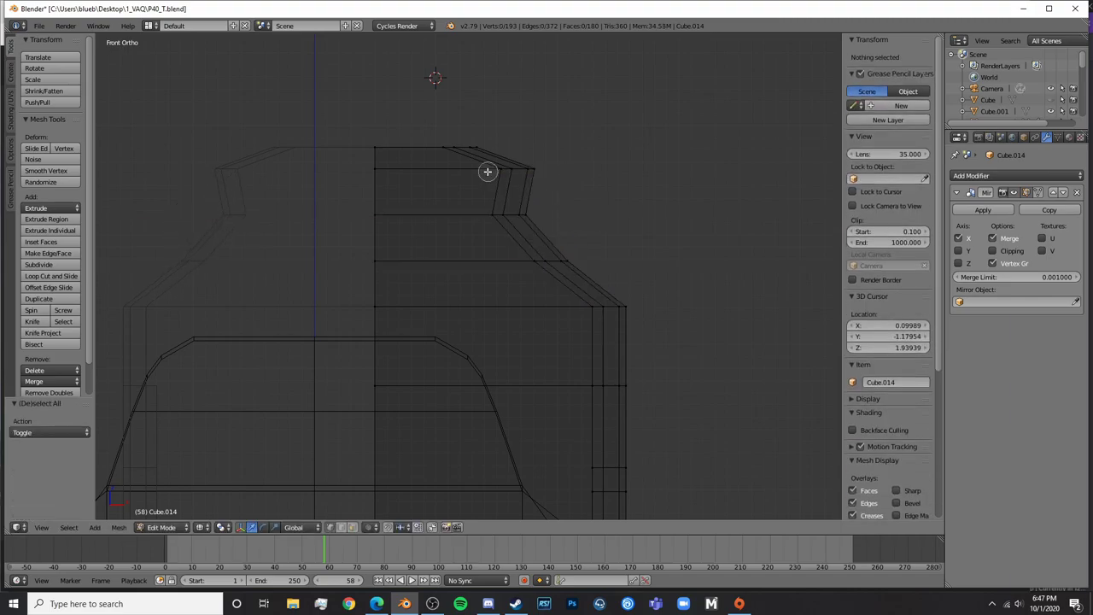
key(g)
key(x)
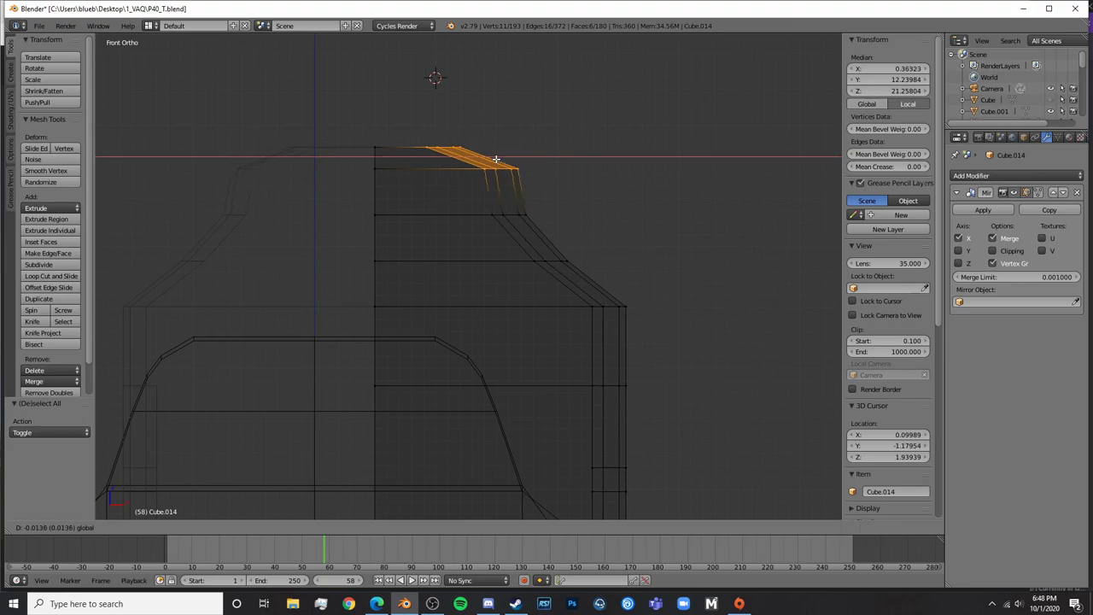
click(480, 174)
key(Tab)
scroll(499, 193, down, 5)
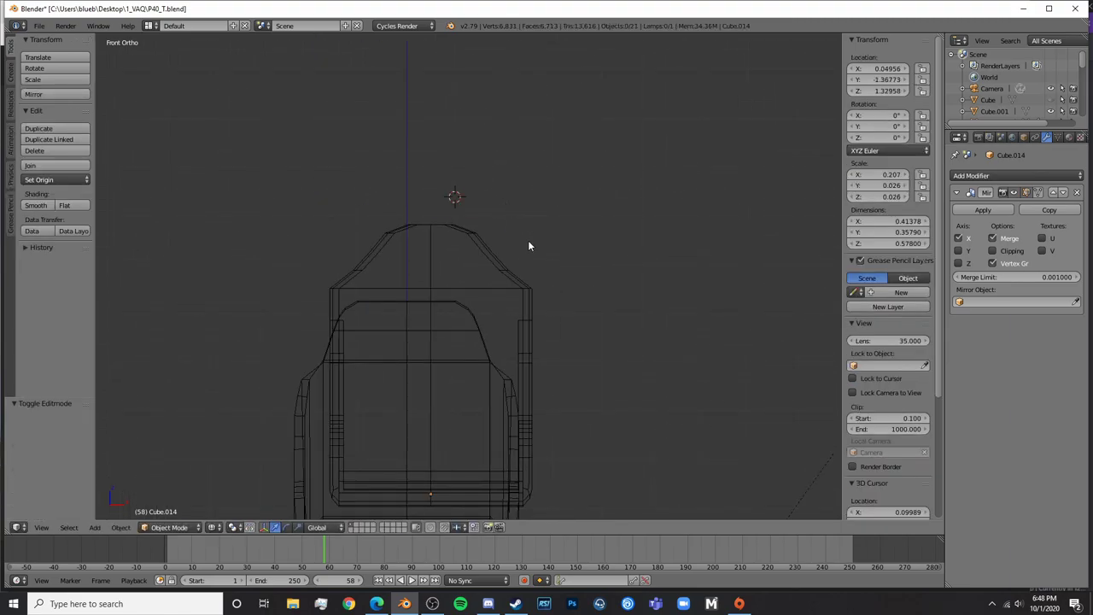
Move the outer corner vertices at the base of the backrest's taper inward along X
key(Tab)
key(a)
click(524, 292)
right_click(540, 289)
key(g)
key(x)
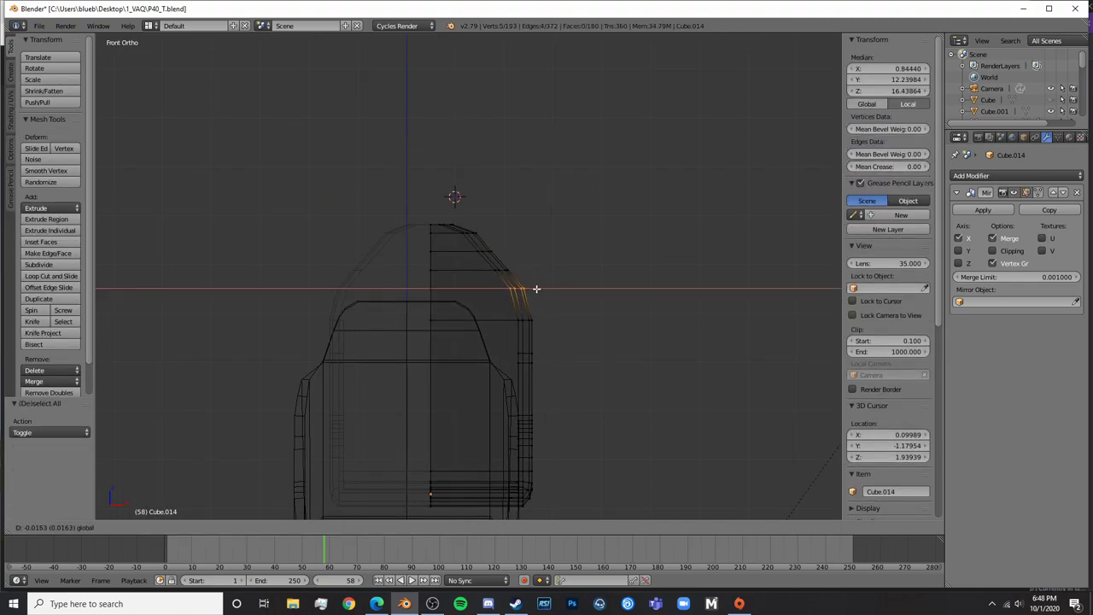
click(538, 289)
Inspect the reshaped seat at an angle in rendered view
key(Tab)
key(z)
scroll(549, 289, down, 5)
mouse_move(541, 313)
middle_down()
mouse_move(264, 315)
mouse_move(432, 348)
middle_up()
key(shift+z)
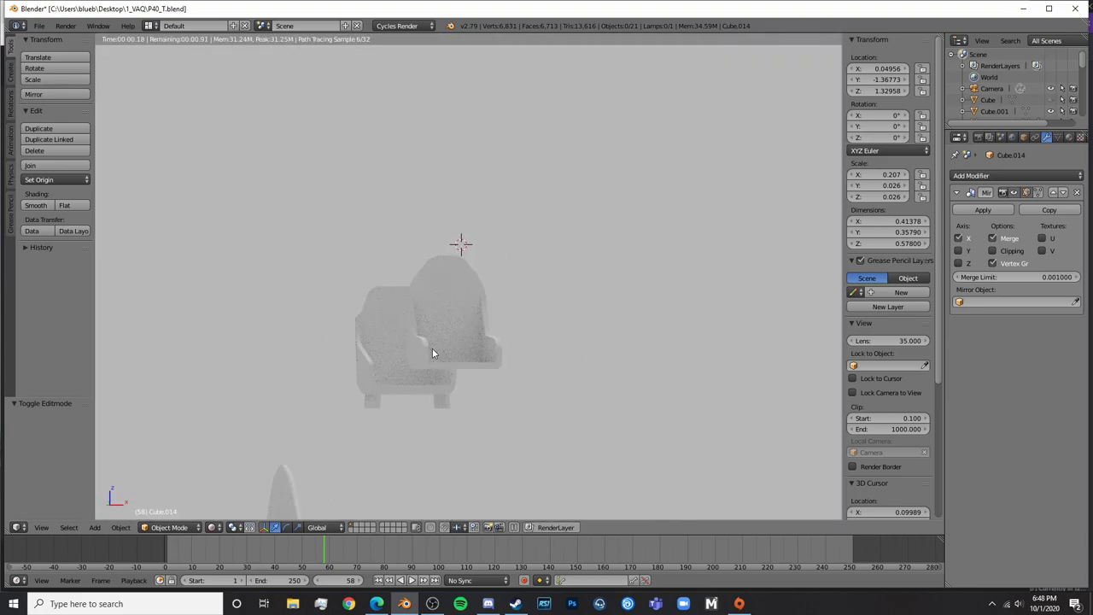
key(KP_1)
key(shift+z)
Move the middle loop's outer vertices 0.007 outward along X, widen the row below it, and check the curve in solid view
scroll(433, 352, up, 7)
key(Tab)
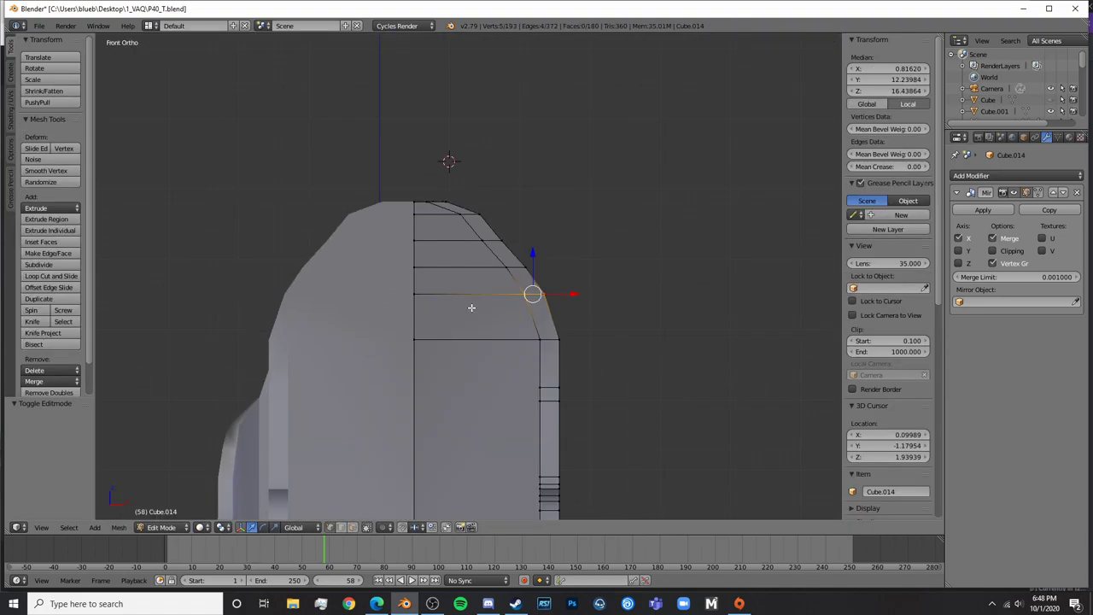
scroll(483, 264, up, 3)
key(z)
key(a)
right_click(503, 216)
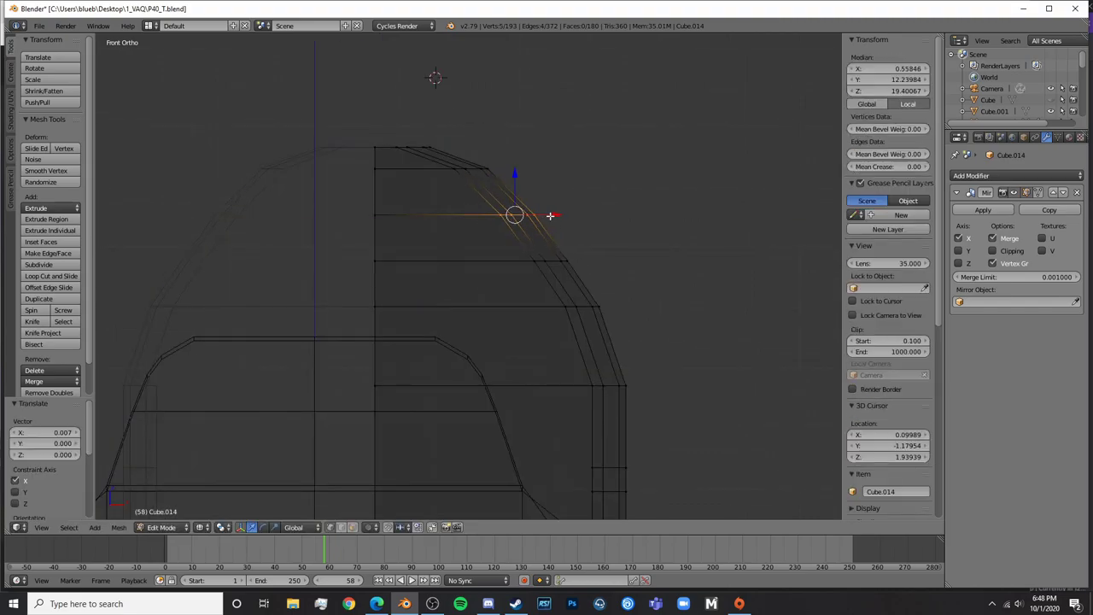
right_click(549, 264)
key(Tab)
scroll(564, 260, down, 6)
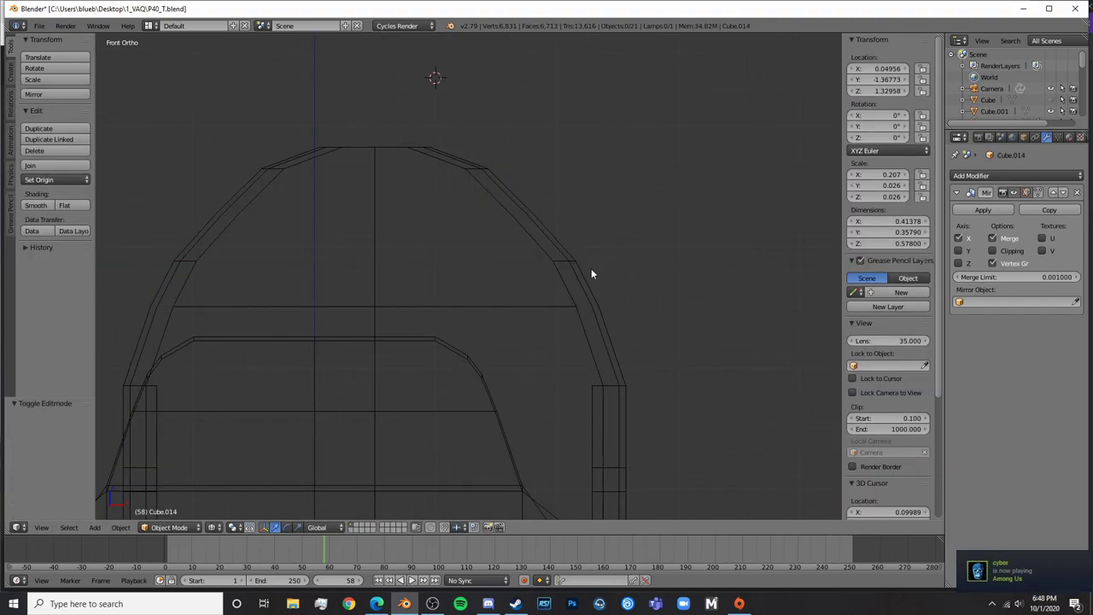
key(z)
mouse_move(584, 263)
middle_down()
mouse_move(536, 320)
mouse_move(394, 322)
mouse_move(384, 303)
mouse_move(505, 338)
mouse_move(508, 368)
middle_up()
Select the vertices along the rear edge of the backrest's top and lower them slightly along Z
key(Tab)
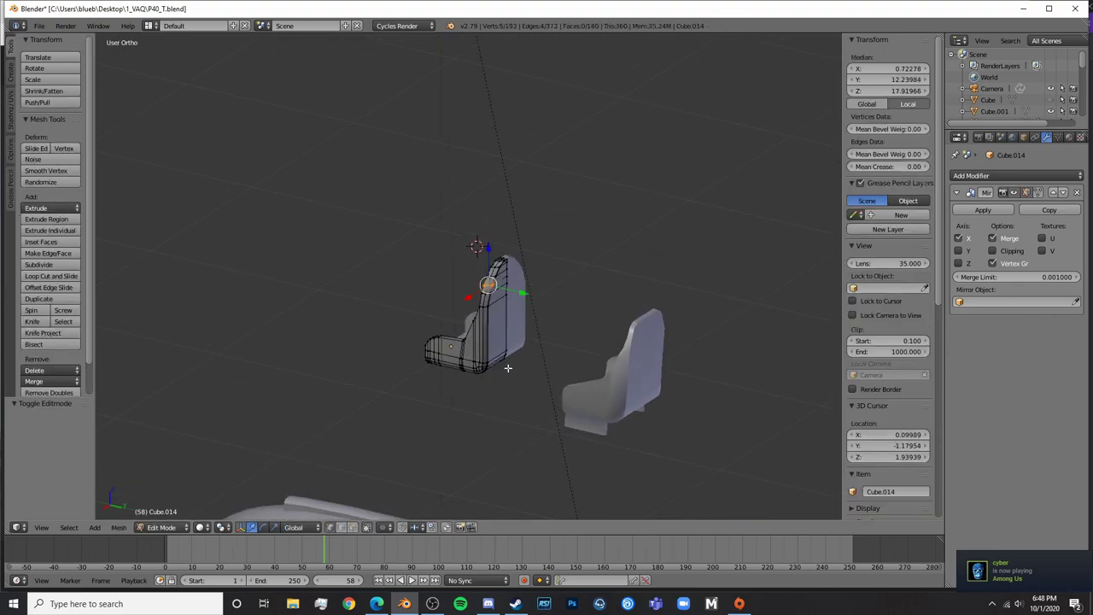
scroll(509, 367, up, 6)
key(a)
right_click(606, 220)
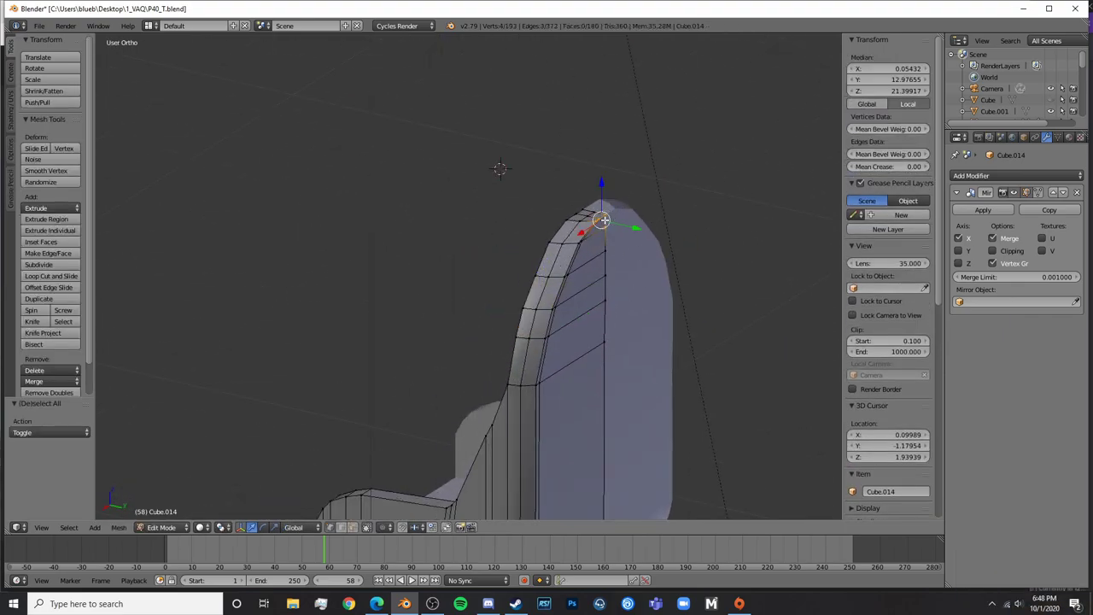
key(a)
shift+middle_drag(640, 267, 519, 334)
scroll(519, 334, up, 3)
scroll(518, 334, up, 3)
right_click(488, 308)
shift+right_click(517, 292)
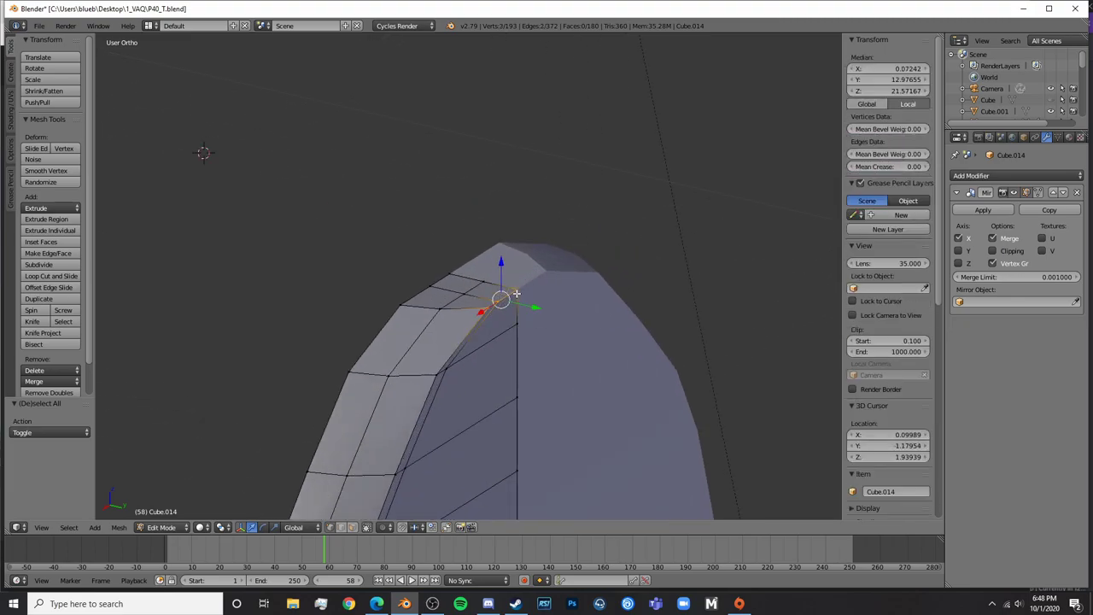
drag(501, 266, 501, 276)
Compare the reshaped seat with the other seat from the side and from below
key(Tab)
scroll(502, 275, down, 11)
middle_drag(545, 246, 525, 340)
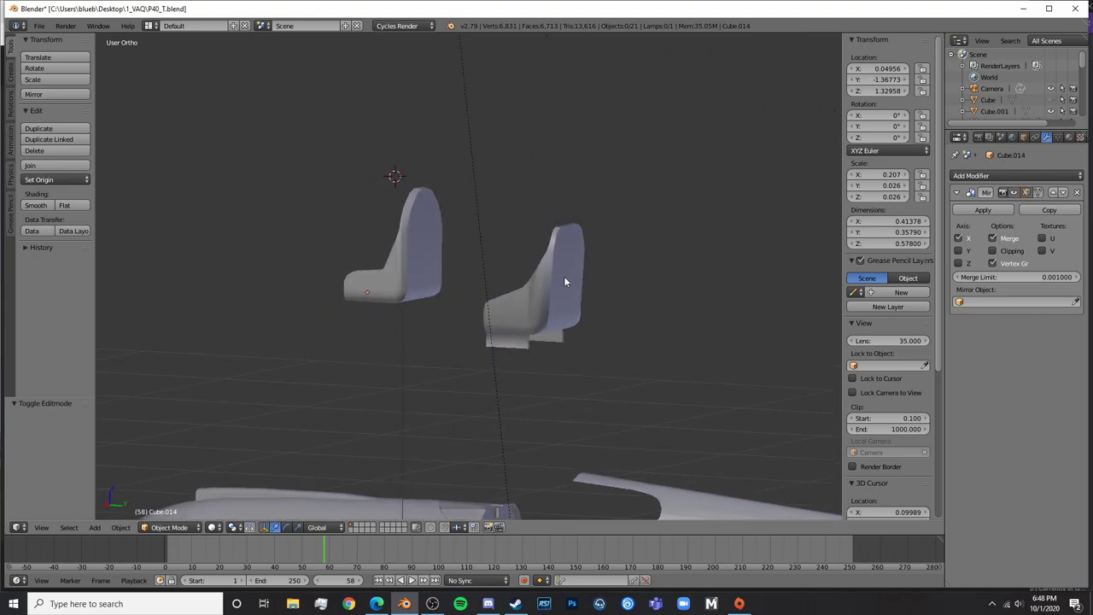
middle_drag(579, 280, 257, 247)
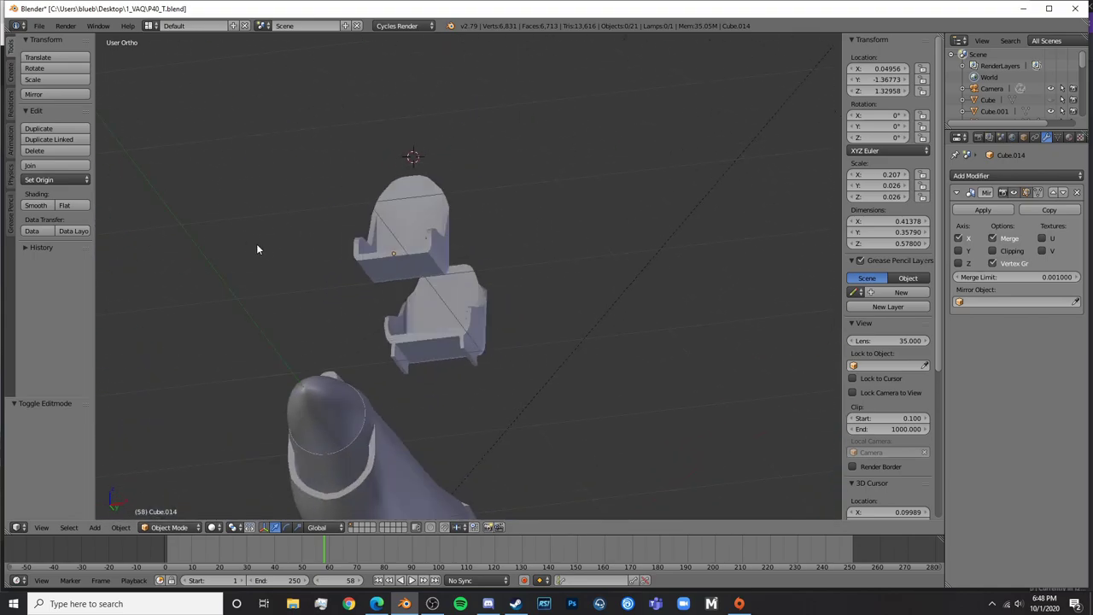
Add a front-to-back loop cut on the seat's underside and slide it close to the outer side
scroll(444, 357, up, 4)
shift+middle_drag(405, 307, 553, 213)
right_click(463, 151)
key(Tab)
scroll(468, 155, up, 4)
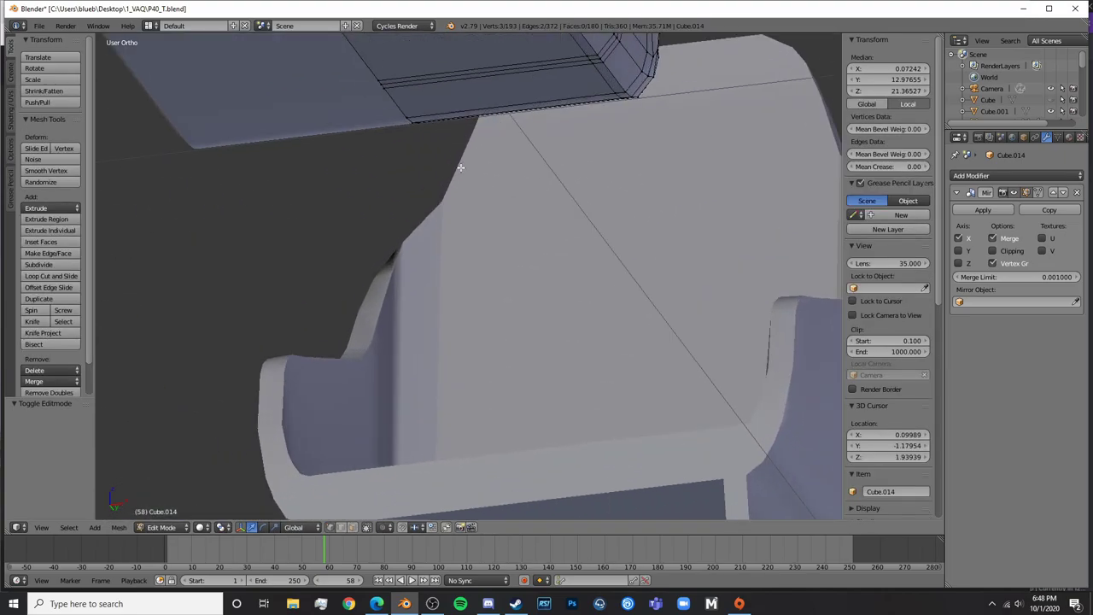
shift+middle_drag(516, 166, 497, 434)
key(ctrl+r)
click(539, 138)
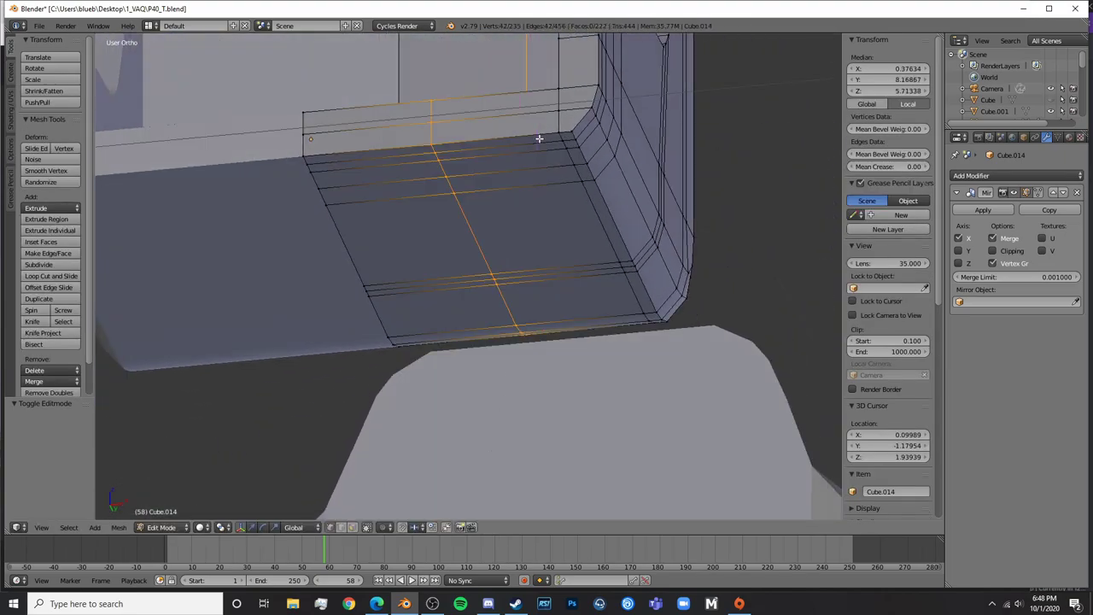
click(648, 135)
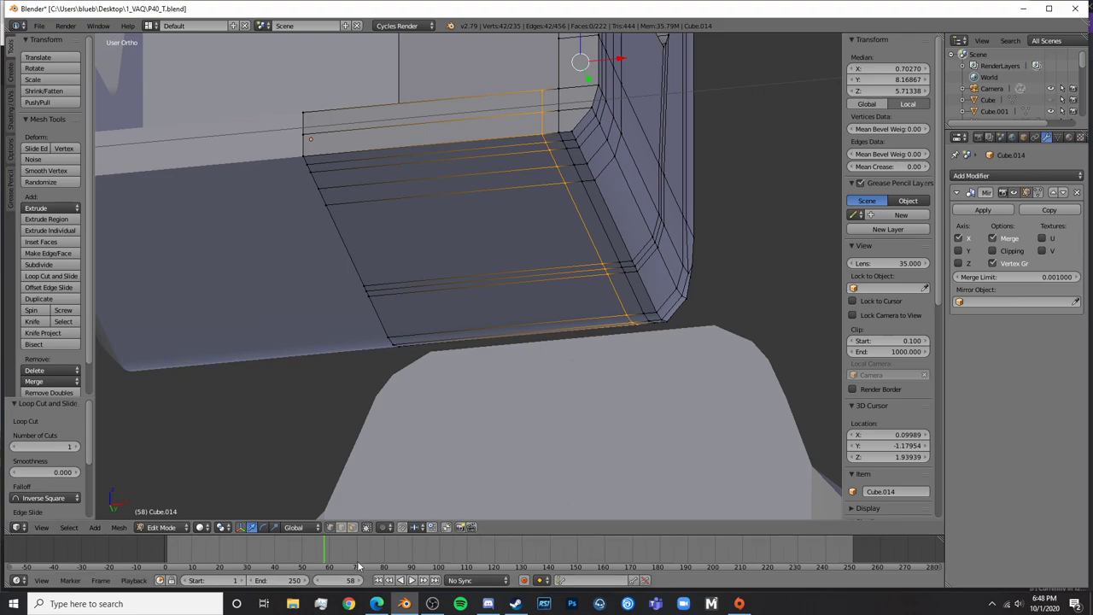
Select the narrow strip of underside faces beside the new loop and extrude it about 0.07 downward as a seat rail
key(a)
right_click(576, 211)
right_click(579, 195)
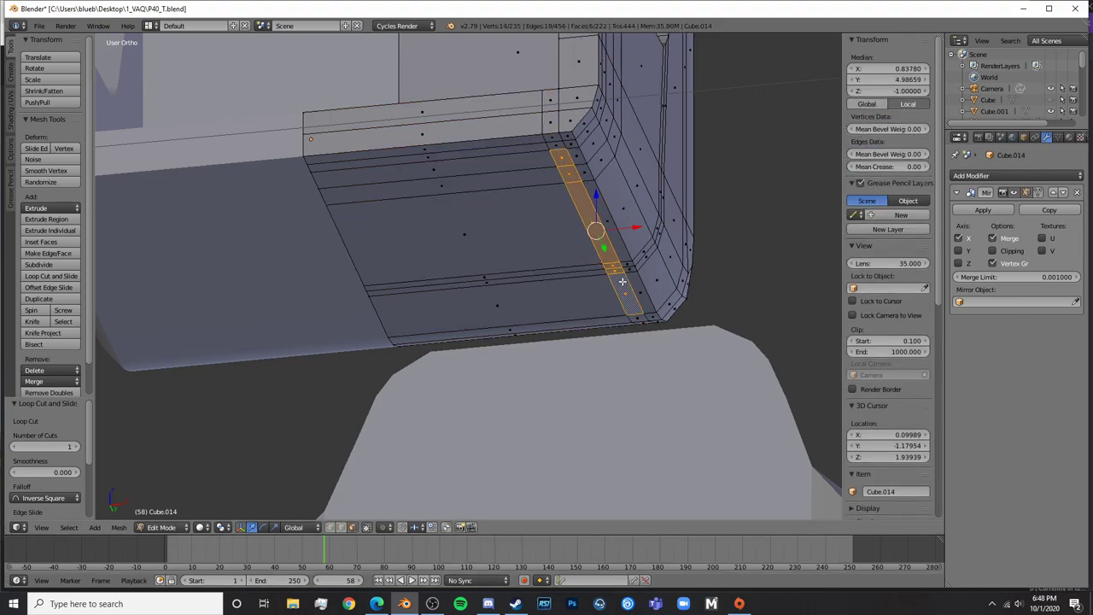
scroll(641, 291, down, 5)
key(e)
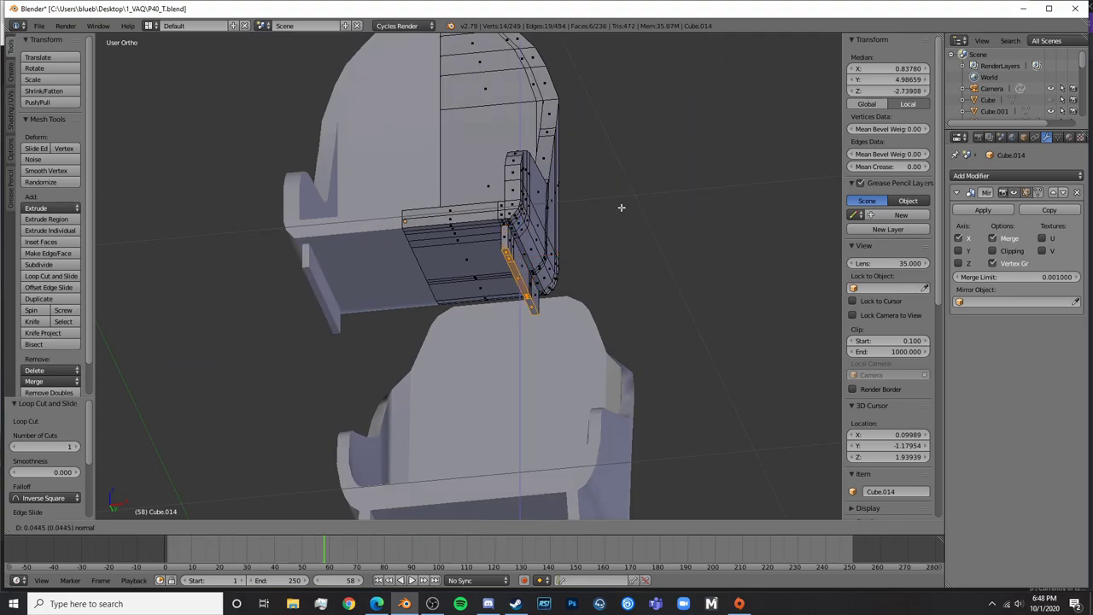
click(621, 220)
Check the seat with its rails from the side and delete the other seat
key(Tab)
middle_drag(621, 220, 529, 344)
scroll(502, 336, down, 5)
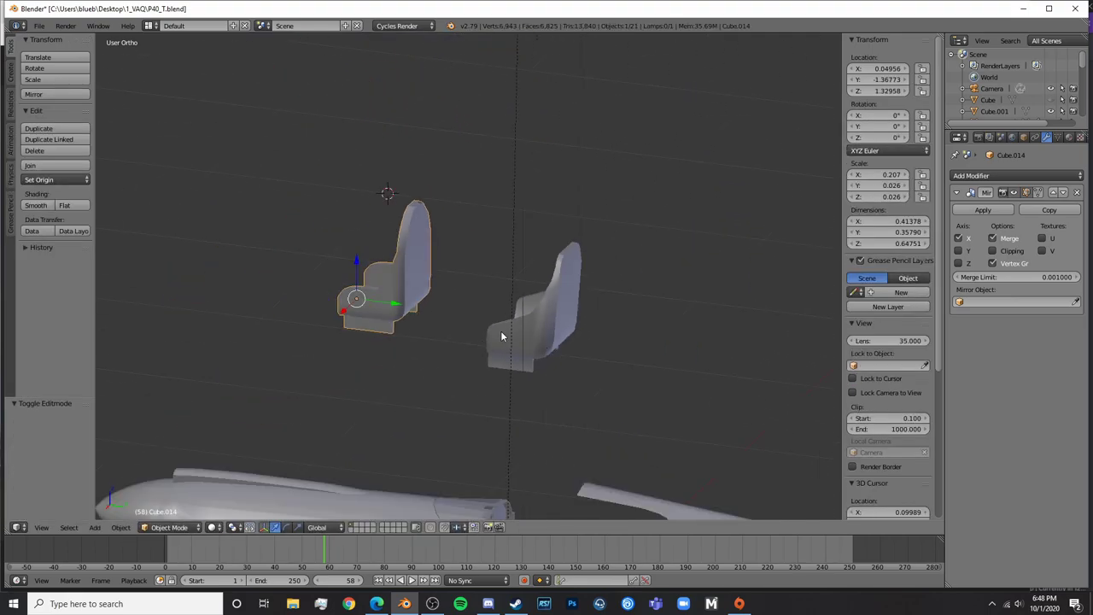
key(Delete)
Move the seat 0.737 along Y and -1.474 along Z into the aircraft's cockpit in right view
key(KP_3)
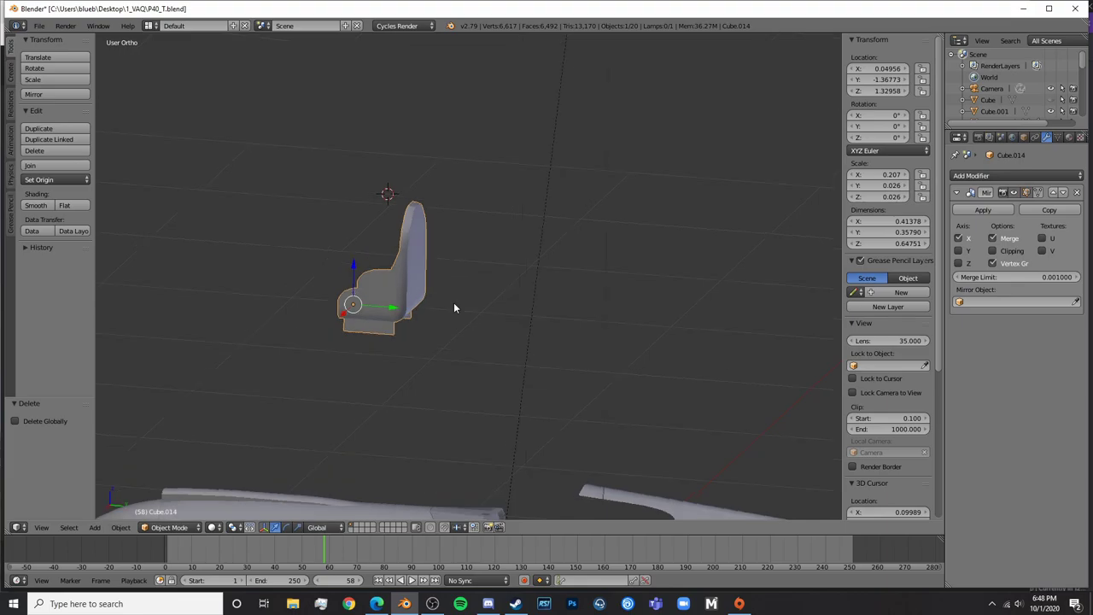
scroll(453, 303, down, 3)
key(g)
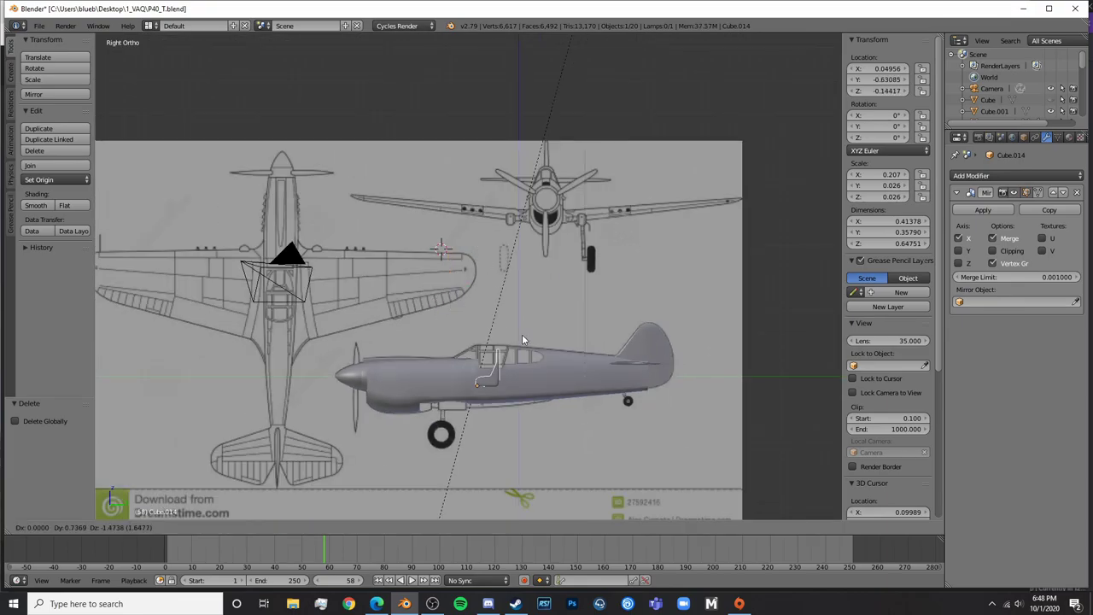
click(522, 334)
Set the seat's X location to 0 to centre it in the fuselage
scroll(525, 358, up, 5)
click(903, 71)
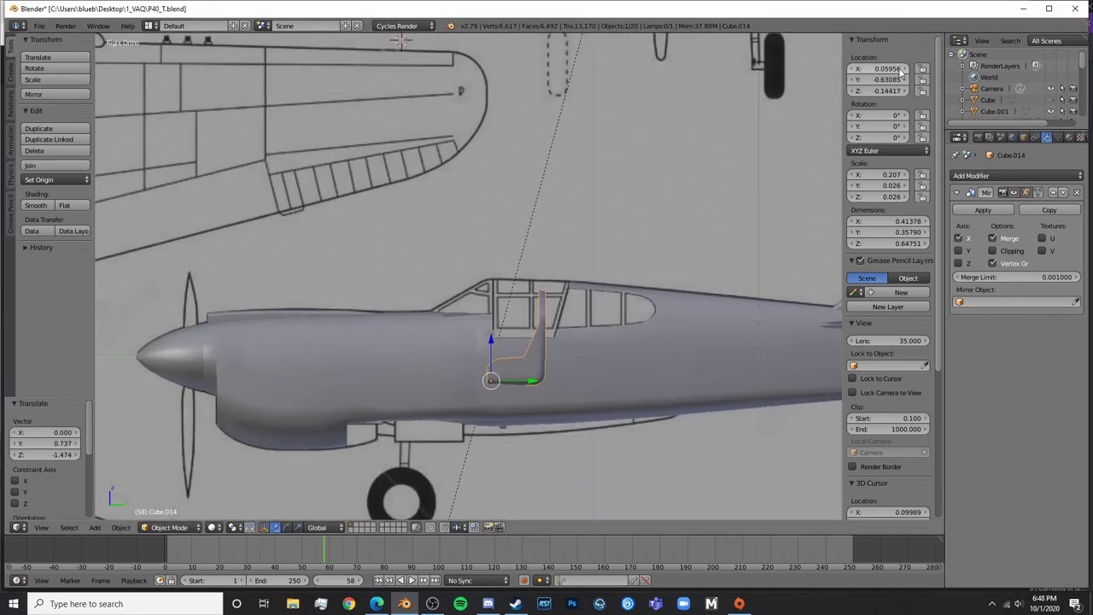
click(880, 68)
text(0)
key(Return)
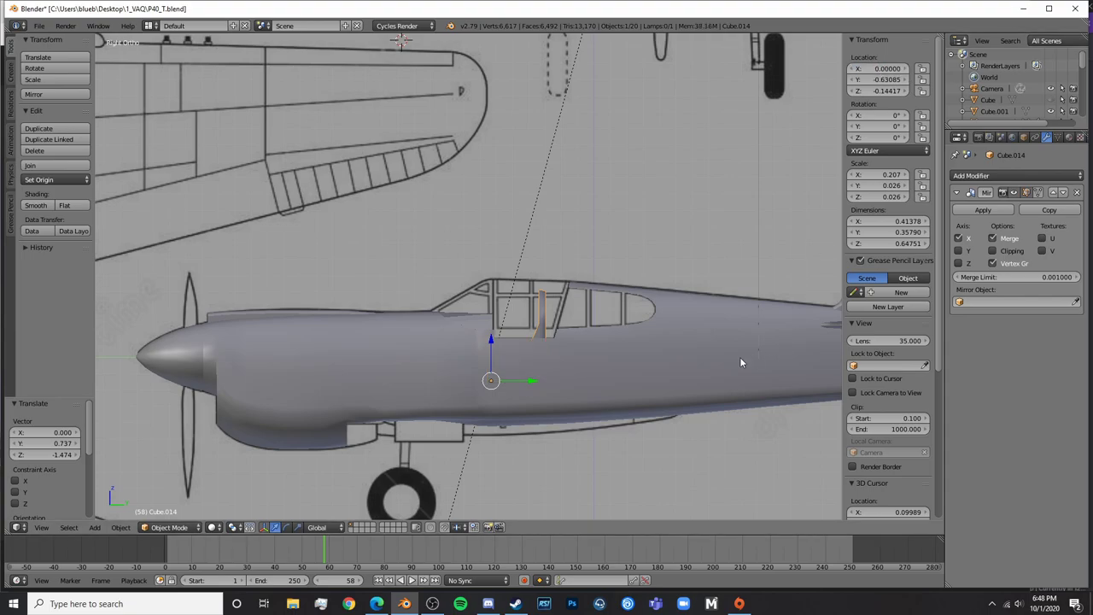
Scale the seat down to about 0.323 wide in top view and move it 0.148 along Y
key(KP_7)
scroll(697, 340, up, 2)
key(s)
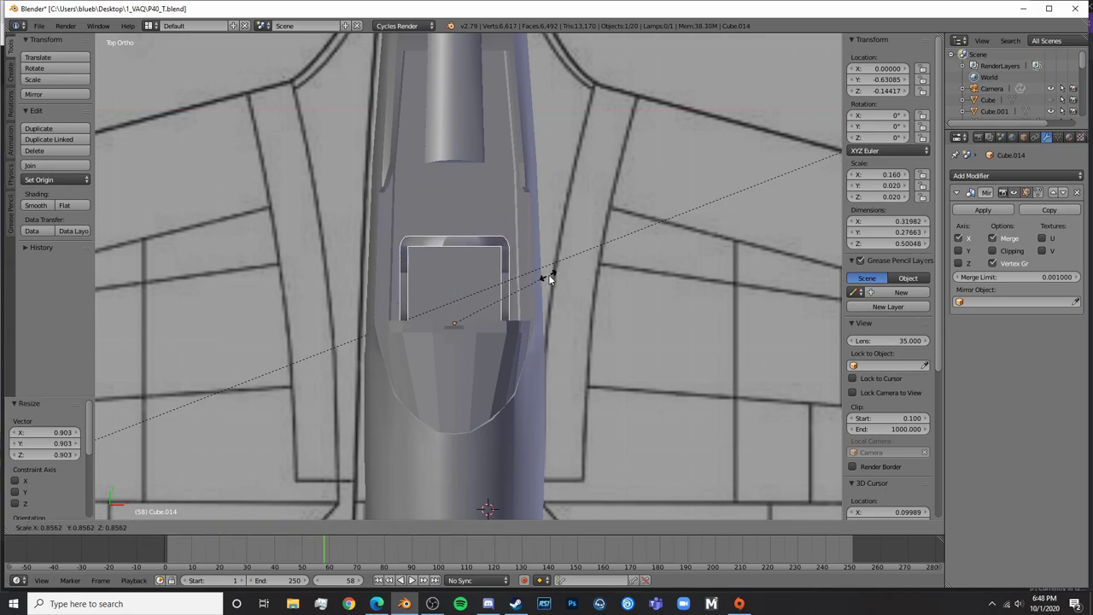
click(549, 276)
drag(458, 288, 467, 233)
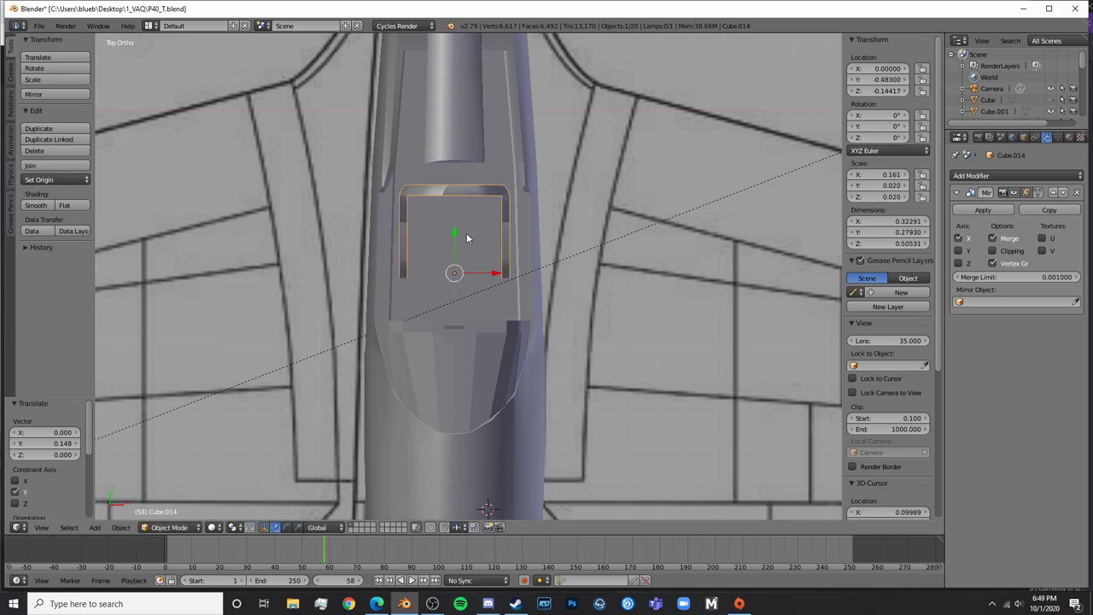
Raise the seat about 0.126 along Z in right view, using the side blueprint as reference
key(KP_3)
shift+middle_drag(553, 416, 547, 314)
key(g)
key(z)
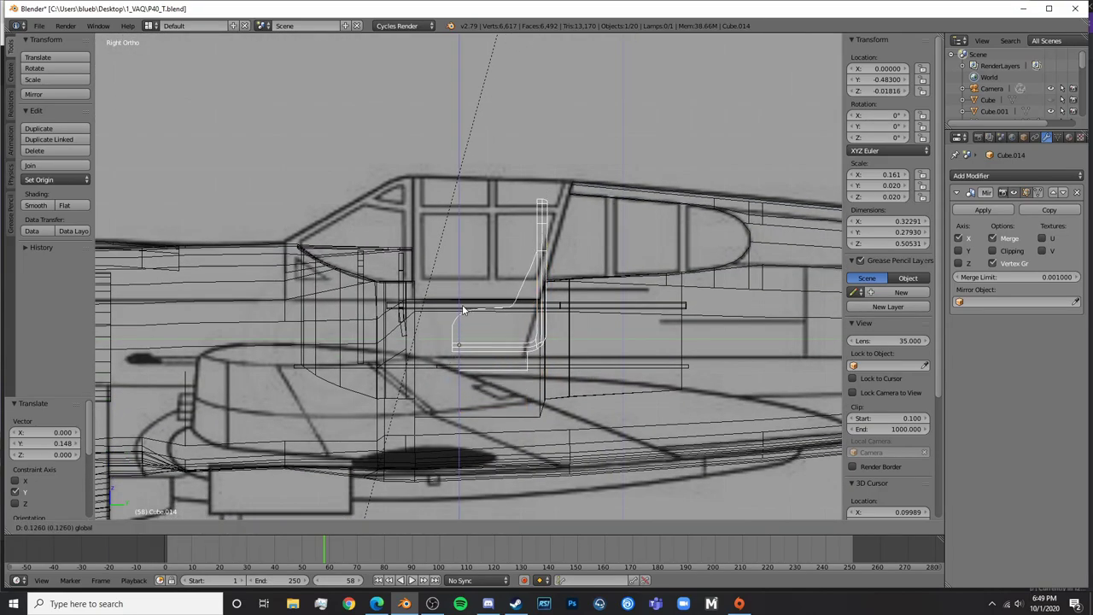
click(463, 308)
Scale the seat down further, including by a factor of 0.75, and widen it by 1.118 along X
key(s)
click(585, 314)
key(z)
mouse_move(585, 314)
middle_down()
mouse_move(563, 323)
mouse_move(686, 346)
mouse_move(657, 316)
mouse_move(567, 351)
mouse_move(501, 352)
middle_up()
text(s.75)
key(Return)
key(s)
key(x)
click(541, 314)
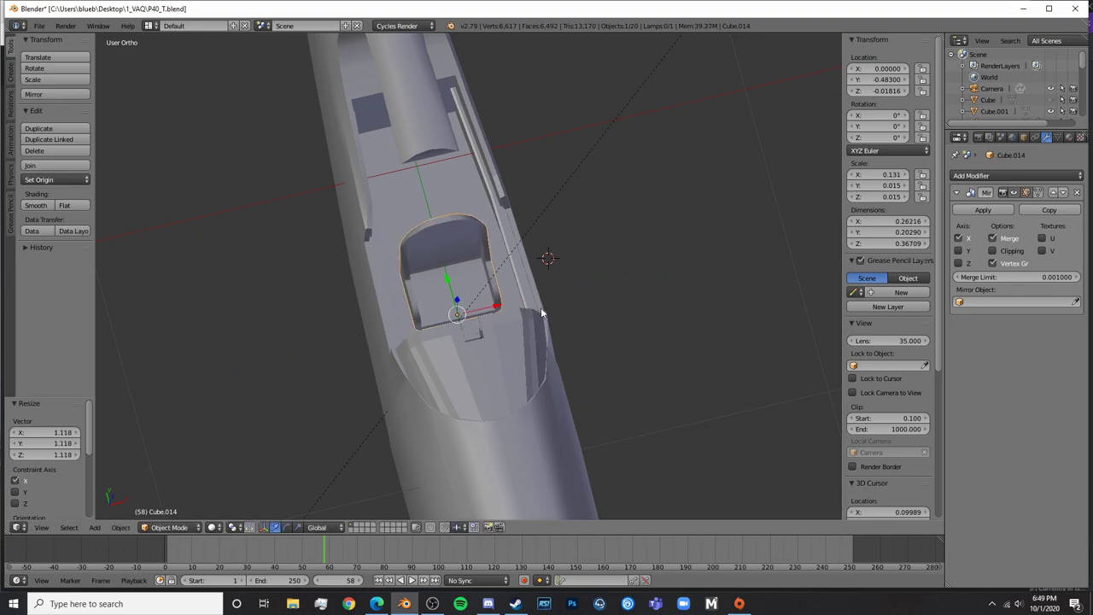
Stretch the seat along Y to about 0.232 and shrink its height by a factor of 0.934
middle_drag(542, 314, 426, 282)
key(s)
key(y)
key(z)
click(618, 298)
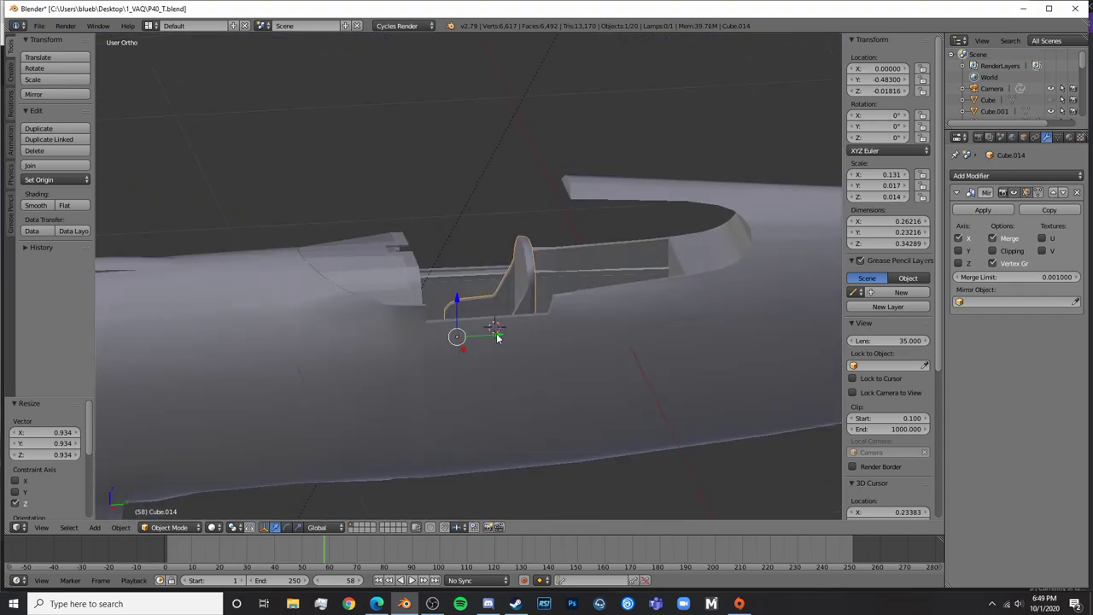
Adjust the seat's position along Y to about -0.467, checking it against the cockpit opening in right view
mouse_move(498, 337)
mouse_down()
mouse_move(510, 338)
mouse_move(502, 348)
mouse_up()
key(KP_3)
key(z)
key(z)
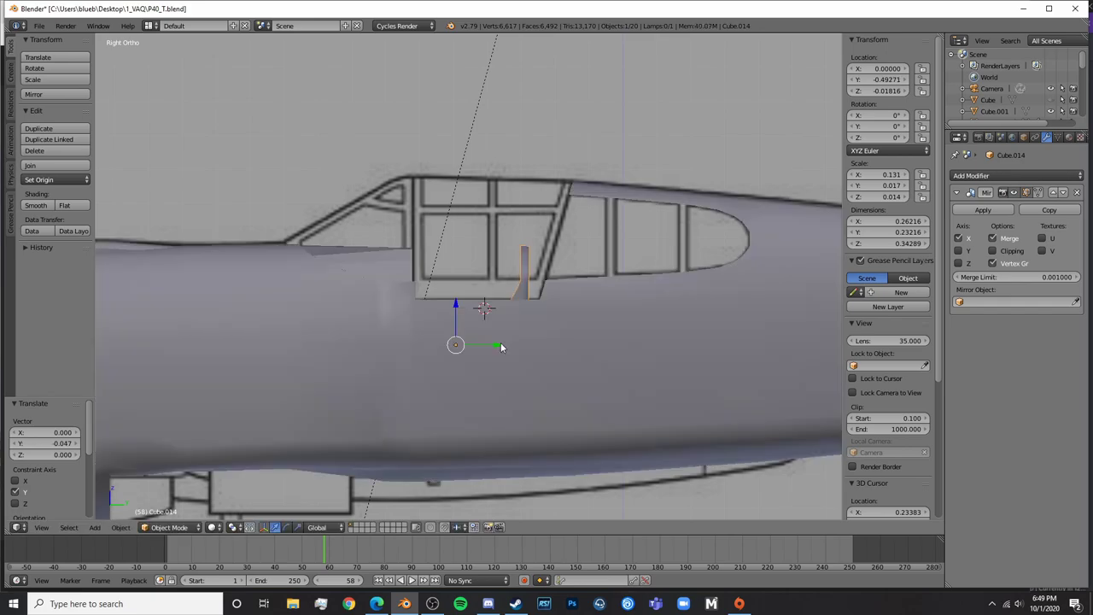
key(z)
middle_drag(547, 344, 557, 334)
key(z)
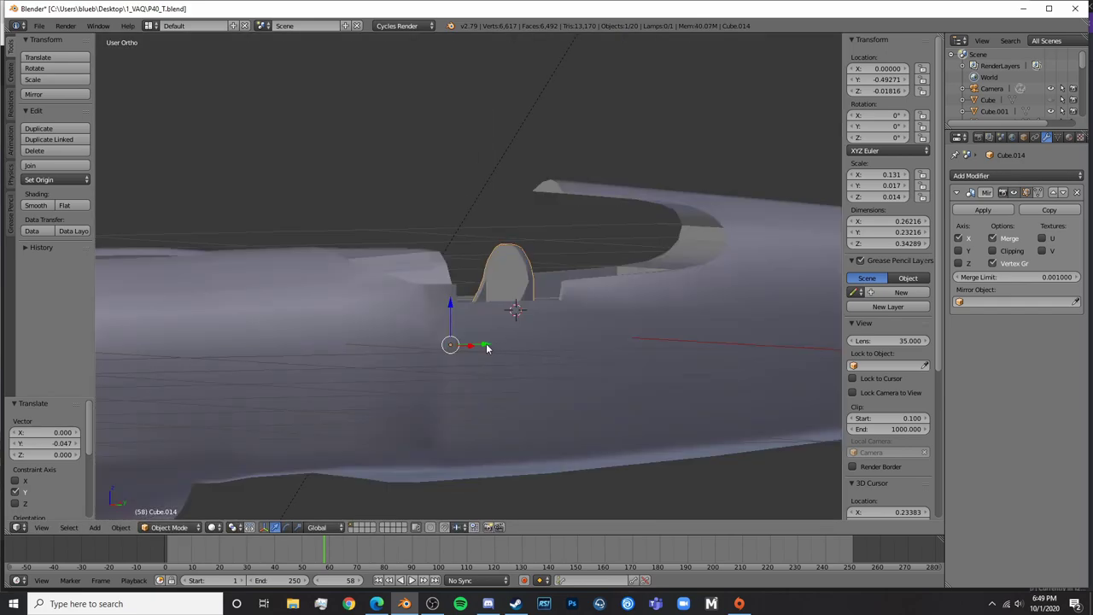
drag(487, 348, 493, 343)
key(a)
middle_drag(480, 345, 647, 369)
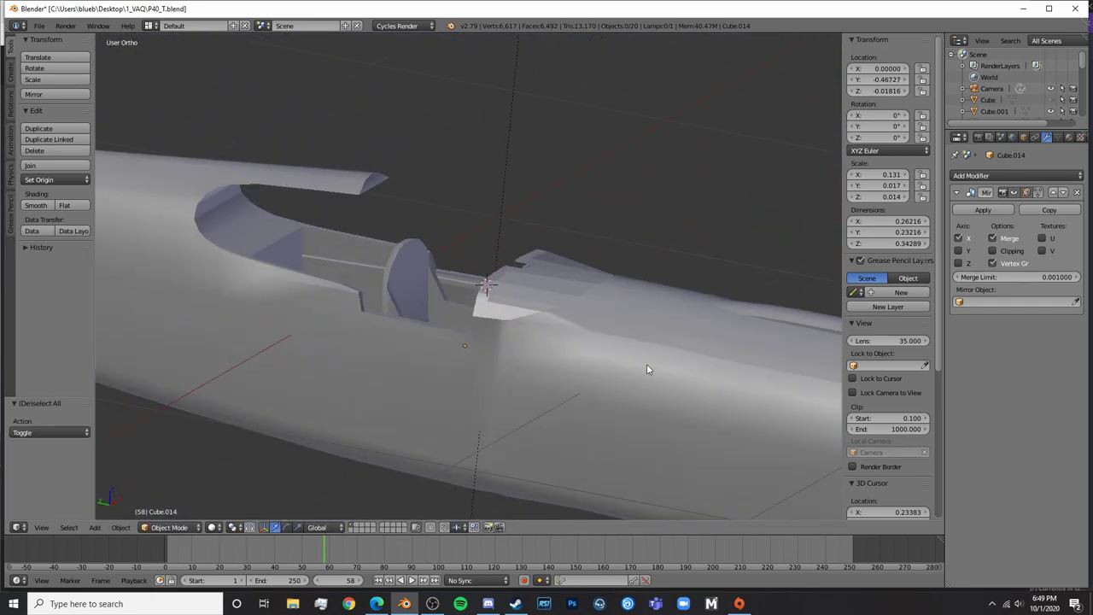
Check the seat from both sides and shift it along Y to about -0.446
key(shift+z)
mouse_move(390, 340)
middle_down()
mouse_move(550, 341)
mouse_move(665, 325)
mouse_move(557, 366)
mouse_move(523, 289)
middle_up()
key(shift+z)
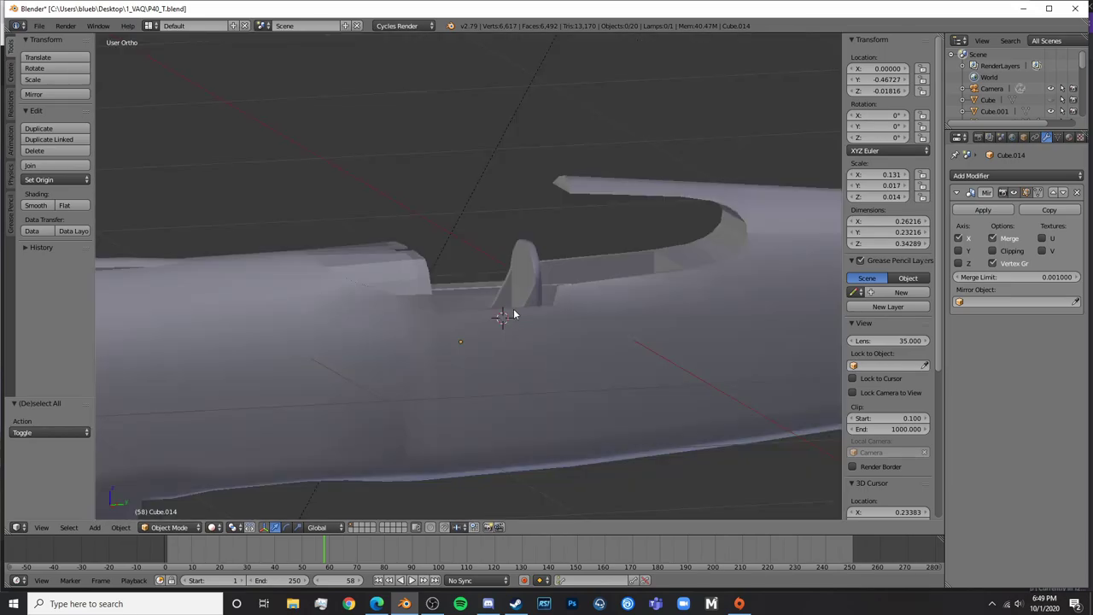
right_click(536, 298)
drag(496, 339, 502, 337)
key(a)
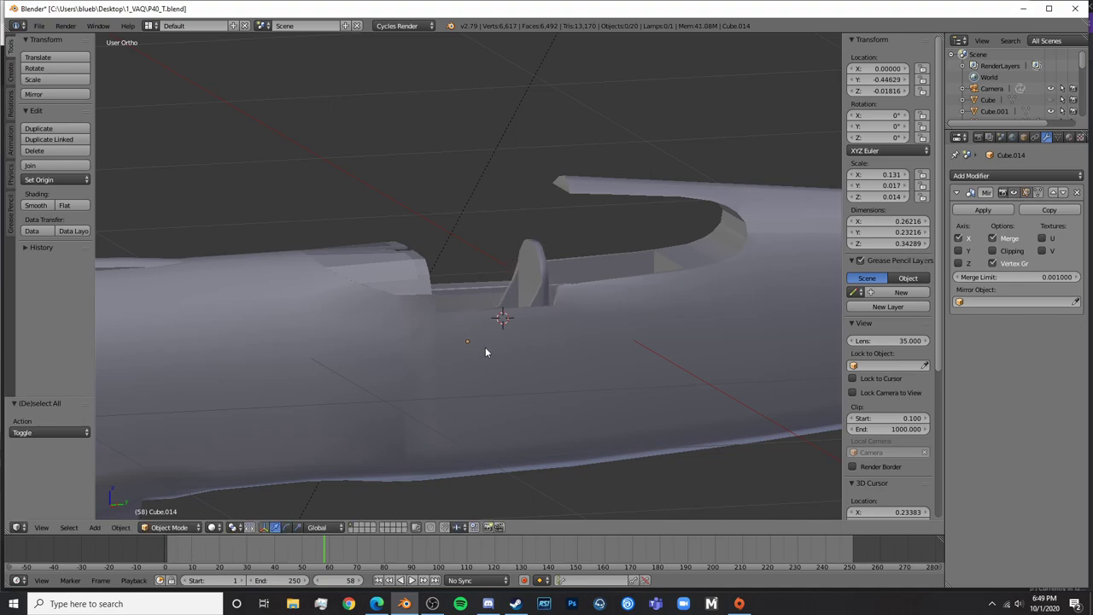
Examine the seat's fit in the cockpit from several angles and against the side blueprint
key(shift+z)
mouse_move(485, 352)
middle_down()
mouse_move(649, 362)
mouse_move(444, 361)
mouse_move(551, 378)
mouse_move(551, 343)
mouse_move(418, 359)
mouse_move(569, 379)
mouse_move(210, 364)
mouse_move(255, 352)
mouse_move(607, 349)
mouse_move(402, 340)
mouse_move(460, 376)
middle_up()
key(shift+z)
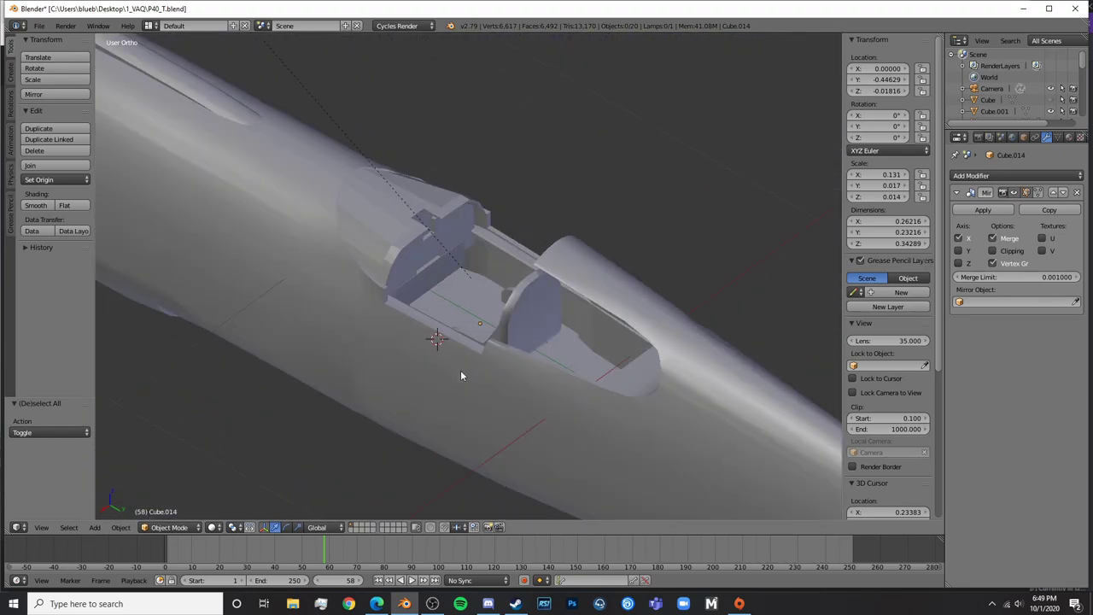
scroll(461, 376, up, 5)
scroll(445, 240, down, 4)
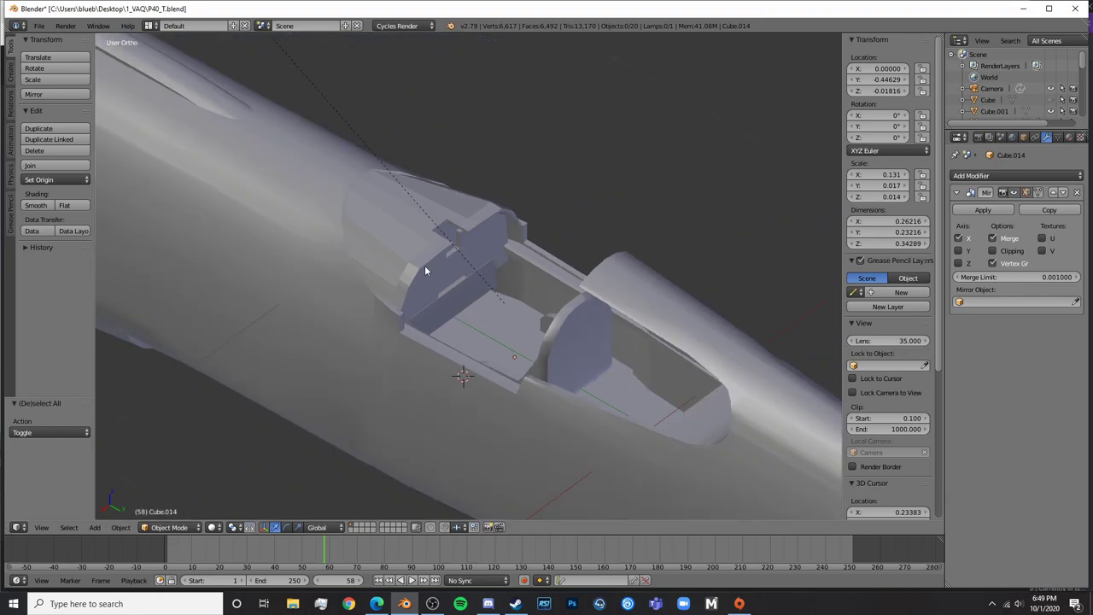
middle_drag(424, 265, 552, 285)
scroll(594, 346, down, 3)
scroll(479, 413, up, 5)
middle_drag(336, 368, 422, 227)
scroll(570, 350, down, 3)
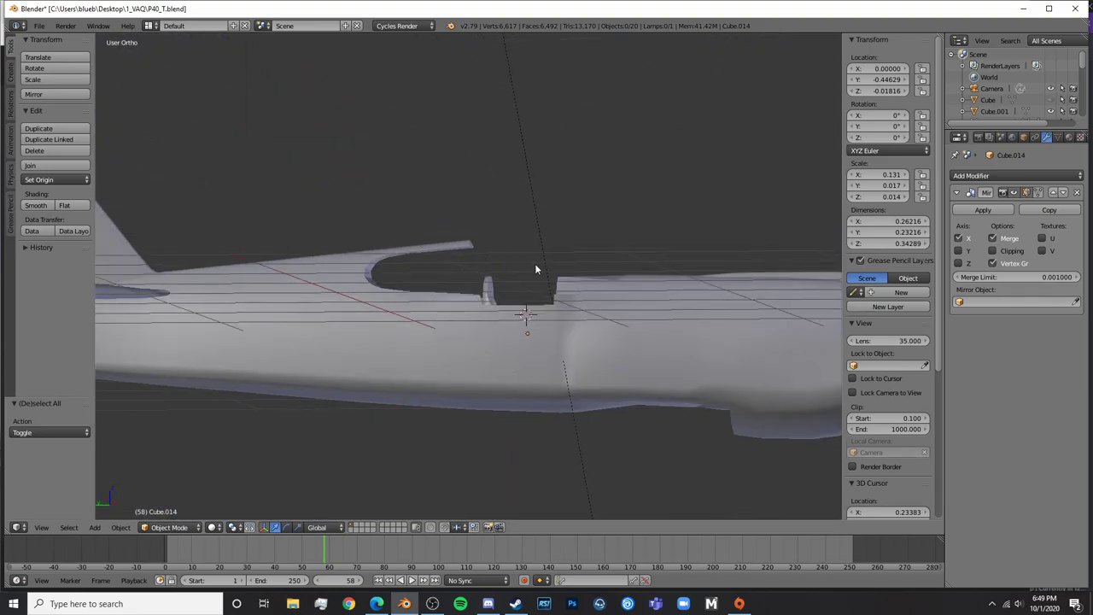
middle_drag(552, 285, 403, 389)
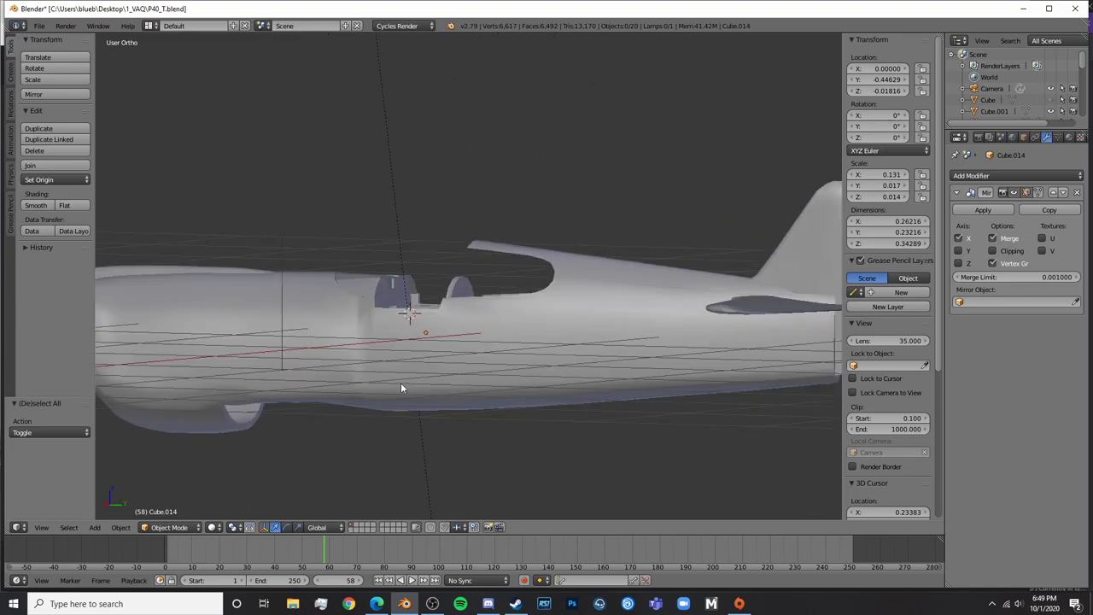
key(KP_3)
shift+middle_drag(410, 245, 680, 198)
scroll(1071, 62, down, 1)
scroll(1071, 73, down, 8)
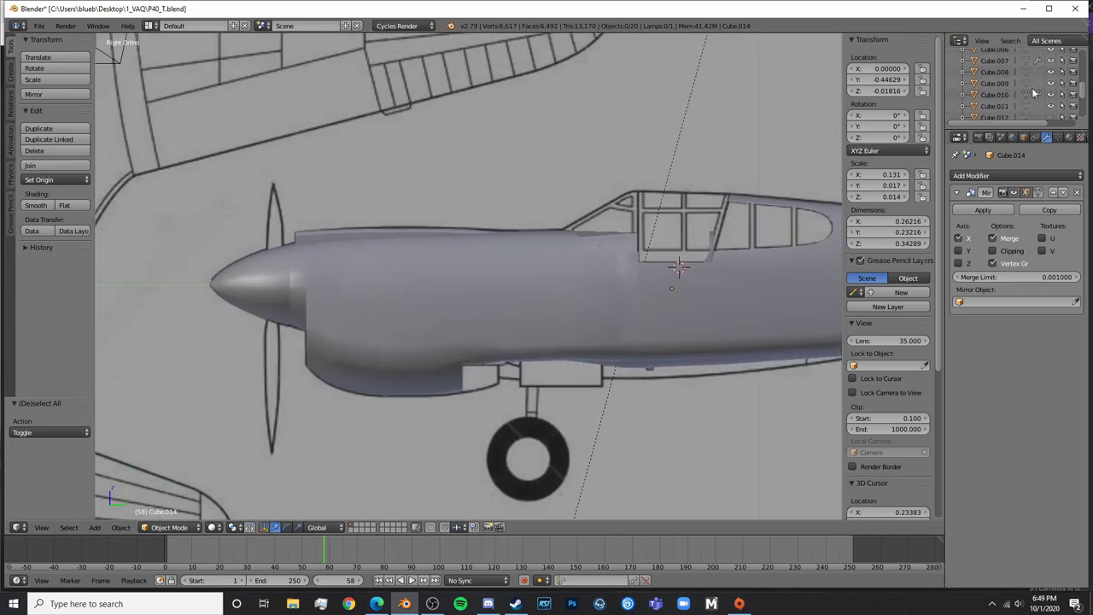
Try moving the cut-out fuselage aside in right view and undo the move
right_click(507, 321)
key(g)
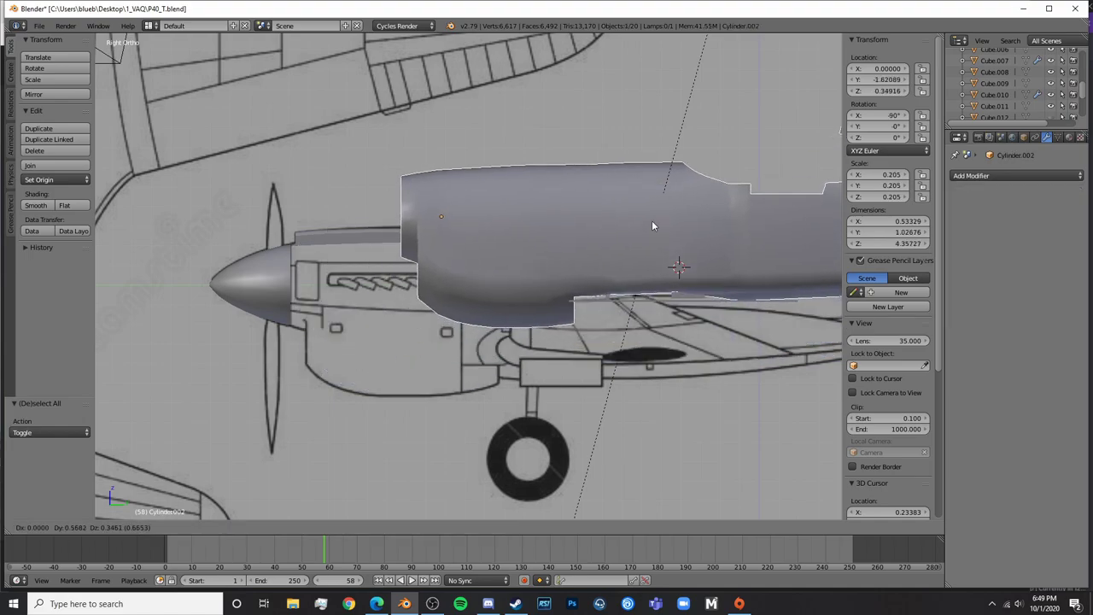
click(627, 250)
key(ctrl+z)
shift+middle_drag(685, 183, 454, 214)
key(a)
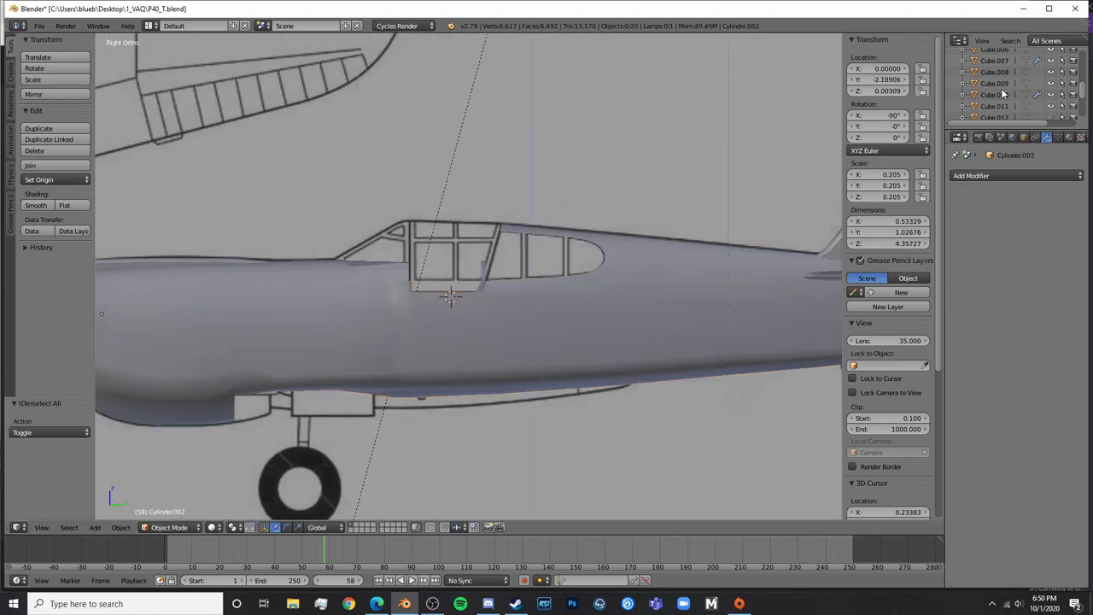
Preview the hidden Cube.005 object briefly and make the wing visible
scroll(1052, 118, down, 4)
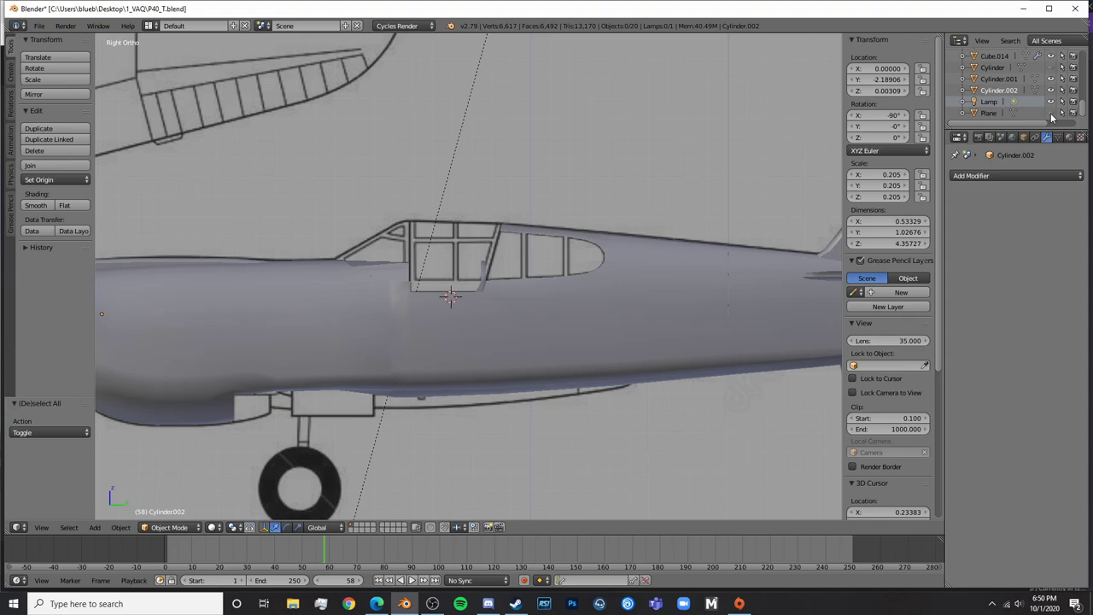
scroll(1053, 111, up, 3)
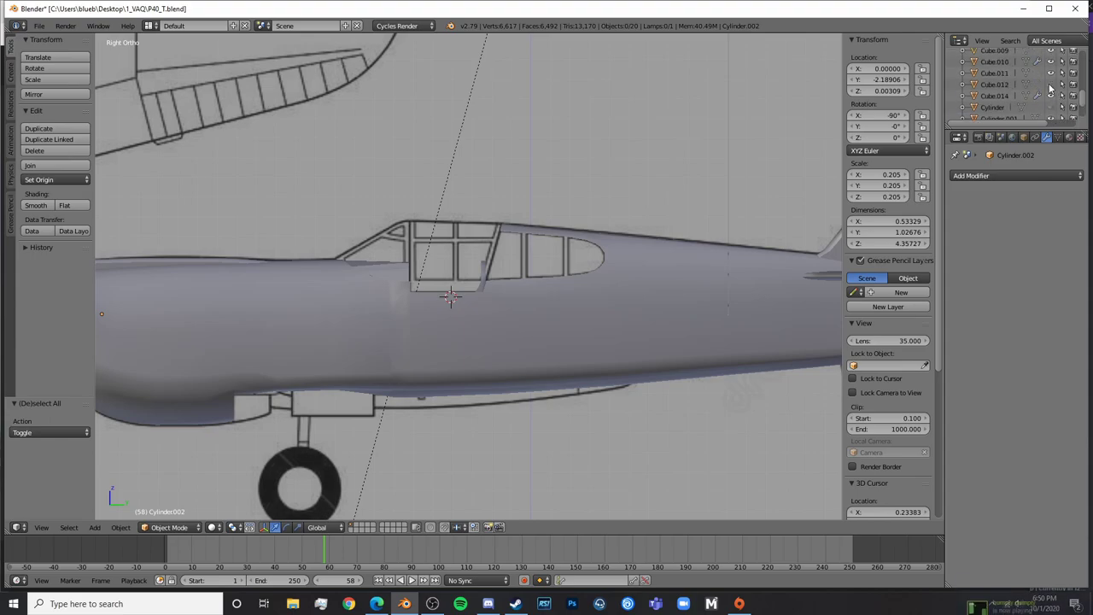
scroll(1052, 88, up, 1)
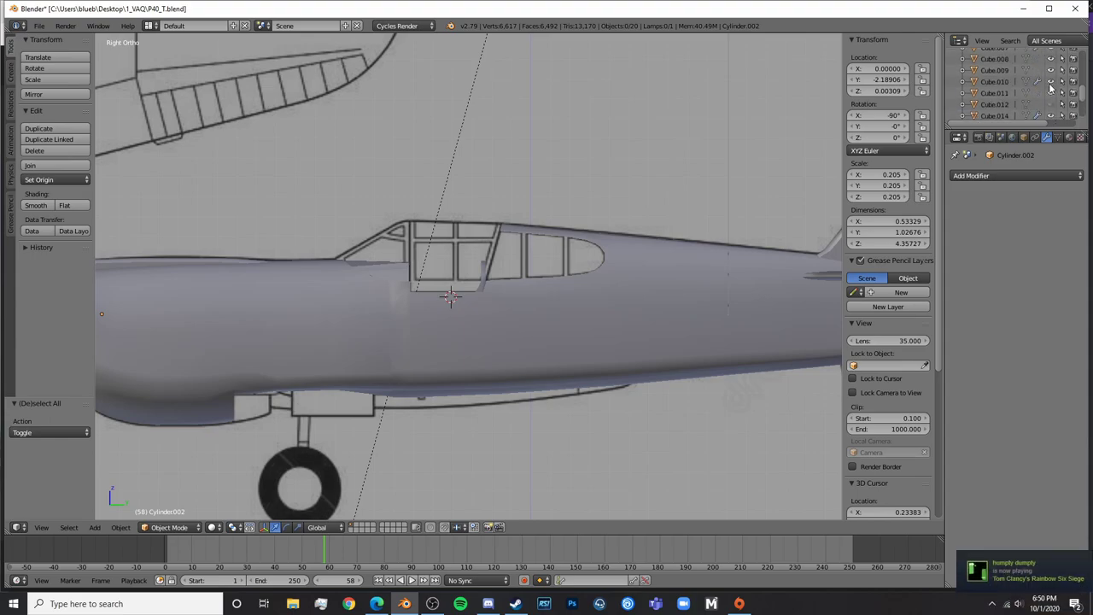
scroll(1052, 88, up, 2)
click(1052, 67)
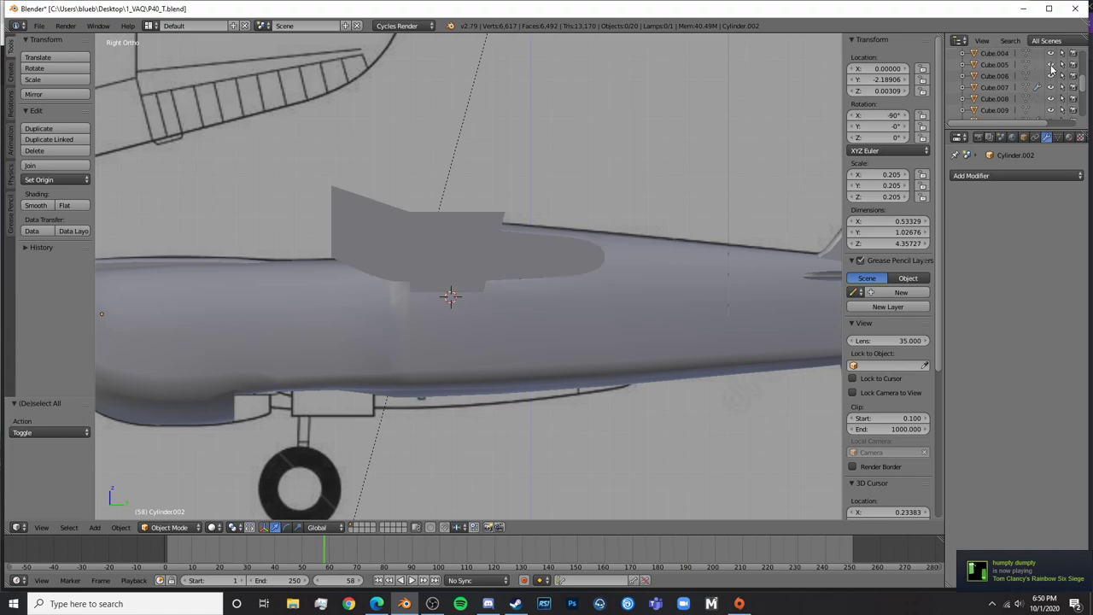
click(1051, 68)
scroll(1052, 70, up, 1)
click(1052, 60)
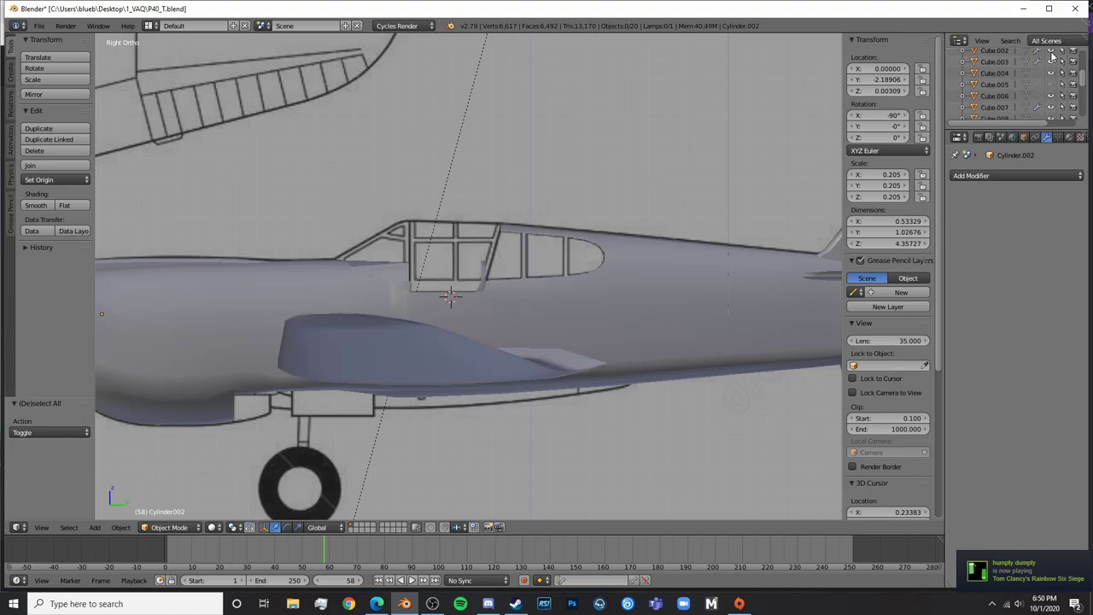
Show the hidden Cube object briefly and hide it again
scroll(1055, 80, up, 1)
scroll(1055, 81, up, 2)
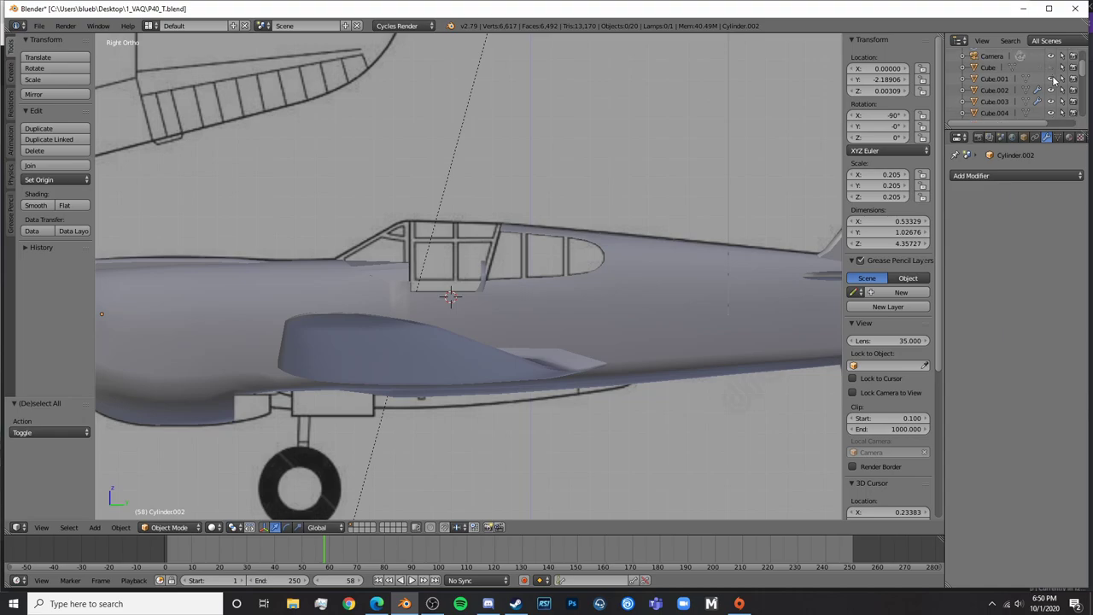
click(1051, 68)
click(1052, 68)
scroll(1053, 75, down, 5)
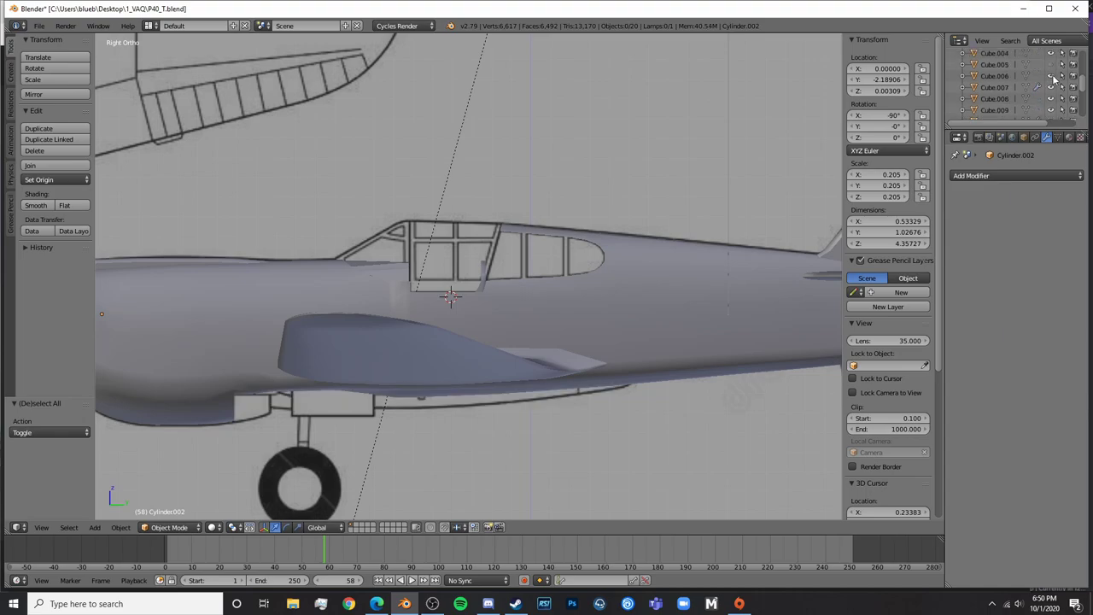
scroll(1051, 110, down, 3)
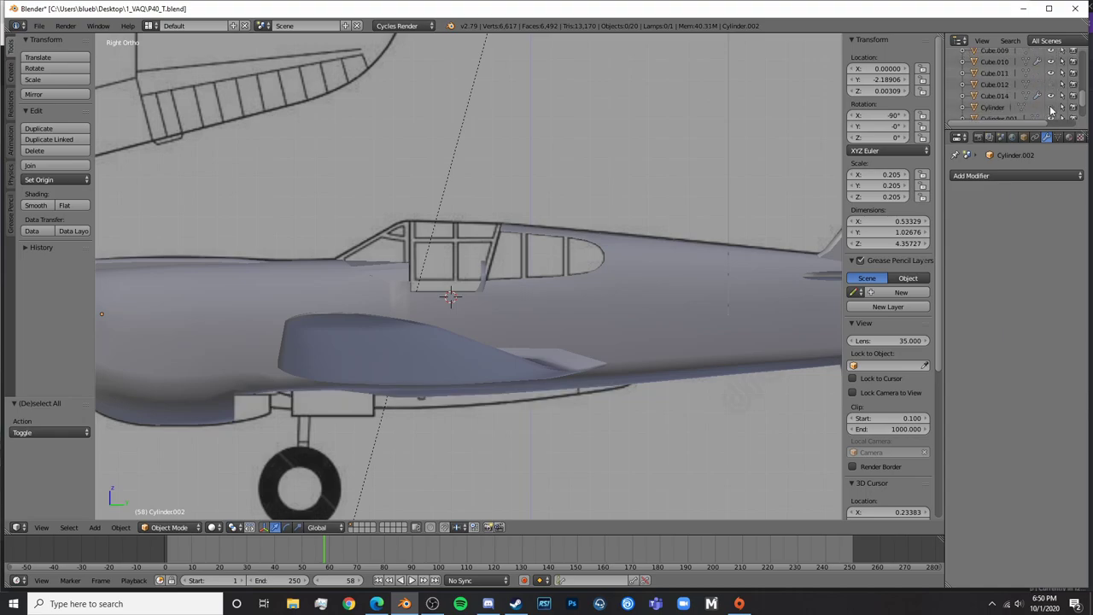
Make the uncut fuselage object Cylinder visible and select it
click(1052, 87)
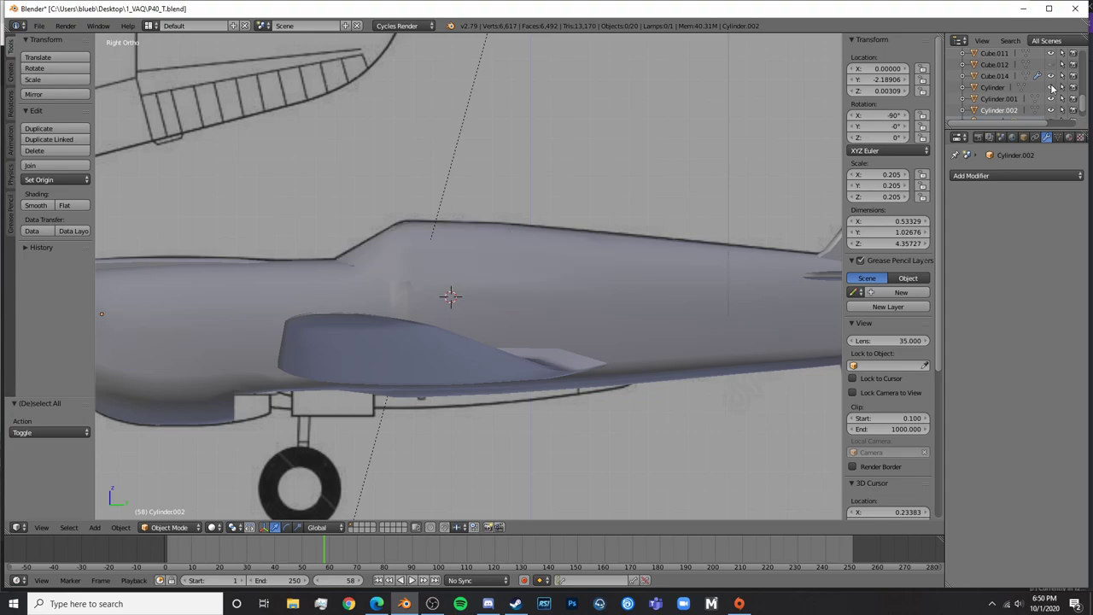
click(1052, 87)
click(1051, 88)
click(1051, 87)
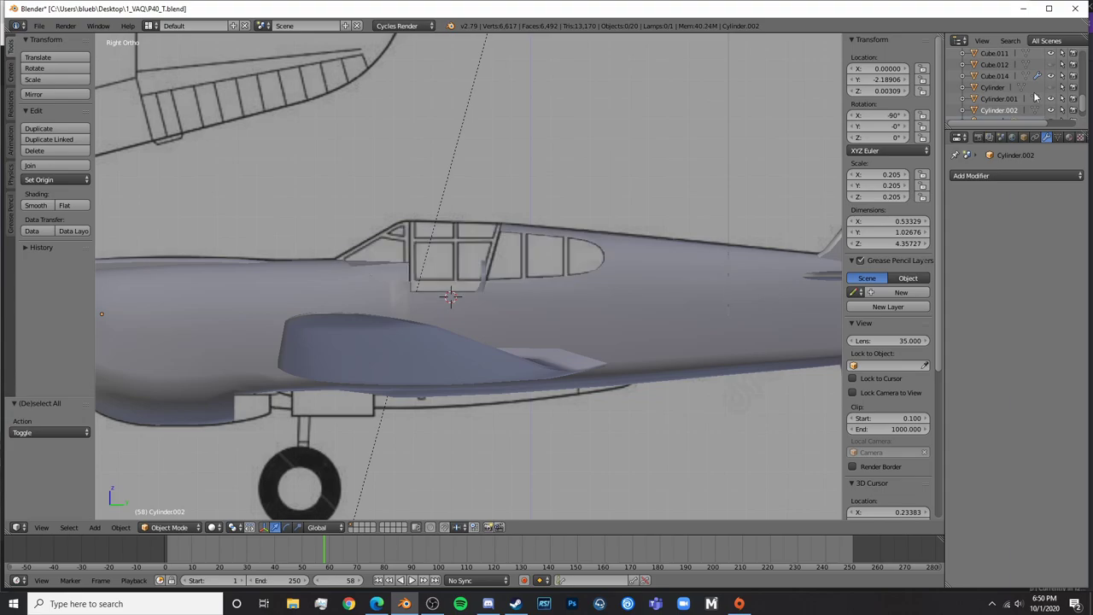
click(993, 88)
click(1052, 87)
click(1051, 87)
click(1052, 87)
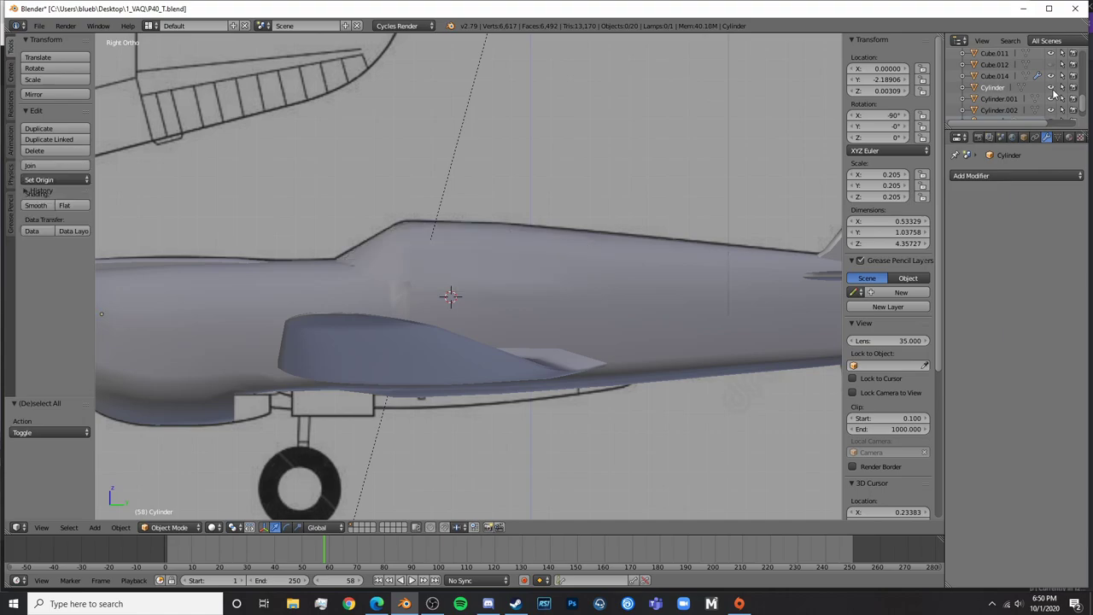
right_click(435, 233)
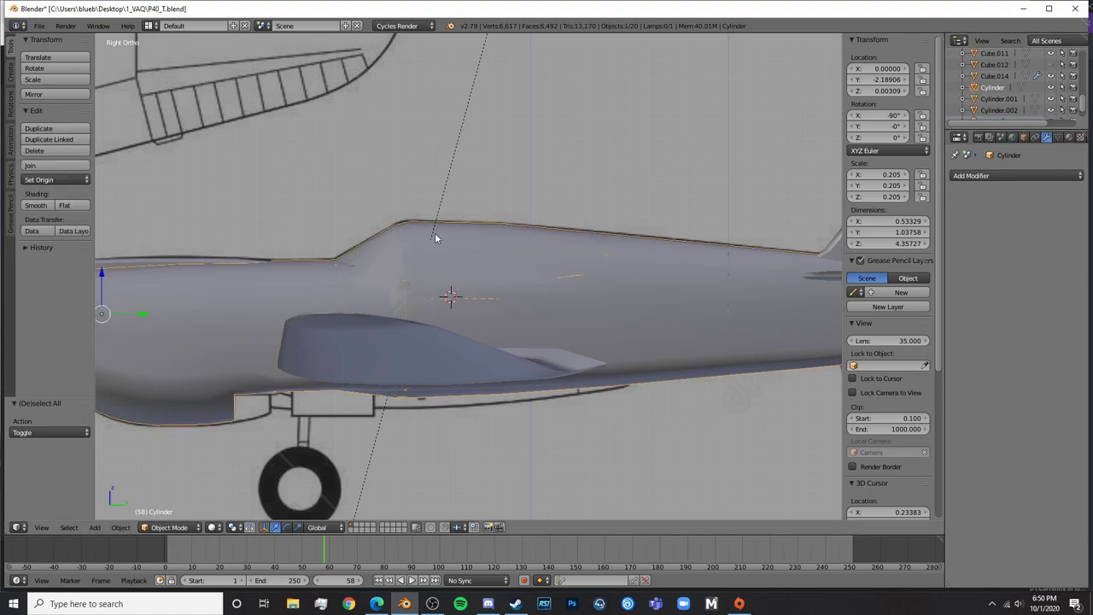
Compare the uncut fuselage with the canopy outline and the seat in wireframe and solid shading
scroll(435, 227, down, 5)
scroll(478, 251, up, 4)
key(z)
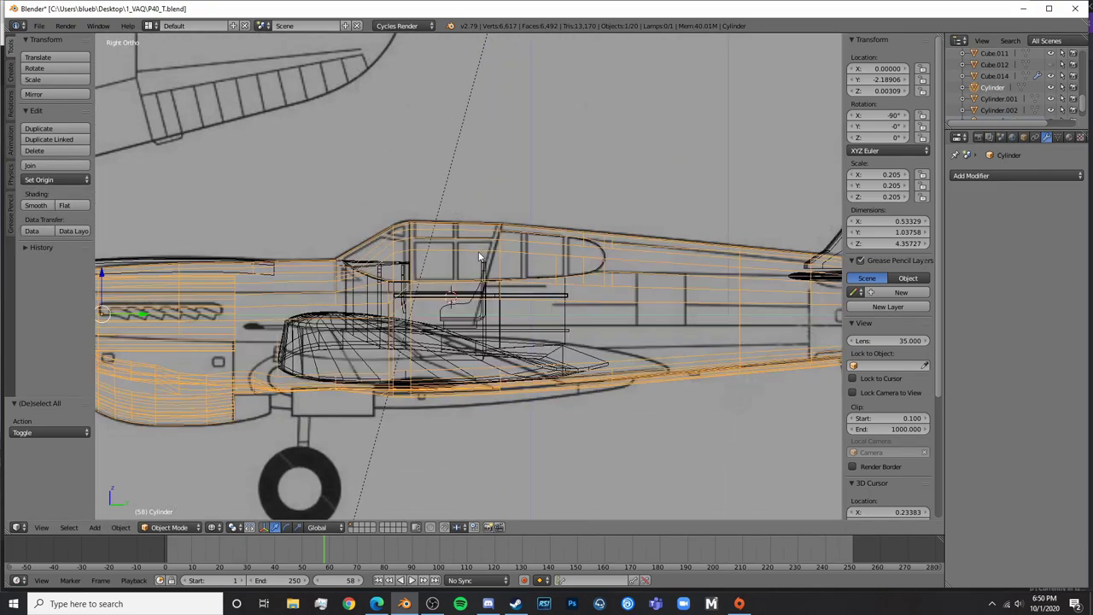
scroll(478, 251, up, 2)
shift+middle_drag(479, 251, 556, 291)
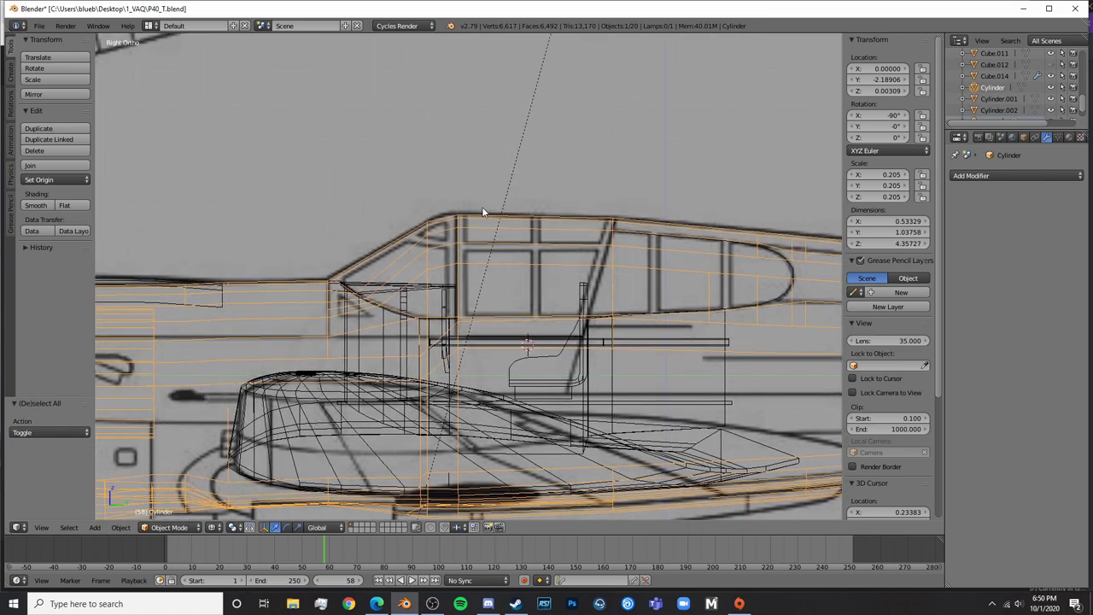
key(z)
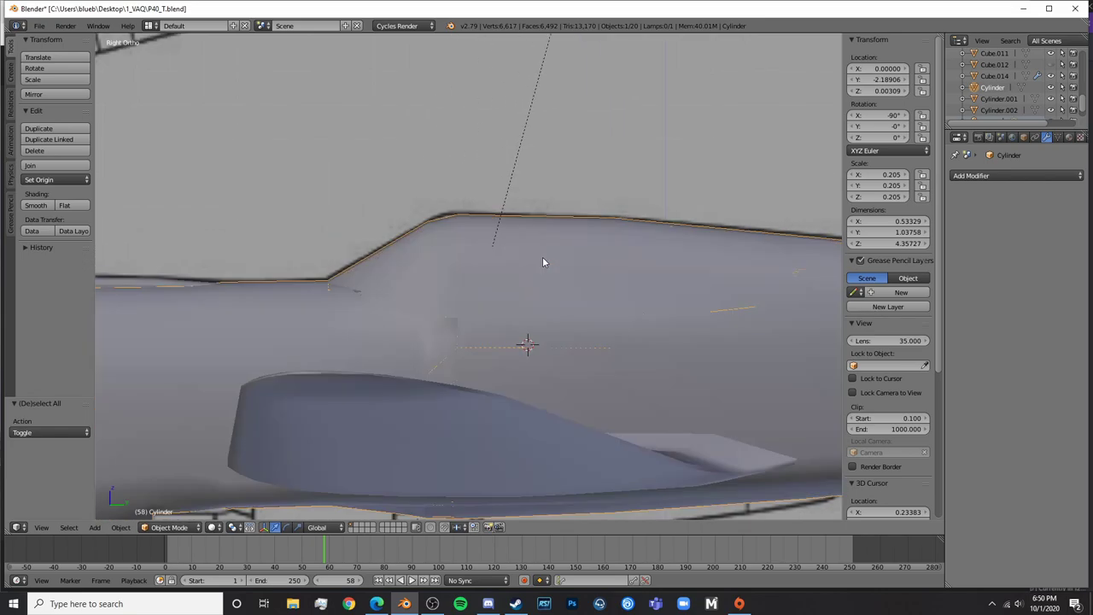
scroll(513, 261, down, 3)
mouse_move(490, 268)
middle_down()
mouse_move(449, 276)
mouse_move(686, 297)
middle_up()
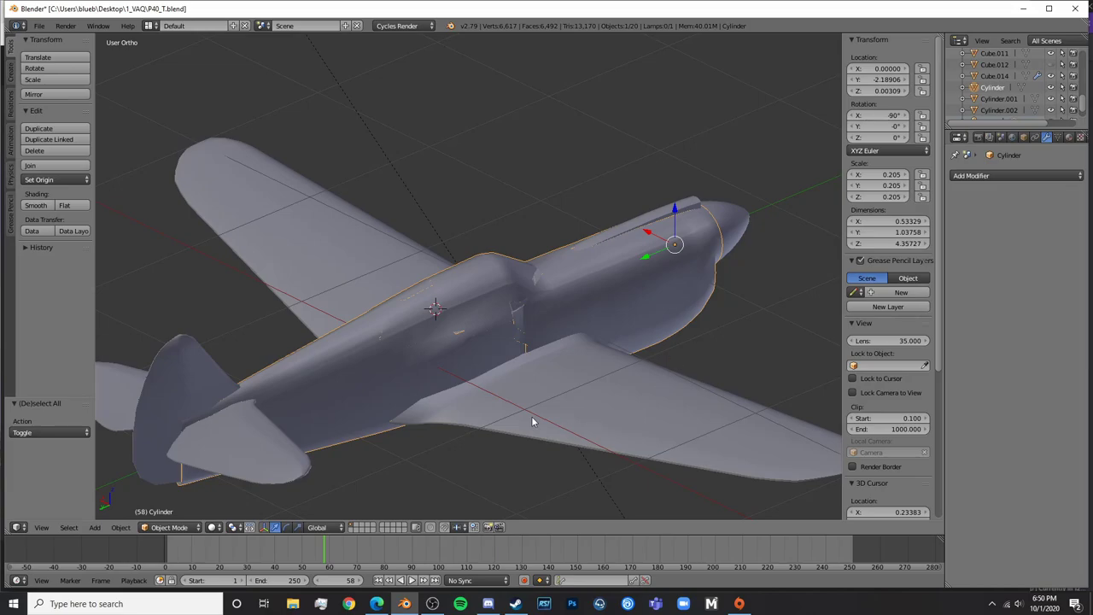
key(KP_3)
key(z)
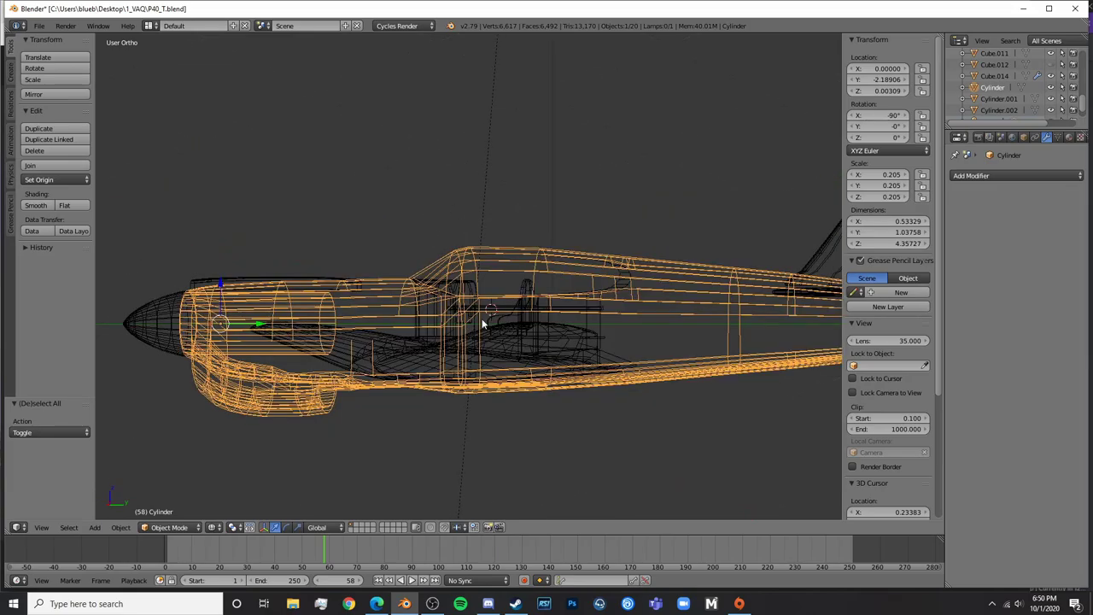
key(KP_3)
key(z)
key(z)
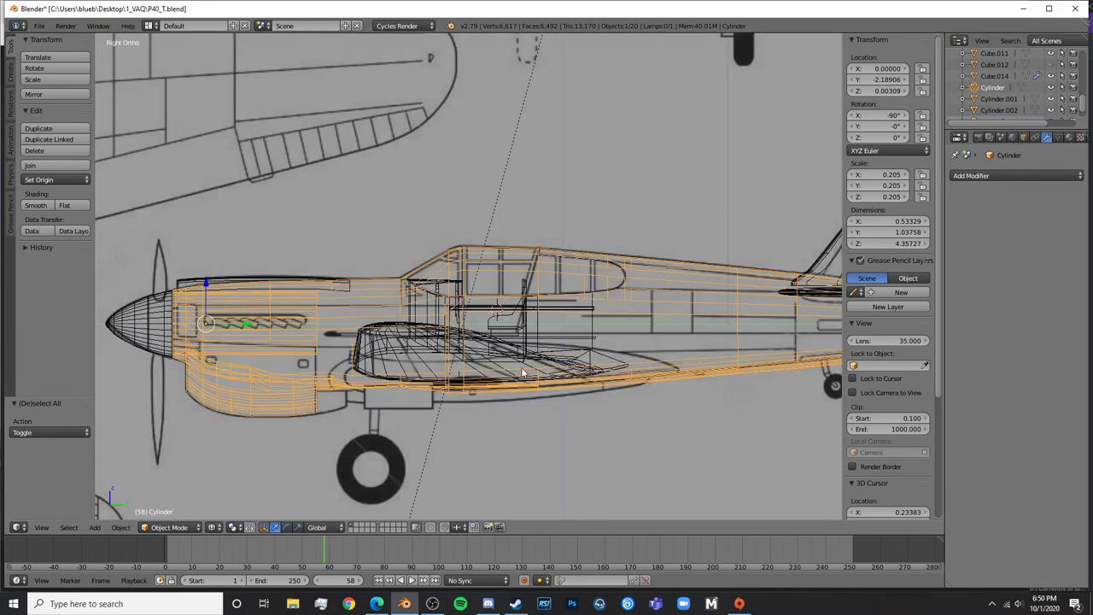
Add a cube beside the cockpit sill, scale it to about 0.030 and nudge it below the canopy's front frame
scroll(521, 346, up, 5)
key(shift+a)
mouse_move(439, 342)
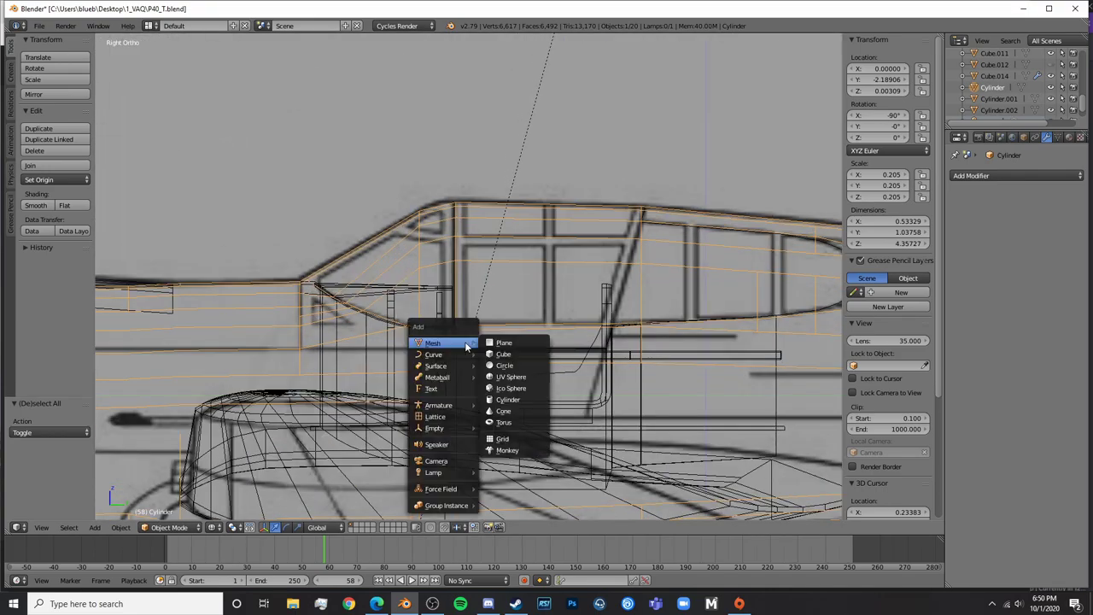
click(522, 353)
key(s)
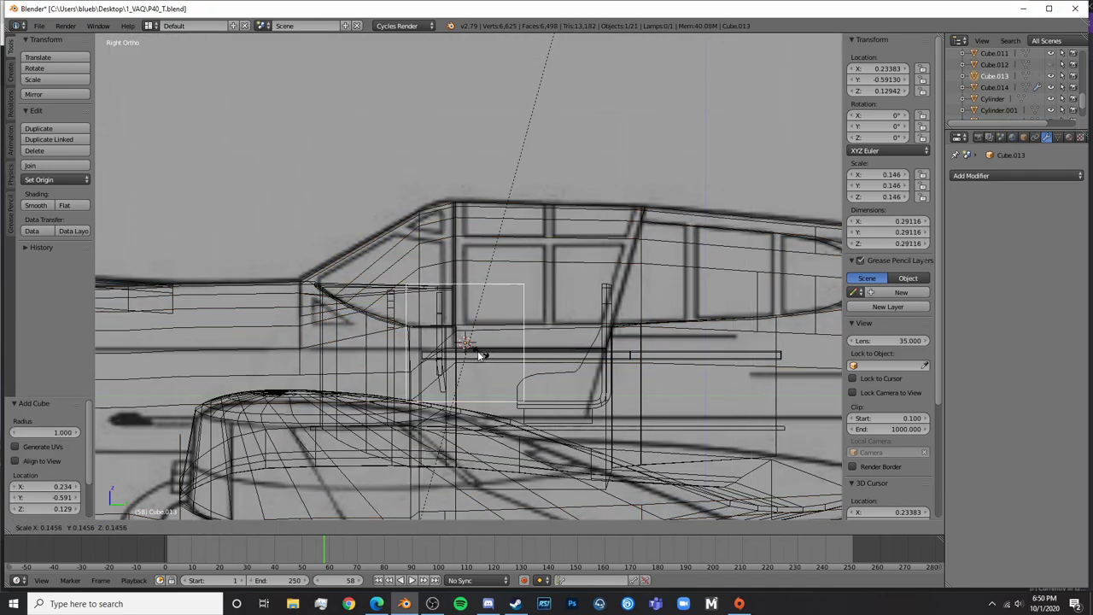
click(479, 342)
key(g)
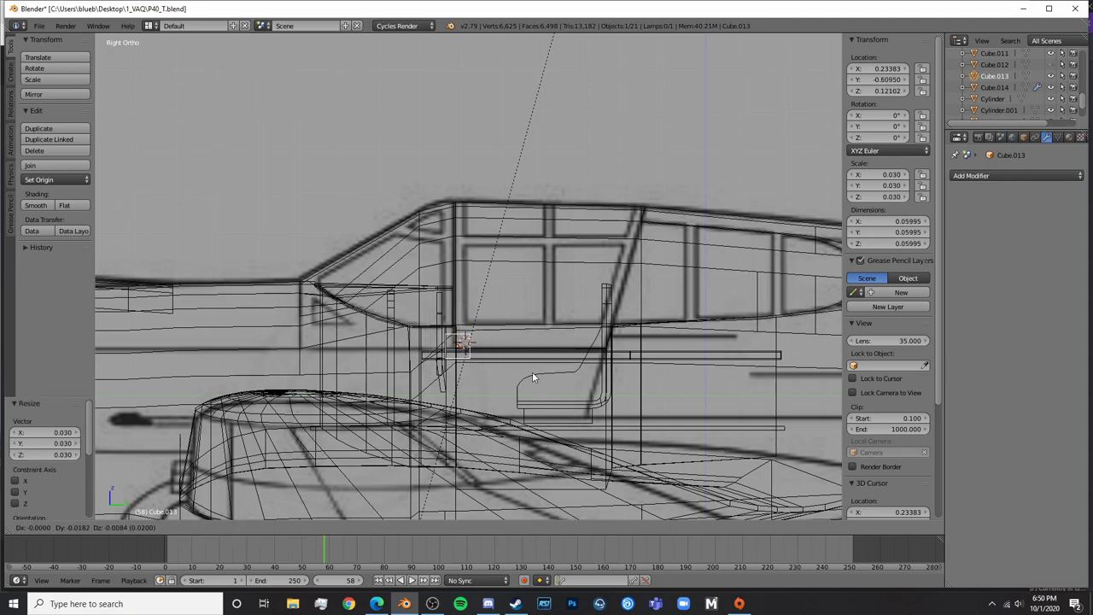
click(533, 374)
scroll(533, 374, down, 4)
key(z)
middle_drag(533, 374, 443, 340)
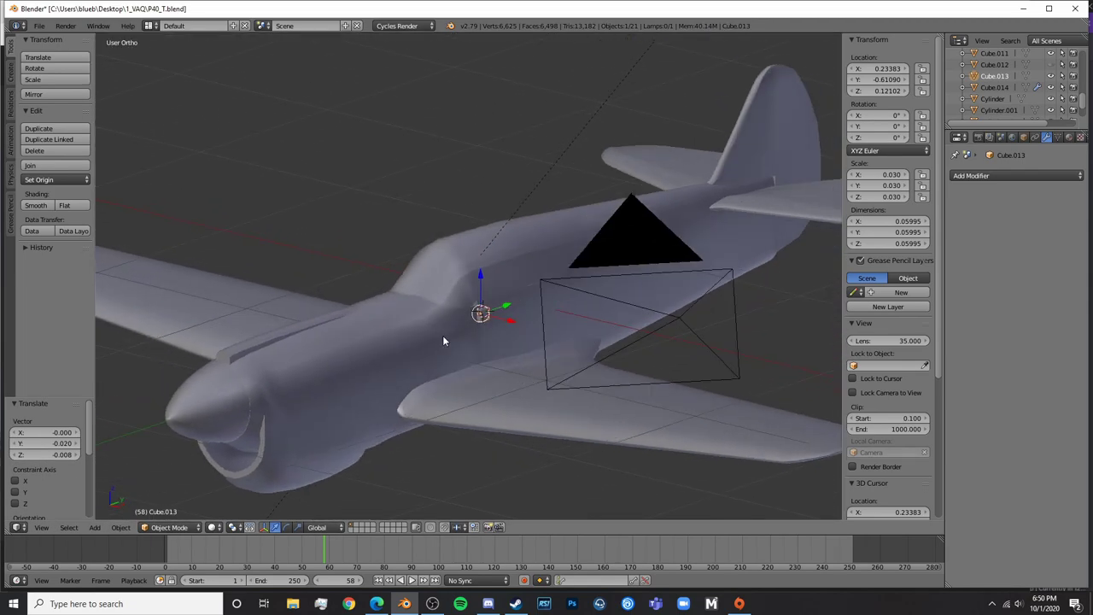
Compare the fuselage with the side blueprint and delete the small cube beside the cockpit
right_click(443, 341)
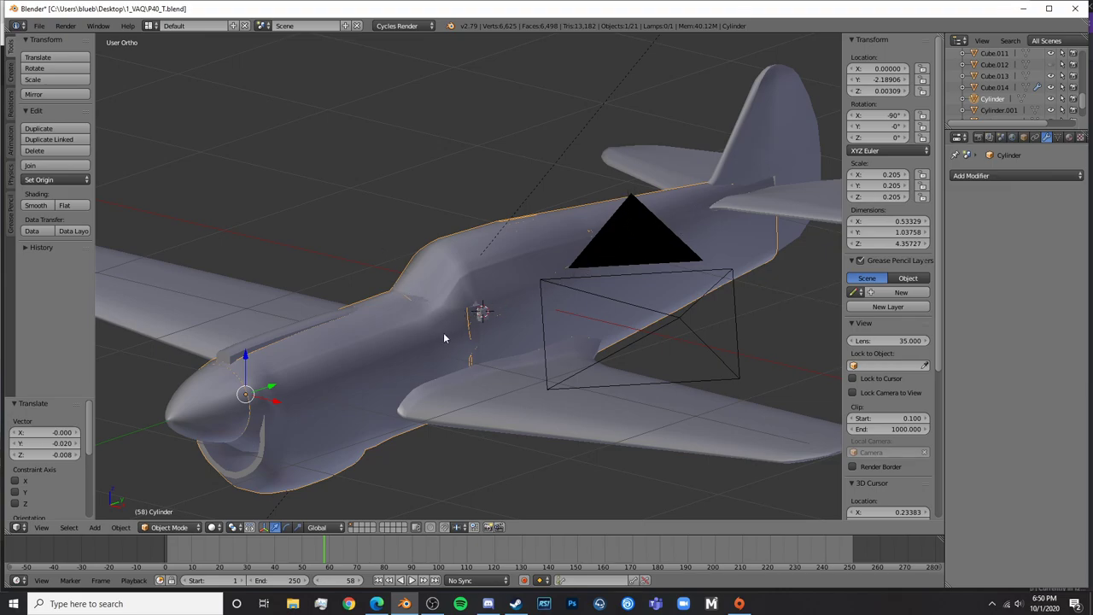
key(KP_3)
key(z)
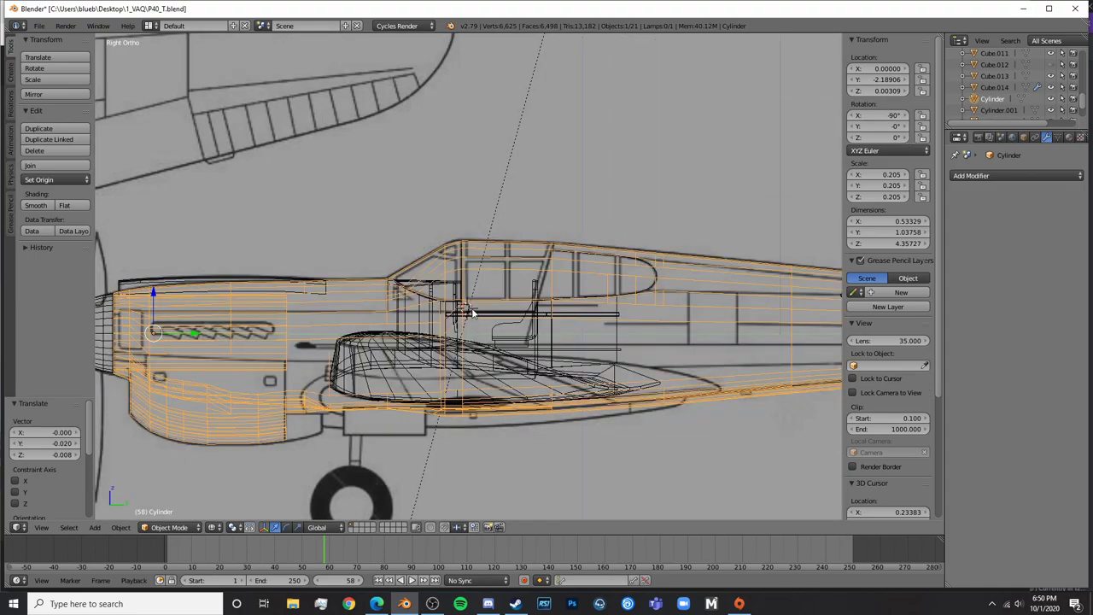
scroll(982, 94, down, 1)
key(z)
middle_drag(494, 318, 471, 313)
right_click(475, 312)
key(x)
click(479, 312)
Select the separated canopy section and set its origin to its geometry
right_click(481, 240)
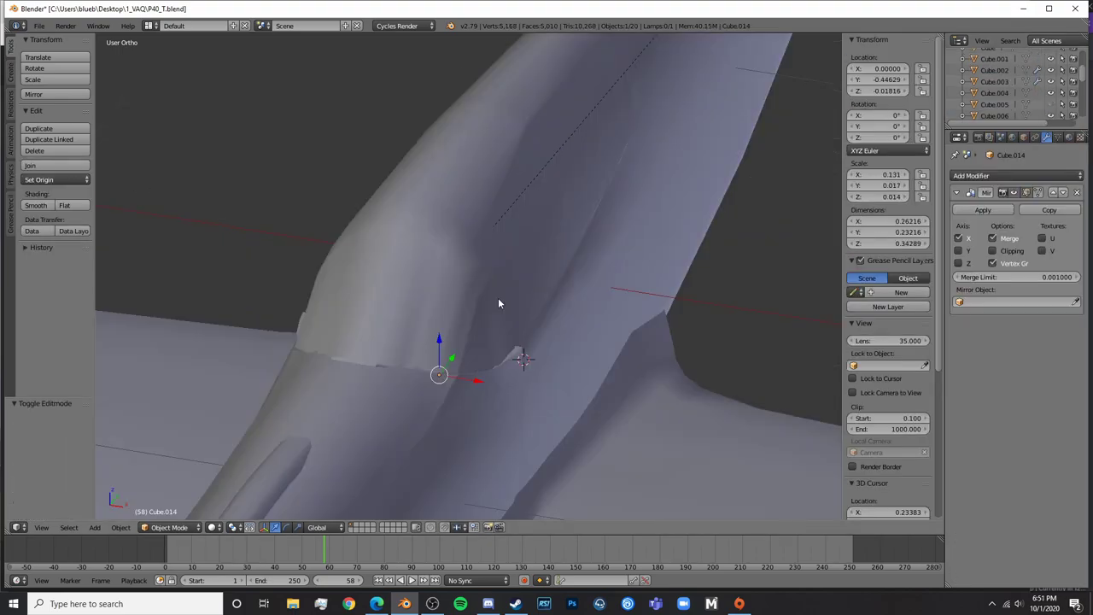
scroll(498, 298, down, 1)
scroll(498, 298, down, 1)
right_click(474, 306)
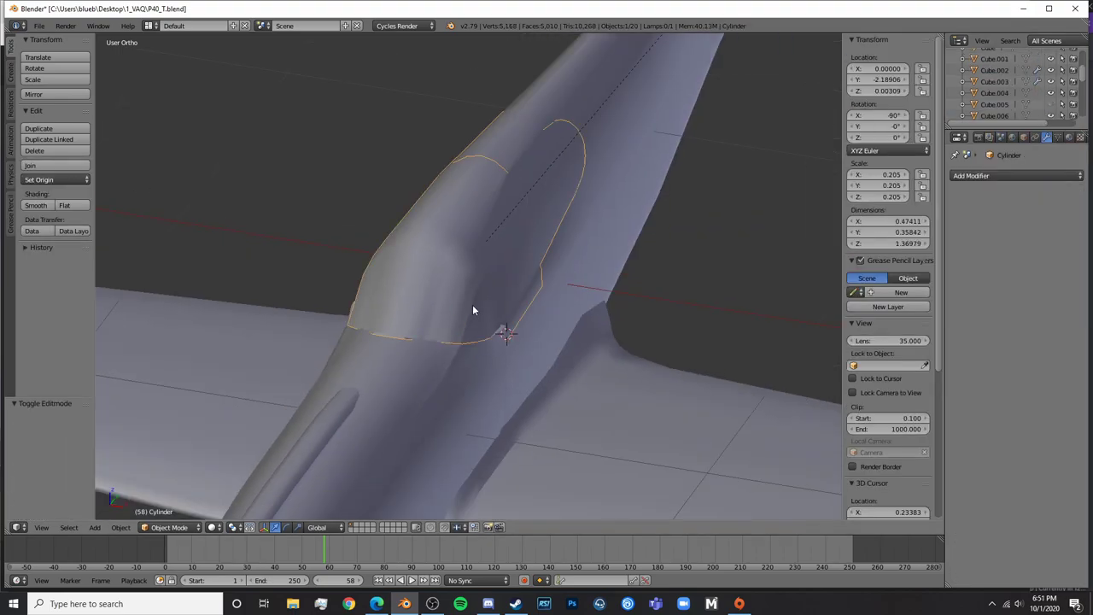
scroll(496, 285, down, 6)
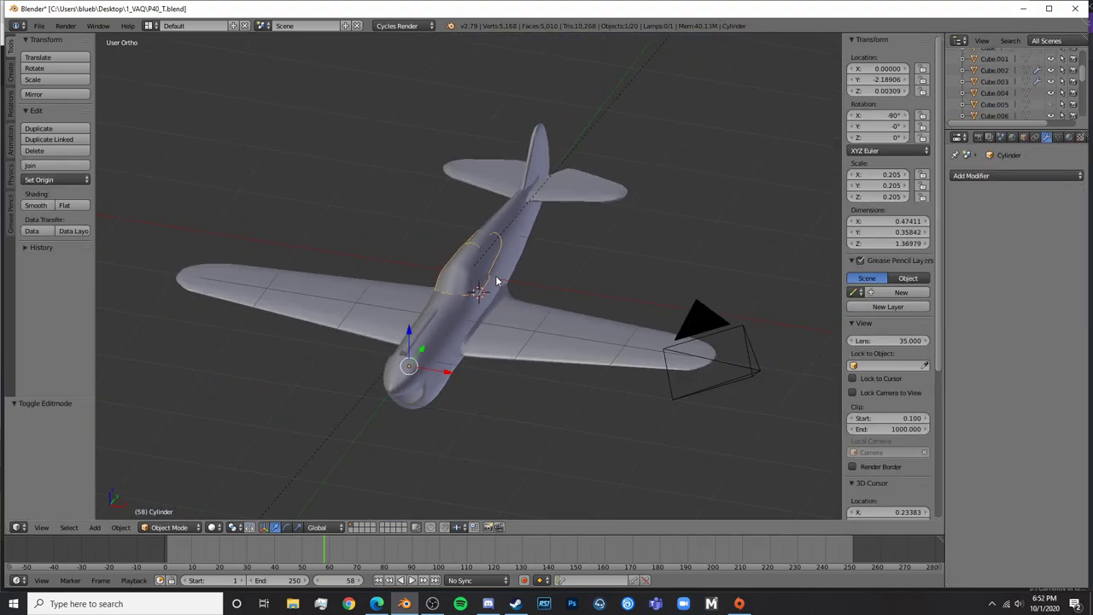
scroll(496, 281, up, 2)
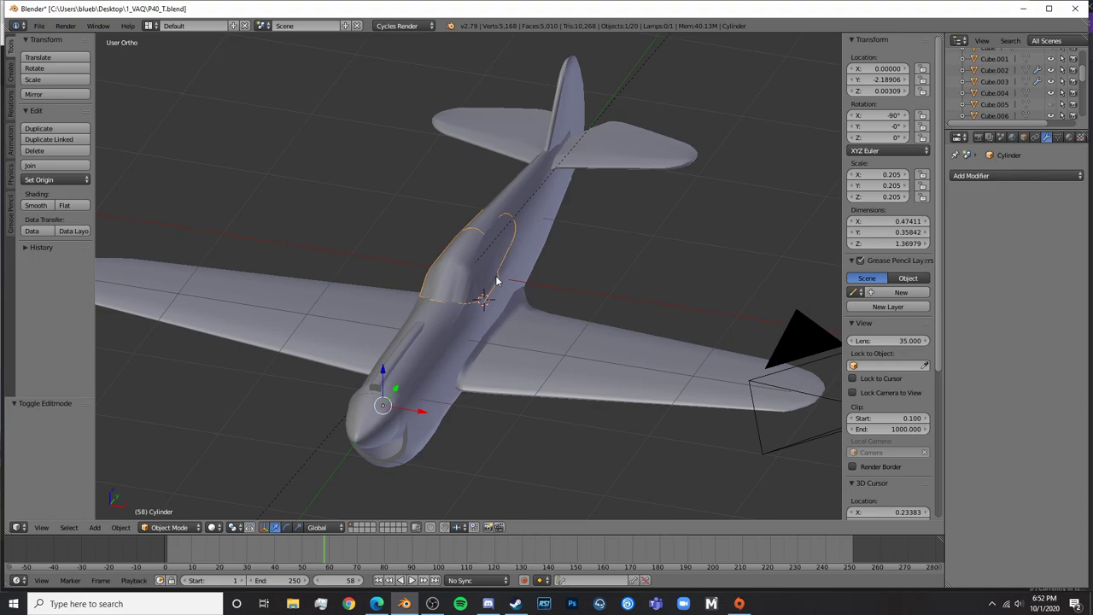
key(ctrl+shift+alt+c)
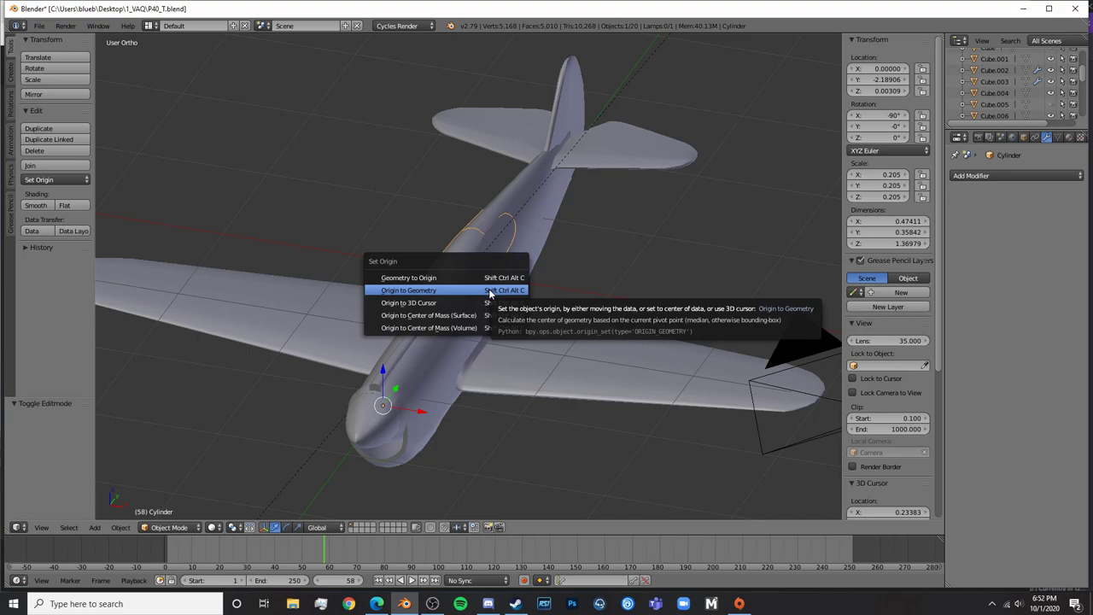
click(427, 290)
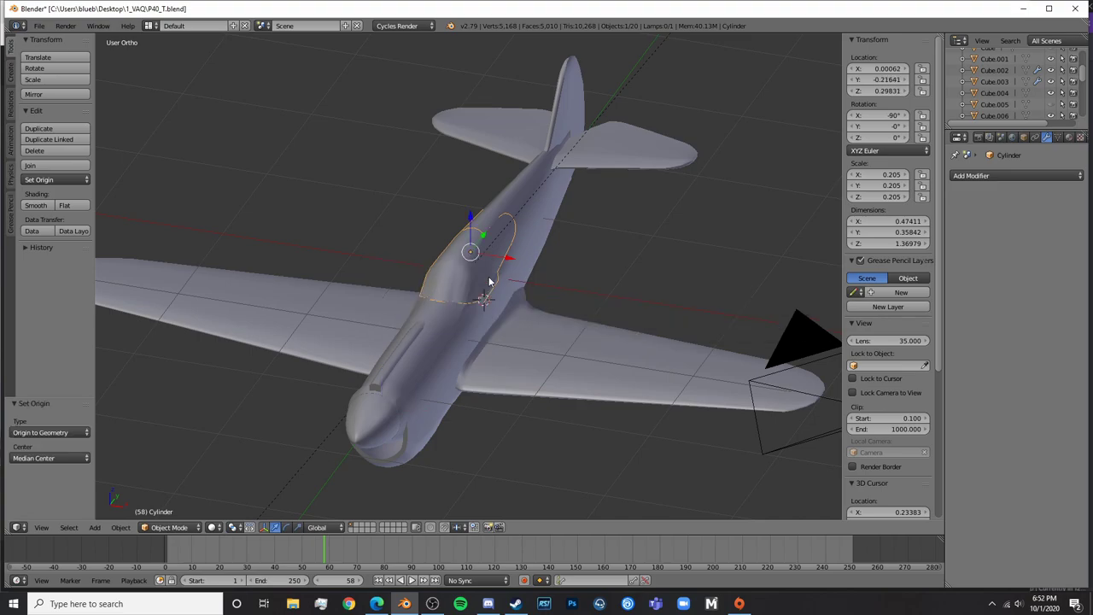
Try lifting the canopy section off the fuselage along Z, and undo the move
middle_drag(490, 282, 427, 226)
drag(486, 228, 487, 135)
middle_drag(499, 205, 444, 215)
scroll(451, 293, up, 5)
key(ctrl+z)
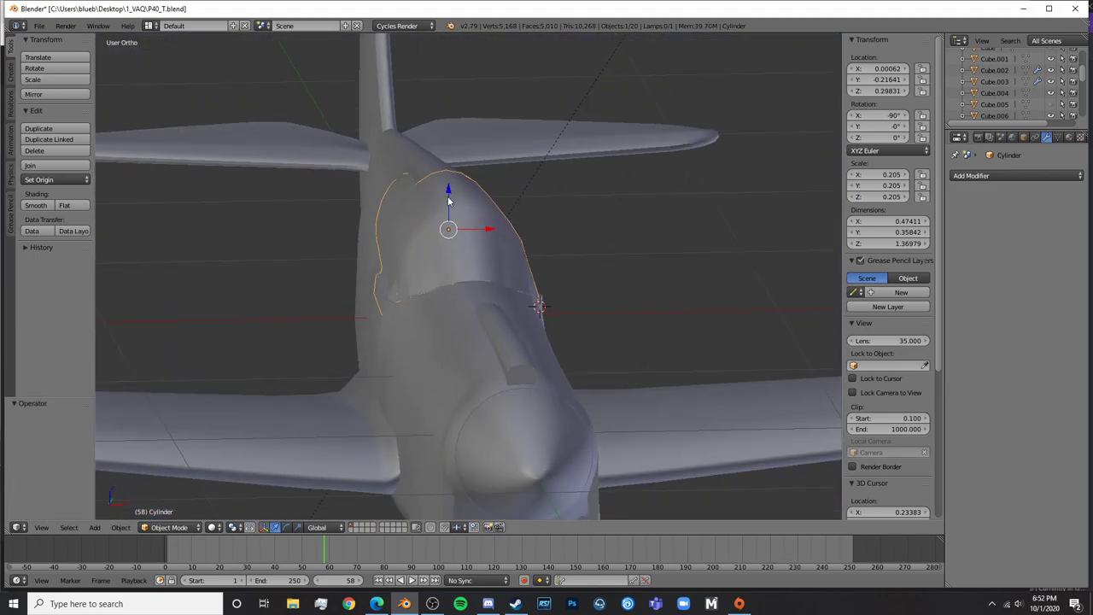
Add a cube in the right view, scale it to about 0.101 and place it over the canopy's lower front side window
key(KP_3)
key(z)
scroll(448, 198, up, 3)
shift+middle_drag(405, 279, 520, 349)
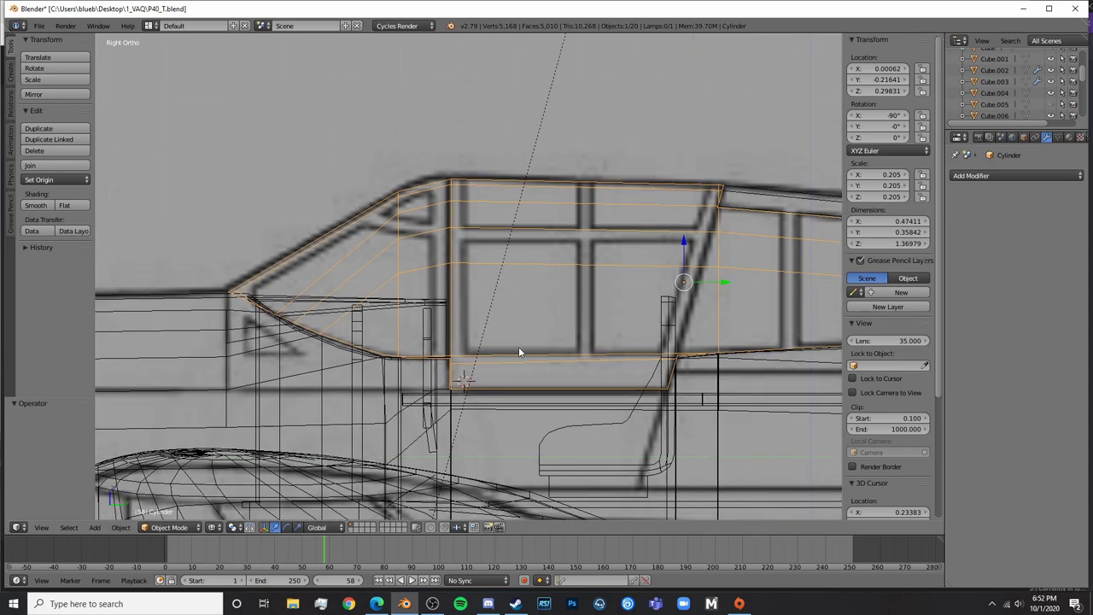
shift+middle_drag(633, 321, 584, 324)
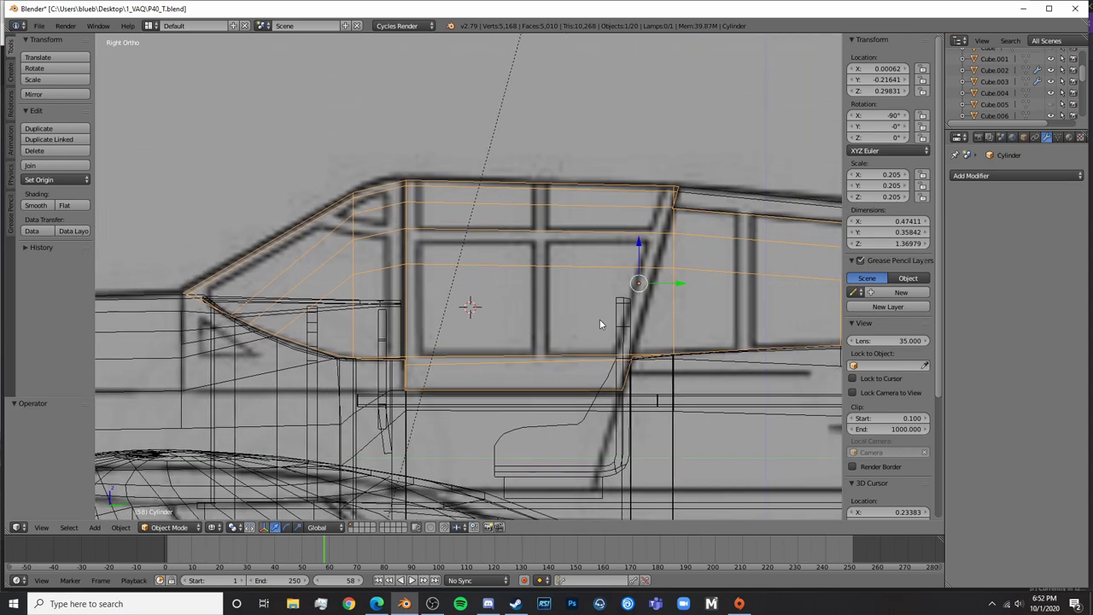
key(shift+a)
mouse_move(603, 320)
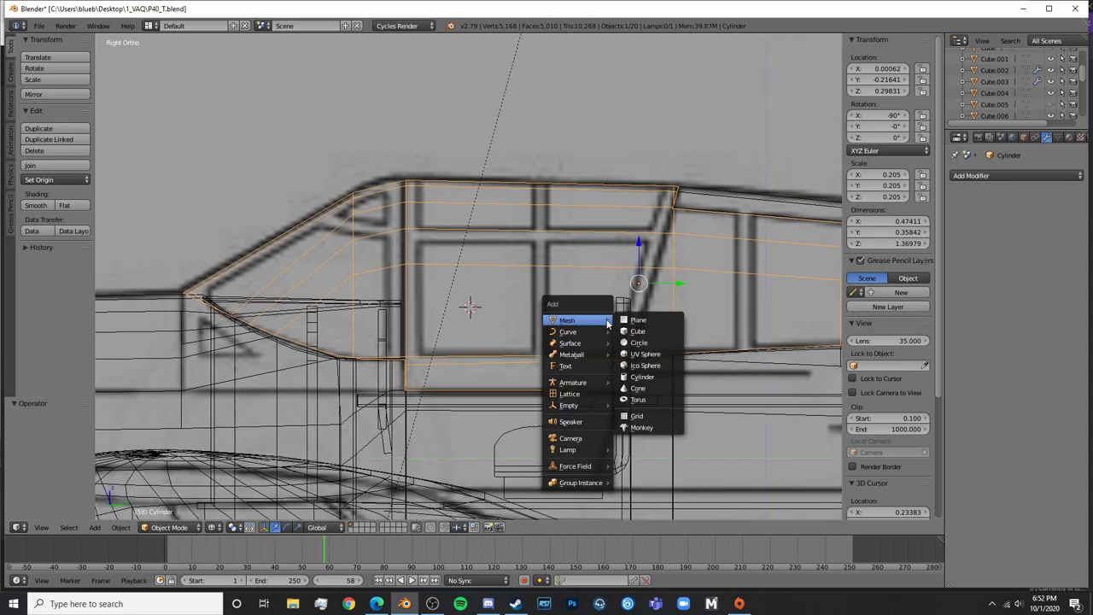
click(636, 331)
key(s)
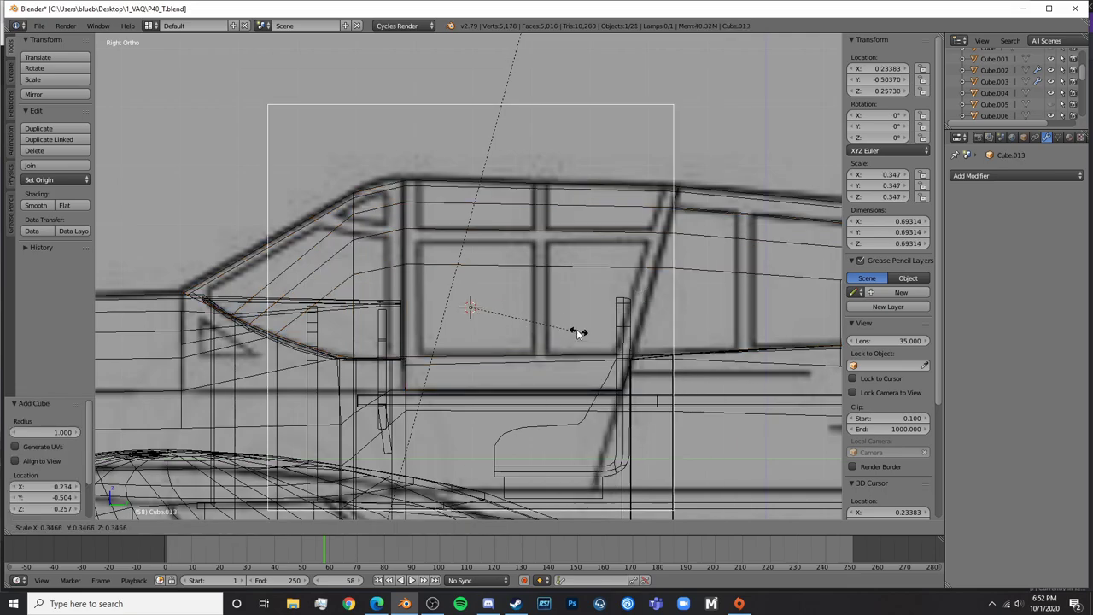
click(504, 293)
key(g)
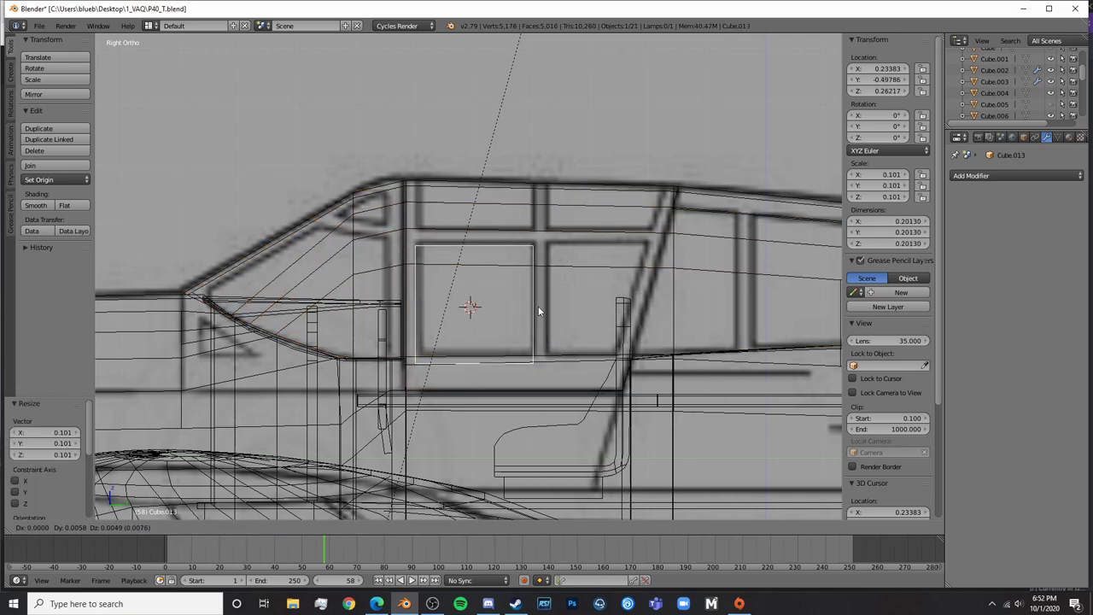
click(539, 305)
Shrink the window cube to a scale of about 0.094 and align it with the blueprint's lower front window outline
key(s)
click(537, 304)
key(g)
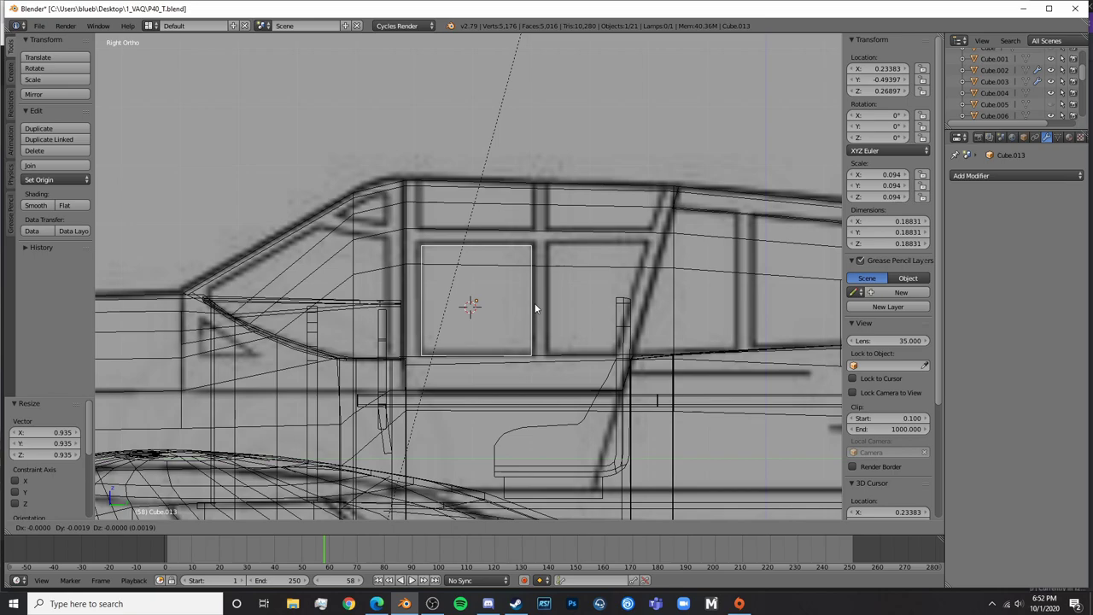
click(536, 303)
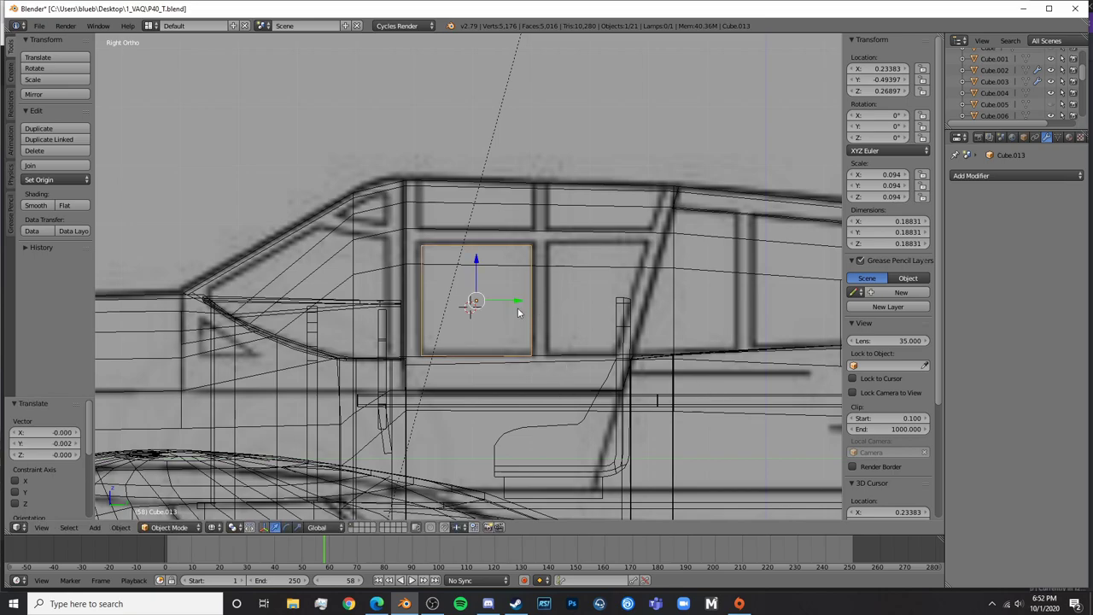
Copy the window cube and move the copy about 0.21 along Y onto the lower rear side window
key(ctrl+c)
key(ctrl+v)
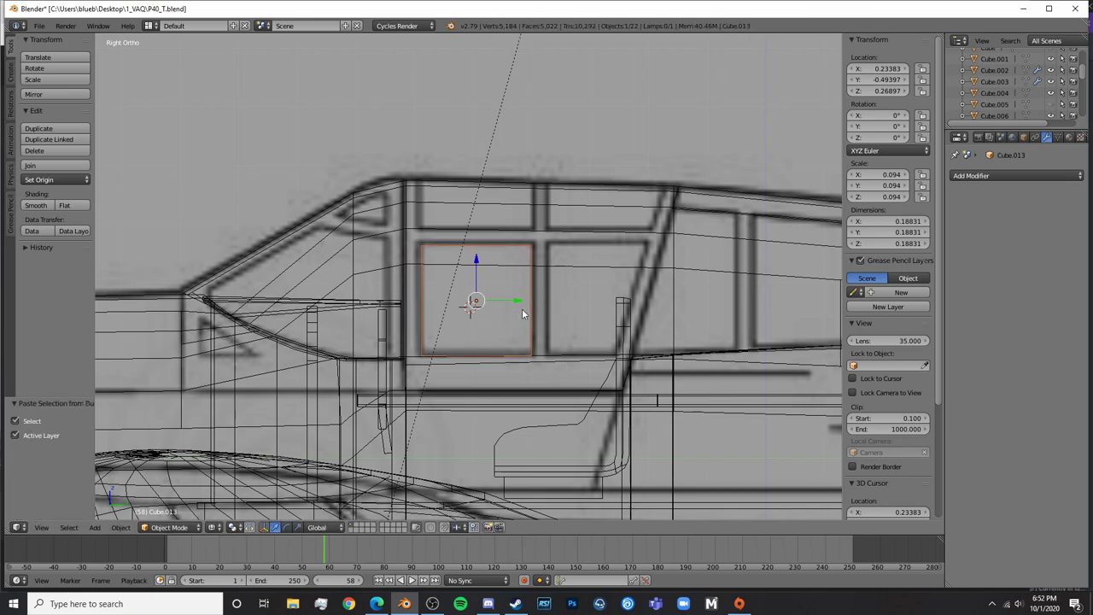
key(g)
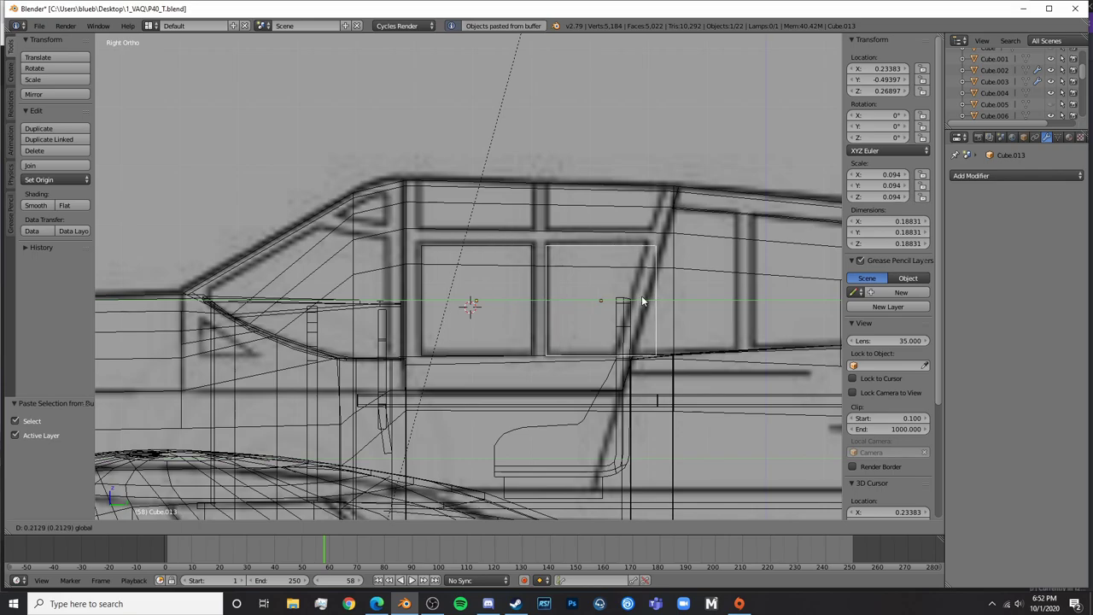
click(648, 303)
Shift the aft vertices of the lower rear window cube forward so its edge follows the slanted canopy frame
shift+middle_drag(720, 316, 622, 325)
key(a)
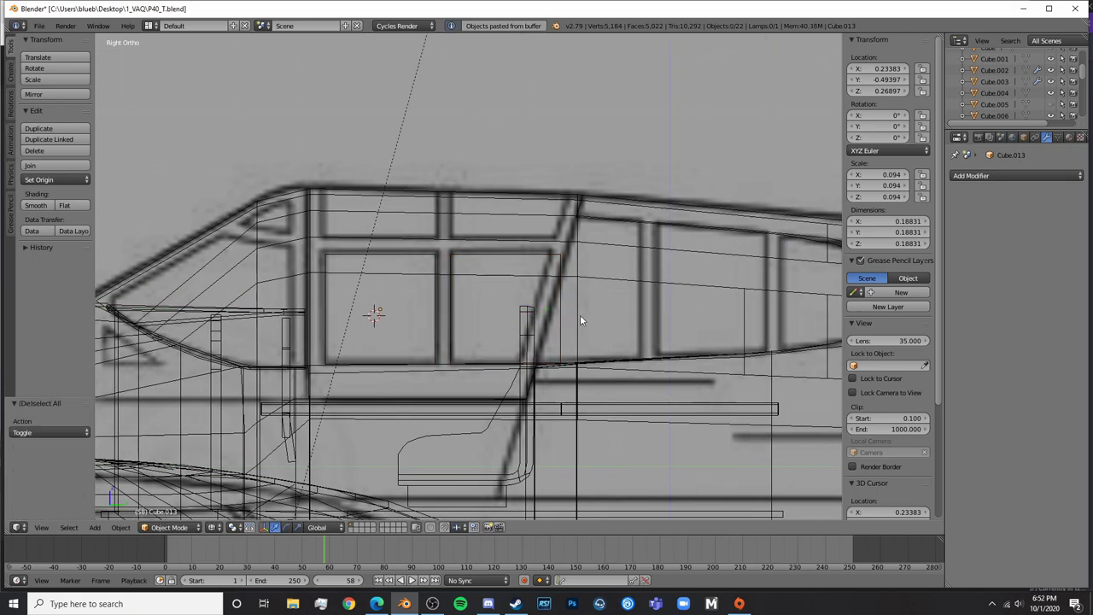
right_click(561, 311)
key(Tab)
key(a)
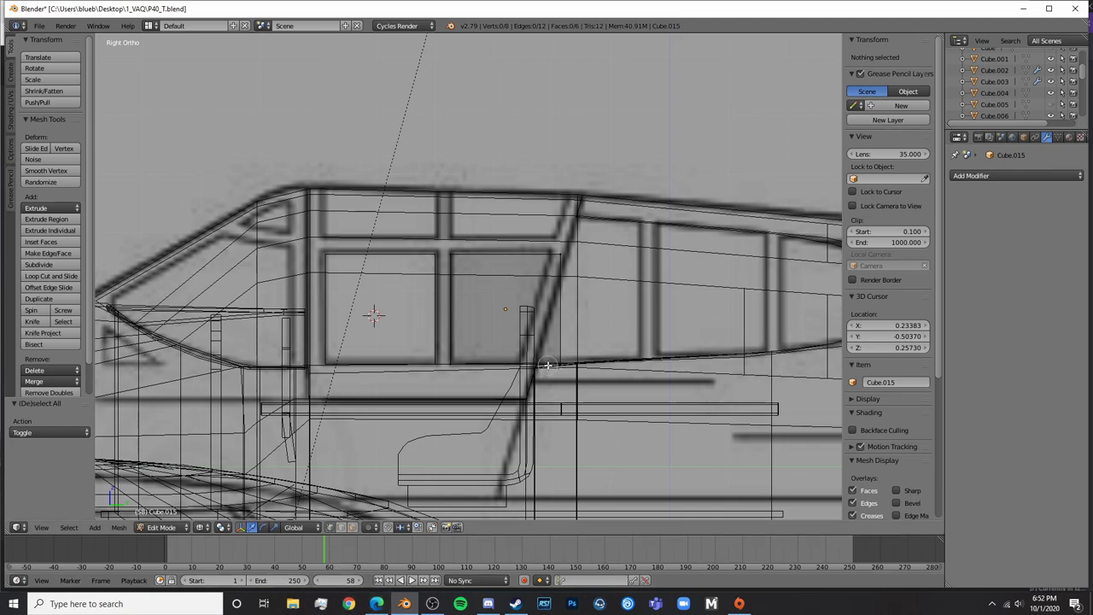
right_click(547, 366)
click(560, 364)
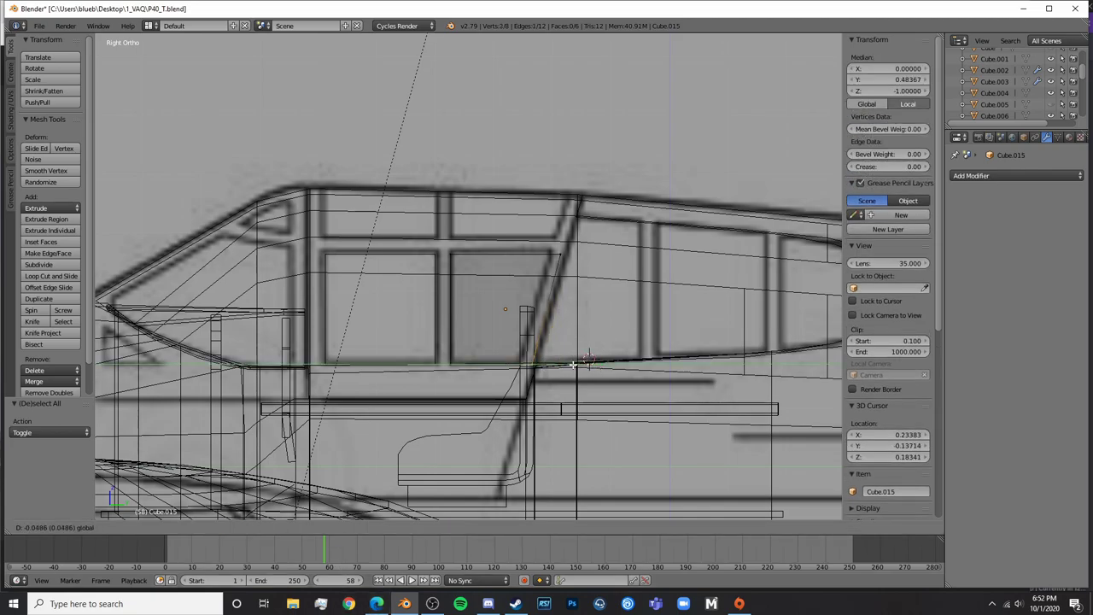
right_click(564, 254)
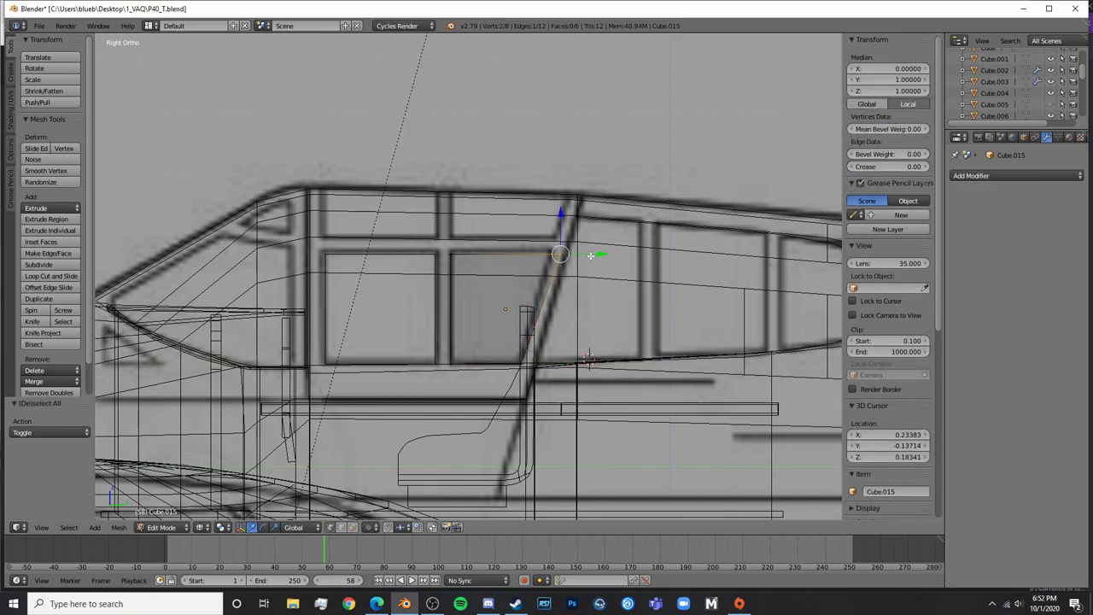
key(Tab)
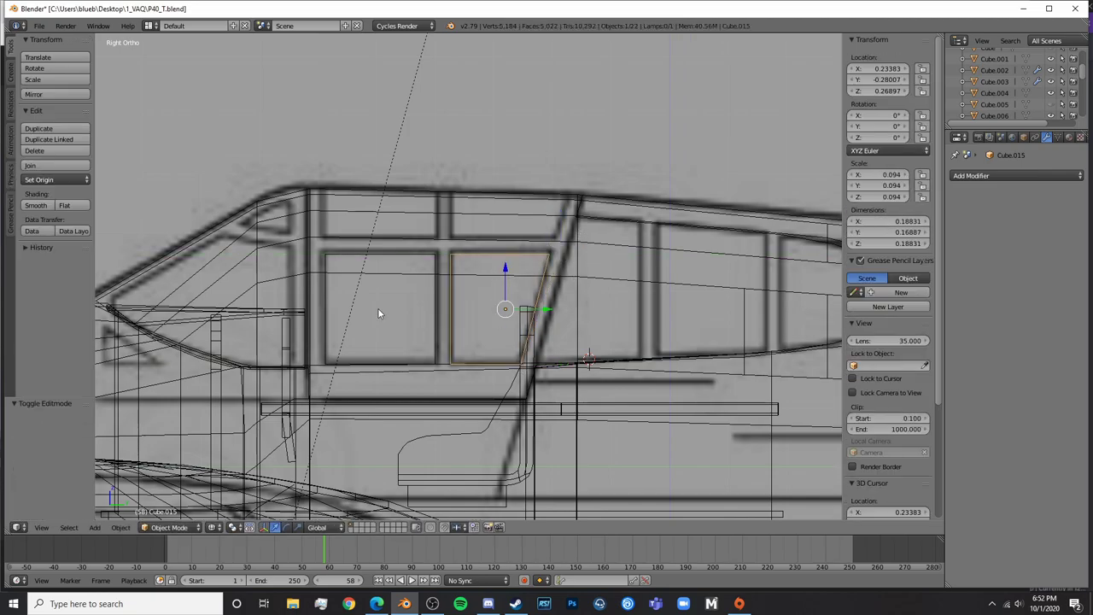
Copy the lower front window cube and raise the copy about 0.218 along Z onto the upper front window
right_click(413, 252)
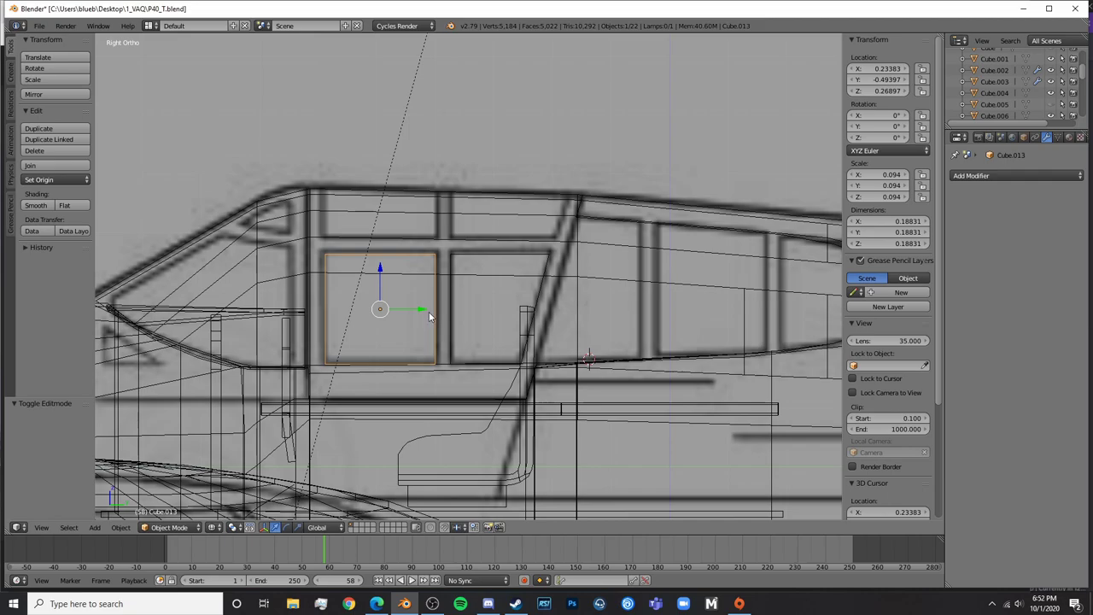
key(ctrl+c)
key(ctrl+v)
key(g)
key(z)
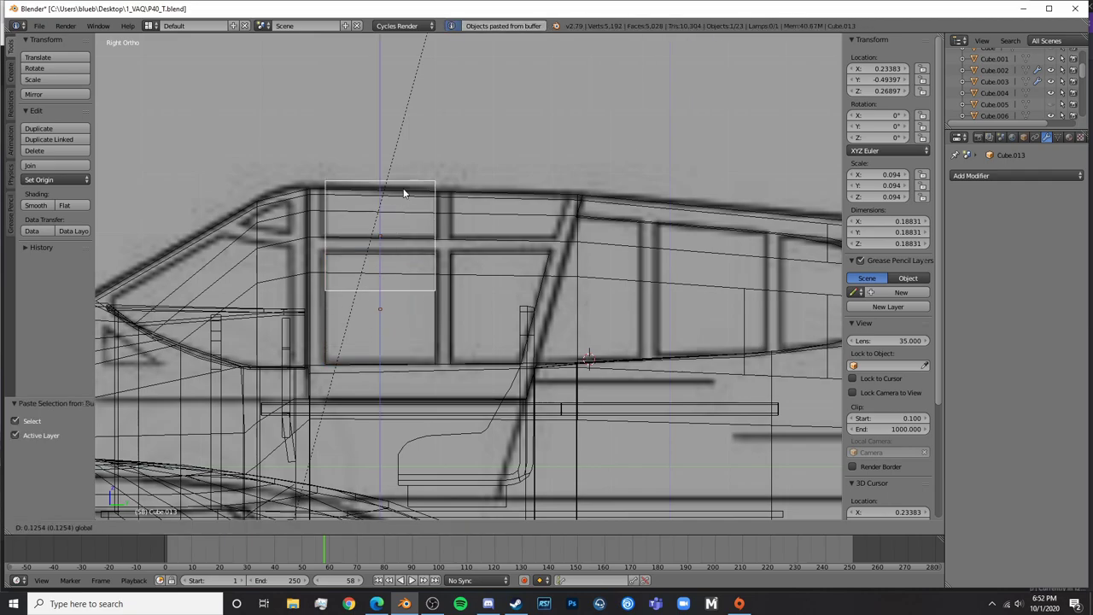
click(405, 147)
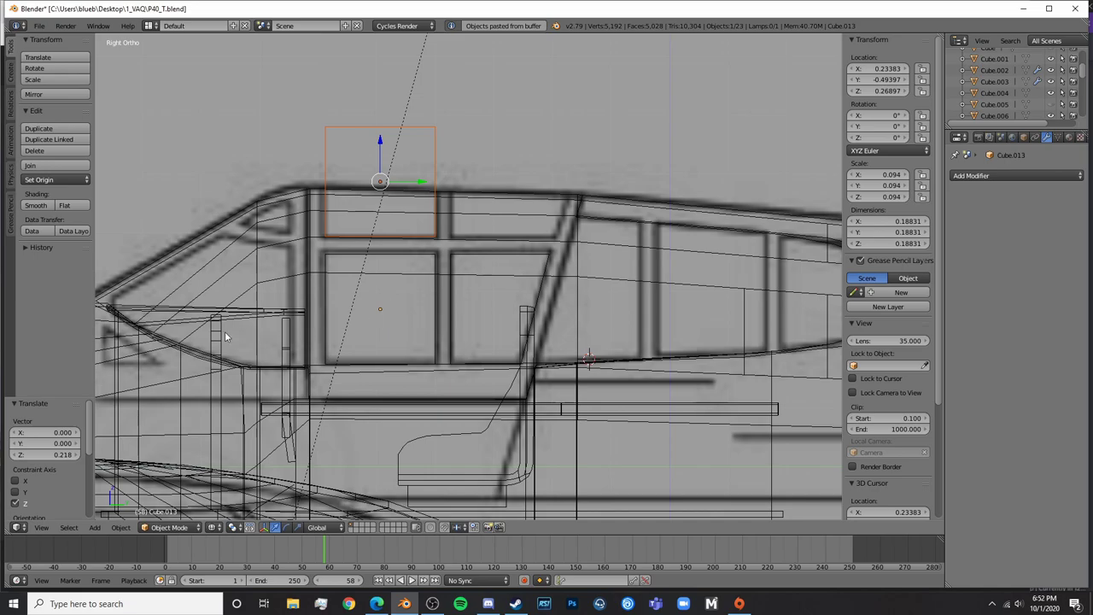
Check the window cubes in solid shading, copy the upper front cube and move it about 0.22 along Y onto the upper rear window
key(z)
right_click(247, 261)
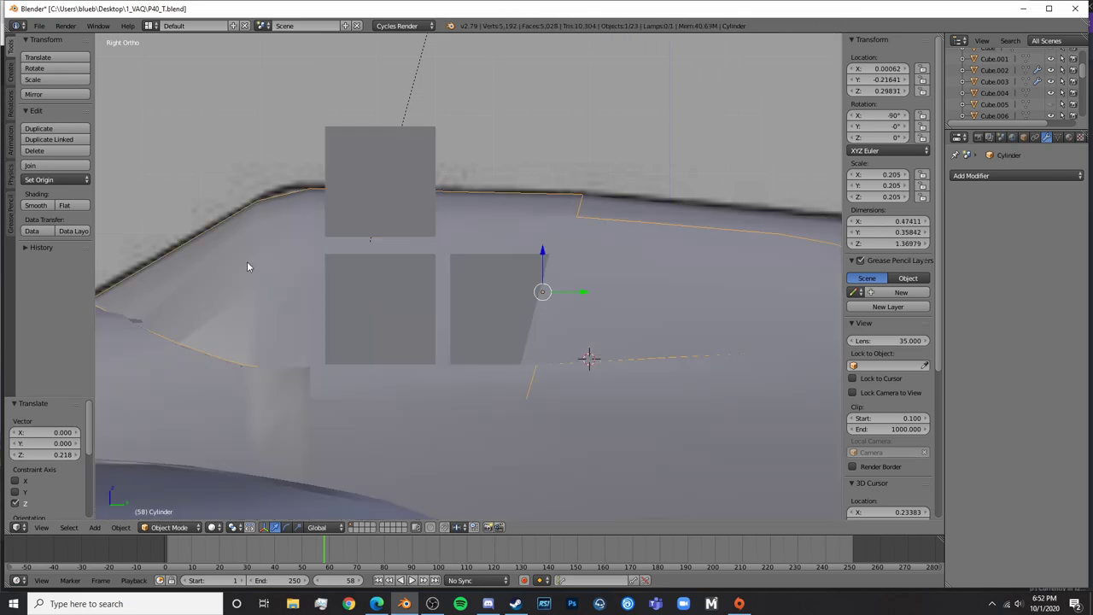
right_click(381, 327)
key(z)
right_click(419, 125)
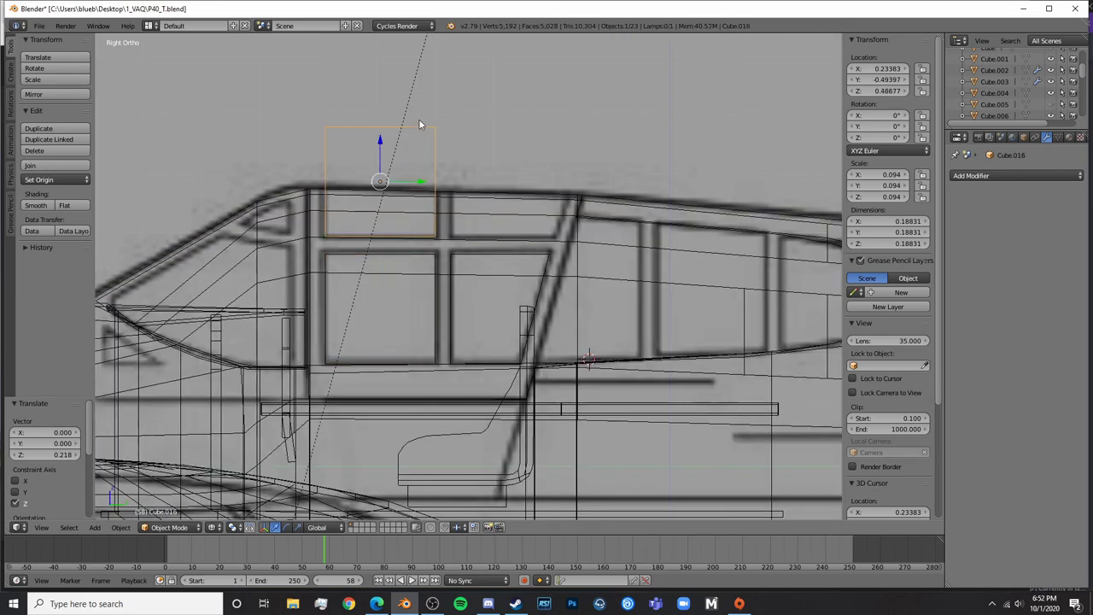
key(ctrl+c)
key(ctrl+v)
key(g)
key(y)
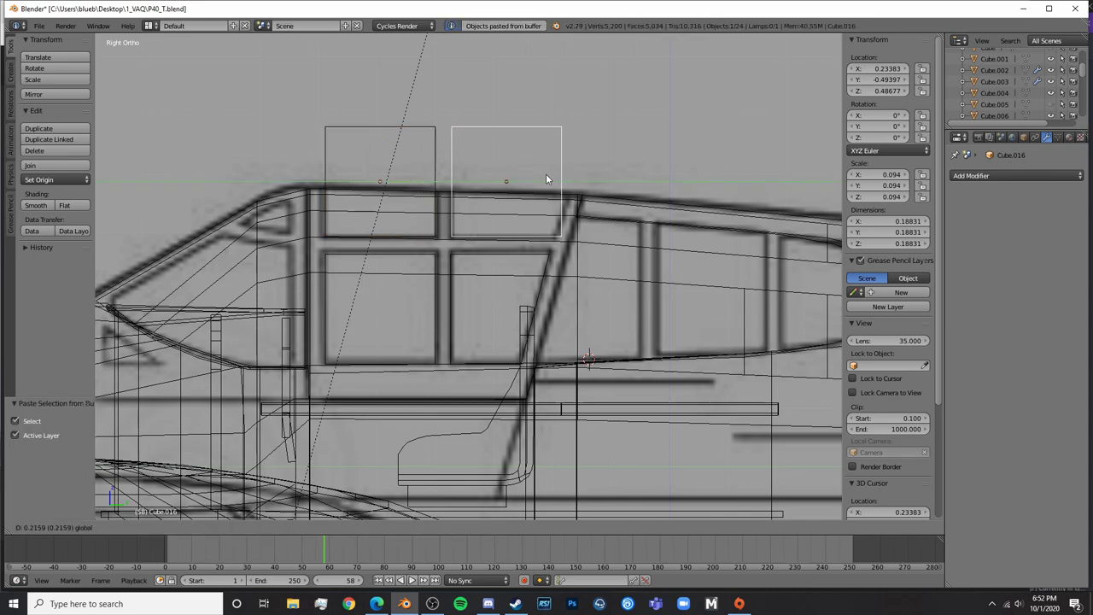
click(548, 173)
Shift the lower aft vertices of the upper rear window cube forward and the upper ones aft, so its edge follows the slanted canopy frame
scroll(567, 192, up, 3)
key(Tab)
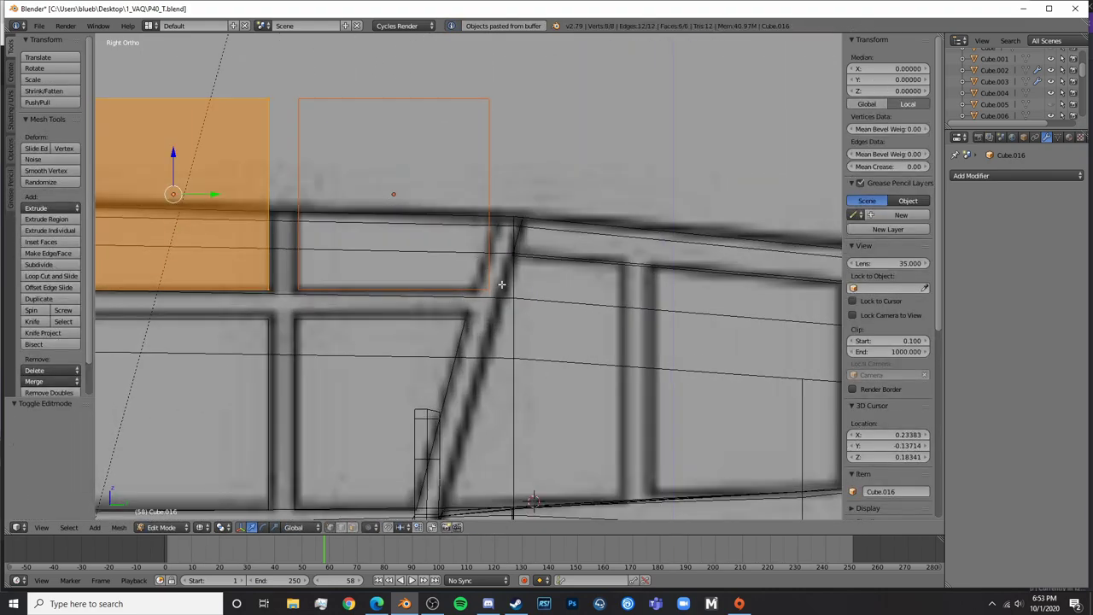
key(Tab)
key(Tab)
key(a)
right_click(485, 291)
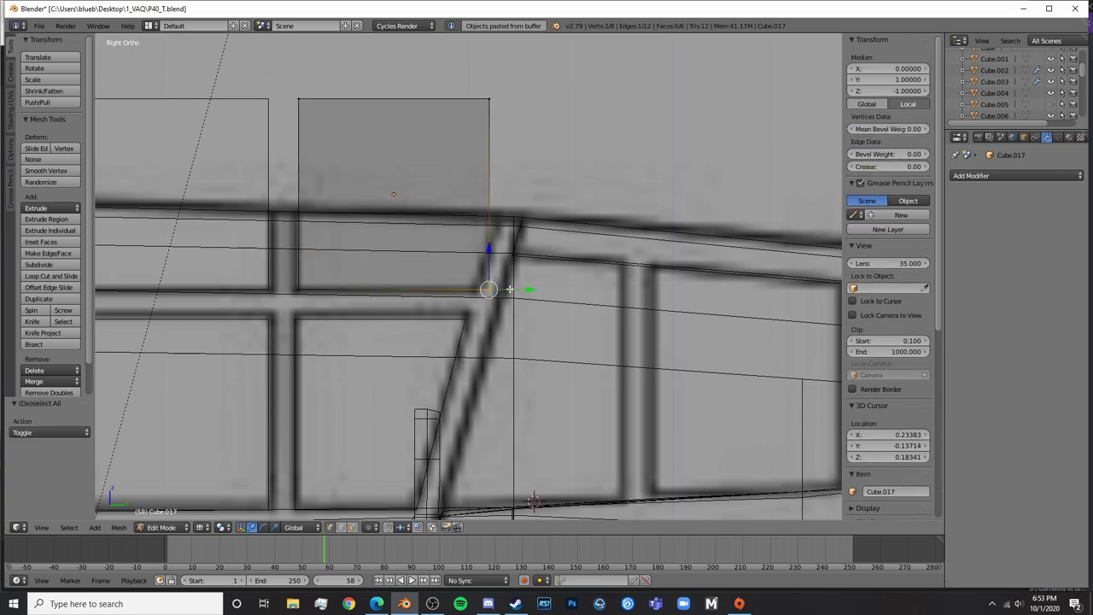
key(g)
key(y)
click(507, 291)
key(a)
drag(530, 100, 587, 105)
key(Tab)
Copy the upper front window cube and move the copy about 0.413 along Y and 0.208 down onto the glazing behind the slanted frame
scroll(587, 114, down, 6)
scroll(547, 211, up, 2)
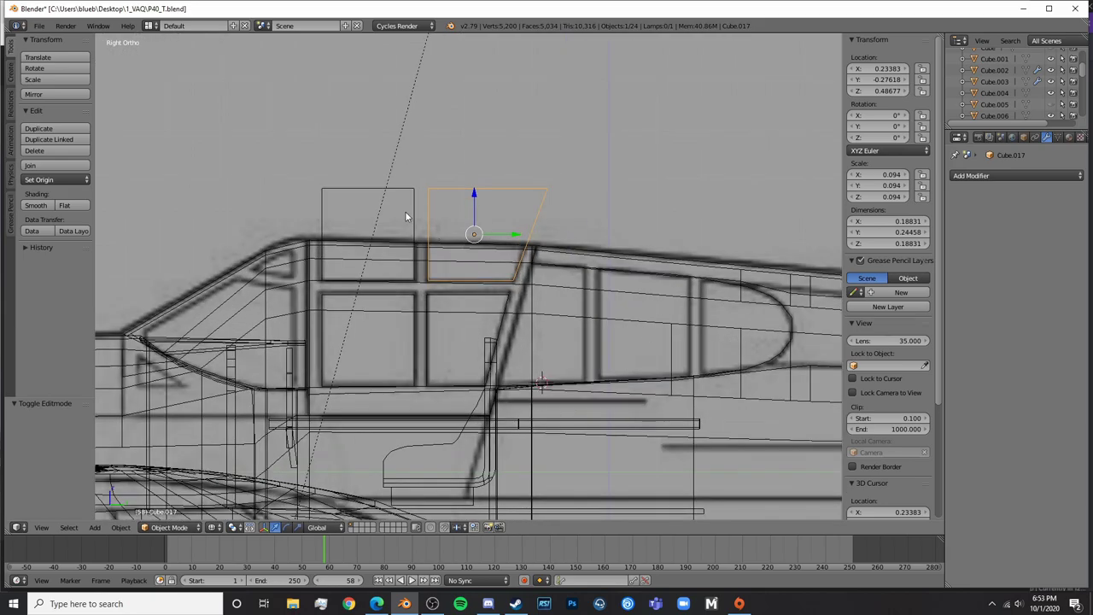
right_click(406, 213)
key(ctrl+c)
key(ctrl+v)
drag(414, 235, 481, 248)
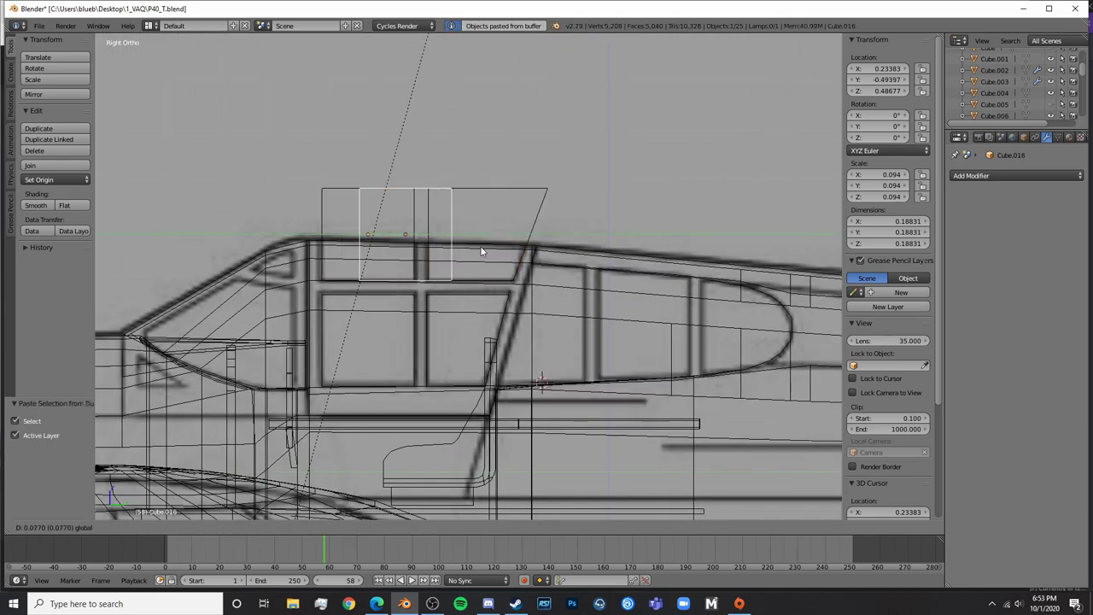
click(610, 282)
key(g)
key(z)
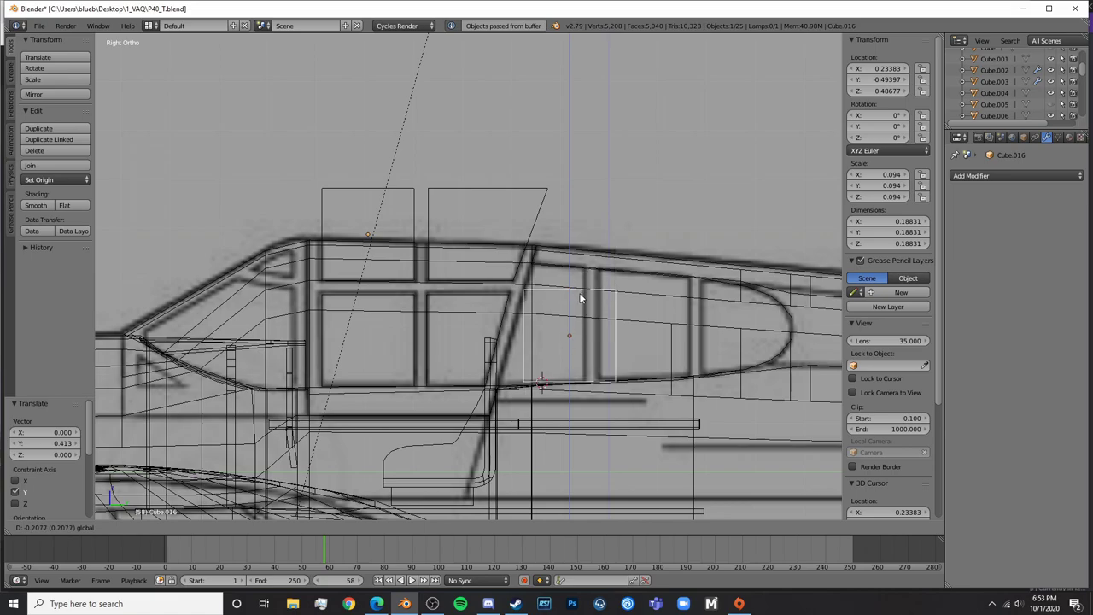
click(579, 300)
Raise the lower aft vertices of the rear glazing cube about 0.01 along Z to follow the window's lower edge
key(Tab)
scroll(628, 323, up, 4)
shift+middle_drag(635, 325, 519, 258)
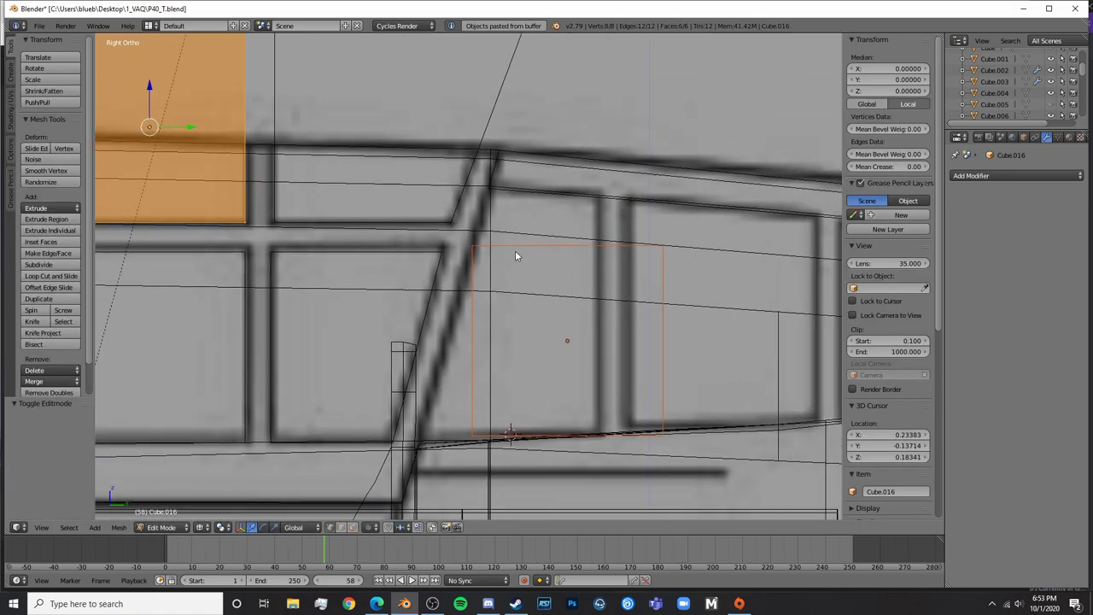
key(Tab)
right_click(529, 254)
key(Tab)
key(a)
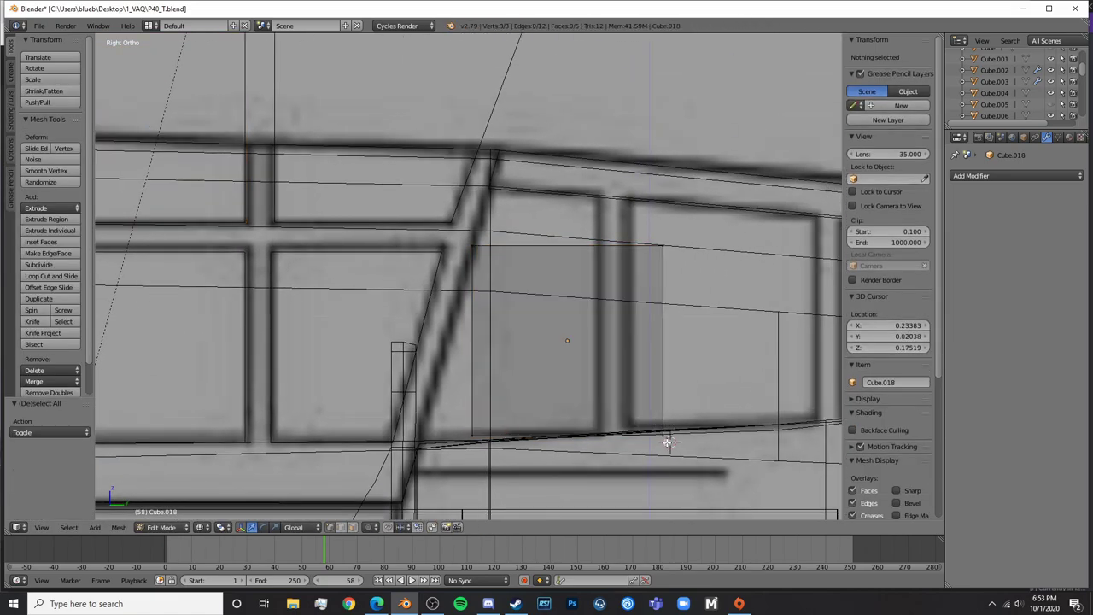
right_click(667, 441)
key(g)
key(z)
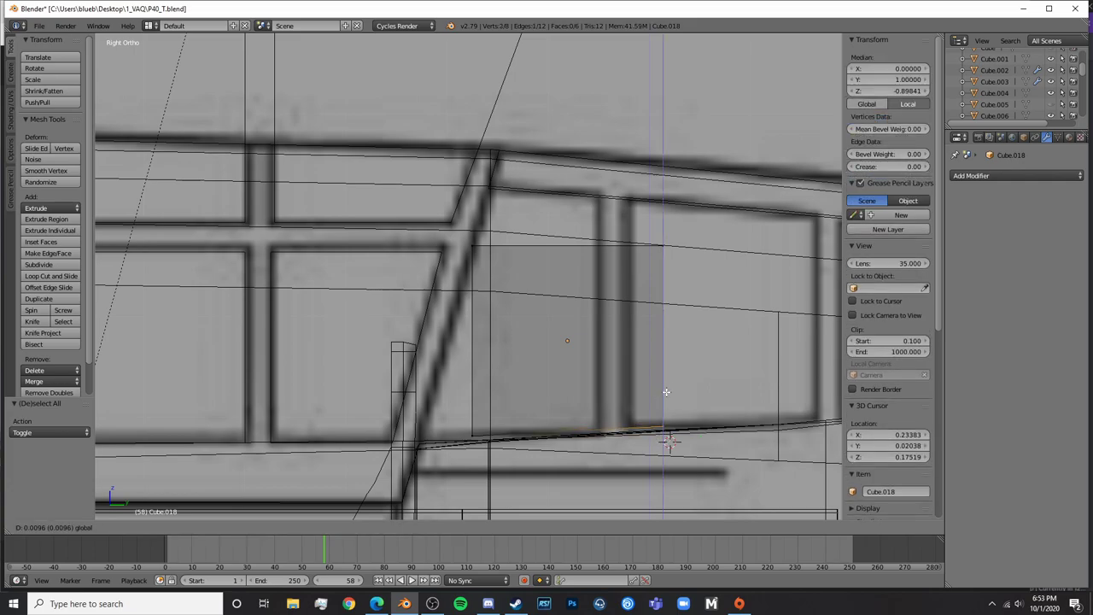
click(666, 392)
scroll(665, 389, down, 4)
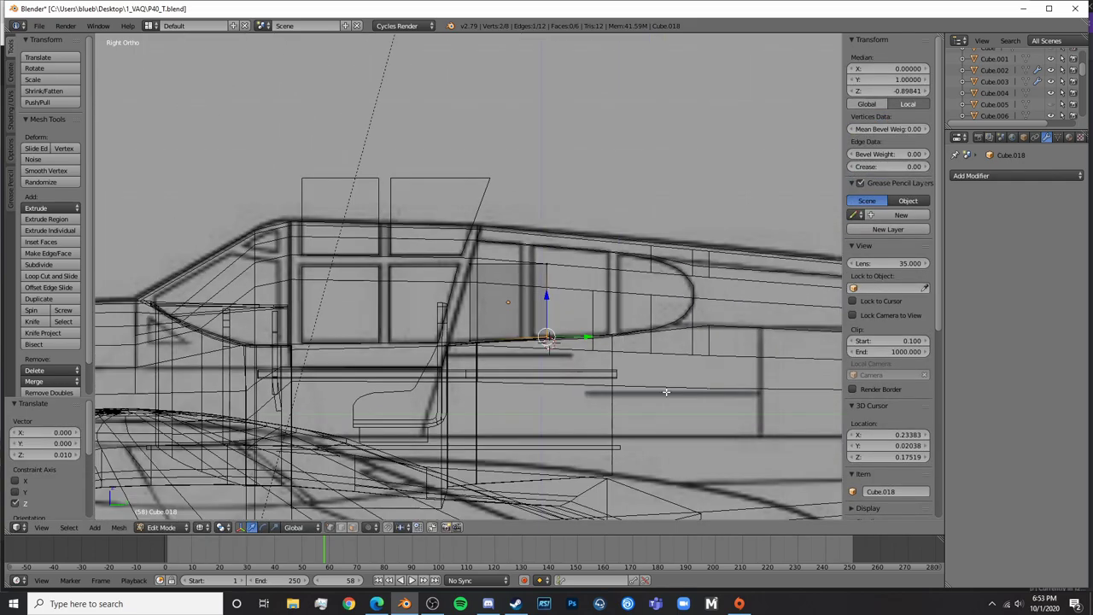
Compare the window cubes with the canopy and the blueprint, alternating between solid and wireframe shading
key(Tab)
key(z)
key(Tab)
key(Tab)
right_click(595, 301)
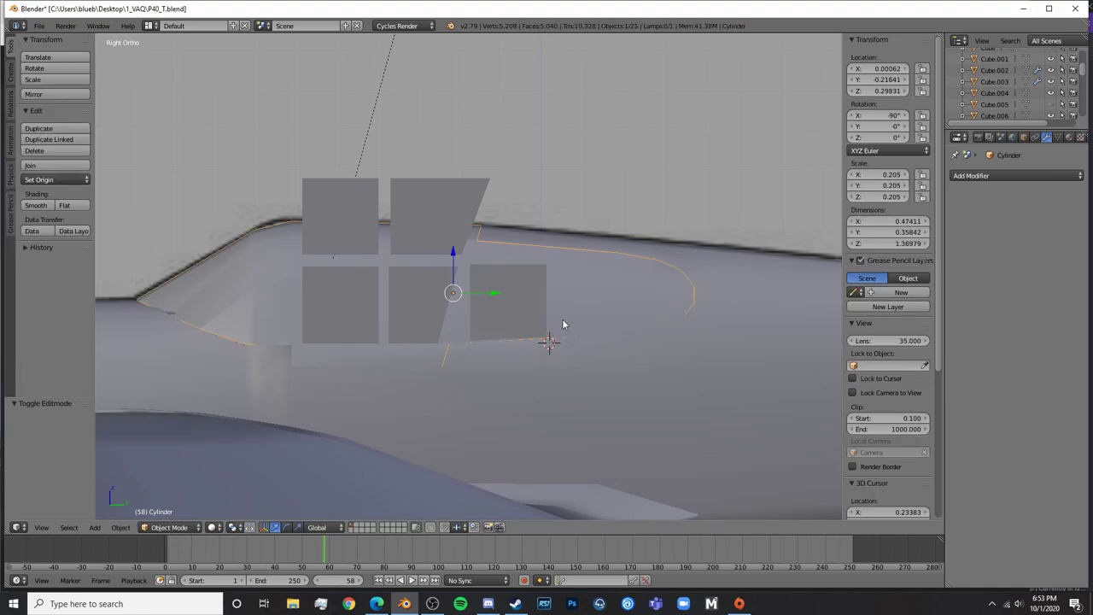
right_click(524, 305)
key(z)
key(Tab)
key(Tab)
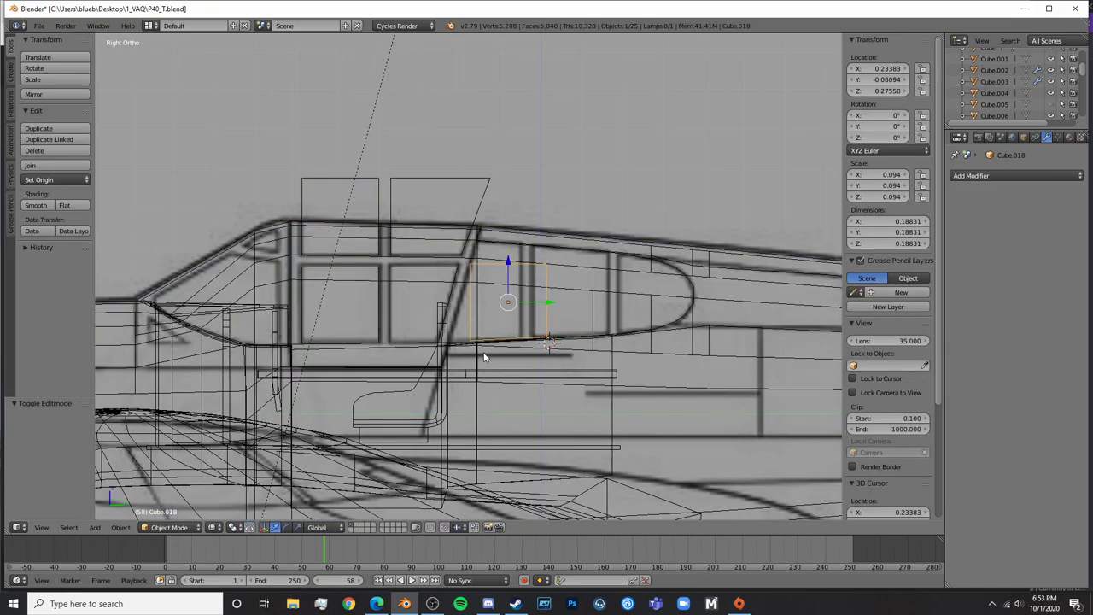
key(a)
key(Tab)
key(z)
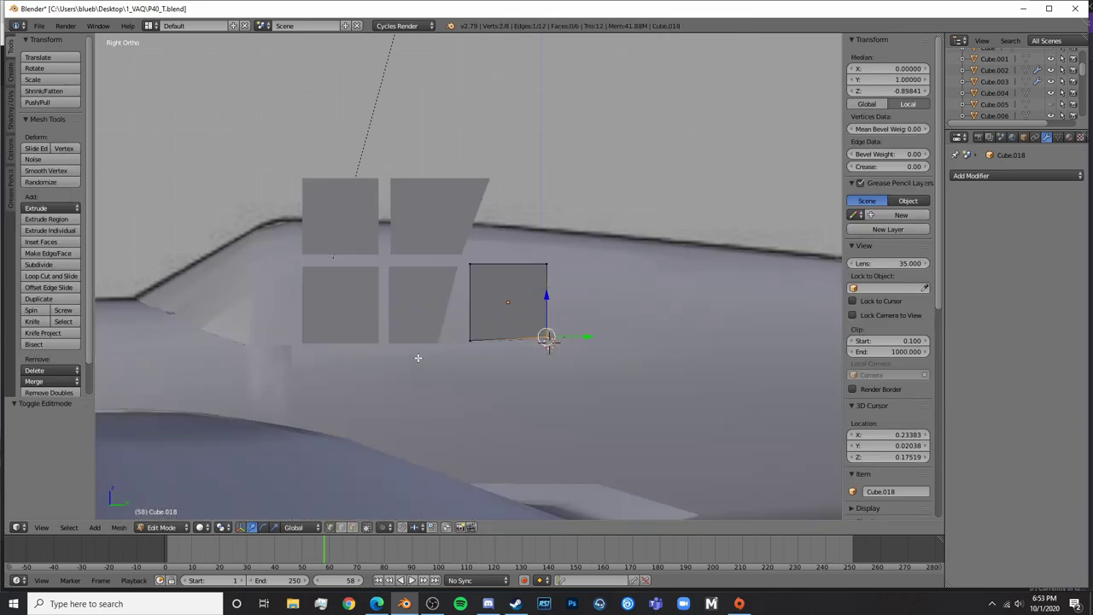
key(Tab)
right_click(381, 352)
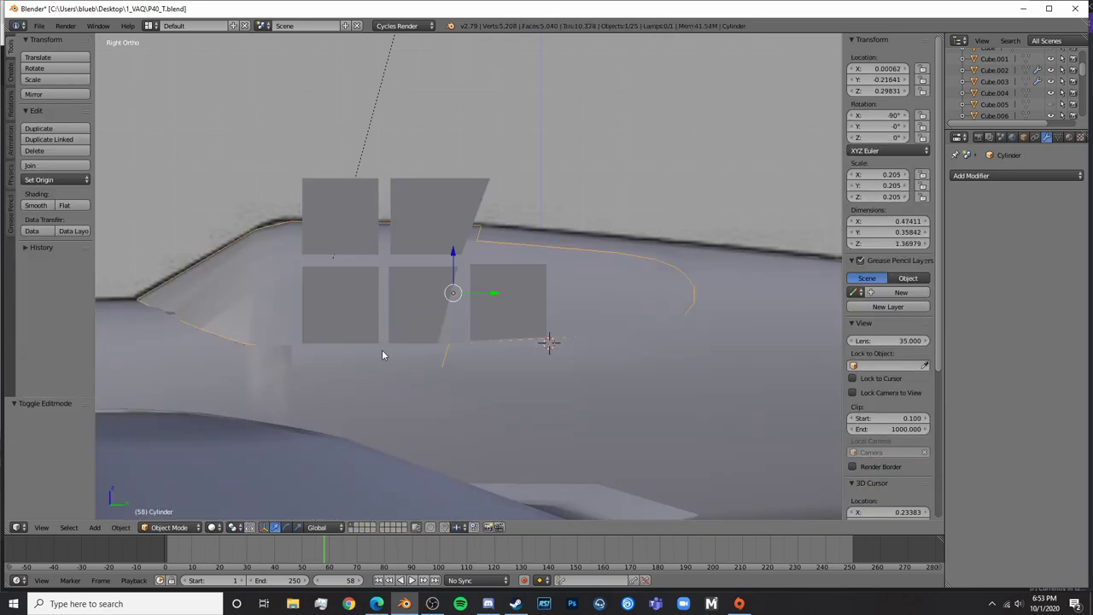
Raise the rear glazing cube's upper forward vertices about 0.175 along Z above the canopy and shift them aft
right_click(501, 315)
key(Tab)
key(z)
key(a)
key(c)
click(470, 339)
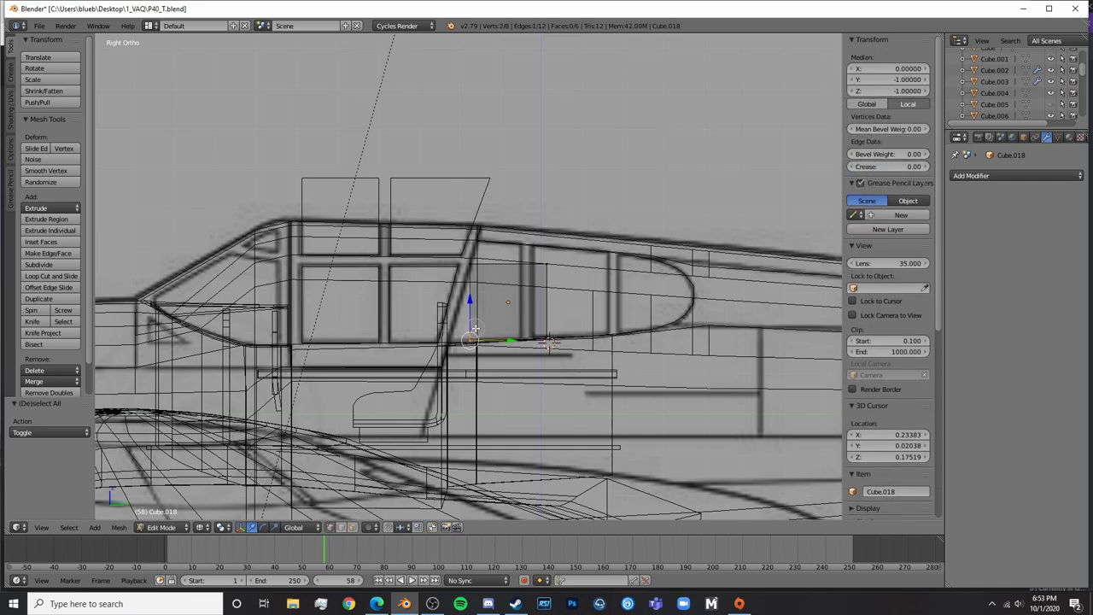
shift+right_click(480, 264)
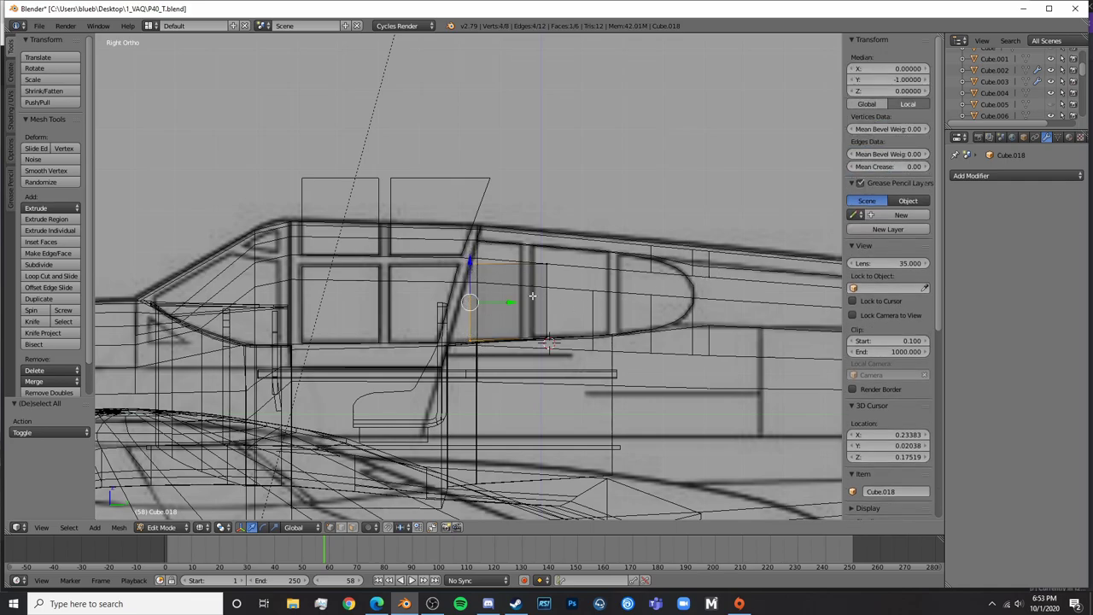
key(a)
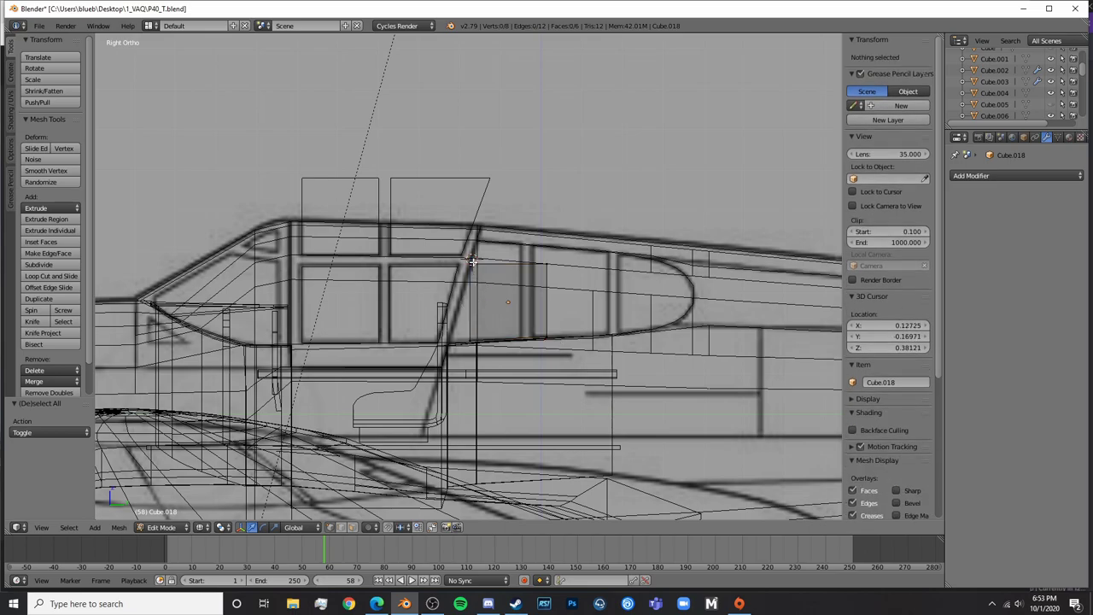
key(b)
drag(463, 275, 521, 157)
key(g)
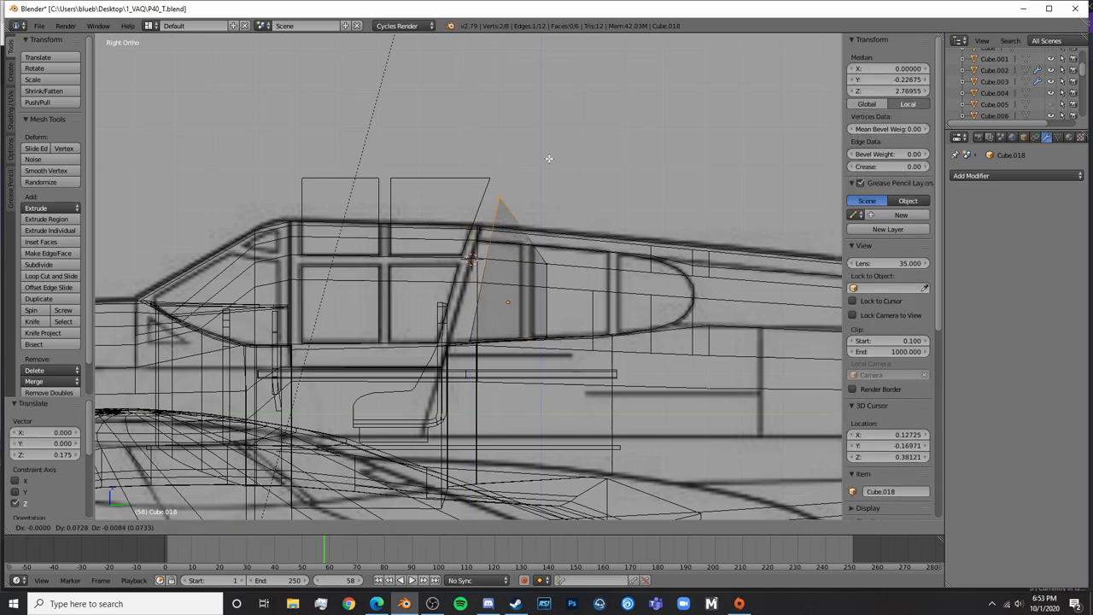
click(531, 159)
Move the rear glazing cube's lower forward vertices about 0.062 forward and 0.051 down onto the line of the slanted canopy frame
shift+middle_drag(494, 305, 538, 266)
scroll(539, 267, up, 1)
key(a)
key(c)
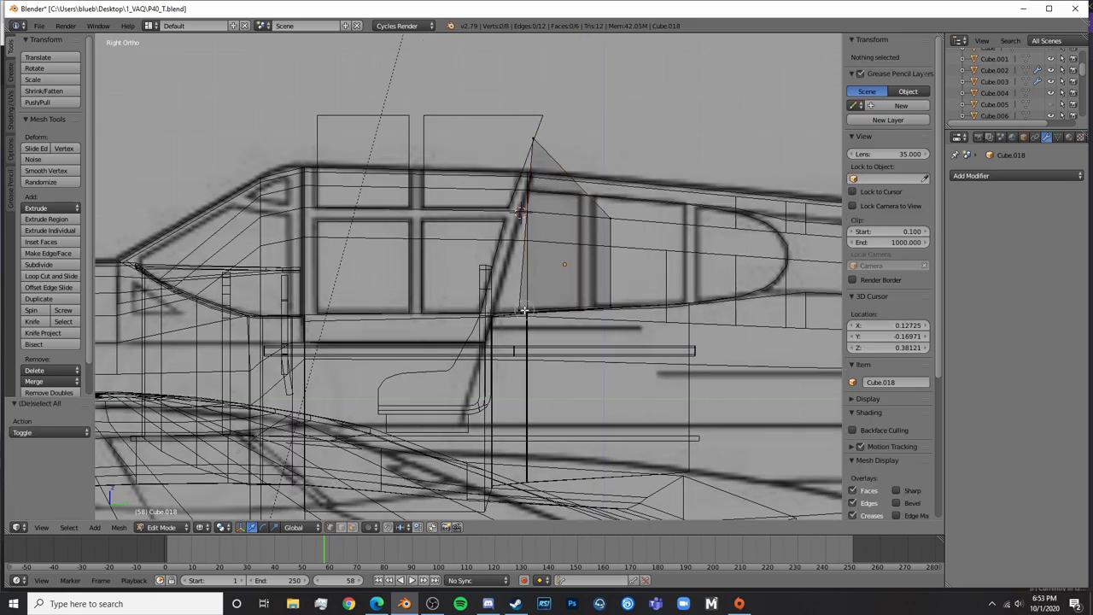
right_click(523, 310)
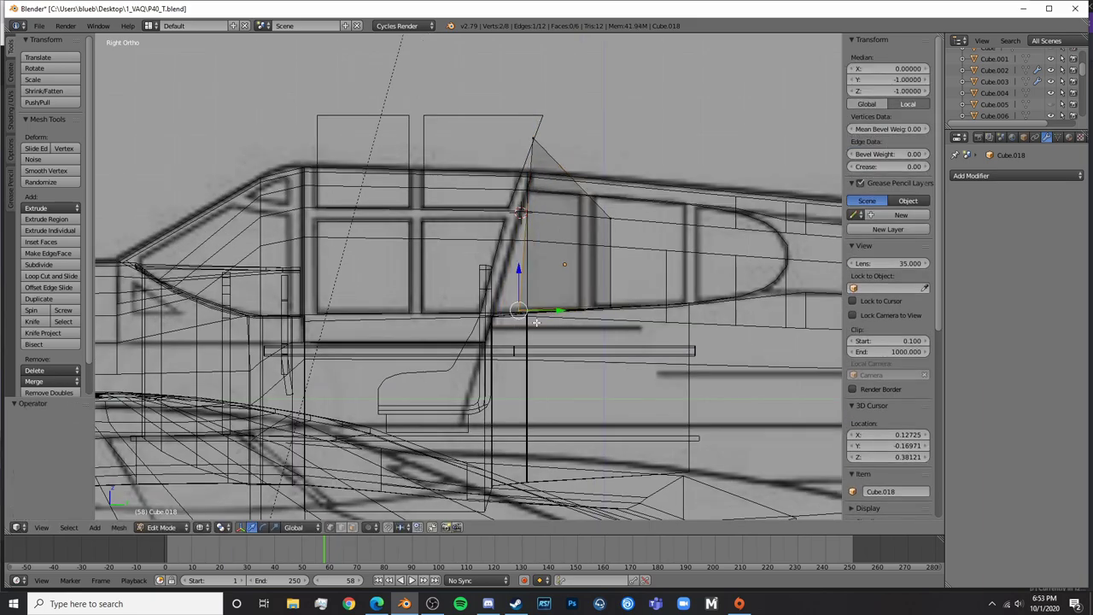
scroll(536, 322, up, 5)
key(g)
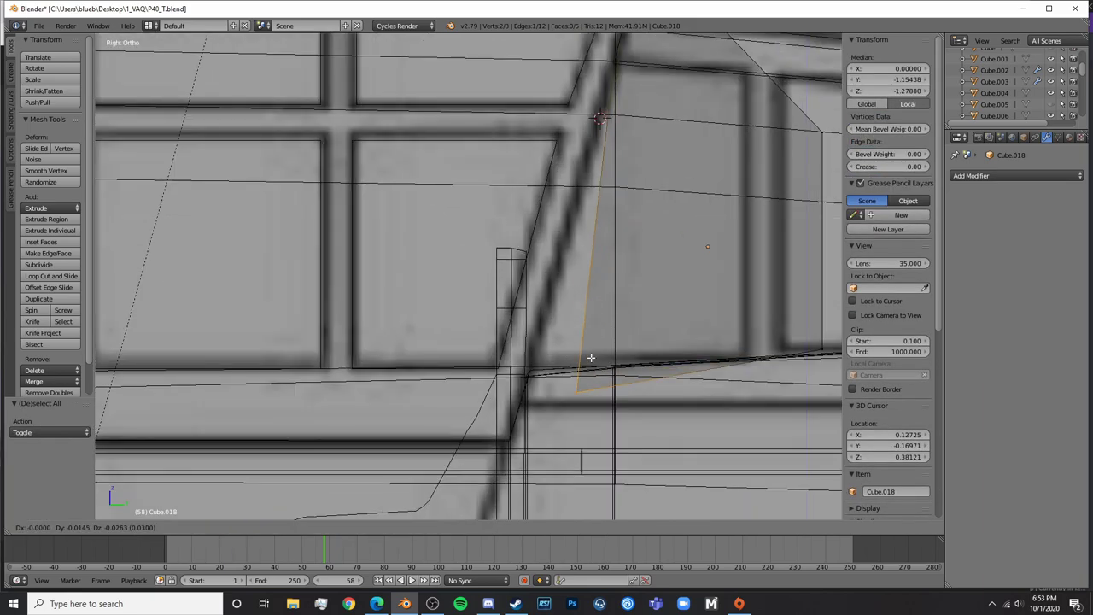
click(540, 382)
shift+middle_drag(614, 363, 603, 357)
key(g)
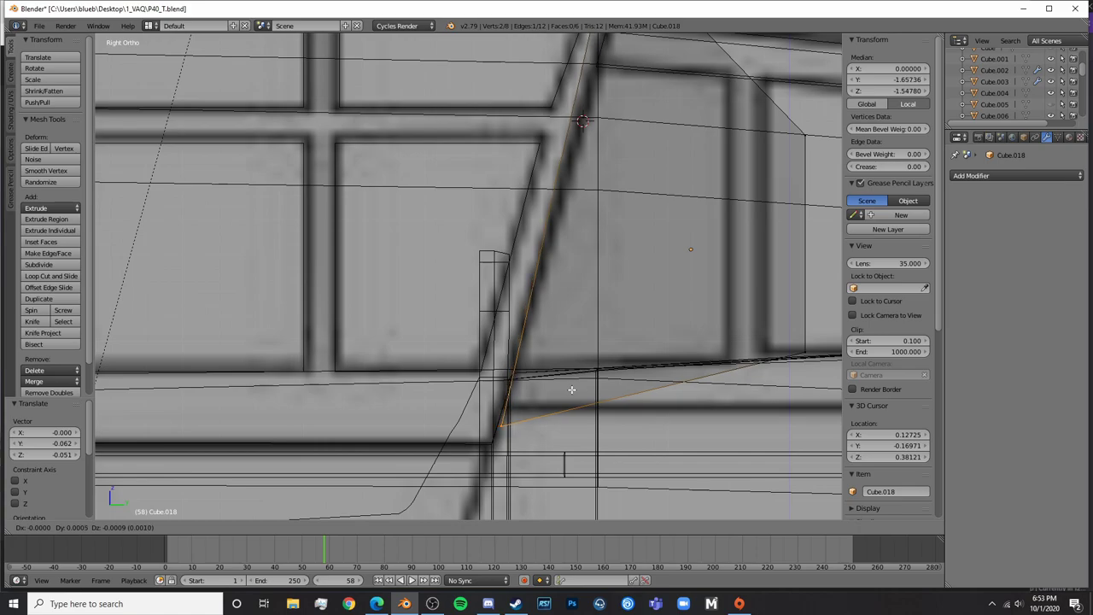
click(568, 390)
Shift the rear glazing cube's upper forward vertices about 0.017 along Y to align its forward edge with the slanted frame
shift+middle_drag(561, 340, 504, 465)
key(a)
key(b)
drag(548, 53, 561, 64)
key(g)
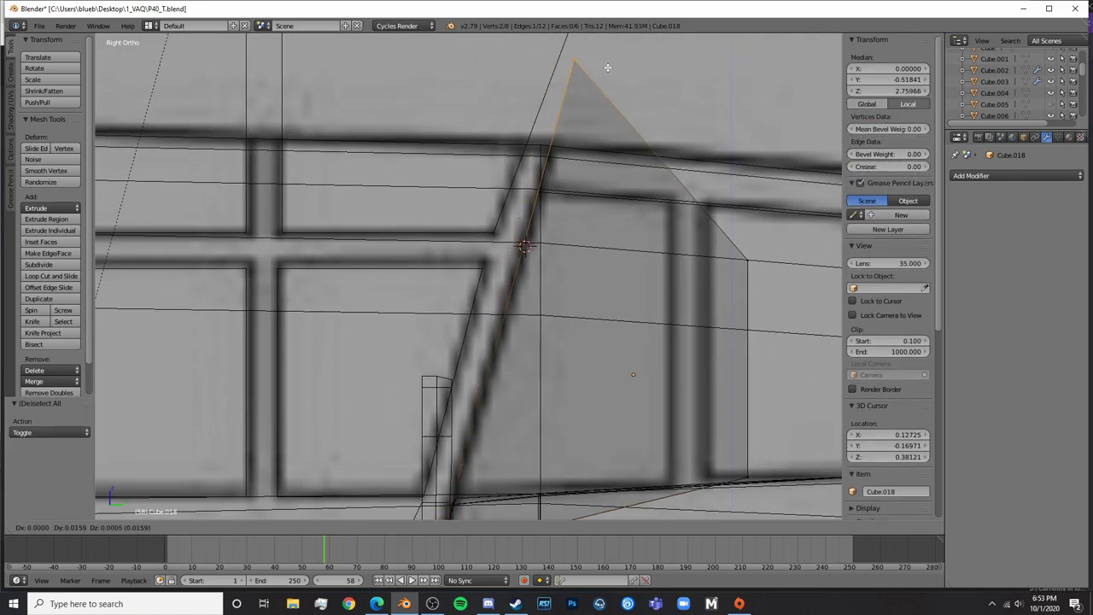
click(609, 66)
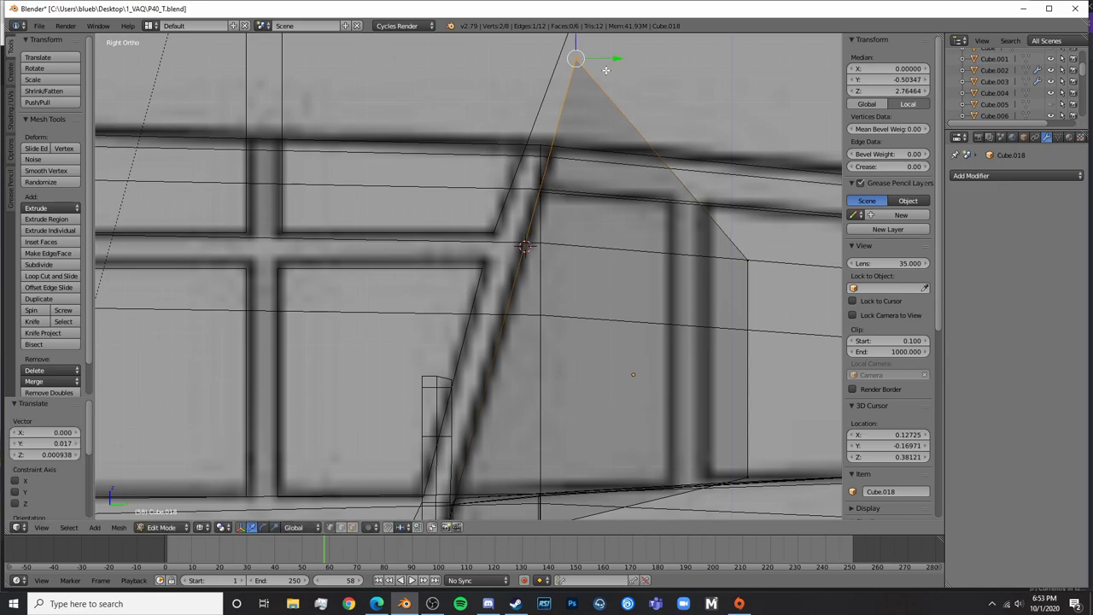
Move the rear glazing cube's upper aft vertices up and aft, past the rounded end of the rear window
scroll(666, 153, down, 4)
shift+middle_drag(723, 225, 670, 224)
key(a)
key(b)
drag(545, 255, 558, 281)
key(g)
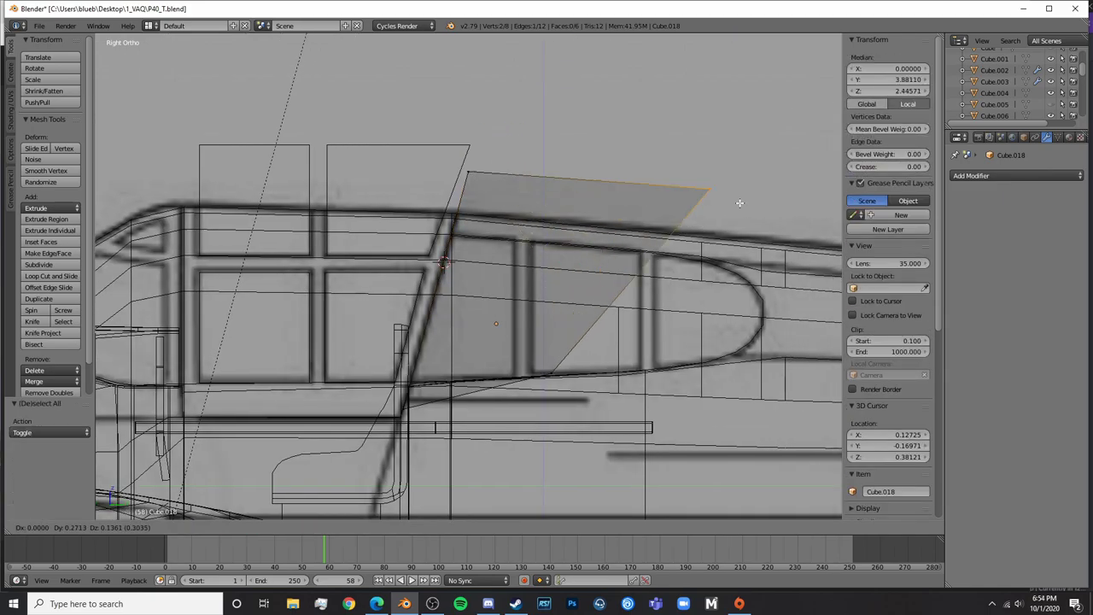
click(112, 140)
Move the rear glazing cube's lower aft vertices down and aft so the cube covers the whole rear window, and check it in solid shading
key(a)
click(558, 369)
right_click(558, 370)
key(g)
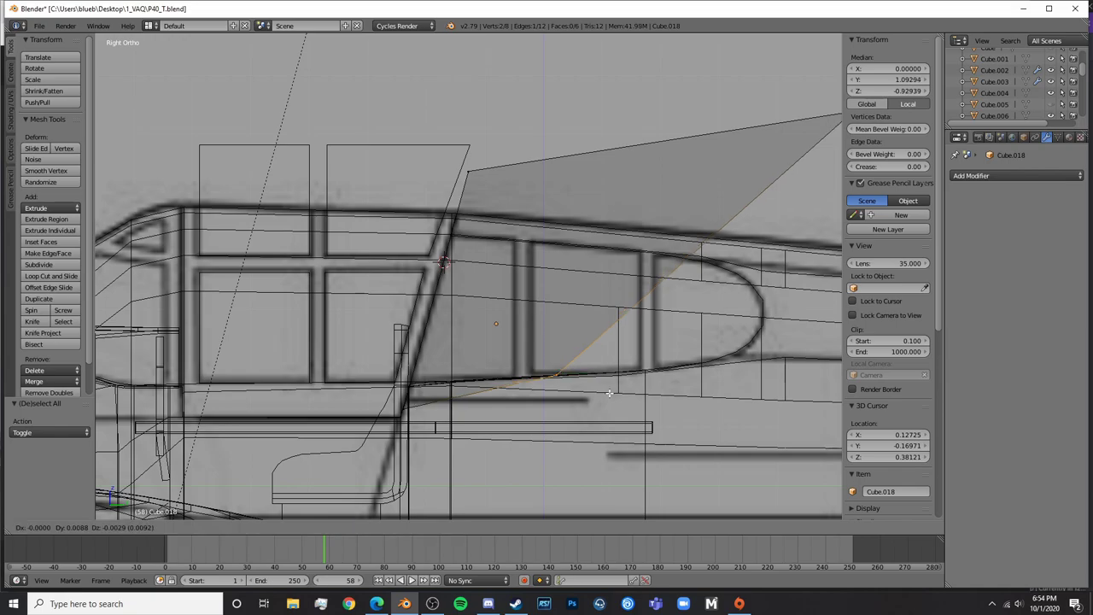
click(183, 37)
scroll(484, 127, down, 7)
key(Tab)
key(z)
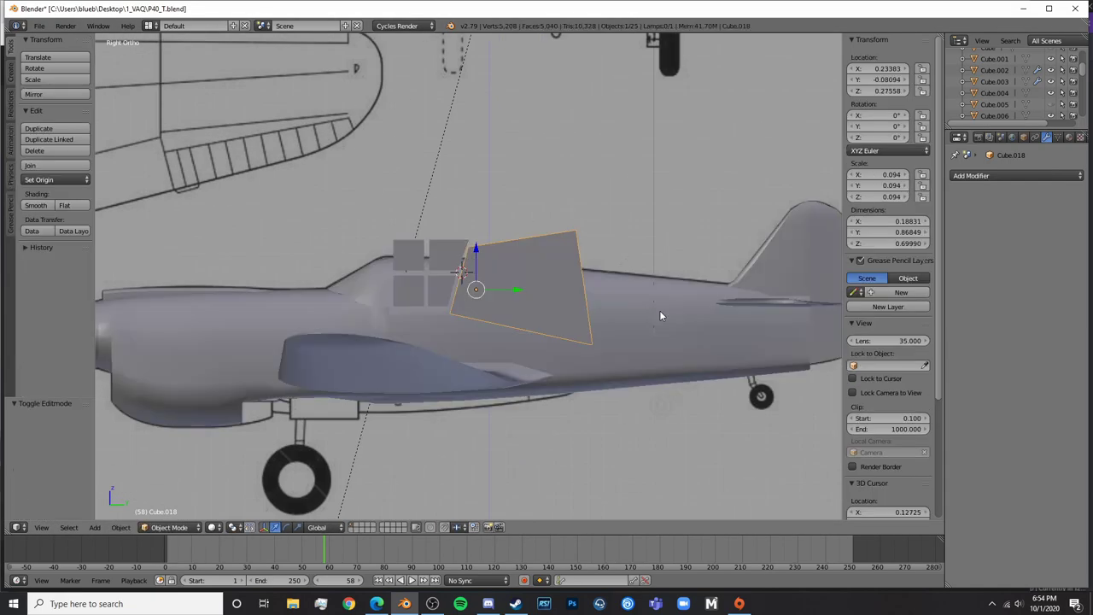
Copy the rear glazing cube, move the copy about 1.351 forward along Y, and shift it 0.108 aft and 0.192 up near the windshield
mouse_move(660, 310)
middle_down()
mouse_move(554, 357)
mouse_move(475, 369)
mouse_move(474, 334)
mouse_move(635, 334)
mouse_move(724, 350)
middle_up()
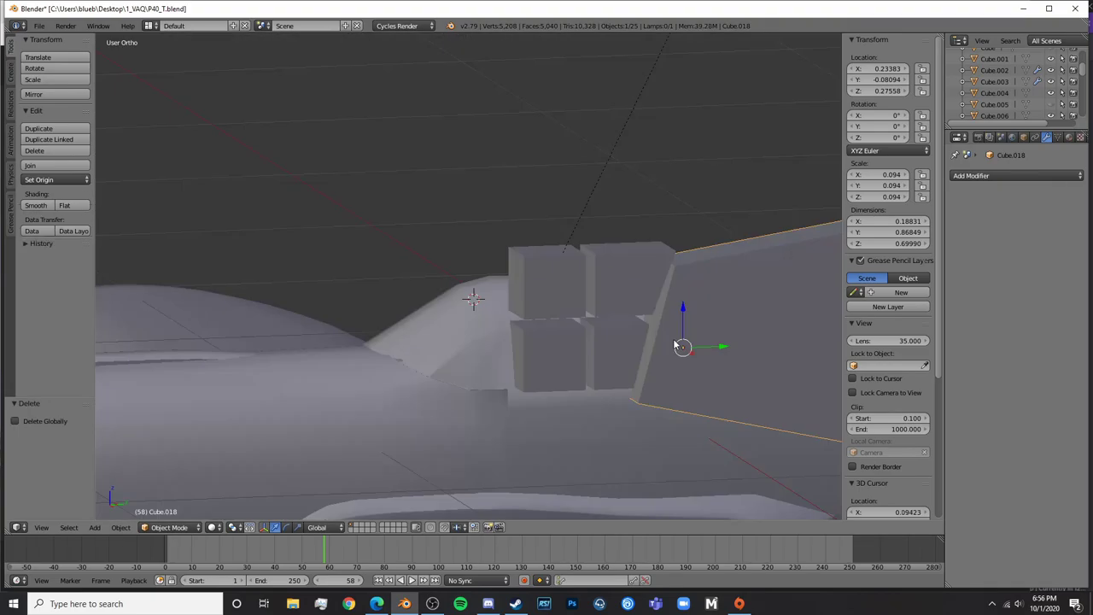
key(ctrl+v)
drag(716, 351, 277, 358)
key(KP_3)
key(g)
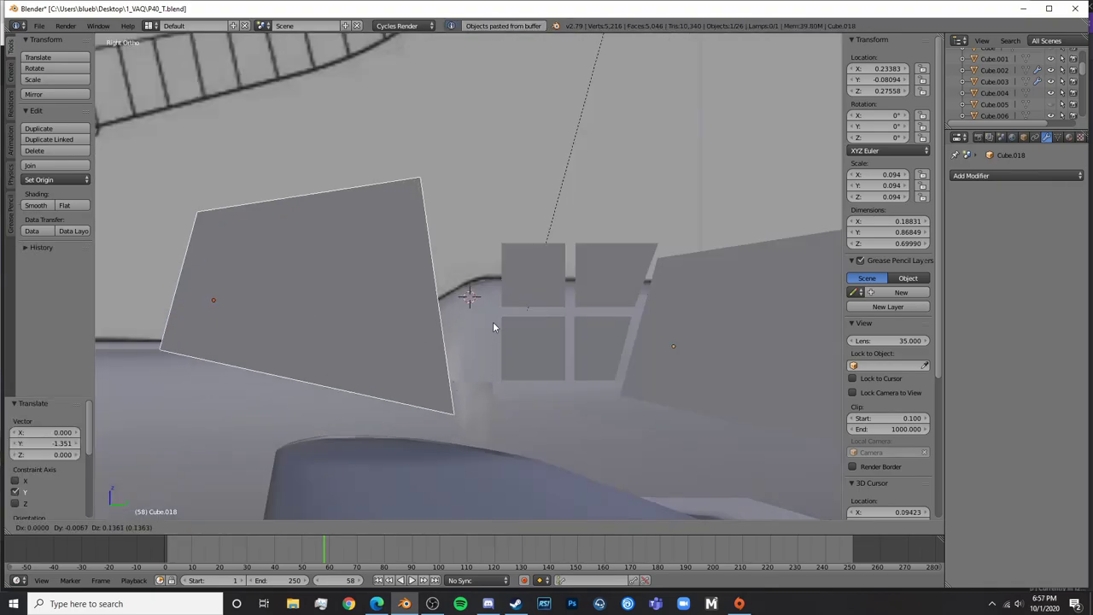
click(532, 313)
Lower the aft bottom vertices of the windshield cube slightly along Z at the foot of the windshield's rear frame
scroll(567, 349, down, 3)
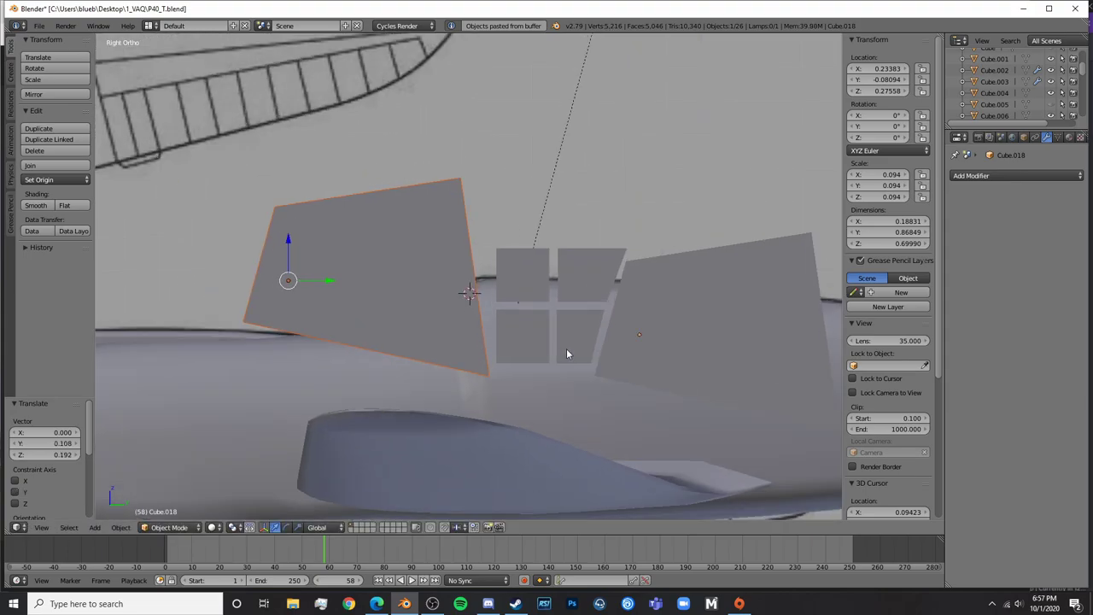
key(Tab)
key(z)
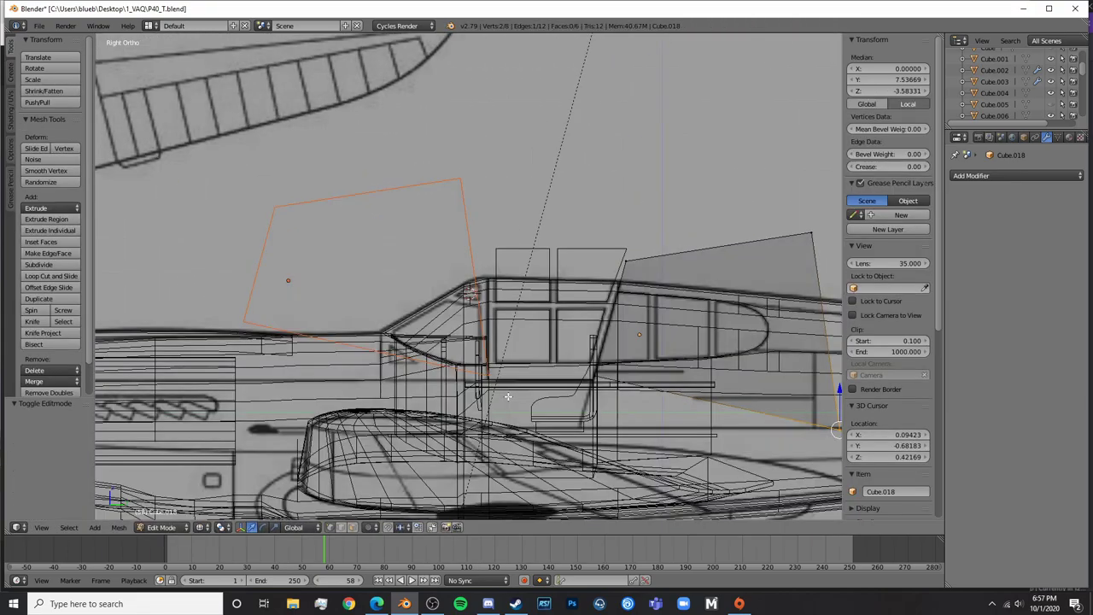
key(Tab)
right_click(465, 246)
key(Tab)
scroll(518, 405, up, 5)
key(a)
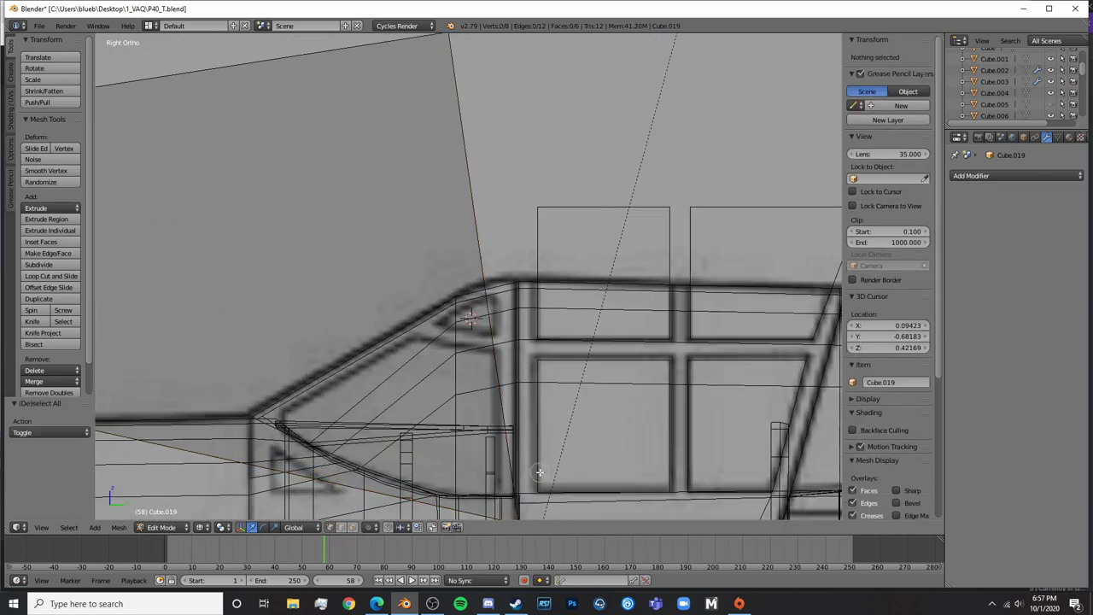
shift+middle_drag(554, 405, 549, 292)
right_click(517, 348)
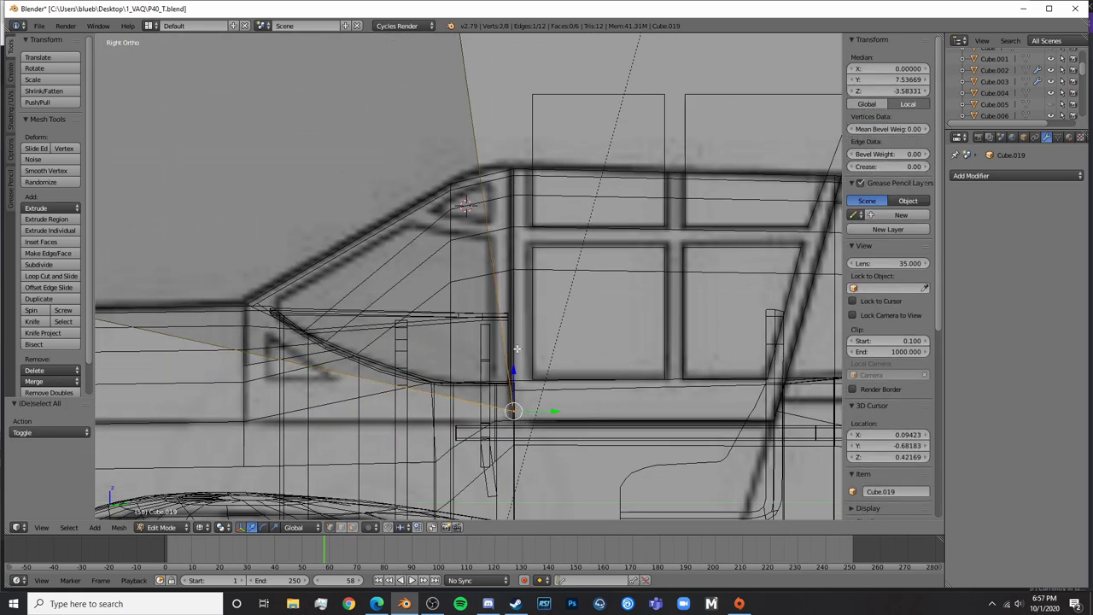
drag(518, 372, 517, 382)
Shift the windshield cube's upper aft vertices about 0.093 along Y so its rear edge follows the vertical windshield frame
shift+middle_drag(562, 285, 552, 410)
key(a)
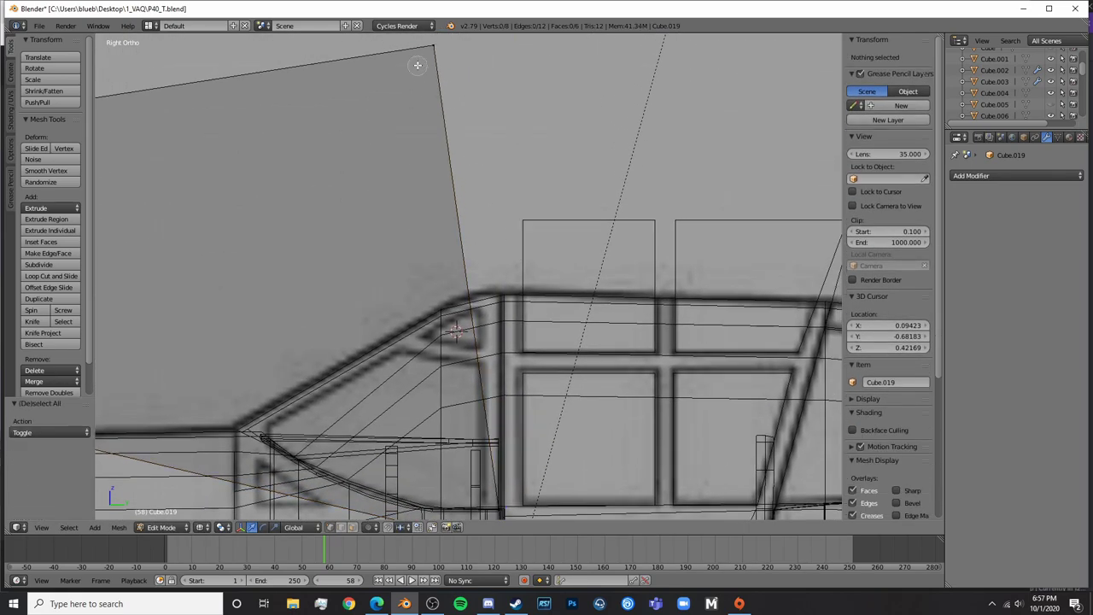
right_click(438, 45)
drag(434, 45, 533, 56)
scroll(606, 283, up, 6)
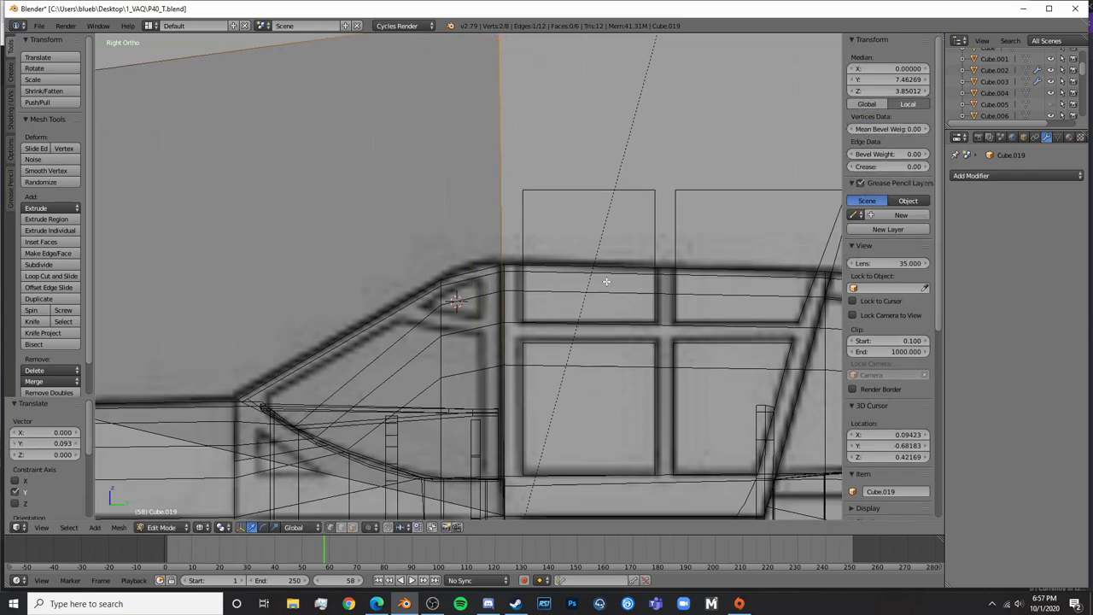
key(a)
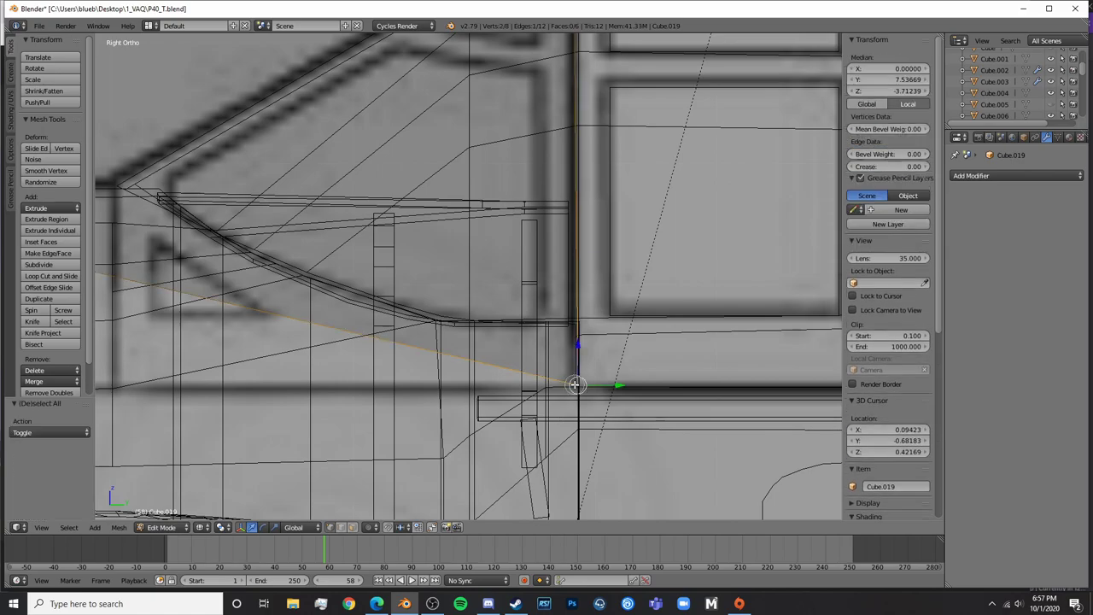
Nudge the windshield cube's lower aft vertices along Y at the foot of the vertical windshield frame and view it in solid shading
right_click(598, 385)
key(g)
click(603, 386)
key(Tab)
key(z)
scroll(602, 385, down, 4)
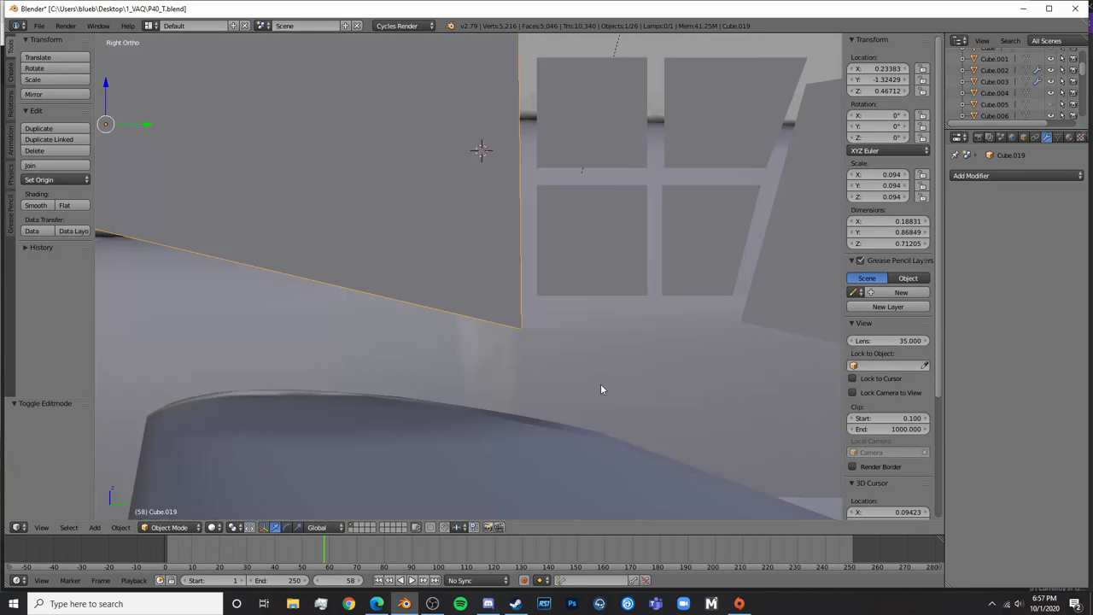
Shift the whole windshield cube slightly aft along Y and check its outline against the blueprint
drag(148, 127, 152, 126)
scroll(154, 130, down, 4)
shift+middle_drag(331, 256, 417, 312)
key(Tab)
key(z)
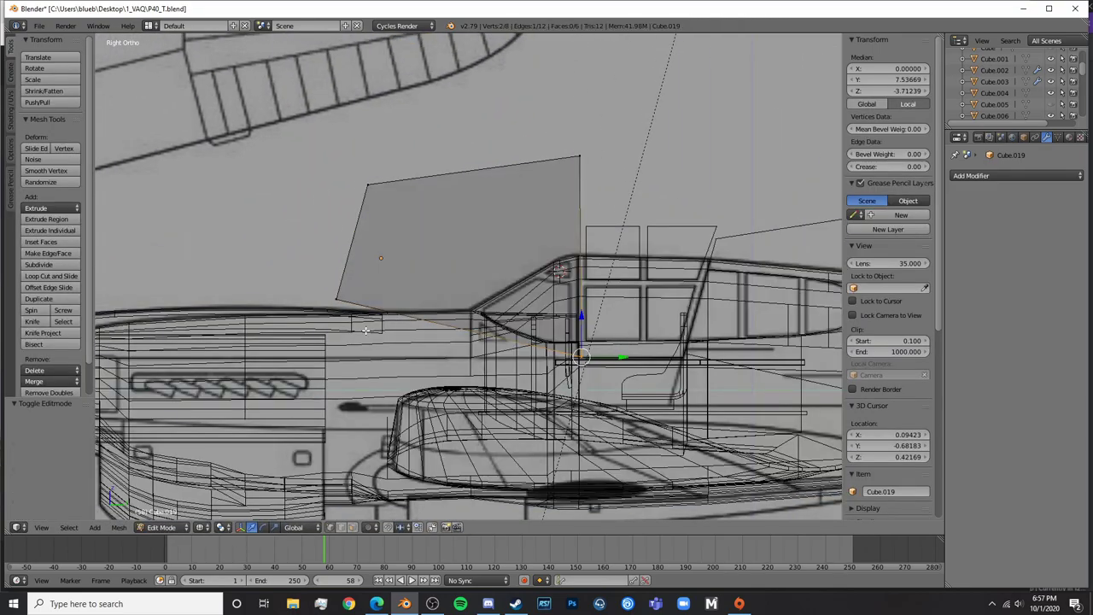
key(Tab)
scroll(375, 328, down, 1)
key(z)
Join the windshield cube and the four side-pane cubes into the rear glazing cube
middle_drag(348, 303, 519, 341)
shift+right_click(615, 286)
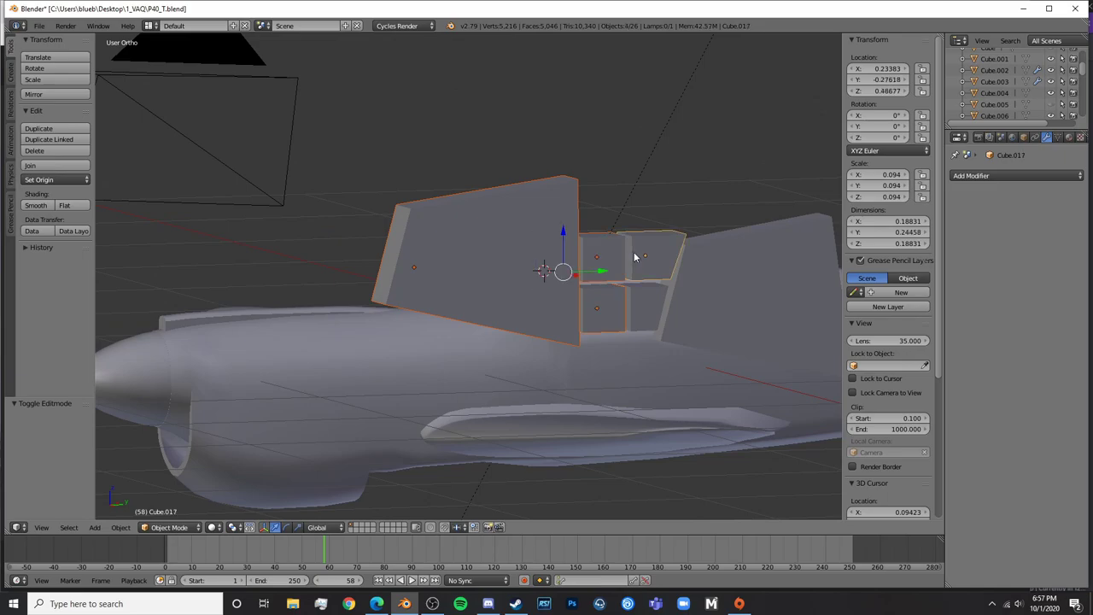
shift+right_click(728, 302)
key(ctrl+j)
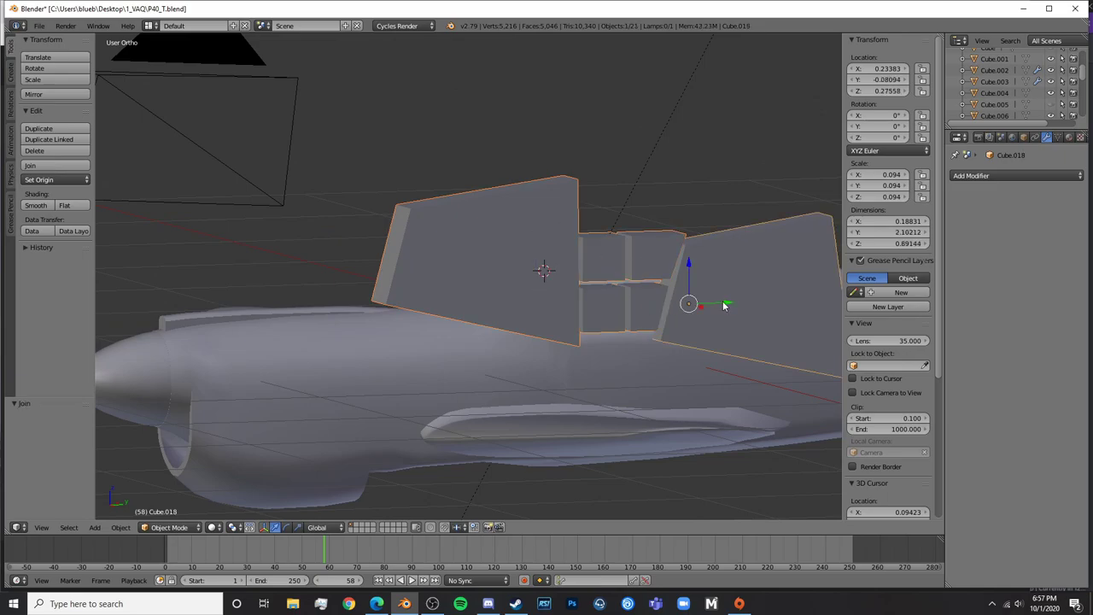
Scale the joined window cutter by about -10.868 along X so it passes through both sides of the canopy
key(s)
key(x)
click(555, 389)
middle_drag(555, 388, 577, 317)
Add a Boolean modifier to the canopy, set it to Difference, and pick the joined window cutter as its object
key(z)
right_click(427, 283)
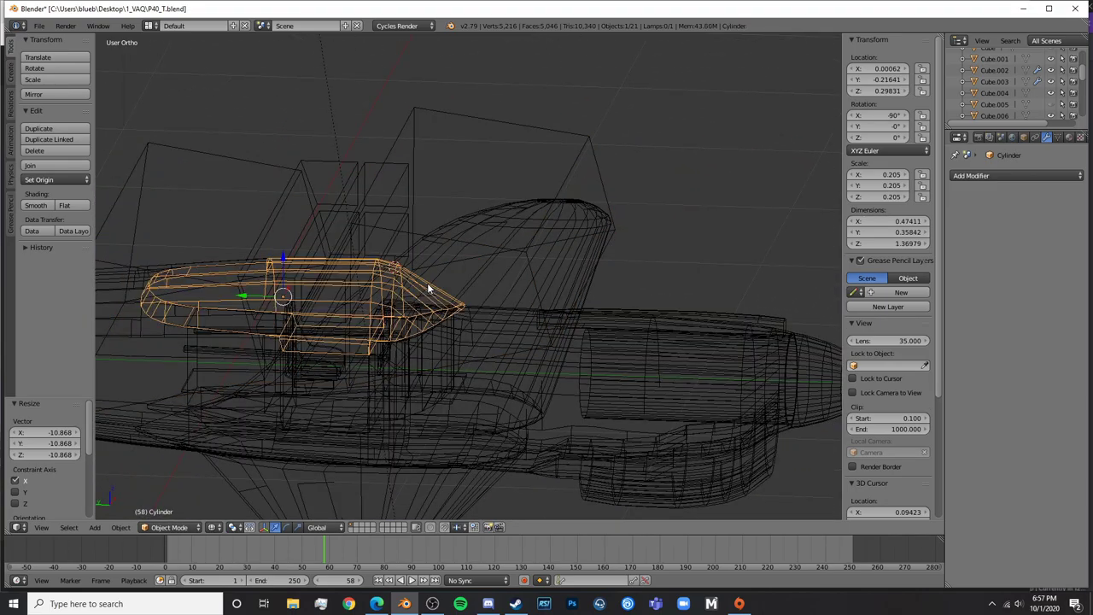
click(1008, 175)
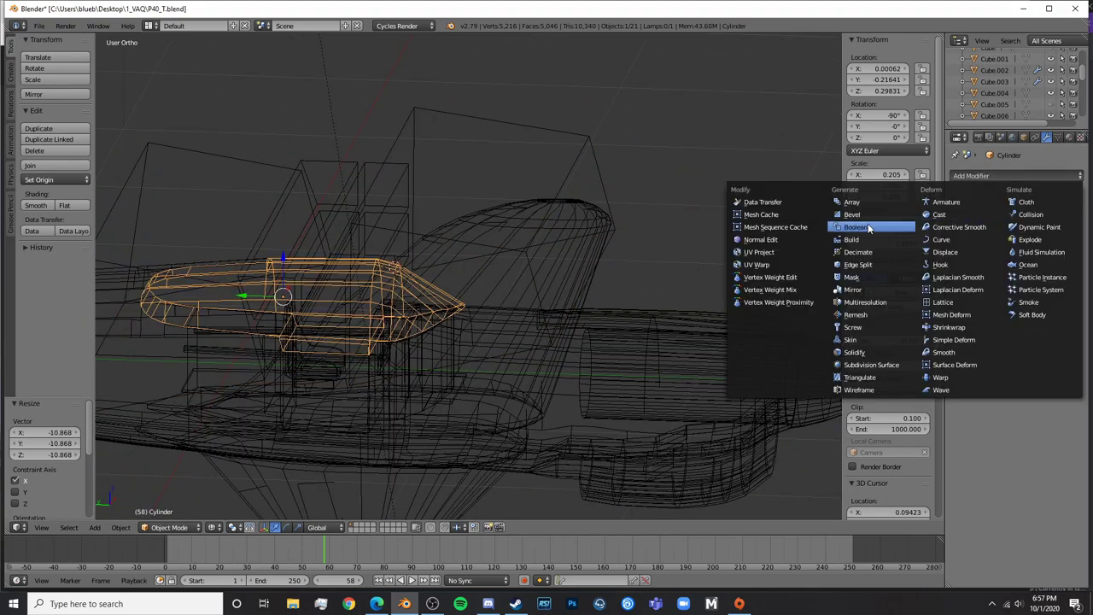
click(850, 238)
click(982, 238)
click(983, 200)
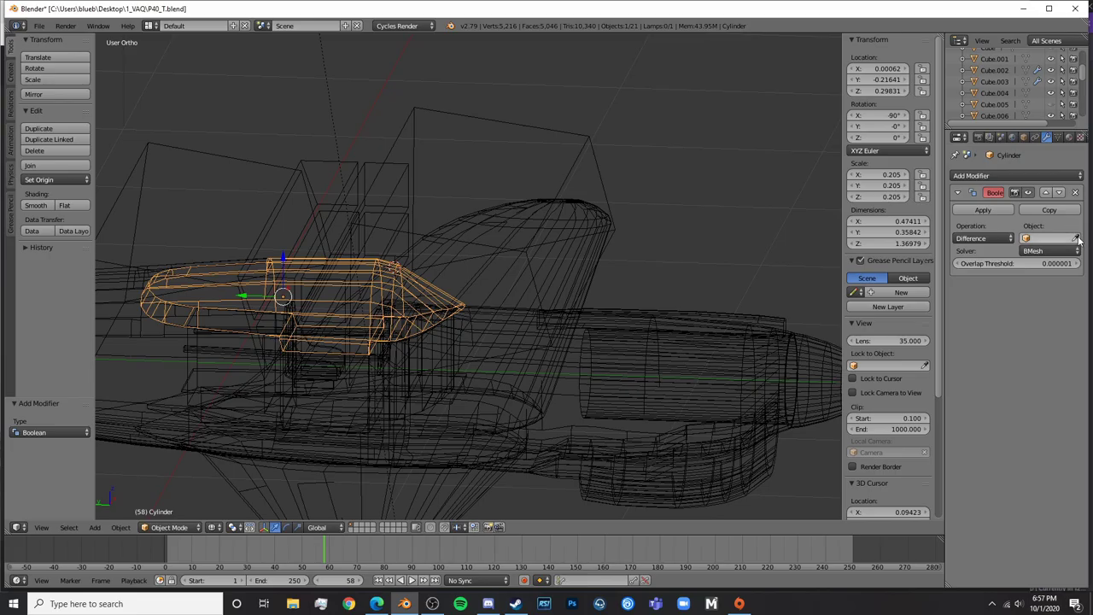
click(578, 142)
Hide the joined cutter, inspect the window openings cut into the canopy from several angles, and show the cutter again
mouse_move(577, 142)
middle_down()
mouse_move(709, 193)
mouse_move(260, 193)
mouse_move(513, 226)
middle_up()
key(z)
right_click(518, 232)
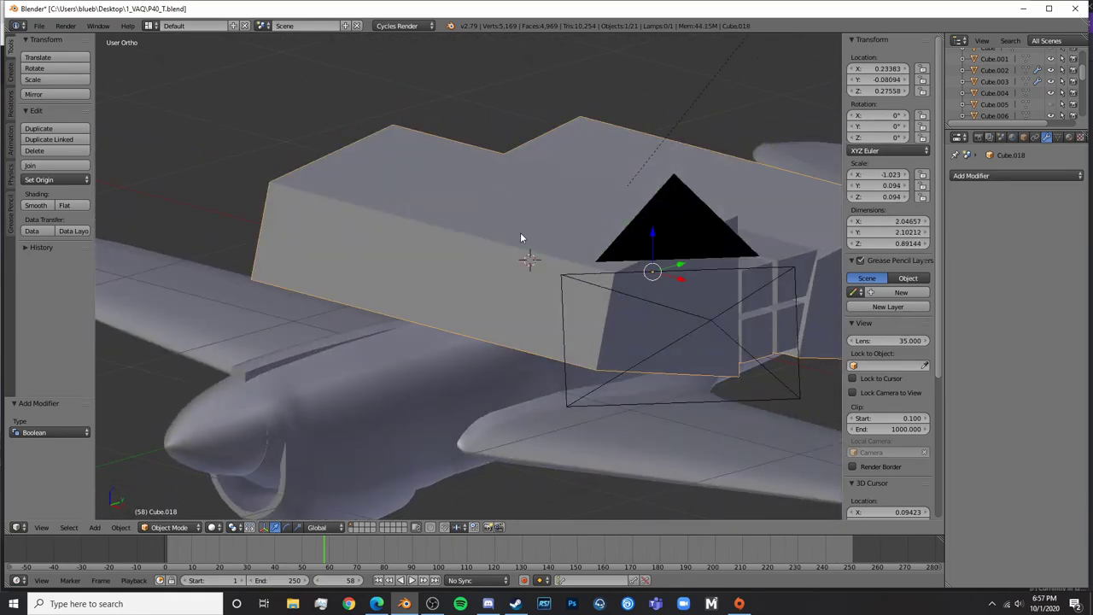
key(h)
scroll(528, 249, up, 6)
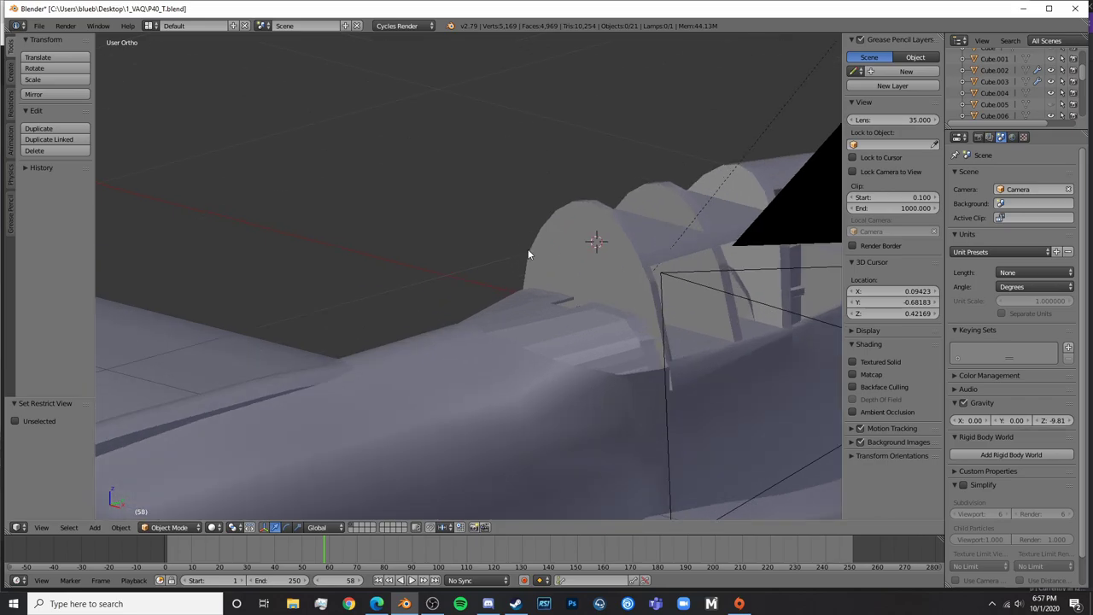
middle_drag(489, 277, 625, 260)
key(alt+h)
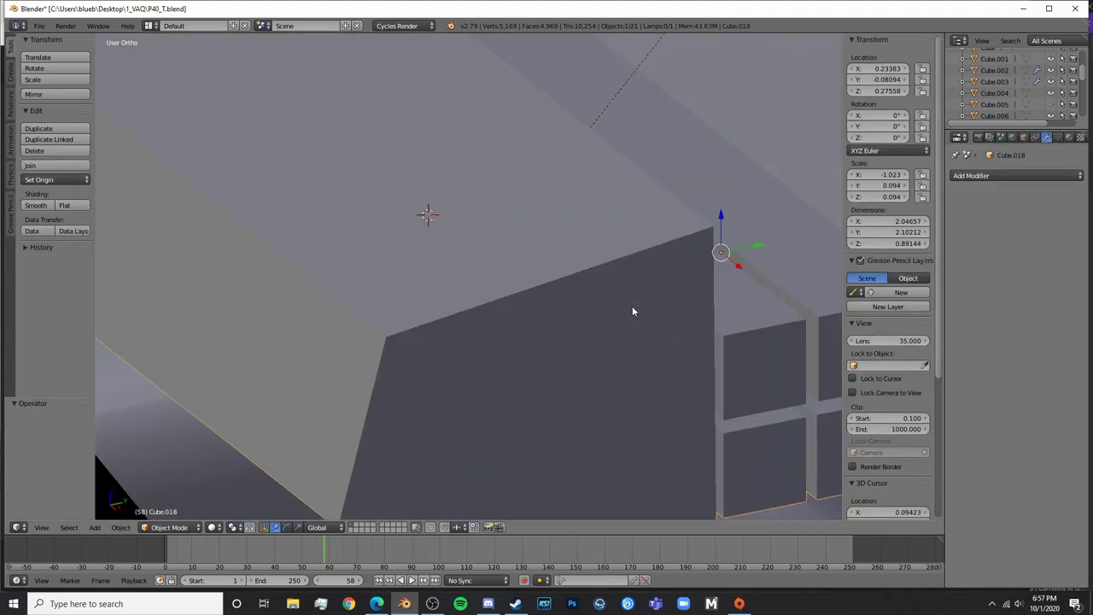
Hide the cutter to reach the canopy, take back the Boolean's cutting object, and unhide the cutter
key(h)
right_click(608, 297)
key(z)
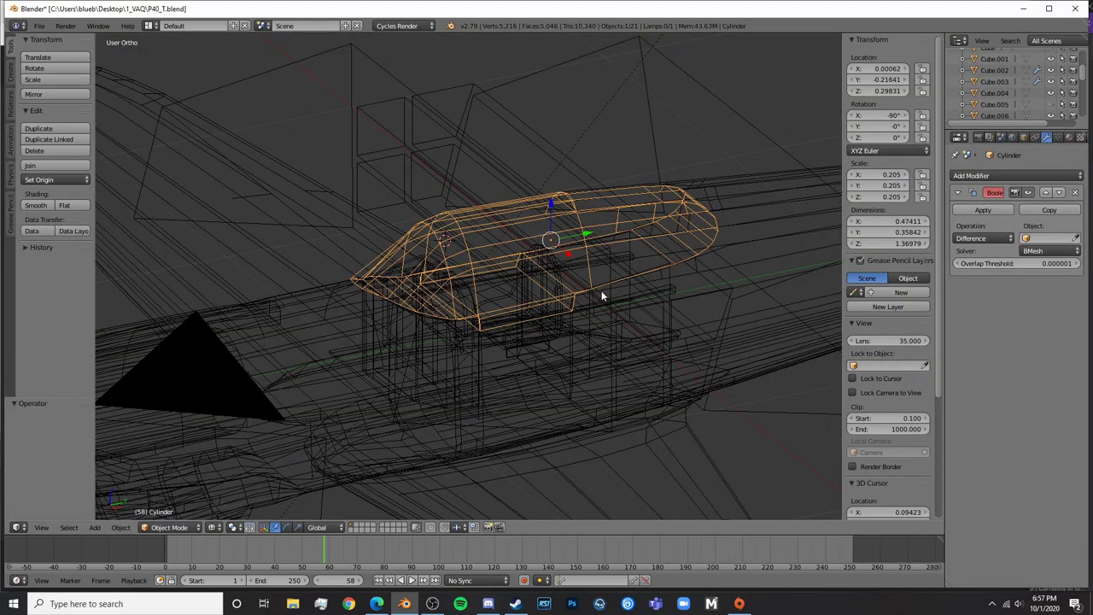
key(z)
key(alt+h)
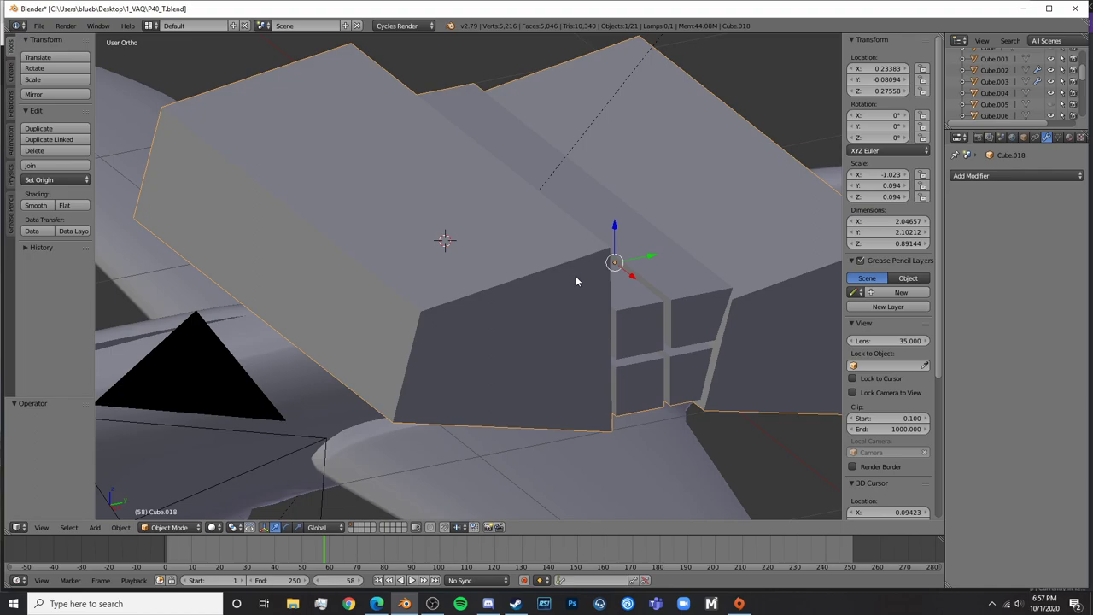
Rename the joined window cutter as Cockpit Cutout and hide it from the viewport
scroll(1016, 94, down, 5)
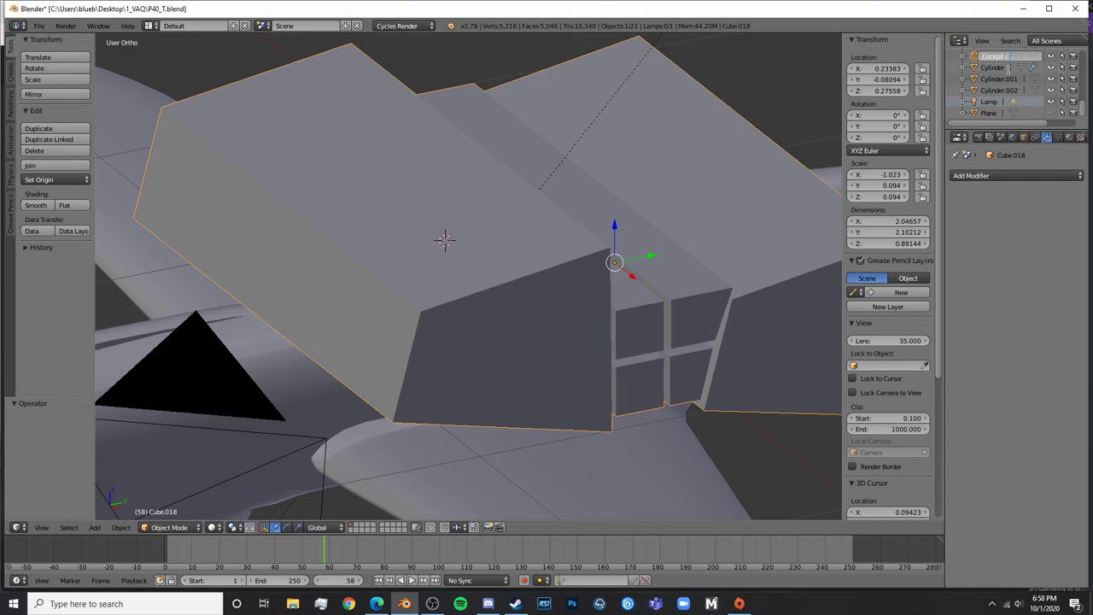
key(Return)
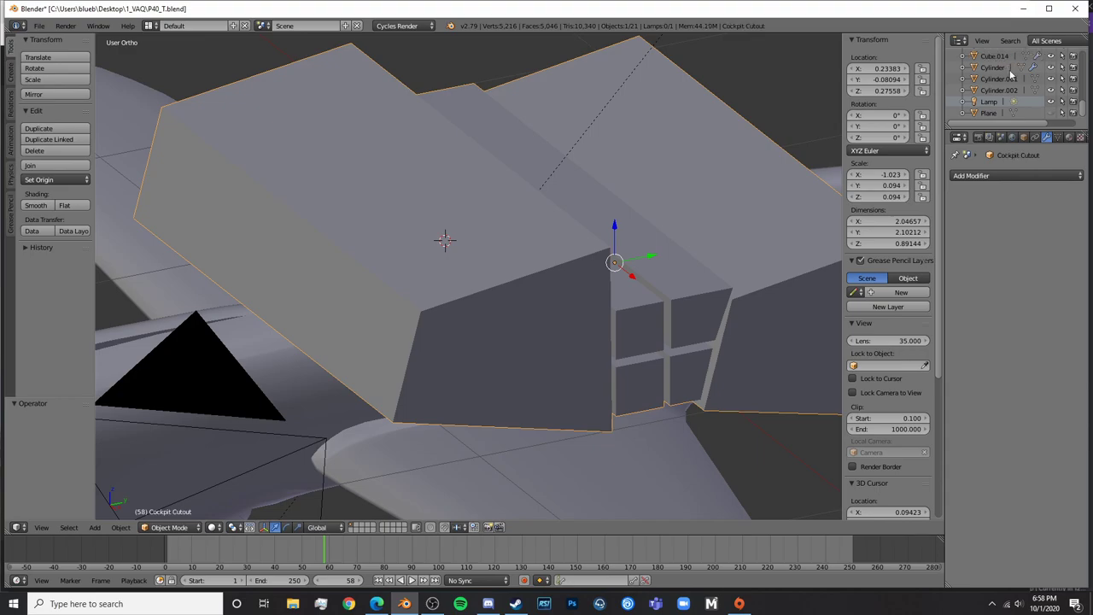
scroll(1050, 90, up, 10)
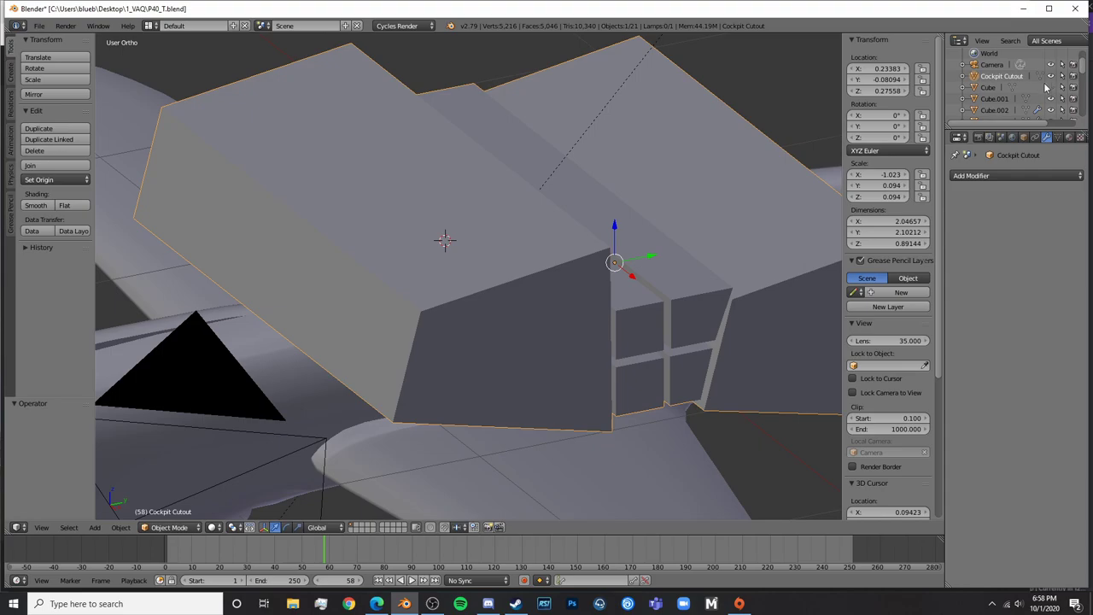
click(1053, 76)
Paste a duplicate of the canopy in place and scale it uniformly to 0.954 so it sits inside the original
right_click(496, 263)
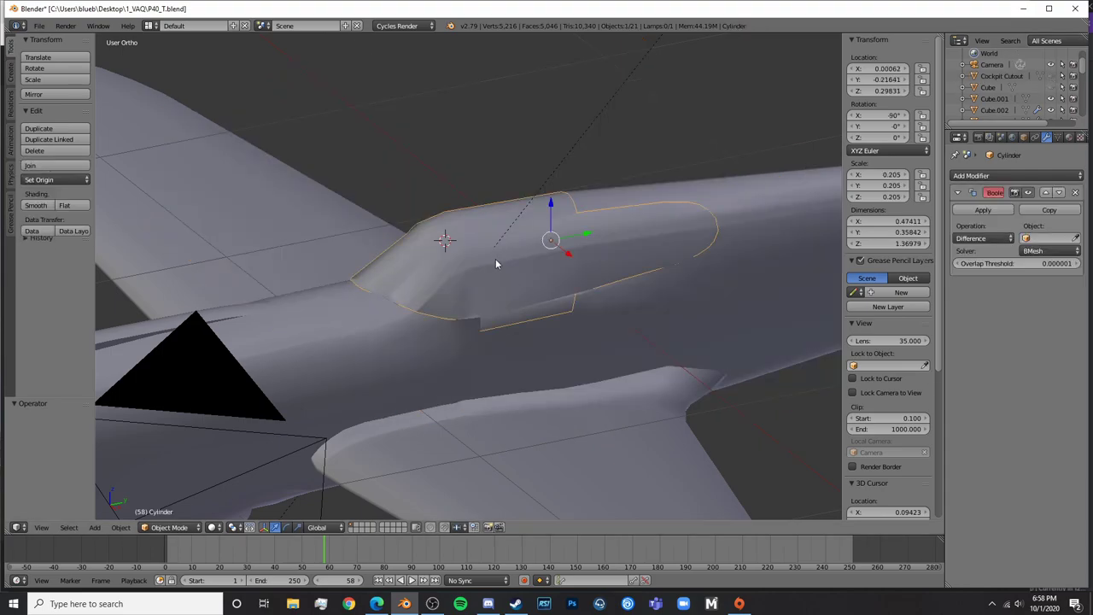
key(ctrl+v)
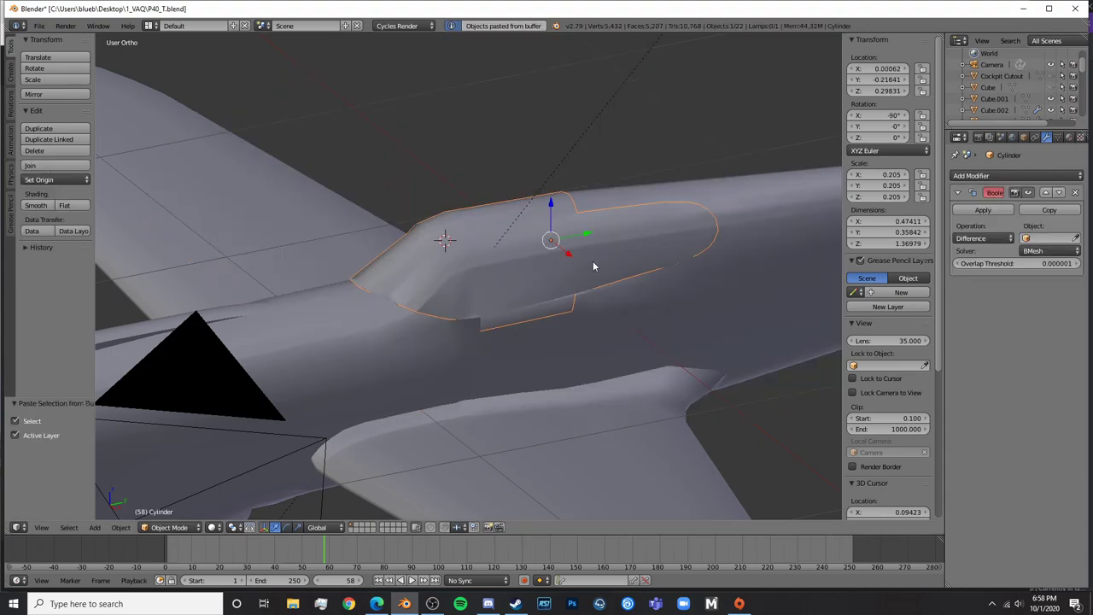
key(s)
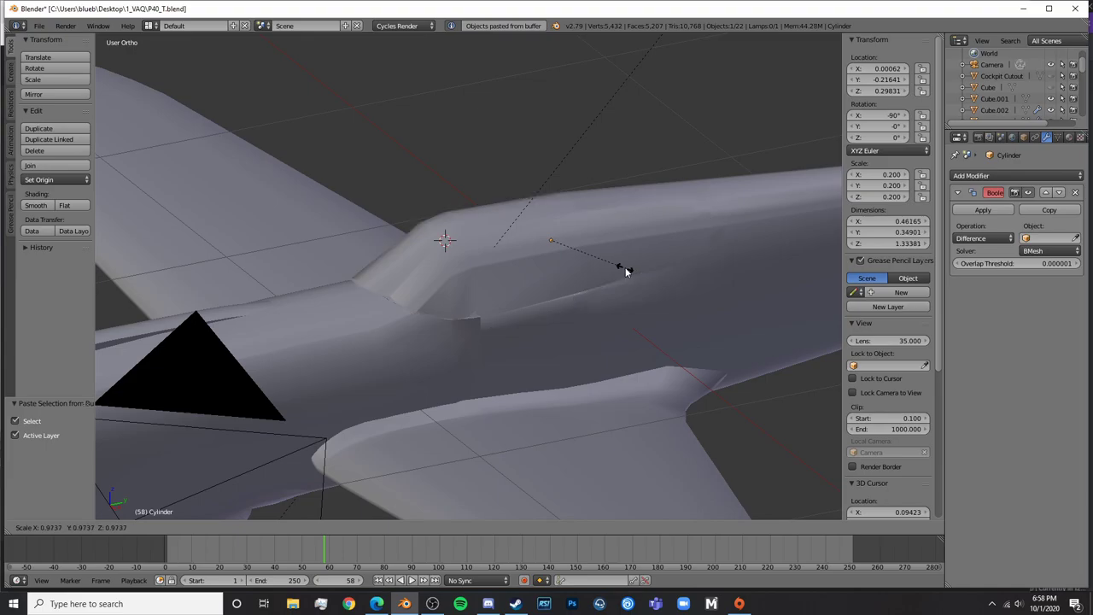
click(621, 268)
key(z)
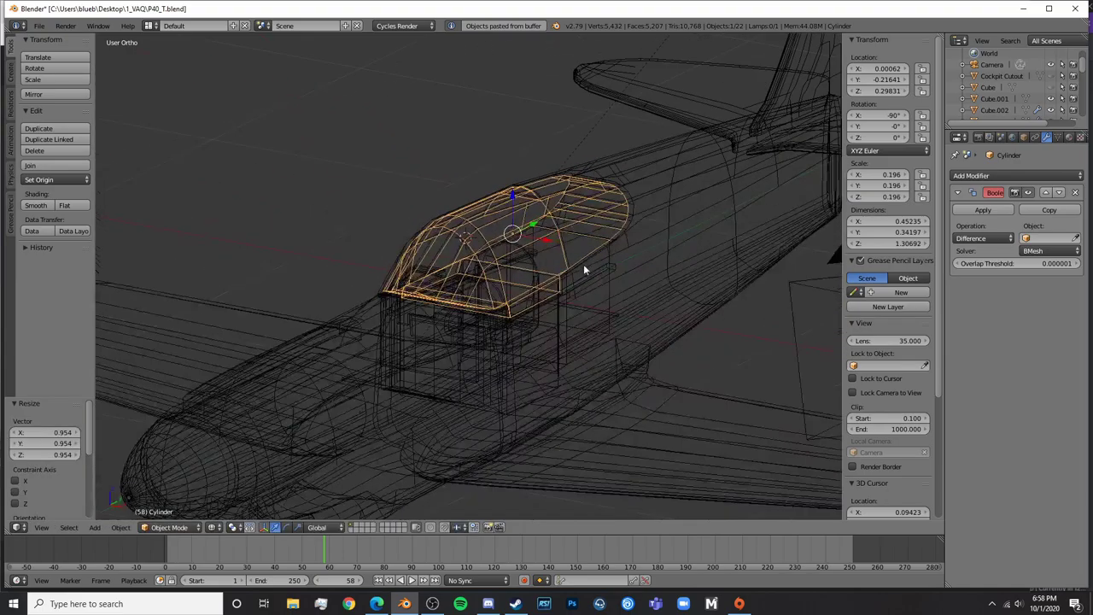
Compare the inner canopy copy with the blueprint in right view and scale it down further to 0.983
key(KP_1)
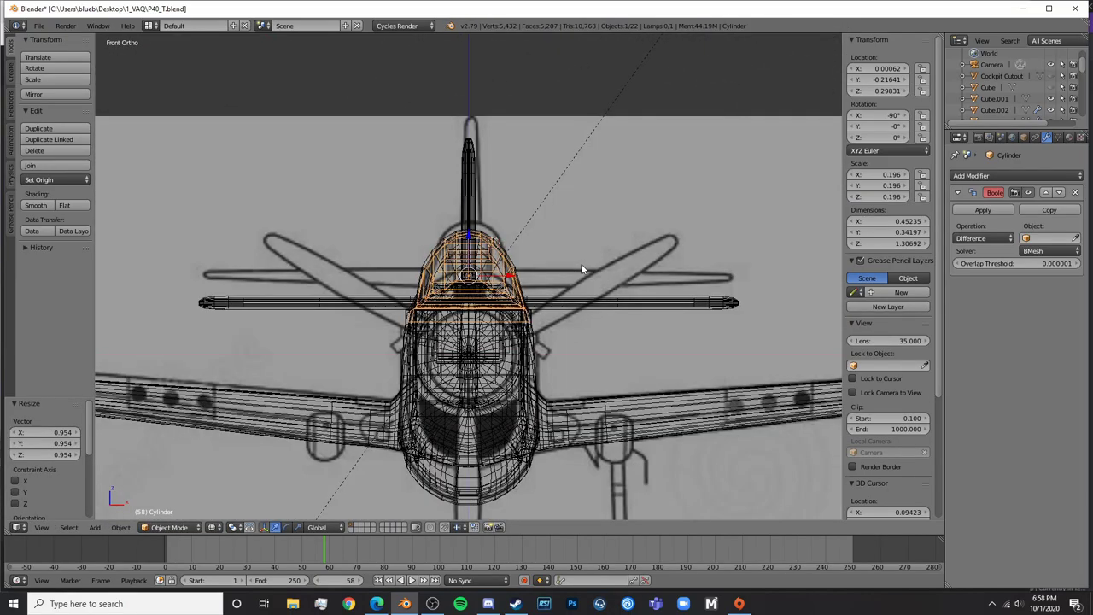
key(KP_3)
scroll(581, 265, up, 5)
shift+middle_drag(520, 211, 577, 254)
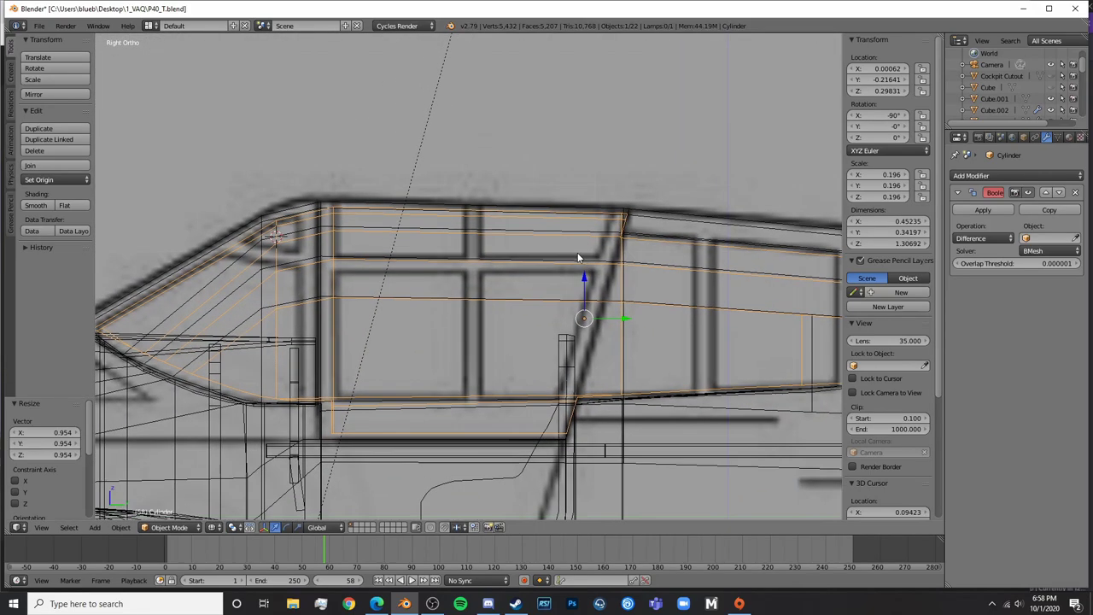
key(s)
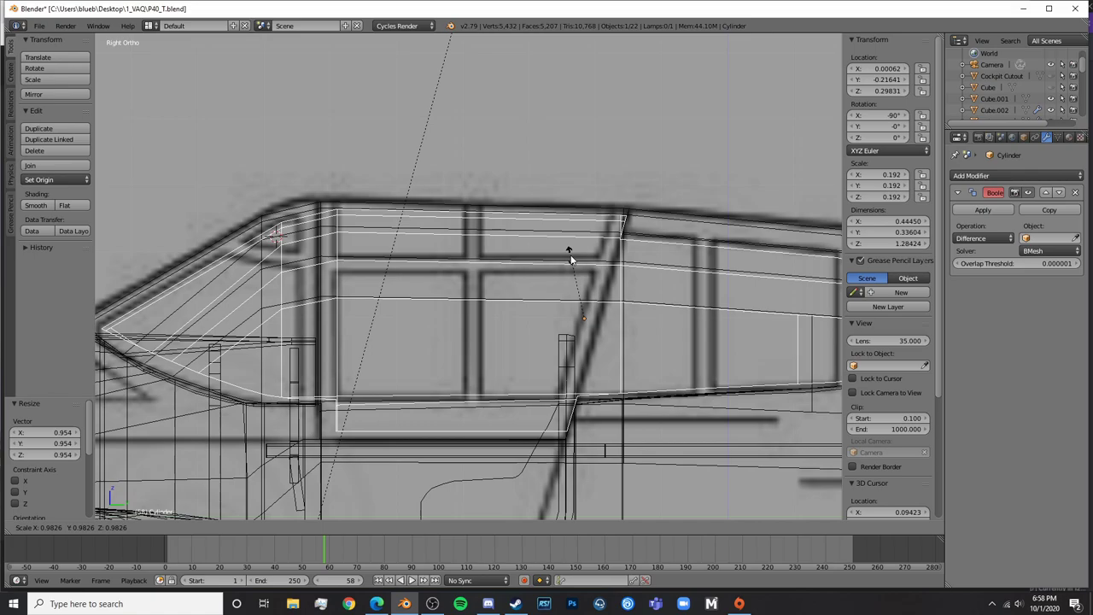
click(571, 259)
scroll(588, 265, down, 2)
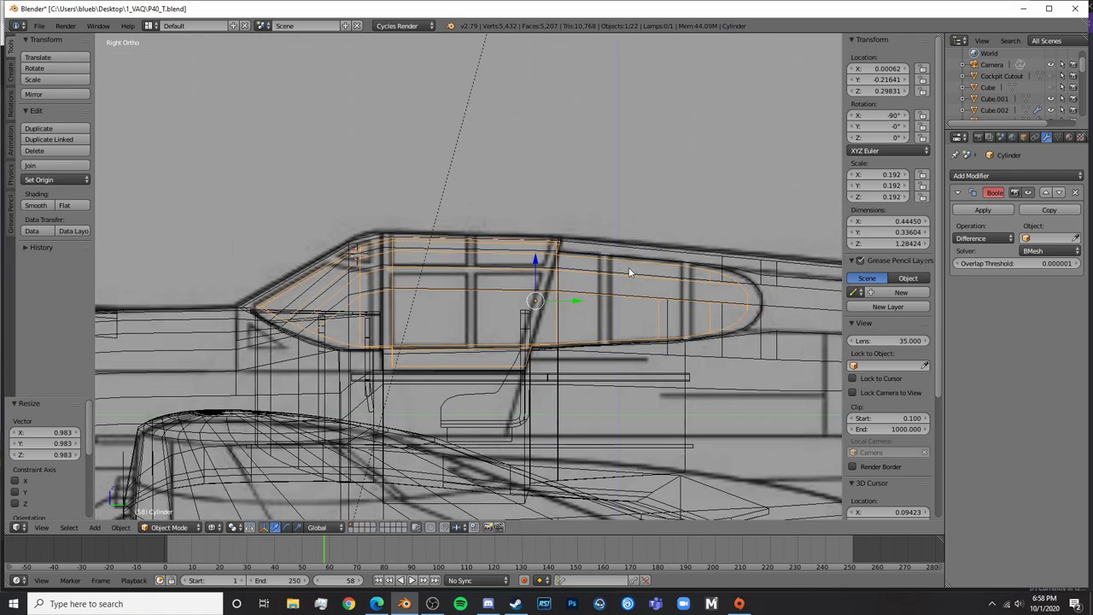
Shift the inner canopy copy's upper vertices at the top of the slanted rear frame slightly forward along Y
scroll(630, 272, up, 4)
key(Tab)
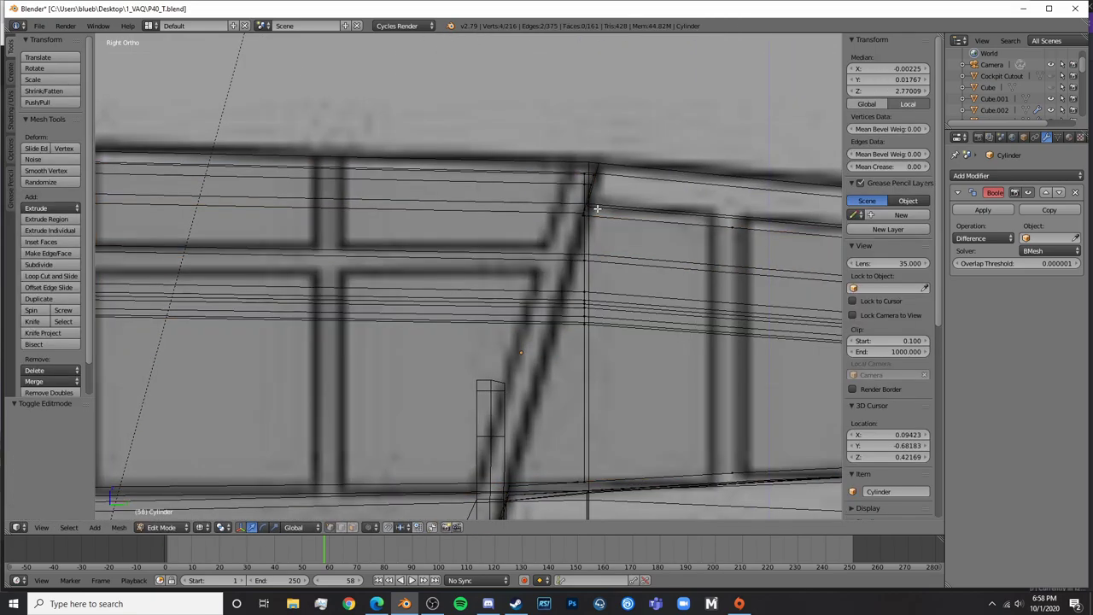
key(a)
key(a)
key(a)
right_click(586, 210)
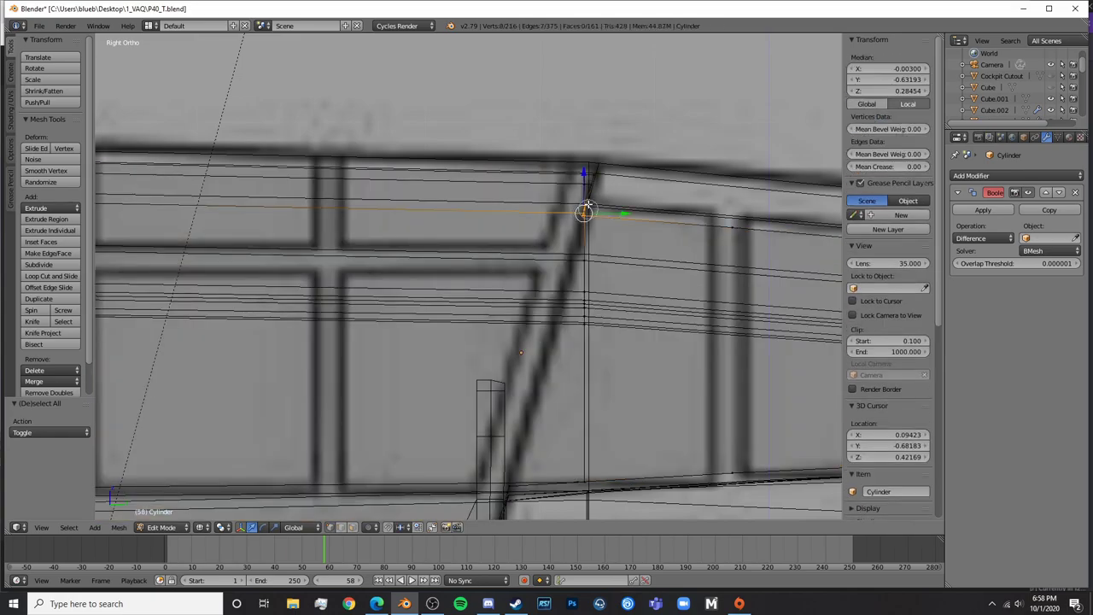
shift+right_click(592, 162)
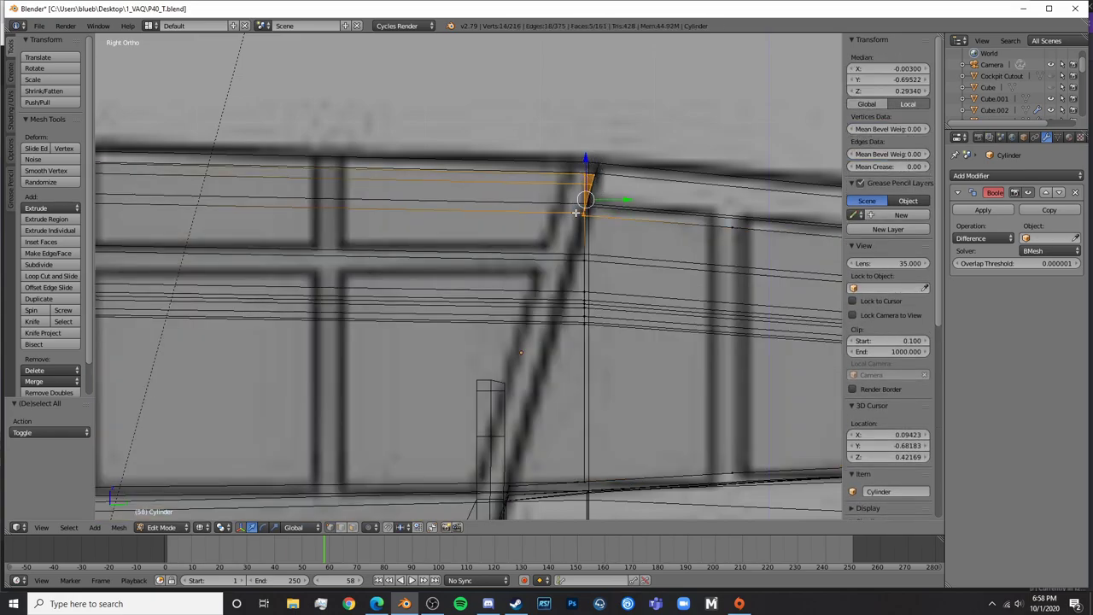
drag(624, 201, 620, 203)
key(Tab)
scroll(620, 208, down, 4)
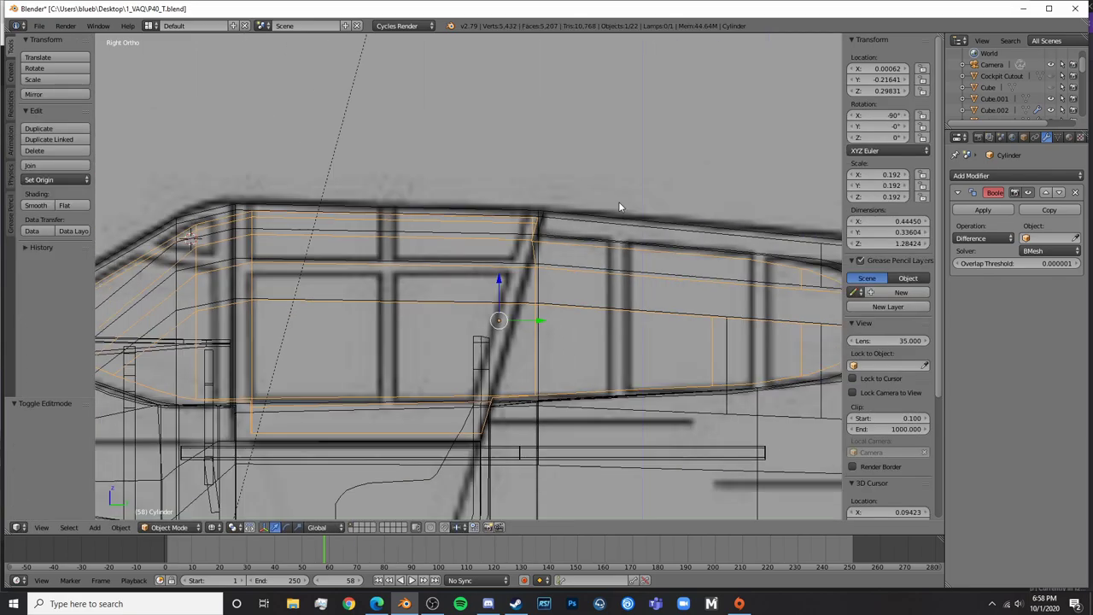
Select the inner canopy copy's lower vertices at the foot of the slanted rear frame
shift+middle_drag(528, 321, 556, 247)
key(Tab)
scroll(537, 361, up, 4)
shift+middle_drag(503, 276, 464, 230)
scroll(518, 322, up, 3)
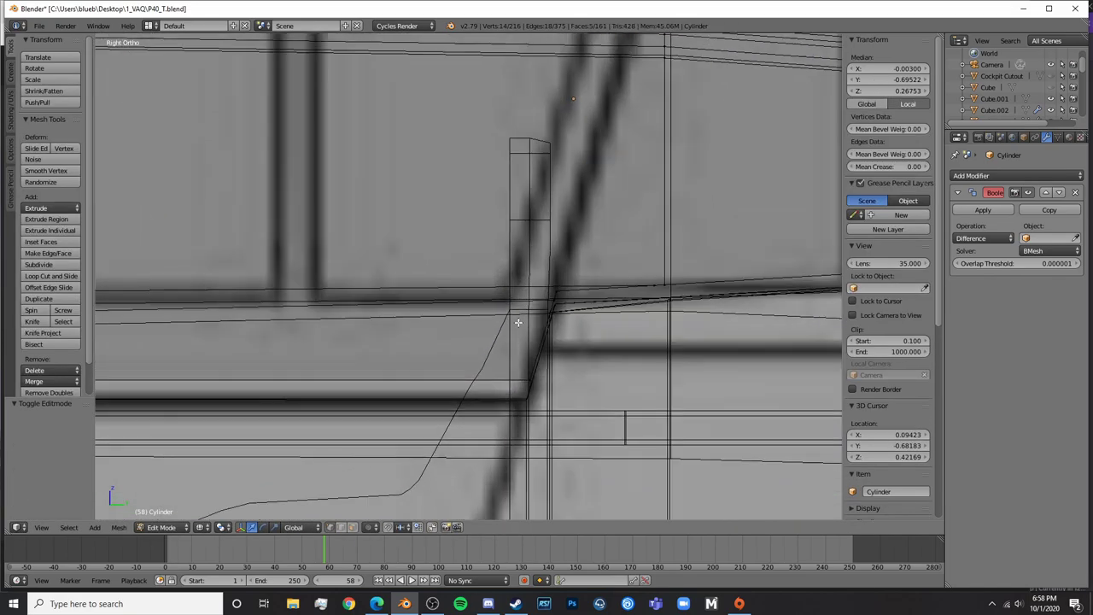
key(a)
key(a)
key(a)
key(c)
drag(544, 401, 573, 286)
key(Escape)
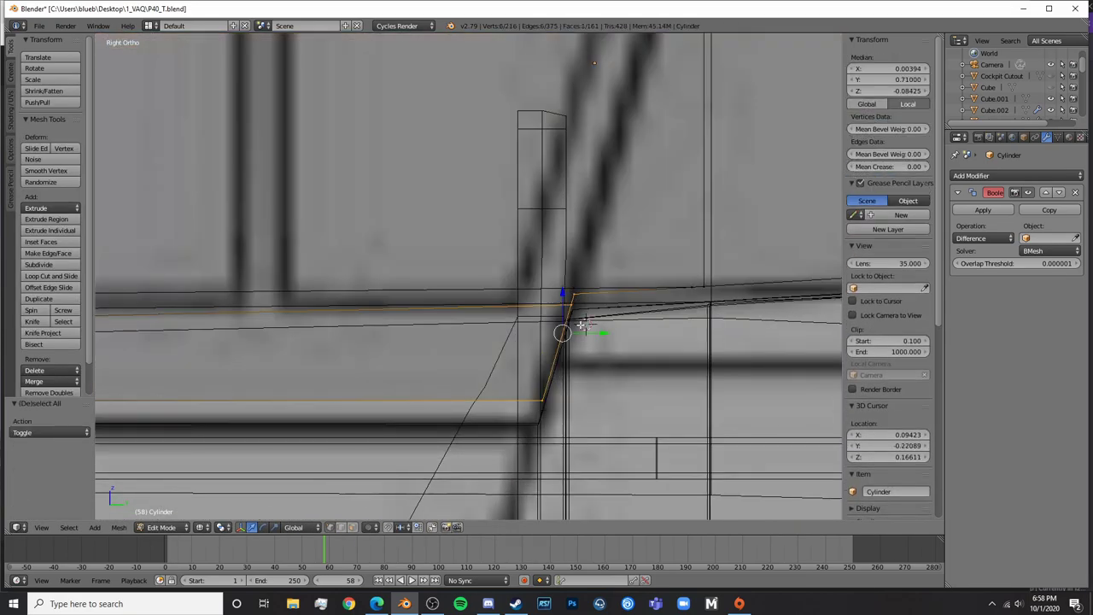
key(Tab)
scroll(601, 329, down, 3)
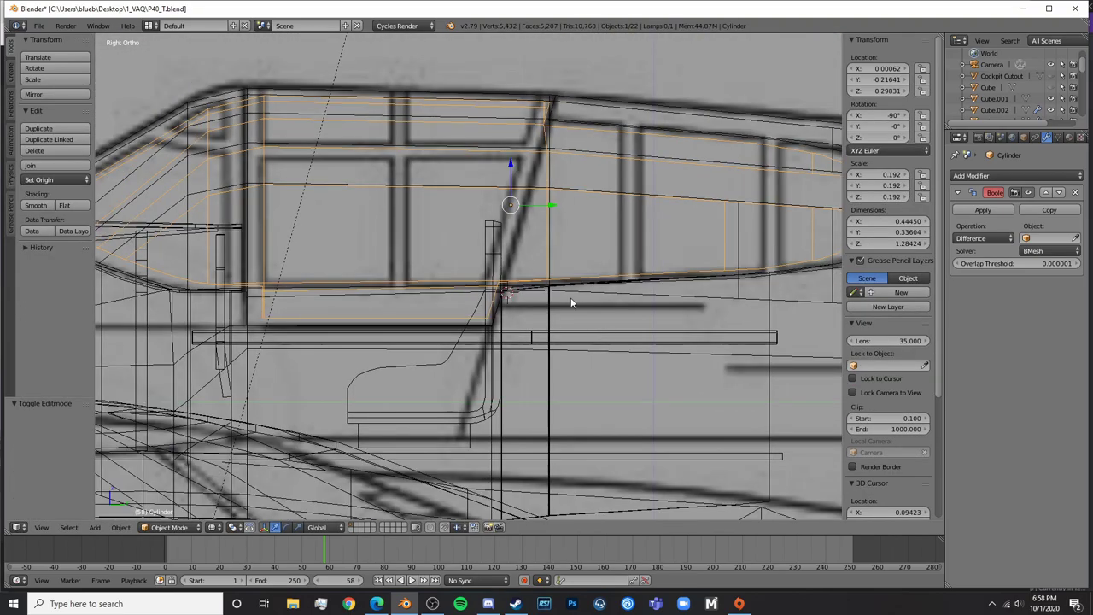
Move the inner canopy copy's lower front corner vertices slightly forward along Y toward the vertical windshield frame
scroll(542, 253, up, 2)
key(Tab)
key(a)
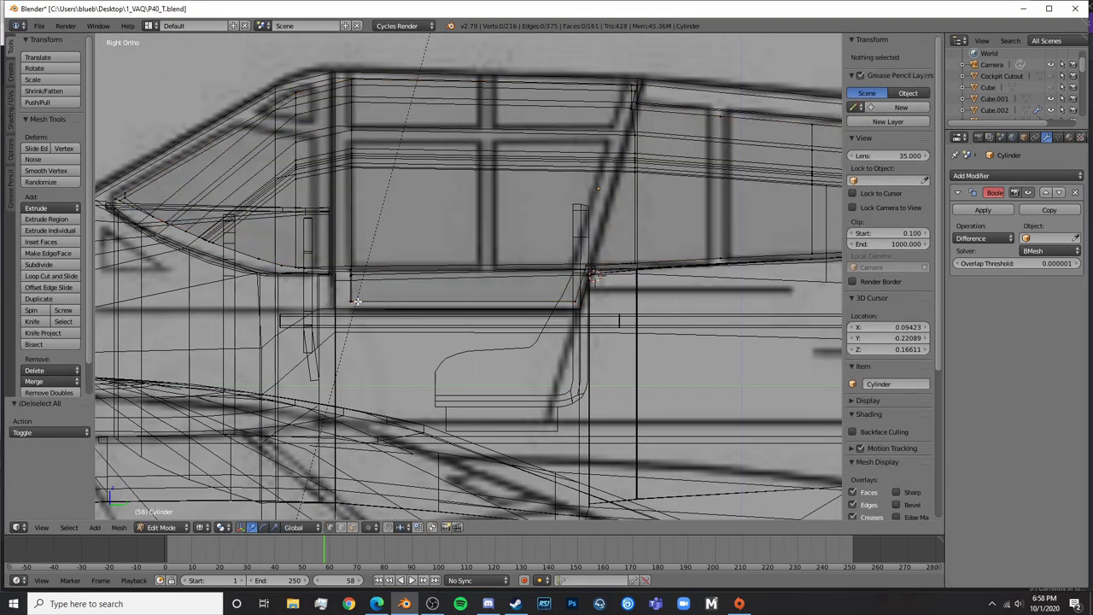
right_click(357, 301)
drag(378, 280, 369, 280)
shift+middle_drag(337, 282, 523, 302)
key(Tab)
scroll(497, 273, down, 5)
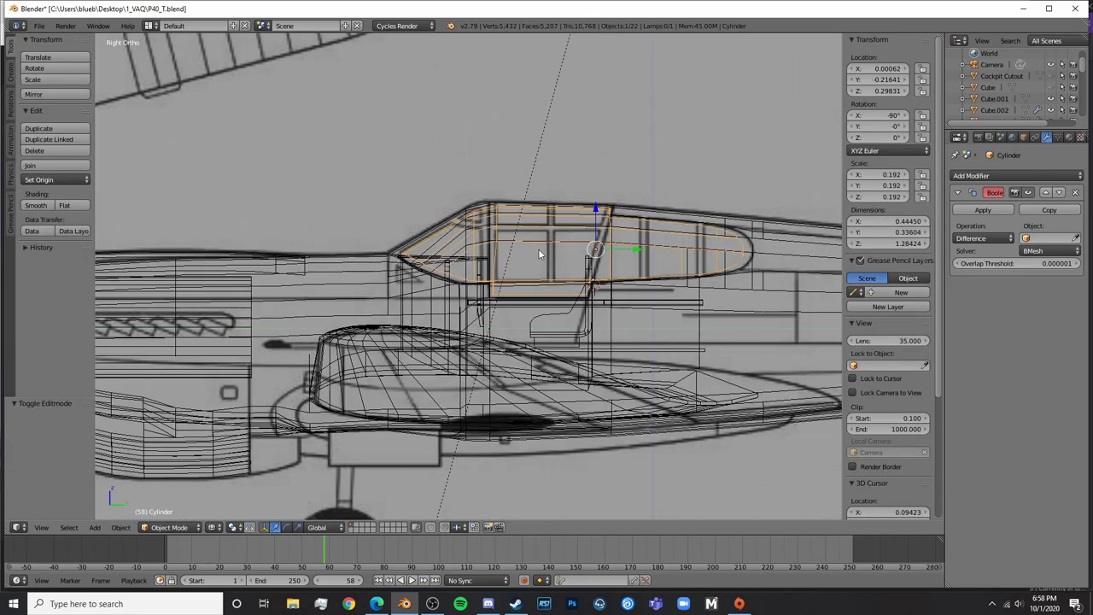
Select the inner canopy copy's lower faces from the door sill back to the rounded rear end
scroll(496, 272, up, 4)
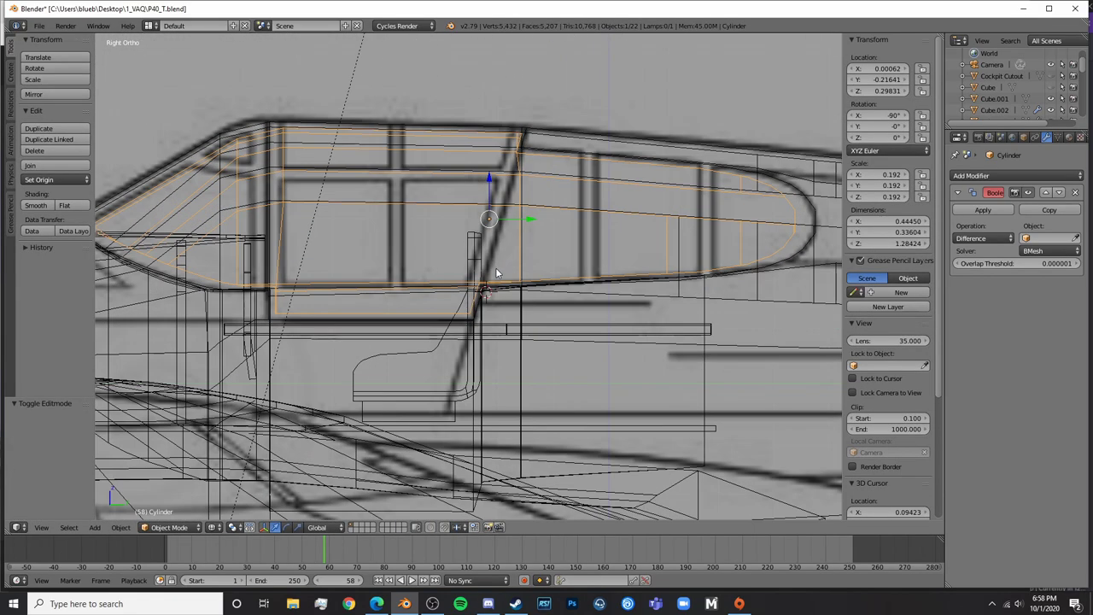
middle_drag(498, 272, 423, 277)
key(KP_3)
key(Tab)
key(a)
key(a)
right_click(270, 286)
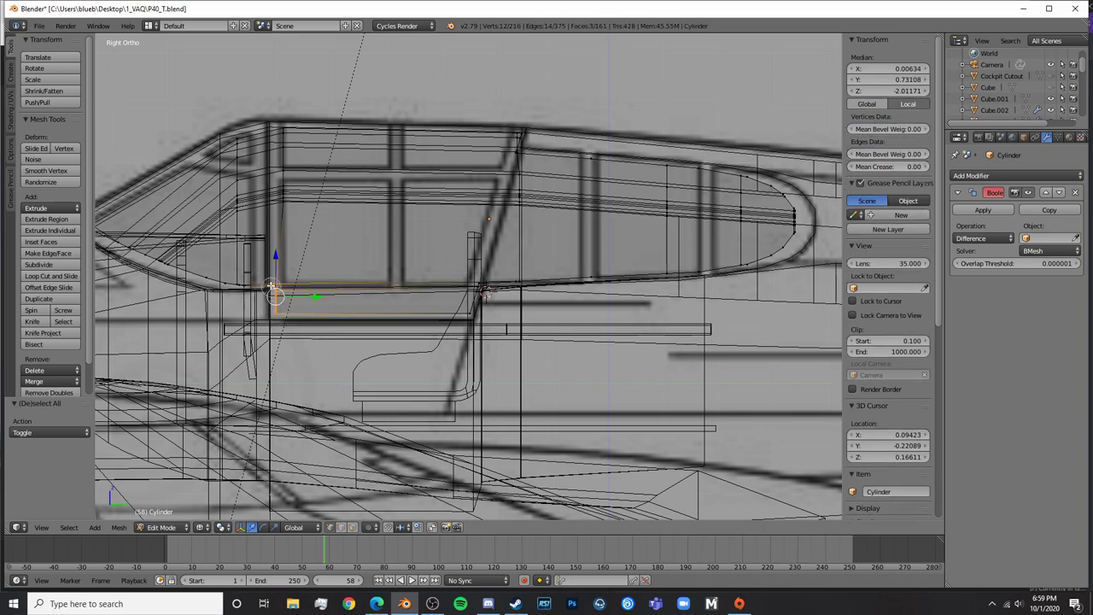
mouse_move(308, 295)
mouse_down()
mouse_move(482, 293)
mouse_move(428, 301)
mouse_move(754, 263)
mouse_up()
ctrl+right_click(790, 245)
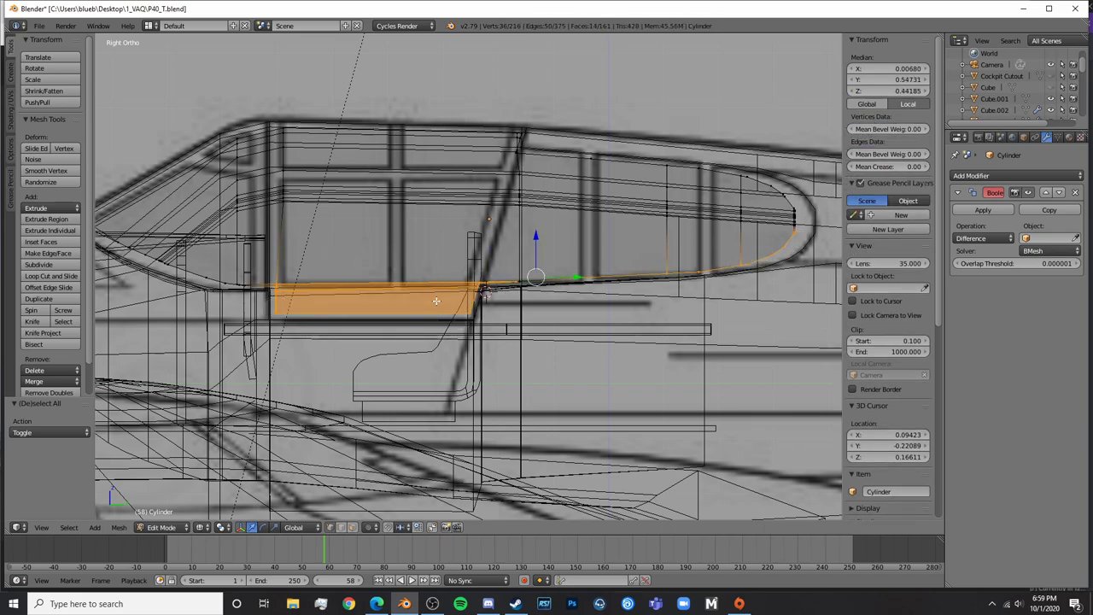
Extend the selection forward along the inner canopy copy's lower edge to the windshield's front tip
mouse_move(274, 292)
mouse_down()
mouse_move(171, 259)
mouse_move(179, 252)
mouse_up()
shift+middle_drag(197, 282, 417, 334)
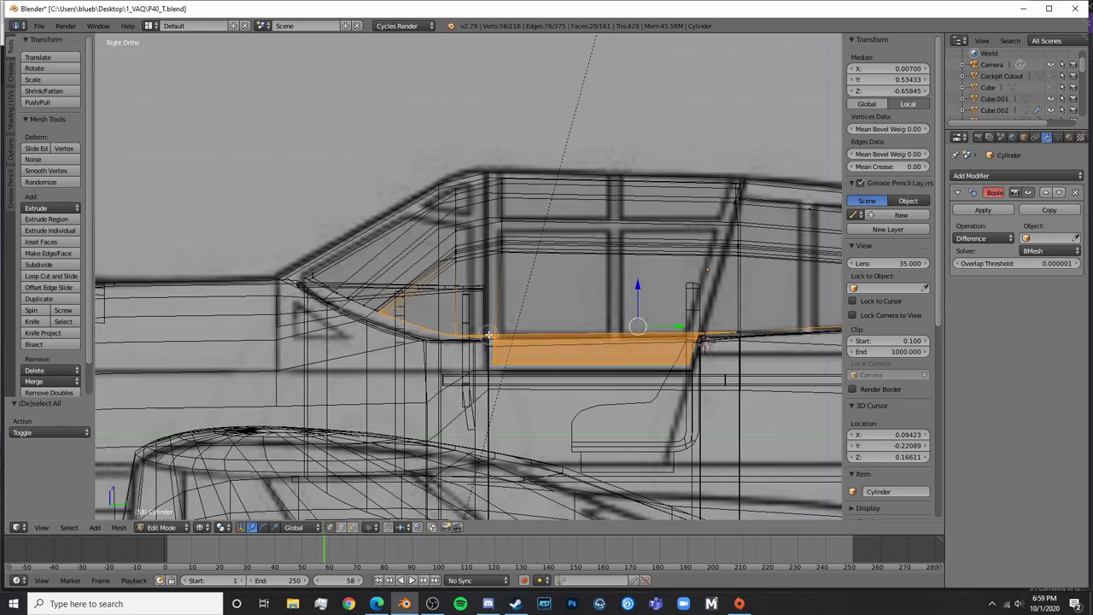
drag(488, 335, 321, 289)
ctrl+right_click(297, 272)
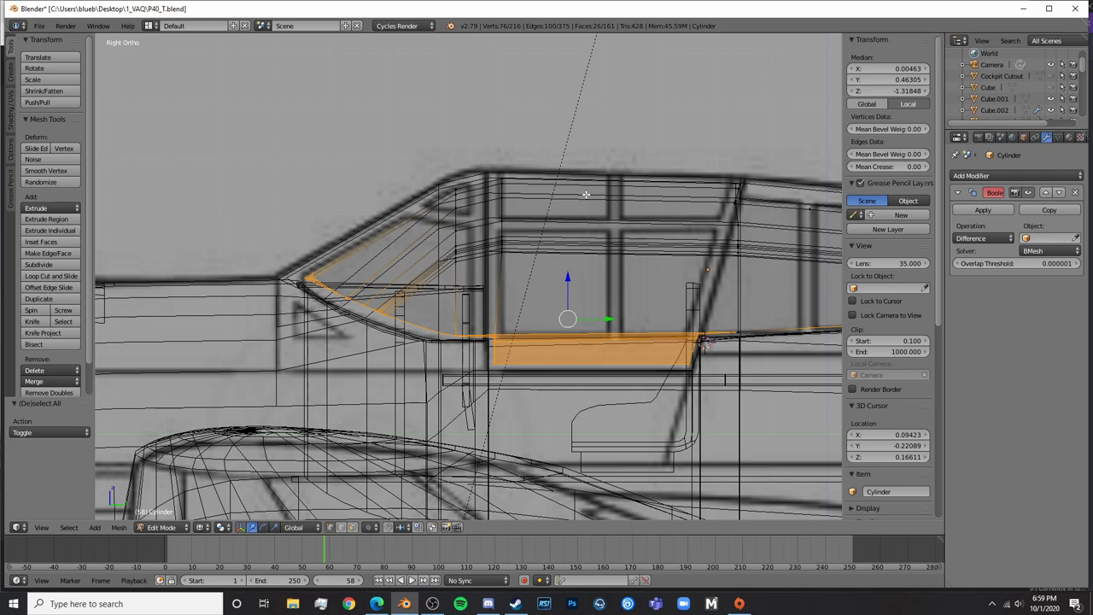
Try to extrude the inner canopy copy's selected lower faces downward and forward, and undo it
key(e)
click(601, 288)
key(Tab)
key(Tab)
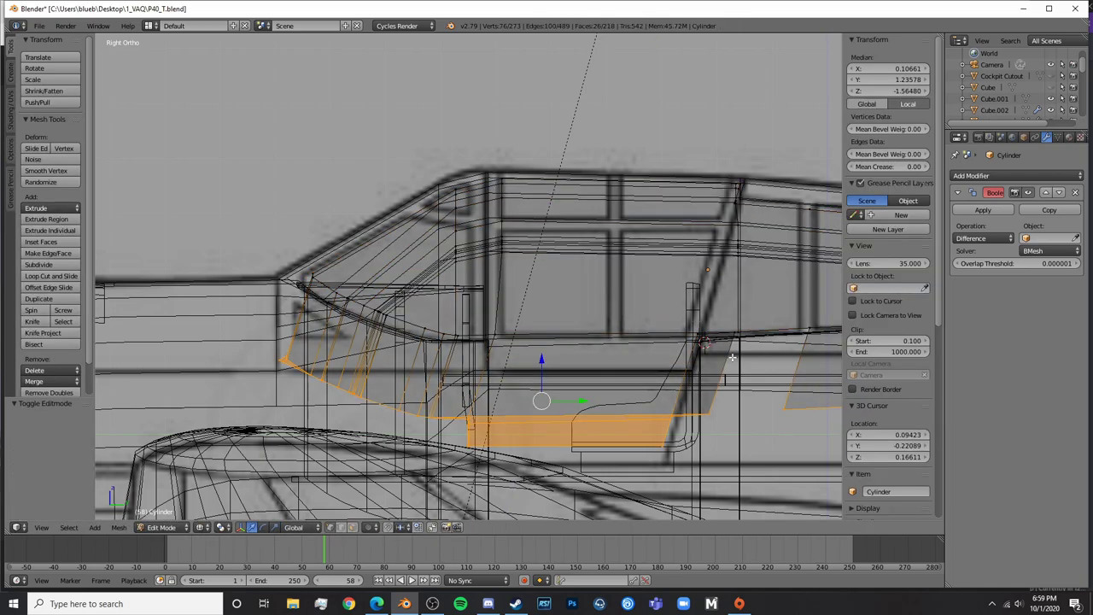
key(ctrl+z)
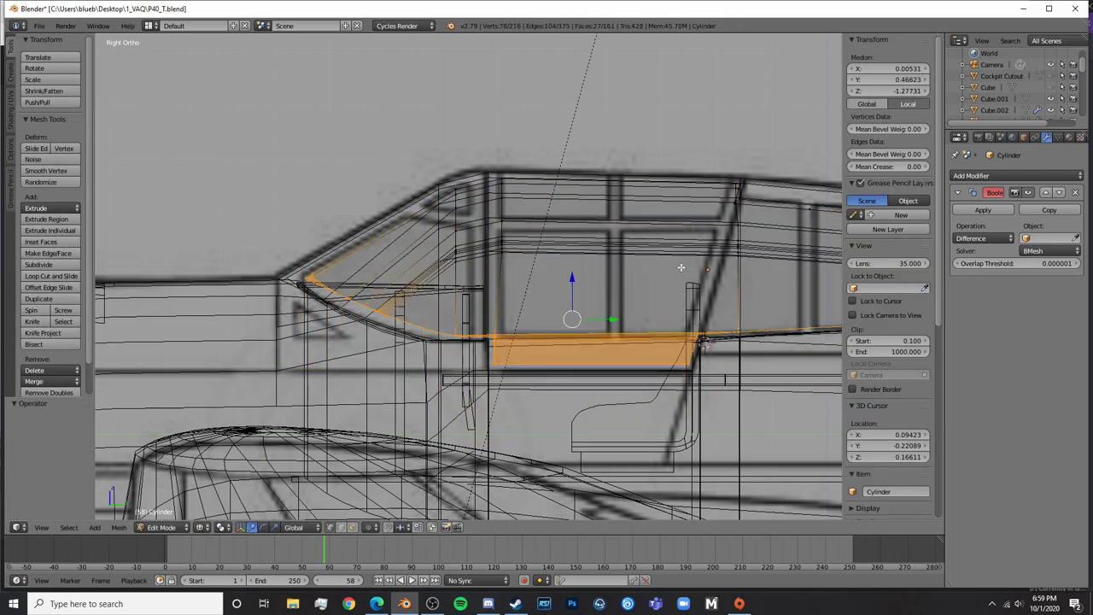
Extrude the inner canopy copy's selected lower faces downward so it extends below the outer canopy
key(e)
click(698, 358)
key(Tab)
scroll(675, 352, down, 3)
key(z)
middle_drag(562, 329, 477, 267)
Try a Boolean Difference on the outer canopy with Cube.014 as the cutting object
right_click(476, 268)
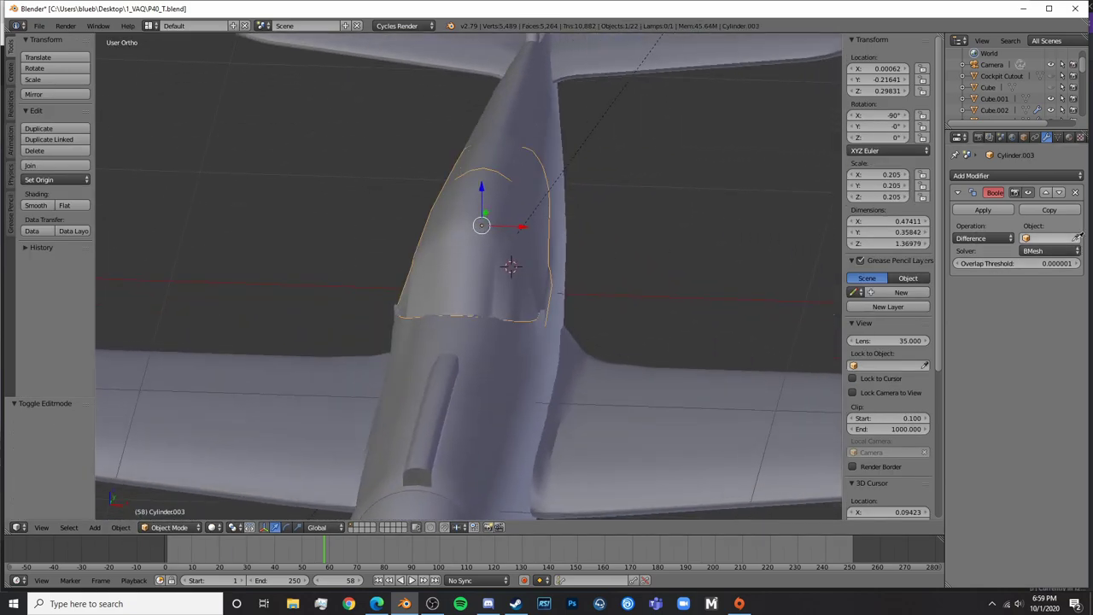
key(z)
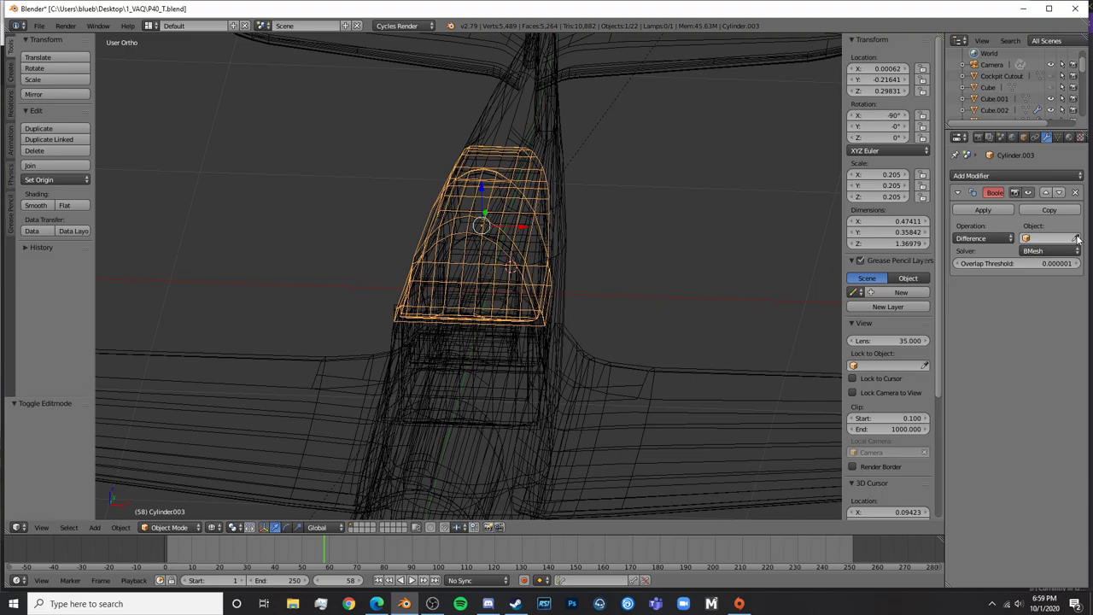
click(481, 225)
middle_drag(483, 232, 443, 258)
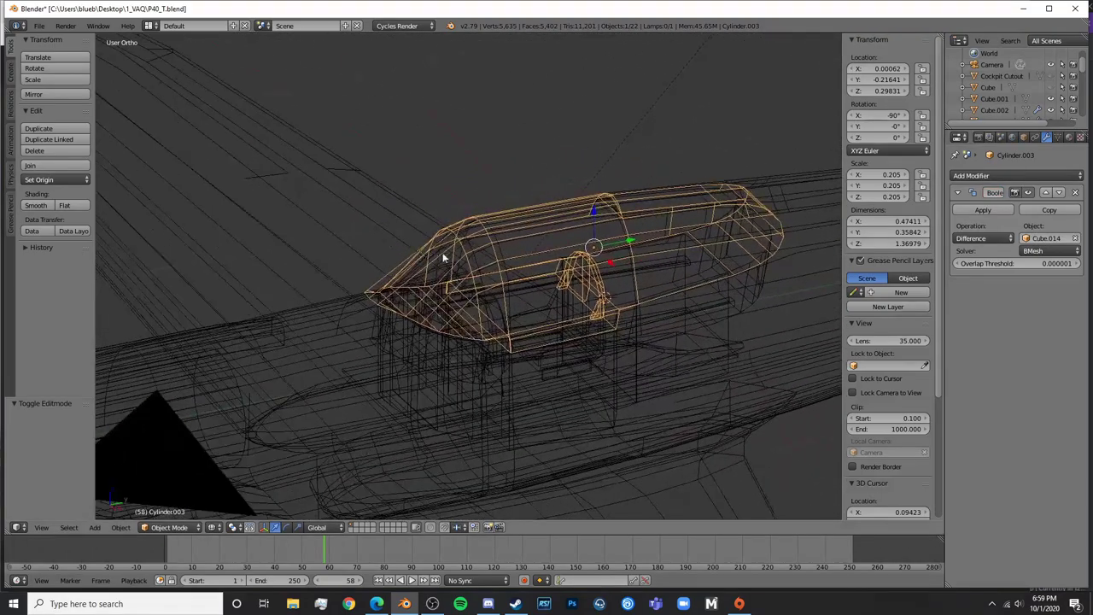
Try Intersect and Difference Booleans on the inner canopy copy against the outer canopy, and remove the modifier
right_click(611, 267)
click(1075, 238)
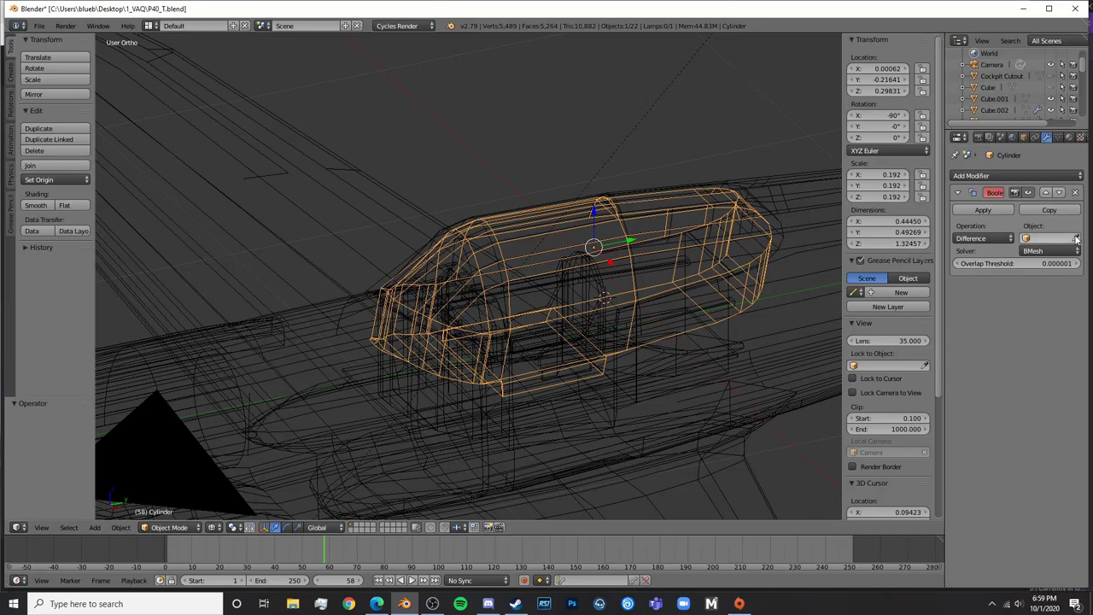
click(493, 235)
mouse_move(493, 235)
middle_down()
mouse_move(515, 251)
mouse_move(504, 223)
middle_up()
click(1007, 240)
click(983, 224)
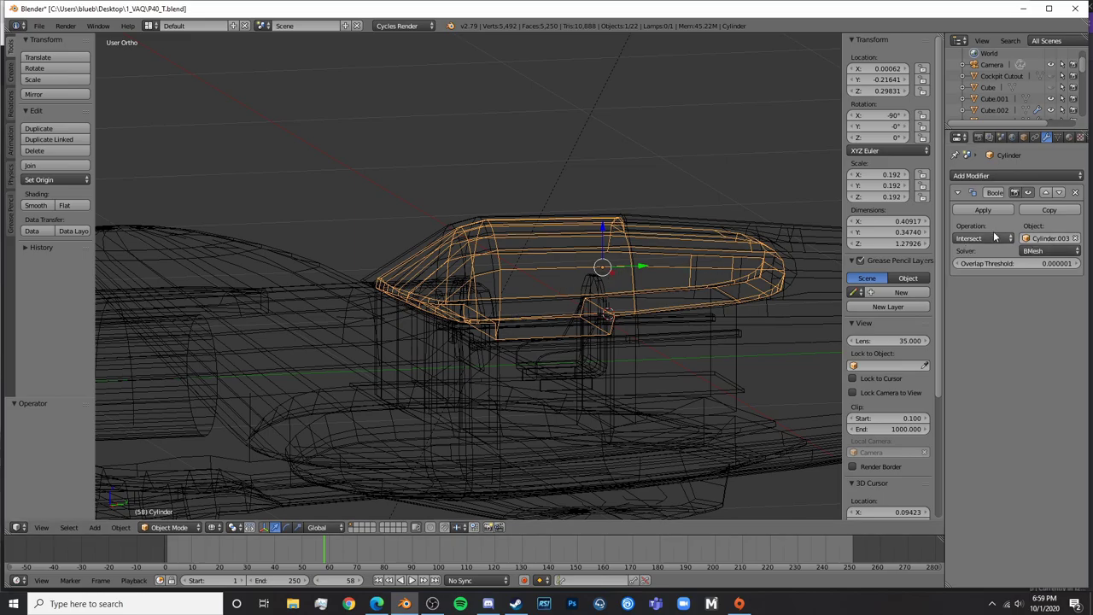
click(982, 238)
click(976, 200)
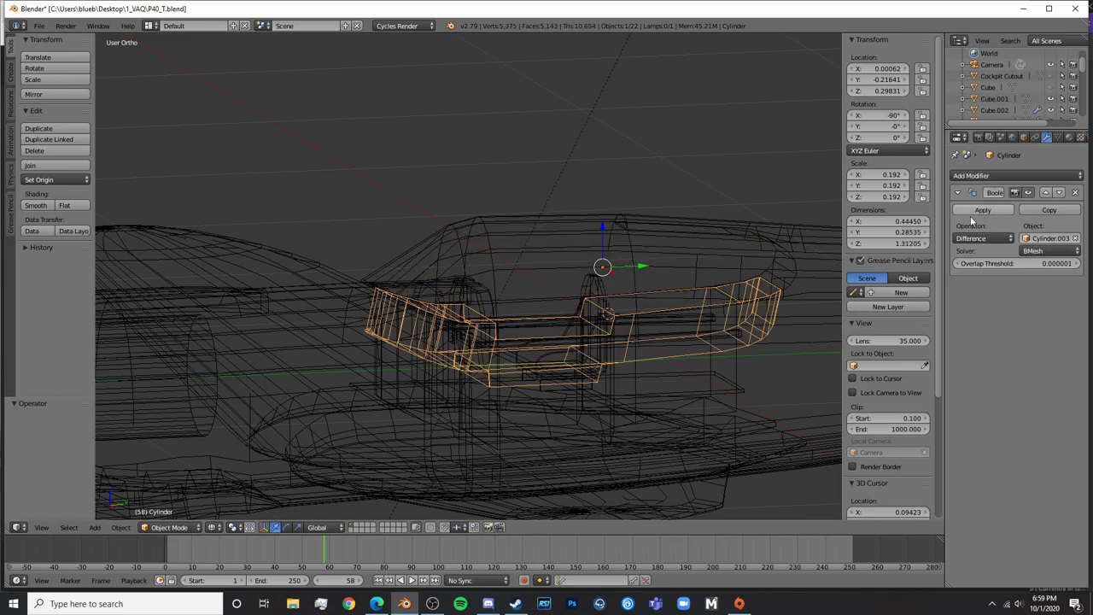
mouse_move(663, 261)
middle_down()
mouse_move(631, 233)
mouse_move(652, 271)
middle_up()
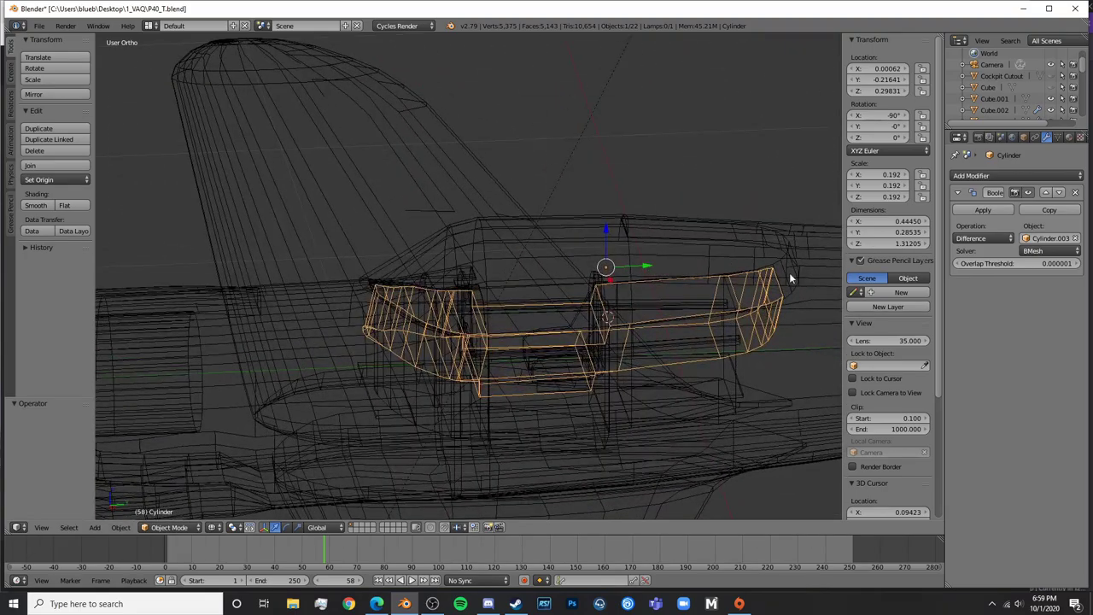
click(1076, 193)
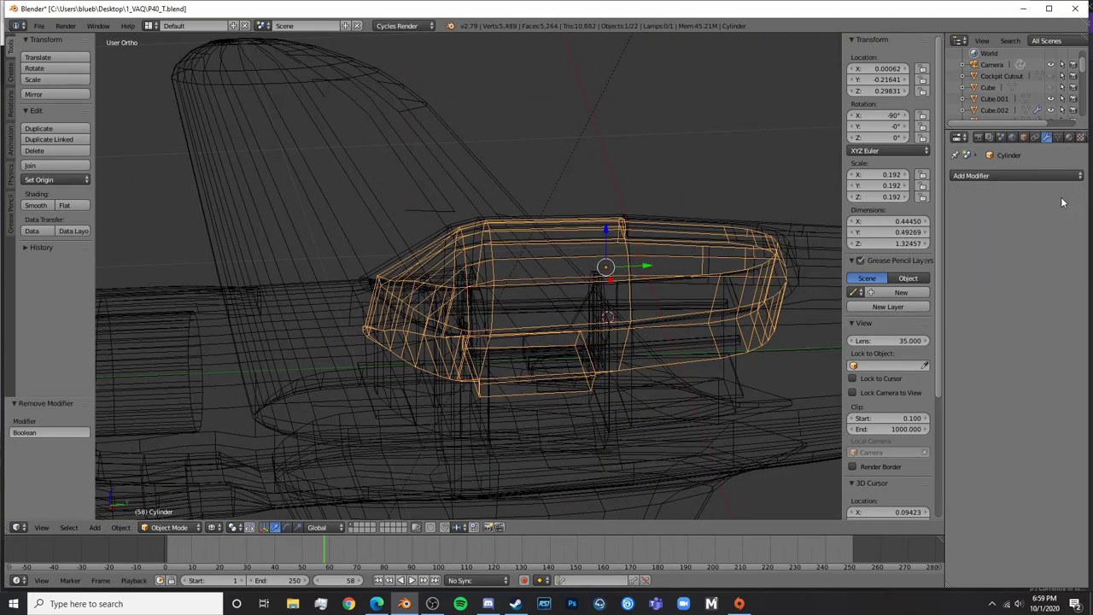
Hollow the outer canopy by applying its Boolean Difference modifier with the inner copy, Cylinder, as the cutting object
right_click(581, 210)
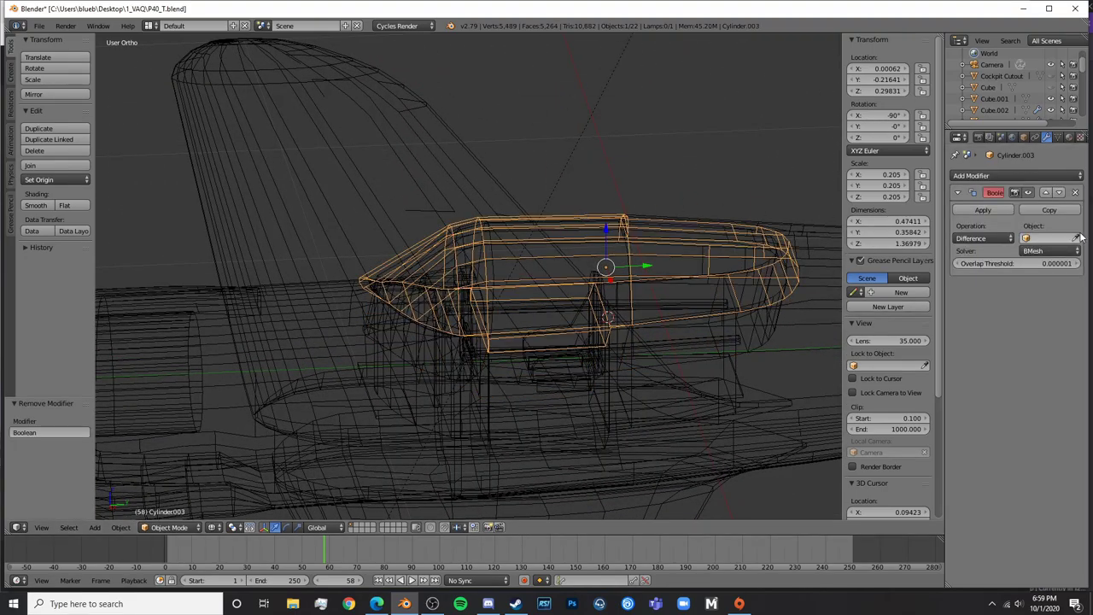
click(602, 217)
middle_drag(647, 231, 640, 216)
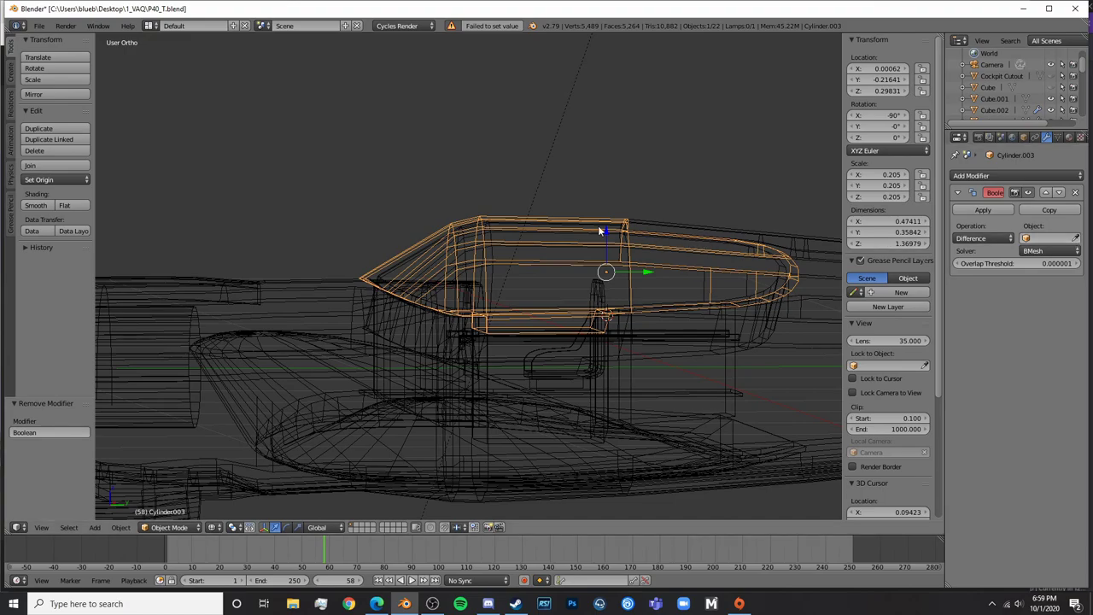
click(1075, 238)
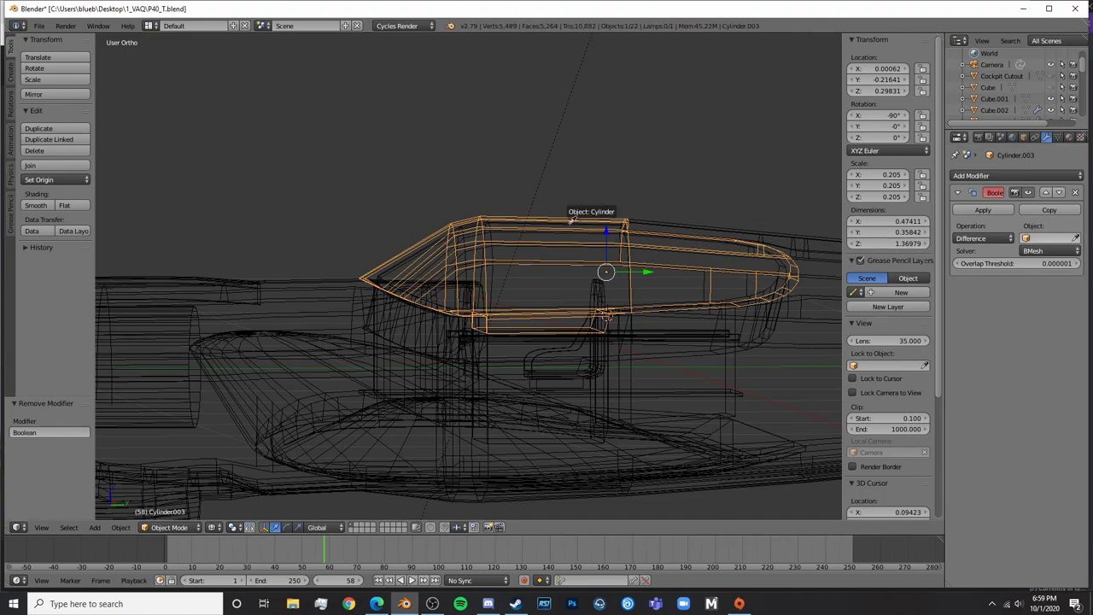
click(568, 224)
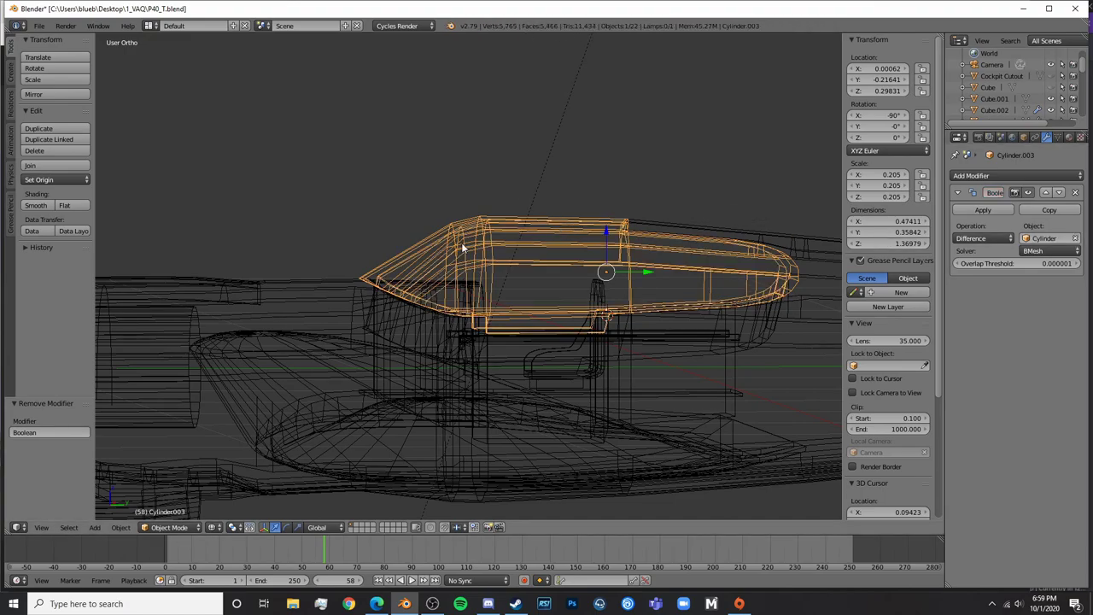
middle_drag(569, 224, 514, 265)
click(983, 211)
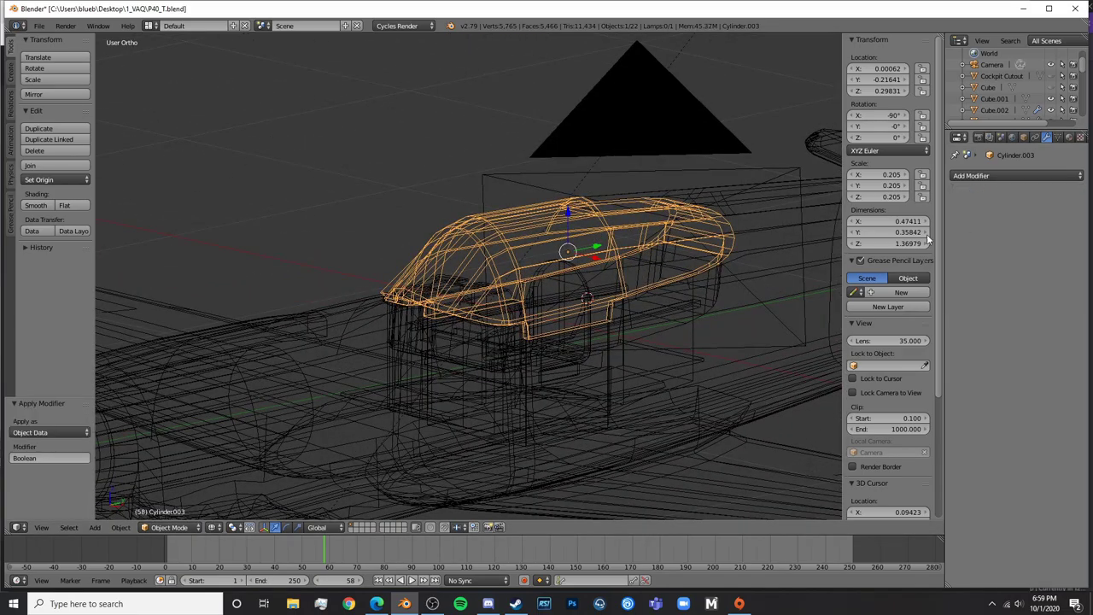
Delete the inner canopy copy and select the hollowed outer canopy in solid shading
right_click(540, 291)
right_click(543, 258)
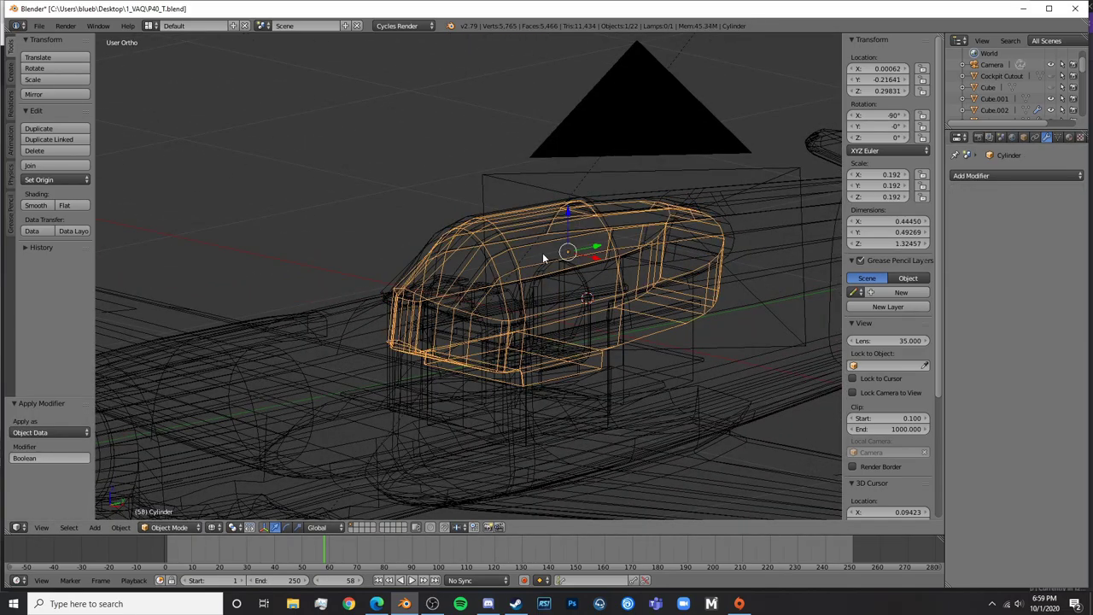
key(x)
click(538, 248)
right_click(574, 247)
key(z)
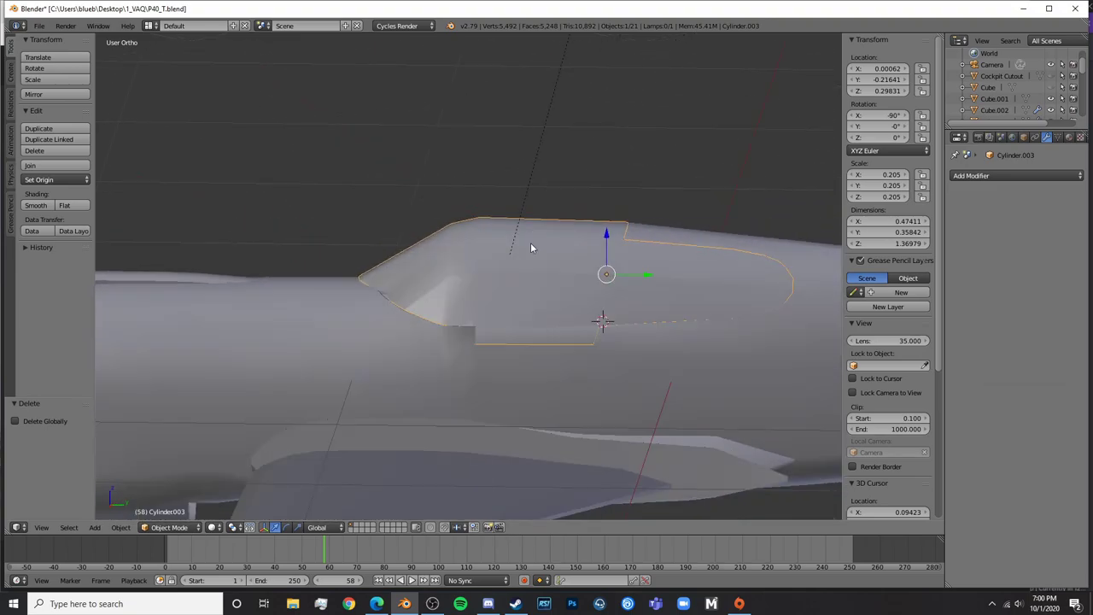
middle_drag(458, 241, 546, 257)
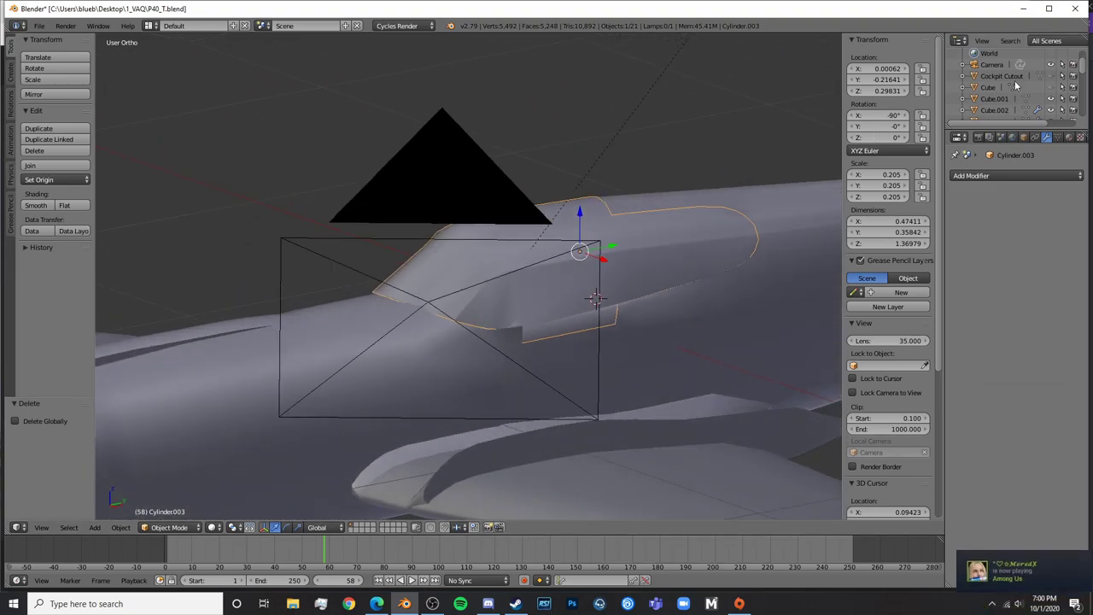
Unhide the Cockpit Cutout and cut the windows from the hollow canopy with an applied Boolean Difference modifier
click(1052, 77)
key(z)
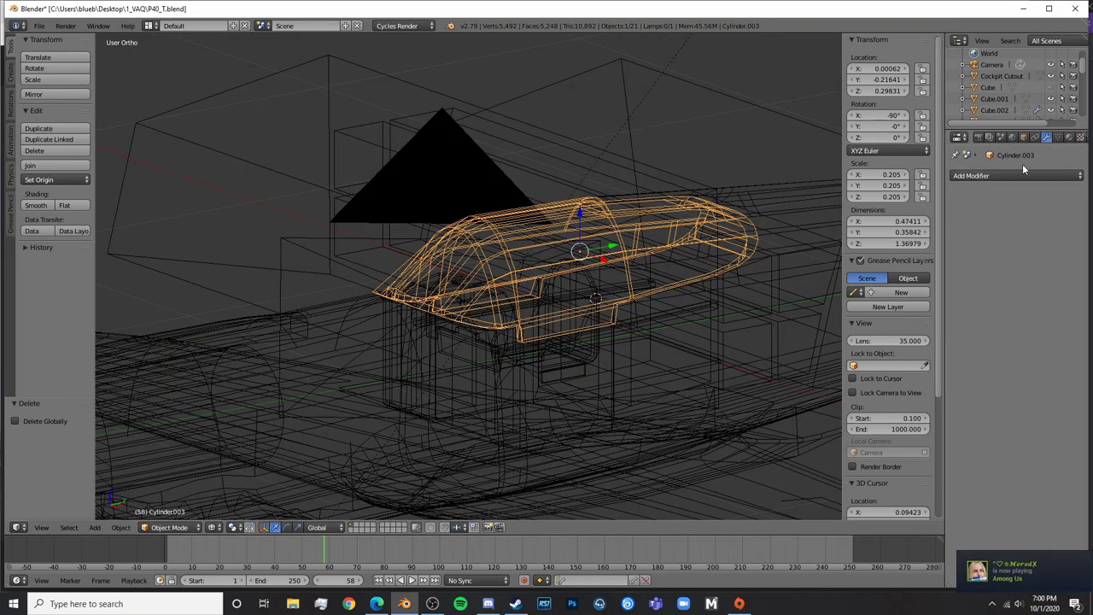
click(1014, 179)
click(863, 226)
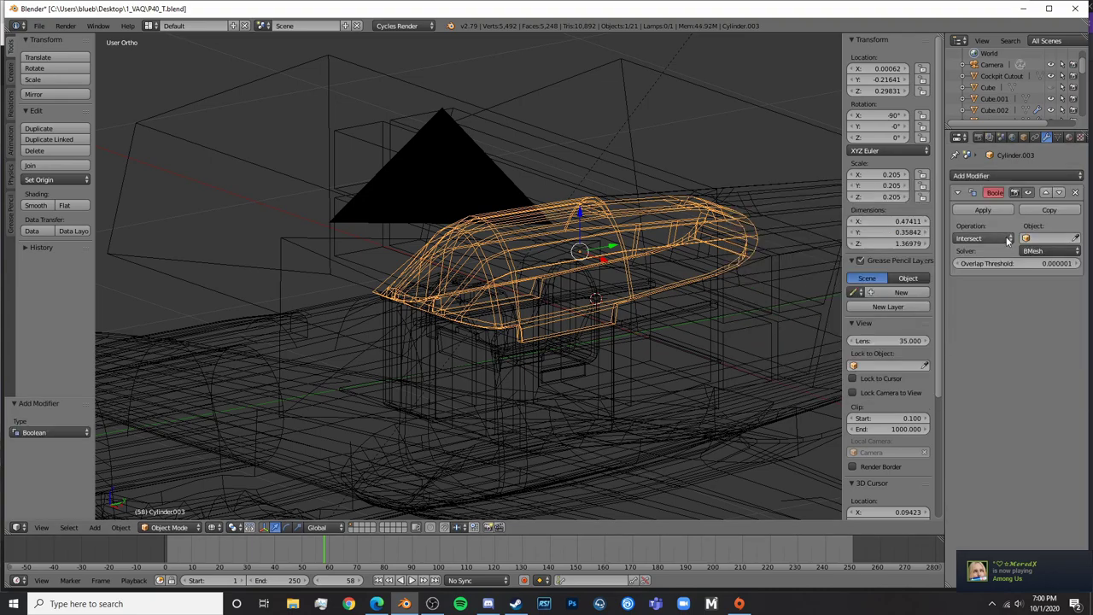
click(991, 239)
click(996, 199)
click(1078, 237)
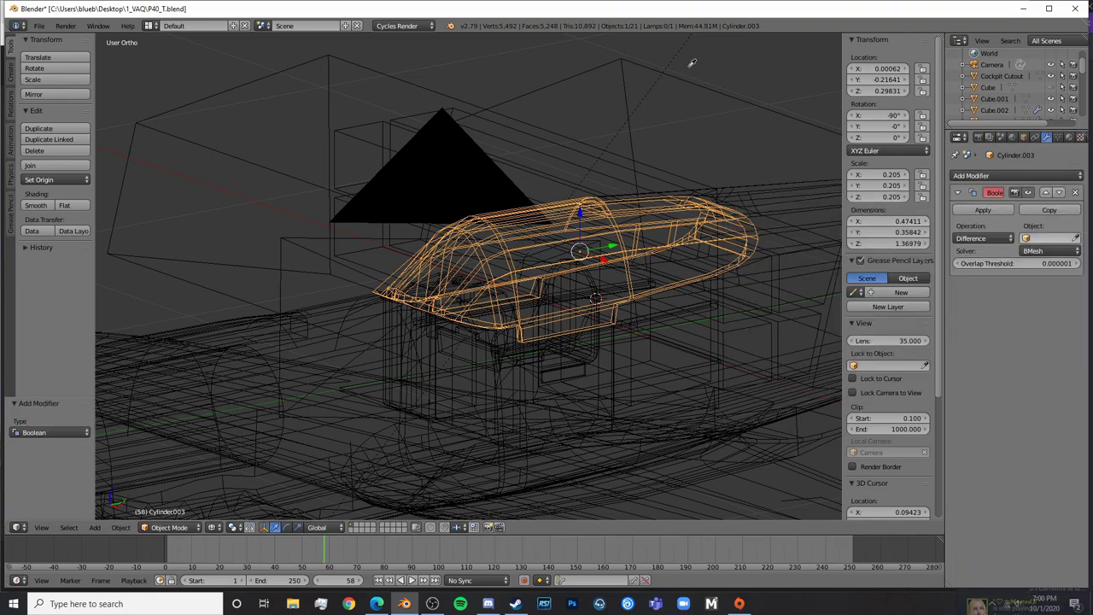
click(683, 68)
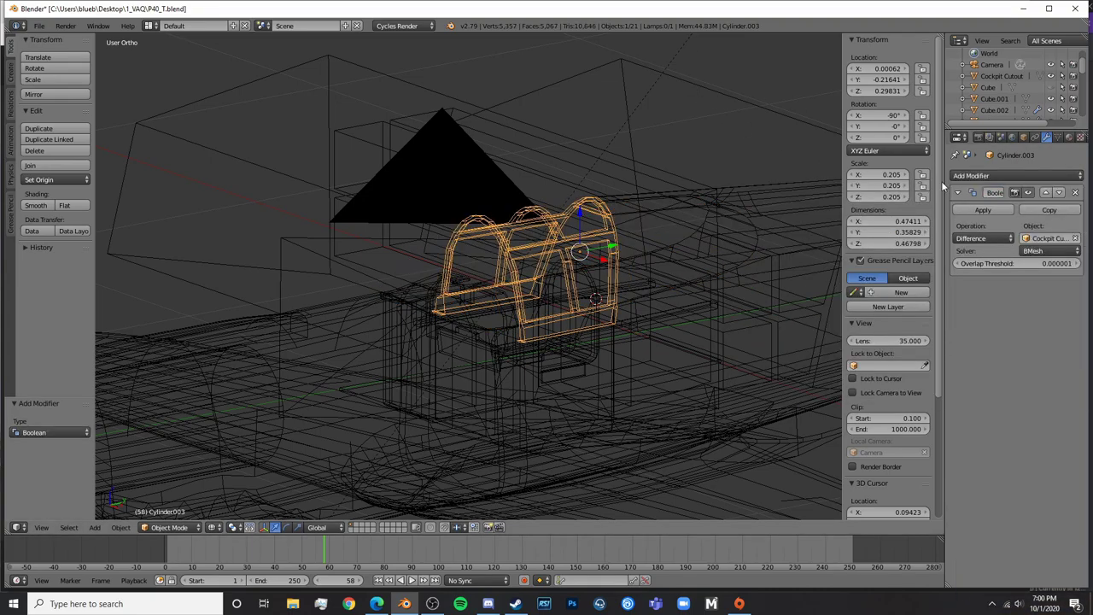
click(983, 210)
Move the Cockpit Cutout object forward along Y and hide it
right_click(741, 71)
key(g)
key(y)
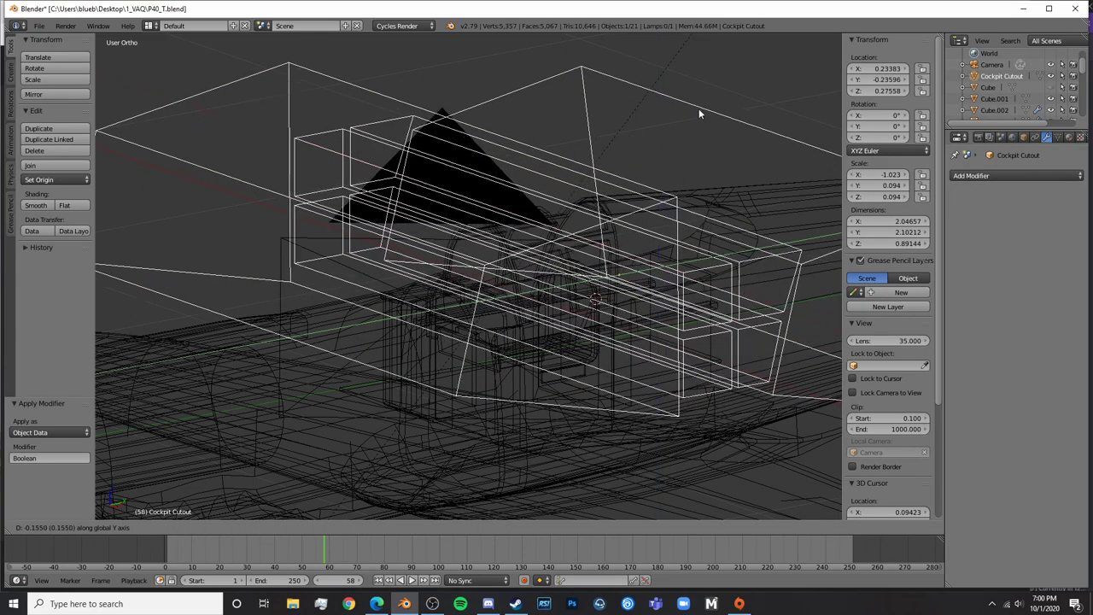
click(718, 121)
key(h)
Inspect the cut canopy frame on the fuselage in rendered and solid shading
key(shift+z)
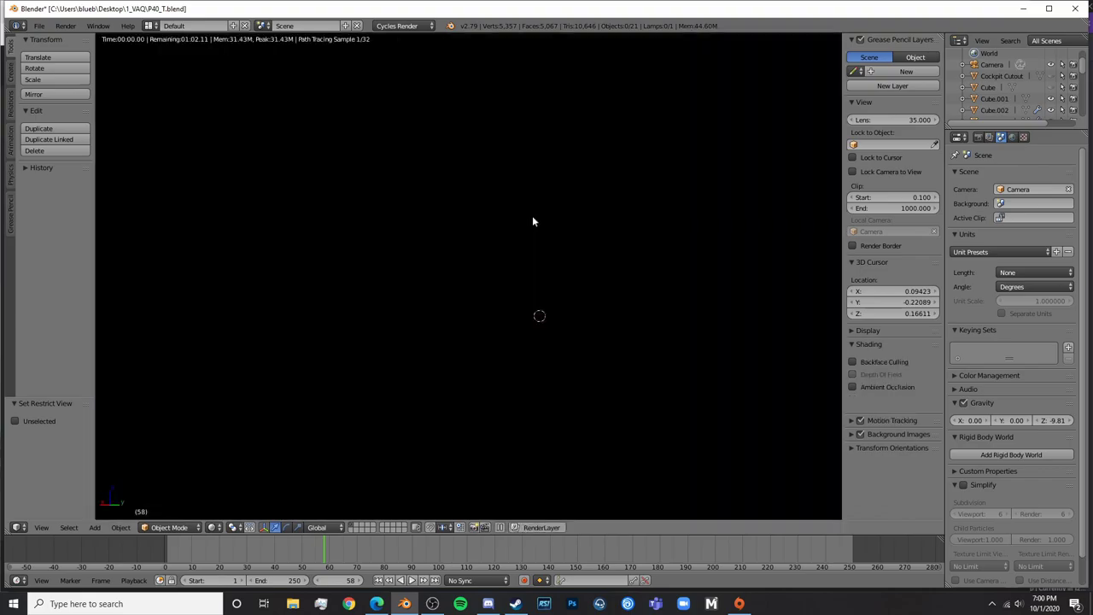
mouse_move(533, 218)
middle_down()
mouse_move(325, 316)
mouse_move(218, 294)
mouse_move(203, 303)
mouse_move(195, 361)
mouse_move(464, 366)
mouse_move(519, 327)
mouse_move(390, 293)
mouse_move(598, 342)
mouse_move(501, 325)
mouse_move(476, 334)
mouse_move(476, 324)
mouse_move(379, 287)
mouse_move(273, 262)
mouse_move(167, 314)
middle_up()
scroll(428, 274, up, 4)
key(shift+z)
right_click(498, 342)
scroll(508, 357, up, 4)
key(Tab)
key(Tab)
scroll(476, 323, down, 3)
key(Tab)
key(Tab)
Compare the canopy frame and the windshield area with the blueprint in right view
key(KP_3)
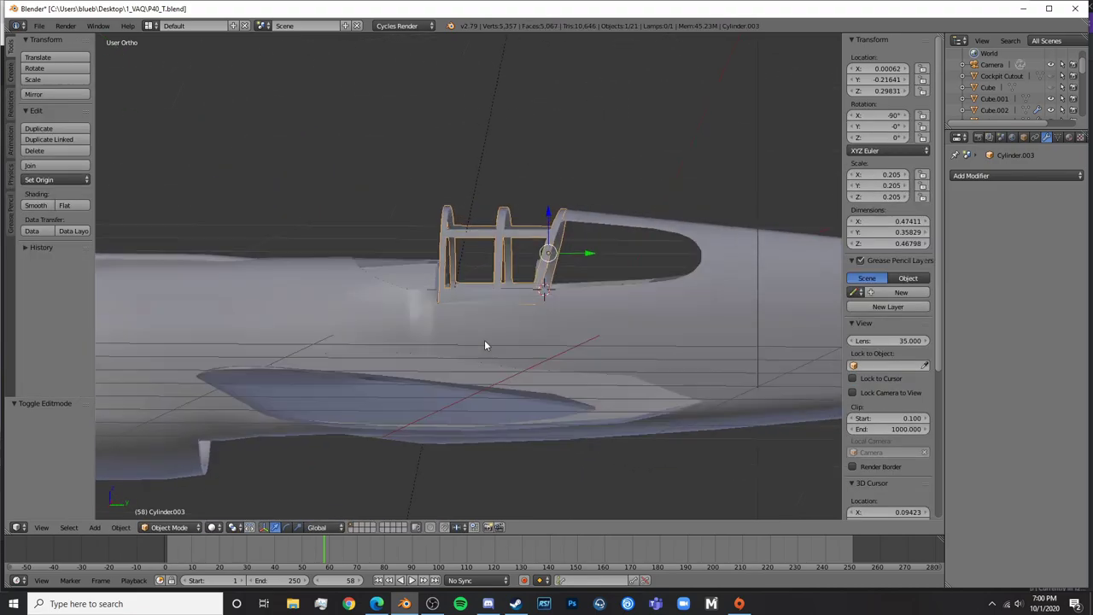
scroll(485, 345, up, 2)
scroll(485, 345, up, 2)
middle_drag(453, 344, 478, 381)
key(KP_3)
scroll(425, 347, up, 2)
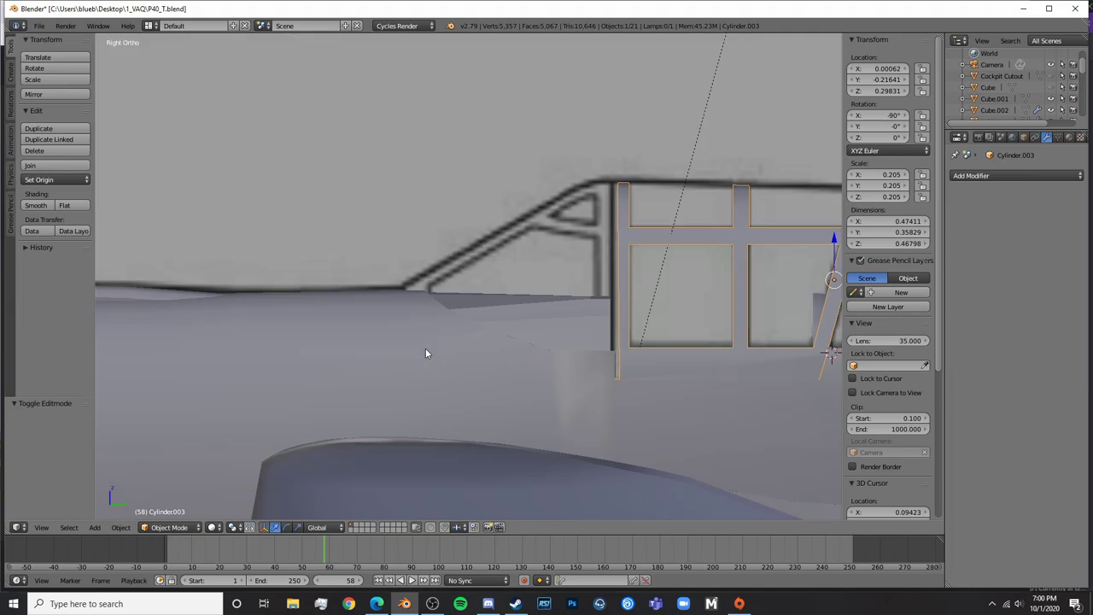
shift+middle_drag(419, 346, 369, 289)
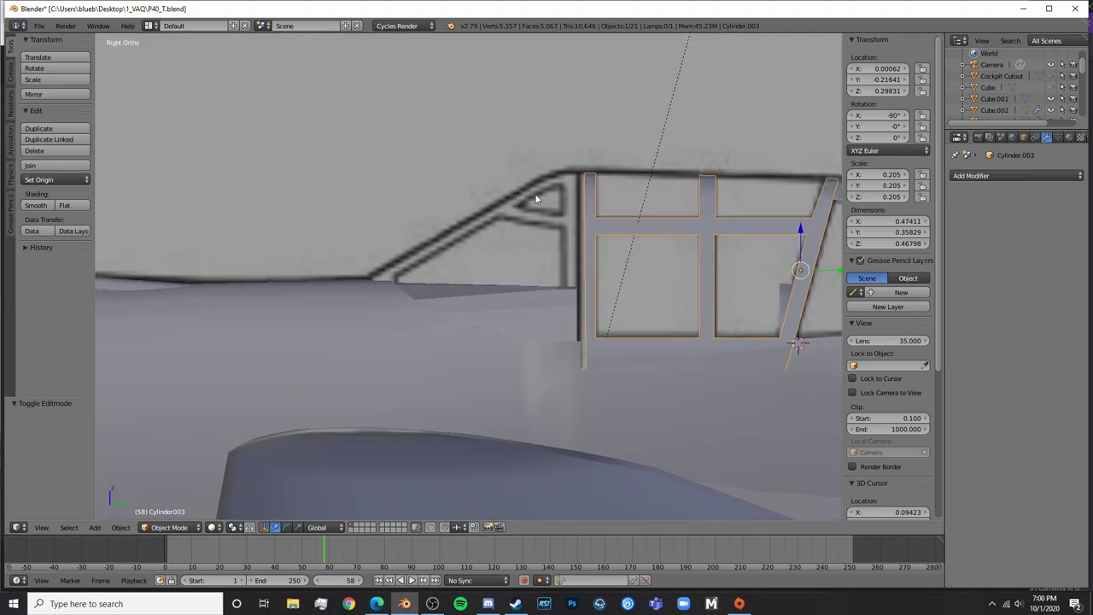
Widen the canopy frame by scaling it along X by 1.020 to fit the fuselage sides
middle_drag(671, 317, 609, 347)
key(z)
key(Tab)
shift+middle_drag(611, 387, 364, 396)
key(z)
scroll(551, 384, up, 5)
key(Tab)
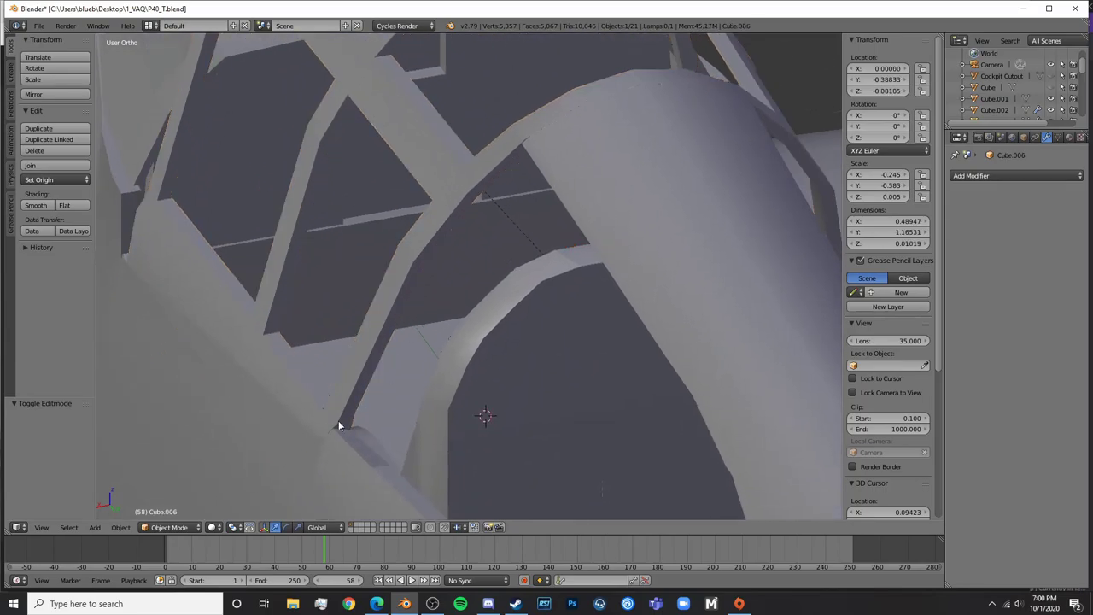
key(s)
key(x)
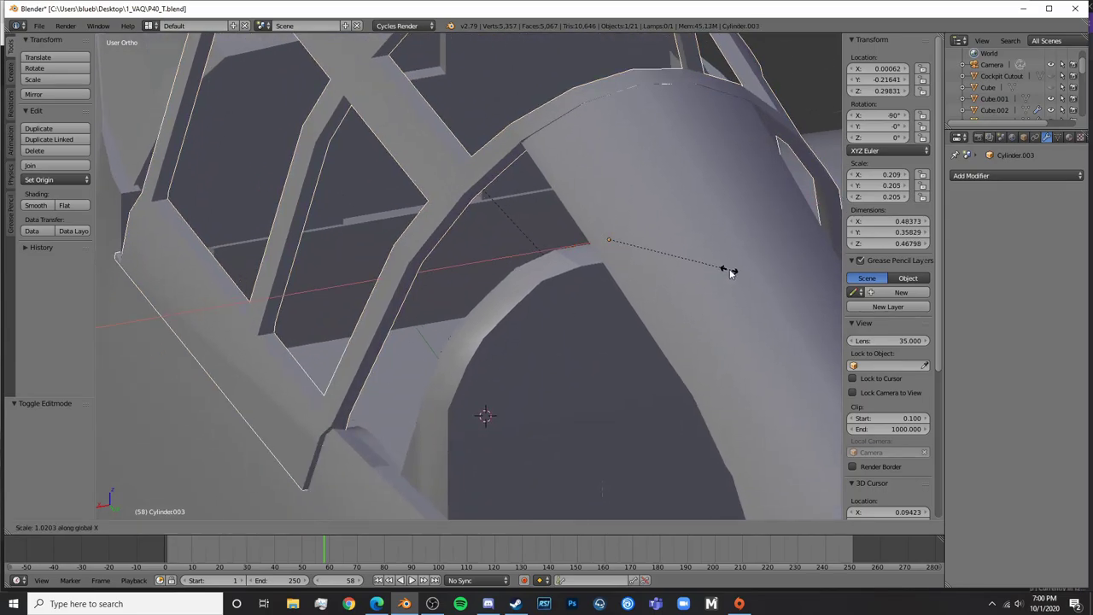
click(729, 273)
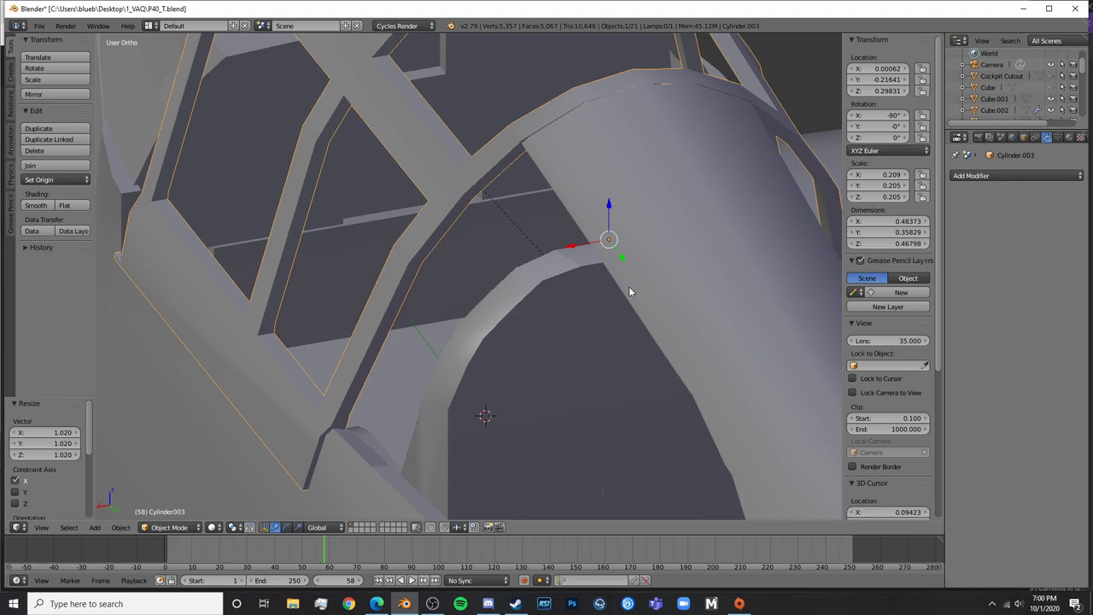
Raise the canopy frame slightly along Z on the fuselage
scroll(555, 273, down, 4)
middle_drag(472, 306, 513, 267)
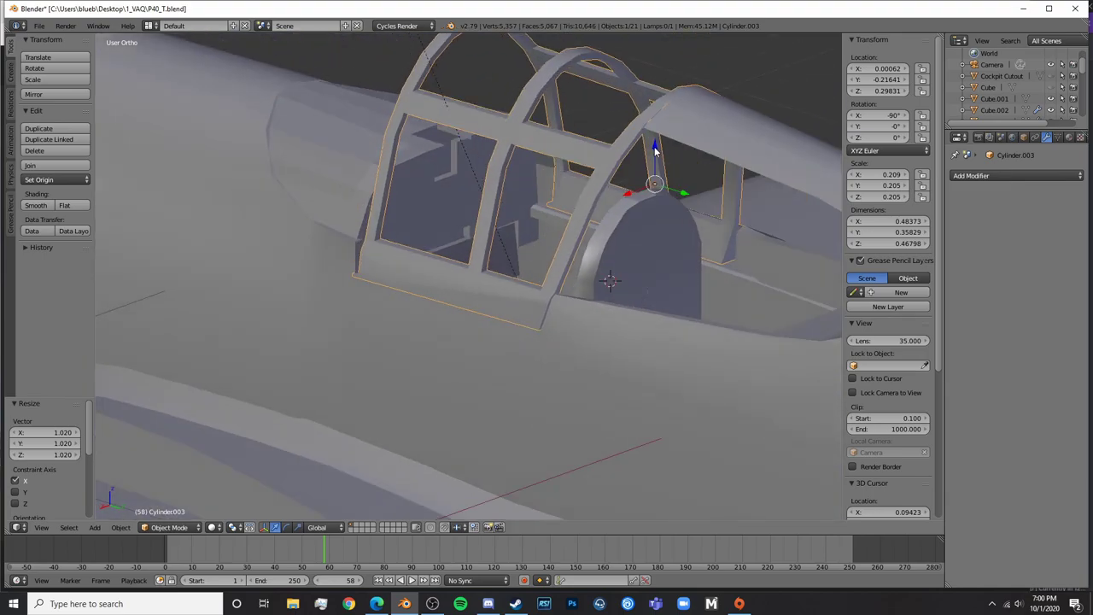
drag(655, 152, 656, 149)
key(a)
Delete the vertices along the bottom edge of the canopy frame's lower side panels, working in wireframe right view
middle_drag(384, 245, 522, 237)
right_click(630, 237)
key(Tab)
middle_drag(630, 237, 481, 228)
key(KP_3)
key(z)
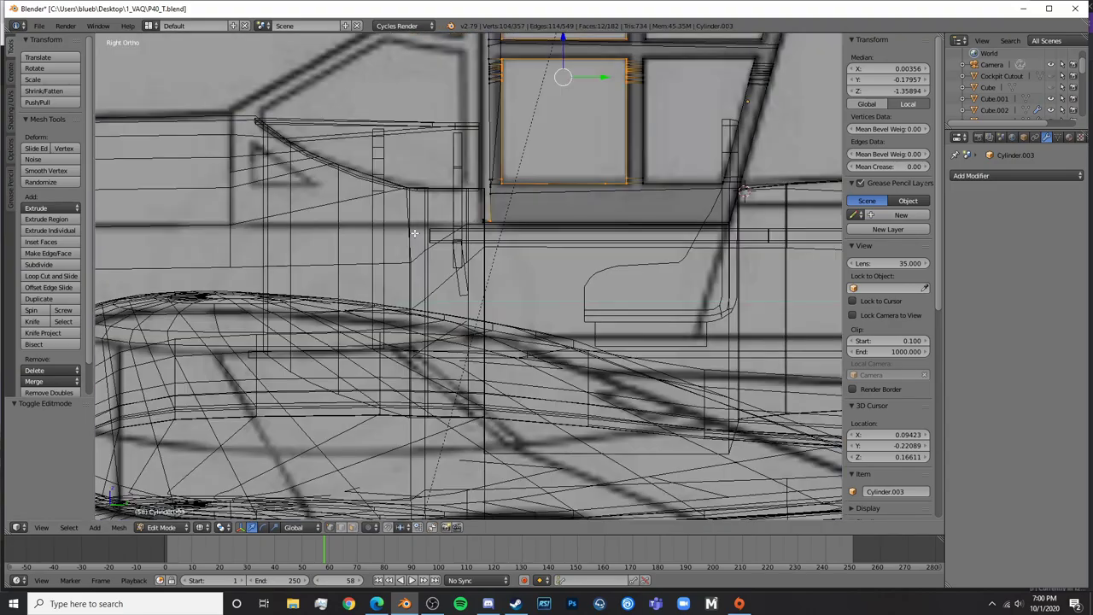
scroll(426, 214, up, 5)
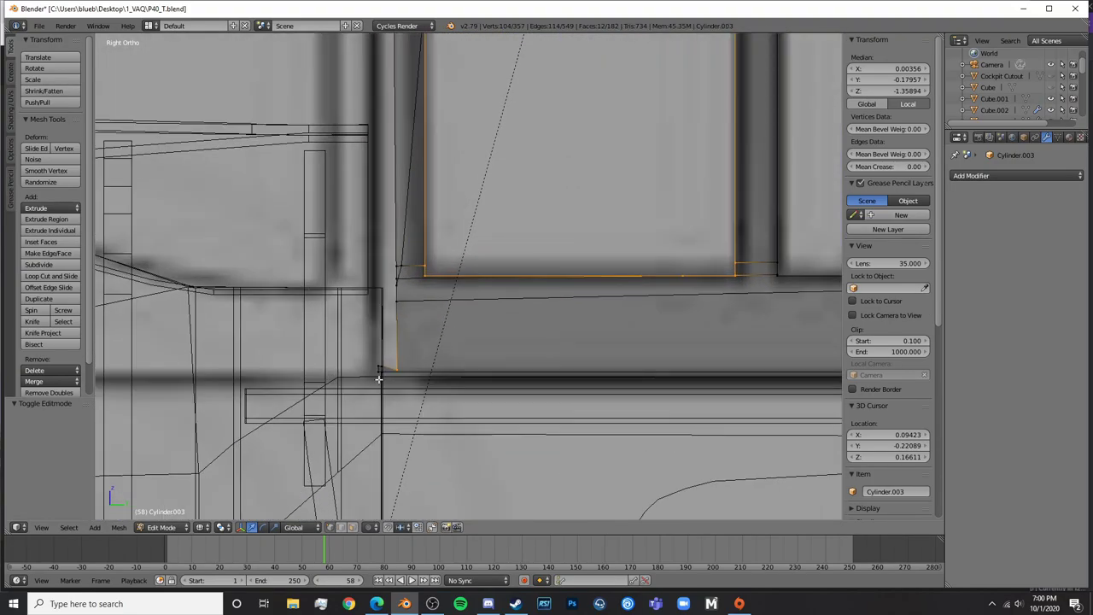
key(a)
right_click(378, 371)
shift+middle_drag(378, 371, 383, 302)
key(x)
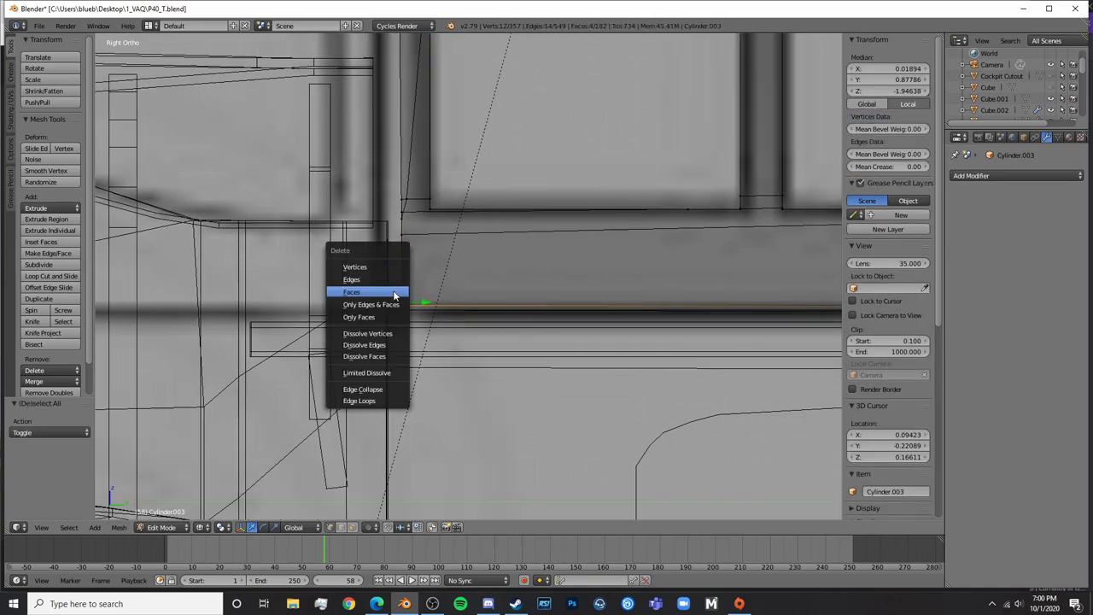
click(355, 267)
key(z)
Fill the inner face of the open lower panel on the canopy's +X side between its front and rear end edges
mouse_move(496, 320)
shift+middle_down()
mouse_move(436, 324)
mouse_move(490, 317)
mouse_move(395, 422)
shift+middle_up()
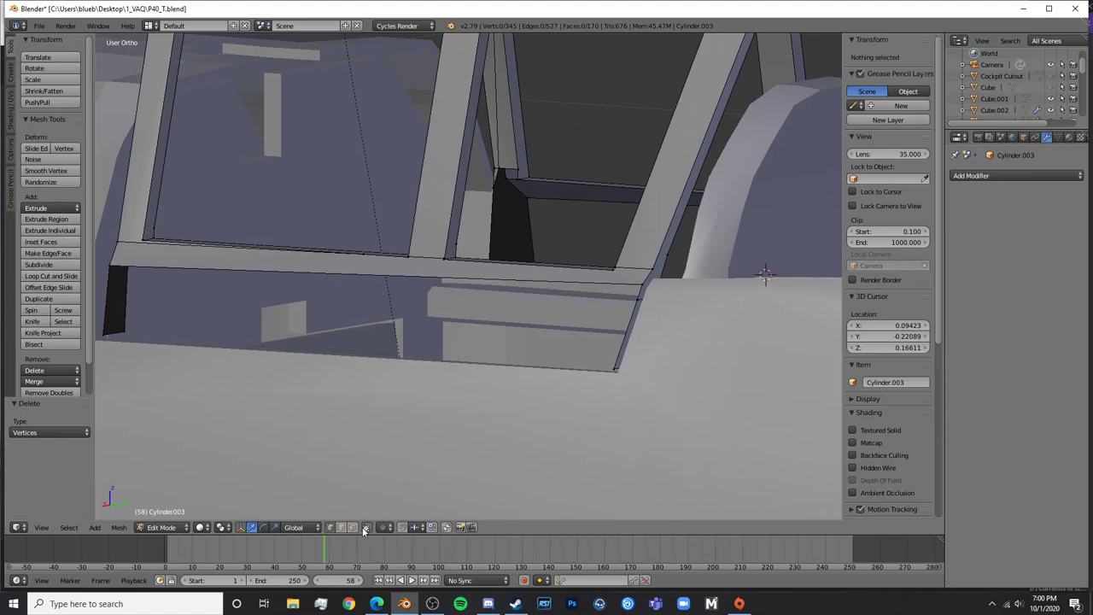
right_click(123, 329)
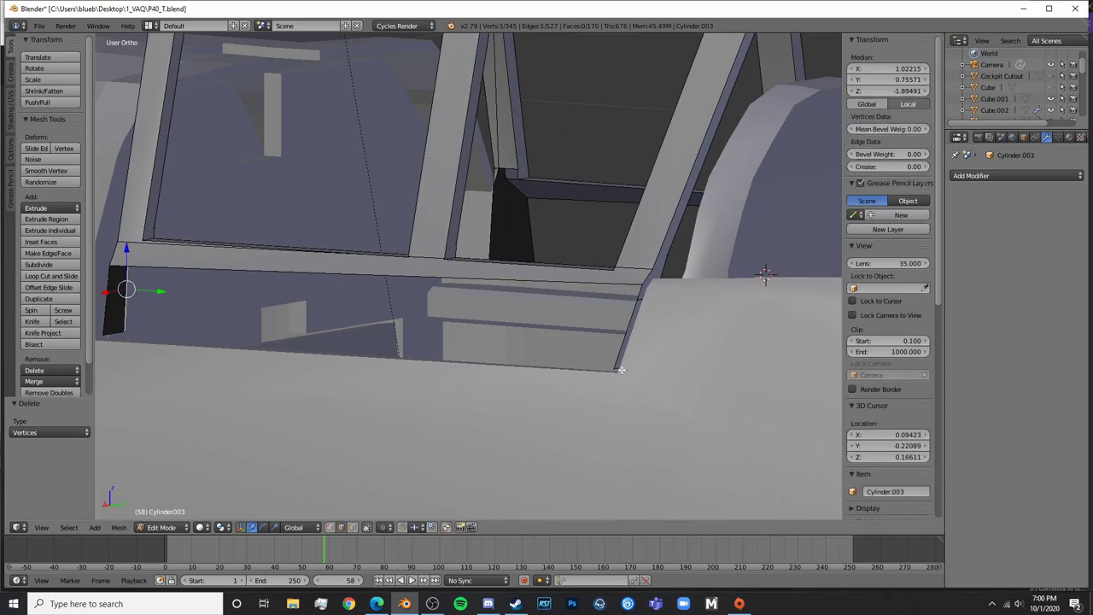
key(f)
key(a)
right_click(521, 246)
key(ctrl+z)
key(ctrl+z)
key(ctrl+z)
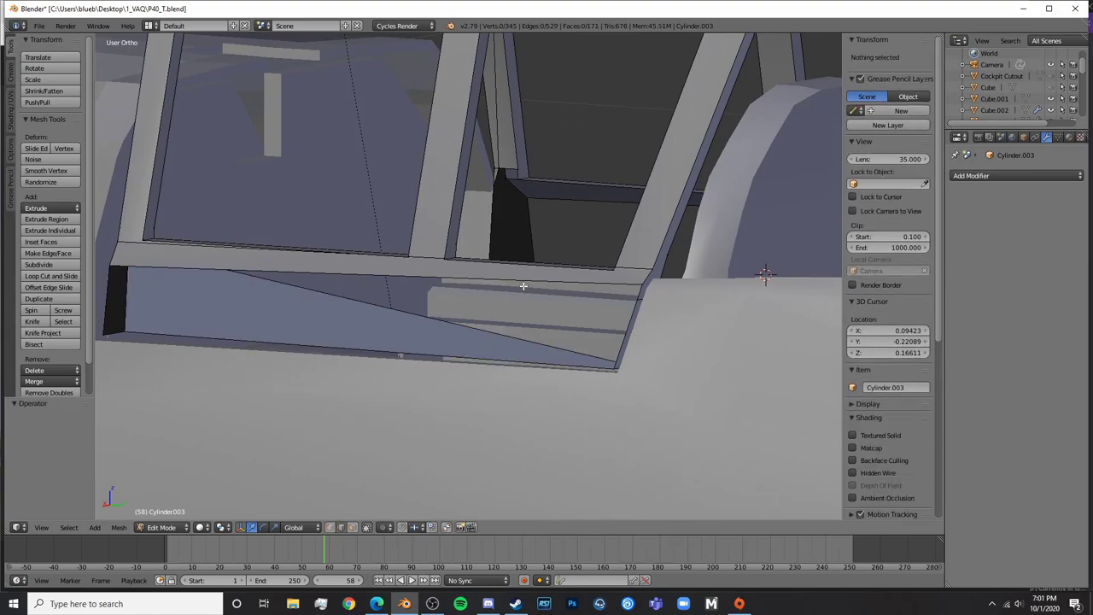
shift+right_click(621, 369)
key(f)
key(a)
Fill the narrow bottom face of the +X side panel between its two end caps
right_click(129, 307)
middle_drag(129, 307, 786, 286)
shift+right_click(752, 295)
key(f)
key(a)
Fill the outer face of the +X side panel and the thin gap between it and the window rail
right_click(809, 292)
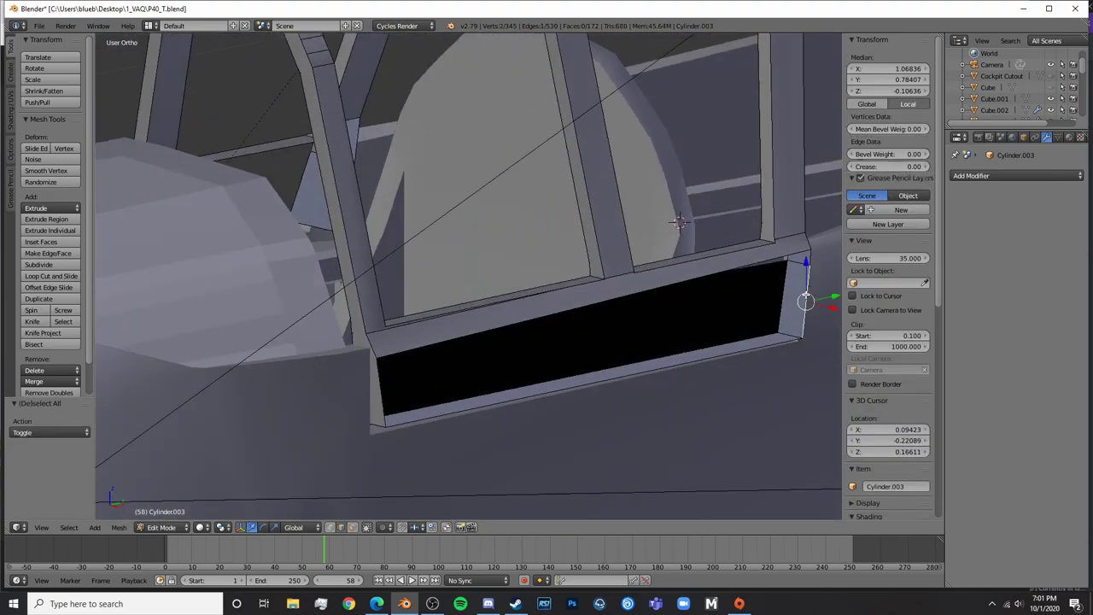
shift+right_click(383, 395)
key(f)
key(a)
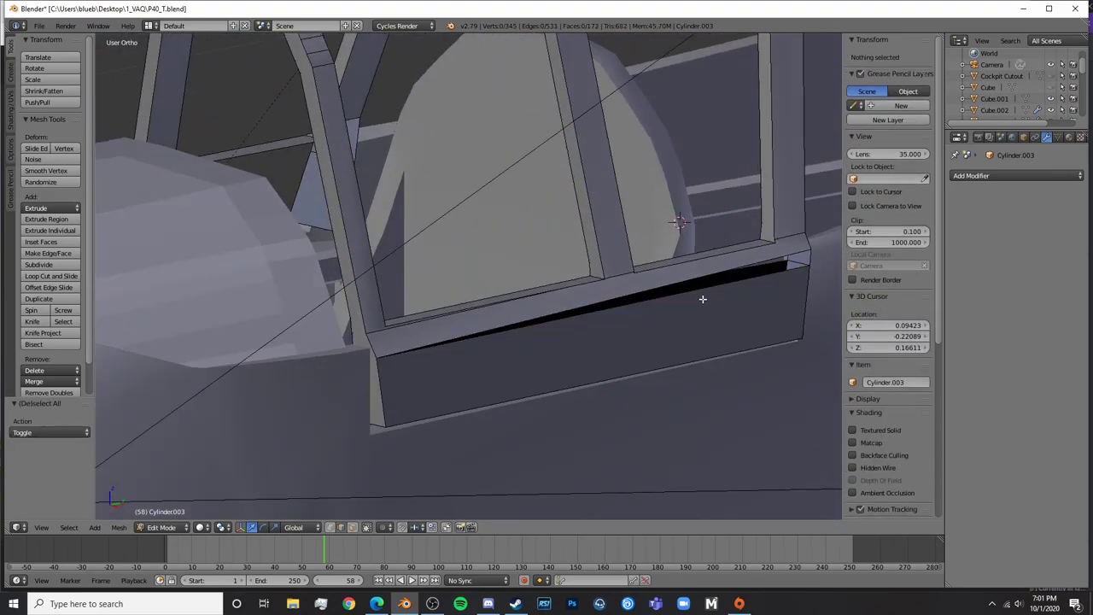
right_click(703, 299)
shift+right_click(705, 275)
key(f)
key(a)
middle_drag(704, 275, 695, 328)
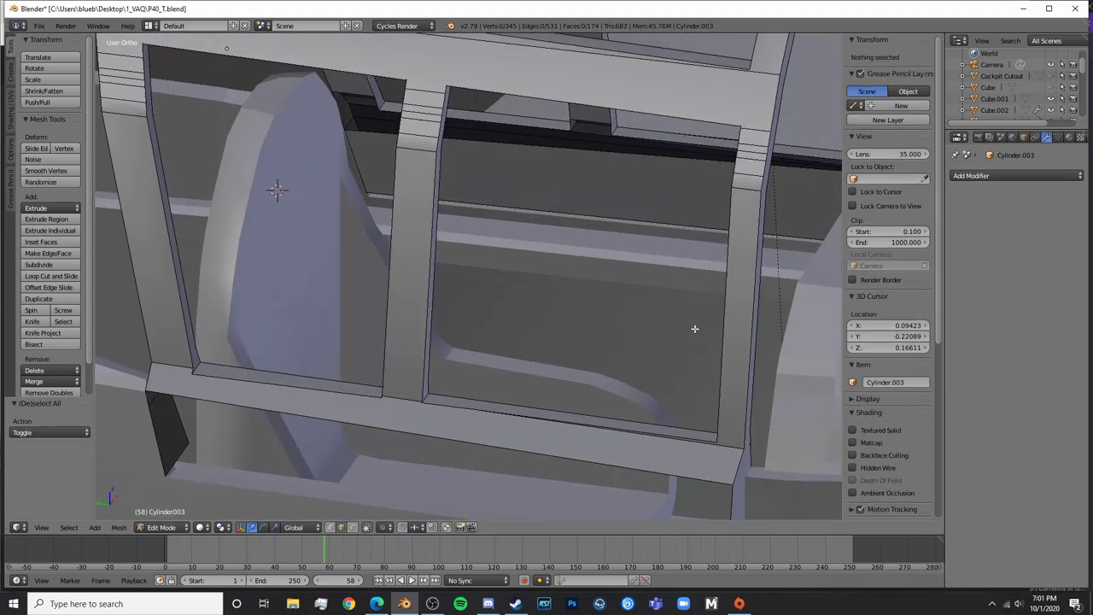
Fill the small corner faces at the ends of the gap above the +X panel's inner face
right_click(544, 156)
shift+right_click(544, 127)
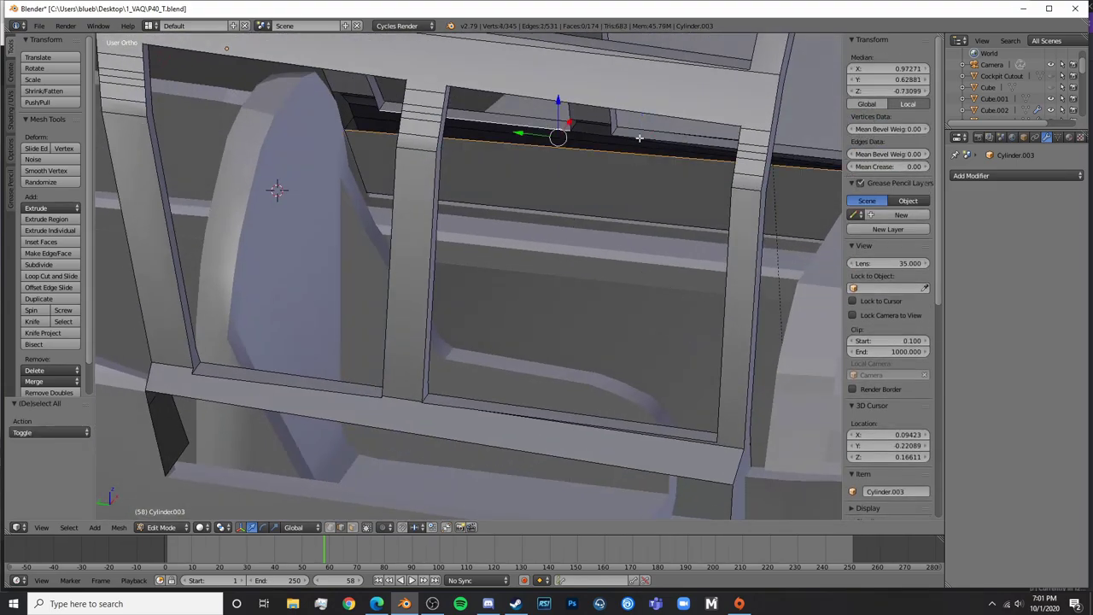
shift+right_click(696, 161)
middle_drag(695, 163, 641, 150)
right_click(534, 147)
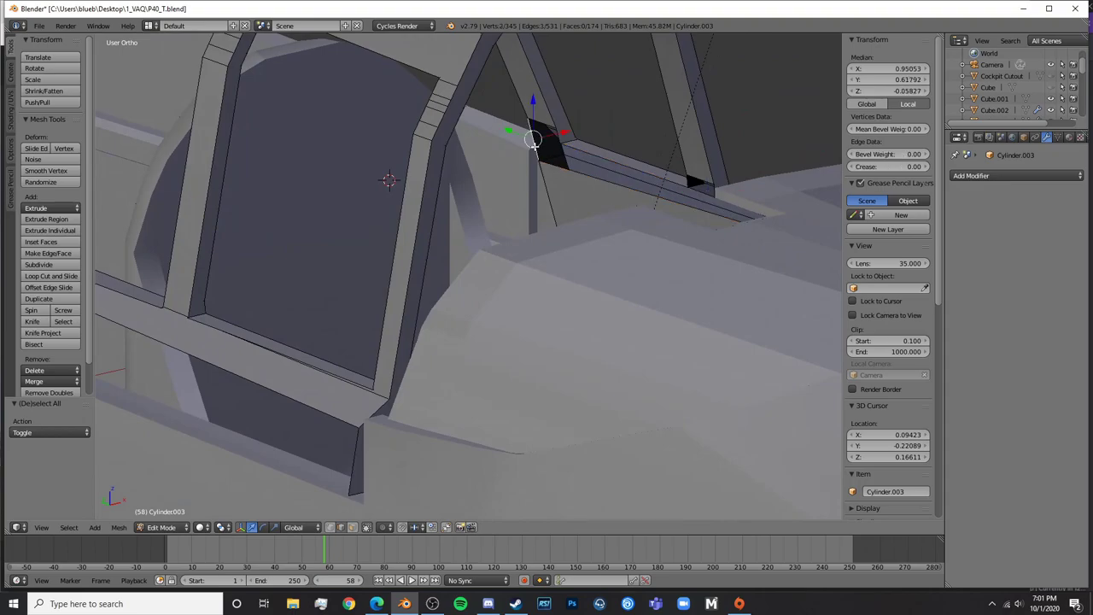
shift+right_click(565, 175)
middle_drag(565, 175, 741, 177)
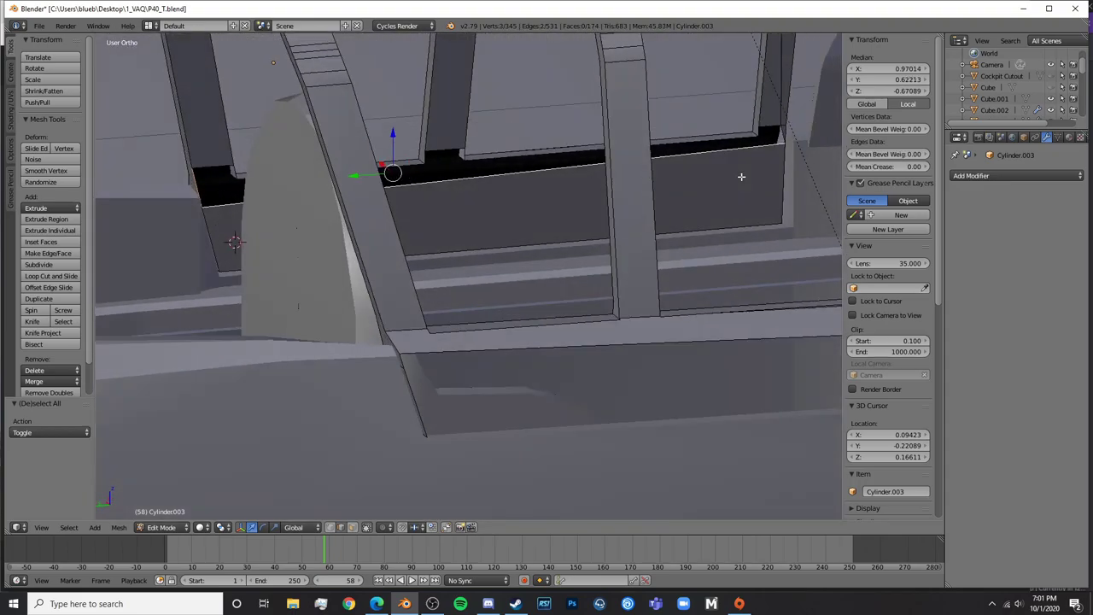
right_click(758, 130)
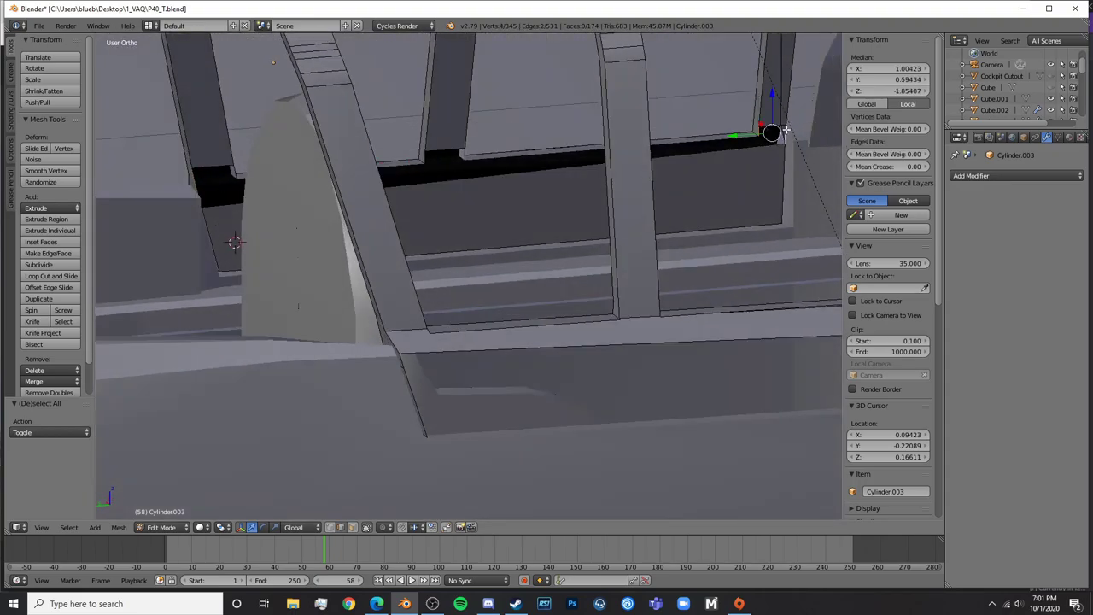
key(f)
middle_drag(792, 150, 592, 198)
key(f)
key(a)
right_click(462, 171)
shift+right_click(498, 163)
key(f)
key(a)
Close the remaining strip between the +X panel's inner face and the window rail with two faces
right_click(489, 180)
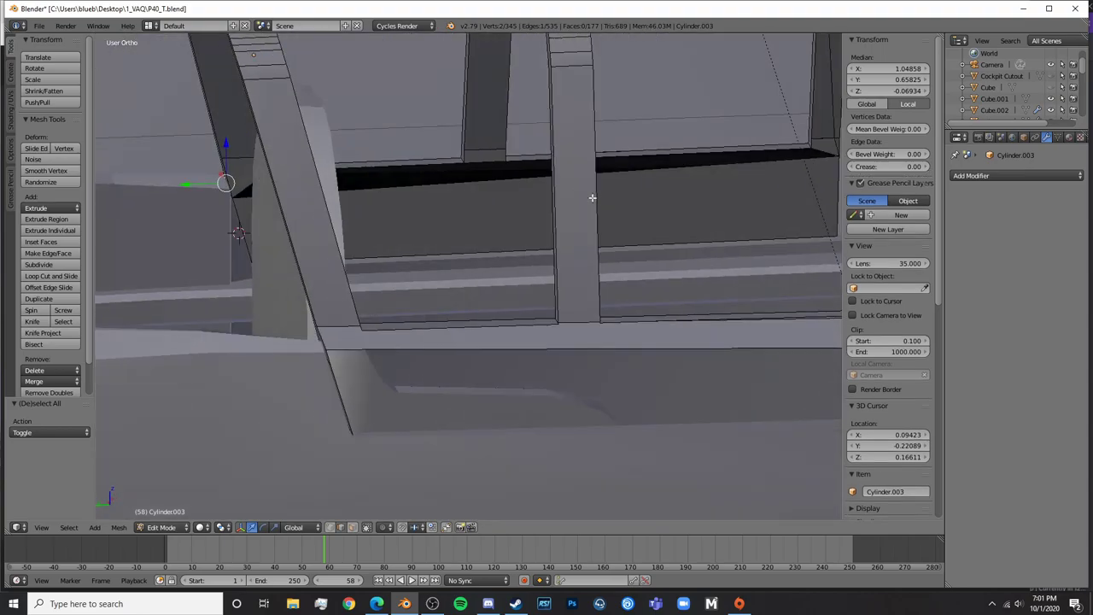
shift+right_click(451, 187)
key(f)
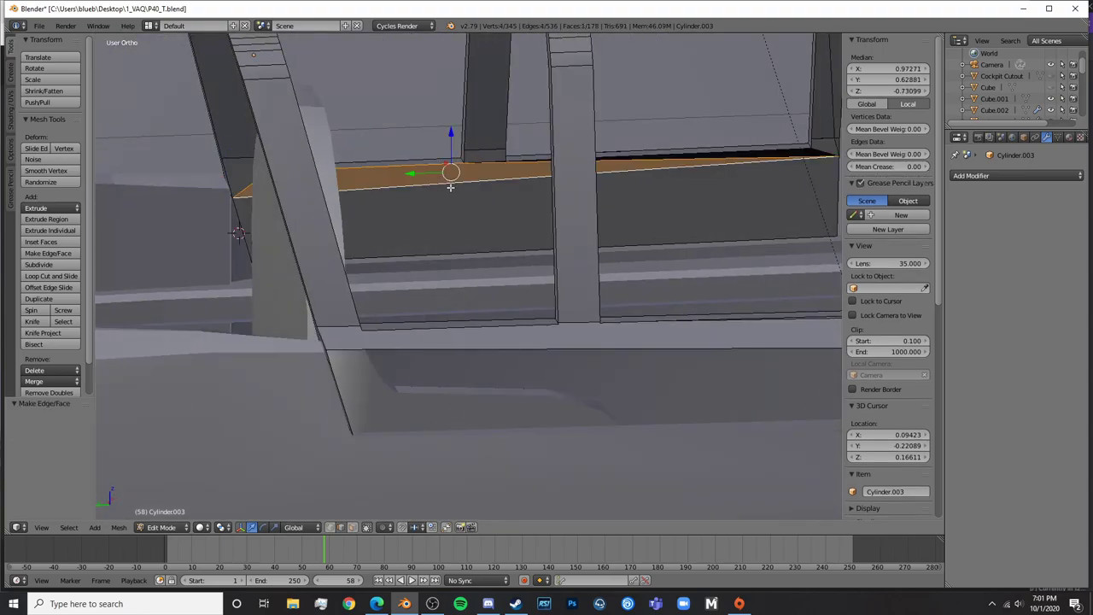
key(a)
right_click(634, 165)
shift+right_click(652, 161)
key(f)
key(a)
Fill the outer face of the lower panel on the canopy's -X side and the gap above it
middle_drag(654, 161, 359, 292)
right_click(527, 349)
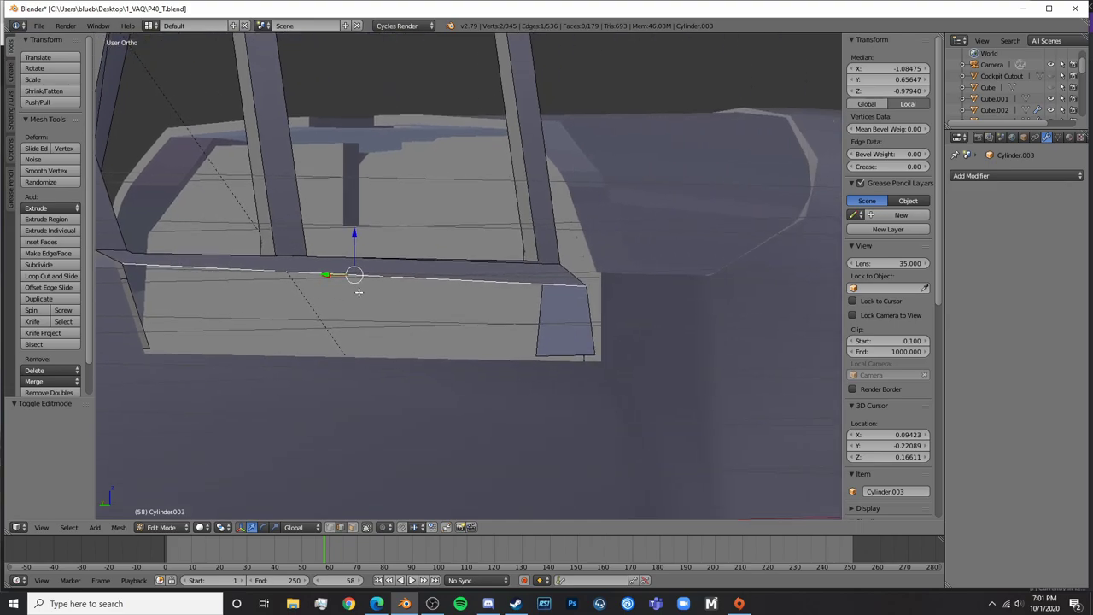
middle_drag(588, 325, 398, 307)
key(Tab)
key(Tab)
middle_drag(684, 292, 679, 314)
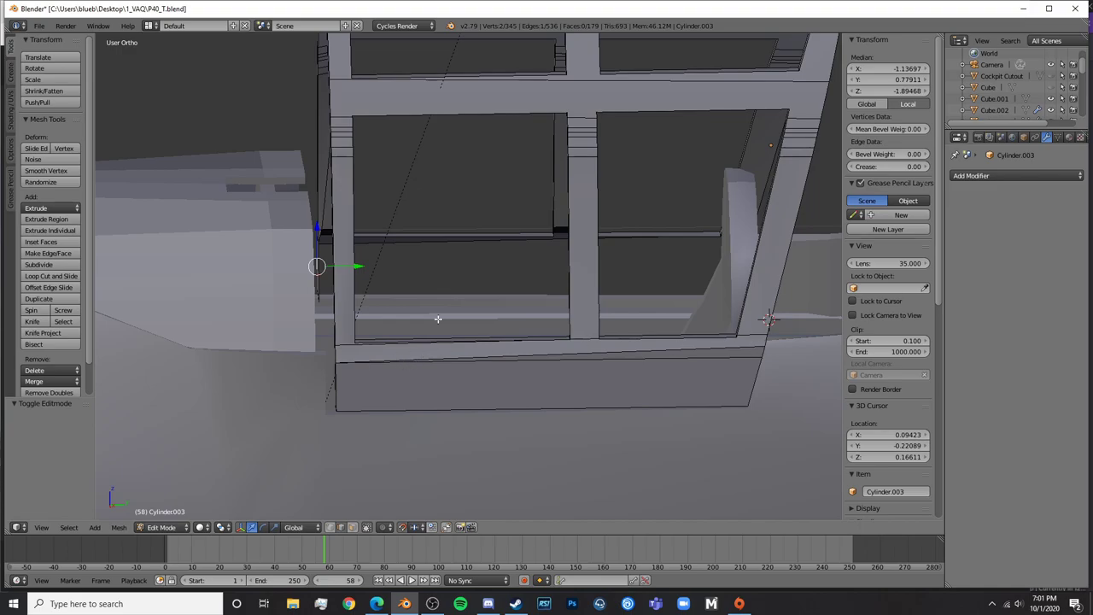
middle_drag(772, 345, 467, 317)
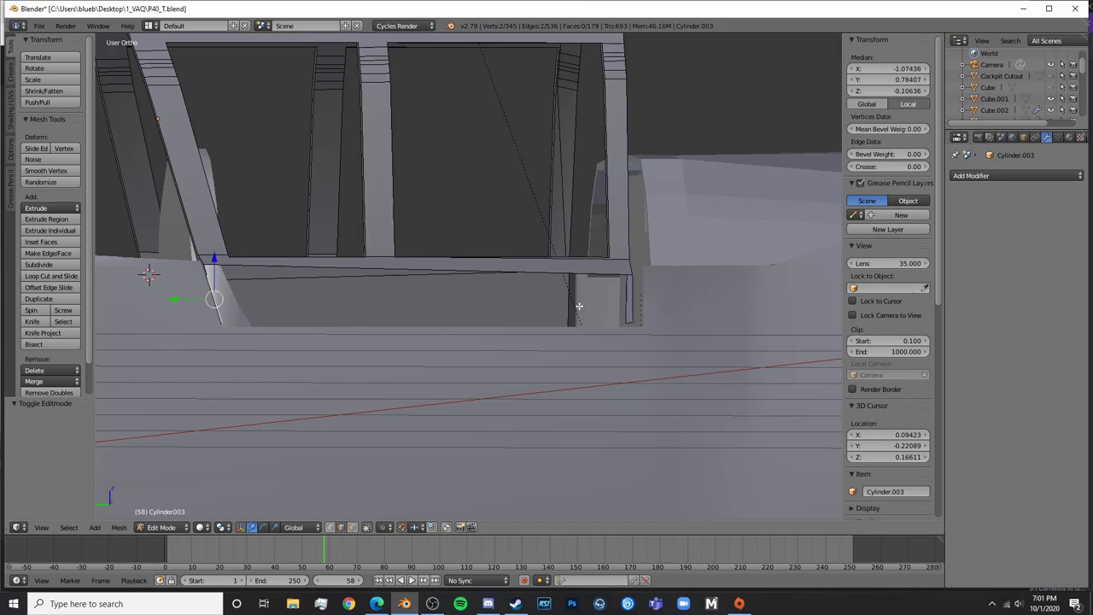
key(a)
key(a)
key(a)
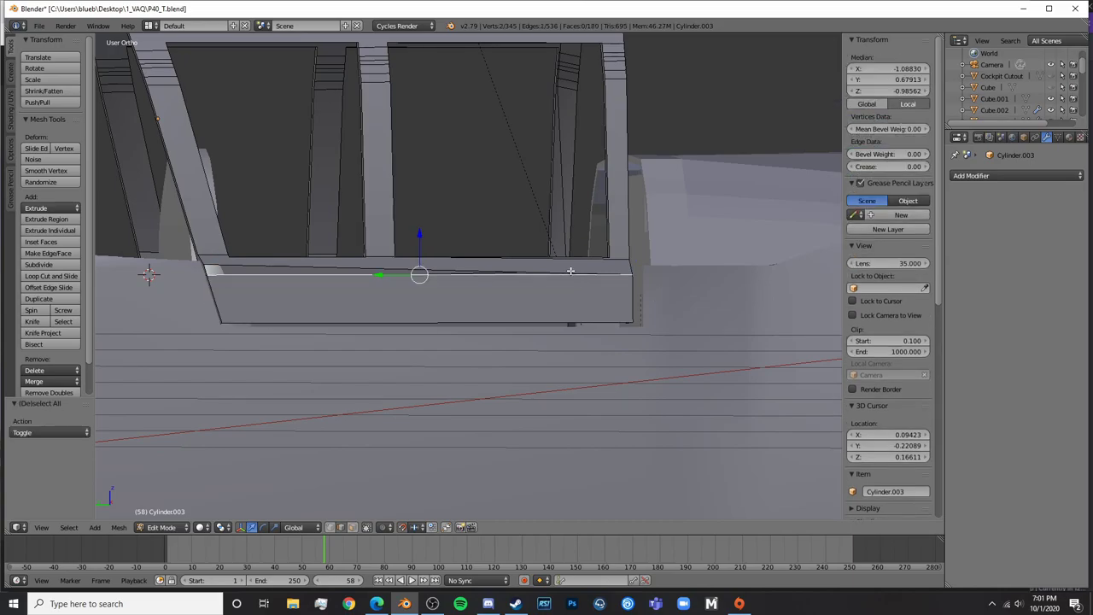
Fill the corner gap at the front end of the -X panel's inner side
middle_drag(573, 303, 630, 325)
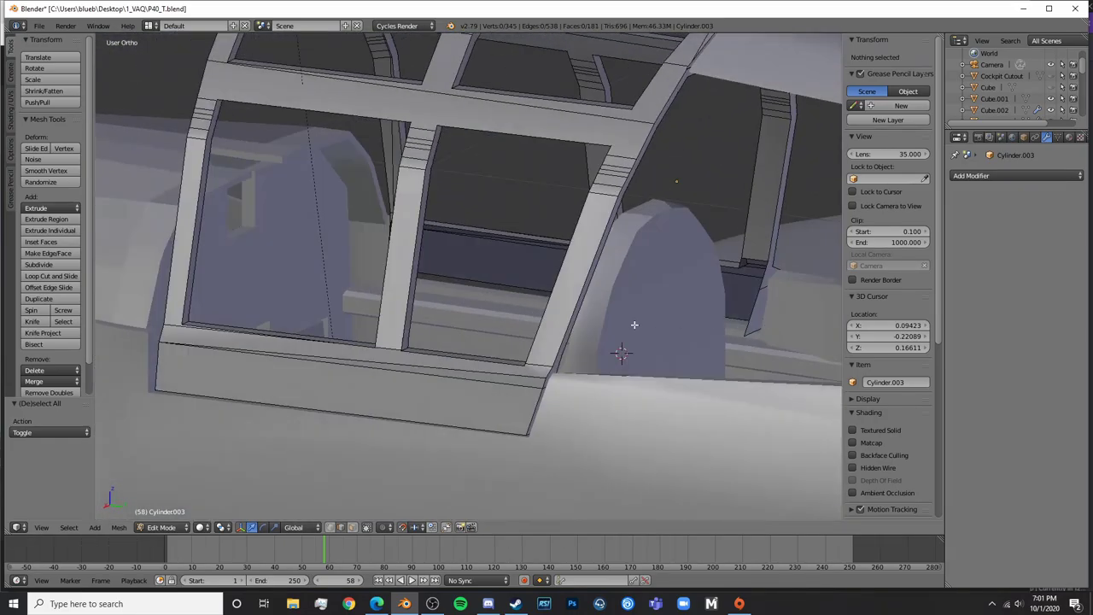
scroll(493, 293, up, 5)
middle_drag(507, 291, 271, 275)
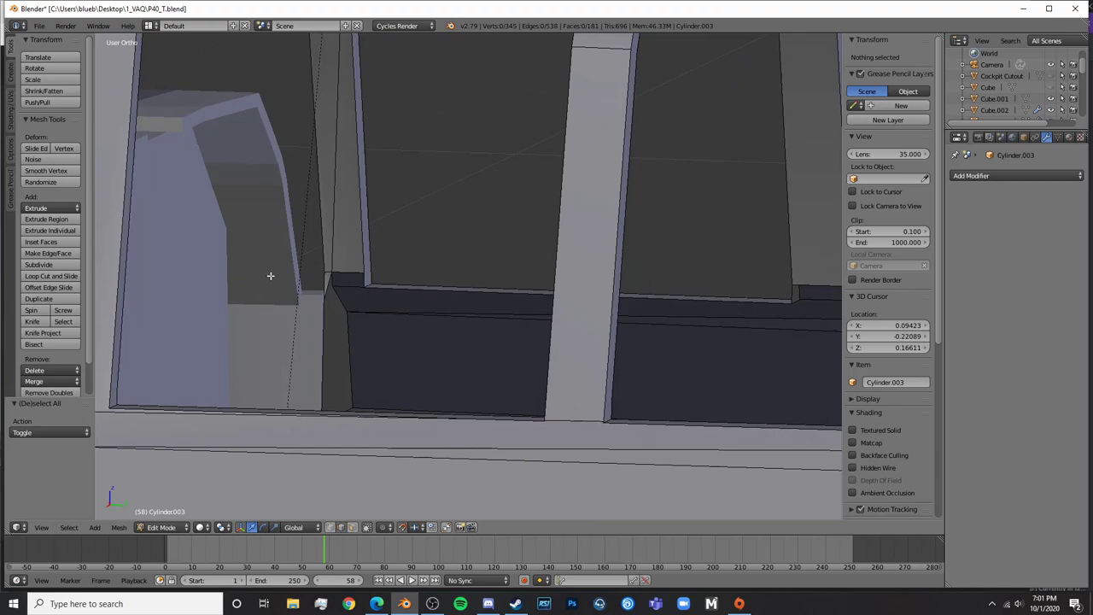
right_click(321, 282)
shift+right_click(365, 279)
key(f)
key(a)
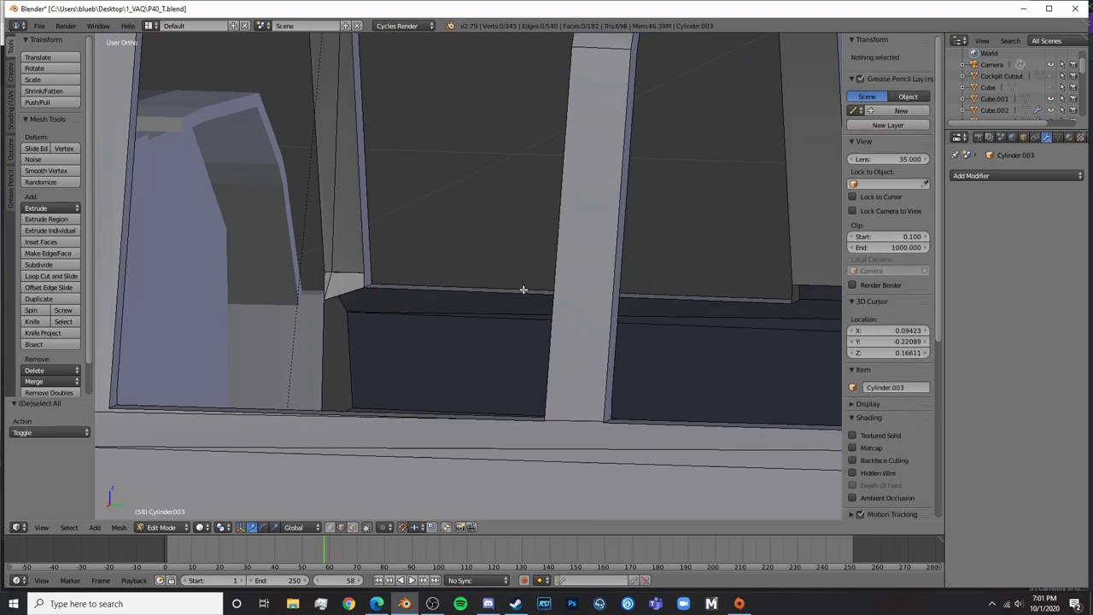
Fill the remaining corner gaps beneath the window rail on the -X panel's inner side, including the rear end
shift+middle_drag(698, 290, 676, 305)
right_click(573, 291)
shift+right_click(630, 289)
key(f)
key(a)
right_click(774, 243)
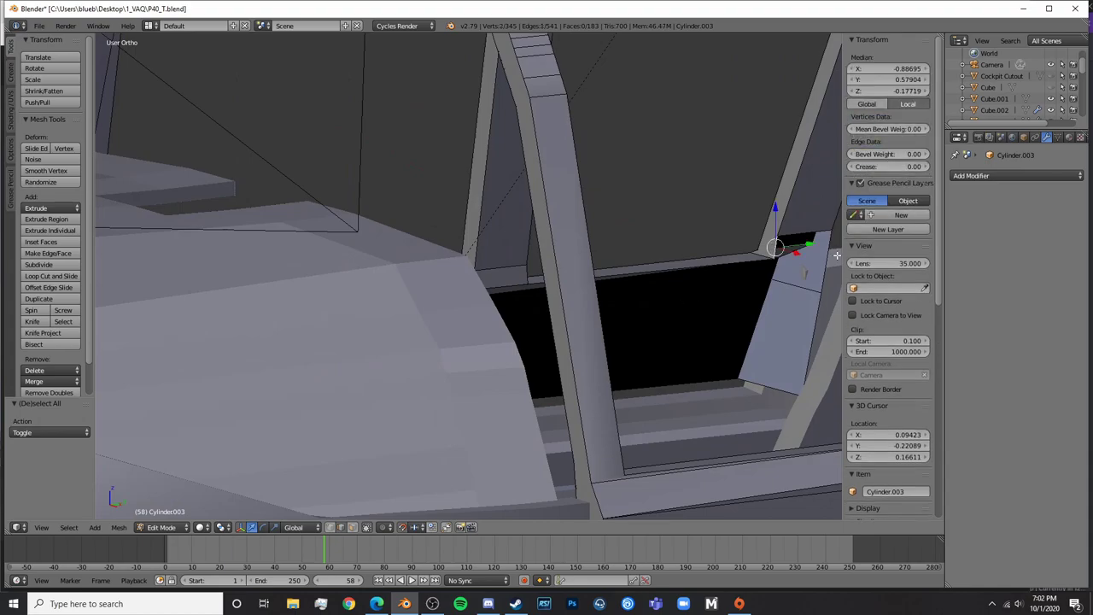
key(f)
key(a)
Fill the inner face of the -X side panel between its rear and front vertical edges
right_click(810, 334)
middle_drag(746, 324, 654, 325)
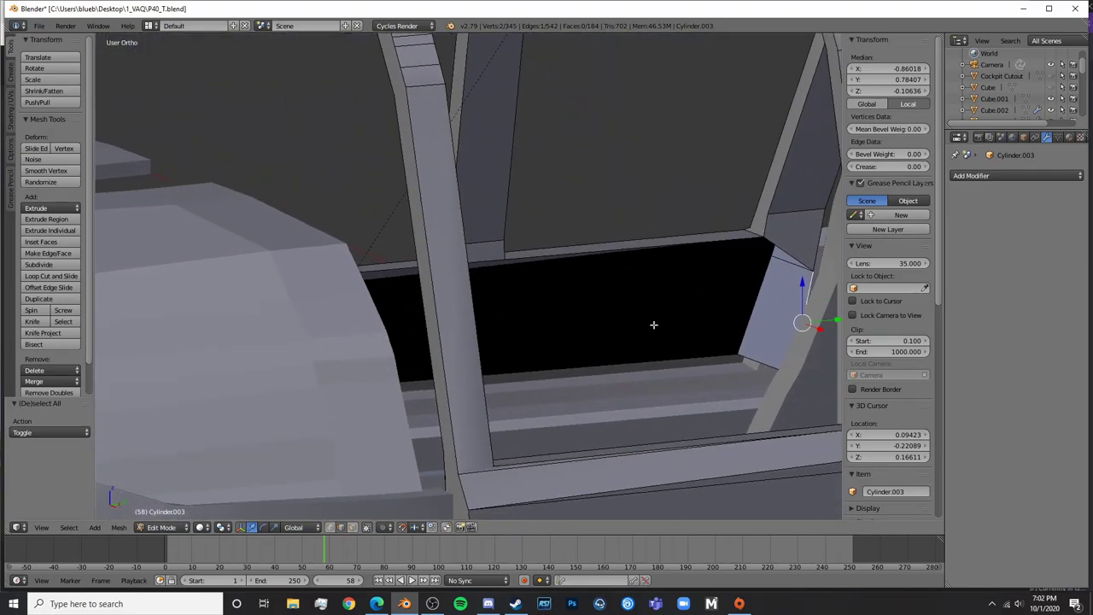
middle_drag(755, 260, 213, 223)
right_click(217, 259)
middle_drag(217, 264, 404, 342)
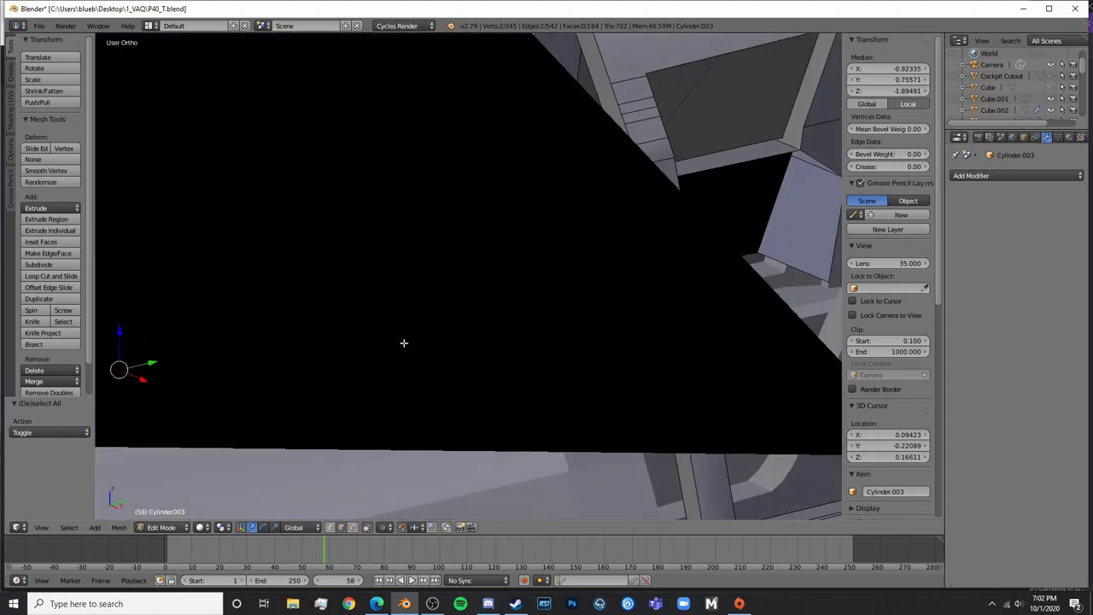
middle_drag(687, 277, 561, 284)
key(f)
key(a)
Fill the strip between the -X panel's inner face and the window rail, undoing face fills that come out wrong
right_click(439, 259)
shift+right_click(451, 225)
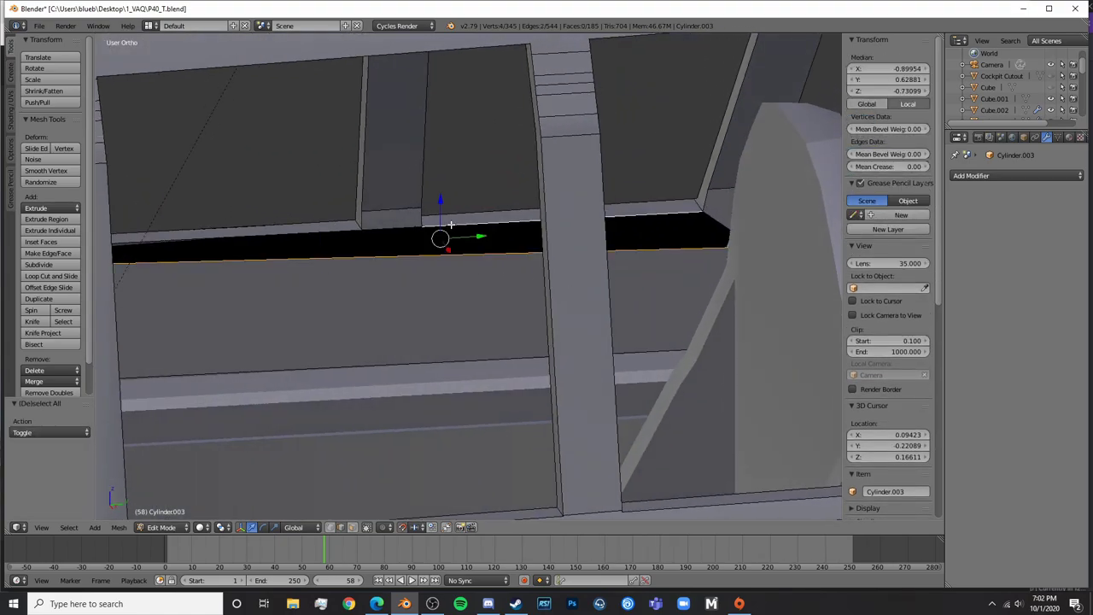
shift+right_click(731, 228)
middle_drag(666, 251, 692, 242)
right_click(628, 239)
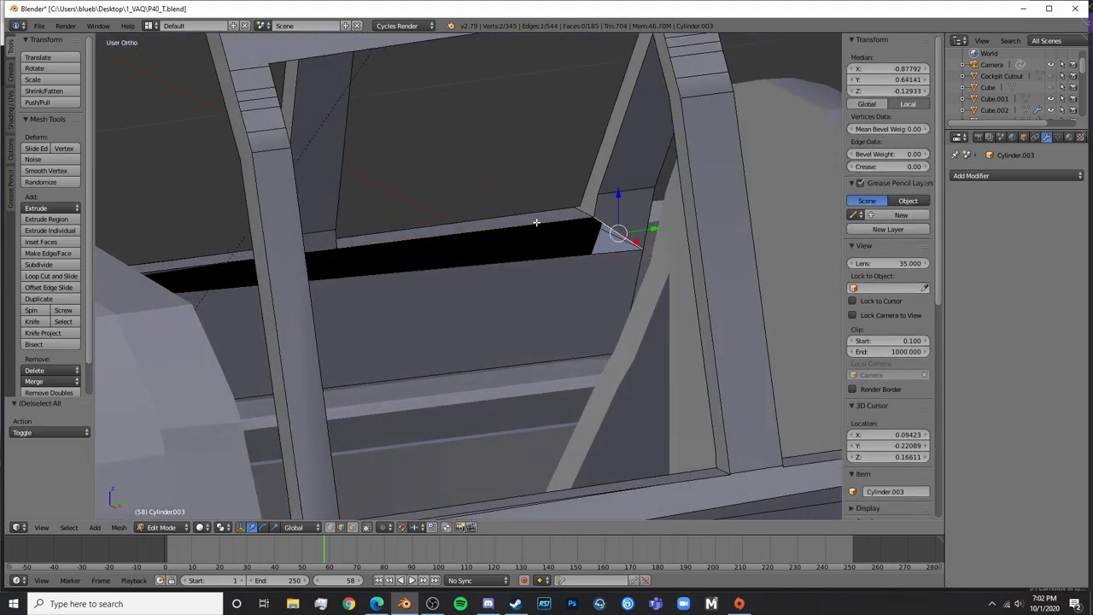
shift+right_click(540, 224)
shift+right_click(546, 263)
middle_drag(544, 269, 359, 242)
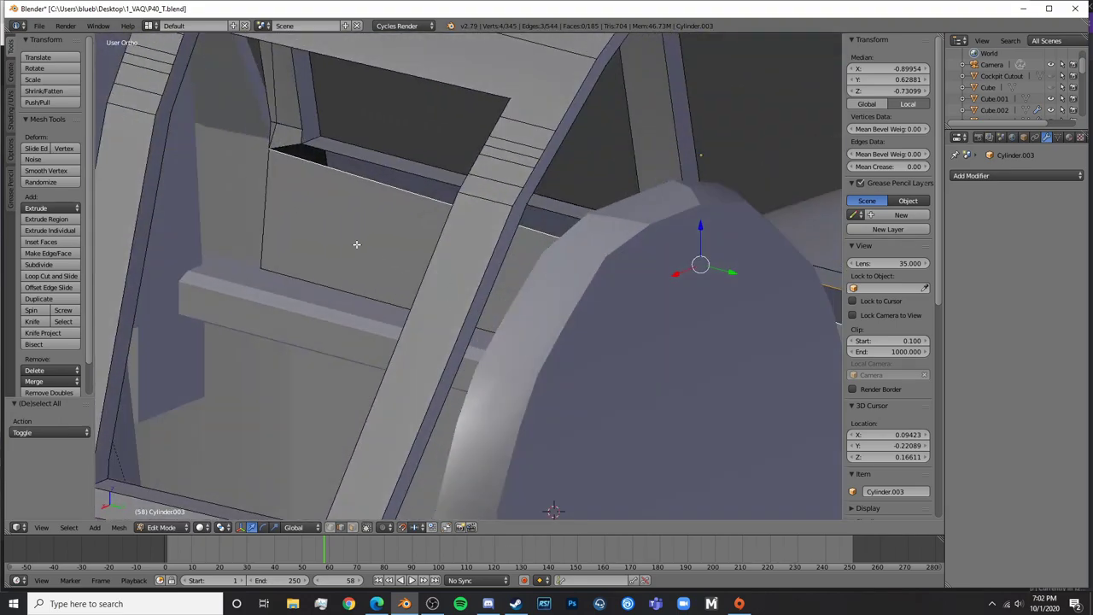
key(f)
key(ctrl+z)
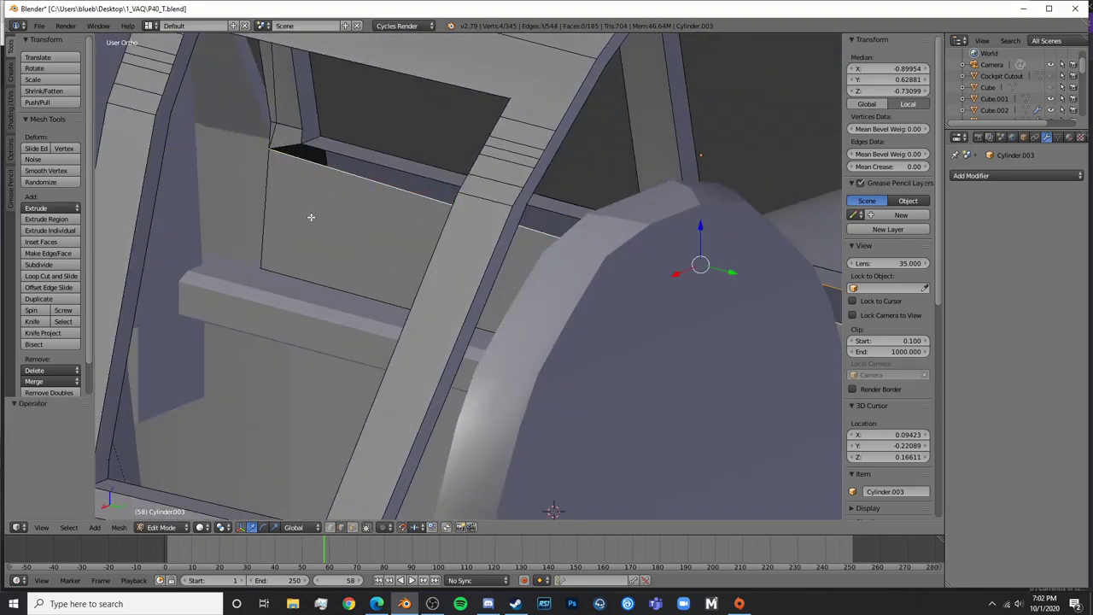
middle_drag(311, 215, 318, 285)
key(f)
key(ctrl+z)
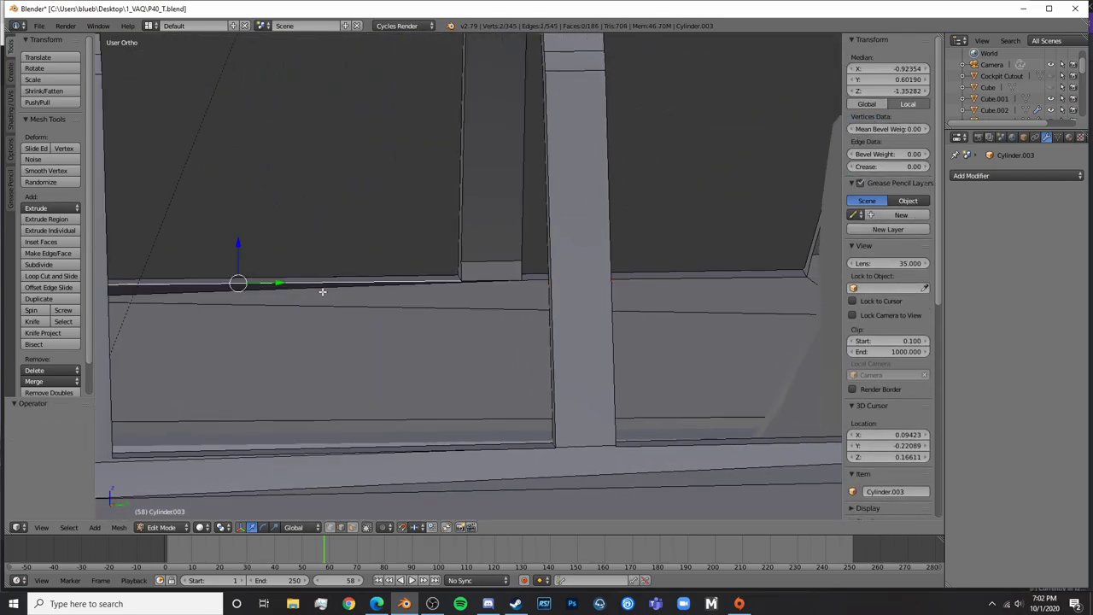
key(a)
Inspect the repaired canopy frame on the whole aircraft from both sides in rendered shading
key(Tab)
scroll(440, 352, down, 6)
key(a)
mouse_move(440, 351)
middle_down()
mouse_move(492, 342)
mouse_move(568, 356)
mouse_move(454, 340)
middle_up()
key(shift+z)
scroll(469, 338, down, 3)
scroll(480, 342, down, 5)
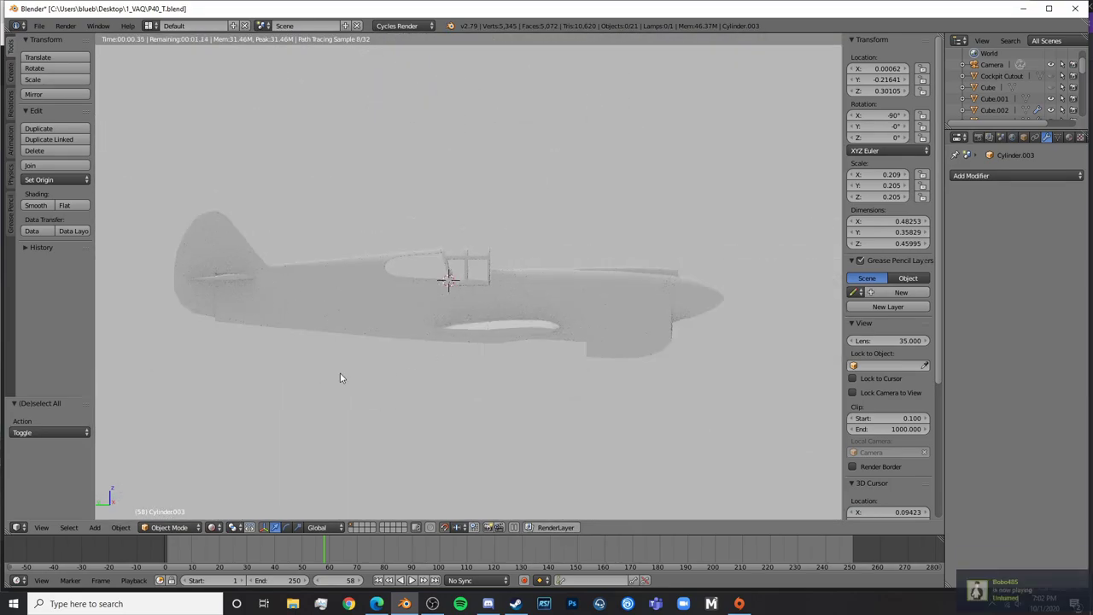
middle_drag(341, 377, 633, 380)
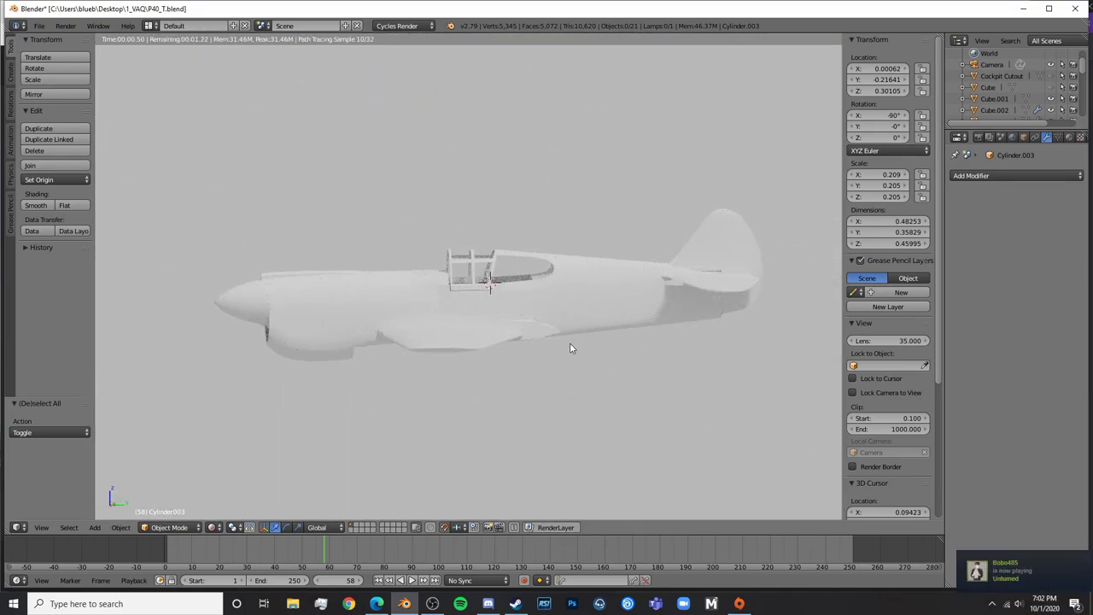
Add a cube at the upper rear corner of the blueprint's windshield, working in solid shading from the right side view
key(shift+z)
key(KP_3)
scroll(519, 342, up, 4)
scroll(519, 342, up, 6)
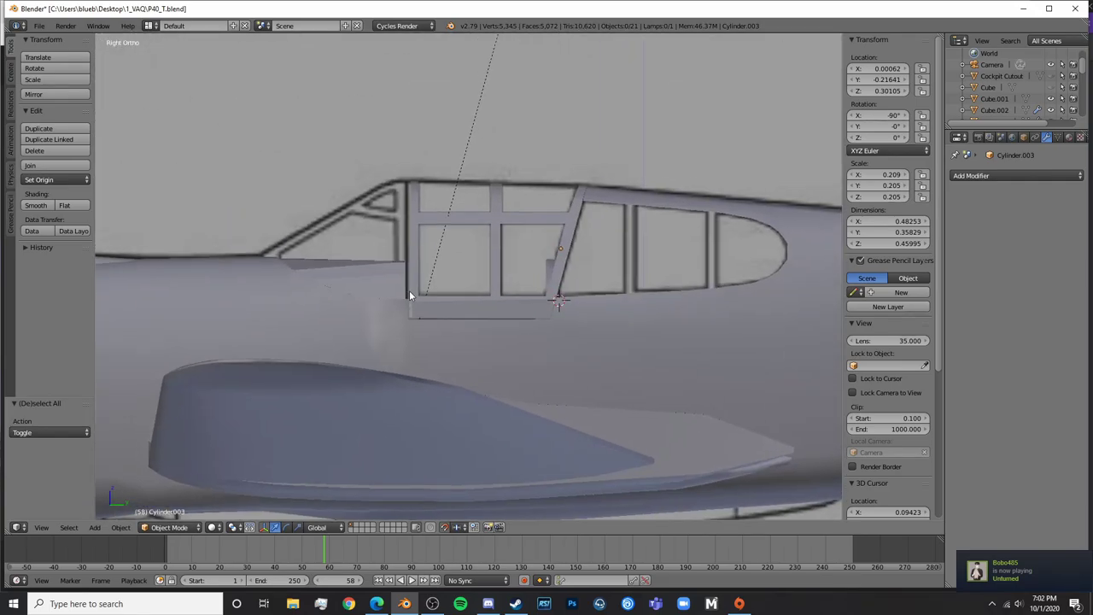
shift+middle_drag(519, 344, 458, 222)
key(shift+a)
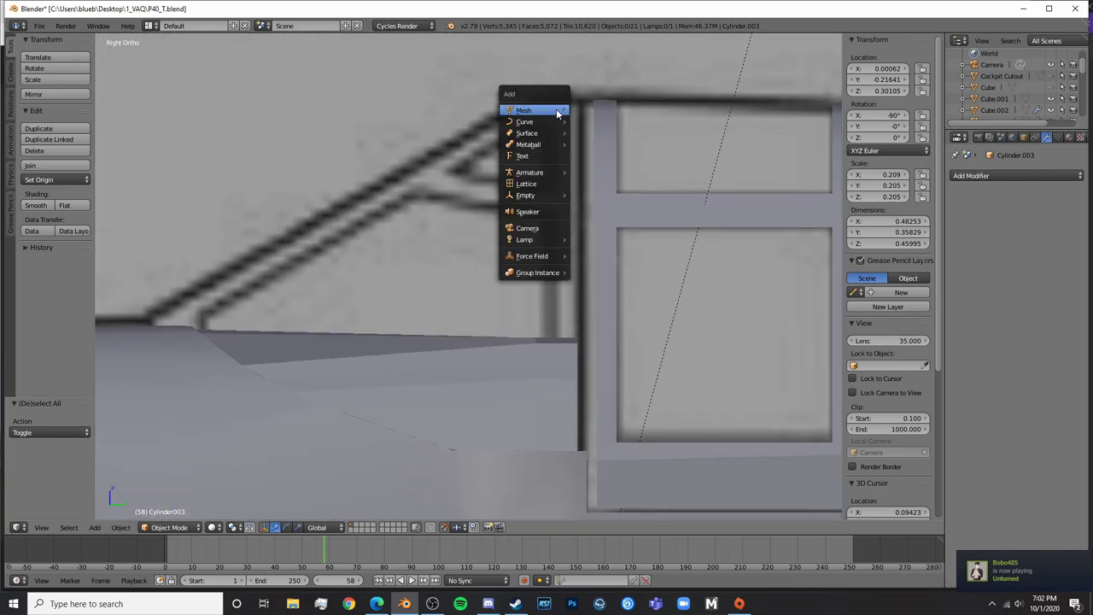
mouse_move(542, 110)
click(602, 126)
Scale the new cube uniformly by 0.1, and again by 0.2
text(s)
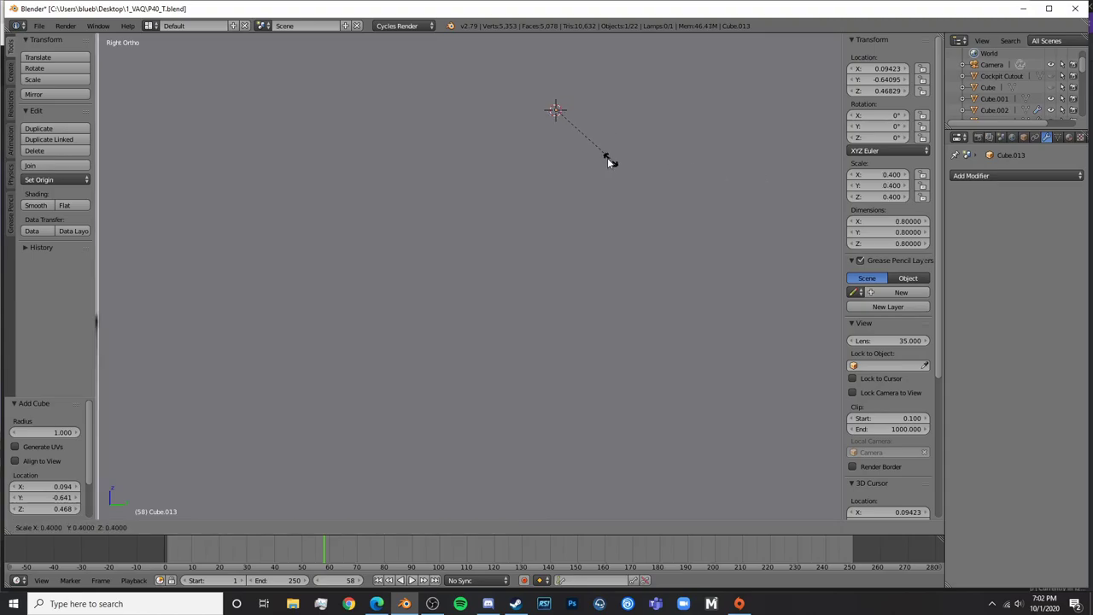
text(.1)
key(Return)
text(s.5)
key(BackSpace)
text(2)
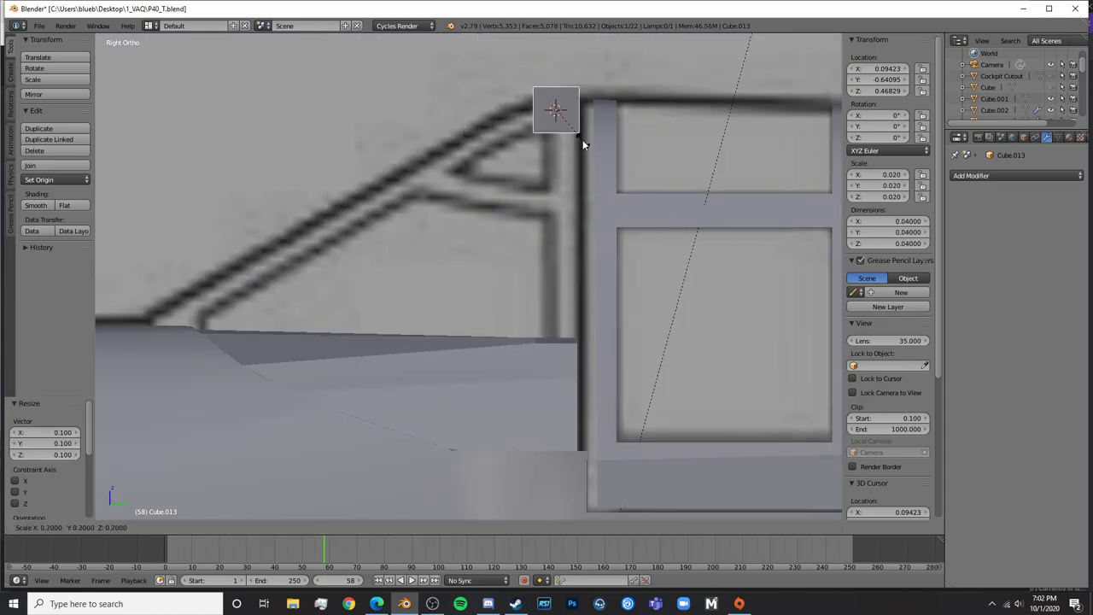
key(Return)
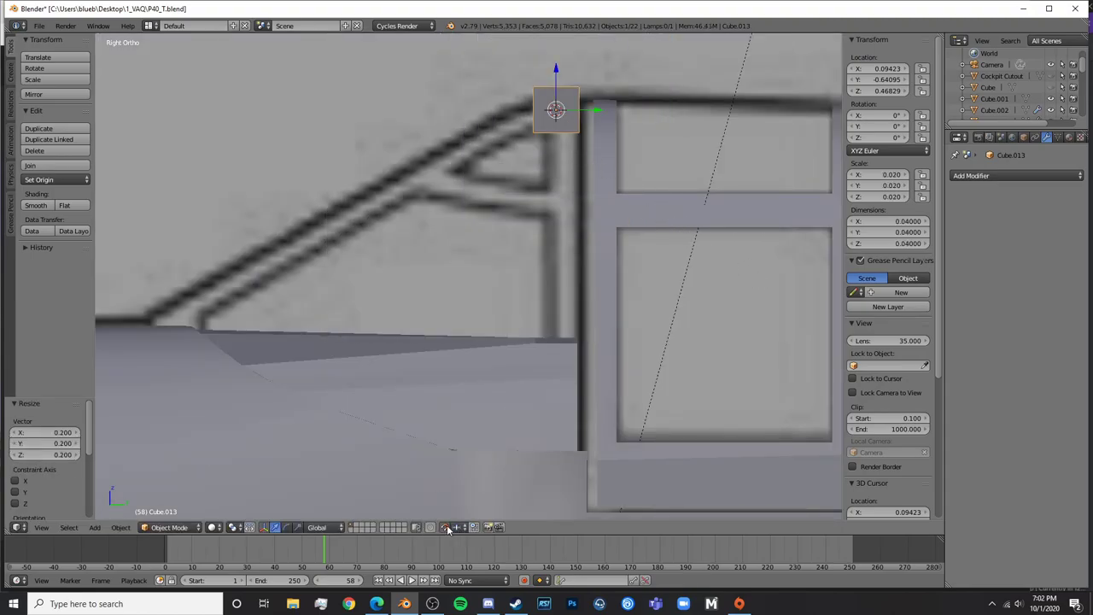
Shrink the cube to about 0.028 per side and move it about 0.005 along Y to line up with the windshield's rear post
key(s)
click(639, 251)
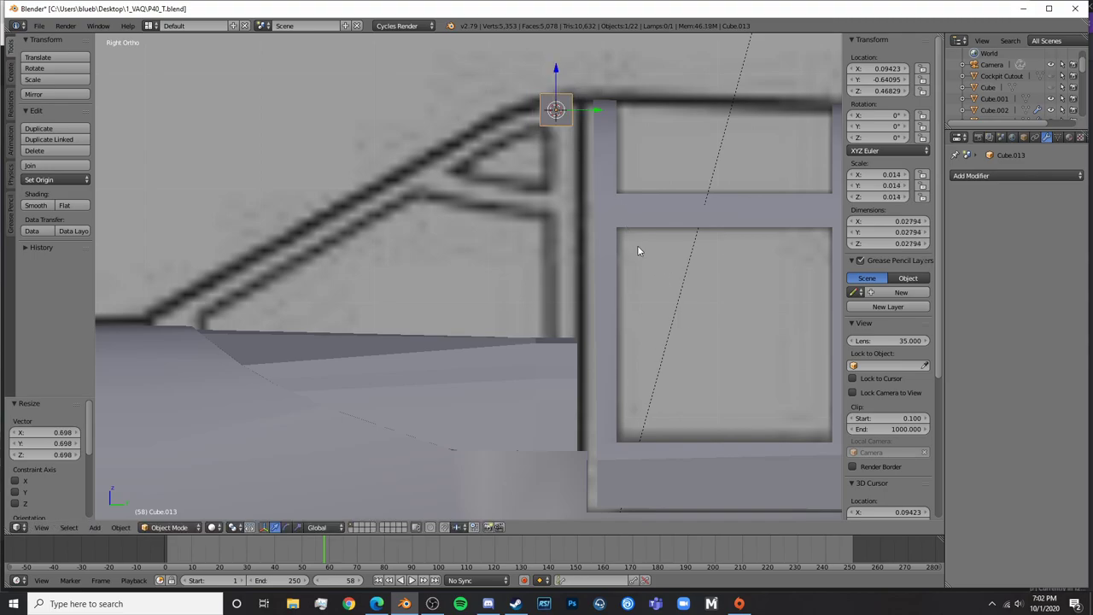
drag(598, 112, 604, 117)
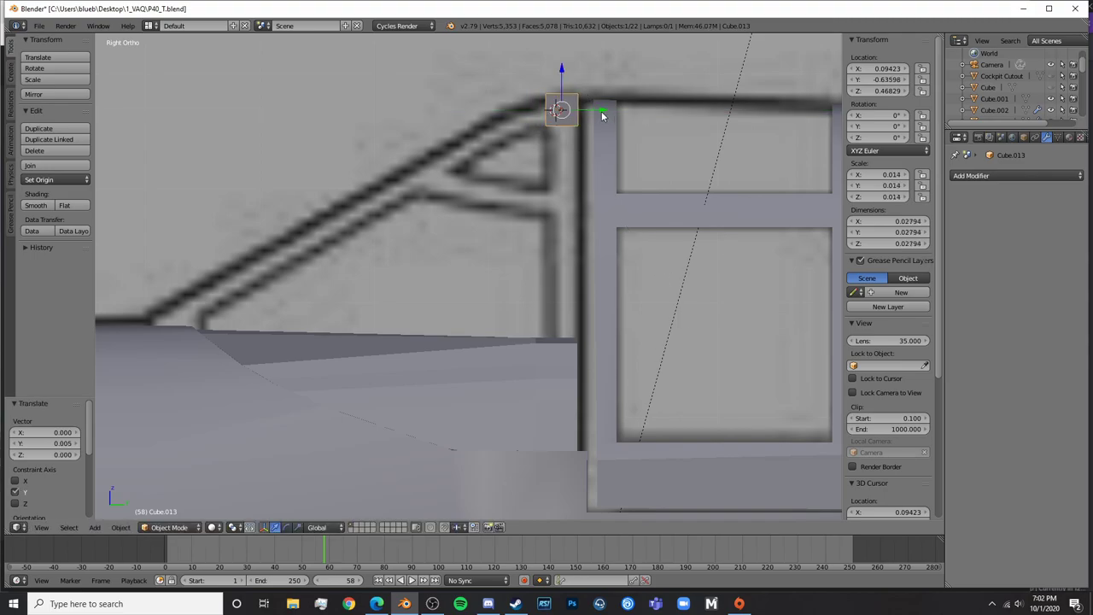
Stretch the canopy frame along global Z by a factor of about 1.025
right_click(589, 356)
scroll(640, 367, down, 4)
scroll(652, 307, up, 4)
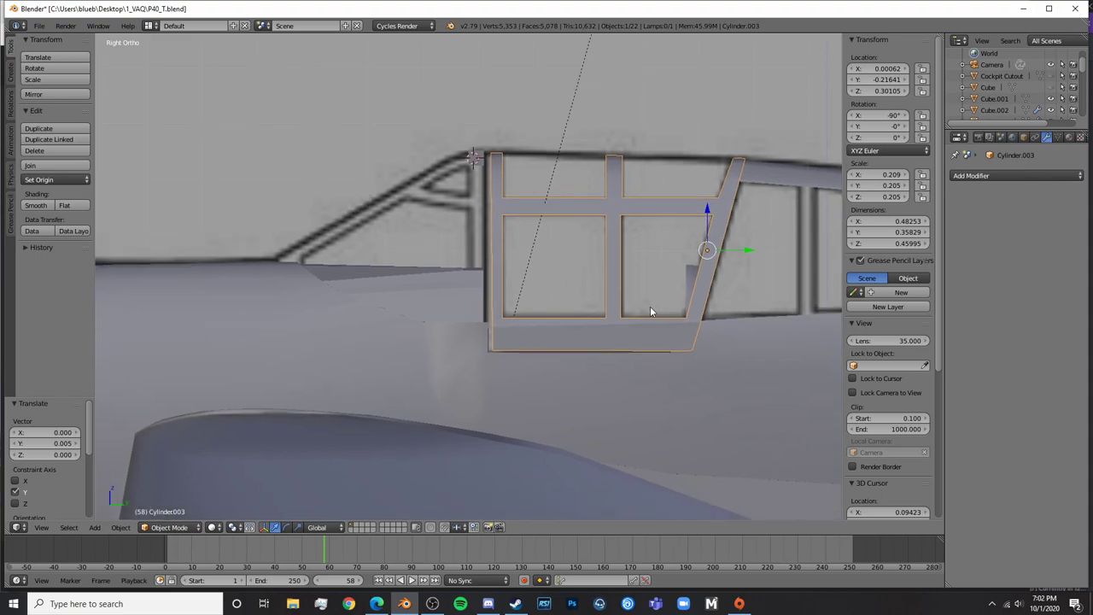
shift+middle_drag(502, 286, 430, 288)
shift+middle_drag(752, 188, 740, 245)
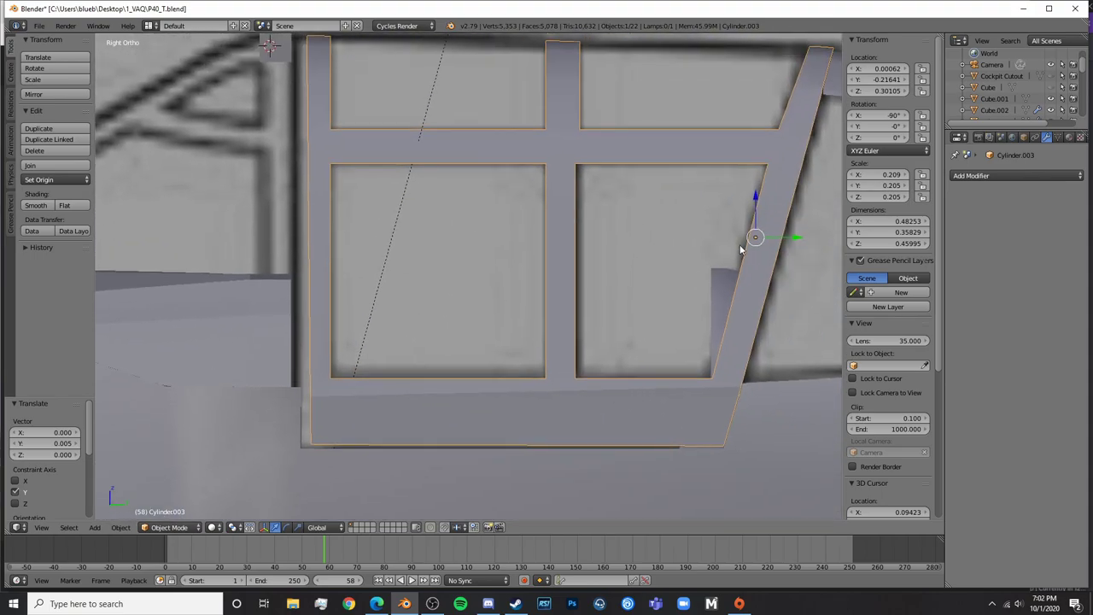
key(s)
key(z)
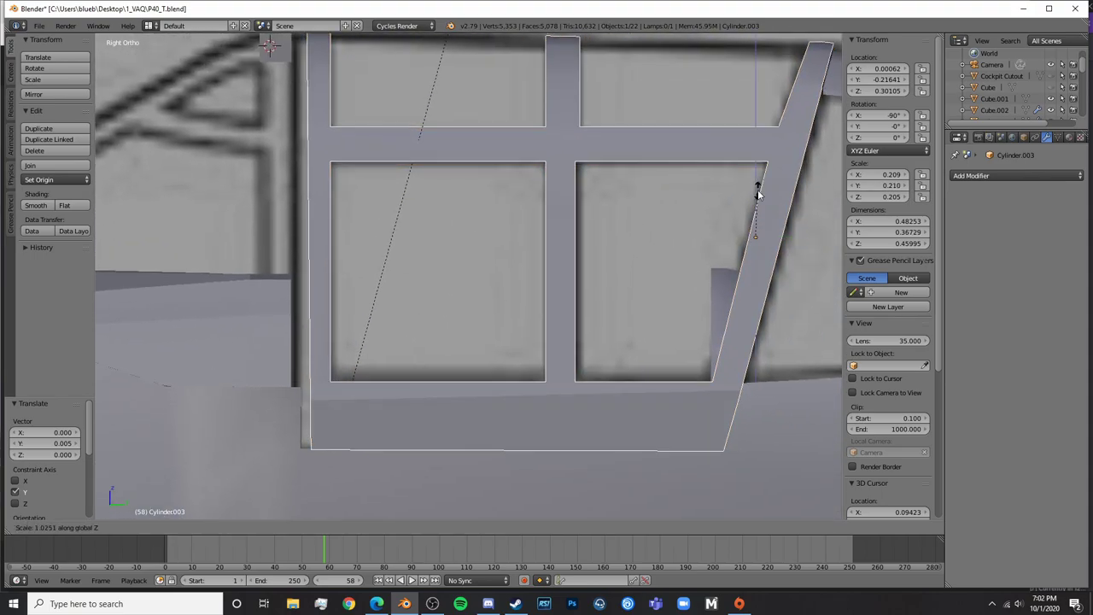
click(756, 195)
Nudge the canopy frame about 0.0009 rearward along Y to match the blueprint
scroll(736, 210, down, 3)
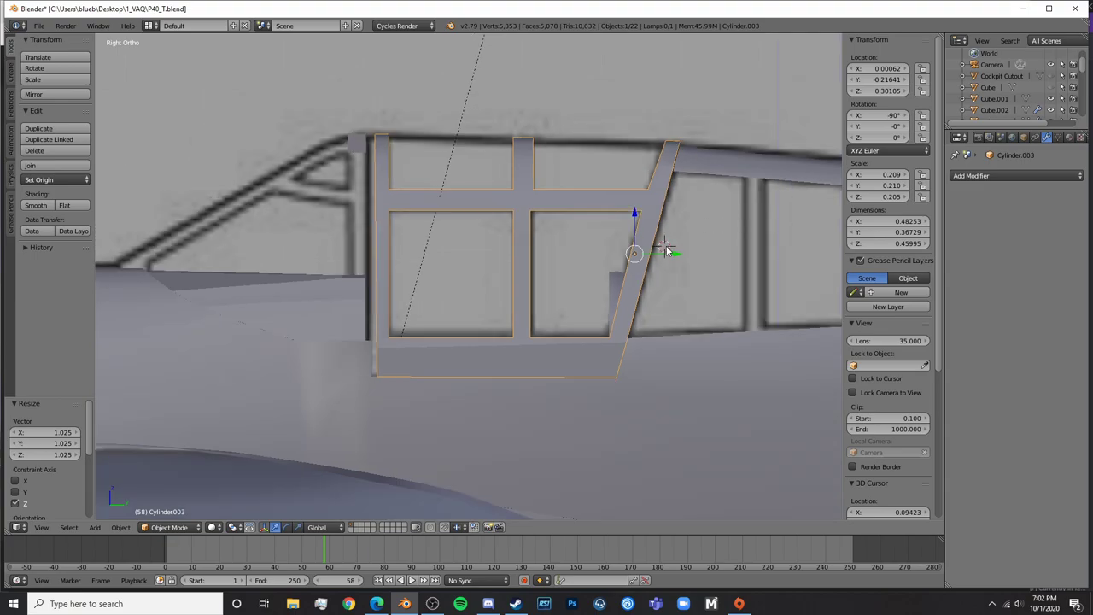
key(g)
key(y)
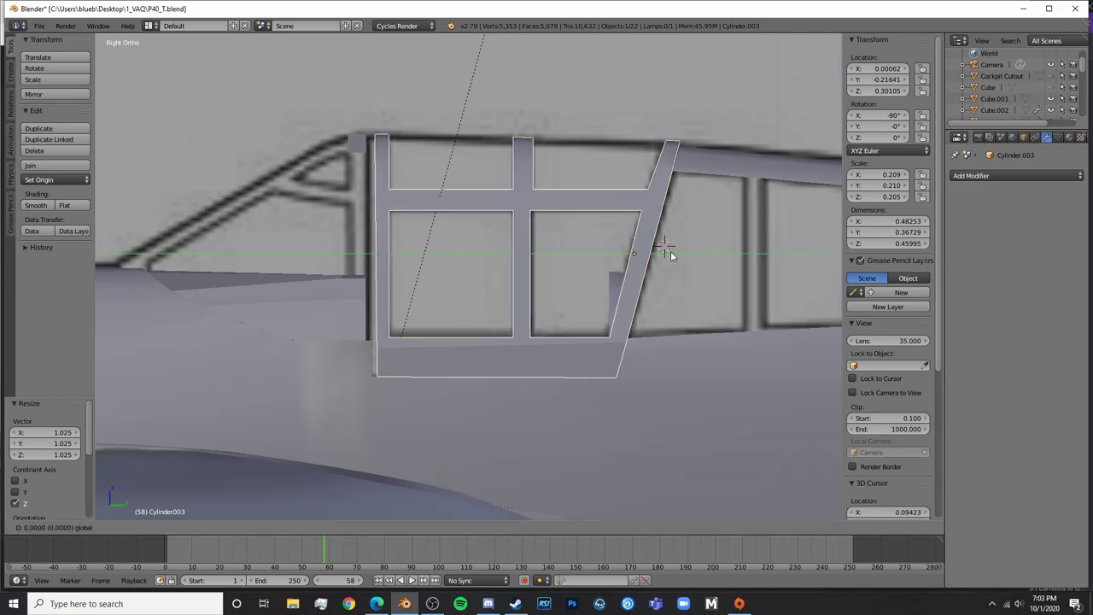
click(671, 256)
shift+middle_drag(463, 268, 531, 251)
scroll(444, 271, up, 2)
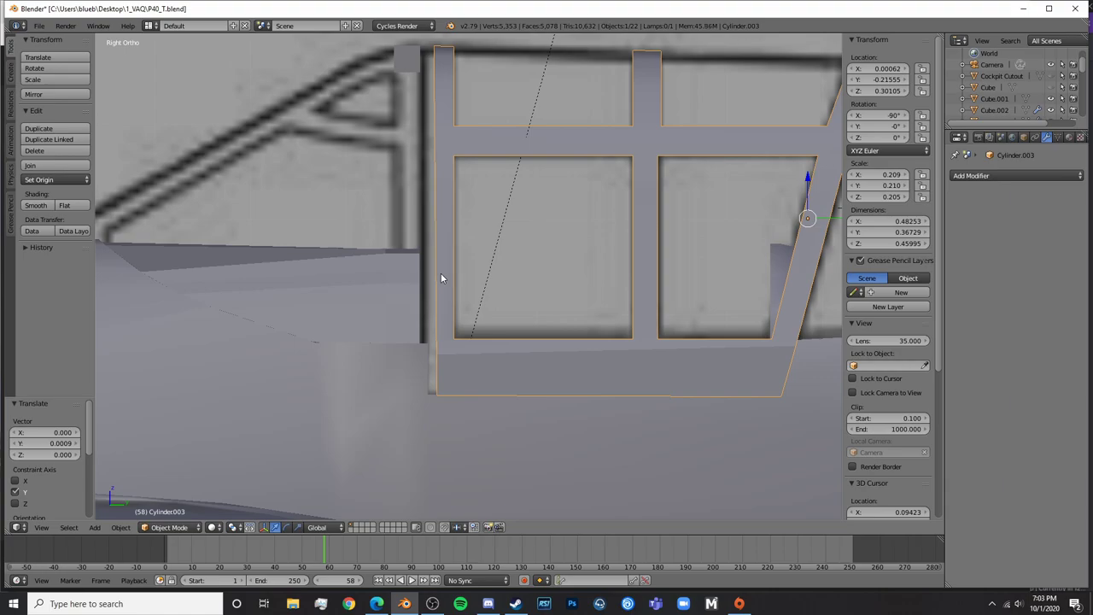
Move all vertices of the canopy frame's front arch about 0.01 forward along Y to meet the windshield's rear line
key(Tab)
scroll(461, 312, down, 3)
key(z)
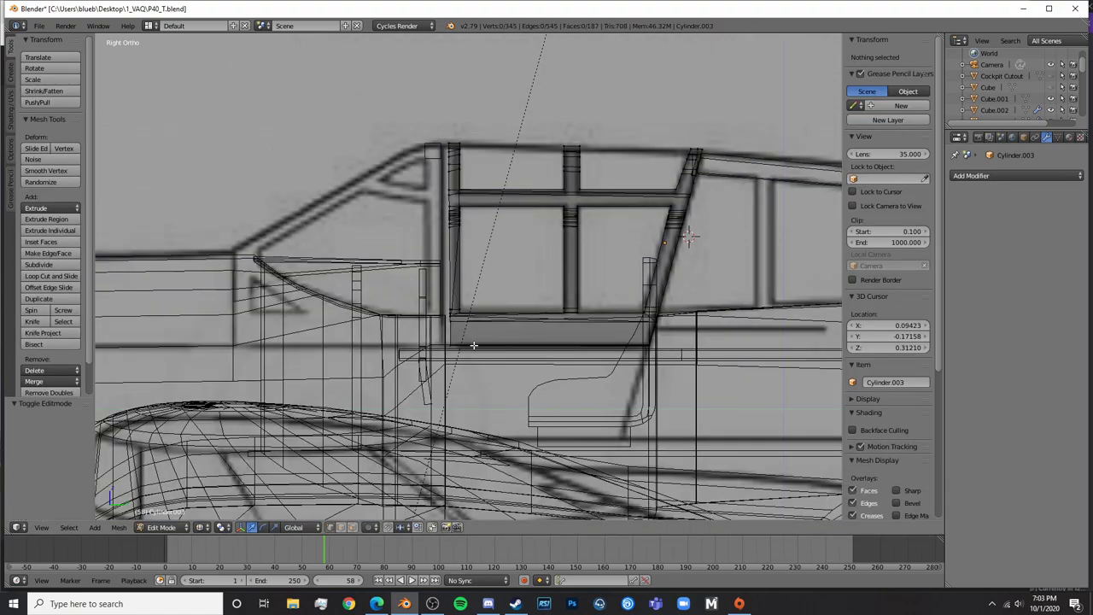
key(a)
key(b)
drag(493, 380, 304, 125)
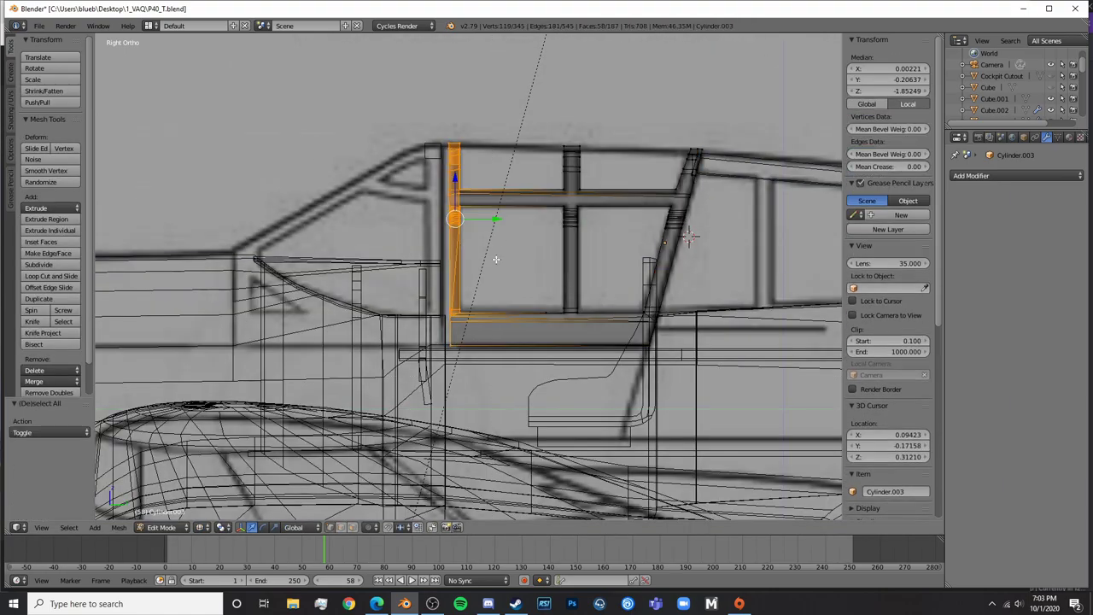
key(Tab)
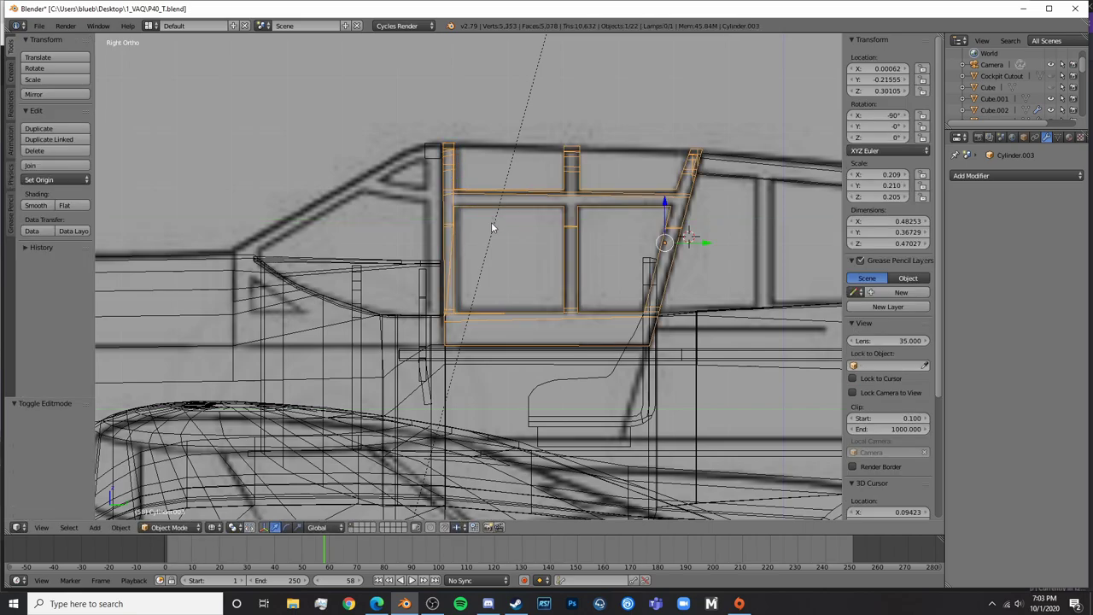
Inspect the adjusted canopy frame on the fuselage from the front in rendered shading
key(z)
key(a)
scroll(482, 247, up, 3)
middle_drag(461, 303, 634, 322)
key(shift+z)
scroll(831, 402, down, 4)
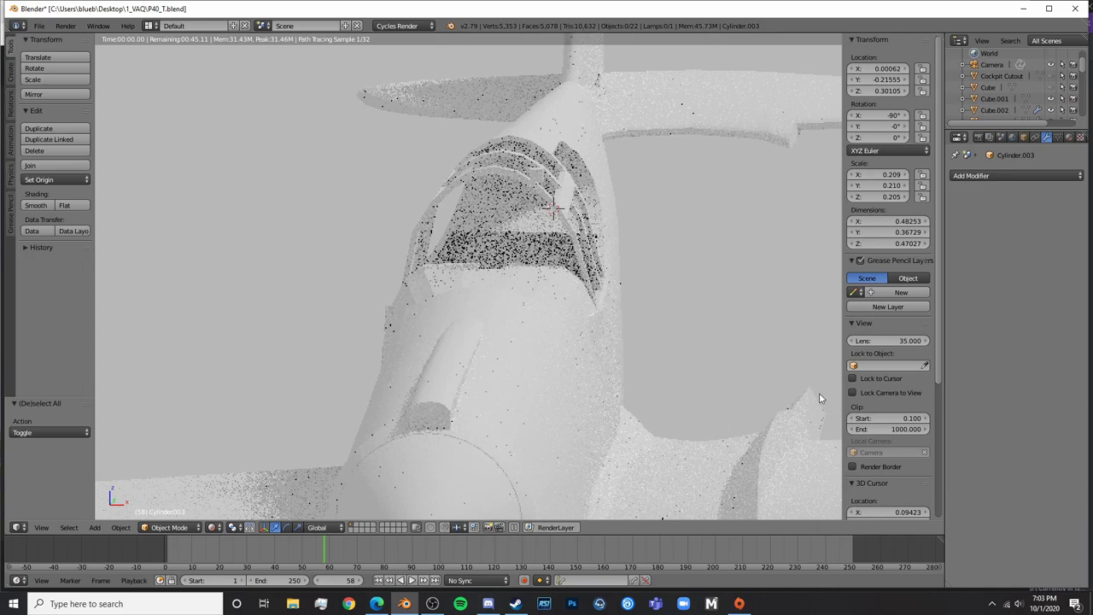
key(shift+z)
Select the small windshield cube beside the top of the canopy's front arch
middle_drag(773, 385, 587, 374)
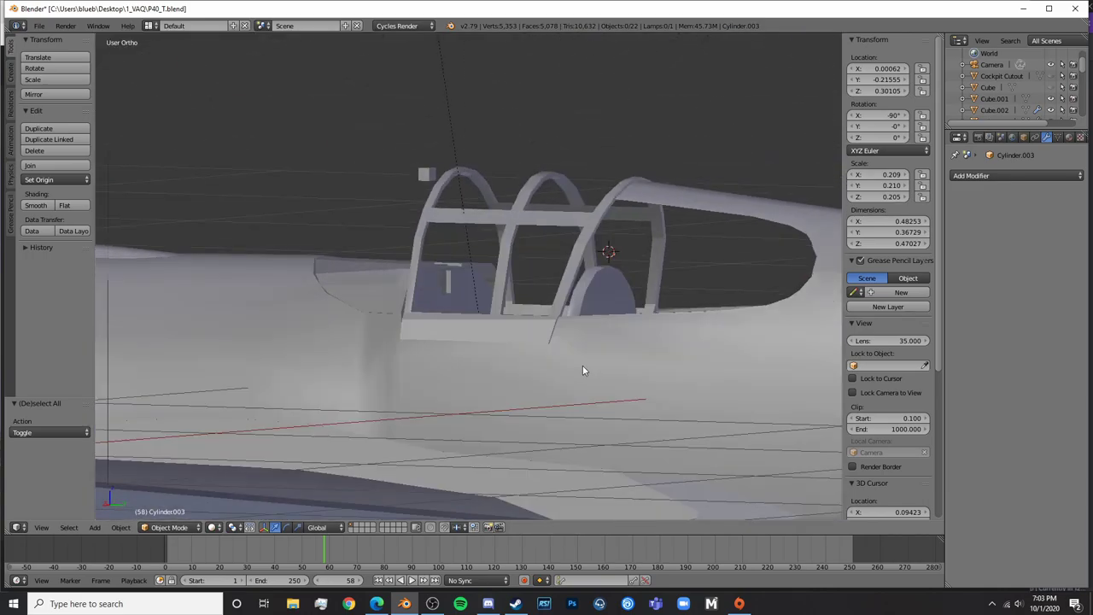
right_click(426, 174)
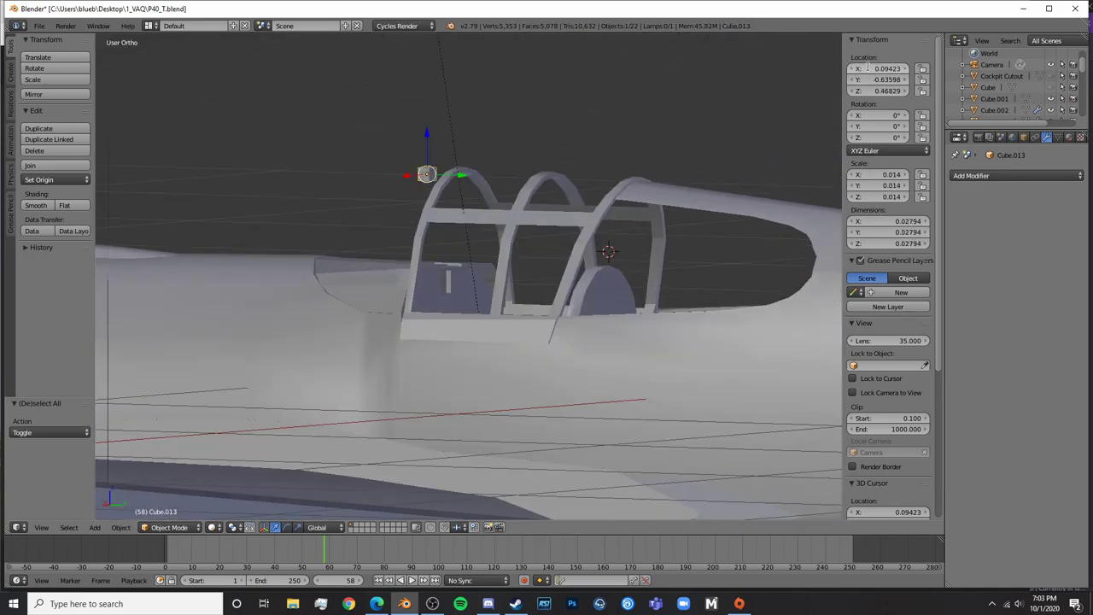
Set the small cube's X location to 0
text(0)
key(Return)
middle_drag(424, 188, 547, 359)
scroll(573, 219, up, 2)
scroll(529, 360, up, 2)
In Edit Mode, add one centred vertical loop cut that splits the small cube into two halves along X
key(Tab)
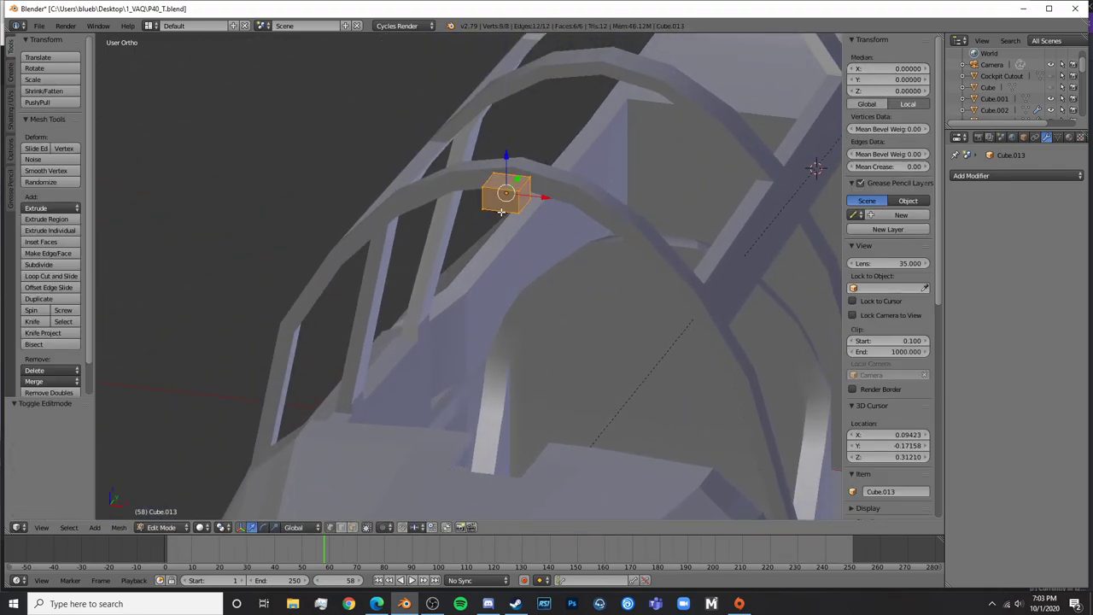
key(a)
key(ctrl+r)
click(508, 194)
right_click(508, 195)
Delete the four vertices on the negative X side of the cube, leaving only its positive X half
key(z)
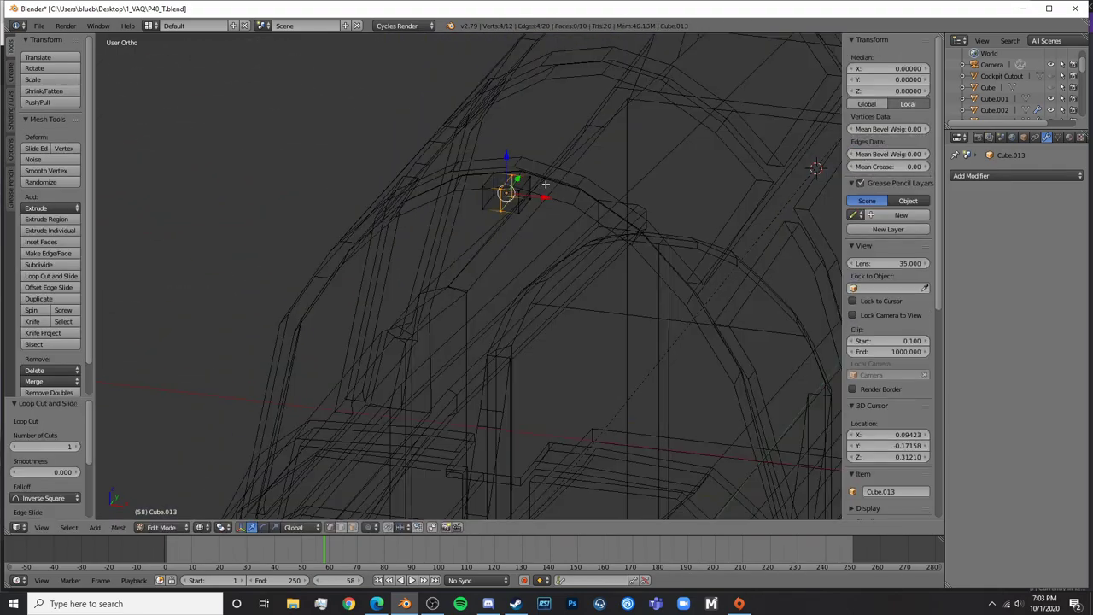
key(a)
right_click(483, 211)
shift+right_click(483, 187)
shift+right_click(494, 170)
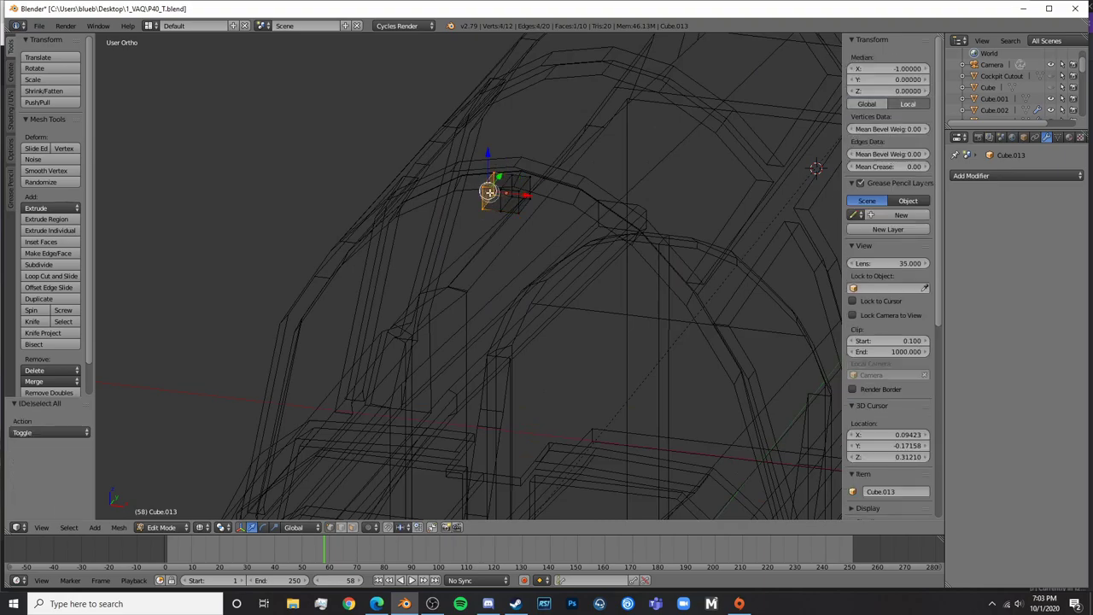
key(x)
click(464, 188)
Add a Mirror modifier to the half cube and return to Object Mode with solid shading
click(983, 175)
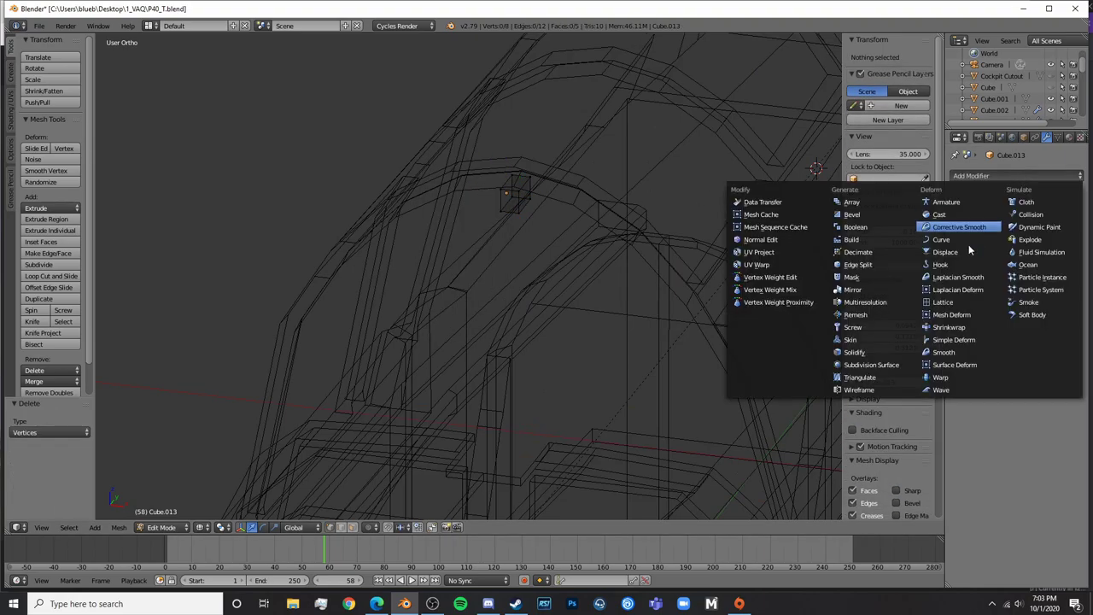
click(873, 294)
key(Tab)
key(z)
middle_drag(483, 314, 504, 248)
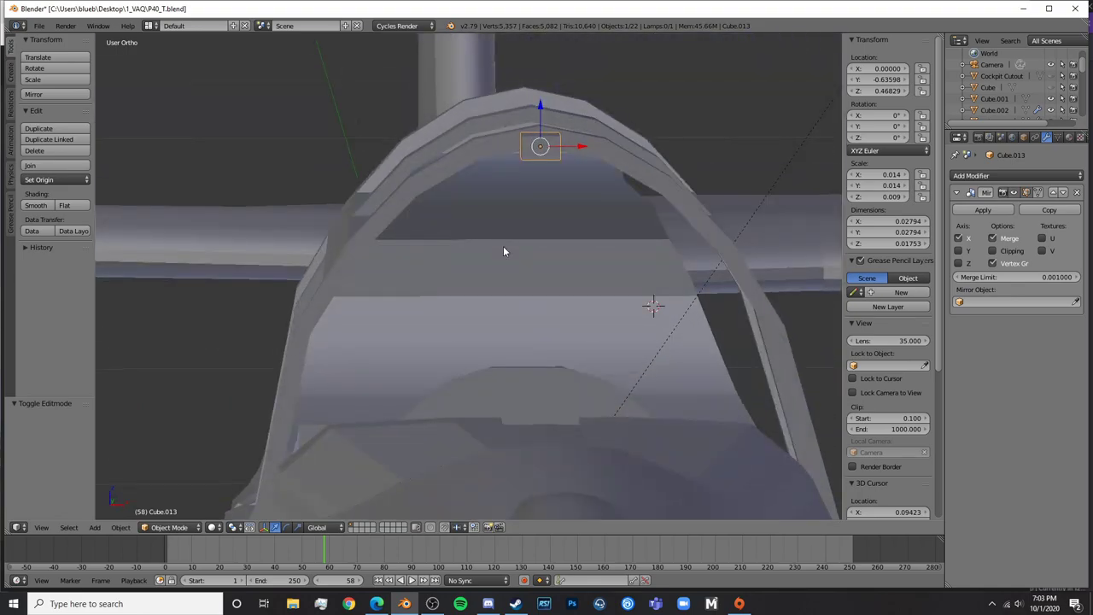
Raise the cube about 0.004 along Z to the crest of the front canopy arch and open its mesh with nothing selected
key(KP_1)
key(g)
key(z)
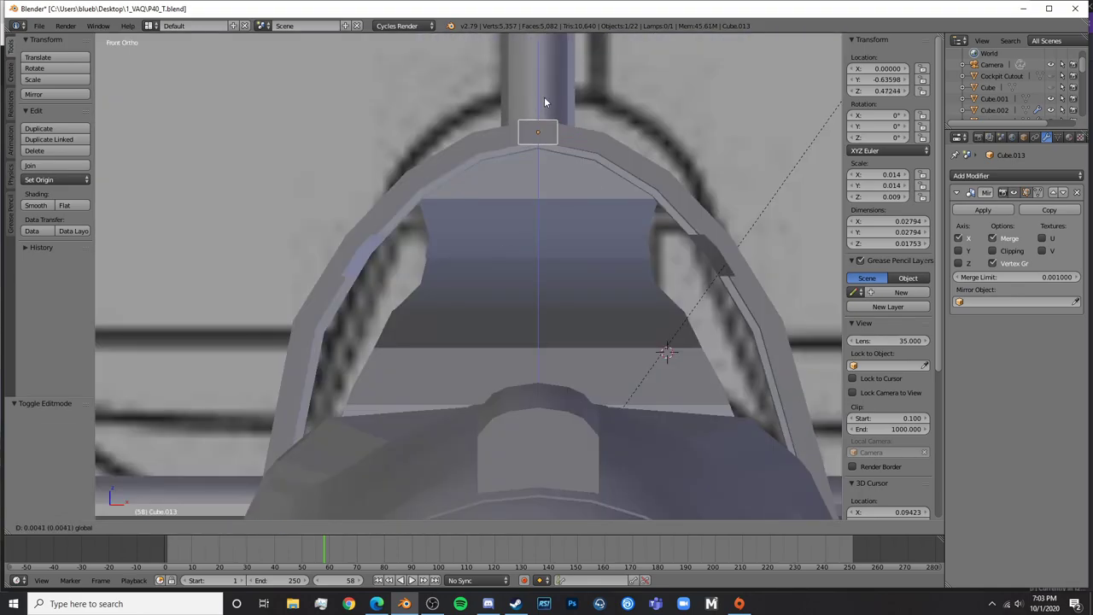
click(545, 101)
key(Tab)
shift+middle_drag(579, 204, 486, 268)
scroll(486, 268, up, 2)
key(a)
key(a)
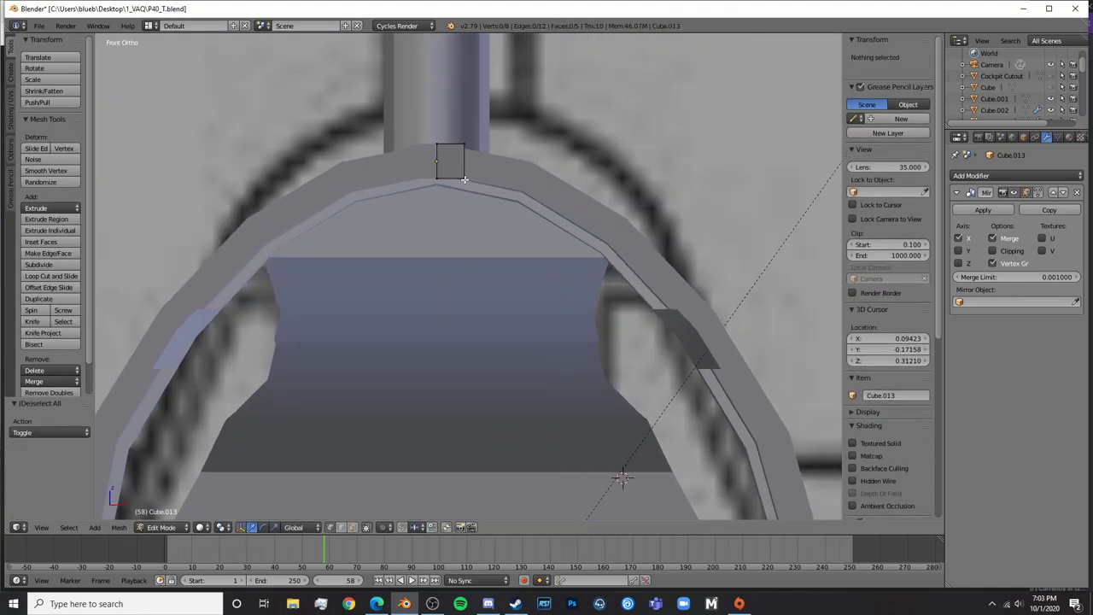
right_click(464, 176)
key(g)
key(z)
right_click(466, 131)
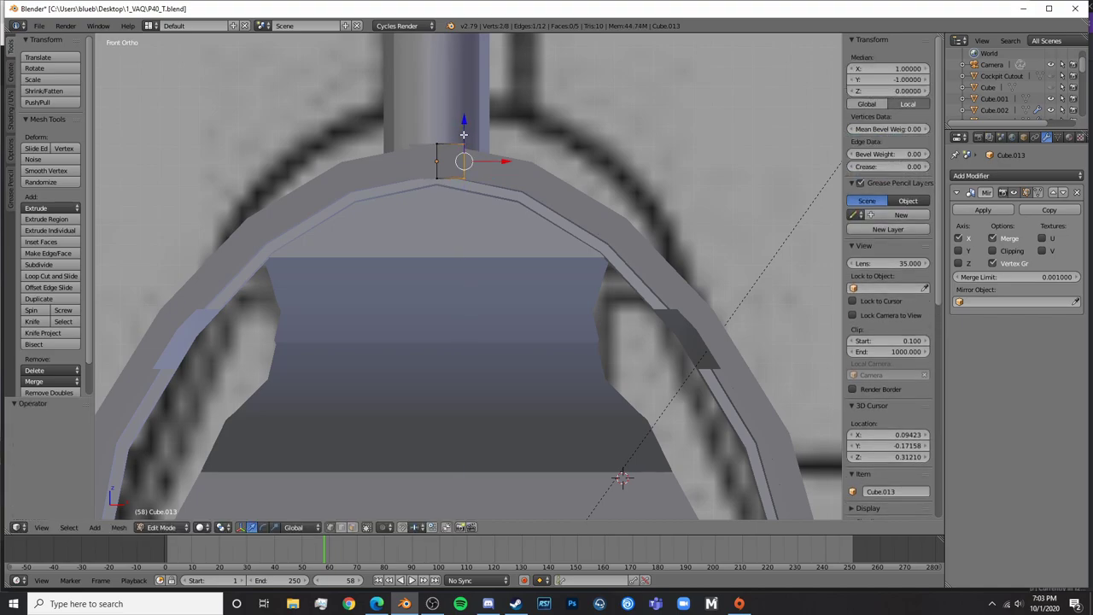
Select the four outer vertices of the half cube and lower them about 0.003 along Z to follow the arch's slope
key(z)
key(b)
drag(449, 132, 475, 184)
key(z)
key(z)
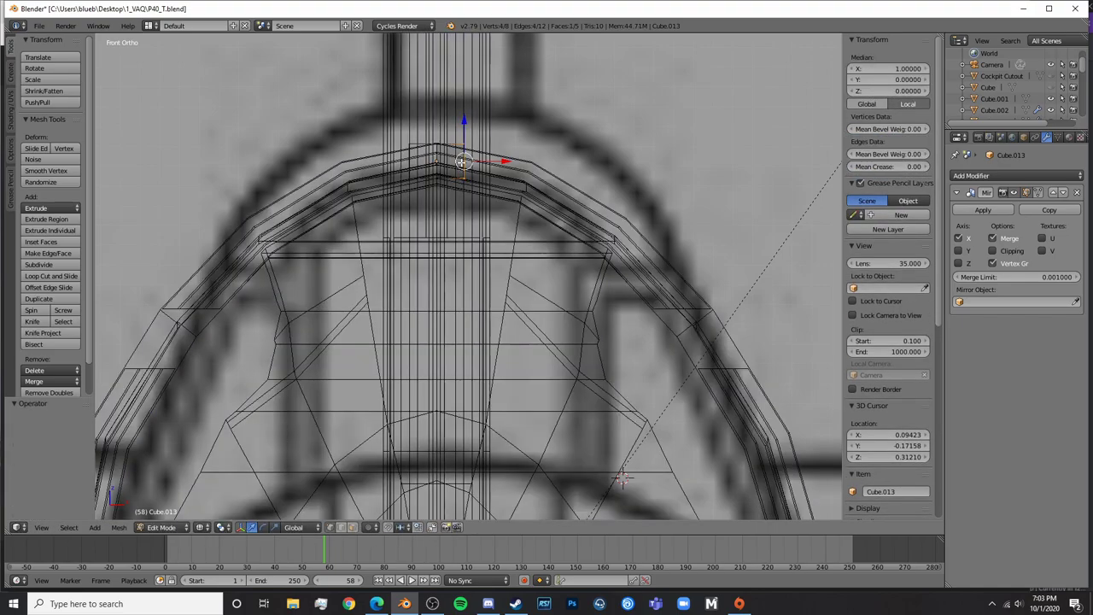
key(z)
key(g)
key(z)
click(464, 125)
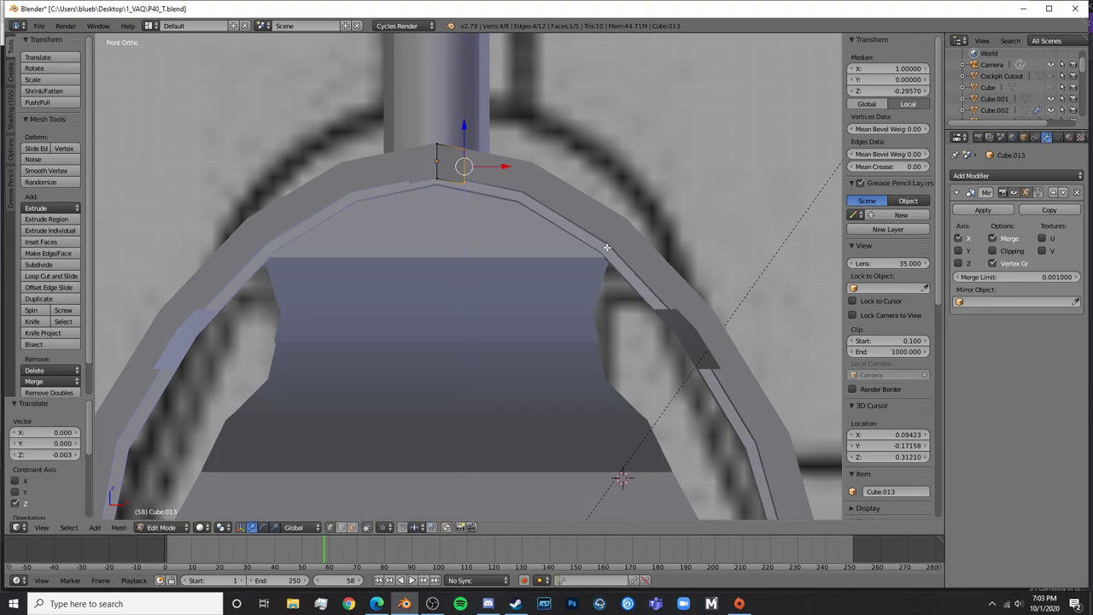
Extrude the outer face and move its end down to where the canopy frame meets the fuselage side
key(Tab)
scroll(755, 426, down, 4)
key(Tab)
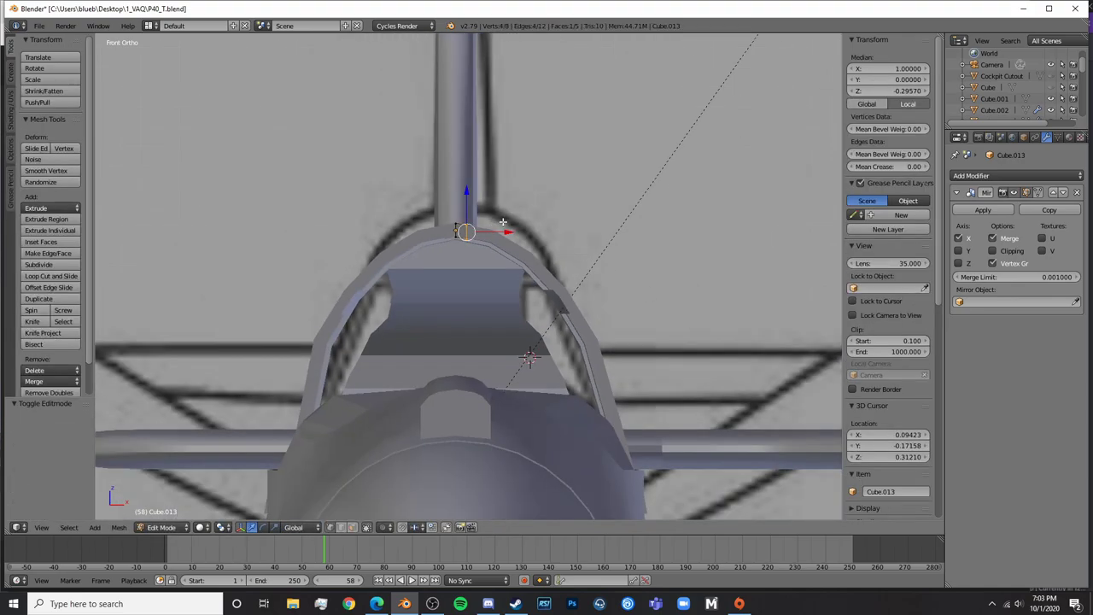
key(e)
click(617, 275)
key(g)
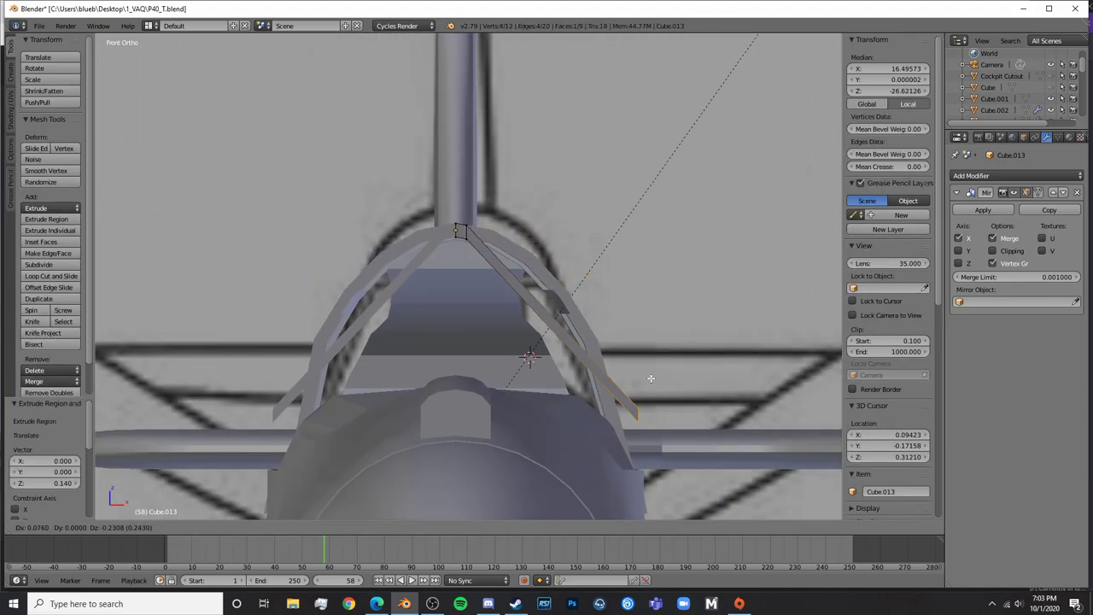
click(525, 354)
scroll(504, 323, up, 5)
Rotate the strut's lower end face and reposition it against the fuselage edge at the foot of the canopy frame
key(g)
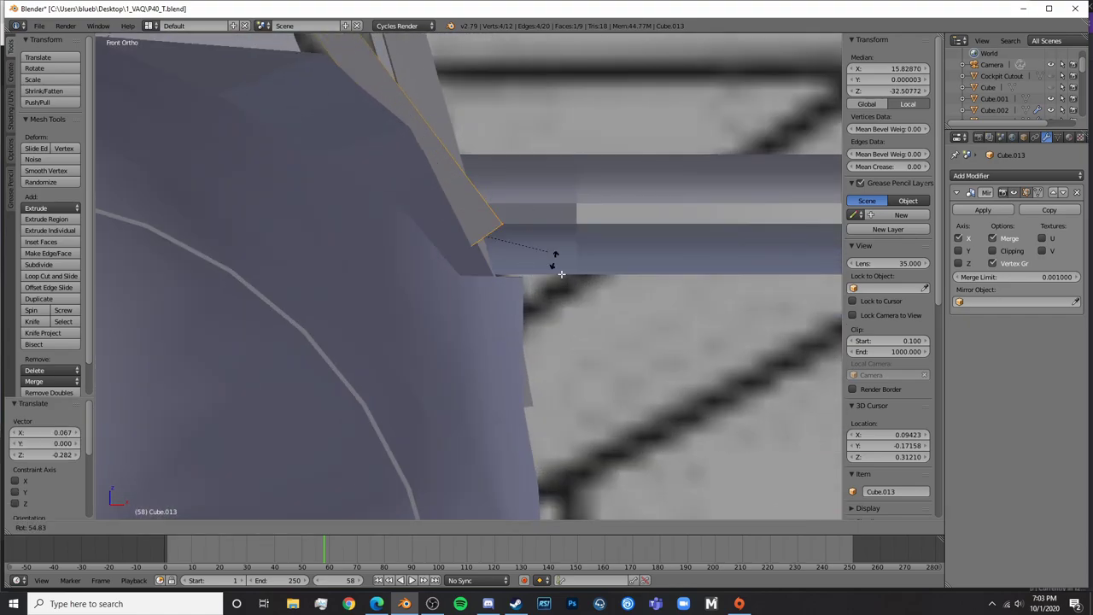
click(557, 330)
key(z)
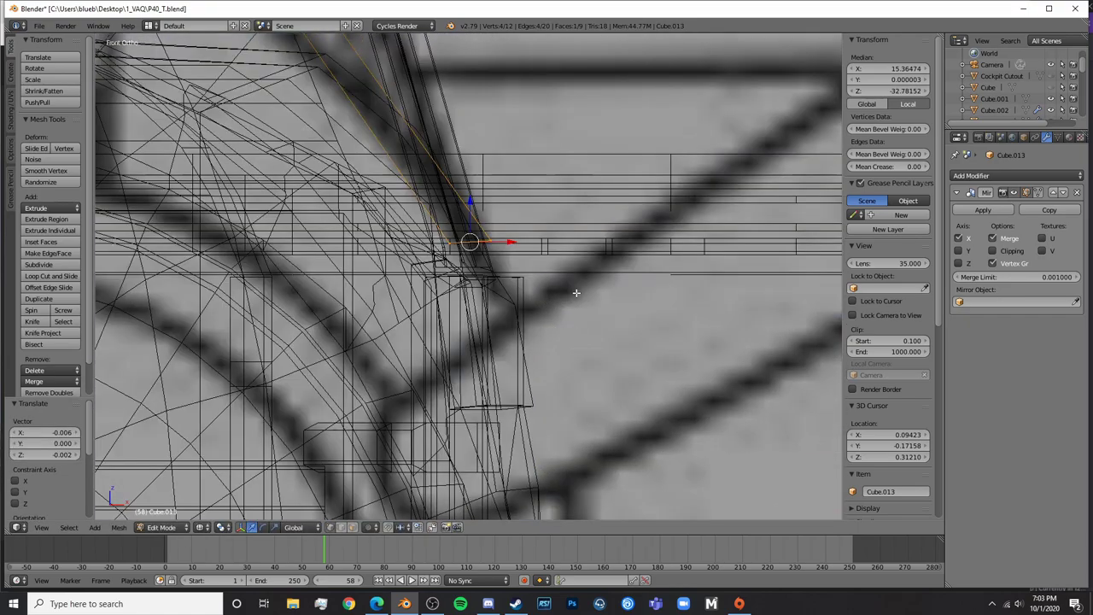
key(z)
middle_drag(576, 291, 481, 311)
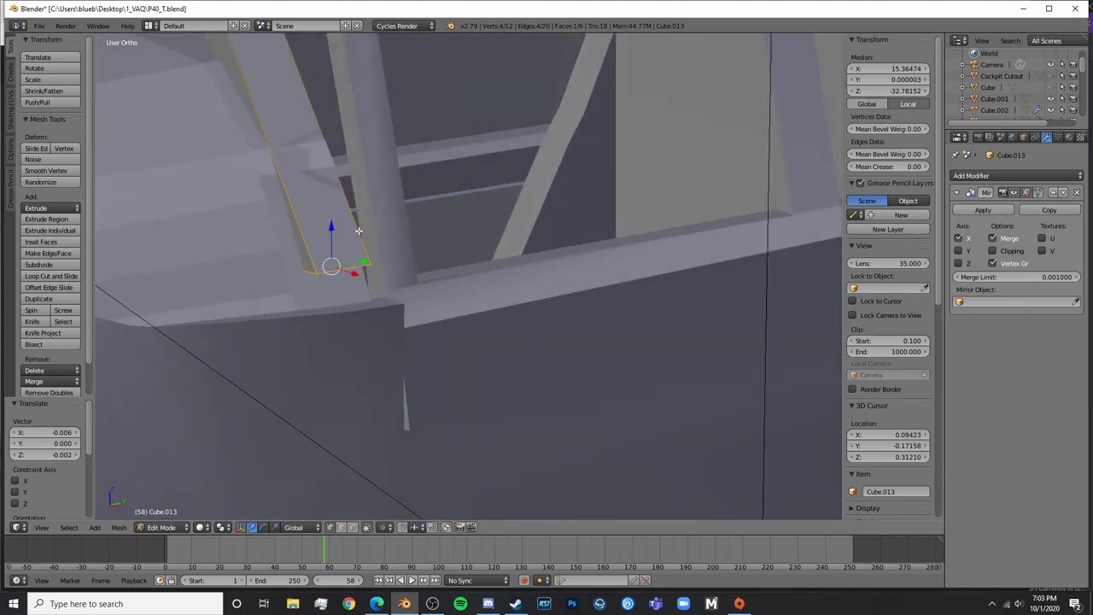
key(g)
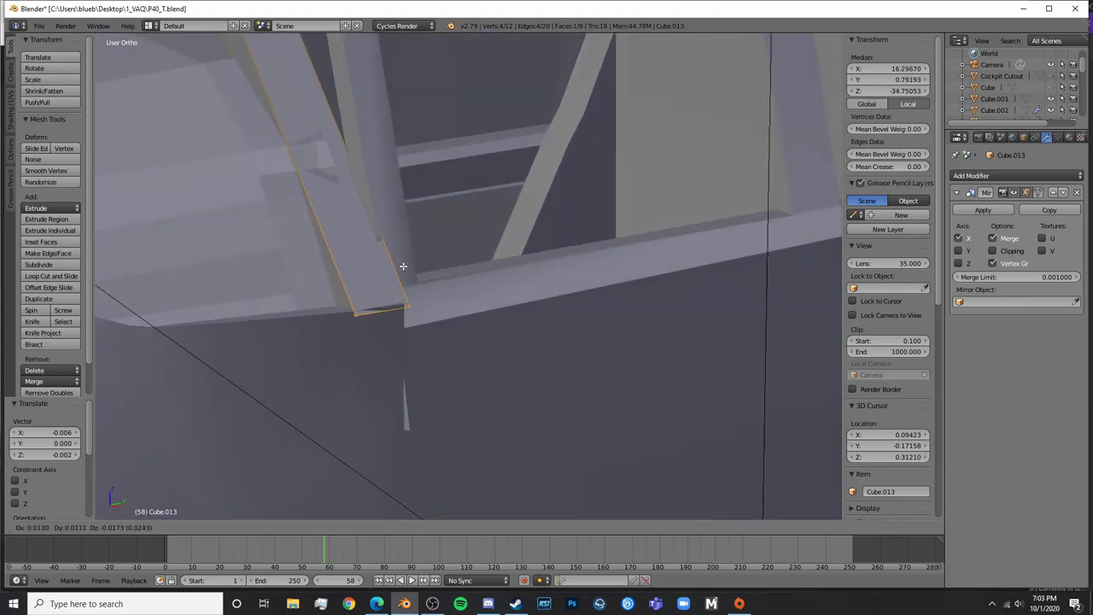
click(393, 264)
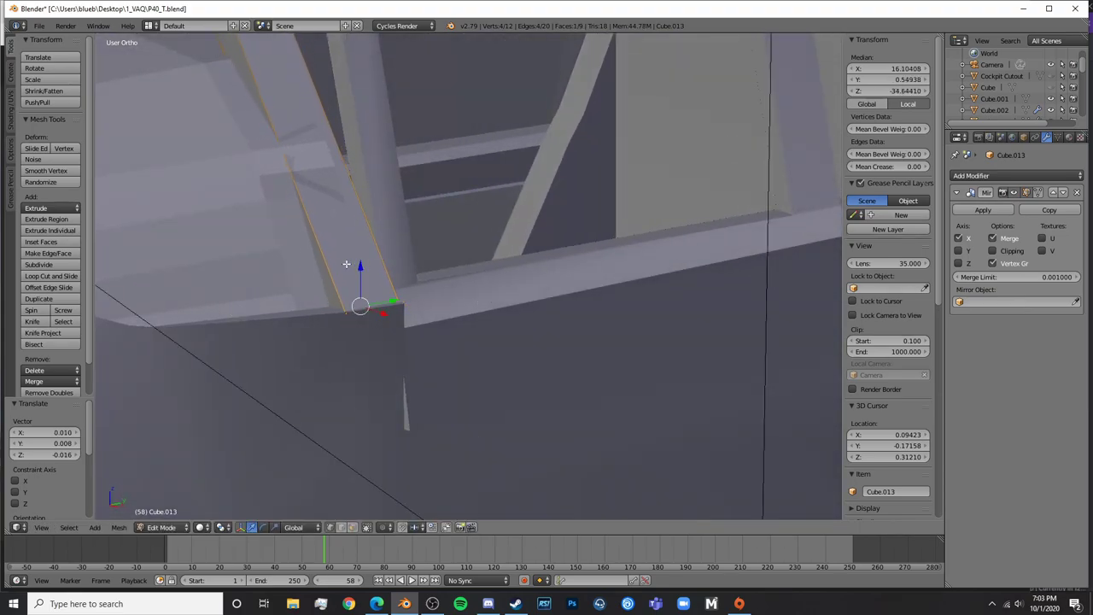
scroll(347, 264, down, 3)
middle_drag(347, 264, 425, 267)
key(Tab)
scroll(425, 266, down, 5)
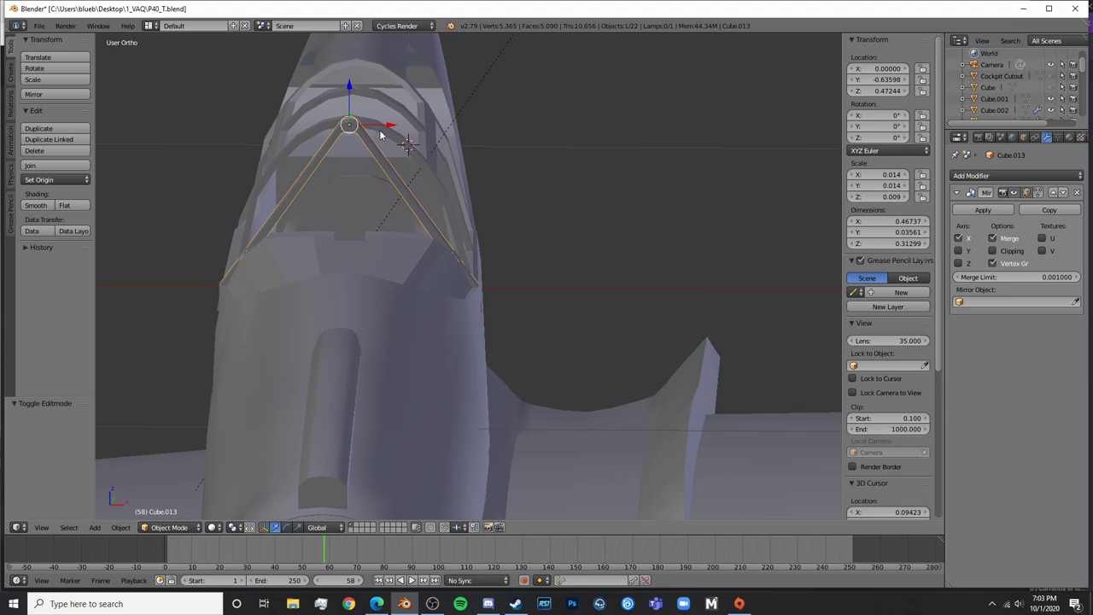
Add a loop cut near the strut's lower end and move it outward about 0.018 along X
scroll(474, 300, up, 4)
key(Tab)
key(a)
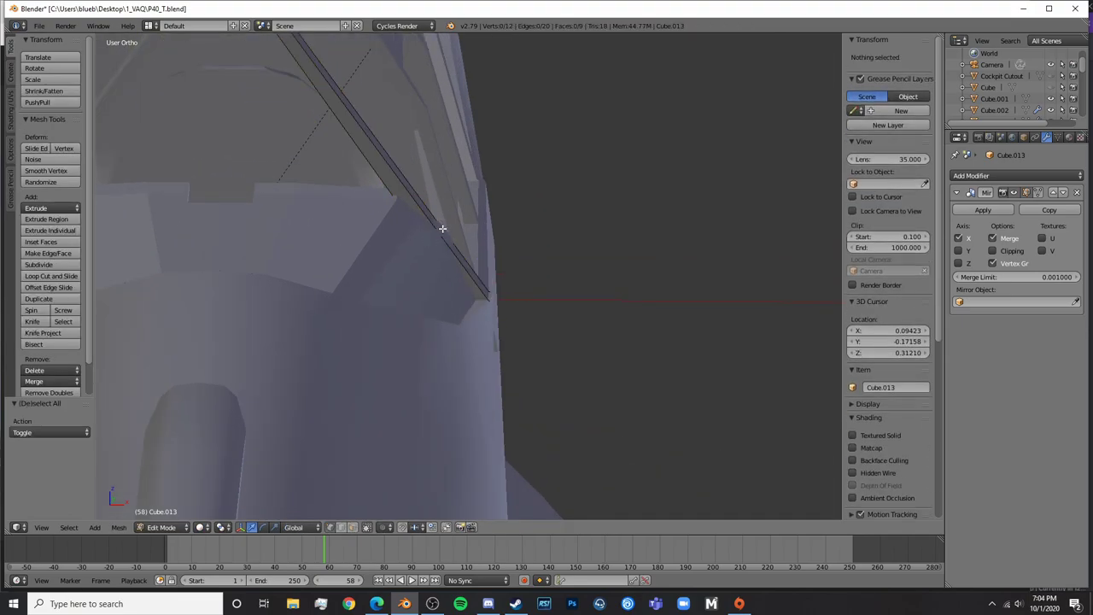
key(ctrl+r)
click(448, 235)
click(536, 339)
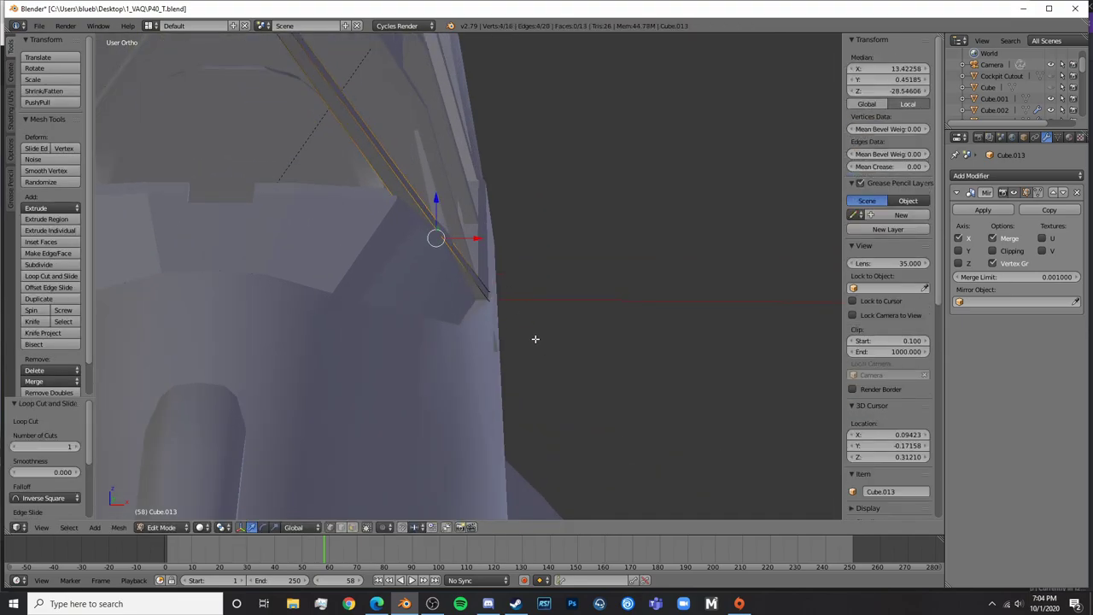
key(g)
key(x)
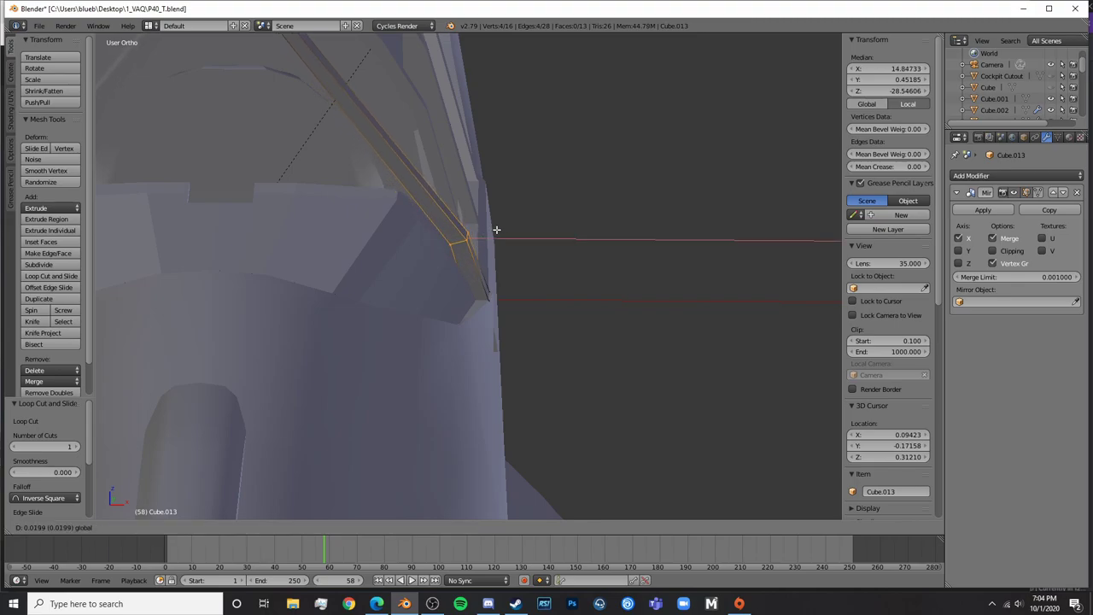
click(493, 231)
In front view, nudge the lower loop about 0.001 inward along X to line up with the canopy frame
key(KP_1)
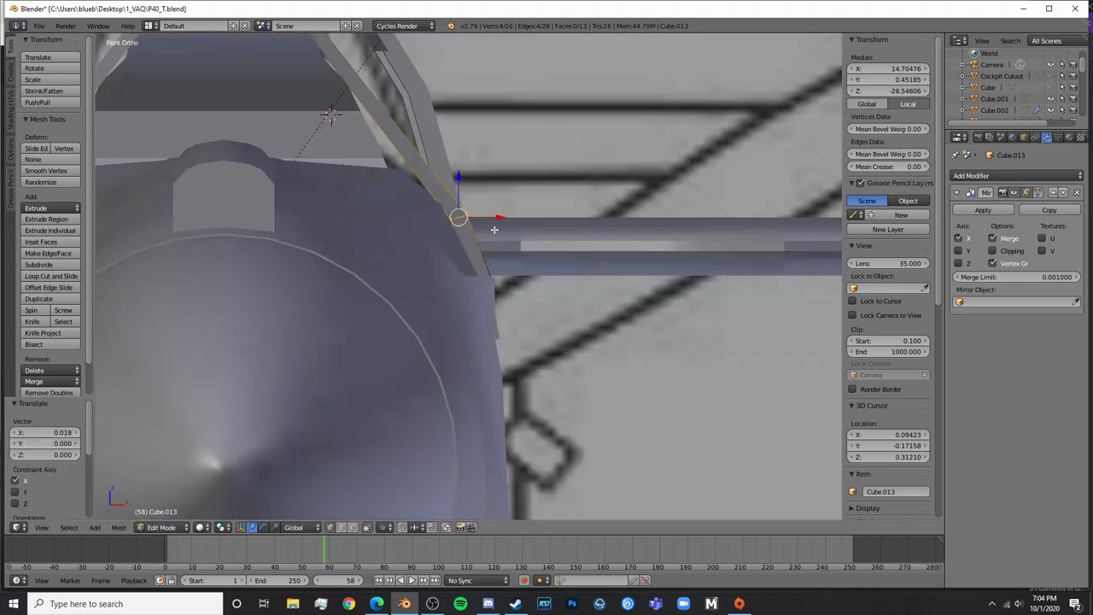
shift+middle_drag(478, 222, 511, 314)
drag(517, 247, 514, 249)
scroll(514, 249, down, 2)
shift+middle_drag(470, 236, 557, 350)
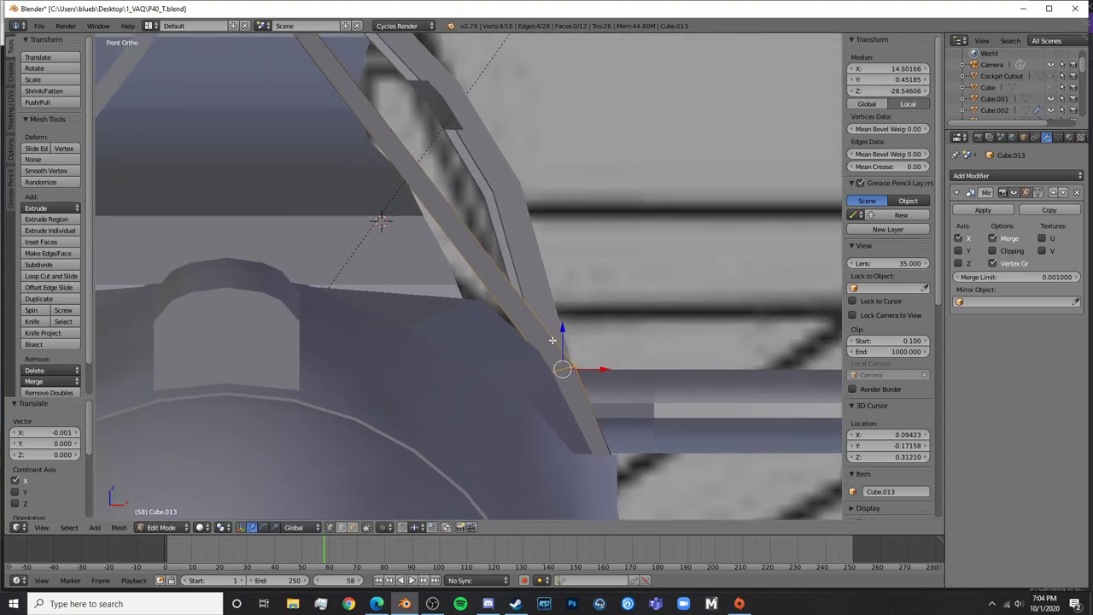
Add a loop cut midway up the long strut section, then move it outward and rotate it to match the arch
key(a)
key(ctrl+r)
click(508, 269)
right_click(508, 269)
drag(451, 164, 459, 163)
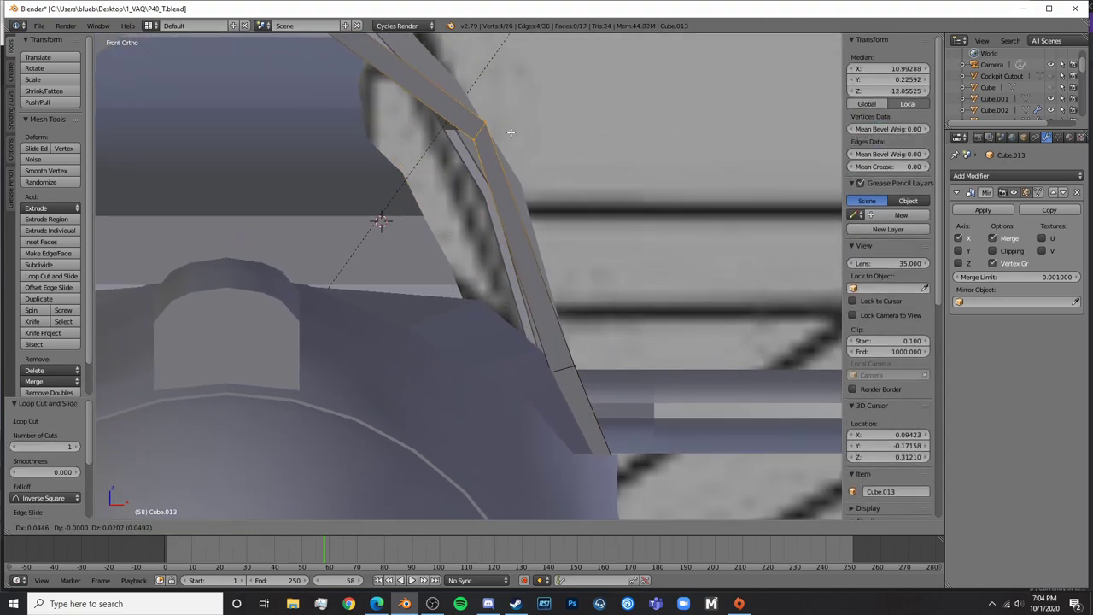
click(491, 128)
key(r)
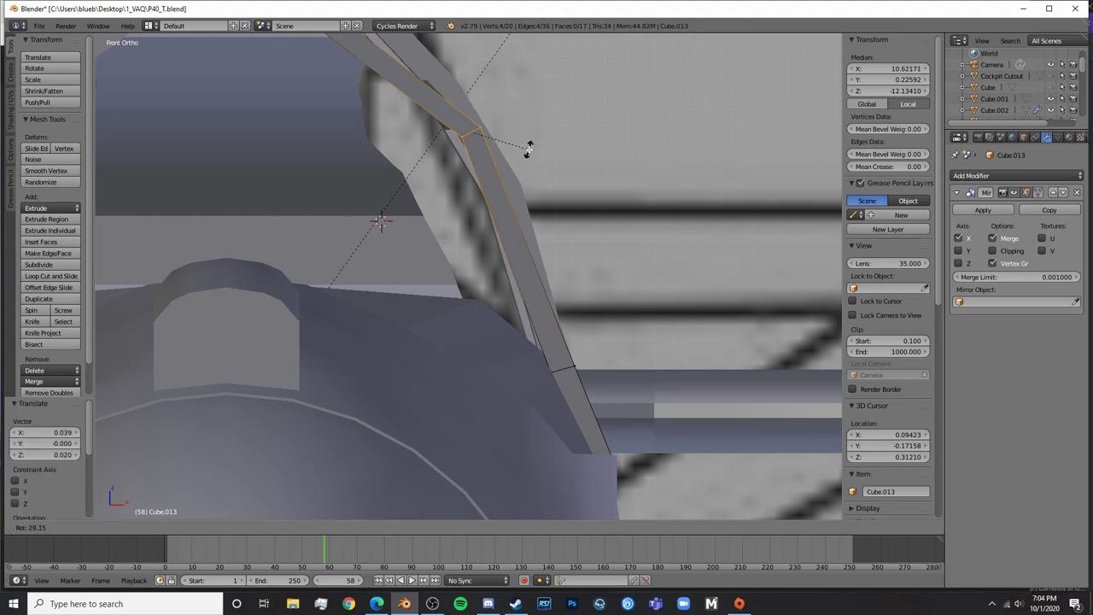
click(529, 149)
key(g)
click(532, 149)
Add a loop cut between the middle and lower loops and move it onto the outer curve of the arch
key(a)
key(ctrl+r)
click(551, 223)
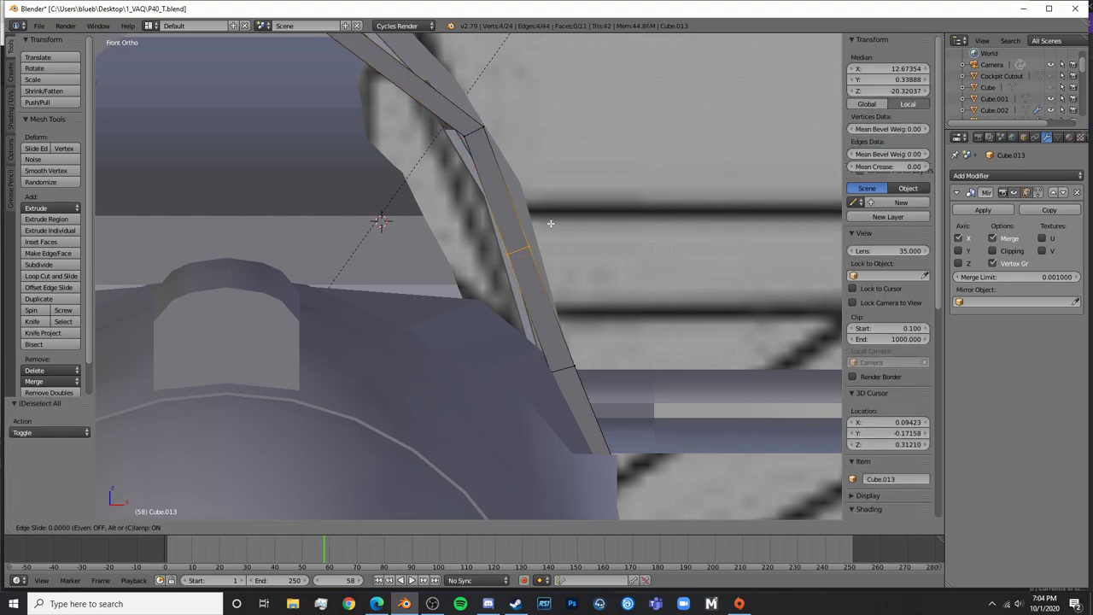
click(551, 221)
key(g)
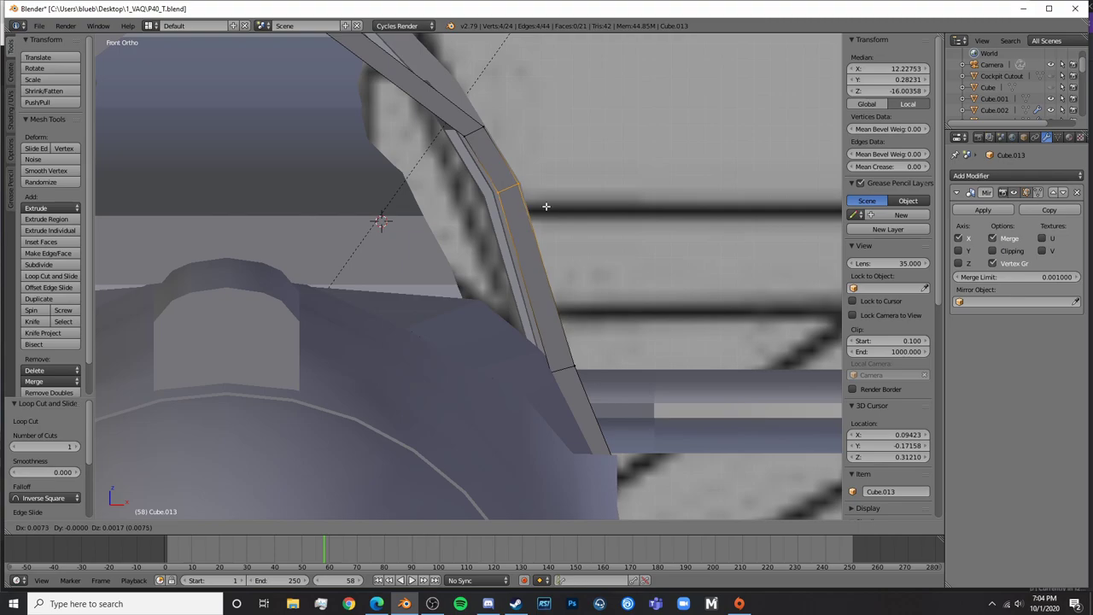
click(547, 206)
Add a loop cut in the strut's straight upper section, rotate it about 7° and move it out onto the arch
shift+middle_drag(547, 208, 683, 350)
key(a)
key(ctrl+r)
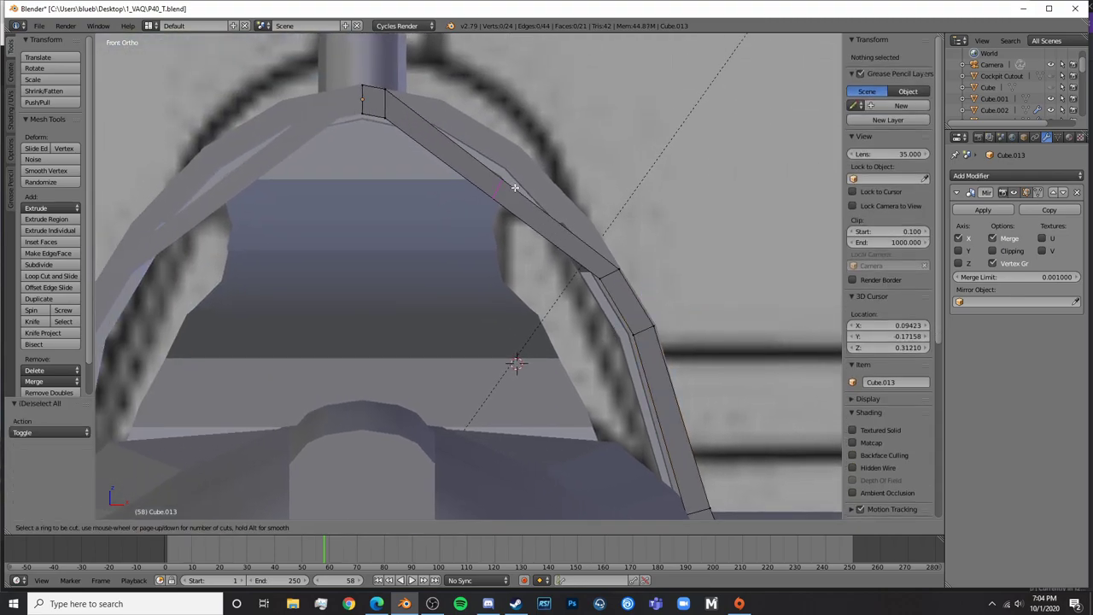
click(515, 187)
click(515, 187)
key(r)
click(535, 146)
key(g)
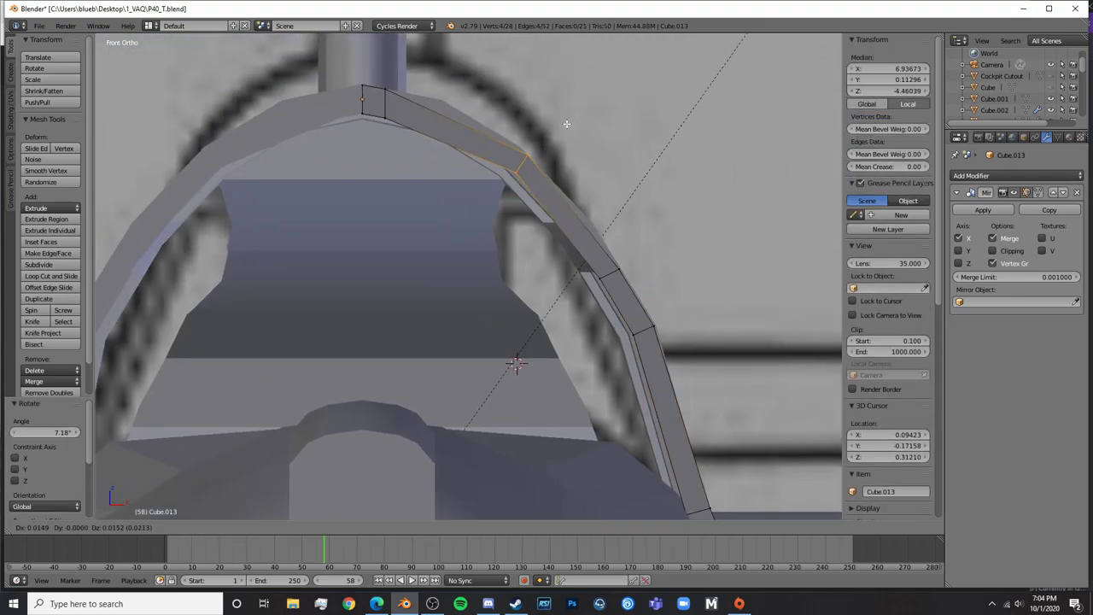
click(566, 122)
Add a loop cut in the section just below the upper bend and shift it slightly outward to round the arch
key(ctrl+r)
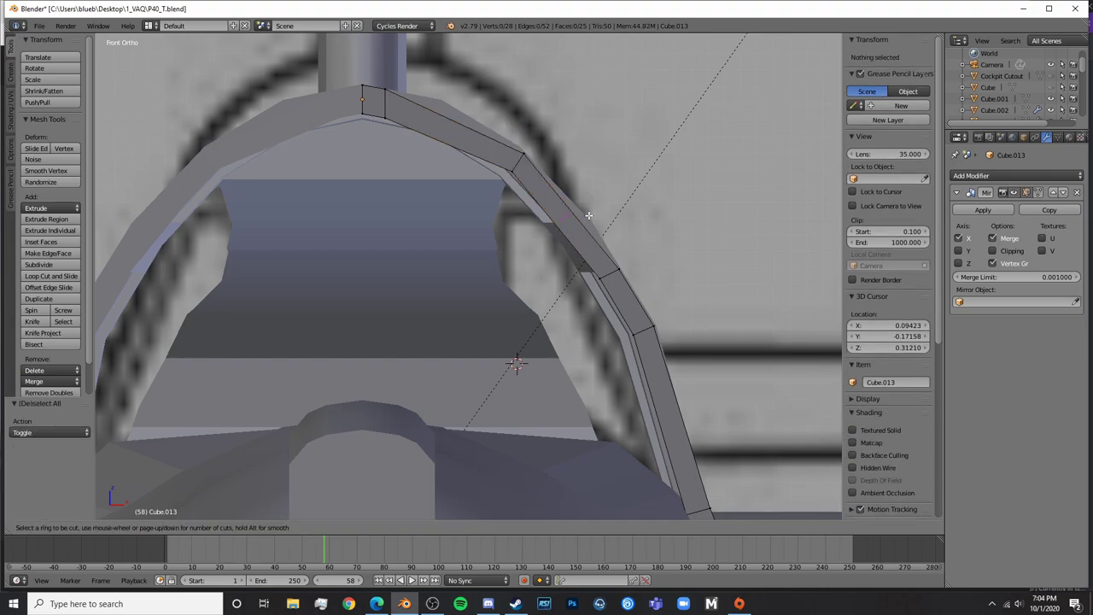
click(598, 224)
click(602, 229)
key(g)
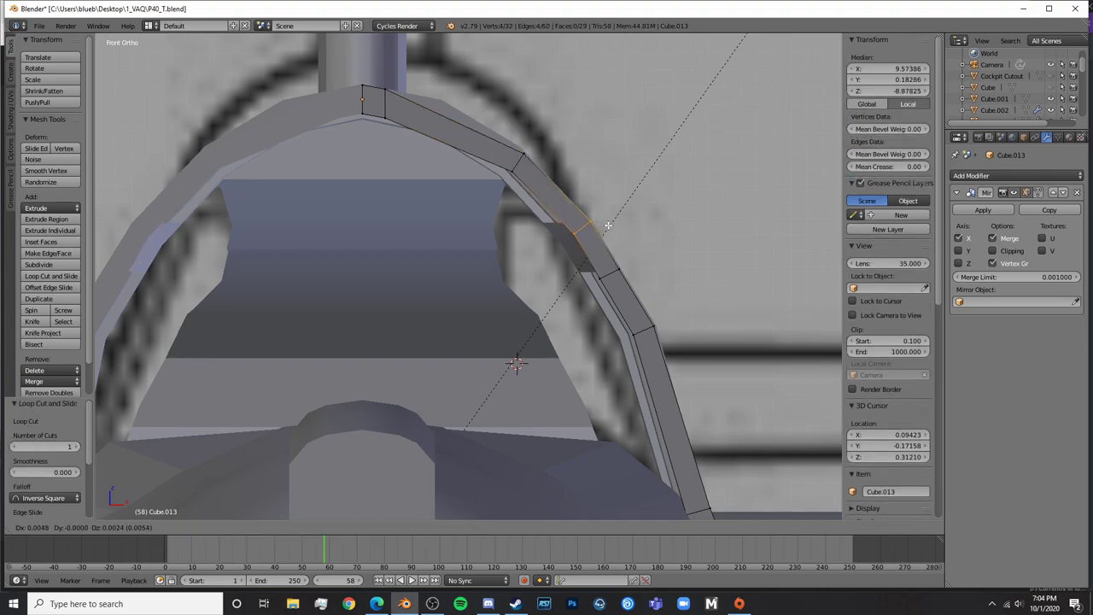
click(608, 227)
Add a loop cut in the section nearest the crest and move it slightly up and outward to follow the arch
shift+middle_drag(478, 205, 571, 310)
key(ctrl+r)
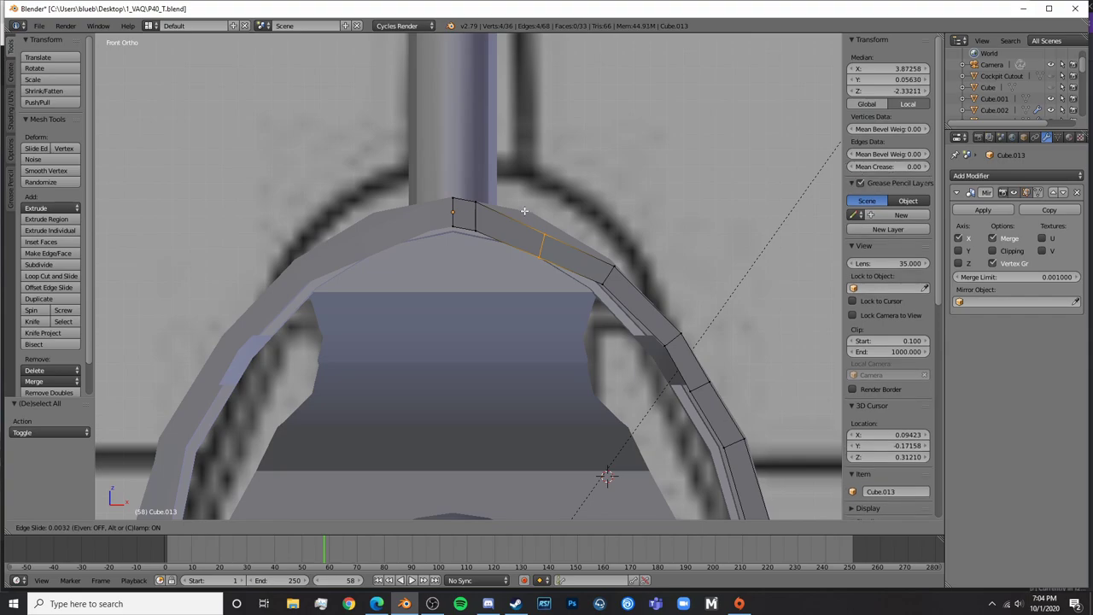
click(528, 224)
click(530, 224)
key(g)
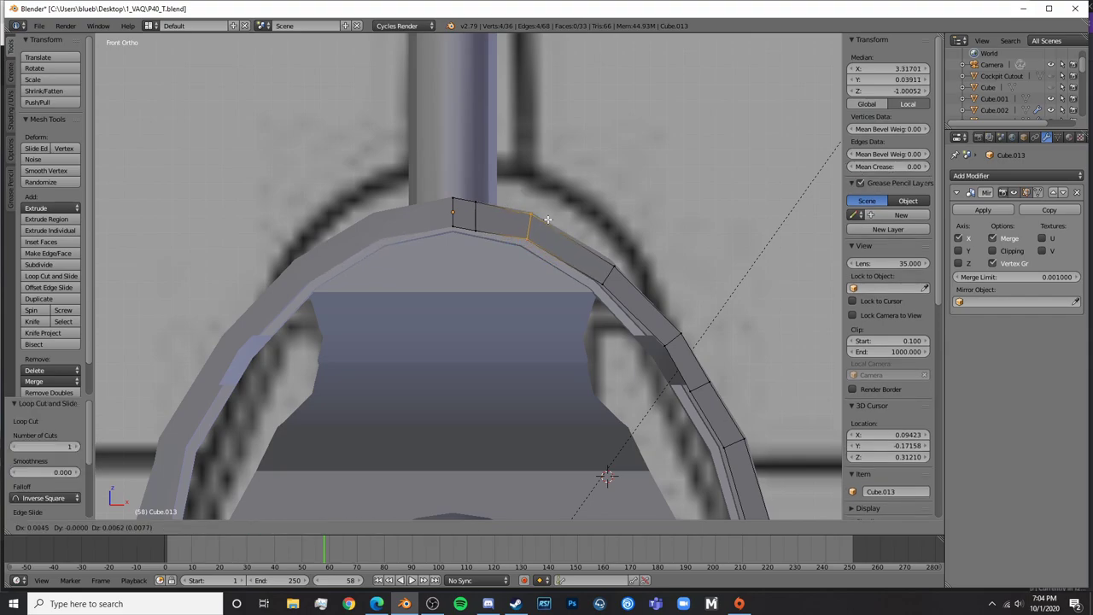
click(549, 220)
In Object Mode and side view, shift the new arch along Y to about -0.632, closer to the front canopy frame
key(Tab)
scroll(582, 280, down, 5)
key(z)
mouse_move(622, 307)
middle_down()
mouse_move(500, 333)
mouse_move(516, 342)
mouse_move(541, 288)
middle_up()
key(z)
key(a)
key(KP_3)
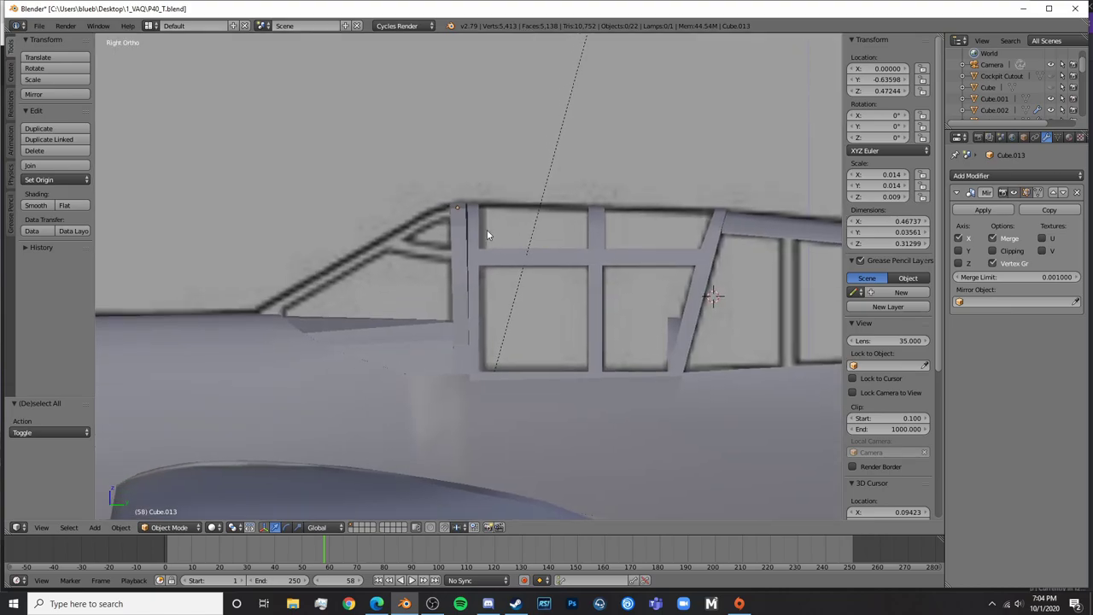
scroll(457, 237, up, 4)
drag(482, 102, 486, 104)
Deselect everything and preview the canopy from an angled view in rendered shading
key(a)
scroll(512, 128, down, 5)
middle_drag(638, 206, 501, 247)
key(shift+z)
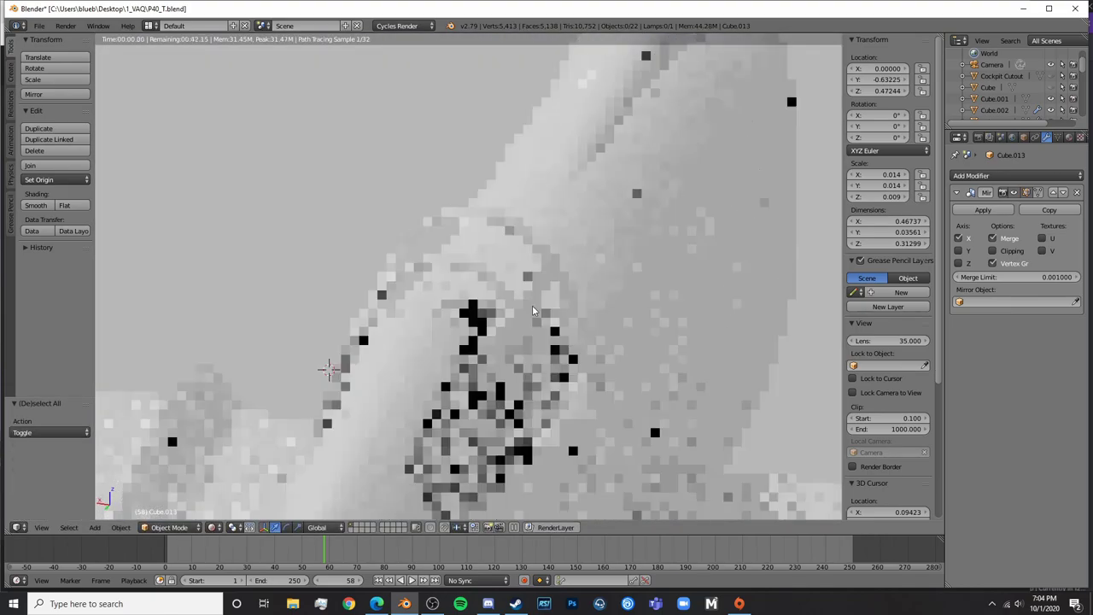
Return to solid shading and examine how the new front arch sits against the canopy frame
middle_drag(532, 305, 367, 359)
key(shift+z)
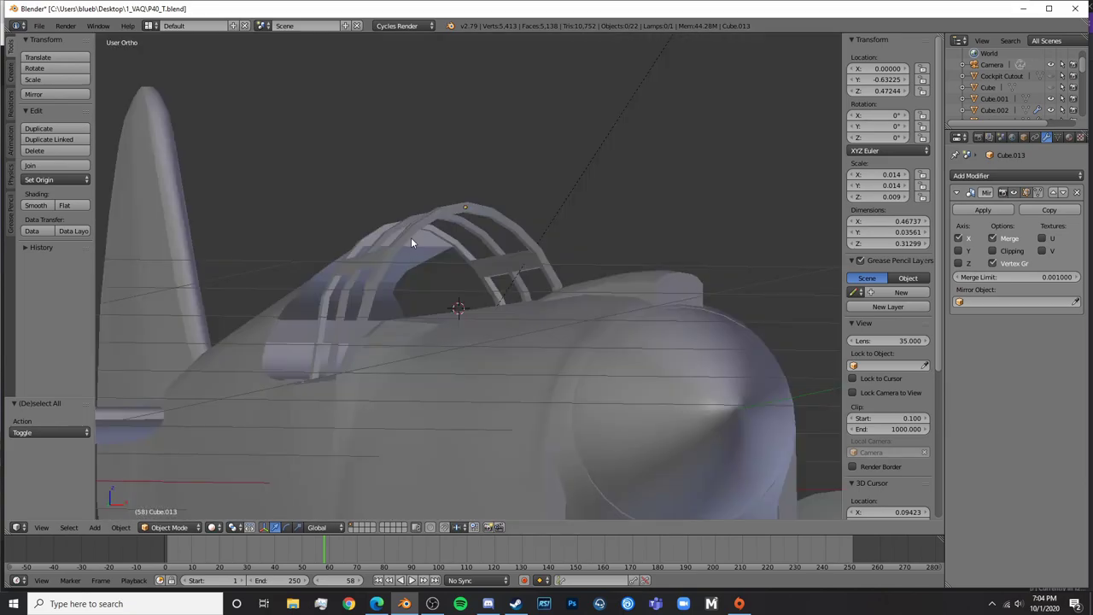
scroll(411, 237, up, 3)
middle_drag(411, 237, 490, 286)
right_click(450, 257)
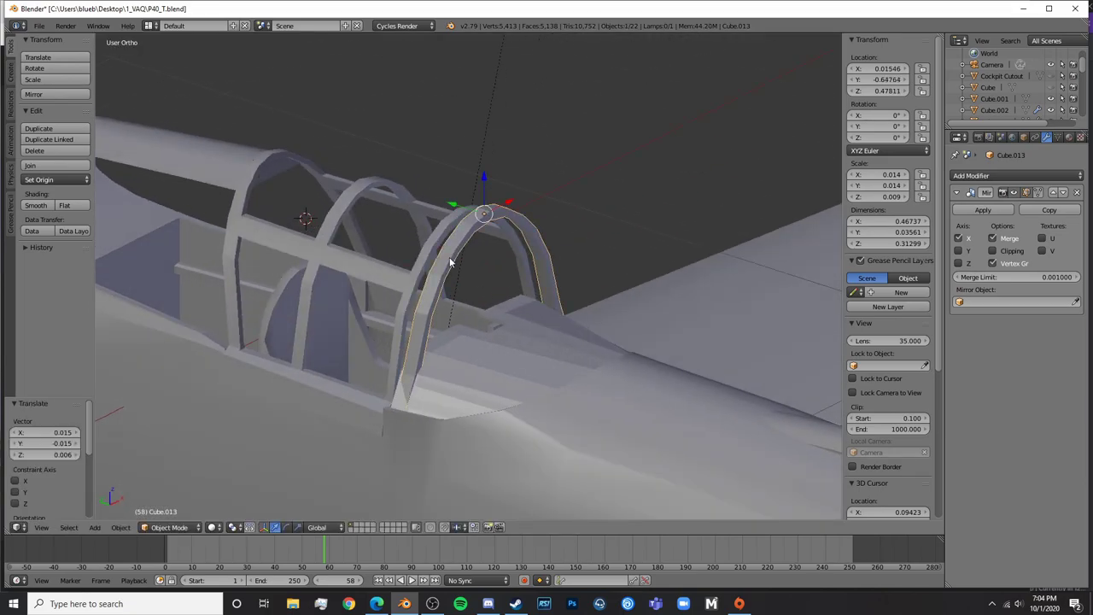
key(a)
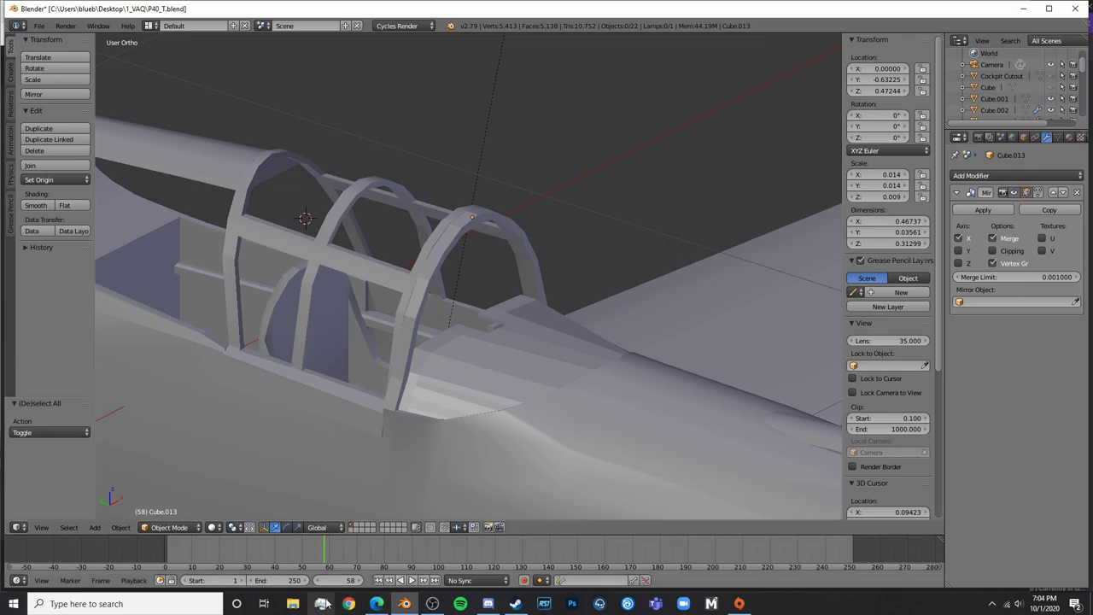
Switch to the browser, review the P-40 reference photos, and open an in-flight image from the "p 40" results to study the canopy
click(377, 604)
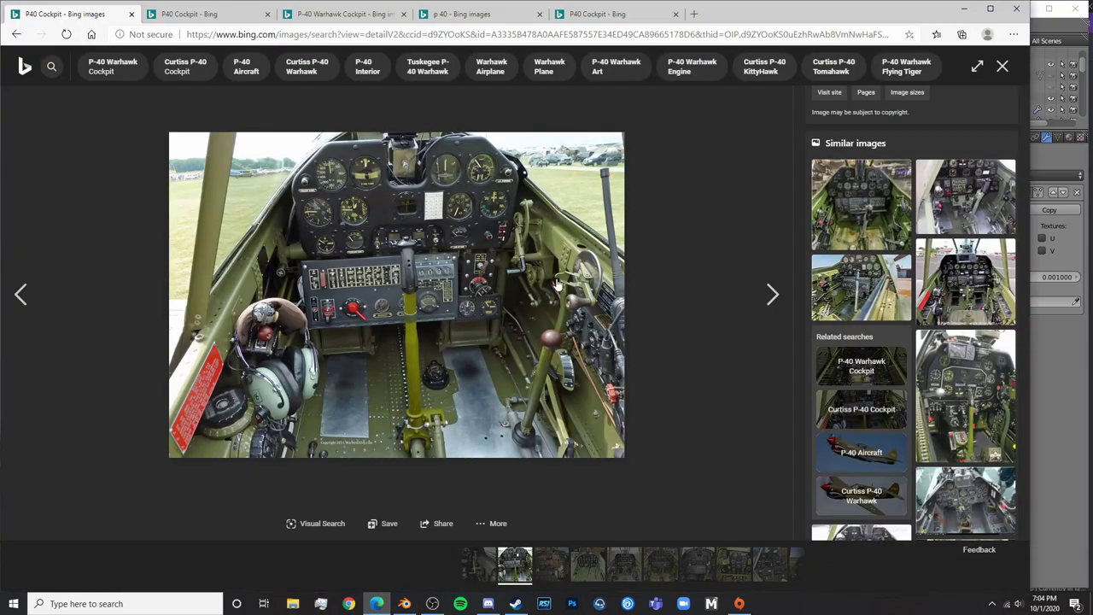
click(211, 14)
click(342, 17)
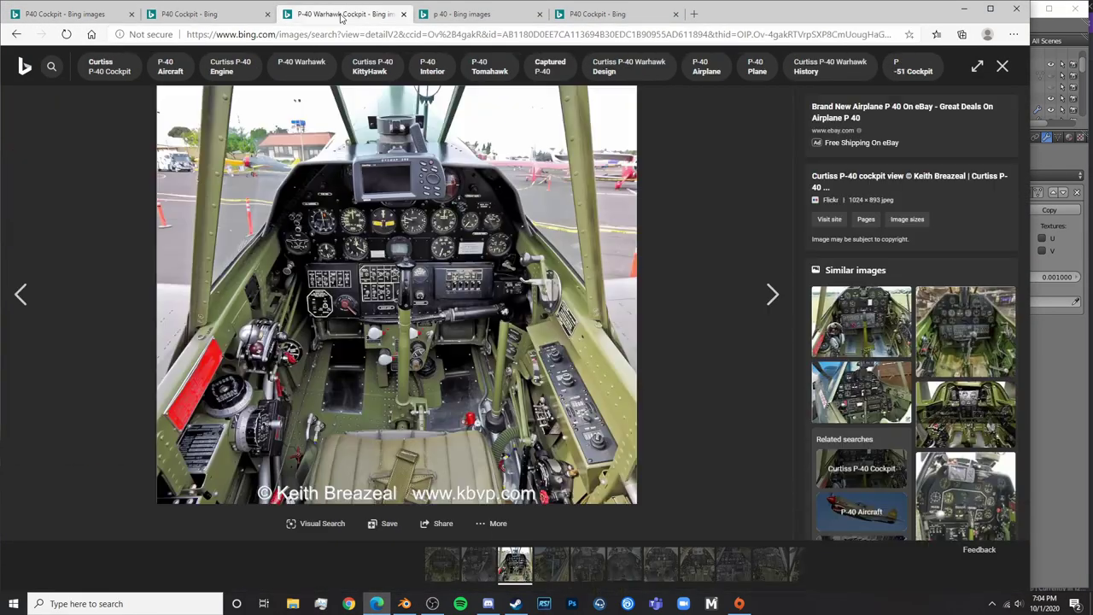
click(470, 16)
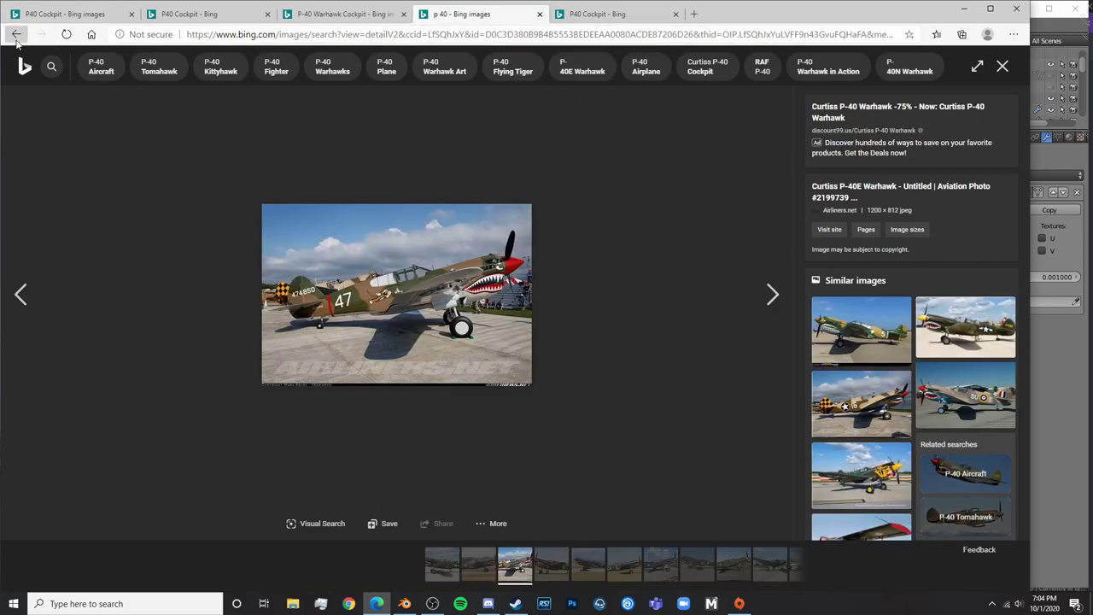
click(17, 34)
click(16, 34)
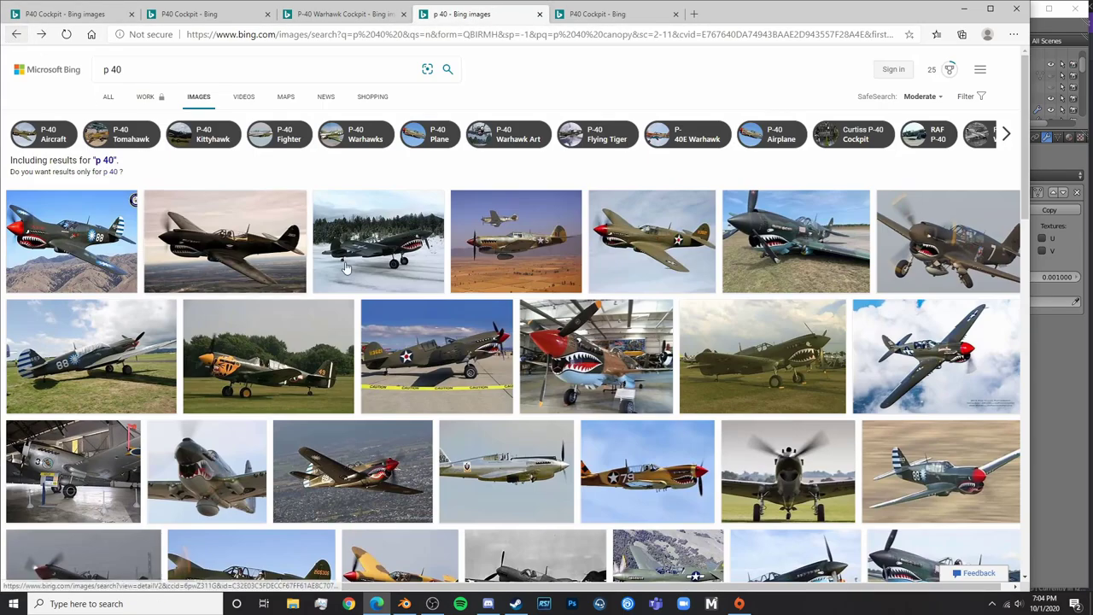
click(936, 369)
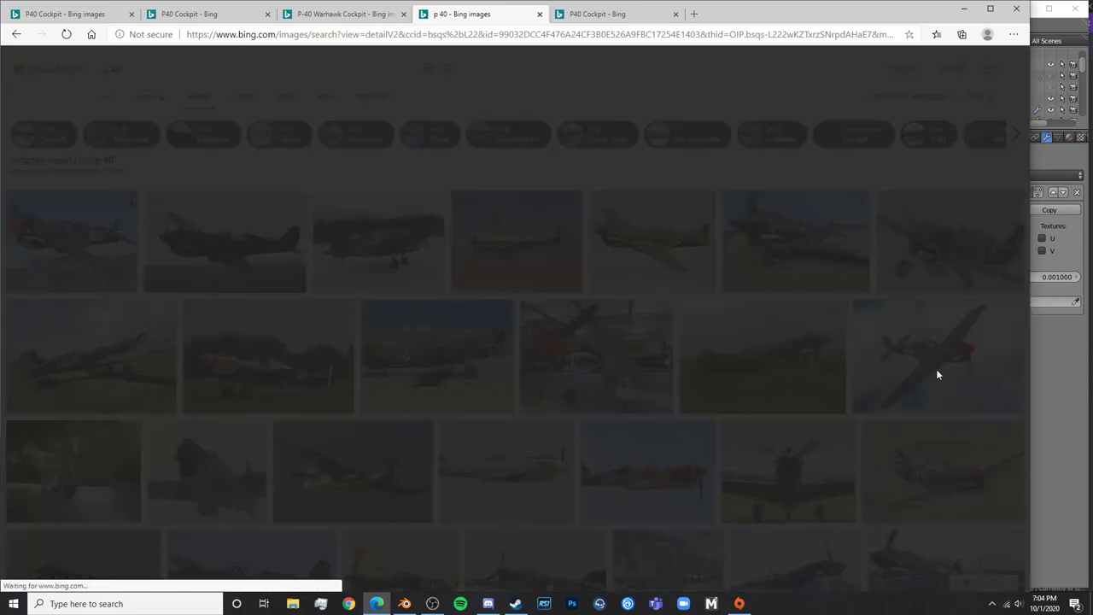
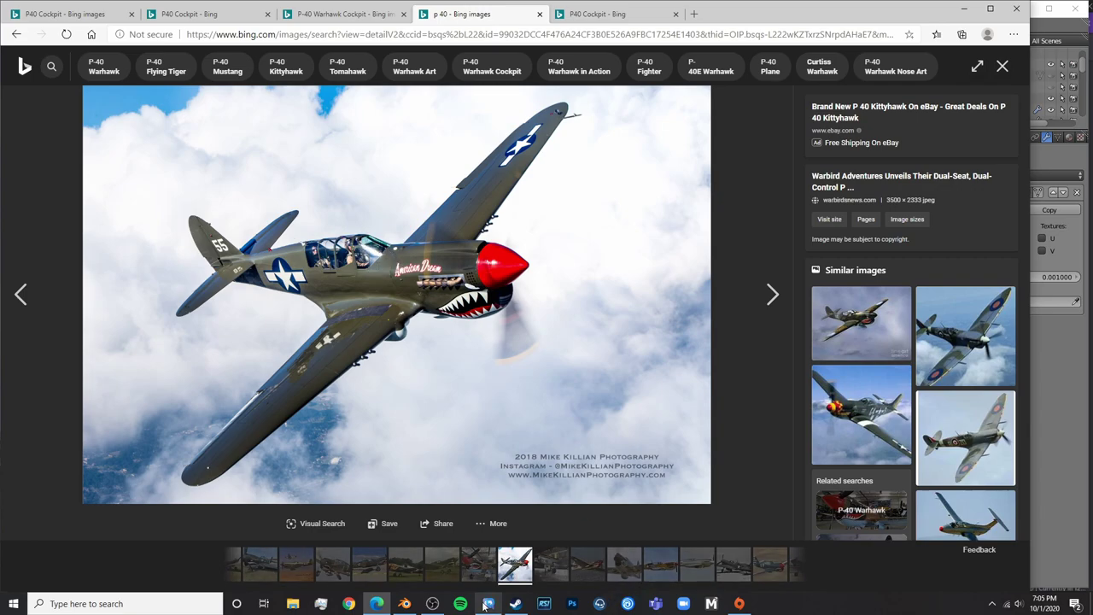
Back in Blender, add a cube, scale it down to about 0.070, and set its X location to 0
click(404, 604)
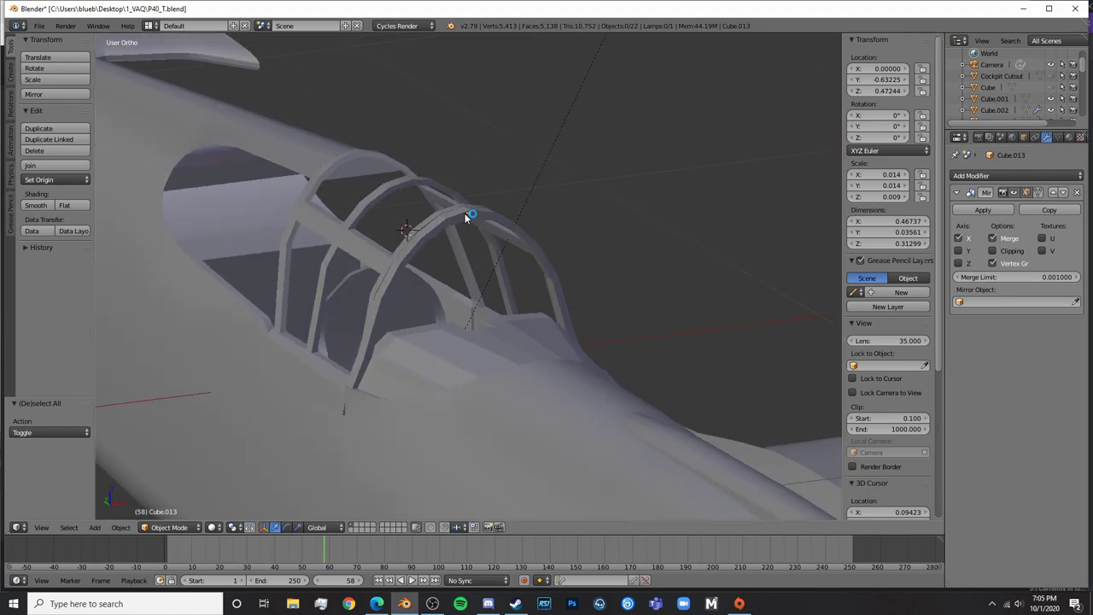
right_click(466, 217)
key(shift+a)
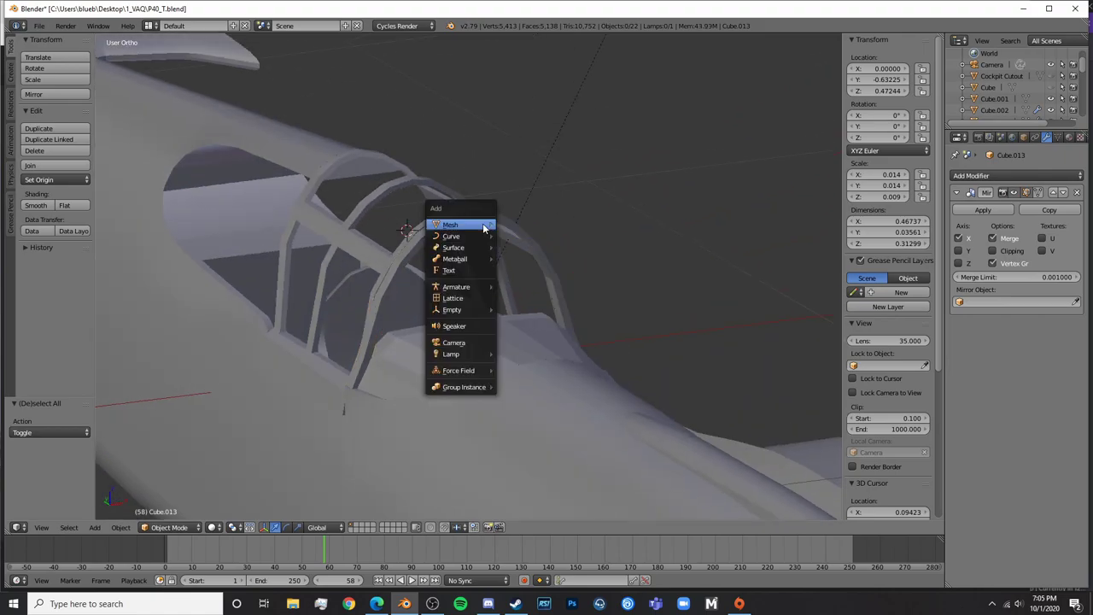
mouse_move(495, 226)
click(529, 237)
key(s)
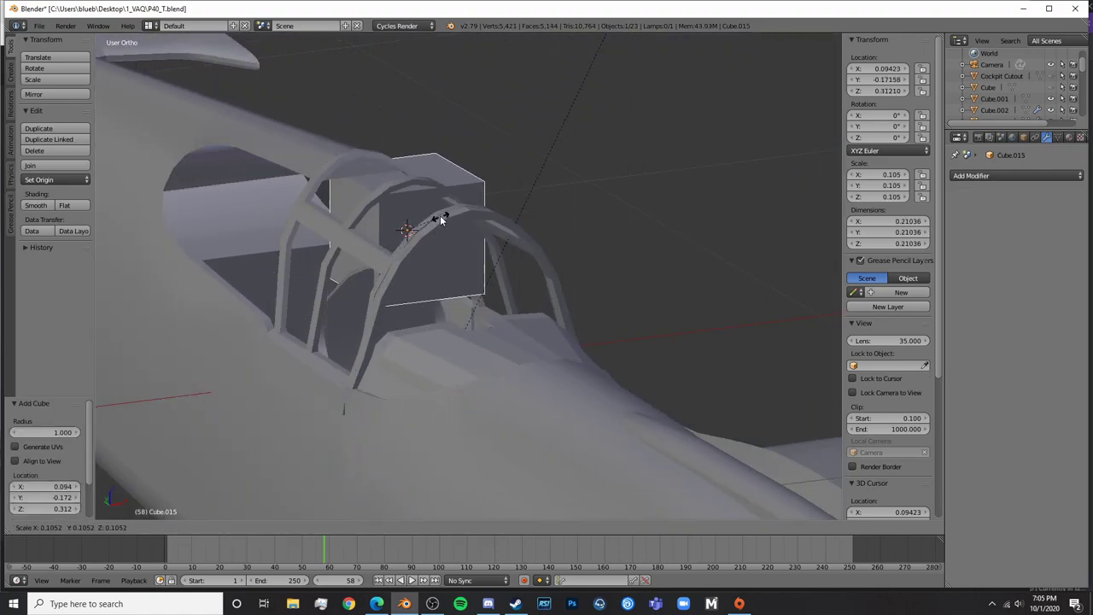
click(422, 216)
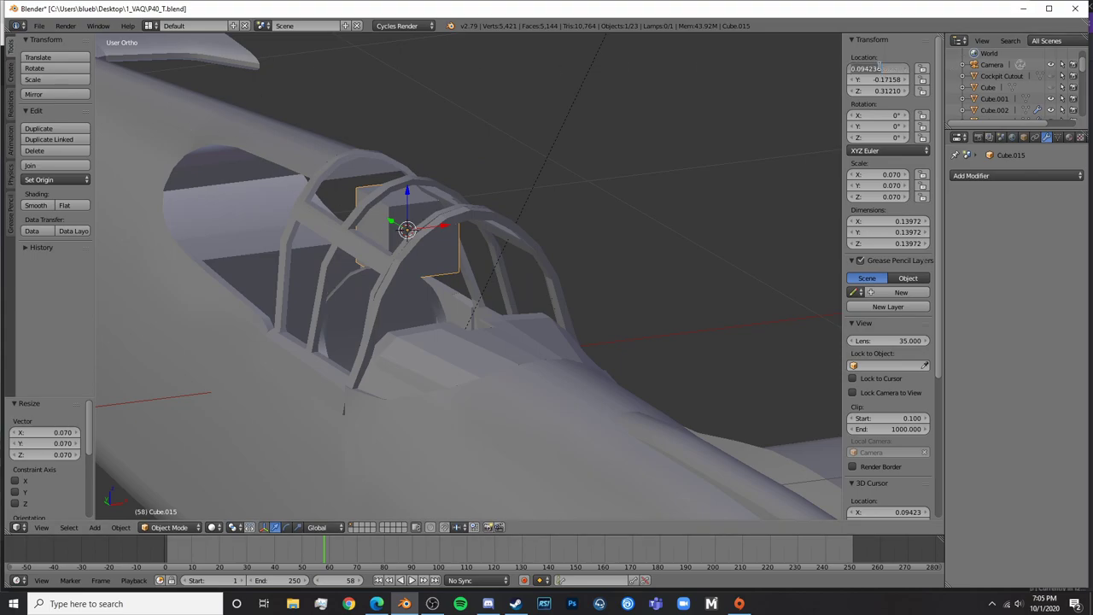
text(0)
key(Return)
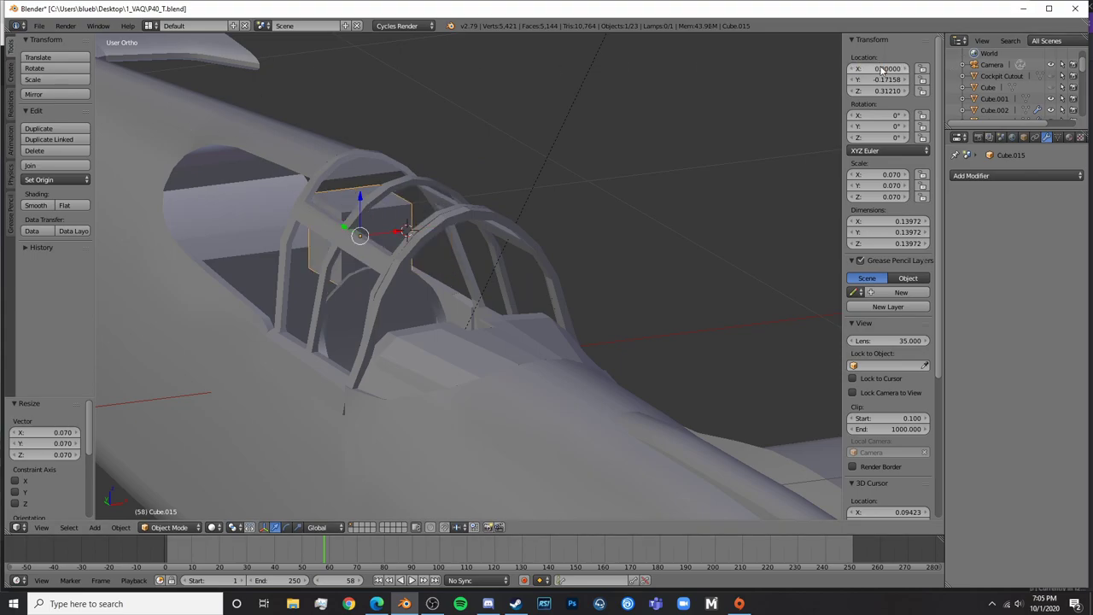
In right view, shrink the cube to about 0.007 scale and move it just ahead of the front arch's crest
key(KP_3)
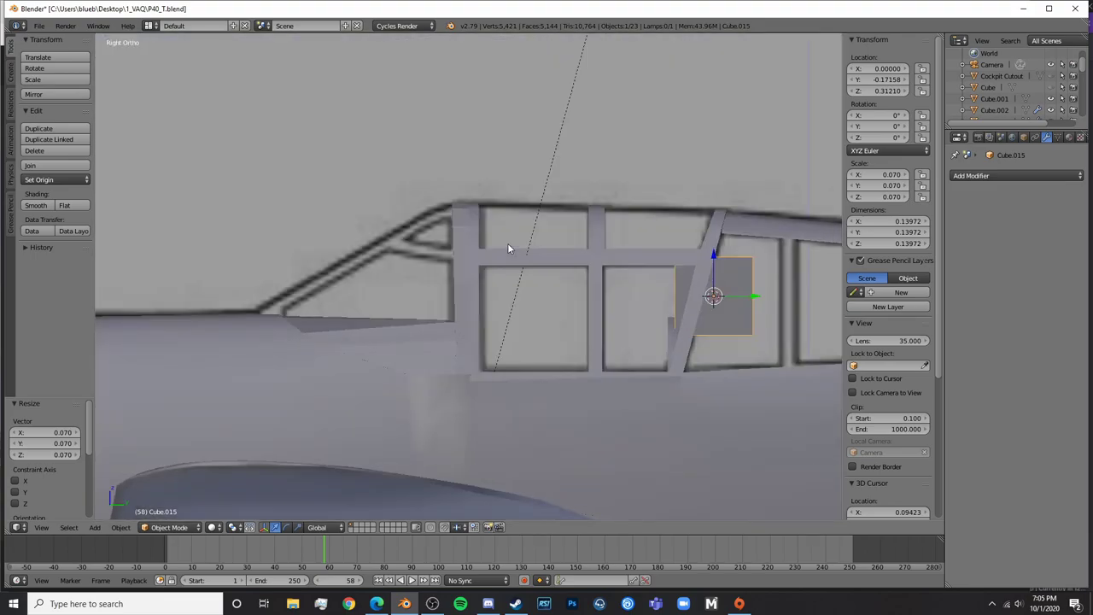
key(g)
click(456, 259)
key(s)
click(388, 211)
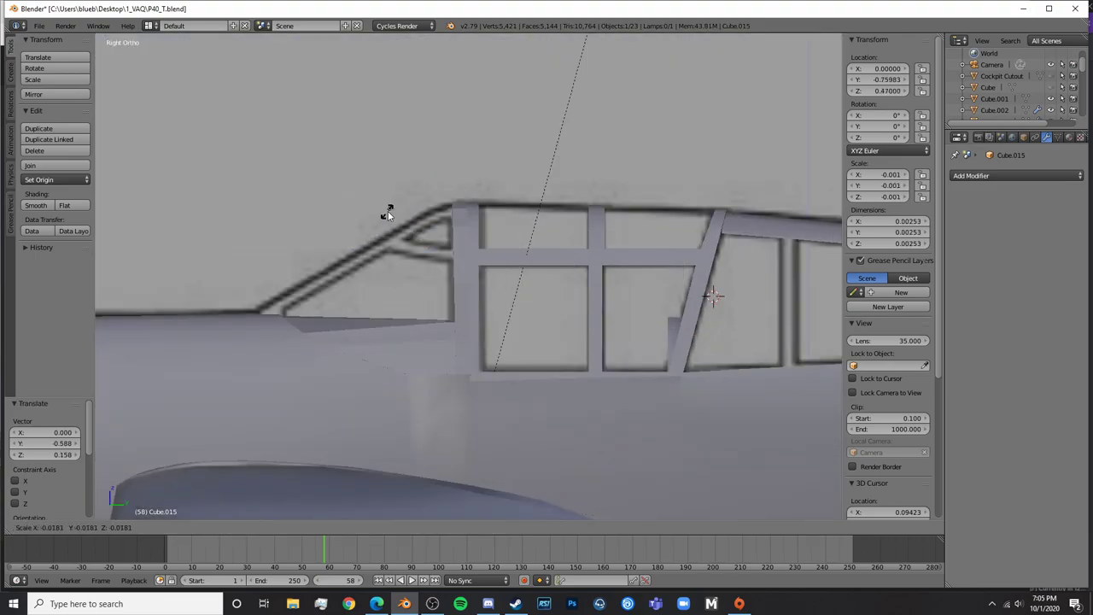
key(s)
click(452, 286)
key(g)
click(499, 290)
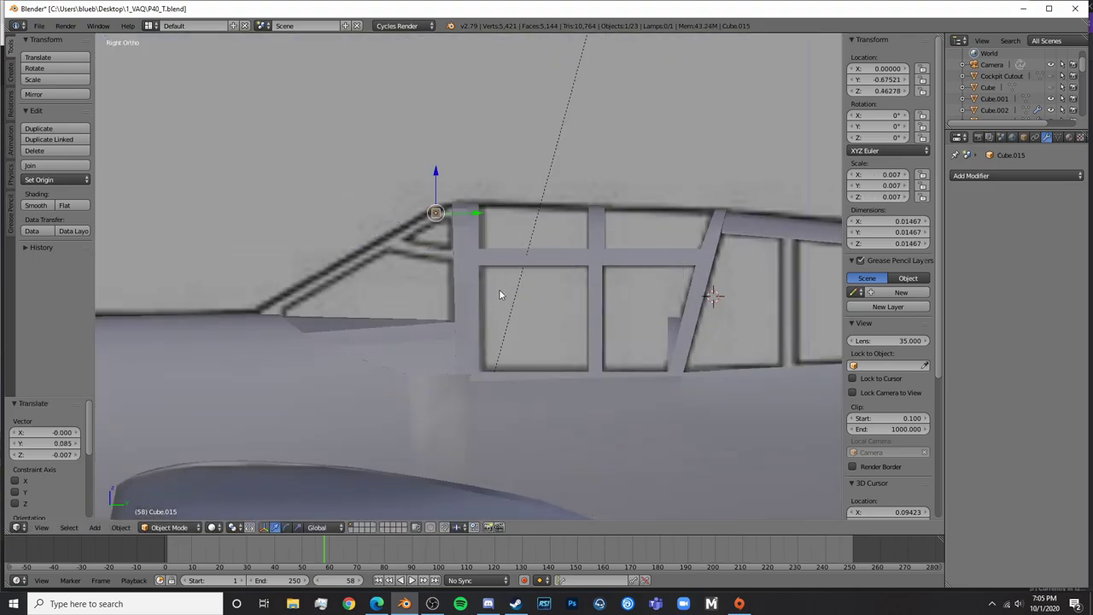
Fine-tune the small cube's placement against the windshield reference line, at about Y -0.670 and Z 0.467
scroll(479, 265, up, 3)
key(g)
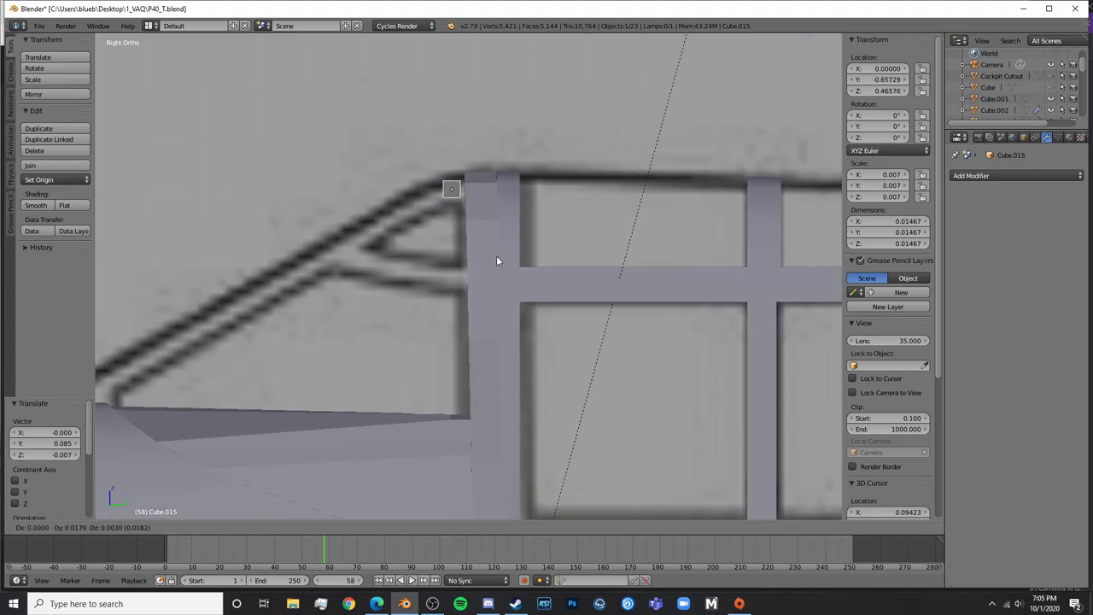
click(490, 263)
key(g)
click(479, 253)
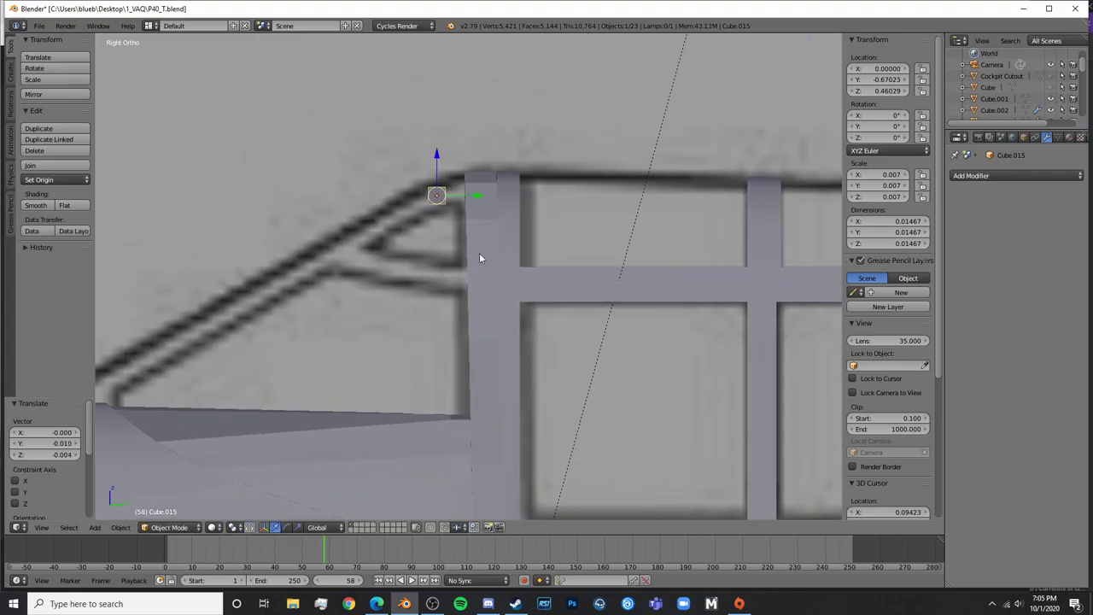
middle_drag(479, 253, 424, 196)
key(KP_3)
drag(436, 156, 470, 163)
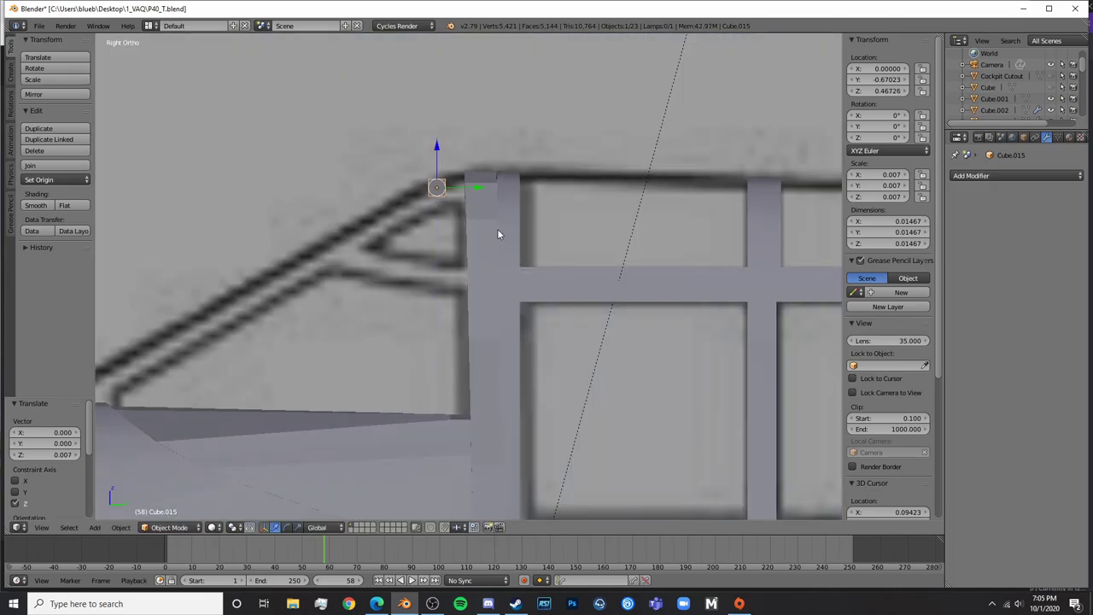
In Edit Mode and top view, select the cube's +X side vertices and extrude them outward about 0.019
key(Tab)
key(KP_7)
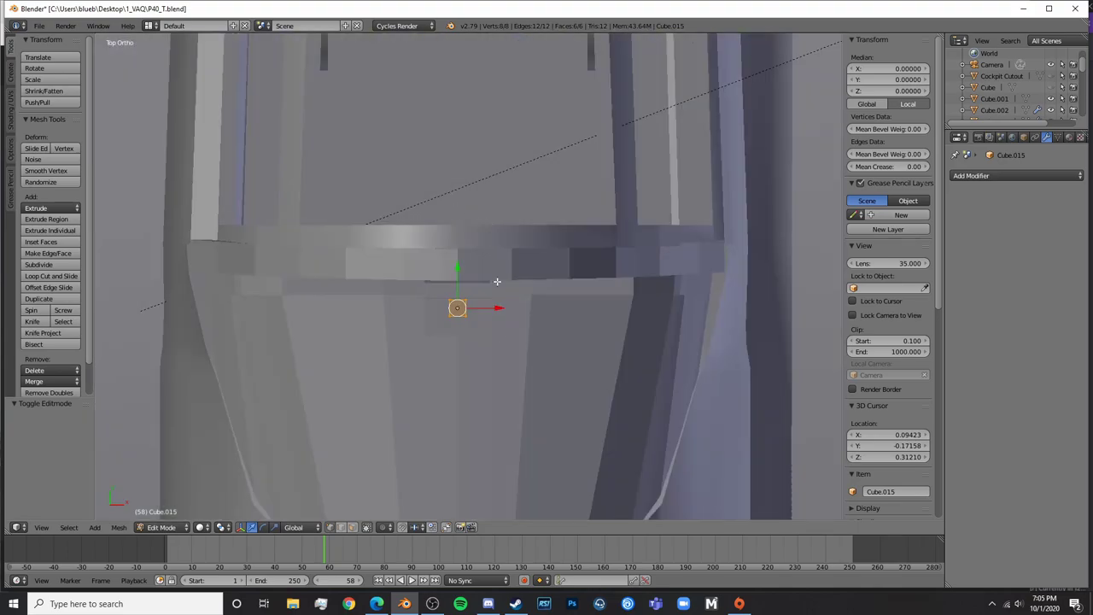
key(z)
key(a)
key(b)
drag(487, 331, 462, 296)
key(z)
scroll(489, 305, down, 4)
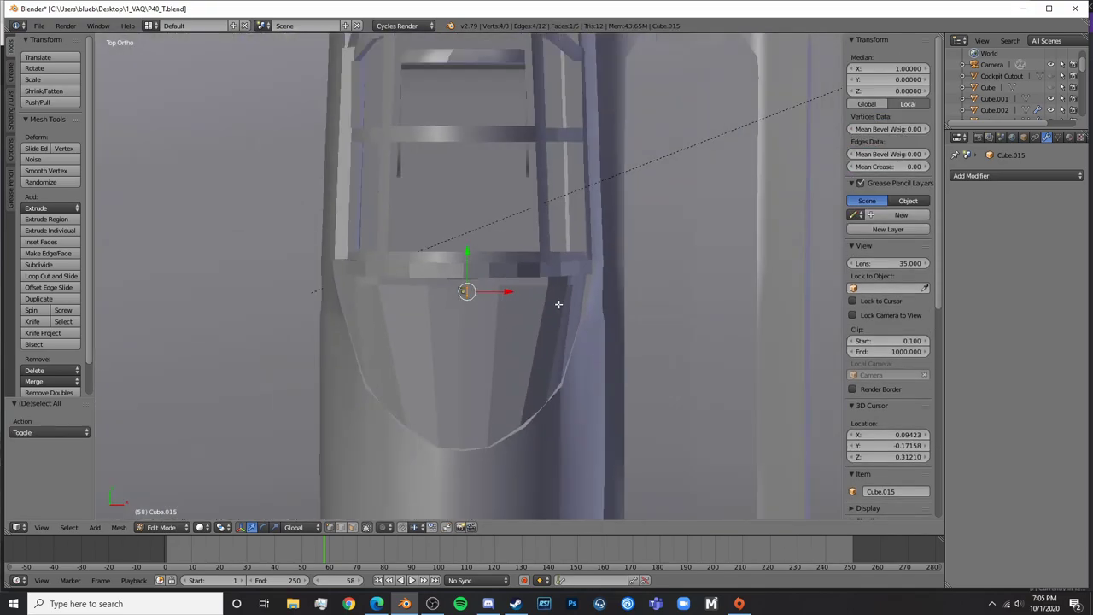
scroll(559, 304, up, 2)
key(e)
click(548, 166)
Angle the extruded end face with two rotations, the second 6.16°, and shift it to about median X 3.28, Y -0.516
key(r)
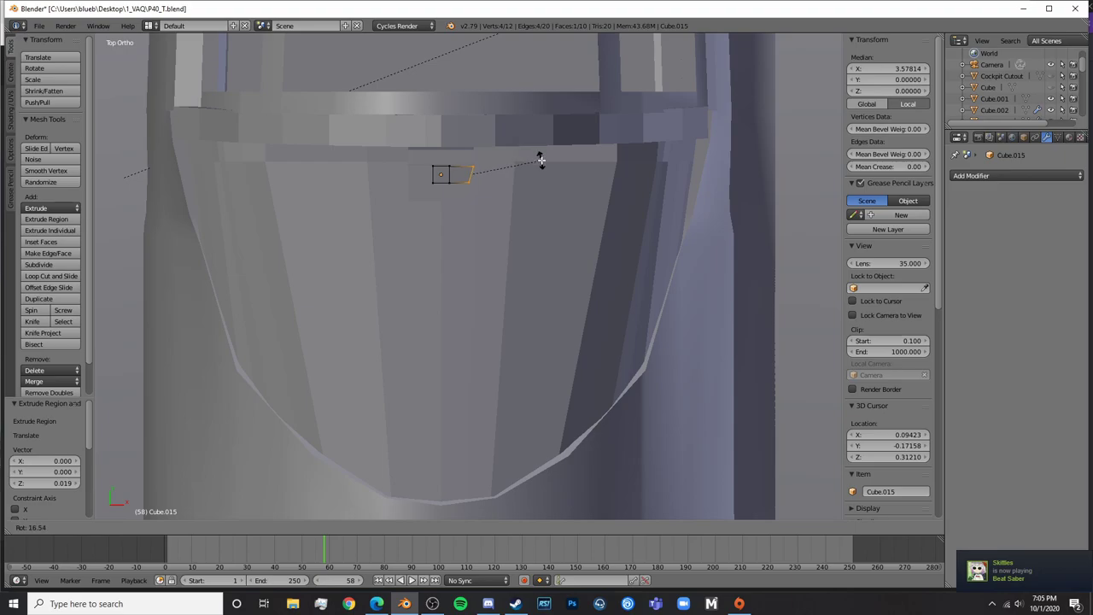
click(541, 161)
key(g)
click(542, 169)
key(r)
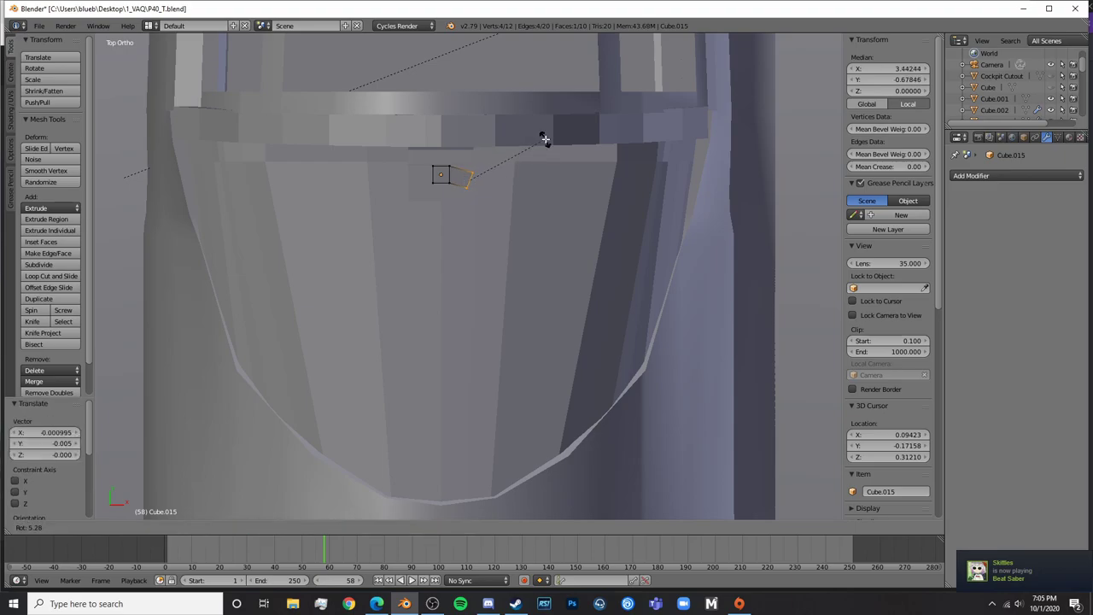
click(547, 139)
key(z)
scroll(527, 400, down, 4)
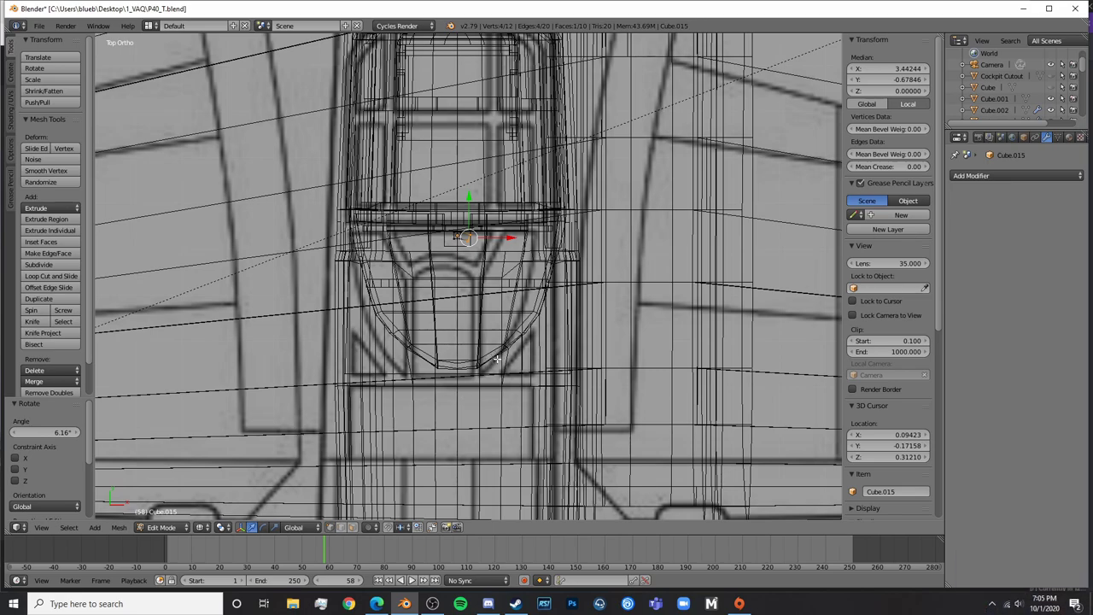
key(z)
scroll(503, 350, up, 4)
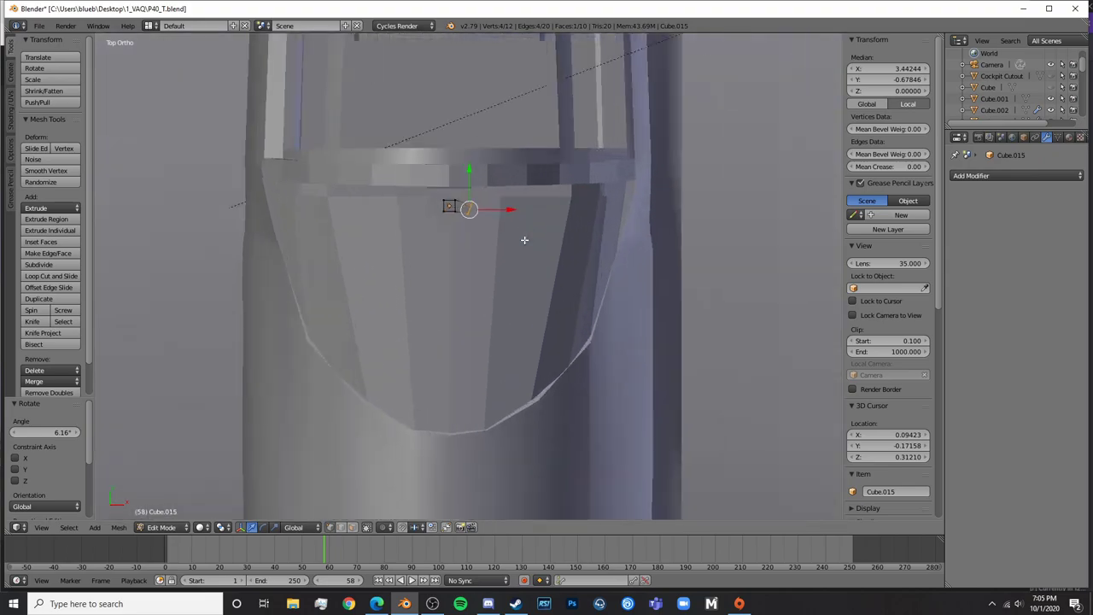
key(g)
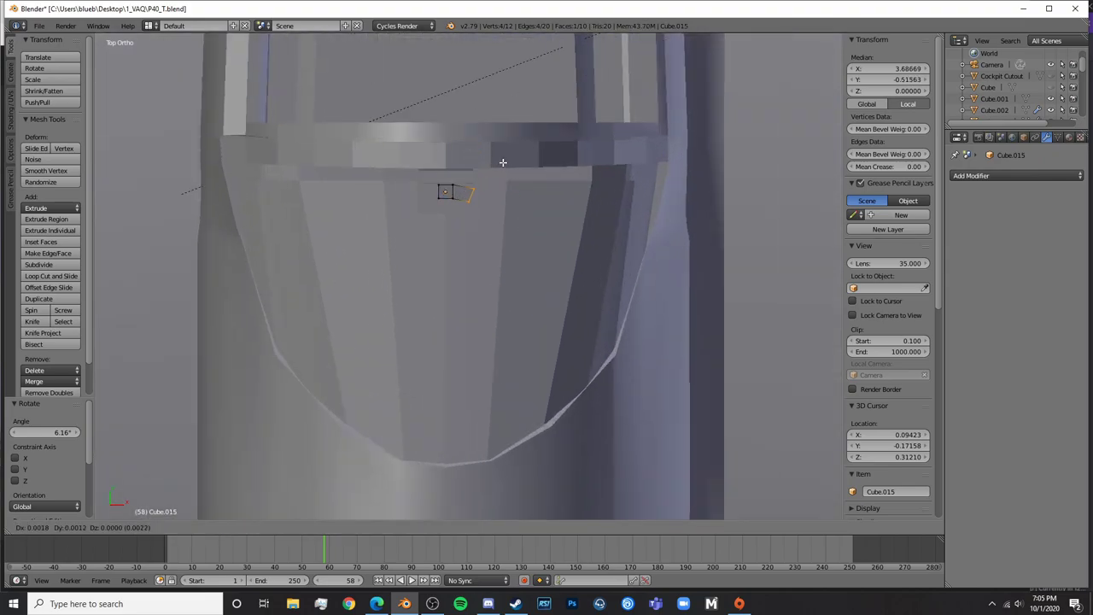
click(500, 162)
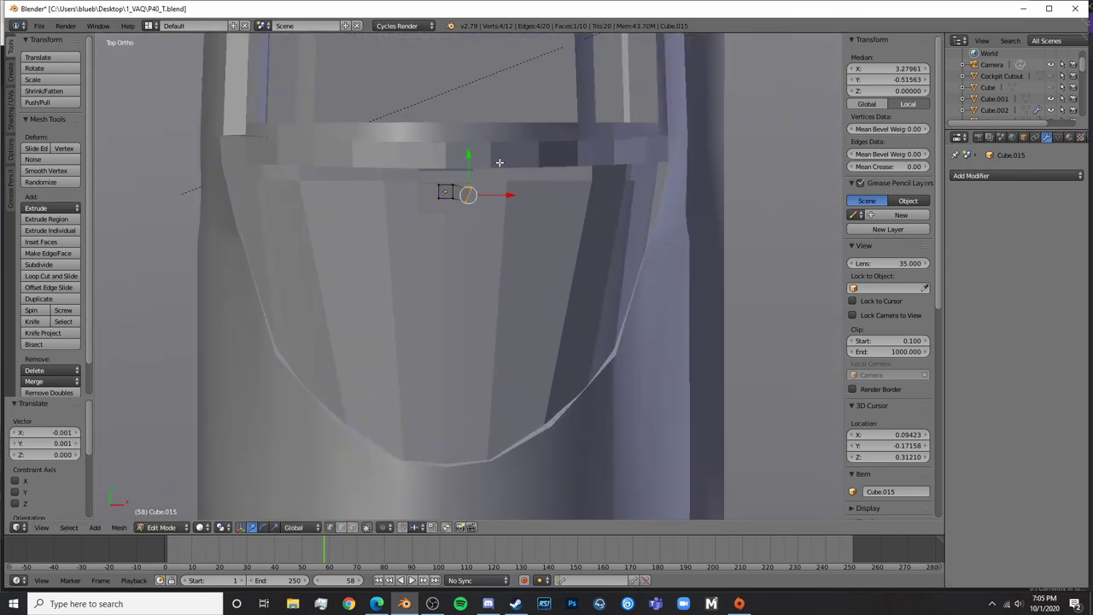
Extrude the end face forward to the windshield base's front edge, rotate it 60.7°, and nudge it slightly outward and back
key(e)
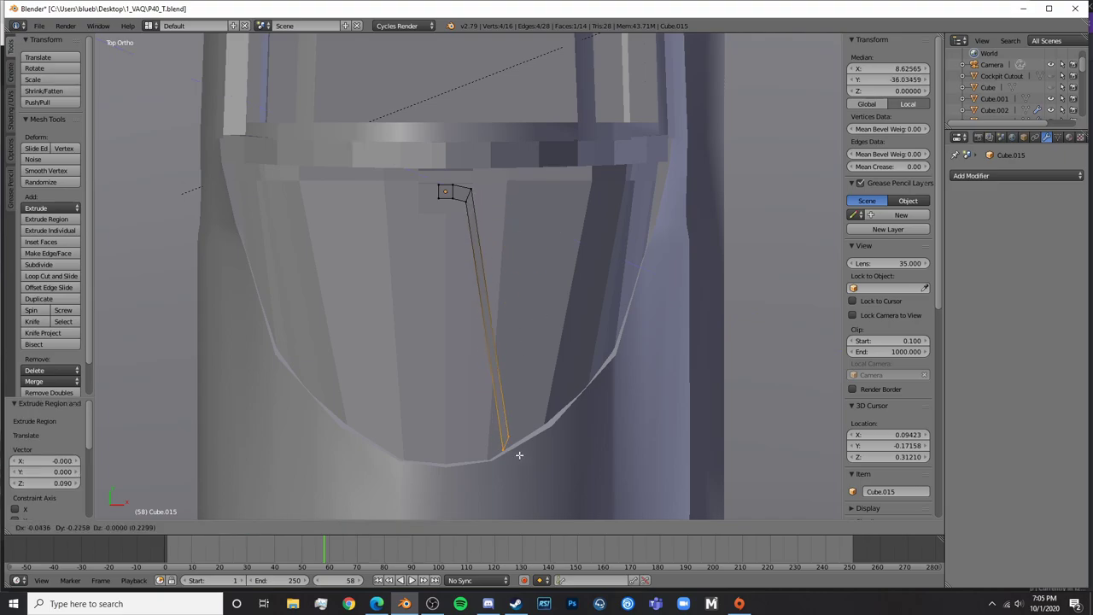
click(518, 452)
key(r)
click(580, 452)
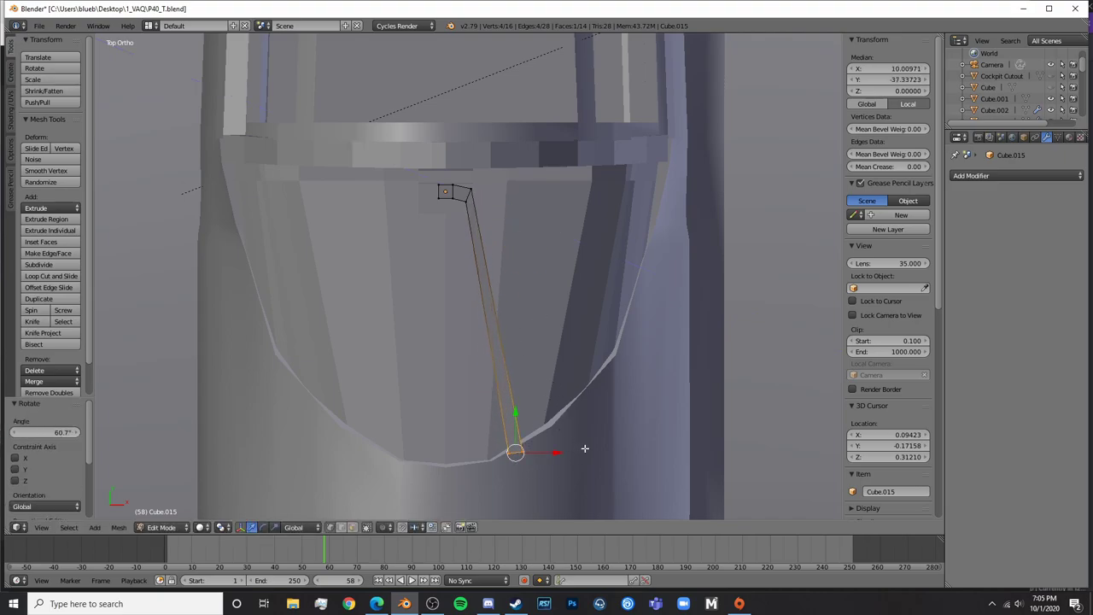
click(569, 430)
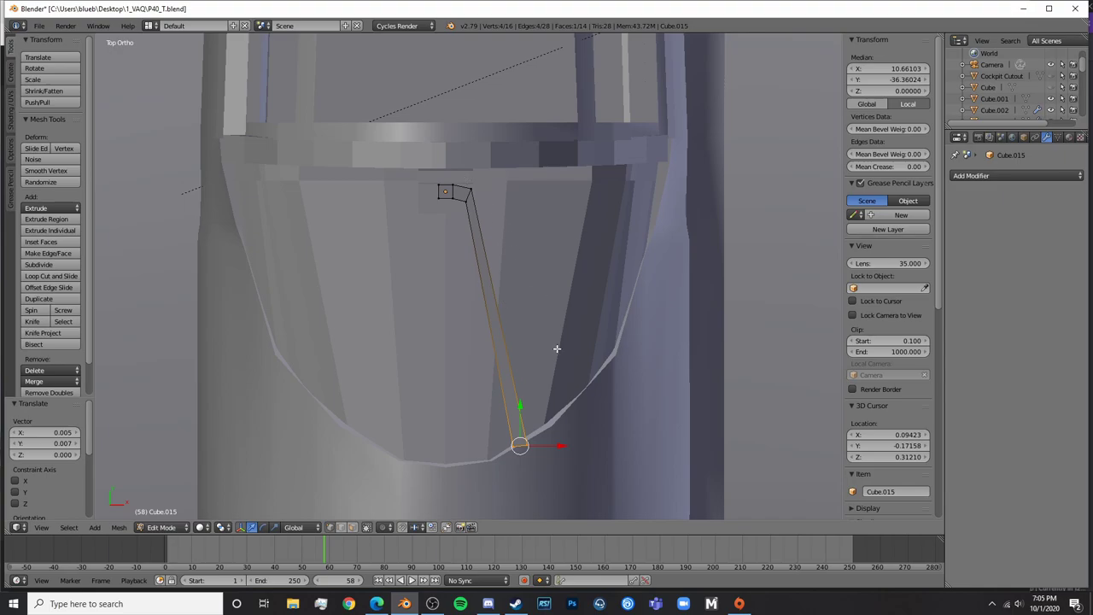
Compare the strut with the top-view reference and move its front end about 0.014 inward and 0.005 forward
key(z)
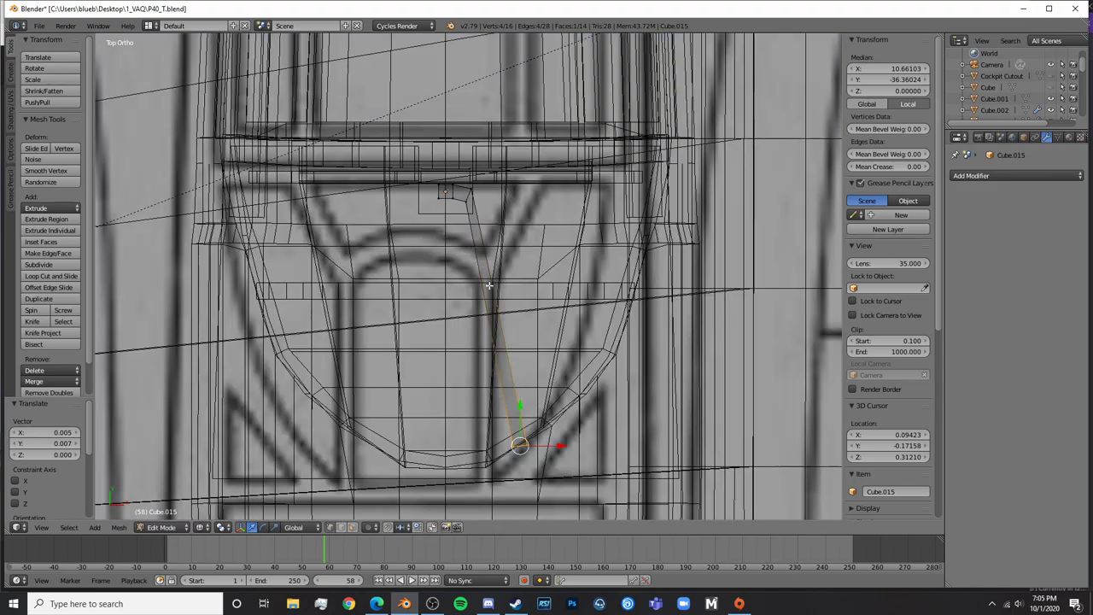
key(z)
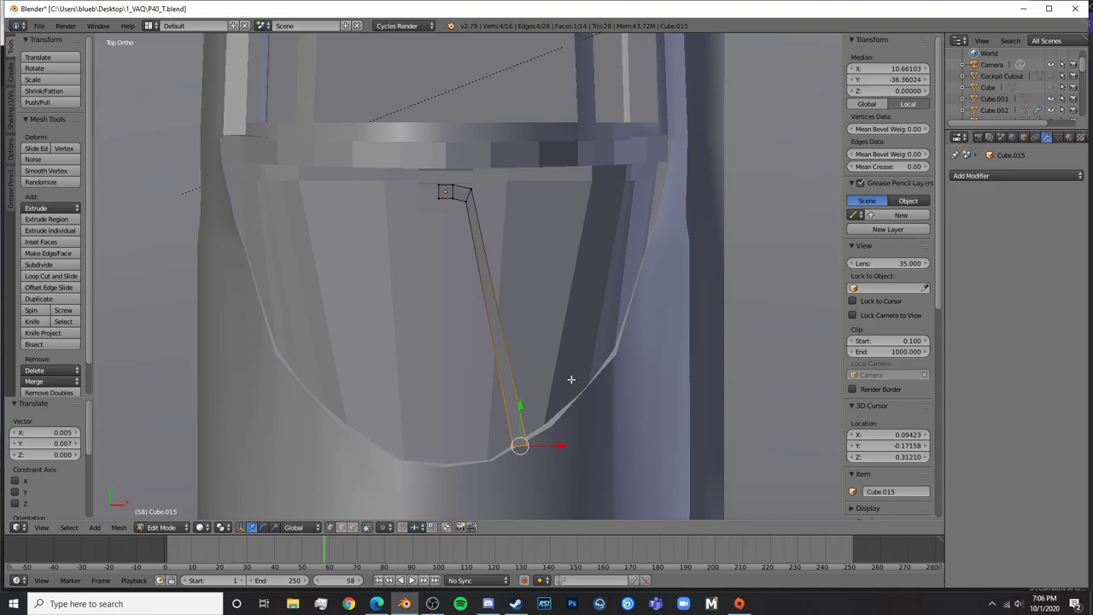
key(g)
click(559, 383)
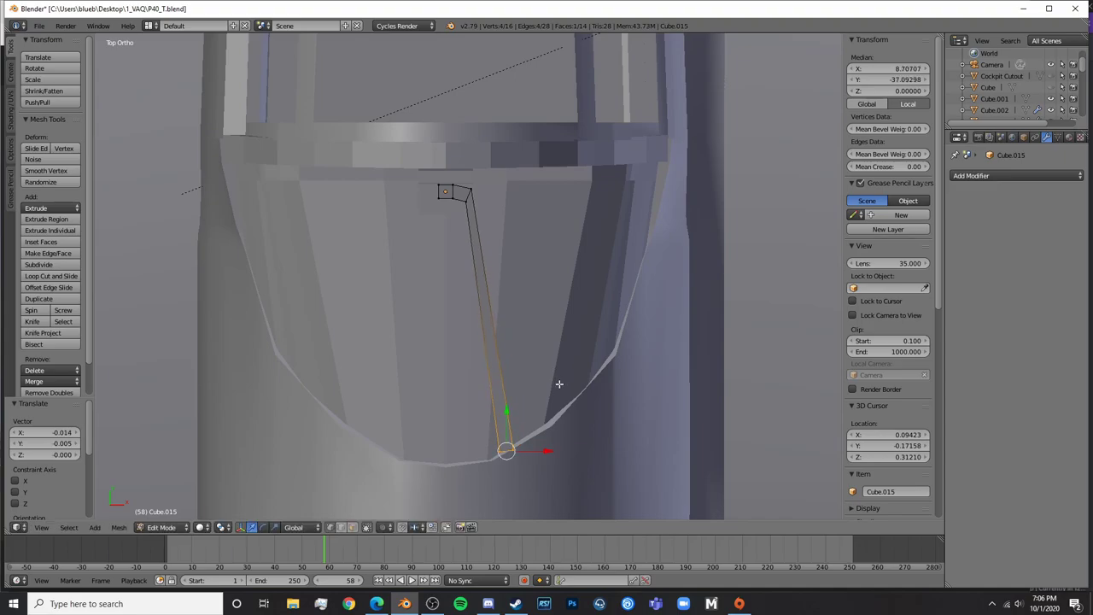
In wireframe, select the strut's bend loop and slide it outward along X to match the top-view reference
key(z)
key(a)
key(a)
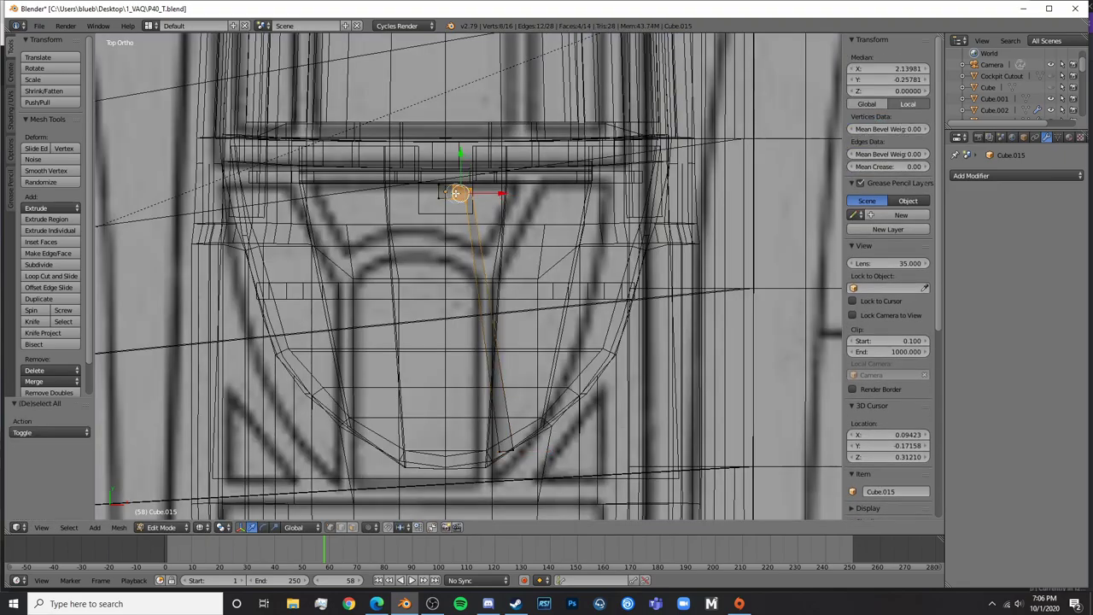
drag(488, 194, 513, 193)
key(a)
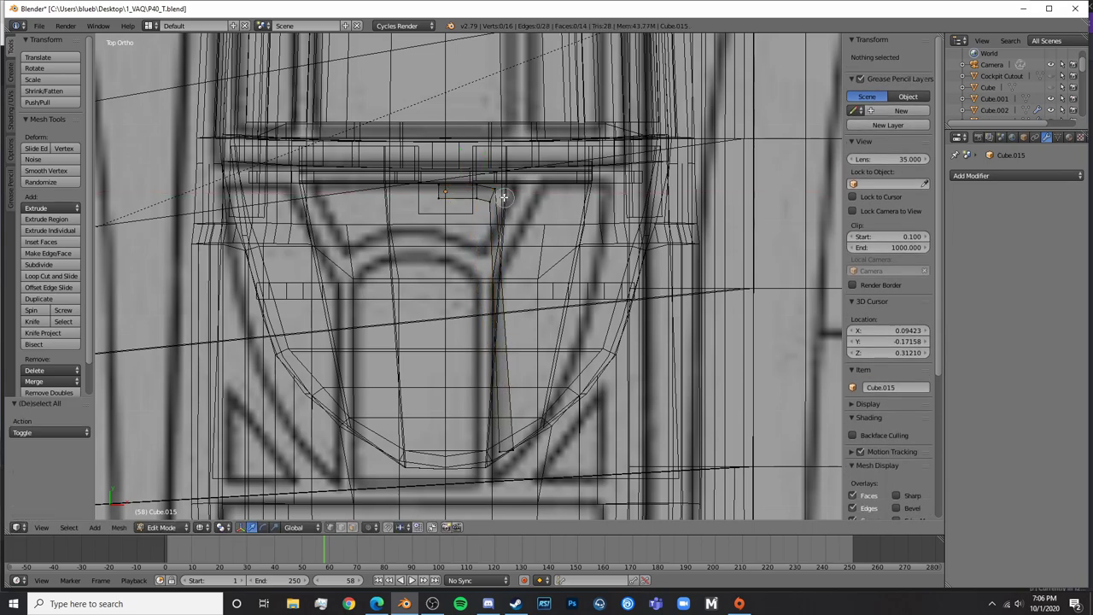
Move the bend's outer loop 0.010 outward and 0.020 forward, rotate it 41.1°, and nudge it slightly further forward
key(c)
click(493, 201)
right_click(492, 204)
key(g)
click(501, 222)
key(r)
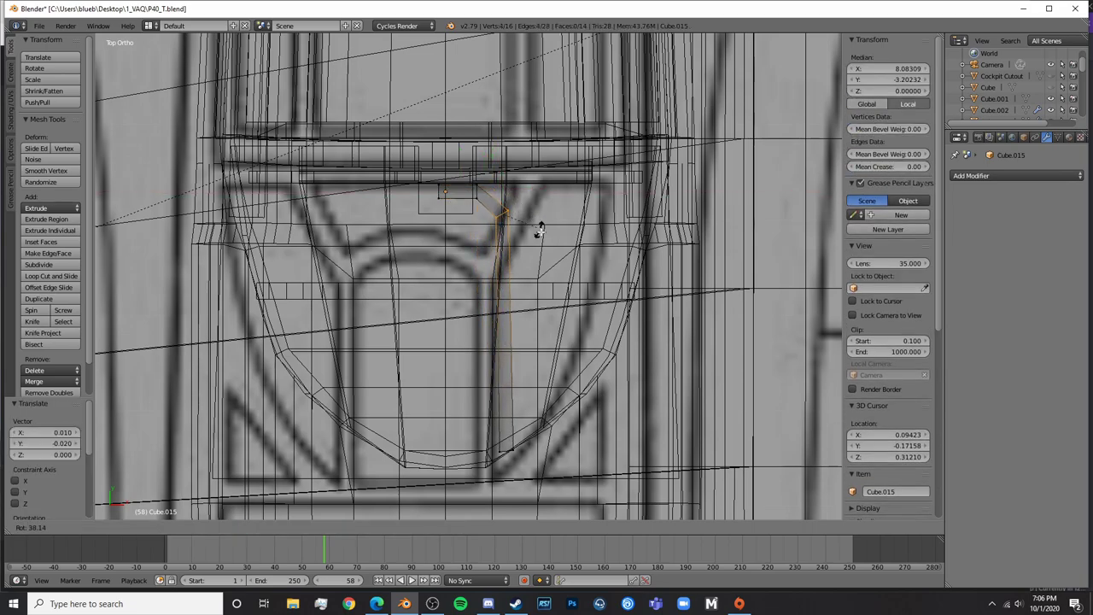
click(549, 236)
key(g)
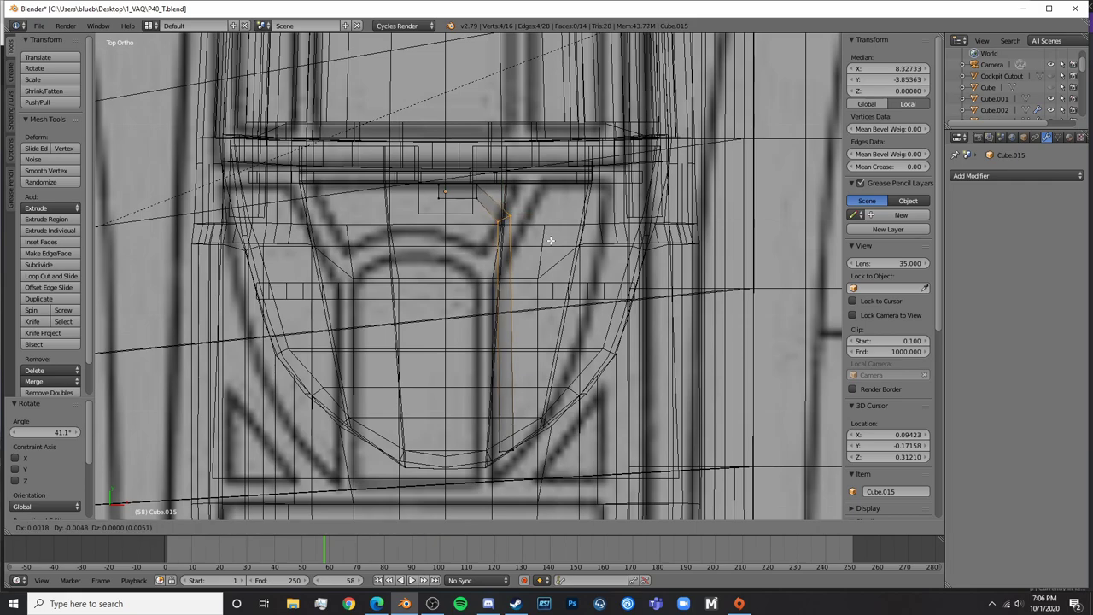
click(550, 241)
Add a single loop cut across the strut's bend, then rotate the neighbouring inner loop 25.7° and shift it slightly forward
key(a)
key(ctrl+r)
click(500, 195)
right_click(499, 196)
key(r)
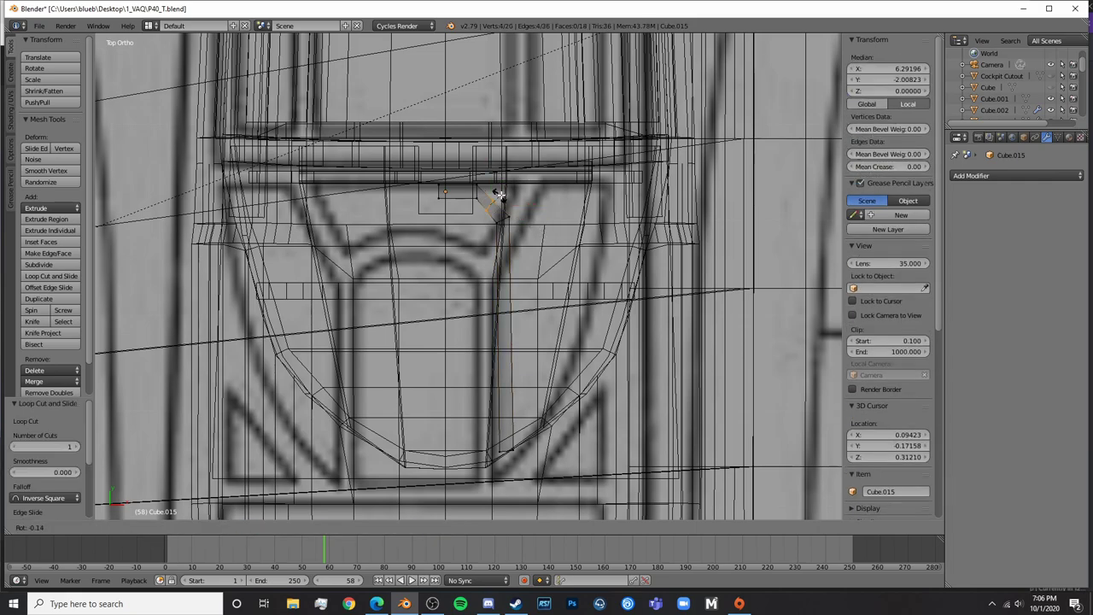
click(479, 188)
key(g)
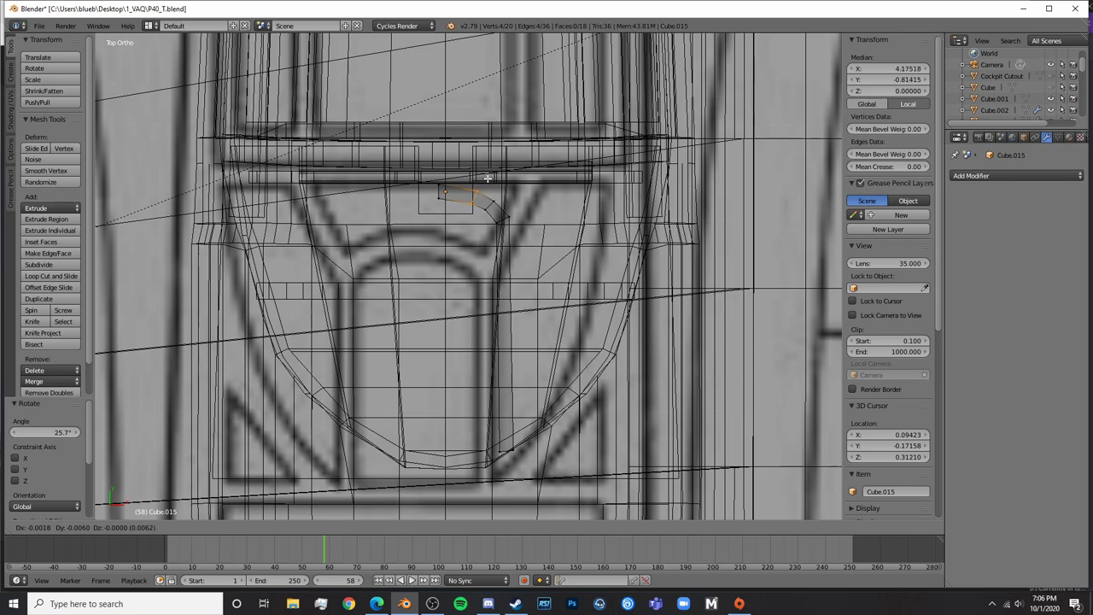
click(487, 177)
scroll(487, 179, up, 5)
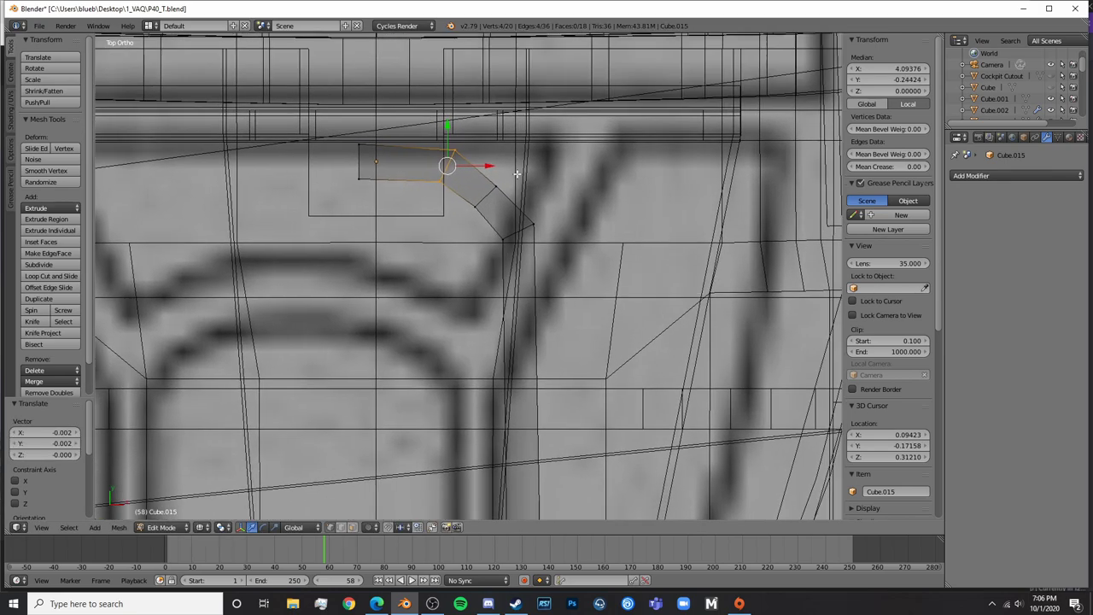
key(g)
click(516, 180)
Move the bend's outer loop forward about 0.009, then add another loop across the section behind it and shift it slightly outward
key(a)
alt+right_click(522, 235)
key(g)
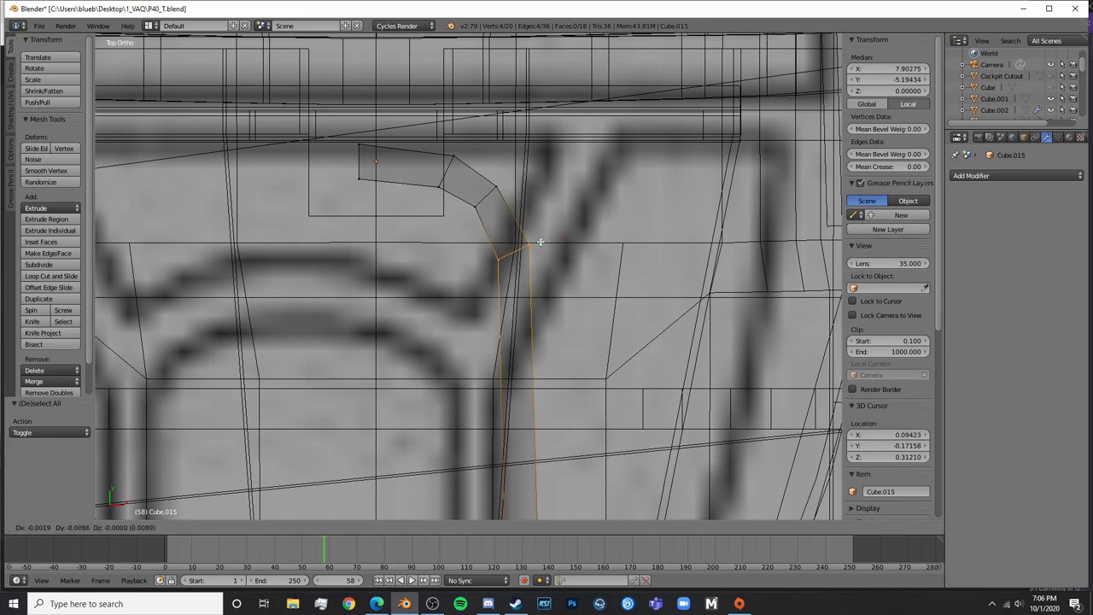
click(543, 242)
key(f)
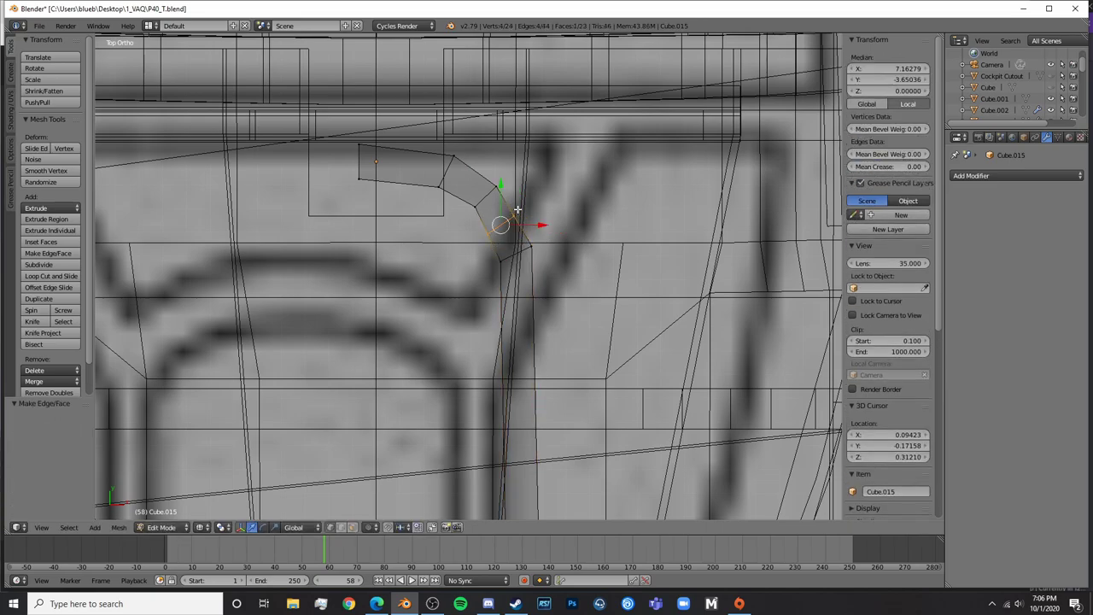
key(e)
click(521, 208)
Adjust the bend's middle loop and move its inner edge about 0.001 inward and forward to smooth the curve
key(a)
alt+right_click(498, 185)
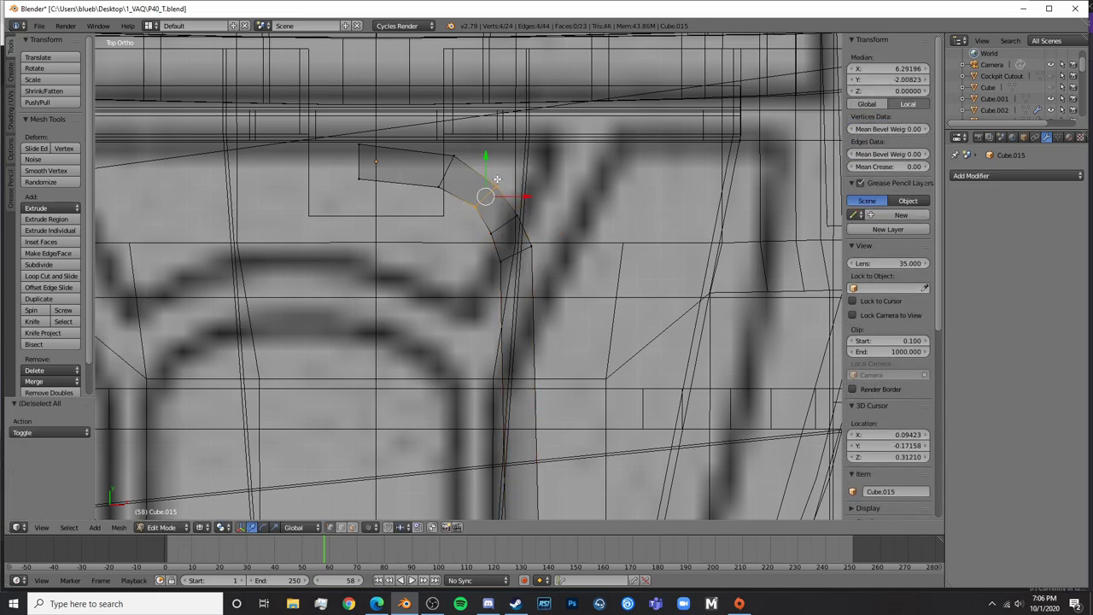
right_click(477, 195)
key(g)
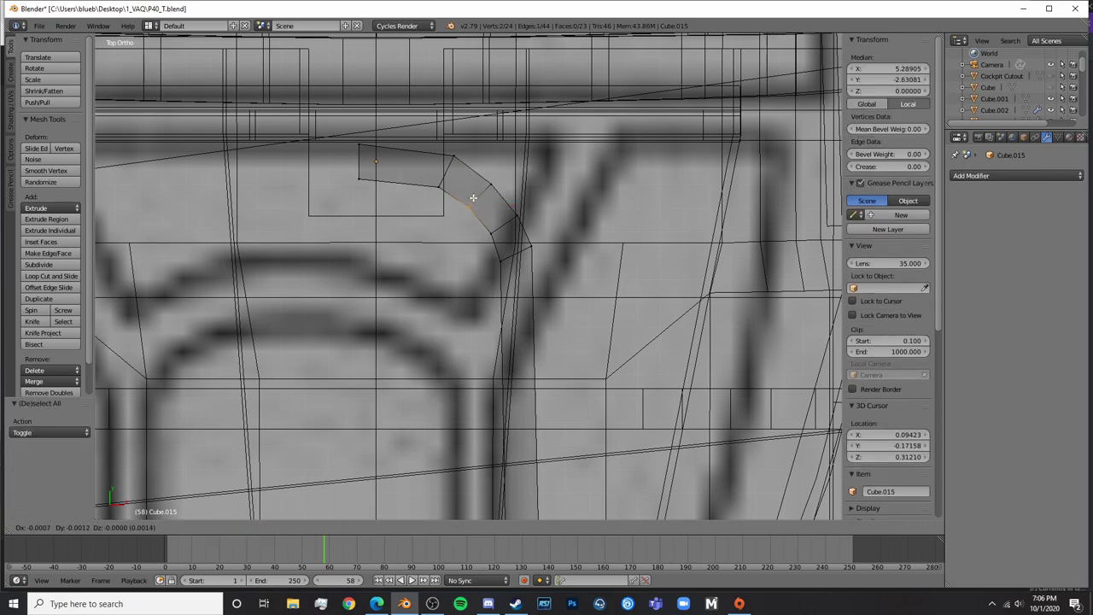
click(473, 198)
Move the edge on the outside of the bend's first corner slightly toward the centreline
key(Tab)
scroll(493, 201, down, 4)
scroll(494, 202, up, 3)
key(Tab)
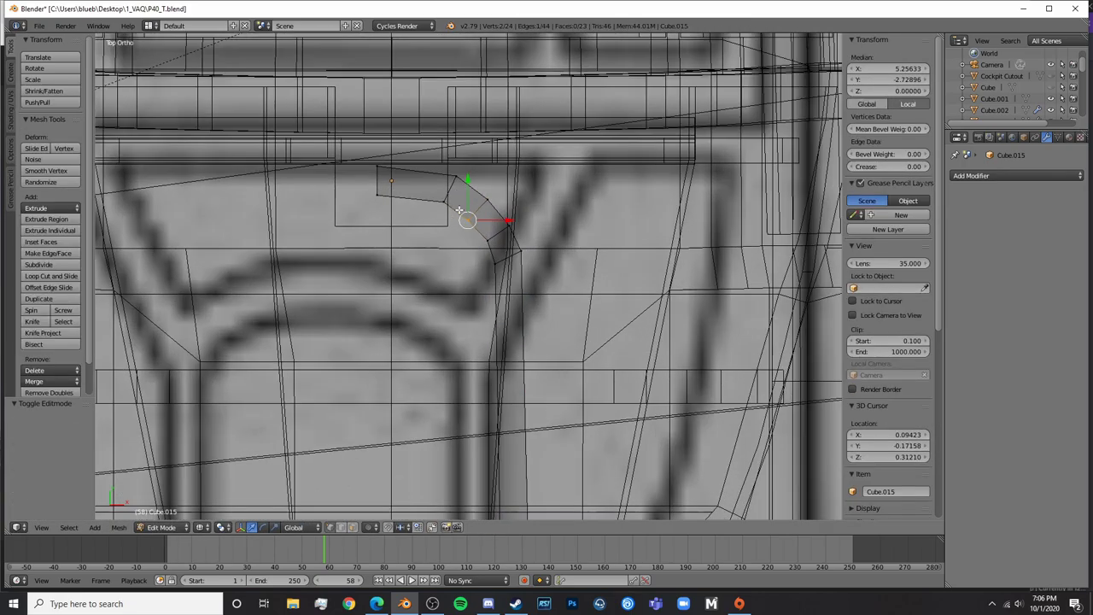
key(a)
right_click(466, 174)
key(g)
click(463, 174)
key(Tab)
scroll(456, 256, down, 10)
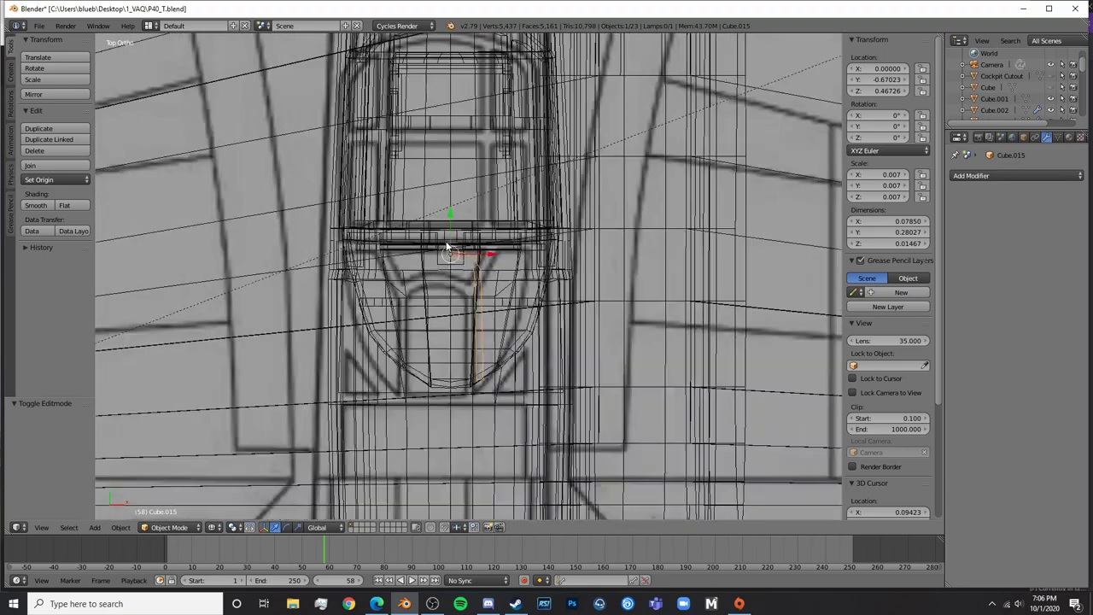
Inspect the strut in solid shading from above and at an angle against the canopy arches
key(z)
key(a)
middle_drag(457, 261, 468, 221)
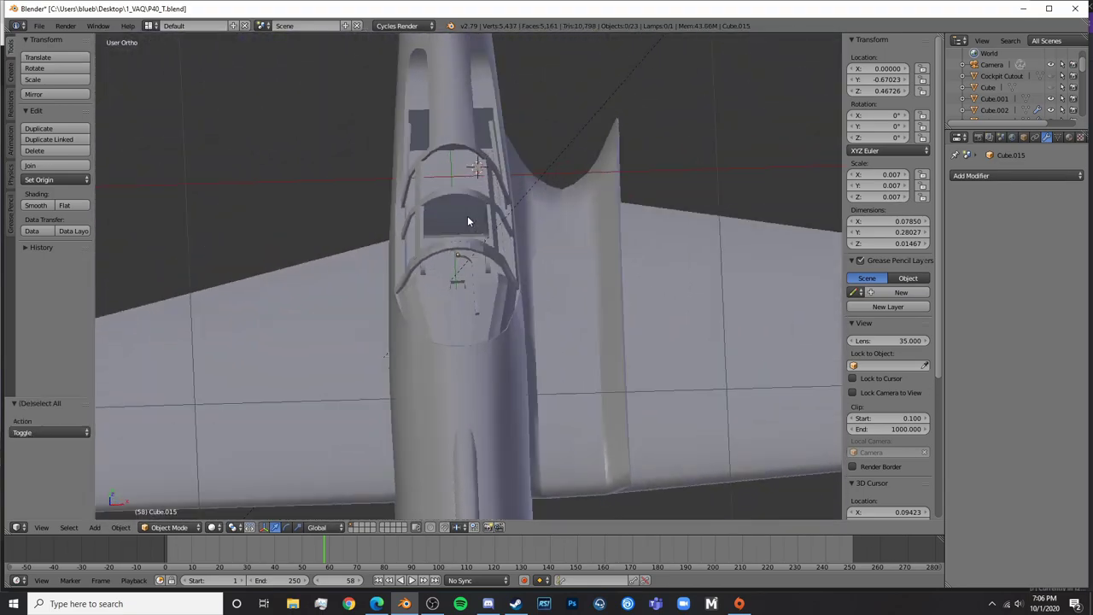
key(KP_7)
key(Tab)
key(z)
scroll(478, 282, up, 6)
key(z)
key(Tab)
middle_drag(488, 355, 521, 234)
key(Tab)
key(Tab)
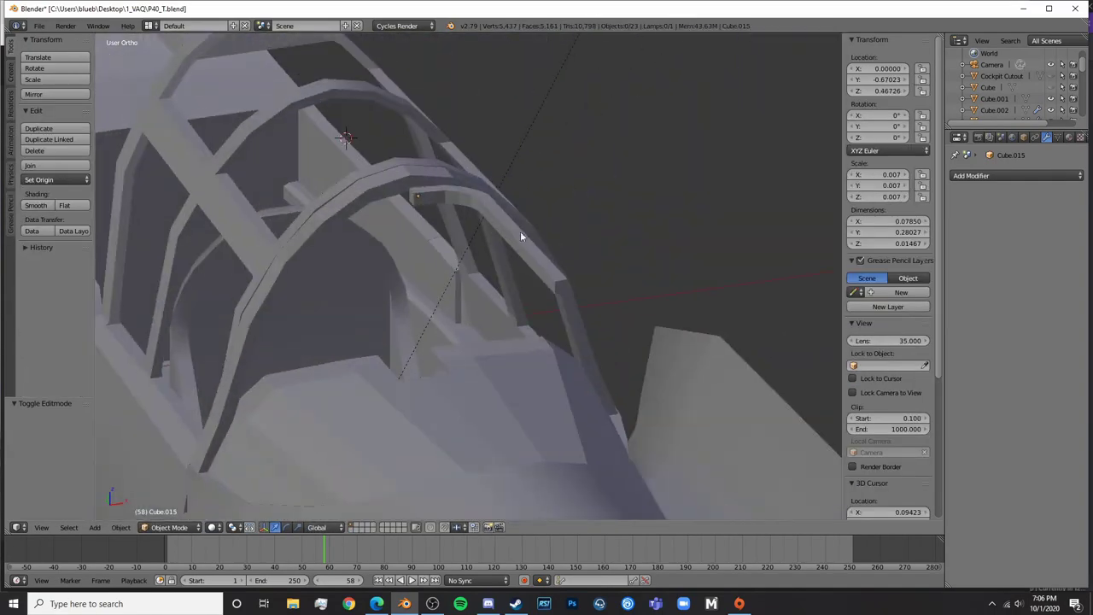
Select the strut's inner end face in Edit Mode and set its median X to 0
key(Tab)
scroll(339, 175, up, 3)
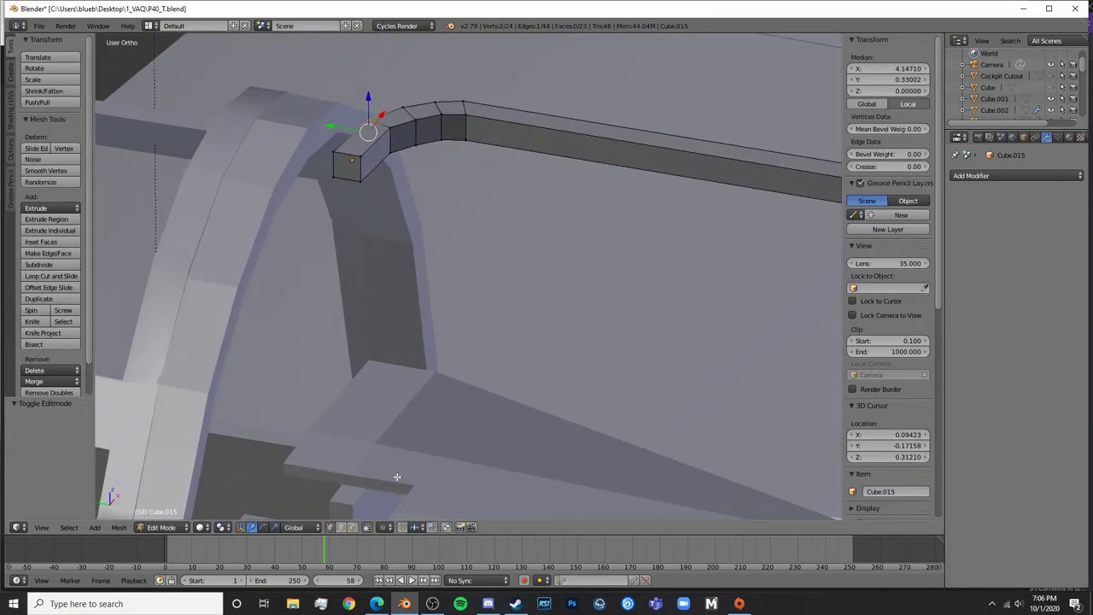
right_click(339, 175)
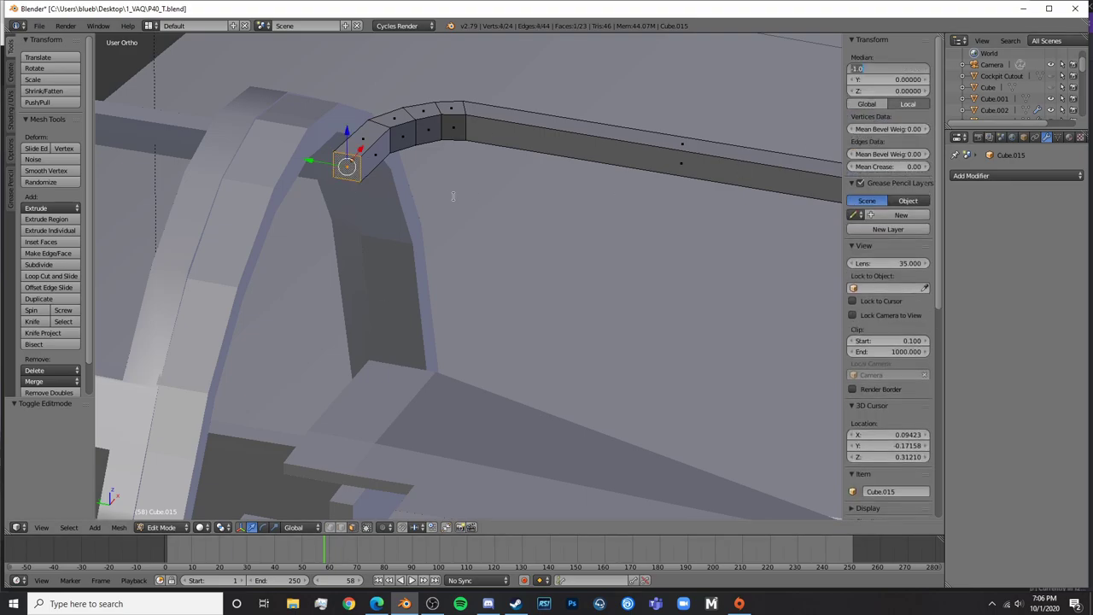
middle_drag(549, 301, 486, 253)
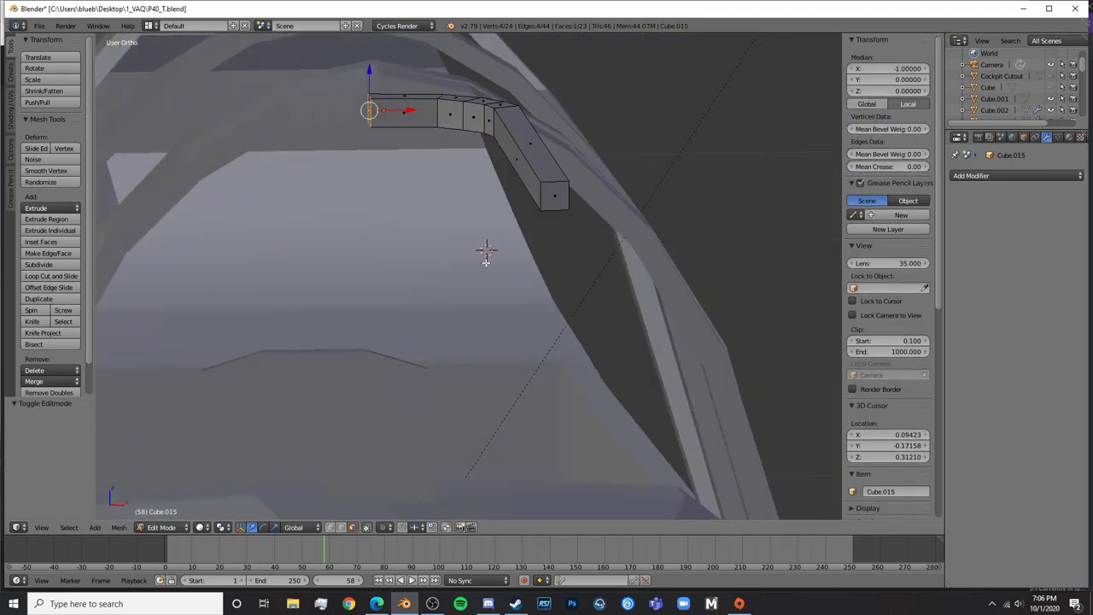
text(0)
key(Return)
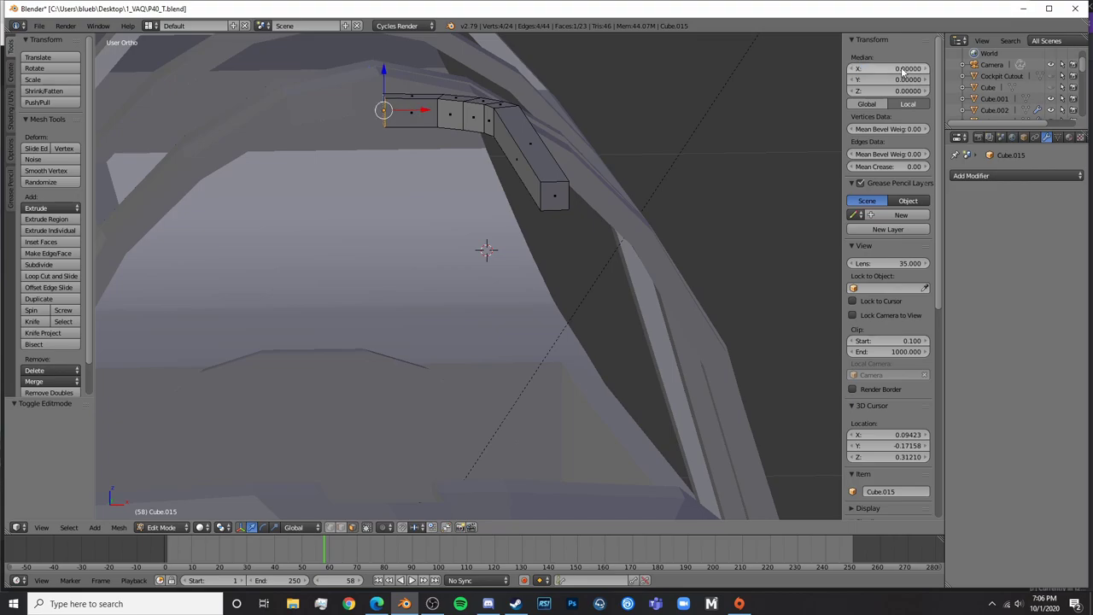
Delete the strut's centreline end face and add a Mirror modifier to create the opposite side
middle_drag(417, 132, 462, 141)
key(x)
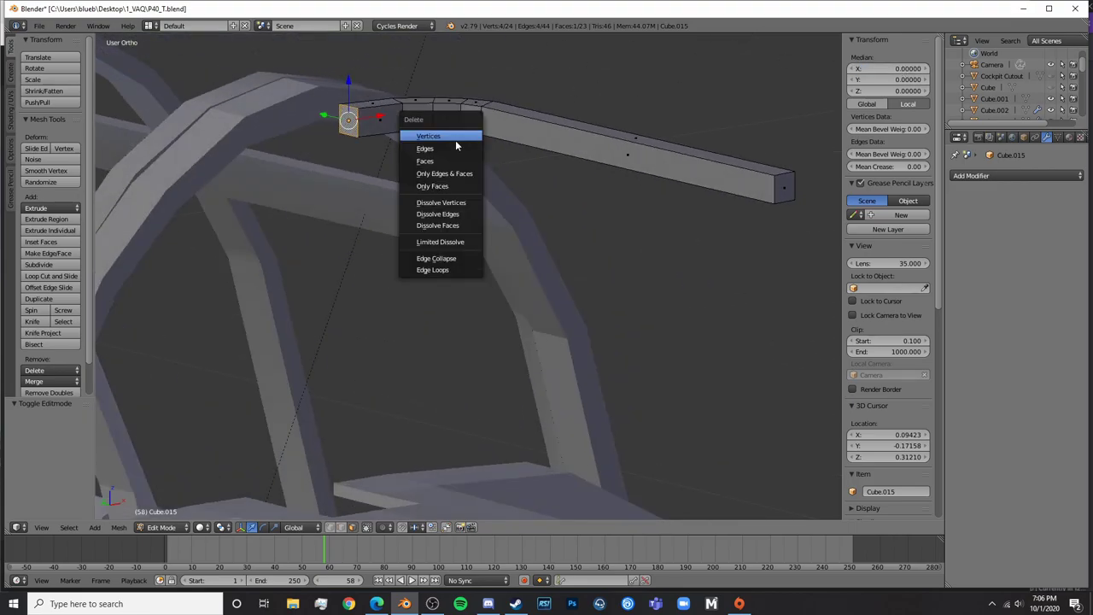
click(436, 160)
click(1017, 175)
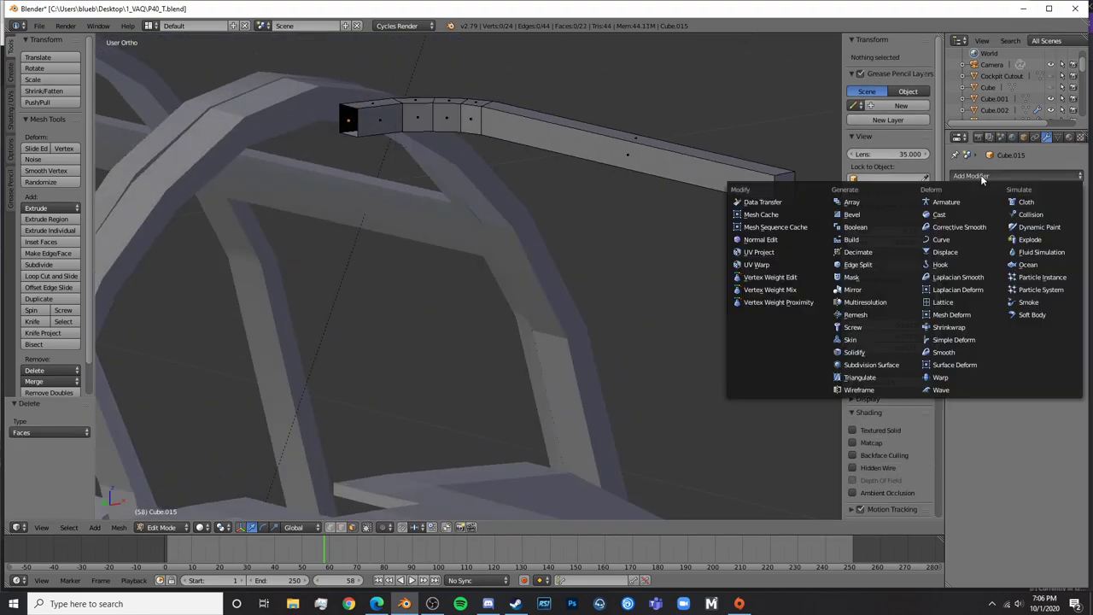
click(888, 290)
scroll(615, 317, down, 5)
middle_drag(615, 317, 549, 303)
key(Tab)
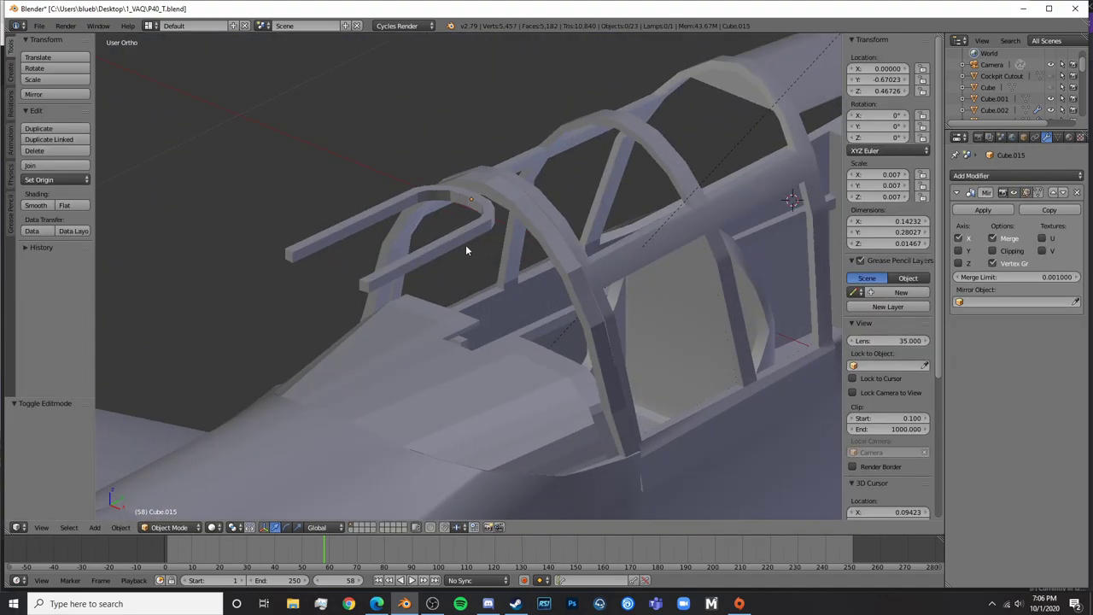
In right view, rotate the strut 30.4° to follow the windshield slope and select its front end face in Edit Mode
right_click(455, 241)
key(KP_3)
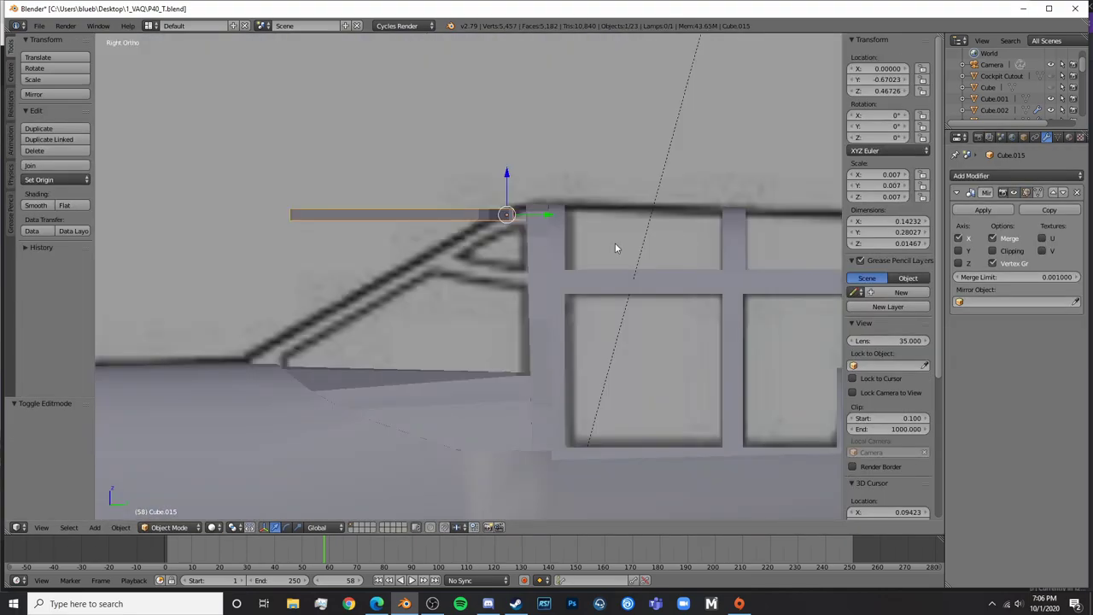
scroll(615, 243, up, 3)
key(r)
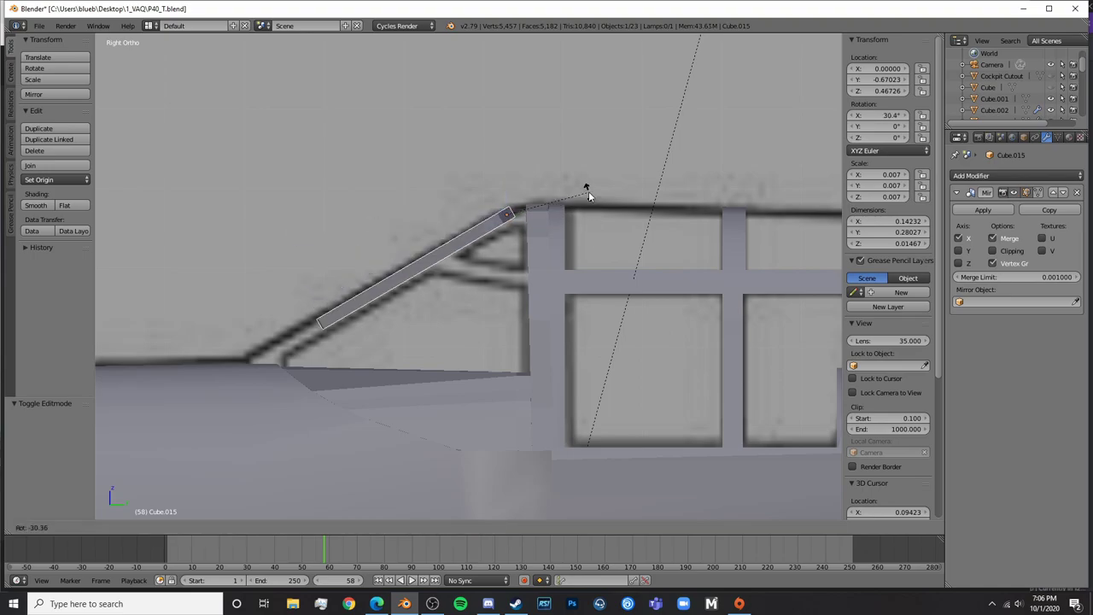
click(589, 196)
shift+middle_drag(351, 321, 614, 255)
key(Tab)
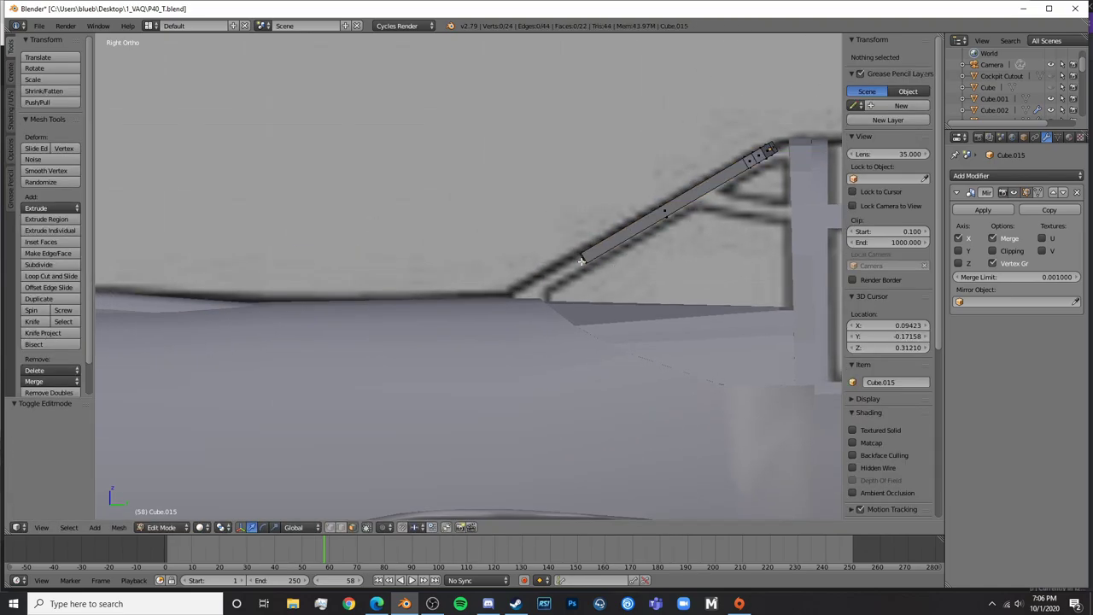
right_click(582, 261)
key(r)
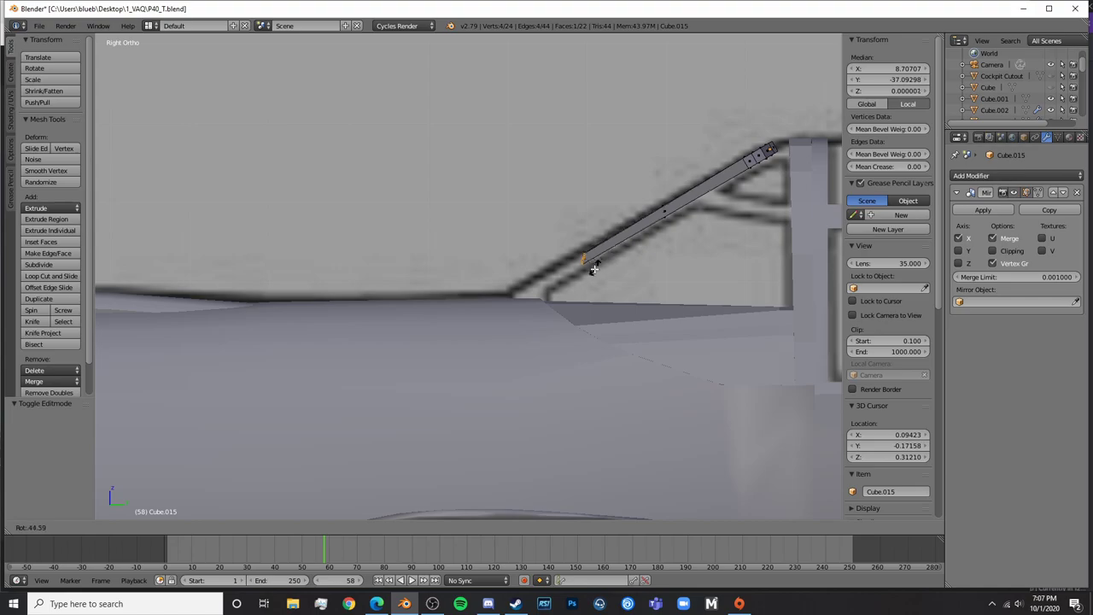
click(594, 273)
key(ctrl+z)
Extrude the front end face 0.060 along the windshield slope and tilt the new end slightly
key(e)
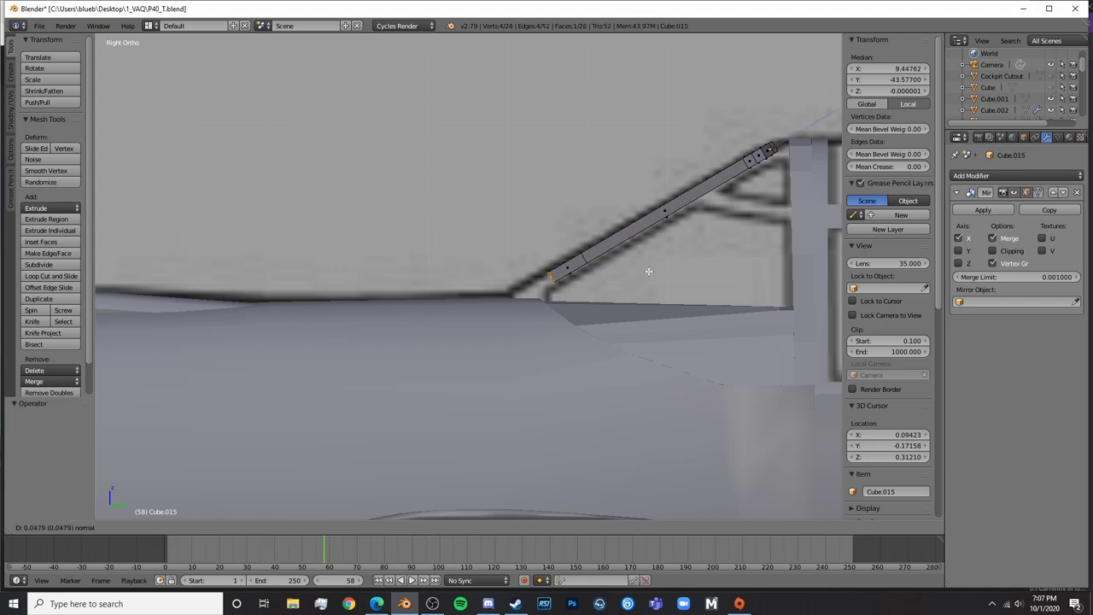
click(643, 277)
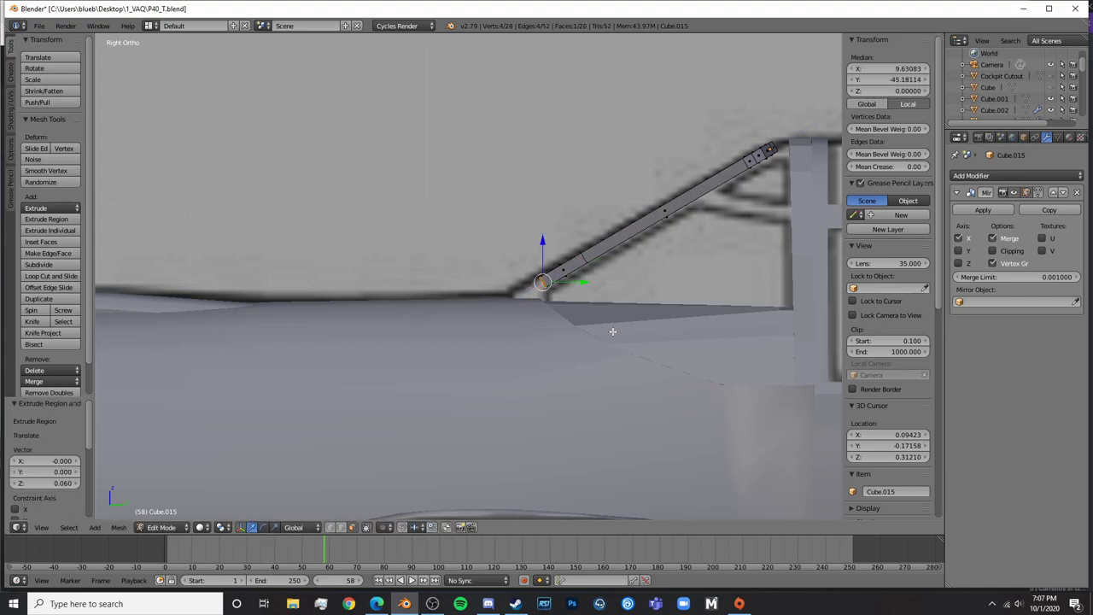
scroll(612, 332, up, 3)
key(r)
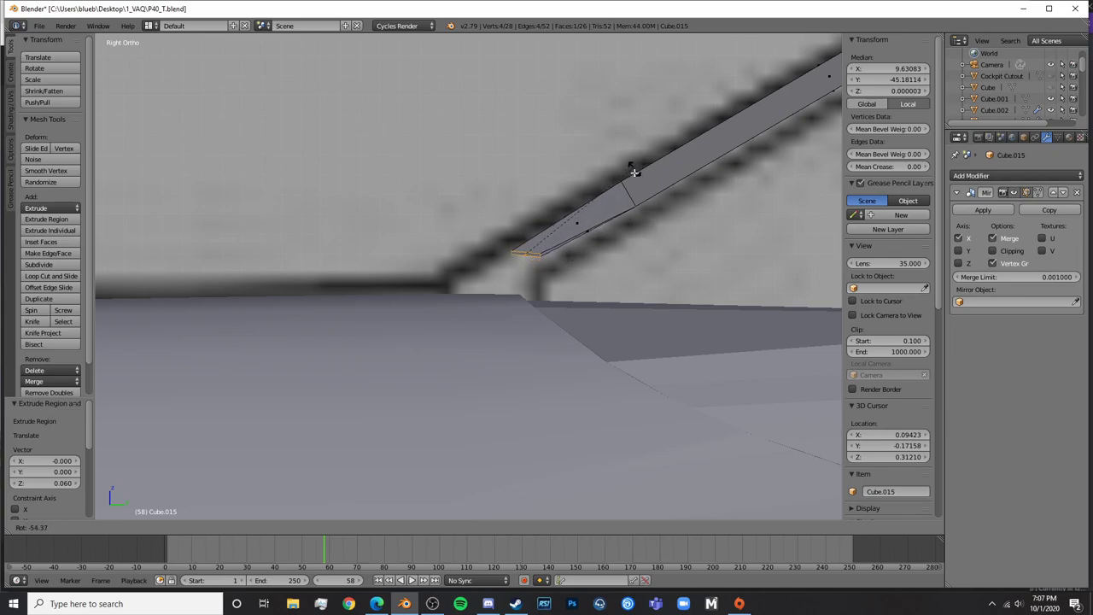
click(632, 240)
Extrude the end face another 0.014, rotate it about 34° to lie level, and raise it 0.005
key(e)
click(610, 243)
key(r)
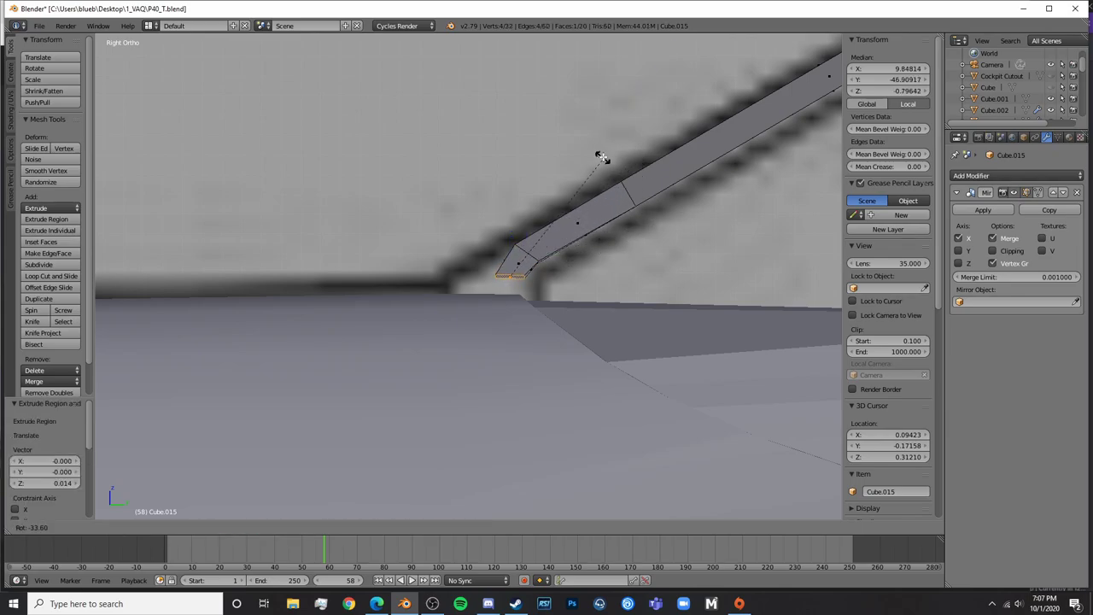
click(602, 154)
key(g)
click(601, 139)
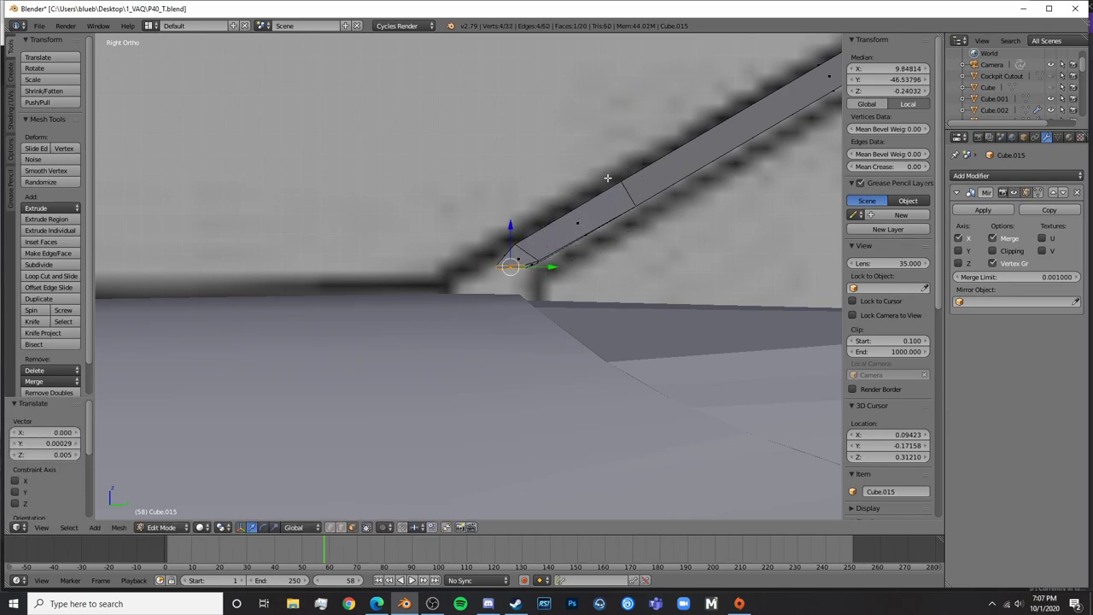
Scale the strut's level base face by 2.436 along Y and move it 0.006 forward and 0.001 down
key(s)
key(y)
click(829, 236)
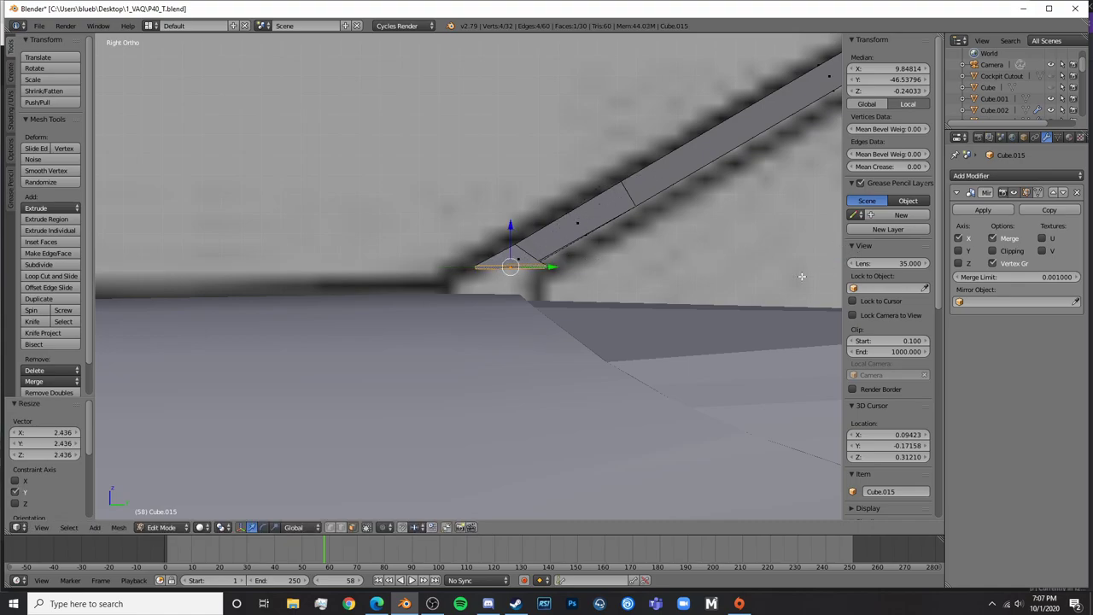
key(g)
click(724, 300)
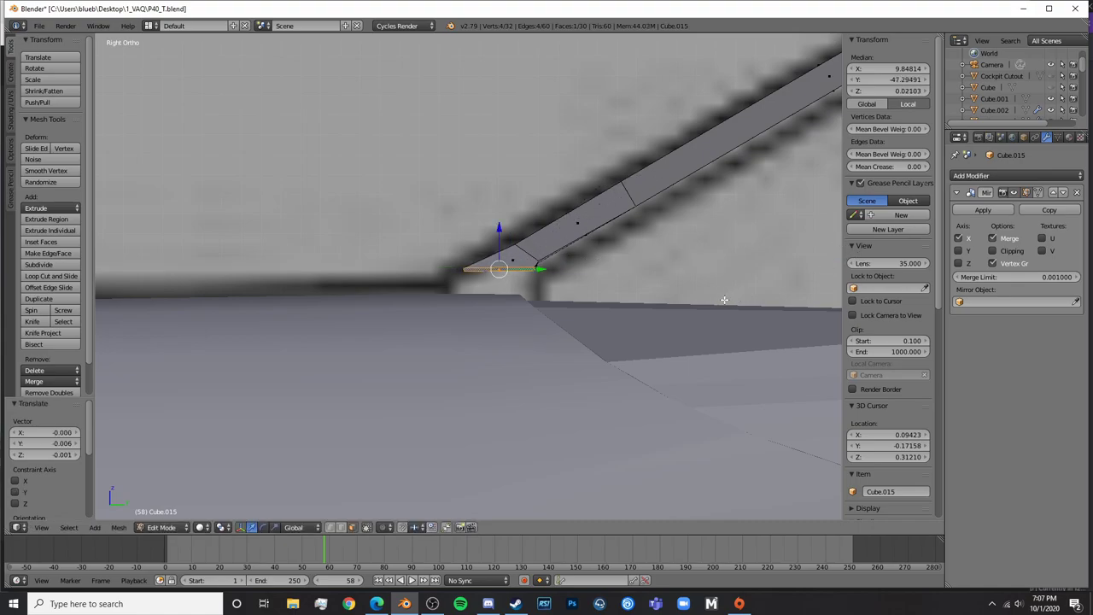
Extrude the base face down toward the nose and check the strut's foot in front view
key(e)
click(728, 333)
key(Tab)
middle_drag(627, 333, 747, 334)
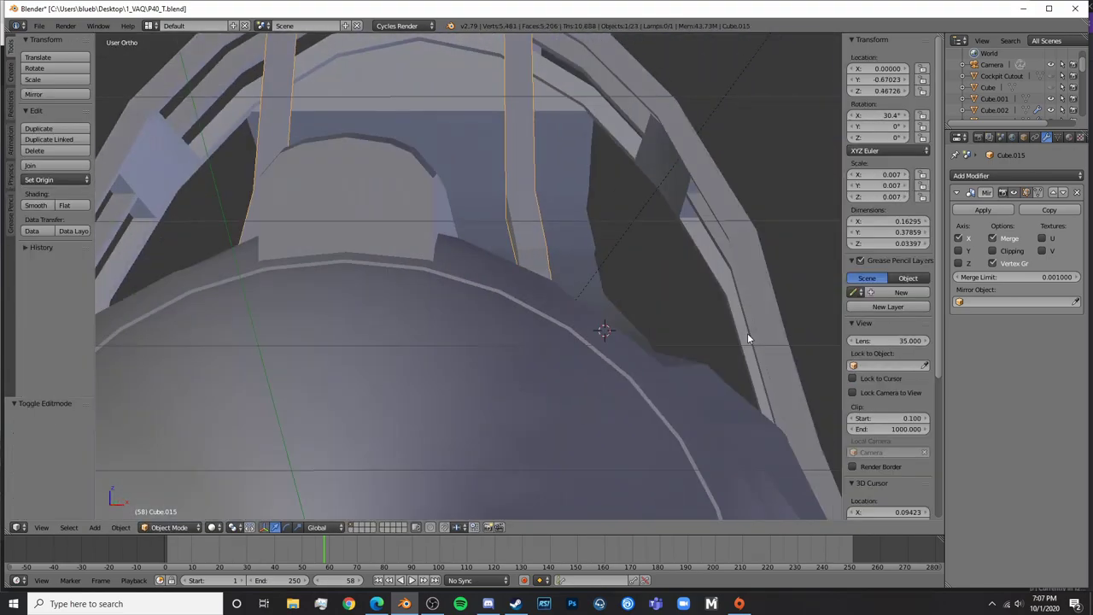
key(KP_1)
key(Tab)
scroll(573, 254, up, 1)
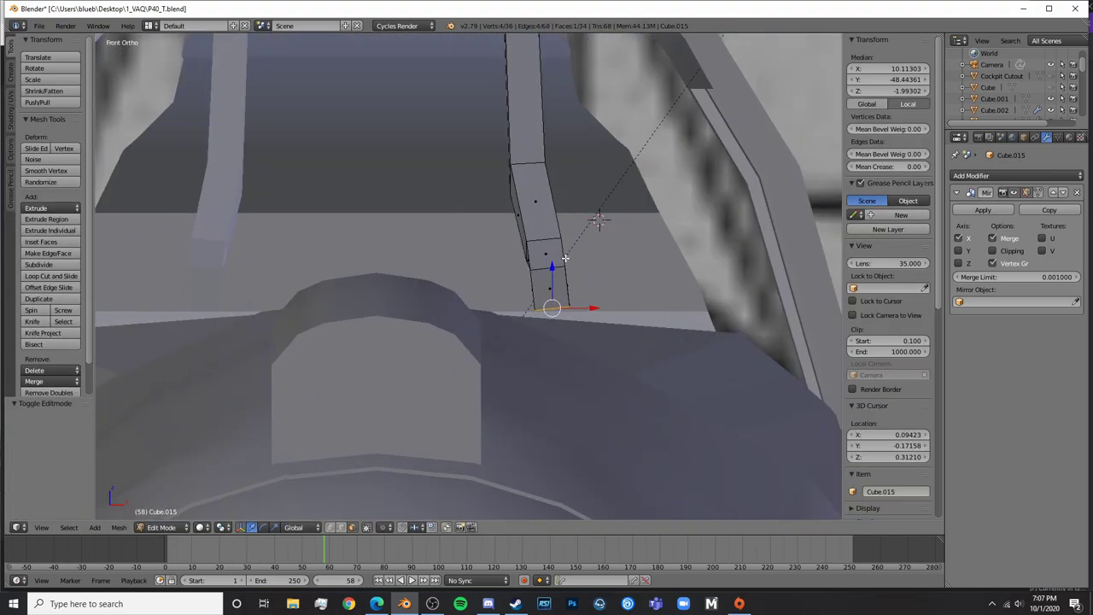
Shift the strut's cross edge above the foot 0.001 along X to follow the front-view reference
shift+middle_drag(561, 269, 526, 342)
key(z)
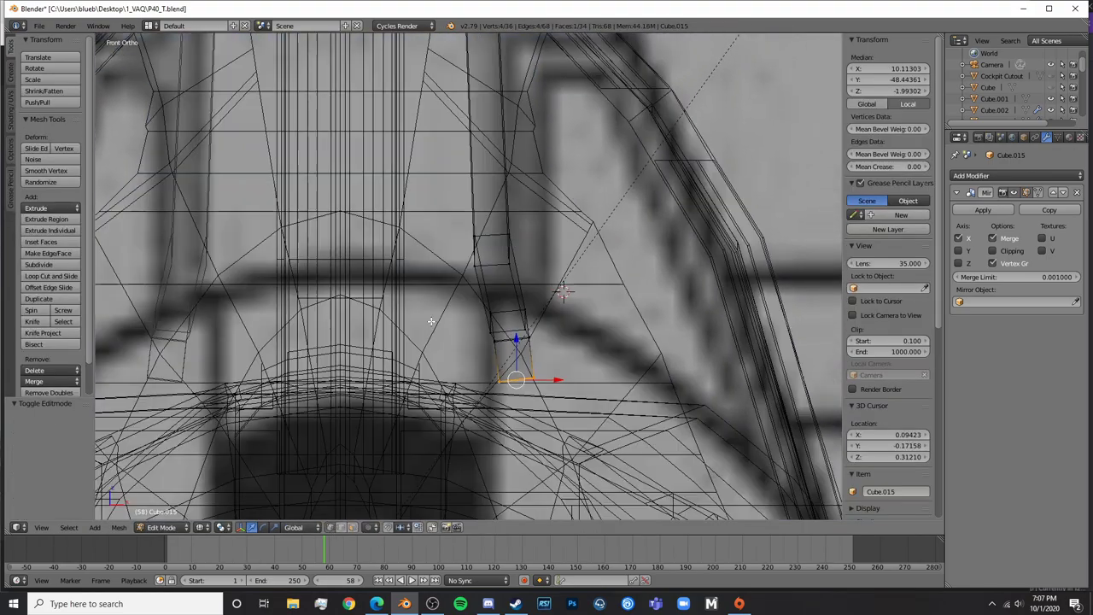
key(a)
right_click(477, 268)
shift+right_click(512, 264)
drag(529, 264, 527, 265)
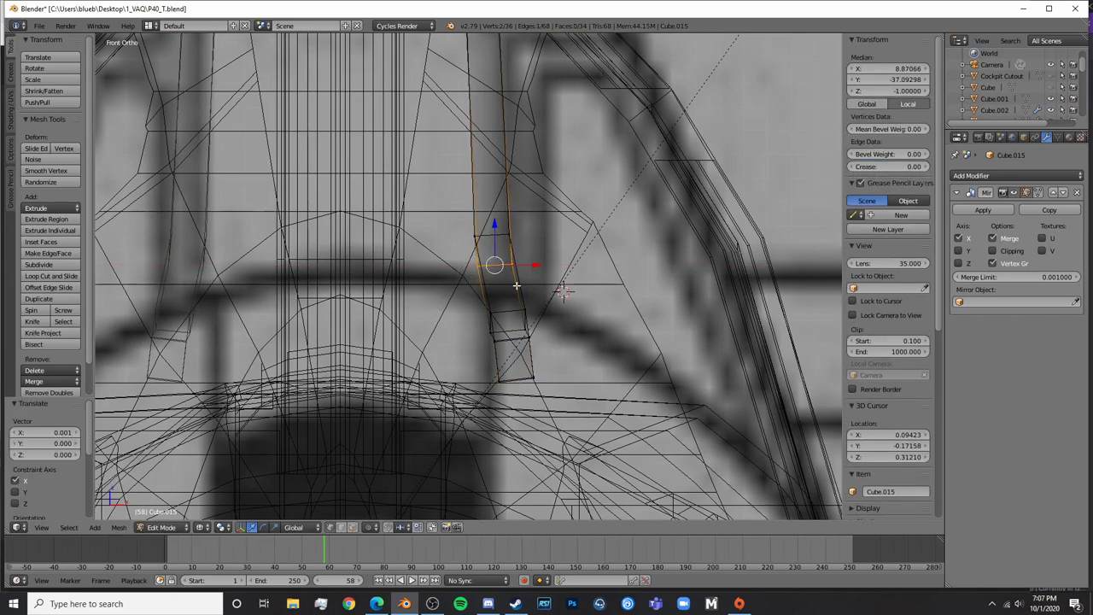
Shift the next lower edge, at the top of the foot, inward along X to line up with the reference
key(a)
right_click(525, 310)
shift+right_click(491, 310)
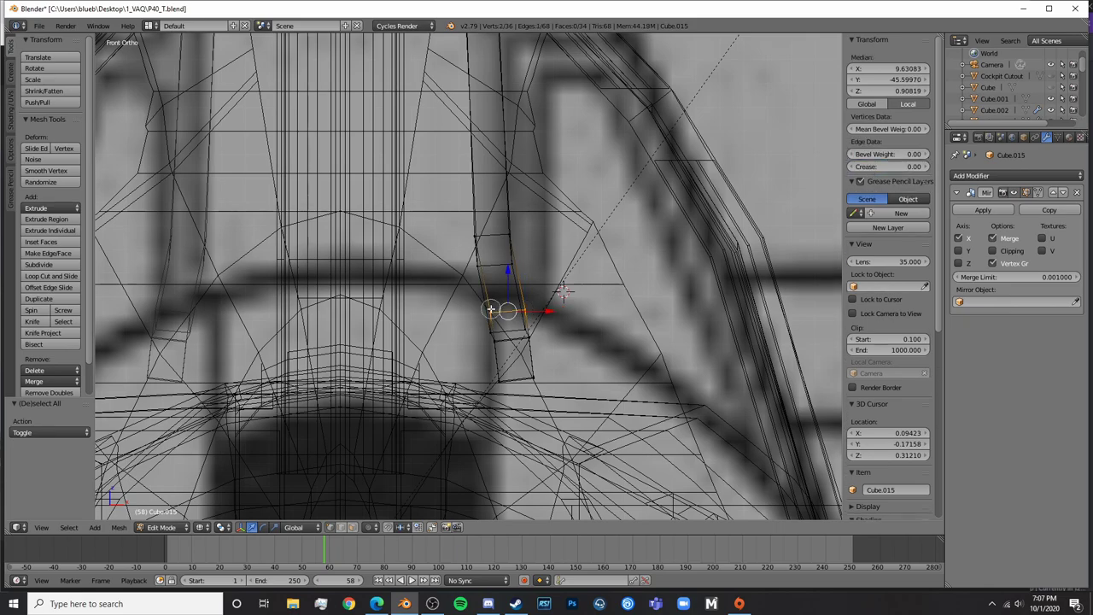
key(g)
key(x)
click(544, 315)
Shift the foot's middle edges inward along X, then move its base face 0.003 inward as well
shift+right_click(527, 329)
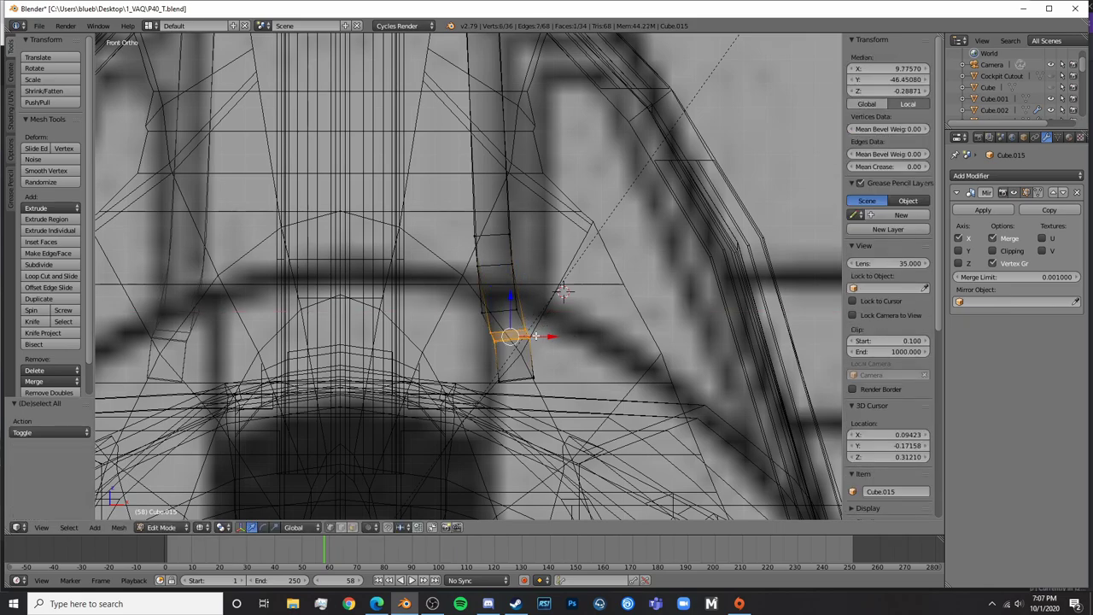
key(g)
key(x)
click(533, 336)
key(a)
key(b)
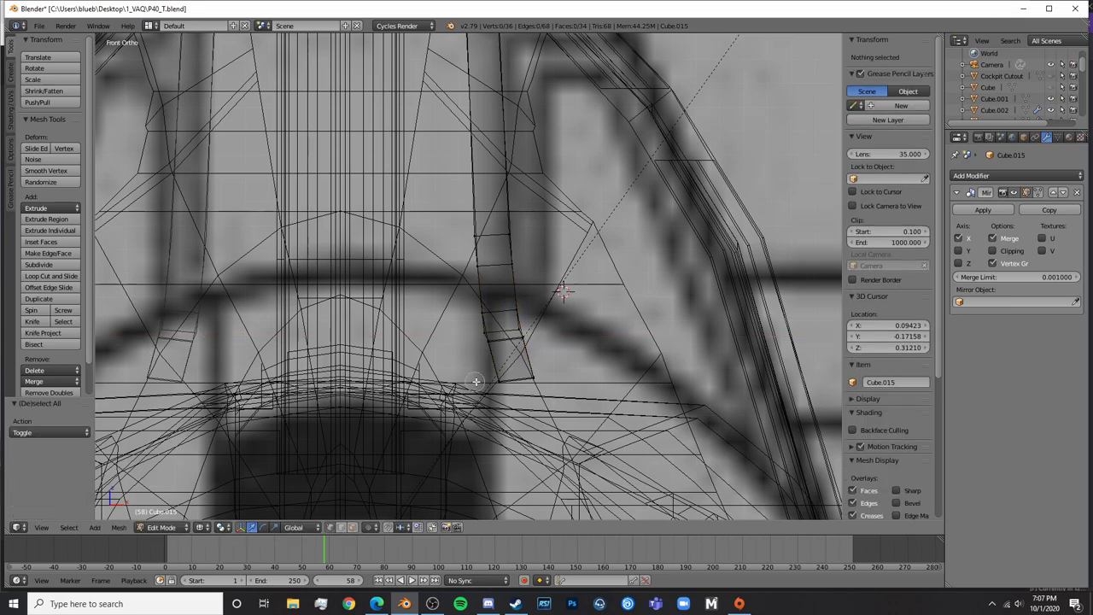
drag(477, 386, 540, 373)
key(a)
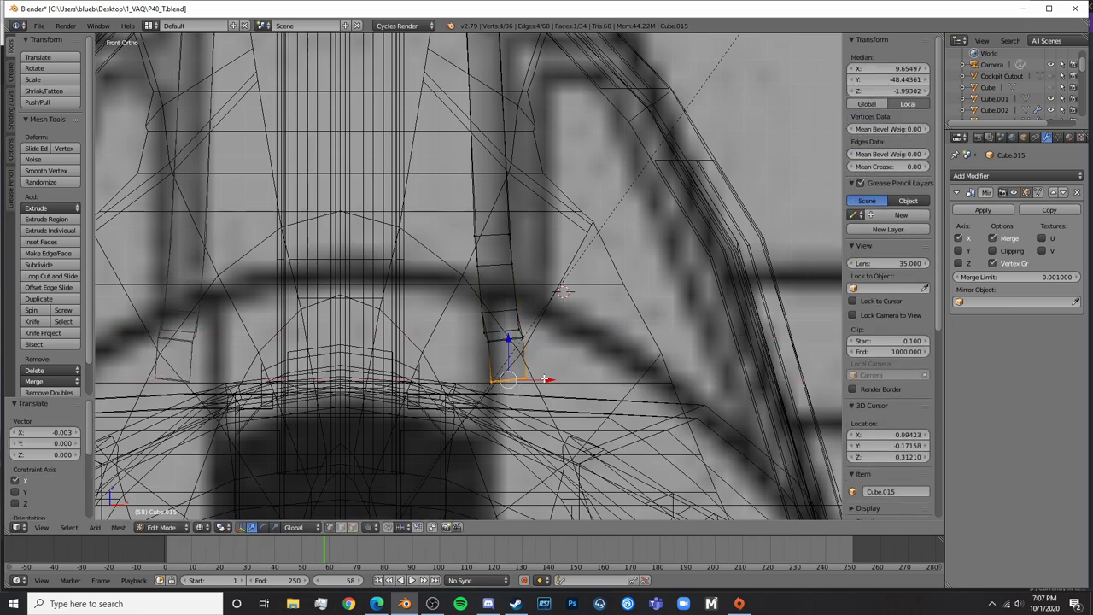
Move the cross edge on the back of the foot slightly outward along X to straighten the strut's outline
shift+middle_drag(498, 372, 490, 334)
scroll(489, 334, up, 6)
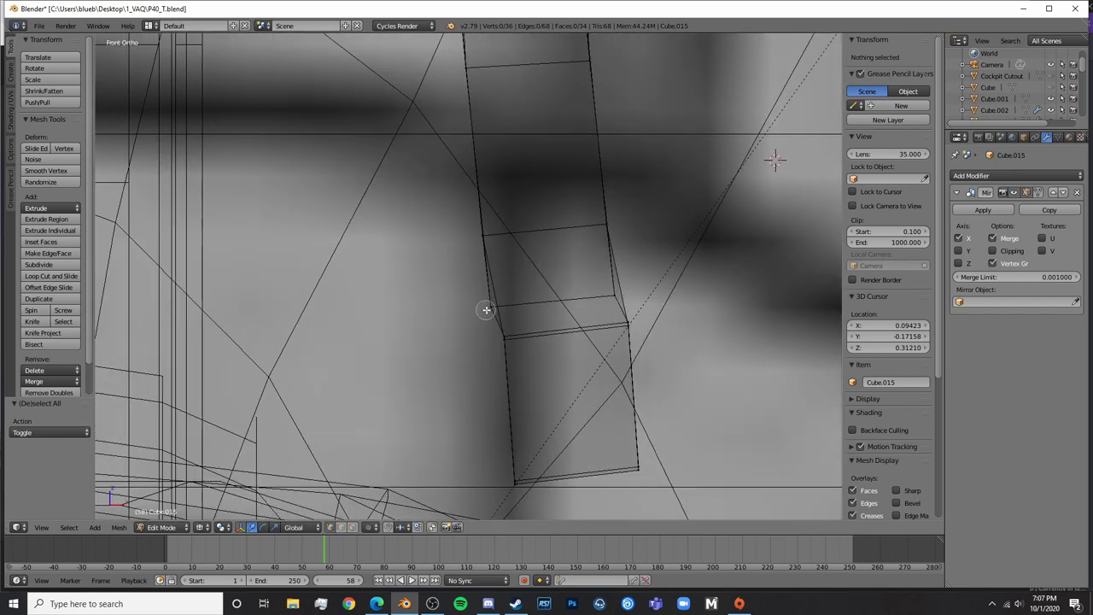
right_click(488, 306)
shift+right_click(614, 298)
drag(597, 304, 604, 301)
Nudge the front edge at the top of the foot outward along X in line with the strut's sides
key(a)
key(c)
click(476, 238)
shift+right_click(608, 227)
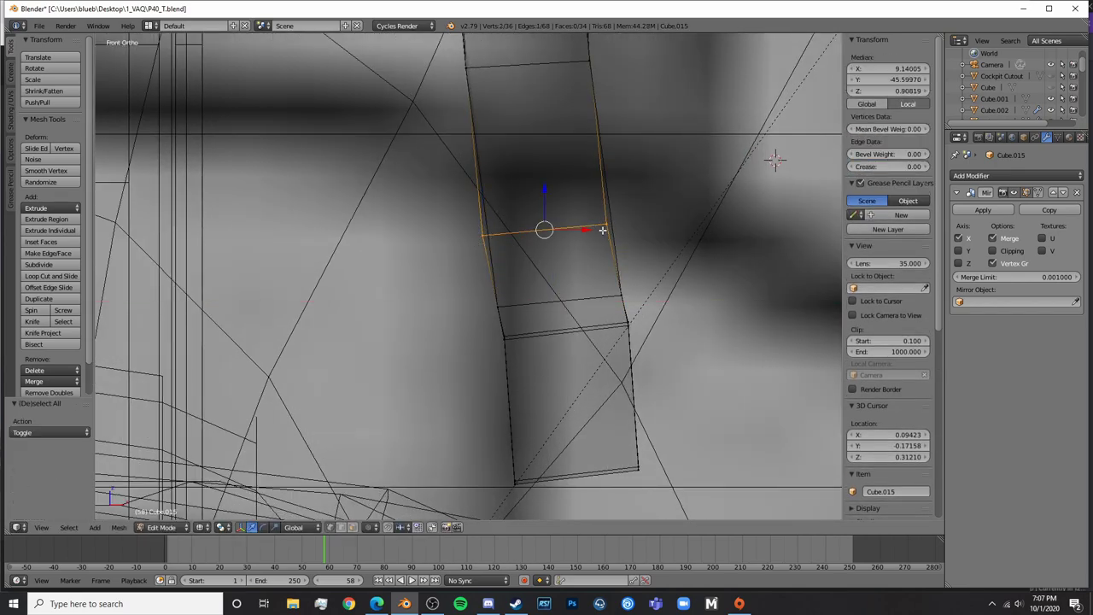
key(g)
key(x)
drag(593, 233, 594, 232)
Fine-tune the outer and inner vertices of the foot's back edge individually along X
key(a)
right_click(618, 296)
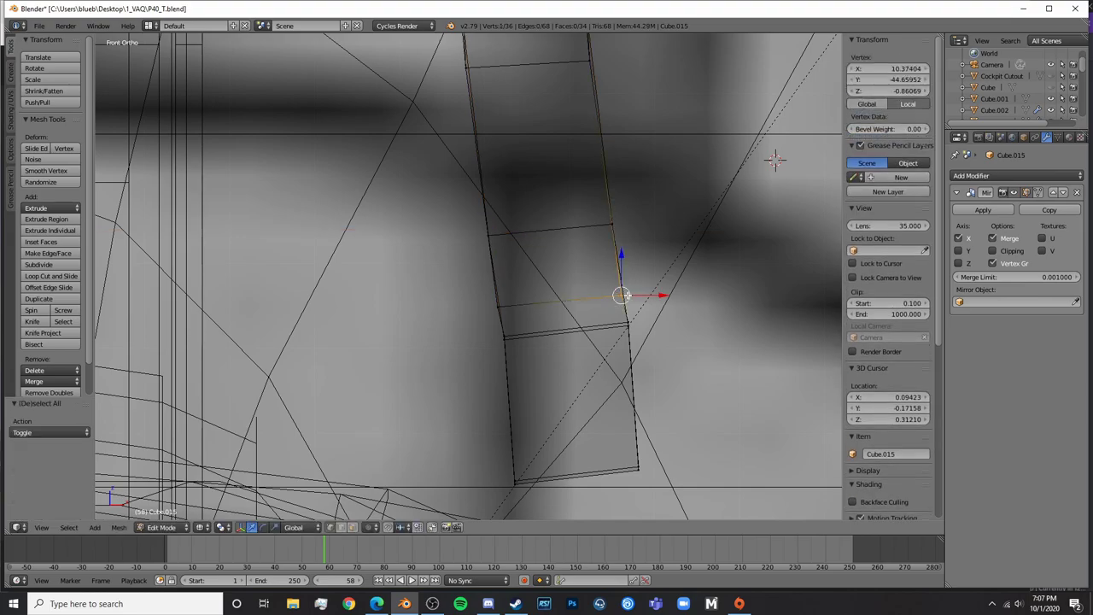
drag(649, 295, 651, 295)
key(Escape)
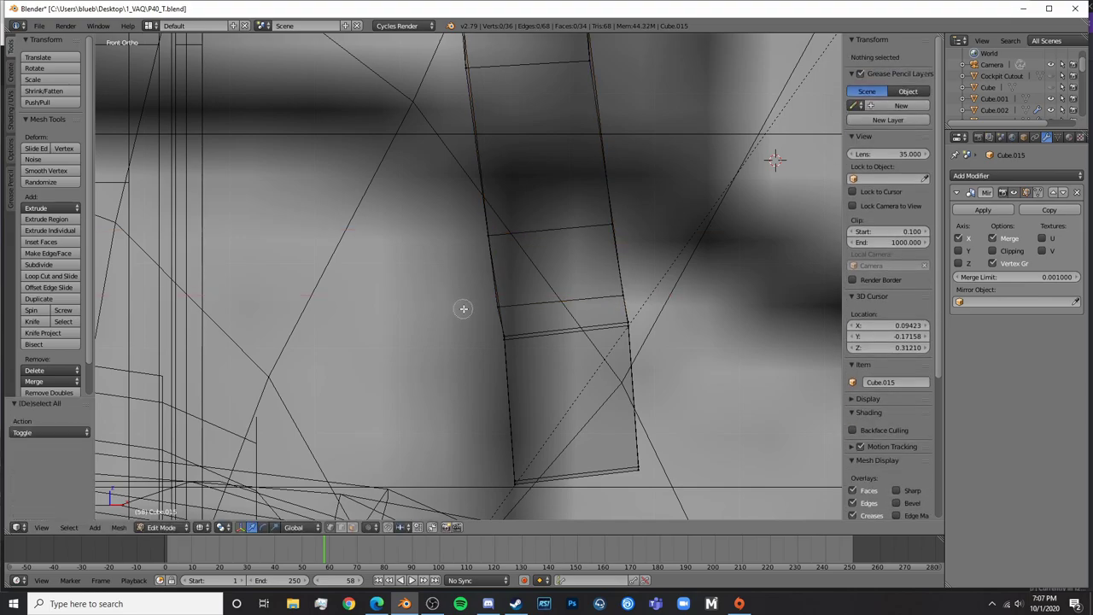
right_click(496, 307)
key(g)
key(x)
click(536, 308)
key(a)
Shift the strut's base face slightly outward along X so the foot continues the strut's slant
right_click(515, 482)
shift+right_click(637, 469)
scroll(589, 435, down, 3)
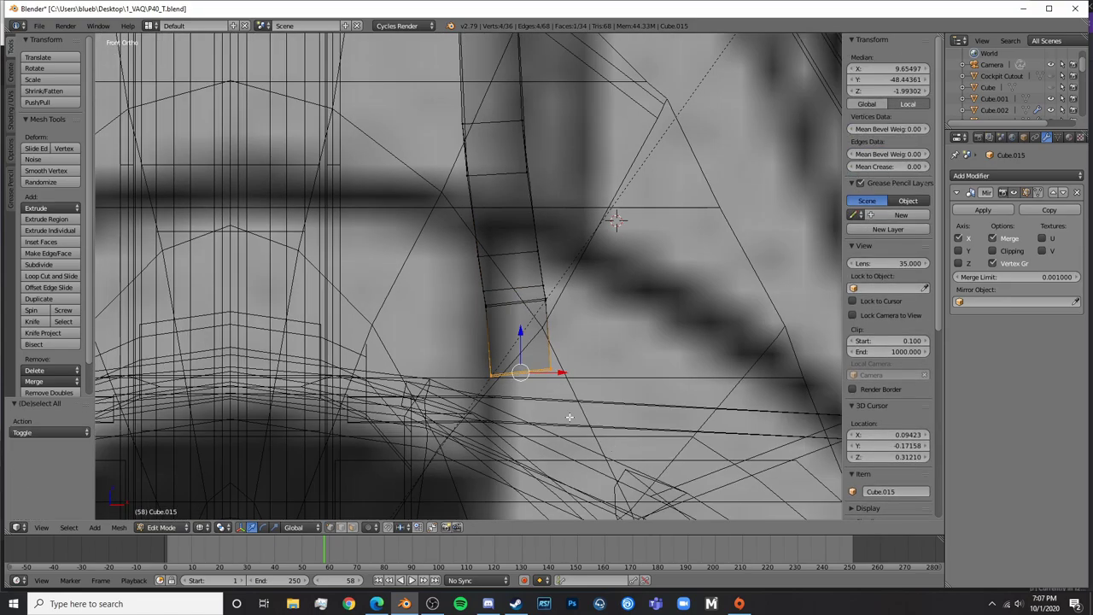
key(g)
key(x)
click(564, 377)
Check the struts against the nose in solid shading and lower the whole strut object to a Z location of 0.44233
key(Tab)
scroll(584, 377, down, 5)
key(z)
middle_drag(586, 380, 637, 302)
key(Tab)
key(Tab)
scroll(638, 301, down, 7)
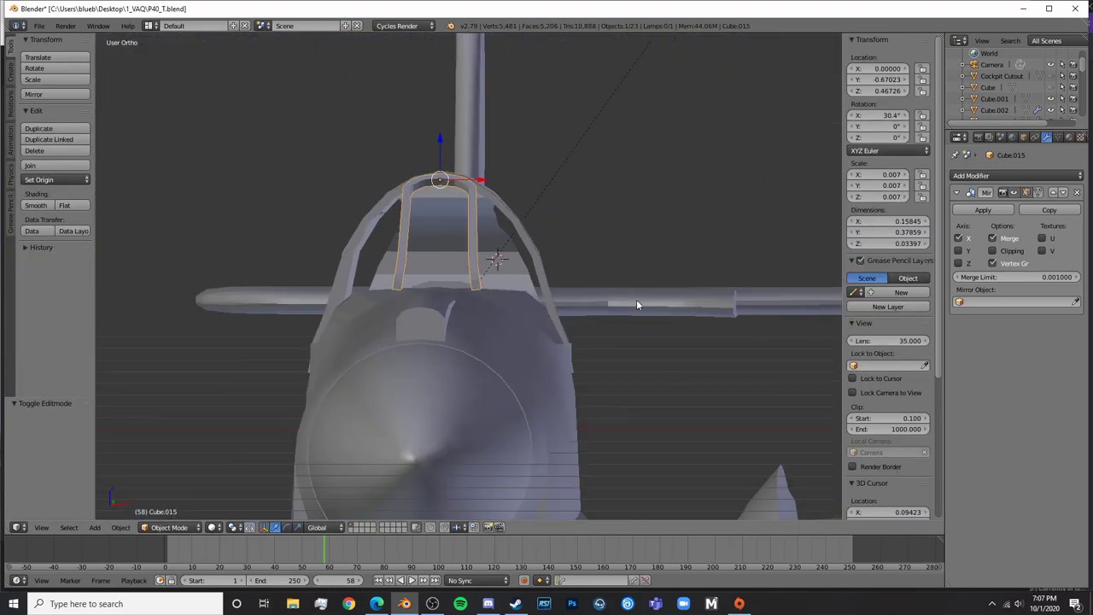
middle_drag(551, 280, 522, 291)
scroll(424, 292, up, 5)
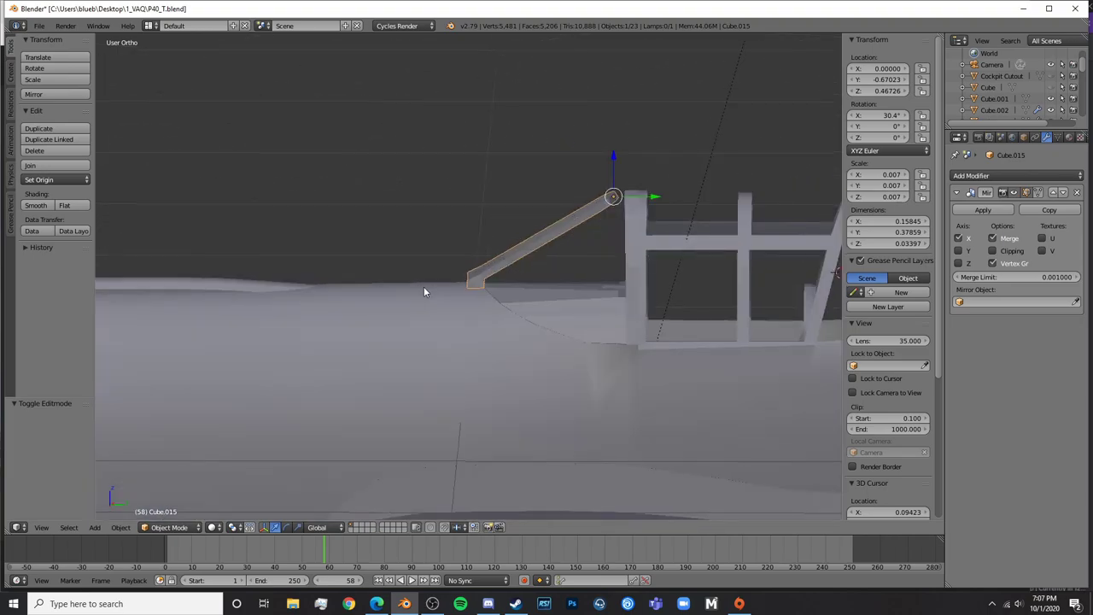
mouse_move(617, 178)
mouse_down()
mouse_move(610, 164)
mouse_move(607, 177)
mouse_up()
mouse_move(385, 236)
middle_down()
mouse_move(684, 252)
mouse_move(447, 298)
mouse_move(510, 208)
mouse_move(473, 256)
mouse_move(378, 305)
mouse_move(569, 324)
middle_up()
Extrude the inner side faces of the strut's foot 0.026 toward the centre line to start a lower crossbar
key(a)
key(shift+z)
key(shift+z)
scroll(546, 325, up, 6)
key(Tab)
middle_drag(446, 330, 459, 257)
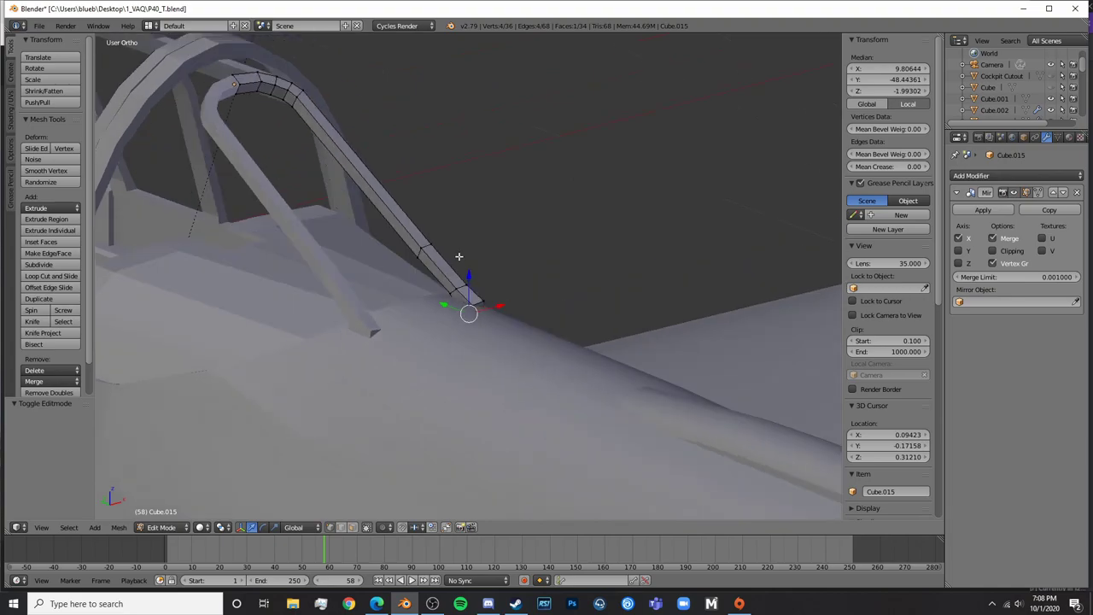
scroll(448, 341, up, 5)
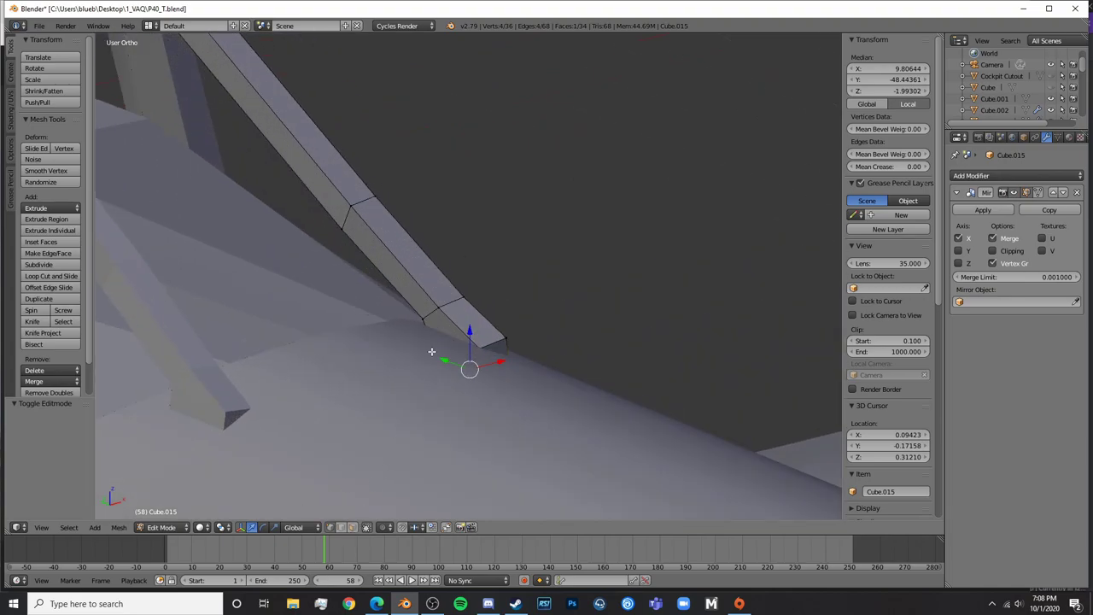
key(z)
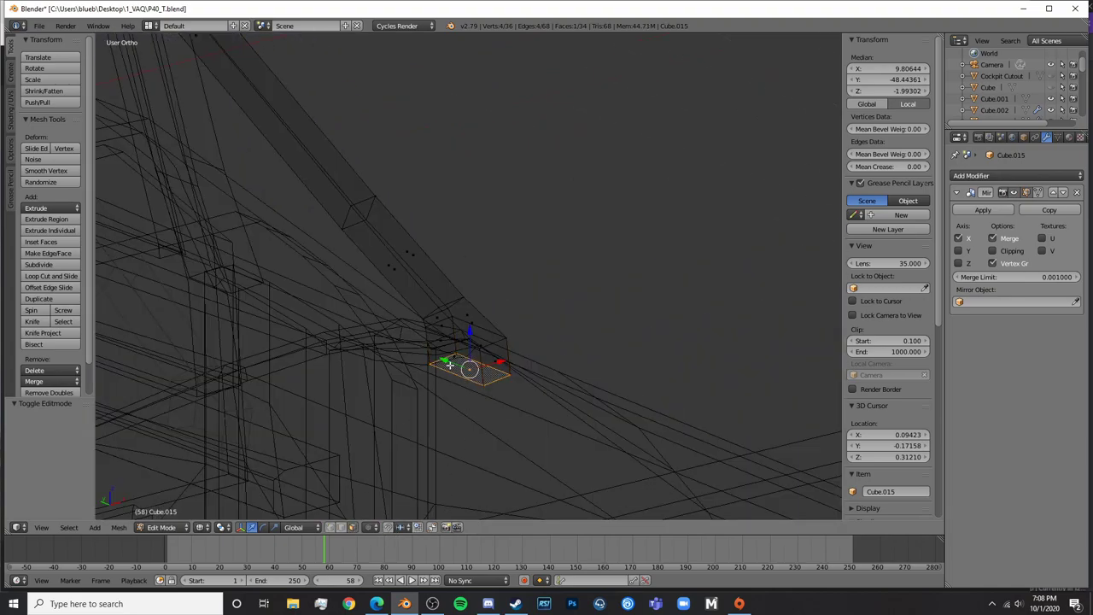
right_click(455, 357)
shift+right_click(444, 325)
key(z)
key(e)
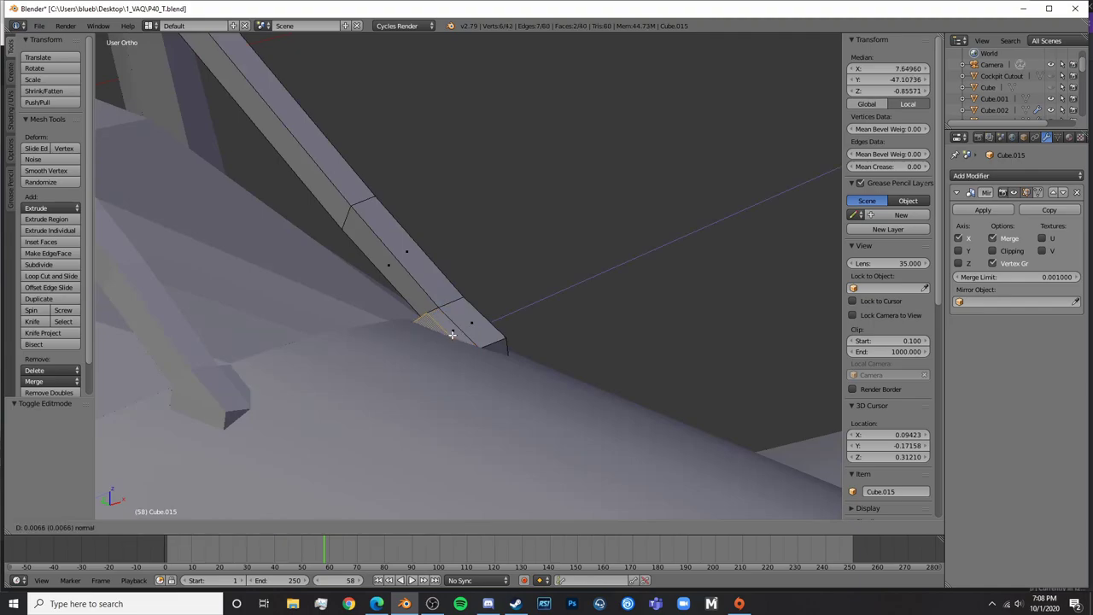
click(420, 340)
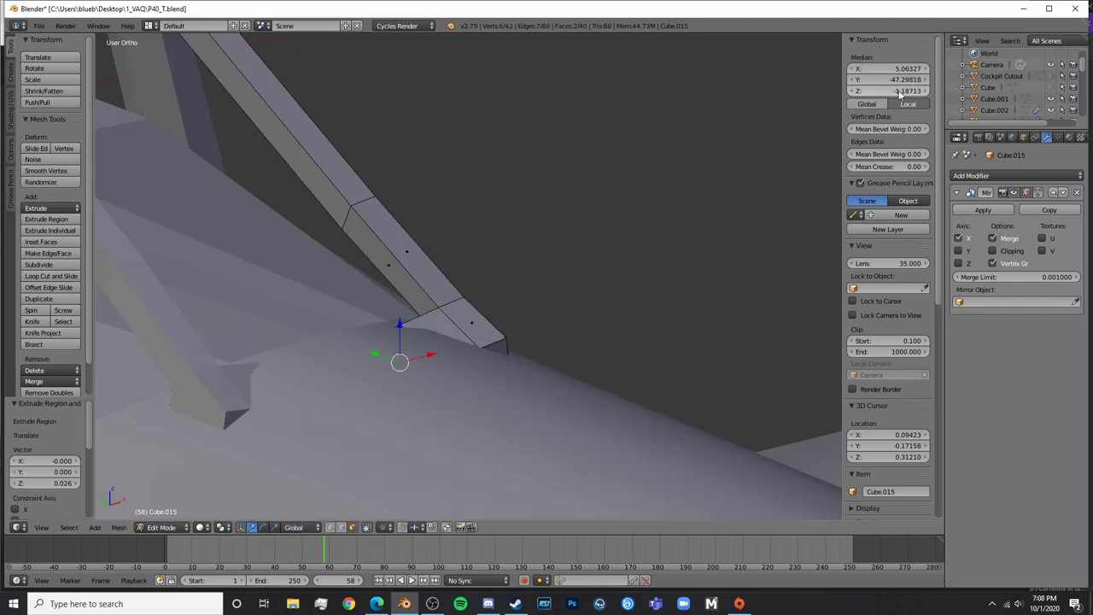
Raise the crossbar's end 0.014 in front view and reposition it over the curve of the nose
key(KP_1)
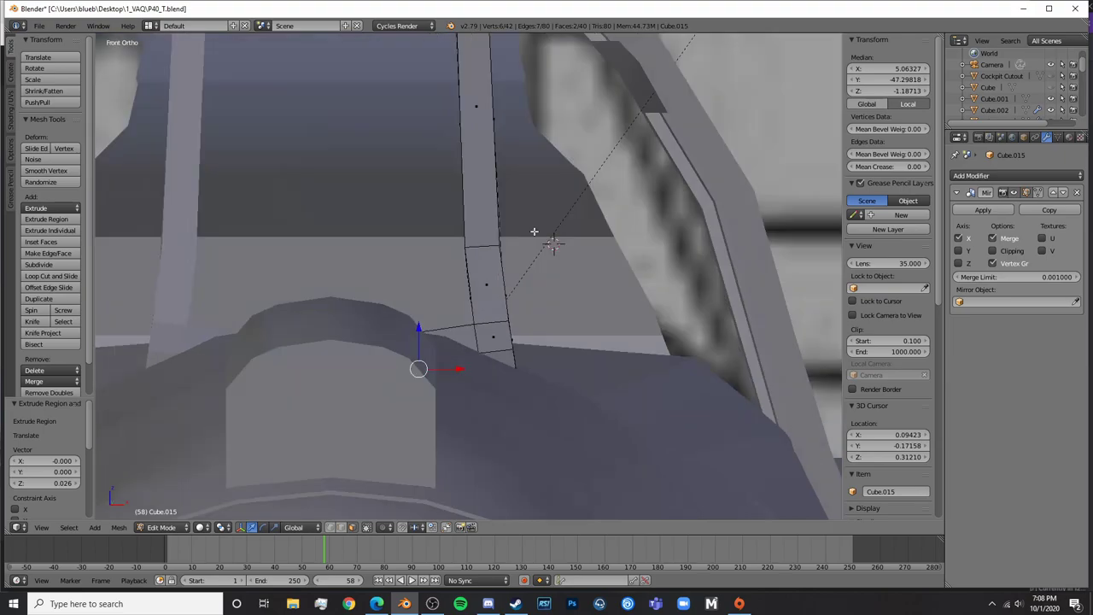
key(z)
drag(416, 338, 419, 305)
key(g)
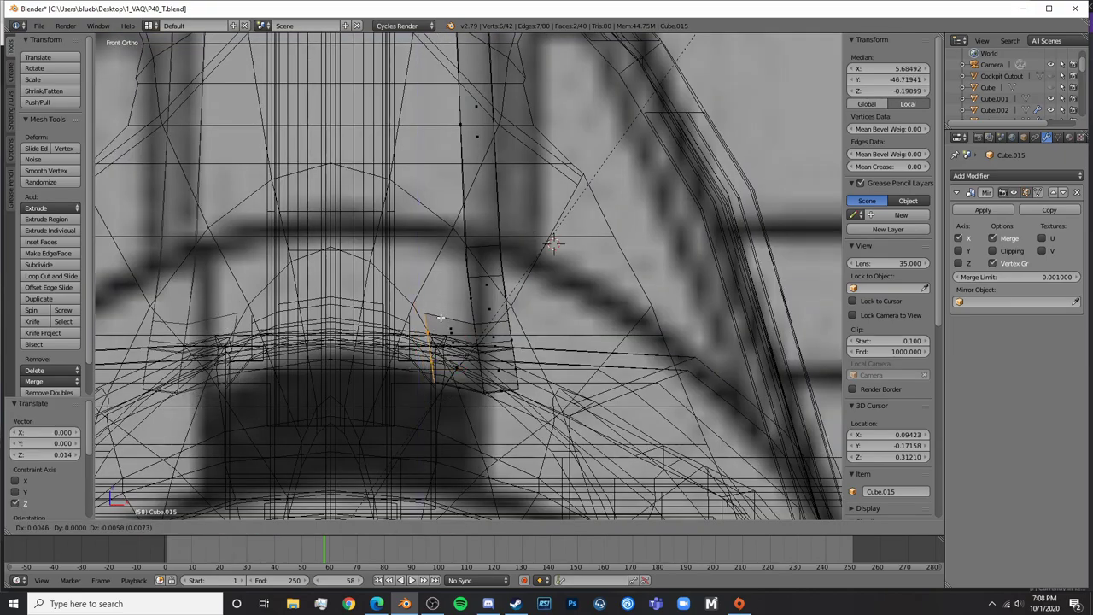
click(393, 295)
Extrude the crossbar's end another 0.013 toward the mirror centre and raise it to complete the arch
key(e)
click(359, 288)
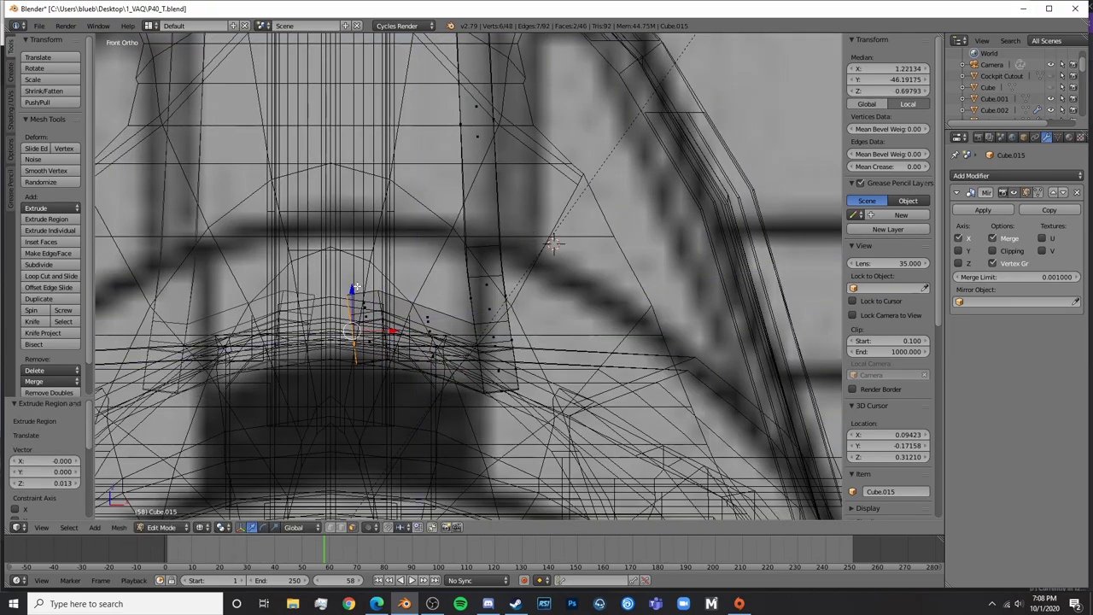
key(g)
click(345, 268)
key(Tab)
key(z)
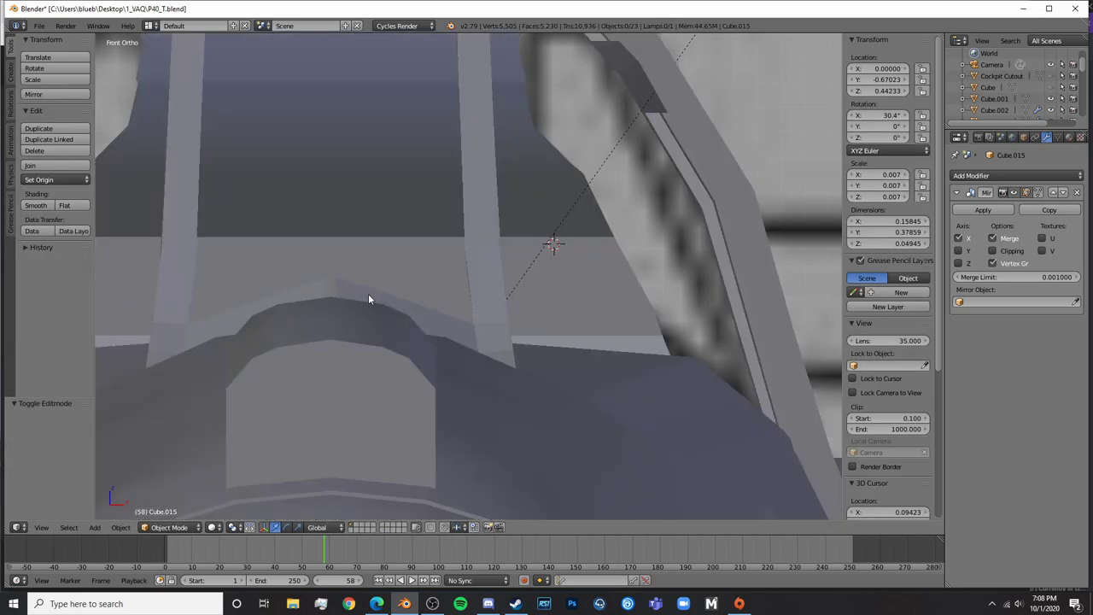
Inspect the new crossbar's fit on the nose and the gap at its centre from several angles
mouse_move(368, 294)
middle_down()
mouse_move(346, 311)
mouse_move(572, 295)
middle_up()
key(Tab)
key(Tab)
scroll(441, 299, down, 7)
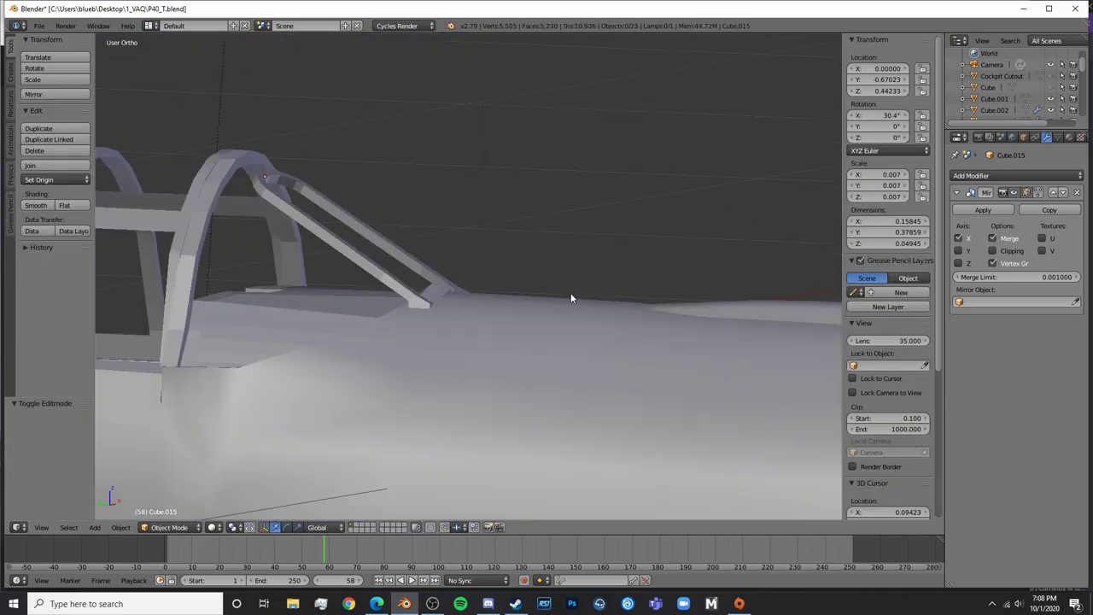
middle_drag(461, 291, 527, 252)
key(Tab)
scroll(527, 252, up, 5)
drag(544, 225, 540, 228)
key(Tab)
key(Tab)
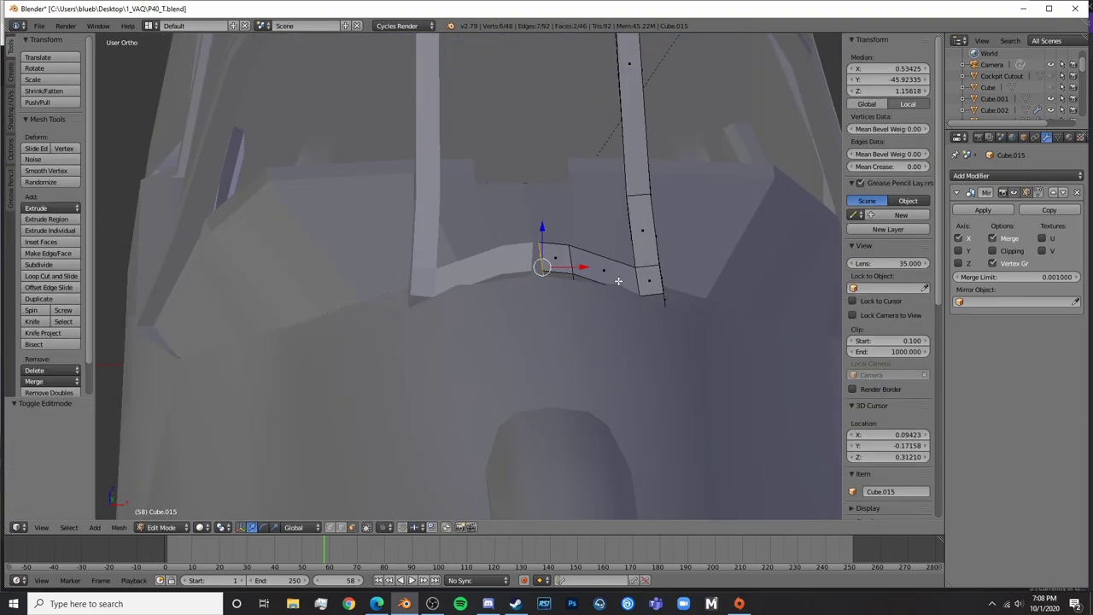
Raise the top face of the strut's foot 0.005 along Z
key(a)
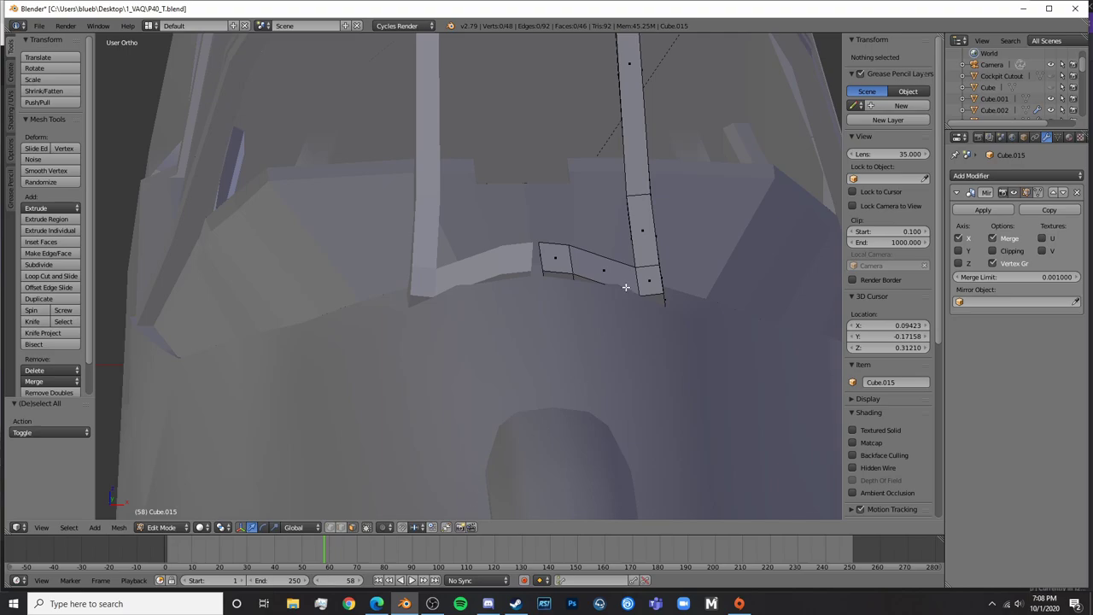
right_click(626, 287)
key(g)
key(z)
click(659, 237)
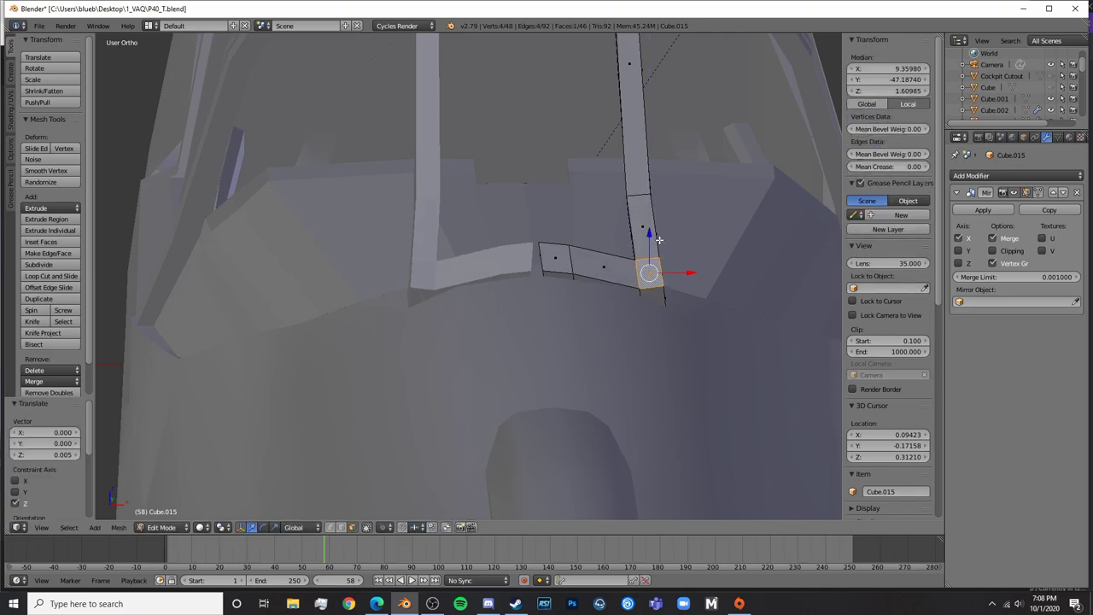
Select the strut's upper section in side view and move it up and forward toward the reference windshield line
key(Tab)
middle_drag(658, 237, 501, 177)
scroll(582, 240, down, 5)
key(KP_3)
right_click(494, 160)
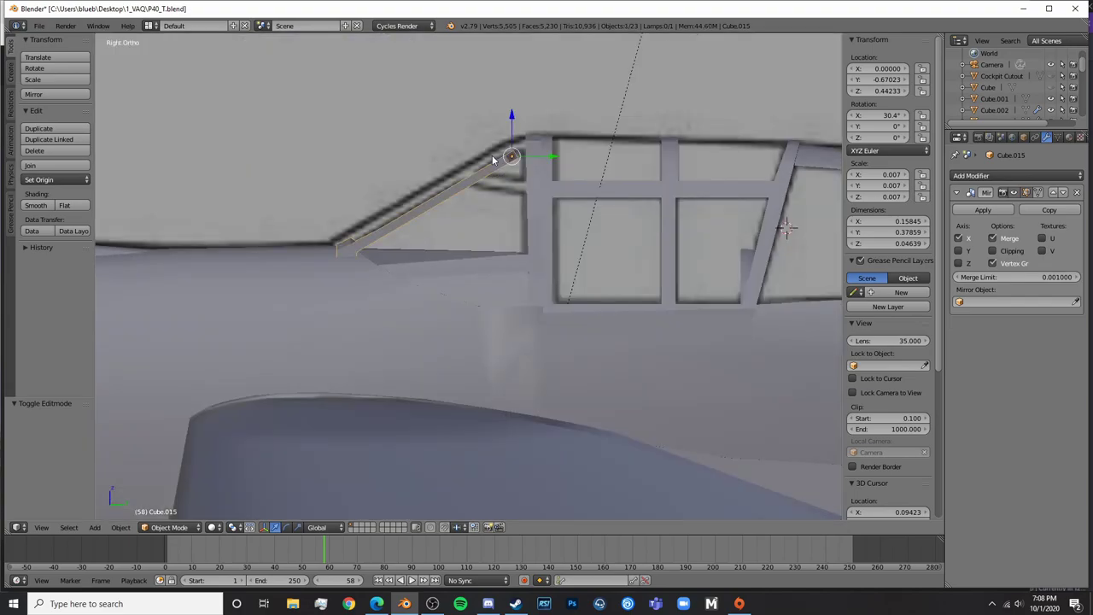
key(Tab)
scroll(501, 195, up, 2)
shift+middle_drag(475, 248, 472, 350)
key(z)
key(a)
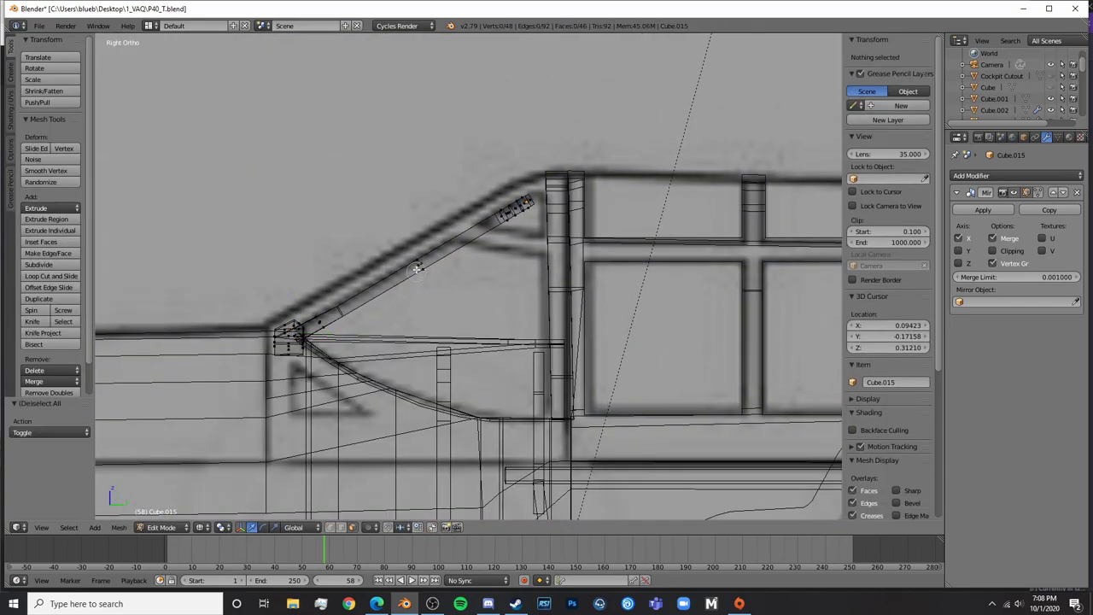
key(a)
key(g)
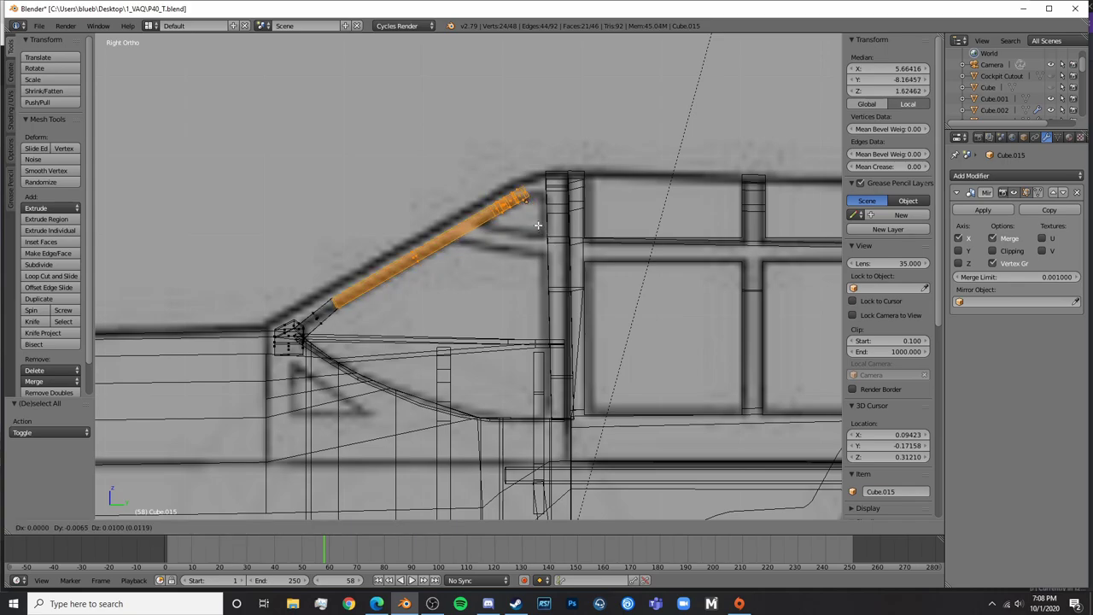
click(542, 224)
Rotate the upper strut section -1.77° and move it about 0.002 back and 0.006 up
key(r)
click(541, 222)
key(g)
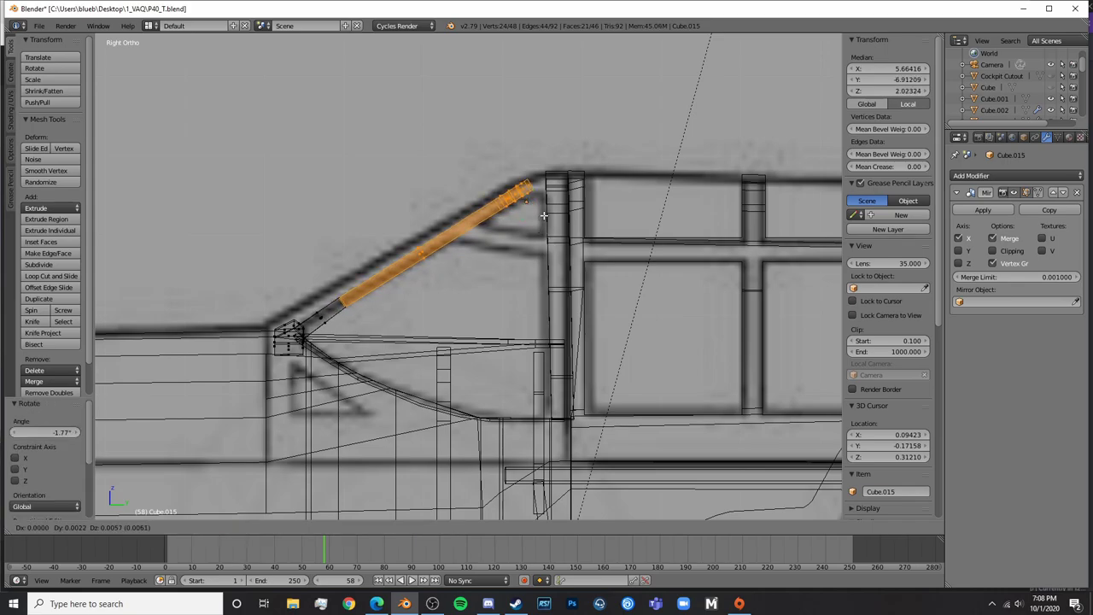
click(544, 216)
Check the strut in solid shading and slide its upper section slightly forward and down along the windshield slope
key(Tab)
key(z)
mouse_move(479, 224)
middle_down()
mouse_move(533, 254)
mouse_move(527, 278)
mouse_move(427, 277)
middle_up()
key(Tab)
key(KP_3)
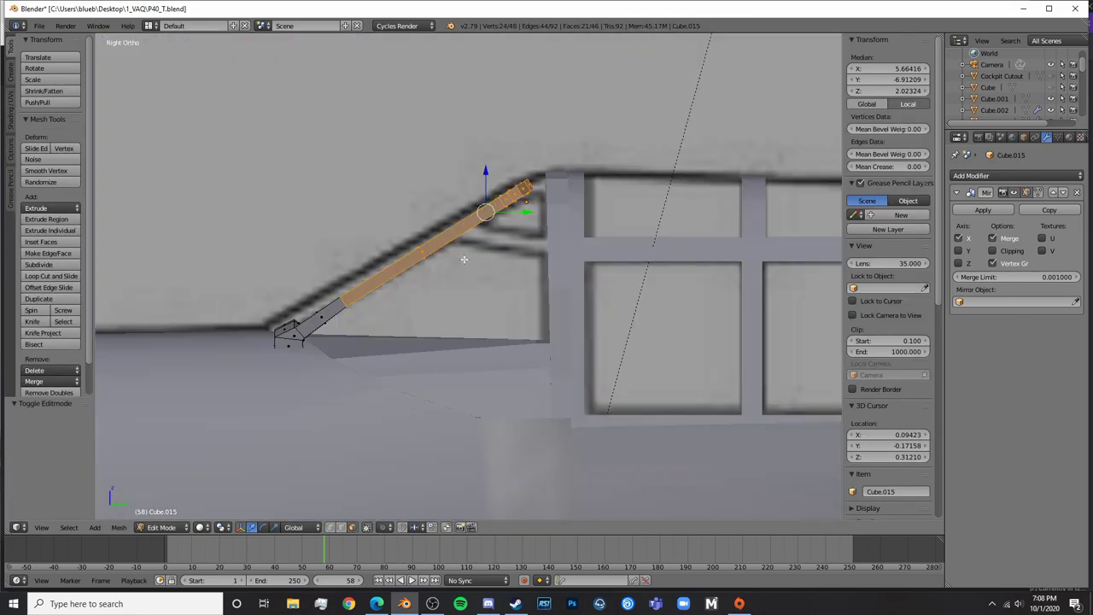
key(g)
click(488, 243)
Inspect the windshield frame against the side reference and in 3D, comparing it with the P-40 photo in the browser
key(Tab)
key(z)
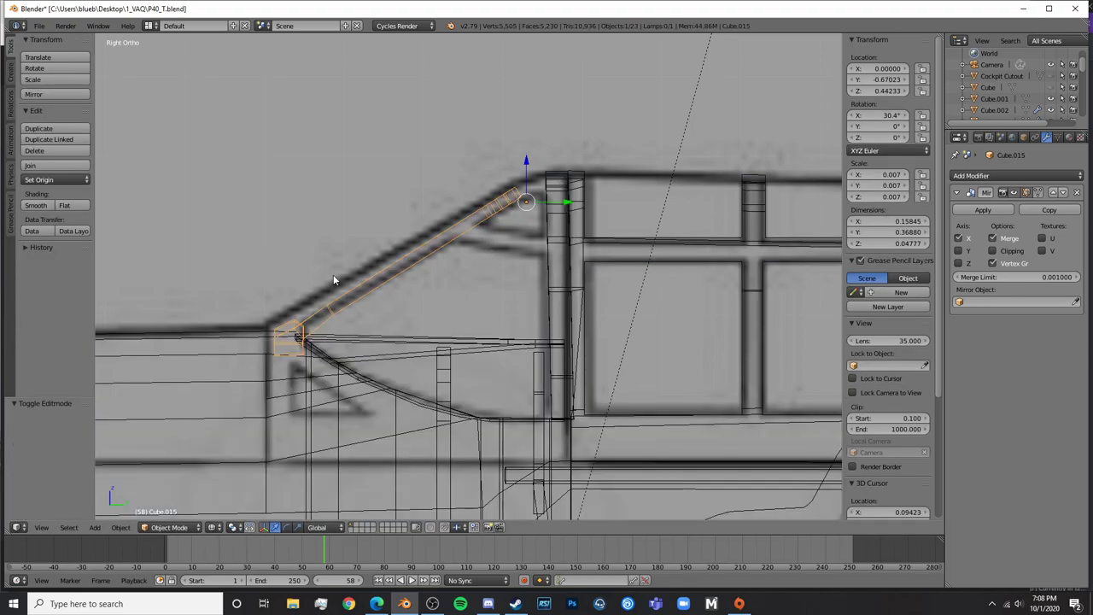
key(Tab)
mouse_move(333, 274)
middle_down()
mouse_move(447, 295)
mouse_move(551, 356)
mouse_move(547, 296)
mouse_move(484, 341)
middle_up()
key(z)
key(Tab)
key(a)
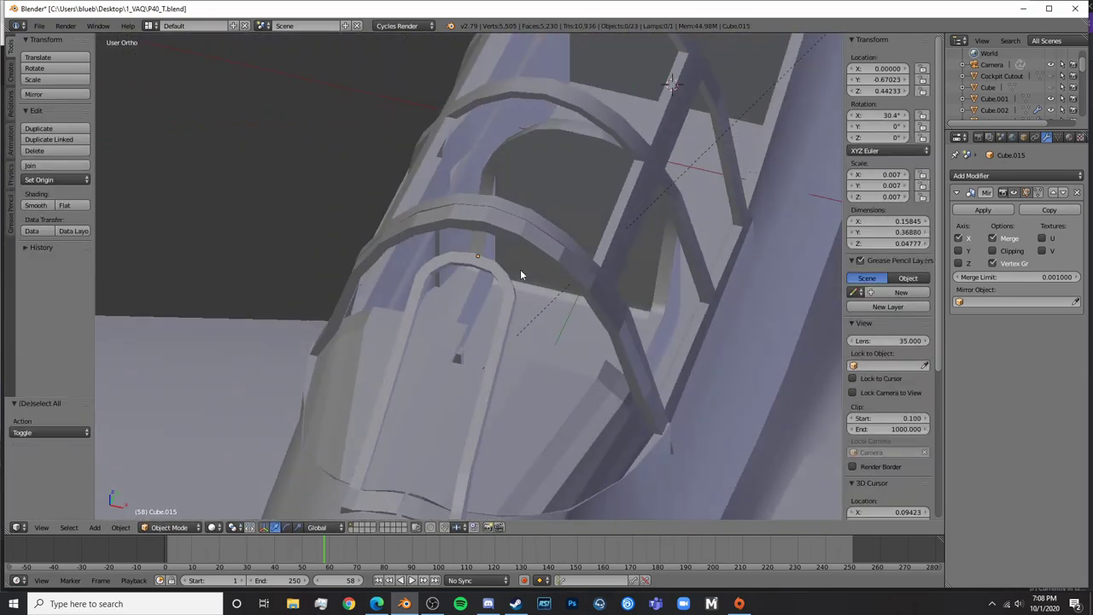
click(376, 604)
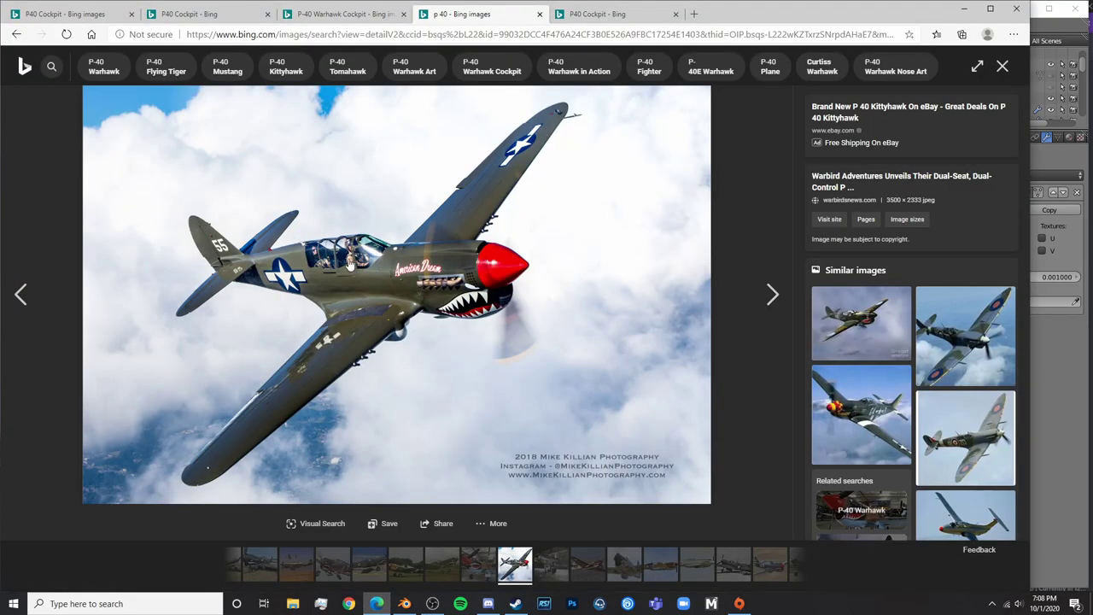
click(407, 604)
middle_drag(482, 404, 490, 270)
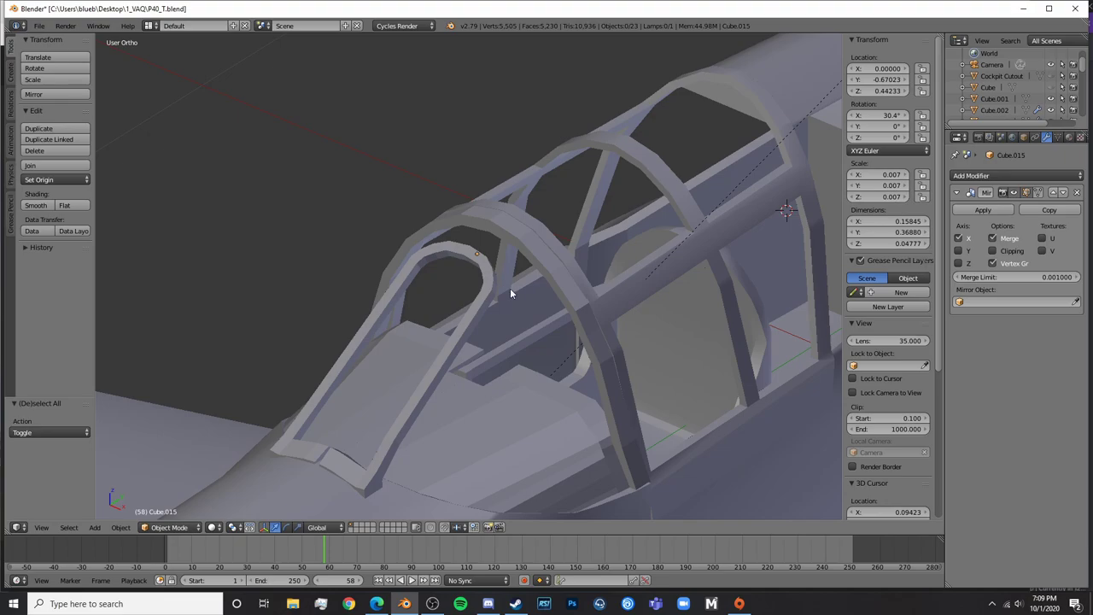
Try to extrude a face at the windshield frame's upper corner toward the front canopy hoop
scroll(510, 293, up, 5)
middle_drag(577, 229, 505, 301)
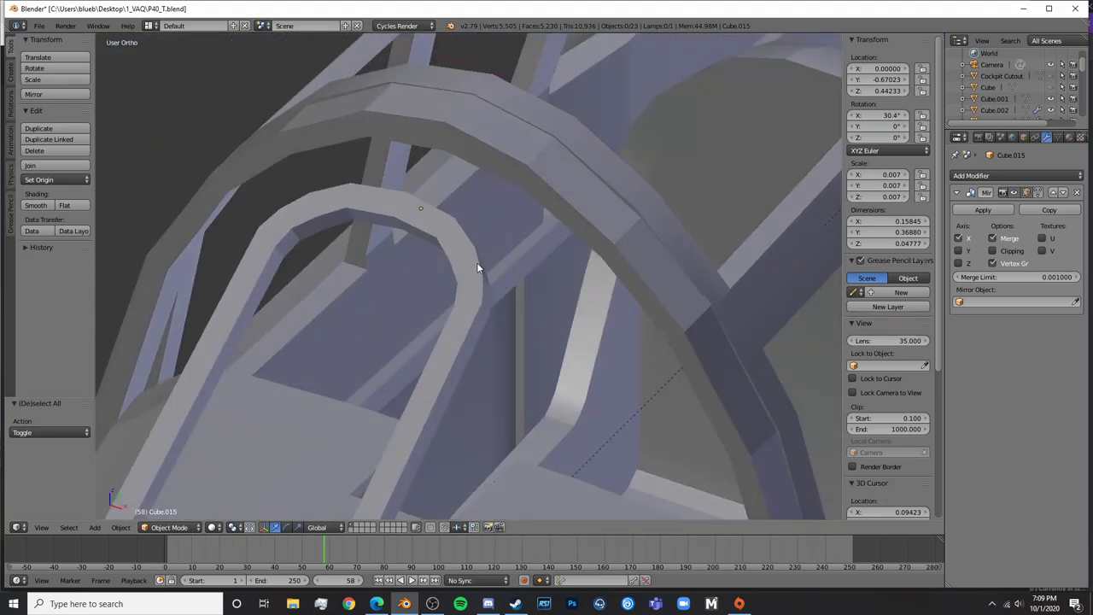
right_click(484, 273)
key(Tab)
right_click(484, 273)
key(e)
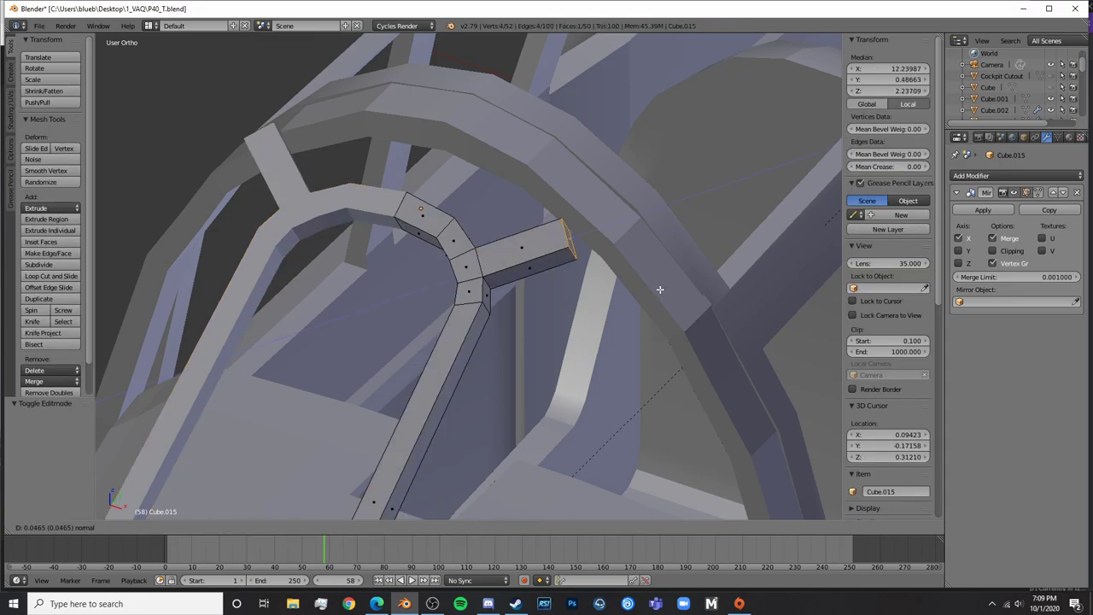
click(691, 287)
key(Tab)
middle_drag(692, 287, 657, 340)
scroll(657, 340, down, 4)
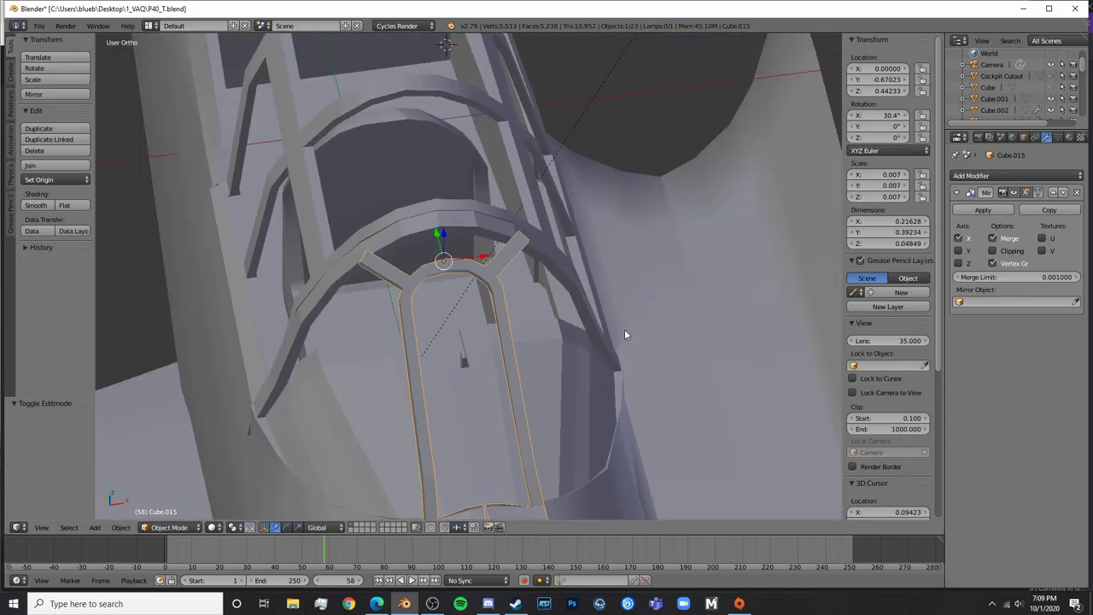
key(Tab)
middle_drag(580, 307, 502, 253)
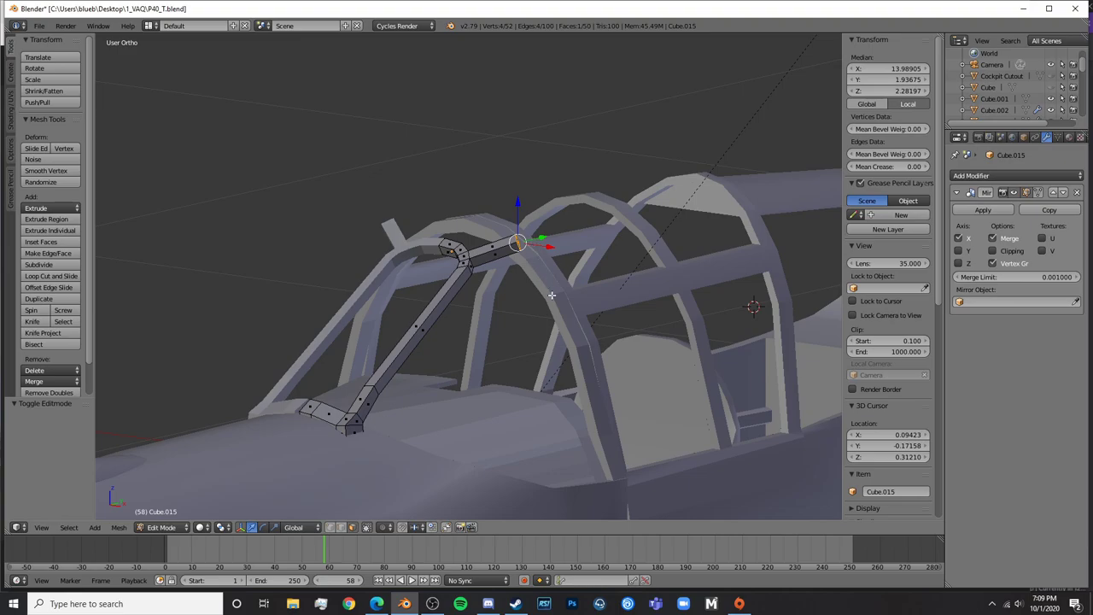
key(Tab)
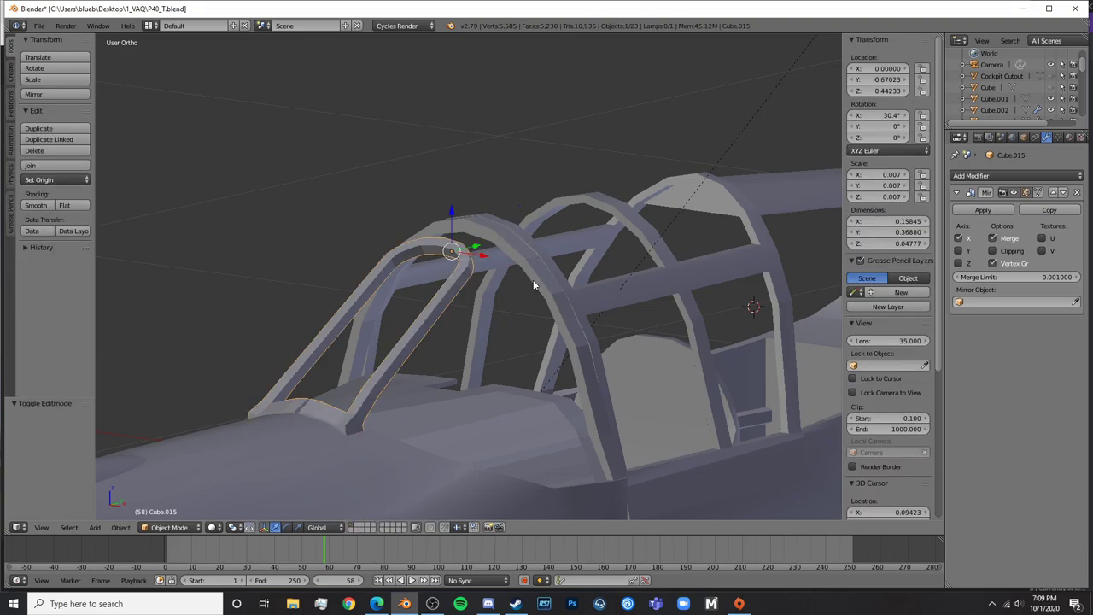
Join the windshield frame and the front canopy hoop into one object, with the hoop as the active object
scroll(533, 290, up, 3)
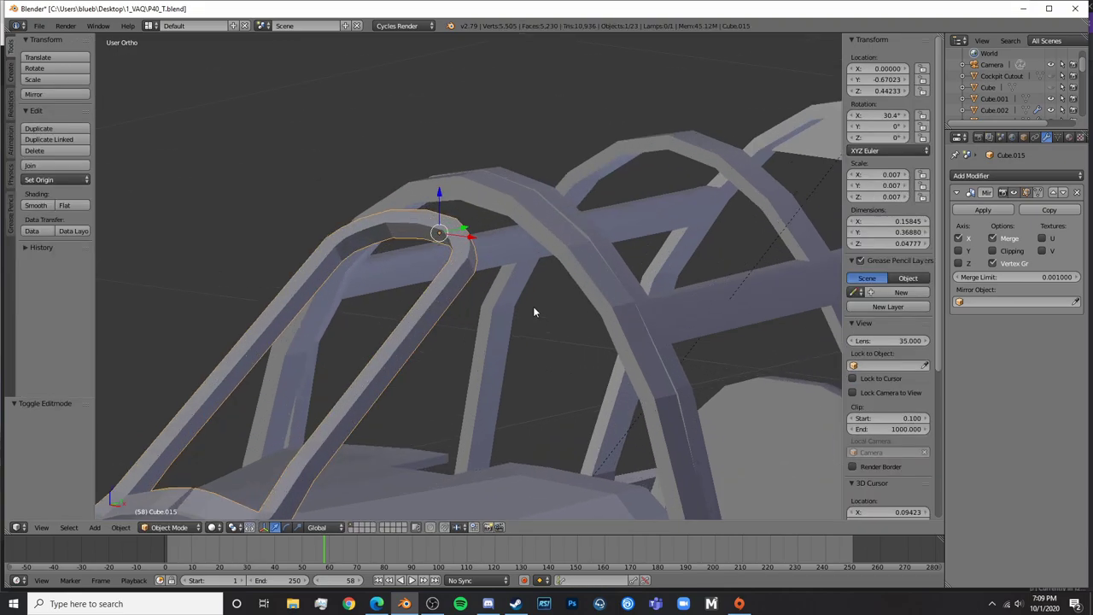
shift+right_click(557, 240)
scroll(602, 286, down, 3)
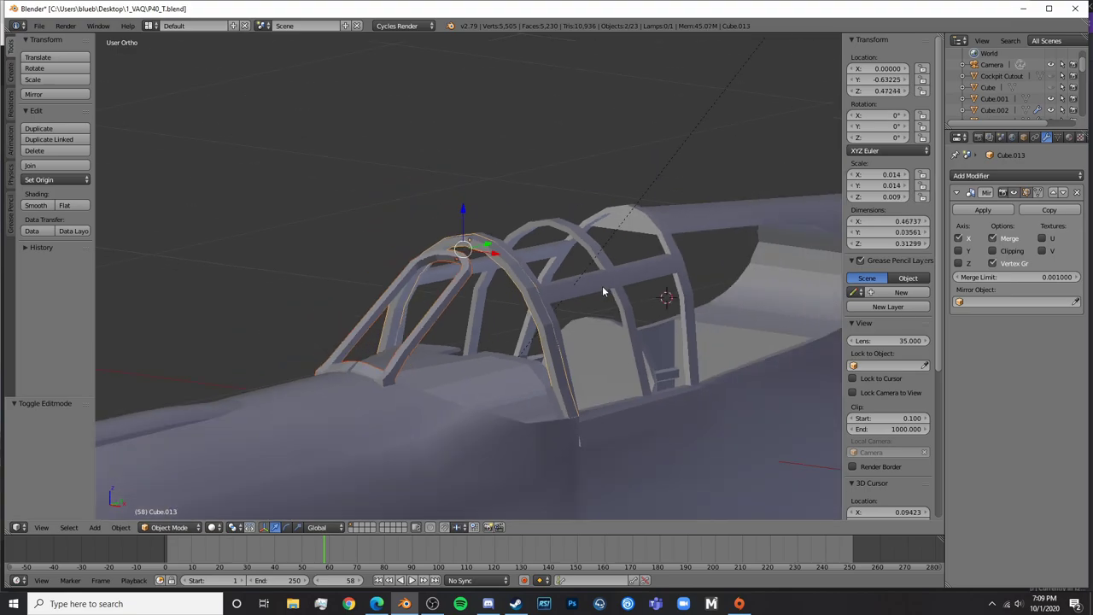
right_click(380, 373)
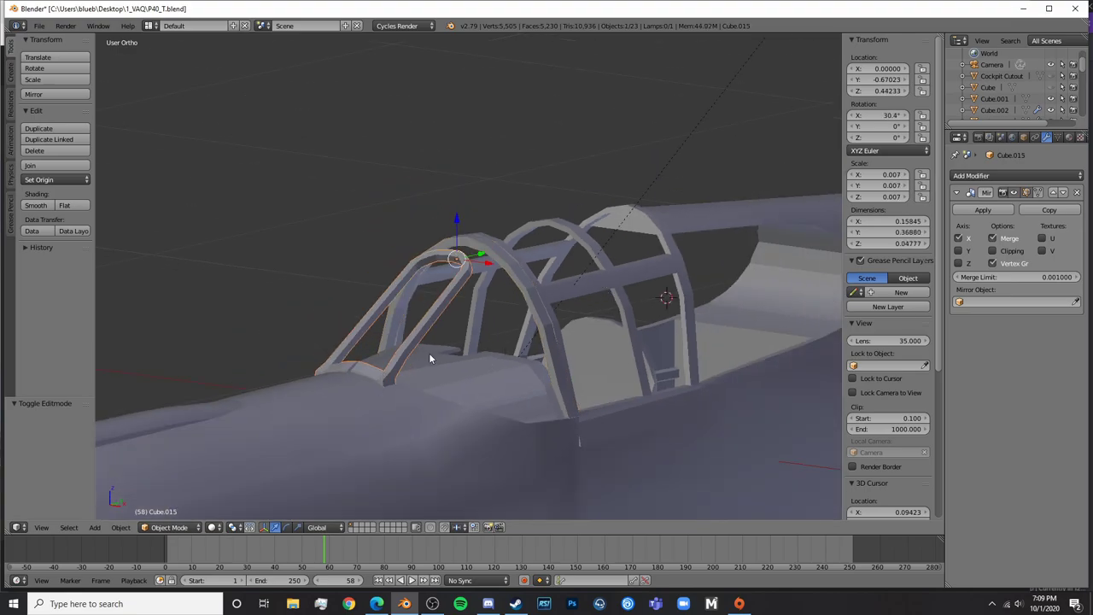
right_click(526, 288)
middle_drag(453, 288, 523, 323)
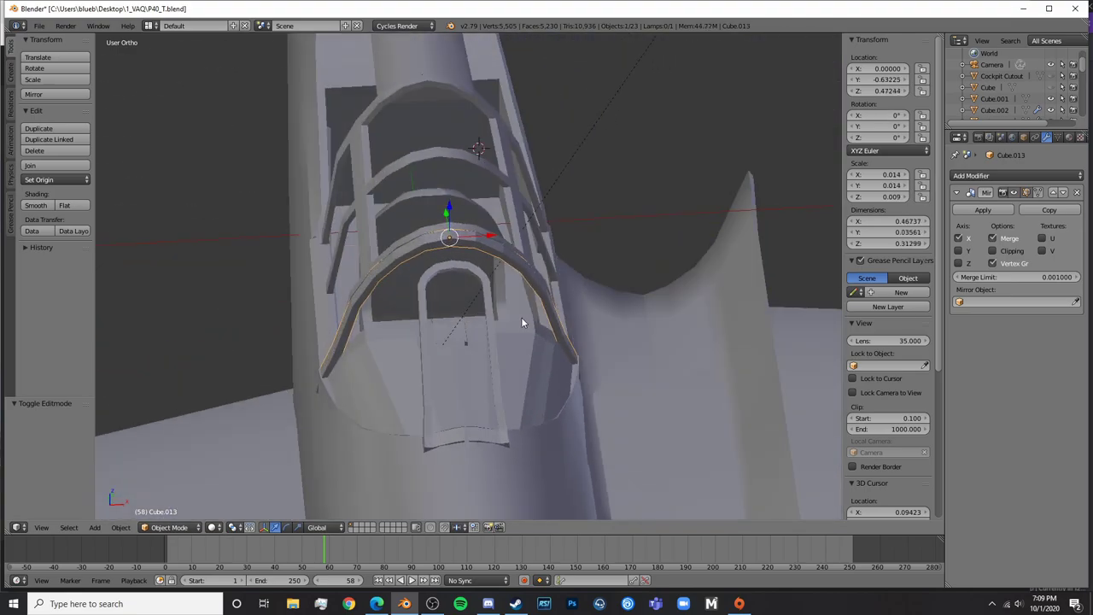
right_click(487, 287)
right_click(501, 254)
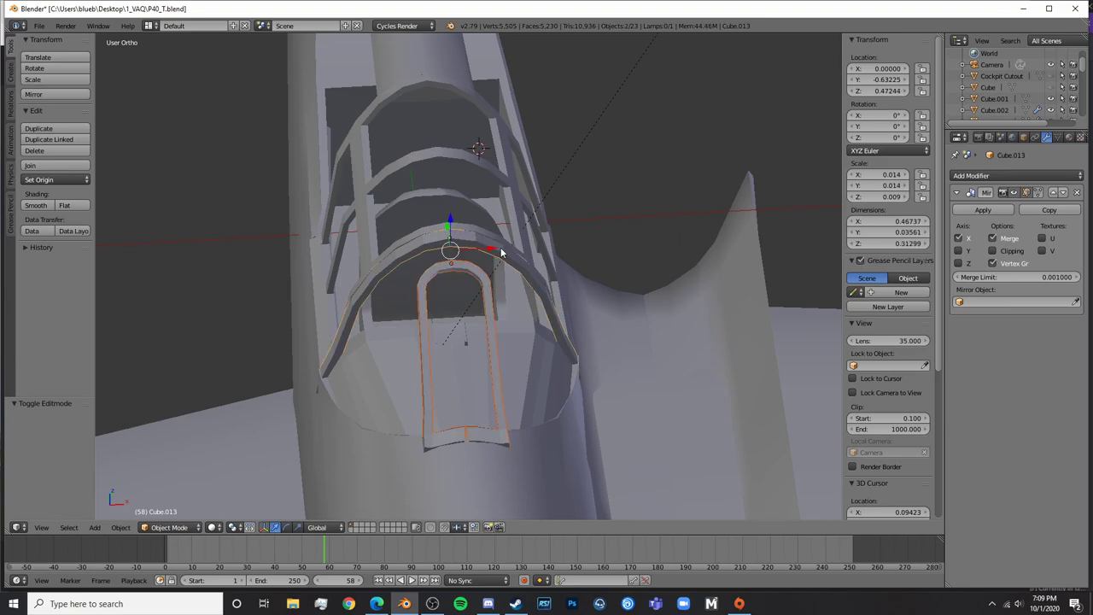
key(ctrl+j)
Add one loop cut to the hoop's upper segment facing the windshield frame, sliding it about -0.46 toward the segment's outer end
scroll(508, 316, up, 4)
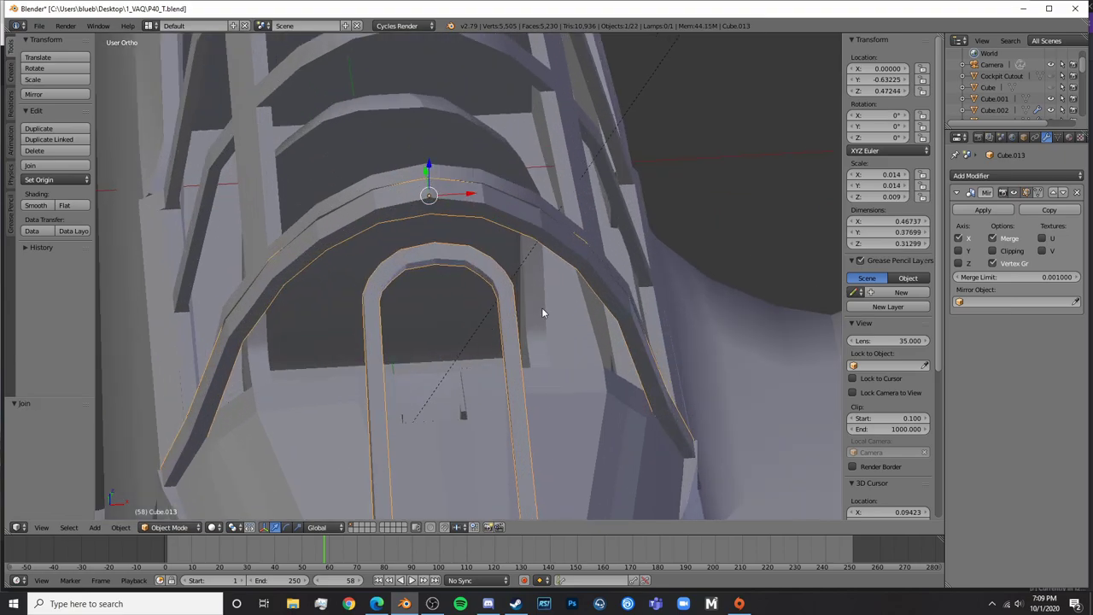
middle_drag(583, 276, 554, 282)
key(Tab)
scroll(543, 263, up, 3)
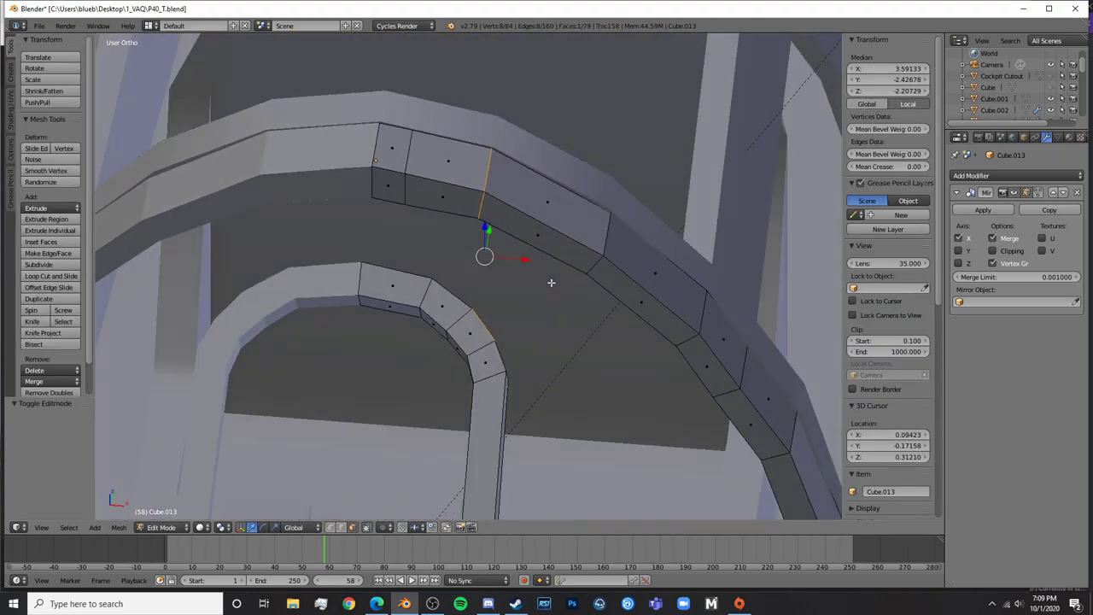
key(a)
key(ctrl+r)
click(556, 236)
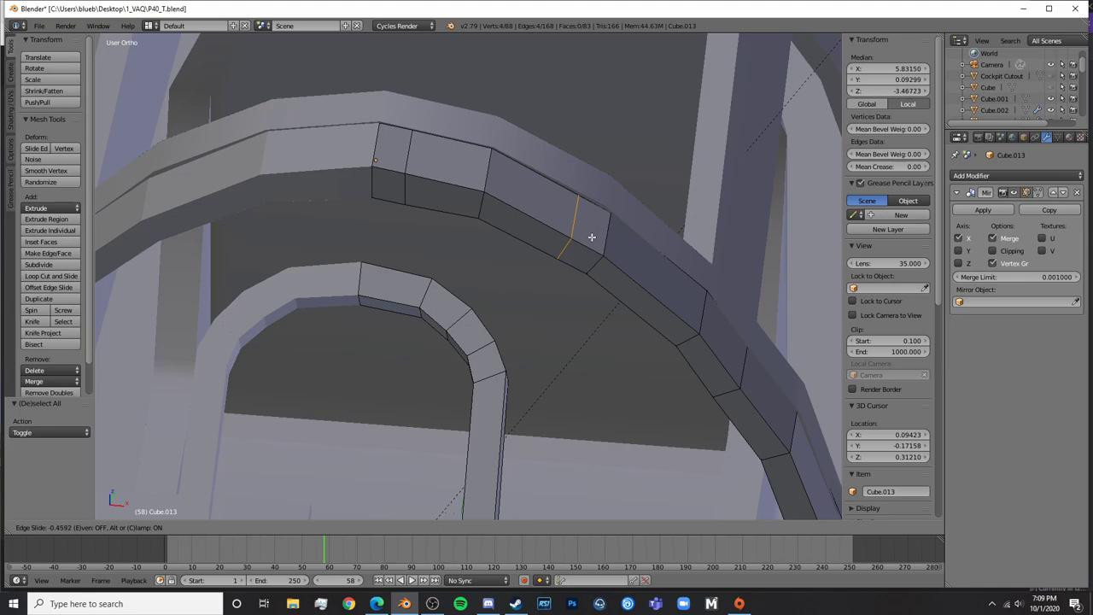
click(591, 237)
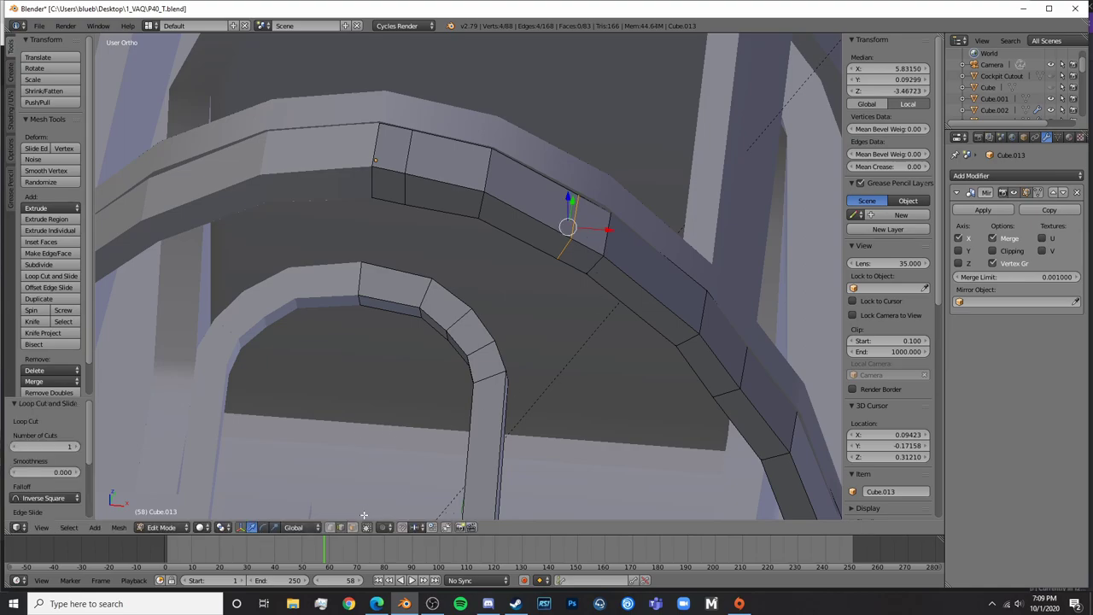
Delete the facing faces on the windshield frame's upper corner and the hoop's narrow segment, and switch to edge selection
click(353, 527)
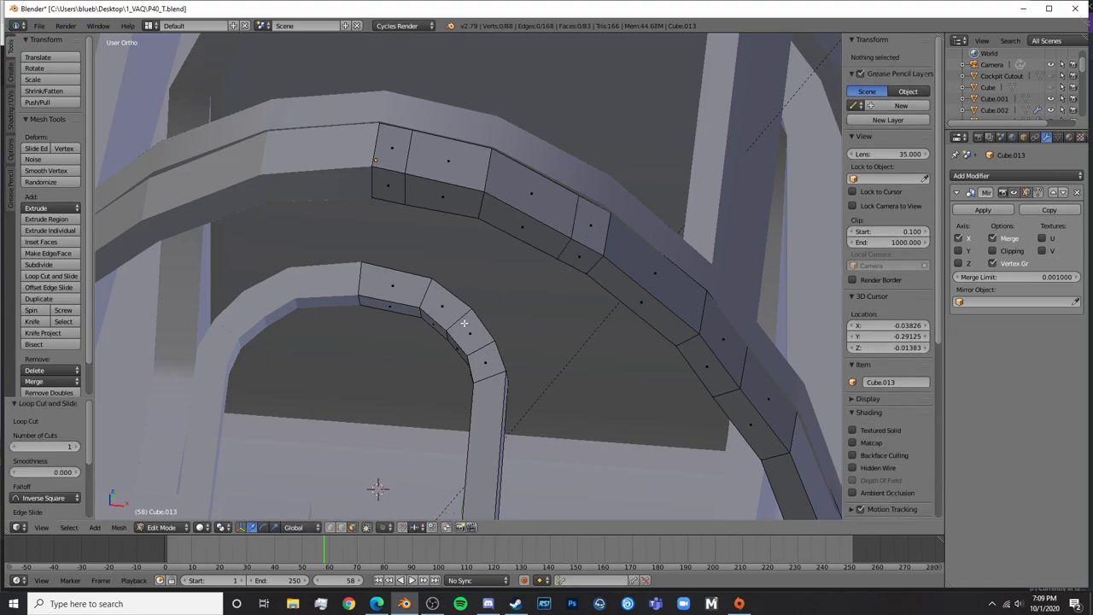
middle_drag(538, 290, 479, 410)
right_click(399, 264)
shift+right_click(574, 259)
key(x)
click(578, 263)
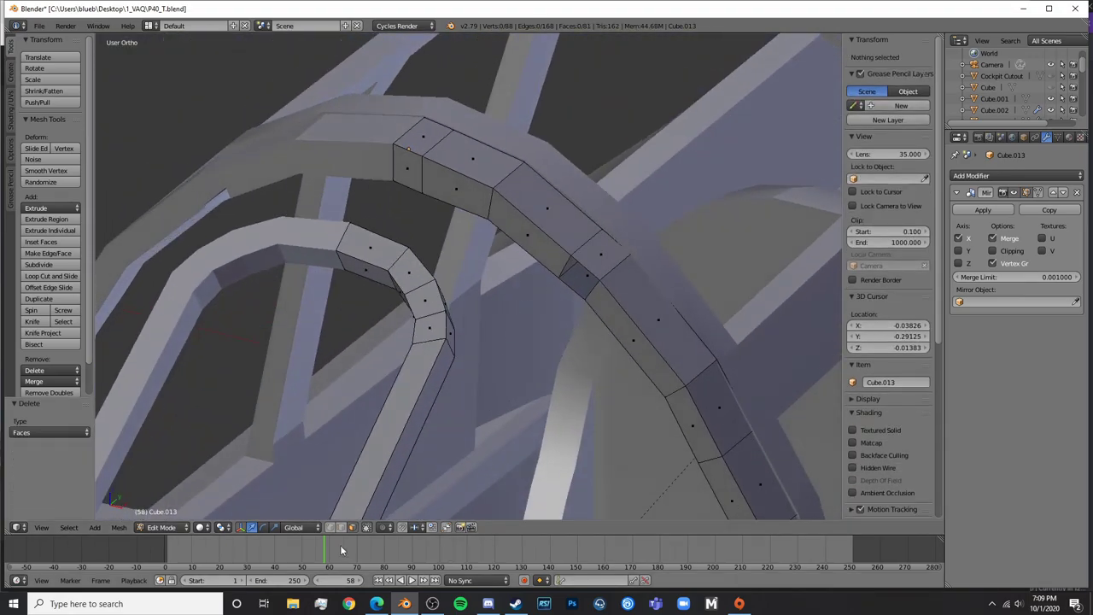
click(342, 527)
Try to fill a face between the open edges of the frame corner and the hoop, and undo it
right_click(441, 307)
middle_drag(441, 307, 473, 263)
key(f)
key(a)
right_click(555, 283)
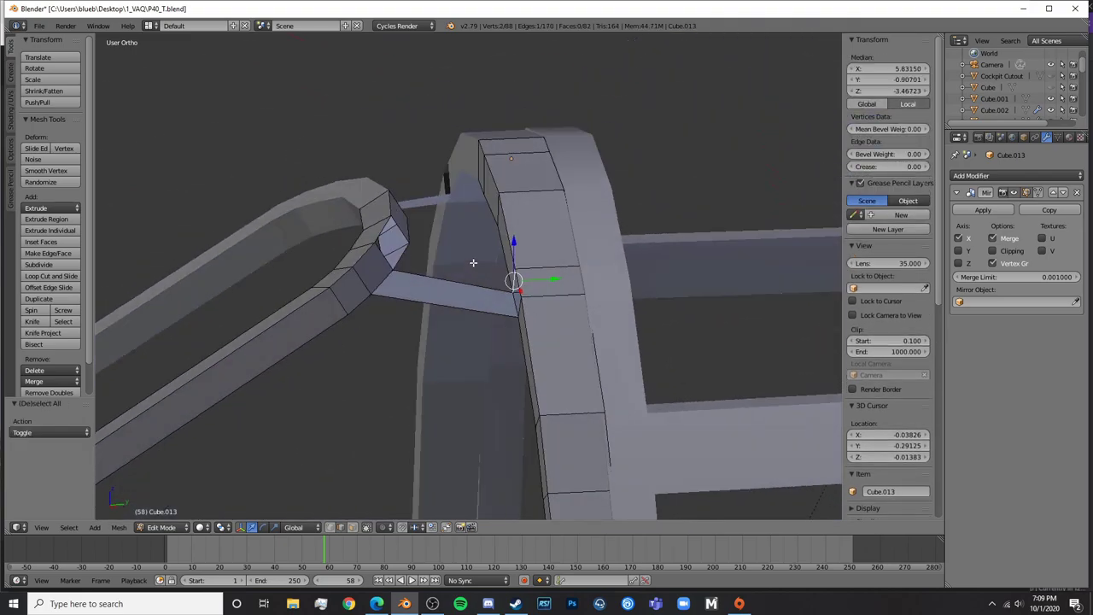
key(ctrl+z)
key(ctrl+z)
key(ctrl+z)
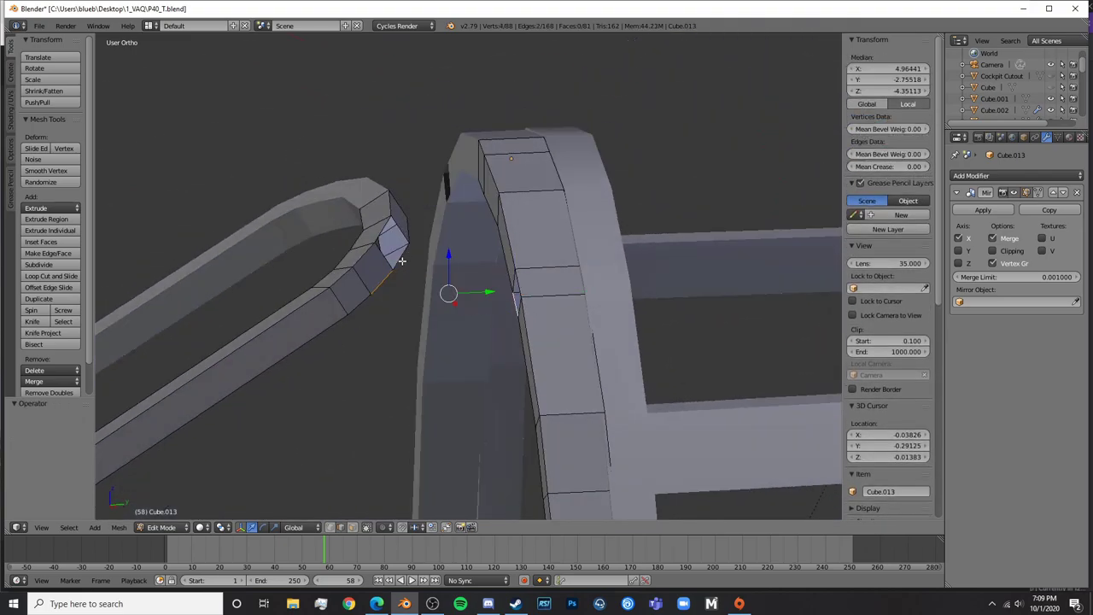
Fill two faces between matching open edges of the frame corner and the hoop to start a connecting brace
middle_drag(481, 304, 541, 317)
shift+right_click(556, 298)
key(f)
key(a)
right_click(556, 278)
middle_drag(556, 279, 526, 288)
shift+right_click(424, 240)
key(f)
key(a)
Close the connecting brace by filling its two remaining sides between the frame corner and the hoop
right_click(408, 267)
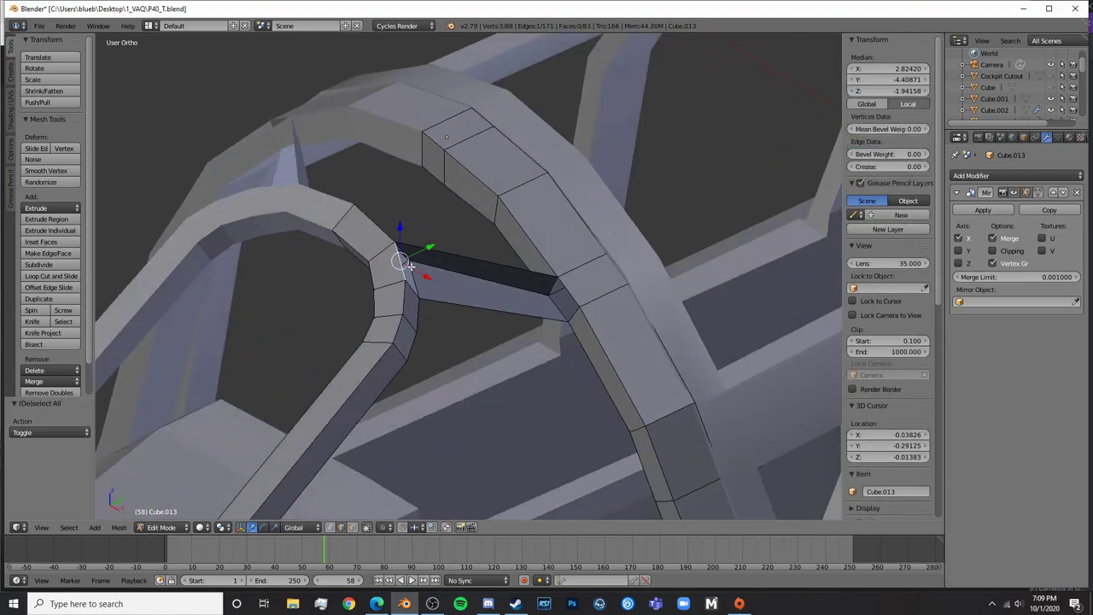
shift+right_click(573, 290)
key(f)
key(a)
right_click(540, 306)
shift+right_click(540, 318)
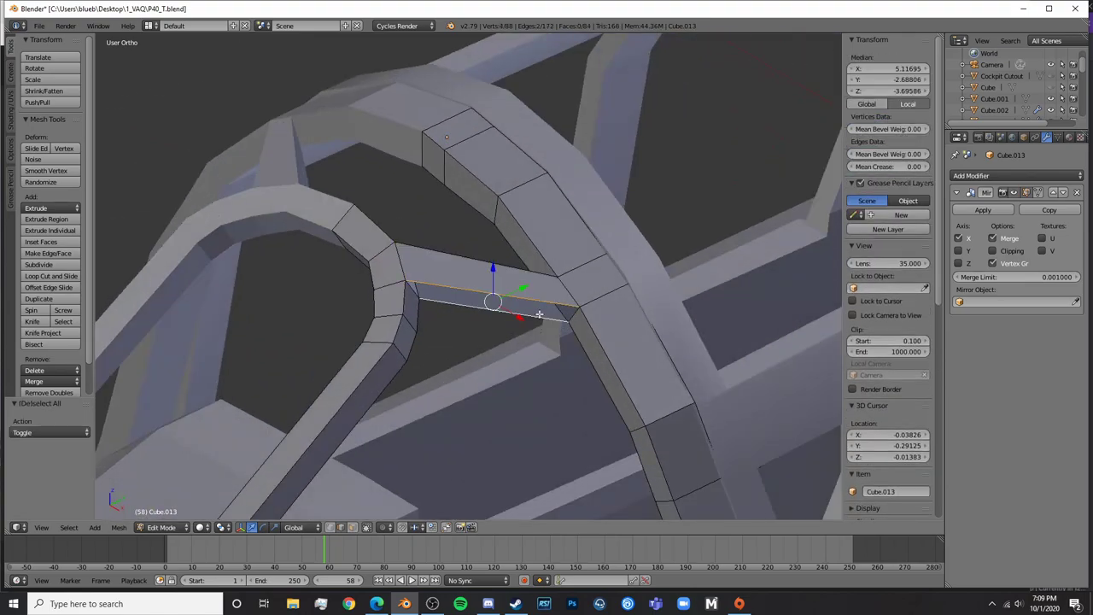
key(f)
key(a)
Examine the new brace in solid and rendered shading and compare it with the side reference and top view
key(Tab)
scroll(540, 323, down, 5)
mouse_move(540, 321)
middle_down()
mouse_move(567, 357)
mouse_move(513, 348)
mouse_move(506, 320)
mouse_move(484, 311)
middle_up()
key(shift+z)
key(shift+z)
key(Tab)
scroll(513, 348, up, 4)
key(KP_3)
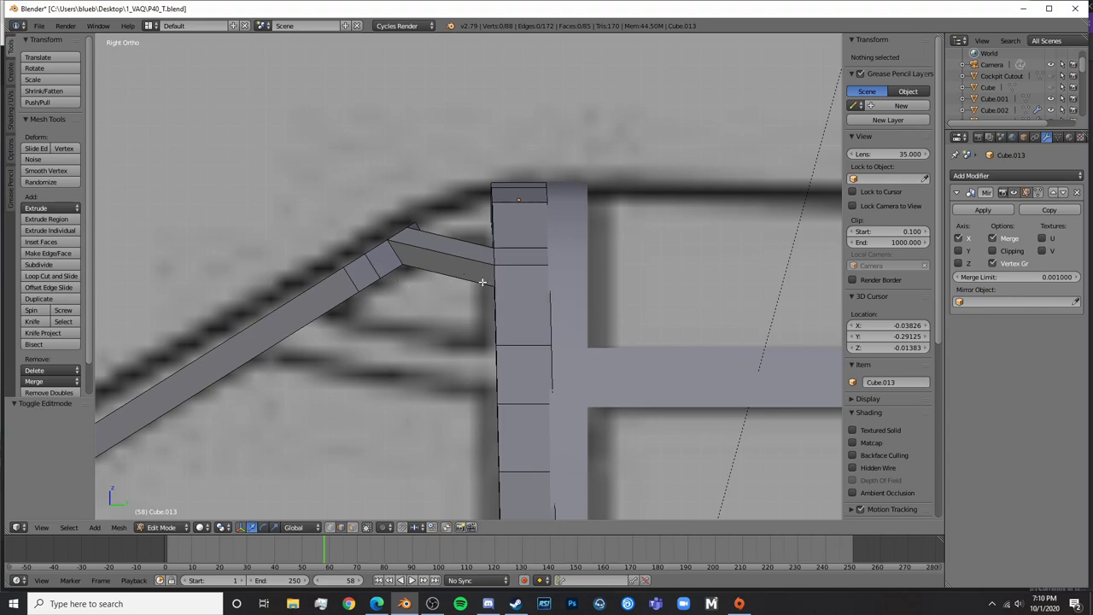
middle_drag(449, 282, 476, 424)
key(KP_7)
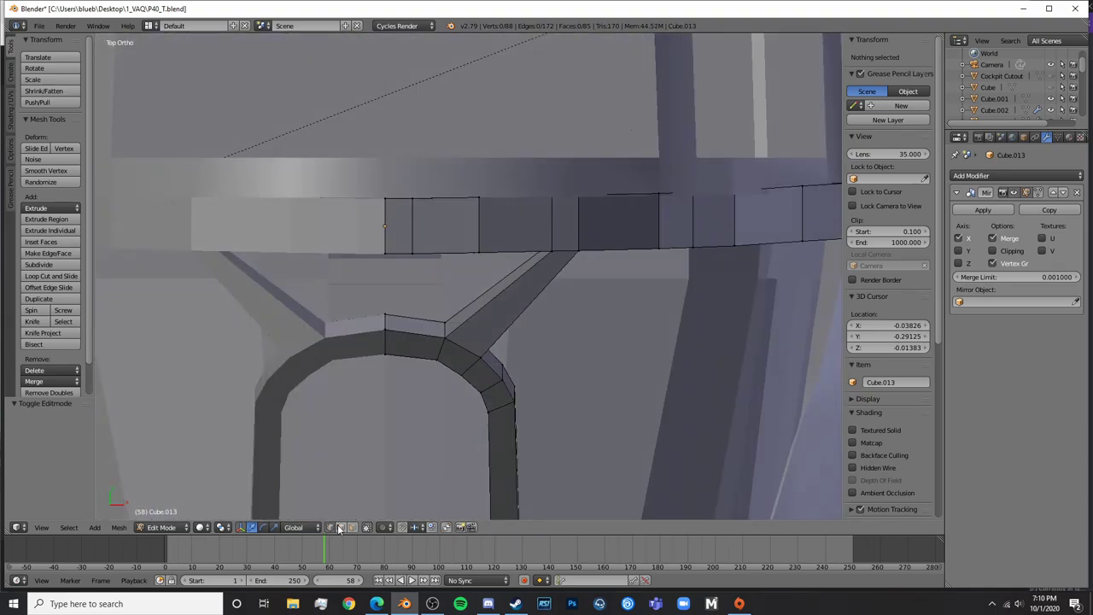
Select the hoop's edge loop at the brace's inner side in top view and move it -0.010 along X
key(z)
key(a)
key(a)
key(c)
click(546, 250)
right_click(541, 246)
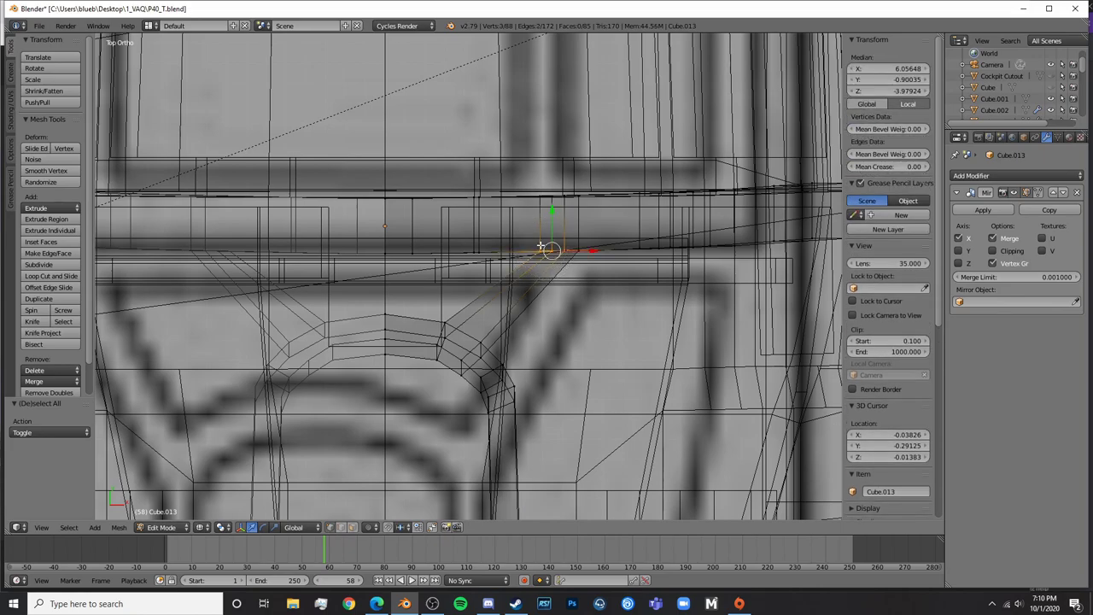
key(z)
key(z)
key(a)
key(c)
click(541, 246)
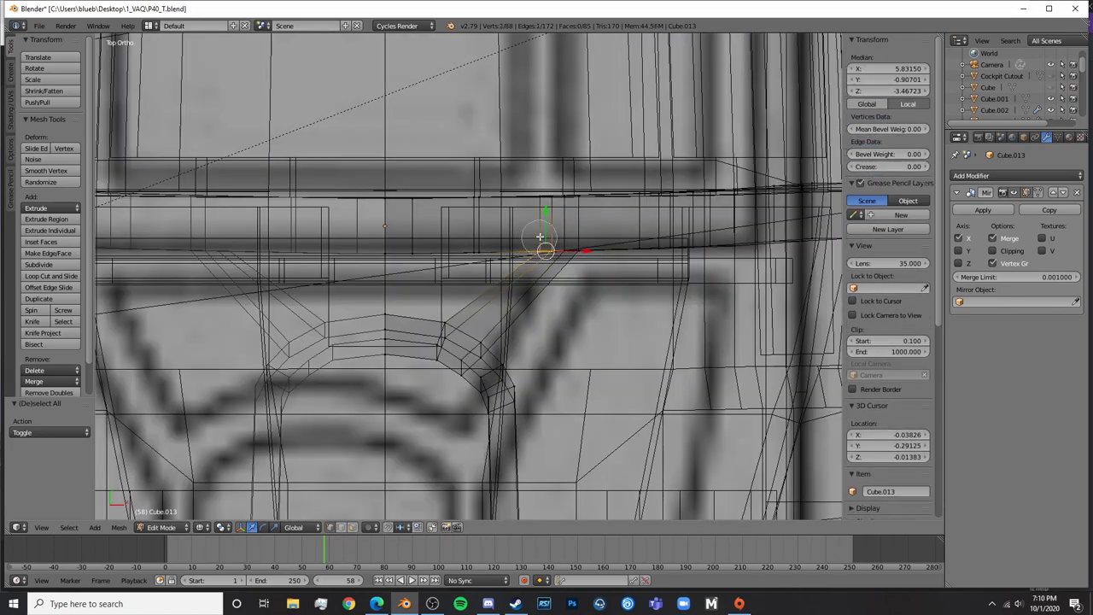
key(Escape)
key(z)
key(g)
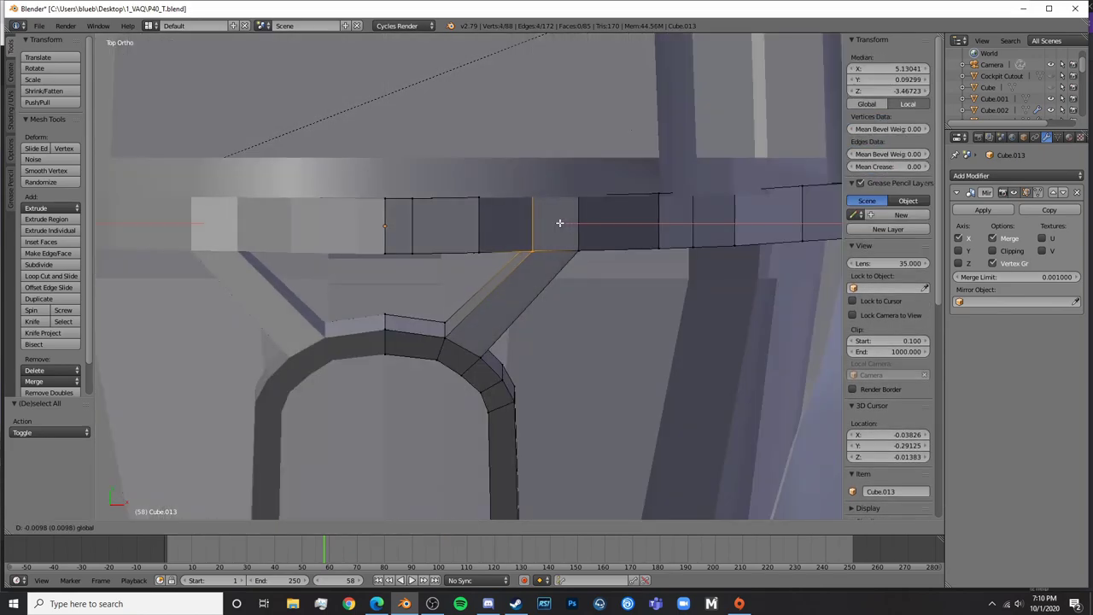
click(560, 223)
Raise the selected hoop edge loop along Z to follow the arch's curve and check the frame from several angles
key(KP_1)
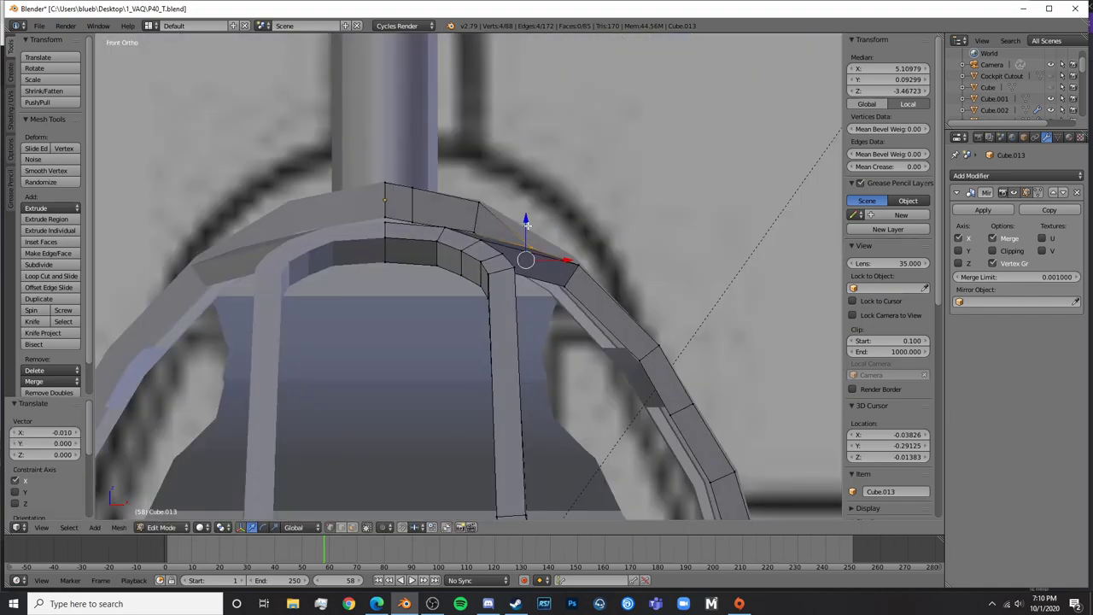
drag(526, 224, 542, 209)
middle_drag(542, 210, 551, 288)
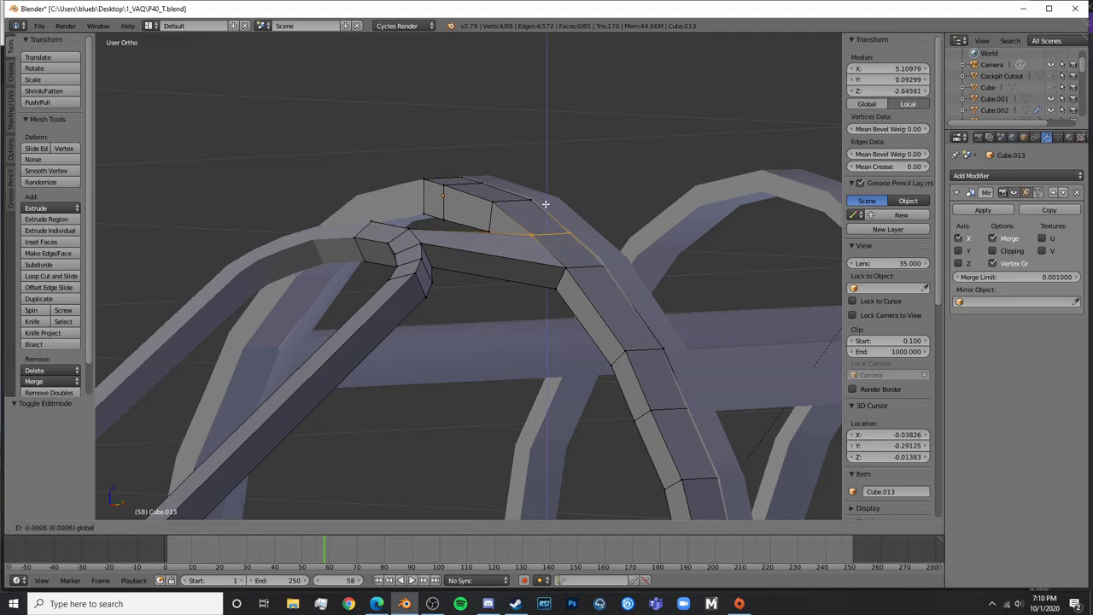
middle_drag(549, 203, 568, 223)
drag(567, 223, 539, 194)
key(Tab)
middle_drag(539, 194, 508, 262)
key(Tab)
right_click(504, 263)
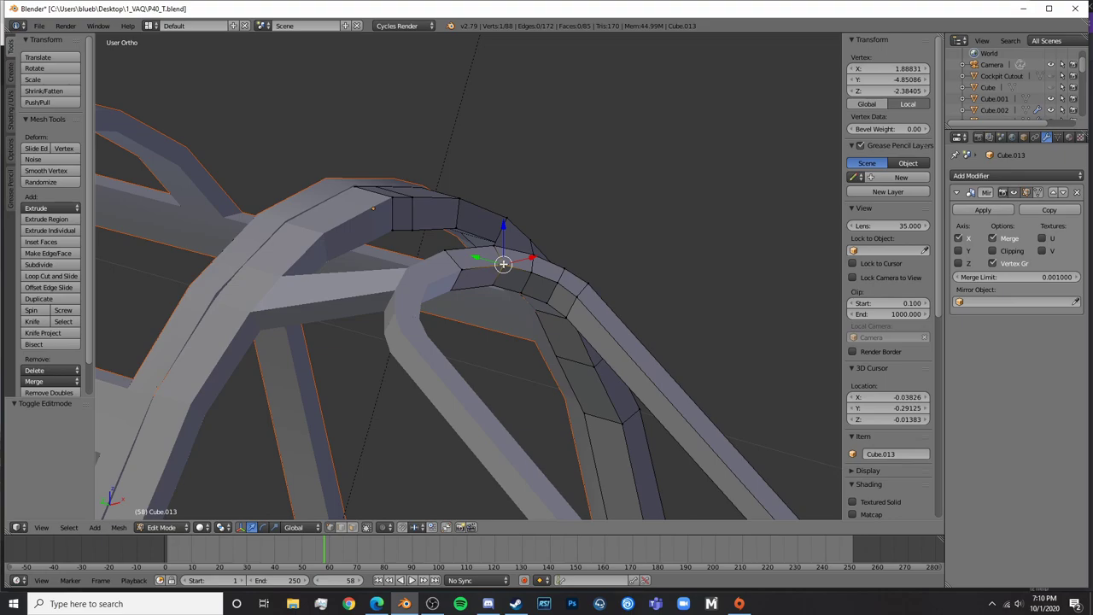
key(ctrl+l)
key(a)
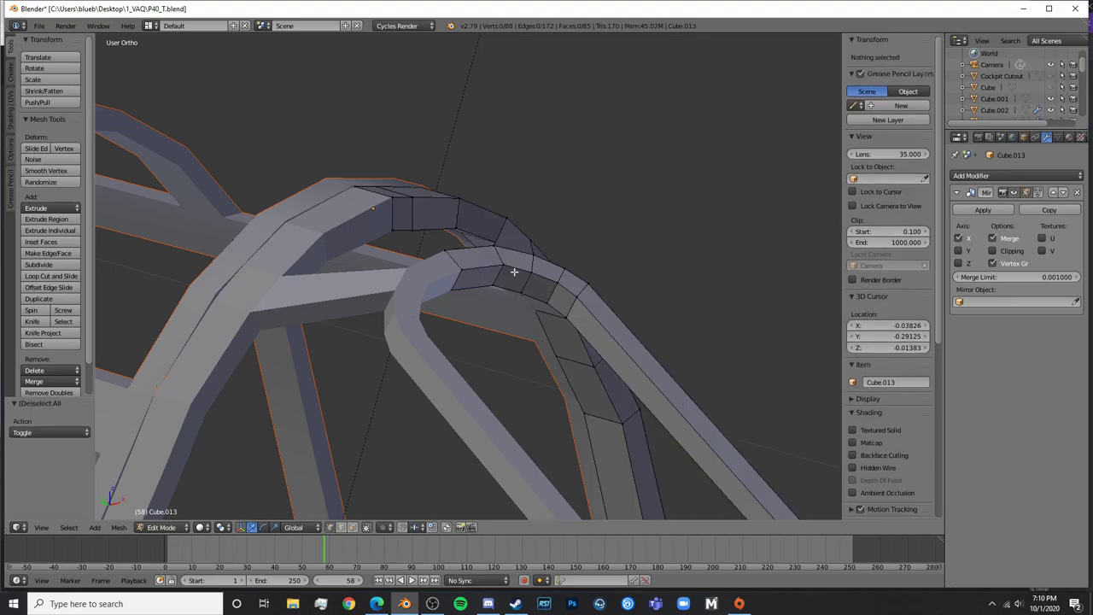
Select the windshield frame's upper arch and the long strut below it in the top wireframe view
middle_drag(512, 271, 441, 310)
key(KP_7)
key(z)
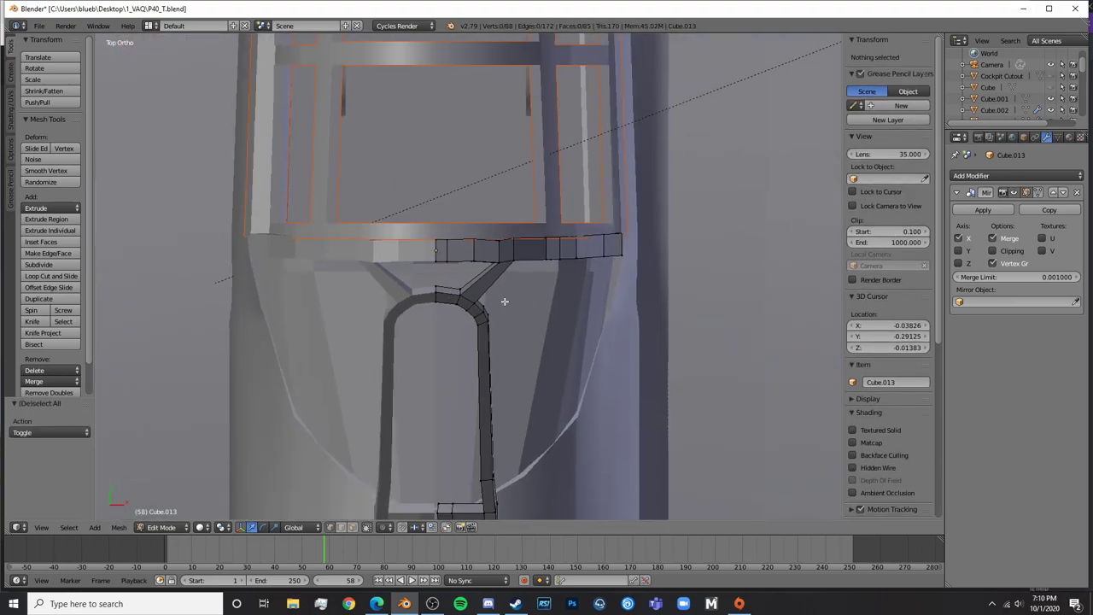
right_click(443, 219)
key(ctrl+l)
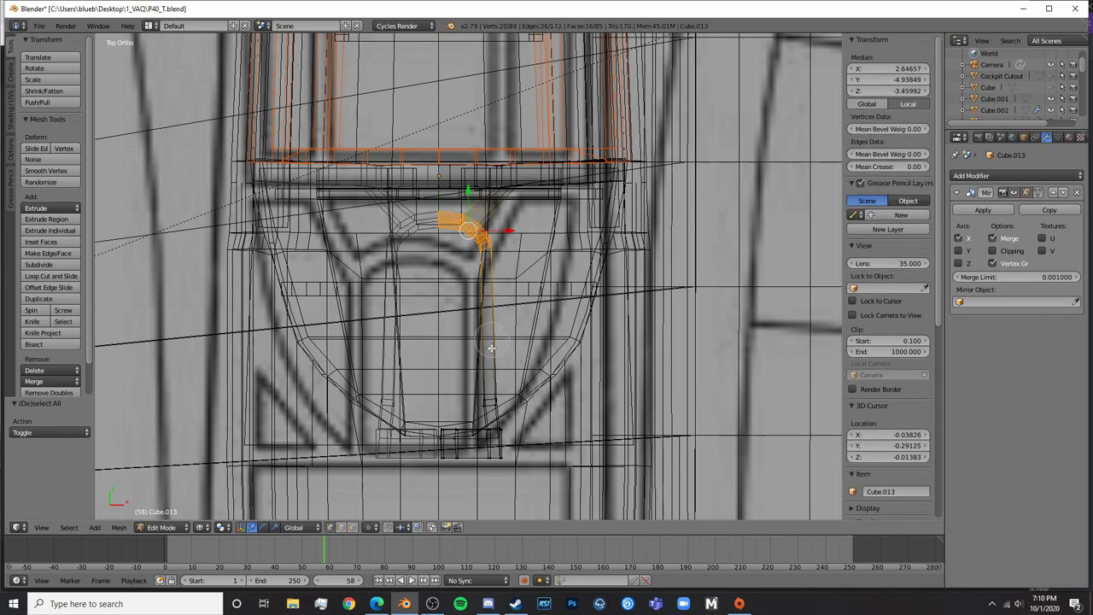
click(495, 394)
right_click(496, 394)
key(z)
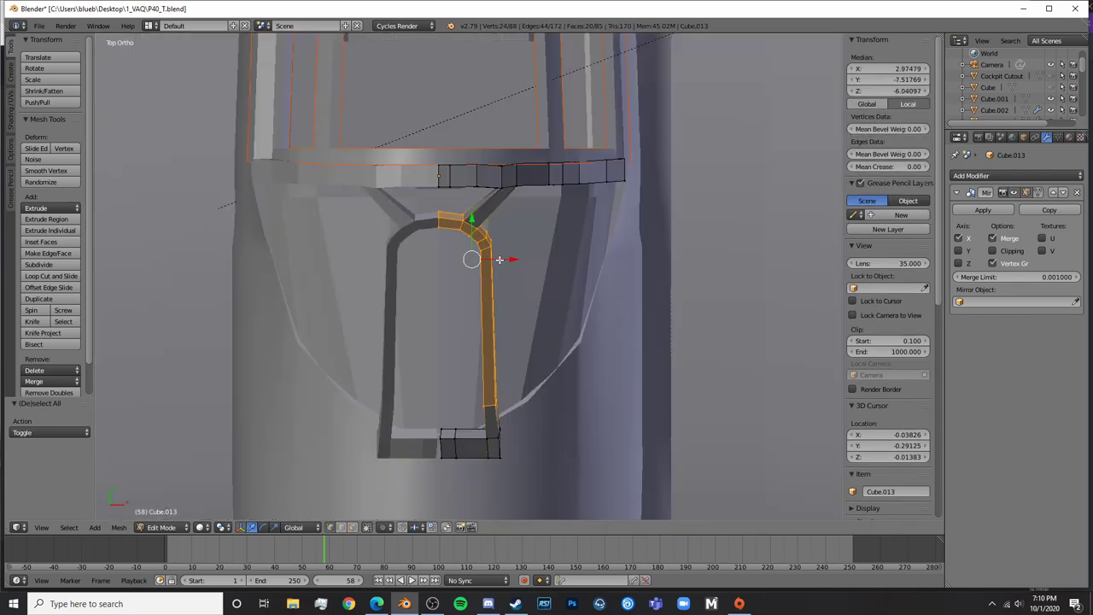
Try to move the selected arch and strut section about 0.006 outward along X, and undo it
key(g)
key(x)
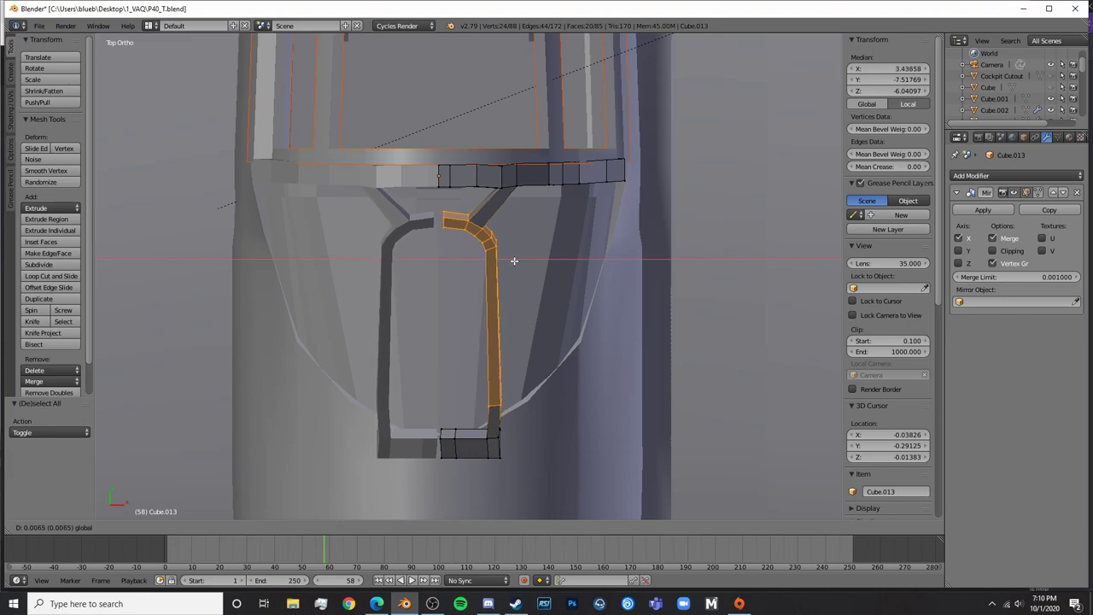
click(512, 262)
key(ctrl+z)
Add the strut's lower corner at the nose crossbar to the selection and move the whole section 0.012 outward along X
key(z)
key(c)
drag(493, 425, 498, 446)
right_click(500, 453)
key(z)
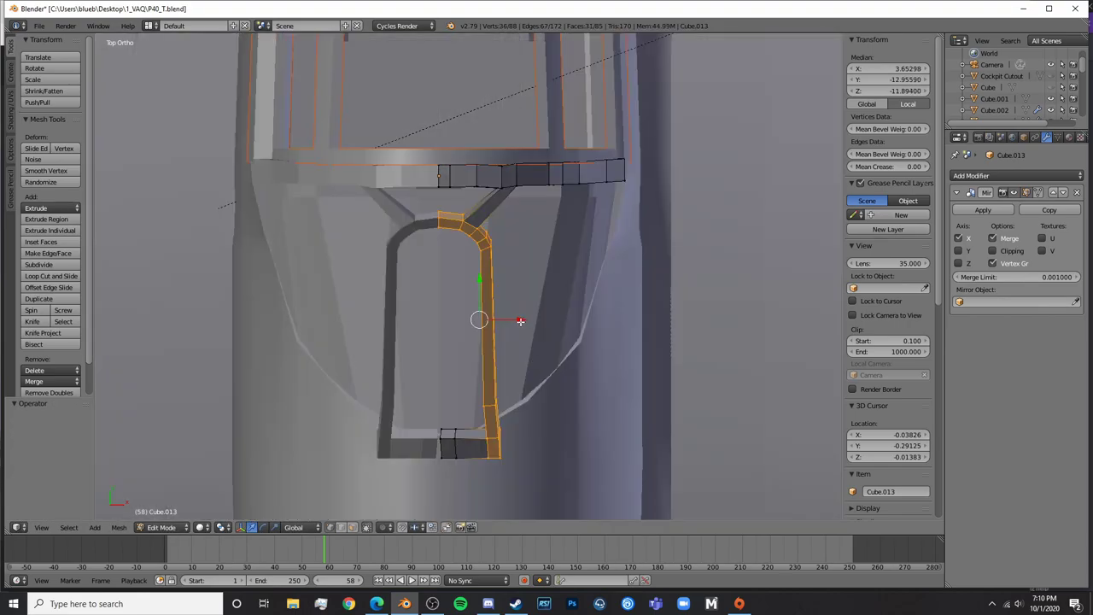
drag(520, 321, 531, 321)
mouse_move(531, 321)
middle_down()
mouse_move(503, 253)
mouse_move(428, 227)
middle_up()
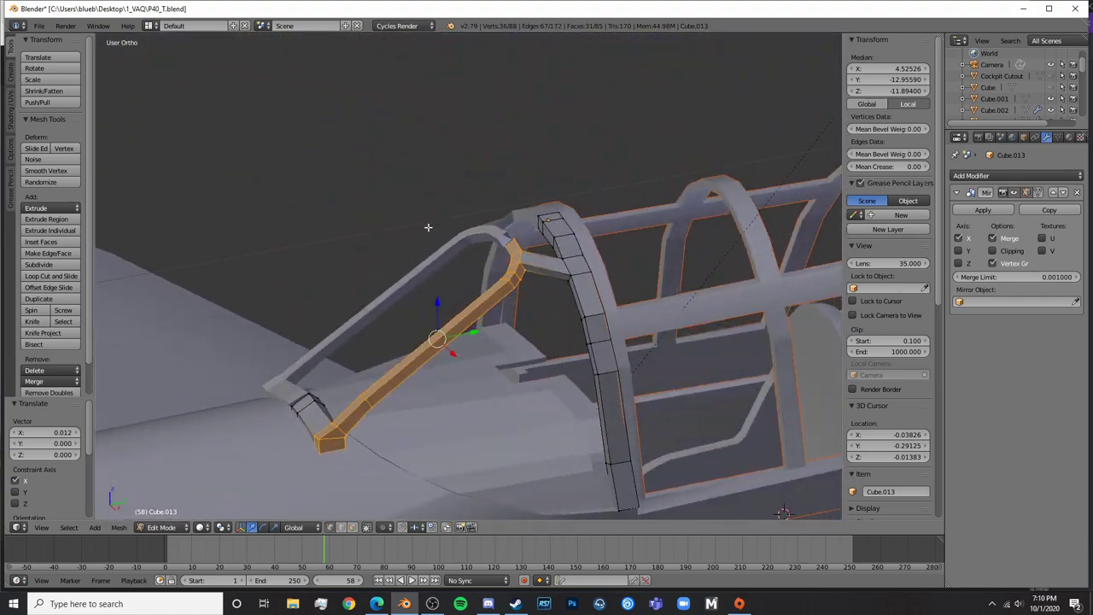
Shift the selected windshield arch and strut section about -0.0086 along Y and -0.0043 along Z, following the side reference
key(KP_3)
key(g)
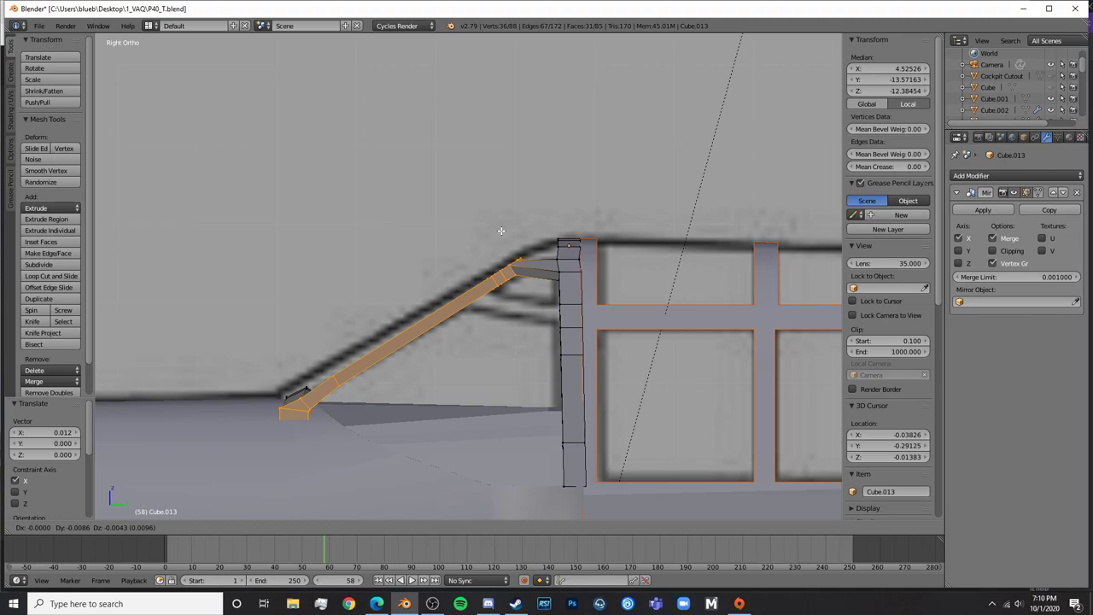
click(501, 231)
key(Tab)
middle_drag(476, 272, 472, 290)
key(Tab)
scroll(472, 290, up, 3)
shift+middle_drag(613, 266, 547, 252)
scroll(603, 269, down, 2)
scroll(610, 310, up, 3)
key(Tab)
key(Tab)
Move the front hoop's upper vertex at the brace joint 0.009 outward along X and slightly down along Z
right_click(542, 246)
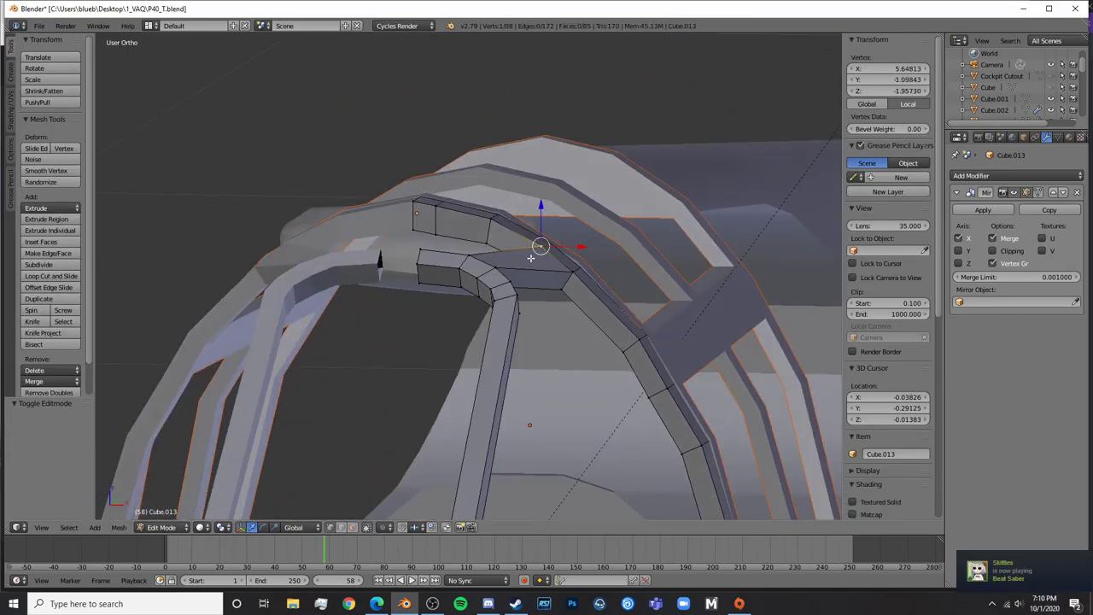
key(z)
key(z)
key(g)
key(x)
click(556, 206)
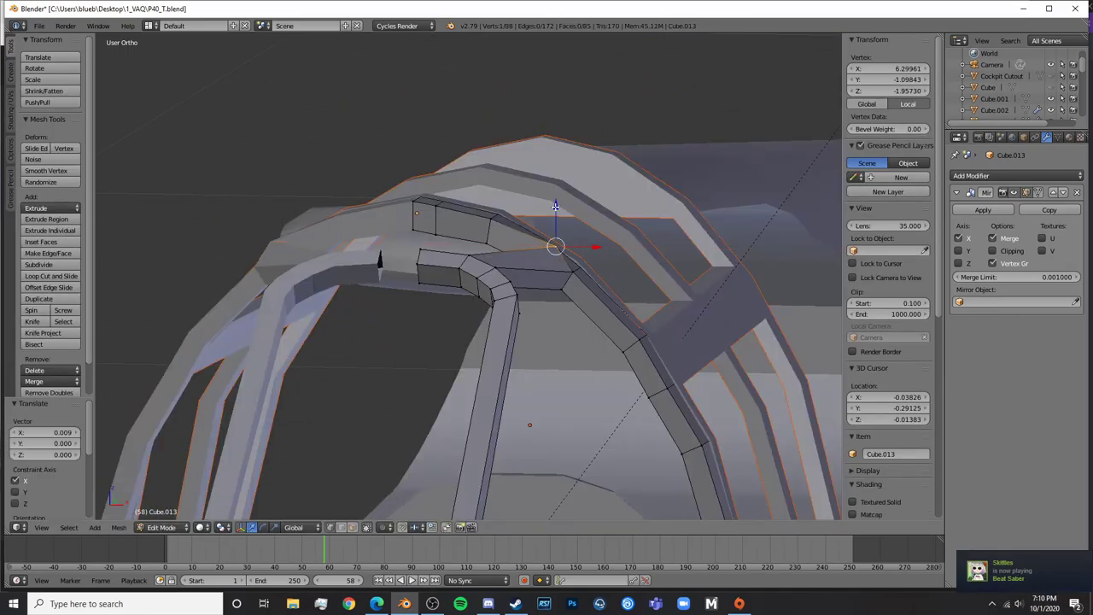
key(g)
key(z)
click(544, 217)
Readjust the same hoop vertex along X to smooth the hoop's curve at the brace joint
key(Tab)
mouse_move(600, 281)
middle_down()
mouse_move(617, 322)
mouse_move(587, 270)
middle_up()
key(Tab)
key(g)
key(x)
click(573, 212)
key(Tab)
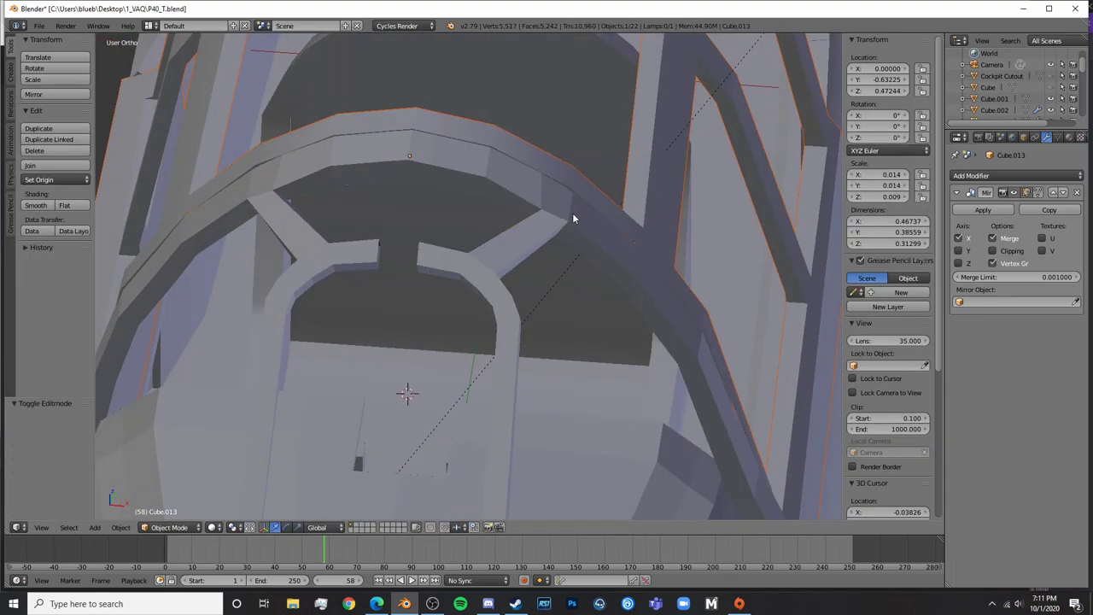
Raise the brace-joint vertex slightly along Z and check the hoop's outline from the side and front
middle_drag(572, 213, 448, 162)
key(shift+z)
key(shift+z)
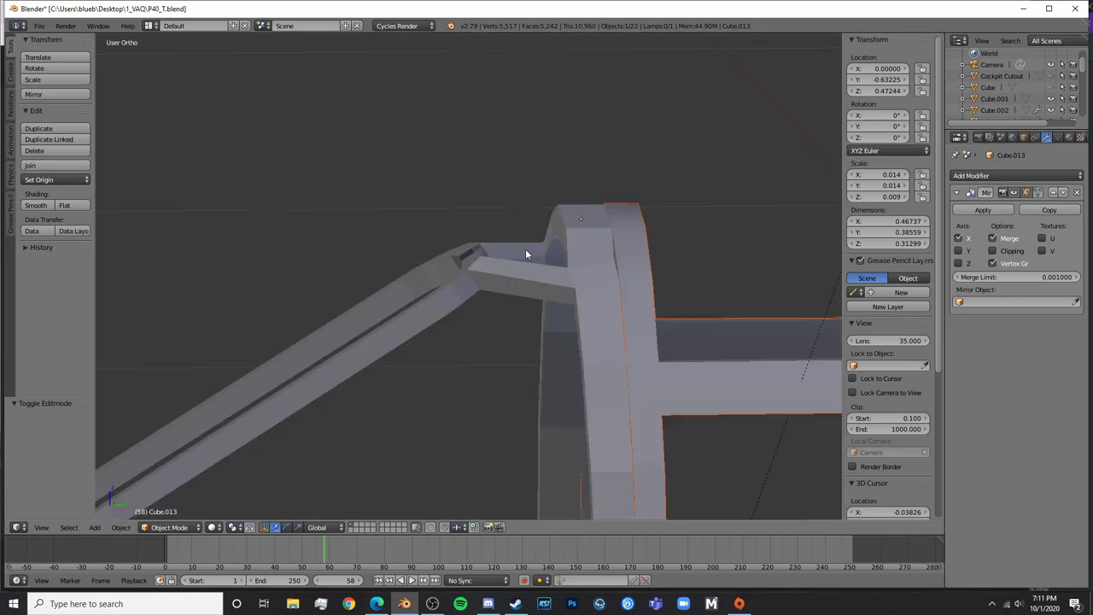
middle_drag(527, 254, 628, 258)
key(Tab)
drag(569, 221, 570, 213)
key(Tab)
middle_drag(632, 246, 559, 275)
Select the hoop's edge loop at the brace joint, move it 0.003 along Y, and preview the canopy rendered
key(Tab)
key(z)
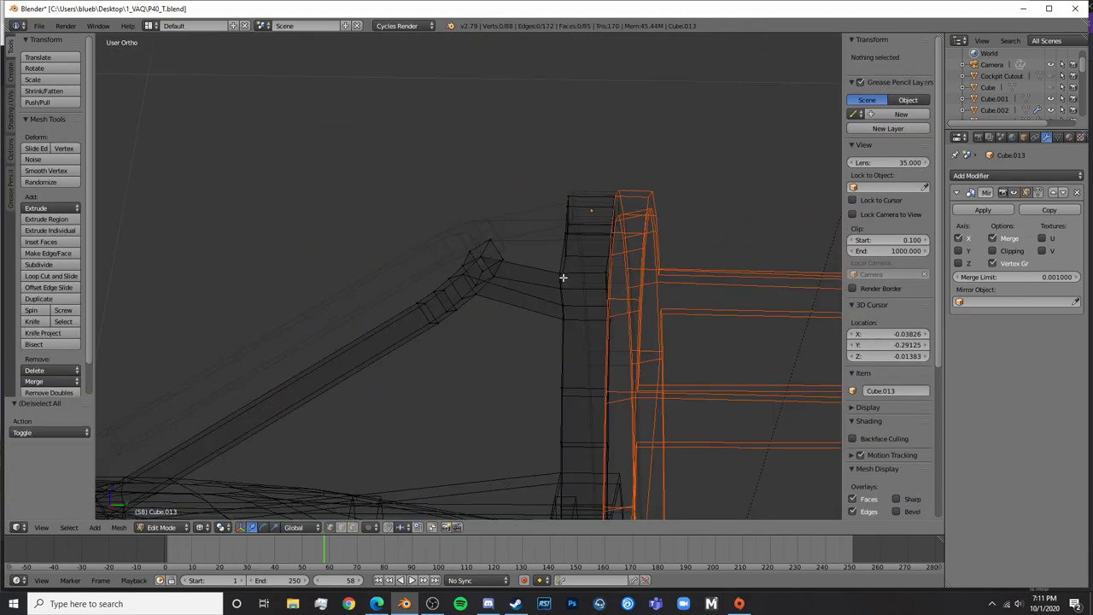
shift+right_click(602, 272)
key(z)
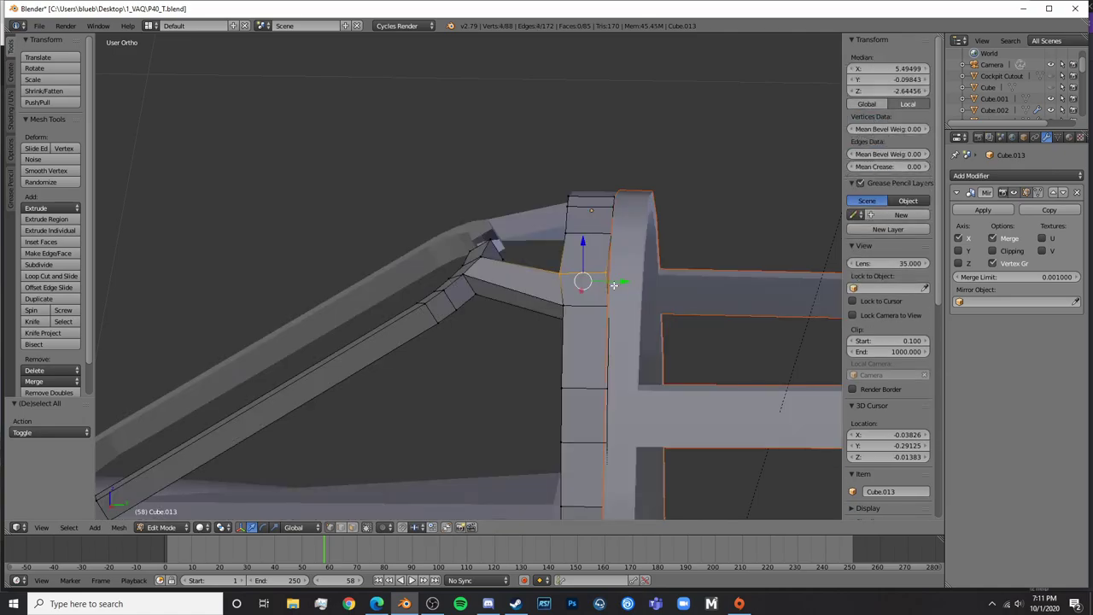
drag(620, 286, 621, 284)
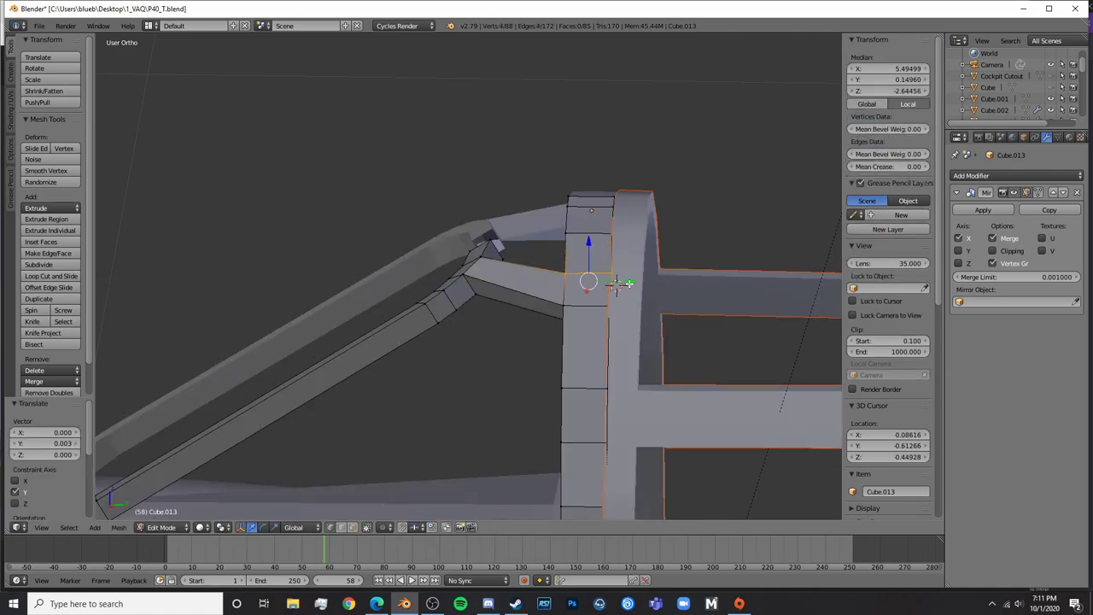
key(Tab)
middle_drag(618, 288, 665, 312)
key(shift+z)
scroll(656, 336, down, 4)
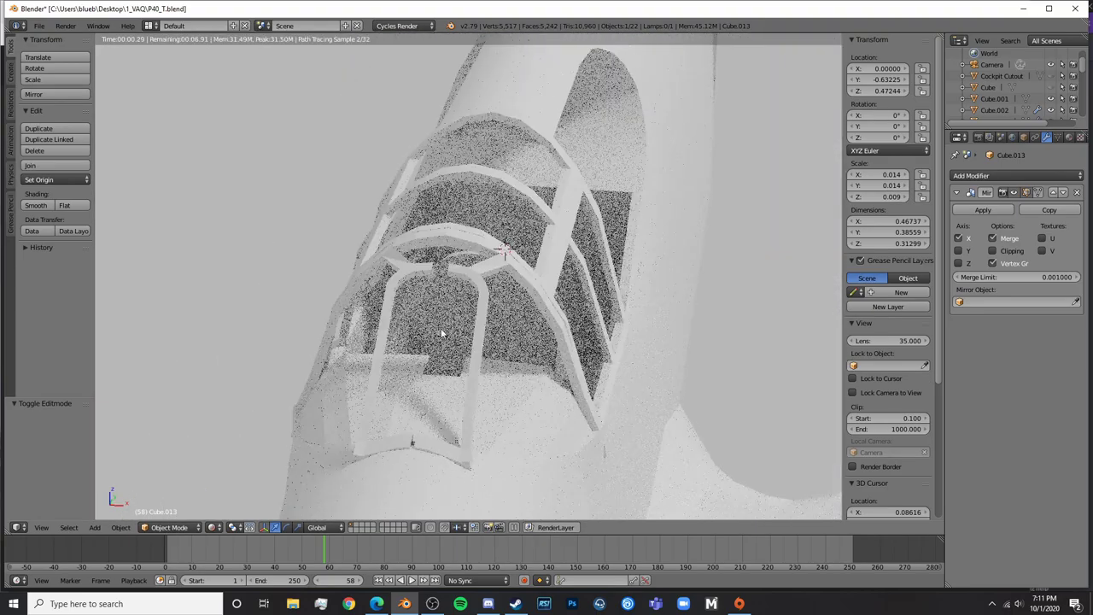
mouse_move(441, 328)
middle_down()
mouse_move(549, 360)
mouse_move(530, 303)
mouse_move(572, 278)
mouse_move(694, 335)
mouse_move(698, 398)
mouse_move(527, 385)
mouse_move(398, 352)
mouse_move(389, 313)
mouse_move(541, 353)
mouse_move(574, 349)
middle_up()
key(shift+z)
Lower the hoop vertex where the brace attaches along Z, refine its height, and review the whole canopy
key(Tab)
scroll(421, 322, up, 3)
right_click(506, 274)
scroll(507, 274, up, 2)
middle_drag(507, 274, 595, 263)
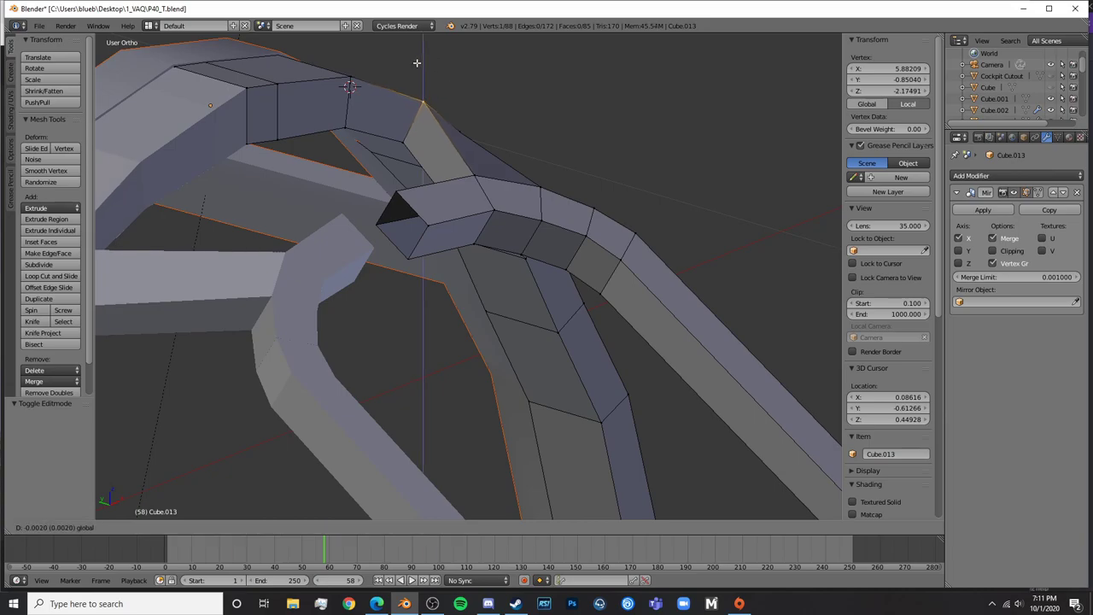
key(Tab)
middle_drag(410, 71, 554, 259)
key(Tab)
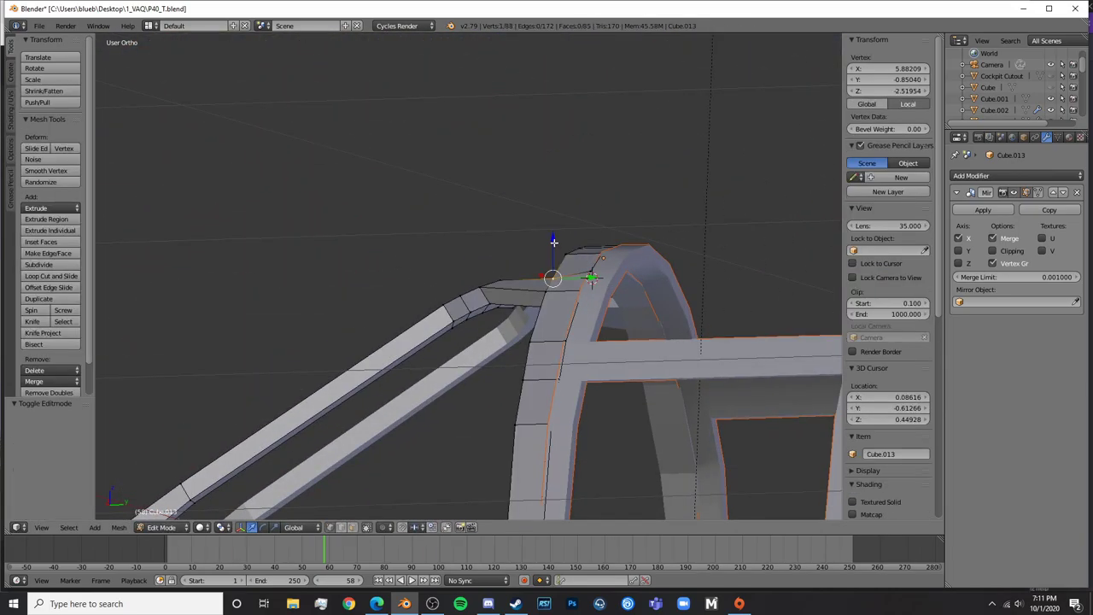
drag(553, 243, 562, 239)
key(Tab)
scroll(602, 318, down, 6)
middle_drag(601, 319, 510, 355)
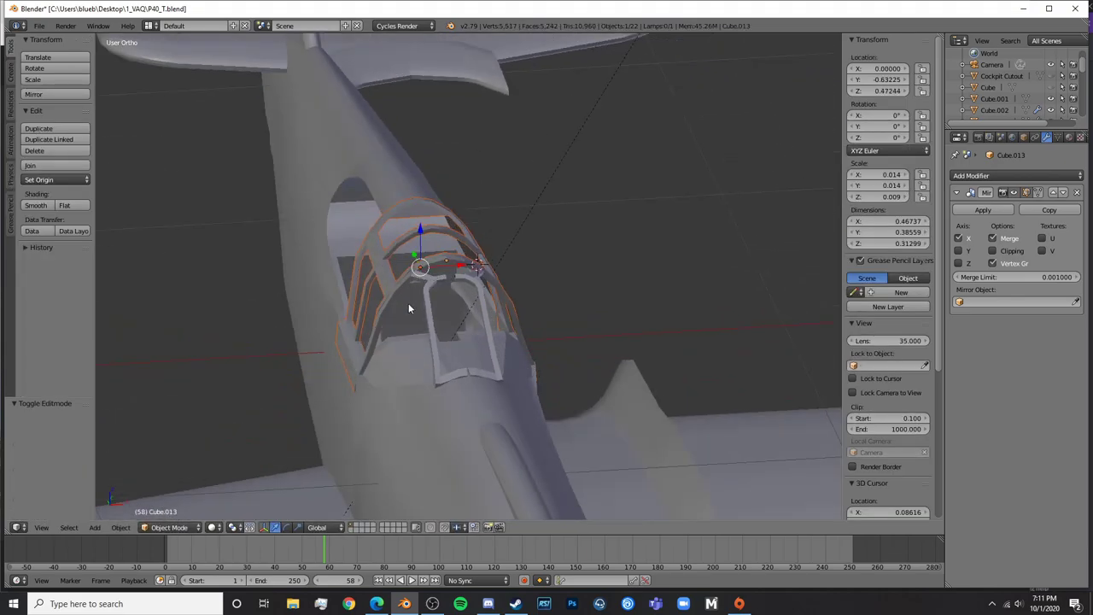
Set the X coordinate of the windshield arch's open-end vertices to 0 so both halves meet at the centreline
key(a)
scroll(417, 277, up, 9)
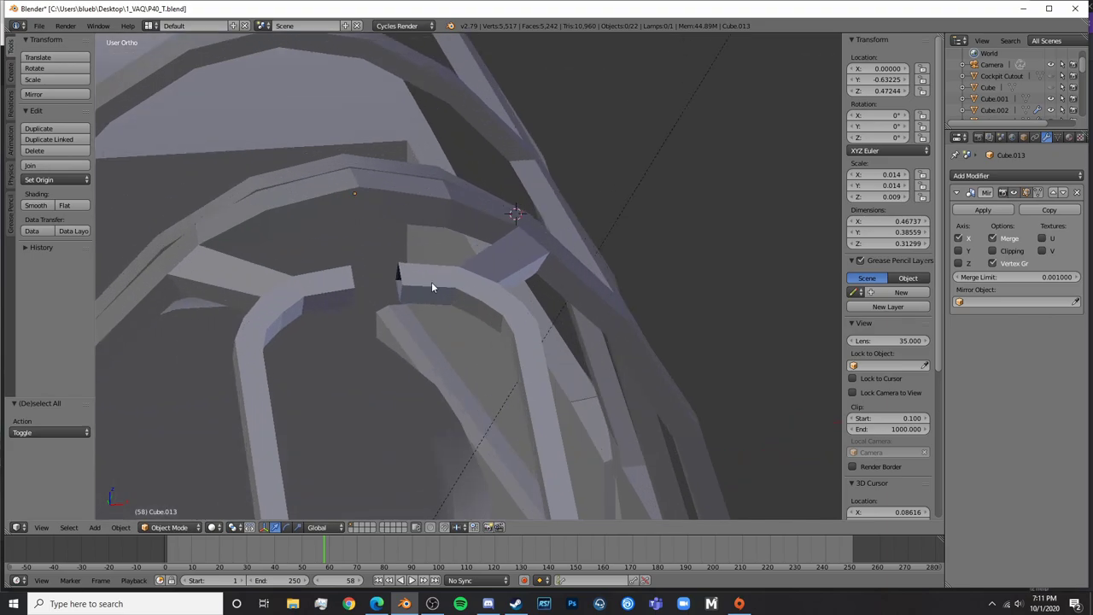
key(Tab)
shift+middle_drag(427, 287, 452, 285)
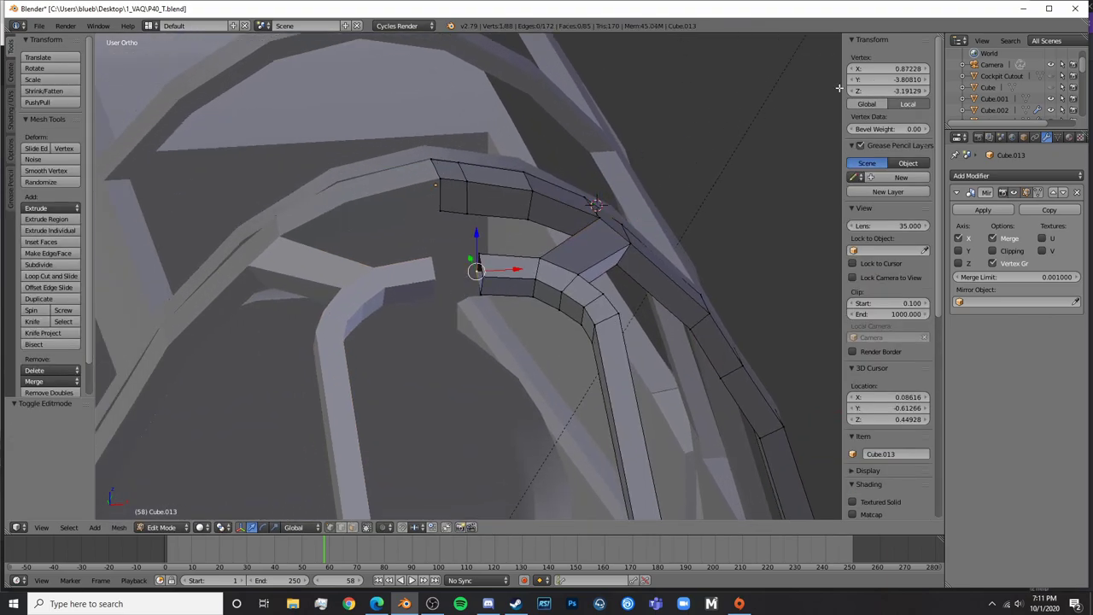
text(0)
key(Return)
click(898, 70)
text(0)
key(Return)
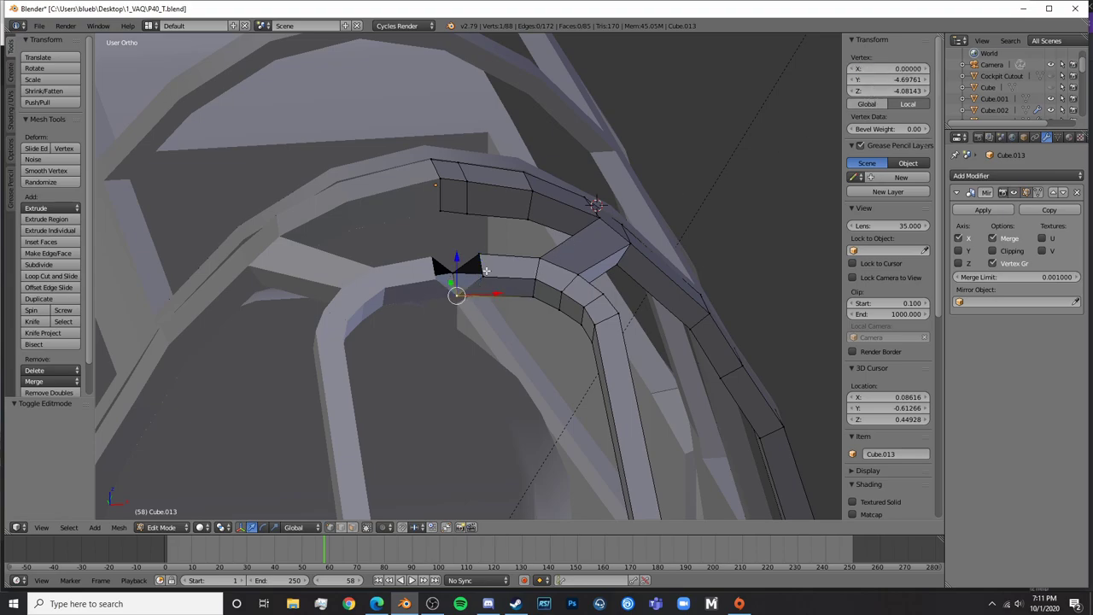
key(KP_0)
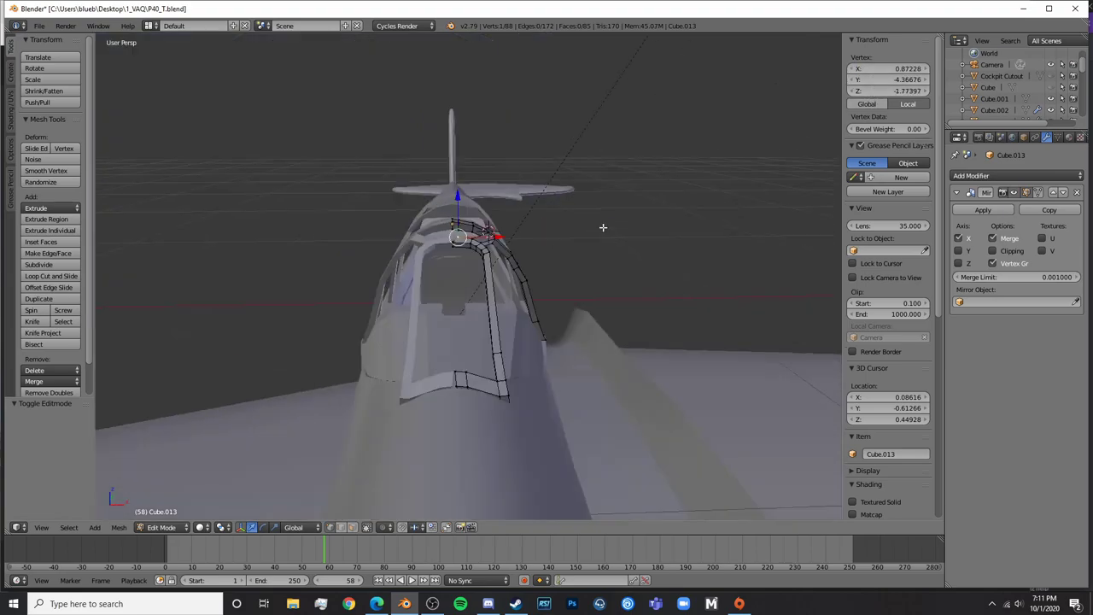
scroll(462, 229, up, 5)
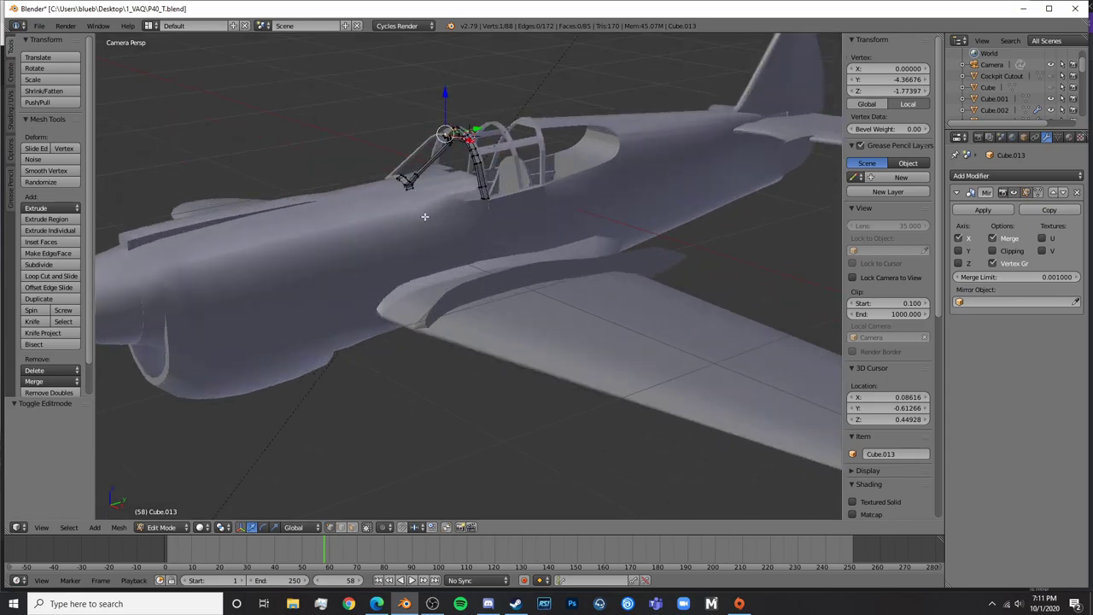
middle_drag(425, 214, 510, 262)
scroll(510, 261, up, 6)
key(a)
Delete the two end faces at the centreline gap of the windshield's lower crossbar
shift+middle_drag(444, 323, 519, 375)
scroll(519, 375, up, 3)
key(Tab)
scroll(519, 375, up, 10)
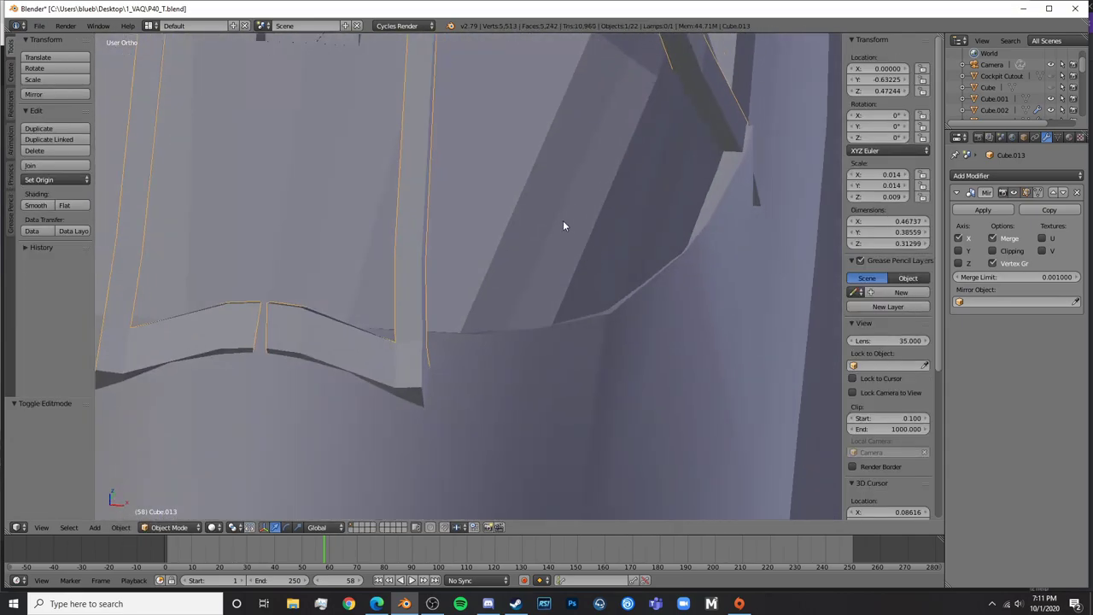
shift+middle_drag(502, 276, 549, 380)
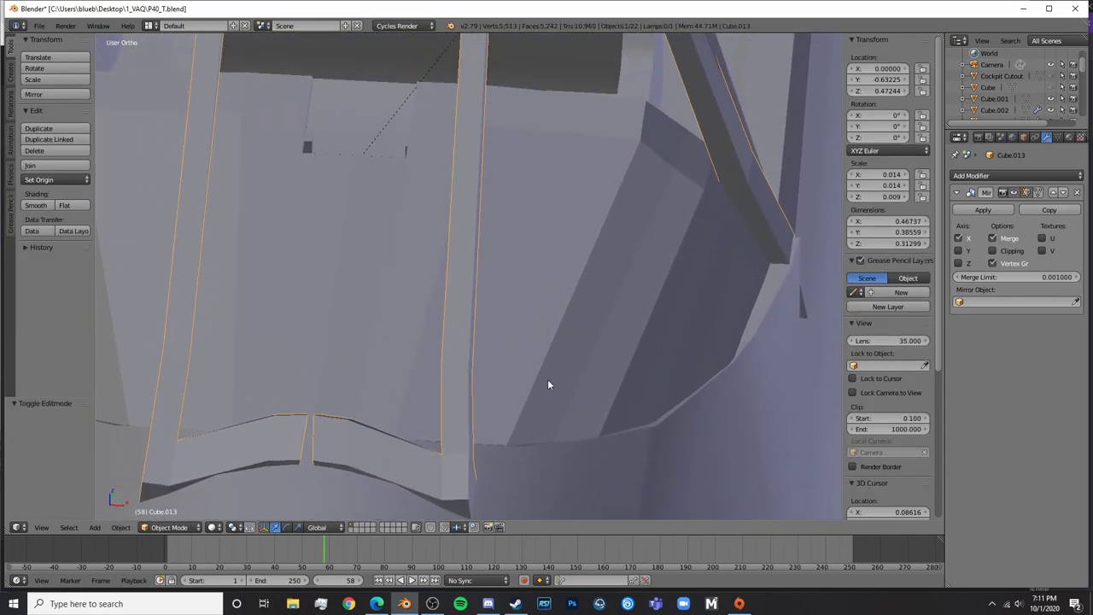
key(Tab)
shift+middle_drag(317, 491, 819, 357)
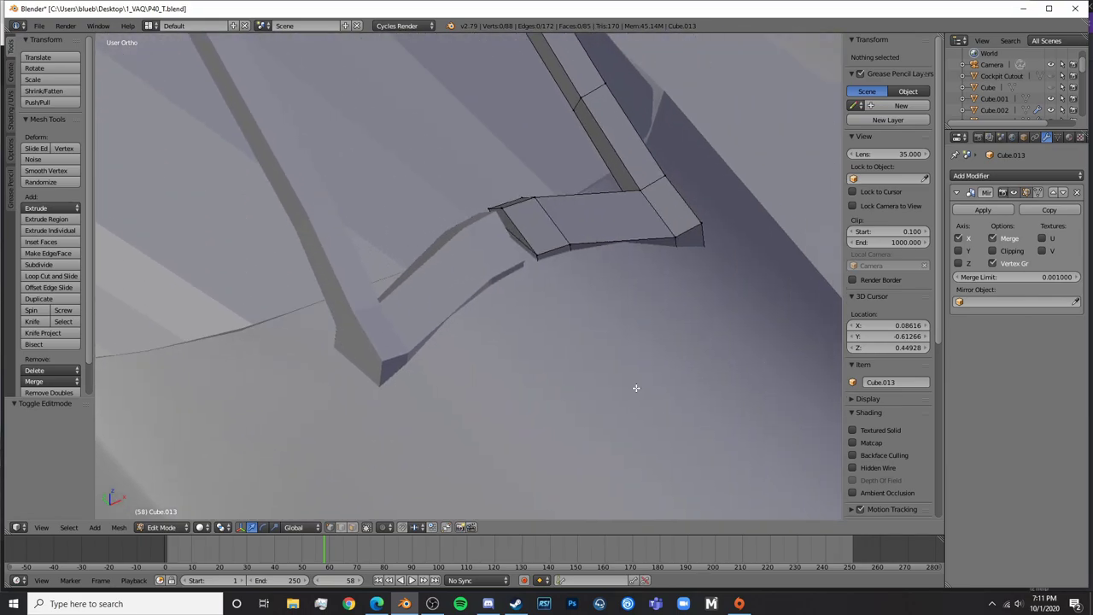
click(352, 529)
key(z)
right_click(516, 248)
shift+right_click(508, 232)
key(x)
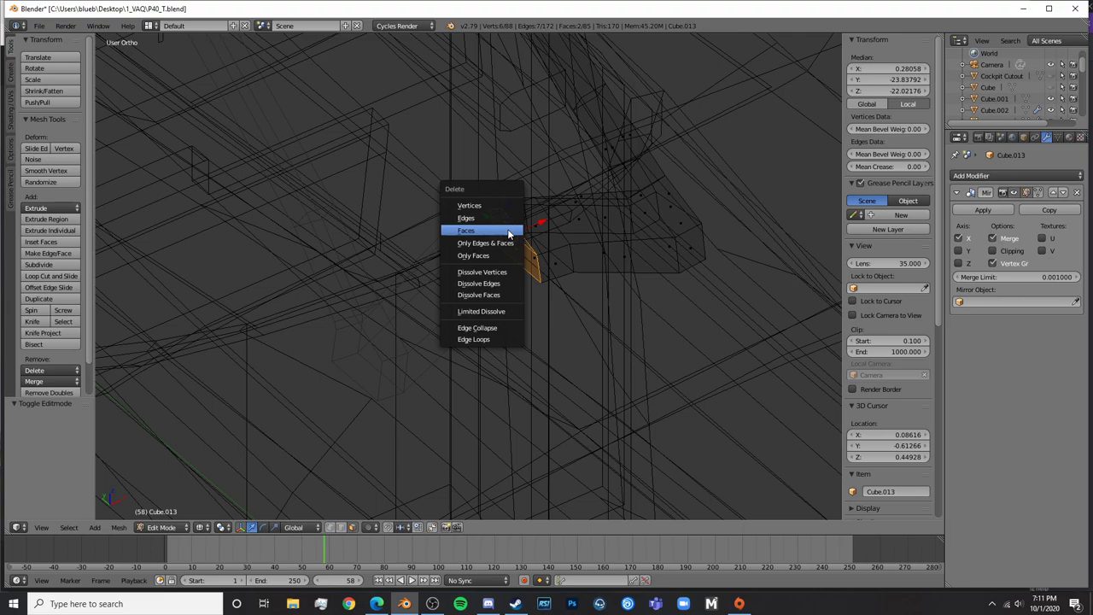
click(508, 232)
scroll(527, 291, up, 4)
key(z)
shift+middle_drag(632, 262, 590, 339)
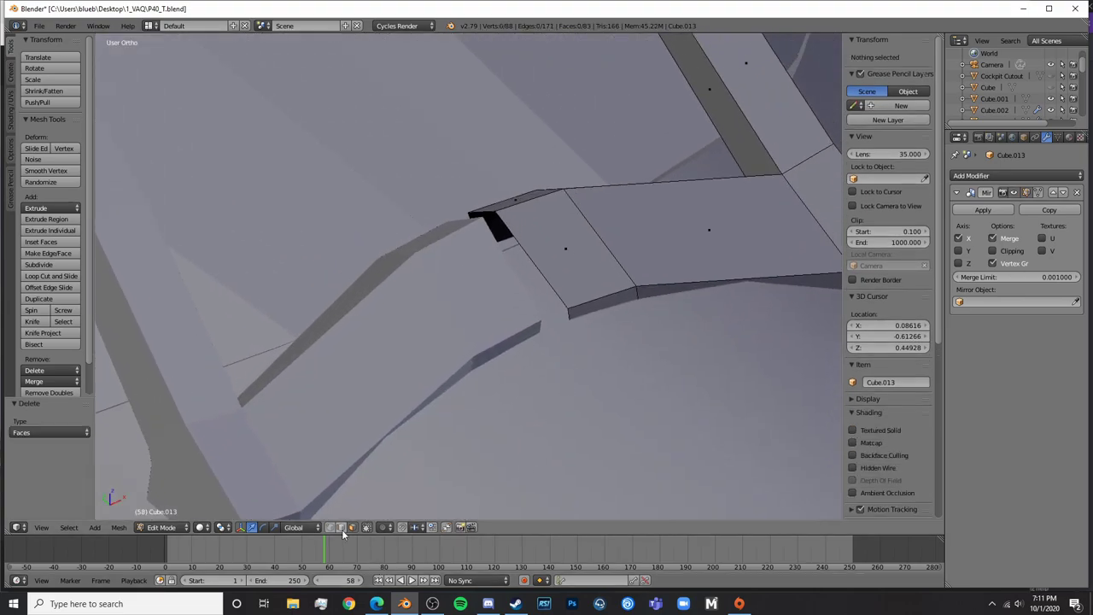
Set X to 0 for the front lower and front upper vertices at the crossbar's open end
key(z)
right_click(576, 365)
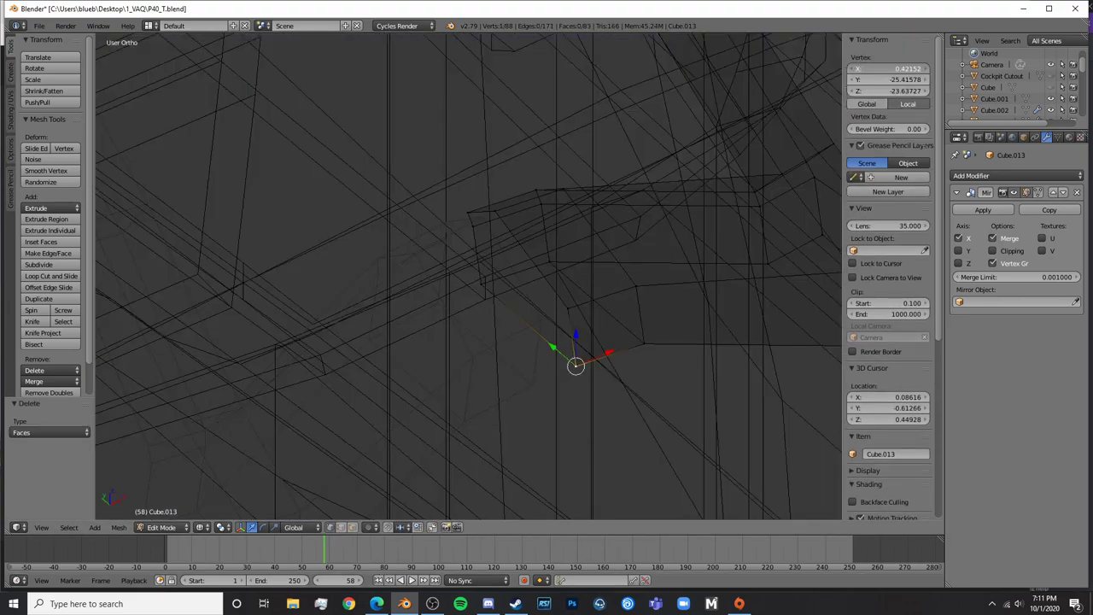
text(0)
key(Return)
right_click(571, 308)
click(899, 69)
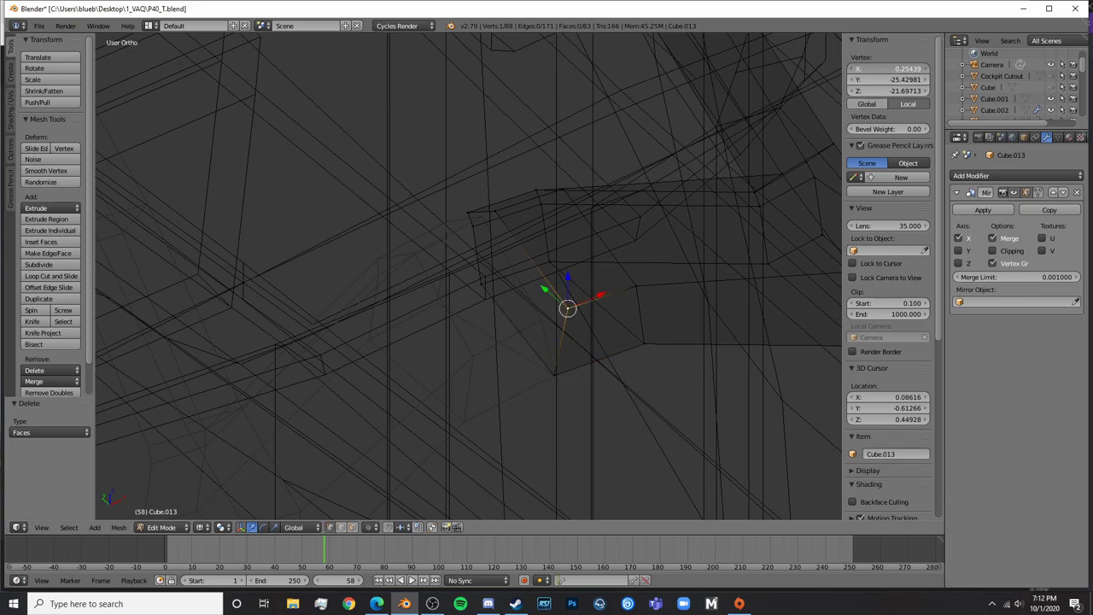
text(0)
key(Return)
Set X to 0 for the middle and rear vertices on top of the crossbar's open end
right_click(508, 202)
click(888, 68)
text(0)
key(Return)
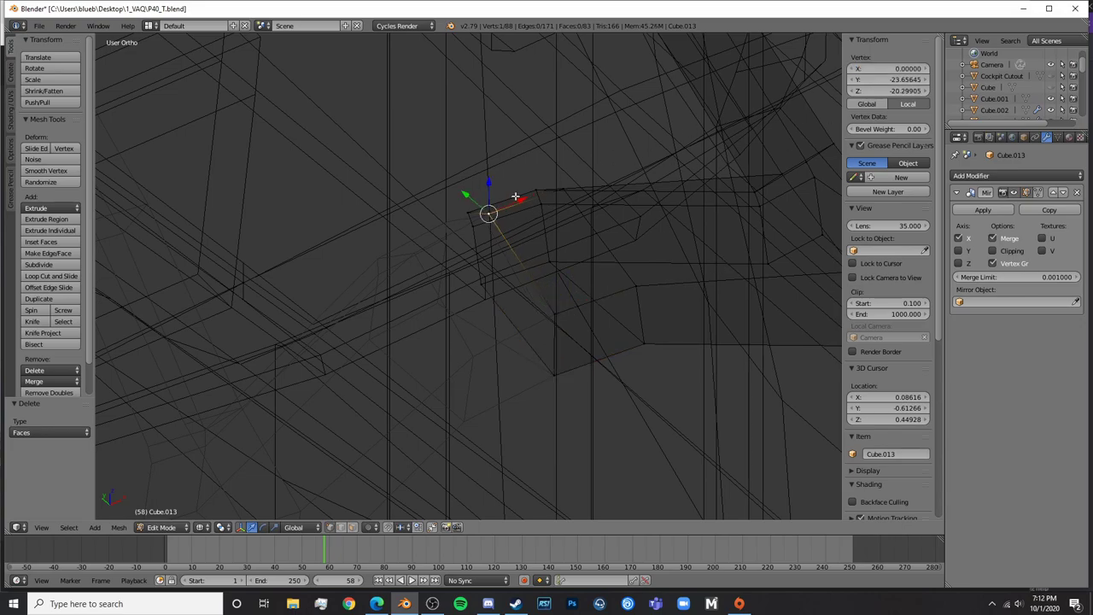
text(0)
key(Return)
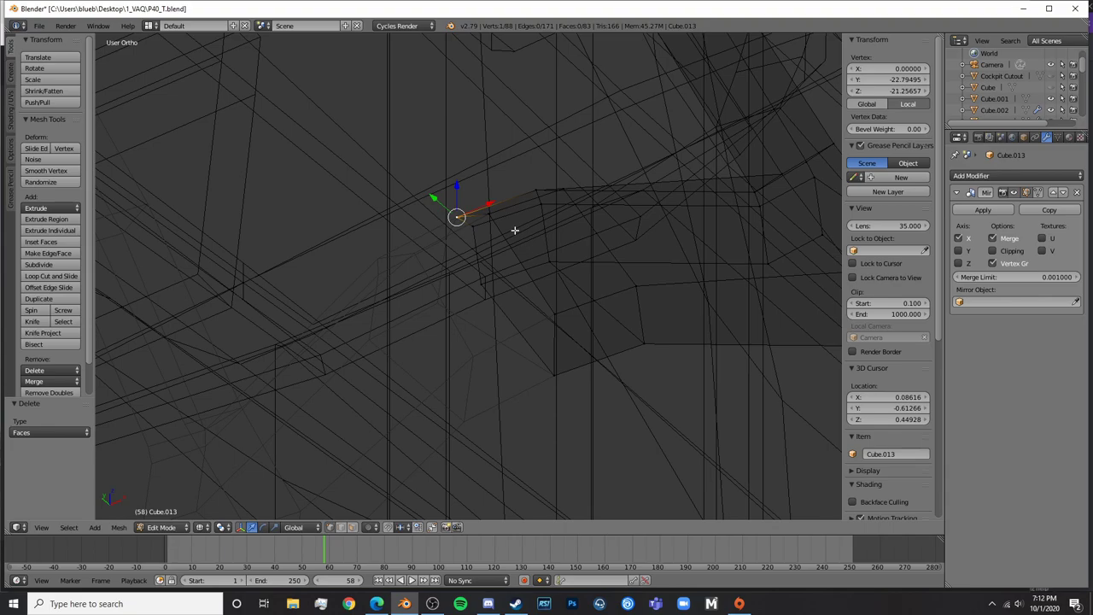
Try to move a rear crossbar vertex freely and set its X to 0, and undo the change
key(g)
click(665, 216)
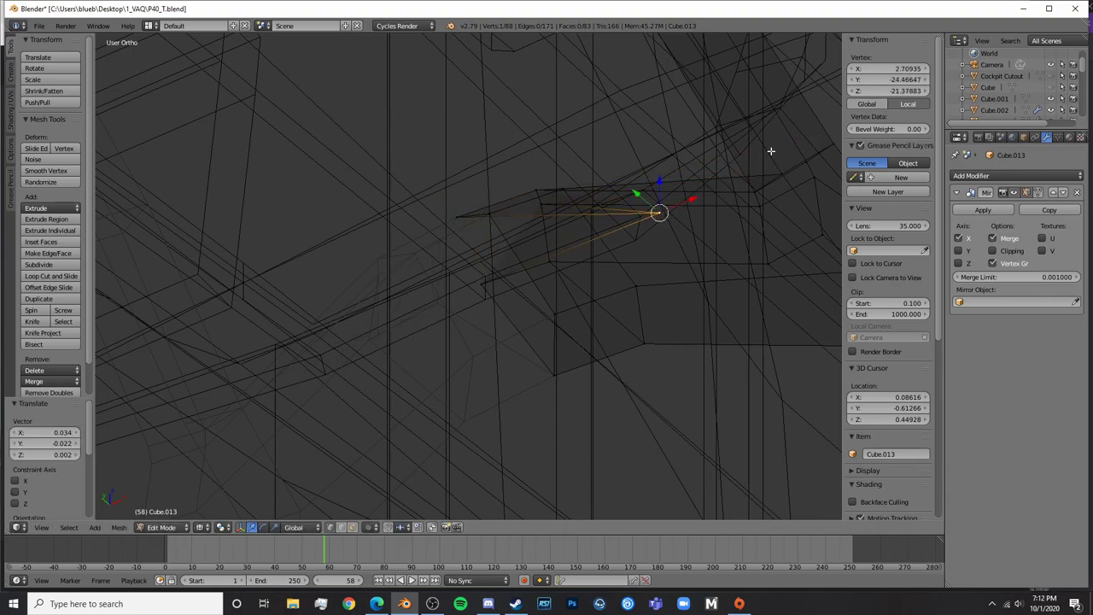
click(908, 68)
text(0)
key(Return)
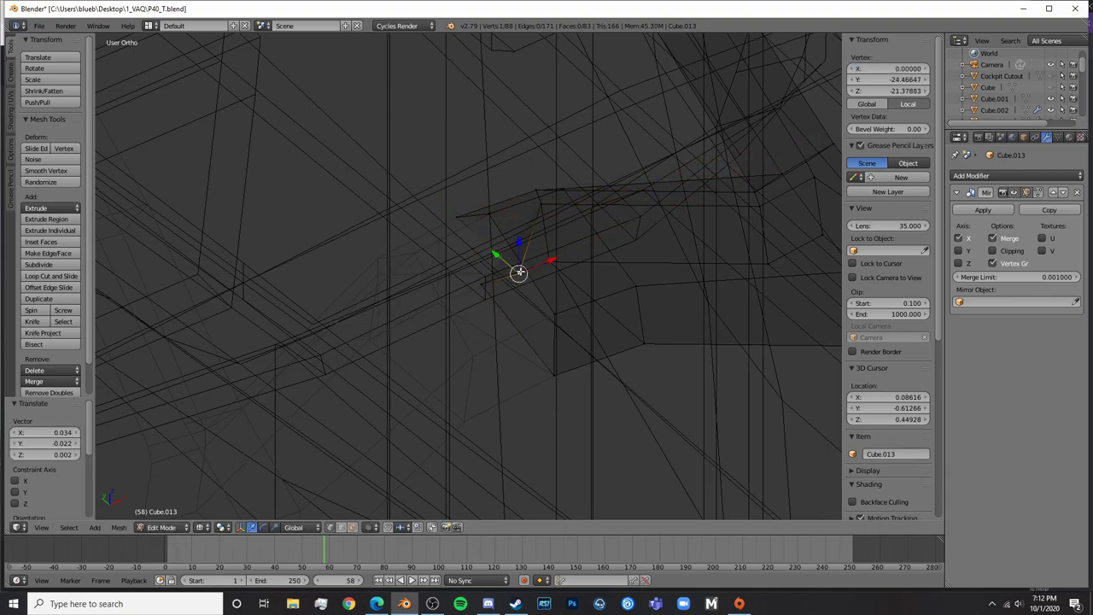
mouse_move(711, 211)
middle_down()
mouse_move(686, 207)
mouse_move(695, 209)
middle_up()
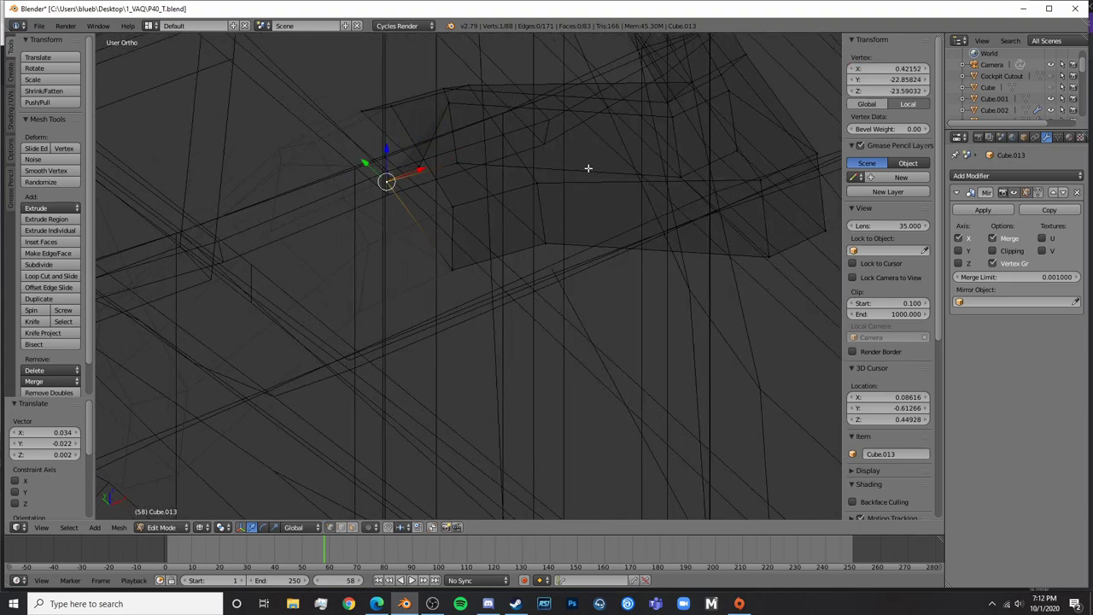
key(ctrl+z)
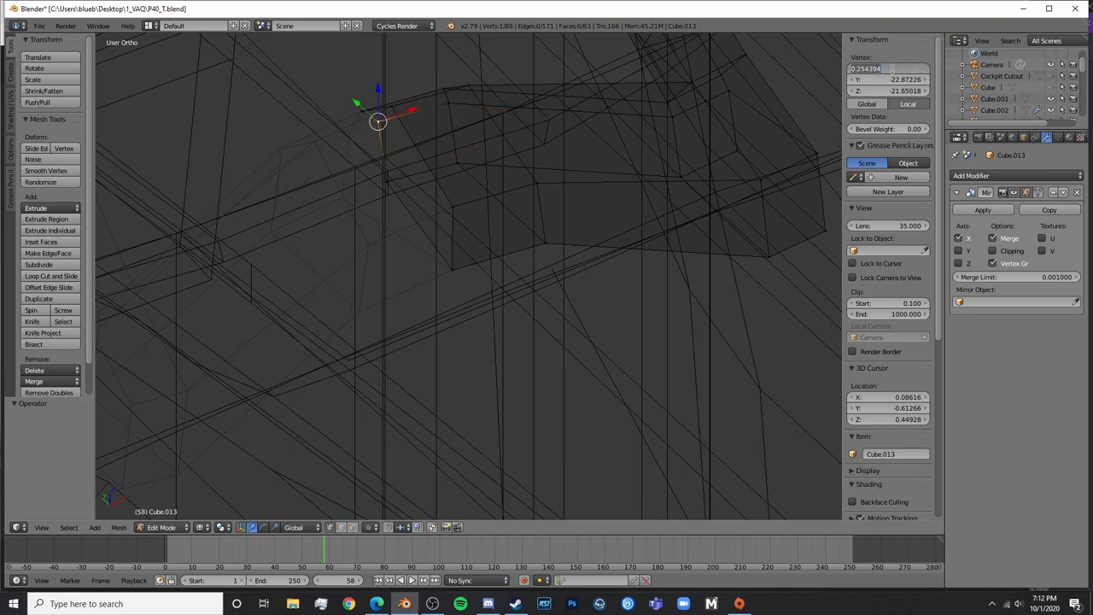
Set X to 0 for the remaining two rear vertices of the crossbar's open end and return to Object Mode
text(0)
key(Return)
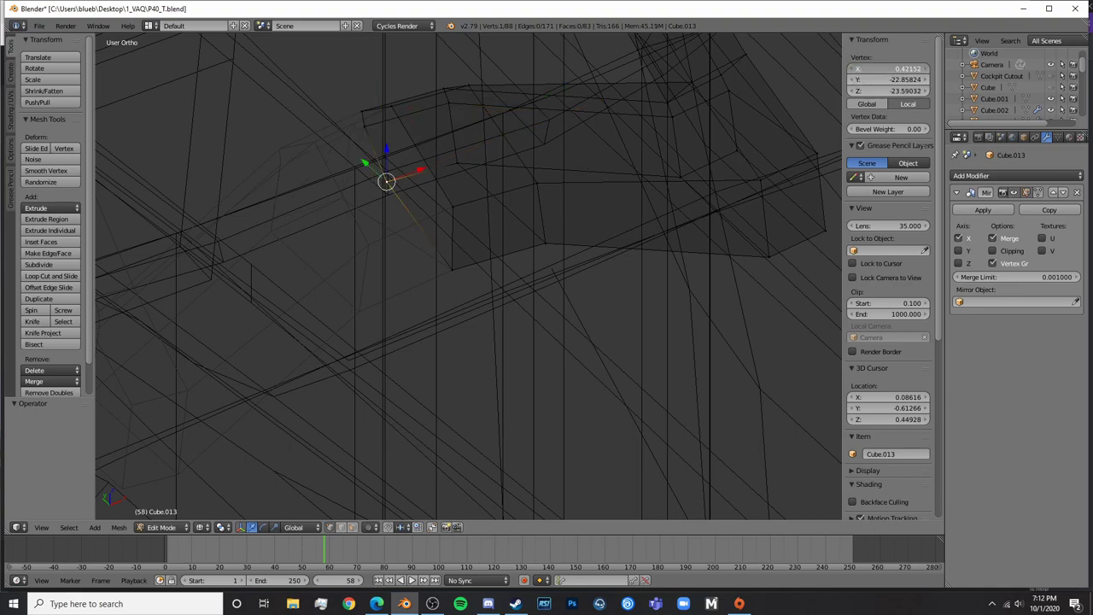
click(889, 68)
text(0)
key(Return)
key(Tab)
key(z)
scroll(528, 250, down, 3)
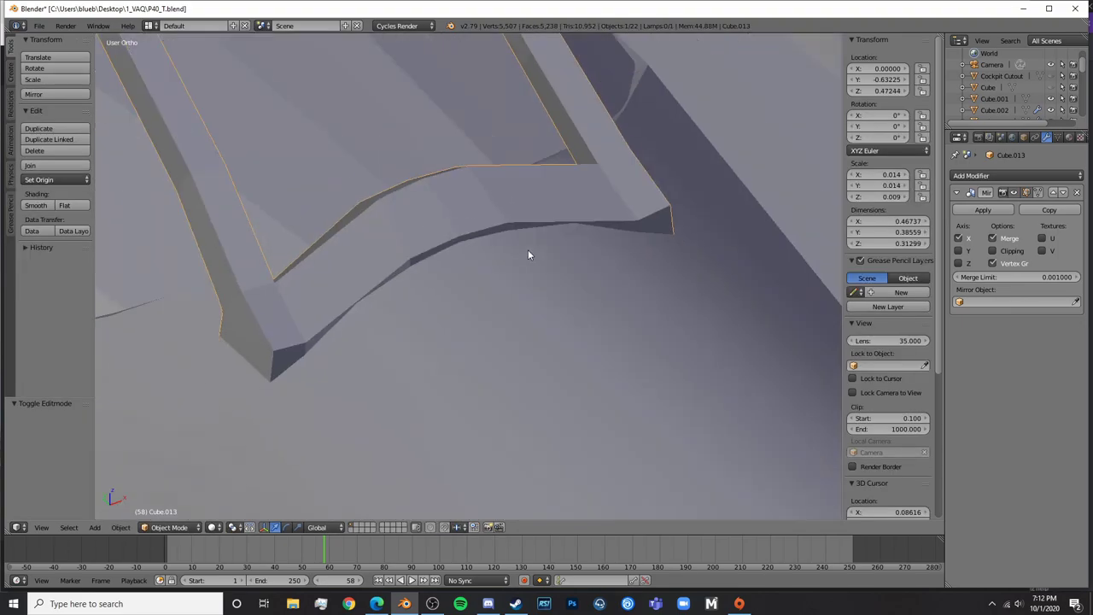
Deselect everything and examine the joined windshield frame and the whole aircraft in solid and rendered shading
key(a)
middle_drag(631, 233, 566, 245)
scroll(566, 244, down, 8)
key(shift+z)
mouse_move(684, 234)
shift+middle_down()
mouse_move(769, 307)
mouse_move(703, 310)
mouse_move(682, 287)
shift+middle_up()
scroll(682, 287, down, 7)
key(shift+z)
middle_drag(630, 311, 669, 242)
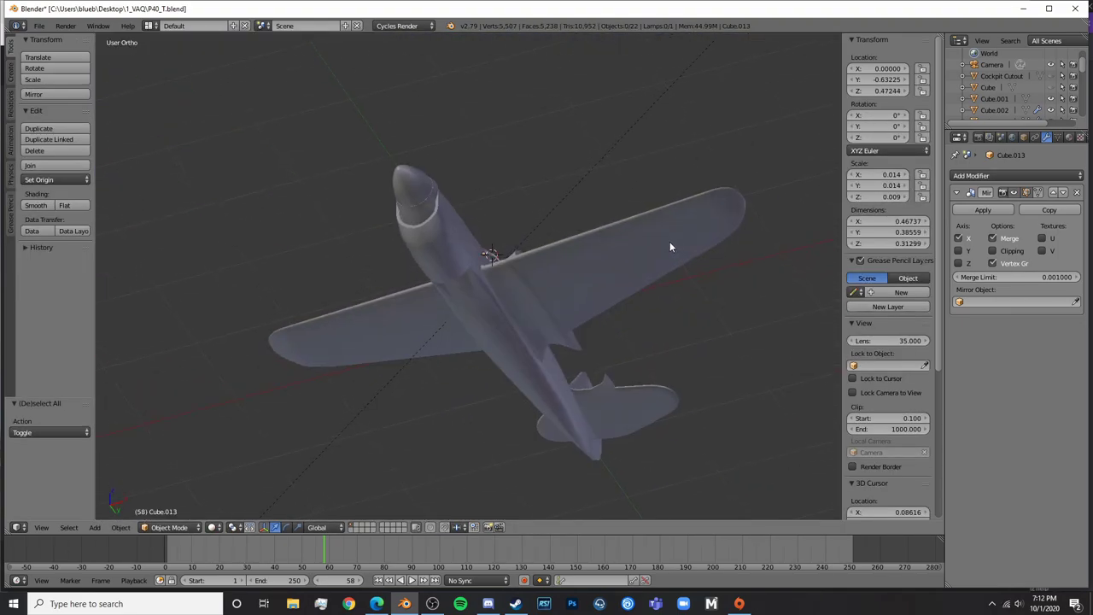
Select the wings and examine the aircraft from the side and from above the cockpit
right_click(547, 311)
middle_drag(539, 322, 815, 291)
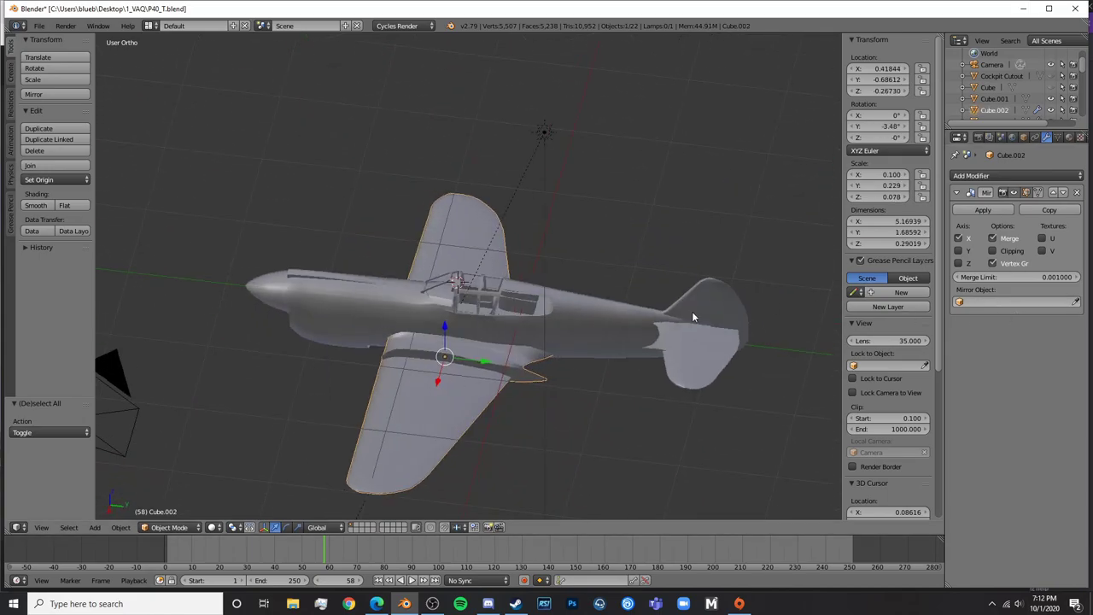
middle_drag(694, 317, 598, 286)
scroll(597, 285, up, 4)
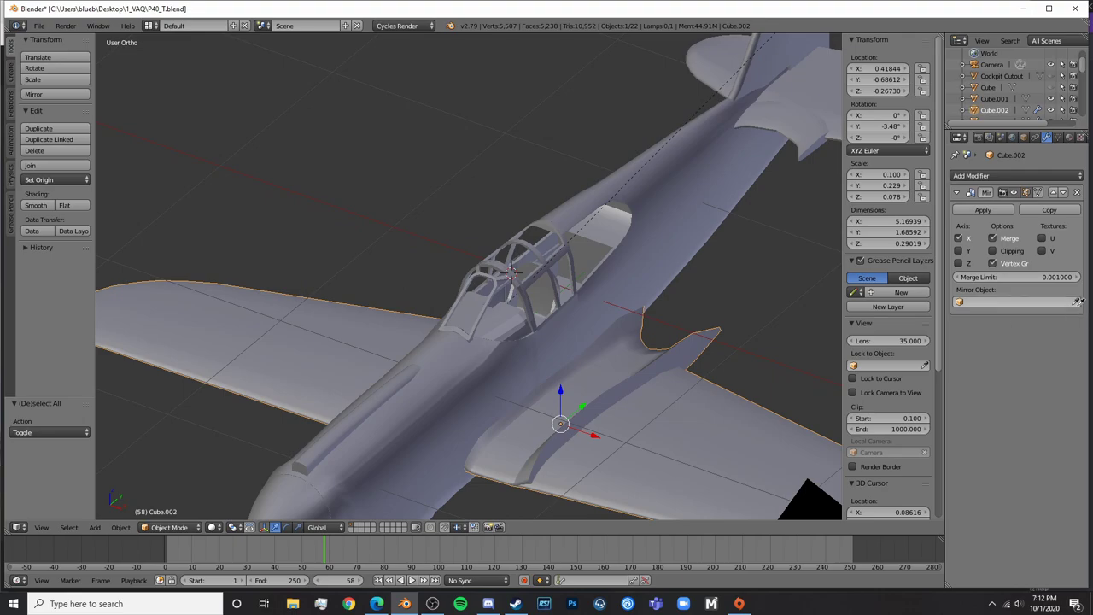
Set the fuselage, Cylinder.002, as the mirror object of the Mirror modifiers on the wings and the tailplane
click(716, 183)
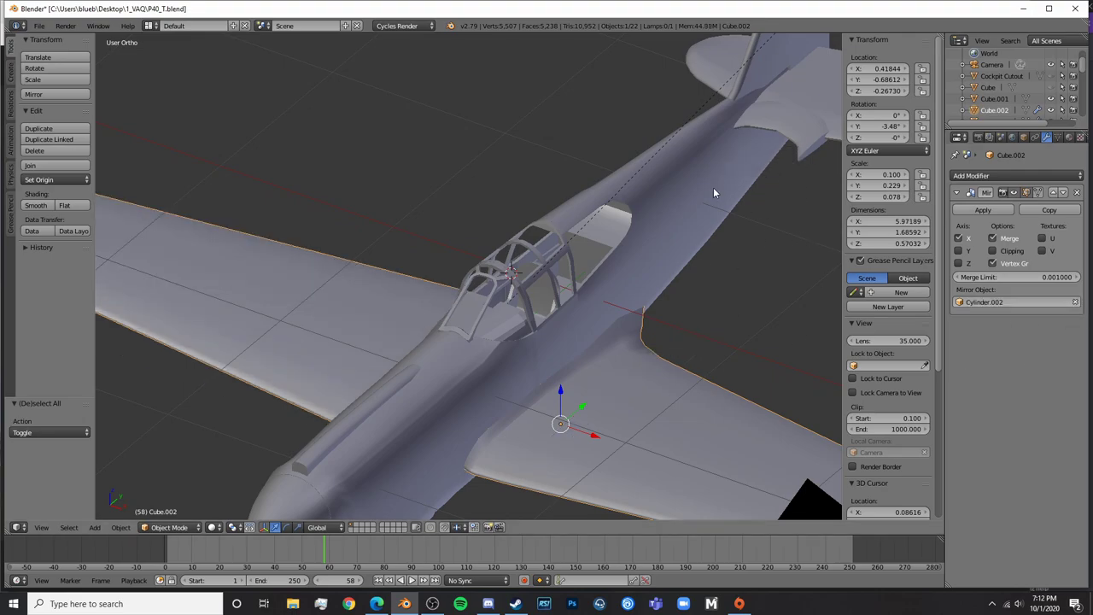
right_click(816, 138)
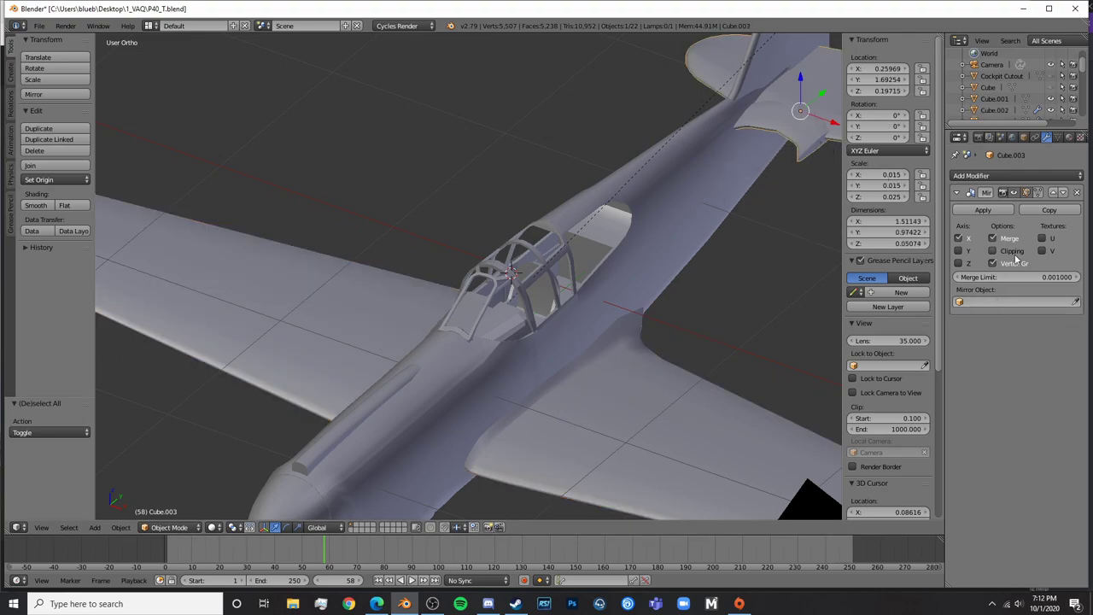
click(746, 169)
Deselect everything and examine the whole aircraft in rendered shading, followed by the cockpit frame up close
scroll(740, 299, down, 5)
key(a)
middle_drag(577, 248, 634, 260)
key(shift+z)
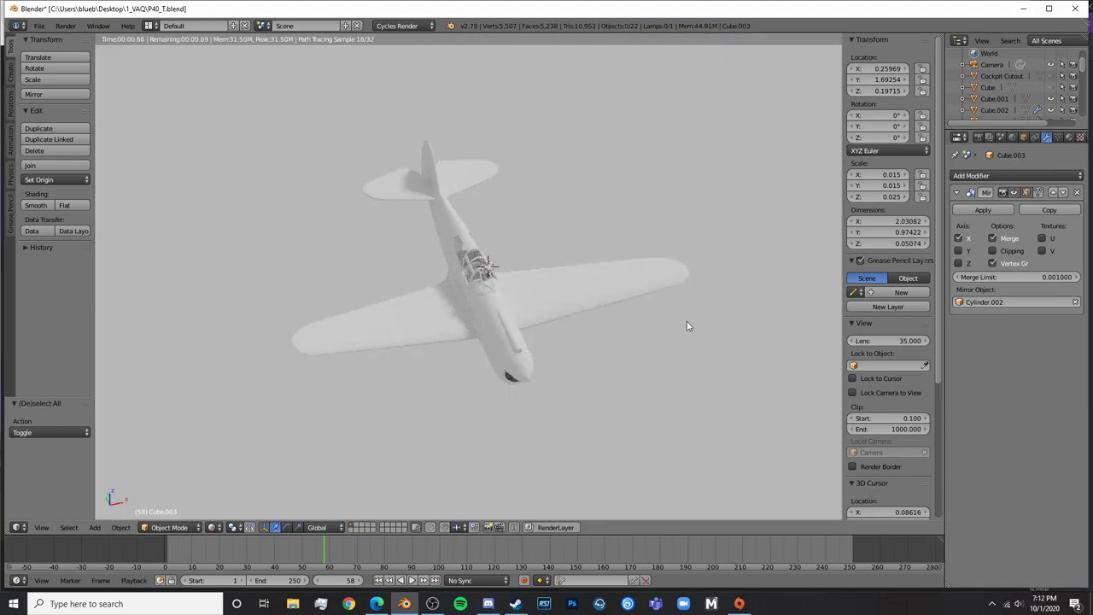
middle_drag(686, 323, 620, 246)
key(shift+z)
scroll(468, 361, up, 6)
mouse_move(468, 360)
middle_down()
mouse_move(515, 201)
mouse_move(485, 392)
middle_up()
right_click(483, 264)
key(z)
key(z)
scroll(487, 388, up, 4)
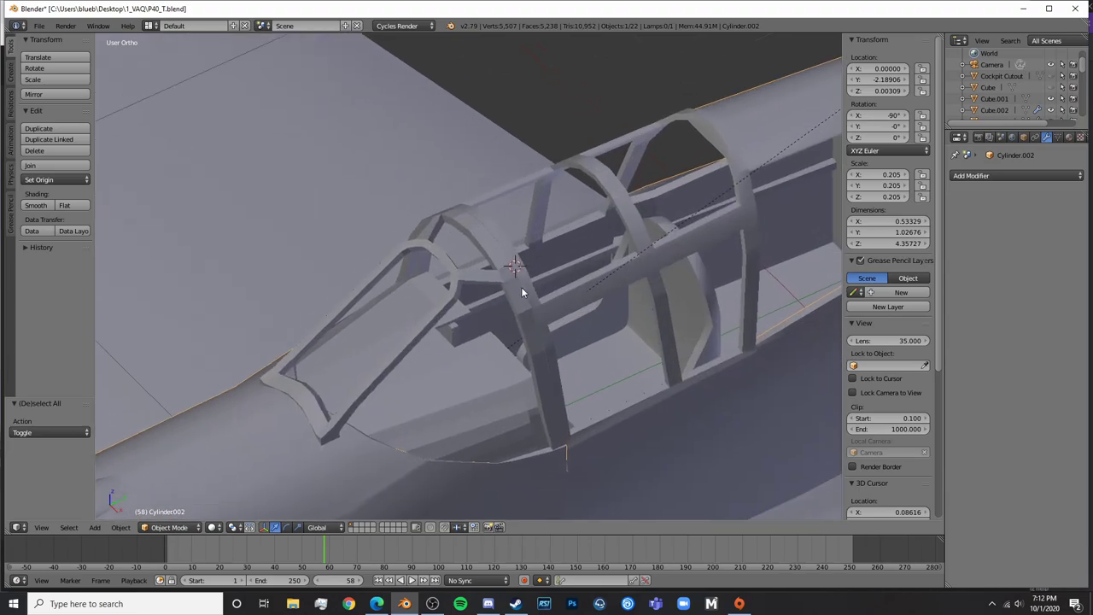
middle_drag(522, 289, 503, 289)
scroll(504, 288, up, 3)
key(Tab)
key(Tab)
Edit the windshield frame and shift the hoop's vertices at the upper strut joint -0.011 along X
right_click(533, 255)
key(Tab)
middle_drag(535, 257, 555, 273)
key(KP_7)
key(z)
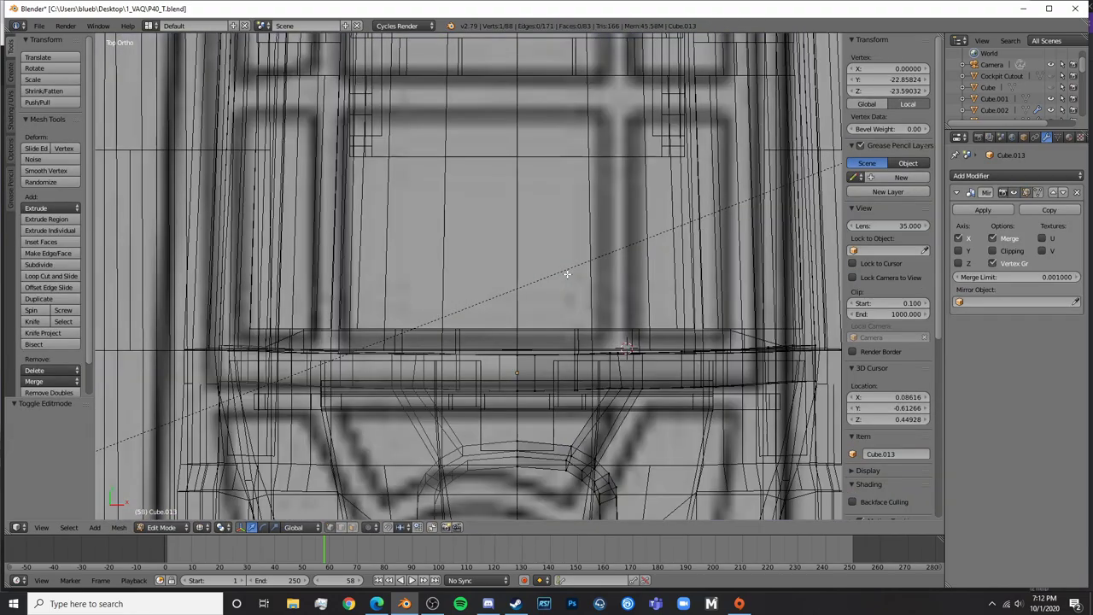
key(a)
key(a)
key(a)
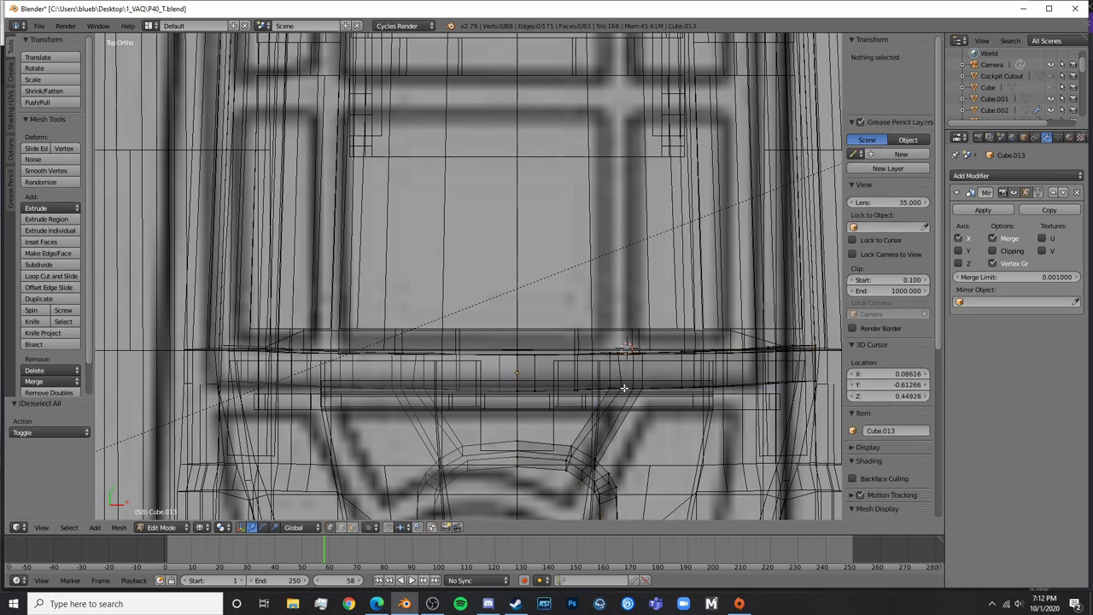
key(c)
drag(624, 390, 623, 344)
key(z)
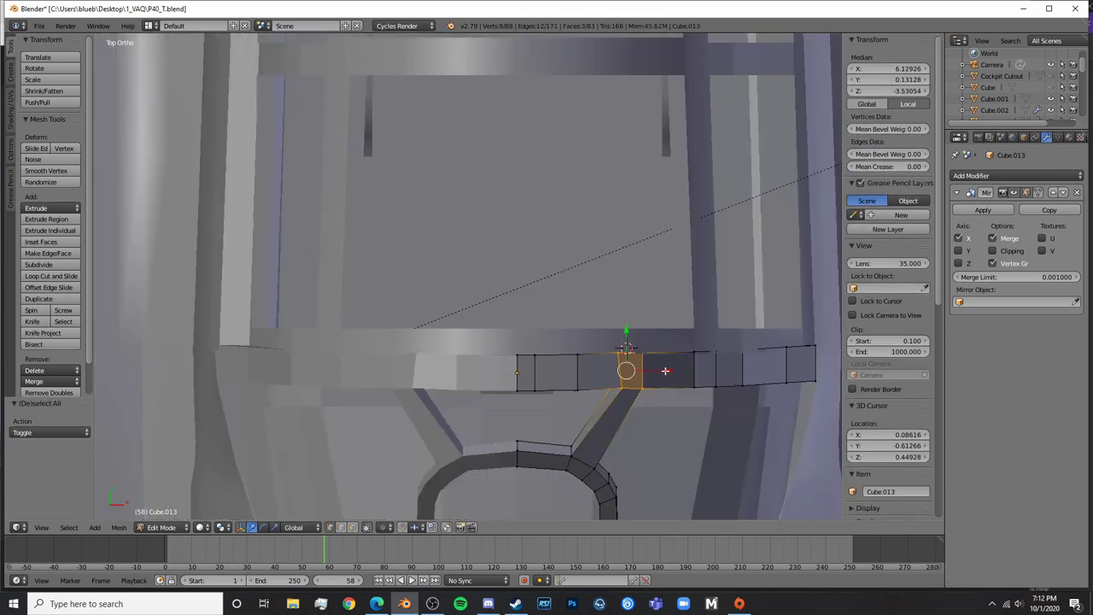
click(652, 371)
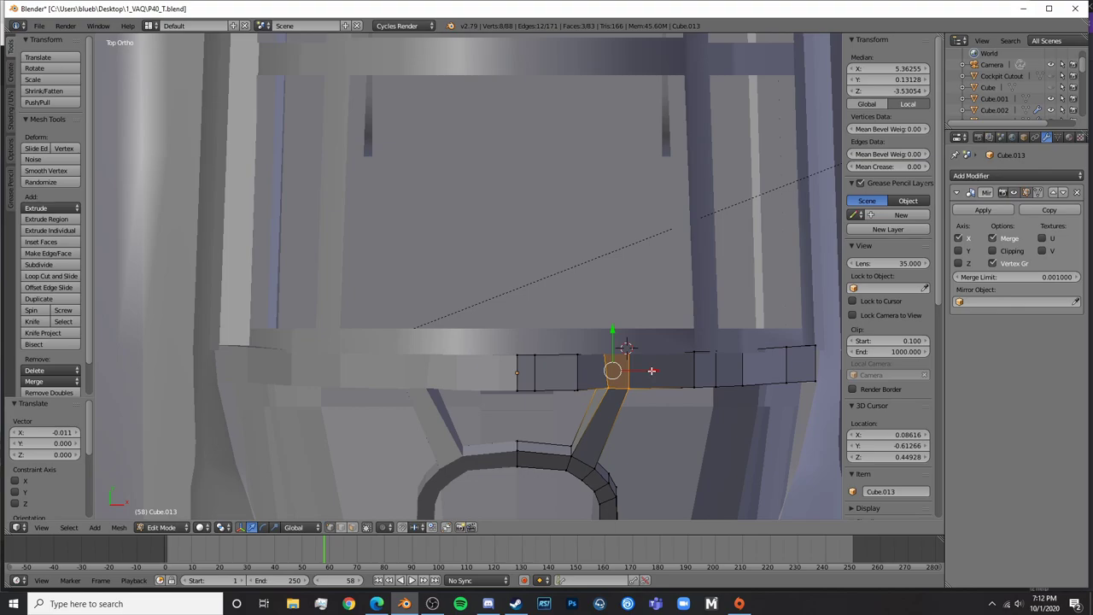
Raise the selected hoop joint vertices about 0.005 and shift them slightly outward to round the hoop, then return to Object Mode
key(KP_1)
shift+middle_drag(677, 179, 609, 499)
scroll(593, 303, up, 3)
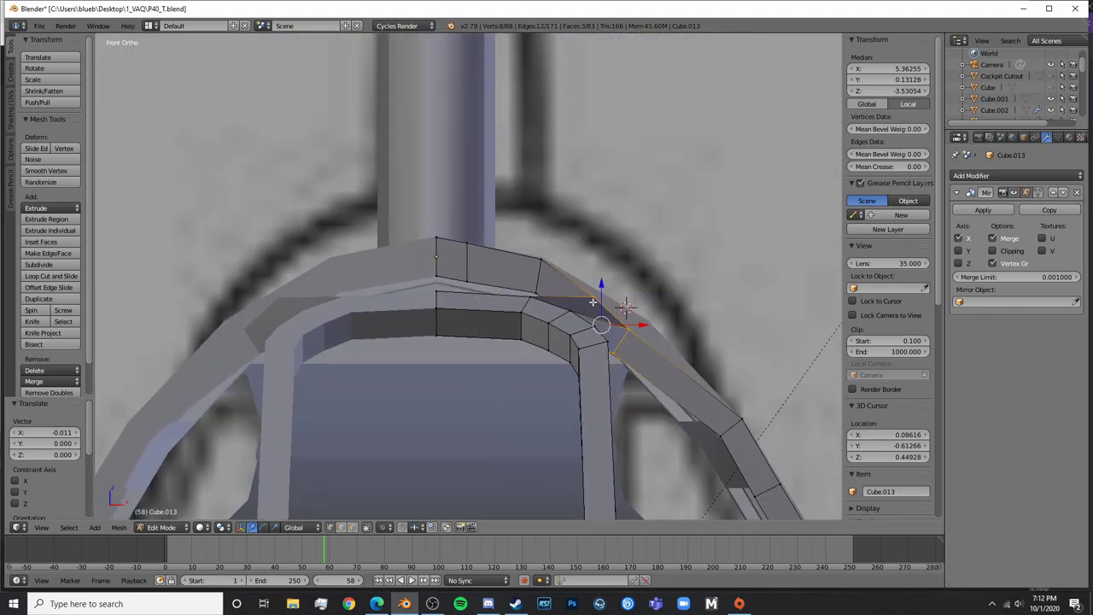
drag(599, 285, 609, 273)
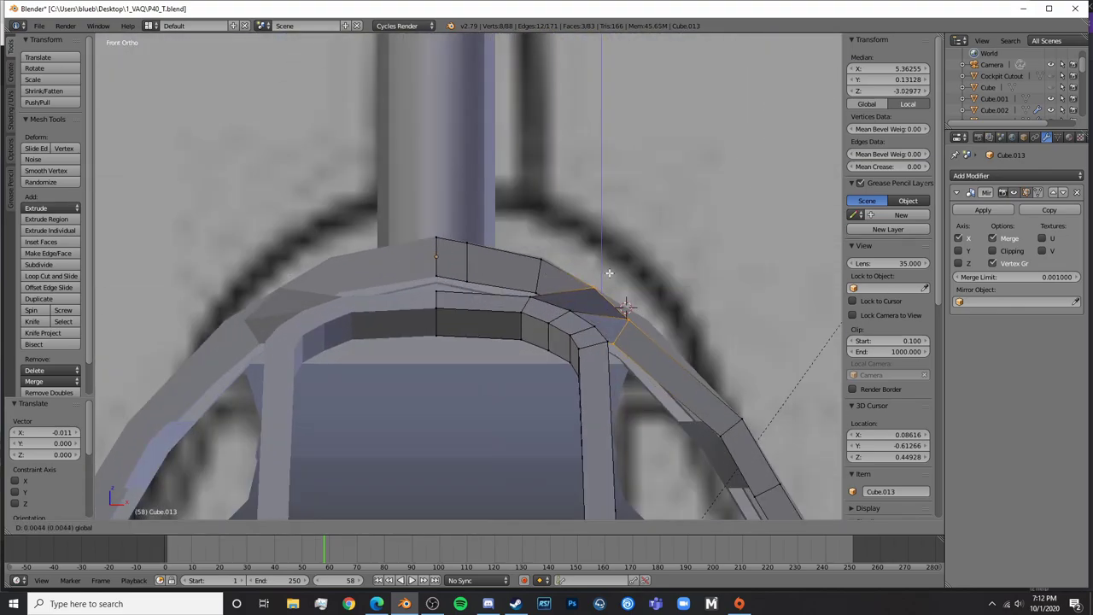
click(656, 276)
click(660, 275)
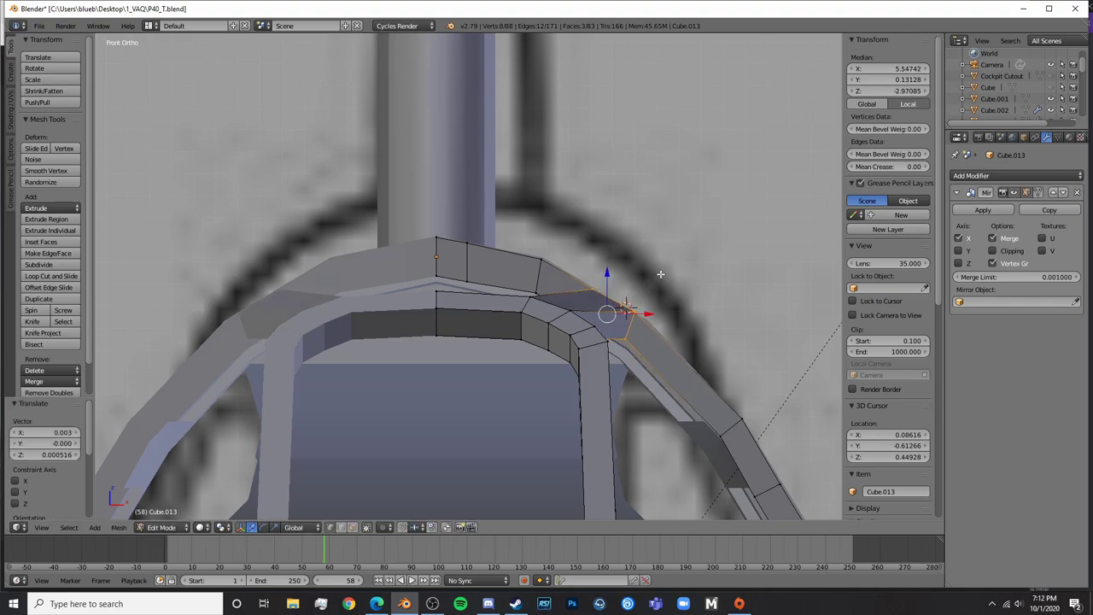
click(664, 276)
key(Tab)
Deselect the frame and examine the reshaped hoop in wireframe, solid and rendered shading
scroll(679, 286, down, 7)
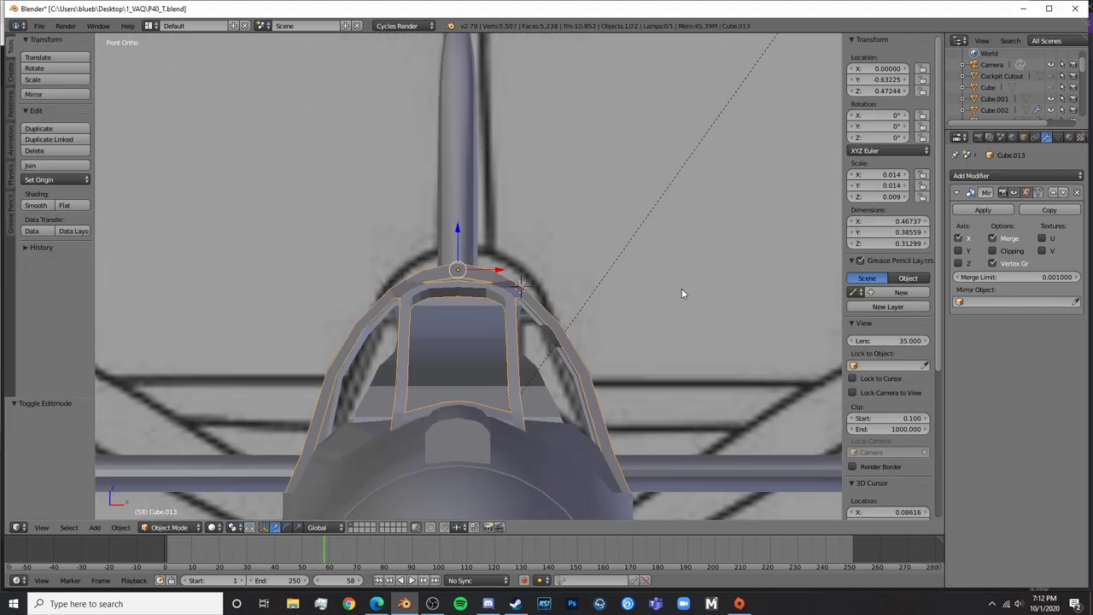
scroll(682, 288, up, 2)
key(z)
mouse_move(681, 288)
middle_down()
mouse_move(633, 325)
mouse_move(644, 328)
mouse_move(509, 328)
mouse_move(611, 342)
mouse_move(511, 341)
mouse_move(480, 367)
middle_up()
key(z)
key(a)
key(shift+z)
scroll(611, 342, down, 6)
key(shift+z)
Select the vertices of the windshield frame's lower corner block and move them rearward along Y
key(Tab)
scroll(467, 339, up, 8)
mouse_move(475, 410)
shift+middle_down()
mouse_move(466, 339)
mouse_move(544, 347)
mouse_move(520, 366)
shift+middle_up()
shift+middle_drag(317, 343, 513, 394)
key(z)
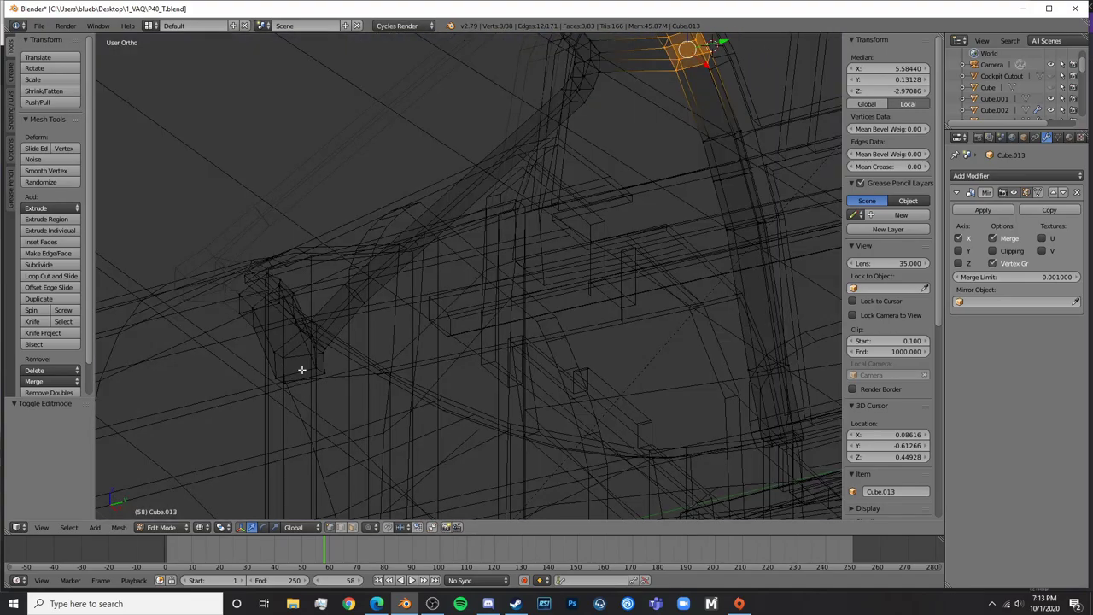
key(a)
key(a)
key(a)
key(c)
click(298, 362)
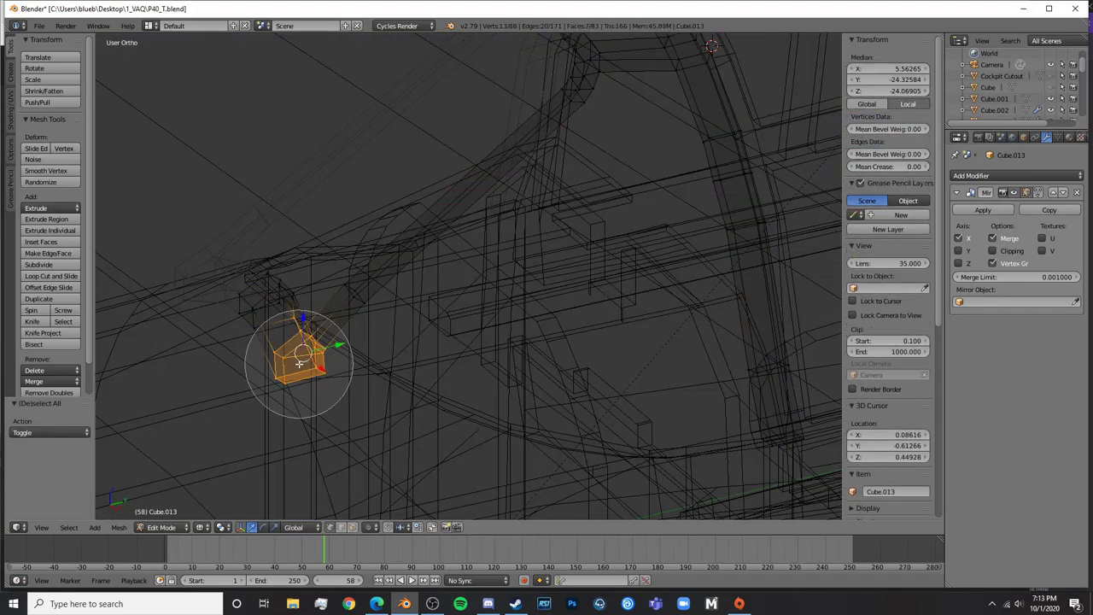
right_click(309, 378)
key(a)
key(c)
click(307, 378)
right_click(307, 382)
key(z)
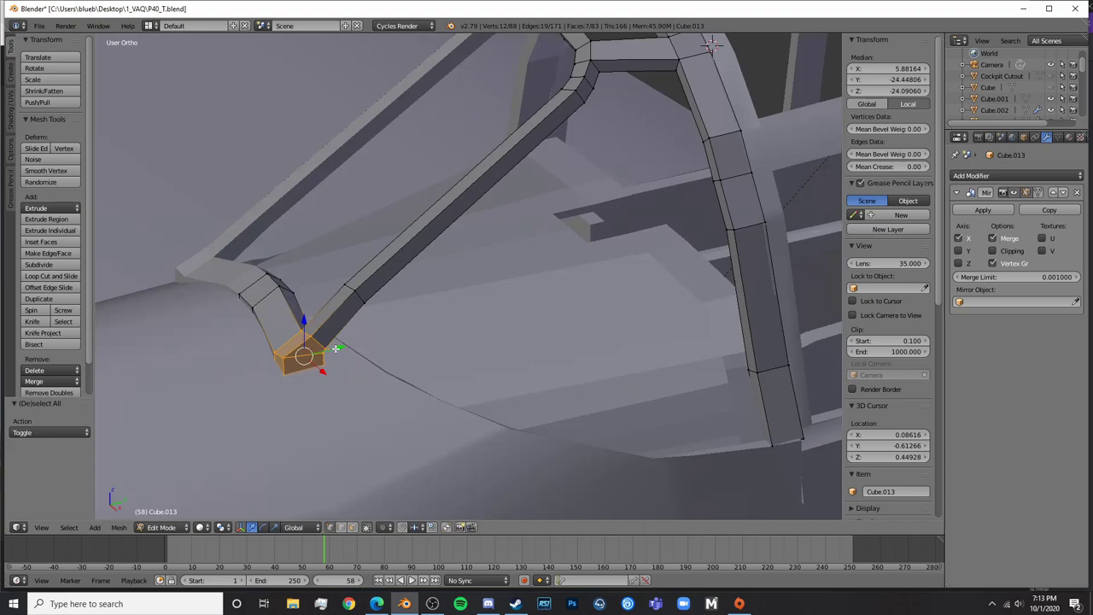
drag(336, 349, 363, 342)
Move the four vertices of the edge loop just above the windshield strut's foot rearward along Y to straighten the strut
key(z)
key(a)
key(c)
click(368, 286)
right_click(368, 286)
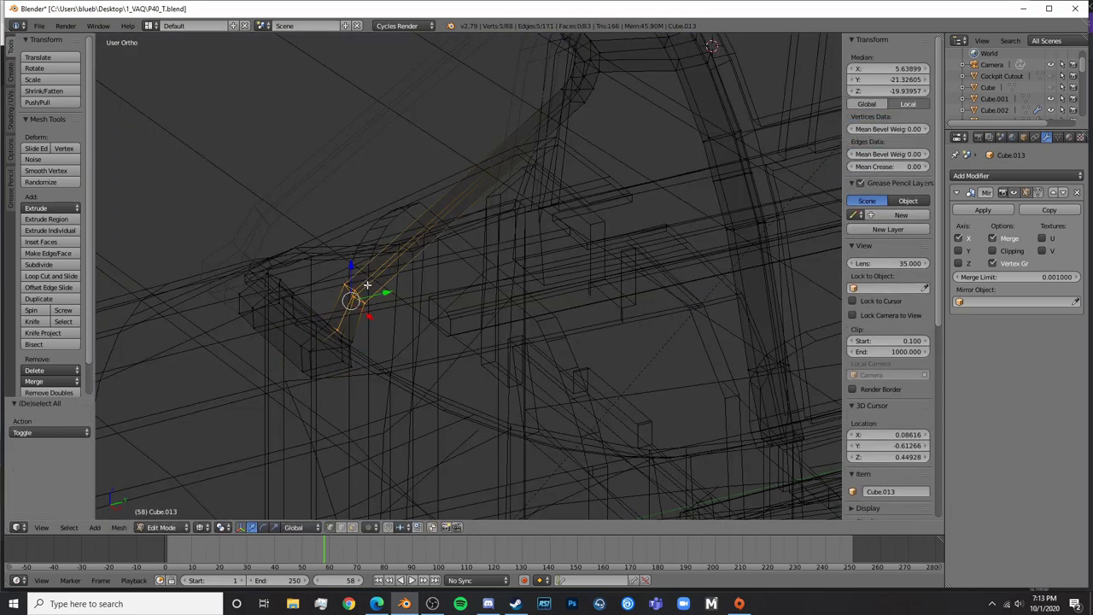
key(a)
key(c)
click(388, 281)
right_click(387, 281)
key(z)
key(KP_3)
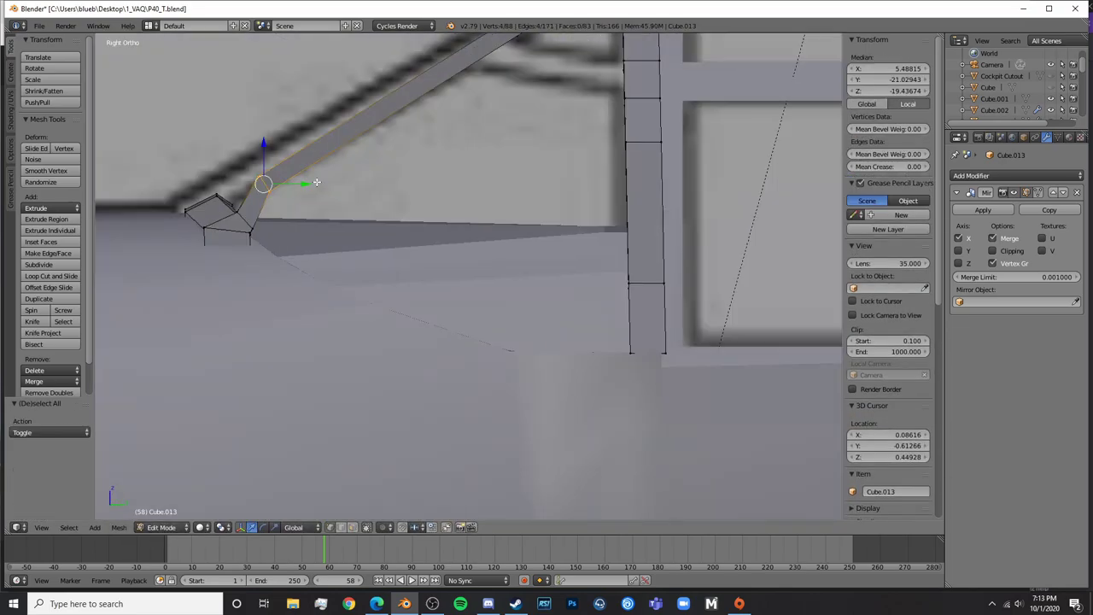
key(g)
key(y)
click(331, 187)
key(Tab)
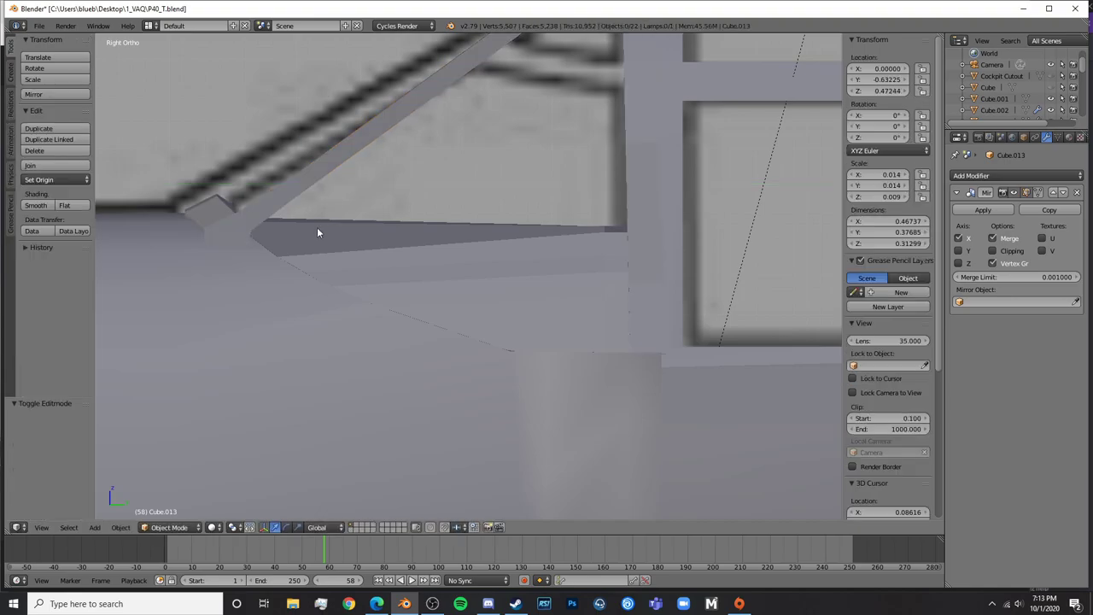
Select the two outer front vertices of the windshield frame's lower corner and move them 0.016 along Y
middle_drag(317, 229, 315, 316)
key(Tab)
shift+middle_drag(588, 412, 541, 305)
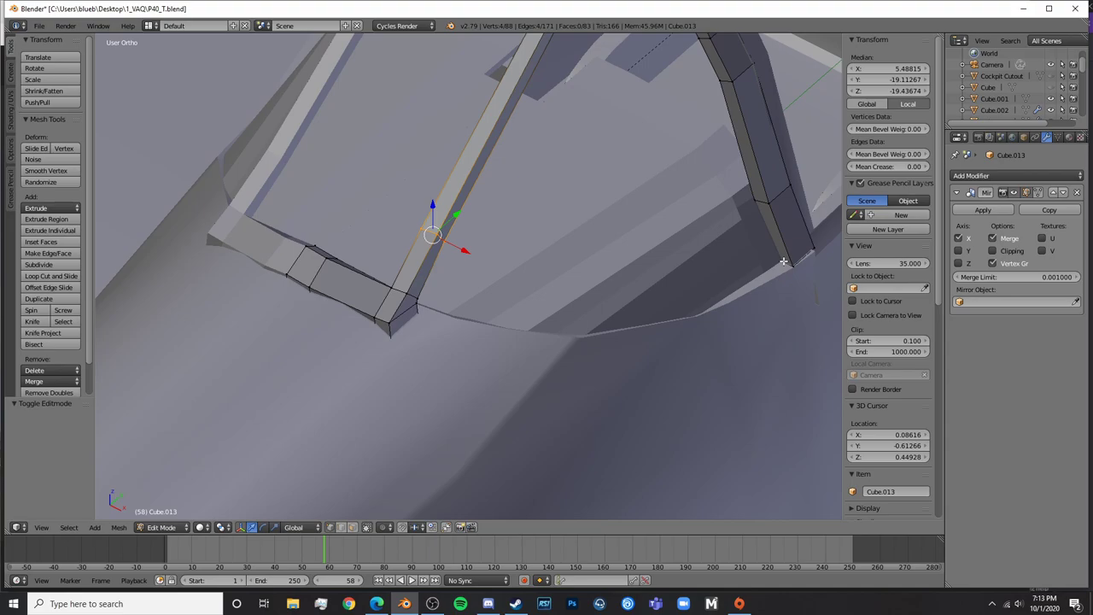
key(a)
key(c)
click(410, 369)
right_click(421, 377)
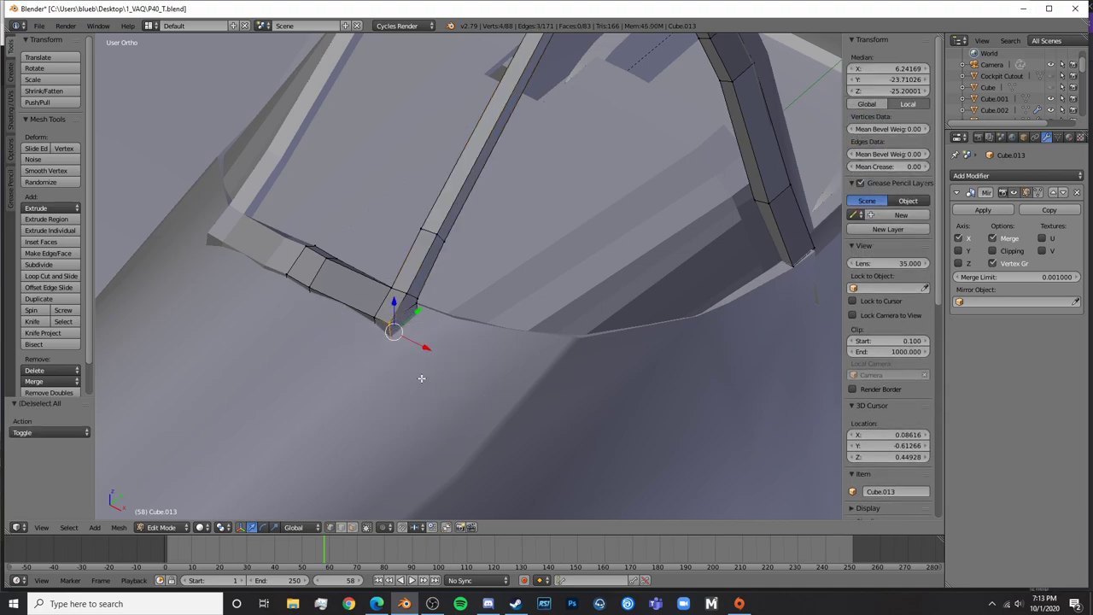
key(z)
scroll(429, 406, up, 4)
right_click(320, 430)
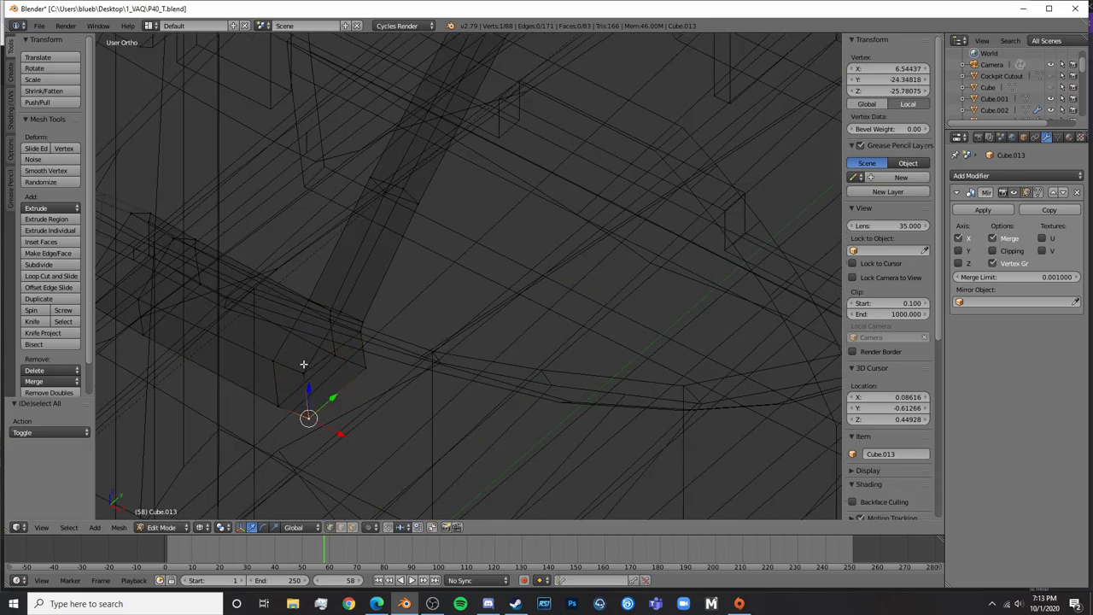
shift+right_click(303, 364)
key(z)
drag(370, 373, 376, 372)
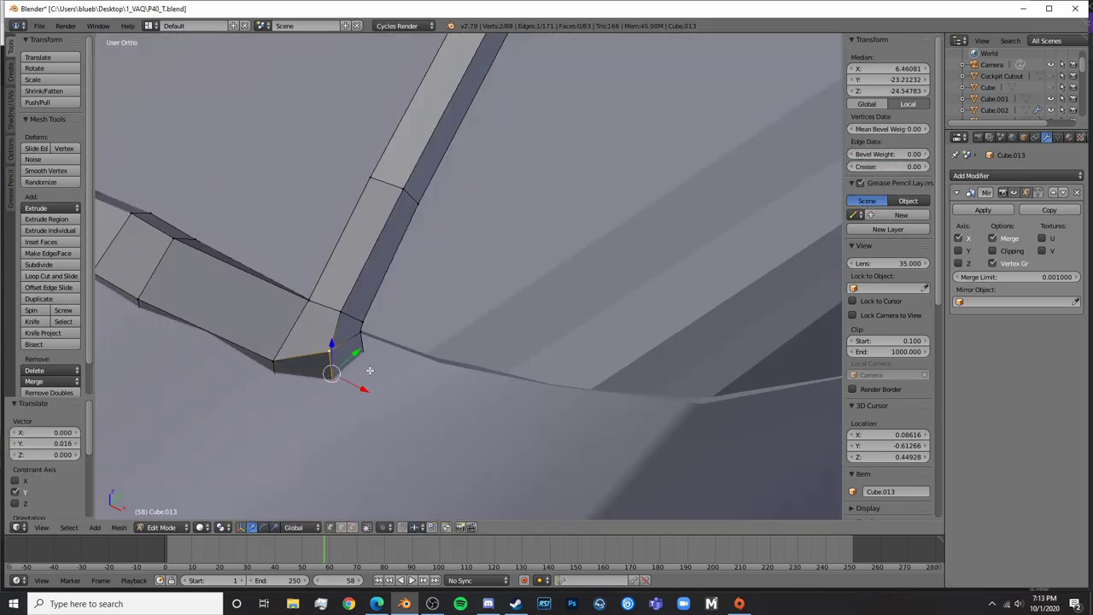
Select the two inner front vertices of the lower corner and move them rearward along Y
key(a)
key(z)
right_click(277, 405)
shift+right_click(283, 362)
key(z)
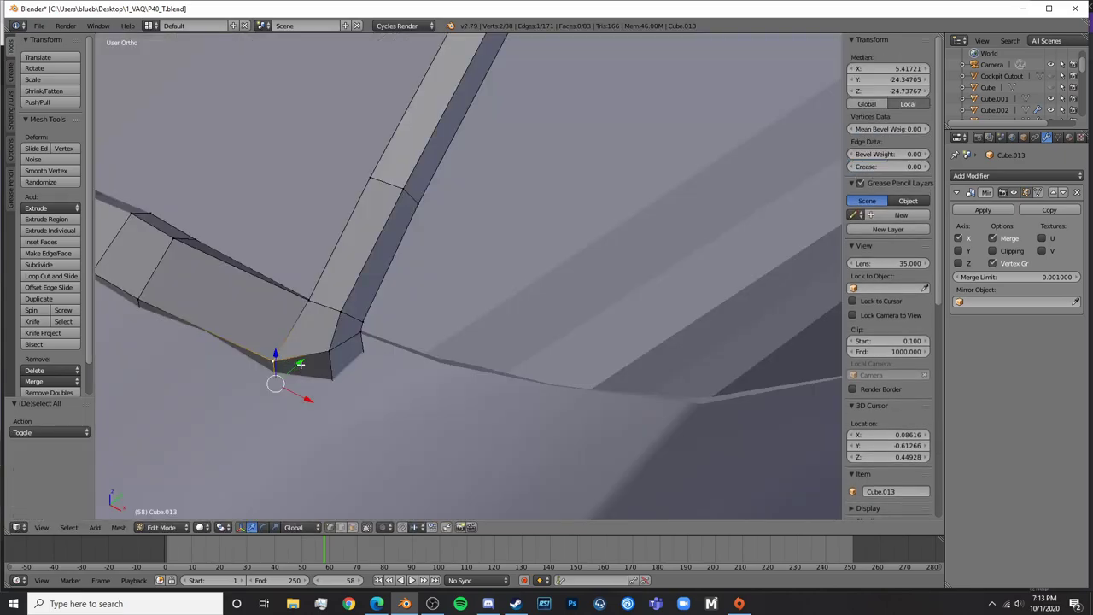
drag(300, 365, 316, 362)
Select the two outer rear vertices of the lower corner and move them 0.010 along Y
key(a)
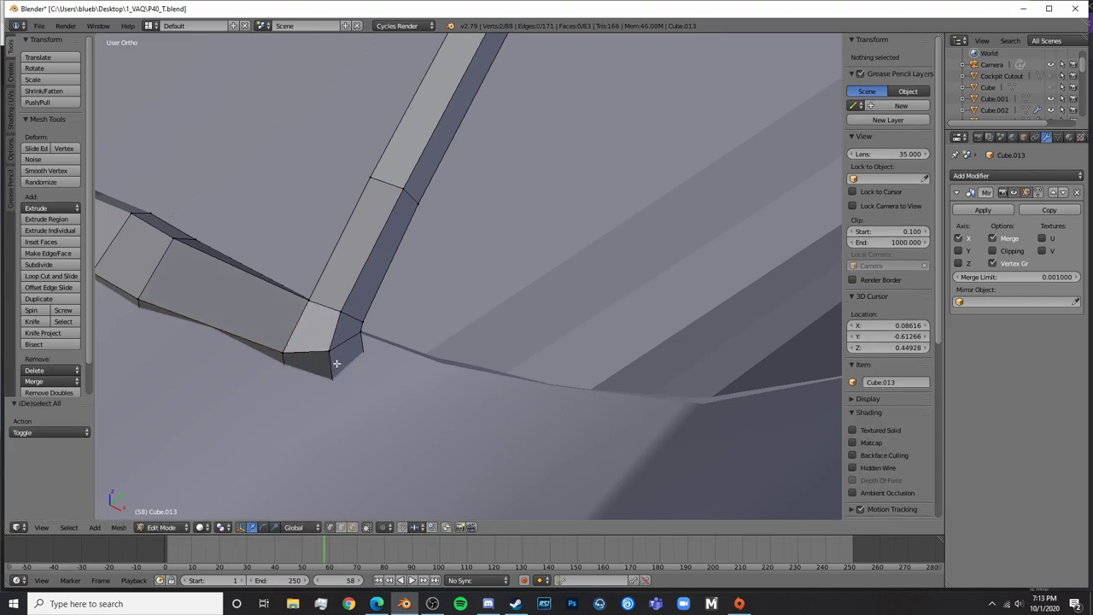
right_click(363, 339)
key(z)
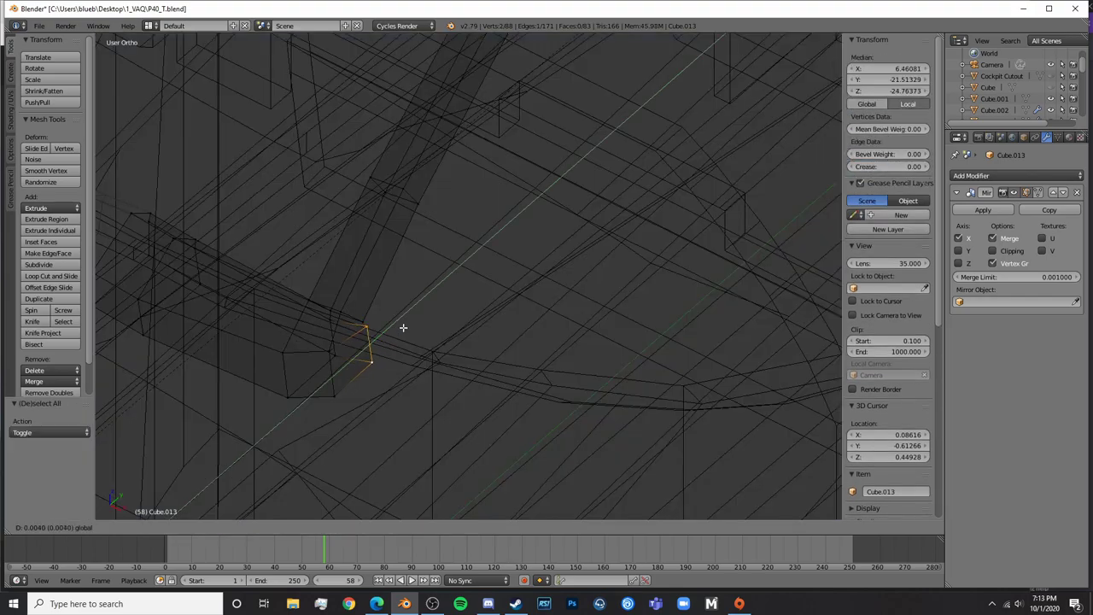
drag(415, 324, 416, 325)
key(z)
mouse_move(415, 326)
middle_down()
mouse_move(368, 344)
mouse_move(335, 318)
middle_up()
Adjust the remaining rear vertices at the strut's foot by 0.007 along Y, working on the inner side too
right_click(258, 265)
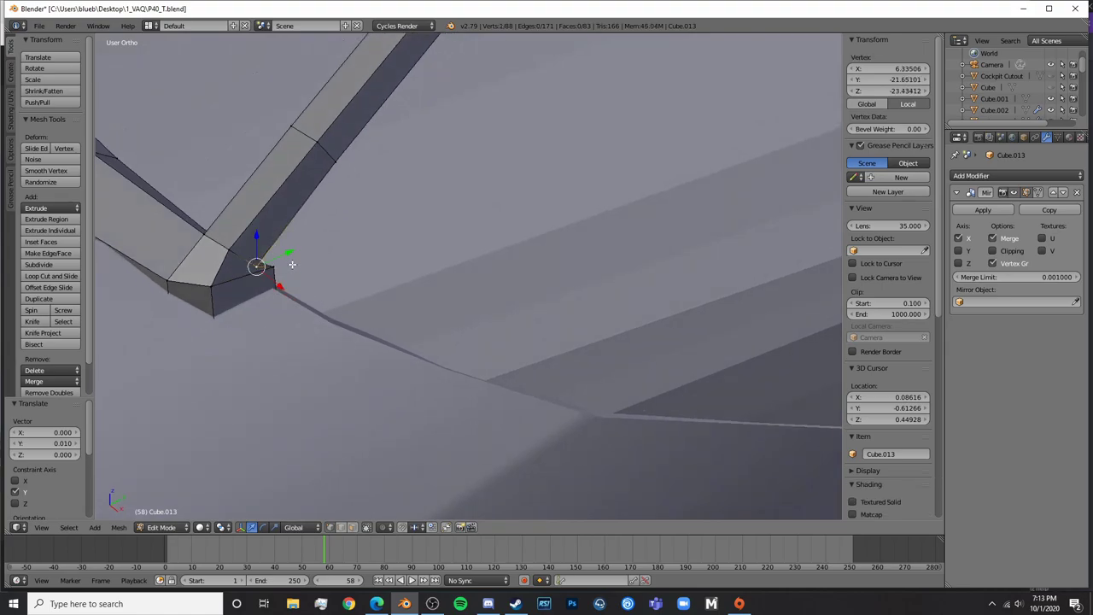
middle_drag(284, 265, 414, 210)
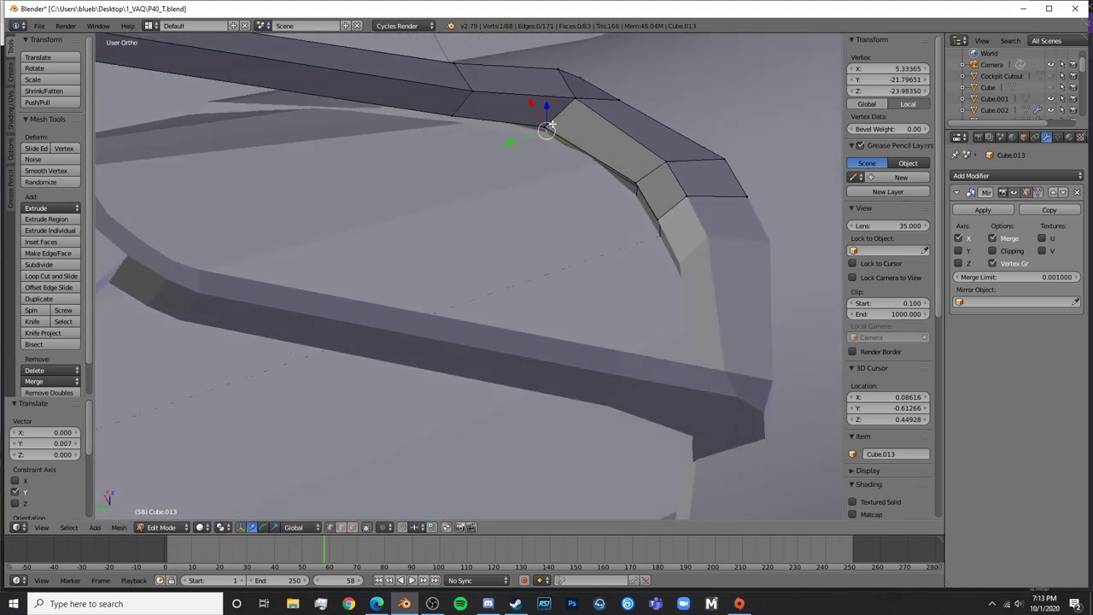
middle_drag(472, 160, 574, 320)
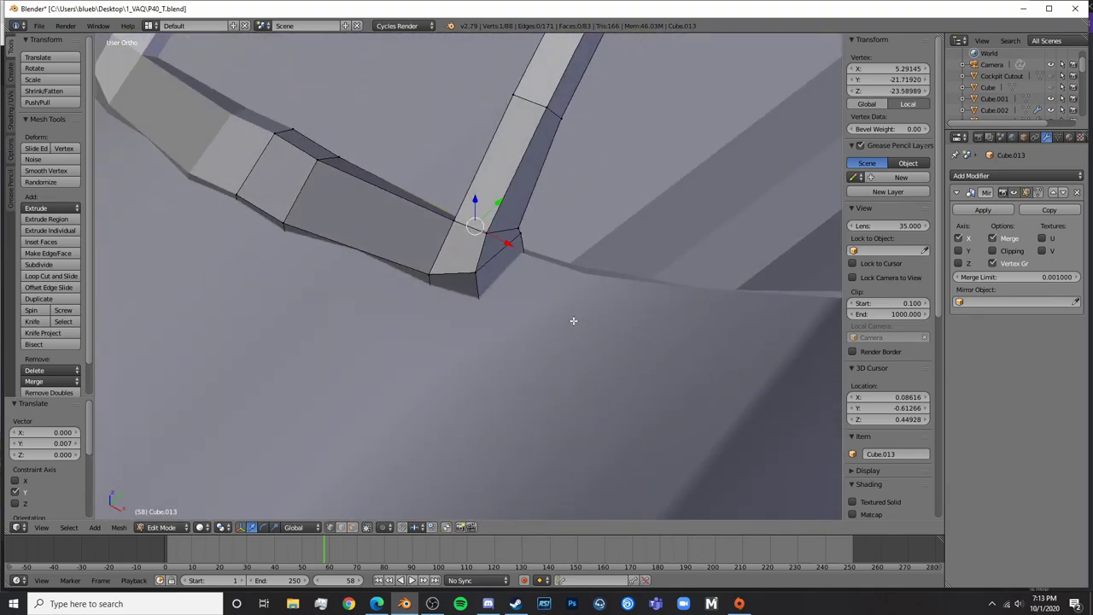
Add one loop cut across the windshield's lower bar beside the strut's foot and raise it slightly along Z
middle_drag(403, 441, 305, 291)
key(ctrl+r)
click(307, 290)
click(309, 291)
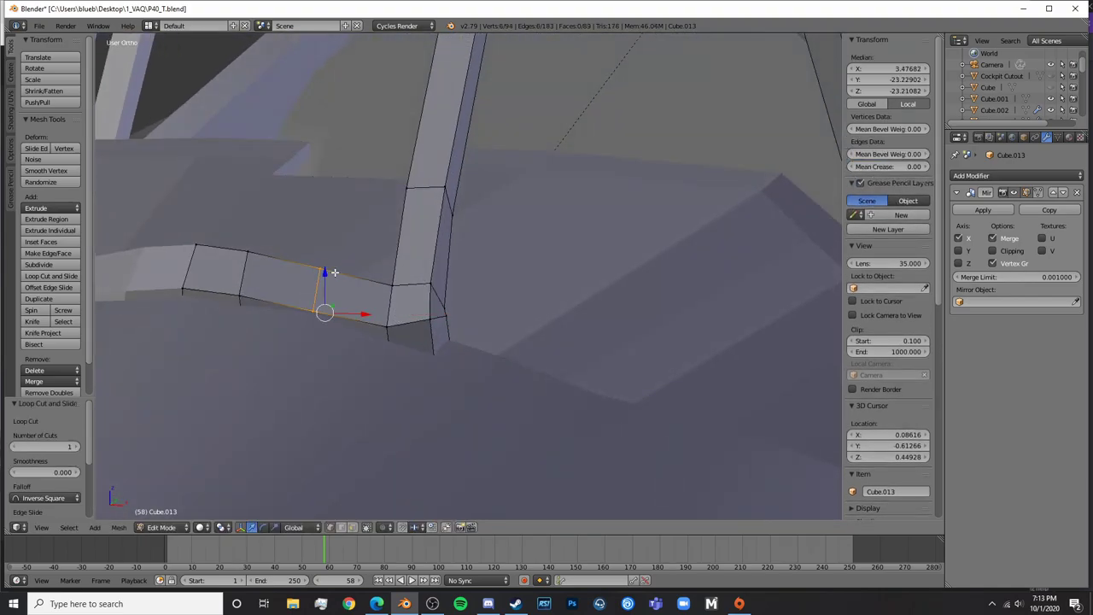
click(334, 266)
key(Tab)
scroll(371, 267, down, 6)
middle_drag(570, 307, 504, 280)
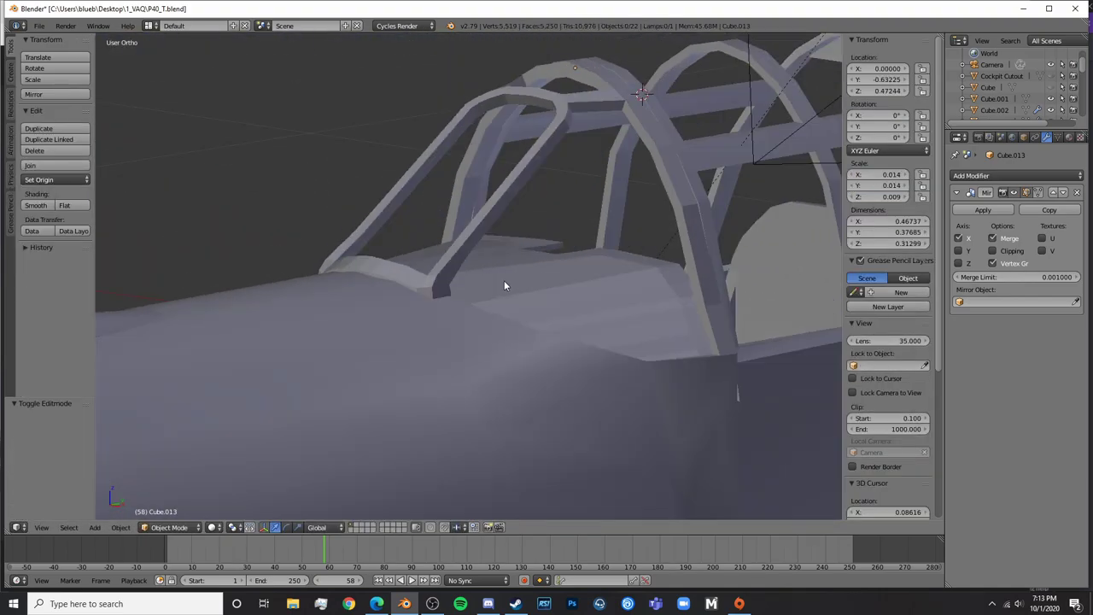
Extrude the side face at the strut's foot 0.356 into a rail reaching toward the hoop
scroll(518, 294, up, 6)
key(Tab)
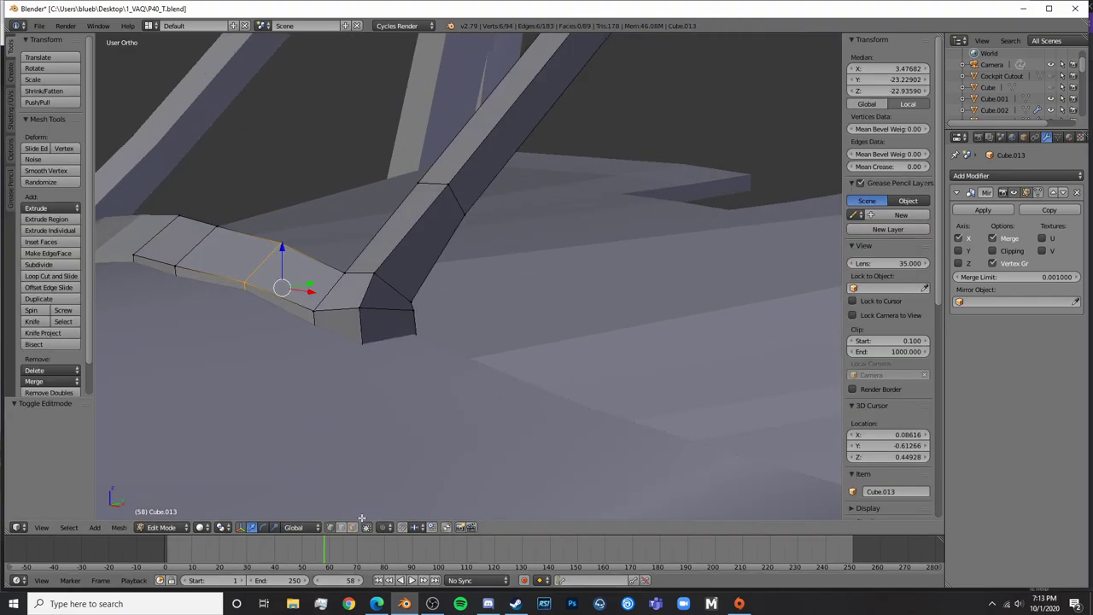
scroll(392, 330, down, 5)
key(e)
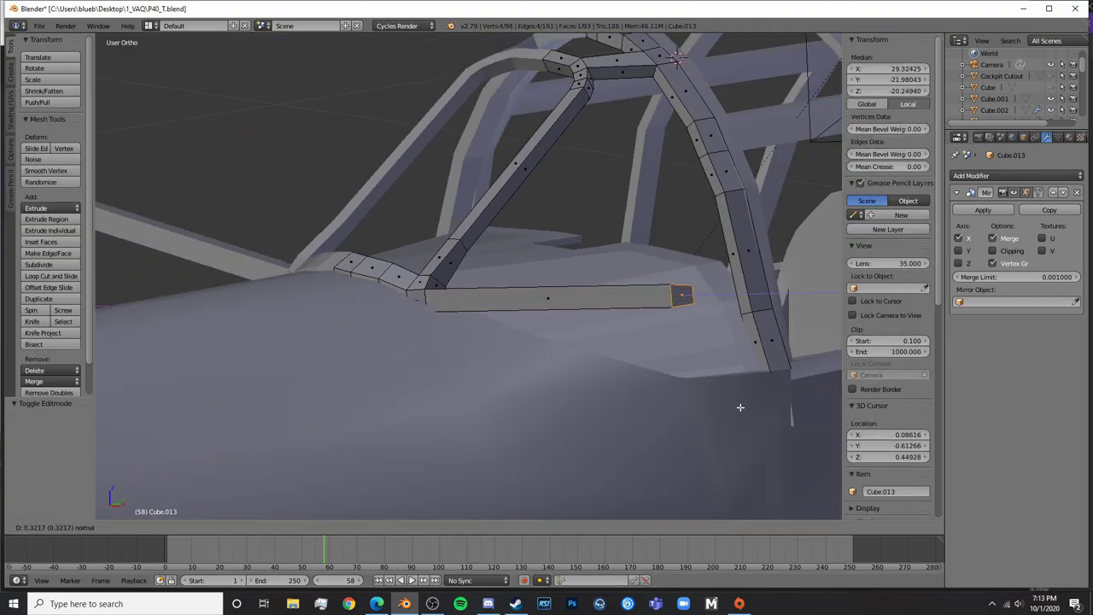
click(759, 414)
shift+middle_drag(724, 371, 572, 359)
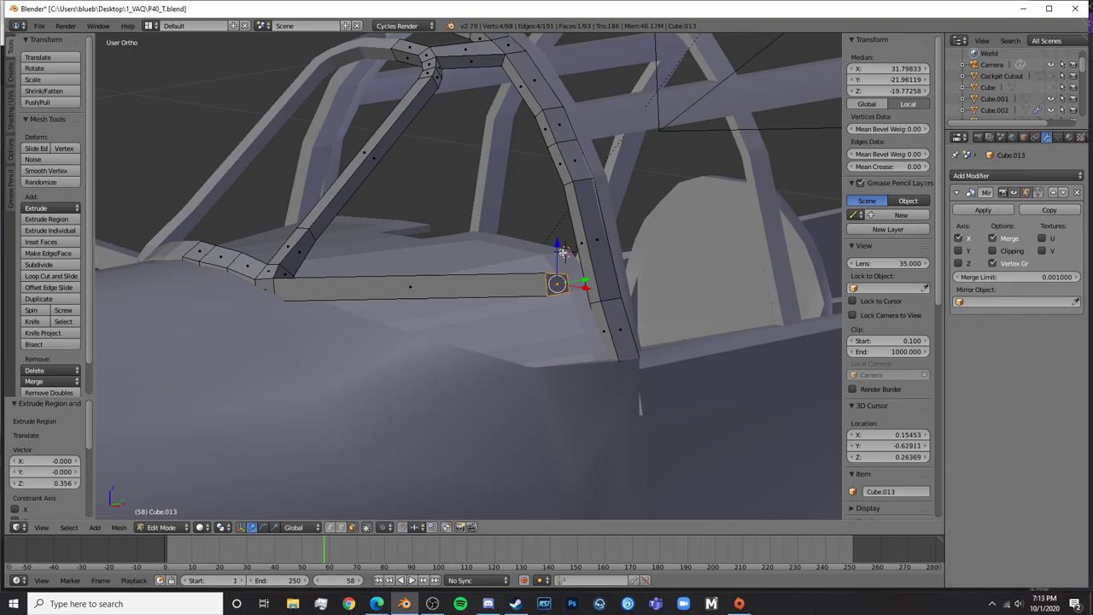
Undo lowering the rail's end and remove the extruded rail together with its starting face at the strut's foot
drag(563, 252, 541, 341)
key(ctrl+z)
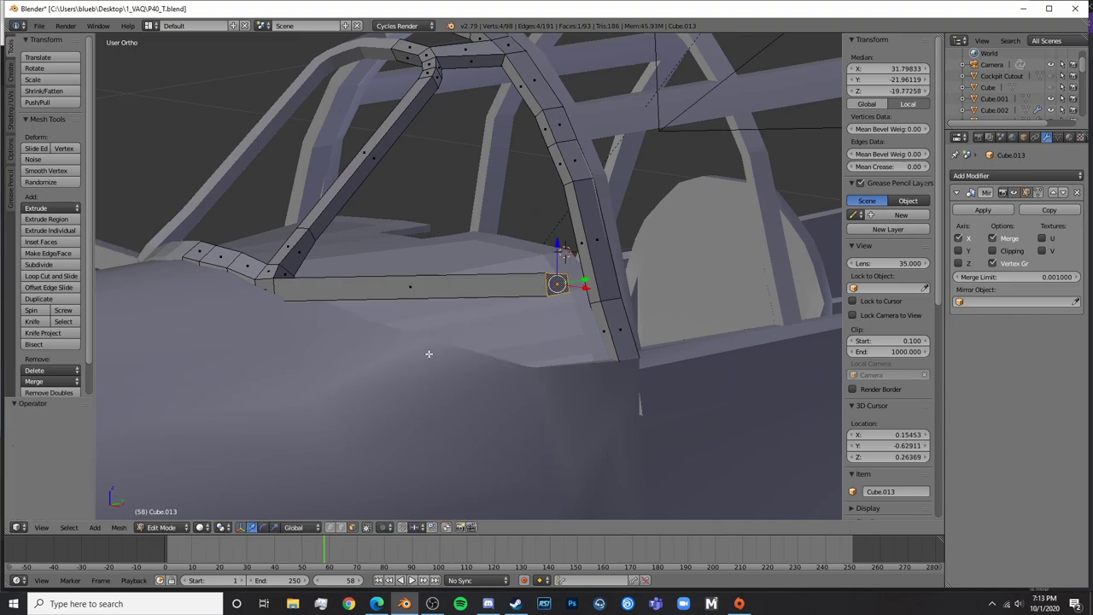
key(x)
click(419, 330)
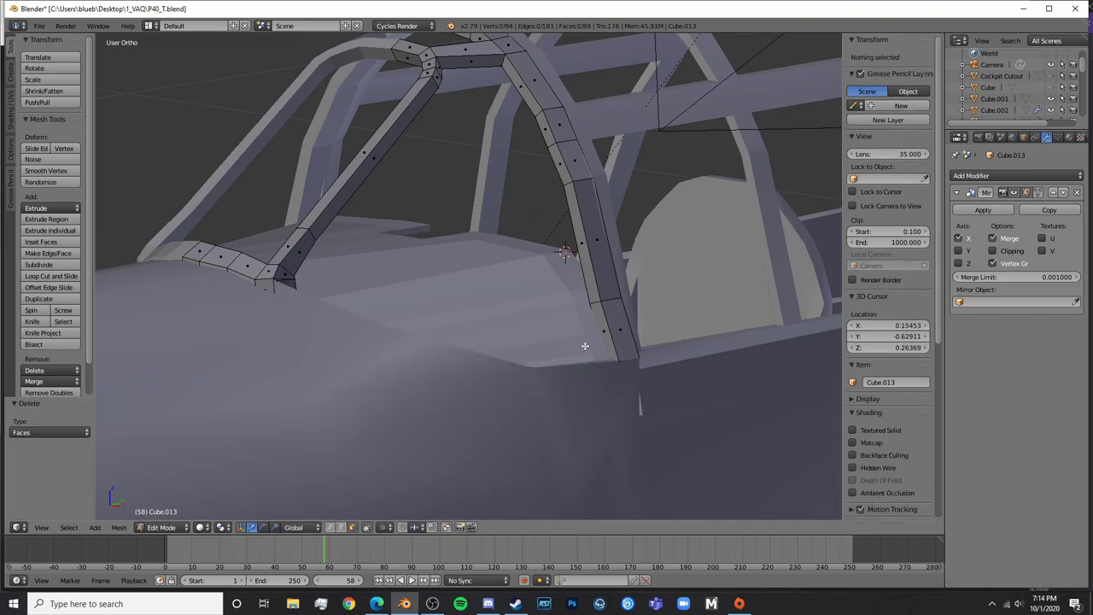
Add one loop cut just above the hoop's lower end and delete the small side face below it, facing the strut
key(ctrl+r)
click(618, 343)
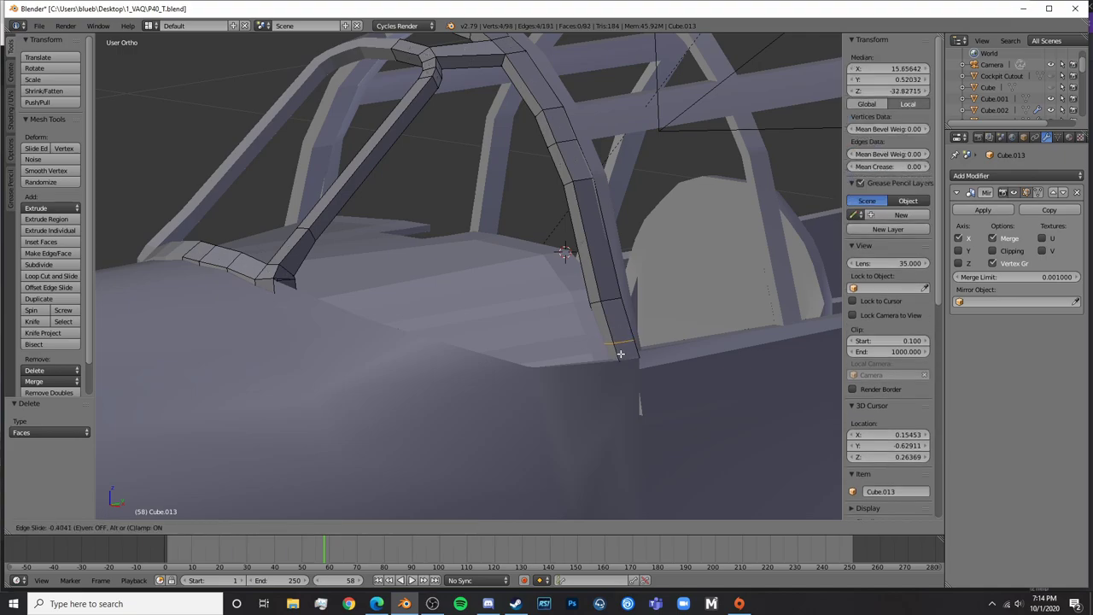
click(620, 353)
click(332, 527)
key(a)
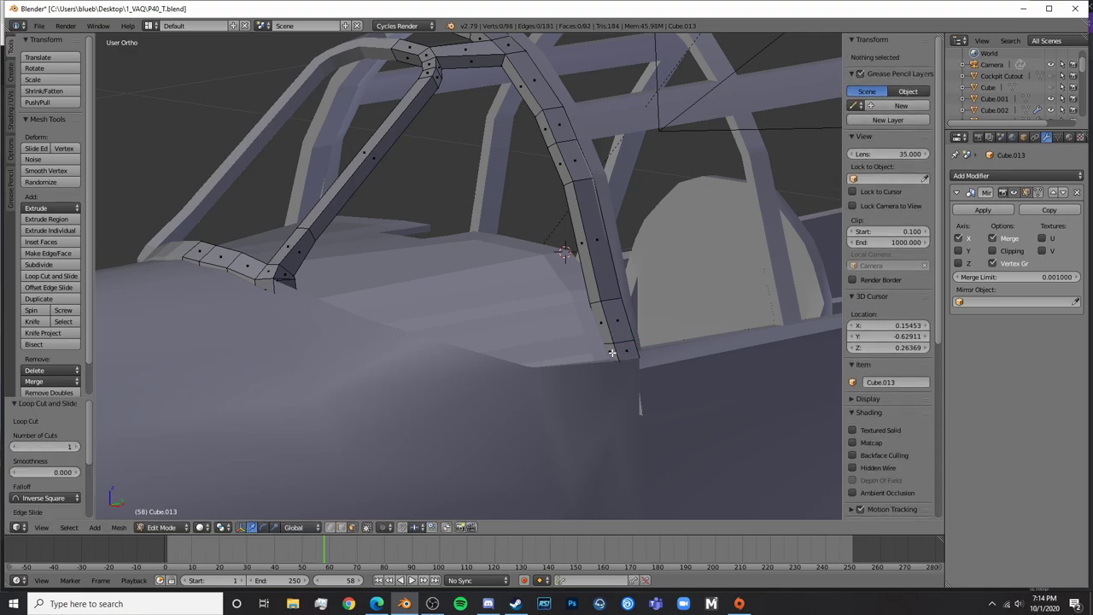
alt+right_click(611, 352)
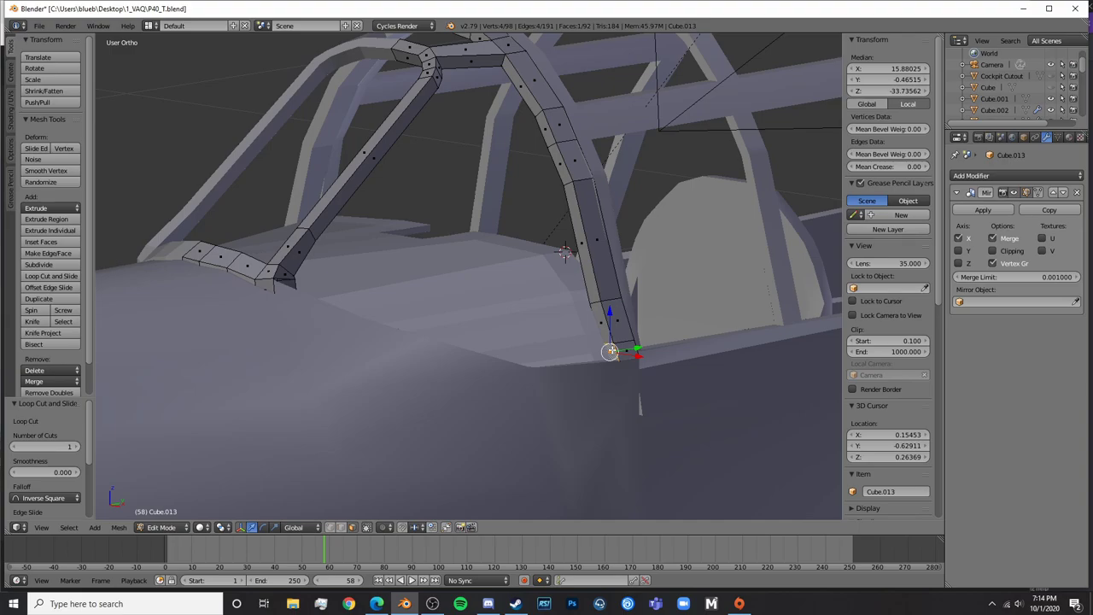
key(x)
click(642, 358)
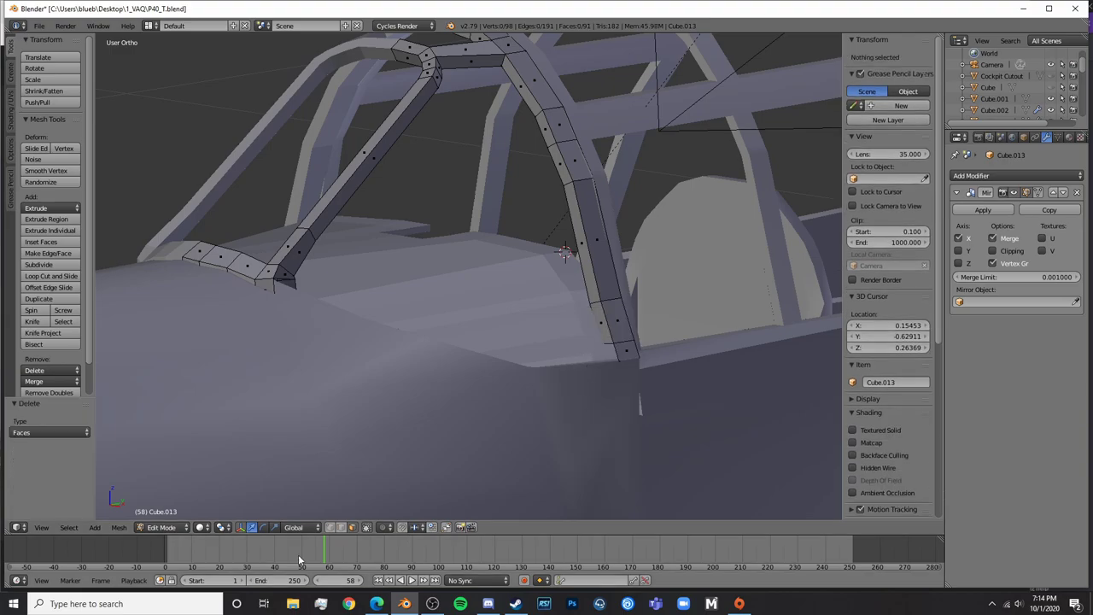
Examine the thin sliver of geometry below the hoop's foot, checking the fuselage and sliding canopy meshes
middle_drag(575, 400, 701, 452)
key(Tab)
middle_drag(644, 412, 614, 387)
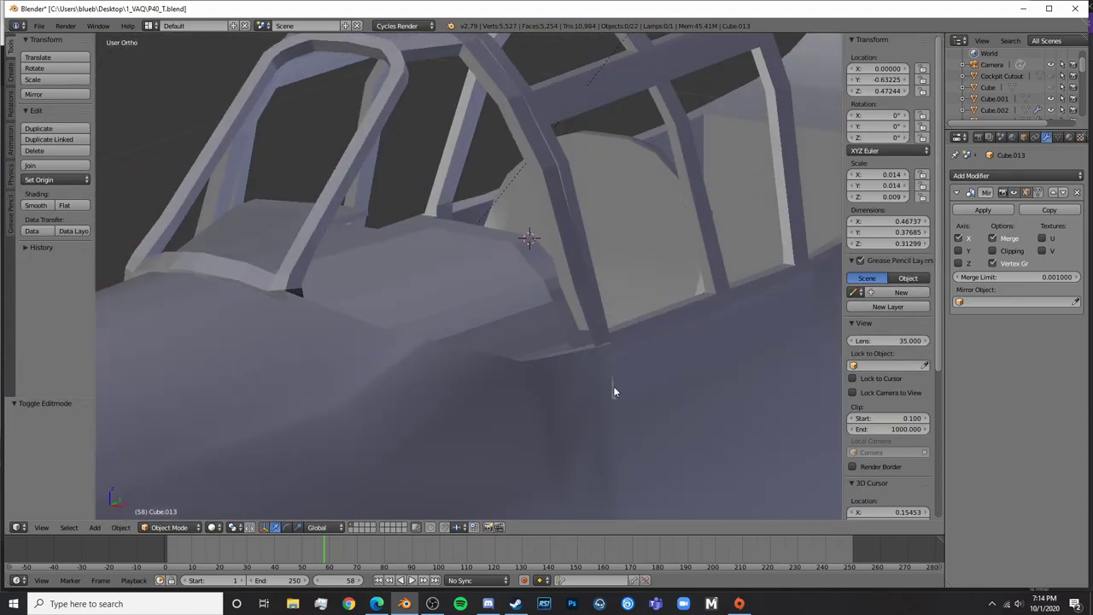
right_click(613, 386)
key(Tab)
key(Tab)
right_click(613, 395)
key(z)
right_click(614, 396)
key(z)
key(Tab)
scroll(652, 427, up, 10)
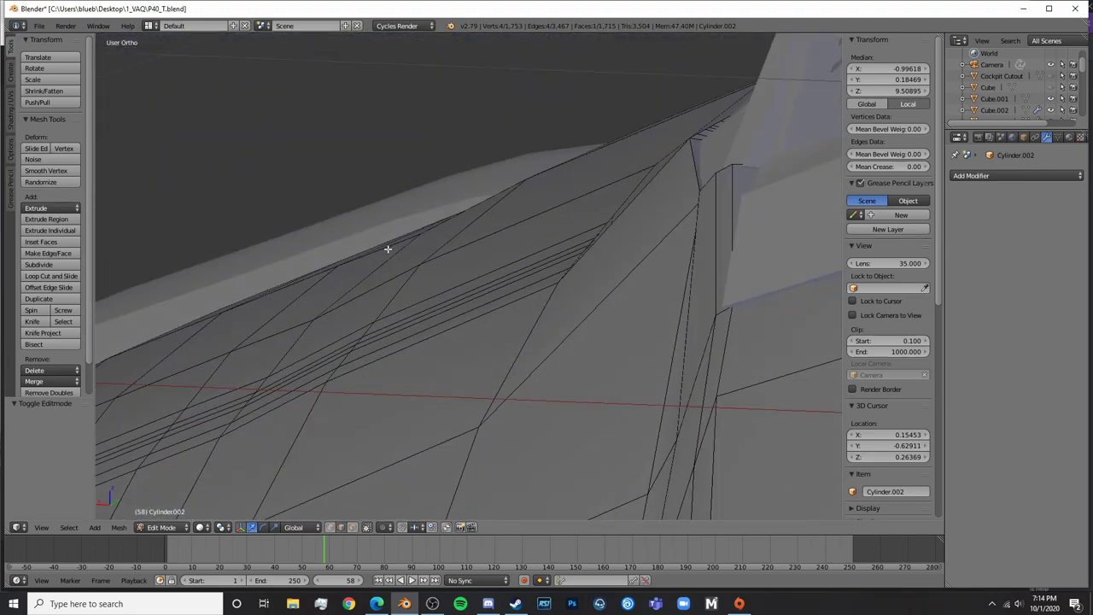
middle_drag(388, 249, 428, 392)
key(Tab)
scroll(624, 333, down, 5)
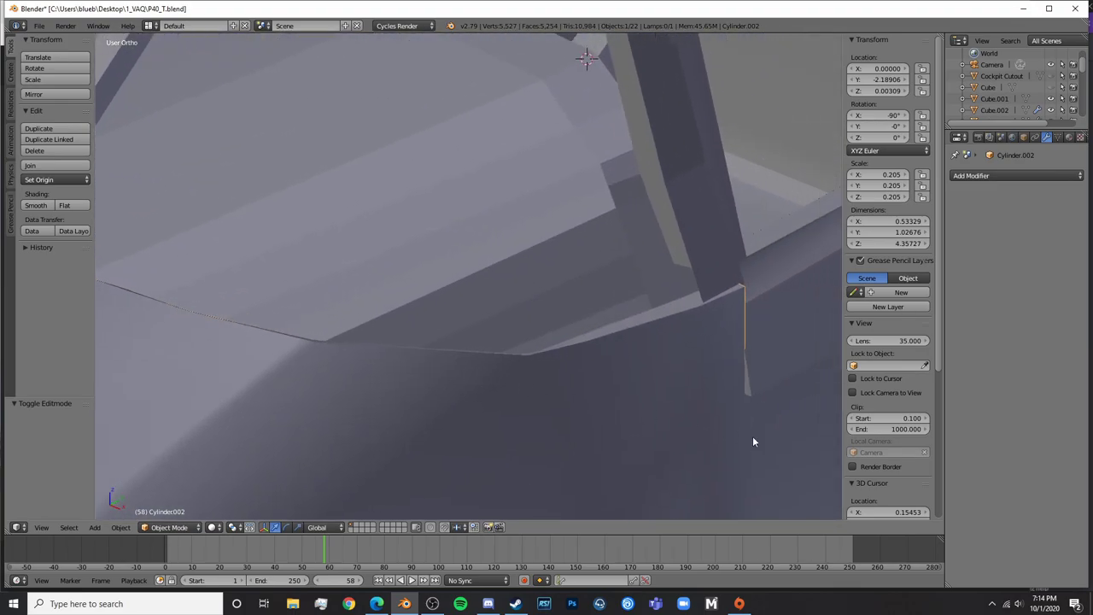
right_click(752, 378)
key(Tab)
shift+middle_drag(760, 374, 411, 306)
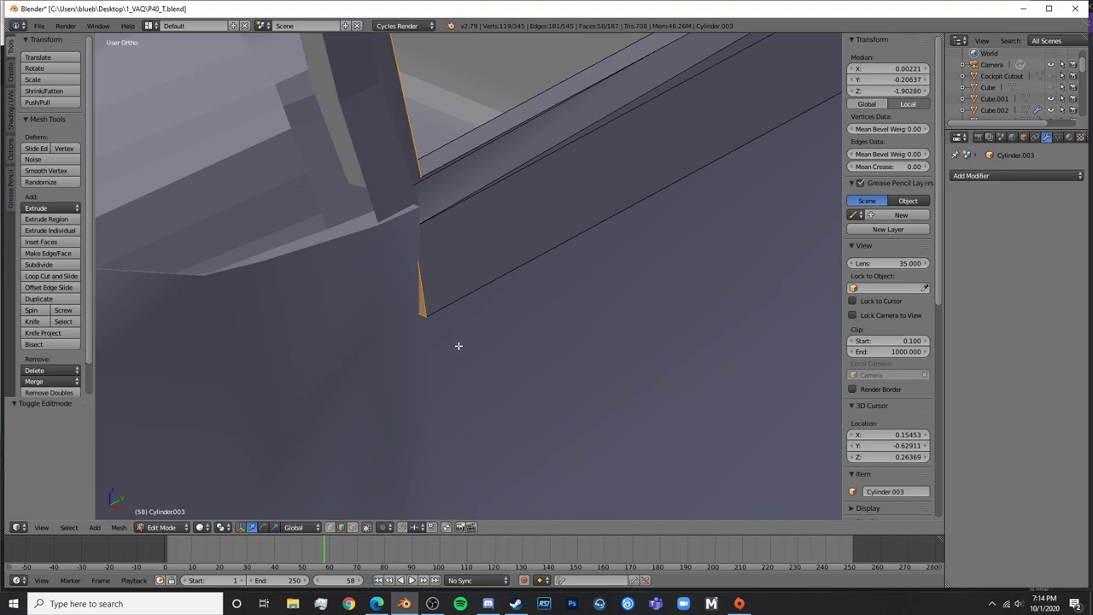
right_click(492, 283)
scroll(551, 265, down, 4)
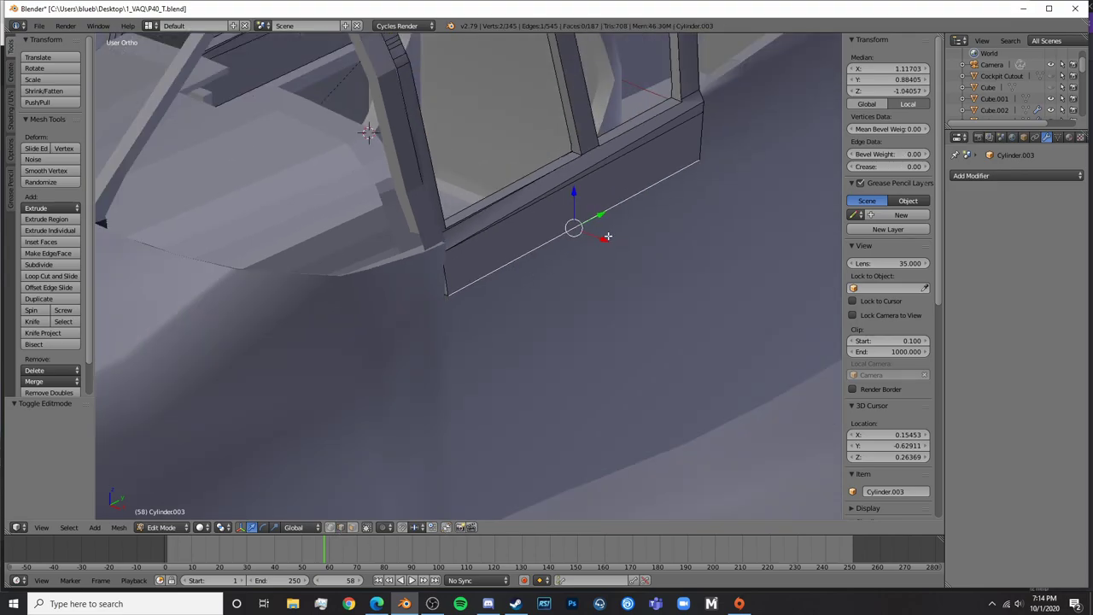
key(Tab)
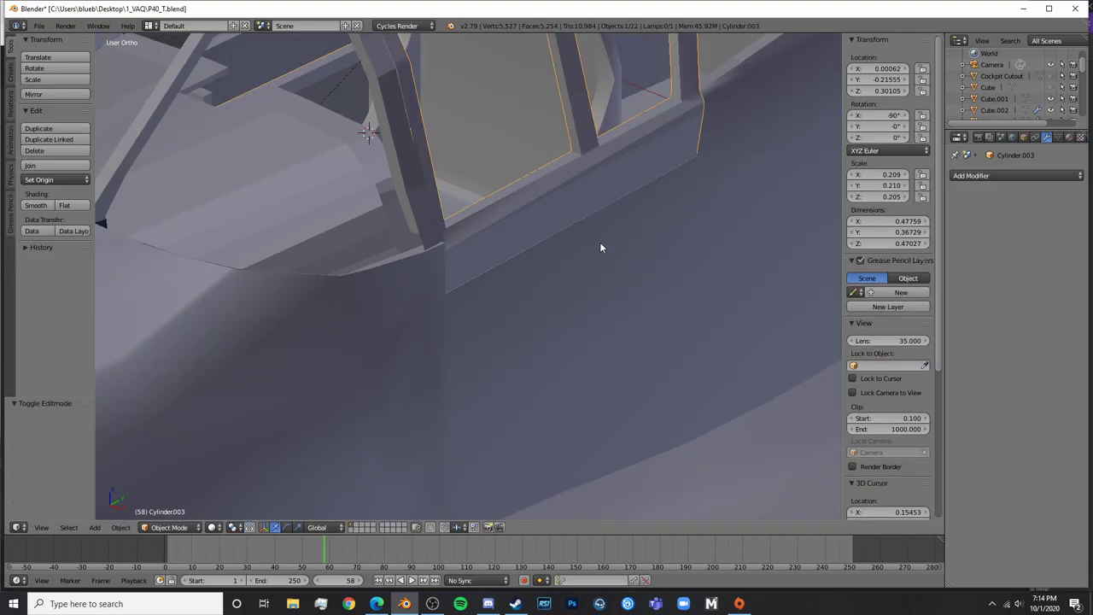
middle_drag(599, 248, 299, 273)
key(a)
key(Tab)
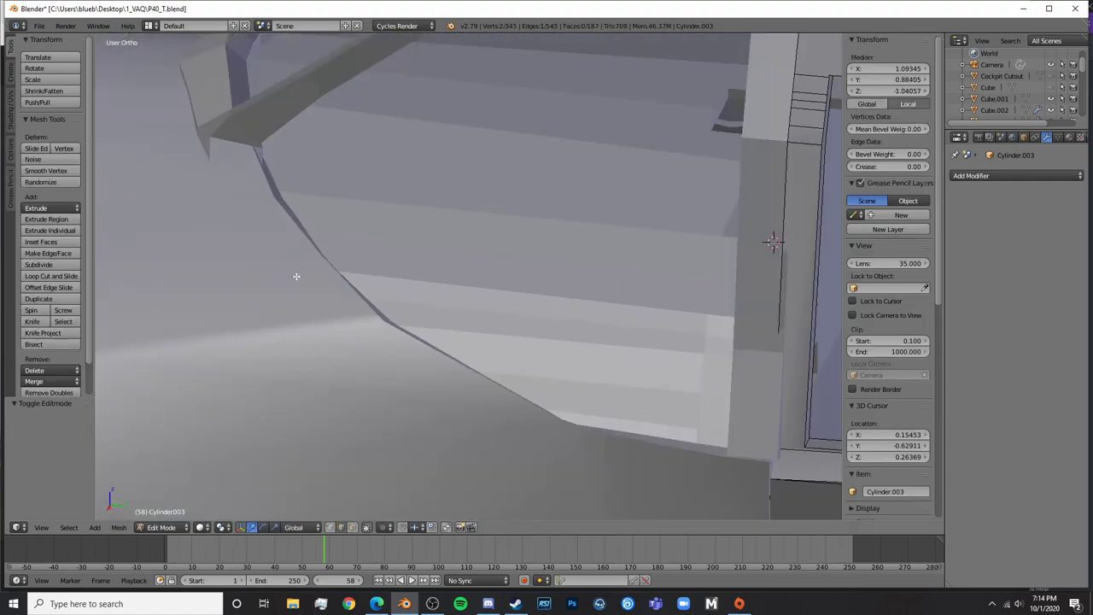
key(Tab)
Fill the first two long faces between the strut's foot and the hoop's lower end on the windshield frame
right_click(249, 132)
key(Tab)
middle_drag(249, 133, 432, 241)
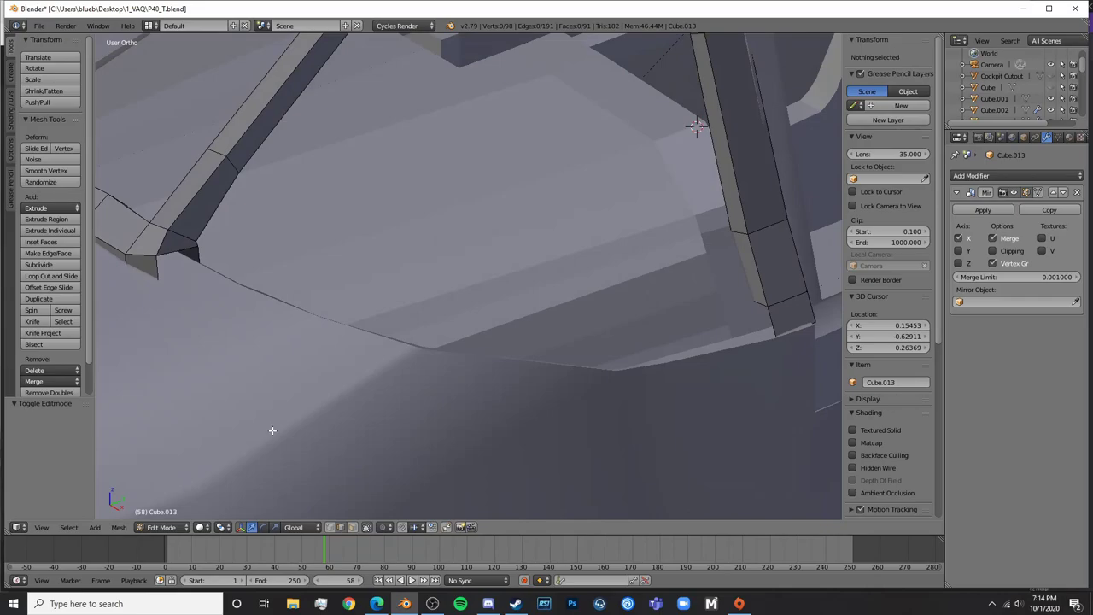
key(z)
right_click(761, 331)
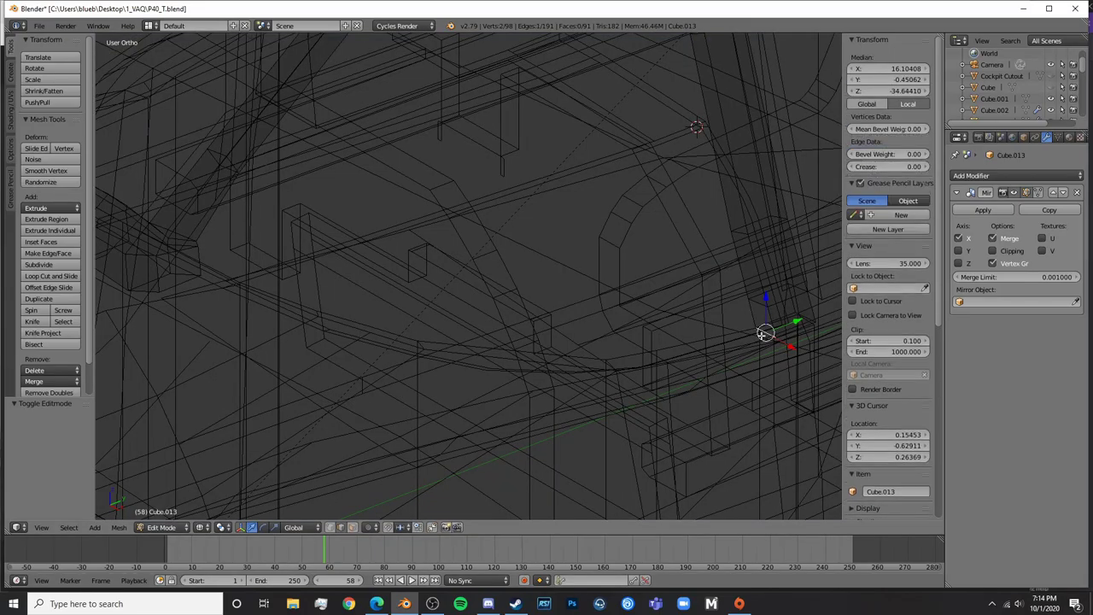
middle_drag(761, 332, 333, 282)
key(f)
key(a)
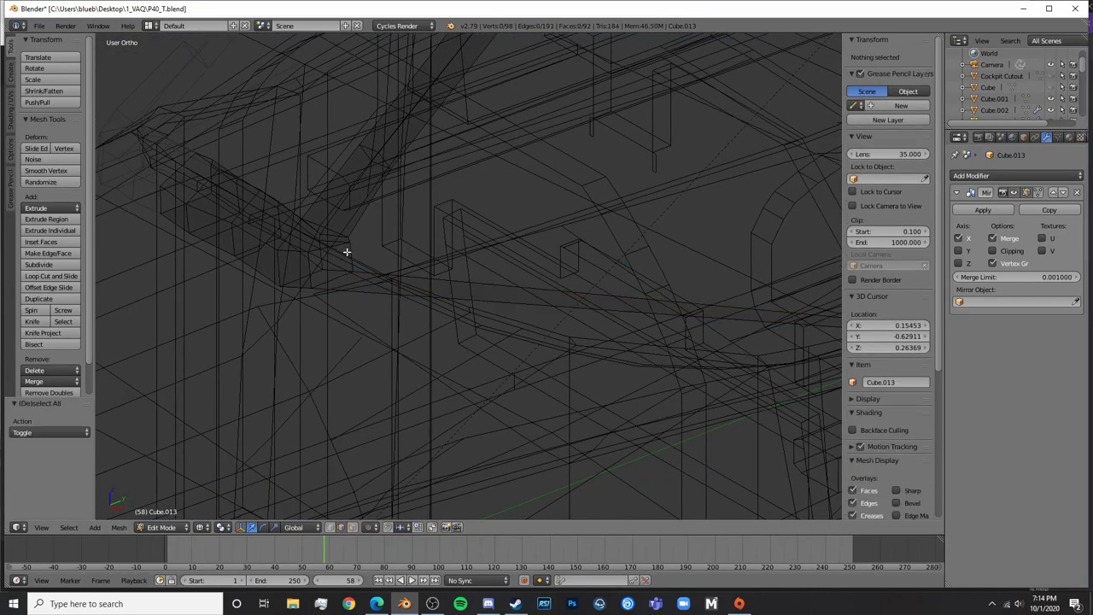
right_click(347, 252)
shift+middle_drag(589, 286, 349, 285)
key(f)
key(a)
Try to fill a third face between the hoop's end and the strut's foot, and undo it
right_click(669, 303)
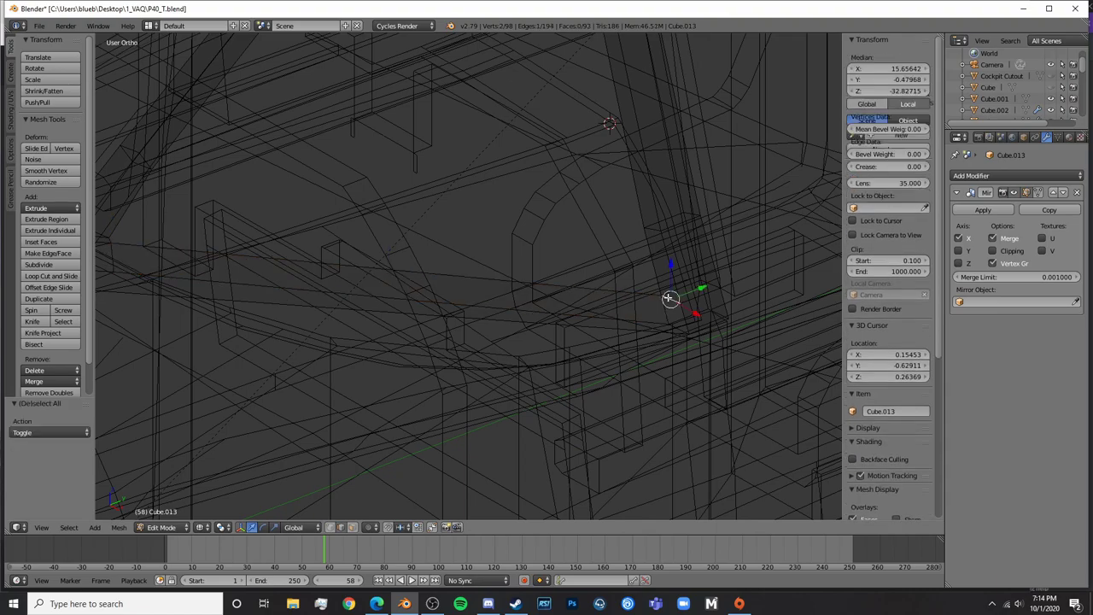
shift+middle_drag(439, 302, 710, 295)
shift+right_click(363, 238)
key(f)
key(a)
key(ctrl+z)
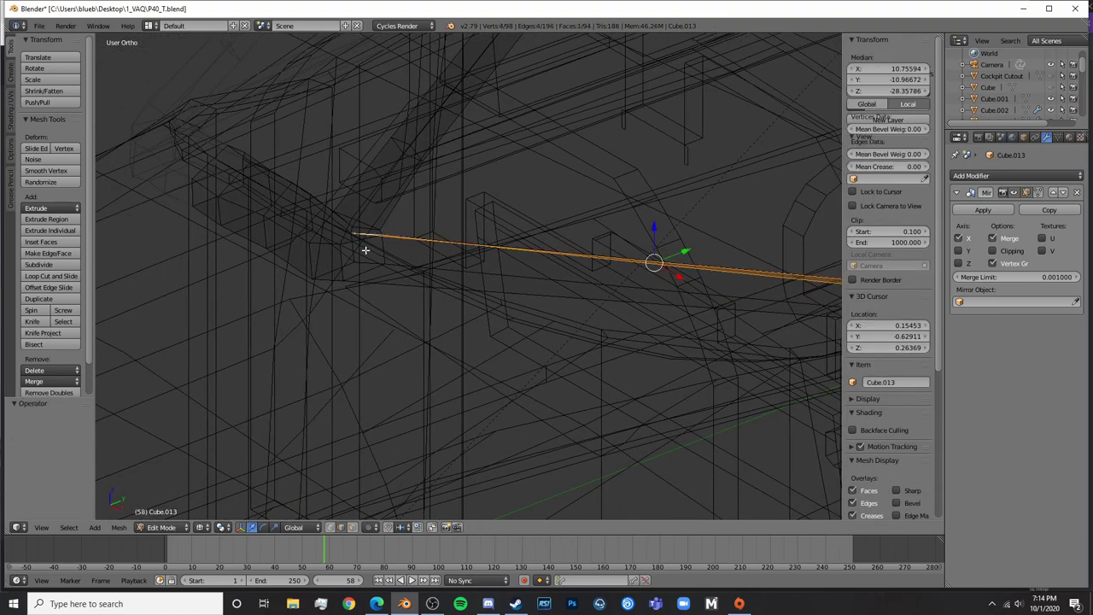
key(ctrl+z)
Fill the remaining two long faces between matching edges of the strut's foot and the hoop's end, closing the rail
right_click(357, 237)
shift+middle_drag(591, 256, 265, 261)
shift+right_click(629, 306)
key(f)
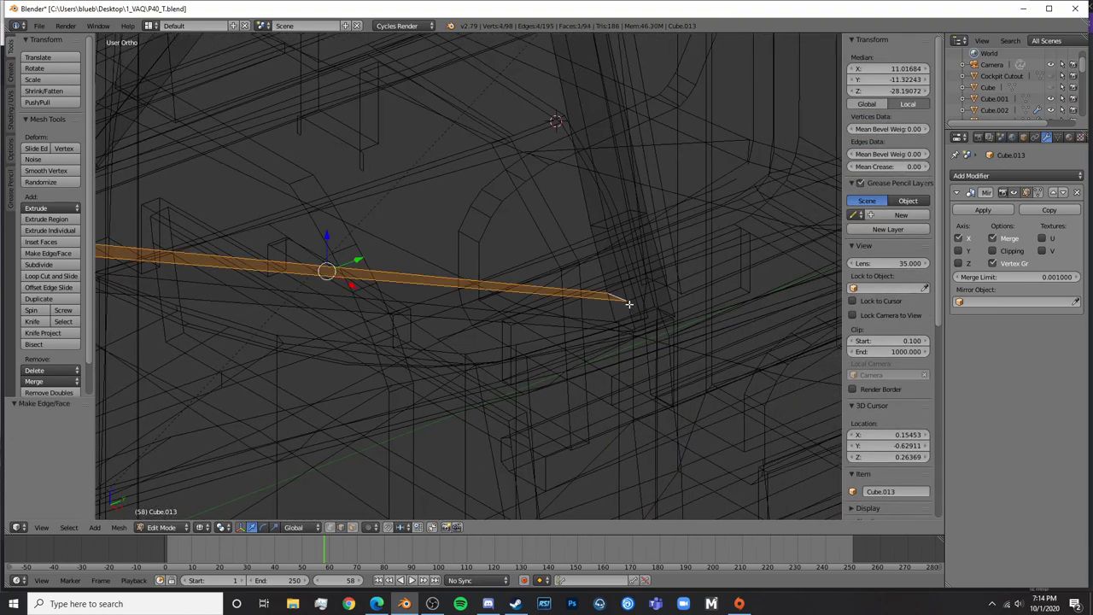
key(a)
right_click(631, 309)
key(z)
right_click(518, 293)
key(Tab)
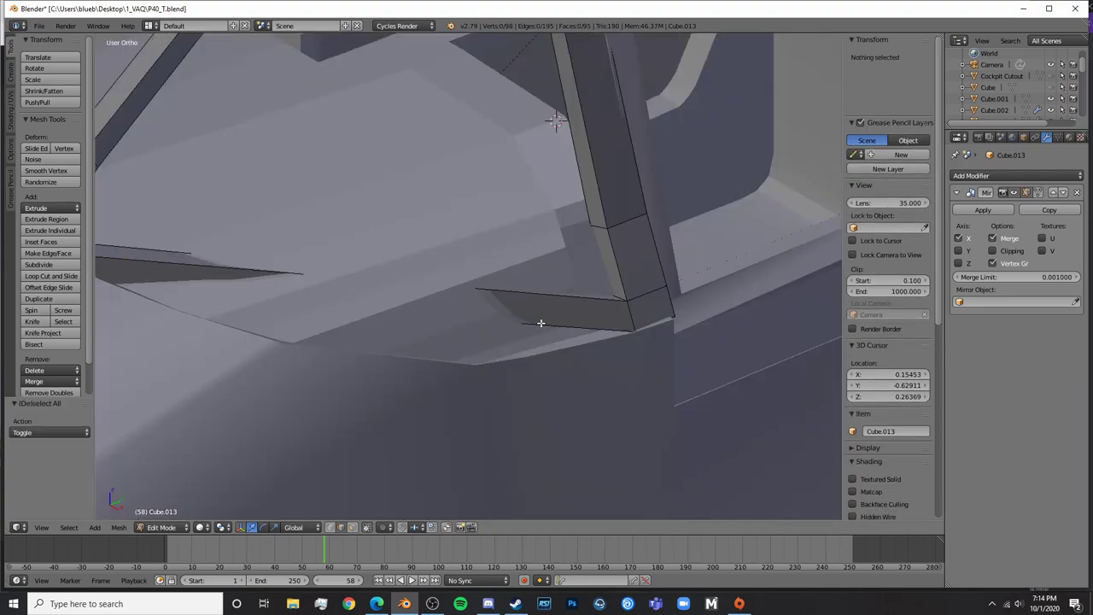
Add one loop cut halfway along the new rail and push it outward about 0.042 along X
scroll(541, 322, down, 3)
middle_drag(535, 319, 453, 294)
key(Tab)
key(ctrl+r)
click(432, 291)
click(432, 291)
drag(468, 308, 507, 318)
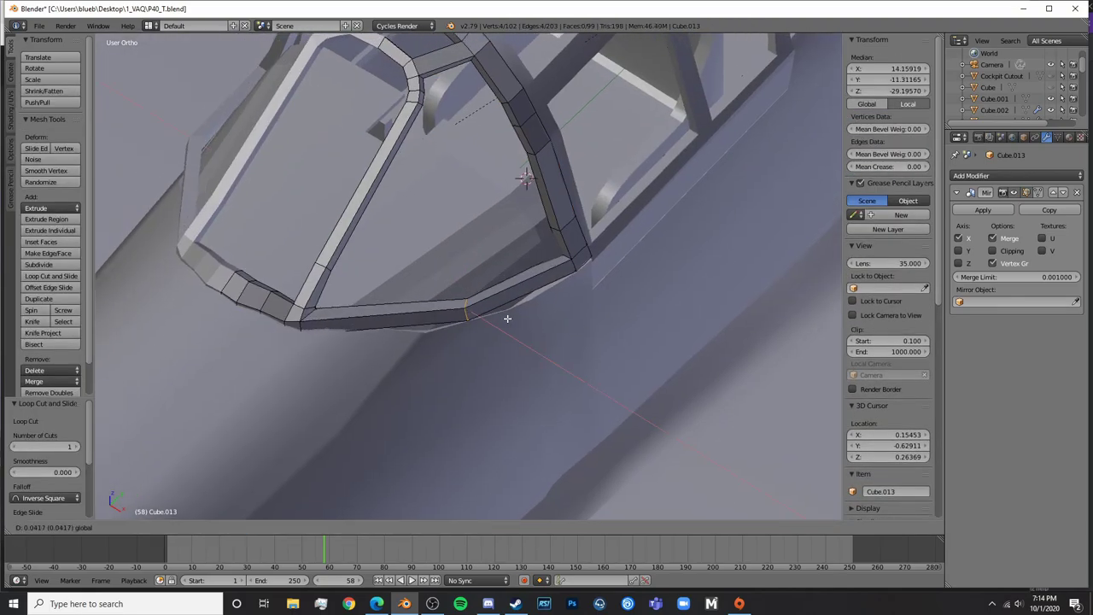
click(508, 318)
Lower the rail's middle loop by 0.025 along Z and bring it inward about 0.006 along X
middle_drag(479, 290, 427, 346)
key(g)
key(z)
click(450, 268)
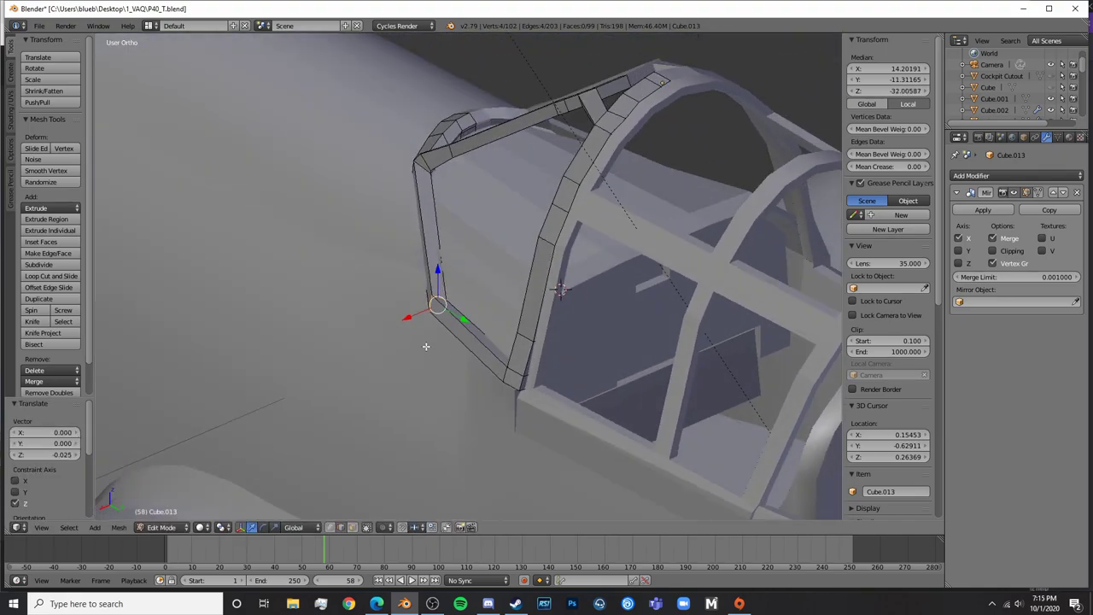
scroll(376, 359, up, 3)
key(g)
key(x)
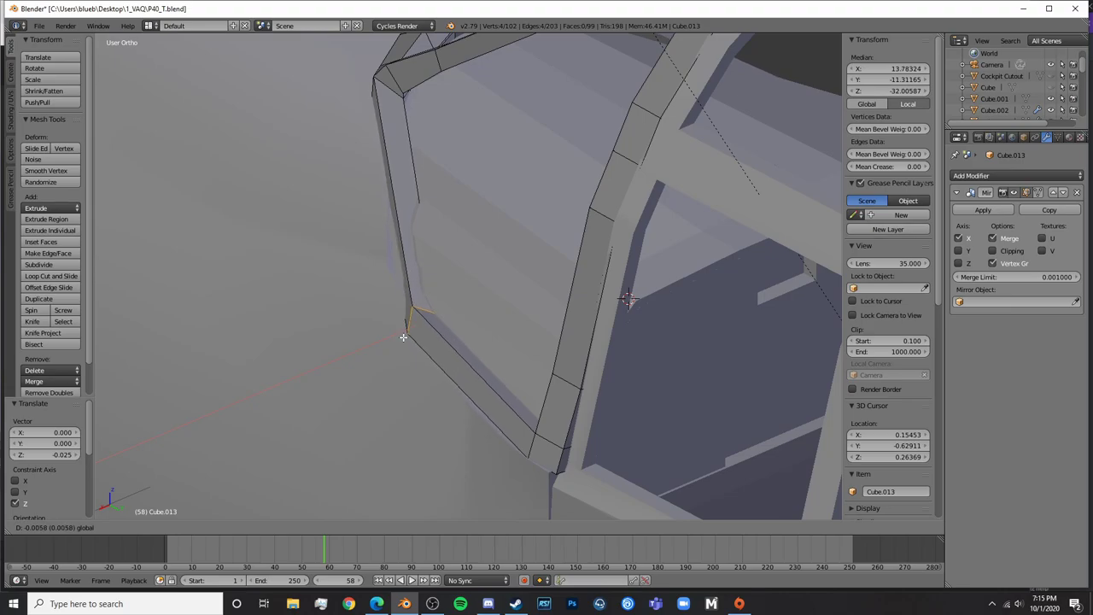
Add two loop cuts to the rail's front half and push them outward along X, the foremost by 0.007
key(ctrl+r)
click(416, 309)
right_click(418, 313)
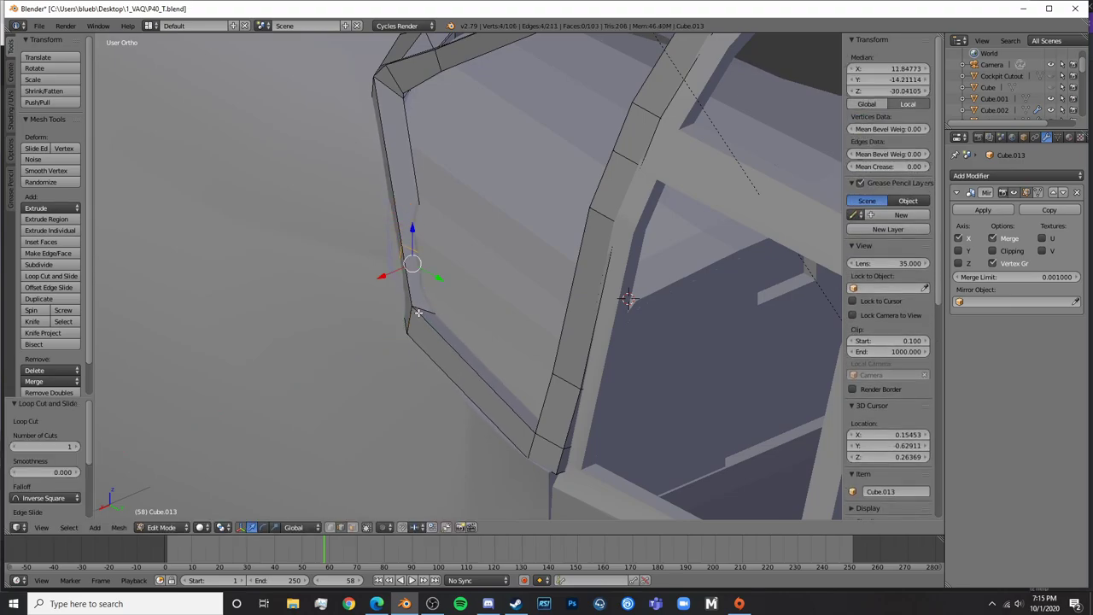
key(ctrl+r)
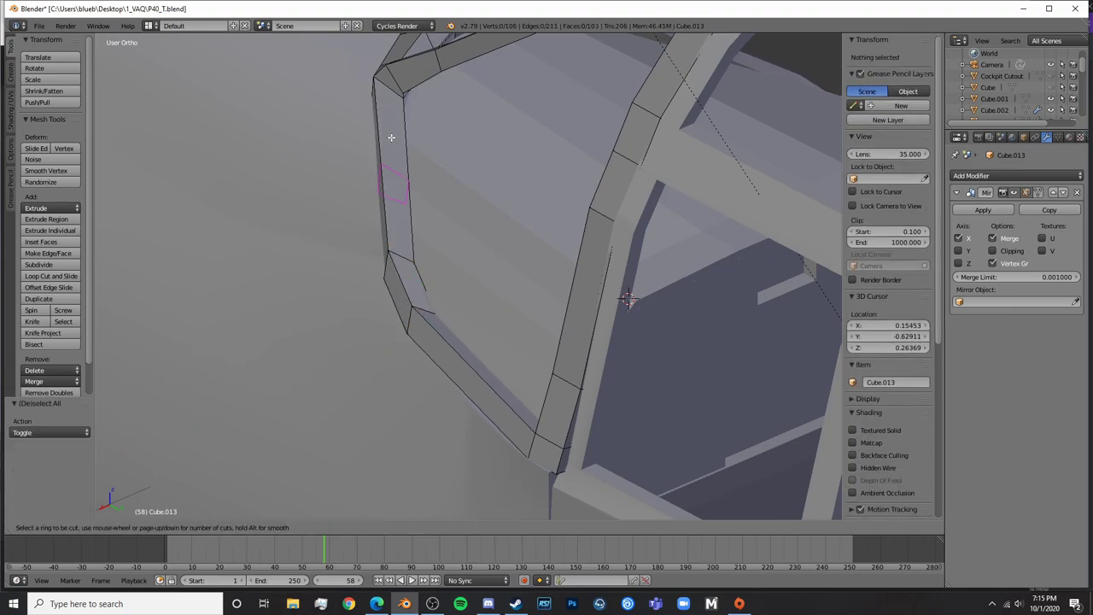
click(390, 135)
right_click(391, 137)
click(357, 201)
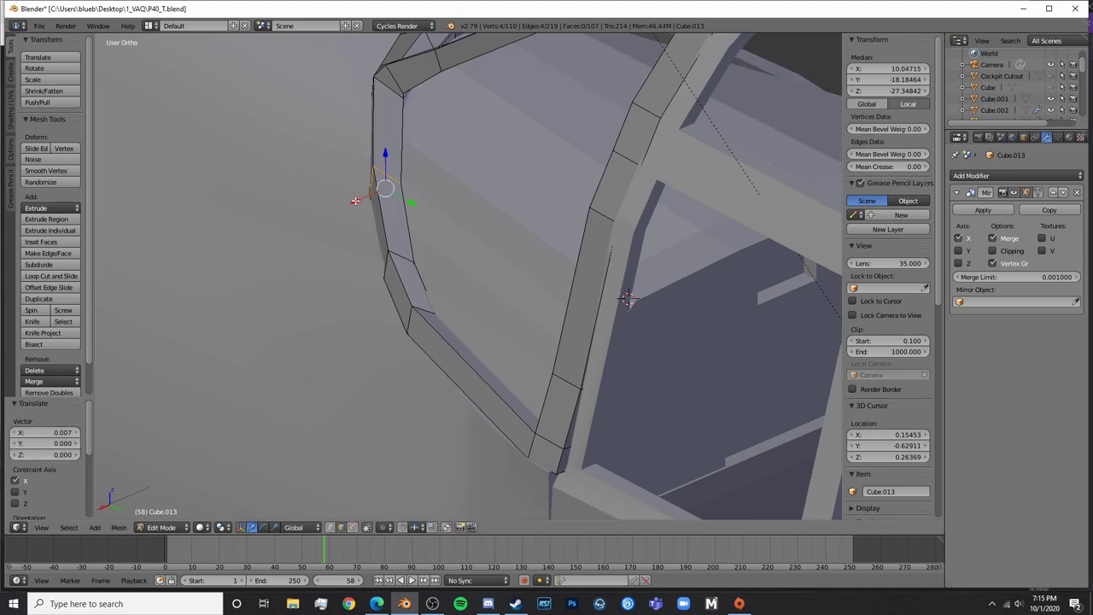
Add two loop cuts to the rail's rear half, near the hoop, and push each slightly outward along X
key(Tab)
middle_drag(367, 209, 592, 316)
key(Tab)
key(ctrl+r)
click(540, 171)
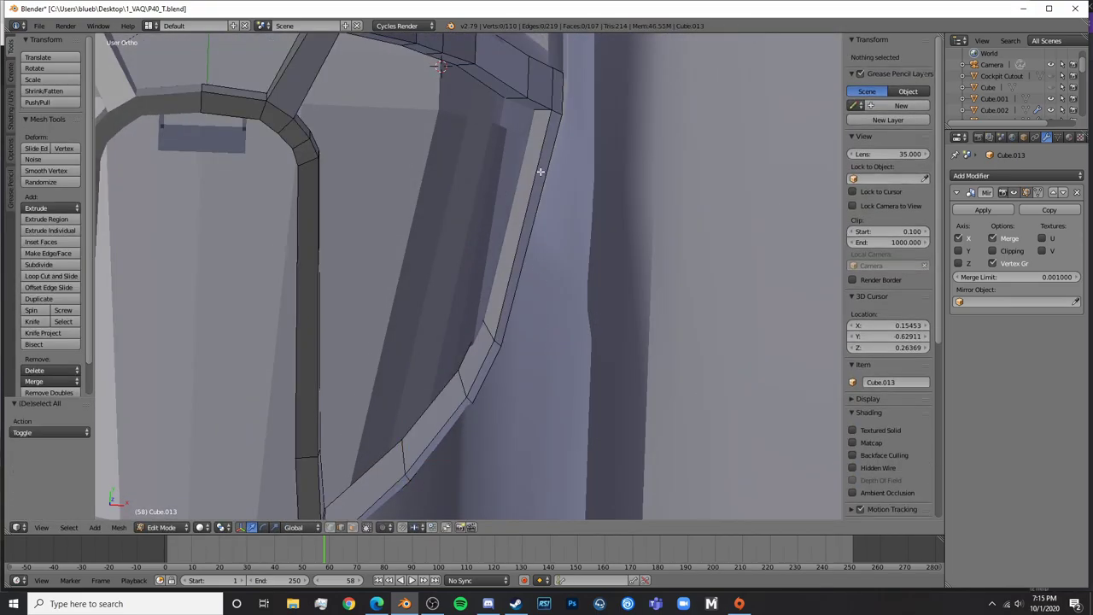
right_click(540, 171)
drag(561, 220, 562, 221)
key(a)
key(ctrl+r)
click(554, 152)
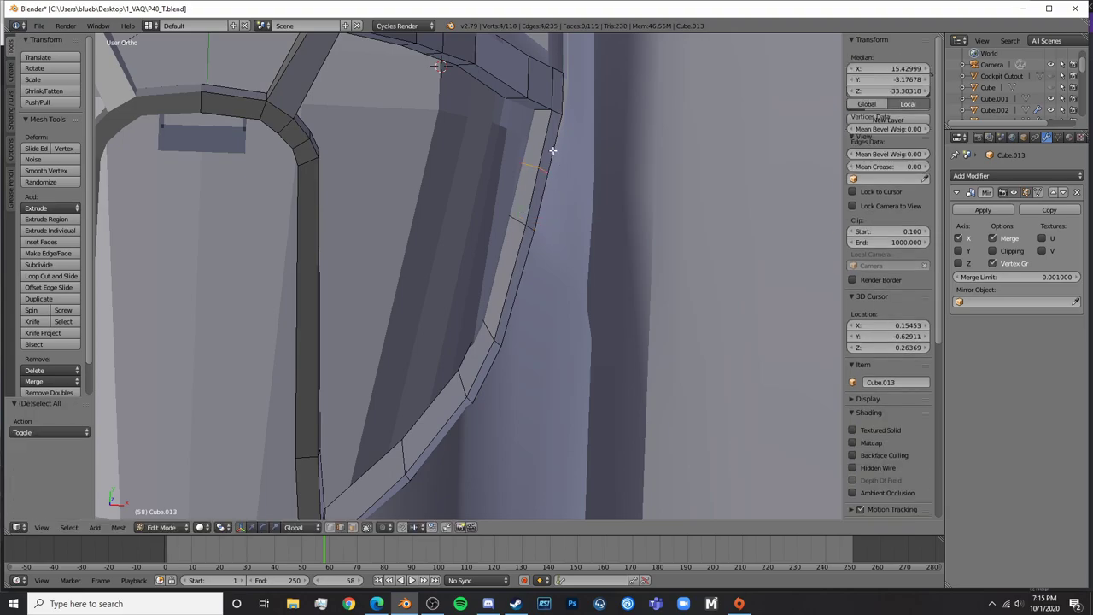
right_click(554, 154)
drag(568, 170, 571, 174)
key(Tab)
scroll(596, 203, down, 5)
key(Tab)
scroll(589, 207, up, 4)
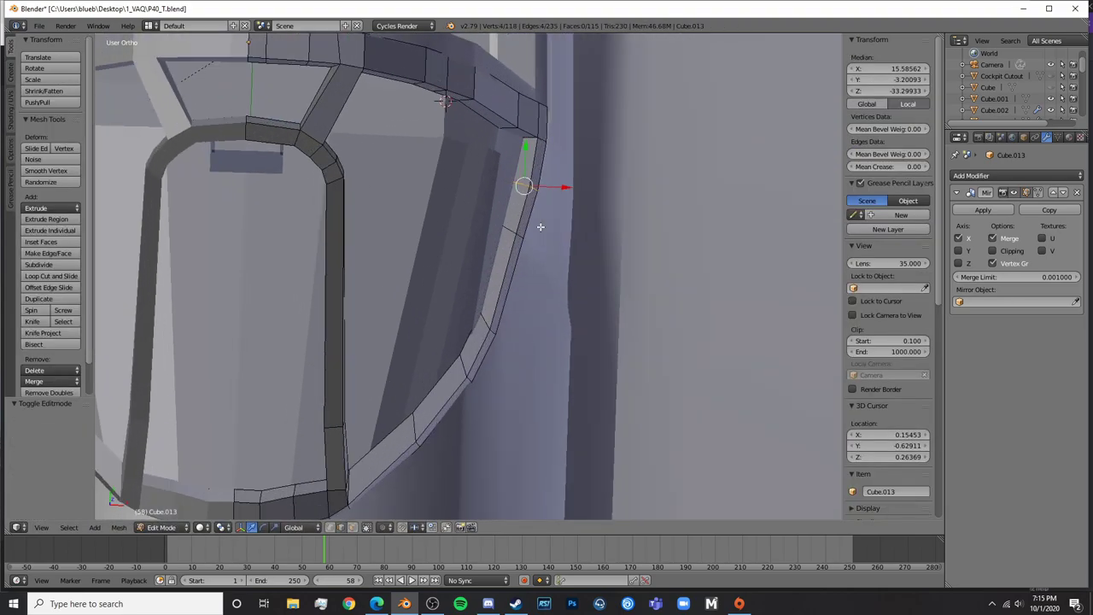
Select the rail's second loop from the hoop, including hidden vertices, and push it outward about 0.003 along X
key(z)
key(a)
key(c)
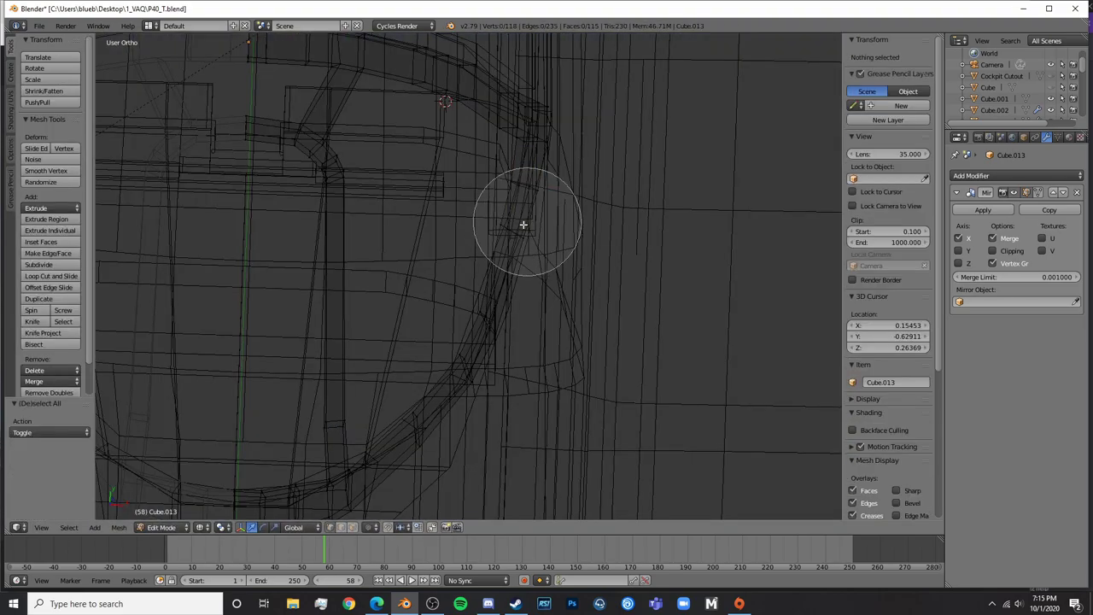
scroll(525, 238, up, 6)
click(509, 229)
right_click(513, 230)
key(z)
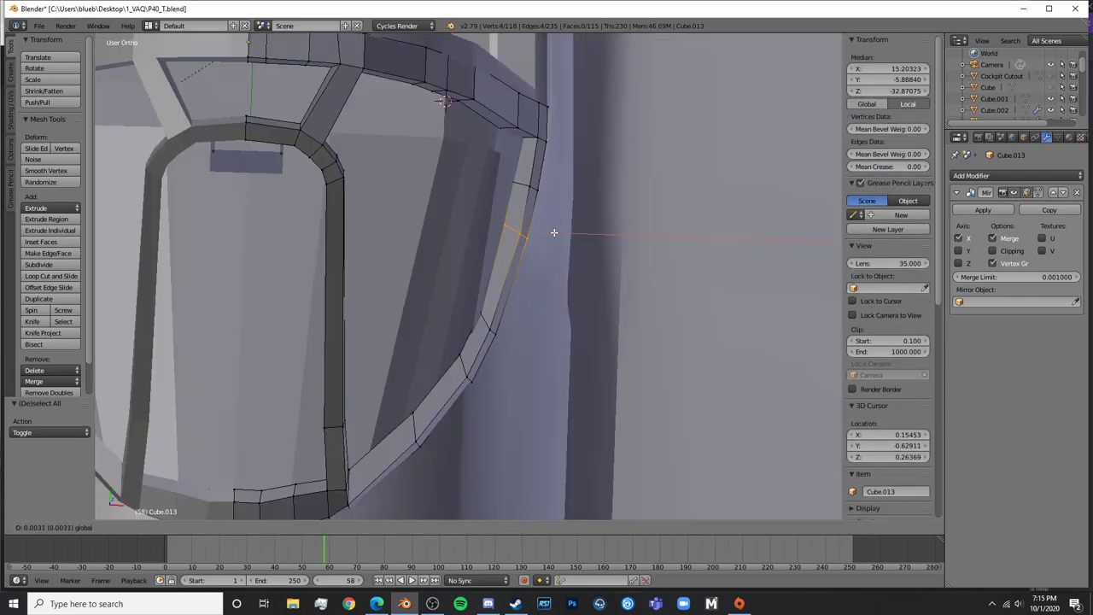
click(555, 232)
In the right side view, lower the rail's second loop from the hoop along Z toward the fuselage surface
key(Tab)
scroll(595, 266, down, 5)
middle_drag(595, 266, 368, 157)
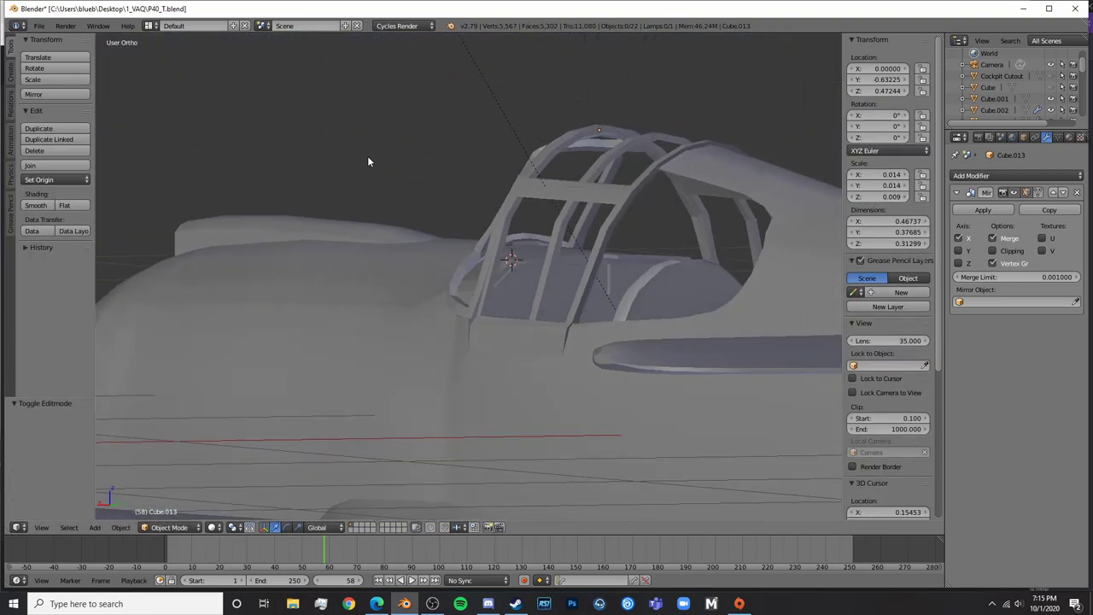
scroll(376, 184, up, 4)
middle_drag(431, 334, 560, 352)
key(KP_3)
key(Tab)
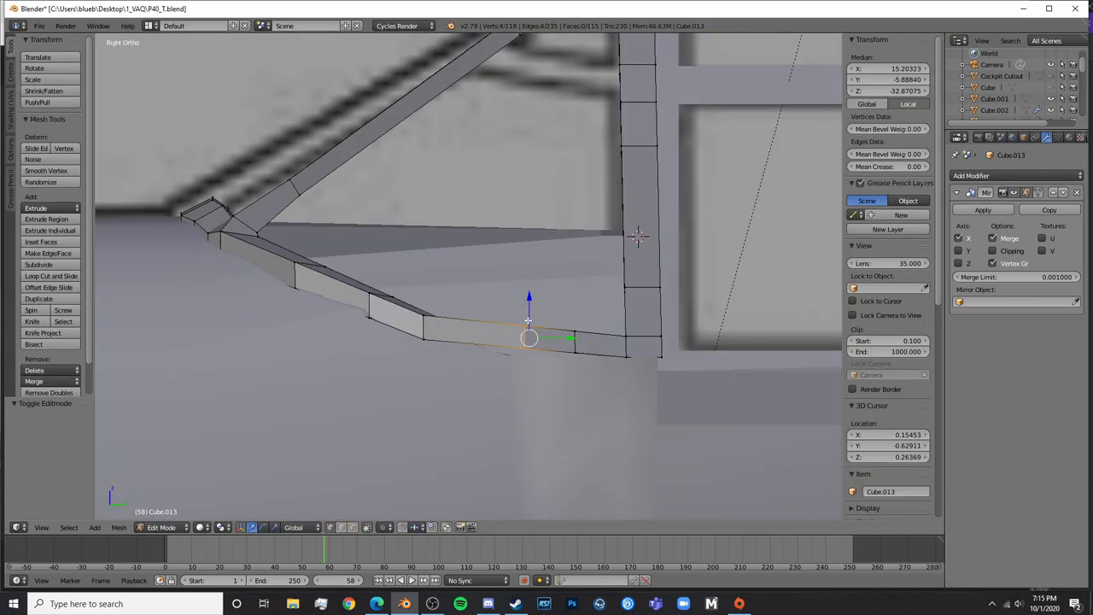
drag(522, 324, 592, 363)
Select all vertices of the rail's loop nearest the hoop and lower it along Z to smooth the curve
key(z)
key(a)
key(b)
key(z)
click(587, 301)
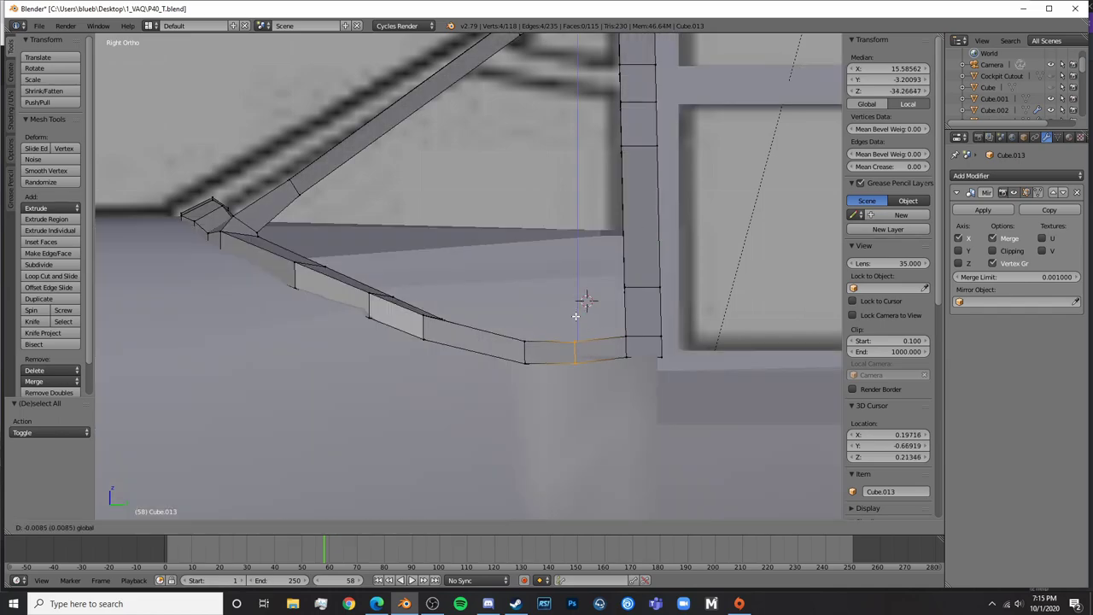
drag(574, 318, 574, 318)
Move the rail's loop nearest the hoop inward by 0.004 along X
key(Tab)
middle_drag(531, 349, 584, 355)
key(Tab)
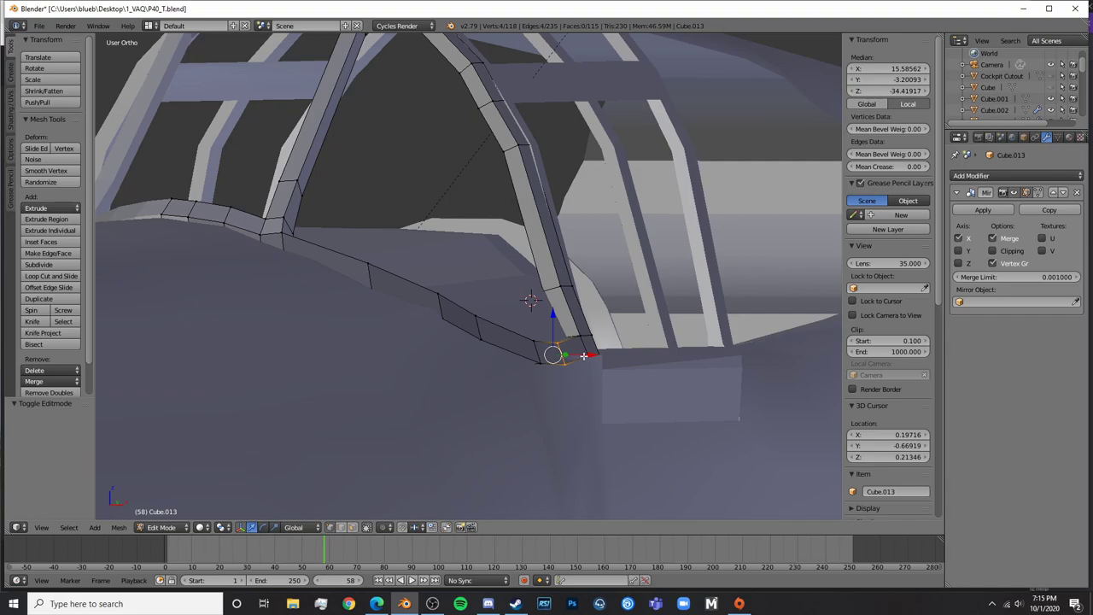
drag(578, 356, 579, 356)
scroll(574, 381, up, 3)
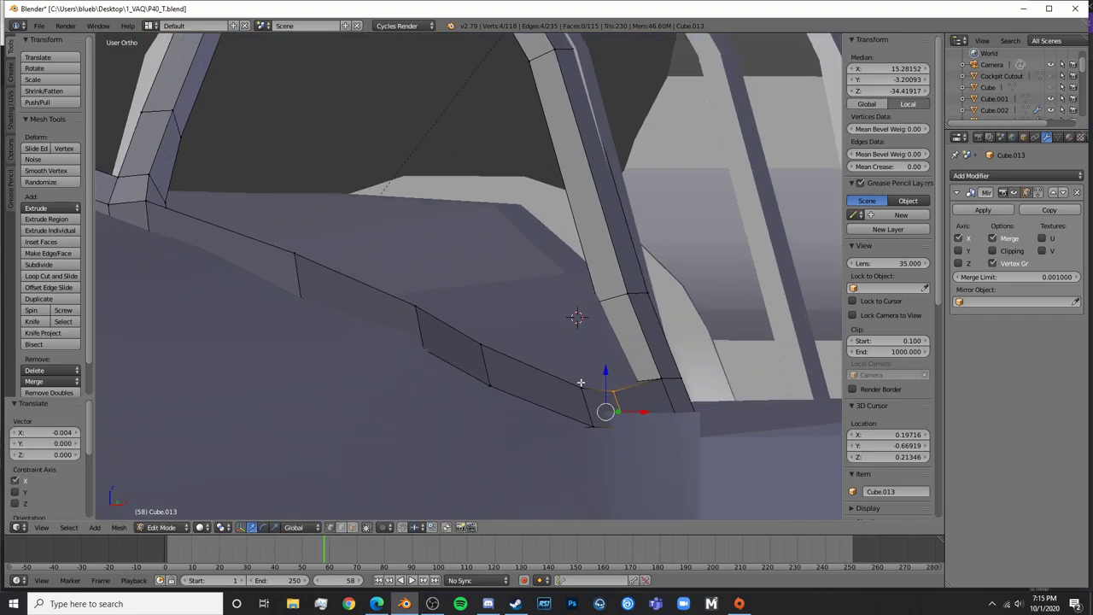
shift+middle_drag(581, 381, 519, 287)
key(z)
key(a)
key(c)
drag(521, 333, 501, 299)
right_click(501, 299)
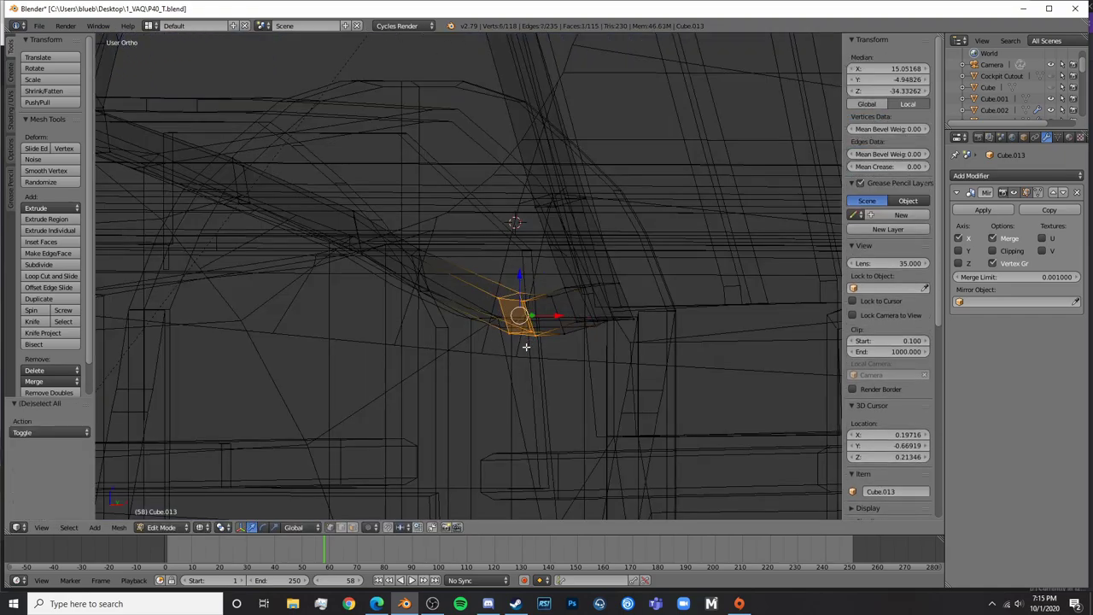
Select the rail's second loop from the hoop, including hidden vertices, and move it inward by 0.007 along X
middle_drag(524, 347, 498, 361)
key(a)
key(c)
drag(549, 328, 540, 272)
key(z)
middle_drag(539, 268, 631, 315)
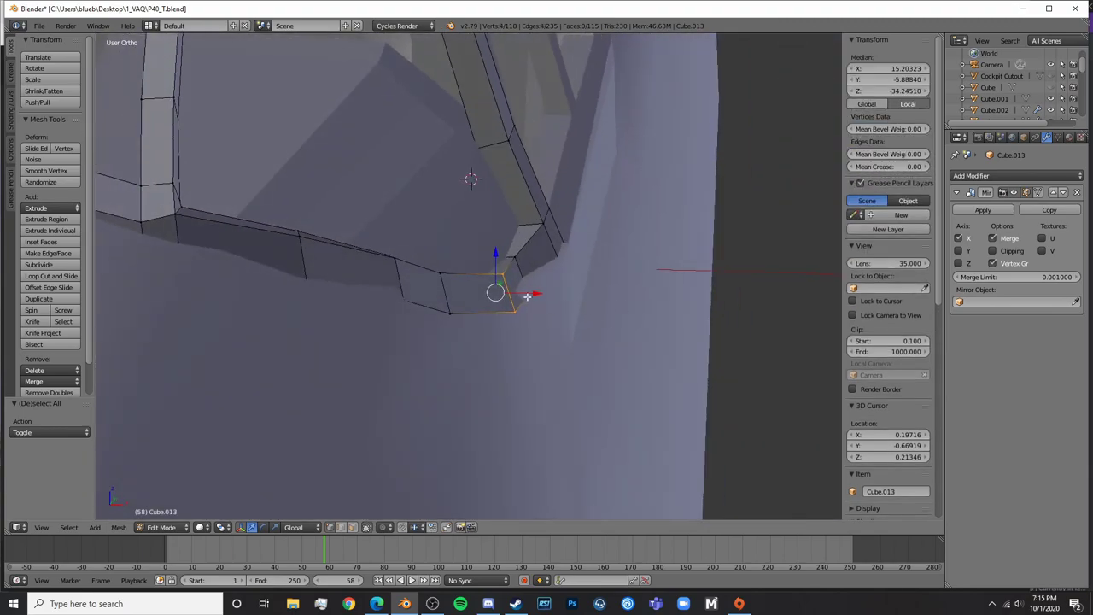
click(516, 303)
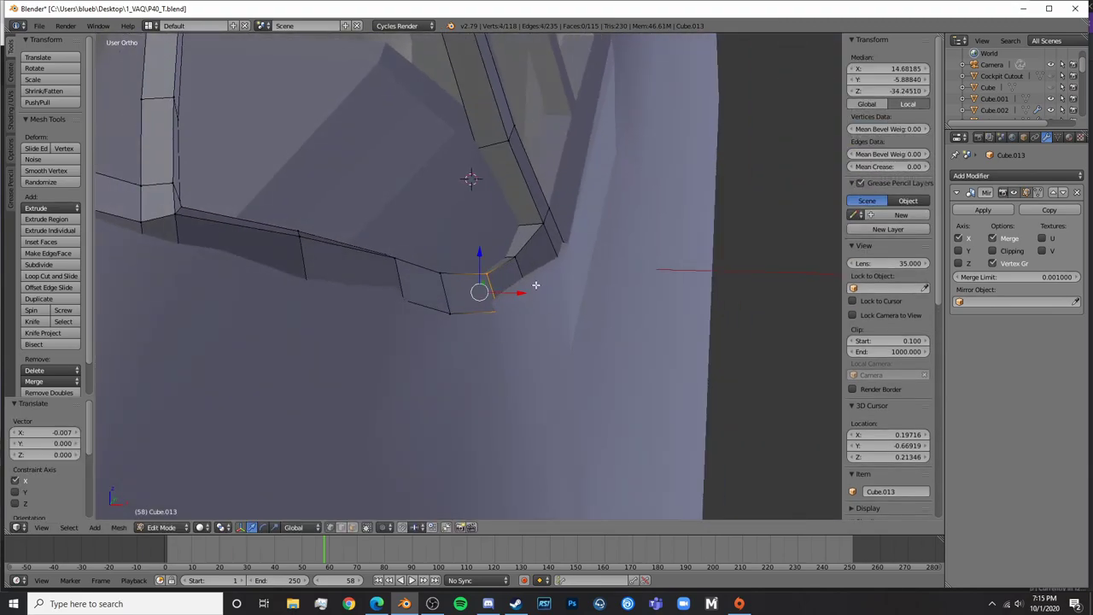
key(z)
key(a)
key(c)
drag(446, 327, 442, 255)
right_click(441, 255)
key(z)
Select all vertices of the rail's third loop from the hoop and move them inward by 0.007 along X
middle_drag(447, 315, 393, 365)
key(z)
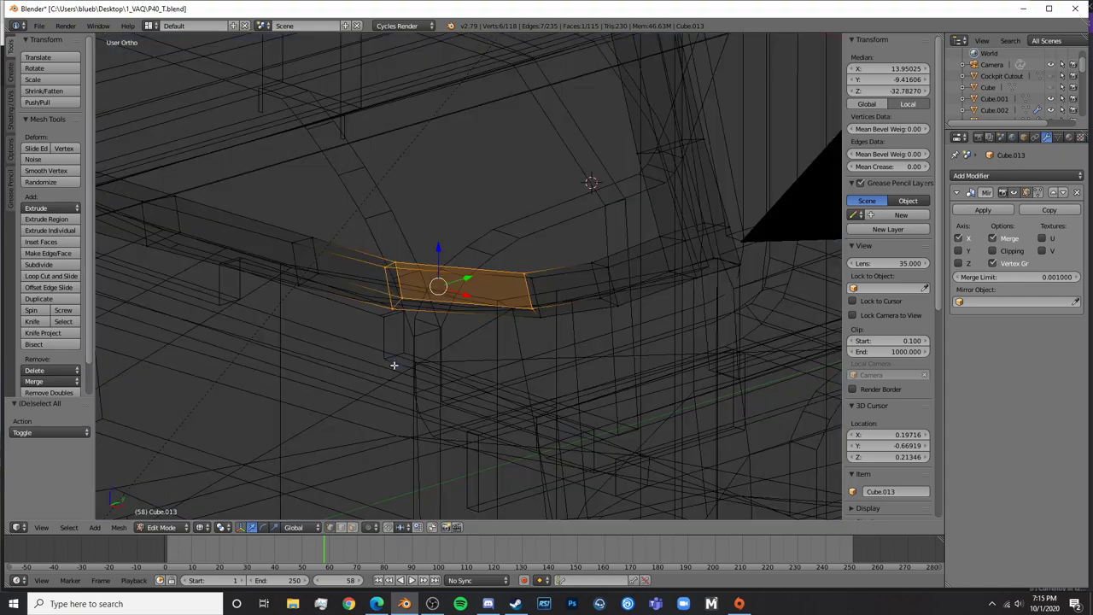
key(a)
key(c)
drag(397, 306, 398, 267)
right_click(399, 267)
key(z)
middle_drag(426, 275, 508, 293)
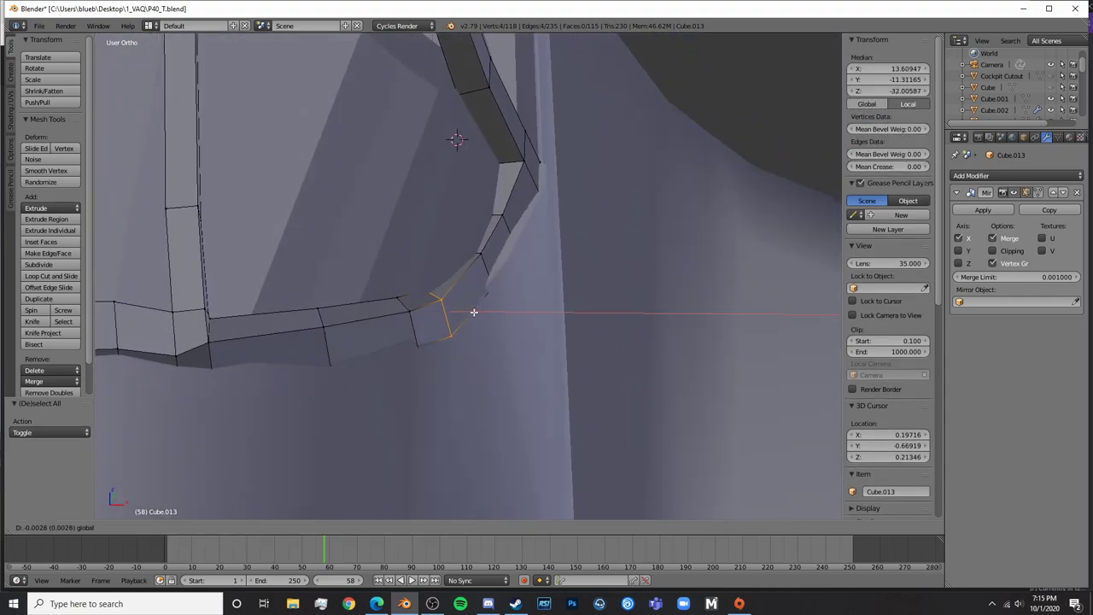
click(465, 310)
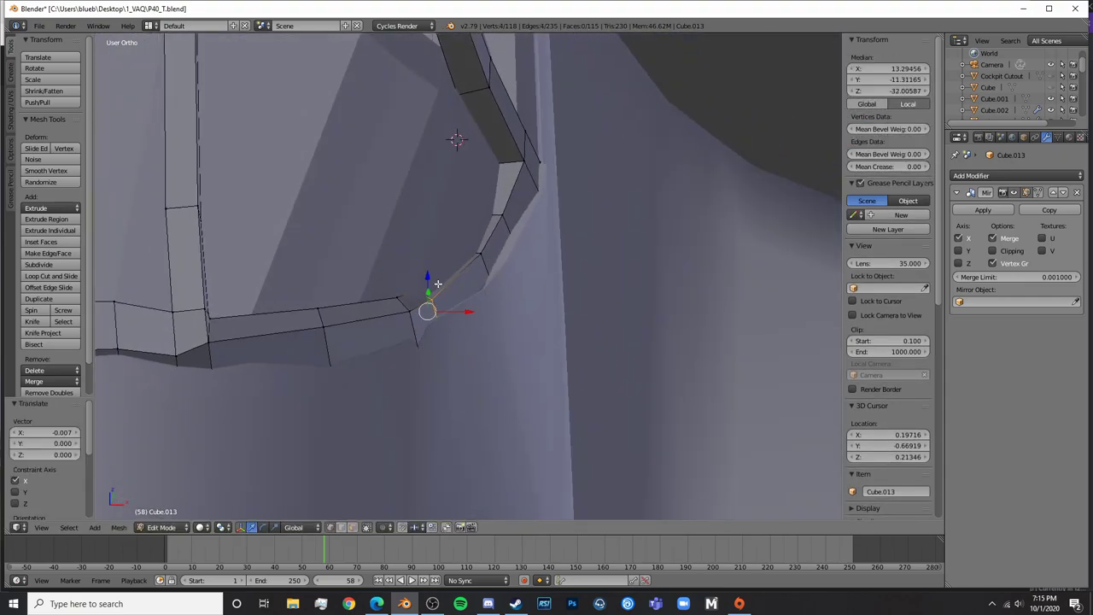
key(z)
key(a)
key(c)
drag(412, 359, 407, 315)
right_click(407, 314)
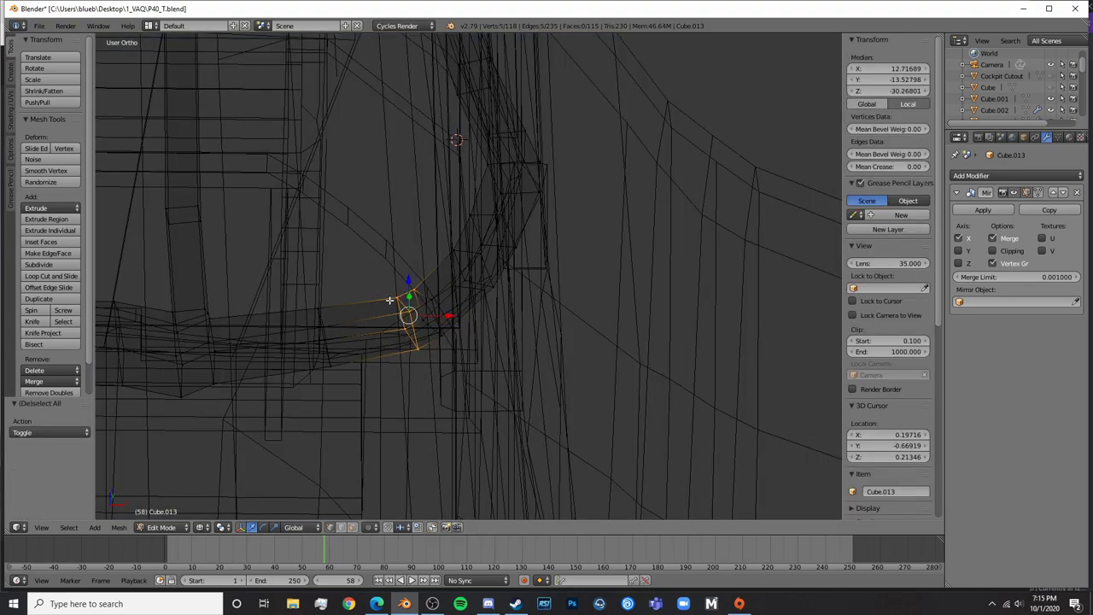
key(z)
Select only the rail's fourth loop from the hoop, including hidden vertices, and move it inward by 0.004 along X
key(a)
key(z)
key(c)
mouse_move(409, 363)
mouse_down()
mouse_move(393, 336)
mouse_move(401, 310)
mouse_up()
right_click(401, 309)
key(z)
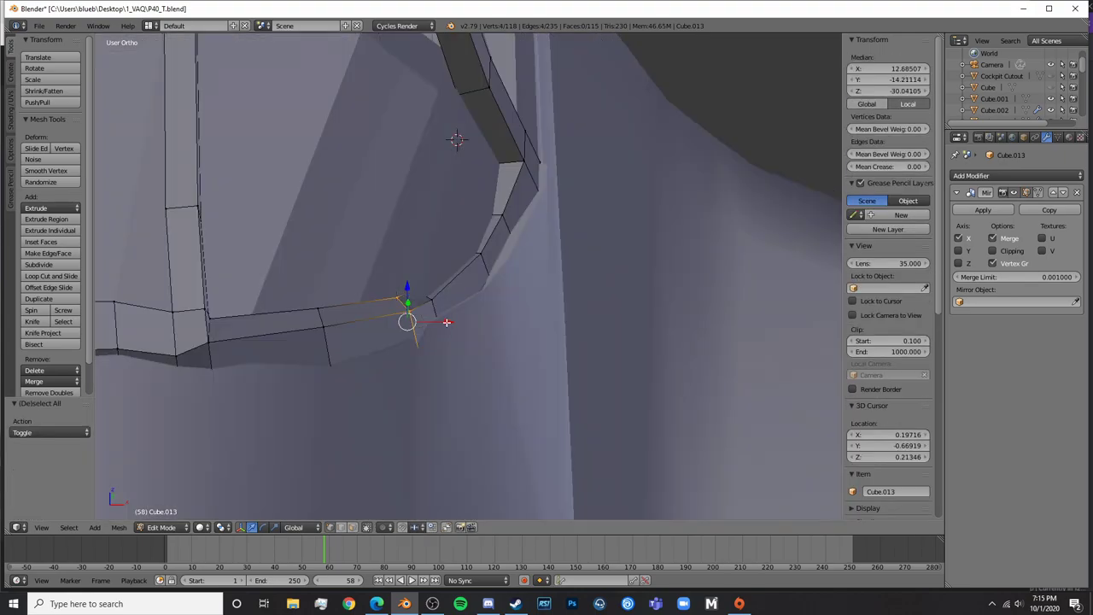
click(441, 324)
Select the rail's fifth loop from the hoop and shift it about 0.005 backward along Y
shift+middle_drag(383, 339, 520, 356)
key(z)
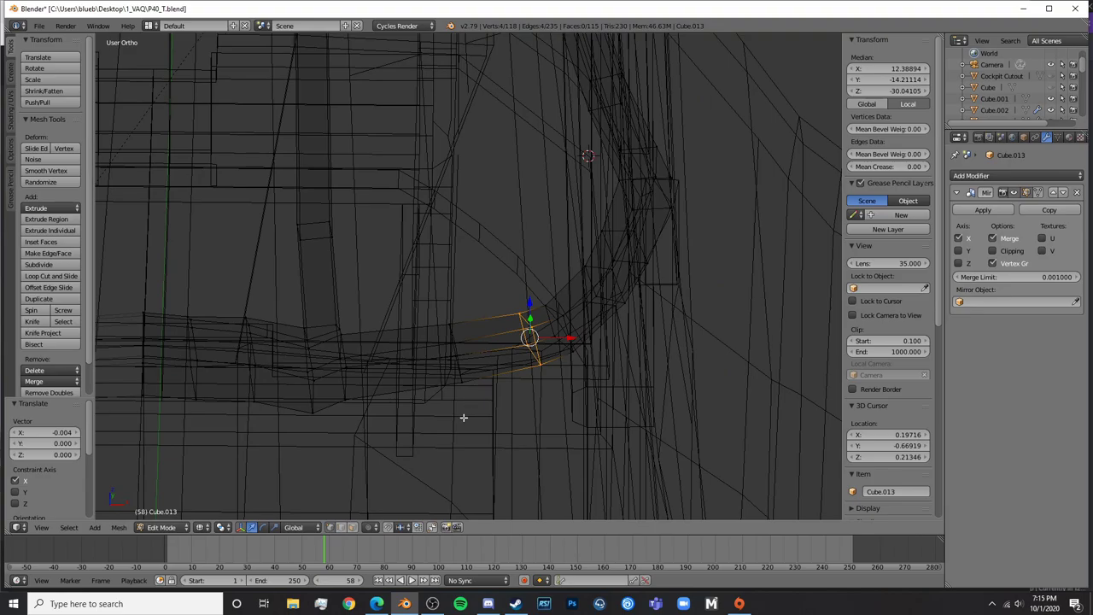
key(a)
key(c)
drag(458, 376, 451, 317)
right_click(452, 316)
middle_drag(452, 315, 357, 340)
middle_drag(361, 282, 449, 313)
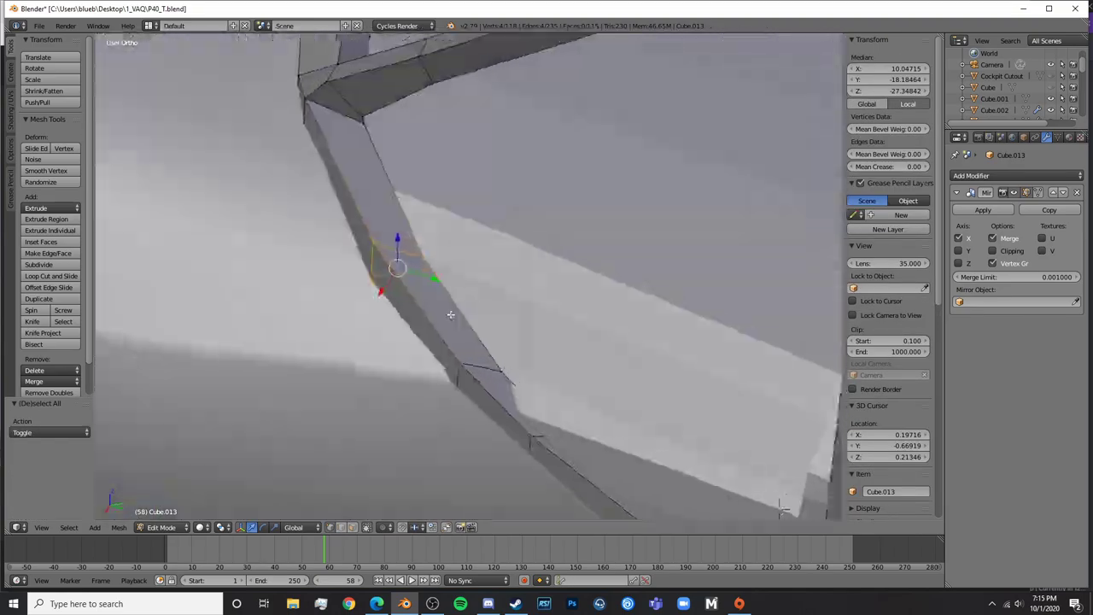
drag(430, 278, 445, 274)
click(445, 274)
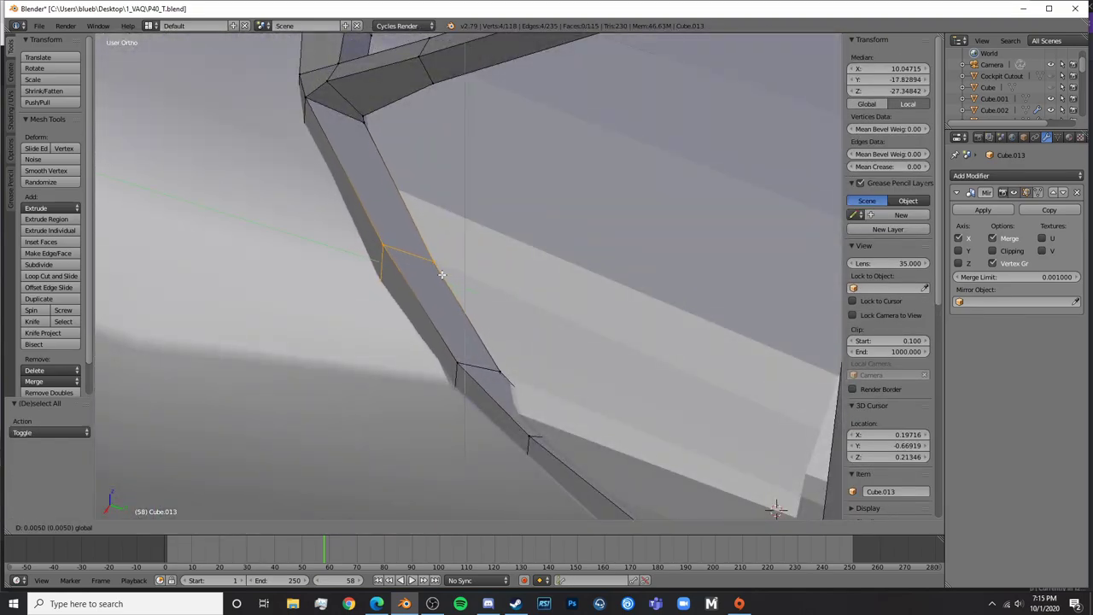
Leave mesh editing and inspect the canopy frame on the whole aircraft in a rendered preview from several angles
key(Tab)
scroll(450, 279, down, 4)
middle_drag(394, 258, 527, 212)
scroll(527, 212, down, 6)
key(shift+z)
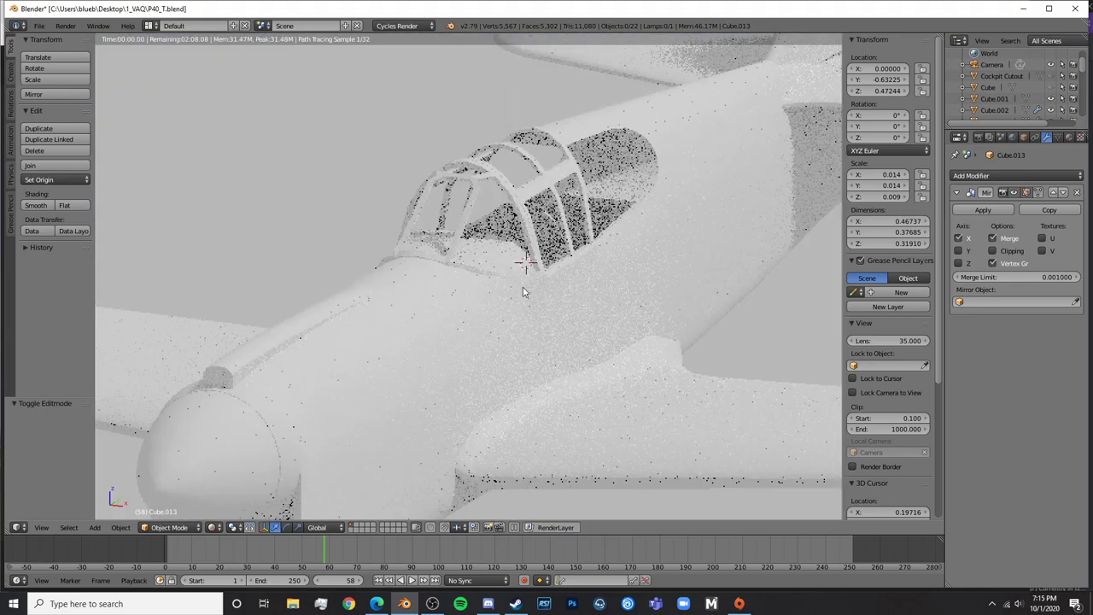
scroll(527, 257, down, 3)
mouse_move(527, 282)
middle_down()
mouse_move(632, 325)
mouse_move(558, 313)
mouse_move(630, 342)
mouse_move(795, 346)
middle_up()
scroll(666, 321, up, 2)
scroll(641, 317, up, 2)
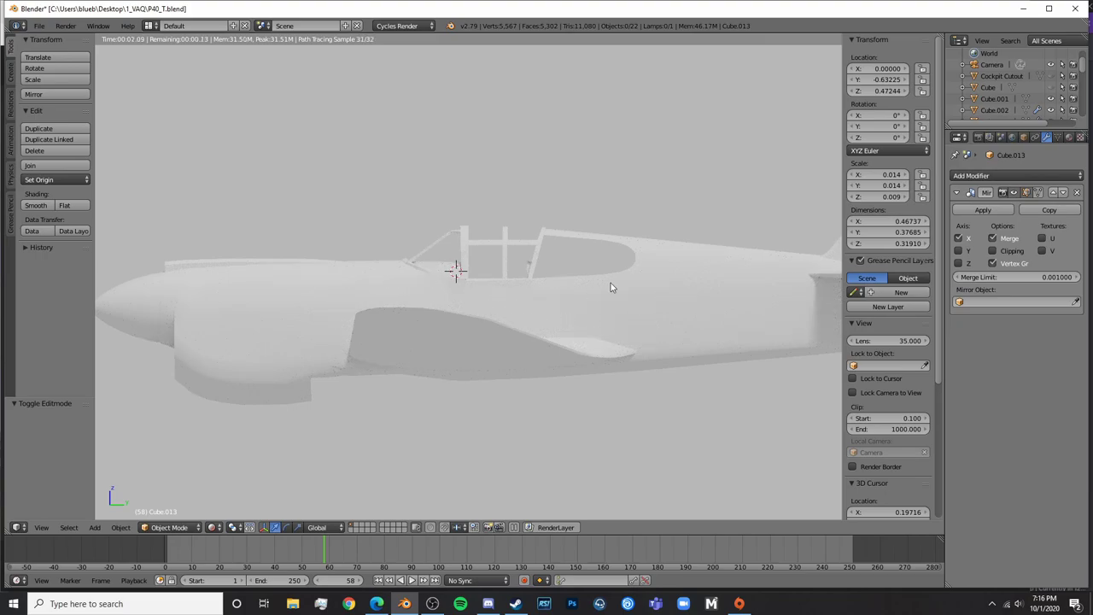
key(shift+z)
Shade the windshield frame smooth and enable Auto Smooth with a 30° angle for its normals
key(KP_3)
mouse_move(650, 282)
middle_down()
mouse_move(527, 320)
mouse_move(719, 352)
middle_up()
scroll(518, 323, up, 5)
scroll(666, 367, up, 5)
shift+middle_drag(679, 392, 432, 290)
key(Tab)
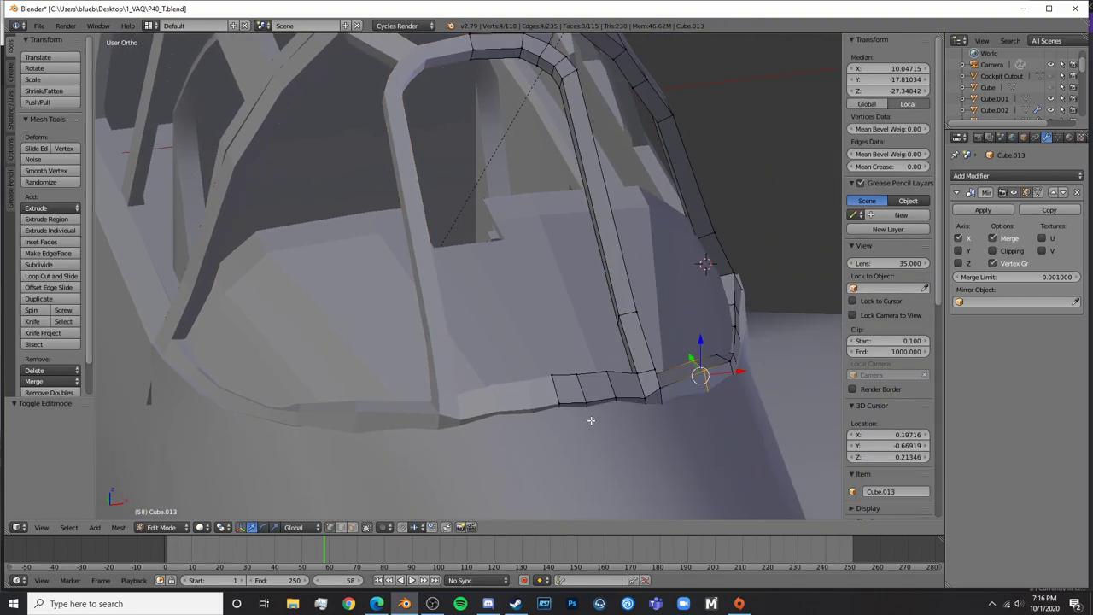
middle_drag(591, 421, 462, 307)
key(Tab)
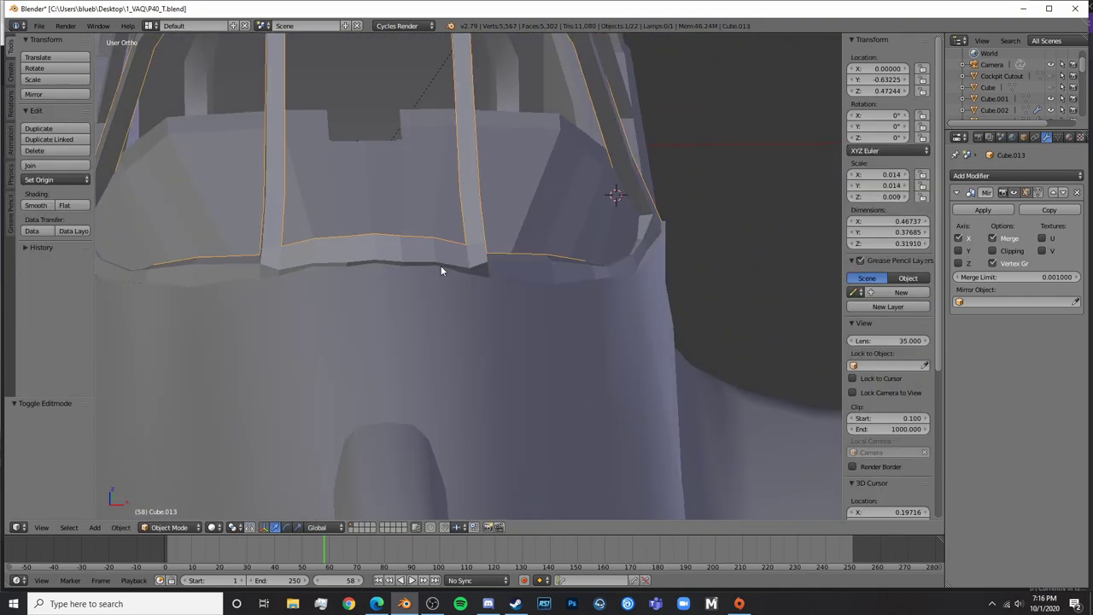
click(35, 207)
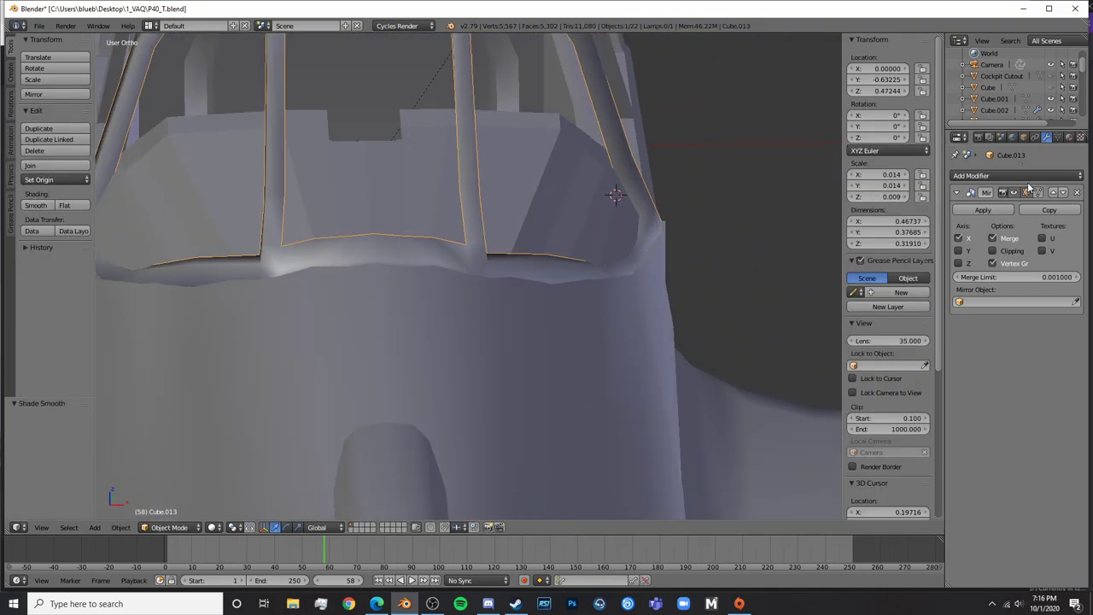
click(1059, 137)
click(956, 211)
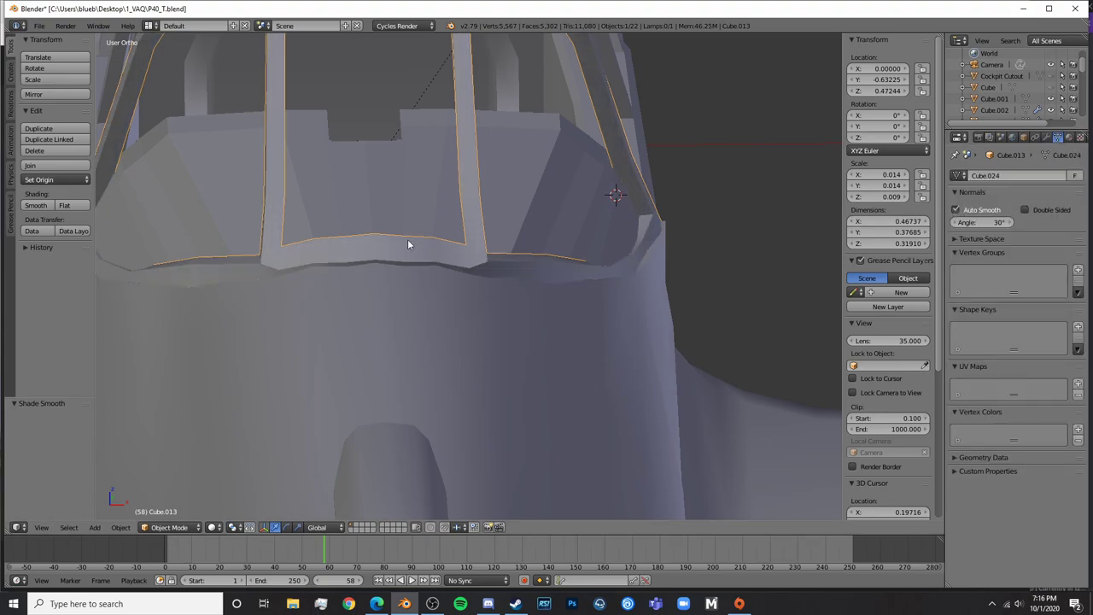
In front view, select the middle edge vertices along the windshield's front base strip and raise them along Z
key(Tab)
middle_drag(407, 241, 583, 265)
scroll(483, 282, up, 4)
key(KP_0)
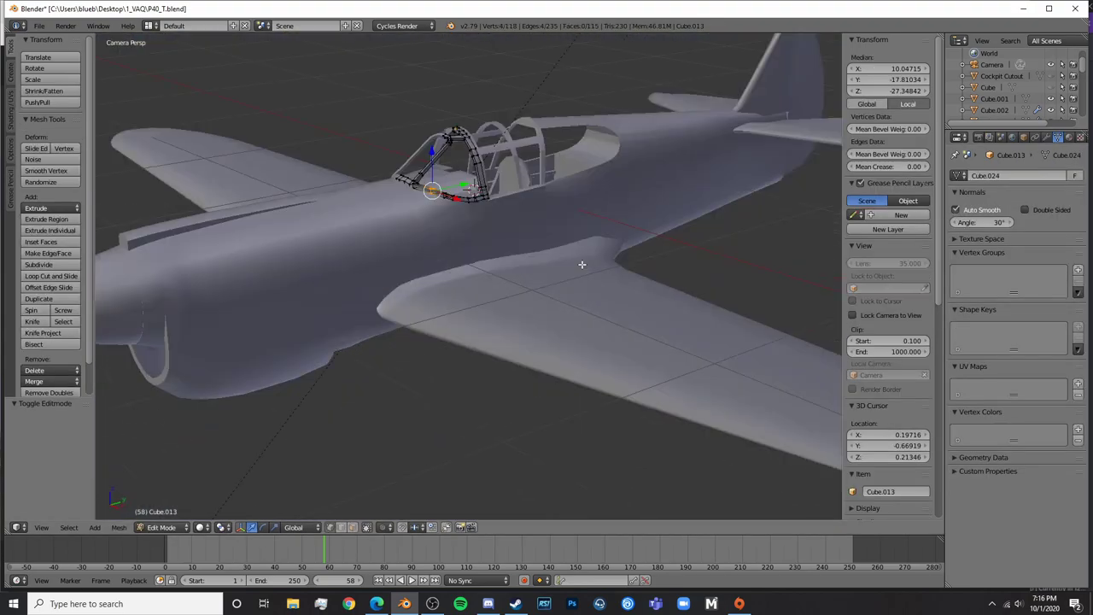
key(KP_1)
scroll(596, 176, down, 1)
shift+middle_drag(596, 176, 526, 454)
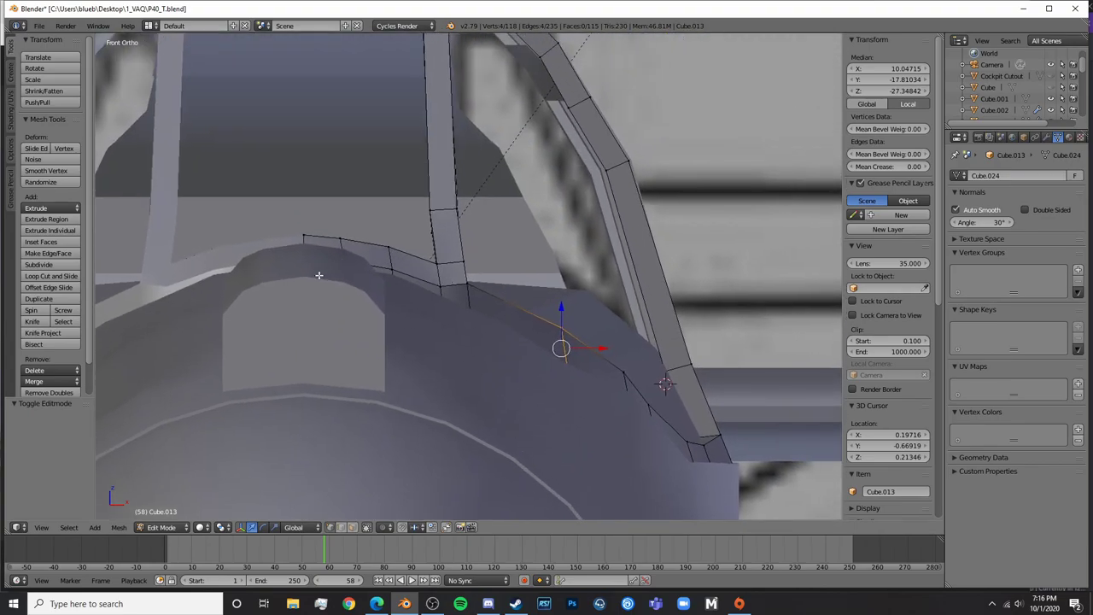
key(a)
right_click(339, 313)
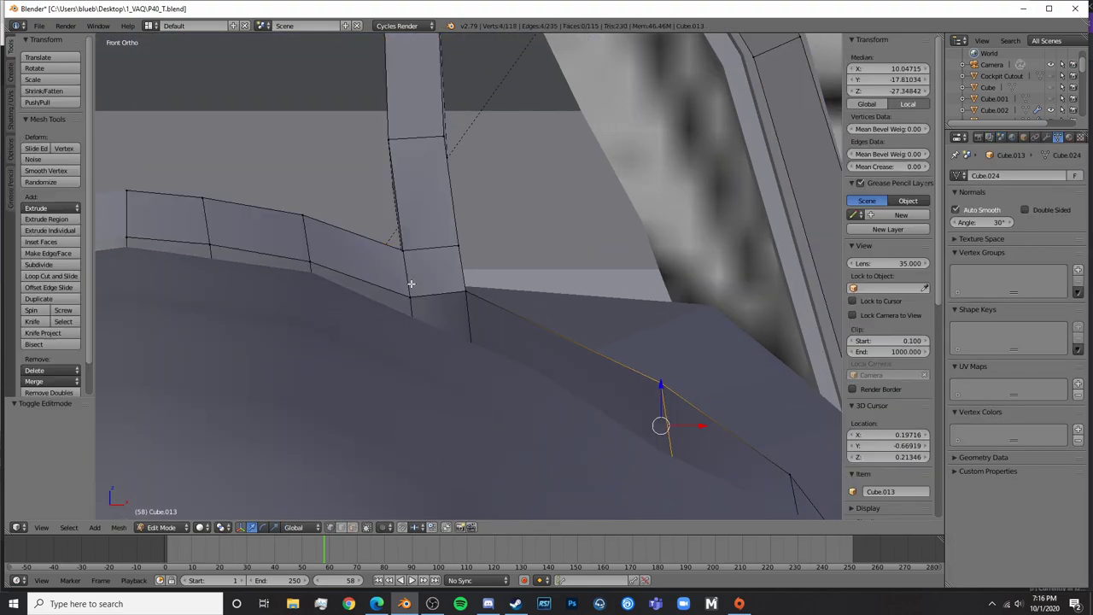
shift+middle_drag(417, 342, 630, 339)
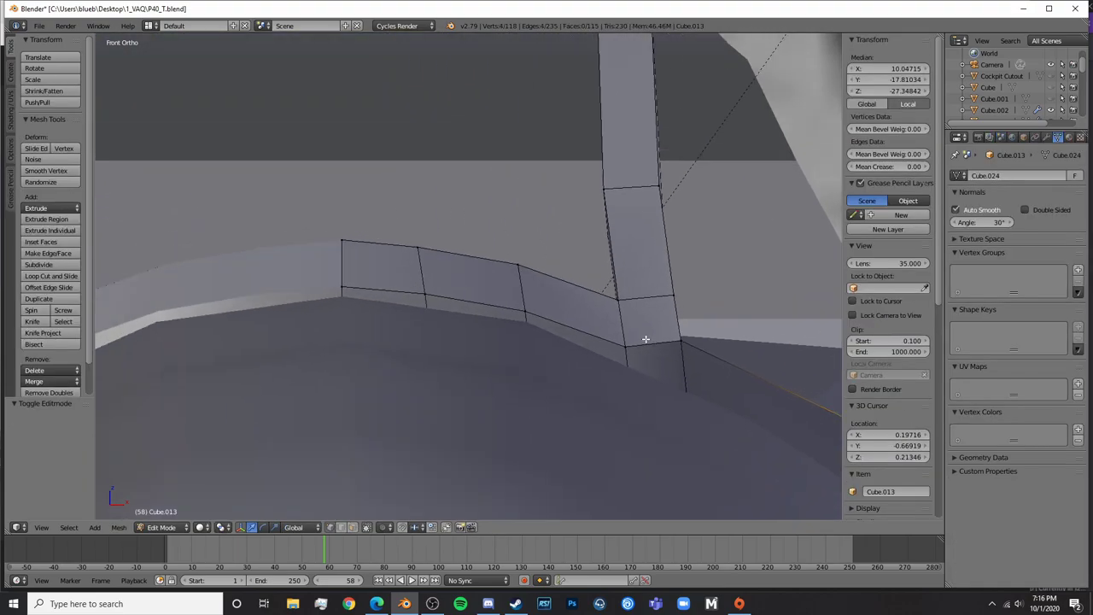
right_click(638, 339)
shift+right_click(526, 310)
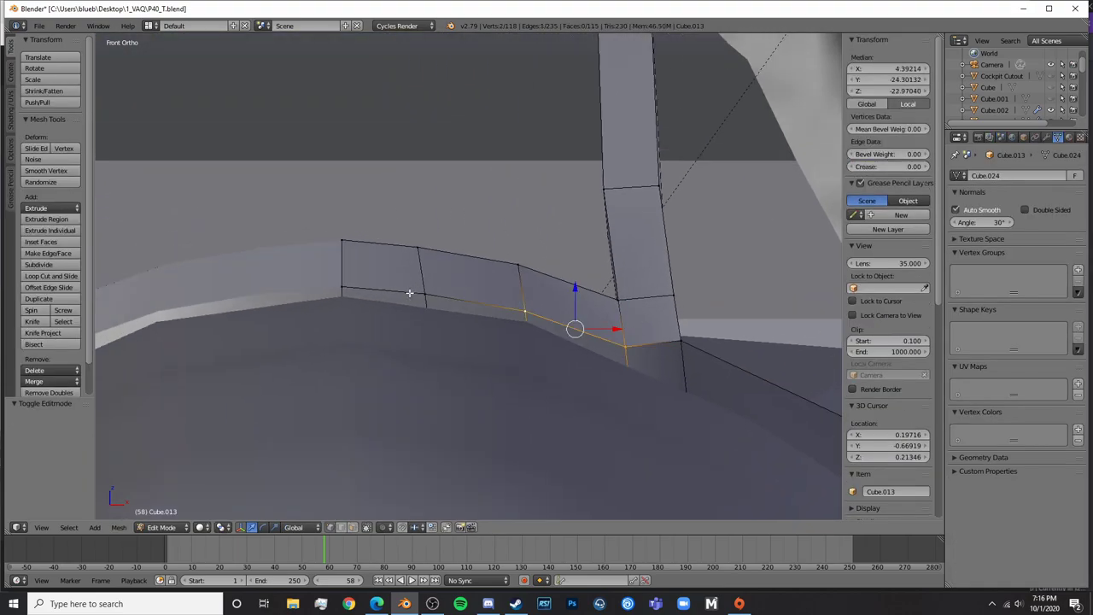
drag(477, 271, 536, 241)
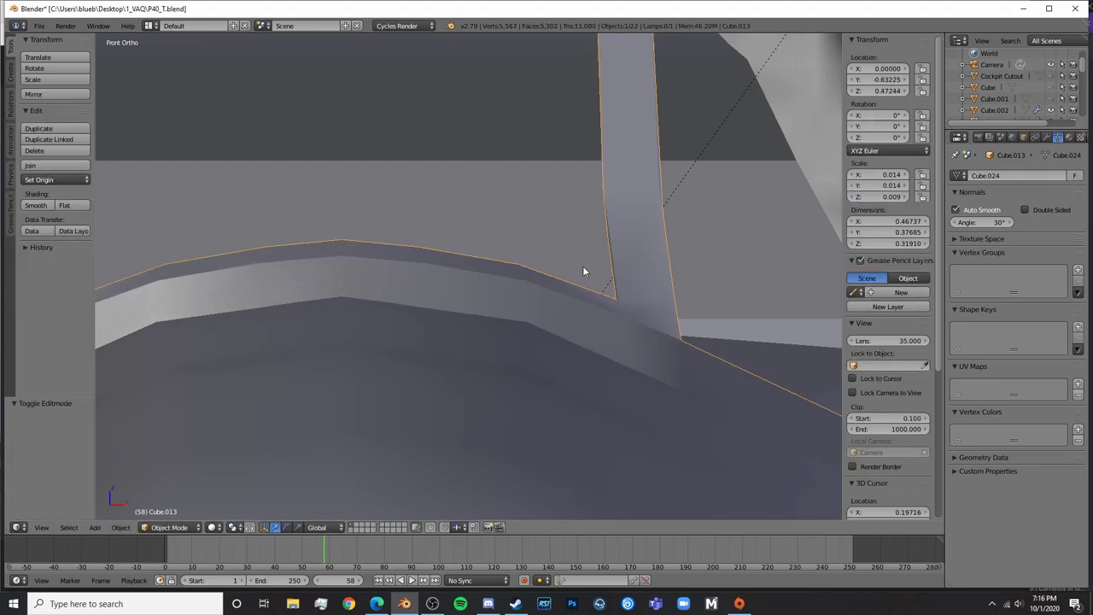
Lower the upper vertices of the rail's fifth and fourth loops from the hoop by about 0.004 along Z each
scroll(615, 290, down, 3)
right_click(667, 350)
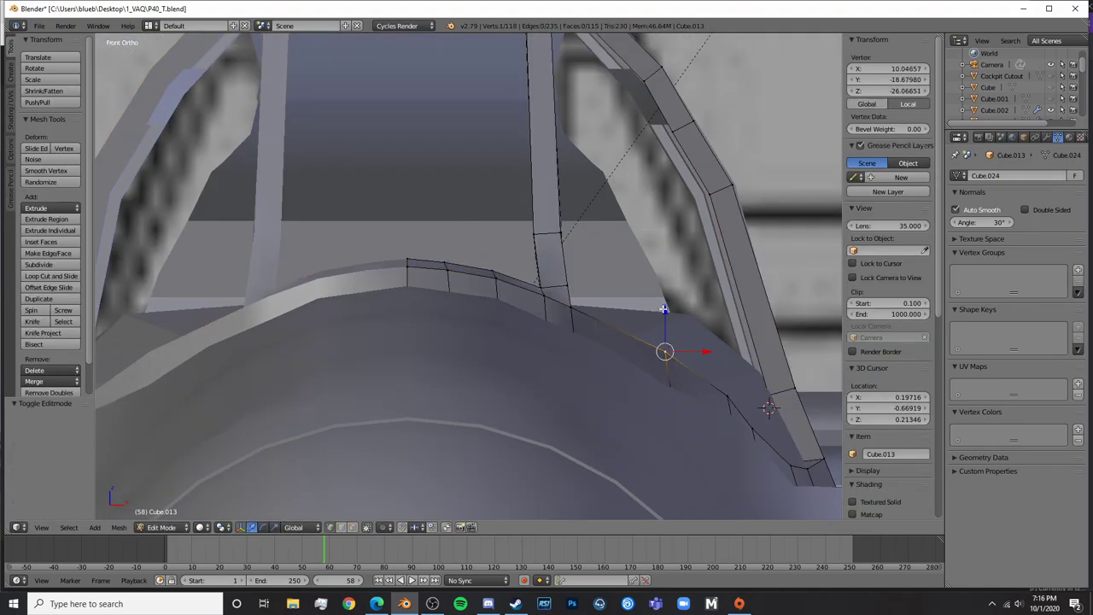
key(g)
key(z)
click(665, 316)
shift+middle_drag(705, 337, 351, 219)
key(g)
key(z)
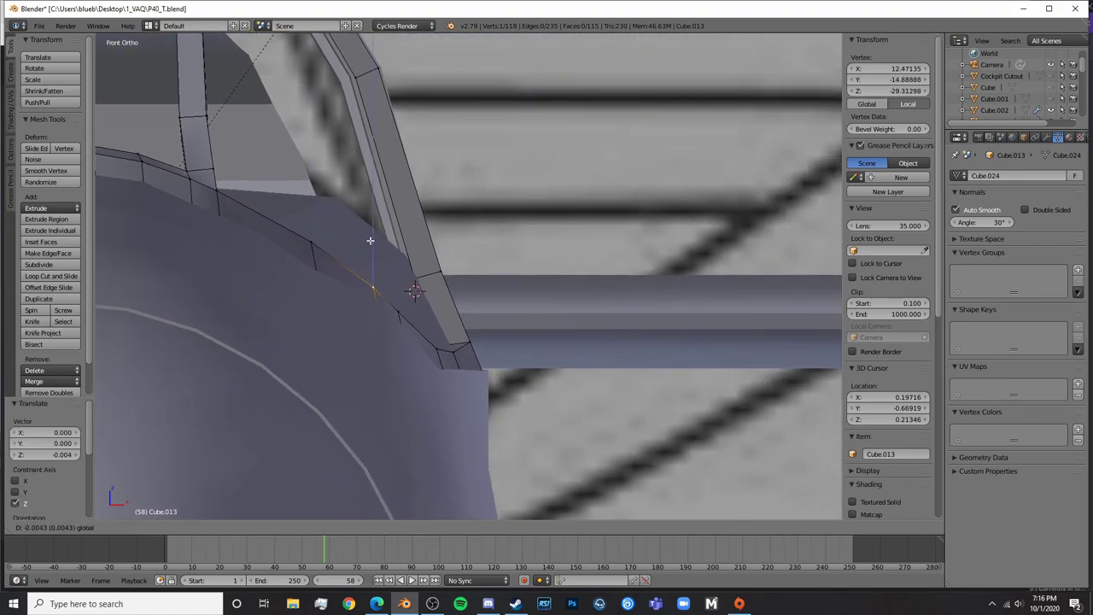
click(370, 241)
In the right side view, lower the upper inner vertices of the rail's fourth and fifth loops by about 0.003 along Z
key(KP_3)
scroll(463, 413, down, 1)
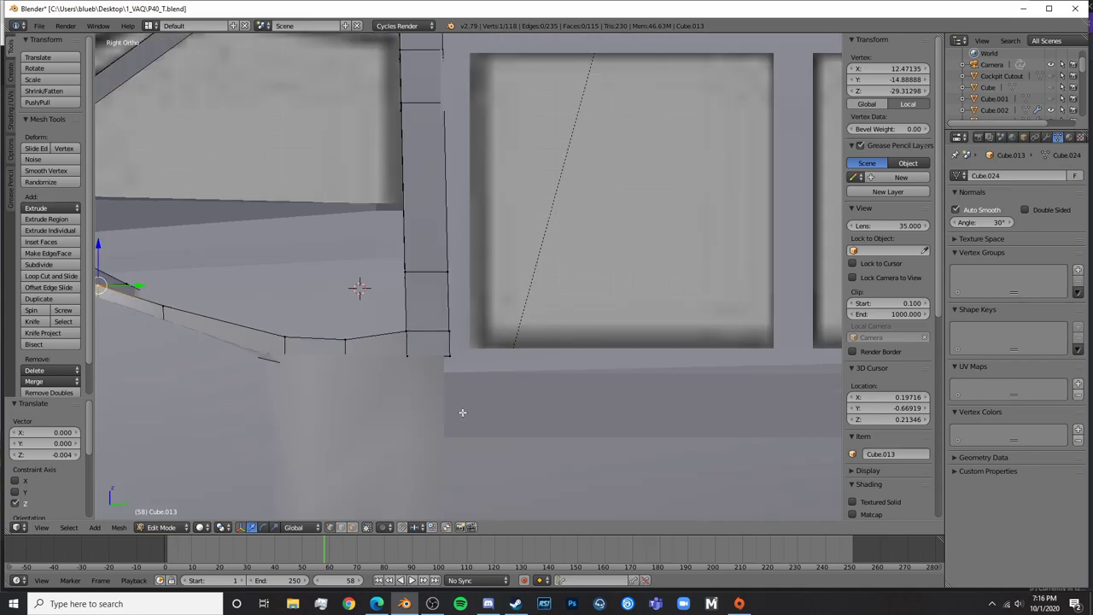
shift+middle_drag(462, 413, 755, 436)
shift+middle_drag(478, 317, 580, 348)
shift+right_click(469, 301)
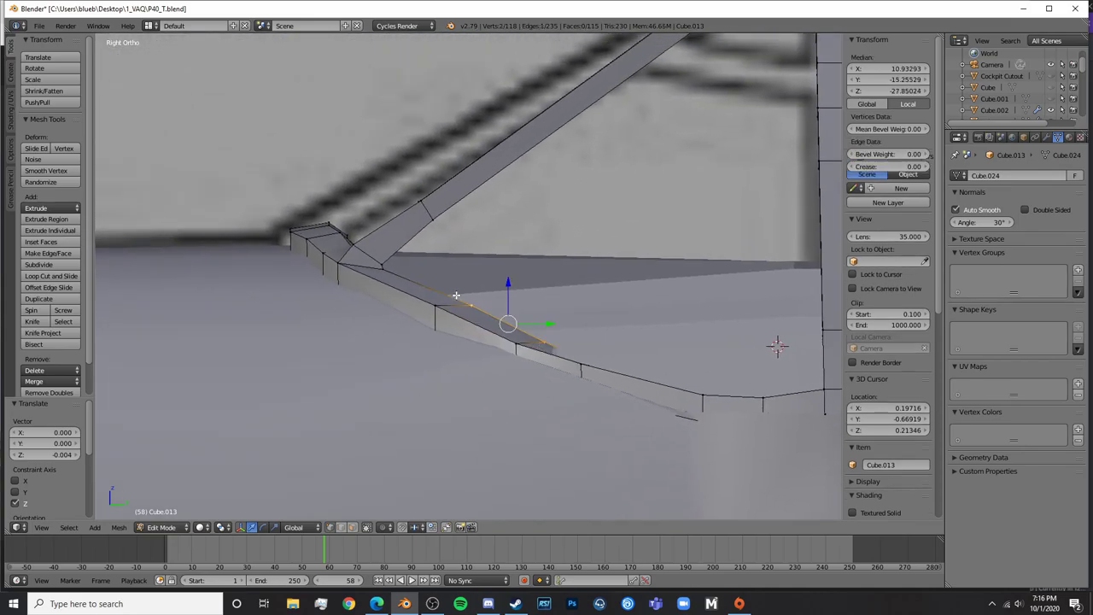
drag(465, 269, 470, 276)
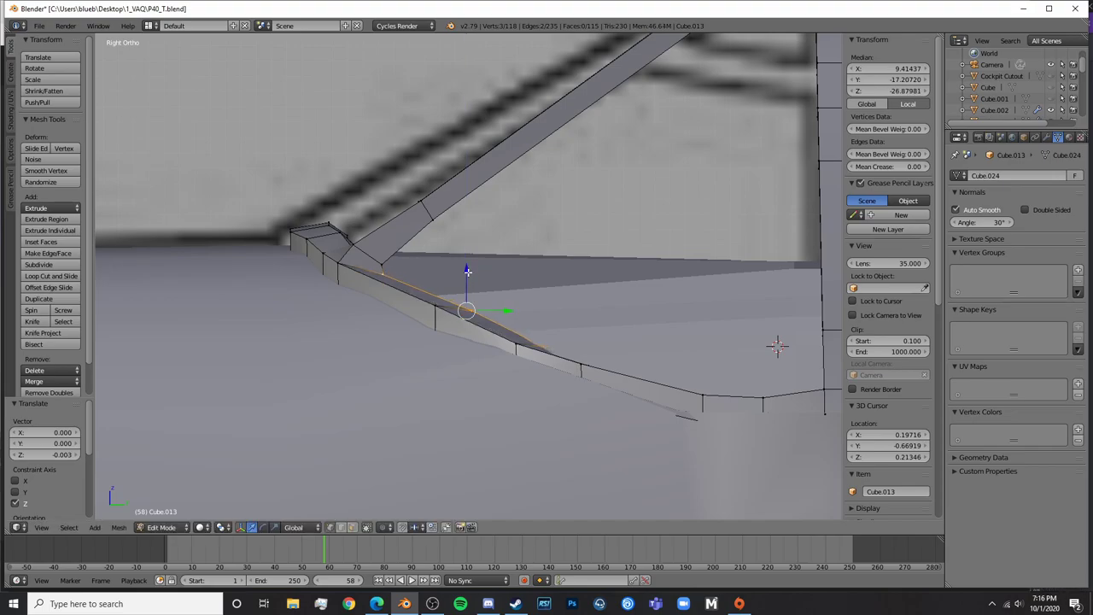
key(Tab)
key(Tab)
shift+middle_drag(347, 248, 431, 312)
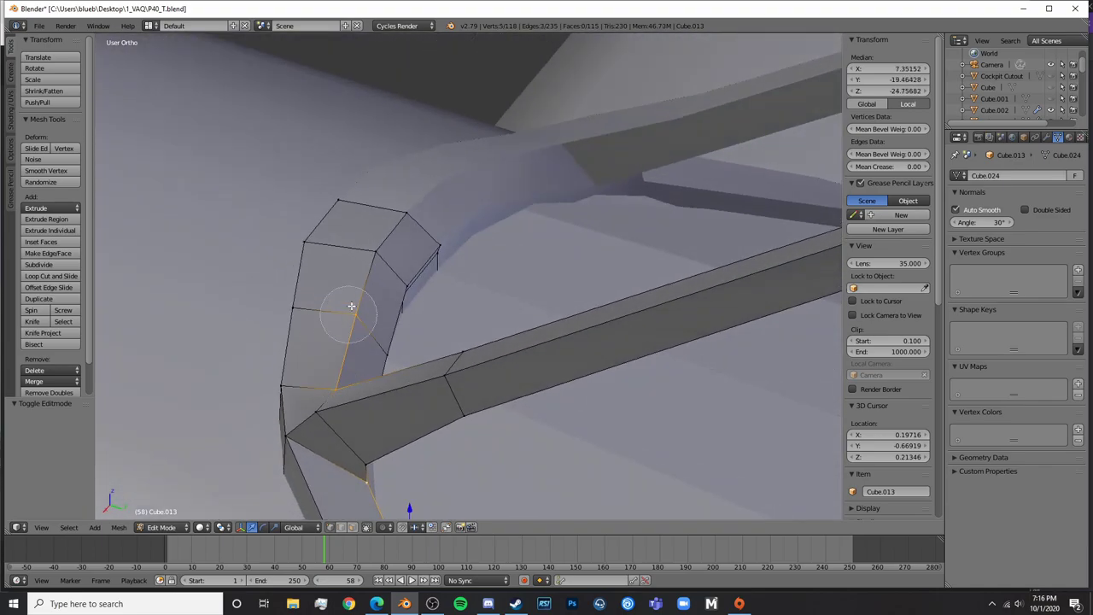
key(c)
drag(393, 234, 394, 219)
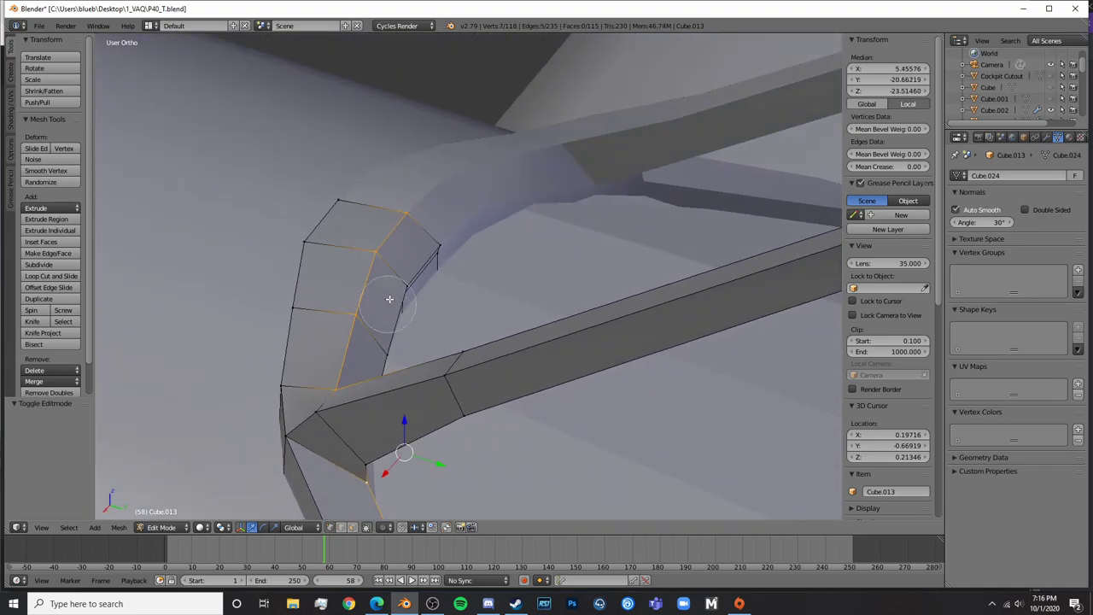
Select the three narrow faces along the inner side of the windshield's front base strip and lower them slightly along Z
mouse_move(330, 338)
middle_down()
mouse_move(549, 293)
mouse_move(561, 439)
mouse_move(600, 483)
mouse_move(590, 293)
middle_up()
key(a)
key(c)
mouse_move(558, 372)
mouse_down()
mouse_move(586, 276)
mouse_move(529, 388)
mouse_up()
right_click(527, 393)
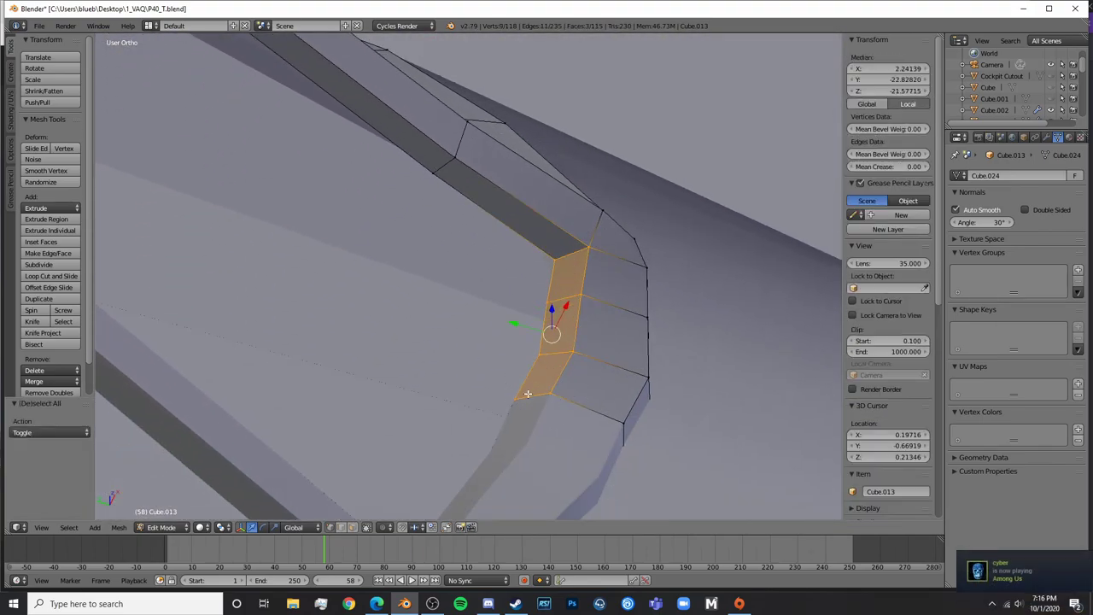
middle_drag(527, 393, 589, 324)
drag(552, 290, 552, 296)
key(z)
key(a)
key(c)
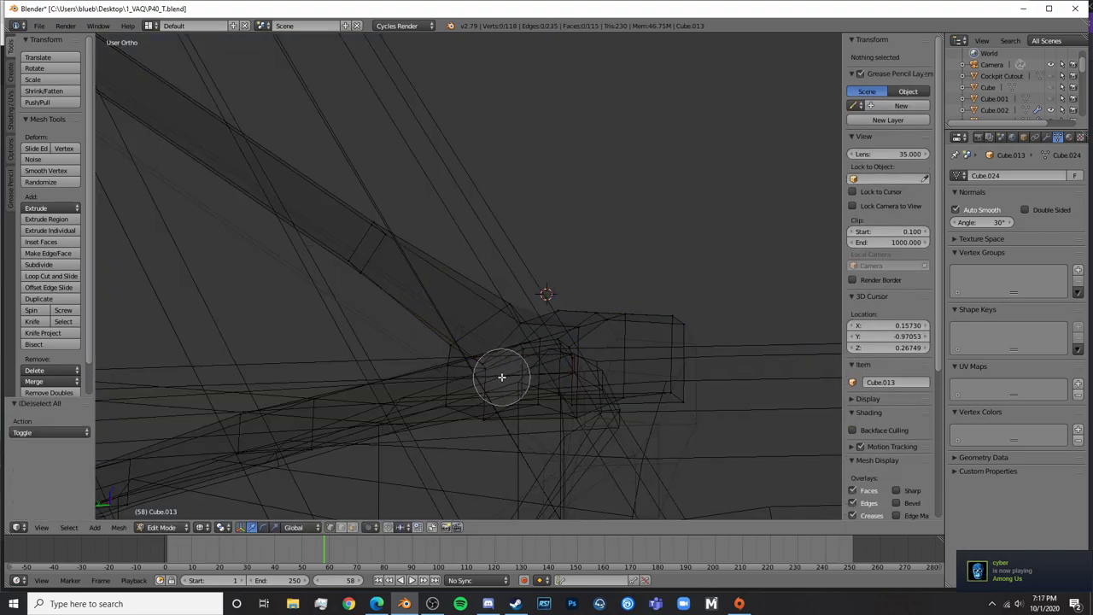
drag(502, 376, 557, 357)
right_click(558, 357)
Reselect the three lower inner faces of the windshield's front base strip and lower them along Z to meet the fuselage
middle_drag(559, 356, 590, 365)
key(a)
key(c)
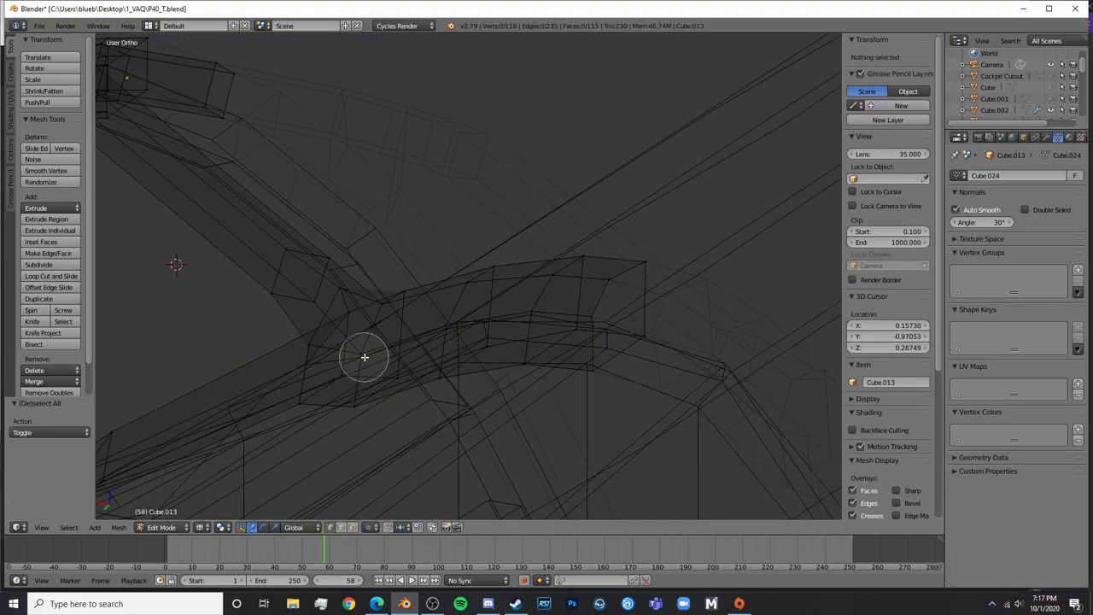
mouse_move(364, 357)
mouse_down()
mouse_move(408, 339)
mouse_move(666, 317)
mouse_up()
key(Escape)
key(z)
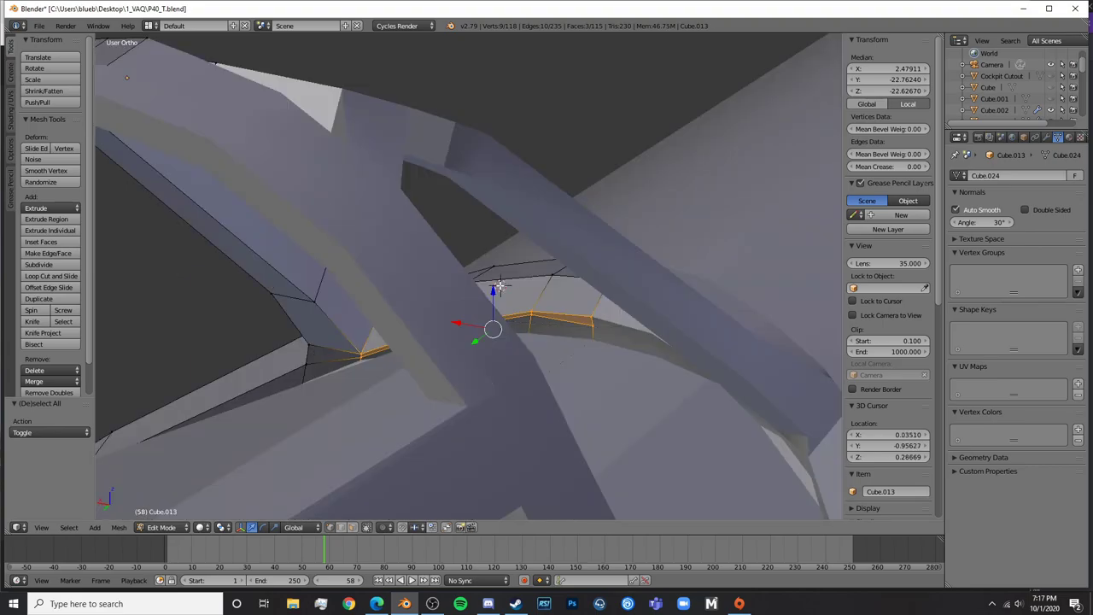
key(g)
key(z)
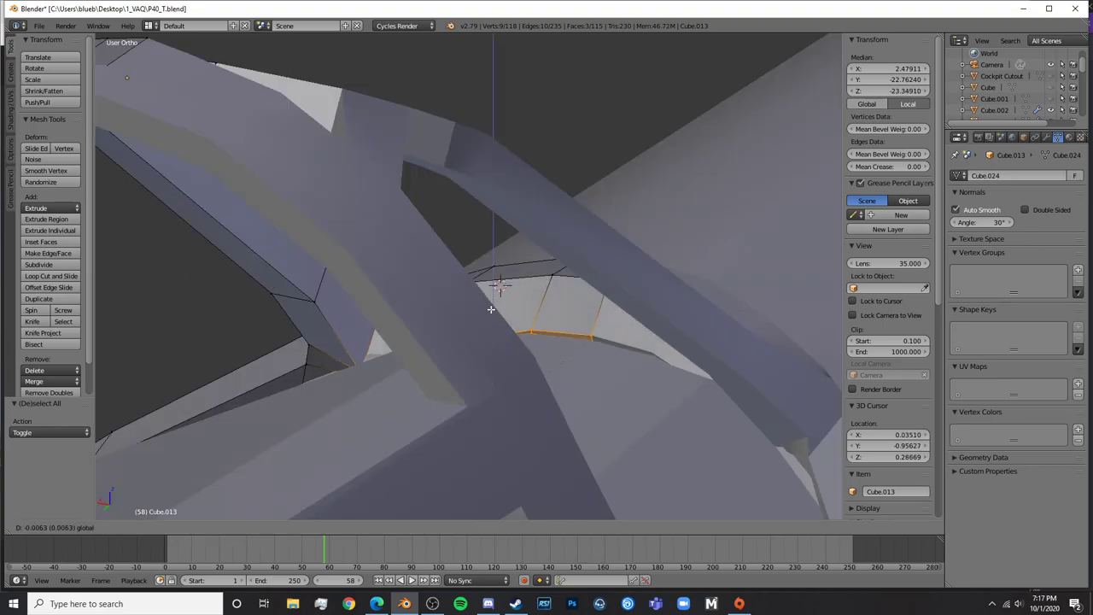
click(492, 318)
key(Tab)
mouse_move(492, 318)
middle_down()
mouse_move(487, 333)
mouse_move(423, 337)
mouse_move(492, 278)
mouse_move(461, 293)
mouse_move(474, 310)
middle_up()
key(Tab)
key(Tab)
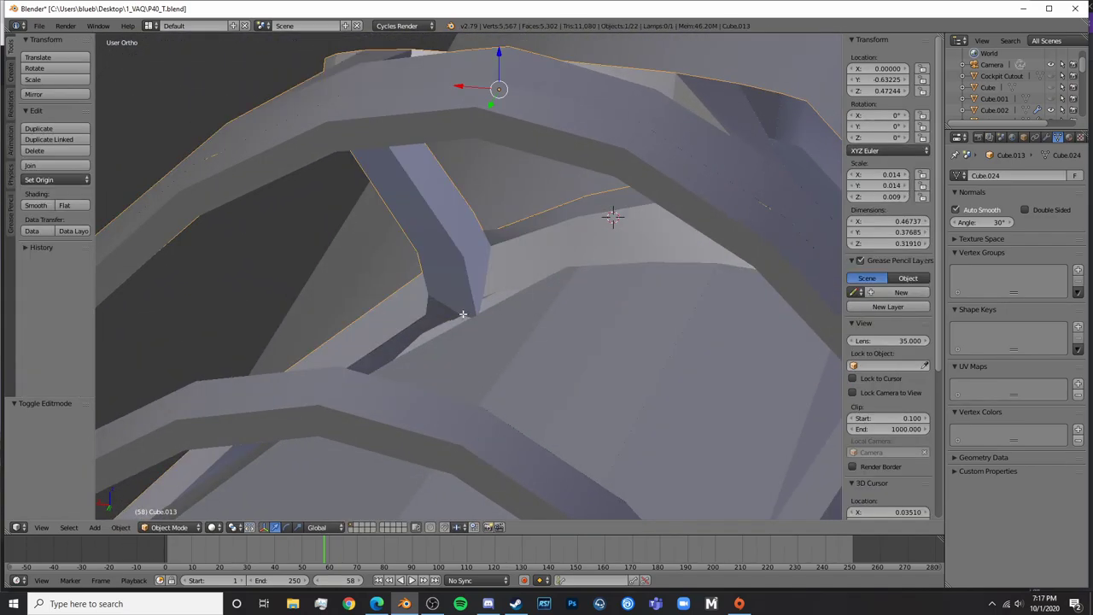
Select the short edge at the foot of the windshield post, lower it along Z and shift it 0.010 along Y
key(Tab)
key(a)
key(z)
right_click(427, 314)
key(z)
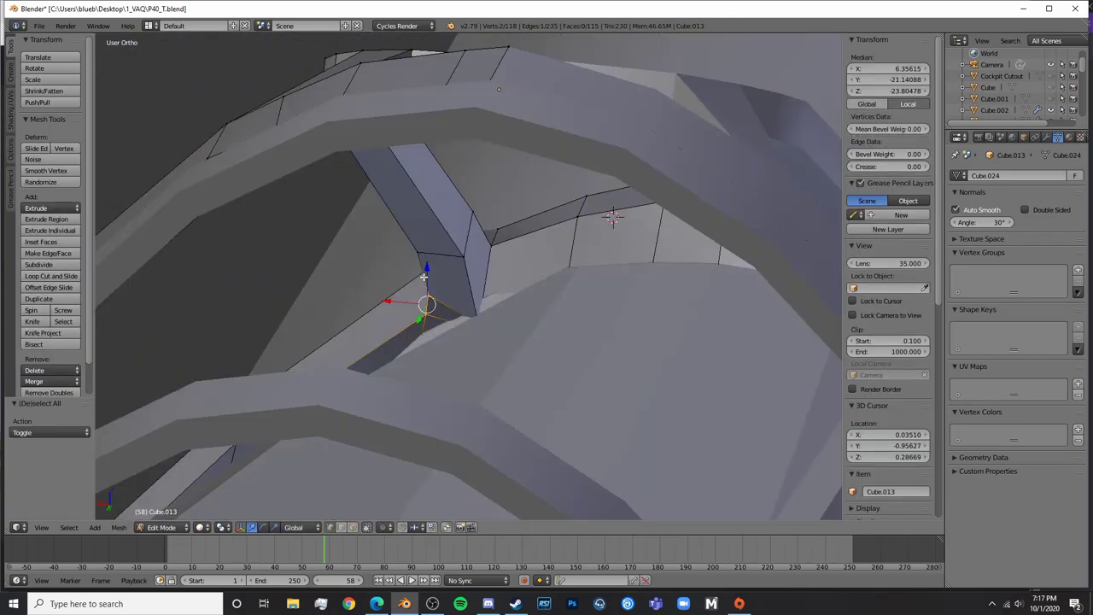
key(g)
key(z)
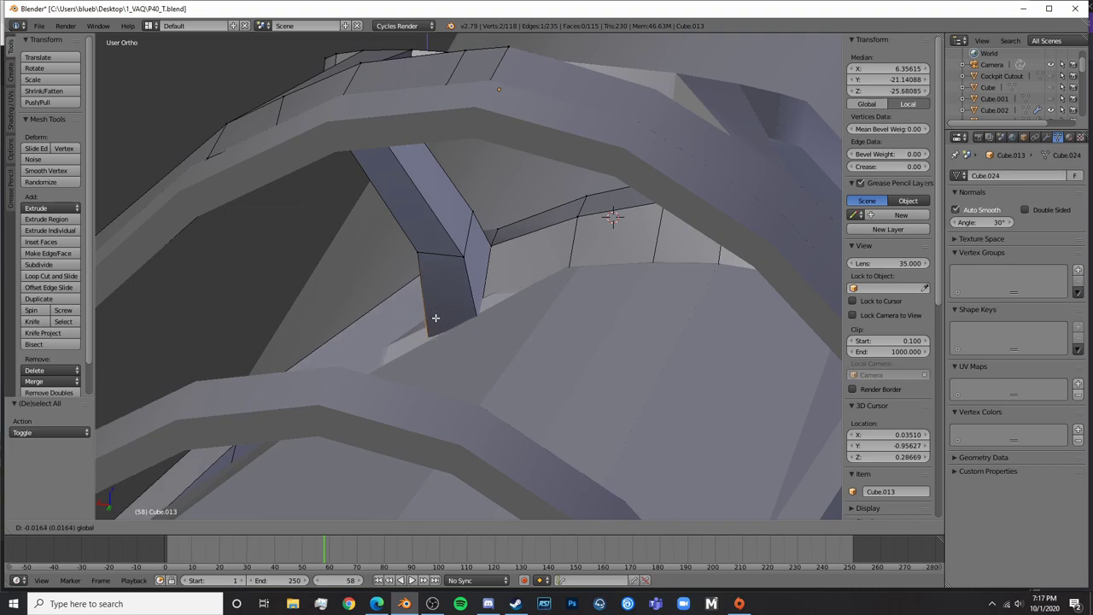
drag(442, 295, 443, 295)
middle_drag(443, 295, 566, 266)
drag(473, 345, 500, 349)
click(499, 349)
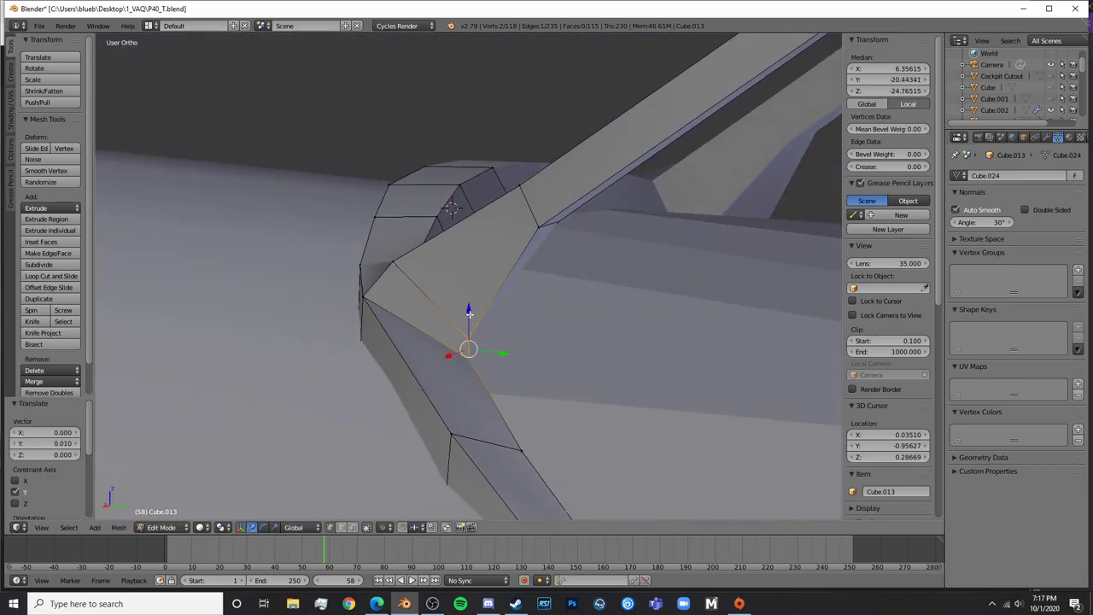
Raise the post-foot edge 0.012 along Z and shift it slightly forward along Y
key(g)
key(z)
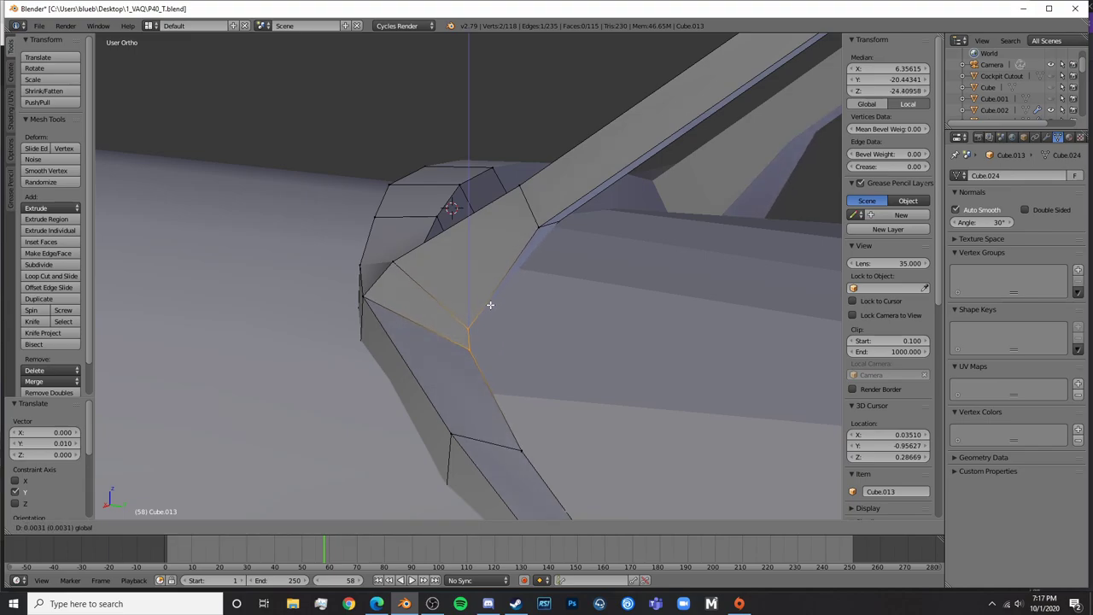
click(489, 290)
middle_drag(488, 313, 519, 322)
key(g)
key(y)
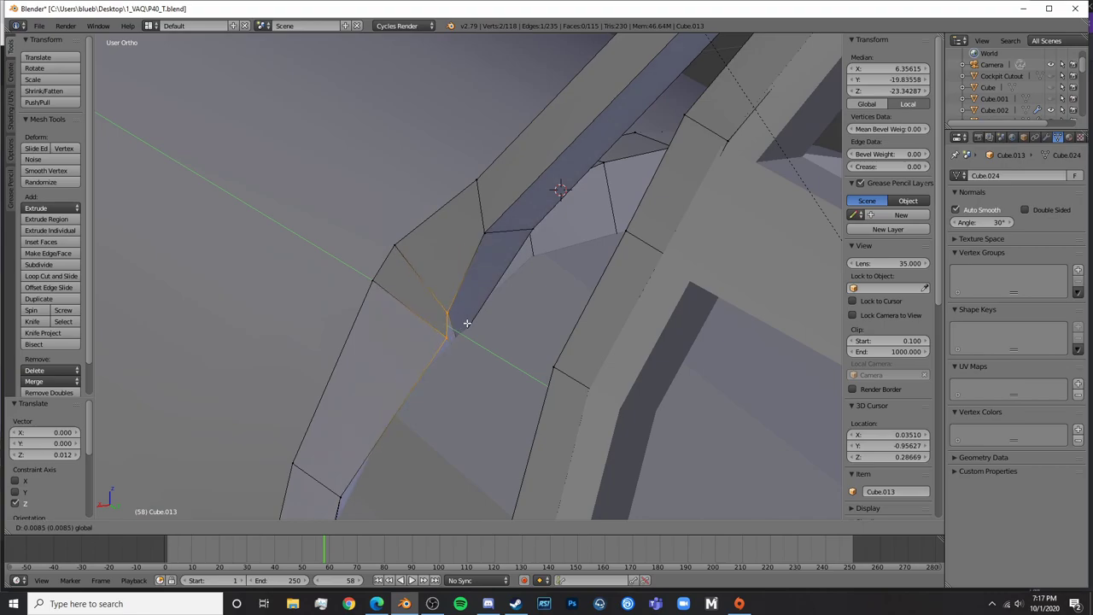
click(456, 346)
middle_drag(456, 347, 525, 347)
key(Tab)
key(KP_5)
scroll(524, 347, down, 6)
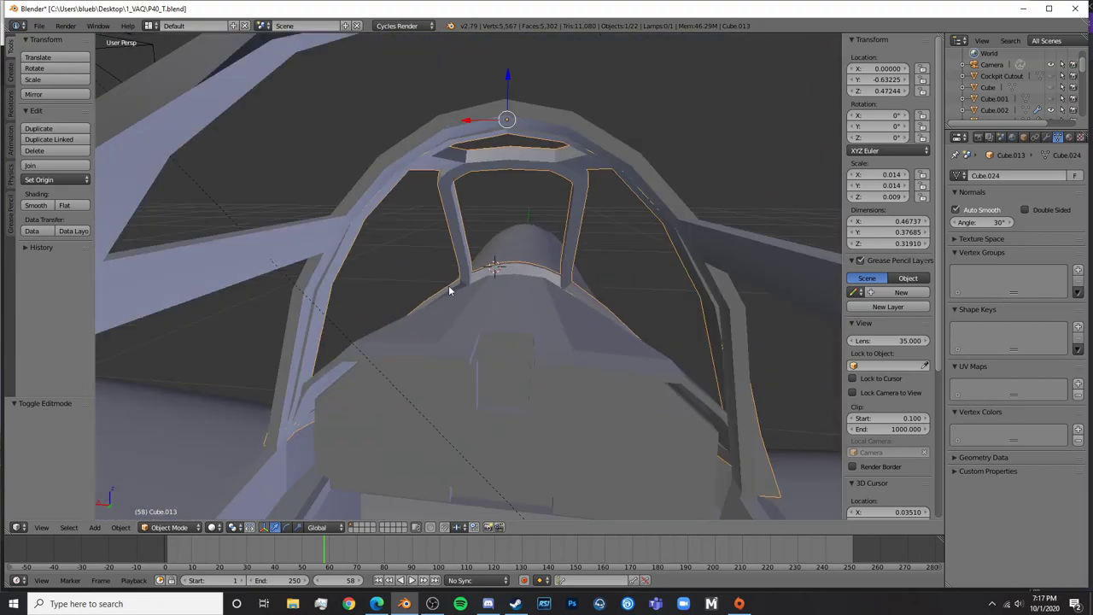
Select the two lower vertices beneath the windshield post's foot and raise them about 0.007 along Z
key(Tab)
middle_drag(448, 291, 615, 319)
scroll(501, 325, up, 5)
key(z)
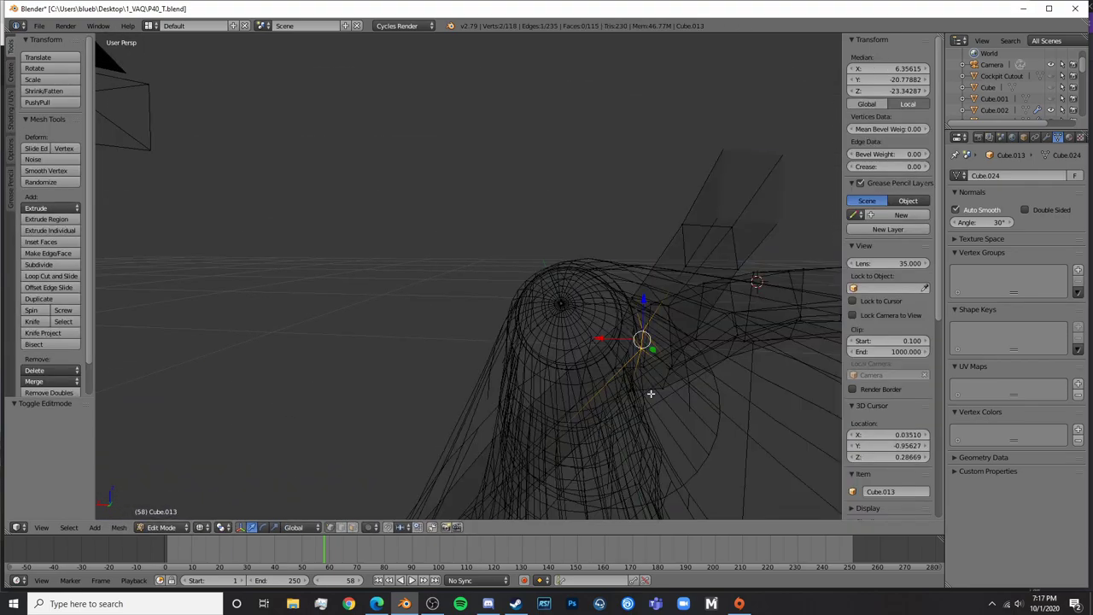
right_click(638, 398)
shift+right_click(659, 393)
key(z)
drag(658, 404, 661, 415)
click(653, 403)
key(z)
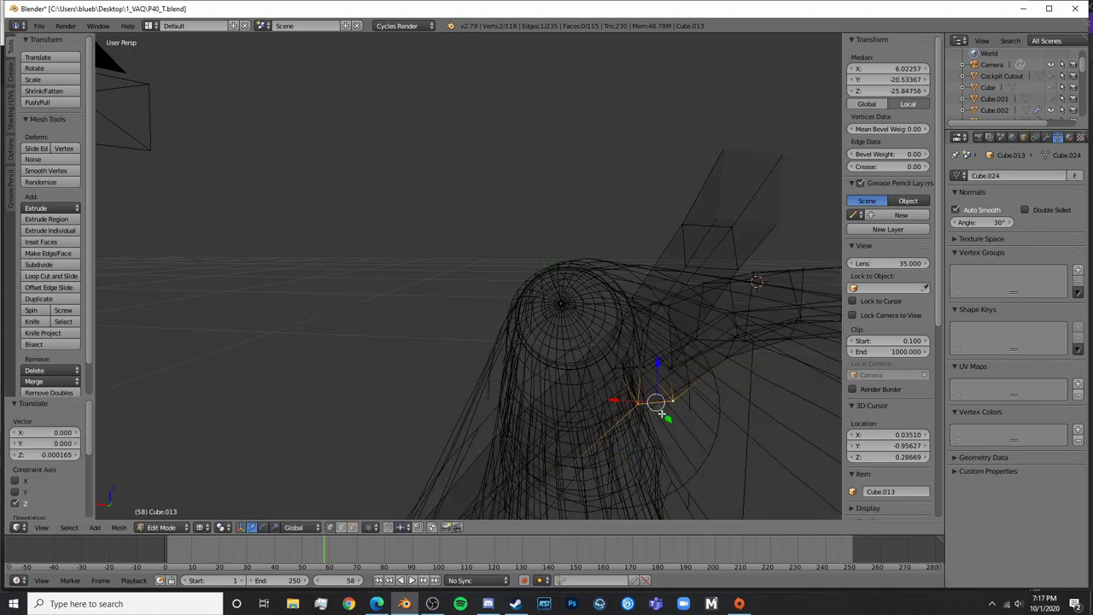
key(z)
click(660, 371)
drag(661, 369, 666, 342)
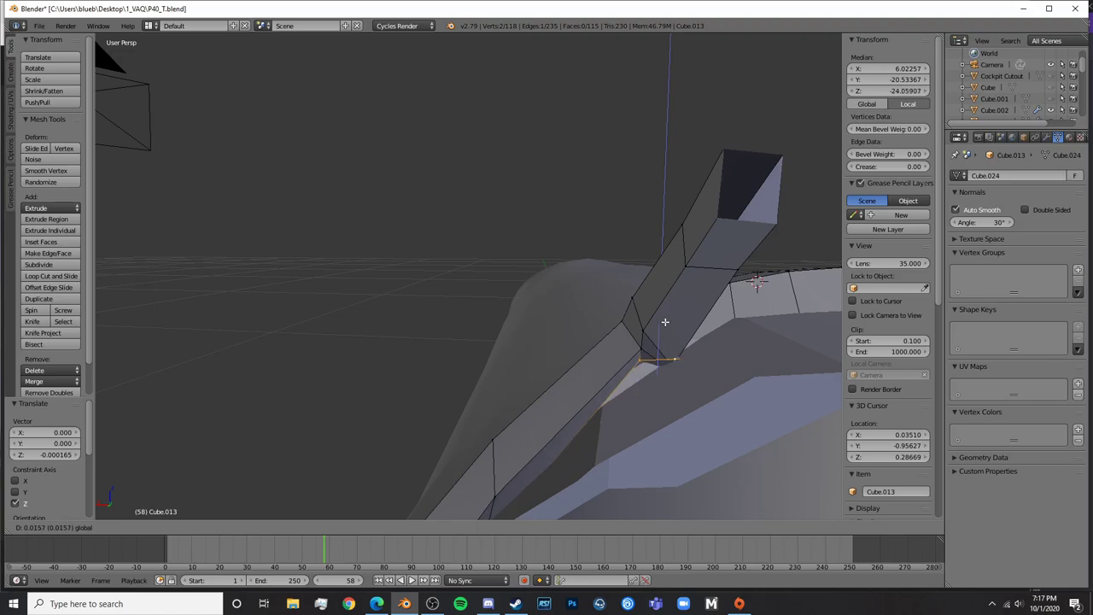
click(660, 341)
key(z)
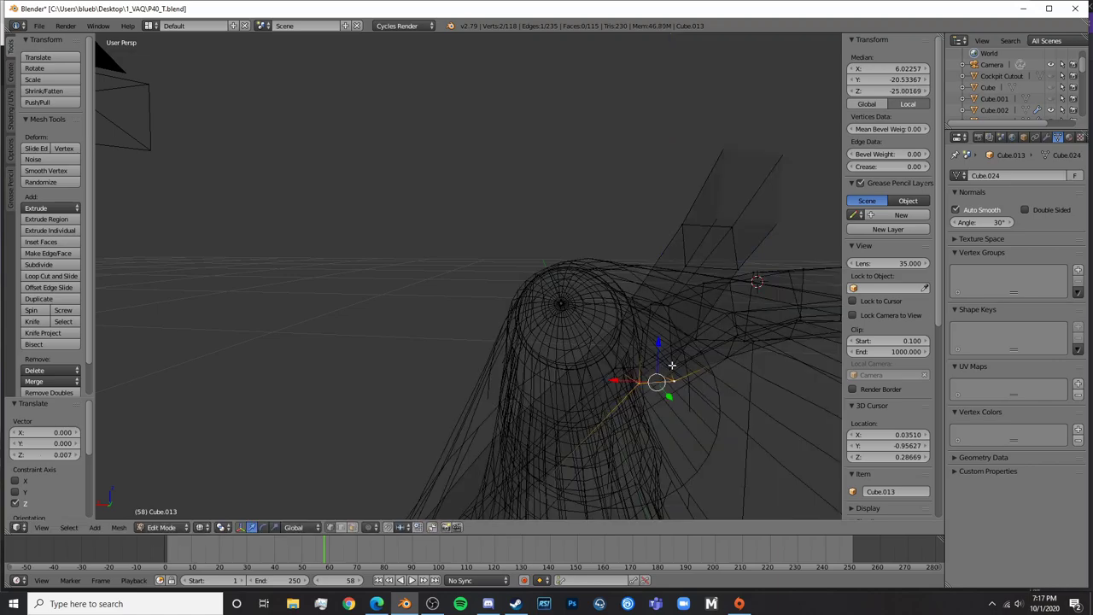
Select the inner edge at the post's foot, raise it 0.006 along Z and shift it slightly rearward along Y
right_click(675, 367)
key(z)
shift+right_click(672, 369)
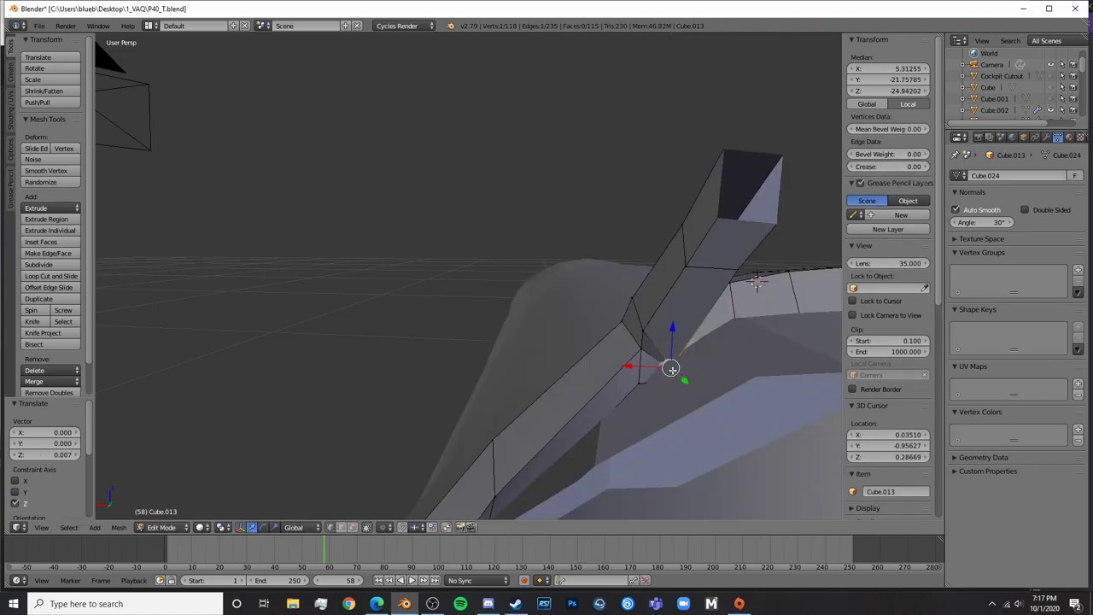
click(674, 335)
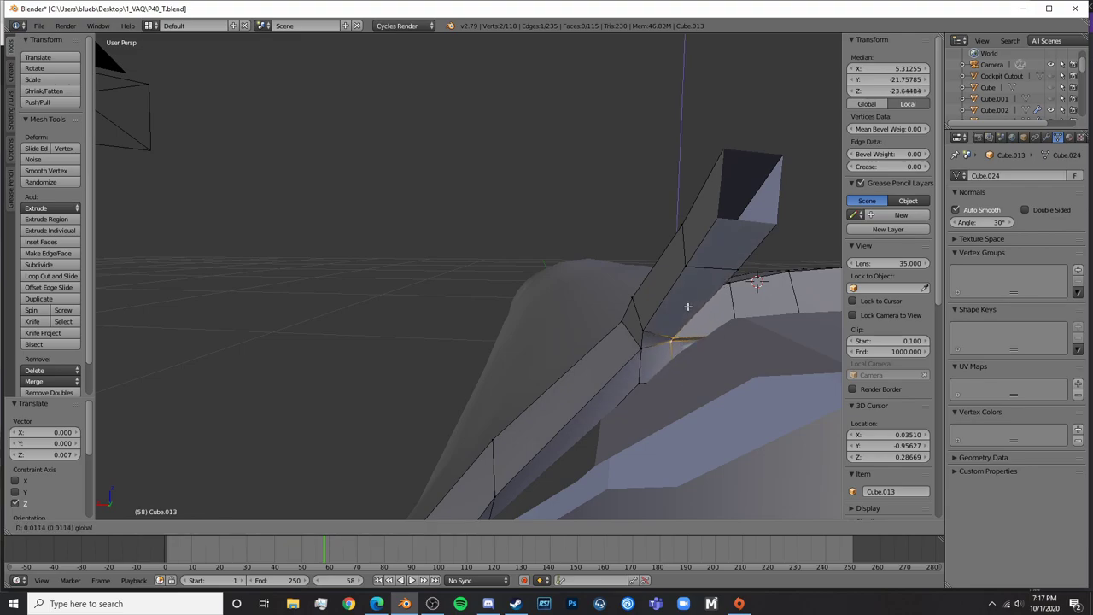
click(685, 321)
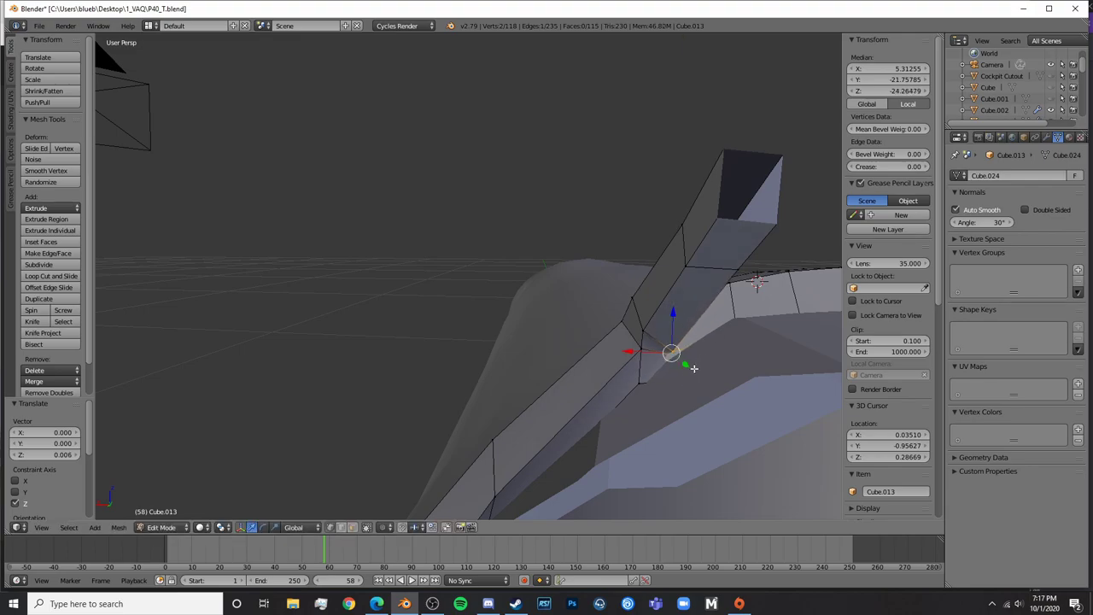
click(692, 367)
click(678, 359)
key(Tab)
mouse_move(678, 360)
middle_down()
mouse_move(709, 393)
mouse_move(778, 407)
mouse_move(698, 405)
mouse_move(517, 343)
mouse_move(679, 343)
mouse_move(598, 333)
middle_up()
key(shift+z)
key(shift+z)
key(Tab)
key(Tab)
Box-select the three vertices midway along the windshield's side base rail and raise them slightly along Z
scroll(590, 368, up, 4)
mouse_move(598, 397)
middle_down()
mouse_move(584, 371)
mouse_move(485, 320)
middle_up()
key(Tab)
scroll(546, 346, up, 3)
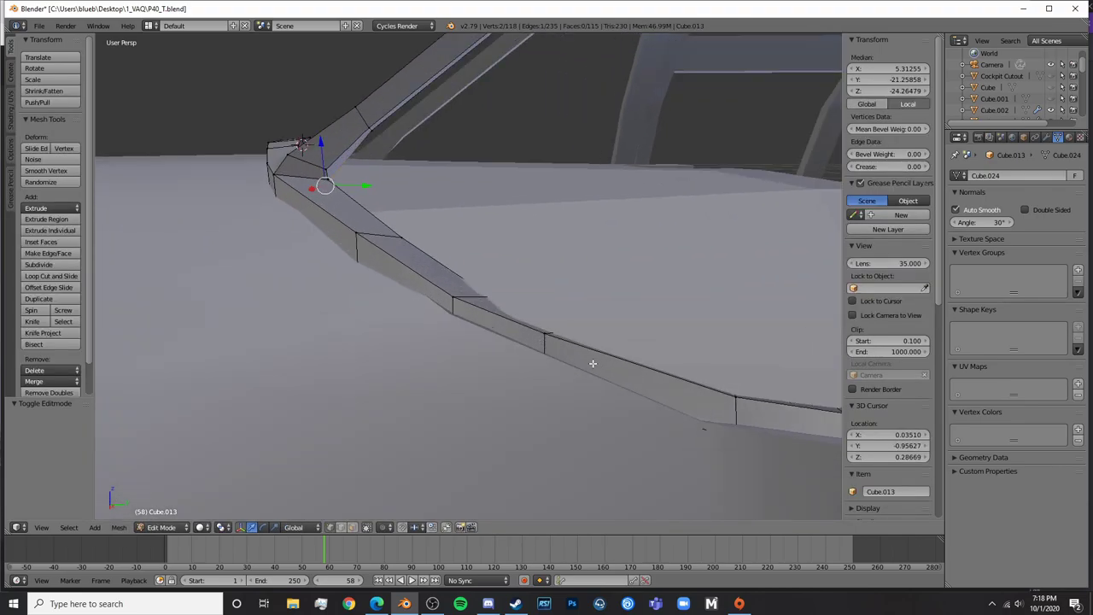
middle_drag(735, 425, 620, 383)
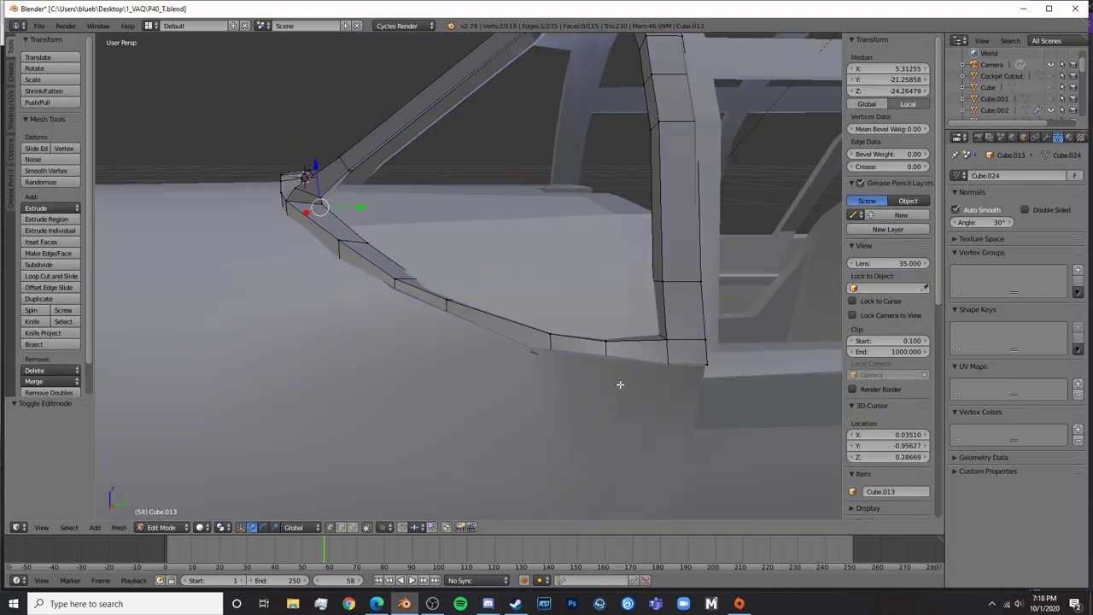
key(z)
key(z)
key(z)
key(a)
key(b)
drag(441, 288, 472, 308)
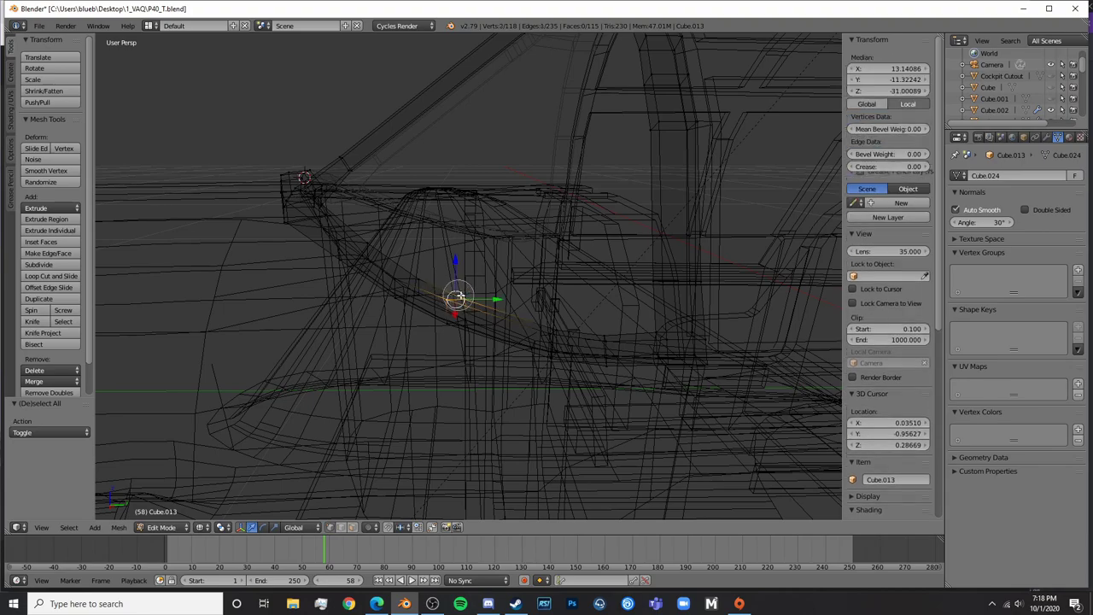
key(z)
drag(458, 268, 459, 264)
Select the next rail edge toward the nose, raise it about 0.003 along Z, and finish editing with everything deselected
key(z)
key(a)
key(c)
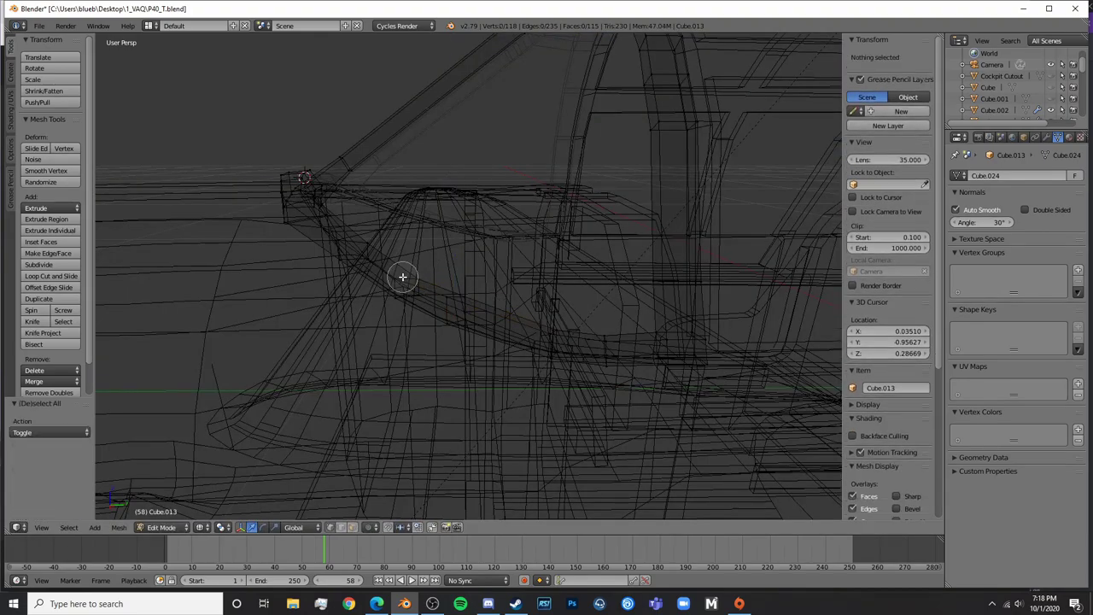
click(408, 273)
right_click(408, 271)
key(z)
key(g)
key(z)
click(409, 250)
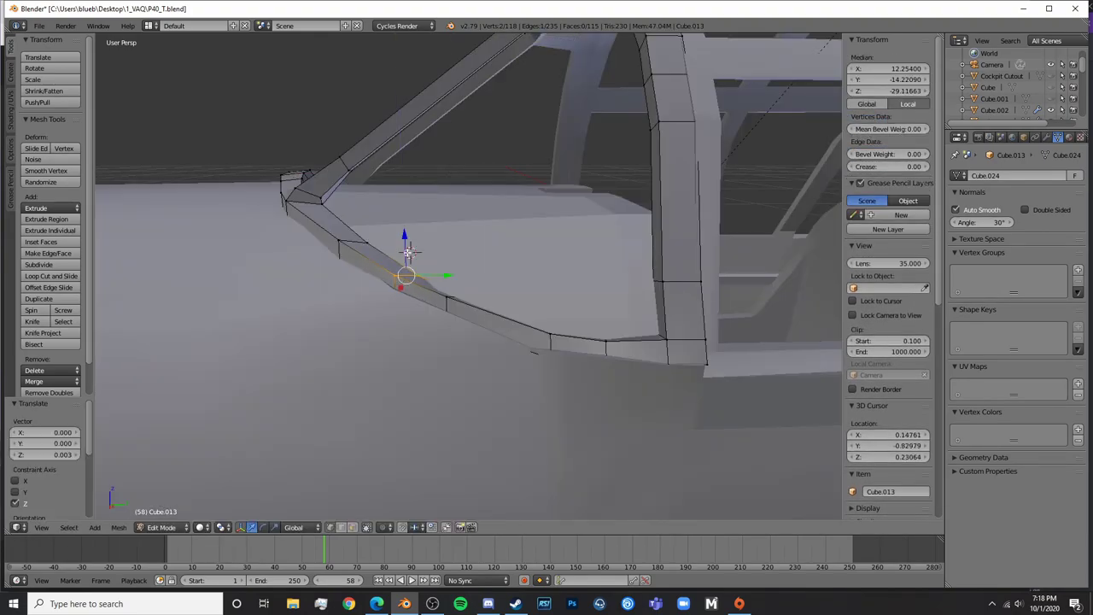
key(Tab)
key(a)
Examine the aircraft and its canopy frame from both sides and inside the cockpit, in solid and rendered shading
scroll(407, 254, down, 5)
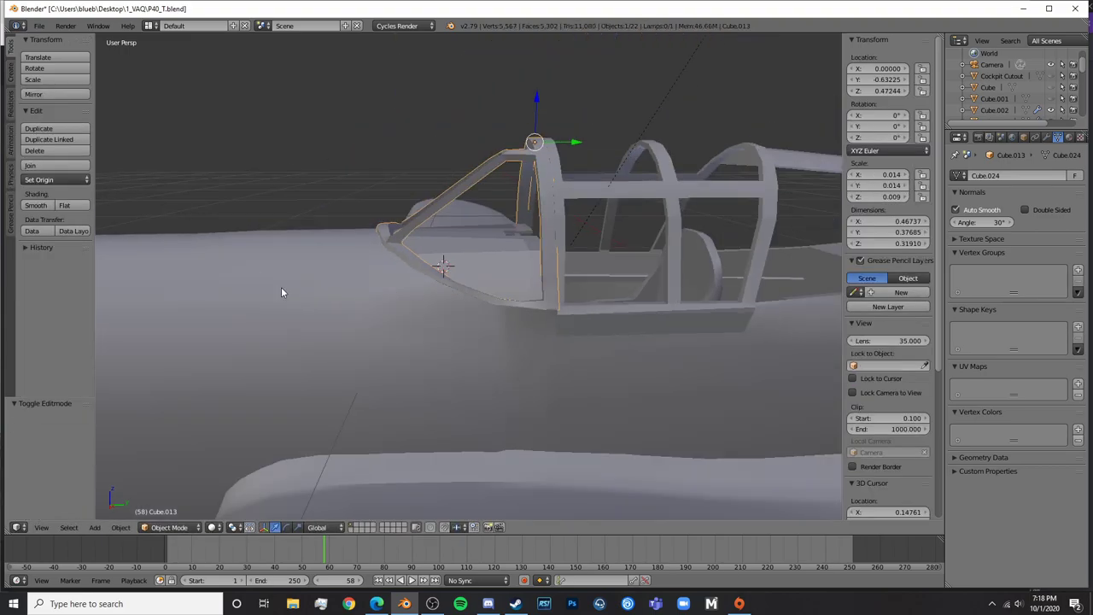
mouse_move(281, 293)
middle_down()
mouse_move(405, 305)
mouse_move(496, 271)
mouse_move(539, 268)
middle_up()
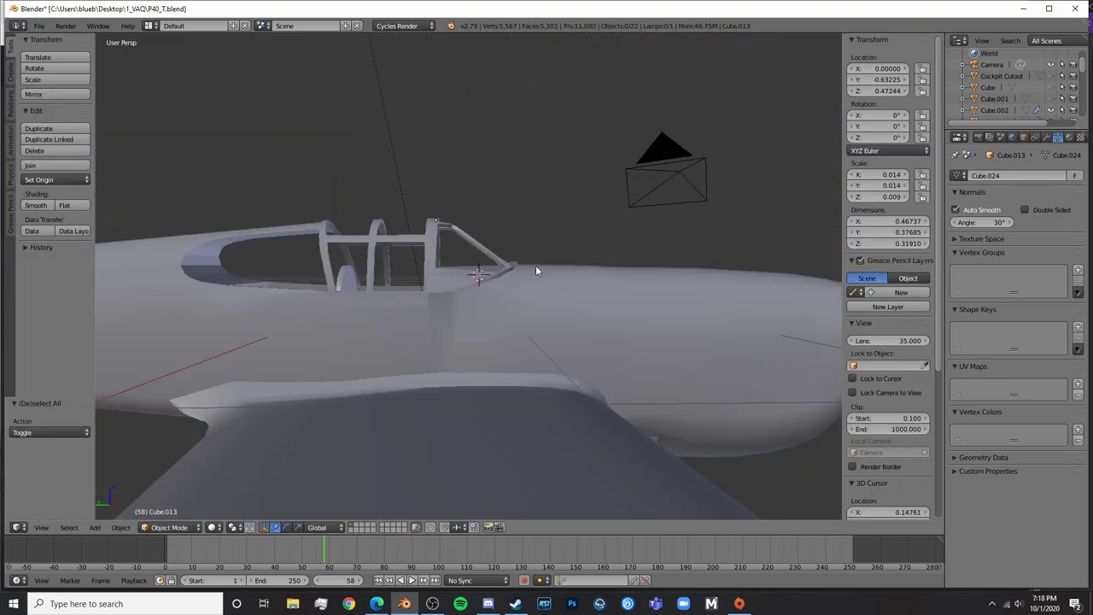
key(shift+z)
middle_drag(393, 310, 633, 315)
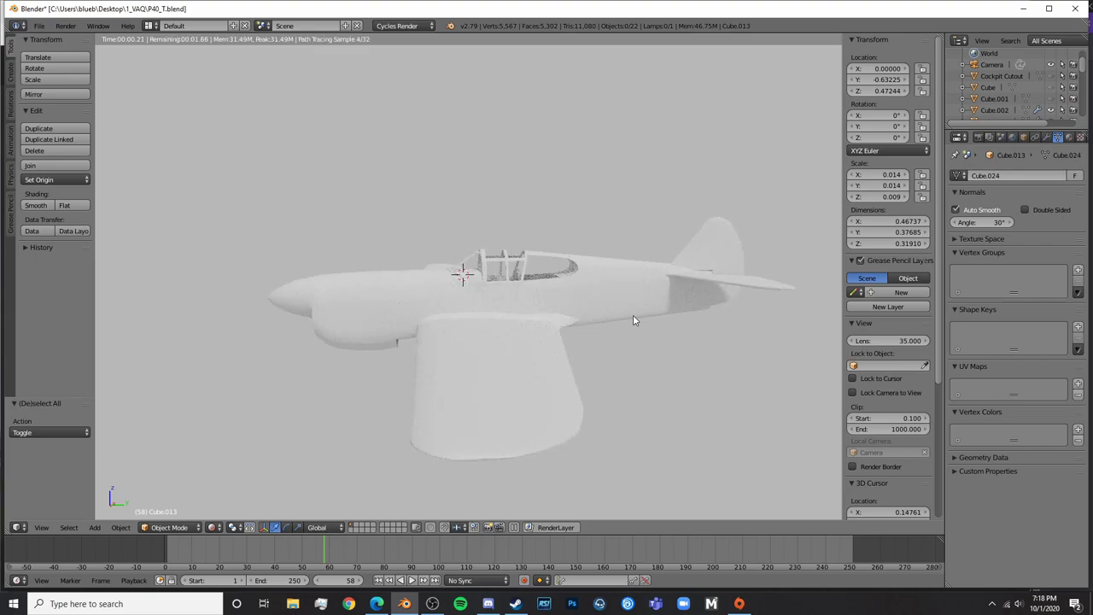
key(shift+z)
middle_drag(489, 308, 629, 368)
key(shift+z)
middle_drag(496, 359, 519, 276)
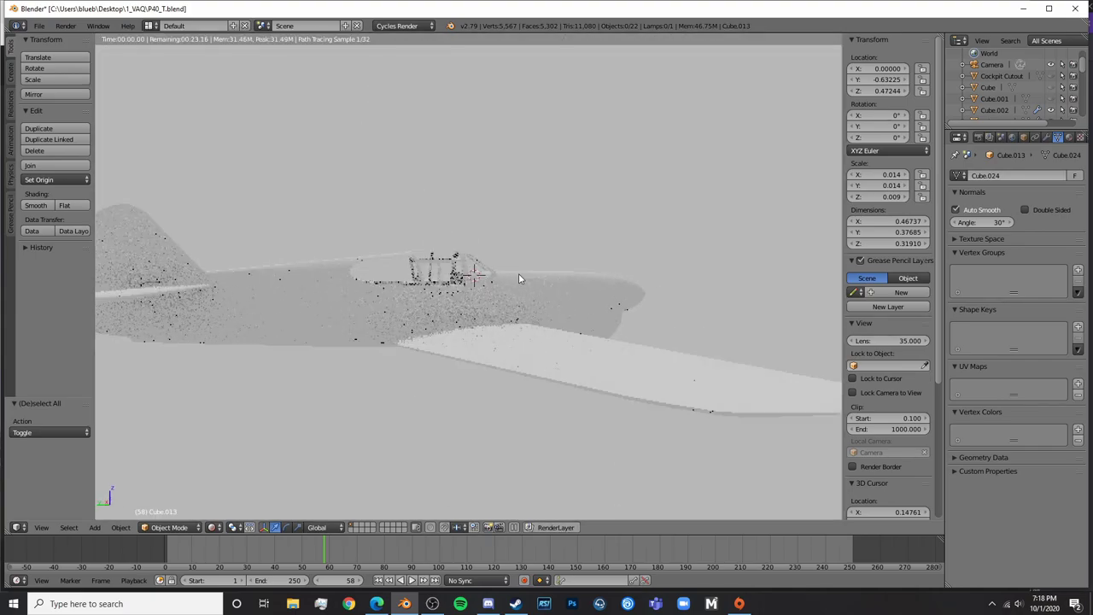
mouse_move(576, 323)
middle_down()
mouse_move(525, 334)
mouse_move(654, 344)
mouse_move(412, 386)
middle_up()
key(shift+z)
scroll(529, 347, up, 6)
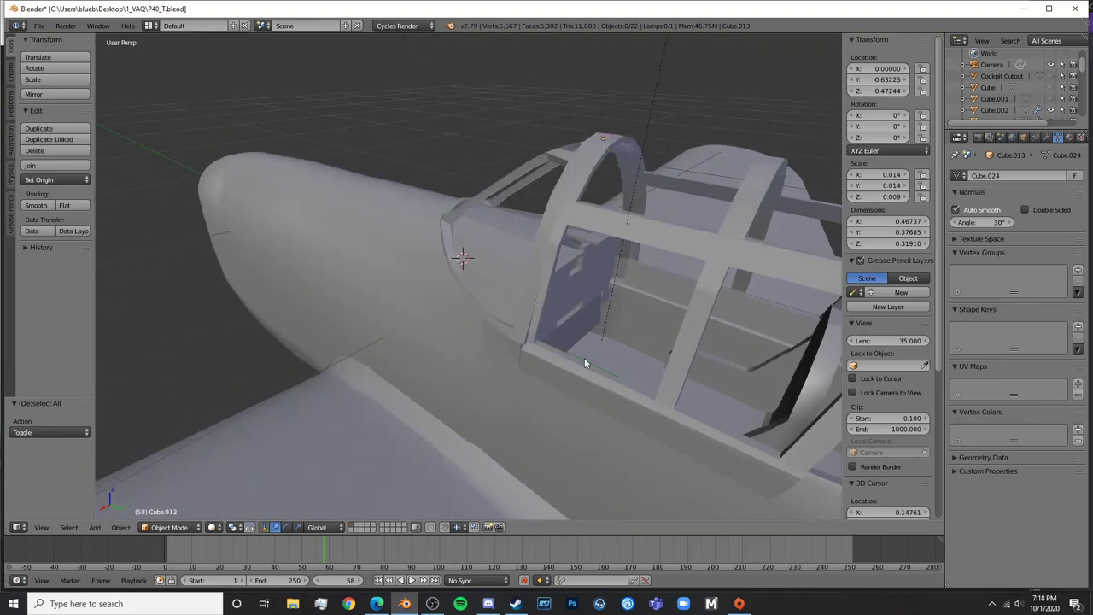
mouse_move(585, 358)
middle_down()
mouse_move(531, 319)
mouse_move(474, 327)
middle_up()
key(shift+z)
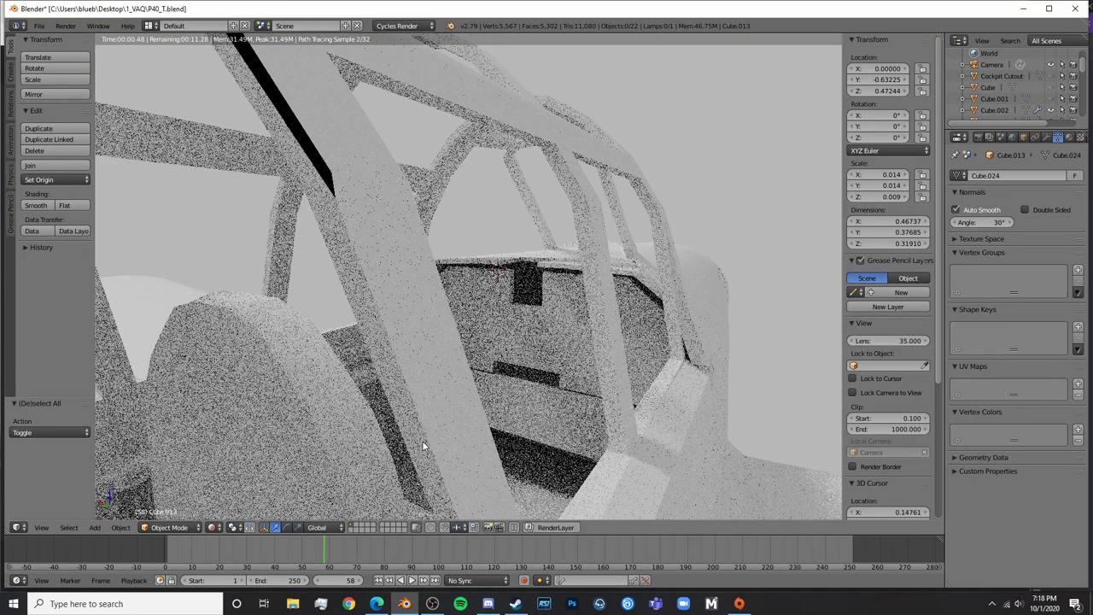
middle_drag(448, 441, 473, 424)
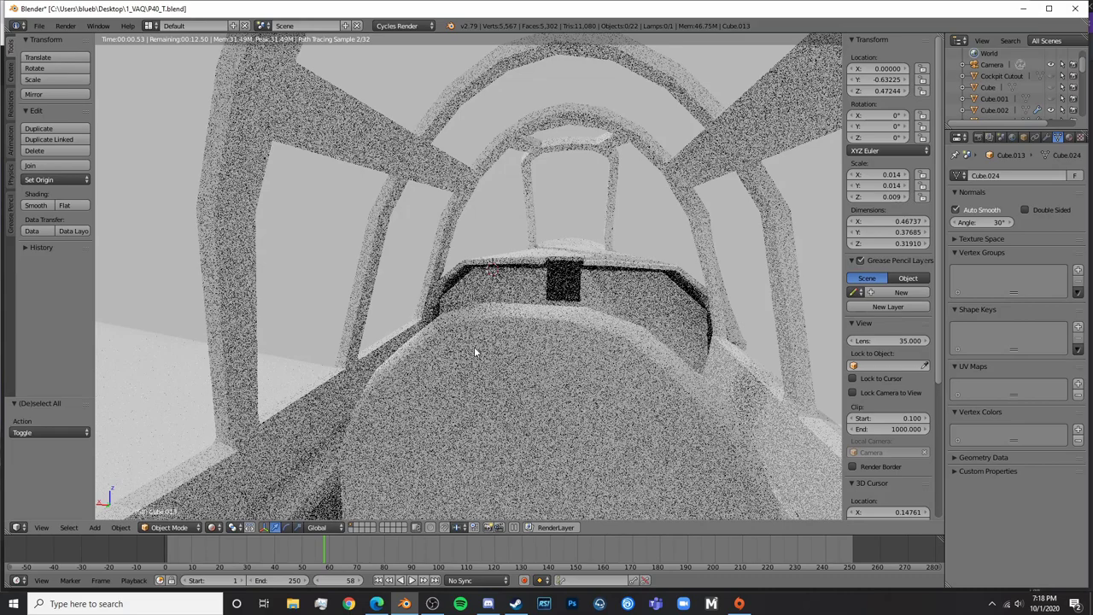
key(shift+z)
scroll(396, 329, down, 3)
middle_drag(396, 330, 545, 369)
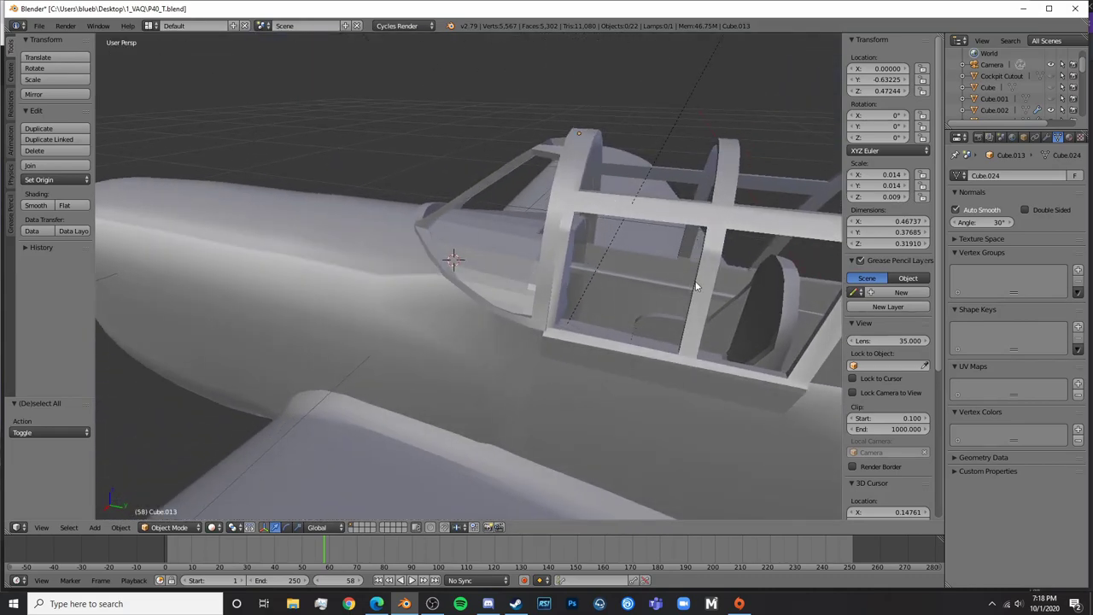
right_click(714, 281)
right_click(535, 326)
key(Tab)
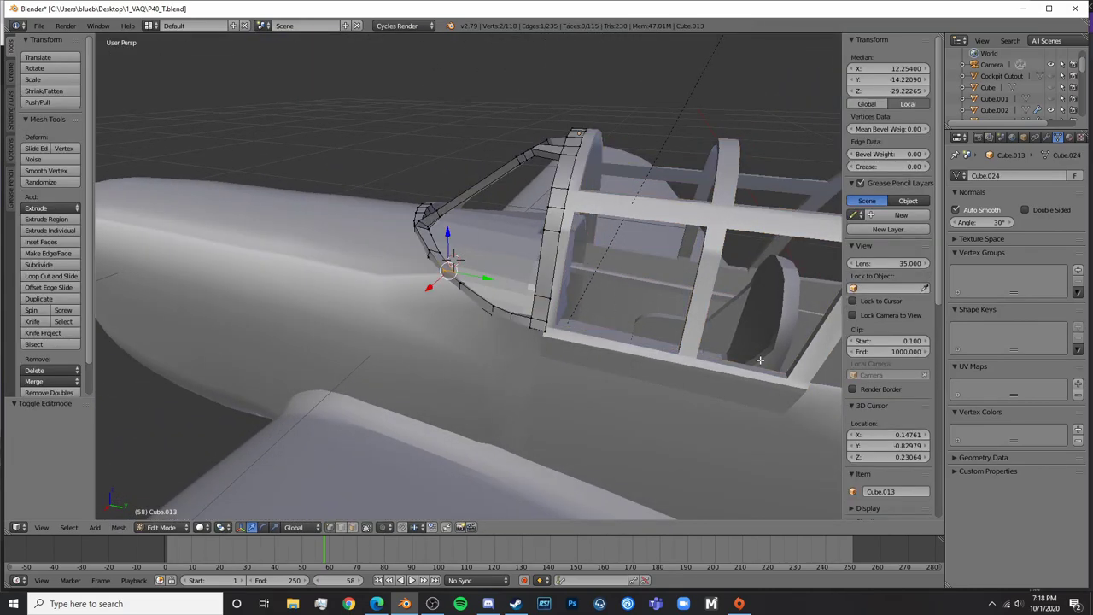
middle_drag(535, 325, 564, 333)
key(Tab)
right_click(414, 274)
key(Tab)
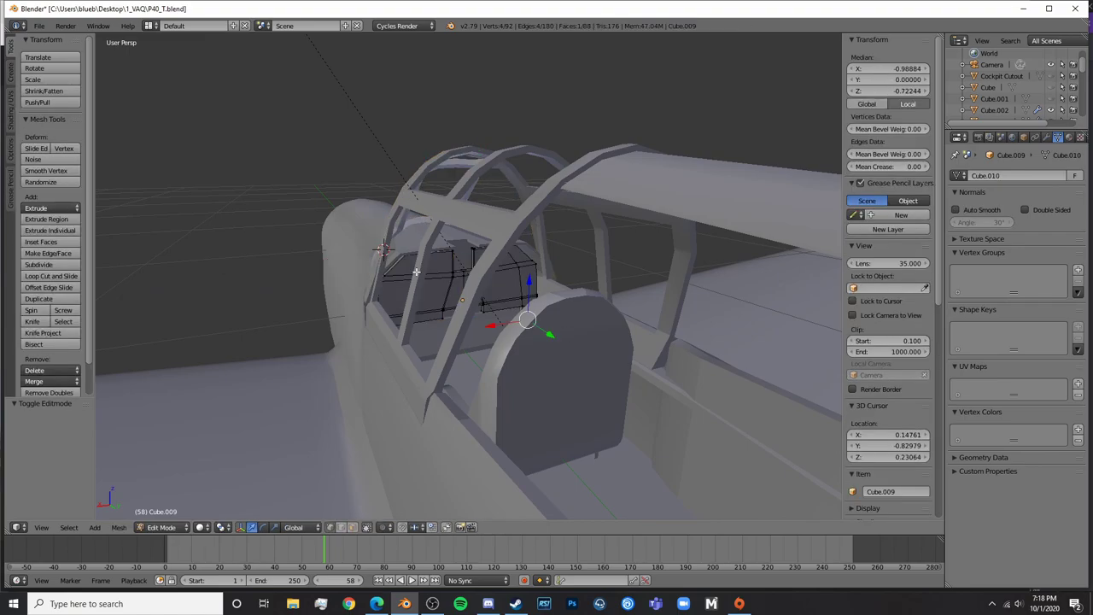
key(Tab)
right_click(427, 247)
key(Tab)
scroll(444, 246, up, 4)
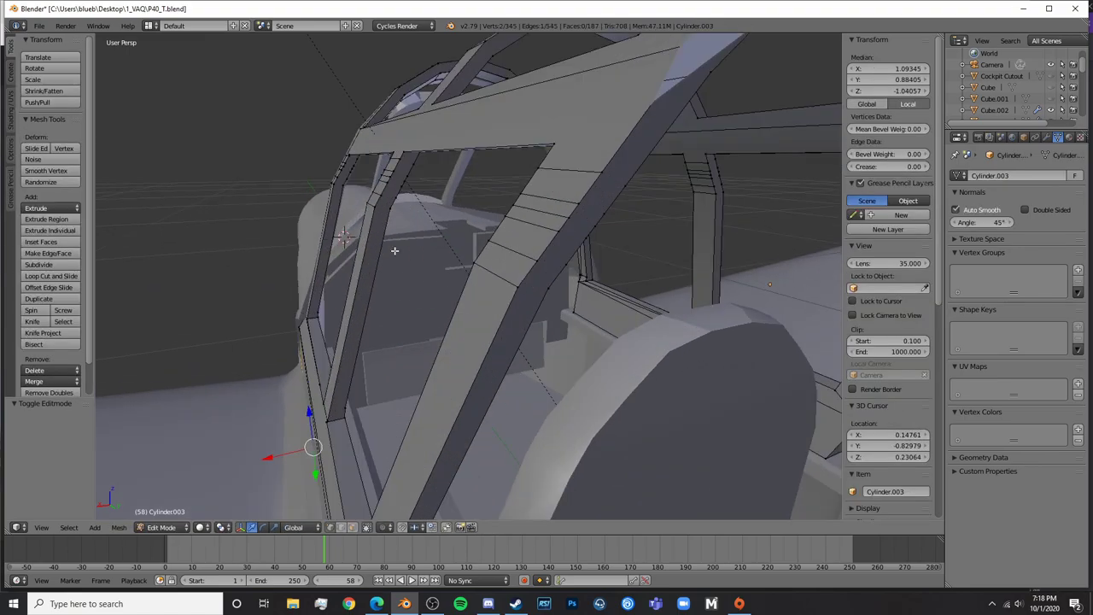
middle_drag(398, 252, 507, 350)
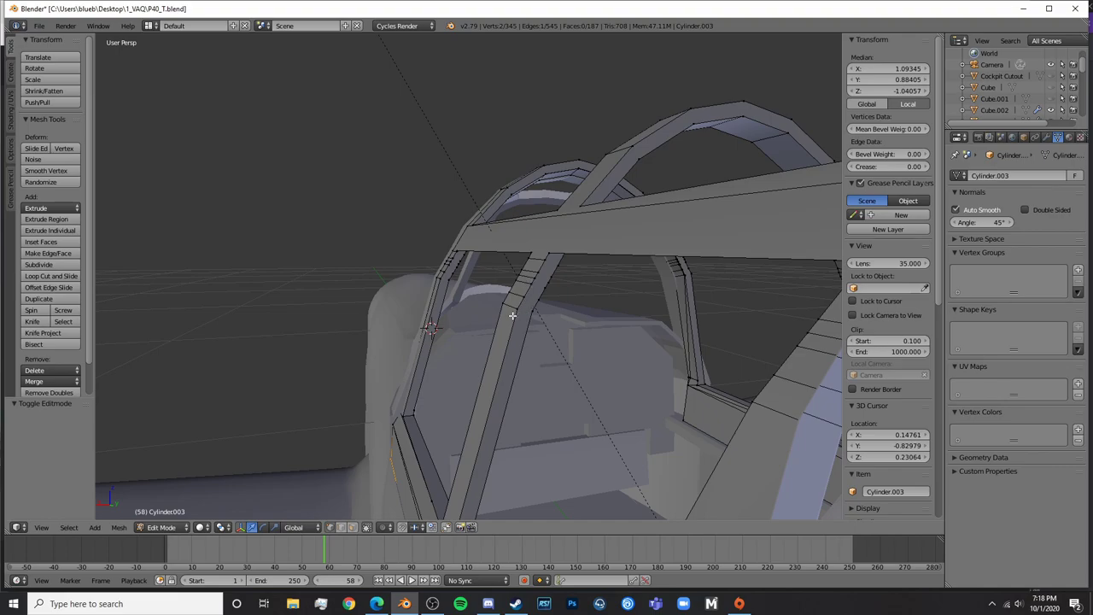
right_click(513, 314)
right_click(536, 277)
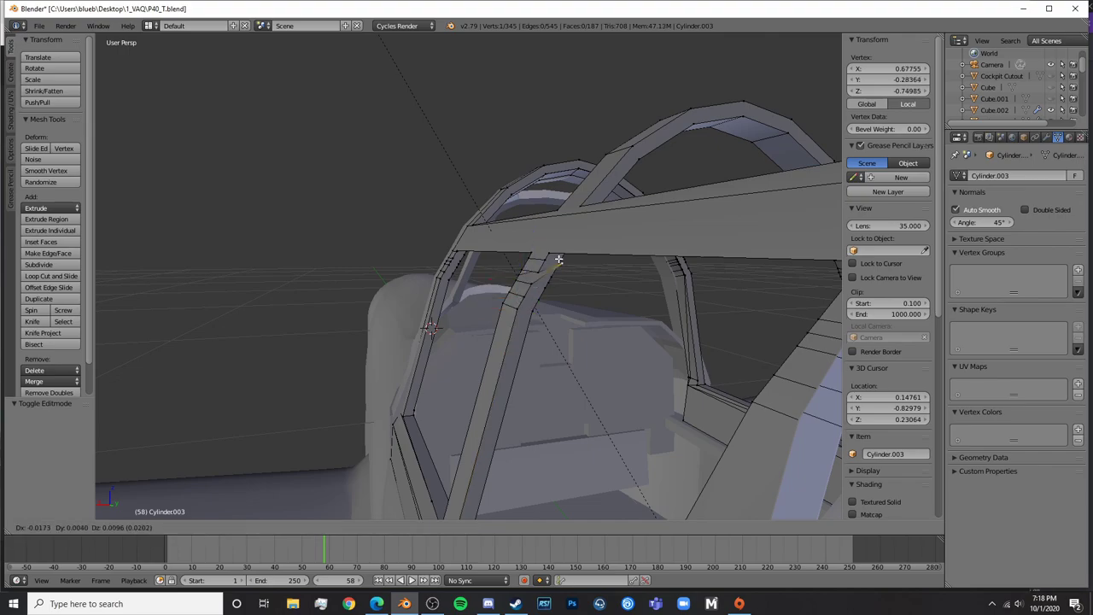
key(a)
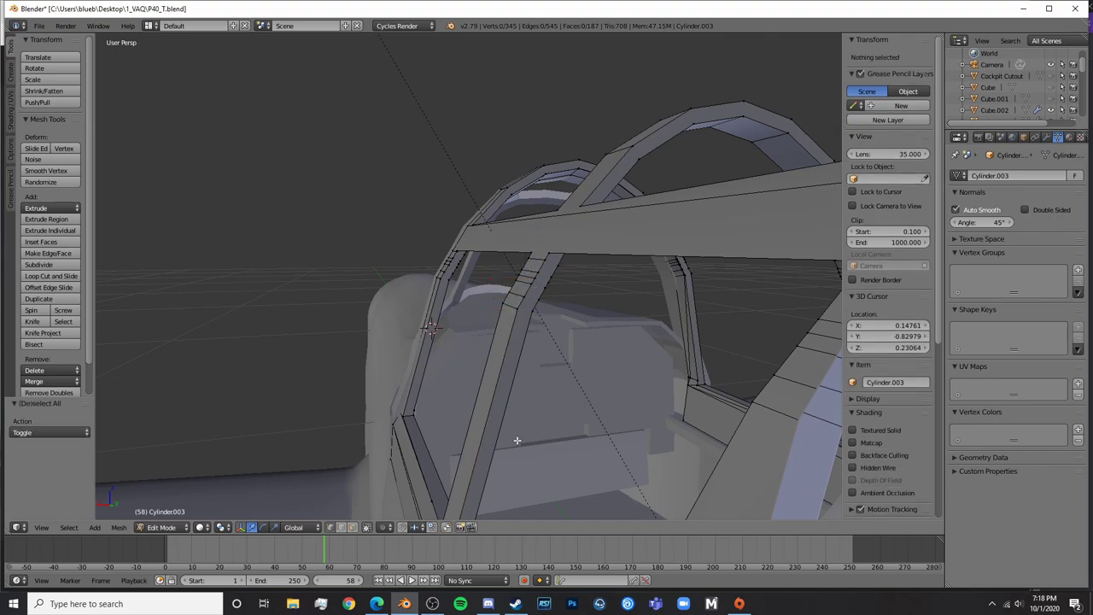
middle_drag(452, 214, 504, 326)
key(Tab)
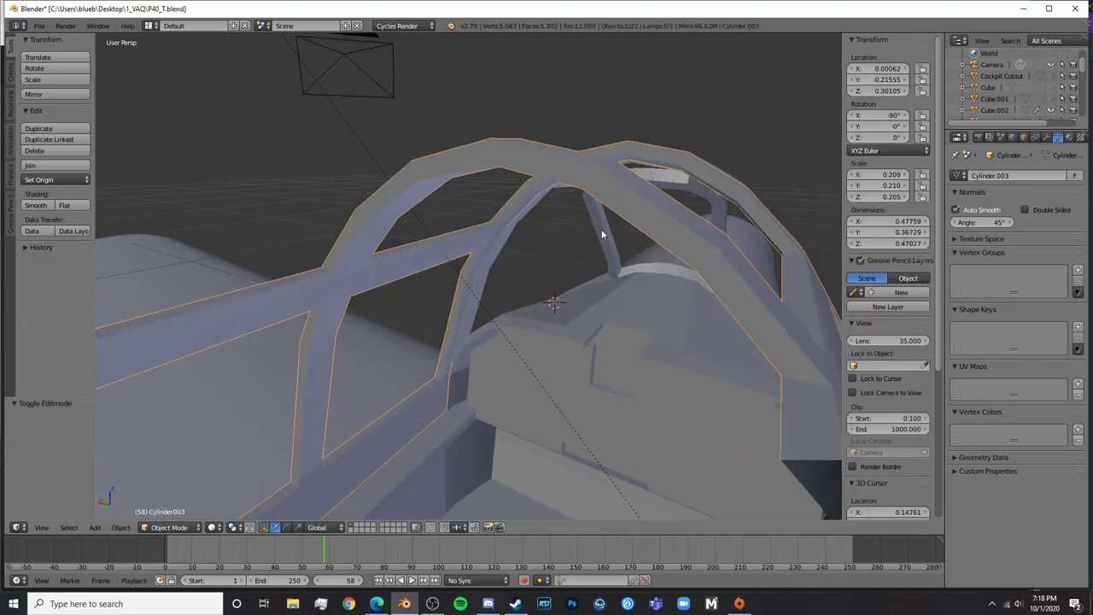
Examine the sliding canopy frame's hoops and rails against the cockpit and windshield from the rear and both sides of the aircraft
scroll(519, 335, down, 5)
right_click(511, 296)
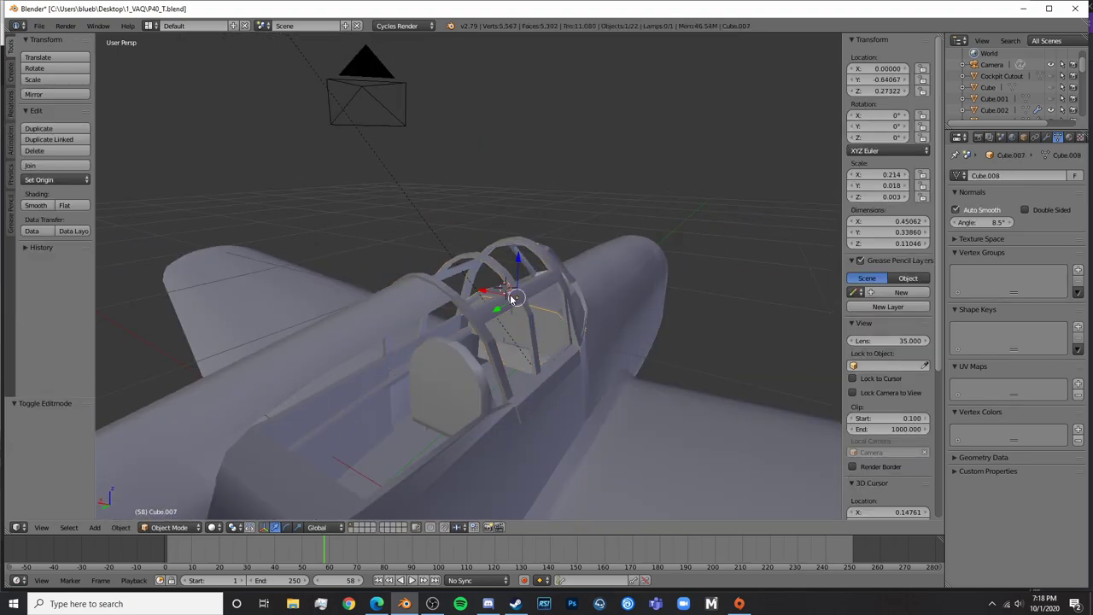
right_click(524, 295)
middle_drag(581, 334, 598, 286)
scroll(564, 310, up, 4)
key(Tab)
key(Tab)
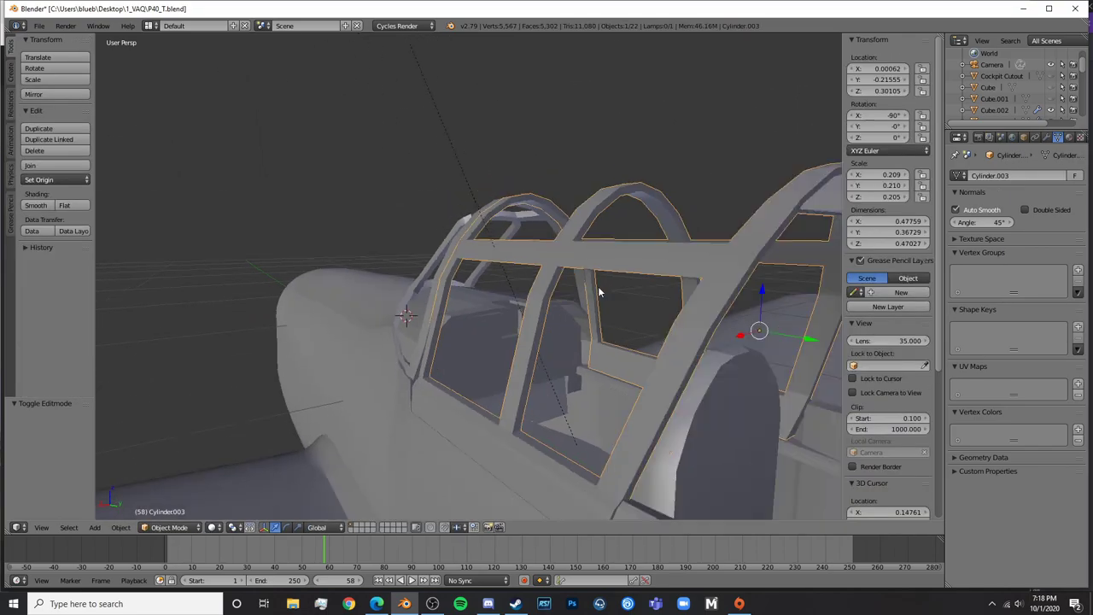
scroll(598, 291, down, 4)
middle_drag(574, 326, 402, 365)
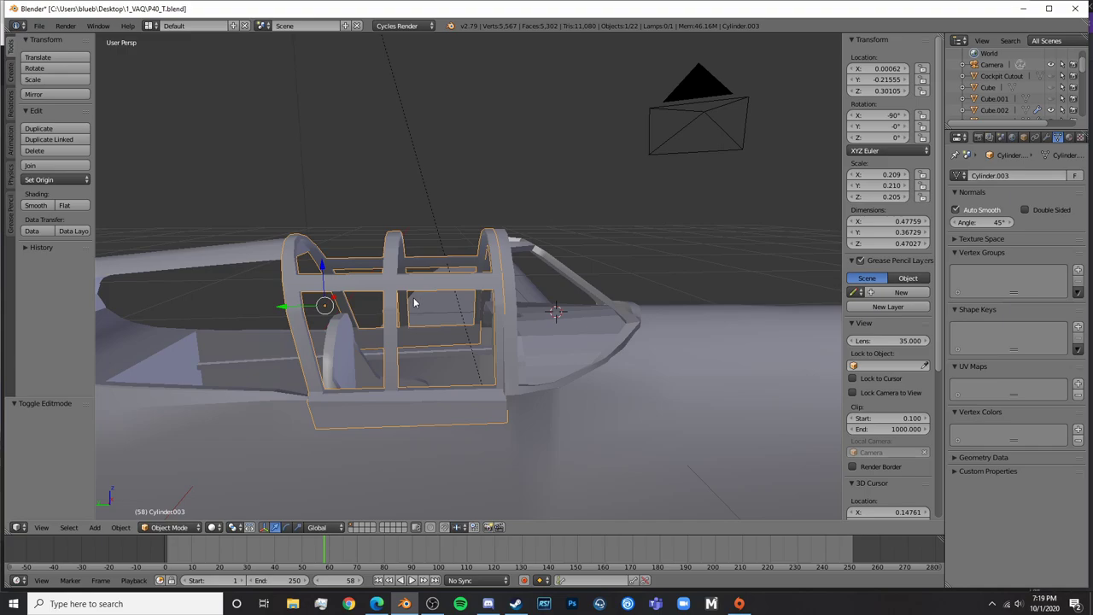
scroll(414, 302, down, 4)
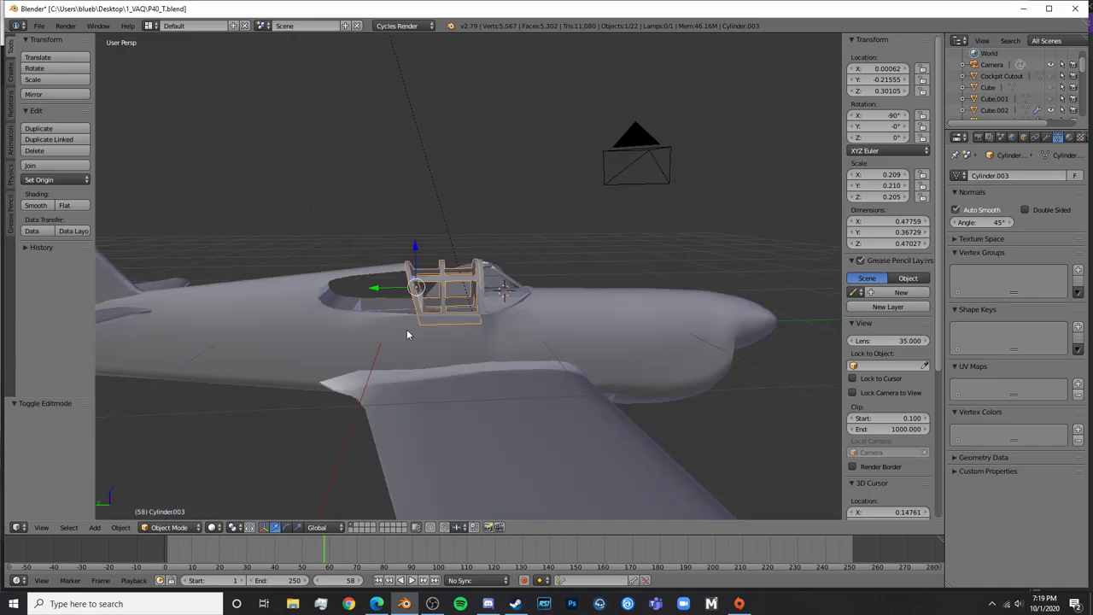
middle_drag(410, 334, 476, 356)
key(a)
scroll(476, 356, up, 5)
middle_drag(422, 327, 466, 301)
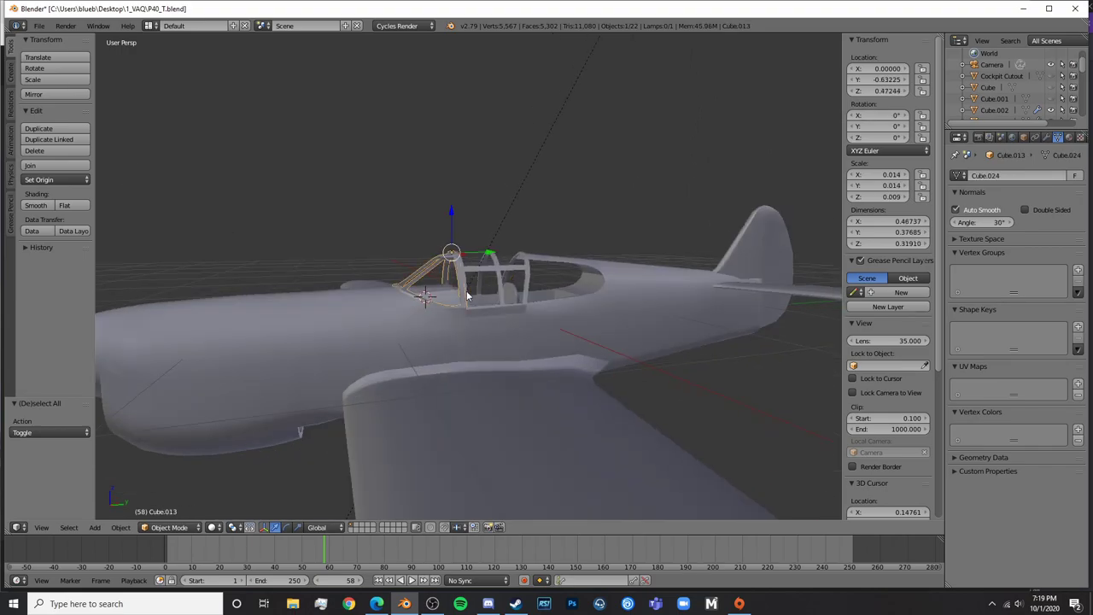
right_click(467, 296)
right_click(495, 274)
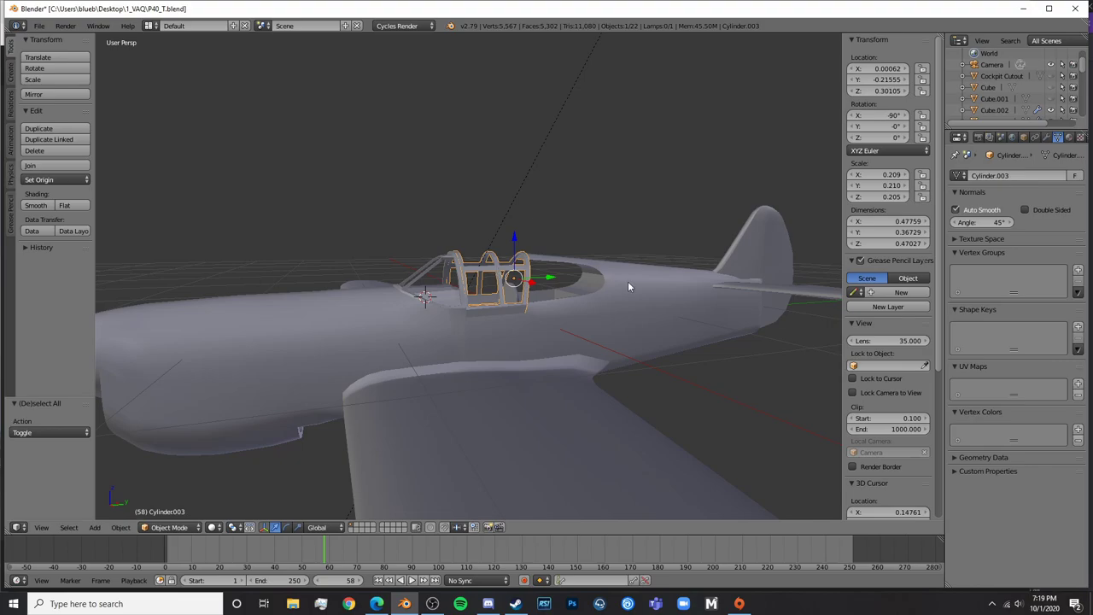
Examine the whole aircraft from below, the side and above, checking the canopy's fit, and finish with the sliding canopy frame selected
middle_drag(693, 310, 681, 313)
scroll(698, 271, down, 5)
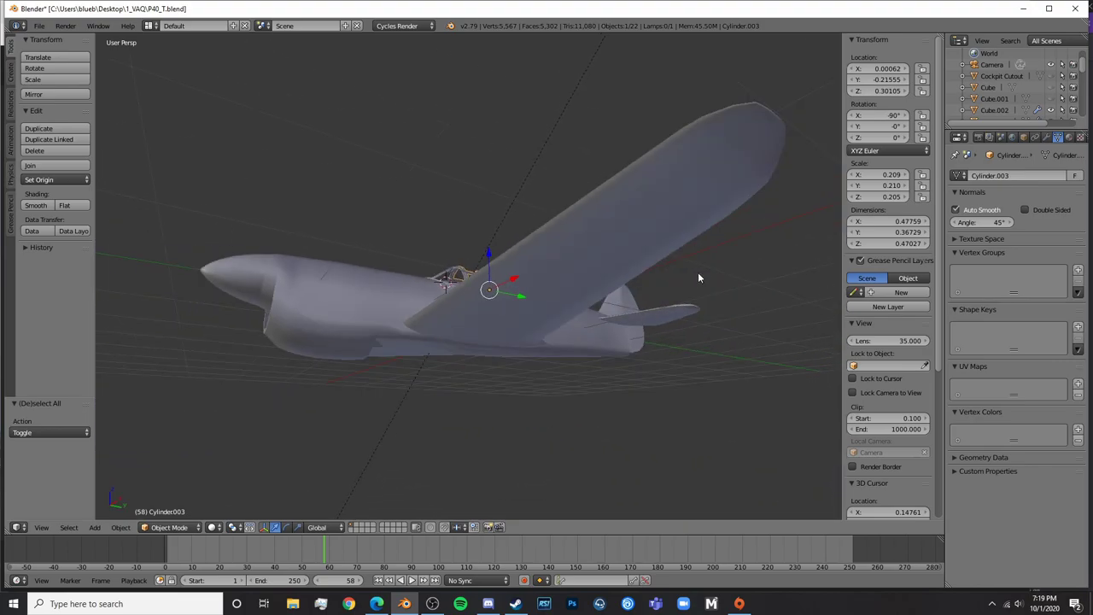
middle_drag(698, 272, 624, 354)
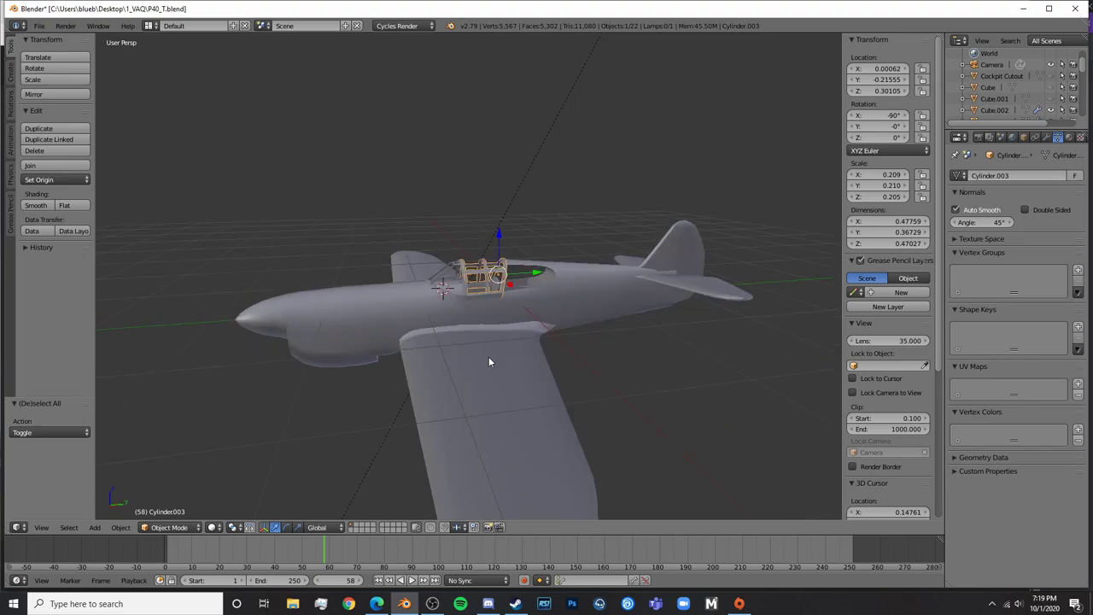
scroll(508, 315, up, 3)
middle_drag(524, 310, 429, 362)
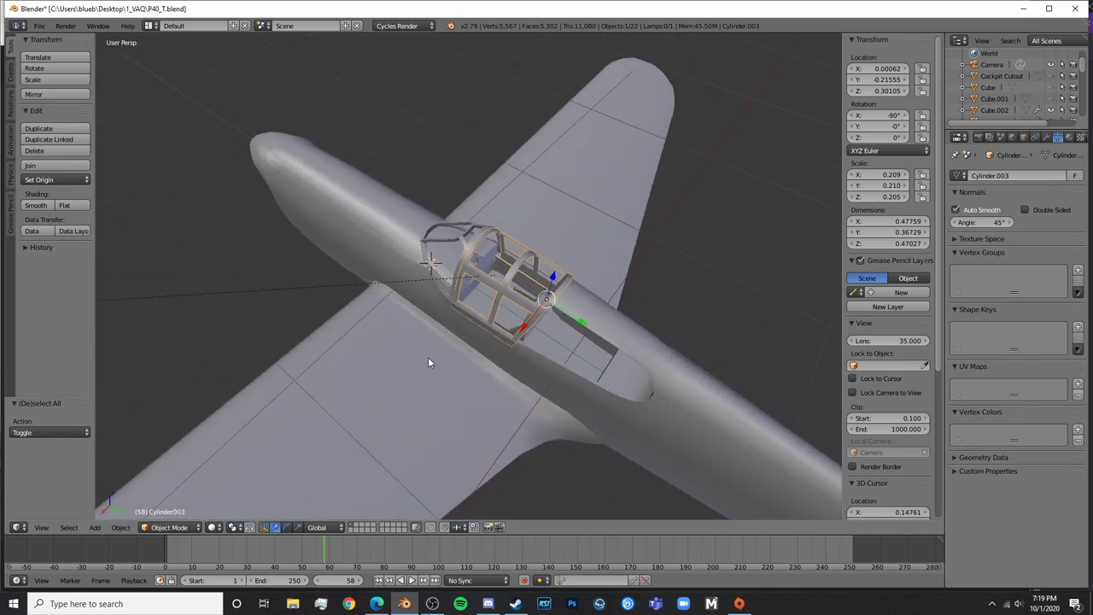
scroll(493, 325, up, 6)
middle_drag(493, 324, 433, 278)
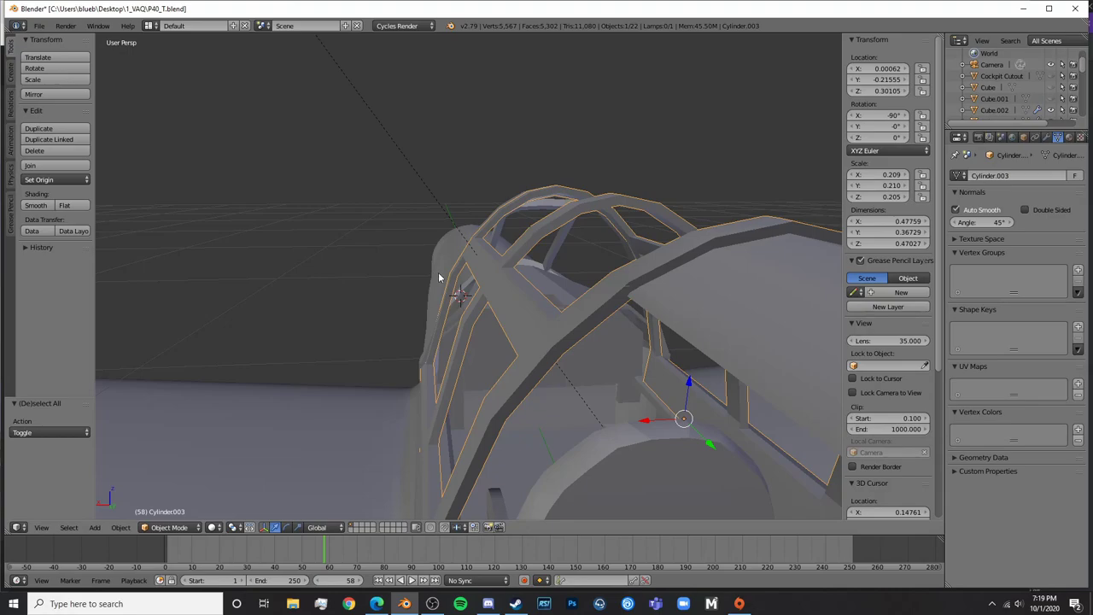
scroll(466, 294, down, 7)
middle_drag(422, 325, 543, 341)
scroll(543, 340, down, 4)
scroll(534, 343, down, 1)
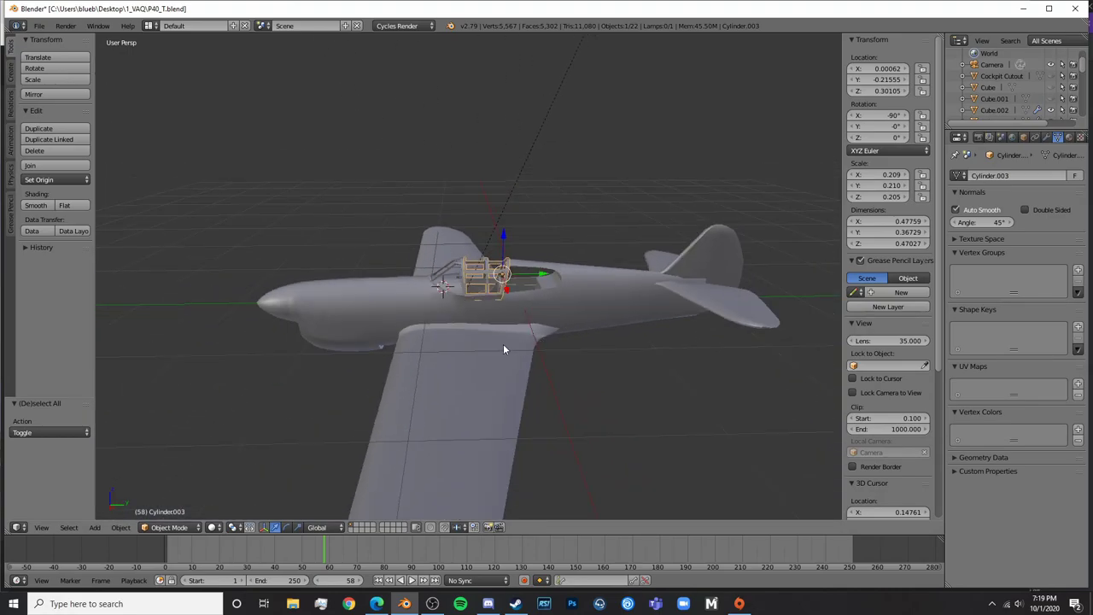
middle_drag(477, 350, 446, 307)
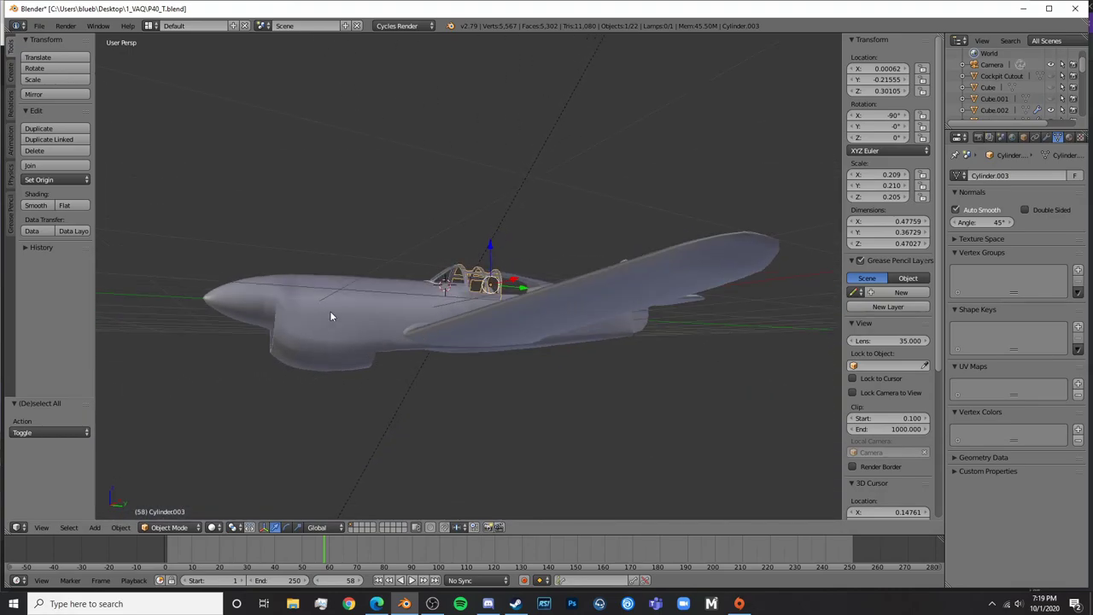
middle_drag(330, 311, 463, 354)
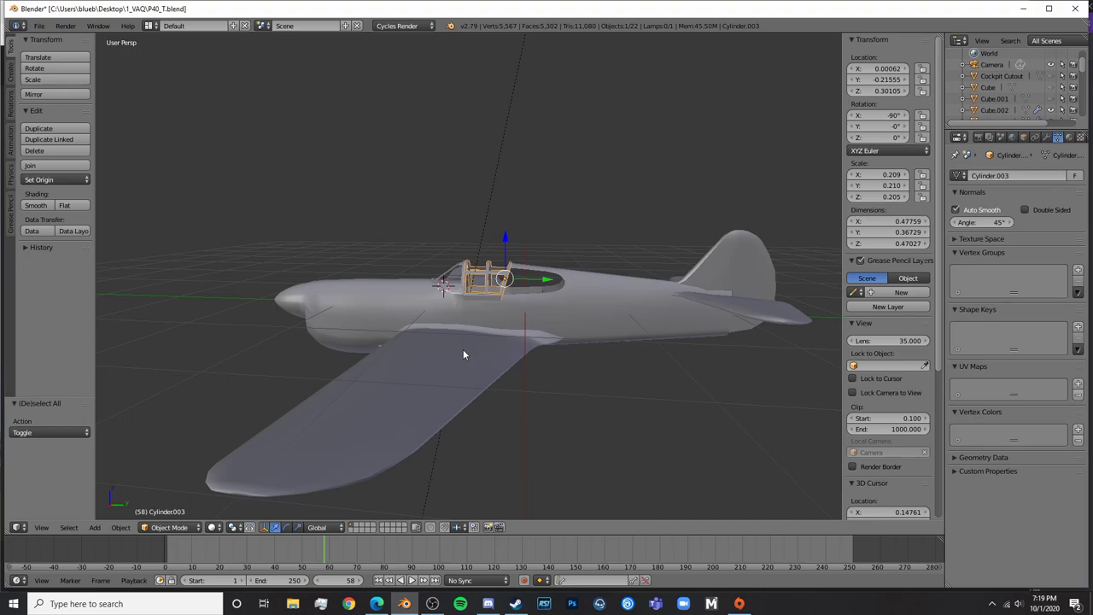
key(a)
scroll(463, 349, up, 4)
middle_drag(548, 320, 499, 345)
right_click(536, 294)
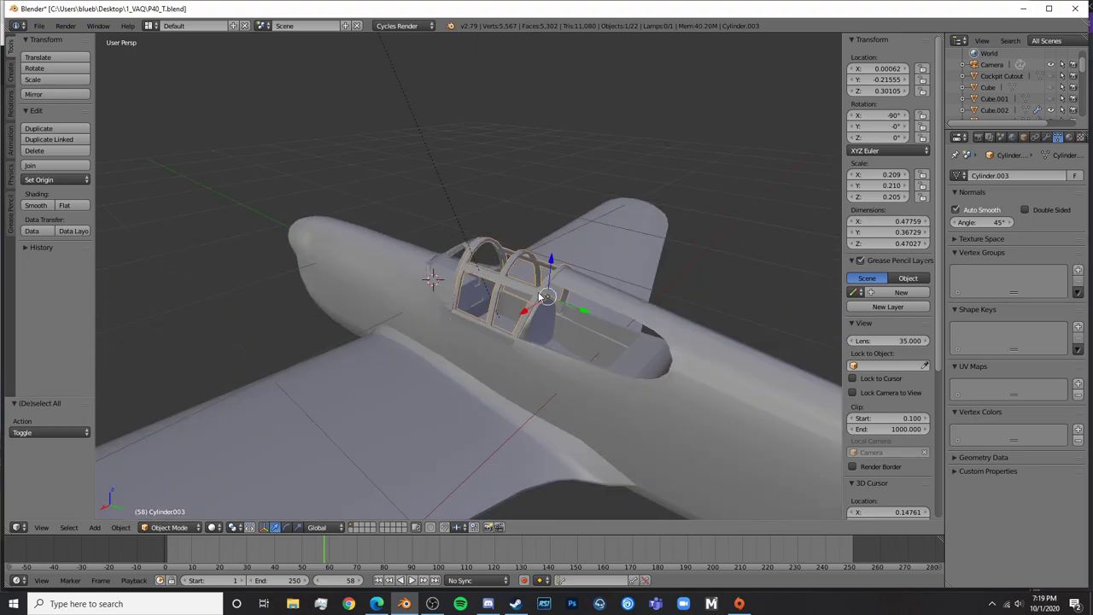